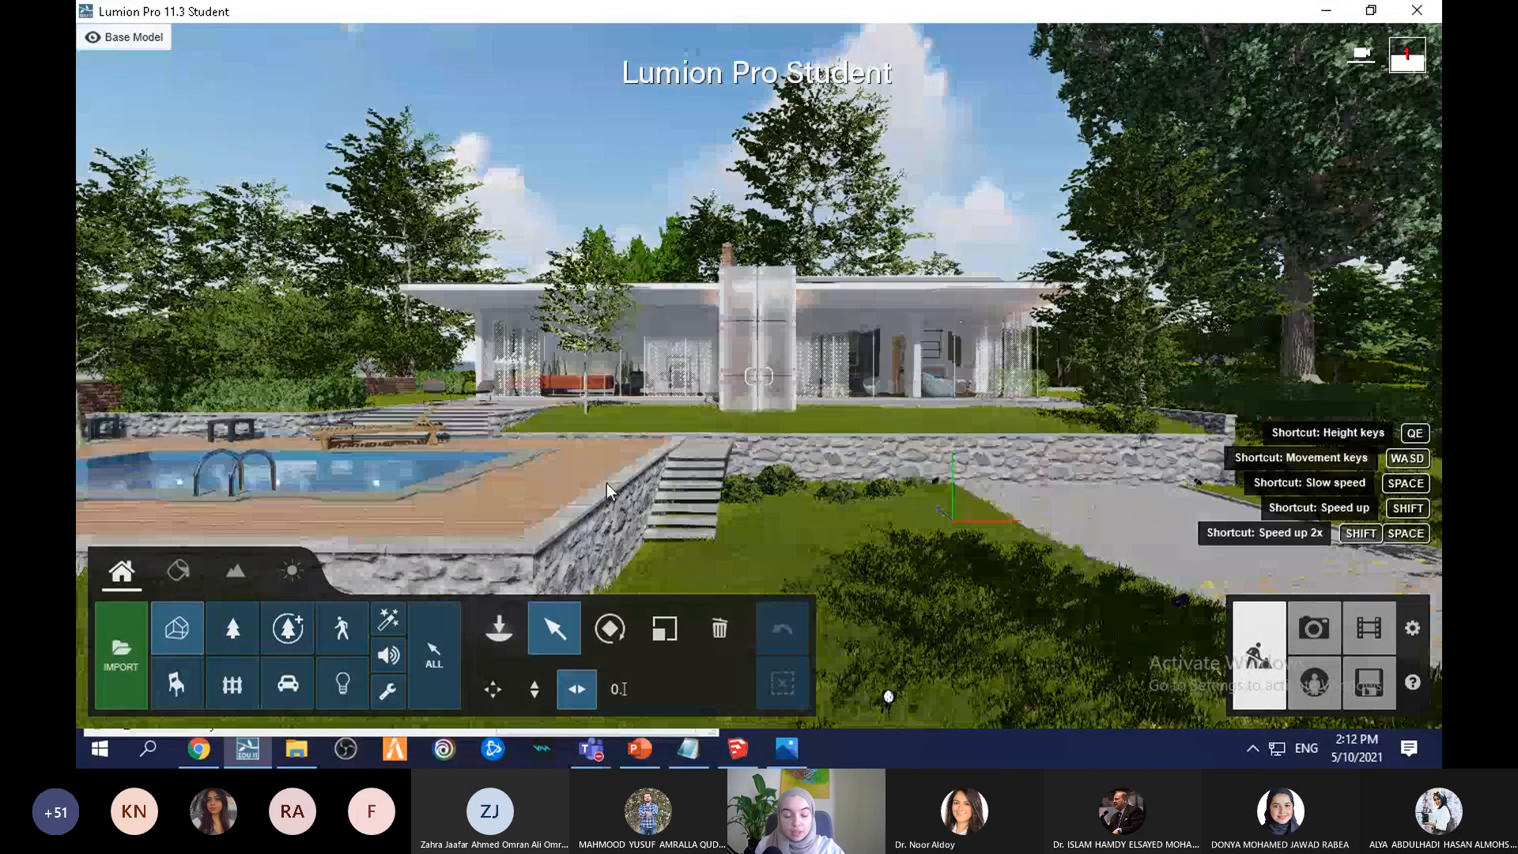
Step: Examine the pool villa example scene from ground level around the pool and steps and from an aerial viewpoint above the roof
left_click(960, 408)
right_click_drag(970, 379, 863, 397)
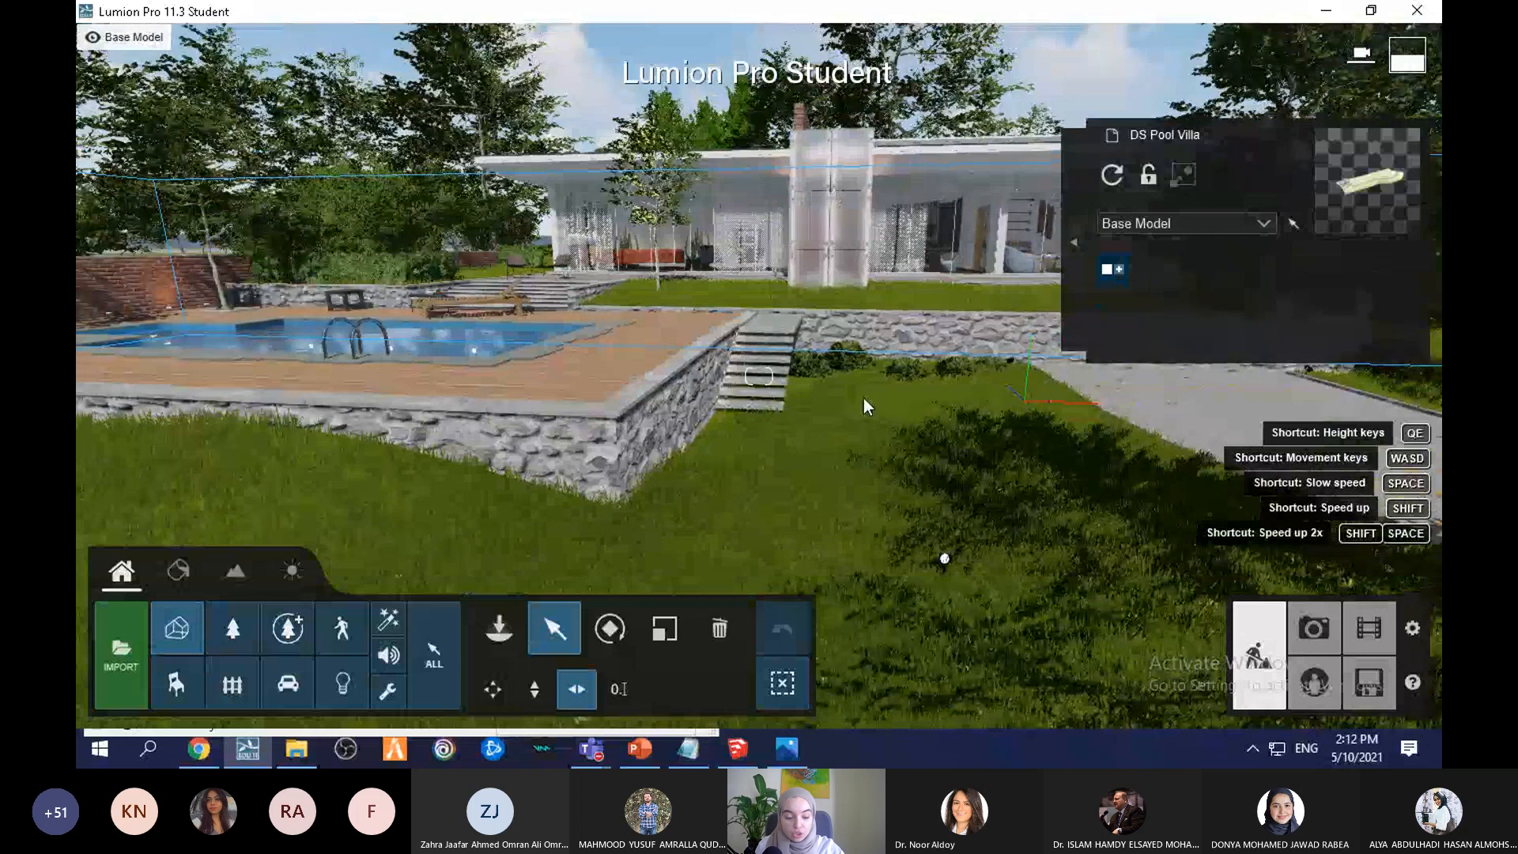
key("s")
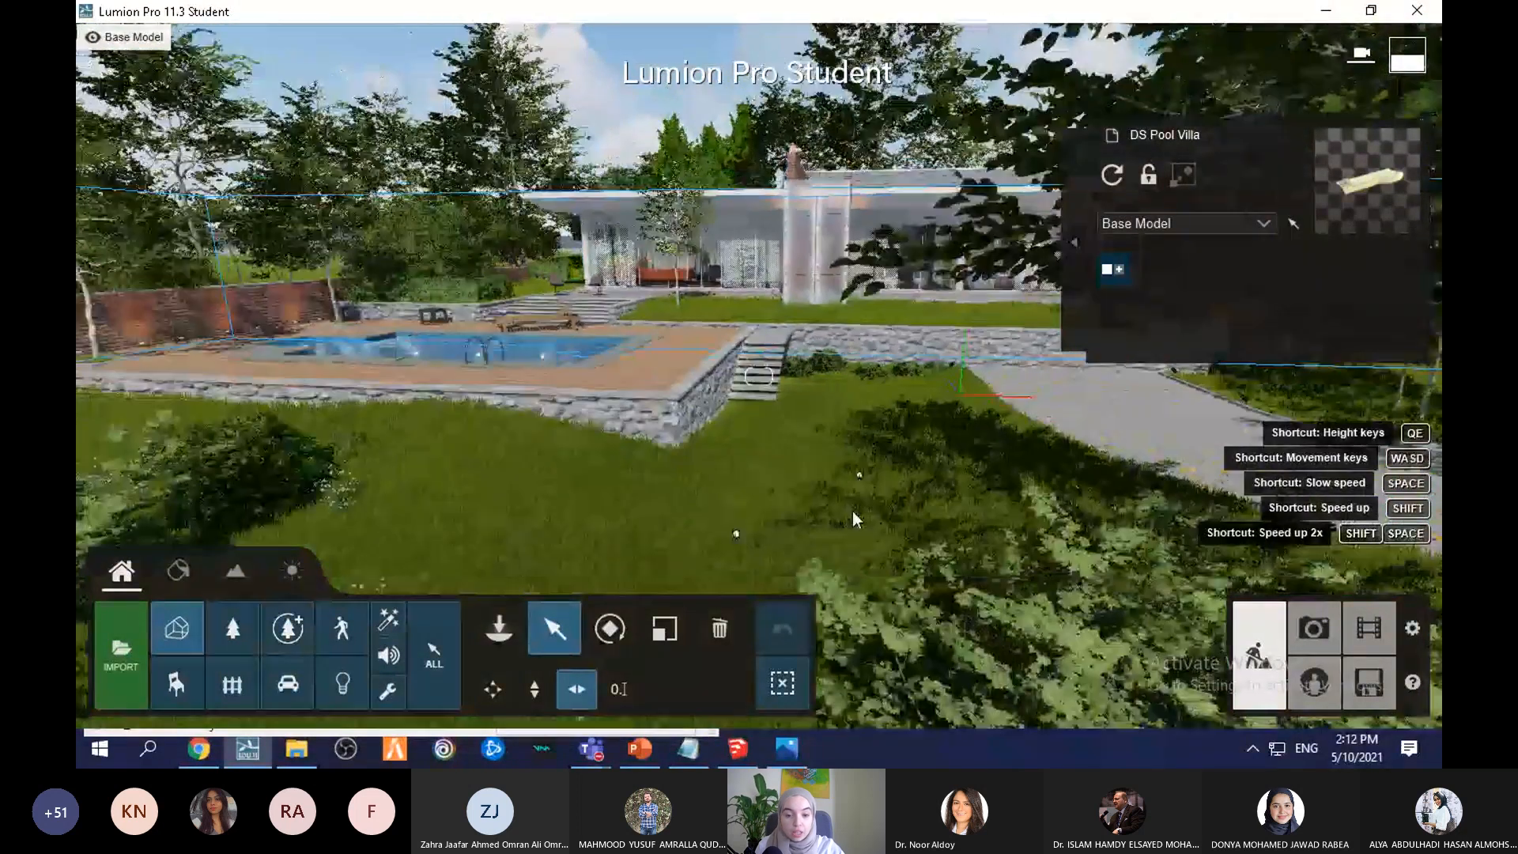
key("w")
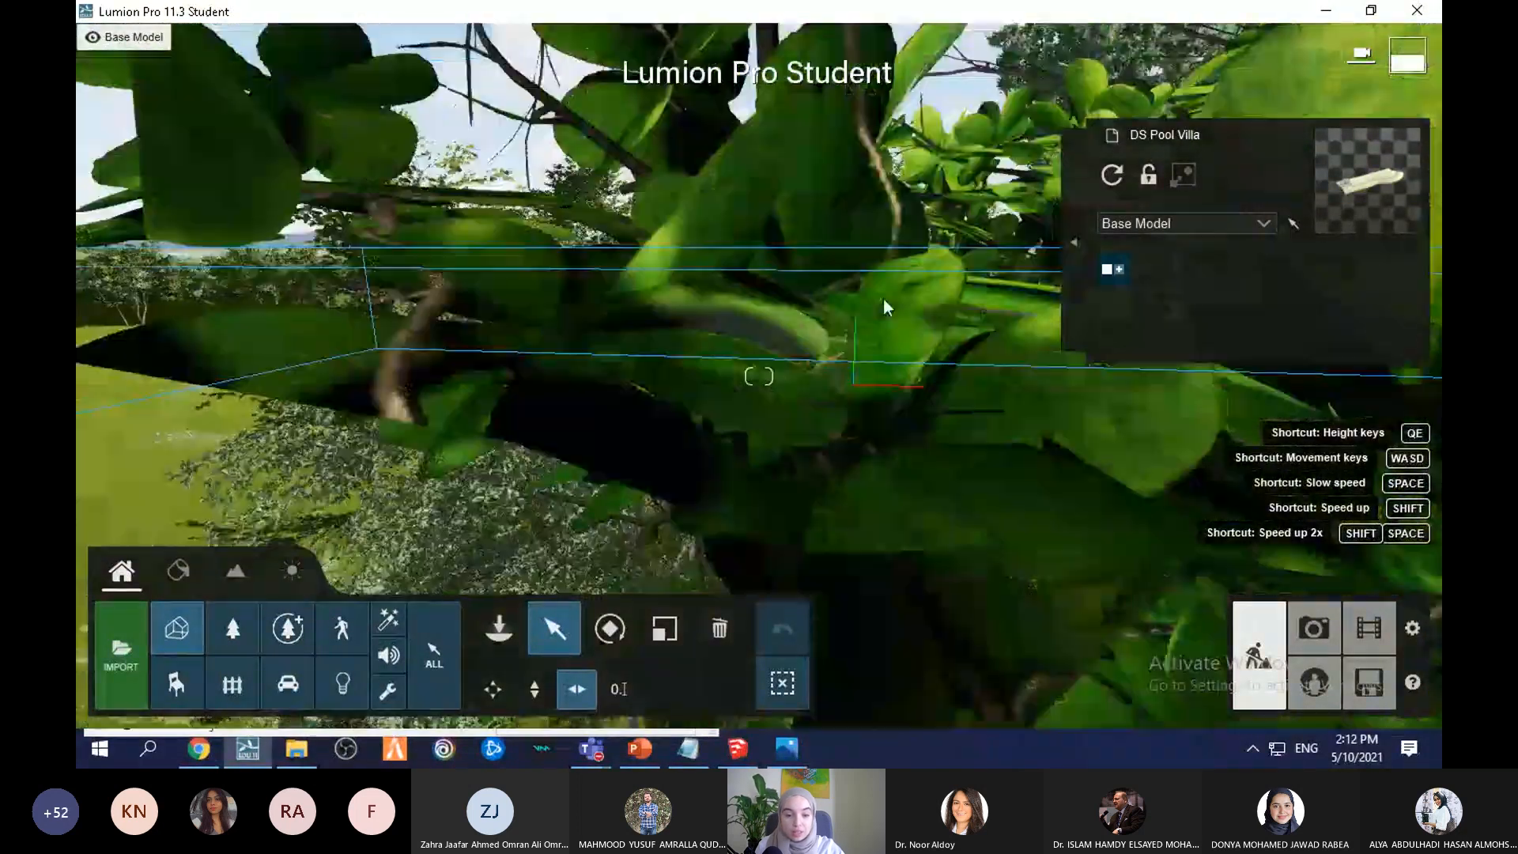
key("s")
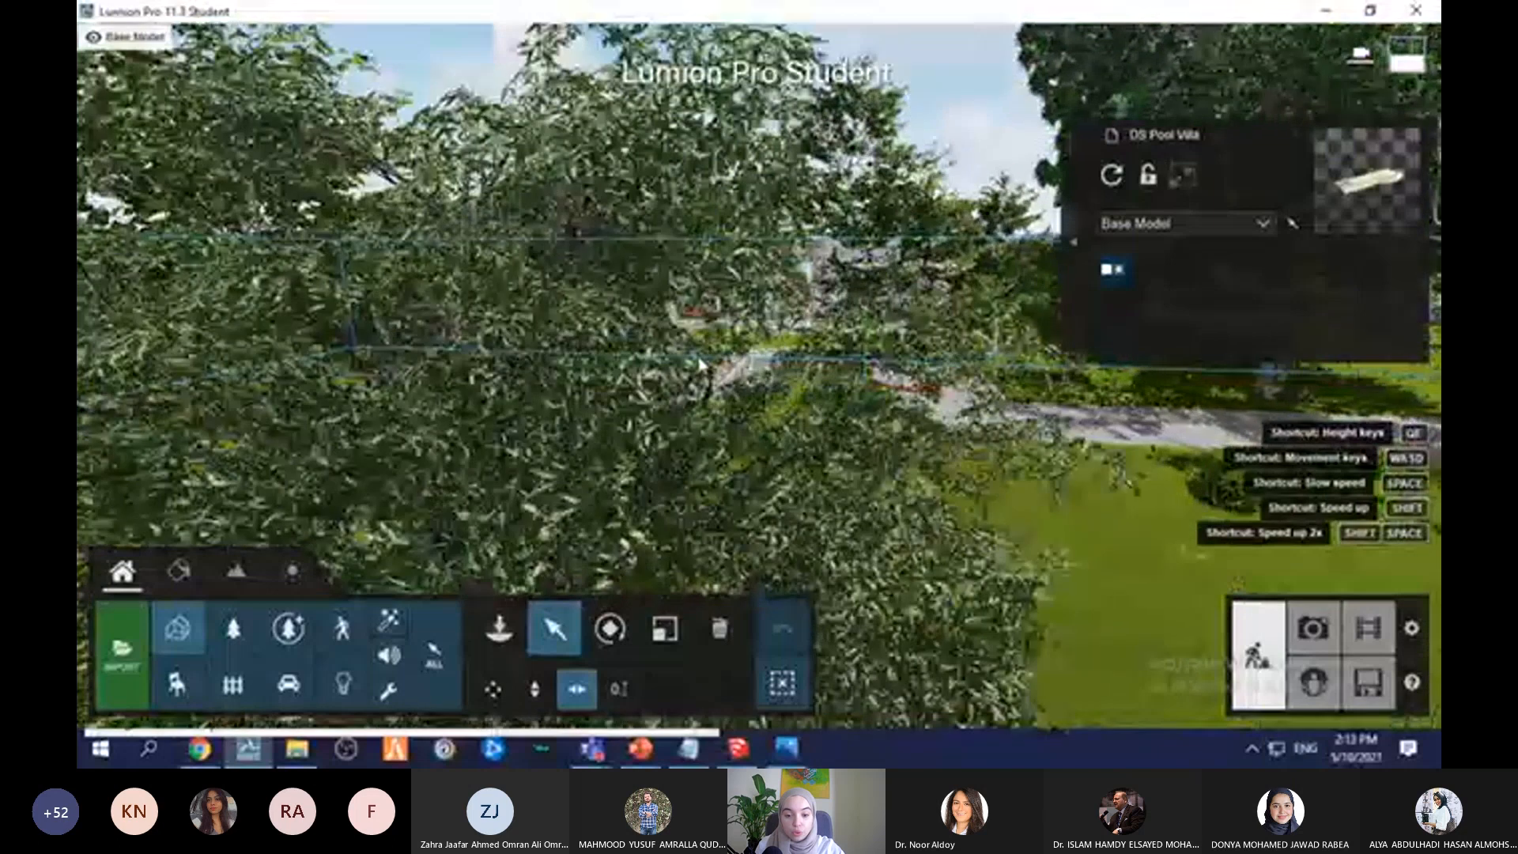
key("w")
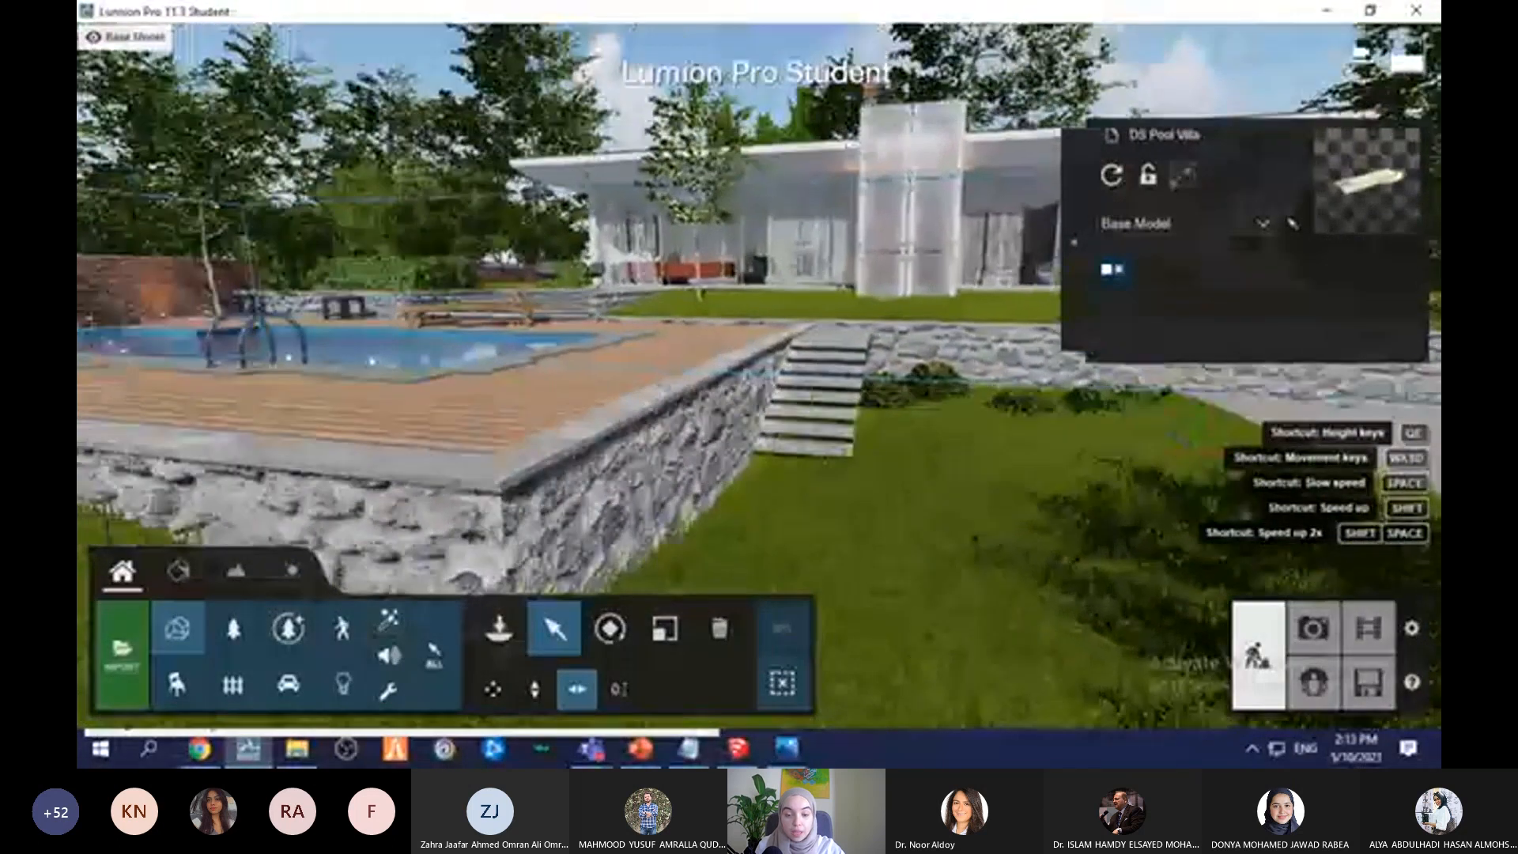
right_click_drag(798, 466, 762, 434)
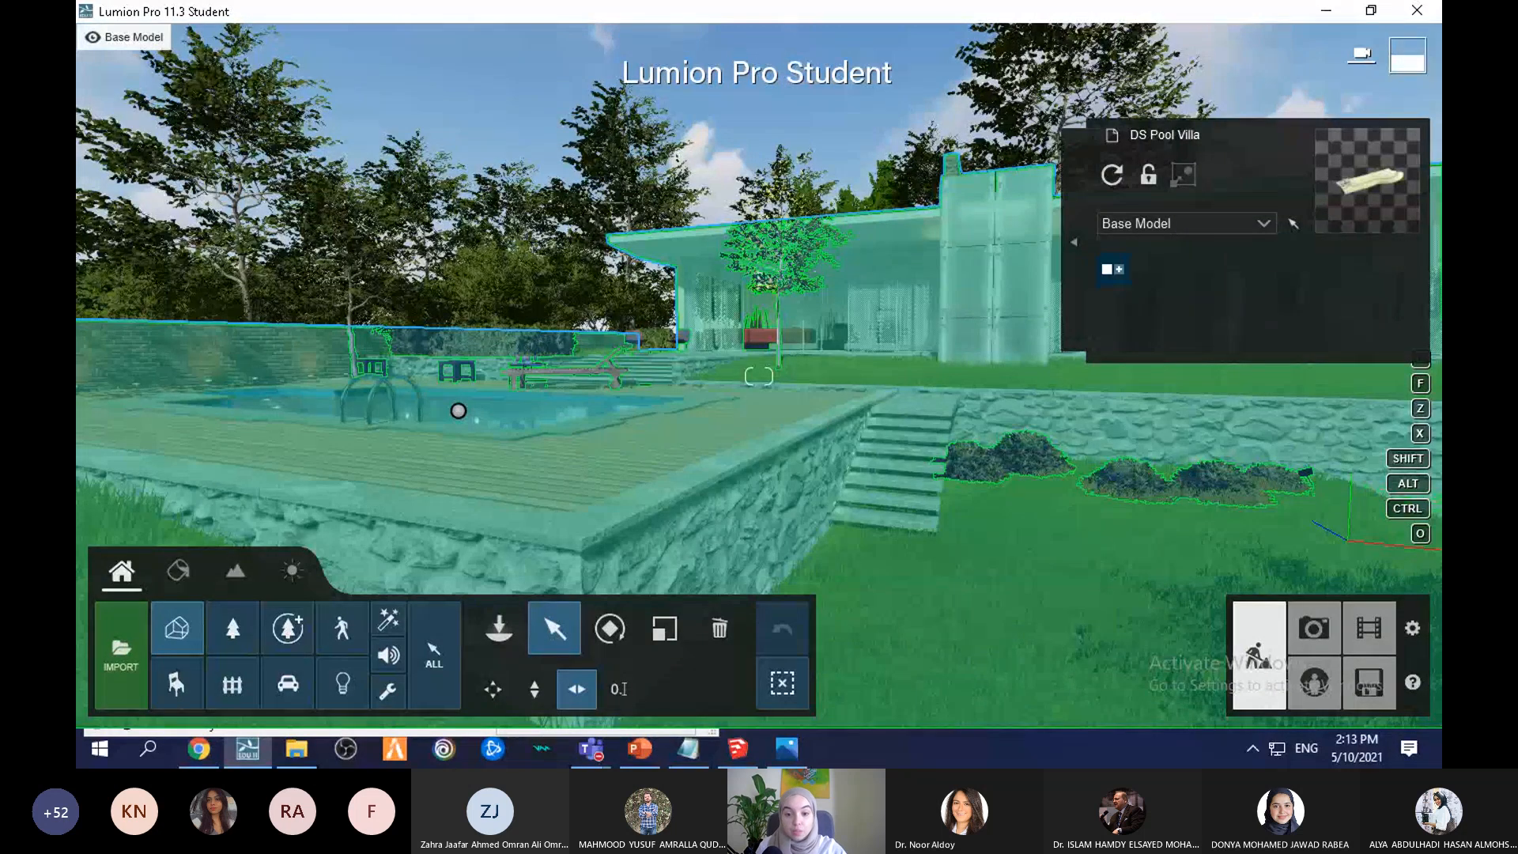
left_click(758, 189)
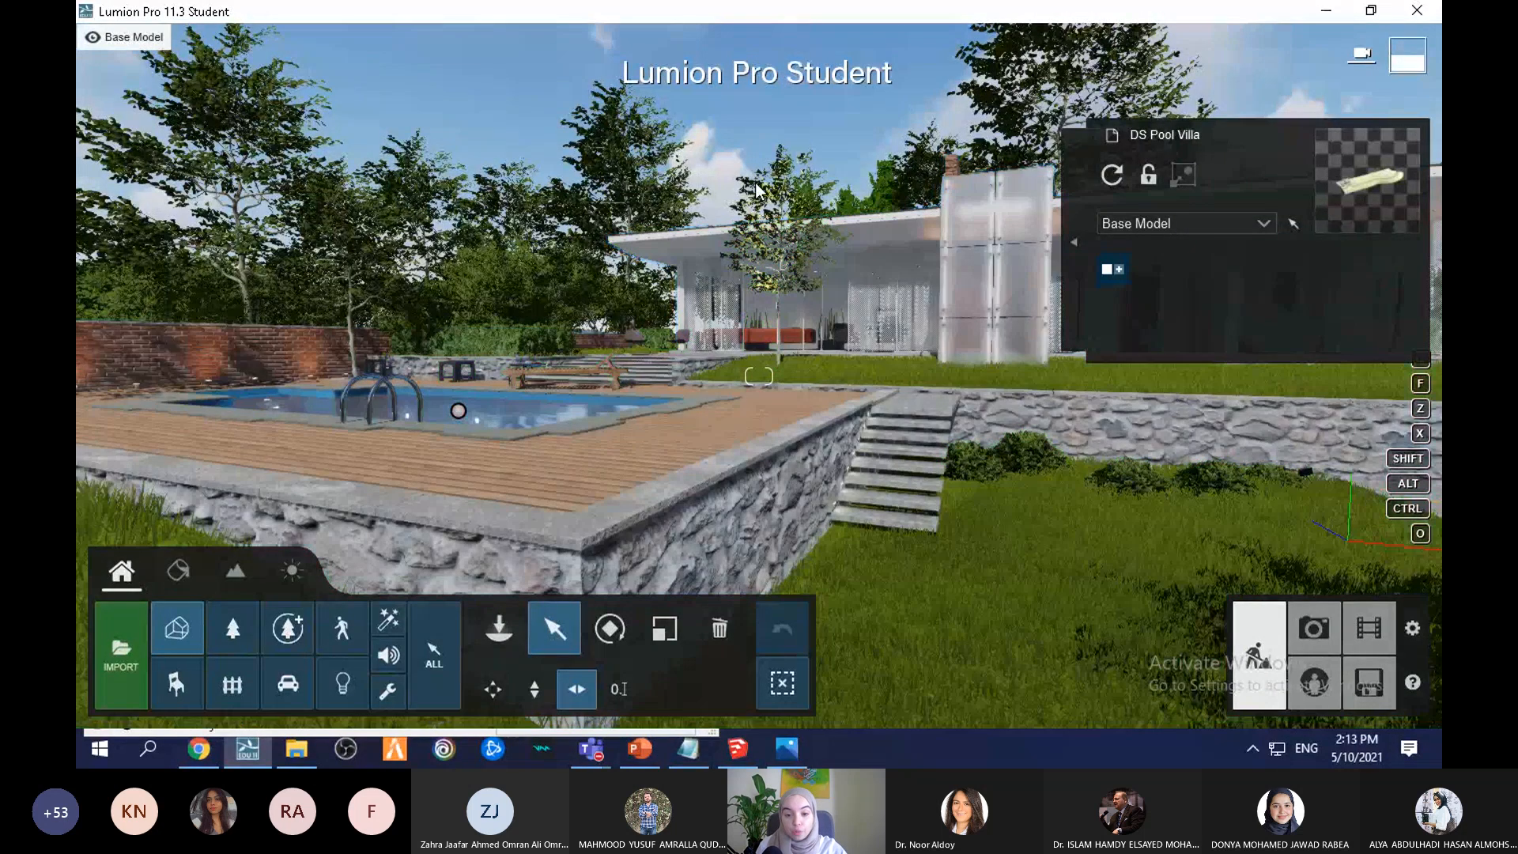
key("q")
right_click_drag(792, 250, 830, 269)
key("s")
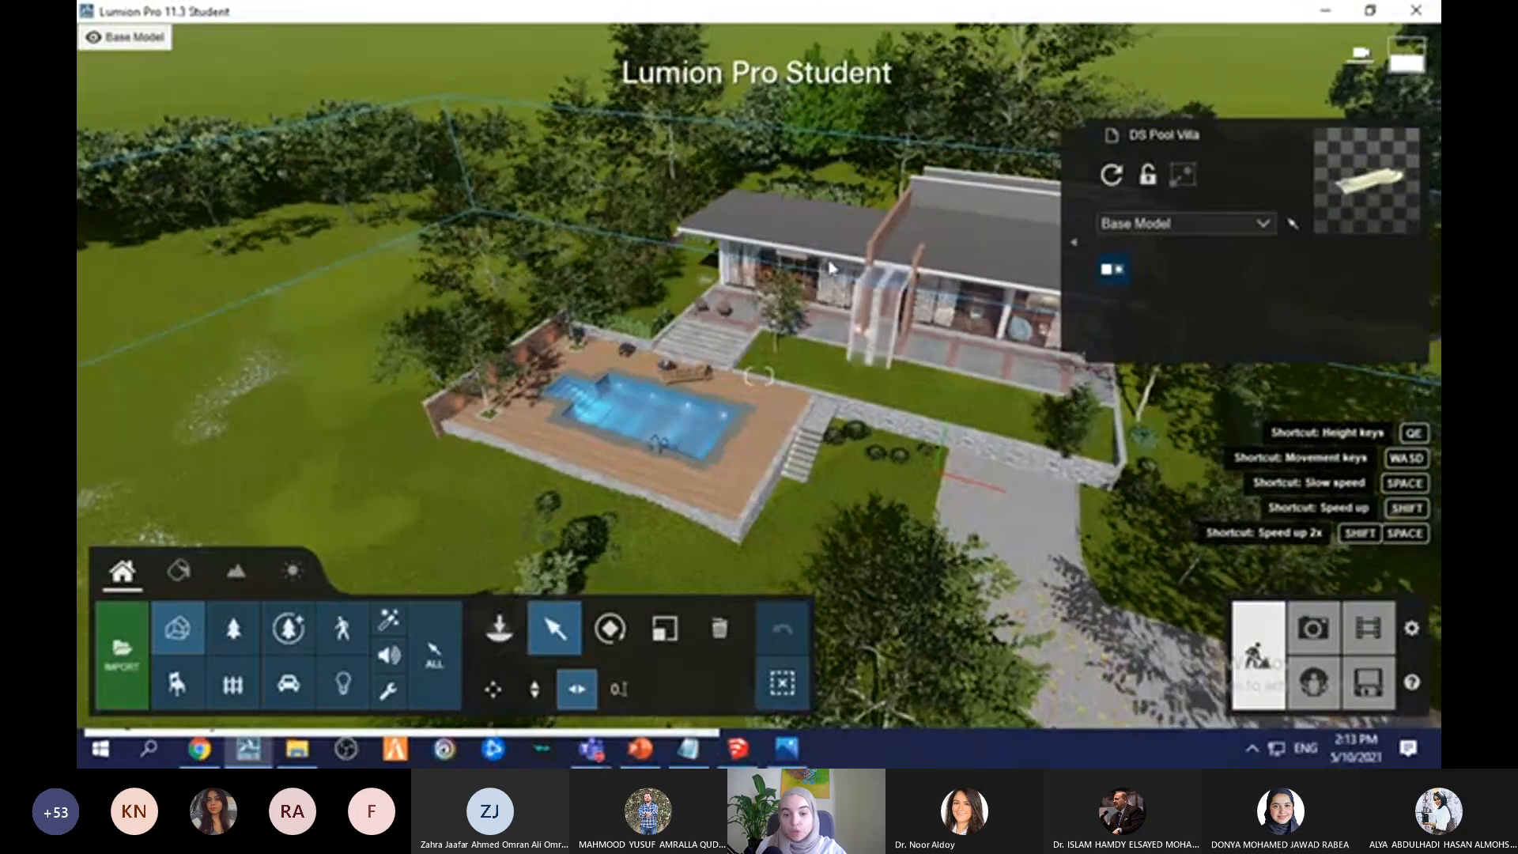
left_click(830, 269)
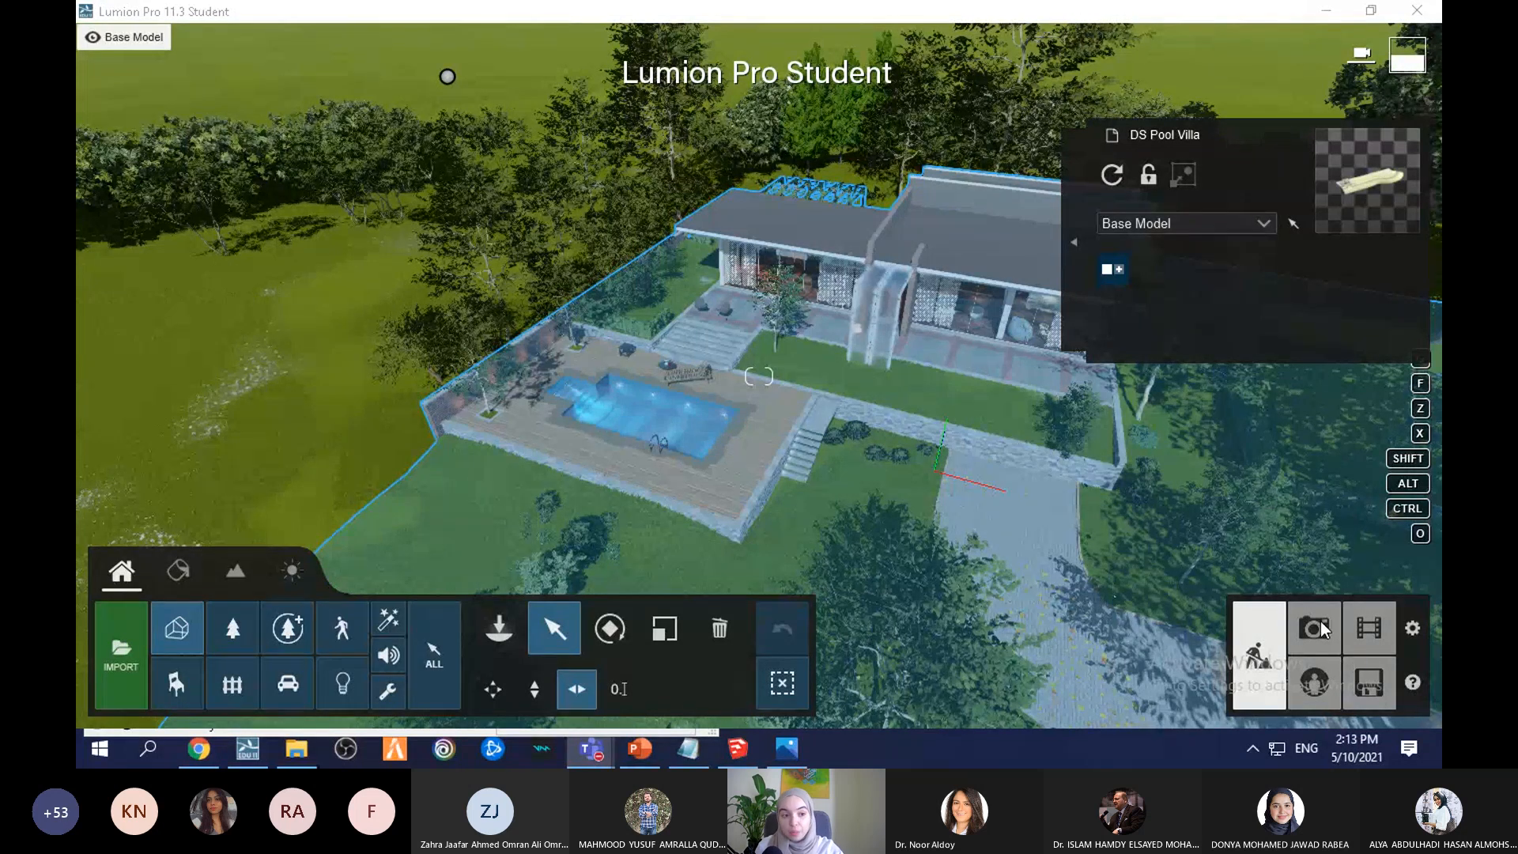
Step: Review the benchmark results for the graphics card, graphics memory, processor and system memory, and return to the start screen
left_click(1370, 685)
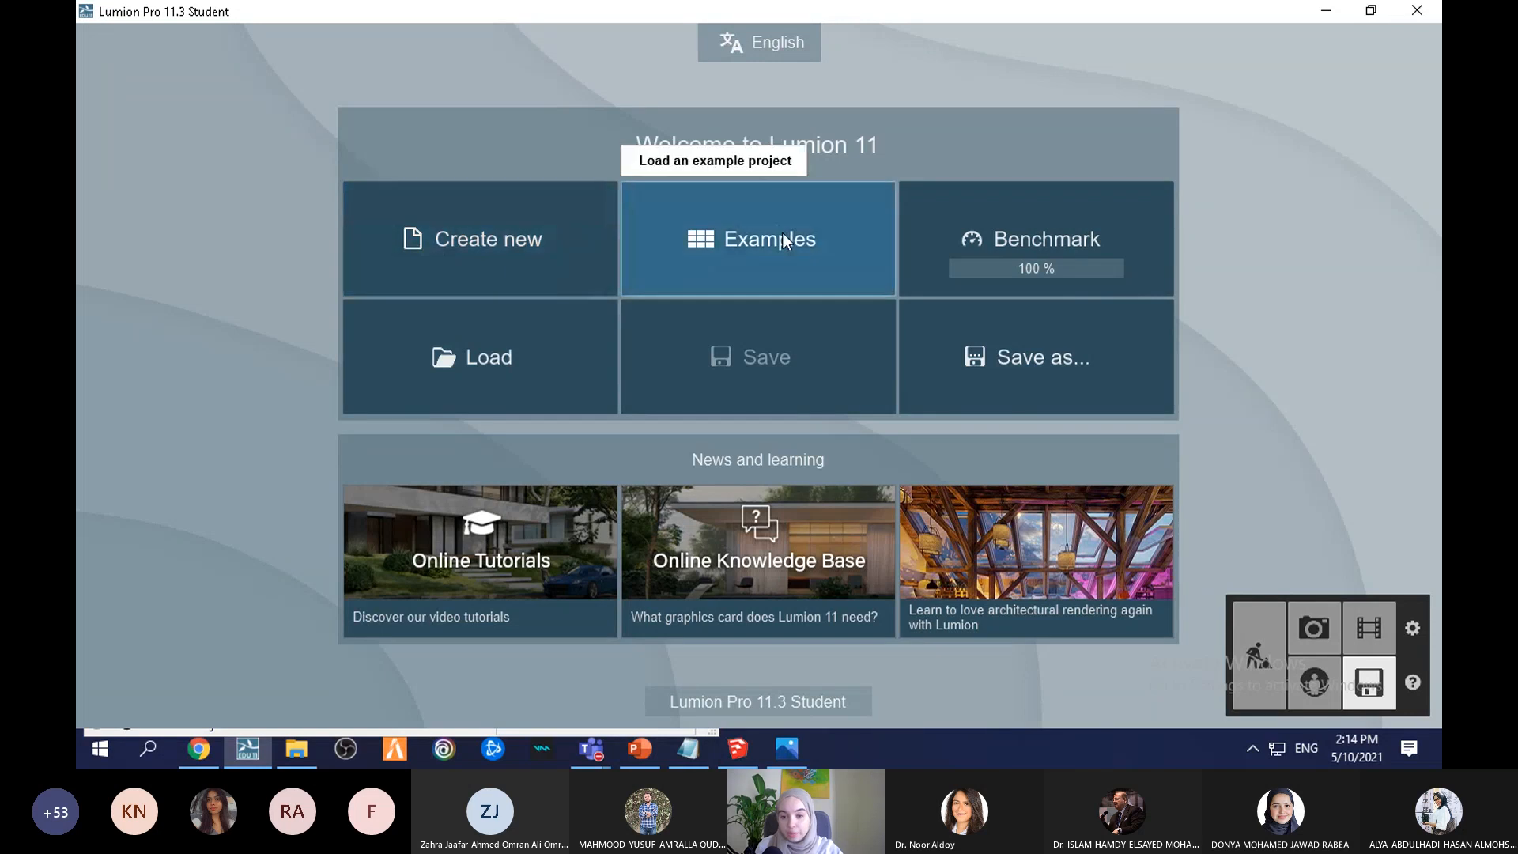
left_click(1126, 231)
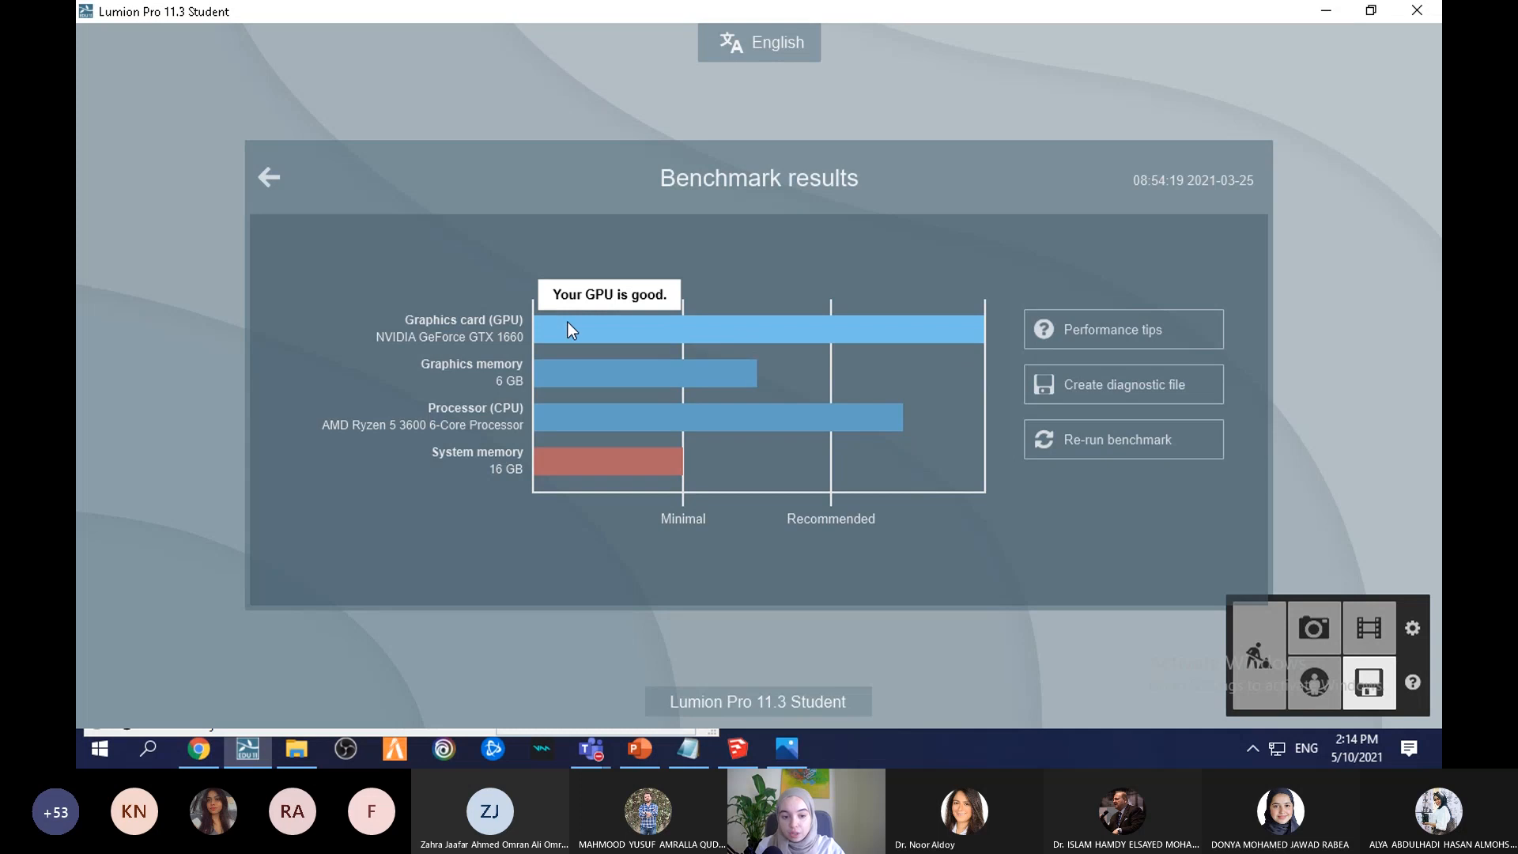
mouse_move(577, 376)
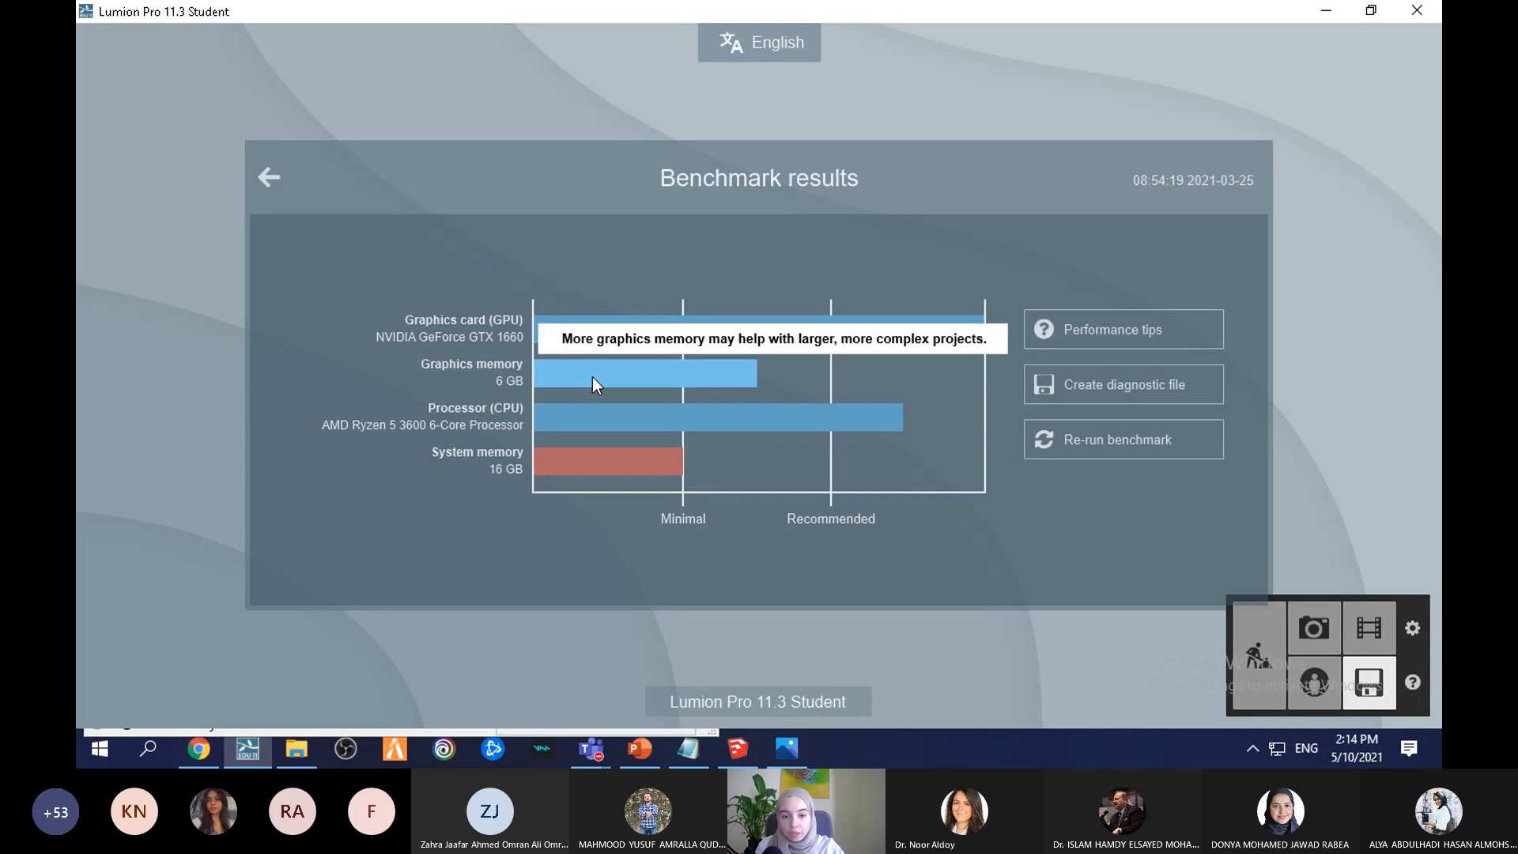
mouse_move(599, 463)
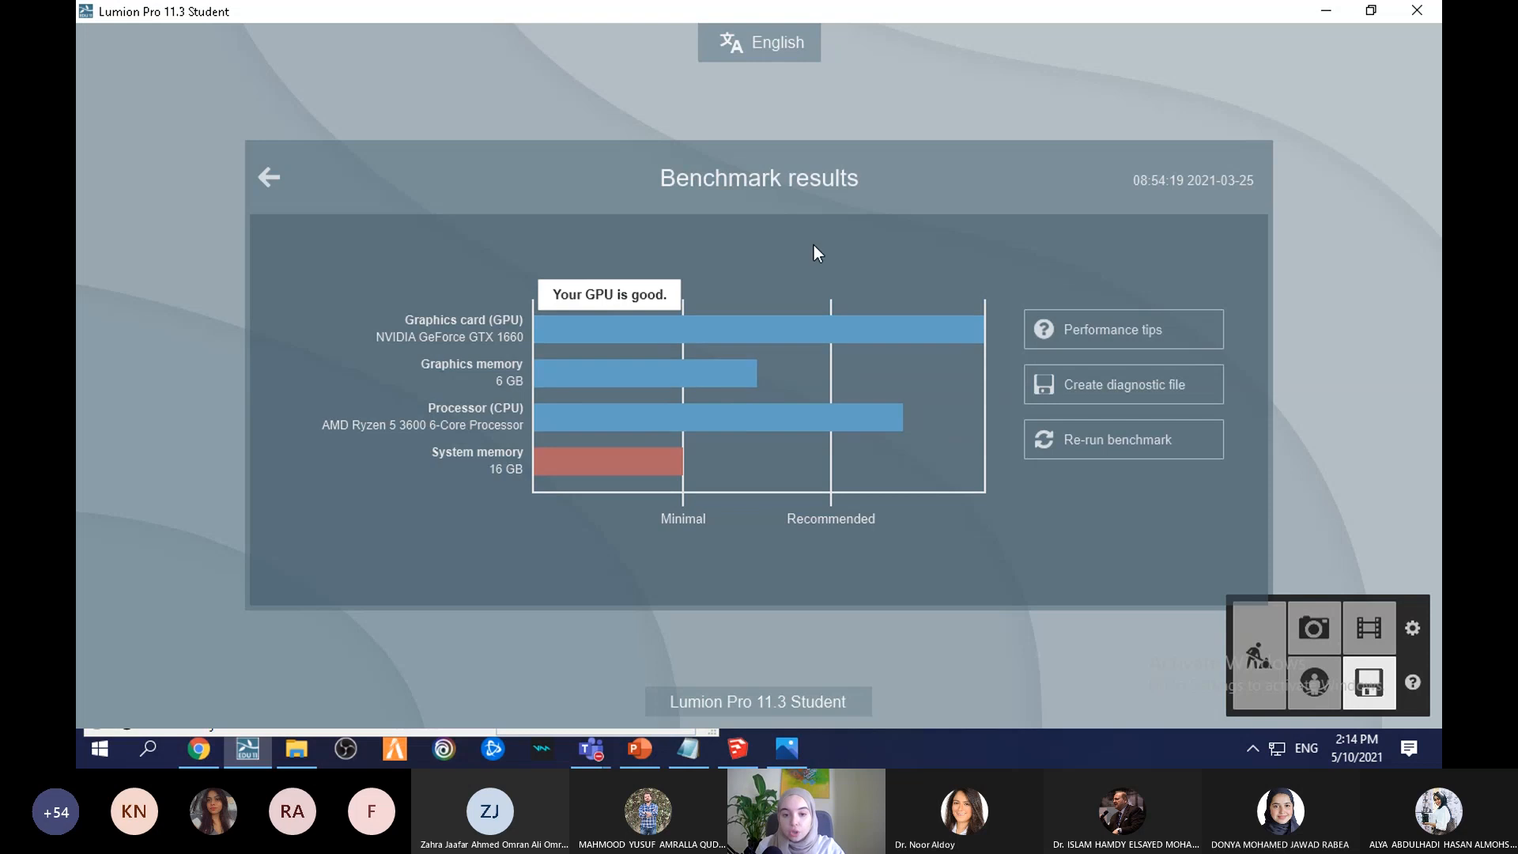
left_click(264, 182)
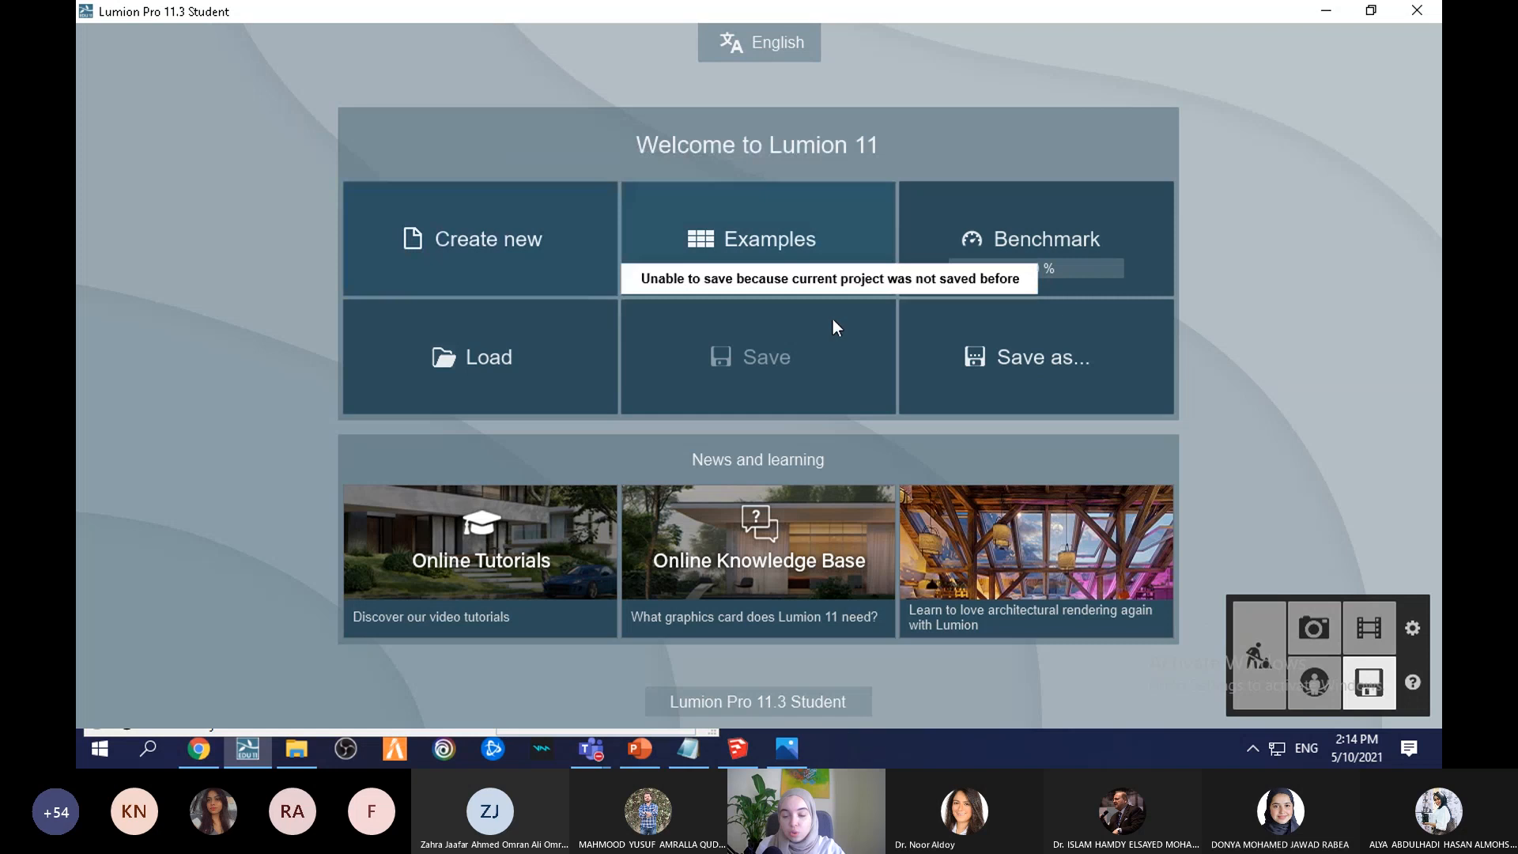
left_click(1054, 253)
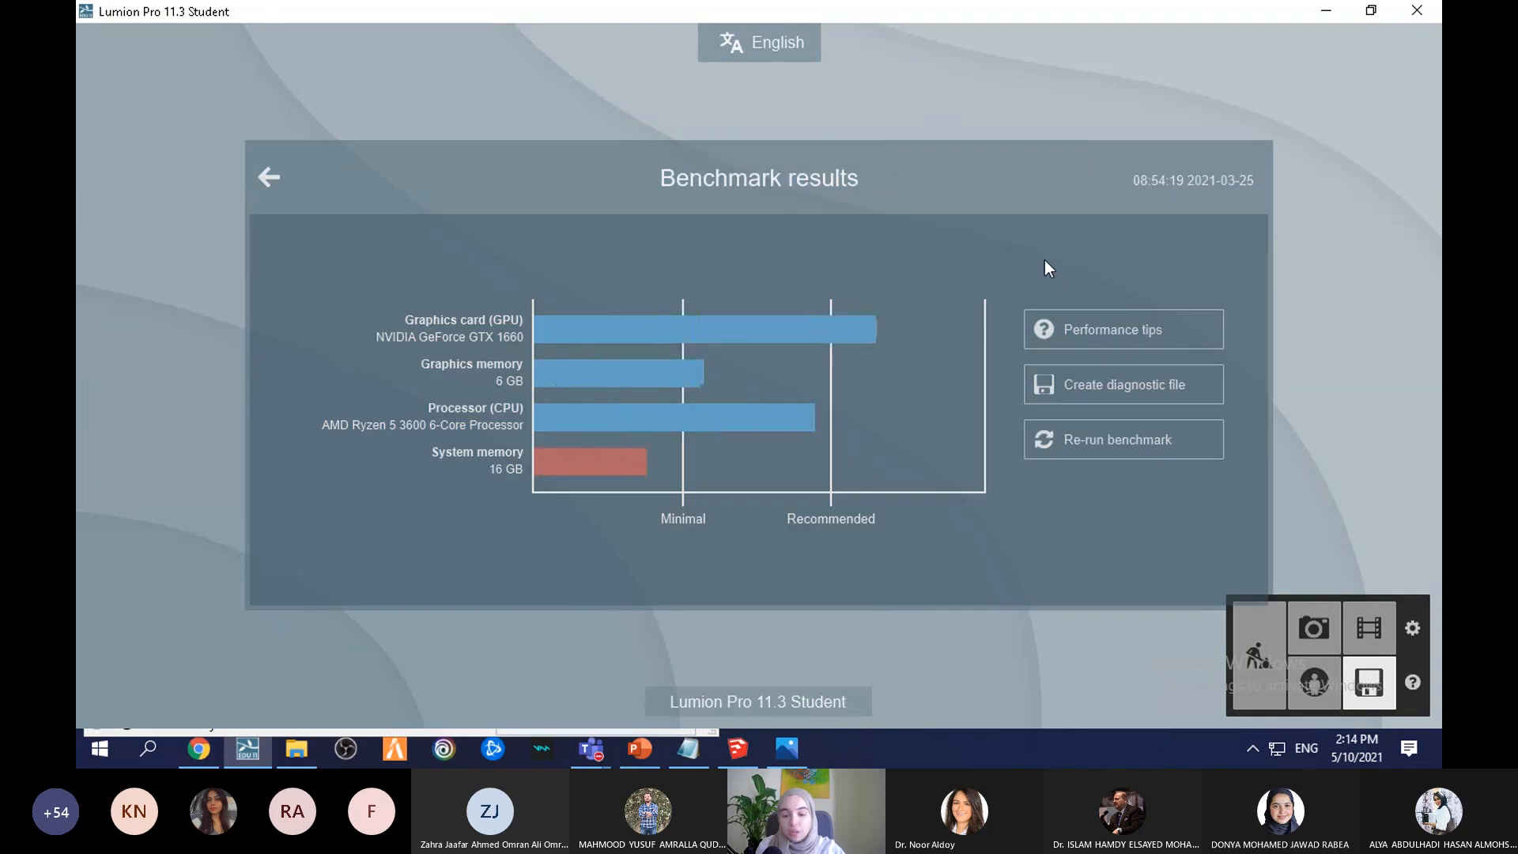
left_click(267, 179)
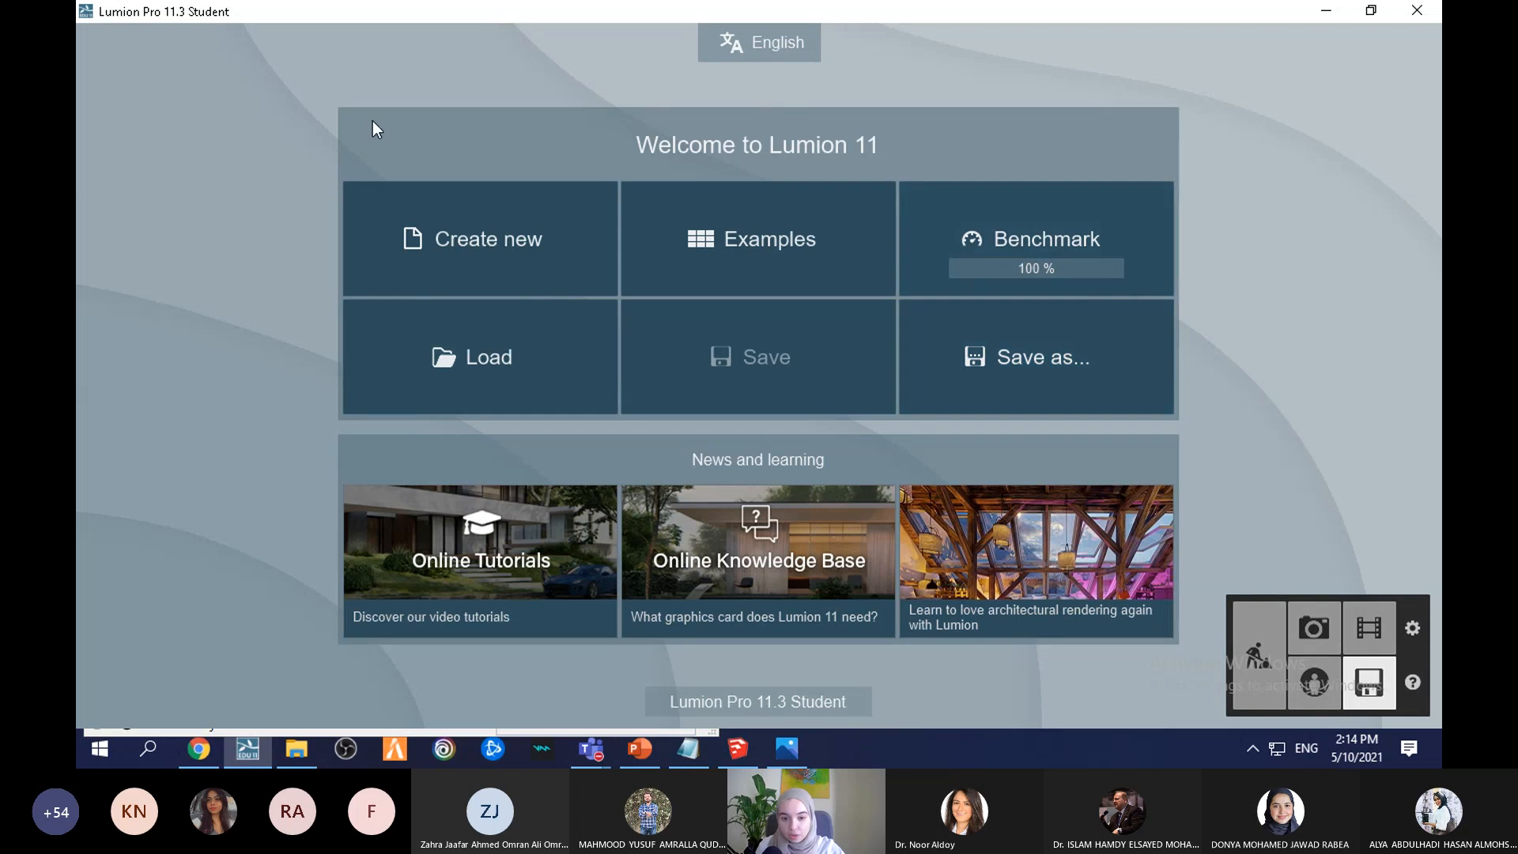
Step: Create a new project from the mountain range landscape
left_click(544, 231)
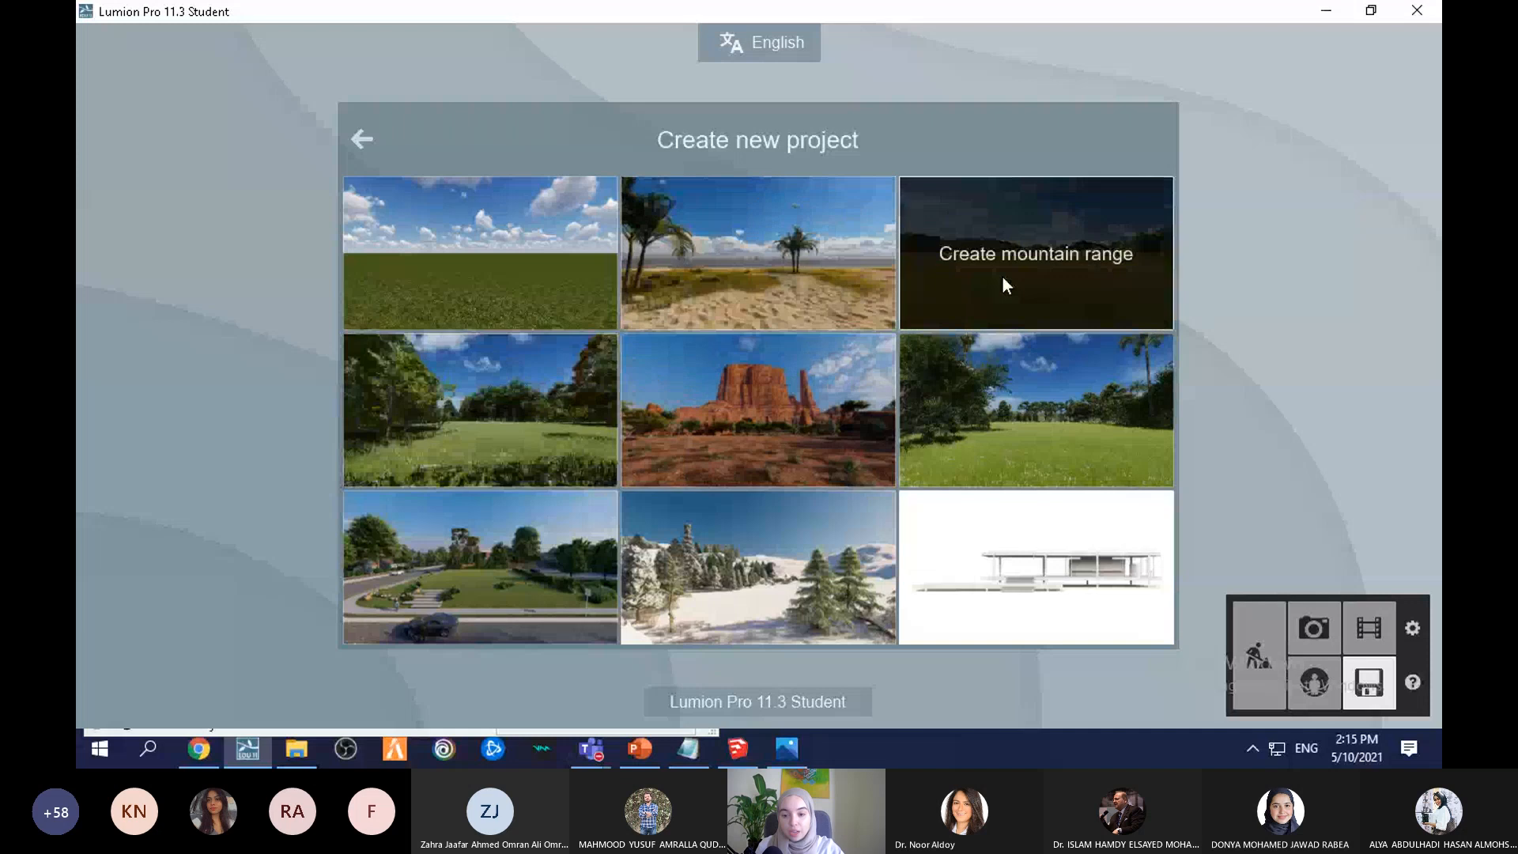
left_click(1061, 261)
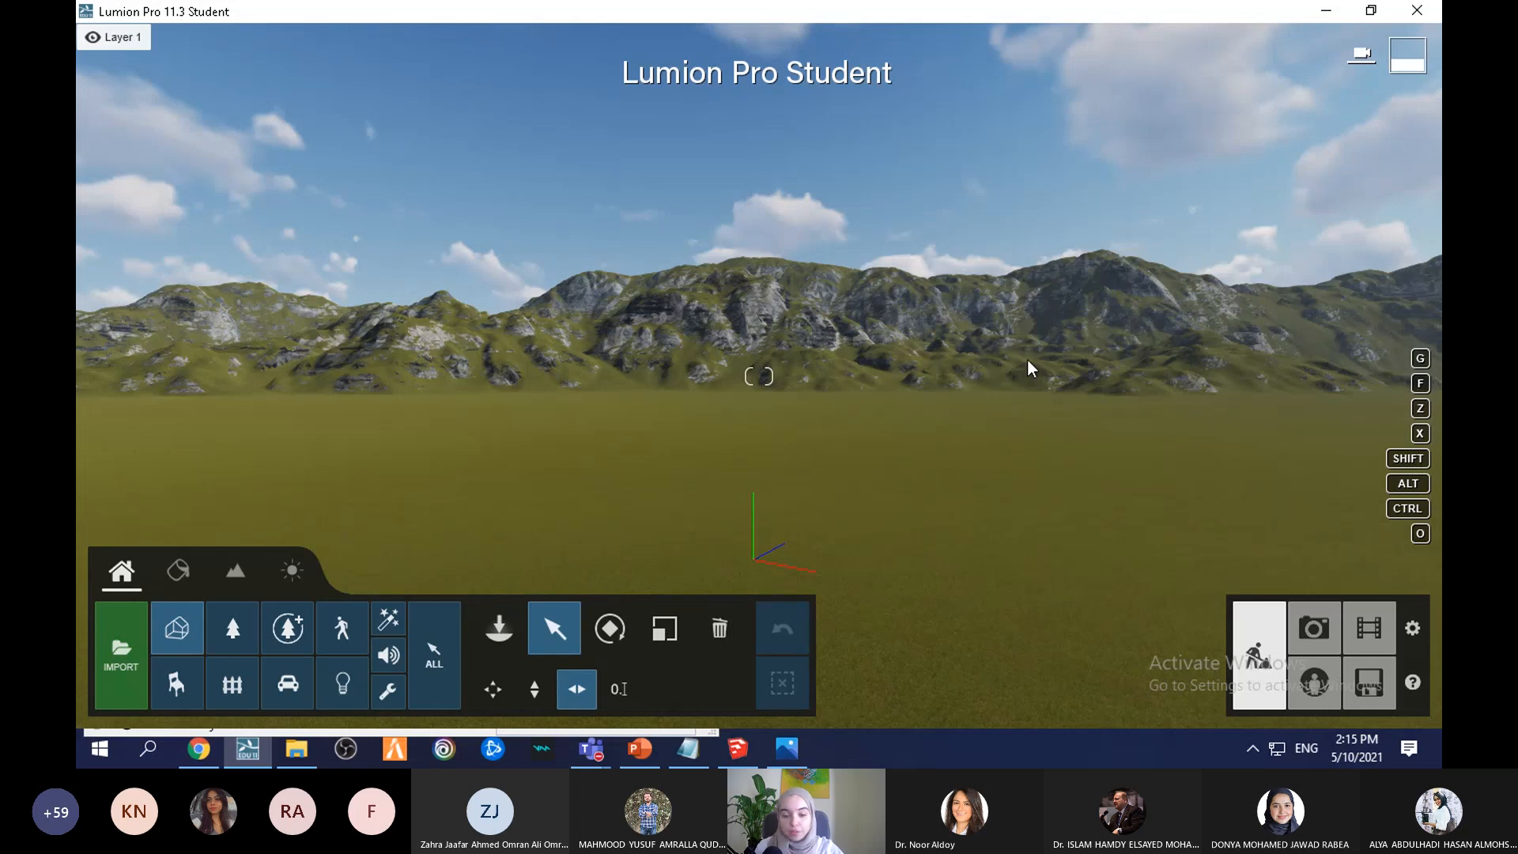
Step: Look around the mountain landscape and try moving the camera vertically, sideways, forward and backward over the grass plain
mouse_move(1026, 362)
right_mouse_down()
mouse_move(1026, 442)
mouse_move(1033, 362)
right_mouse_up()
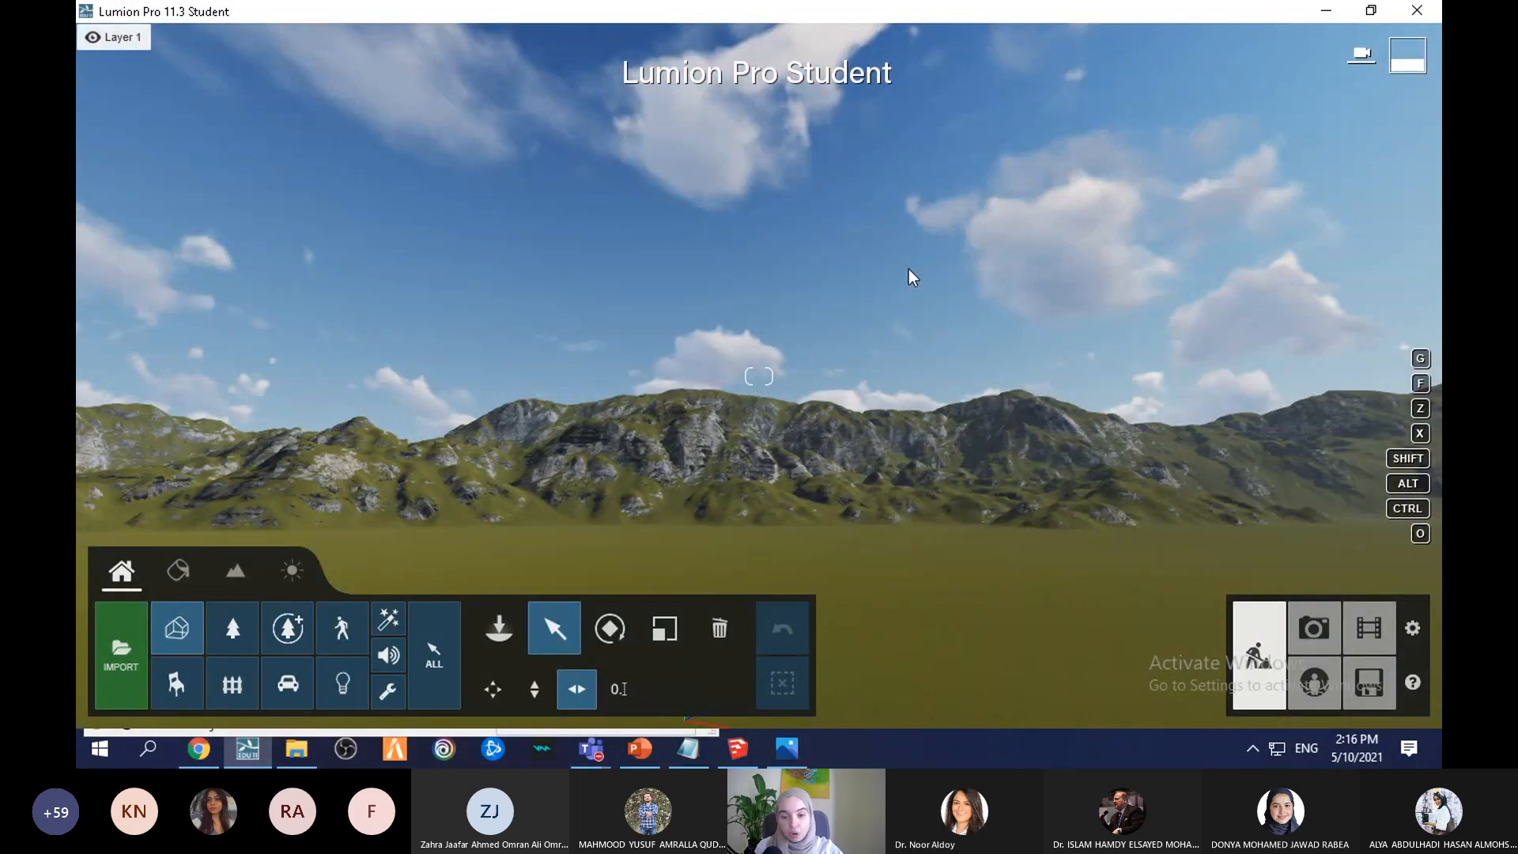
right_click_drag(908, 269, 778, 311)
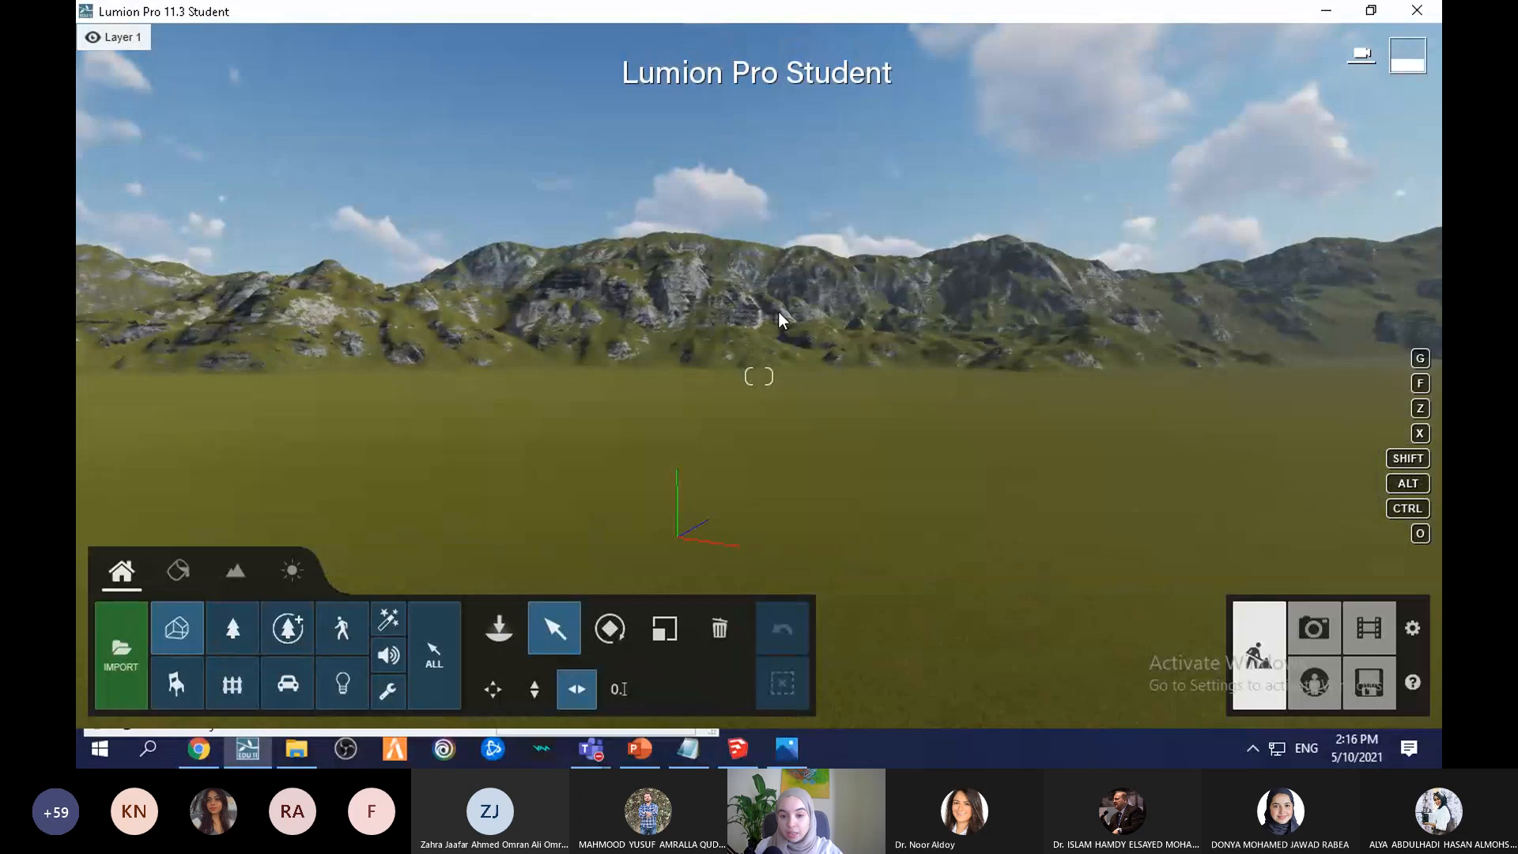
right_click_drag(681, 356, 743, 340)
right_click_drag(758, 377, 1109, 277)
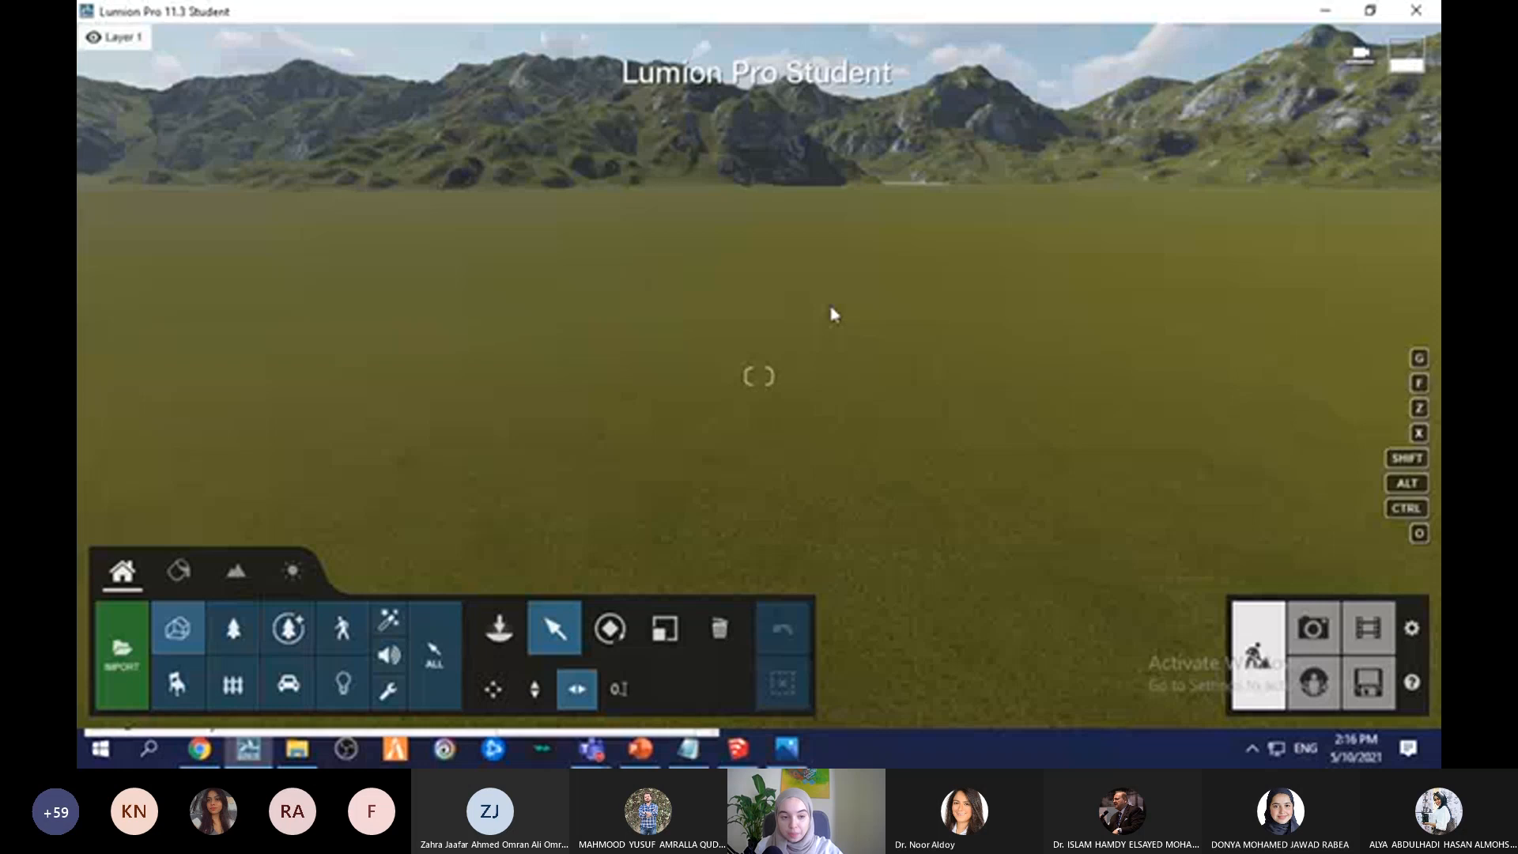
right_click_drag(832, 314, 825, 353)
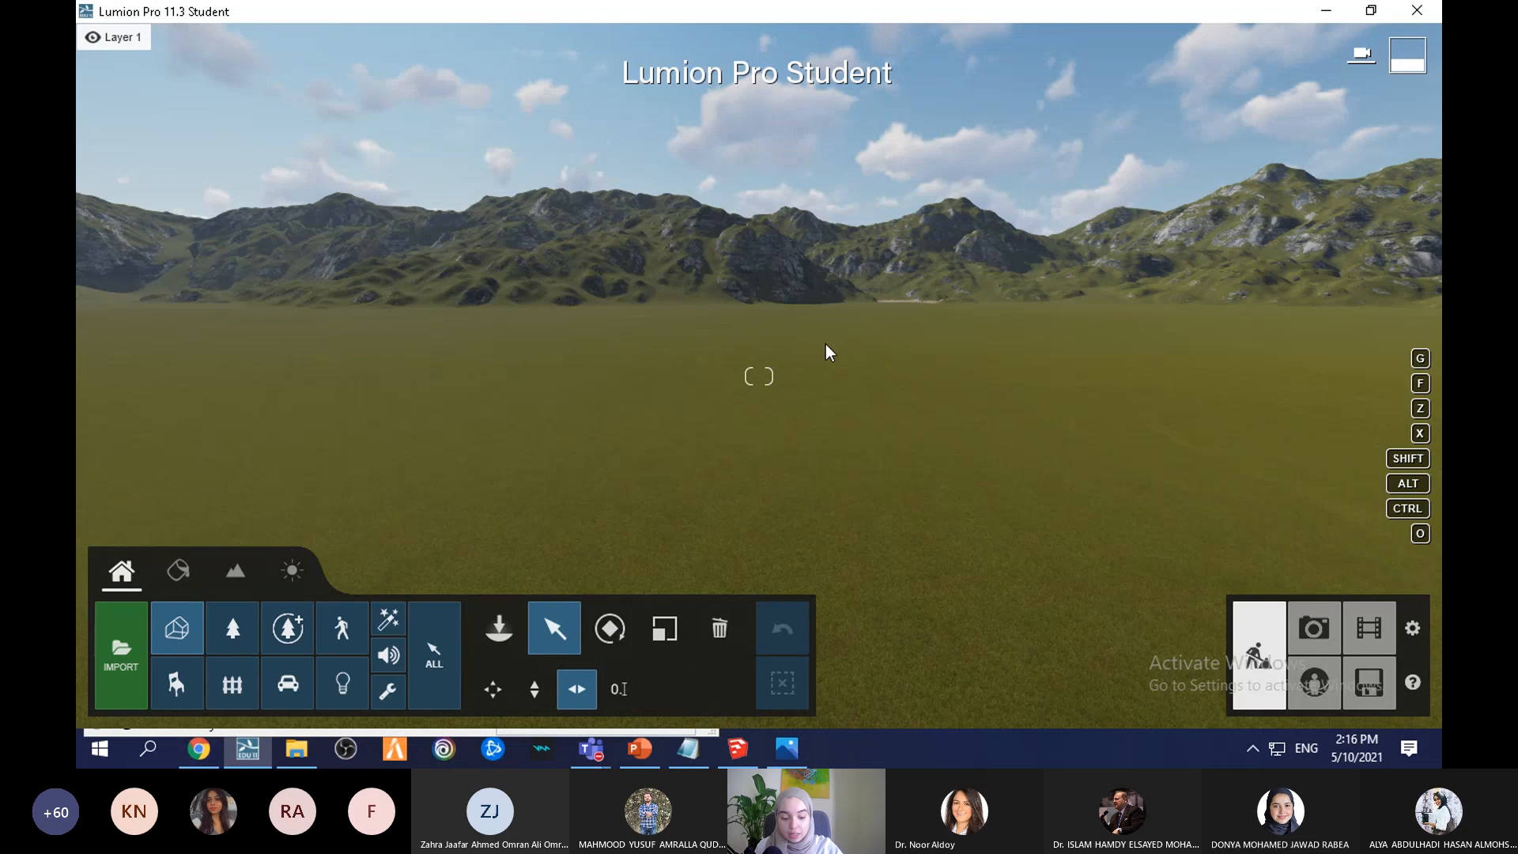
key("q")
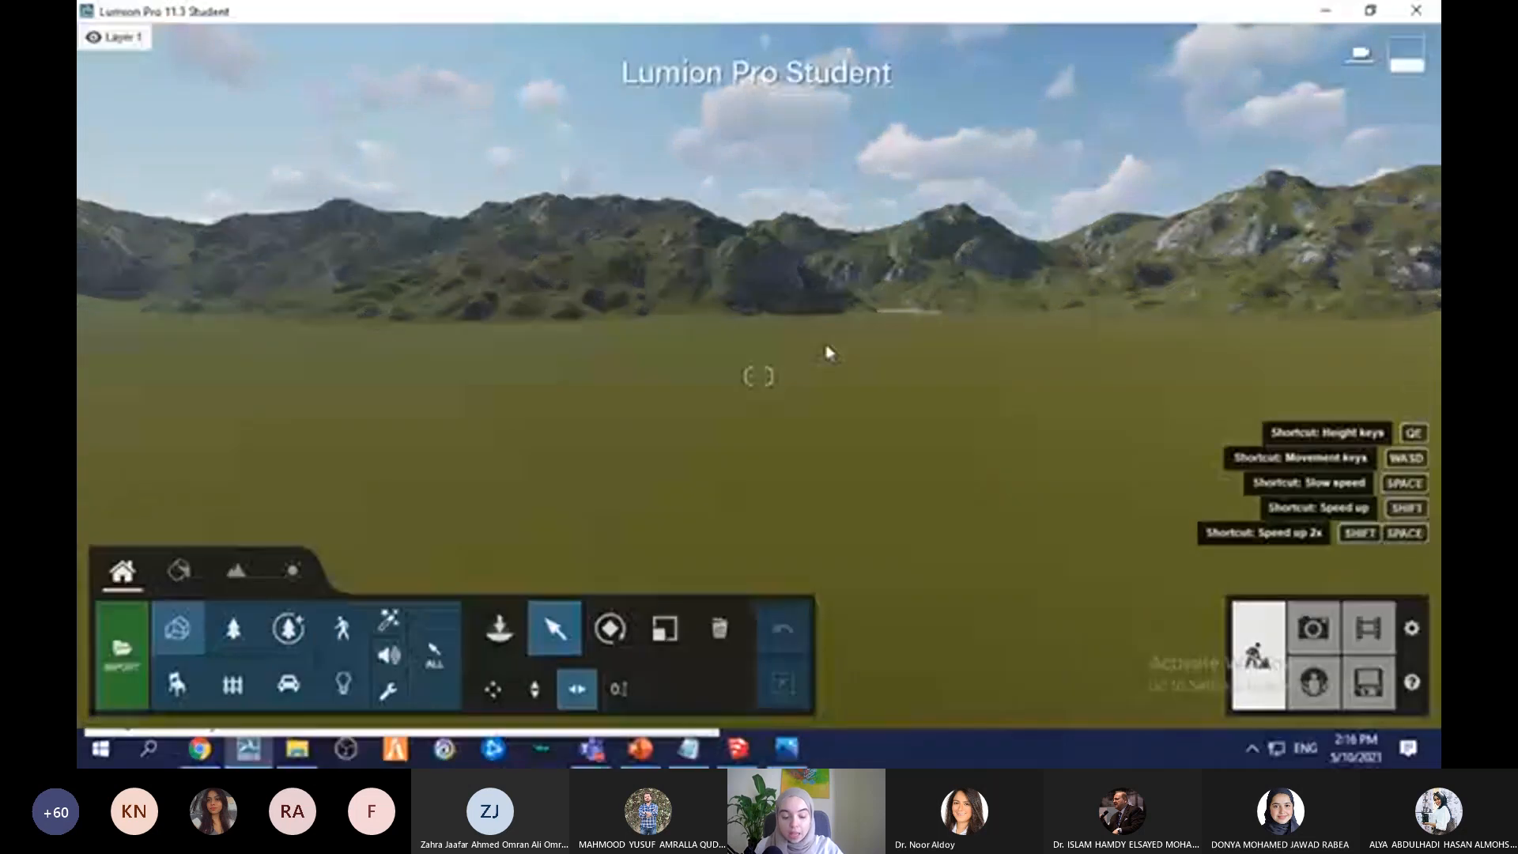
key("e")
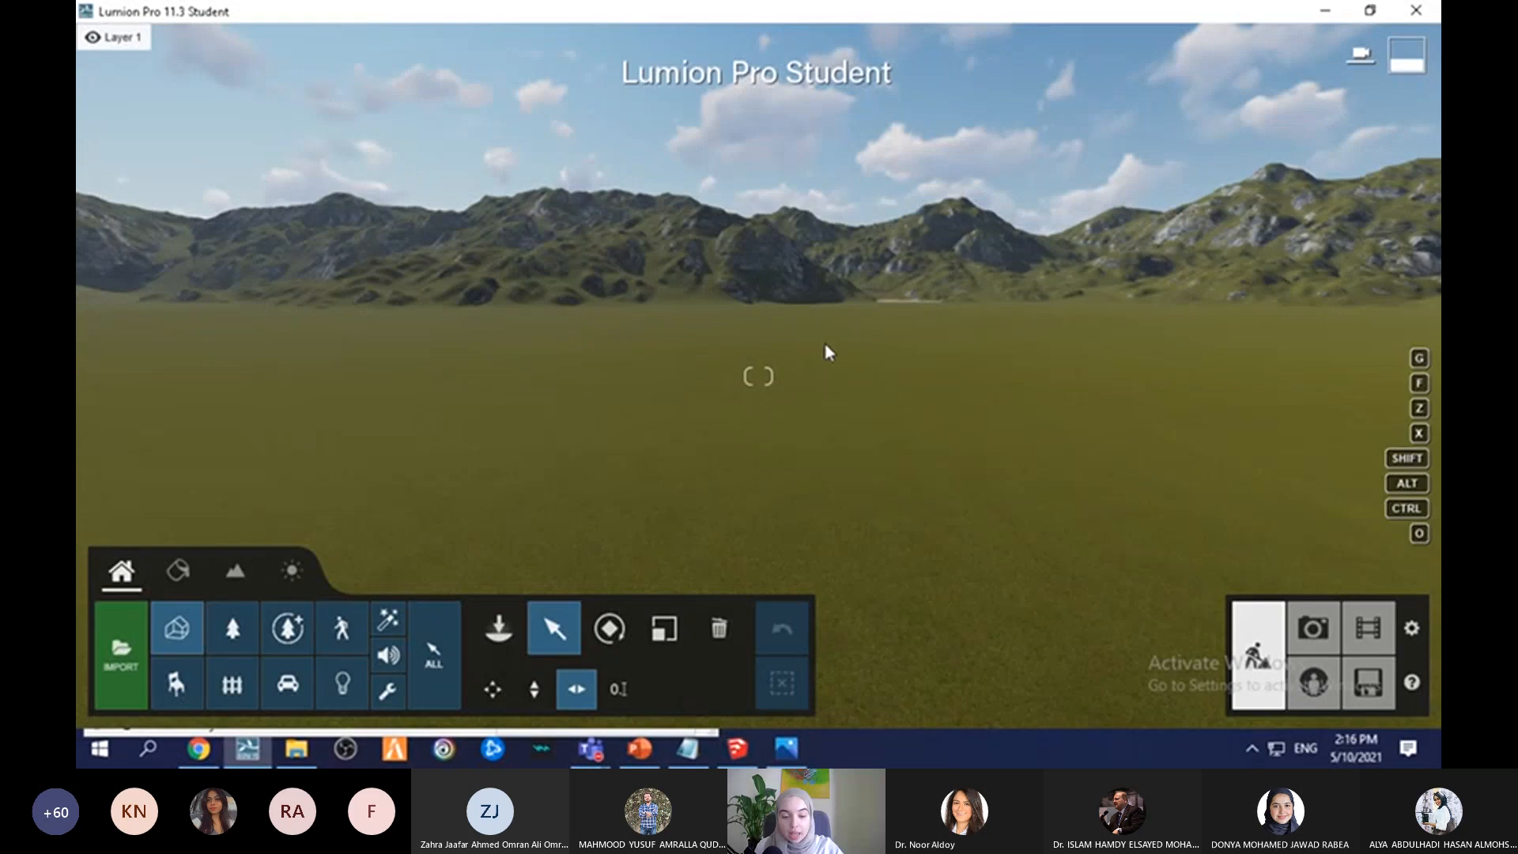
key("a")
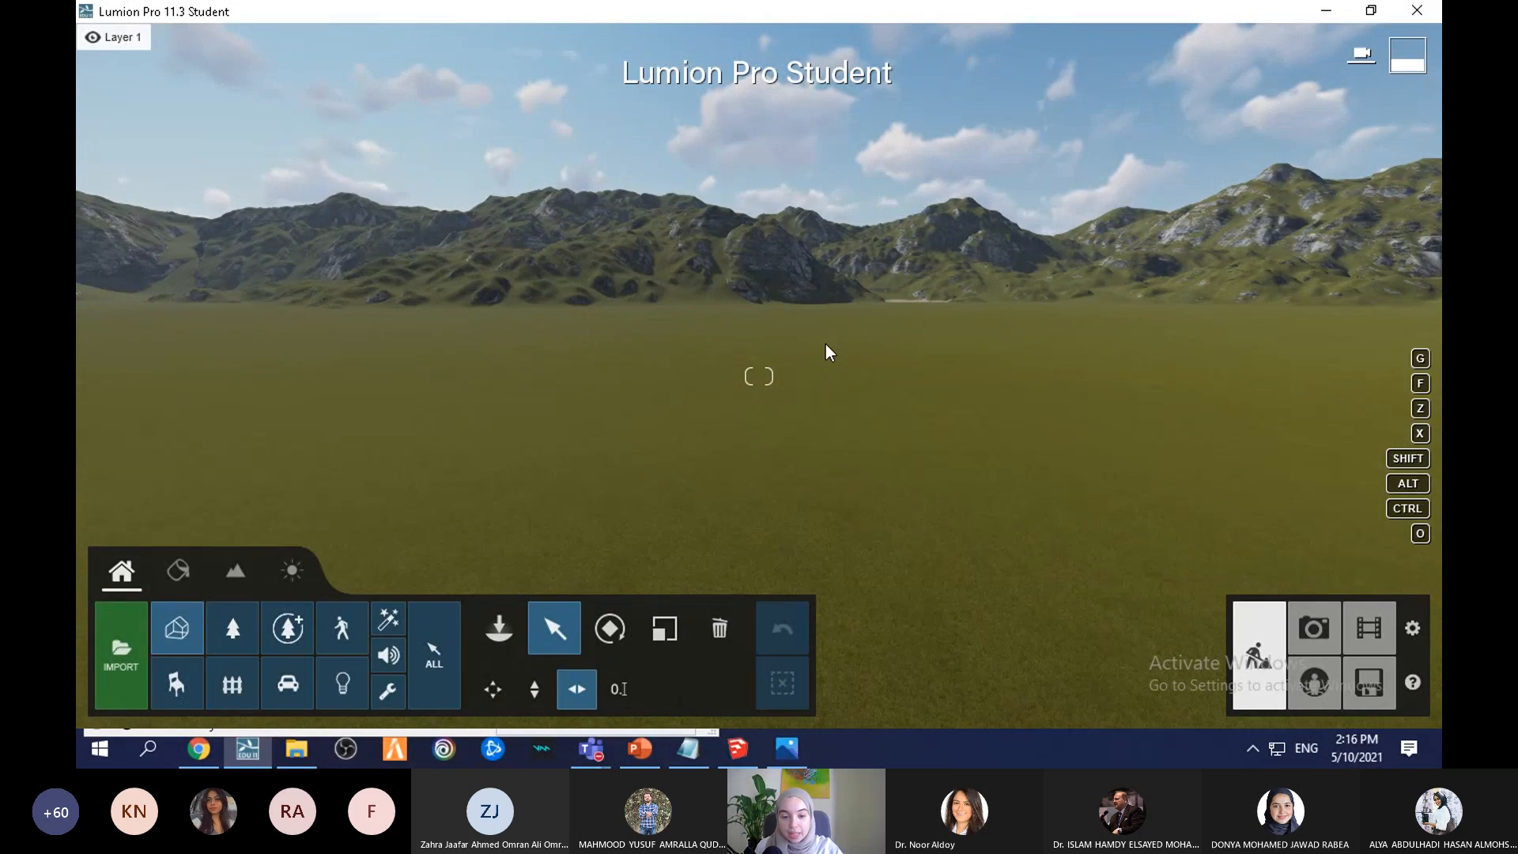
key("d")
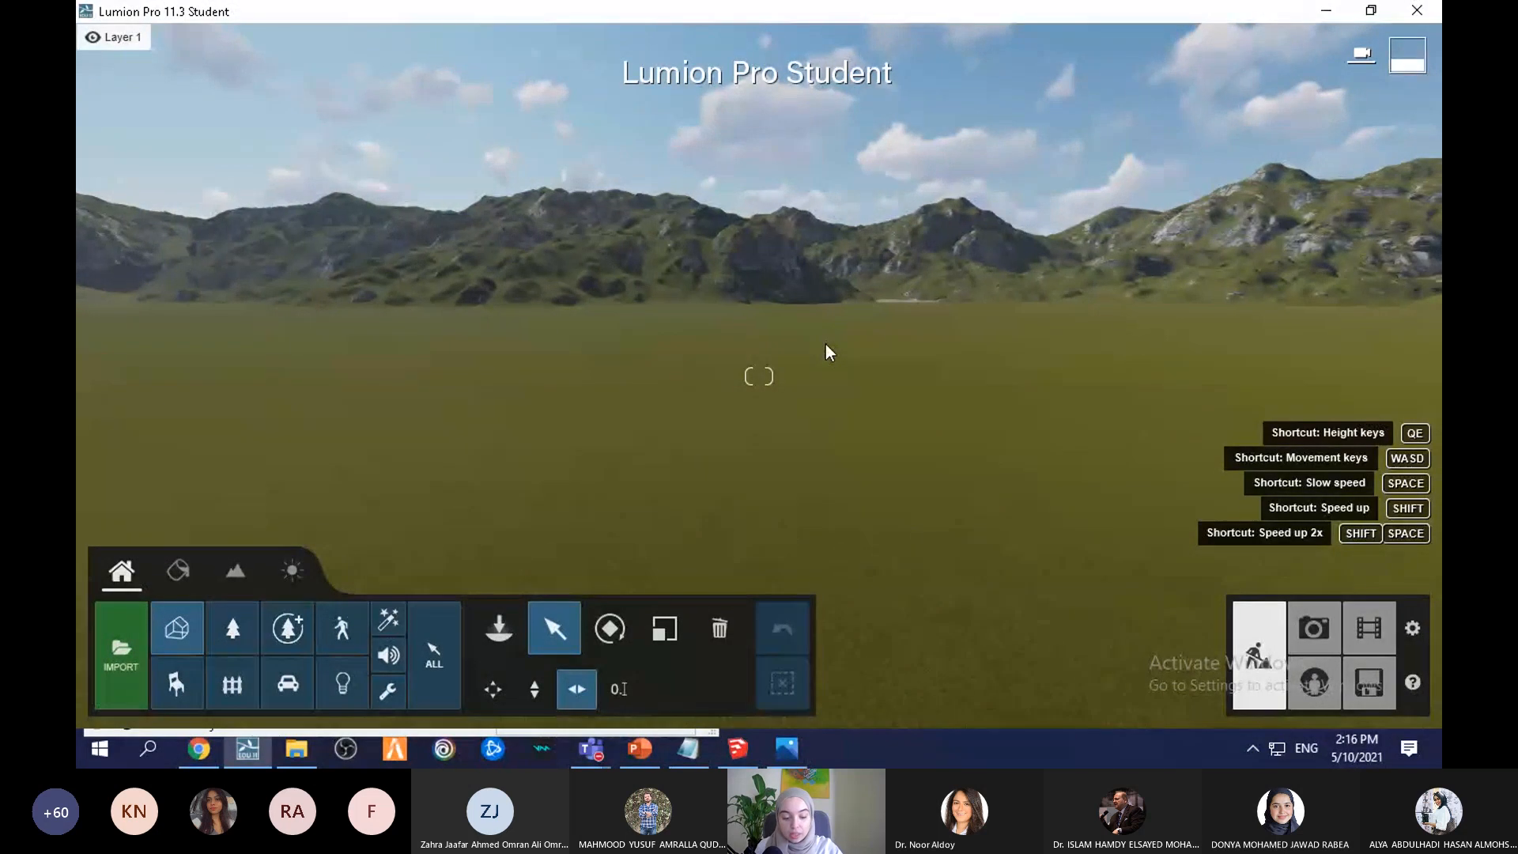
key("w")
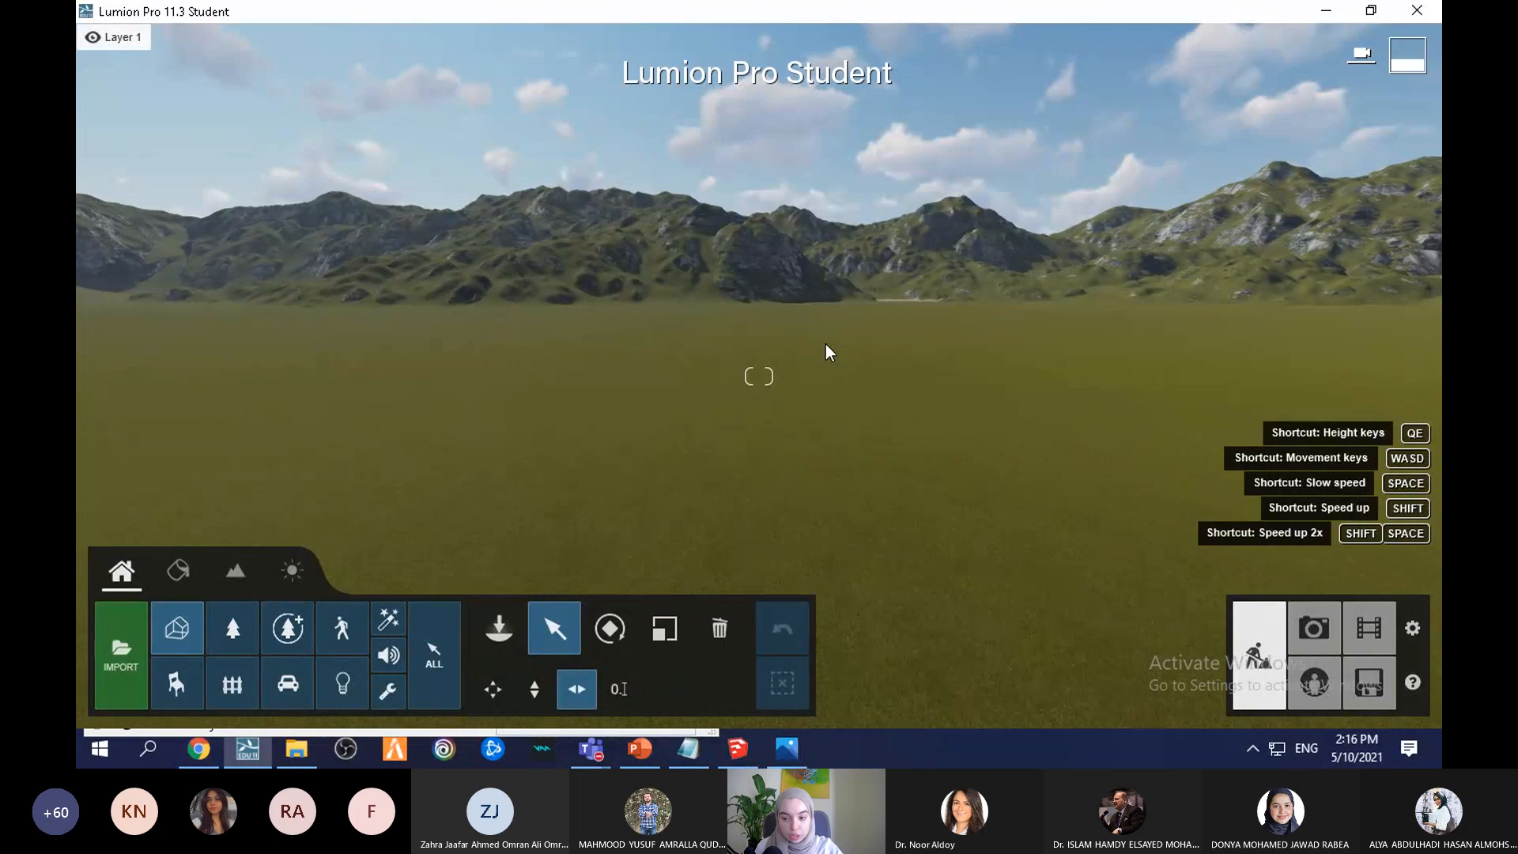
key("s")
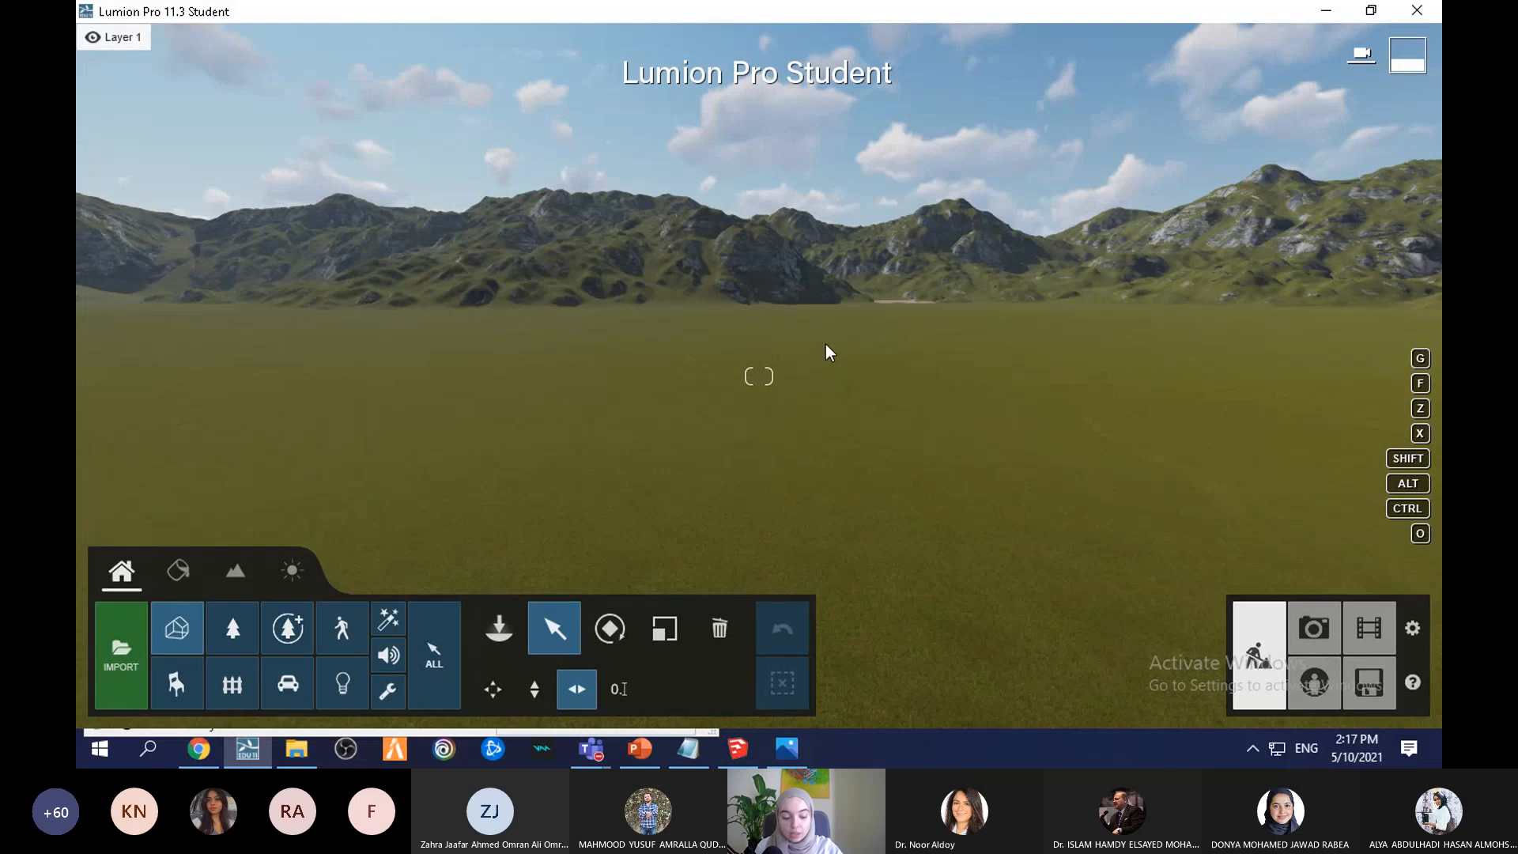
Step: Turn the camera to another stretch of the mountain range, fly forward over the plain, and raise and lower the viewpoint
right_click(825, 344)
right_click_drag(925, 363, 982, 363)
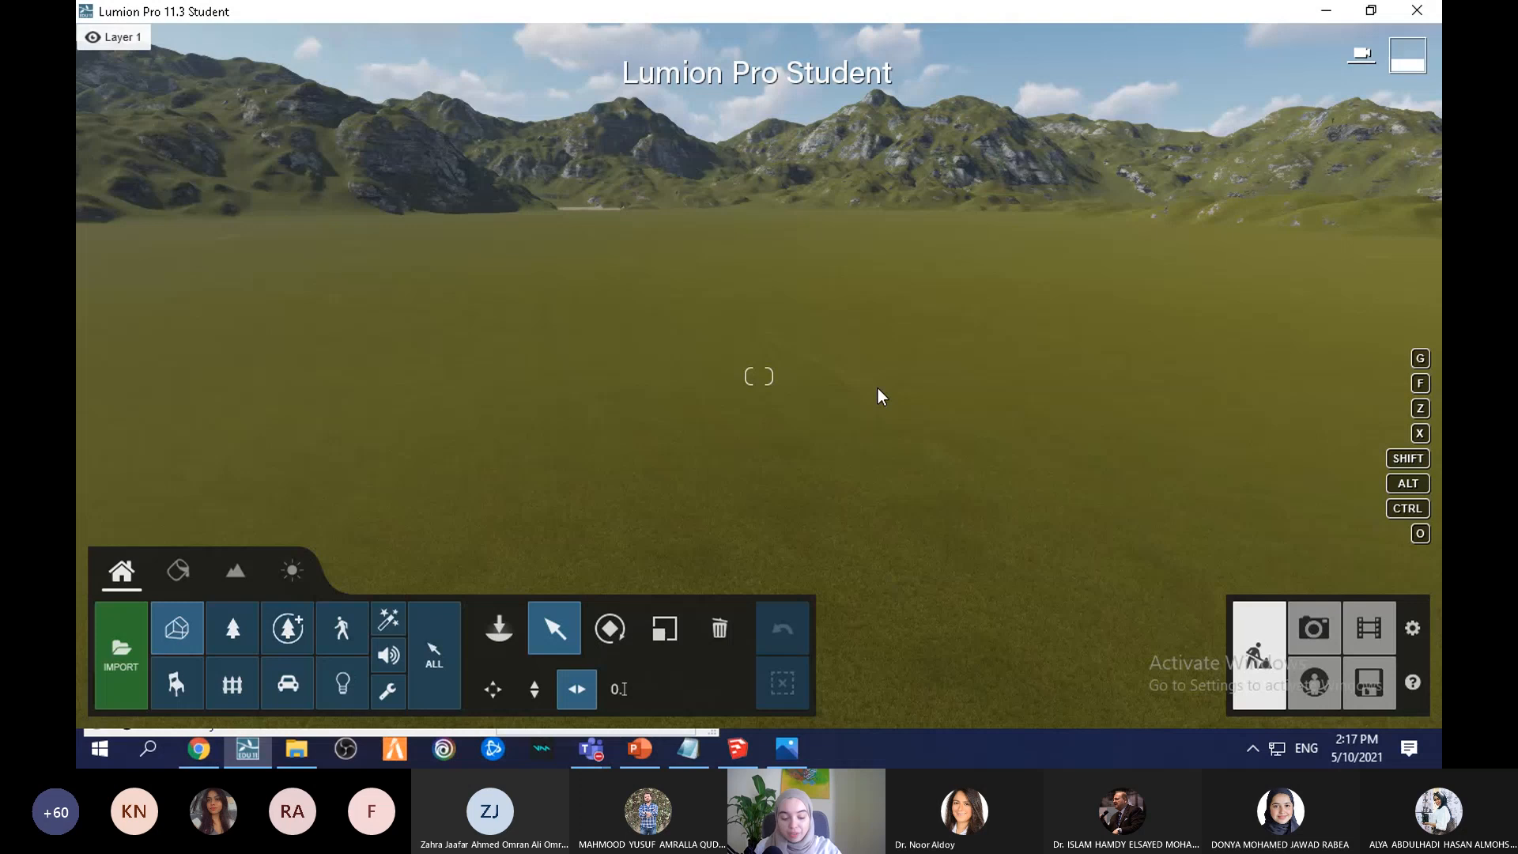
key("w")
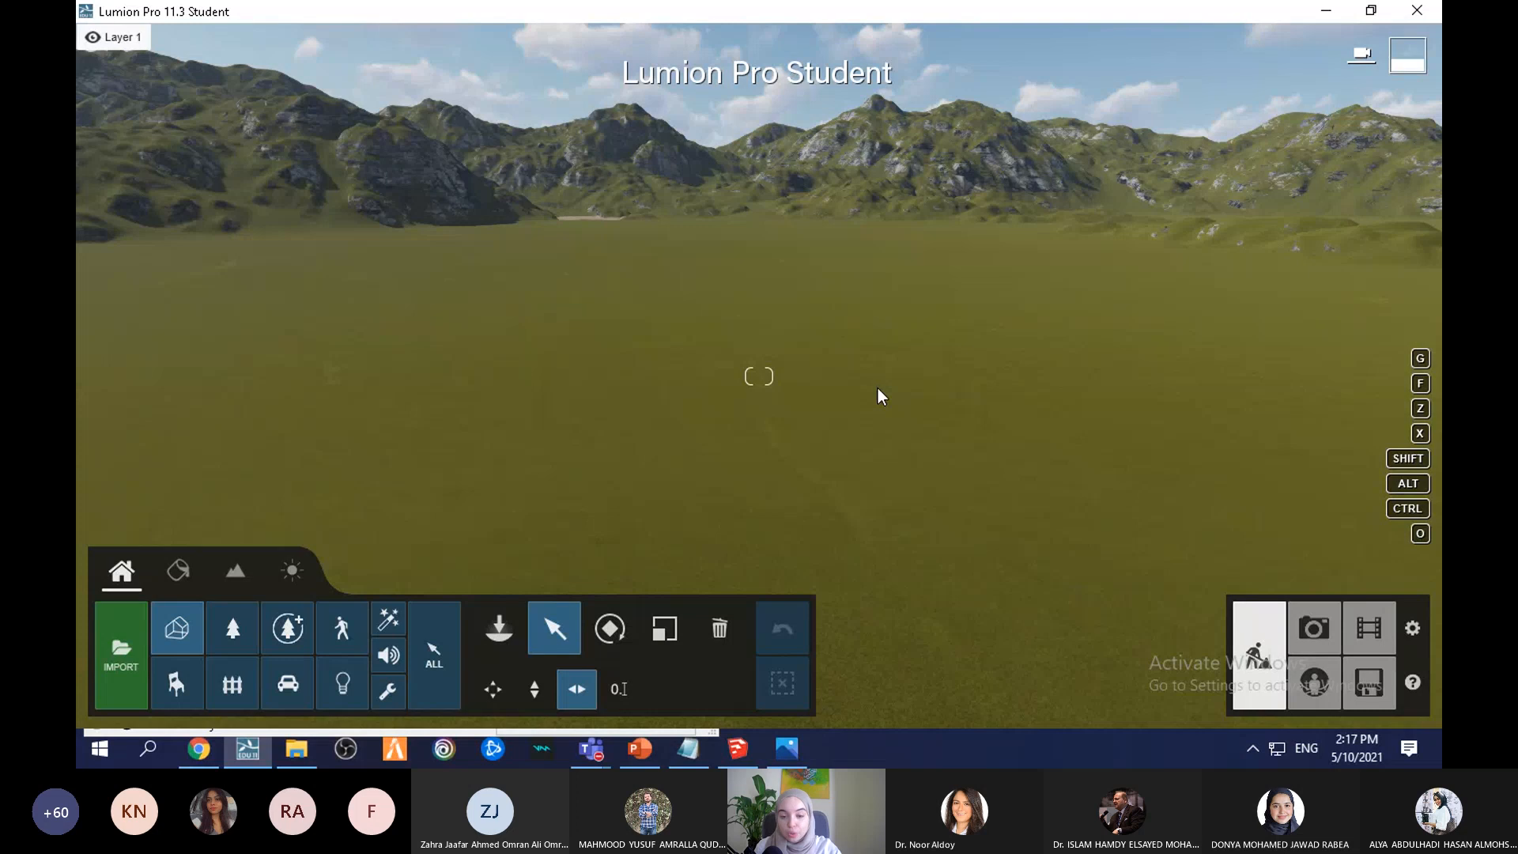
key("w")
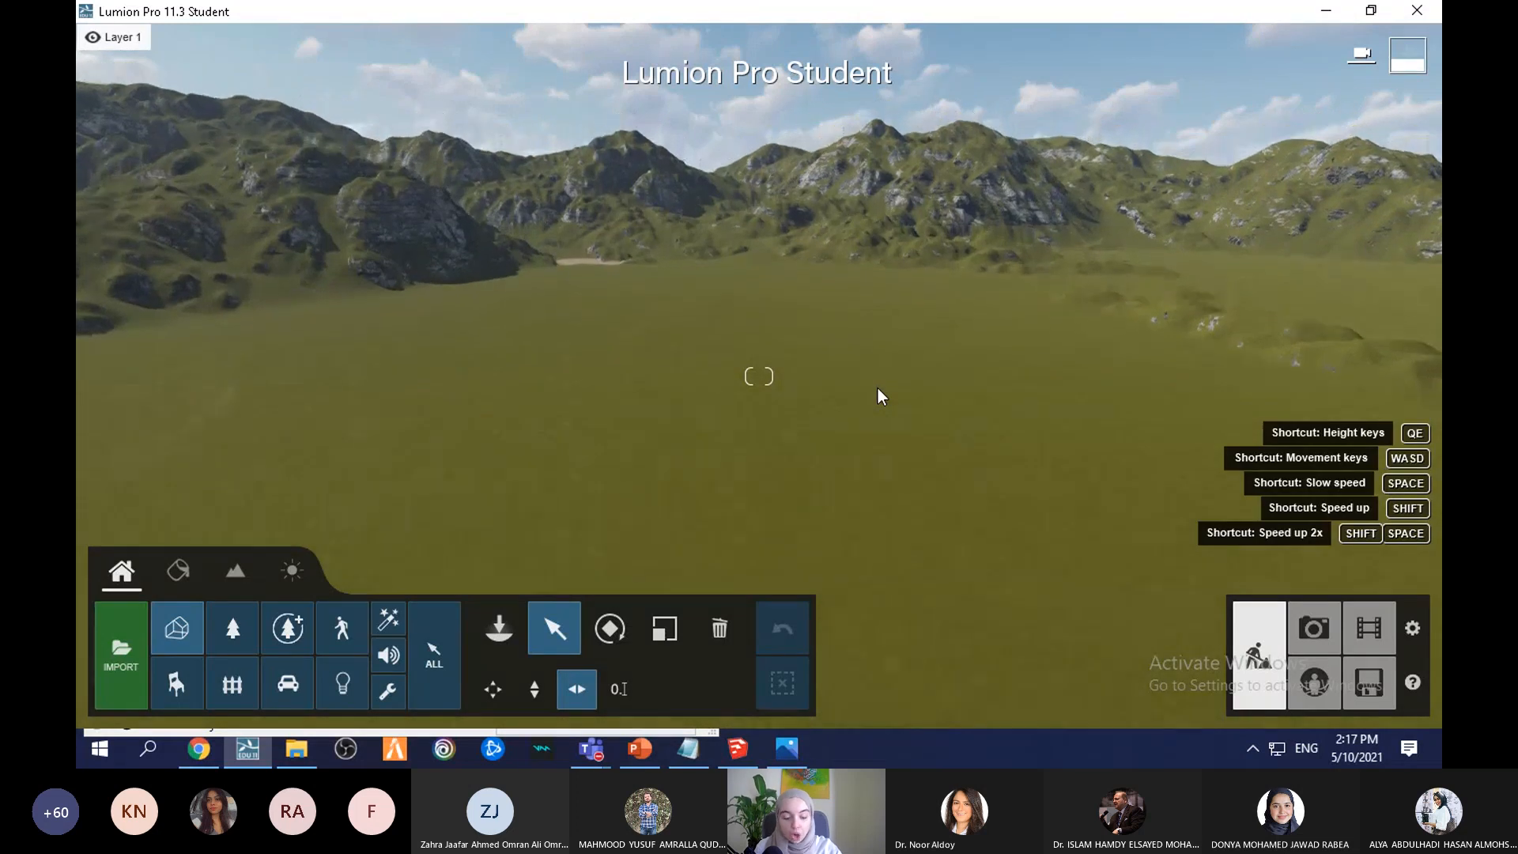
key("q")
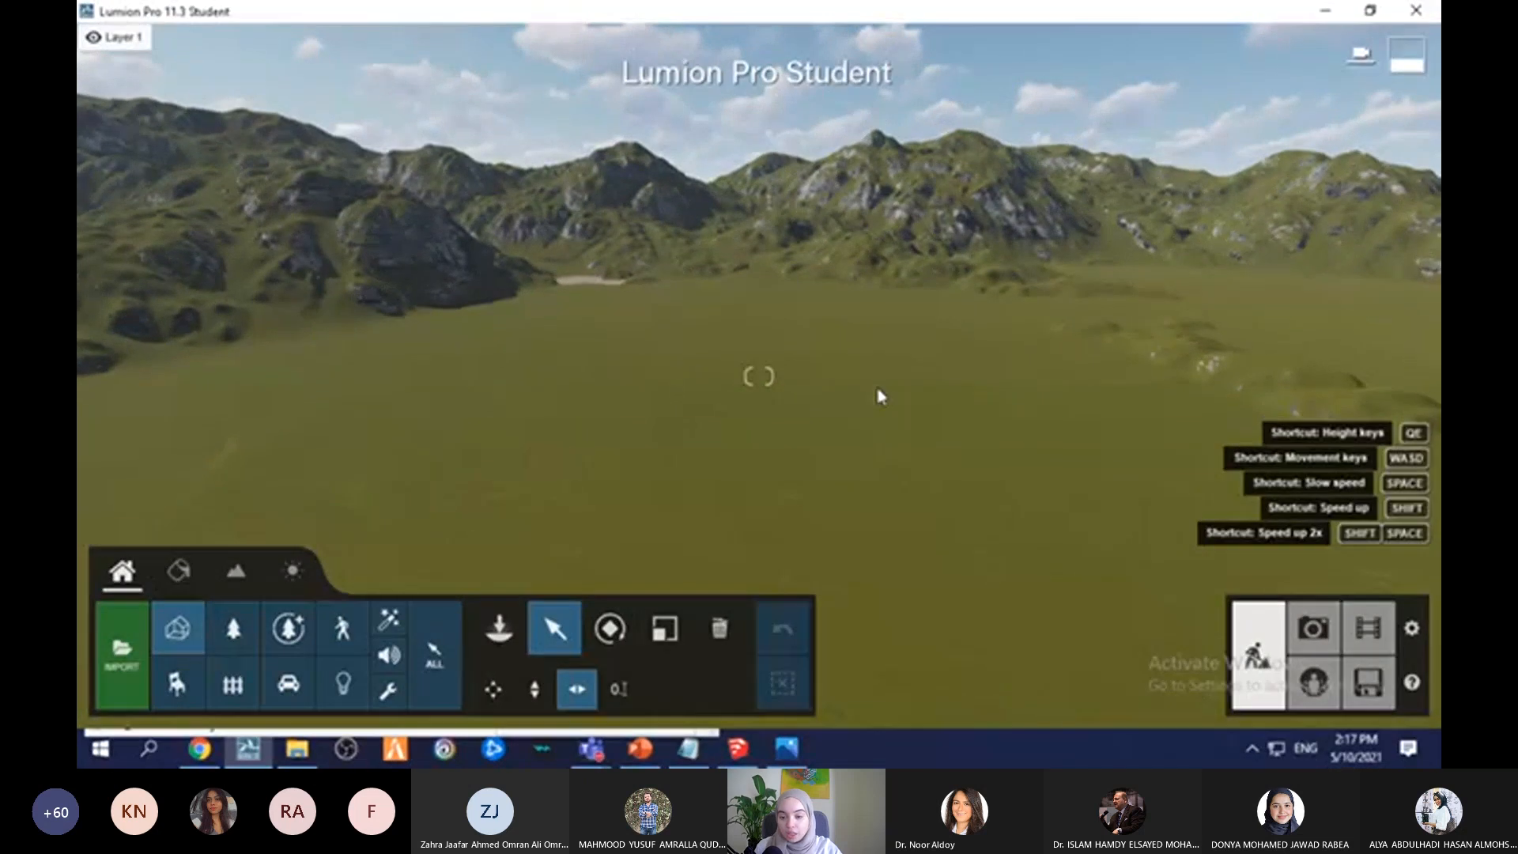
key("e")
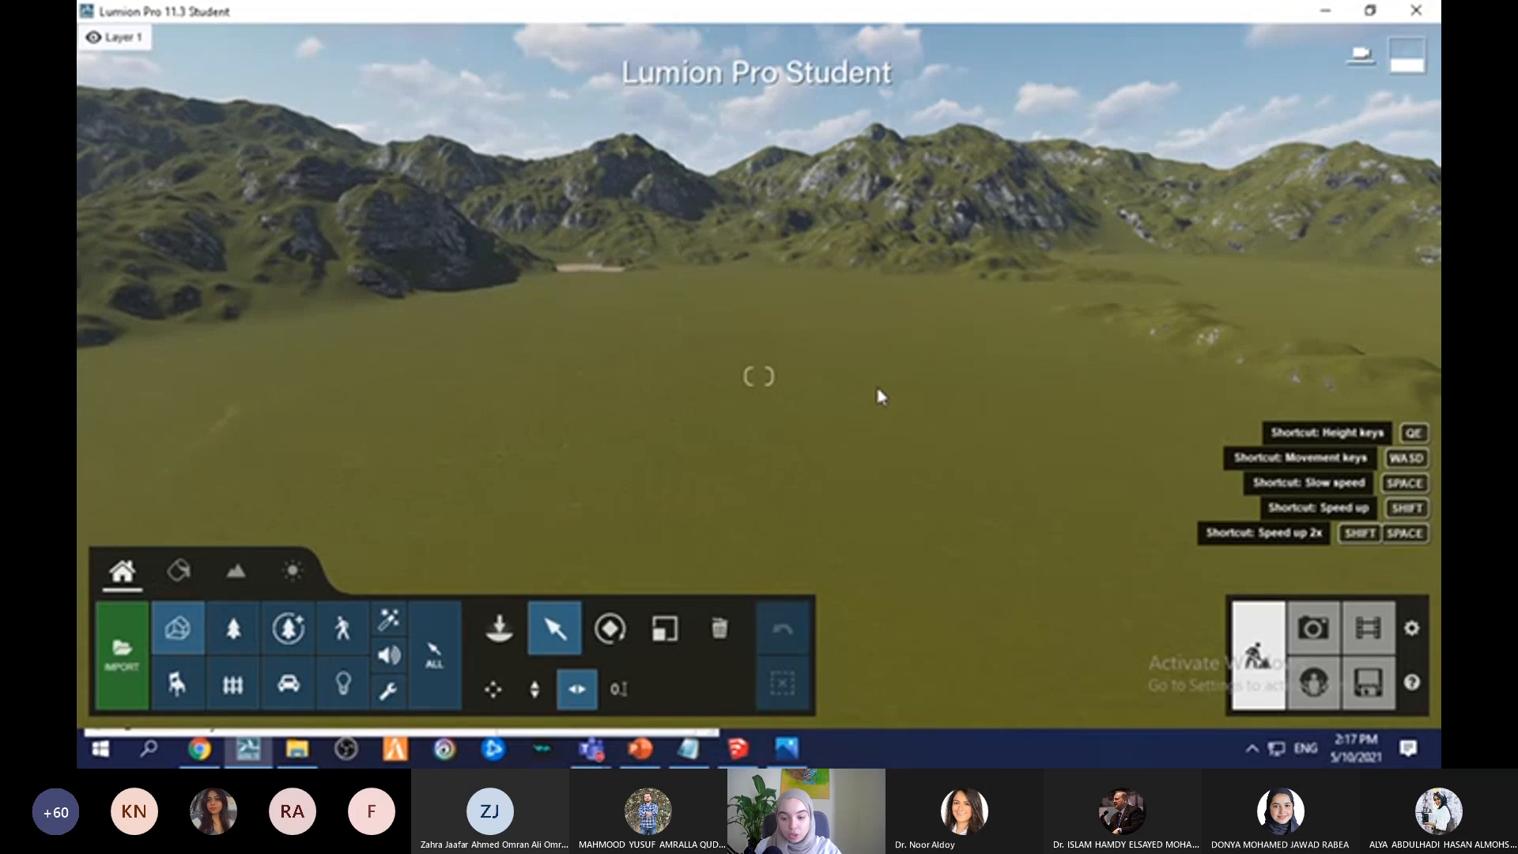
key("e")
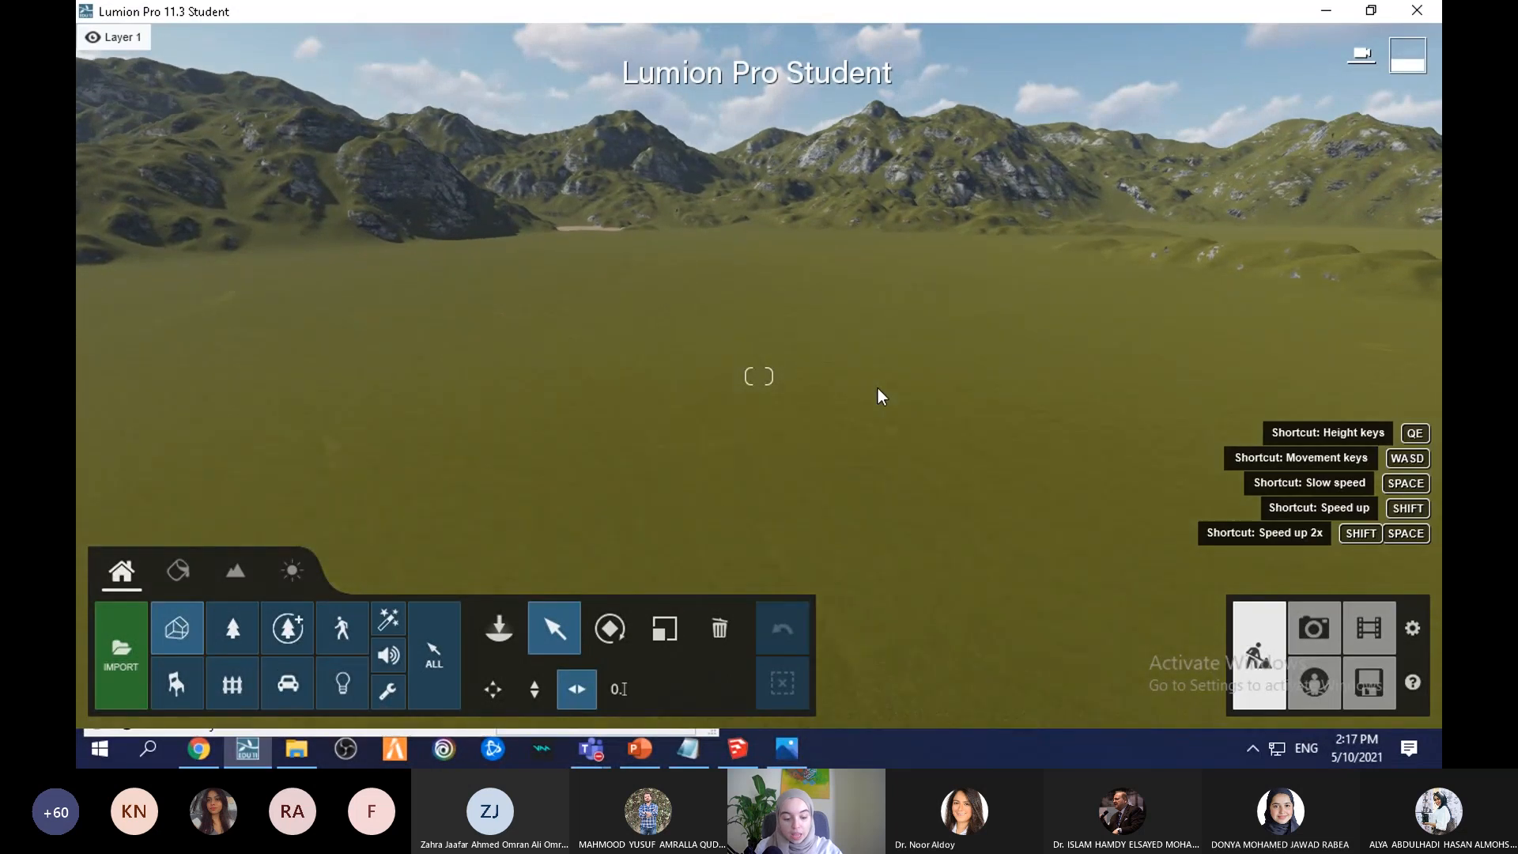
key("e")
key("e")
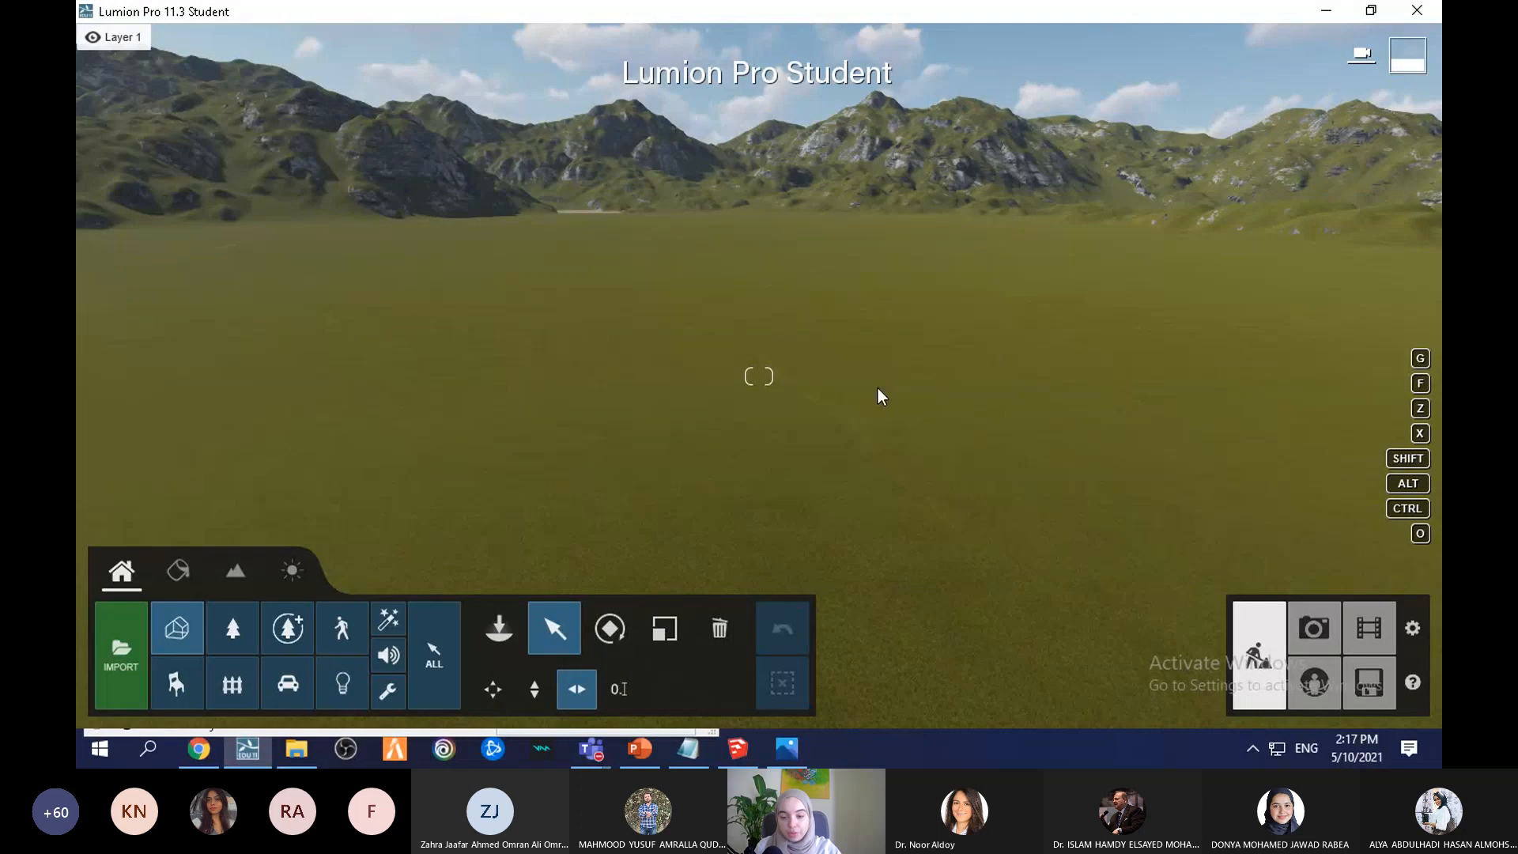
Step: Review the material, landscape, weather and object tools of Build mode, and look around the grass plain
right_click_drag(878, 387, 1336, 427)
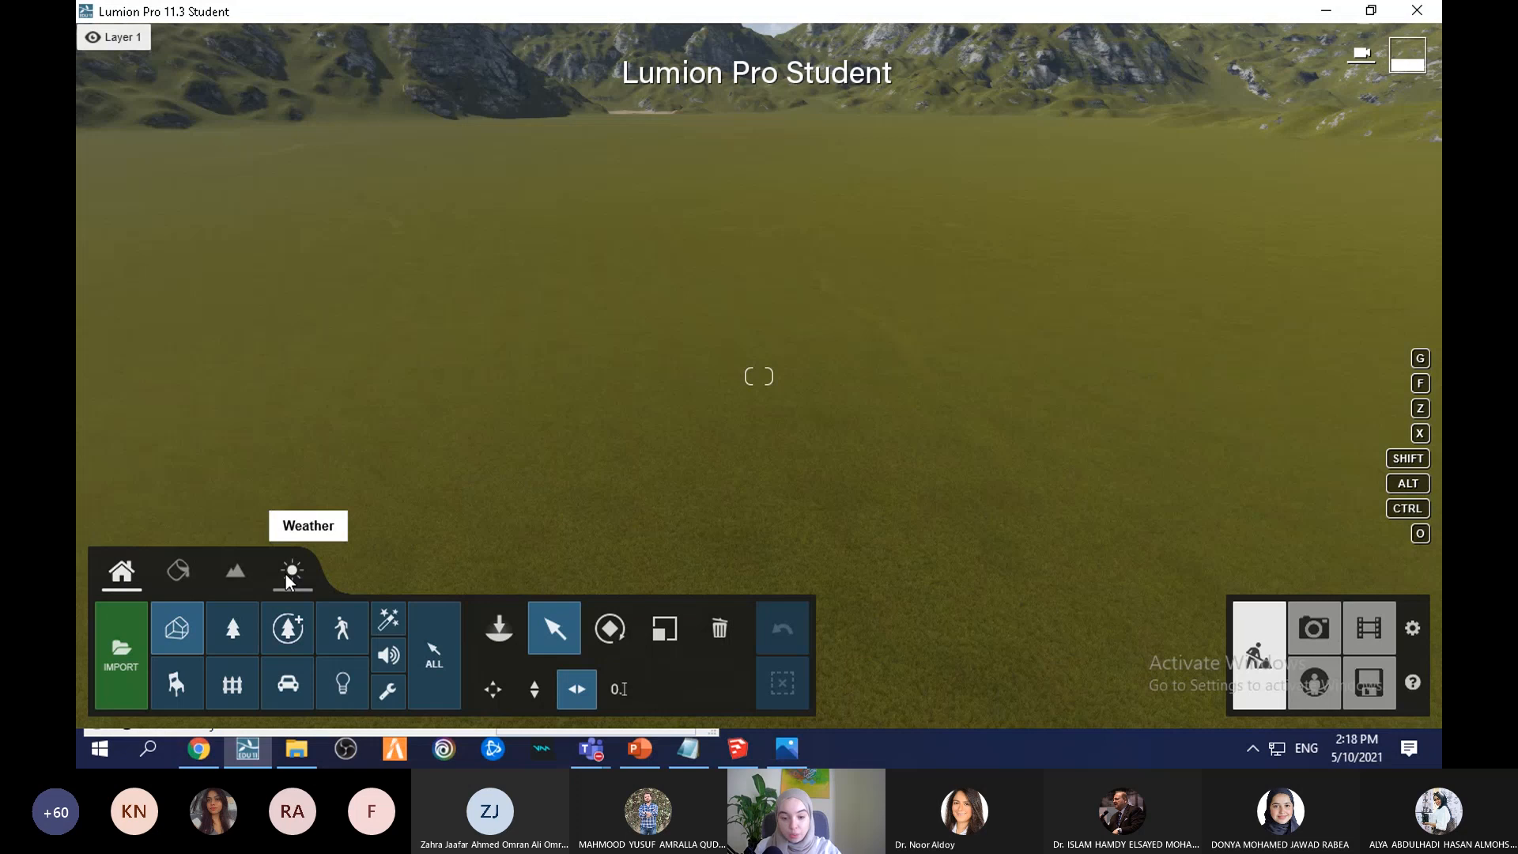
left_click(166, 577)
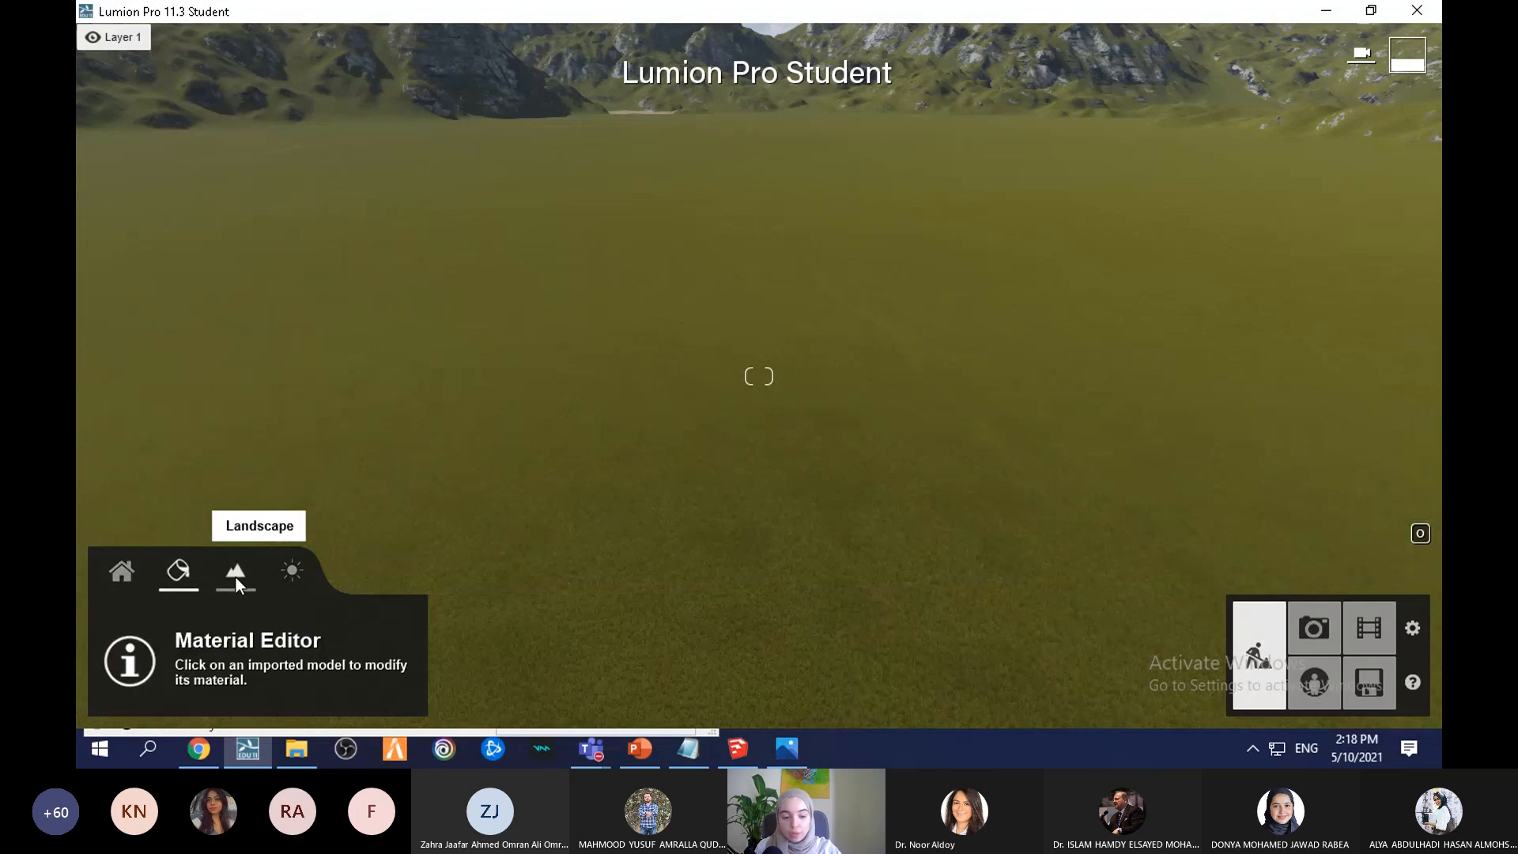
left_click(236, 576)
left_click(283, 565)
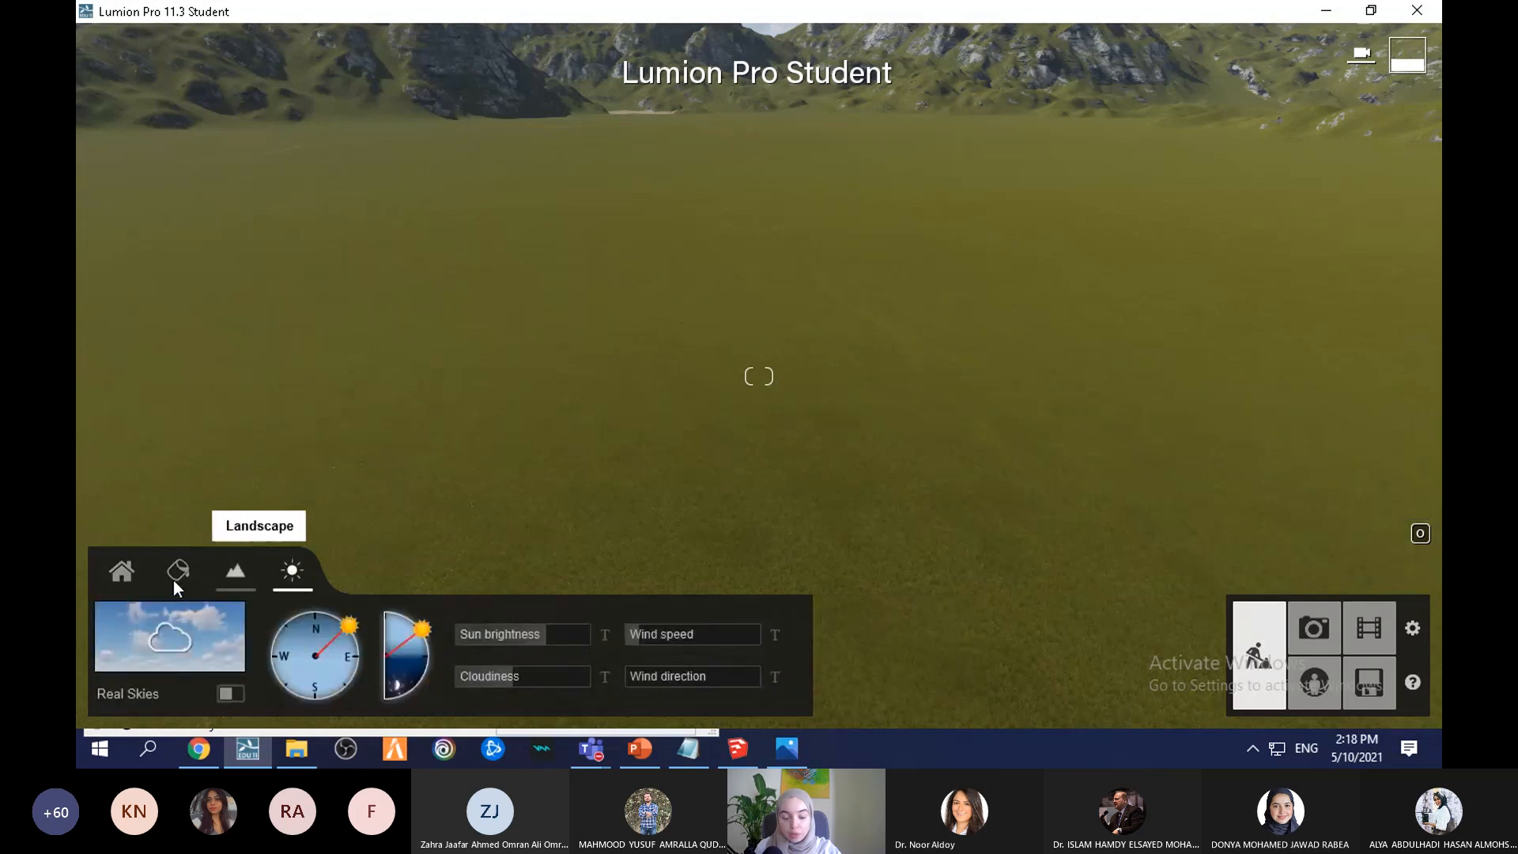
left_click(126, 569)
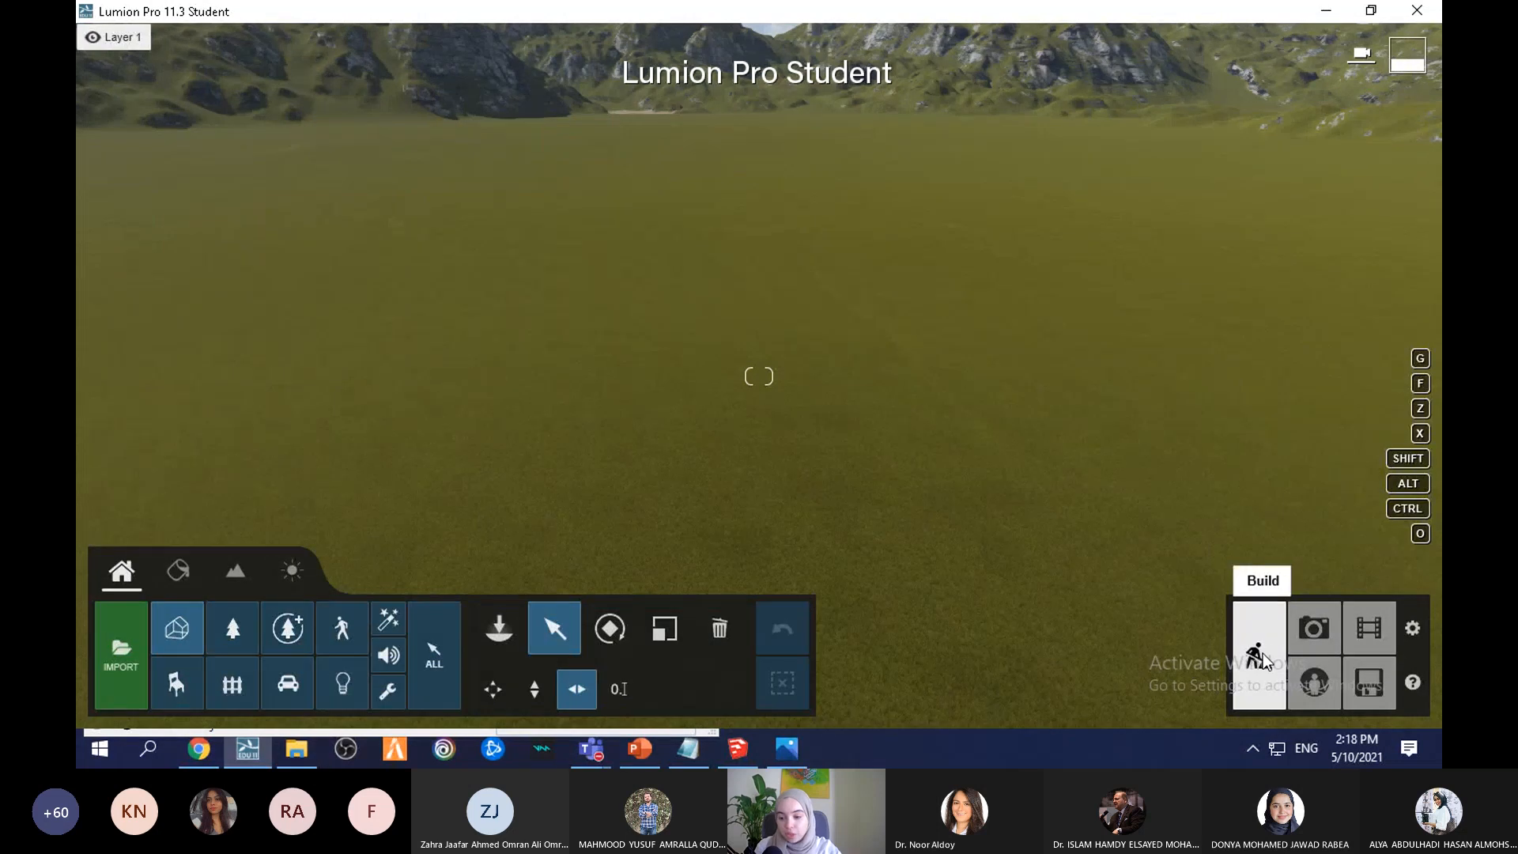
right_click_drag(685, 521, 677, 427)
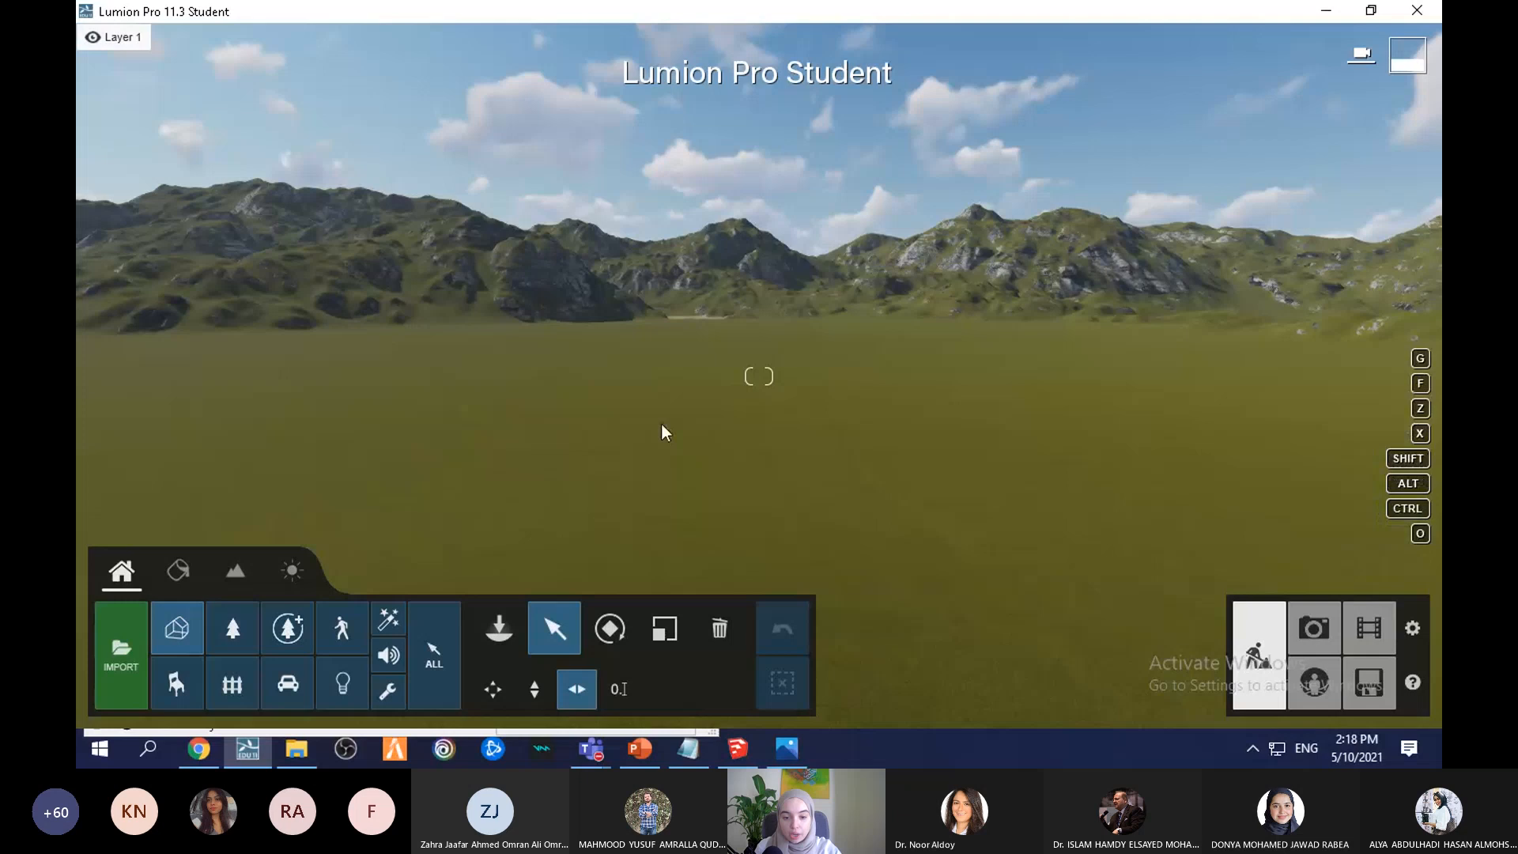
right_click_drag(773, 416, 696, 443)
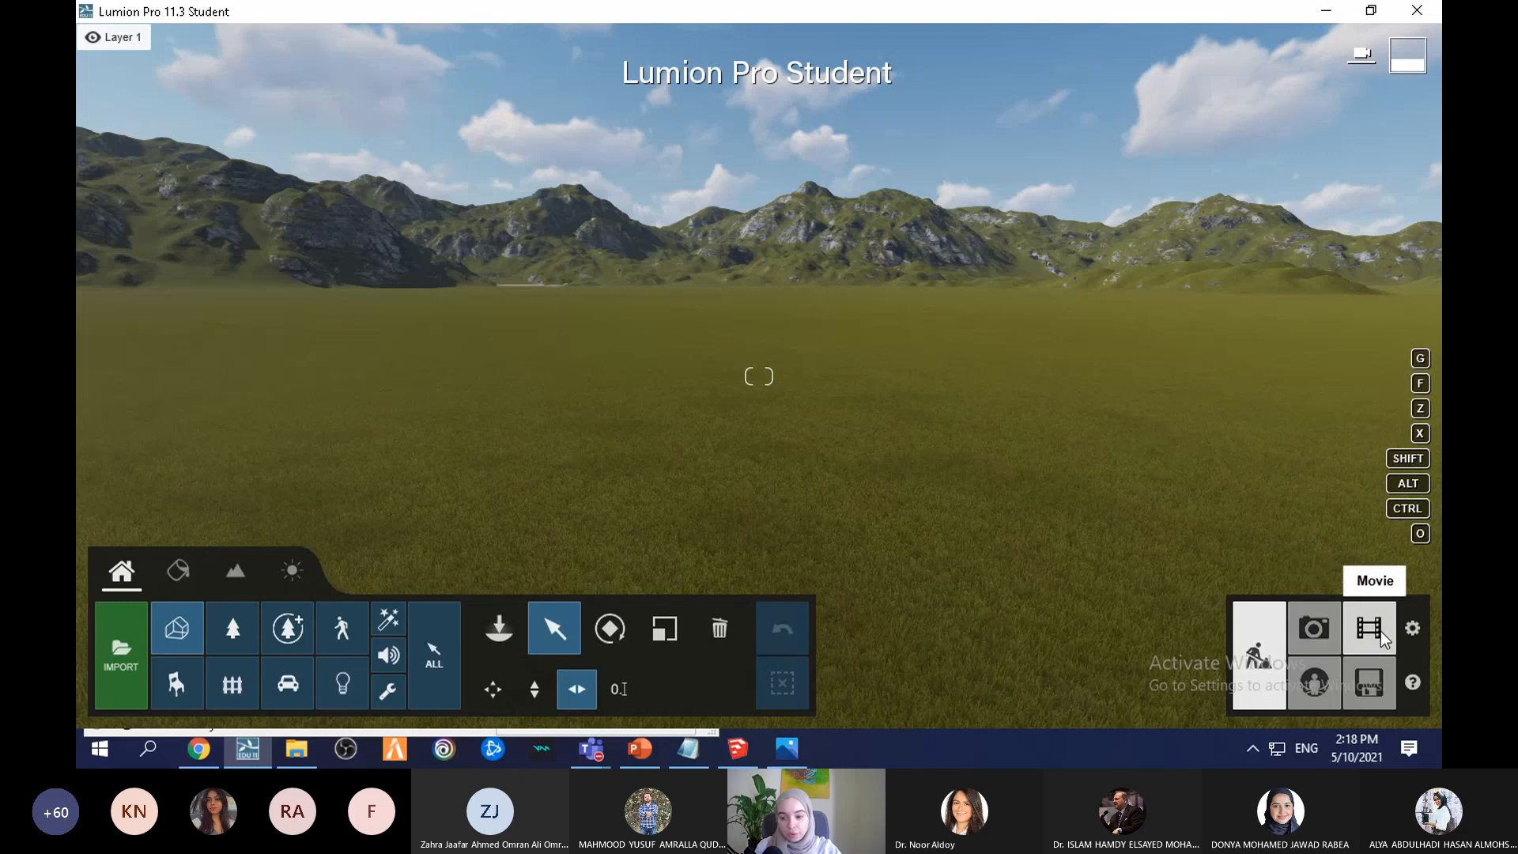
left_click(1313, 688)
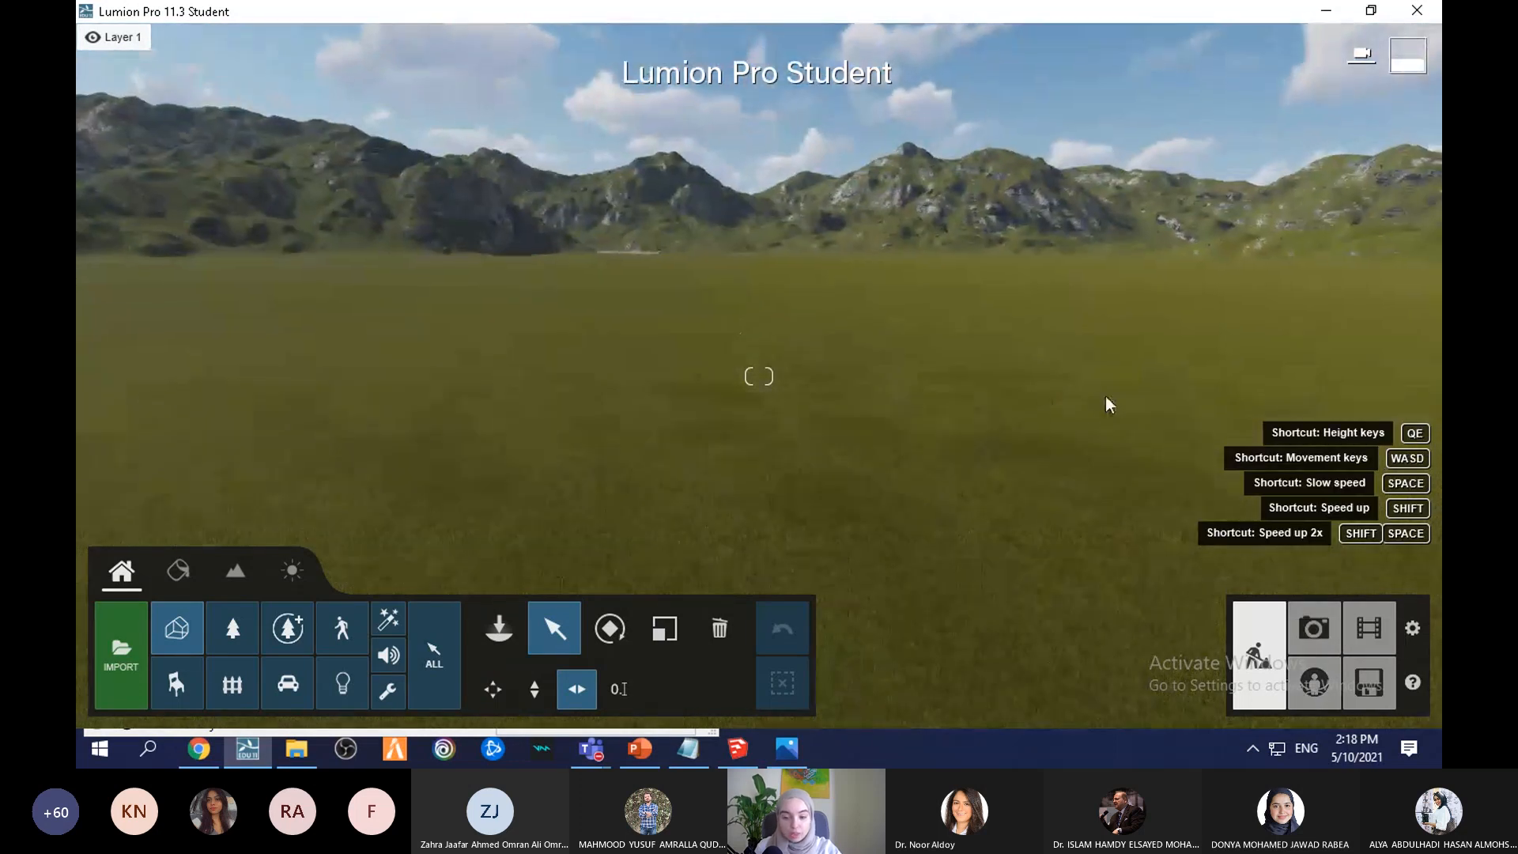
Step: Create a fresh project from the mountain range landscape
left_click(1390, 686)
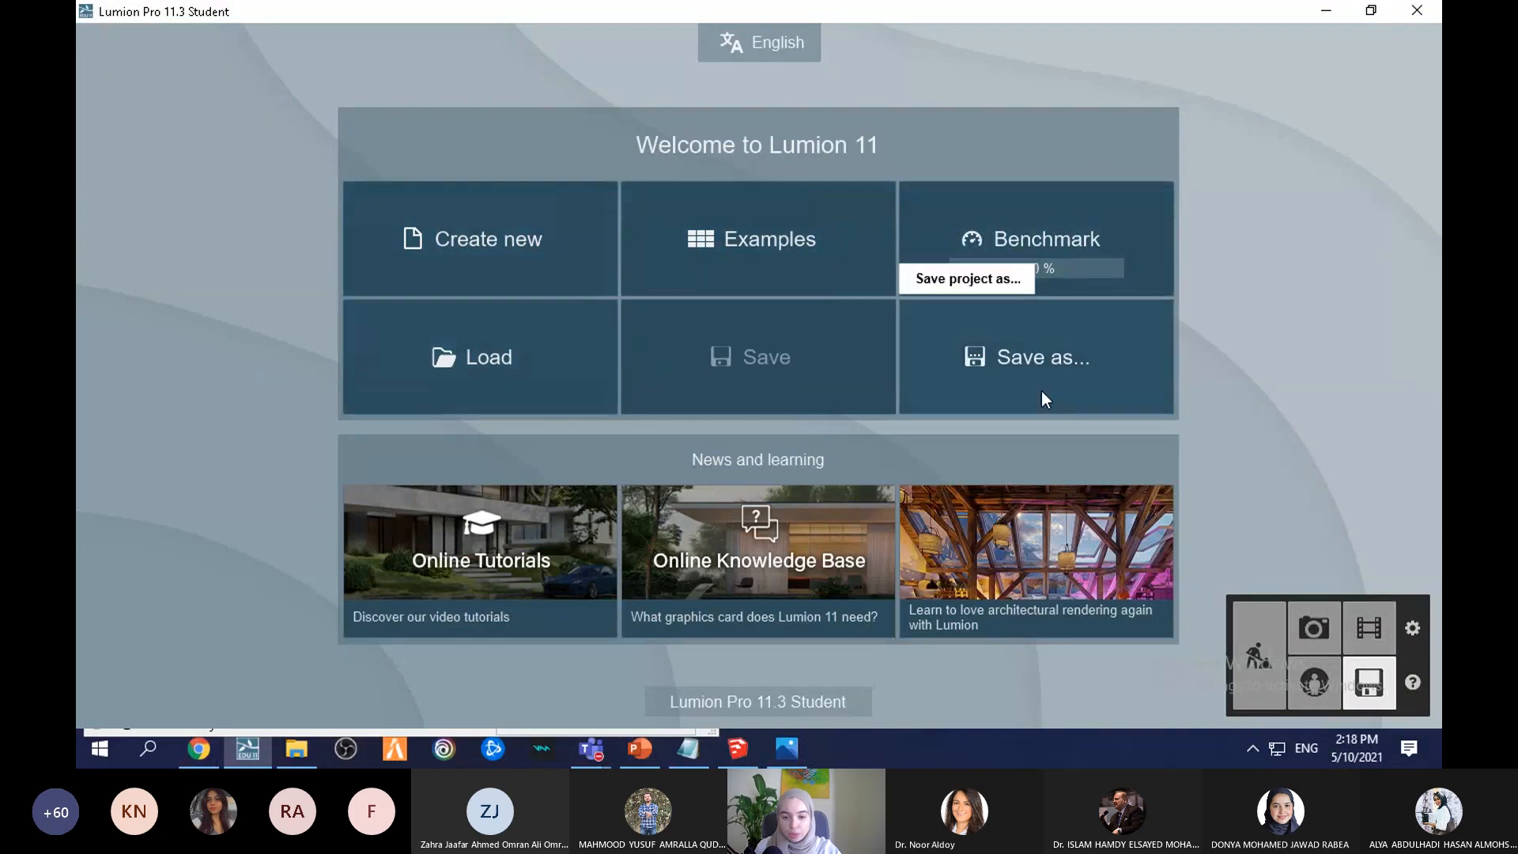
left_click(544, 255)
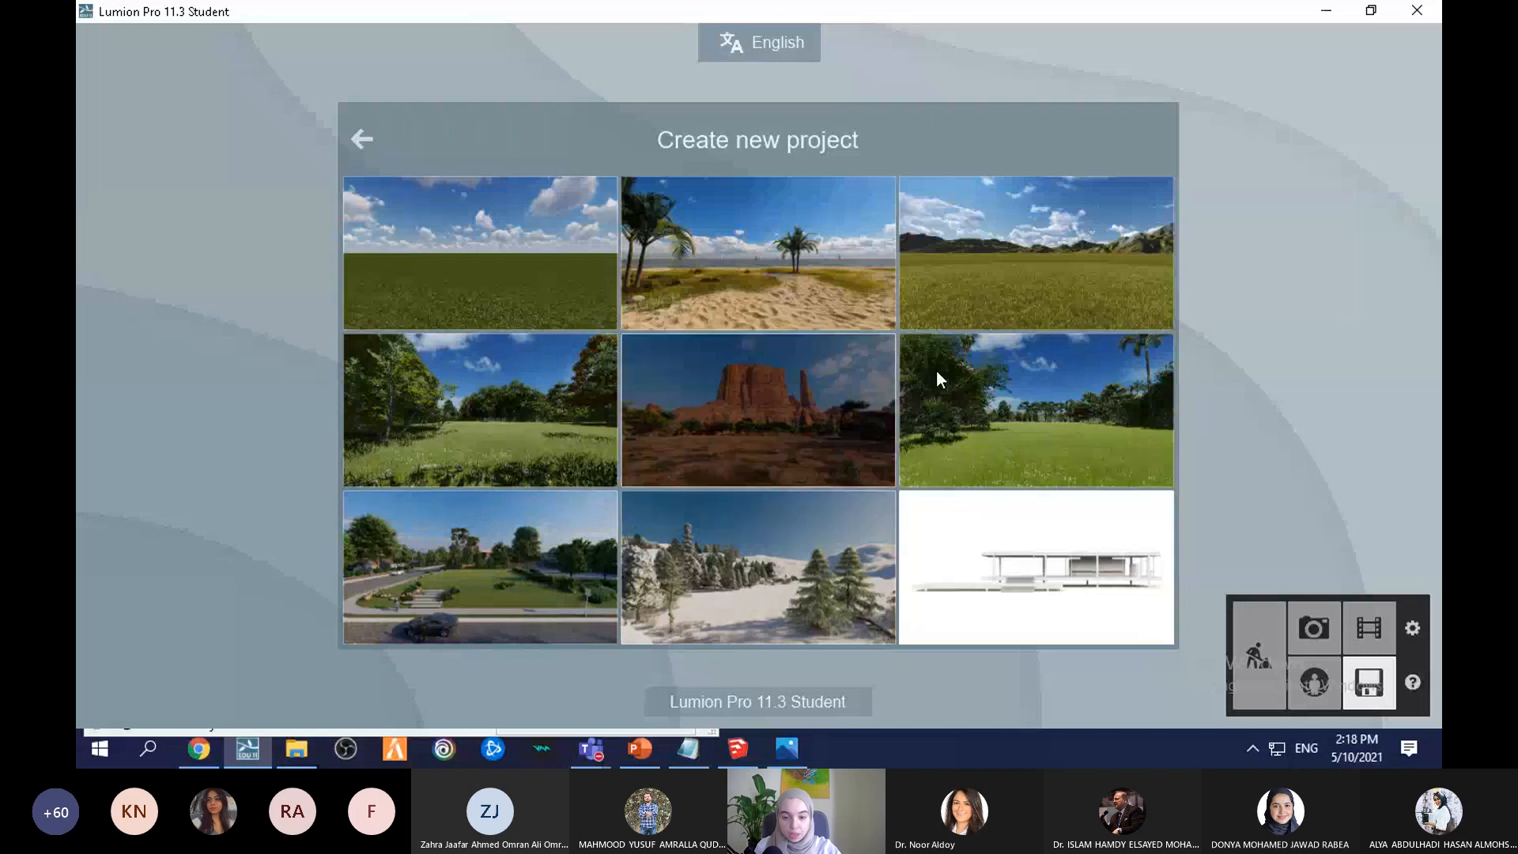
left_click(1103, 264)
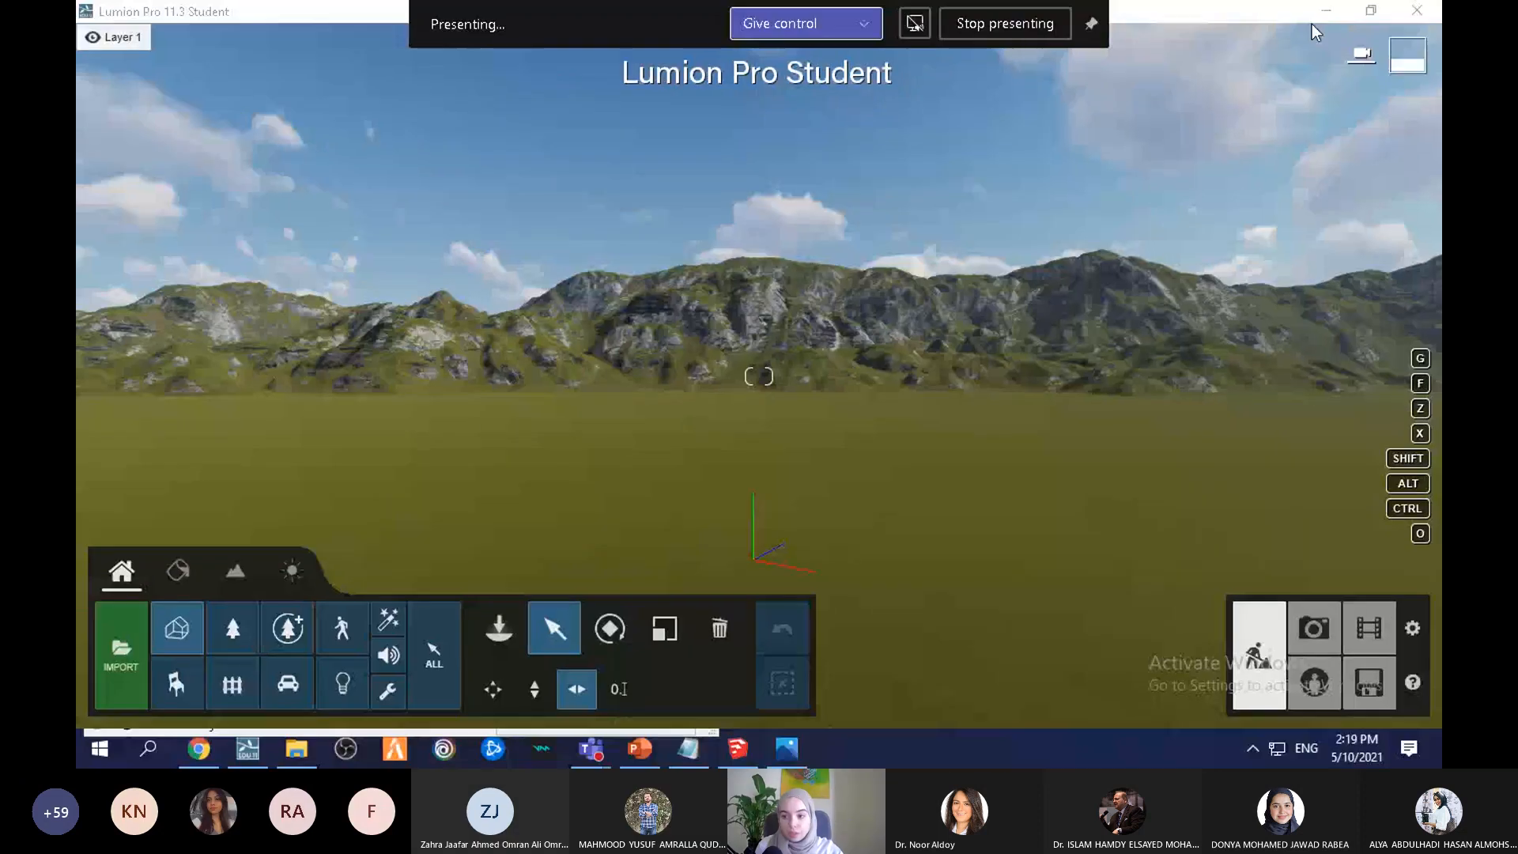
Step: Shrink the Lumion window so it sits beside the SketchUp workshop model, and switch between the two programs
left_click(1370, 17)
left_click(154, 7)
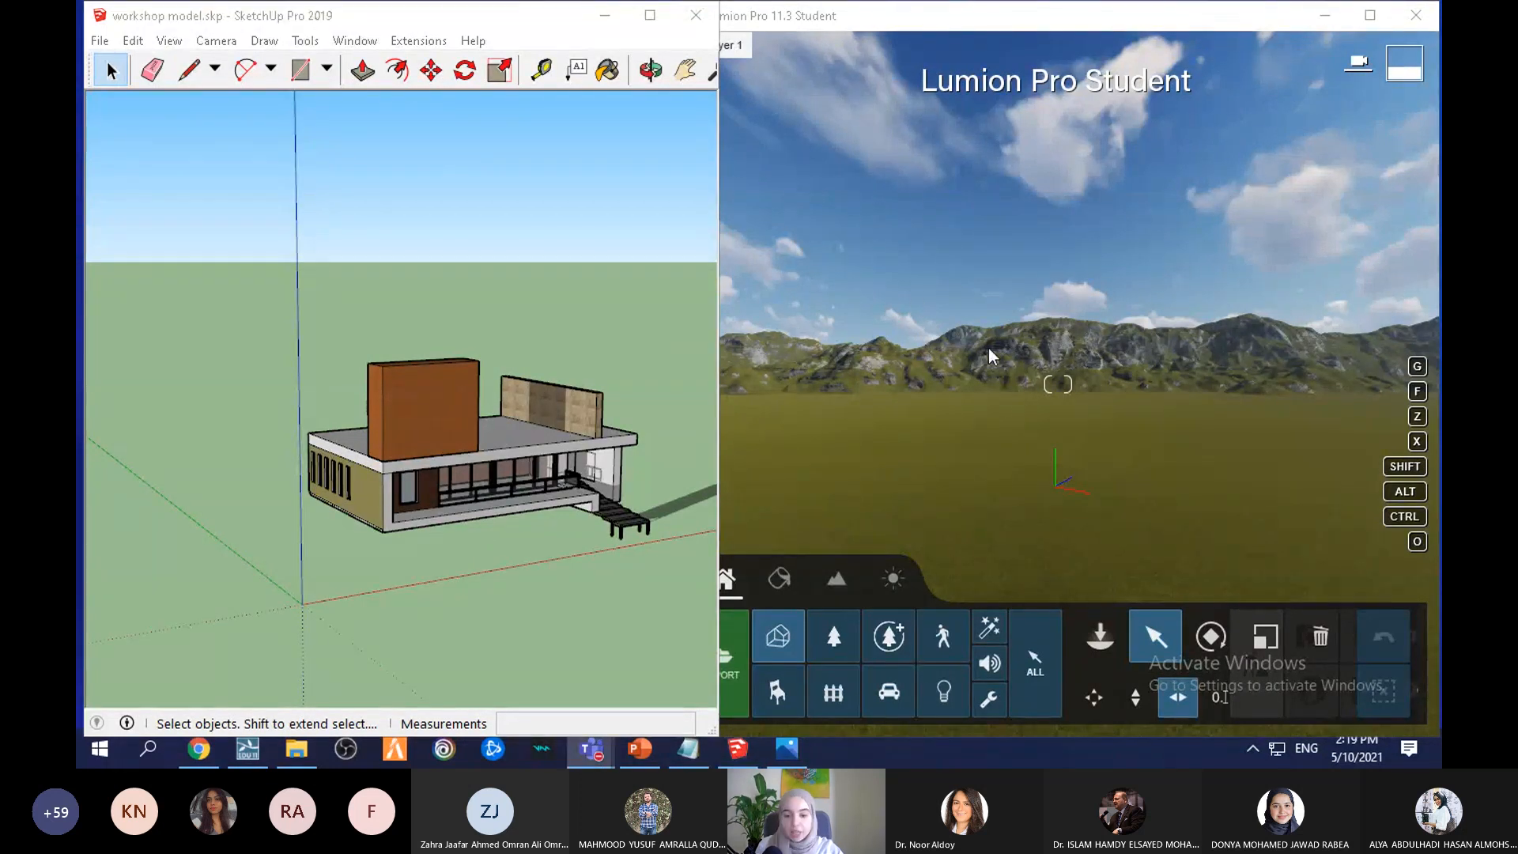
left_click(396, 582)
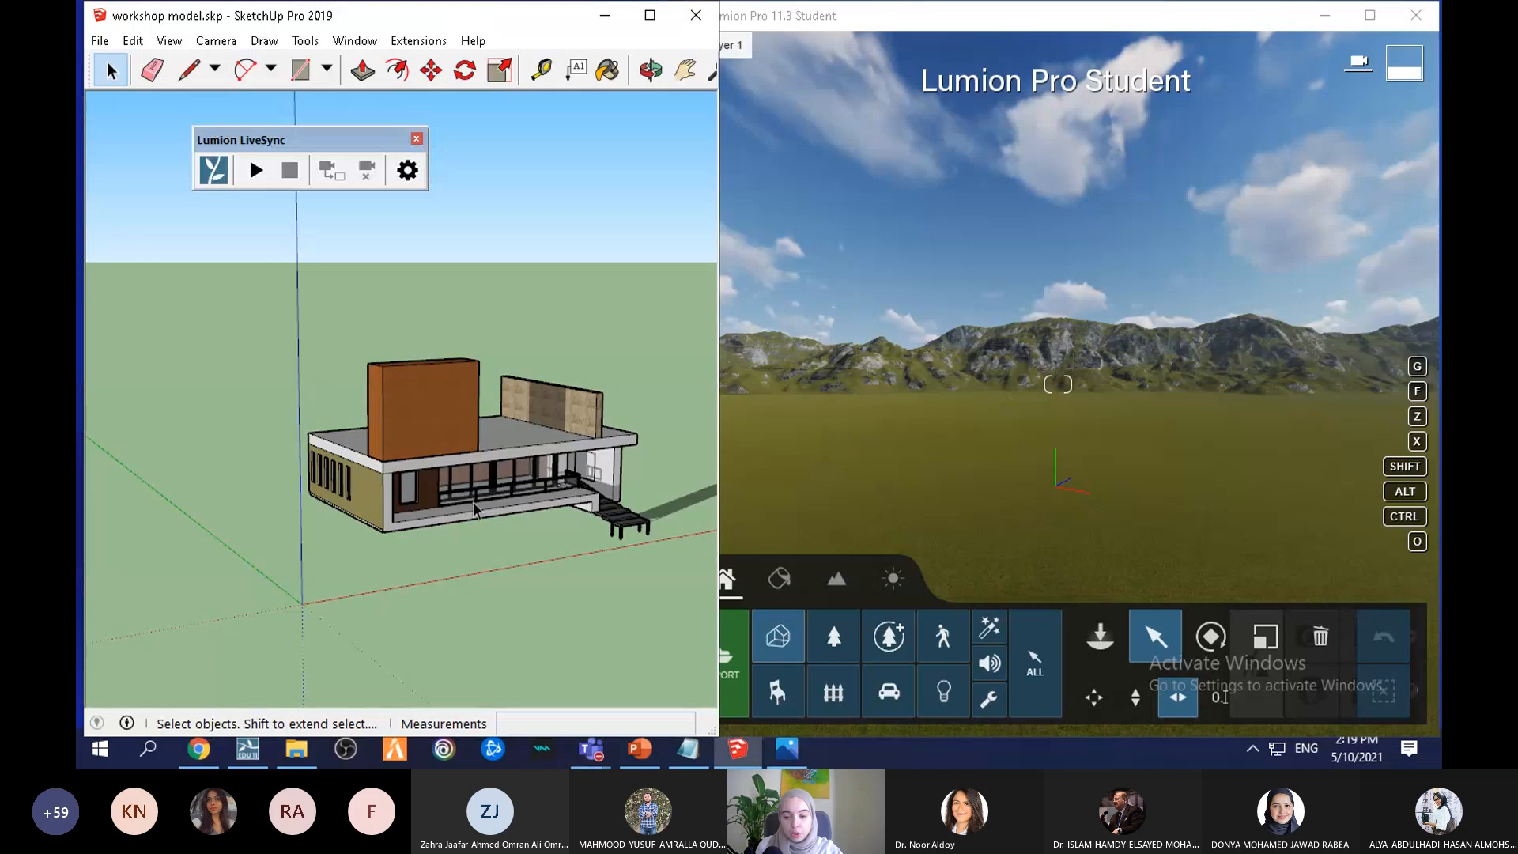
left_click(1173, 454)
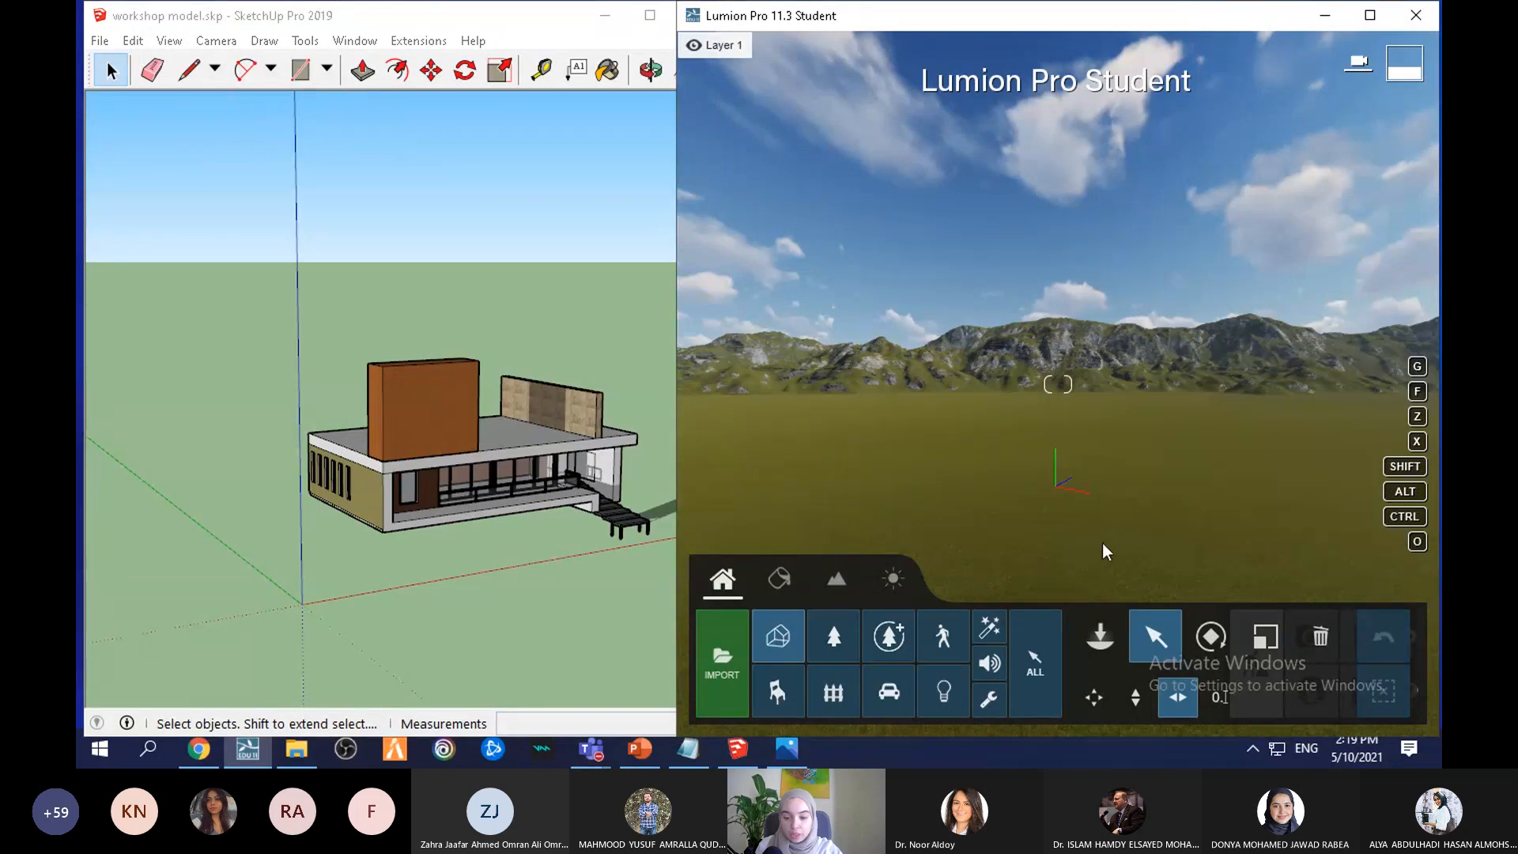
left_click(391, 306)
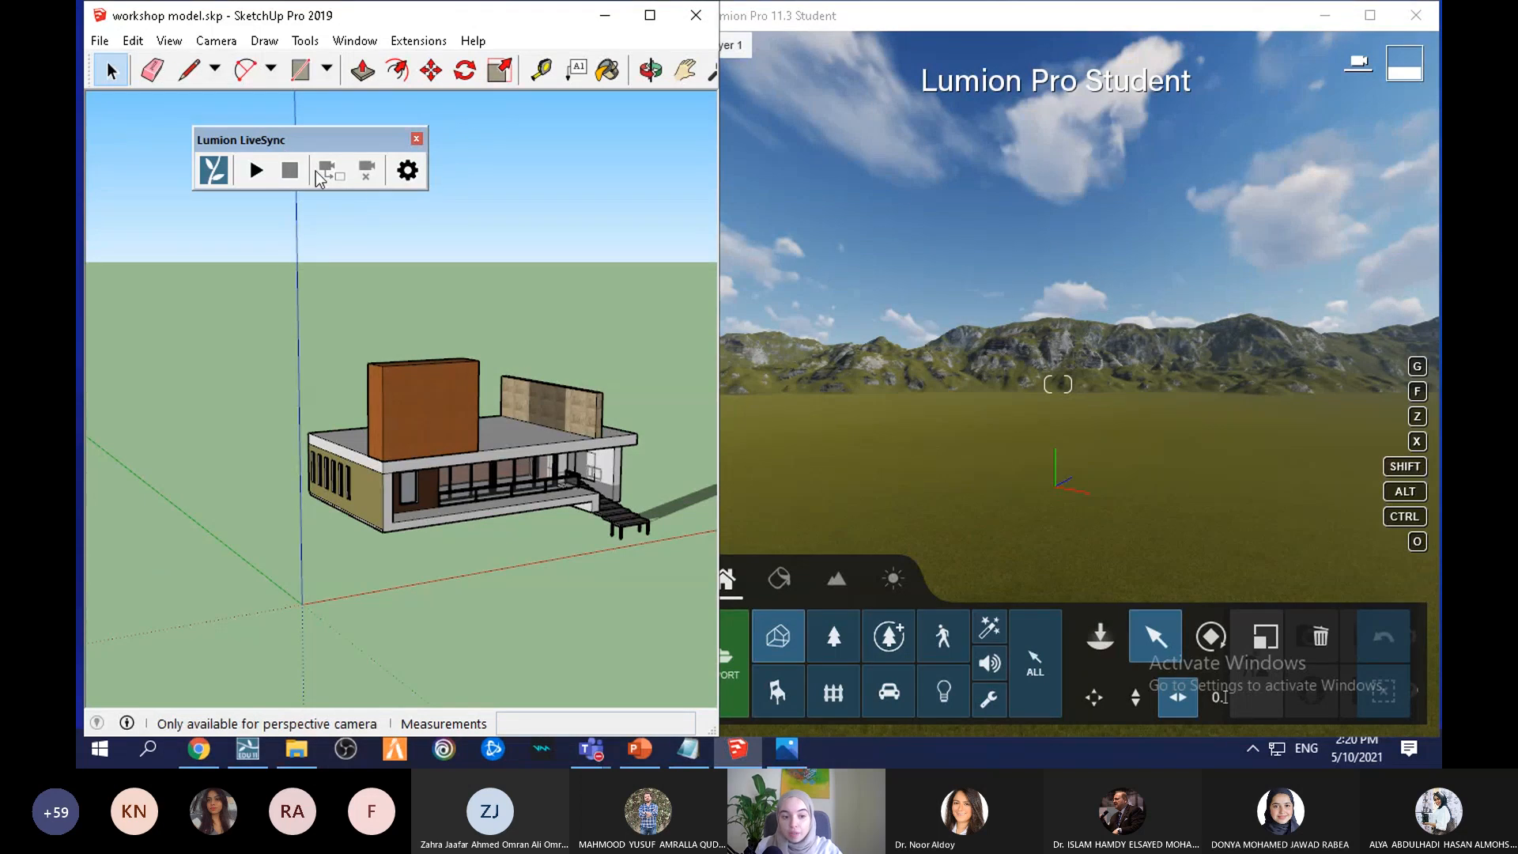
left_click(983, 532)
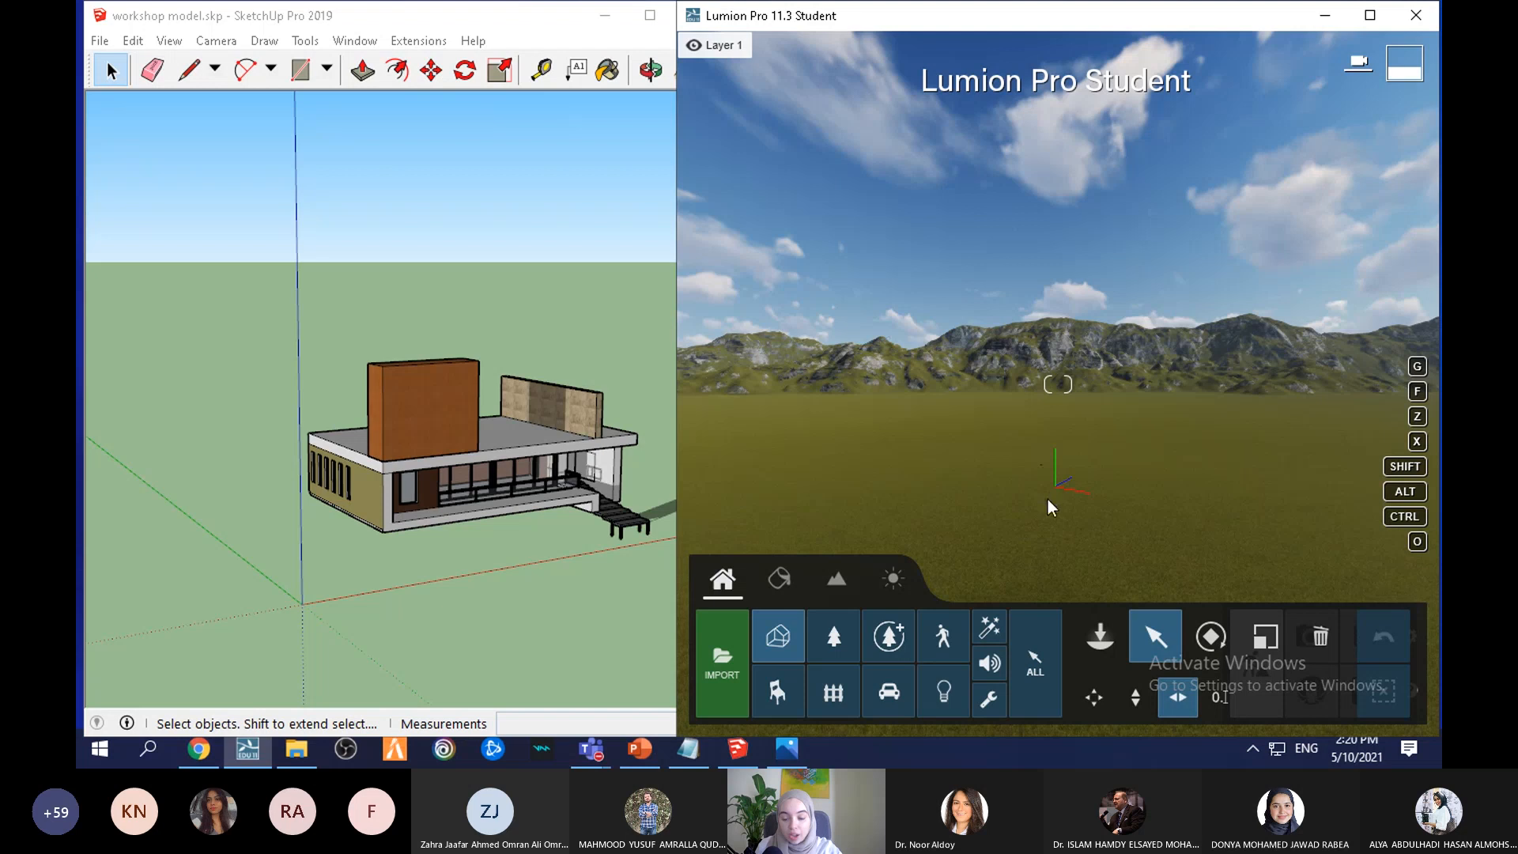
Step: Start LiveSync from the SketchUp workshop model and turn the Lumion camera to face the synced building
left_click(372, 215)
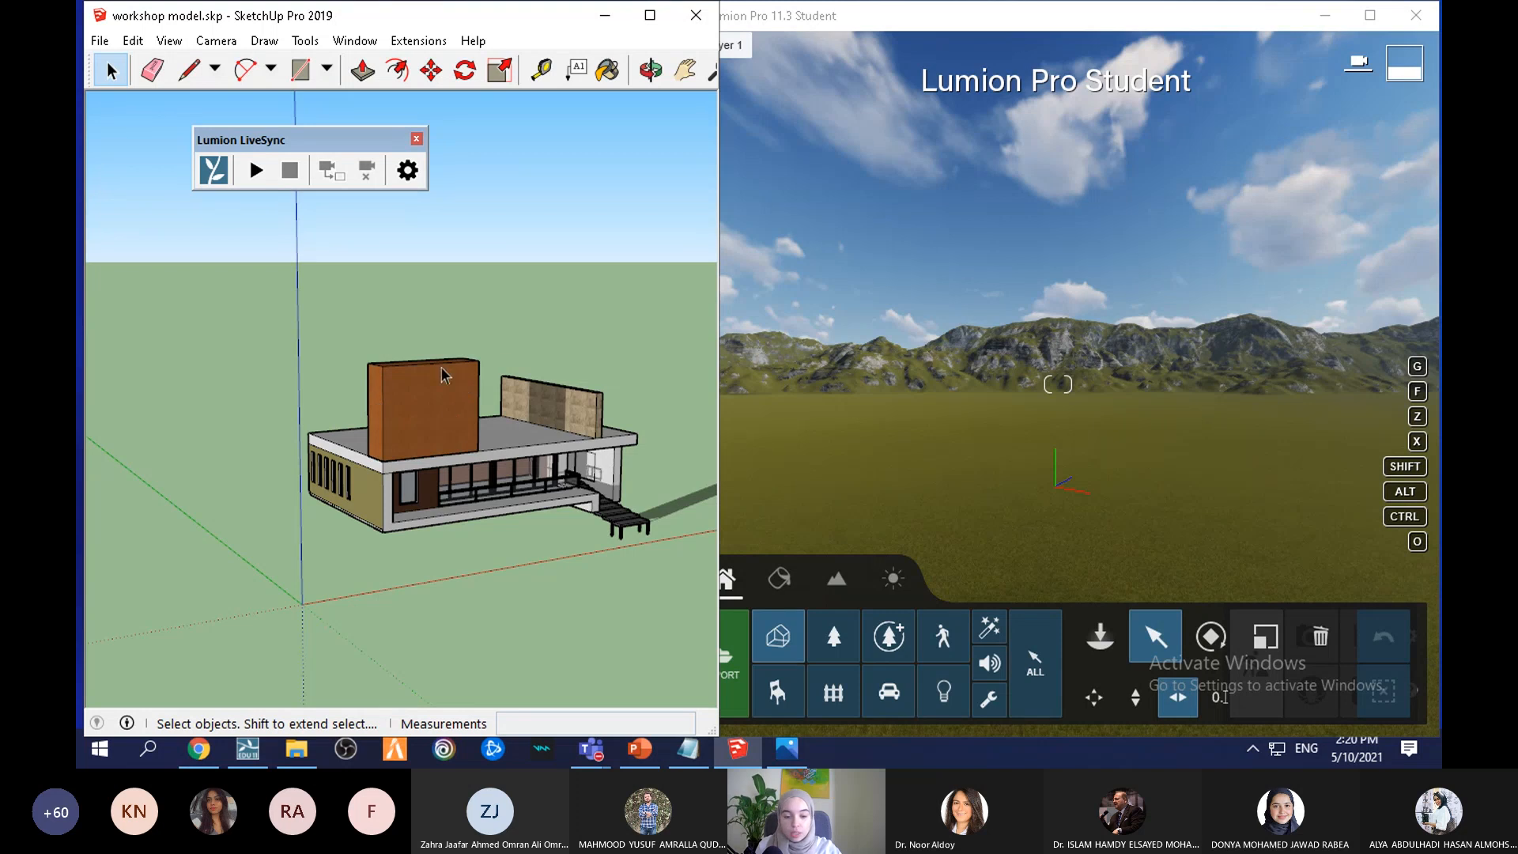
left_click(256, 170)
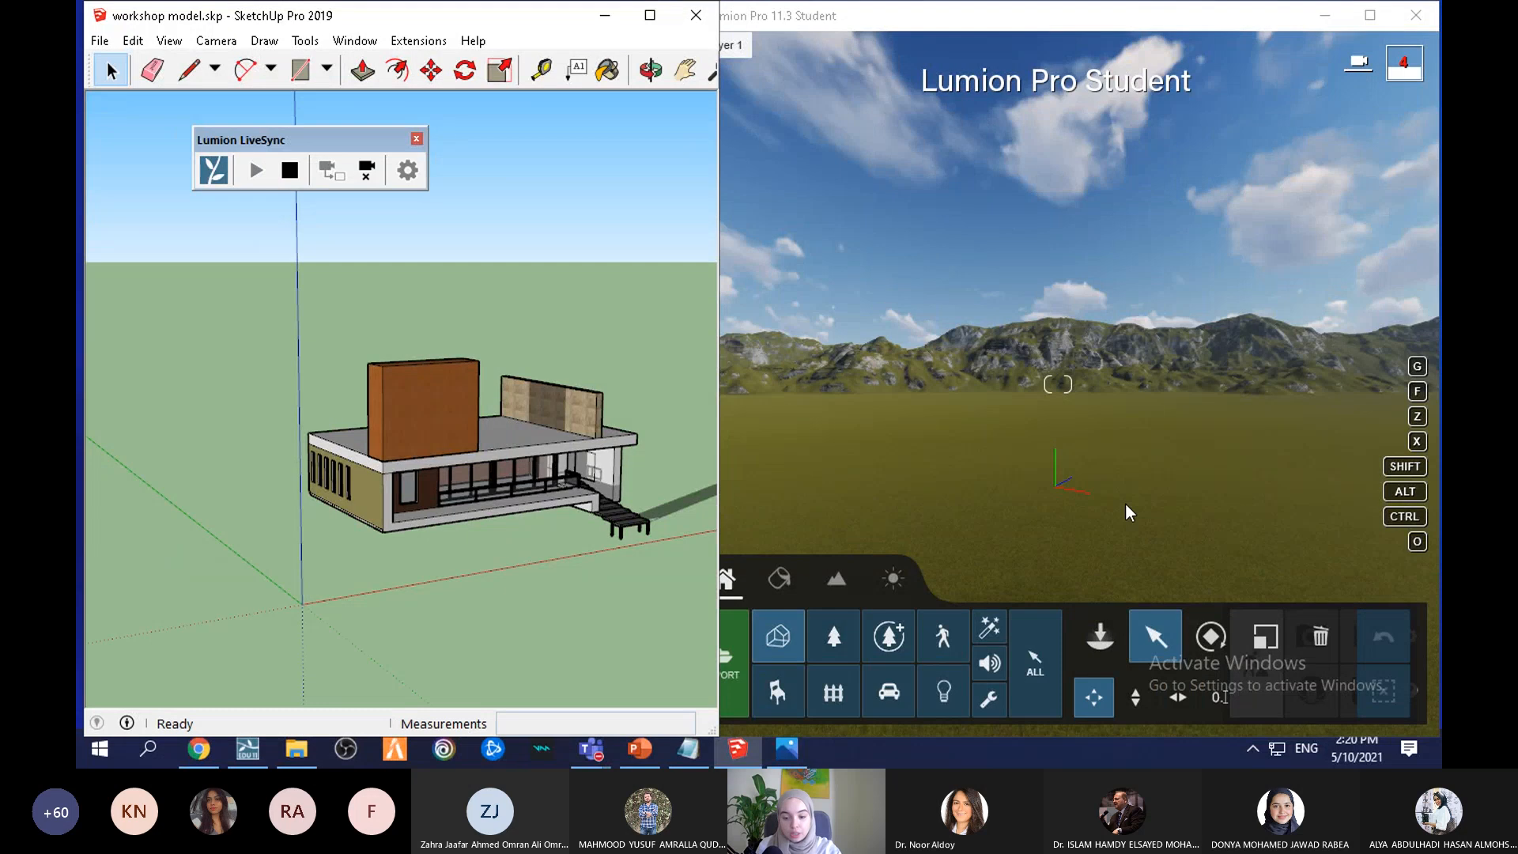
left_click(1004, 472)
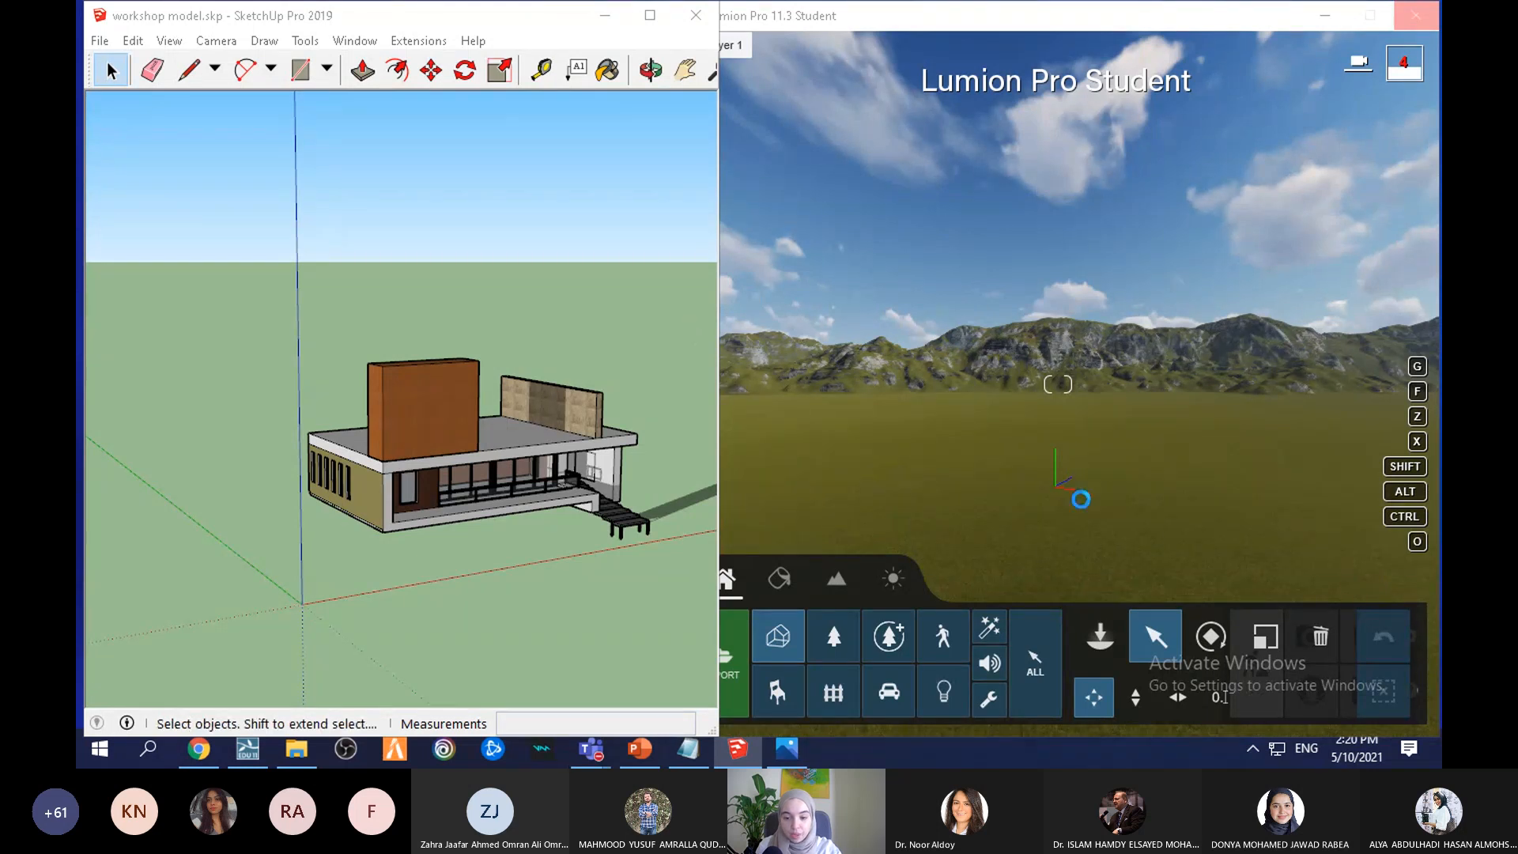
left_click(1081, 499)
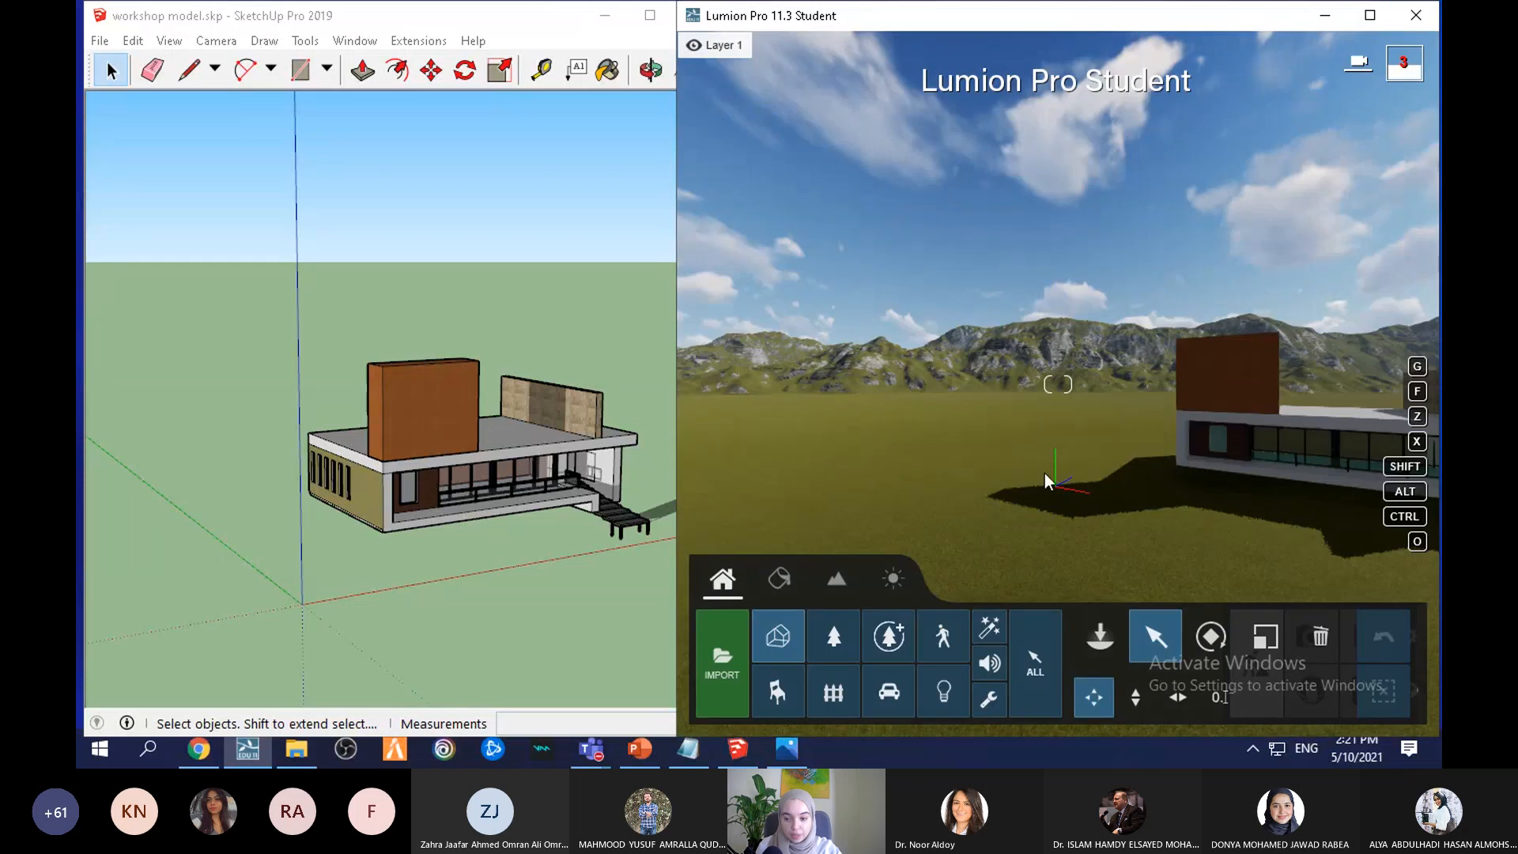
right_click_drag(1045, 473, 898, 376)
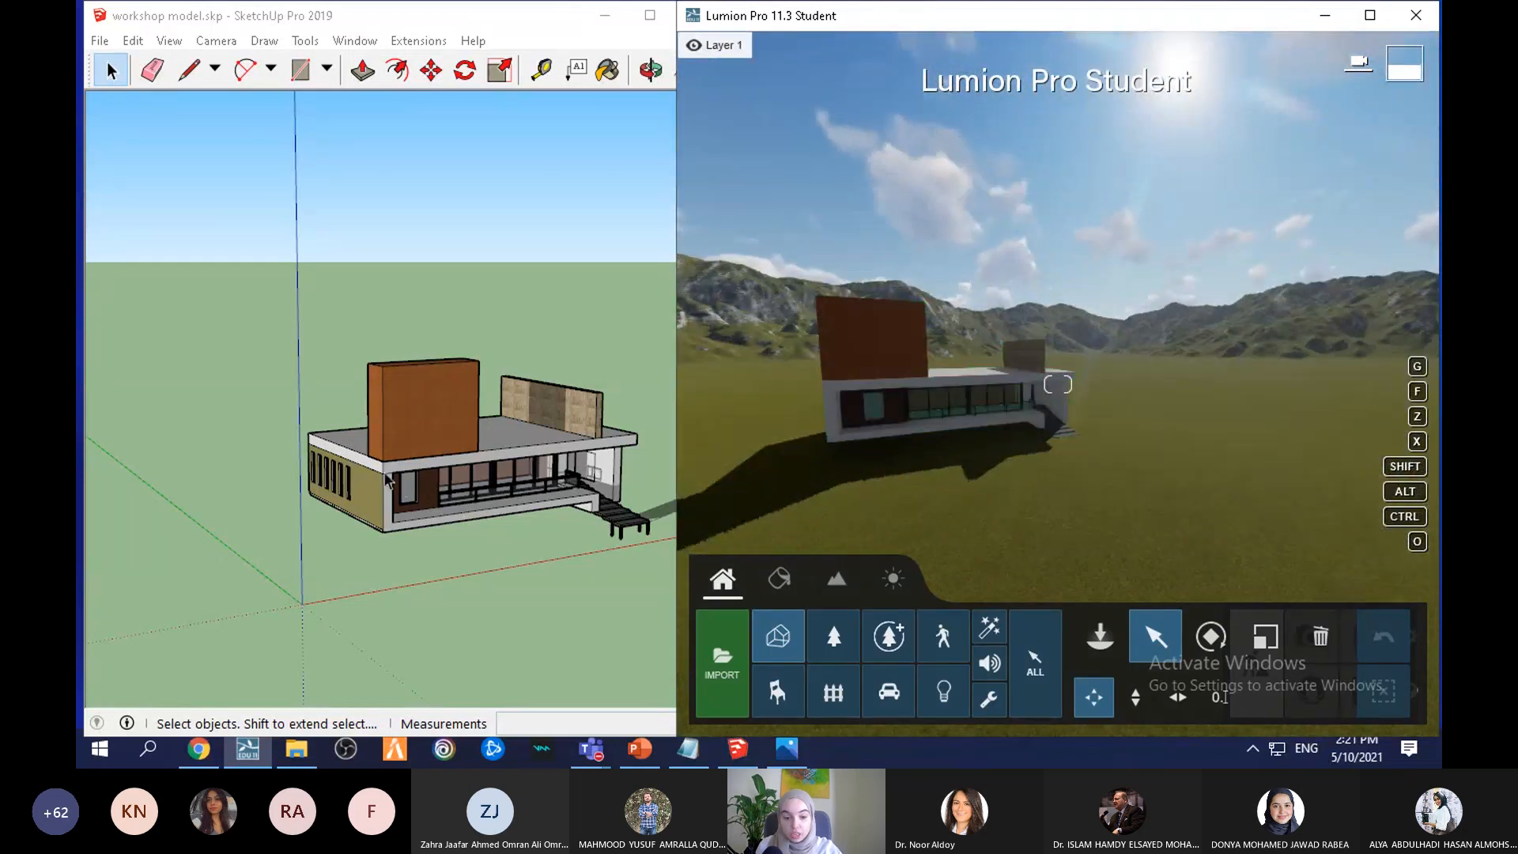
Step: Switch to SketchUp, get closer to the building, and push/pull the roof slab upward about 1388 mm
left_click(419, 292)
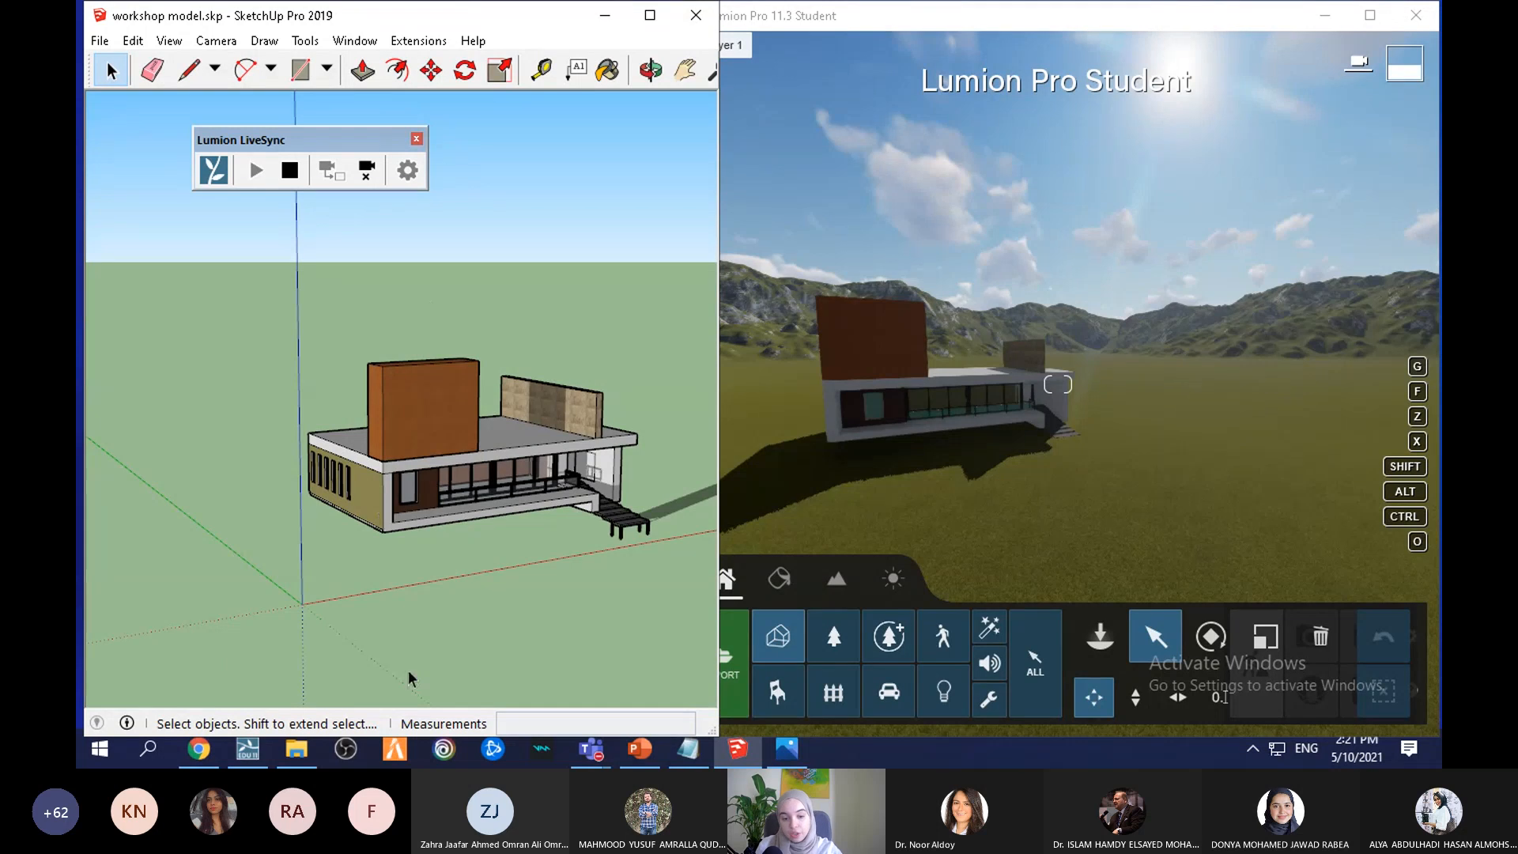
scroll(432, 569, "up", 3)
scroll(593, 444, "up", 2)
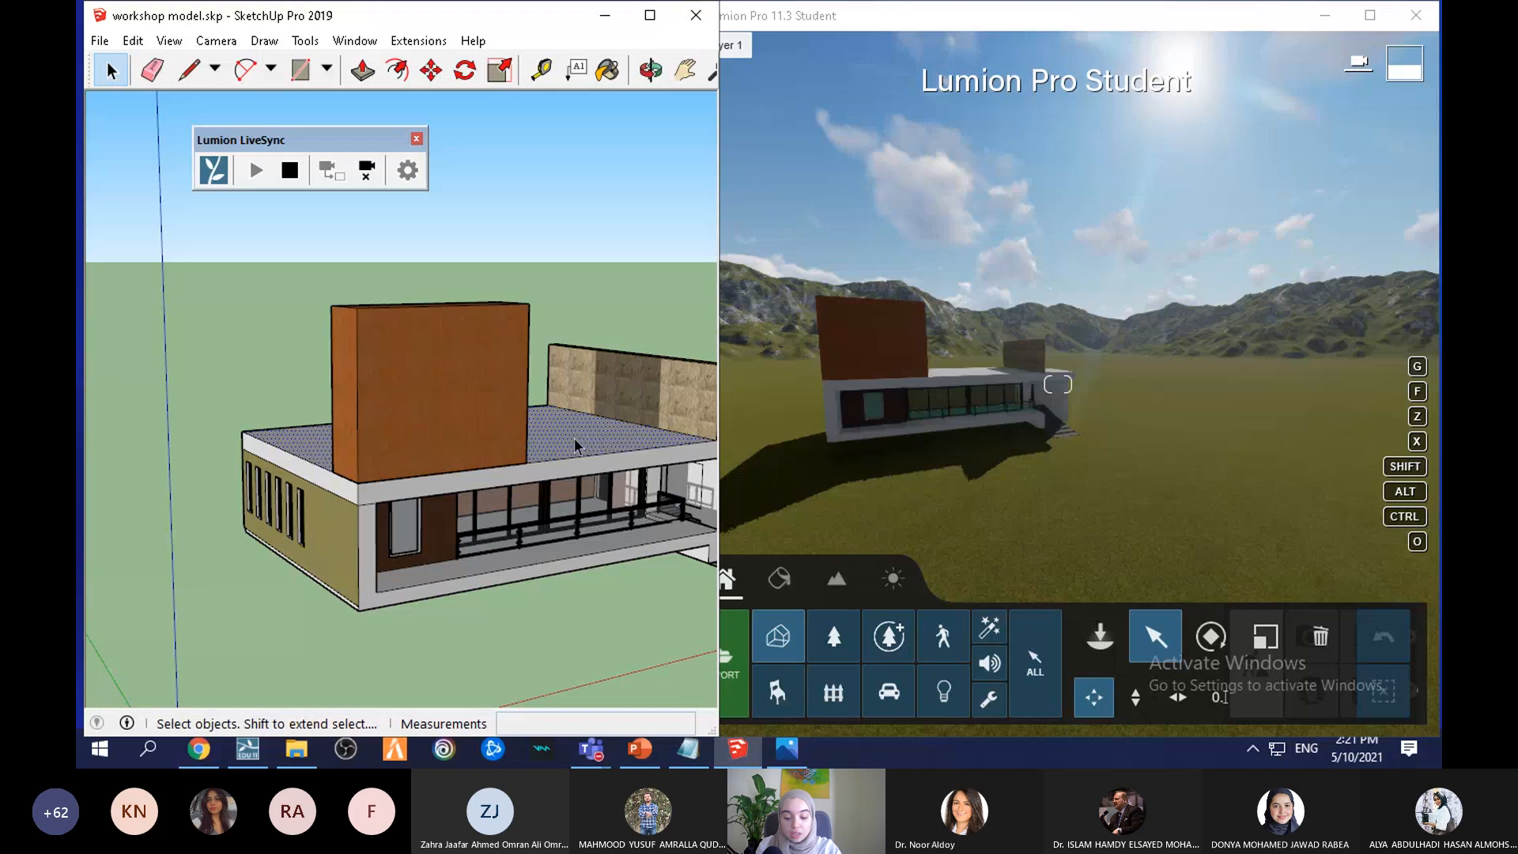
key("p")
left_click(575, 445)
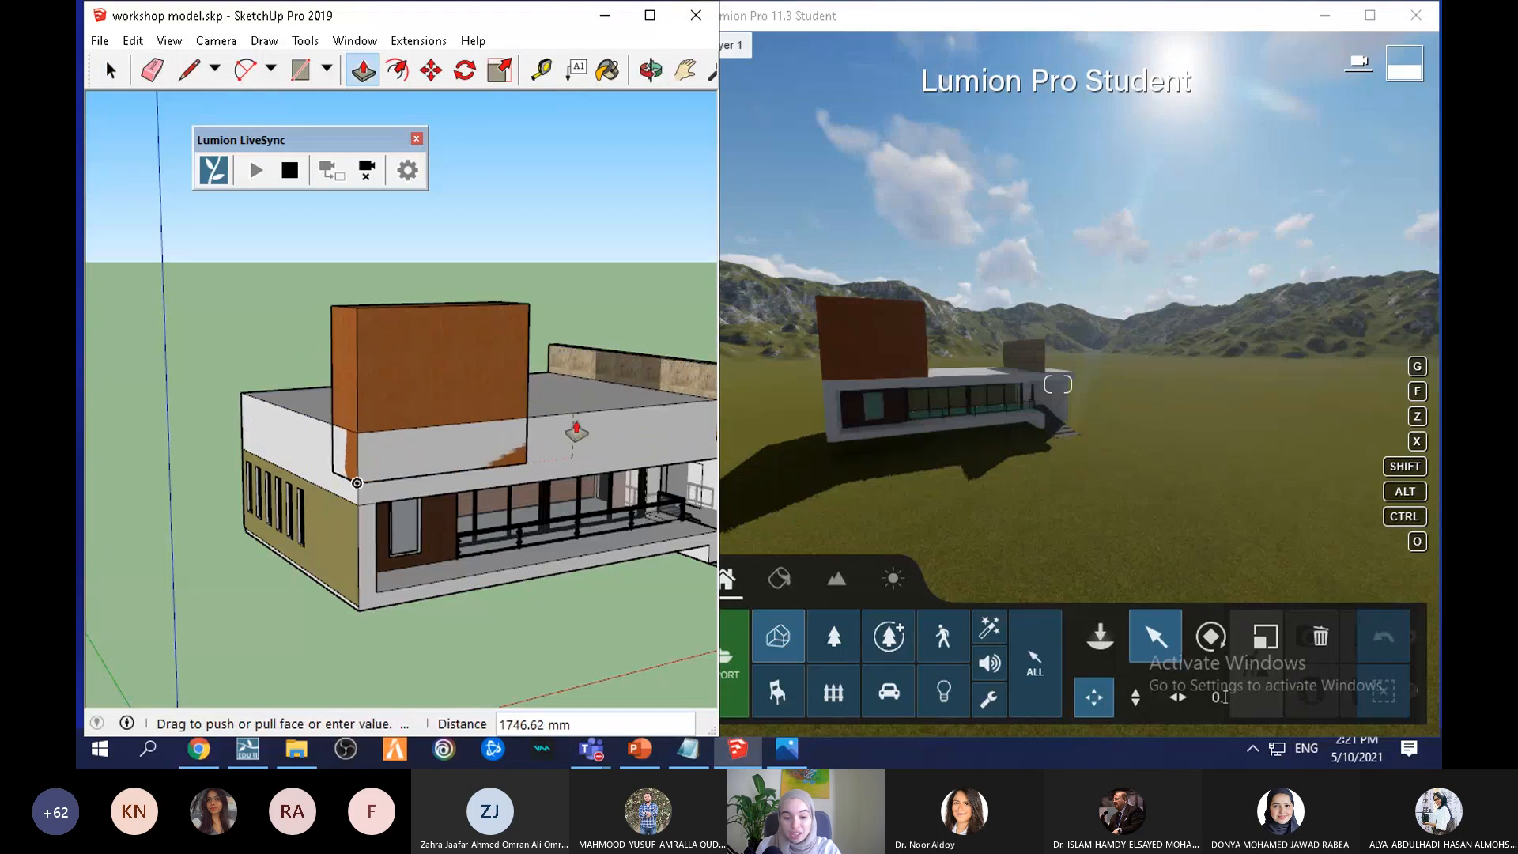
left_click(576, 433)
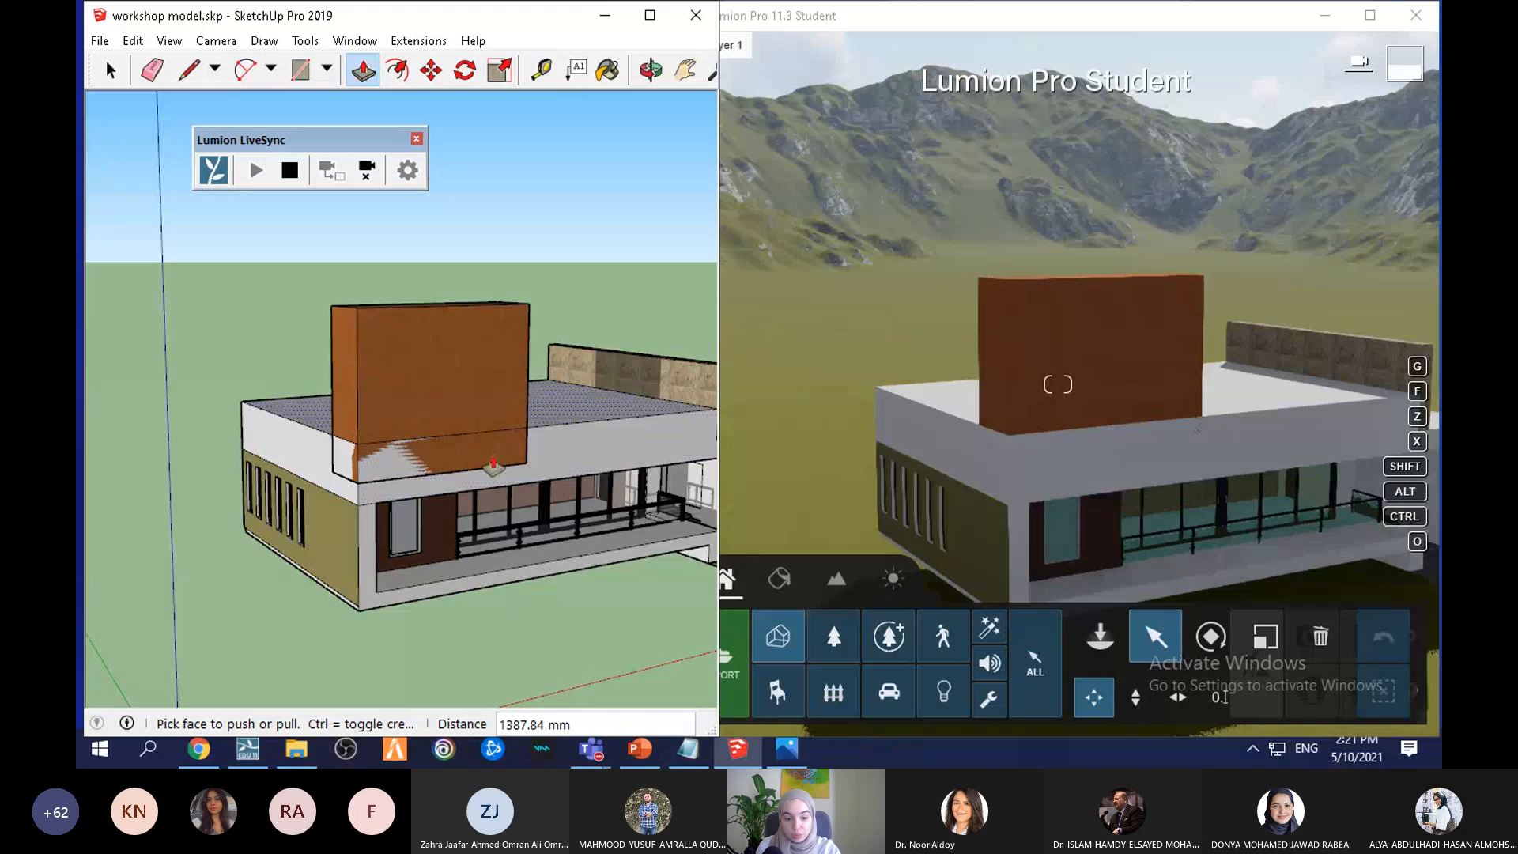
Step: Push/pull the stone-textured roof wall about 8668 mm across the roof and bring the whole building into view
left_click(669, 386)
left_click(591, 423)
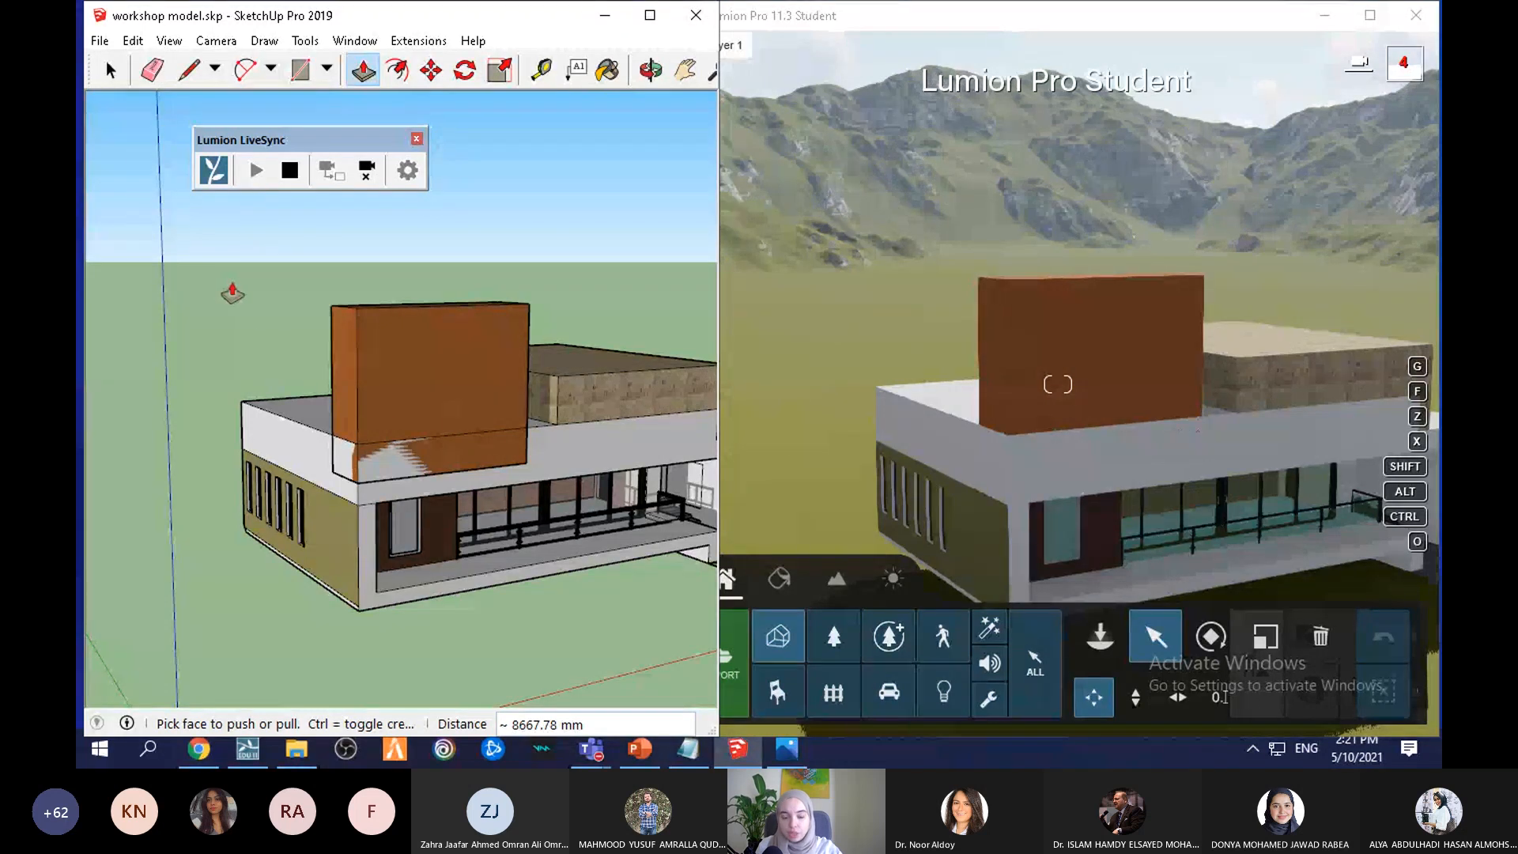
left_click(263, 286)
scroll(264, 297, "down", 4)
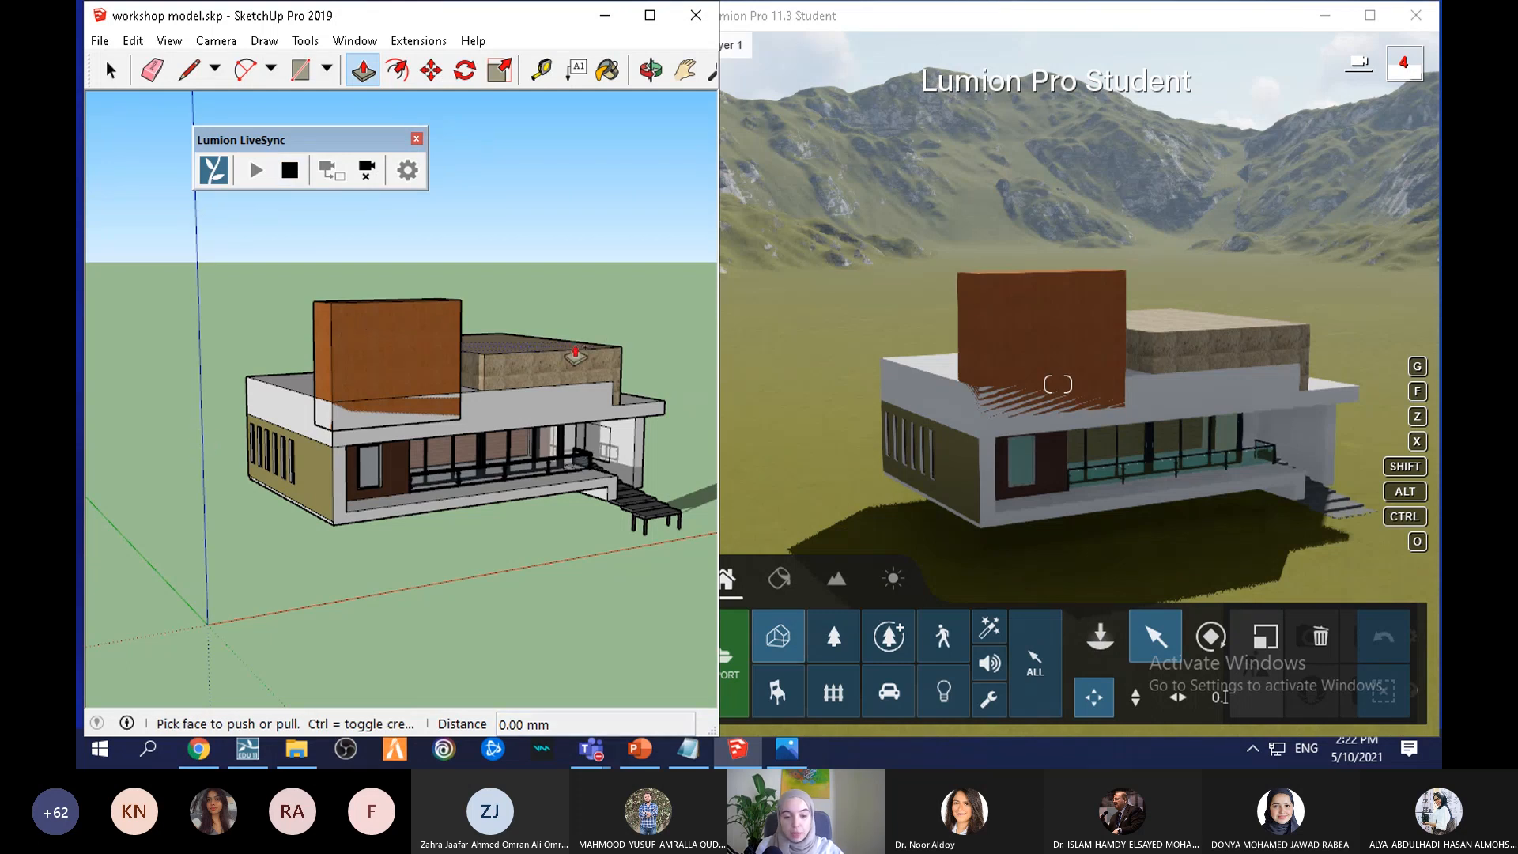
Step: Undo the extrusions of the stone-textured wall and the roof slab, and leave the Push/Pull tool
key("ctrl+z")
key("ctrl+z")
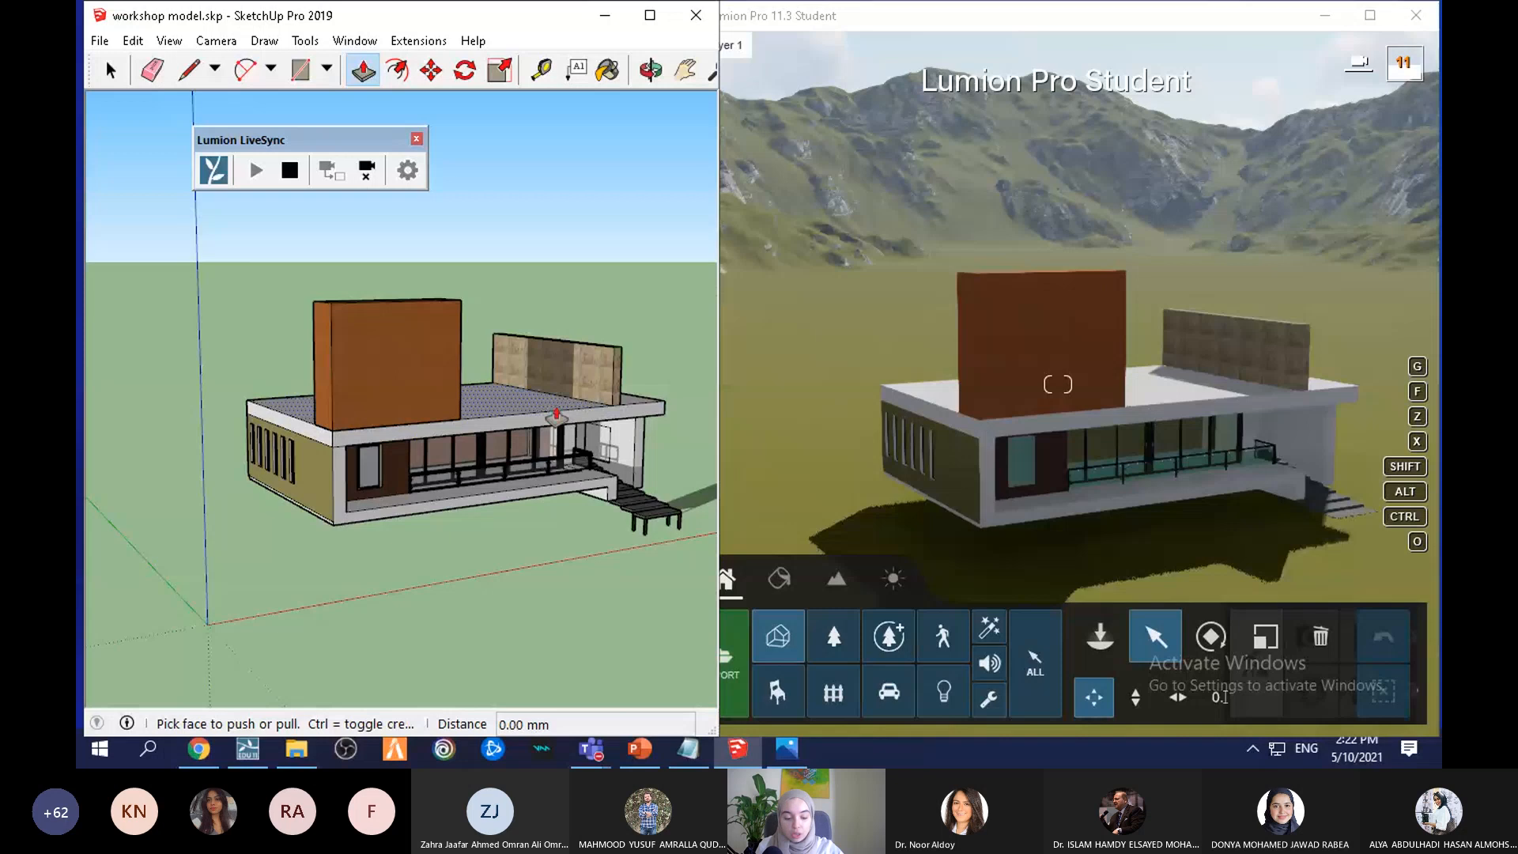
key("space")
Step: Switch to Lumion and delete the synced building from the scene
left_click(915, 497)
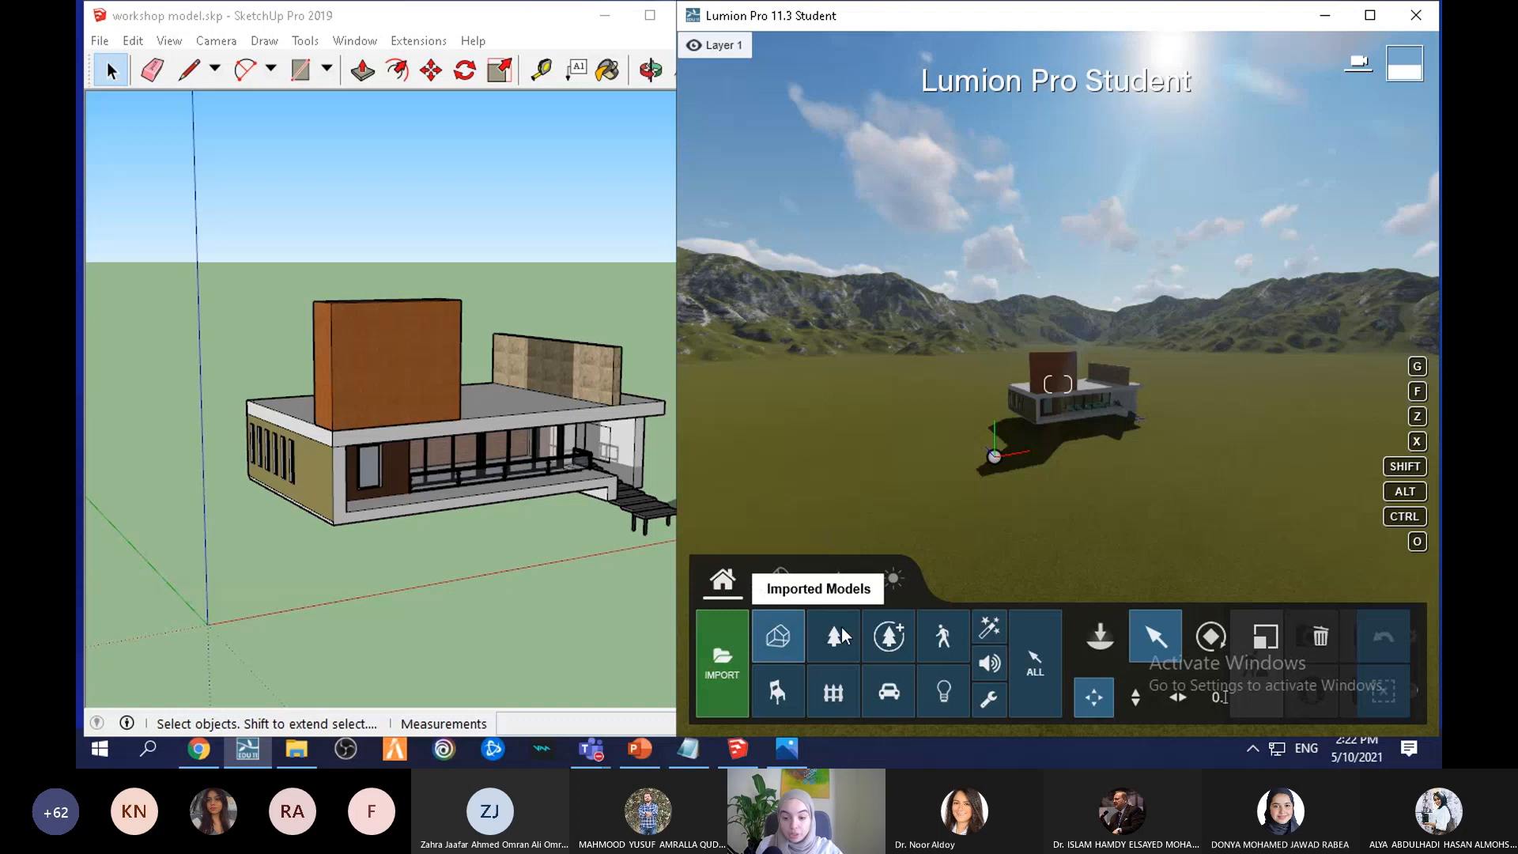
left_click(1320, 636)
left_click(1032, 432)
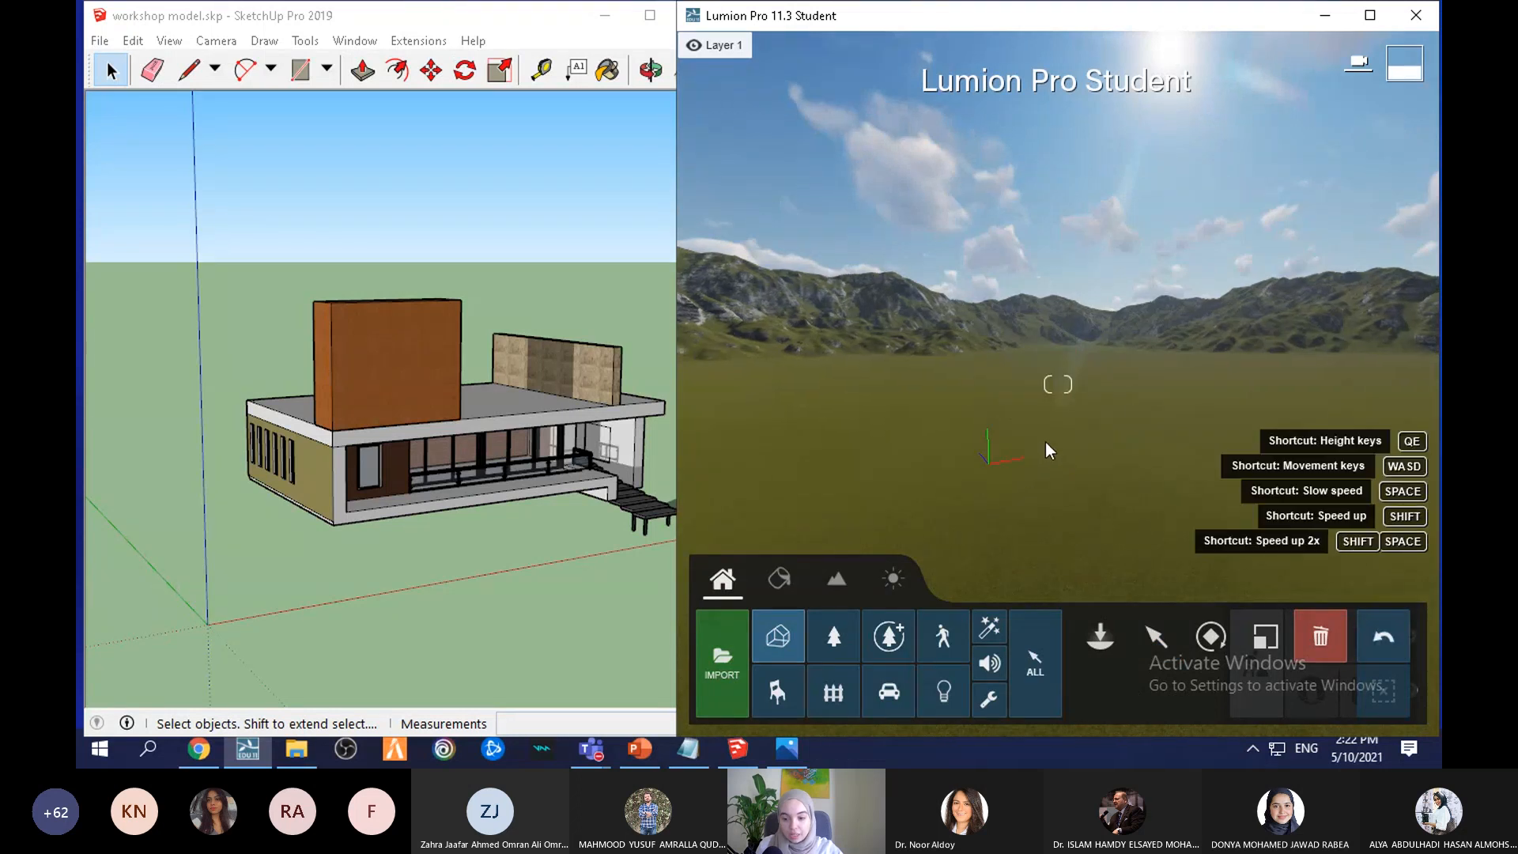
scroll(1026, 468, "up", 2)
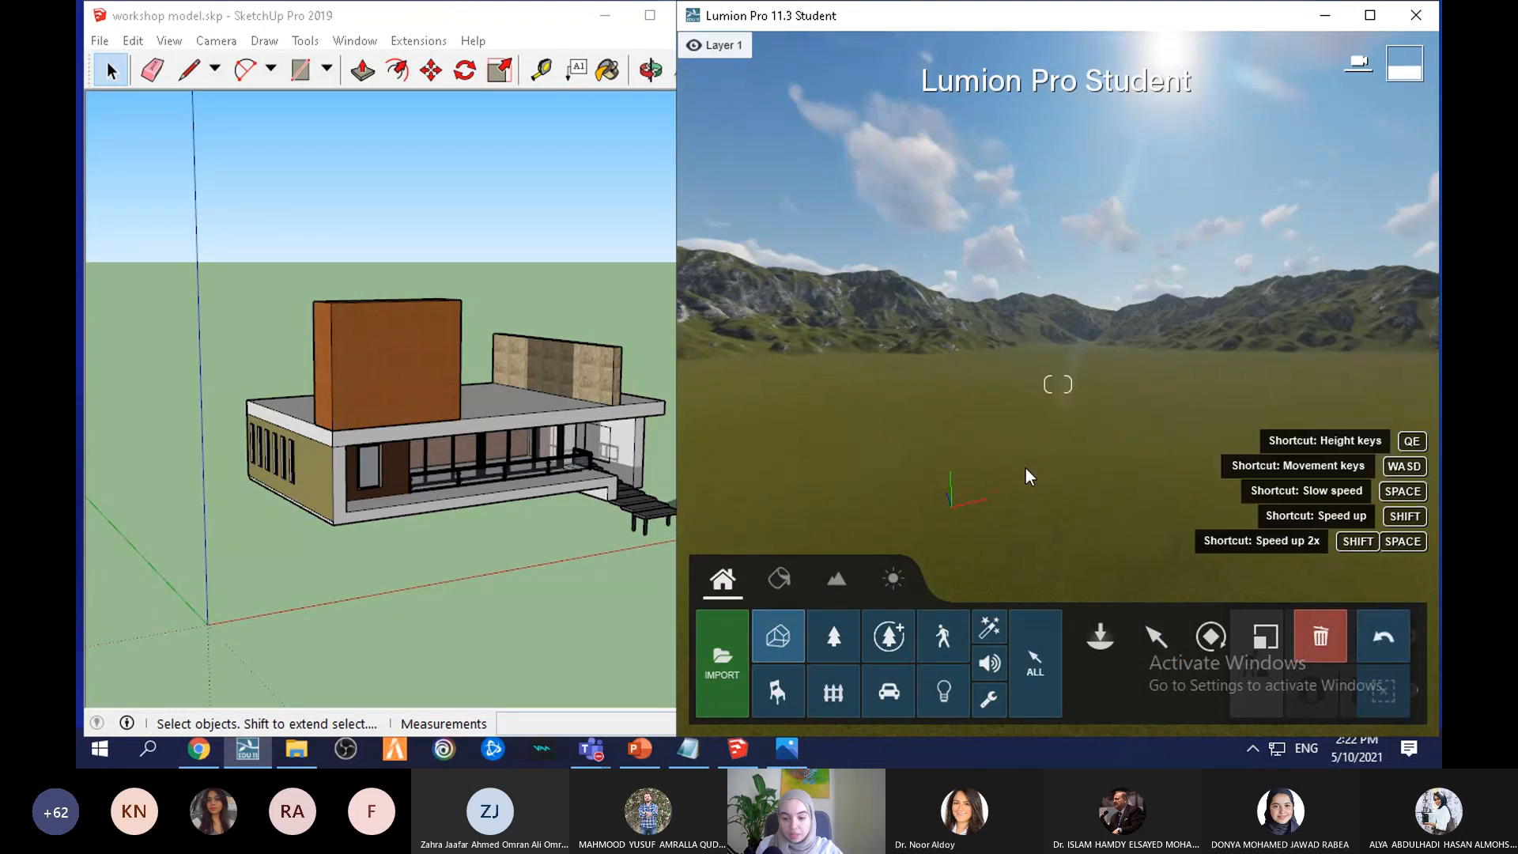
Step: Switch to SketchUp, select the entire building, and move it about 7414 mm closer to the origin
left_click(448, 239)
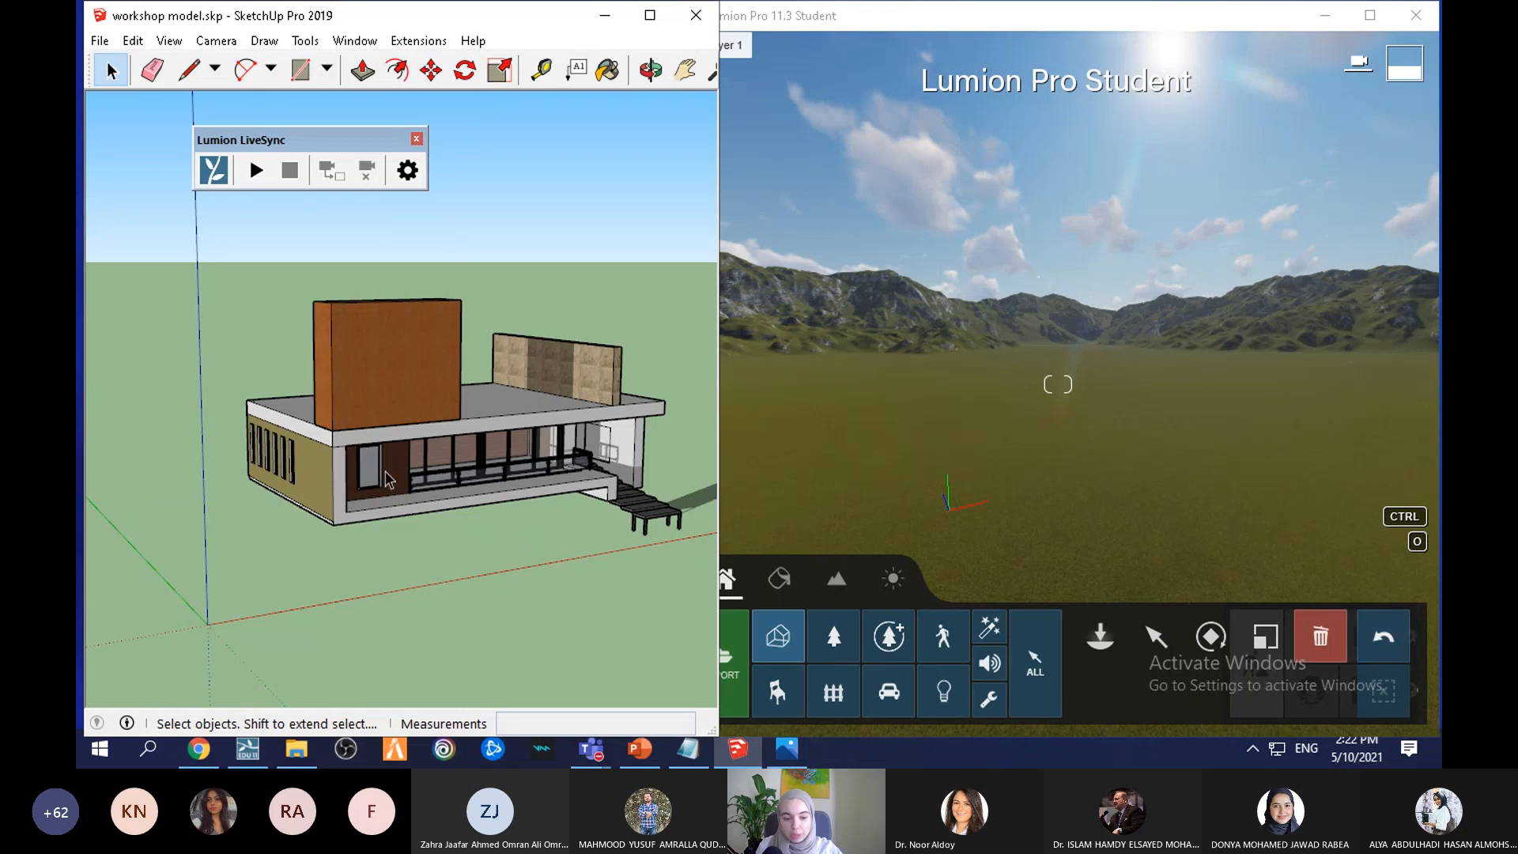
mouse_move(428, 529)
middle_mouse_down()
mouse_move(326, 615)
mouse_move(206, 628)
middle_mouse_up()
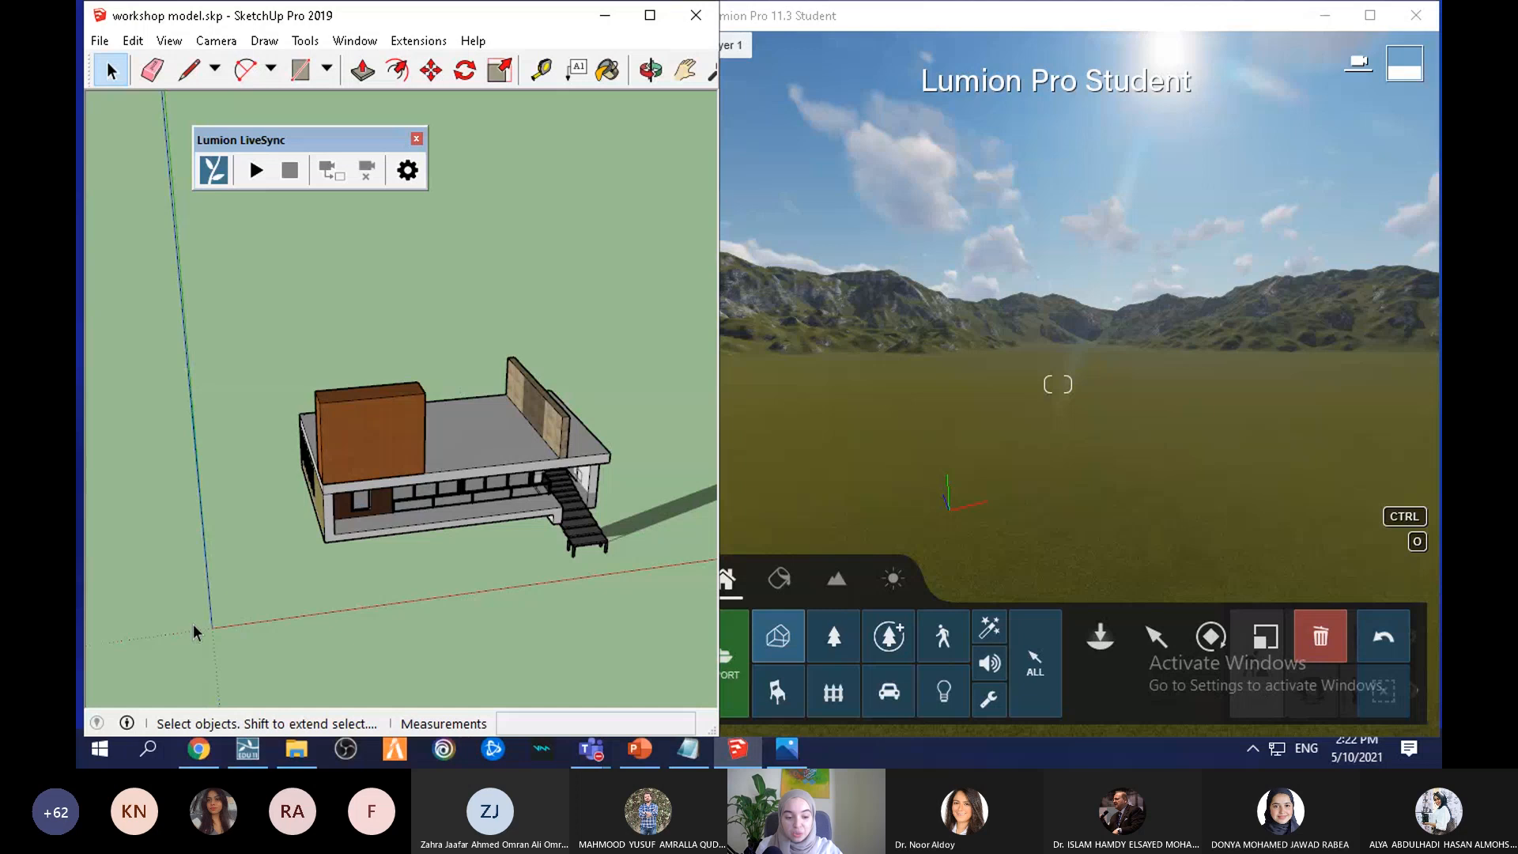
left_click_drag(652, 315, 315, 619)
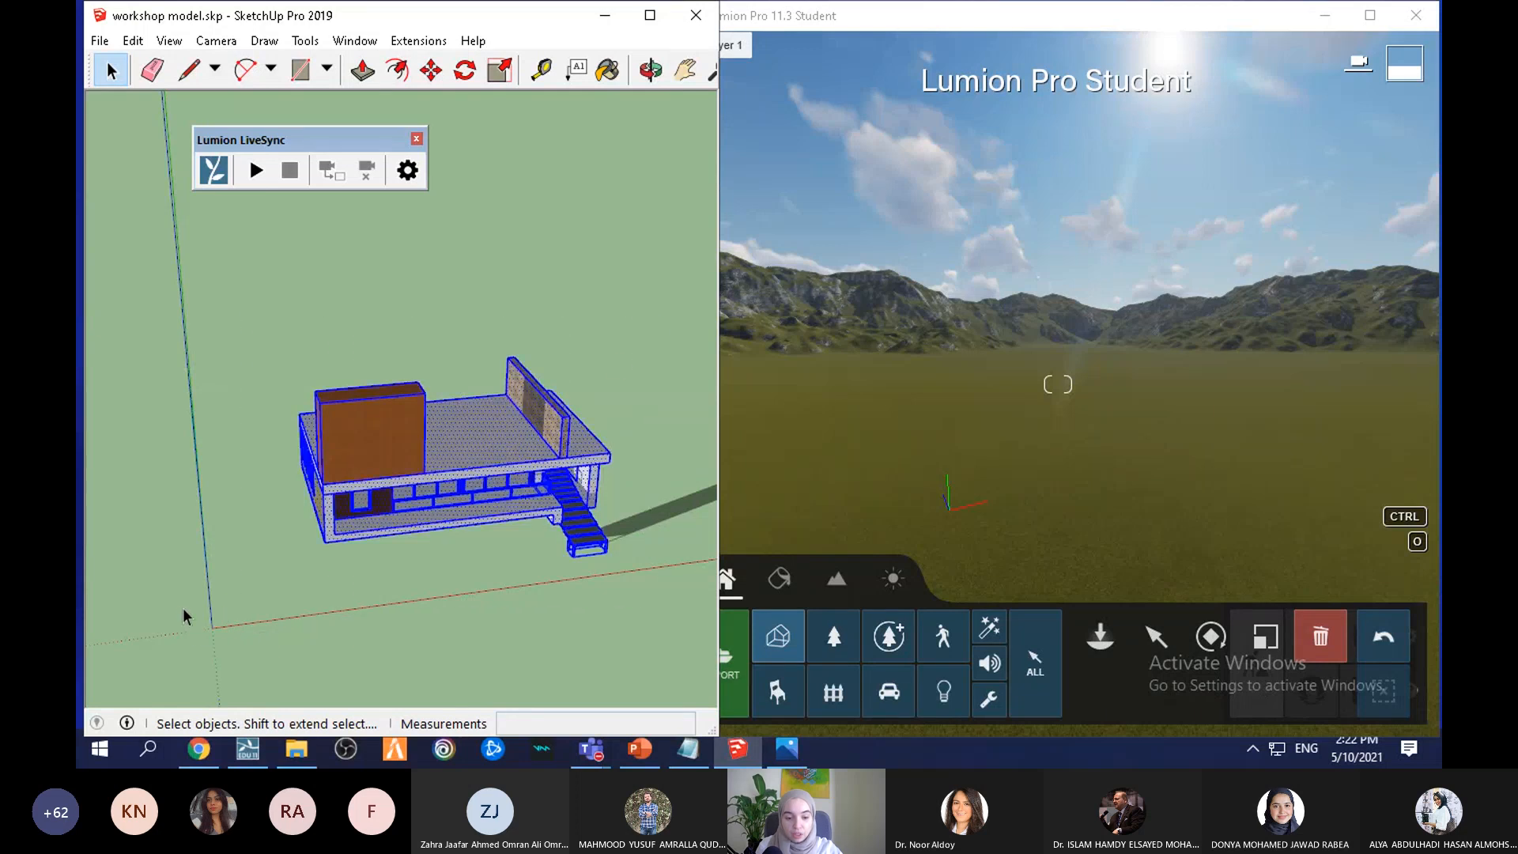
key("m")
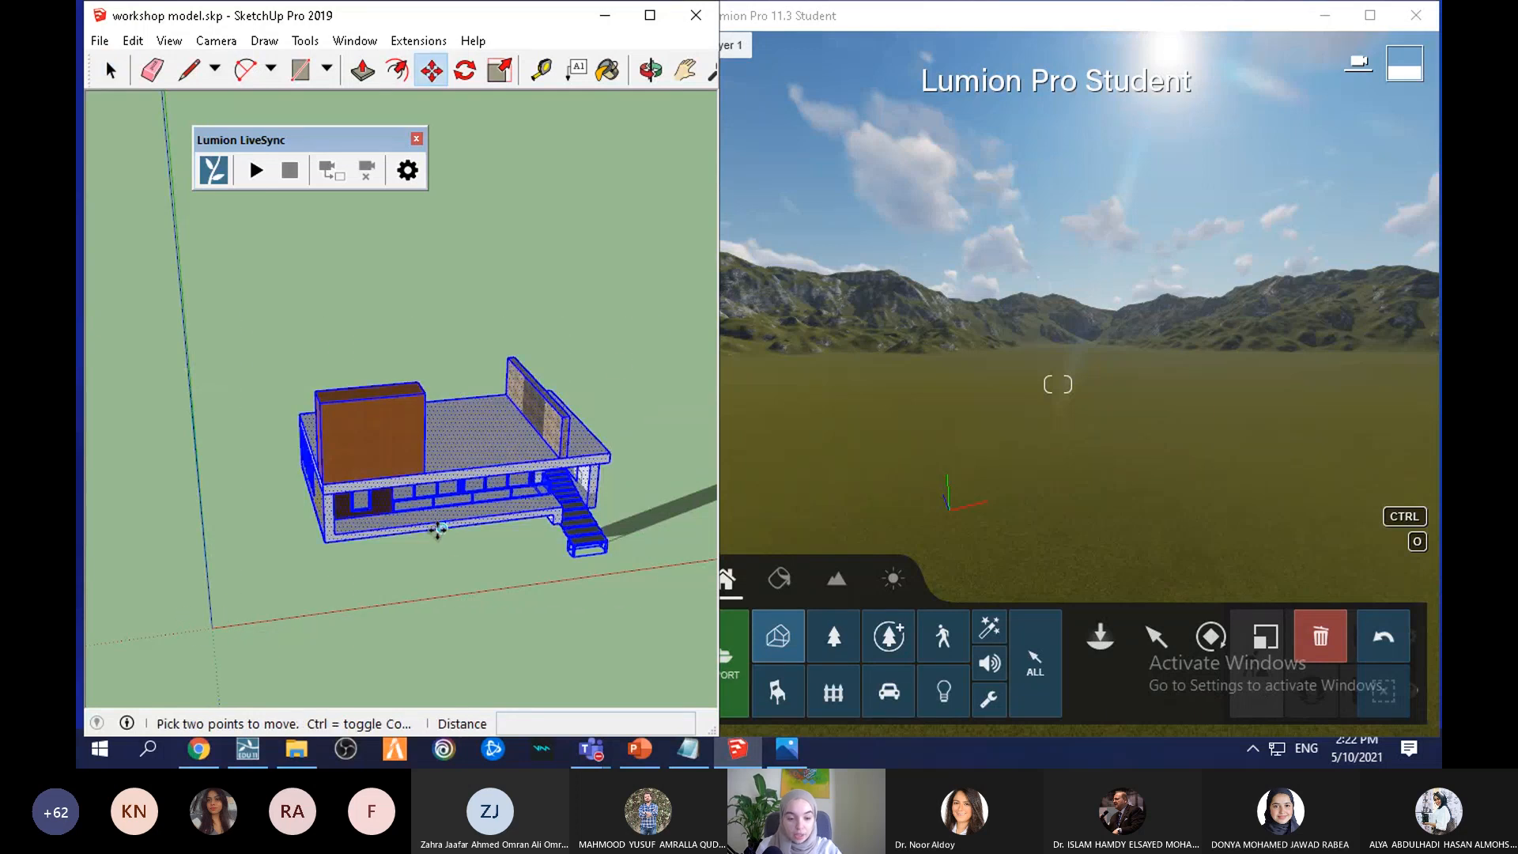
left_click(431, 531)
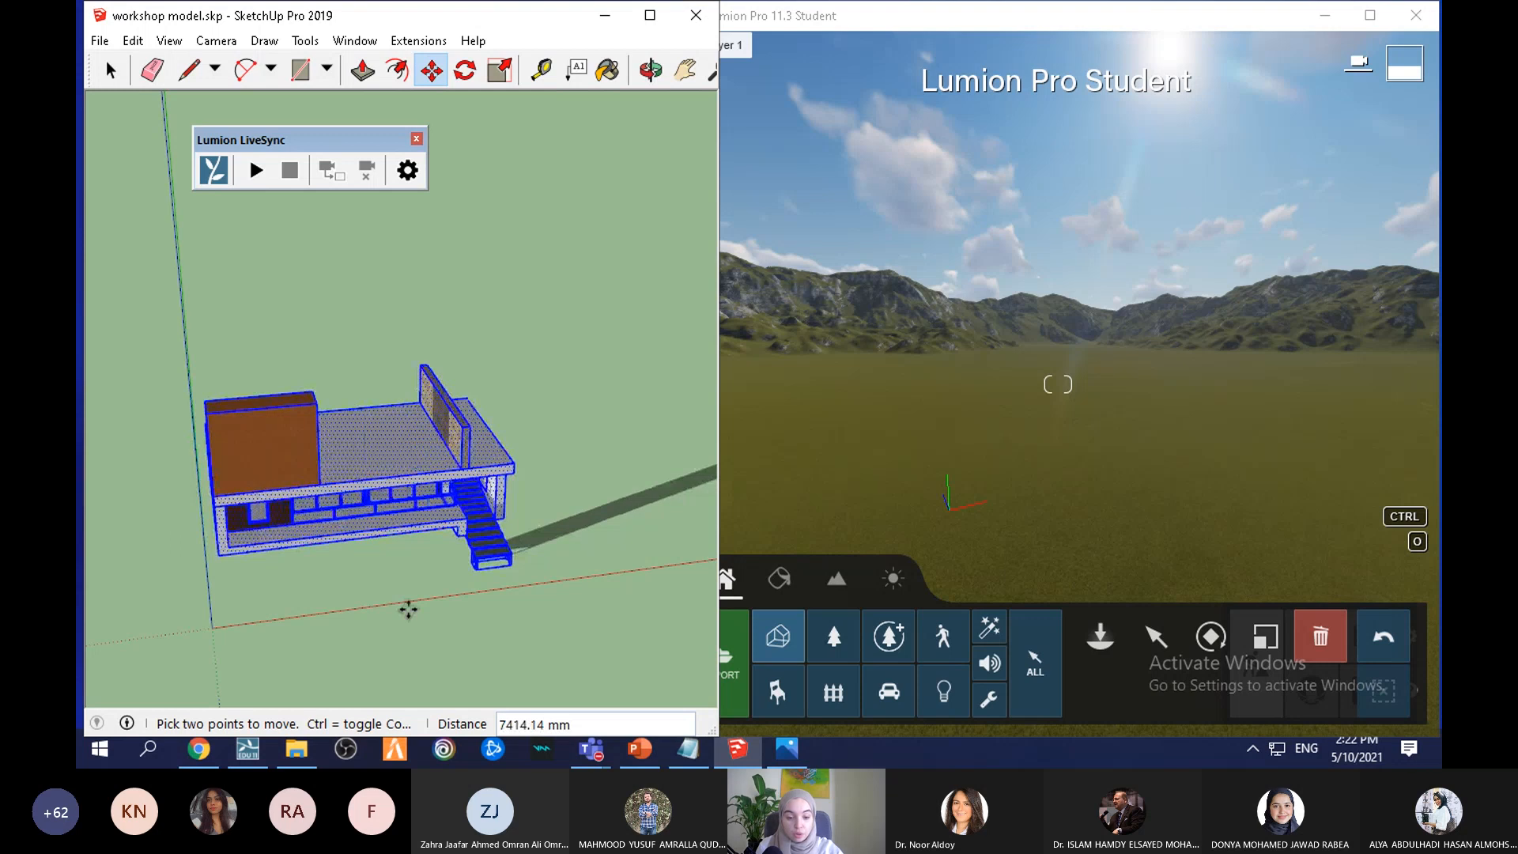
key("space")
left_click(496, 393)
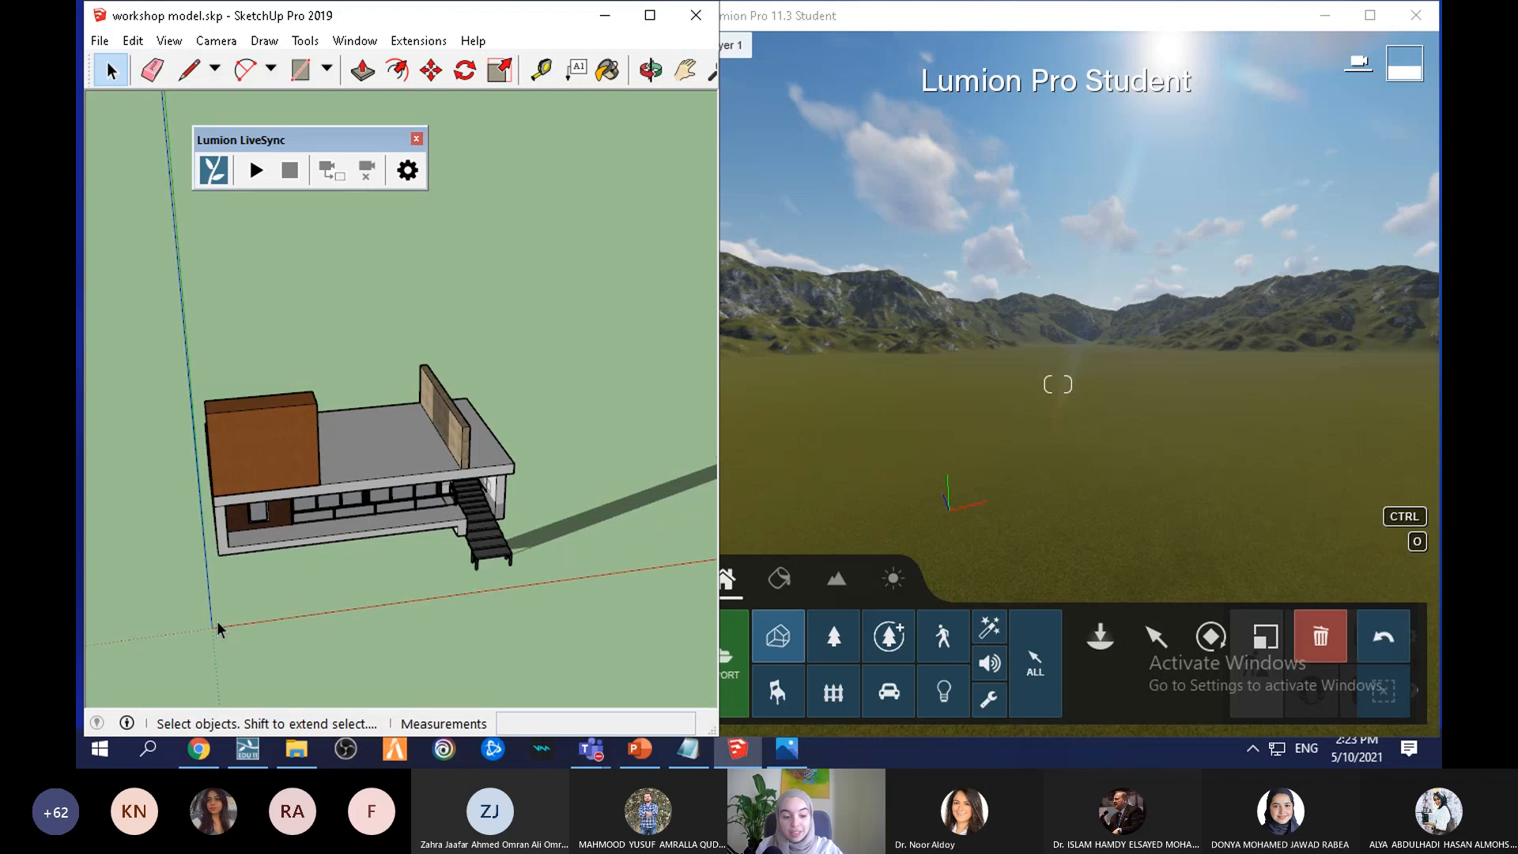
Step: Move the brown block off the roof to the foot of the stairs, about 18613 mm away
middle_click_drag(224, 605, 278, 486)
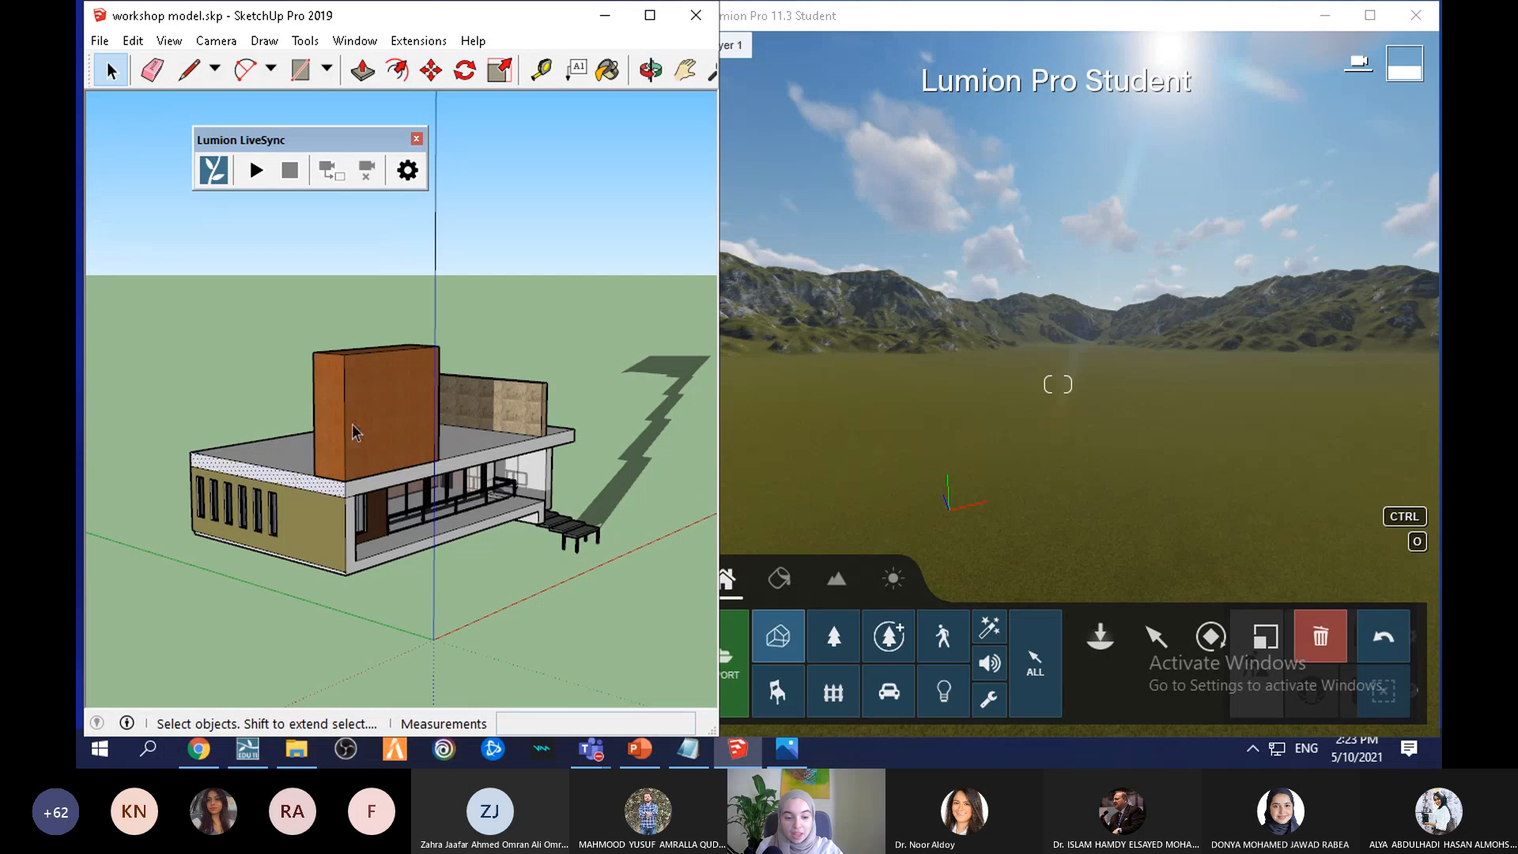
left_click(357, 431)
left_click(508, 426)
left_click(388, 393)
key("m")
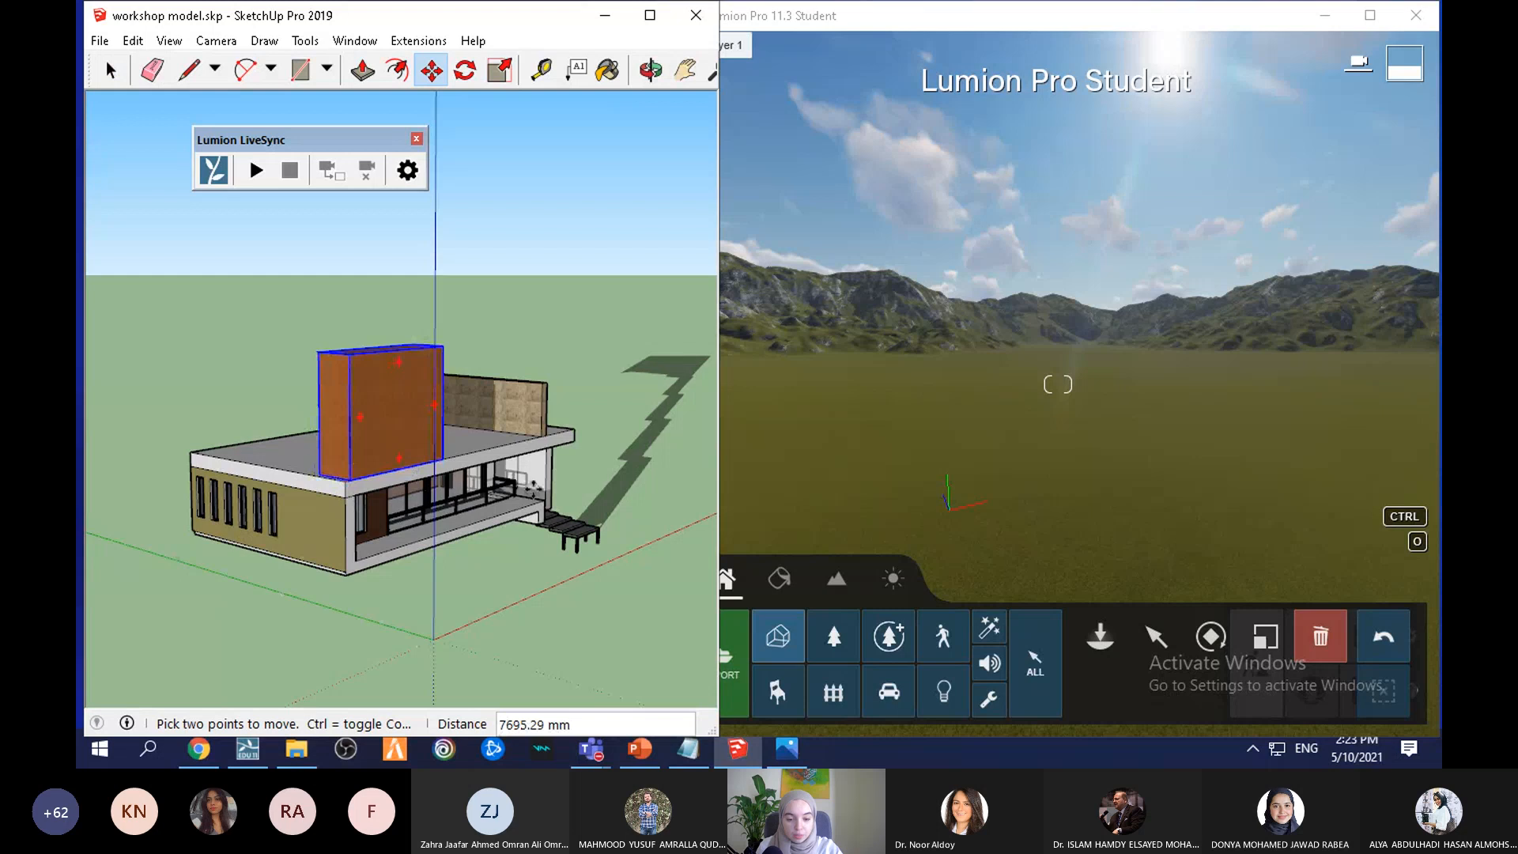
scroll(533, 490, "up", 2)
middle_click_drag(610, 498, 442, 633)
scroll(593, 474, "up", 2)
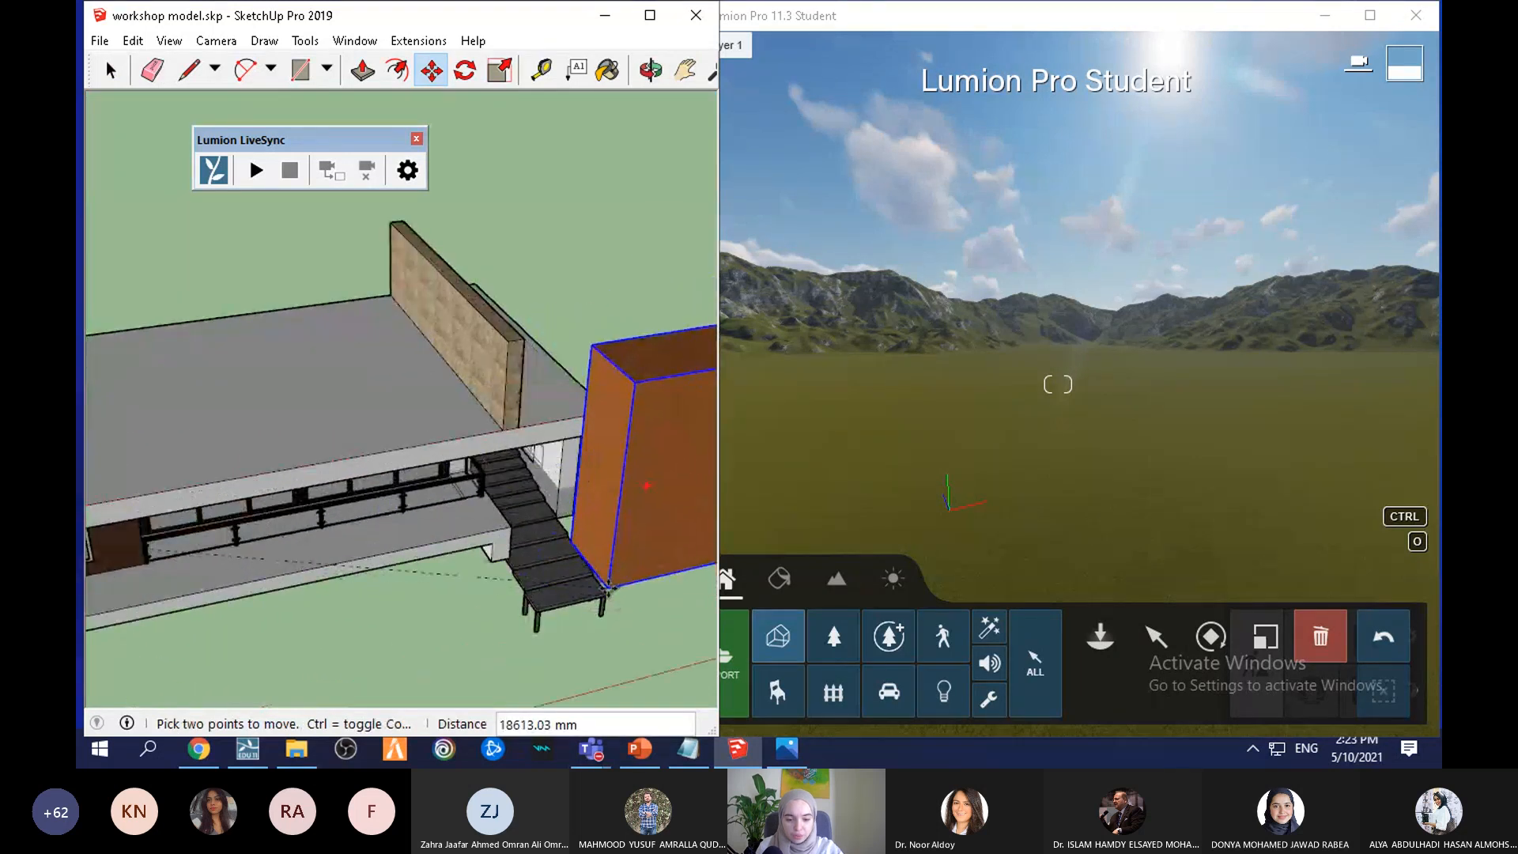
scroll(603, 338, "down", 6)
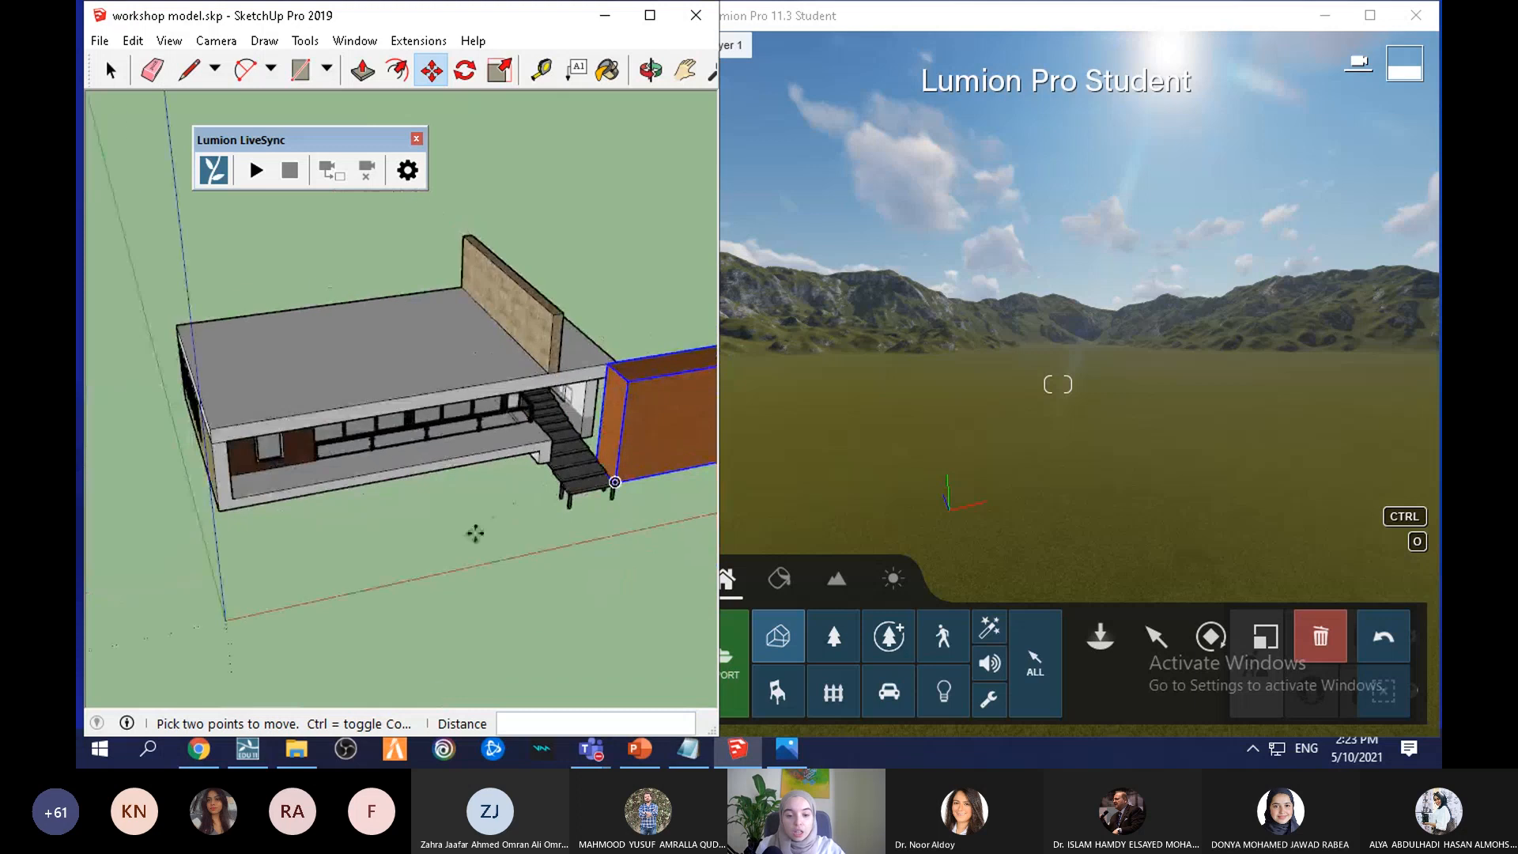
middle_click_drag(474, 532, 659, 417)
key("space")
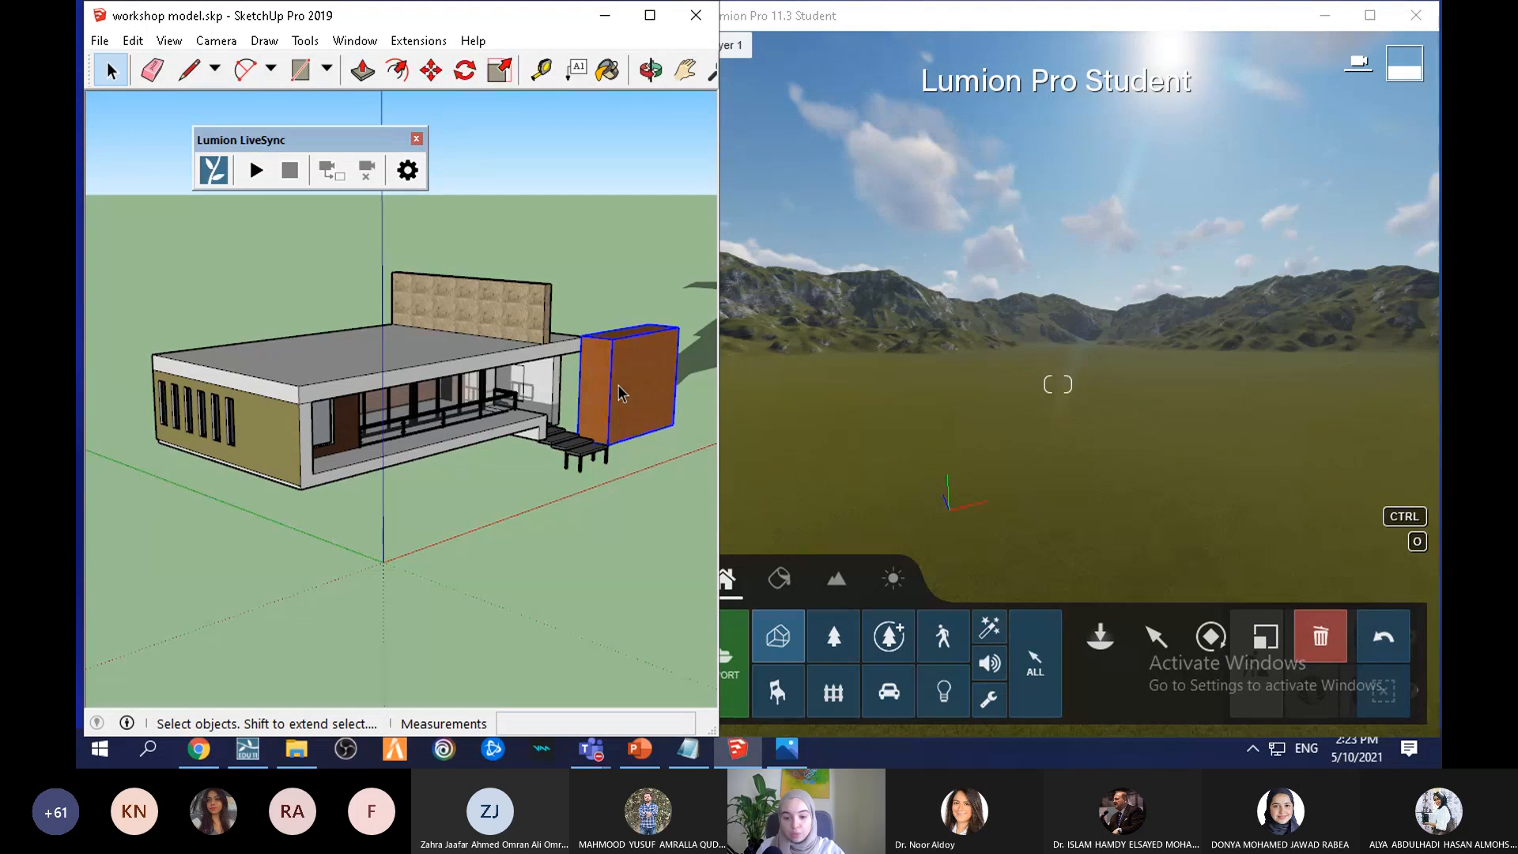
Step: Check whether the Explode option applies to the roof's top face and examine how the neighbouring surfaces select
left_click(382, 351)
right_click(381, 349)
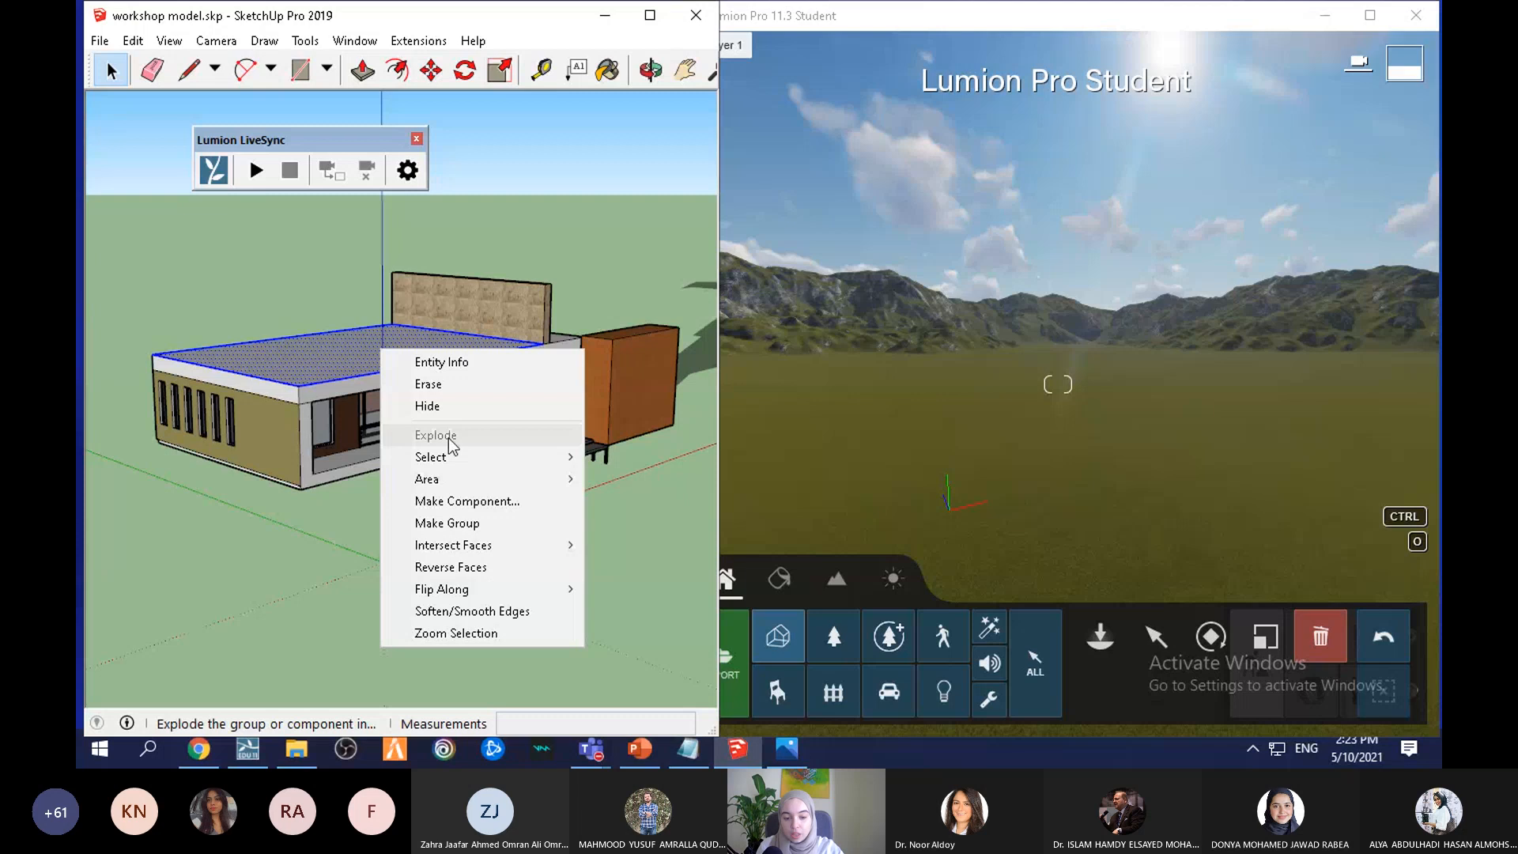
left_click(253, 481)
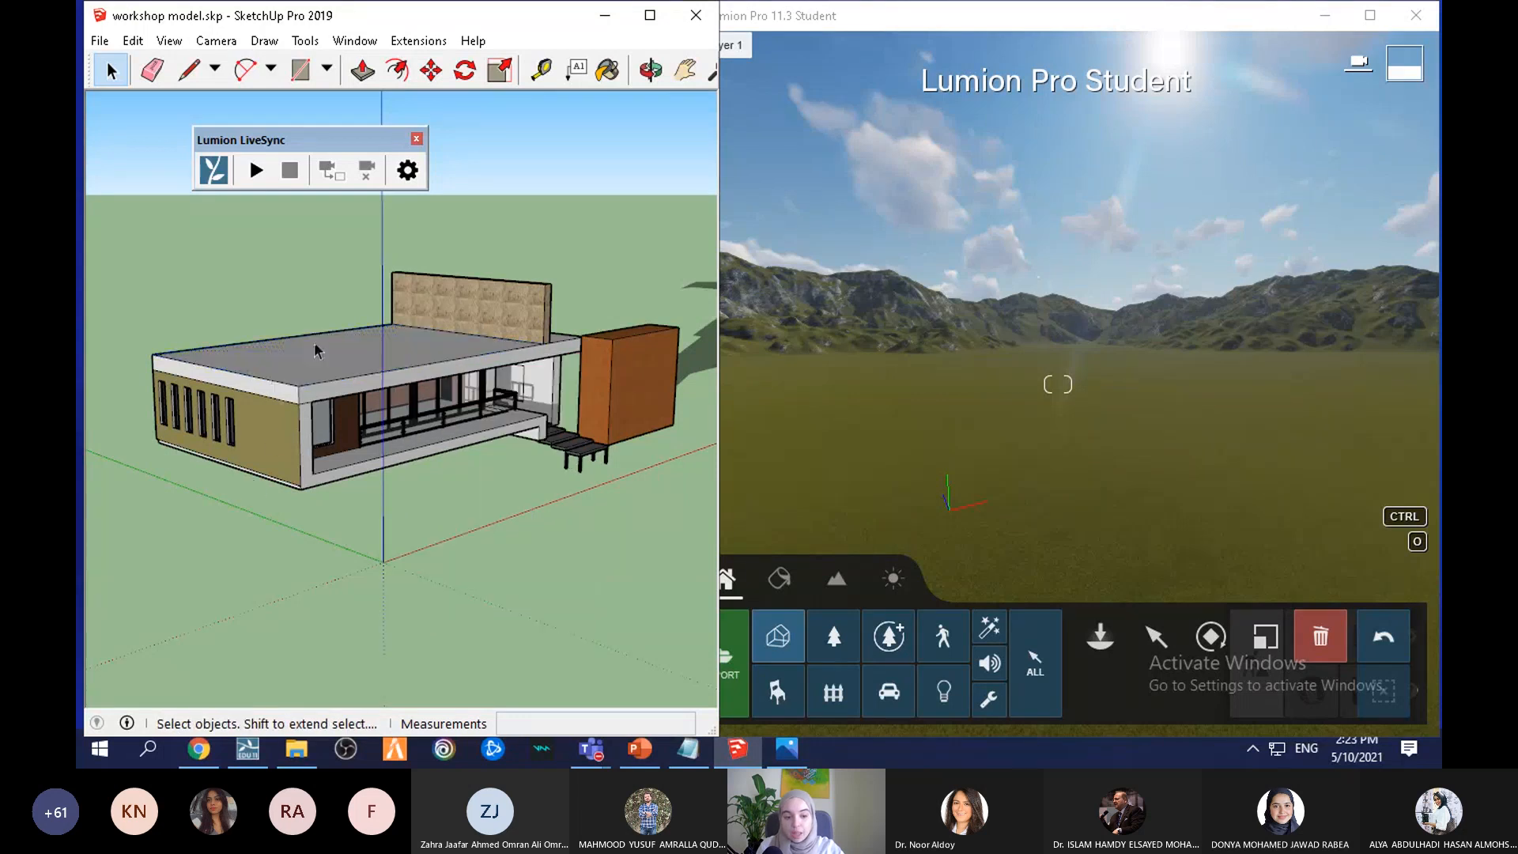
left_click(320, 391)
left_click(299, 436)
left_click(330, 373)
scroll(566, 445, "down", 1)
scroll(268, 379, "up", 2)
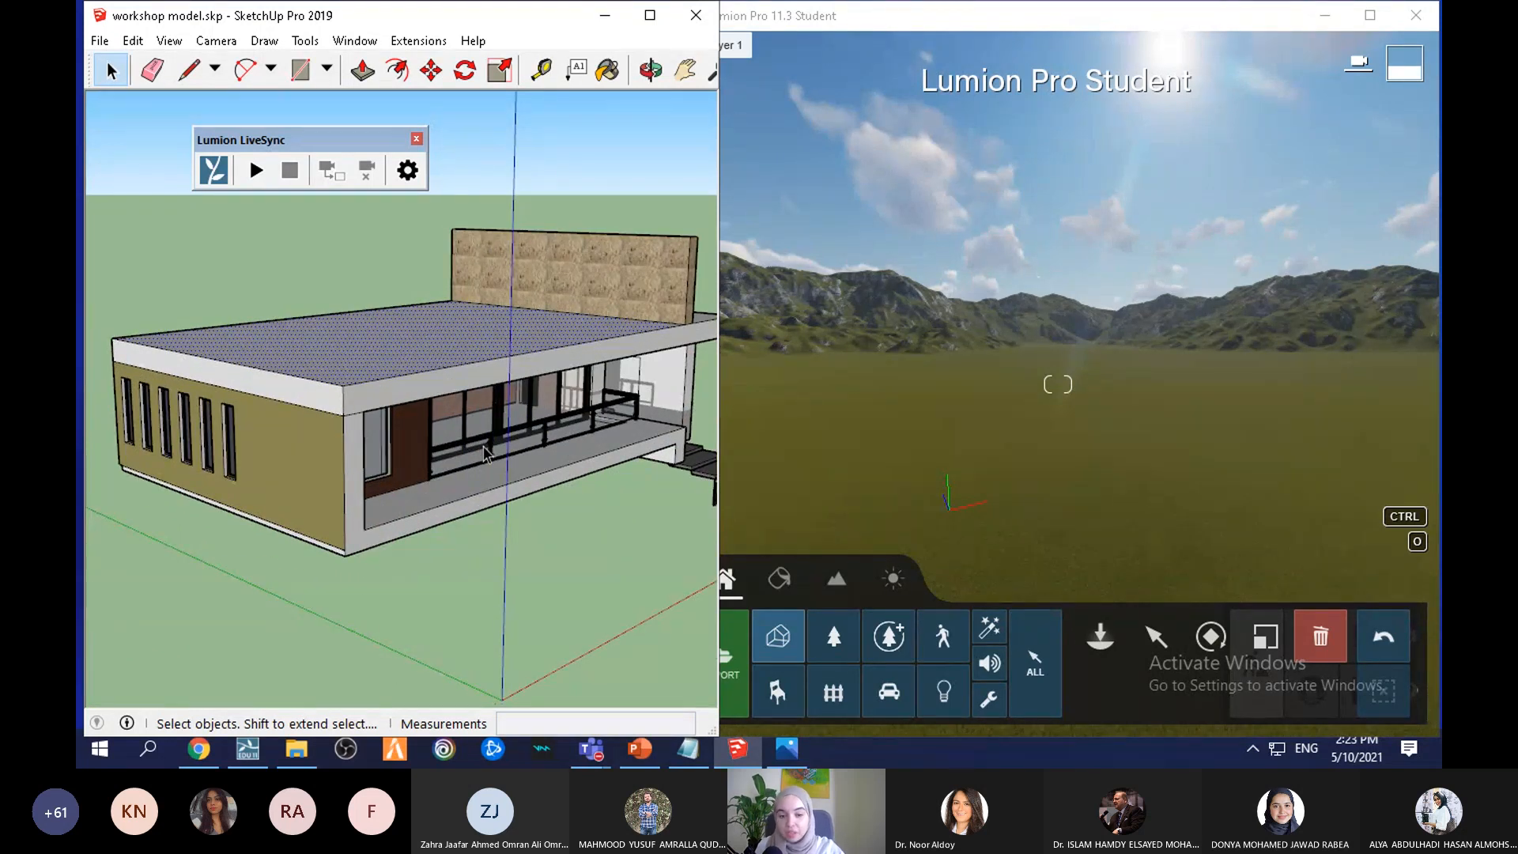
Step: Examine the roof, the terrace floor edge and the front slab faces by selecting them individually
left_click(390, 297)
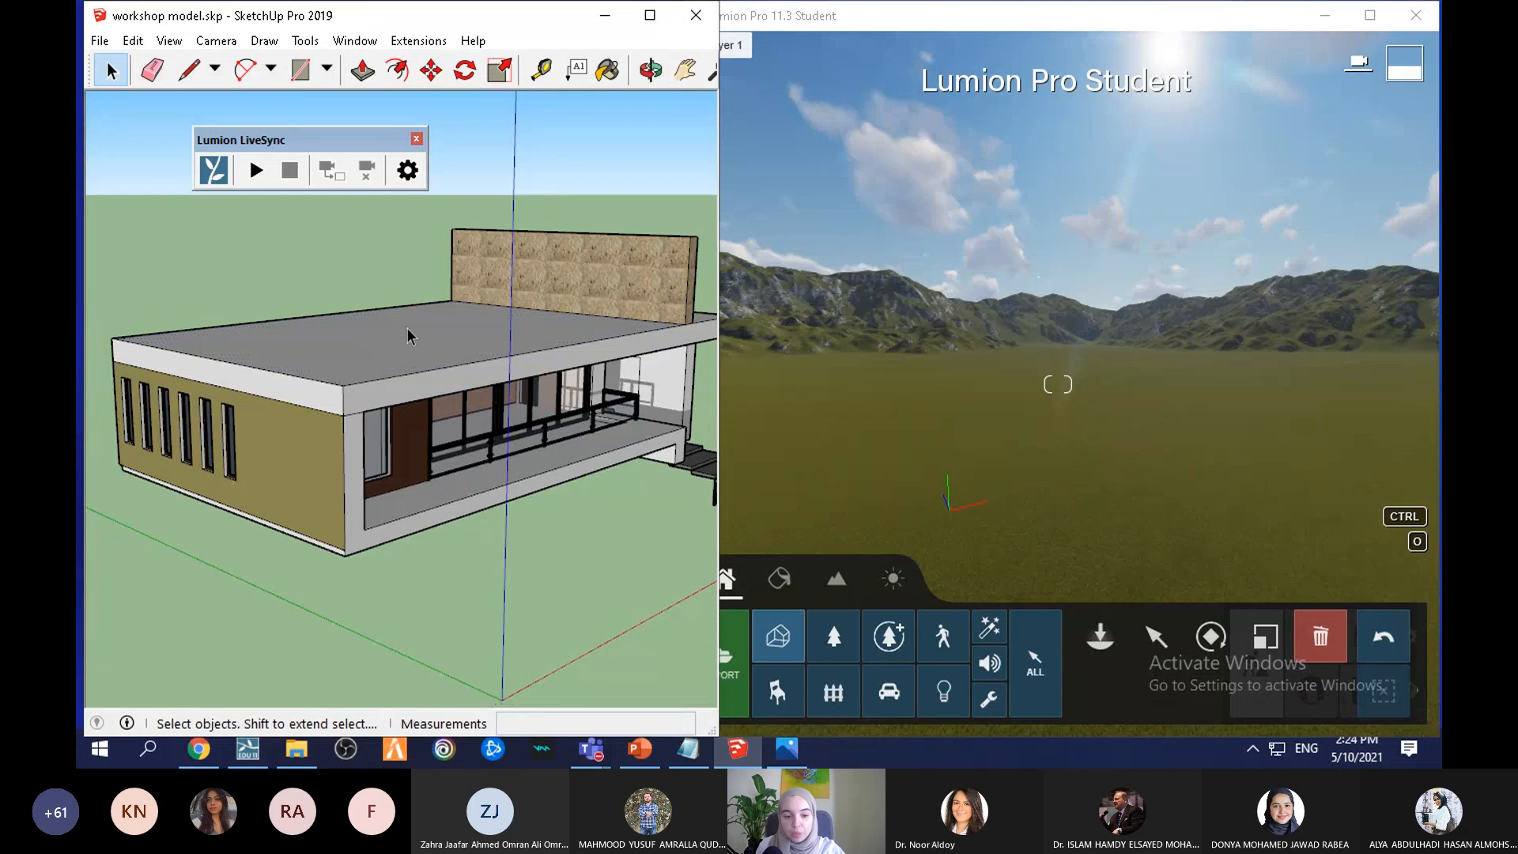
middle_click_drag(406, 327, 332, 357)
left_click(332, 357)
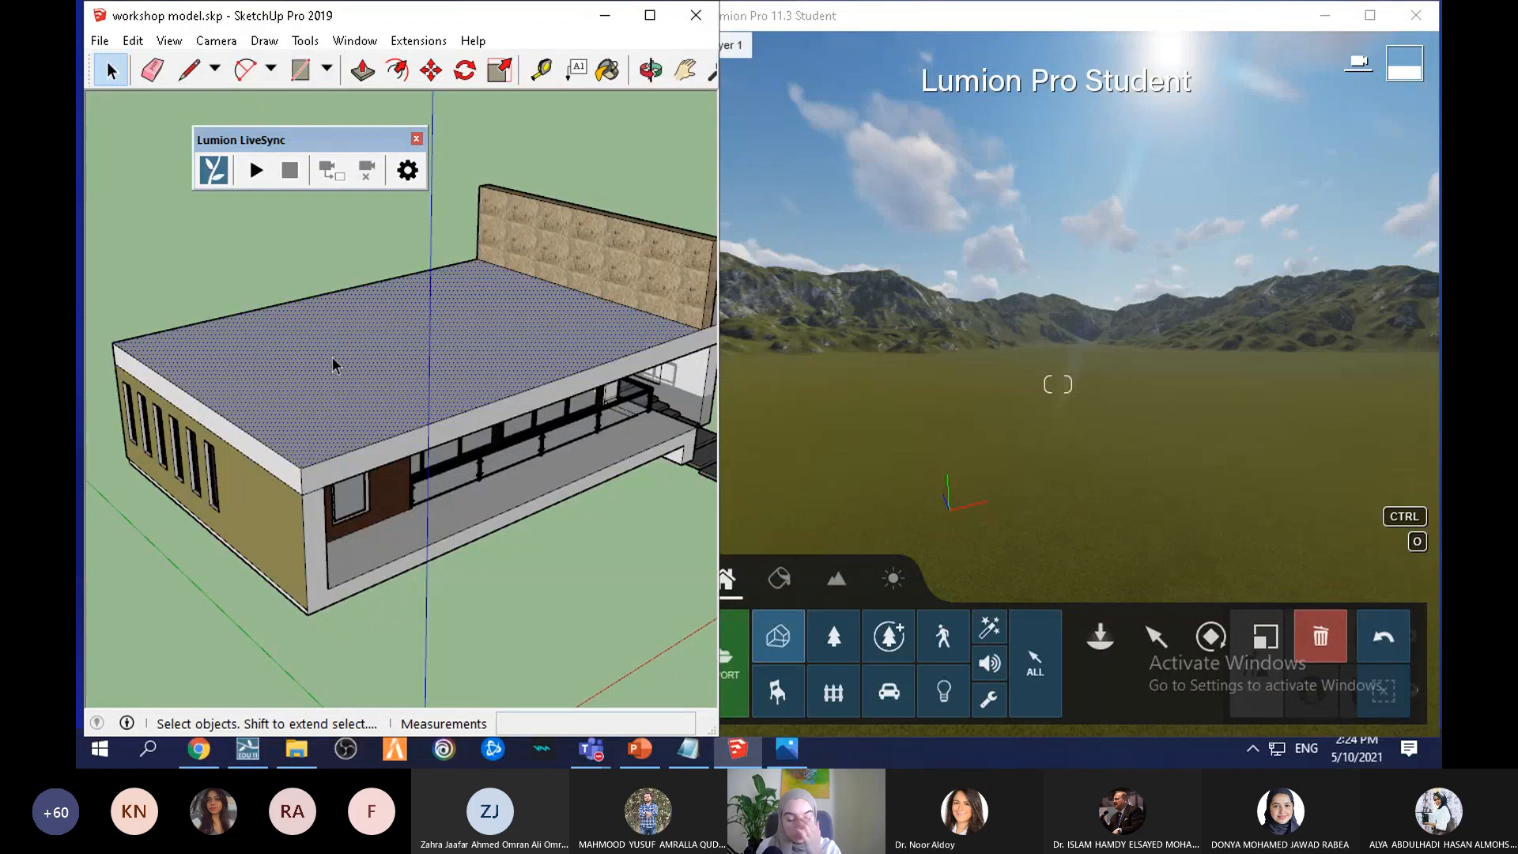
left_click(356, 500)
left_click(343, 581)
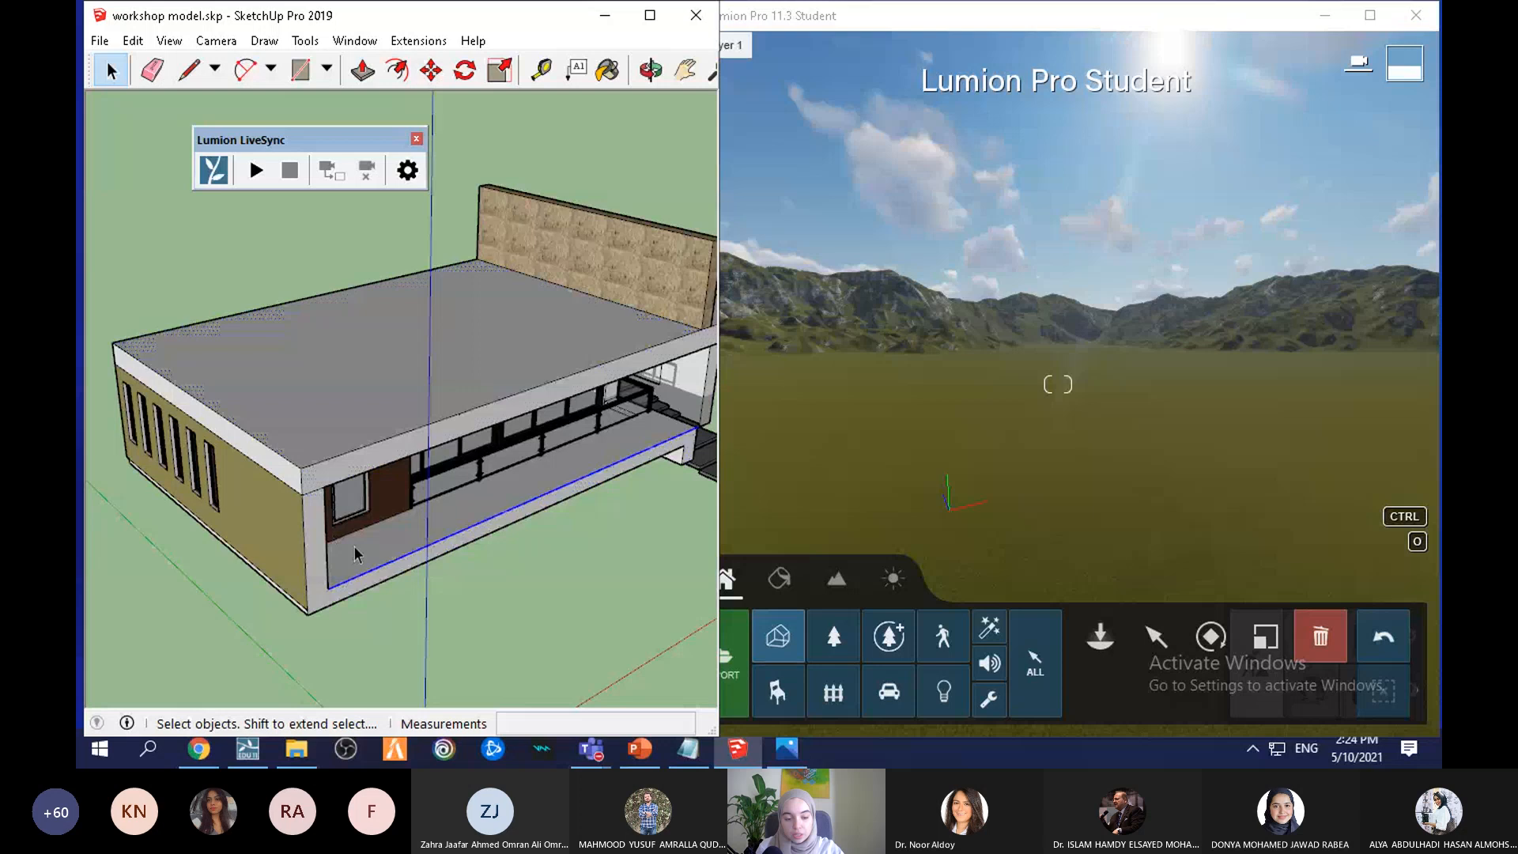
left_click(274, 464)
left_click(331, 452)
left_click(339, 463)
Step: Inspect the terrace floor, roof and separate brown block from several angles around the building
mouse_move(425, 578)
middle_mouse_down()
mouse_move(441, 532)
mouse_move(467, 518)
middle_mouse_up()
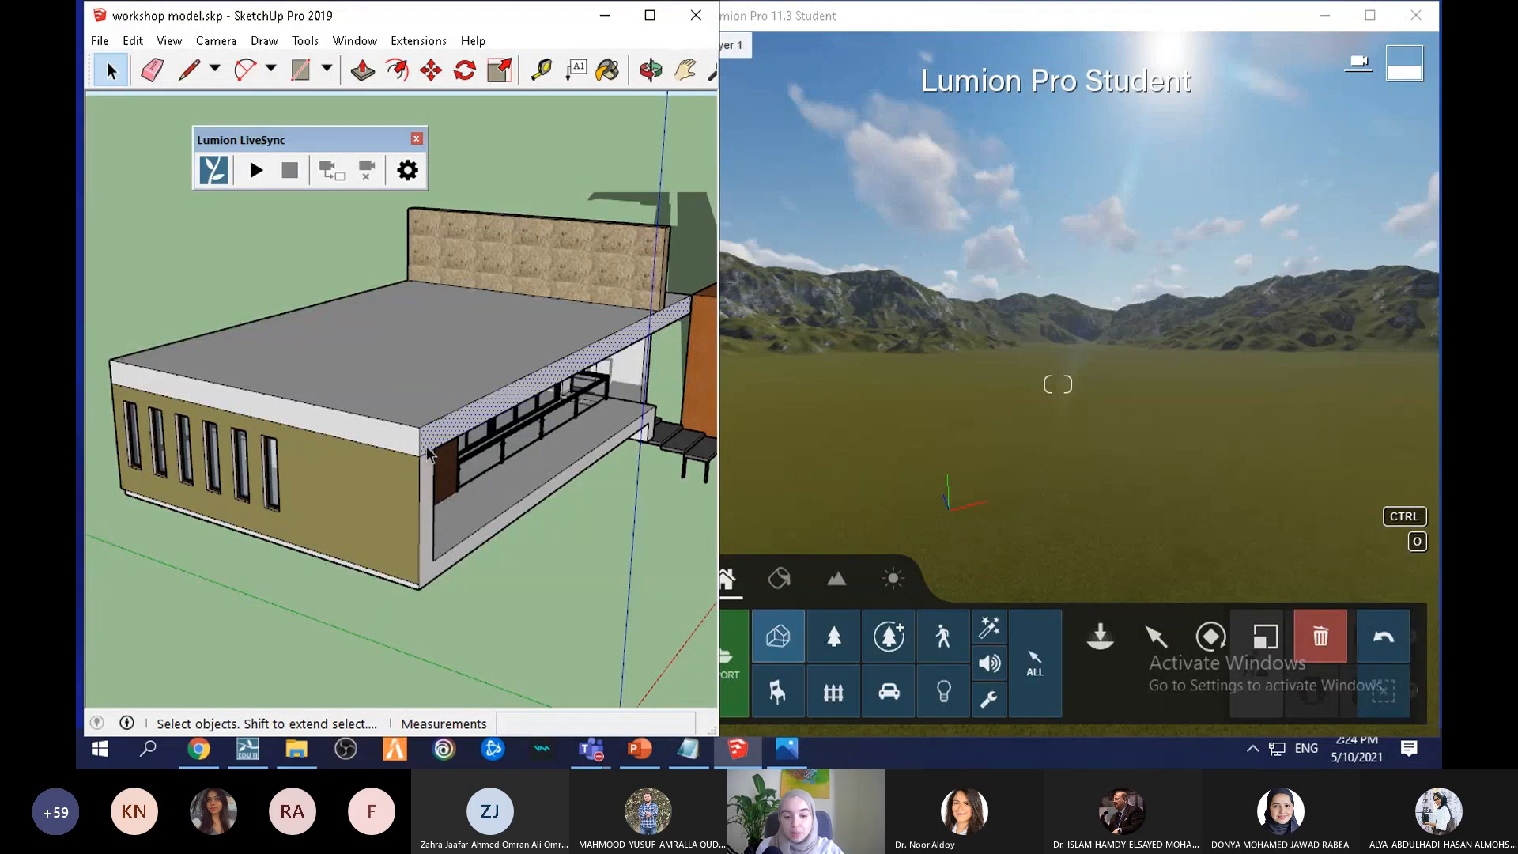
left_click(482, 510)
mouse_move(436, 487)
middle_mouse_down()
mouse_move(481, 363)
mouse_move(460, 412)
mouse_move(498, 399)
middle_mouse_up()
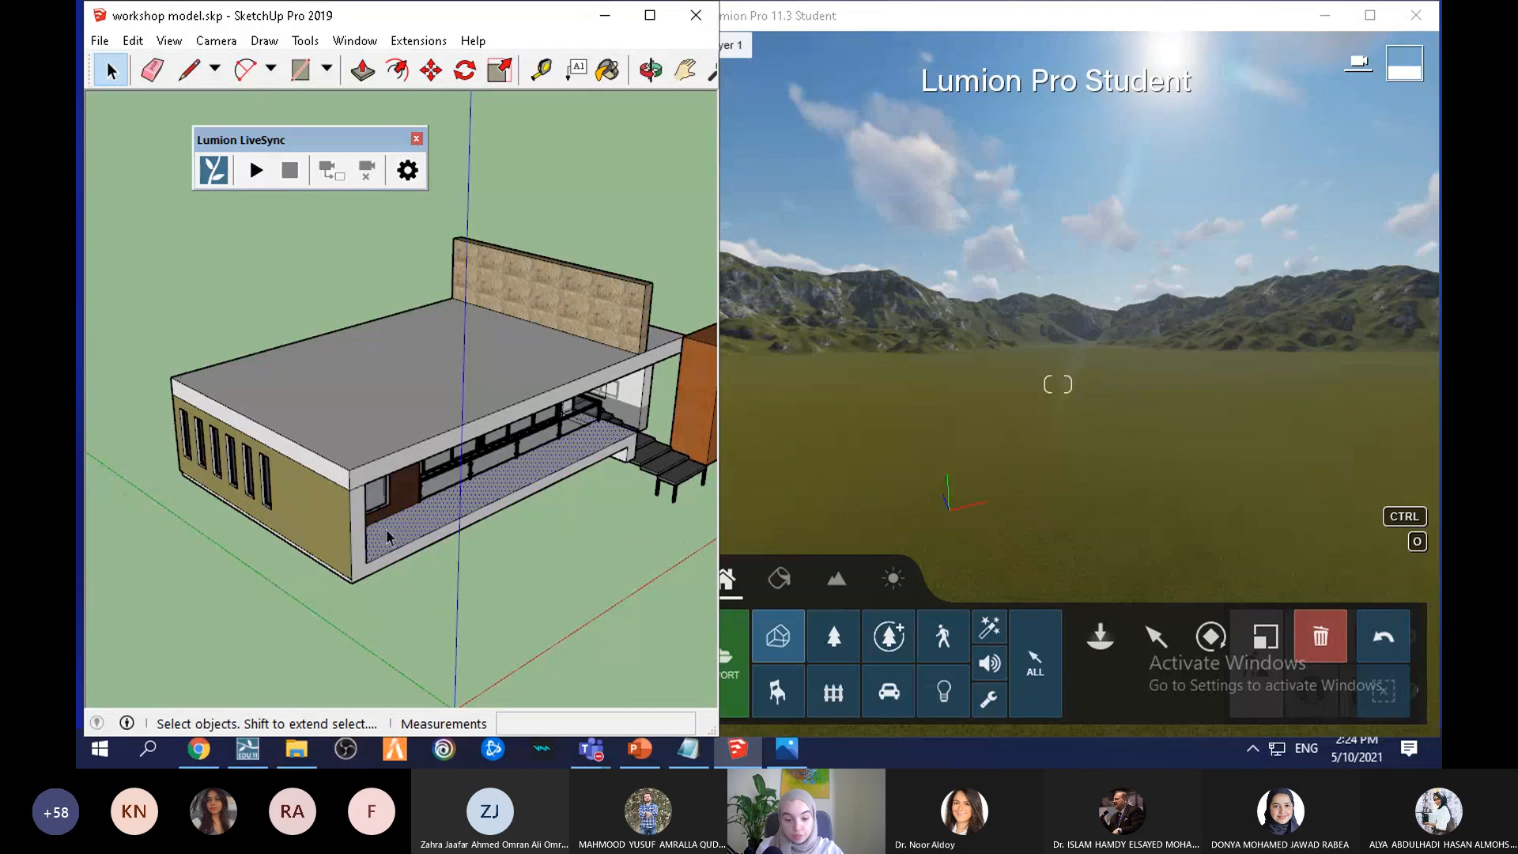
mouse_move(386, 536)
middle_mouse_down()
mouse_move(365, 420)
mouse_move(390, 594)
middle_mouse_up()
scroll(153, 457, "down", 3)
scroll(585, 374, "up", 4)
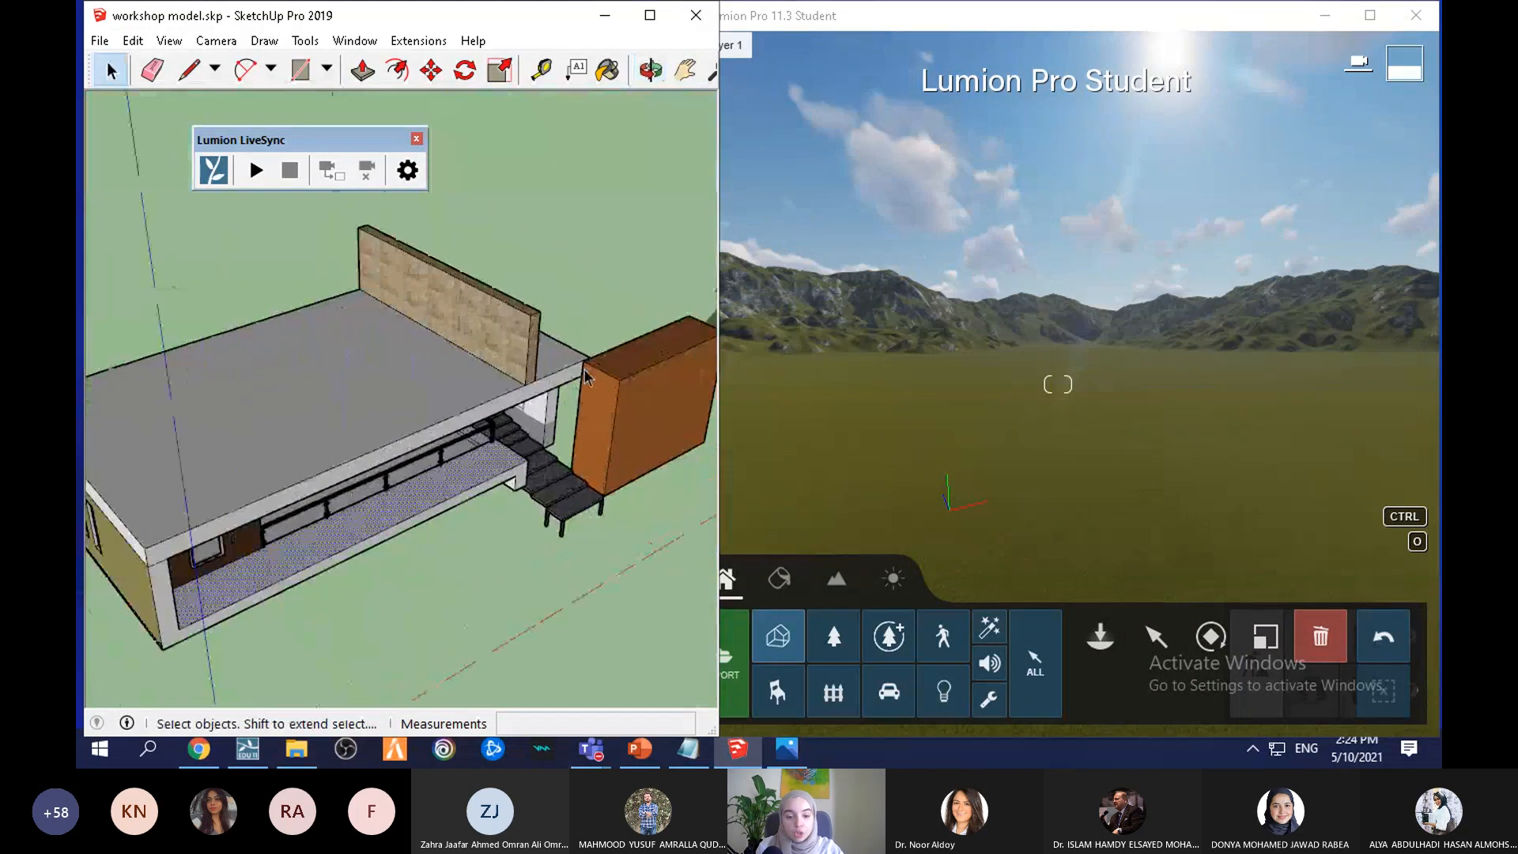
mouse_move(445, 401)
middle_mouse_down()
mouse_move(364, 340)
mouse_move(359, 292)
middle_mouse_up()
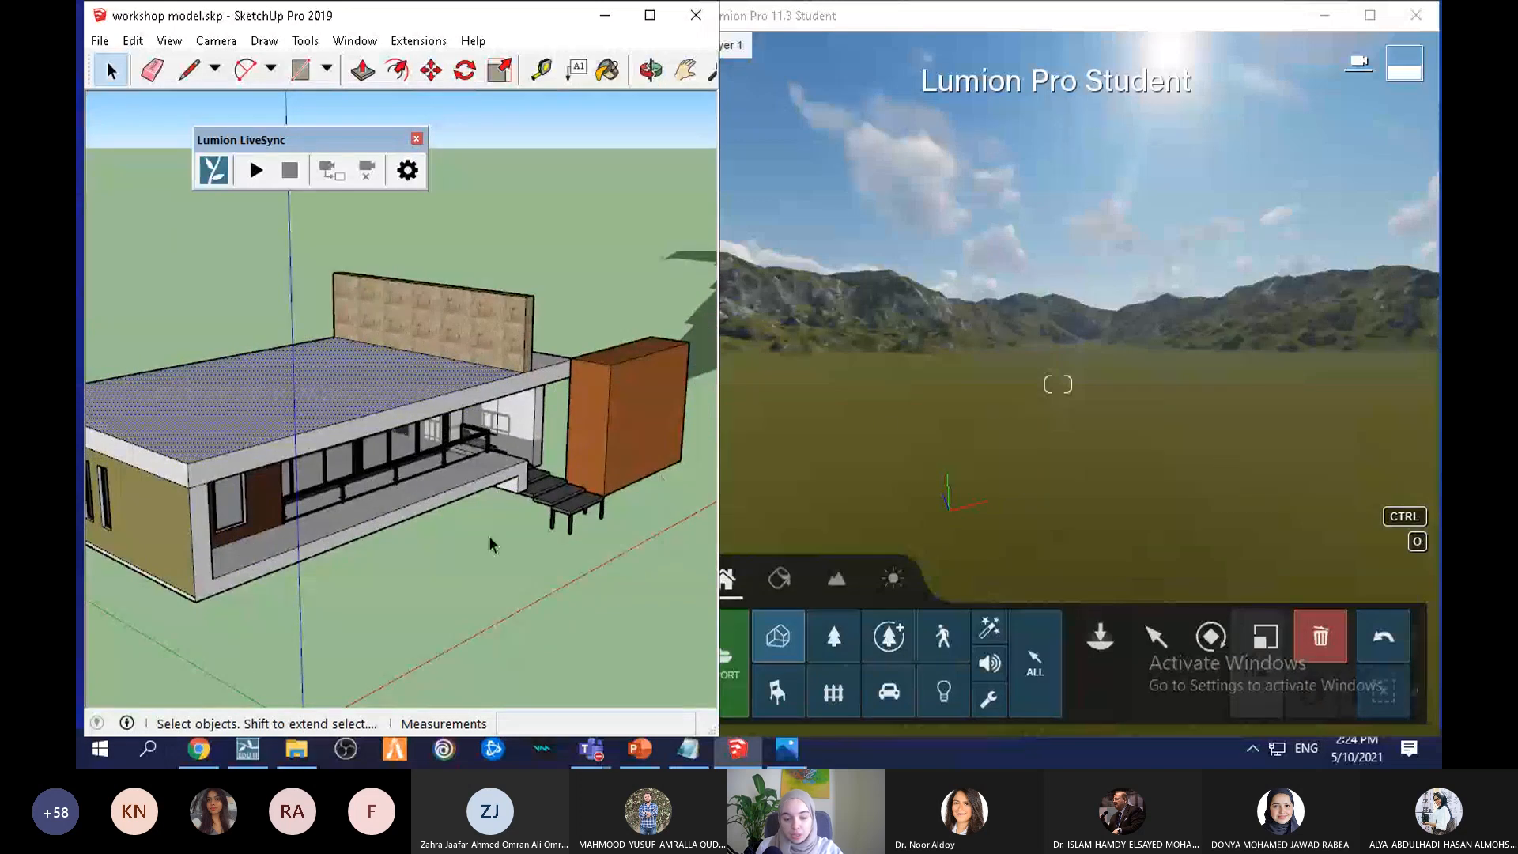
scroll(522, 457, "down", 3)
mouse_move(542, 467)
middle_mouse_down()
mouse_move(314, 545)
mouse_move(346, 388)
mouse_move(279, 585)
middle_mouse_up()
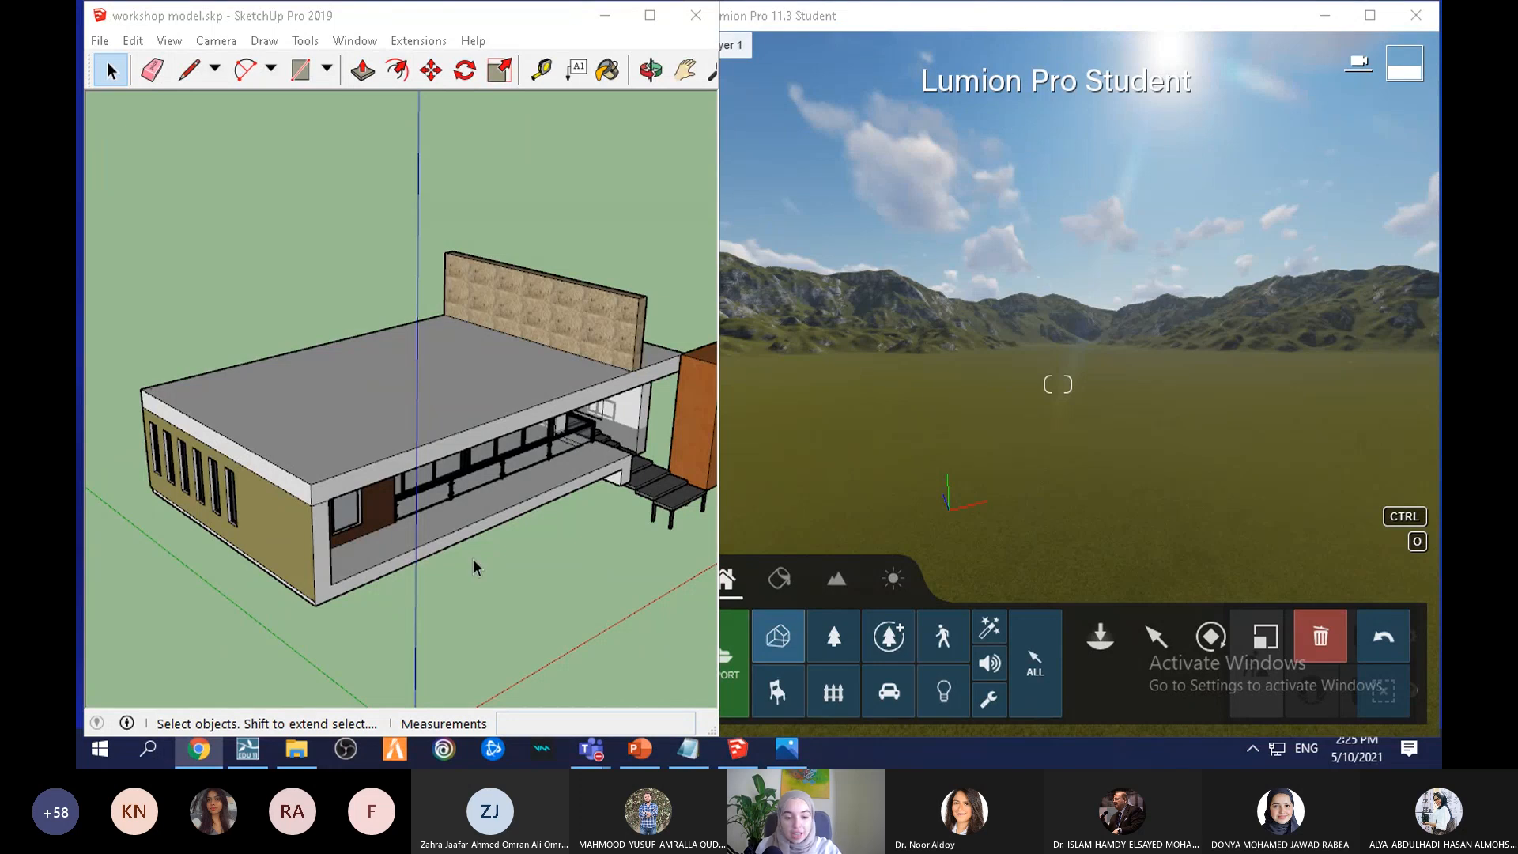
Step: Check that the brown block selects as one object, and switch to Lumion to look at its model import option
left_click(173, 215)
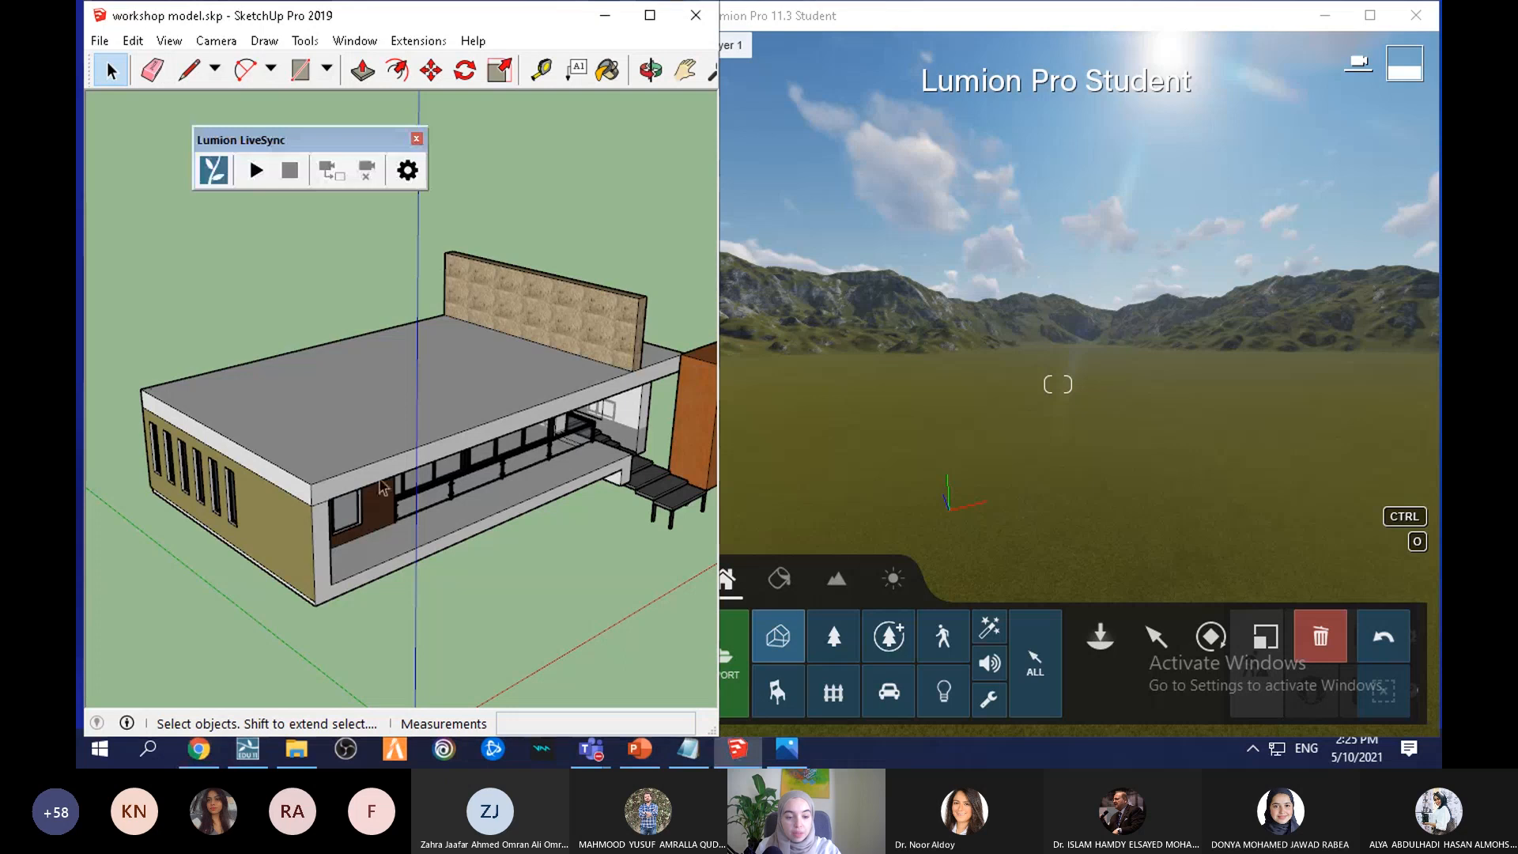
left_click(694, 446)
scroll(495, 492, "down", 1)
scroll(494, 492, "down", 2)
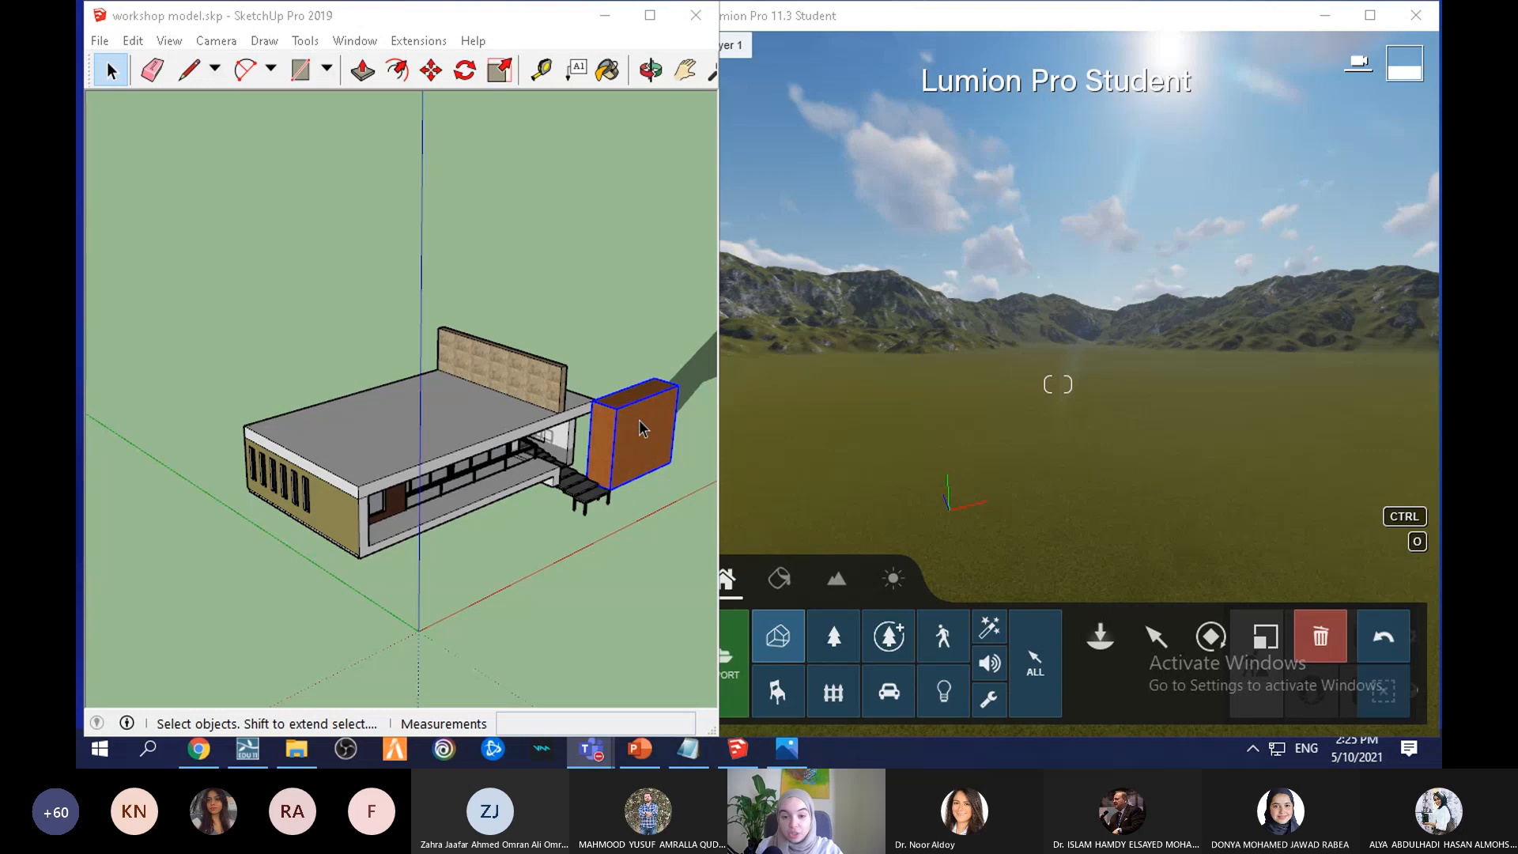
left_click(613, 578)
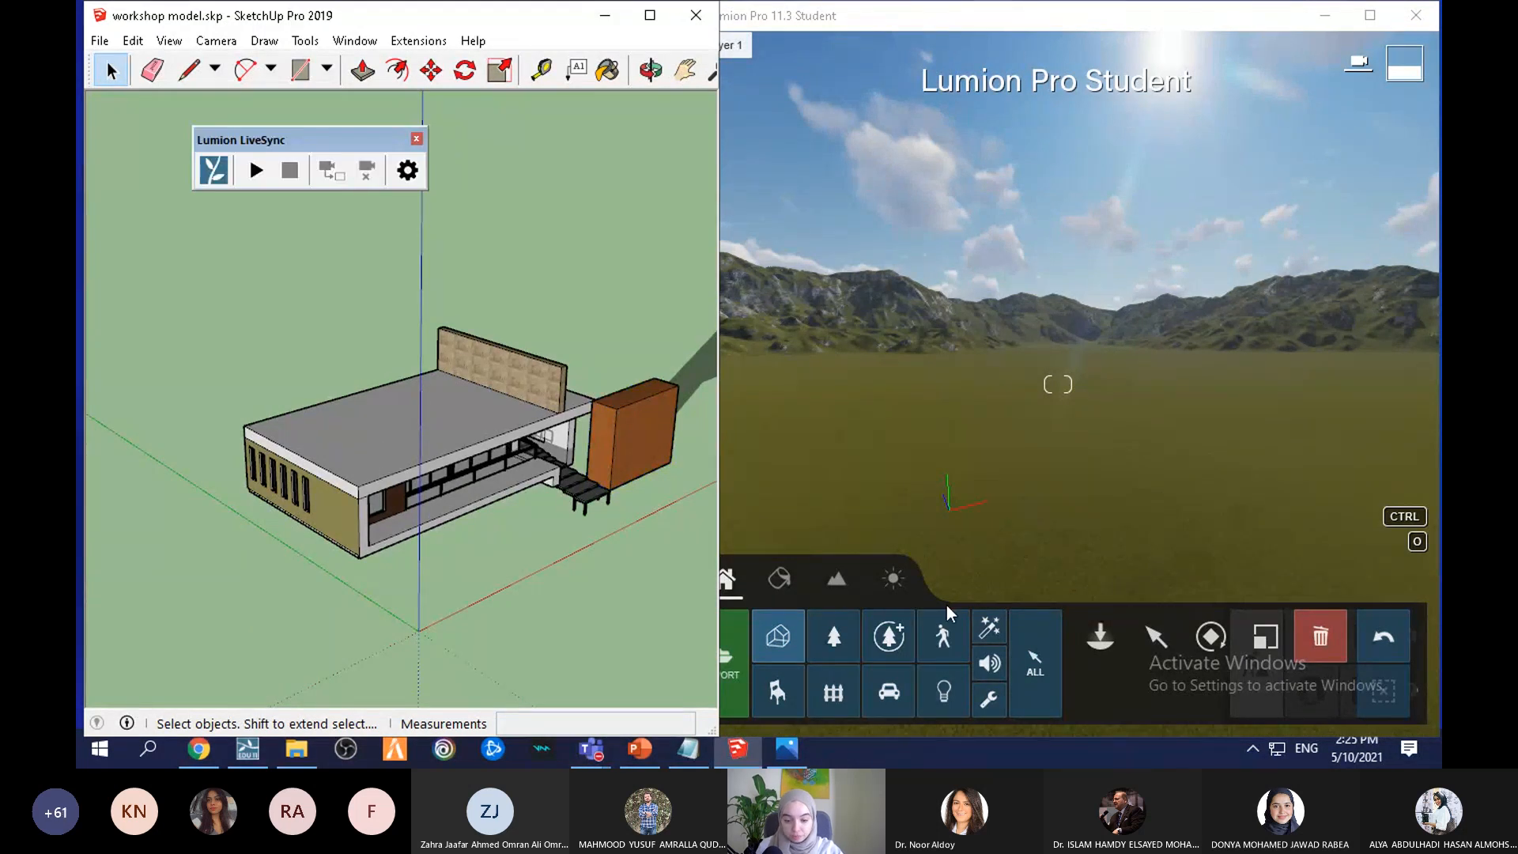
left_click(852, 392)
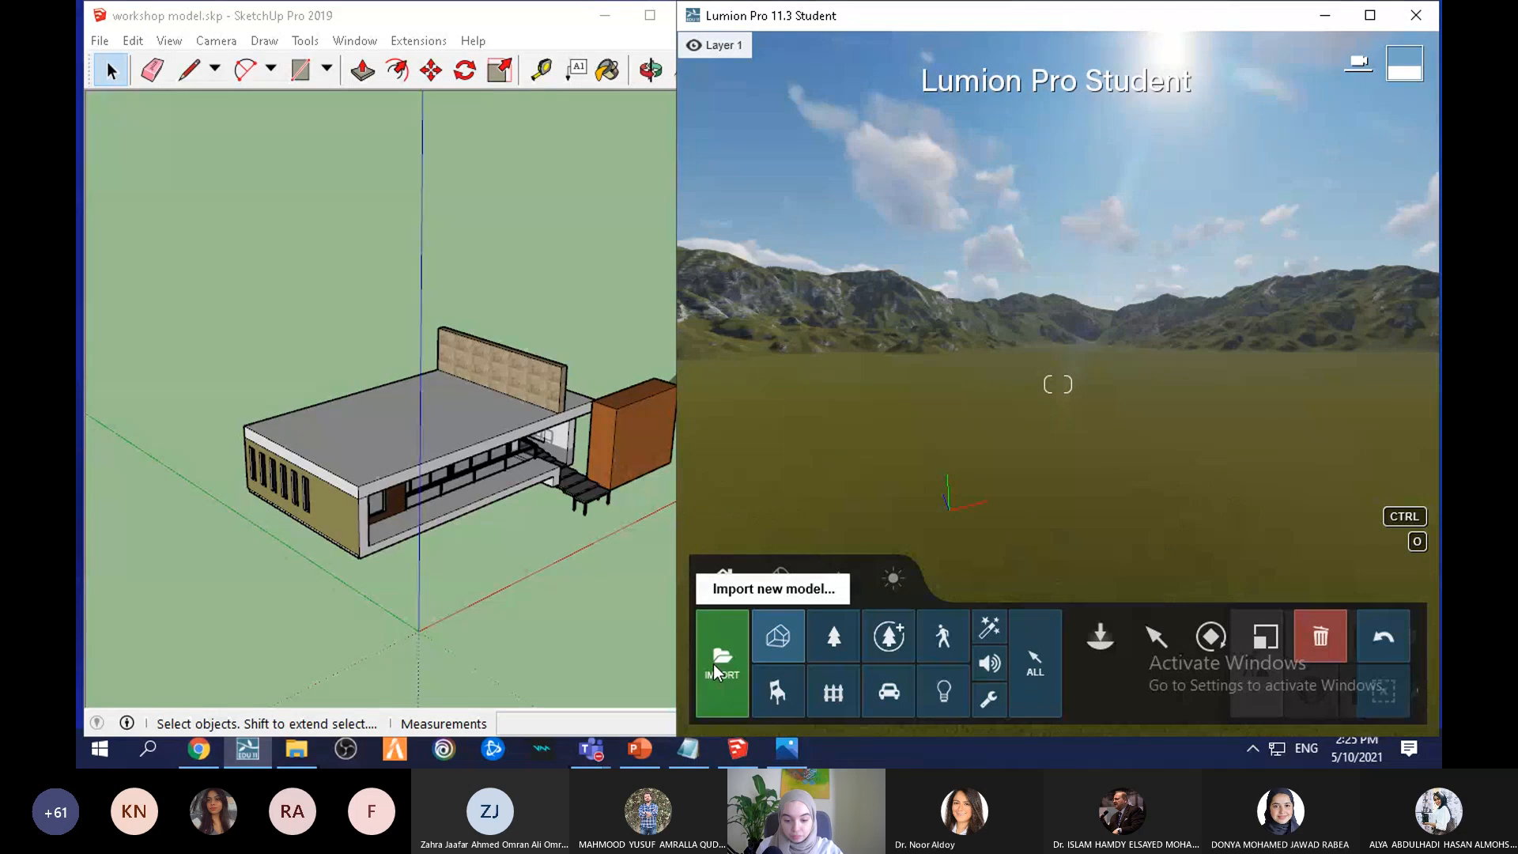
Step: Return to SketchUp and select the whole building except the brown block beside the stairs
left_click(469, 563)
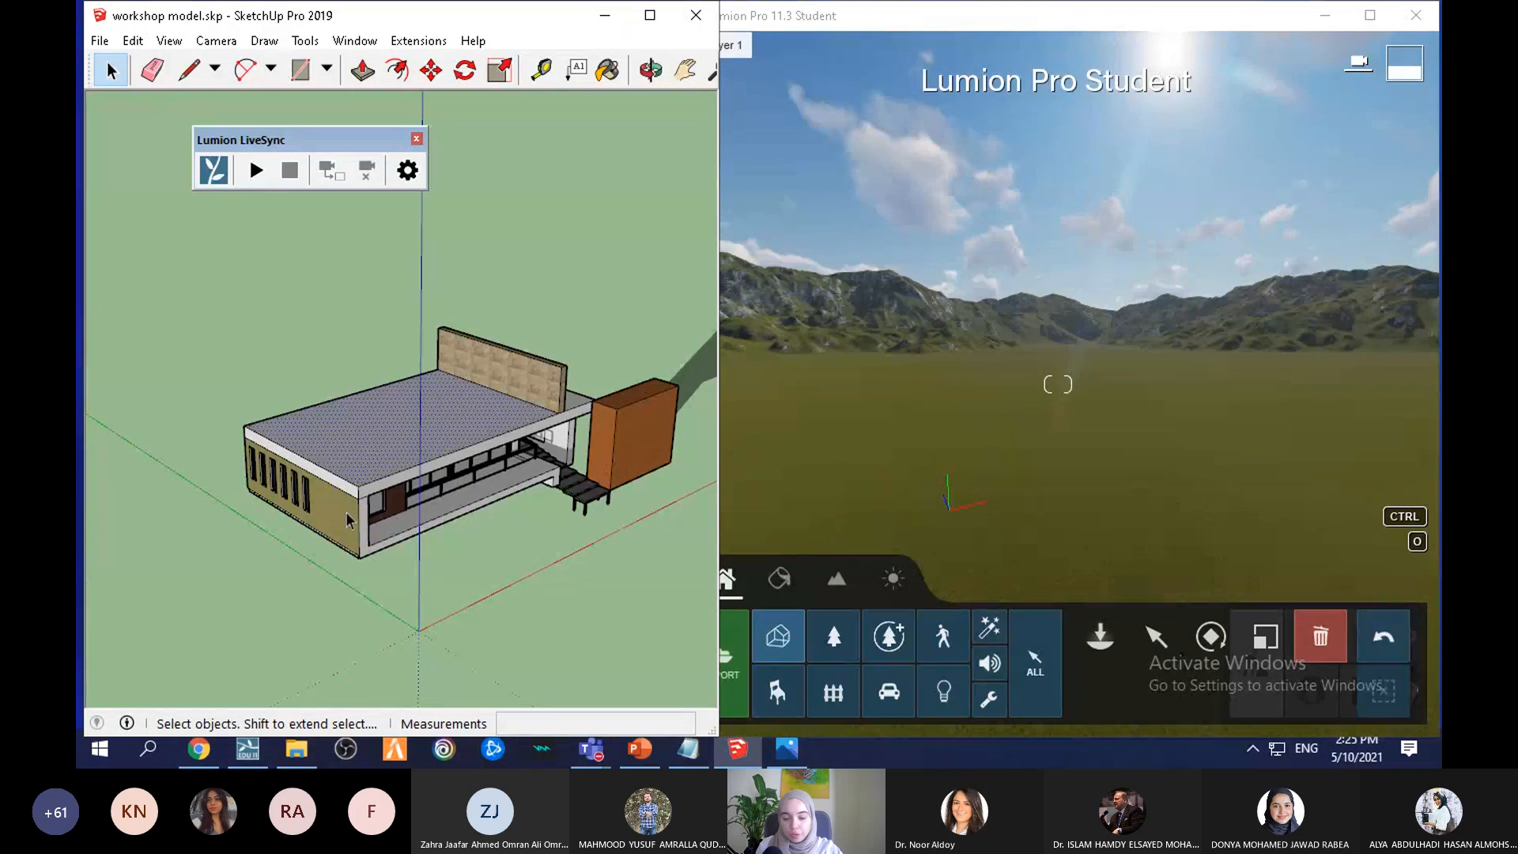
middle_click_drag(544, 375, 514, 531)
scroll(514, 522, "down", 2)
left_click_drag(612, 248, 343, 578)
scroll(508, 535, "up", 2)
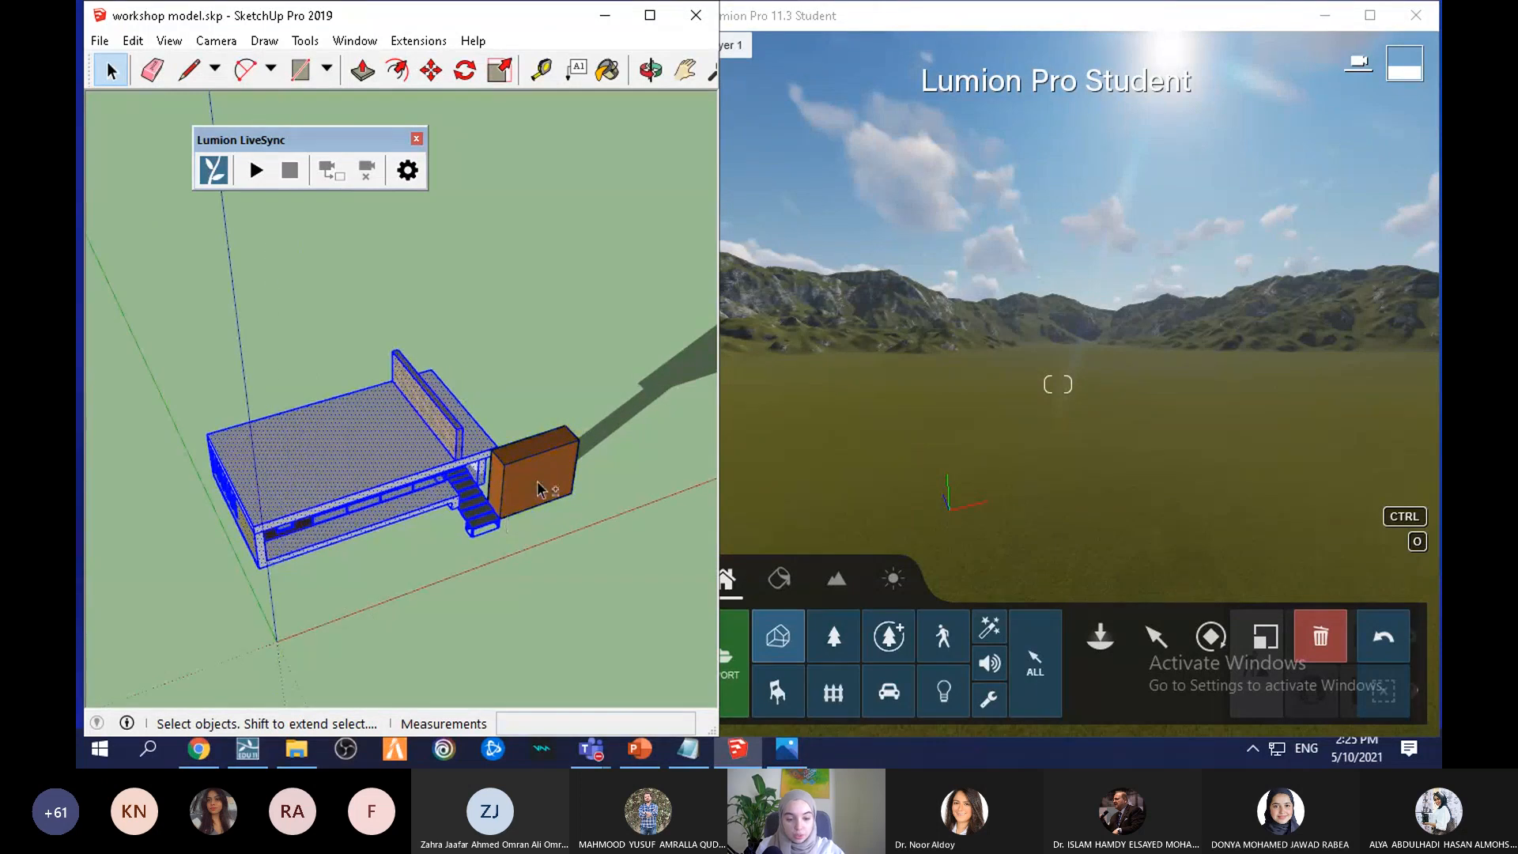
middle_click_drag(550, 301, 474, 309)
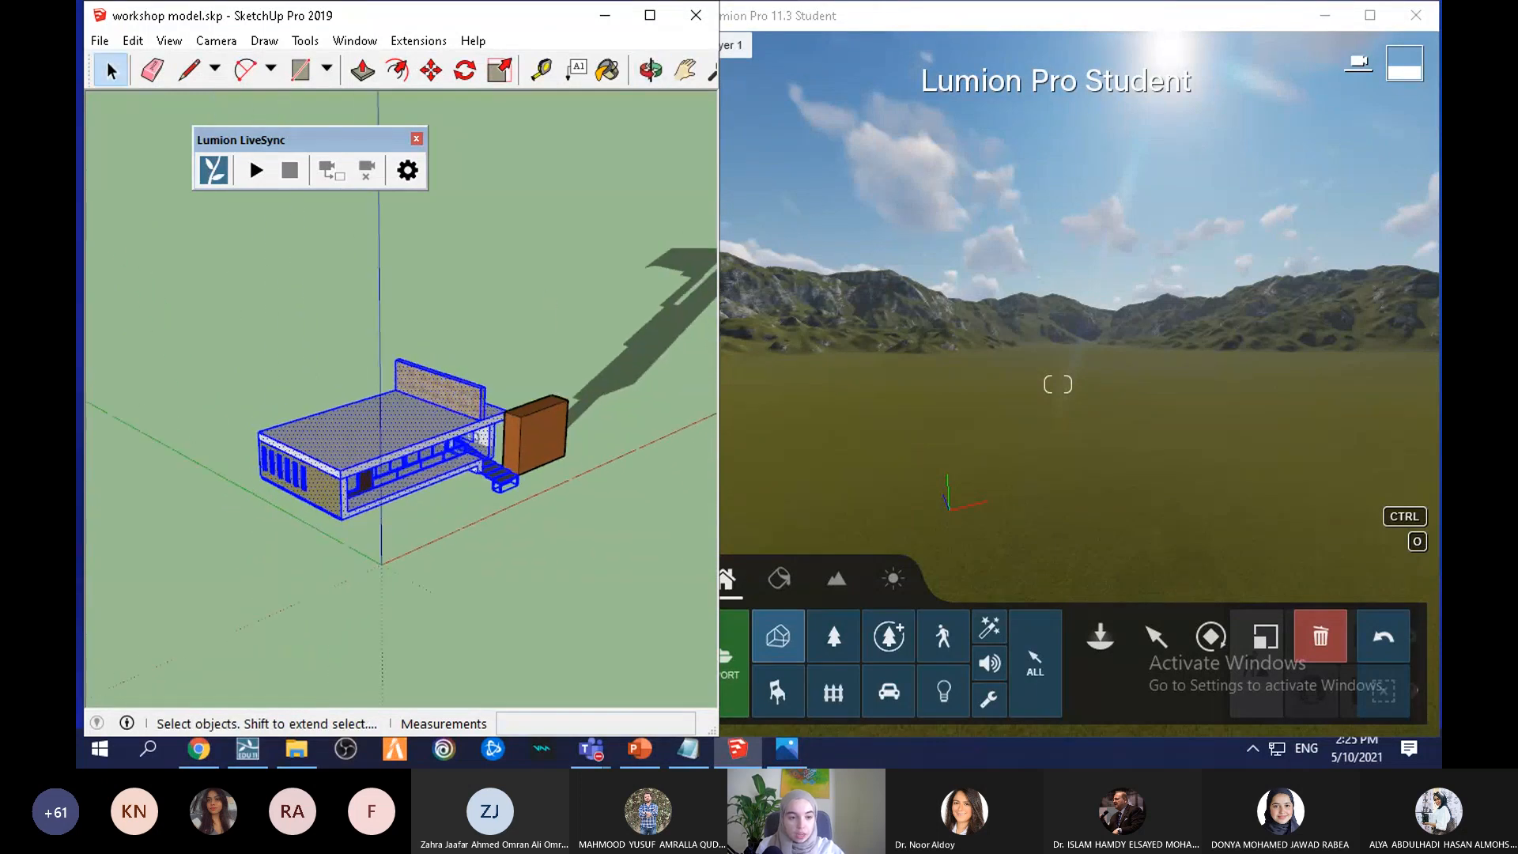
Step: Export the 3D model as the COLLADA file "workshop model" into the Lumion Workshop folder
left_click(100, 40)
mouse_move(225, 376)
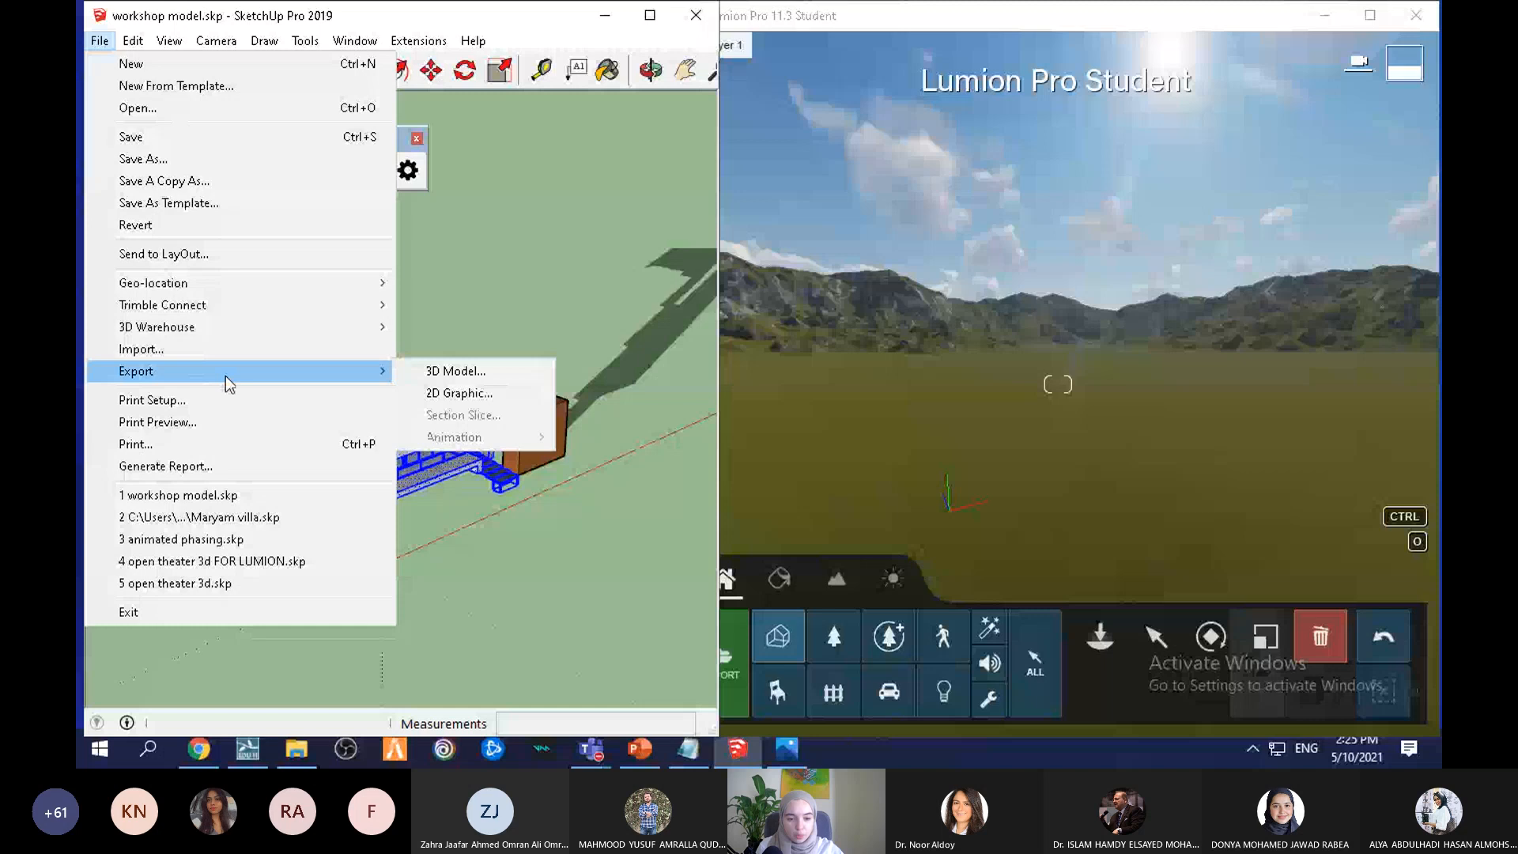
left_click(453, 371)
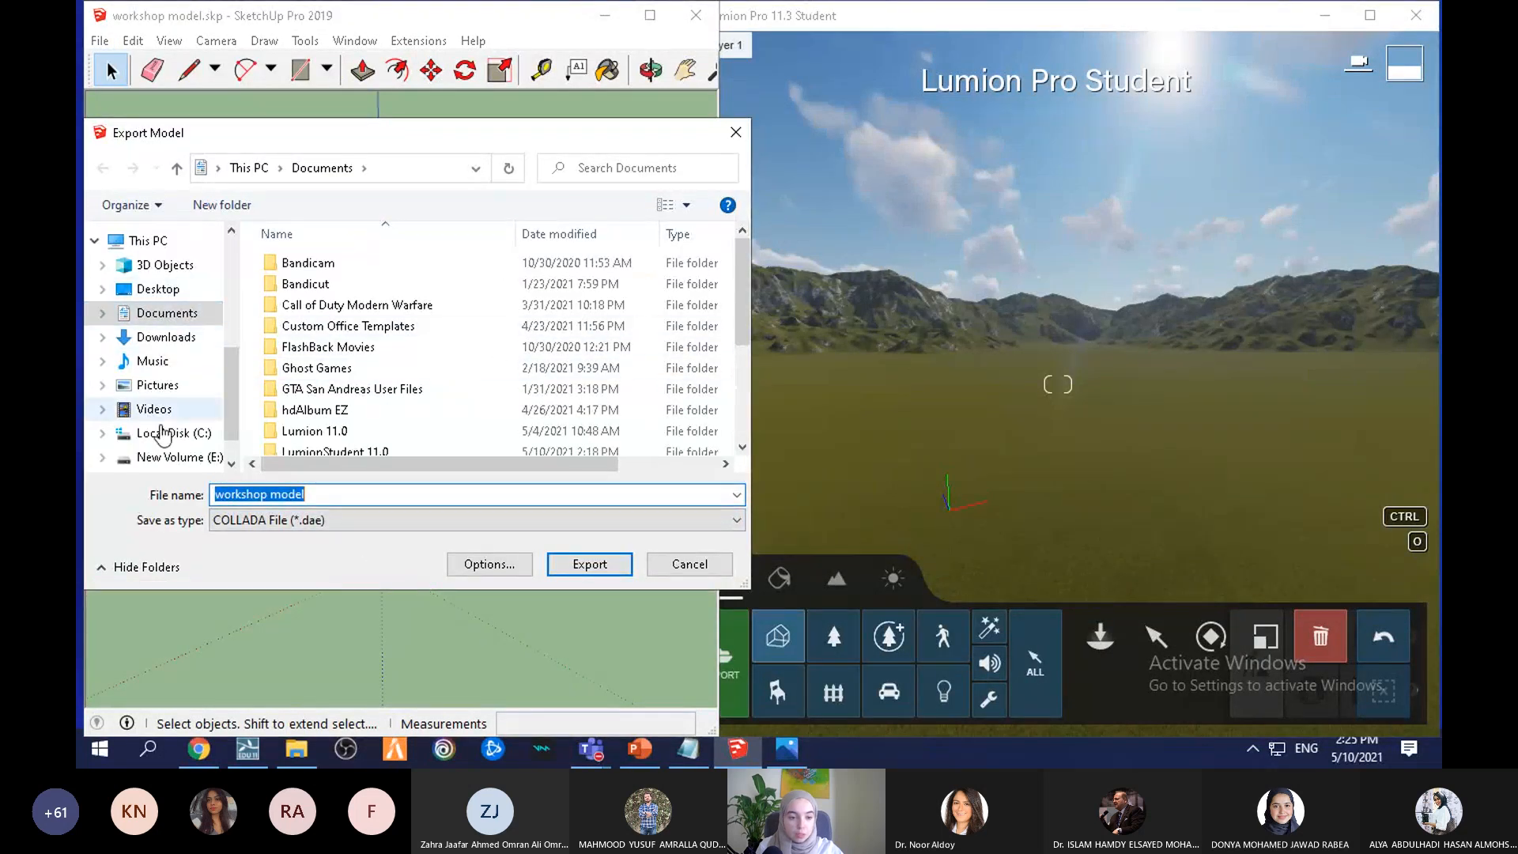
scroll(234, 367, "down", 2)
scroll(231, 301, "up", 6)
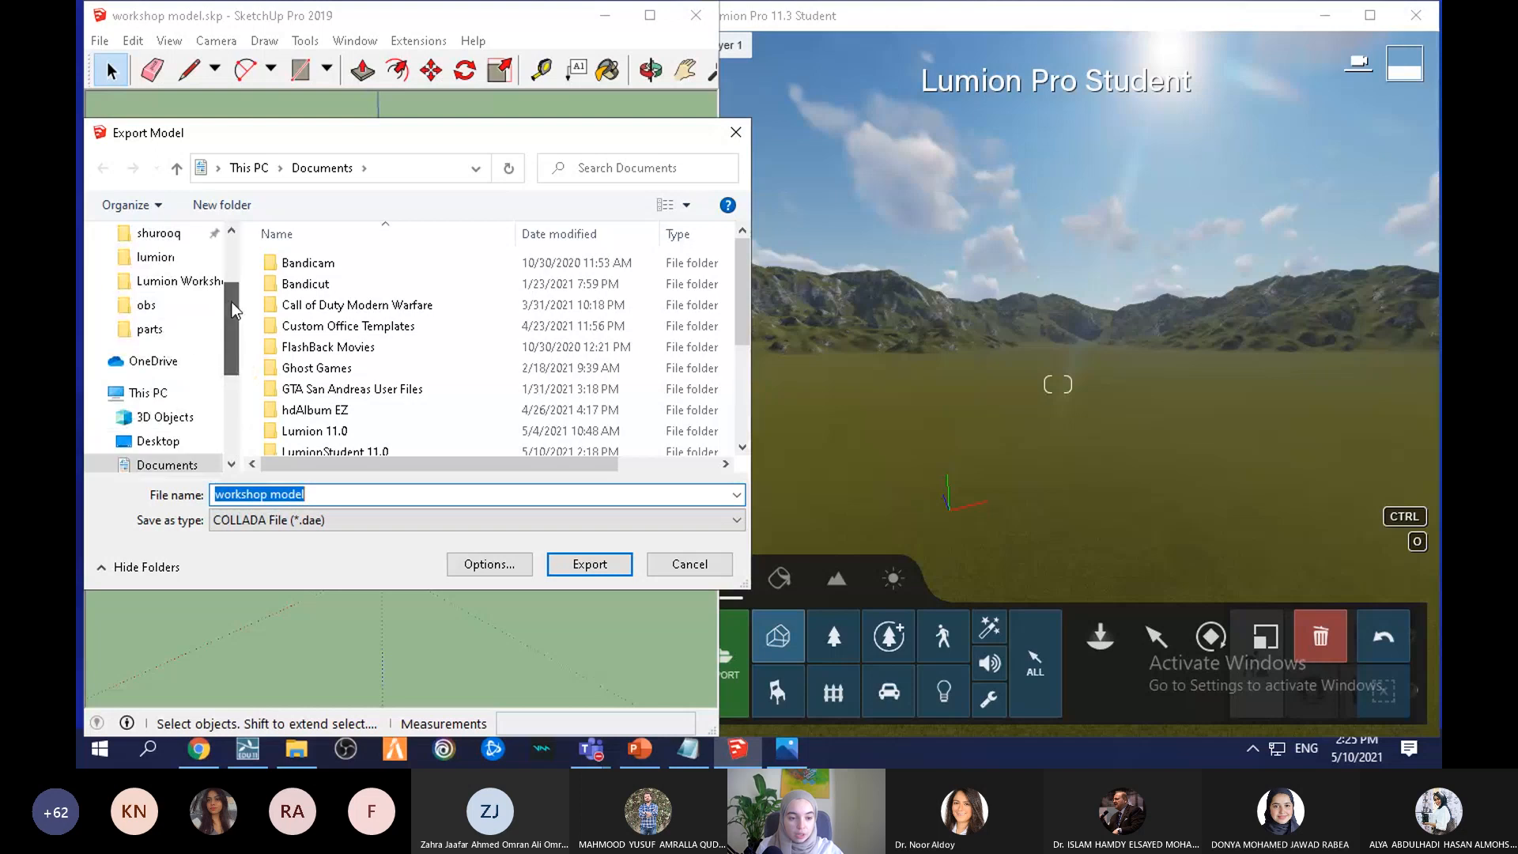
left_click(214, 281)
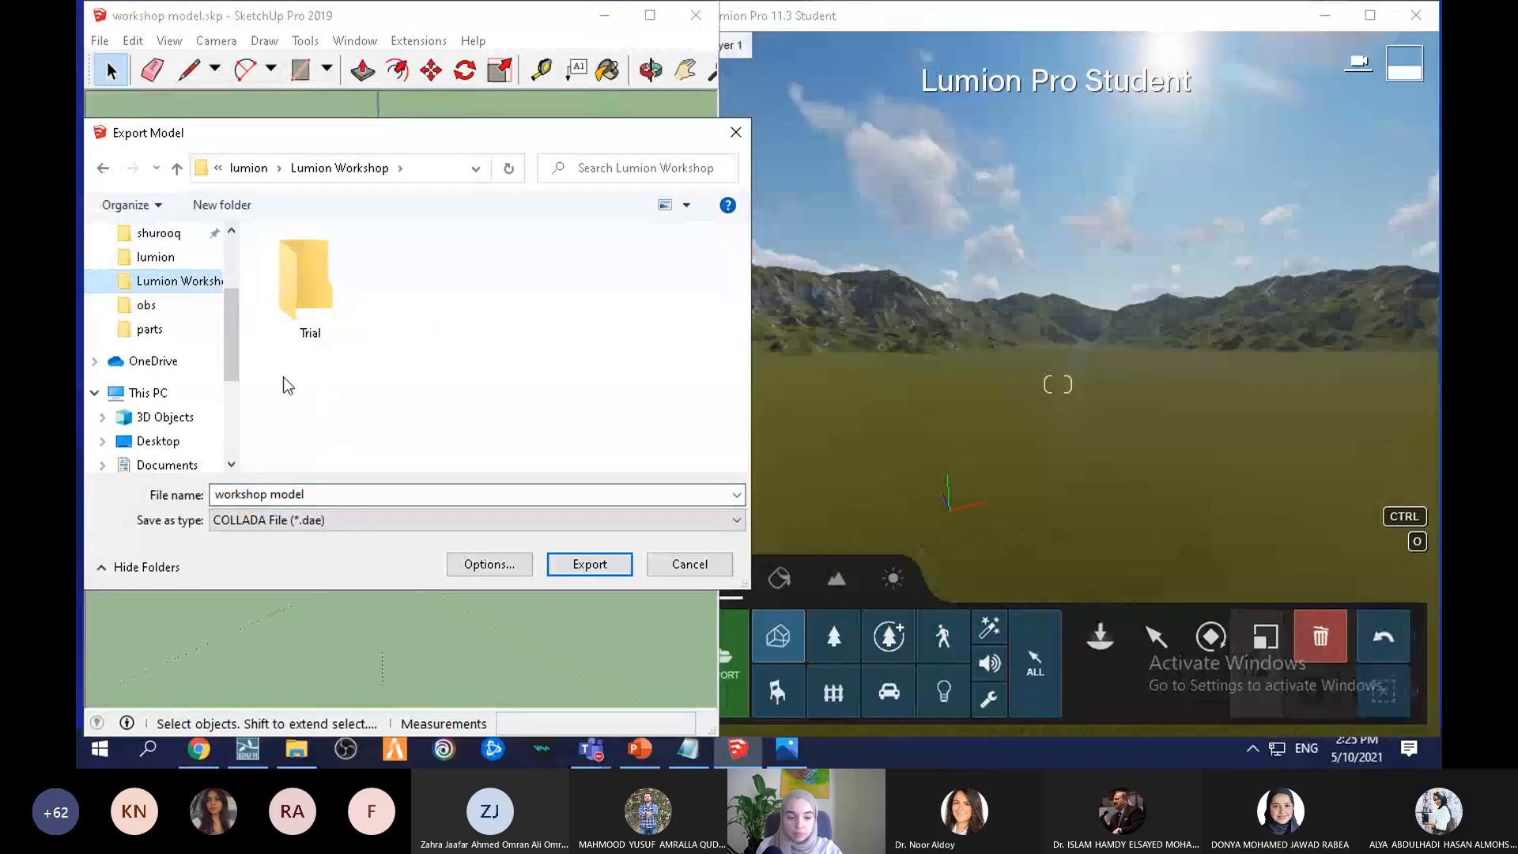
left_click(289, 498)
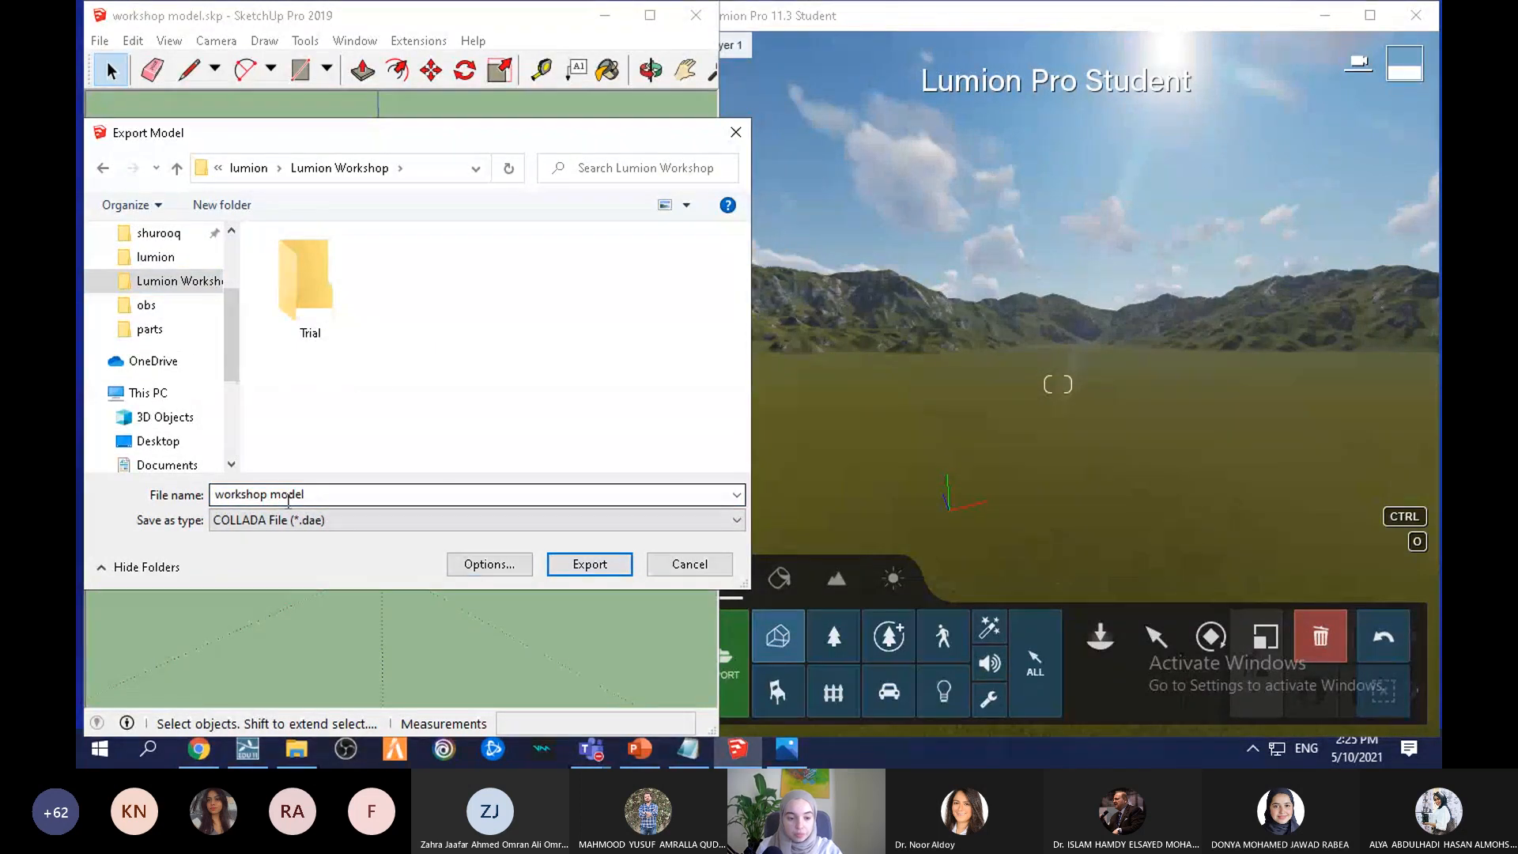
left_click(599, 567)
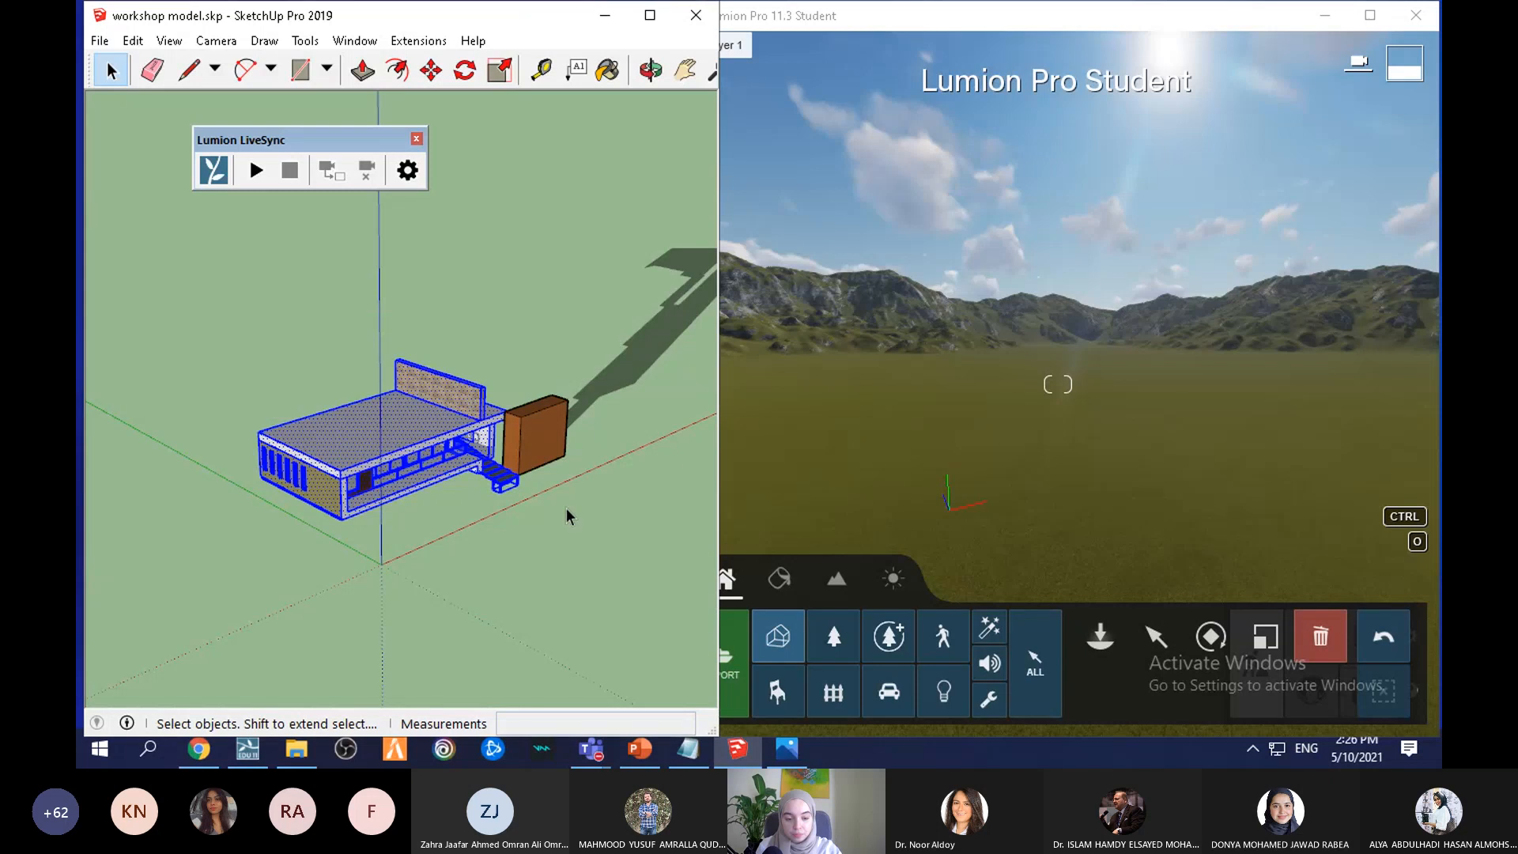
Step: Export only the brown block beside the stairs as the COLLADA file "BOX" into the Lumion Workshop folder
left_click(542, 436)
scroll(542, 435, "up", 1)
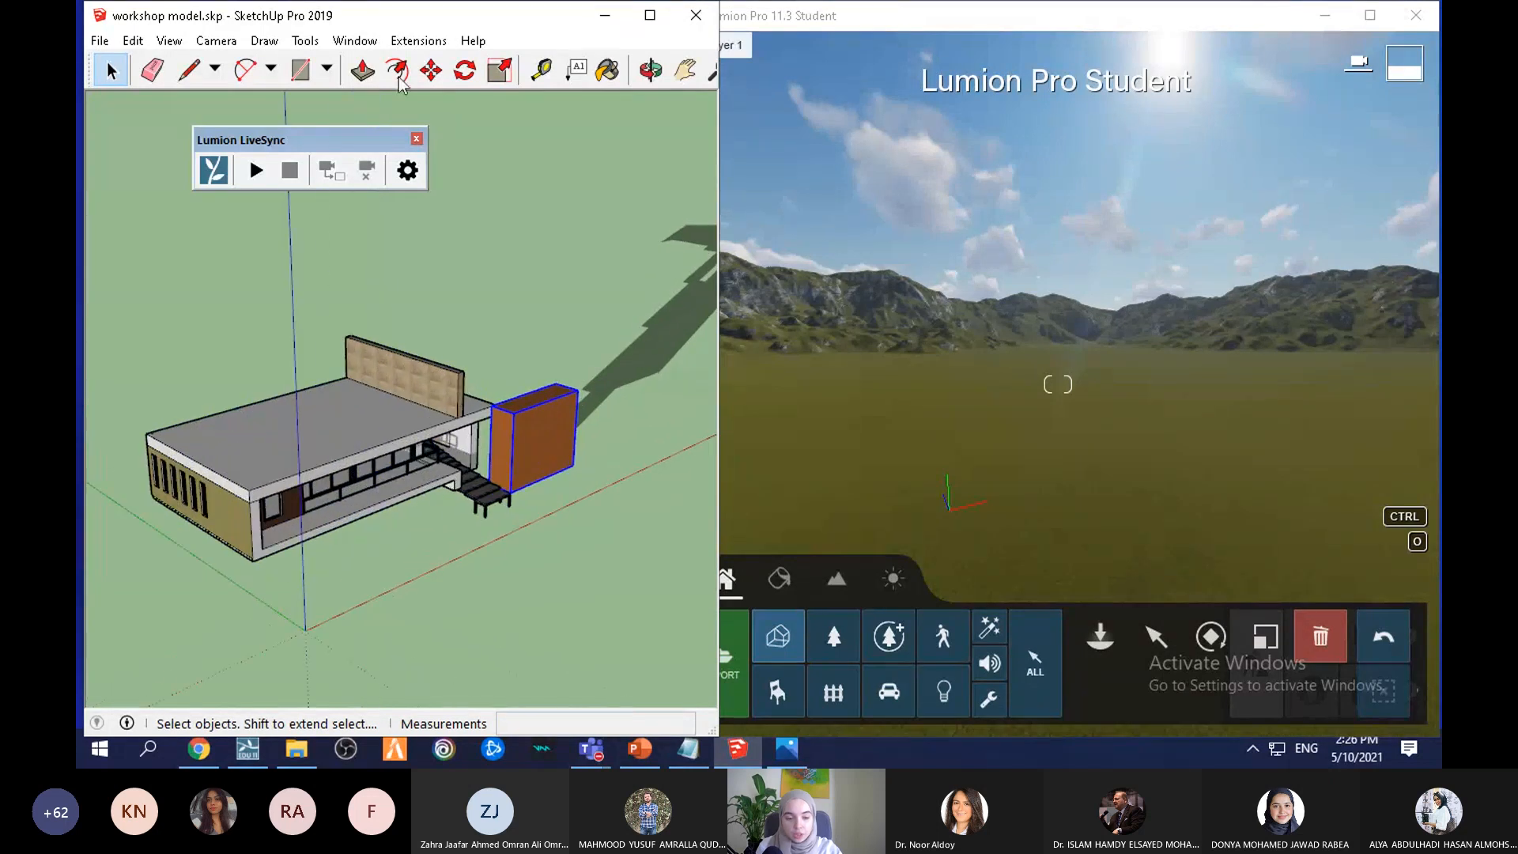
left_click(100, 41)
mouse_move(133, 40)
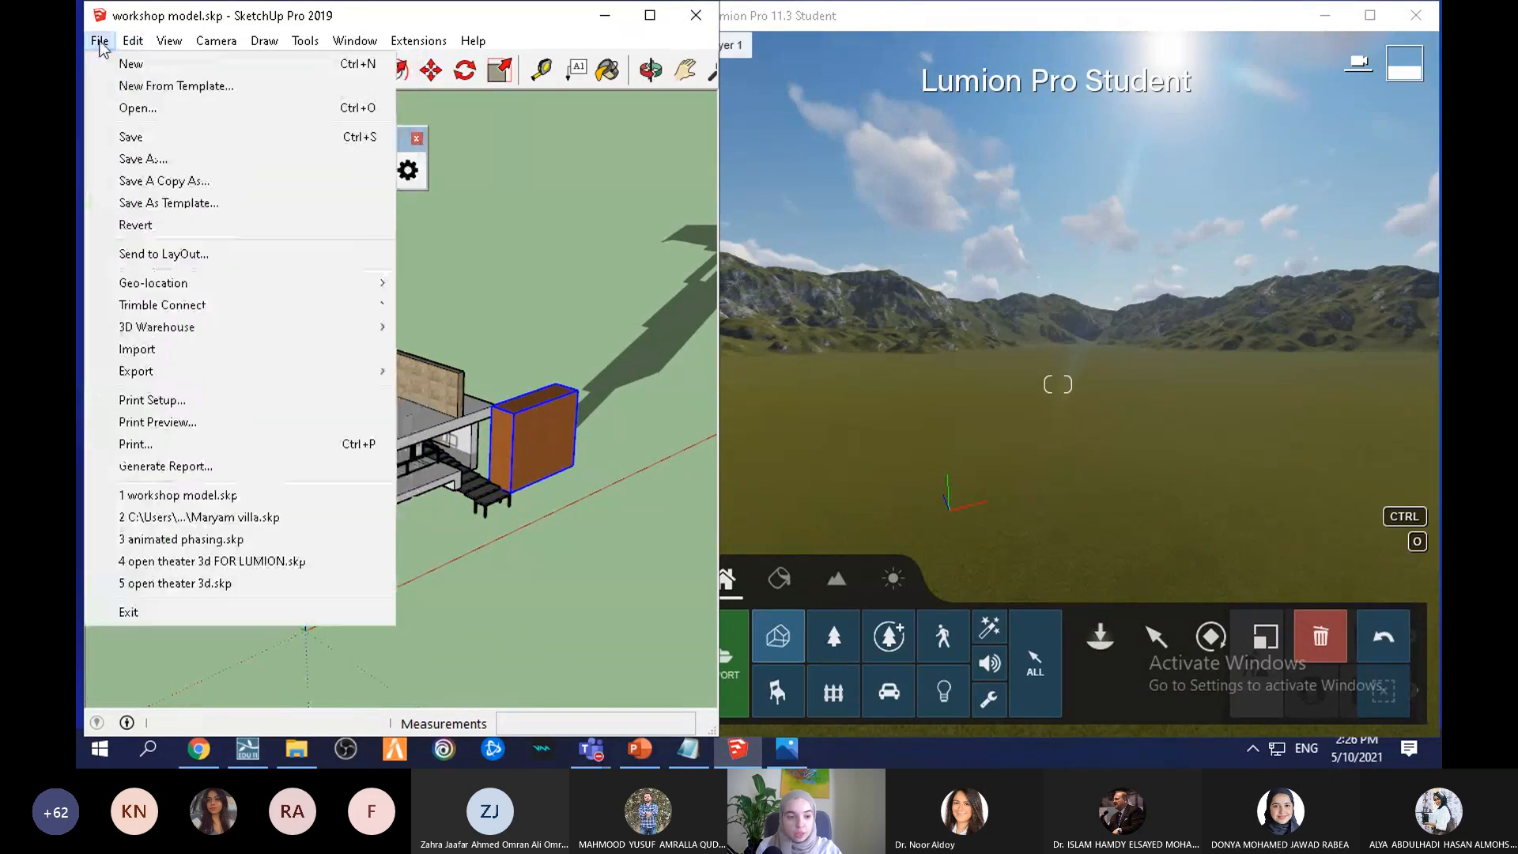
mouse_move(275, 371)
left_click(419, 377)
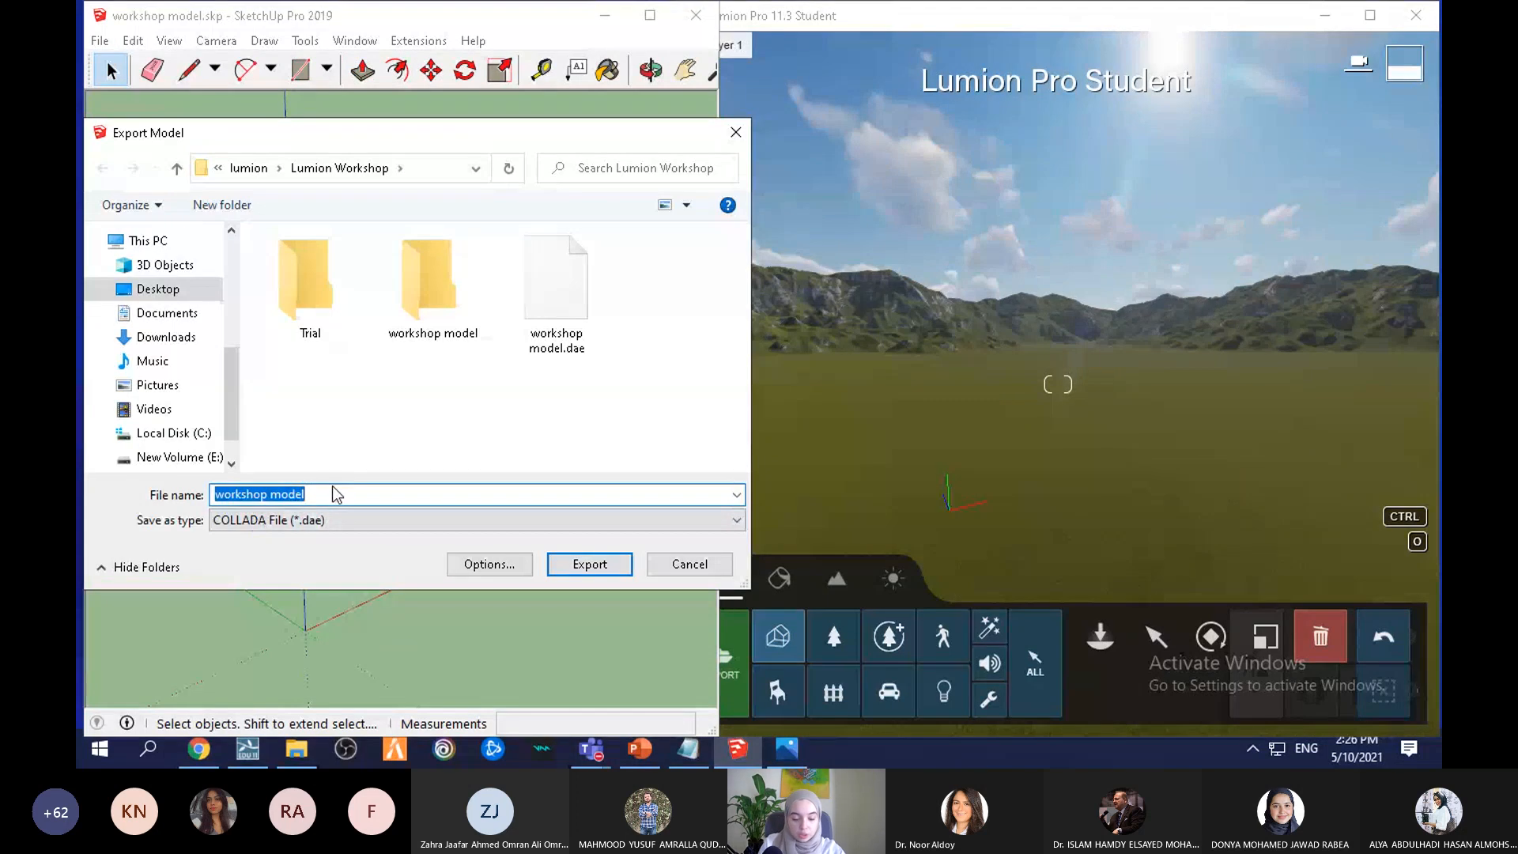
type("BO")
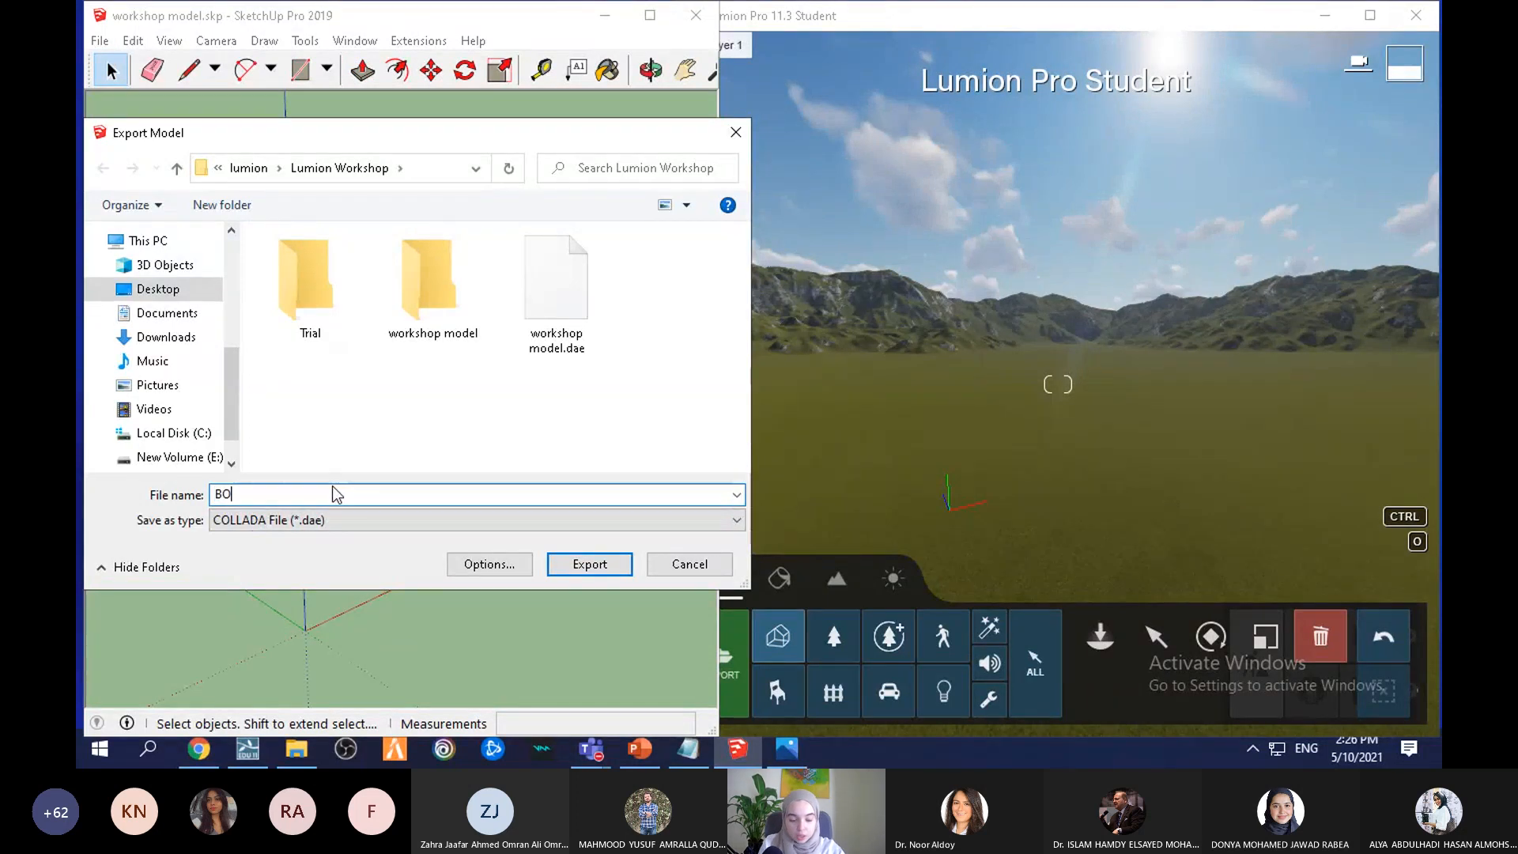
type("X")
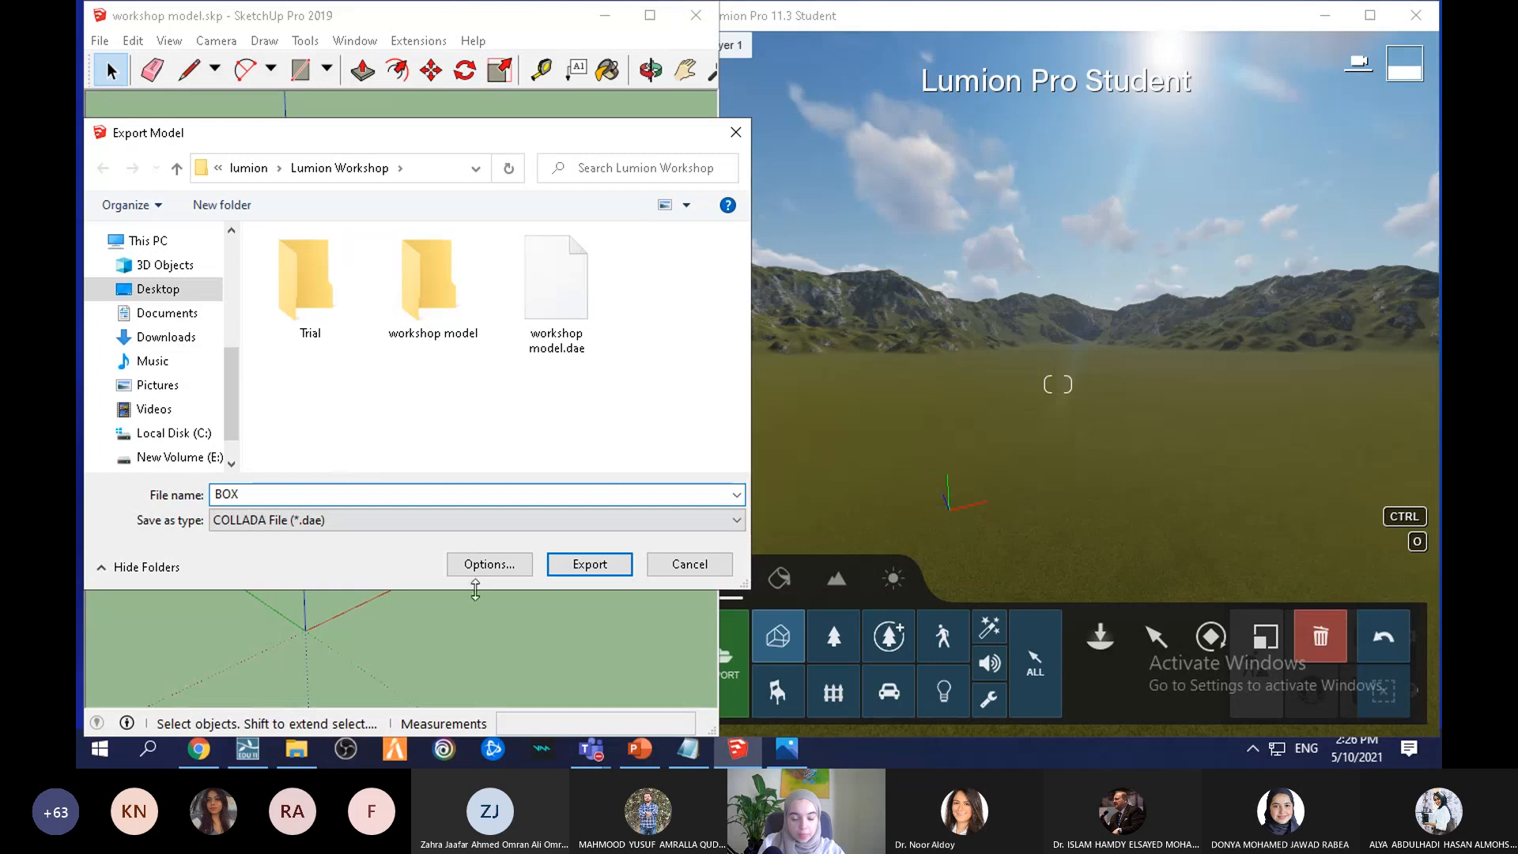
left_click(556, 564)
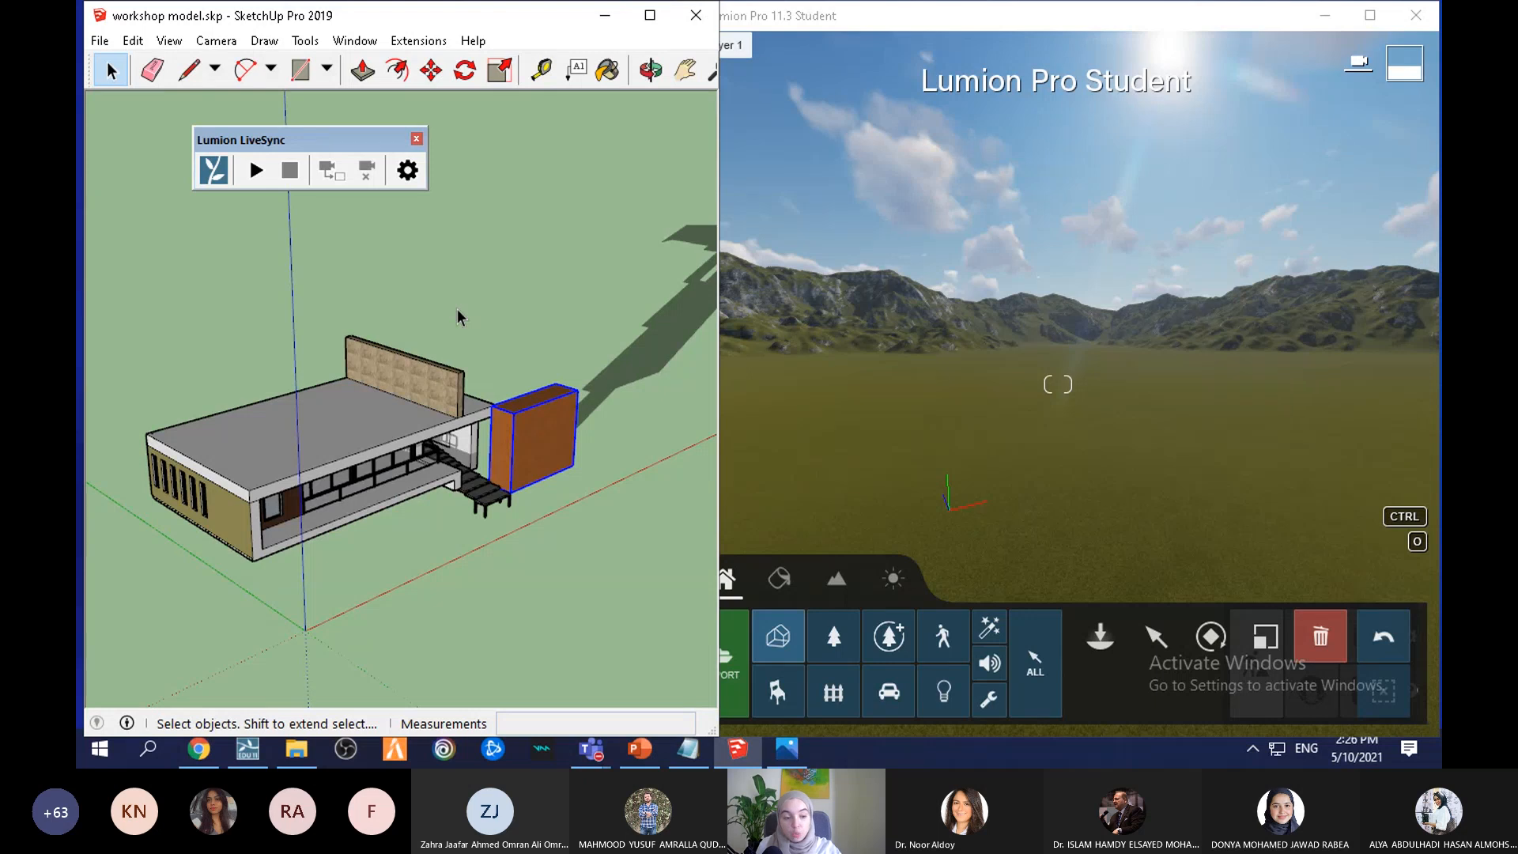
Step: Switch to Lumion, maximize its window, and choose "workshop model.skp" as the new model to import
scroll(495, 589, "down", 5)
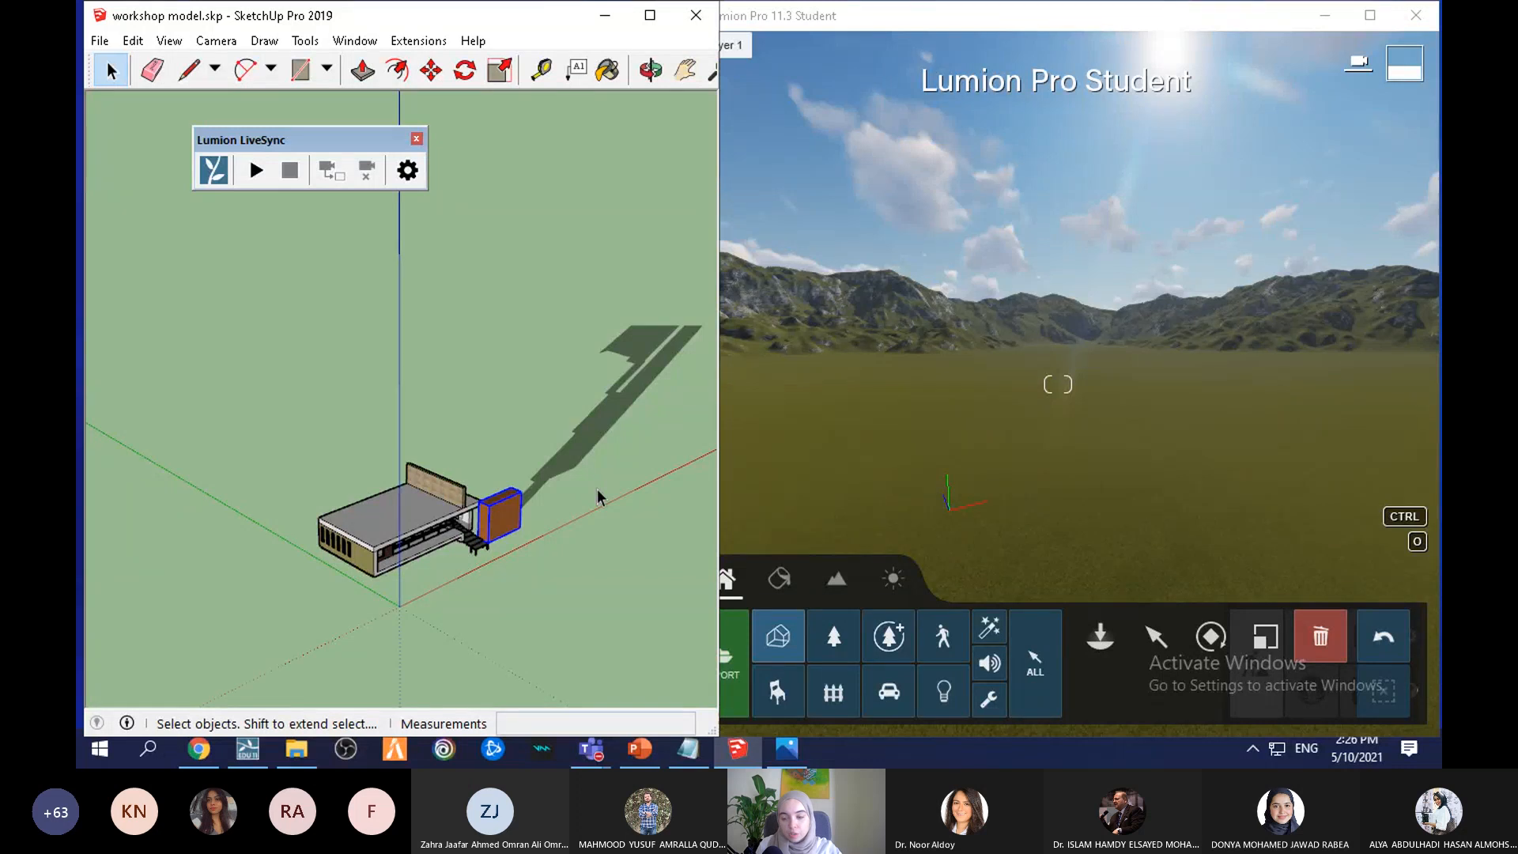
left_click(1026, 362)
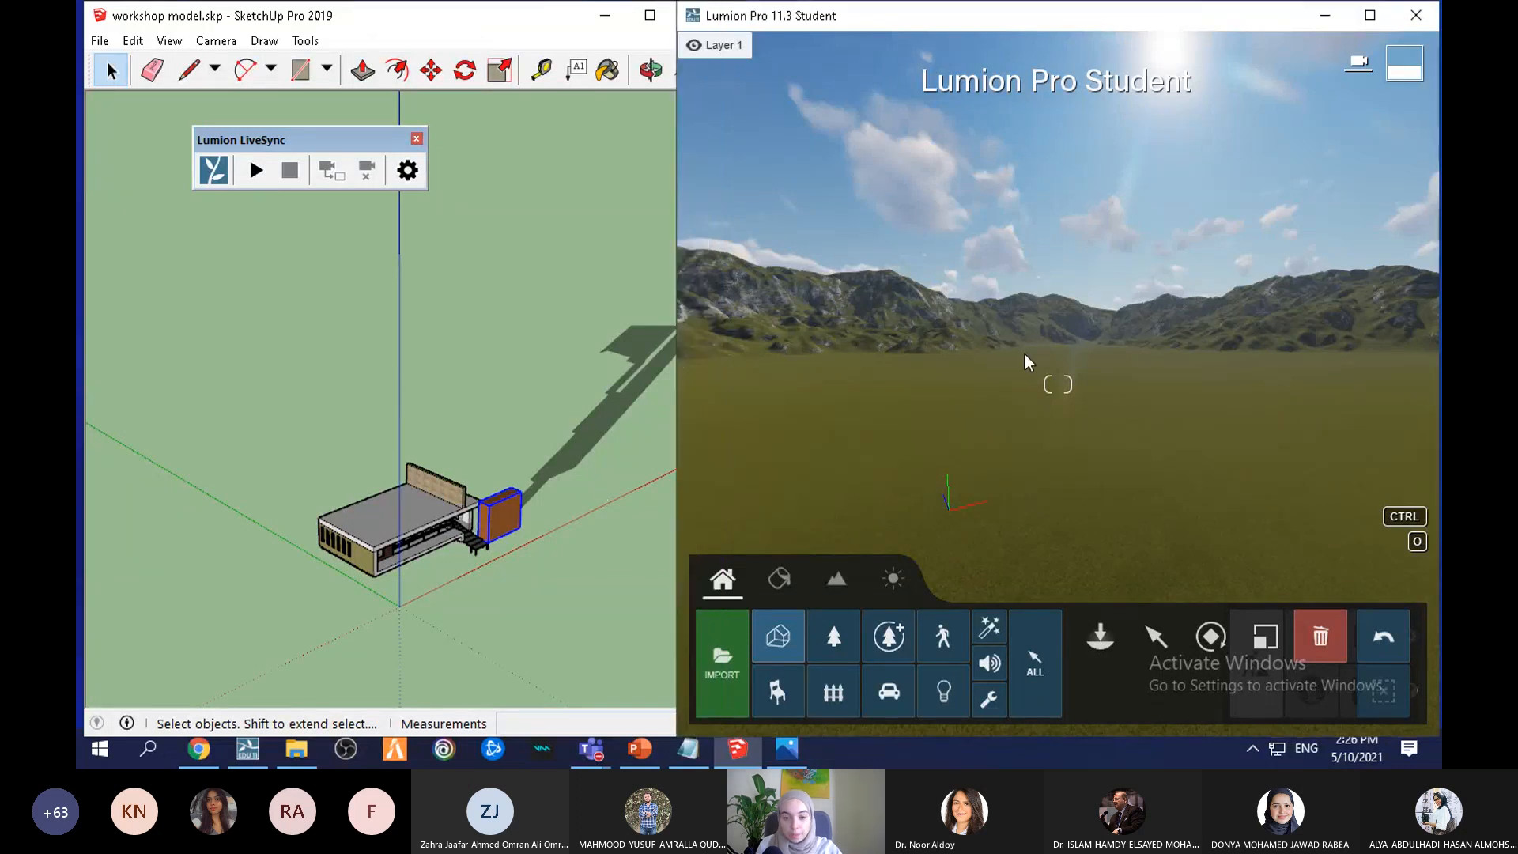
left_click(1370, 16)
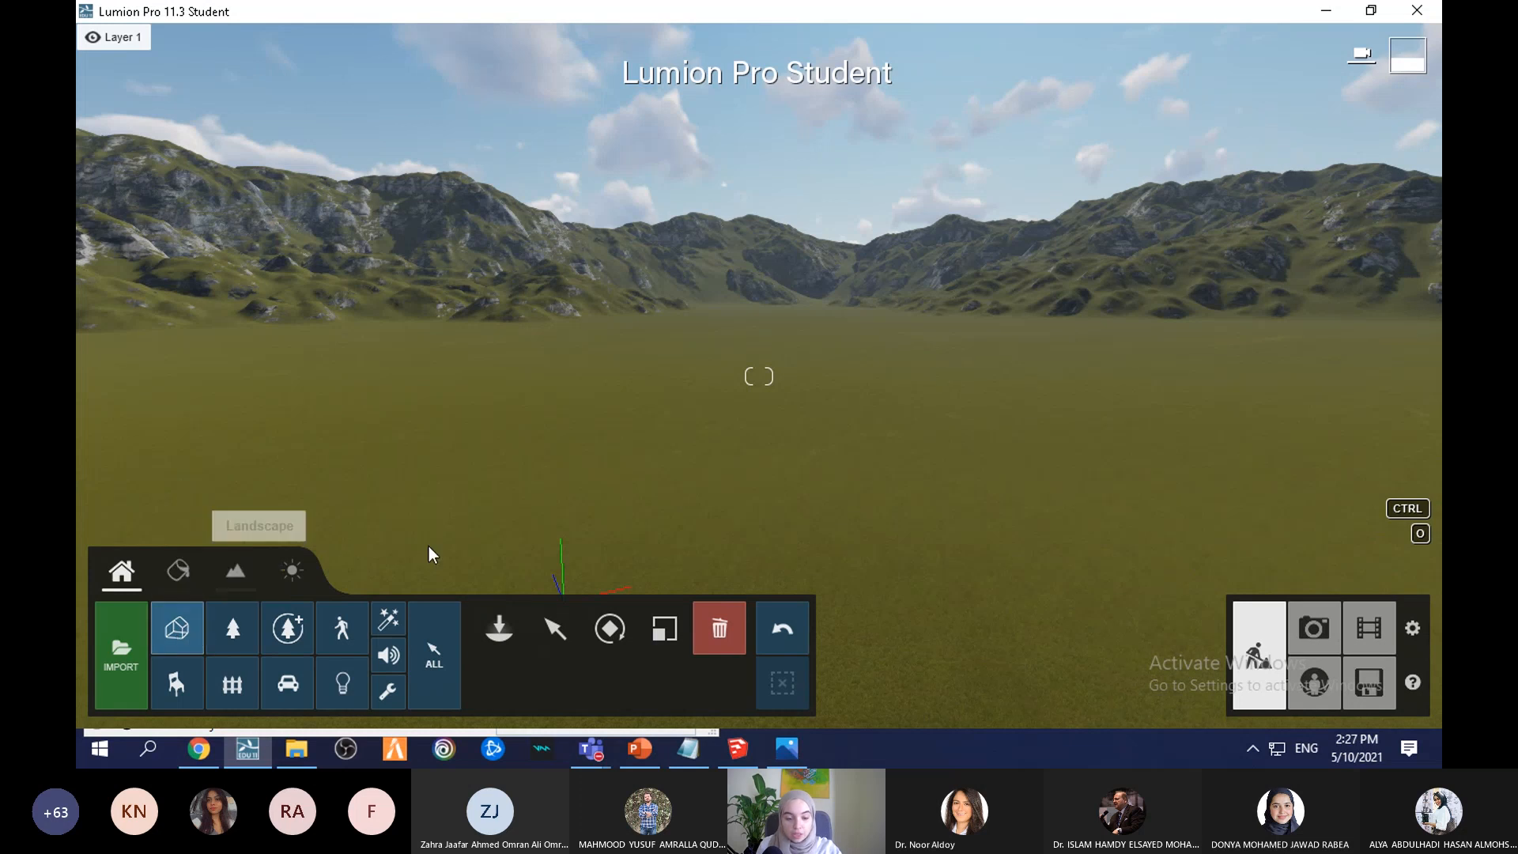
left_click(125, 640)
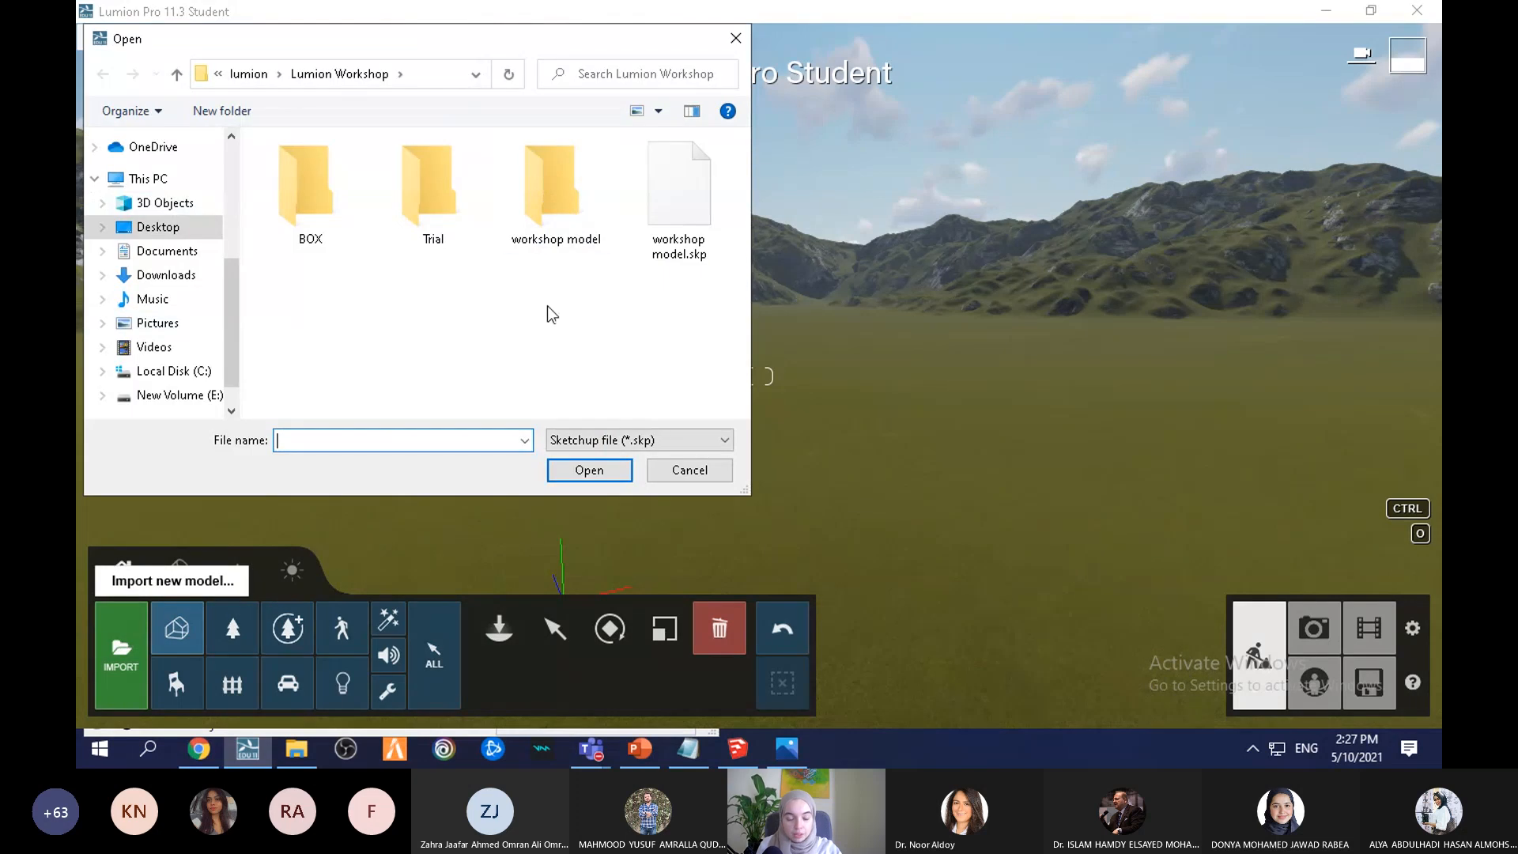
left_click(535, 342)
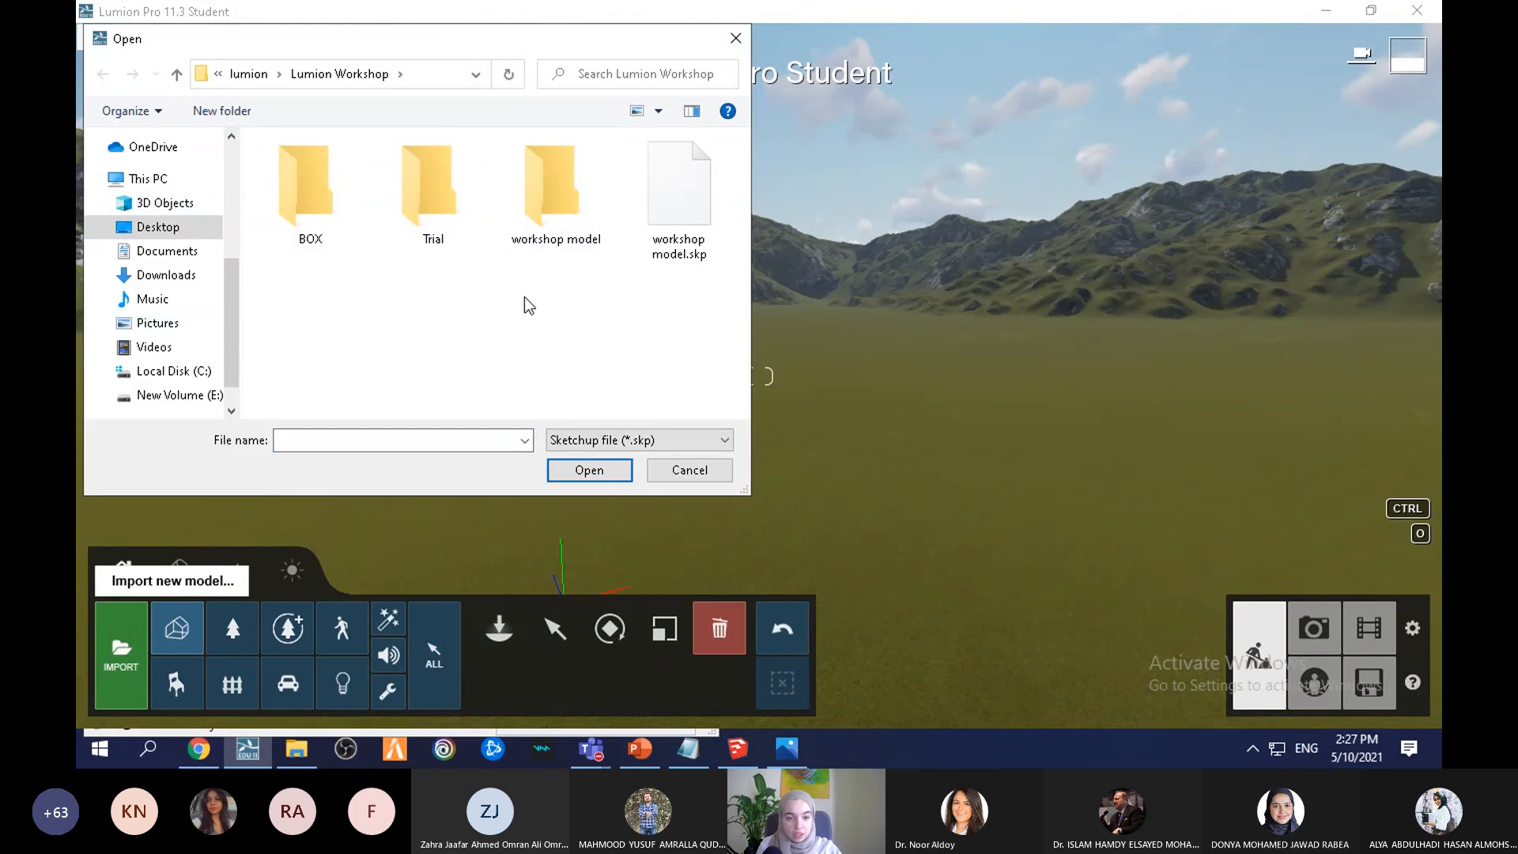
left_click(668, 210)
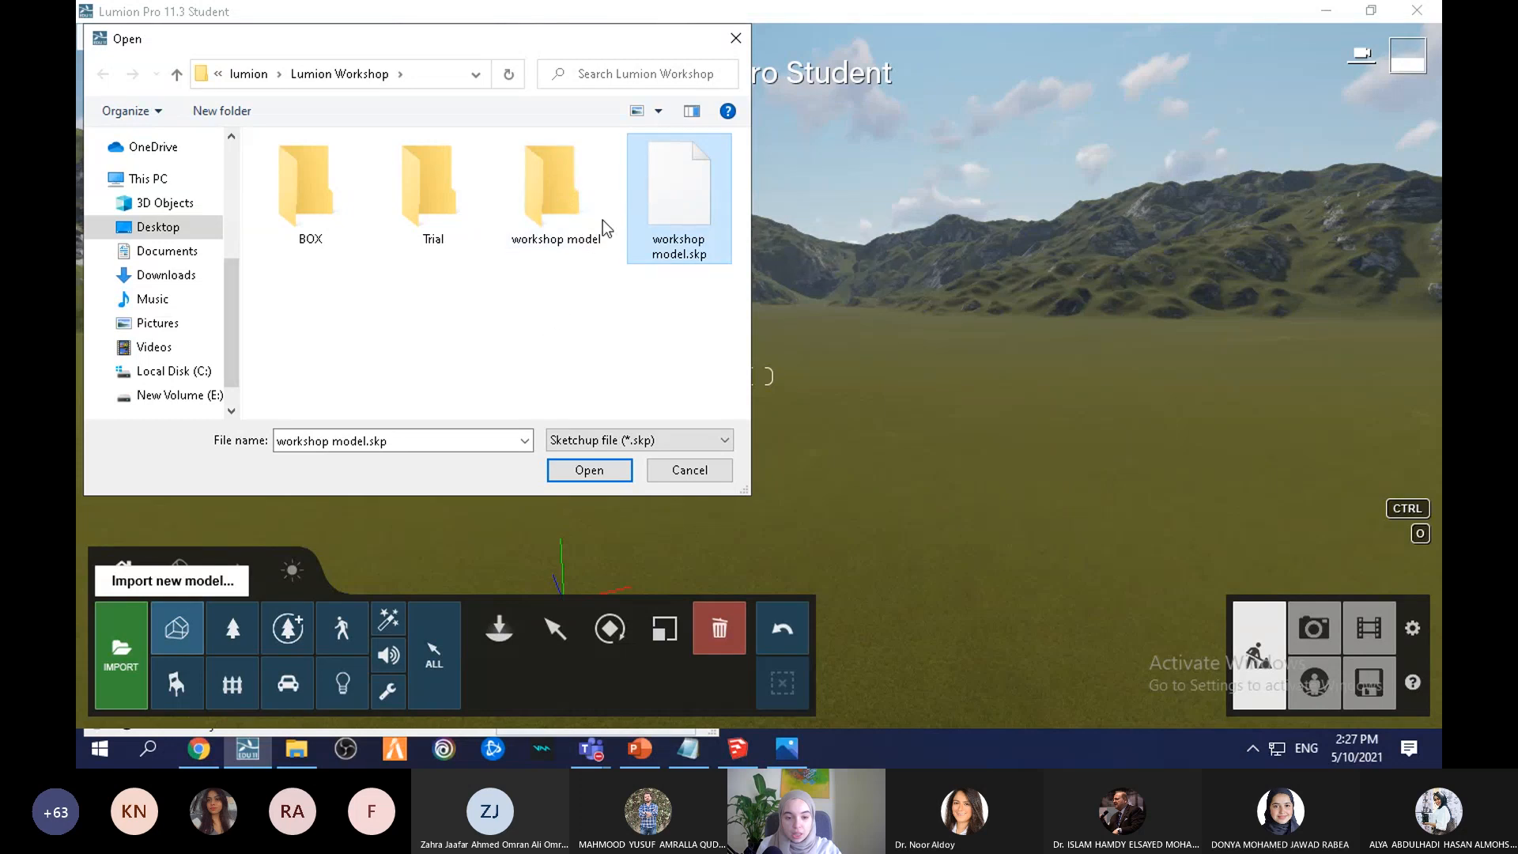
Step: Check the workshop model, Trial and BOX folders for importable files and return to the Lumion Workshop folder
left_click(538, 187)
double_click(538, 191)
left_click(266, 73)
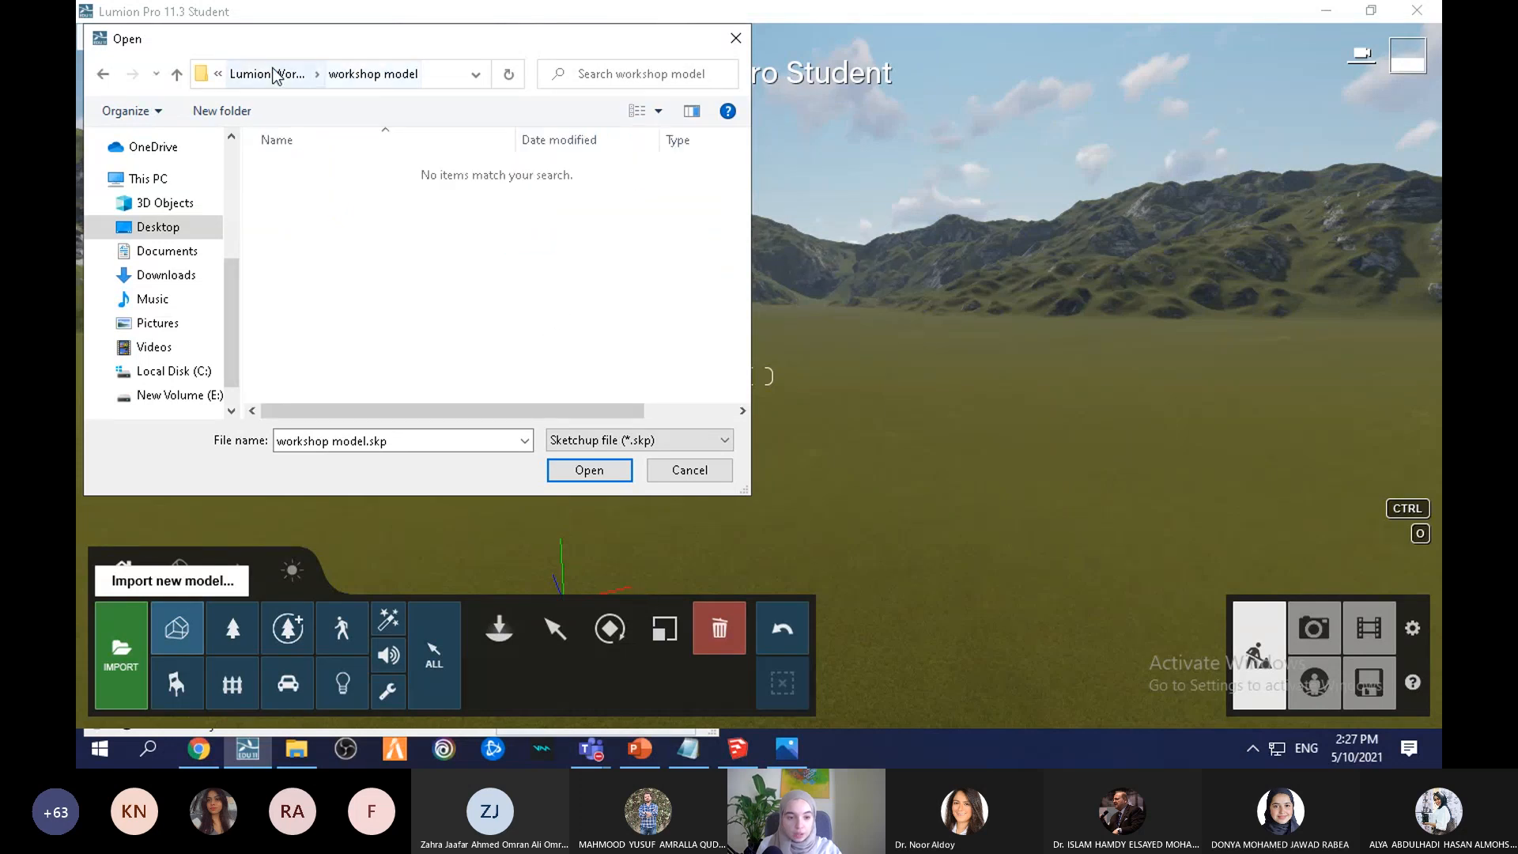
double_click(457, 210)
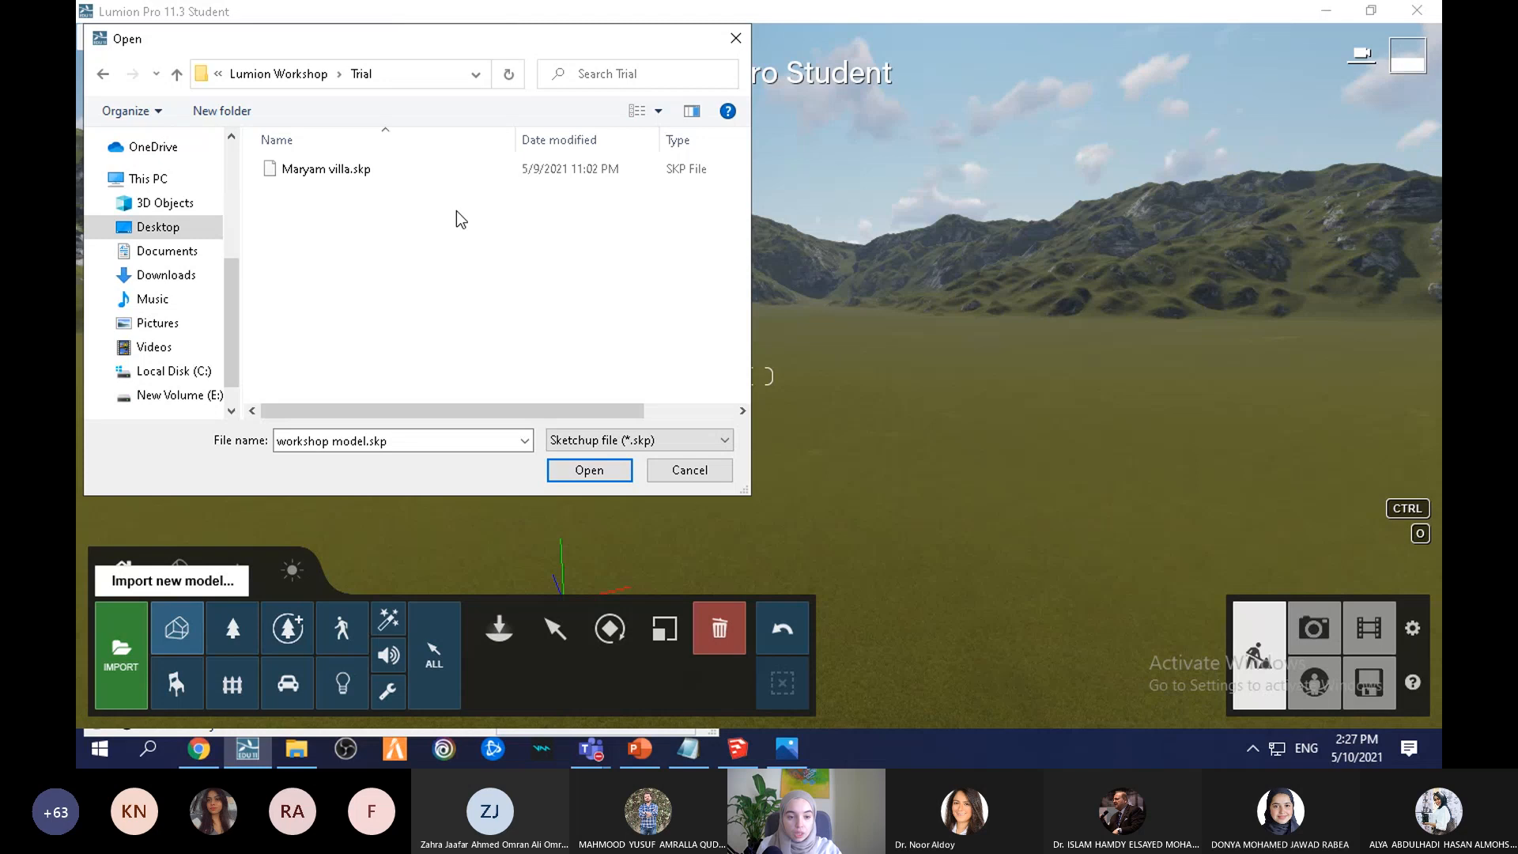
left_click(103, 75)
double_click(310, 197)
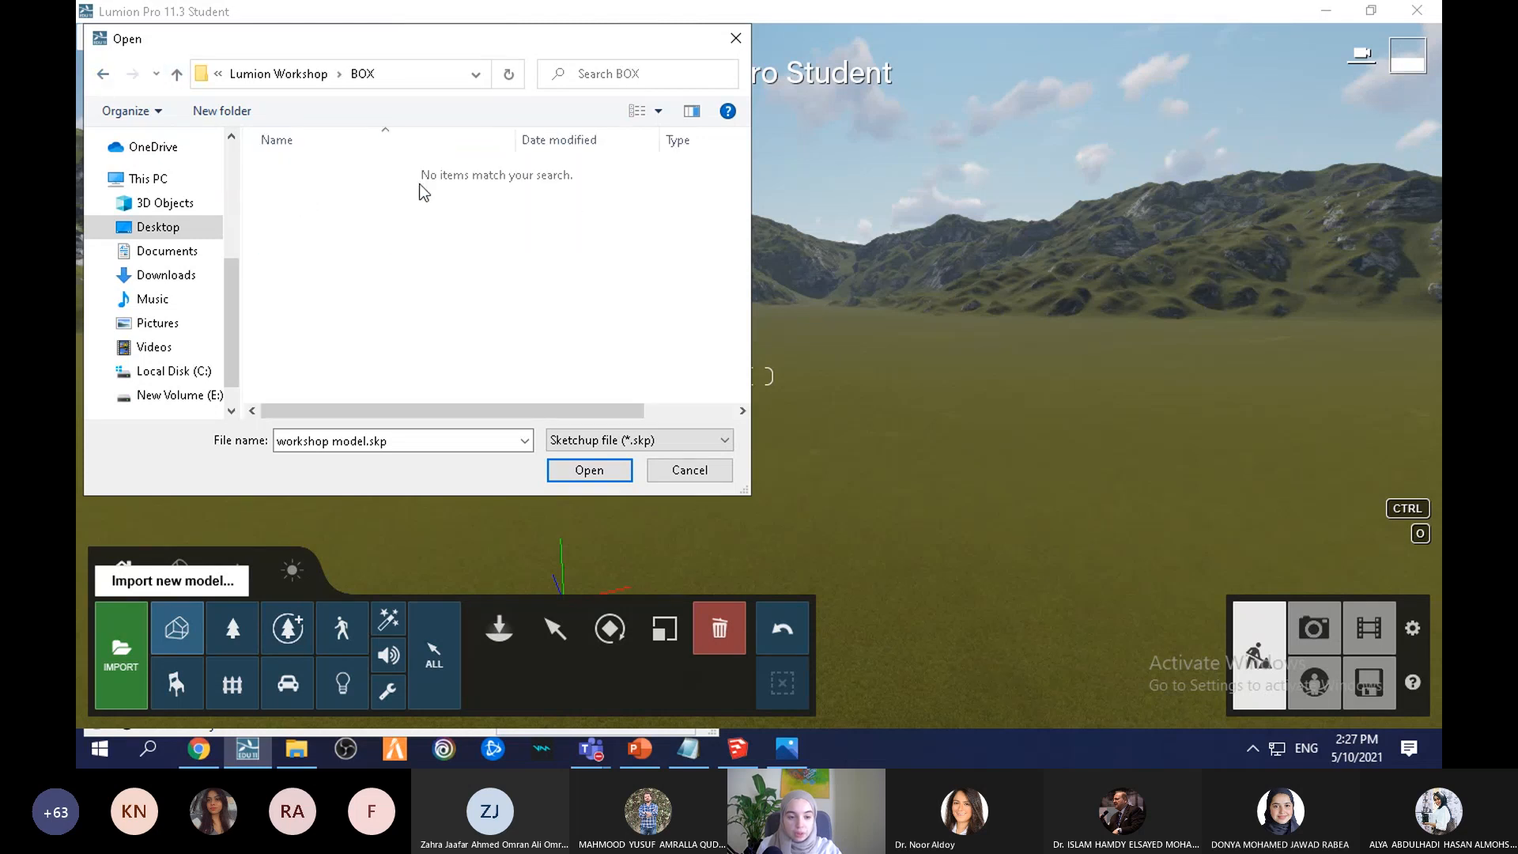
left_click(103, 74)
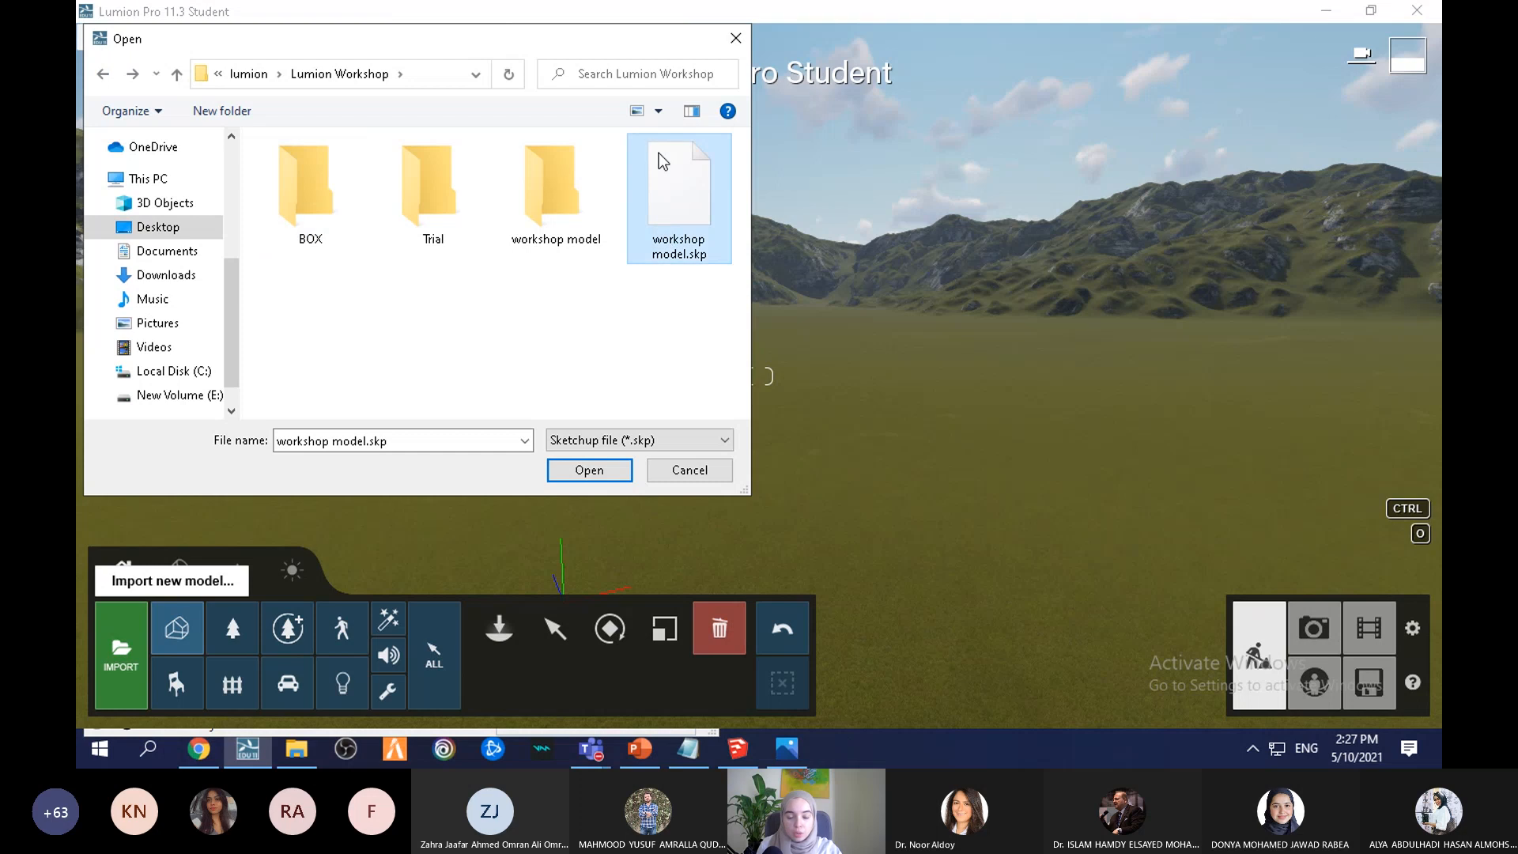
Step: Import "workshop model.skp" with the model name "workshop" in the Main (default) category
left_click(595, 471)
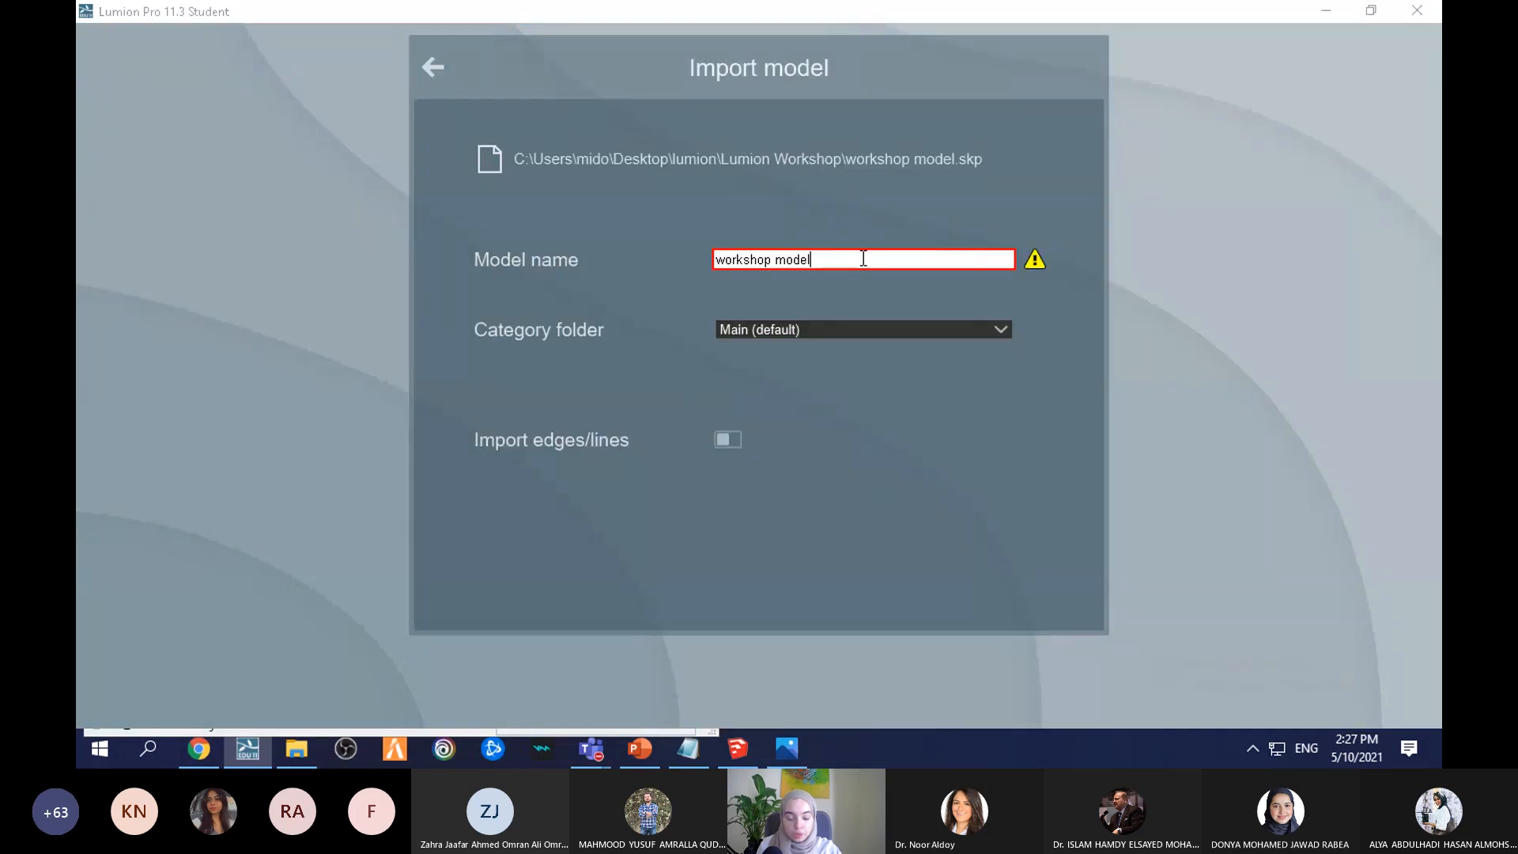
key("BackSpace")
key("BackSpace")
key("BackSpace")
key("BackSpace")
key("BackSpace")
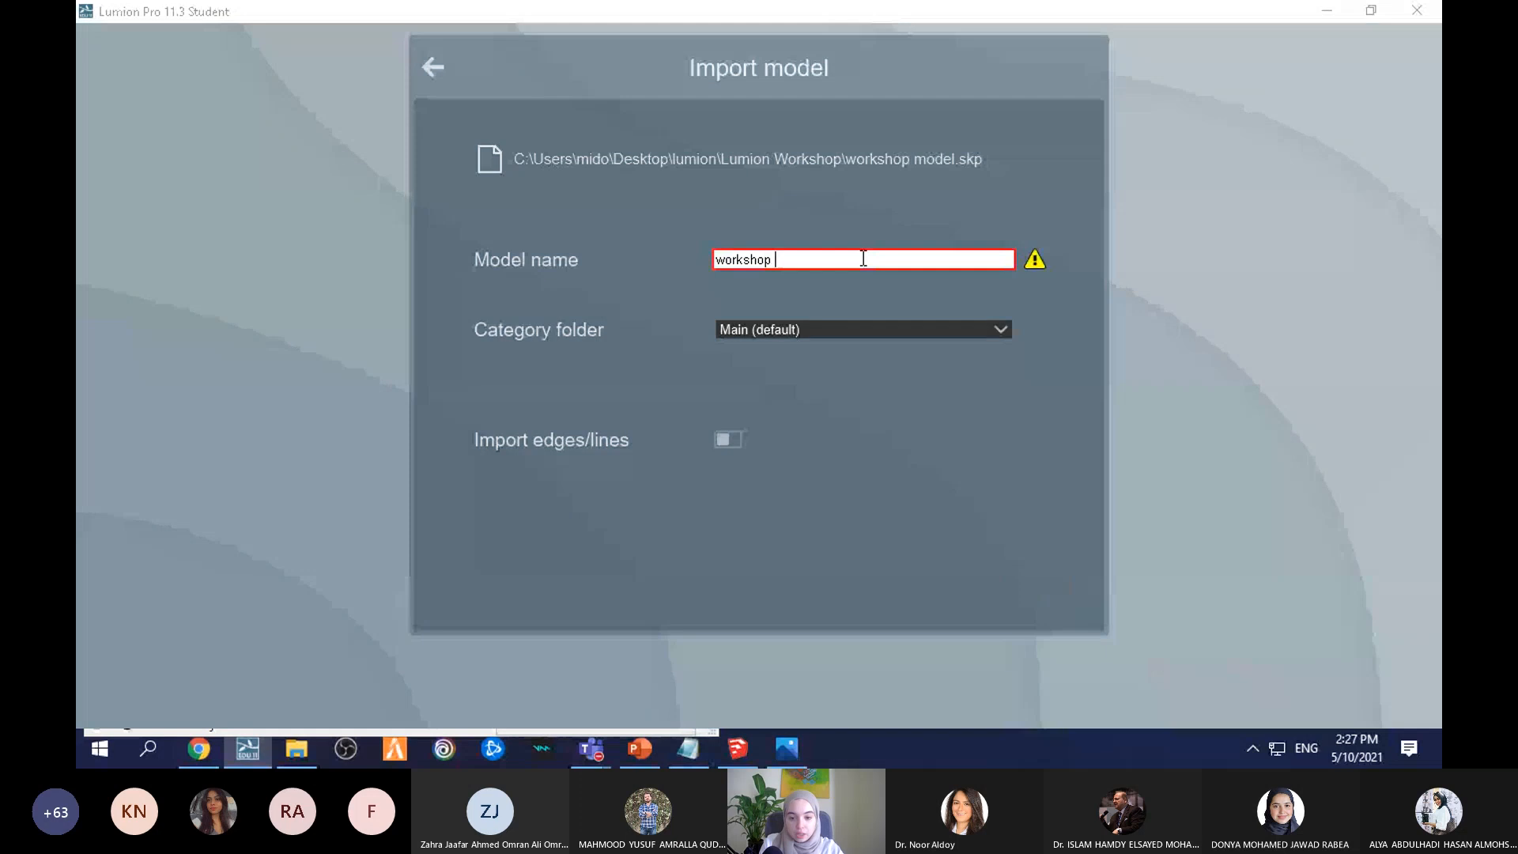
left_click(1045, 591)
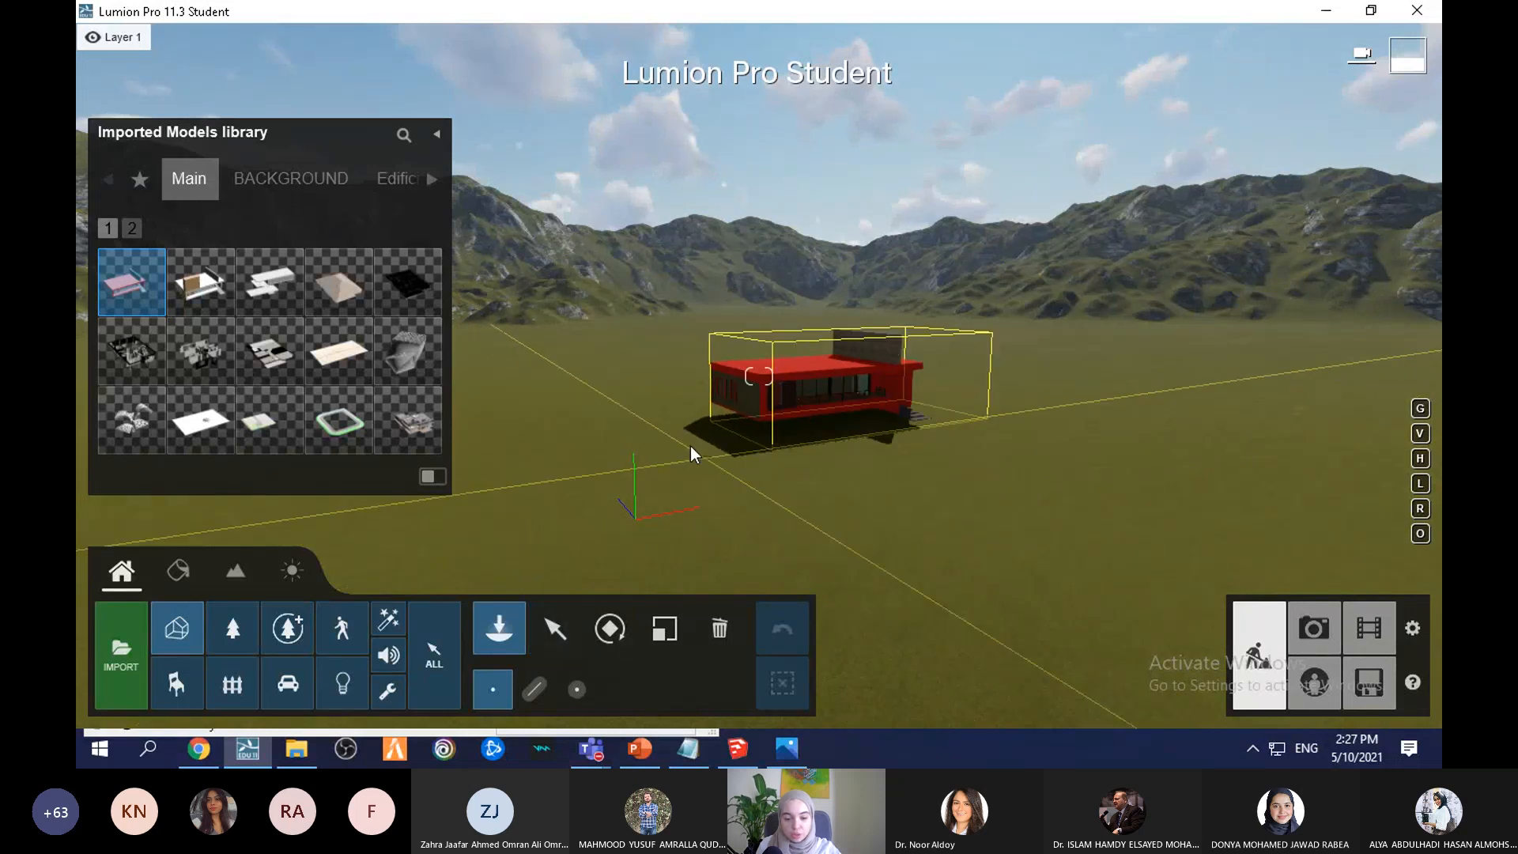
Step: Place the imported building at the ground axes origin, activate the Select tool, and view the building from above
left_click(636, 525)
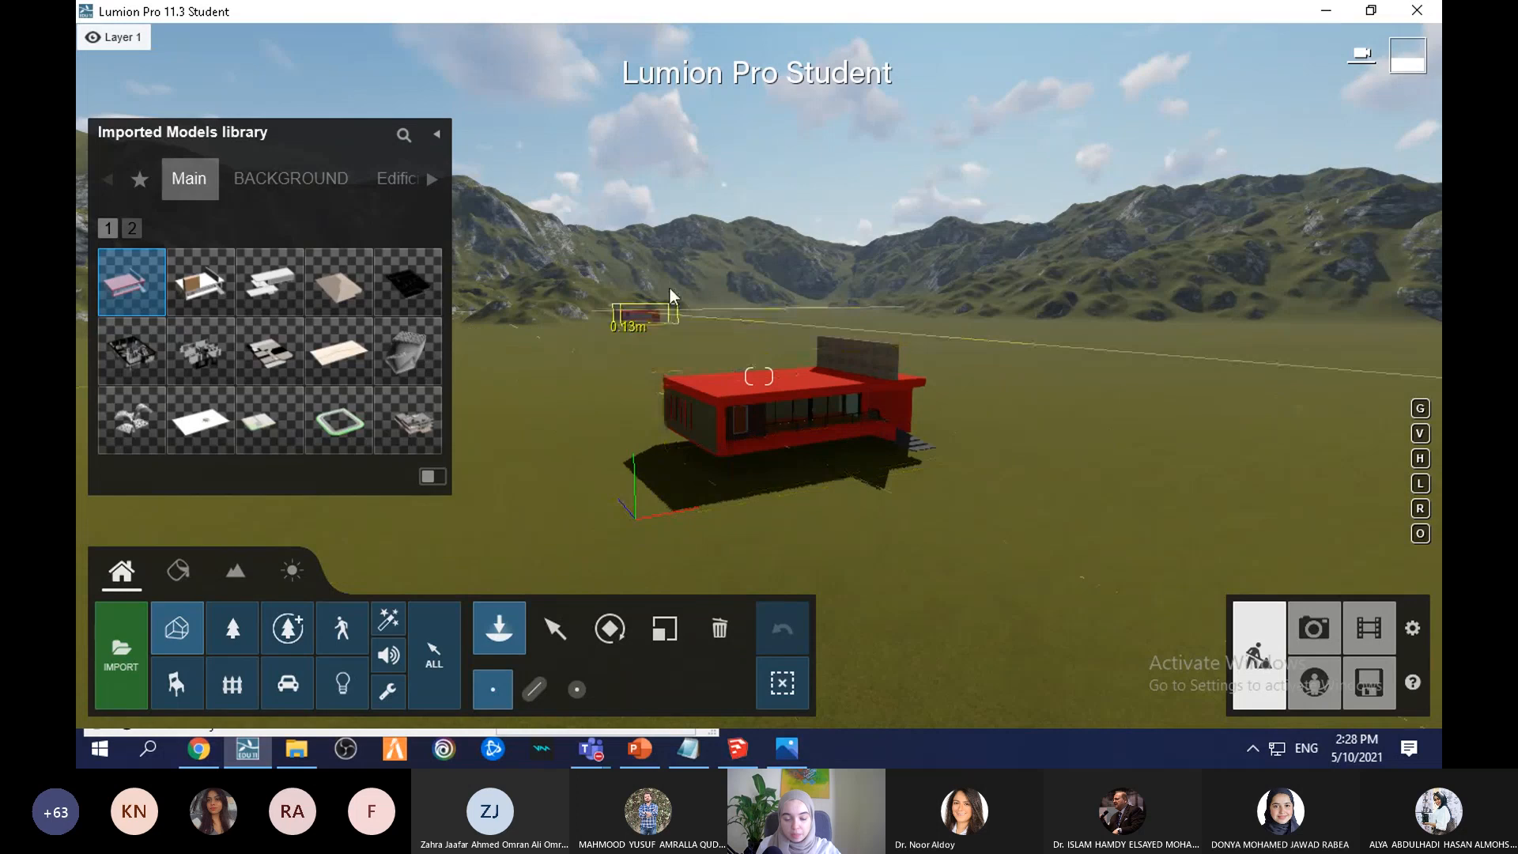
key("w")
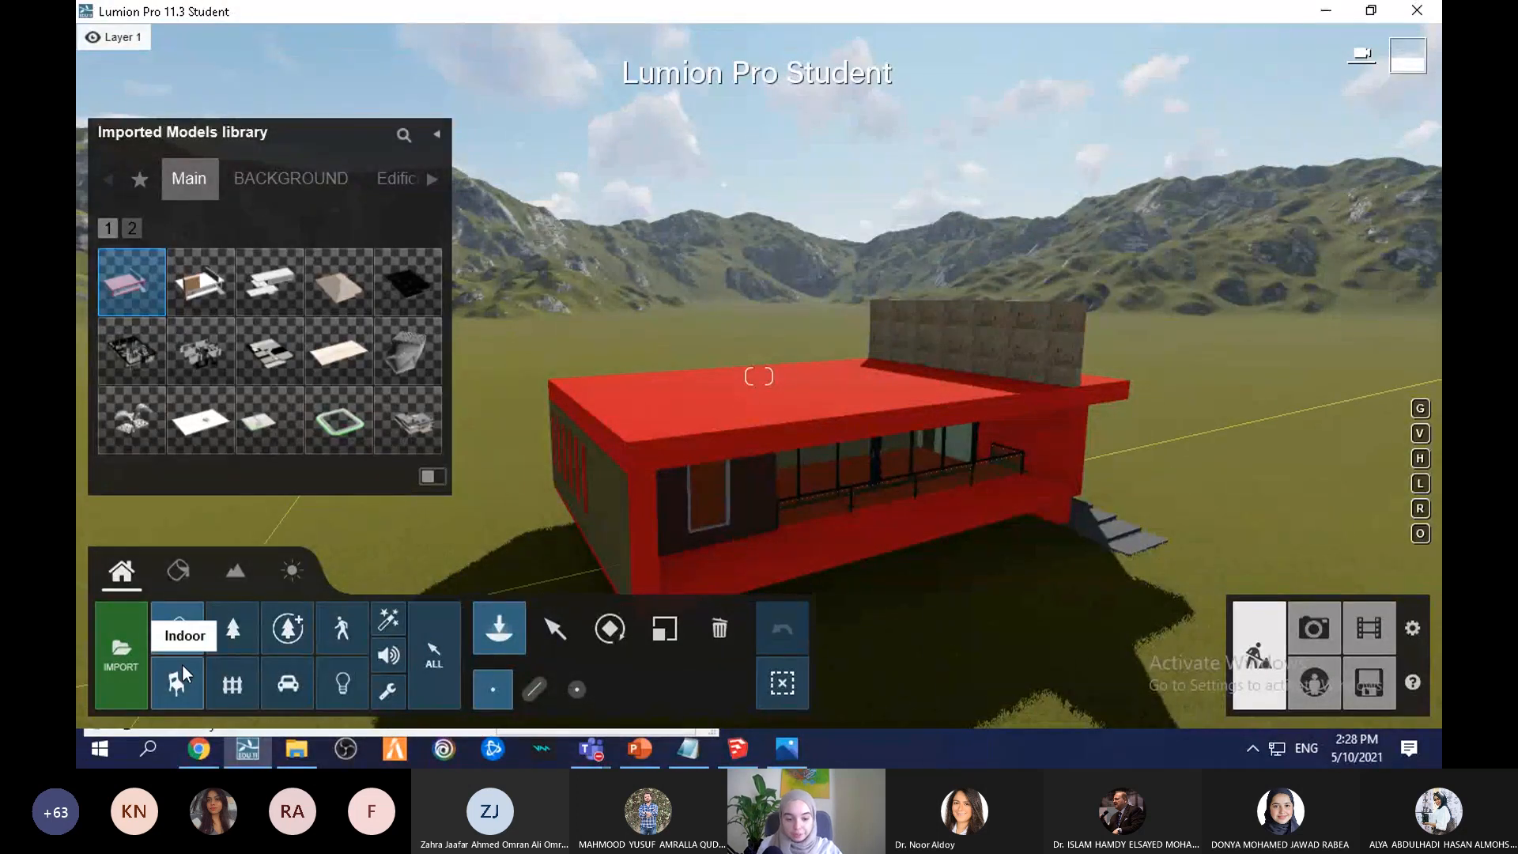
left_click(546, 643)
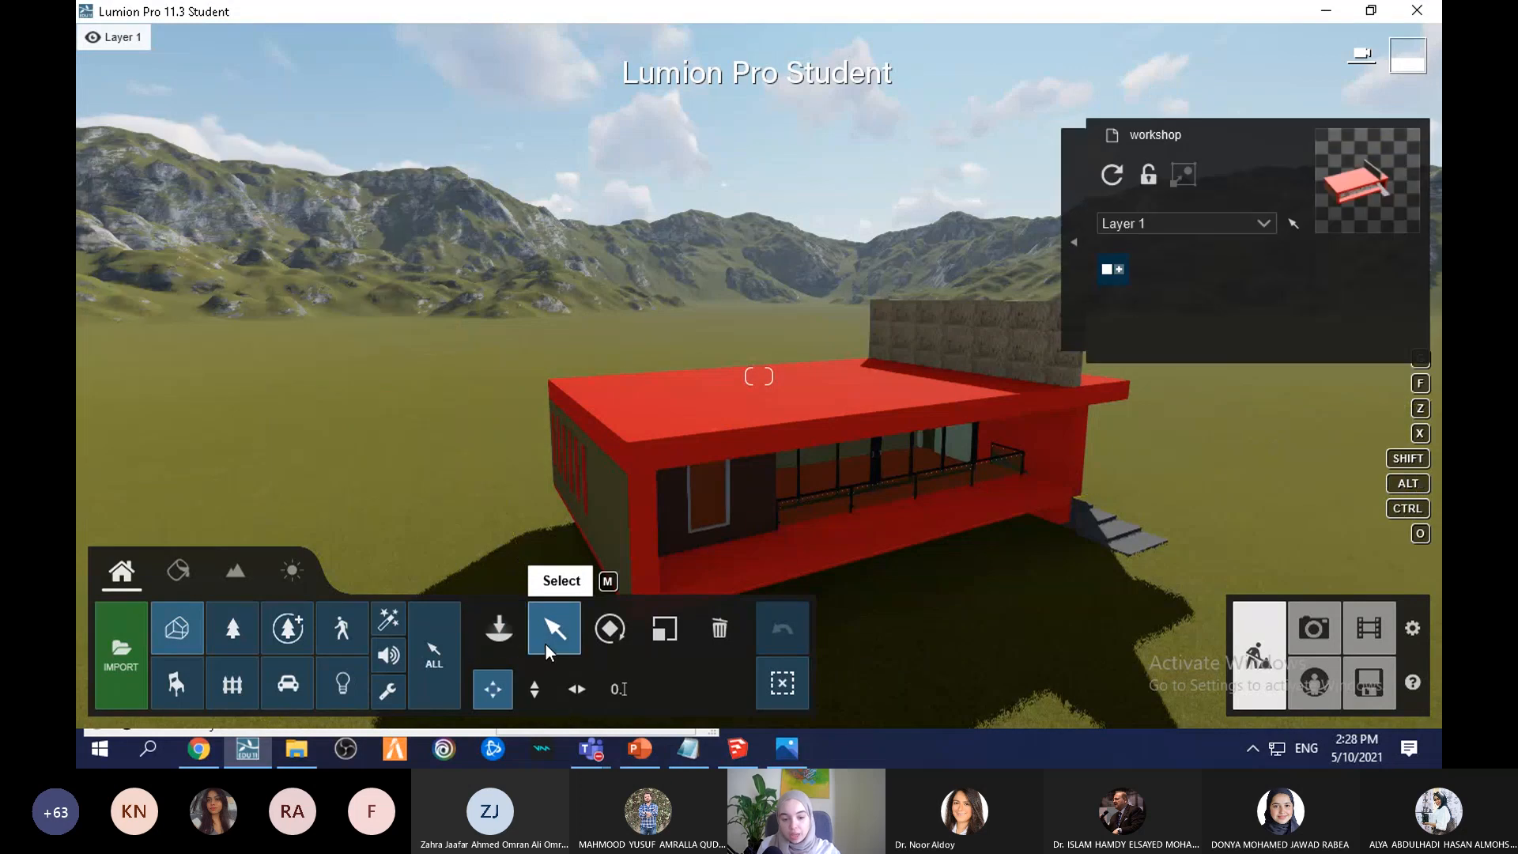
key("s")
right_click_drag(573, 277, 585, 406)
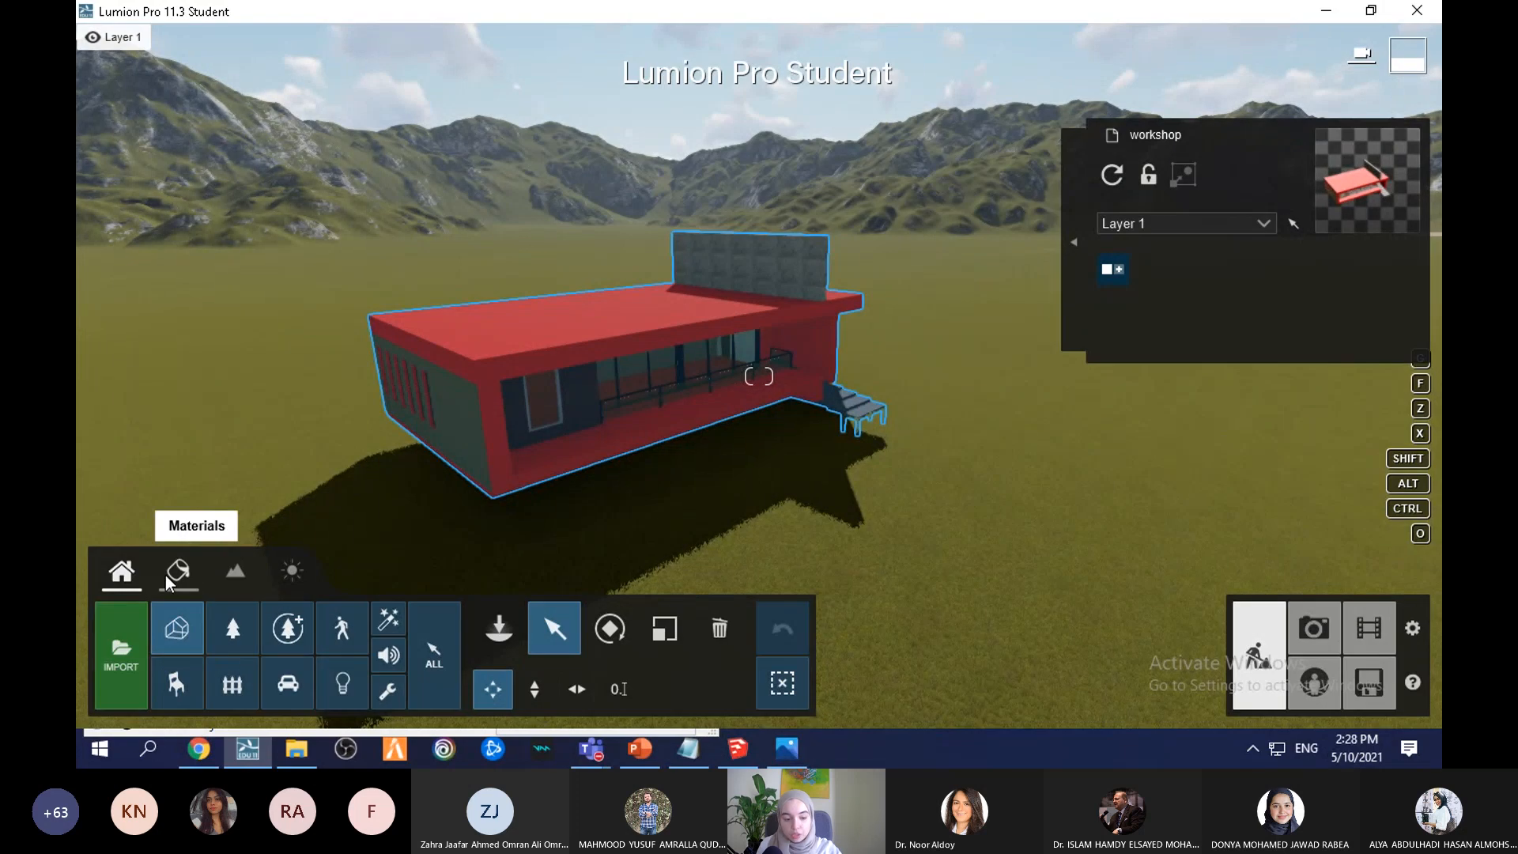
Step: In the weather settings, turn the sun toward the northwest, raise its height, and try out the sun brightness
left_click(284, 576)
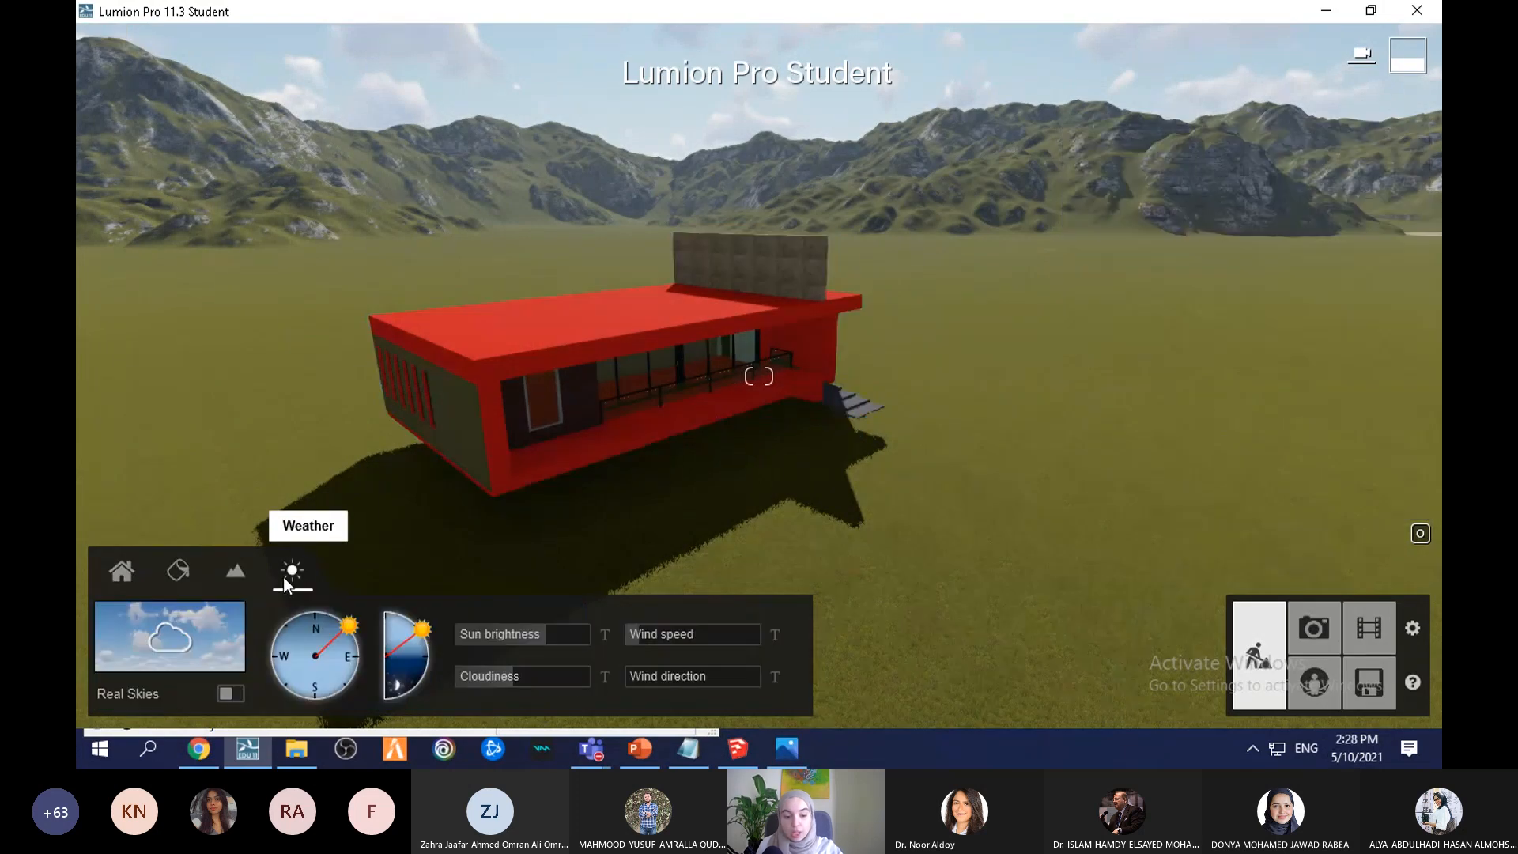
right_click_drag(283, 576, 714, 506)
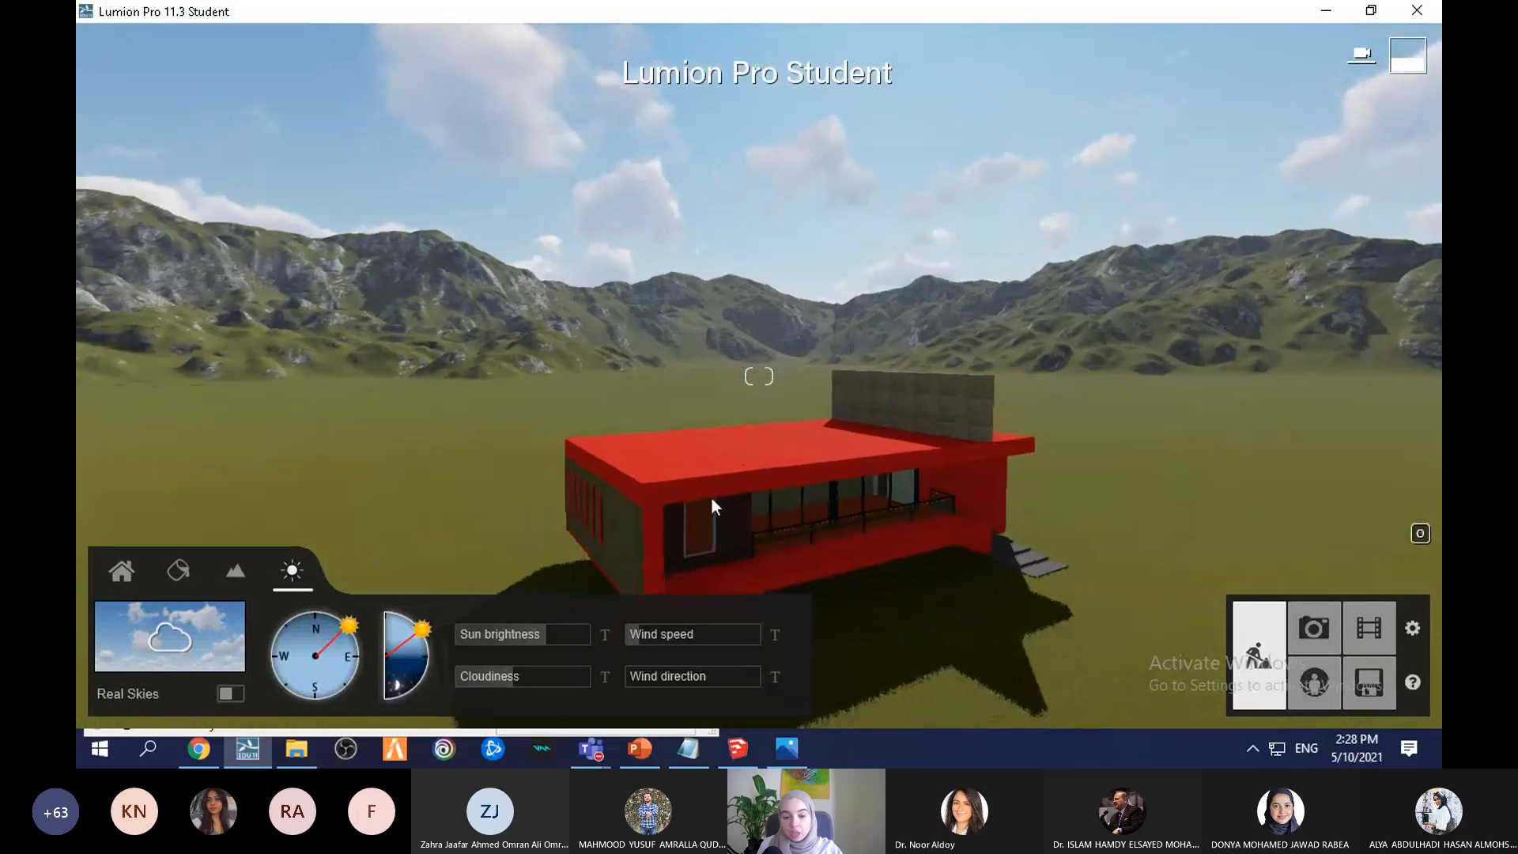
mouse_move(352, 641)
left_mouse_down()
mouse_move(350, 718)
mouse_move(288, 695)
mouse_move(286, 632)
mouse_move(339, 623)
mouse_move(372, 704)
mouse_move(285, 678)
mouse_move(274, 646)
mouse_move(305, 606)
mouse_move(340, 619)
mouse_move(370, 676)
mouse_move(335, 709)
mouse_move(294, 705)
mouse_move(269, 666)
mouse_move(283, 629)
left_mouse_up()
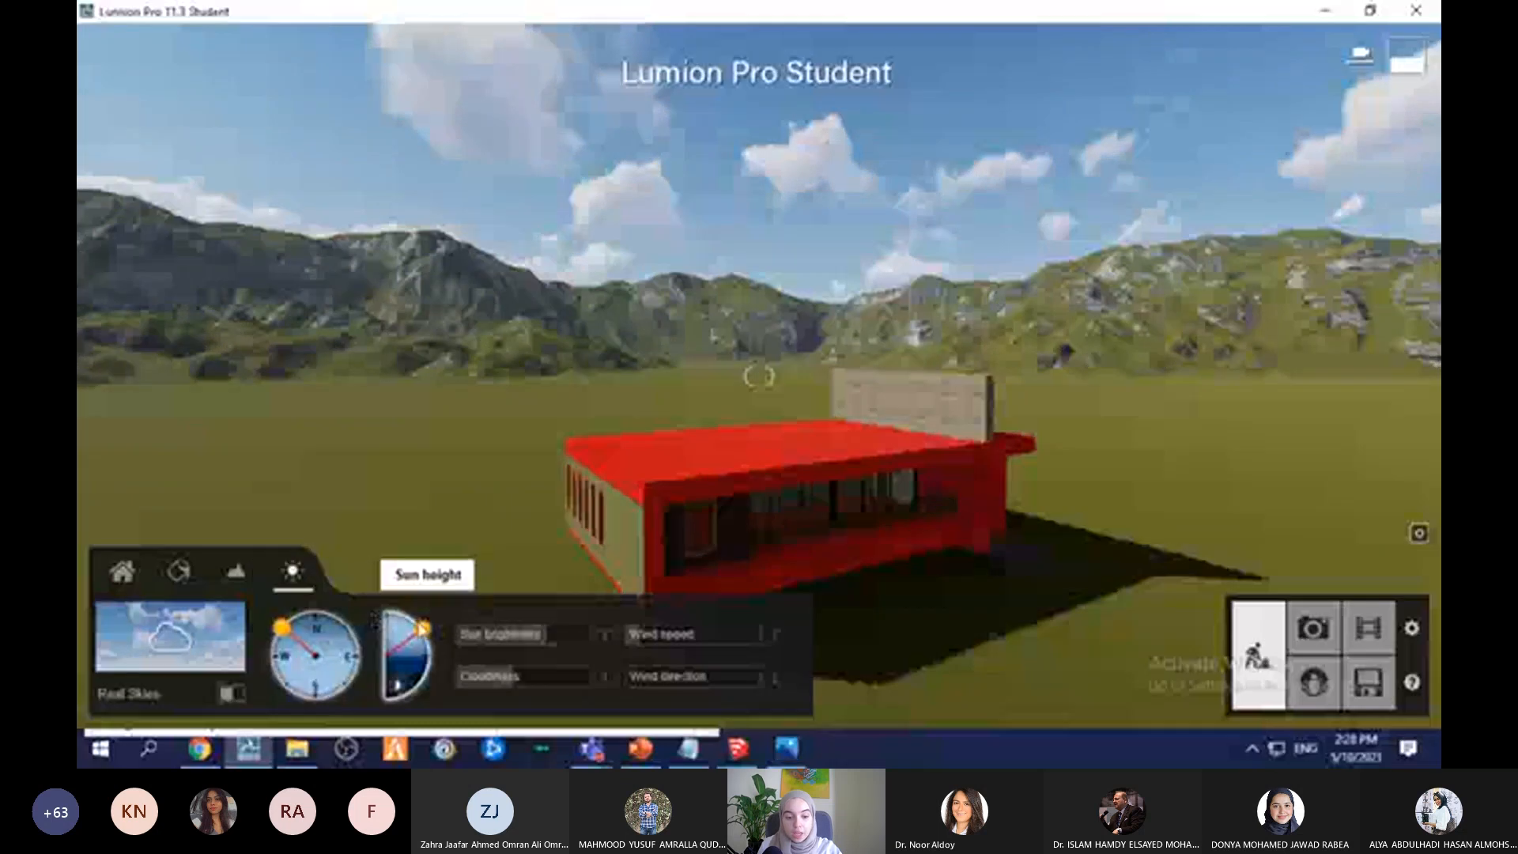
mouse_move(430, 629)
left_mouse_down()
mouse_move(433, 657)
mouse_move(403, 693)
mouse_move(431, 668)
mouse_move(412, 601)
left_mouse_up()
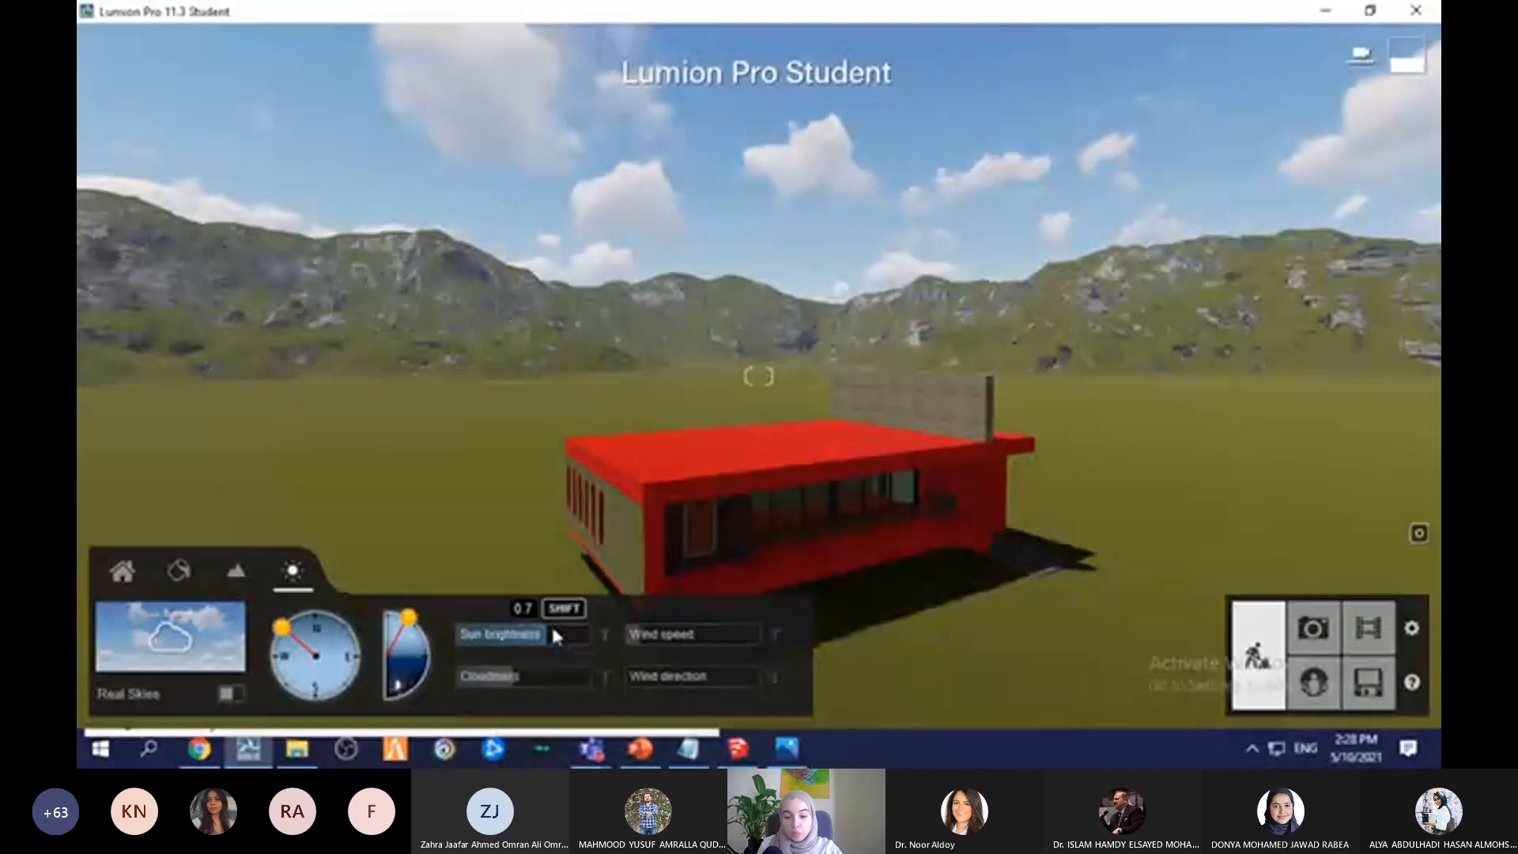
mouse_move(550, 634)
left_mouse_down()
mouse_move(582, 643)
mouse_move(528, 642)
mouse_move(541, 641)
mouse_move(538, 676)
mouse_move(581, 676)
mouse_move(525, 661)
mouse_move(558, 695)
mouse_move(520, 694)
mouse_move(542, 617)
left_mouse_up()
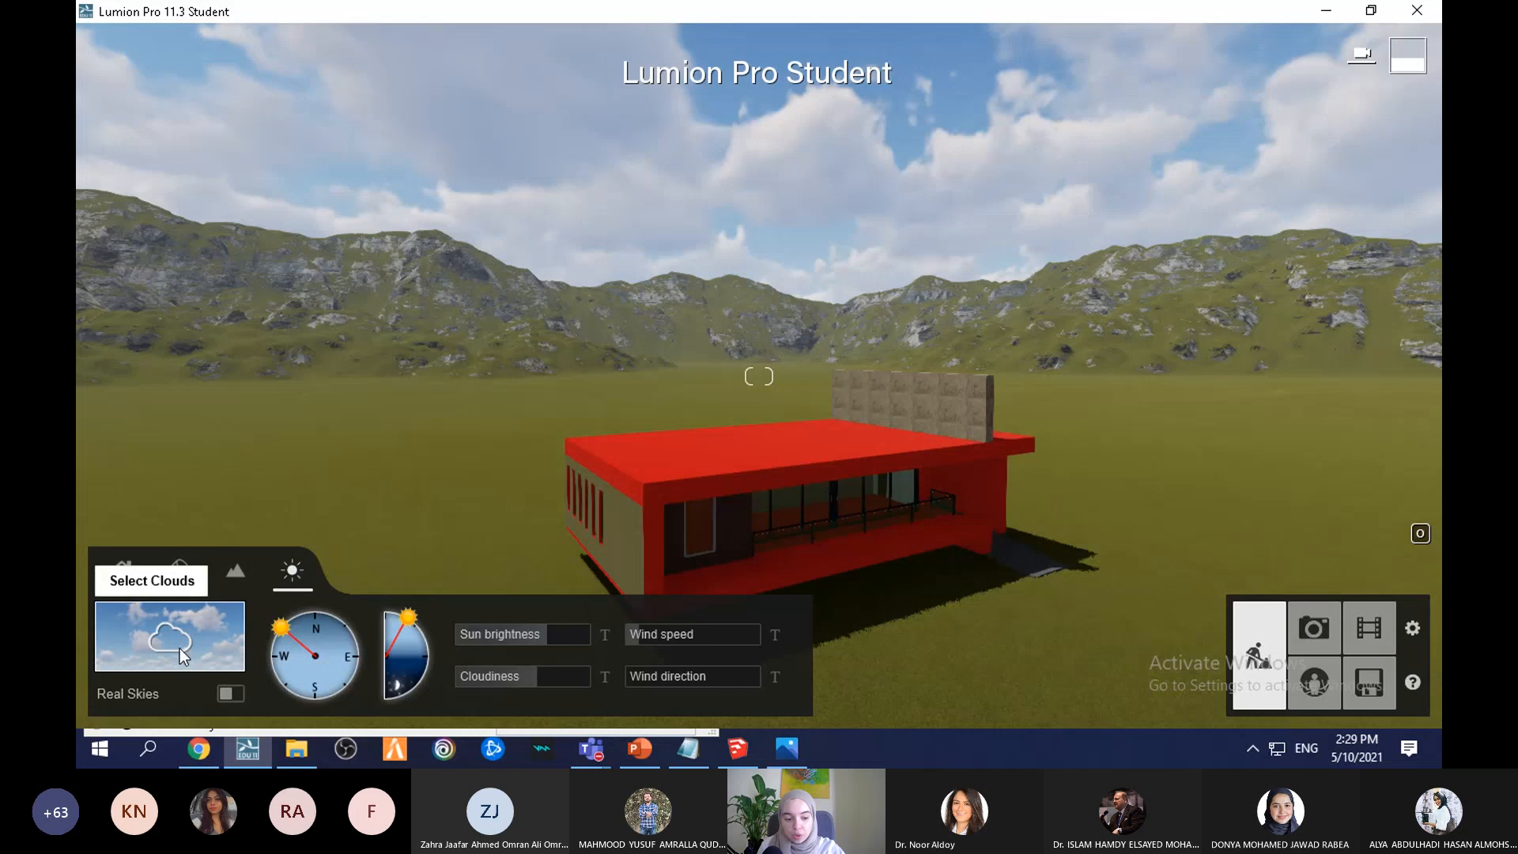
Step: Choose the cloud preset in the second row, third column, and set the cloudiness to 1.1
left_click(139, 647)
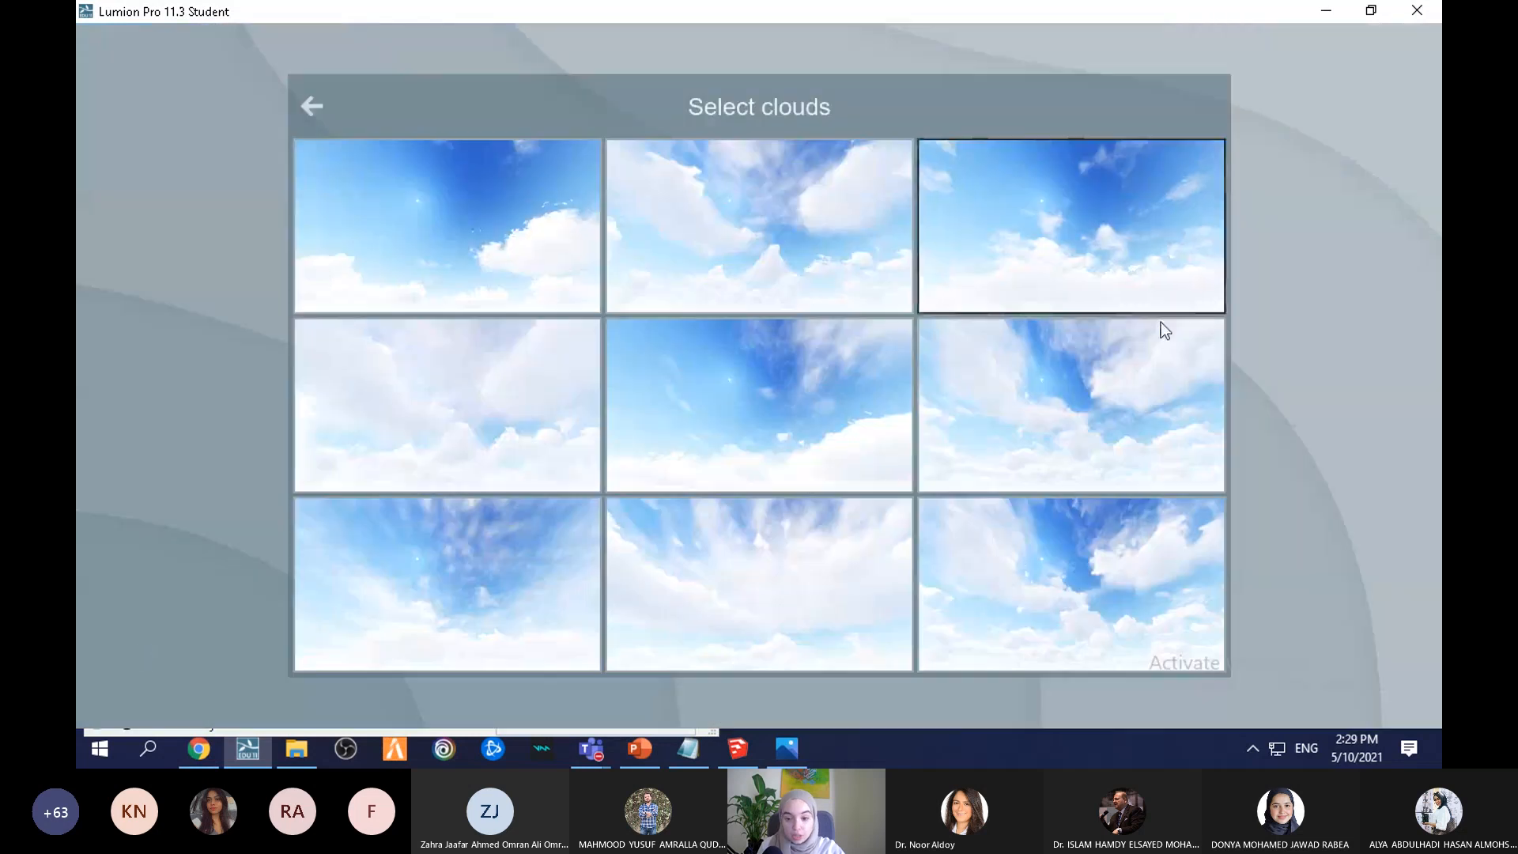
left_click(1089, 438)
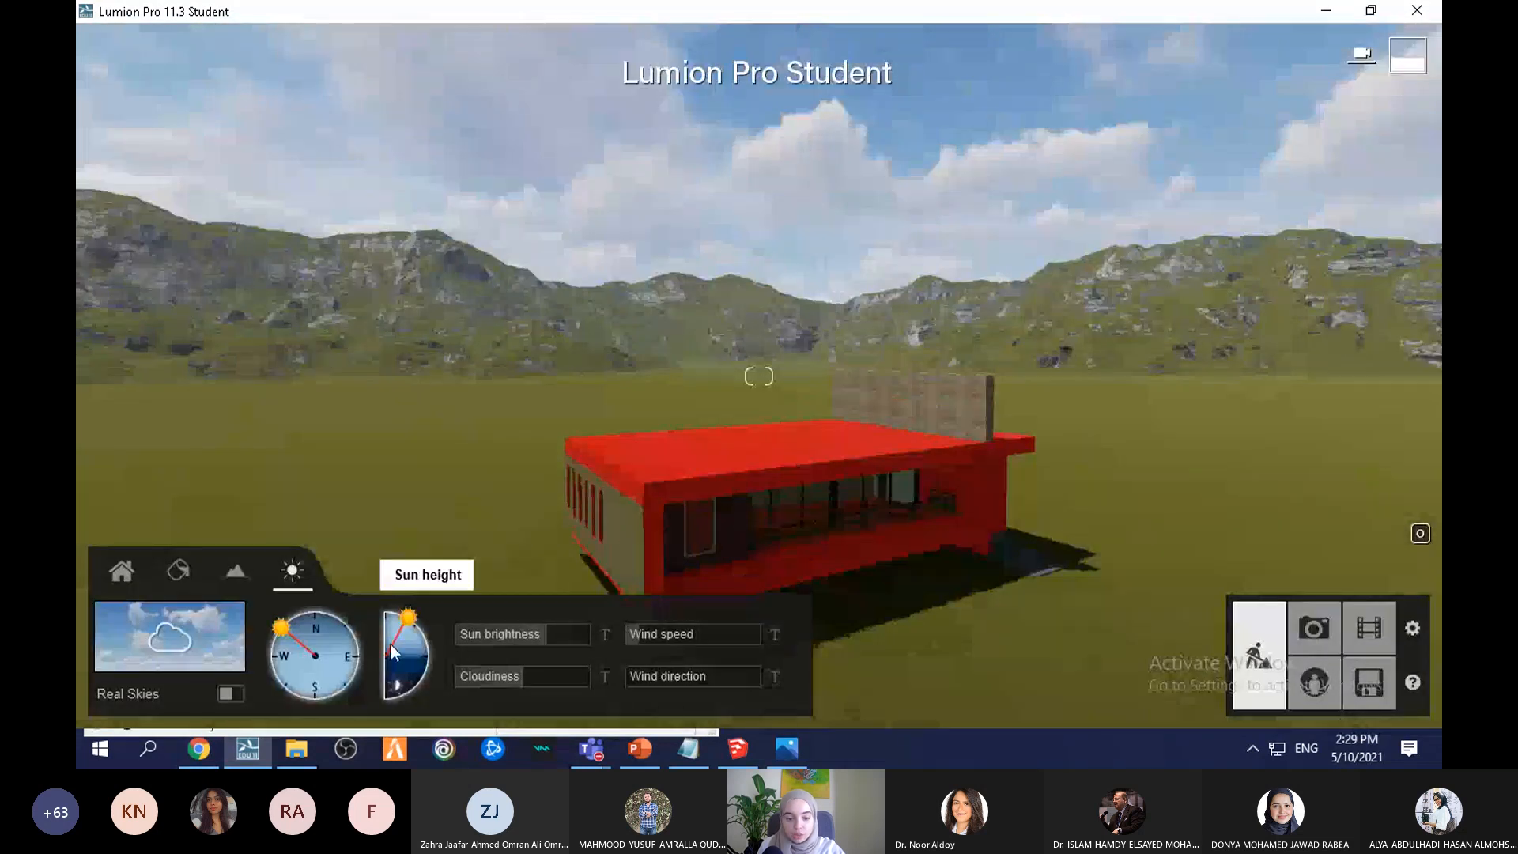
mouse_move(552, 675)
left_mouse_down()
mouse_move(569, 676)
mouse_move(526, 676)
left_mouse_up()
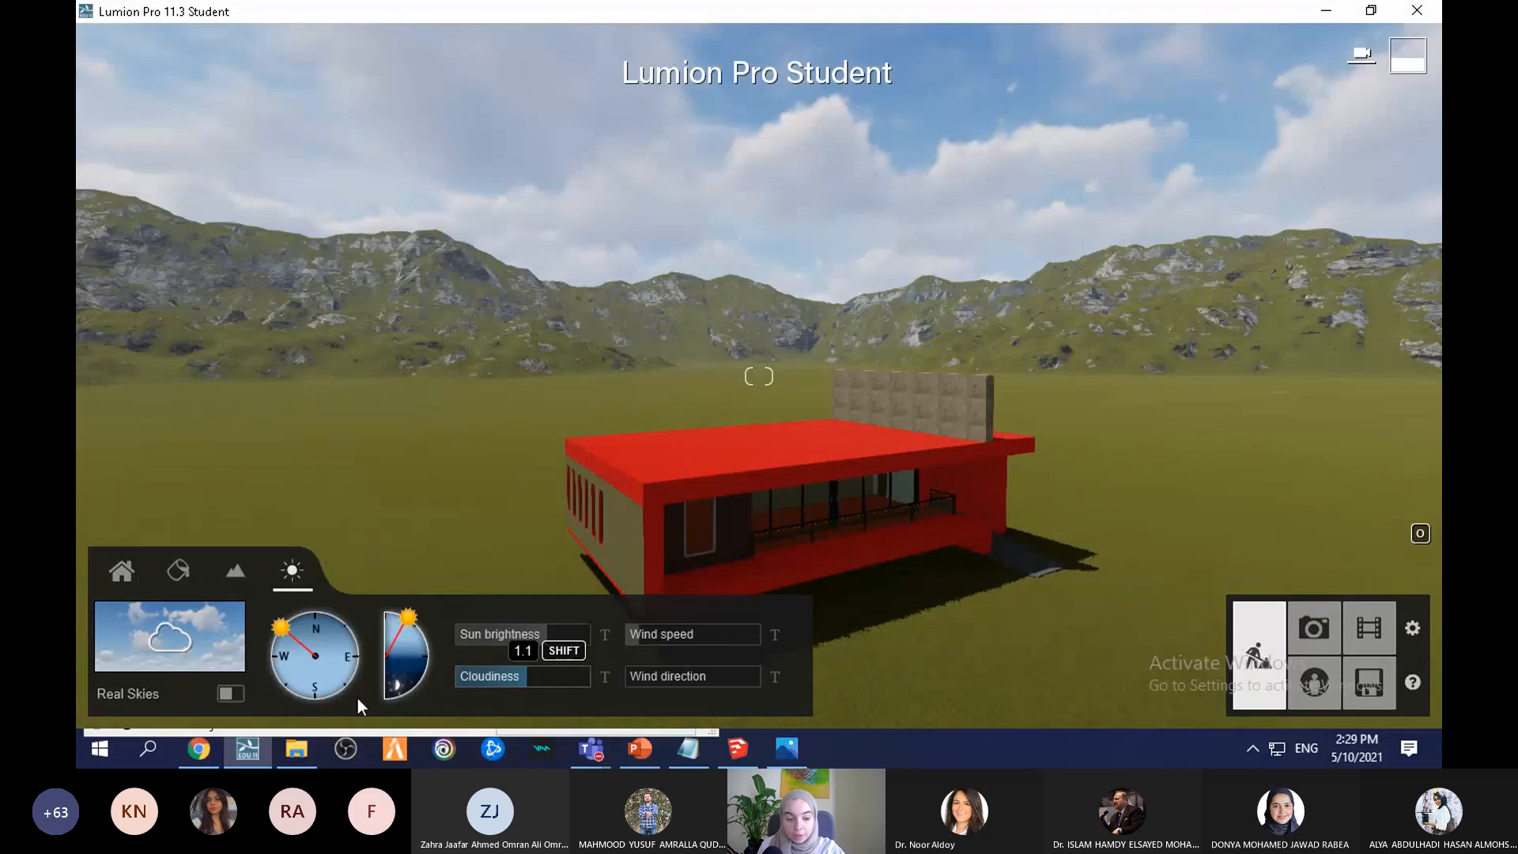
Step: Turn on Real Skies, go through the sky categories, and apply the Night sky in the second row, first column
left_click(240, 700)
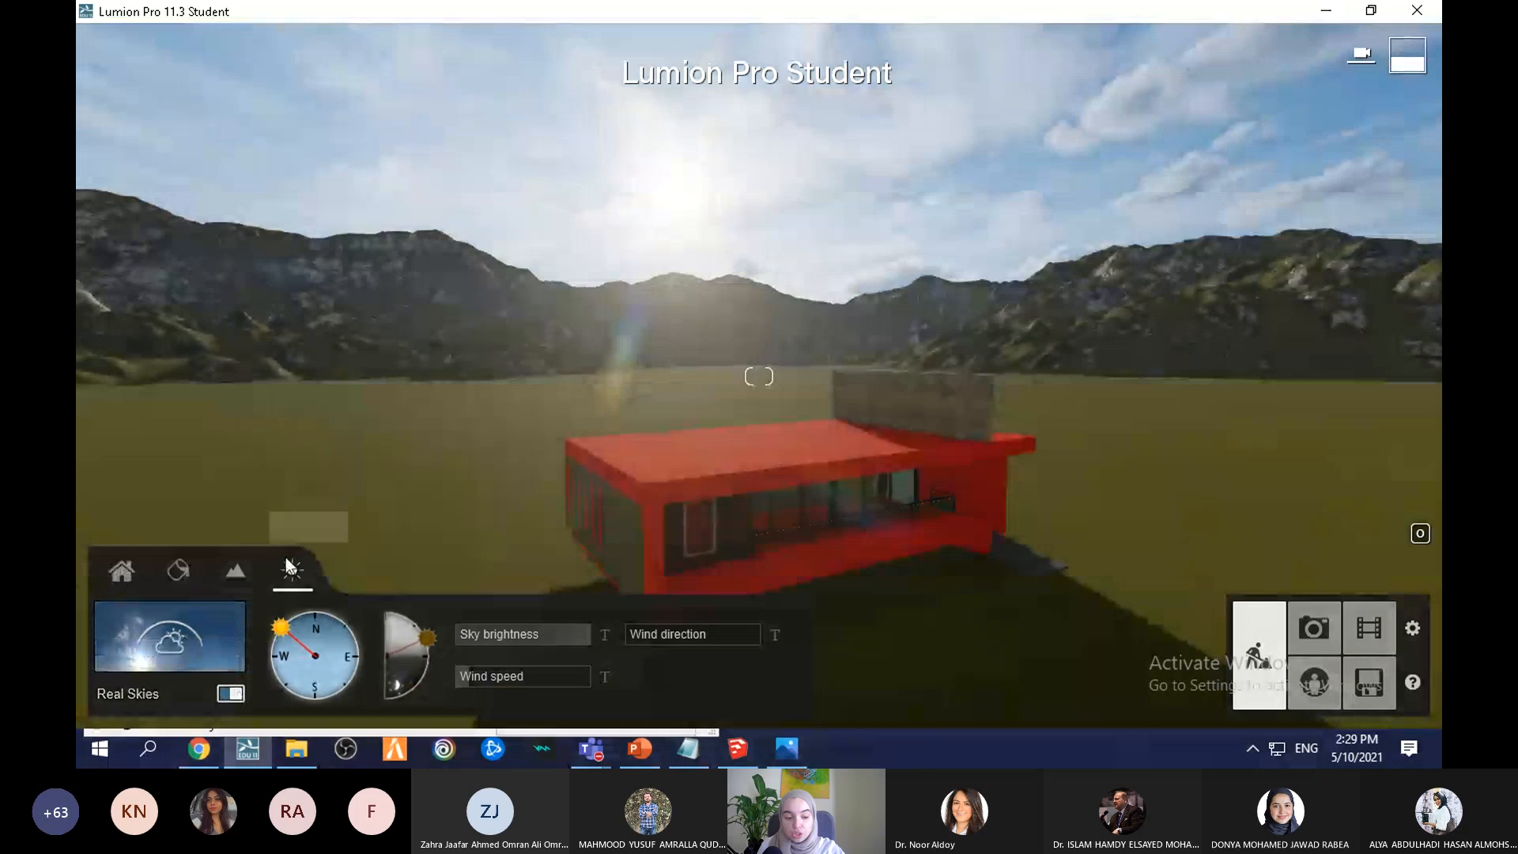
left_click(191, 645)
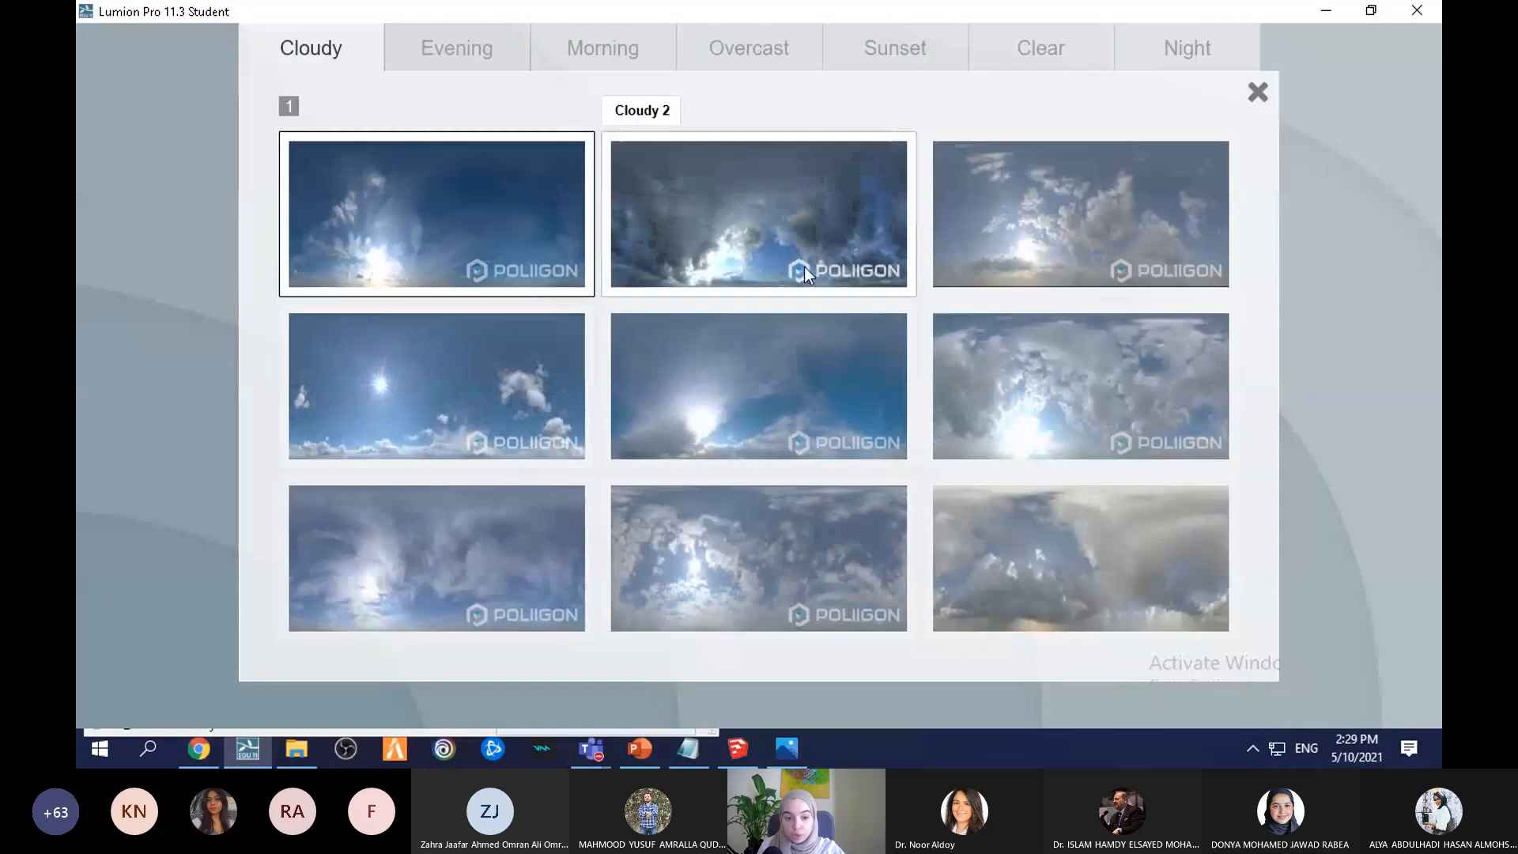
left_click(467, 59)
left_click(553, 36)
left_click(790, 45)
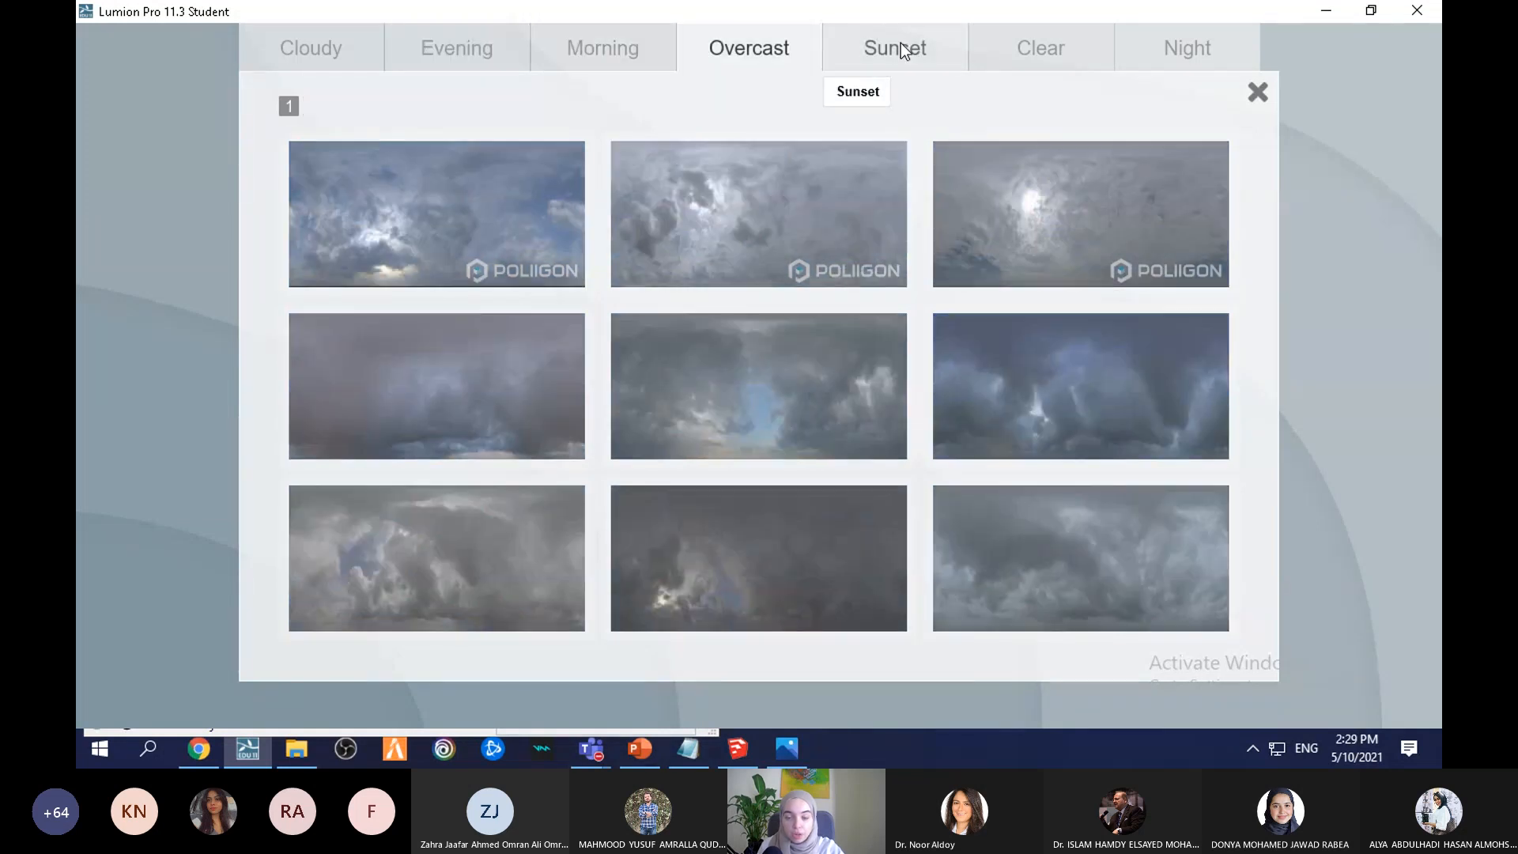
left_click(901, 49)
left_click(1051, 43)
left_click(1185, 43)
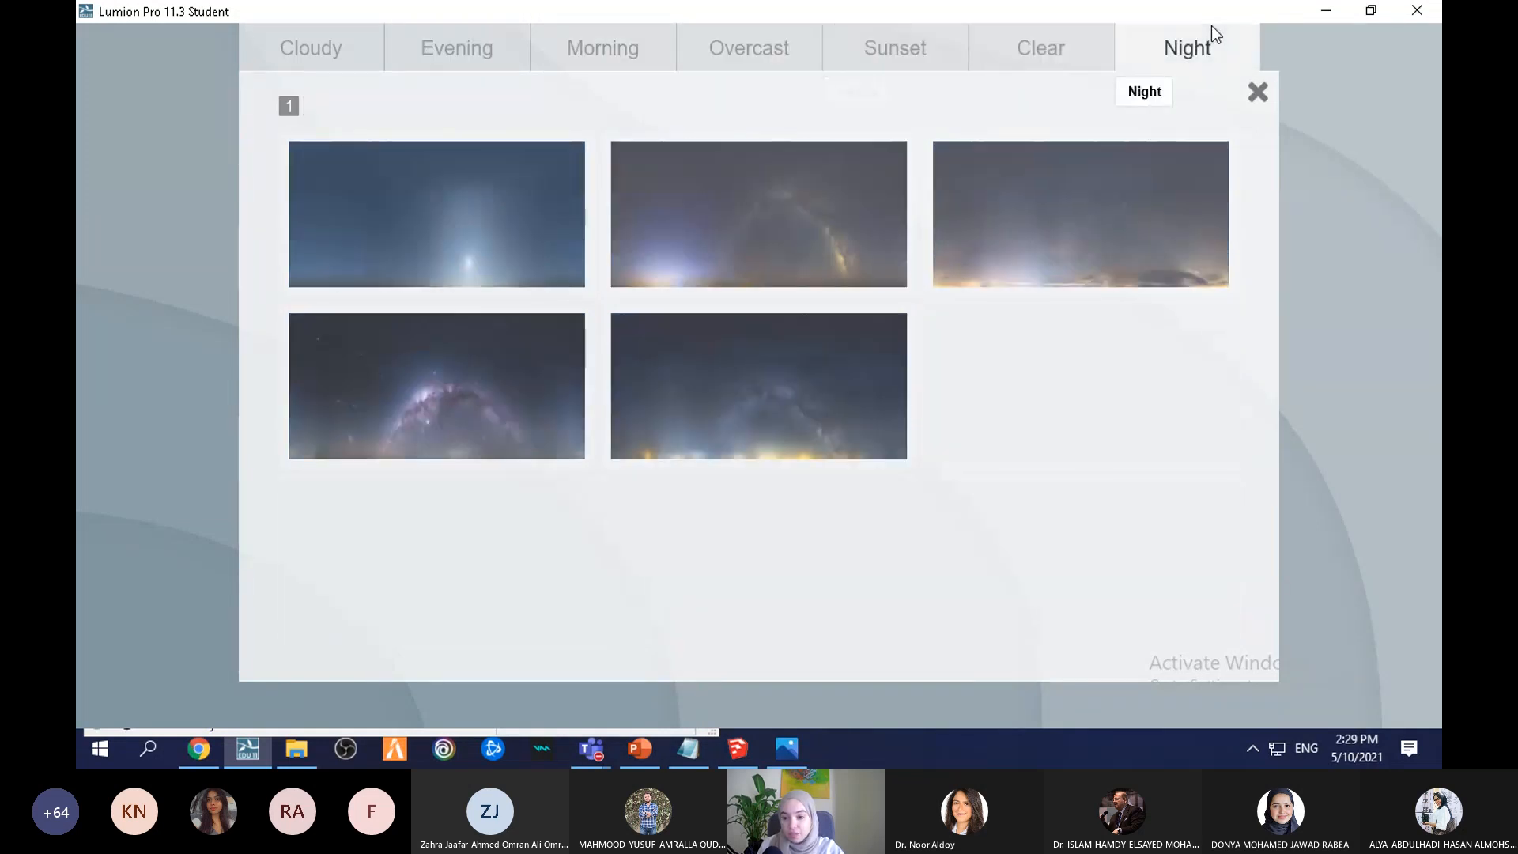
left_click(440, 407)
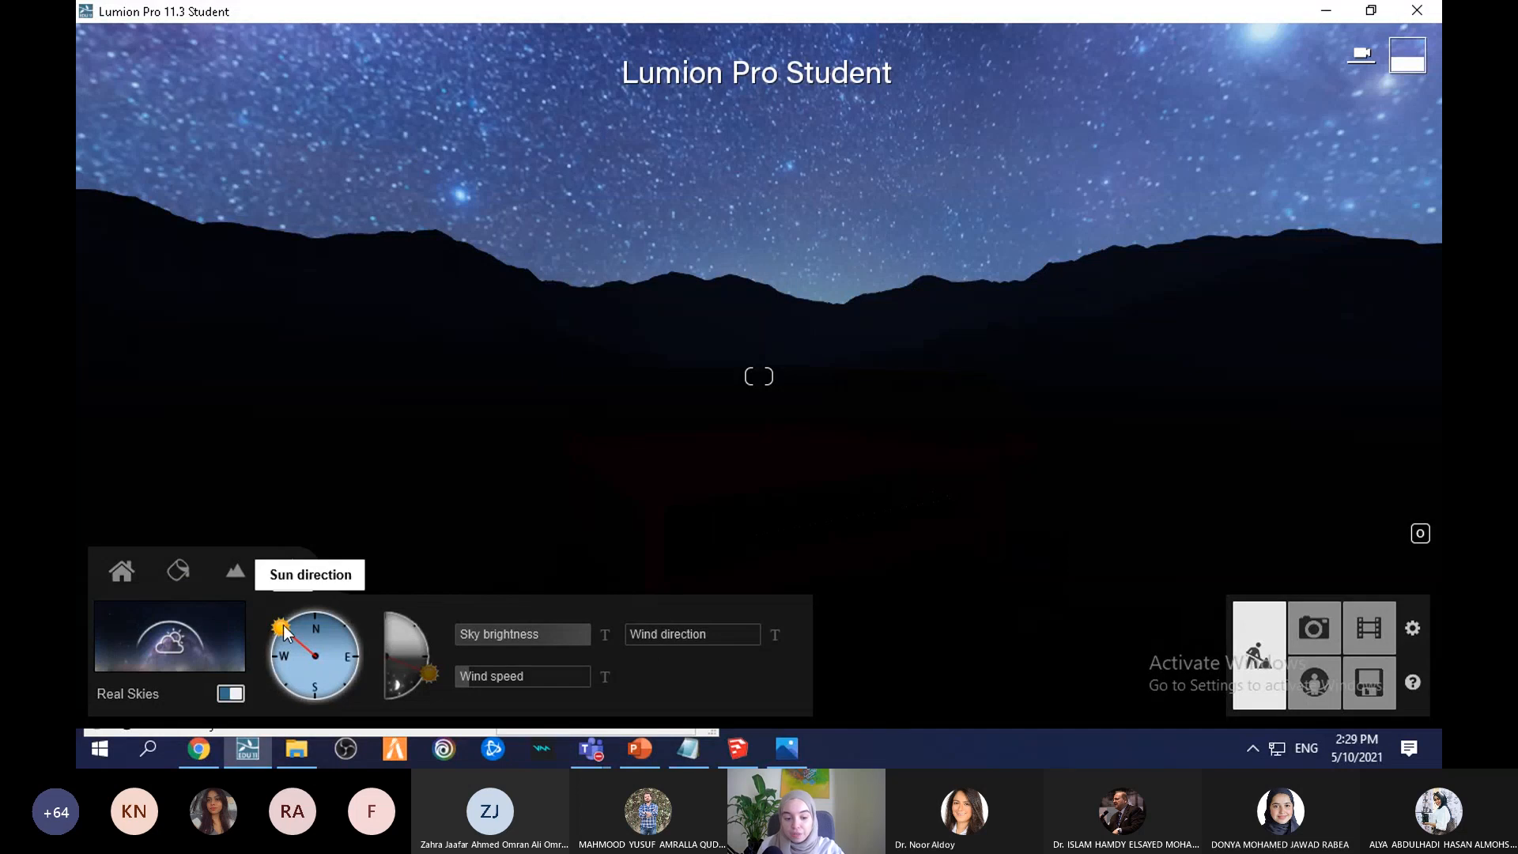
Step: Replace the night sky with an Evening real sky and turn its sun direction toward the southeast
left_click(179, 652)
left_click(507, 61)
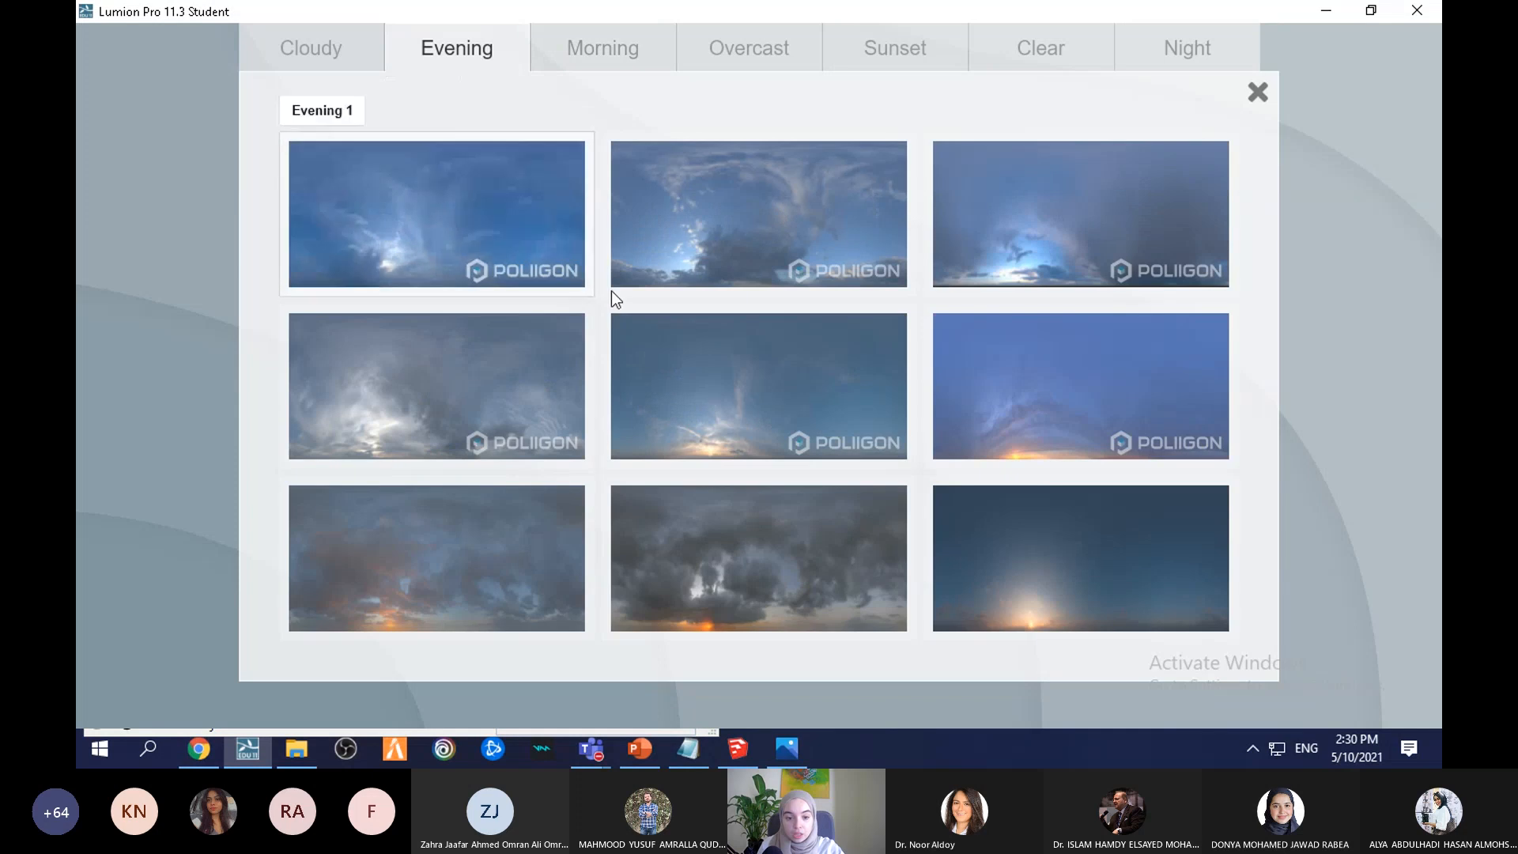
left_click(662, 637)
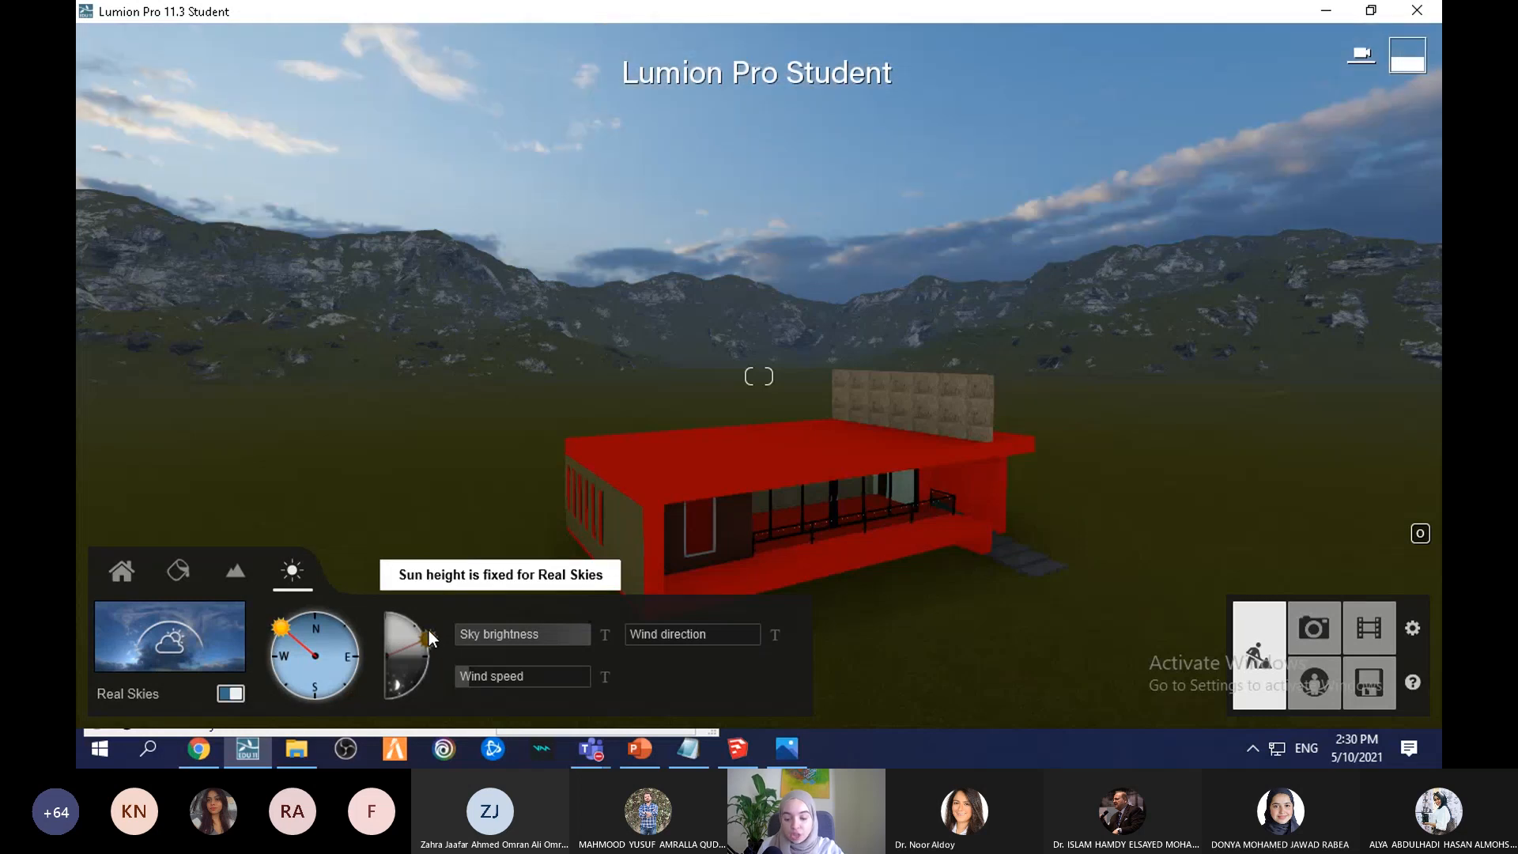
left_click_drag(281, 629, 367, 690)
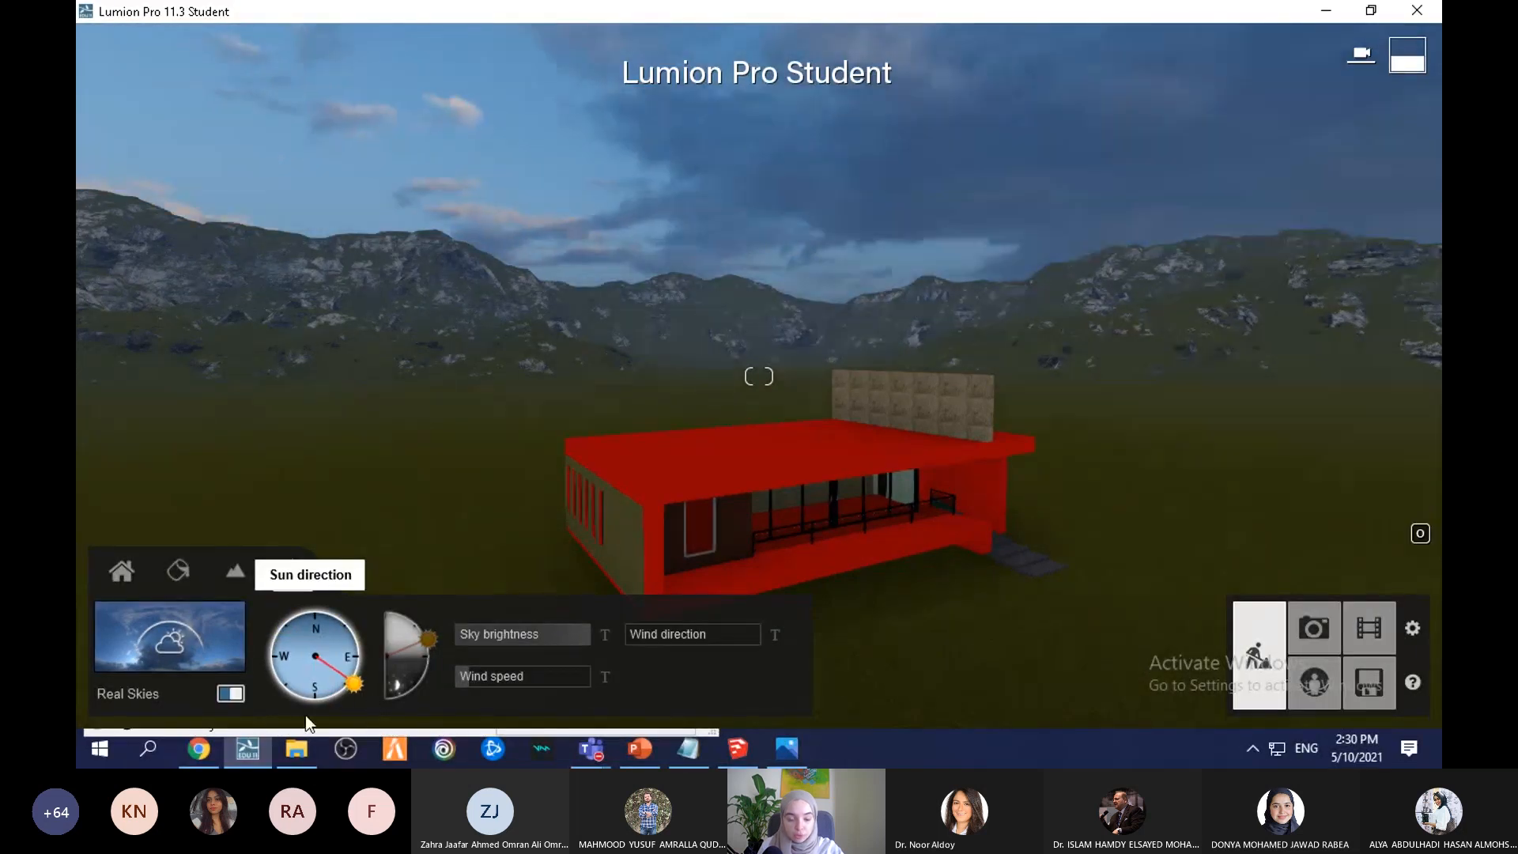
Step: Turn off Real Skies and turn the sun toward the northeast
left_click(231, 694)
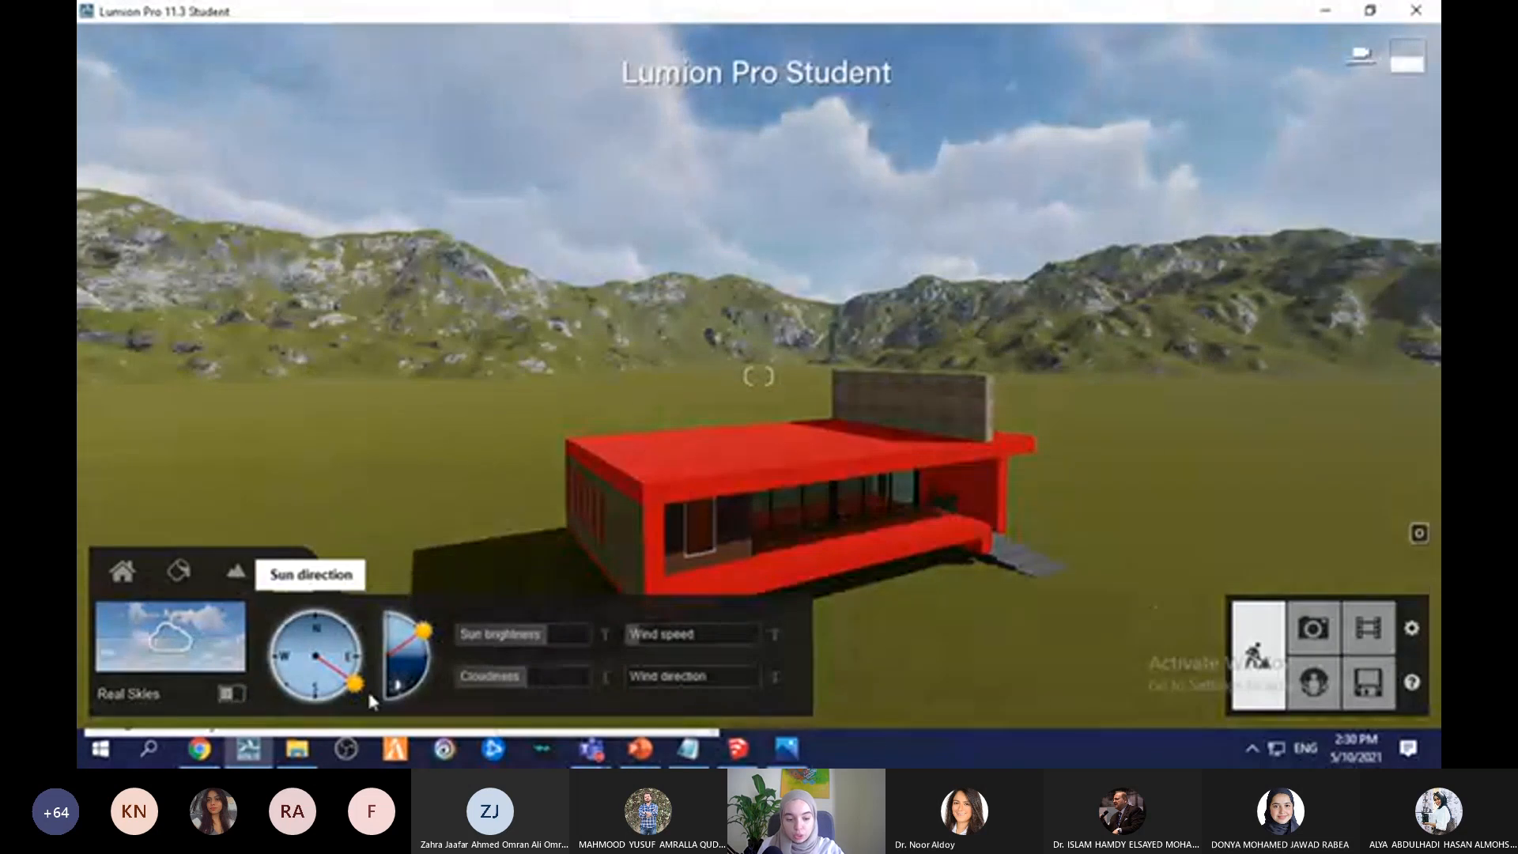
left_click_drag(356, 684, 352, 628)
Step: Try out different wind speeds on the grass and raise the wind direction, ending with a low wind speed
mouse_move(670, 644)
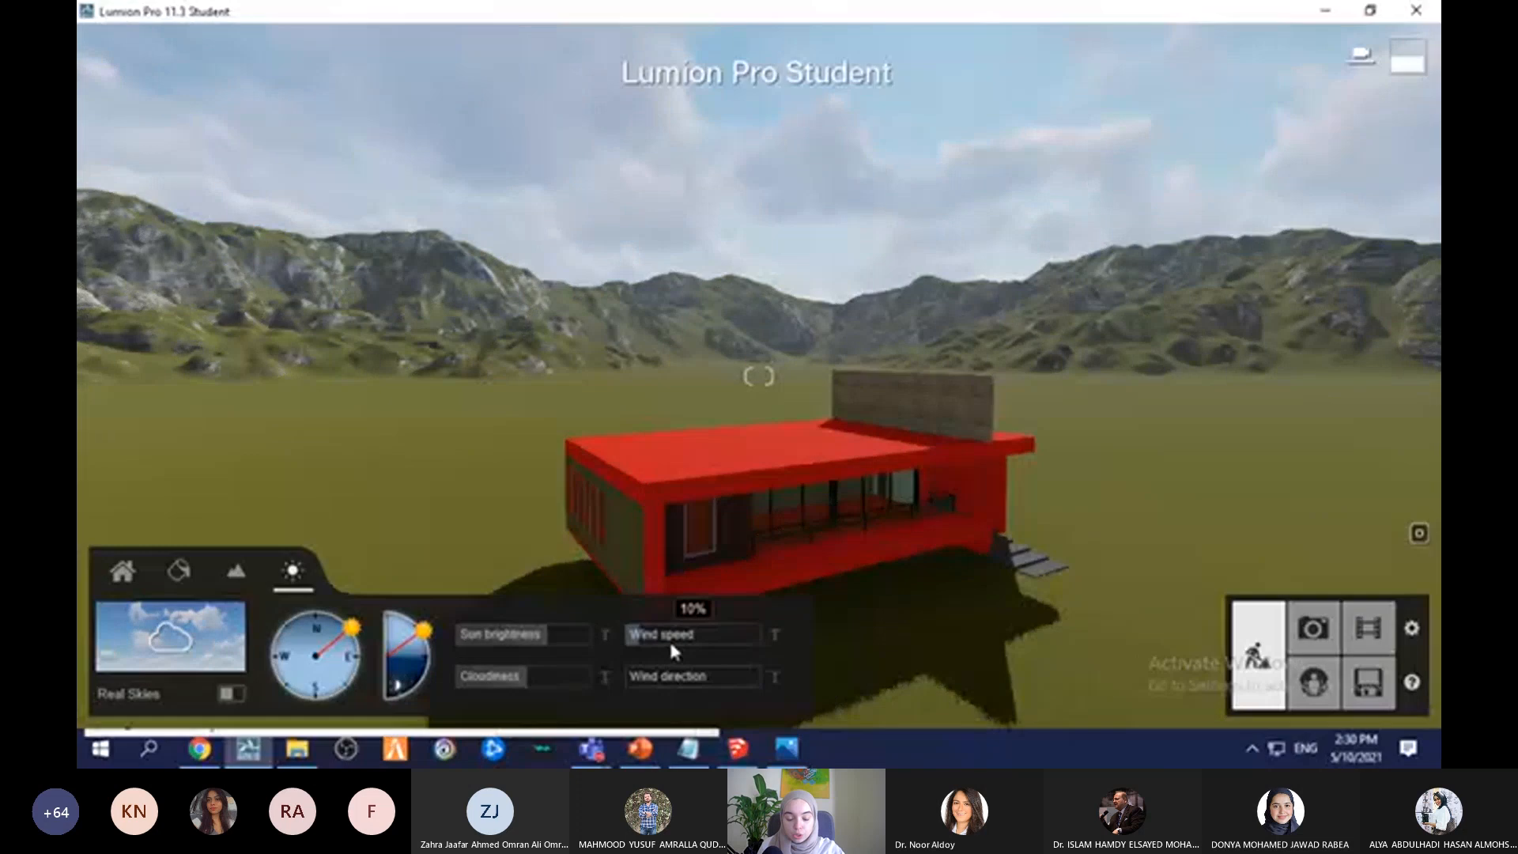
key("e")
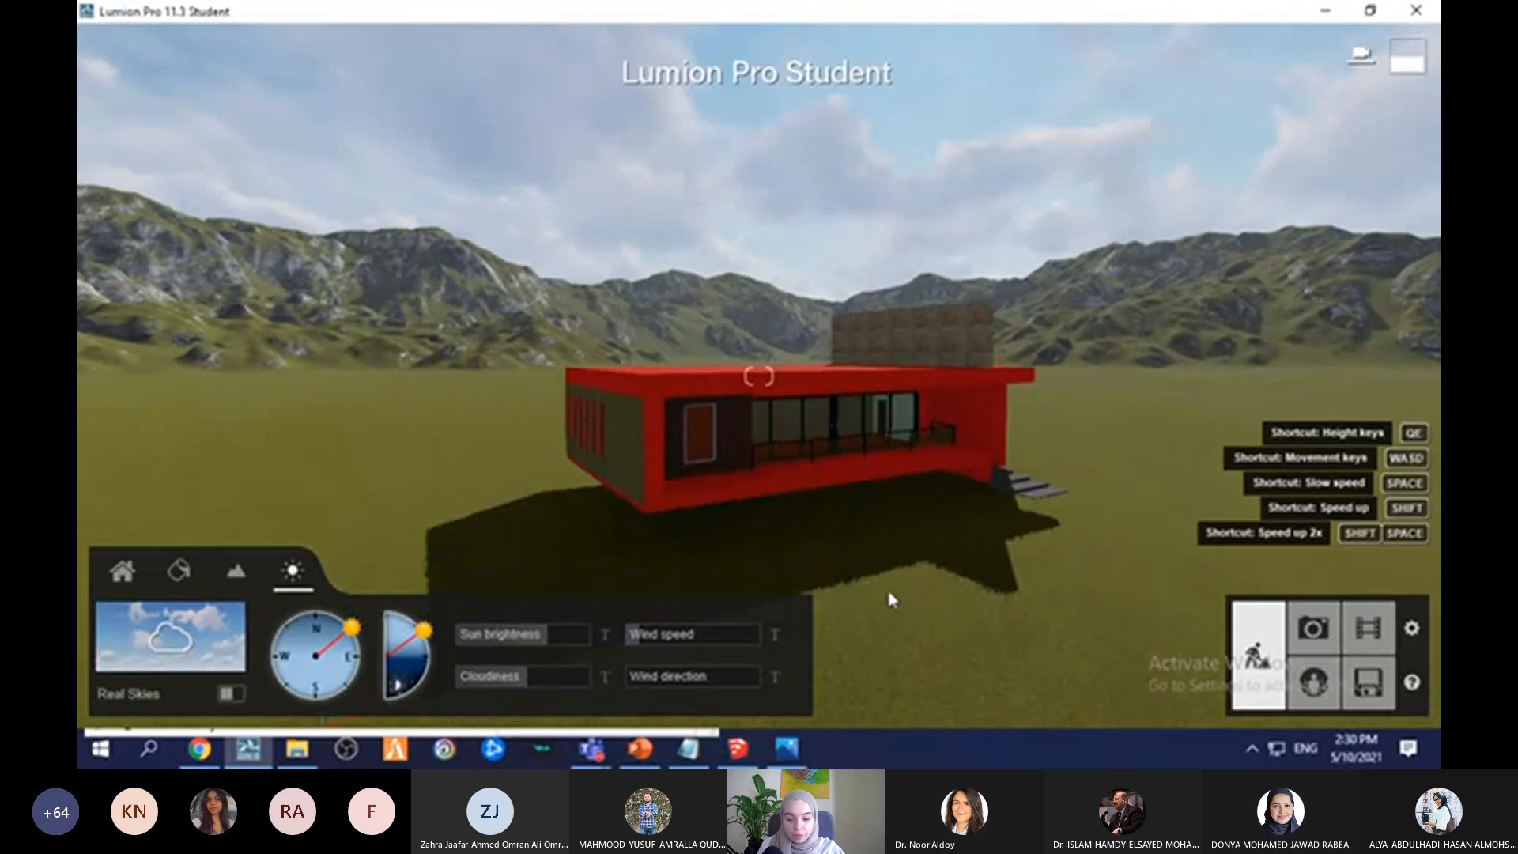
key("e")
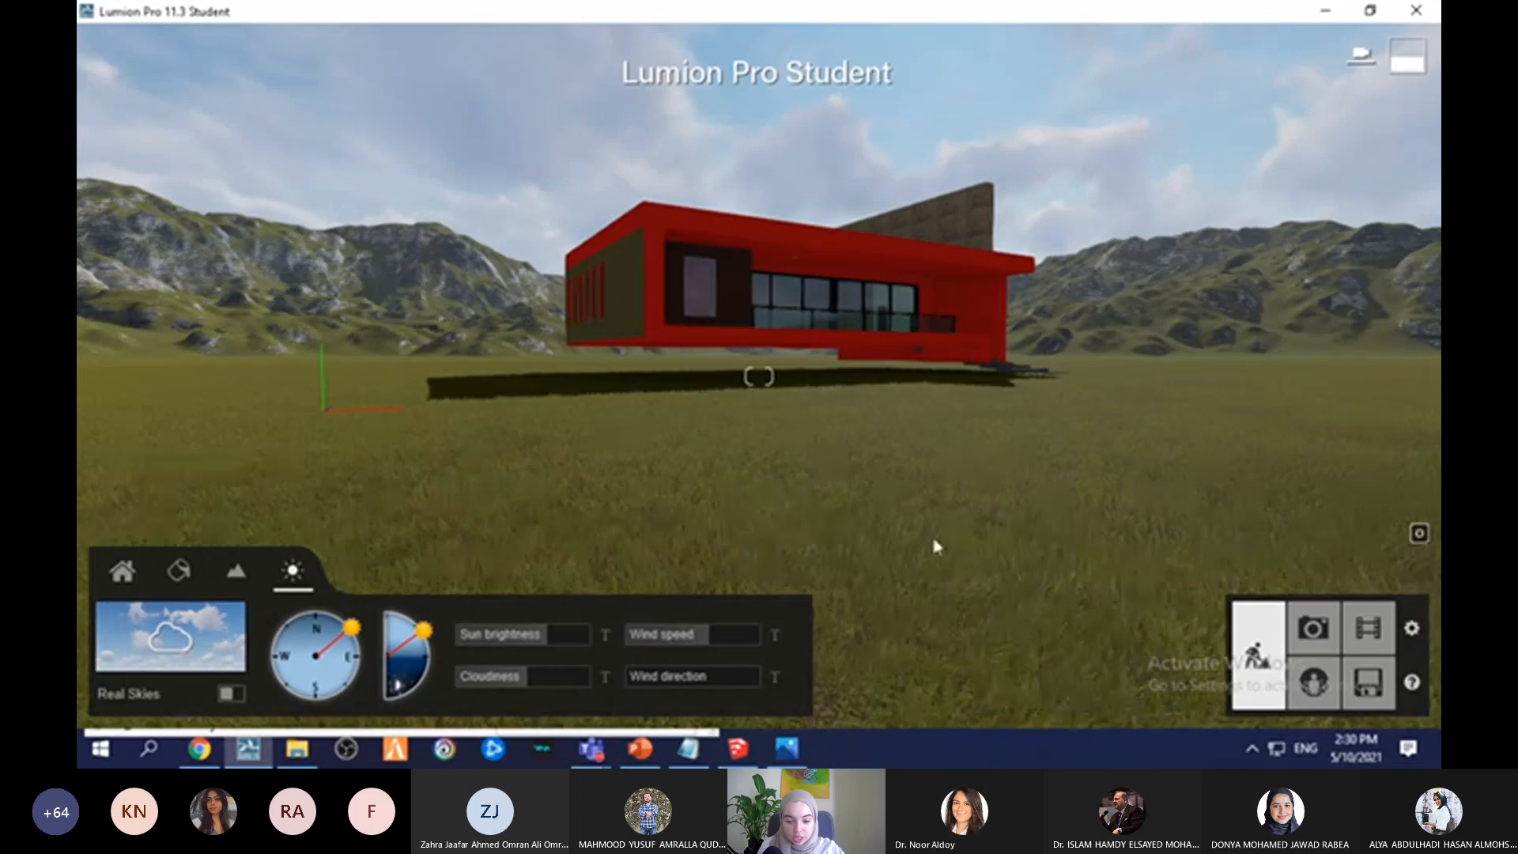
key("e")
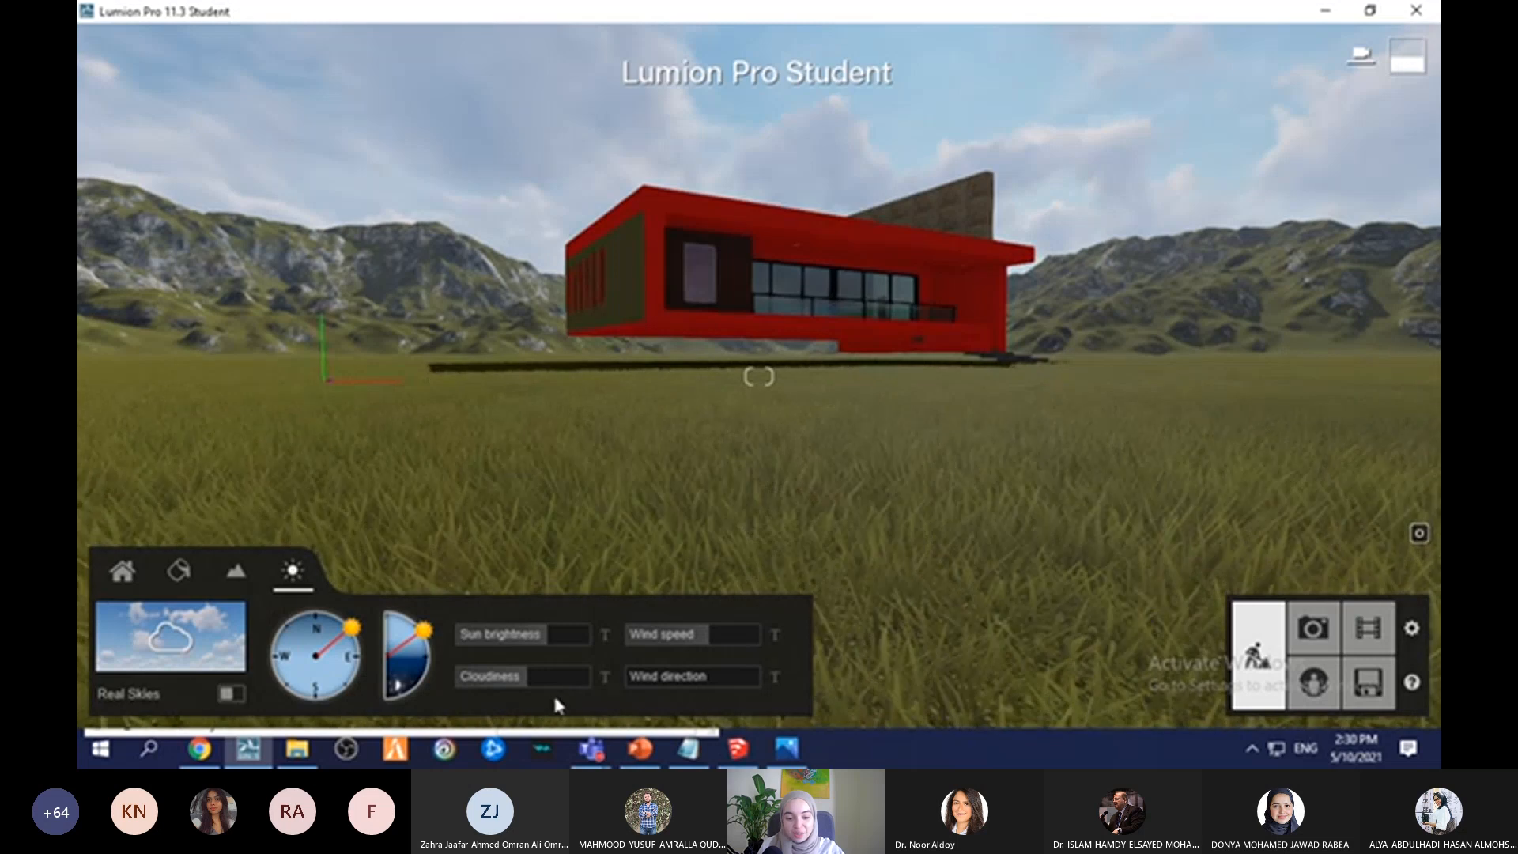
mouse_move(685, 680)
left_click_drag(684, 679, 714, 693)
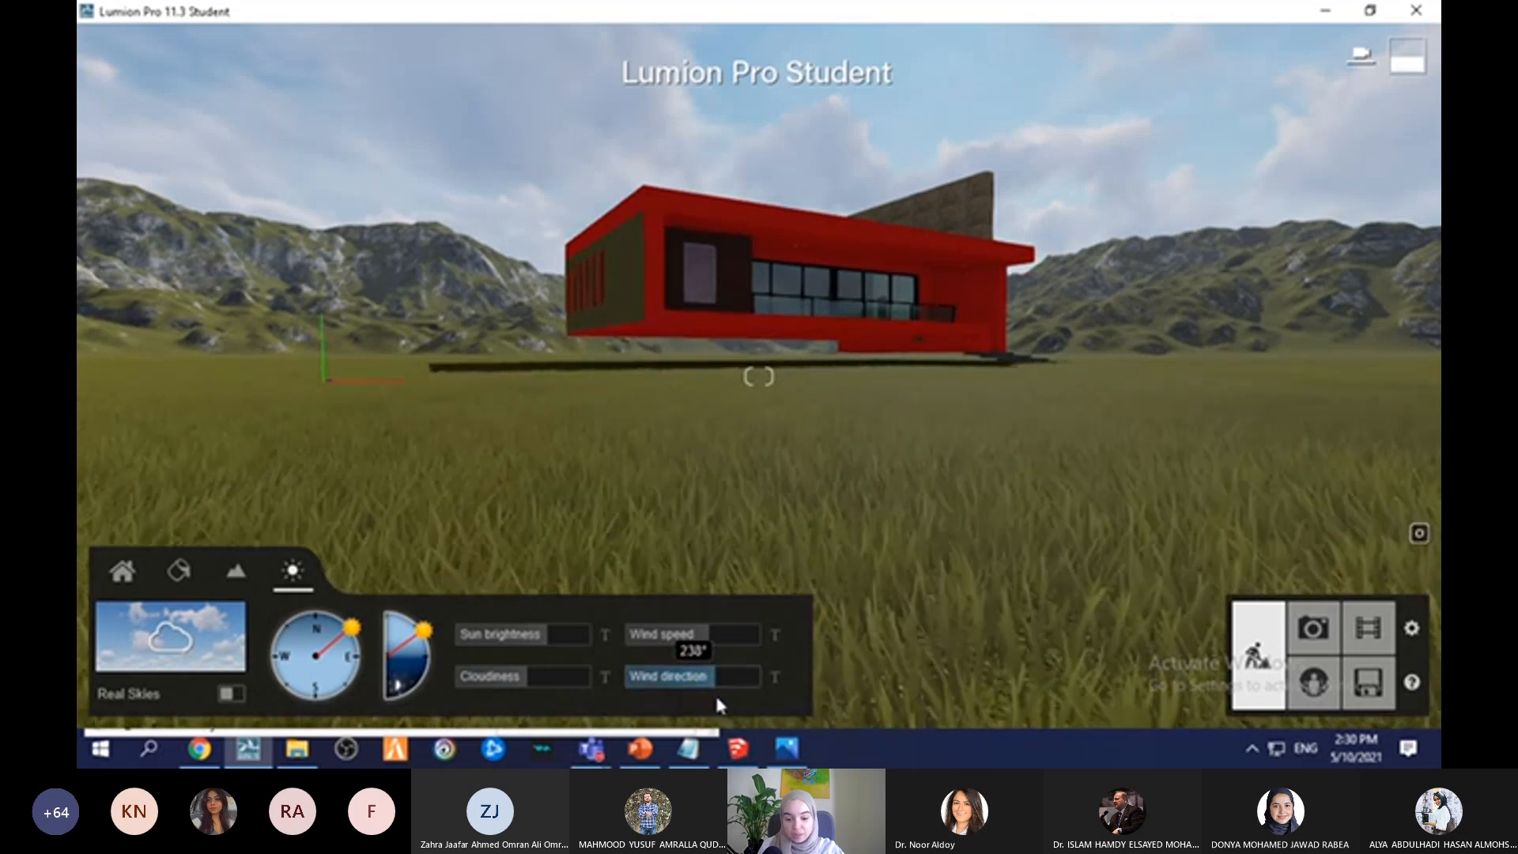
left_click_drag(710, 637, 724, 674)
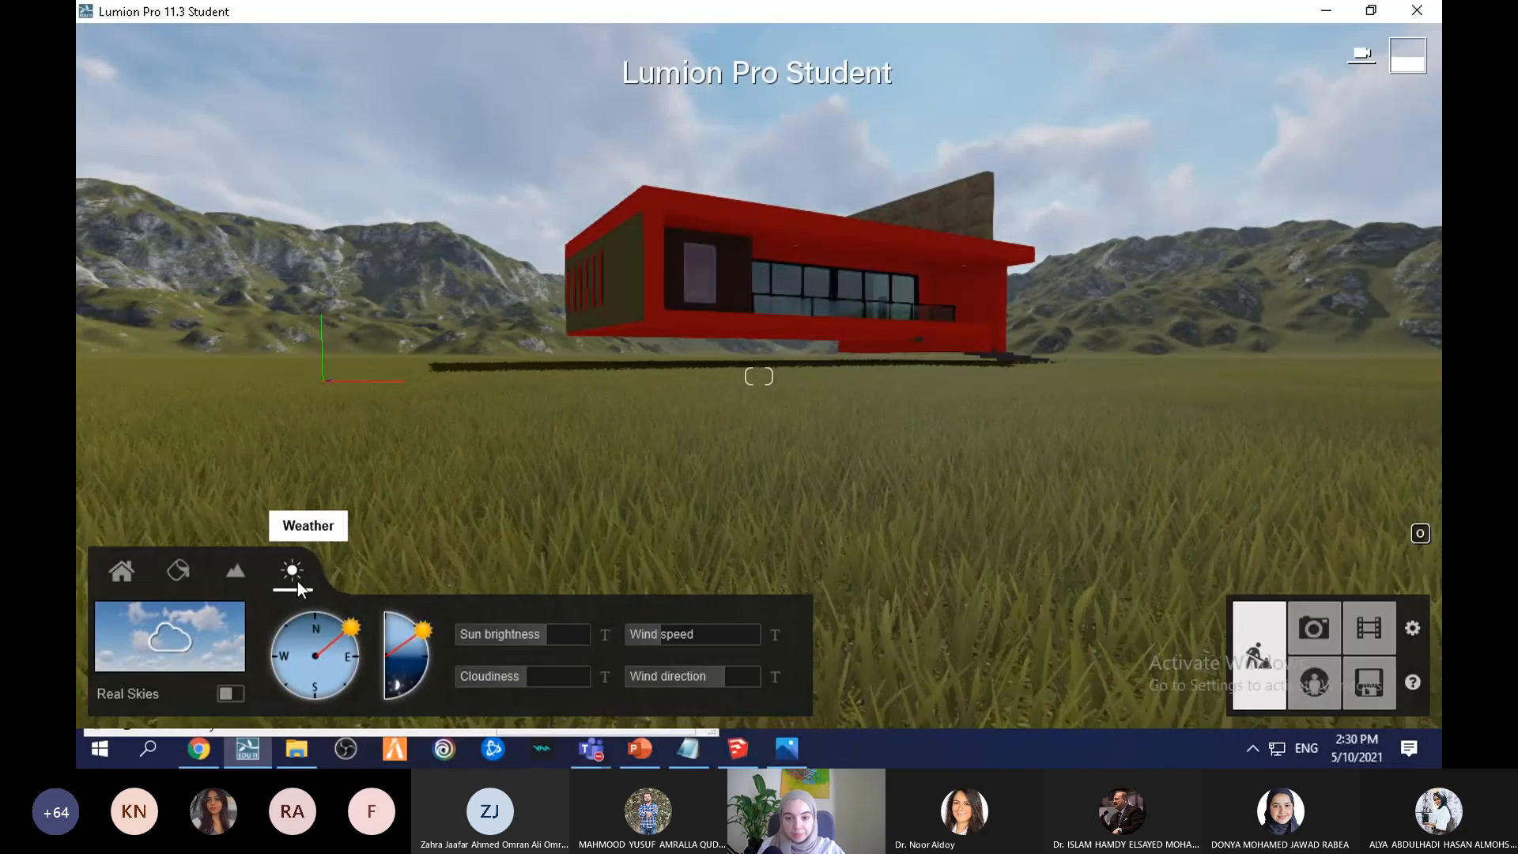
Step: Open the landscape height tools with Raise active and bring the ground in front of the building into view
left_click(238, 573)
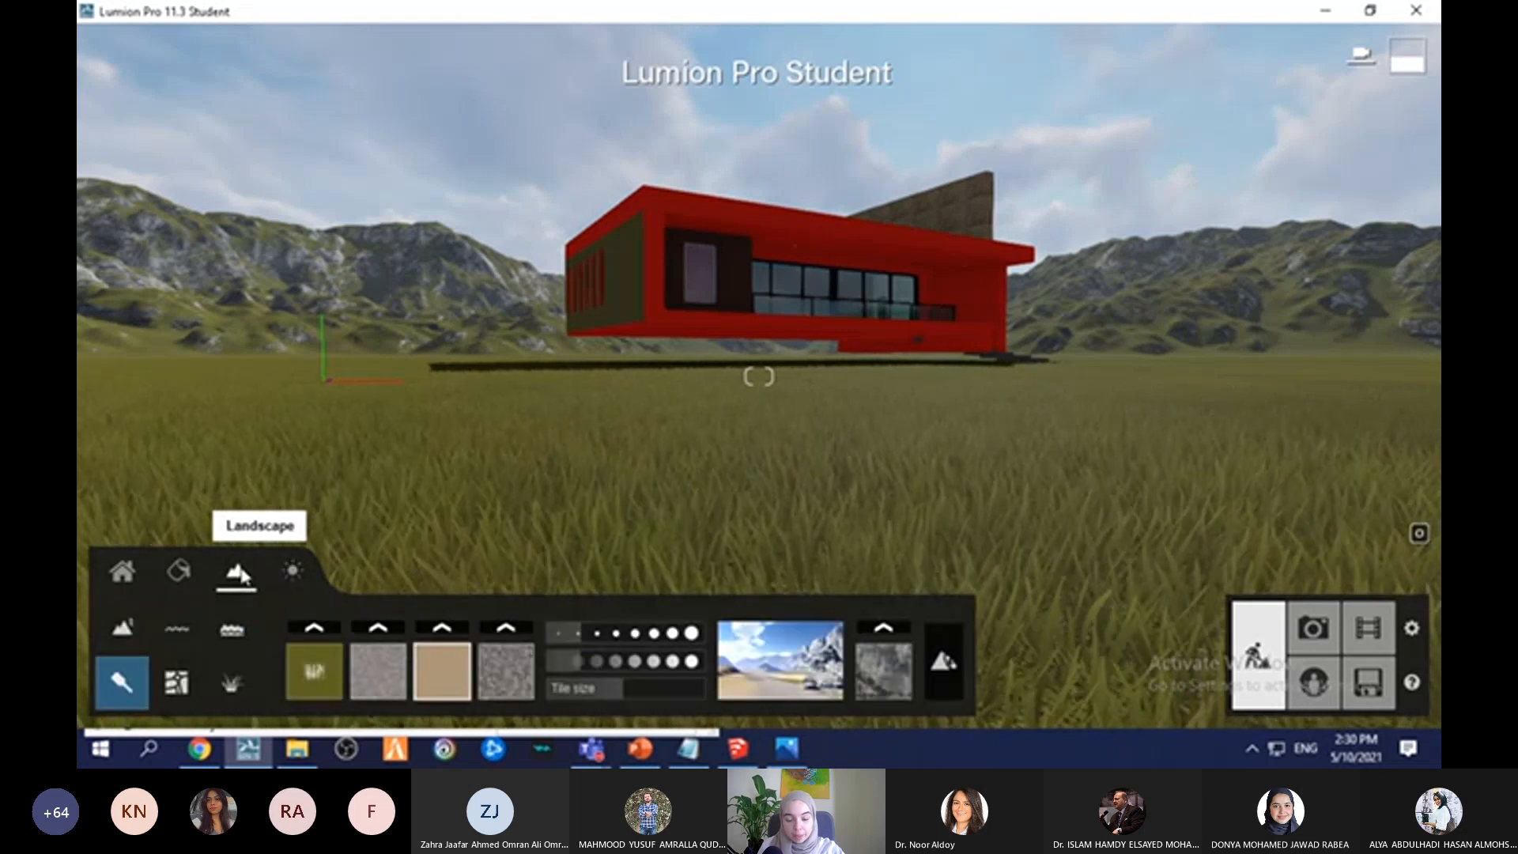
left_click(124, 630)
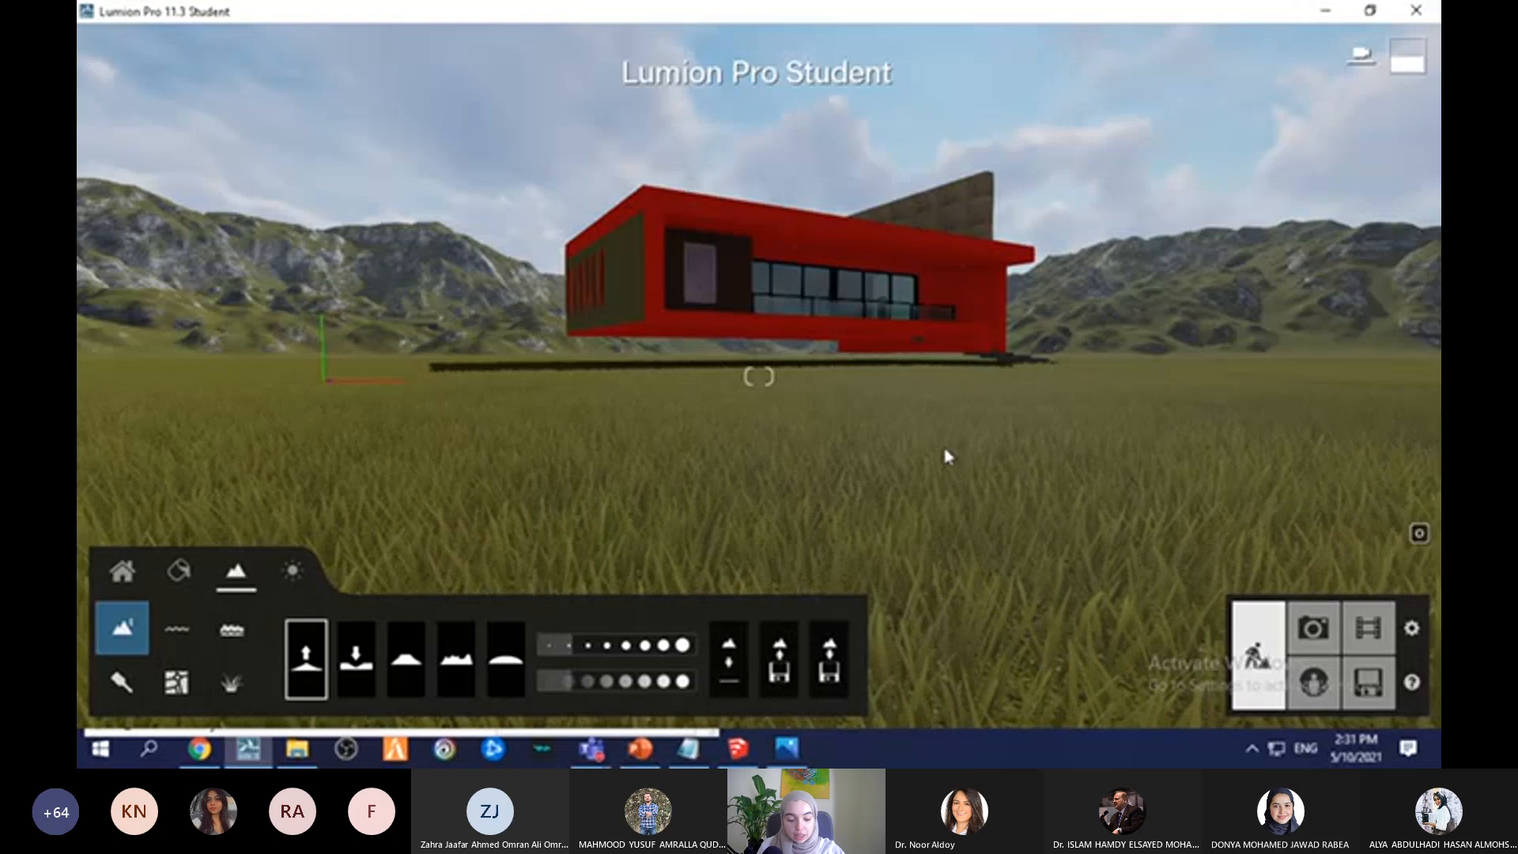
key("q")
right_click_drag(942, 473, 942, 538)
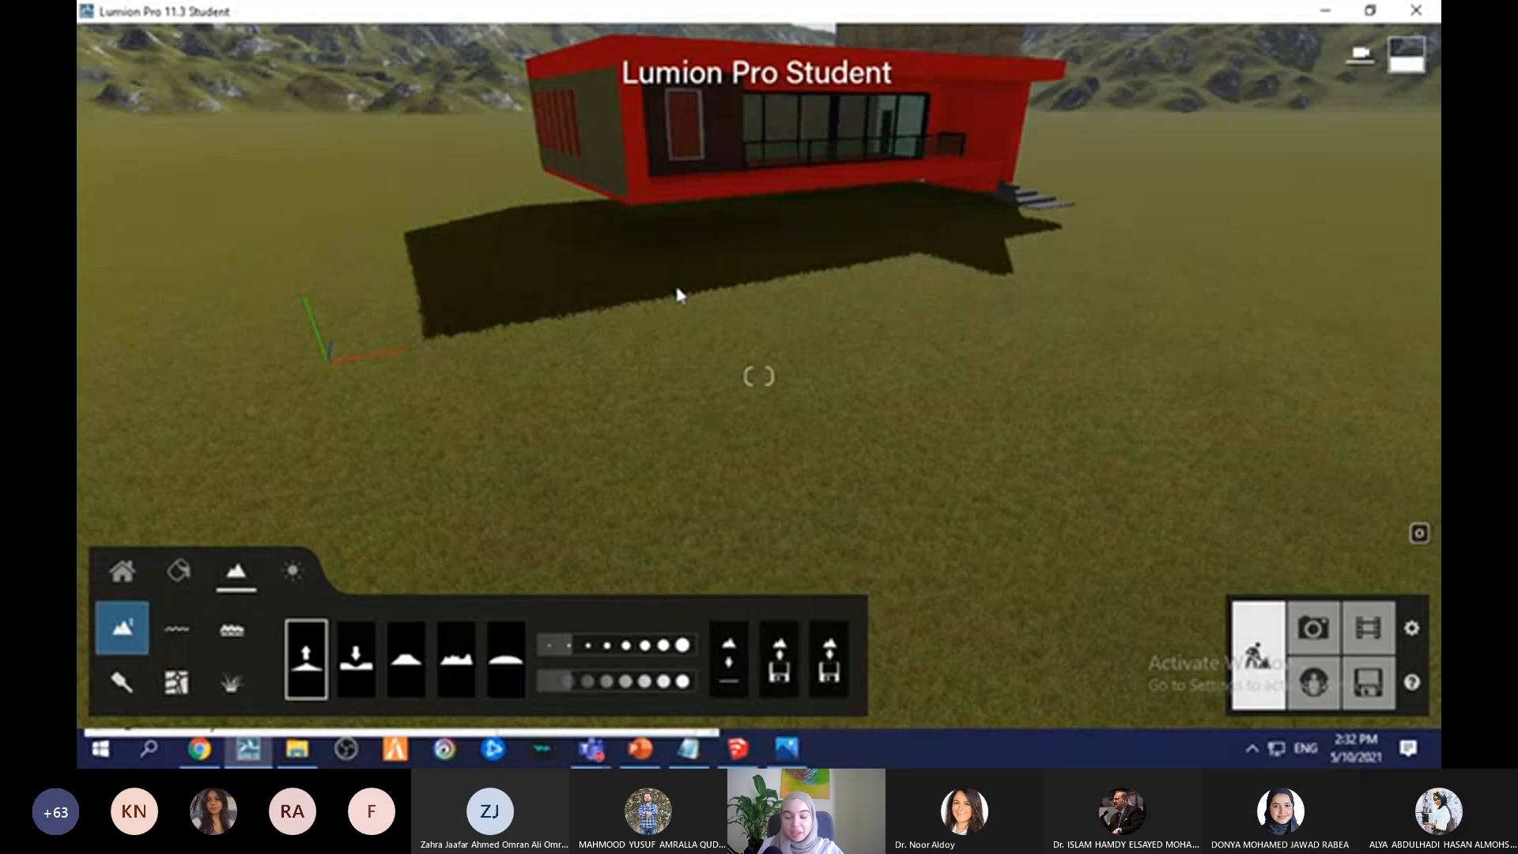
right_click_drag(677, 294, 706, 535)
right_click_drag(690, 457, 741, 359)
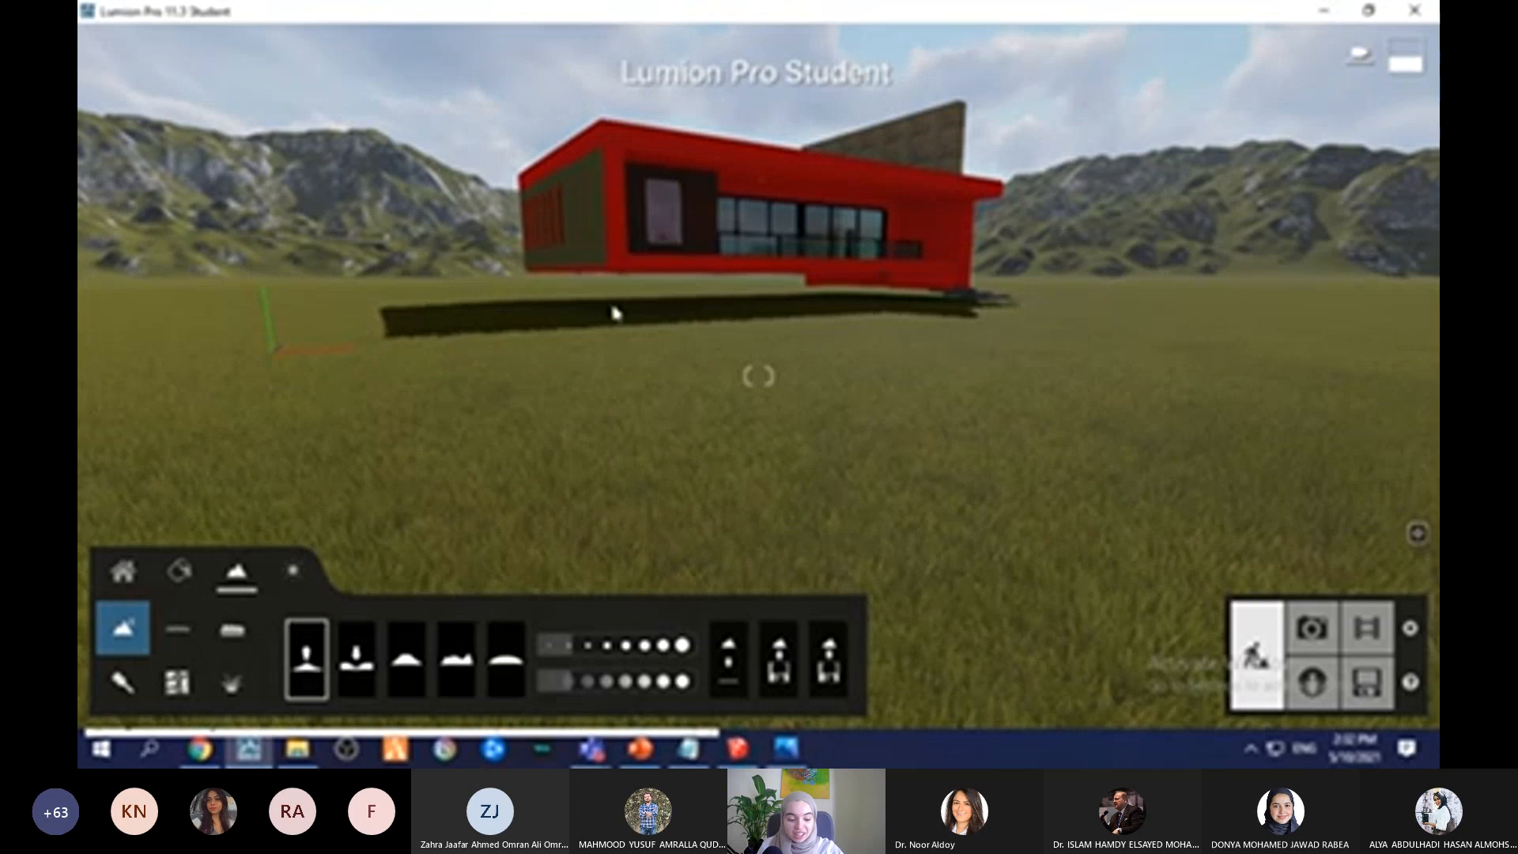
right_click_drag(666, 307, 730, 359)
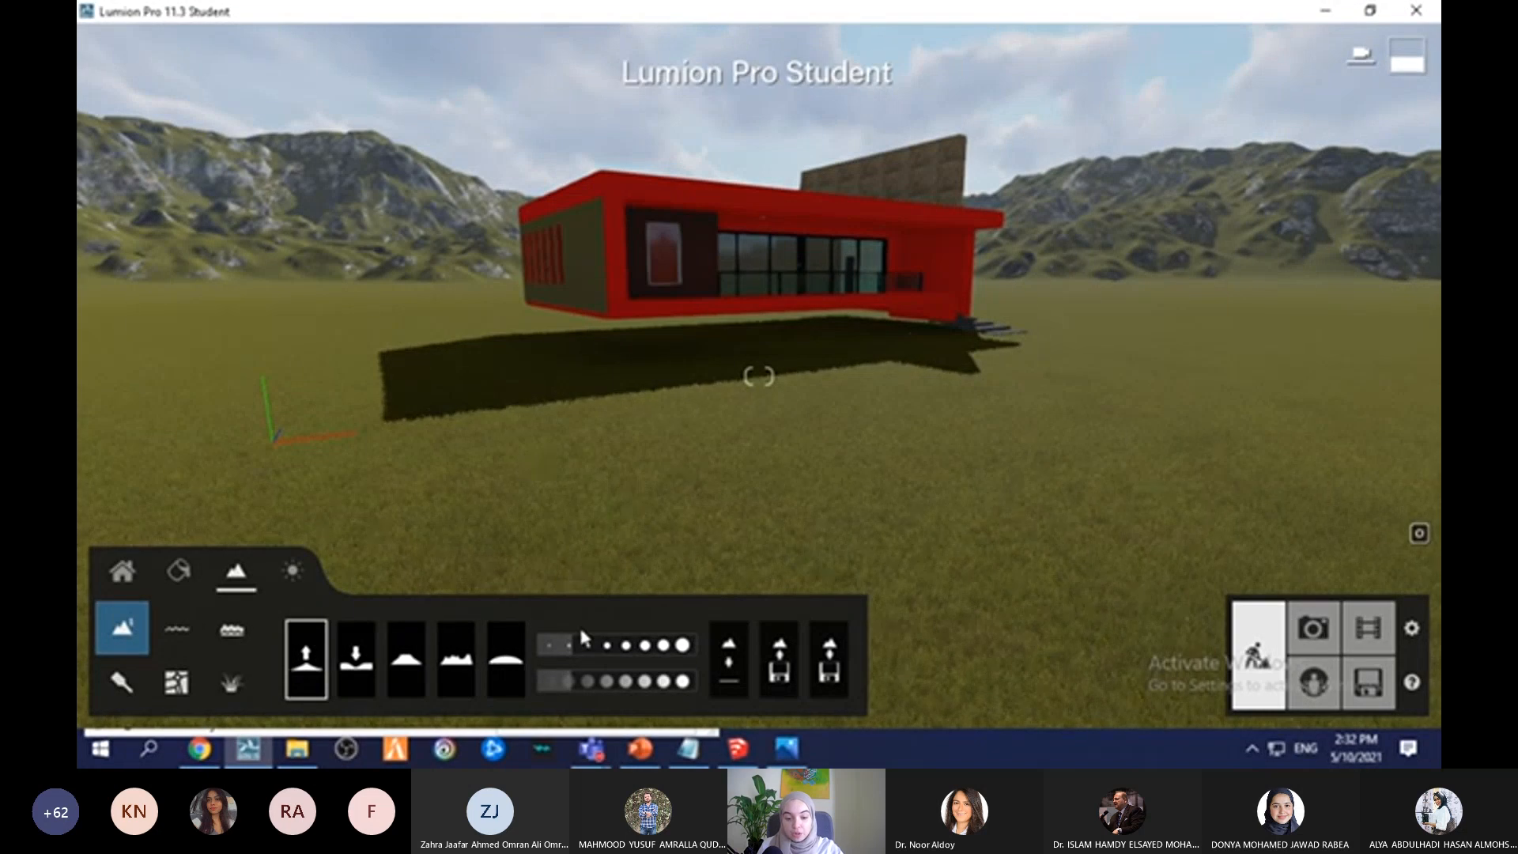
Step: Reduce the brush size and brush speed and raise a low mound of terrain in front of the building
left_click_drag(599, 645, 624, 645)
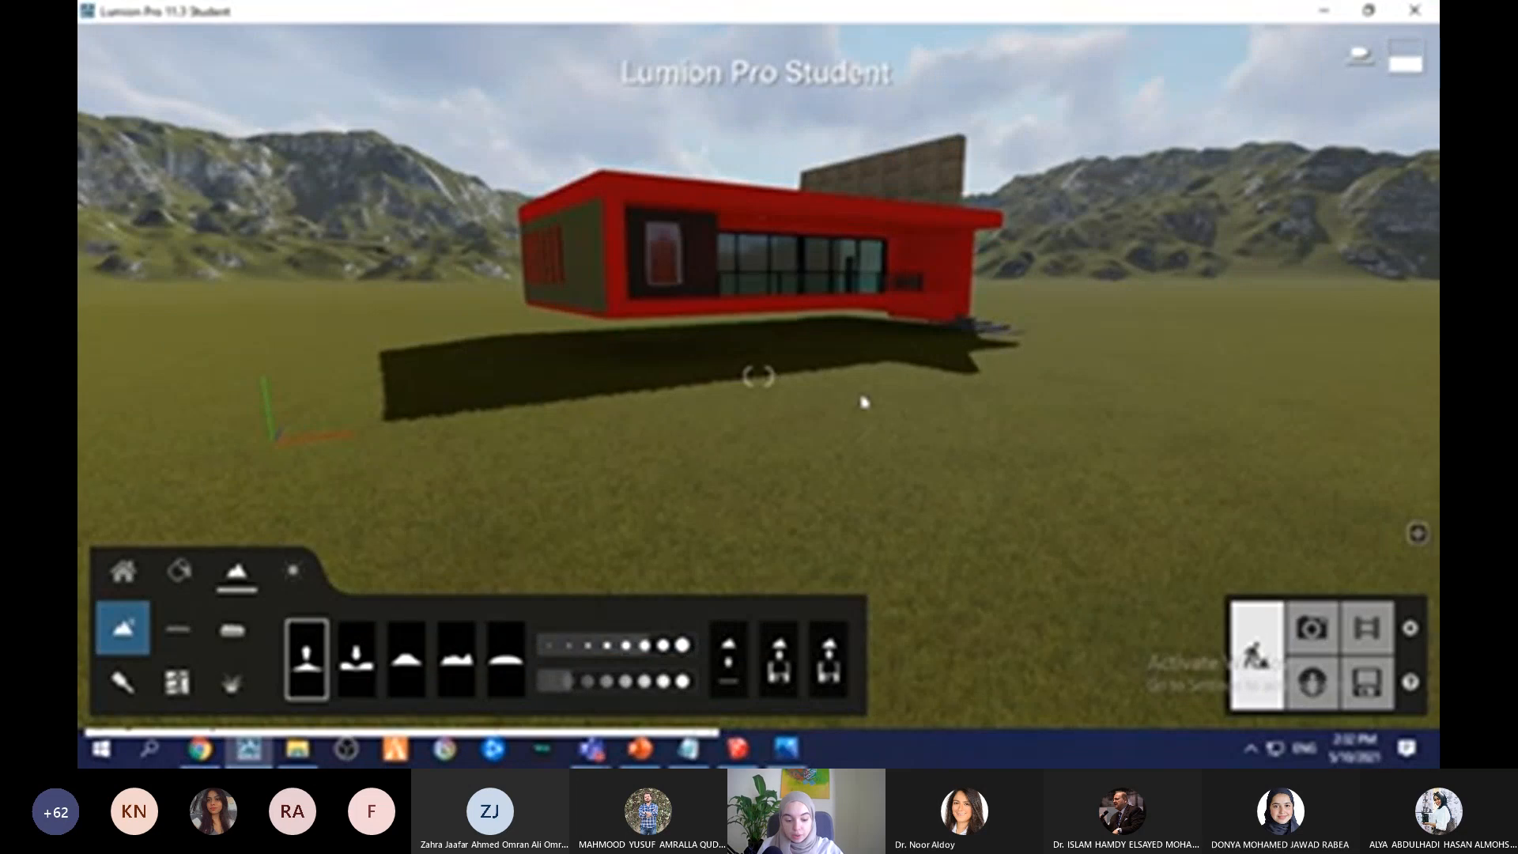
mouse_move(863, 408)
right_mouse_down()
mouse_move(1033, 430)
mouse_move(706, 435)
right_mouse_up()
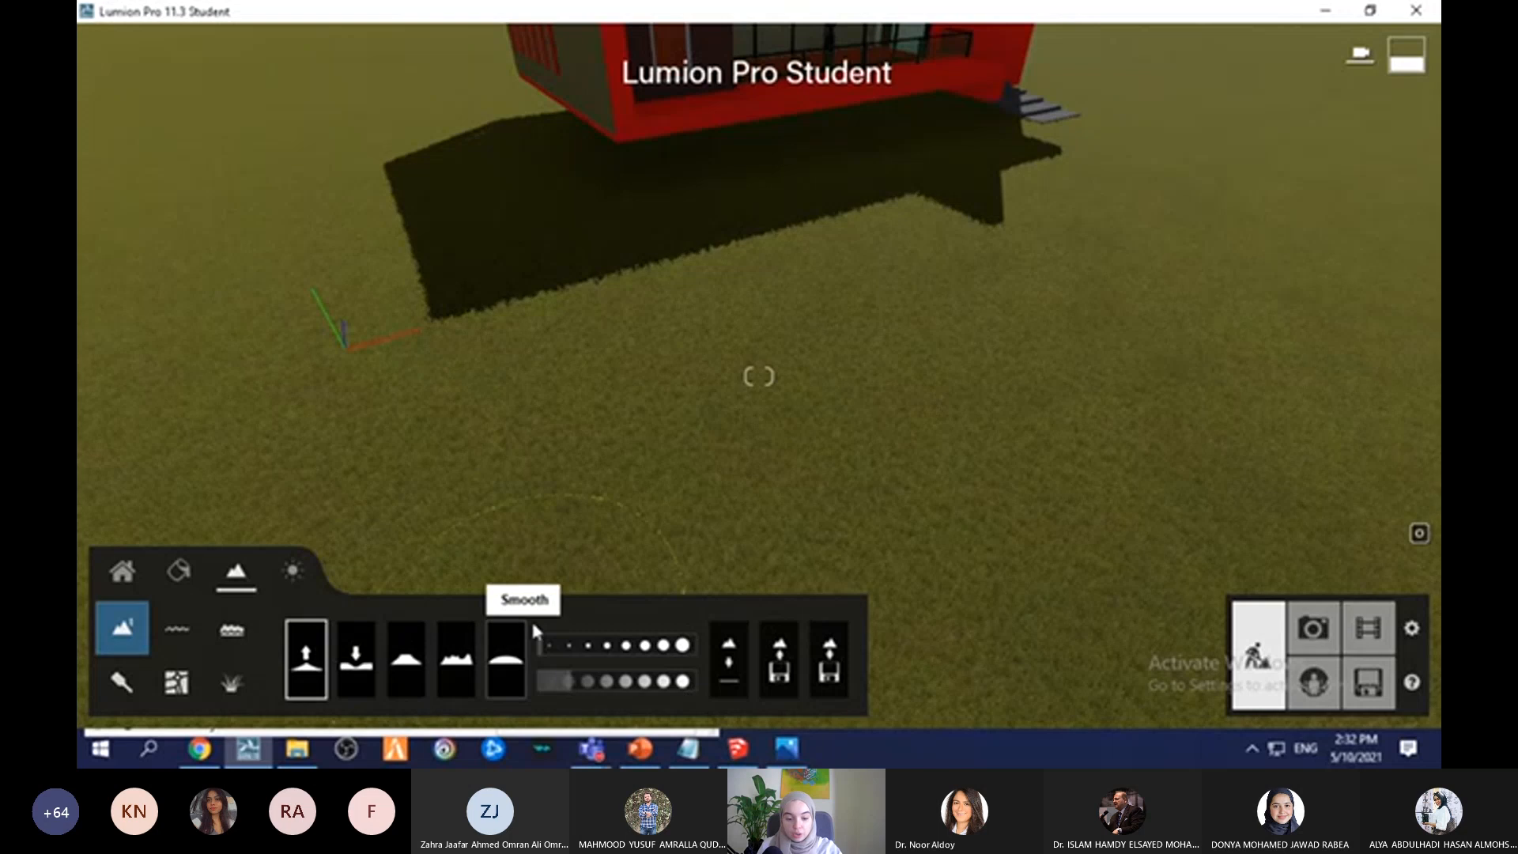
mouse_move(584, 682)
left_mouse_down()
mouse_move(684, 683)
mouse_move(578, 683)
left_mouse_up()
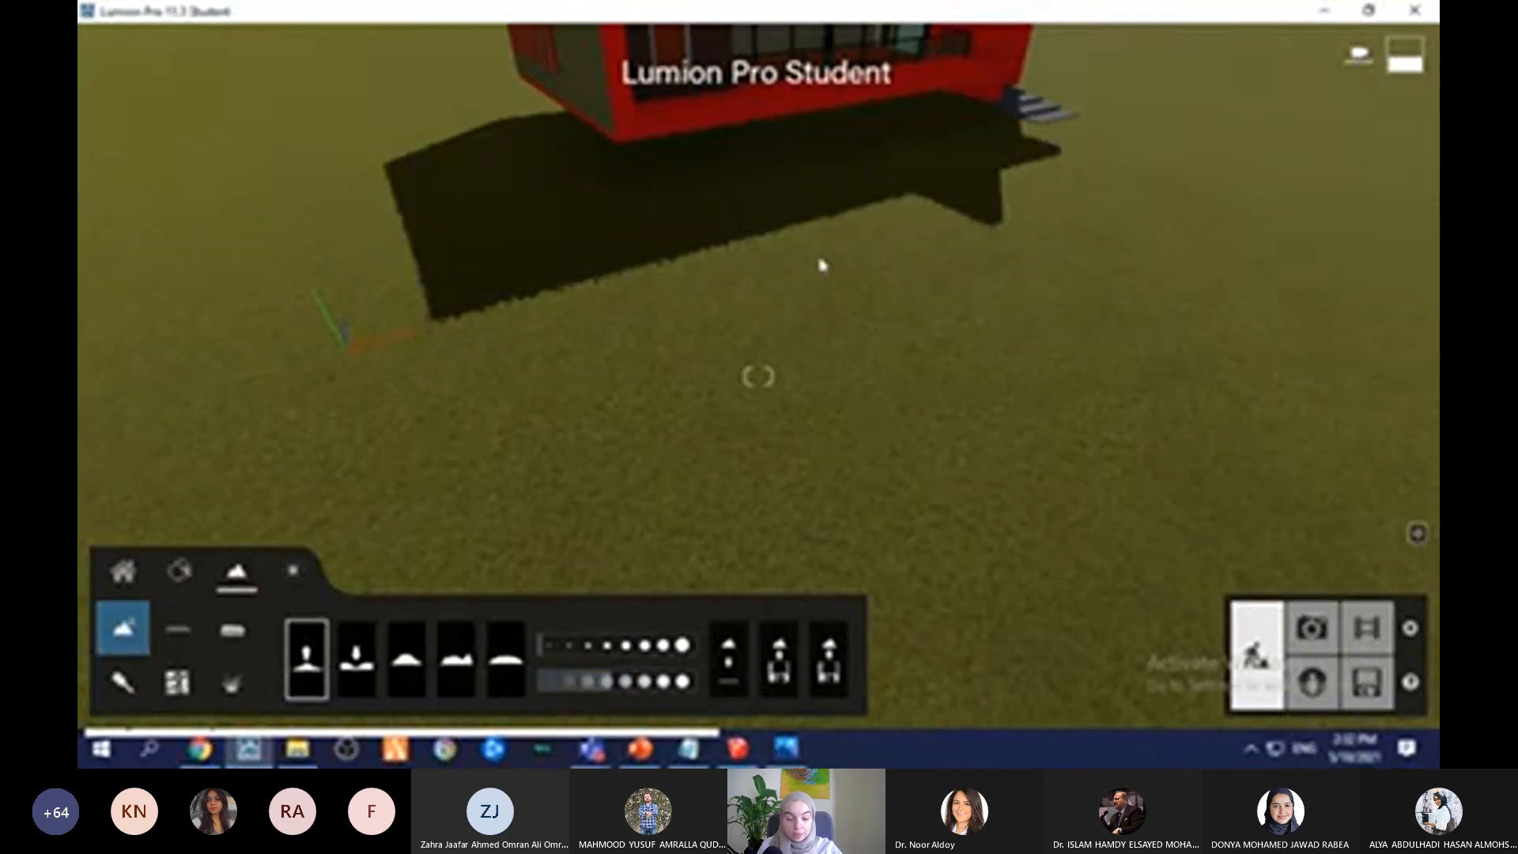
scroll(802, 305, "down", 1)
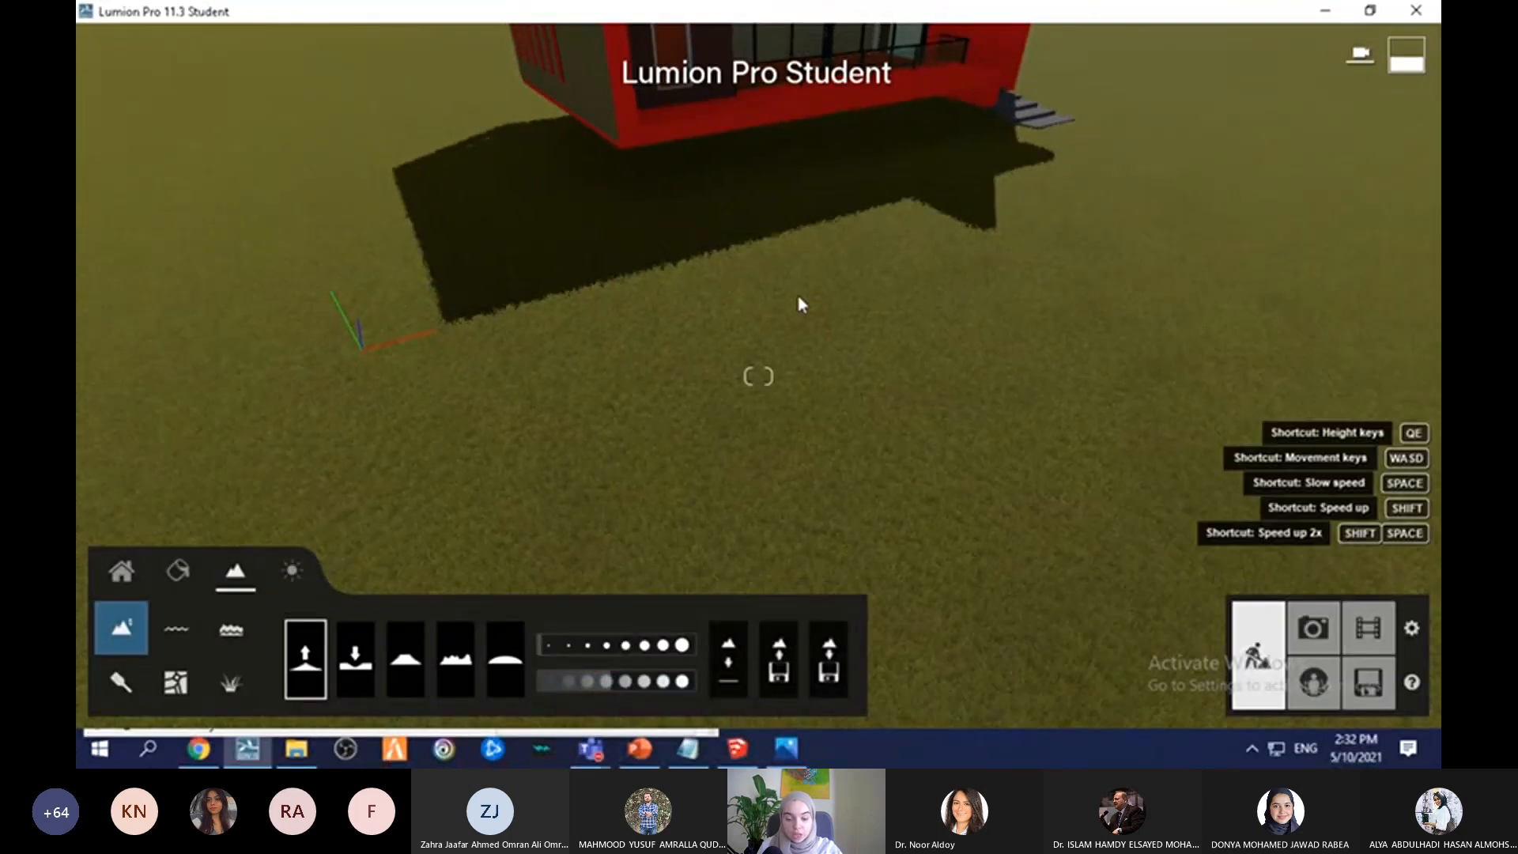
left_click_drag(571, 642, 577, 644)
left_click(571, 647)
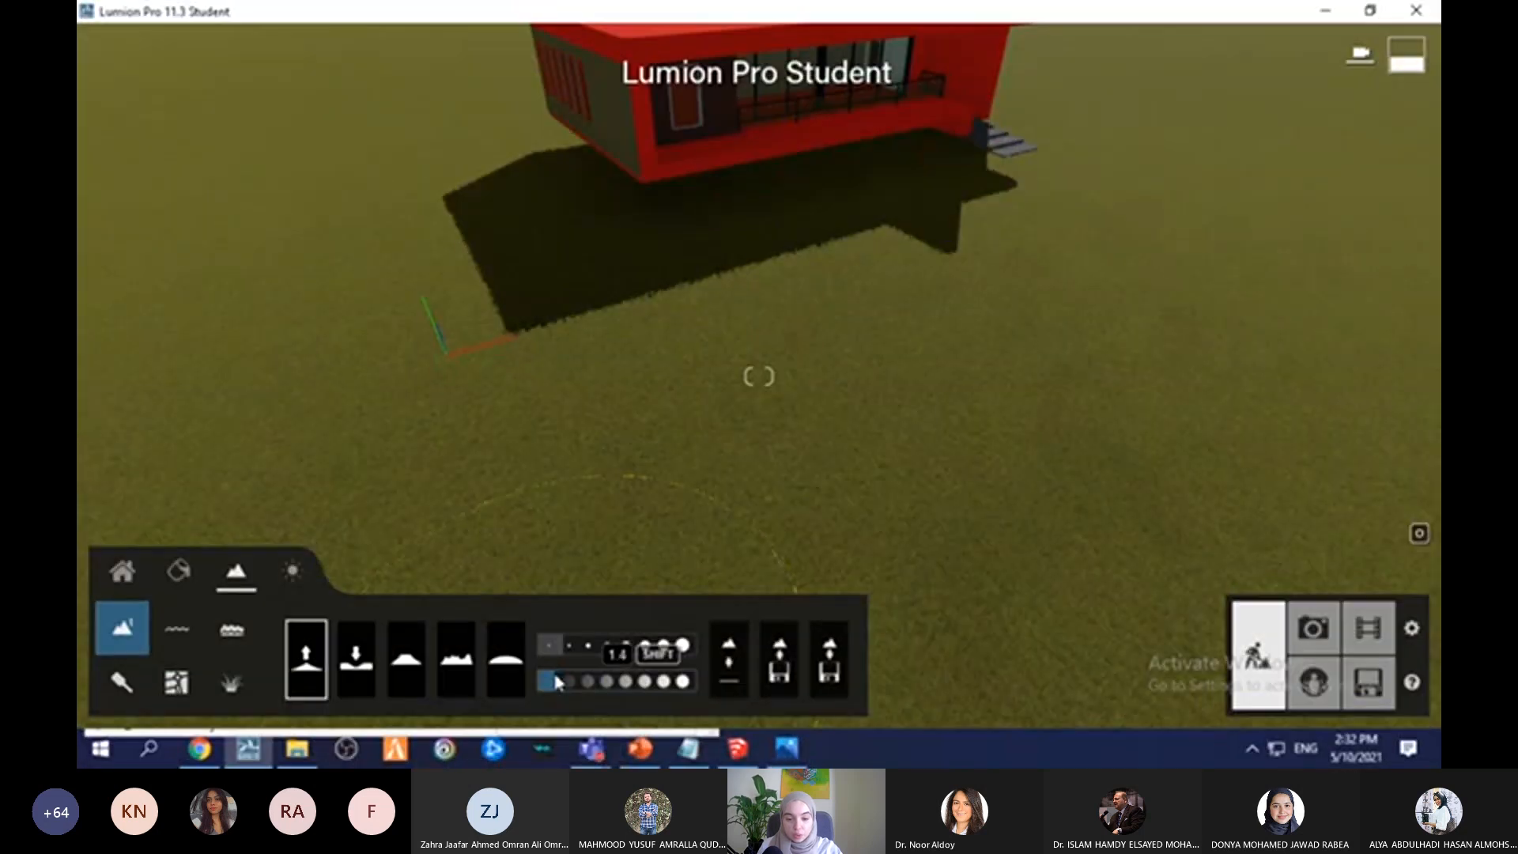
left_click_drag(779, 457, 943, 273)
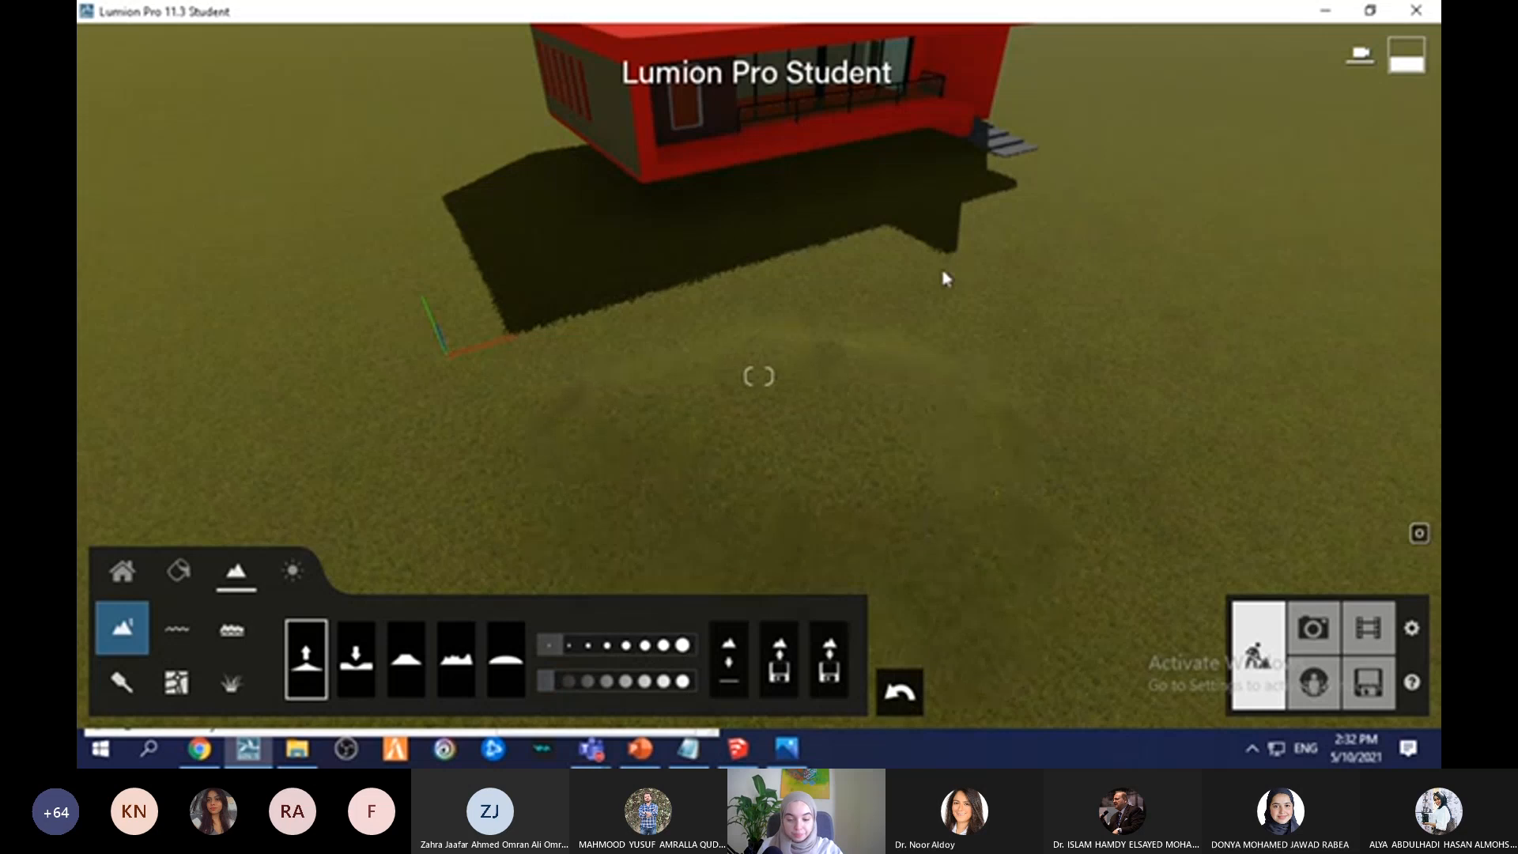
key("e")
right_click_drag(898, 420, 936, 431)
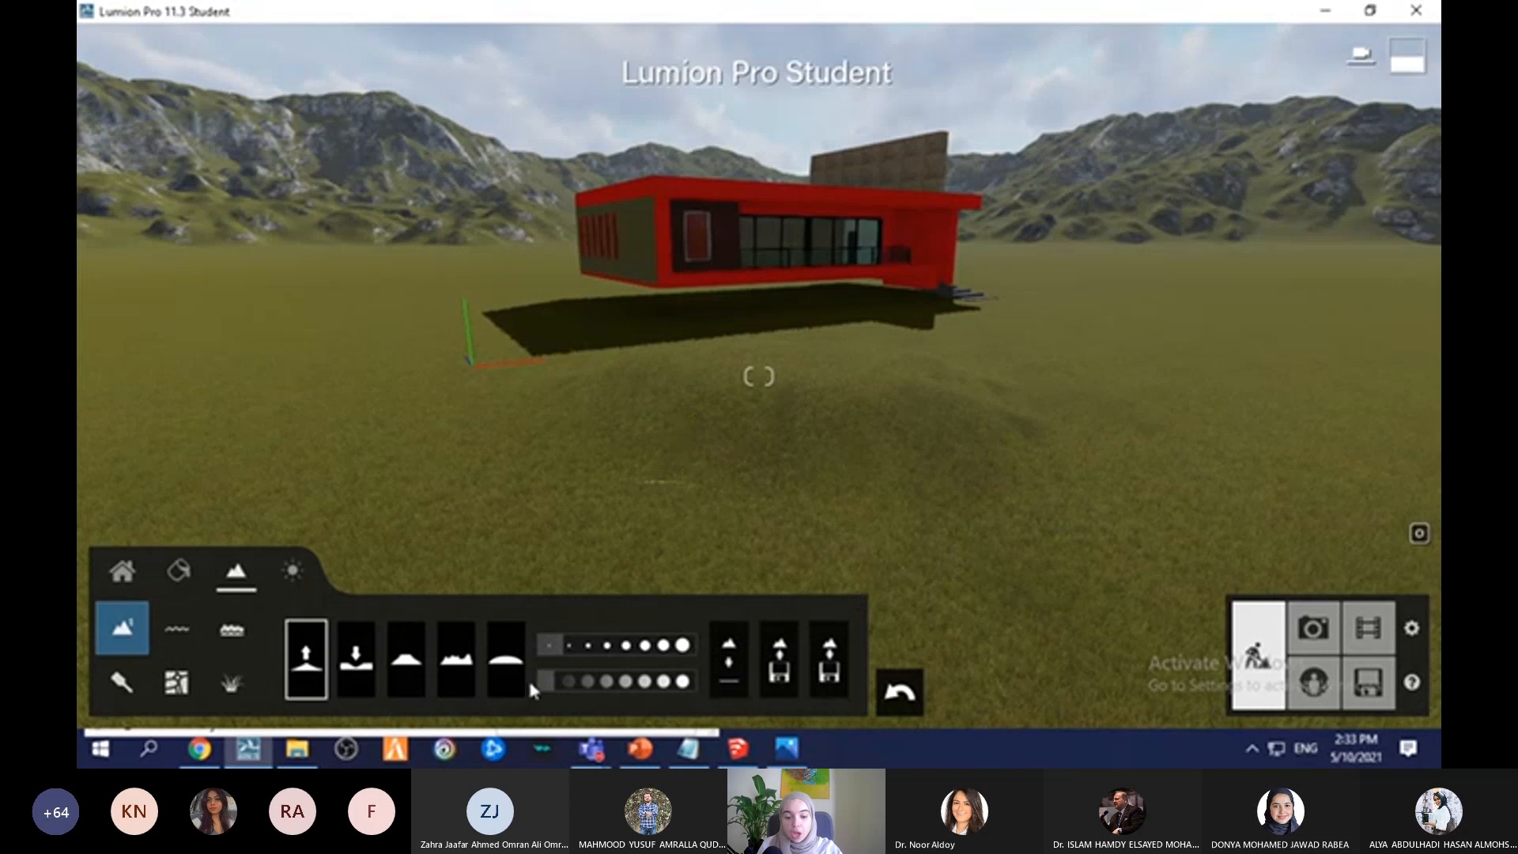
Step: Increase the brush speed, raise a tall rocky peak in front of the building, and undo the terrain changes
left_click(638, 683)
left_click_drag(1128, 515, 1070, 508)
scroll(1026, 412, "down", 3)
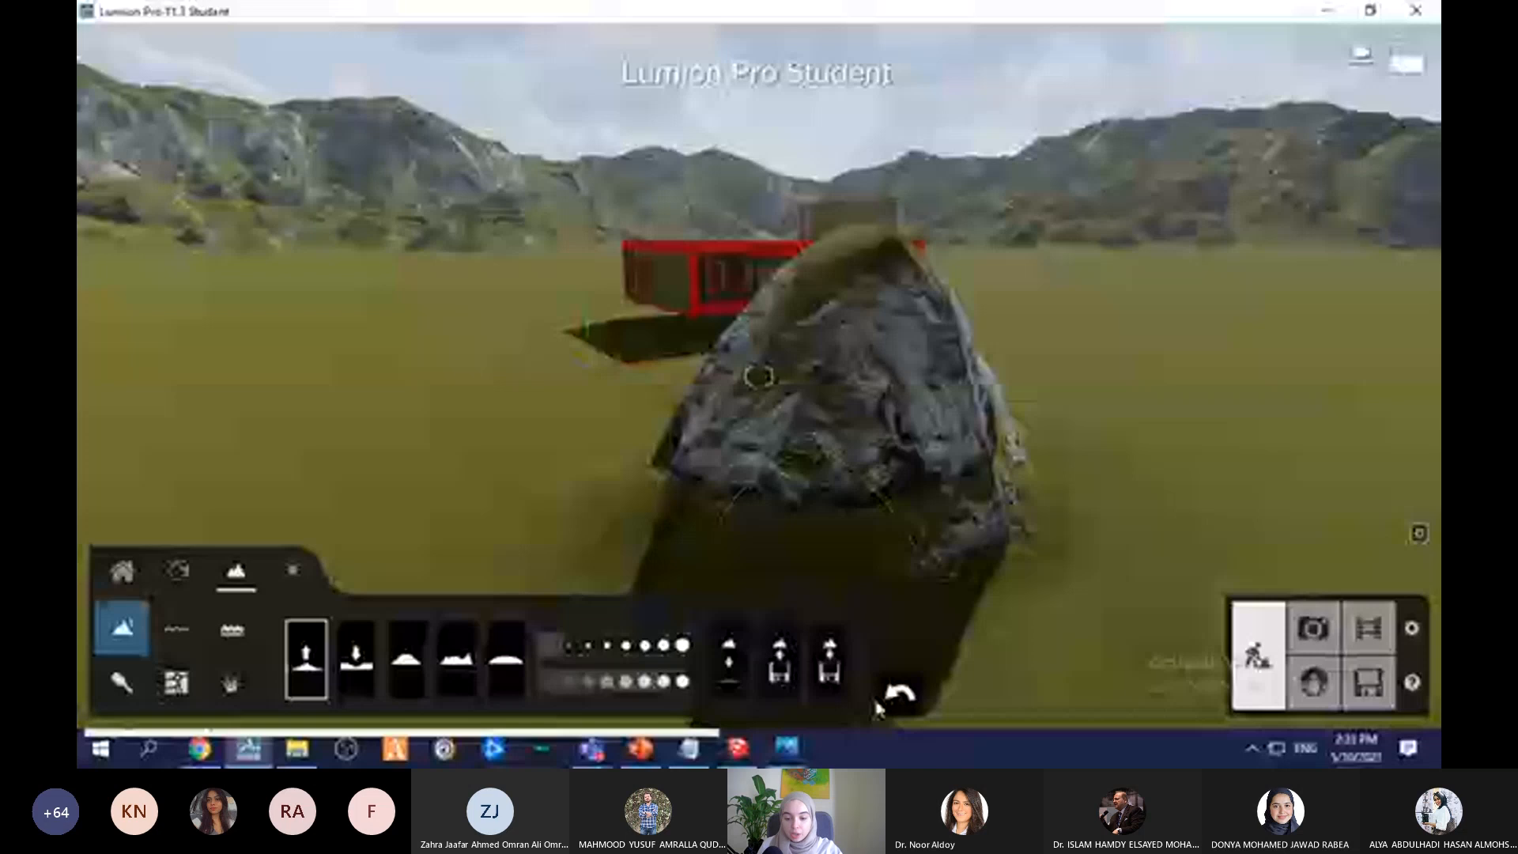
left_click(897, 696)
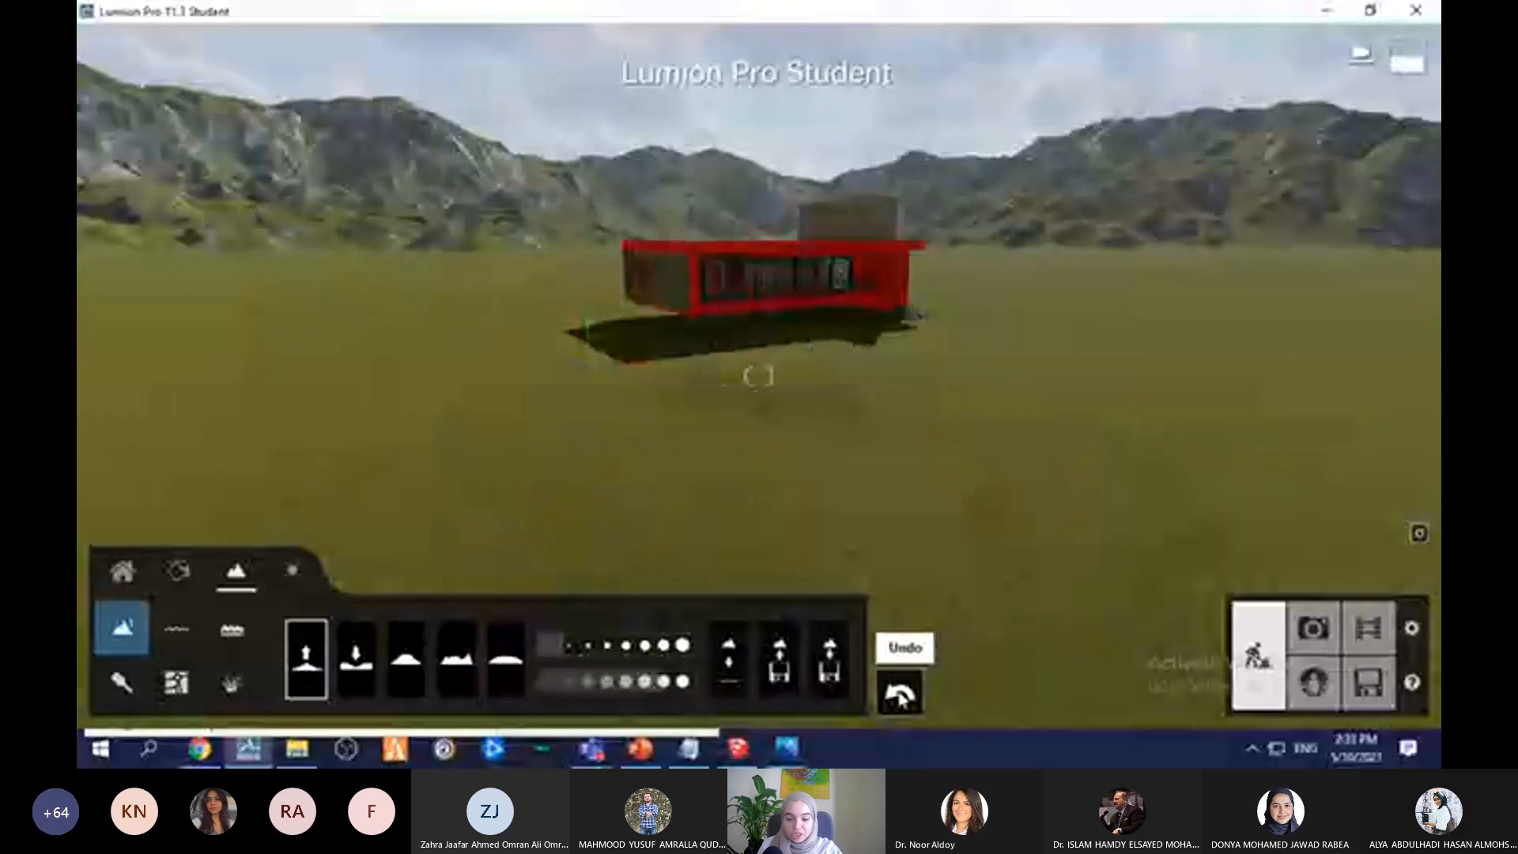
Step: Set the brush speed to 1.8 with a small brush size and raise the ground along the building's front
scroll(708, 329, "up", 5)
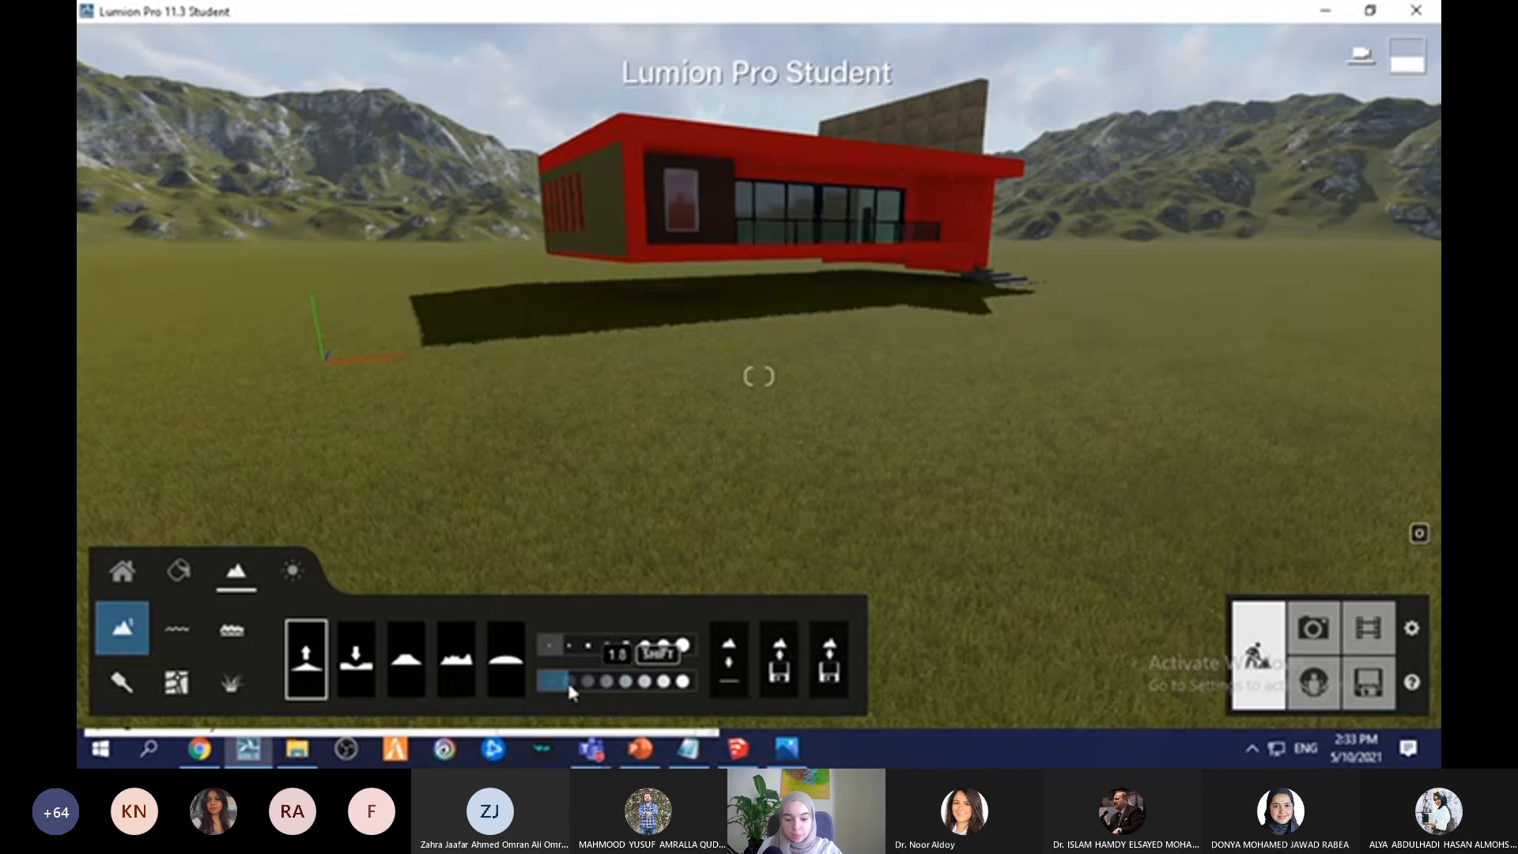
left_click(571, 644)
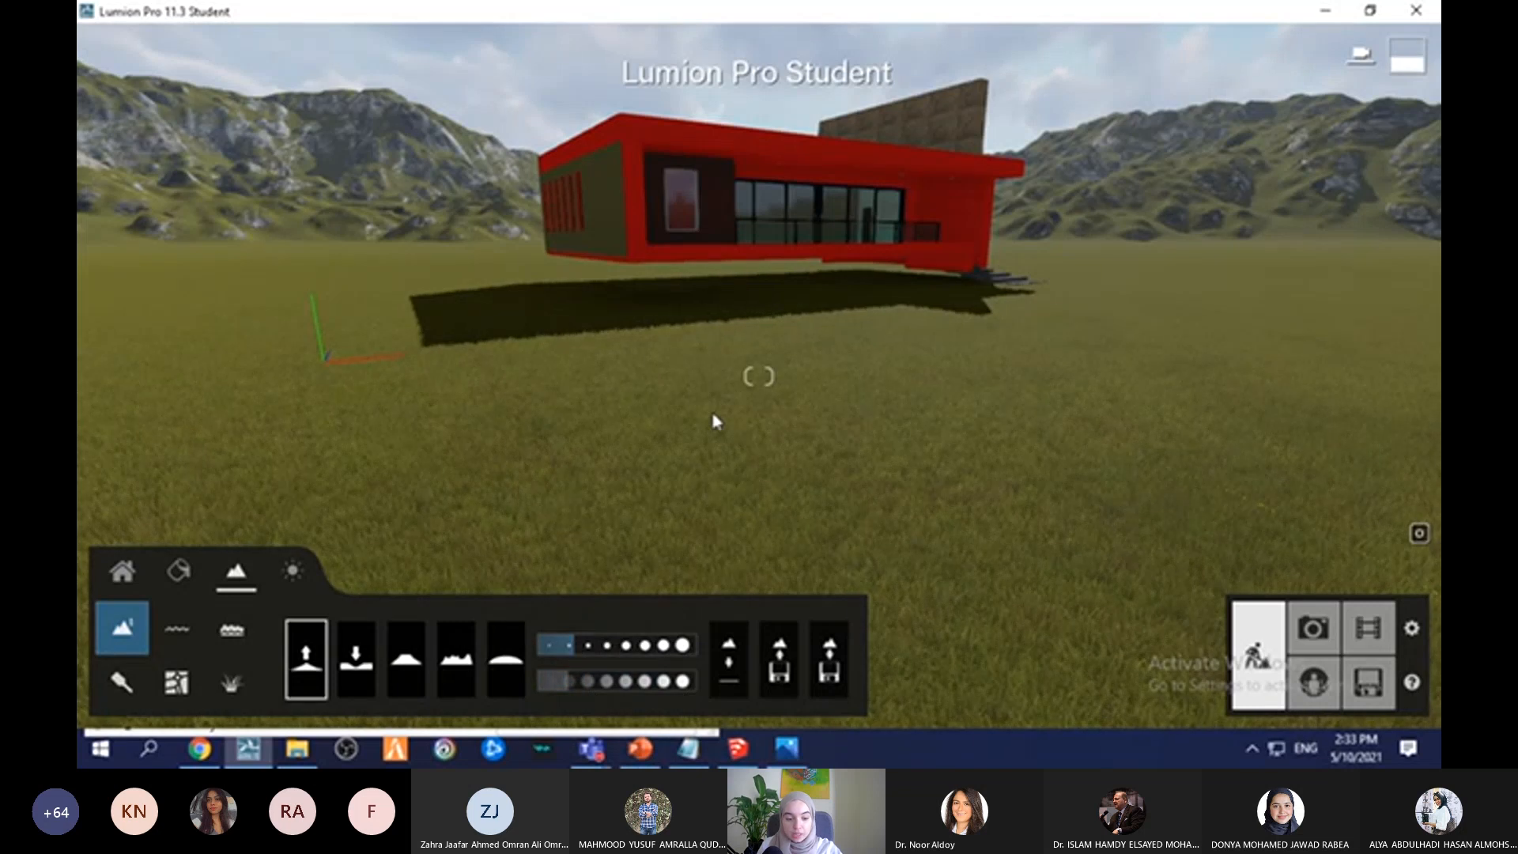
mouse_move(762, 327)
left_mouse_down()
mouse_move(807, 313)
mouse_move(756, 312)
left_mouse_up()
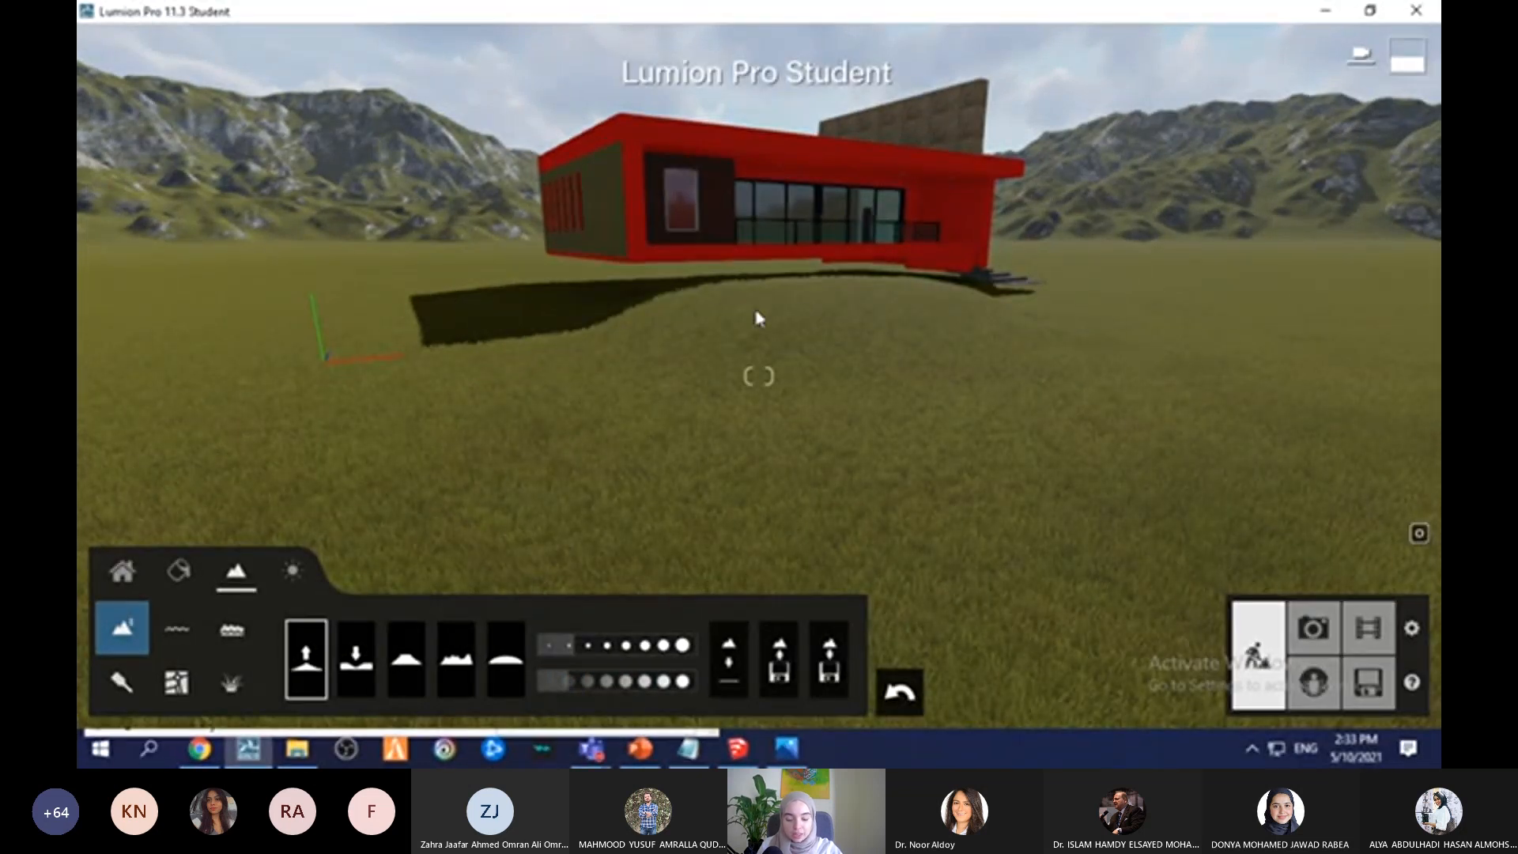
scroll(454, 299, "up", 3)
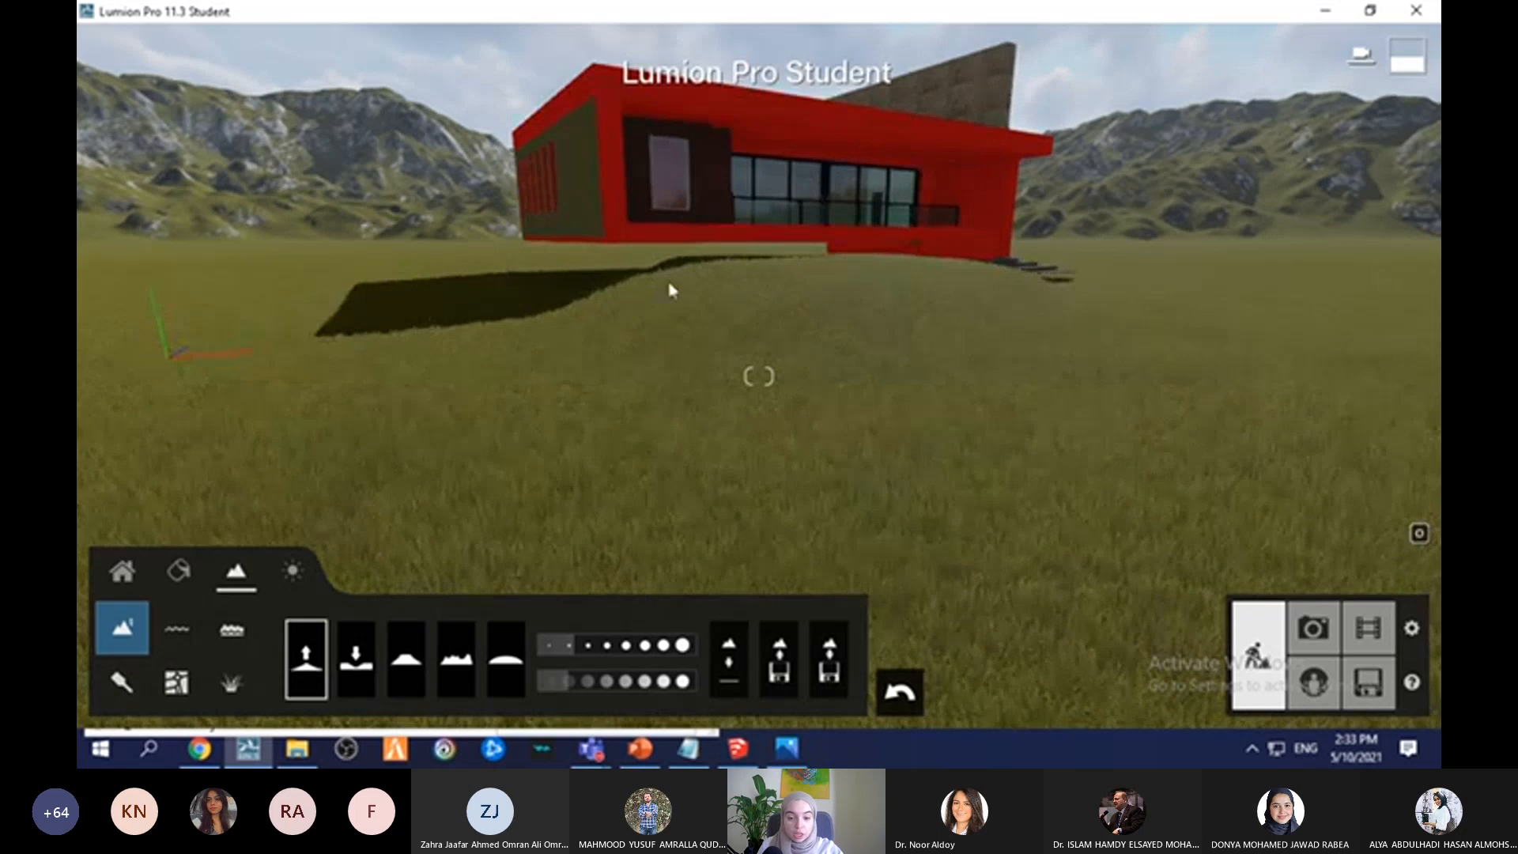
key("a")
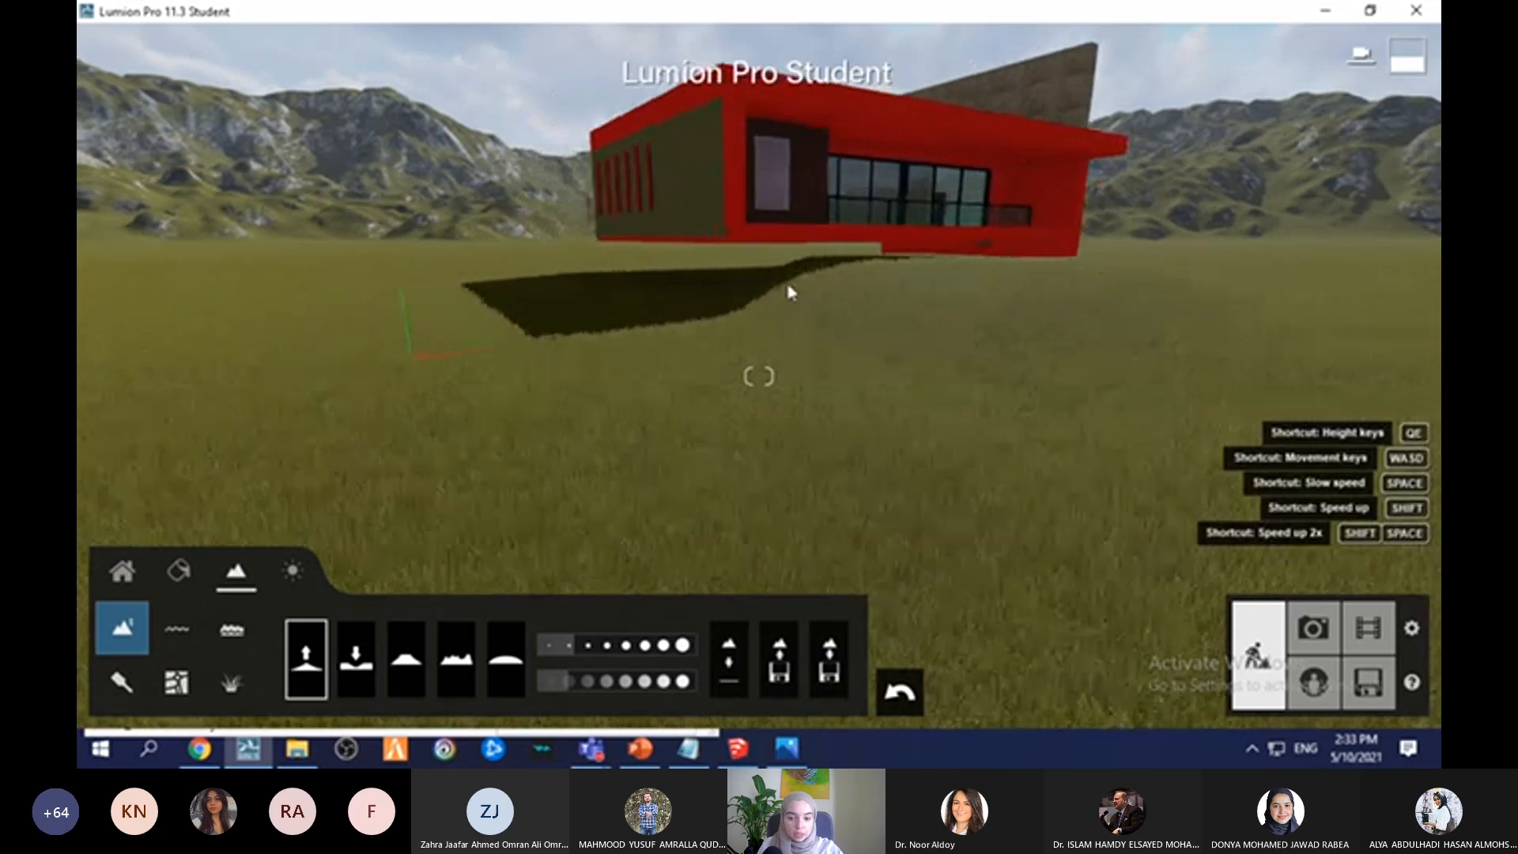
right_click_drag(946, 293, 932, 179)
key("q")
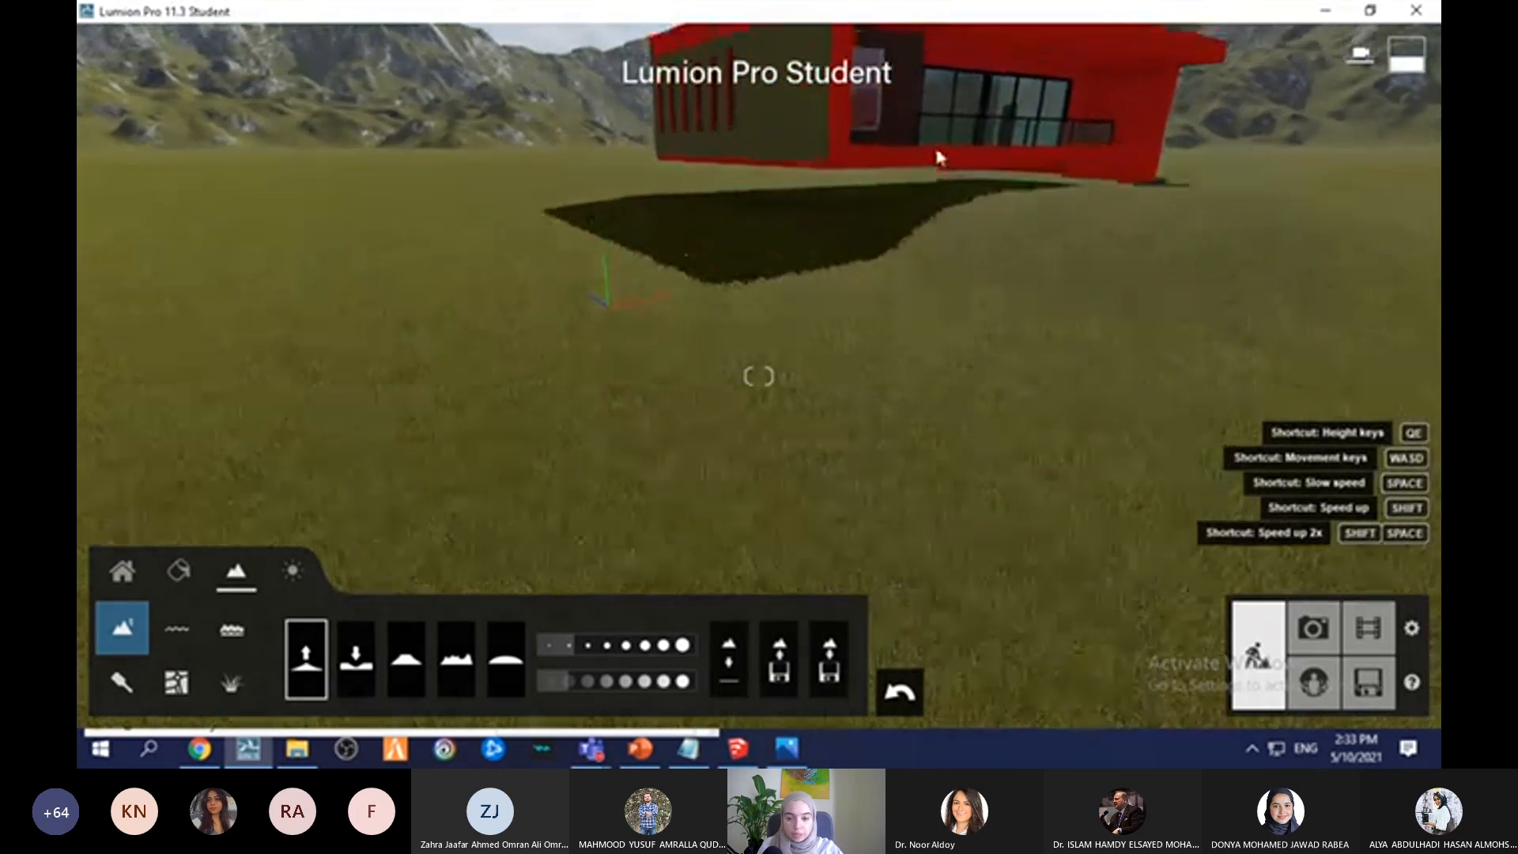
Step: Set the brush size to 2.0 and raise the ground beneath the building's front edge and along the shaded mound
key("w")
left_click_drag(806, 225, 731, 252)
left_click(549, 645)
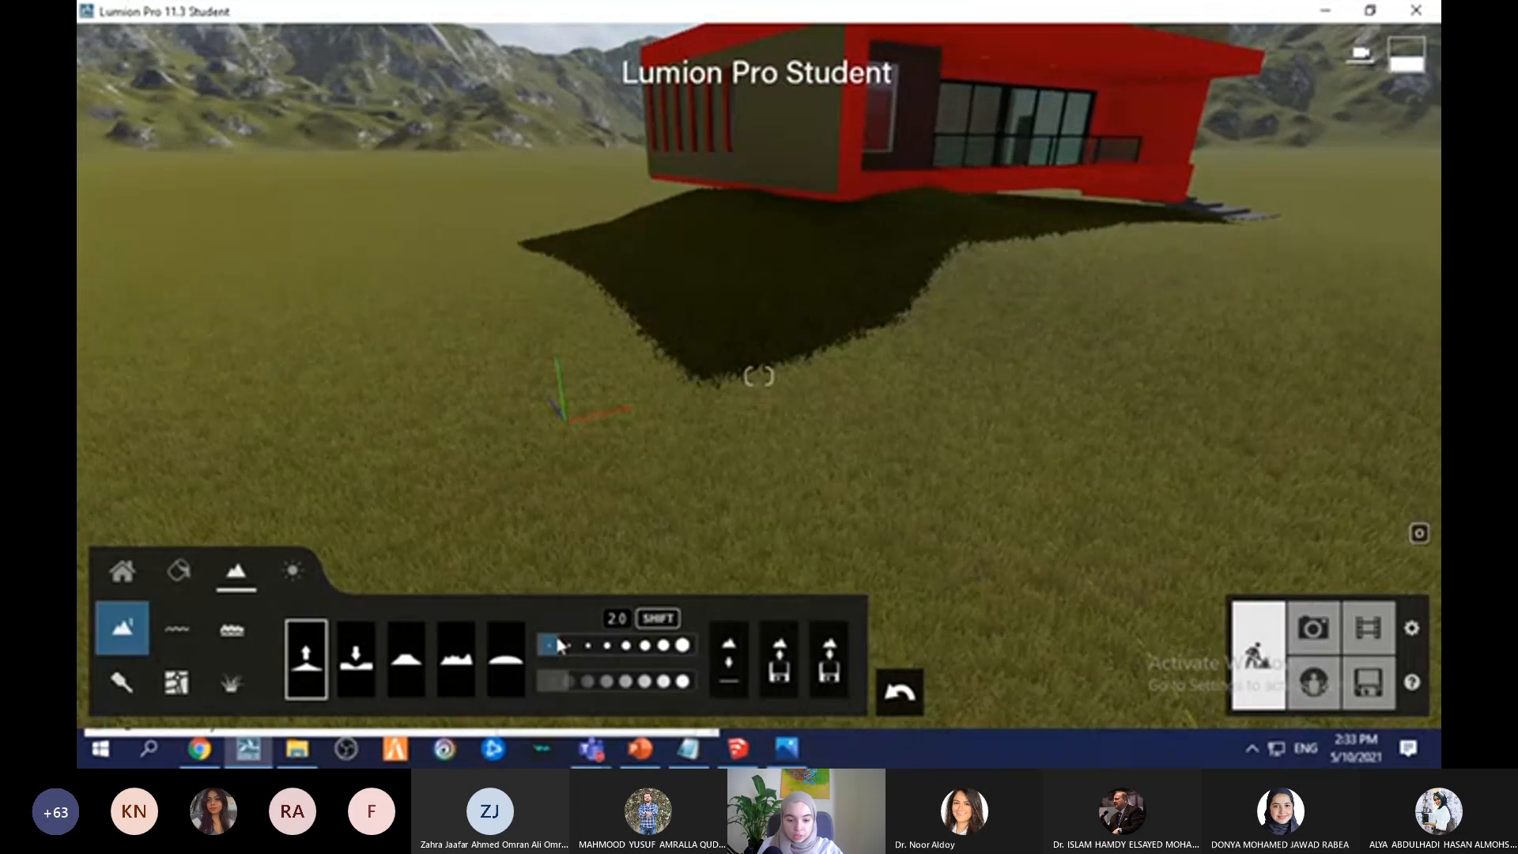
mouse_move(1015, 252)
left_mouse_down()
mouse_move(1078, 226)
mouse_move(1098, 207)
mouse_move(1071, 200)
mouse_move(1094, 195)
left_mouse_up()
mouse_move(773, 263)
left_mouse_down()
mouse_move(695, 268)
mouse_move(644, 244)
left_mouse_up()
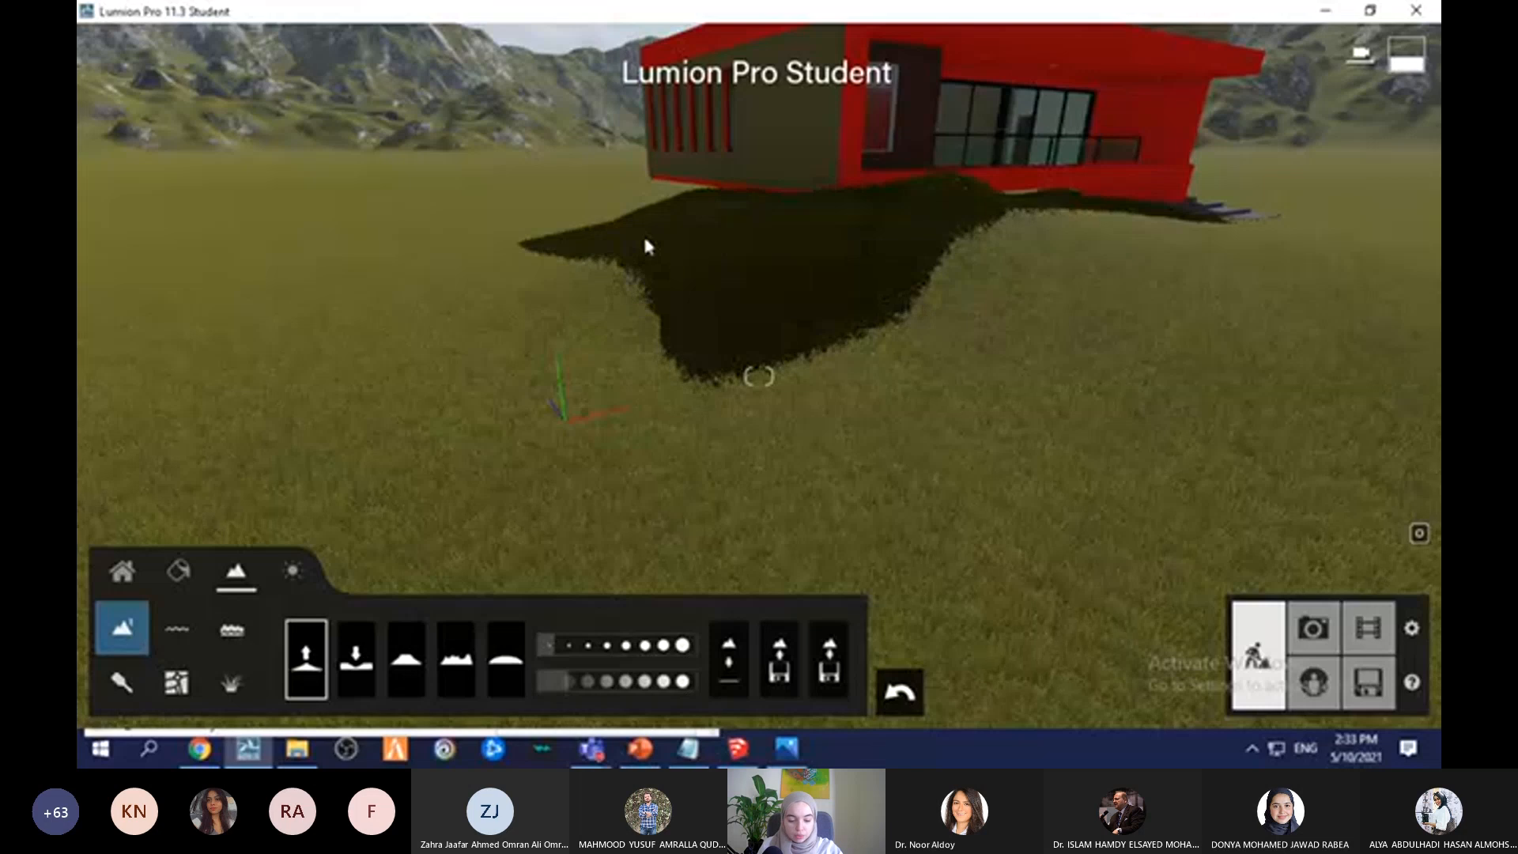
Step: Raise the ground along the rest of the building's front towards the entrance steps
key("w")
key("s")
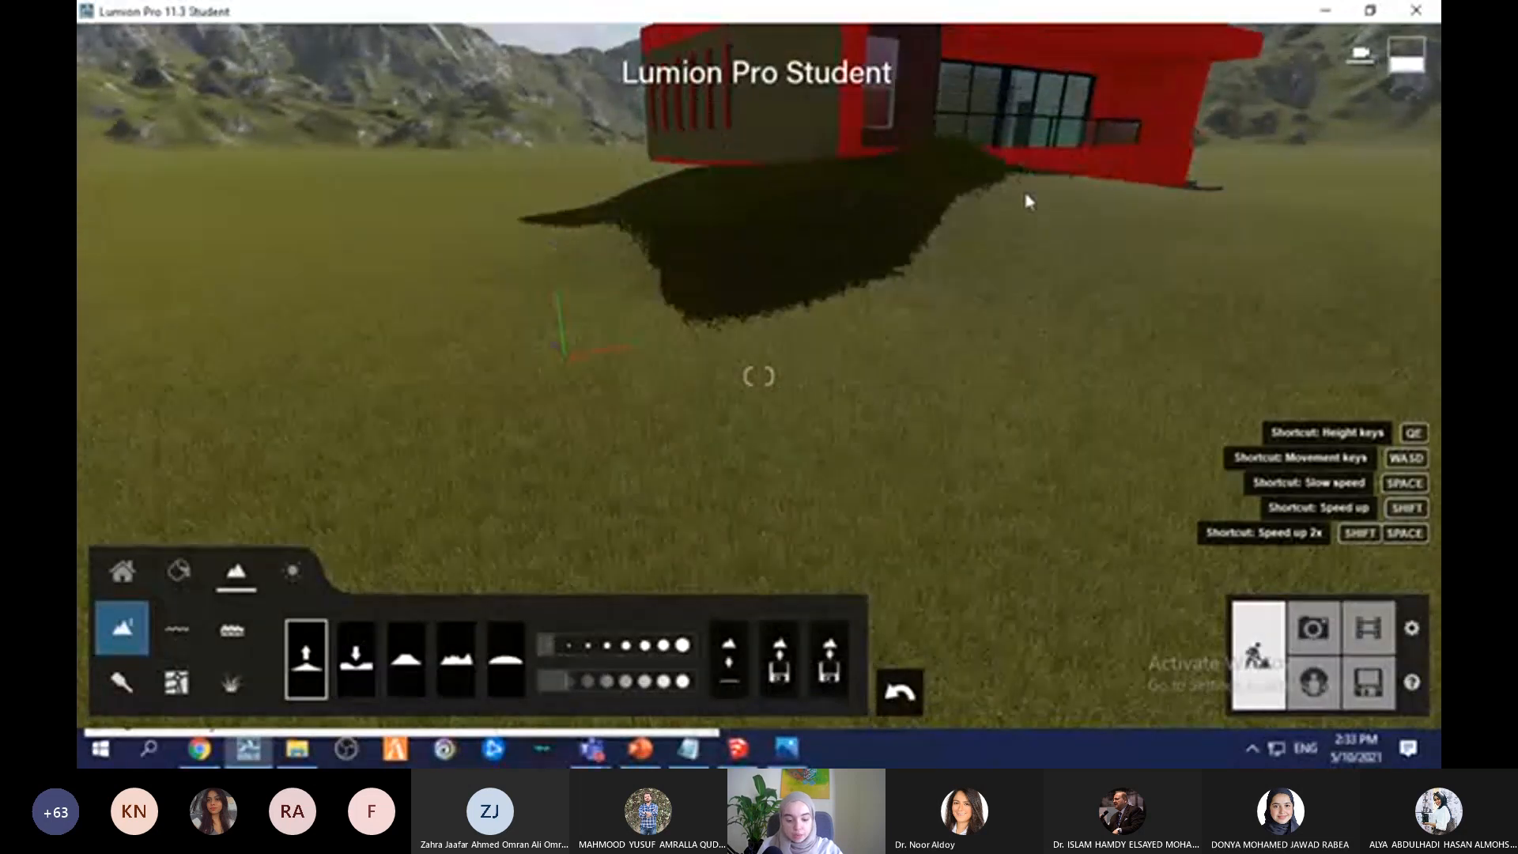
key("d")
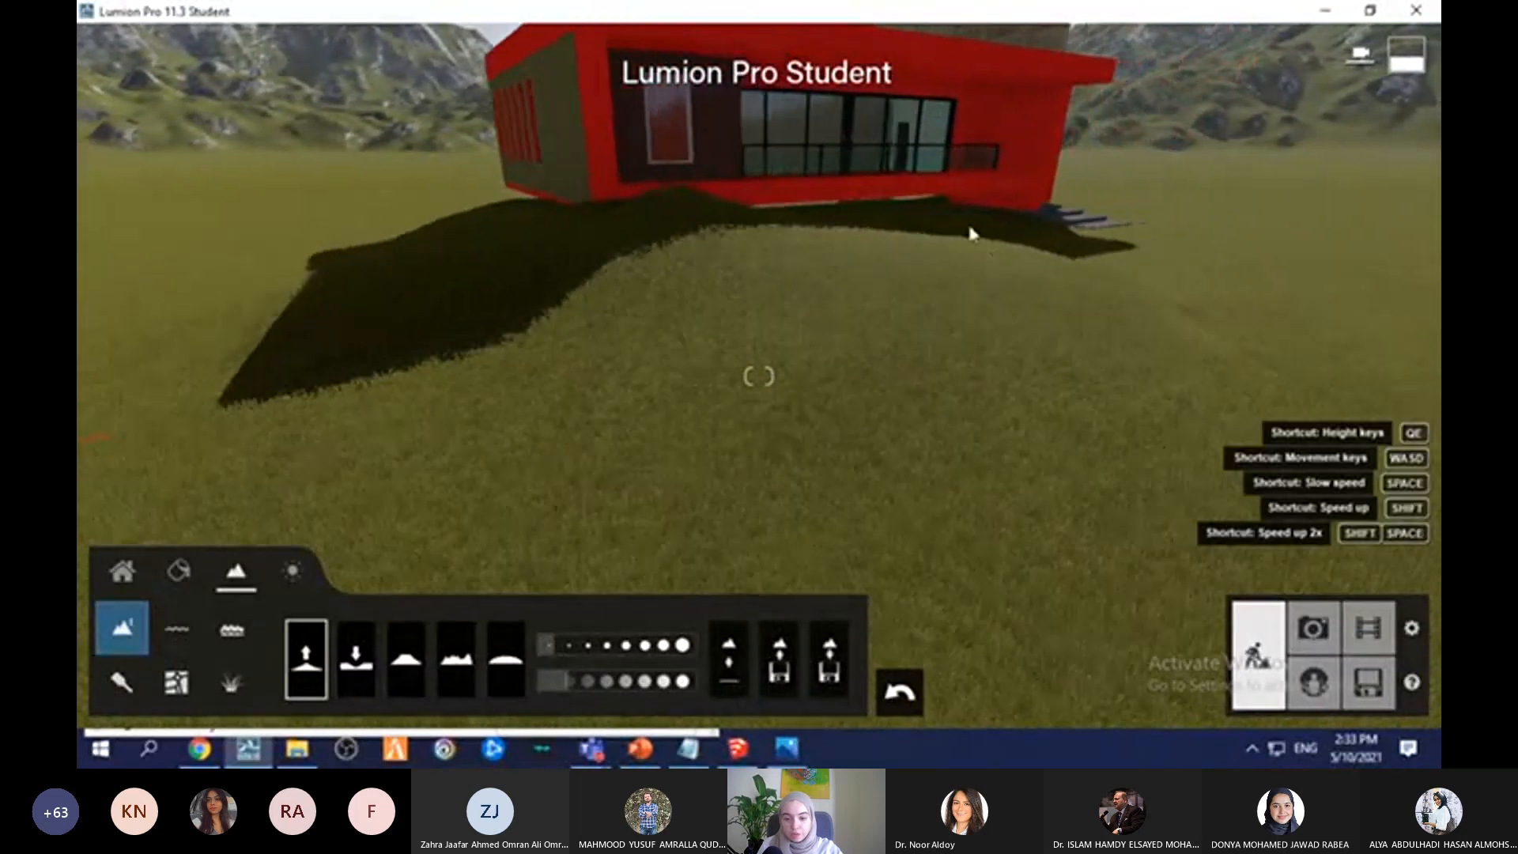
key("d")
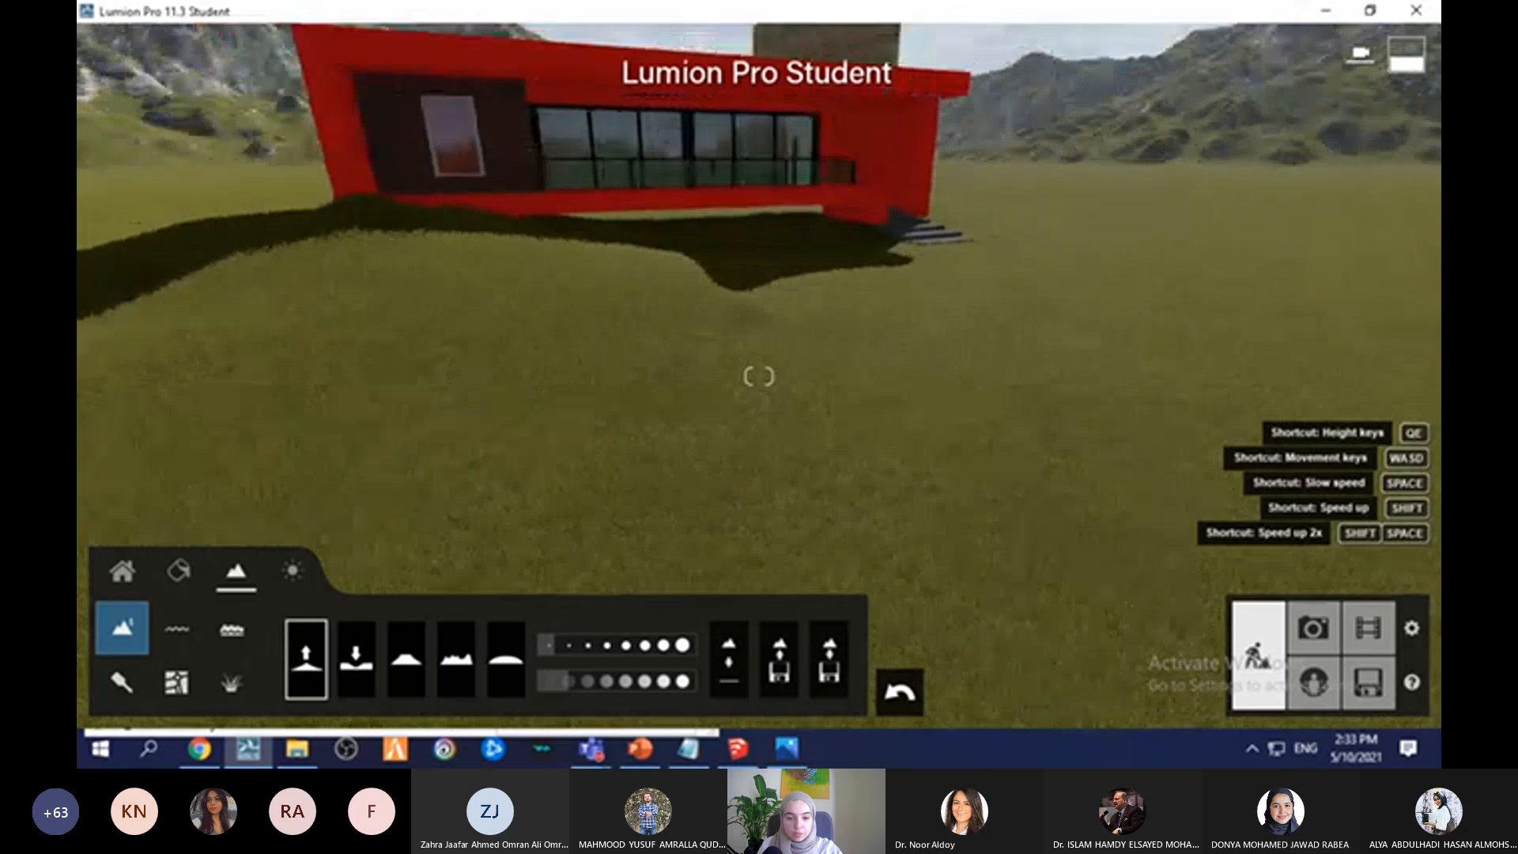
right_click_drag(532, 254, 1122, 239)
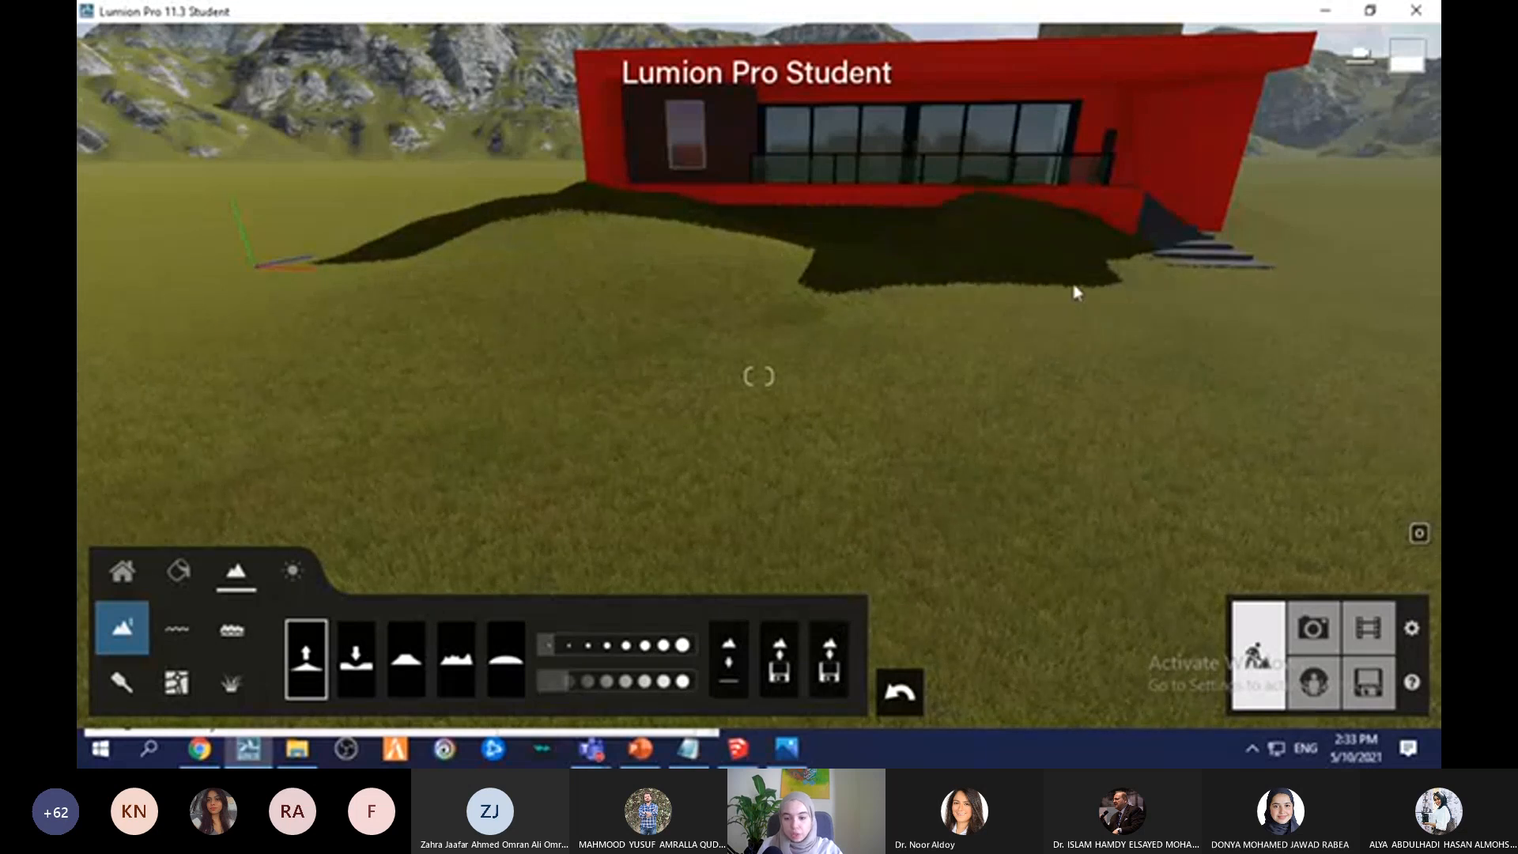
right_click_drag(1073, 292, 993, 293)
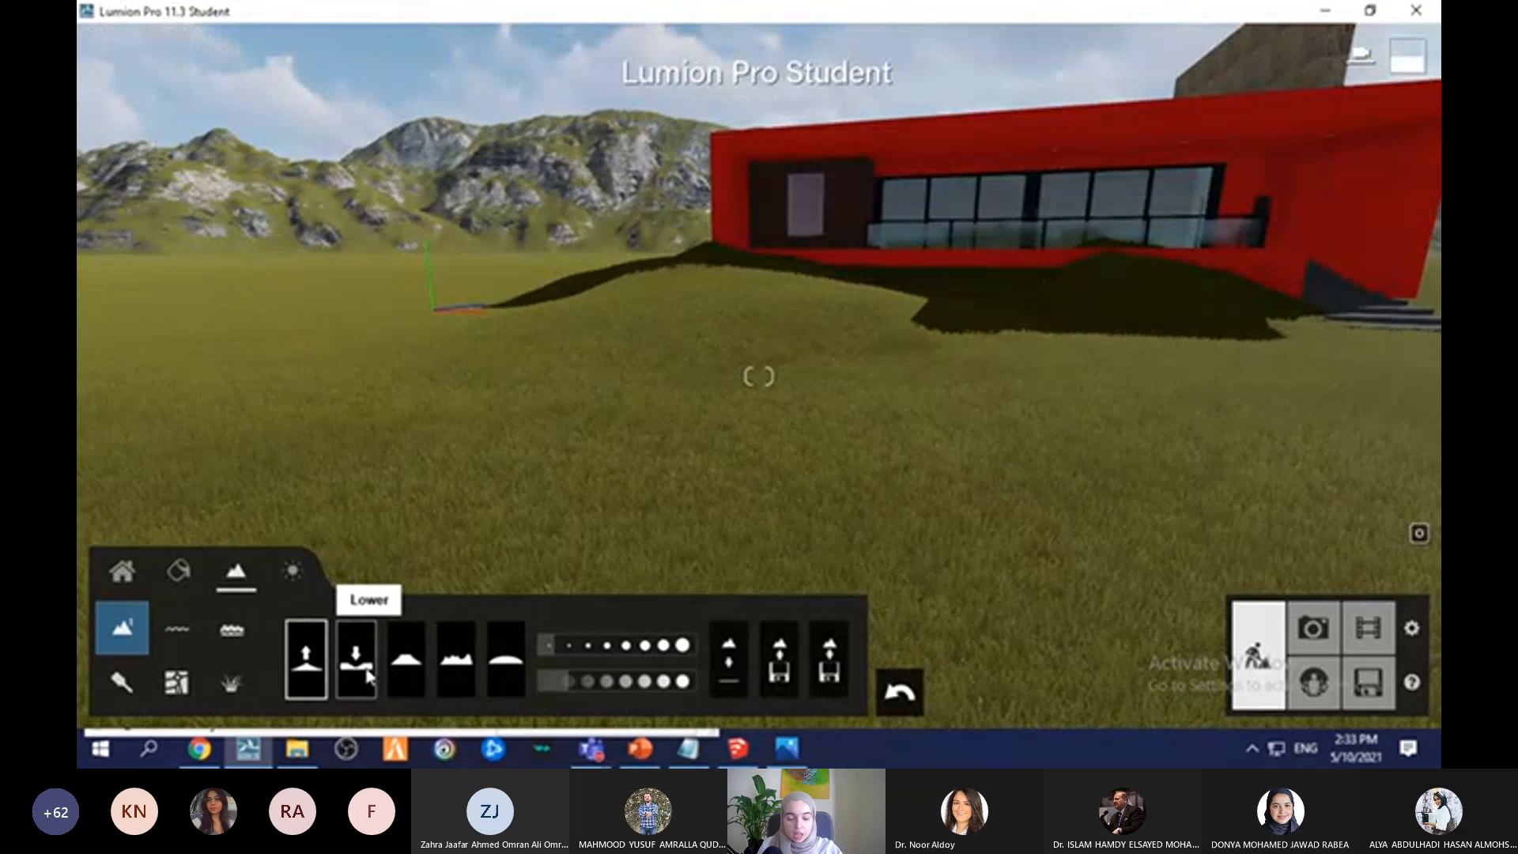
Step: Smooth the raised ground along the building's front and raise it again beside the entrance steps
left_click(506, 660)
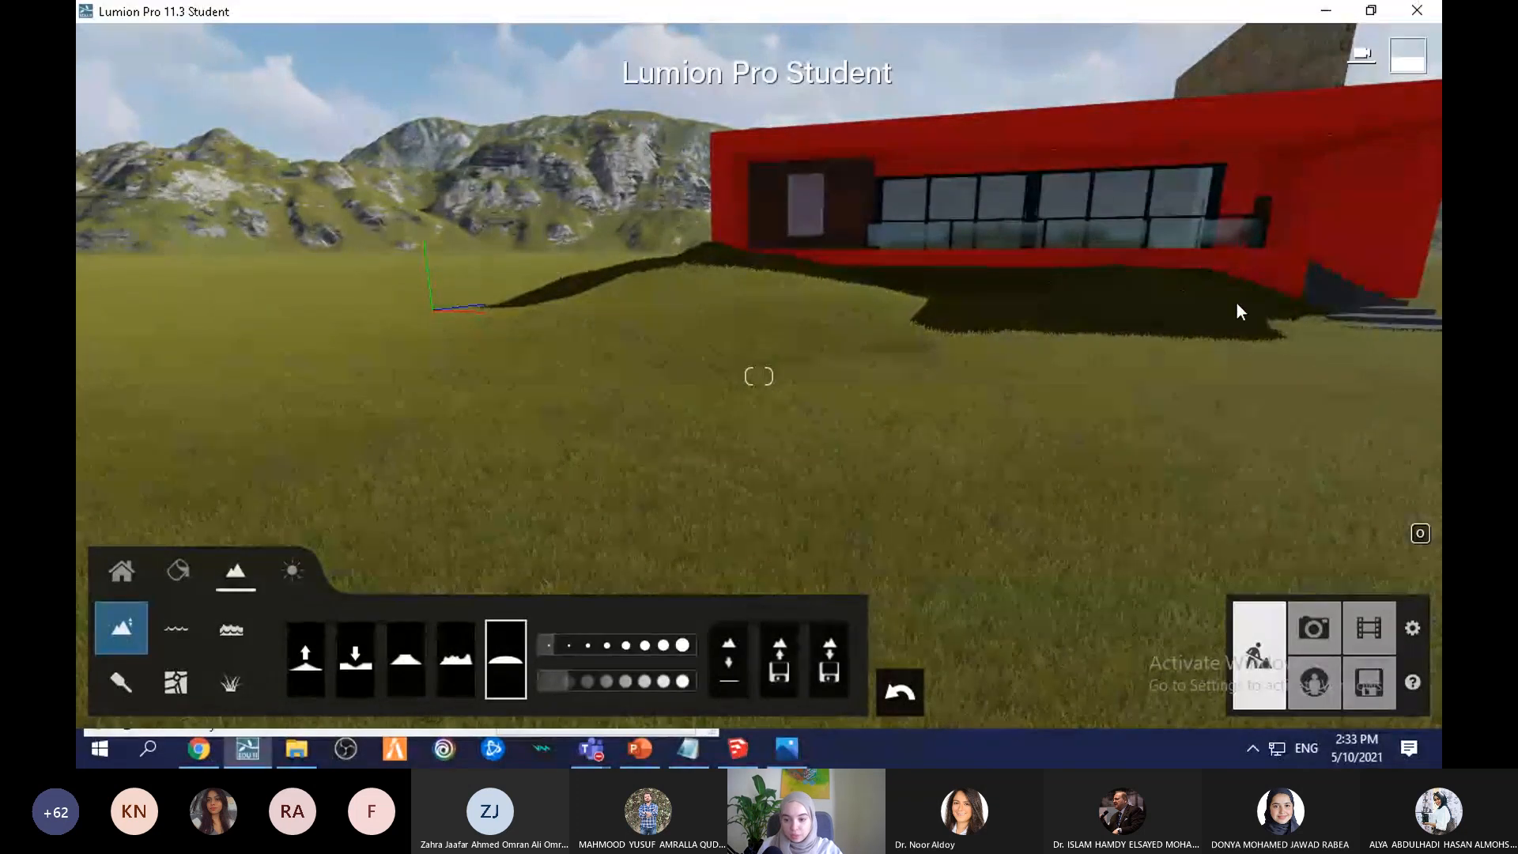
mouse_move(723, 290)
left_mouse_down()
mouse_move(724, 272)
mouse_move(980, 287)
mouse_move(903, 302)
mouse_move(1151, 282)
left_mouse_up()
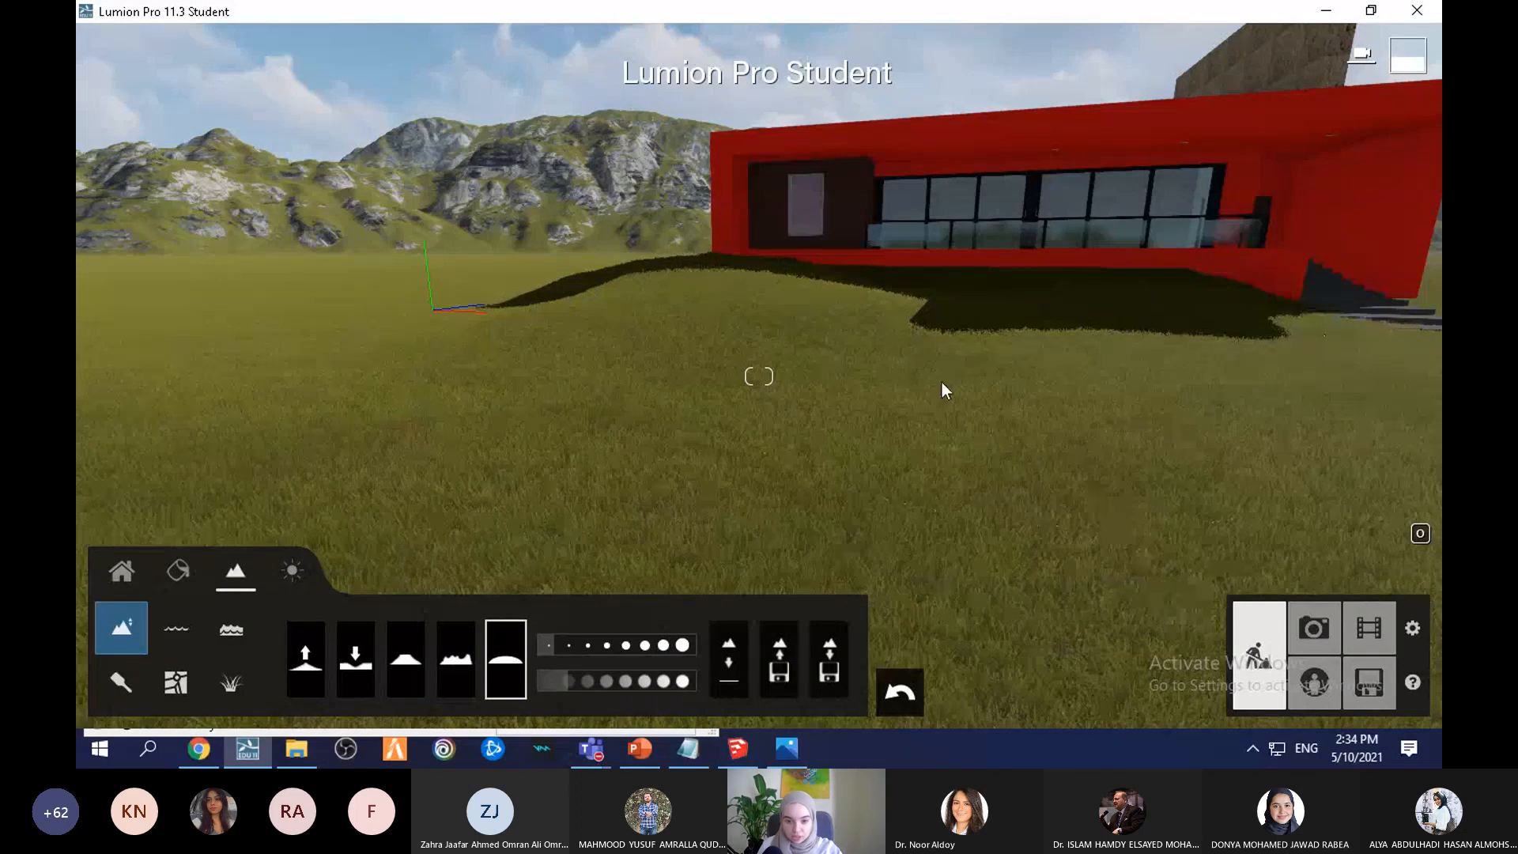
left_click(310, 668)
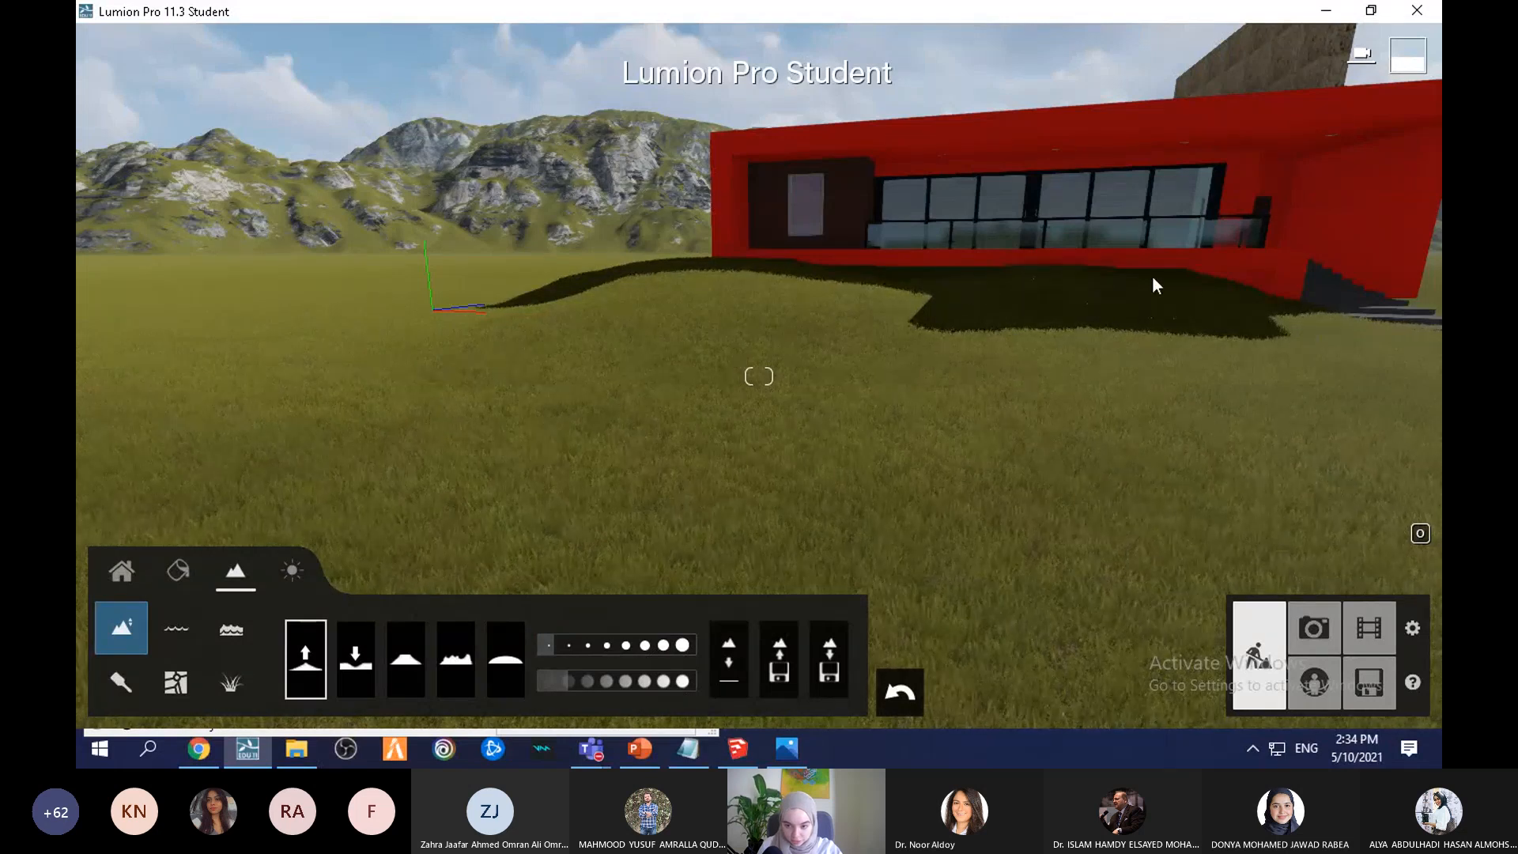
left_click_drag(1152, 283, 1243, 314)
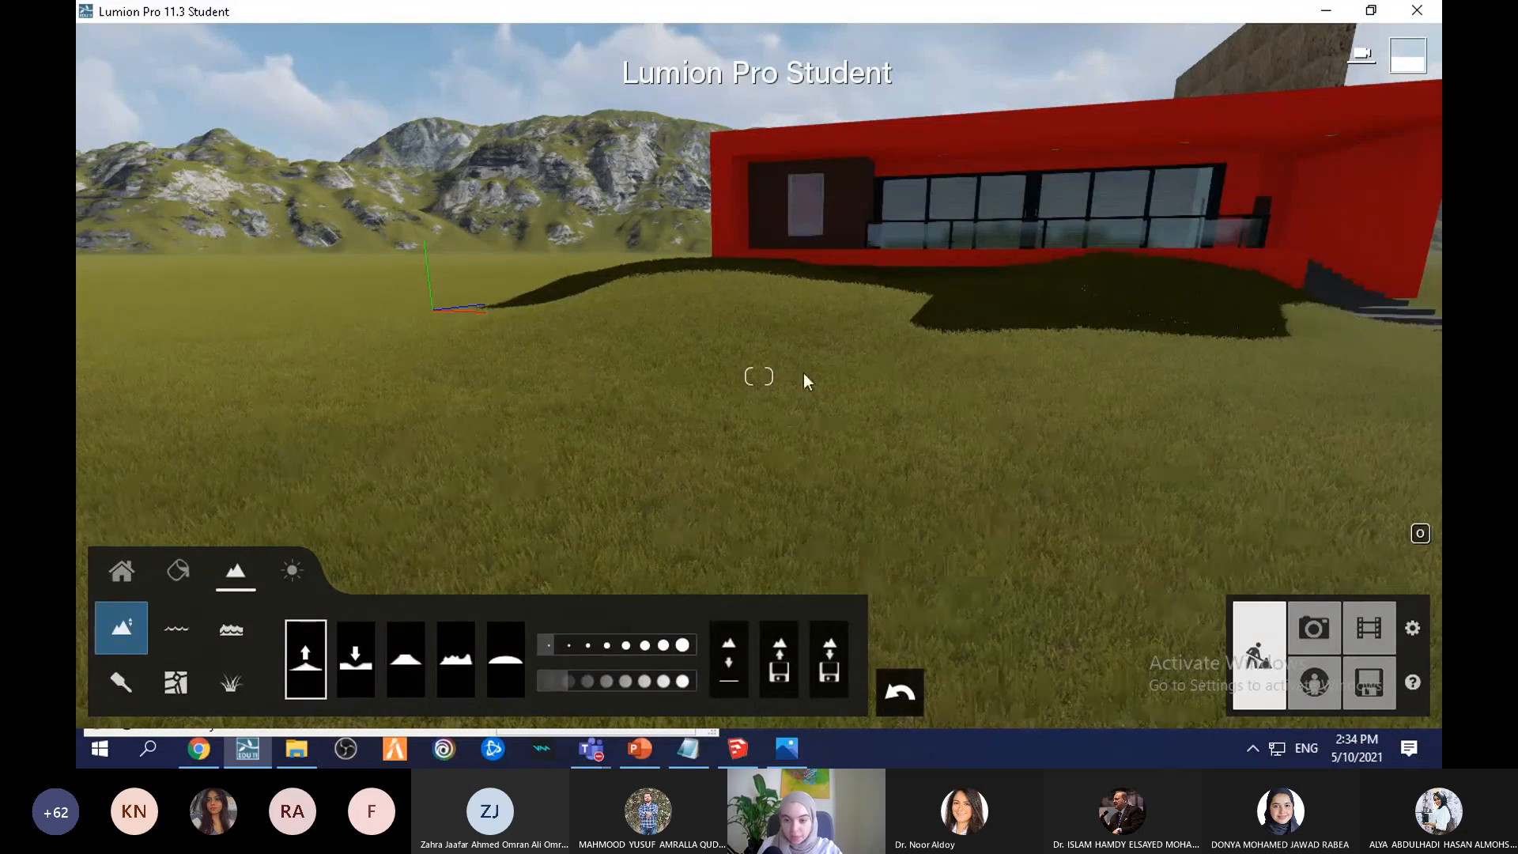
Step: Try the Flatten and Jitter brushes on the ground in front of the building and undo the resulting mound
scroll(803, 373, "down", 3)
right_click_drag(877, 253, 1046, 325)
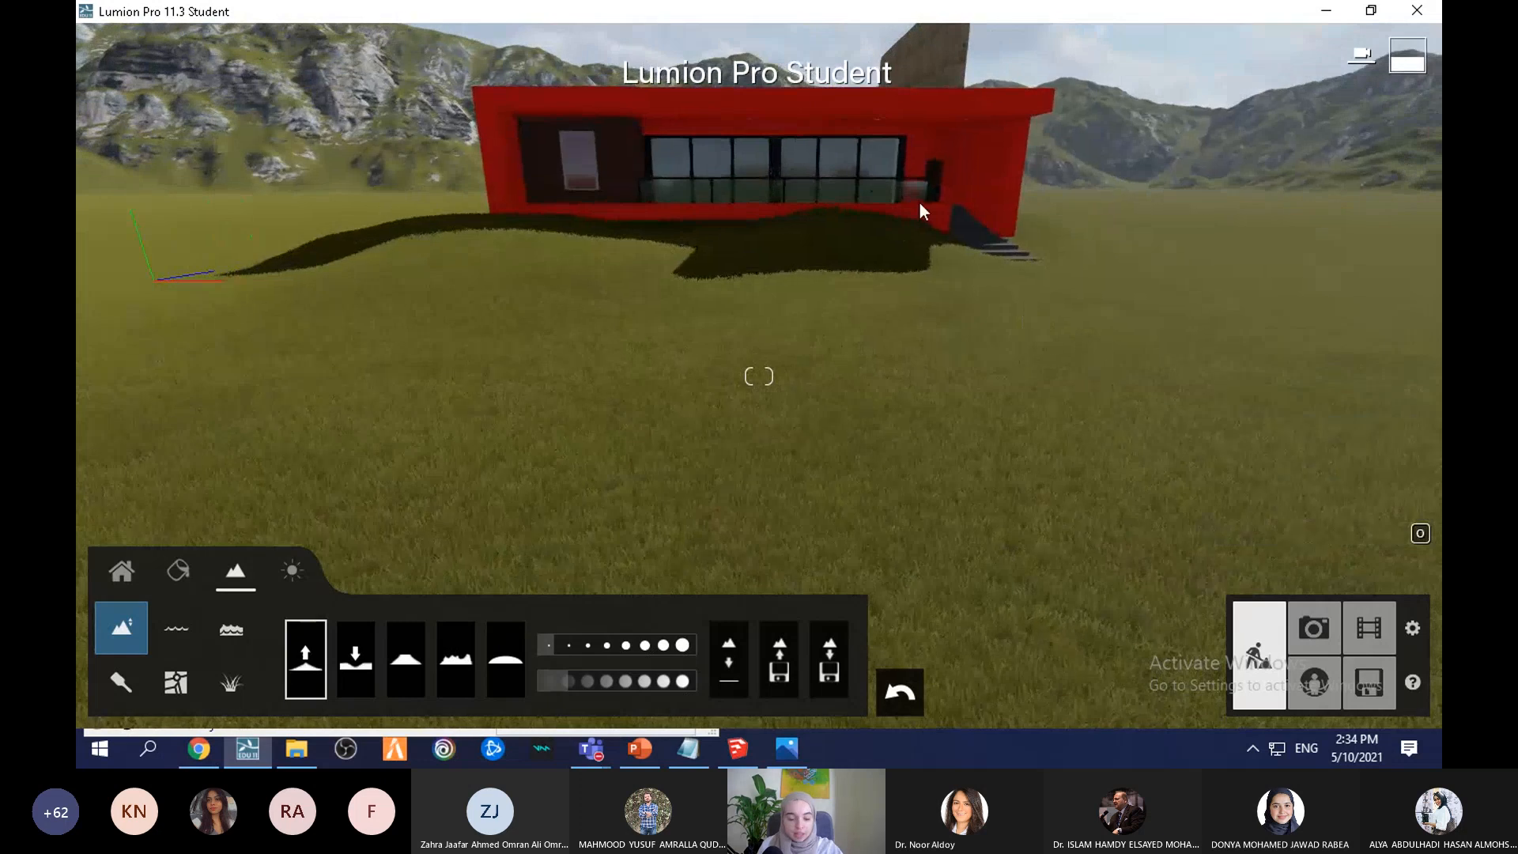
right_click_drag(879, 225, 505, 285)
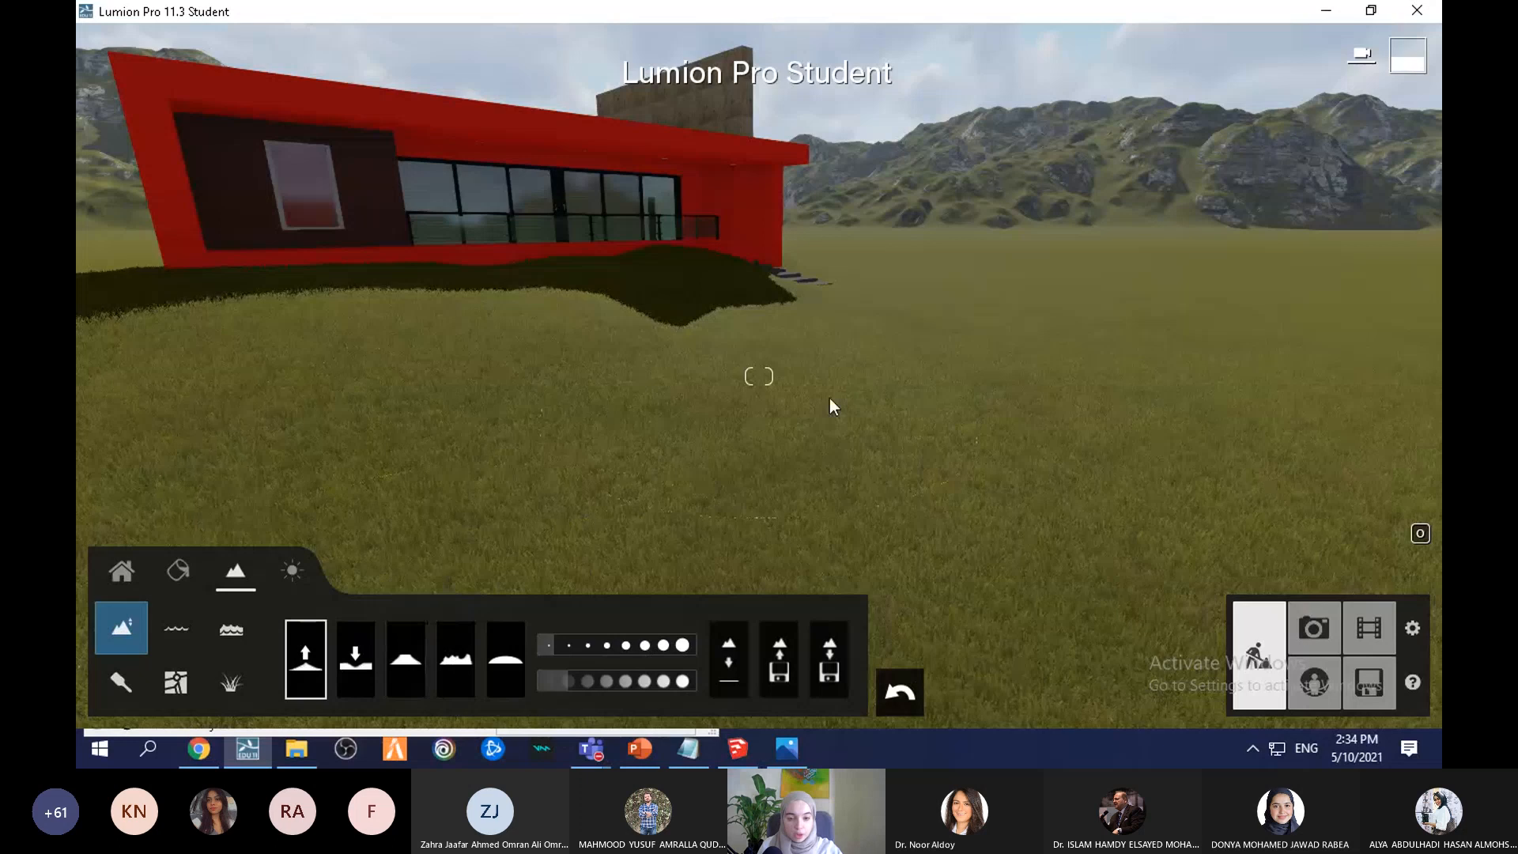
right_click_drag(623, 365, 359, 318)
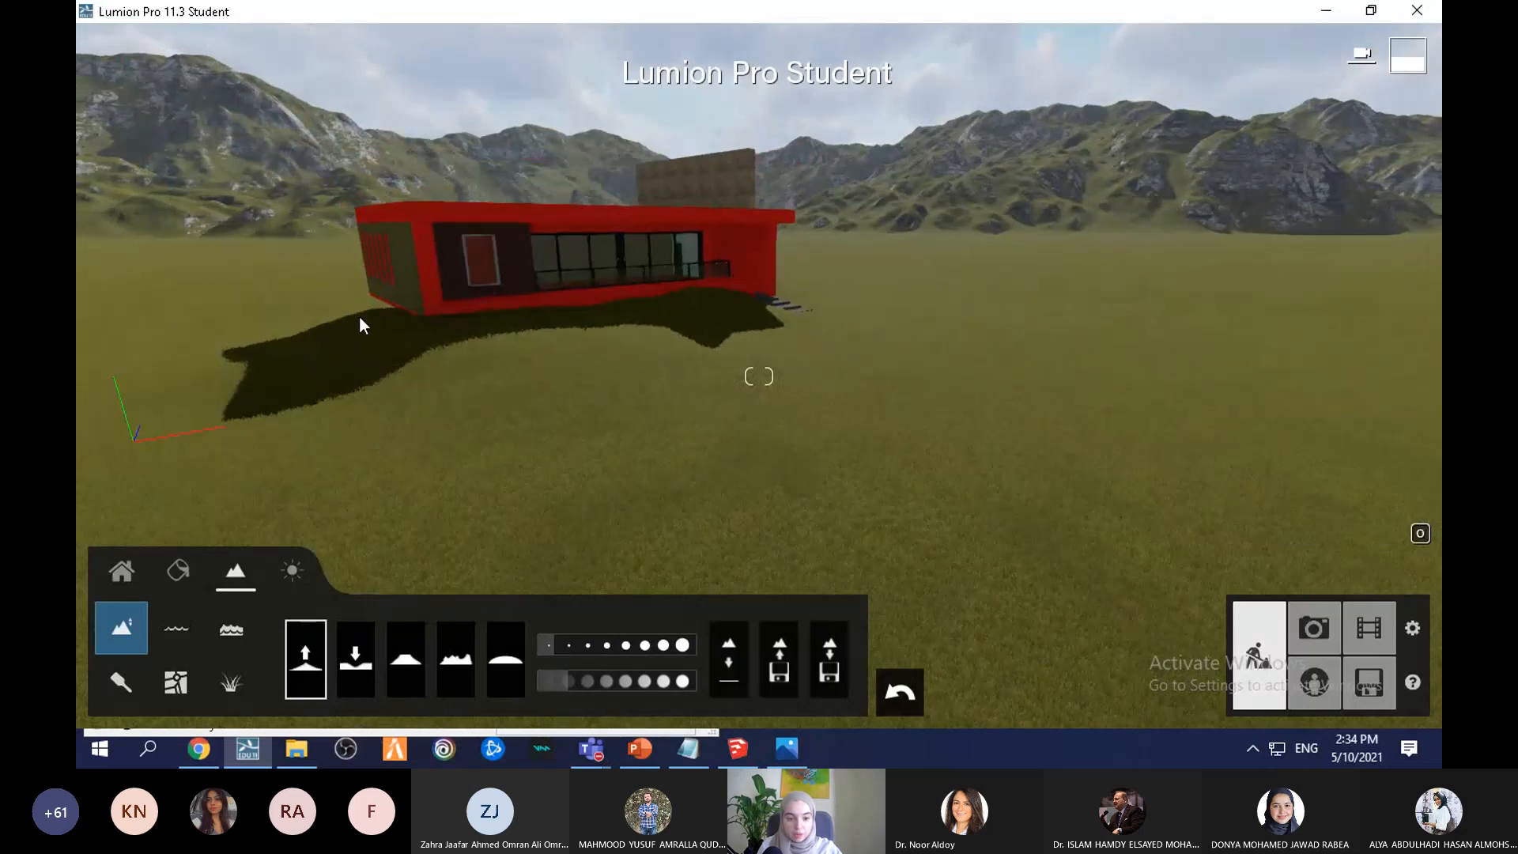
left_click(396, 664)
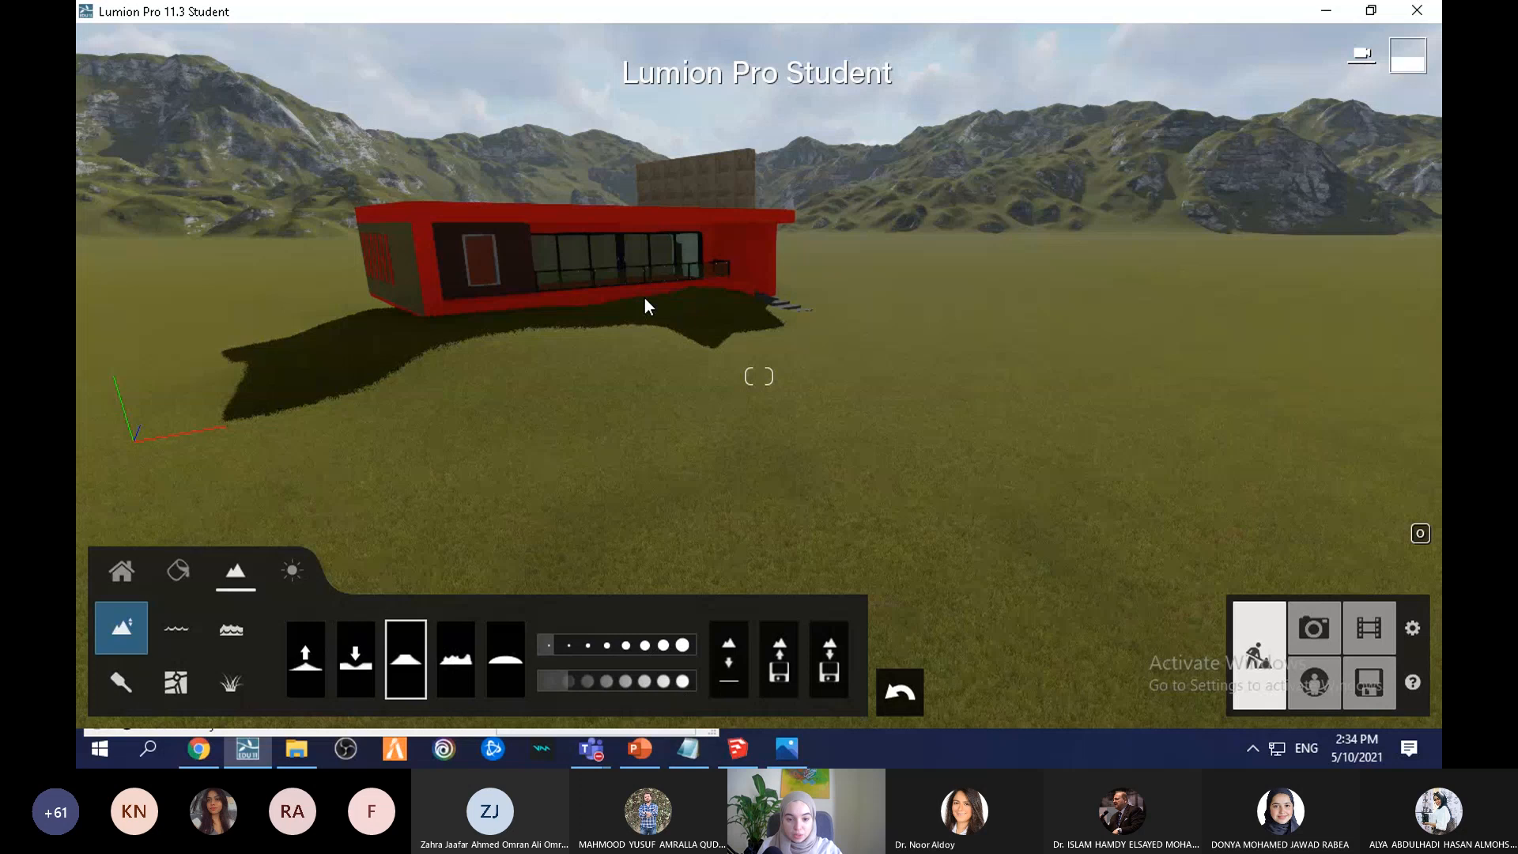
left_click(457, 661)
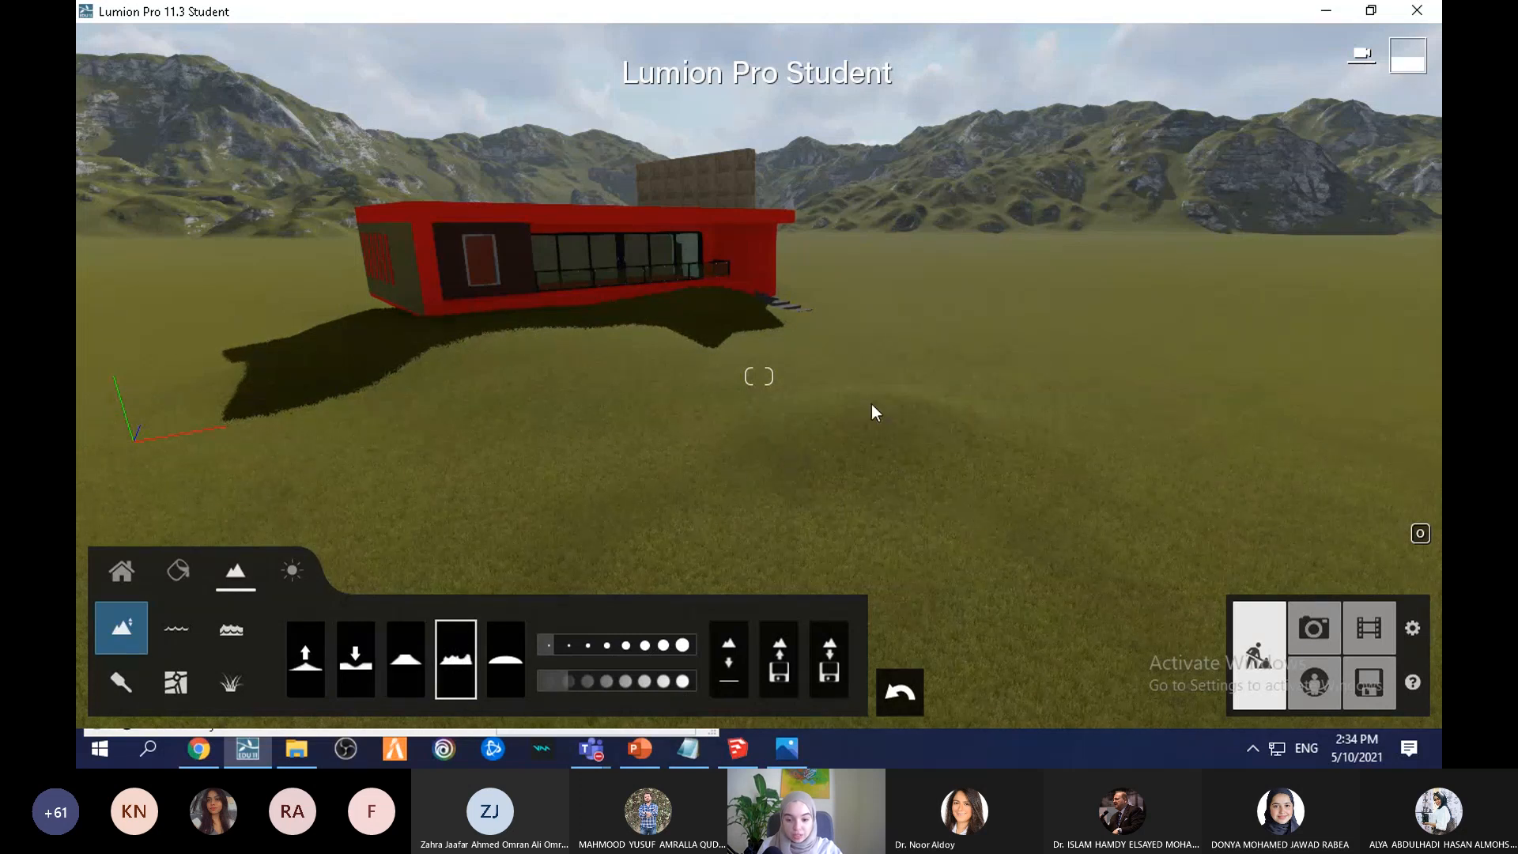
left_click_drag(871, 405, 850, 418)
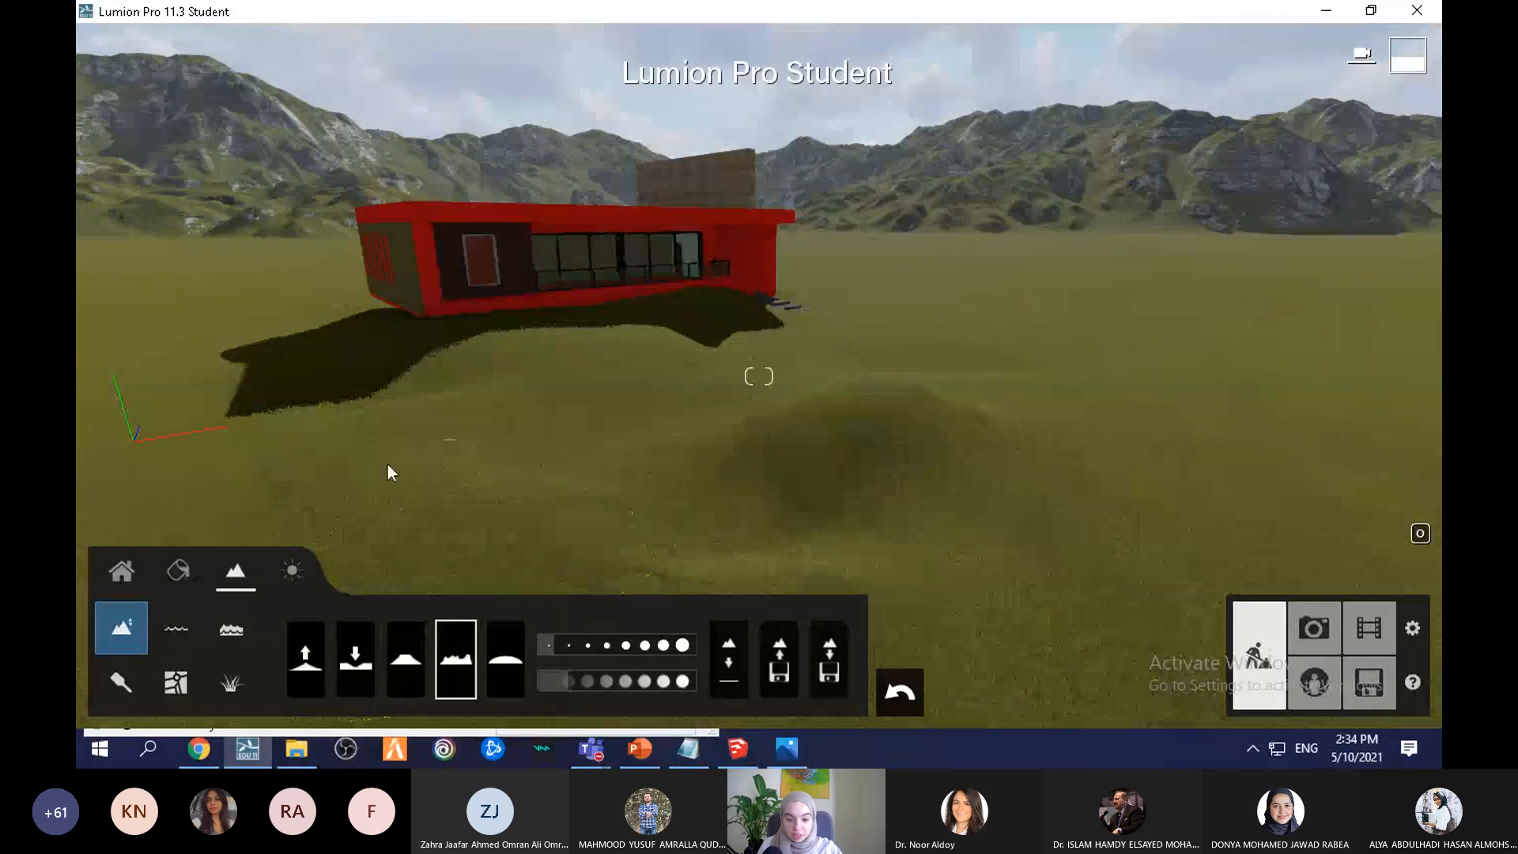
left_click(899, 692)
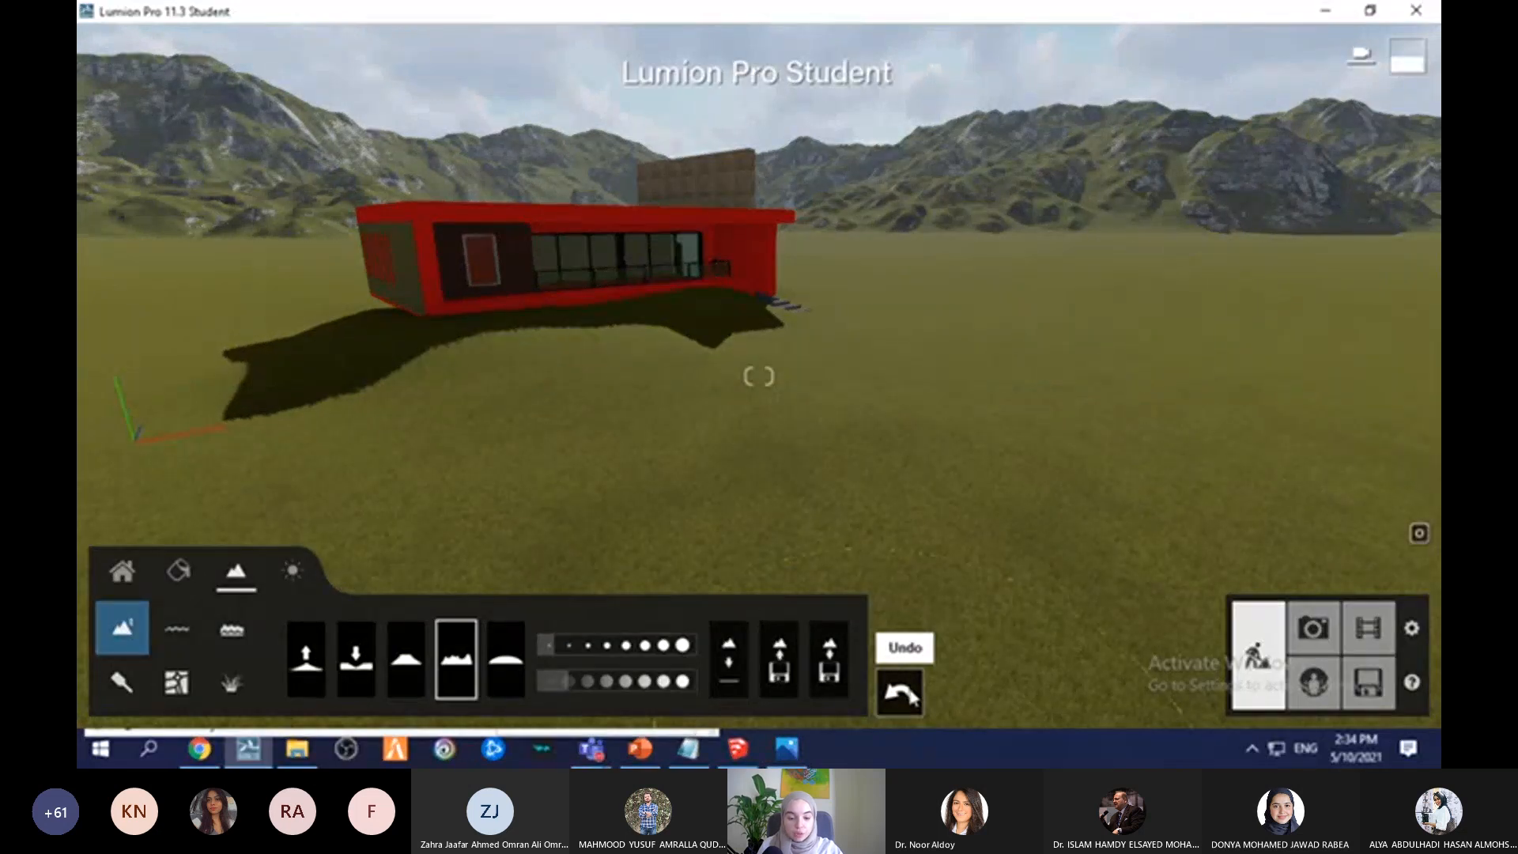
Step: Reduce the brush speed and size, then raise and smooth the mound along the building's front
left_click(503, 671)
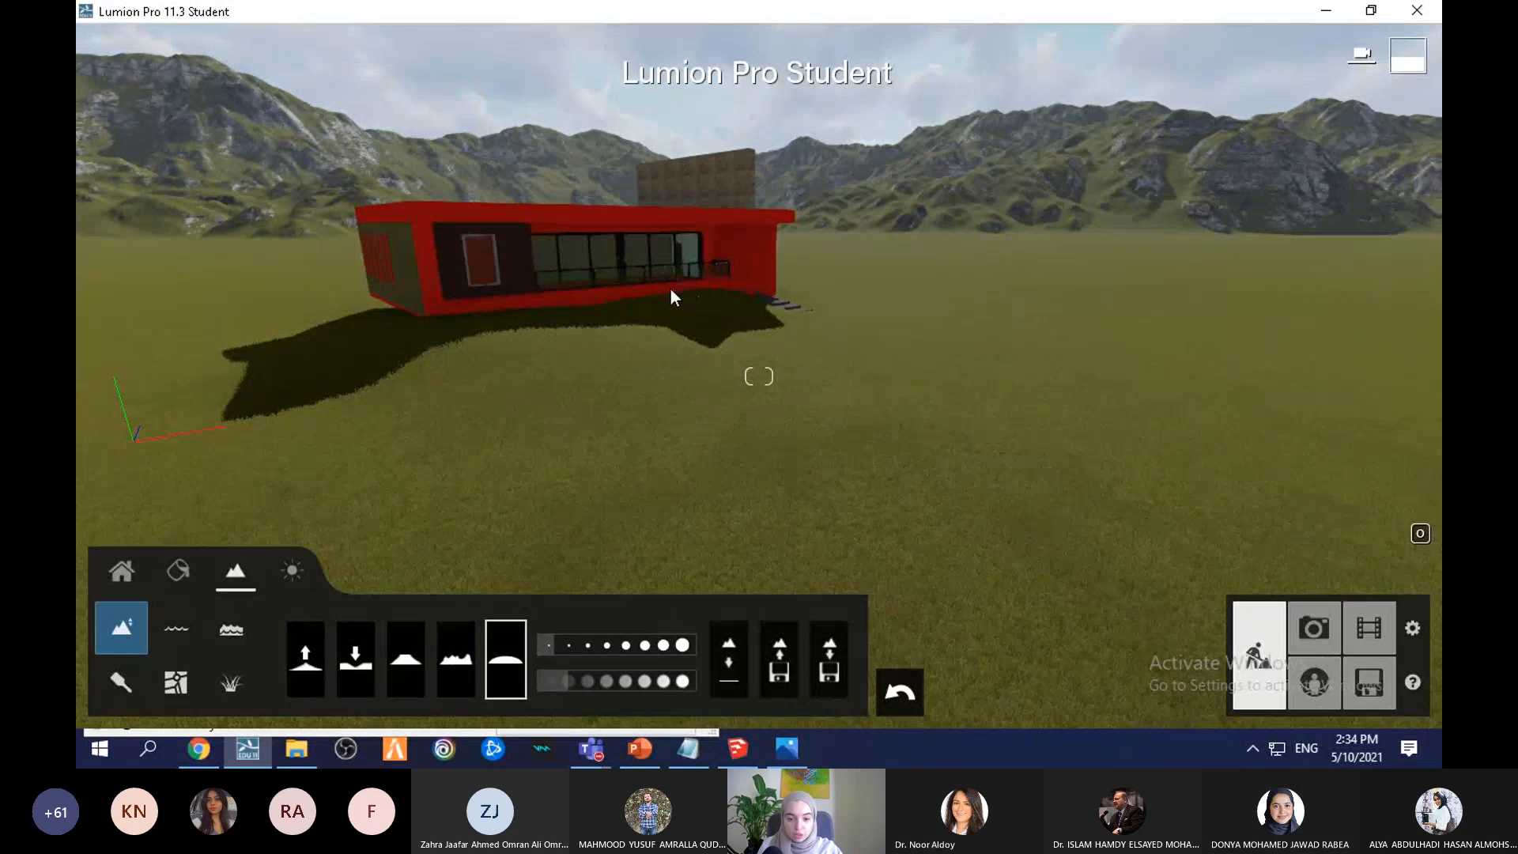
scroll(386, 259, "up", 3)
right_click_drag(517, 363, 466, 292)
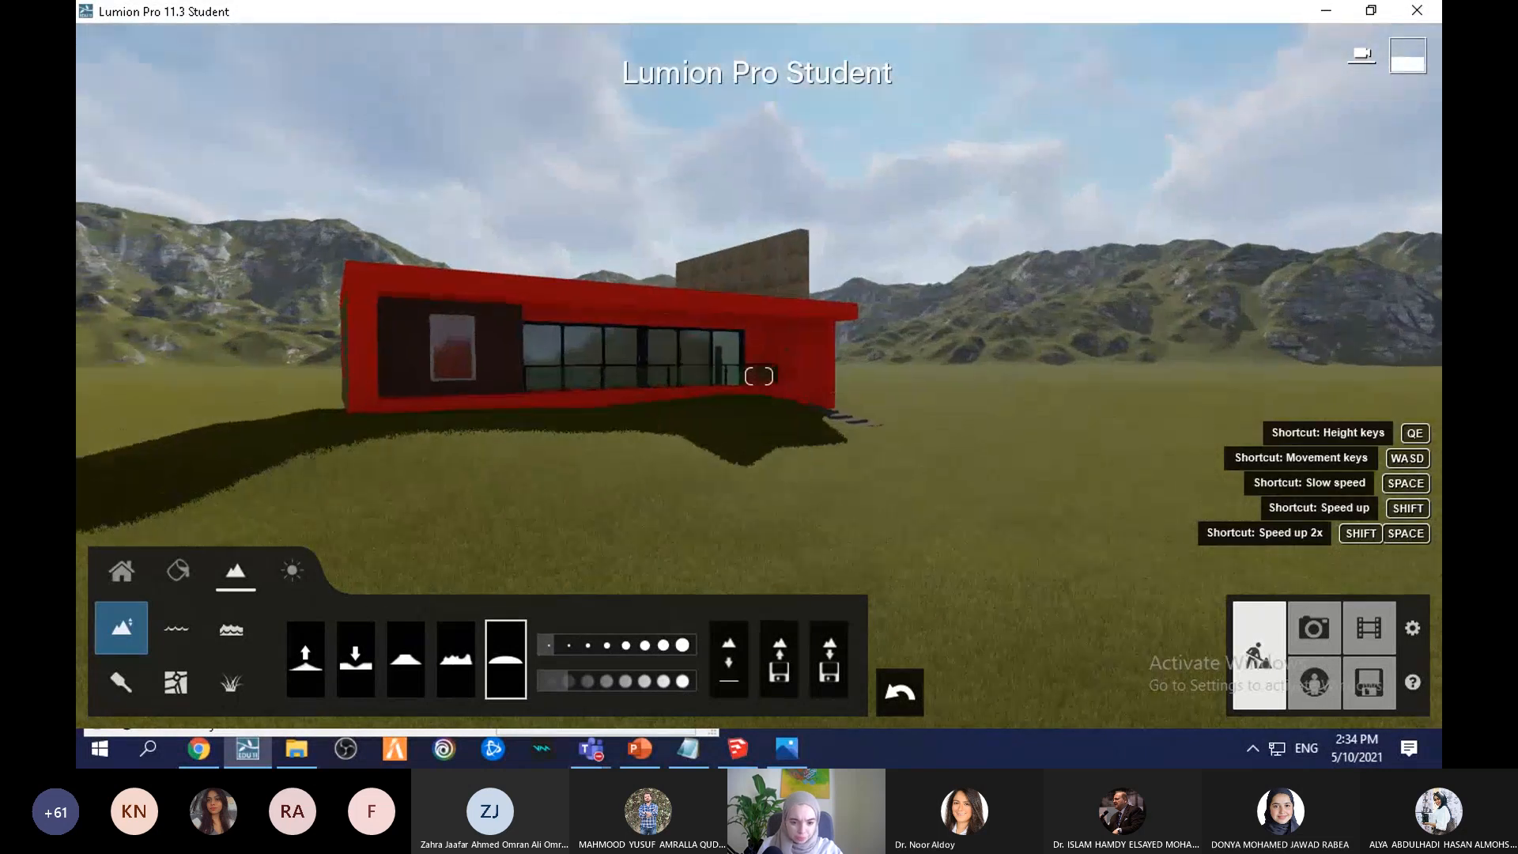
left_click(306, 660)
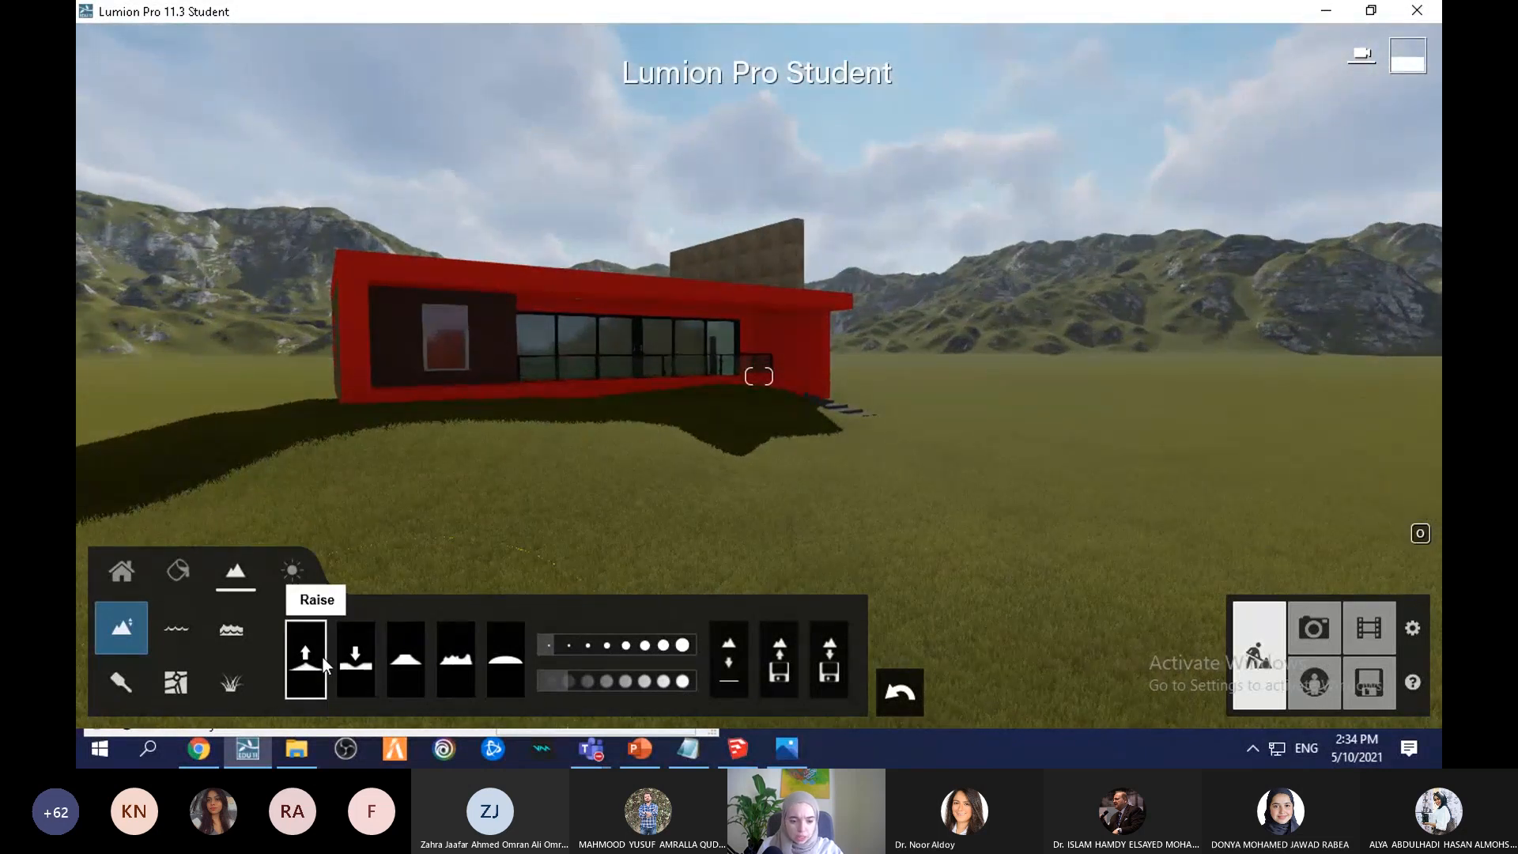
scroll(778, 377, "down", 2)
left_click(555, 676)
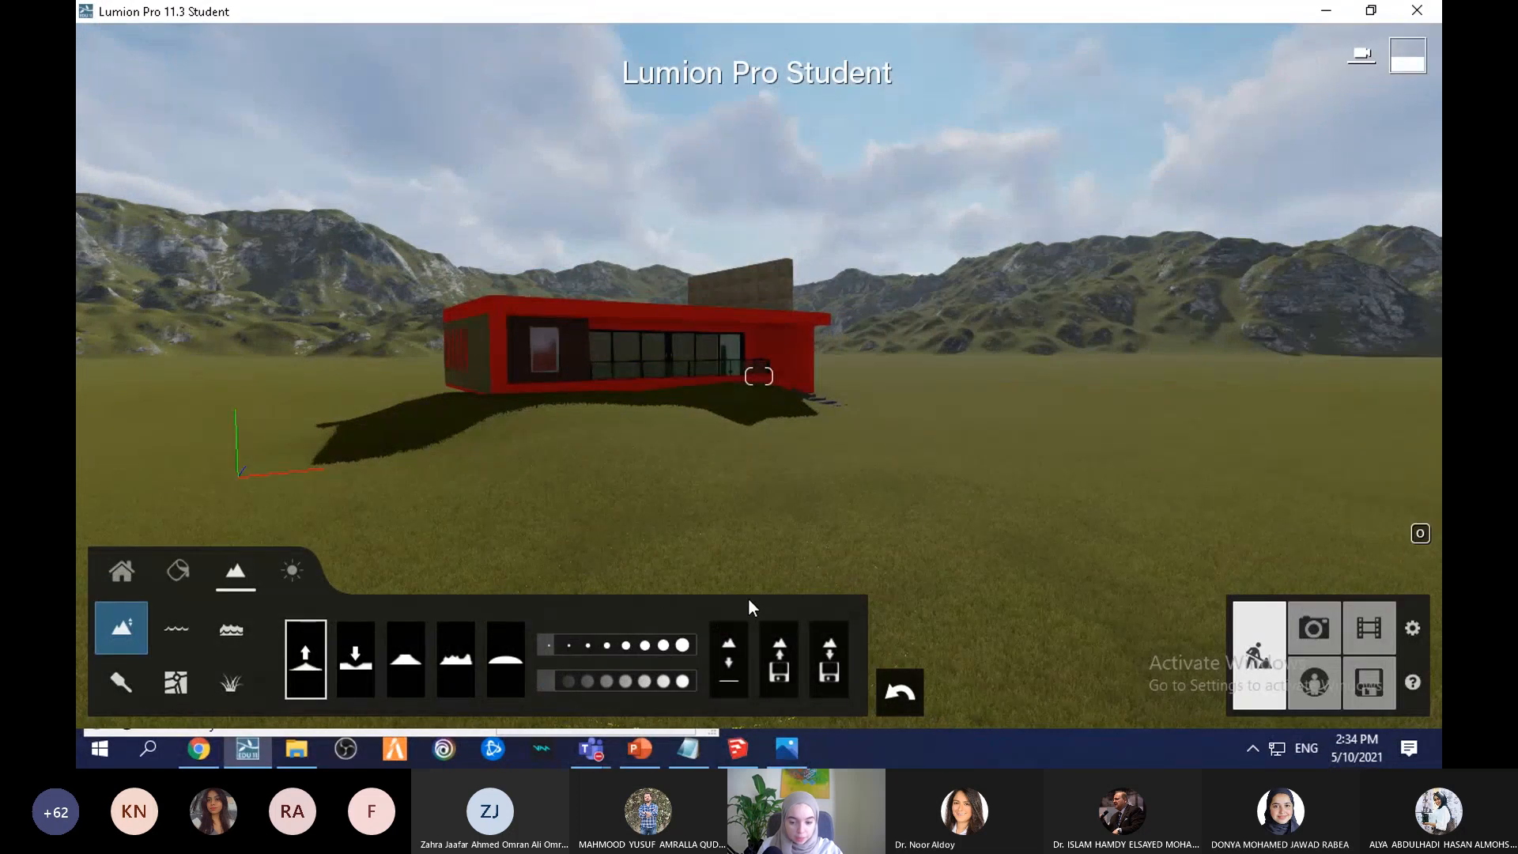
mouse_move(545, 642)
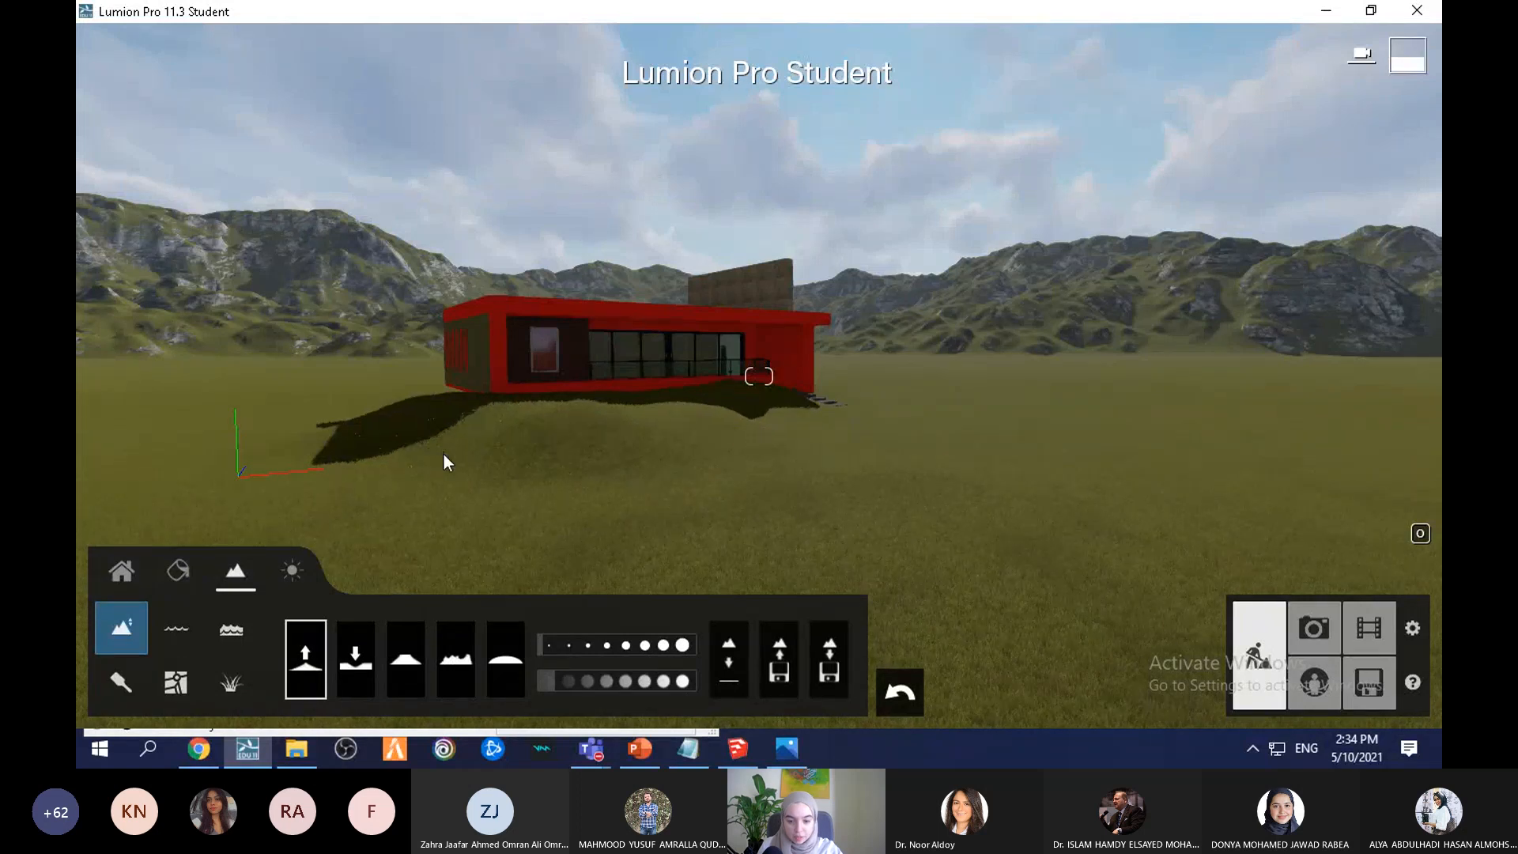
key("w")
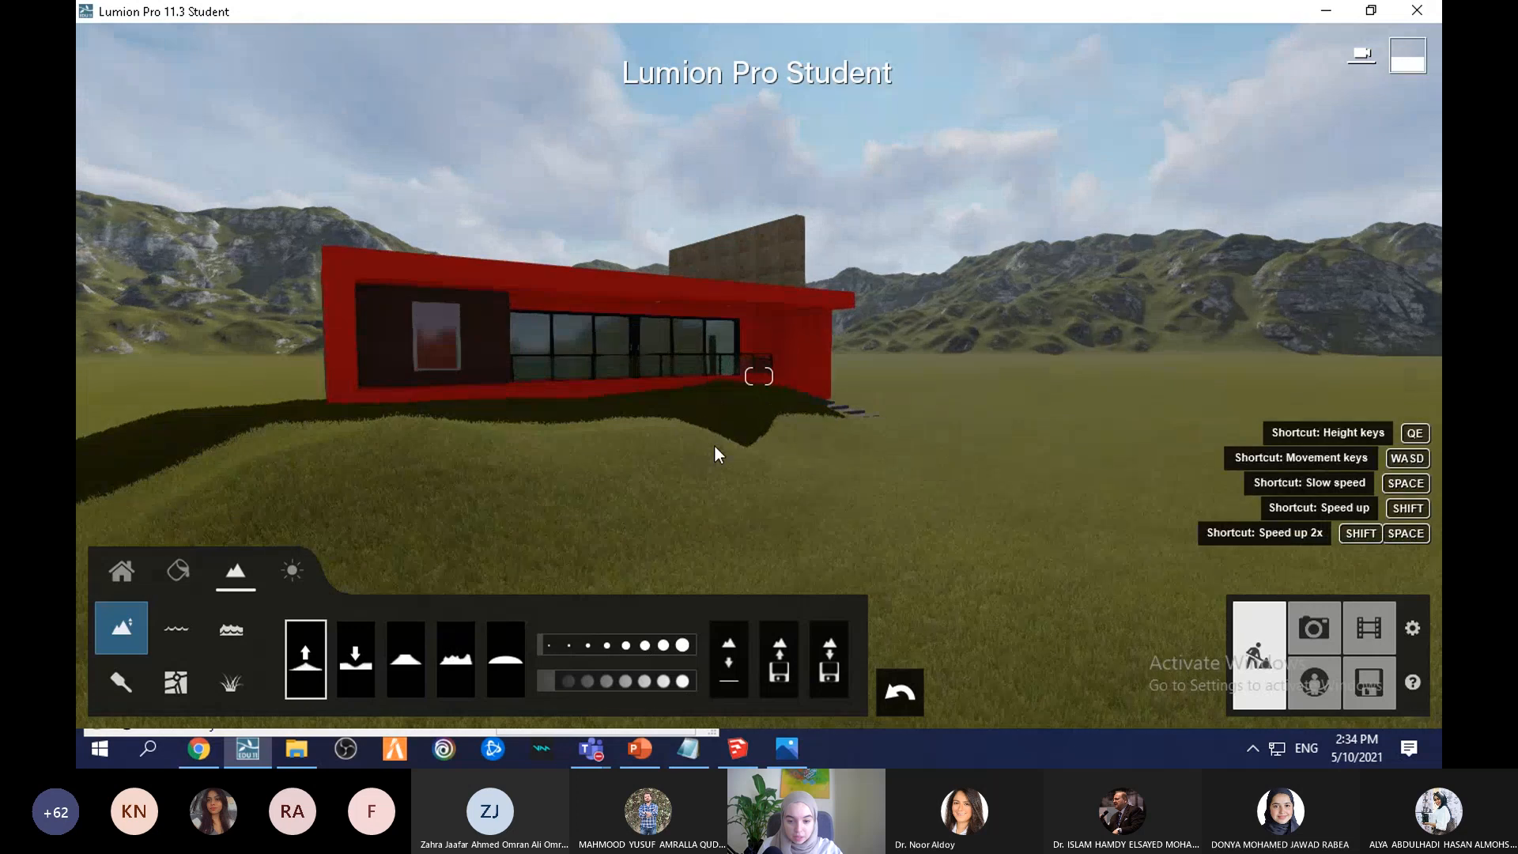
left_click(498, 665)
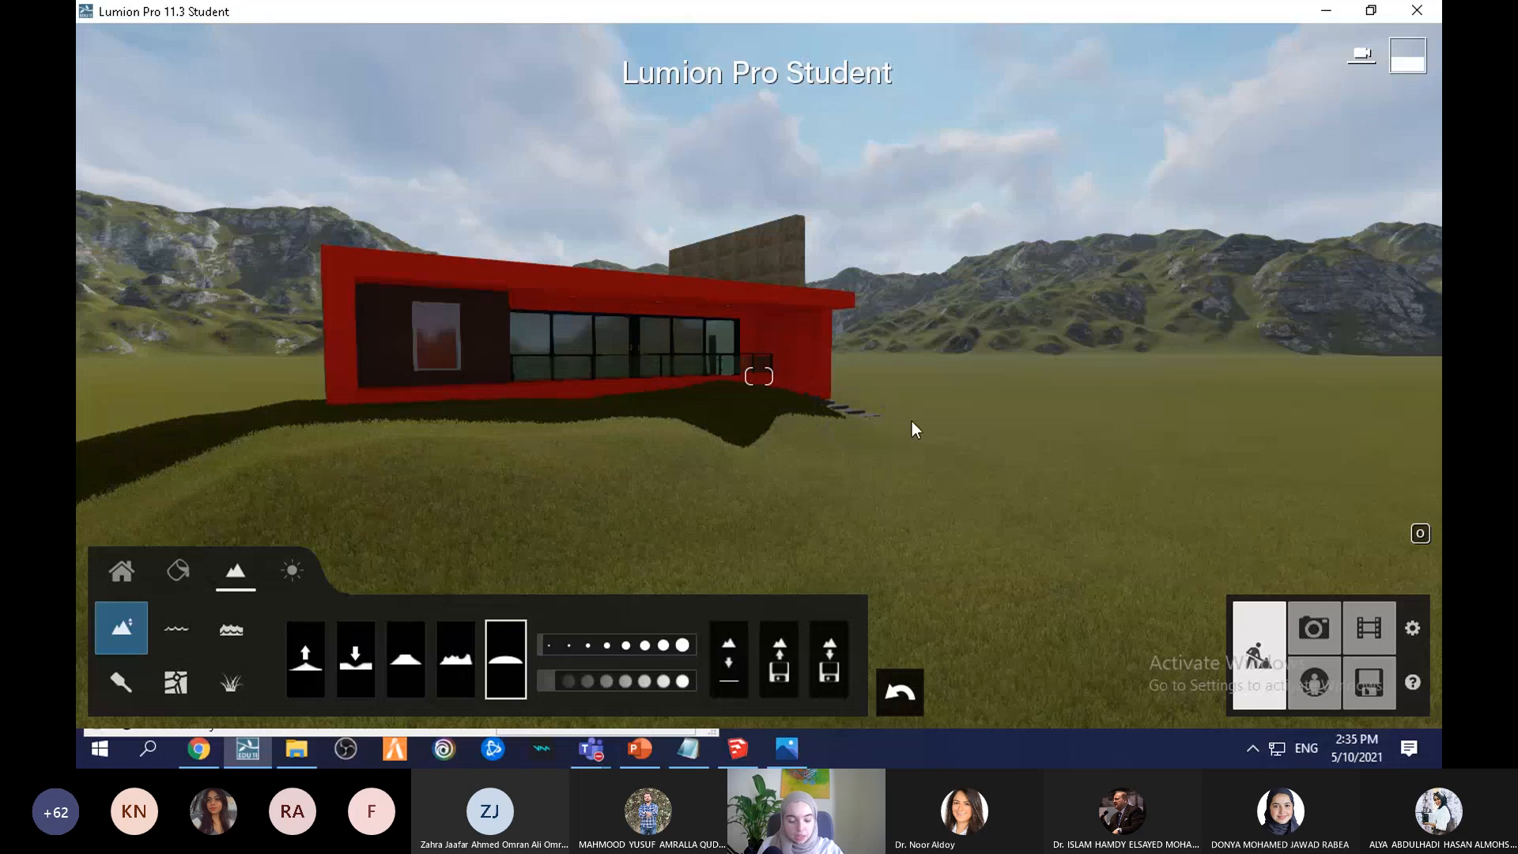
Step: Lower the ground around the foot of the entrance steps with the Lower brush
right_click_drag(912, 421, 819, 422)
key("d")
key("q")
key("d")
left_click(355, 658)
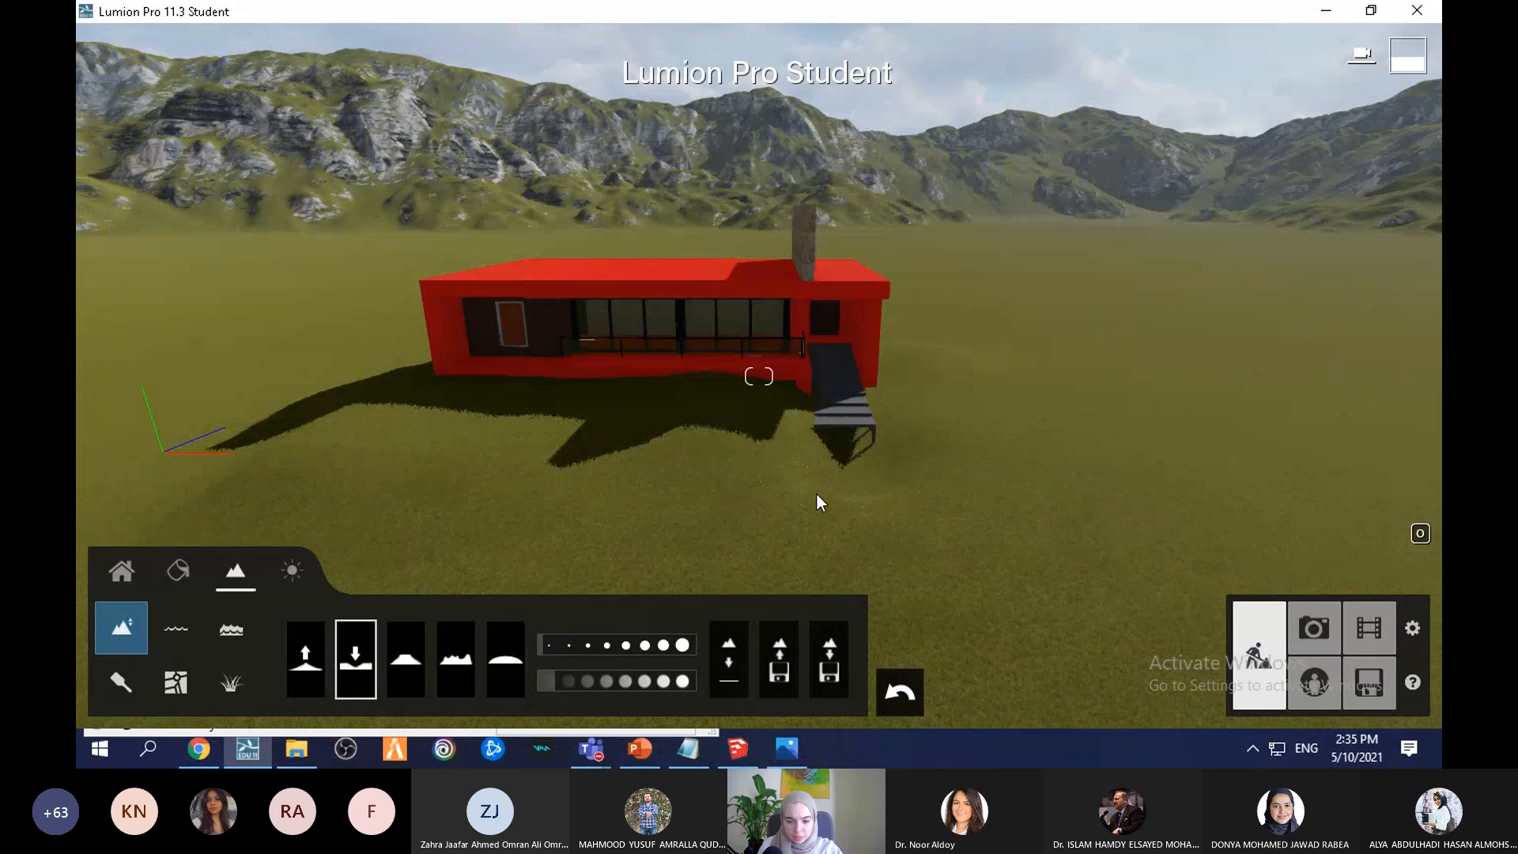
left_click_drag(799, 453, 876, 469)
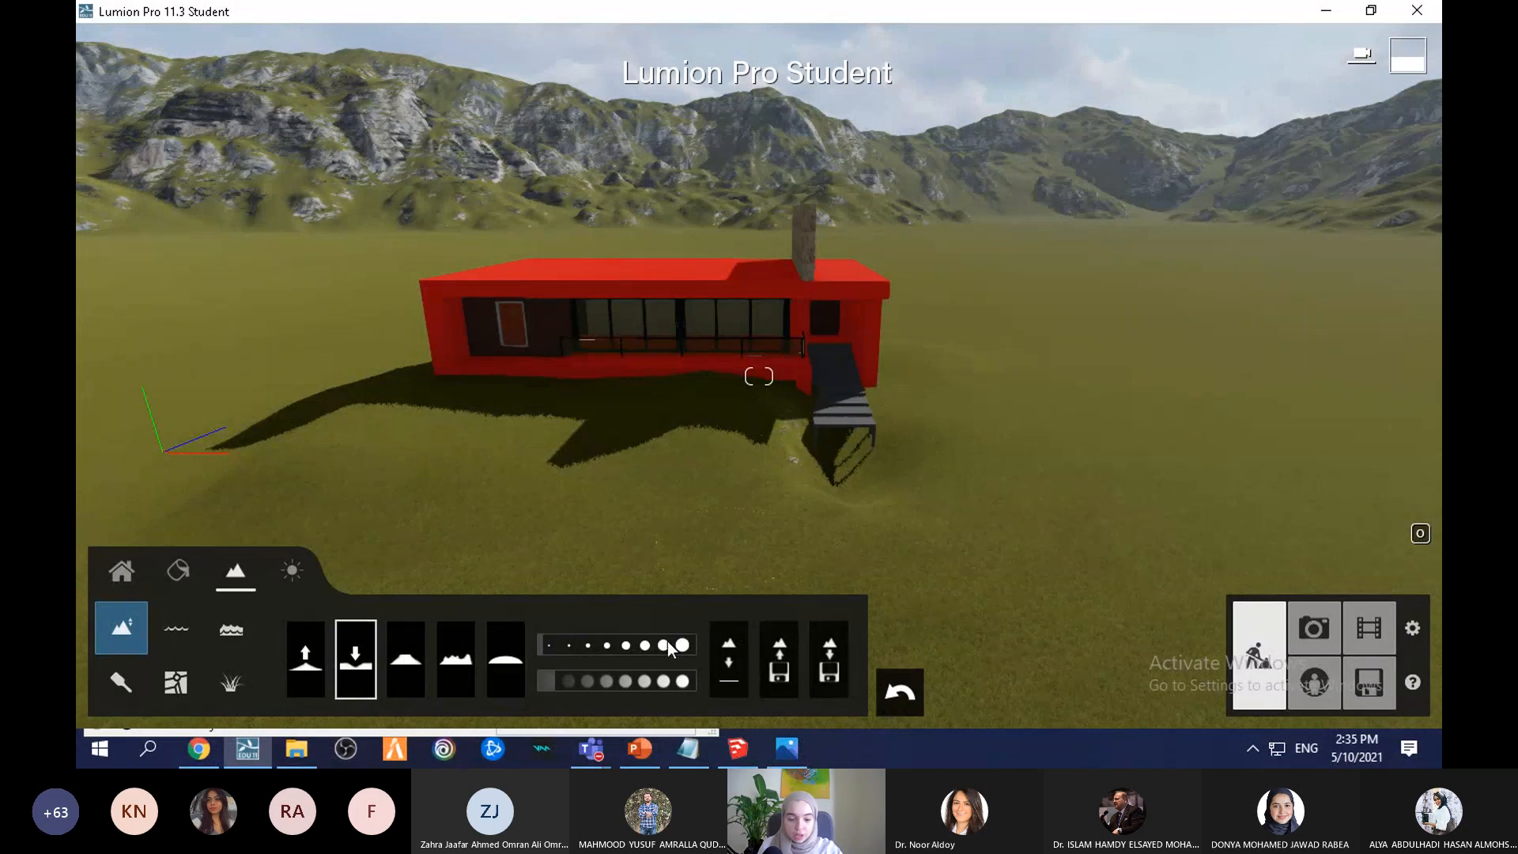
Step: Smooth the hollow at the foot of the entrance steps and lower the ground beneath them again
left_click(505, 658)
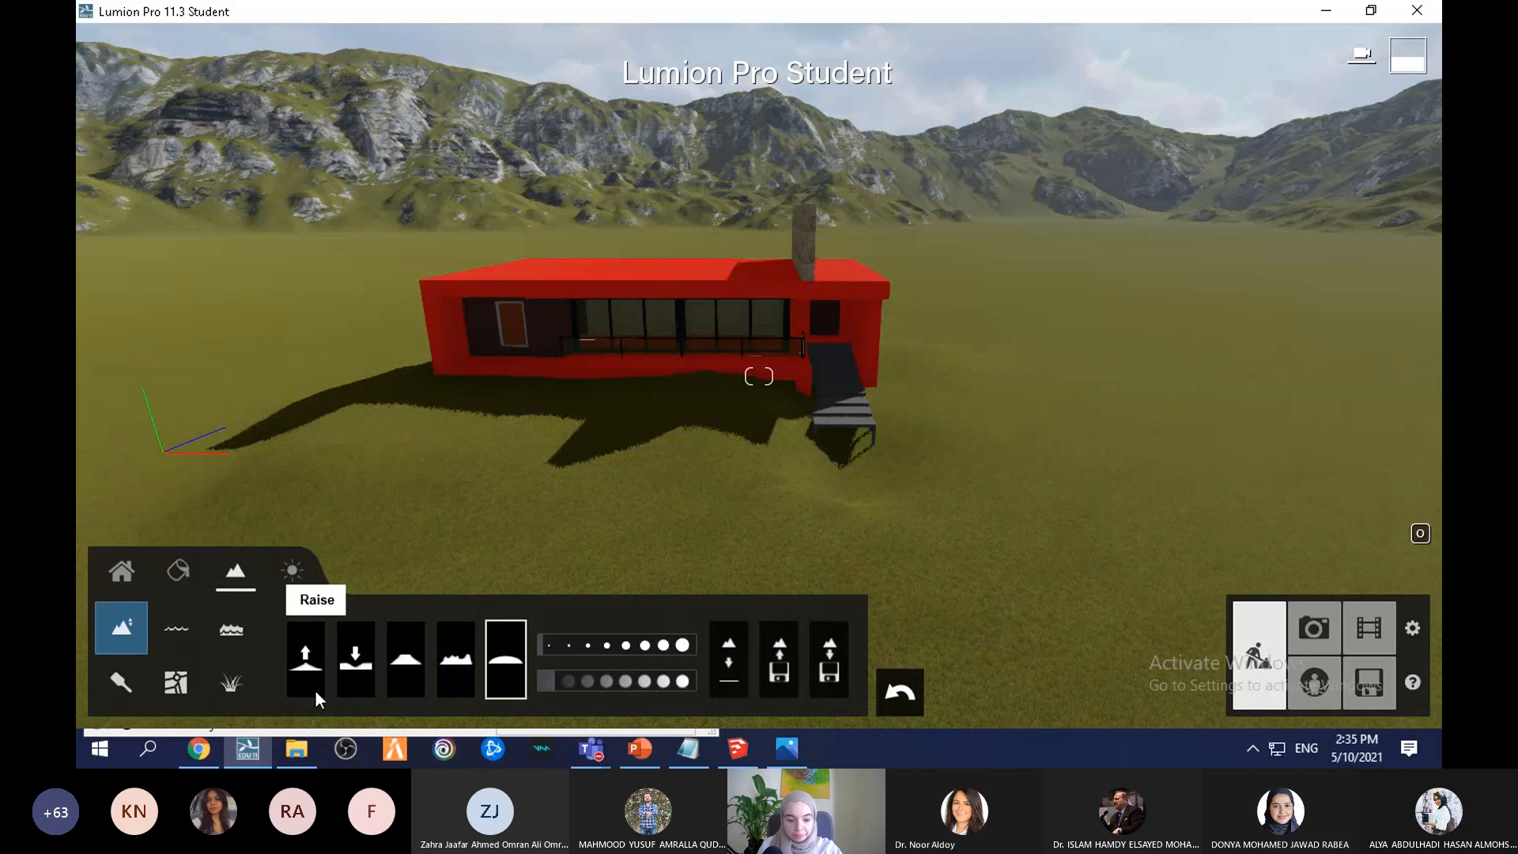
left_click(356, 660)
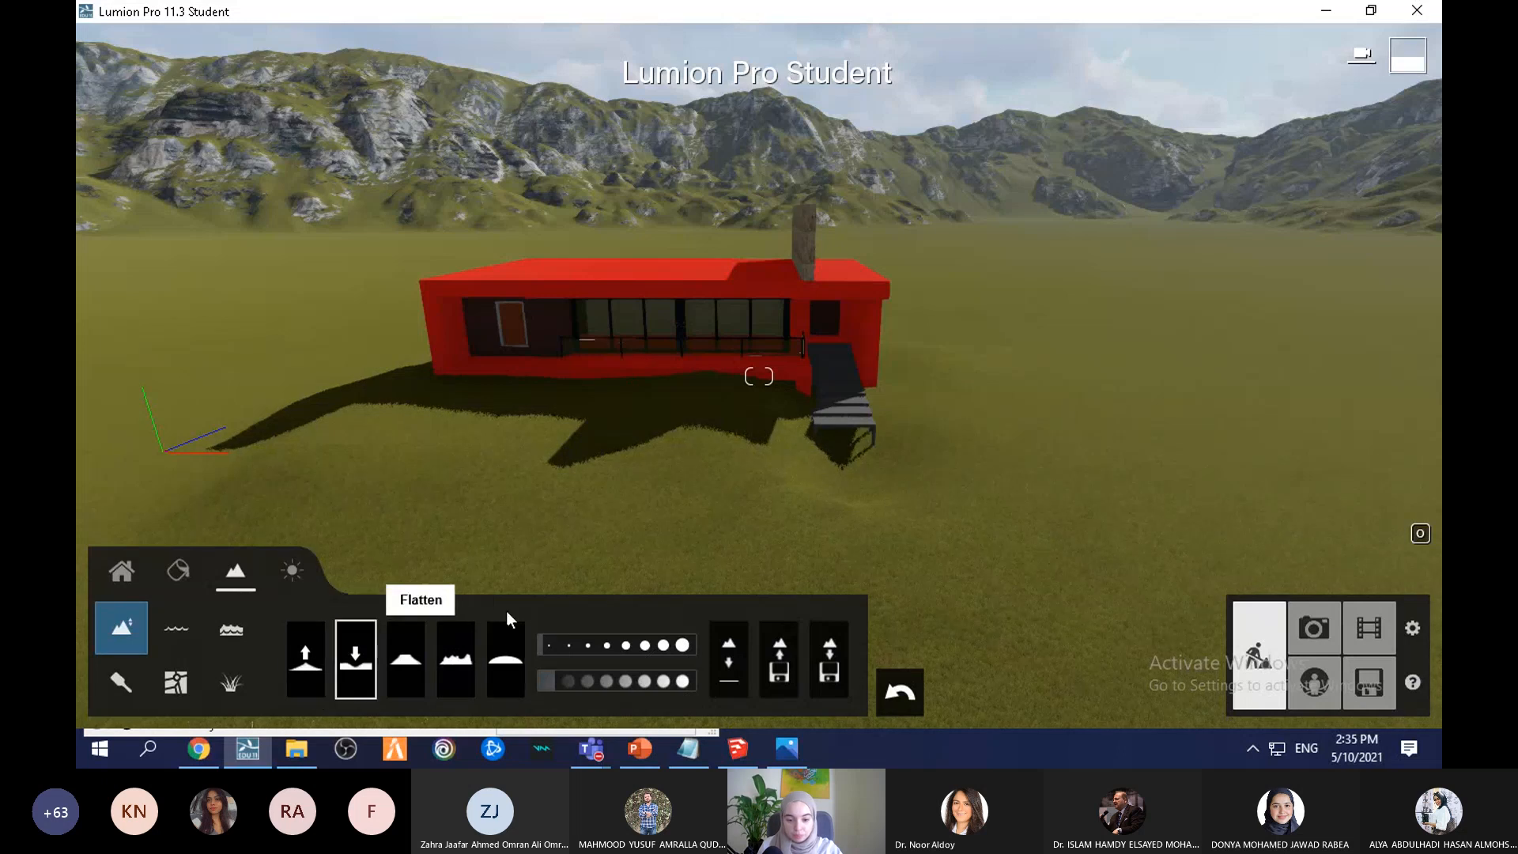
left_click(836, 462)
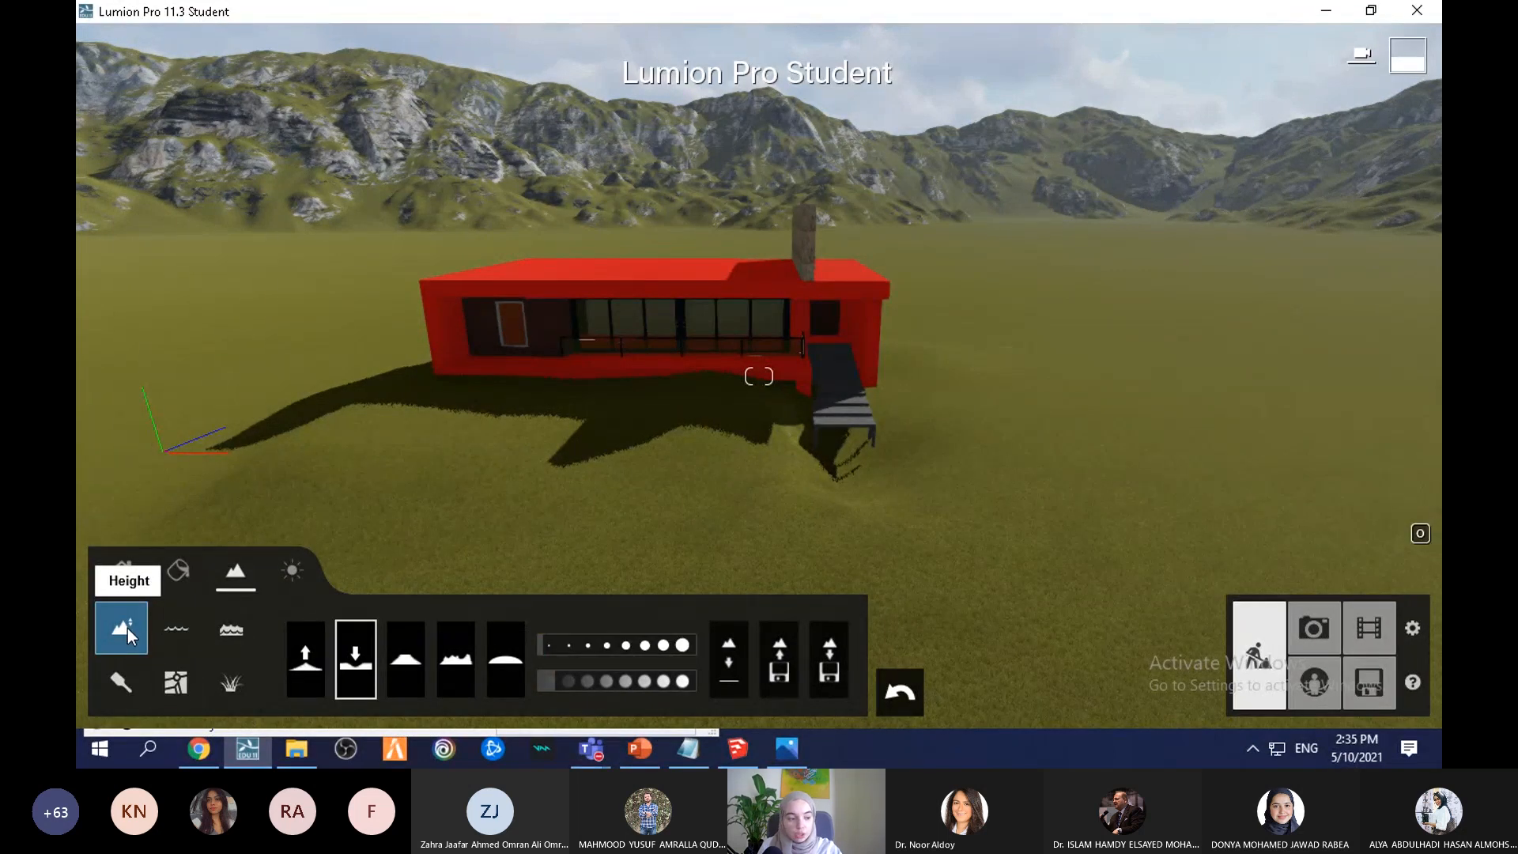
Step: Open the landscape water tools and choose the light turquoise preset from the water types
left_click(183, 633)
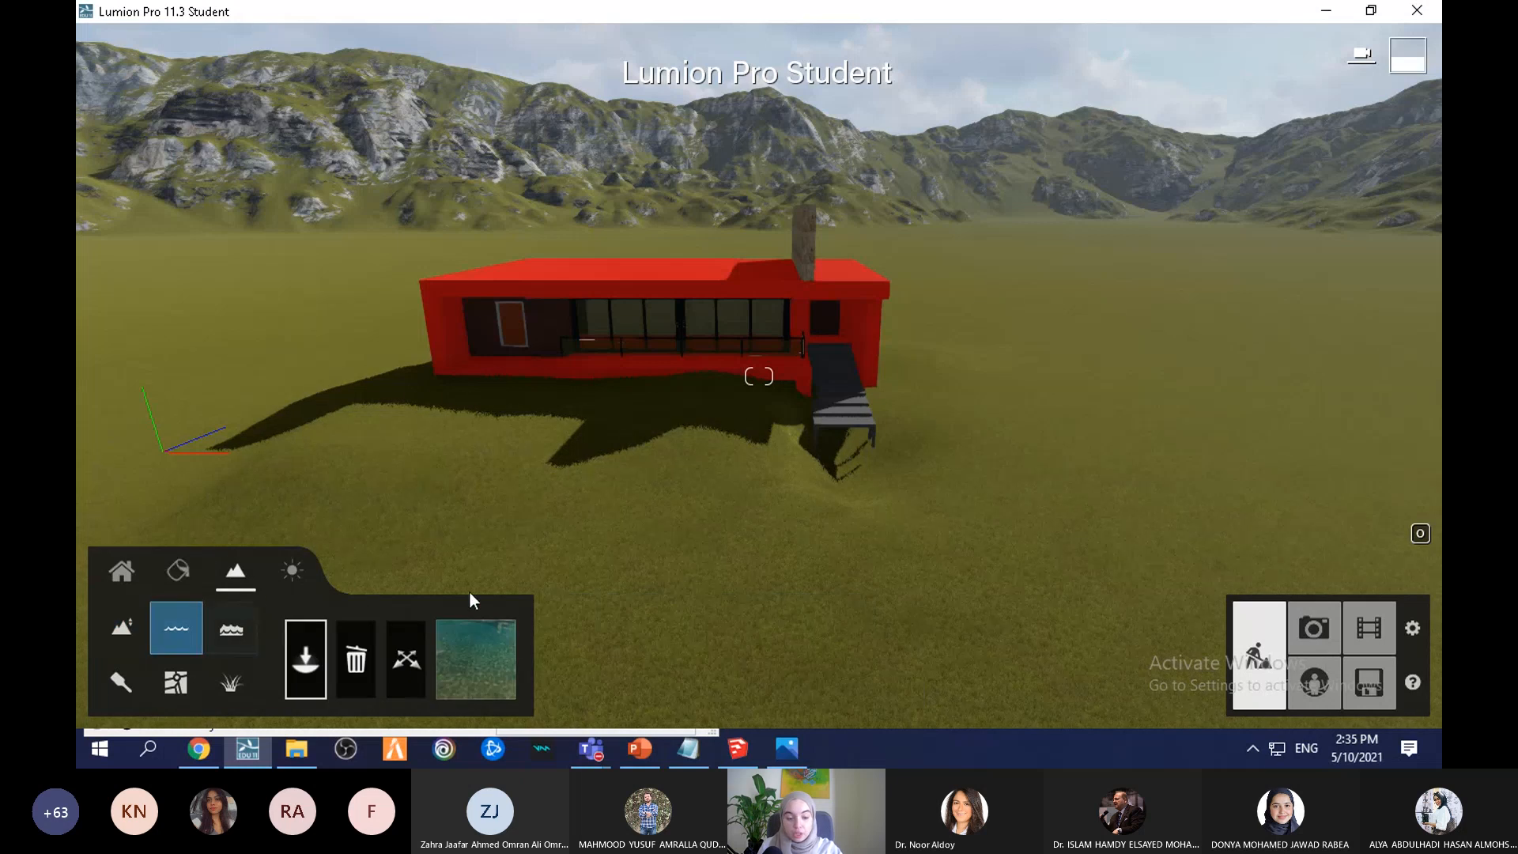
key("s")
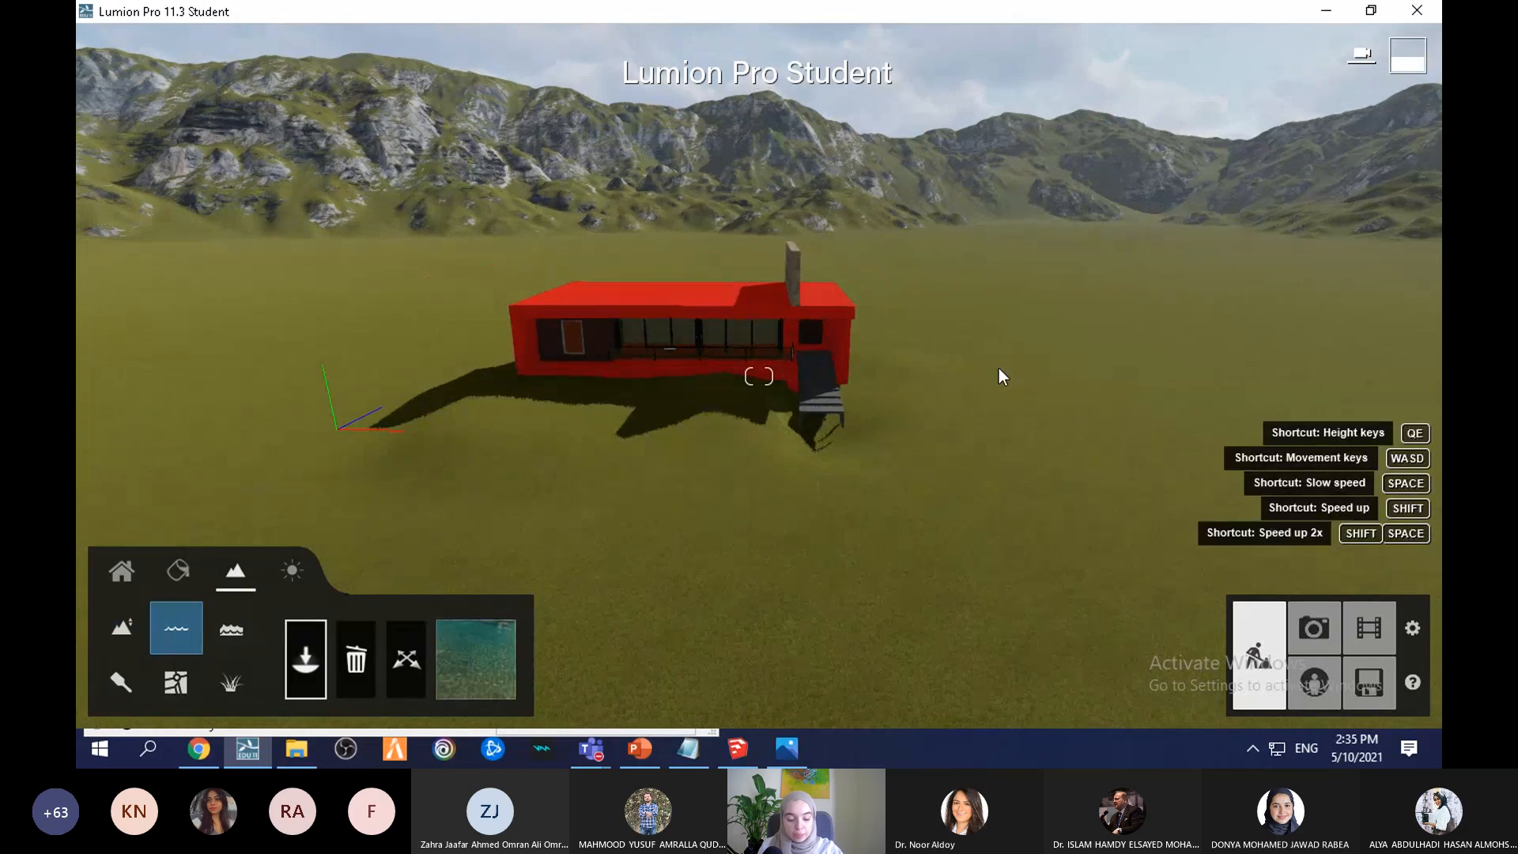
key("a")
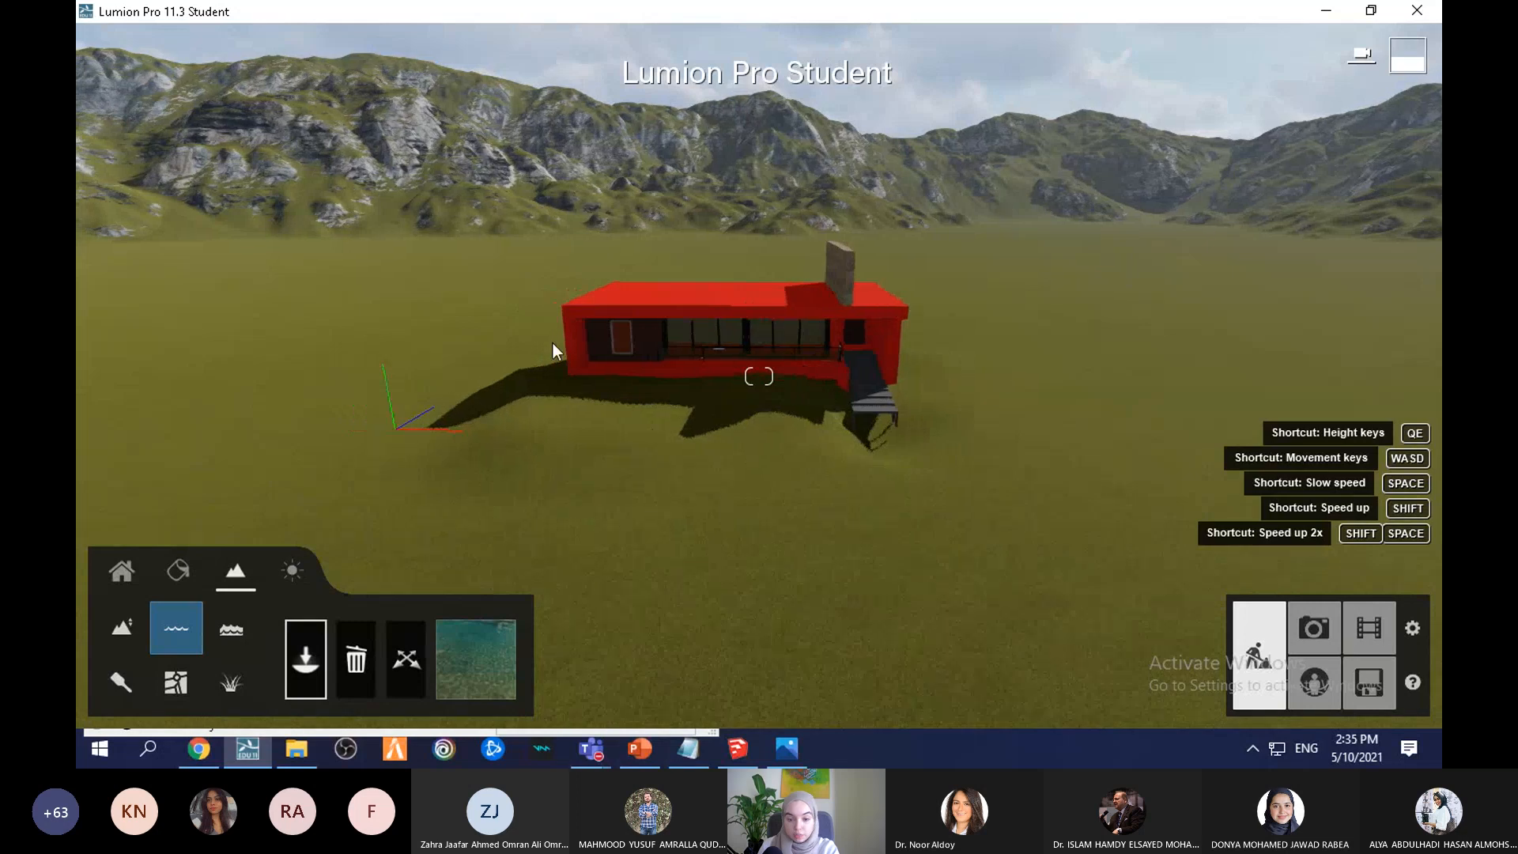
right_click_drag(552, 344, 605, 328)
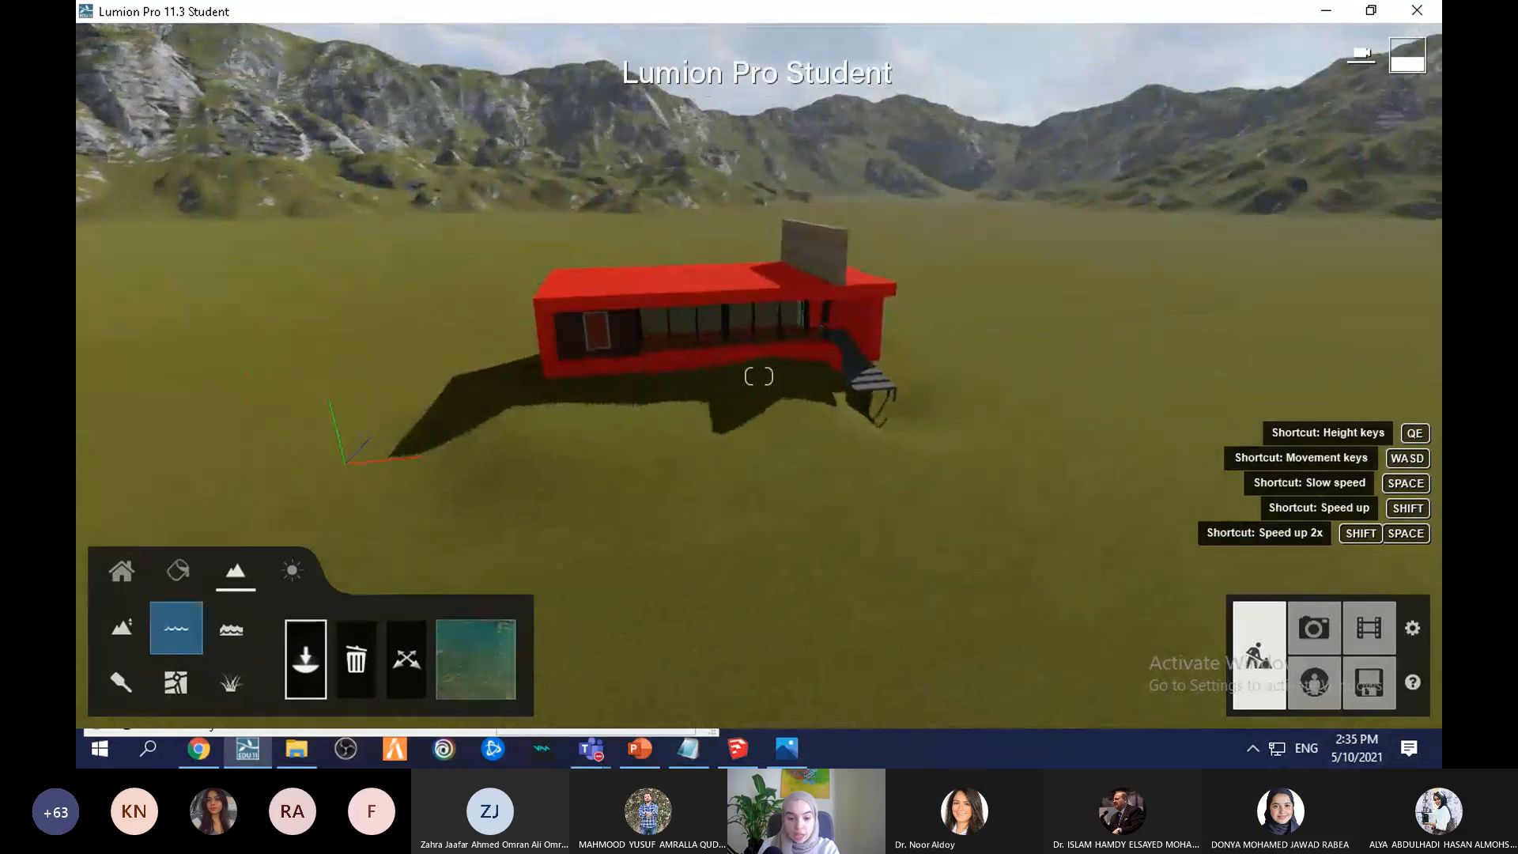
left_click(490, 663)
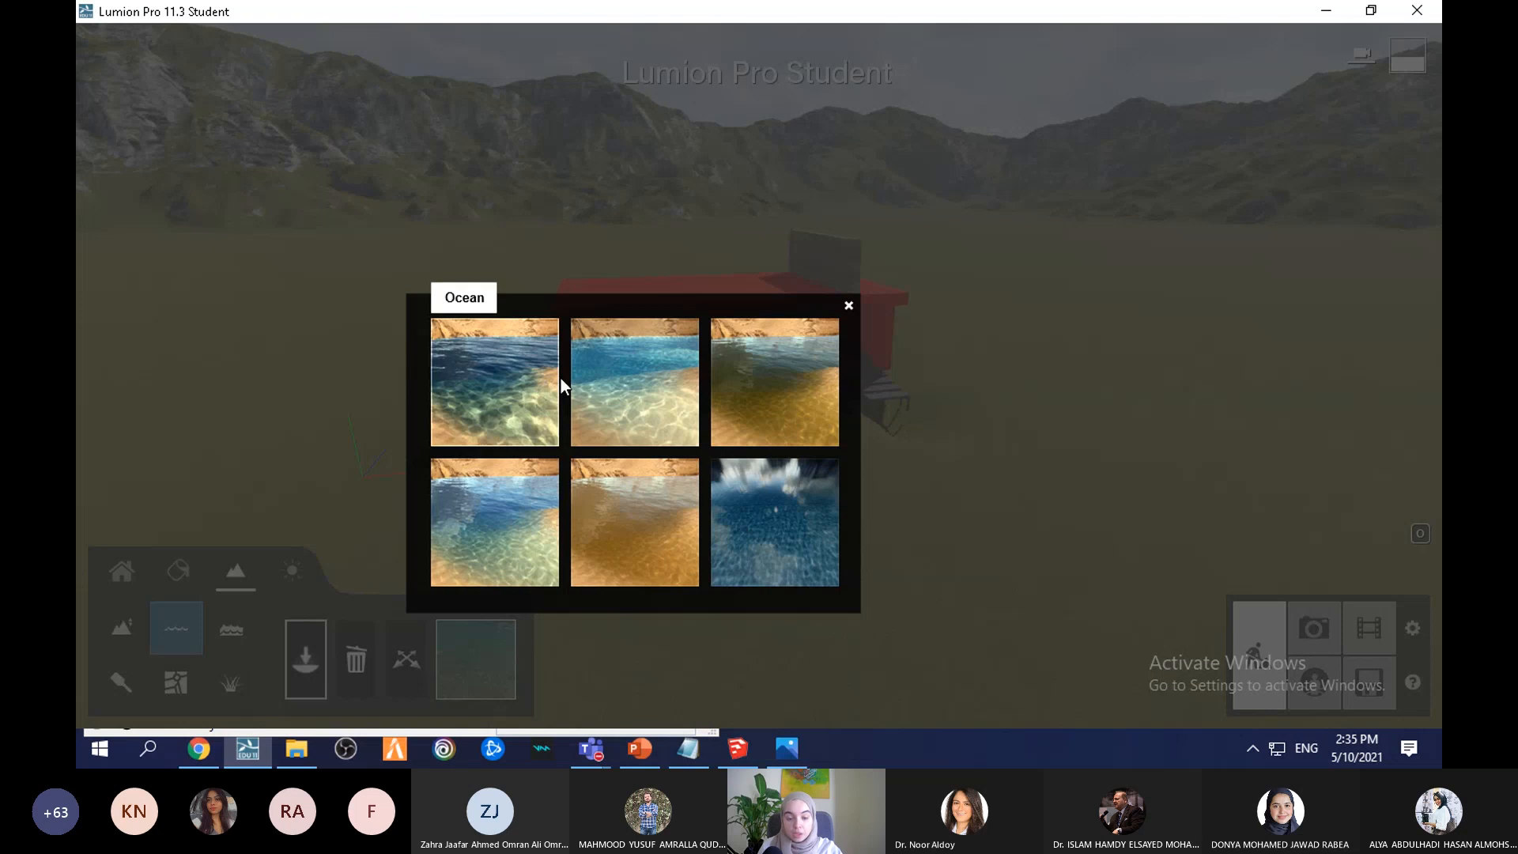
left_click(628, 370)
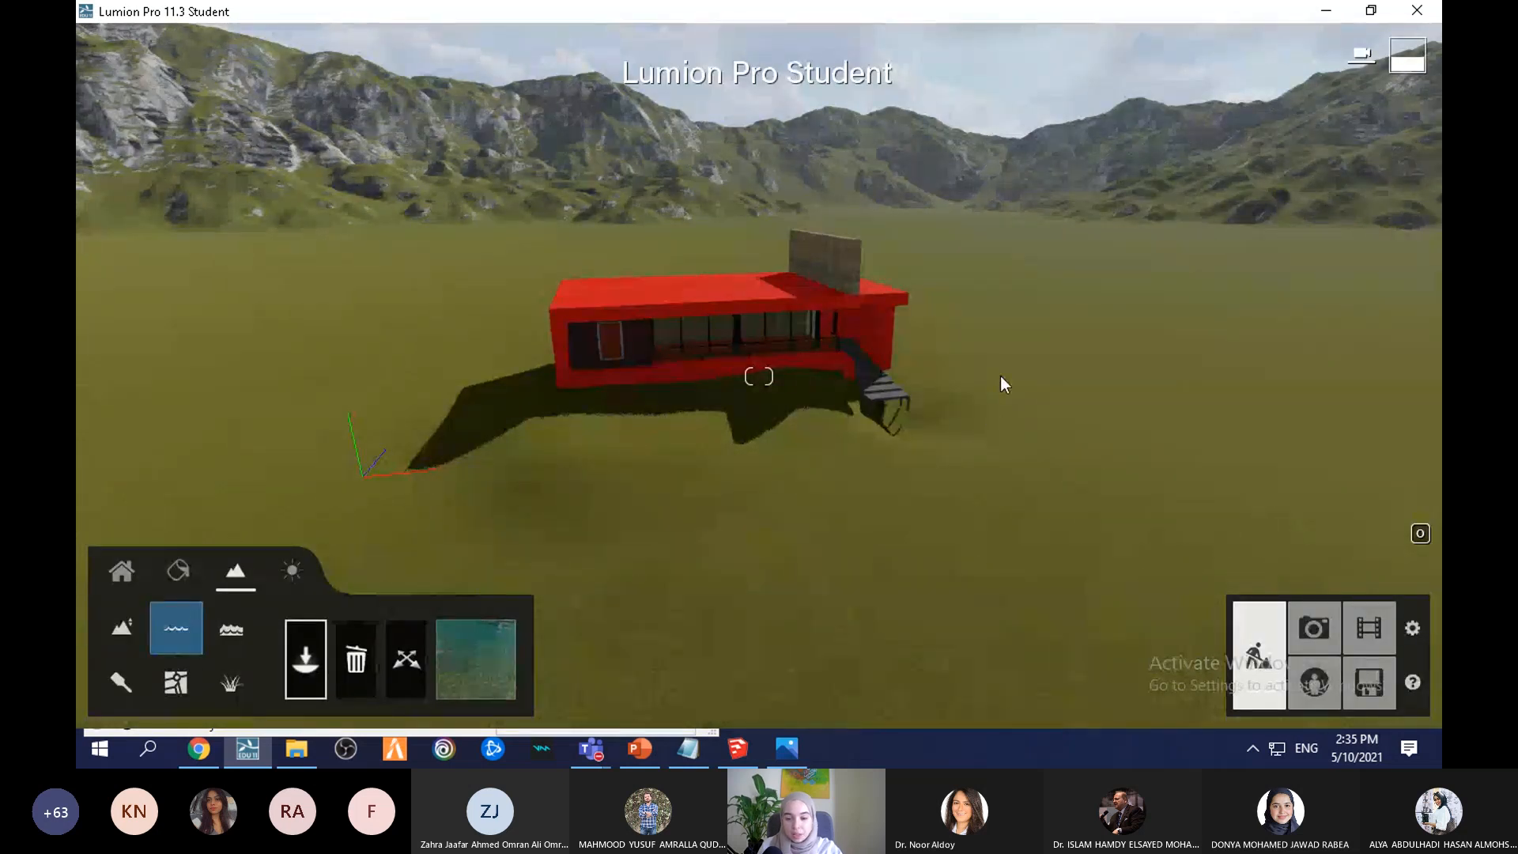
Step: Place a rectangular water surface on the ground in front of the building and adjust its height slightly
scroll(1024, 334, "down", 3)
left_click_drag(988, 416, 321, 738)
left_click(406, 659)
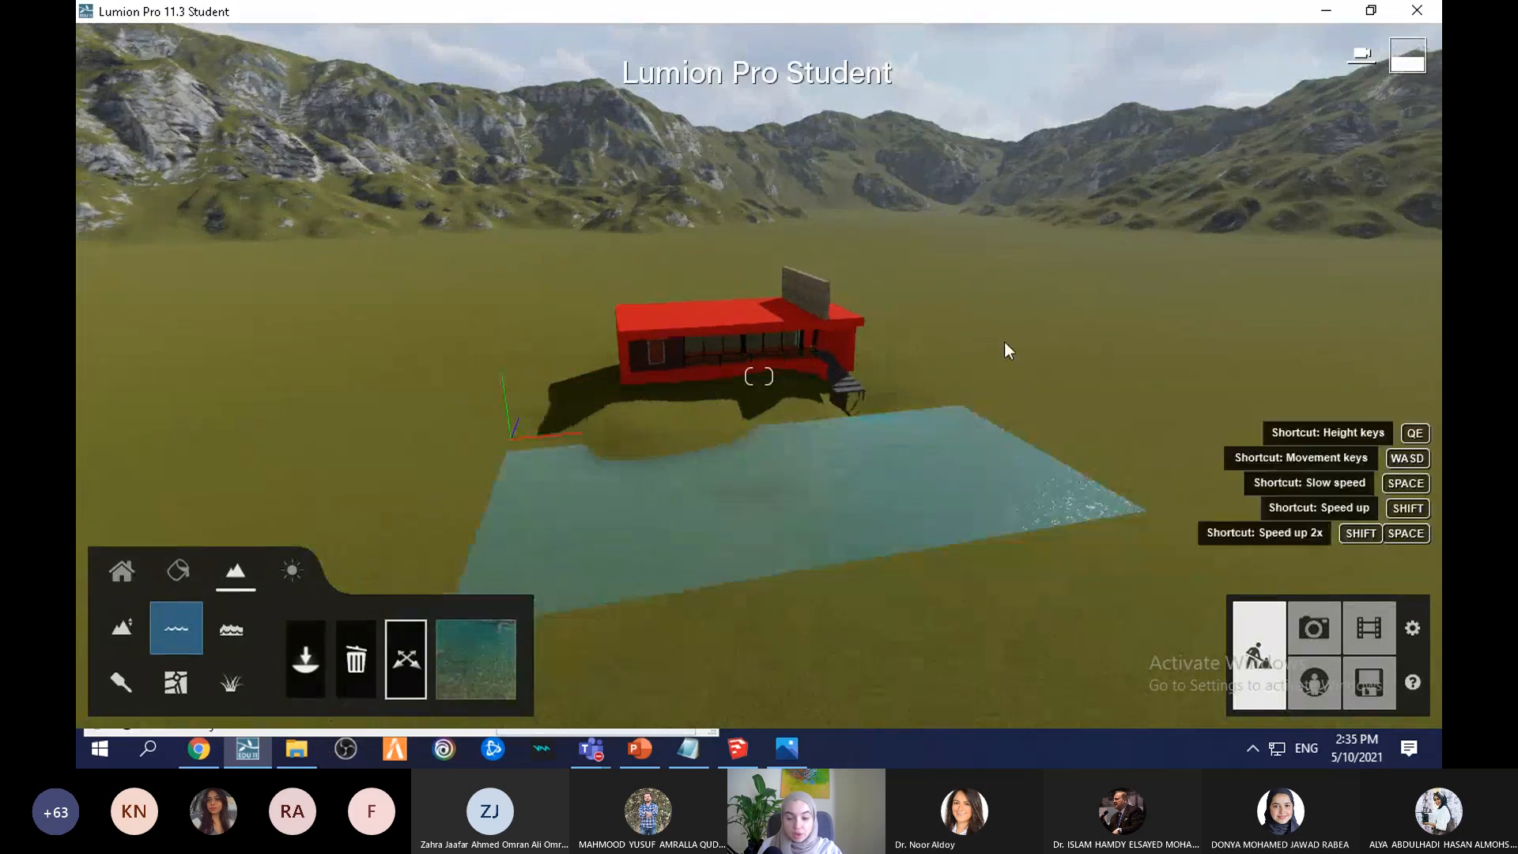
mouse_move(738, 569)
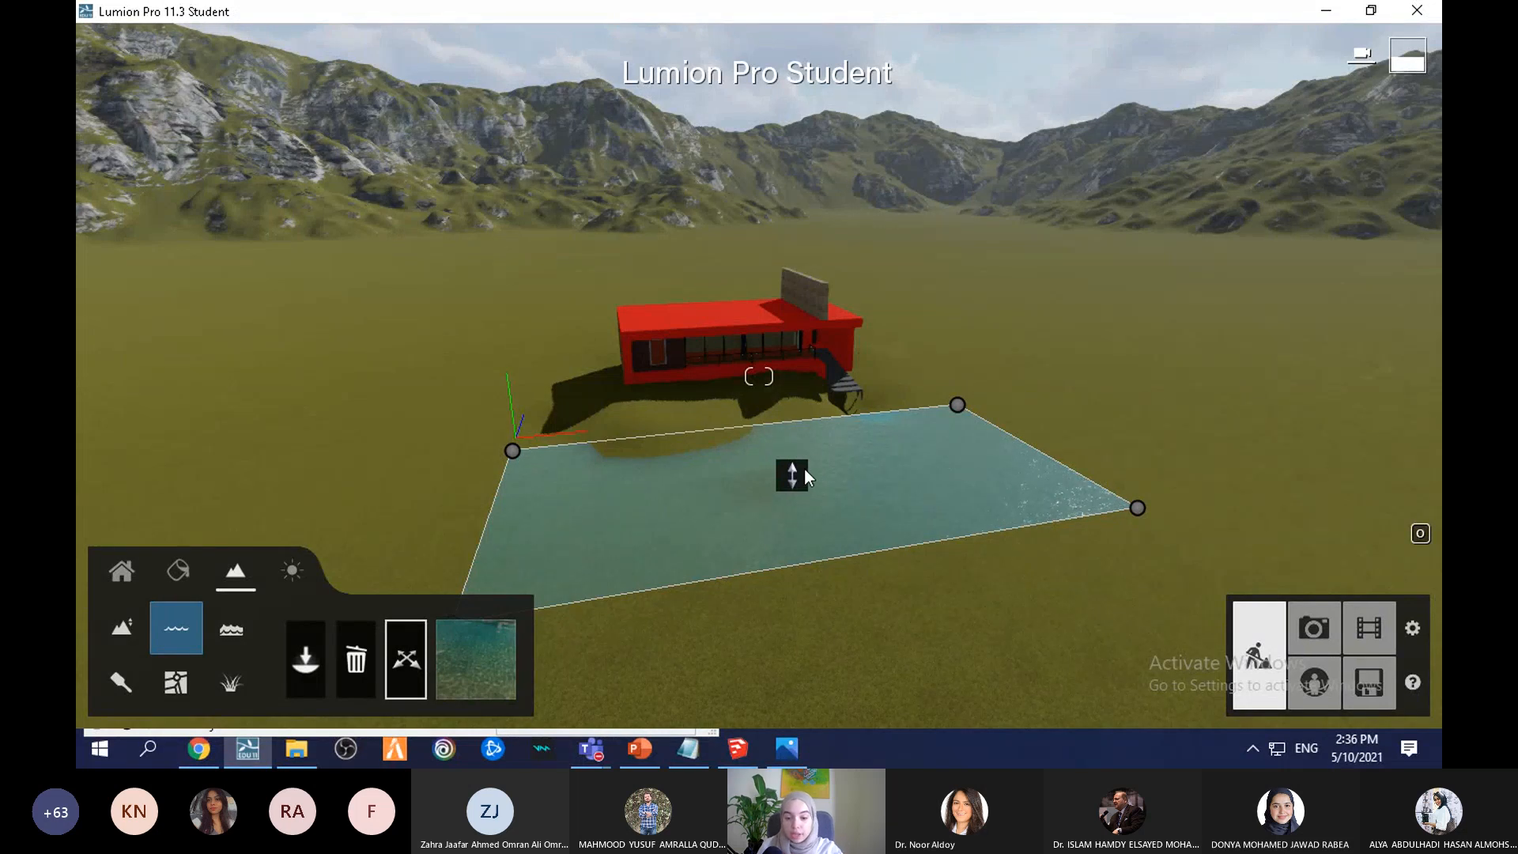
mouse_move(791, 476)
left_mouse_down()
mouse_move(773, 407)
mouse_move(781, 299)
mouse_move(796, 489)
left_mouse_up()
left_click(804, 531)
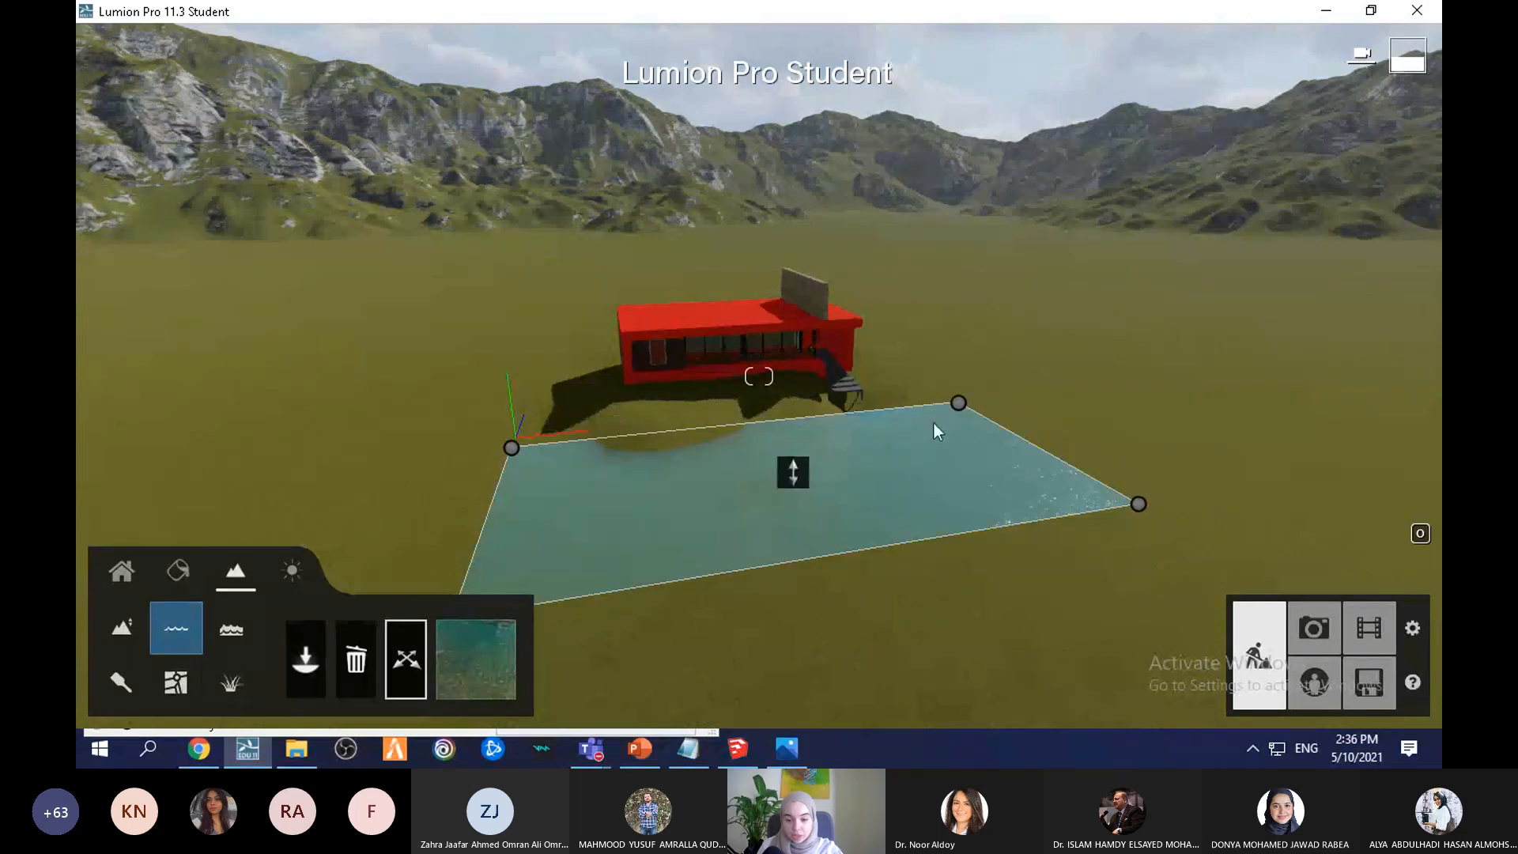
Step: Stretch the corners of the water surface outwards so it surrounds the building and covers the ground in front
left_click_drag(969, 402, 1105, 312)
key("s")
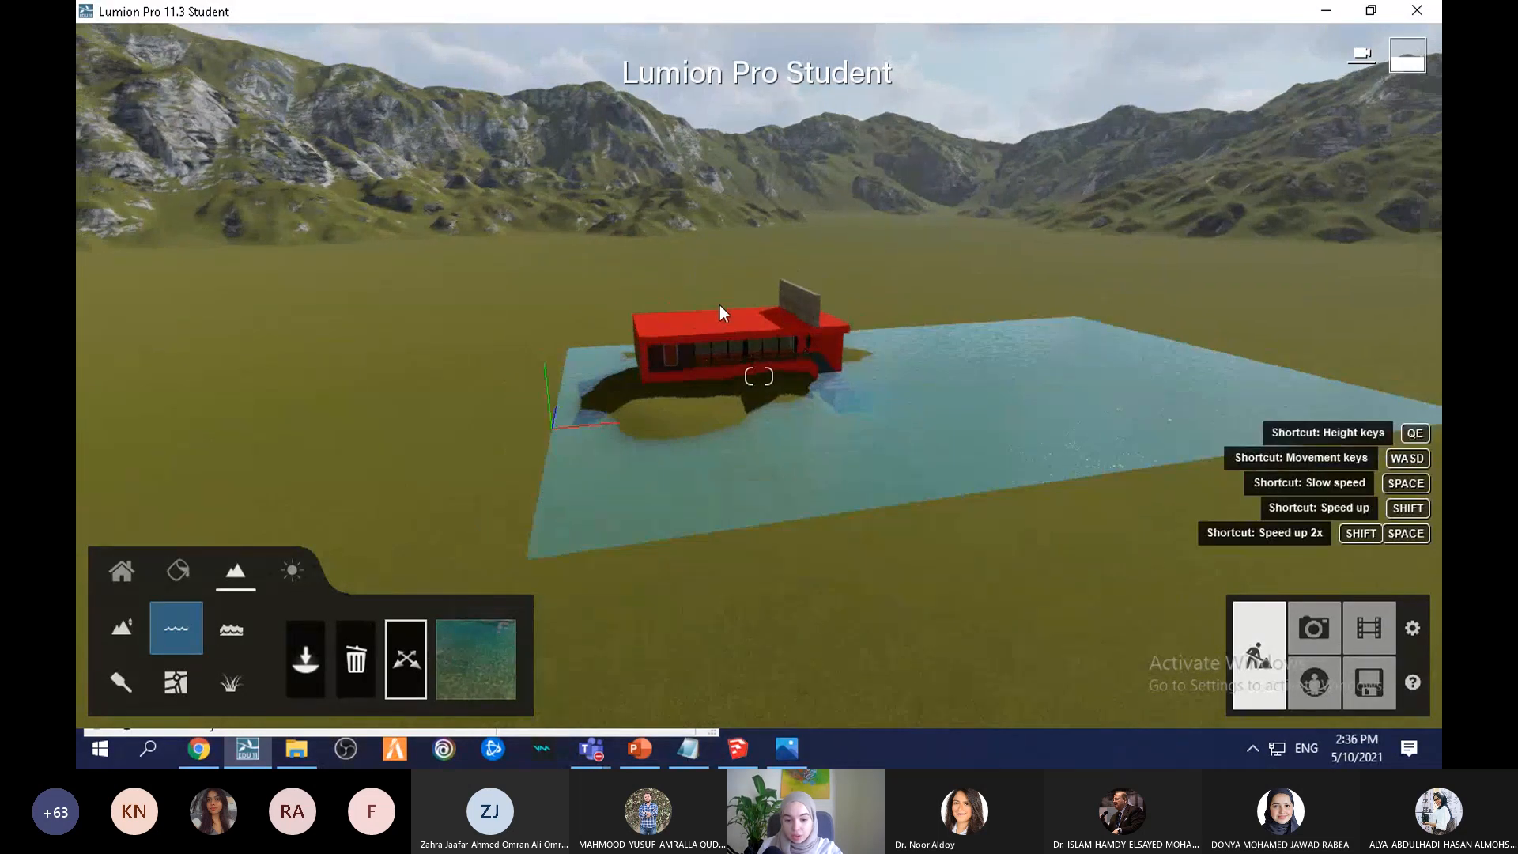
left_click_drag(585, 515, 409, 666)
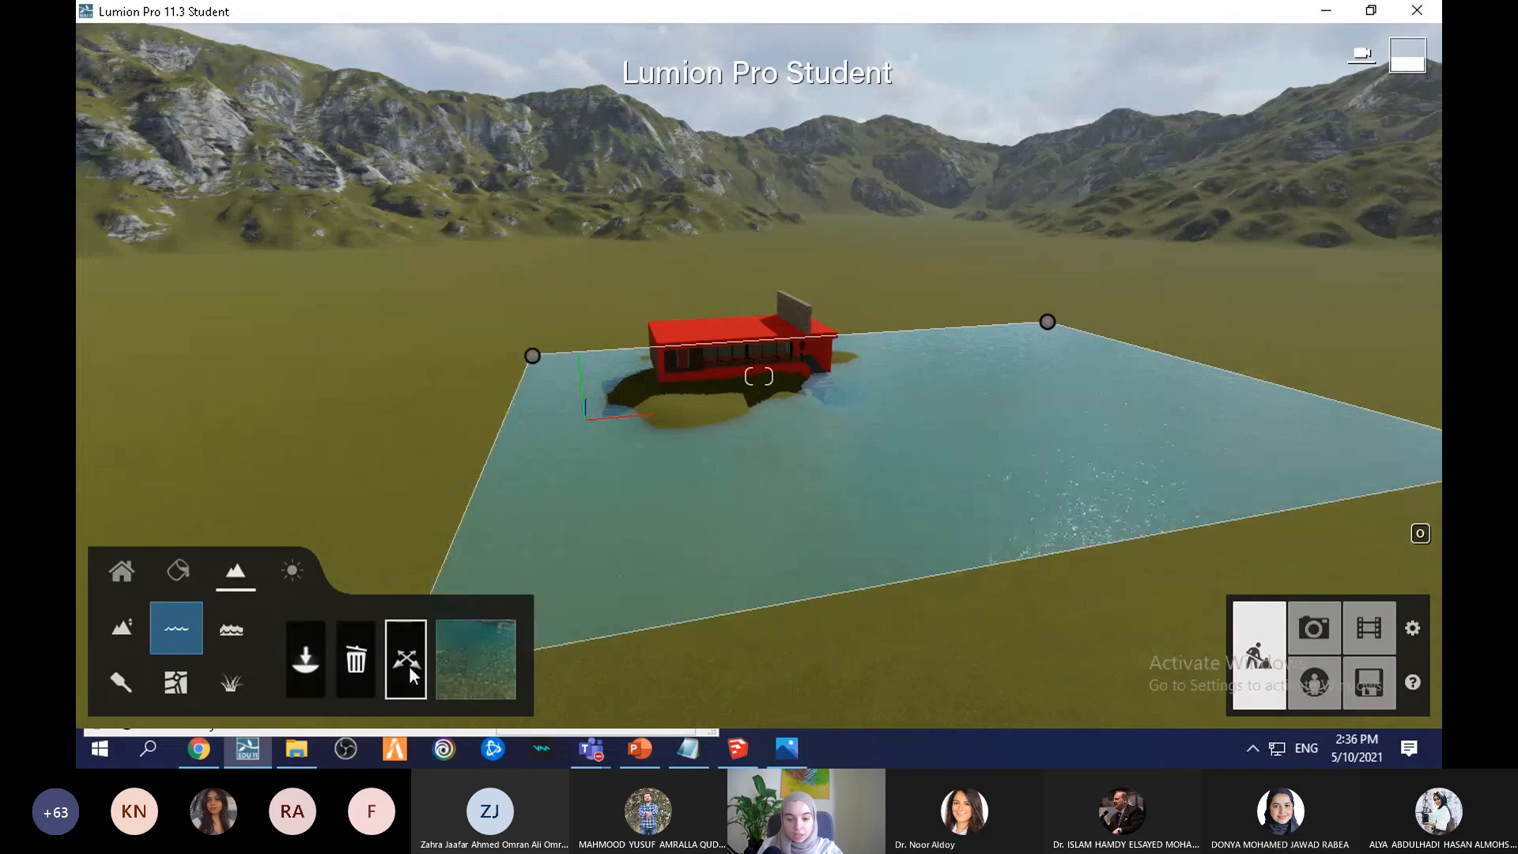
key("w")
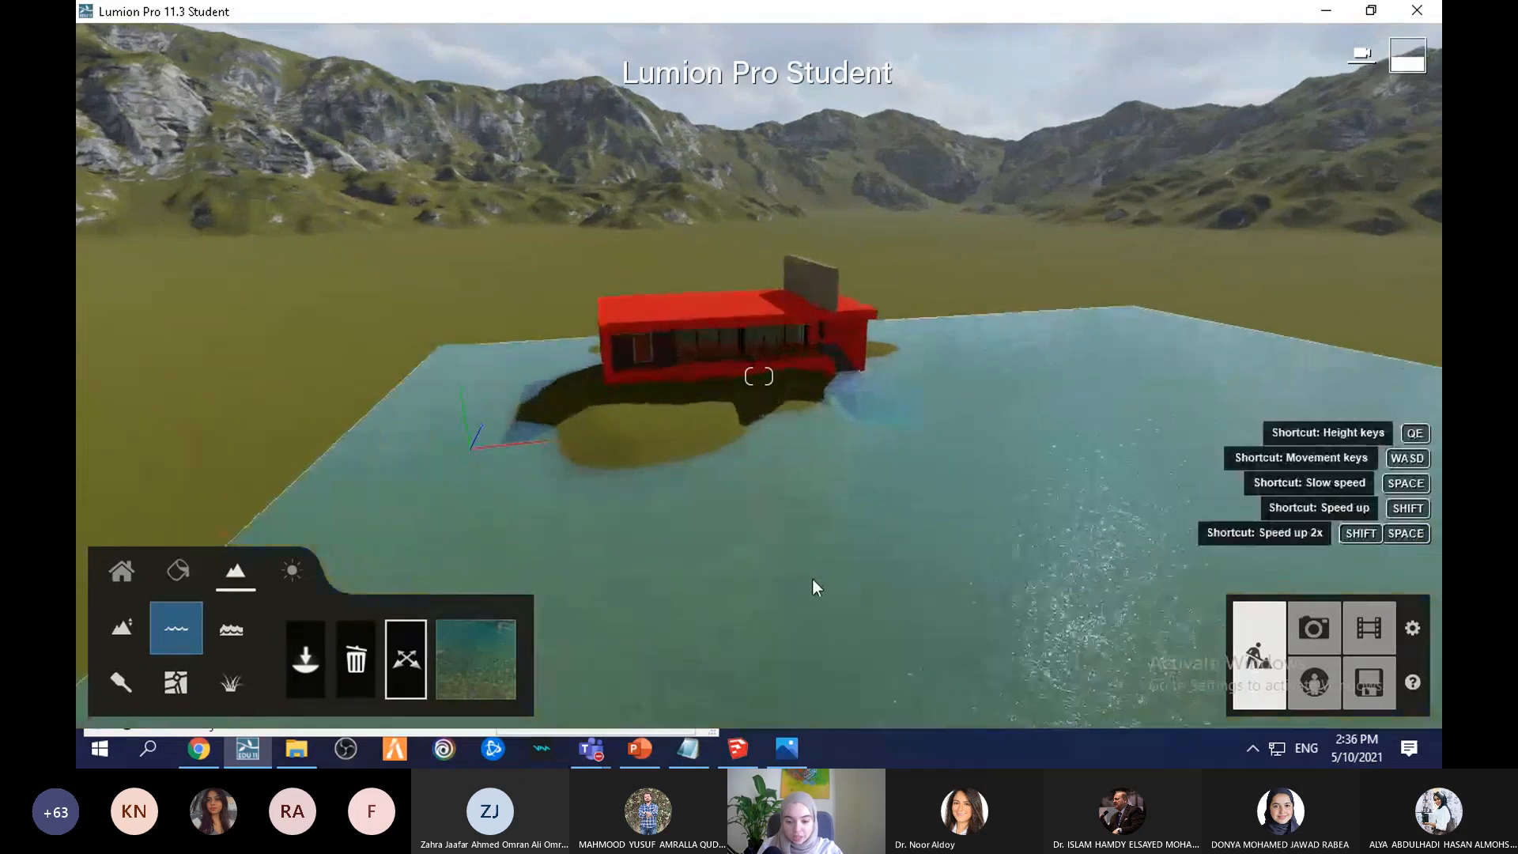
key("e")
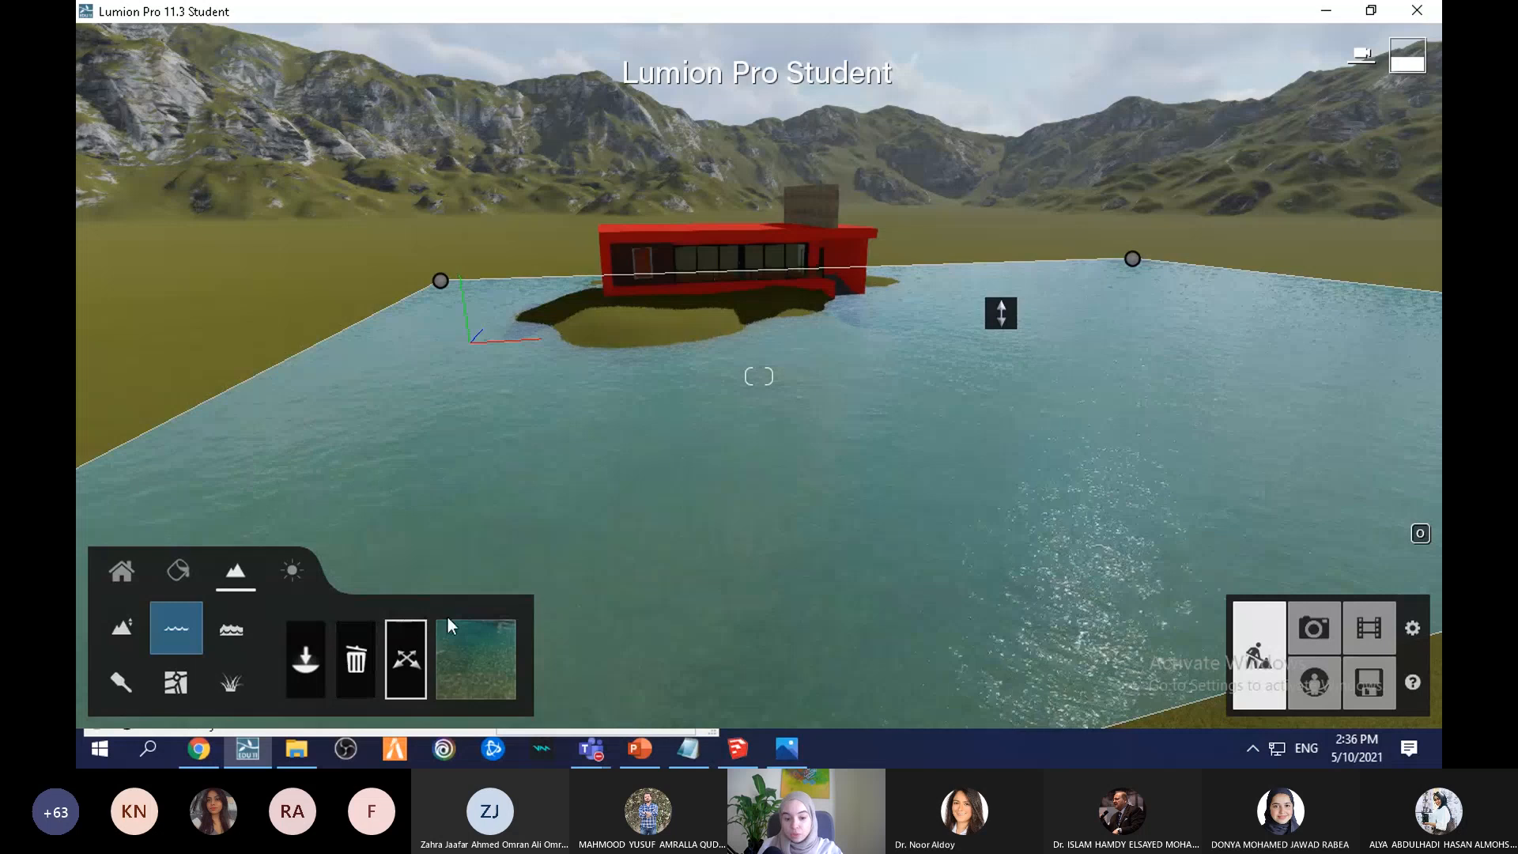
Step: Lower the water surface below the ground so it fills only the hollow at the entrance steps
left_click(357, 662)
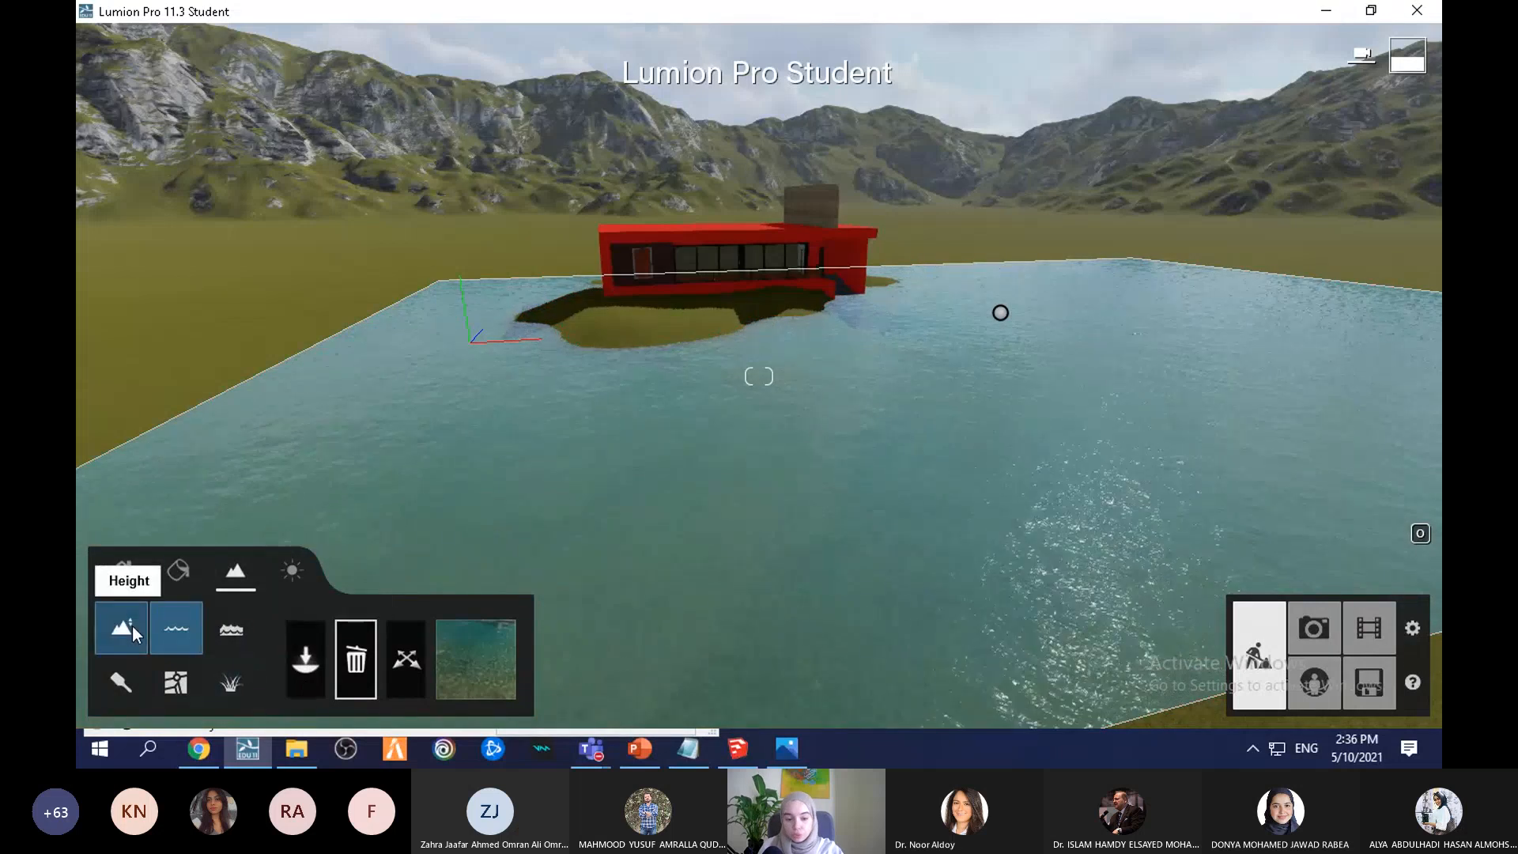
left_click(299, 687)
left_click(408, 663)
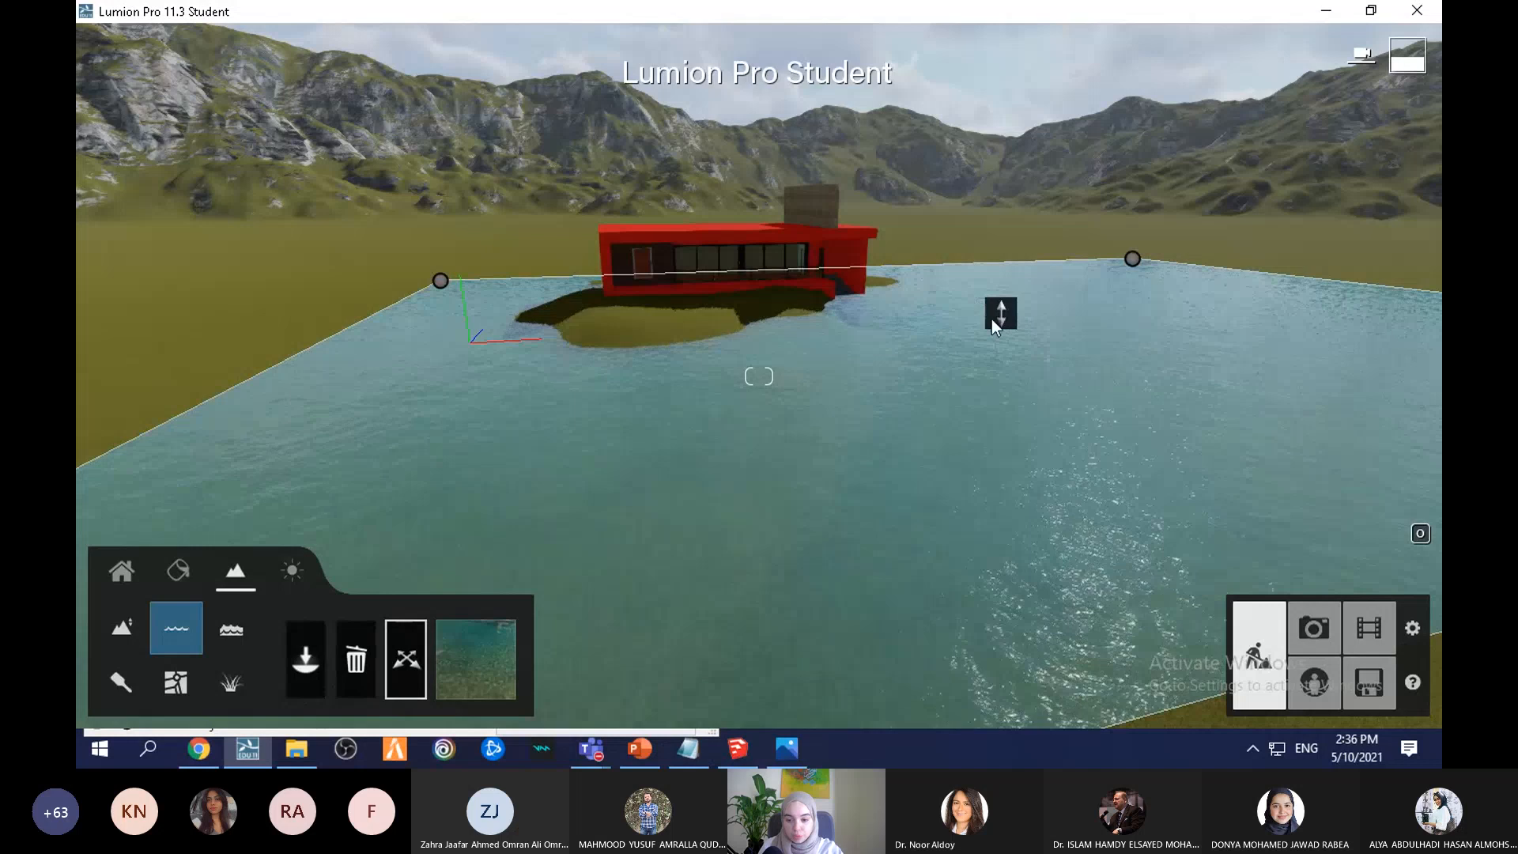
left_click_drag(993, 326, 1012, 410)
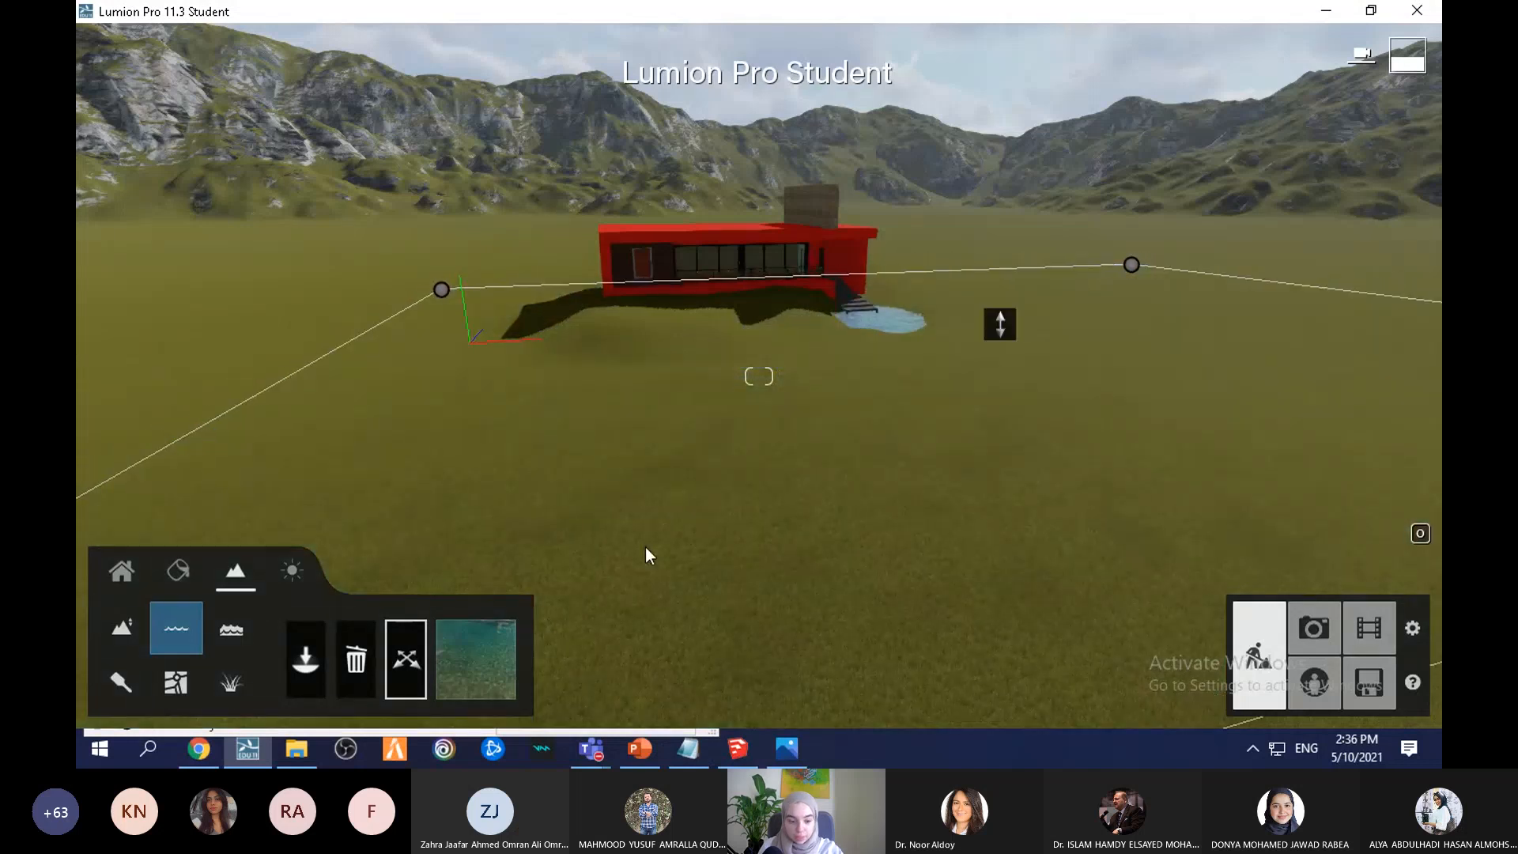
Step: Dig a wide basin beyond the entrance steps with a larger Lower brush, and sink the water level further
left_click(121, 619)
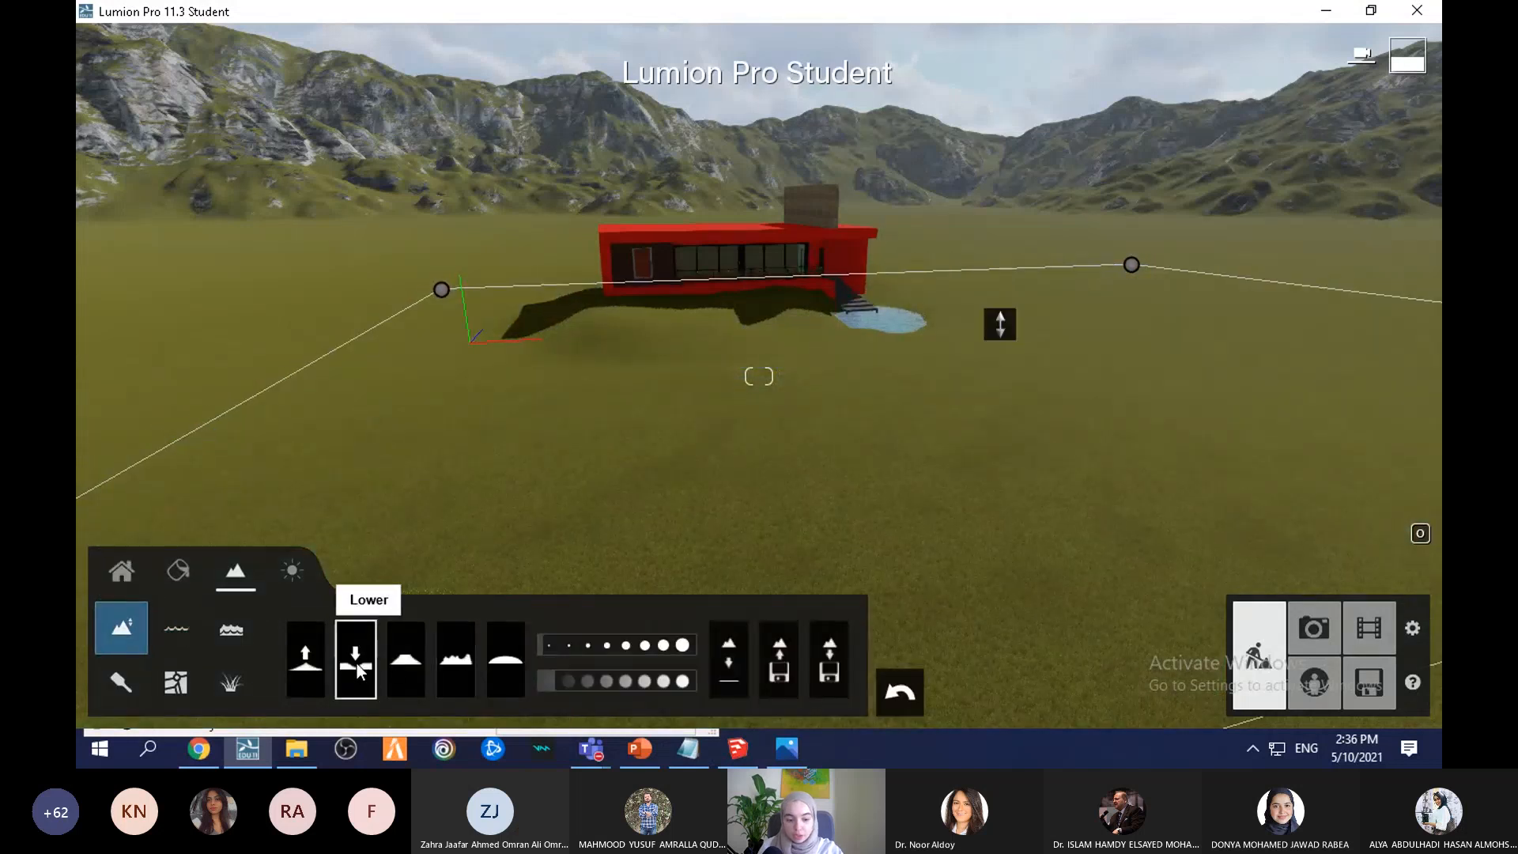
scroll(1064, 241, "down", 2)
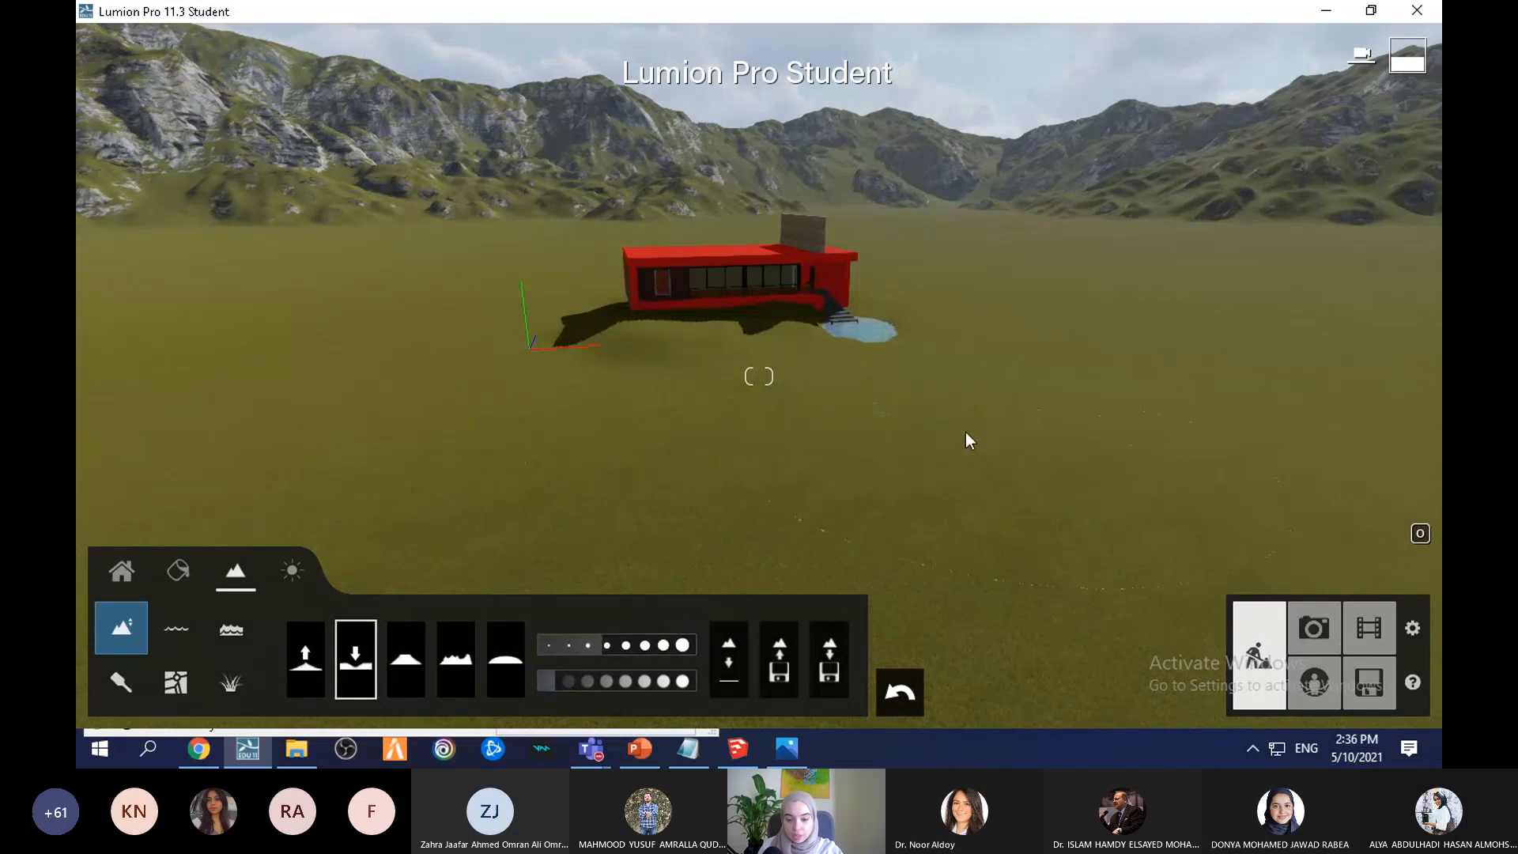
mouse_move(969, 439)
left_mouse_down()
mouse_move(993, 356)
mouse_move(750, 518)
left_mouse_up()
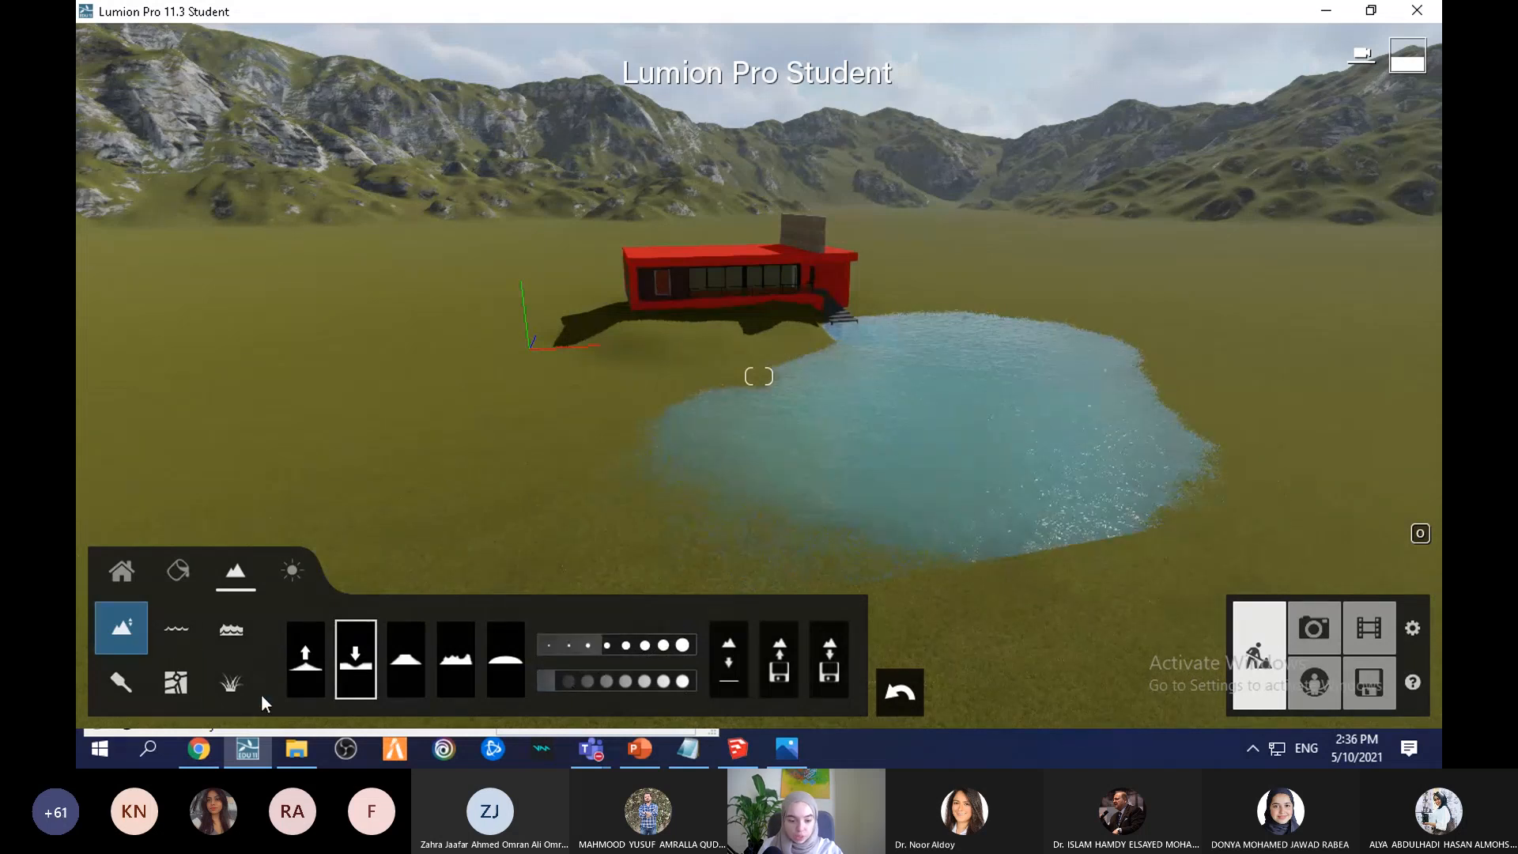
left_click(187, 625)
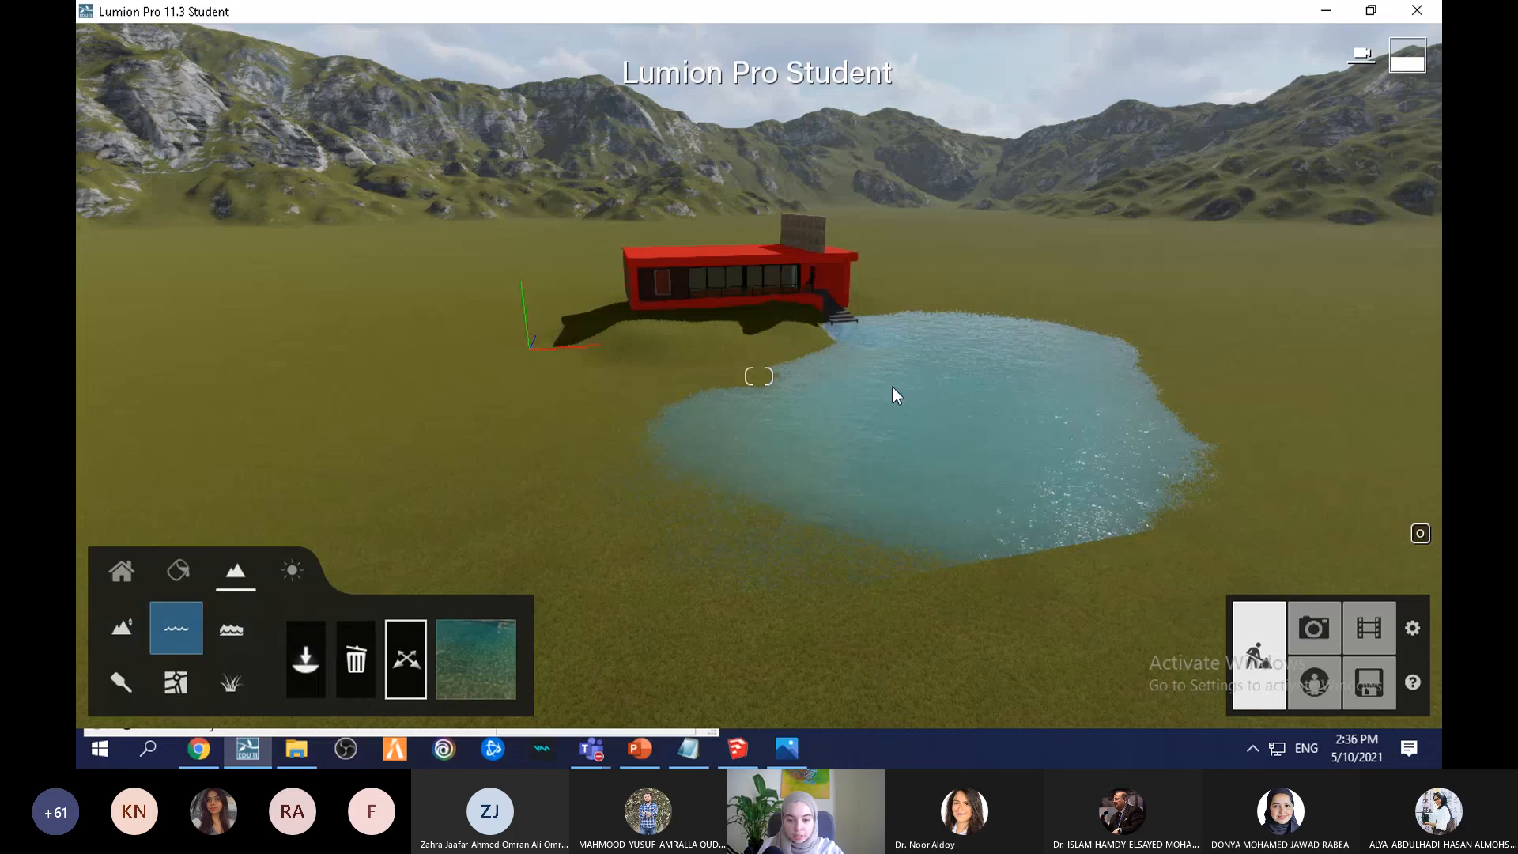
scroll(893, 387, "down", 3)
left_click_drag(911, 348, 931, 401)
Step: Lower the ground around the pond to widen it and extend it along the whole front of the building
left_click(131, 627)
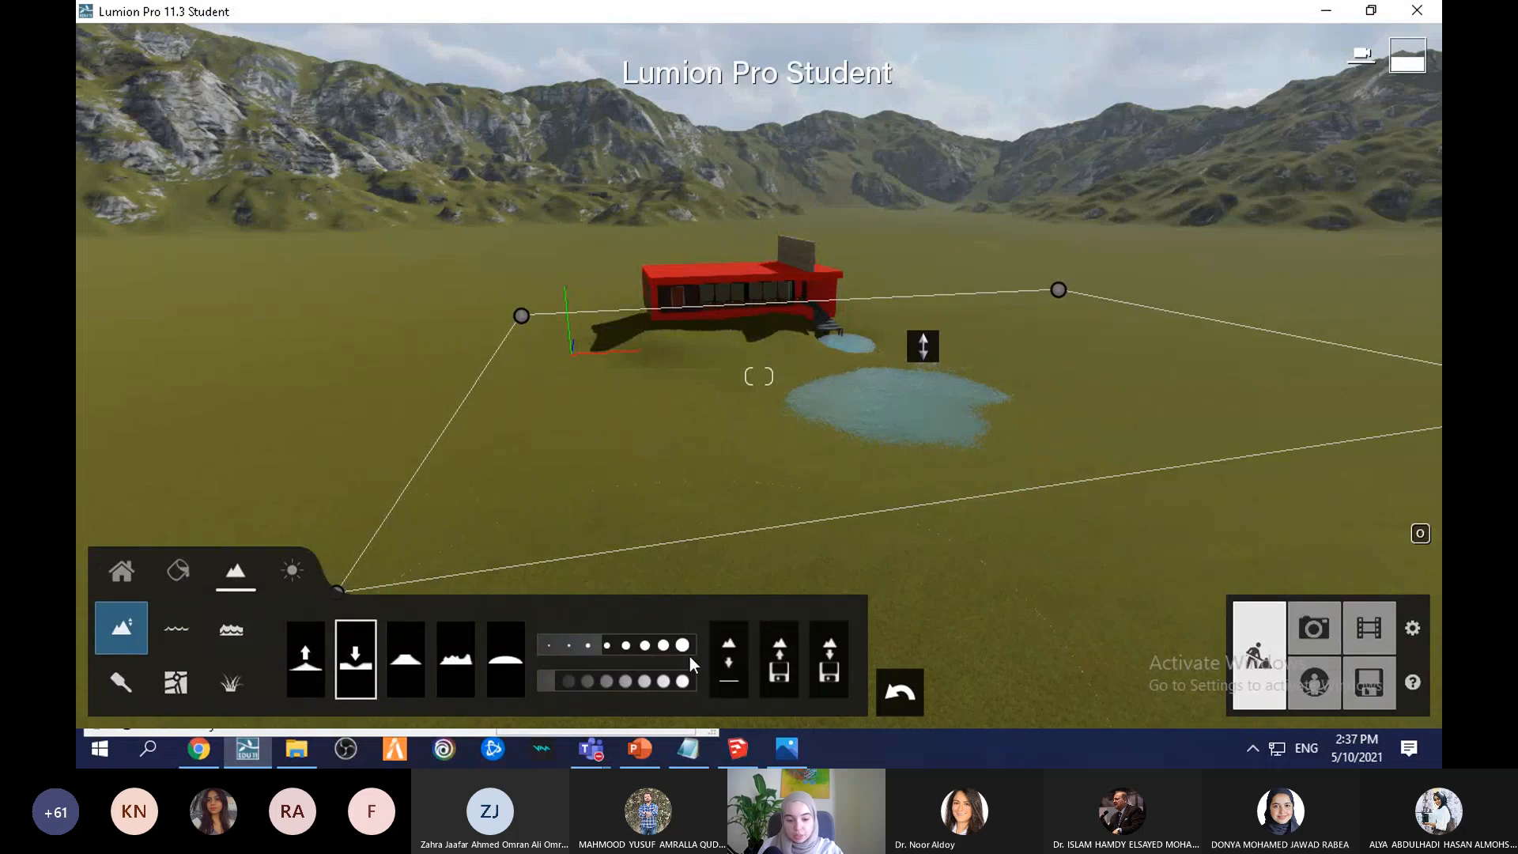
mouse_move(913, 457)
left_mouse_down()
mouse_move(770, 510)
mouse_move(974, 529)
left_mouse_up()
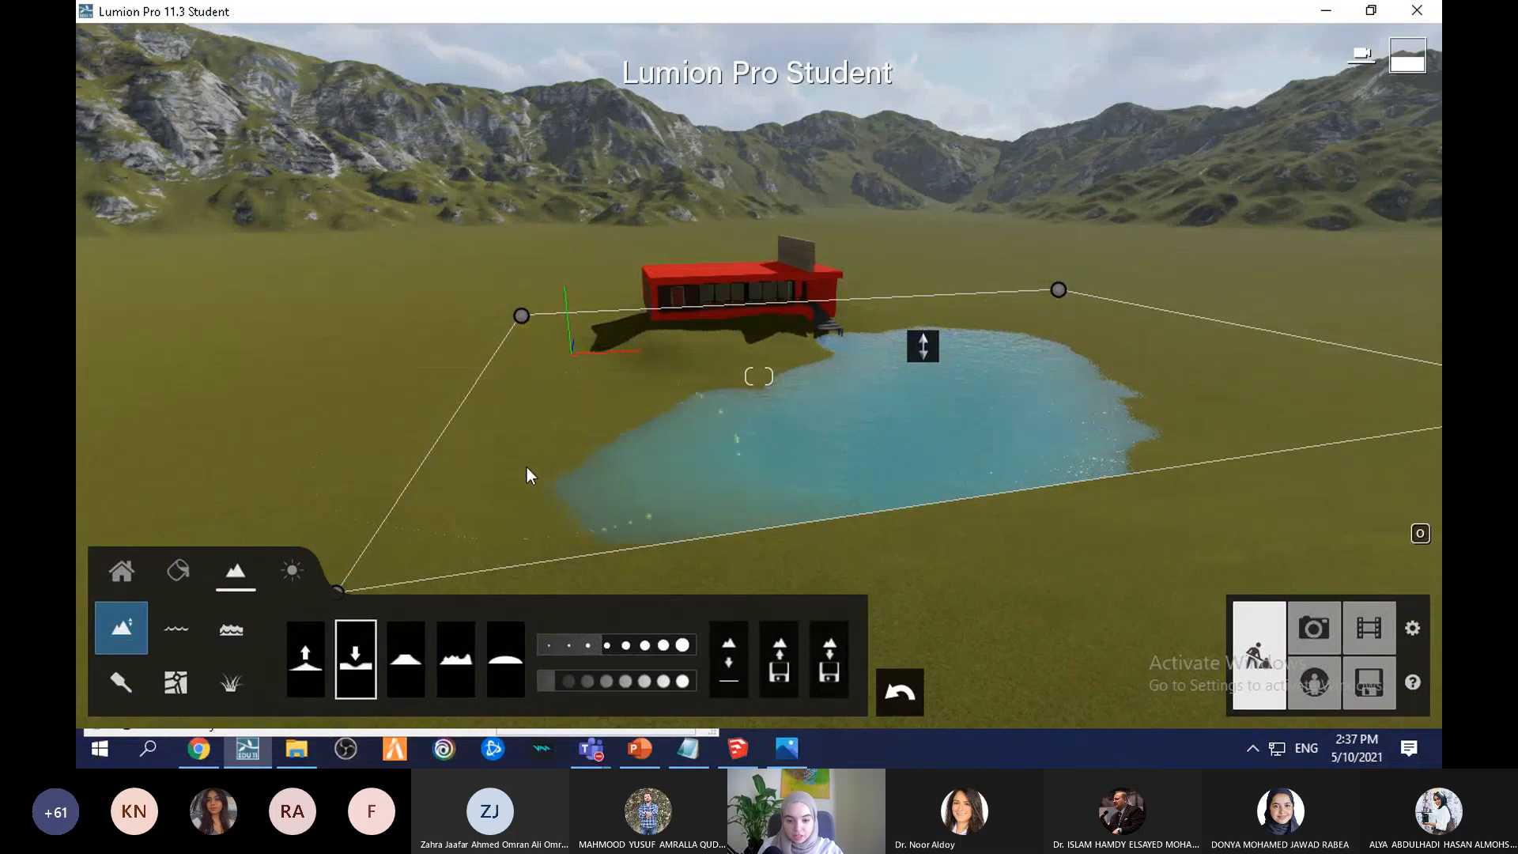
mouse_move(527, 467)
left_mouse_down()
mouse_move(389, 415)
mouse_move(417, 411)
left_mouse_up()
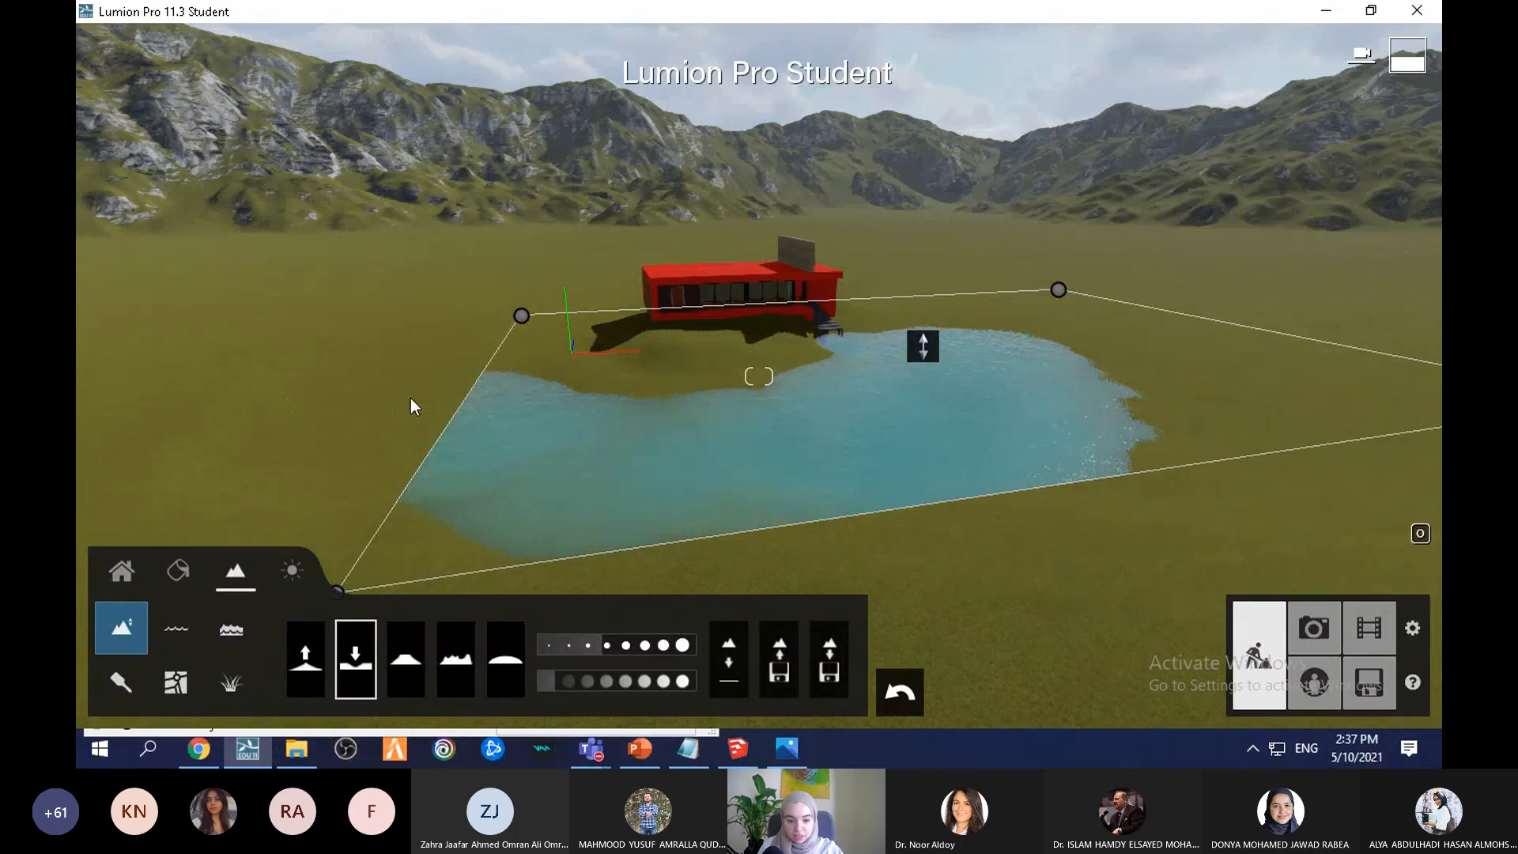
Step: Extend the corners of the water surface outwards so the water covers the whole dug basin
scroll(1027, 313, "down", 2)
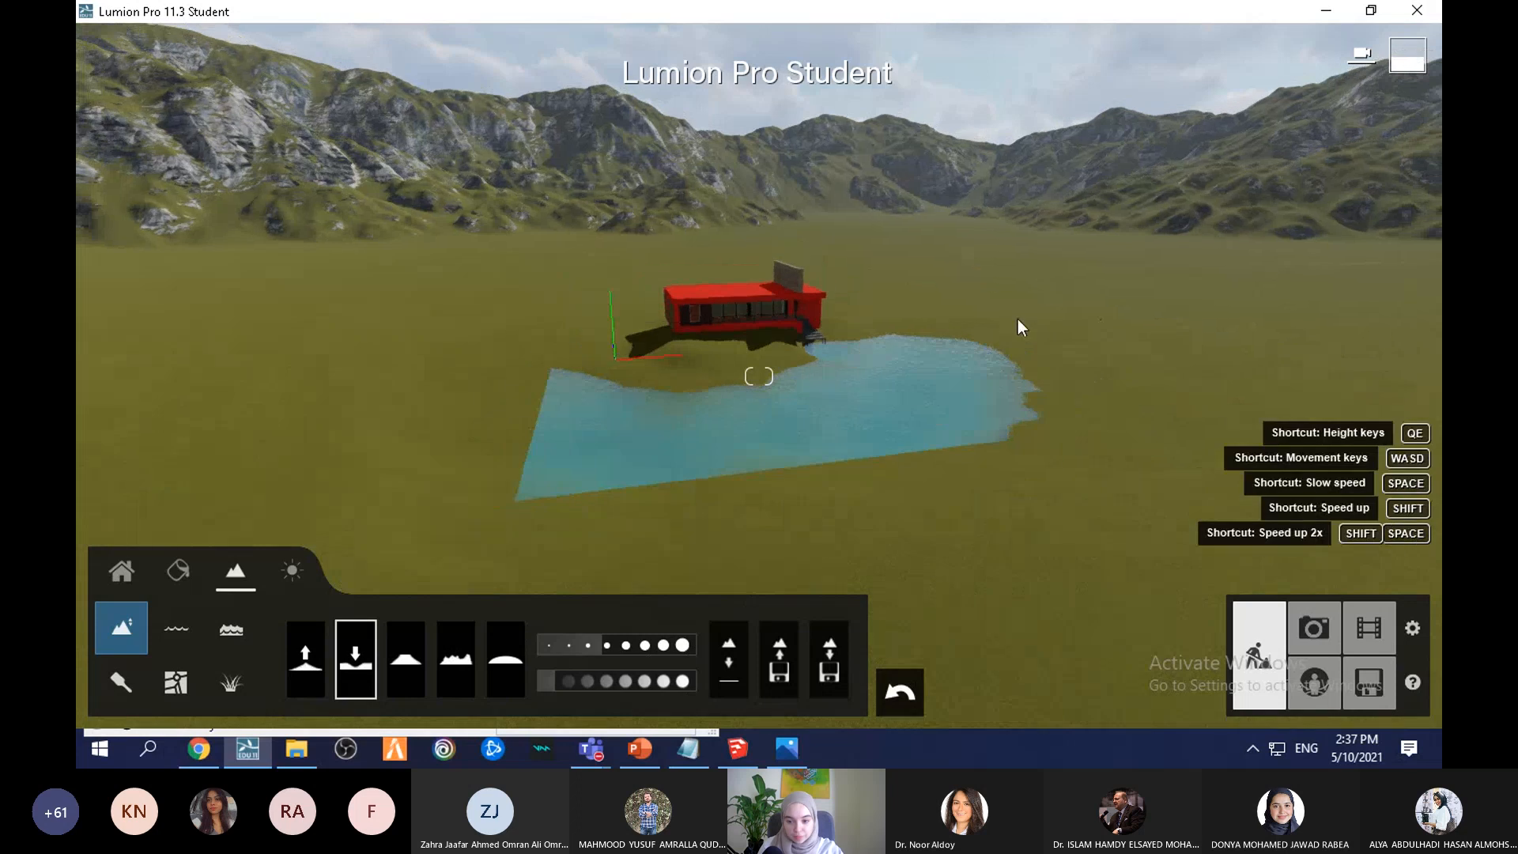
left_click(177, 629)
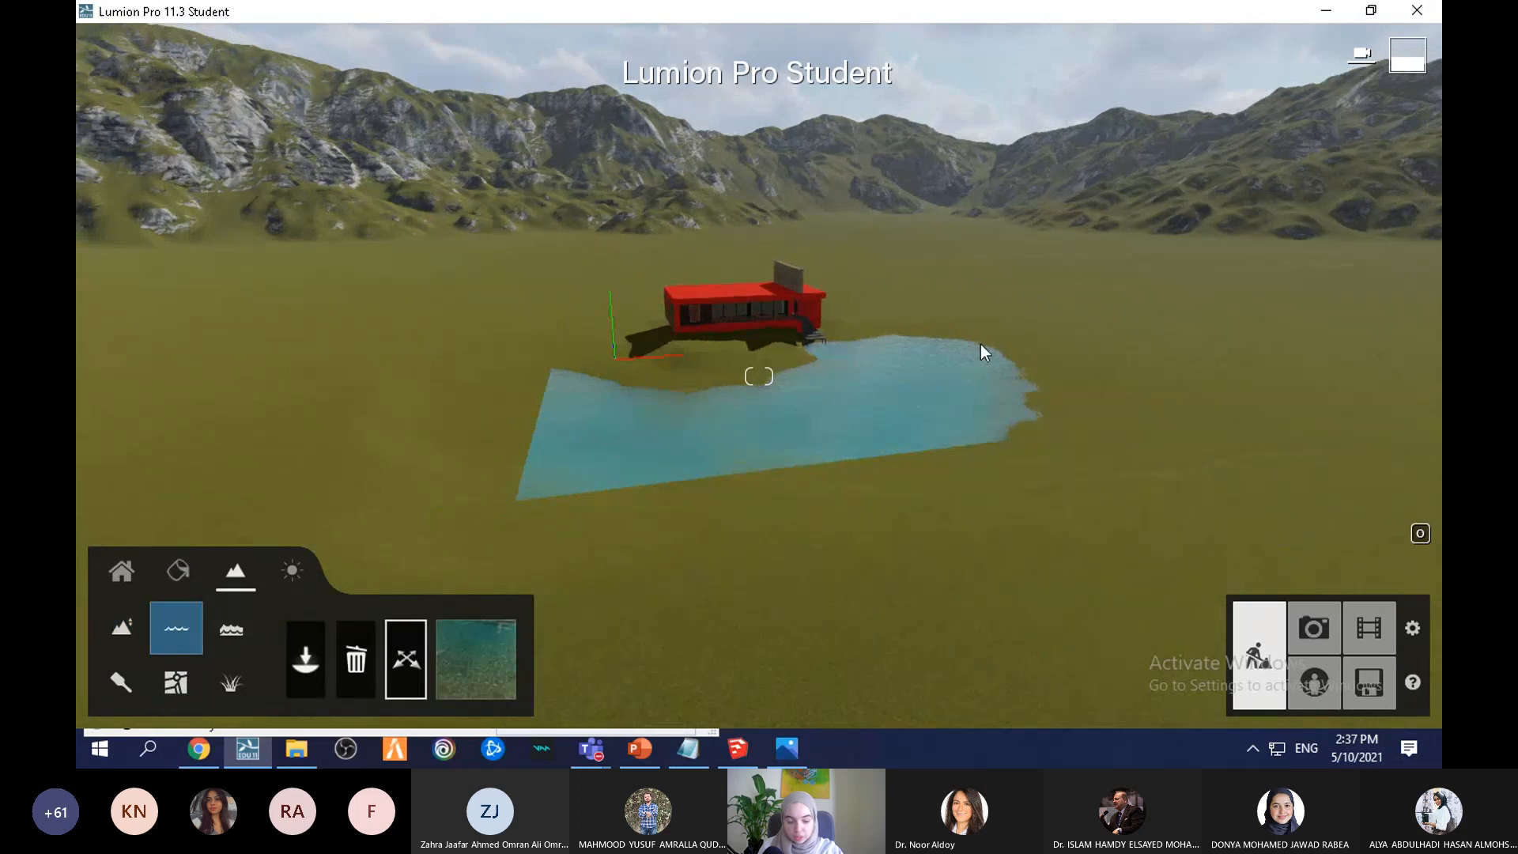
scroll(809, 421, "down", 1)
scroll(810, 420, "up", 2)
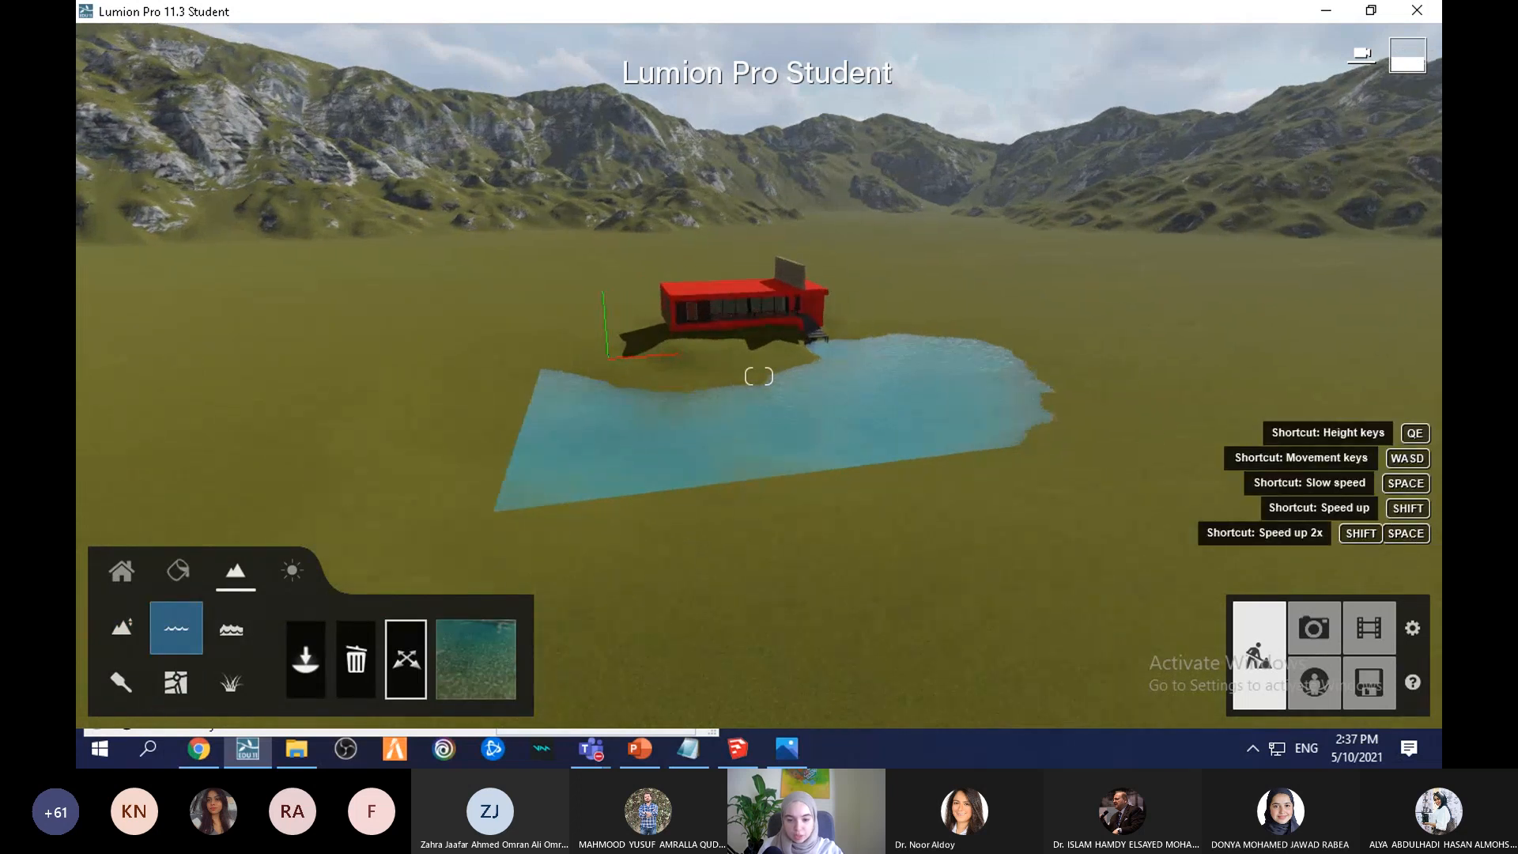
left_click_drag(556, 325, 332, 292)
left_click_drag(1422, 395, 1437, 468)
scroll(490, 432, "up", 3)
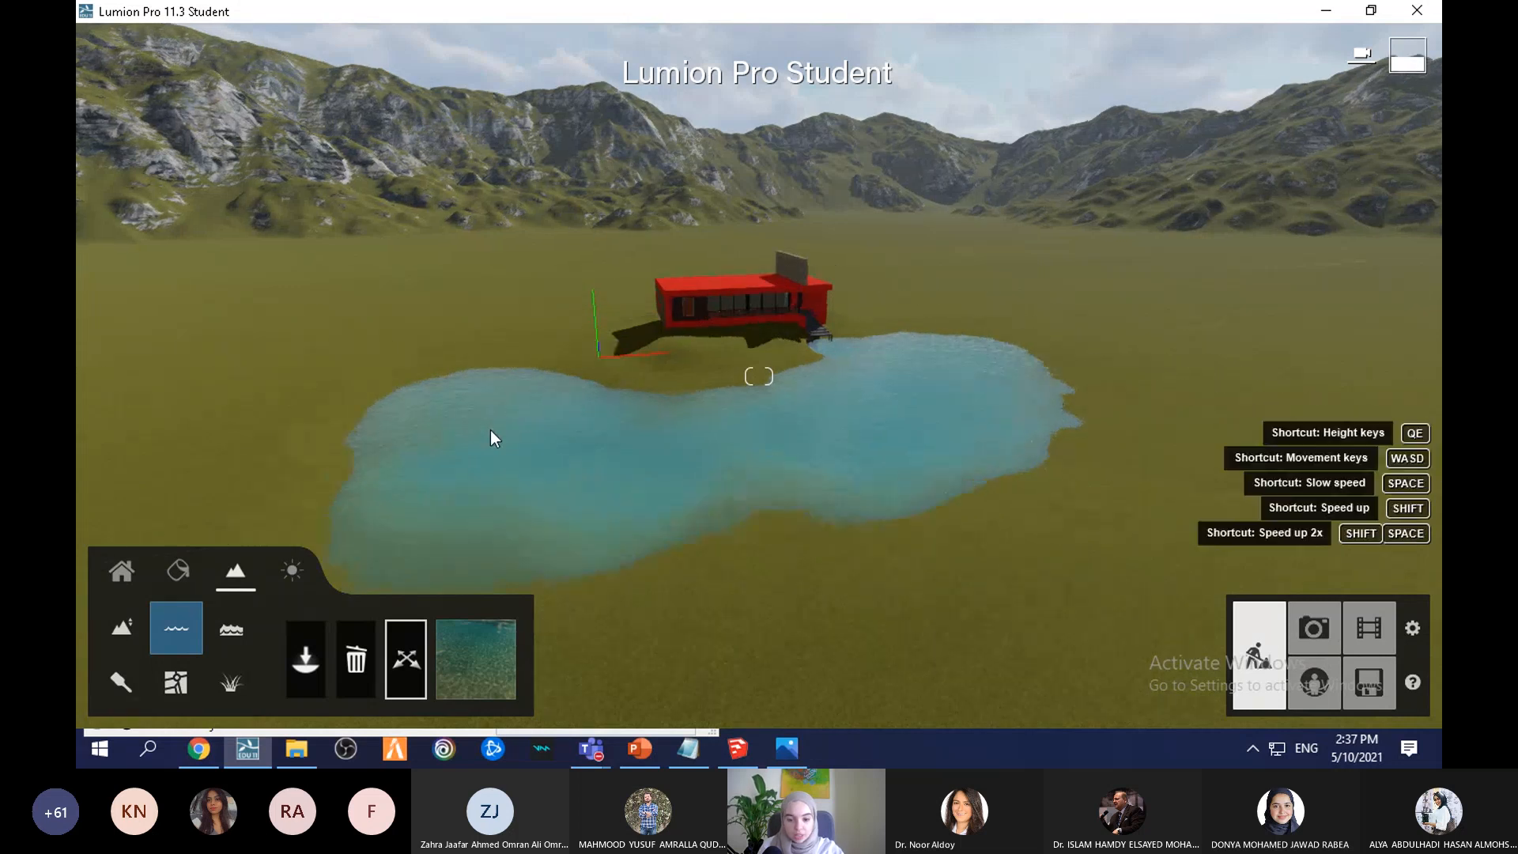
scroll(490, 432, "down", 3)
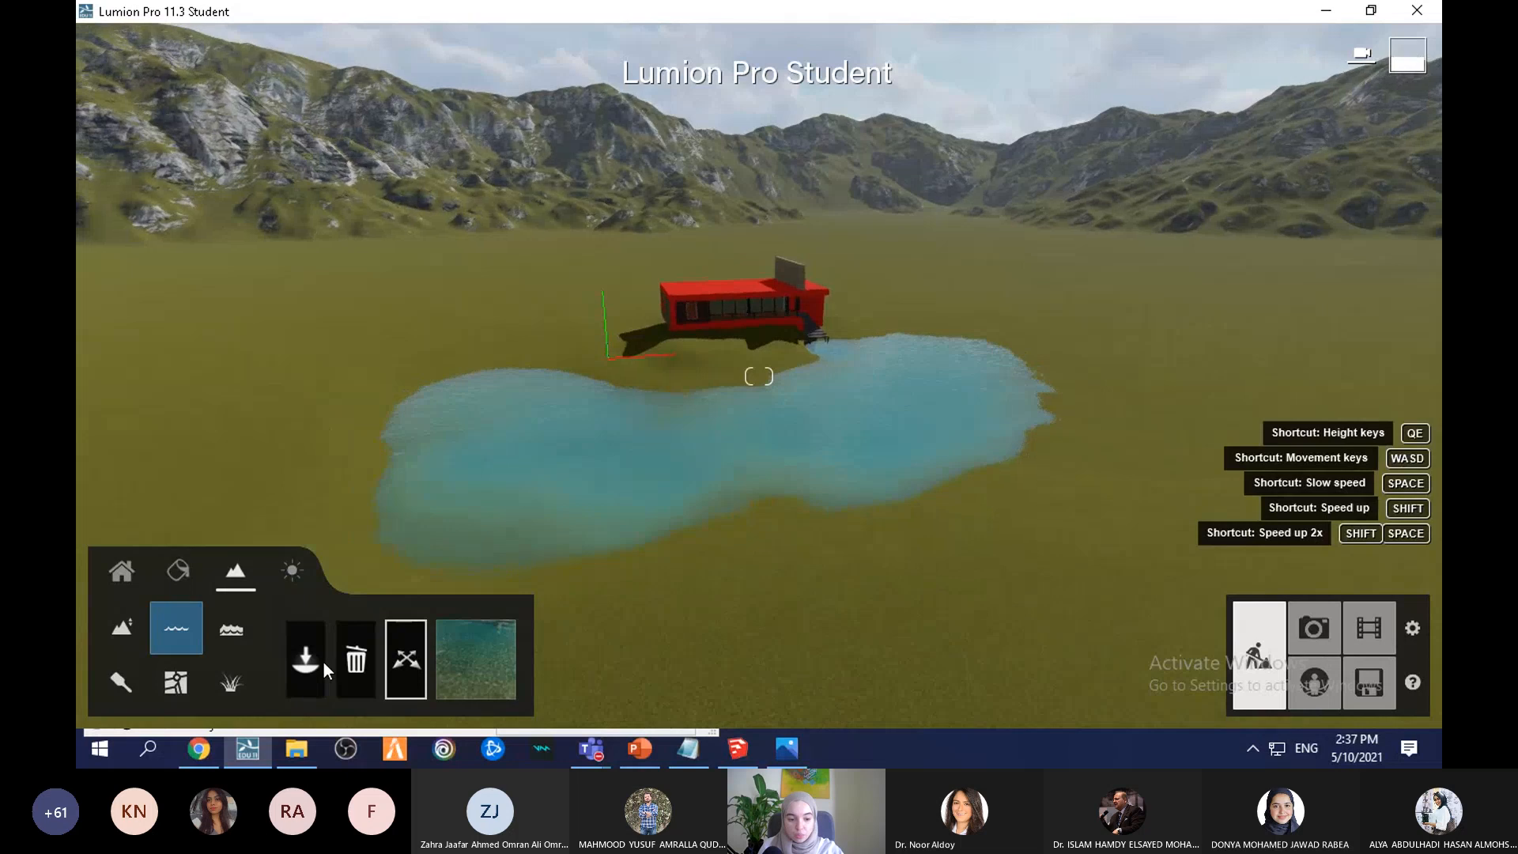
Step: Increase the brush speed slightly, then deepen and widen both ends of the lake with the Lower brush
left_click(117, 633)
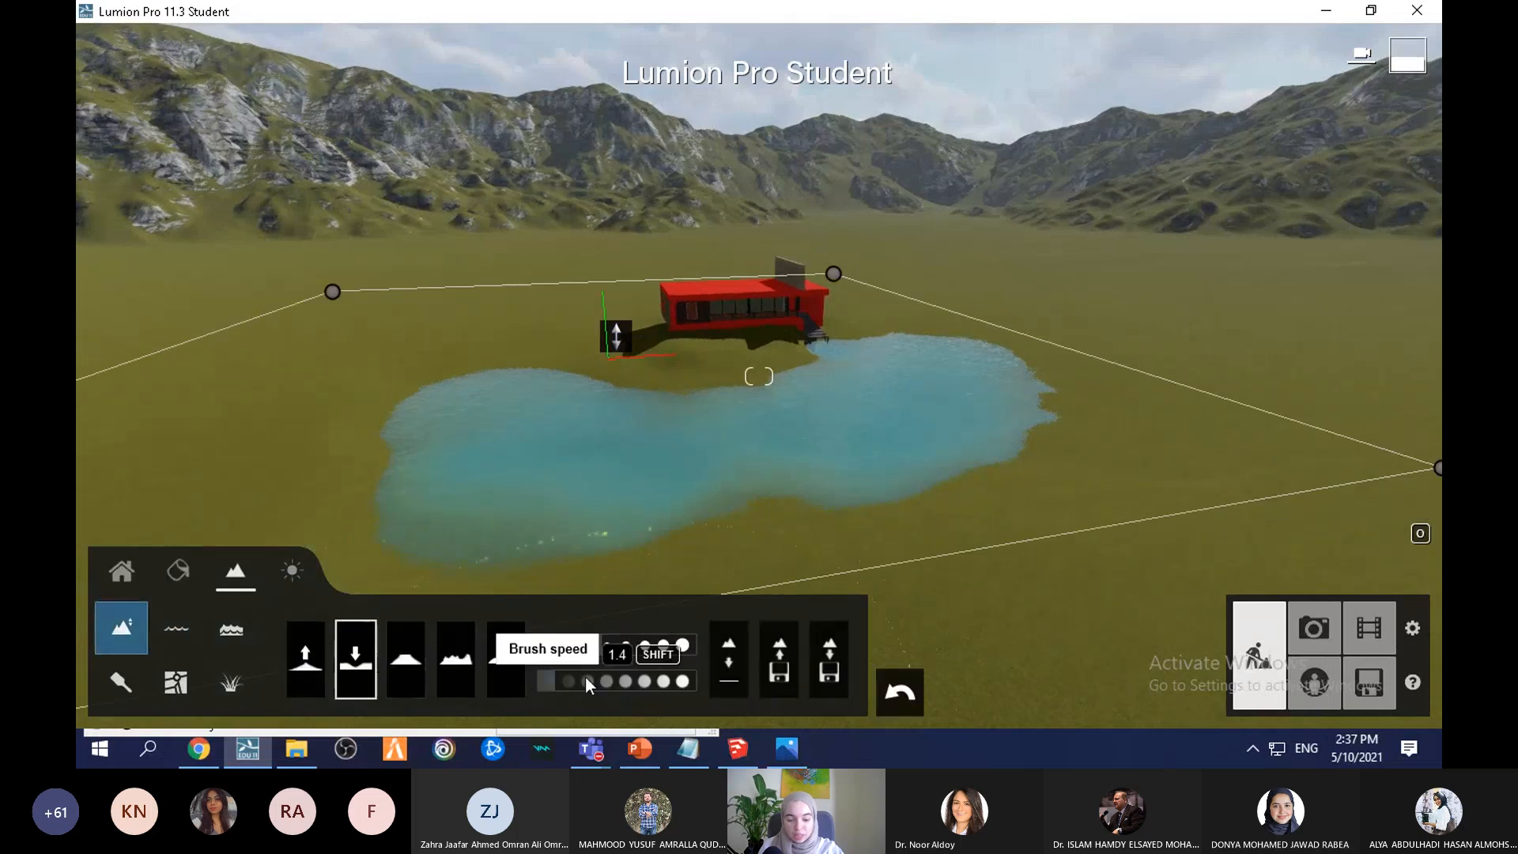
left_click_drag(557, 681, 566, 681)
mouse_move(927, 462)
left_mouse_down()
mouse_move(898, 468)
mouse_move(920, 411)
mouse_move(896, 447)
left_mouse_up()
left_click_drag(700, 512, 452, 494)
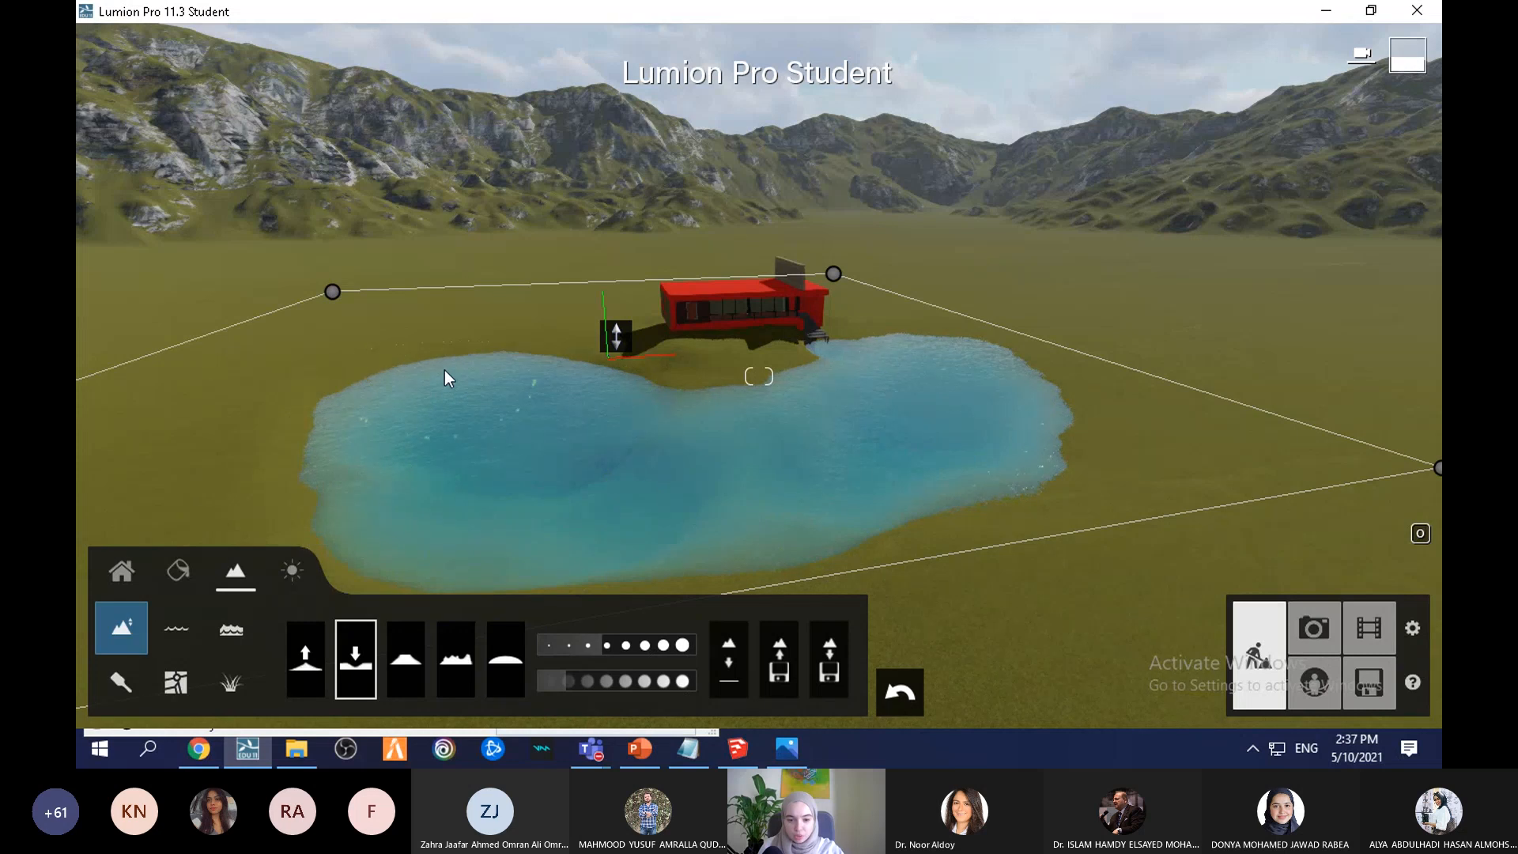
left_click_drag(961, 554, 970, 389)
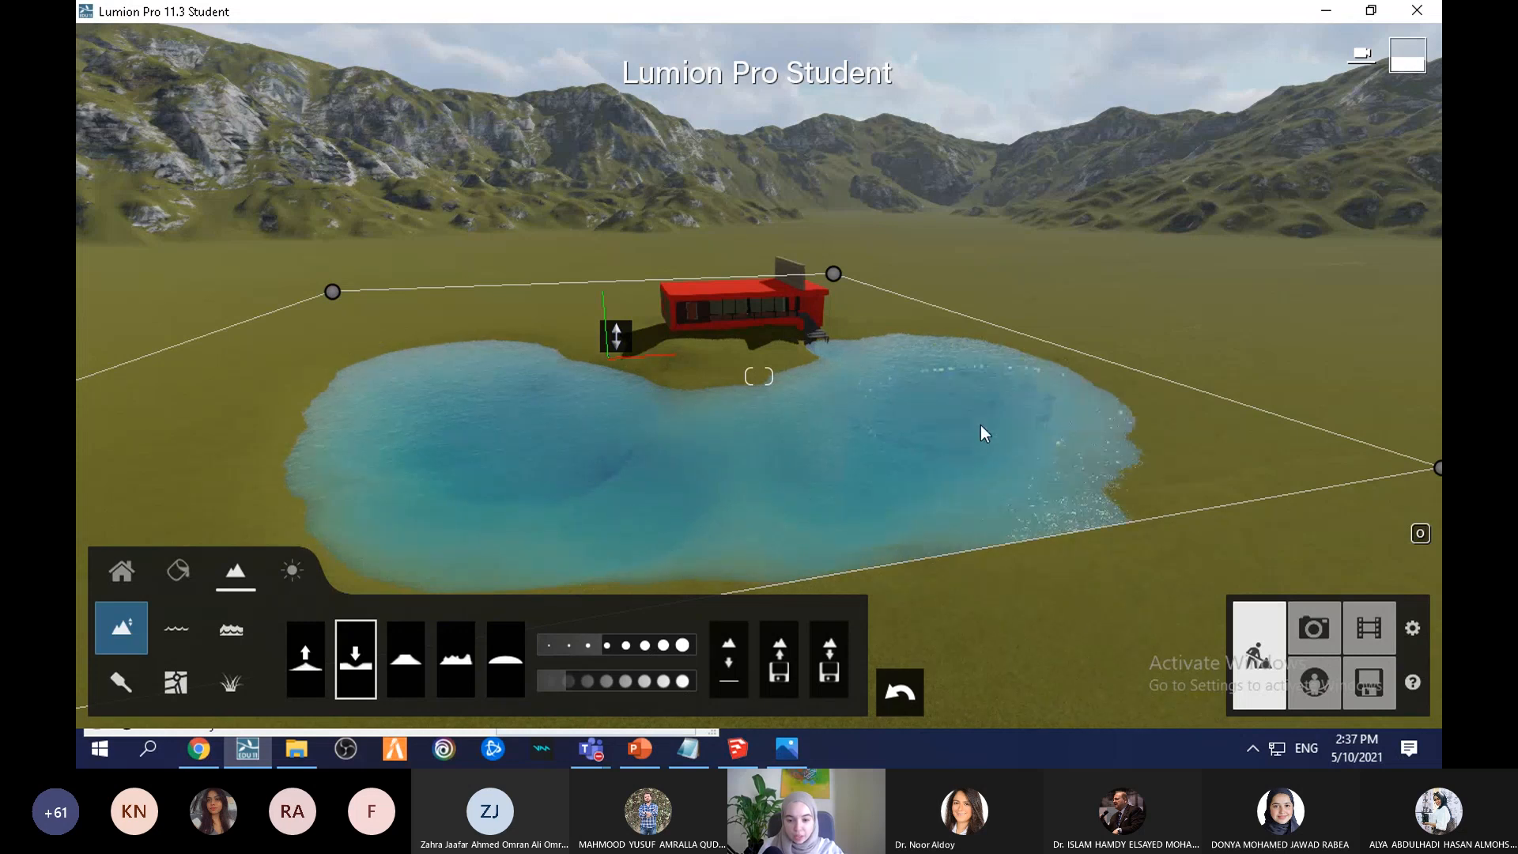
Step: Lower more ground along the lake's side away from the building to enlarge and deepen it
key("w")
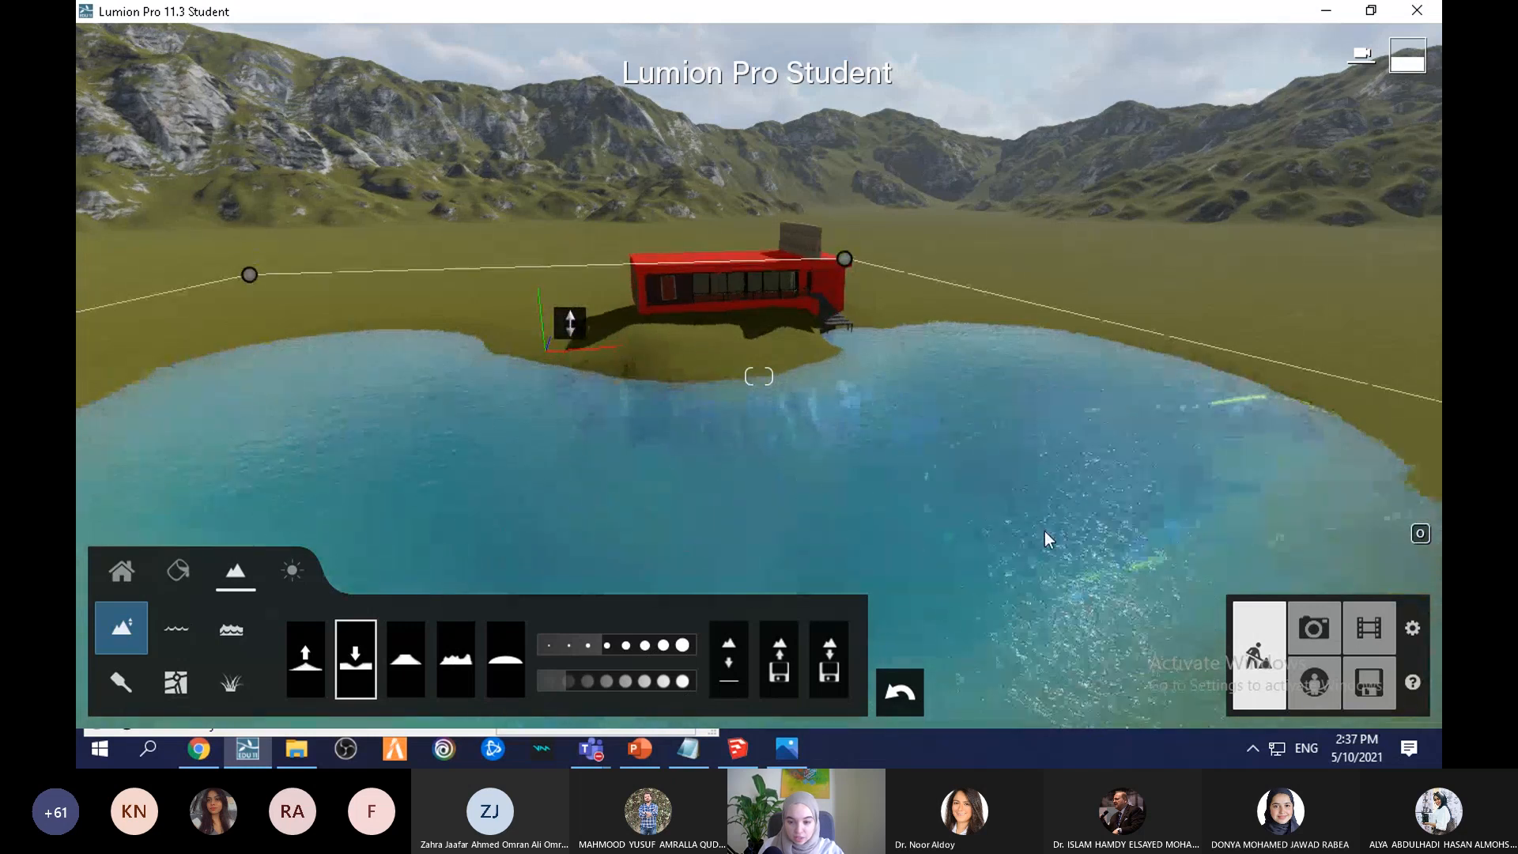
left_click_drag(1045, 529, 1121, 364)
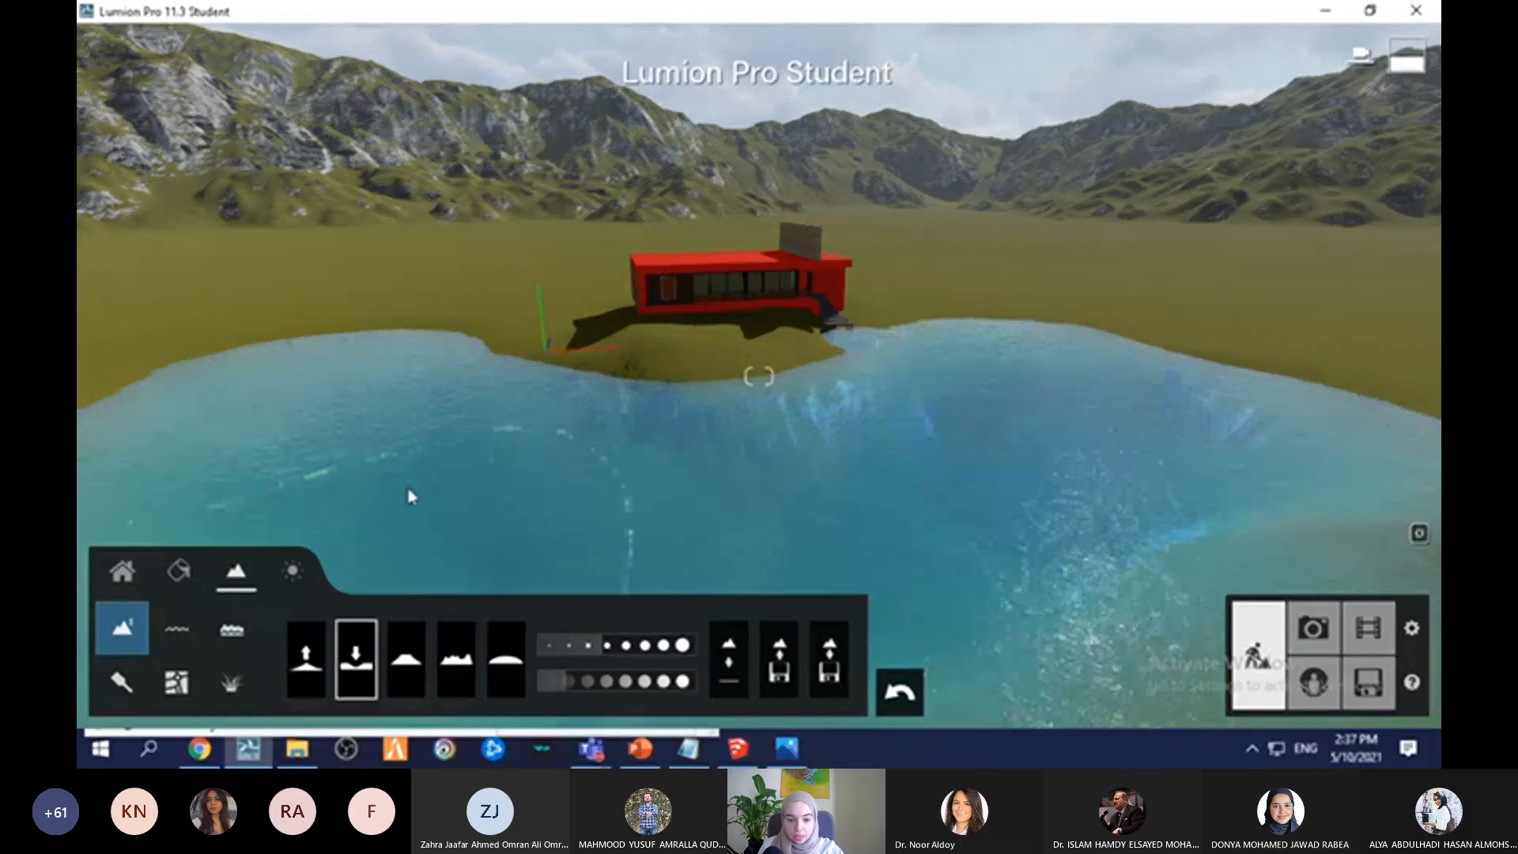
scroll(974, 233, "down", 3)
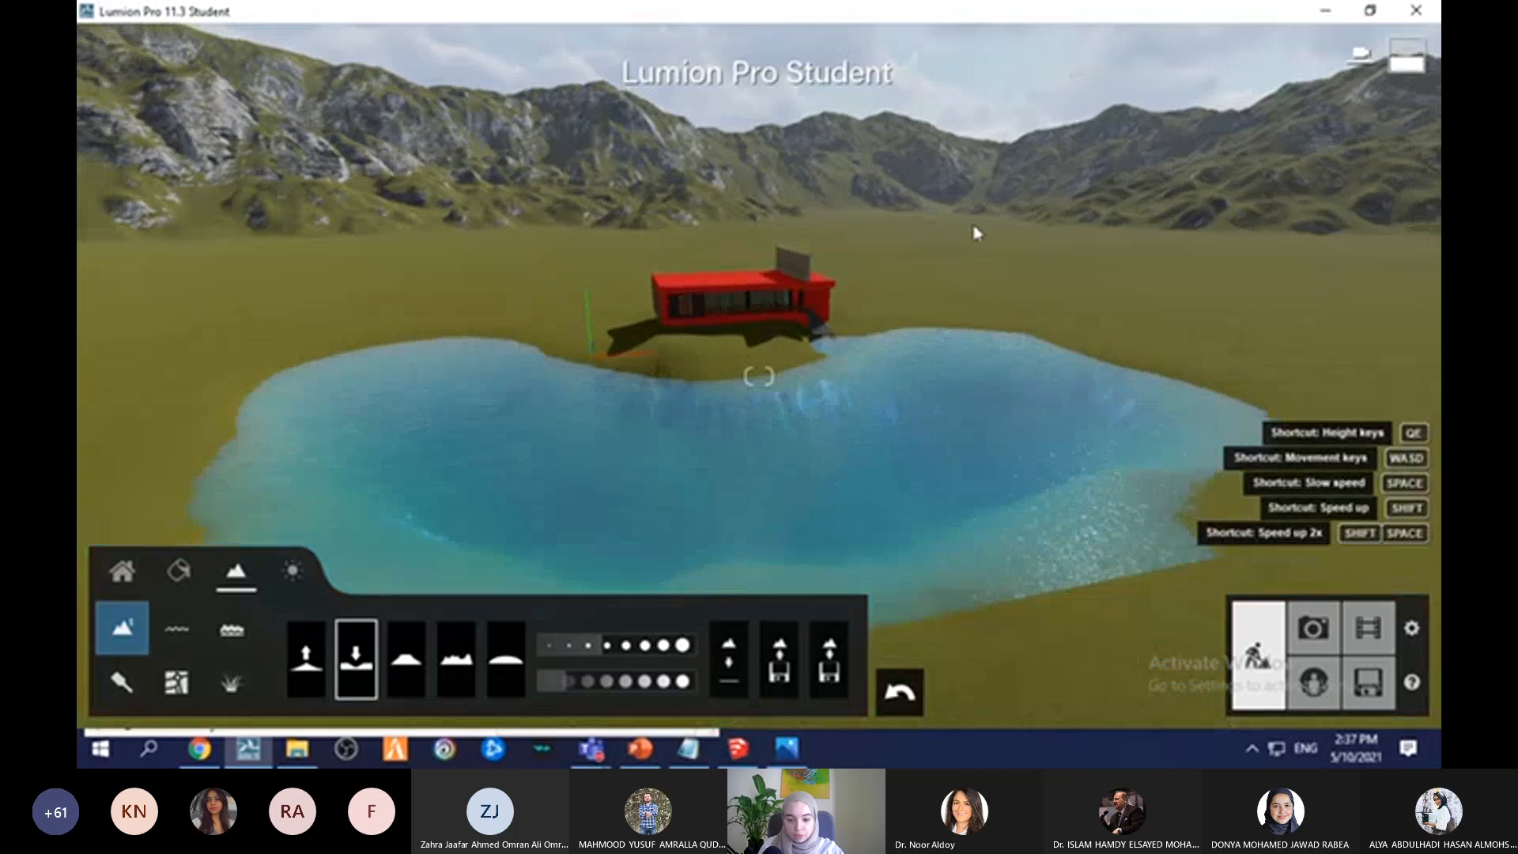
scroll(795, 418, "up", 3)
right_click_drag(936, 476, 936, 324)
key("e")
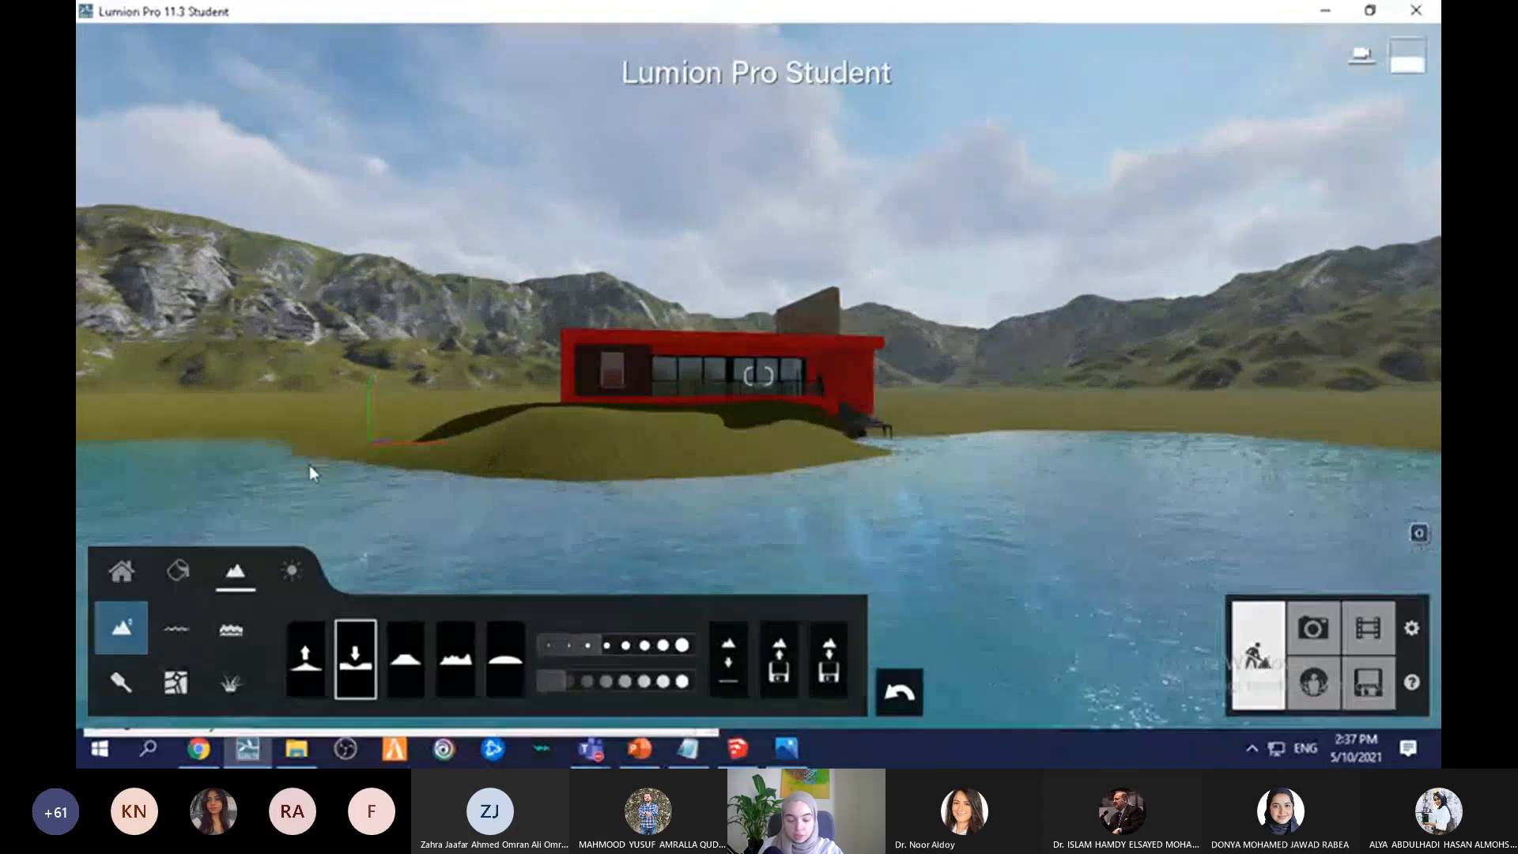
Step: Lower the strip of ground at the lake's edge beside the mound under the building
mouse_move(310, 464)
left_mouse_down()
mouse_move(295, 439)
mouse_move(263, 463)
left_mouse_up()
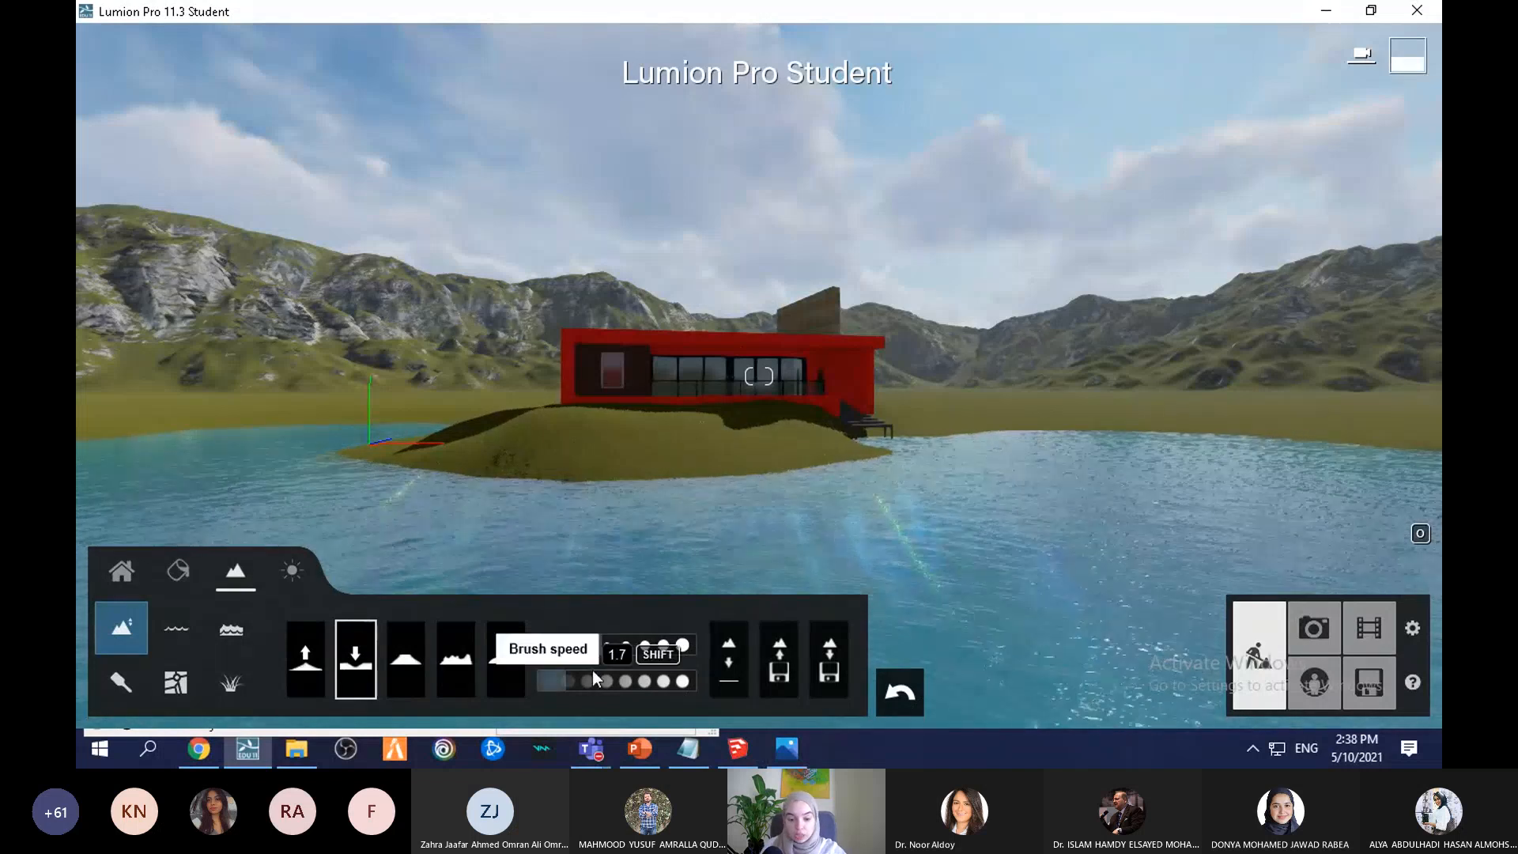
Step: Turn the ocean on and try several water heights around the building, including -2.0
left_click(227, 630)
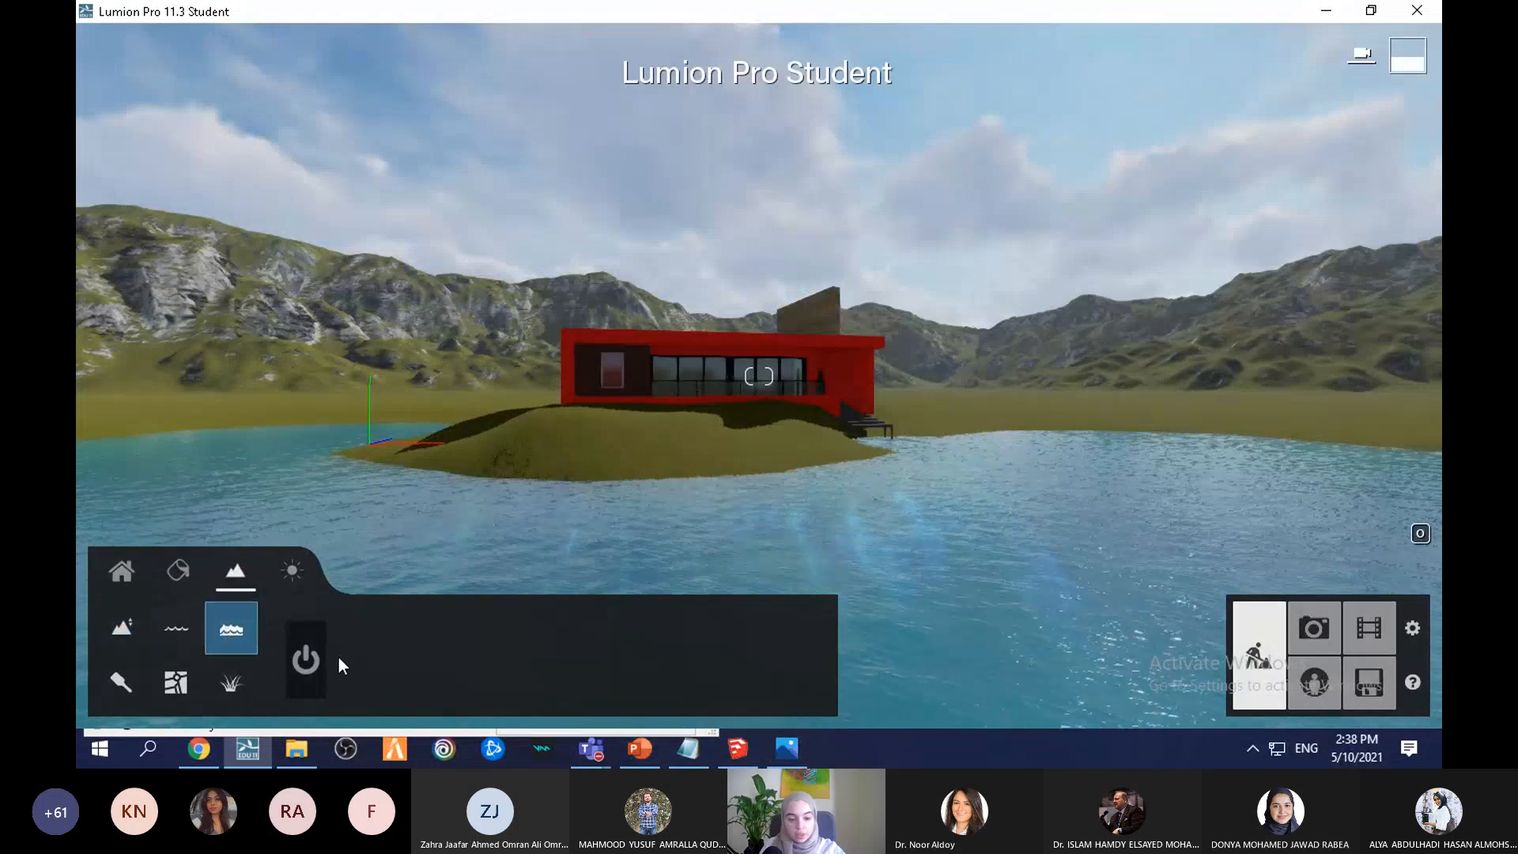
left_click(306, 660)
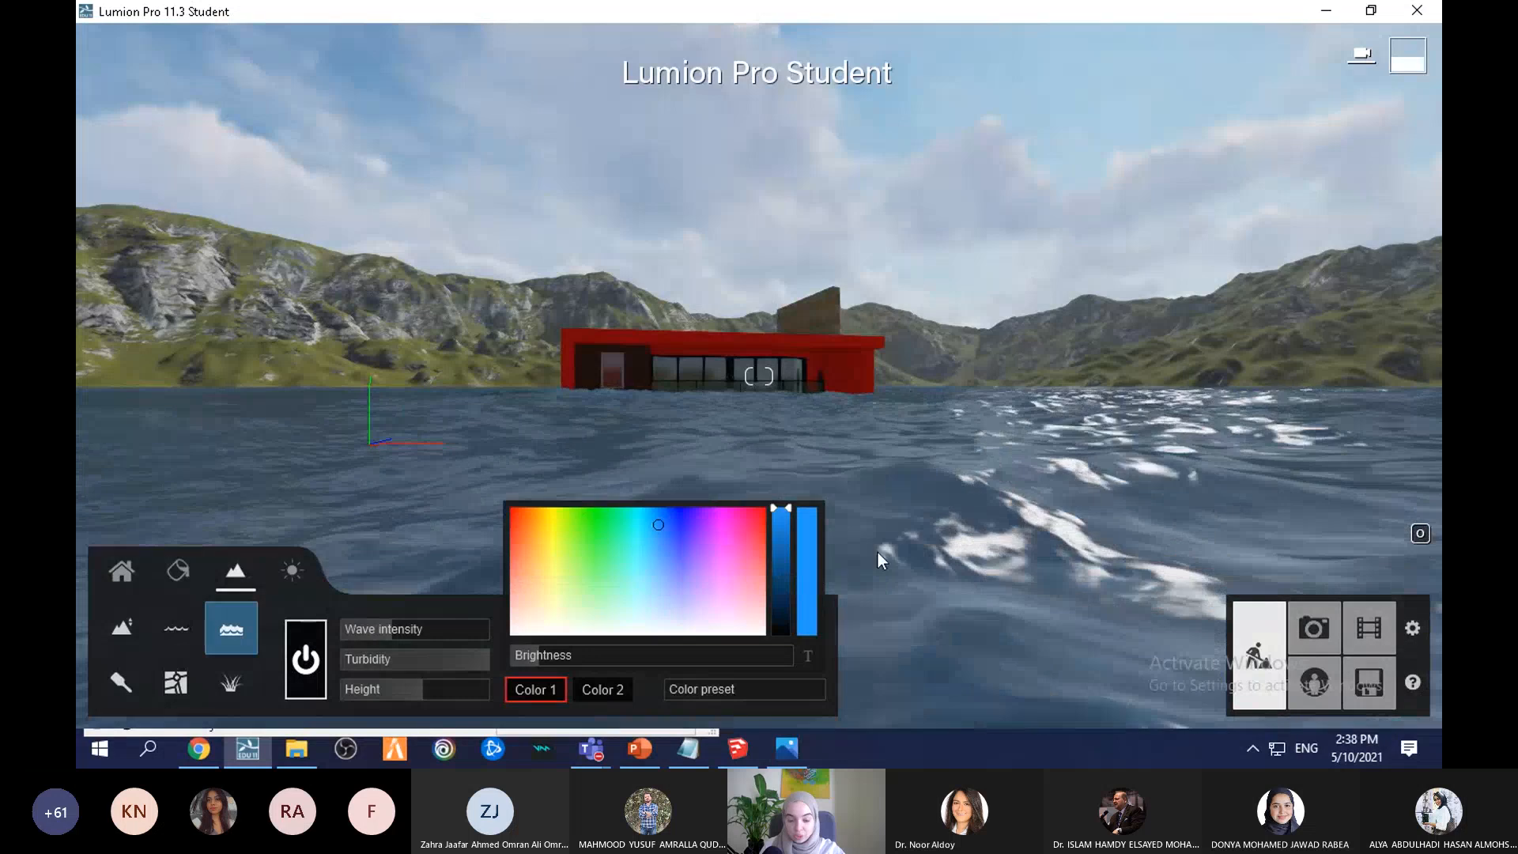
left_click(306, 660)
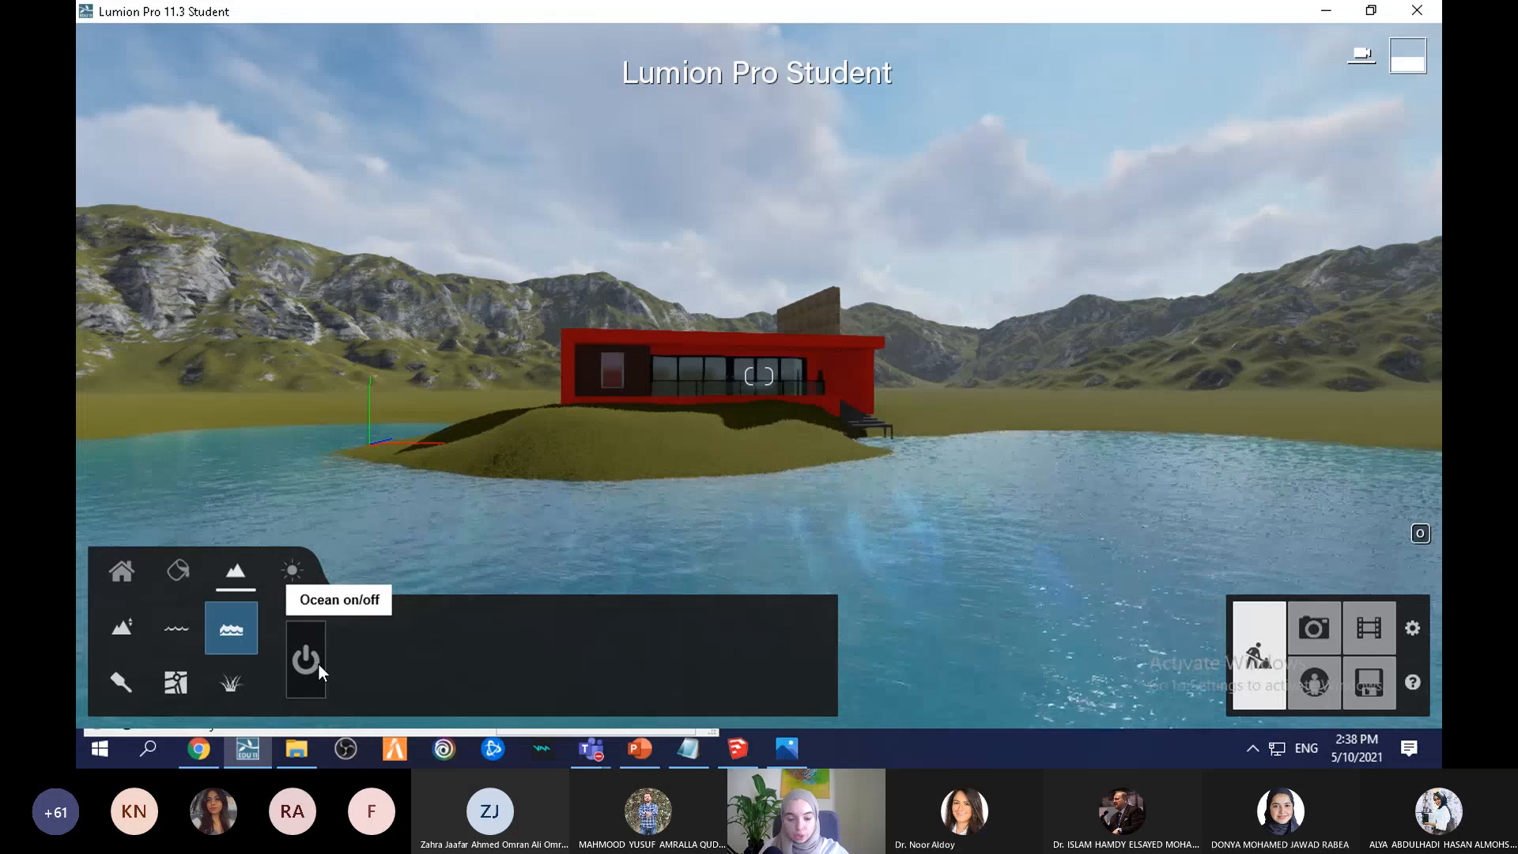
left_click(319, 664)
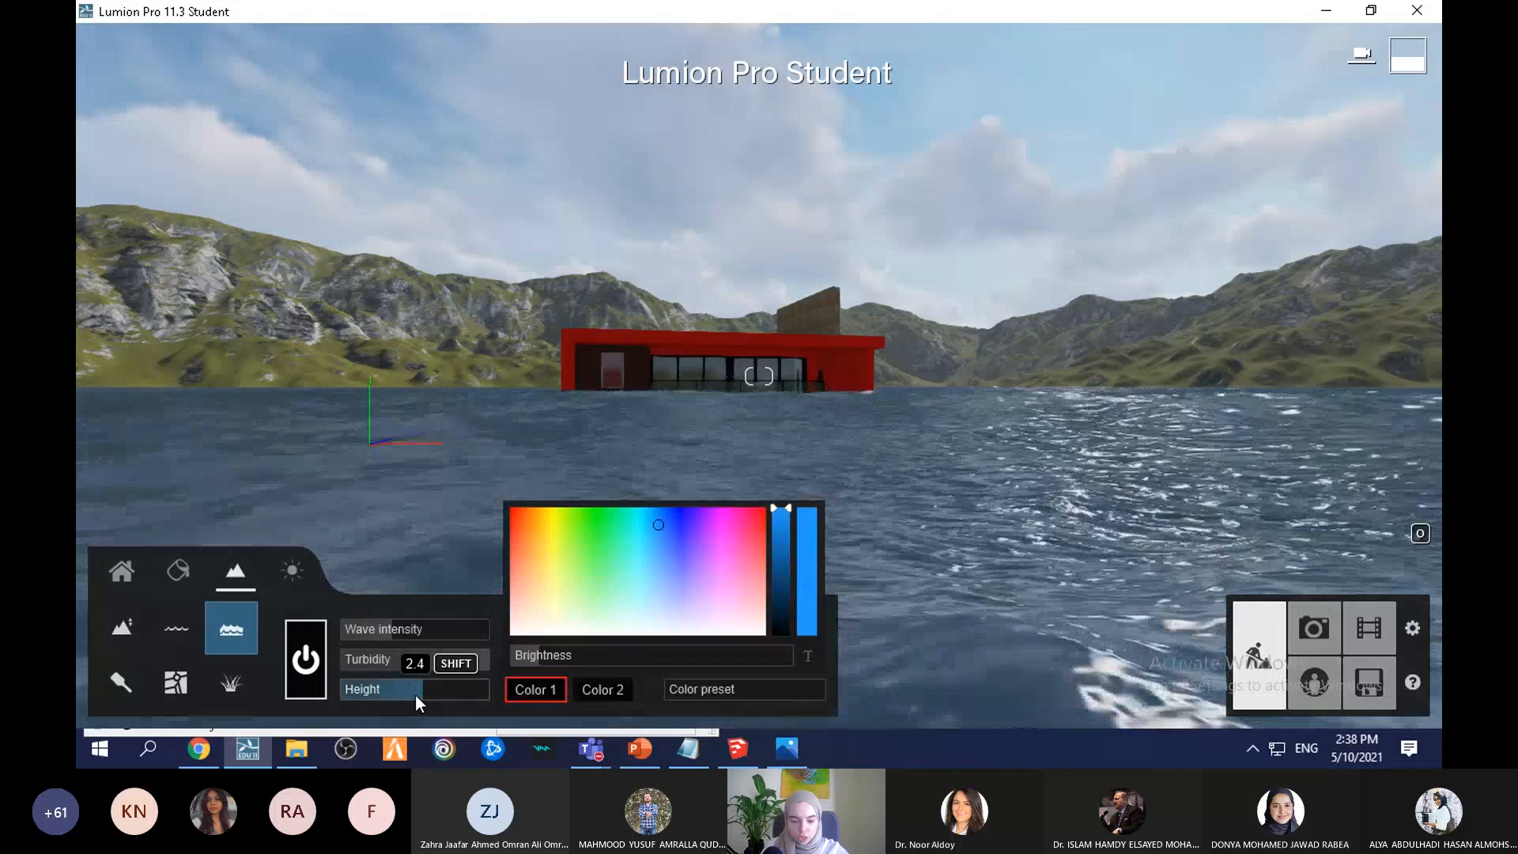
left_click_drag(420, 694, 424, 689)
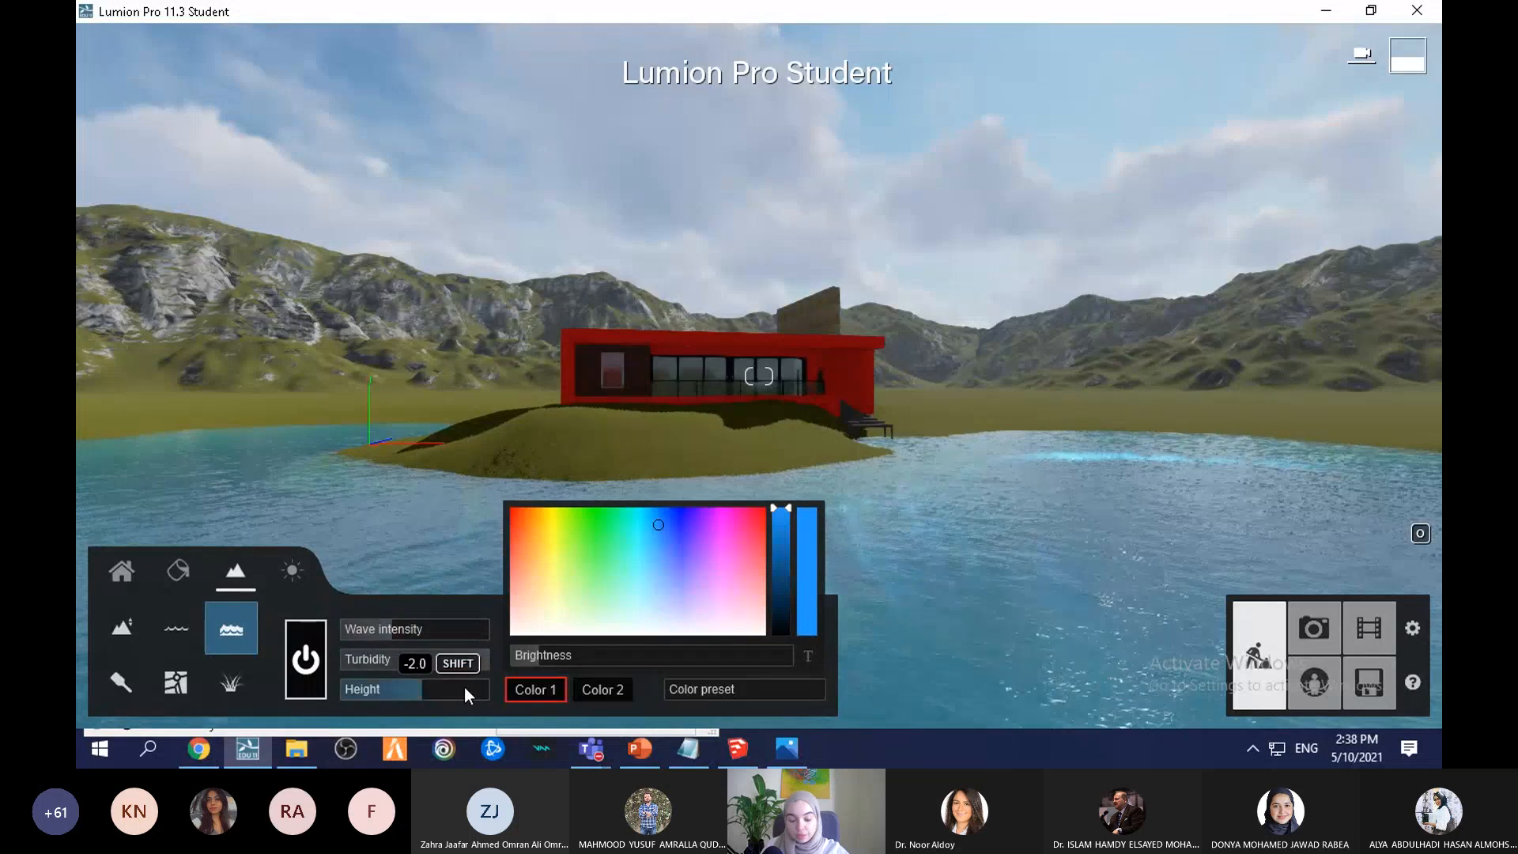
mouse_move(444, 689)
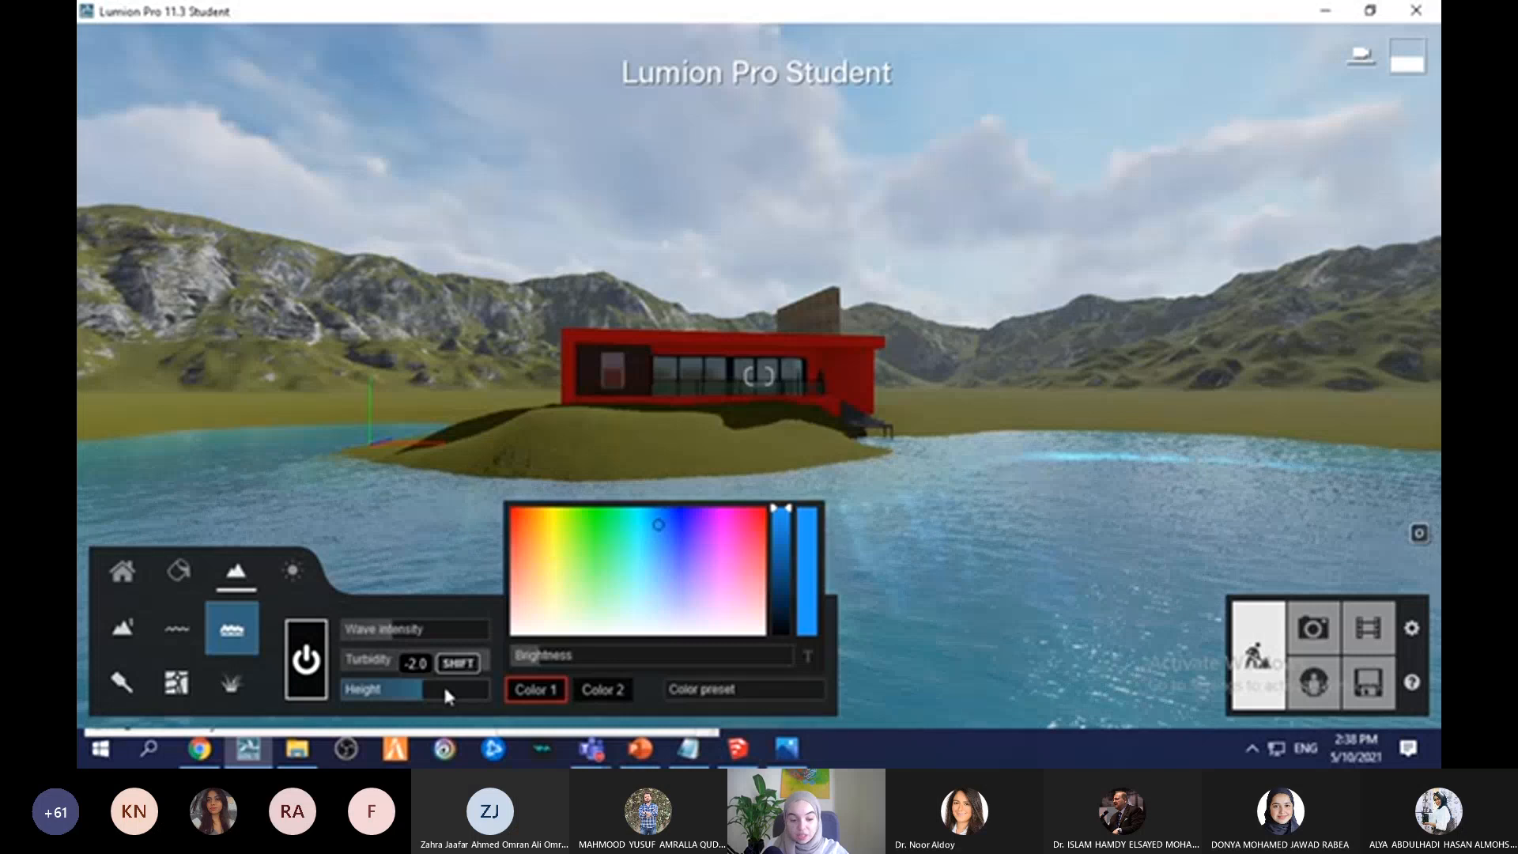
mouse_move(433, 688)
left_mouse_down()
mouse_move(467, 697)
mouse_move(391, 691)
mouse_move(454, 699)
mouse_move(438, 694)
left_mouse_up()
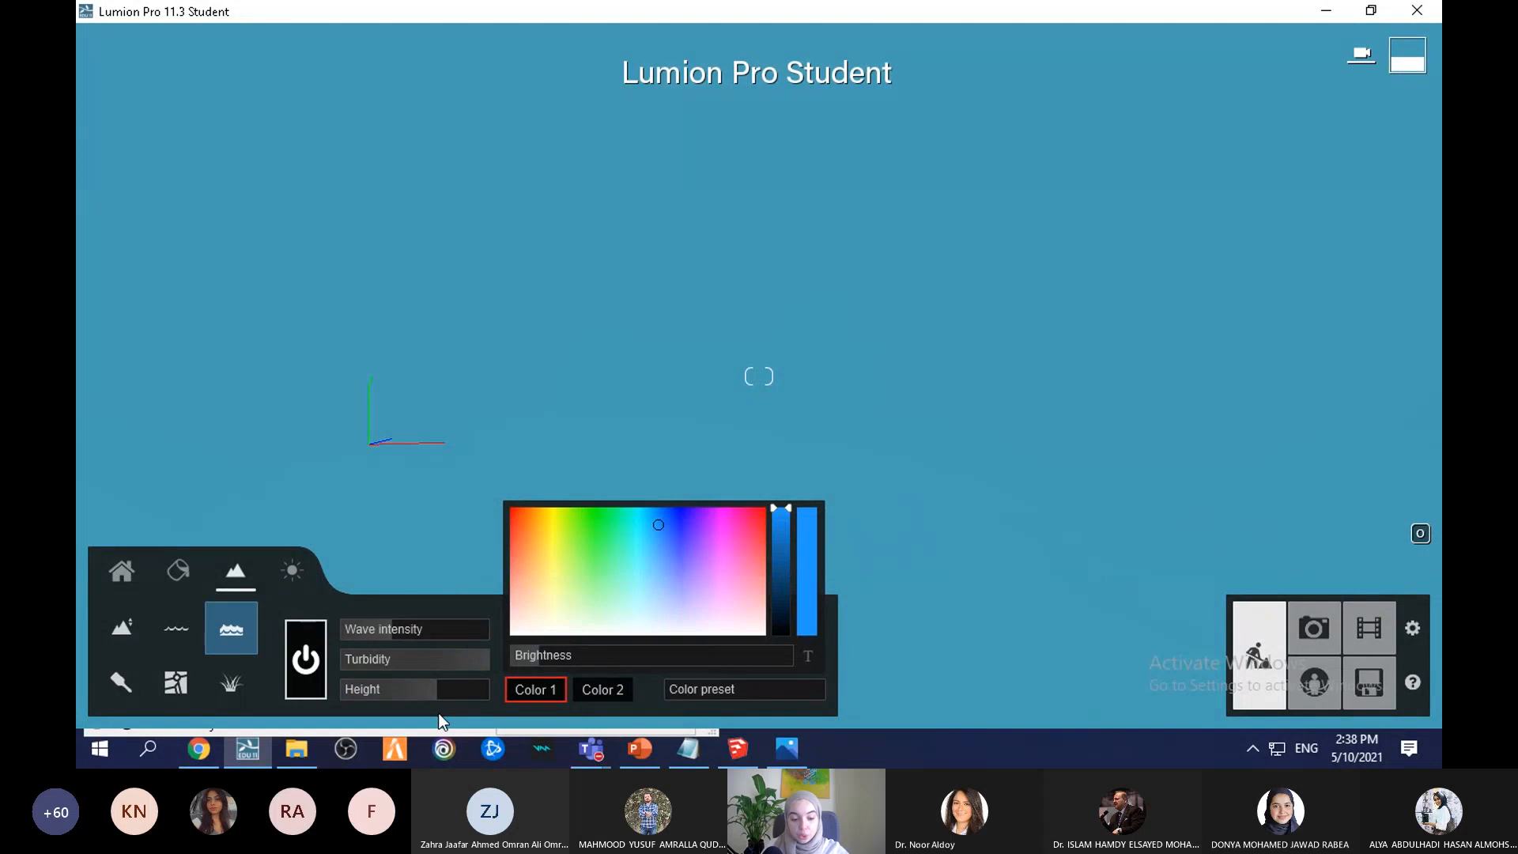
mouse_move(416, 690)
left_click_drag(419, 689, 430, 690)
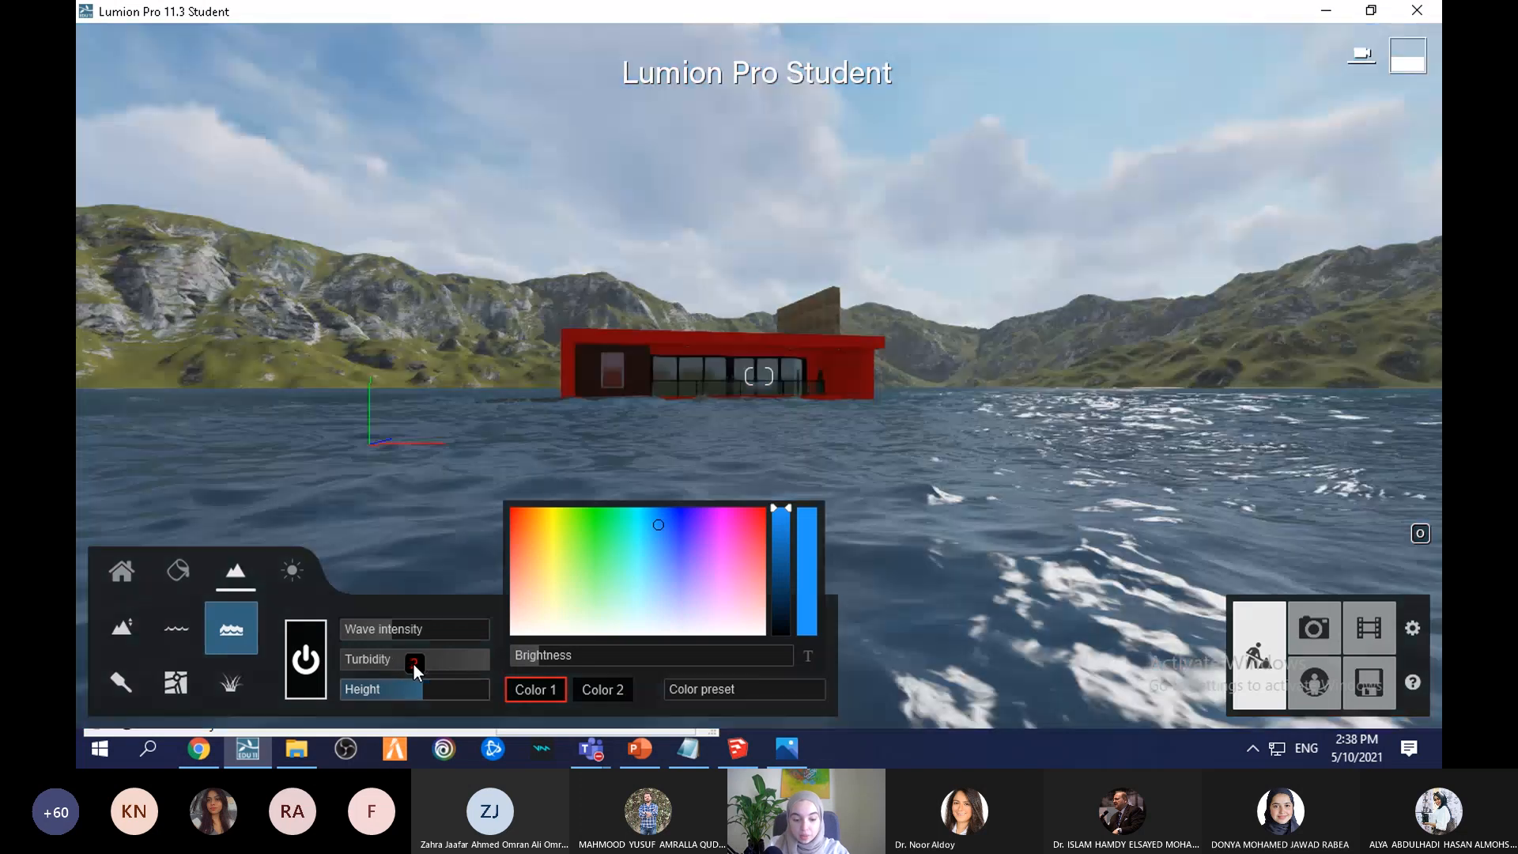
Step: Lower the ocean's height to 1.0, raise its wave intensity and reduce its turbidity to about half
left_click_drag(415, 664, 414, 664)
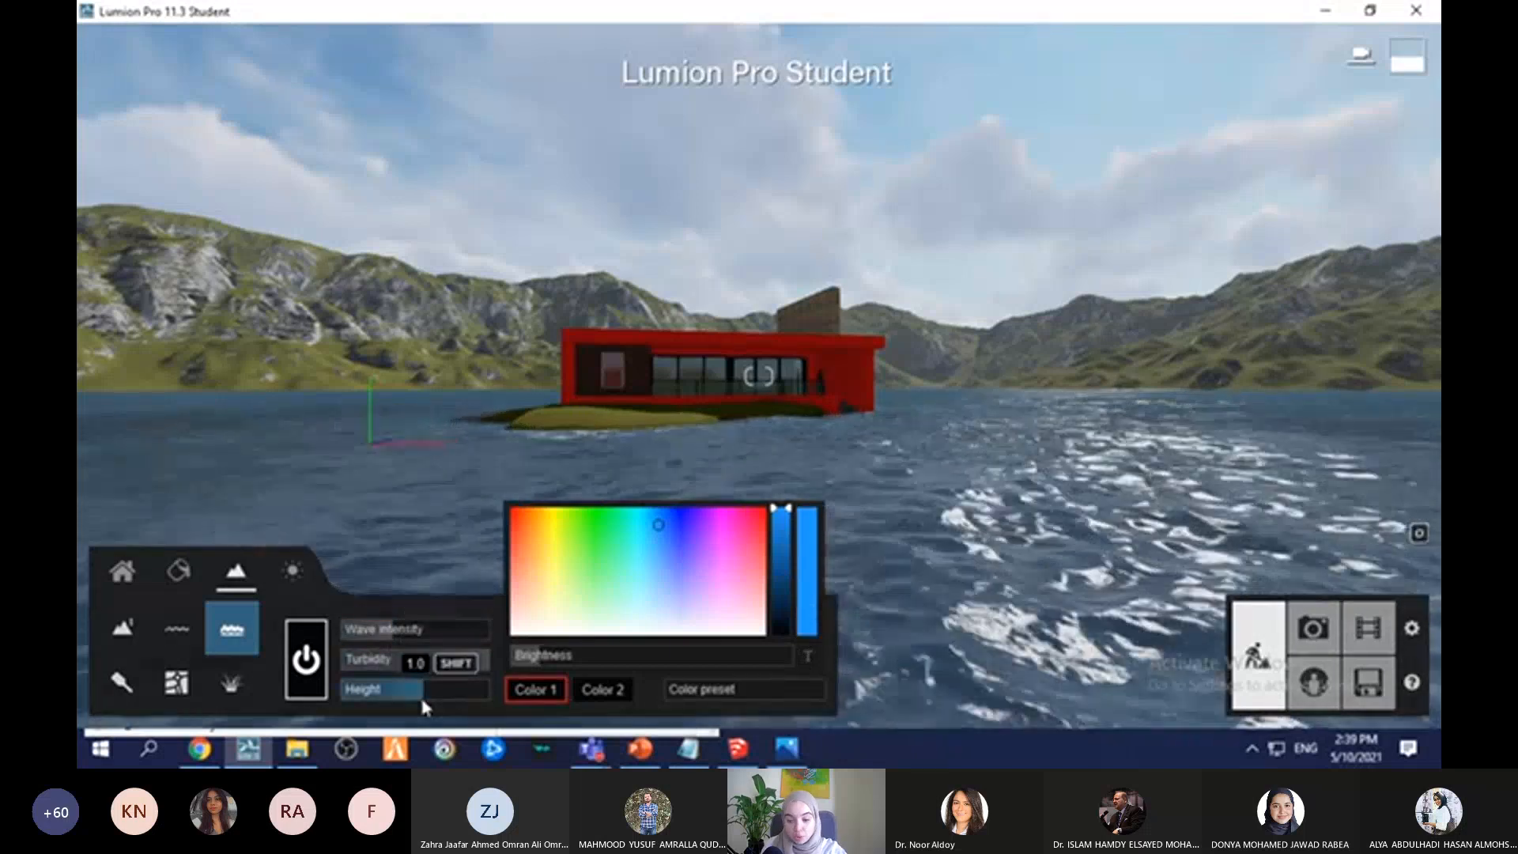
left_click_drag(422, 699, 425, 666)
left_click_drag(435, 664, 414, 664)
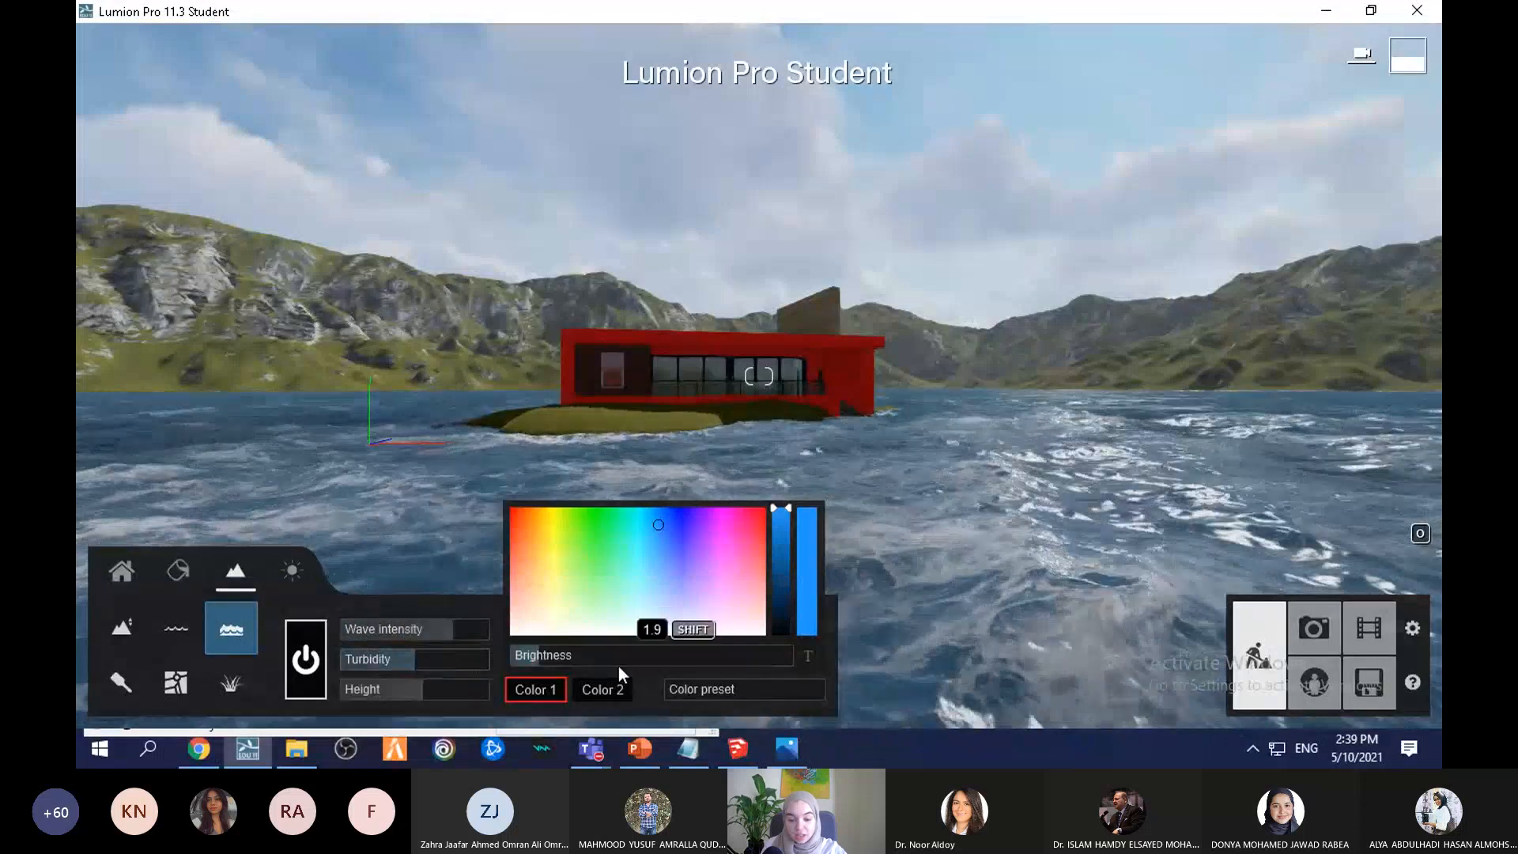
Step: Set the ocean's brightness to 9.9 and darken Color 1 to a very deep blue
left_click_drag(604, 660, 555, 656)
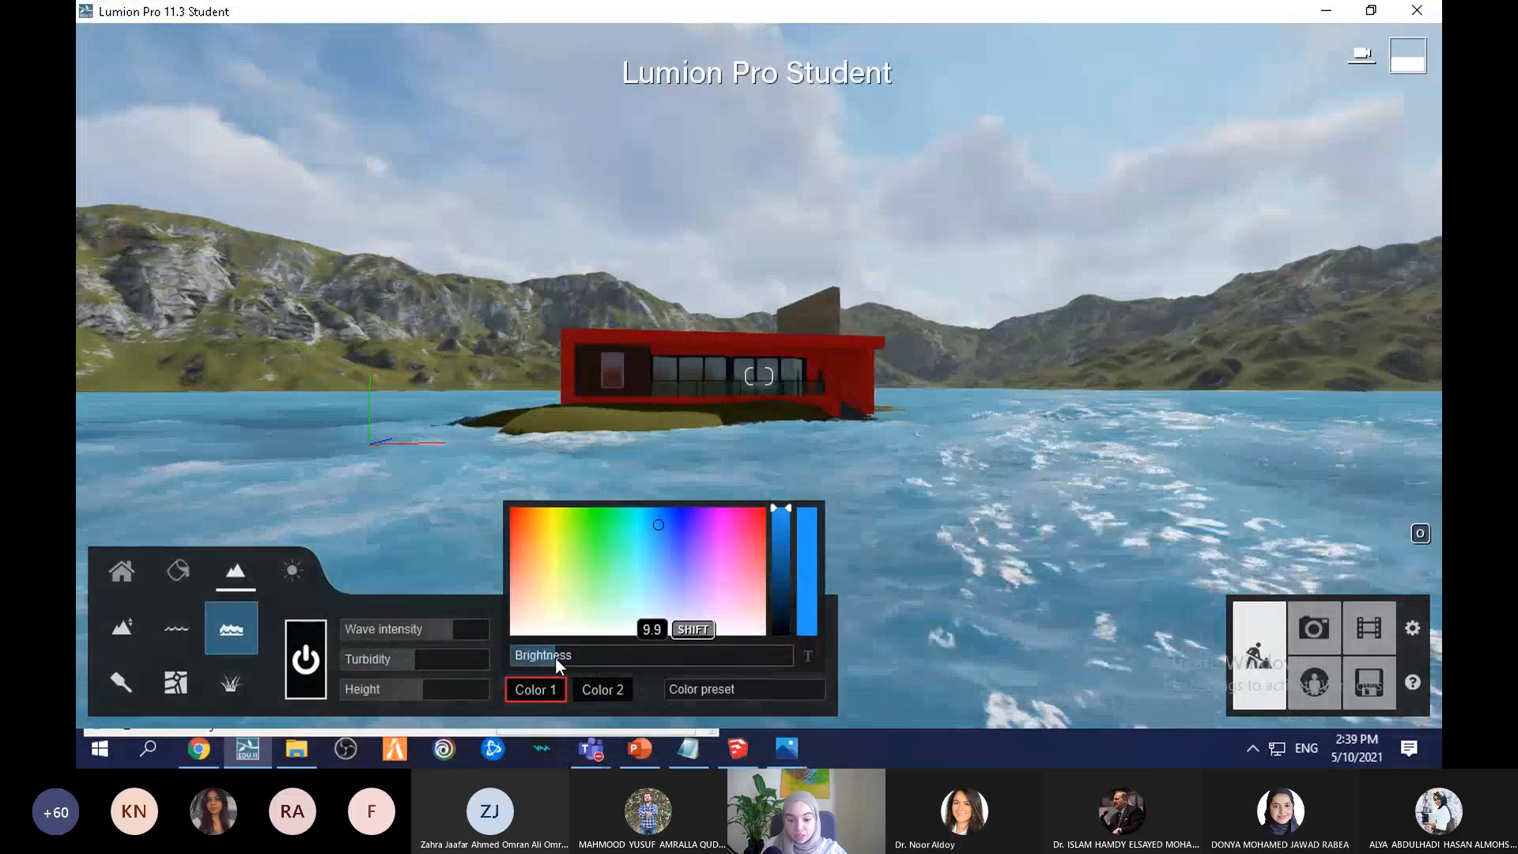
left_click_drag(784, 558, 781, 619)
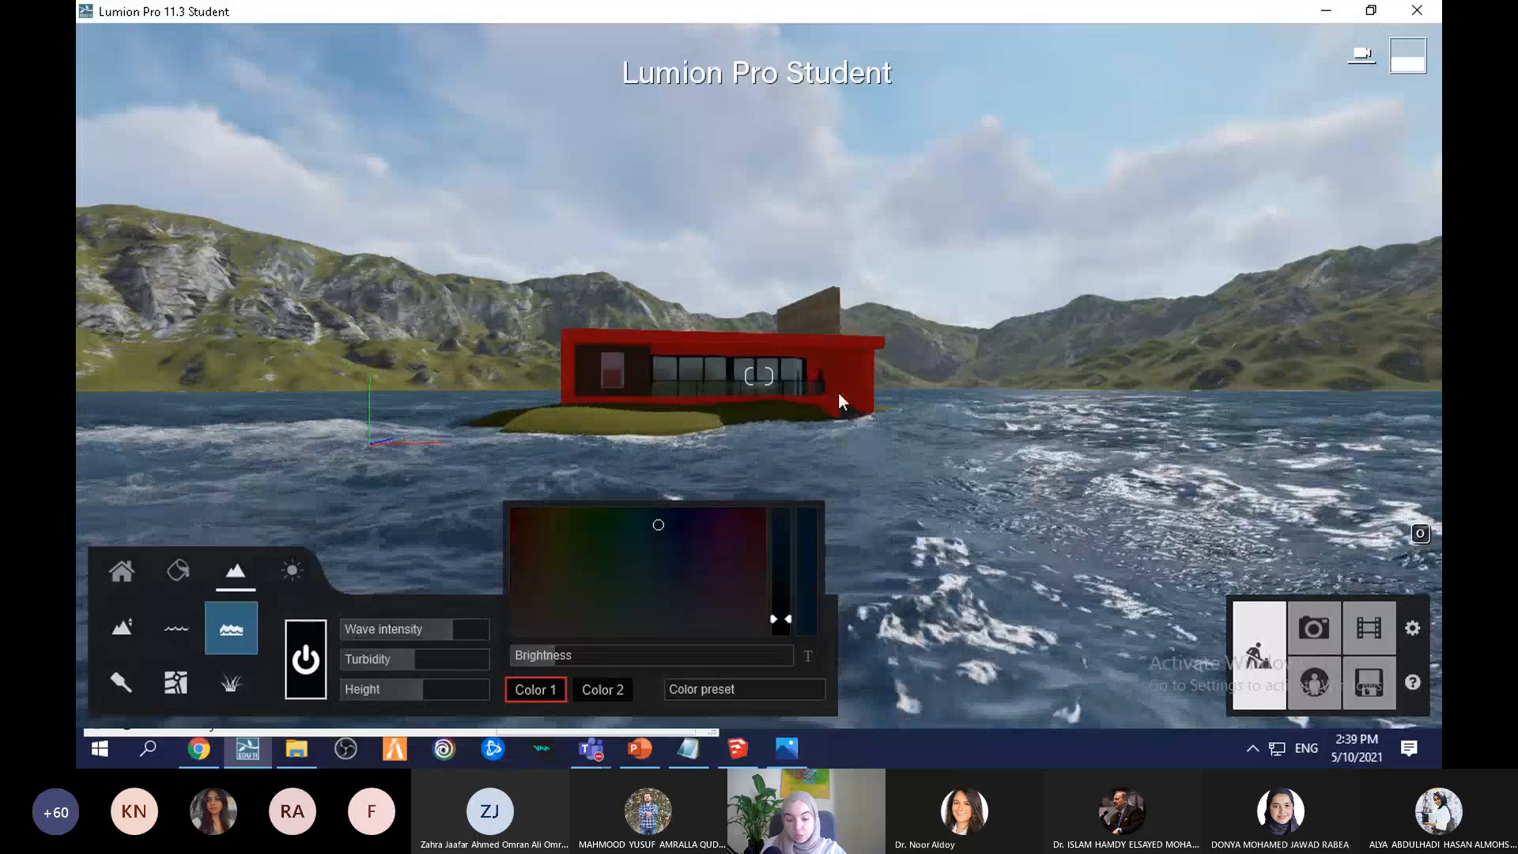
right_click_drag(830, 394, 901, 406)
key("w")
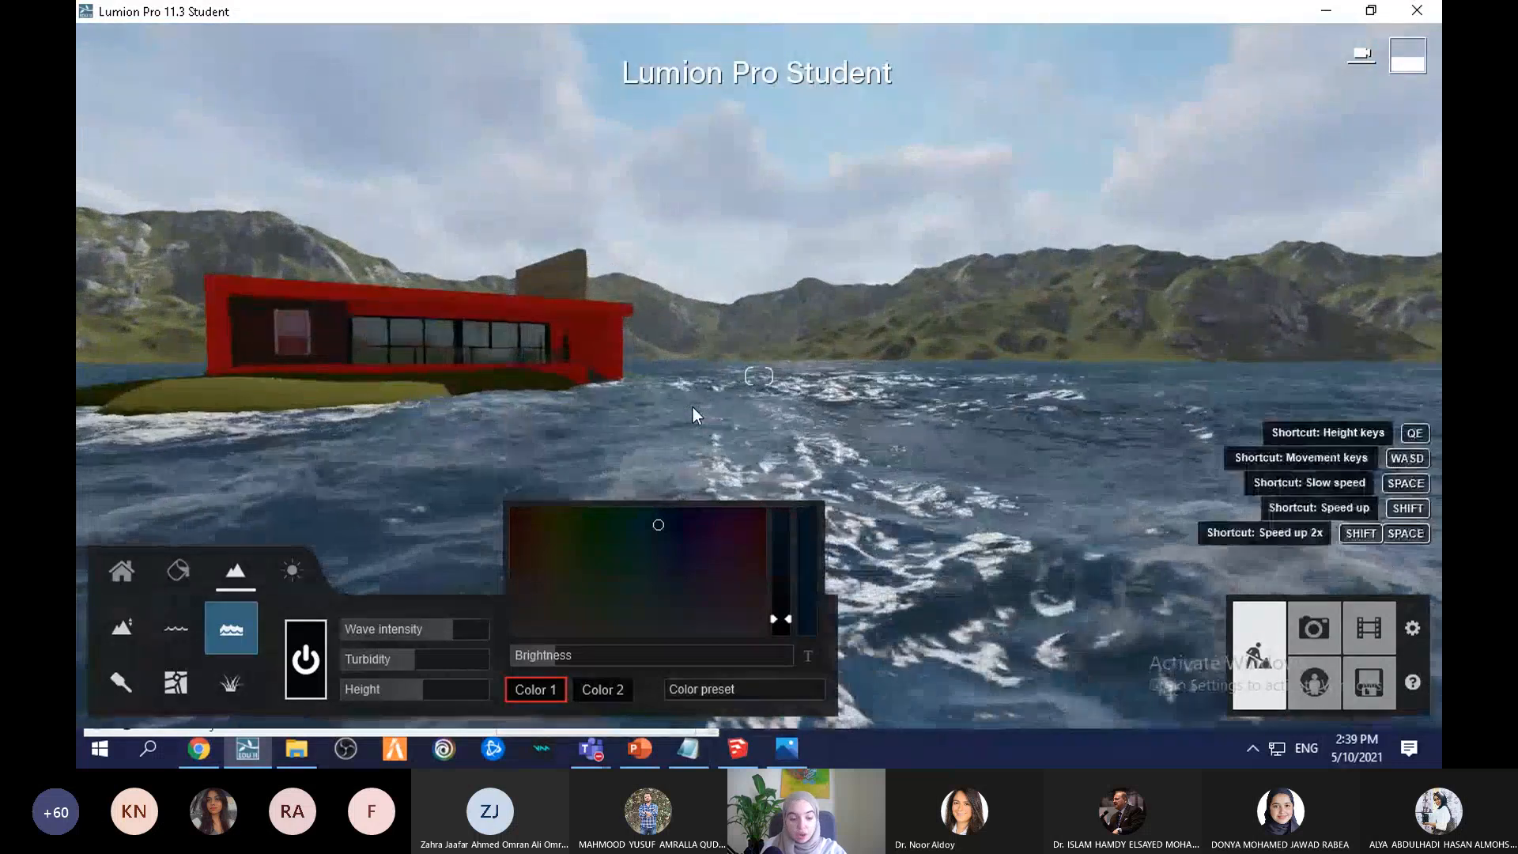
key("a")
right_click_drag(311, 366, 376, 345)
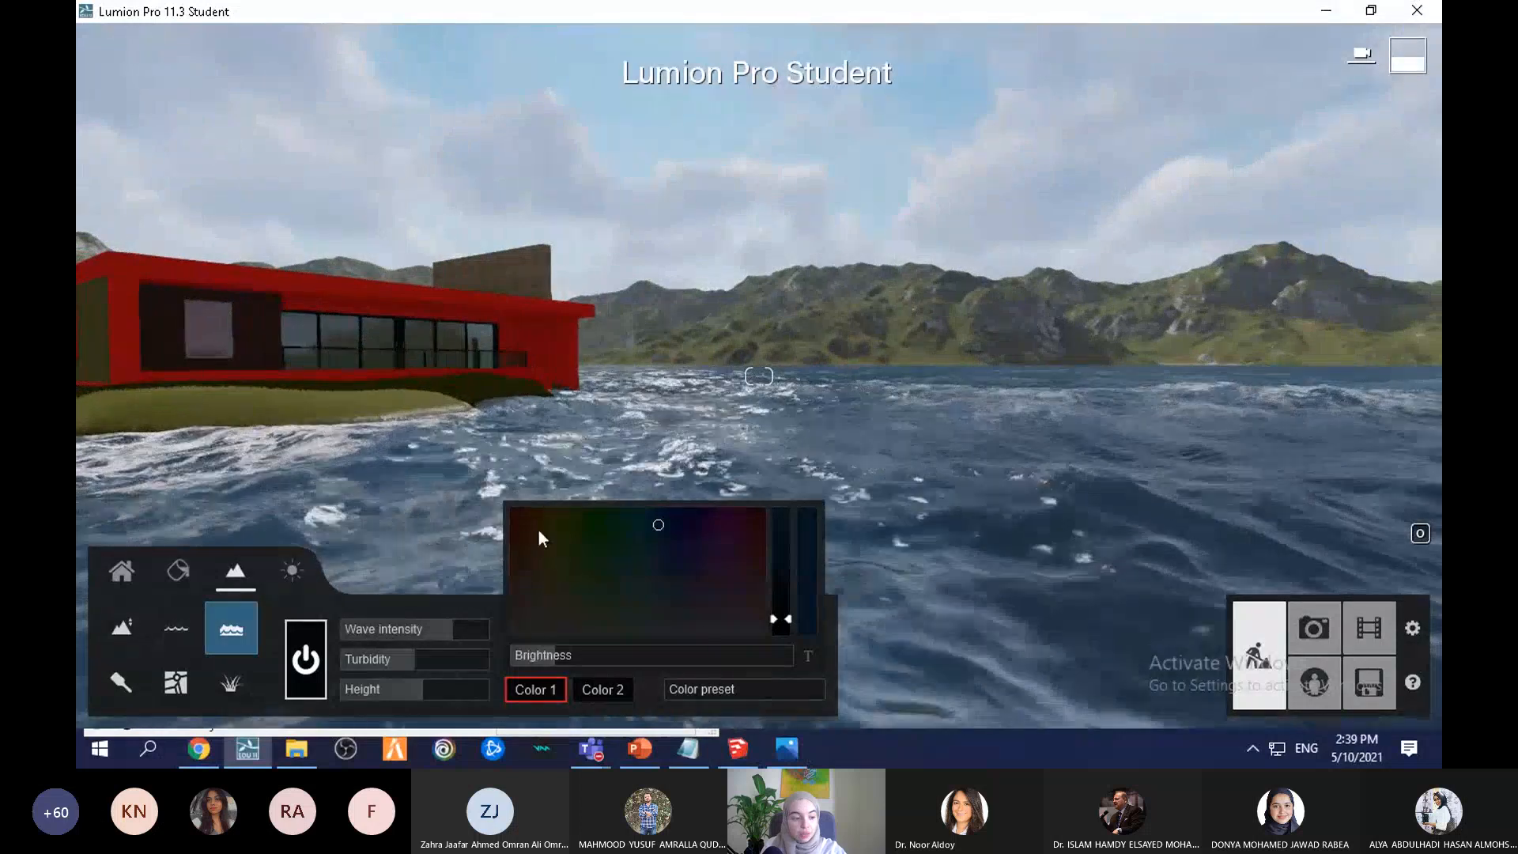
Step: Turn the ocean off so only the lake remains in front of the building
left_click(307, 661)
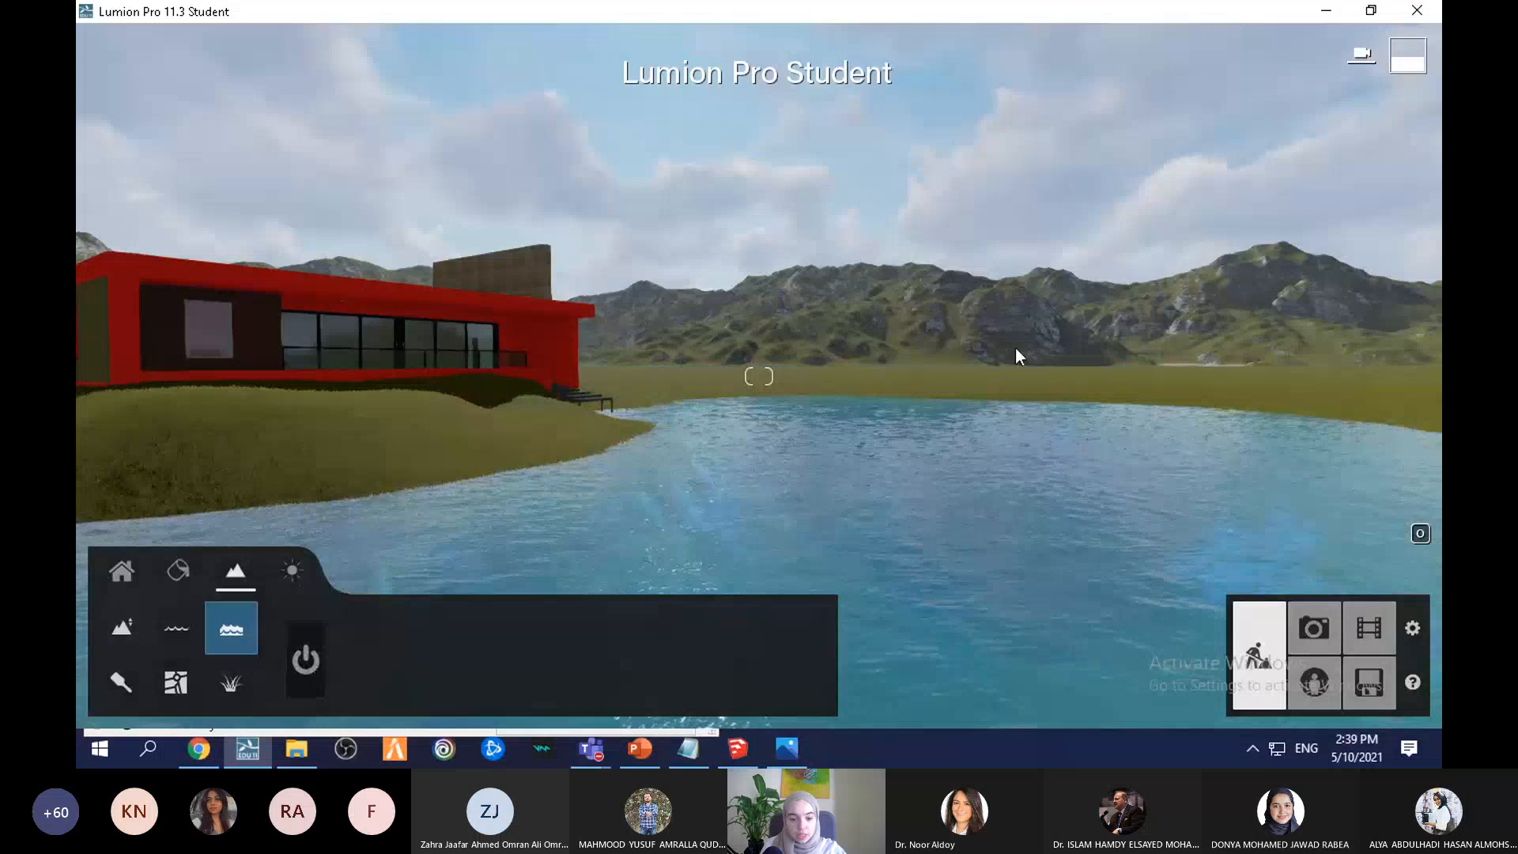
right_click_drag(1027, 452, 1026, 453)
key("s")
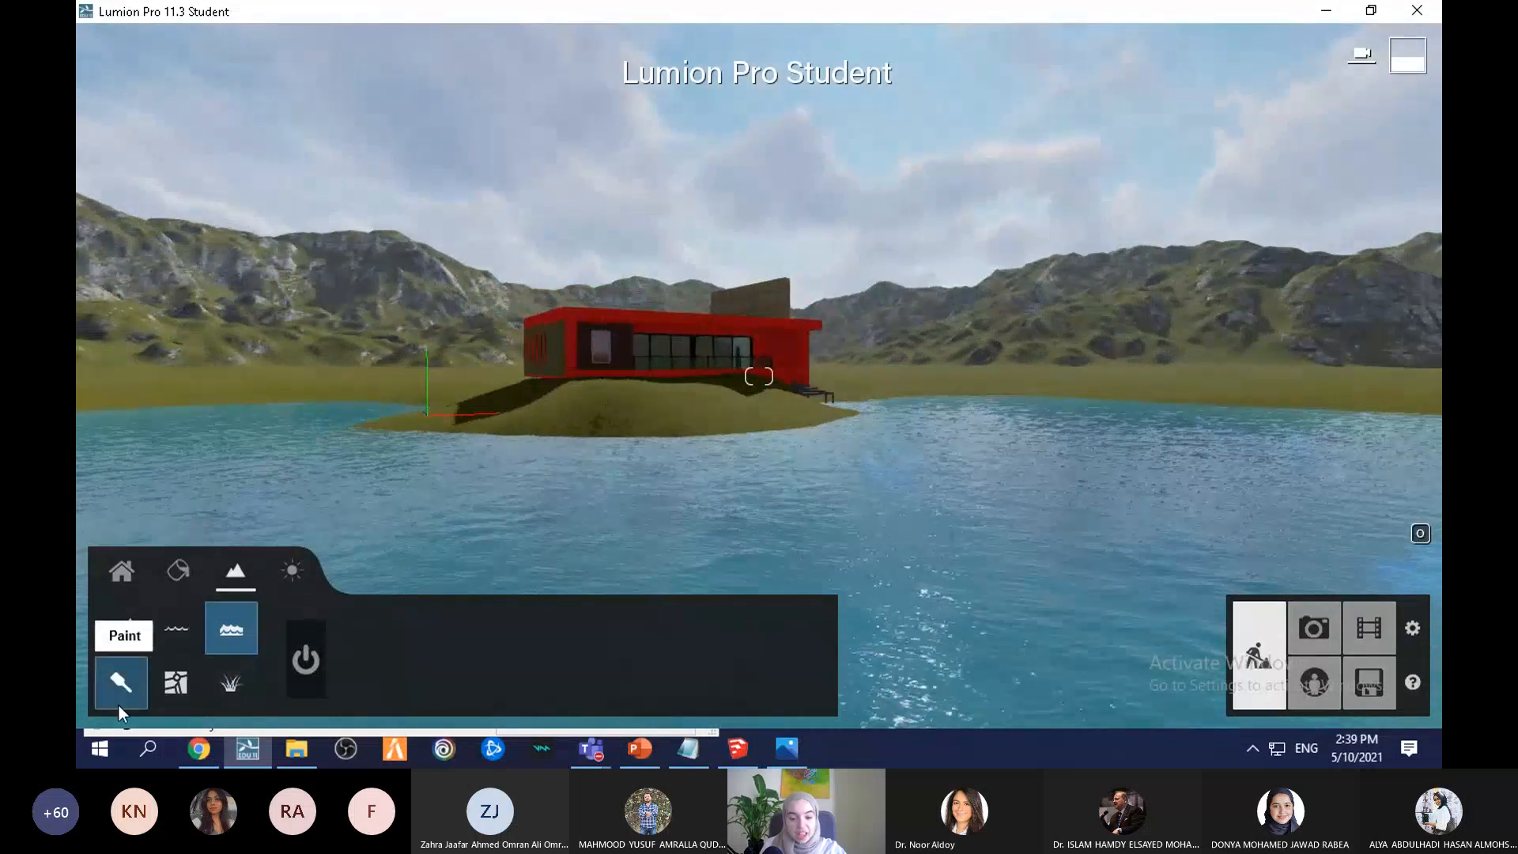
Step: Replace the first landscape paint texture with the green FarmlandEastField2
left_click(127, 689)
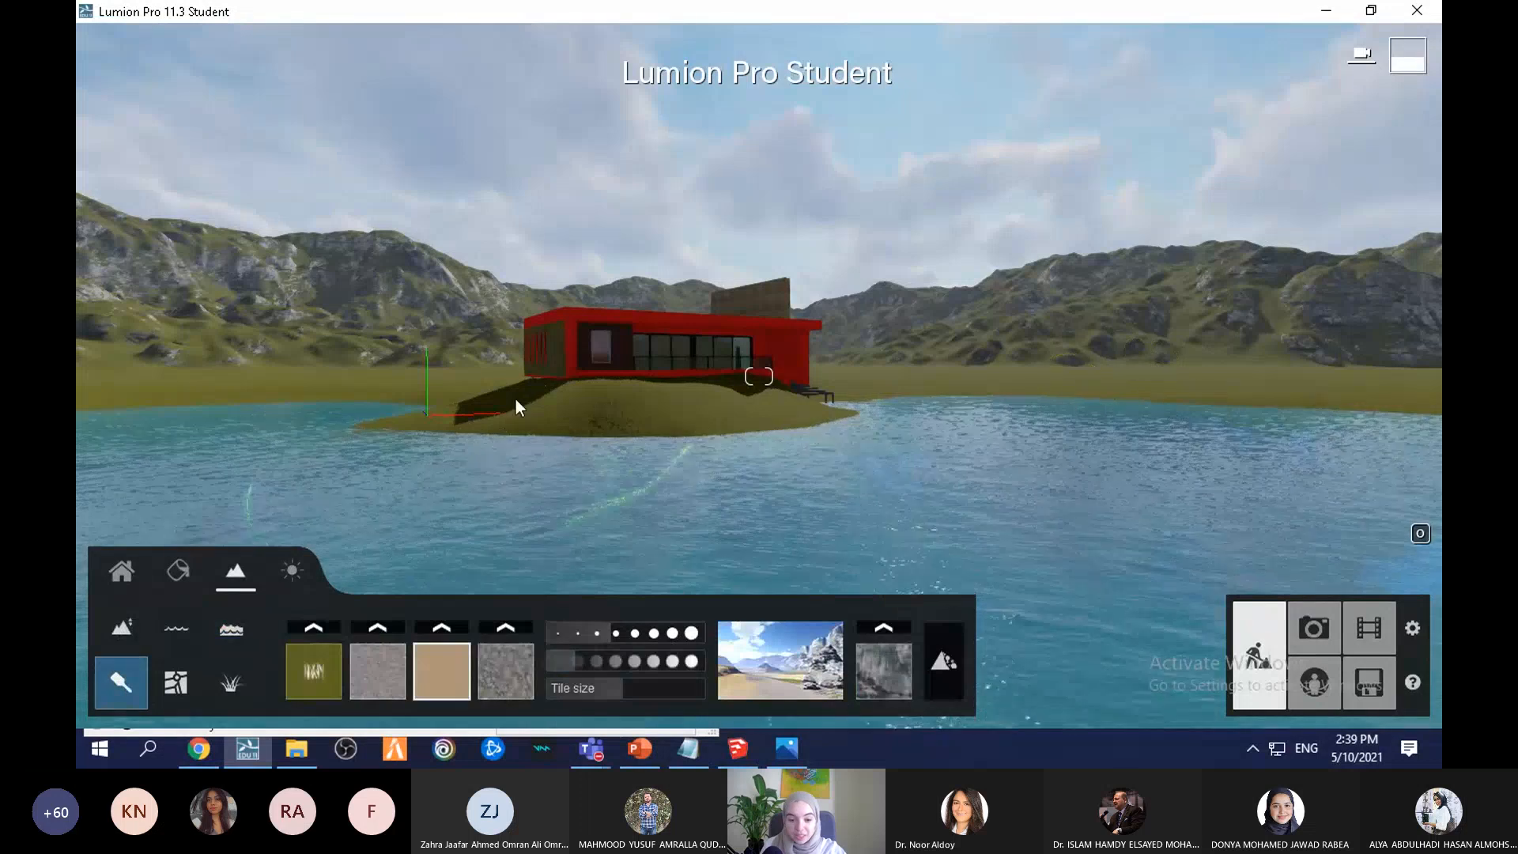
key("w")
key("s")
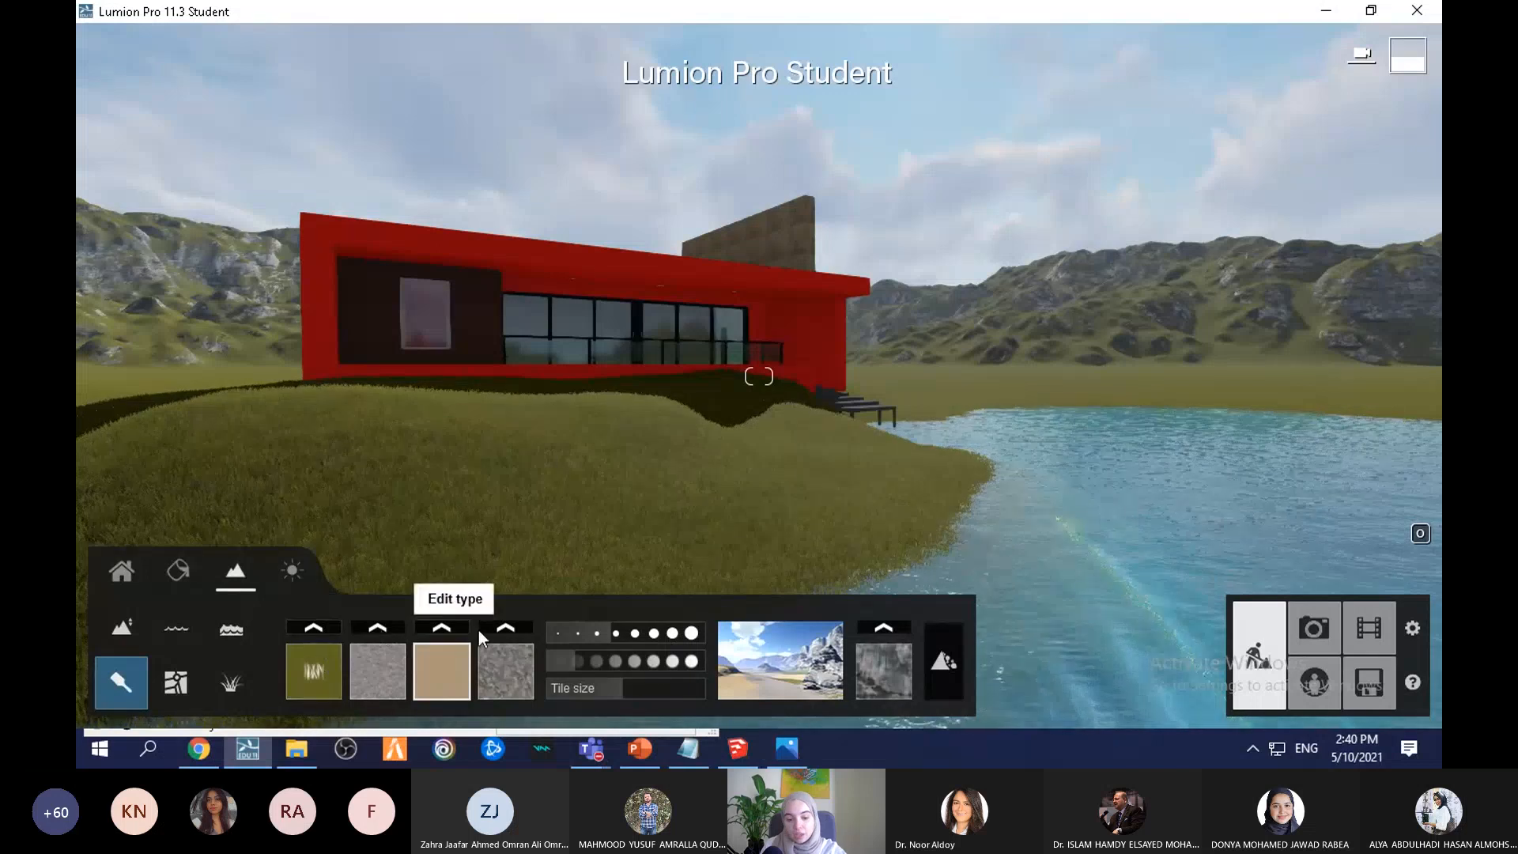
left_click(313, 627)
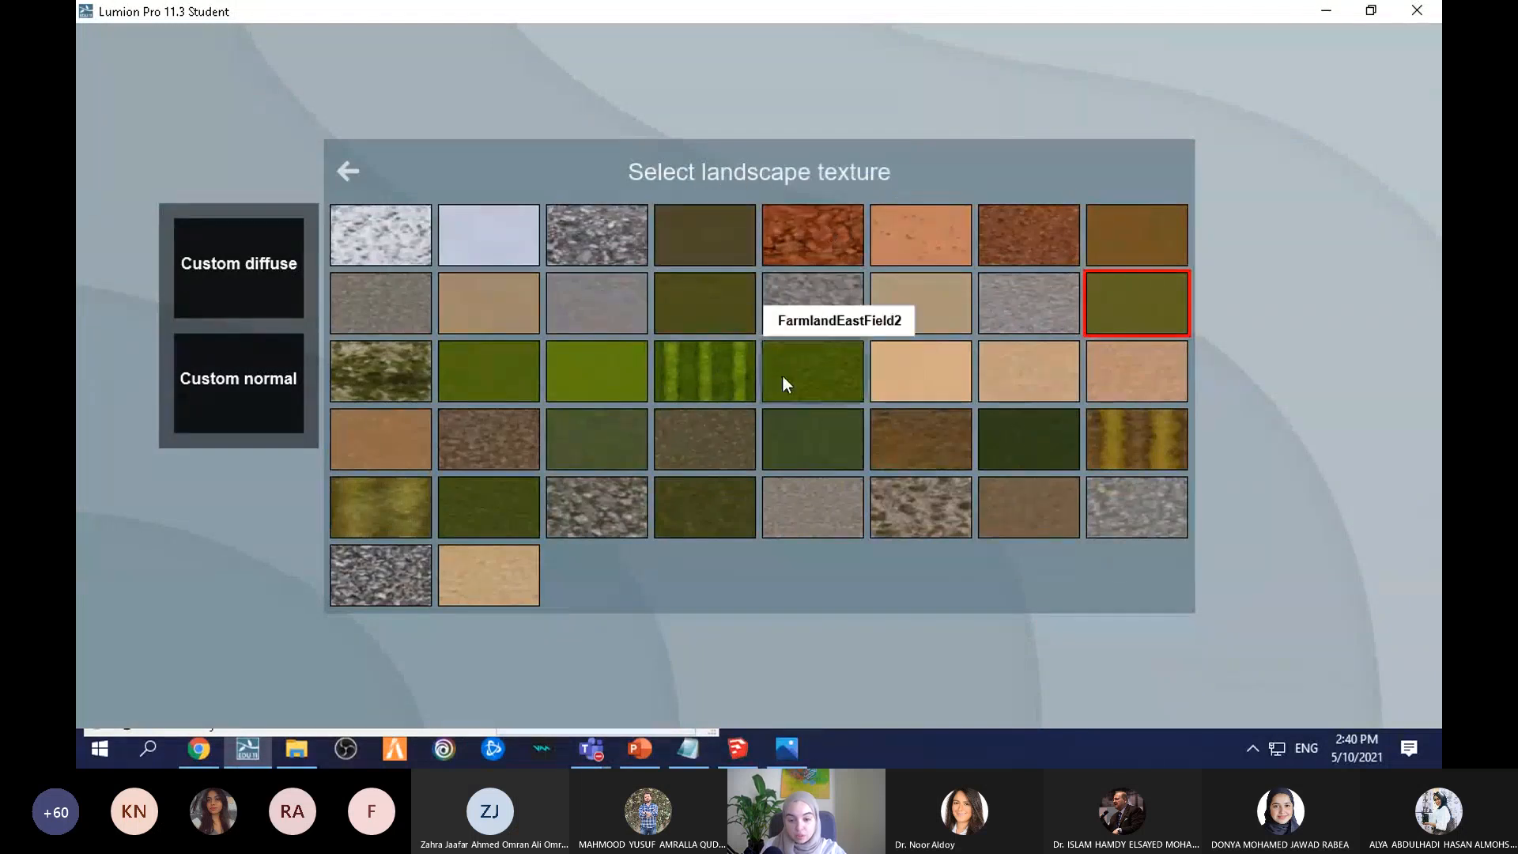
left_click(798, 357)
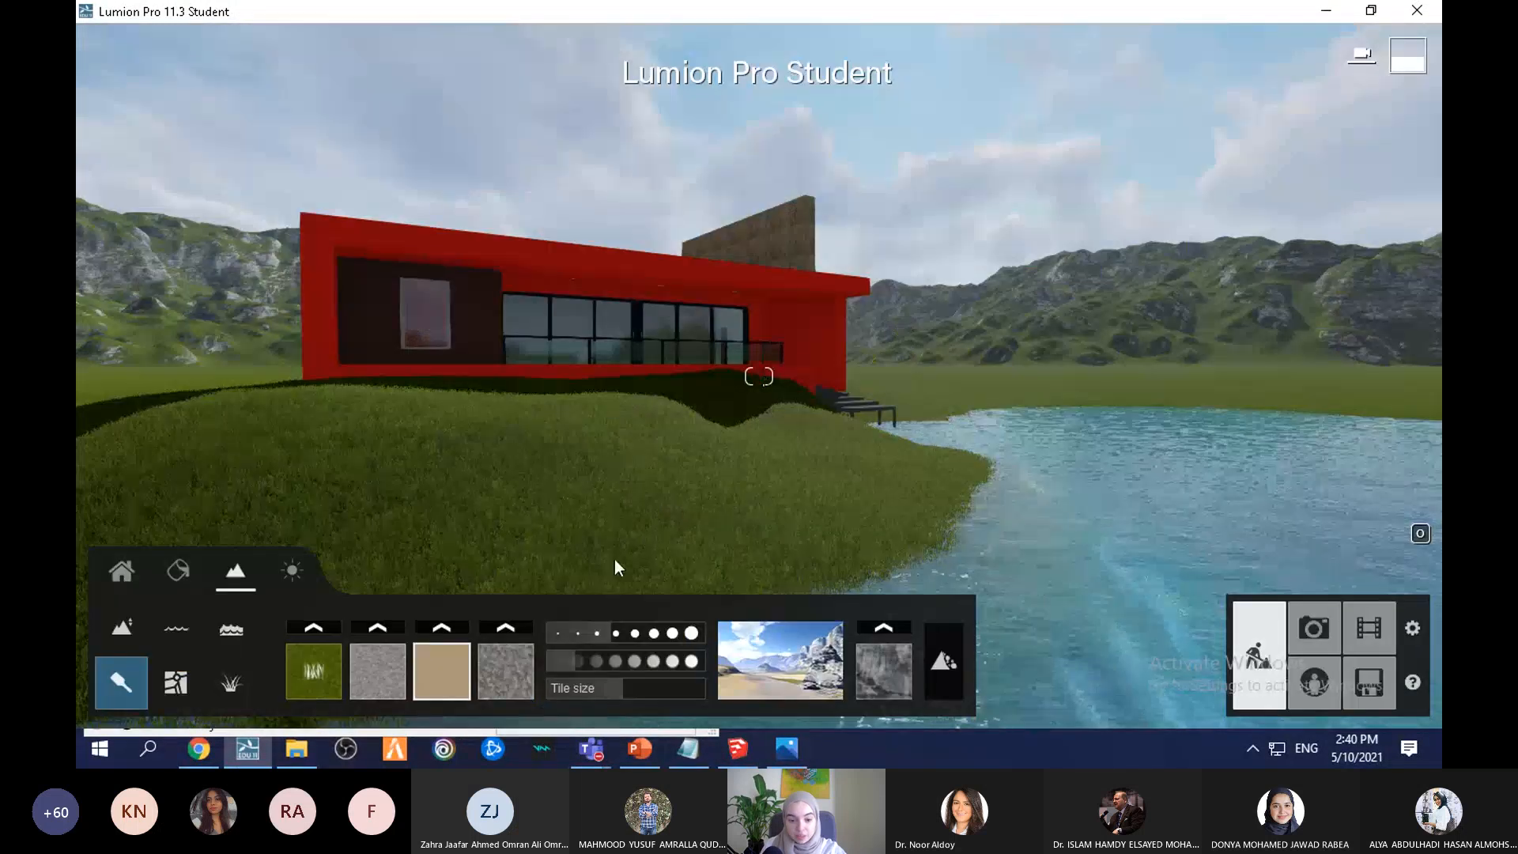
Step: Reduce the landscape paint brush's size and set its speed to 1.3, testing it on the mound
left_click(384, 680)
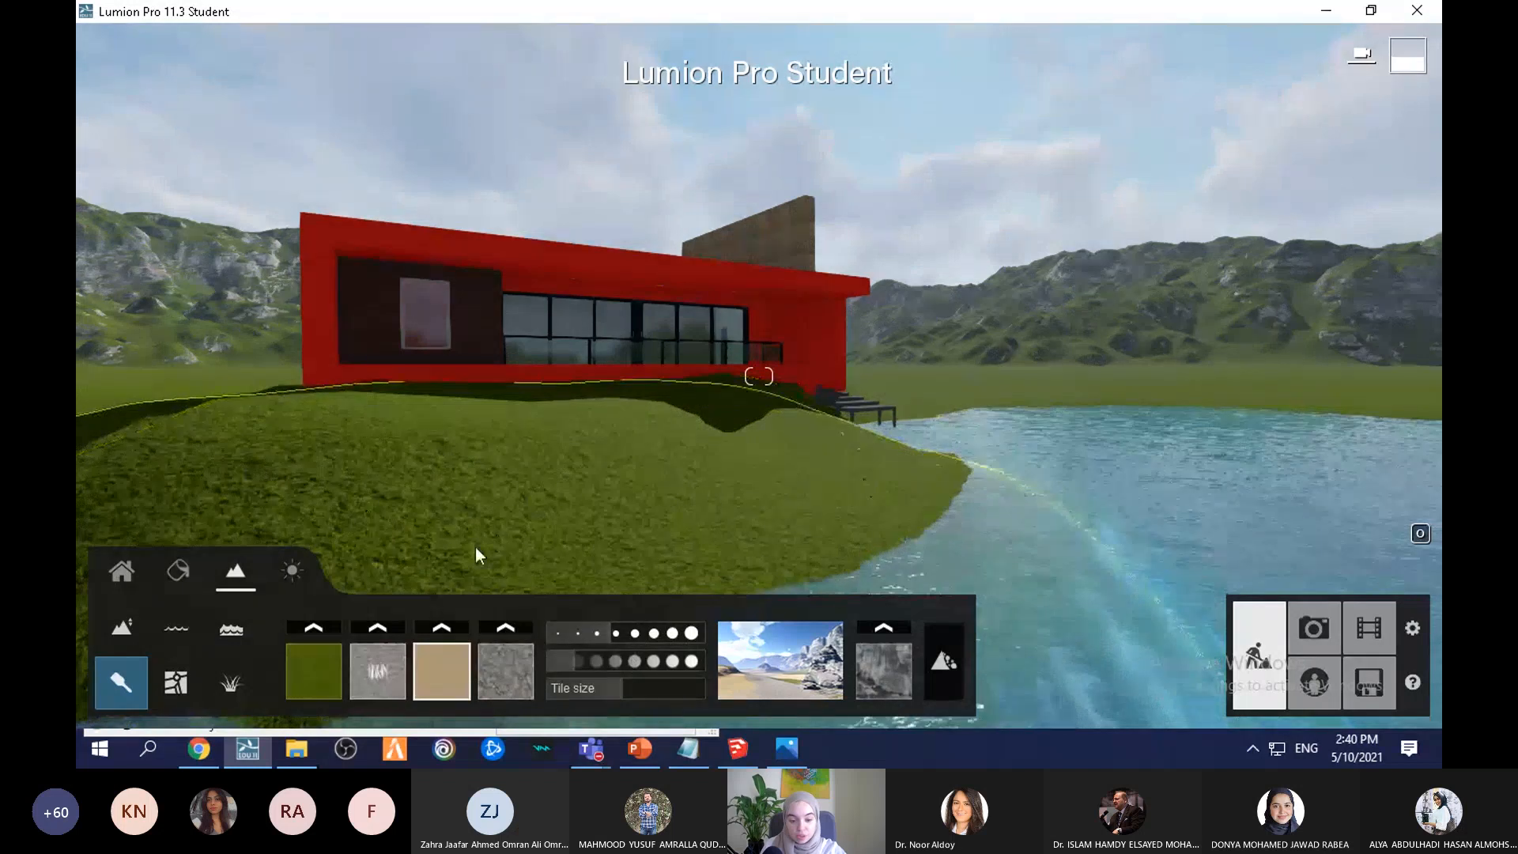
left_click(563, 631)
mouse_move(534, 515)
left_mouse_down()
mouse_move(674, 505)
mouse_move(737, 539)
left_mouse_up()
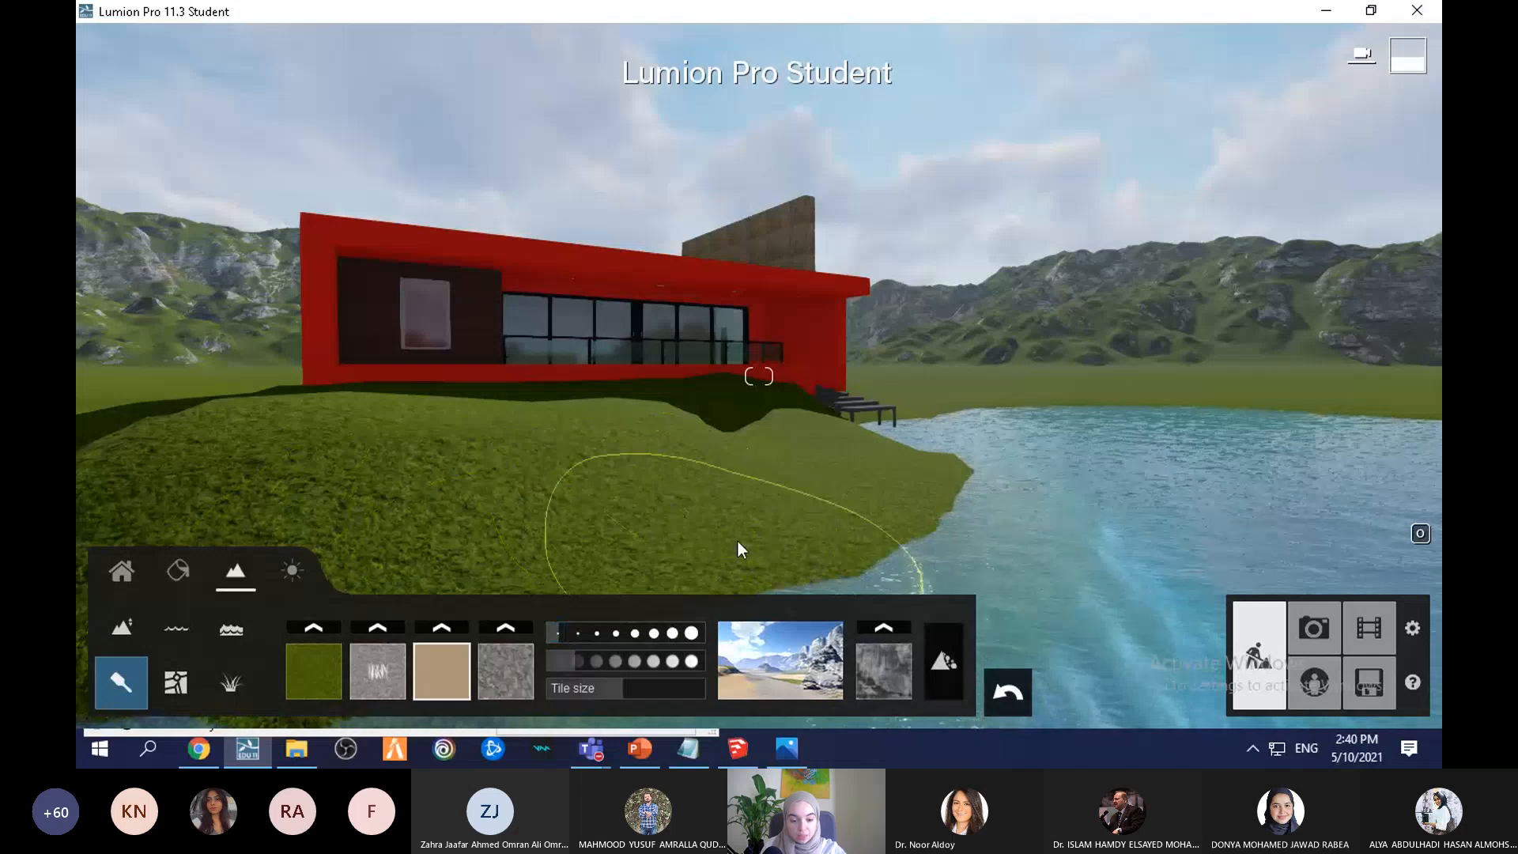
left_click(550, 656)
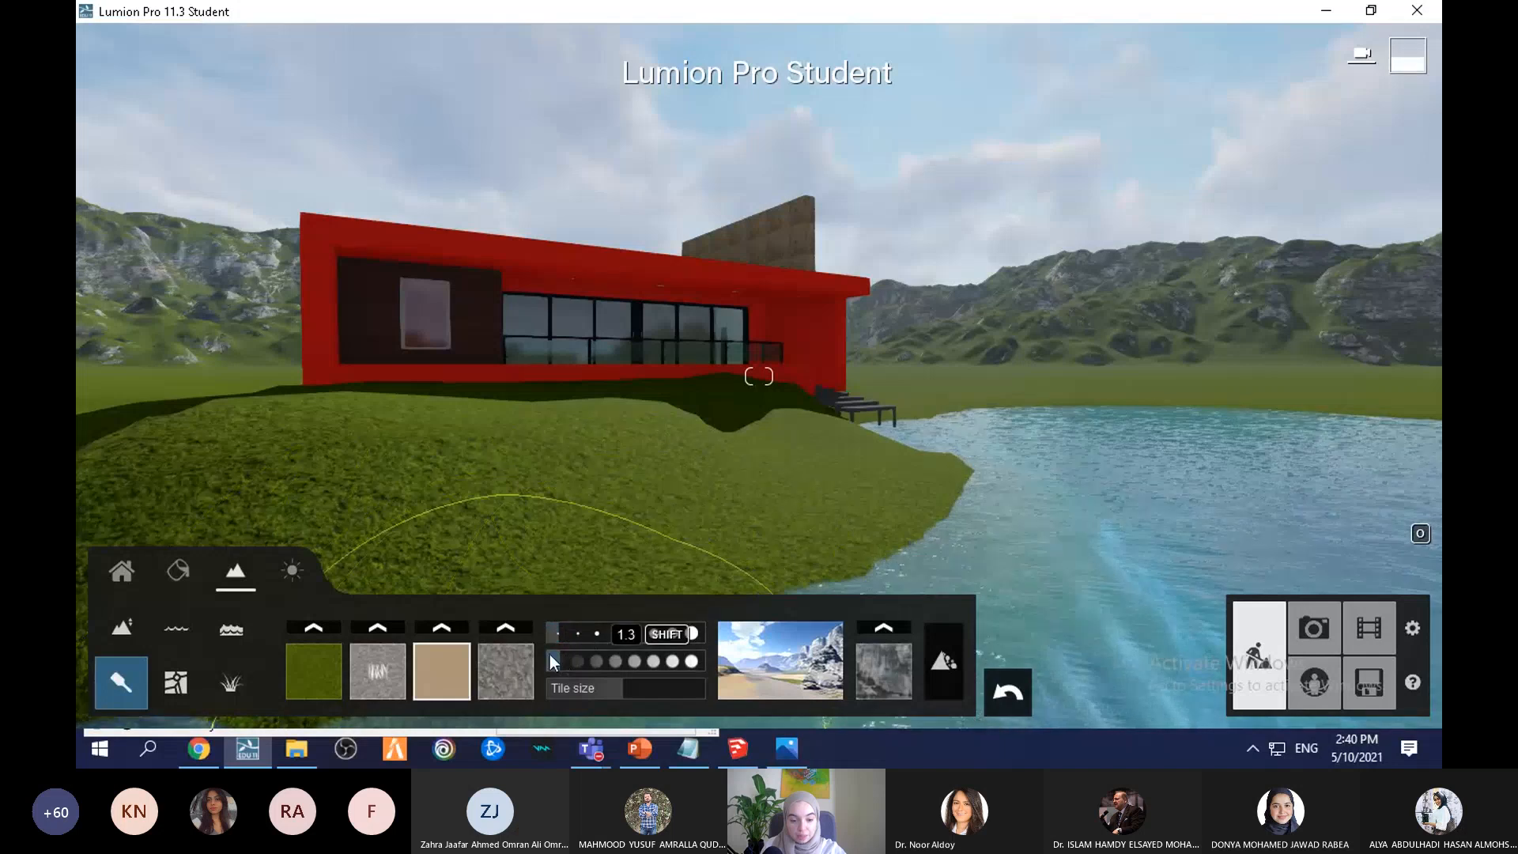
Step: Change the second landscape texture to the dark grey stones and paint it over the mound in front of the building
left_click(366, 670)
left_click(365, 670)
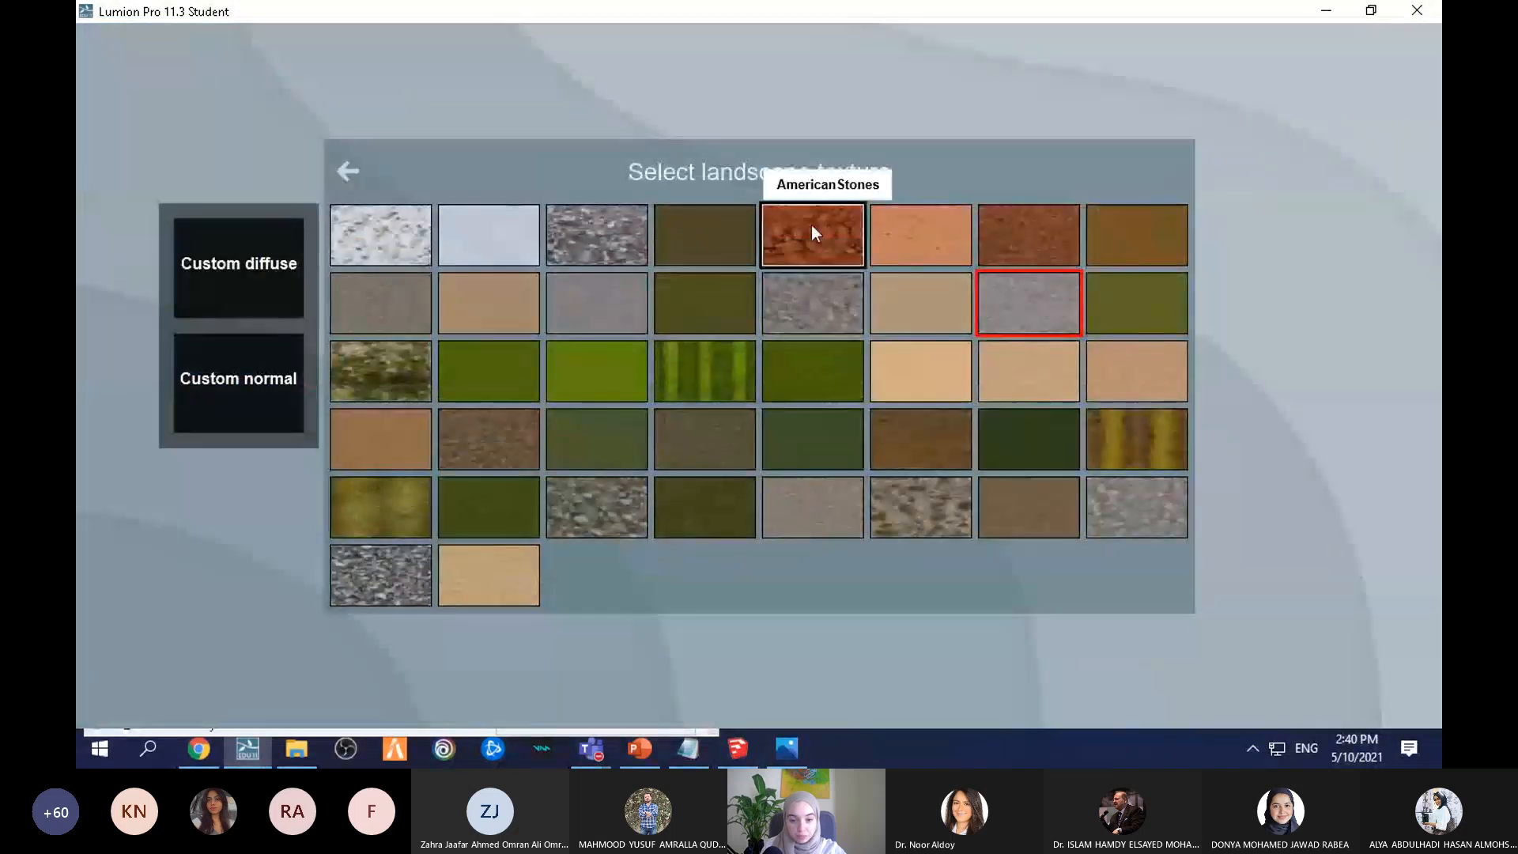
left_click(597, 235)
mouse_move(636, 516)
left_mouse_down()
mouse_move(561, 550)
mouse_move(573, 499)
mouse_move(473, 470)
left_mouse_up()
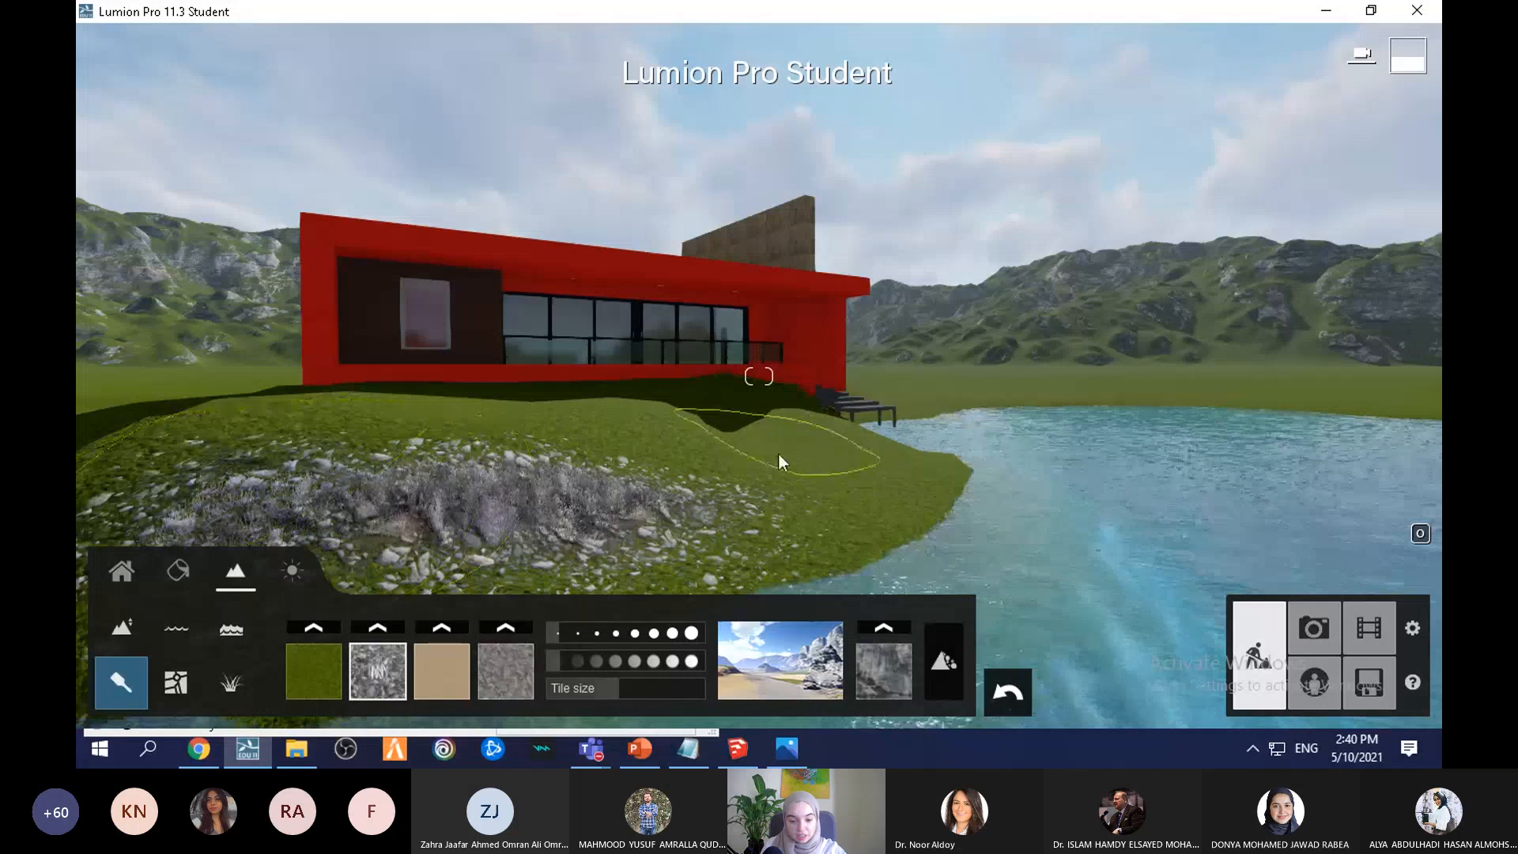
key("s")
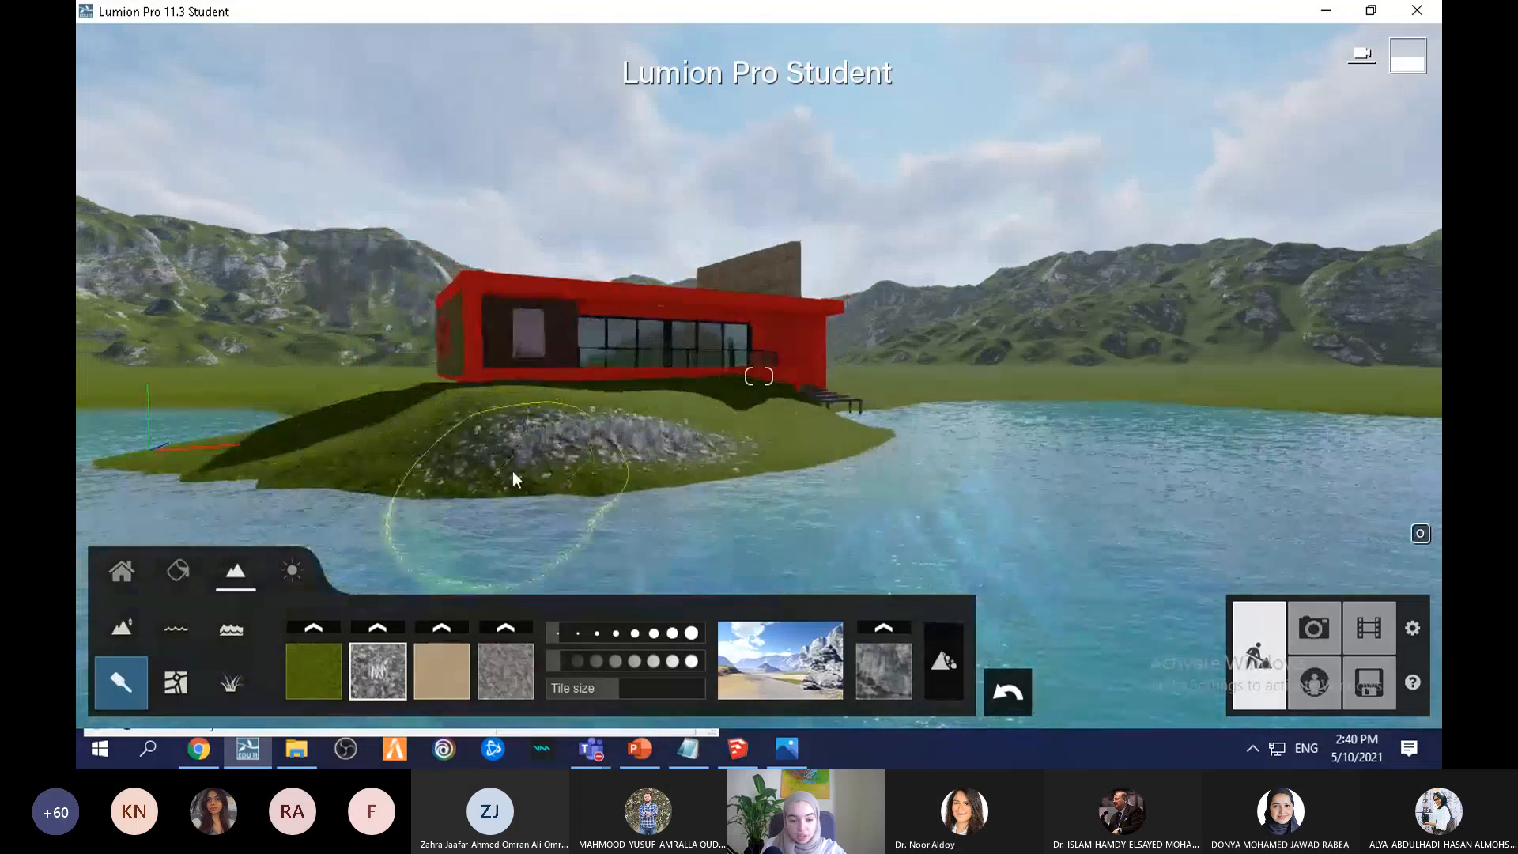
Step: Undo the last stone stroke and paint the green first texture back over the stones on the mound
left_click(1008, 694)
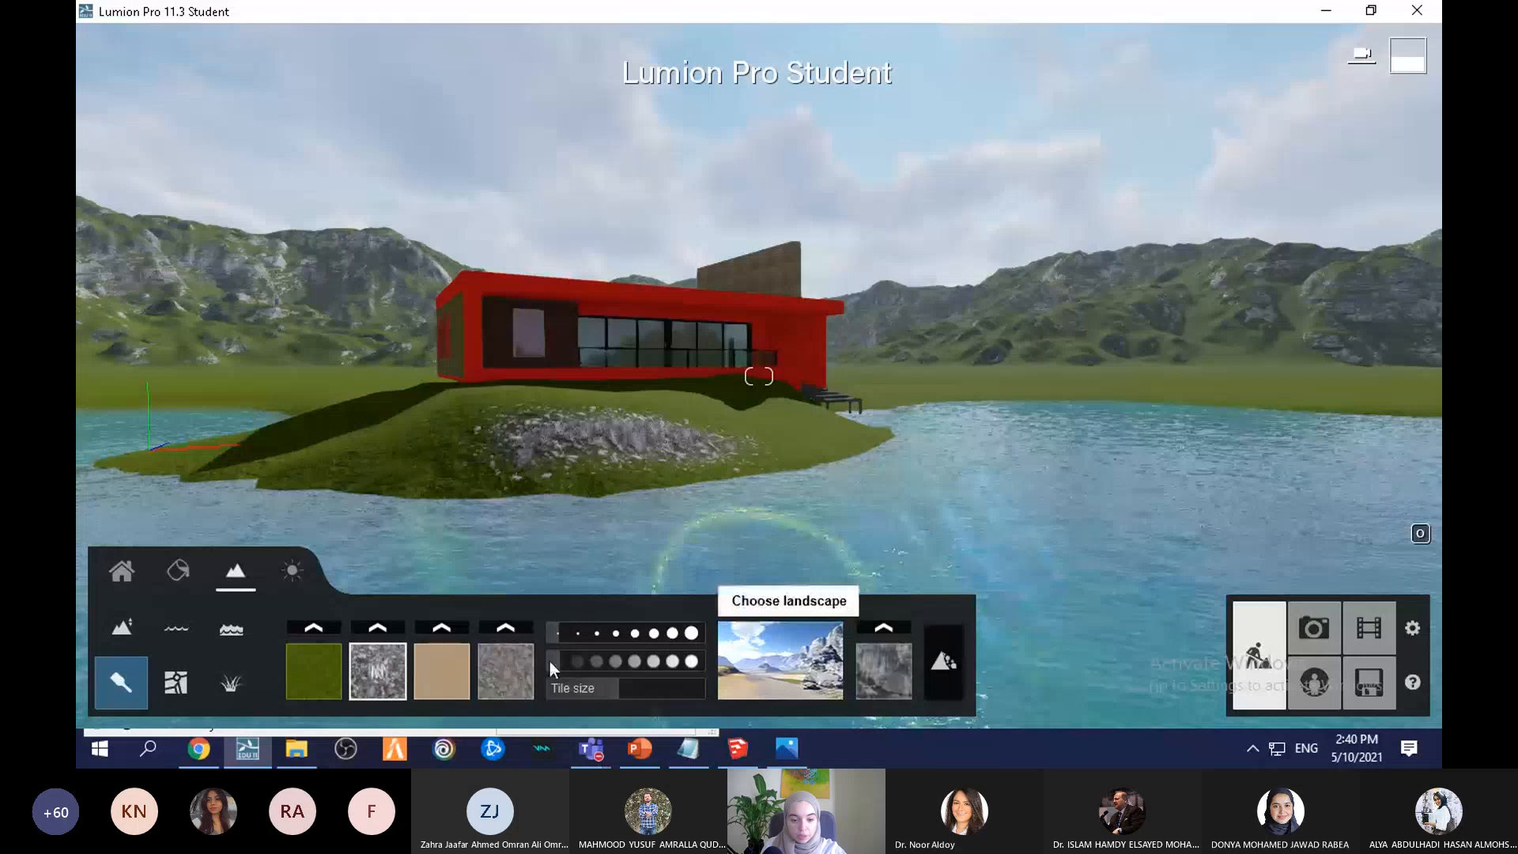
left_click(314, 671)
mouse_move(482, 454)
left_mouse_down()
mouse_move(576, 437)
mouse_move(697, 465)
mouse_move(675, 478)
mouse_move(697, 451)
mouse_move(412, 438)
mouse_move(599, 433)
mouse_move(771, 540)
left_mouse_up()
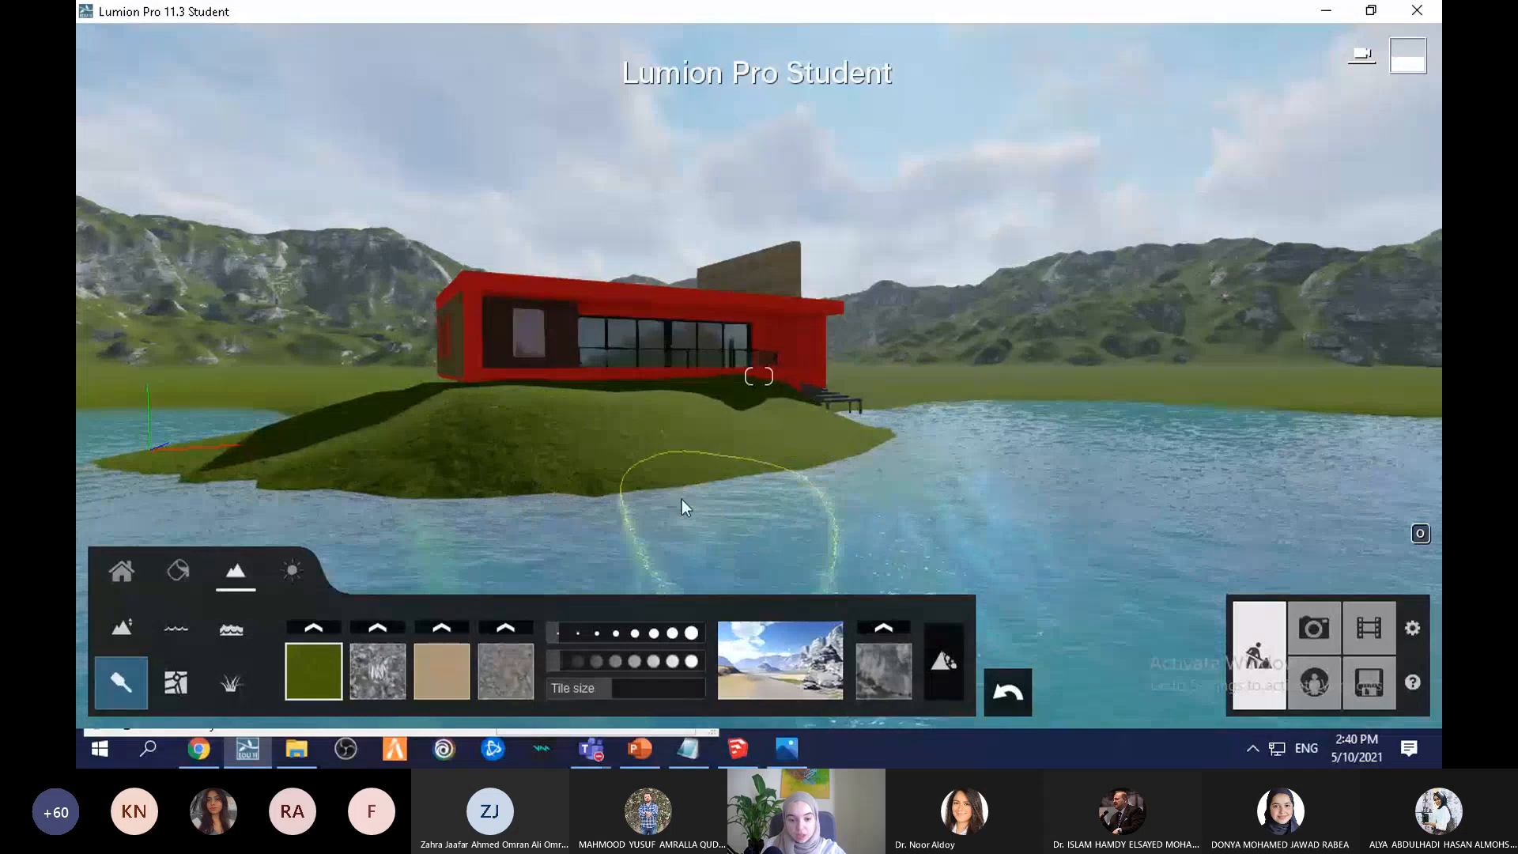
scroll(436, 397, "up", 3)
scroll(705, 405, "down", 2)
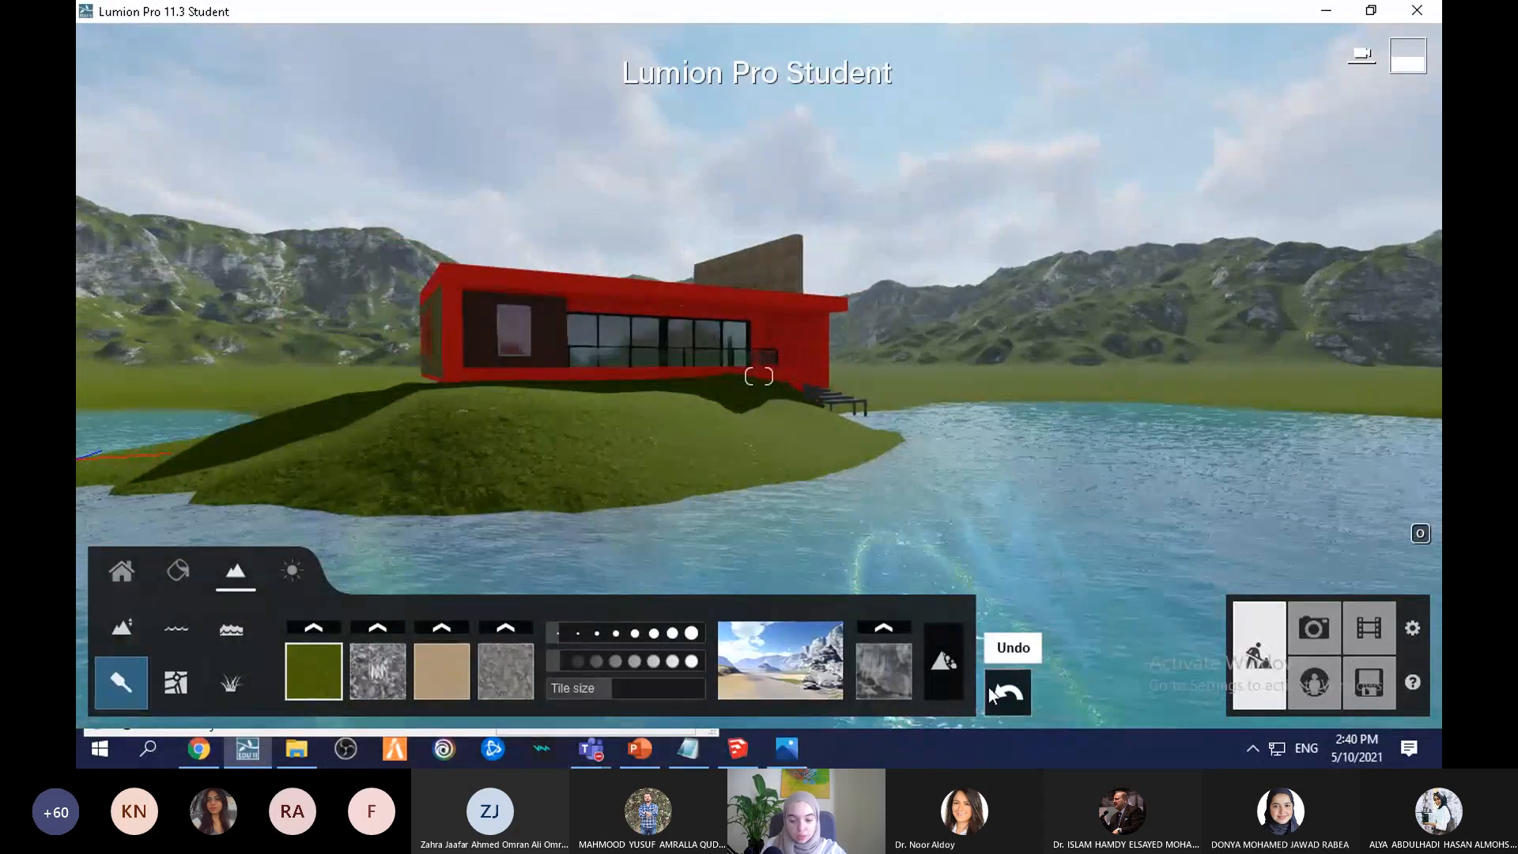
Step: Try the grey rocky landscape preset and the sandy desert preset on the whole terrain
left_click(785, 658)
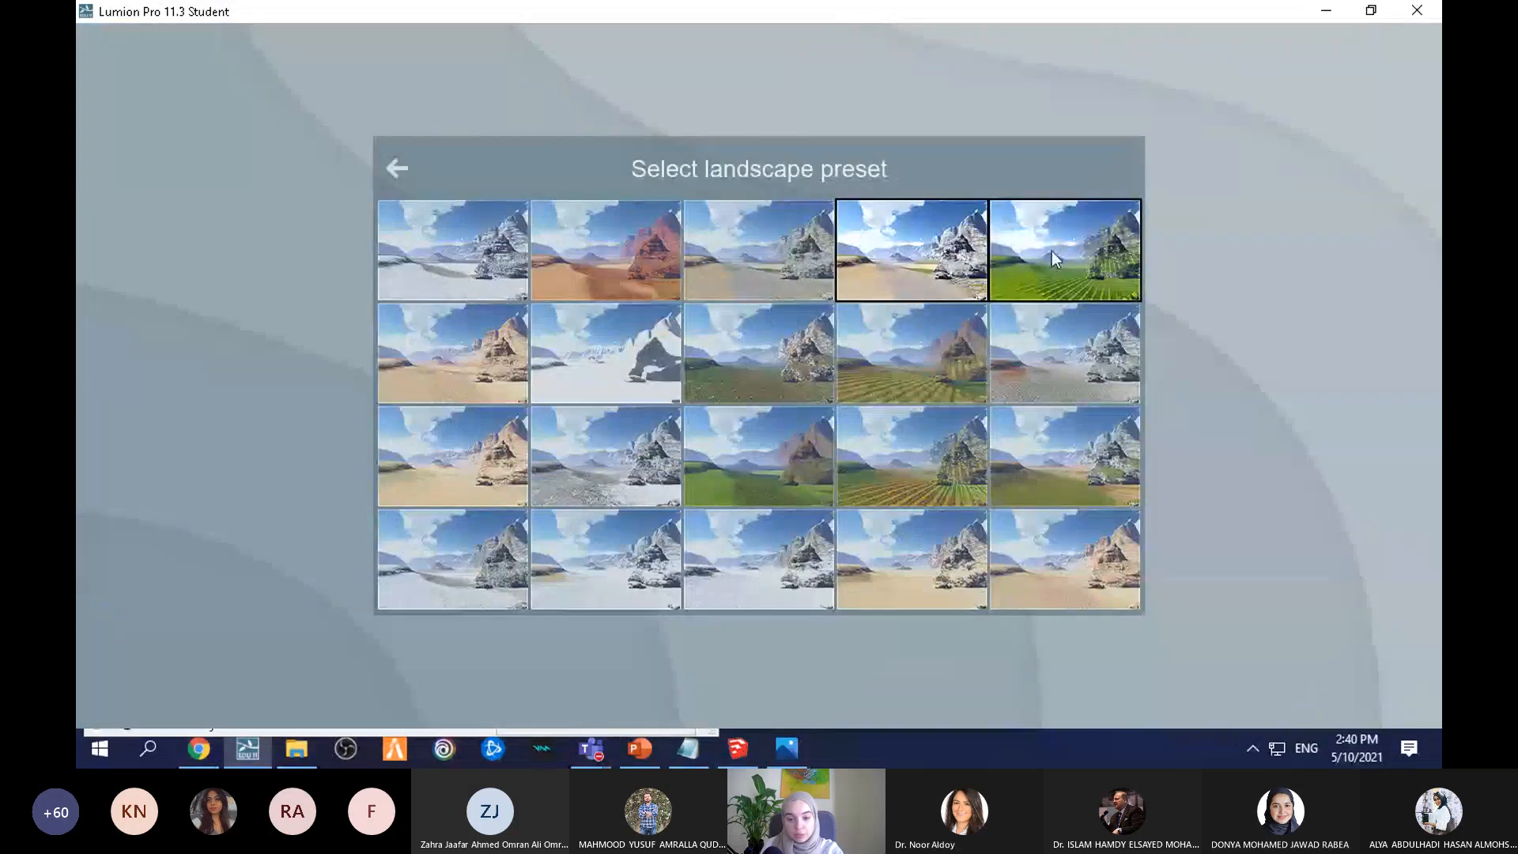
left_click(1048, 359)
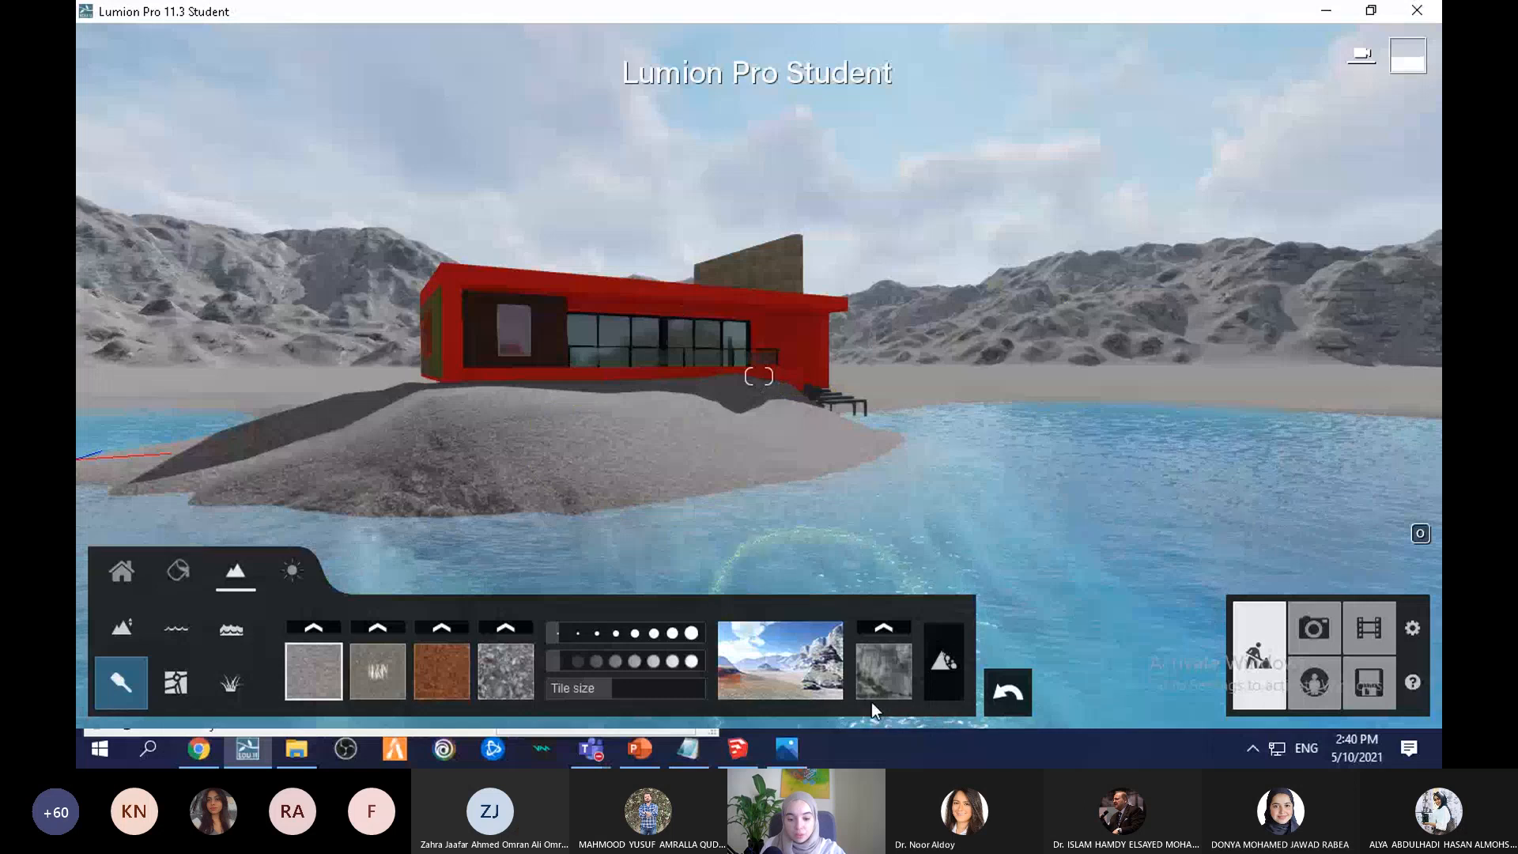
left_click(774, 676)
left_click(471, 481)
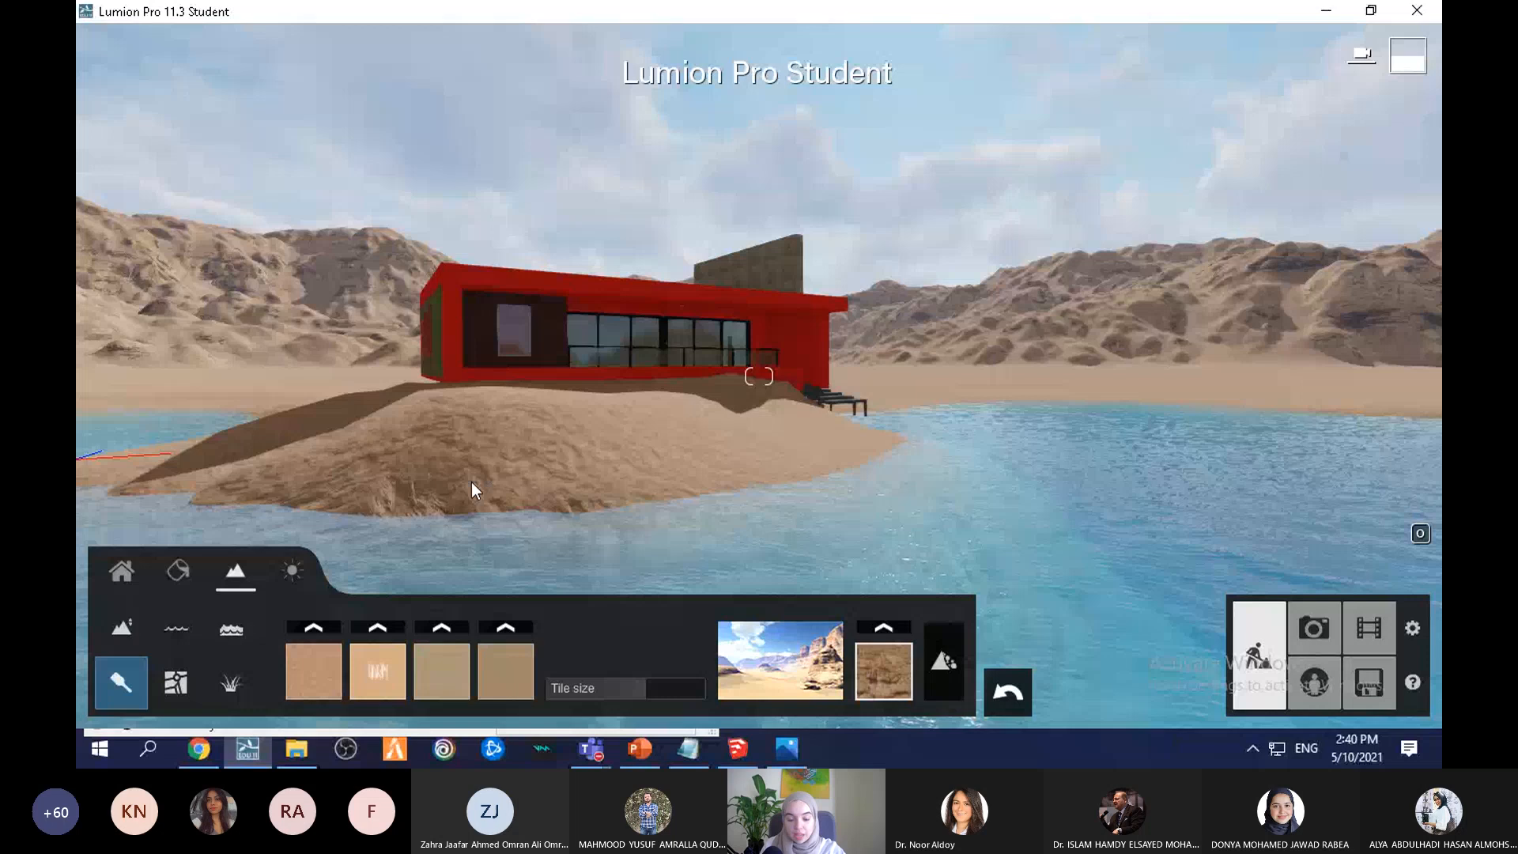
Step: Apply the landscape preset with dark green grassland and brown-grey rocky mountains
left_click(800, 680)
left_click(791, 364)
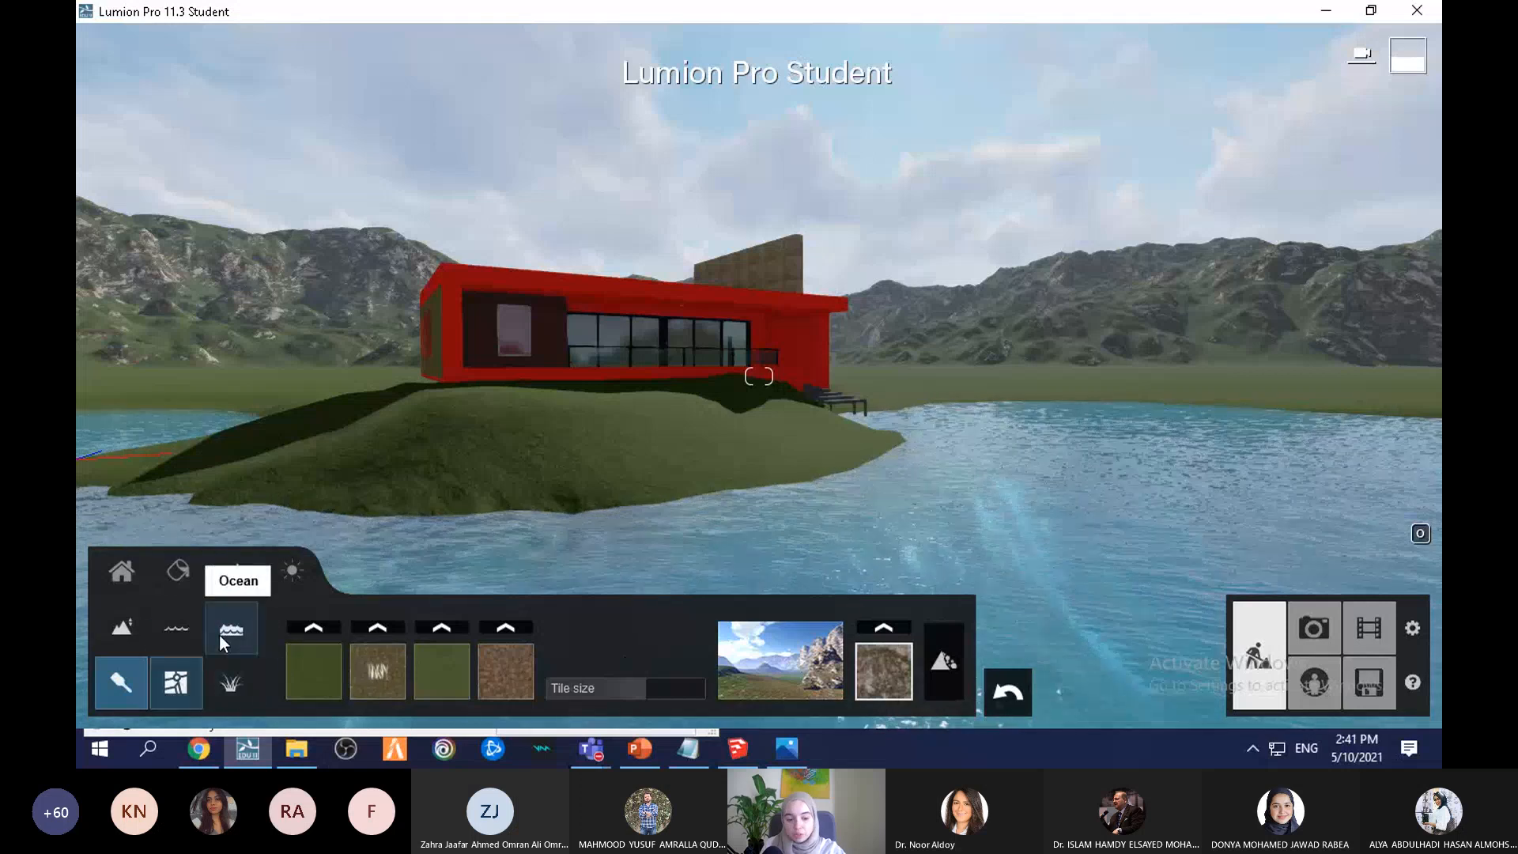
Step: Try the green-and-tan landscape preset, apply the preset with yellow striped fields and brown mountains, and select its first ground texture
left_click(826, 667)
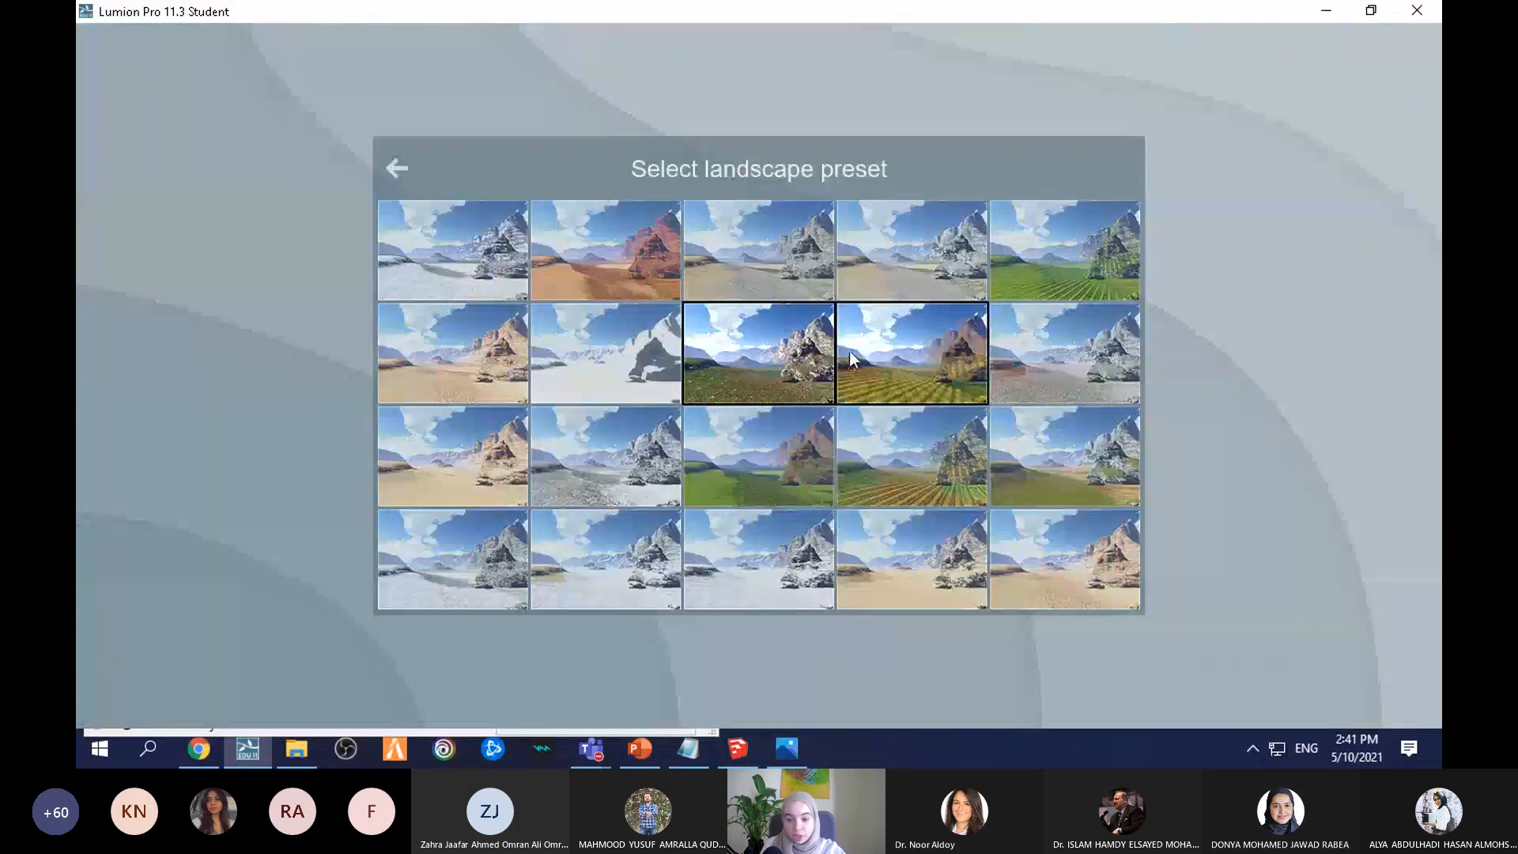
left_click(1075, 462)
left_click(790, 671)
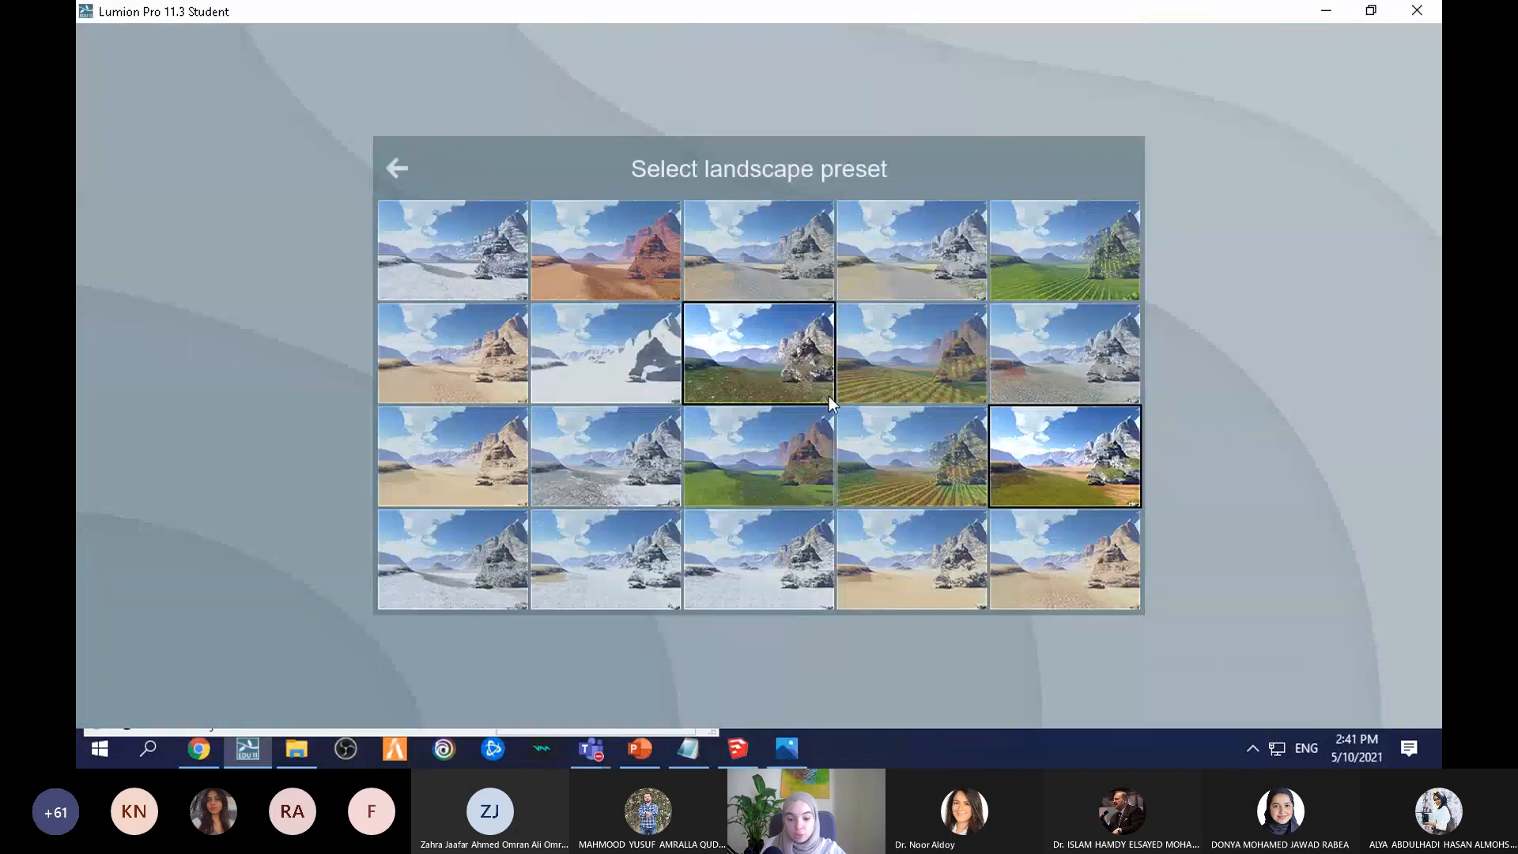
left_click(885, 357)
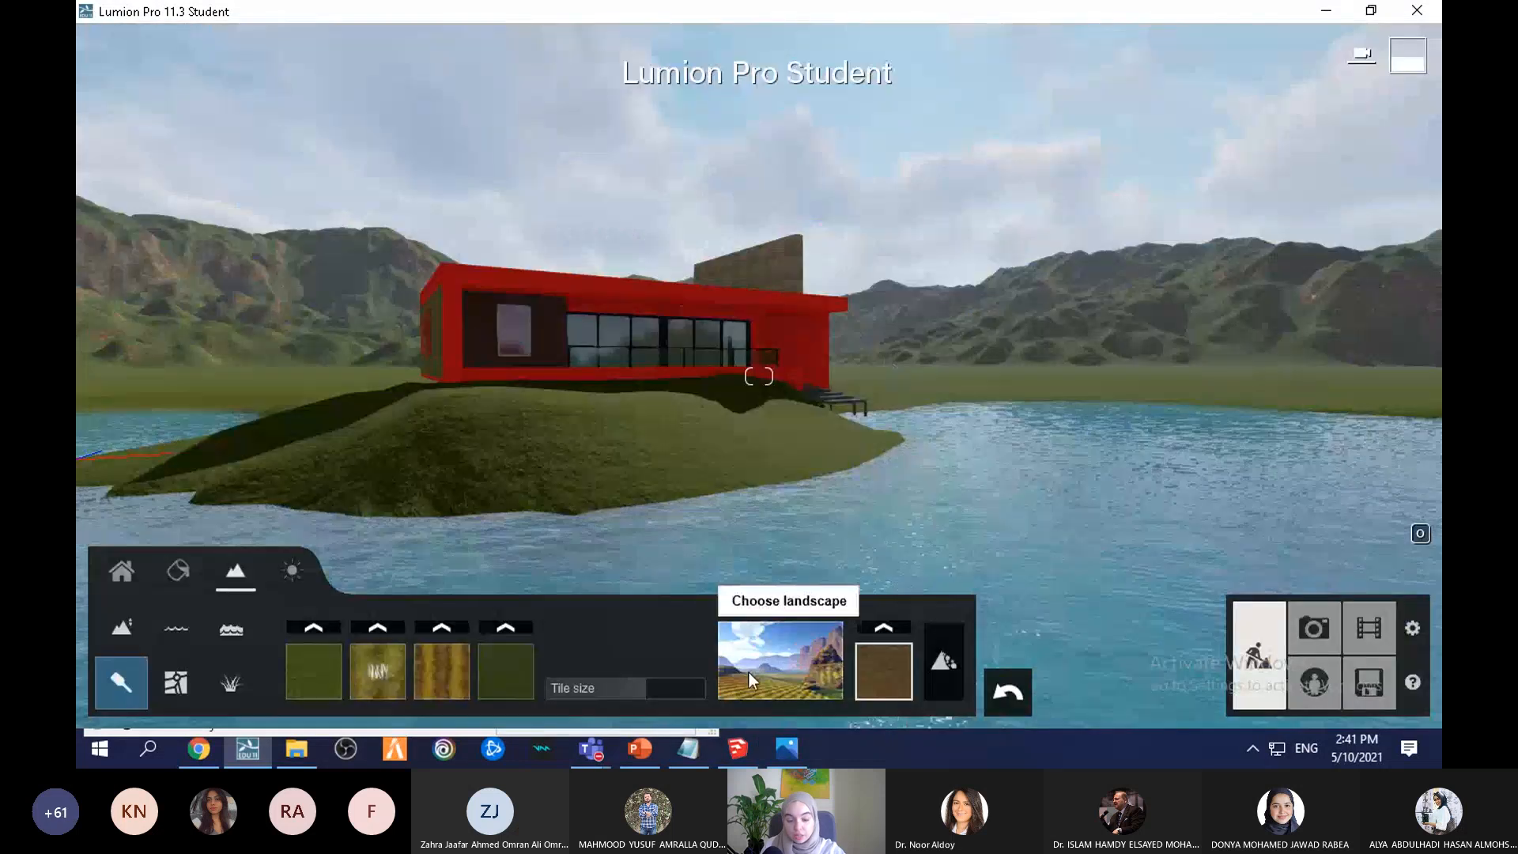
left_click(313, 669)
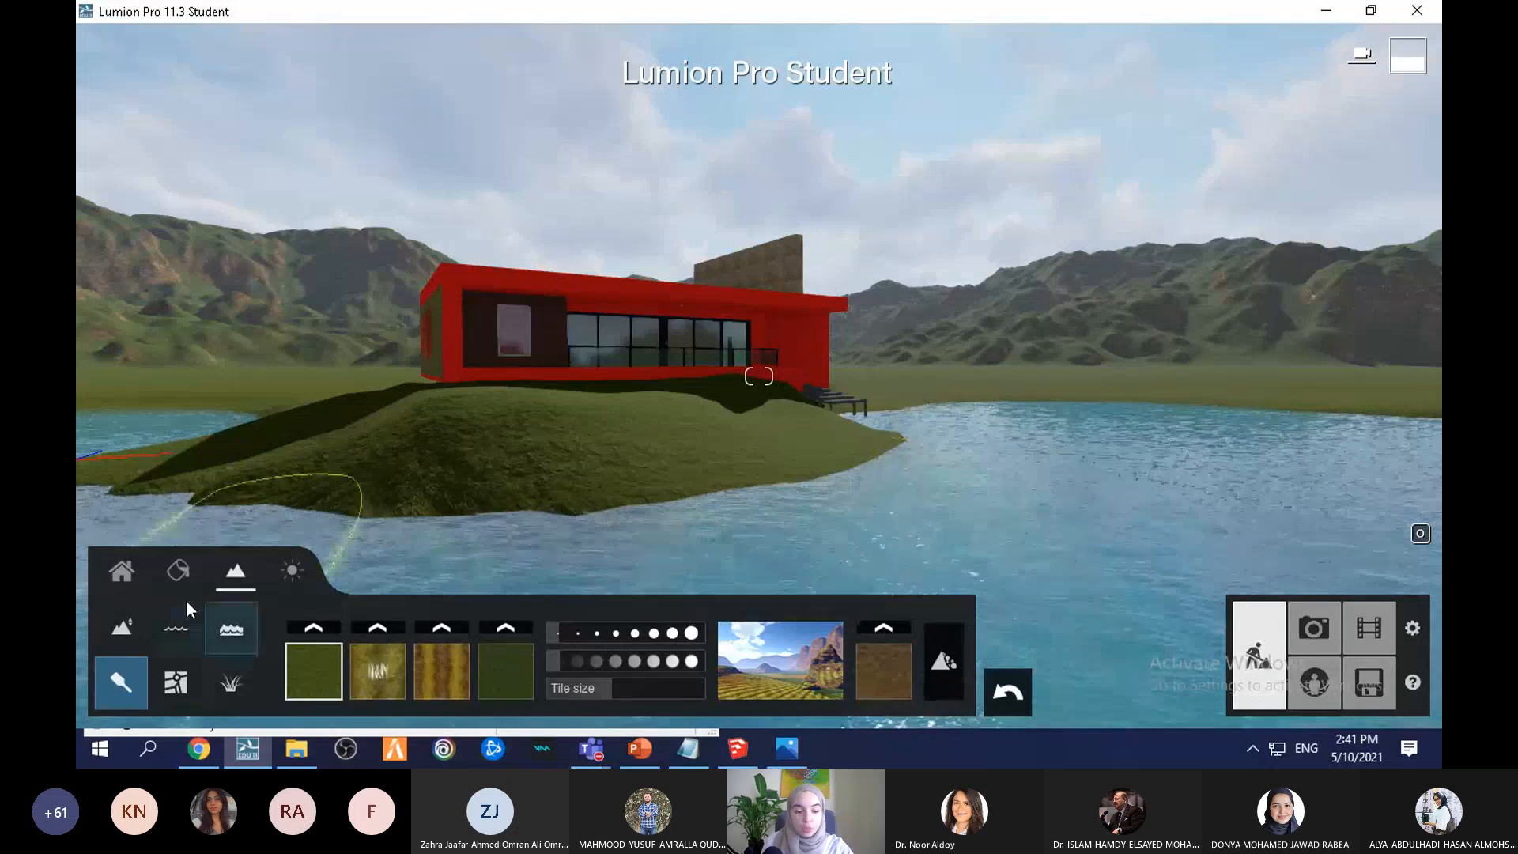
Step: Turn on the OpenStreetMap feature, accept its beta message and open the location map
left_click(177, 699)
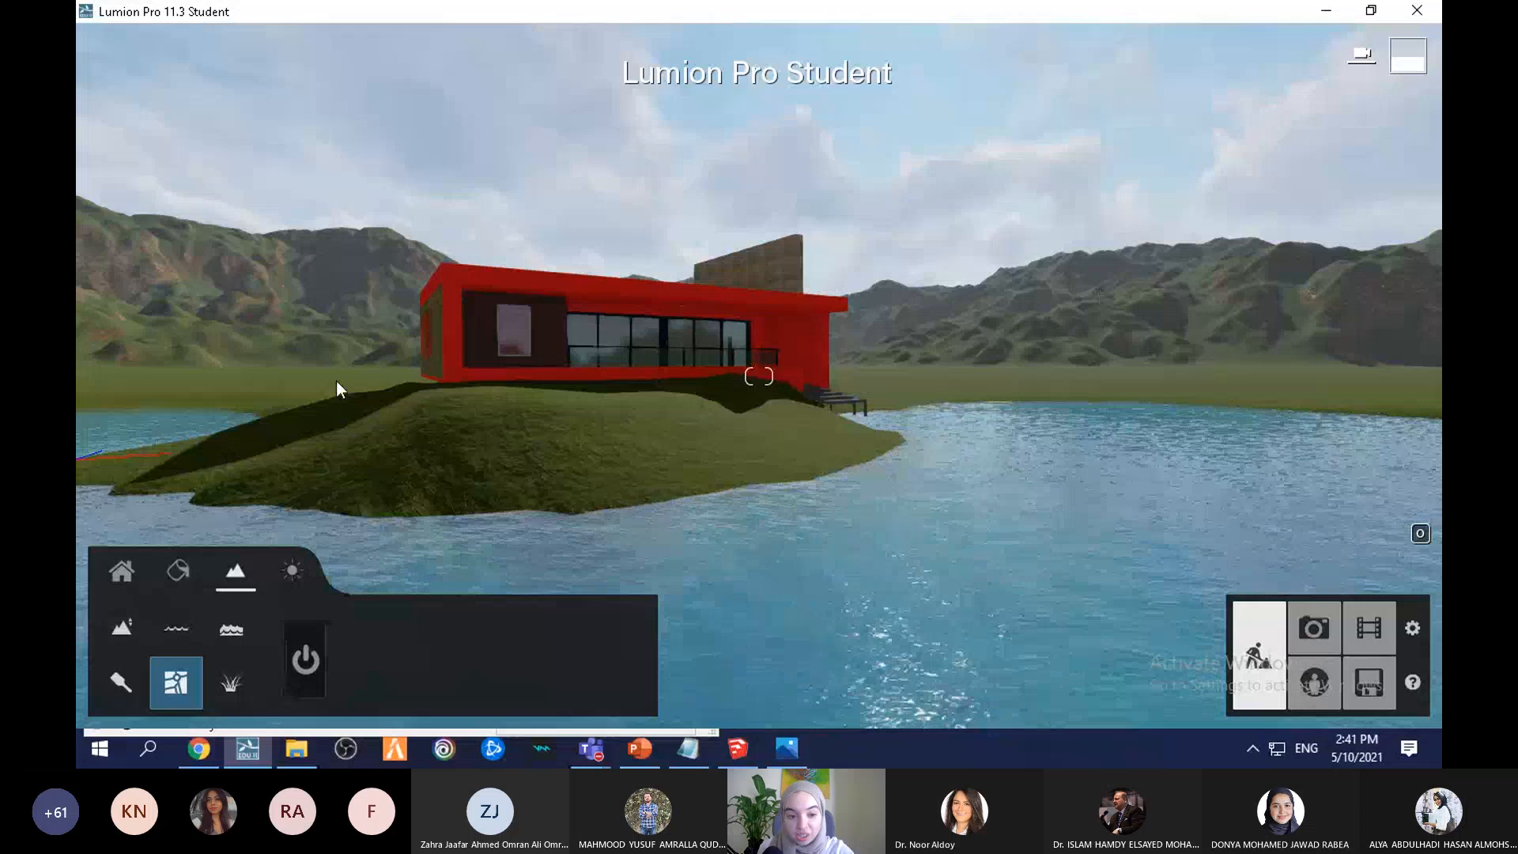
left_click(308, 680)
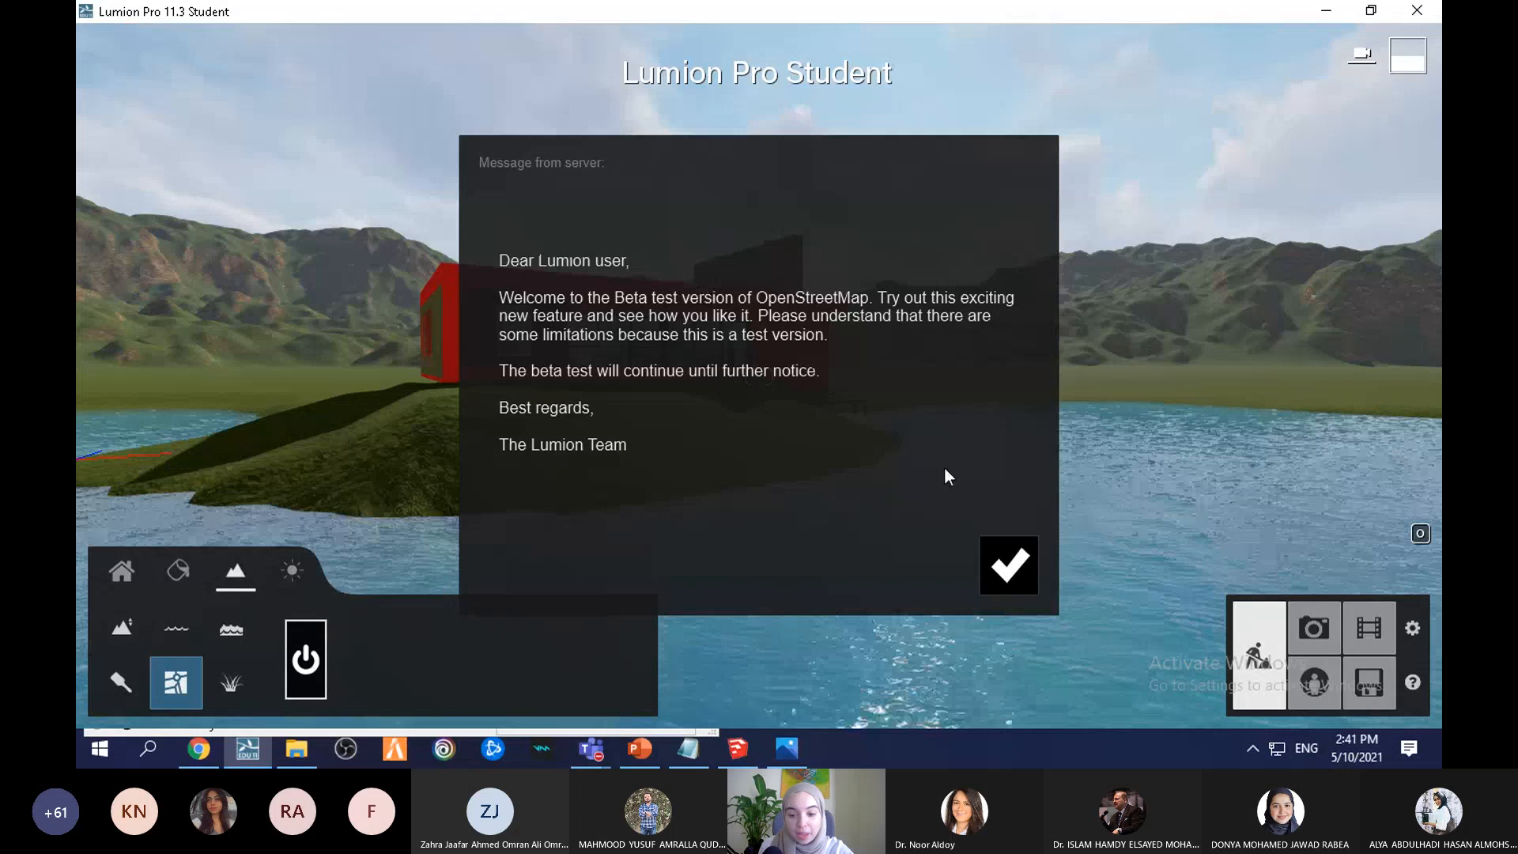
left_click(1007, 564)
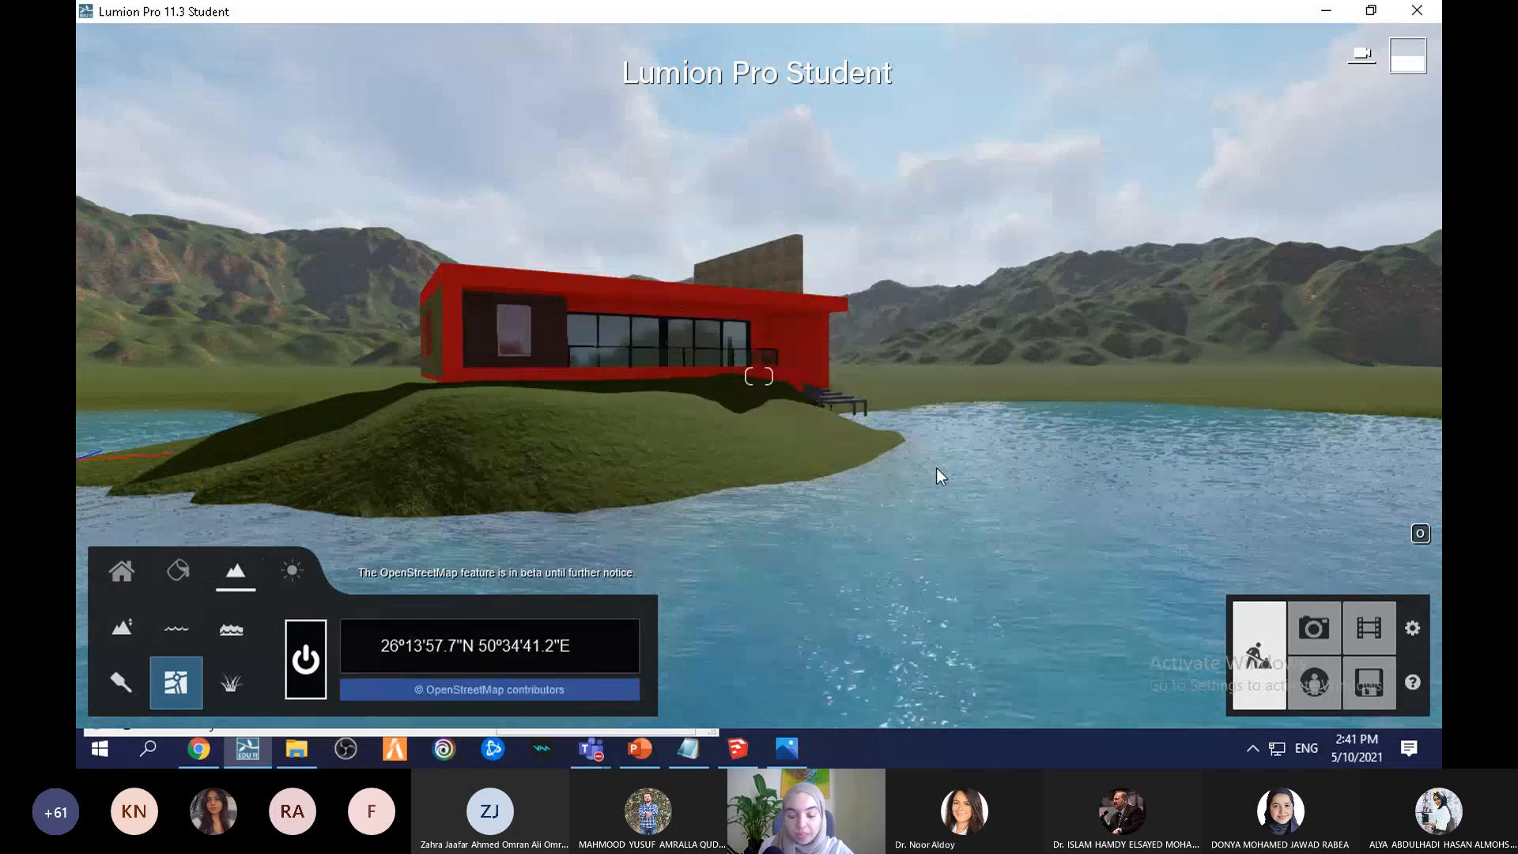
left_click(420, 648)
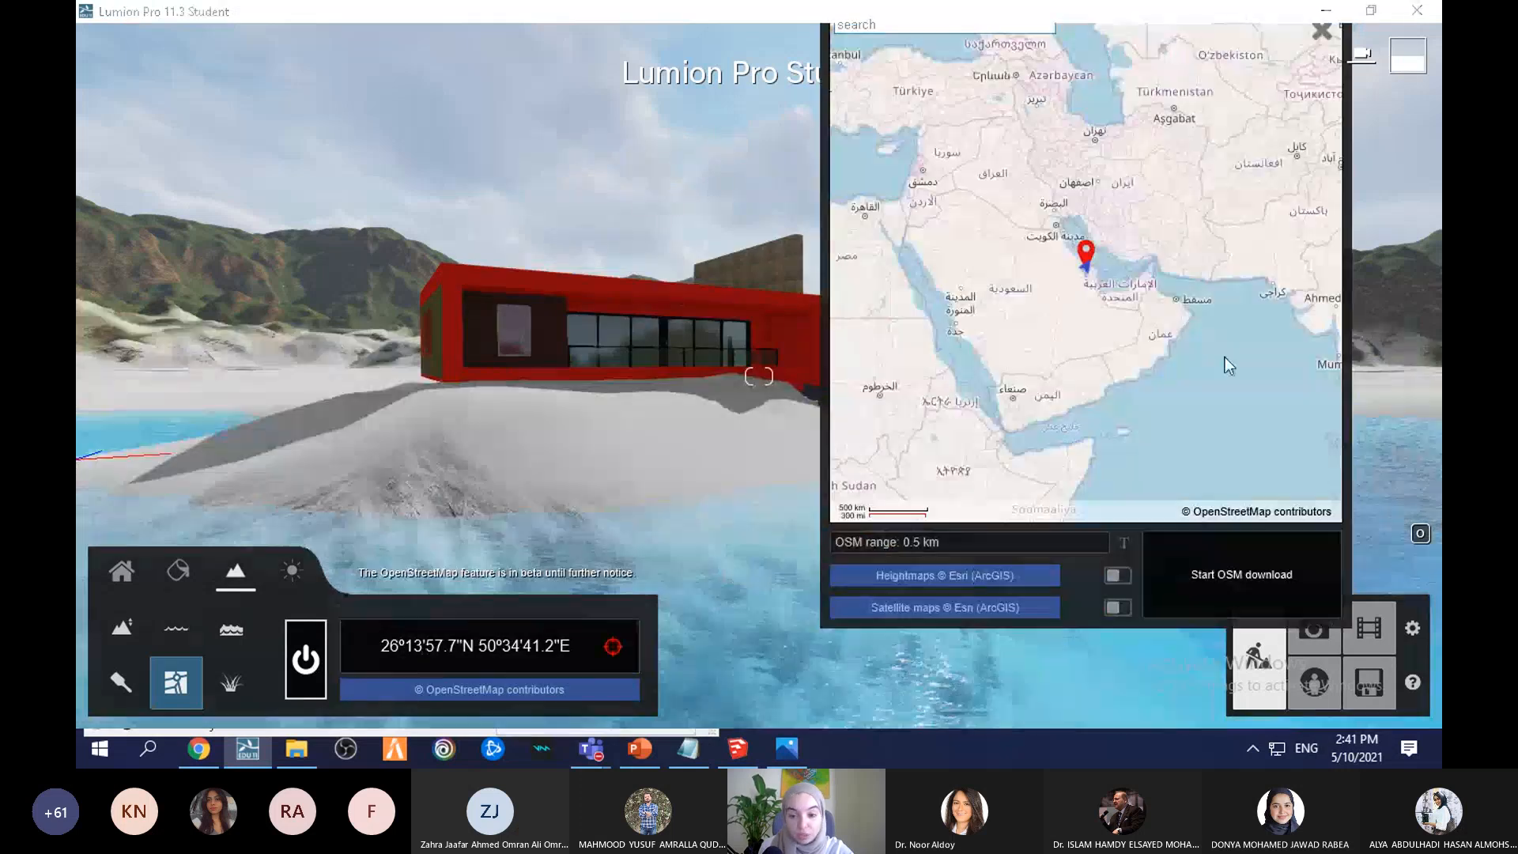
Step: Move the map marker to the Andalus Garden area in Manama, at 26°13'18.9"N 50°35'07.1"E
scroll(1102, 314, "up", 2)
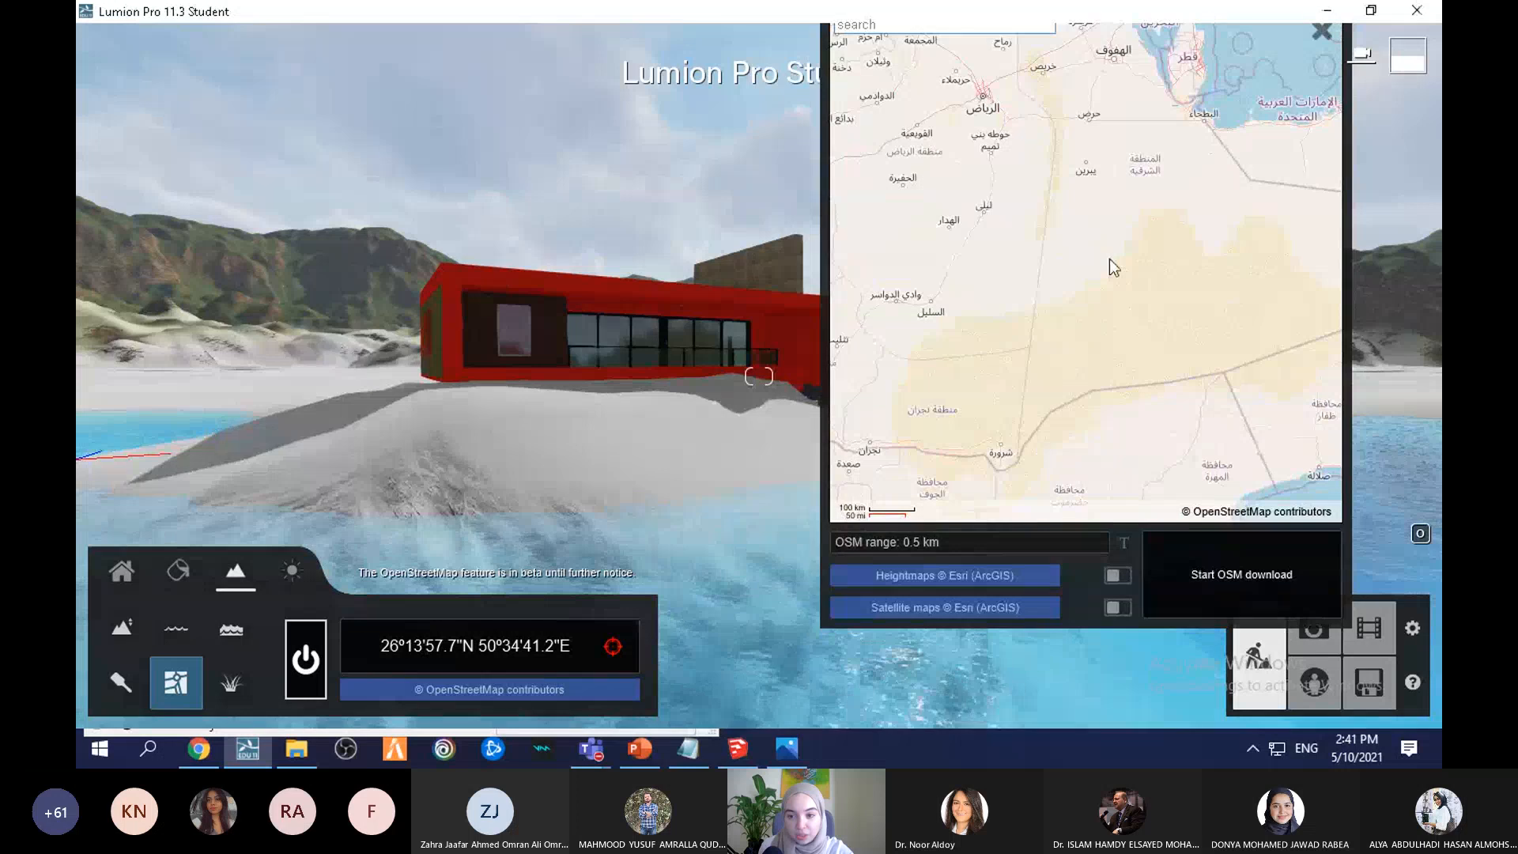
scroll(1107, 261, "up", 3)
scroll(1148, 136, "up", 4)
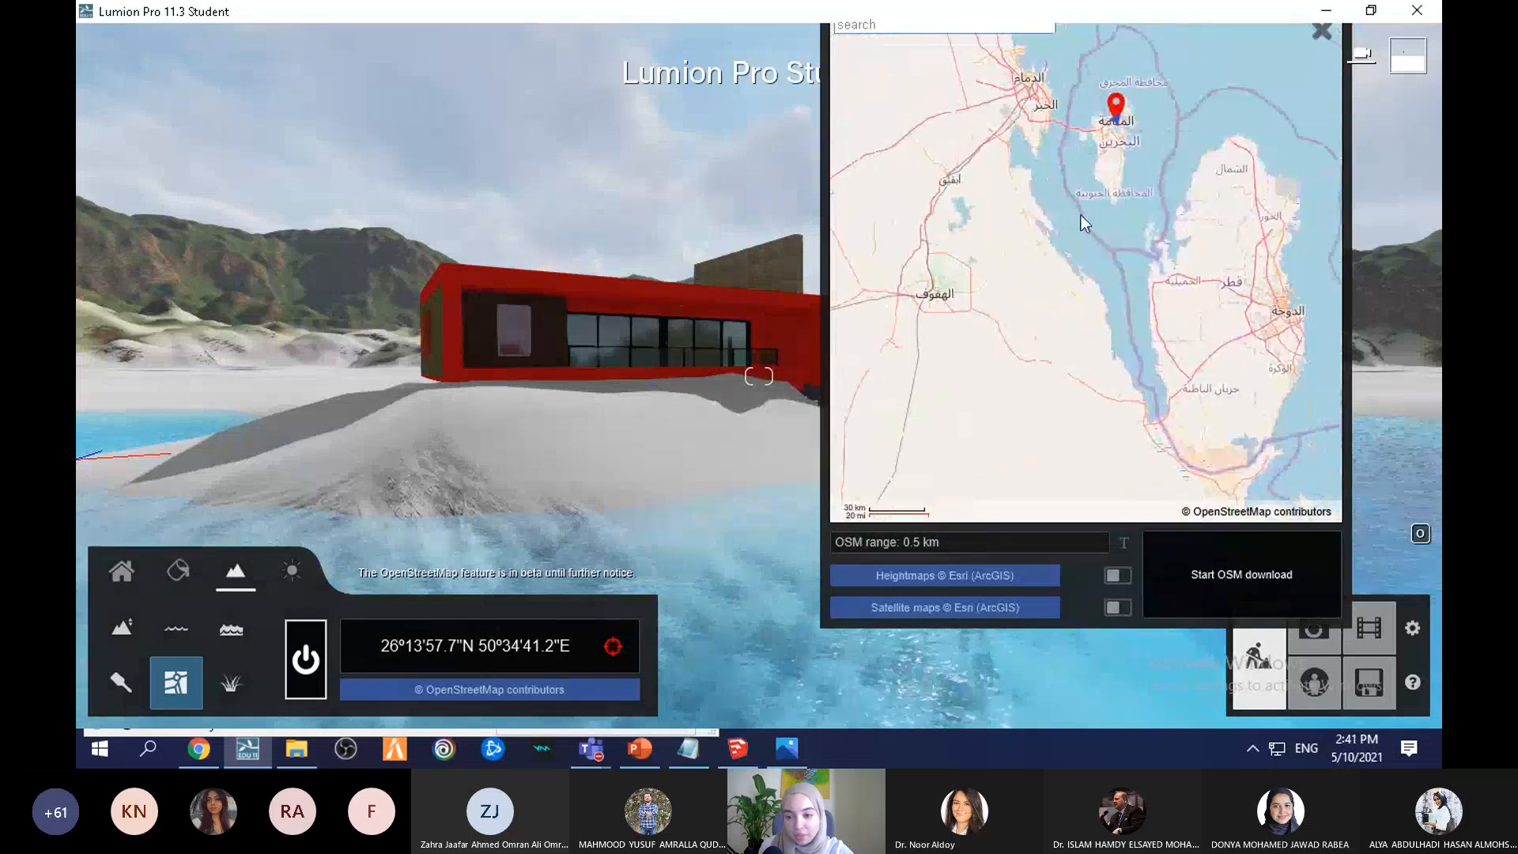
left_click_drag(1092, 53, 1079, 153)
scroll(1085, 144, "up", 2)
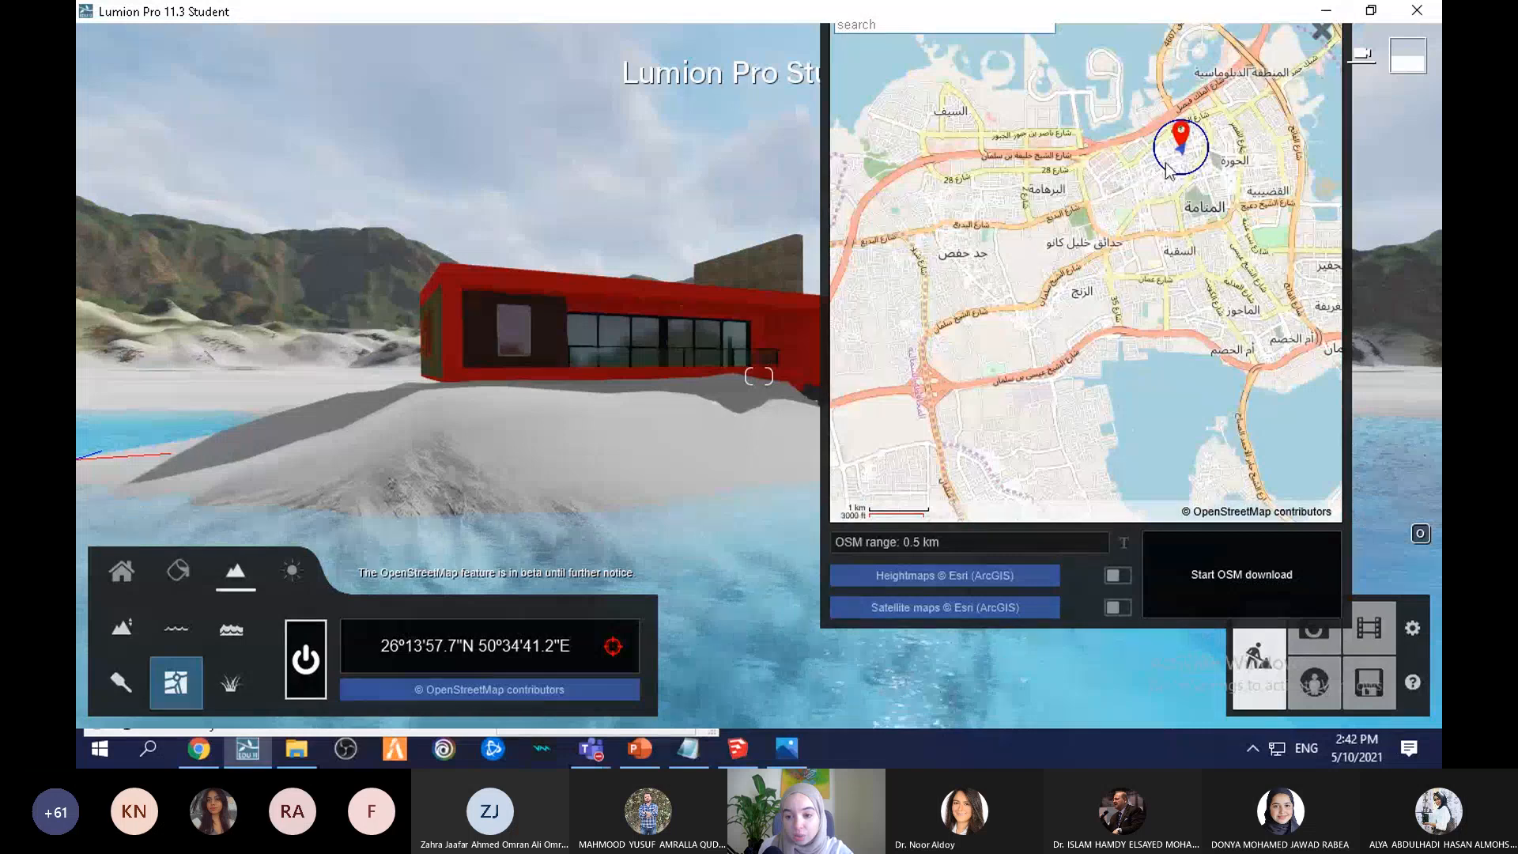
left_click_drag(1166, 170, 1132, 324)
scroll(1079, 197, "up", 3)
scroll(1051, 202, "down", 2)
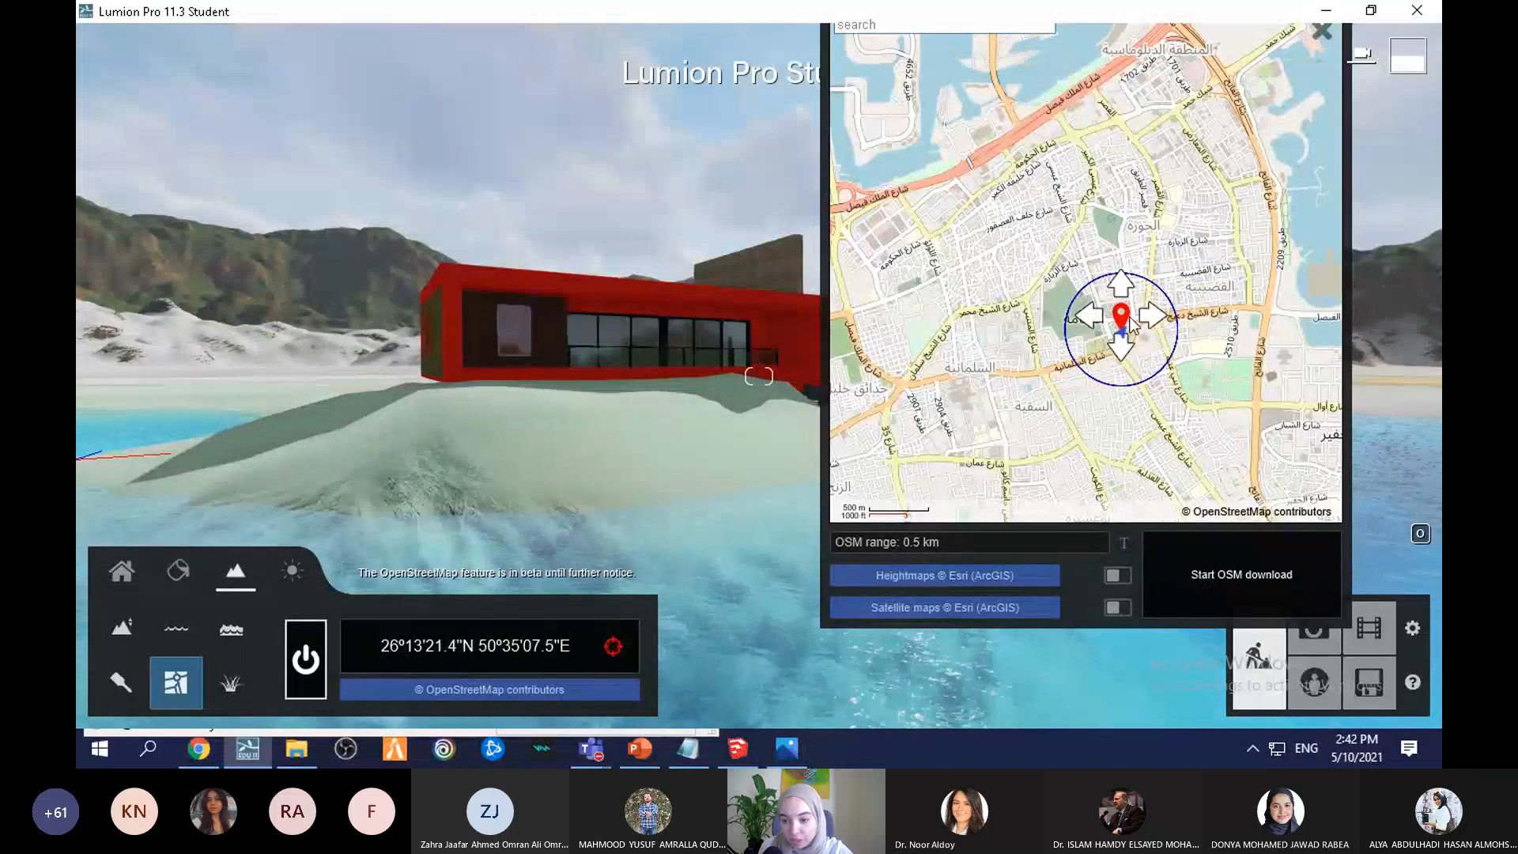
scroll(1133, 324, "up", 3)
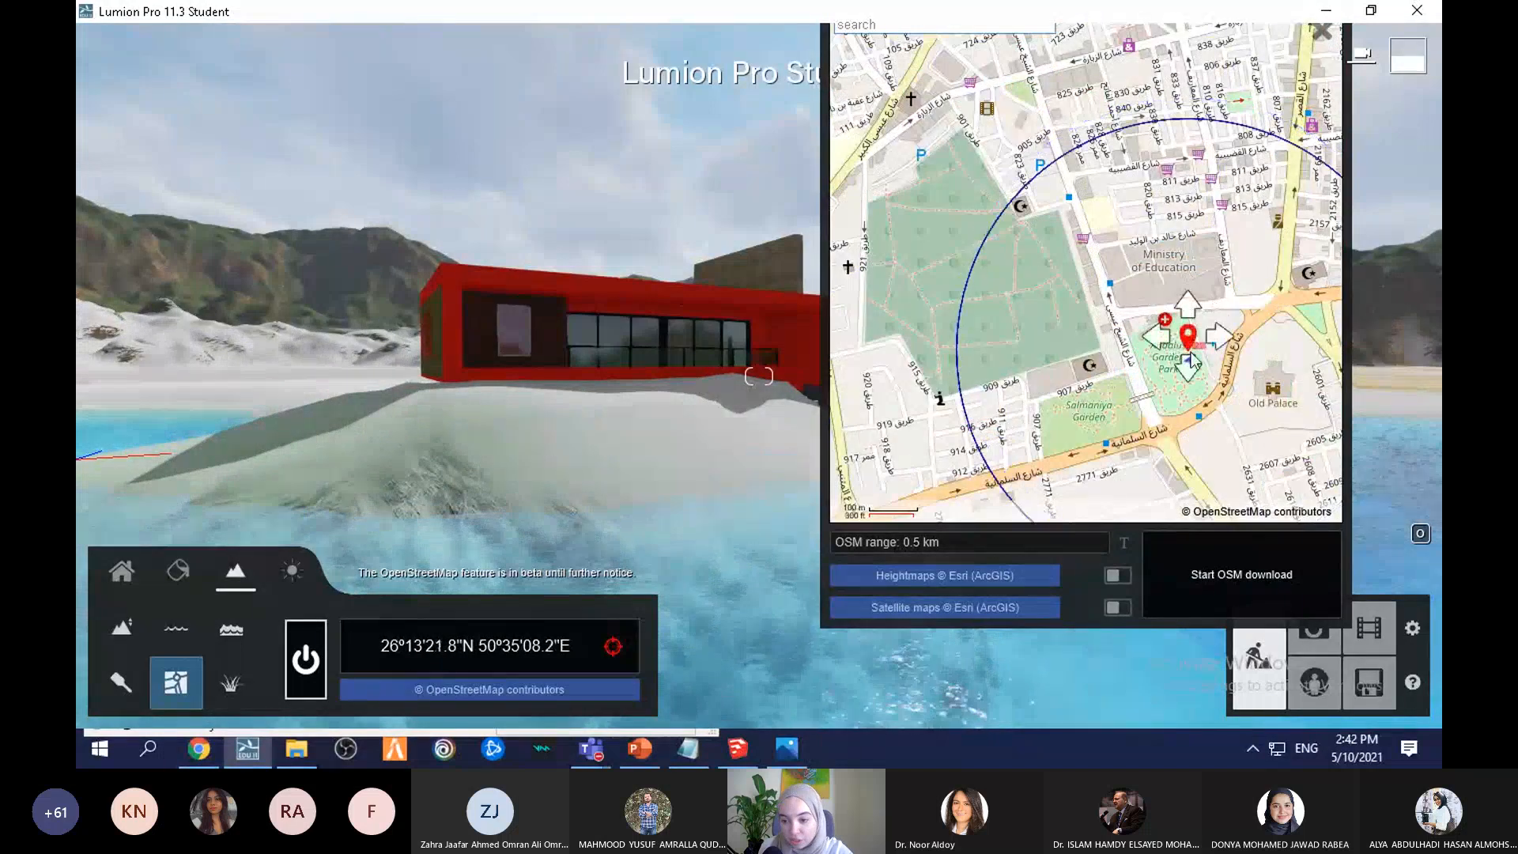
mouse_move(1189, 362)
left_mouse_down()
mouse_move(1198, 396)
mouse_move(1170, 348)
mouse_move(1156, 365)
mouse_move(1077, 360)
mouse_move(1036, 382)
mouse_move(1047, 399)
mouse_move(1177, 387)
left_mouse_up()
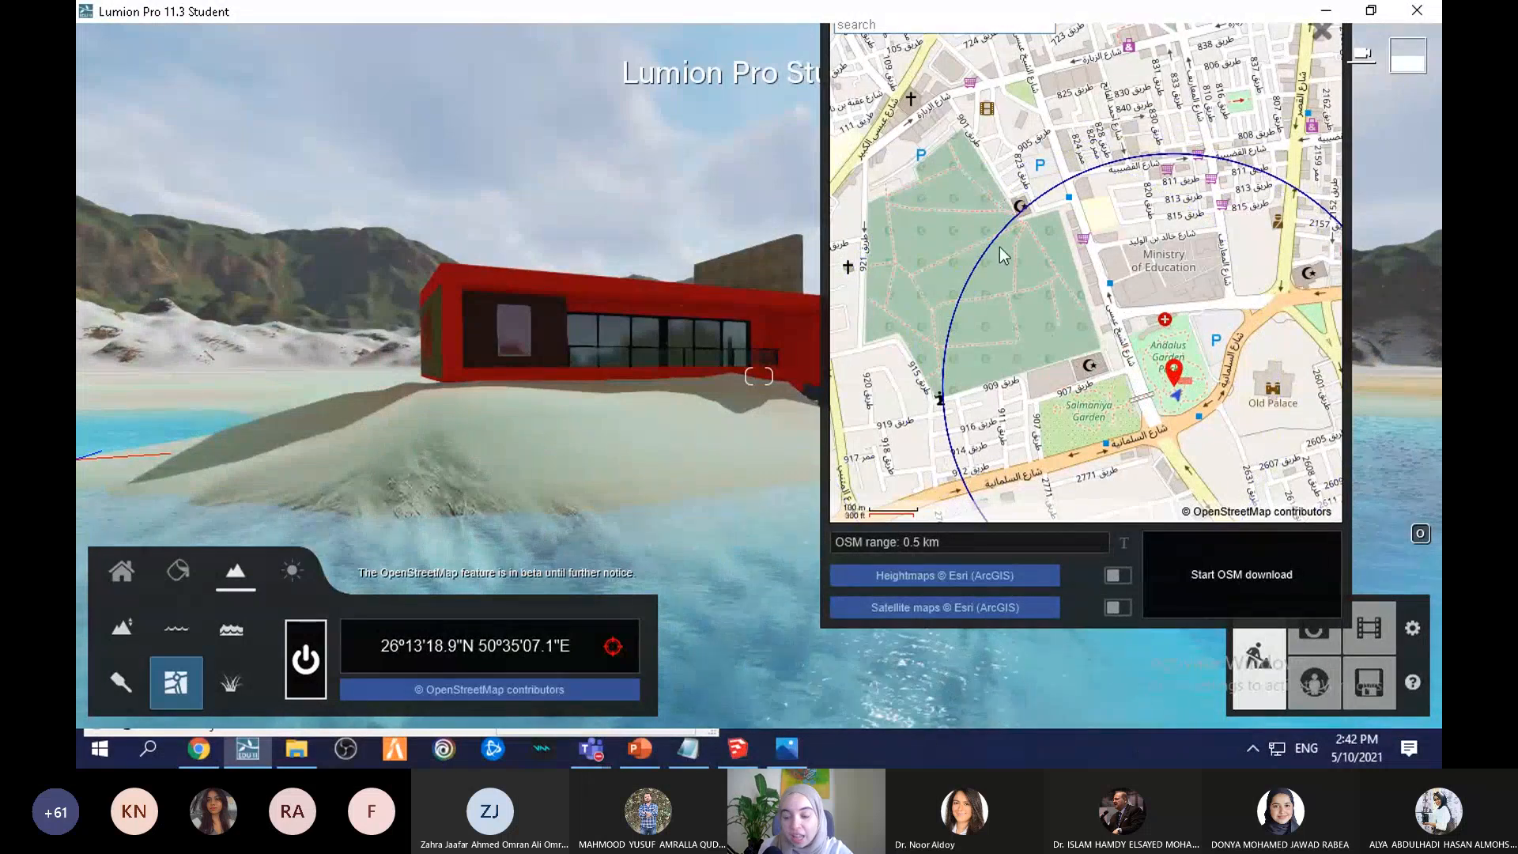
scroll(1013, 364, "down", 1)
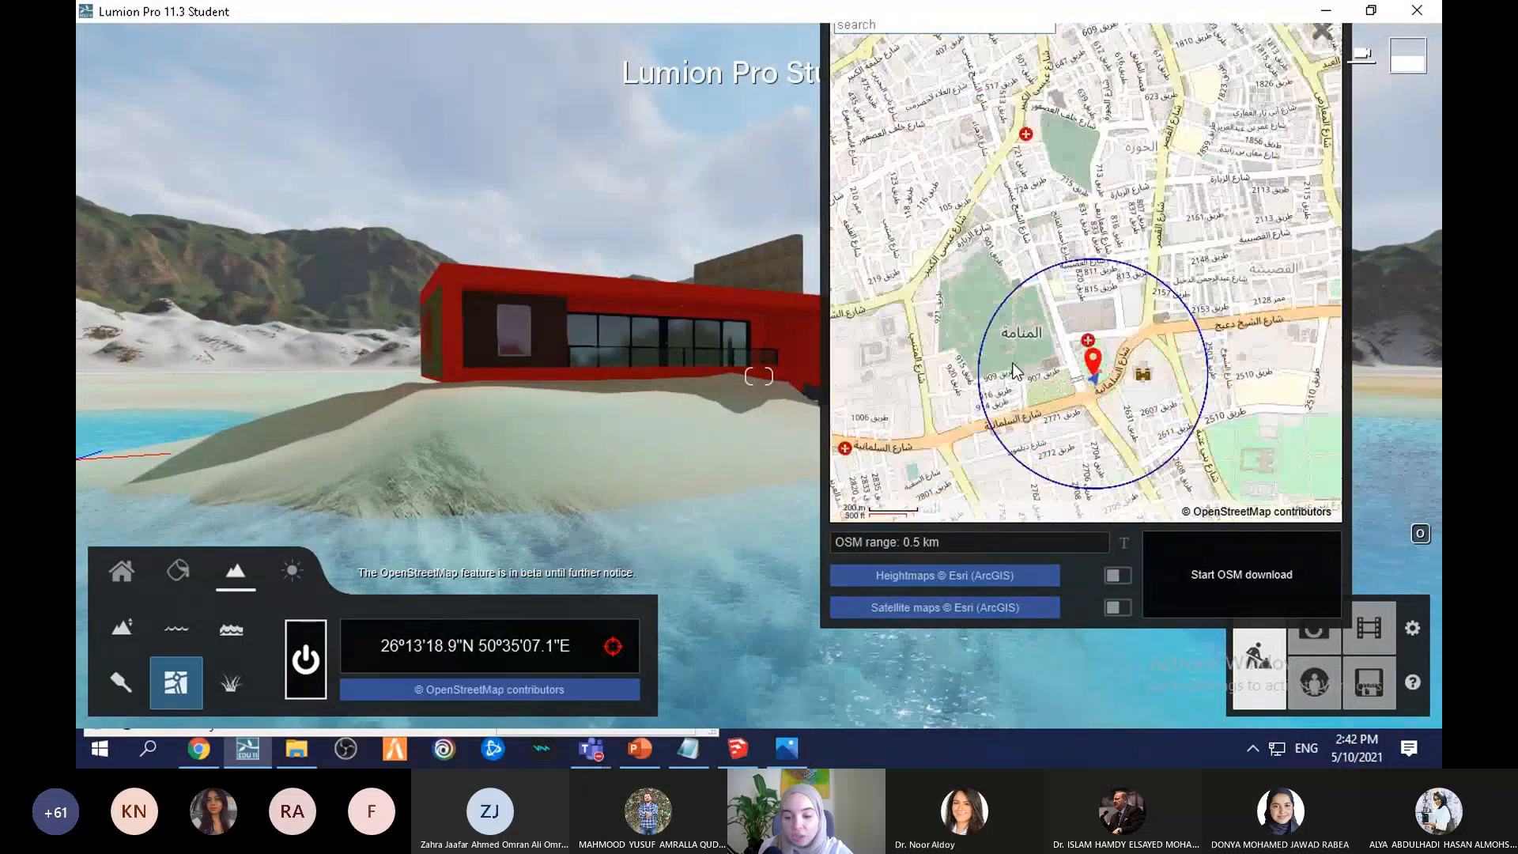
Step: Enable heightmaps and satellite maps for the chosen location and start the OSM download with a 0.5 km range
left_click(1129, 572)
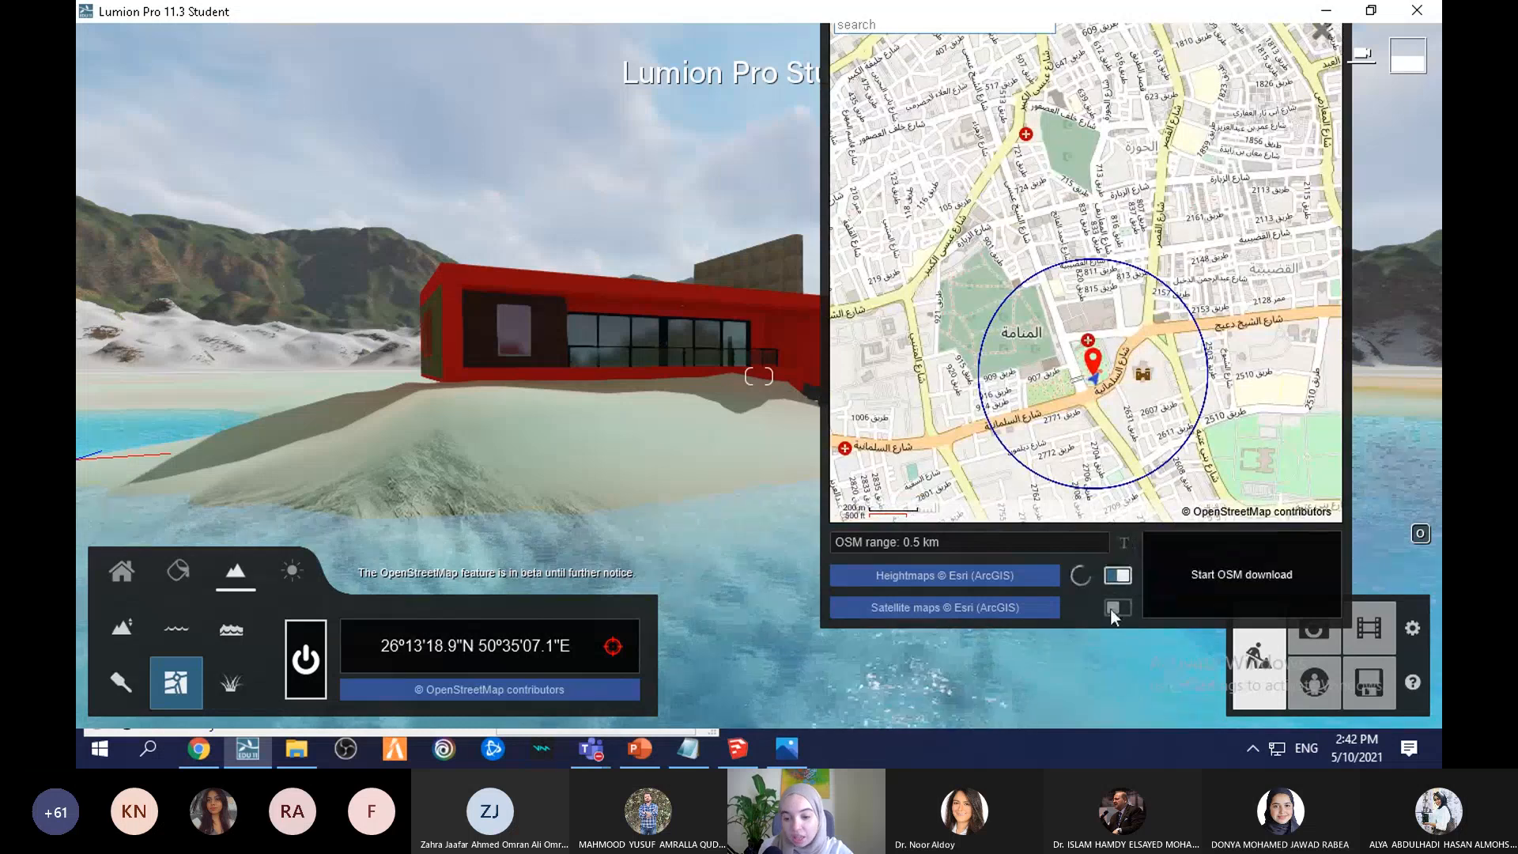
left_click(1125, 606)
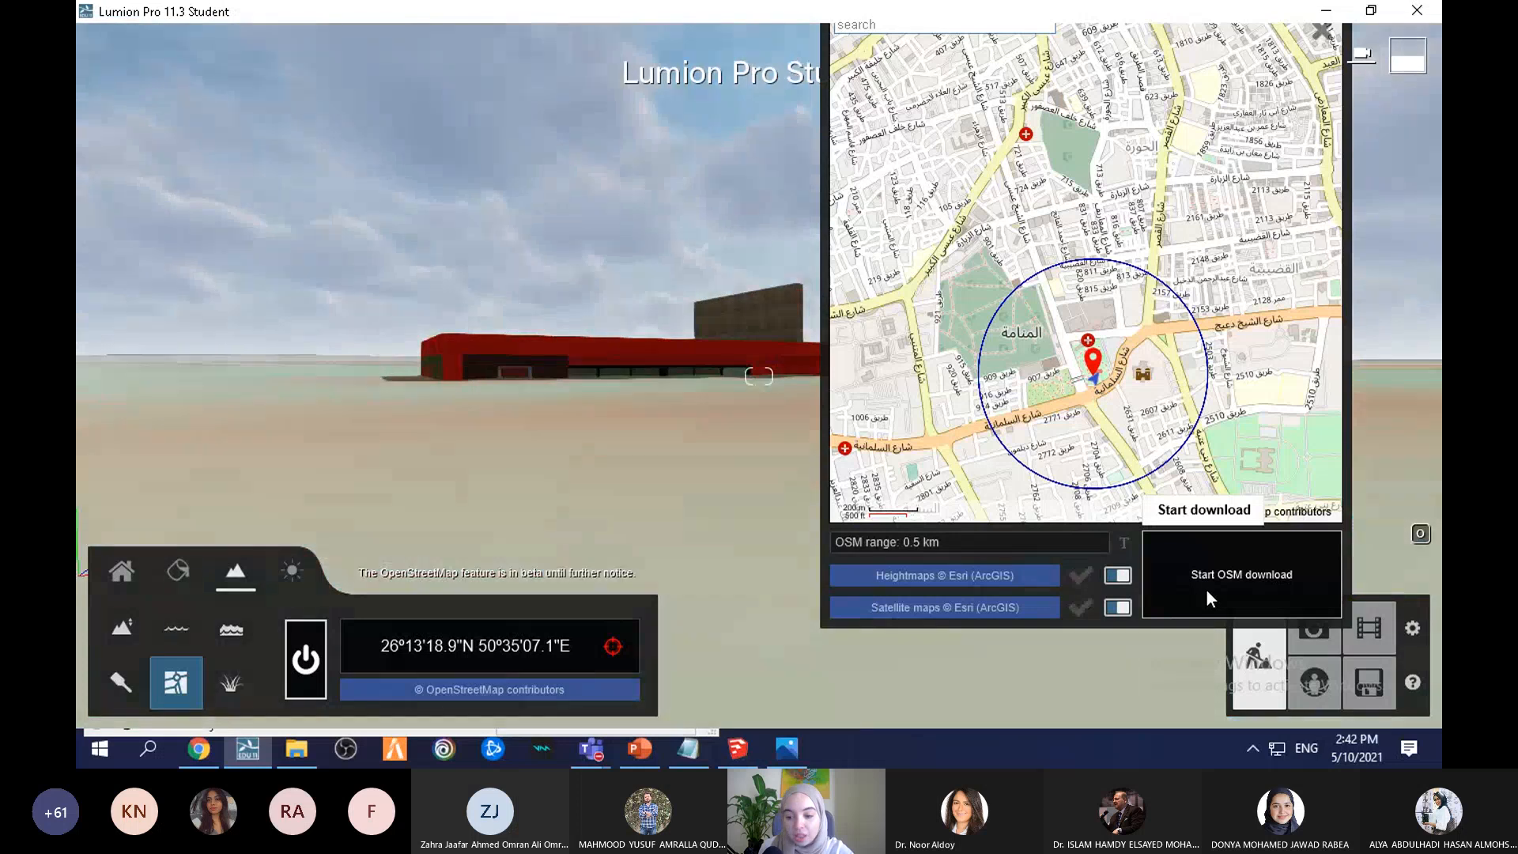
left_click(1207, 585)
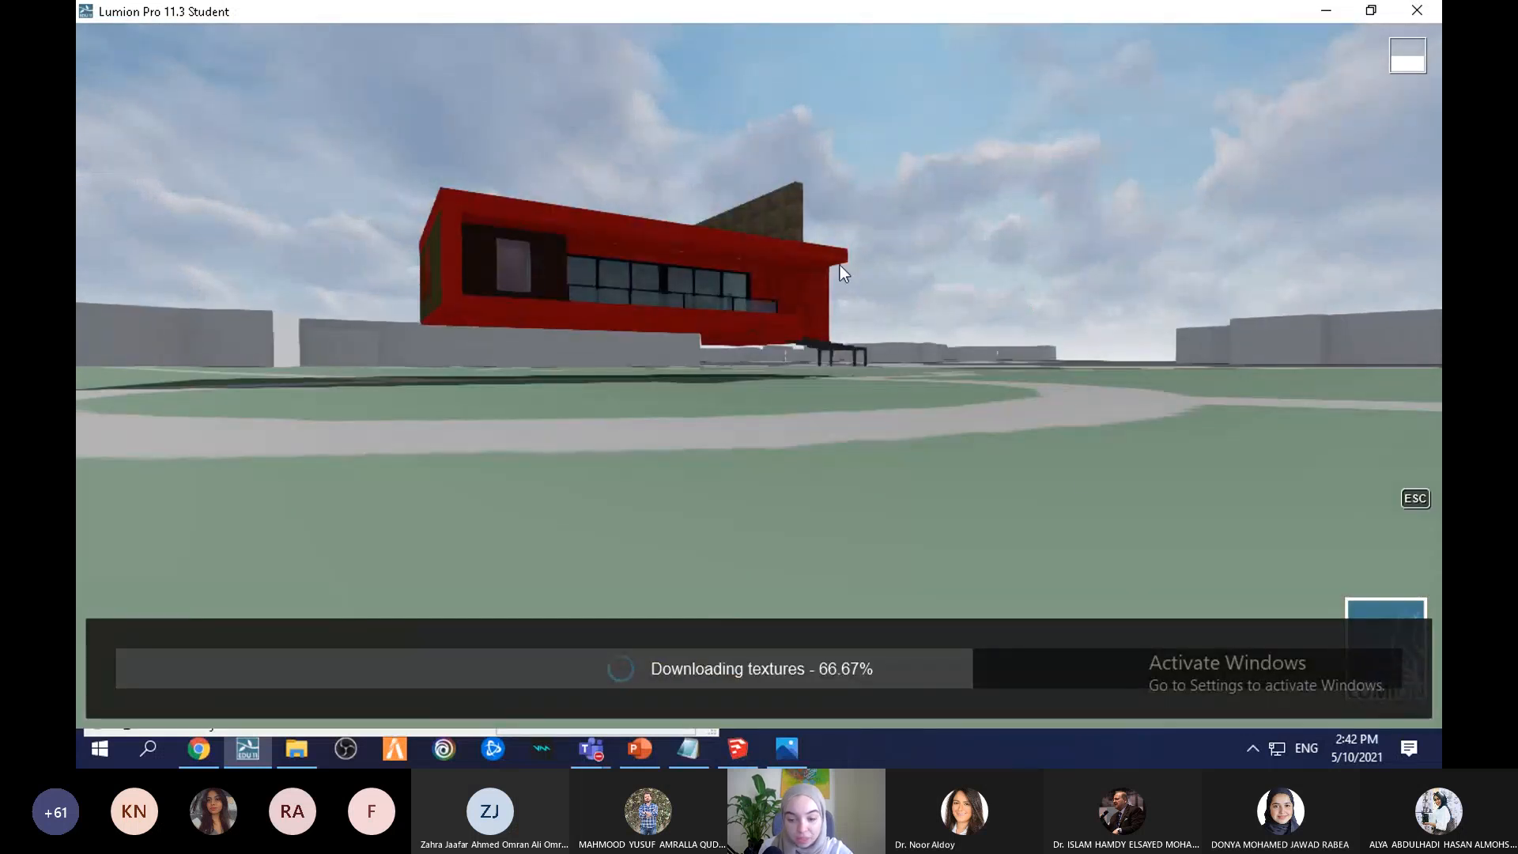
Step: Examine the imported streets, park and surrounding city blocks around the red building from above and close up
key("q")
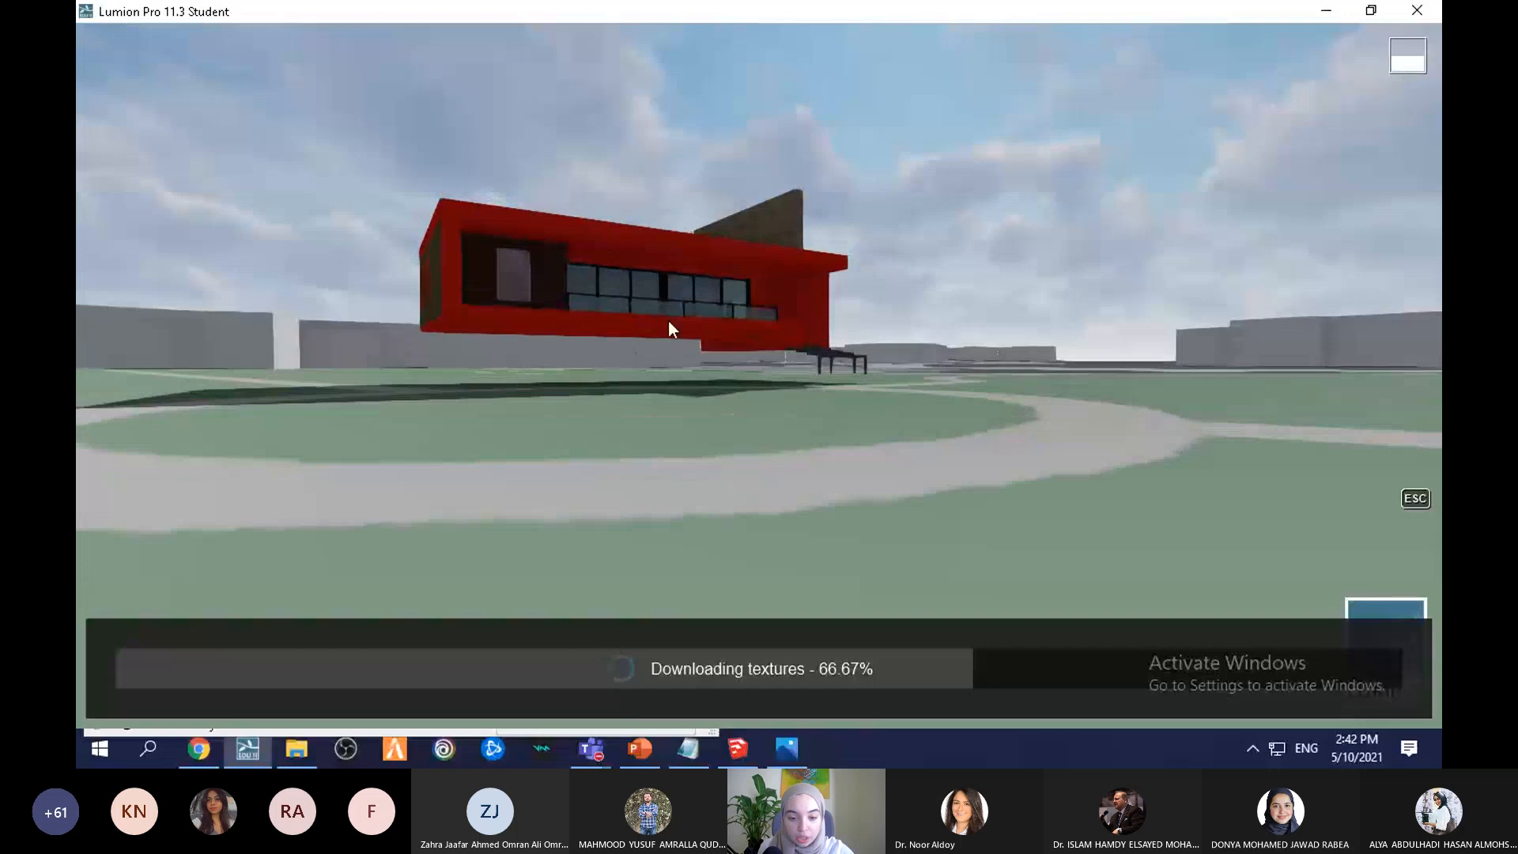
right_click_drag(945, 338, 936, 419)
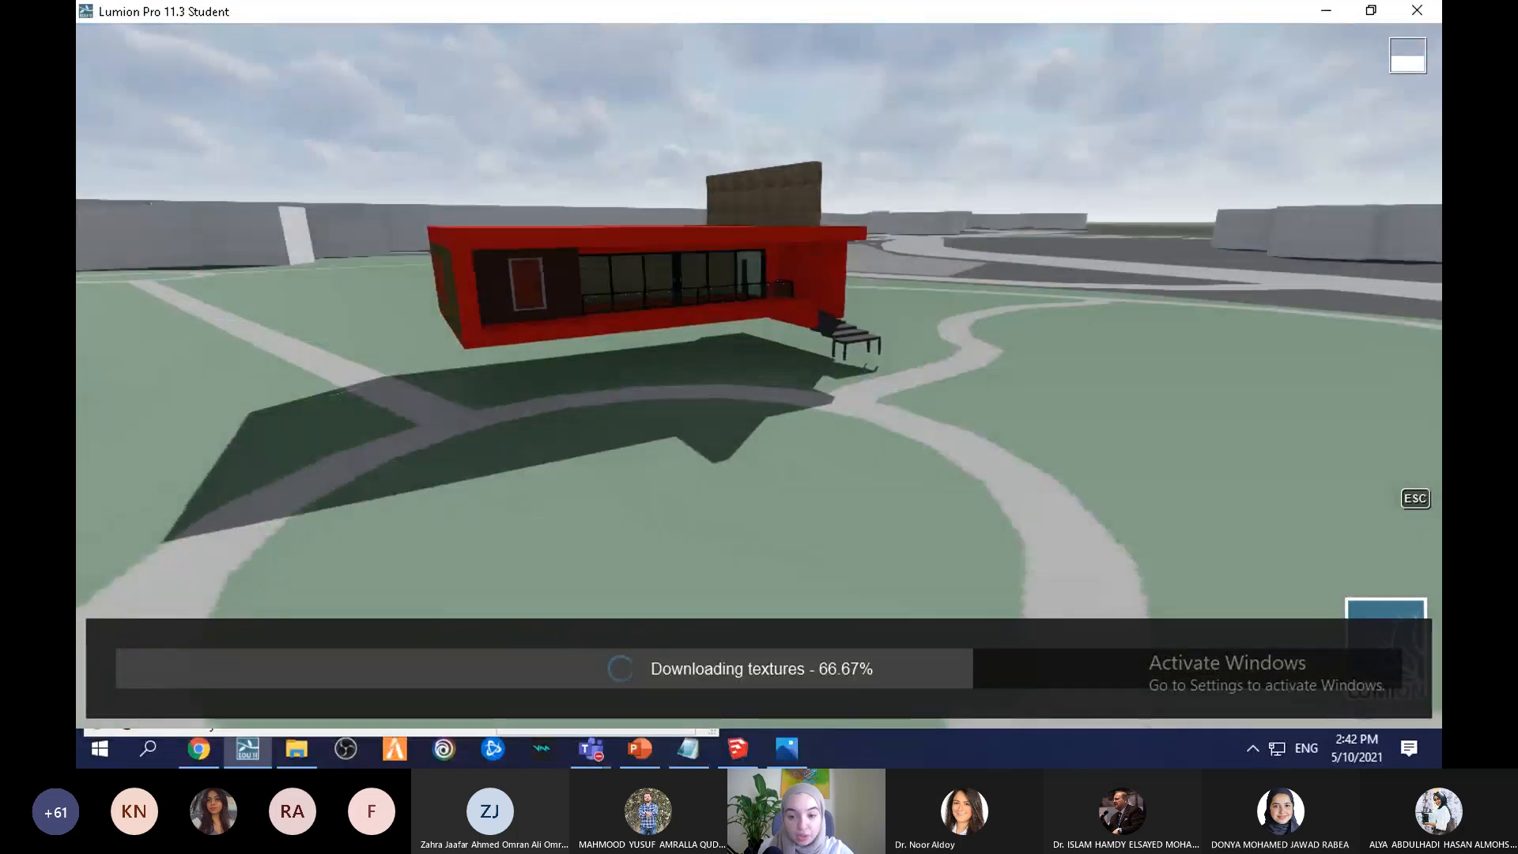
right_click_drag(963, 348, 965, 399)
scroll(965, 399, "down", 10)
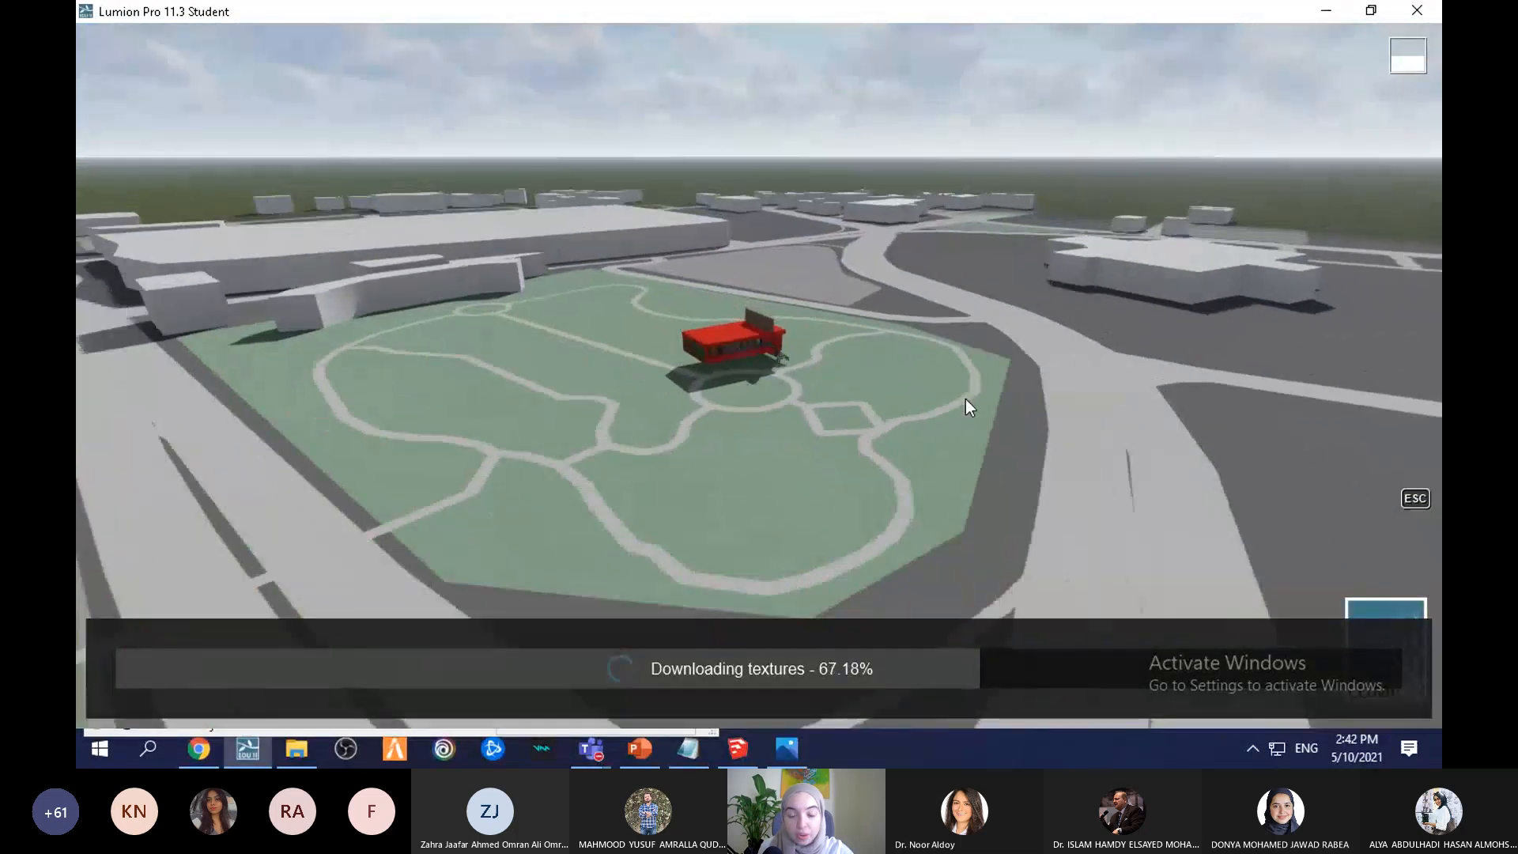
right_click_drag(998, 350, 946, 433)
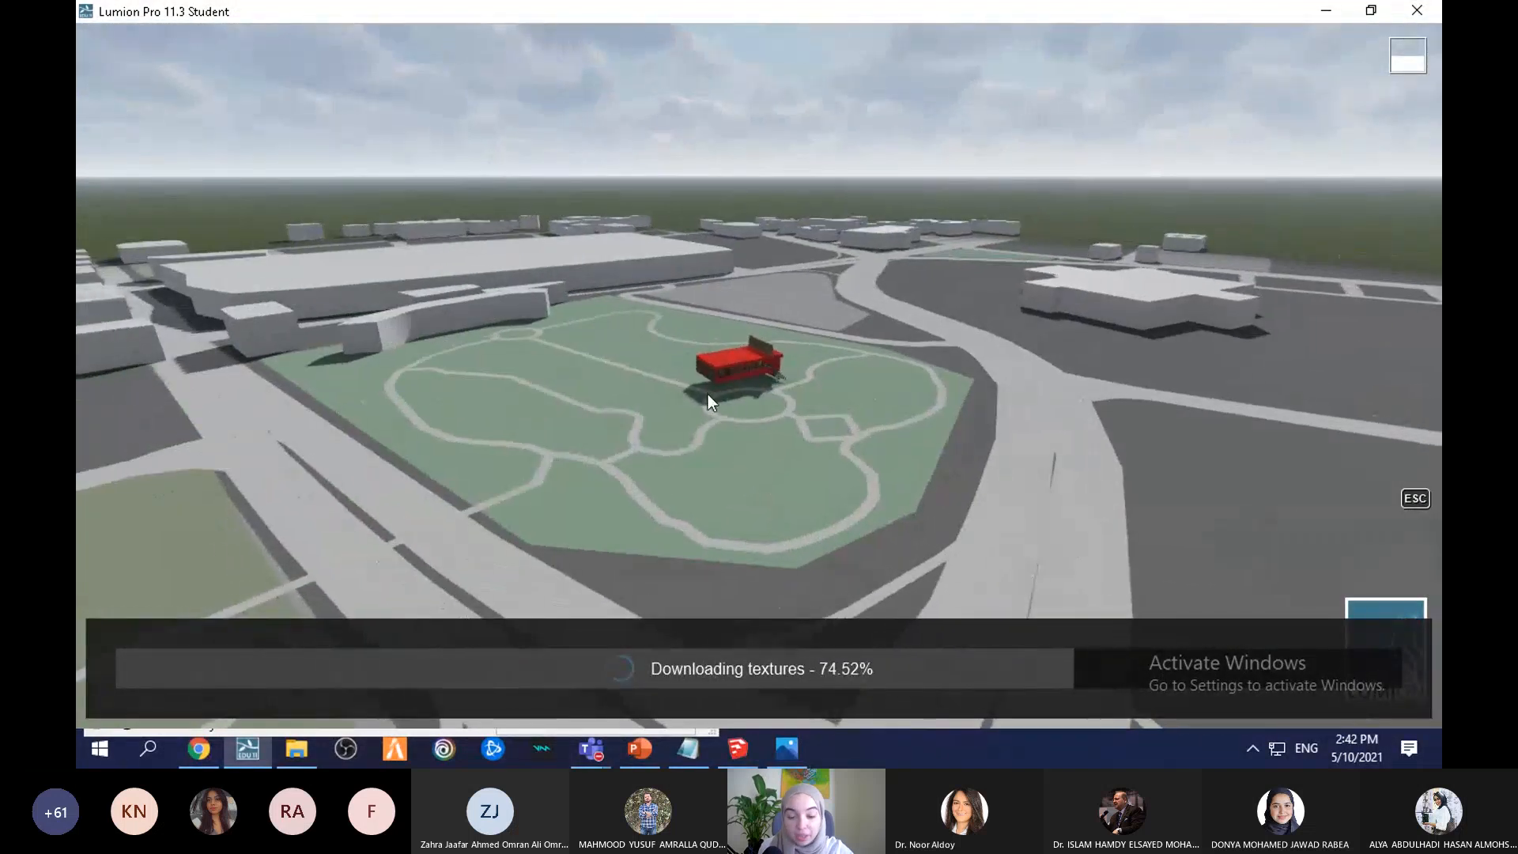
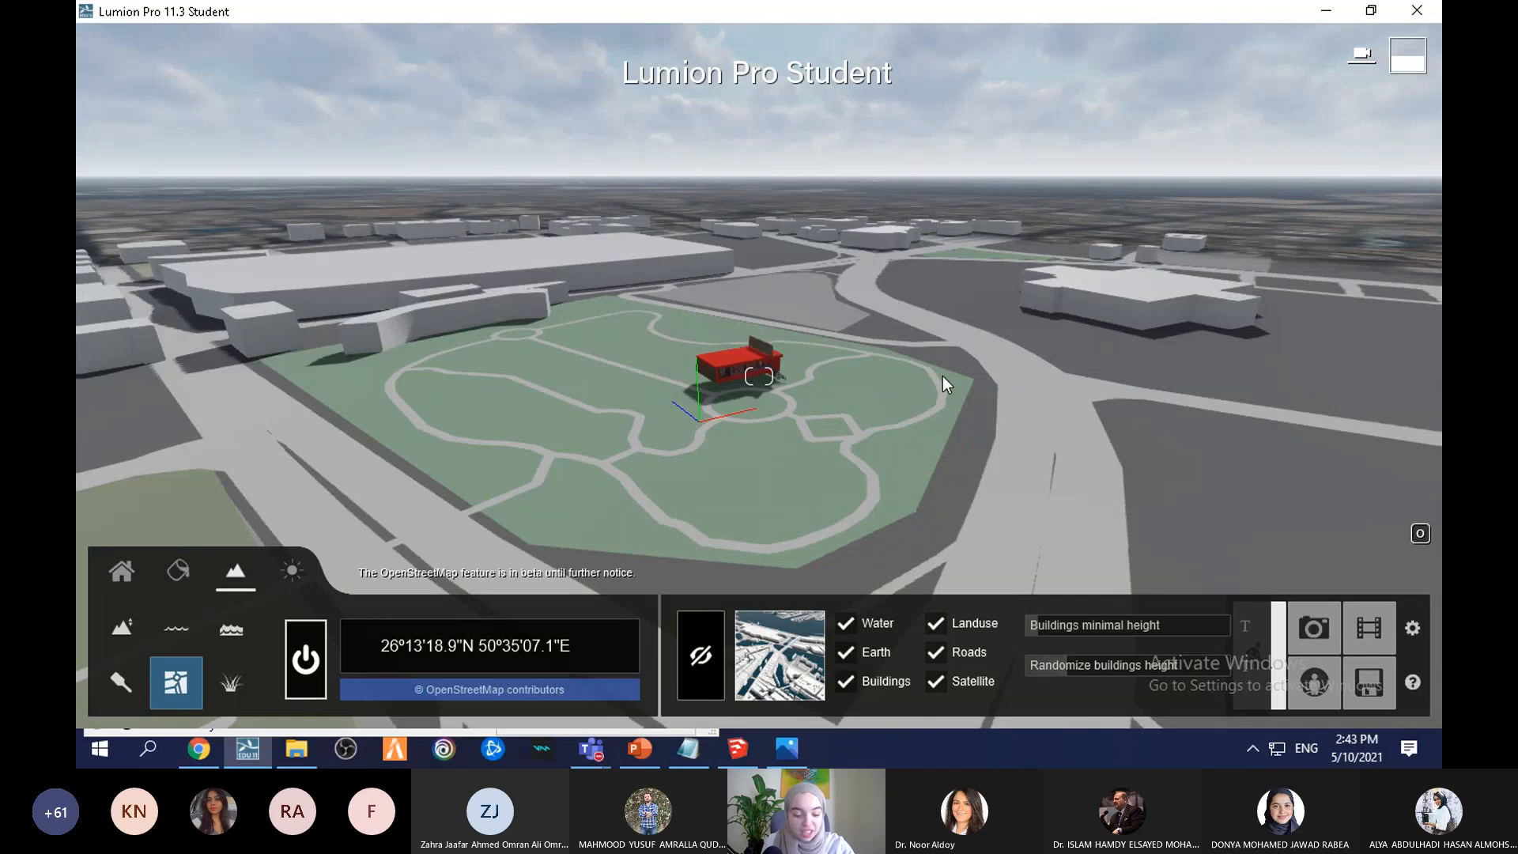
right_click_drag(919, 386, 928, 289)
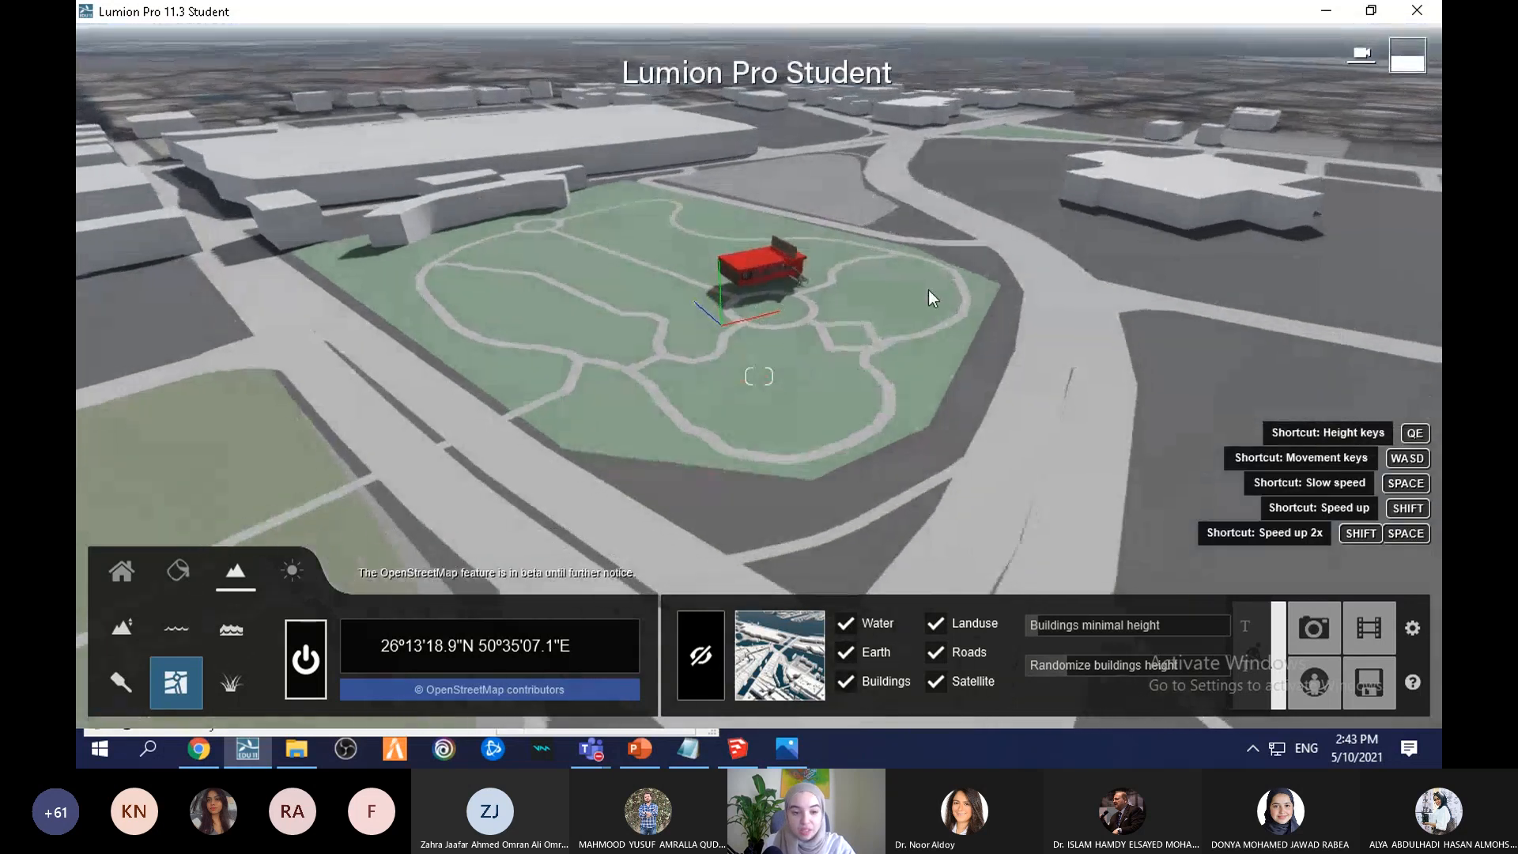
scroll(928, 289, "down", 3)
scroll(928, 289, "down", 4)
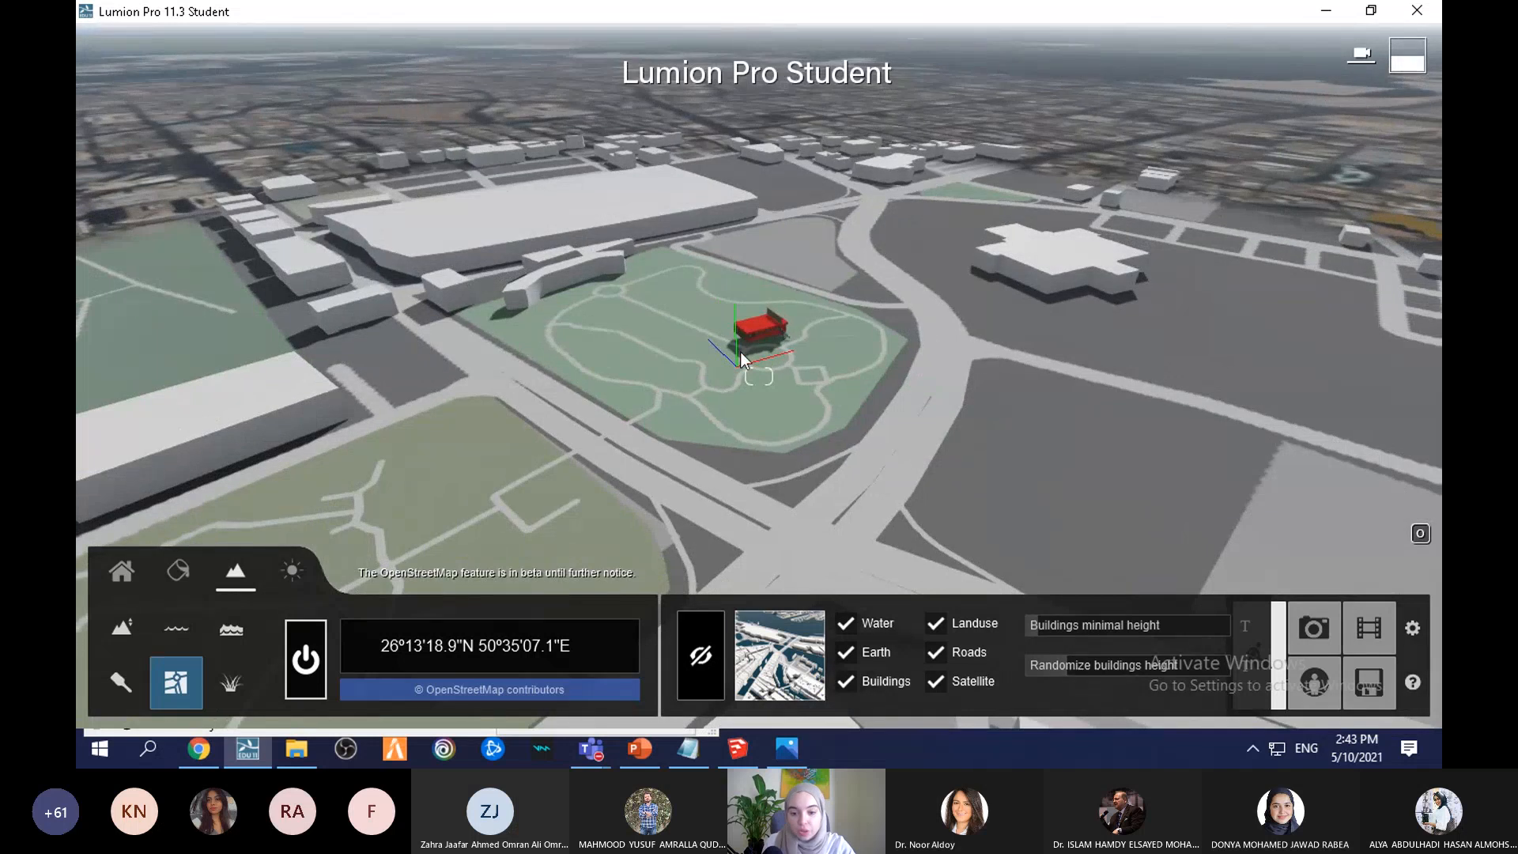
scroll(738, 352, "up", 5)
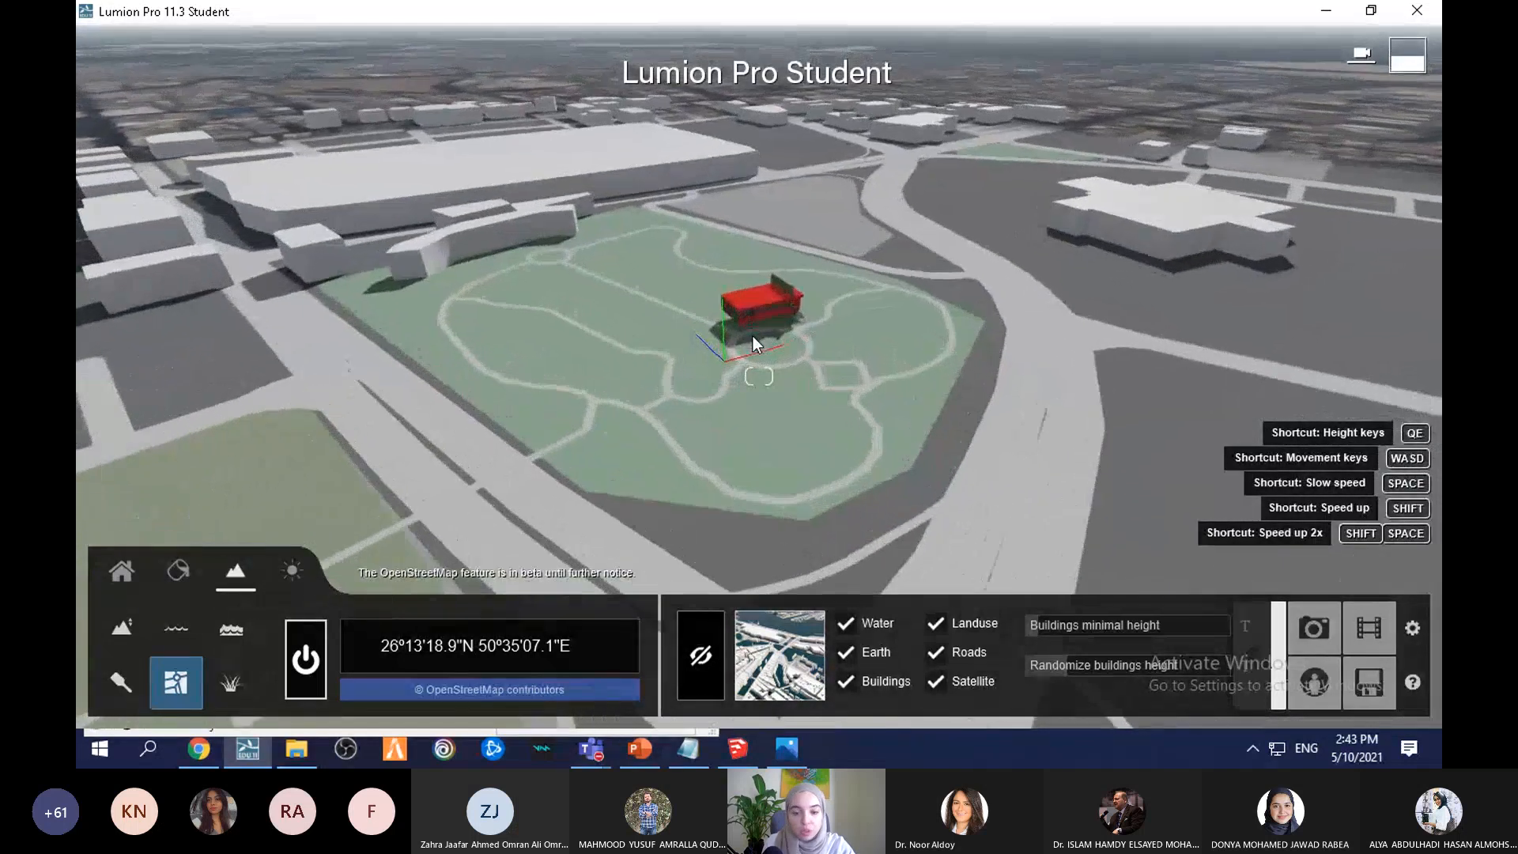
scroll(753, 335, "up", 6)
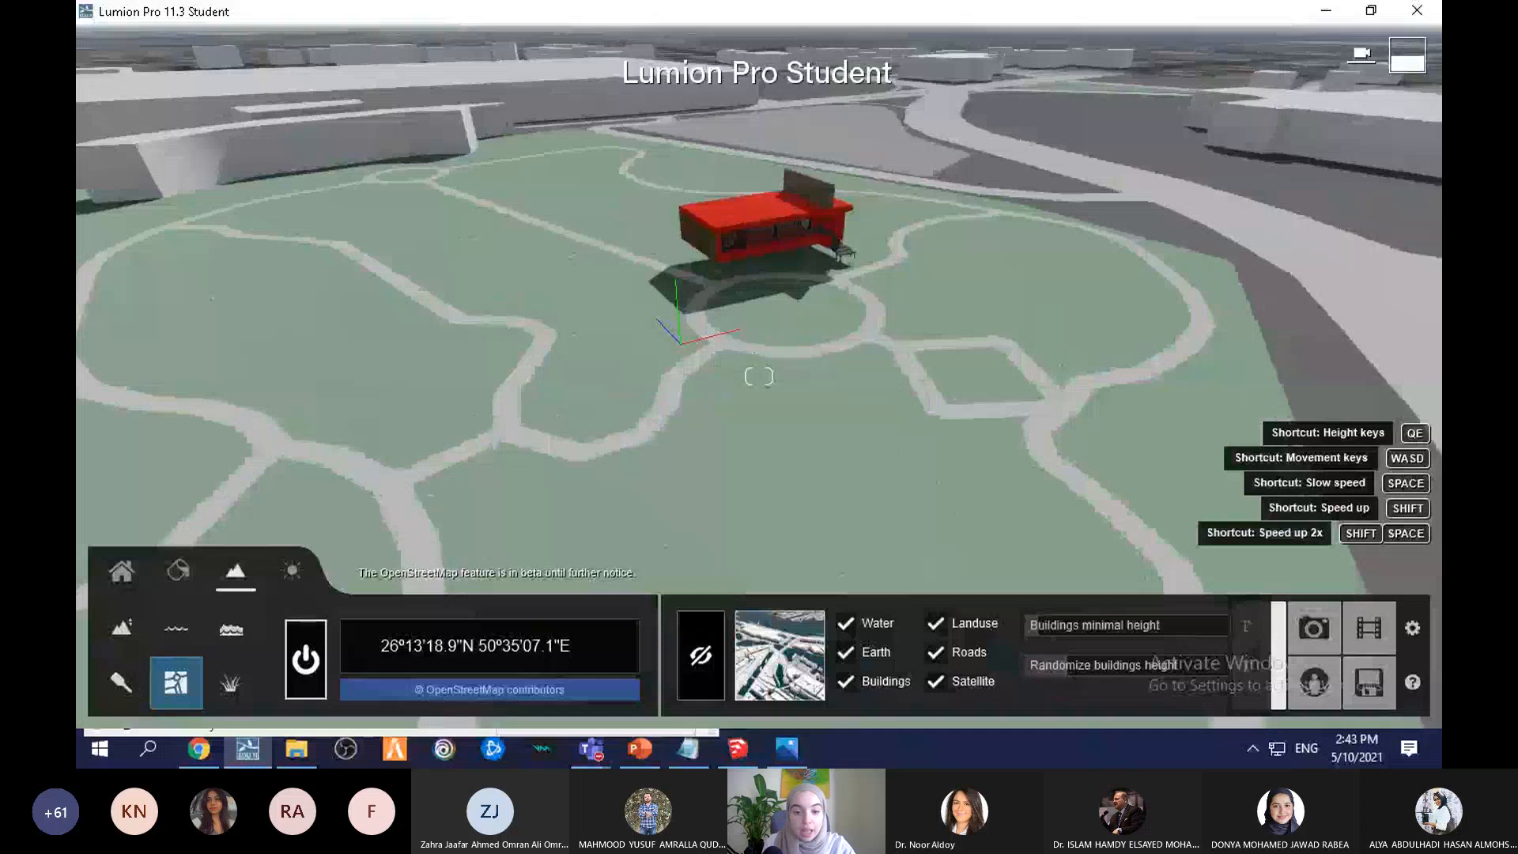
right_click_drag(753, 335, 759, 404)
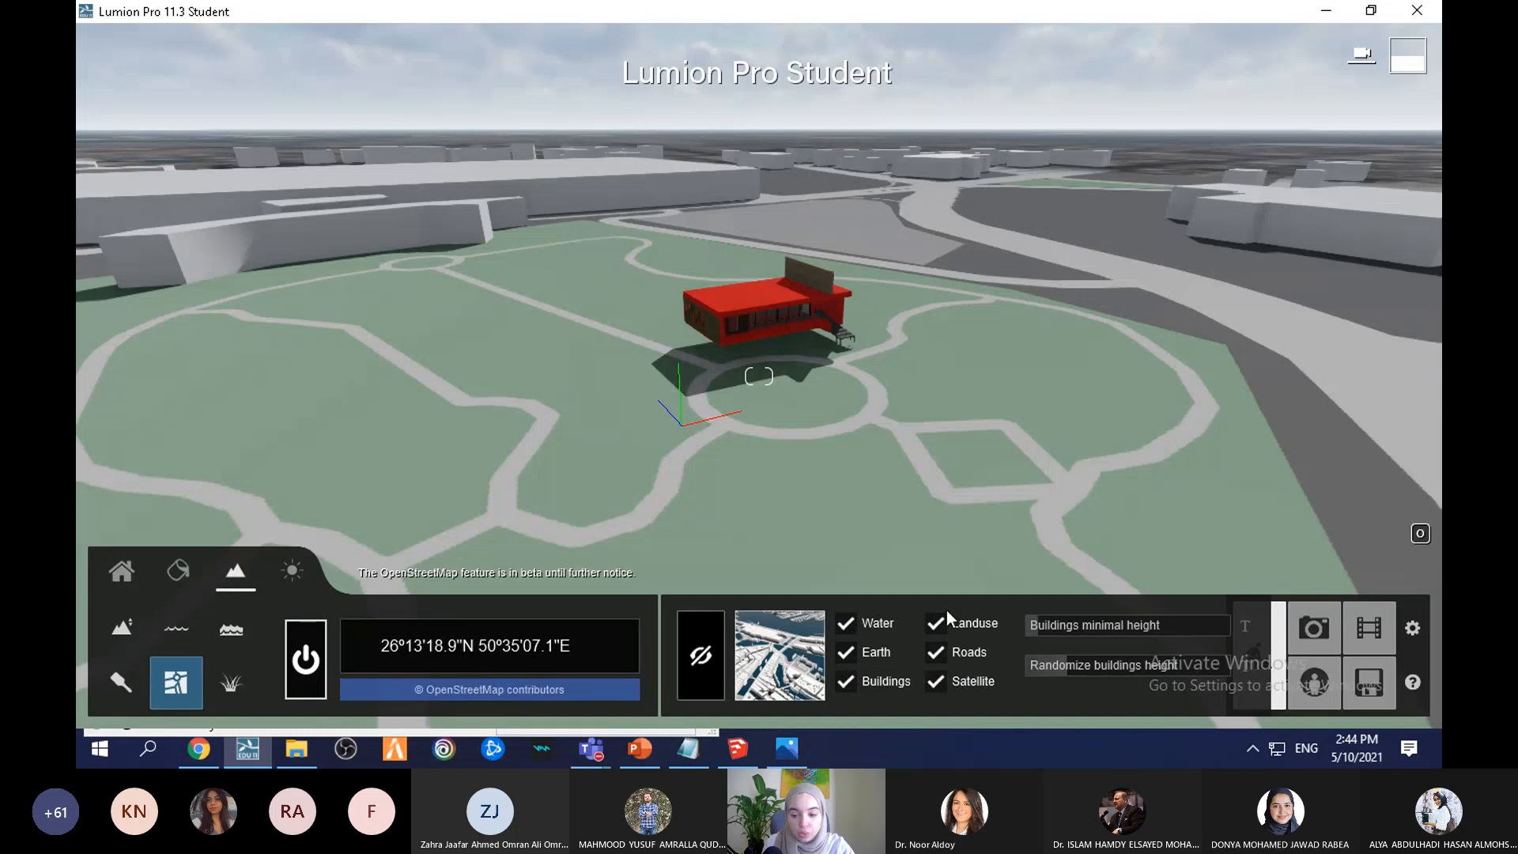
Step: Hide and show again the Earth, Buildings, Satellite, Landuse and Roads layers of the imported map, one at a time
left_click(846, 652)
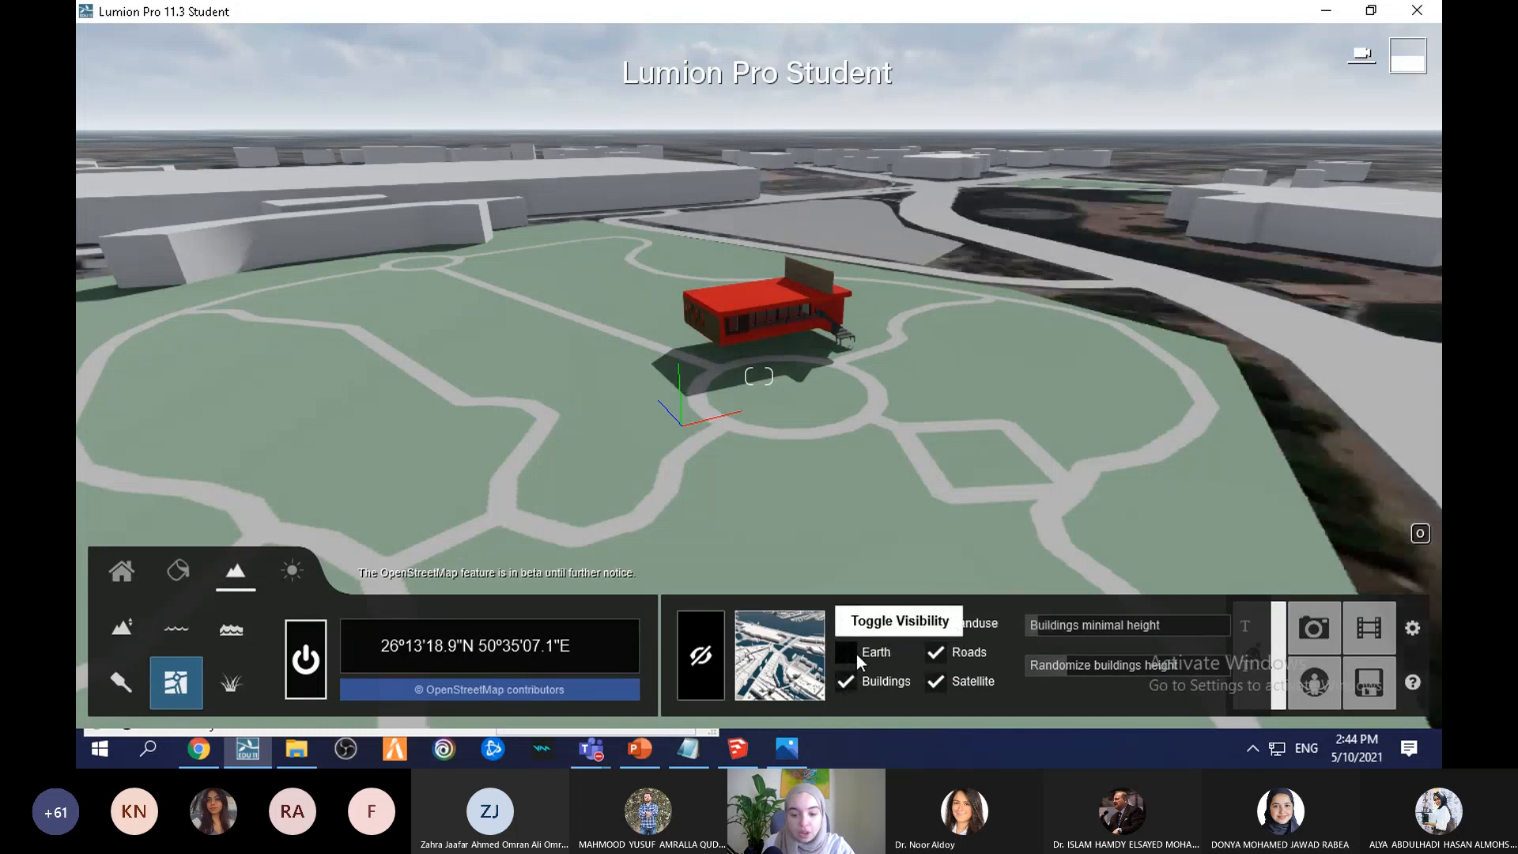
left_click(857, 653)
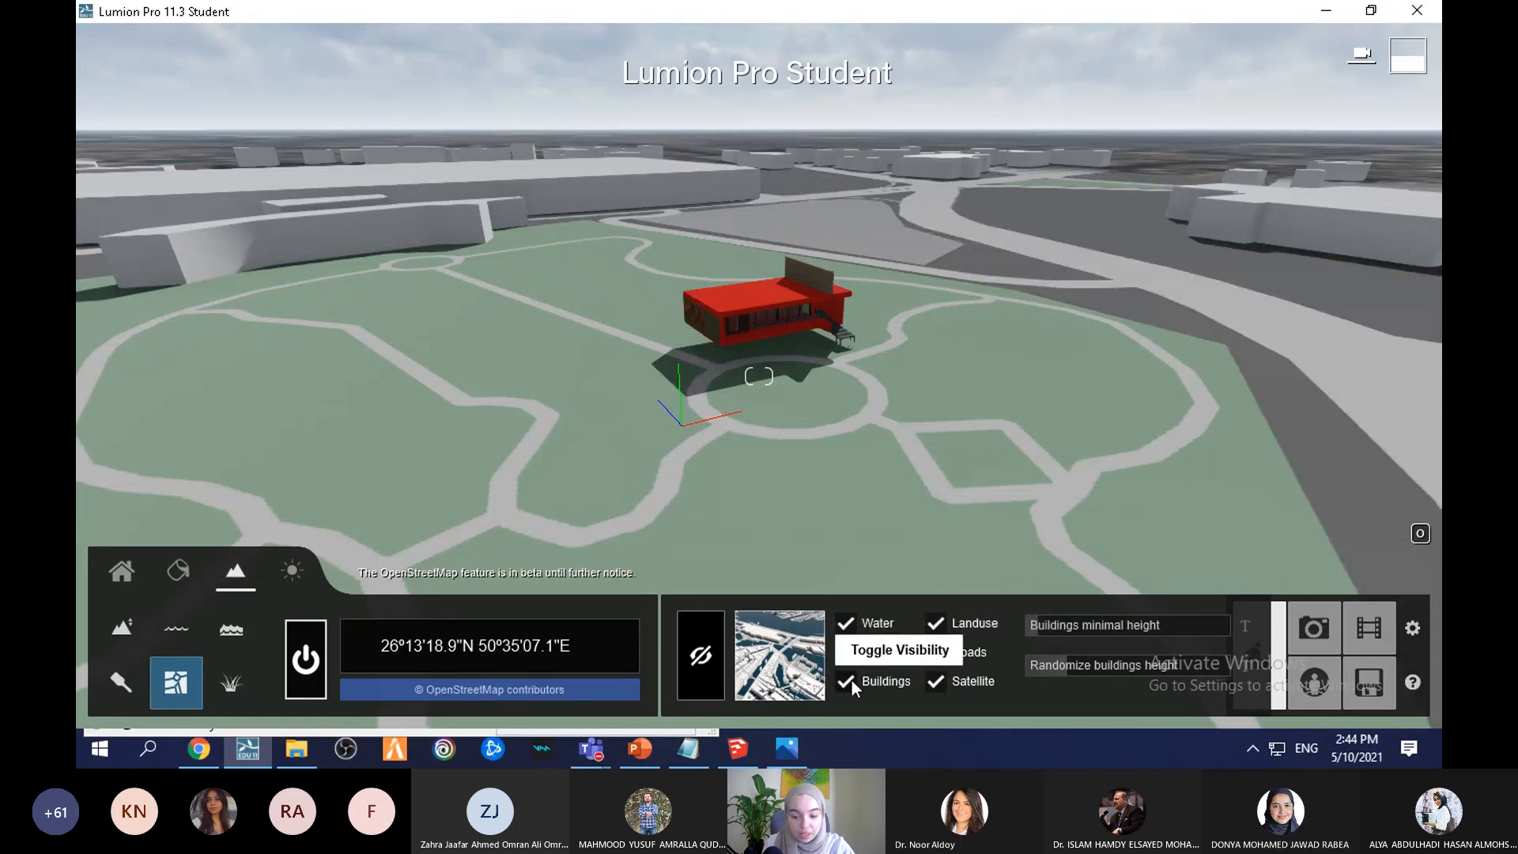
left_click(851, 680)
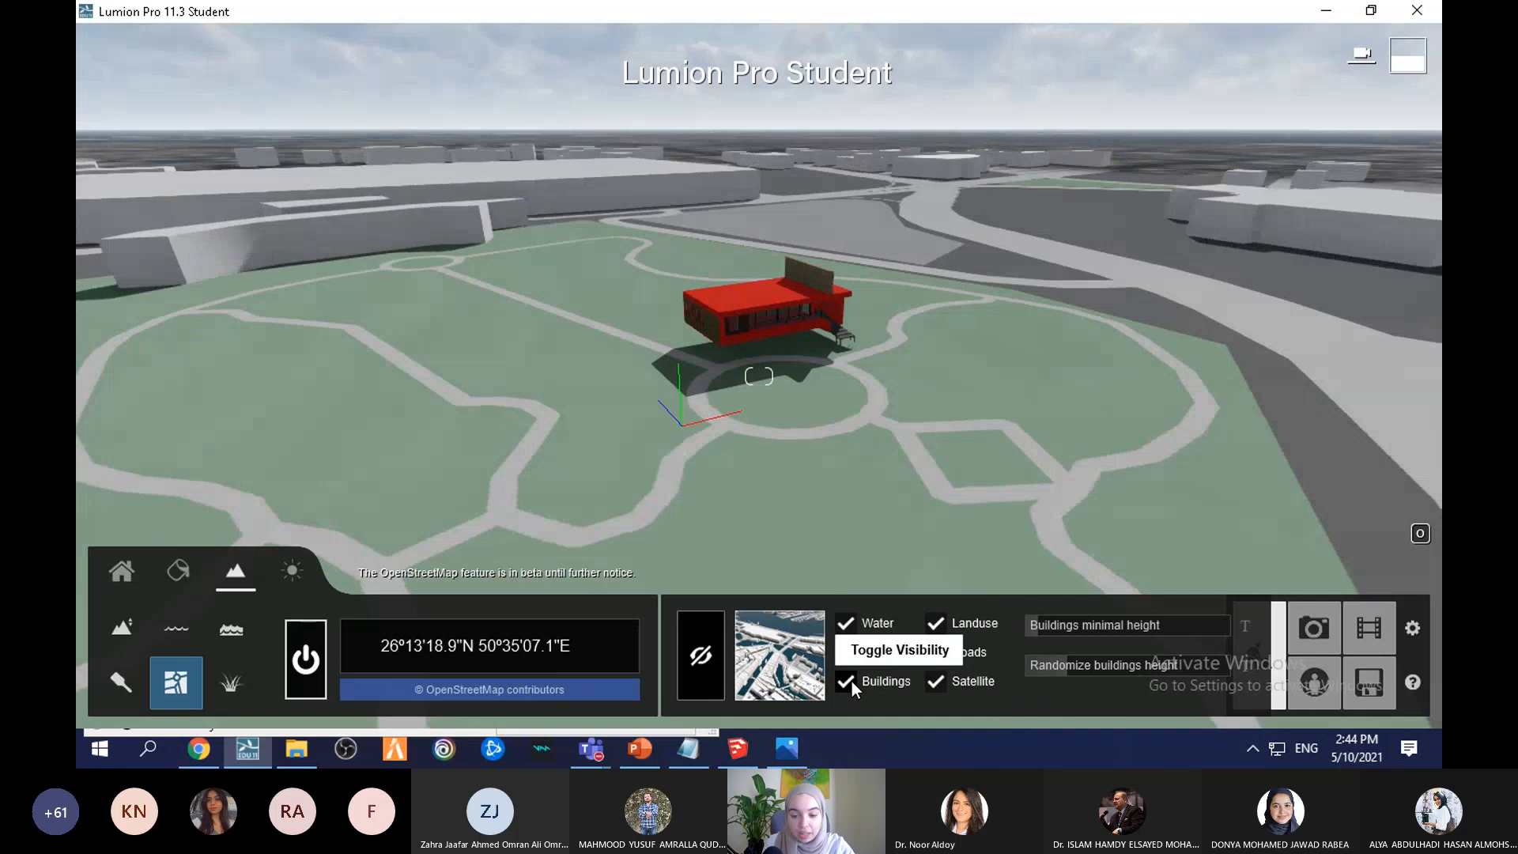
left_click(934, 679)
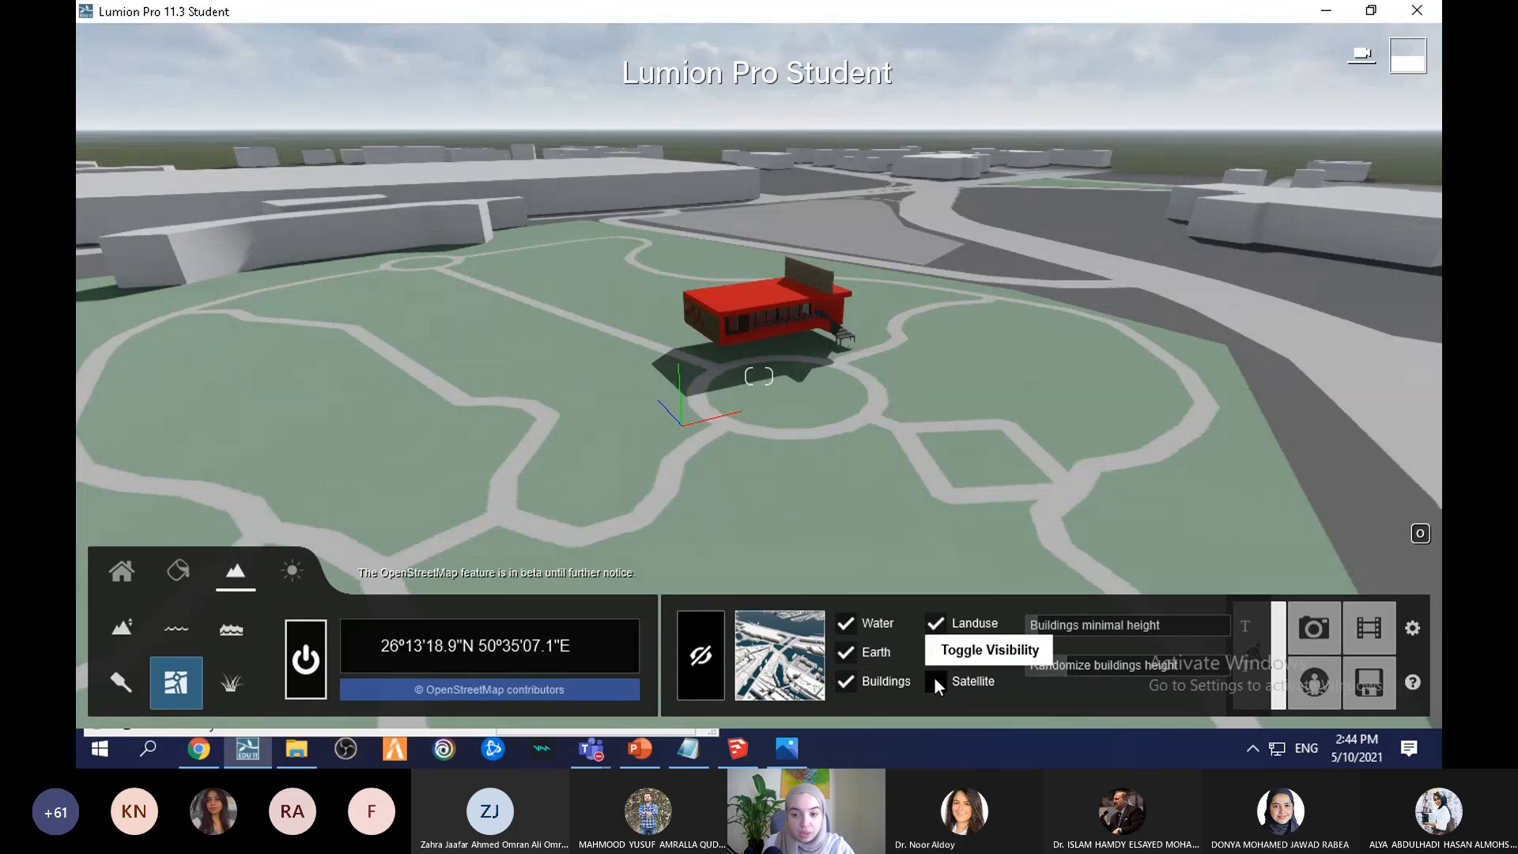
left_click(934, 678)
left_click(936, 629)
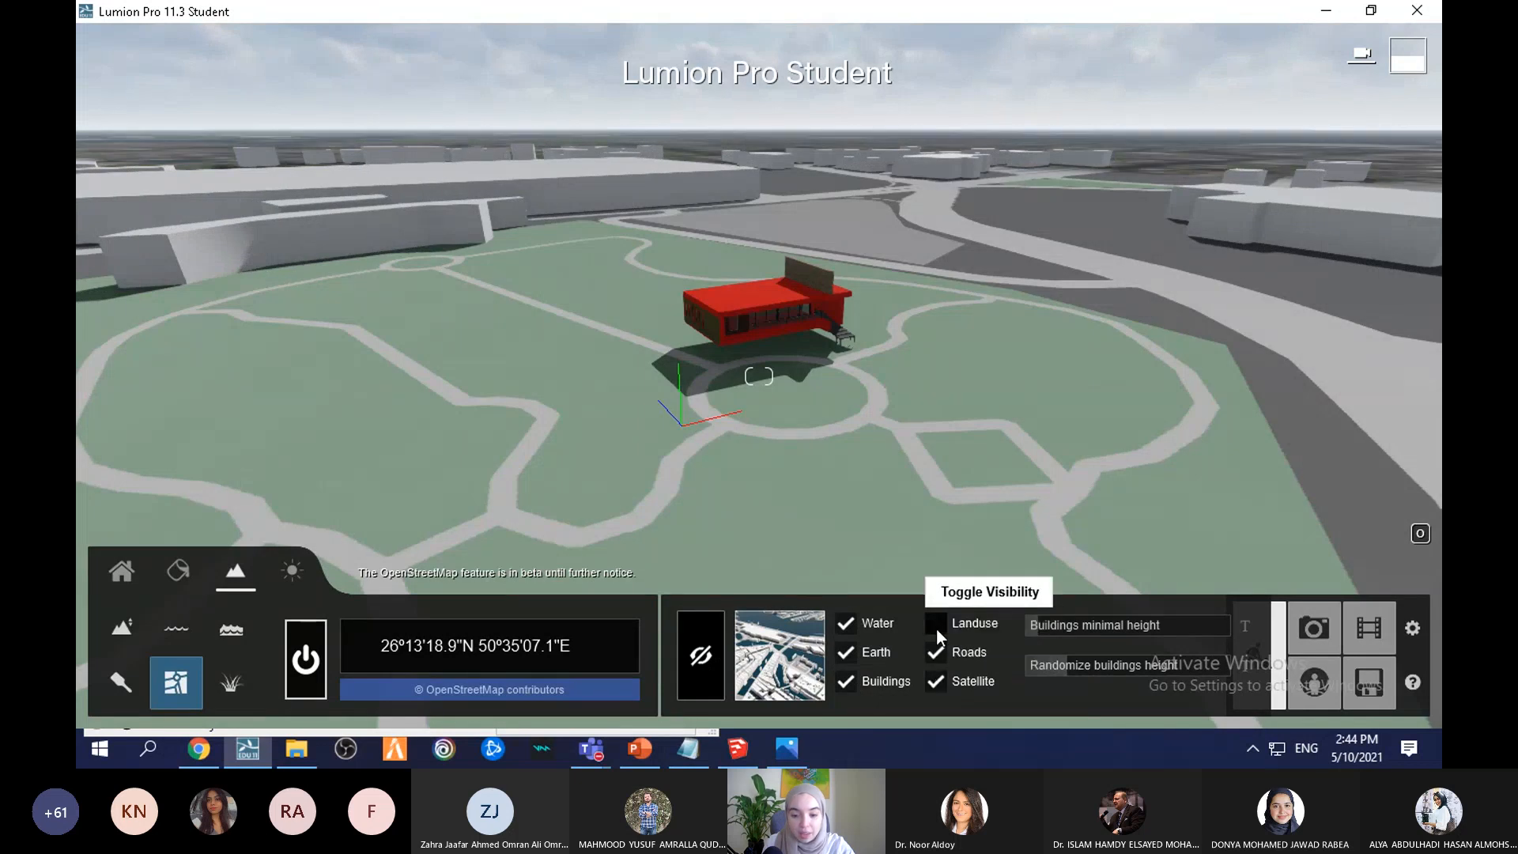
left_click(932, 650)
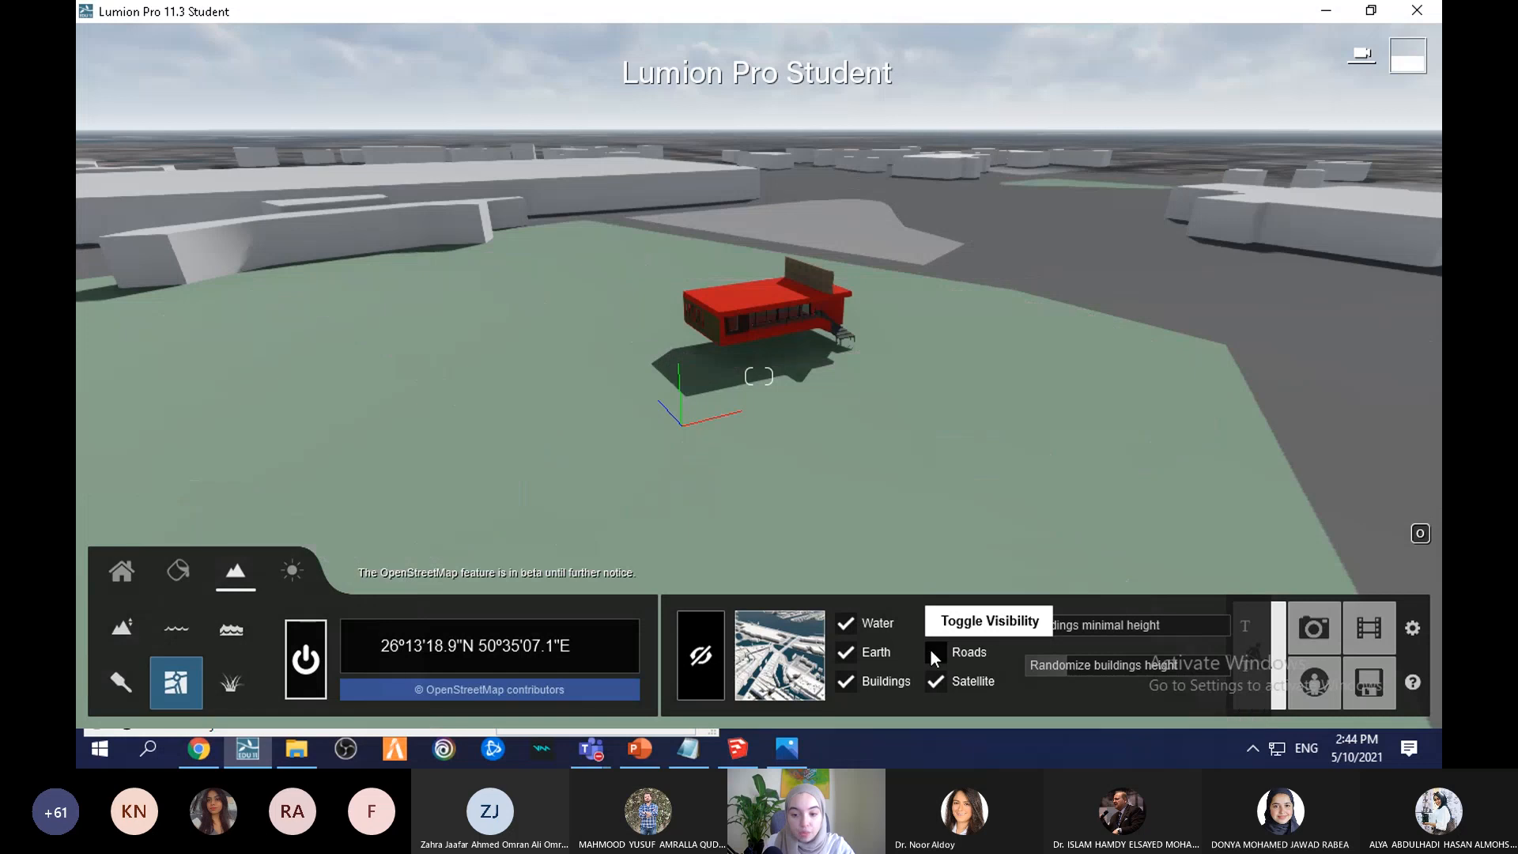
left_click(933, 650)
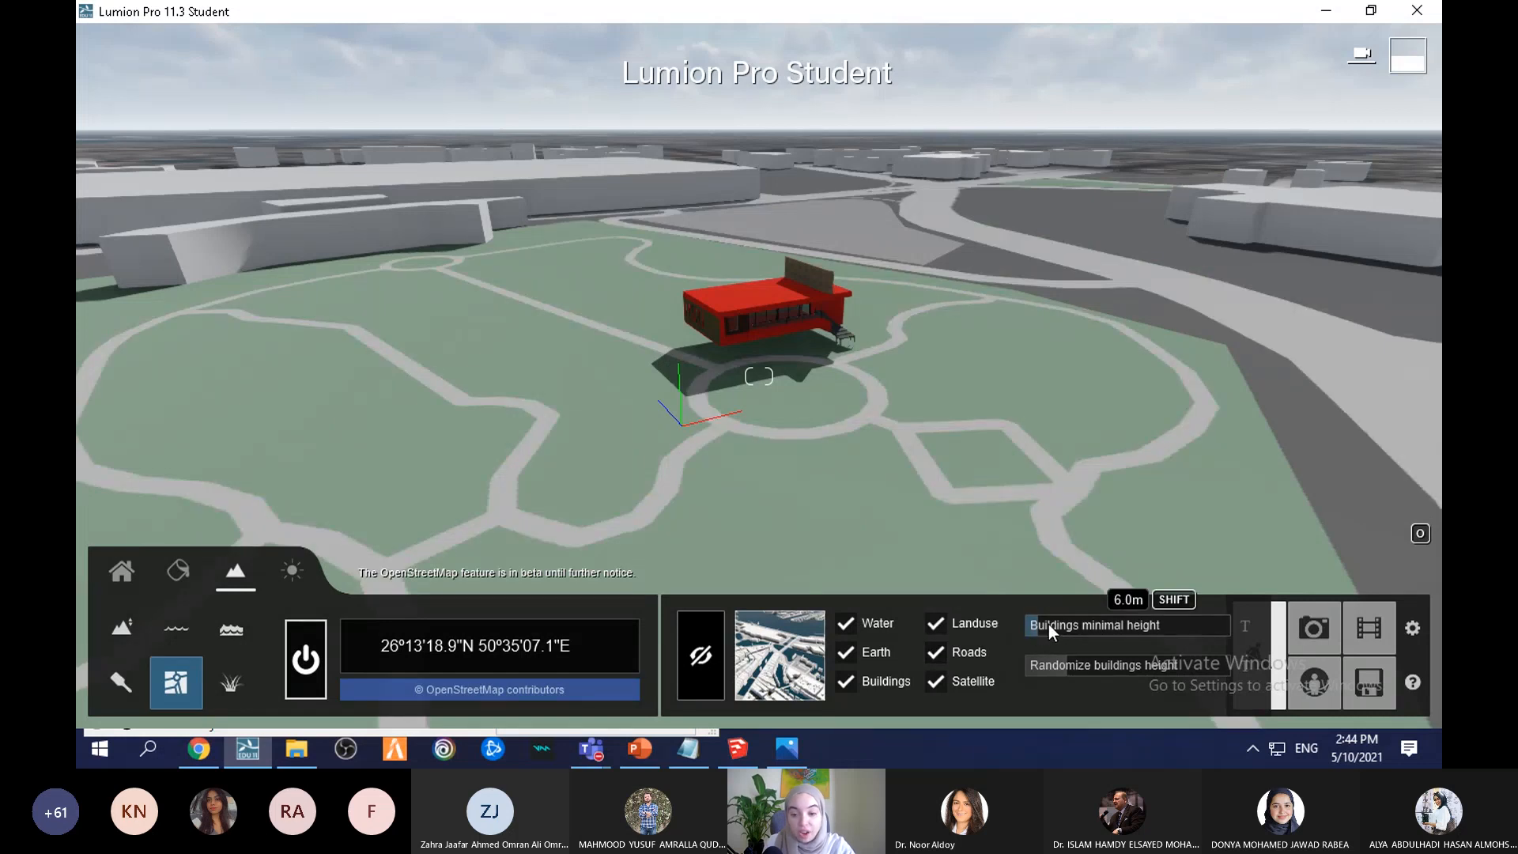
Step: Increase the minimal height of the imported map buildings and adjust their height randomization
left_click_drag(1048, 624, 1079, 624)
right_click_drag(823, 233, 811, 225)
key("e")
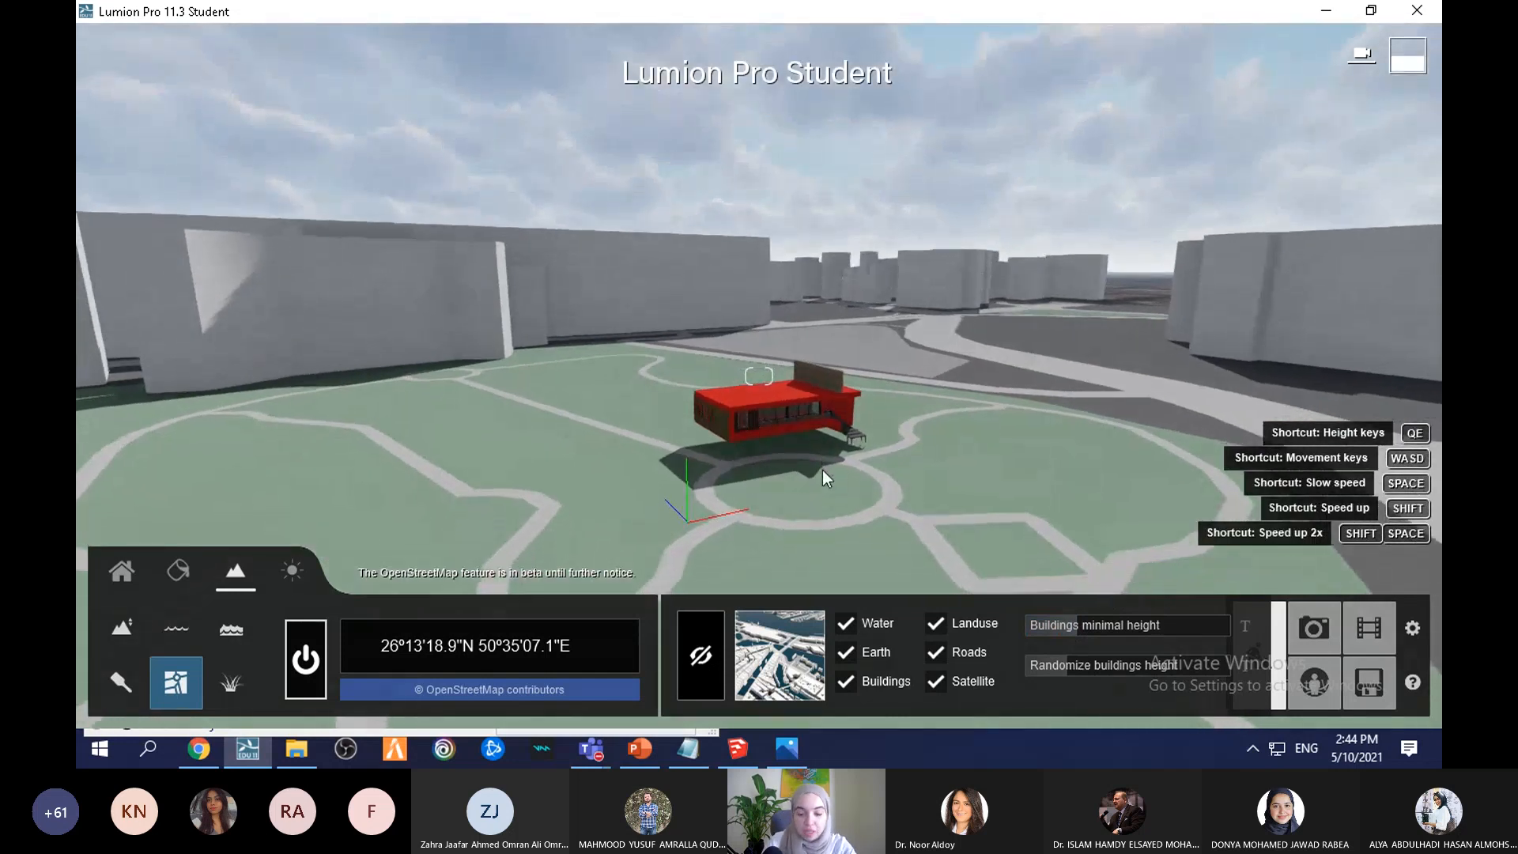
key("e")
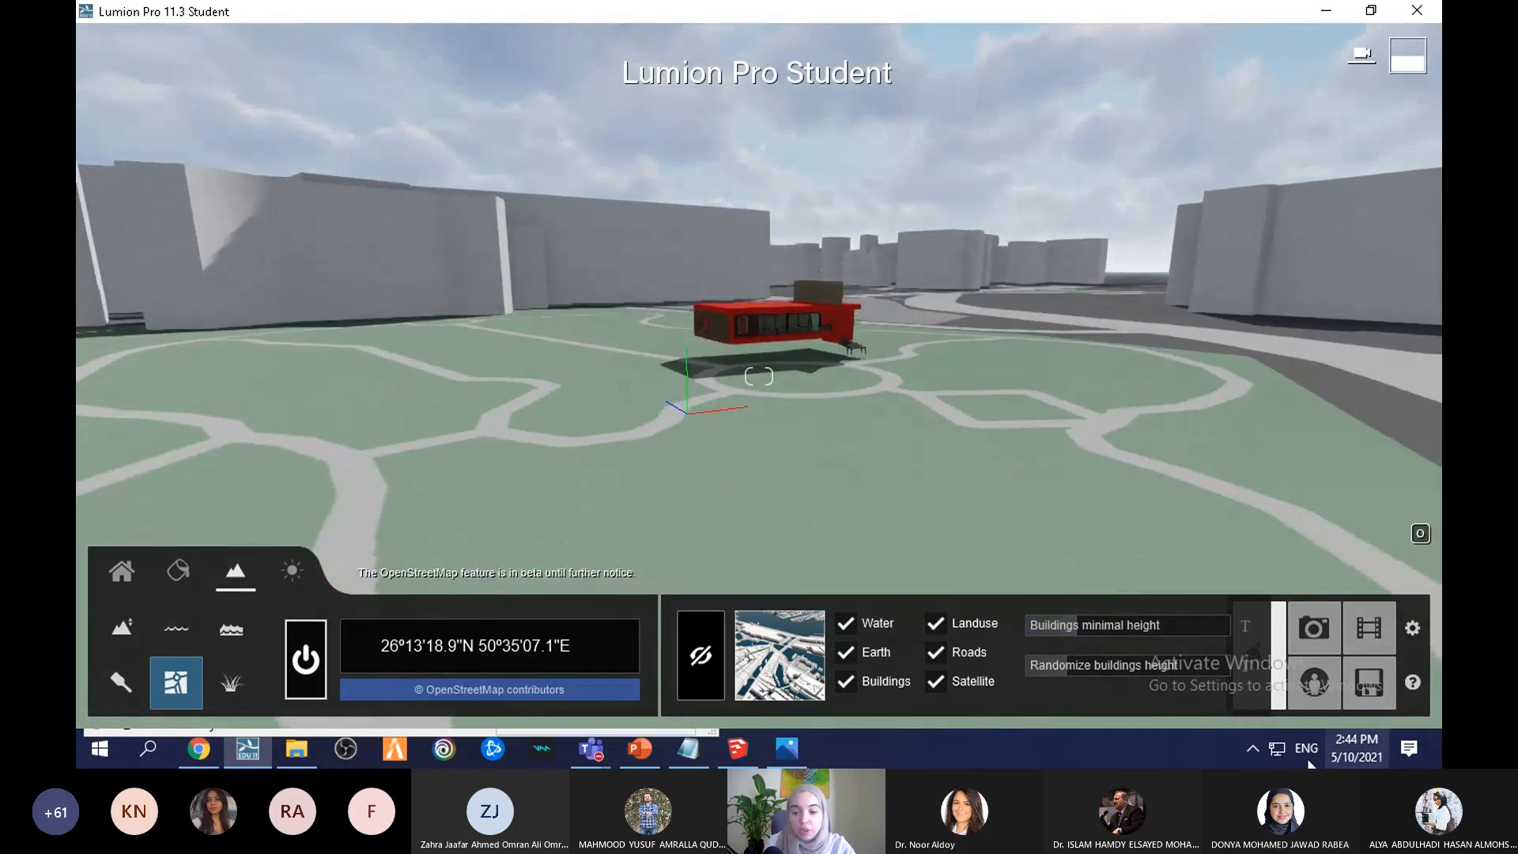
left_click_drag(1202, 626, 1150, 671)
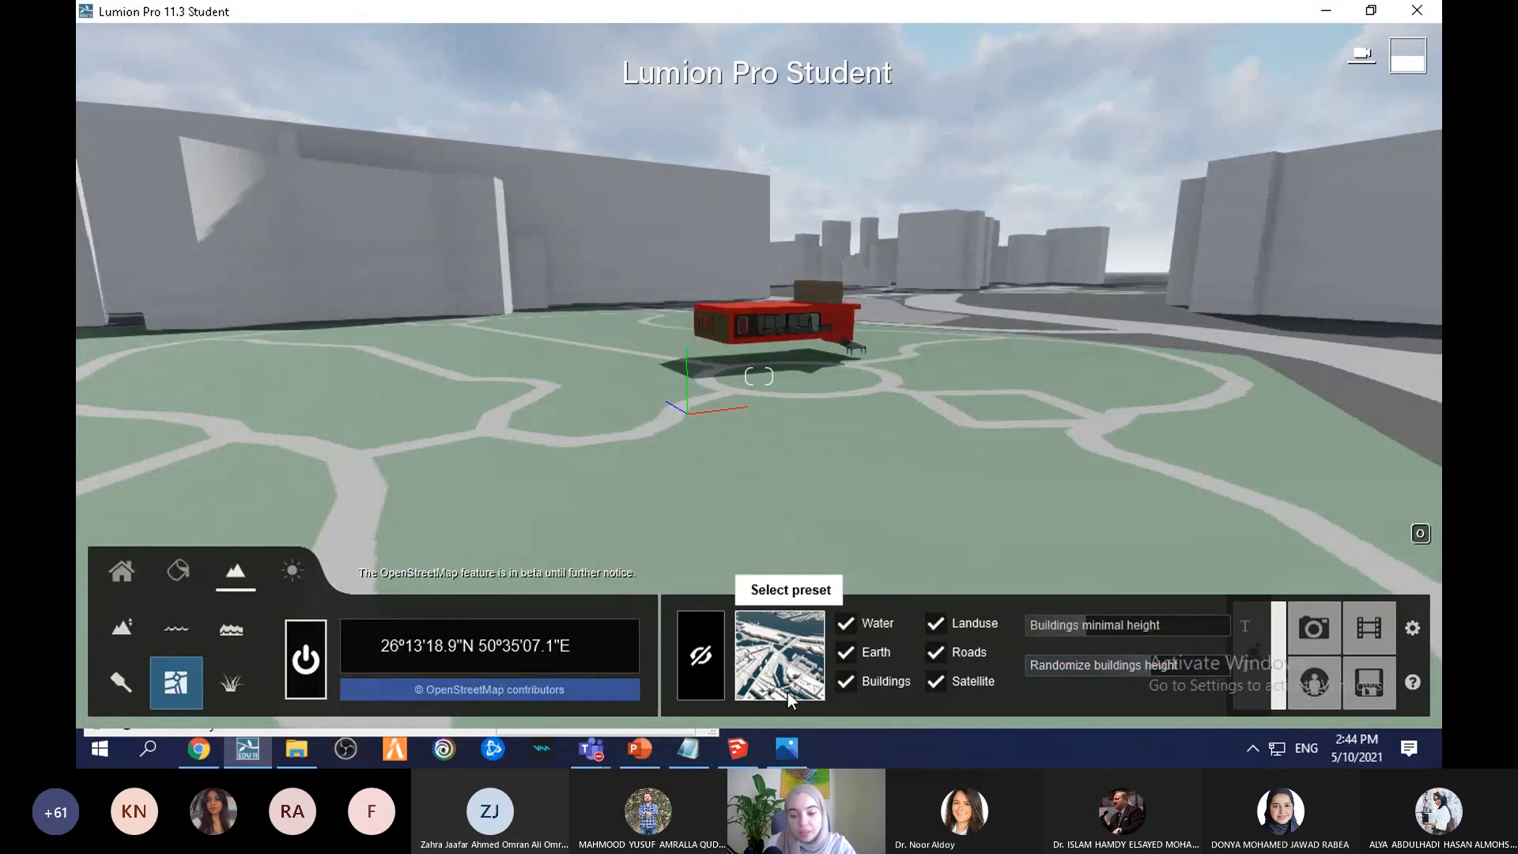
Step: Try several OpenStreetMap color presets and apply the last one, with red-brown buildings and dark green land
left_click(790, 682)
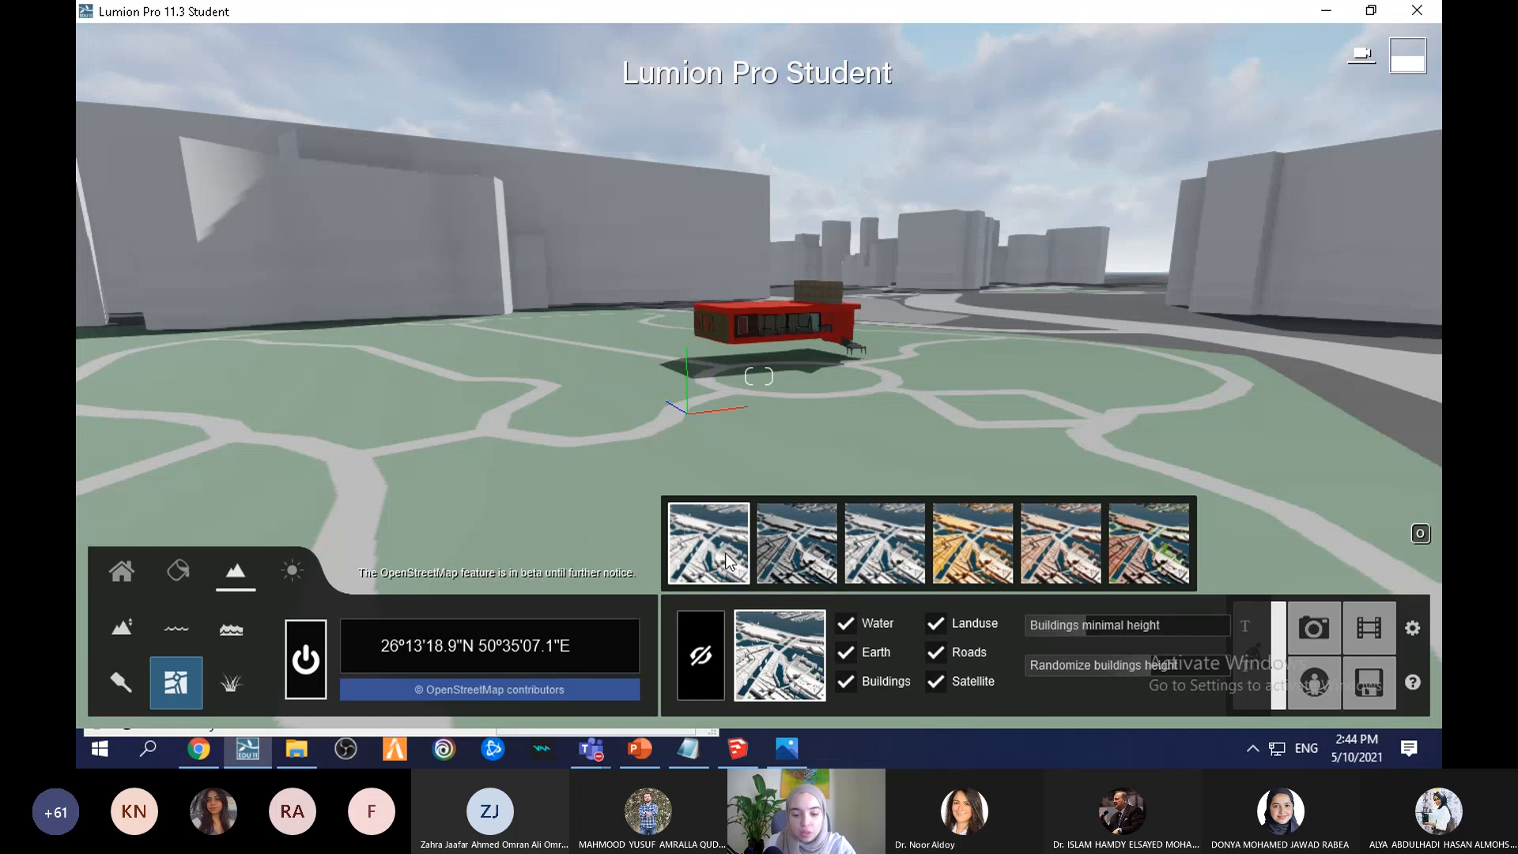
left_click(892, 526)
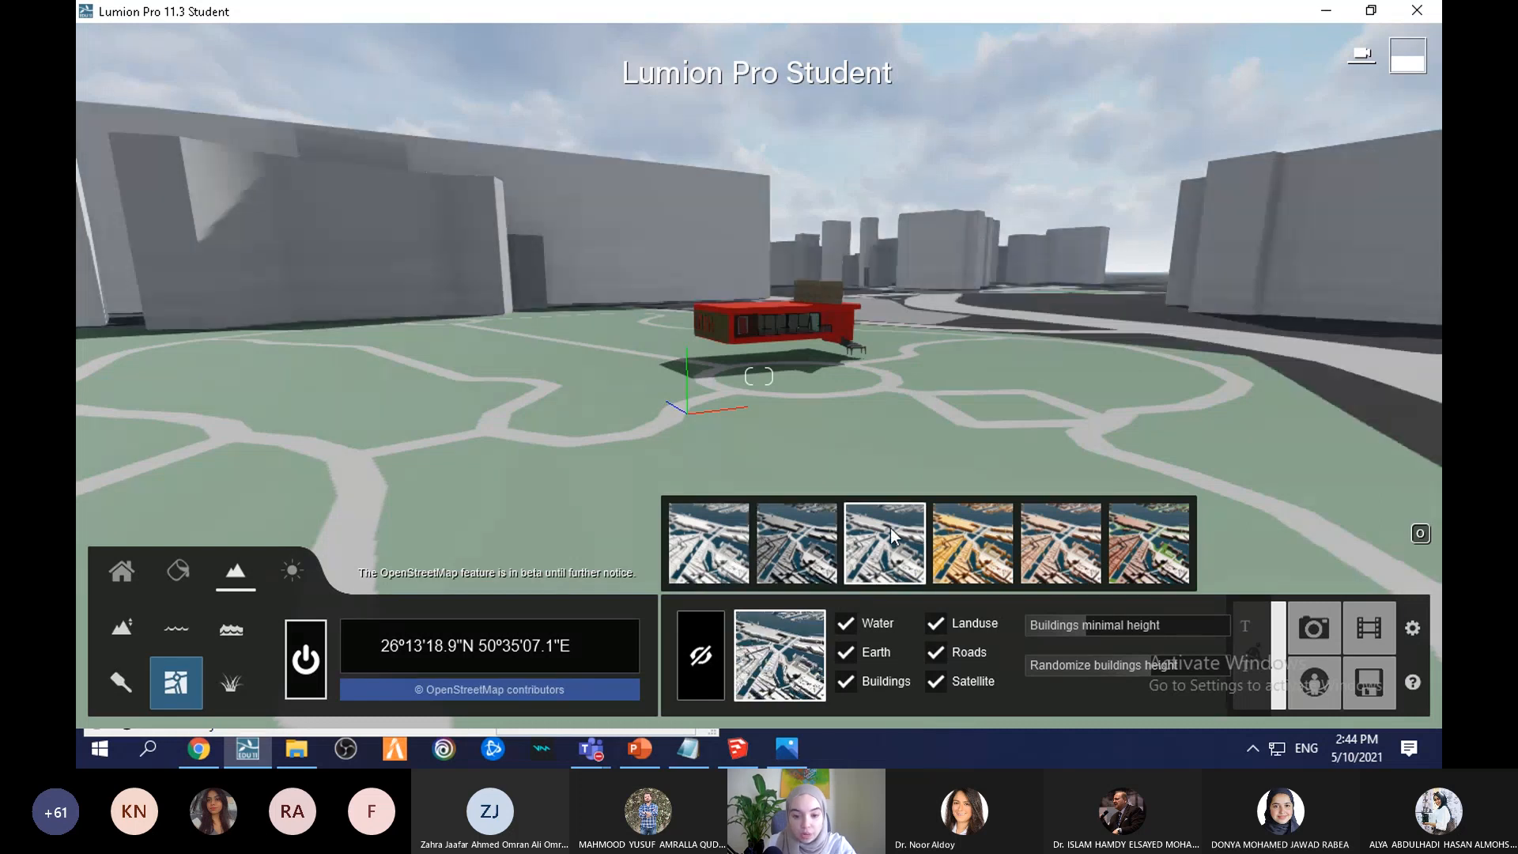
left_click(950, 547)
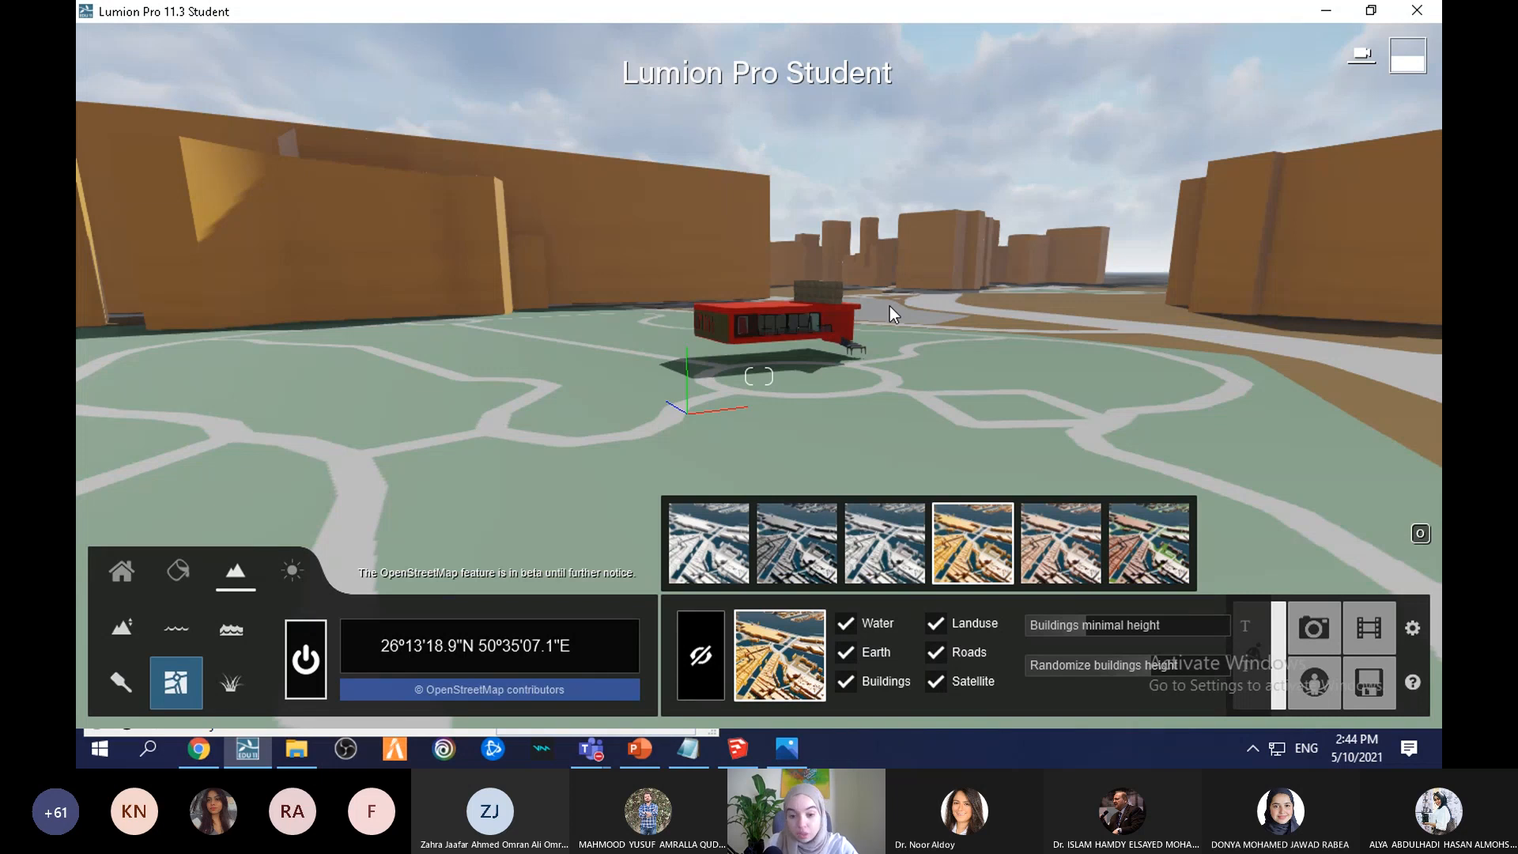
left_click(1069, 554)
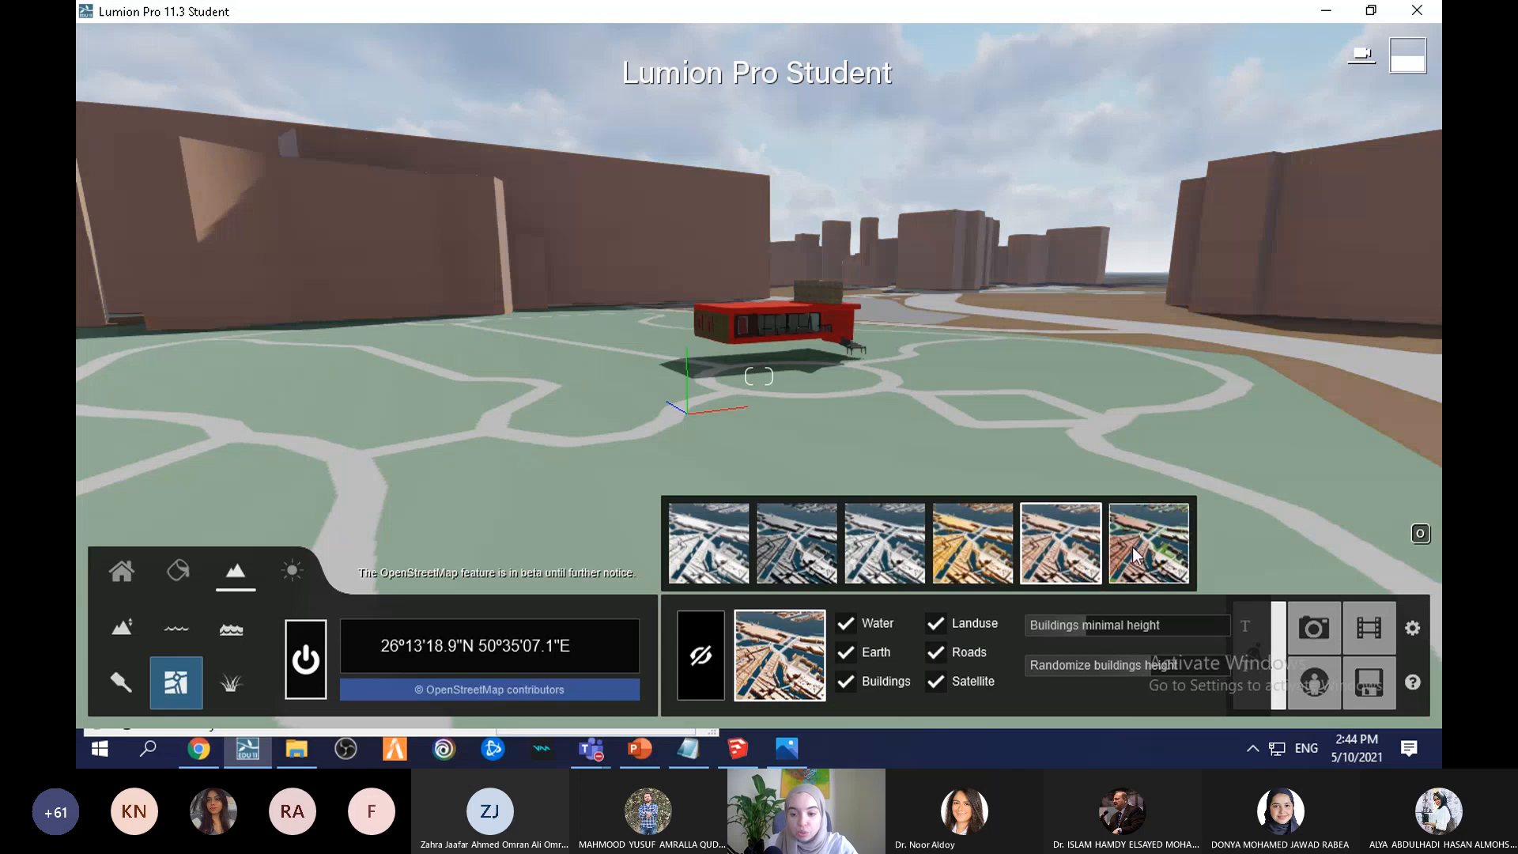
left_click(1135, 553)
Step: Examine the recolored city blocks, park and roads around the red building from above and near ground level
right_click_drag(986, 333, 919, 261)
key("q")
key("s")
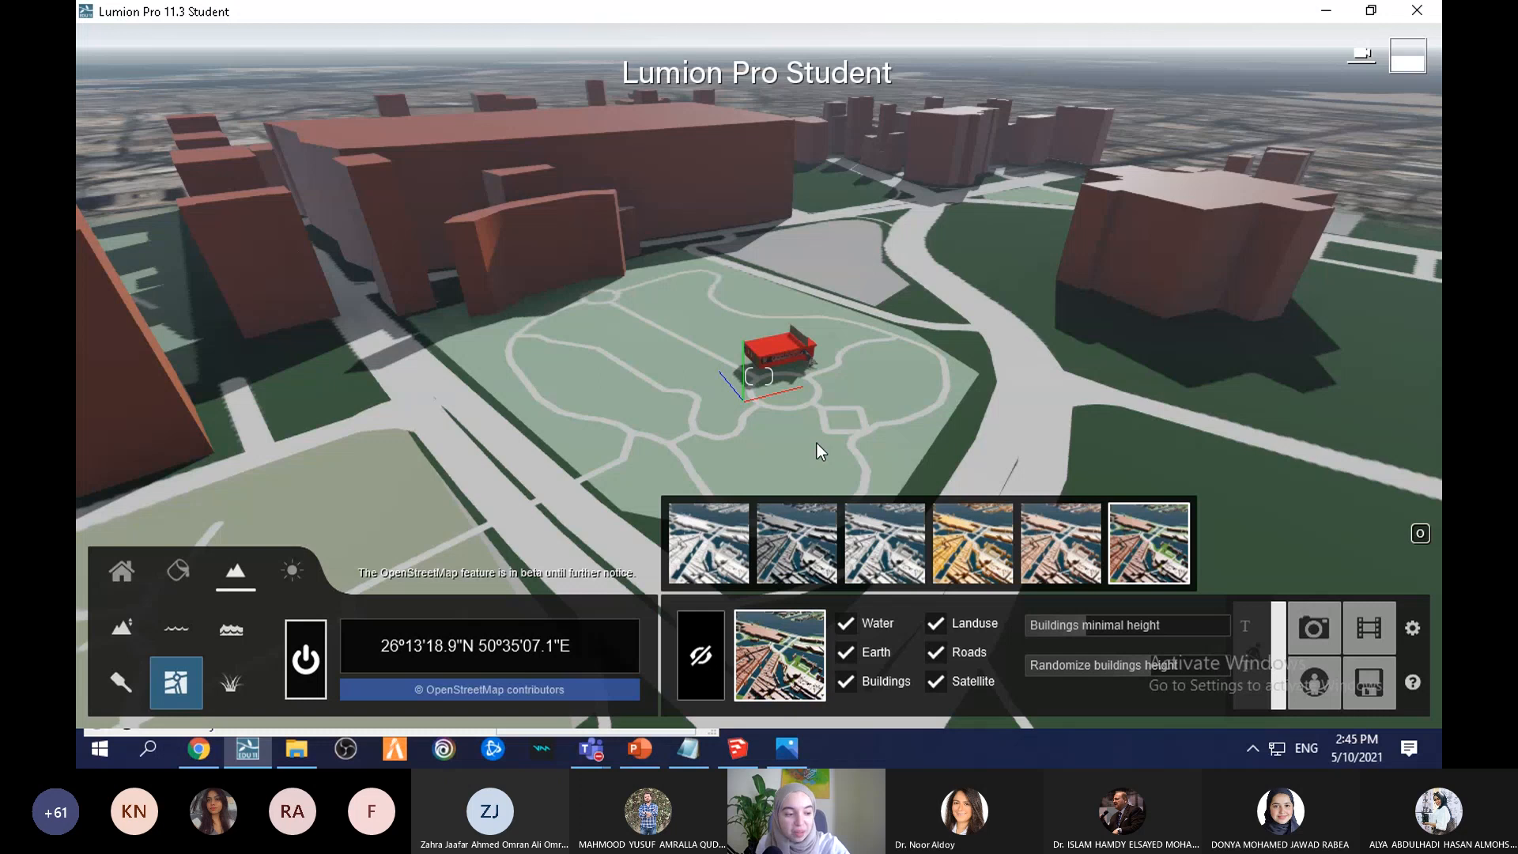
right_click_drag(833, 438, 852, 316)
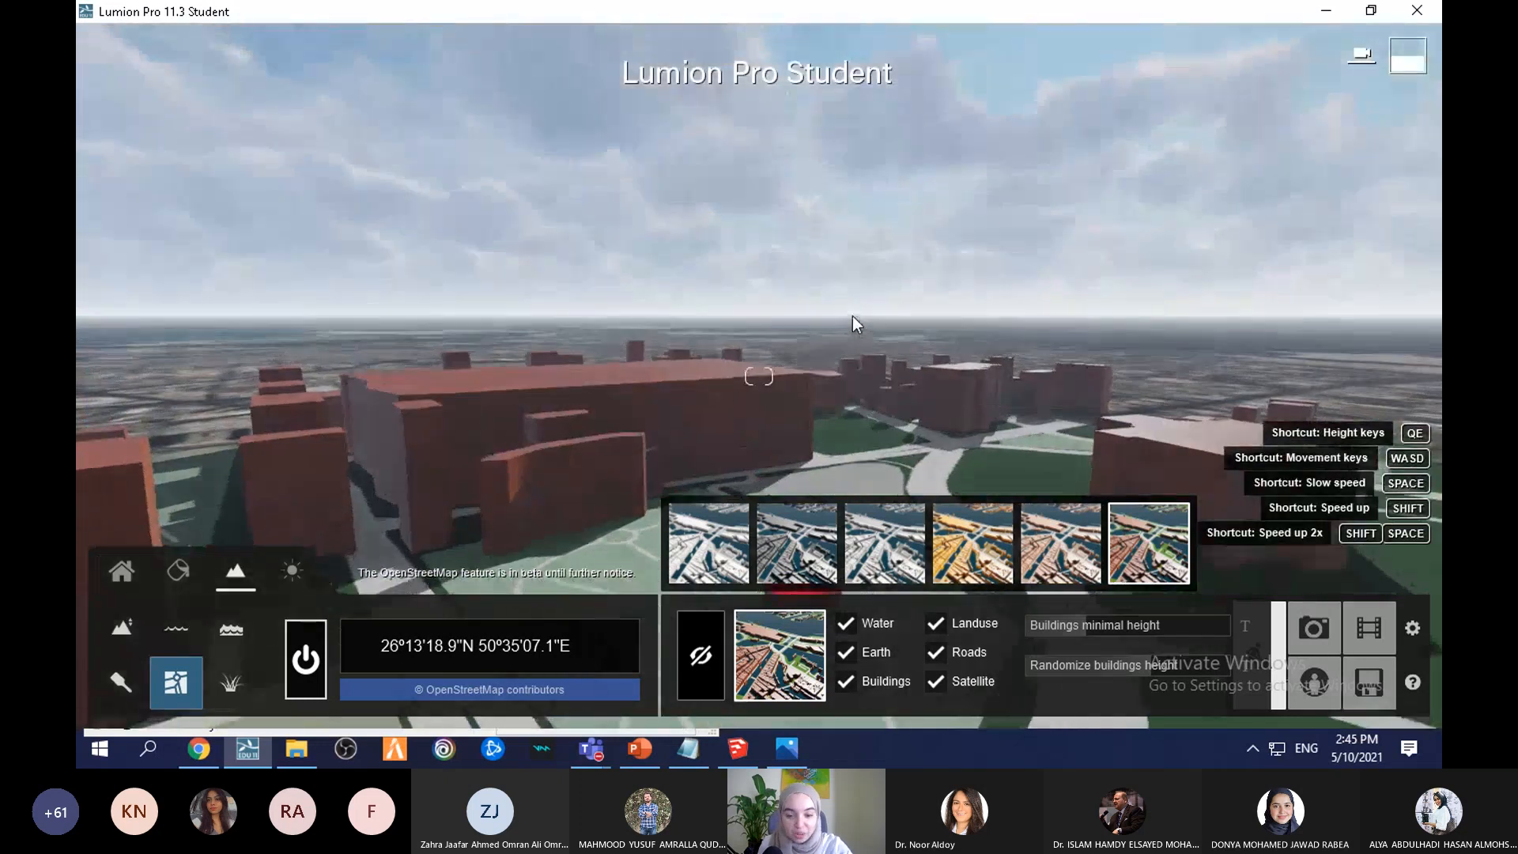
key("w")
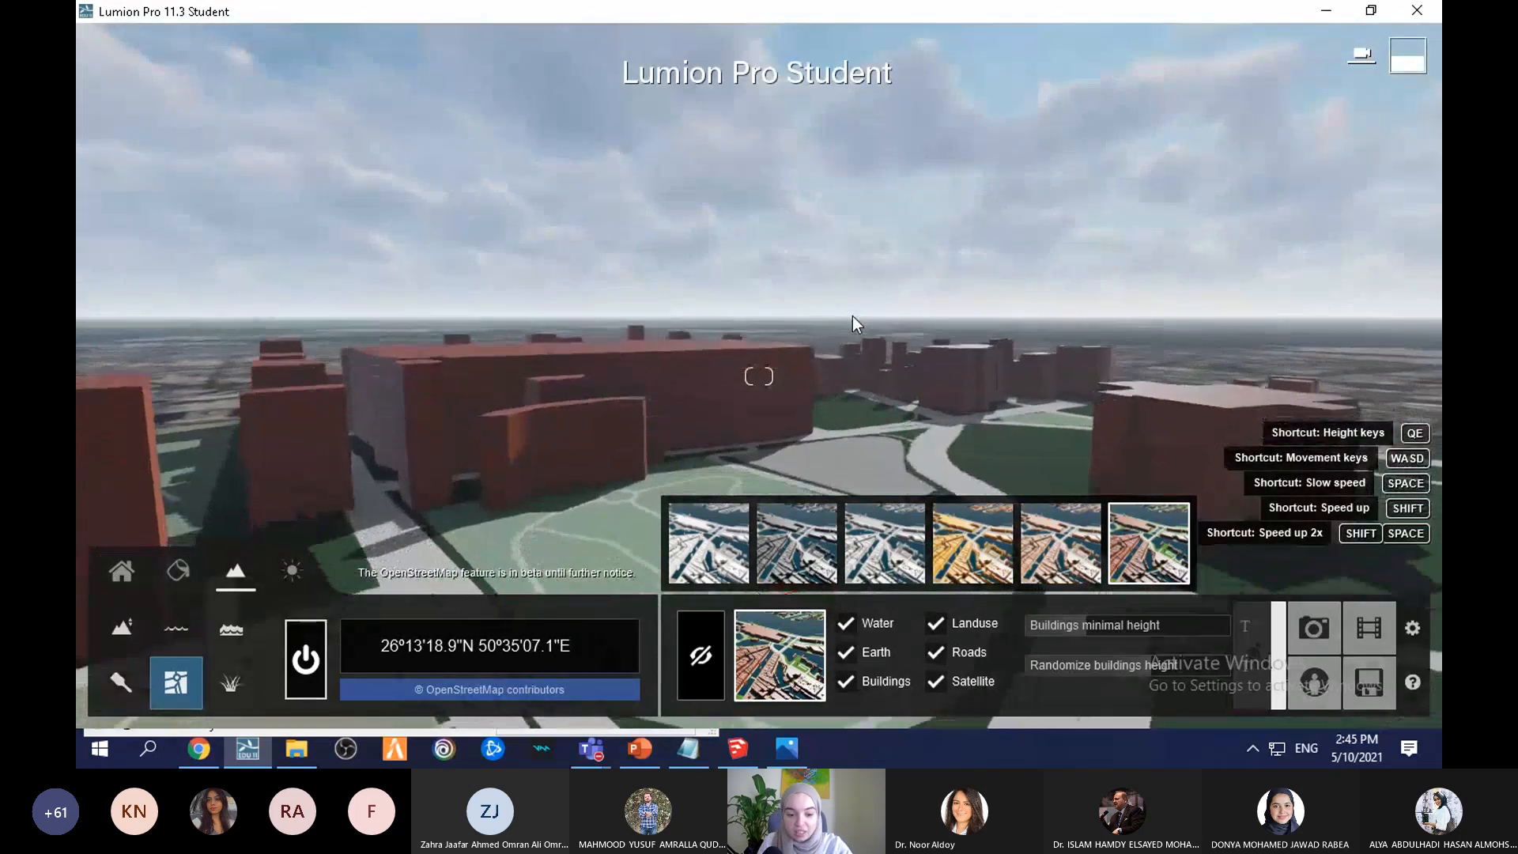
key("s")
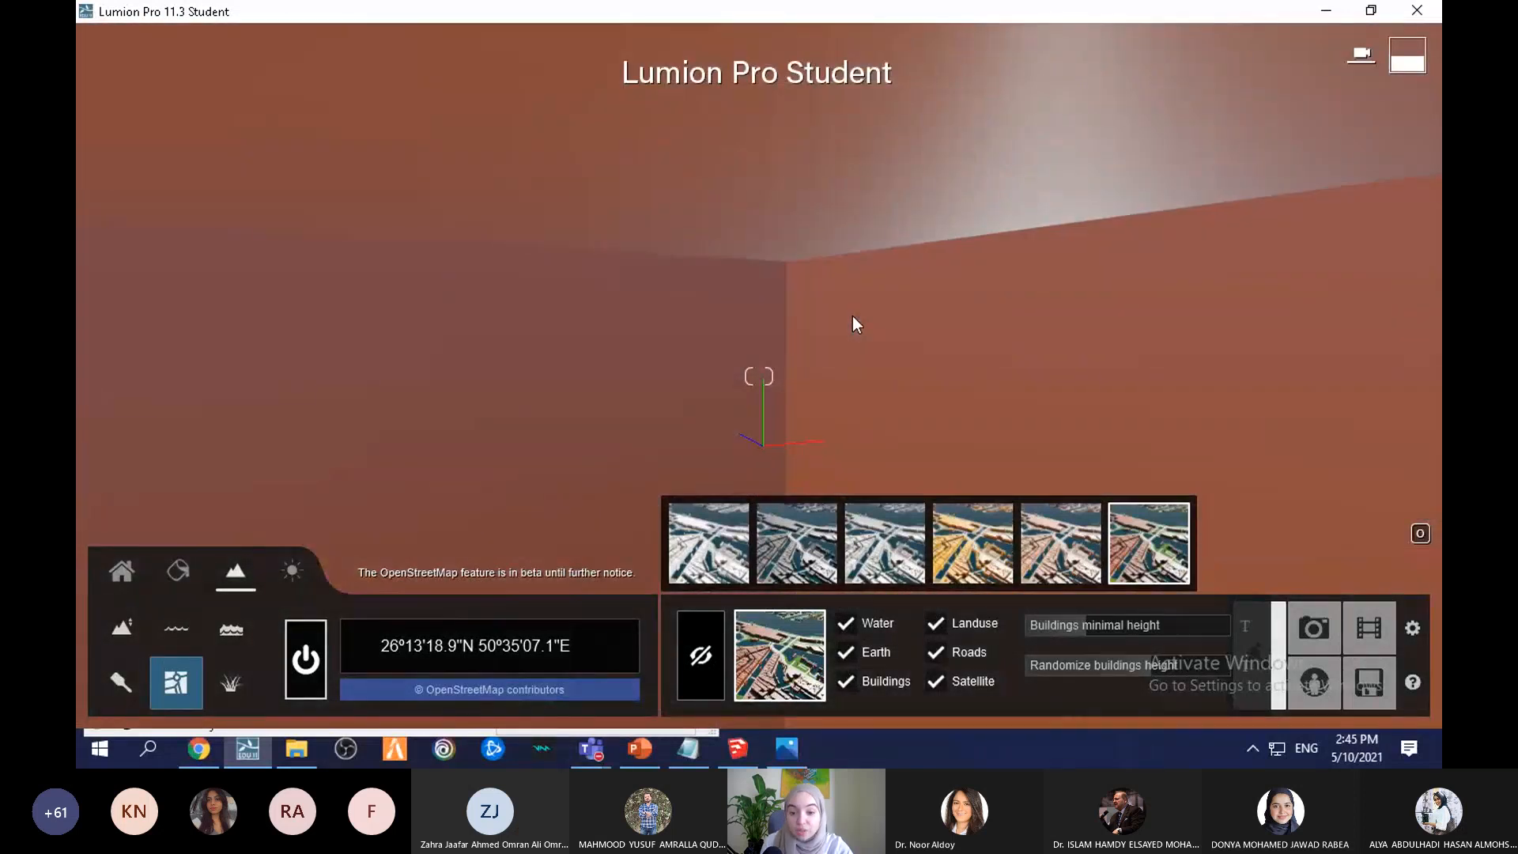
key("w")
key("e")
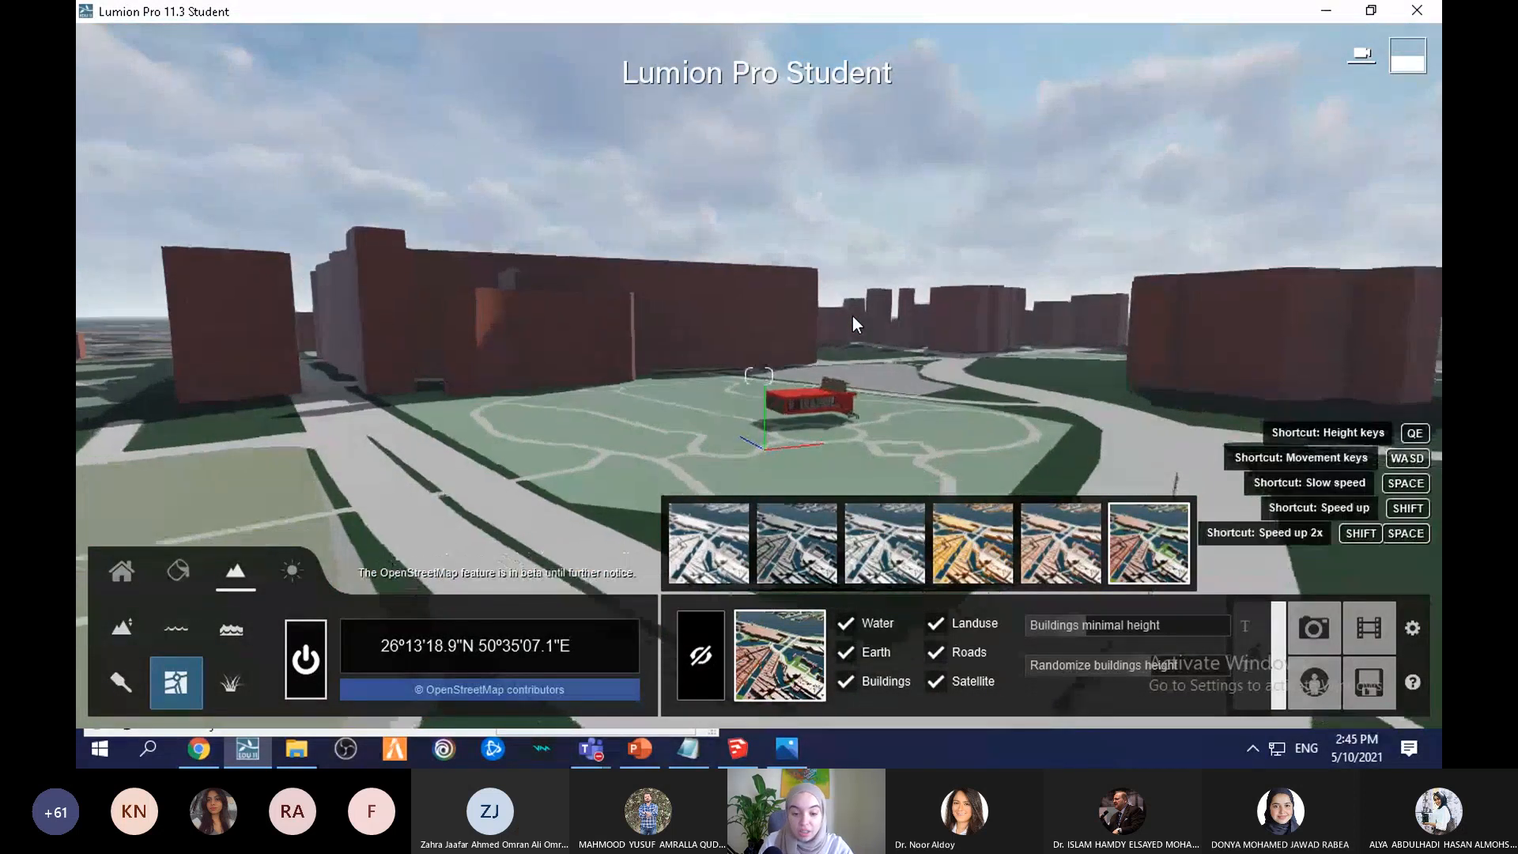
key("w")
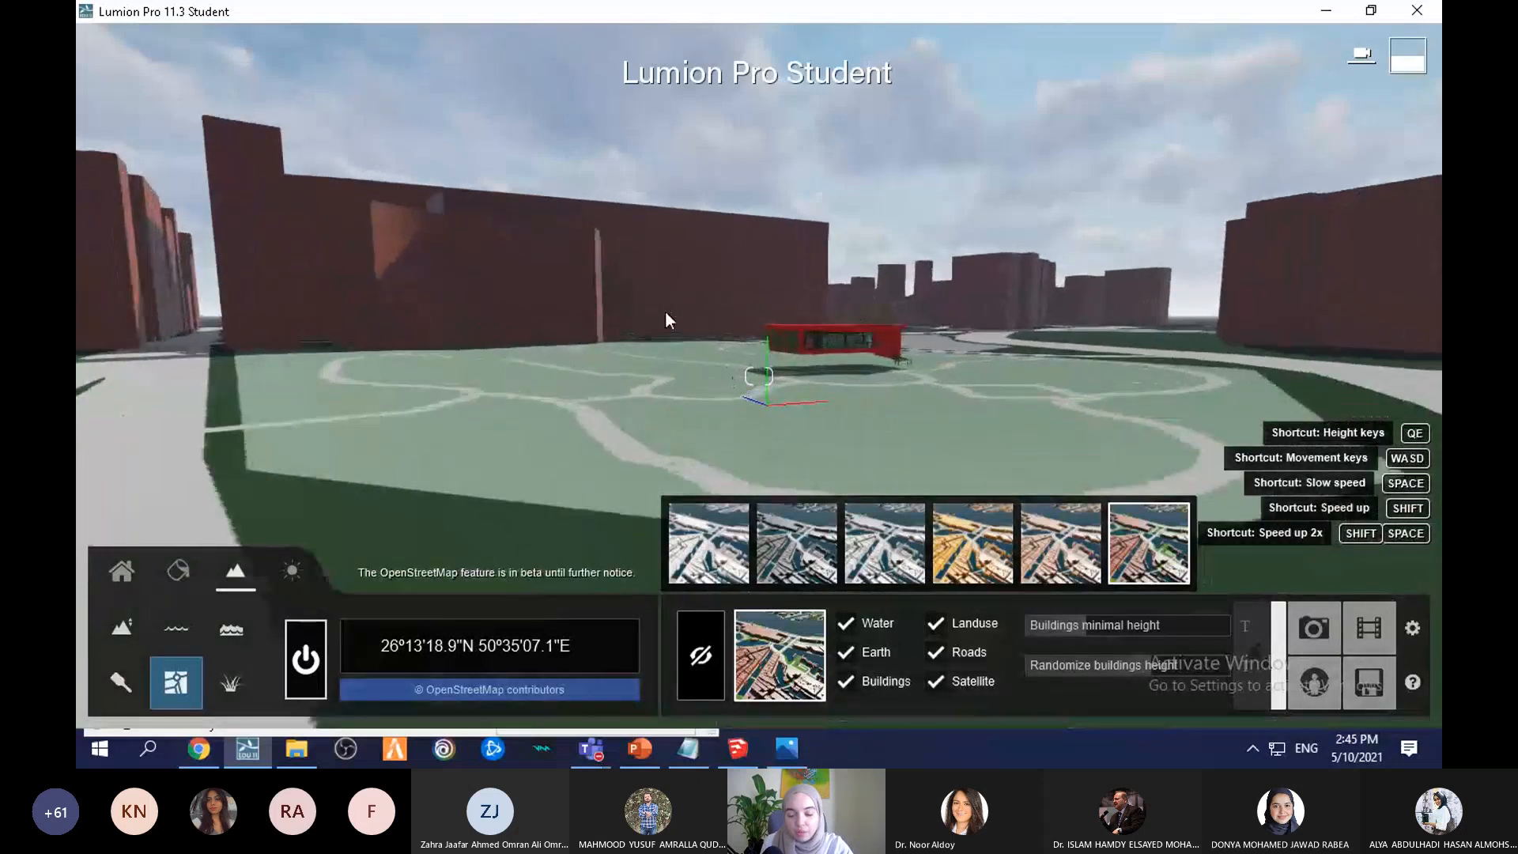
right_click_drag(666, 313, 926, 308)
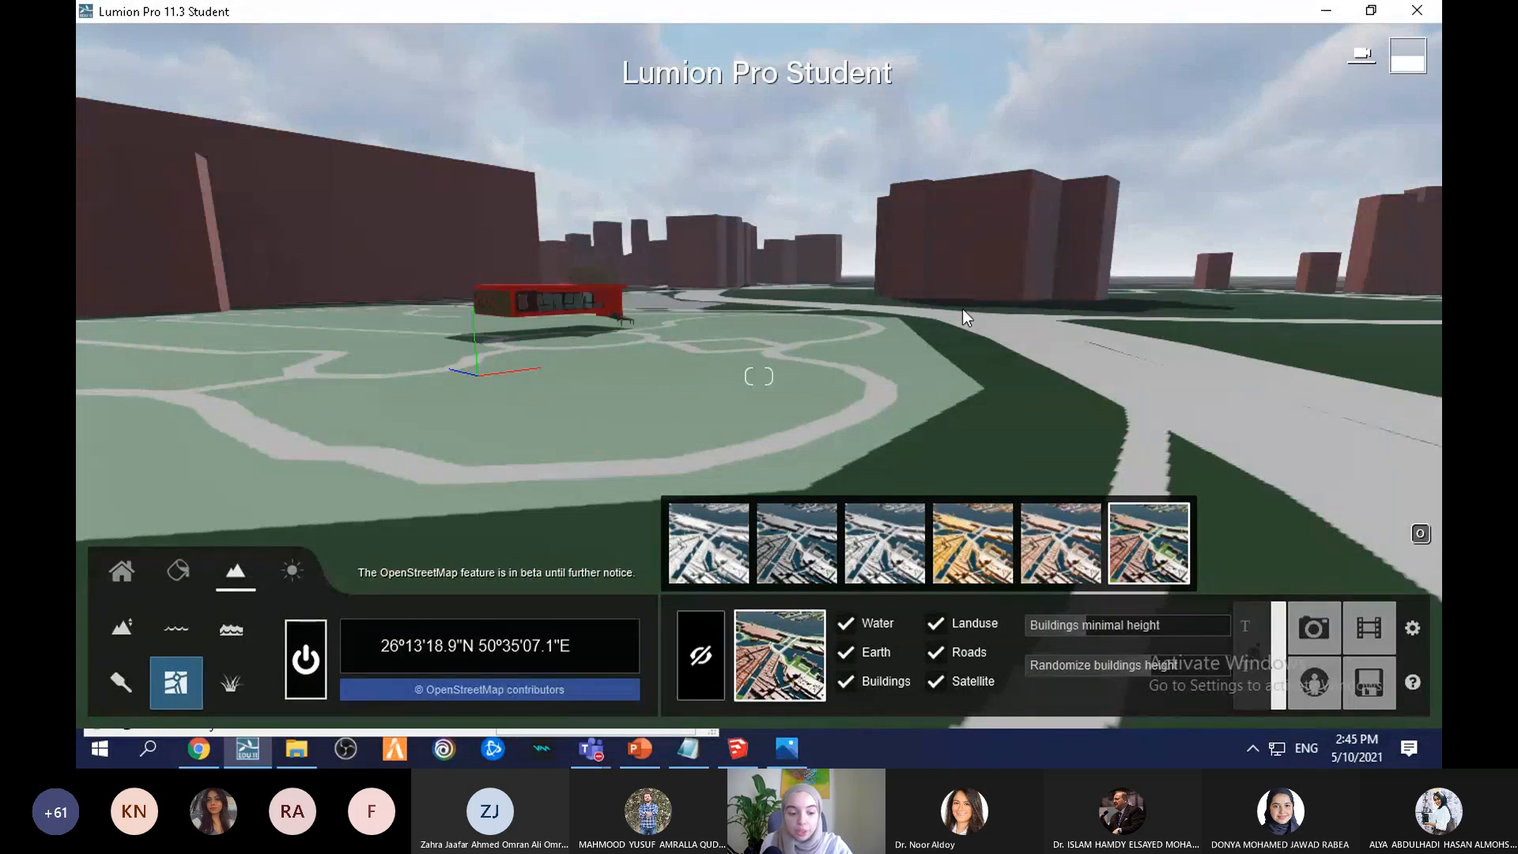
Step: Turn off the OpenStreetMap context and undo the last terrain height change to bring back the lake and mountains
left_click(297, 668)
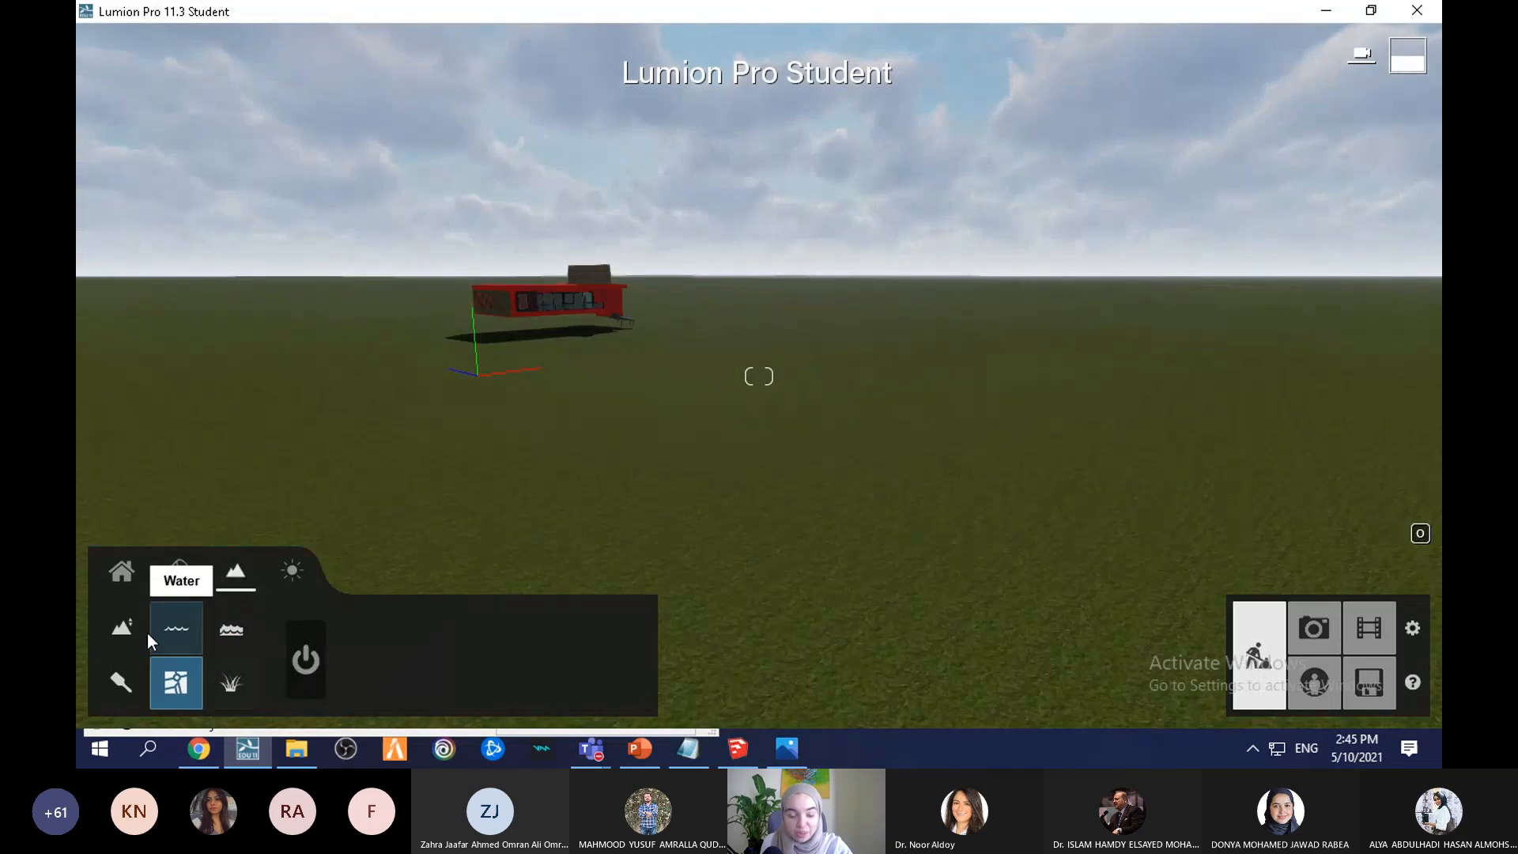
left_click(121, 627)
left_click(901, 693)
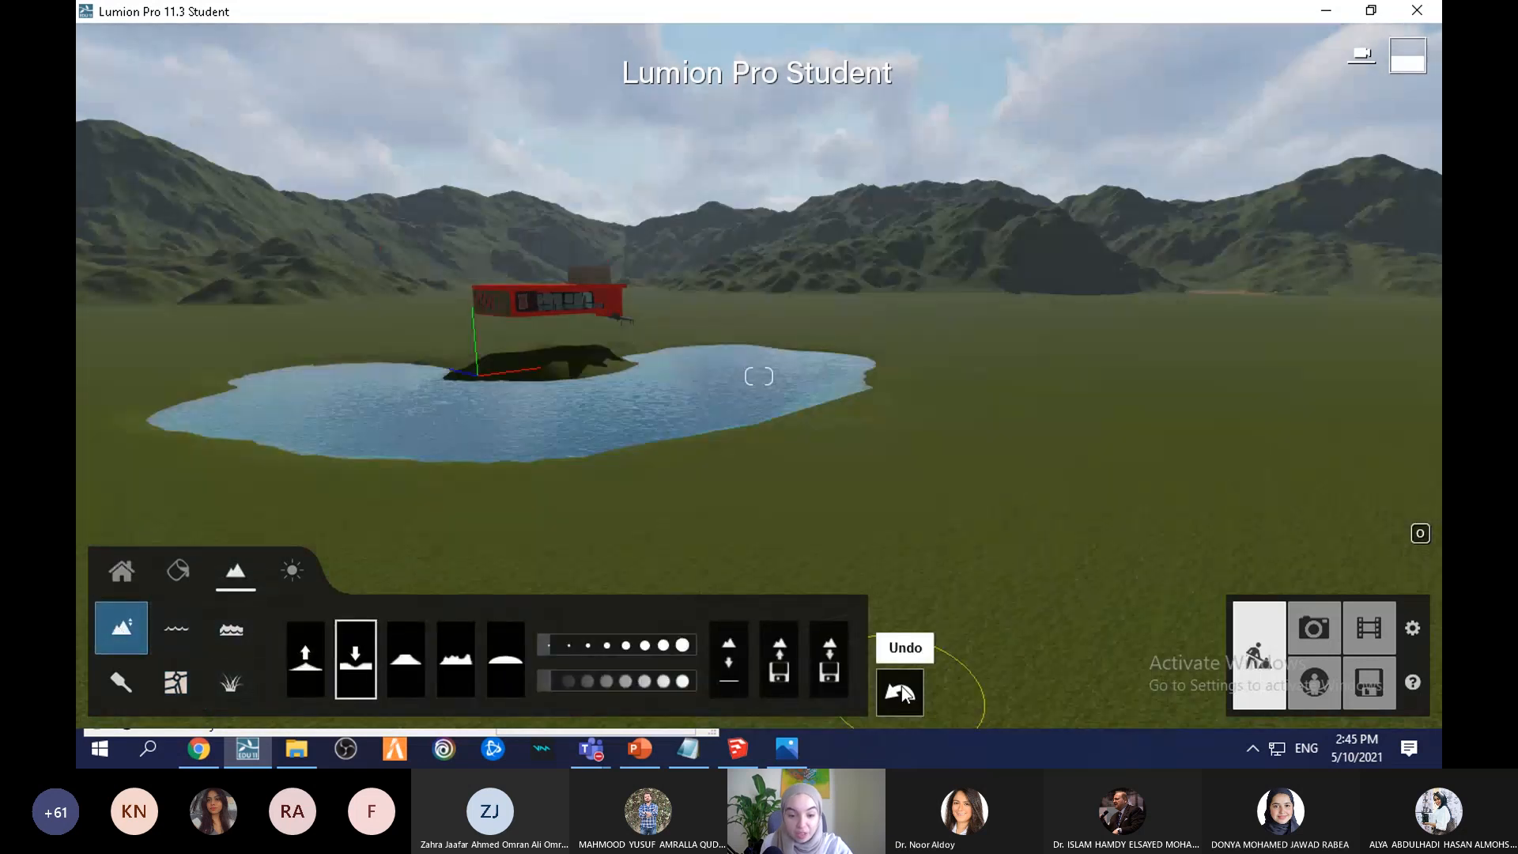
scroll(457, 348, "up", 4)
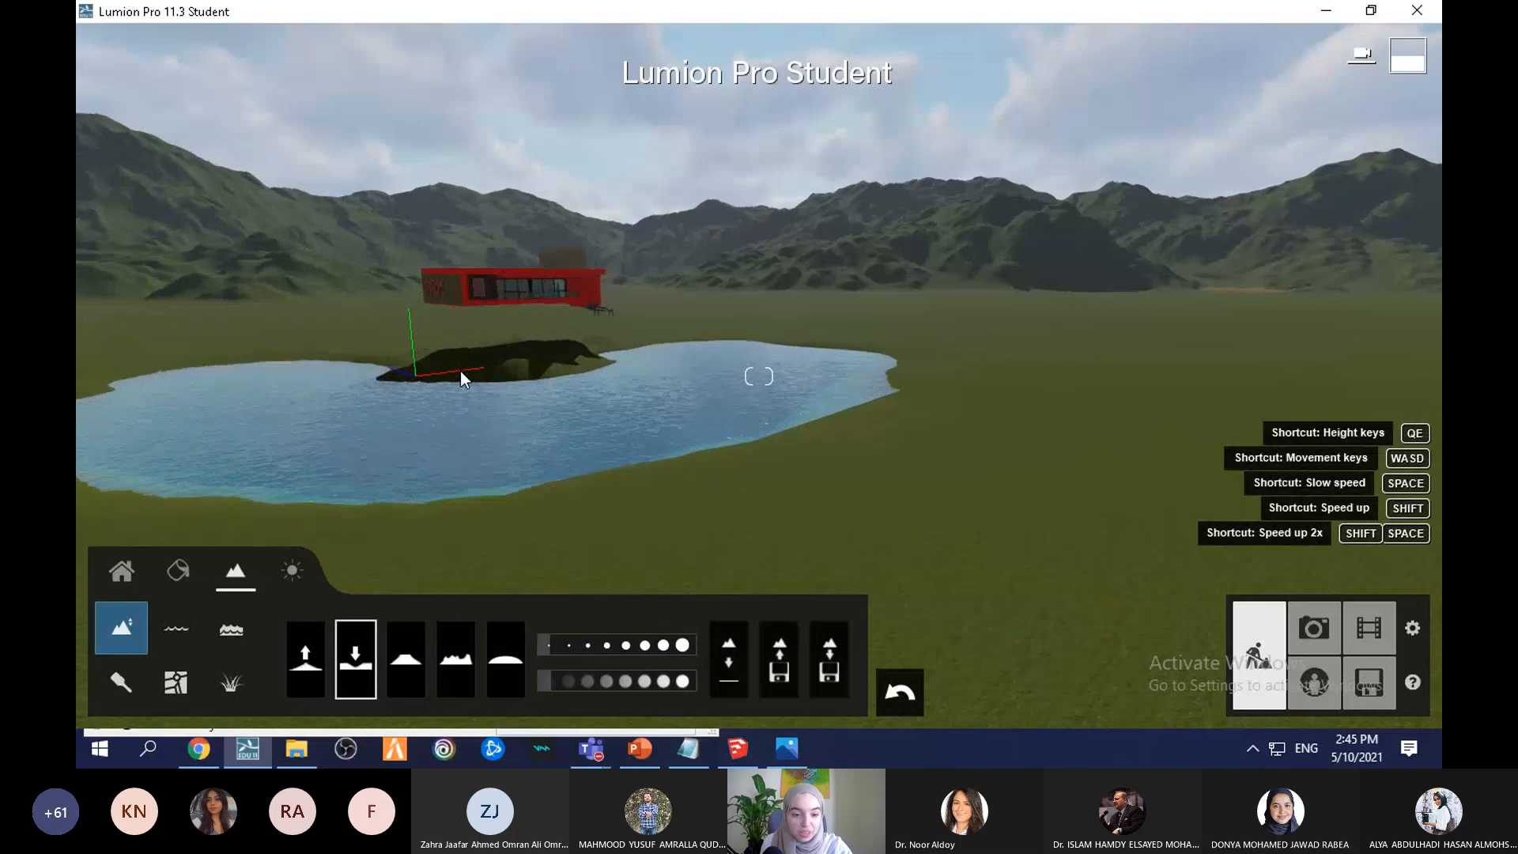
right_click_drag(1061, 549, 953, 523)
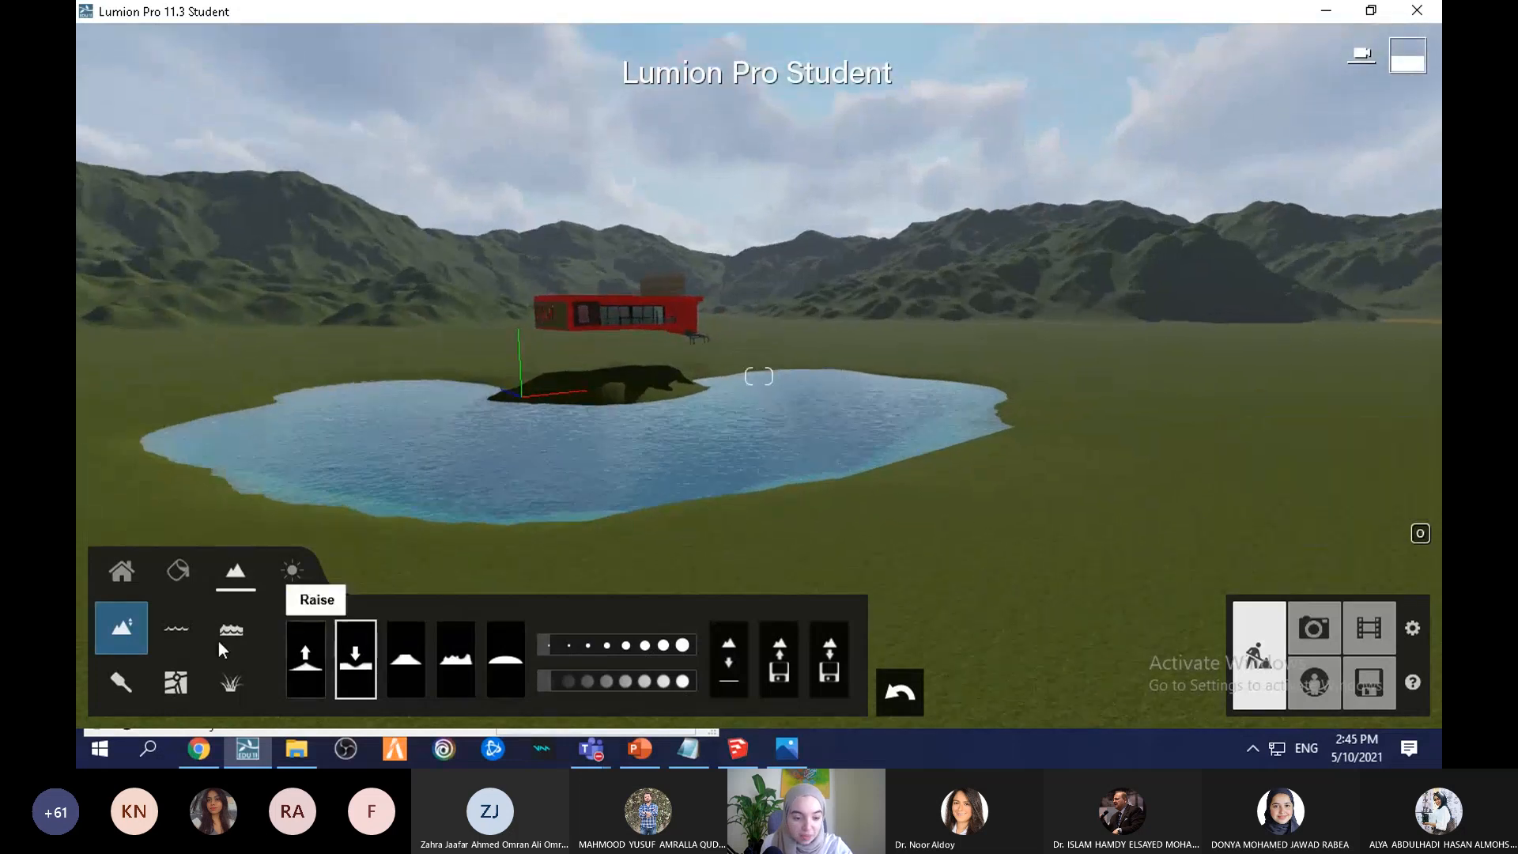
Step: Lower the floating workshop building vertically until it rests on the mound beside the lake
left_click(121, 571)
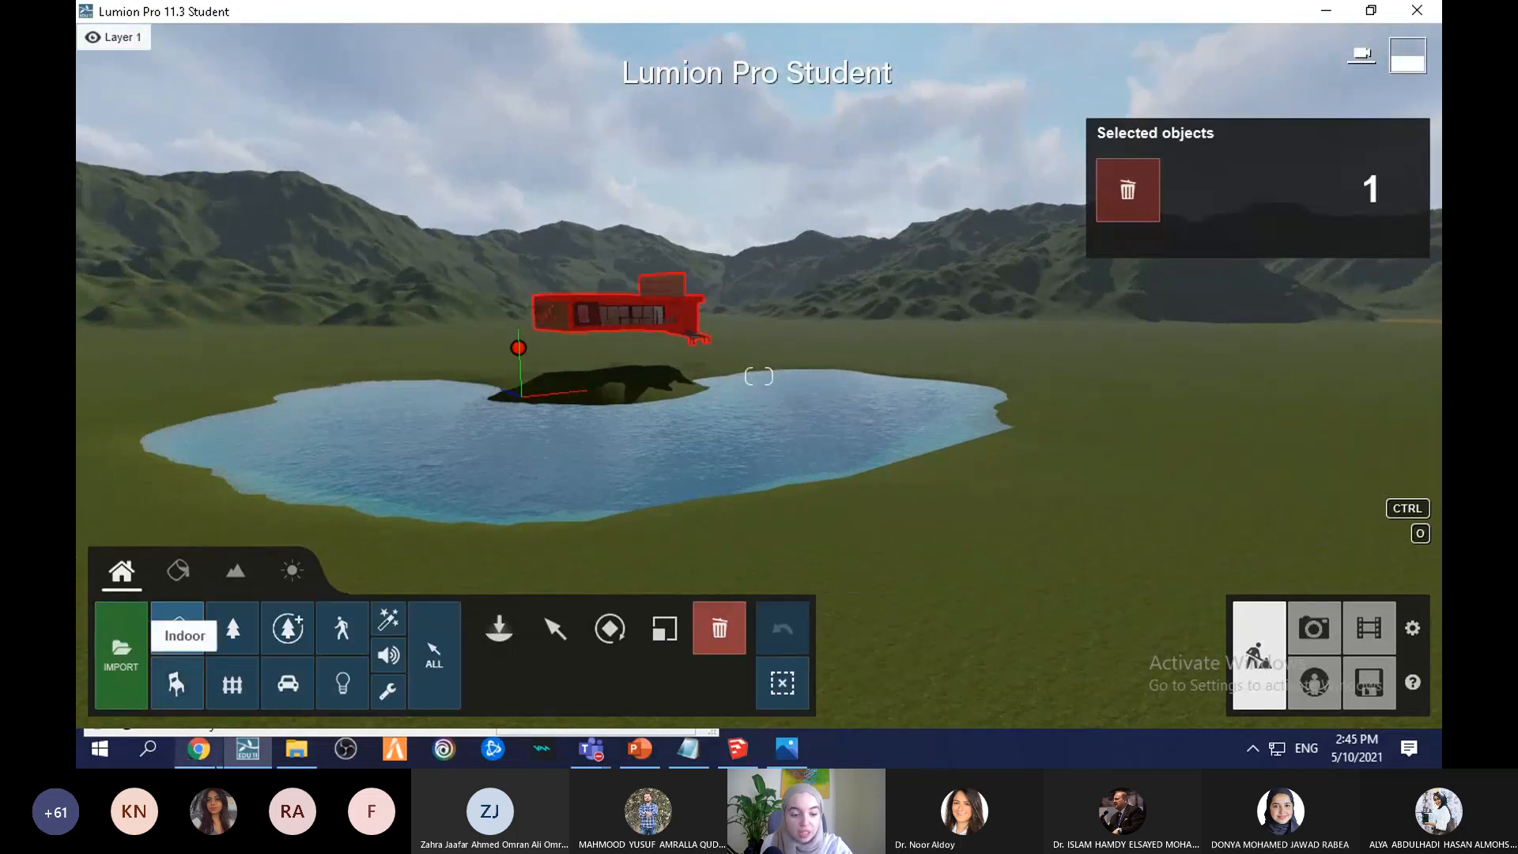
left_click(545, 629)
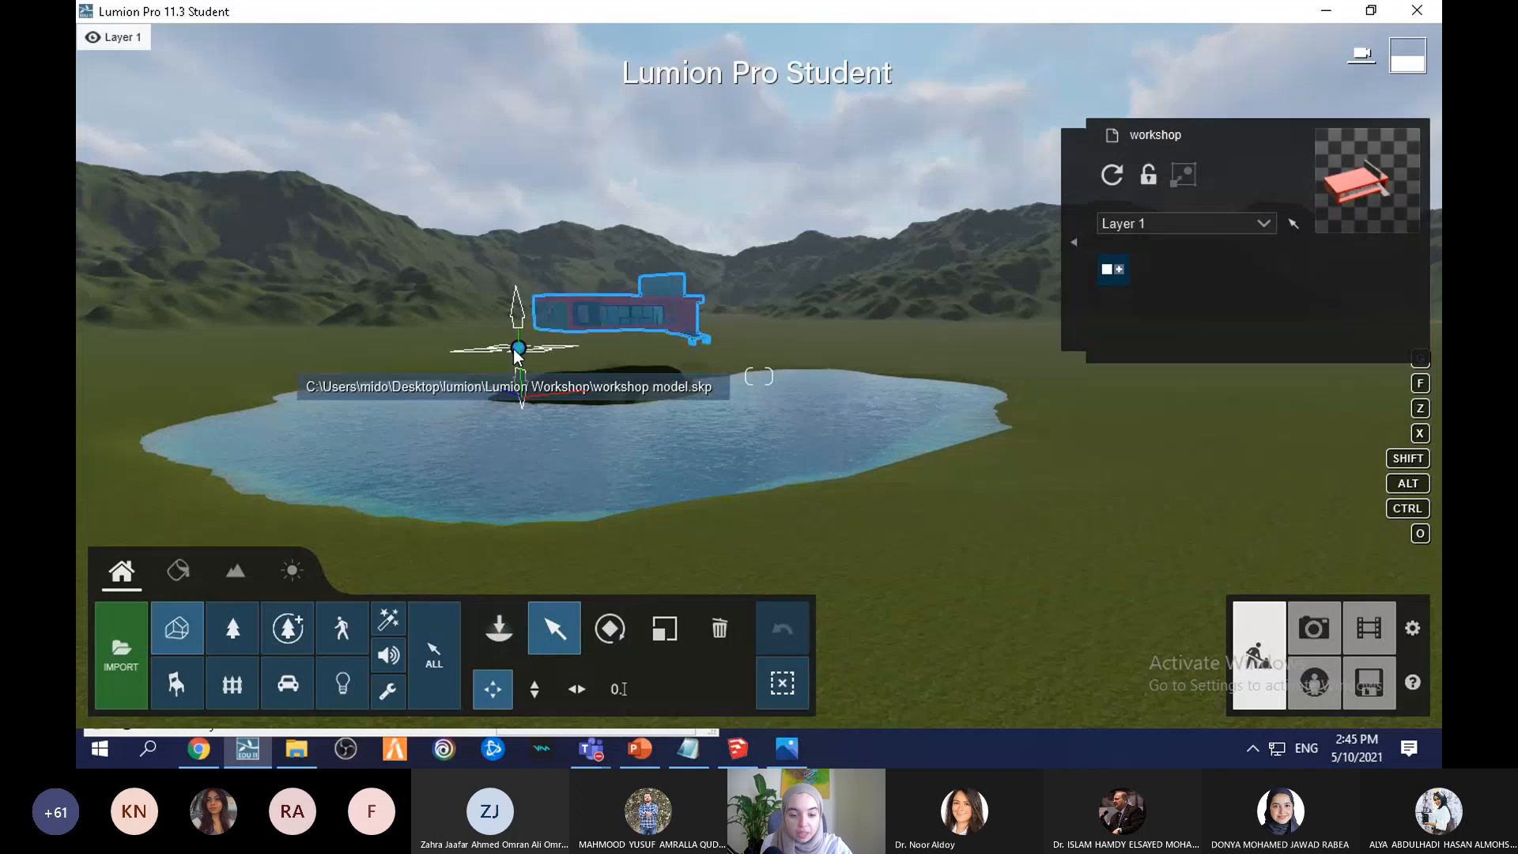
left_click(535, 689)
left_click_drag(519, 347, 507, 548)
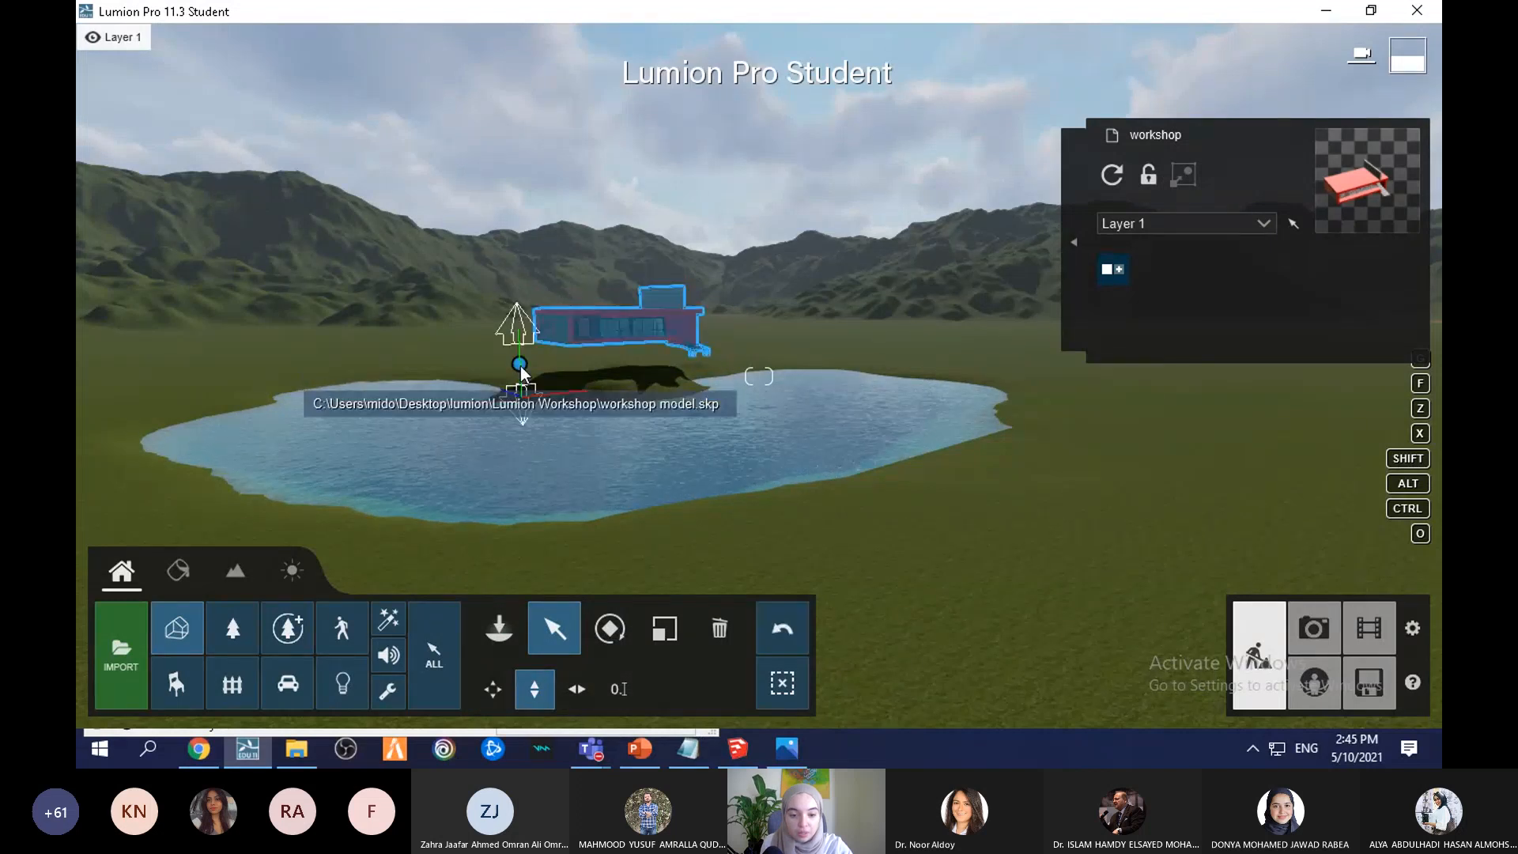
left_click_drag(520, 372, 534, 528)
key("w")
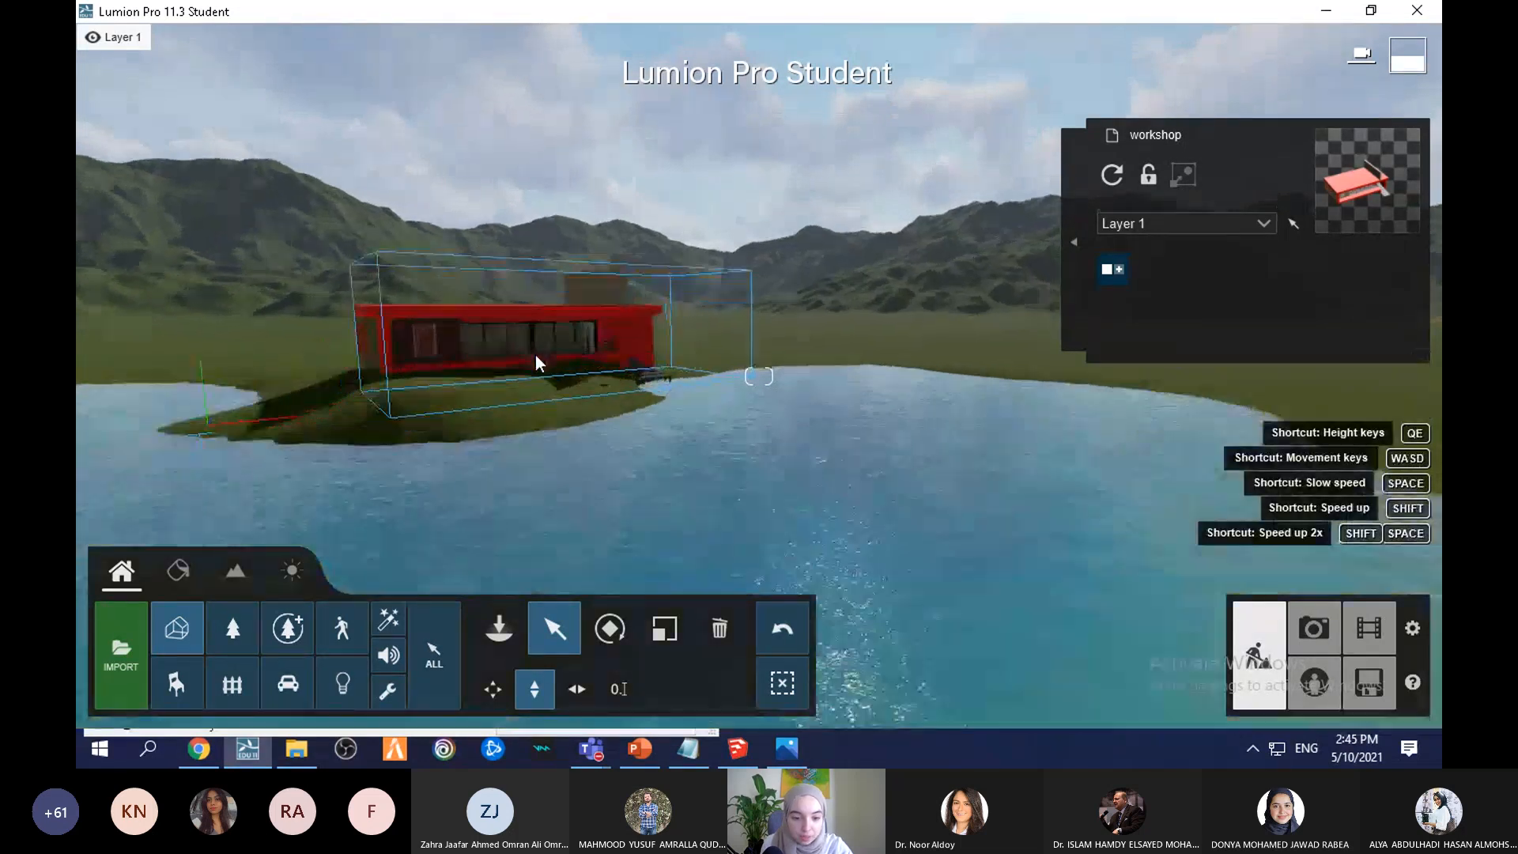
key("s")
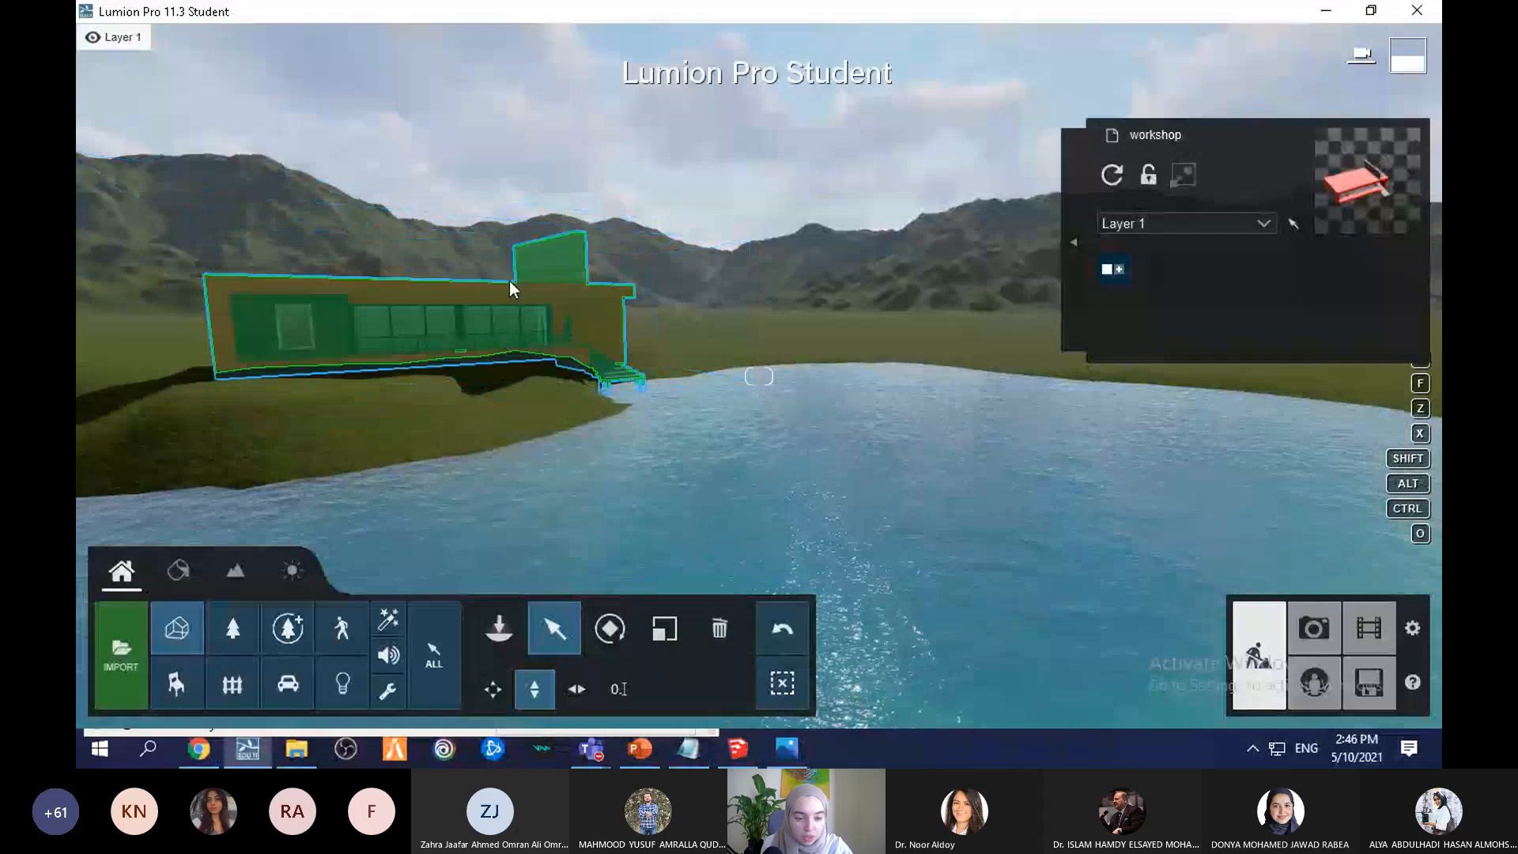
Step: Open the landscape grass settings and switch the grass off and on again
left_click(240, 575)
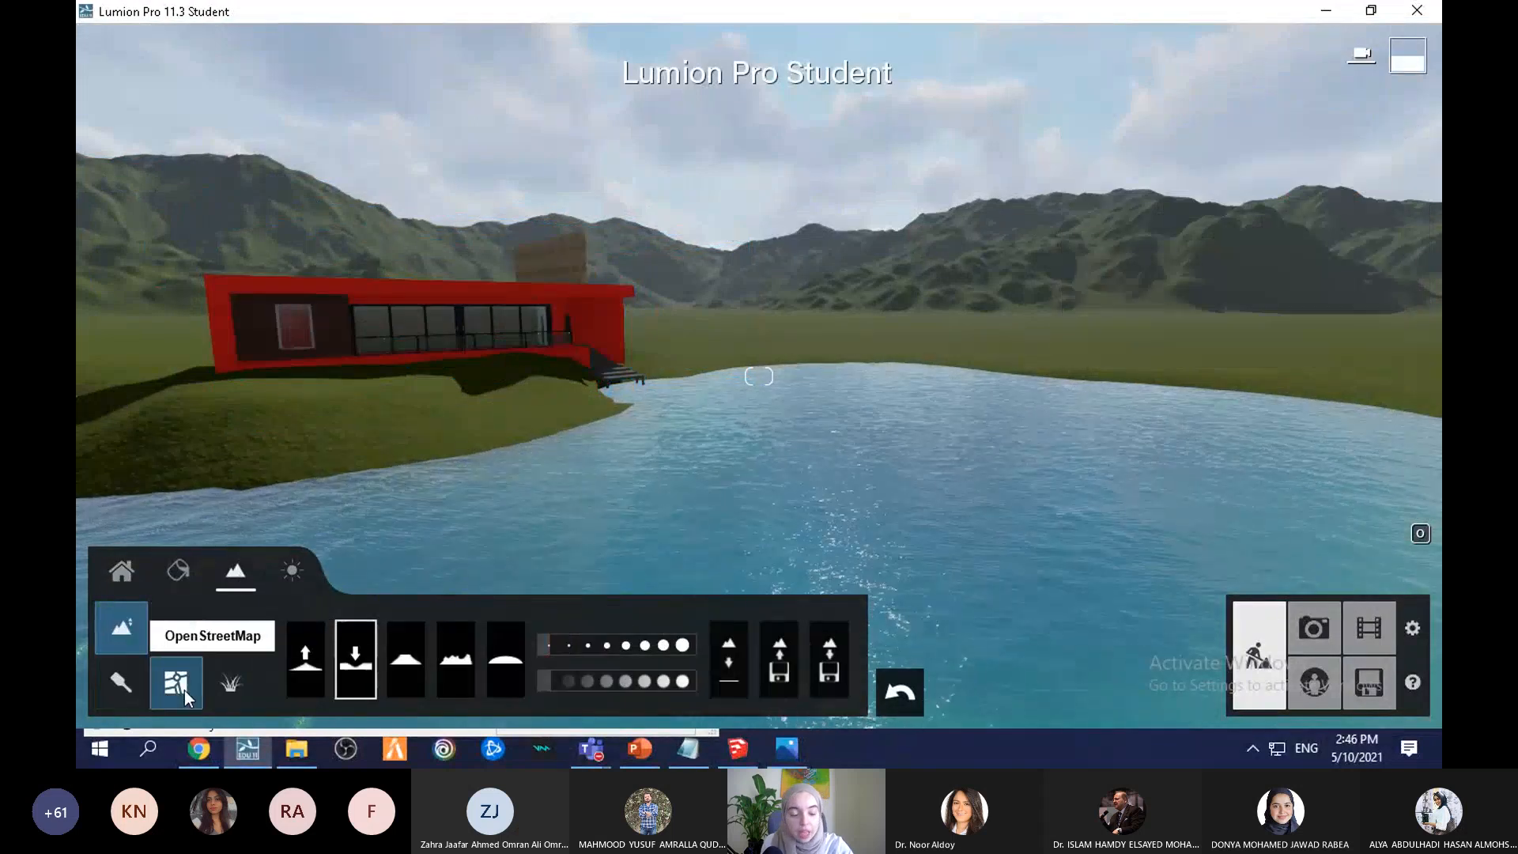
left_click(234, 685)
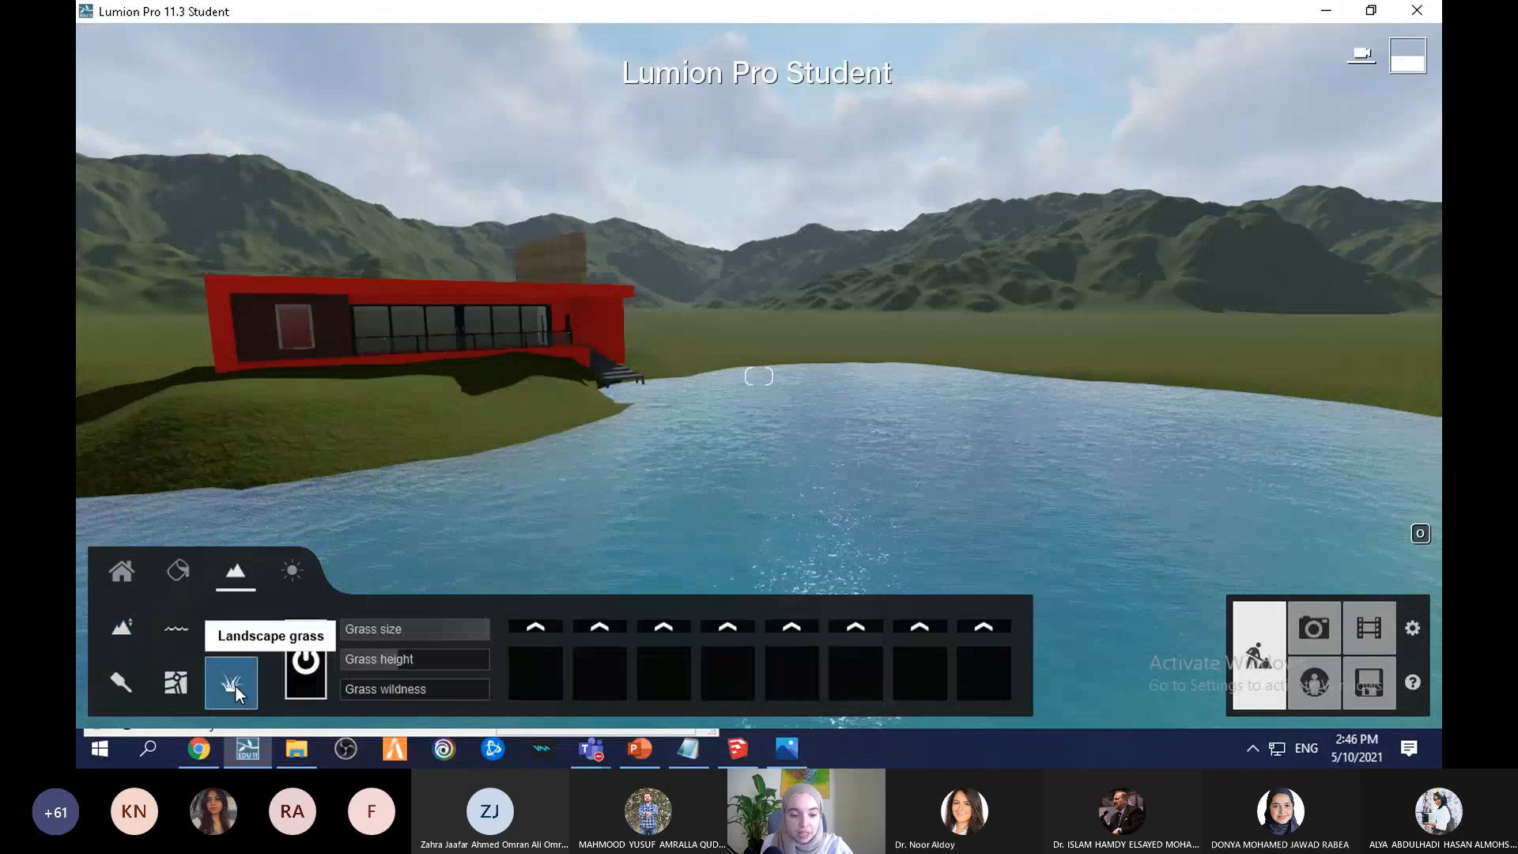
left_click(305, 659)
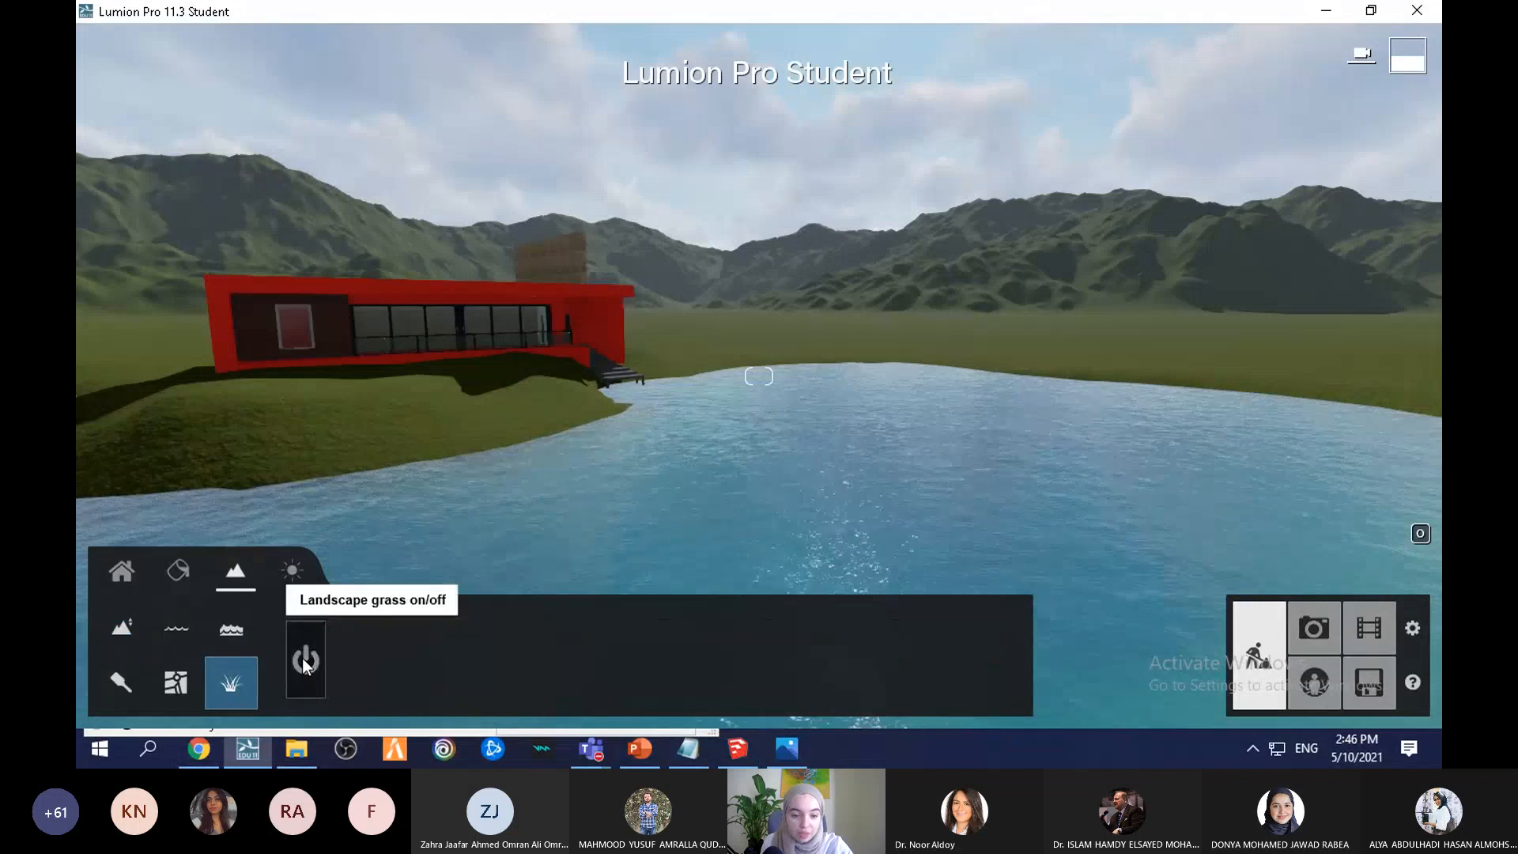
left_click(305, 659)
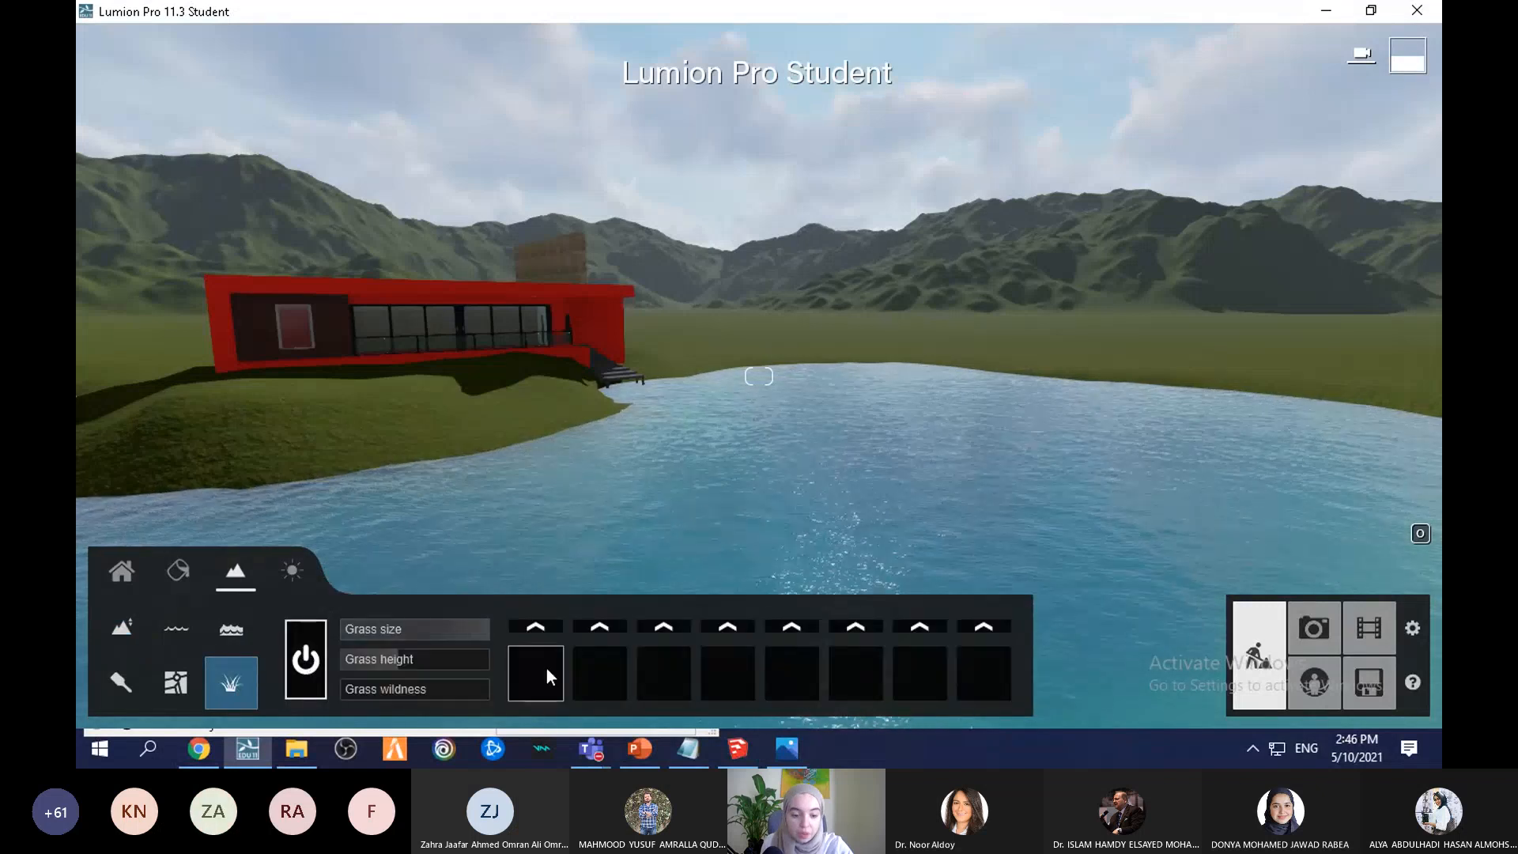
Step: Add a clump of yellow flowers as the first grass object and increase the grass size, height and wildness
left_click(544, 625)
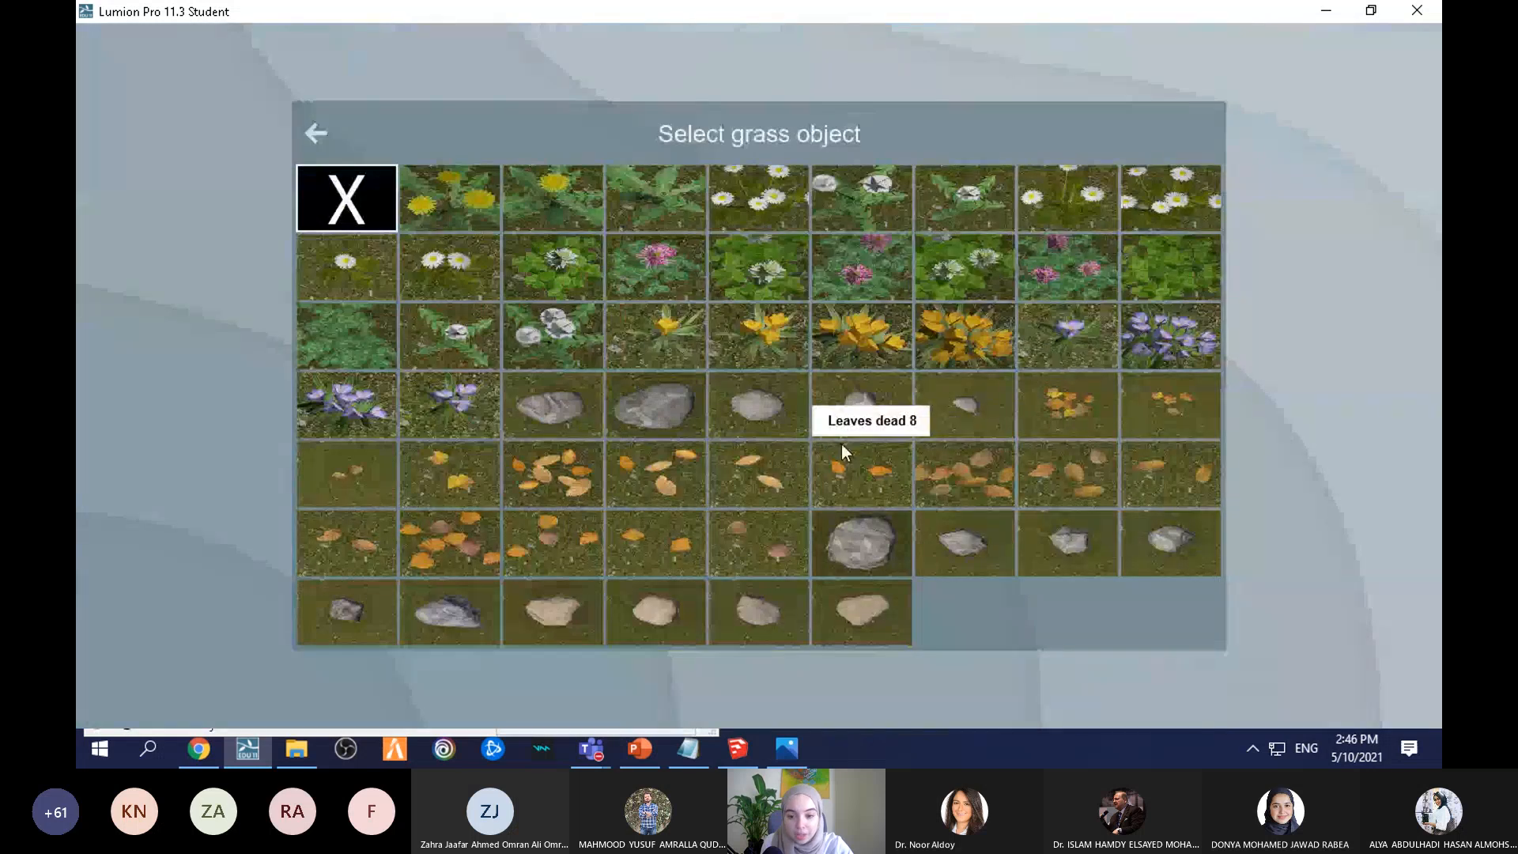
left_click(860, 351)
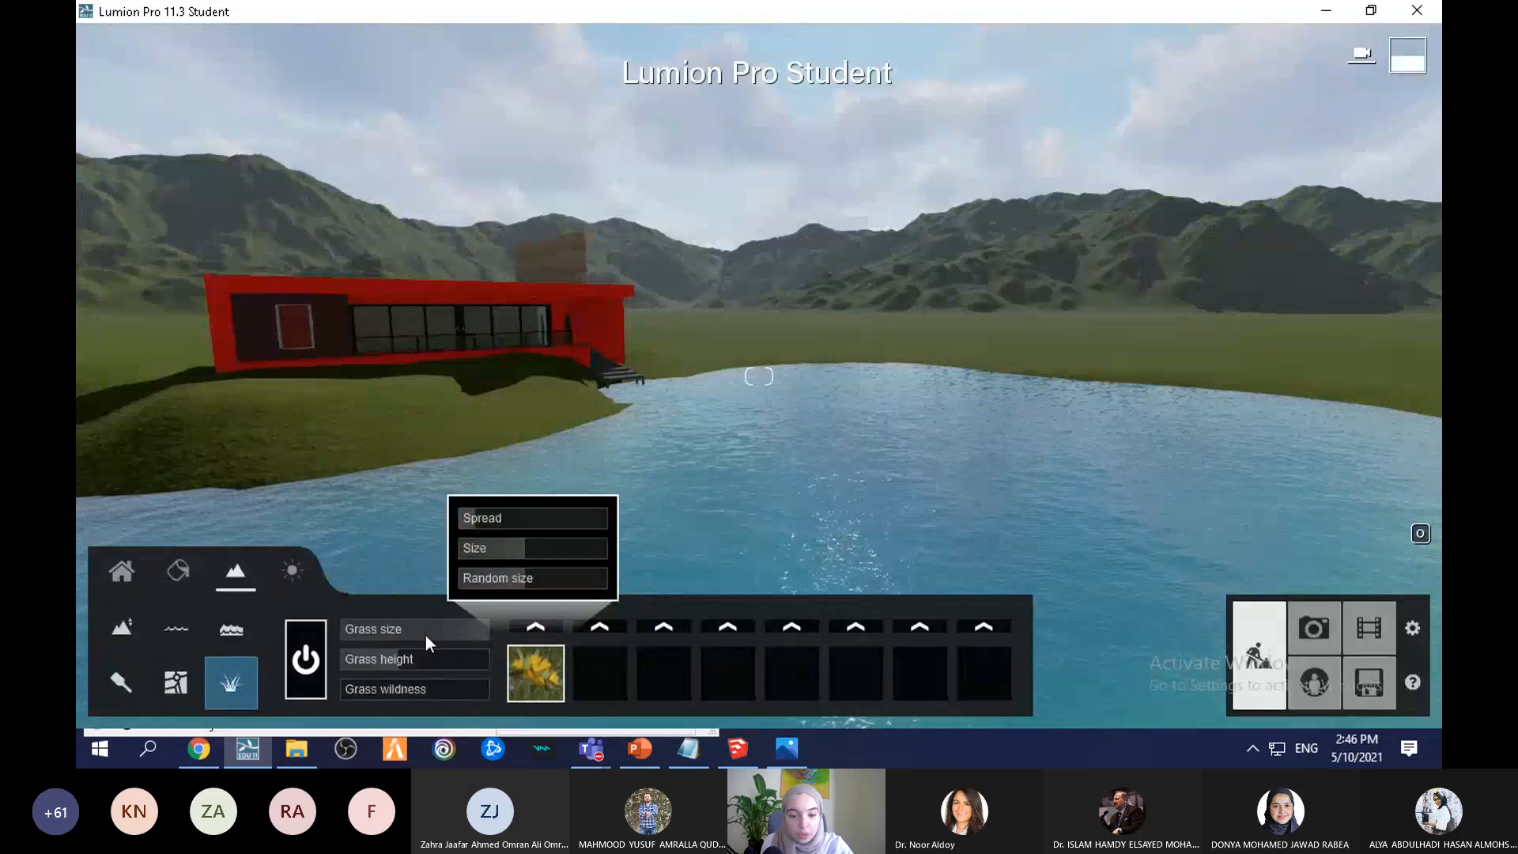
left_click_drag(415, 659, 472, 690)
left_click_drag(433, 638, 472, 640)
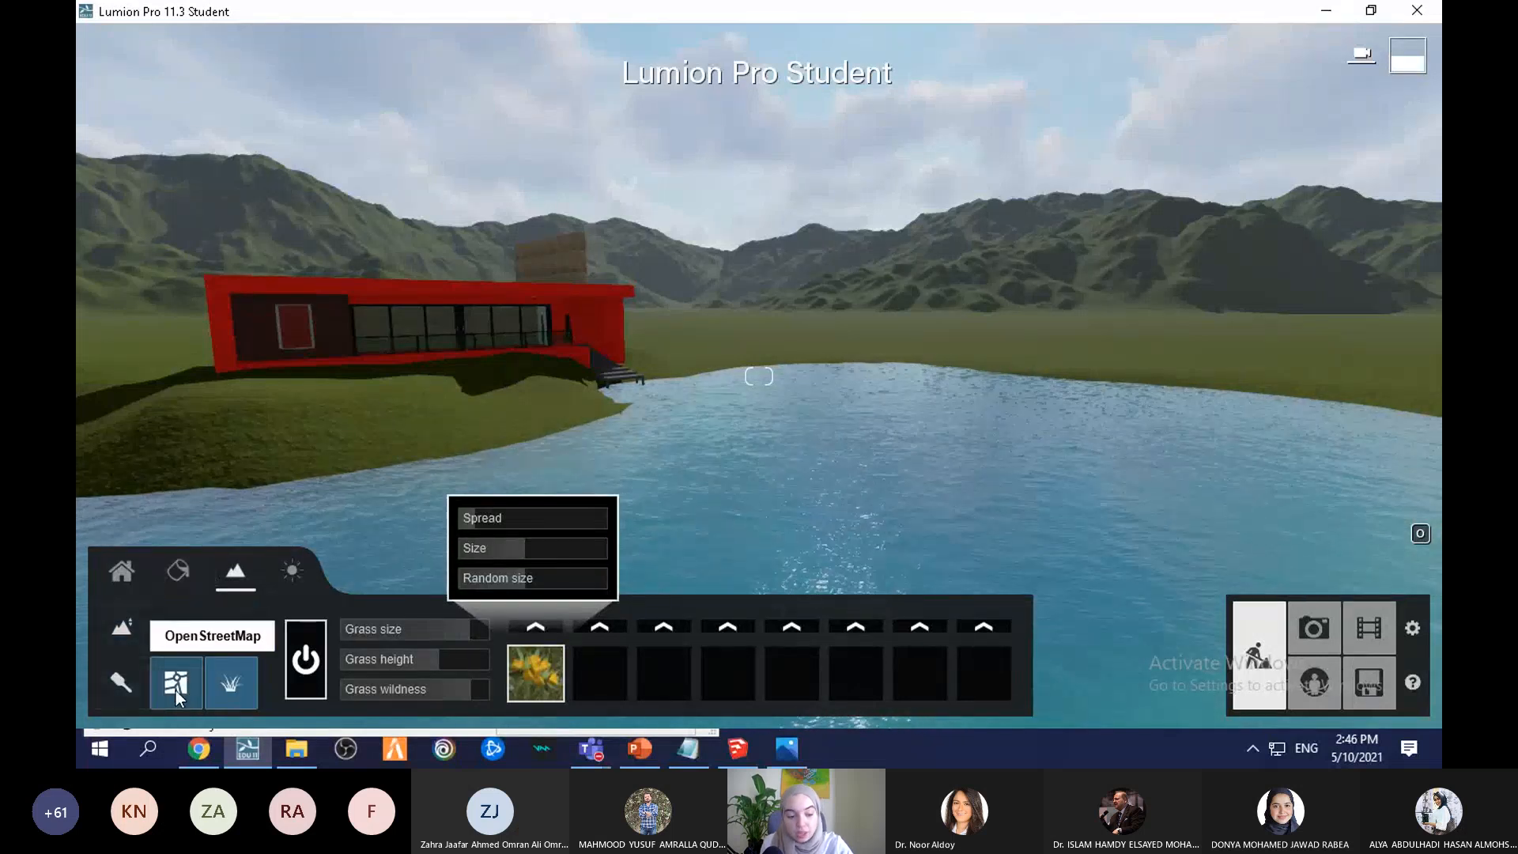
Step: Switch on the rock texture for steep terrain in the landscape paint settings
left_click(117, 691)
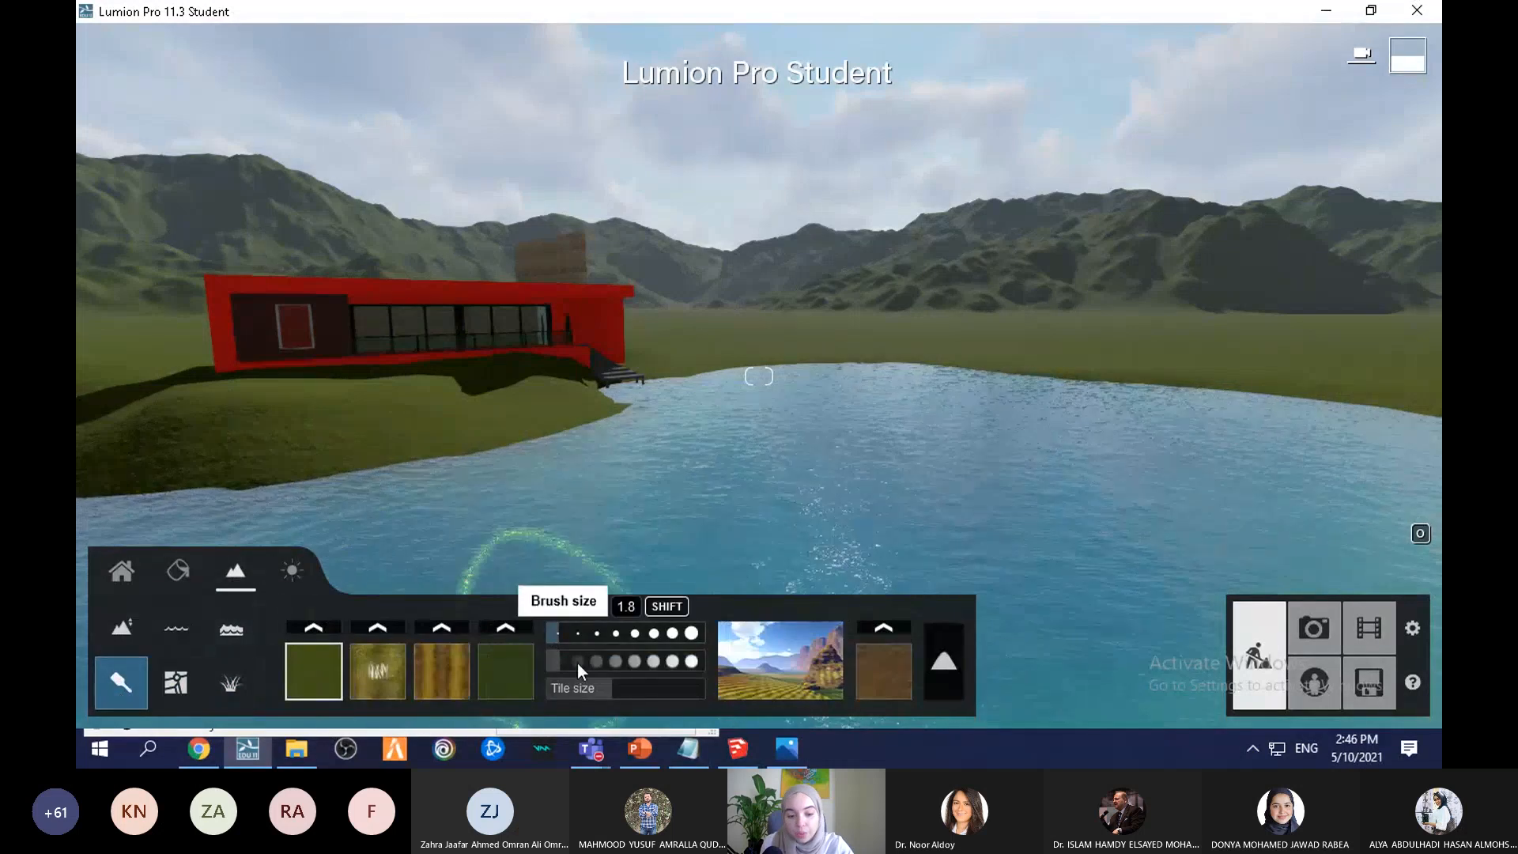
left_click(946, 664)
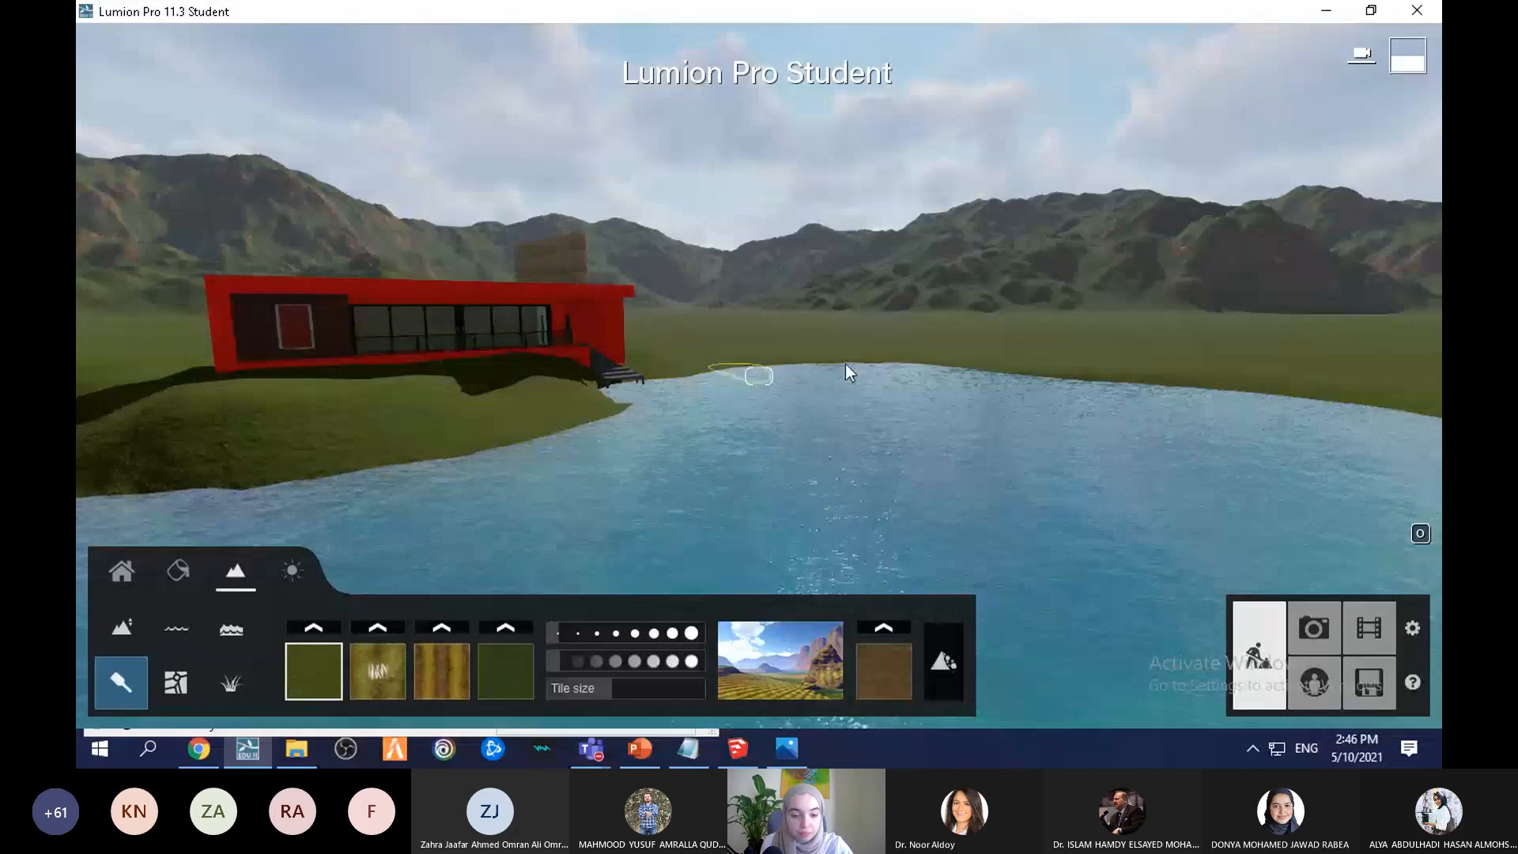
Step: Examine the building on its mound, the lake and the rocky mountains from several angles down to water level
scroll(847, 363, "down", 5)
right_click_drag(174, 385, 207, 383)
scroll(206, 382, "up", 2)
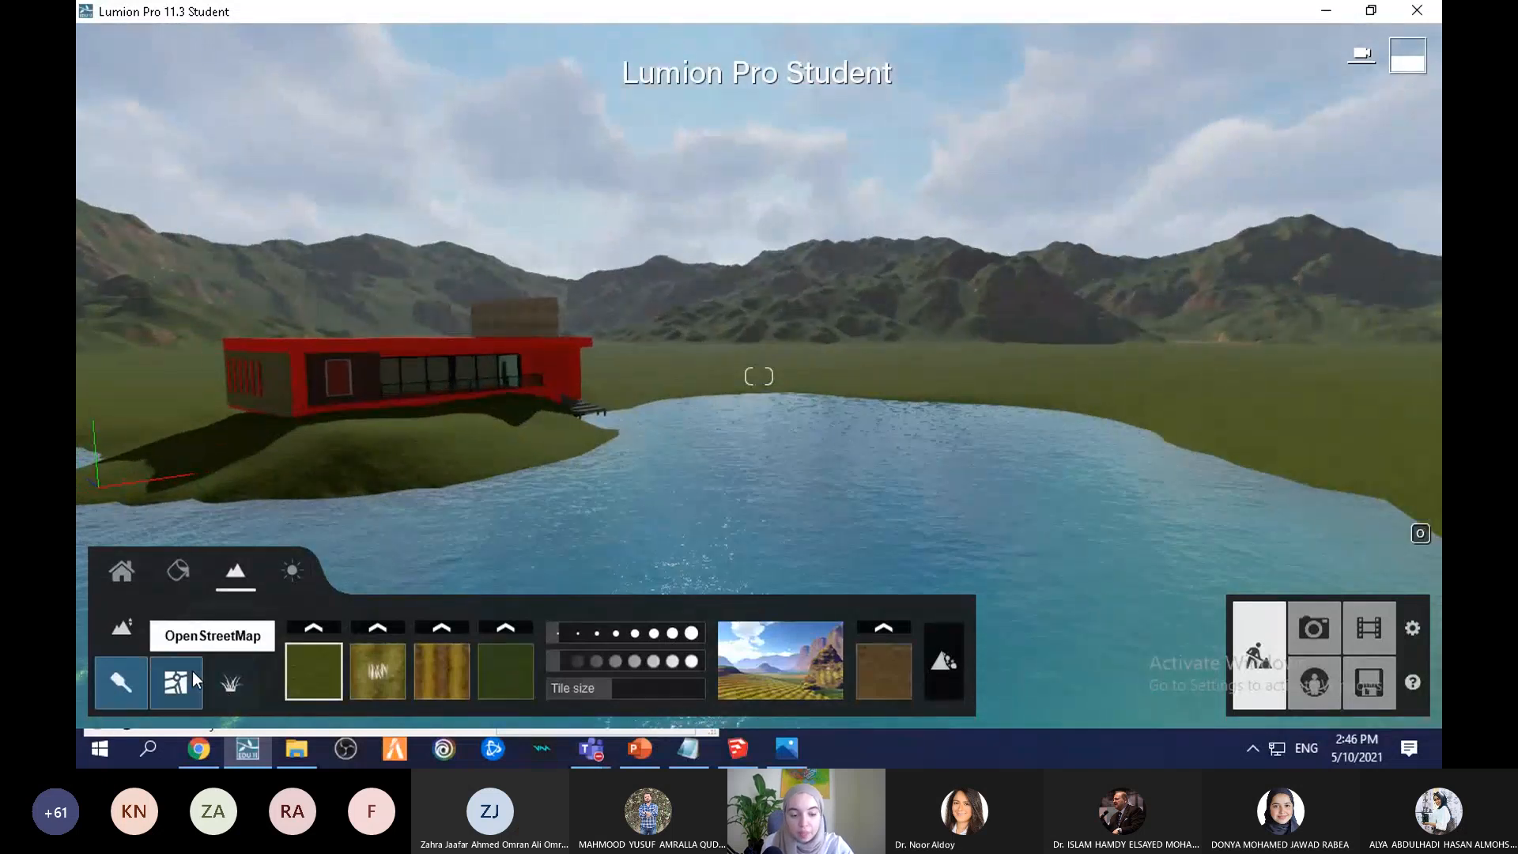
scroll(884, 448, "down", 3)
right_click_drag(883, 448, 823, 453)
key("a")
right_click_drag(581, 458, 595, 449)
key("a")
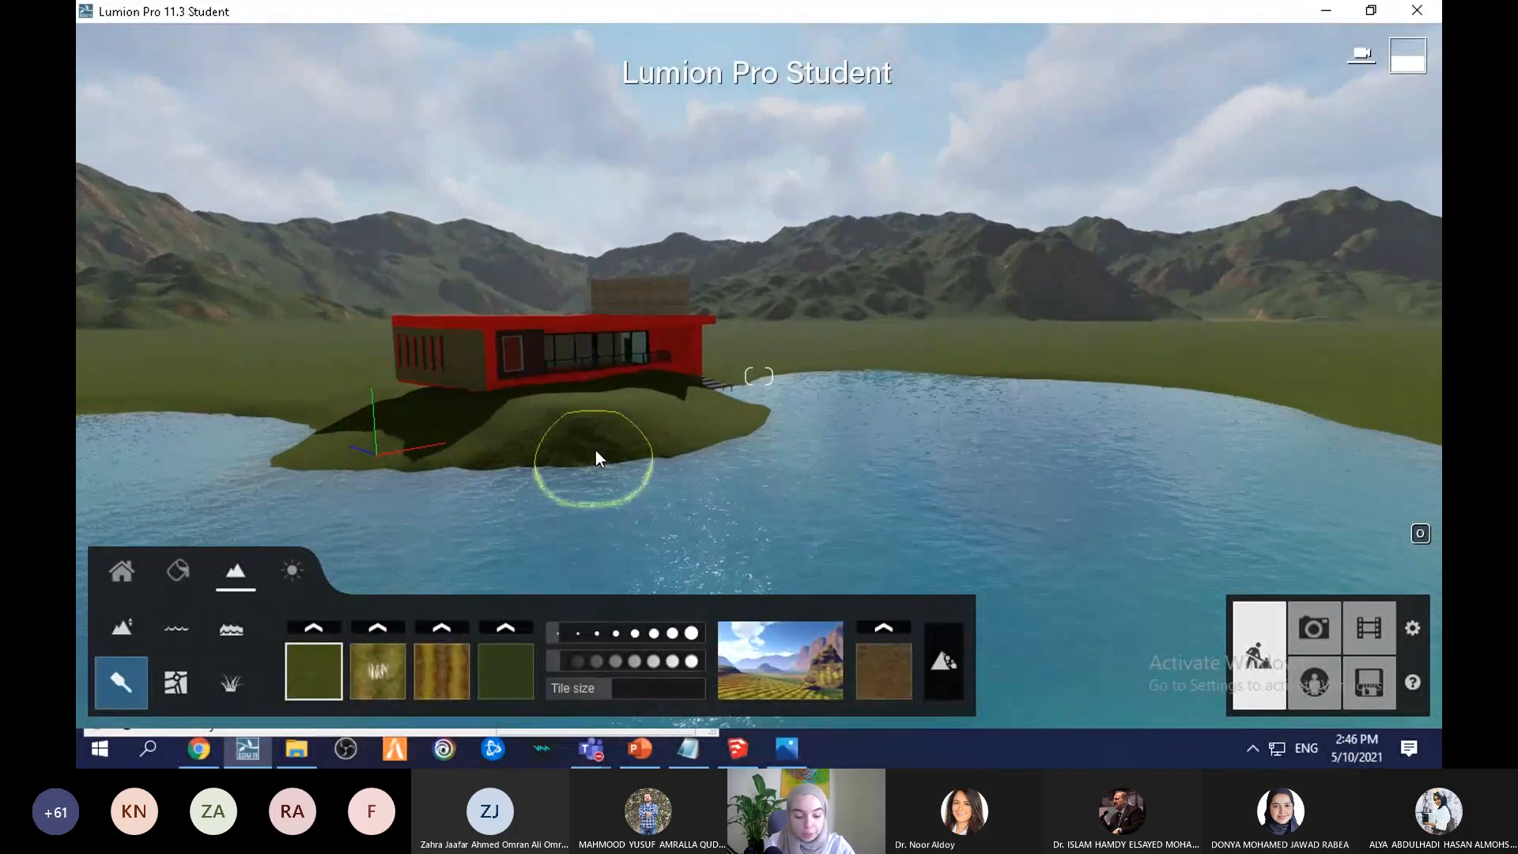
key("q")
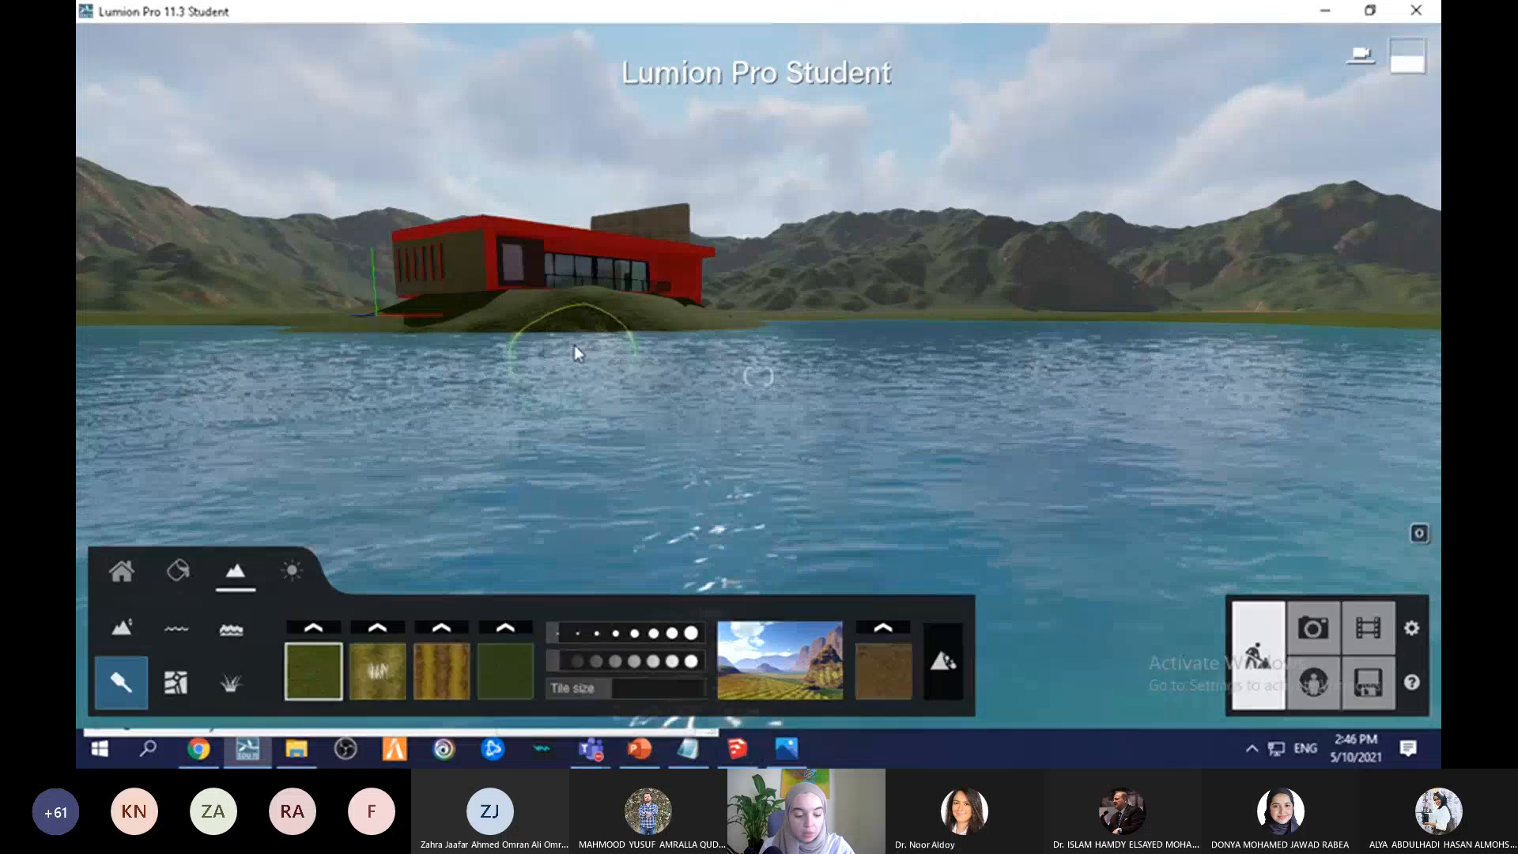
Step: Open the imported workshop building in the Material Editor with its red wall surface selected
key("q")
key("w")
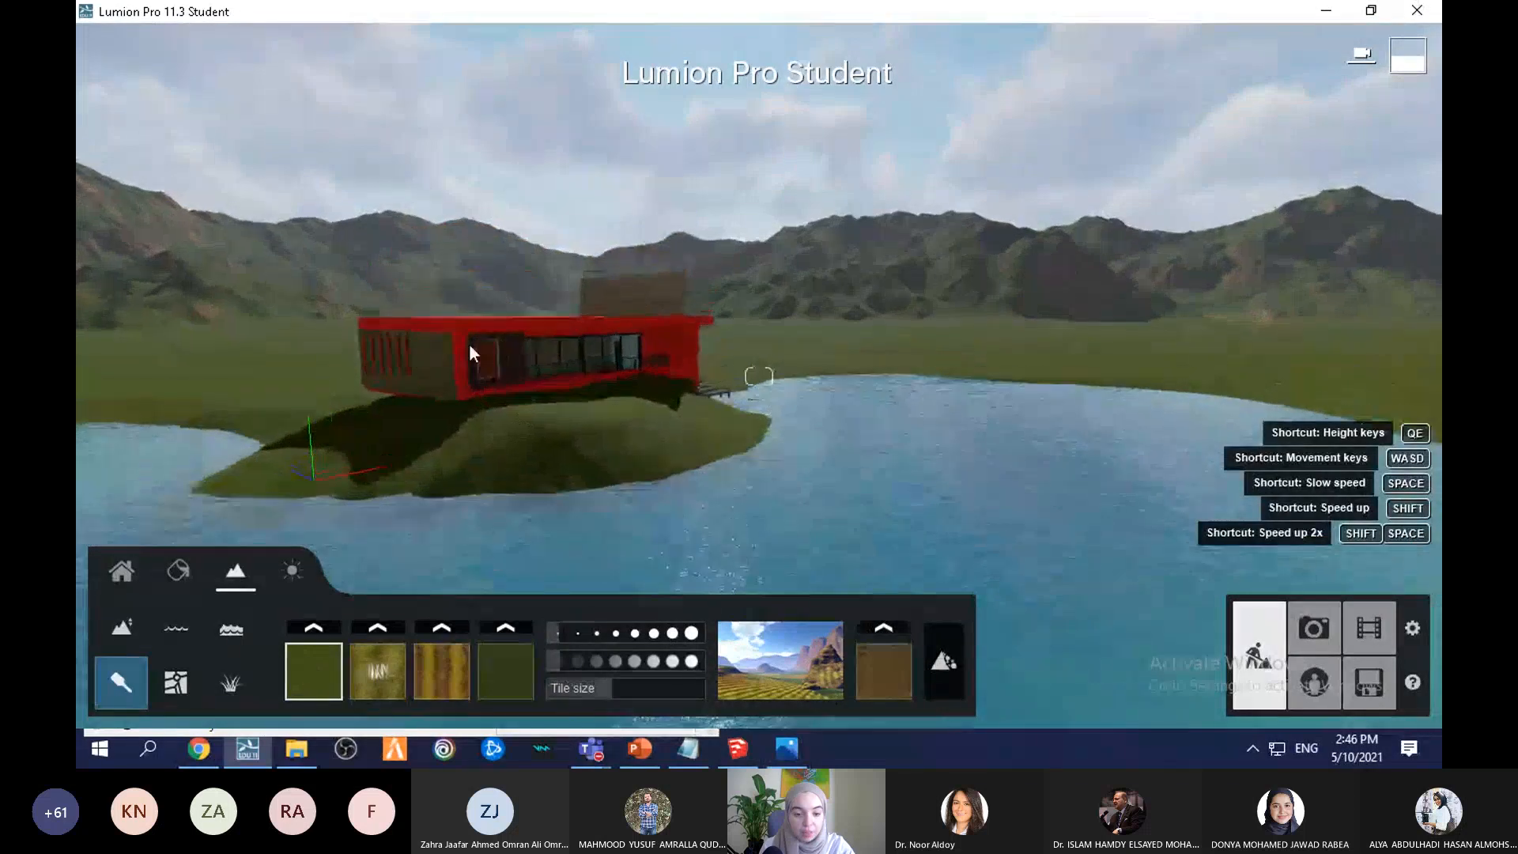
right_click_drag(711, 499, 660, 503)
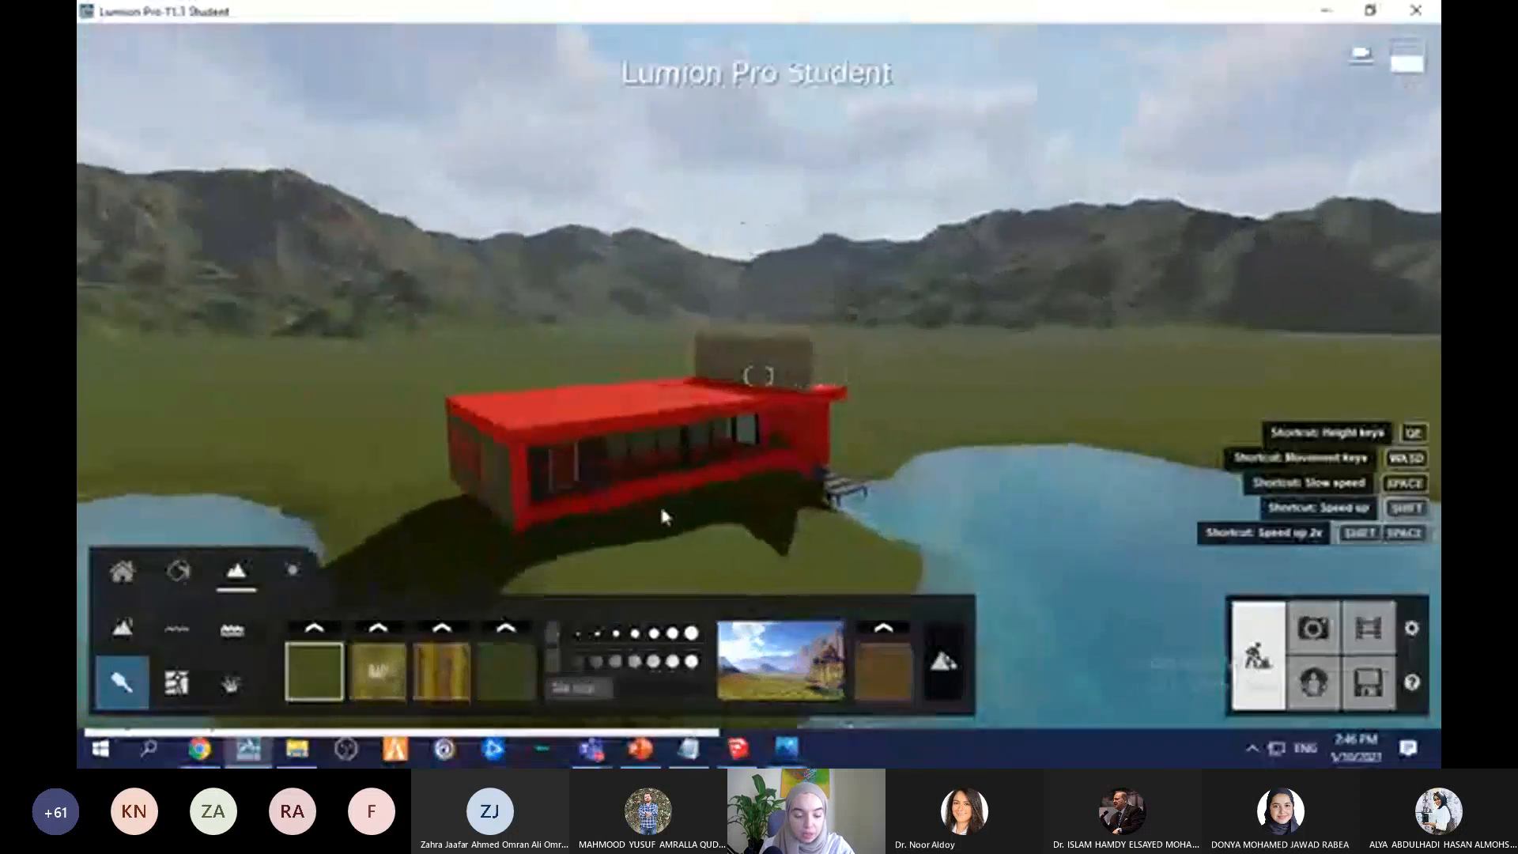
key("w")
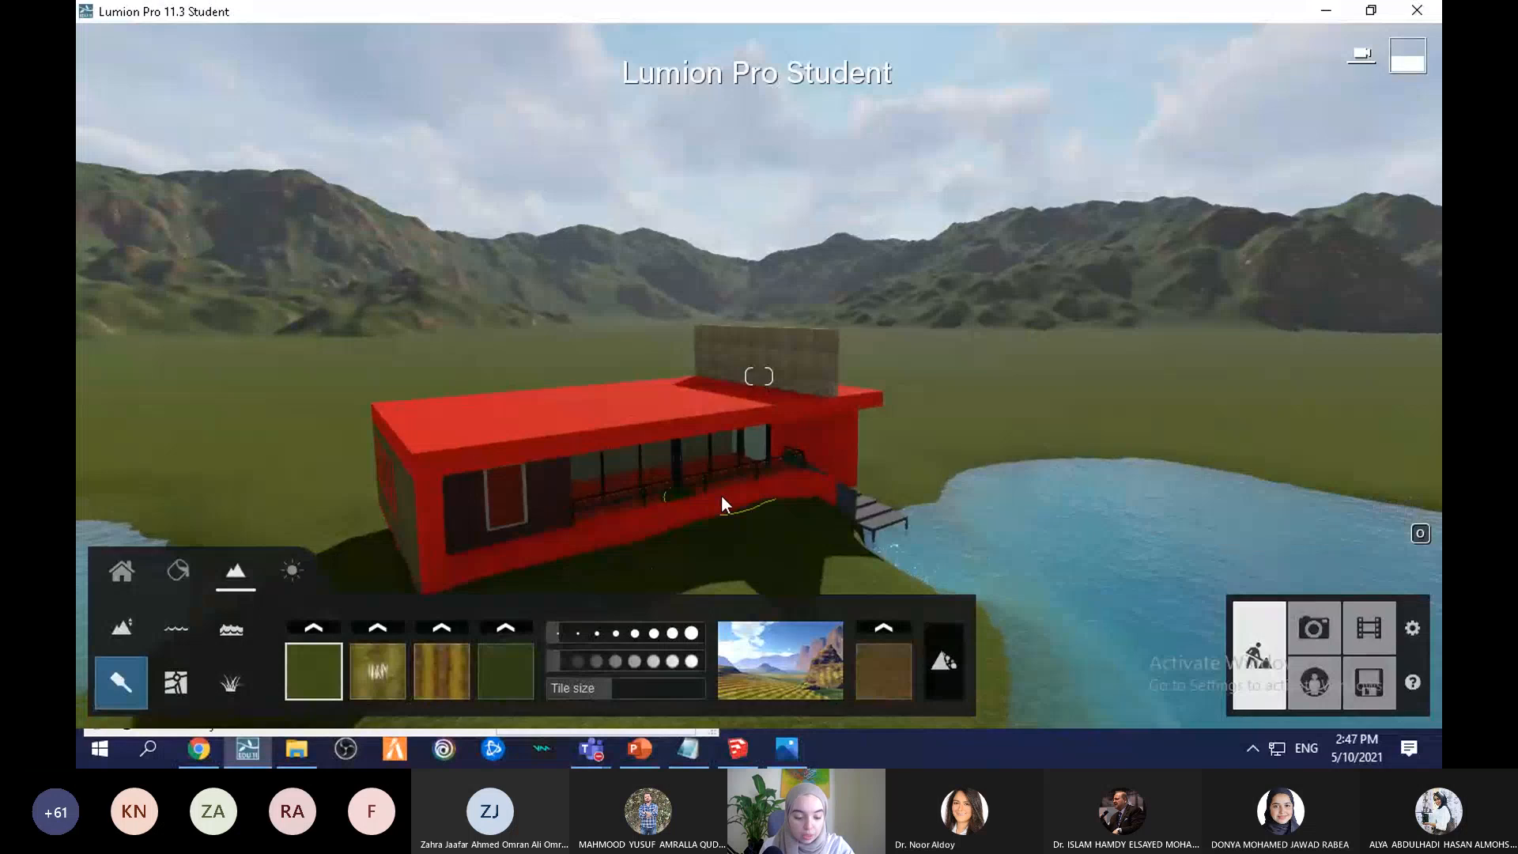
key("e")
key("w")
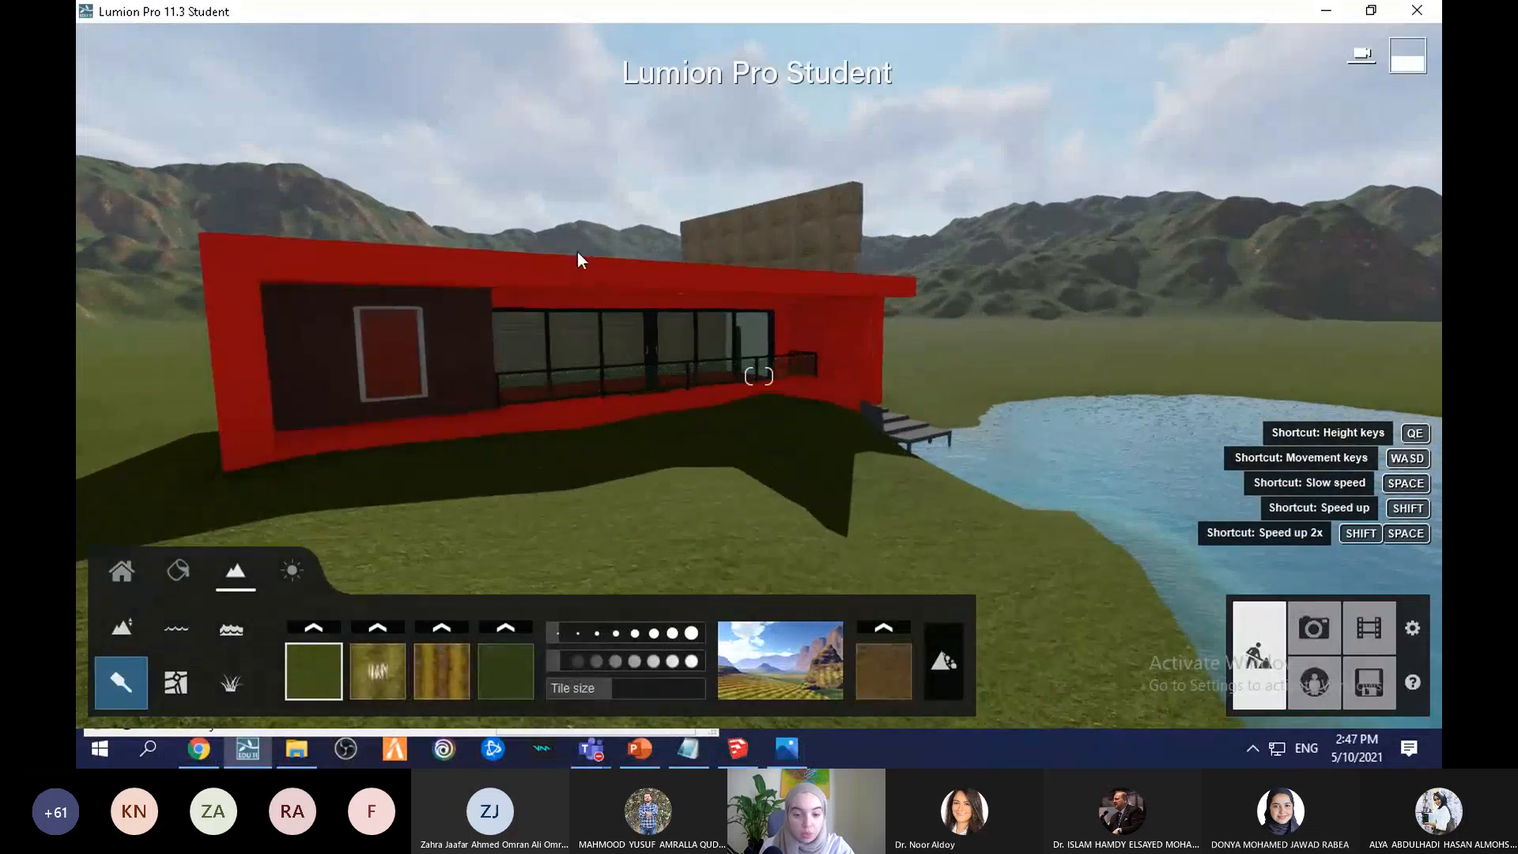
left_click(178, 571)
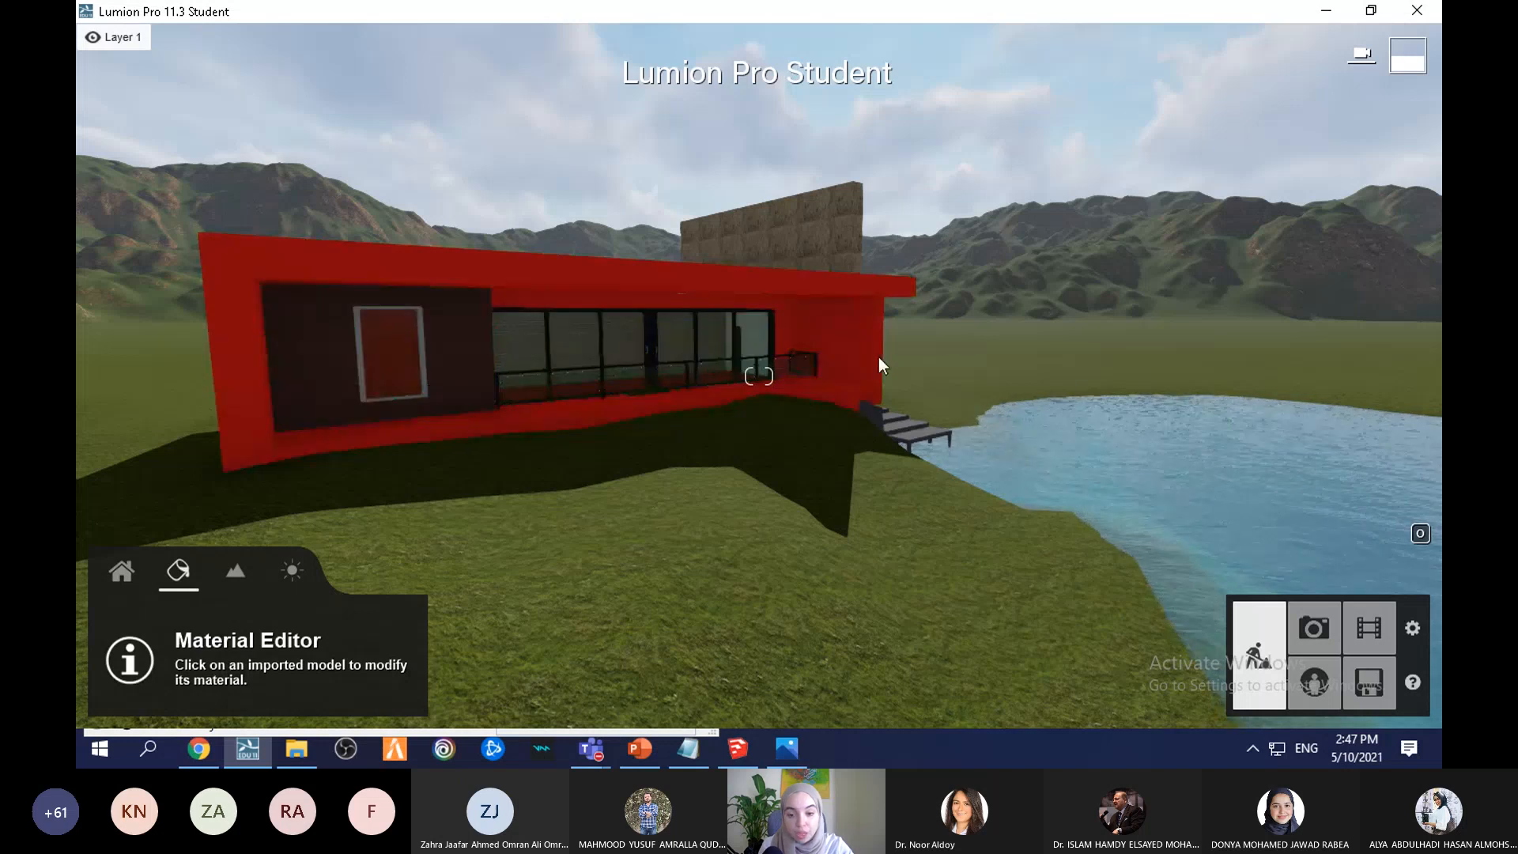
left_click(861, 337)
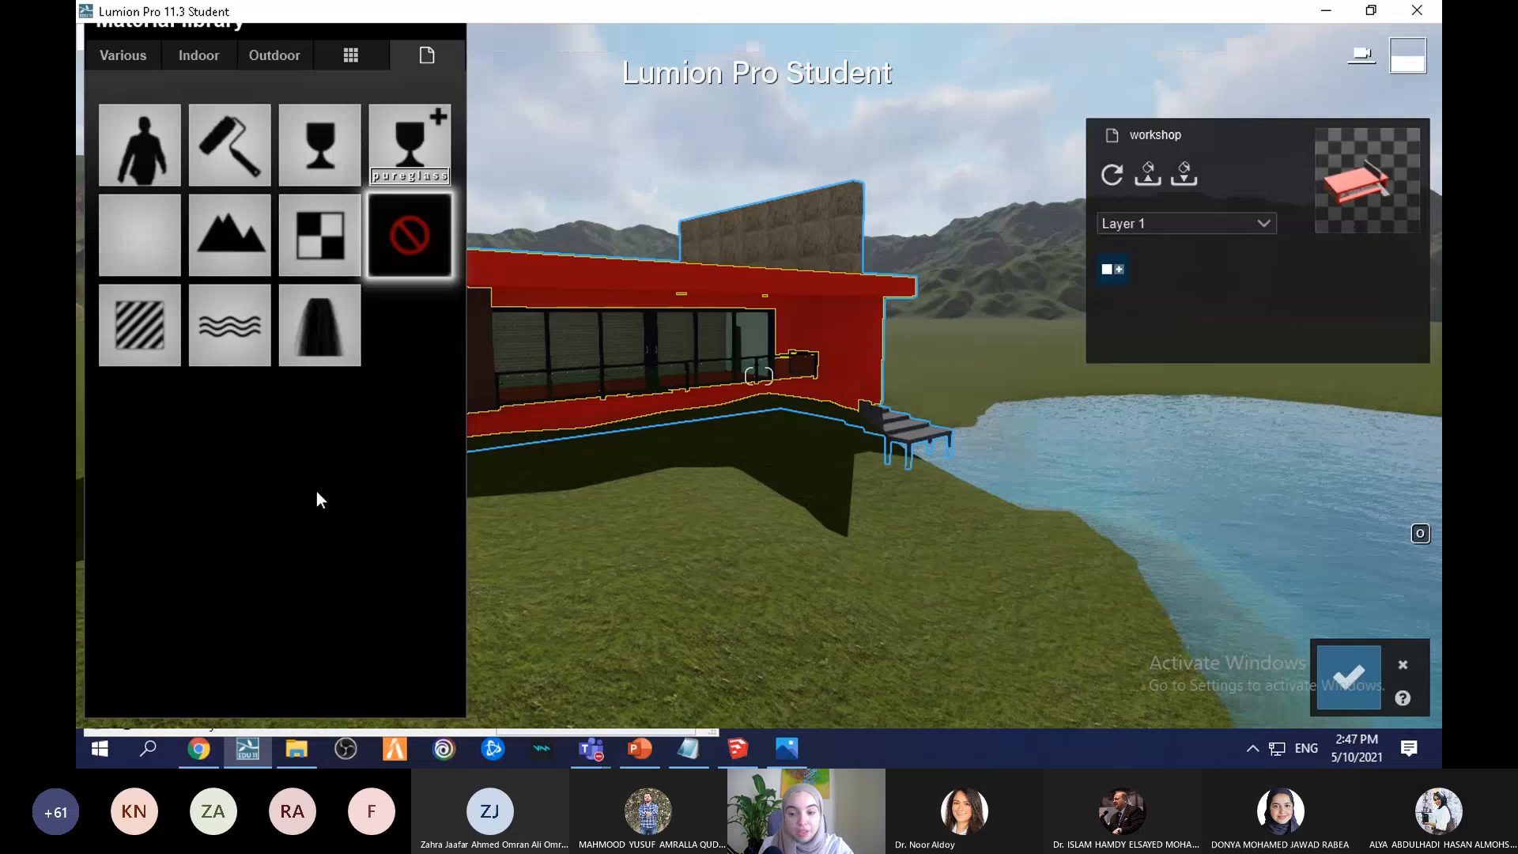
Step: Browse the Indoor and Outdoor material libraries and return to the Various materials
right_click_drag(715, 528, 752, 468)
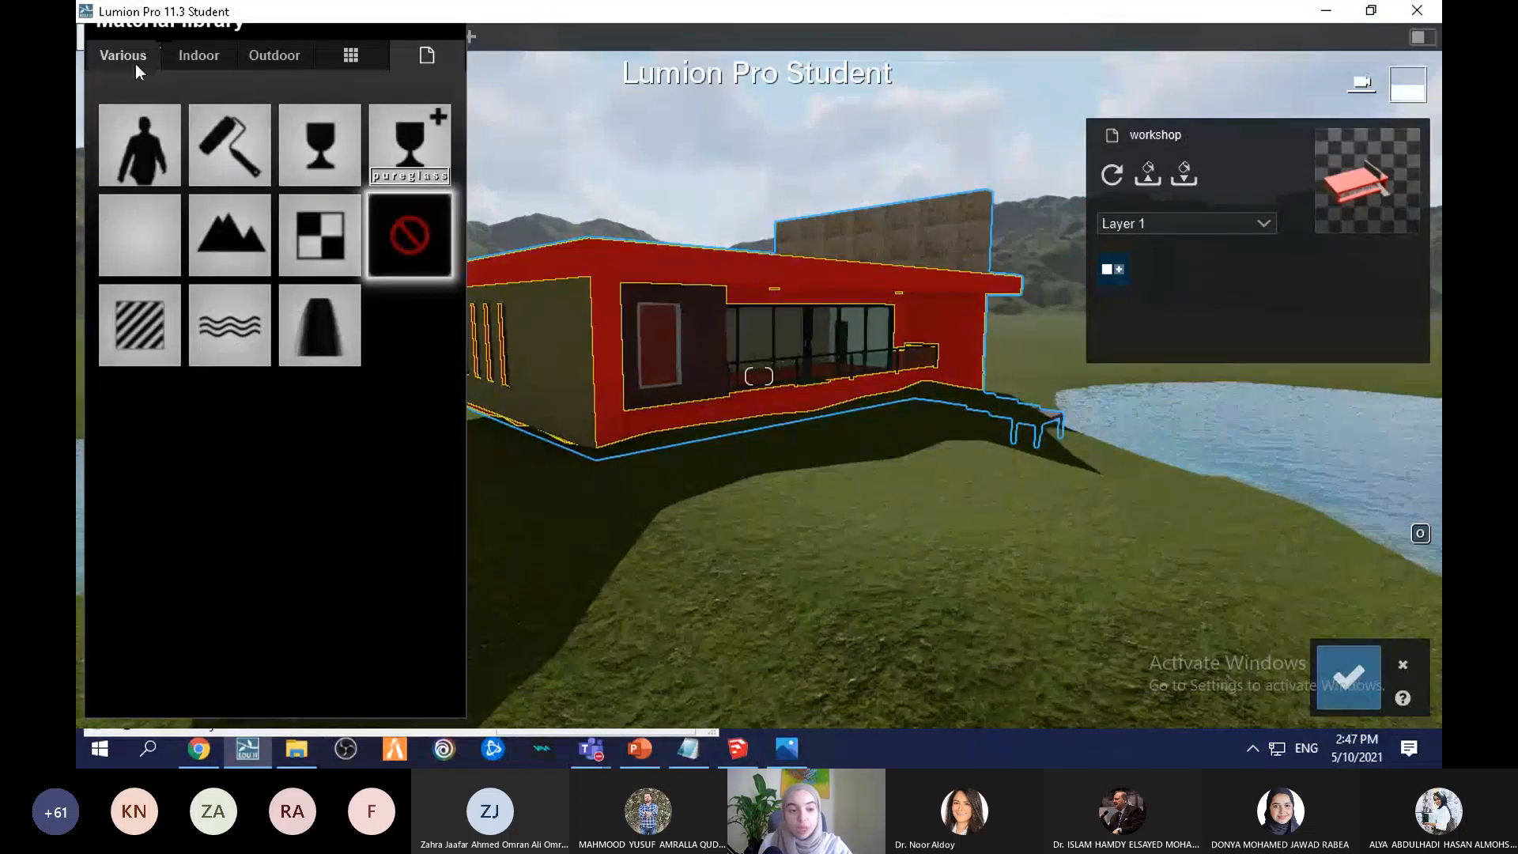
left_click(199, 57)
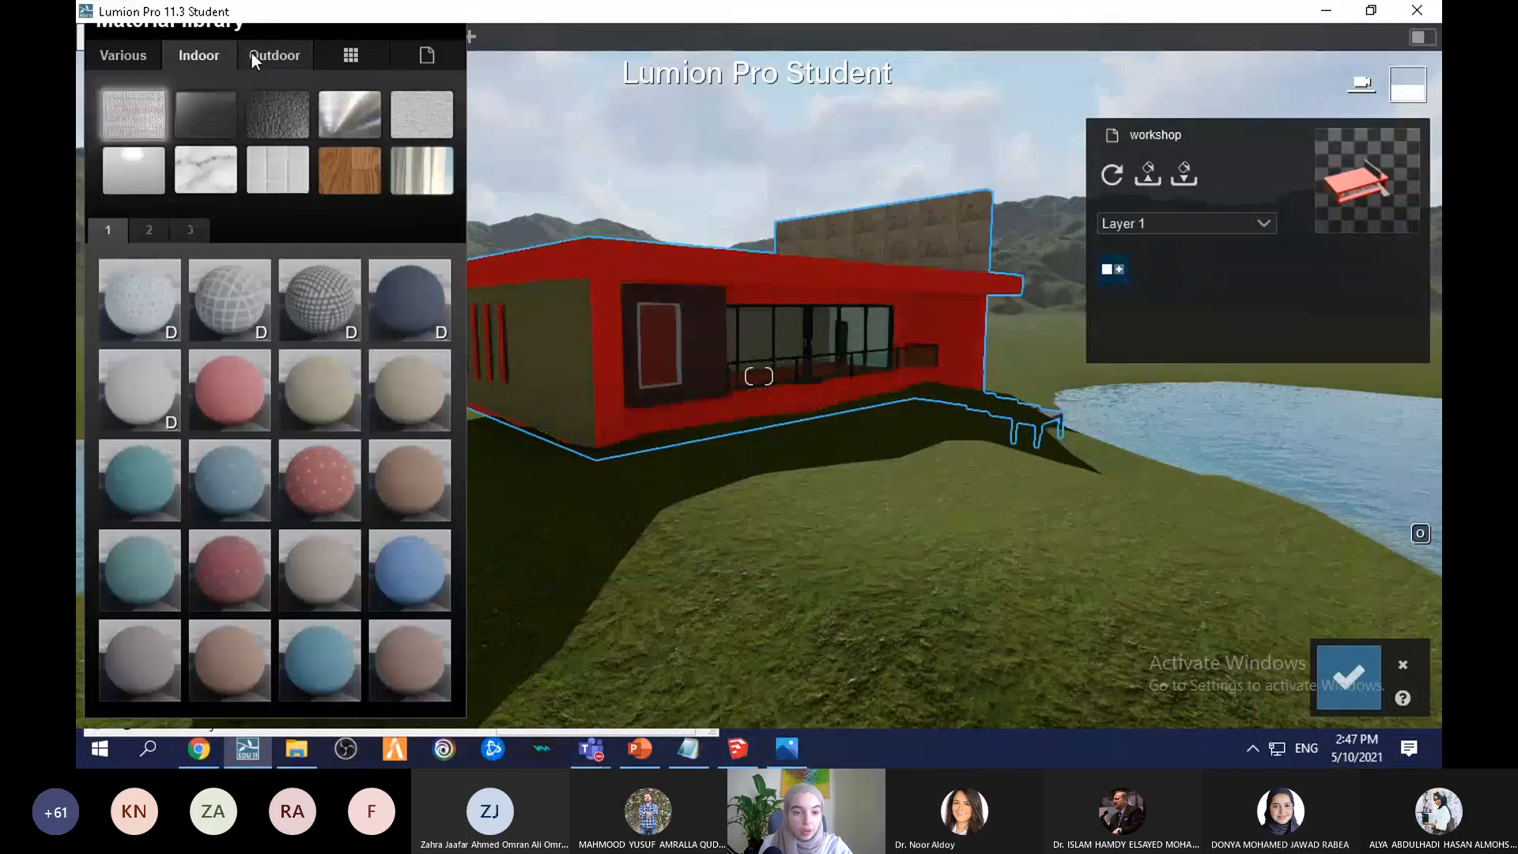
left_click(269, 56)
left_click(350, 56)
left_click(113, 60)
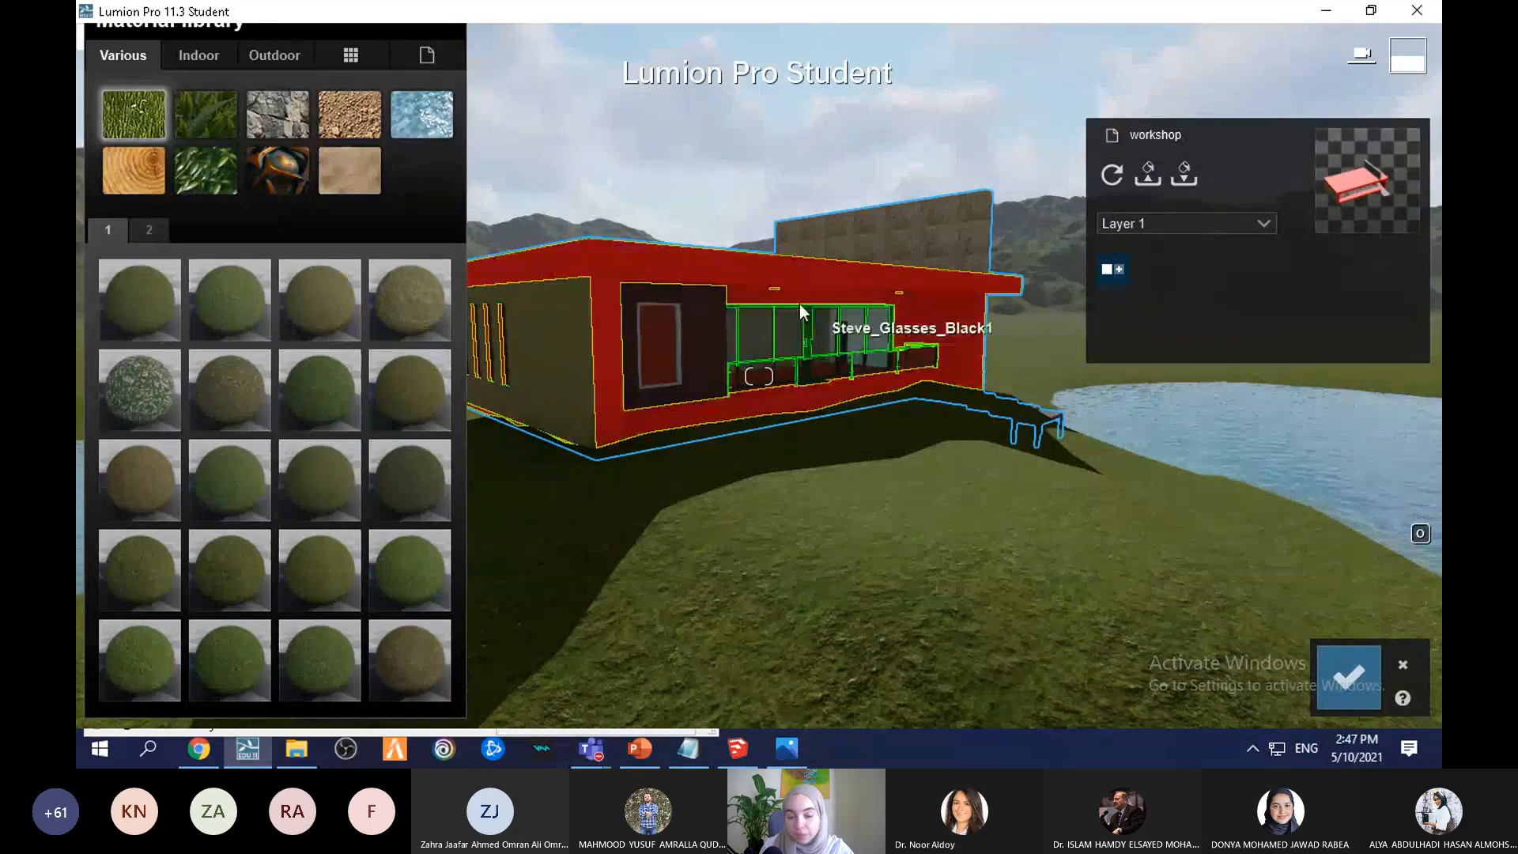
Step: Try the 3D grass materials Clean Cut Grass and Checkerboard Grass 02 on the building's red surfaces
left_click(623, 271)
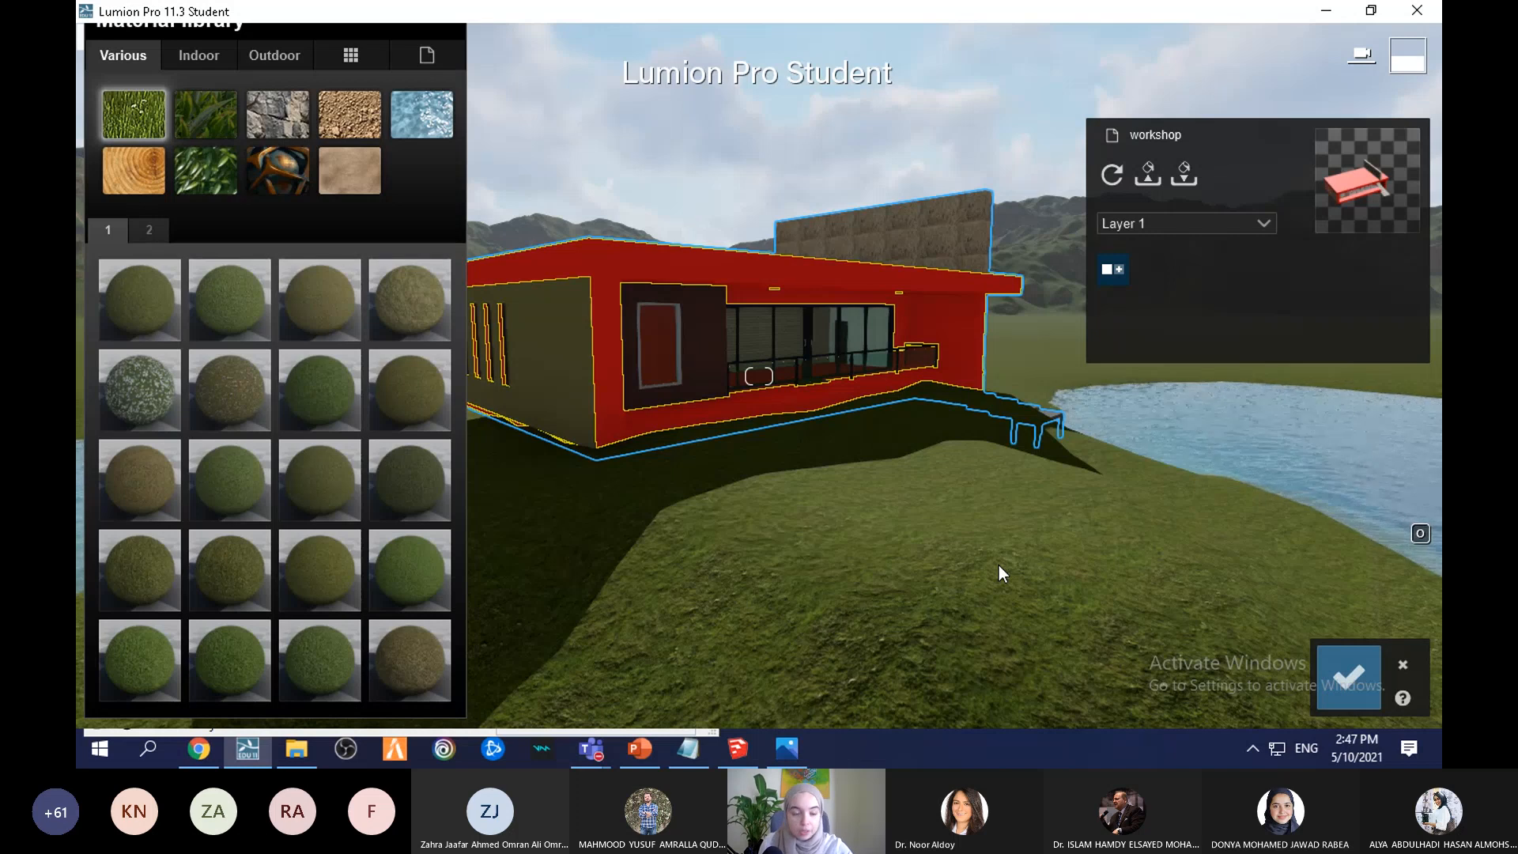
left_click(194, 128)
left_click(320, 402)
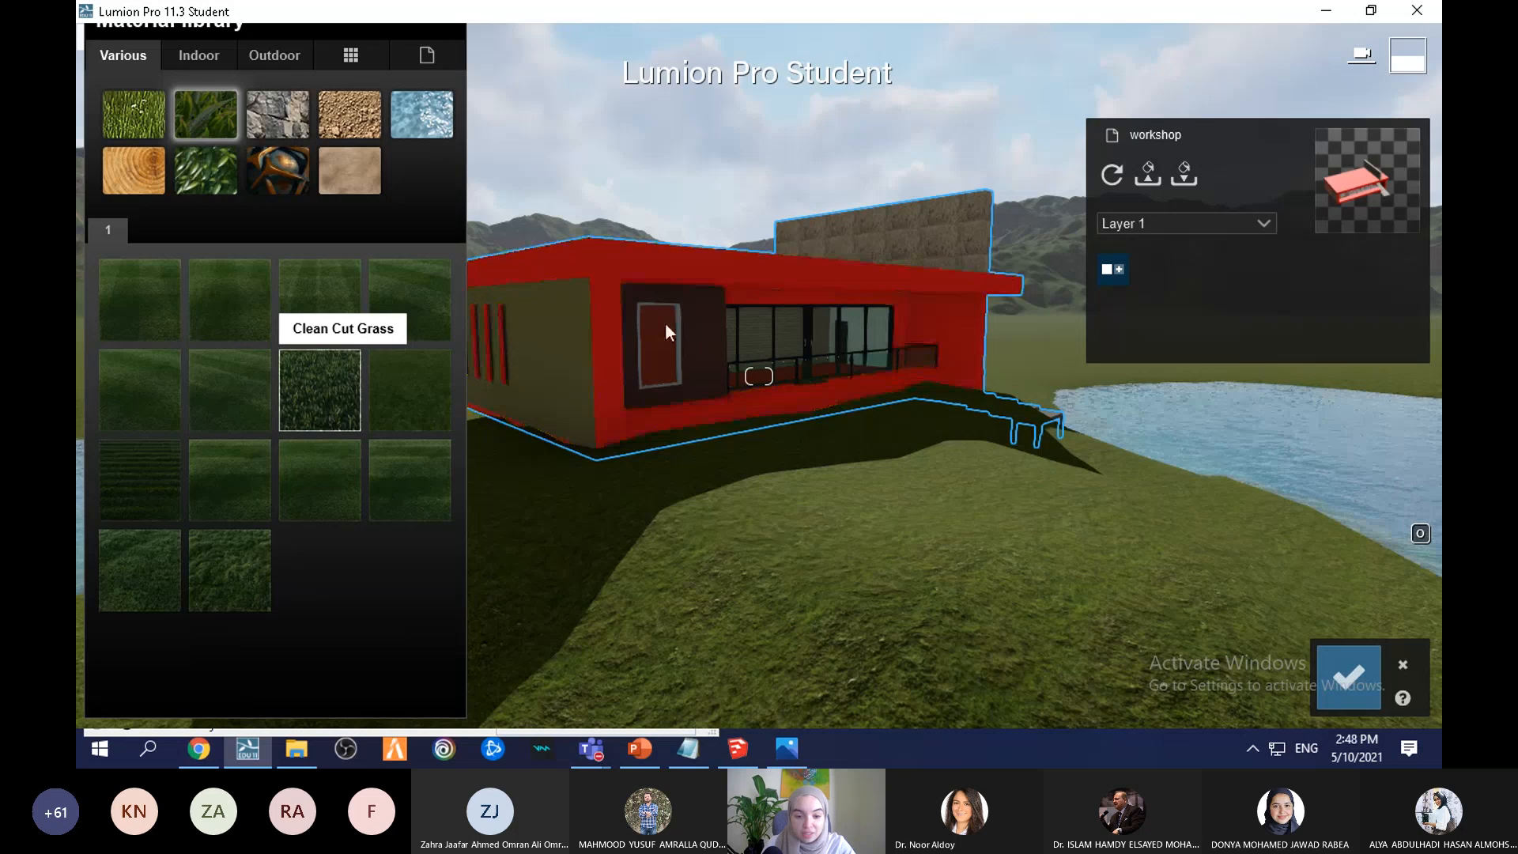
scroll(590, 301, "up", 5)
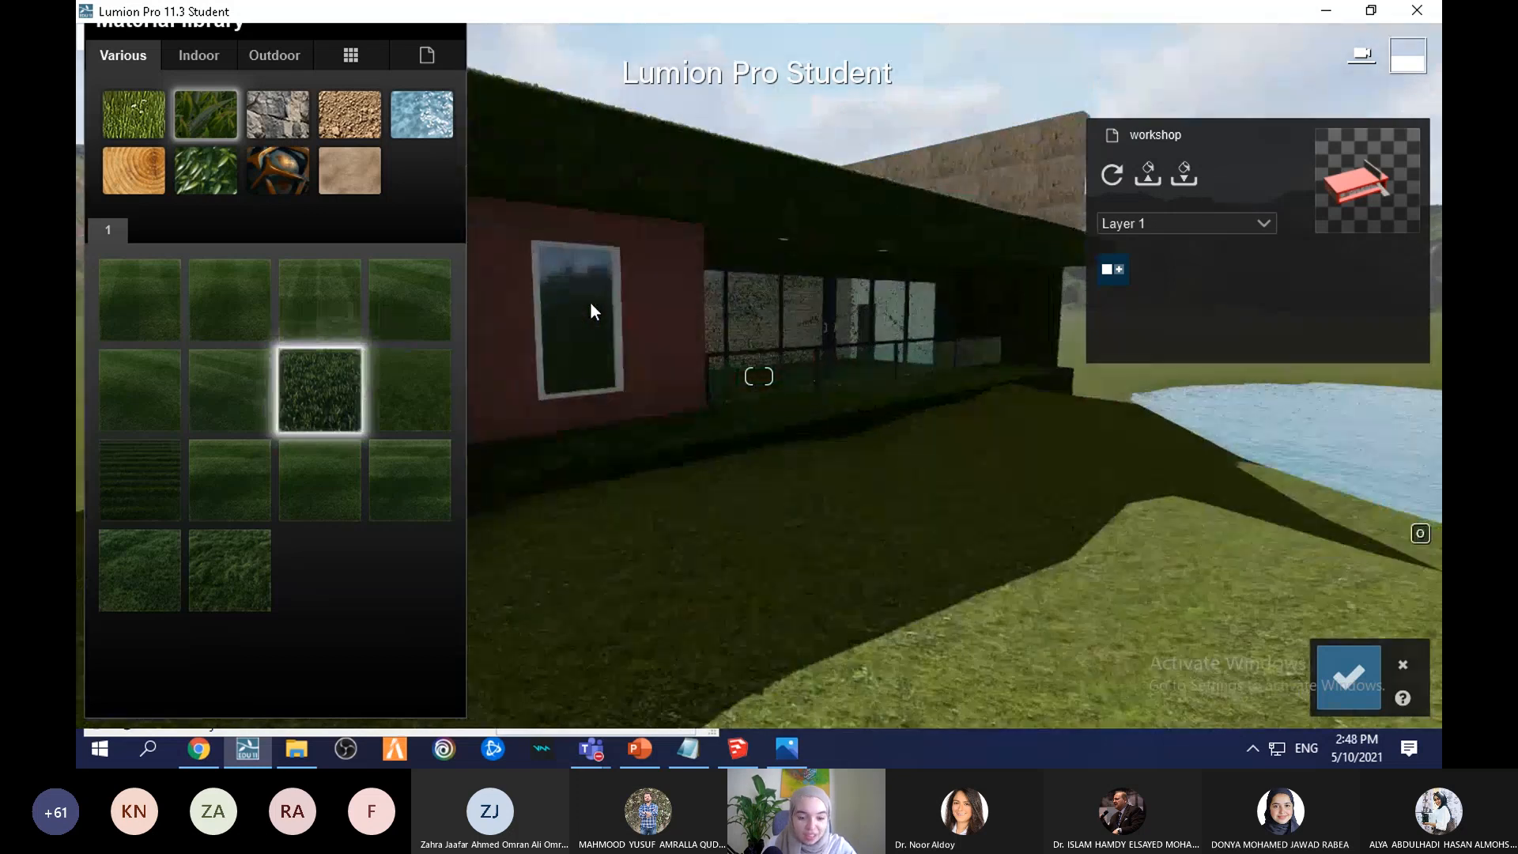
key("a")
right_click_drag(590, 303, 816, 317)
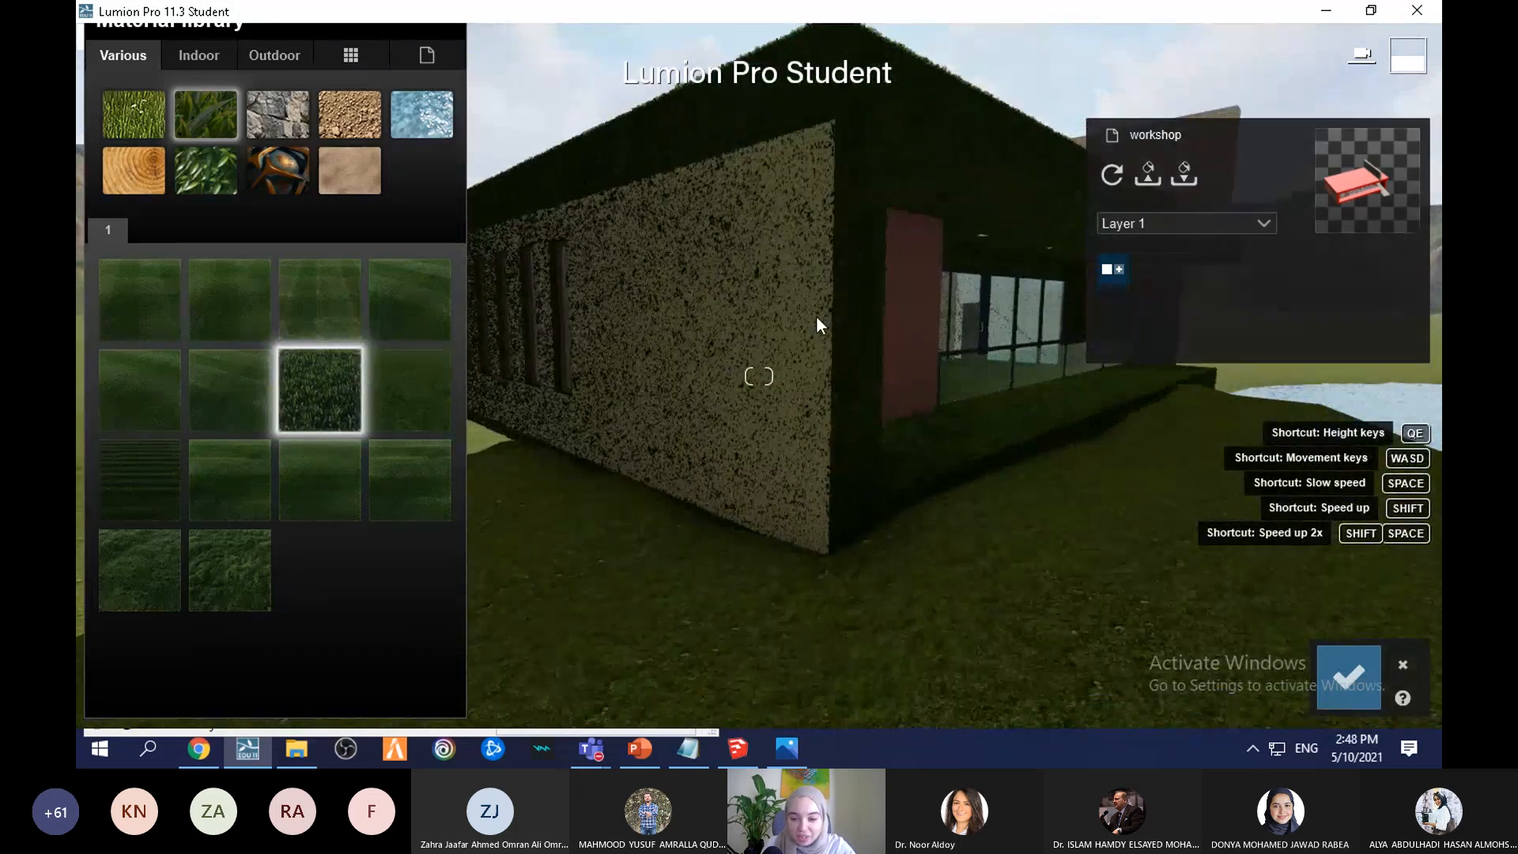
key("w")
left_click(928, 410)
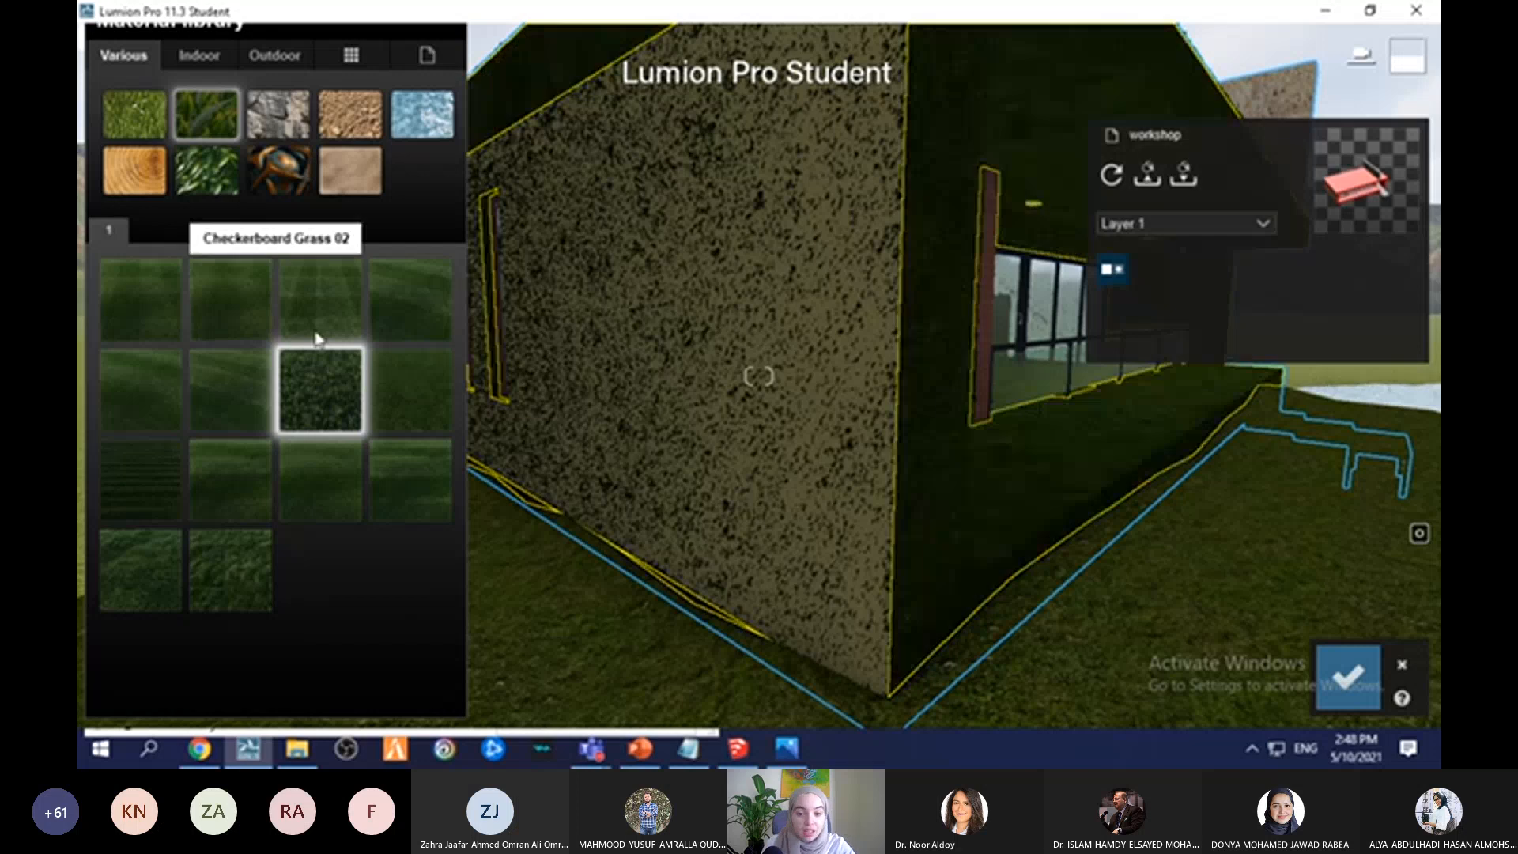
left_click(319, 329)
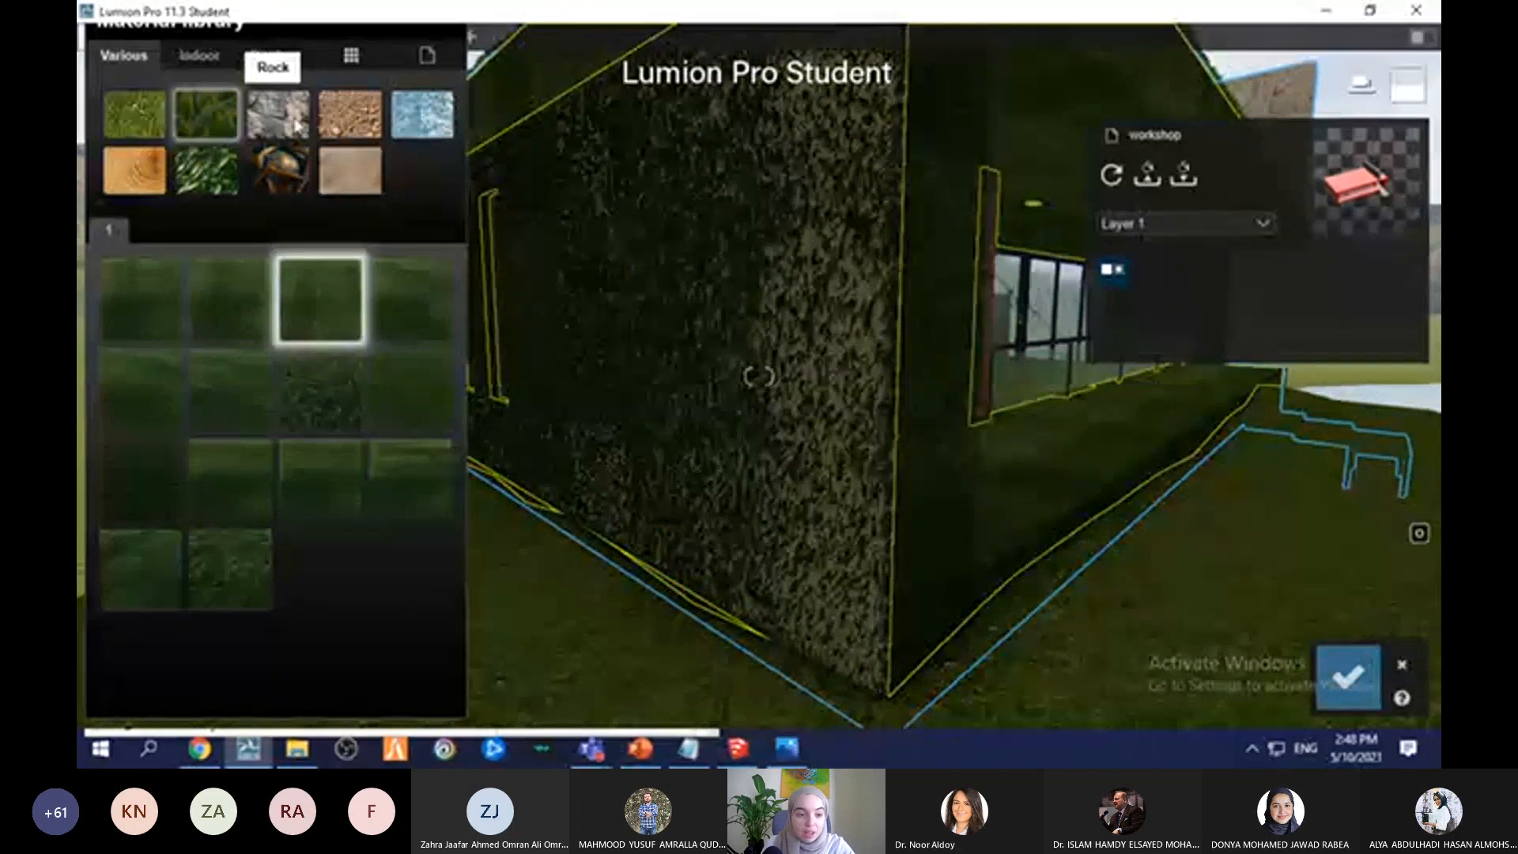
Step: Try two brown rock materials and the Ground 006 2048 material on the same walls and roof
left_click(278, 113)
left_click(414, 400)
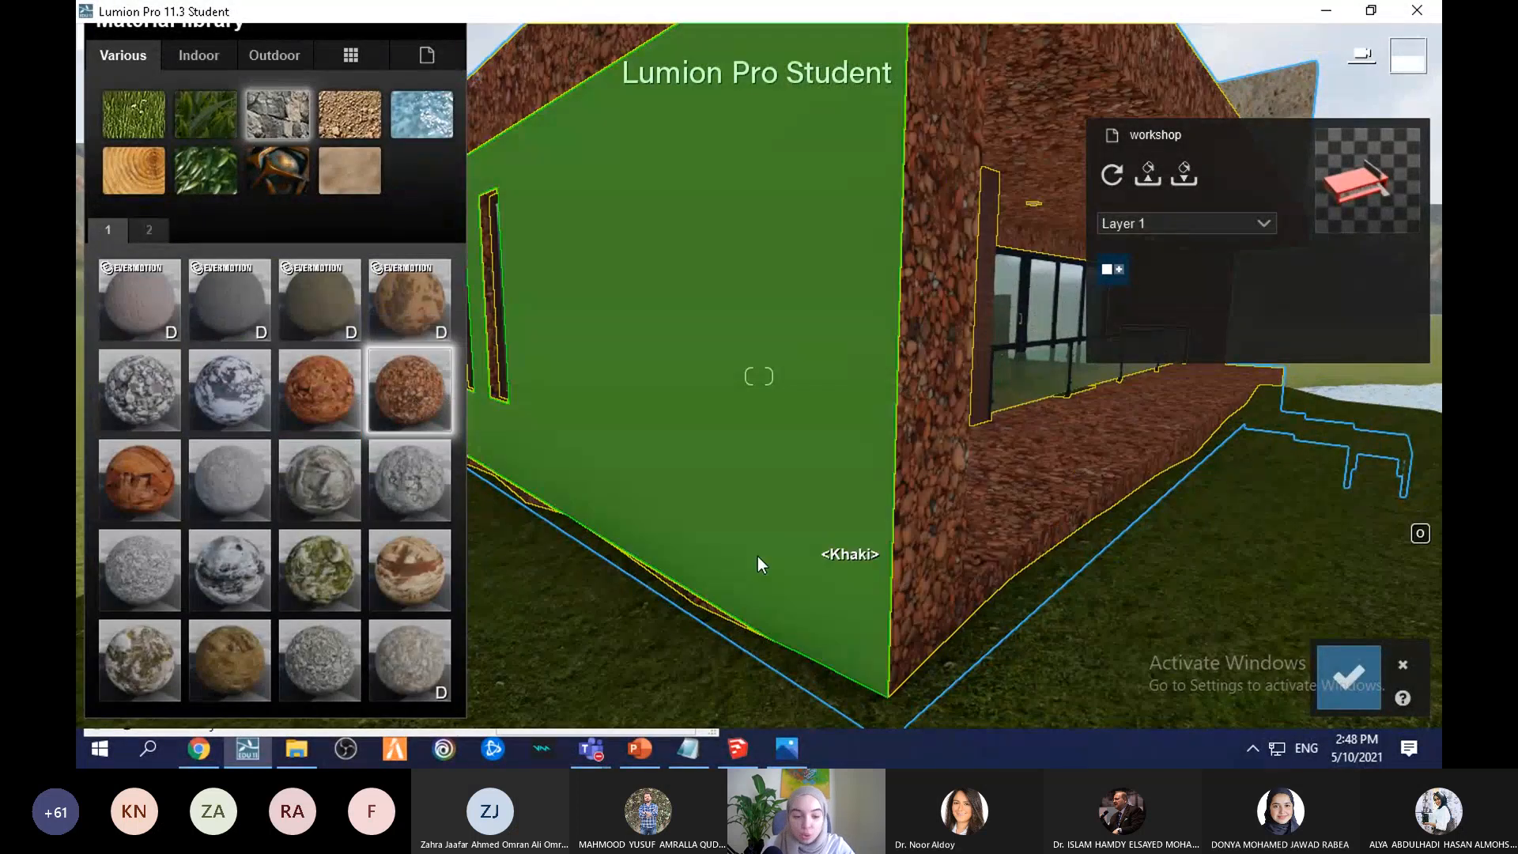
left_click(417, 549)
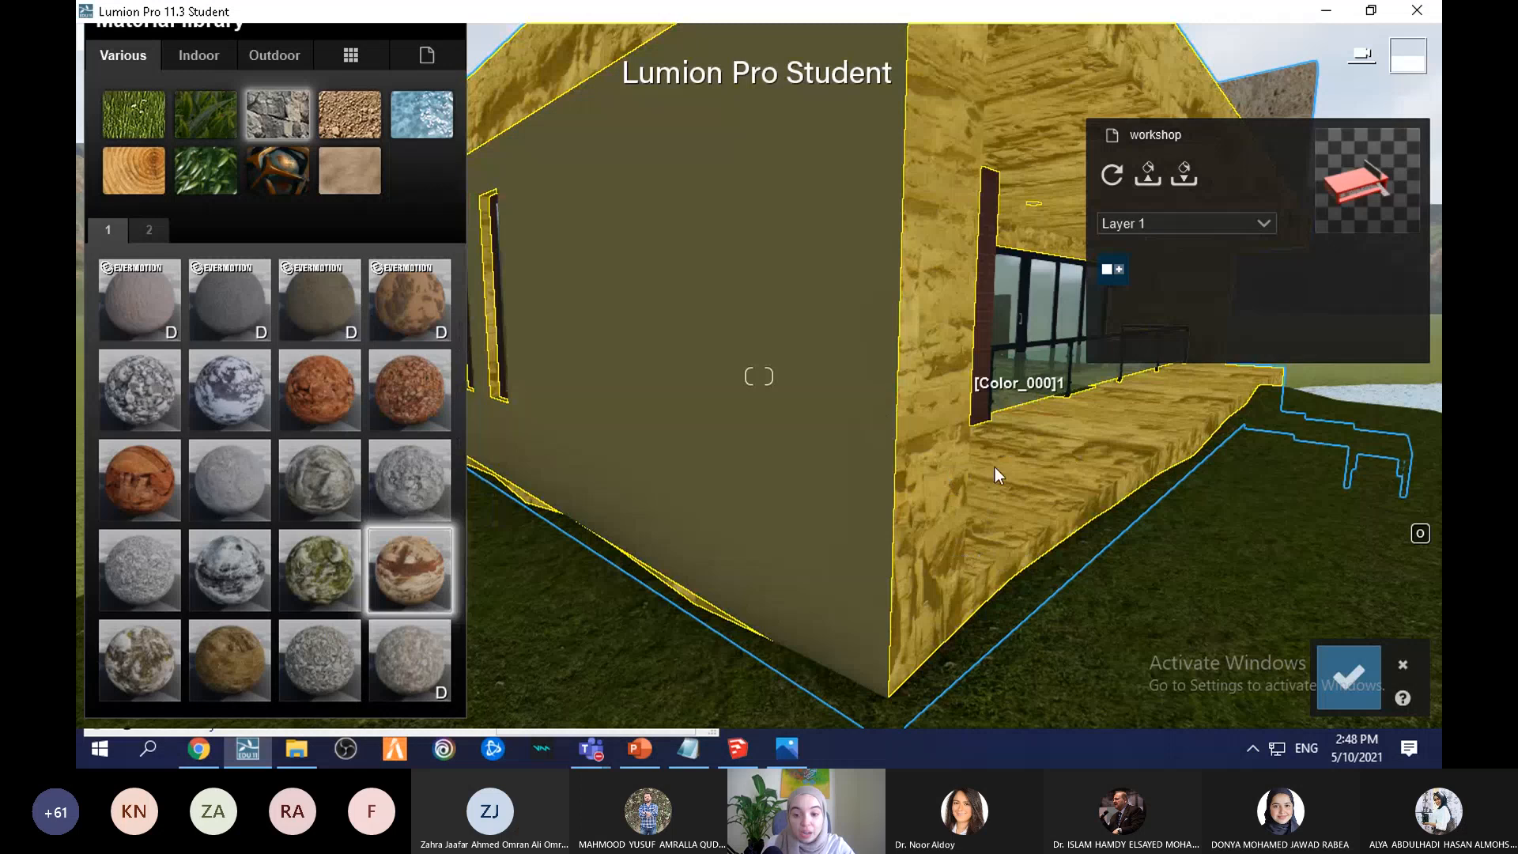
left_click(351, 116)
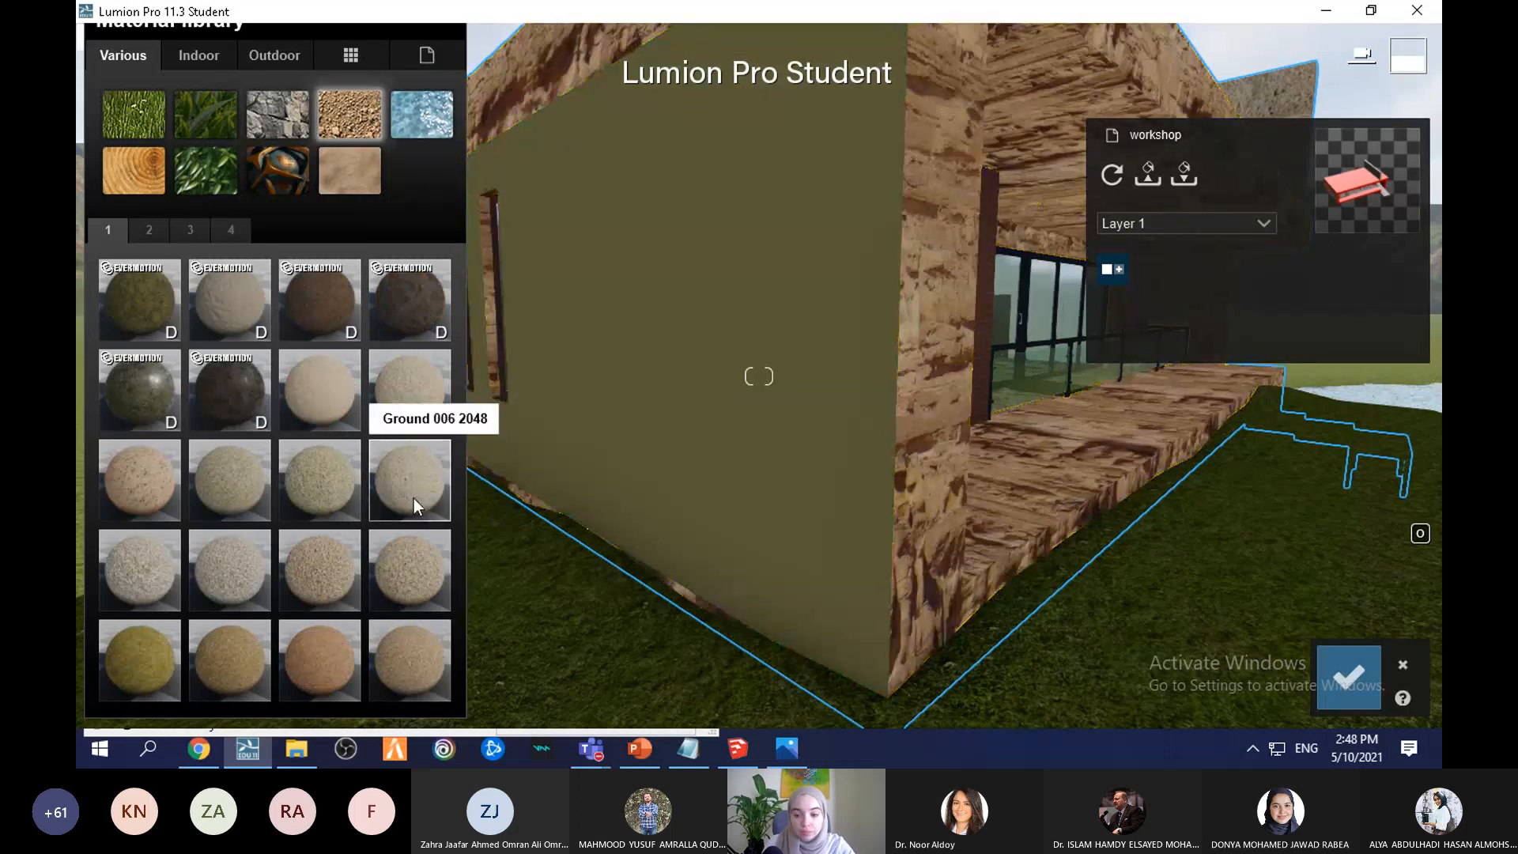
left_click(414, 498)
Step: Try a blue rippled water material on the walls and roof and inspect it up close
left_click(420, 136)
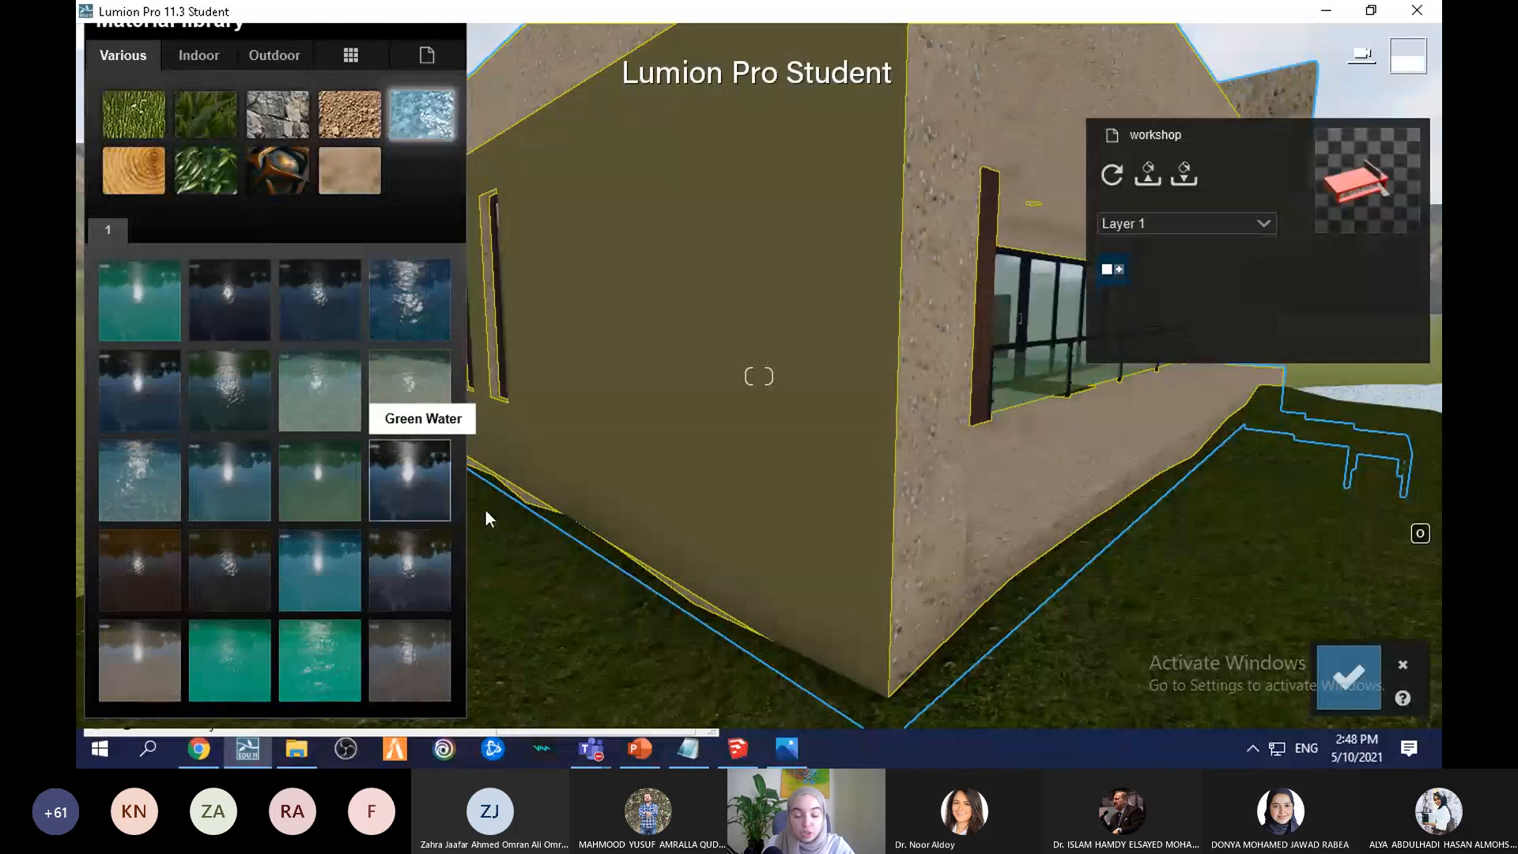
scroll(668, 610, "down", 2)
right_click_drag(669, 609, 1038, 350)
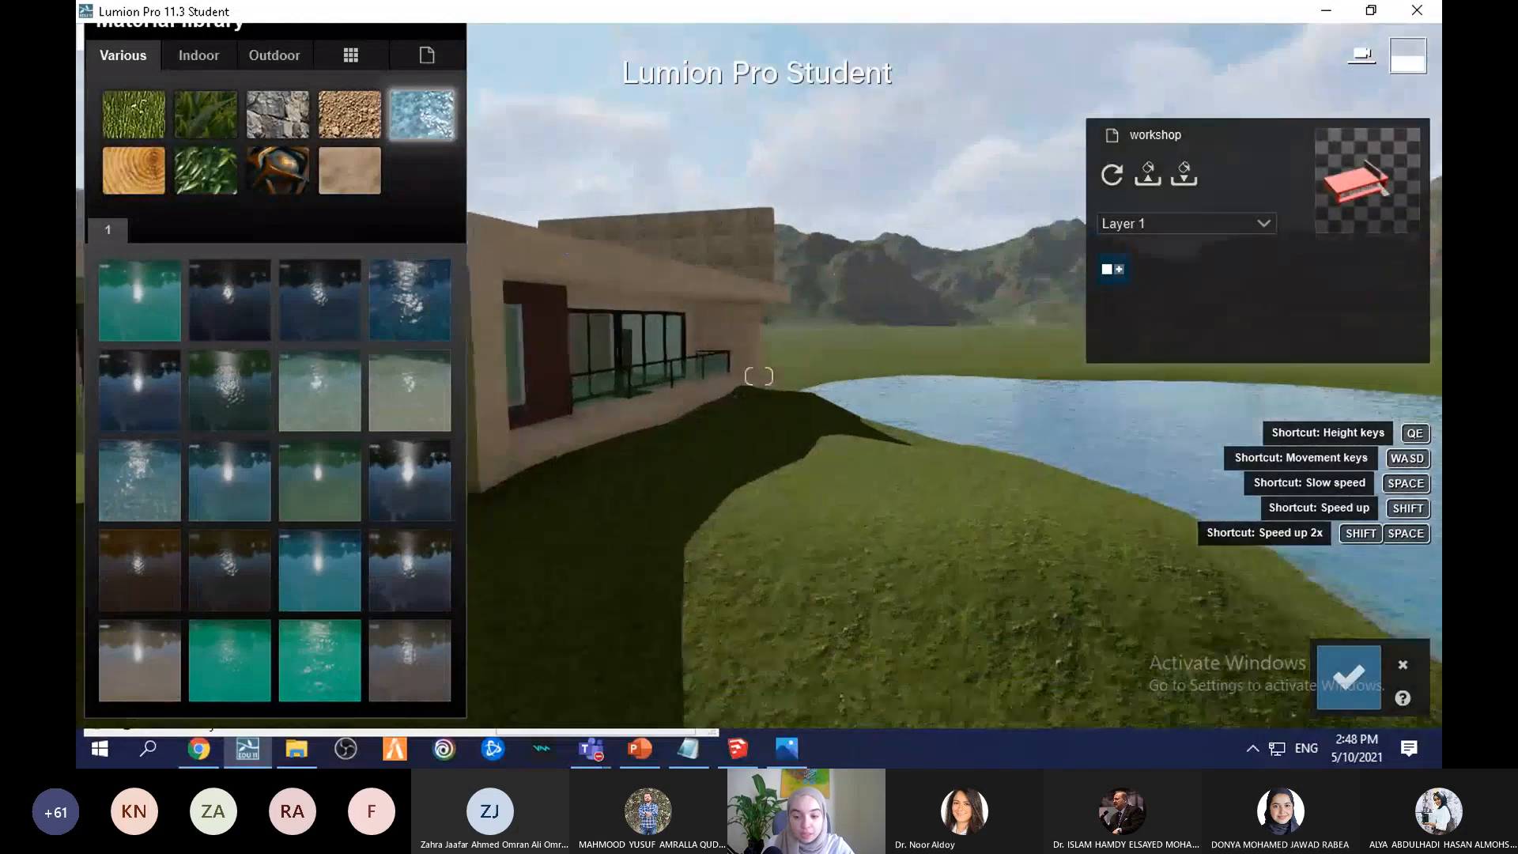
mouse_move(939, 368)
right_mouse_down()
mouse_move(672, 374)
mouse_move(942, 363)
right_mouse_up()
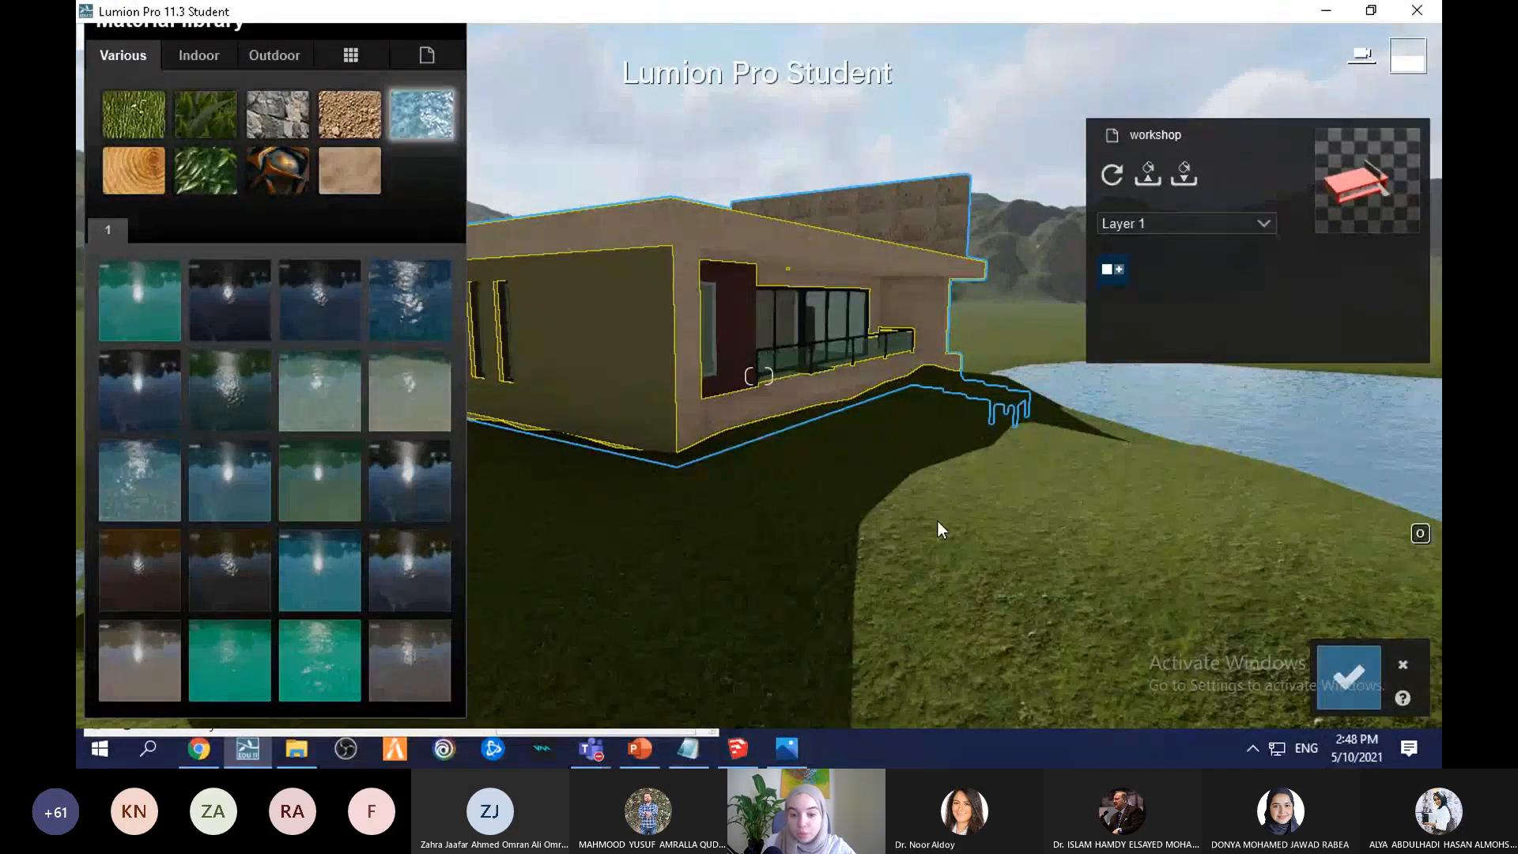
left_click(427, 268)
key("w")
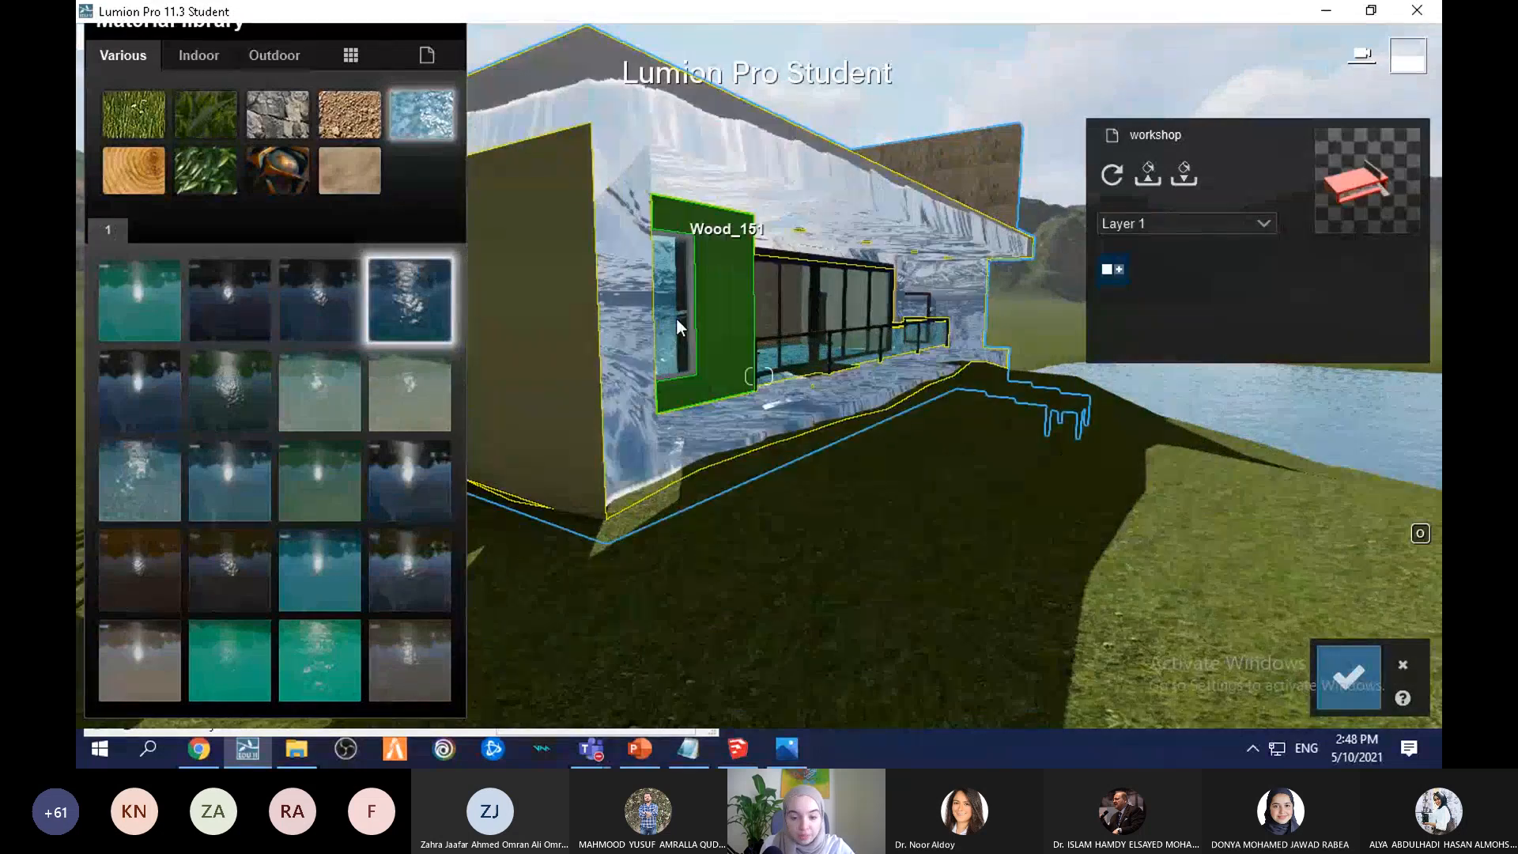
key("s")
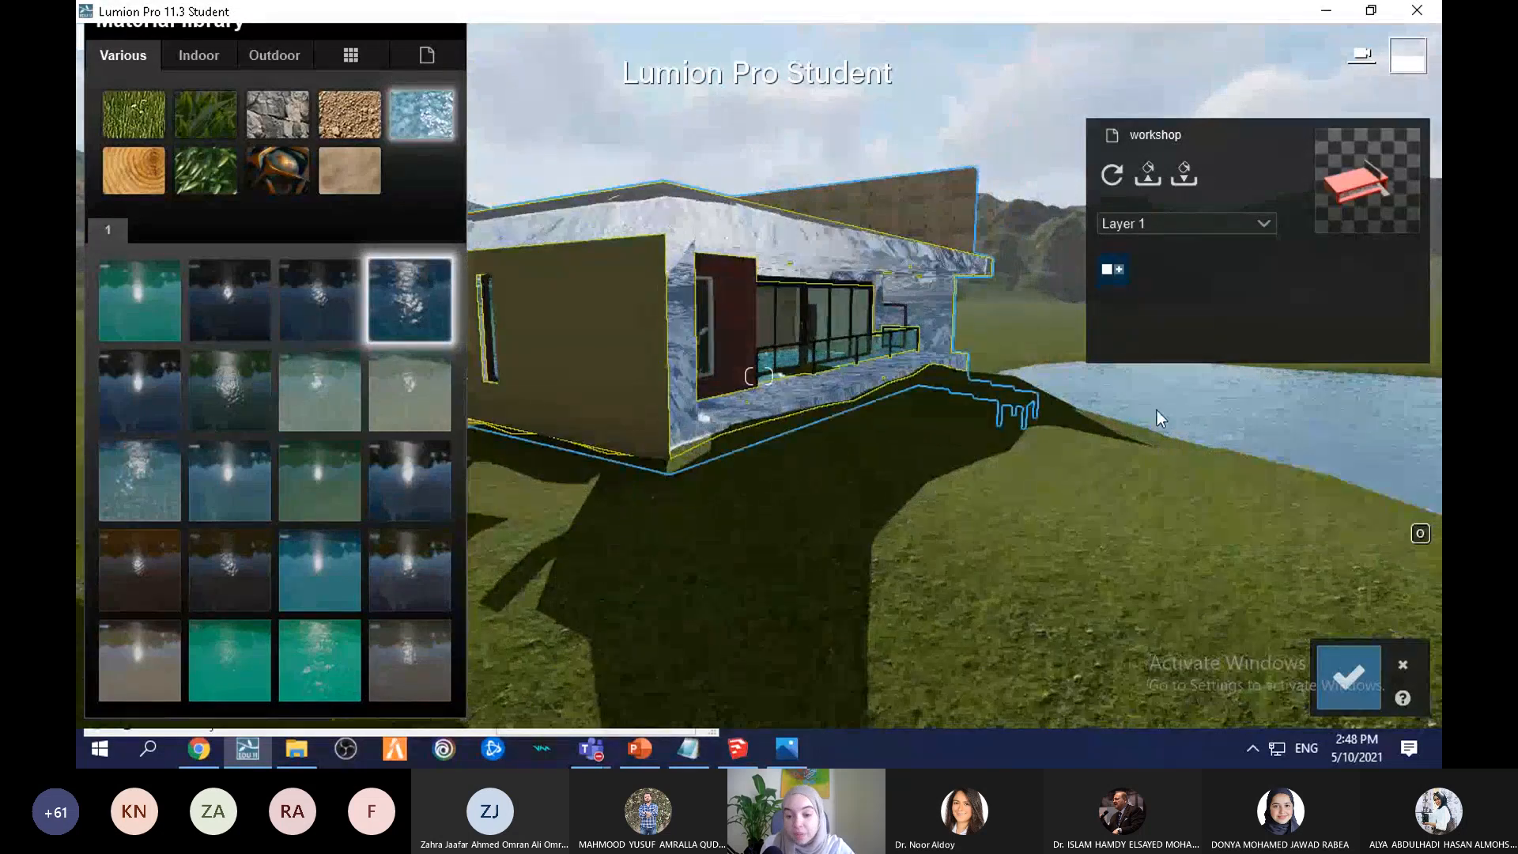
Step: Look through the woodland and leaf materials and try AgedGold and AgedBronze2 on the walls and roof
left_click(158, 175)
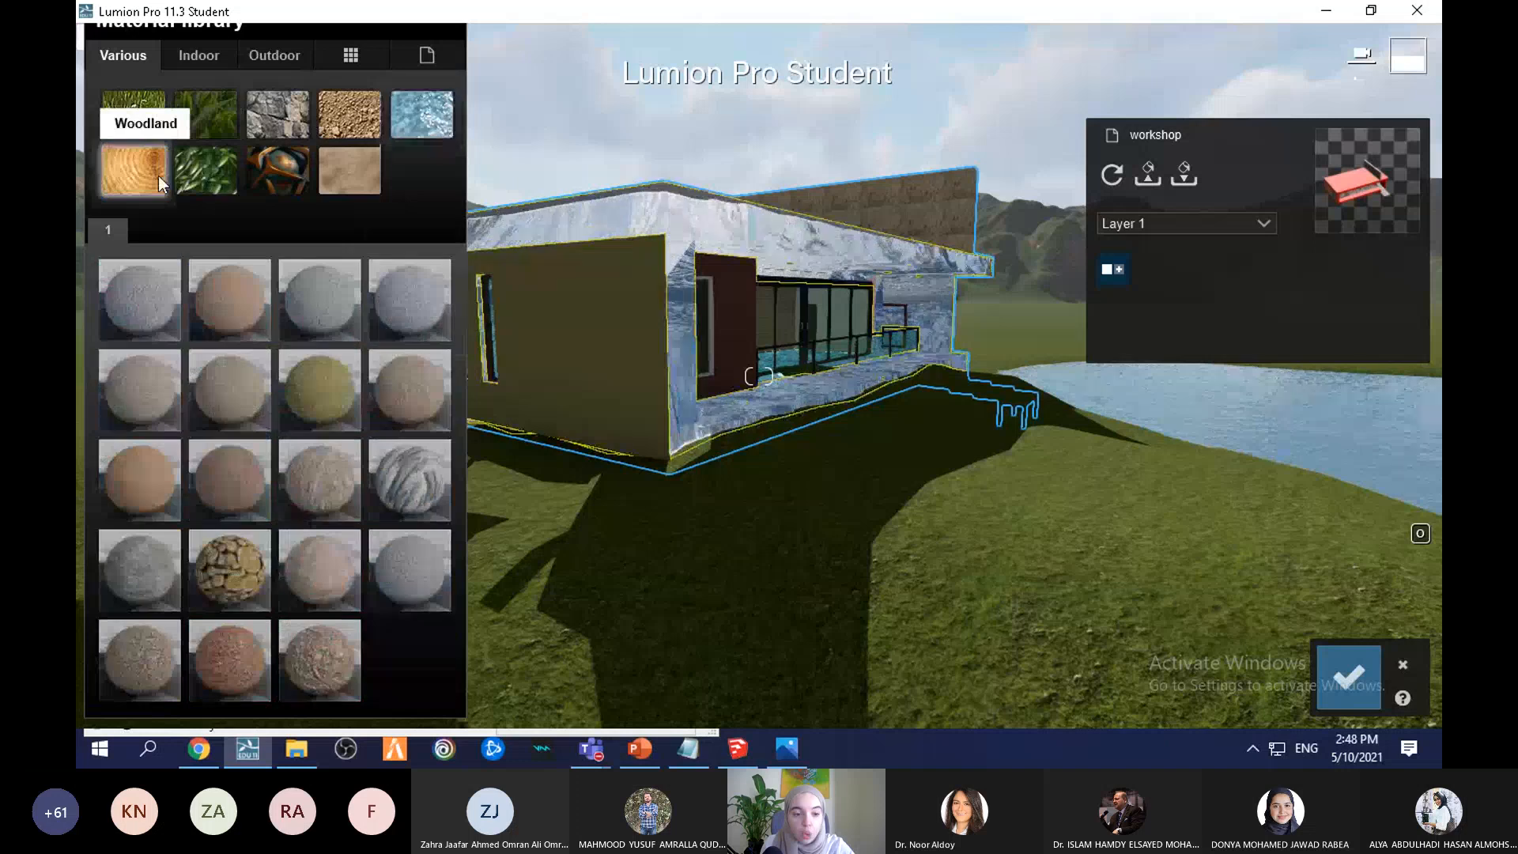
left_click(195, 183)
left_click(259, 183)
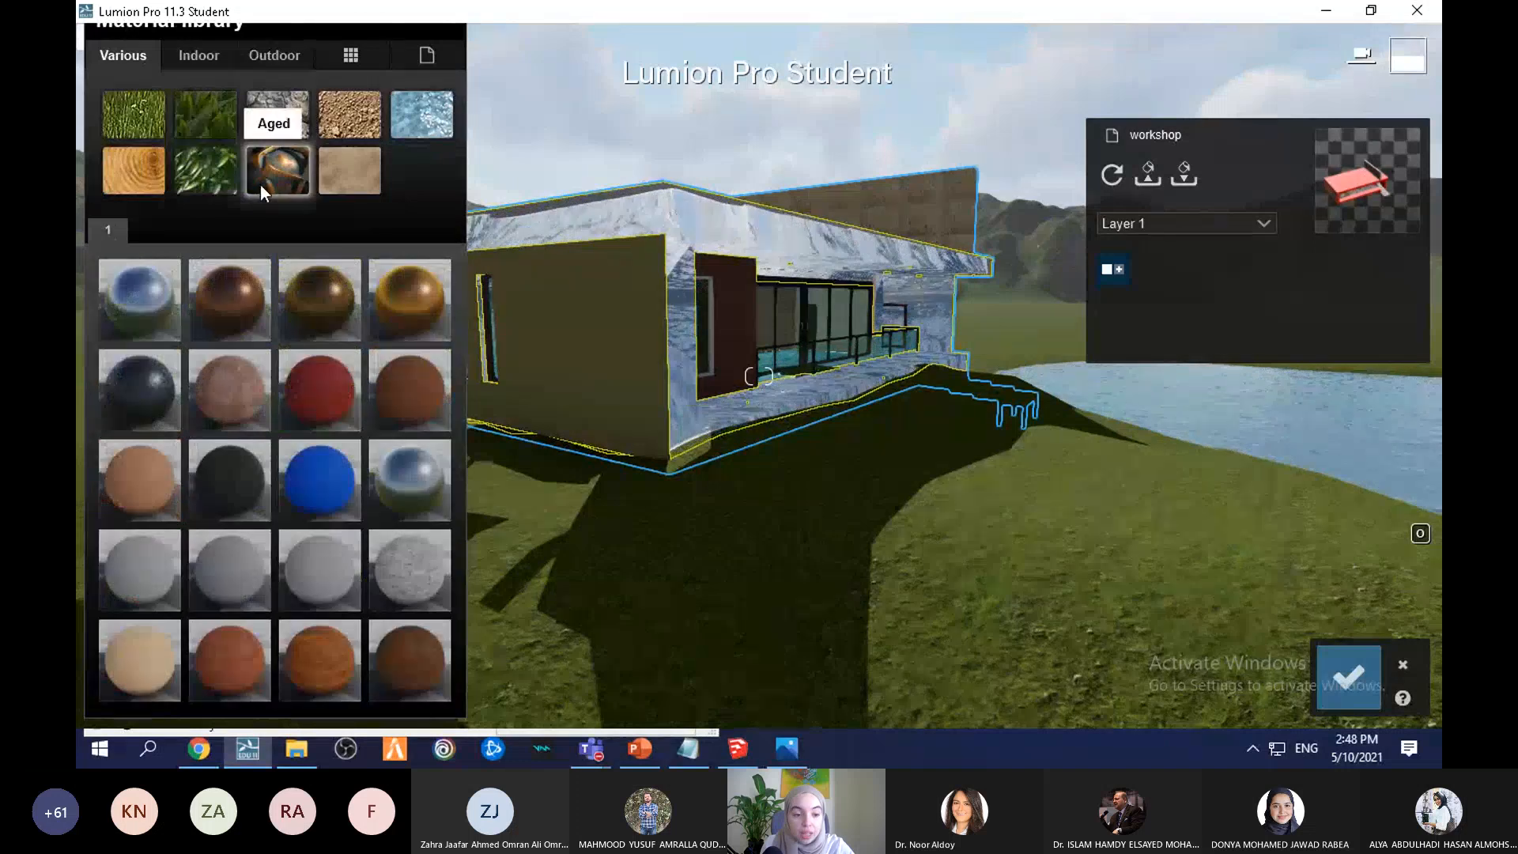
left_click(385, 326)
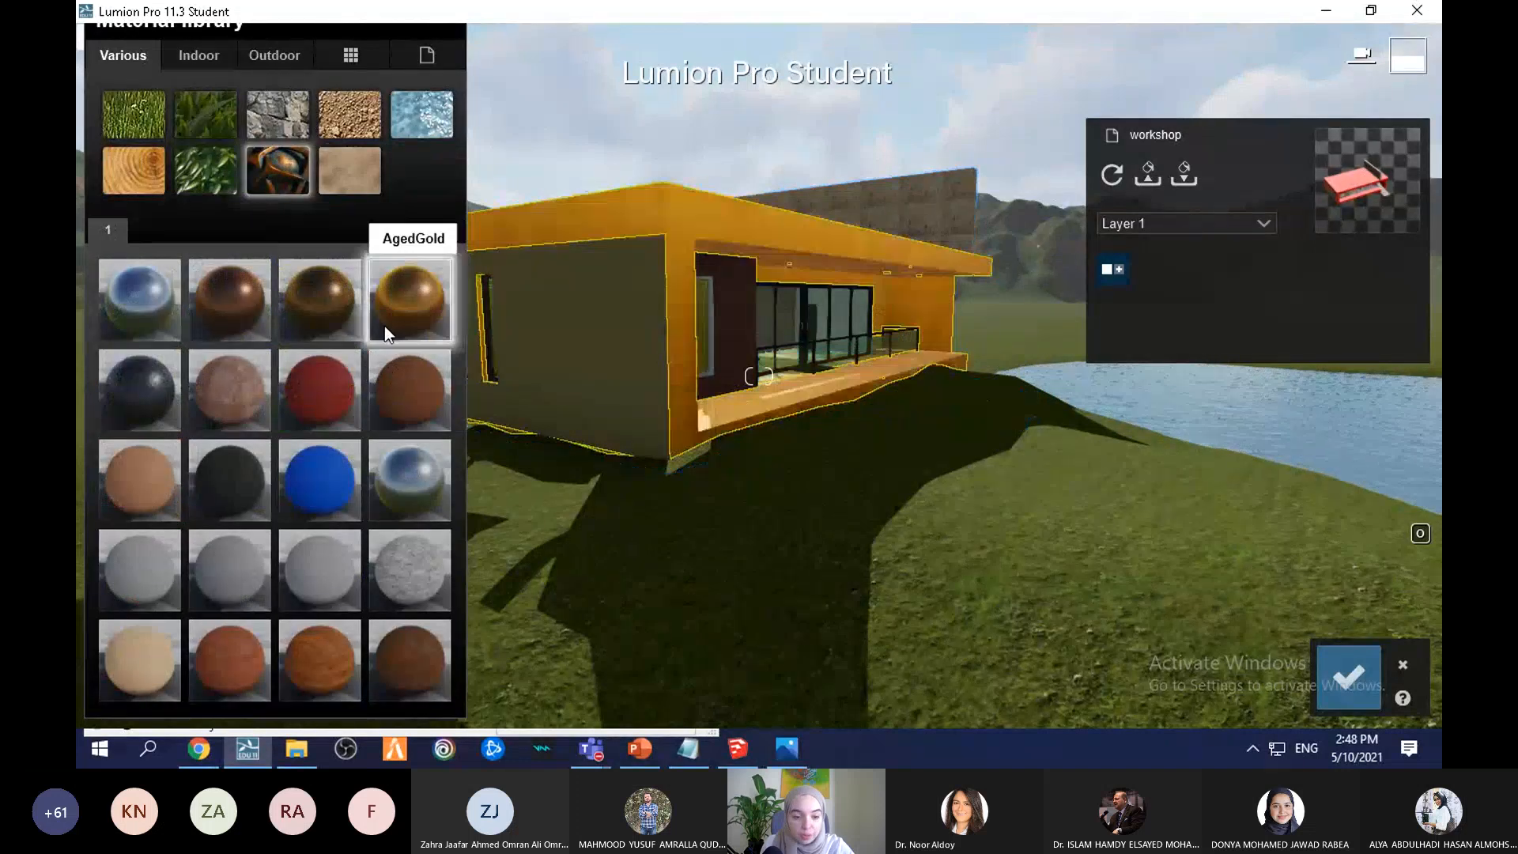
left_click(290, 321)
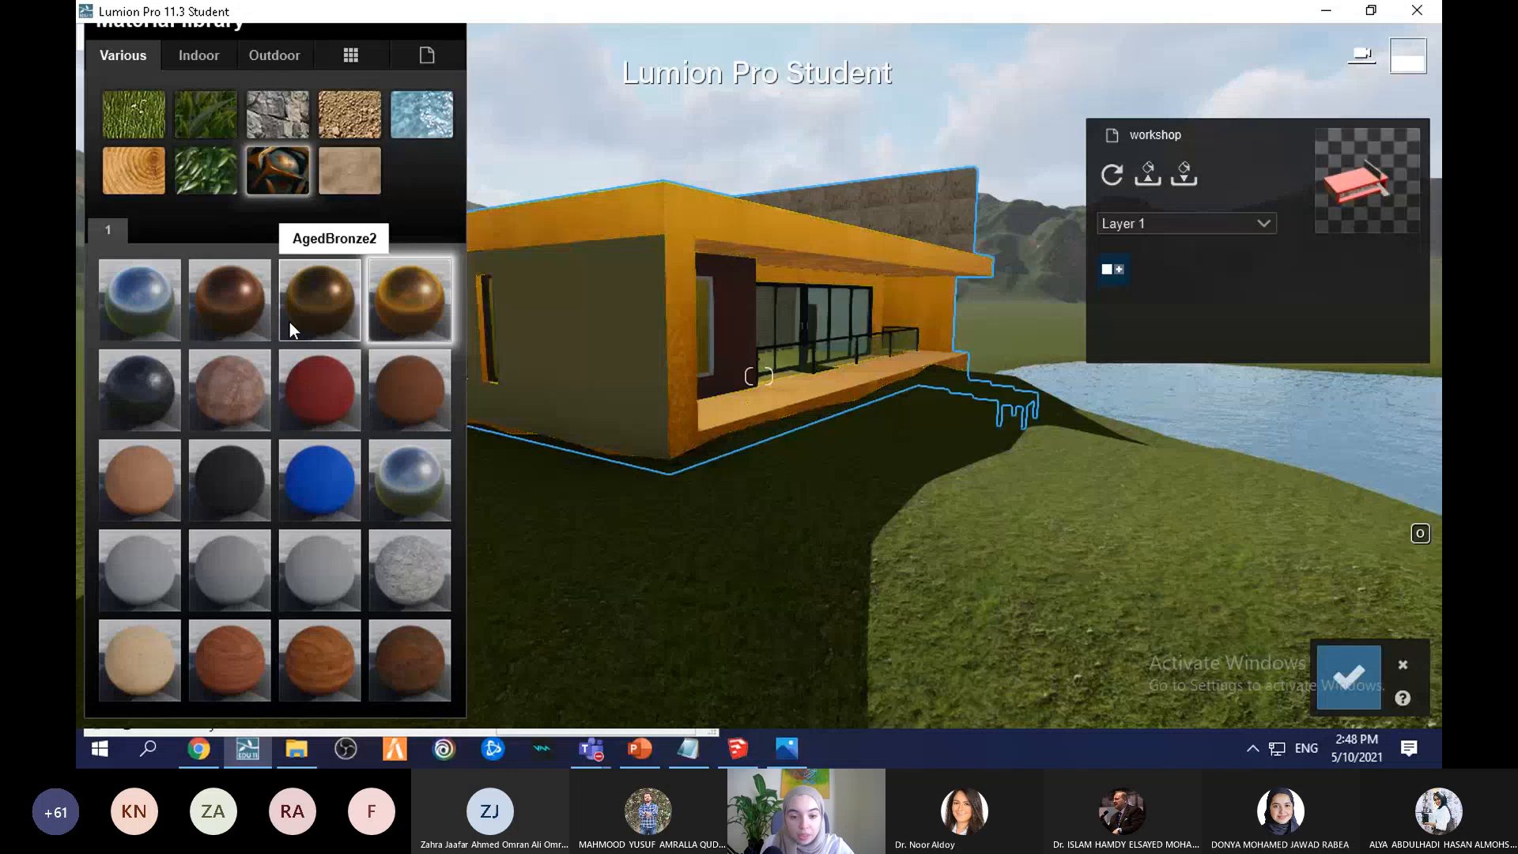
Step: Try a dark brown fur on the walls and roof, and replace it with the multicoloured striped fur material
left_click(354, 179)
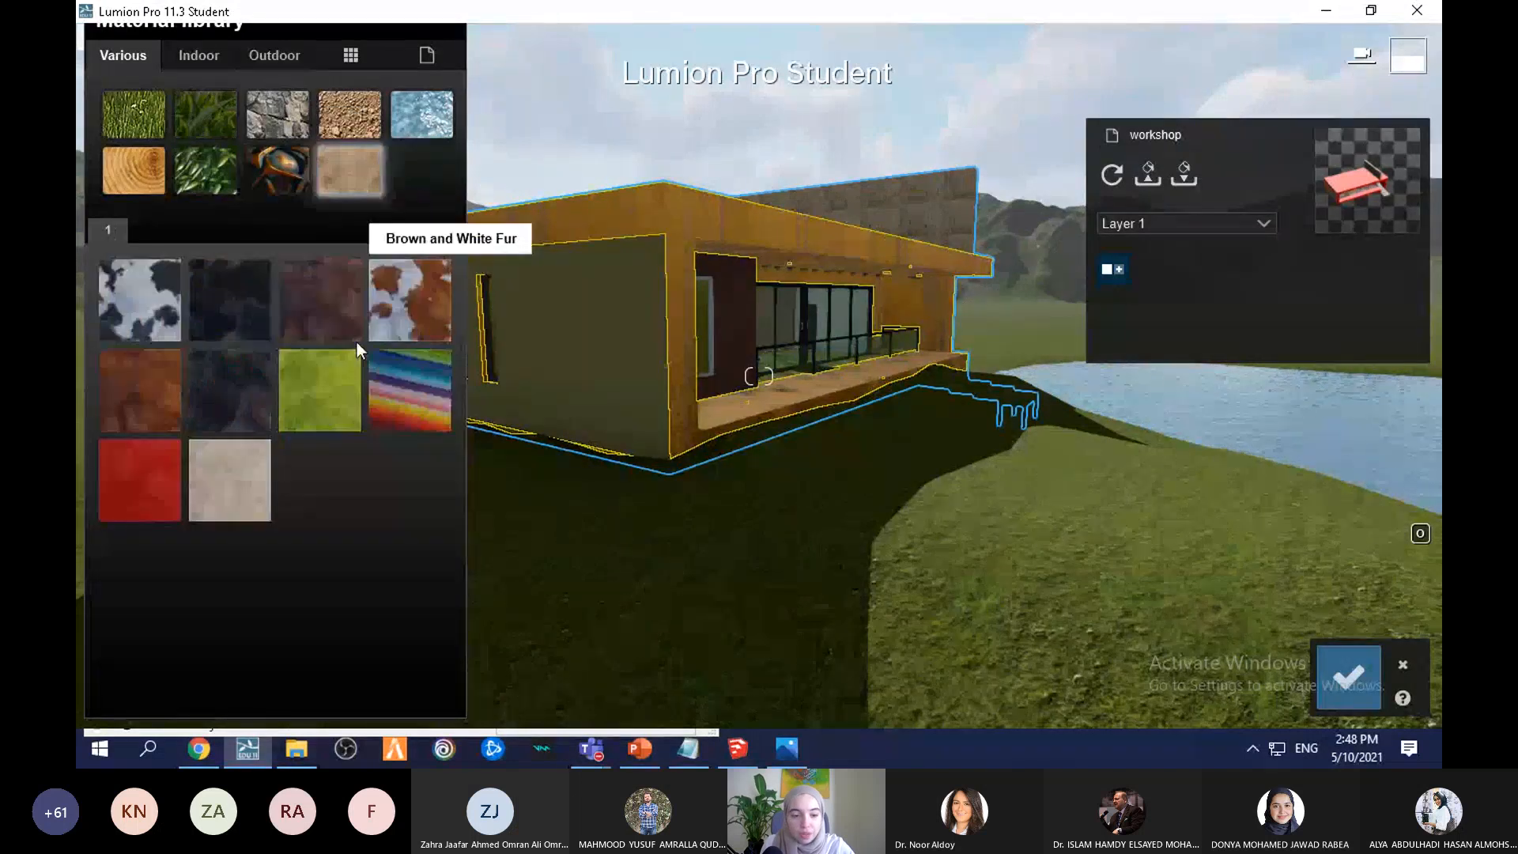
left_click(318, 300)
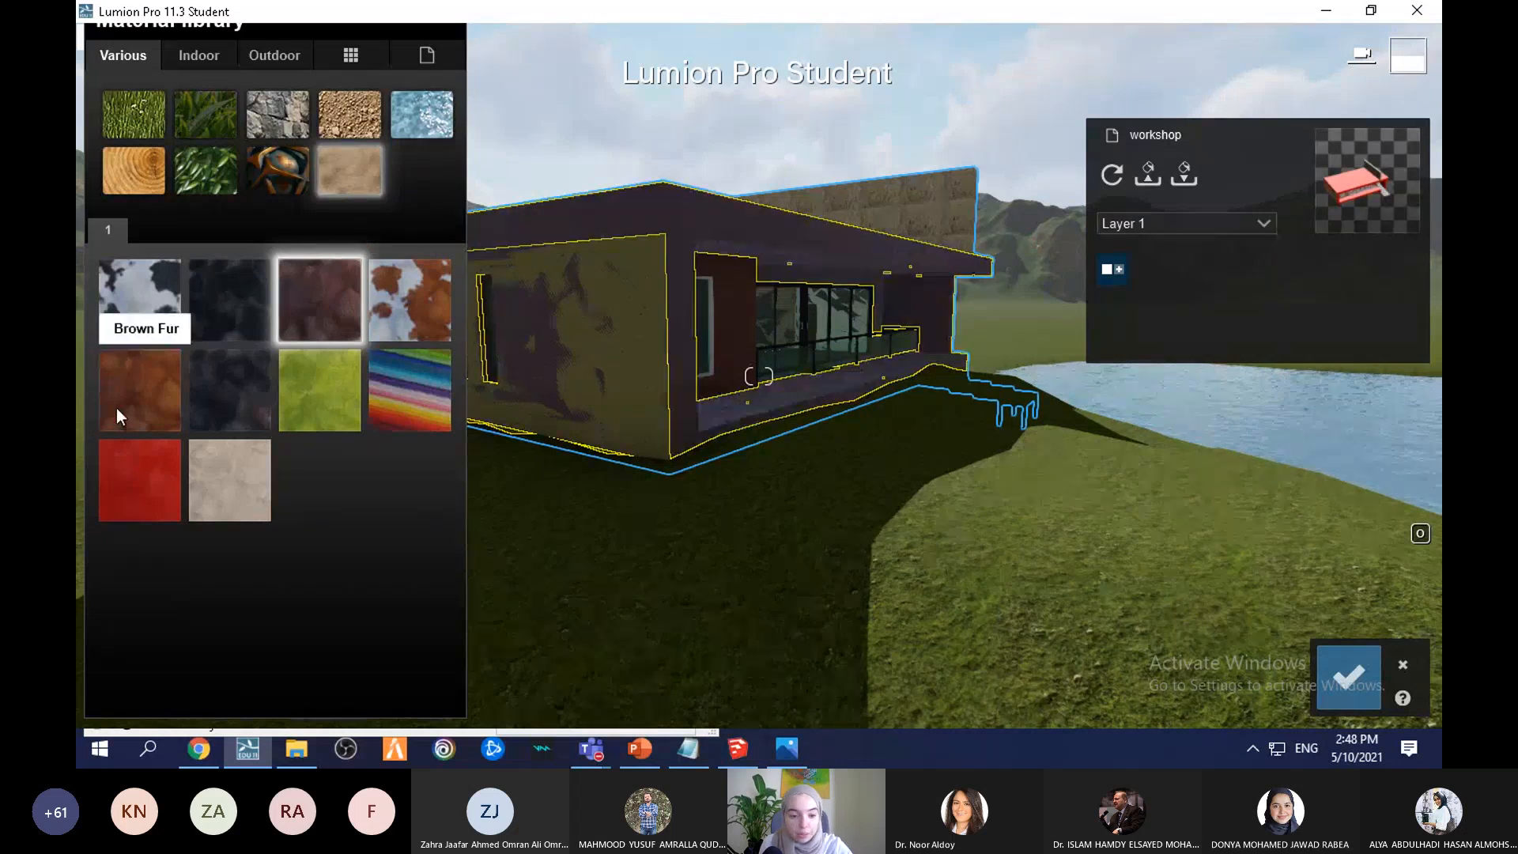
left_click(392, 396)
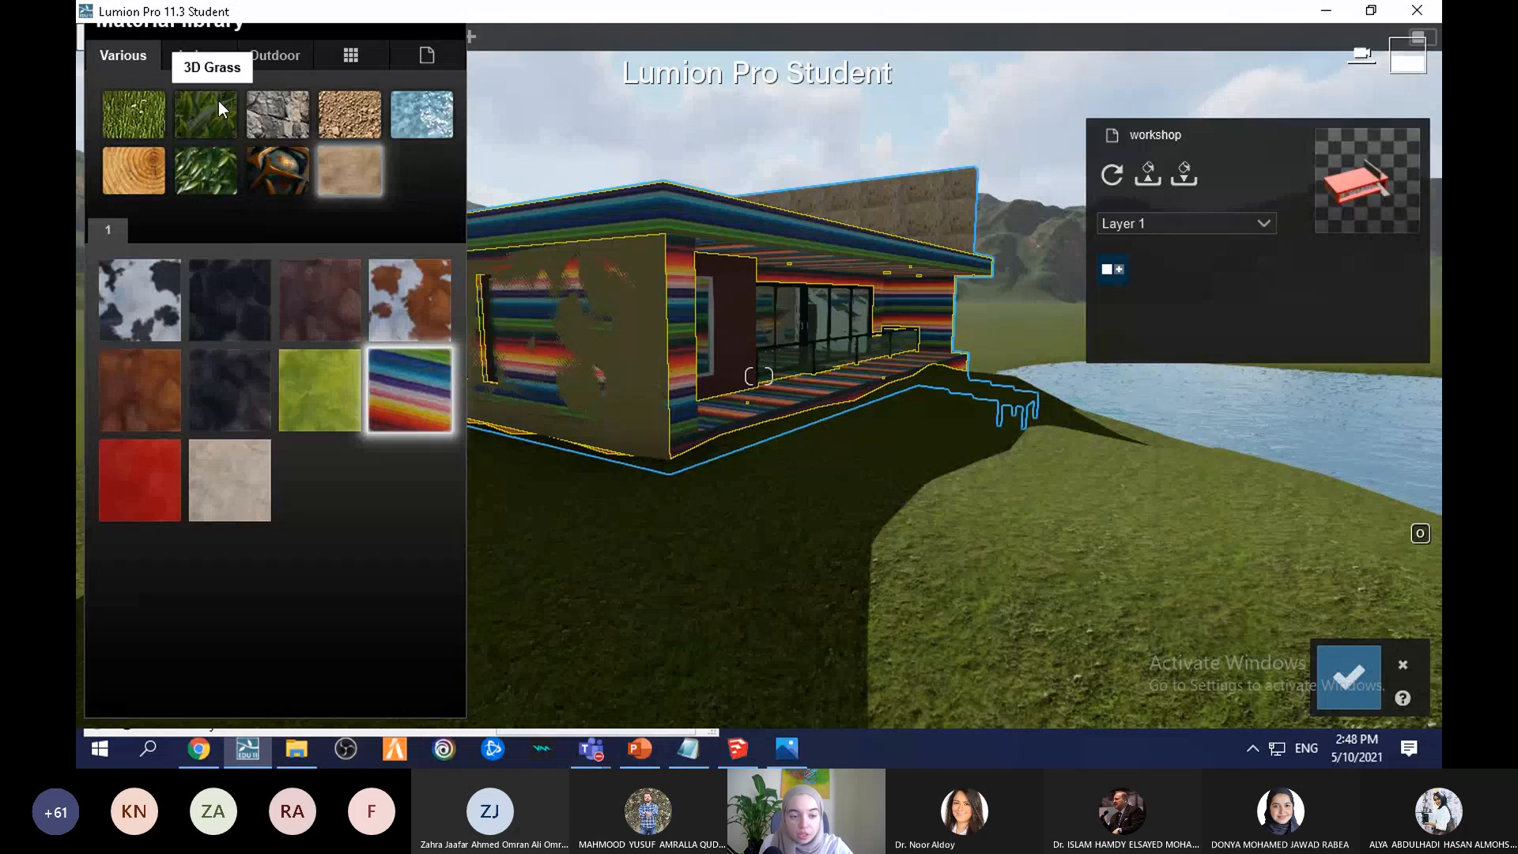
Step: Replace the striped fabric on the building's shell with the indoor tile material Polii TilesElaborateStoneCutWet 001 2K
left_click(175, 55)
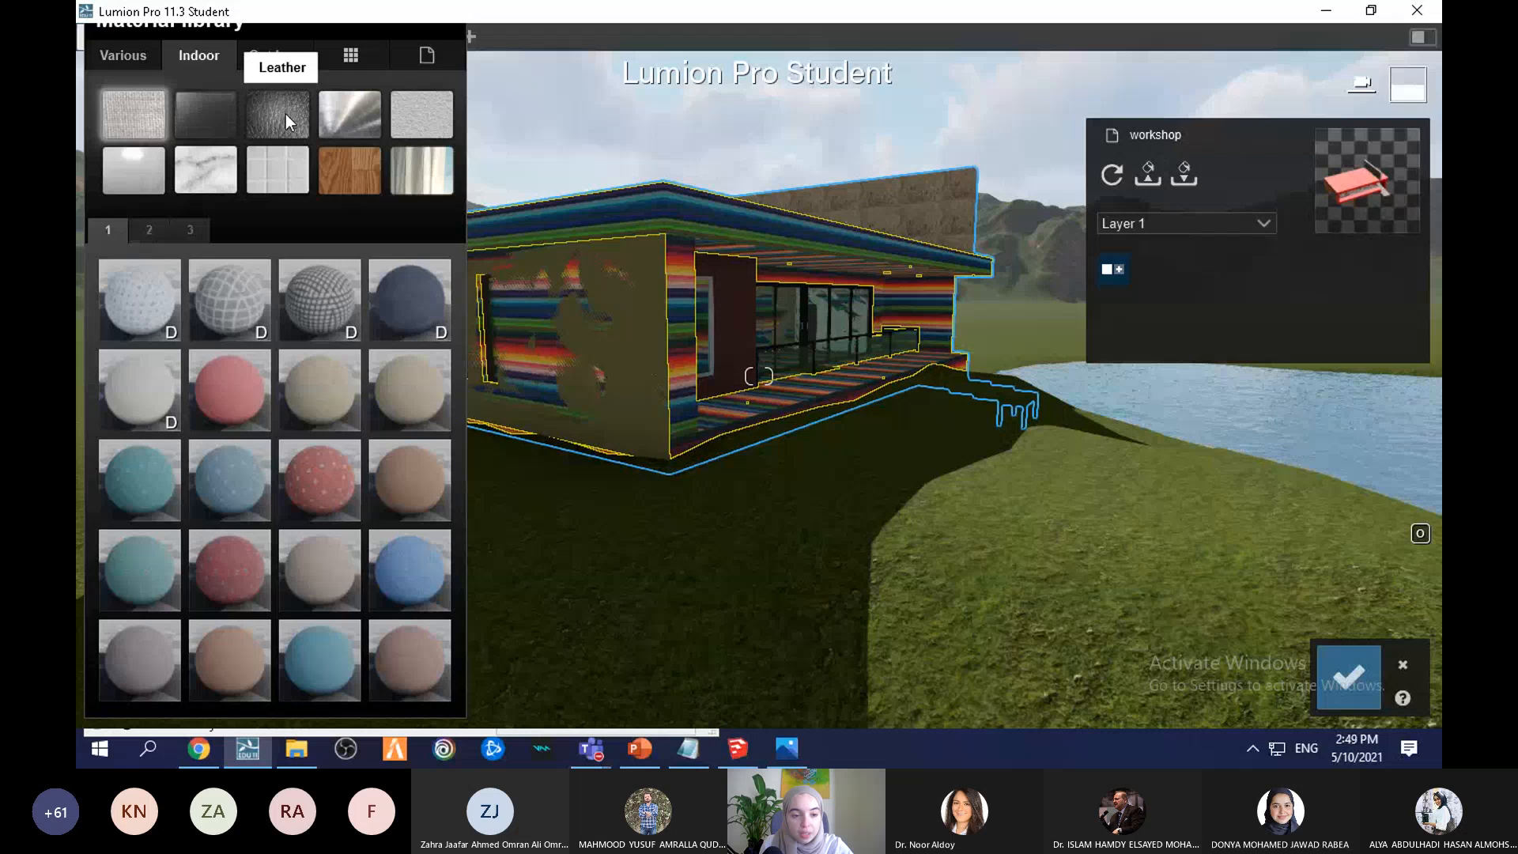
left_click(432, 122)
left_click(277, 172)
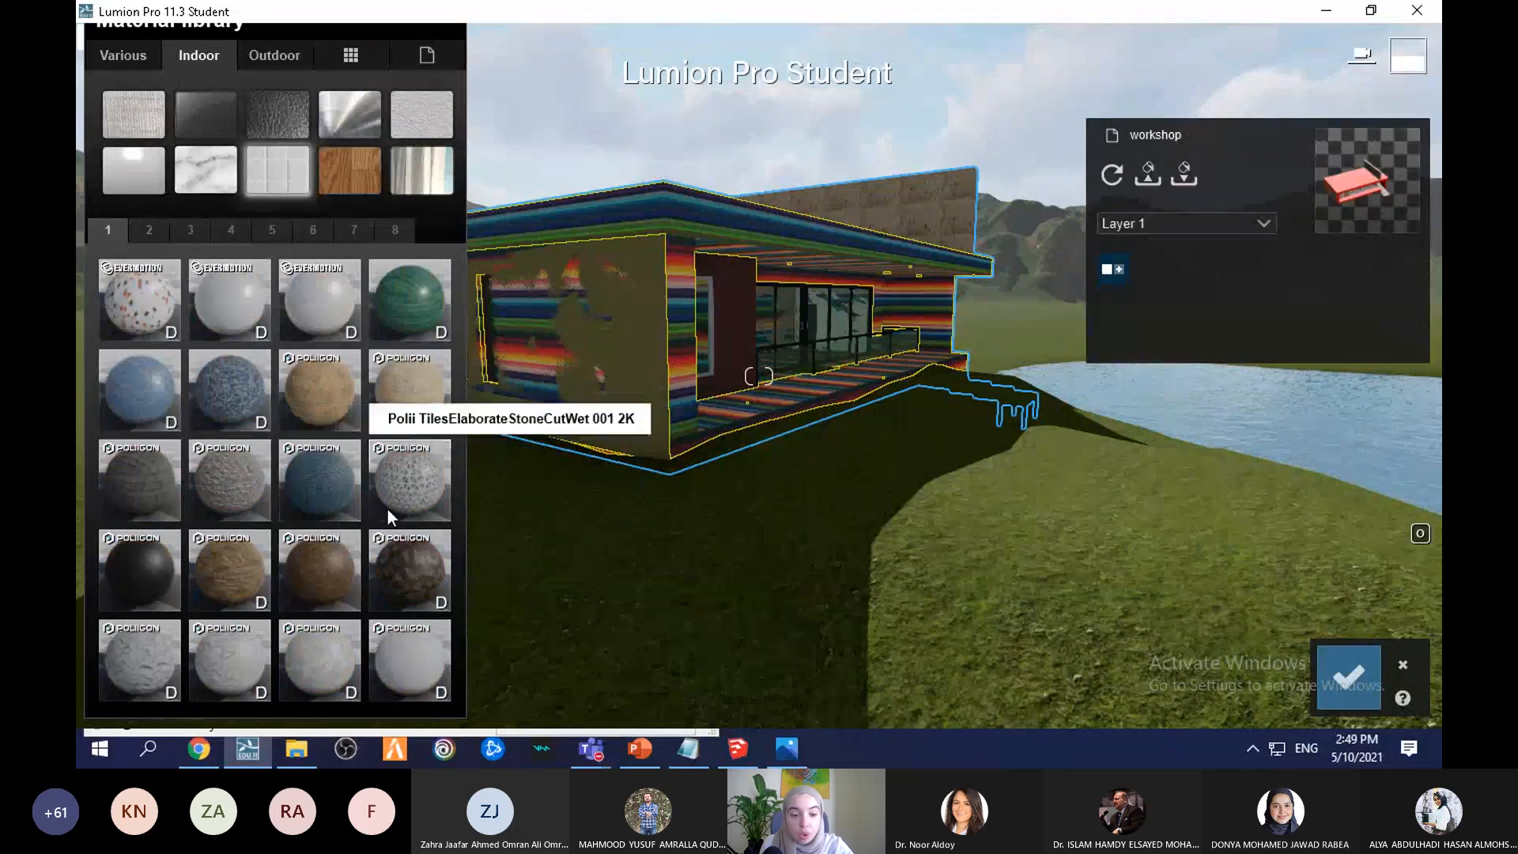
left_click(403, 480)
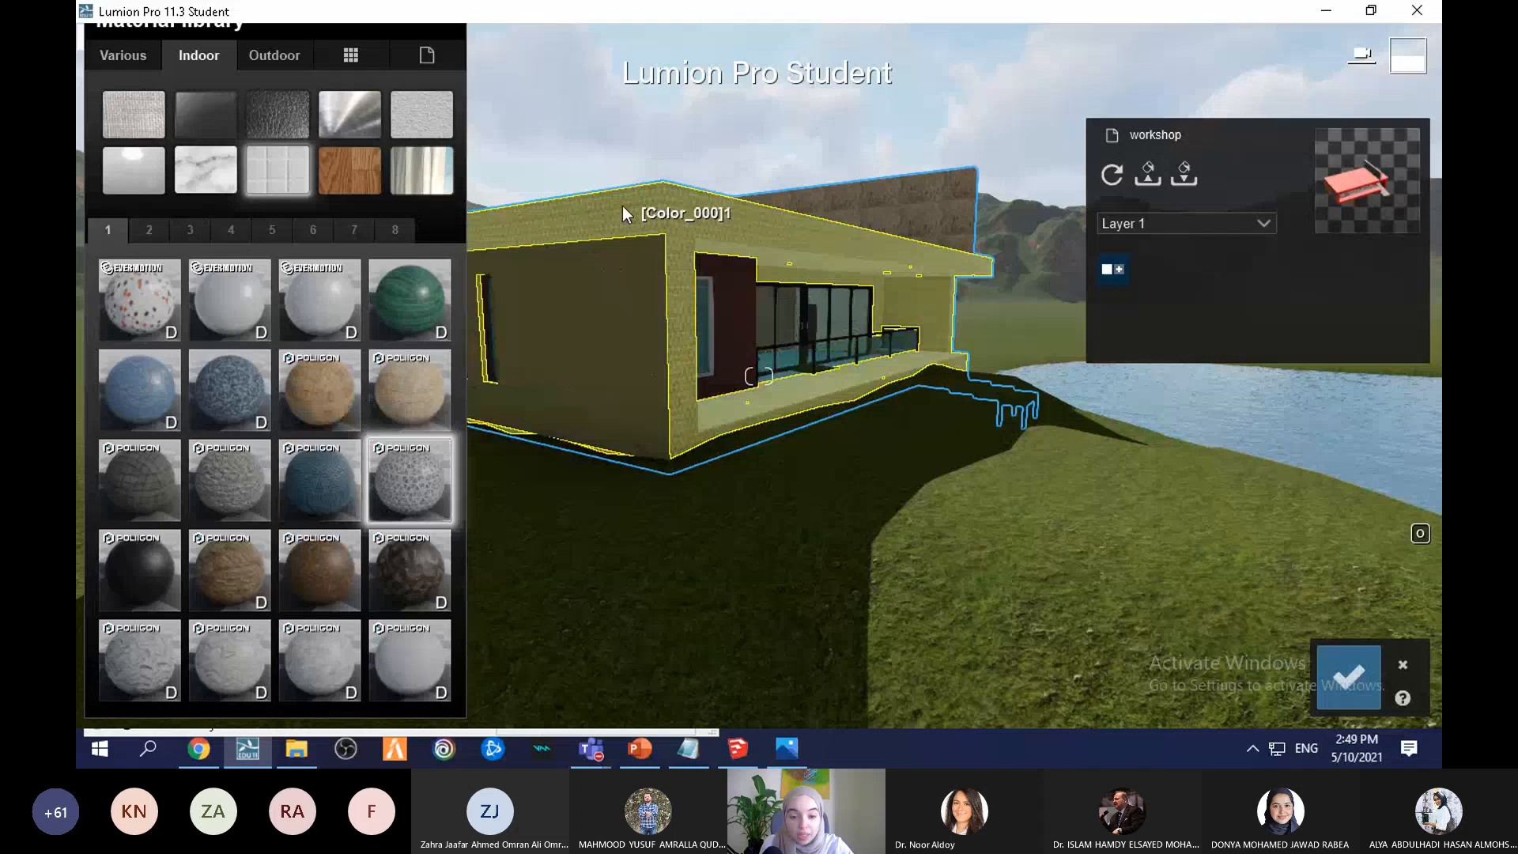
scroll(623, 208, "up", 3)
scroll(697, 389, "down", 3)
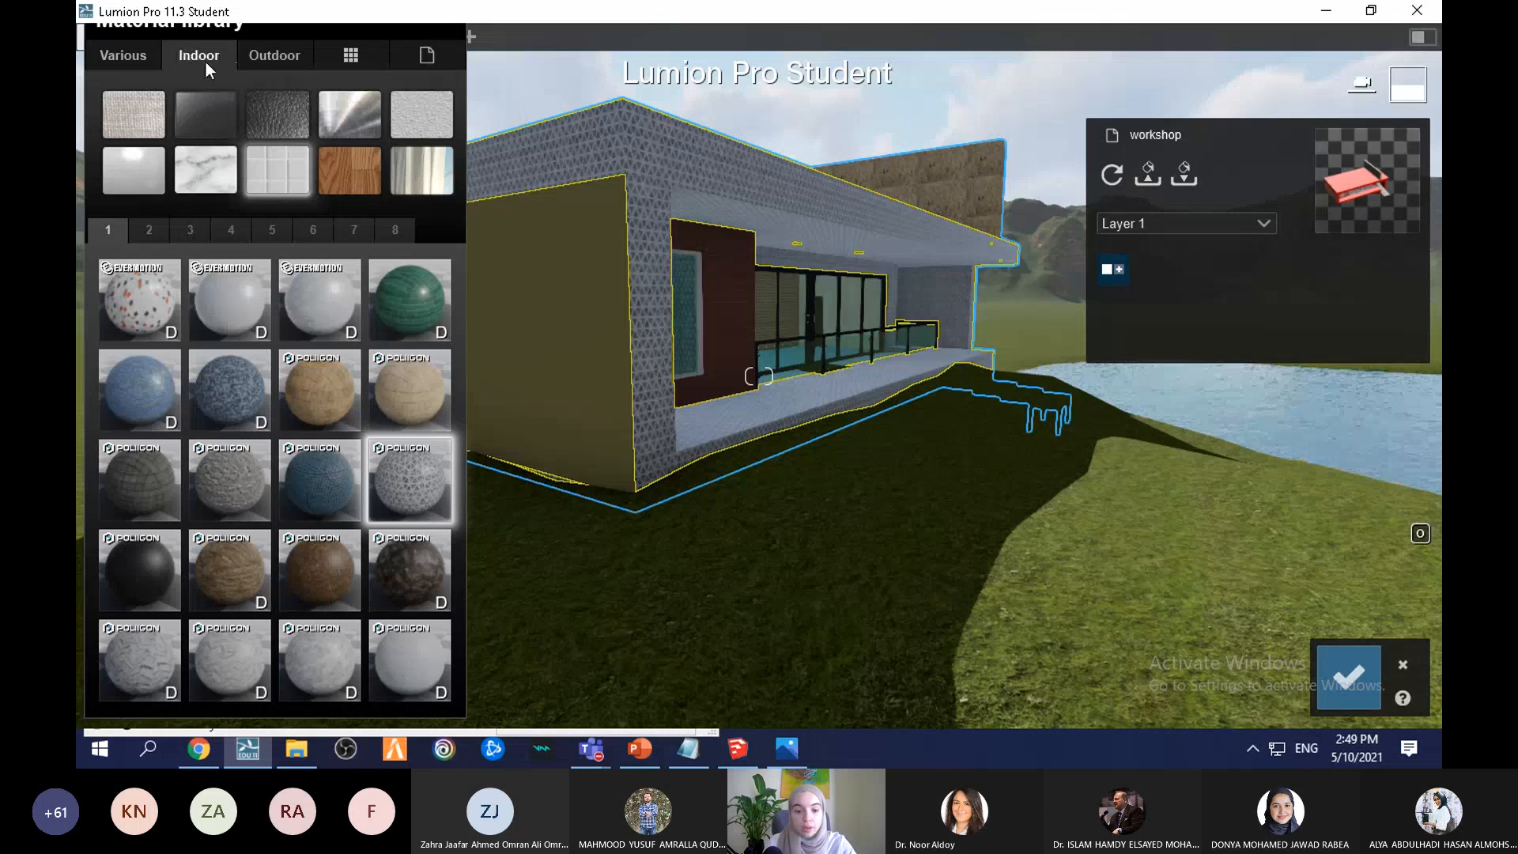
Step: Apply the indoor plaster material Evermotion Plaster 002 2048 to the brick wall inside the room
scroll(829, 276, "up", 5)
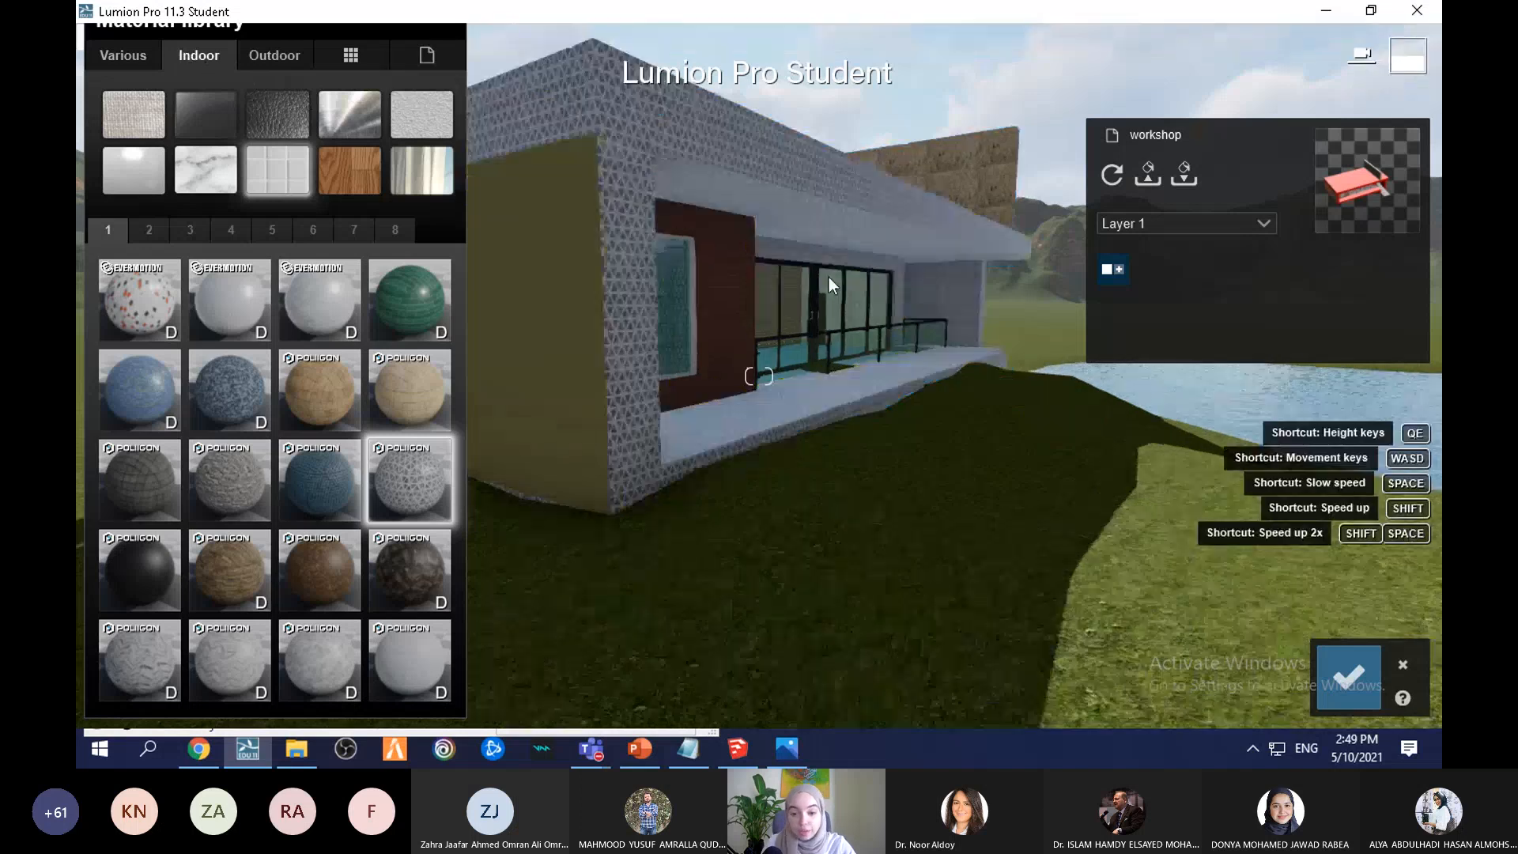
scroll(662, 188, "up", 5)
scroll(662, 189, "up", 3)
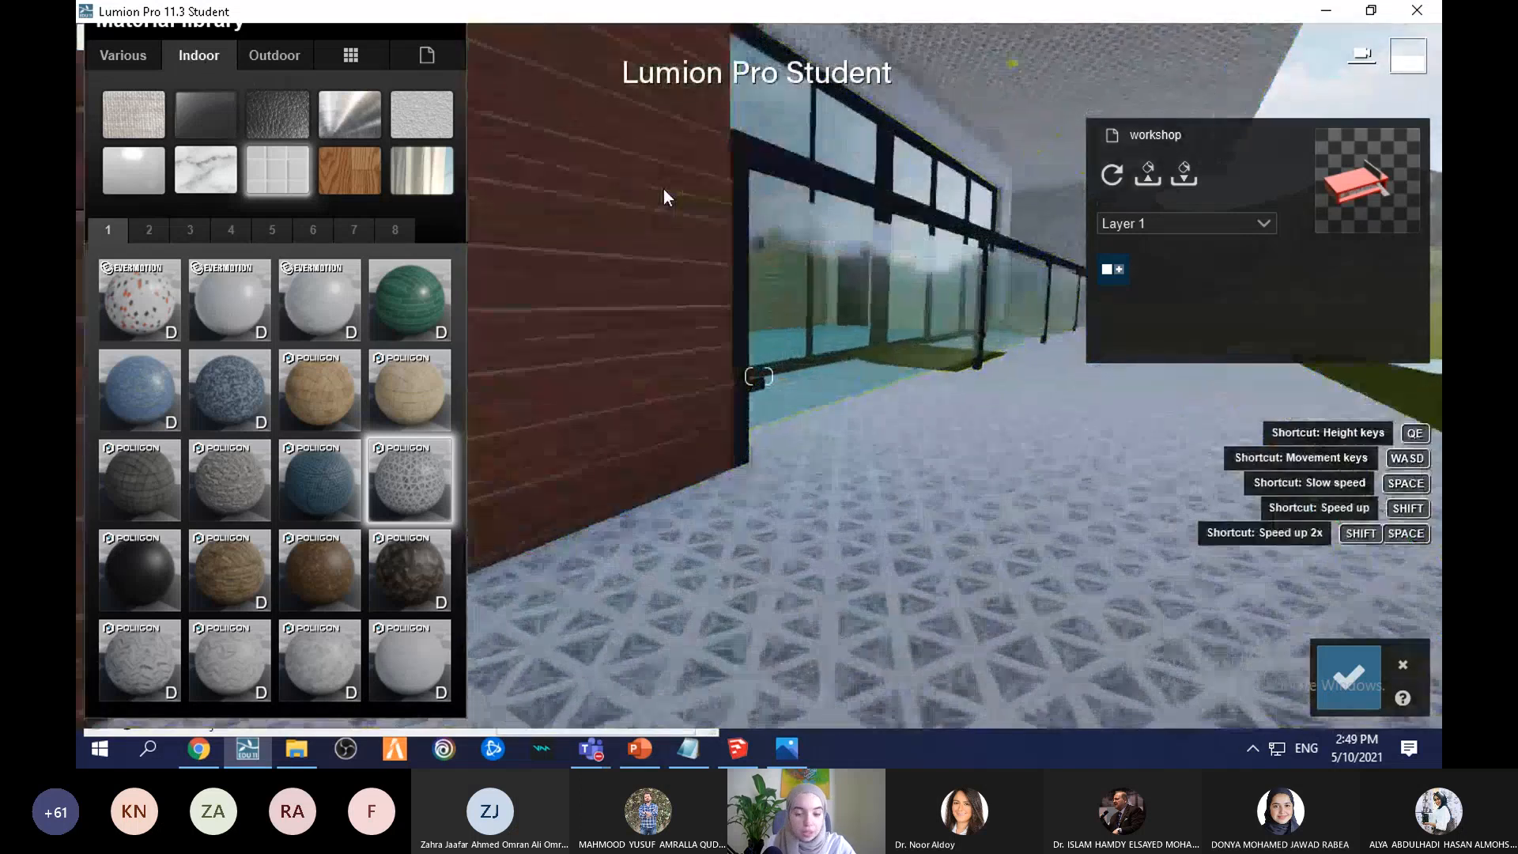
scroll(672, 392, "up", 8)
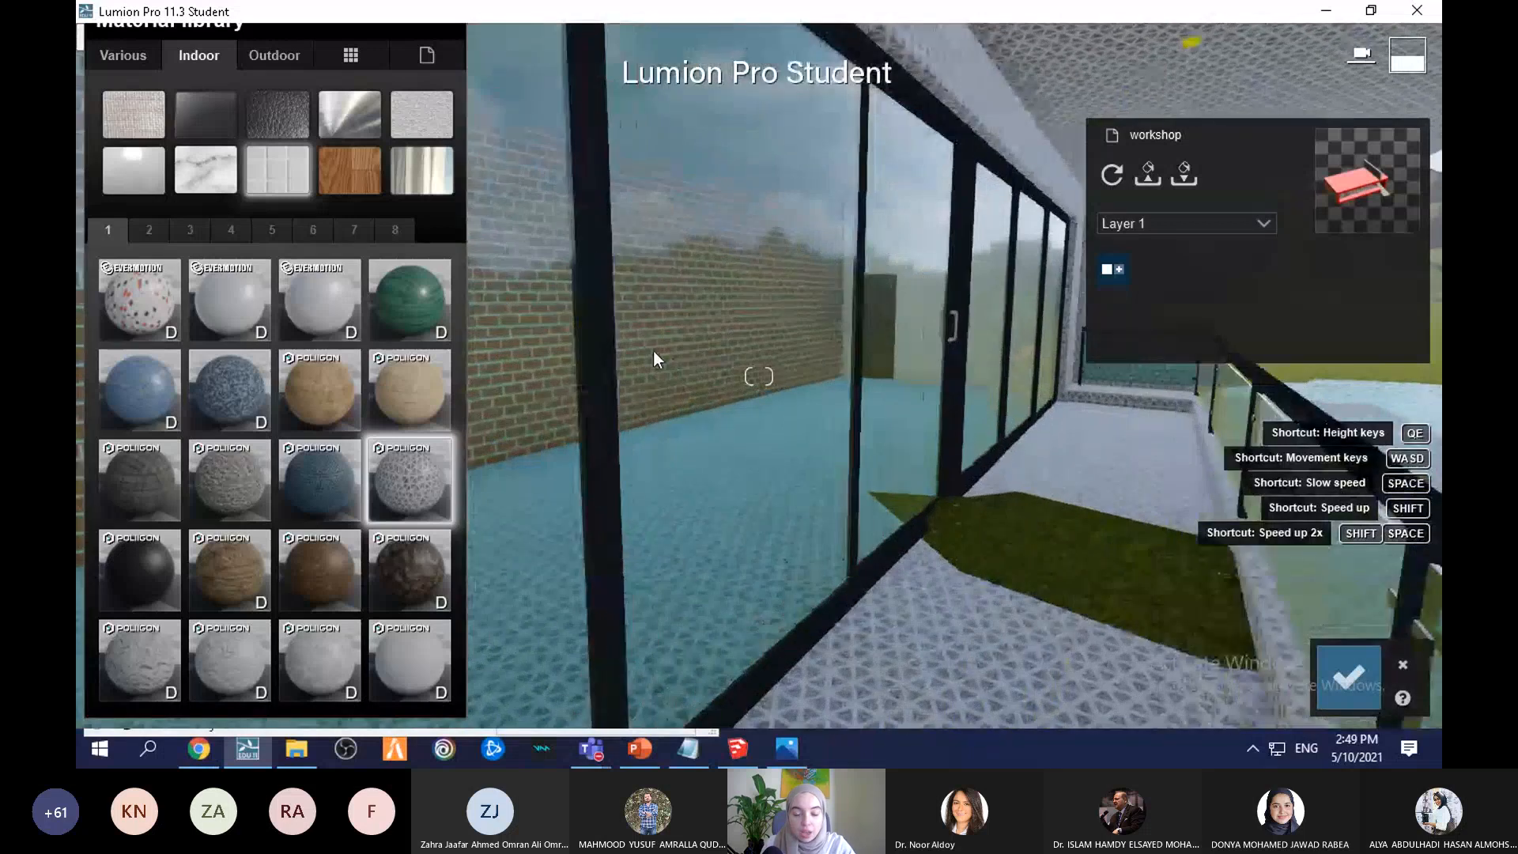
scroll(654, 353, "up", 5)
left_click(743, 274)
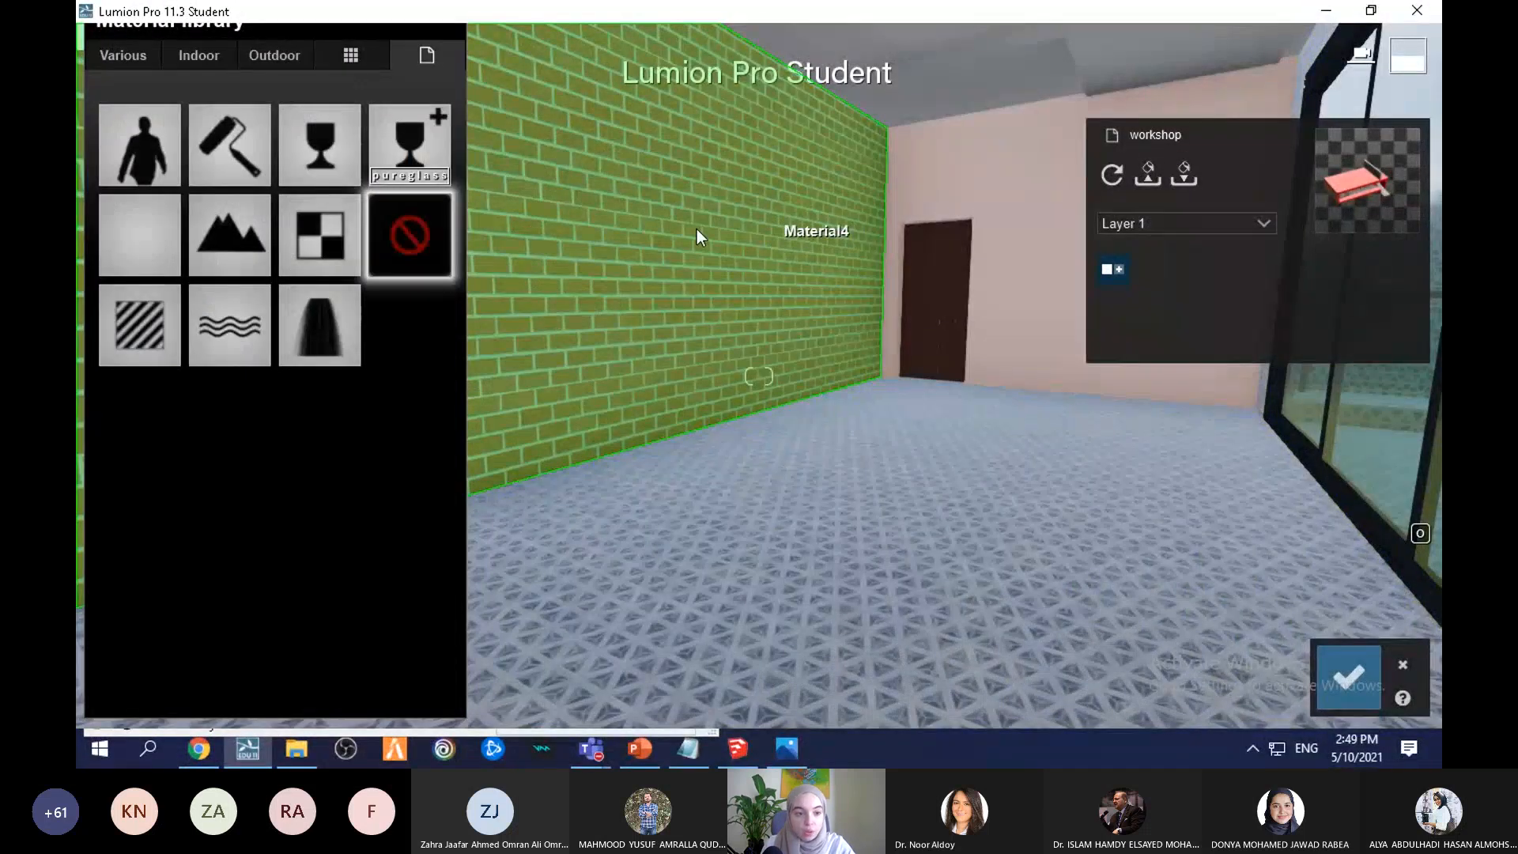
left_click(204, 57)
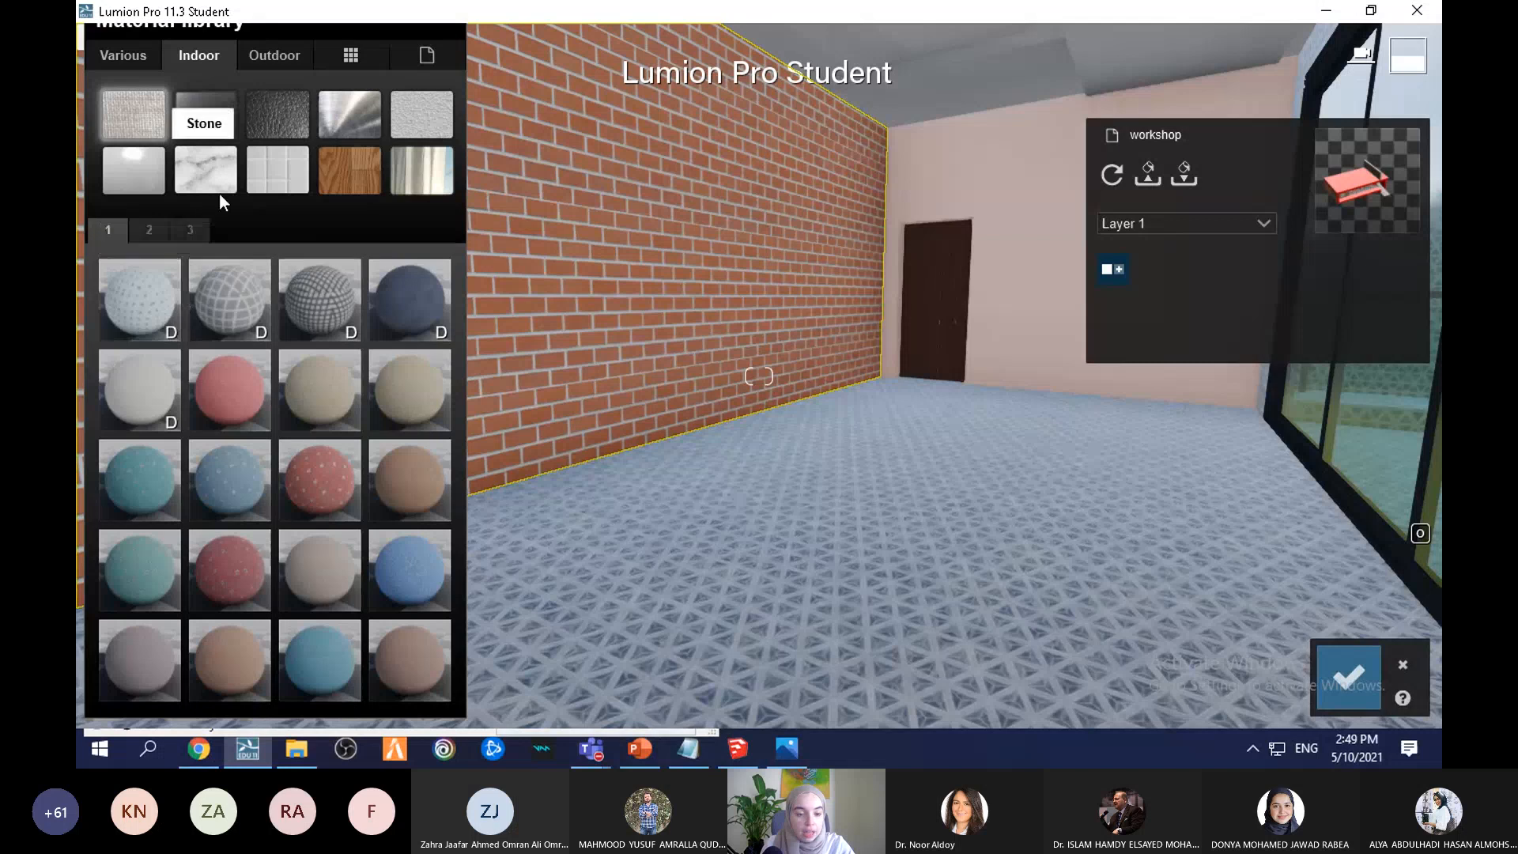
left_click(411, 126)
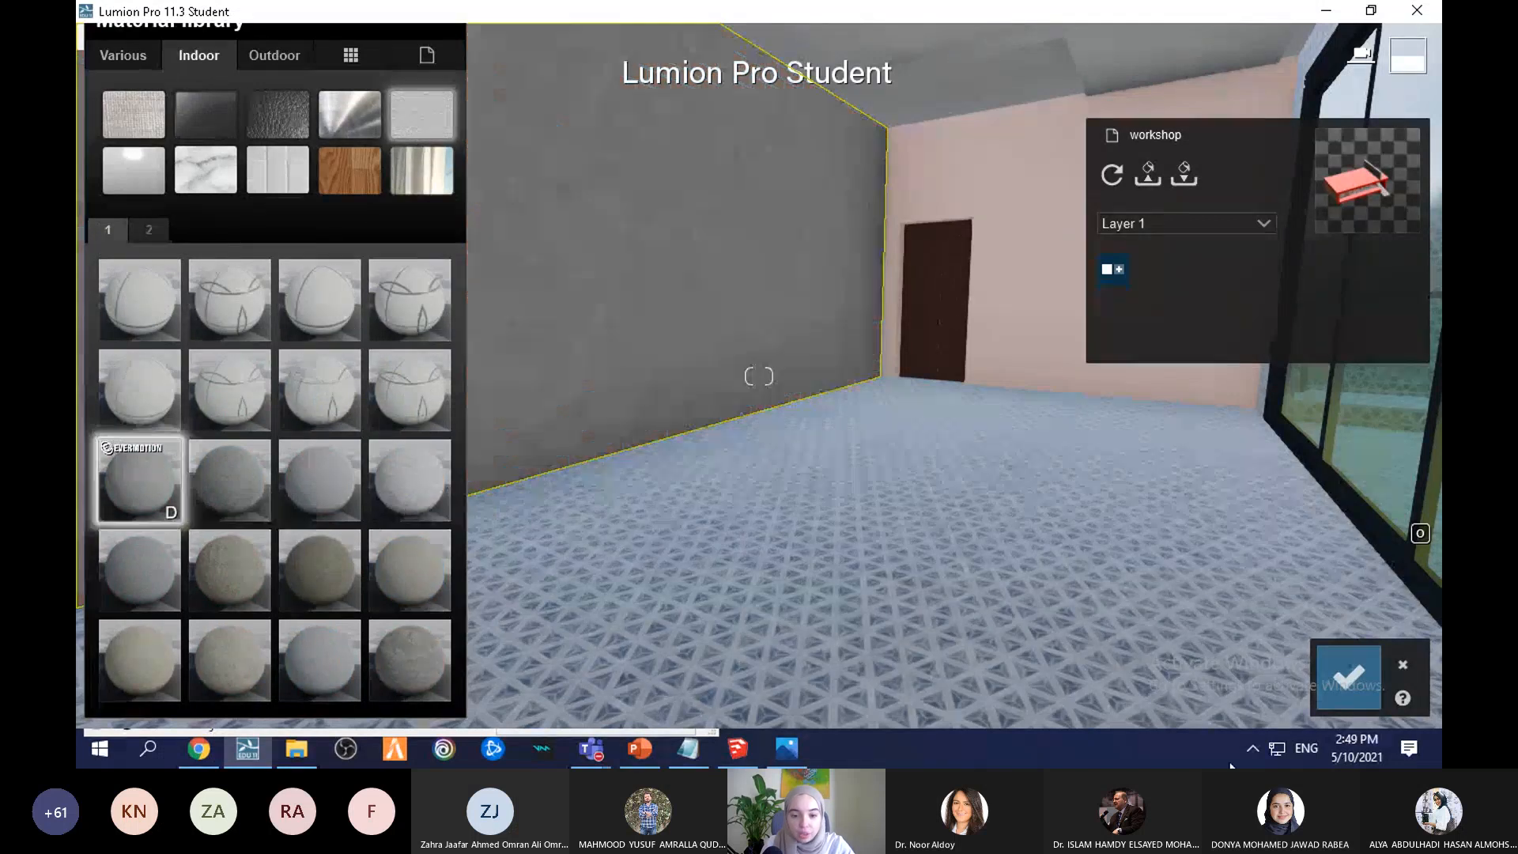
Step: Open the plaster's settings, pick a muted red colorization colour and reduce the colorization amount to nearly zero
key("w")
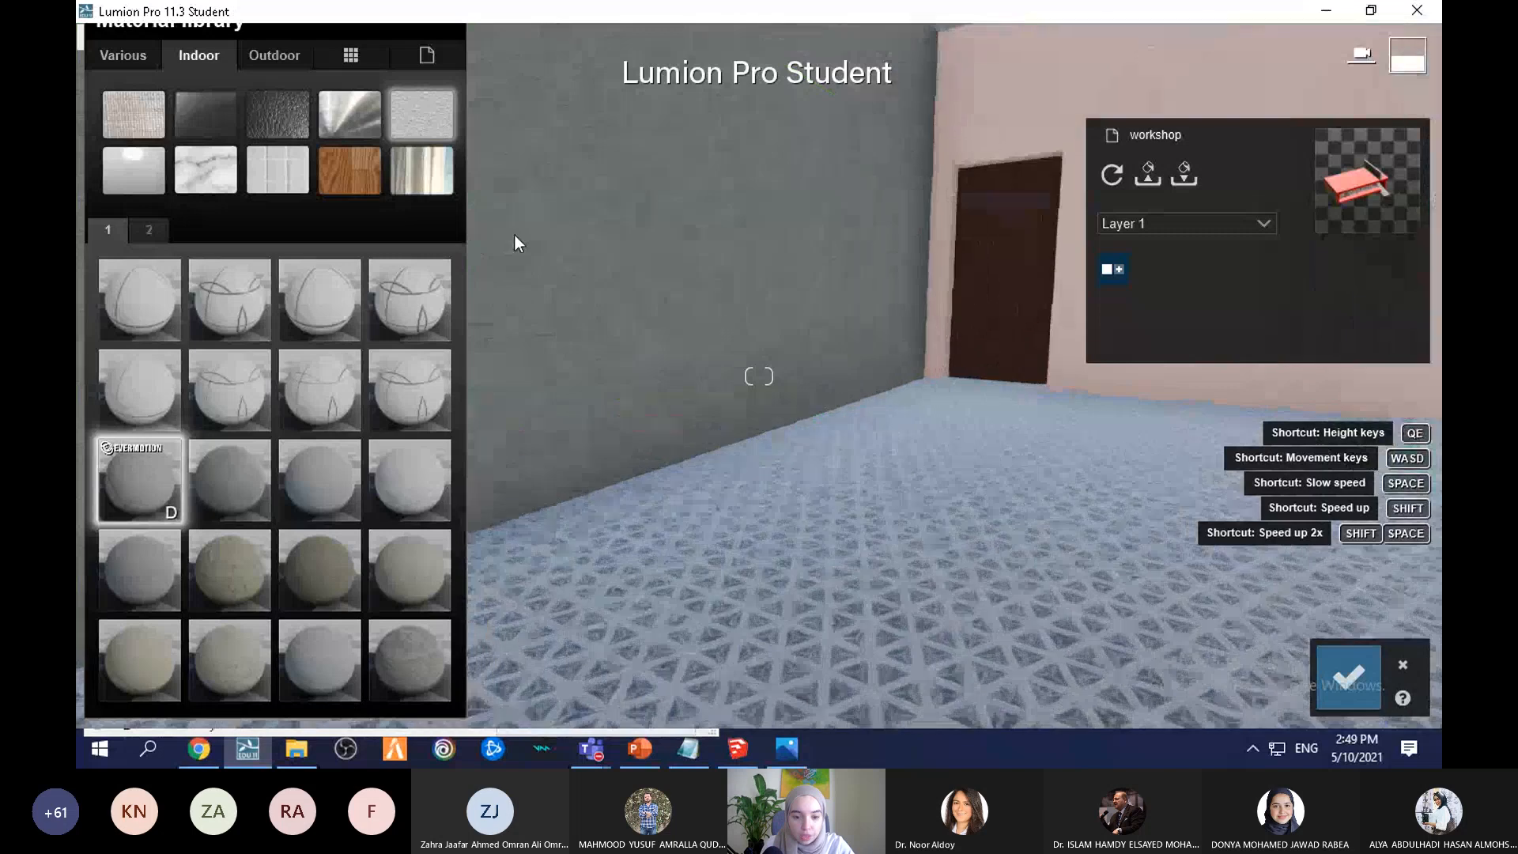
key("w")
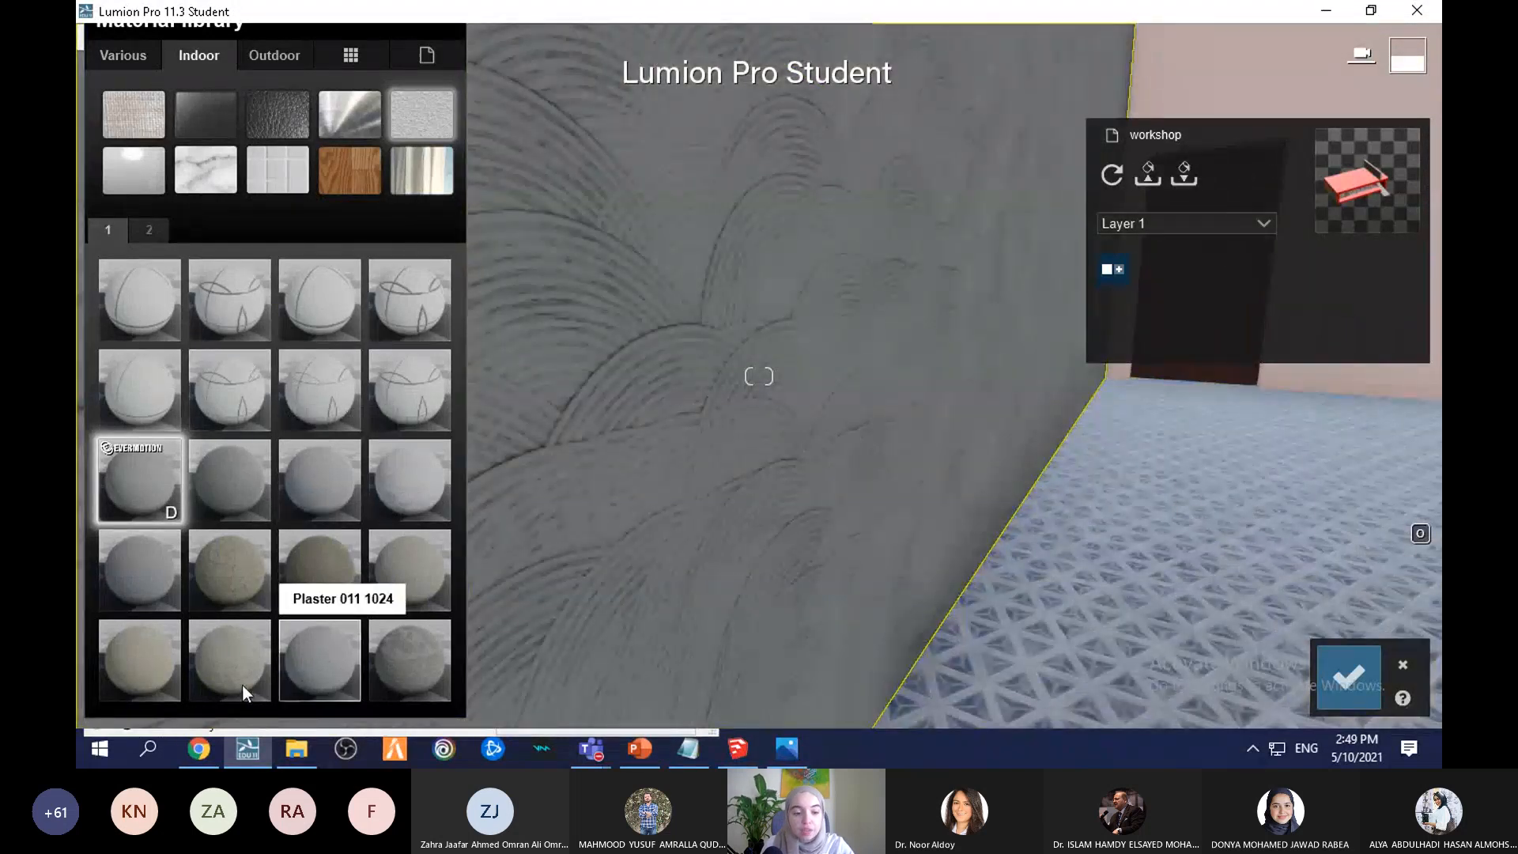
left_click(144, 487)
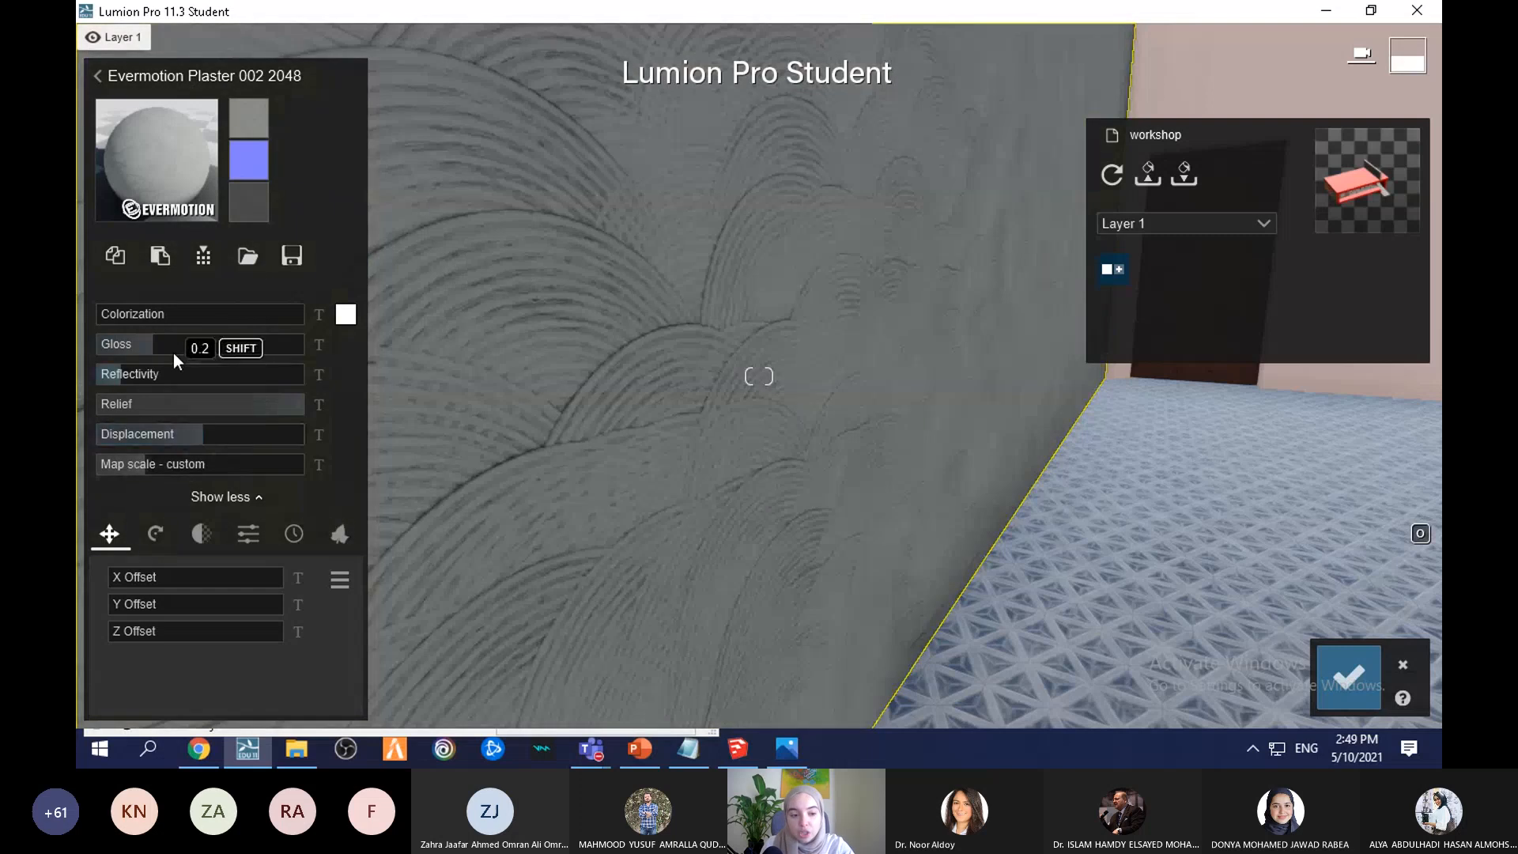
left_click(344, 315)
left_click(500, 340)
left_click_drag(501, 338, 482, 329)
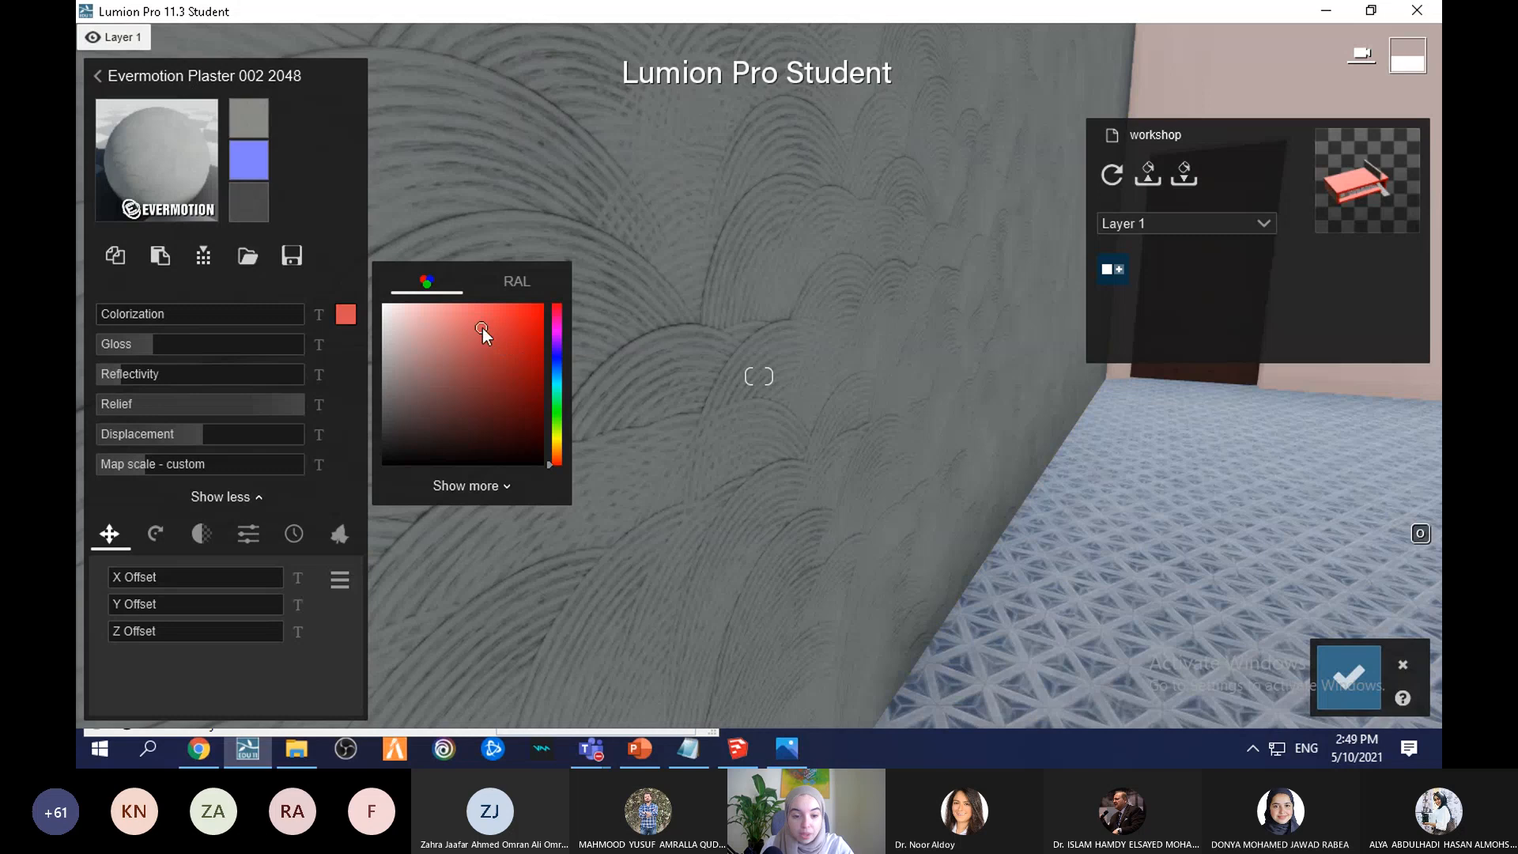
left_click(454, 357)
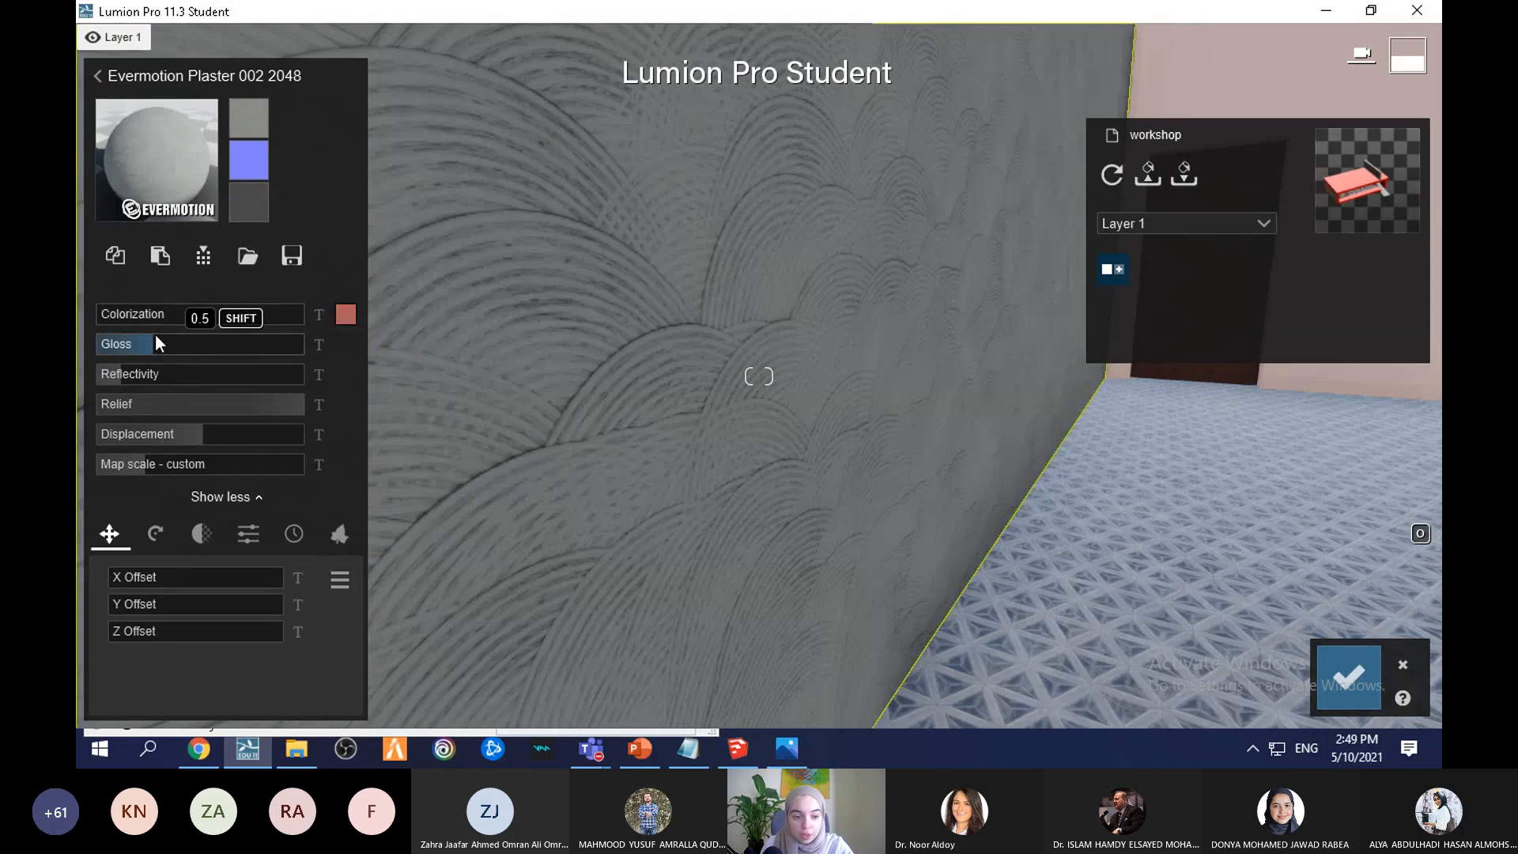
left_click_drag(157, 324, 111, 332)
Step: Set the plaster's gloss to about 1.1 and raise its reflectivity to just under half of the range
left_click(170, 348)
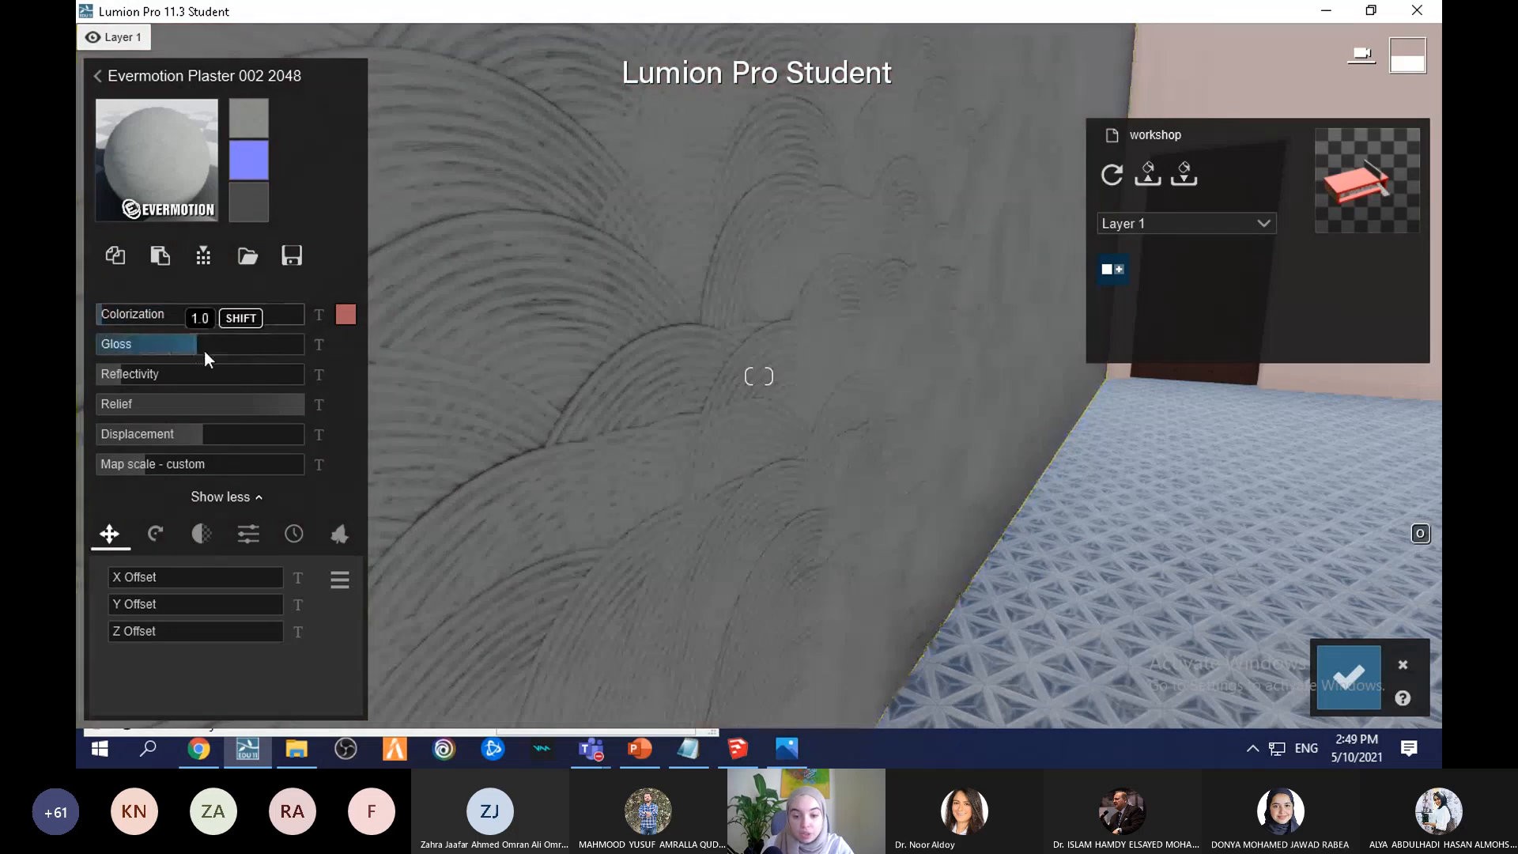
left_click_drag(206, 358, 238, 364)
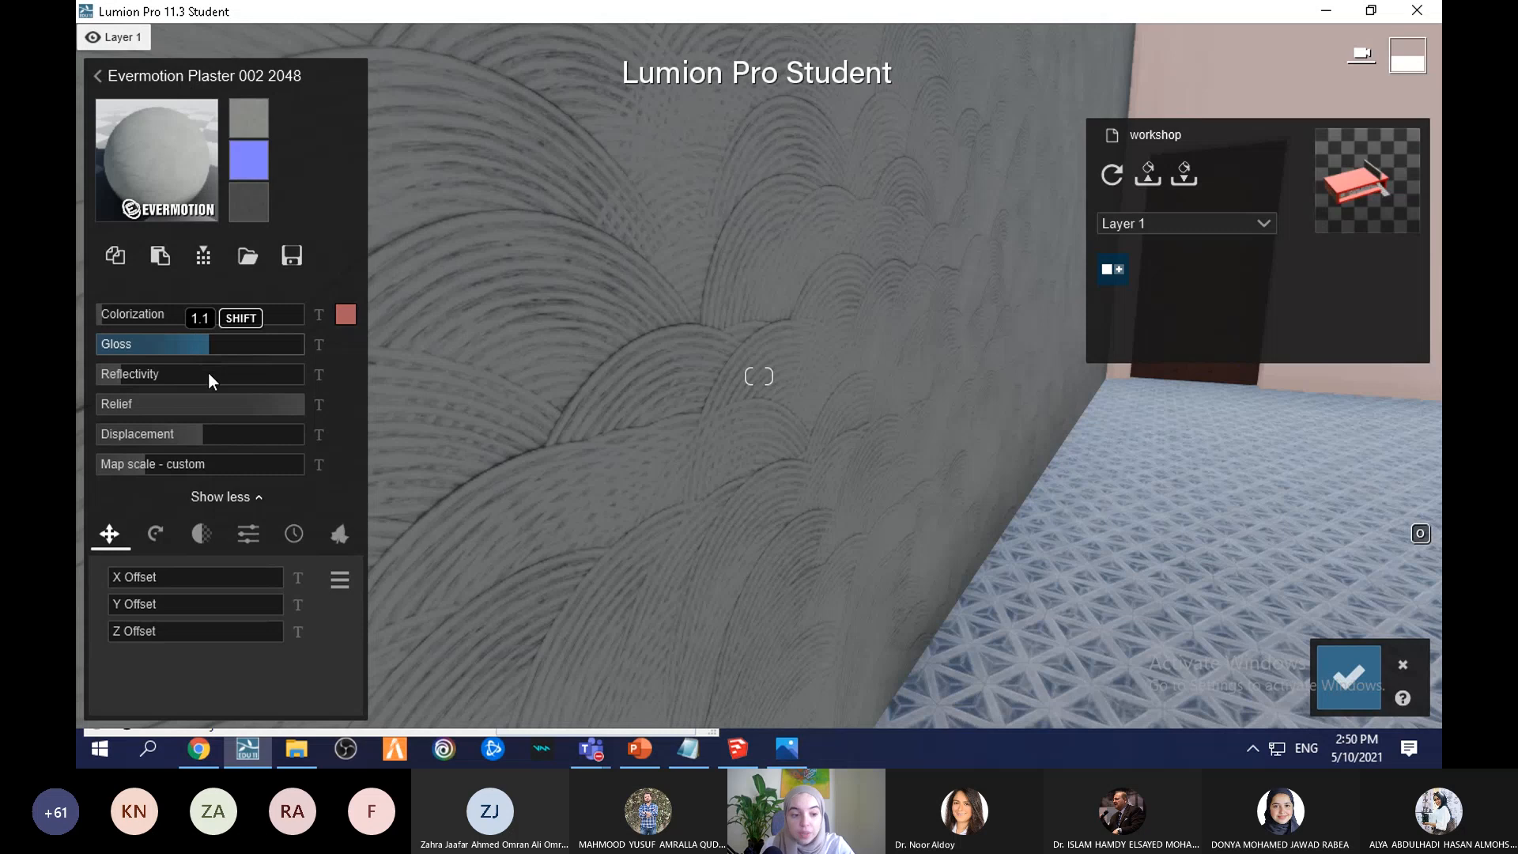
left_click_drag(207, 377, 192, 383)
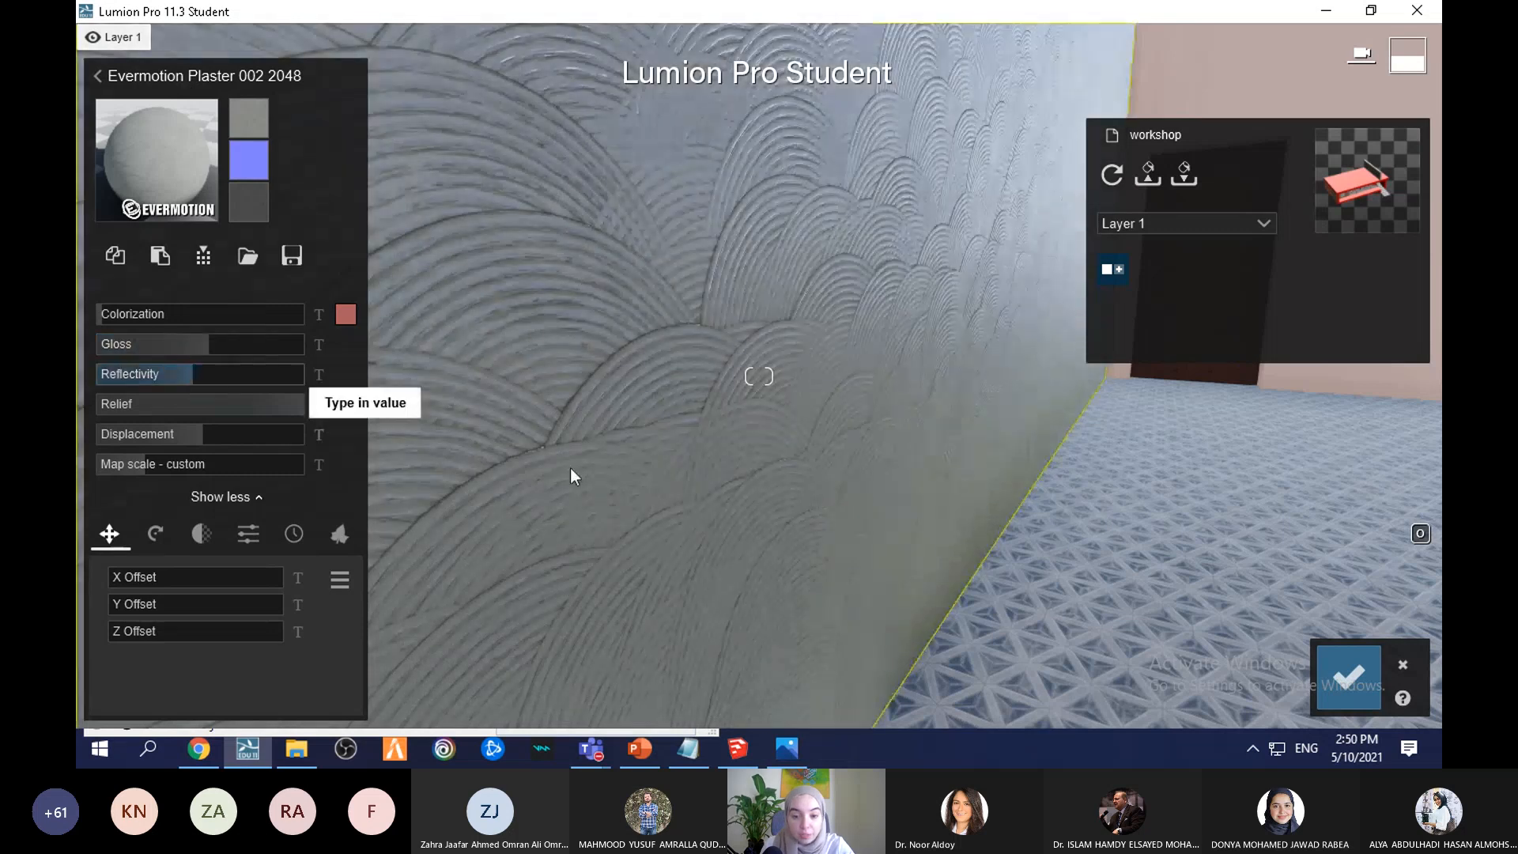
Step: Lower the plaster's relief slightly below maximum and increase its displacement to roughly three quarters of the range
right_click_drag(1047, 601, 1075, 537)
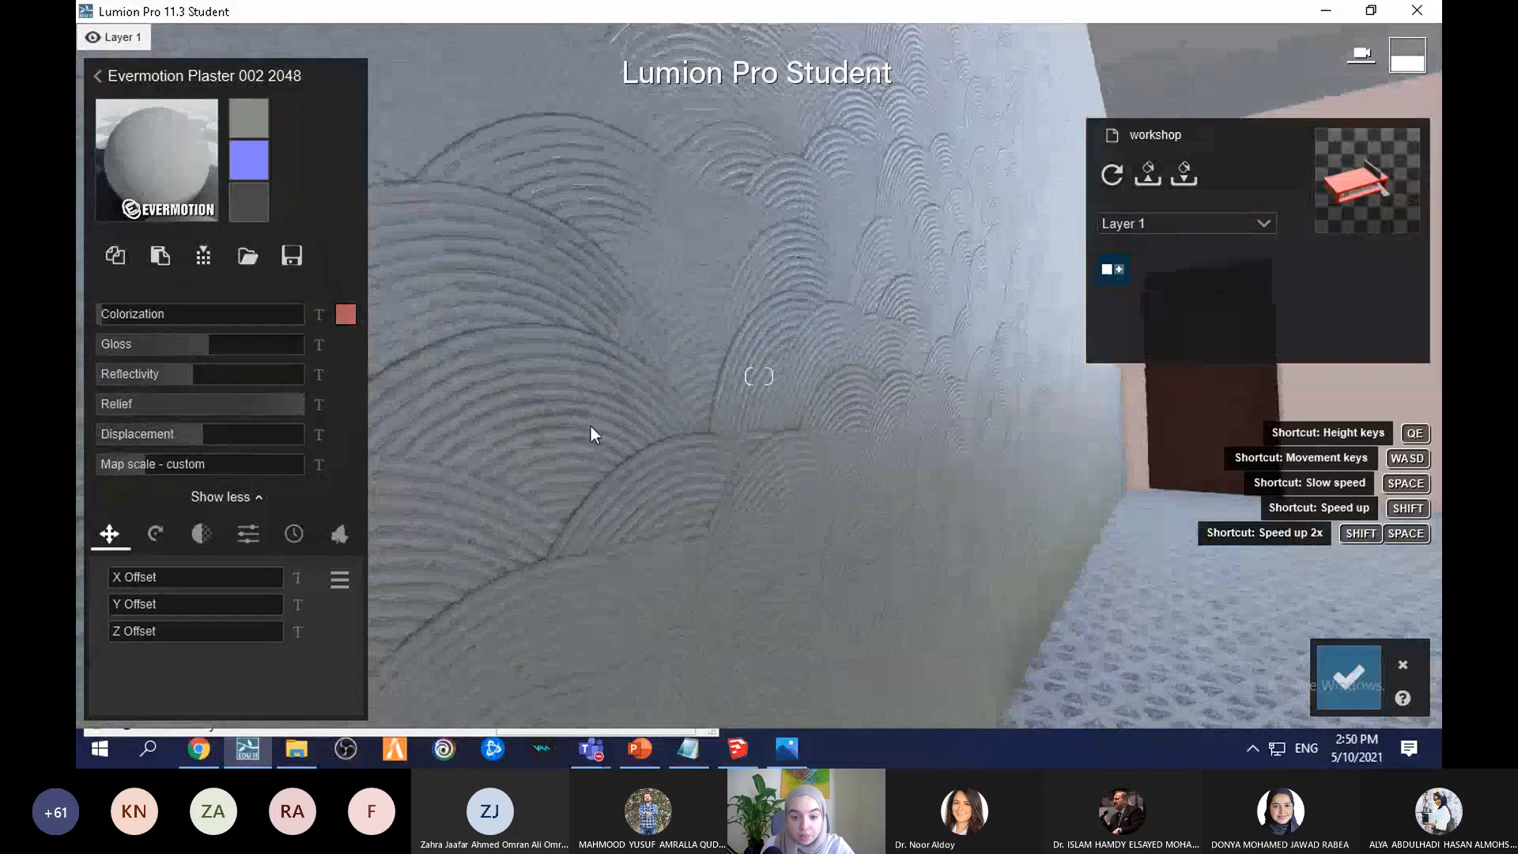
left_click_drag(240, 406, 290, 435)
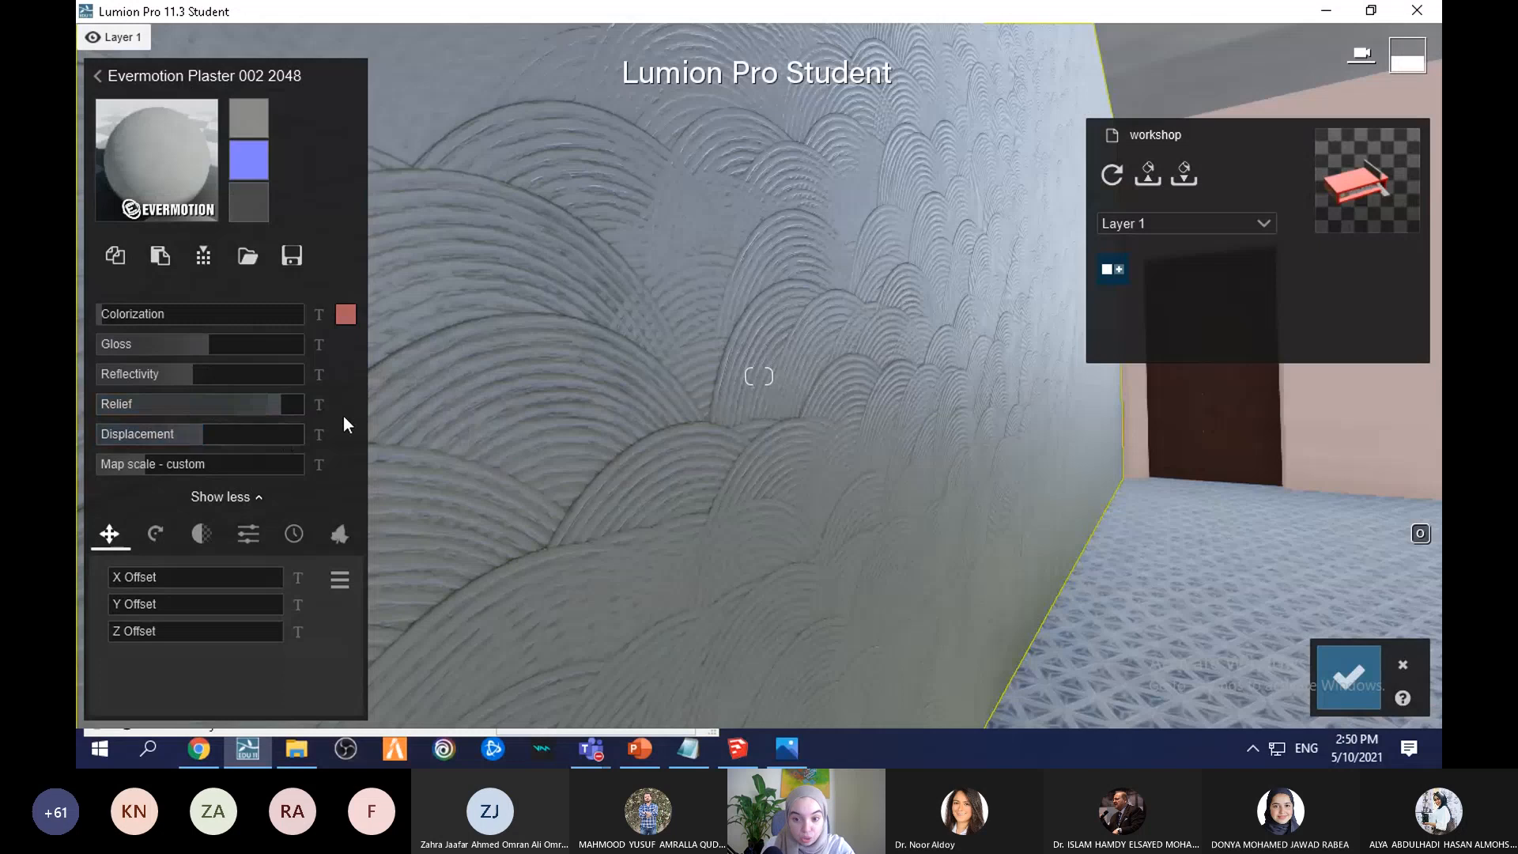
left_click_drag(166, 440, 145, 467)
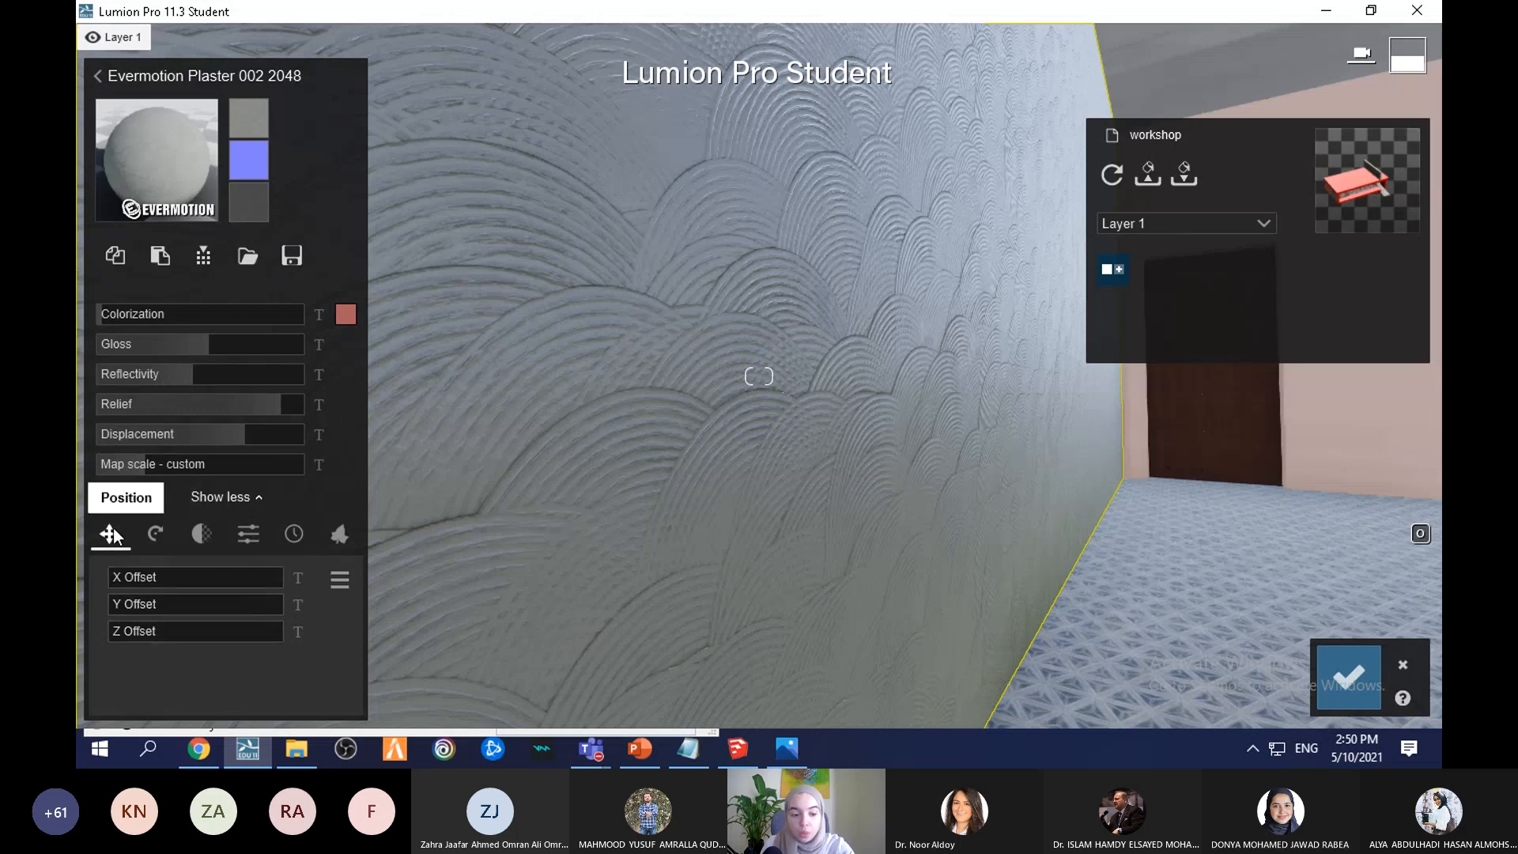
Step: Offset the plaster texture in X, Y and Z, with Z about 0.5, and rotate its heading, pitch and bank, with bank at 180°
left_click_drag(148, 579, 173, 612)
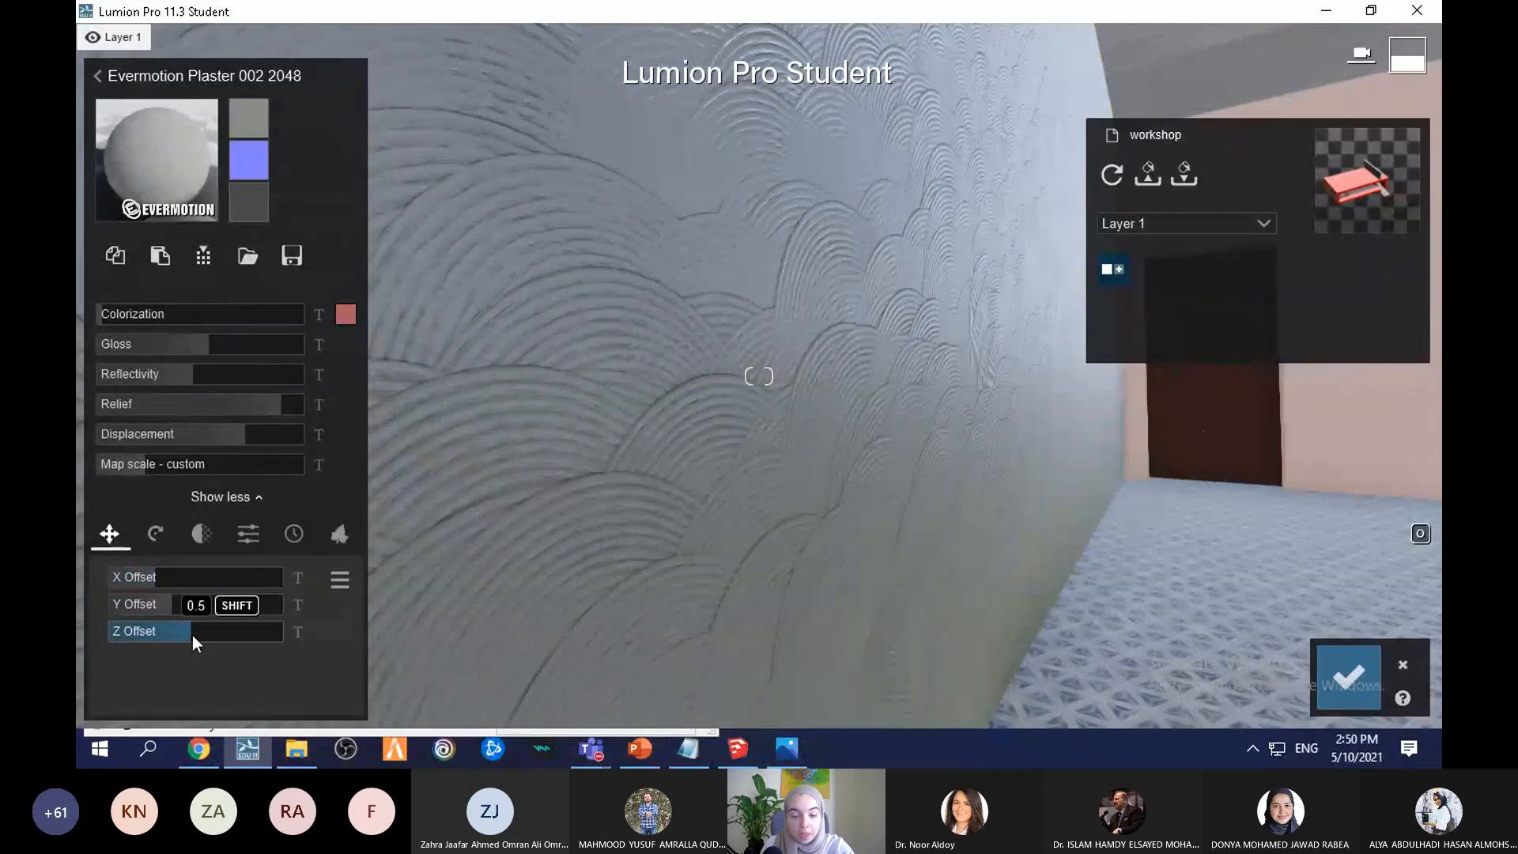
left_click(155, 538)
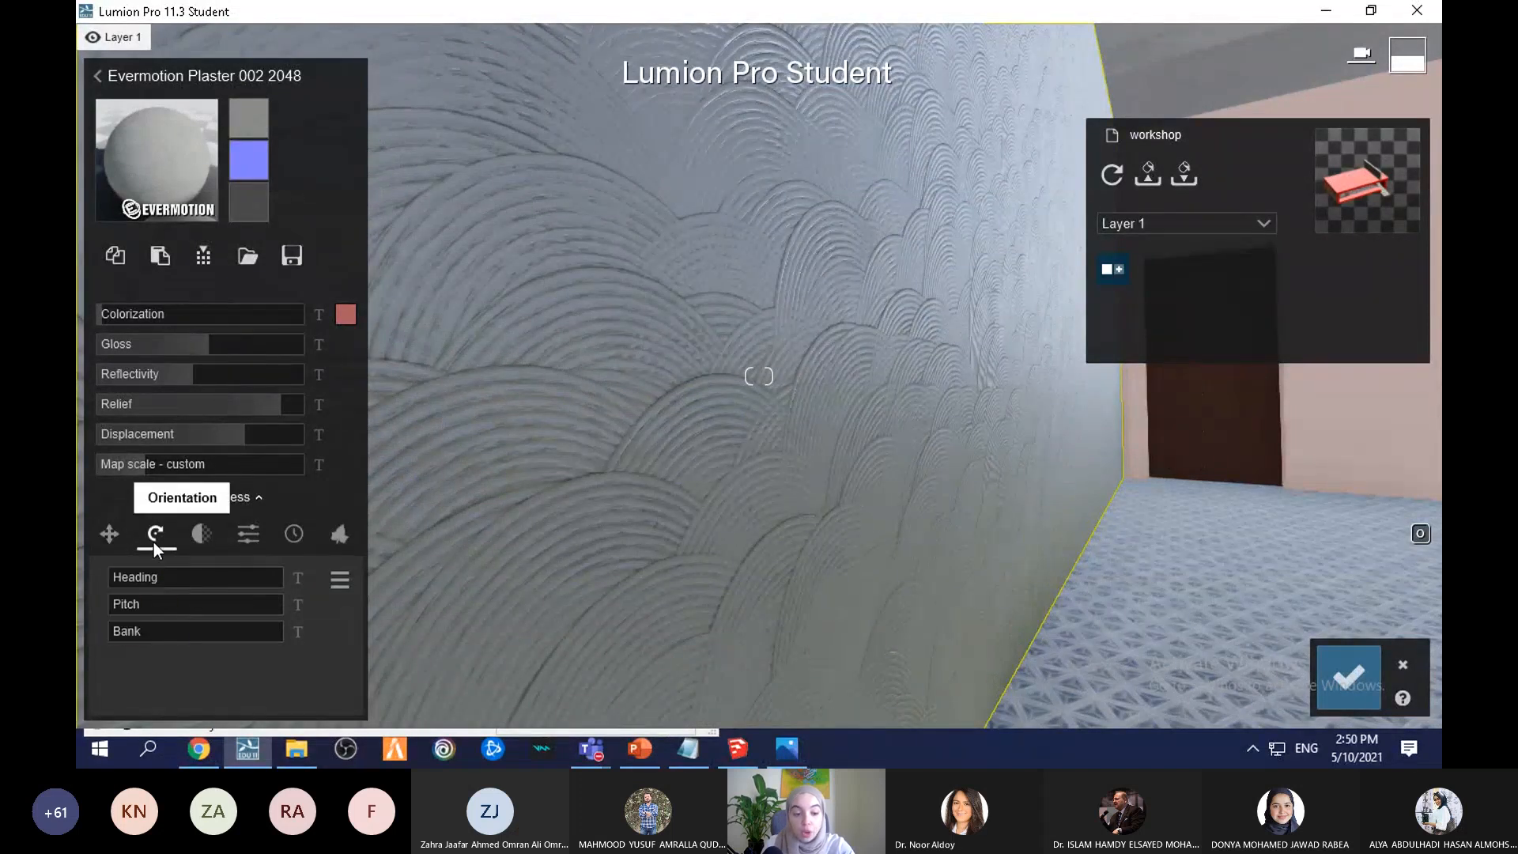
left_click_drag(153, 578, 197, 580)
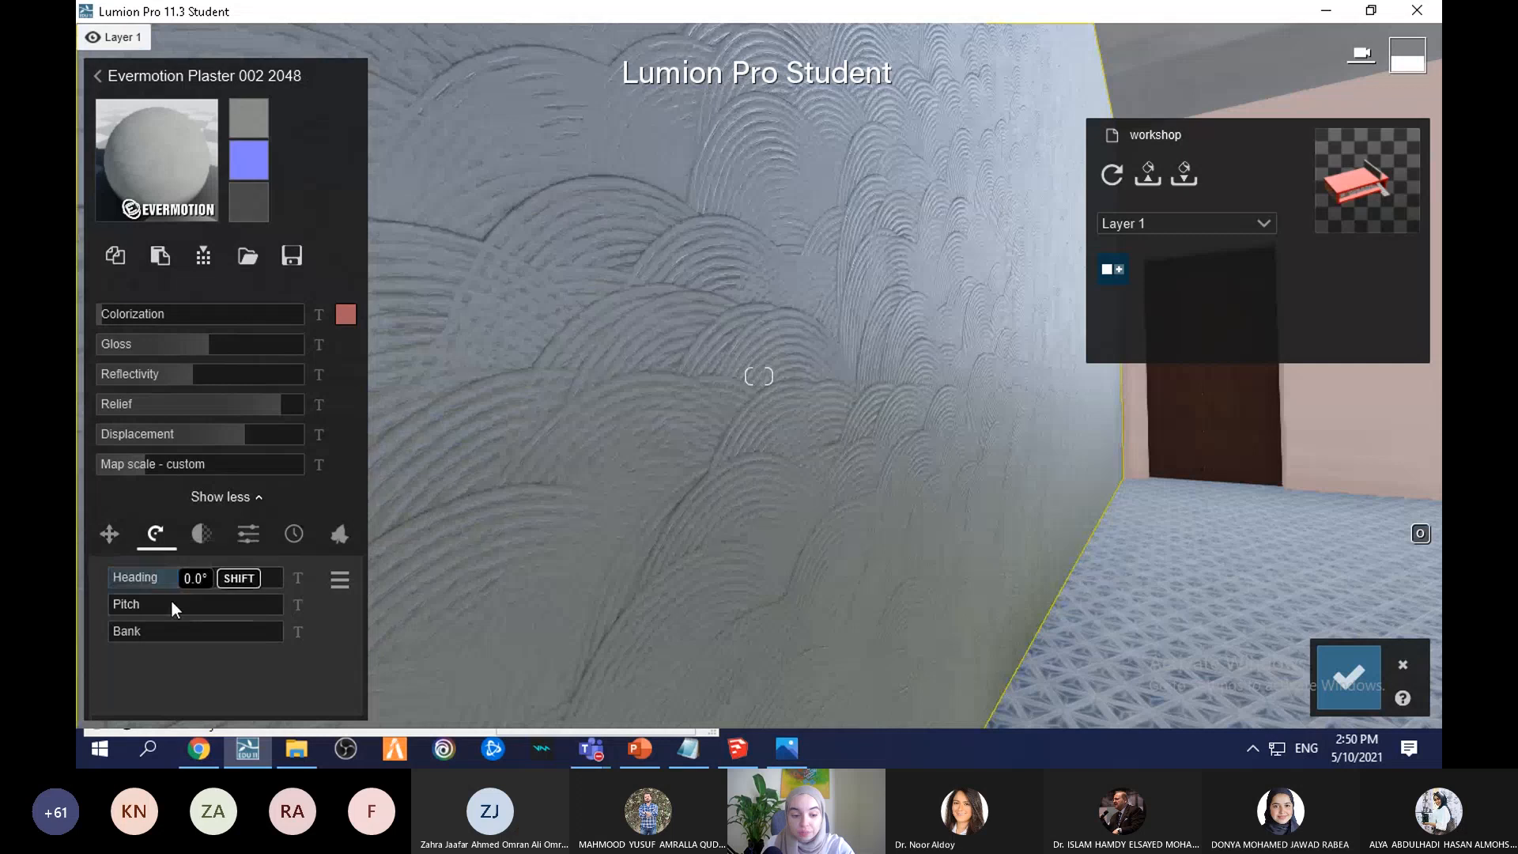
left_click(188, 605)
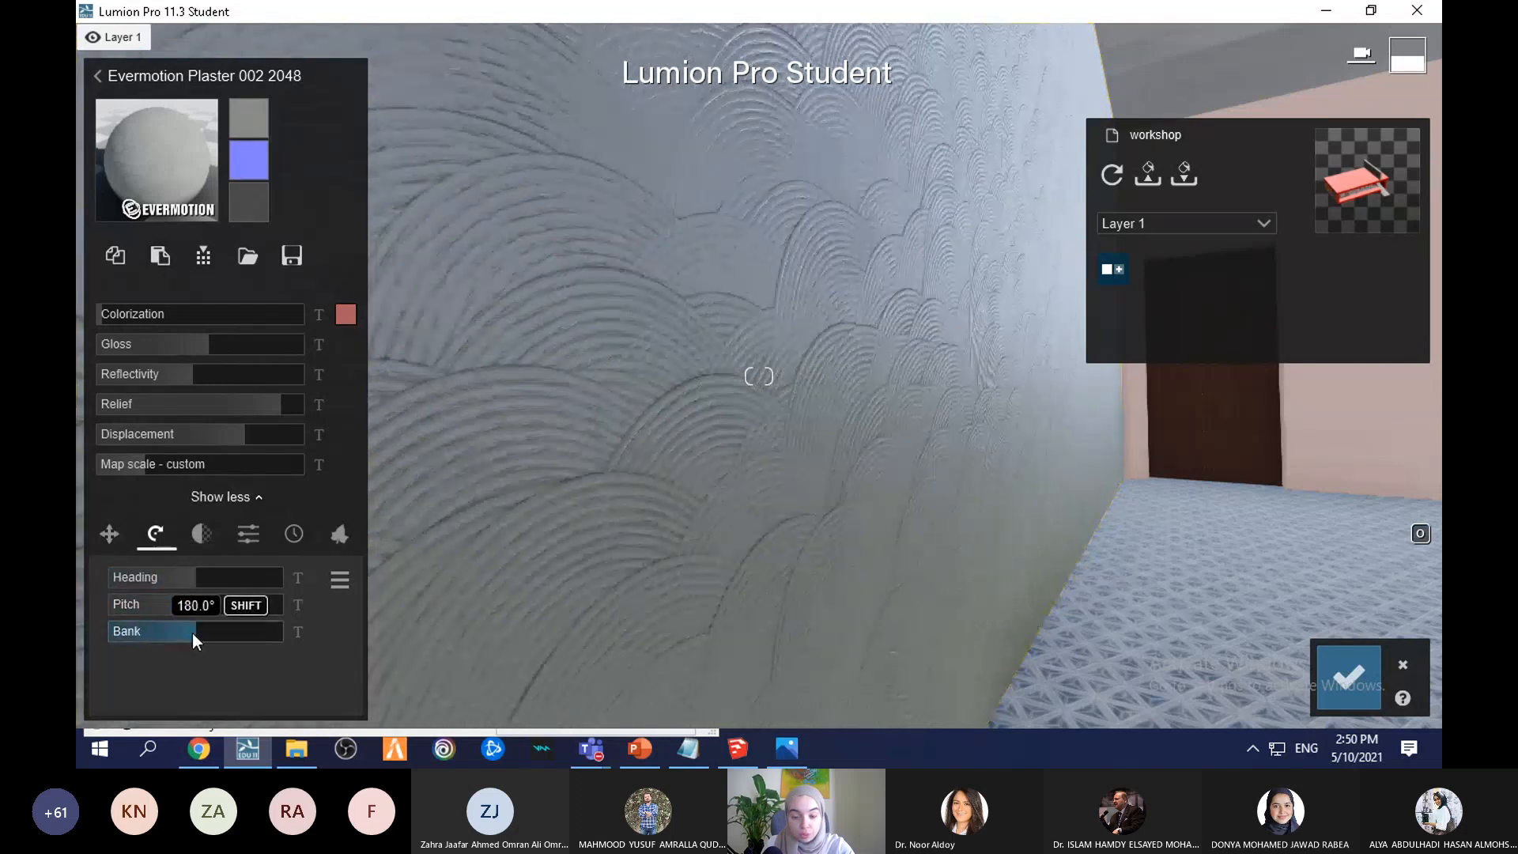
Step: Try the plaster's Transparency option, switch back to Waxiness, and leave Emissive at 0 after testing it
left_click(191, 534)
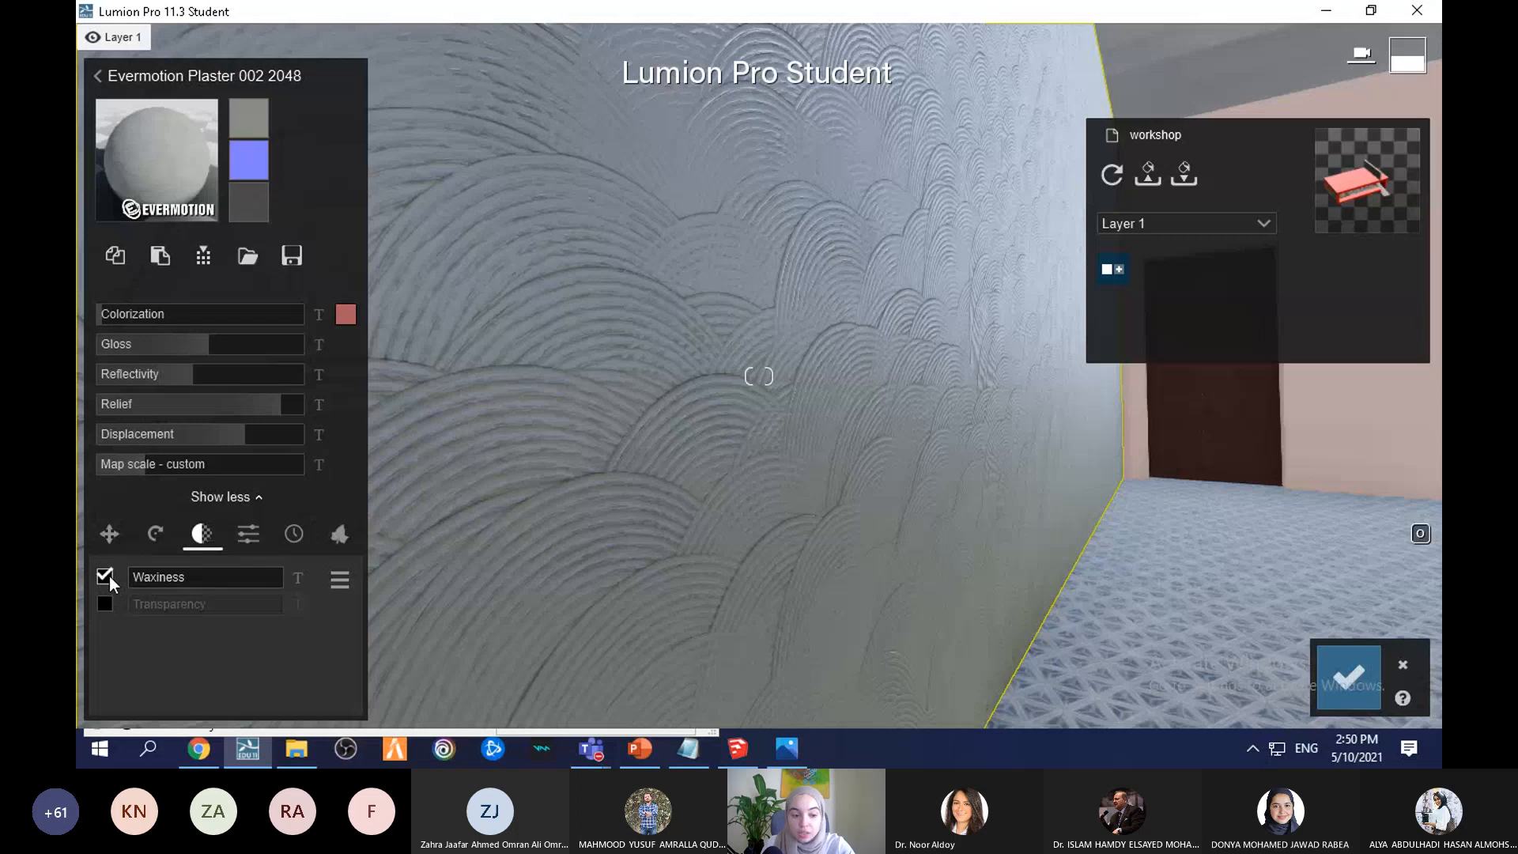
left_click(105, 602)
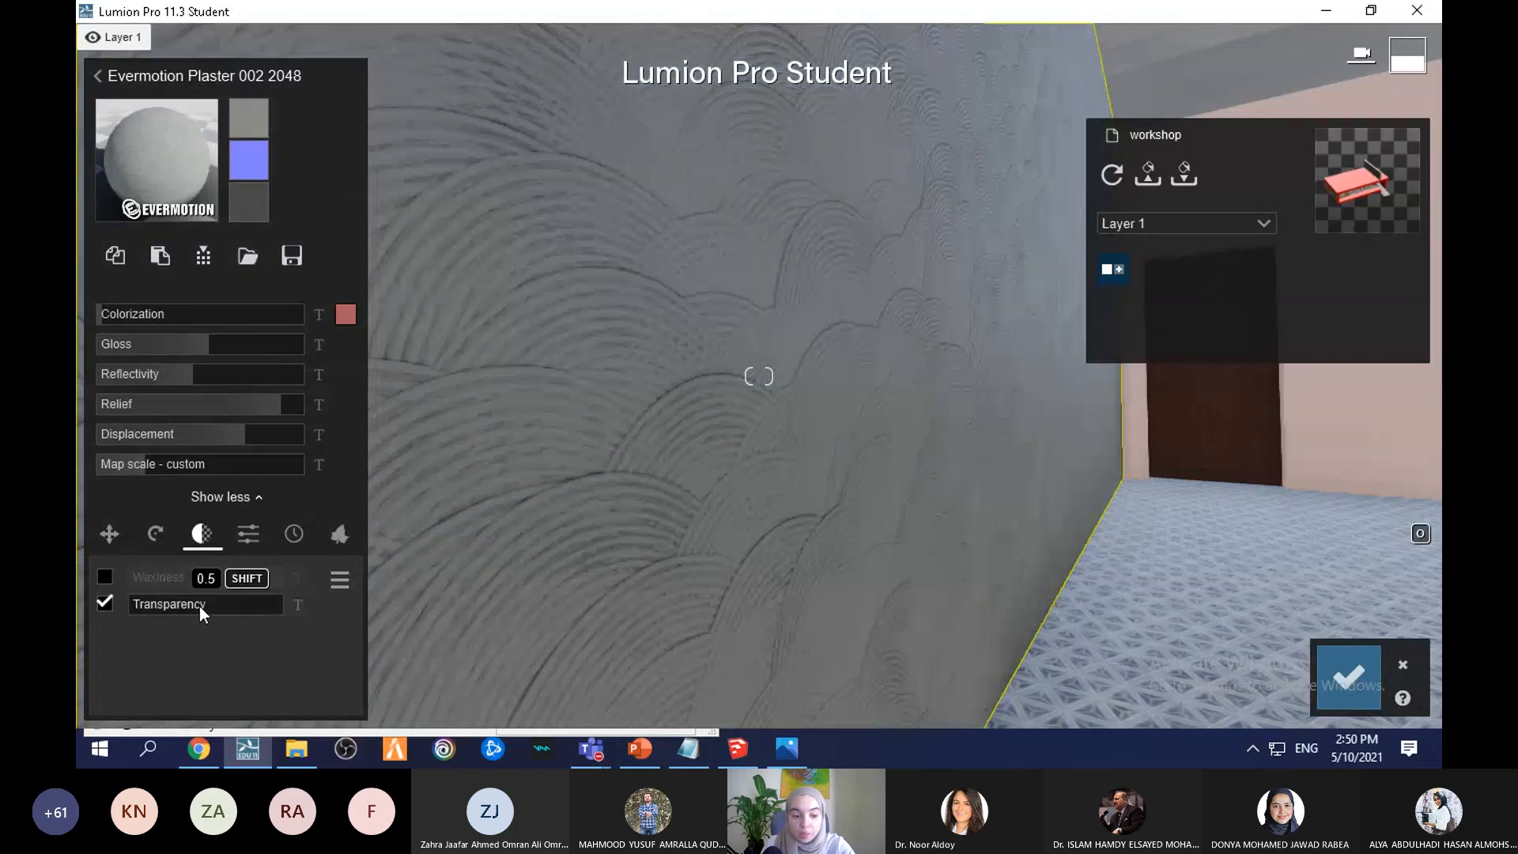
left_click_drag(199, 605, 105, 602)
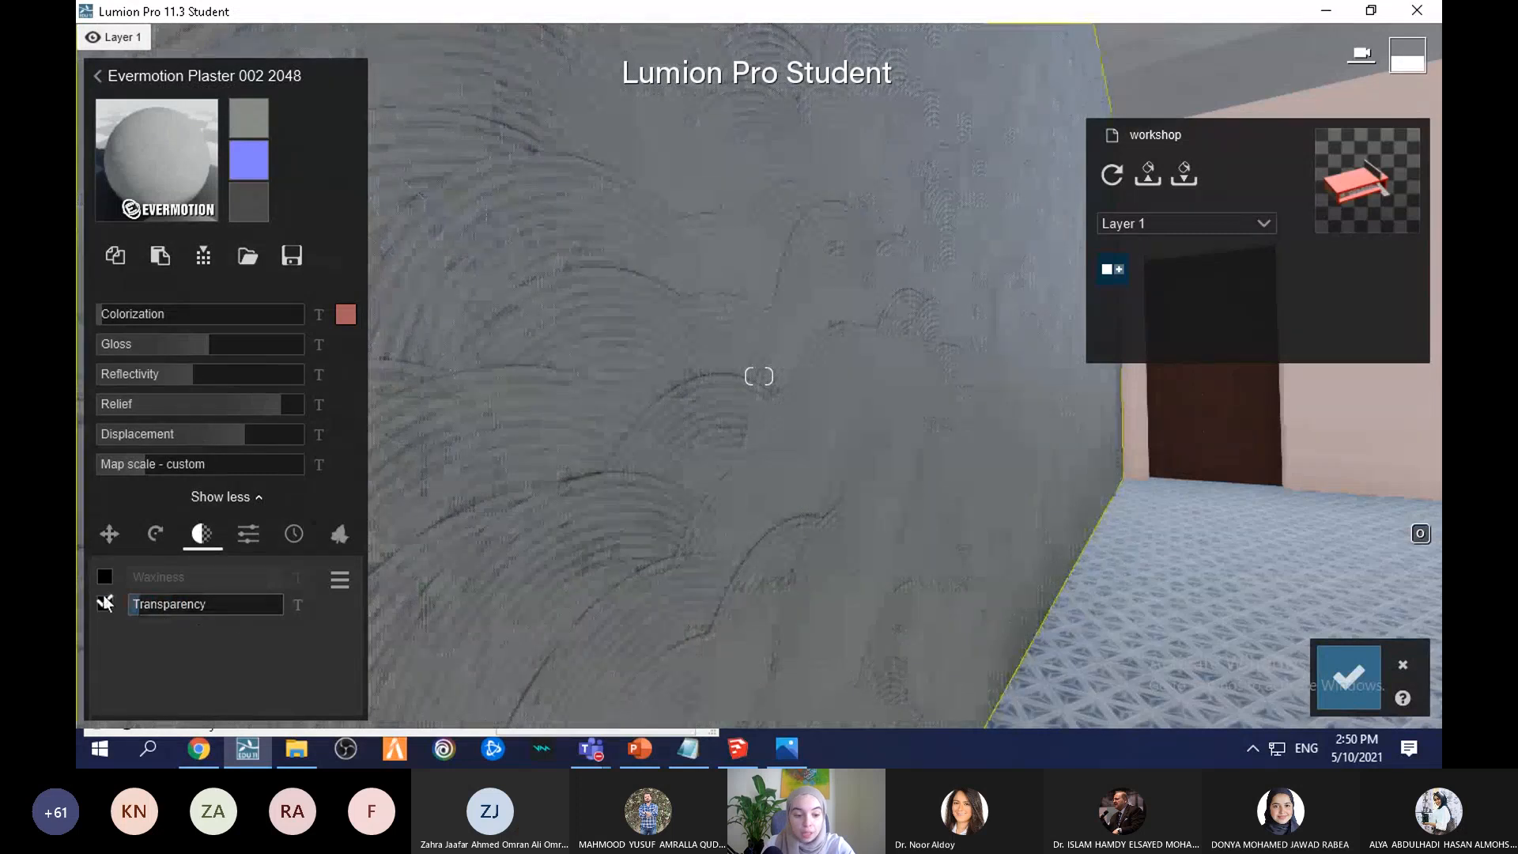
left_click(103, 579)
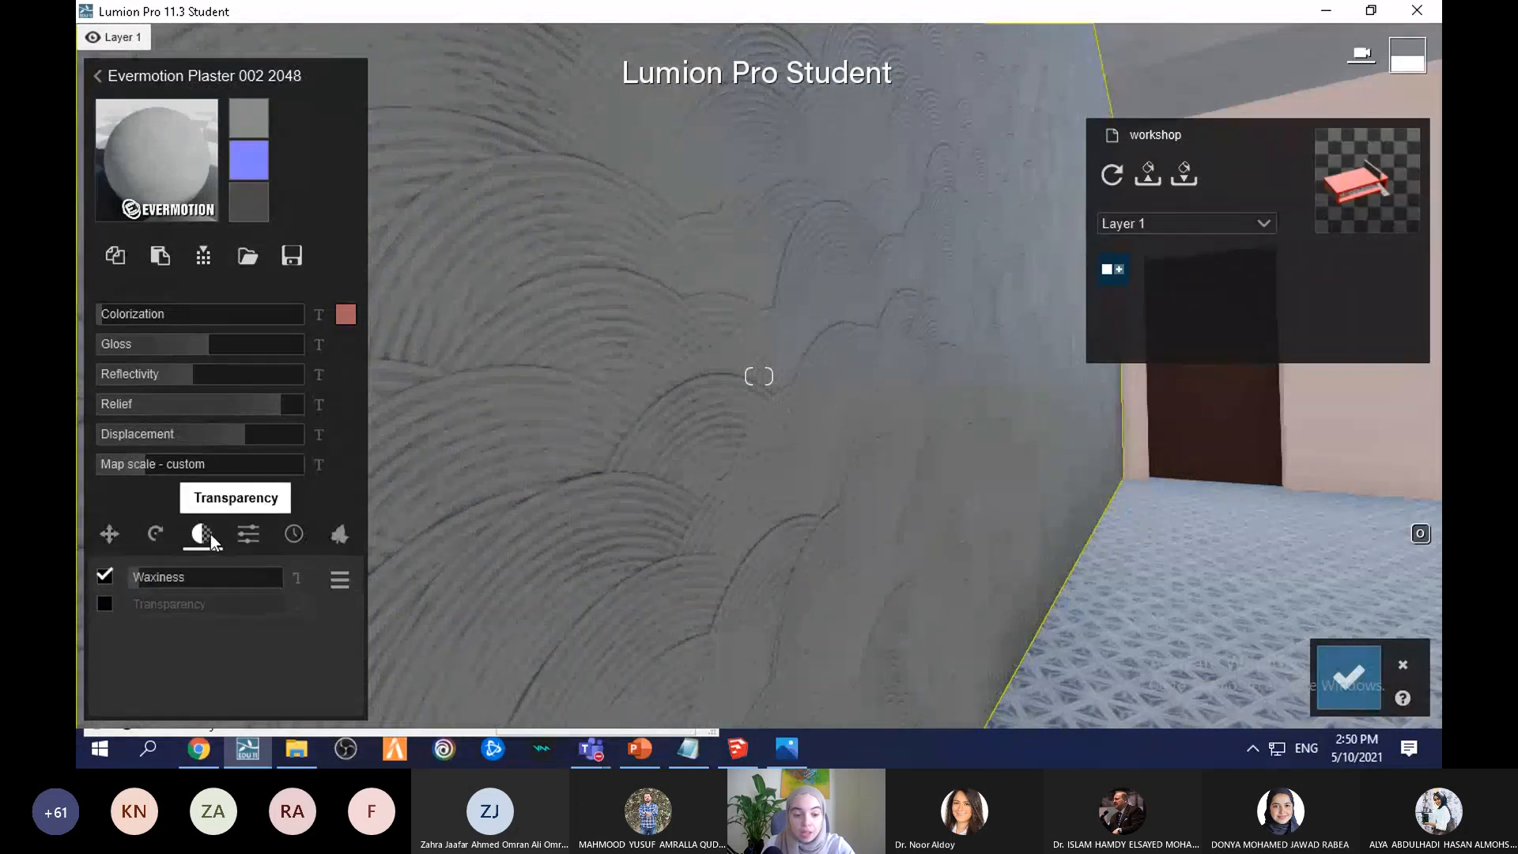
left_click(244, 540)
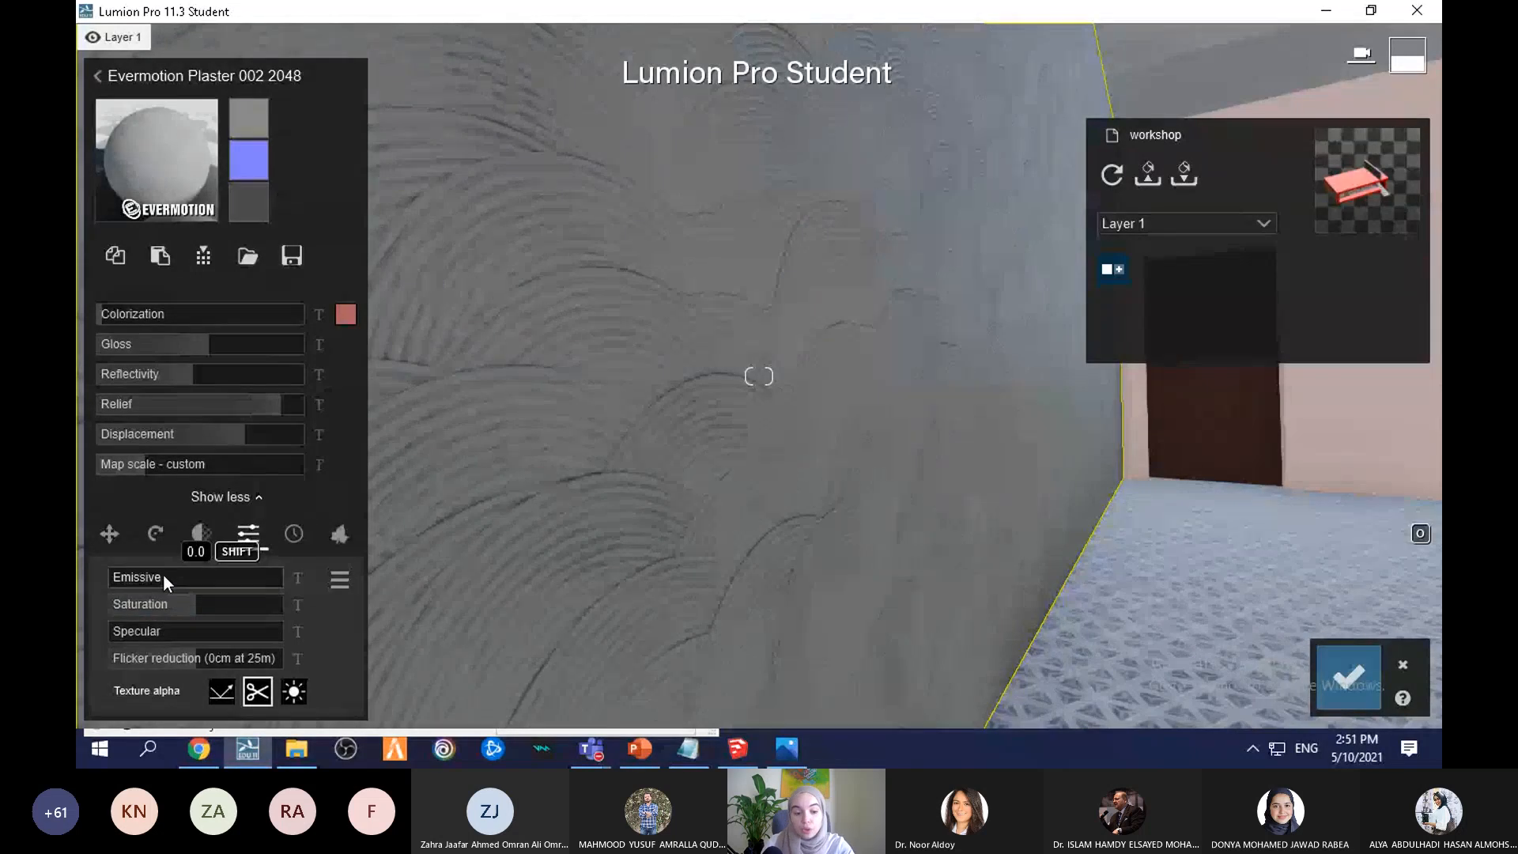
left_click_drag(163, 572, 102, 586)
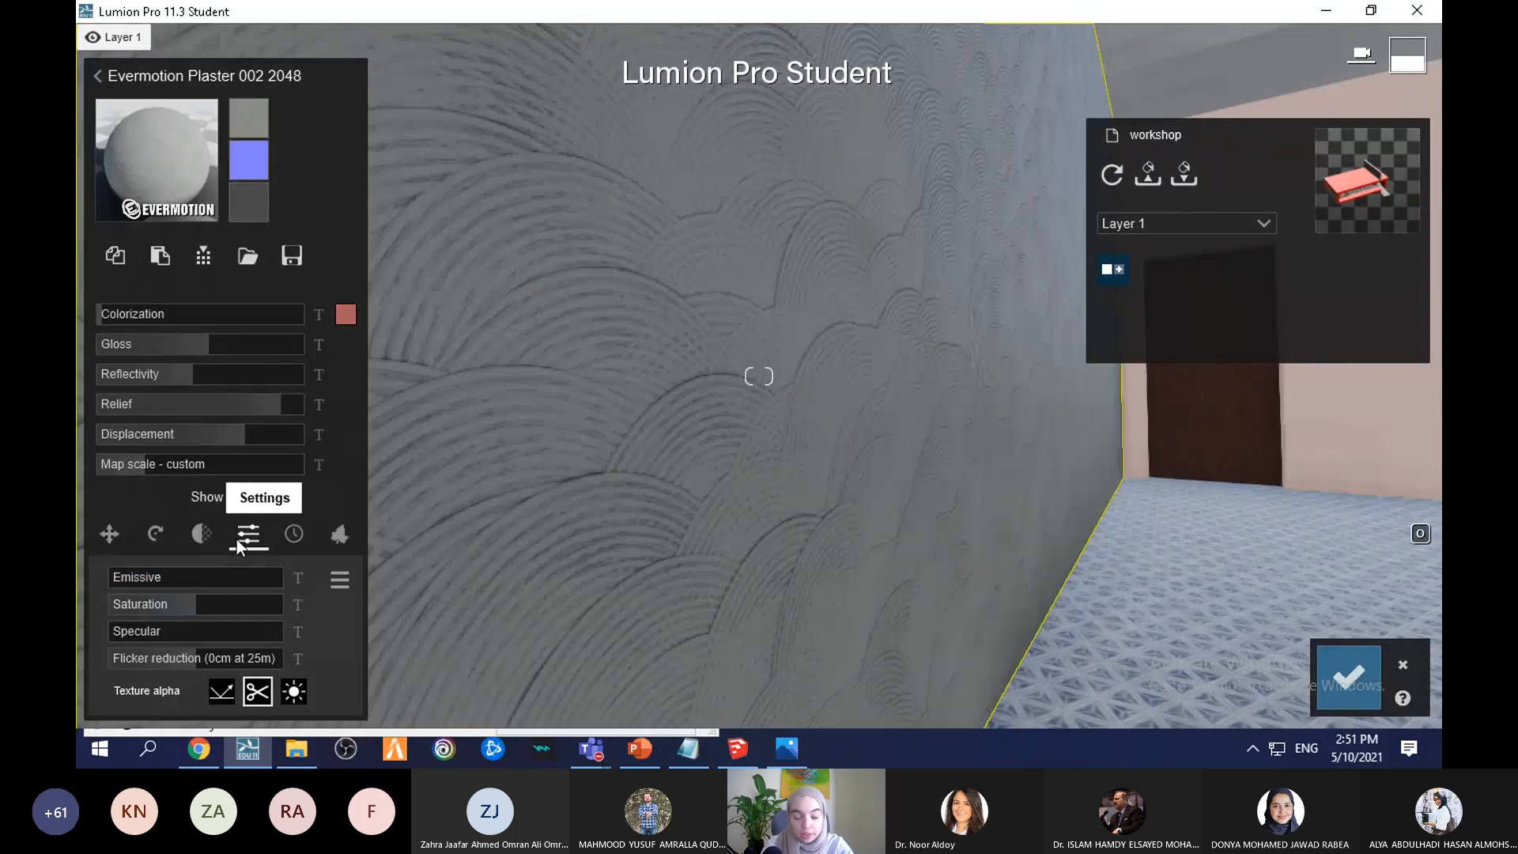
Step: Weather the plaster wall using the wood type, with the weathering amount at roughly two thirds of the range
left_click(293, 534)
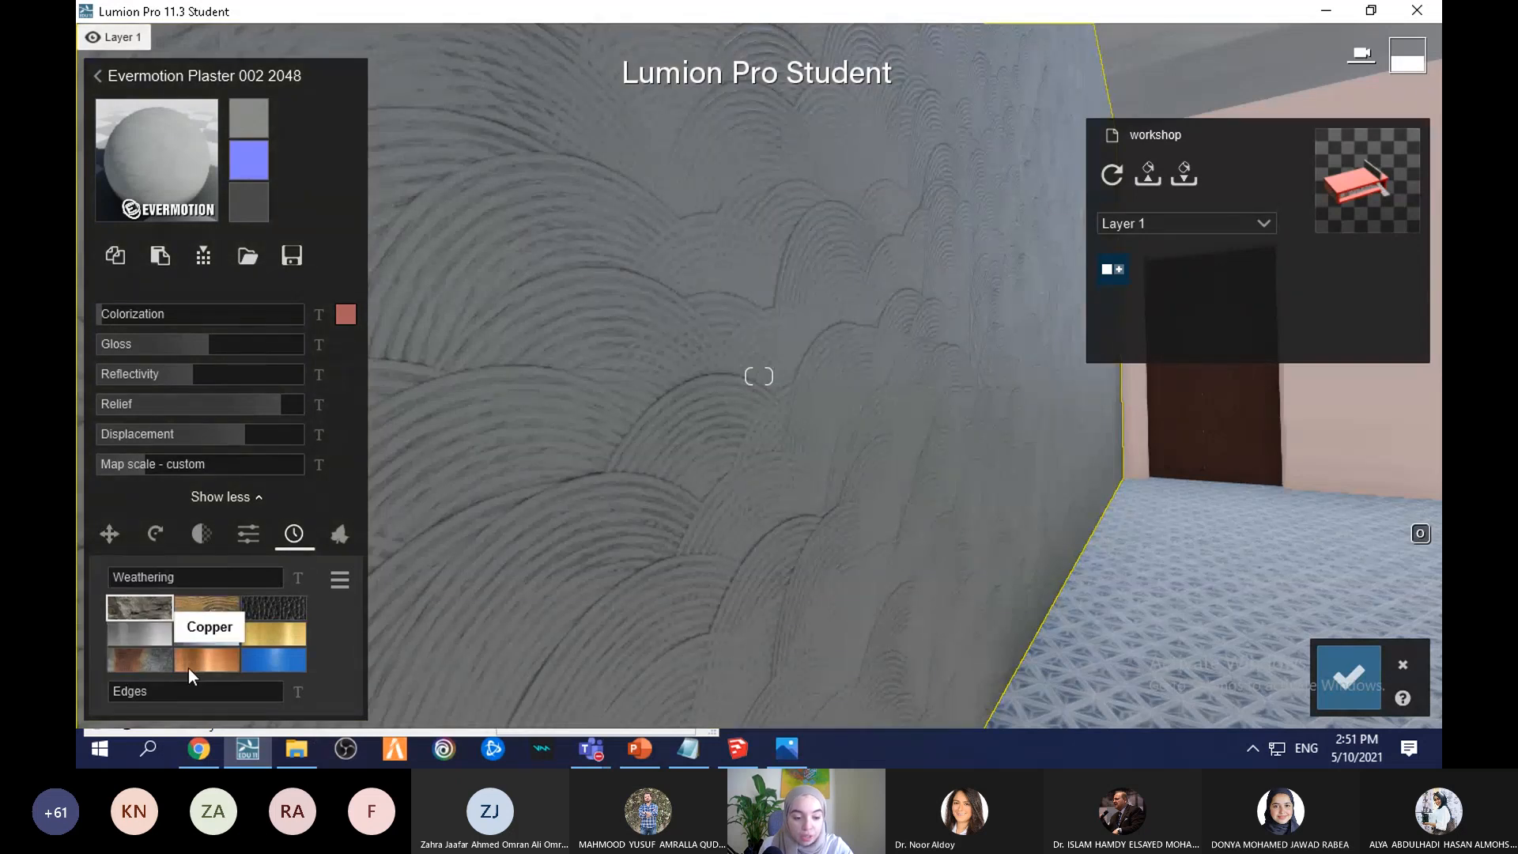
left_click(207, 608)
left_click_drag(136, 573, 229, 594)
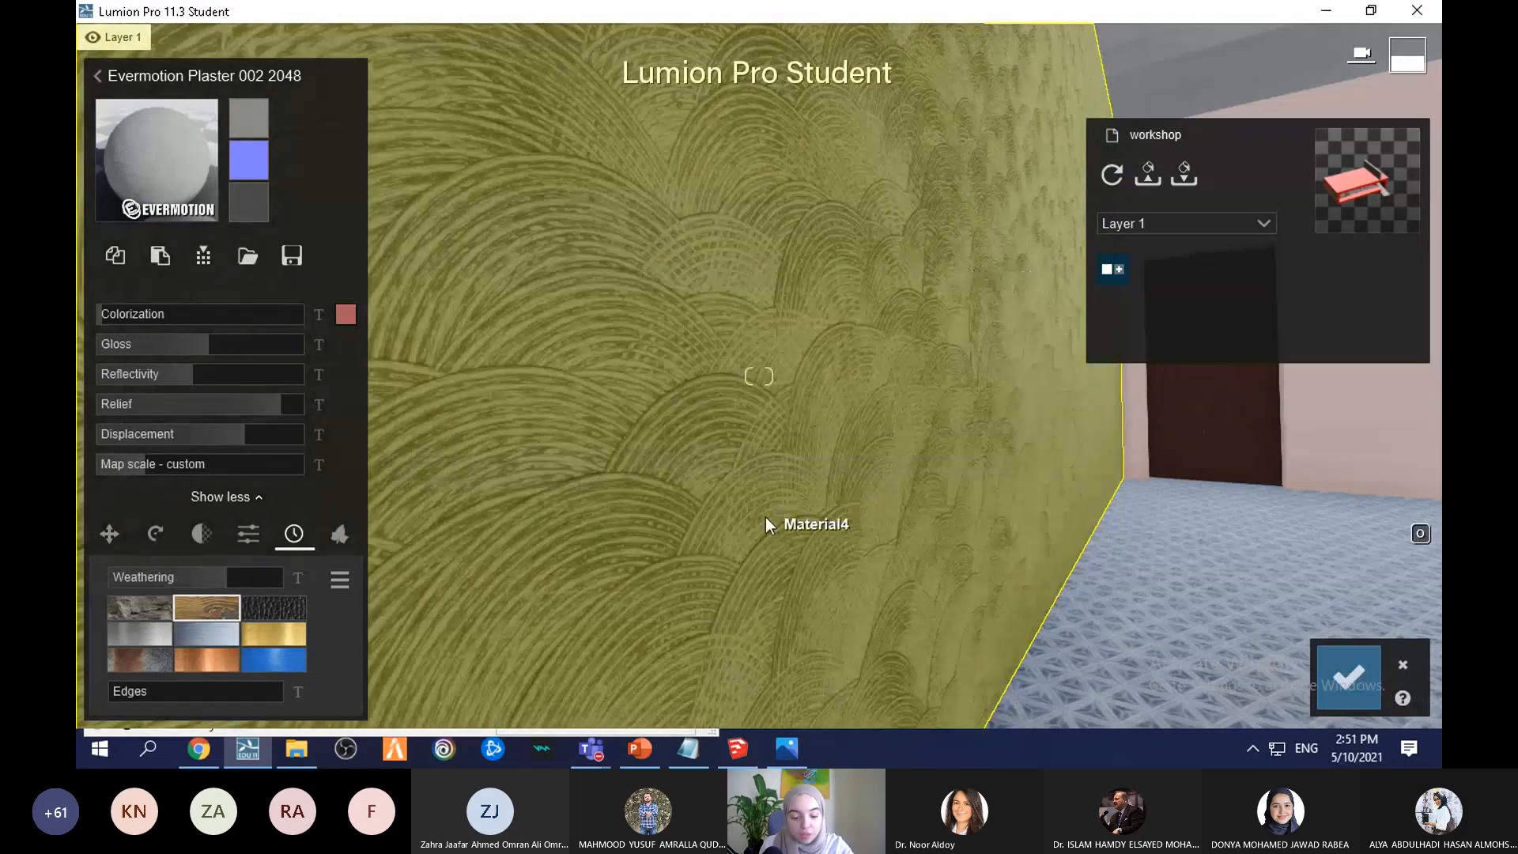
right_click_drag(739, 480, 751, 479)
scroll(760, 482, "down", 2)
scroll(761, 482, "down", 3)
scroll(751, 480, "down", 2)
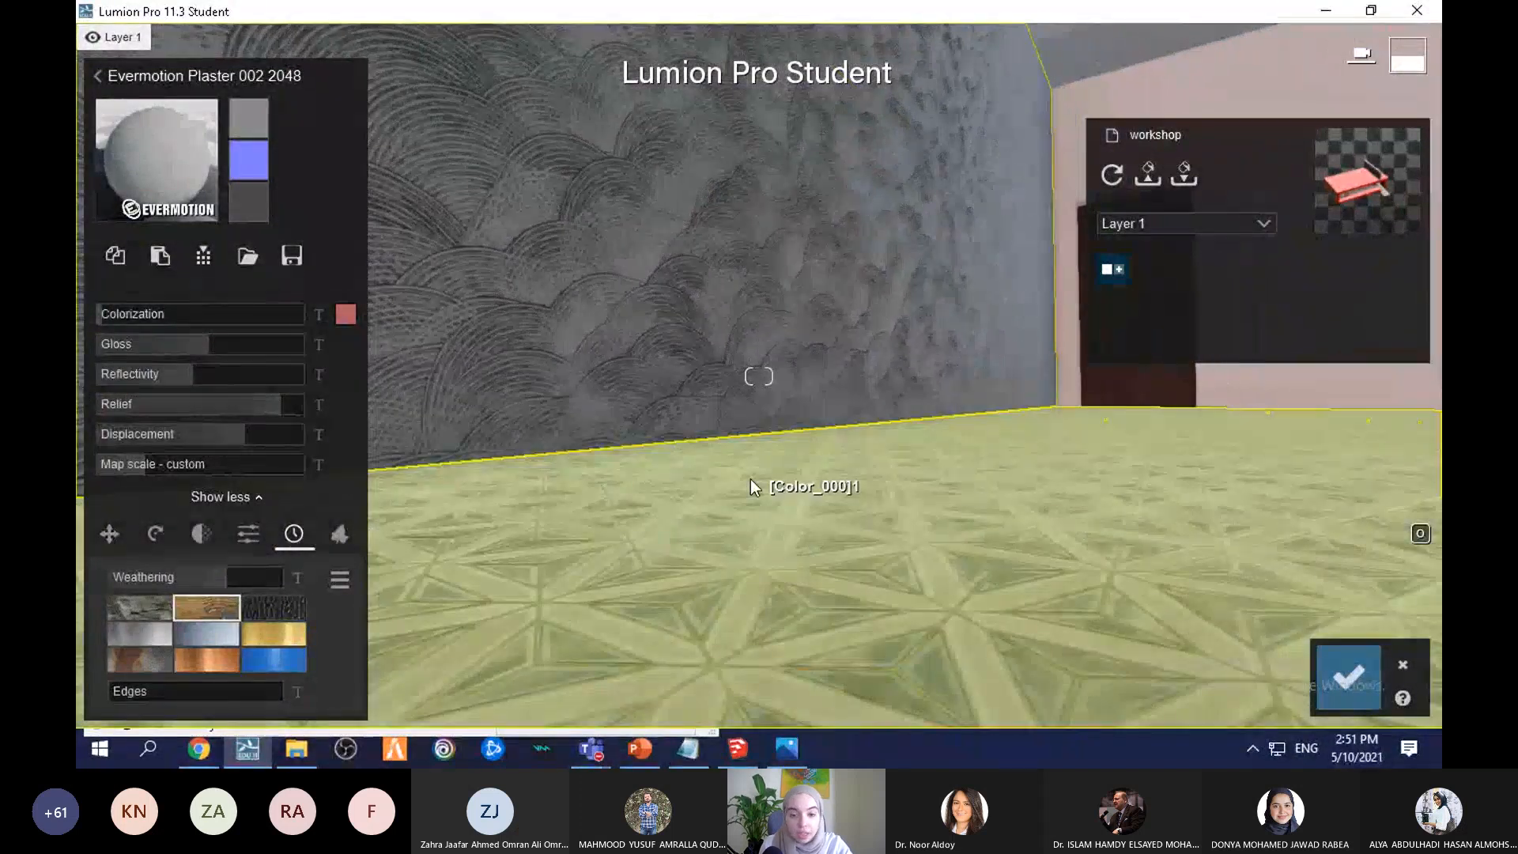
key("q")
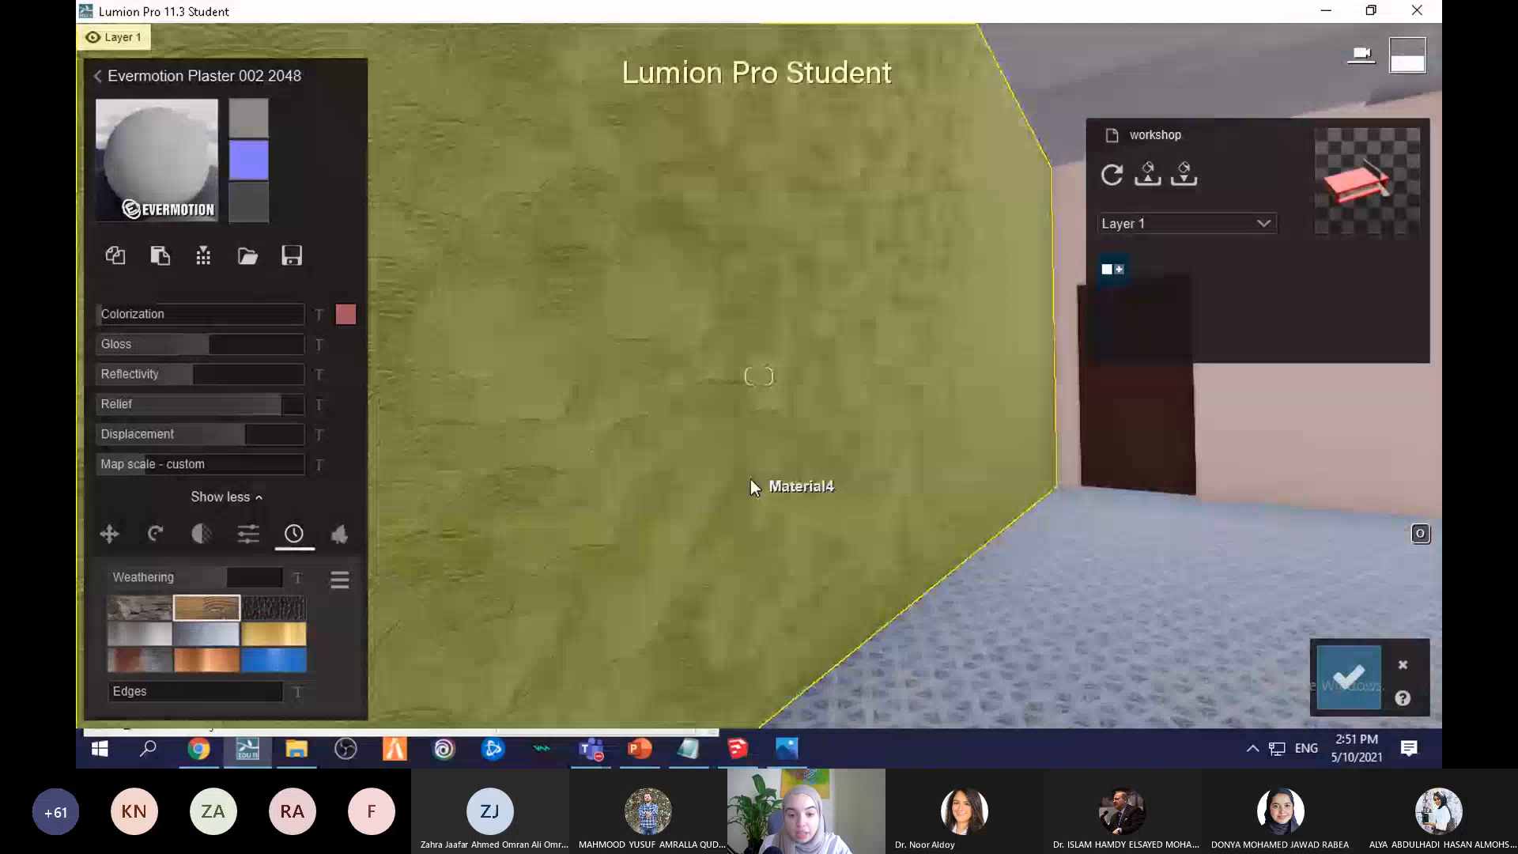
Step: Add foliage to the plaster wall with a low spread and a small leaf size
mouse_move(751, 479)
right_mouse_down()
mouse_move(680, 479)
mouse_move(798, 479)
mouse_move(751, 479)
right_mouse_up()
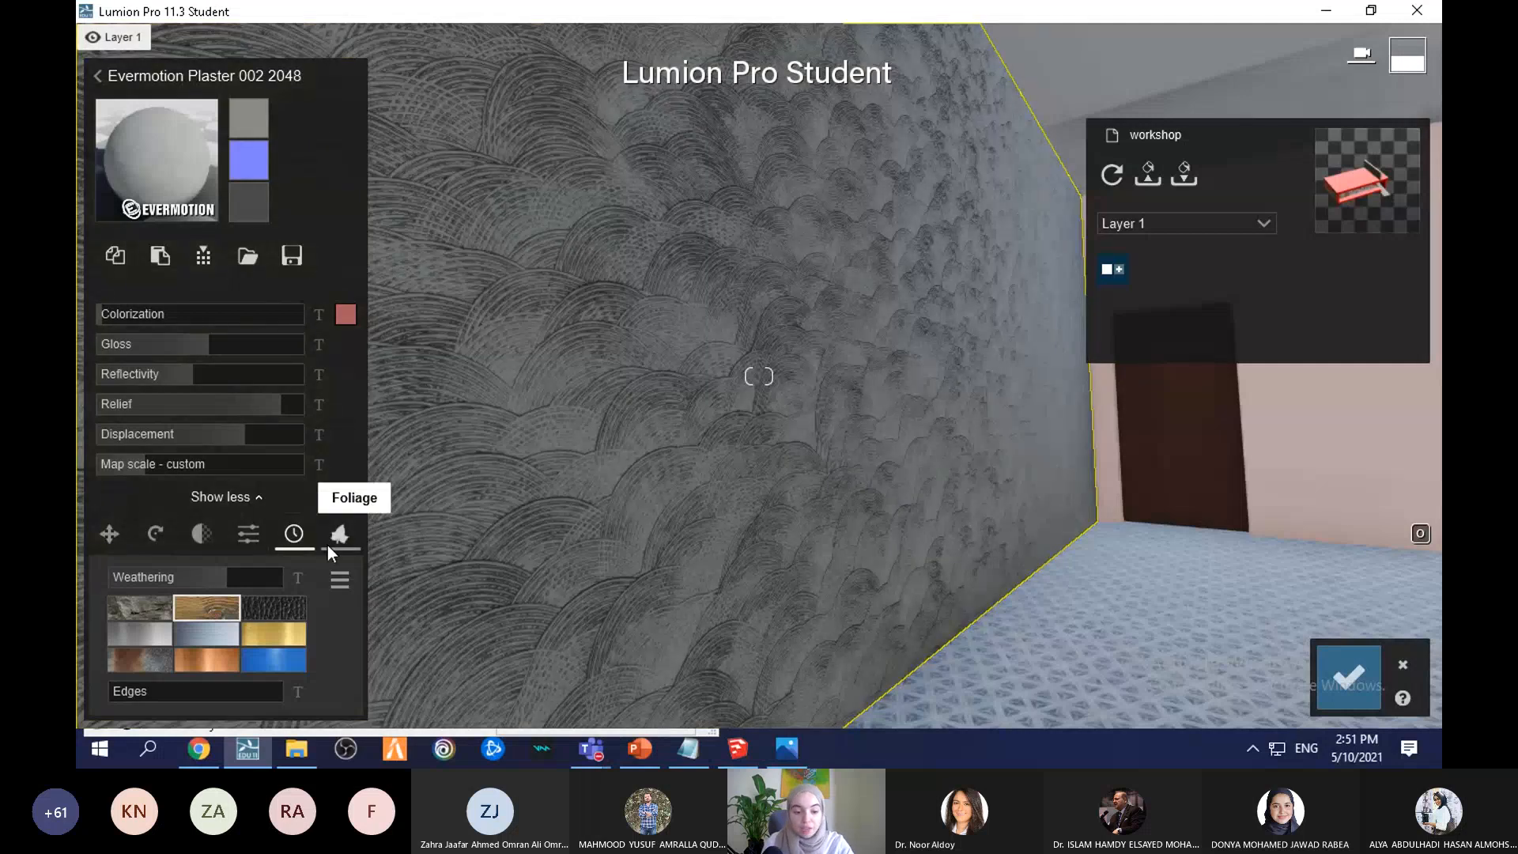
left_click(328, 544)
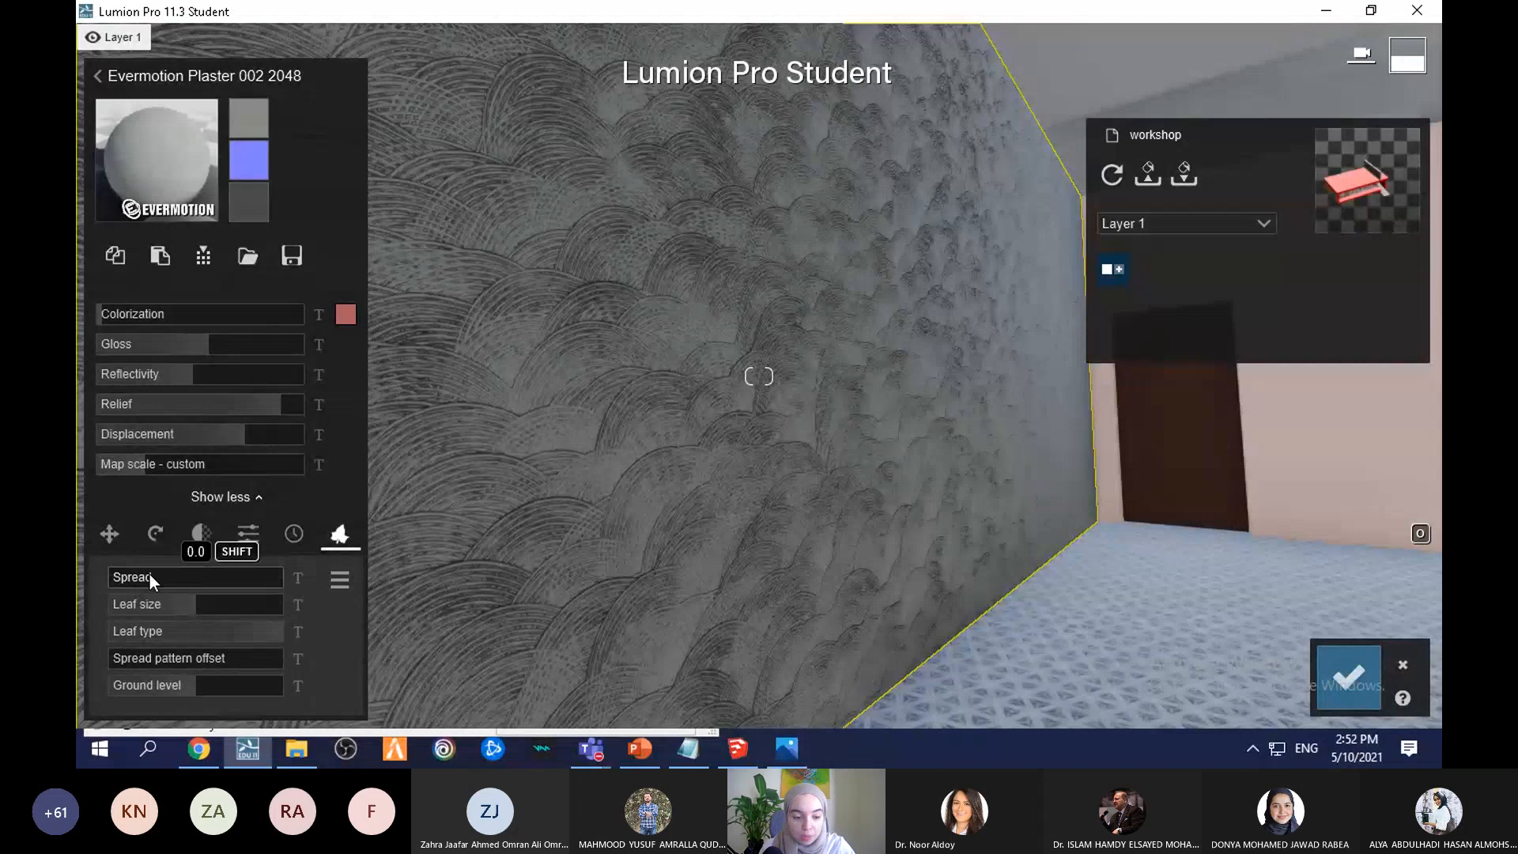
left_click_drag(144, 577, 198, 688)
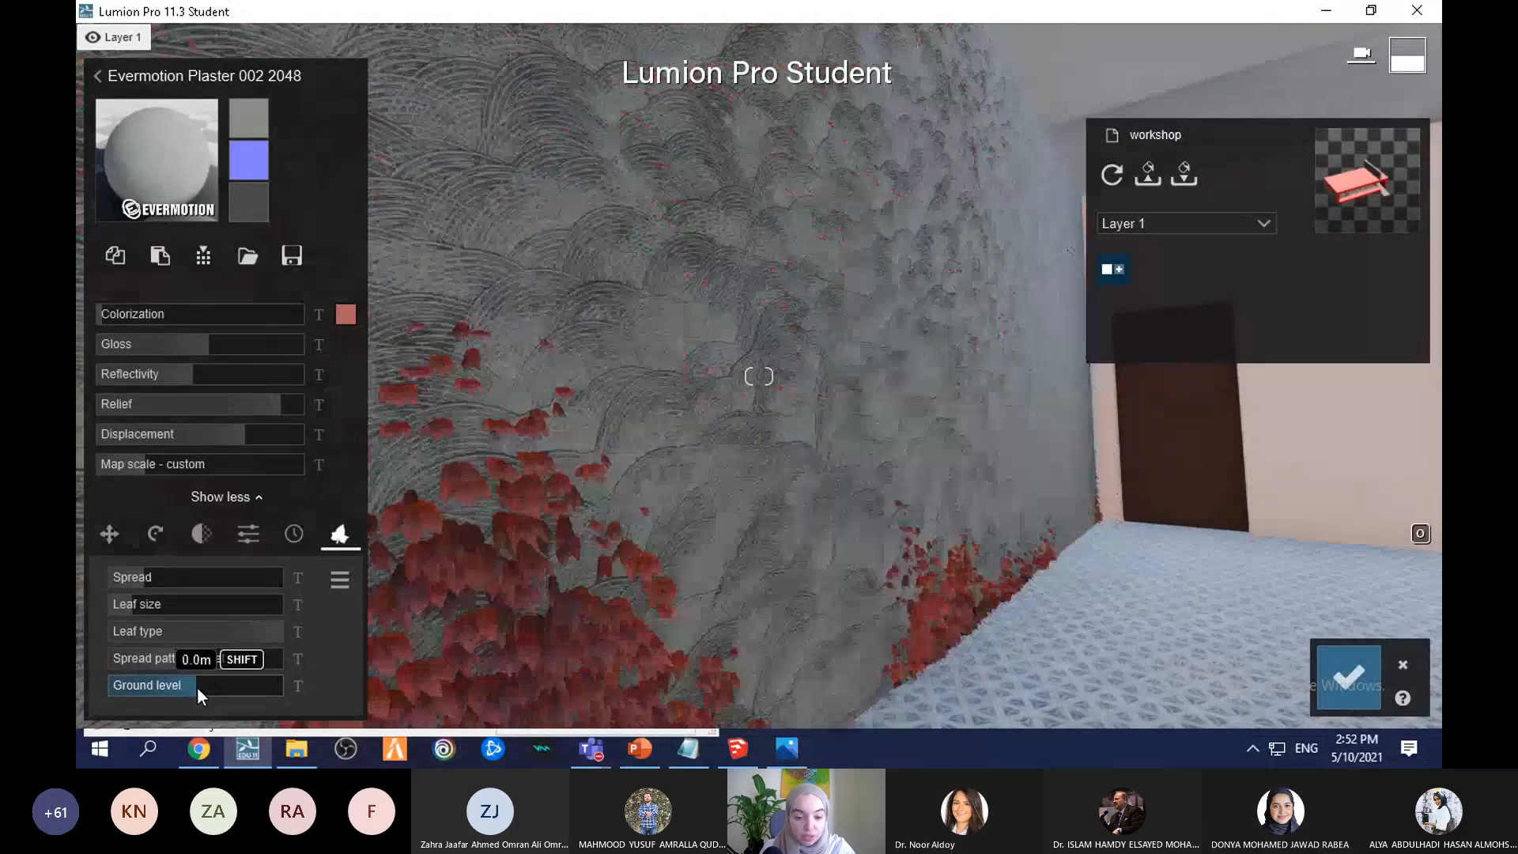
Step: Set the foliage's leaf type to about mid-range and its spread pattern offset to 0.5, and raise its spread to roughly 40% of the range
left_click(338, 580)
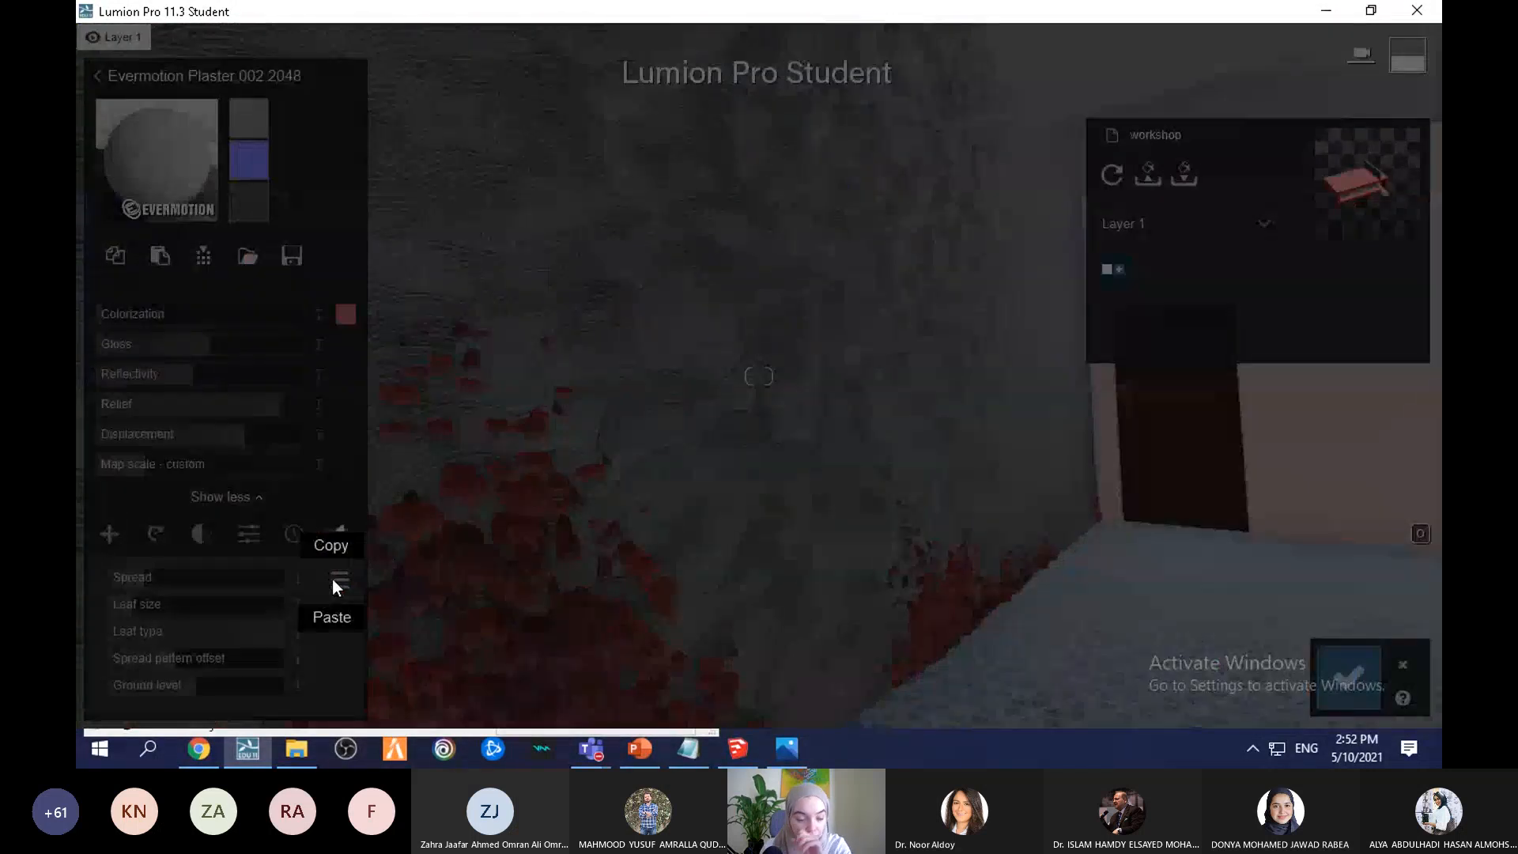
left_click(308, 669)
mouse_move(173, 634)
left_mouse_down()
mouse_move(204, 685)
mouse_move(191, 638)
left_mouse_up()
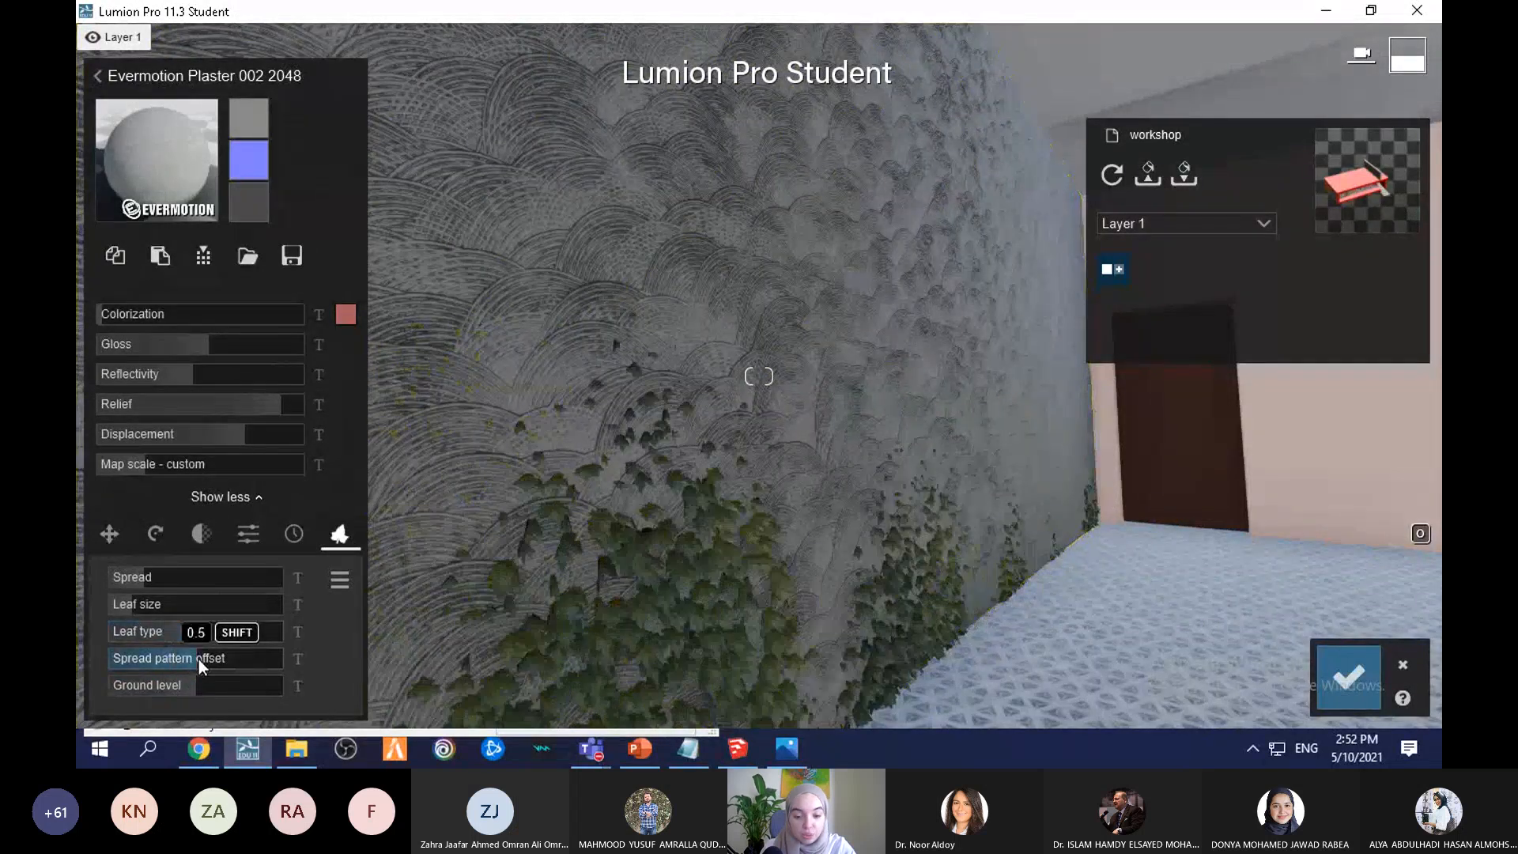
left_click_drag(201, 580, 183, 589)
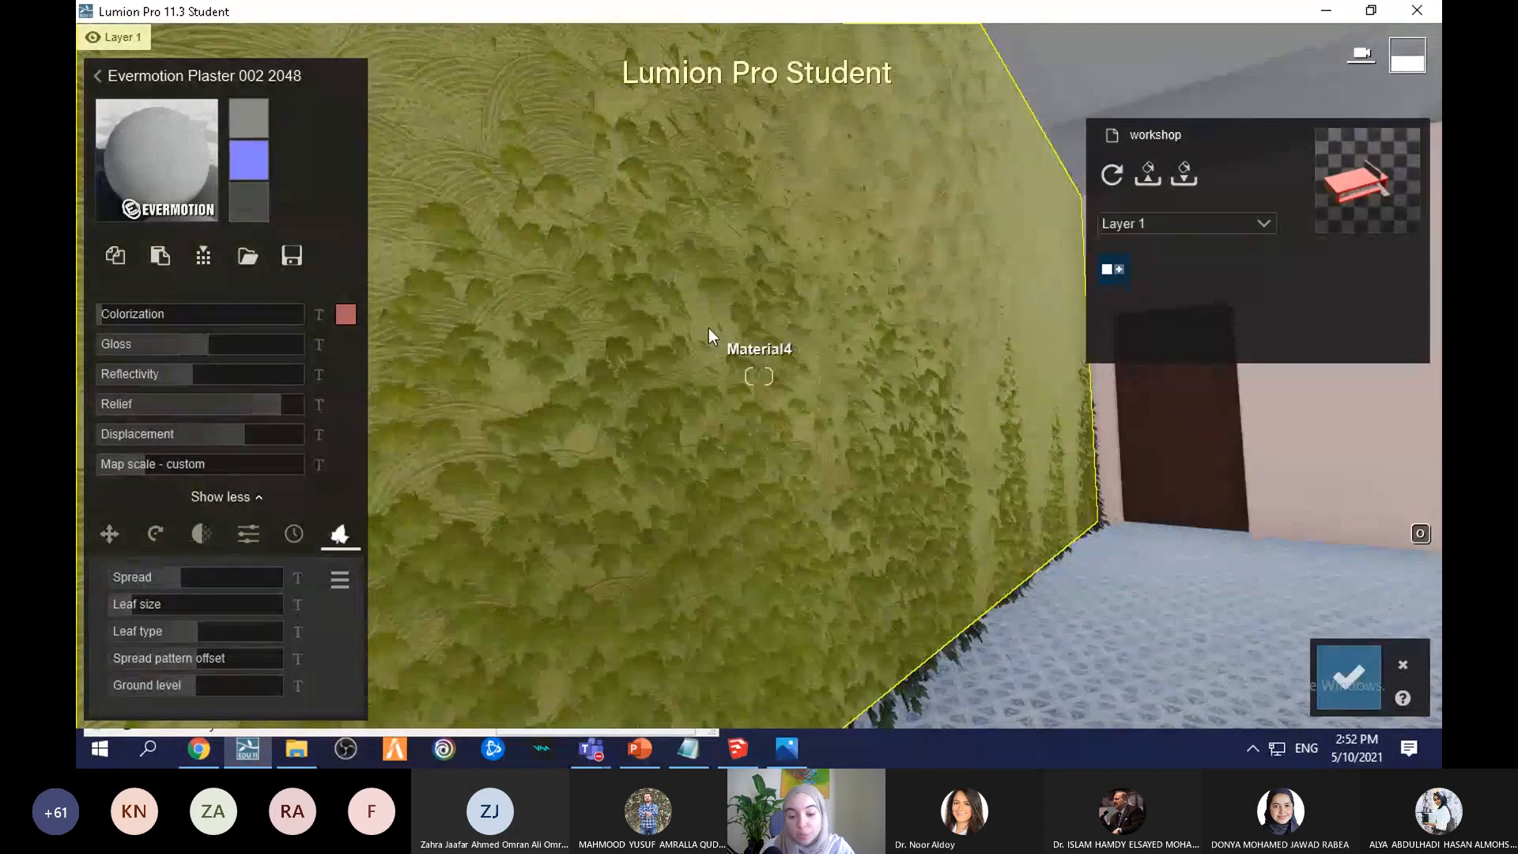
Step: Examine the foliage growing along the plaster wall from farther away and from different angles
scroll(776, 525, "down", 2)
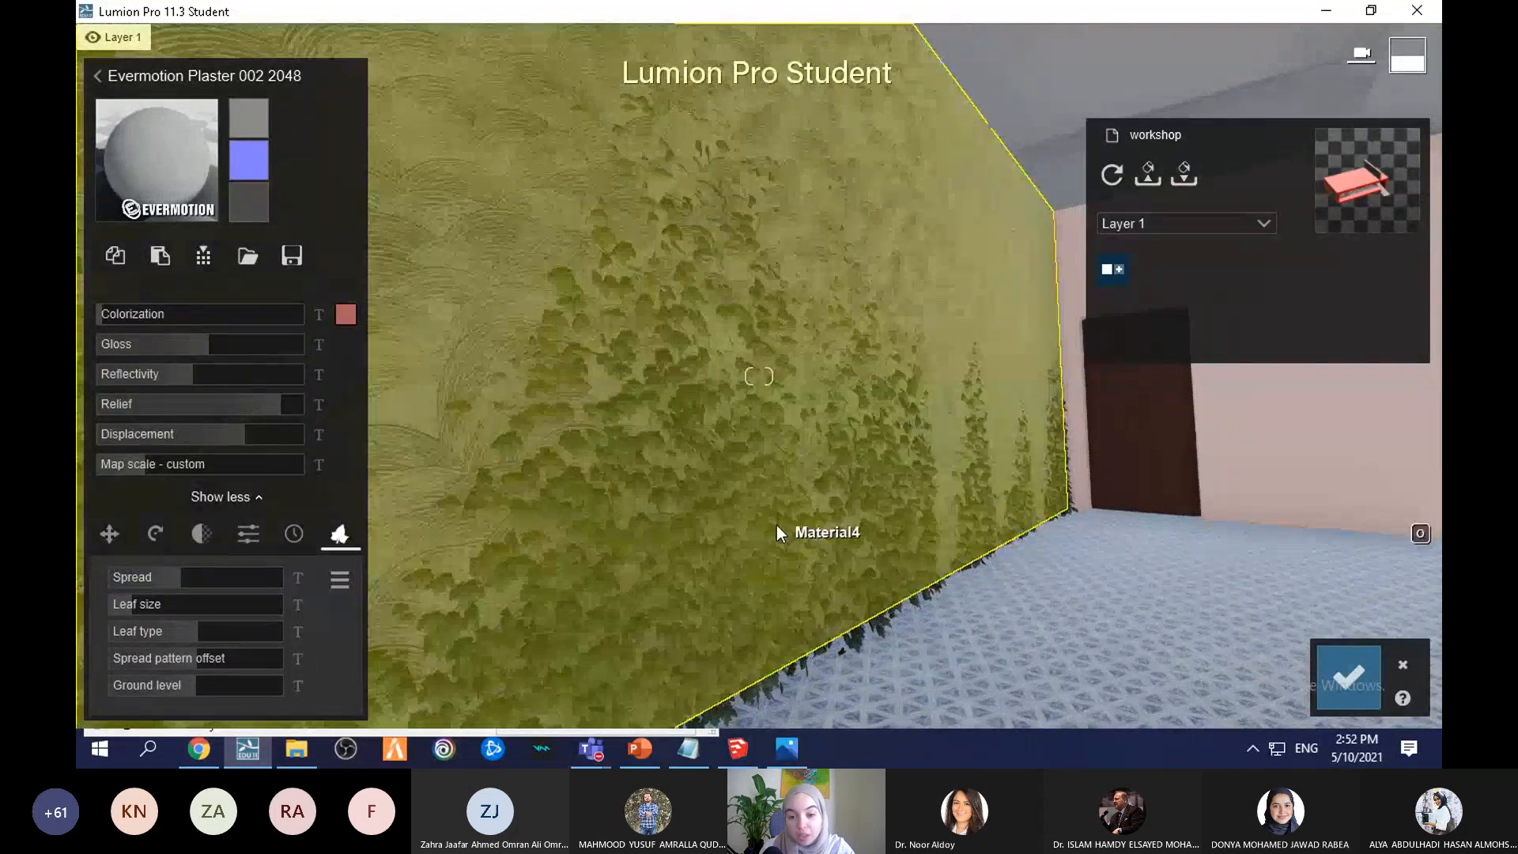
key("e")
key("q")
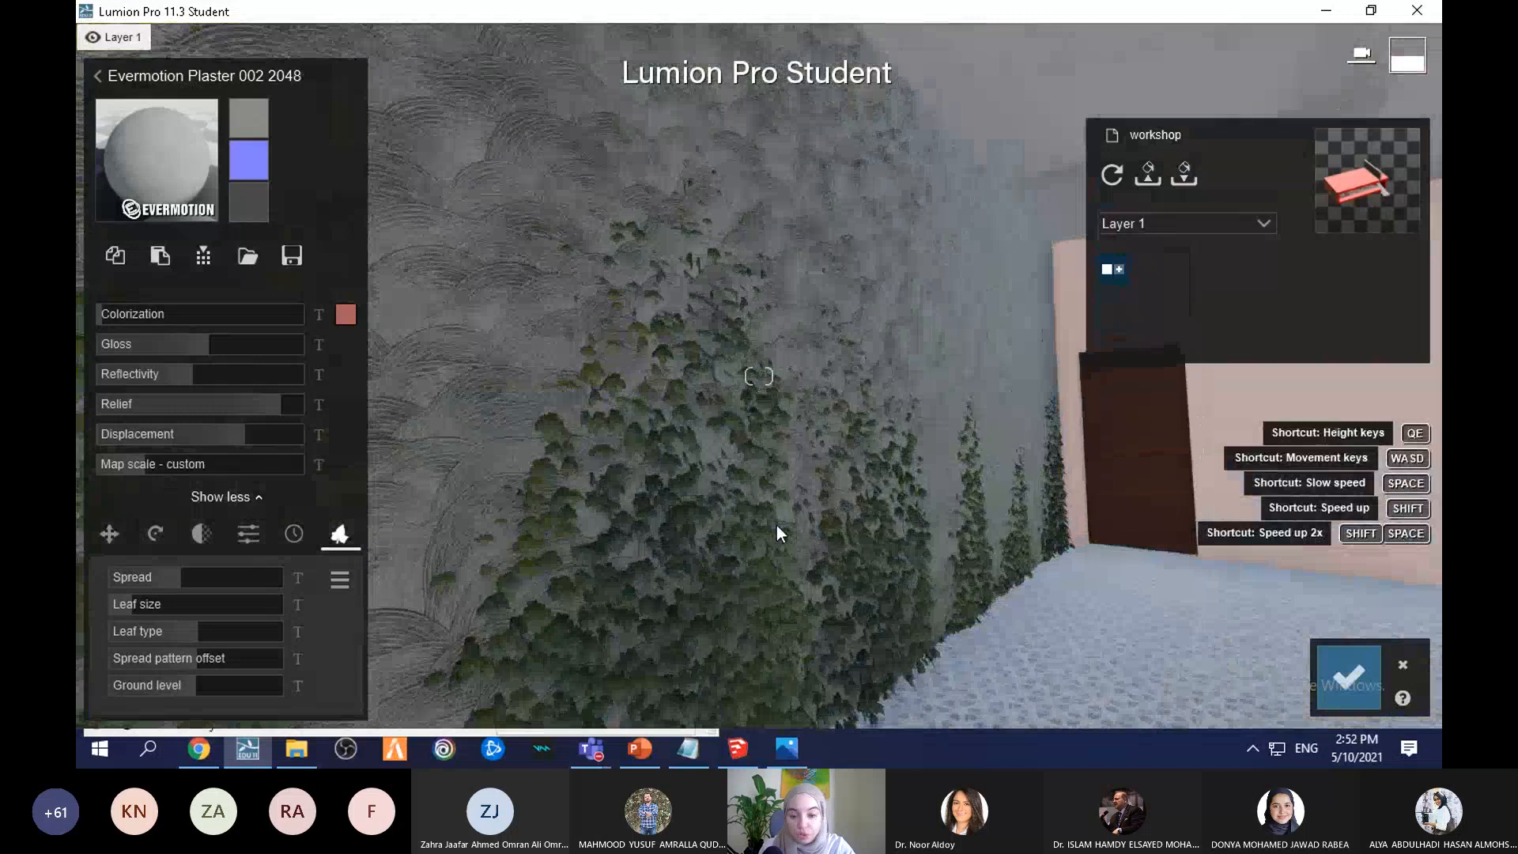
key("s")
key("w")
right_click_drag(776, 525, 696, 525)
right_click_drag(431, 356, 495, 411)
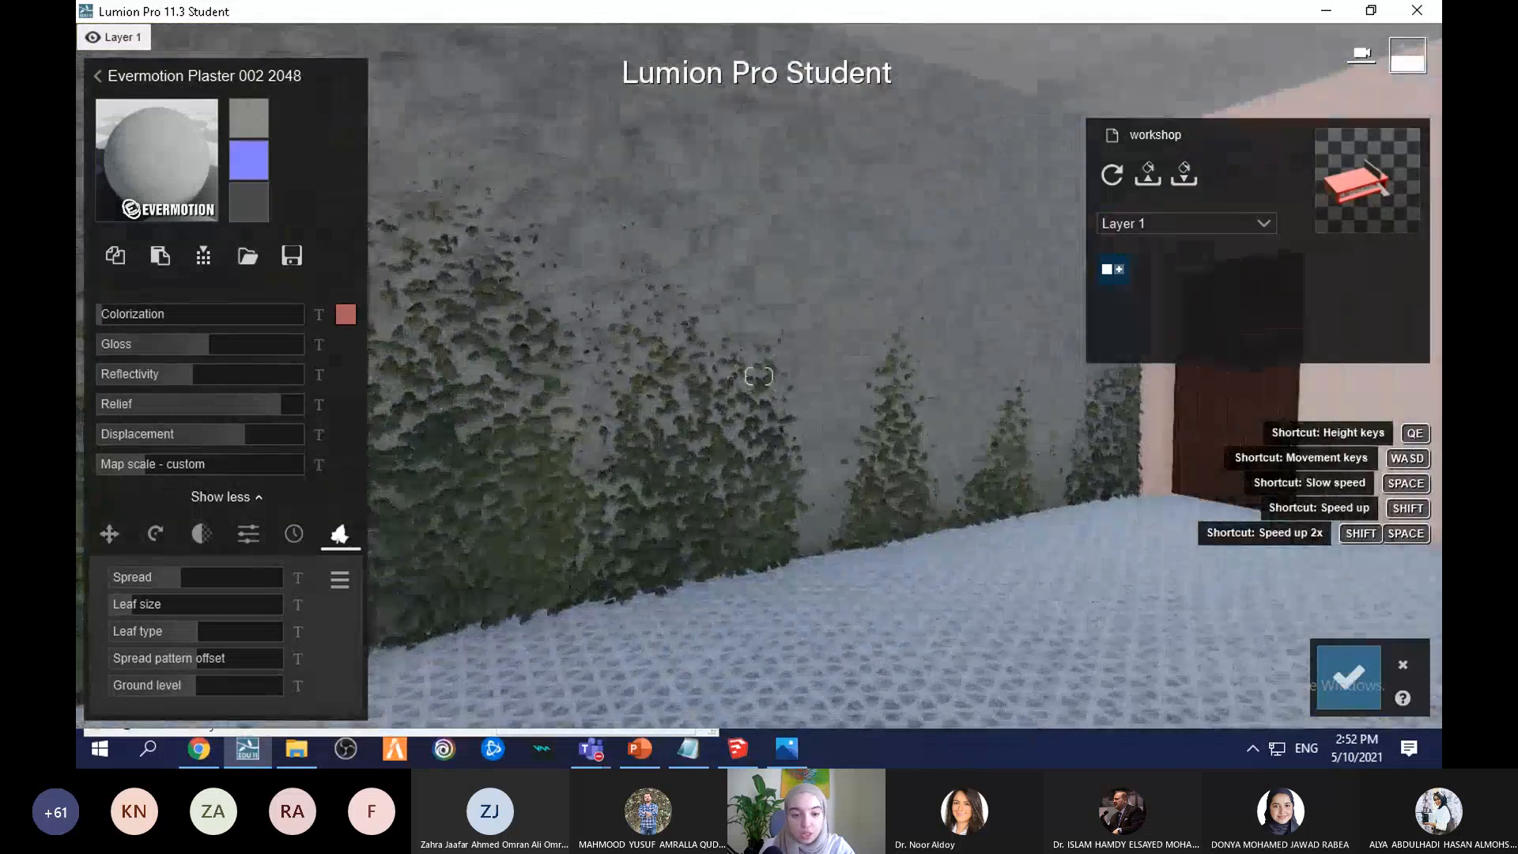
Step: Apply the outdoor stone material Pavement Stone 013 2048 to the building's exterior shell, replacing the patterned tiles
key("s")
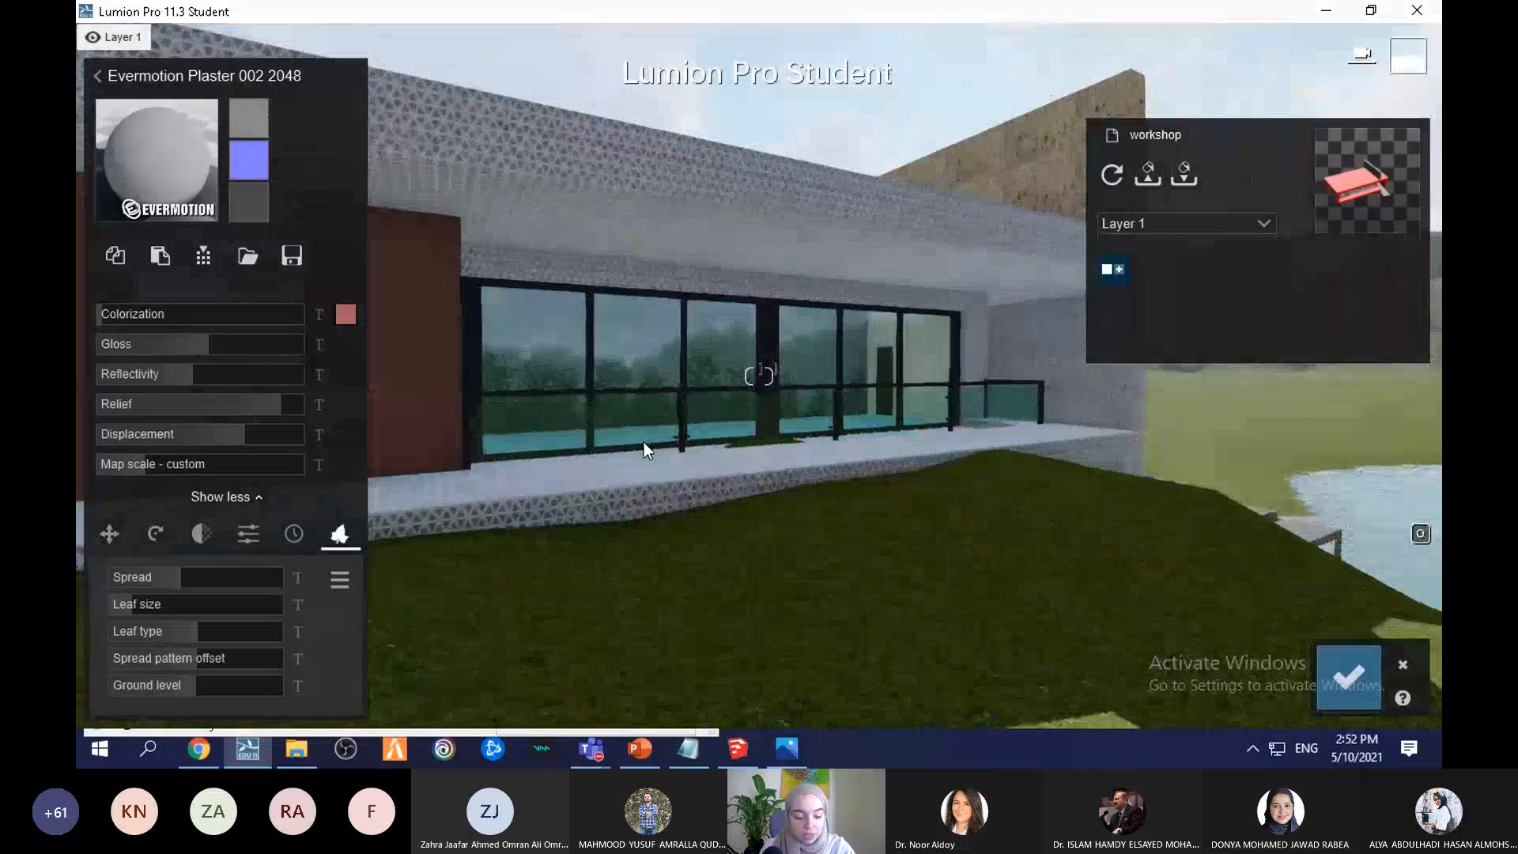
key("a")
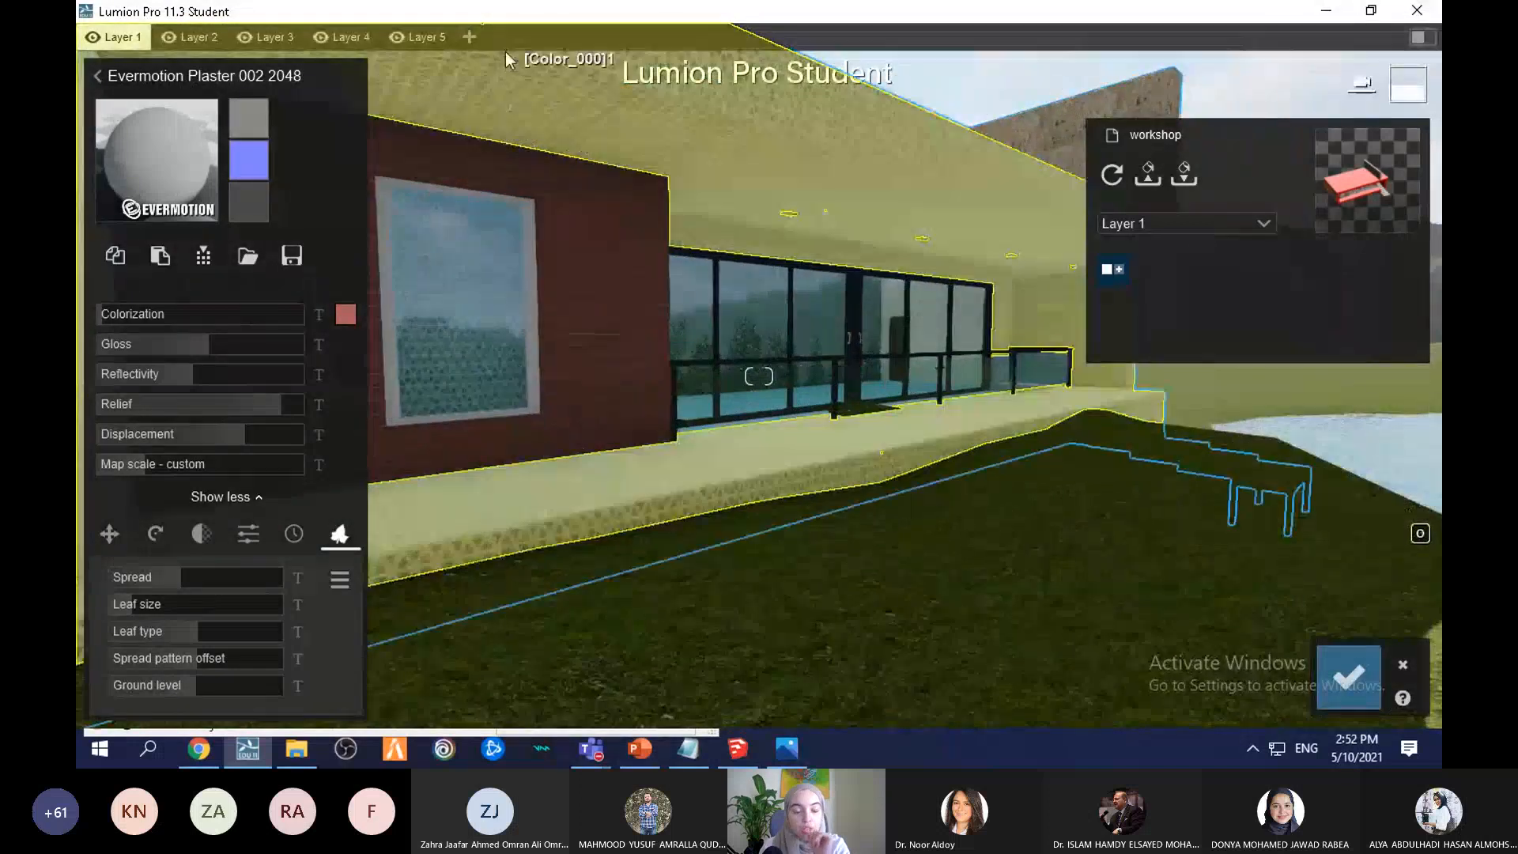
left_click(524, 83)
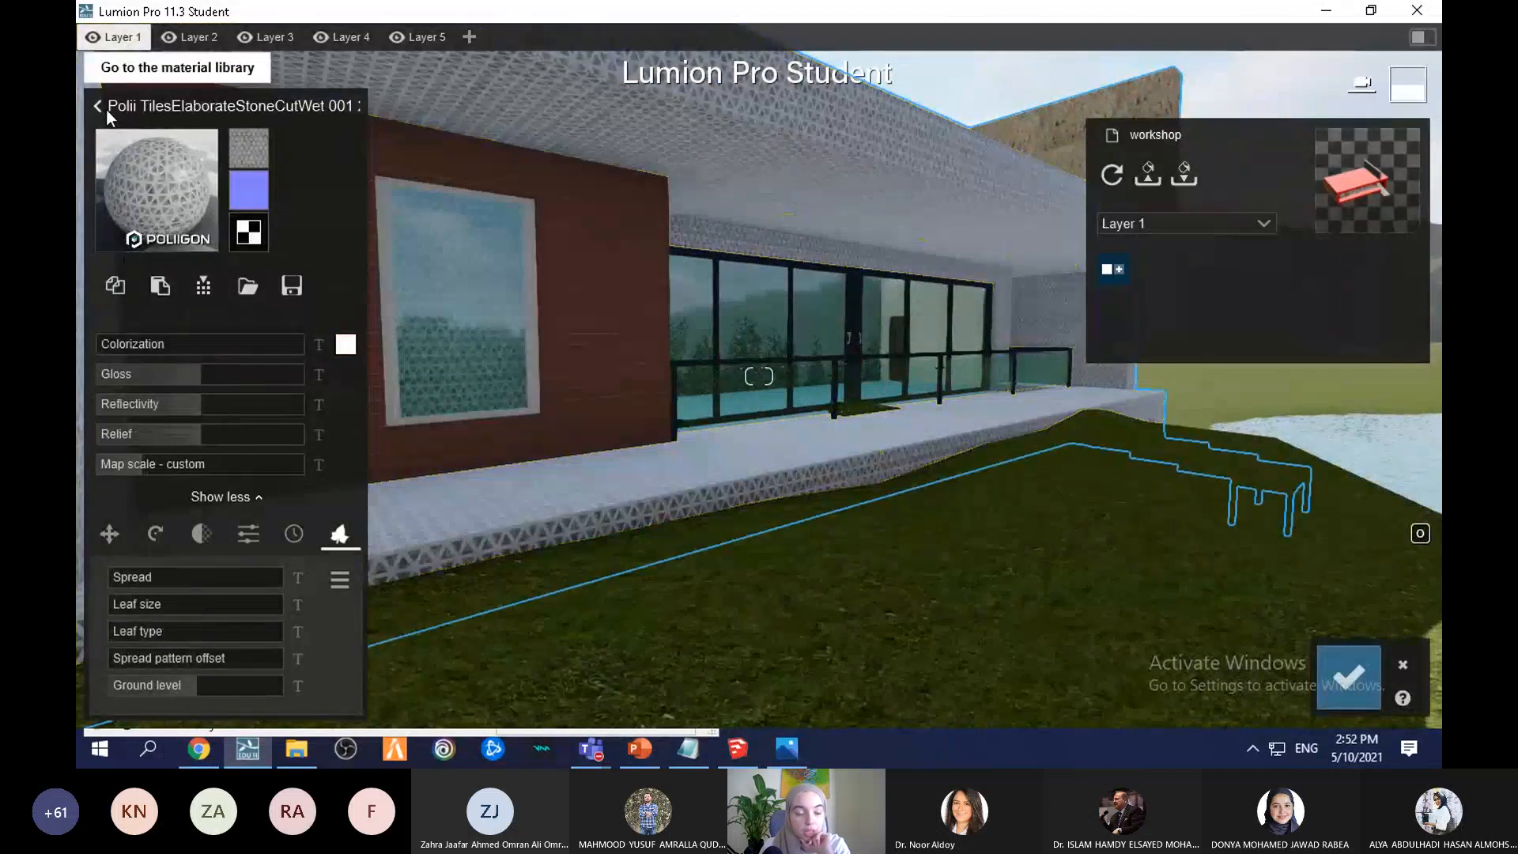
left_click(106, 109)
left_click(284, 57)
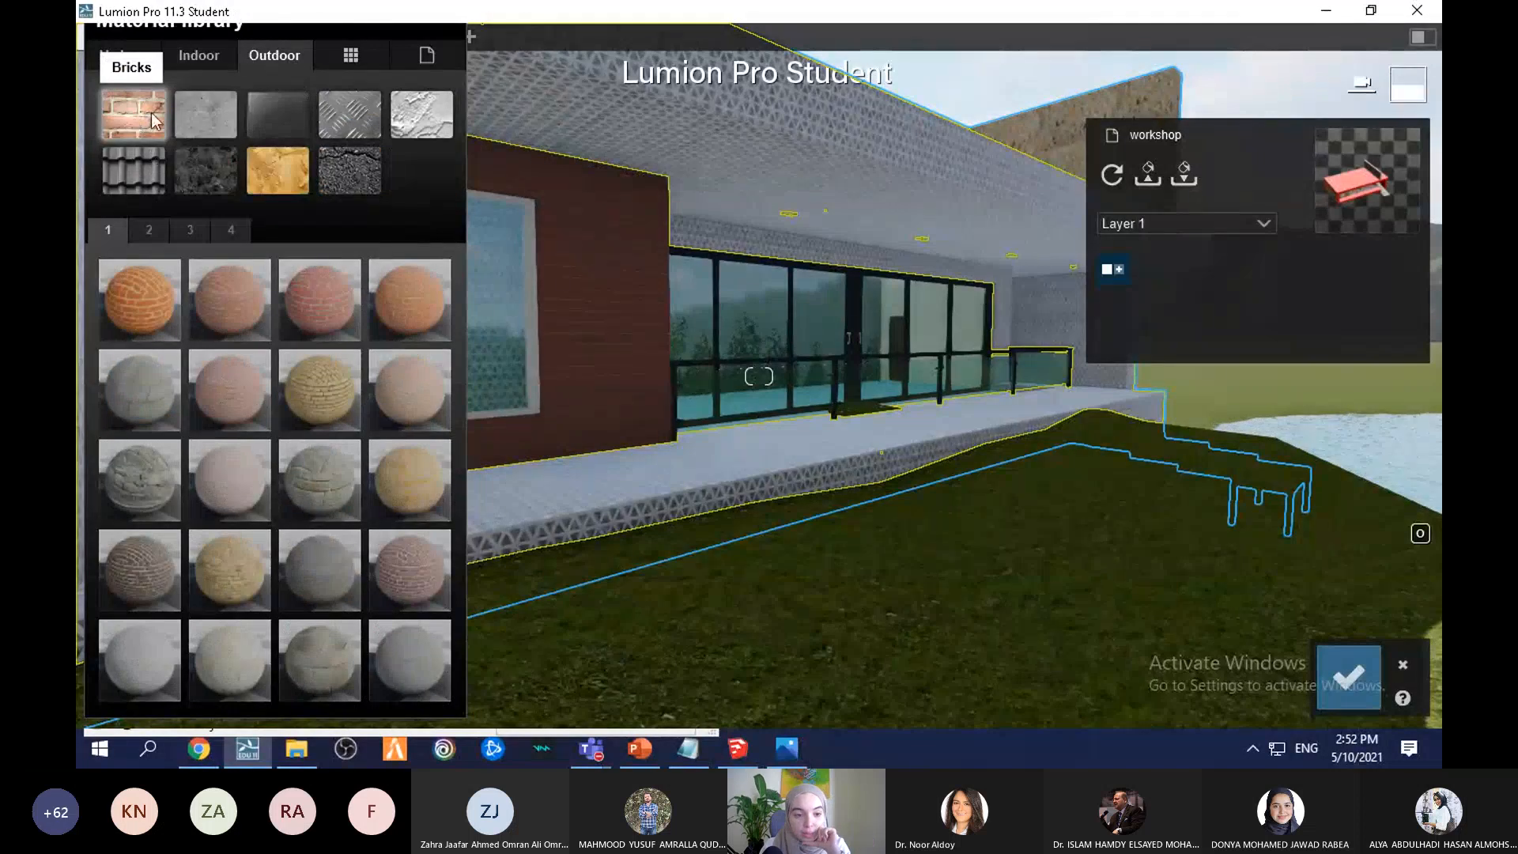
left_click(226, 173)
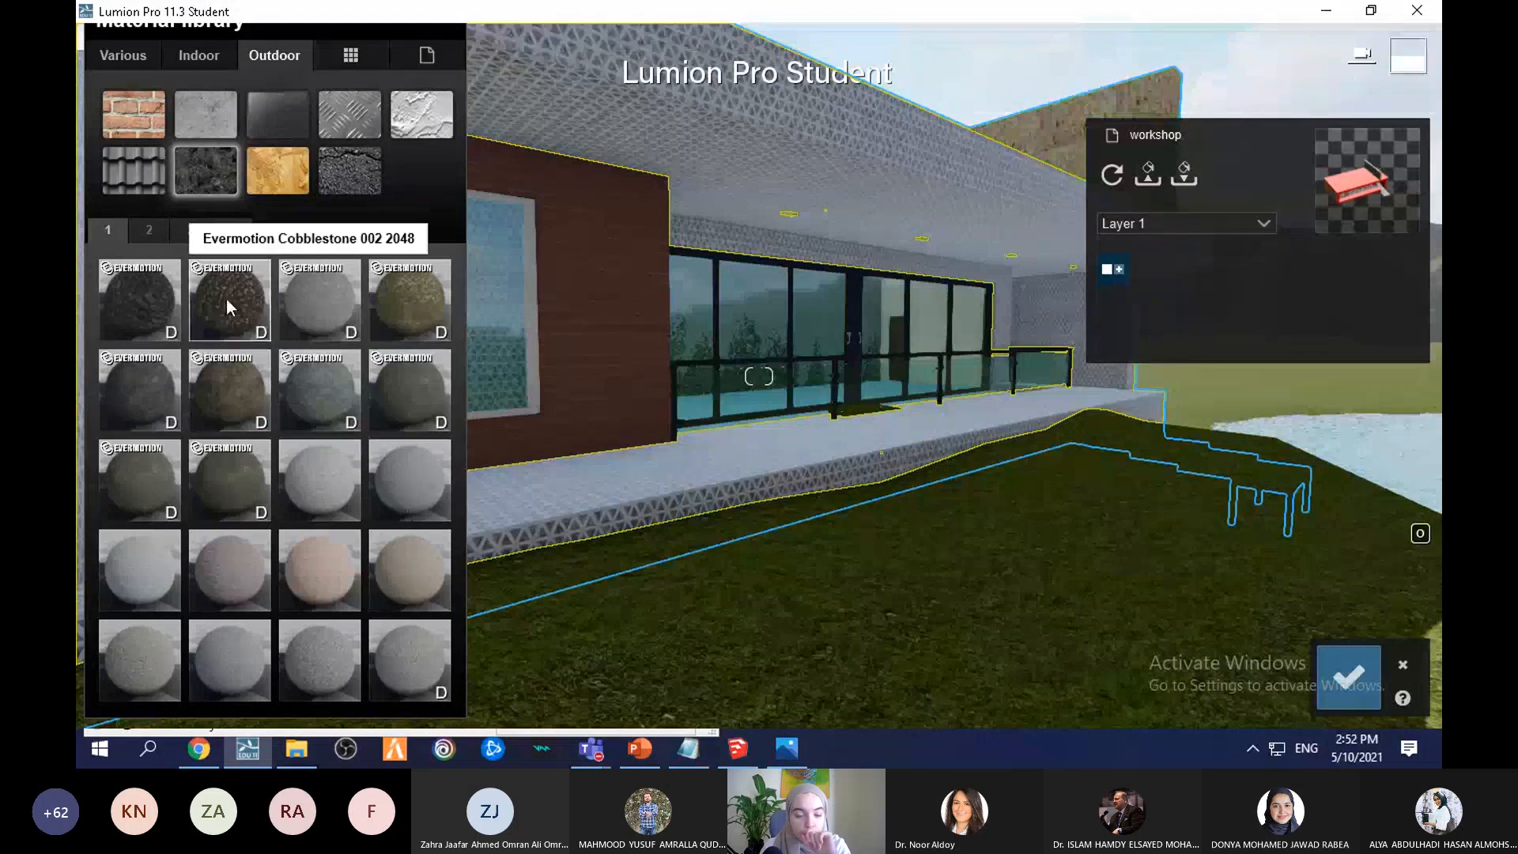
left_click(154, 231)
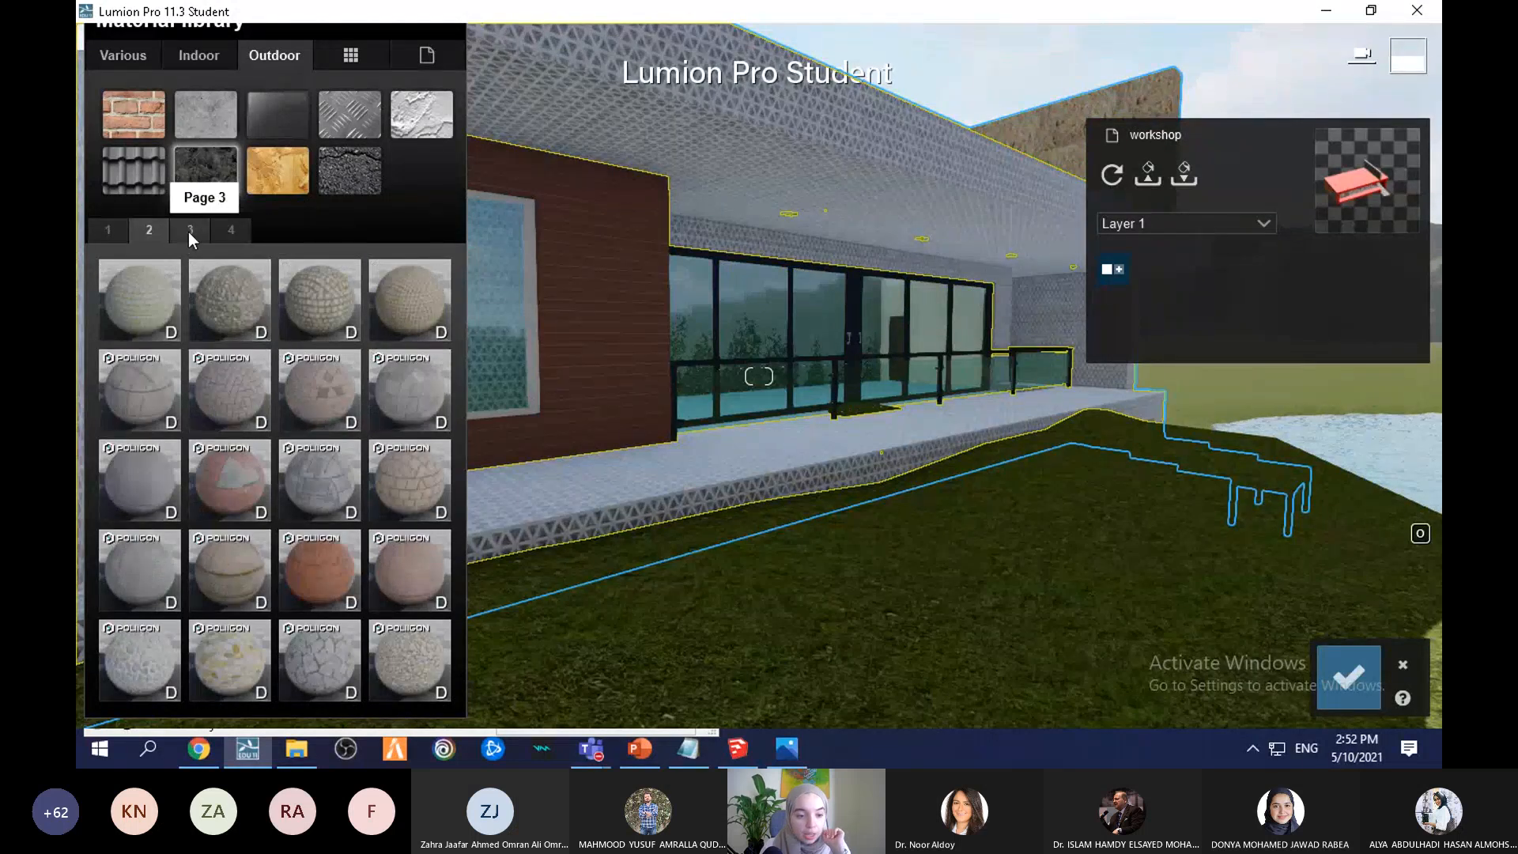
left_click(220, 302)
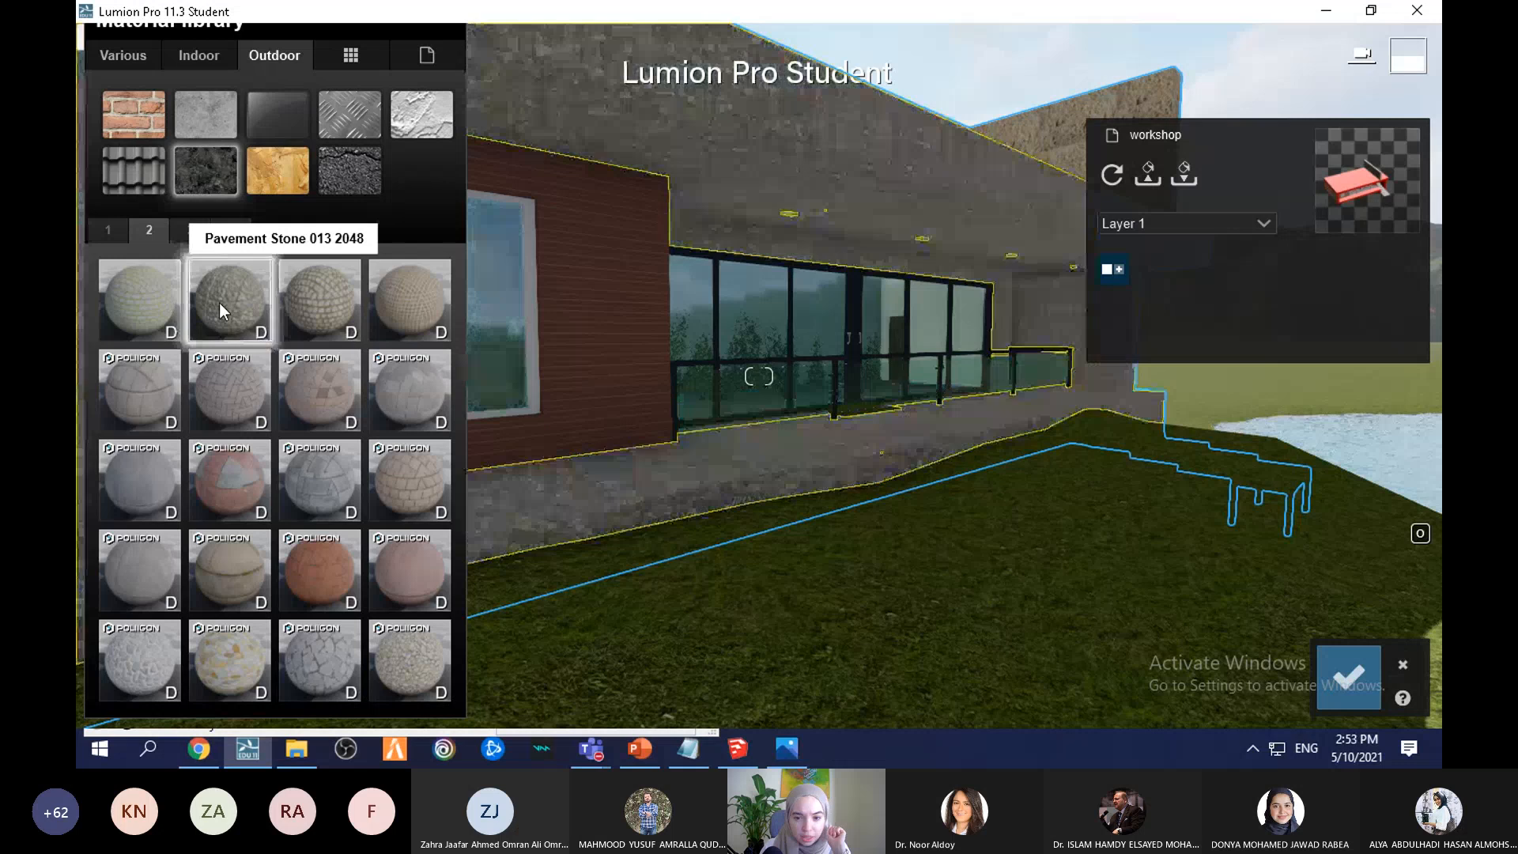
Step: Raise the pavement stone's relief to about mid-range and reduce its map scale slightly so the stones get smaller
right_click_drag(858, 376, 614, 395)
key("w")
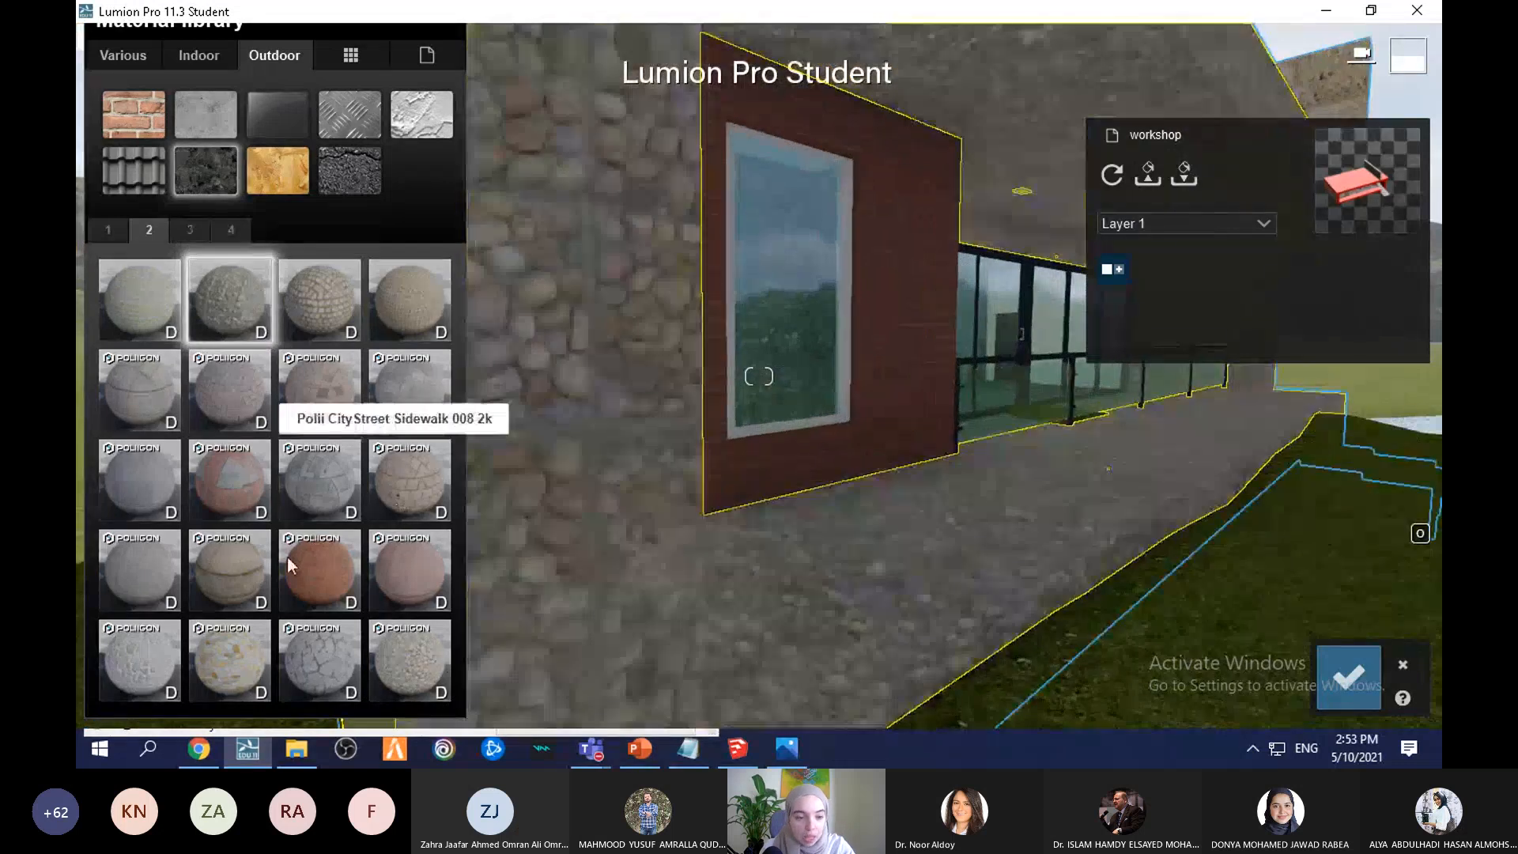
left_click(236, 301)
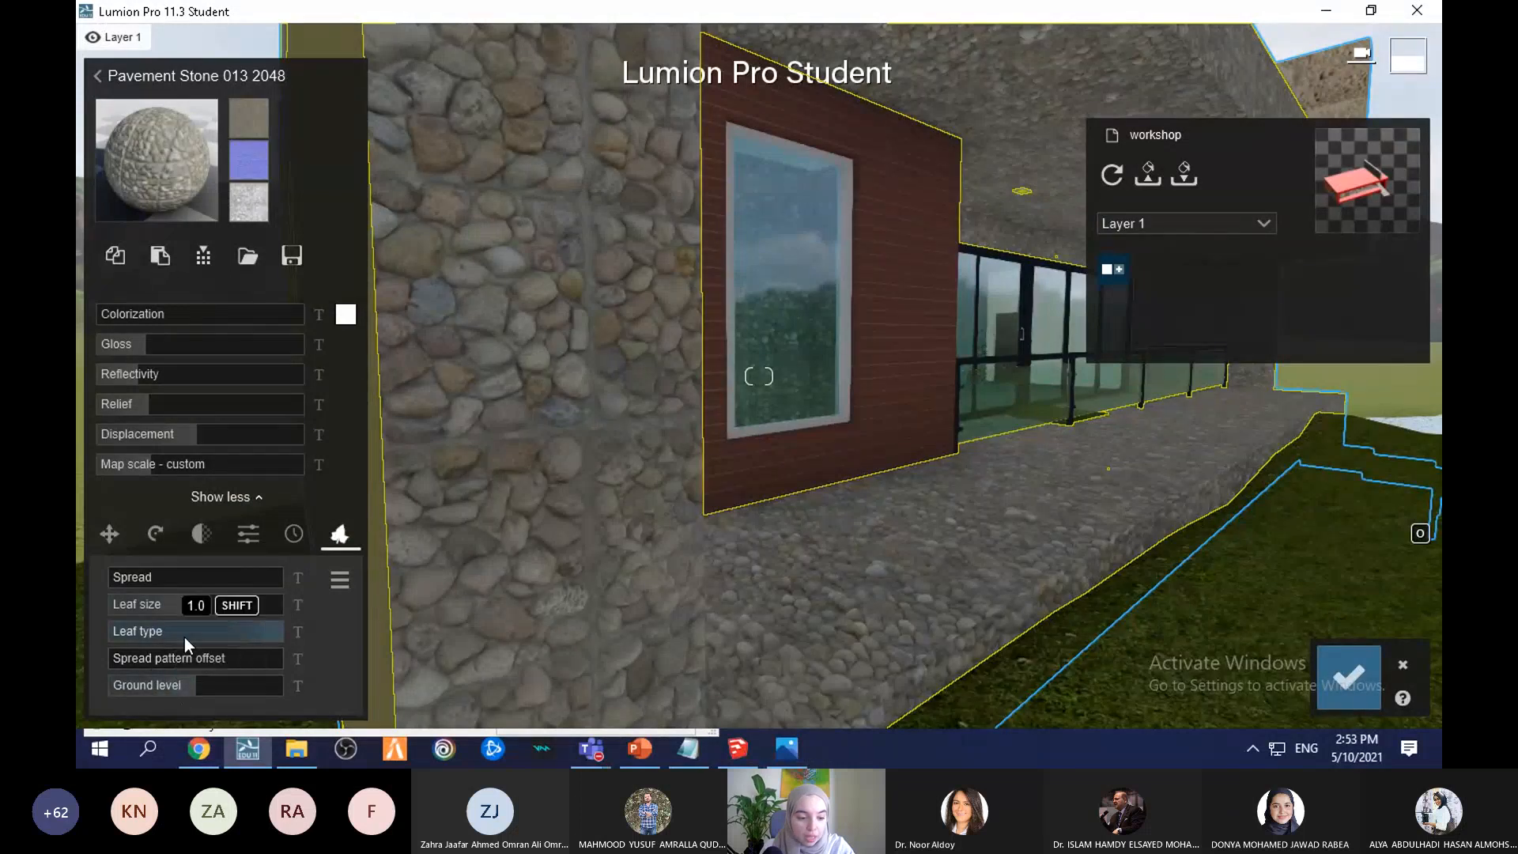
left_click(110, 535)
left_click_drag(201, 400, 197, 407)
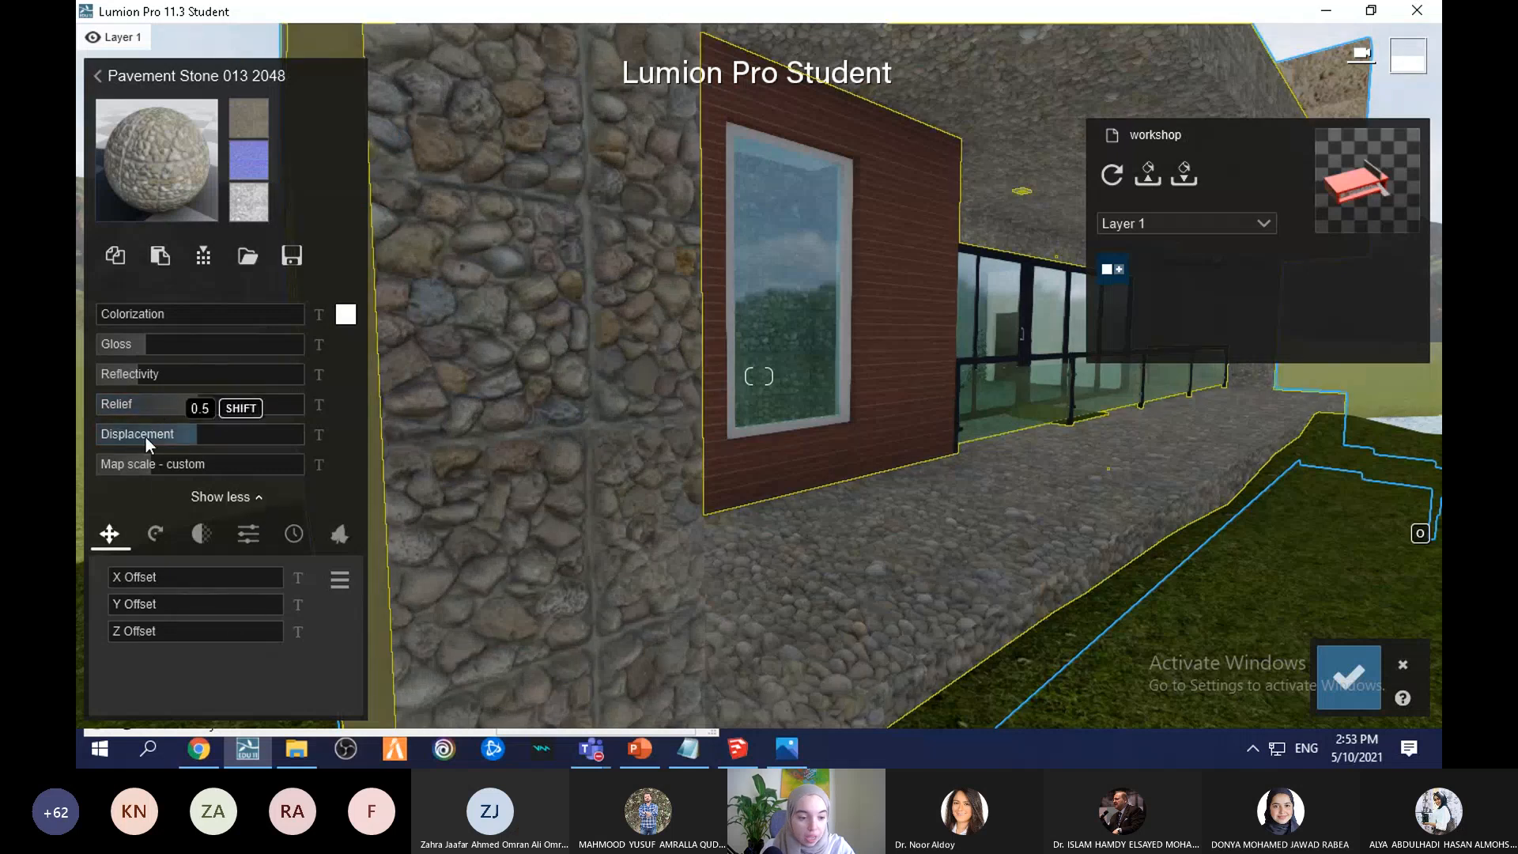
left_click_drag(149, 467, 146, 468)
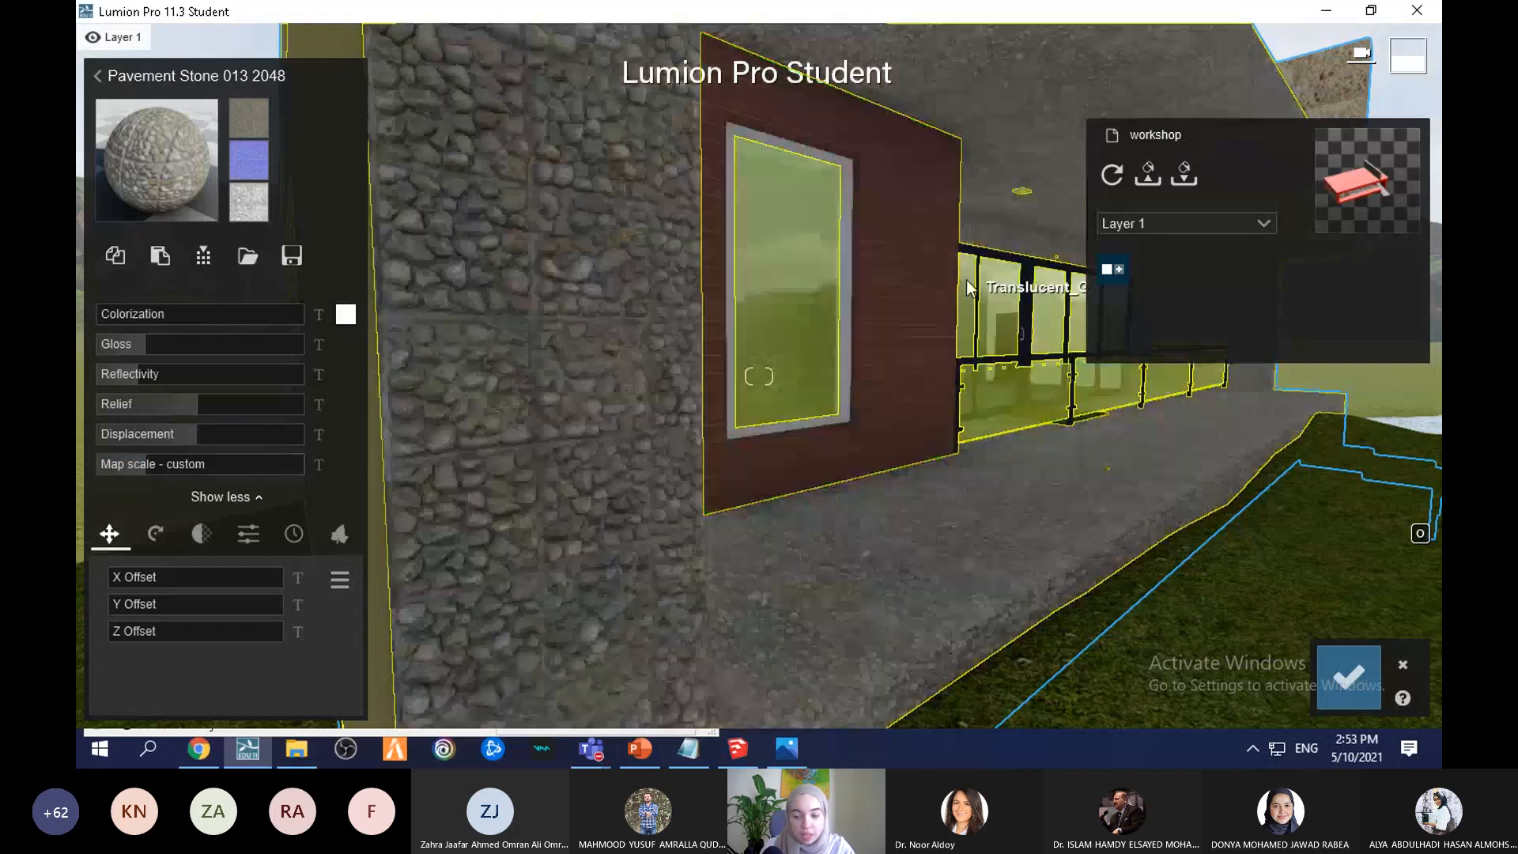
Step: Apply the outdoor wood material Wood Siding 007 2048 to the red cladding around the front window
left_click(928, 274)
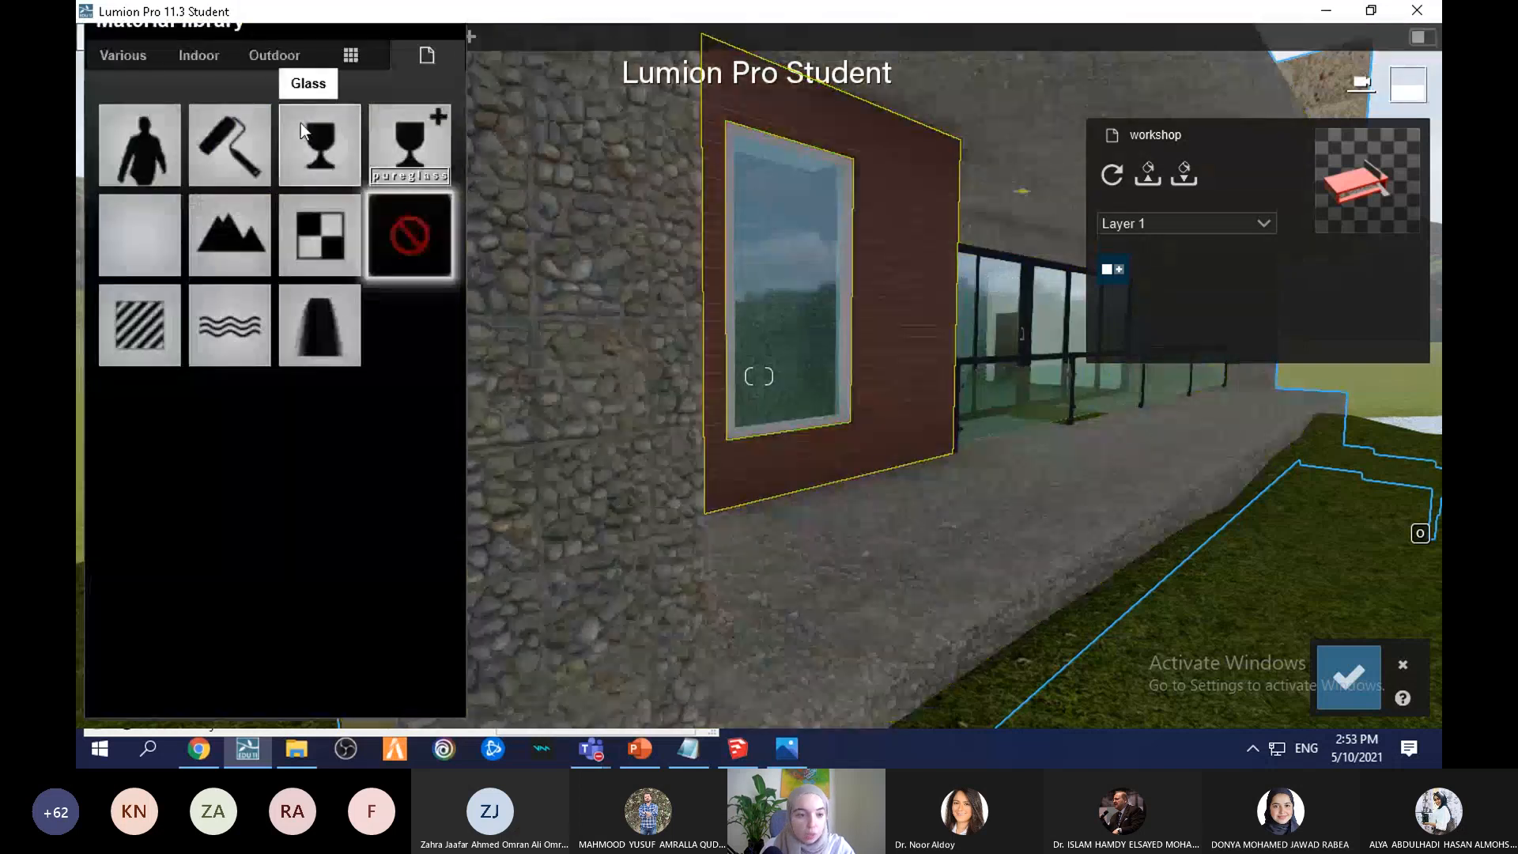
left_click(274, 54)
left_click(270, 176)
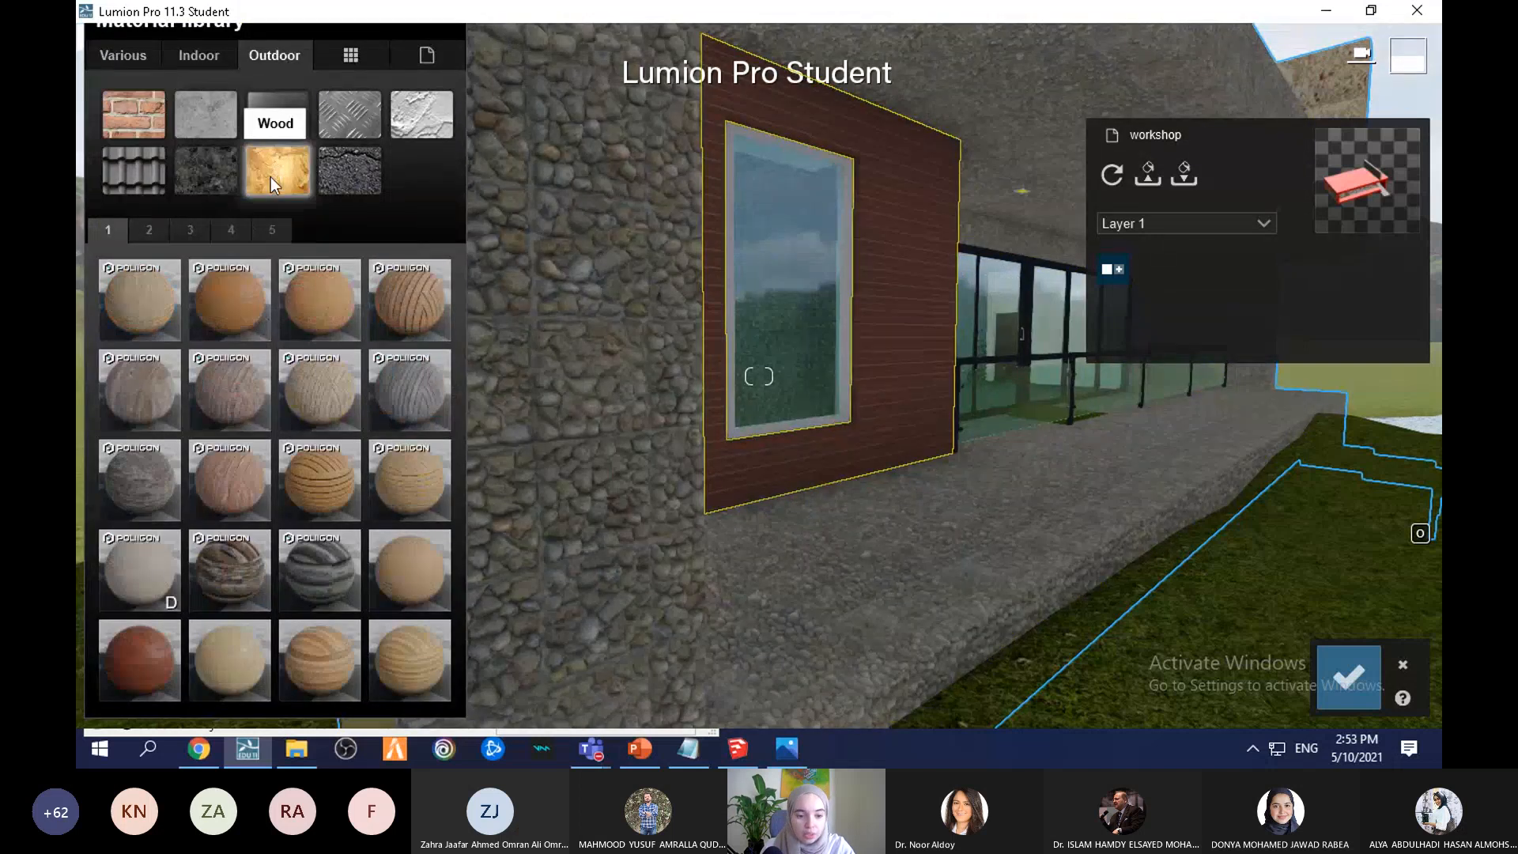
left_click(282, 230)
left_click(324, 315)
Step: Raise the wood siding's relief to roughly three quarters of the range and increase its map scale slightly for wider boards
right_click_drag(796, 386, 833, 377)
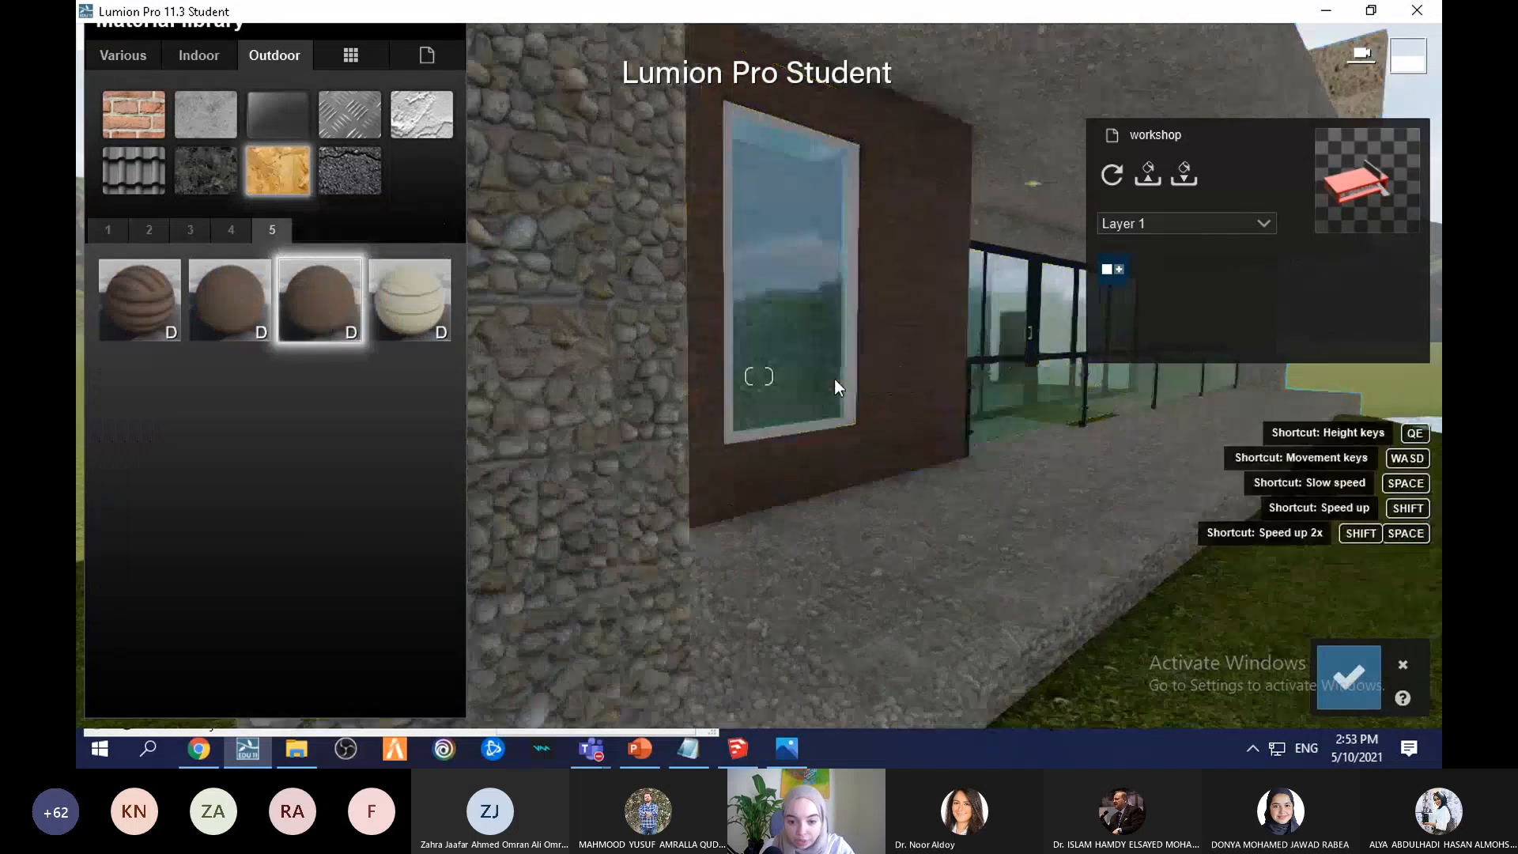
key("w")
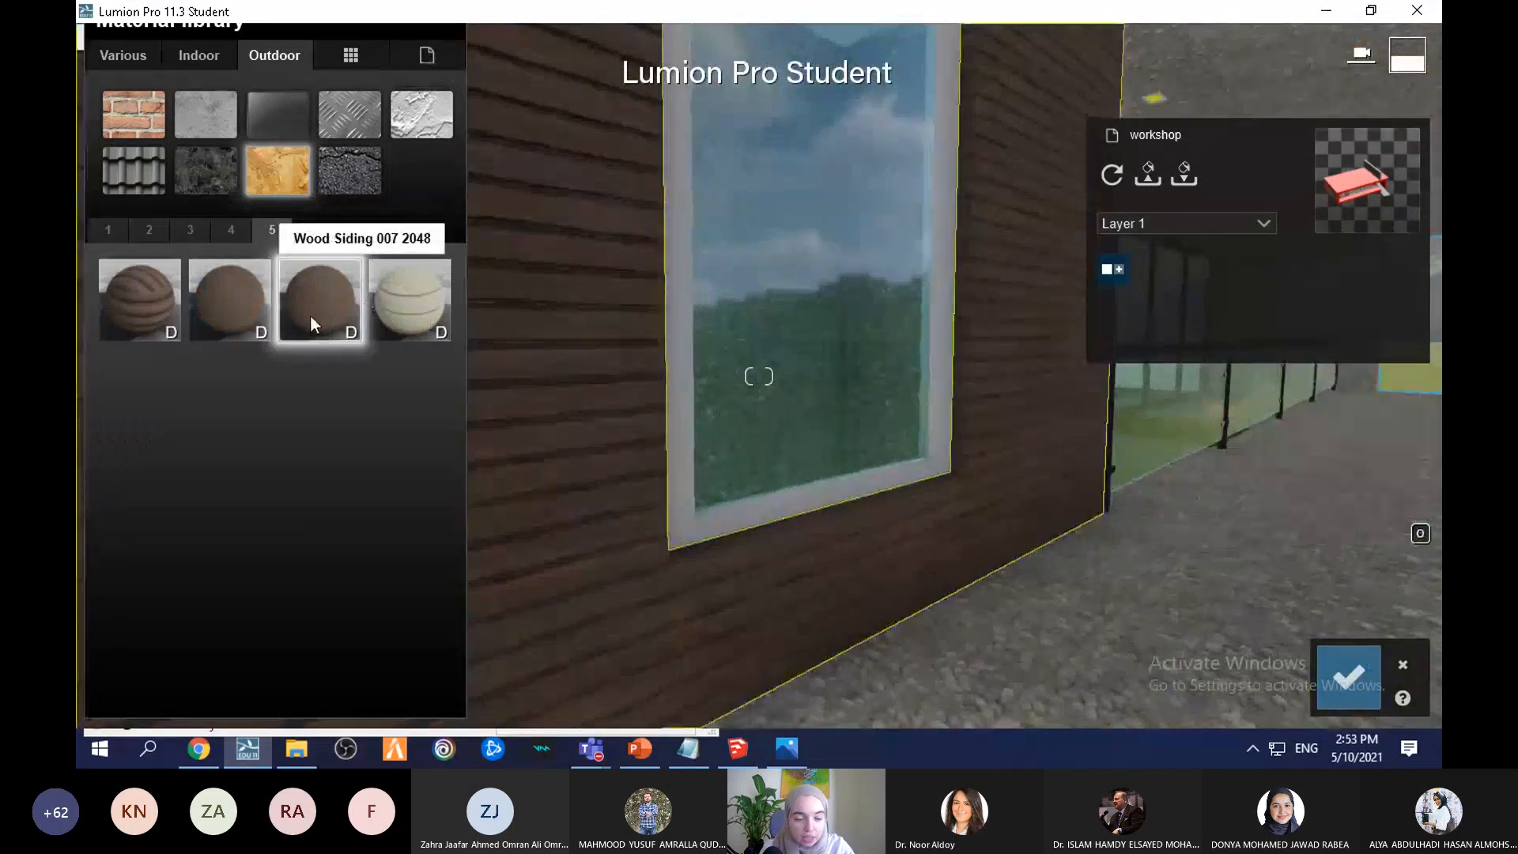
left_click(310, 315)
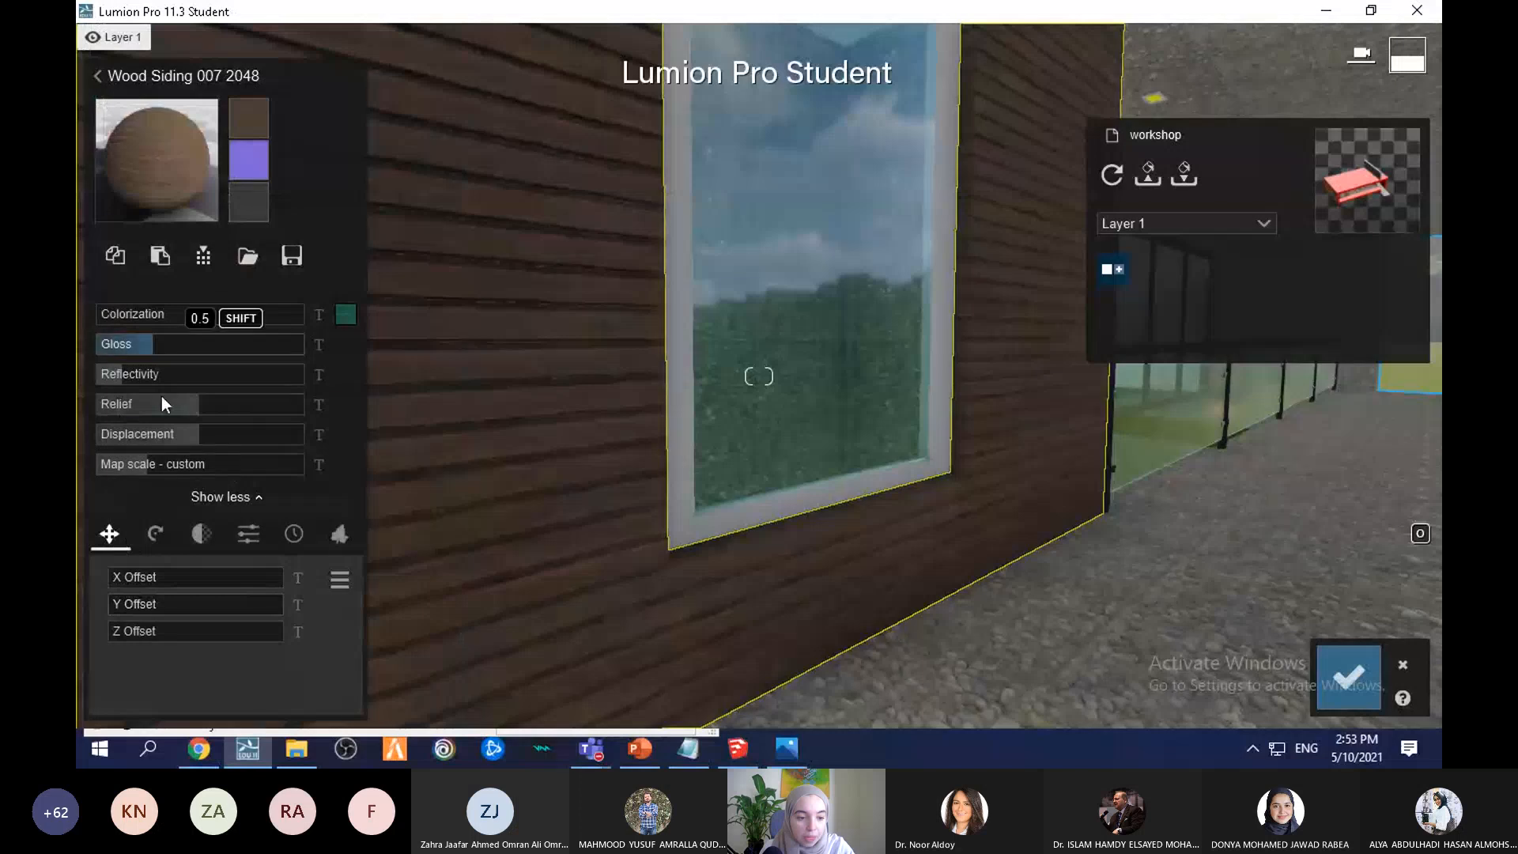
left_click_drag(192, 411, 257, 408)
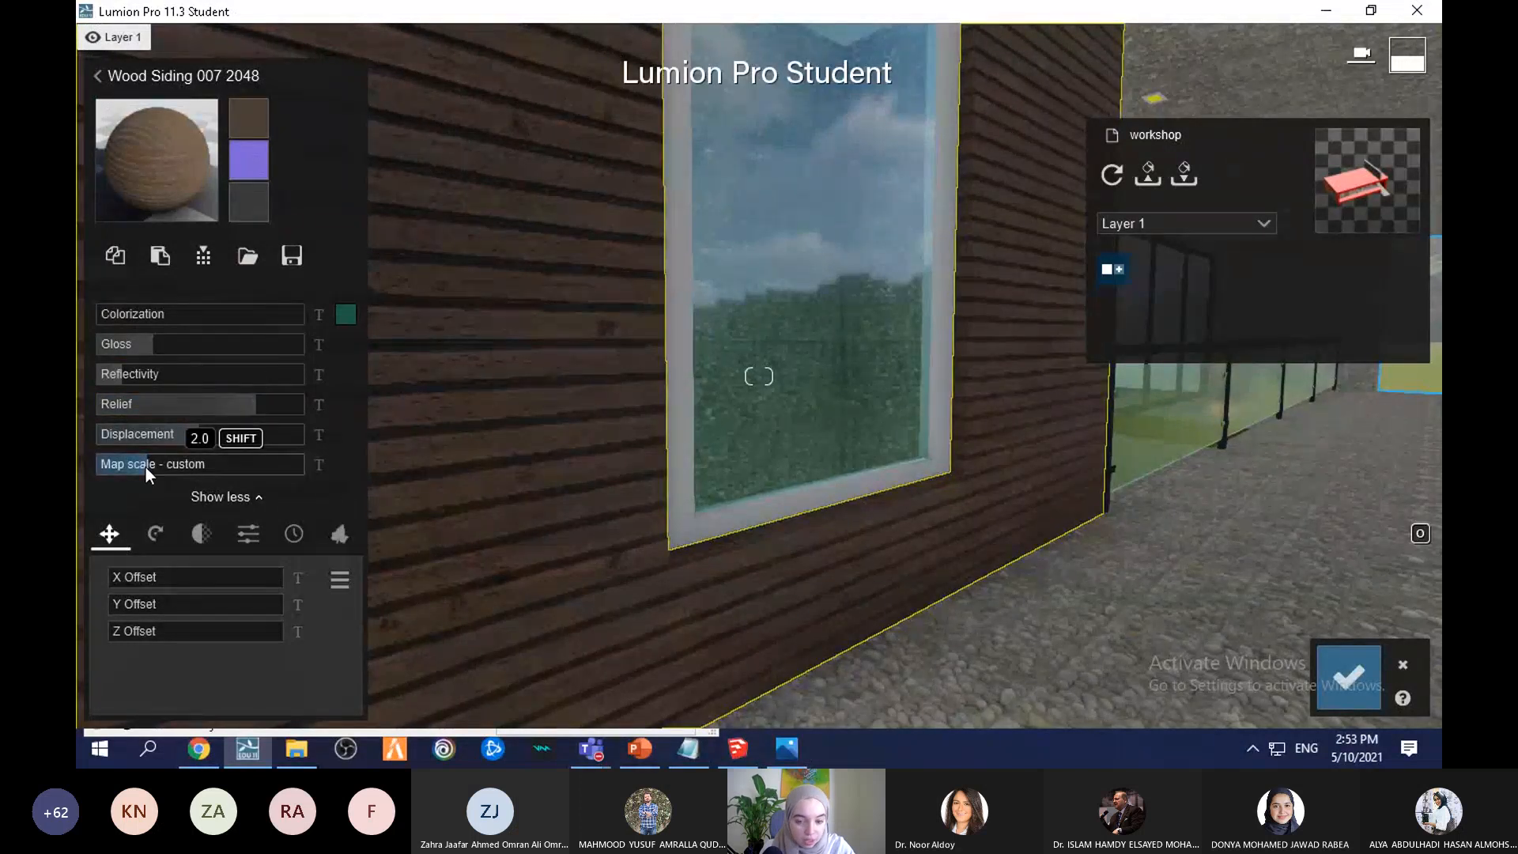
left_click_drag(145, 467, 152, 463)
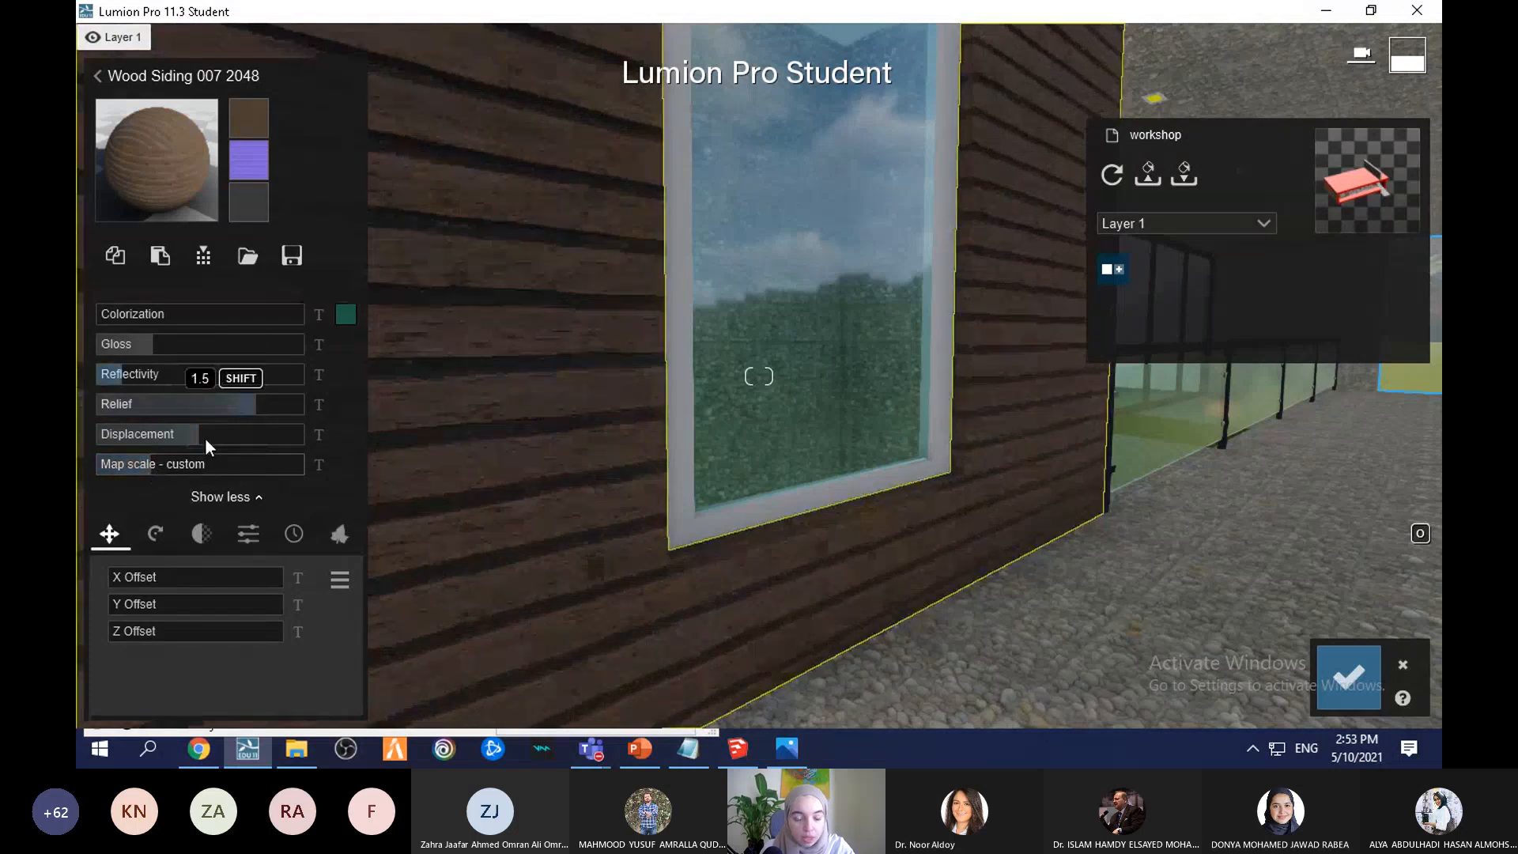
Step: Apply a beige outdoor plaster material to the building's side wall with the narrow windows and check the facades from outside
key("s")
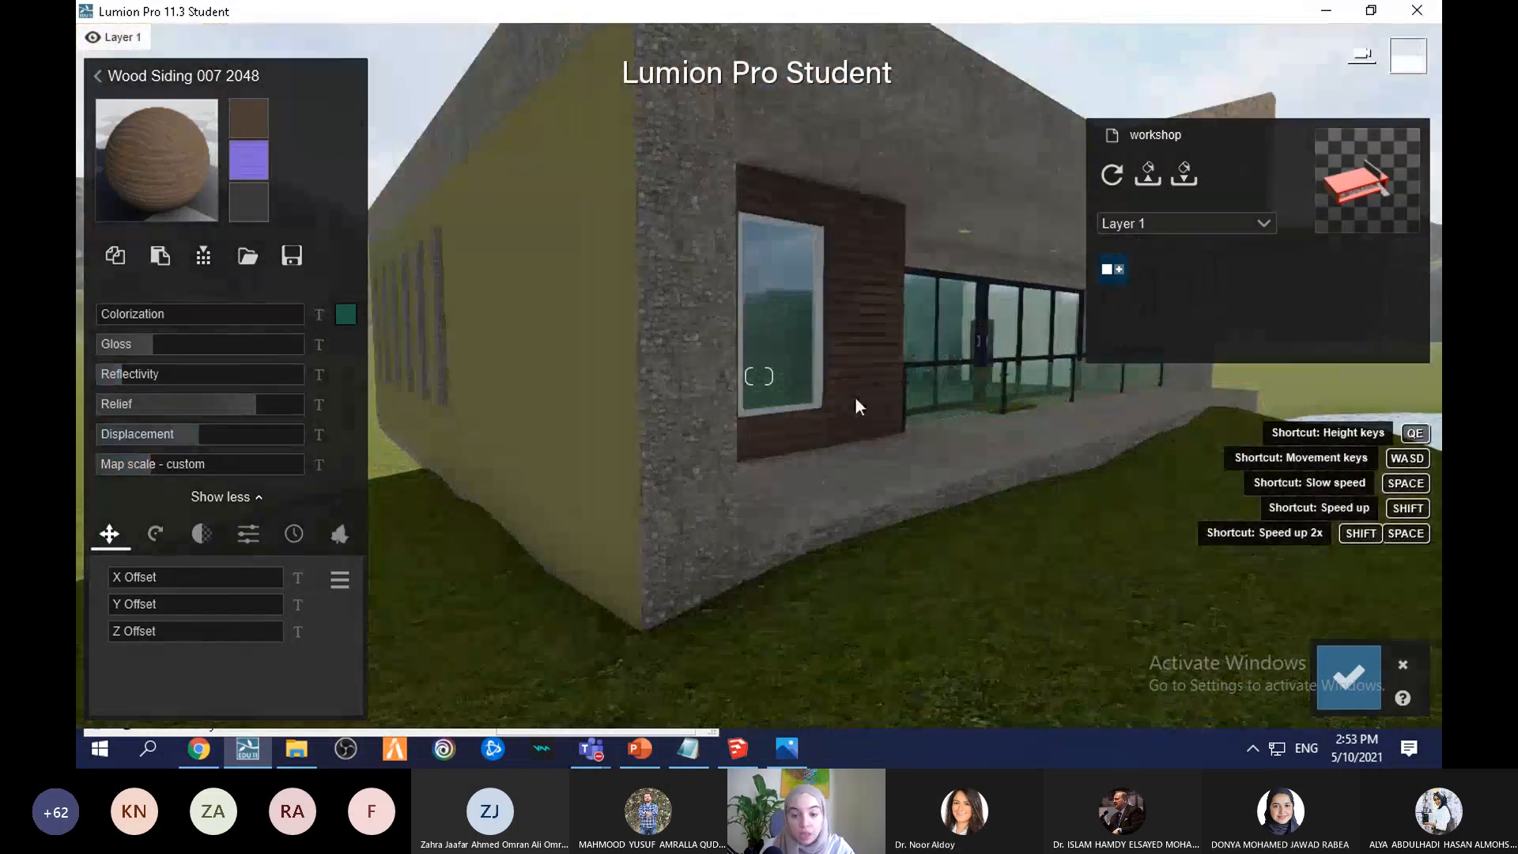
key("s")
left_click(648, 284)
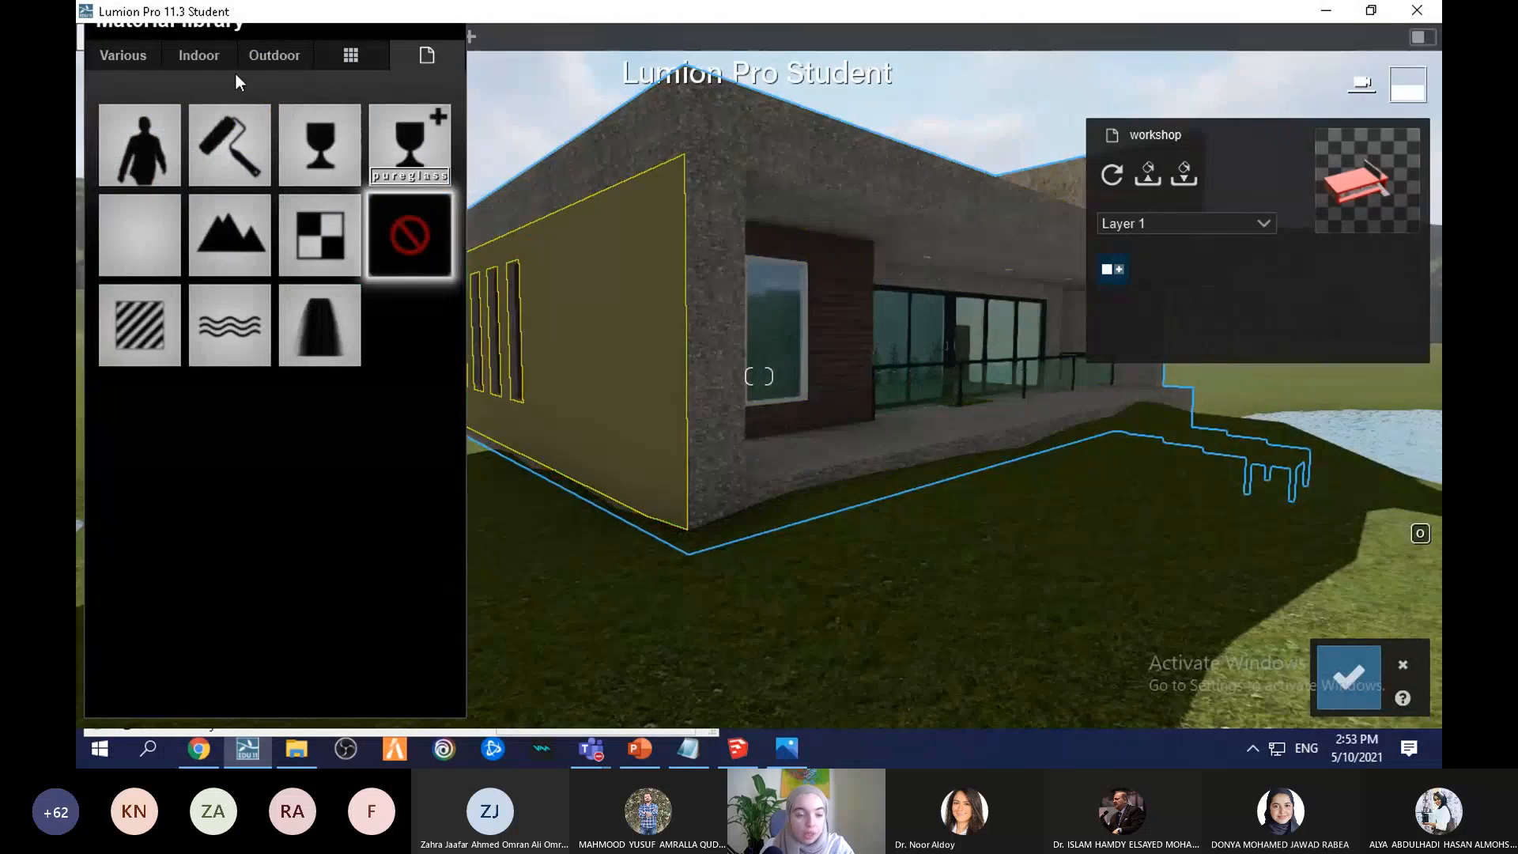
left_click(256, 59)
left_click(421, 114)
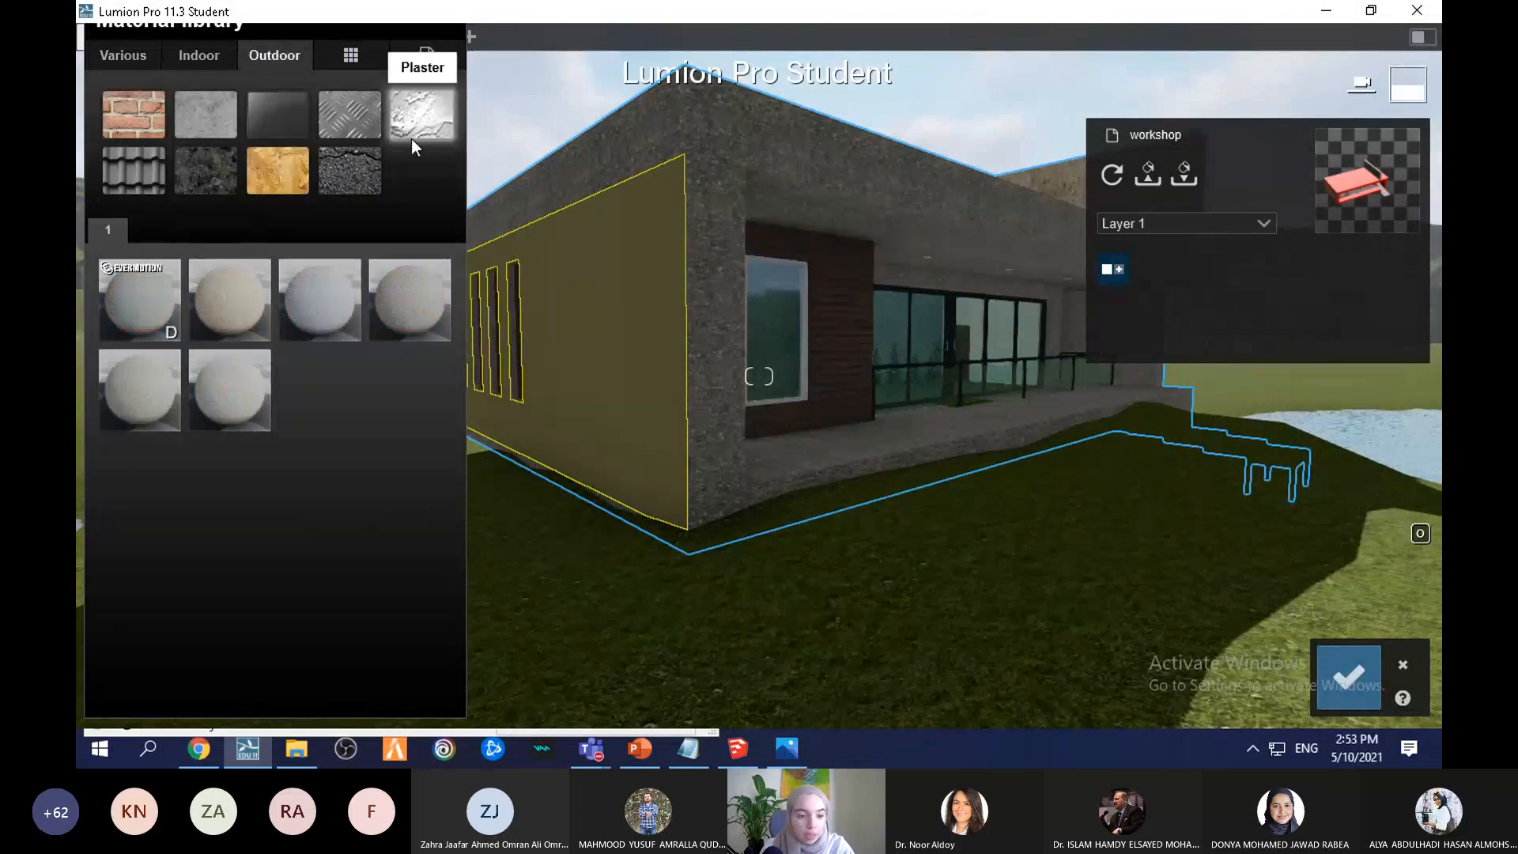
left_click(229, 312)
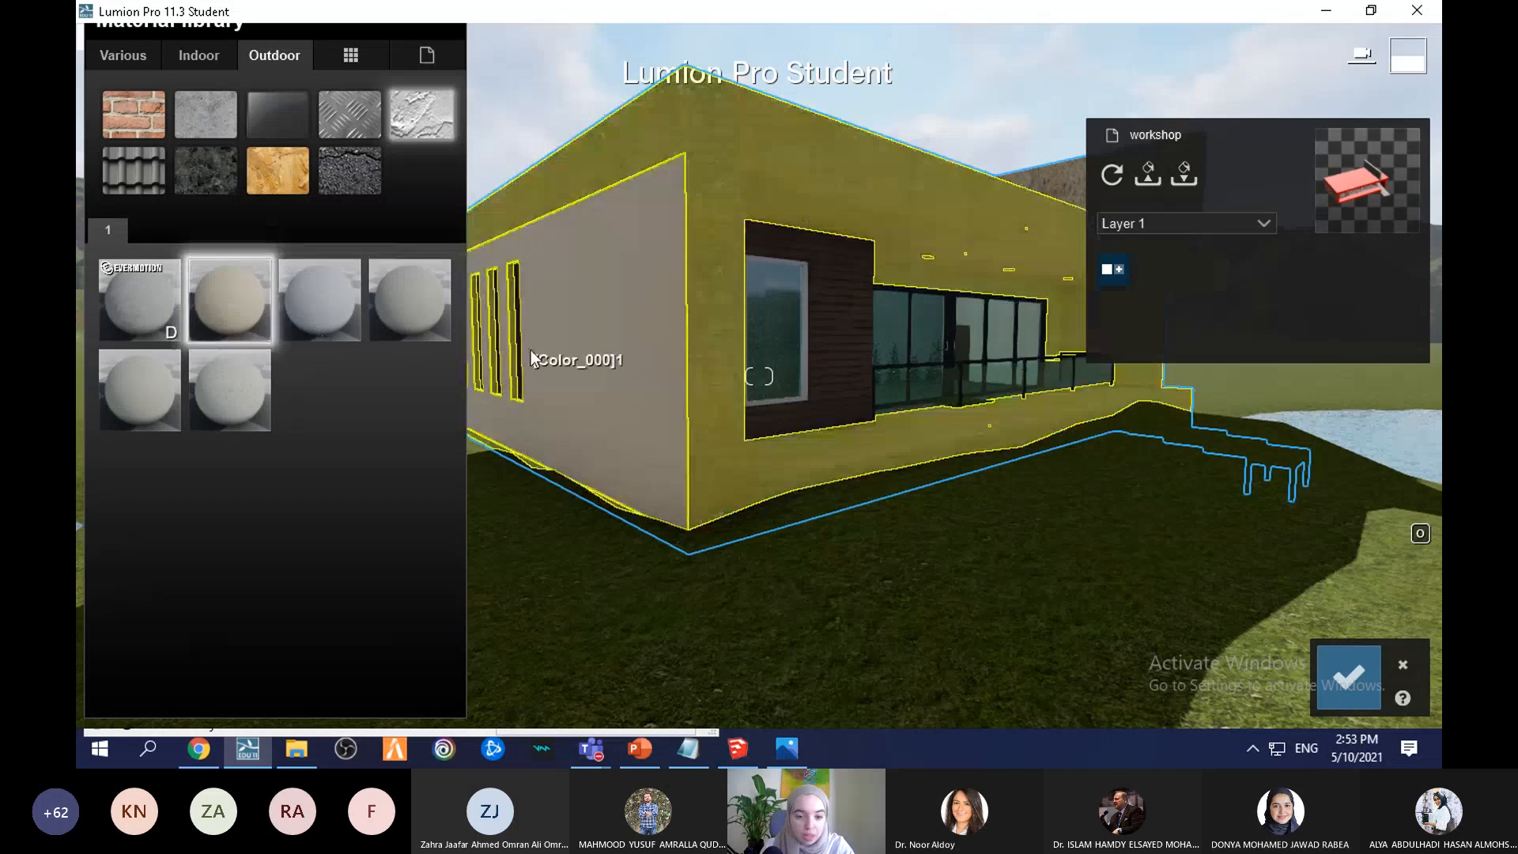
scroll(532, 353, "up", 3)
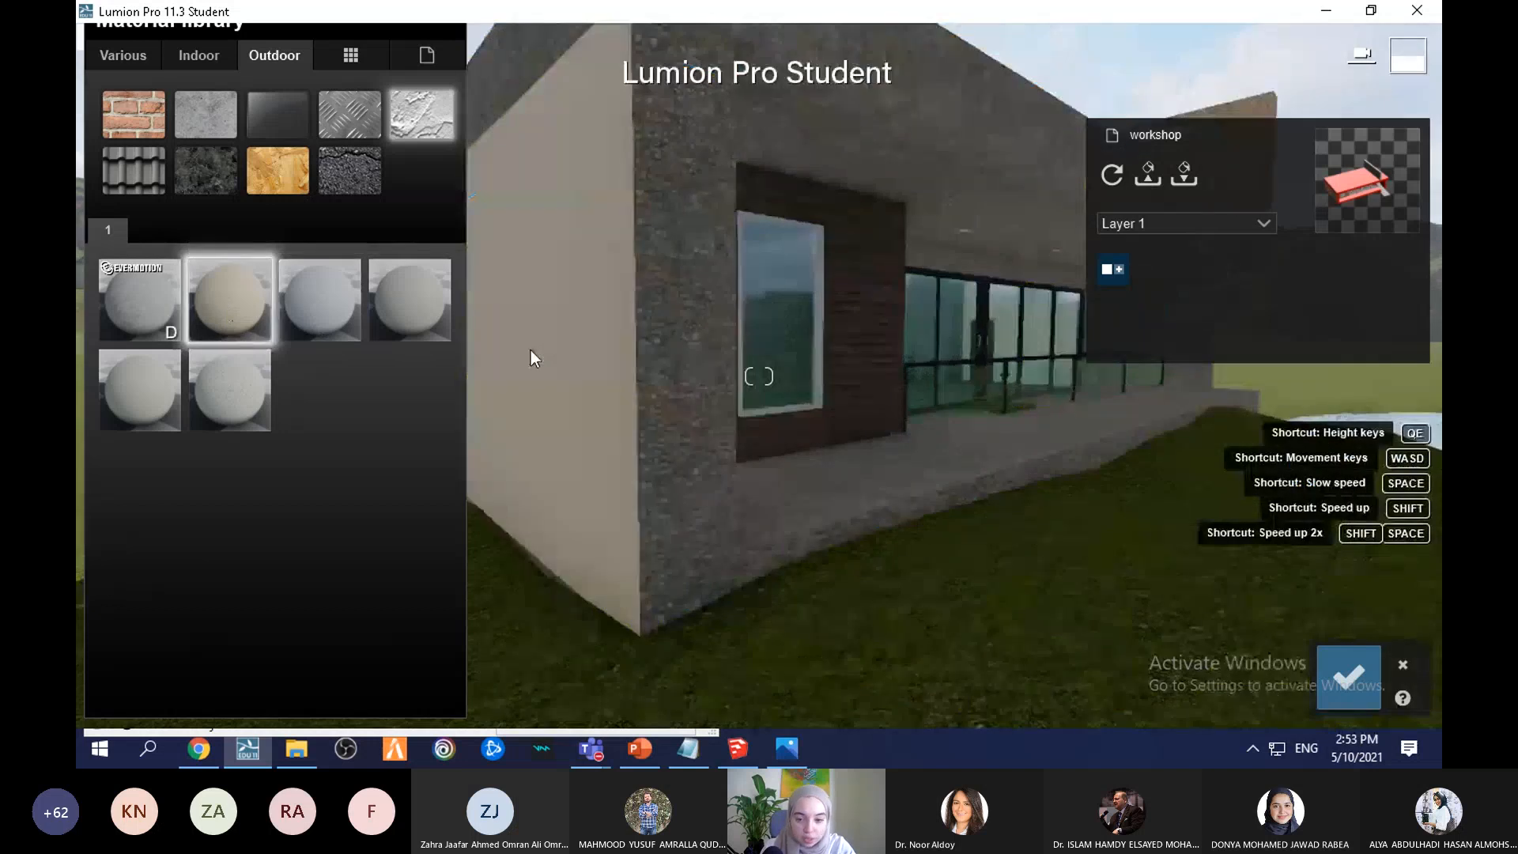
middle_click_drag(529, 350, 1064, 402)
scroll(613, 495, "down", 4)
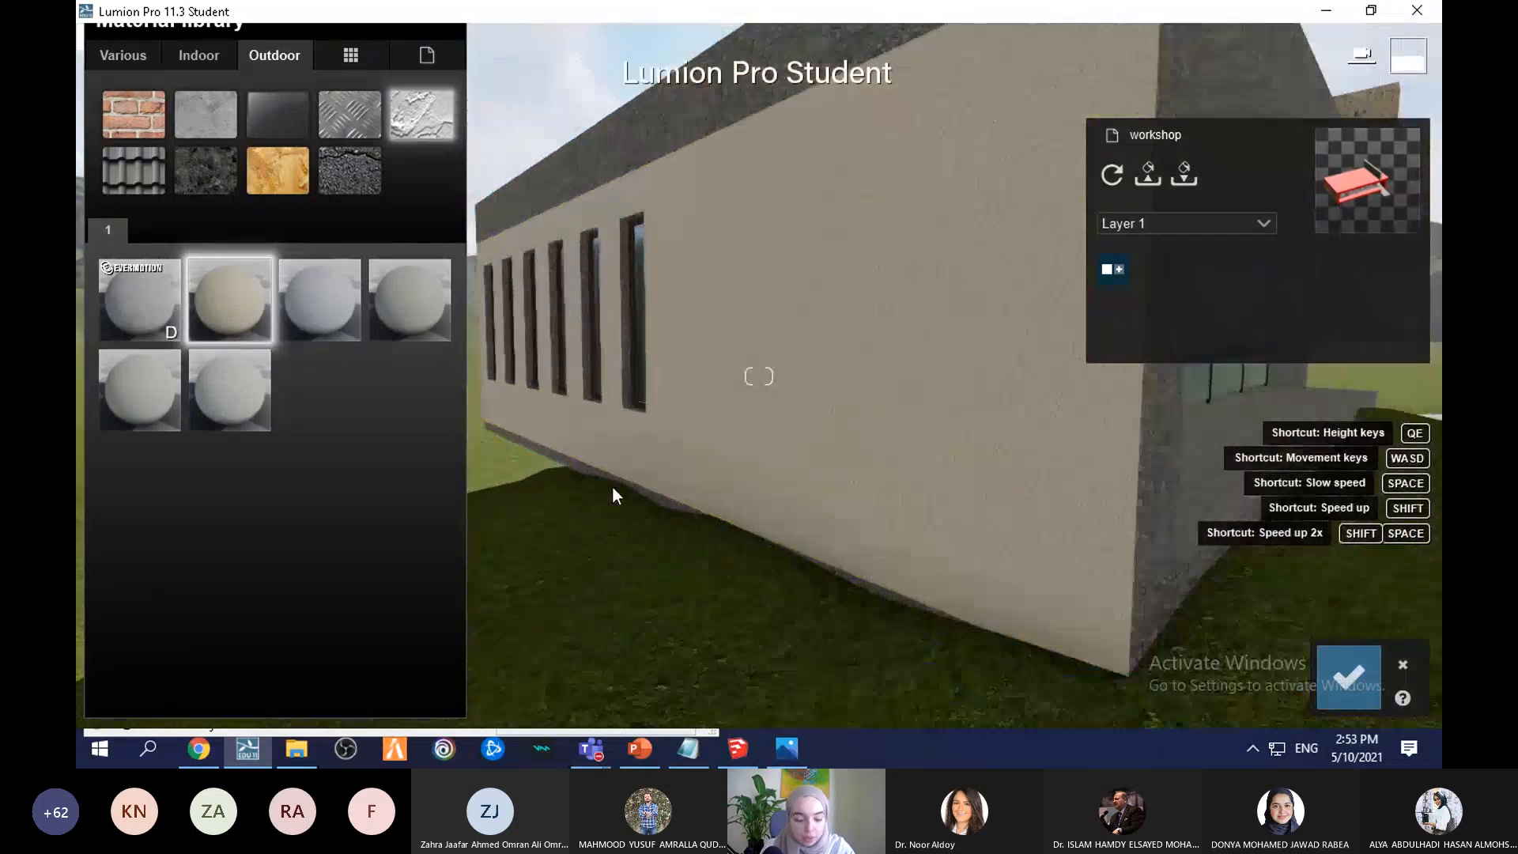
key("d")
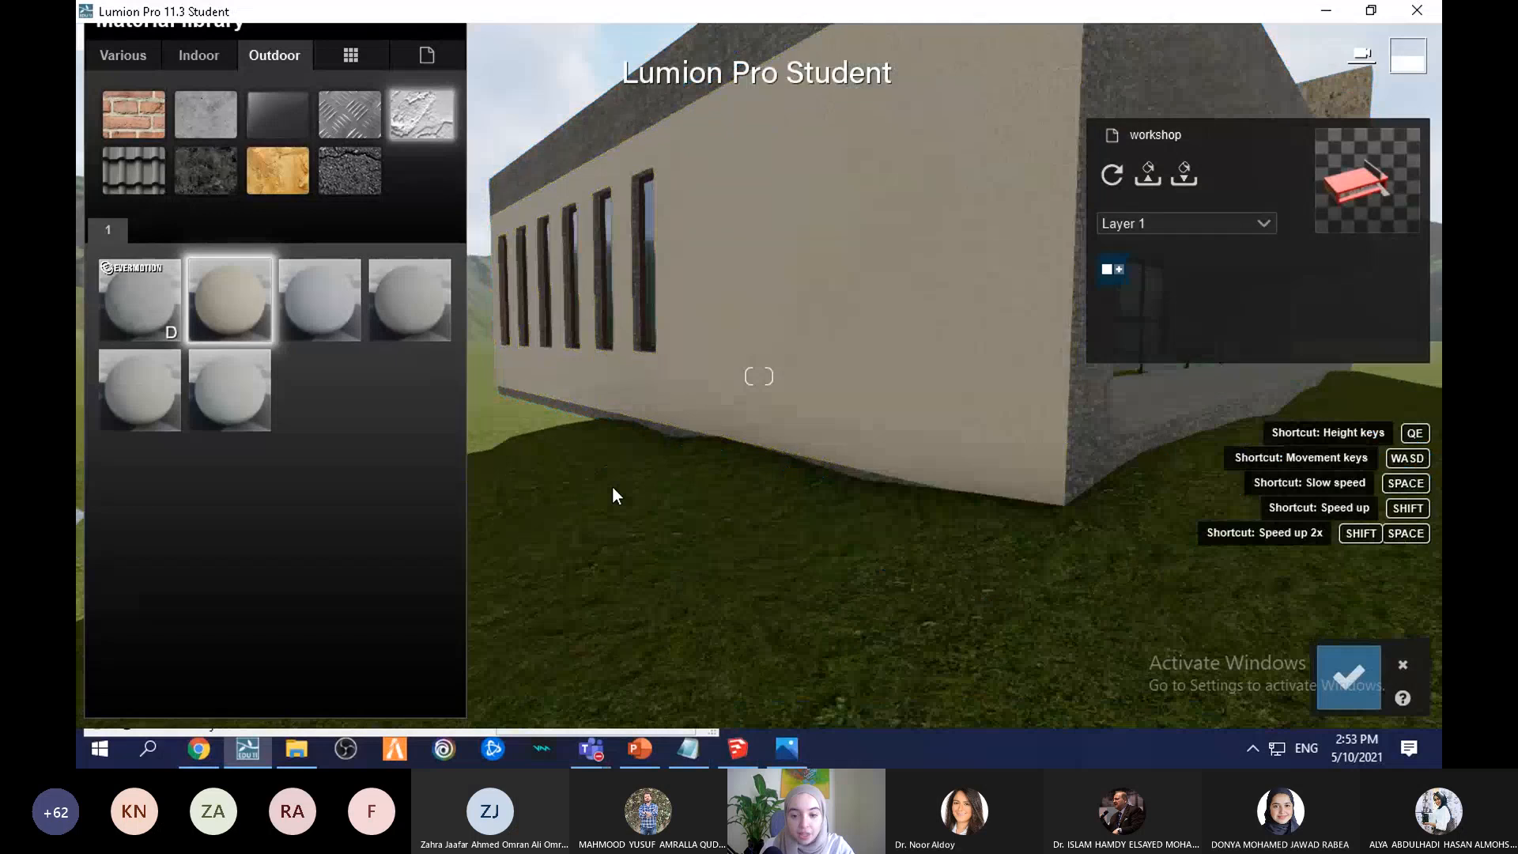
key("q")
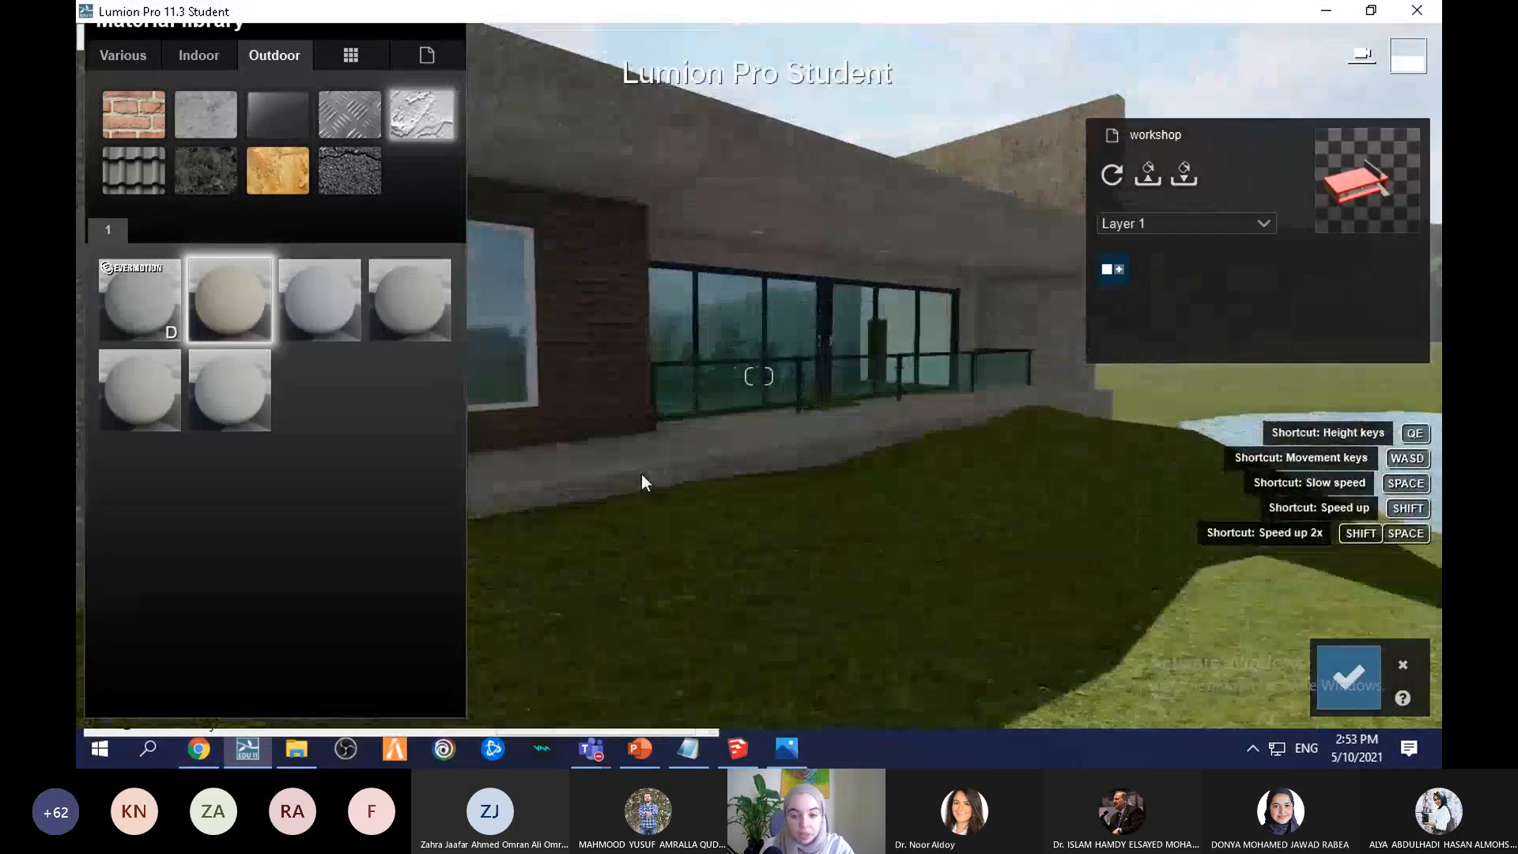
Step: Apply a rough grey outdoor stone material to the sloped wall panel rising above the roof
right_click_drag(932, 482, 938, 367)
key("s")
left_click(984, 321)
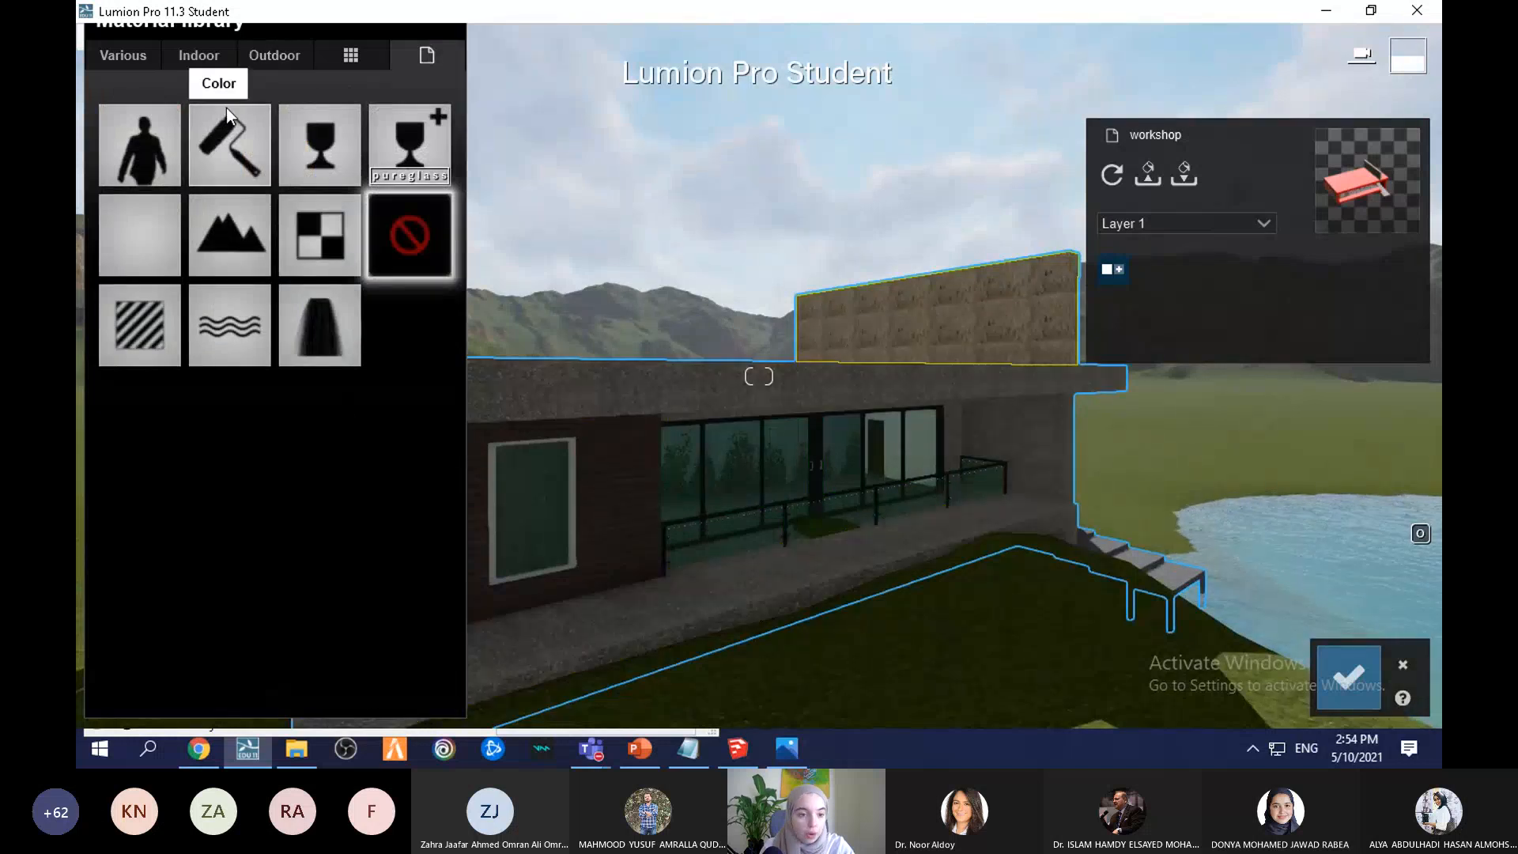
left_click(279, 55)
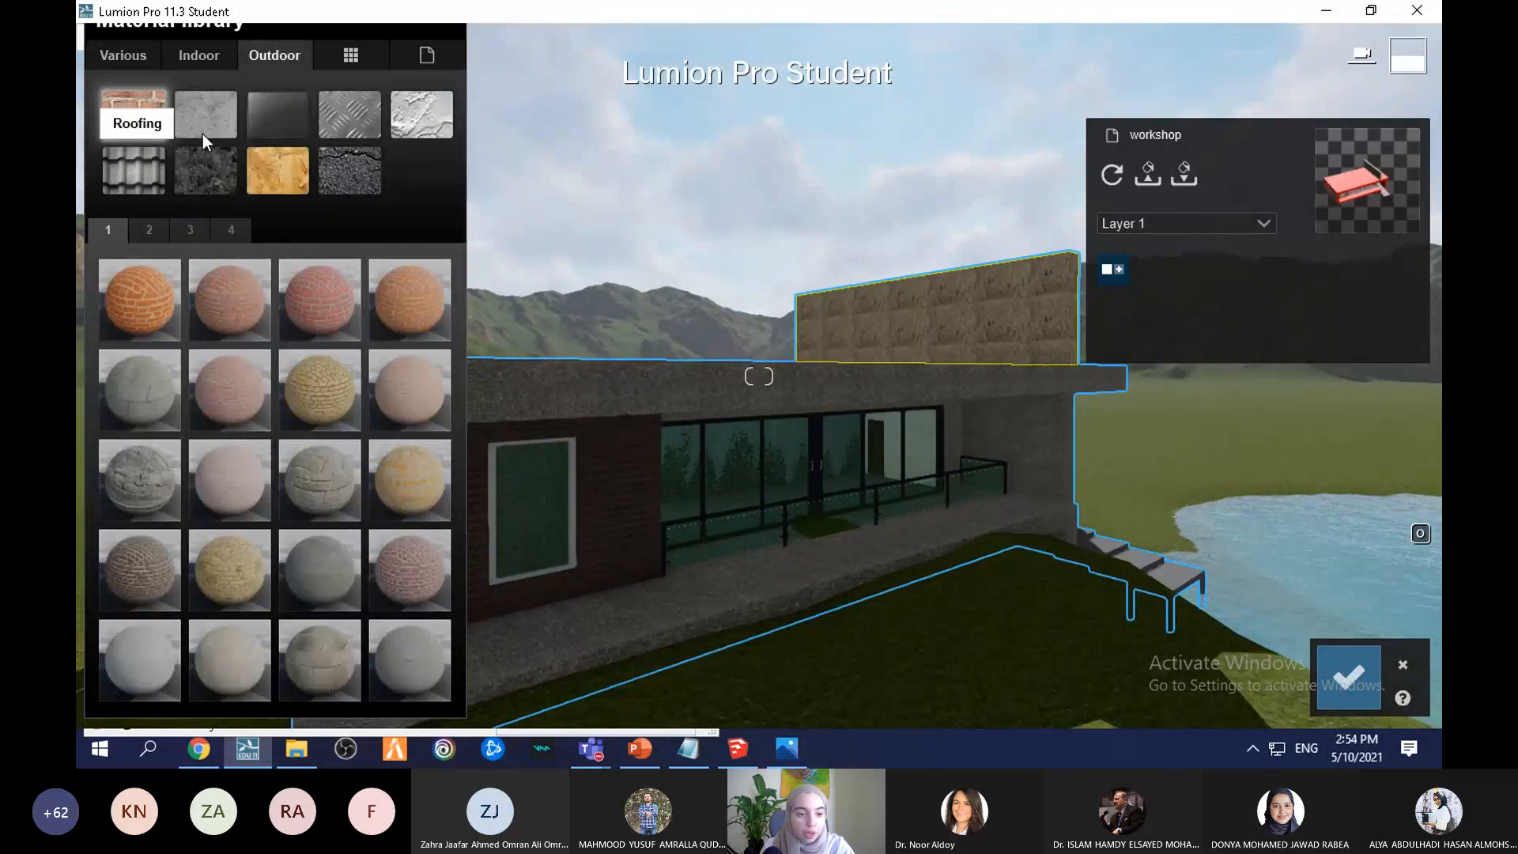
left_click(212, 172)
left_click(150, 229)
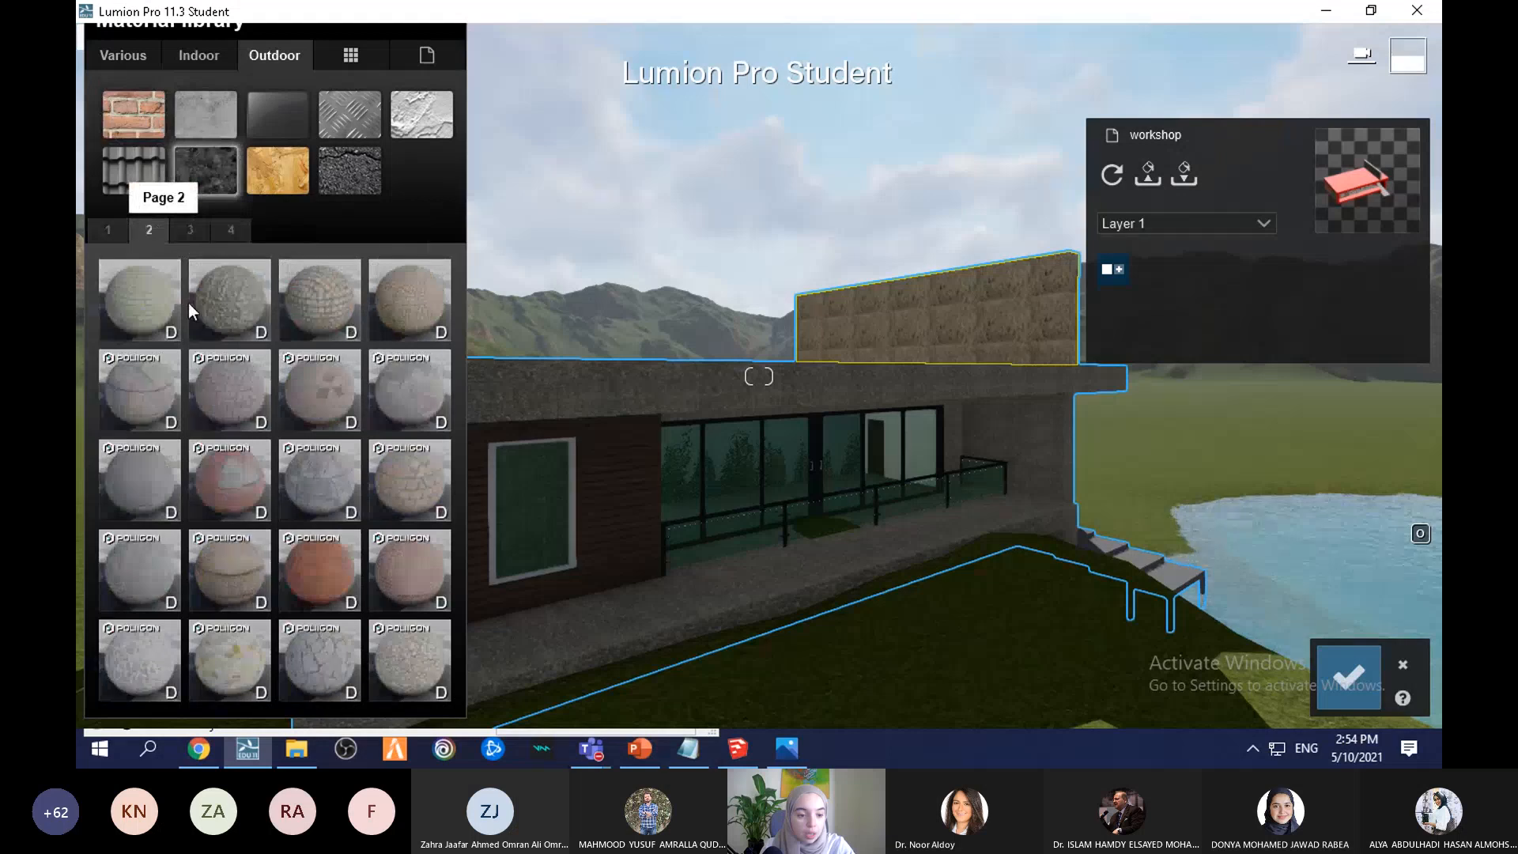
left_click(224, 295)
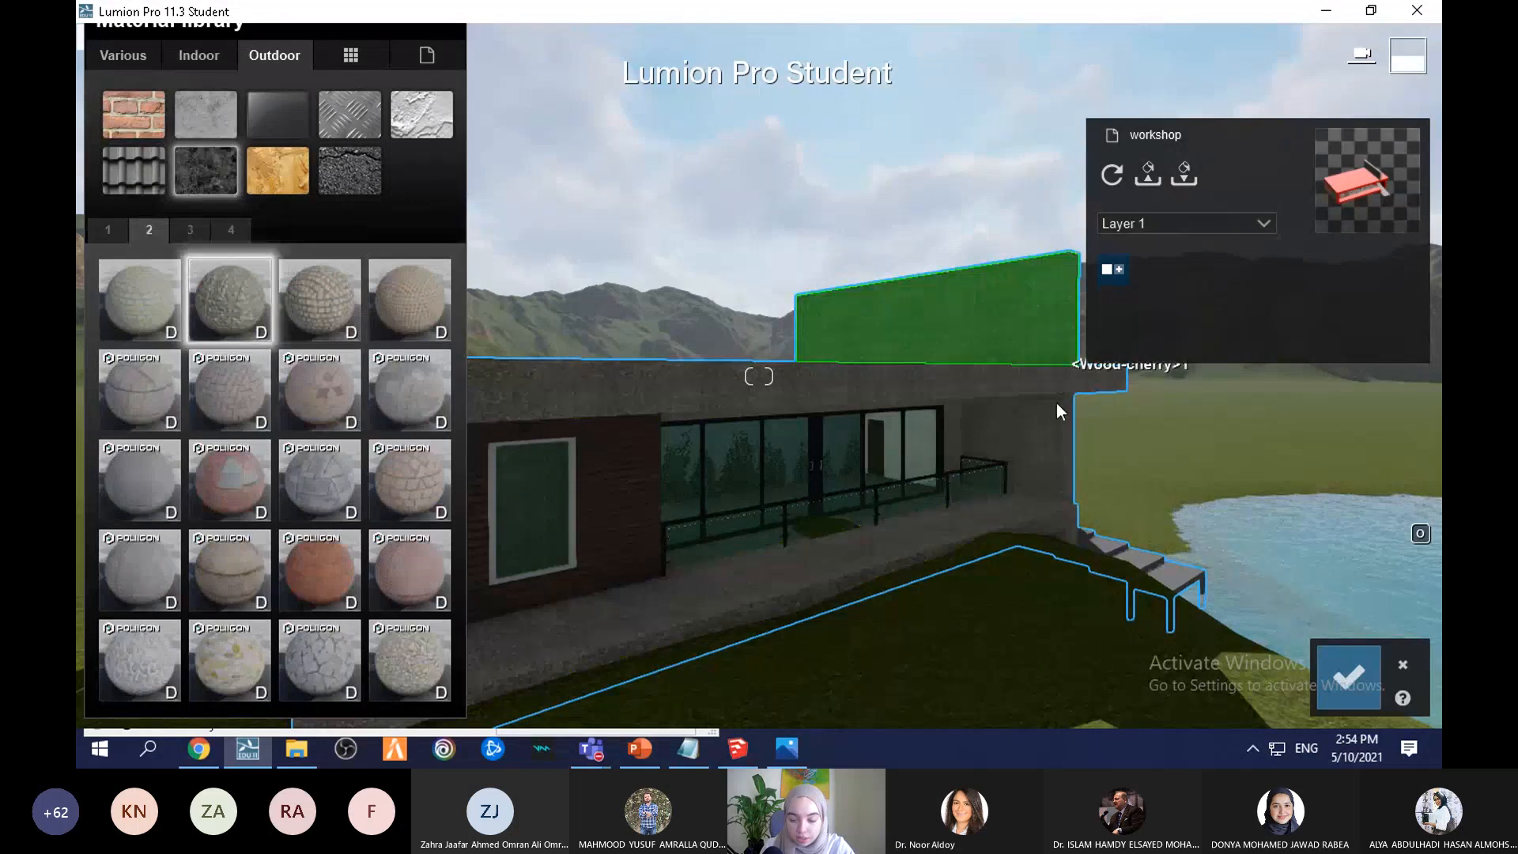
Step: Apply the blue outdoor glass Glass Panels Volume 004 to the front windows and the railing panels
left_click(734, 467)
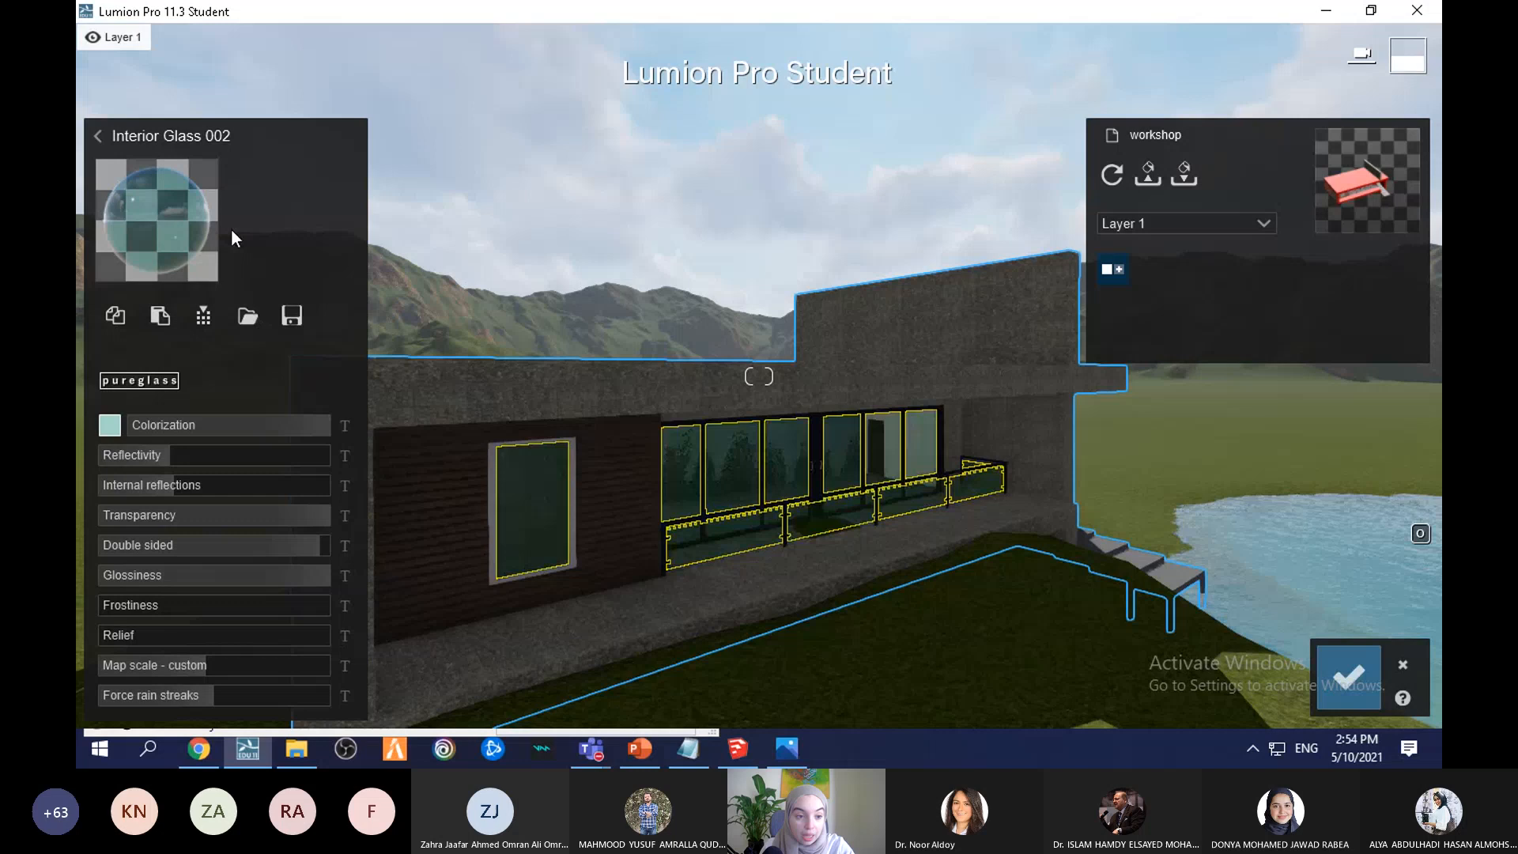
left_click(169, 134)
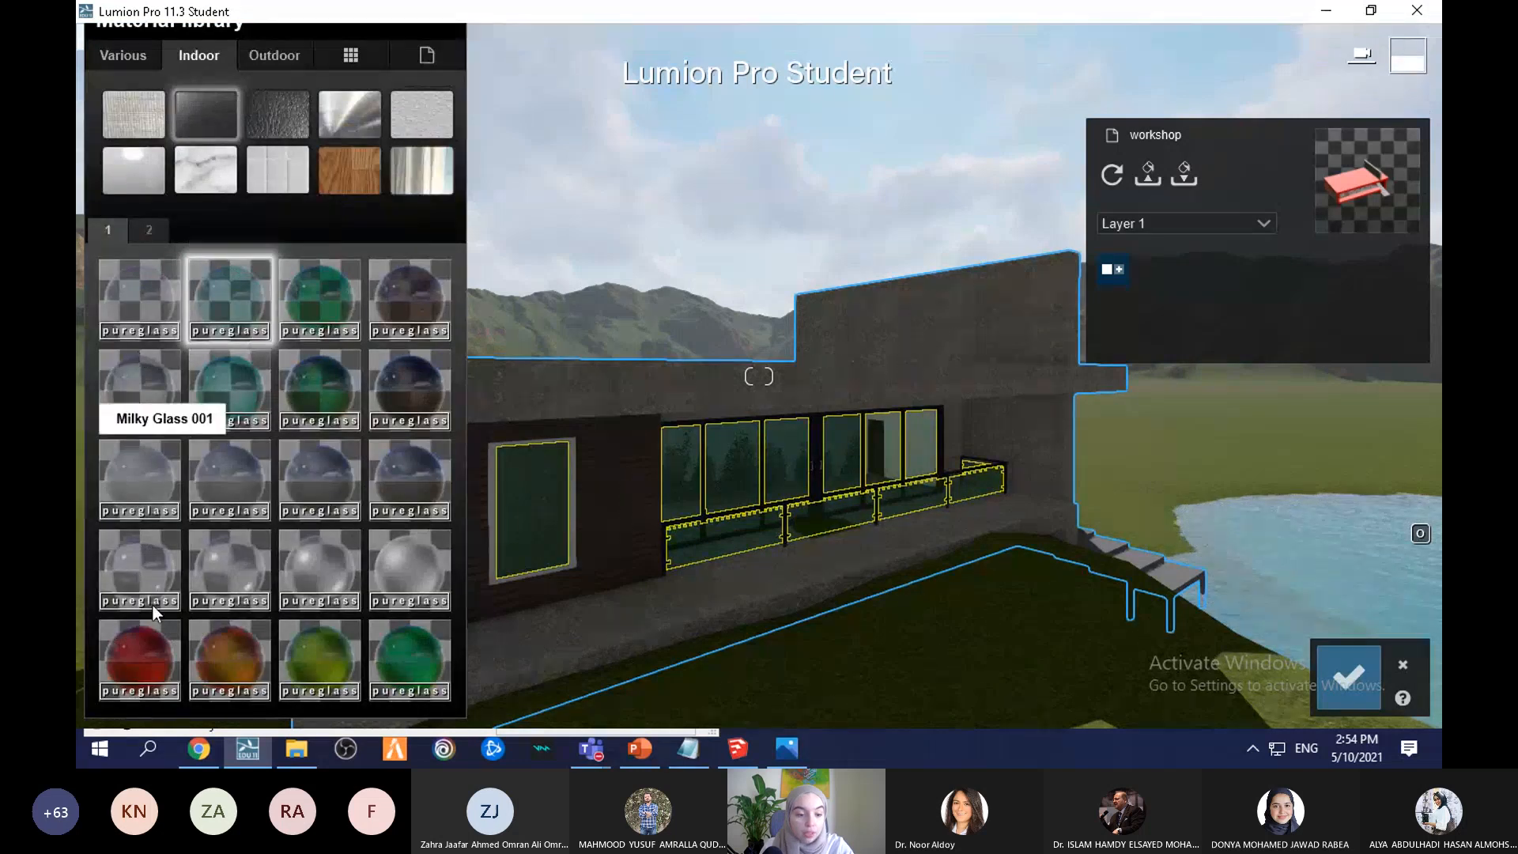
left_click(278, 49)
left_click(292, 111)
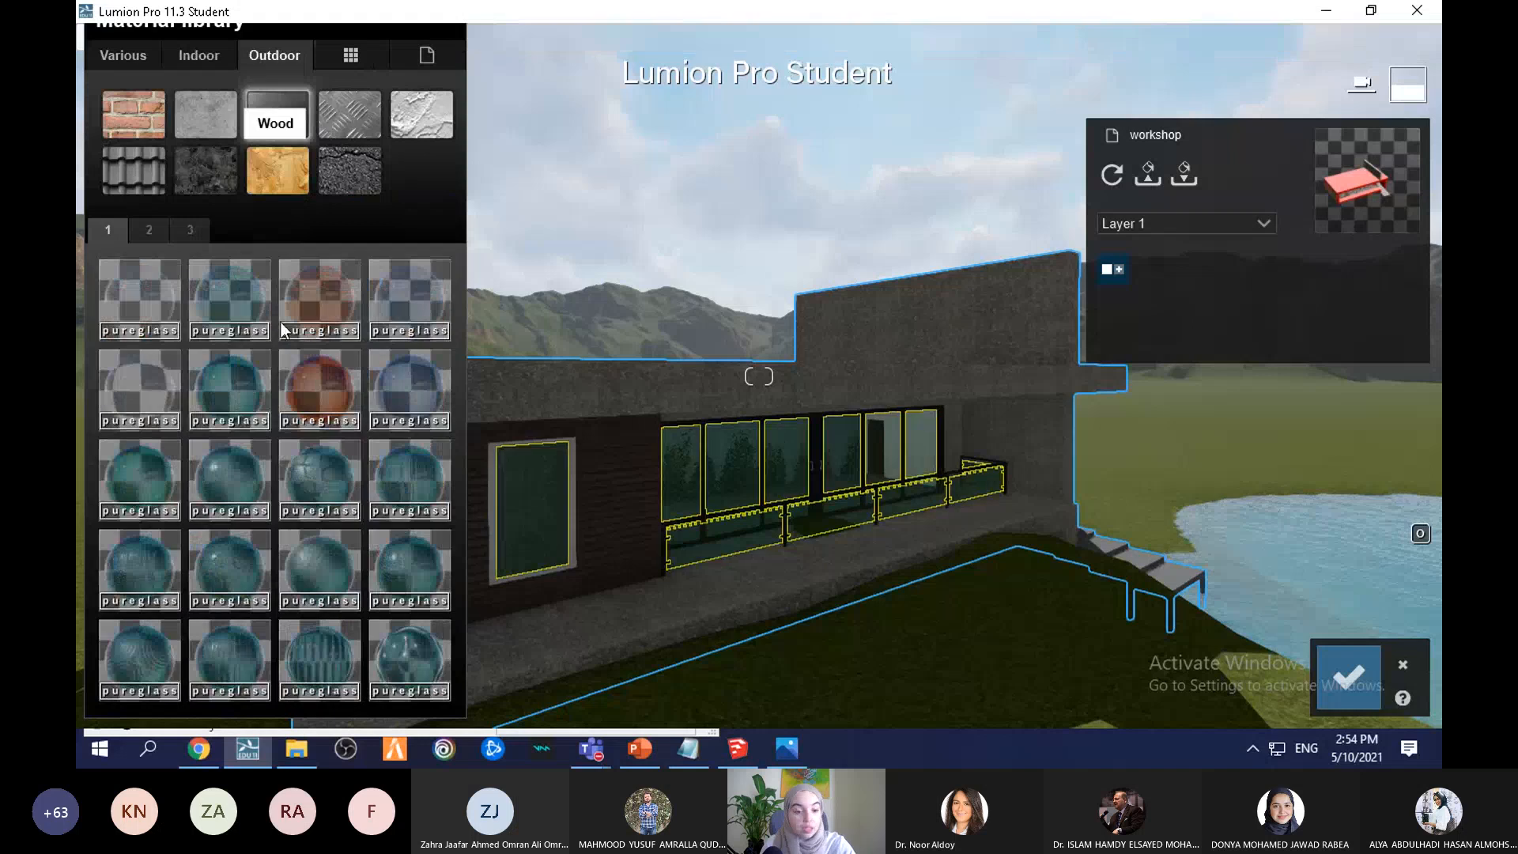
left_click(403, 417)
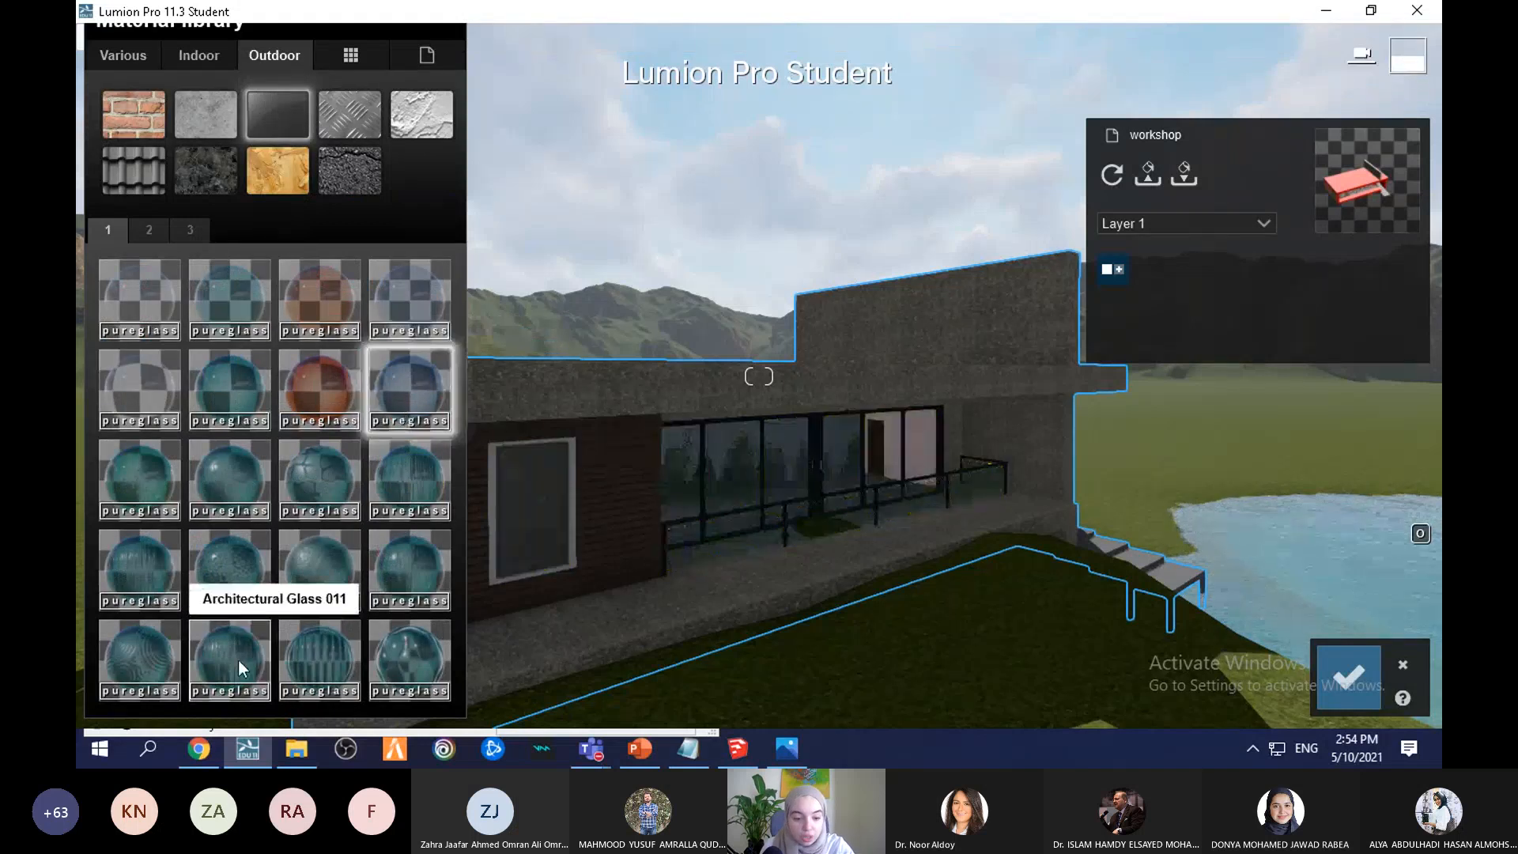
Step: Try swirl-patterned, ribbed, blue, brown and Poliigon outdoor glass materials on the front windows and railing
left_click(139, 660)
key("w")
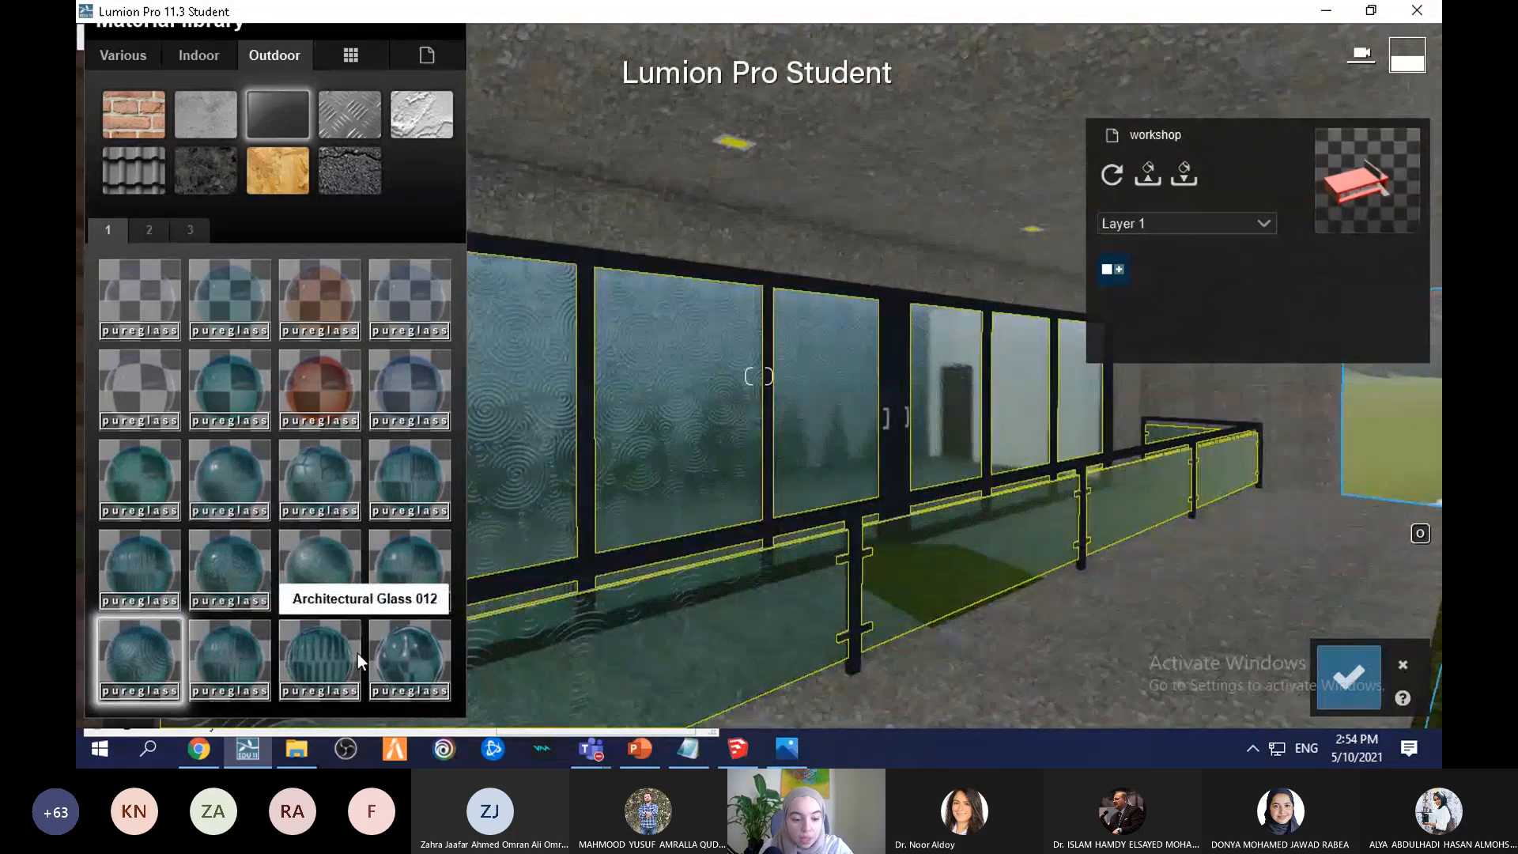
left_click(318, 656)
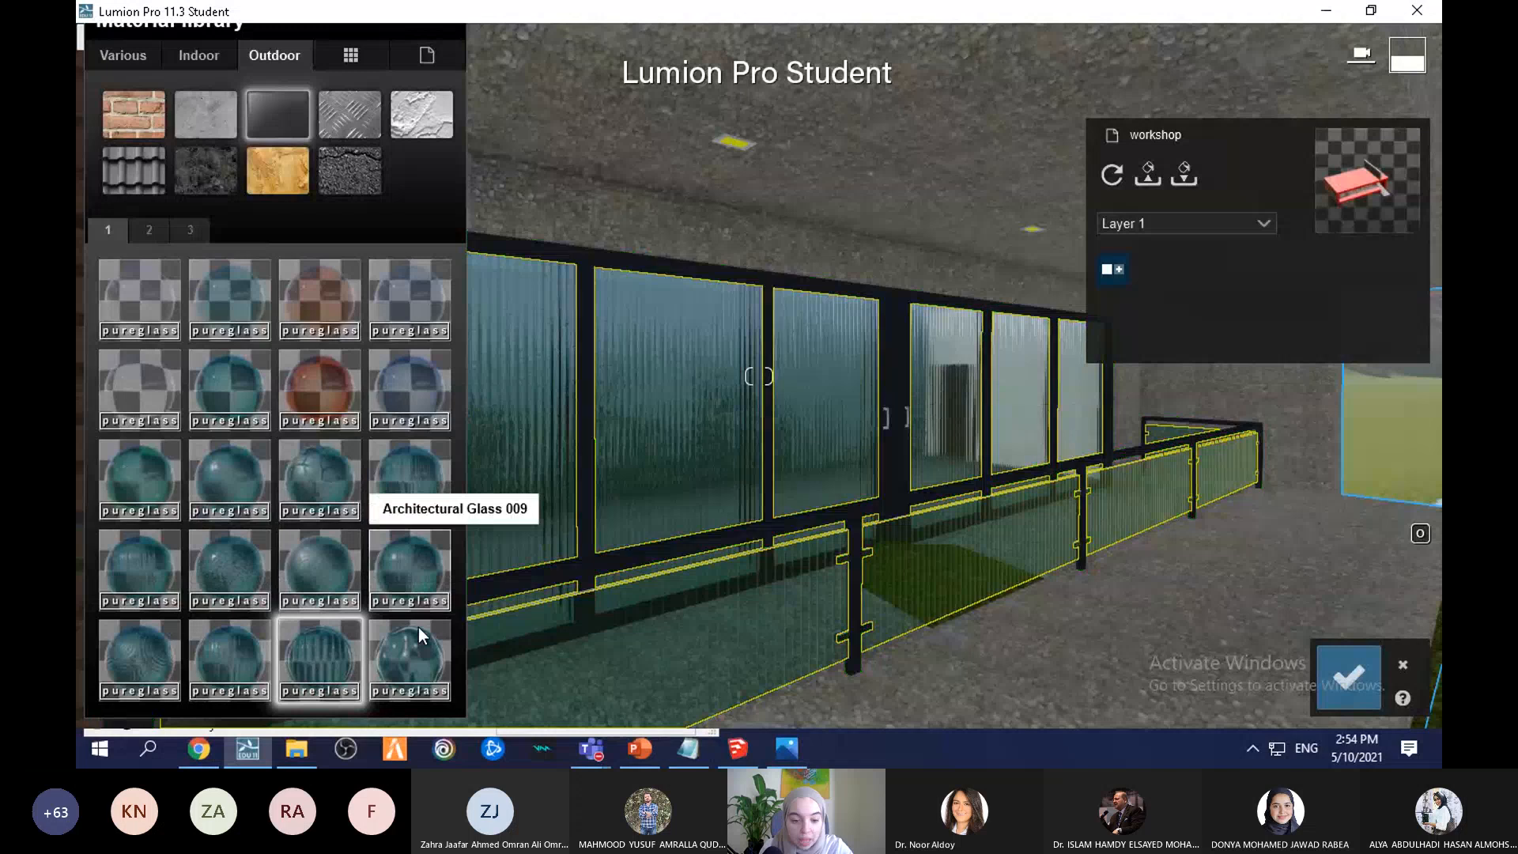
left_click(417, 649)
left_click(403, 368)
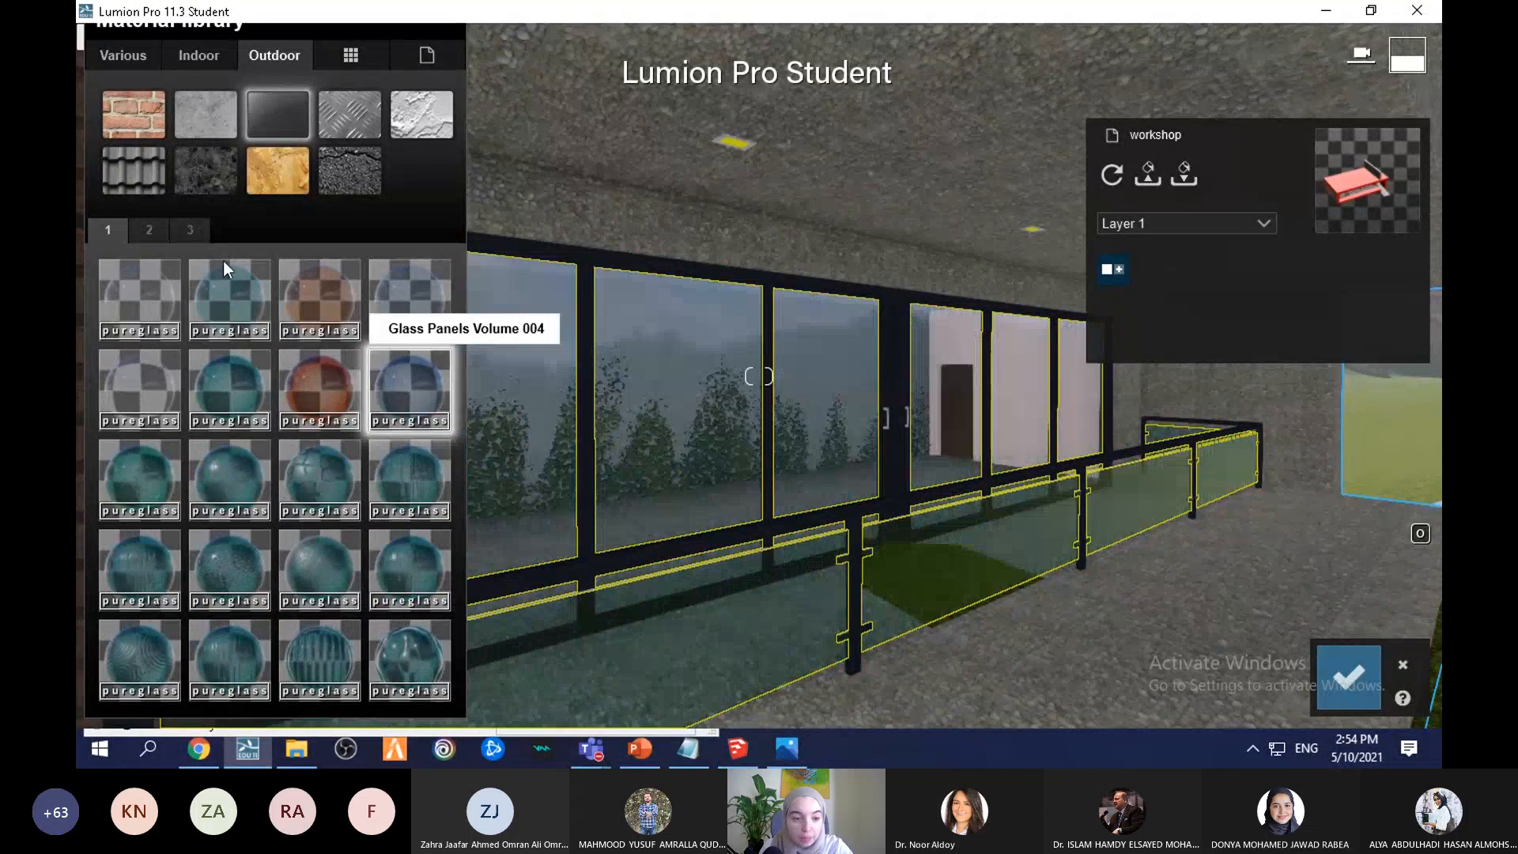
left_click(305, 304)
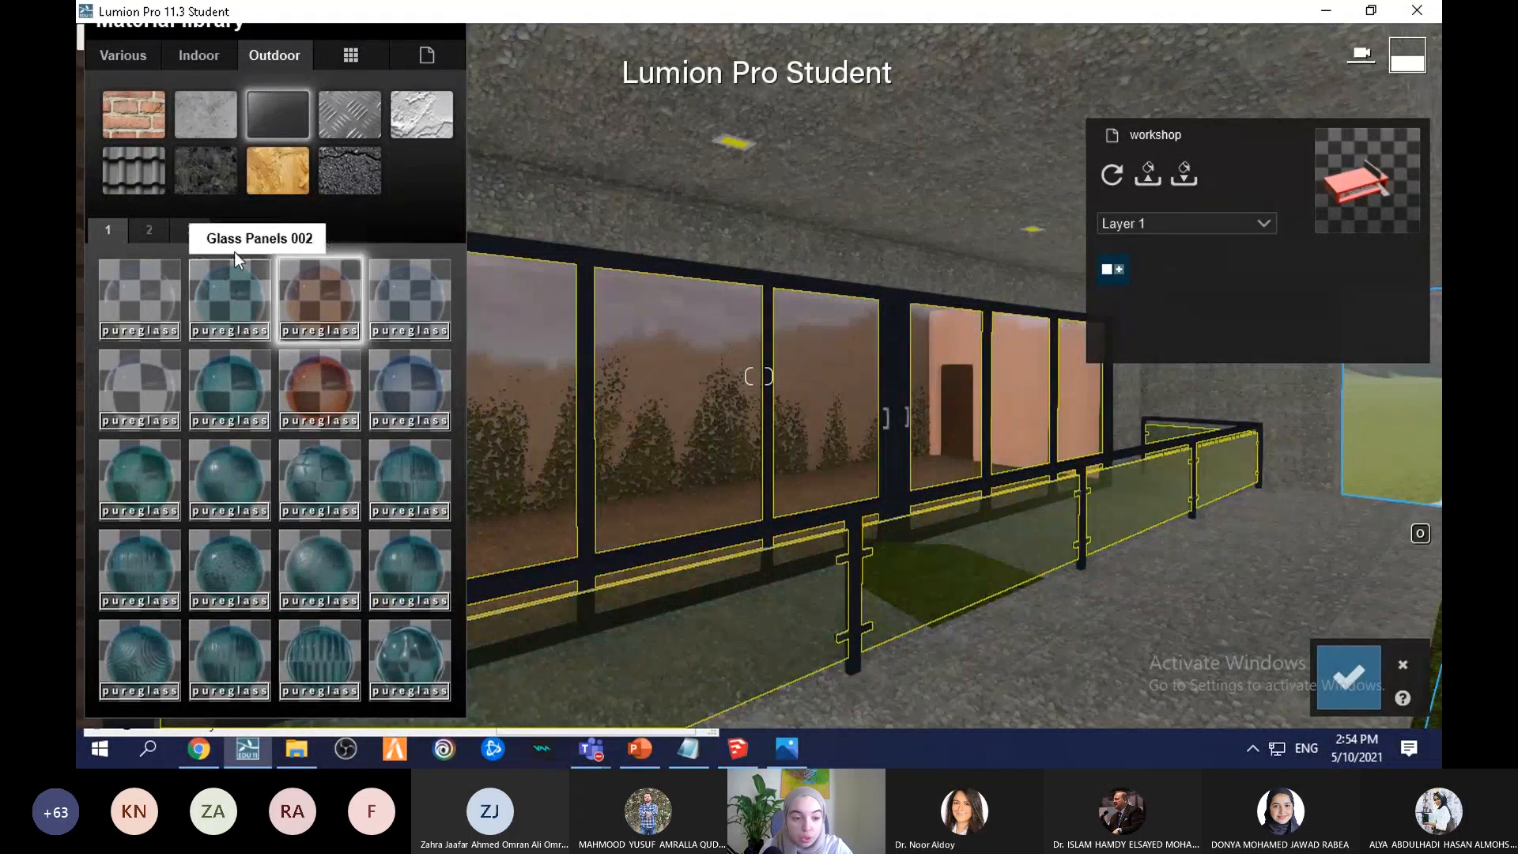
left_click(194, 227)
left_click(158, 300)
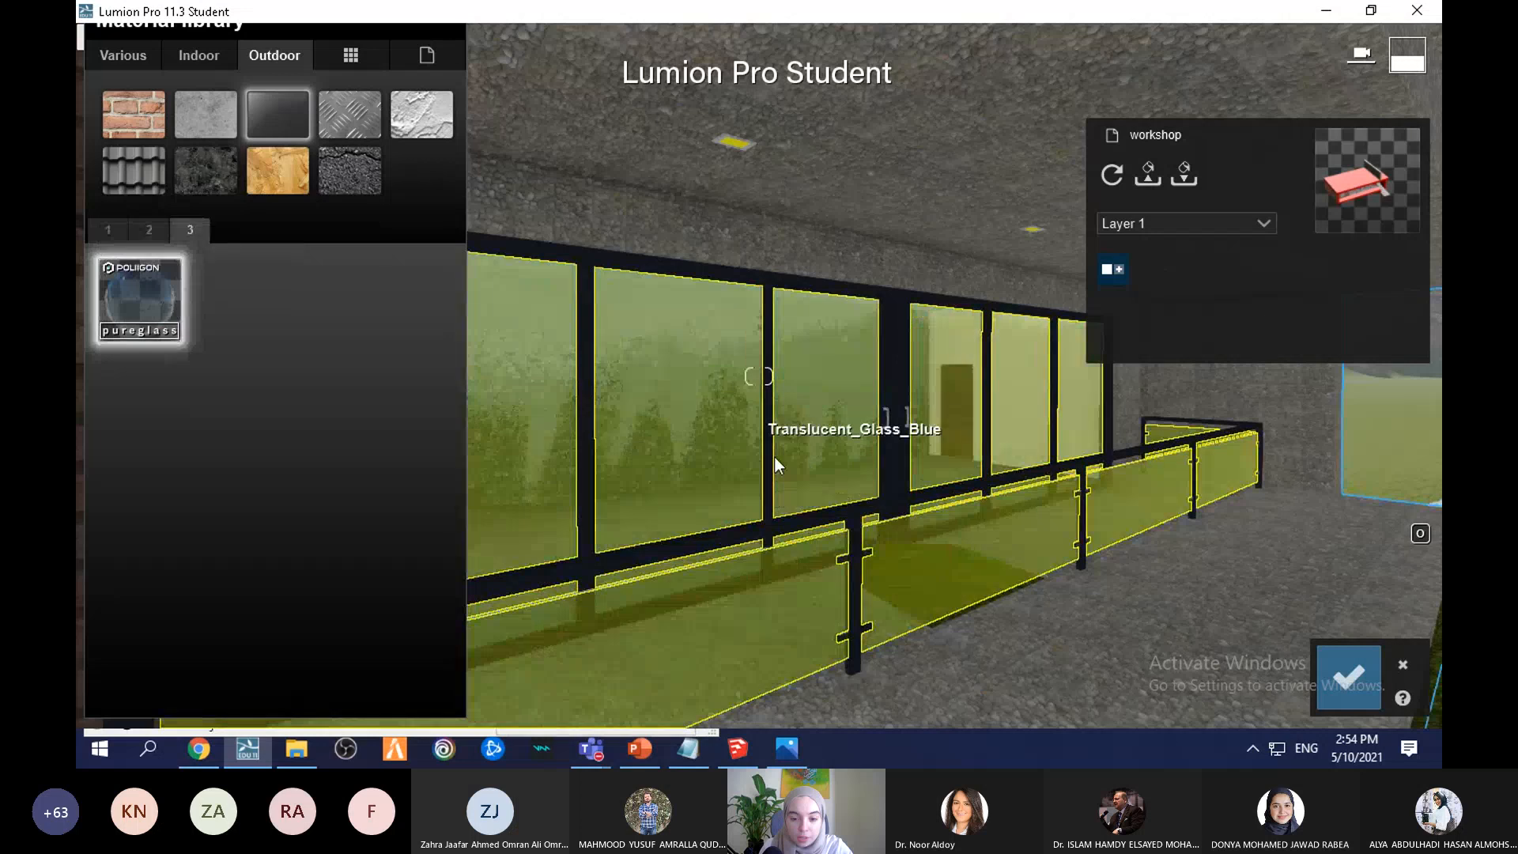
Step: Apply the teal volume glass panel material from the outdoor glass library to the windows and railing
left_click(144, 228)
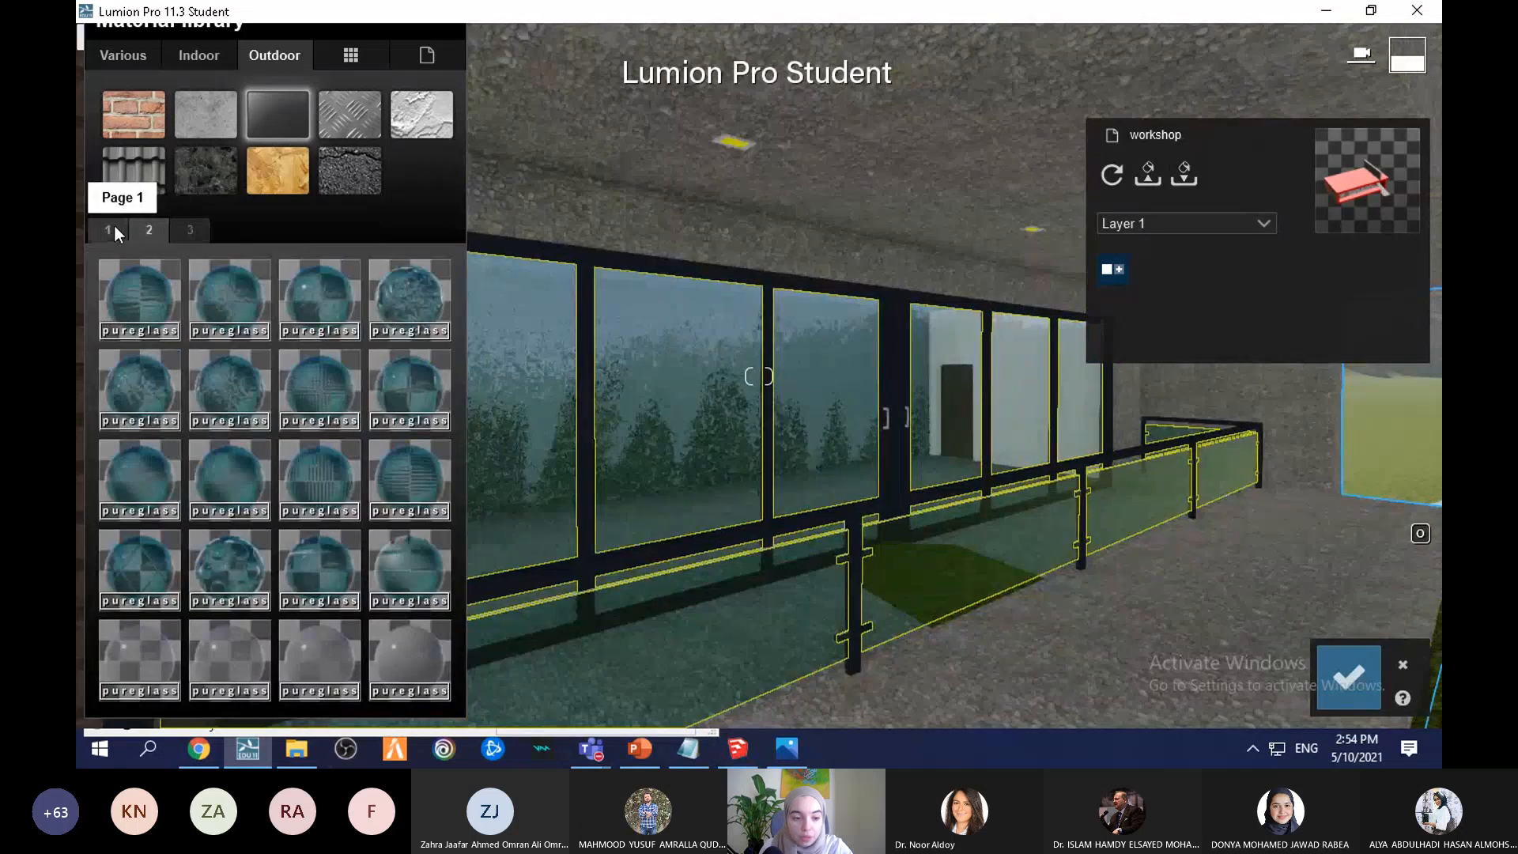
left_click(110, 229)
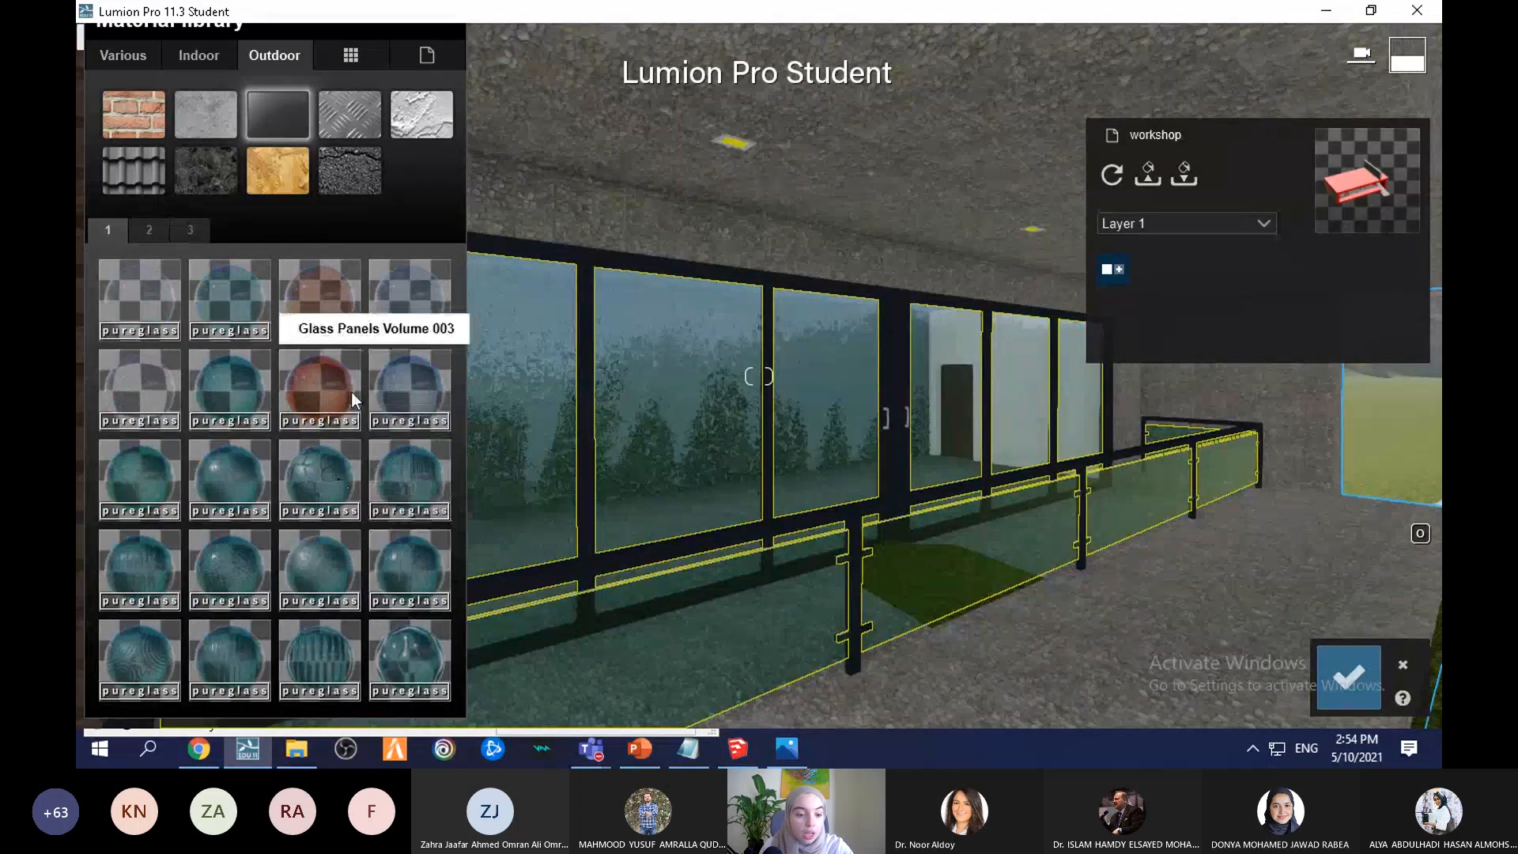
left_click(246, 390)
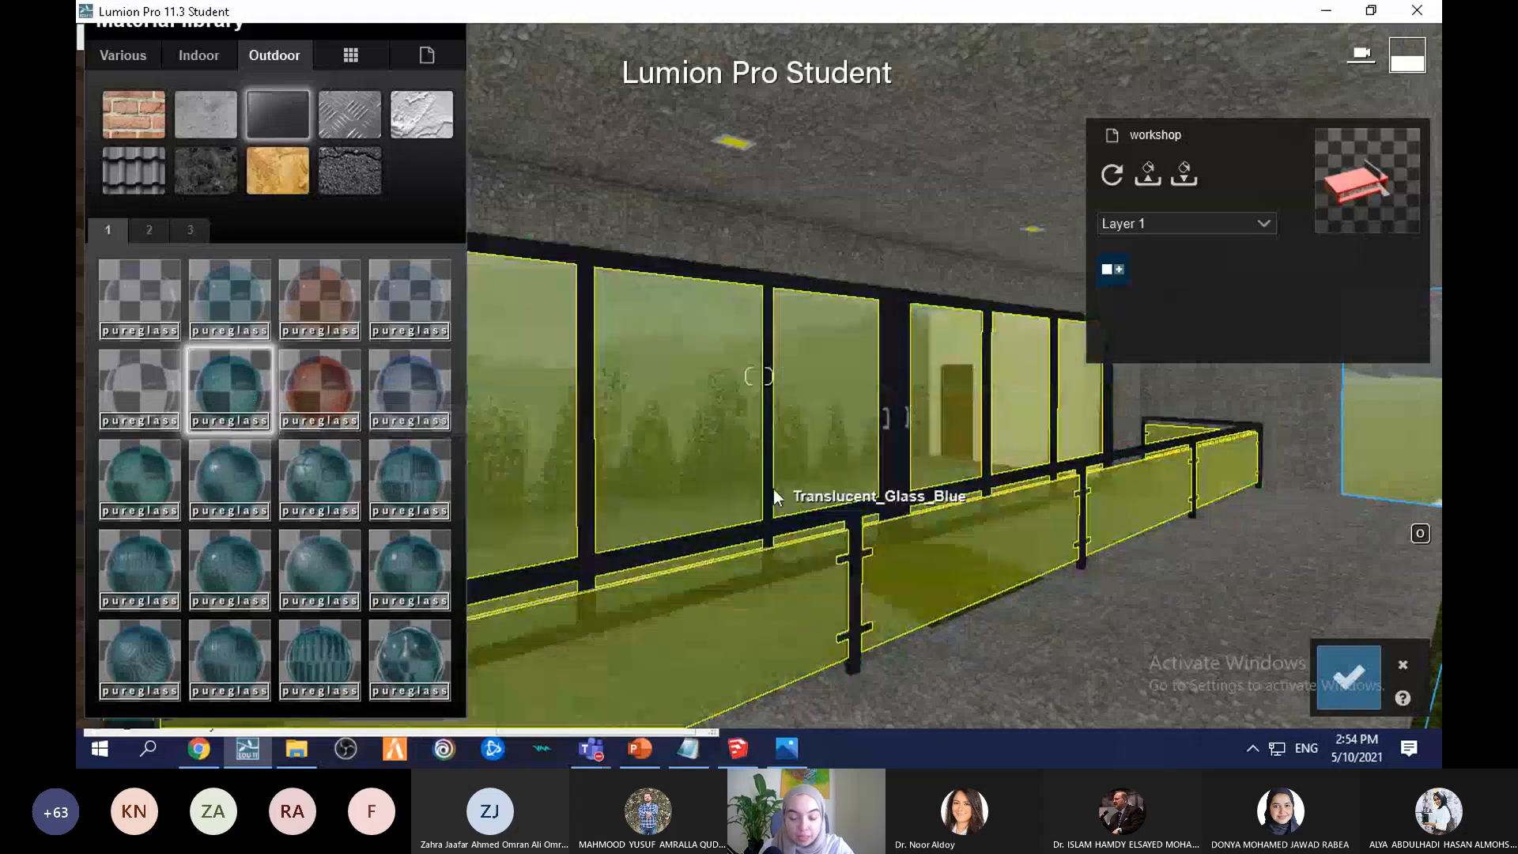
Step: Try the outdoor metals Diamond Plate 02 2048 and Metal Painted 006c 1024 on the black window frames and railing
left_click(899, 309)
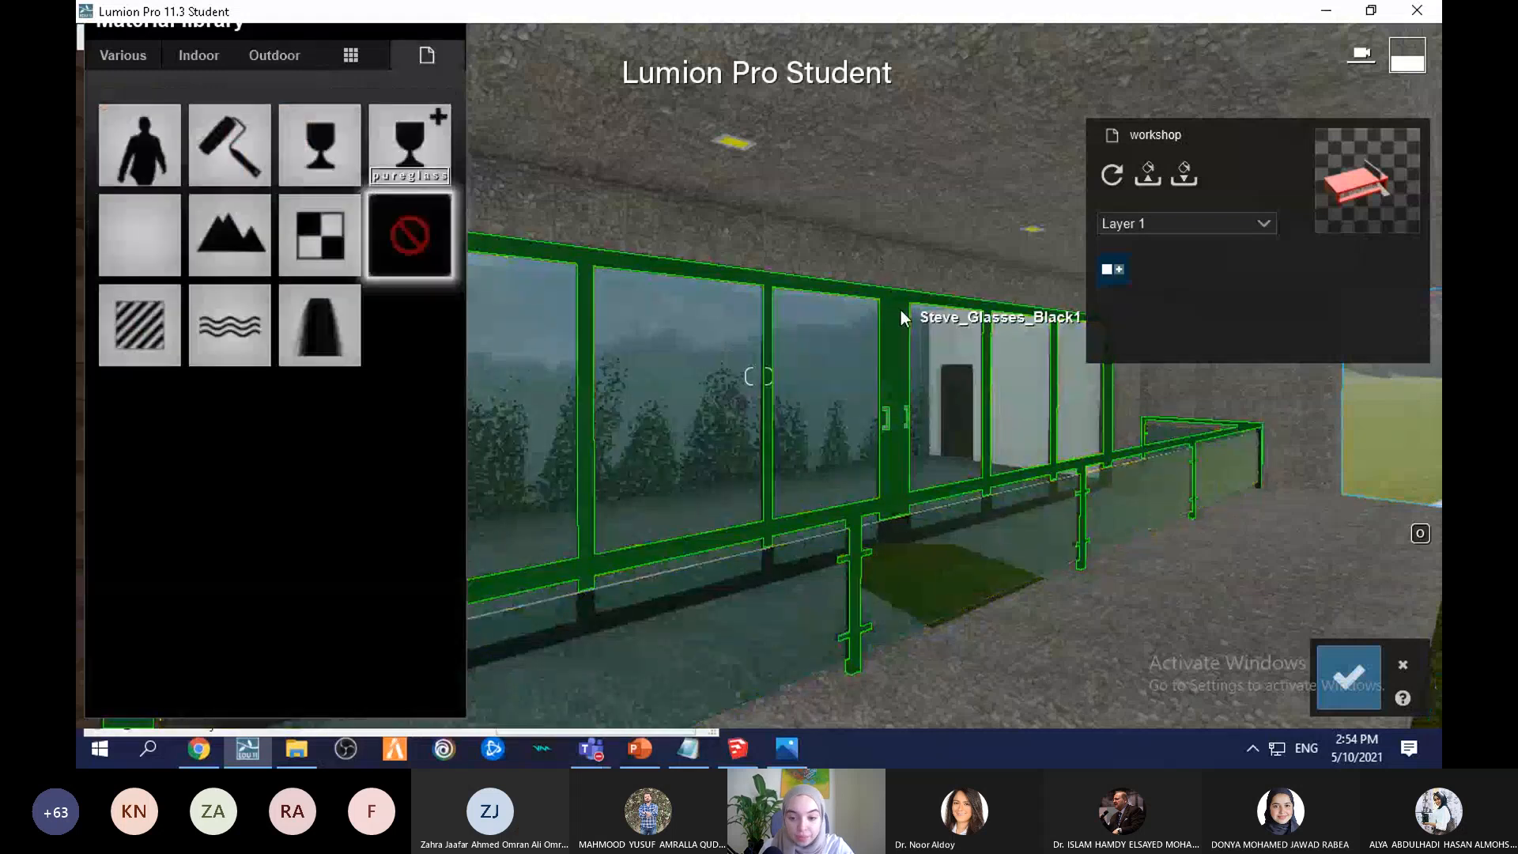
left_click(294, 55)
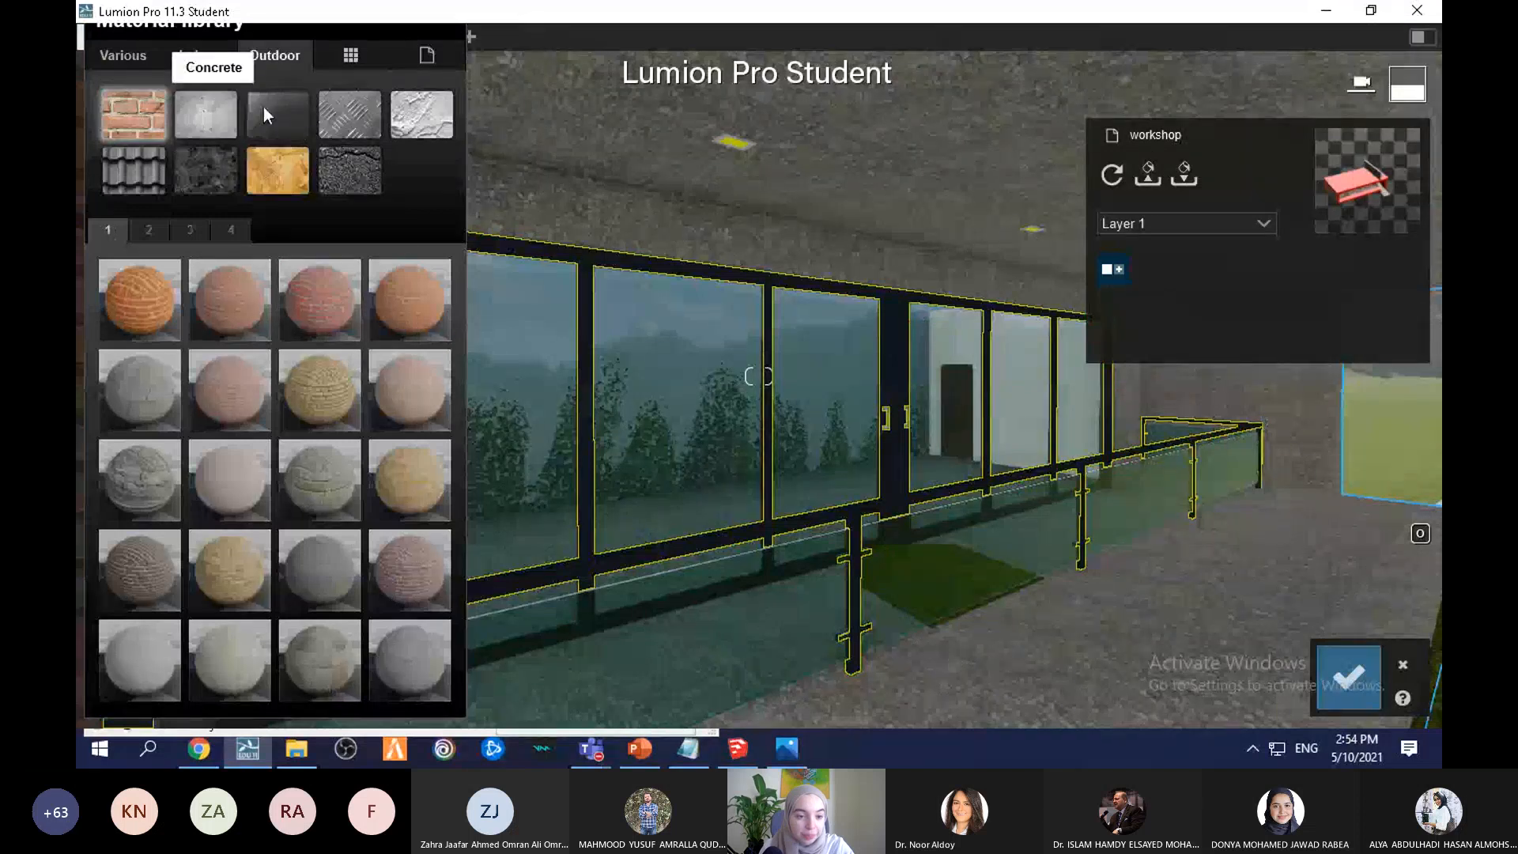
left_click(350, 114)
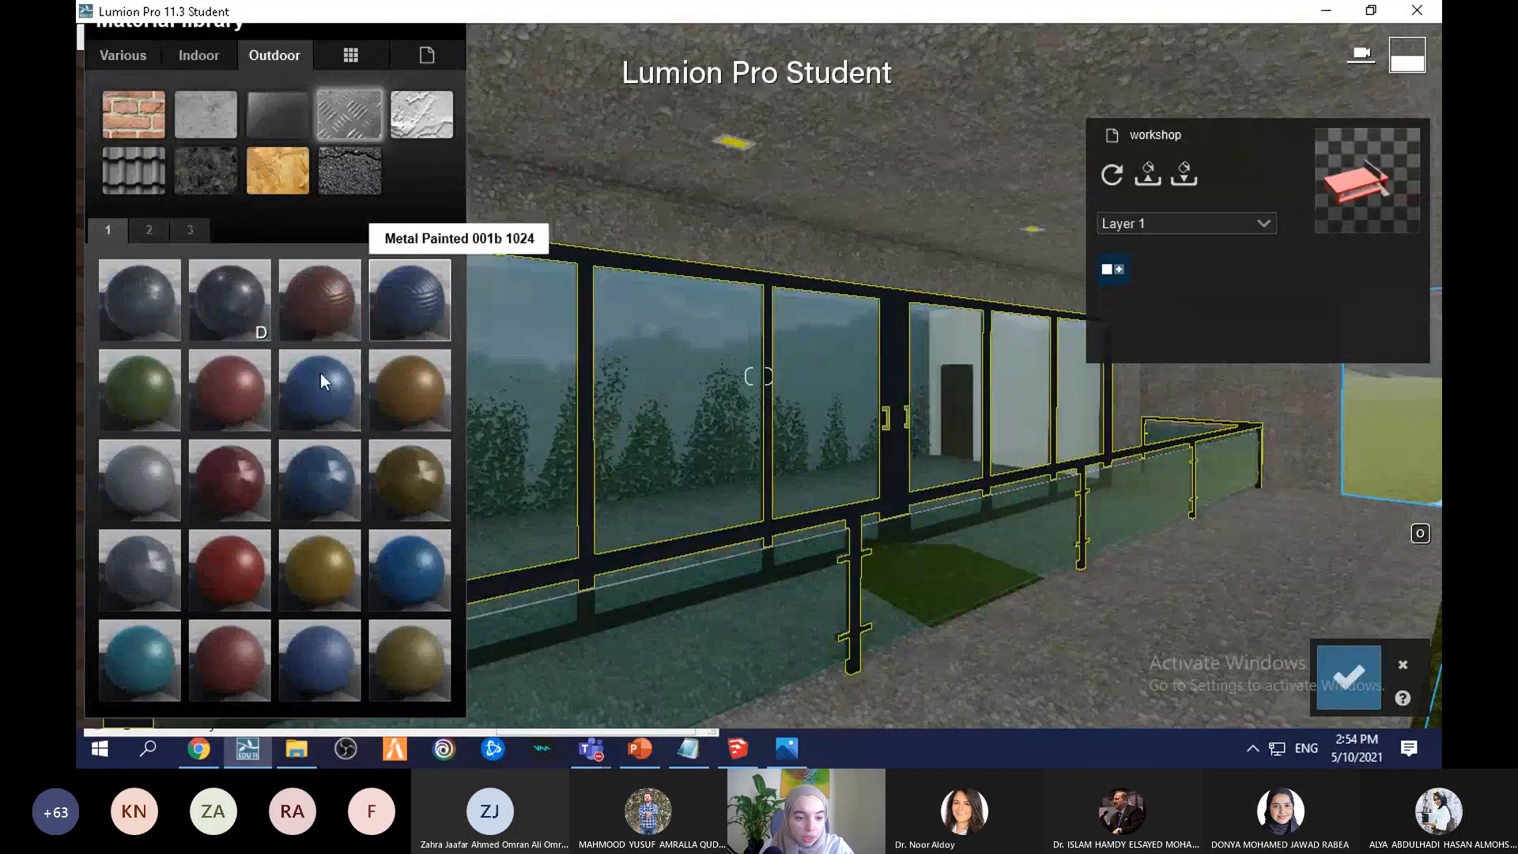
left_click(224, 302)
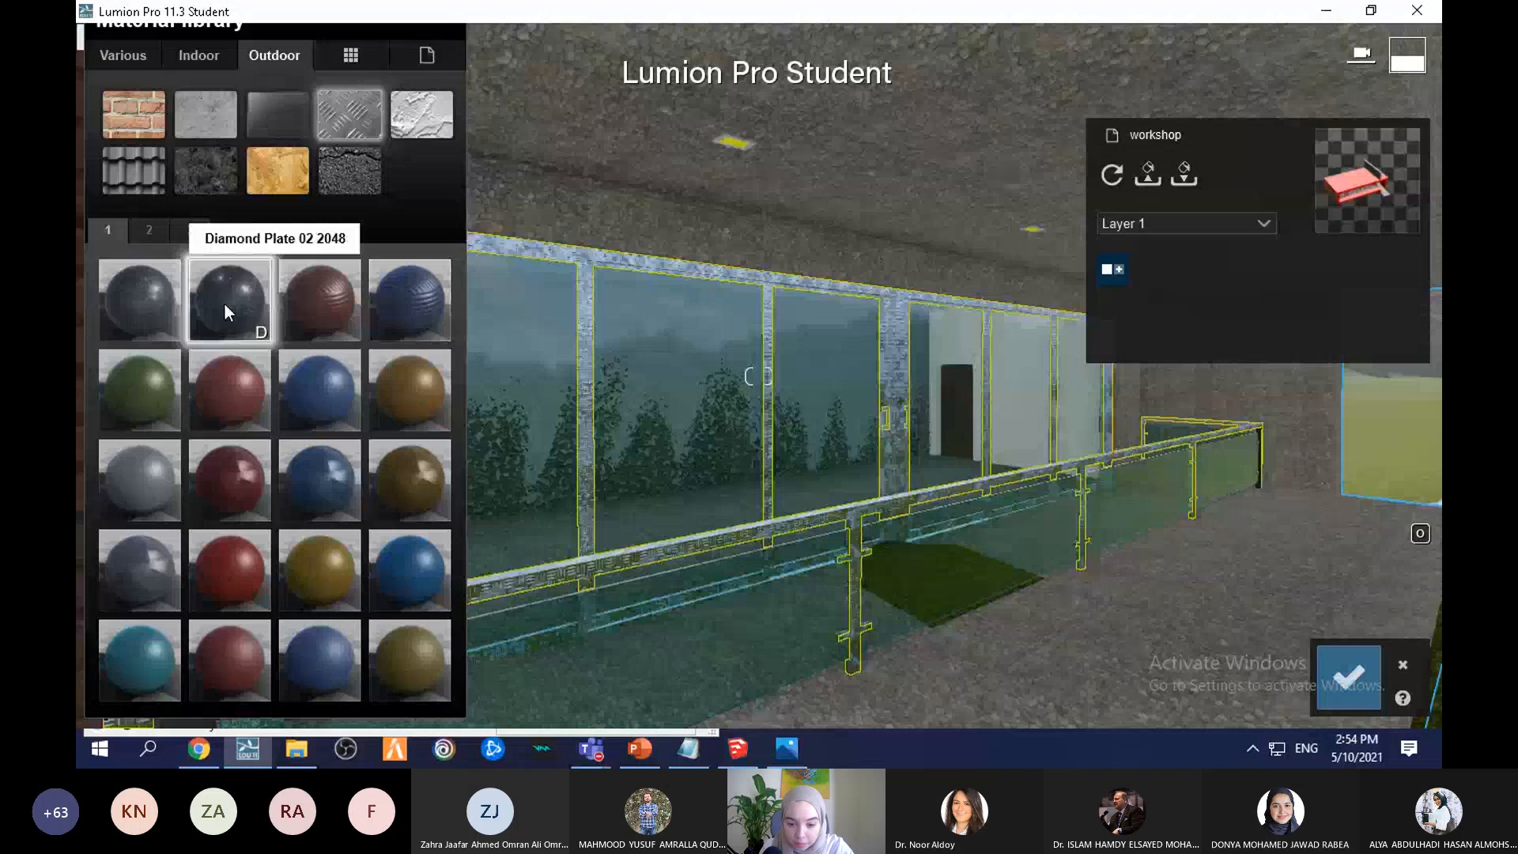
left_click(408, 664)
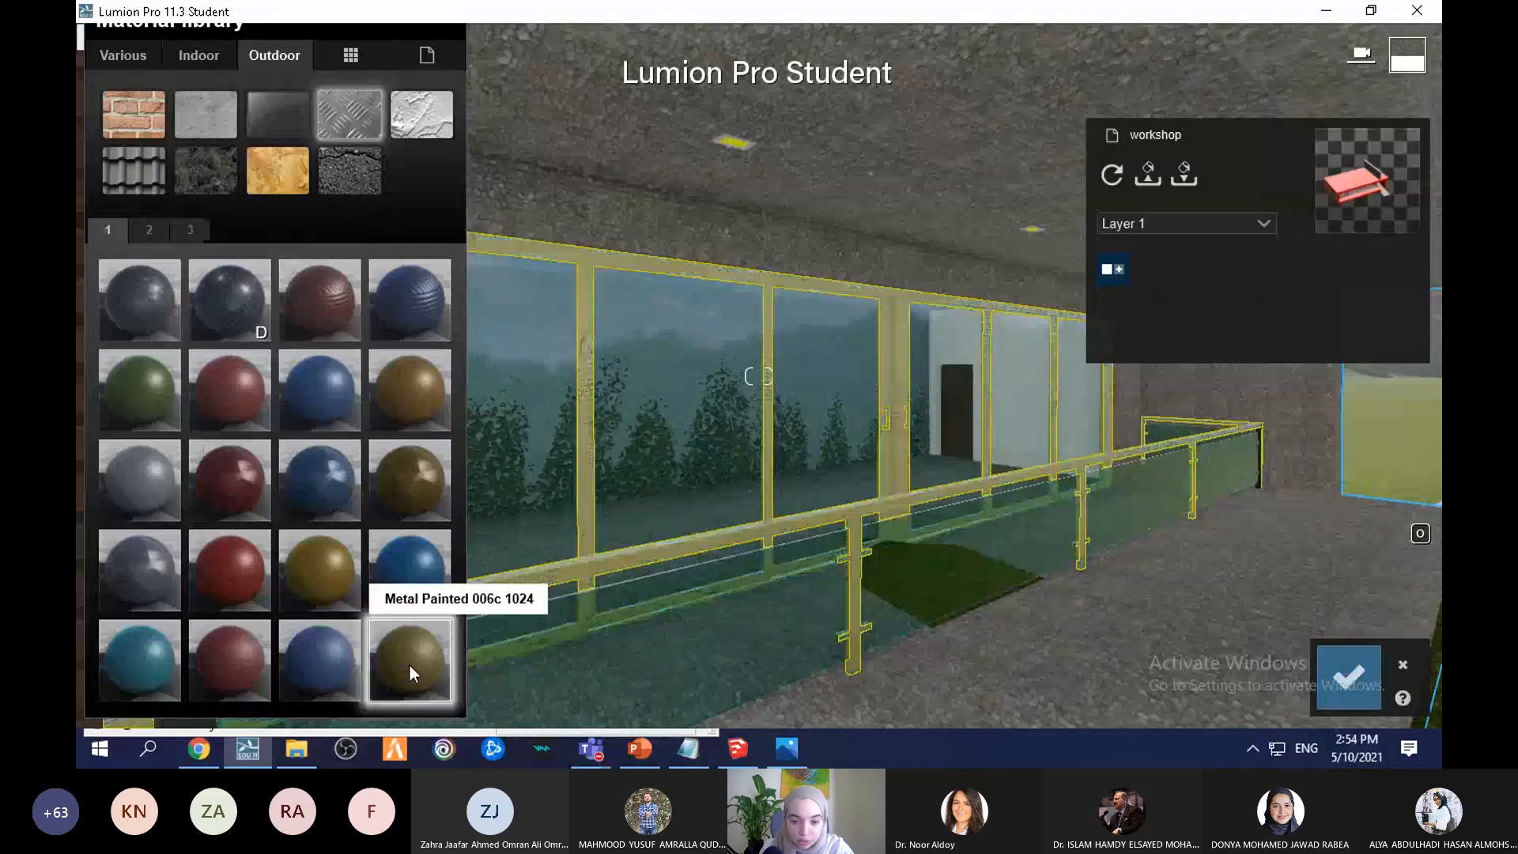
Step: Compare grey and dark outdoor metals on the window frames and railing, and apply the orange-brown one
left_click(150, 230)
left_click(223, 305)
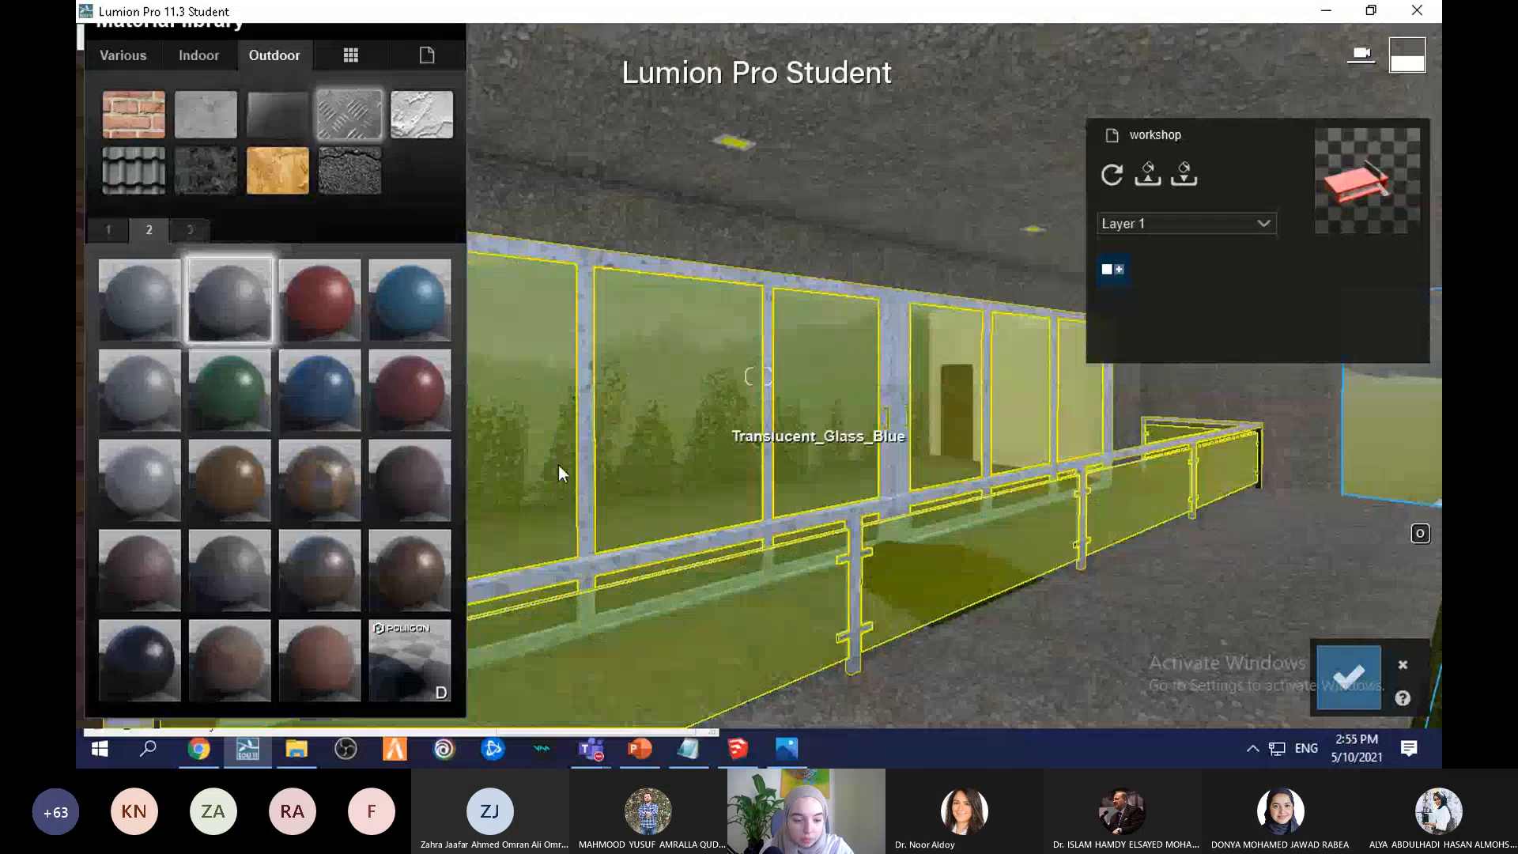
left_click(150, 656)
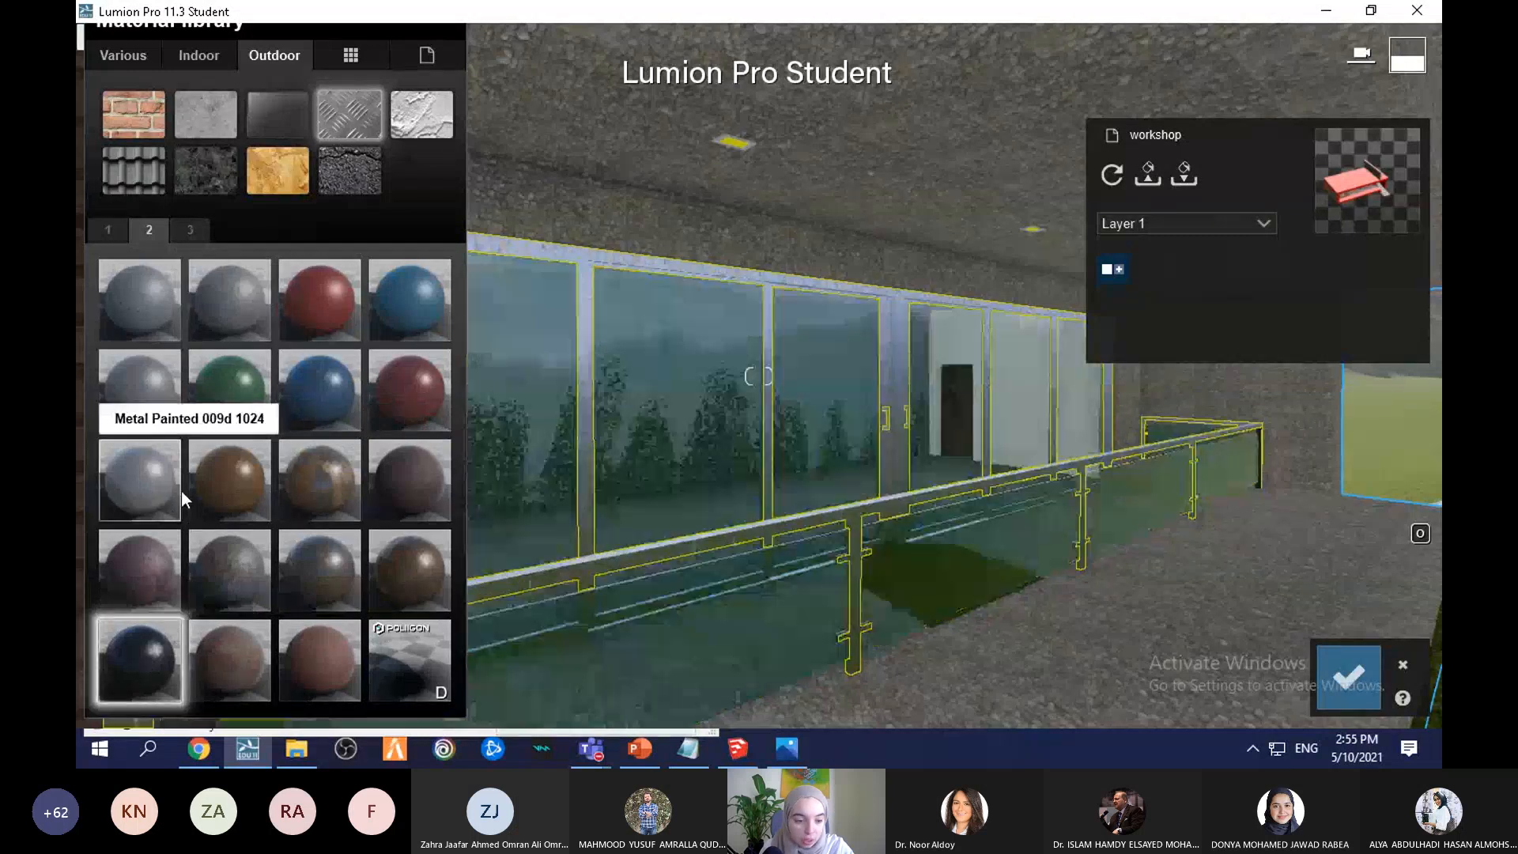
left_click(226, 481)
Step: Examine the front facade's new glass and metal frames from outside and up close
key("s")
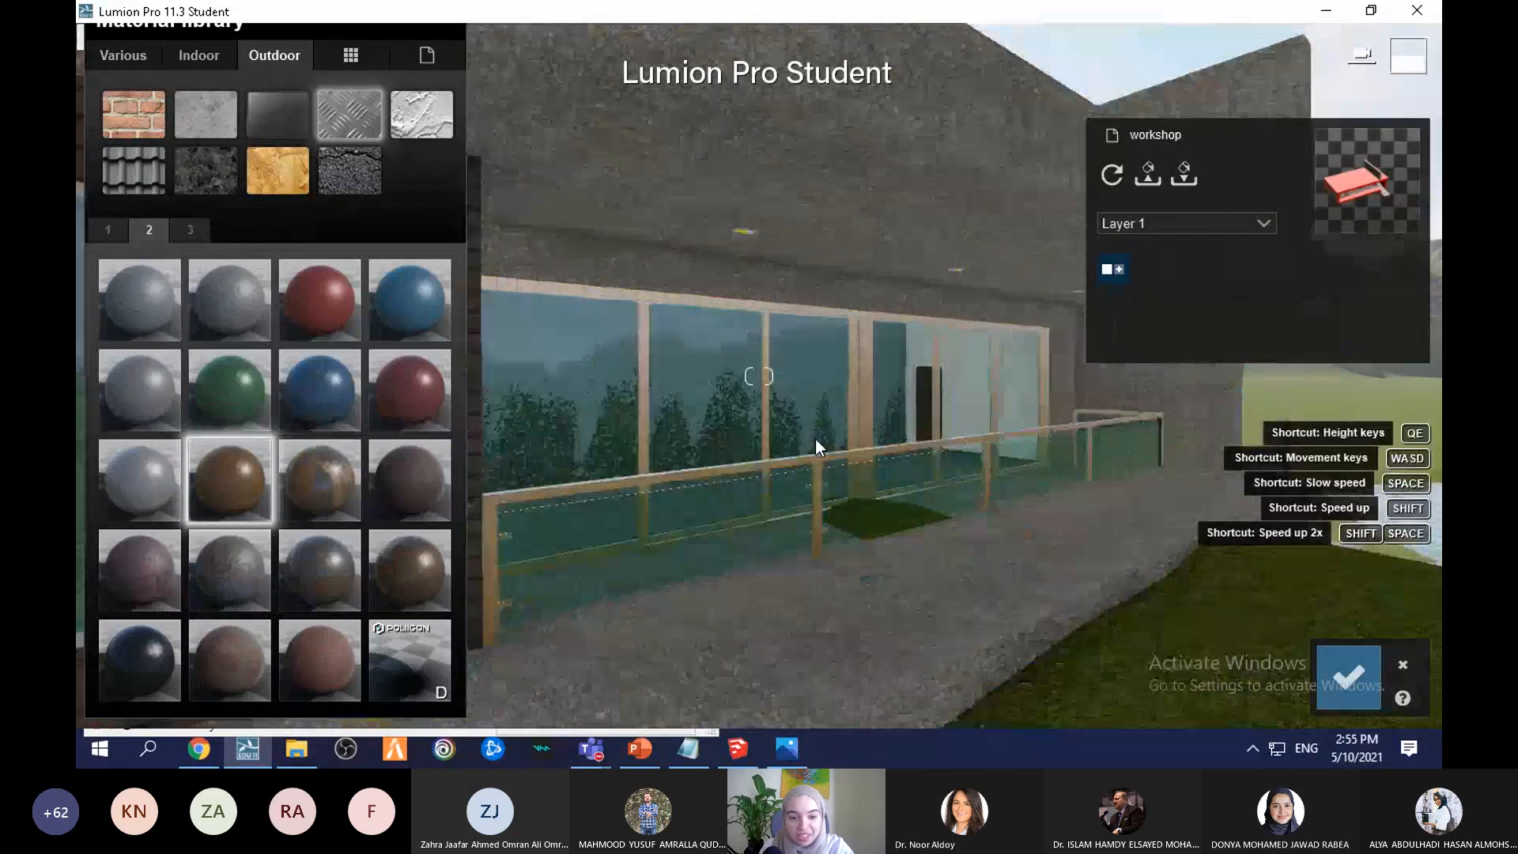
key("s")
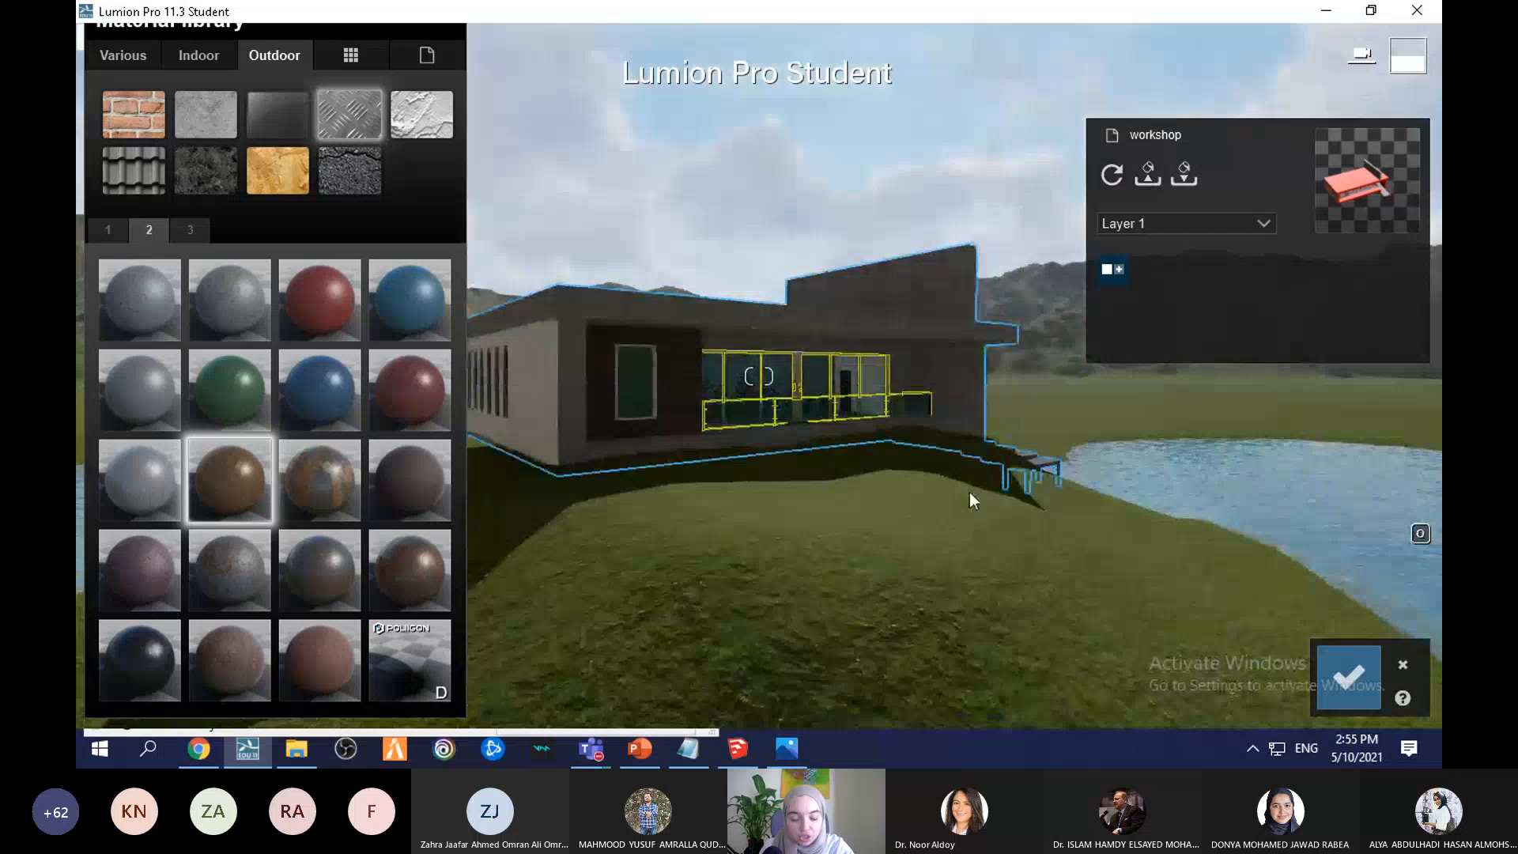
key("e")
key("e")
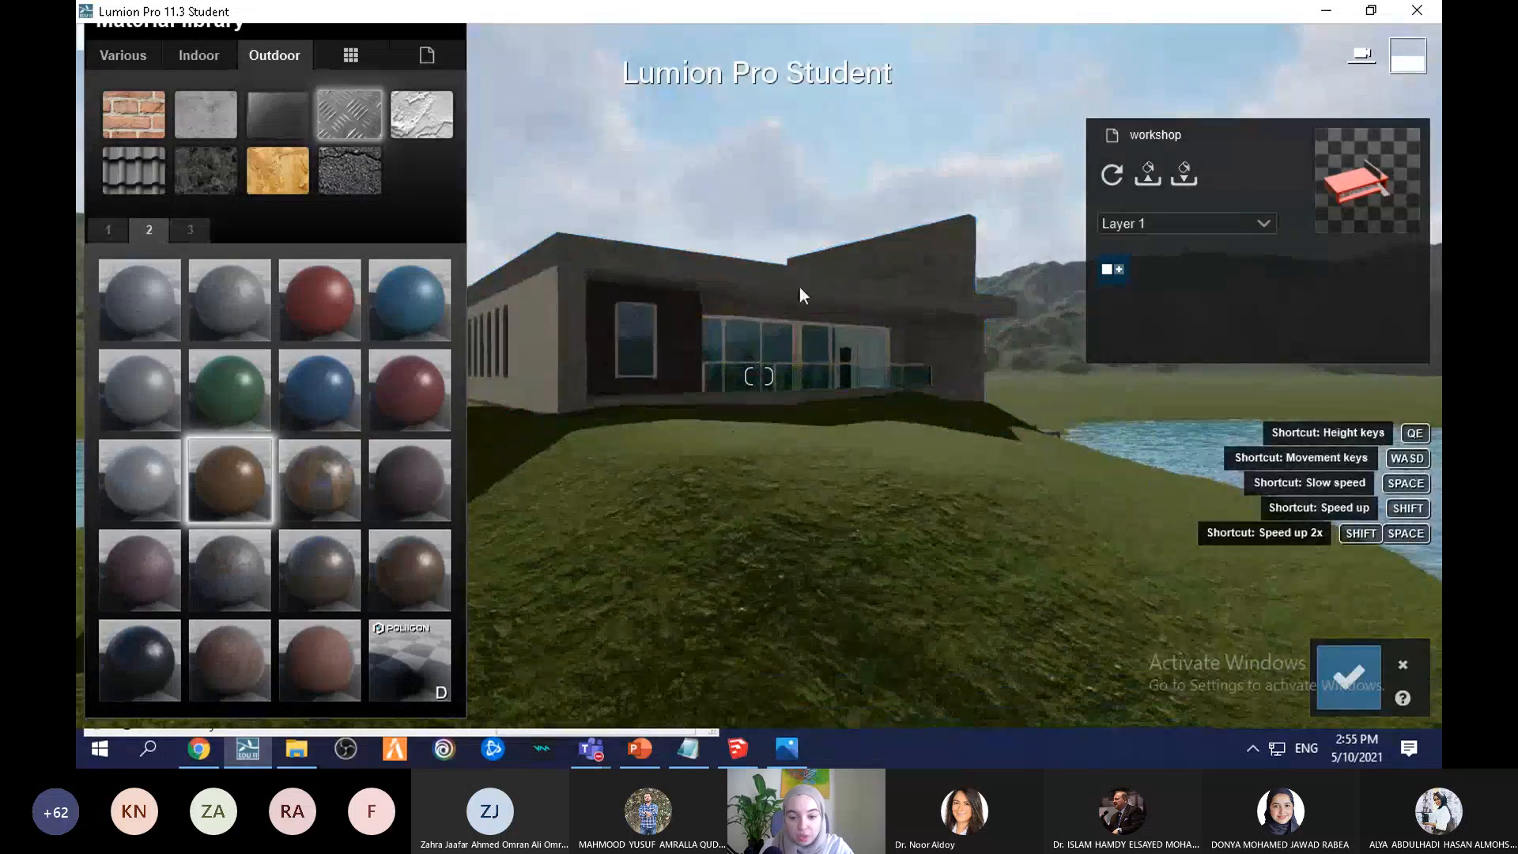
key("w")
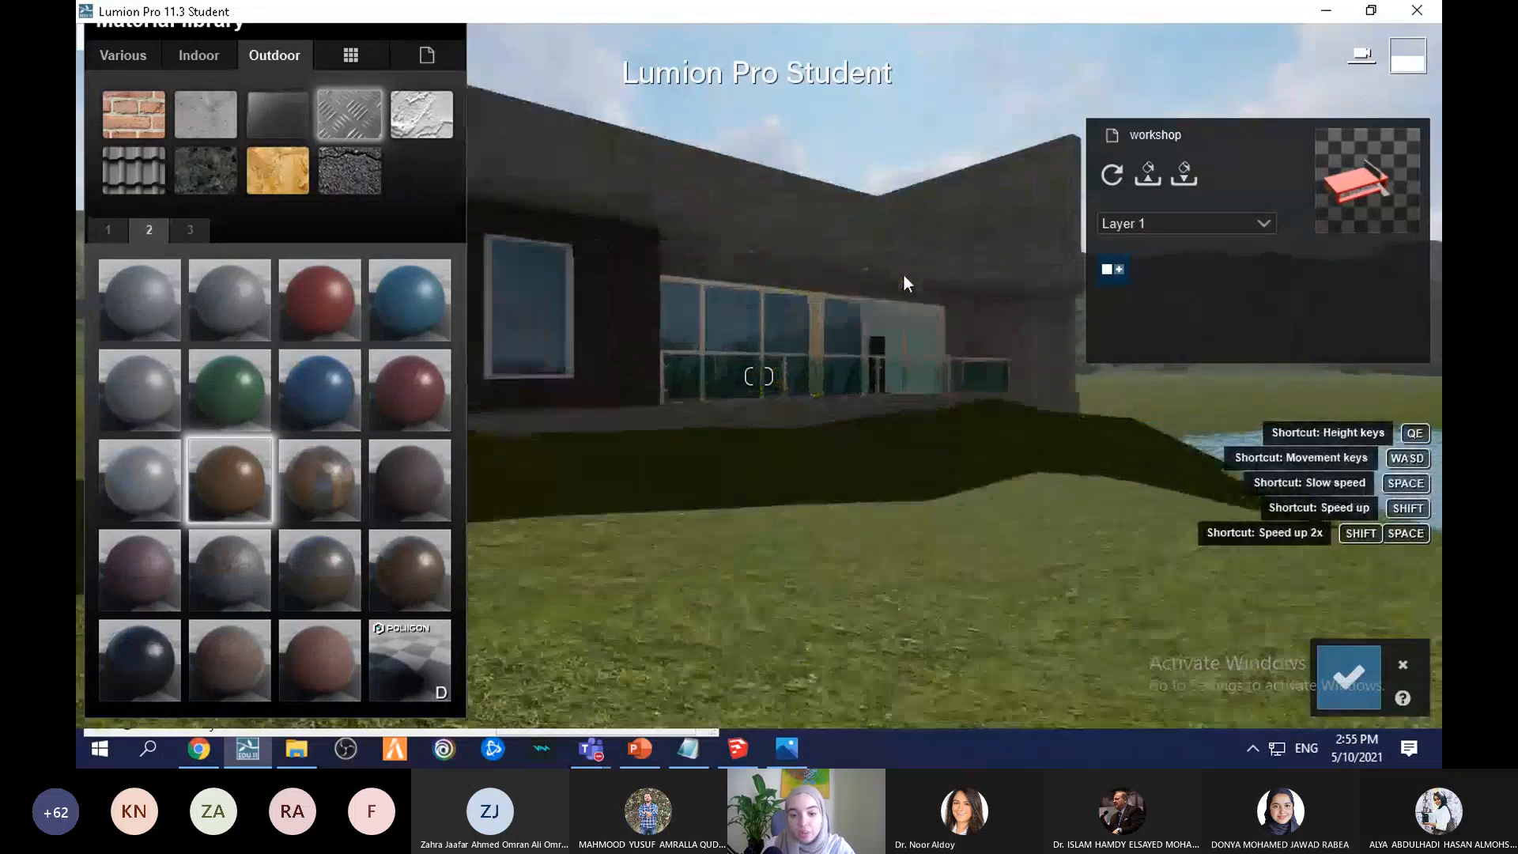
key("w")
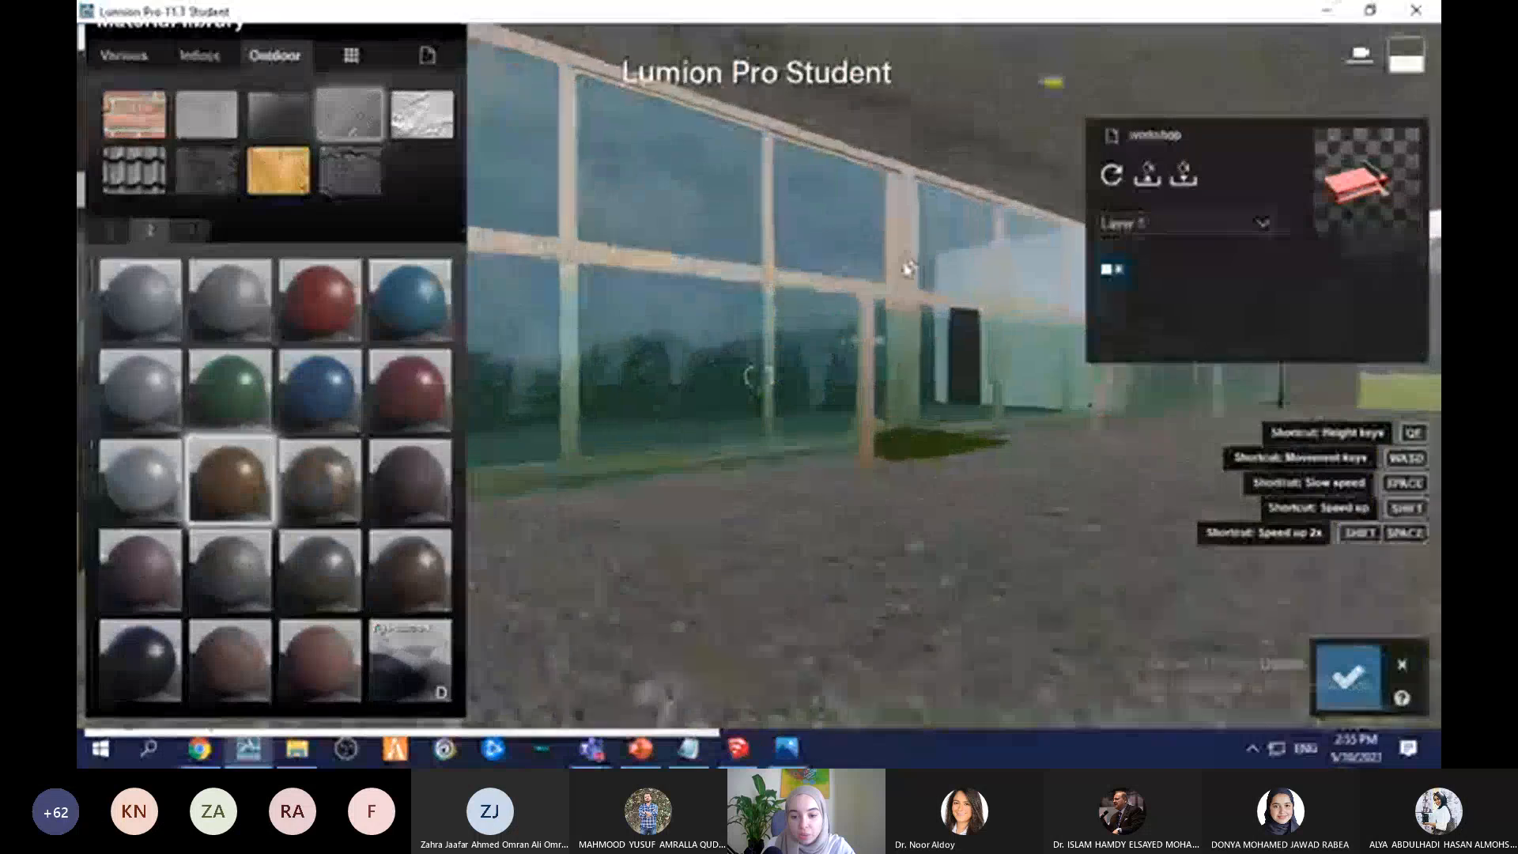
key("d")
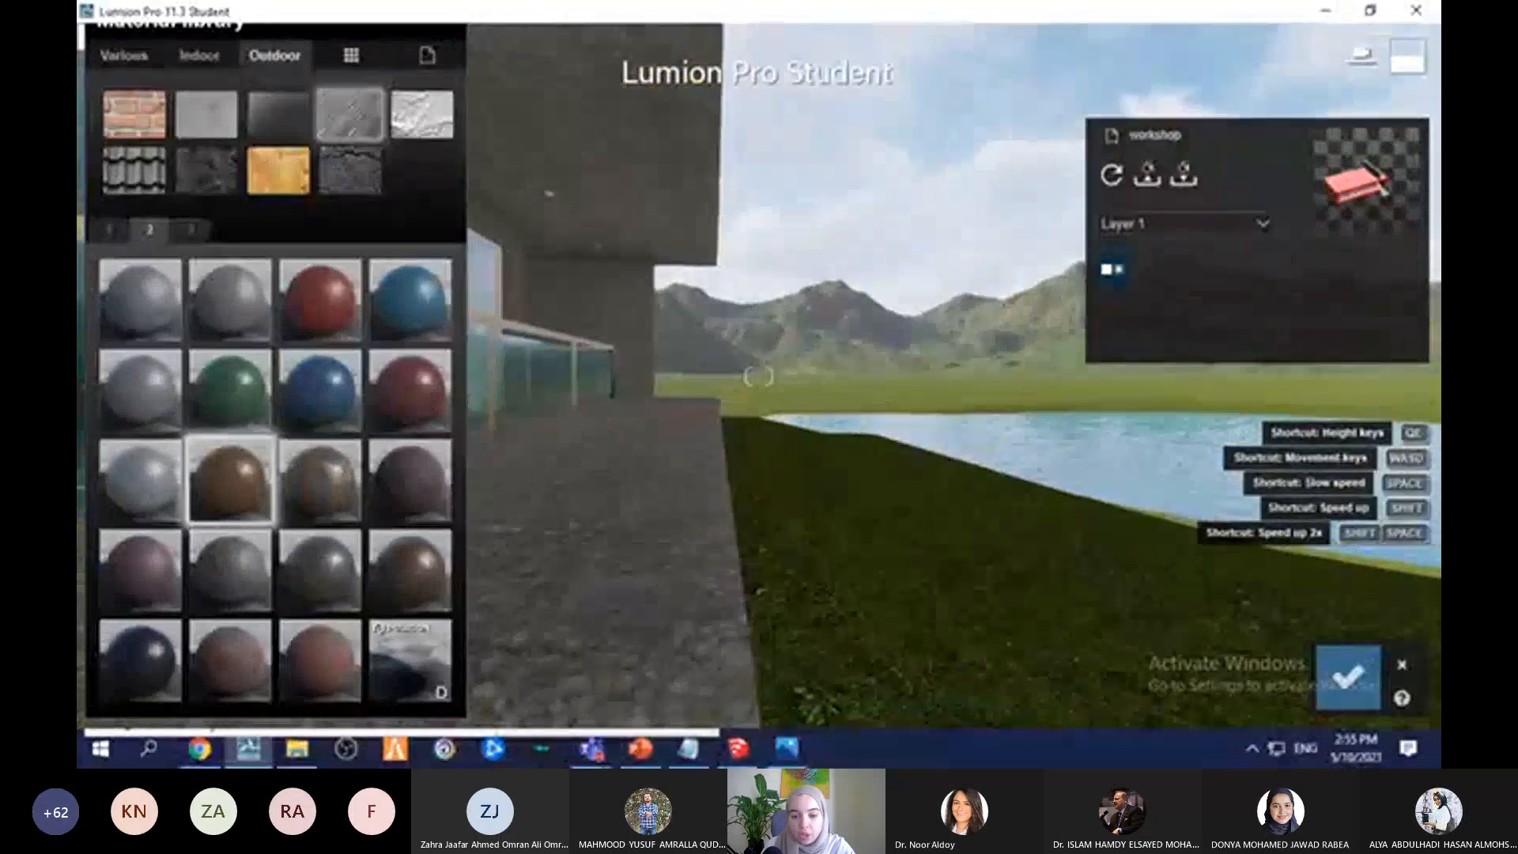
right_click_drag(1107, 506, 827, 495)
key("s")
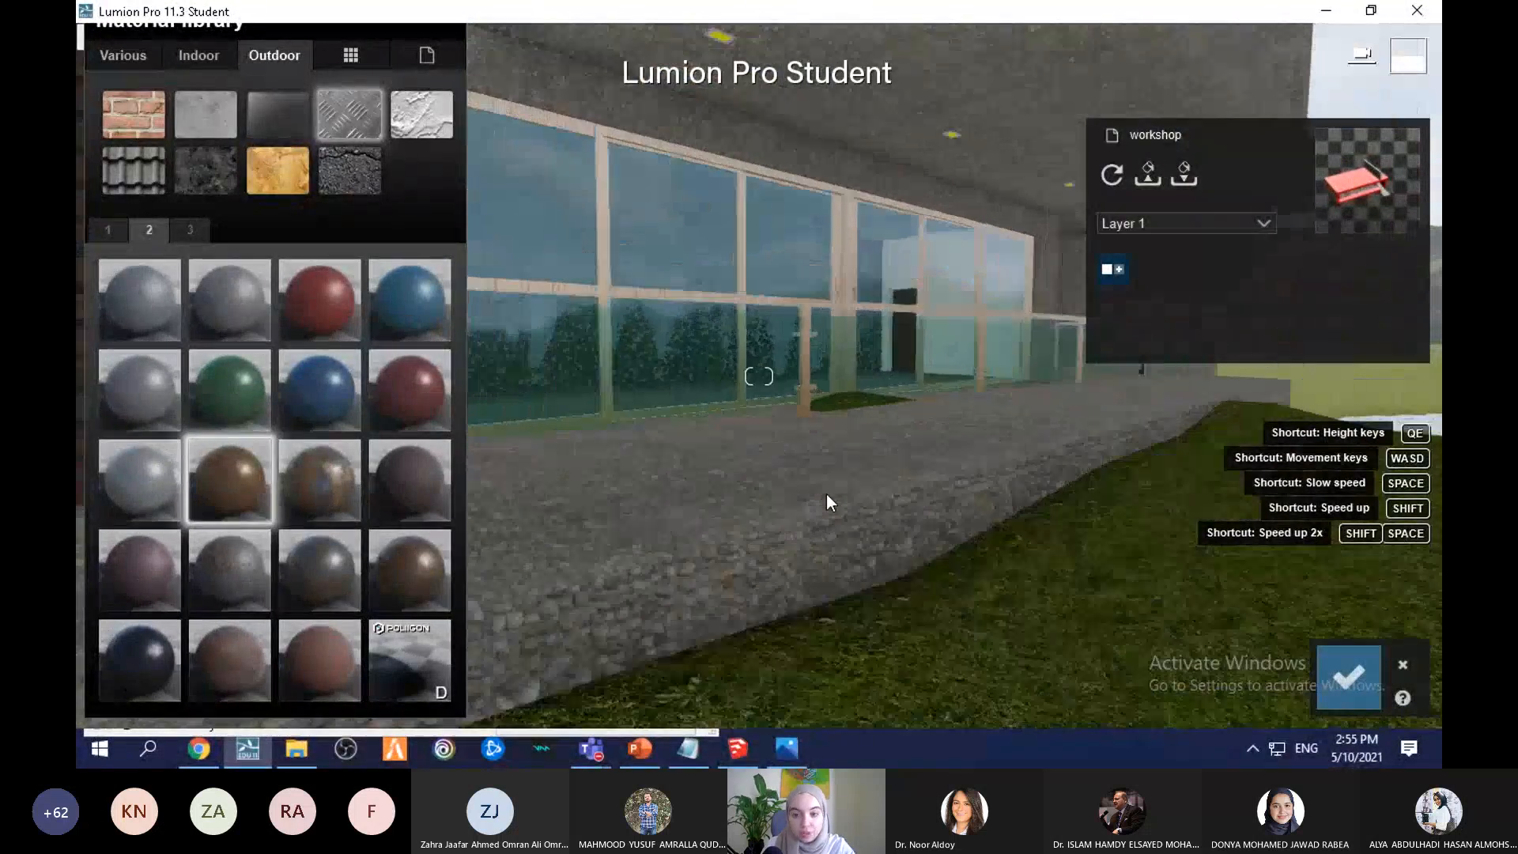
key("s")
key("s")
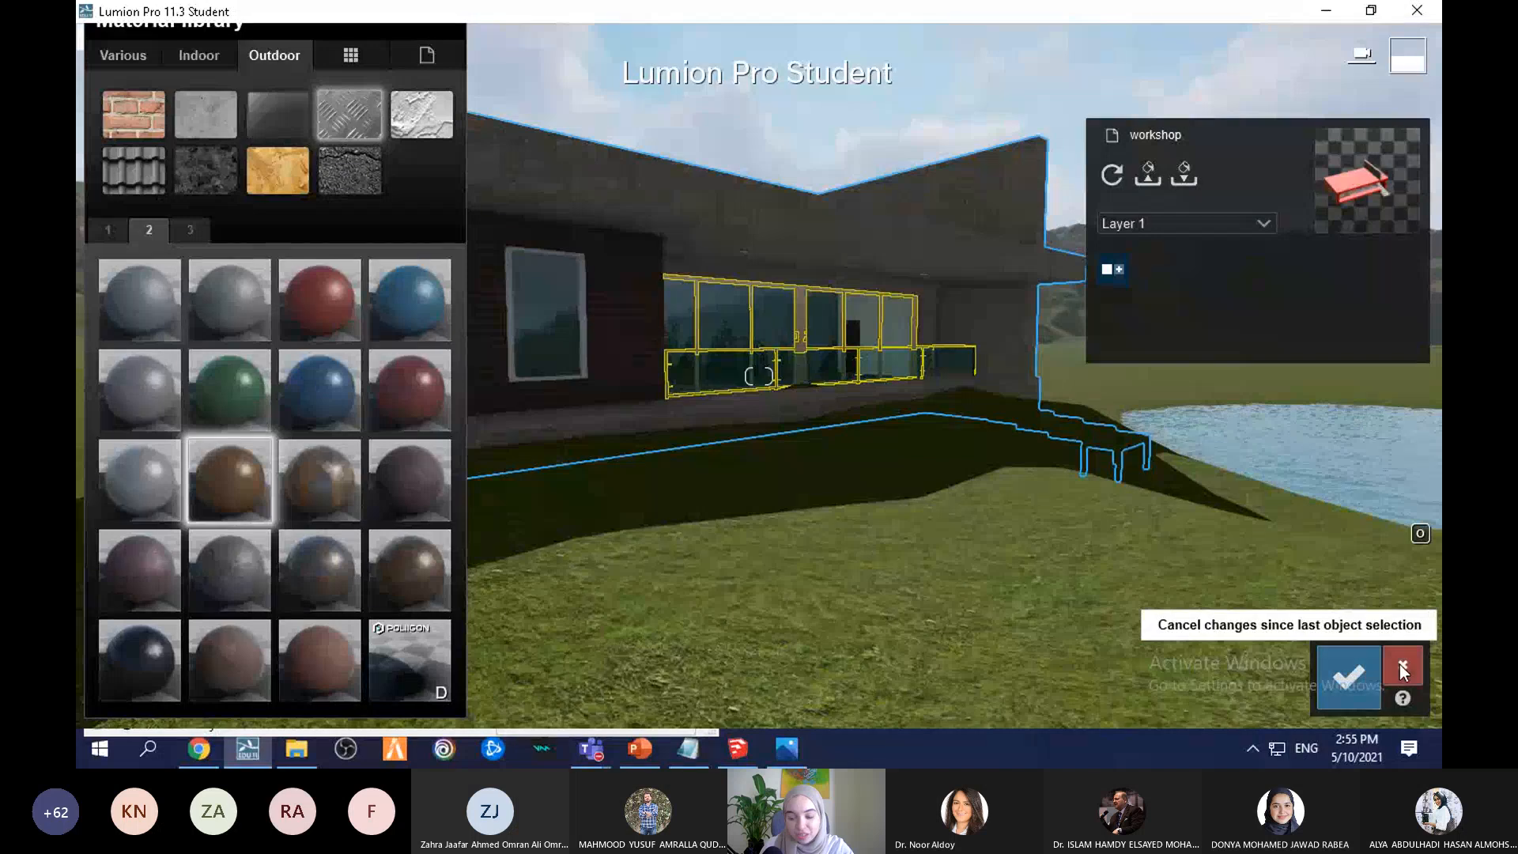
Step: Save the material changes and switch to object editing with the Nature category active
left_click(1350, 674)
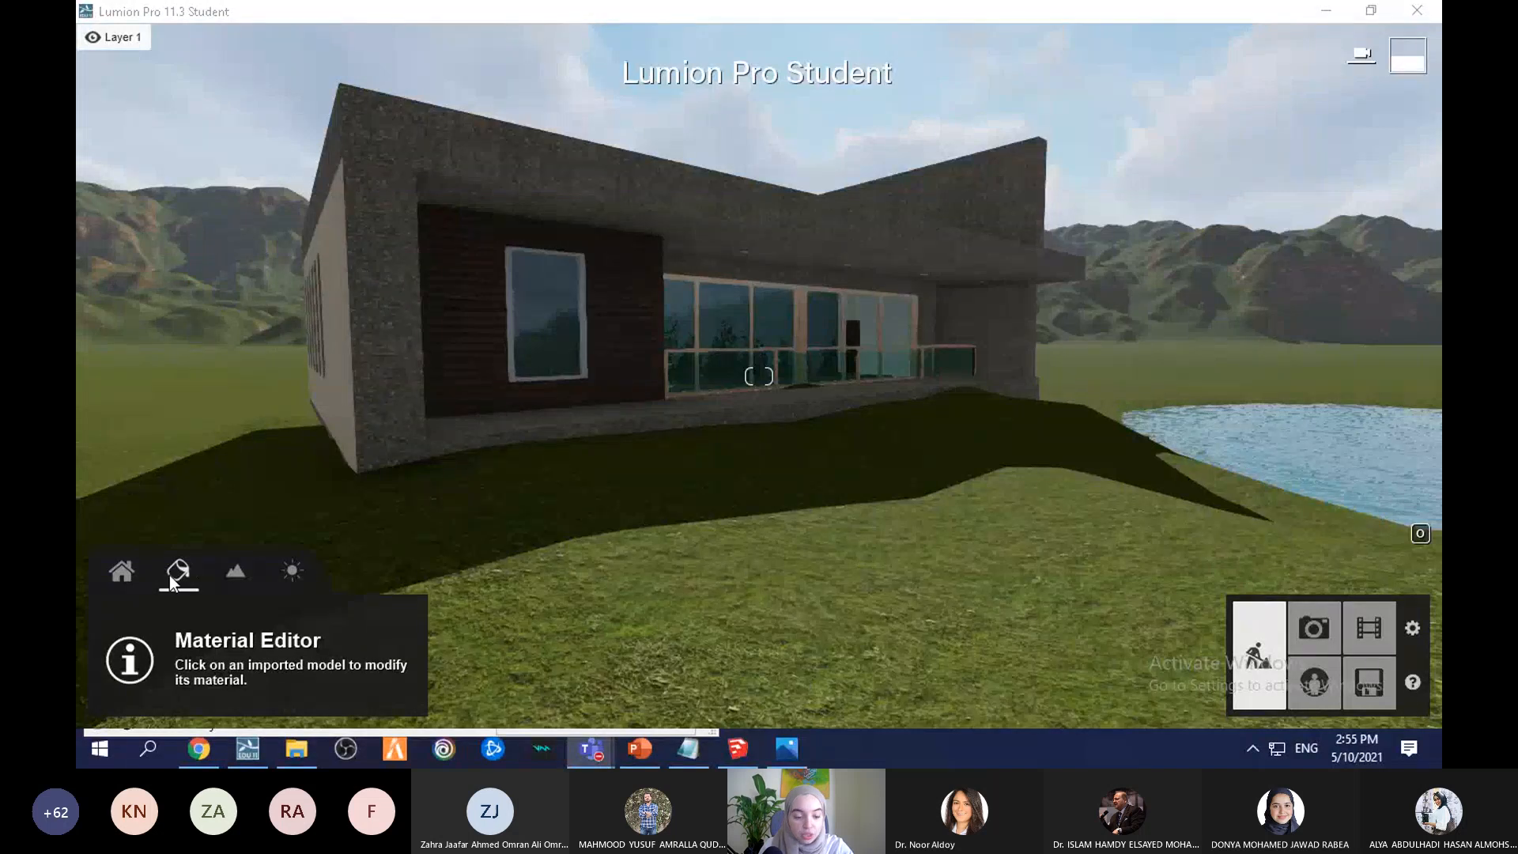
left_click(653, 481)
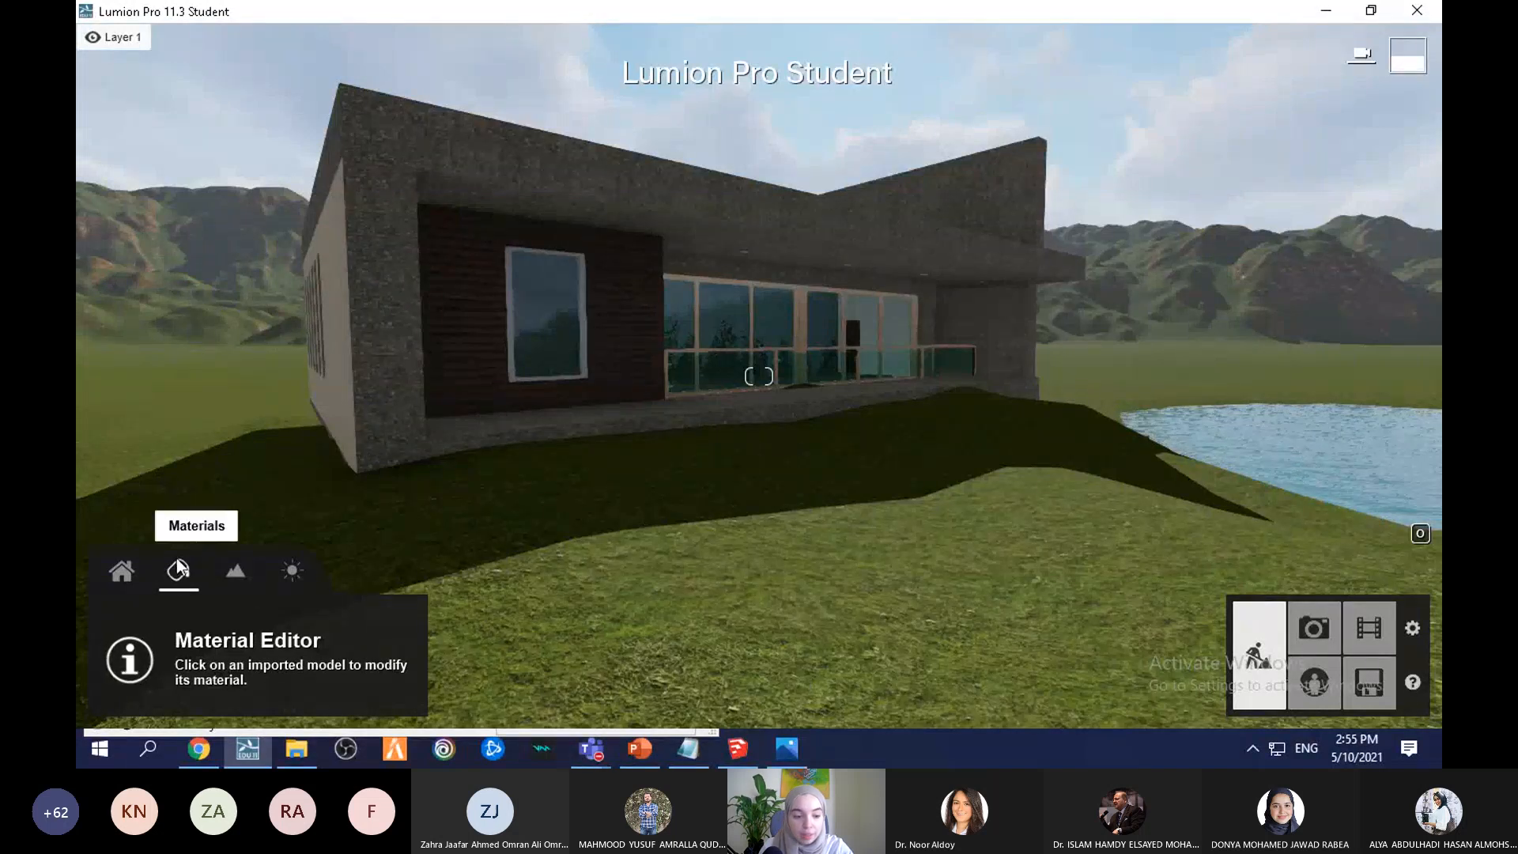
left_click(121, 576)
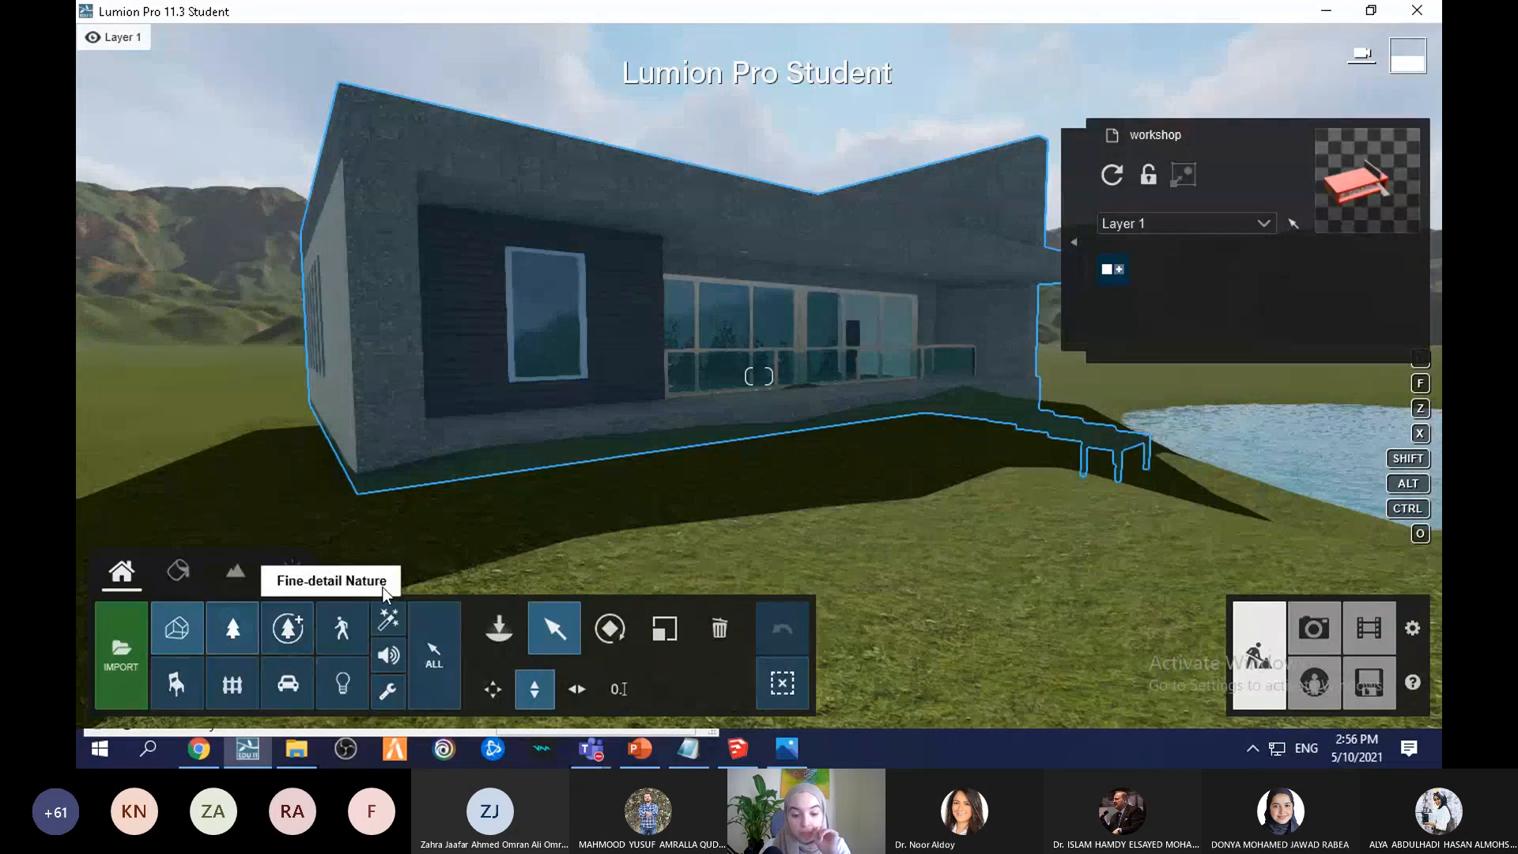
left_click(232, 626)
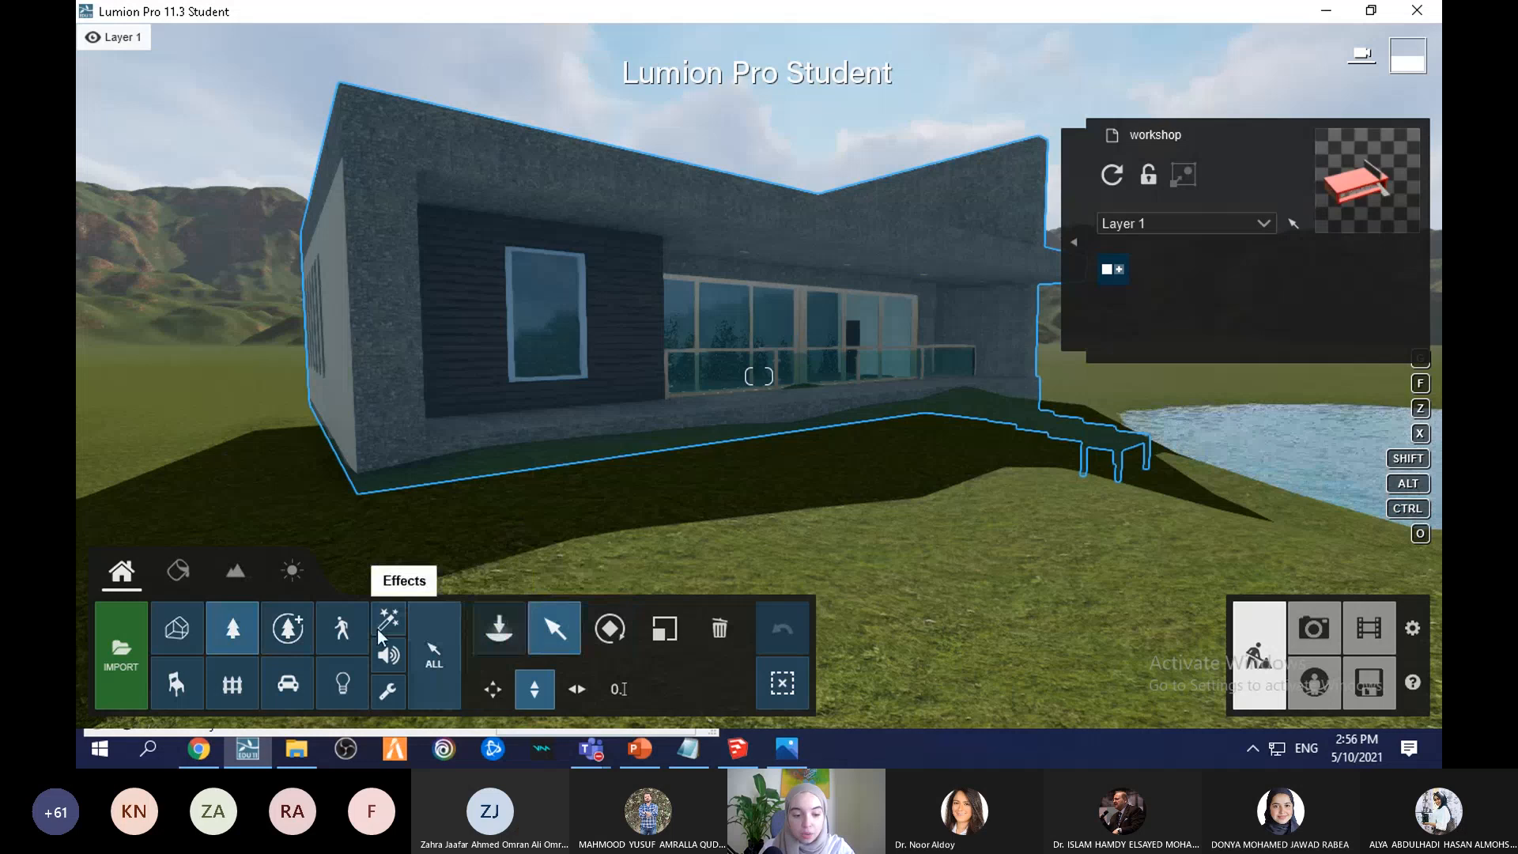
left_click(287, 626)
left_click(229, 637)
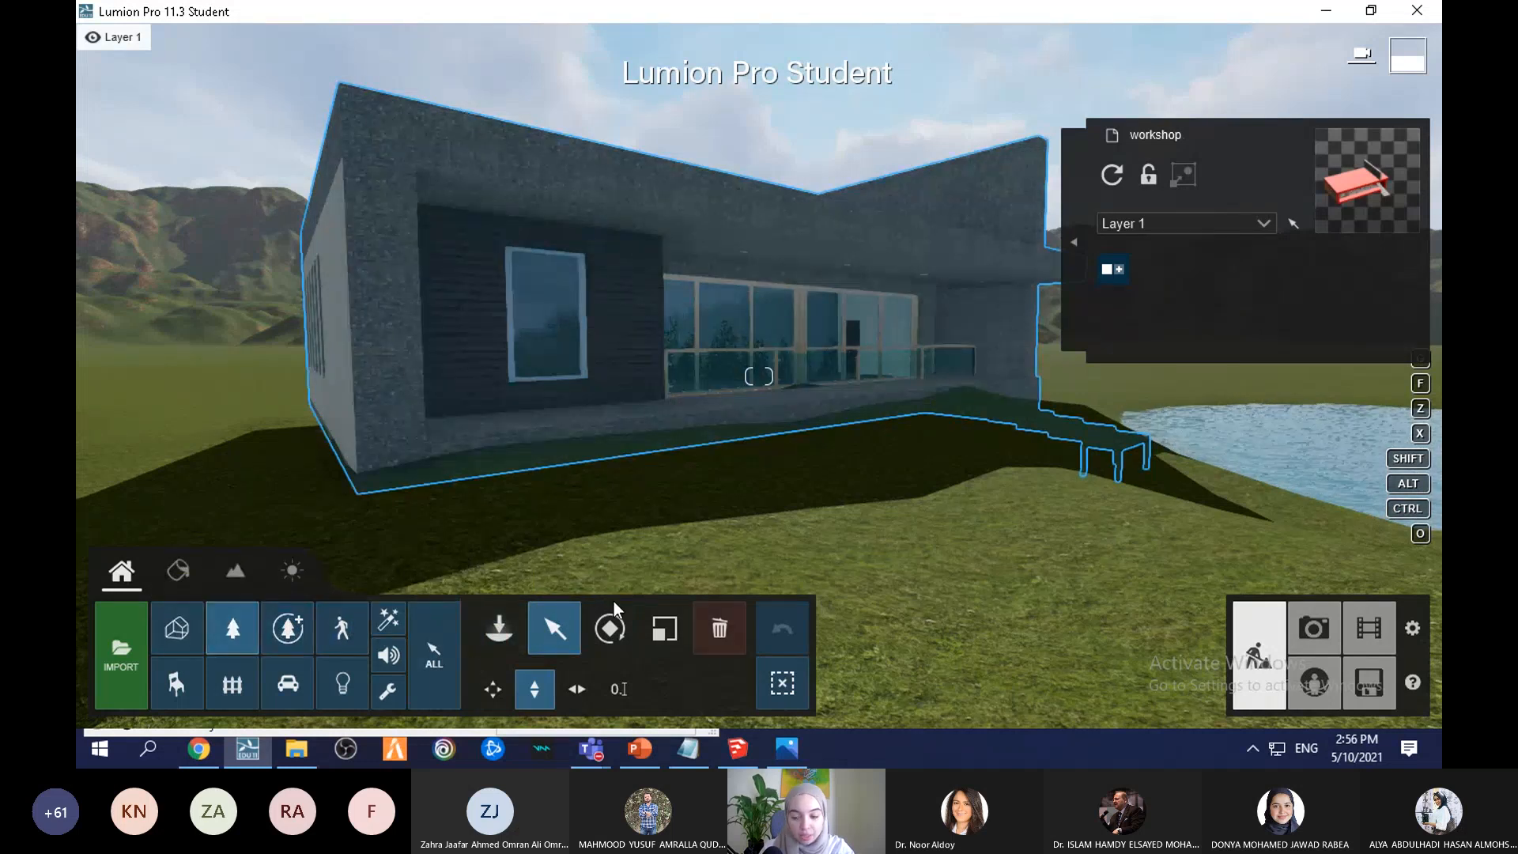
left_click(506, 631)
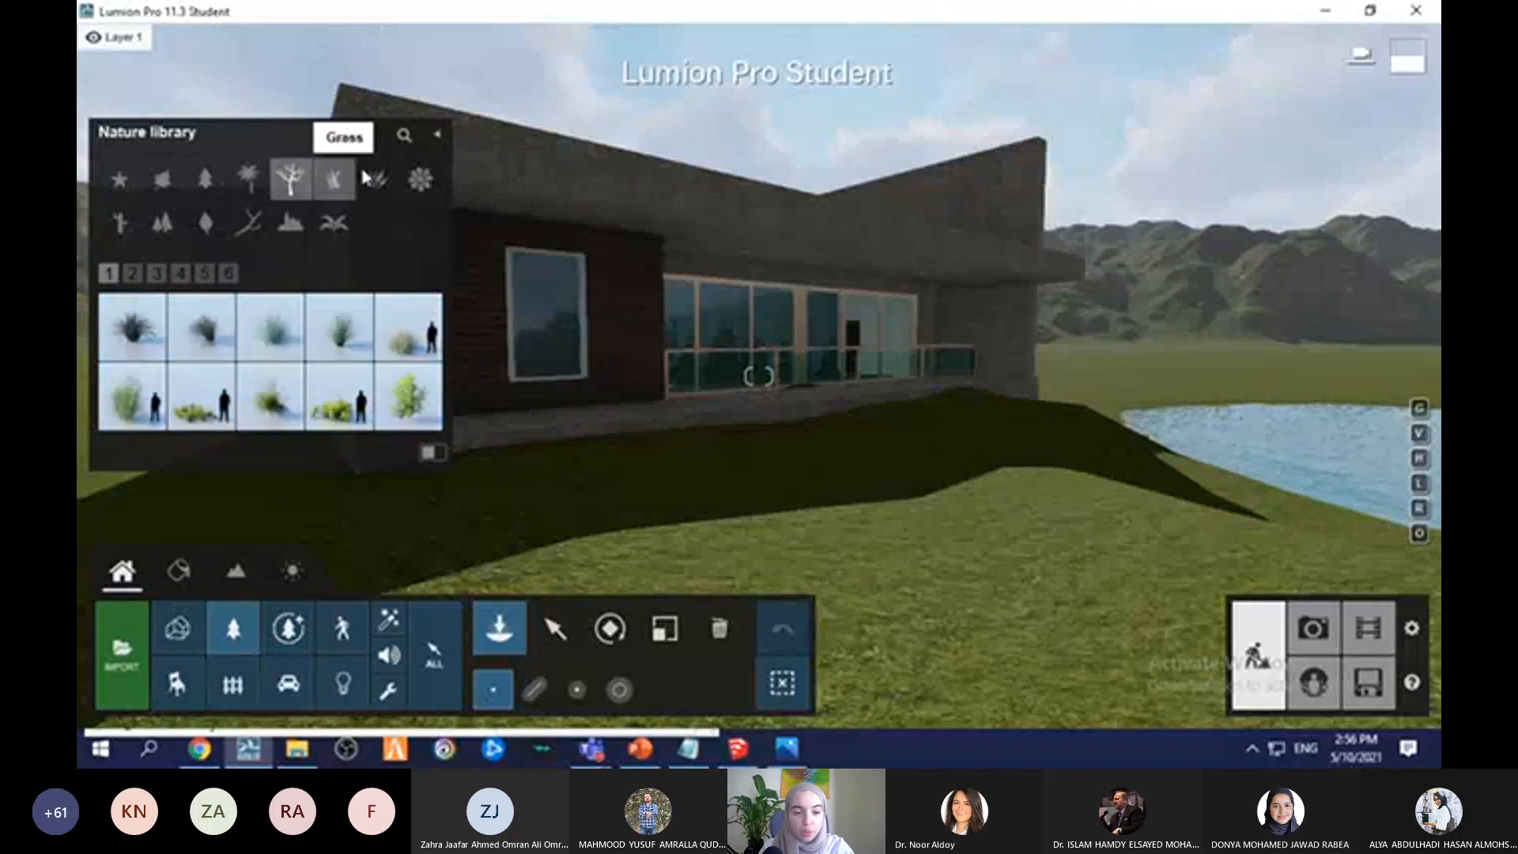
left_click(162, 179)
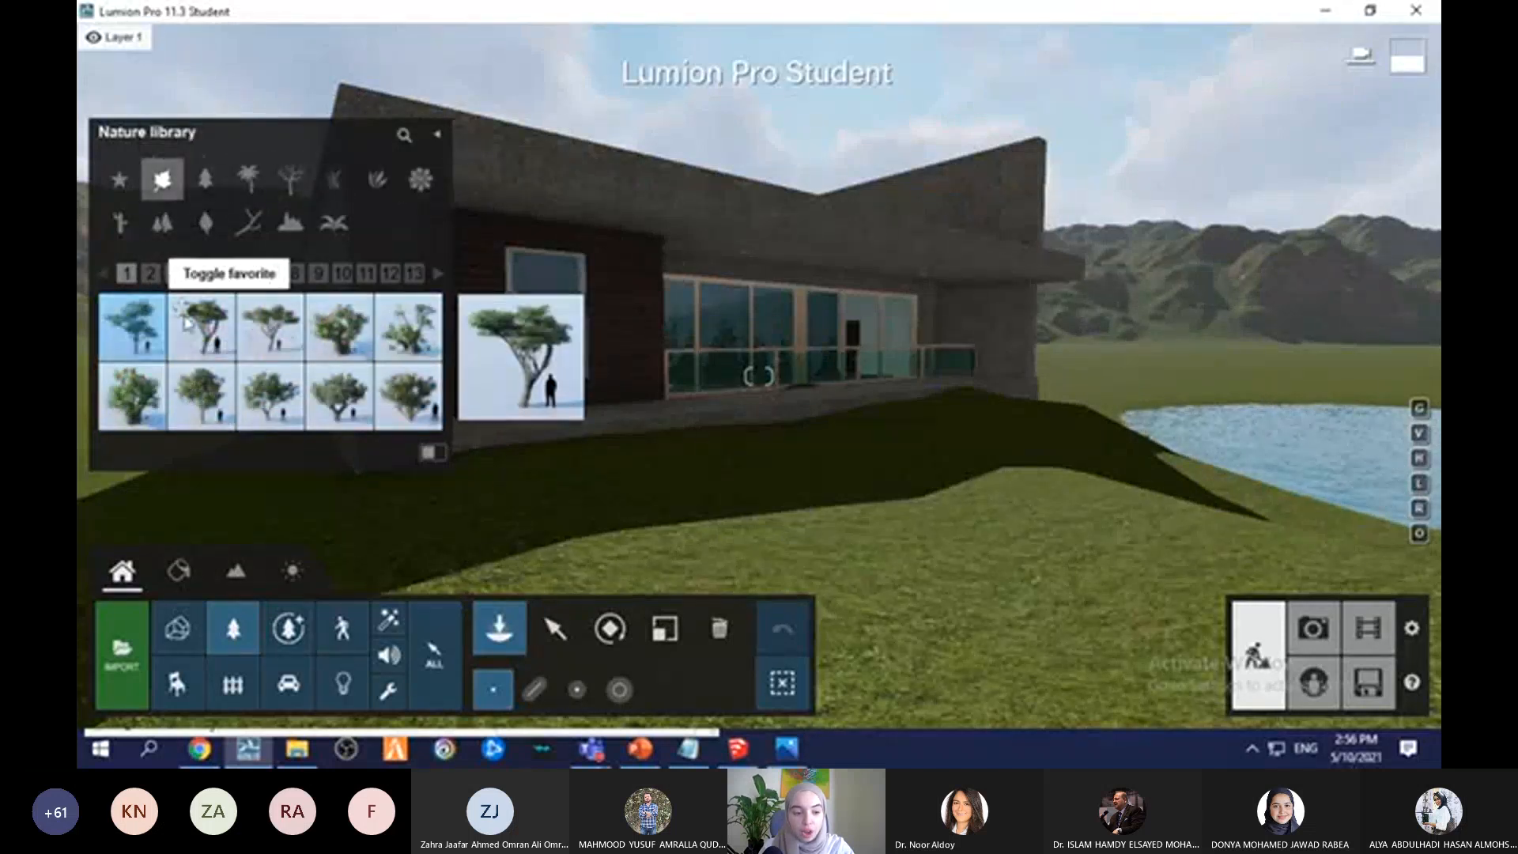
left_click(417, 354)
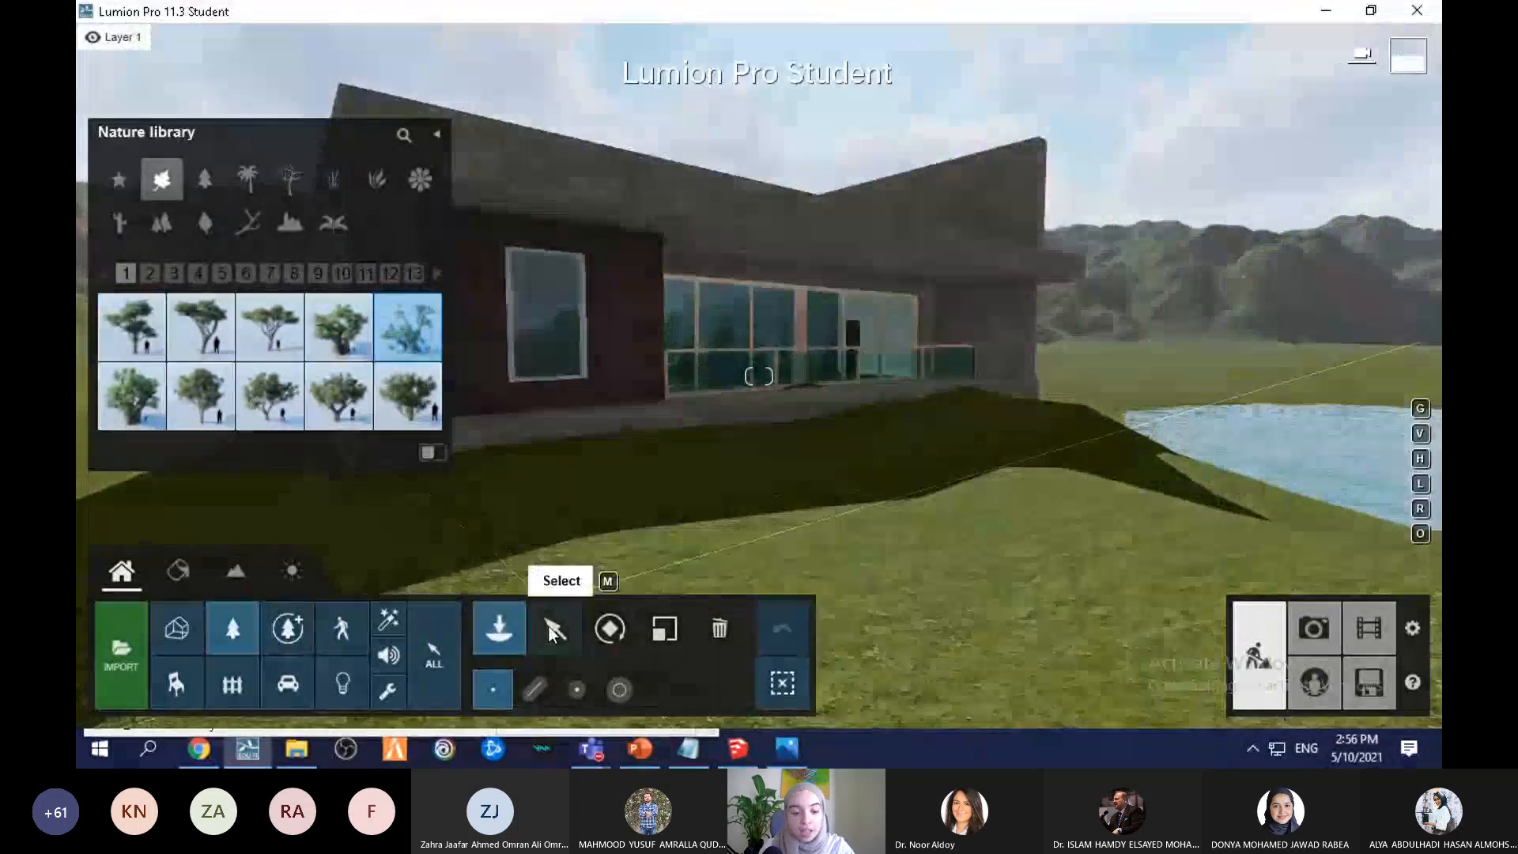
left_click(551, 629)
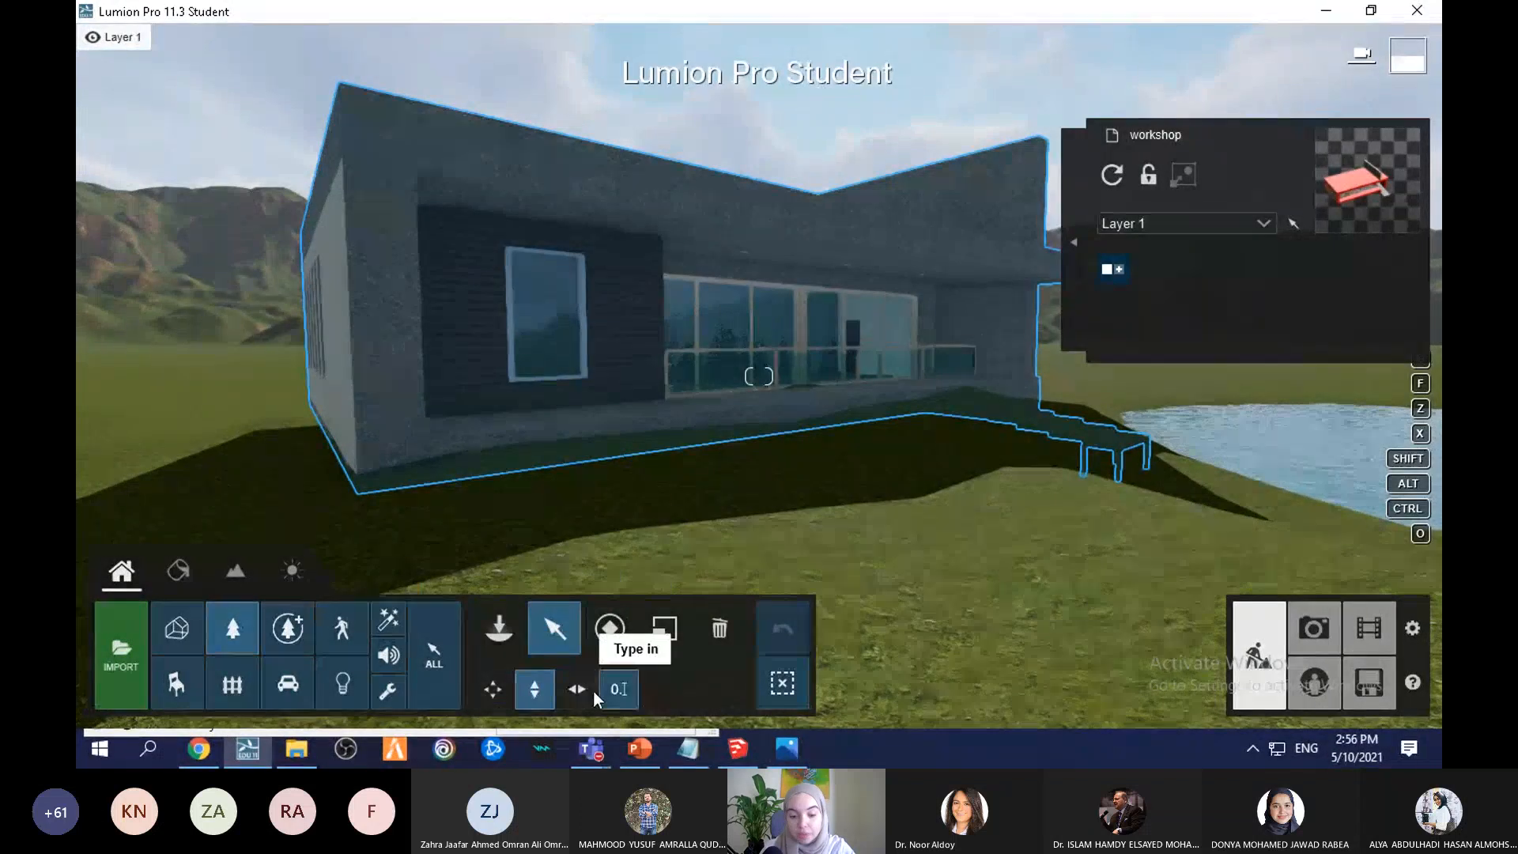
Step: Place an Agarwood RT broadleaf tree from the Nature library on the grass beside the building's wall with narrow windows
right_click_drag(638, 444, 455, 443)
key("s")
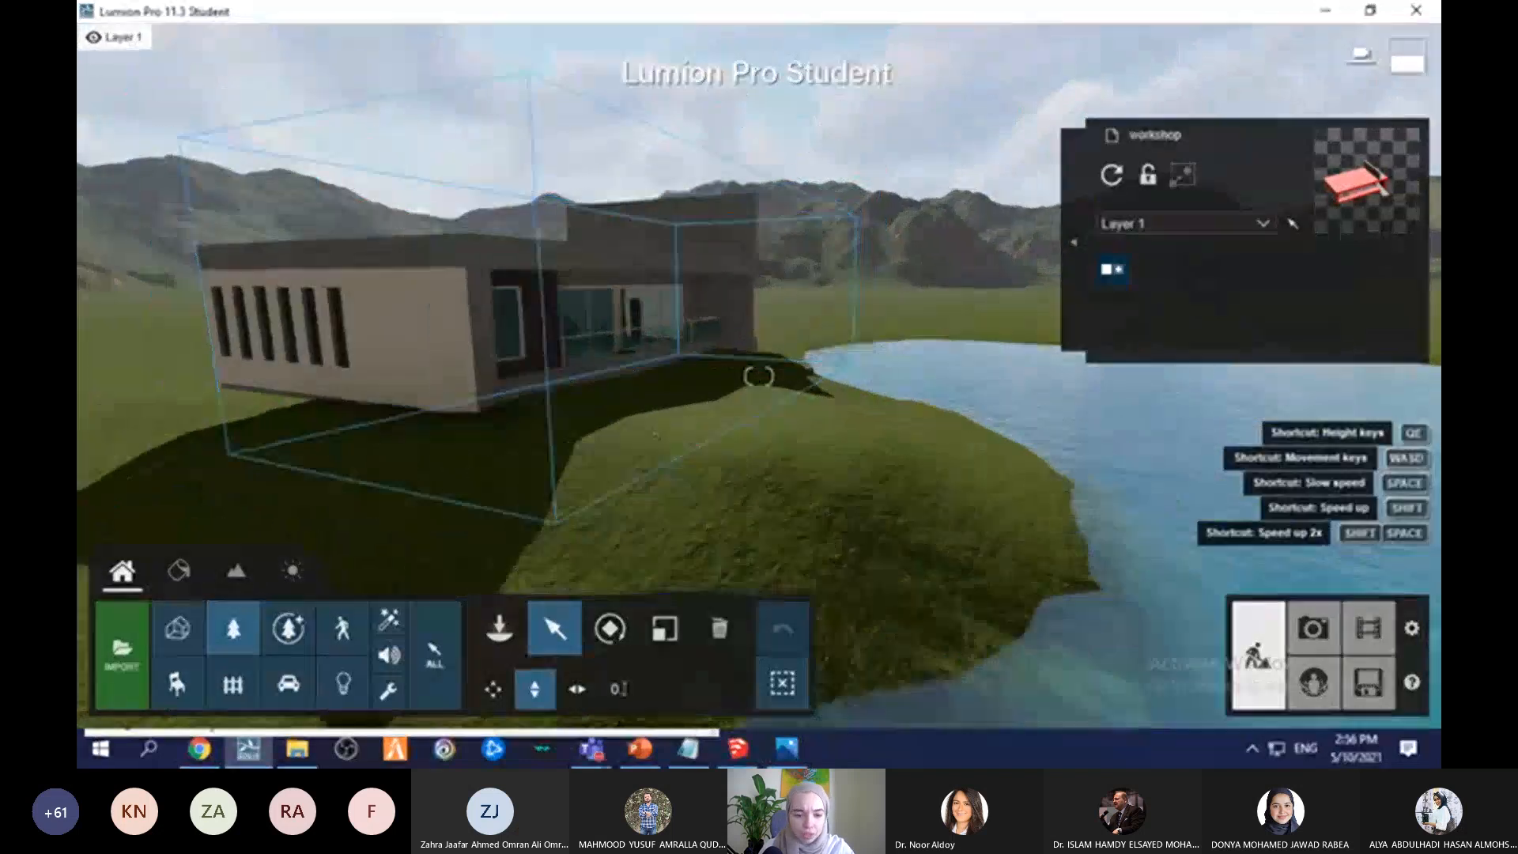
right_click_drag(655, 435, 545, 430)
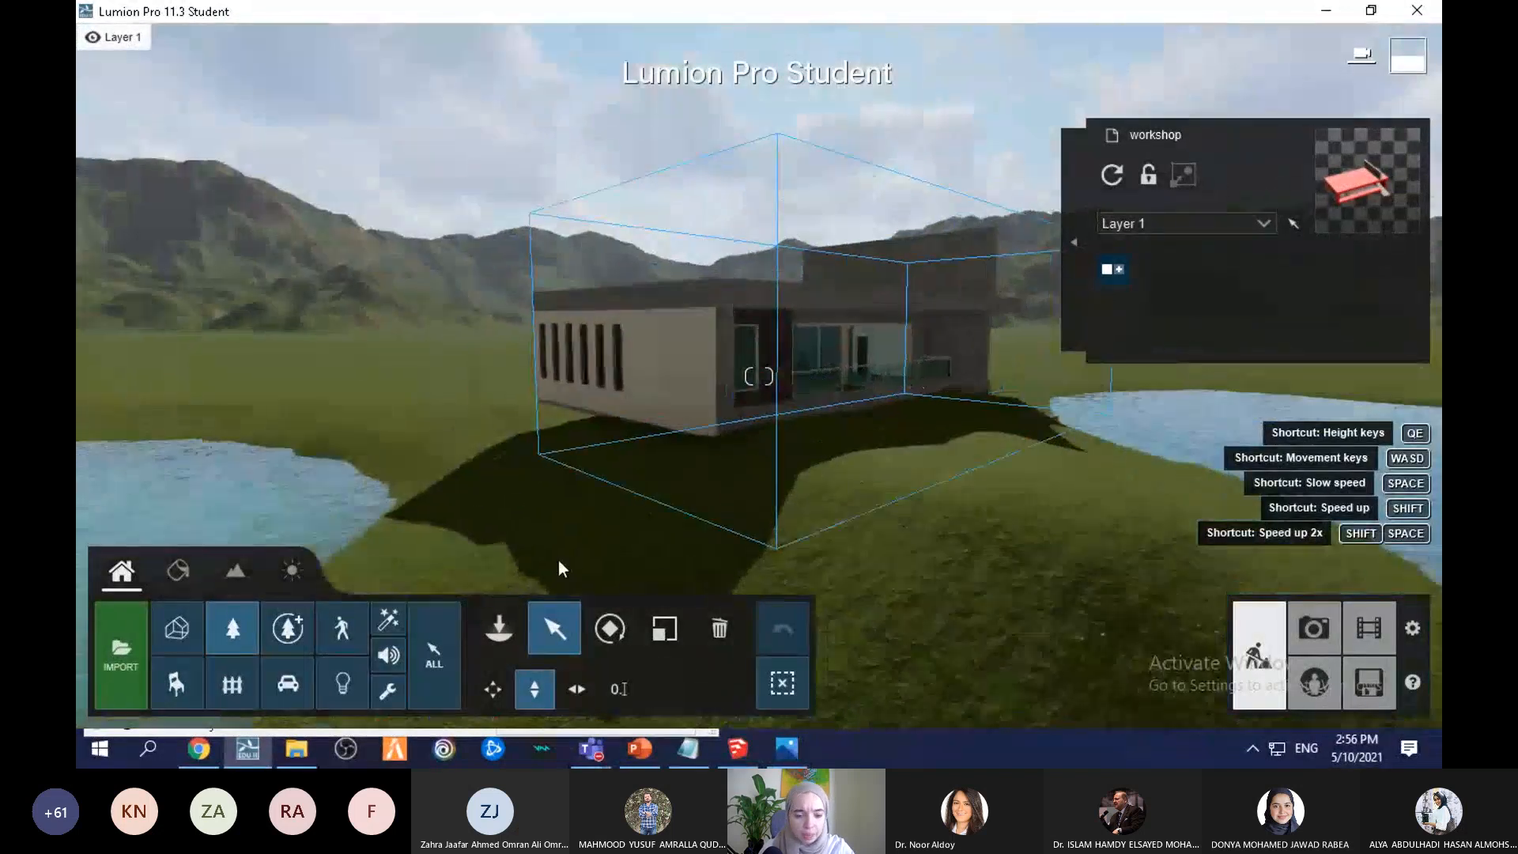
left_click(210, 634)
left_click(504, 622)
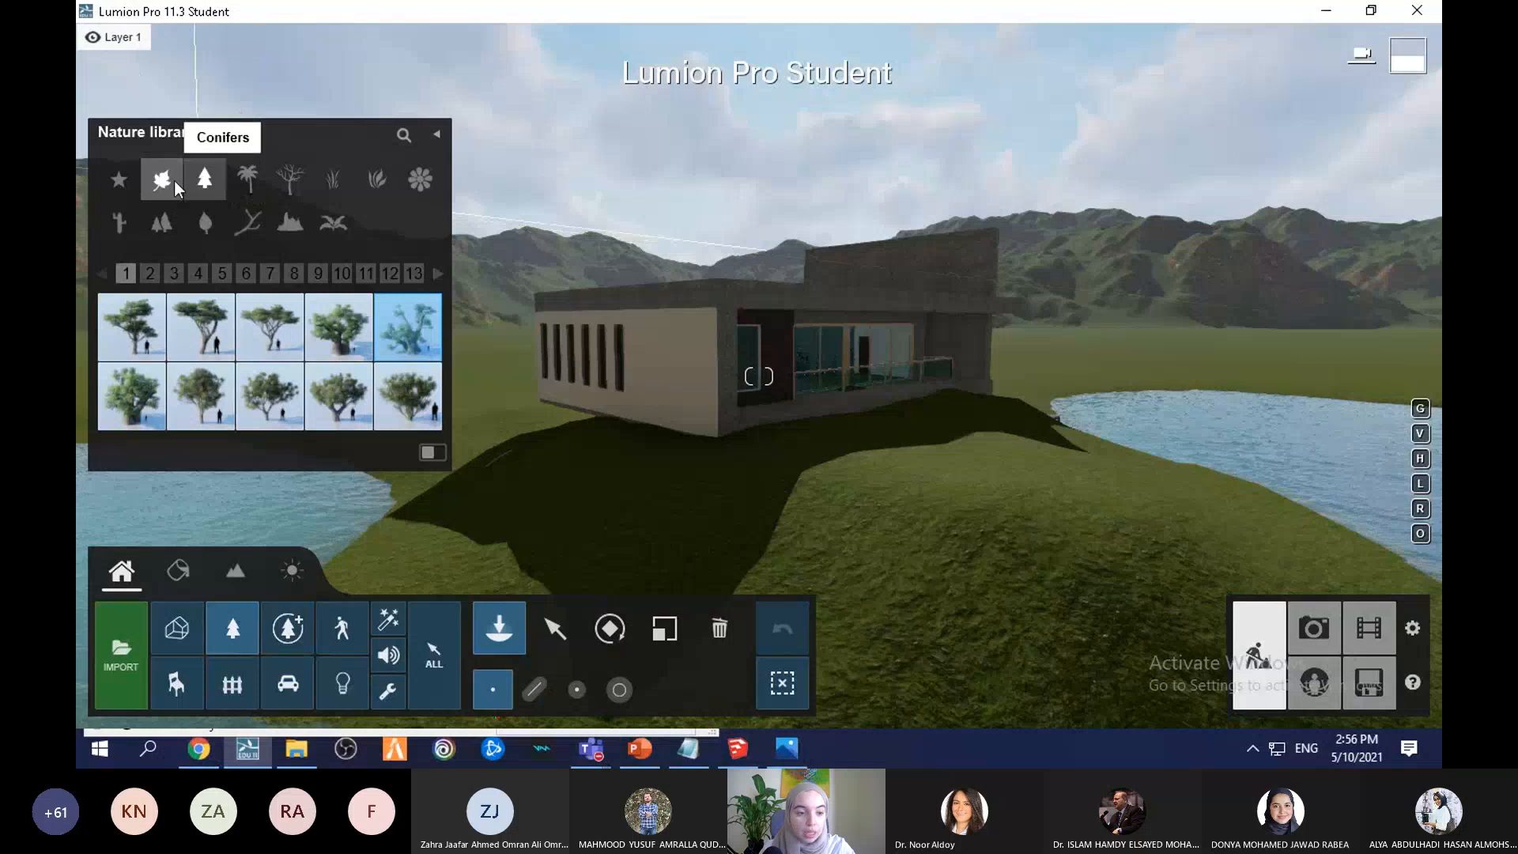
left_click(270, 340)
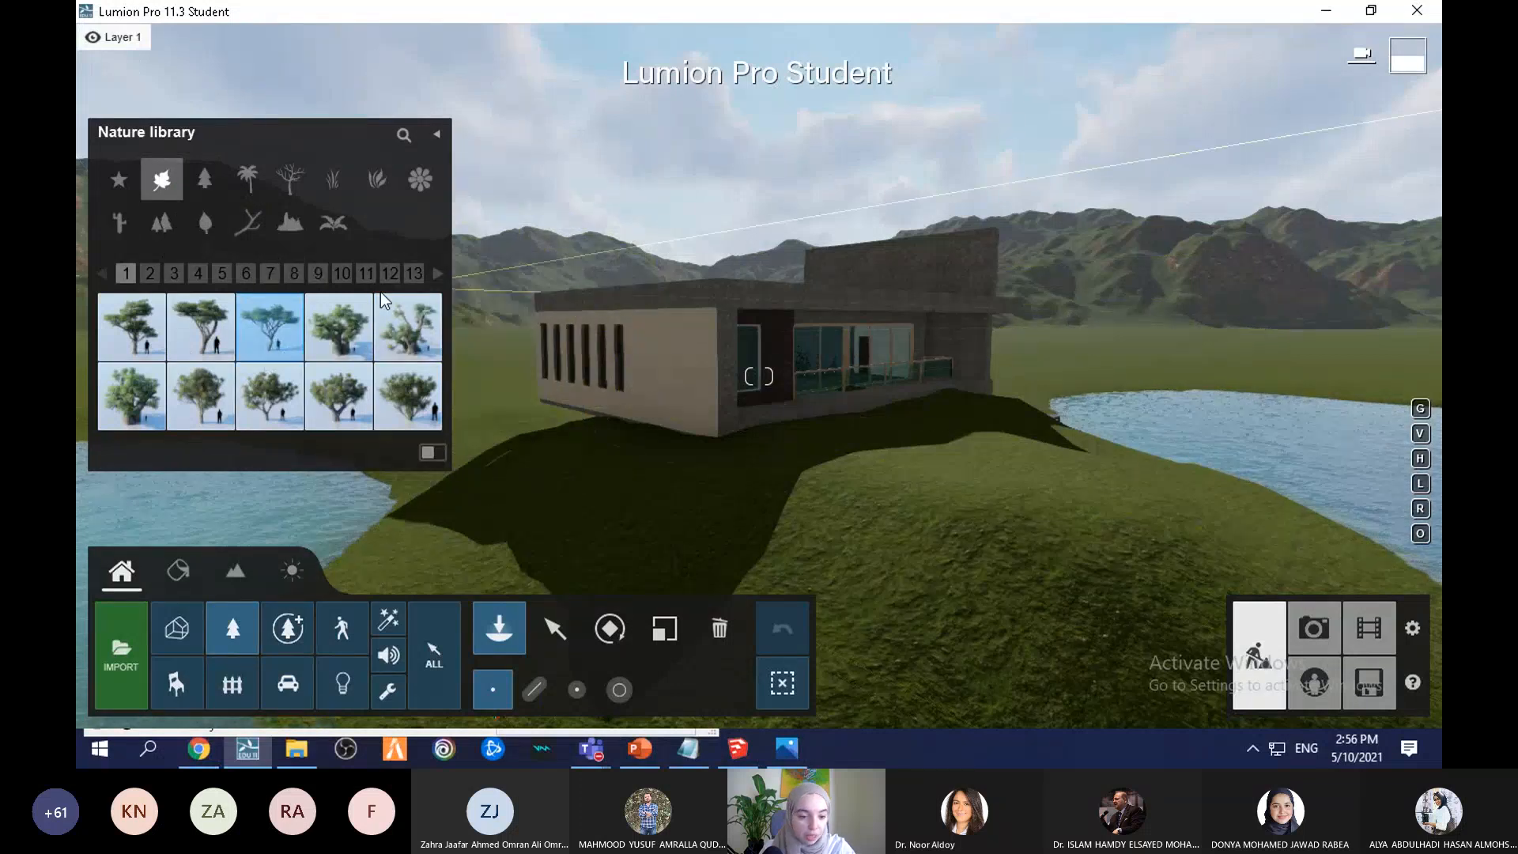
left_click(144, 334)
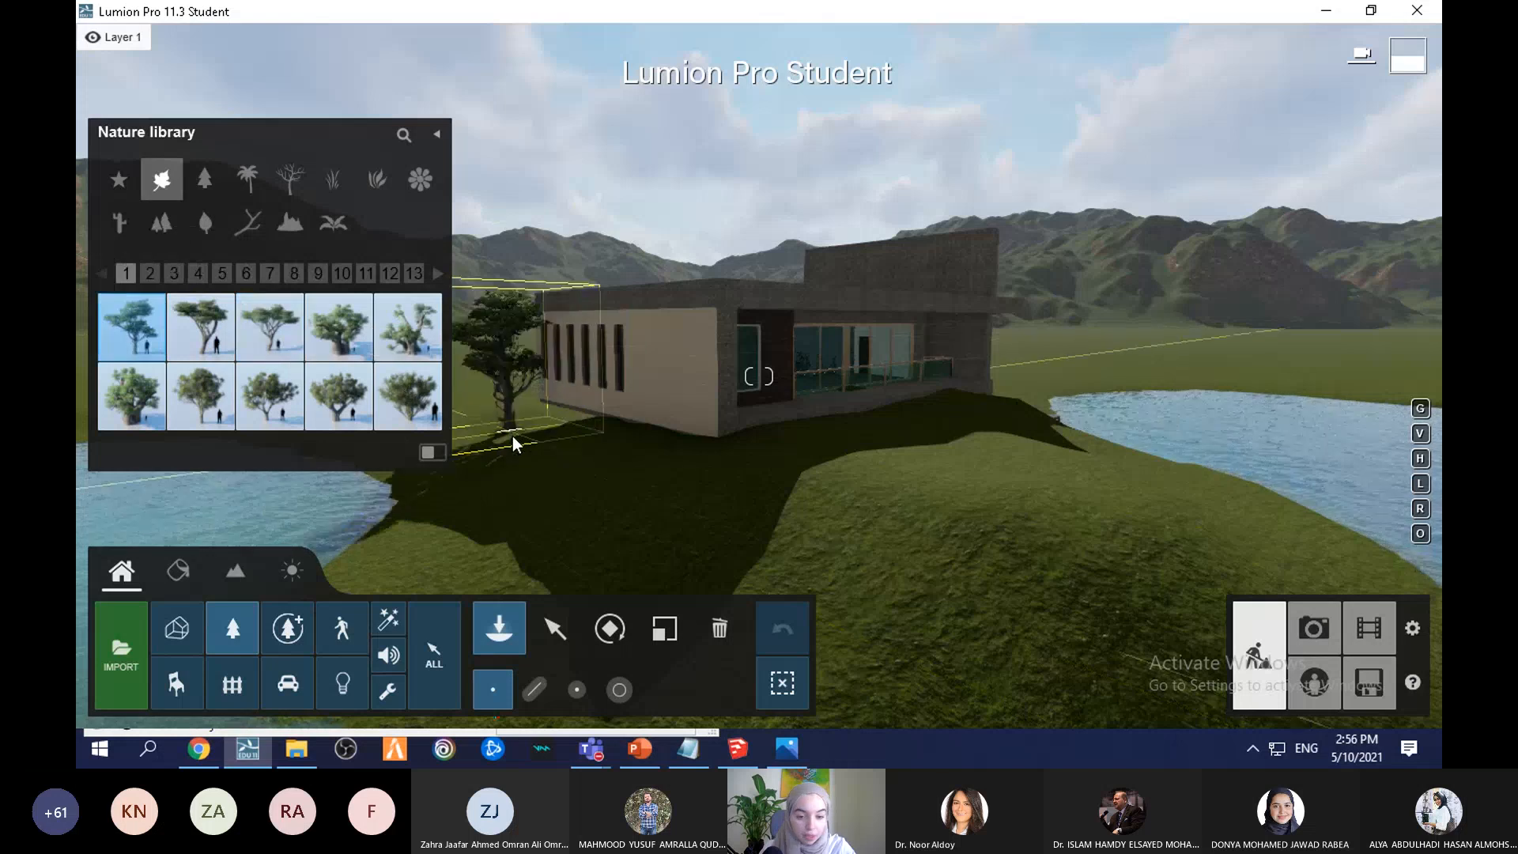
left_click(150, 273)
left_click(206, 344)
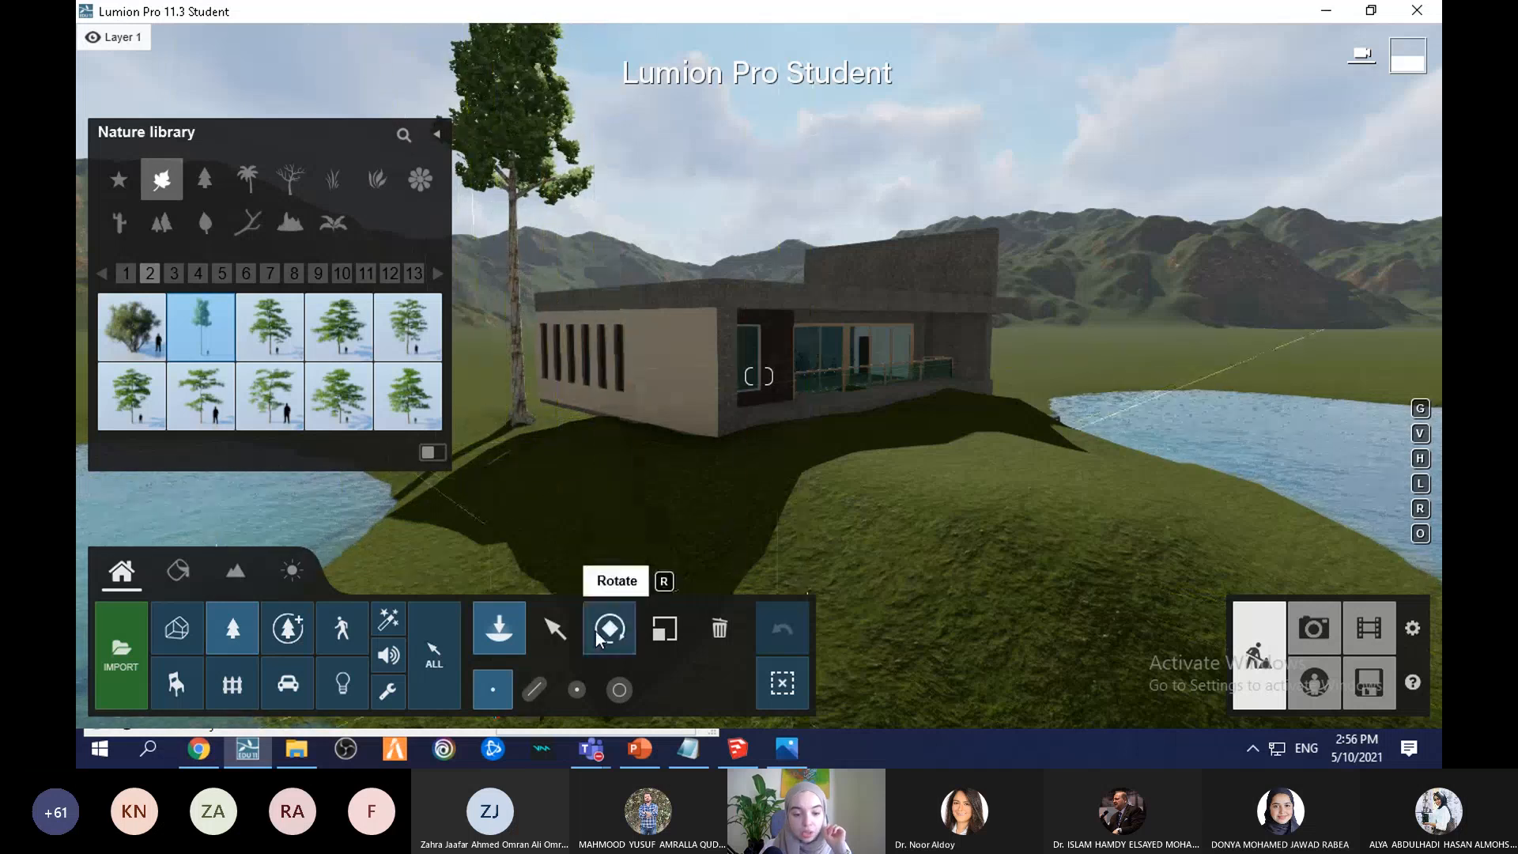
Step: Reposition the Agarwood tree on the ground beside the building, at about X 6.03, Y 0.09, Z 17.02 m
left_click(554, 630)
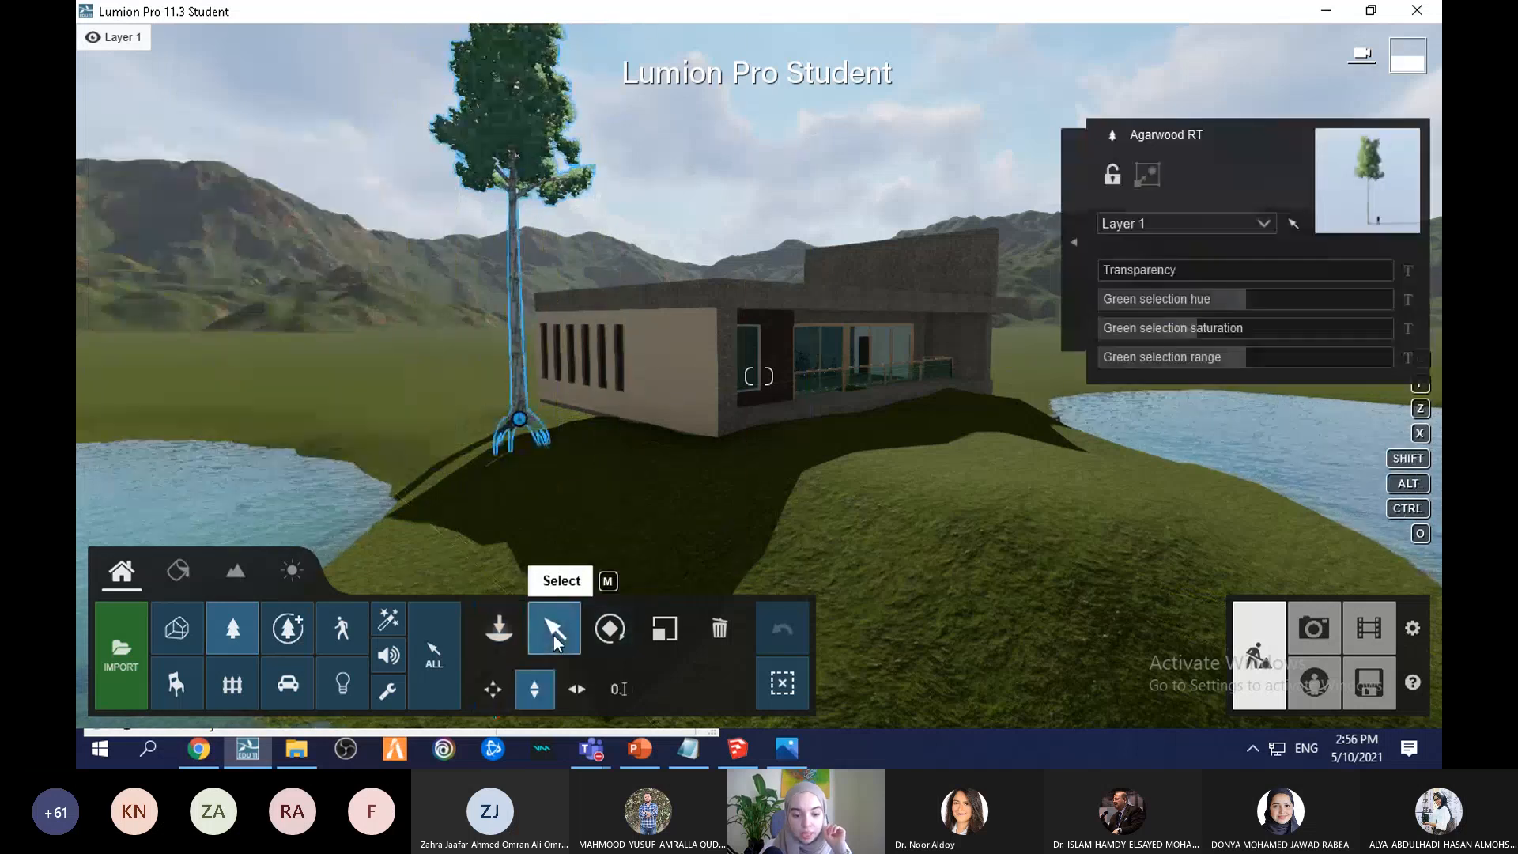
left_click(492, 688)
left_click_drag(518, 427, 467, 449)
left_click(535, 688)
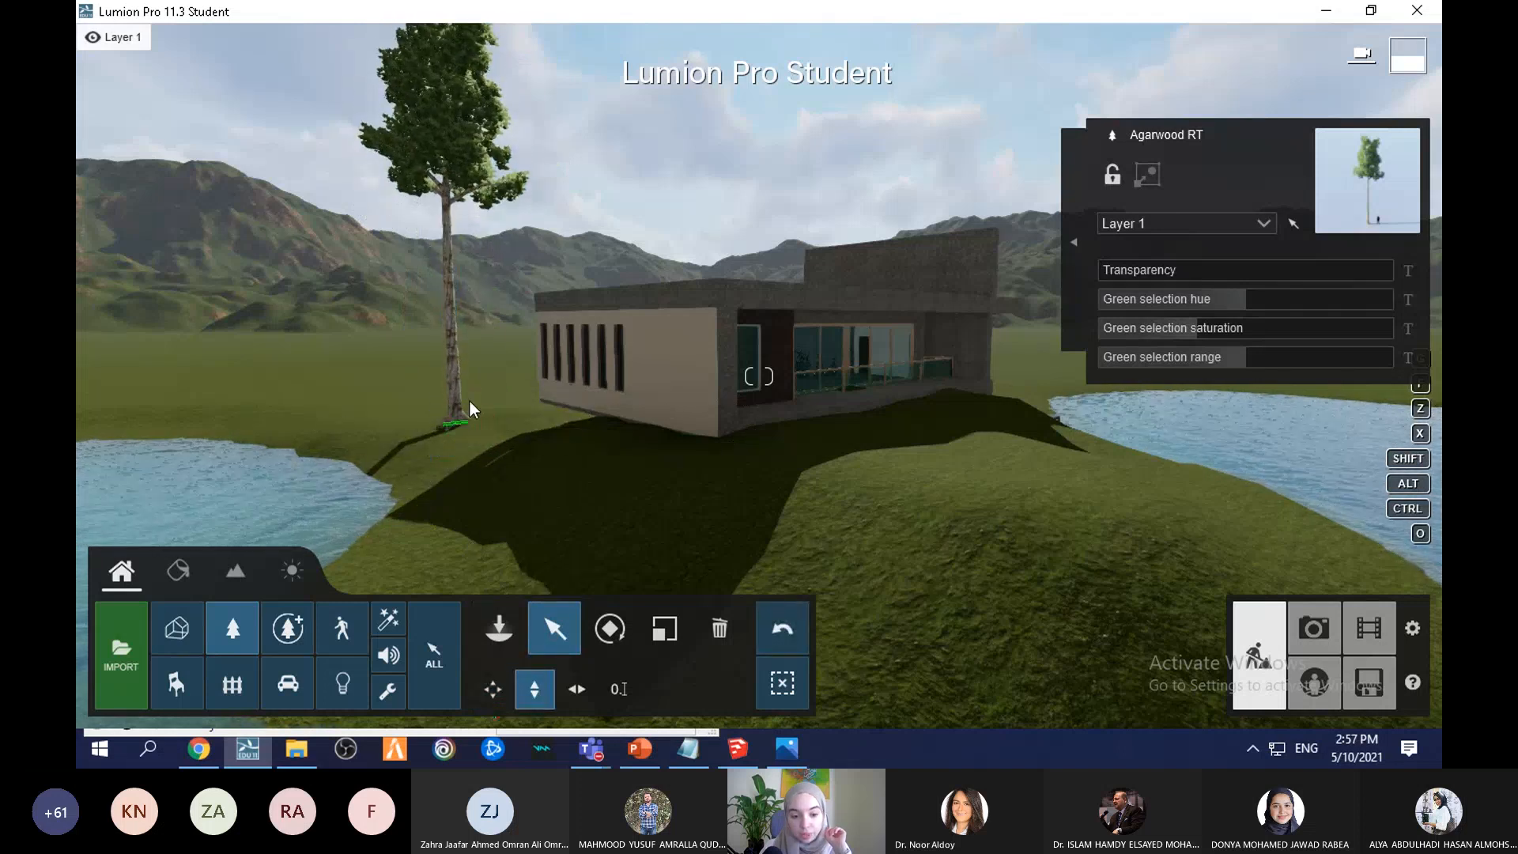
left_click(576, 689)
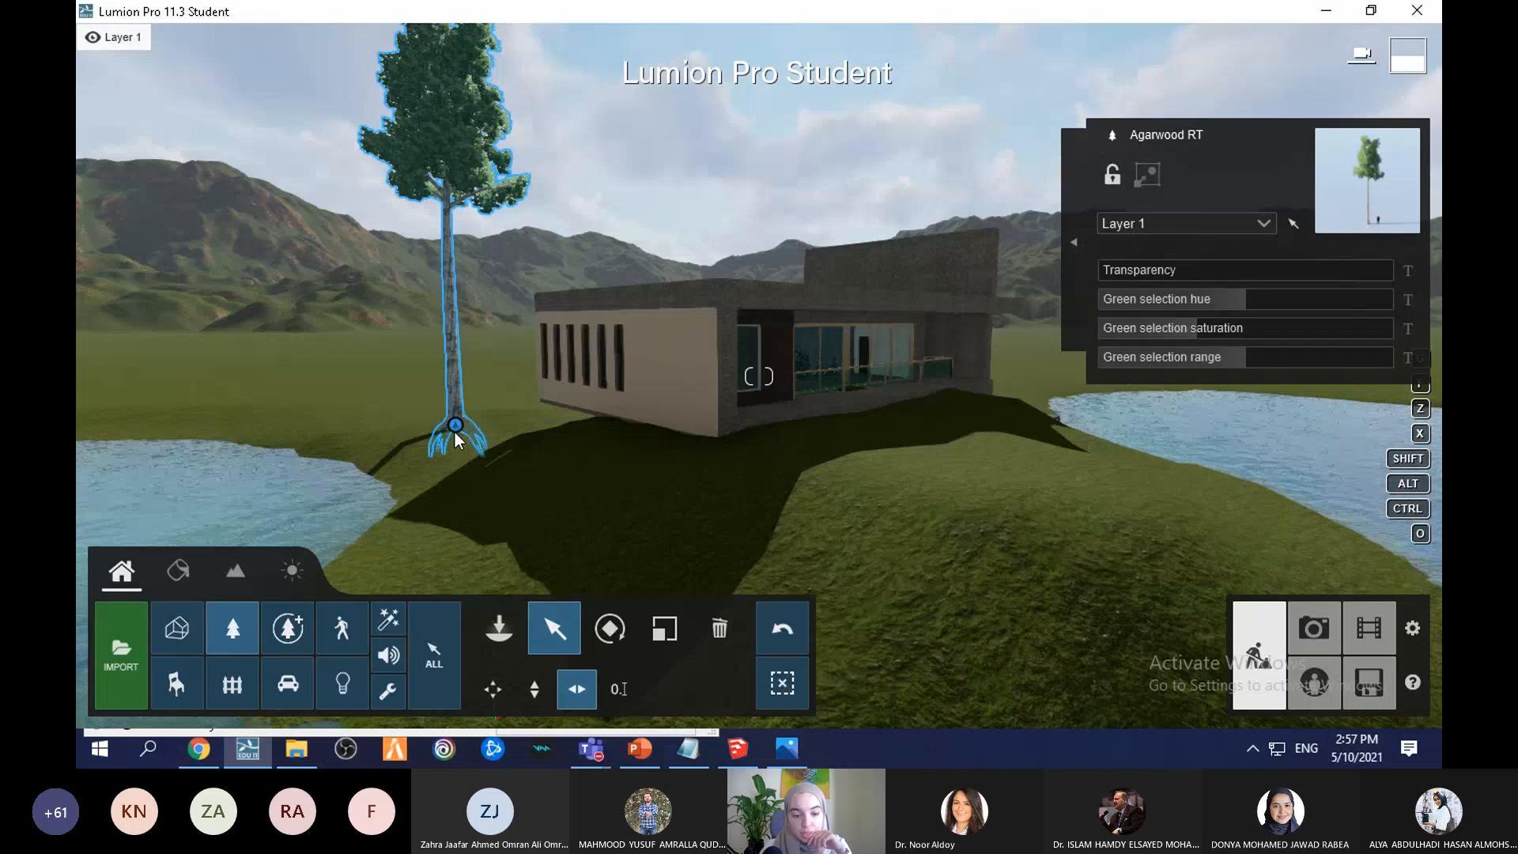
mouse_move(457, 440)
left_mouse_down()
mouse_move(572, 415)
mouse_move(444, 454)
left_mouse_up()
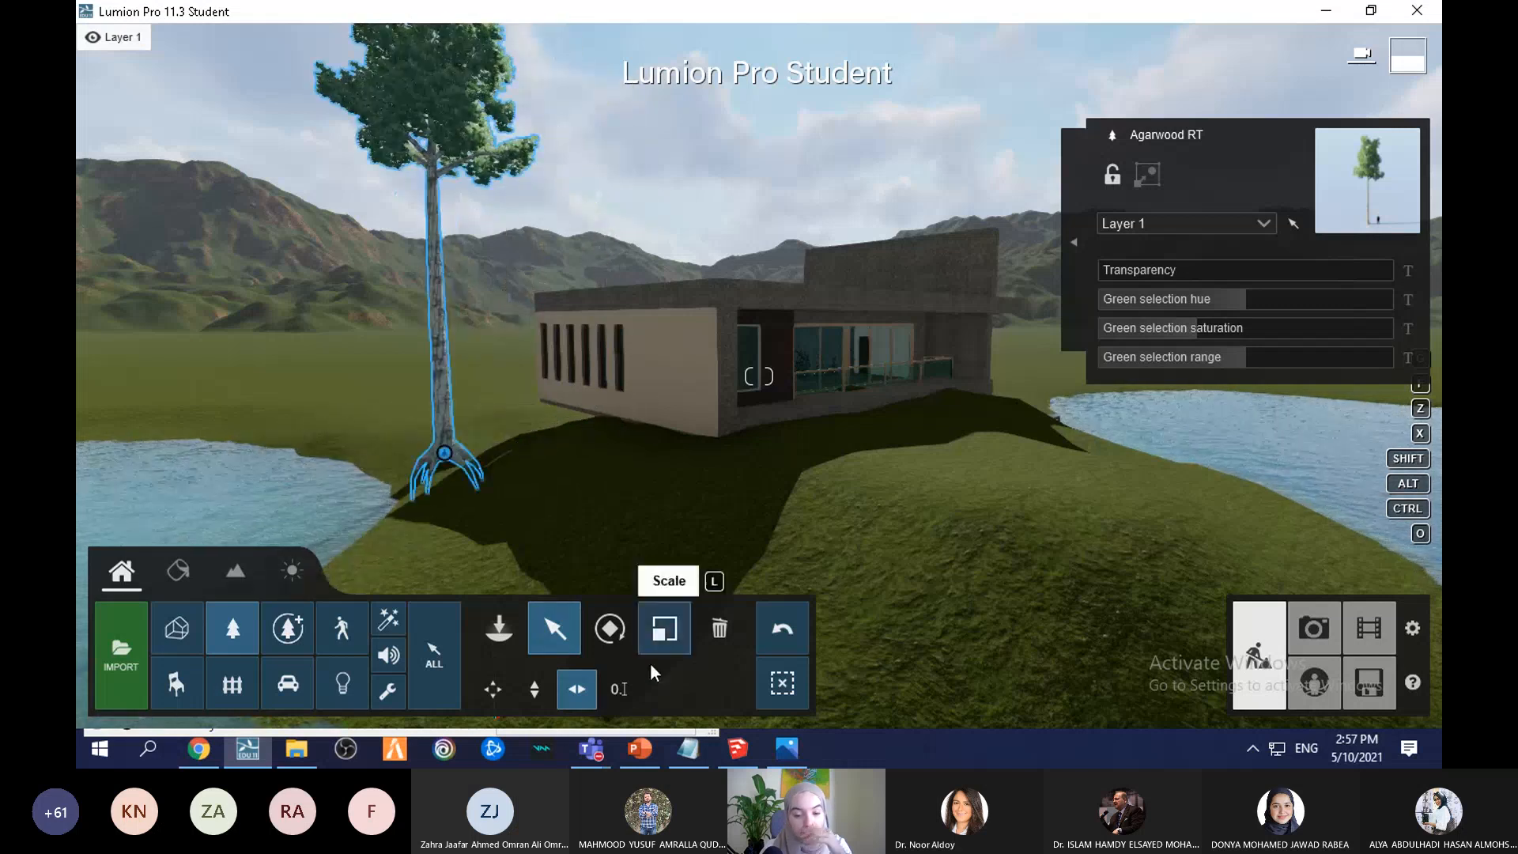
left_click(613, 689)
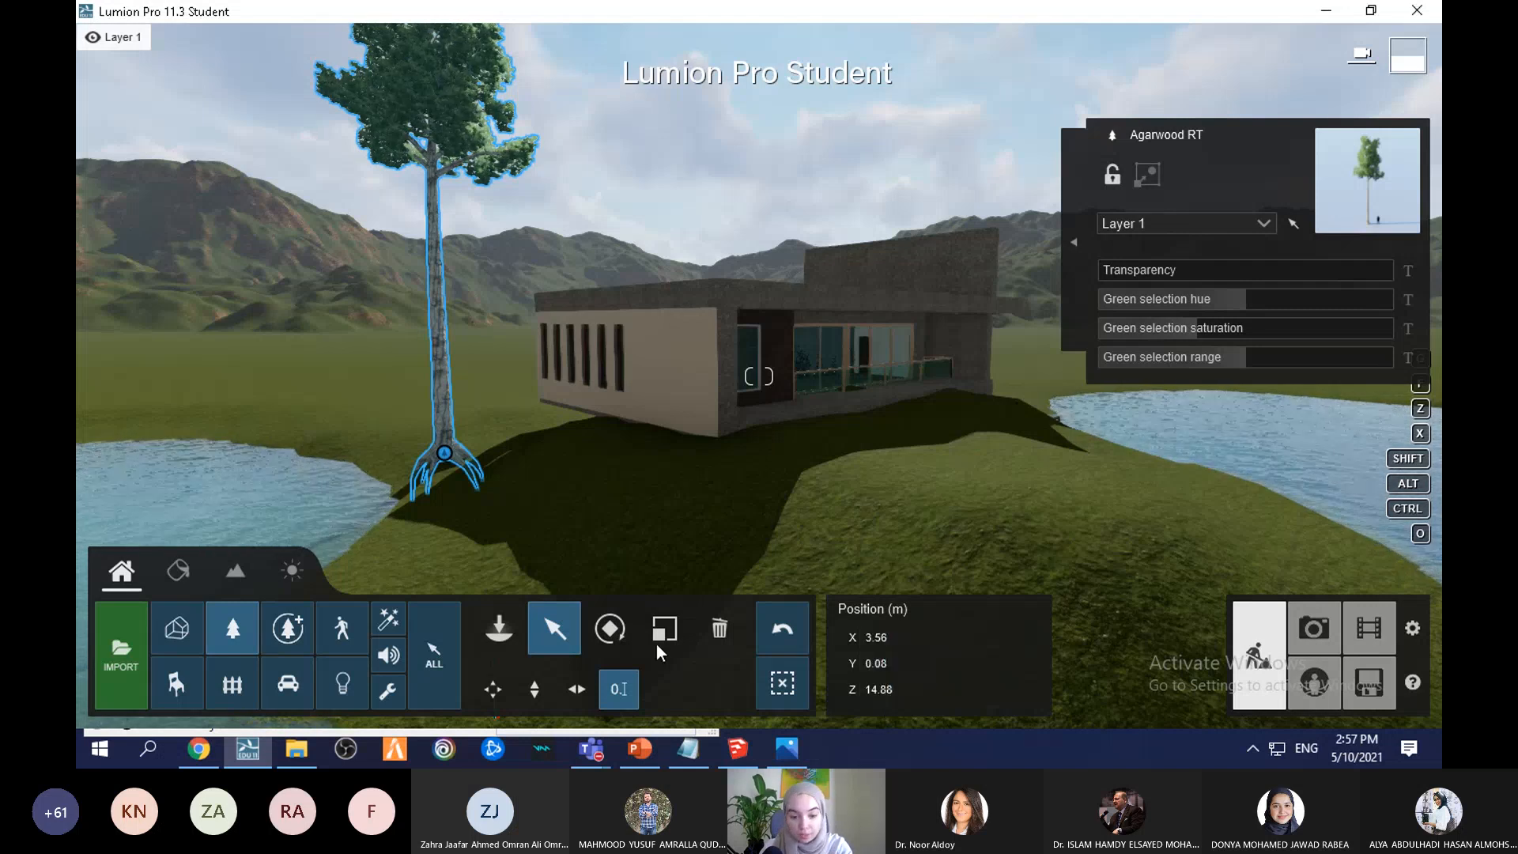
left_click_drag(444, 453, 506, 449)
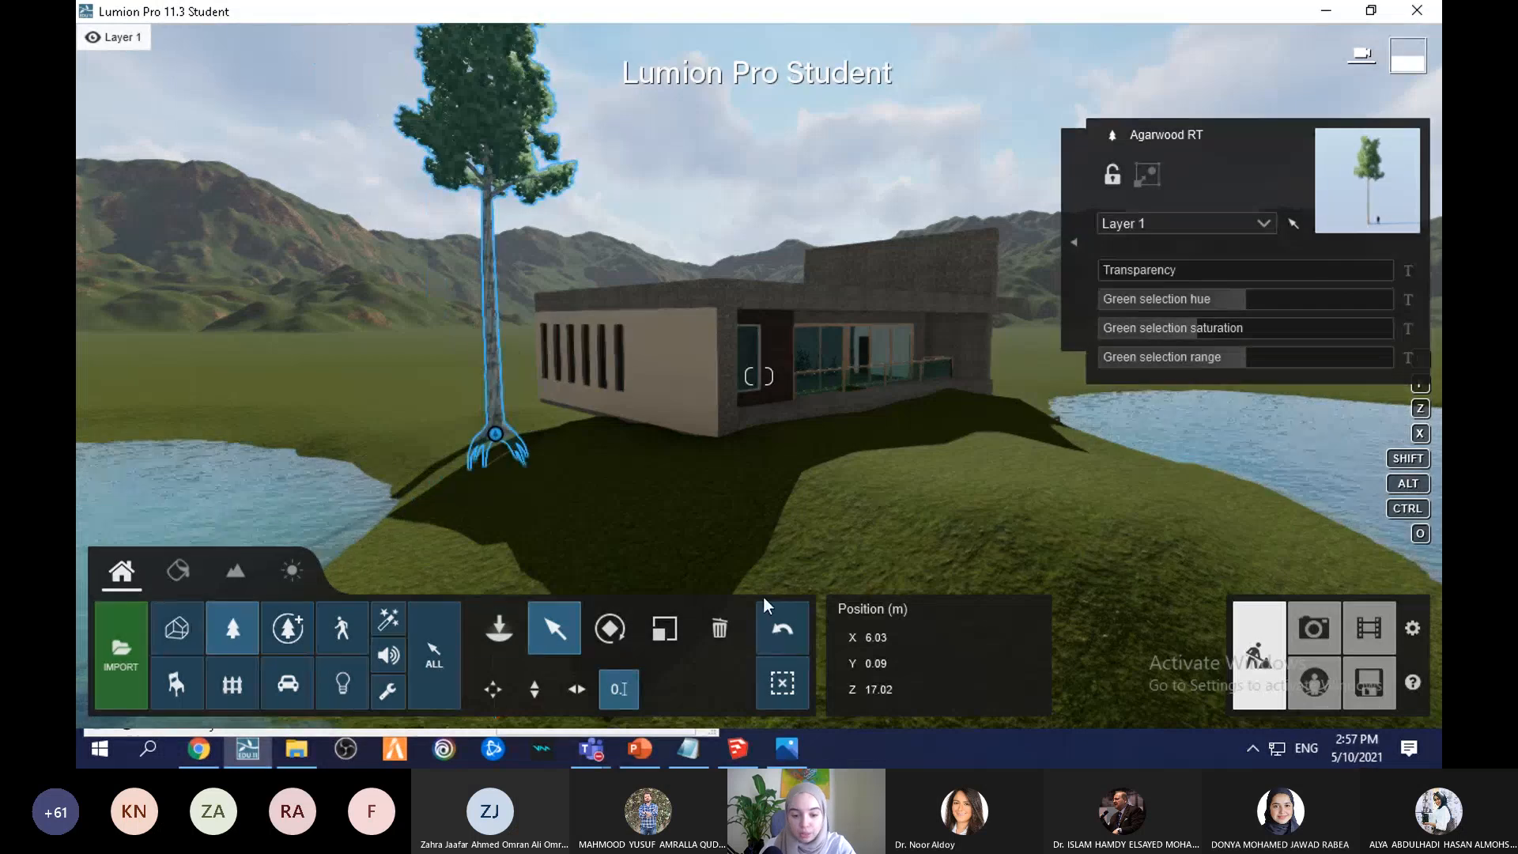
Step: Rotate the Agarwood tree about its vertical axis until its heading is close to 0°
left_click(611, 634)
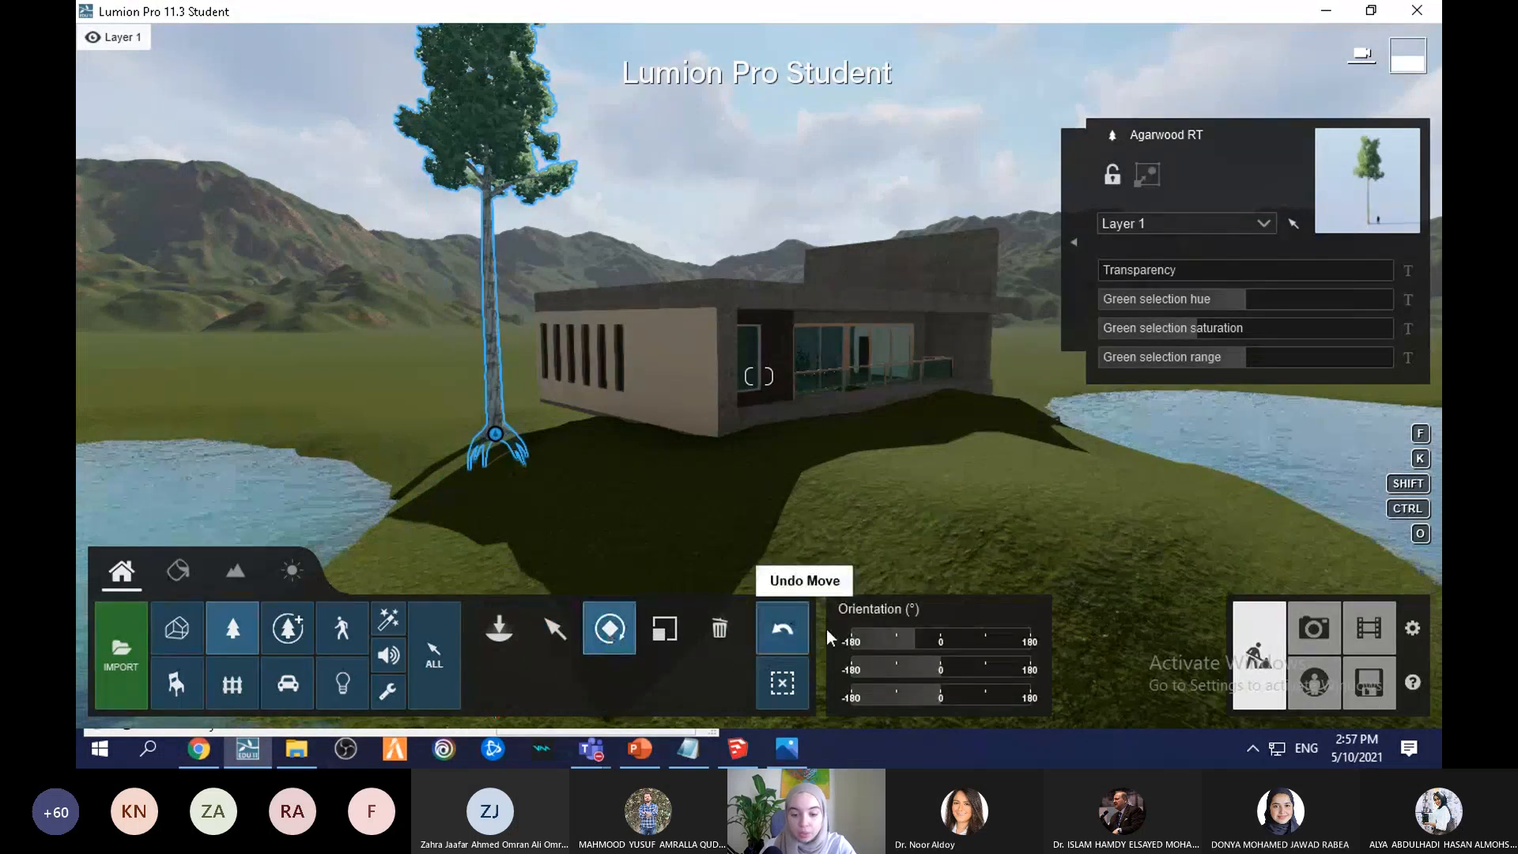
left_click_drag(495, 433, 451, 447)
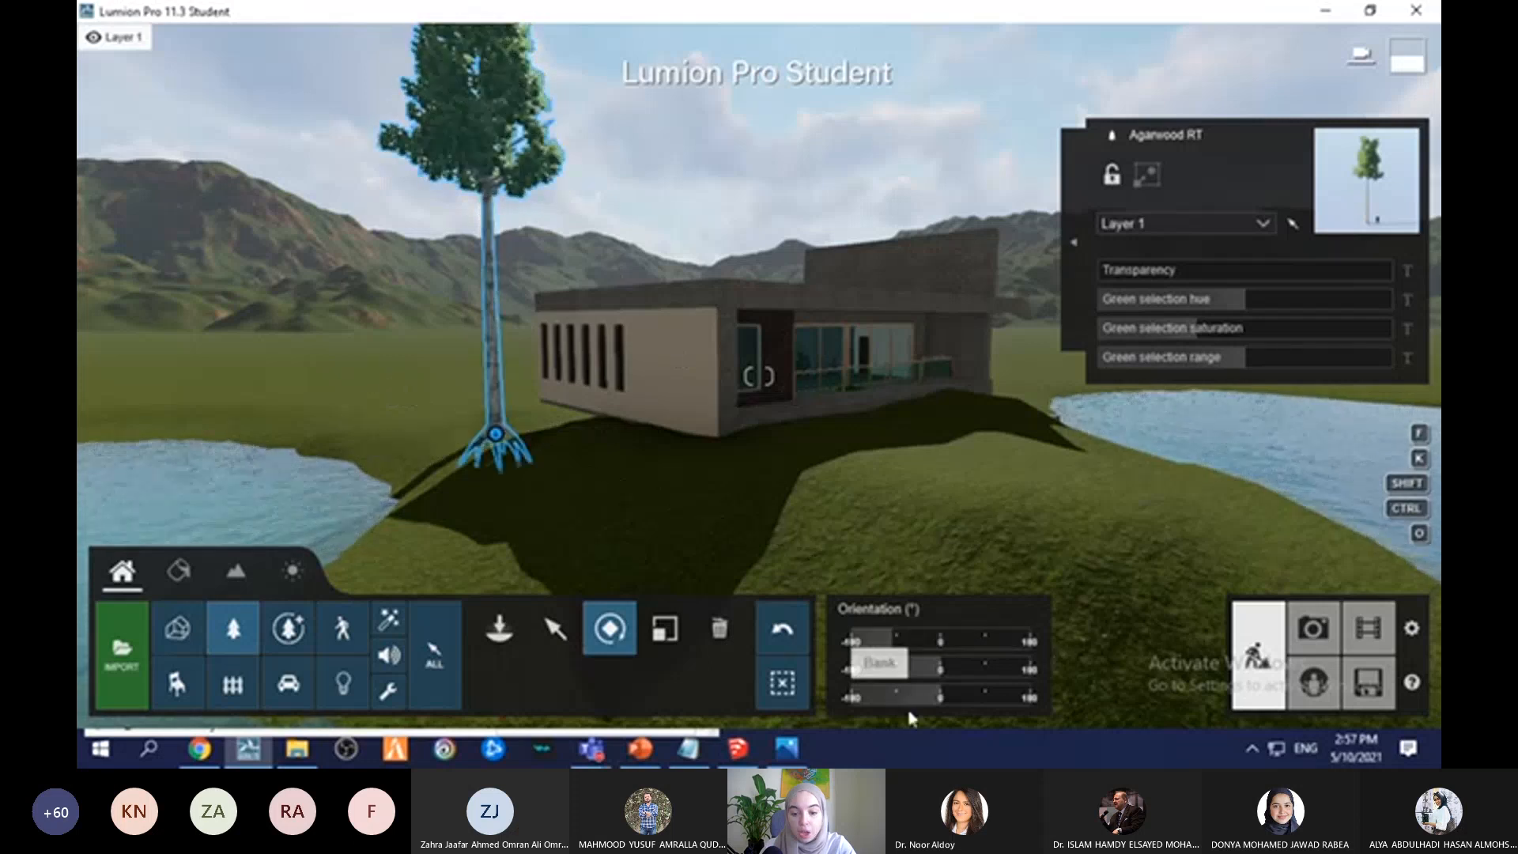
left_click_drag(894, 642, 941, 667)
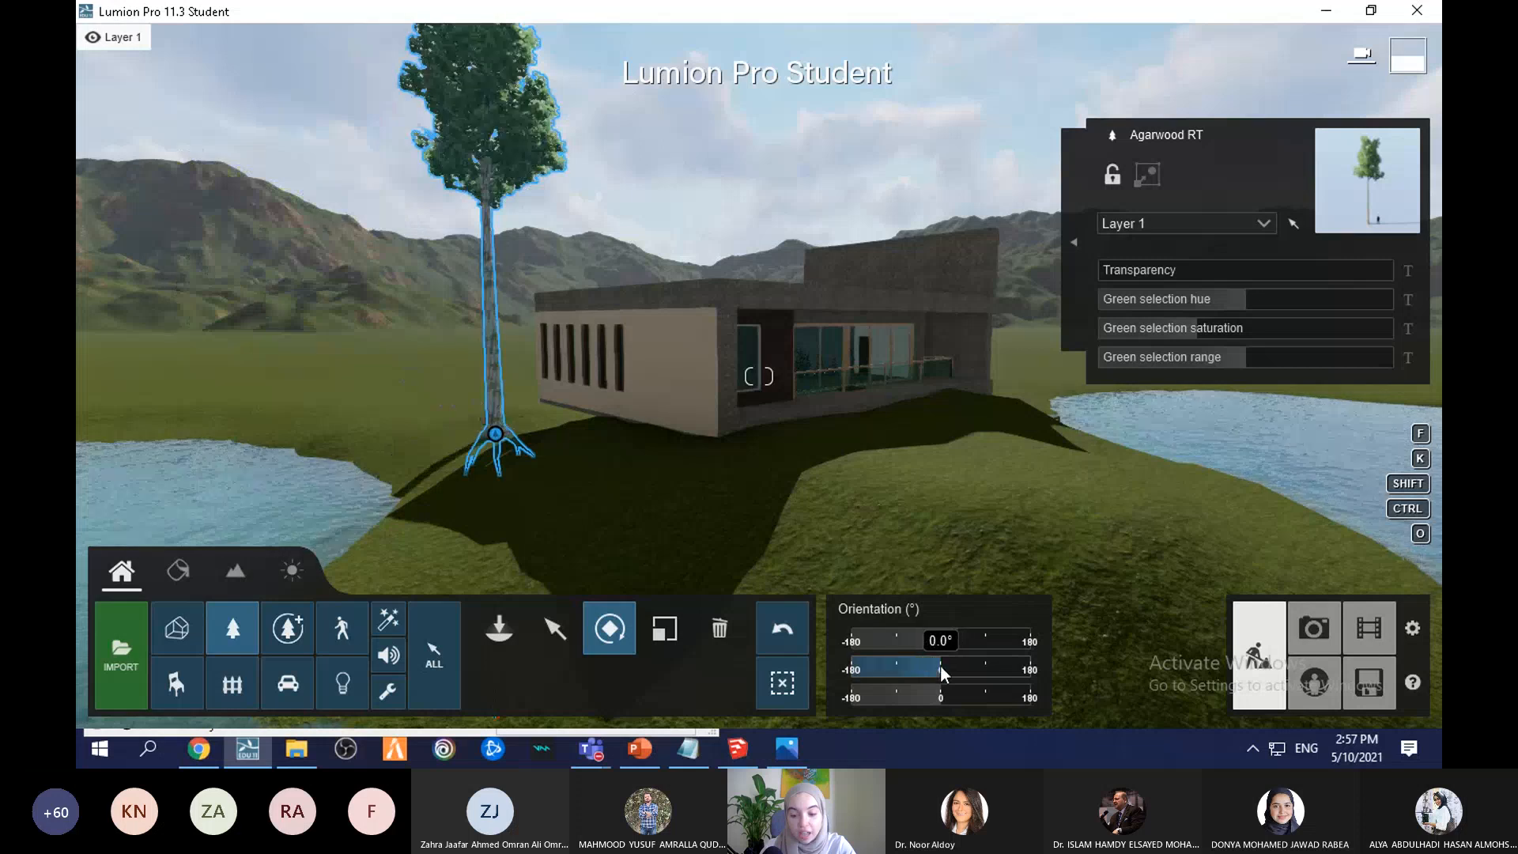
left_click(936, 640)
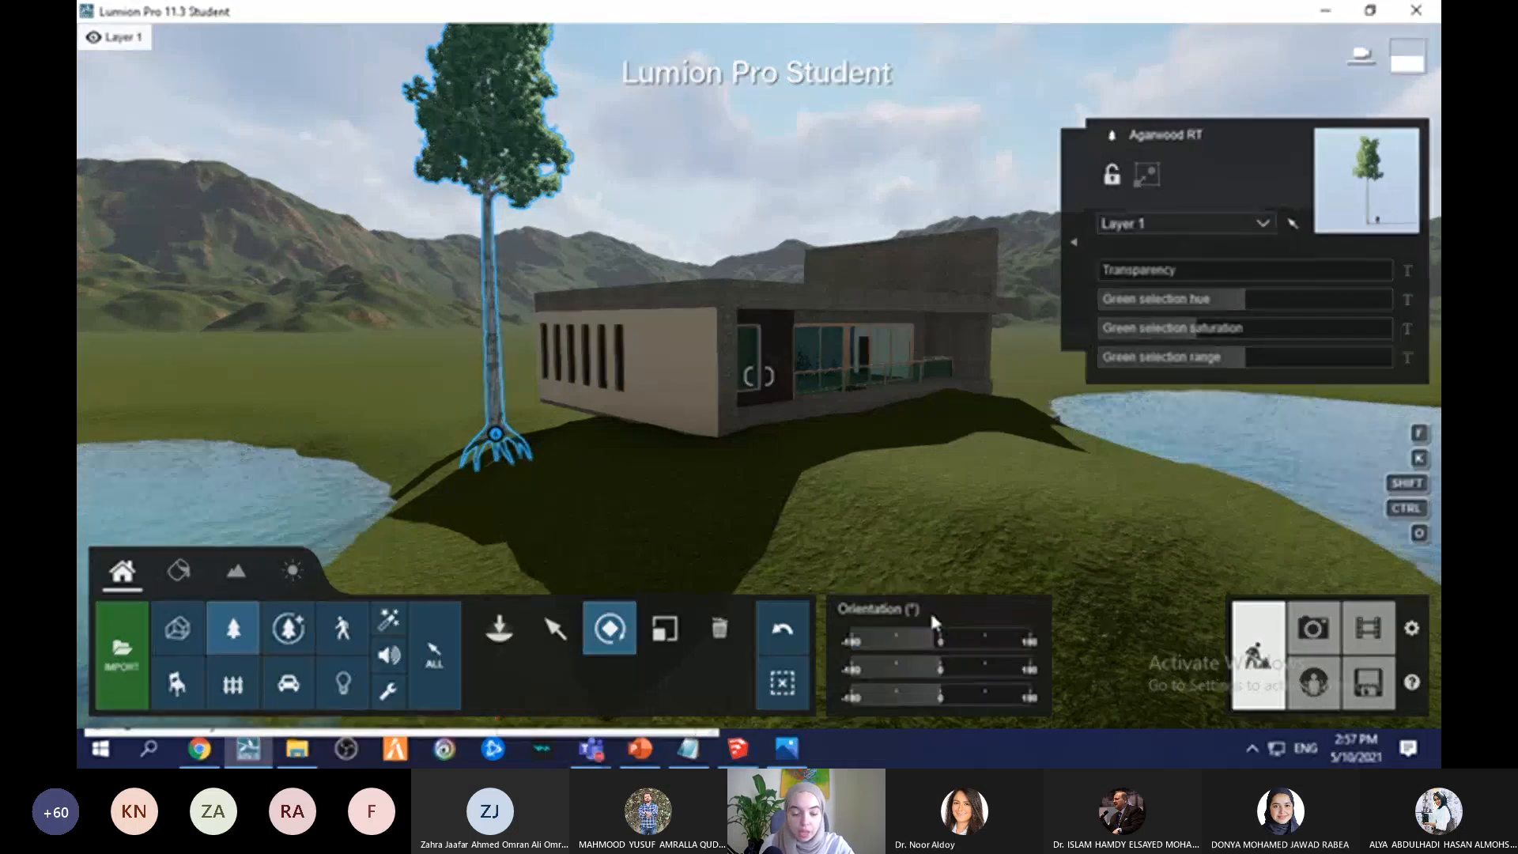
Step: Try resizing the Agarwood tree and open the object deletion mode
left_click(667, 625)
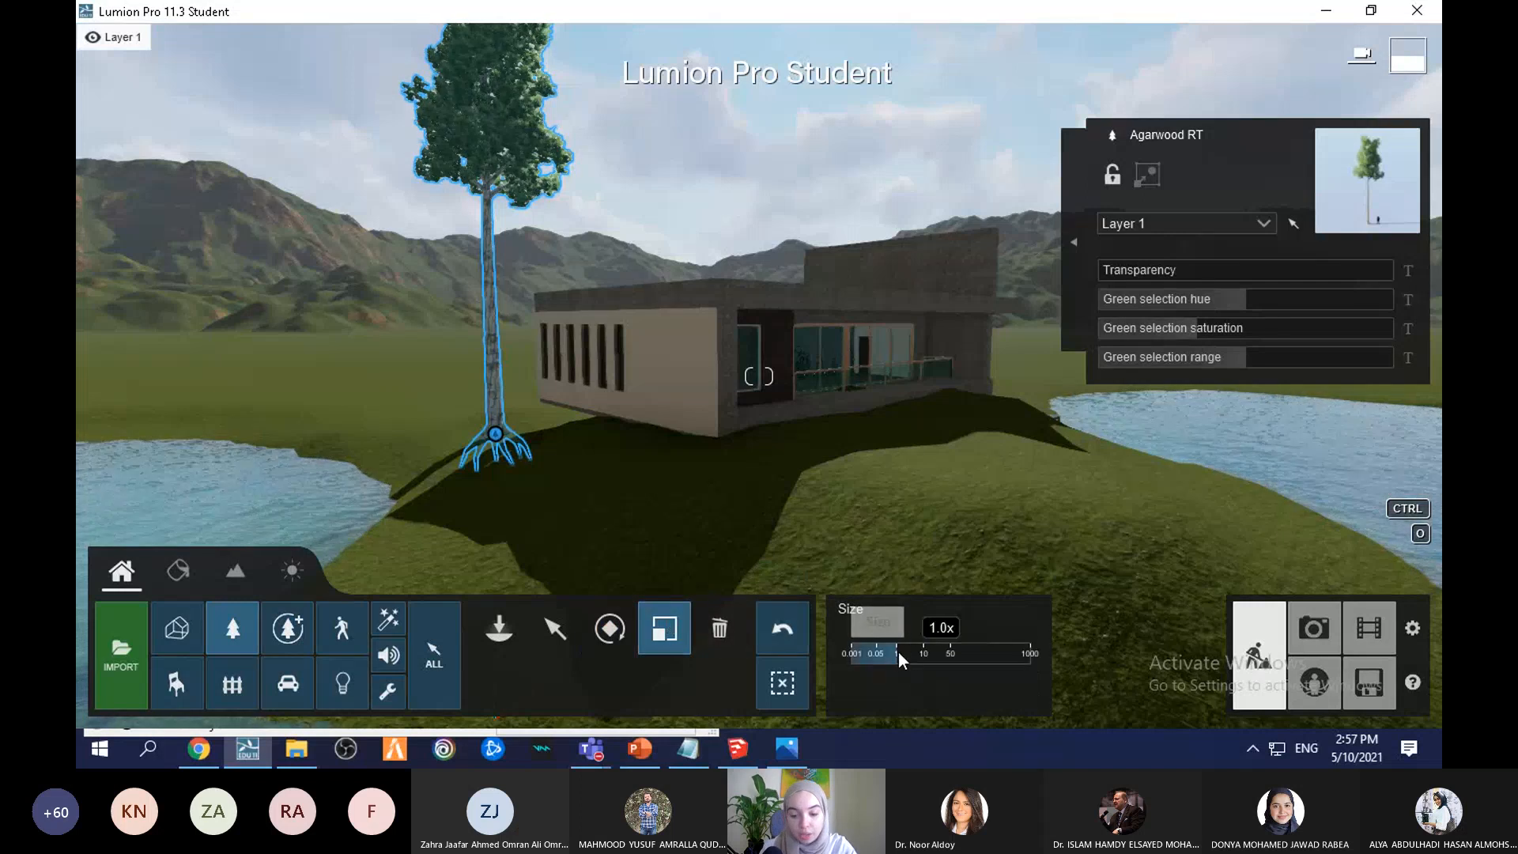
mouse_move(898, 652)
left_mouse_down()
mouse_move(946, 660)
mouse_move(880, 658)
left_mouse_up()
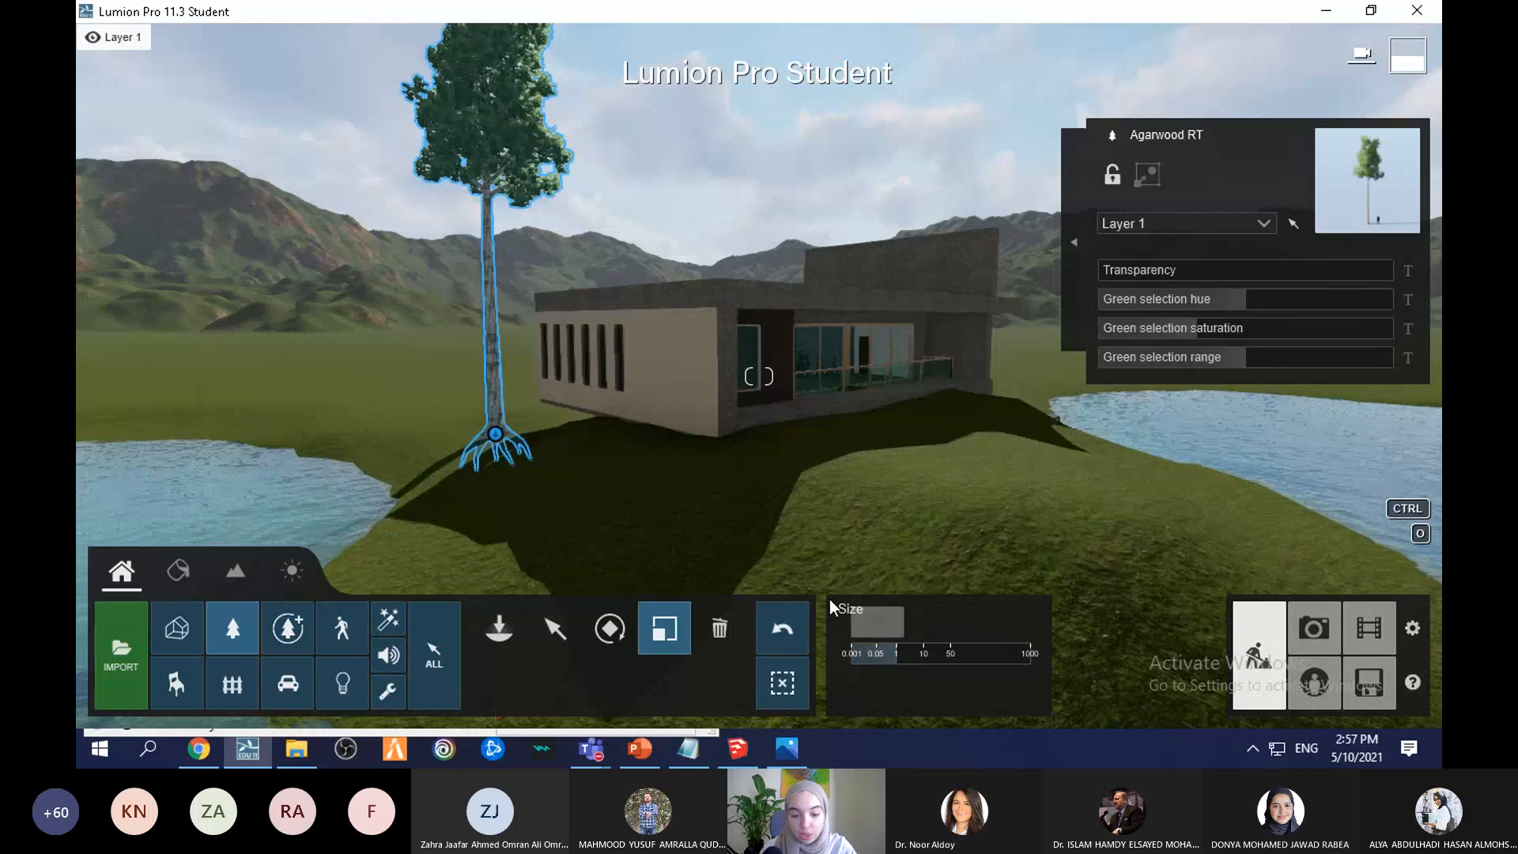
left_click(717, 630)
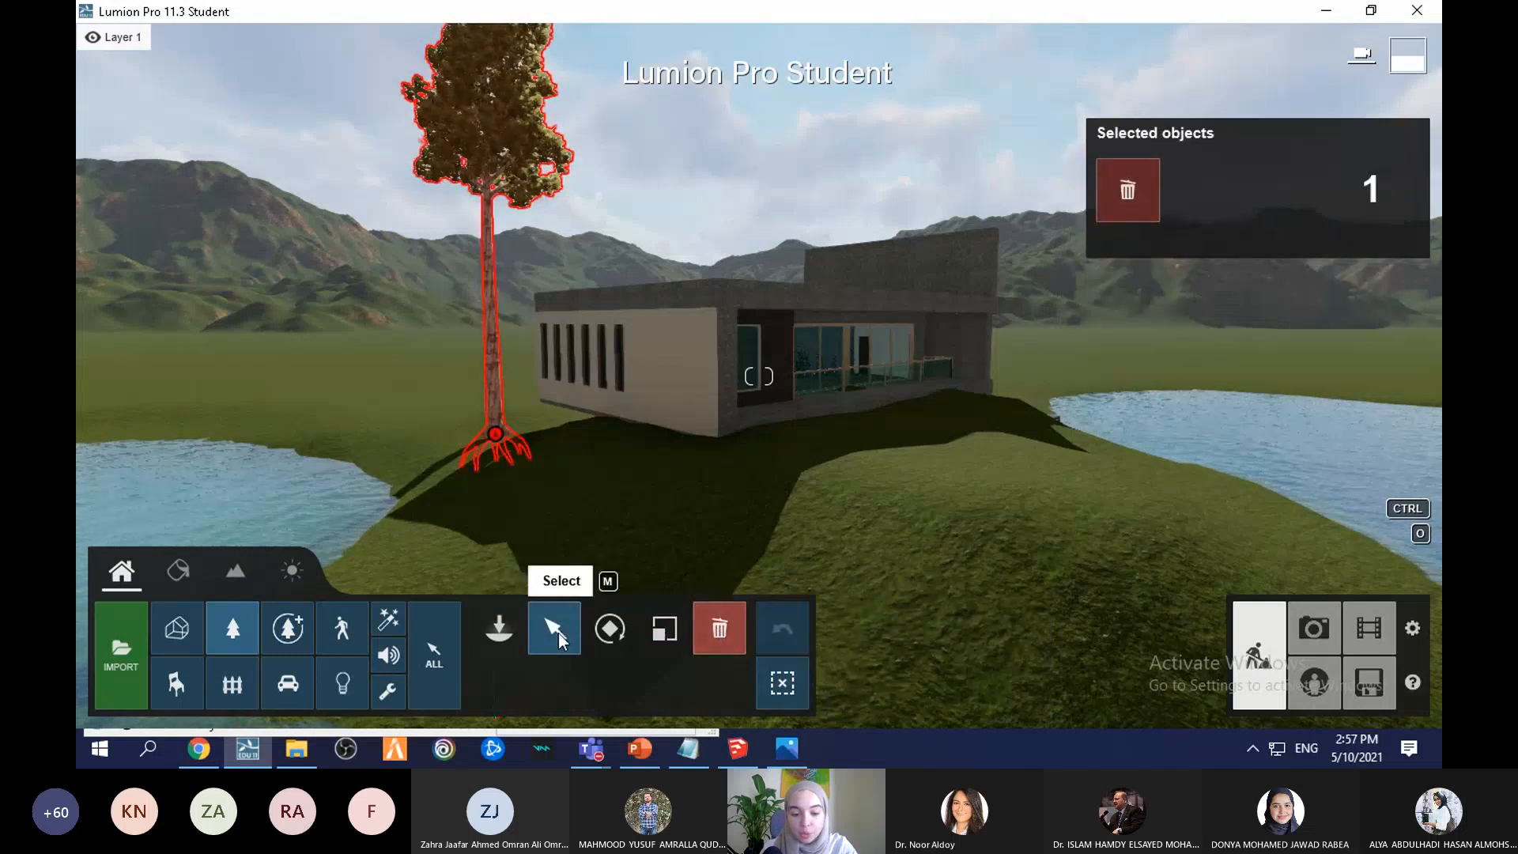
Step: Mass-place a straight row of Agarwood RT trees on the grass along the lake's far shore behind the building
left_click(495, 637)
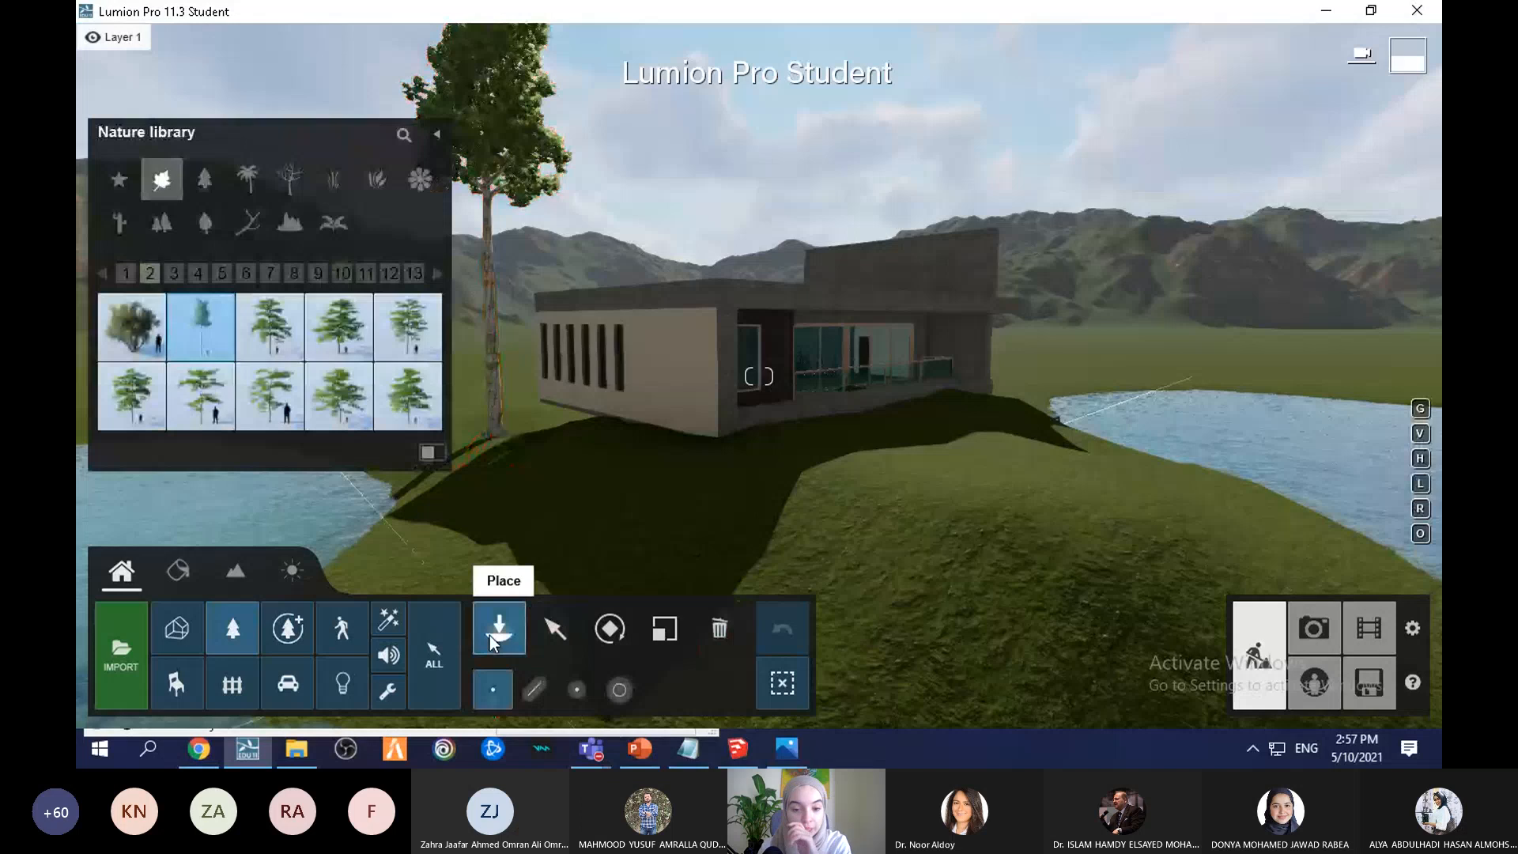
right_click_drag(844, 320, 909, 403)
key("q")
mouse_move(788, 288)
right_mouse_down()
mouse_move(784, 272)
mouse_move(784, 297)
right_mouse_up()
key("s")
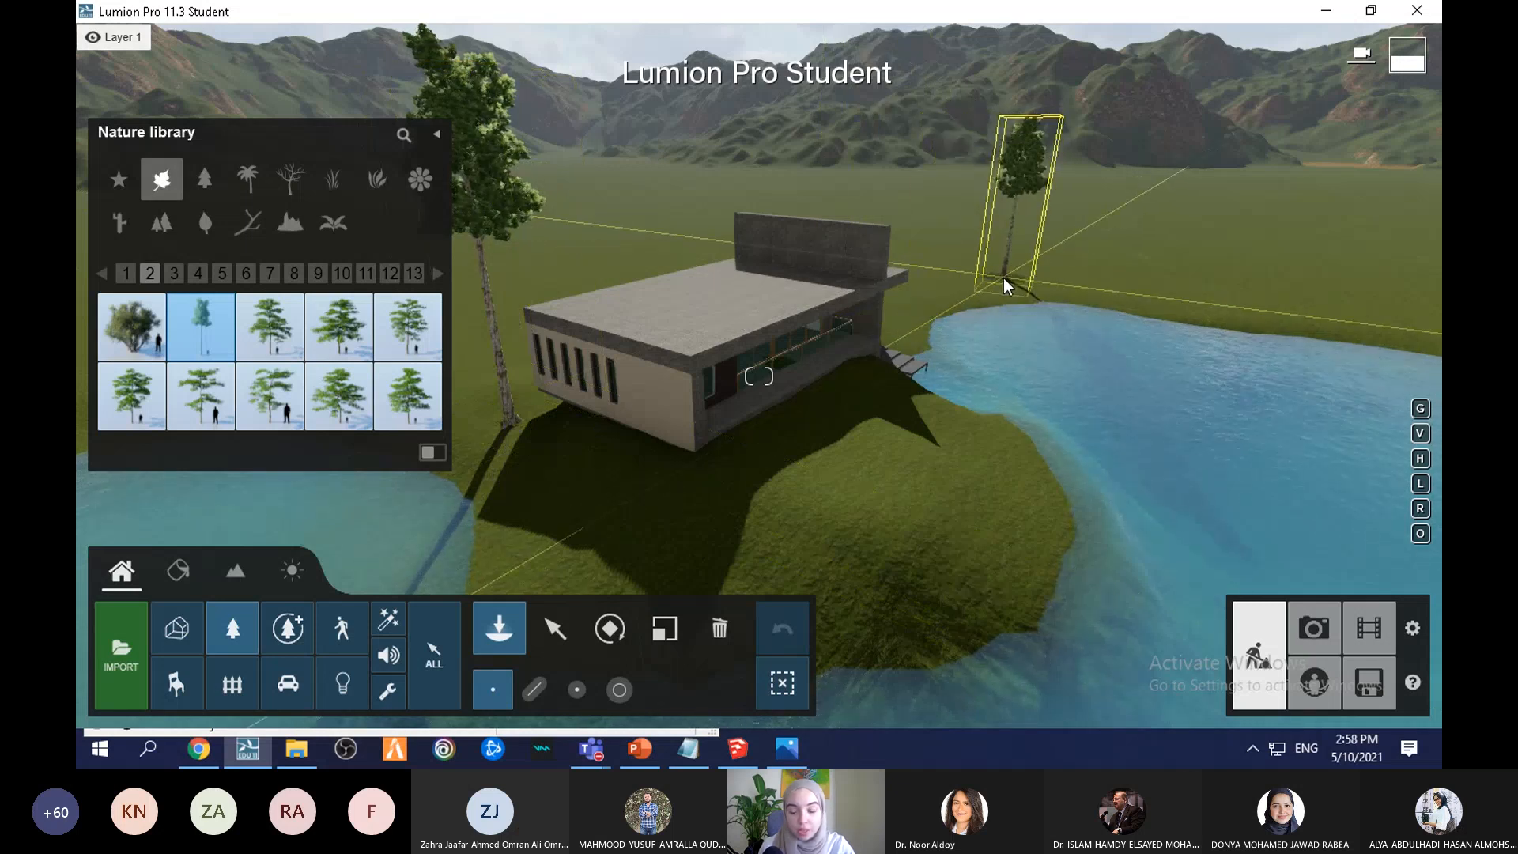
left_click(545, 680)
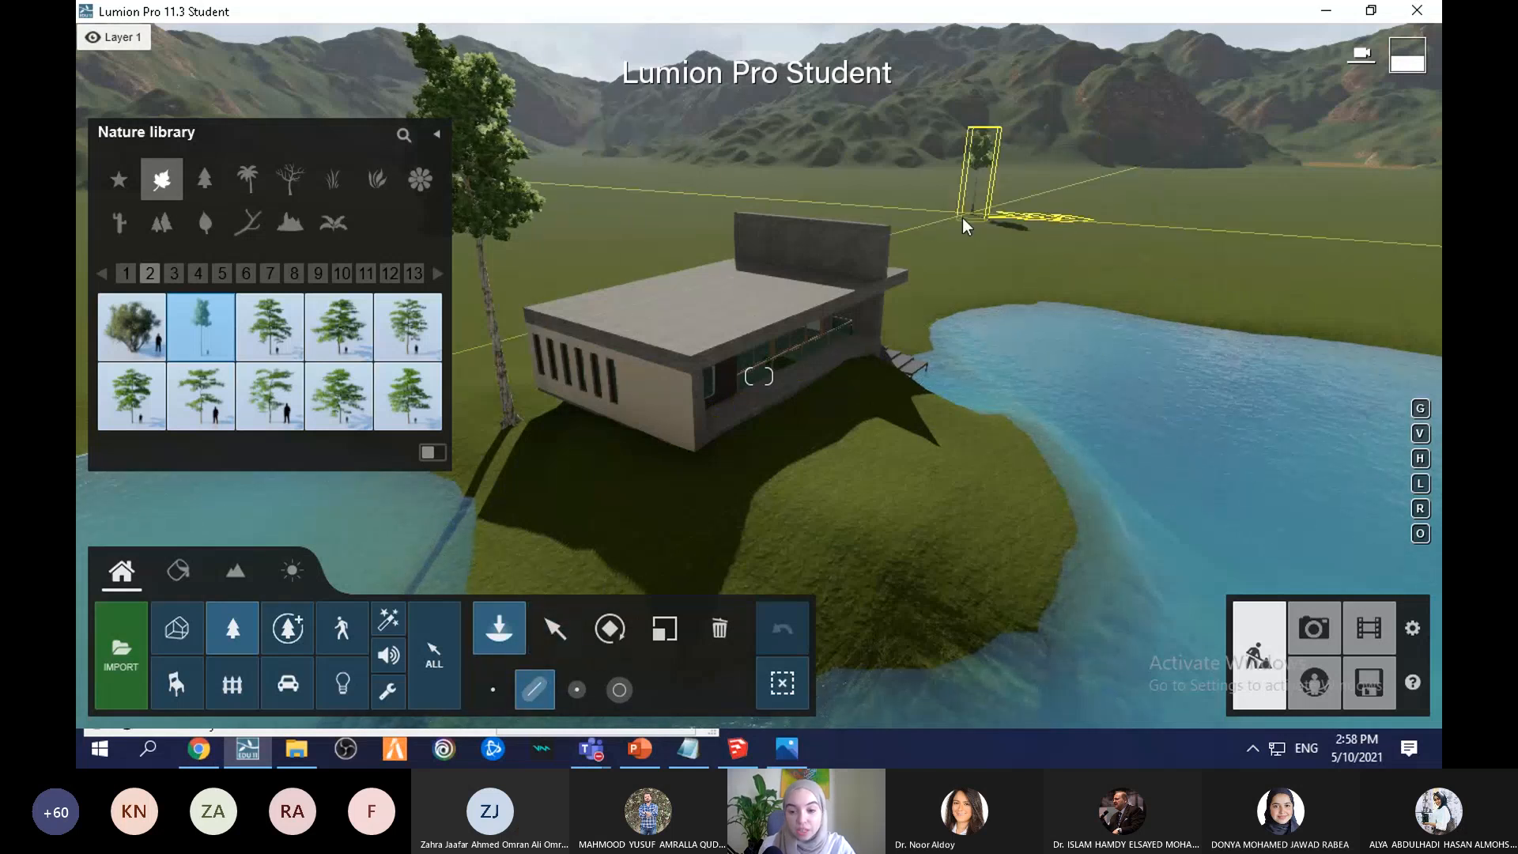
left_click(949, 238)
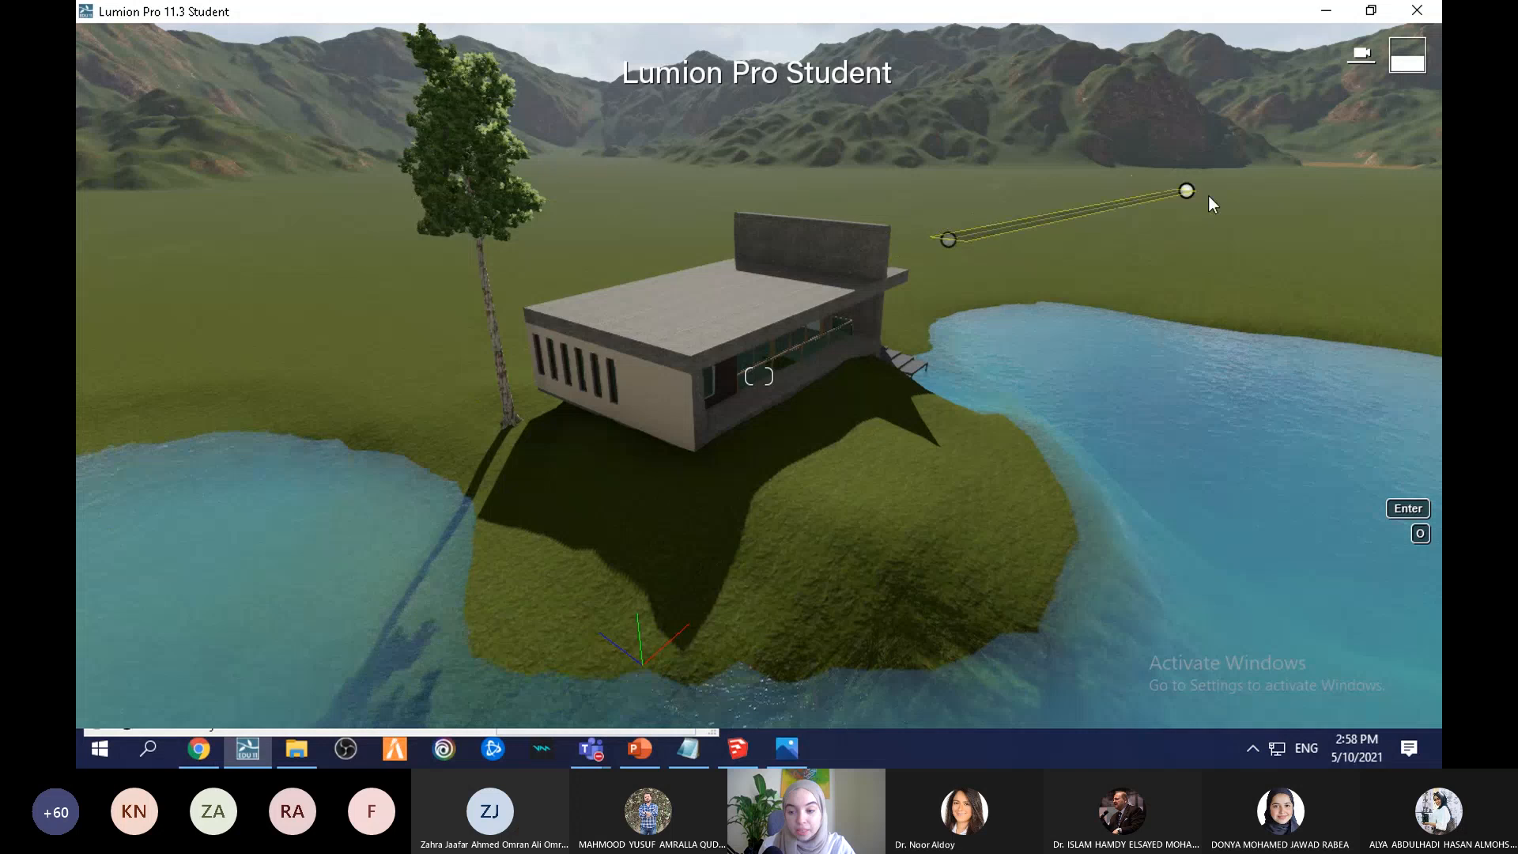
left_click(1380, 292)
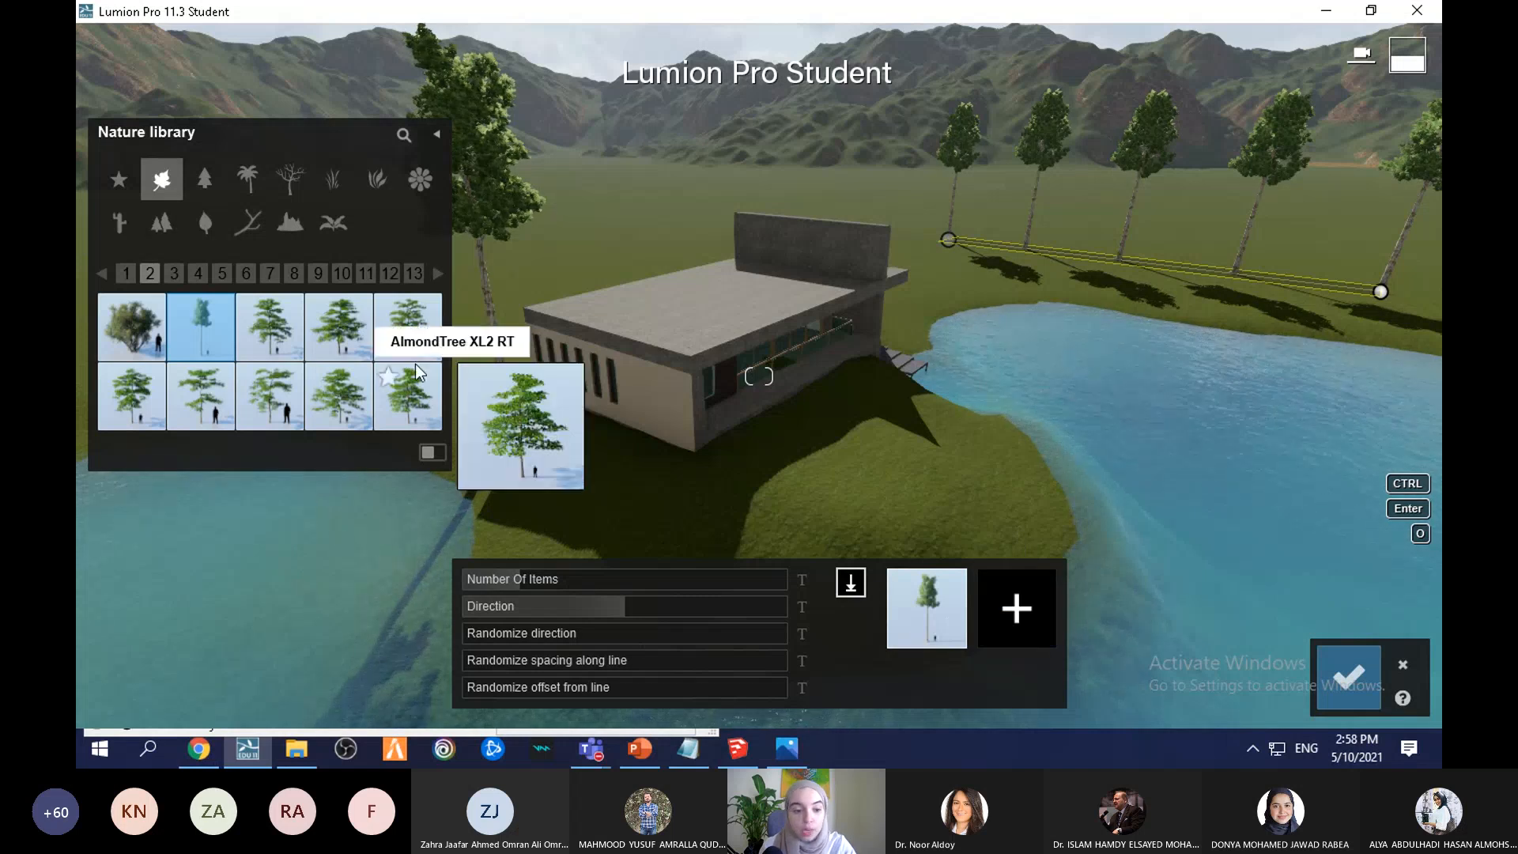
Step: Add AlmondTree L2 RT to the tree row, raise the number of items to seven and turn the trees' direction
left_click(342, 360)
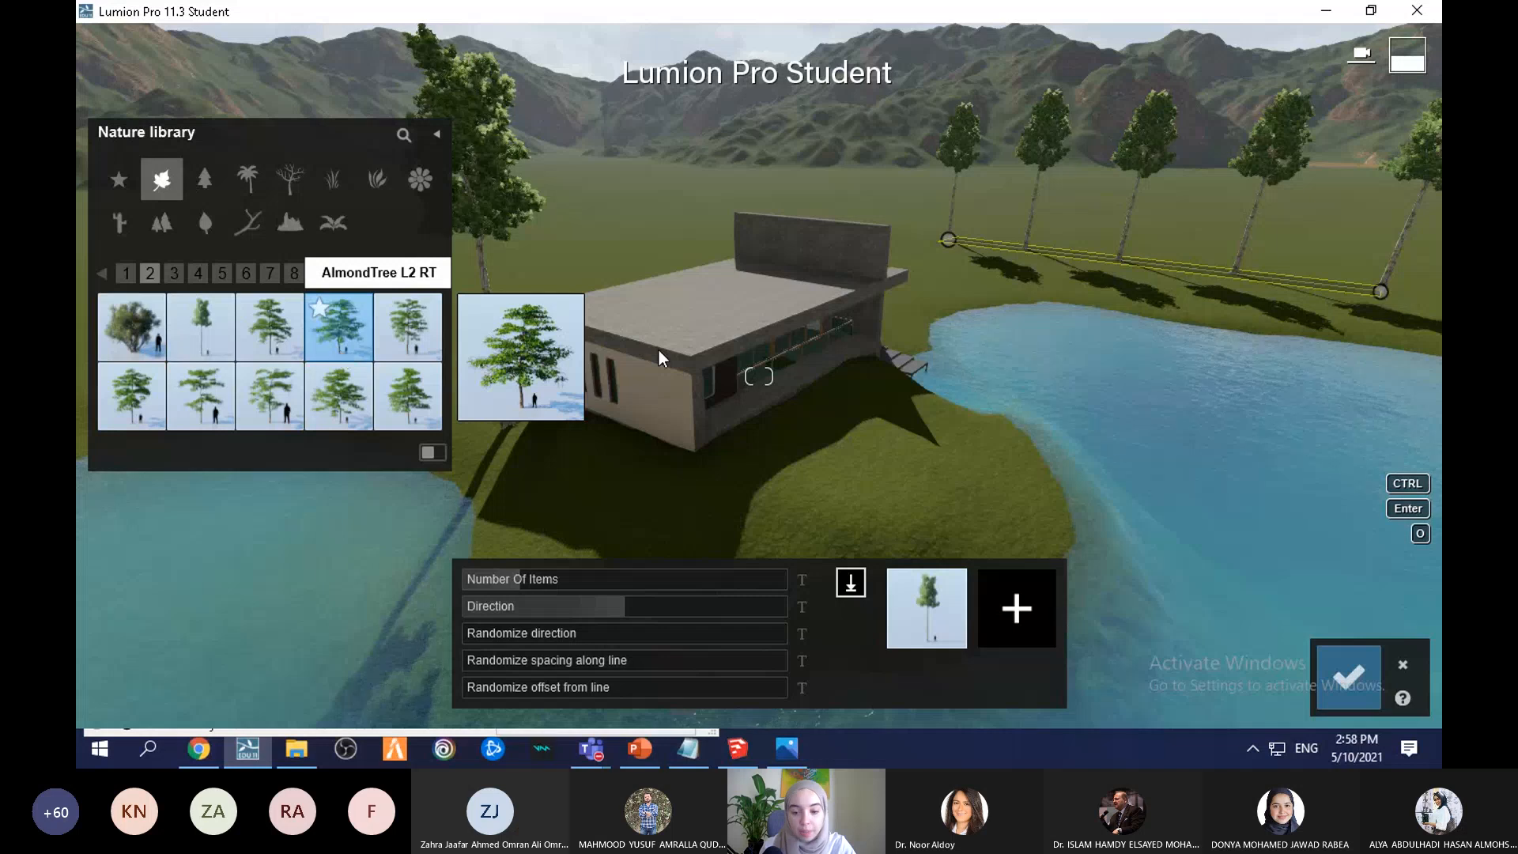
left_click(1017, 627)
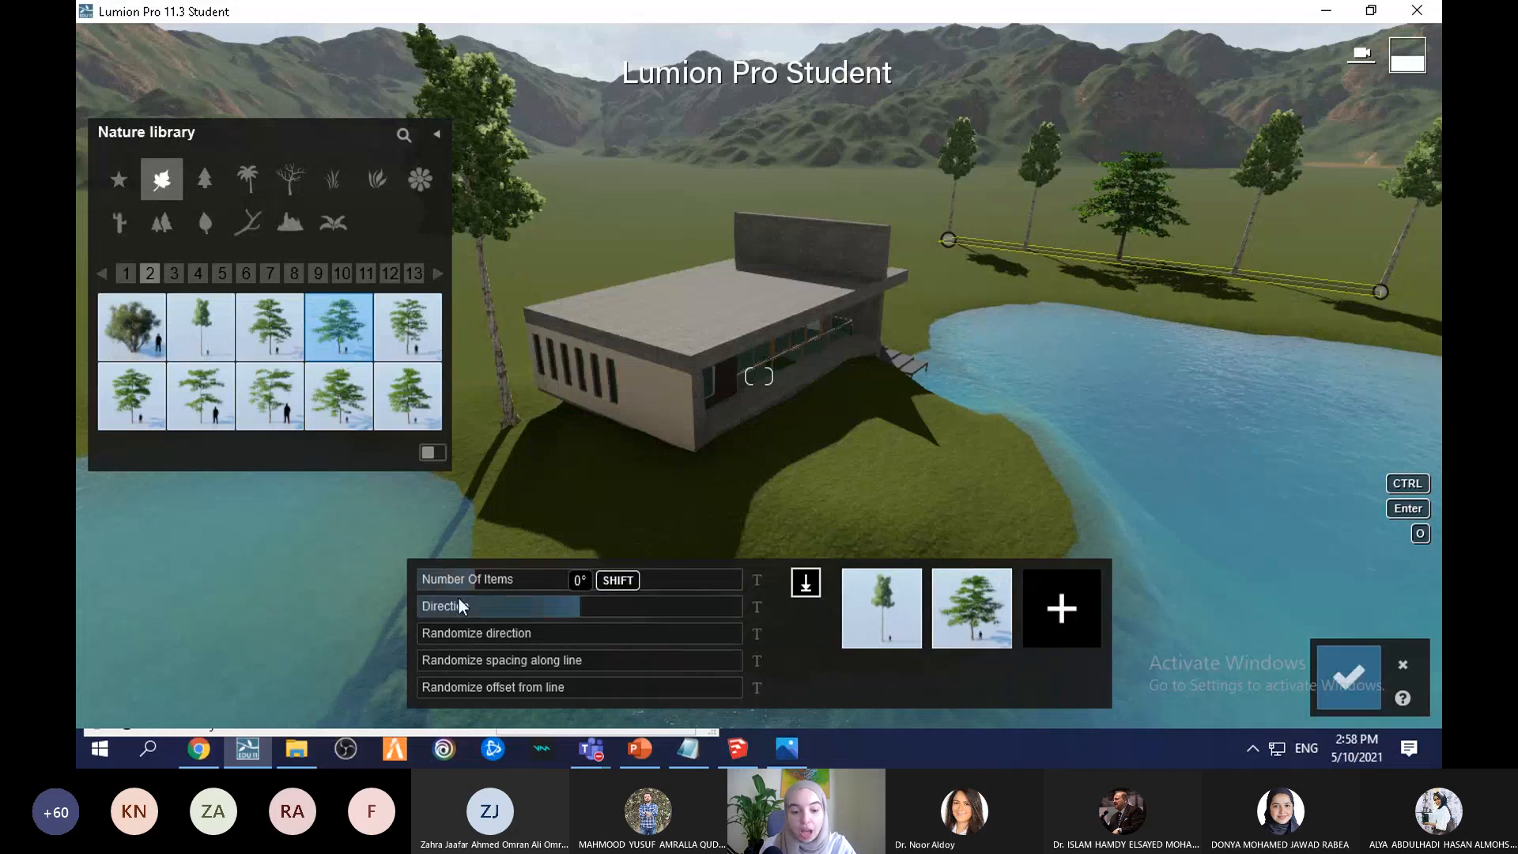
left_click_drag(483, 585, 656, 613)
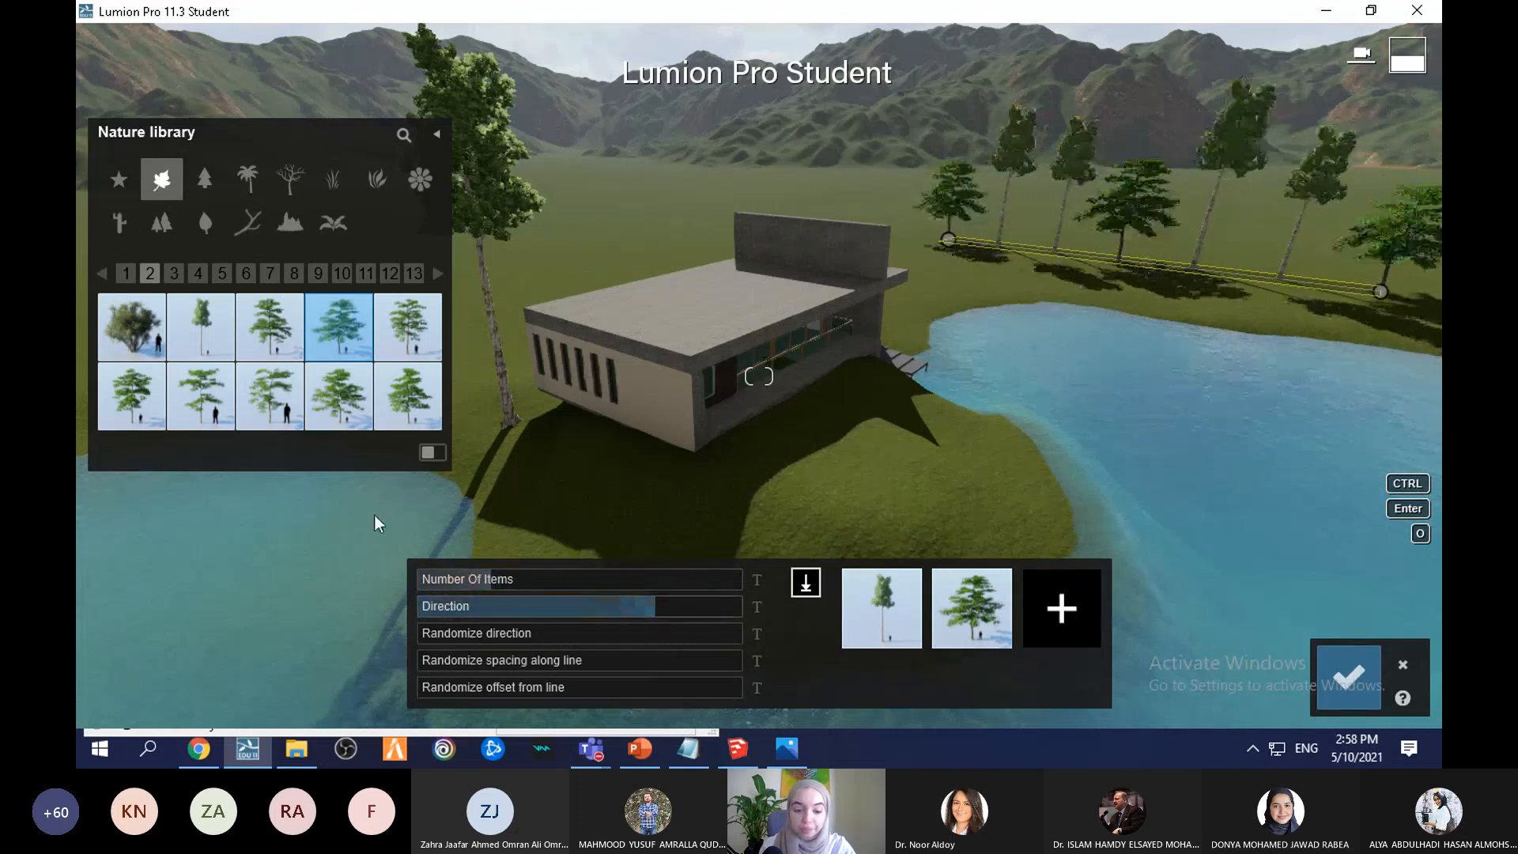
Step: Randomize the direction of the trees in the lakeside row to a bit over half strength and inspect them closer
right_click_drag(711, 474, 822, 411)
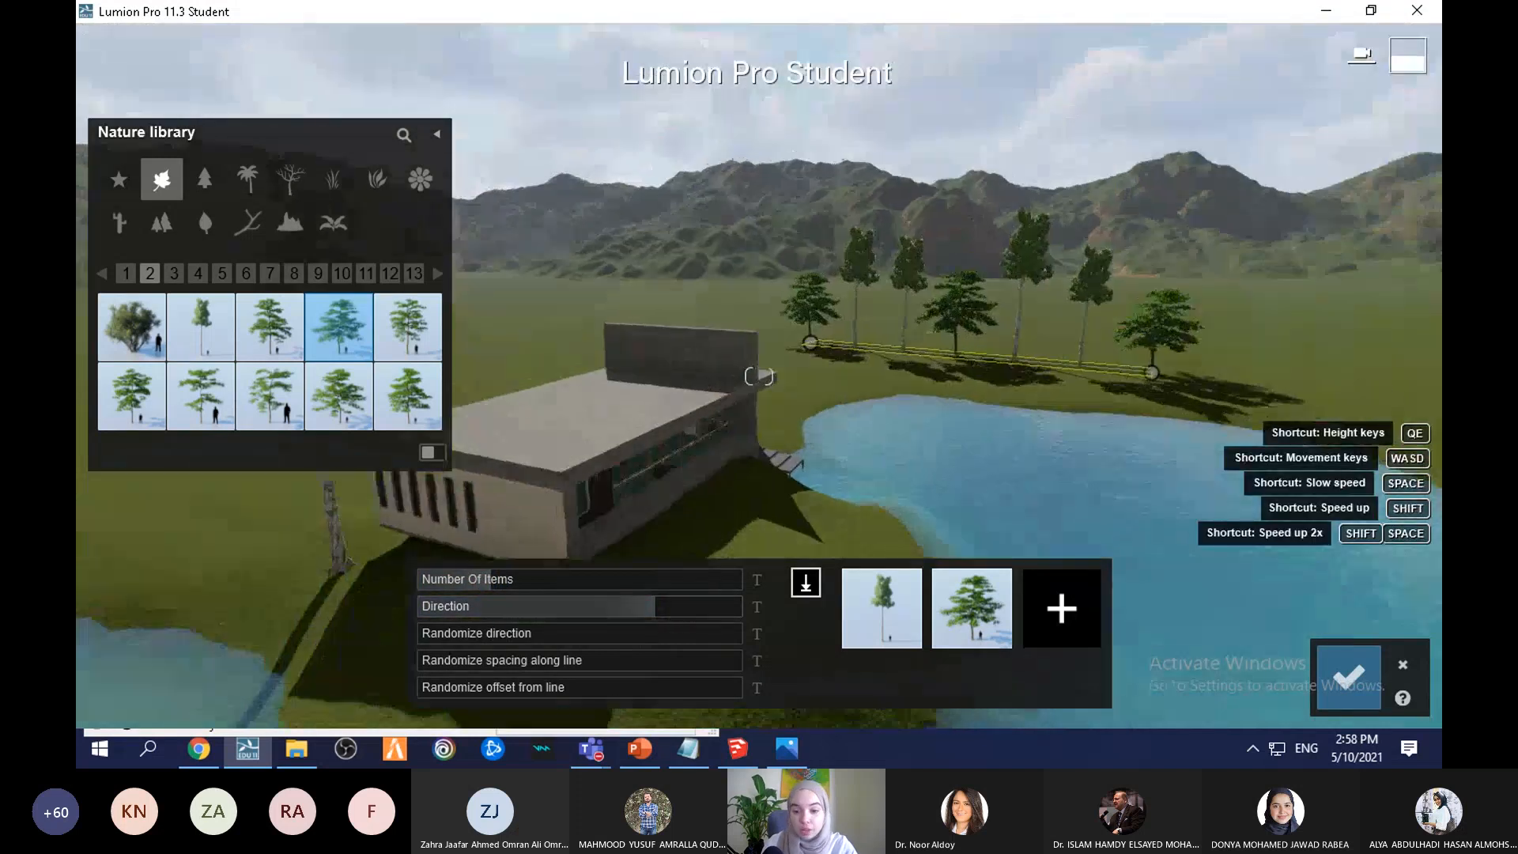
left_click_drag(487, 642, 616, 642)
key("w")
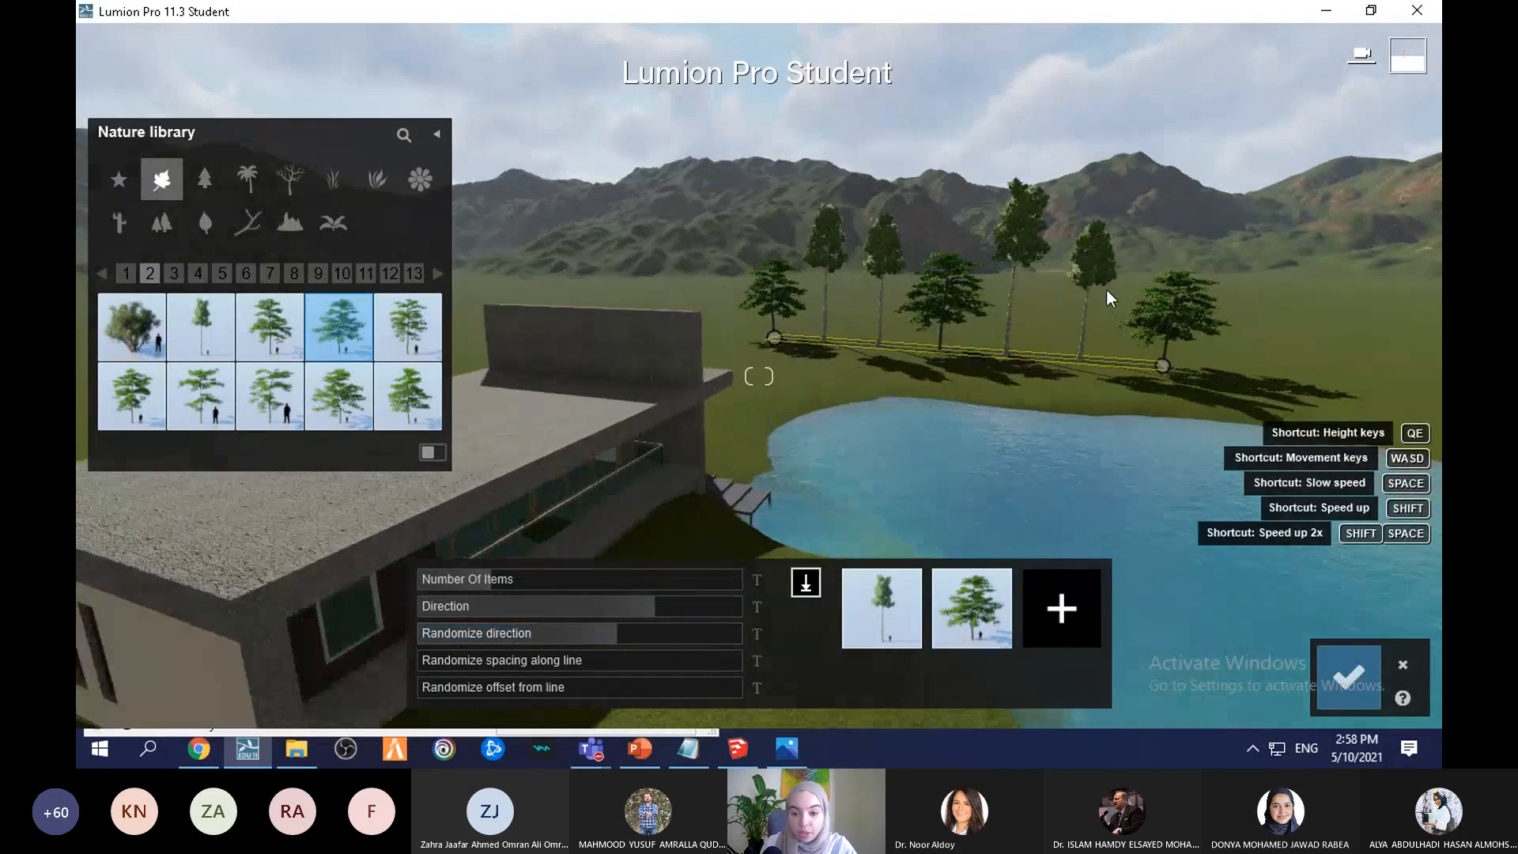
key("w")
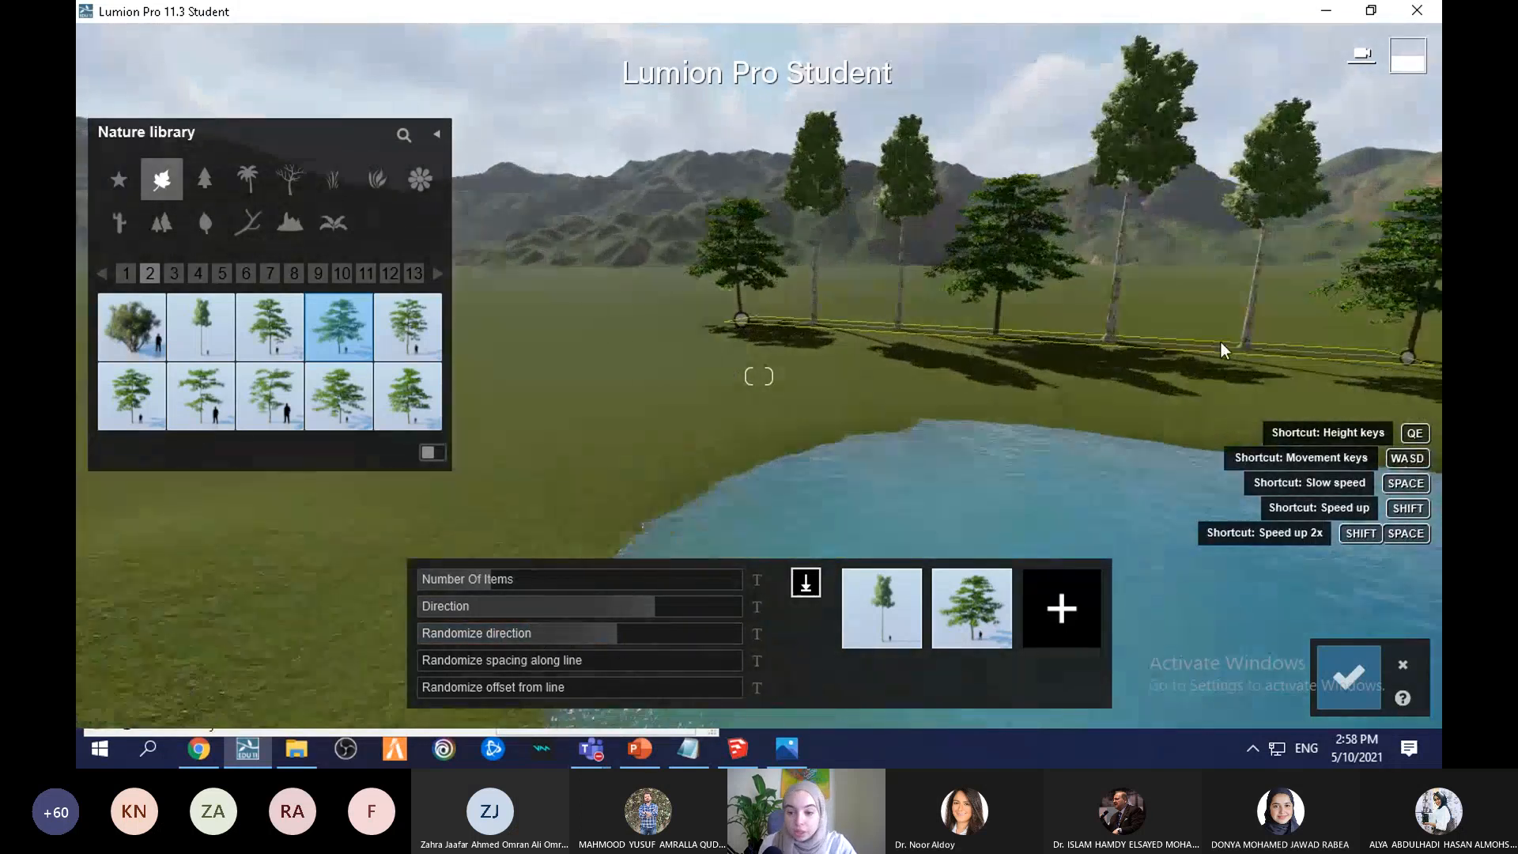
Step: Try strongly randomizing the lakeside tree row's spacing along the line and offset from the line, and discard the mass placement
left_click_drag(497, 665, 721, 681)
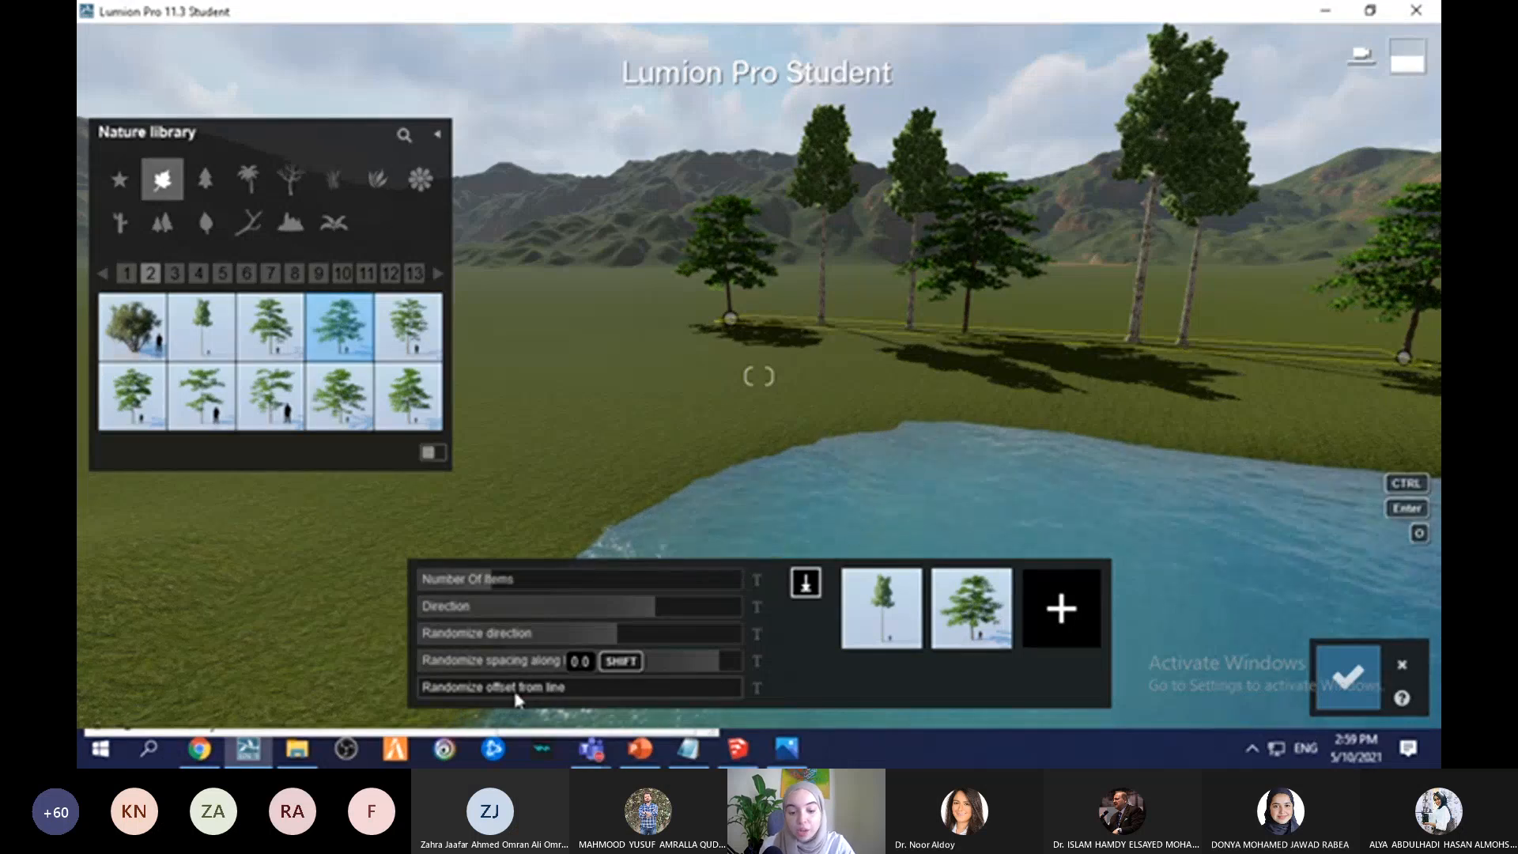
left_click_drag(517, 697, 694, 692)
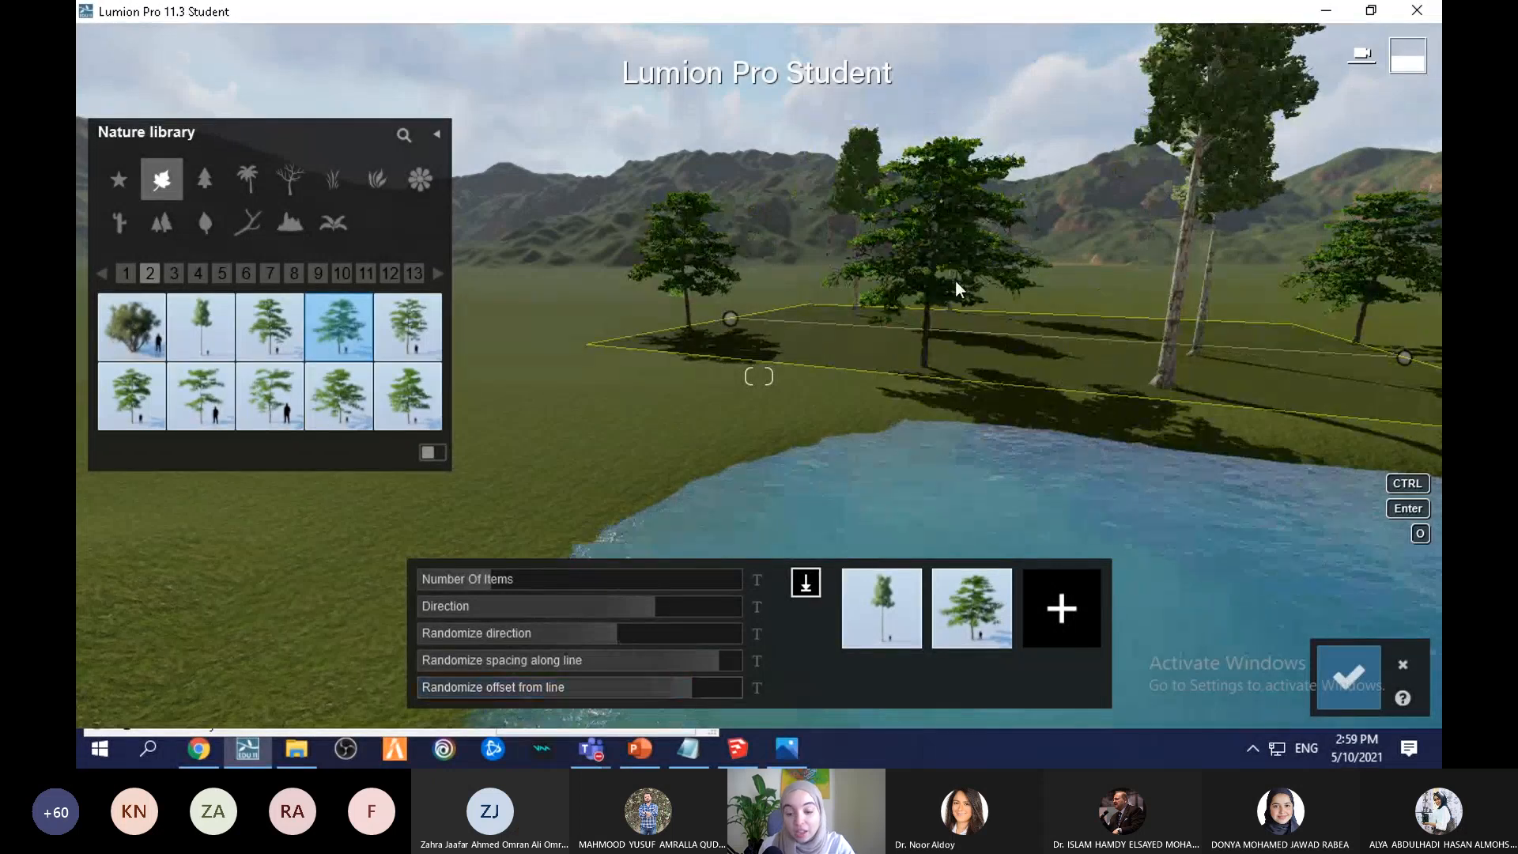
key("s")
right_click_drag(817, 476, 747, 411)
left_click_drag(545, 579, 492, 590)
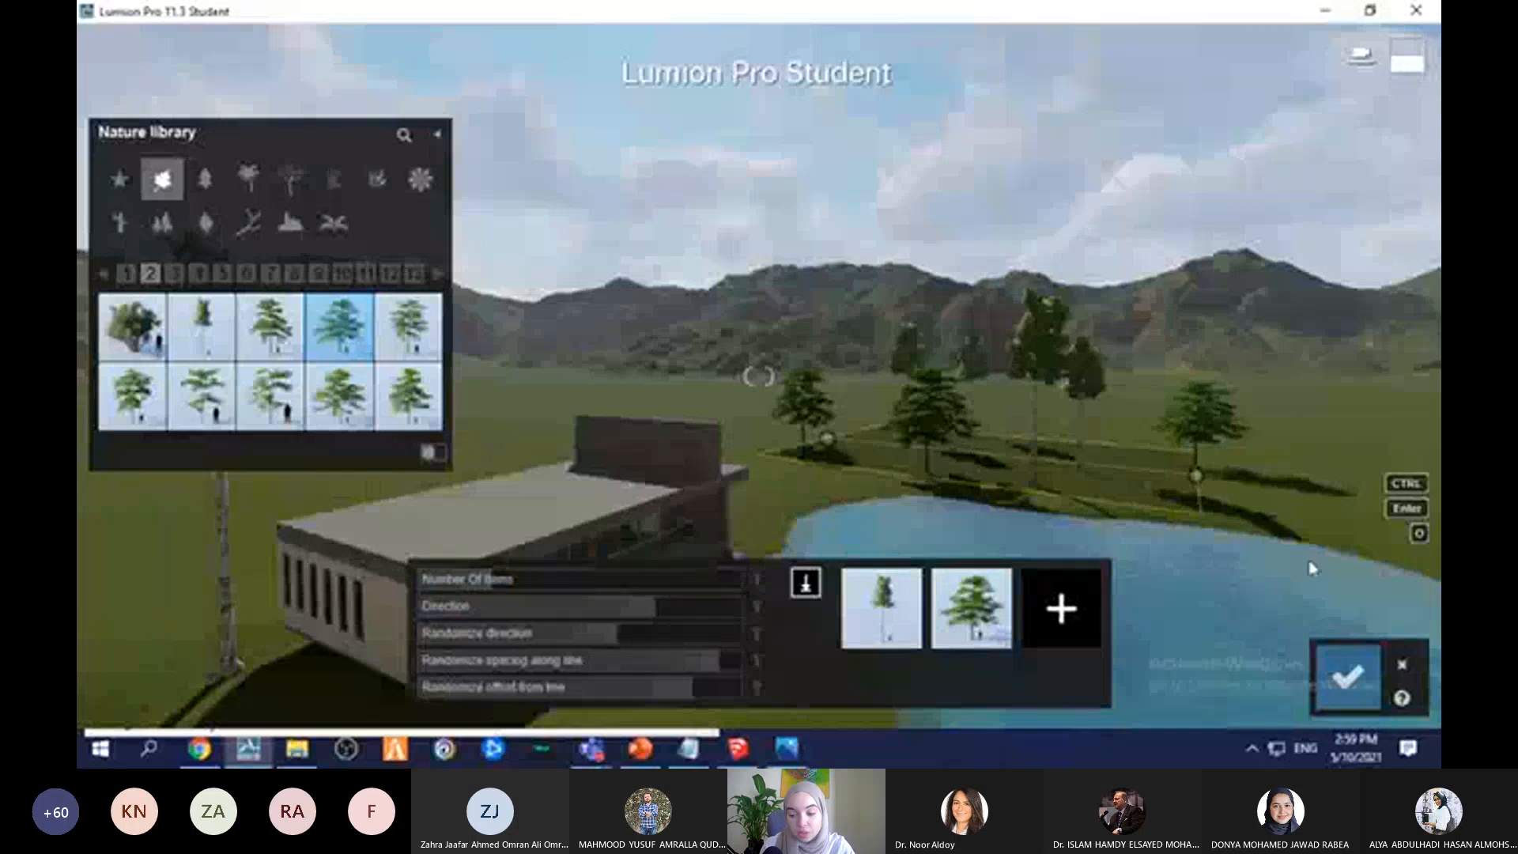
left_click(1401, 664)
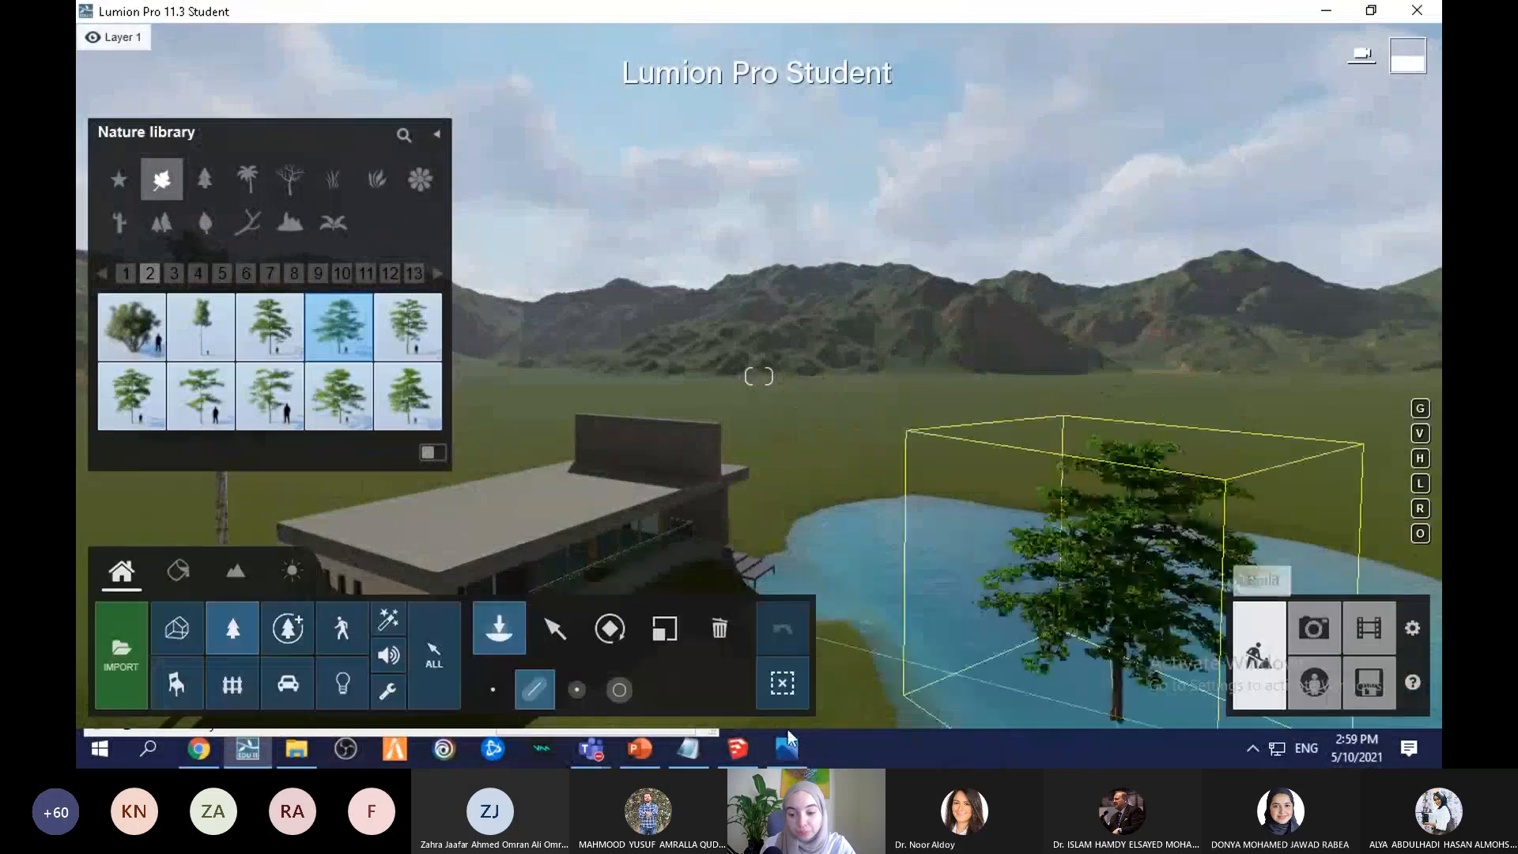
Step: Place AlmondTree L2 RT trees in clusters on the grass along the lake's far shore using cluster placement
left_click(571, 692)
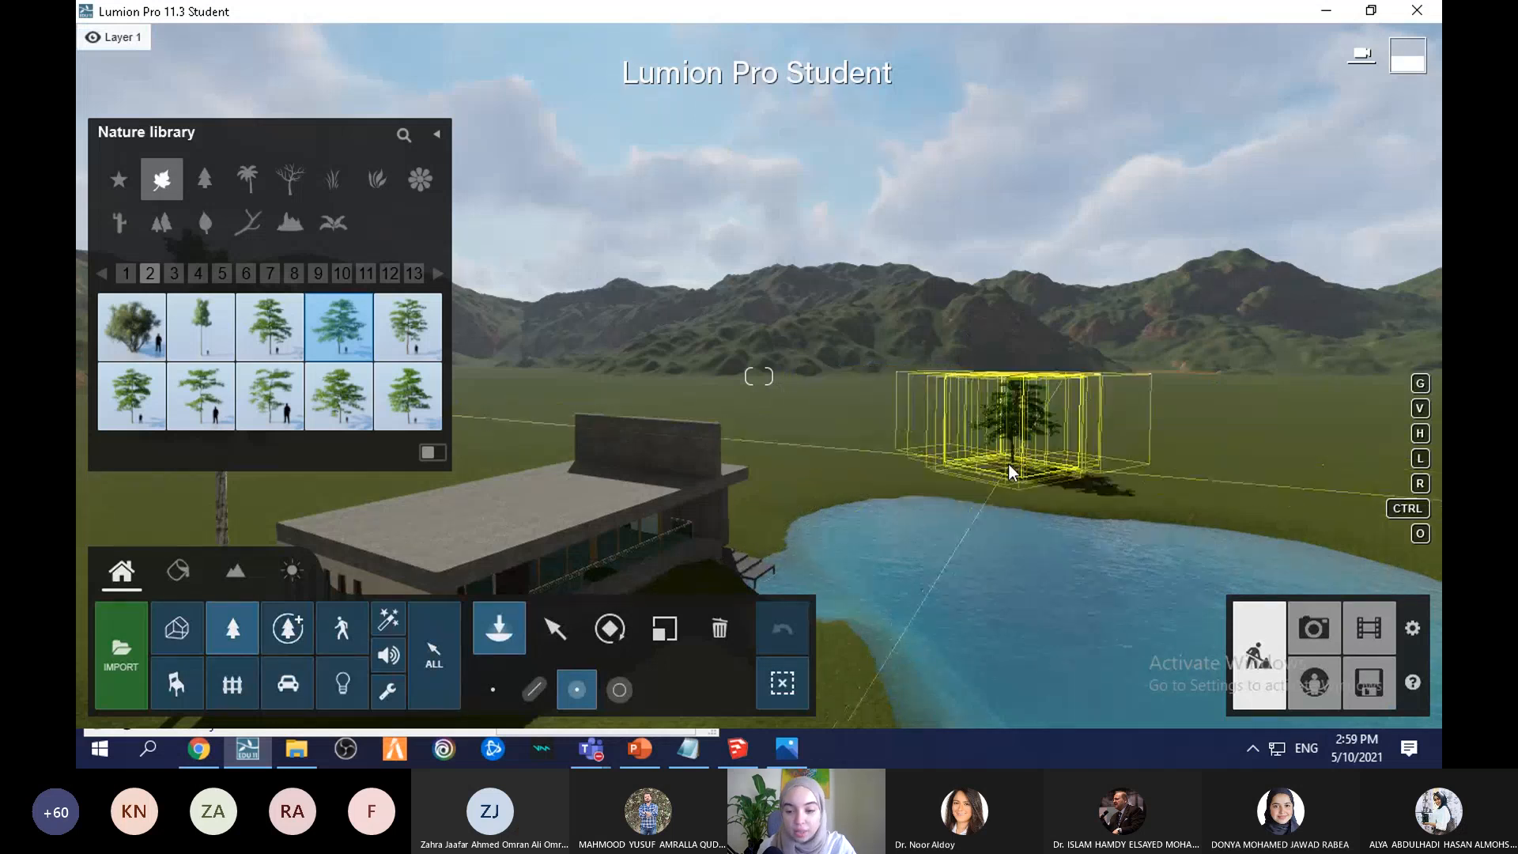
left_click(1007, 463)
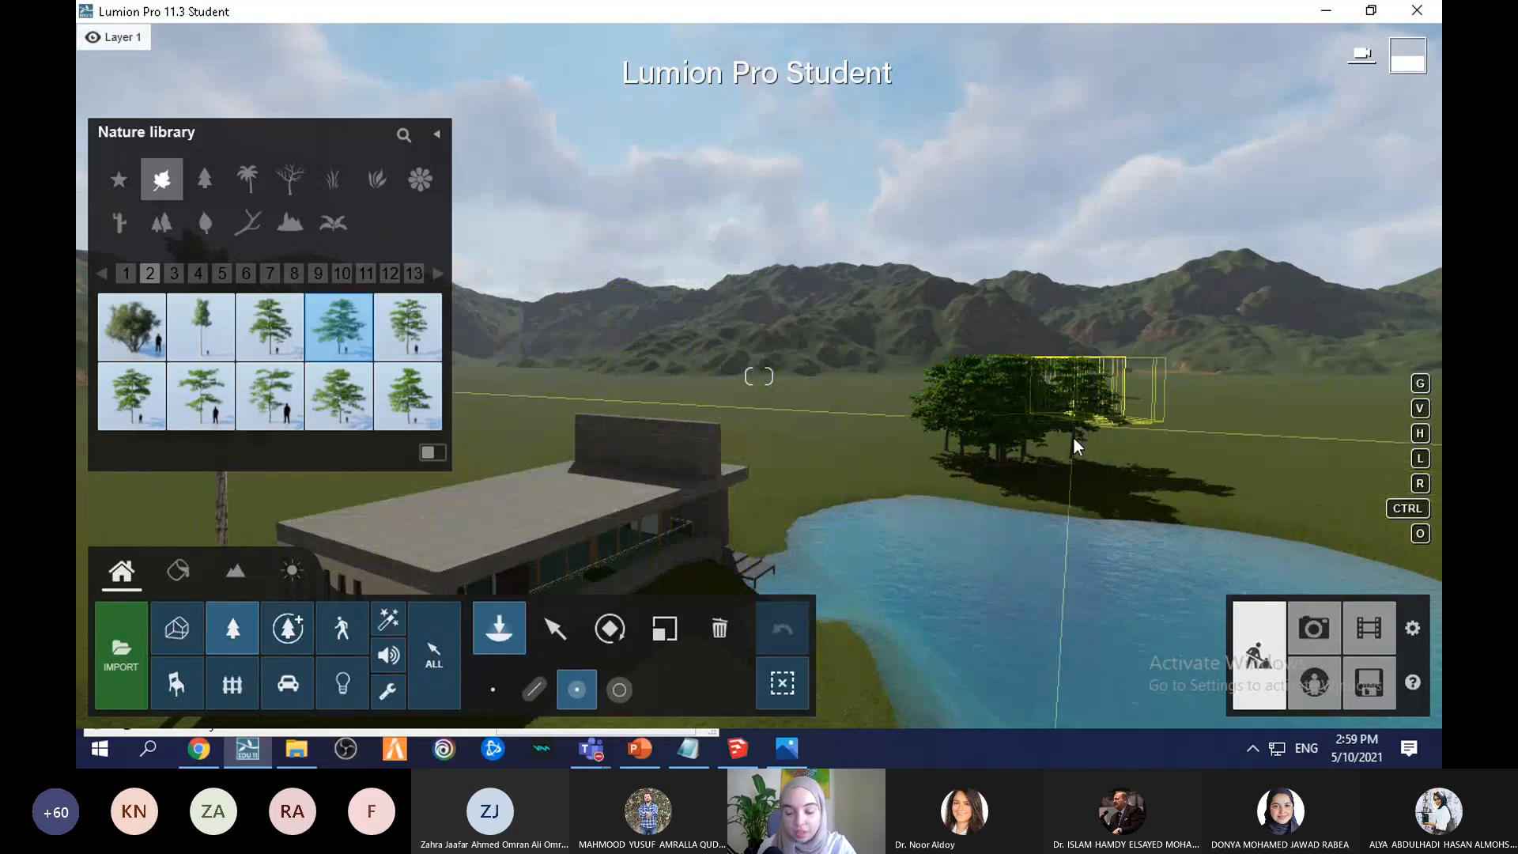
left_click(1148, 494)
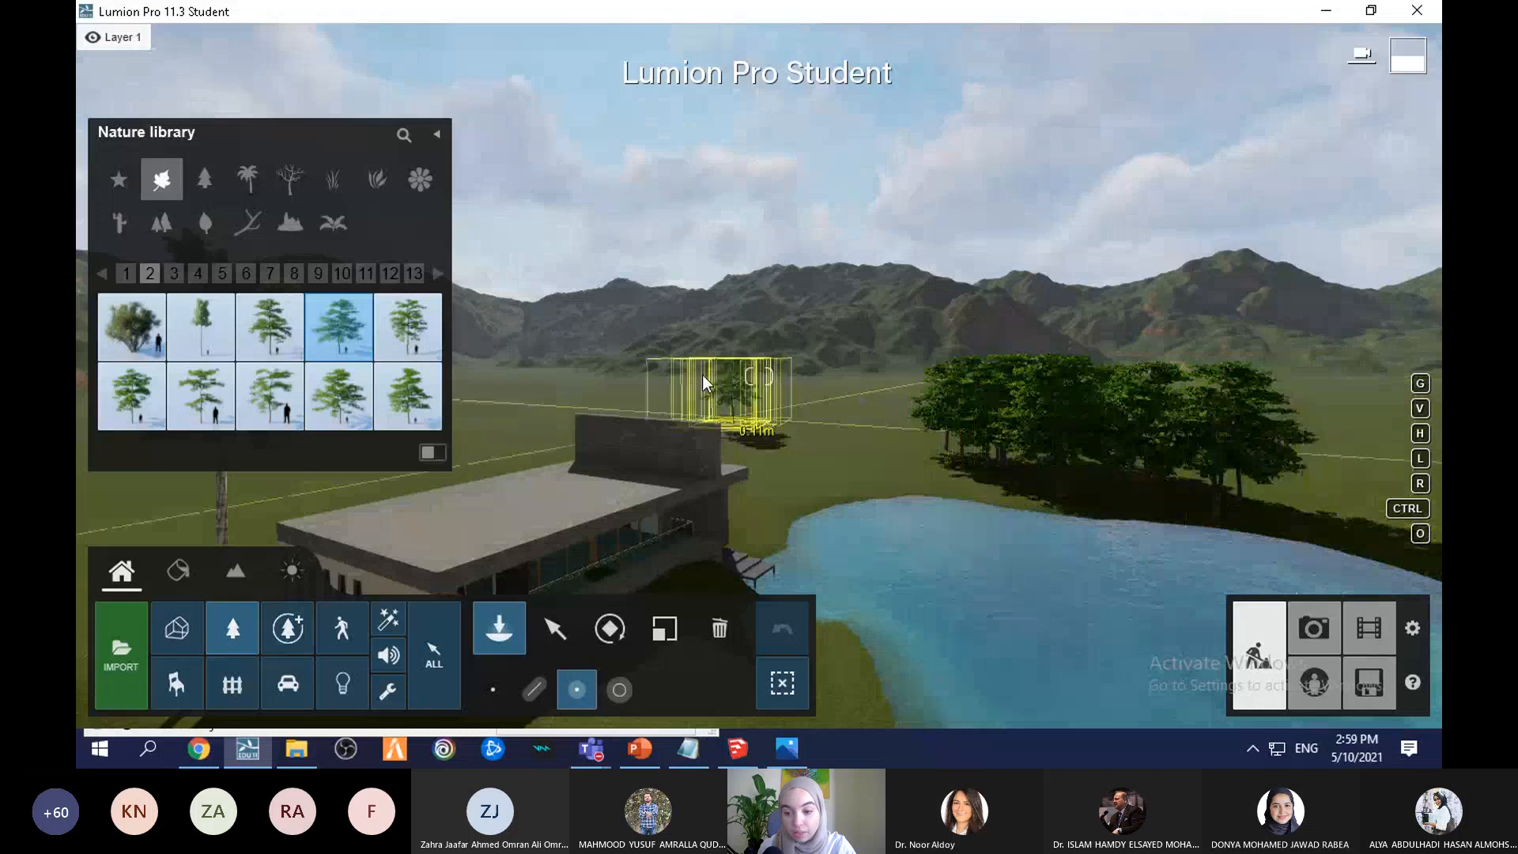
Step: Place several clusters of Agarwood RT trees on the open grass behind the building and the lake
left_click(211, 326)
left_click(882, 400)
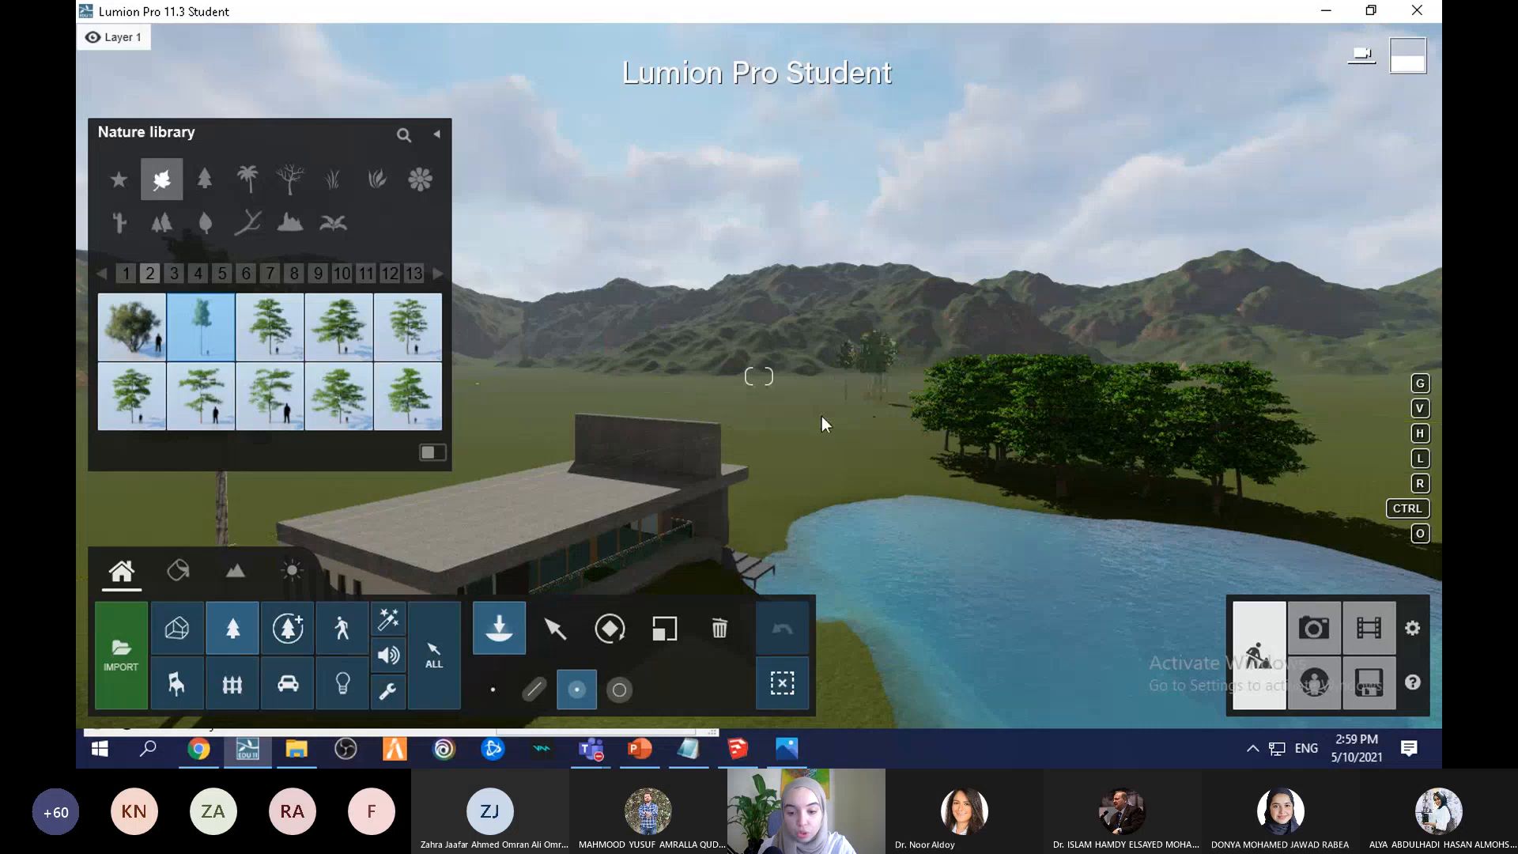
left_click(742, 392)
left_click(642, 403)
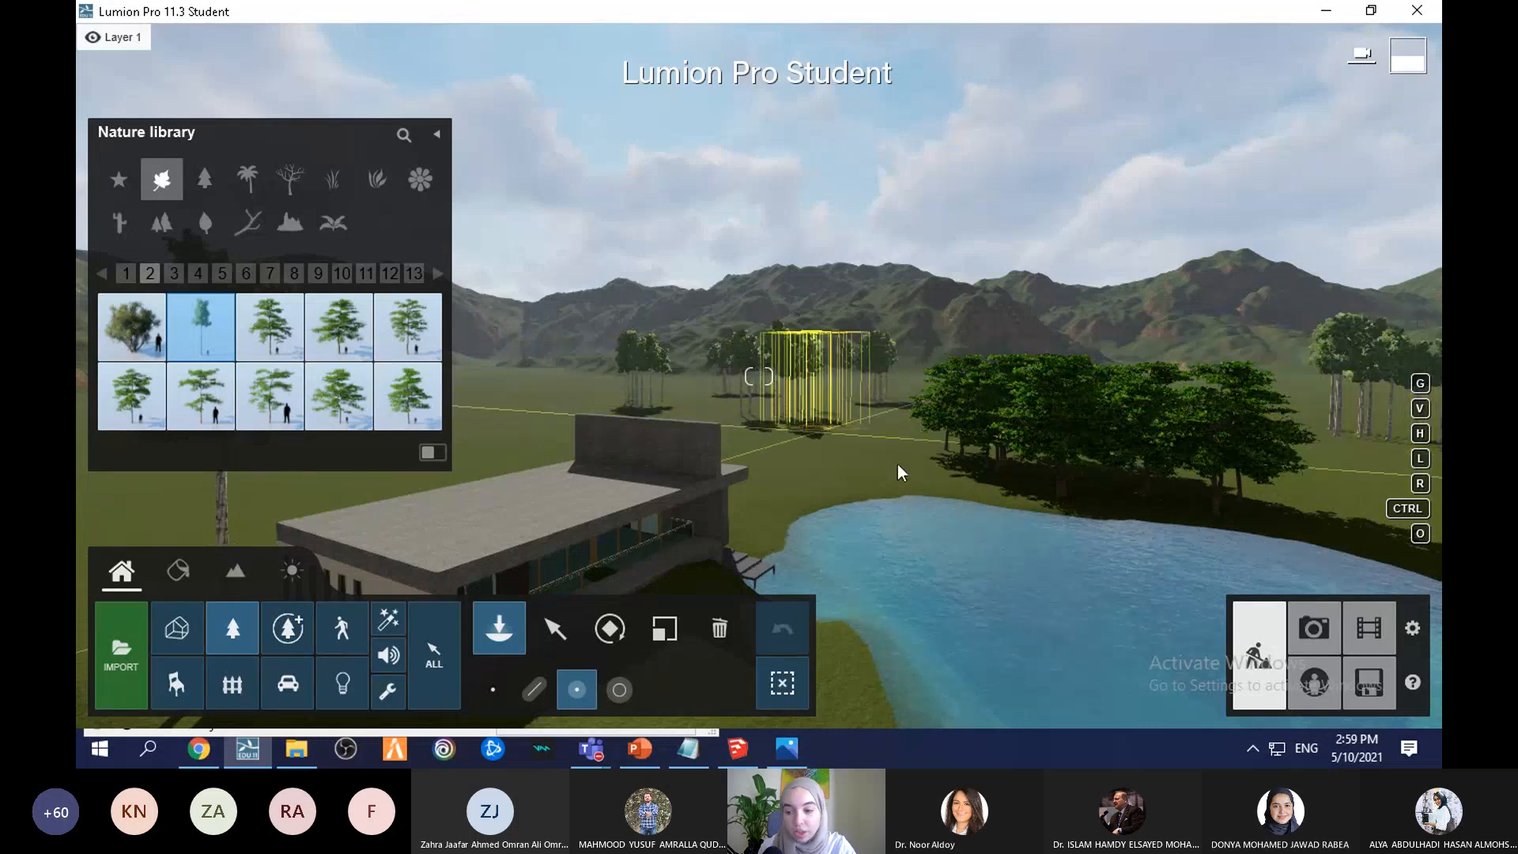
Step: Box-select all the clustered trees behind the lake and delete them, keeping the single tree beside the building
right_click_drag(898, 463, 1105, 481)
key("s")
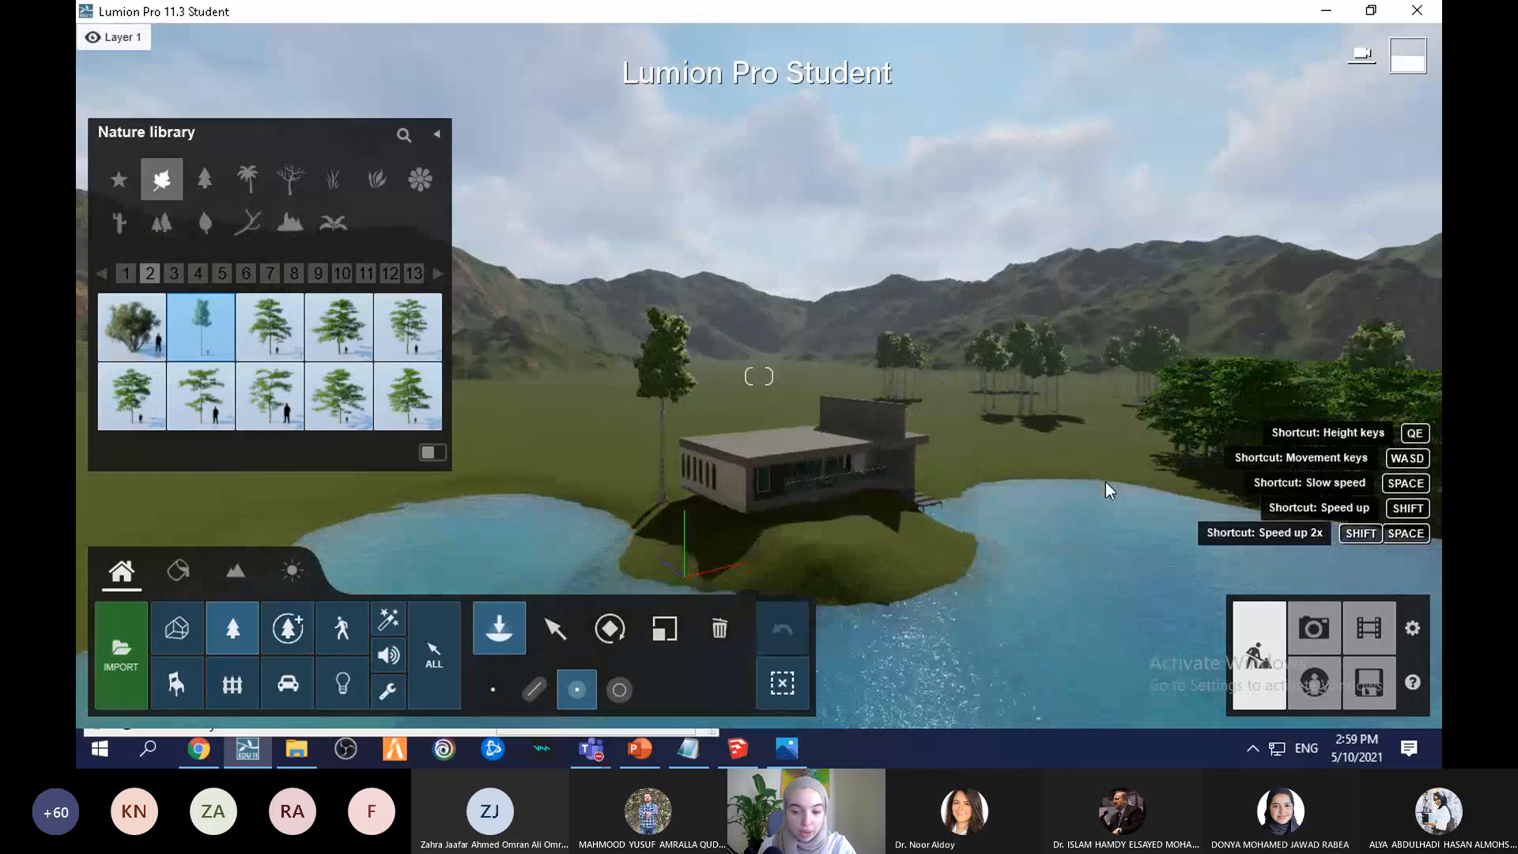
right_click_drag(1117, 337, 1005, 353)
key("s")
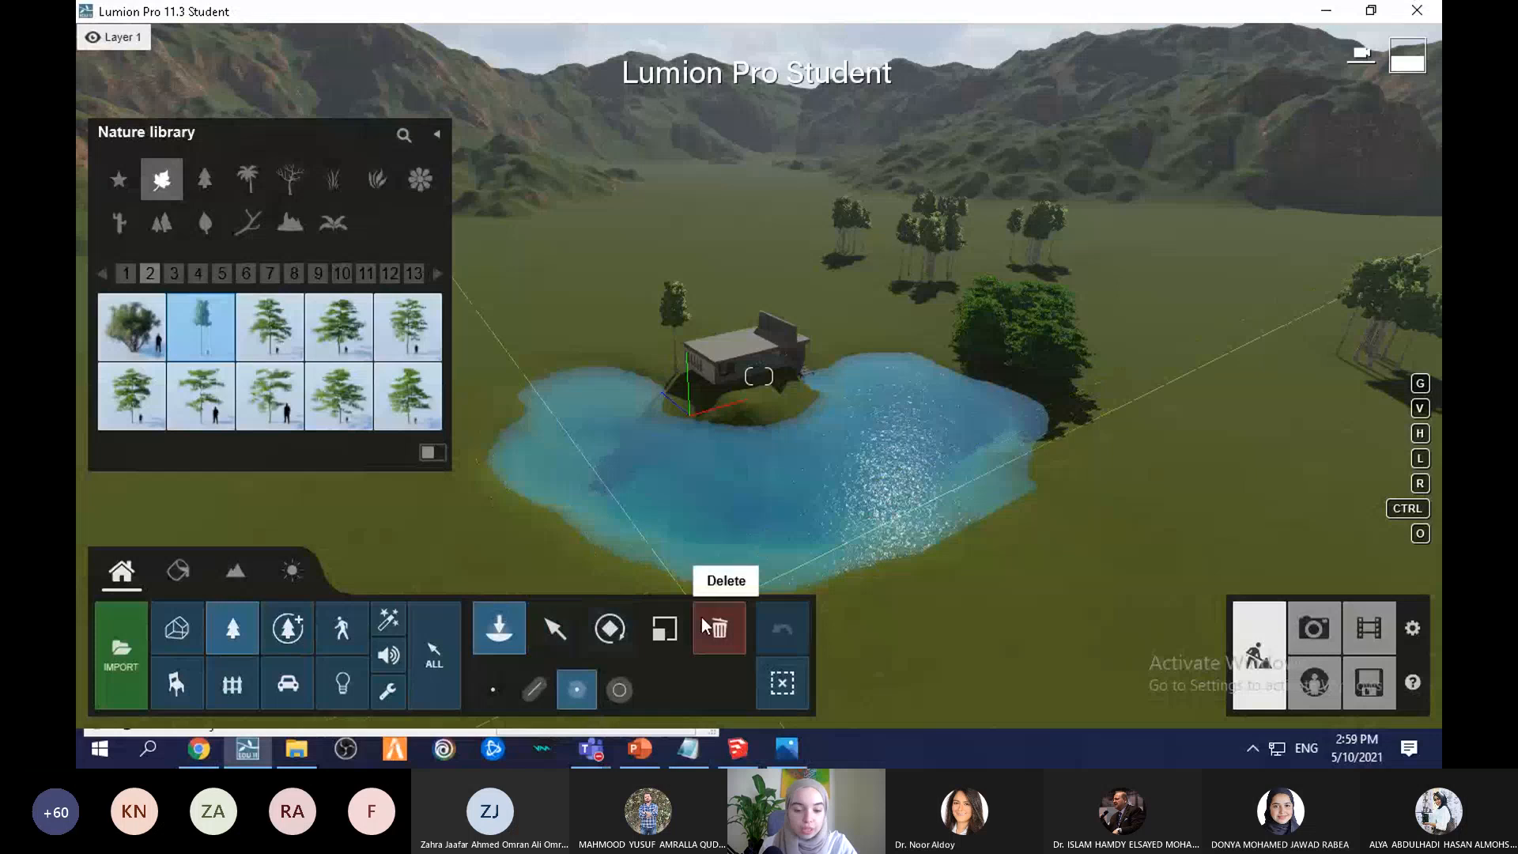
left_click(718, 630)
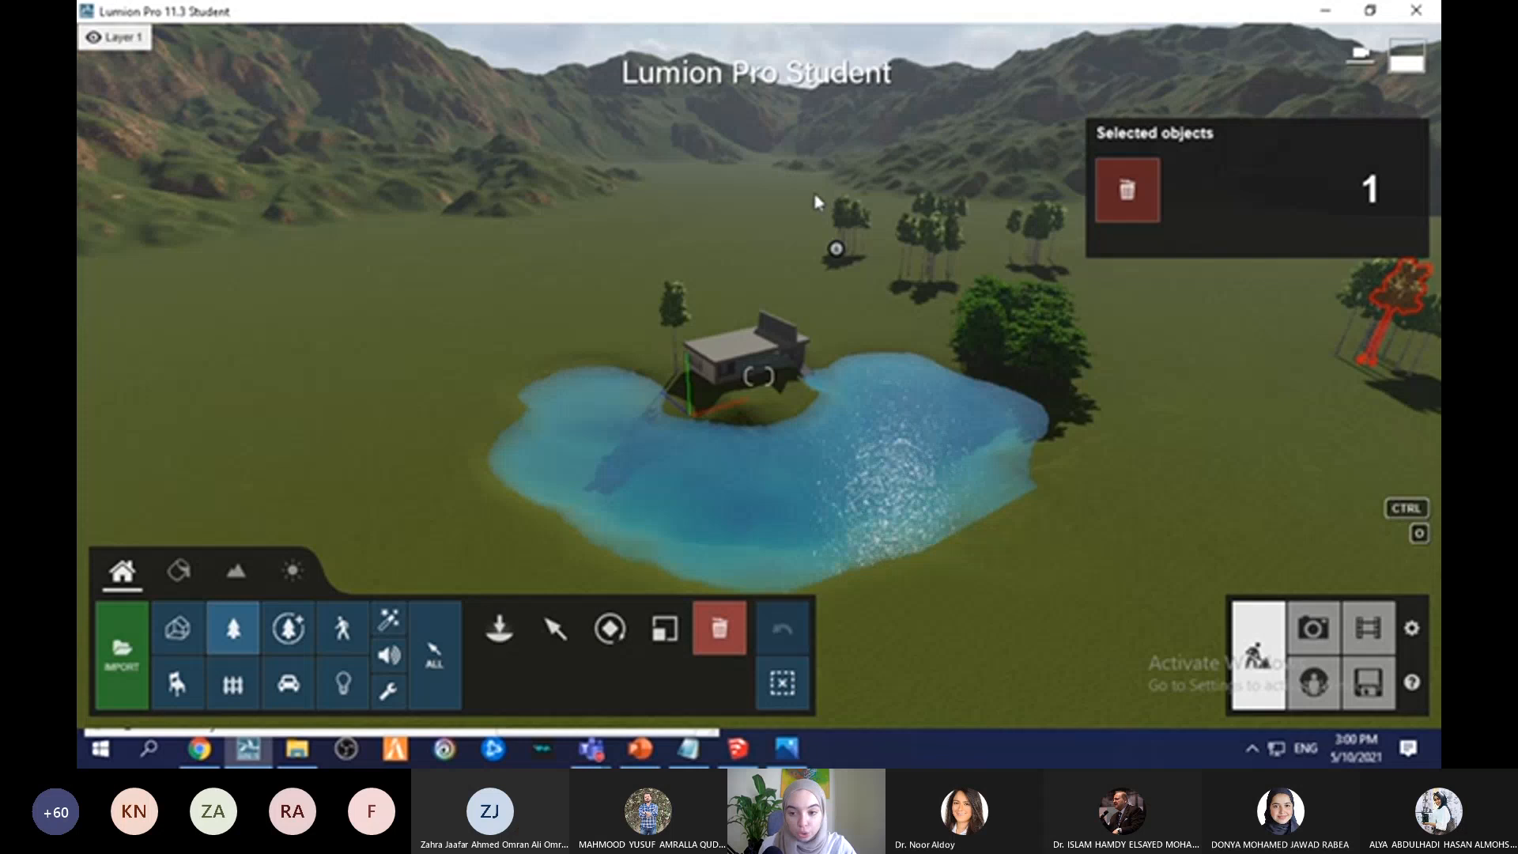
left_click_drag(793, 155, 876, 251, "ctrl")
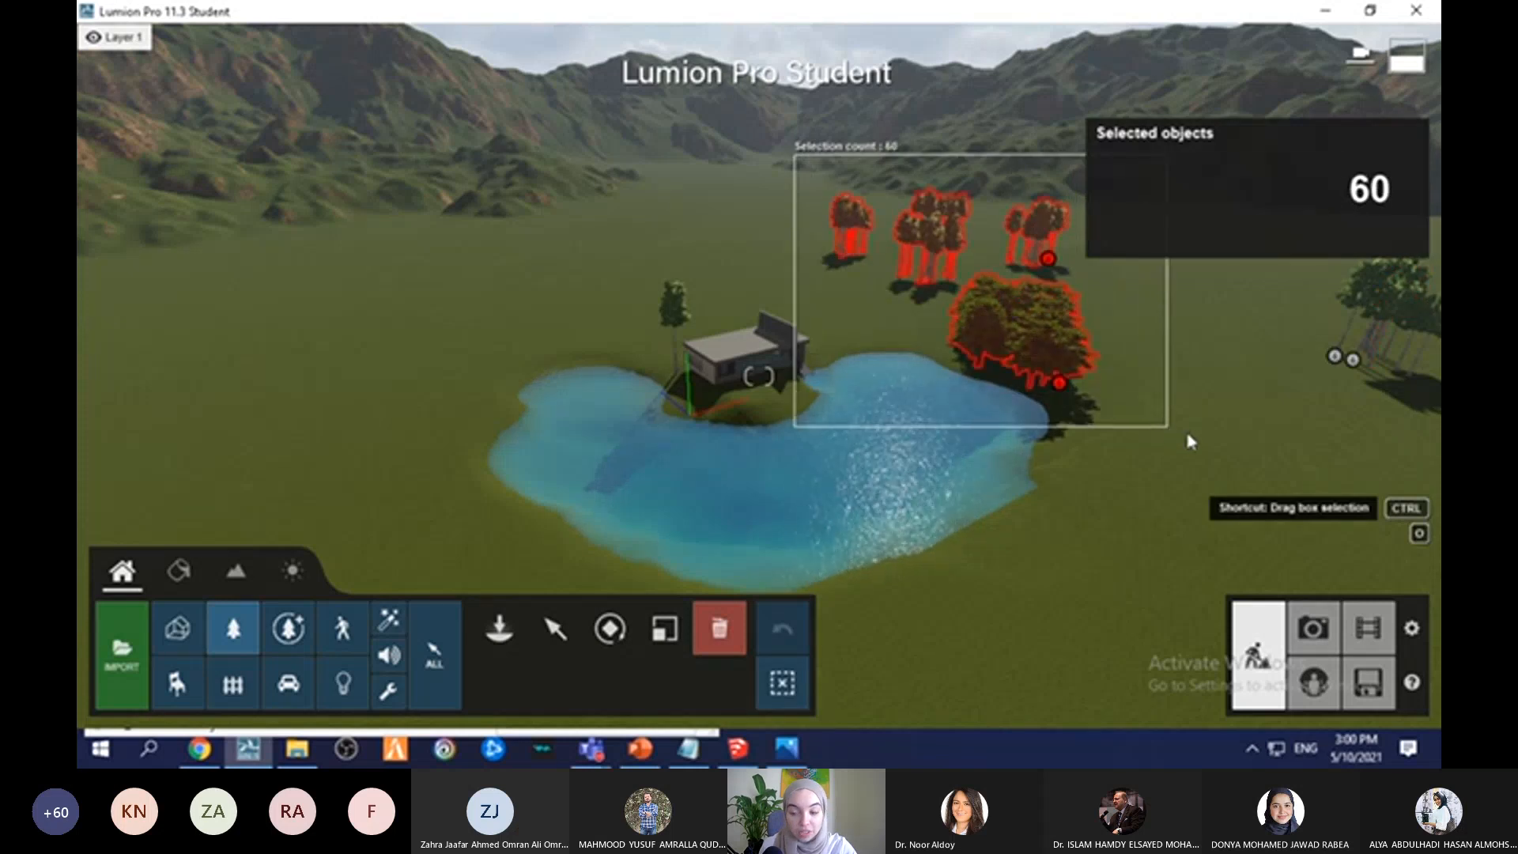
left_click_drag(1421, 434, 1435, 433, "ctrl")
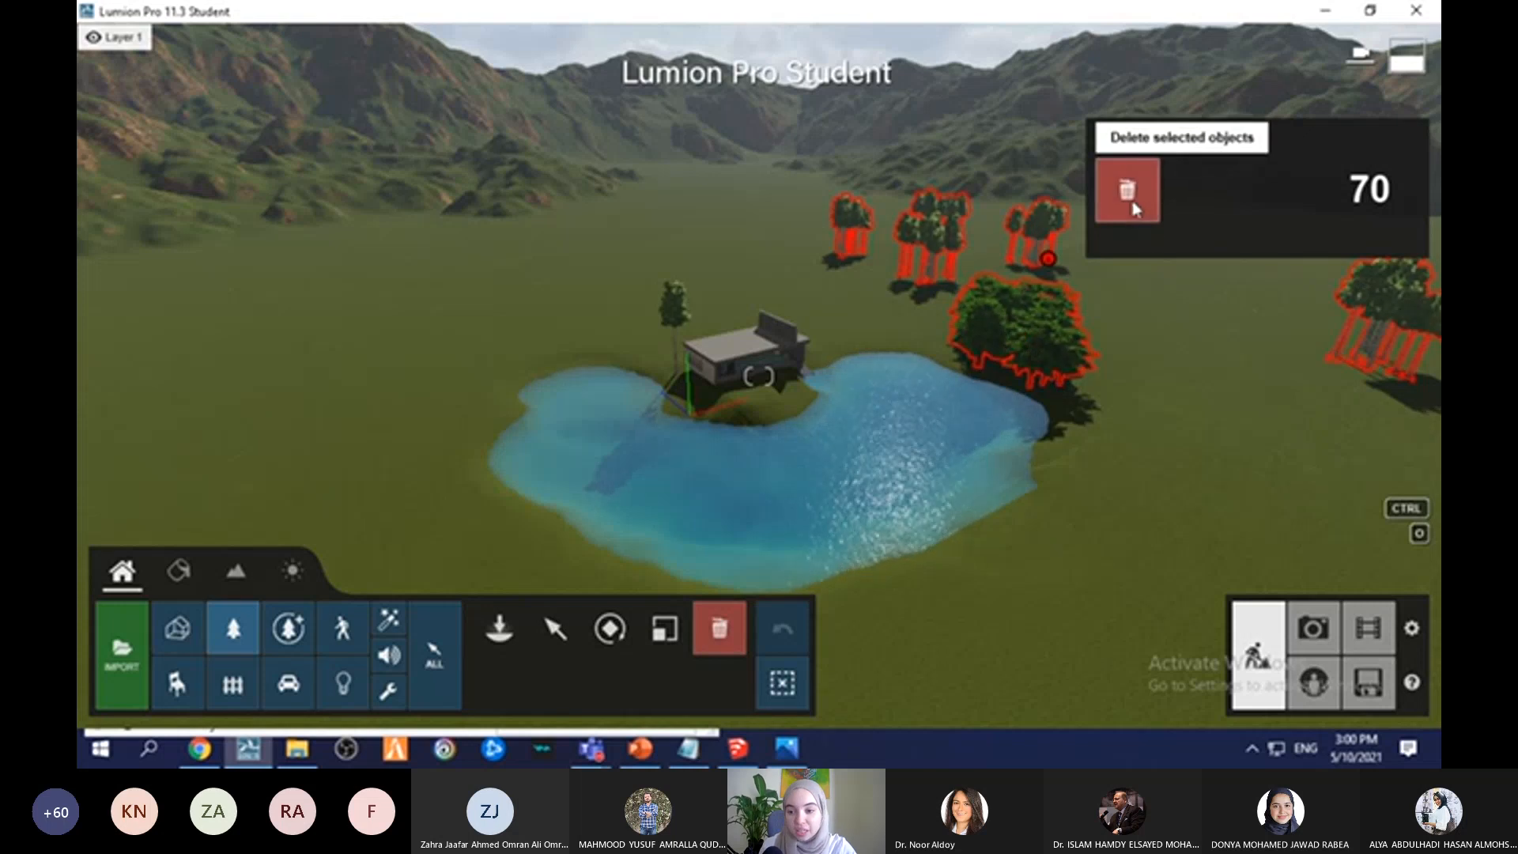
left_click(1128, 190)
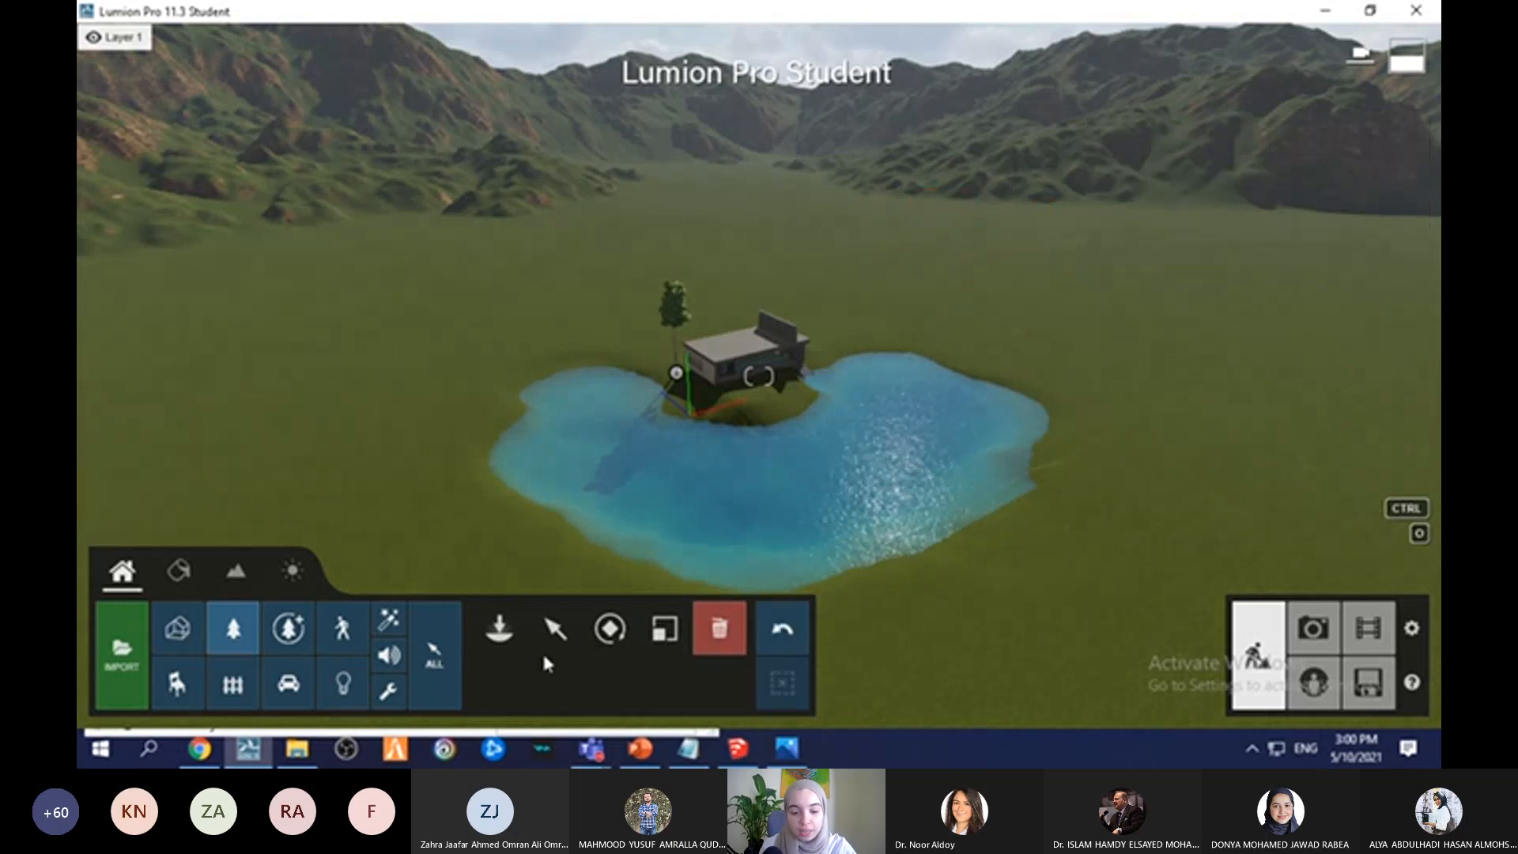
Step: Paint a dense, curved belt of AlmondTree L1 RT trees from behind the building around the lake's shore using paint placement
left_click(498, 630)
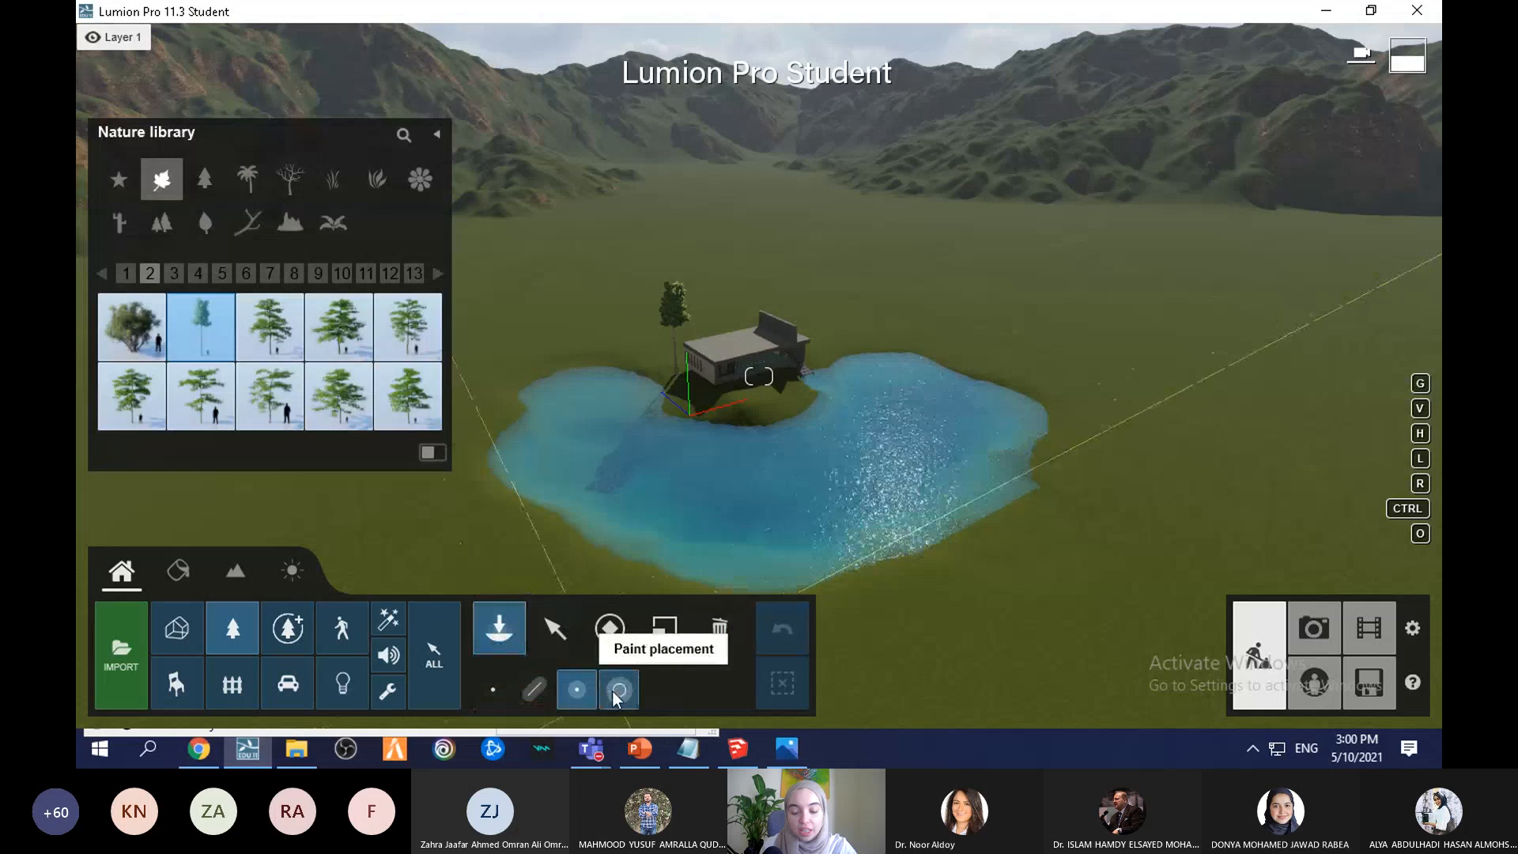
left_click(614, 691)
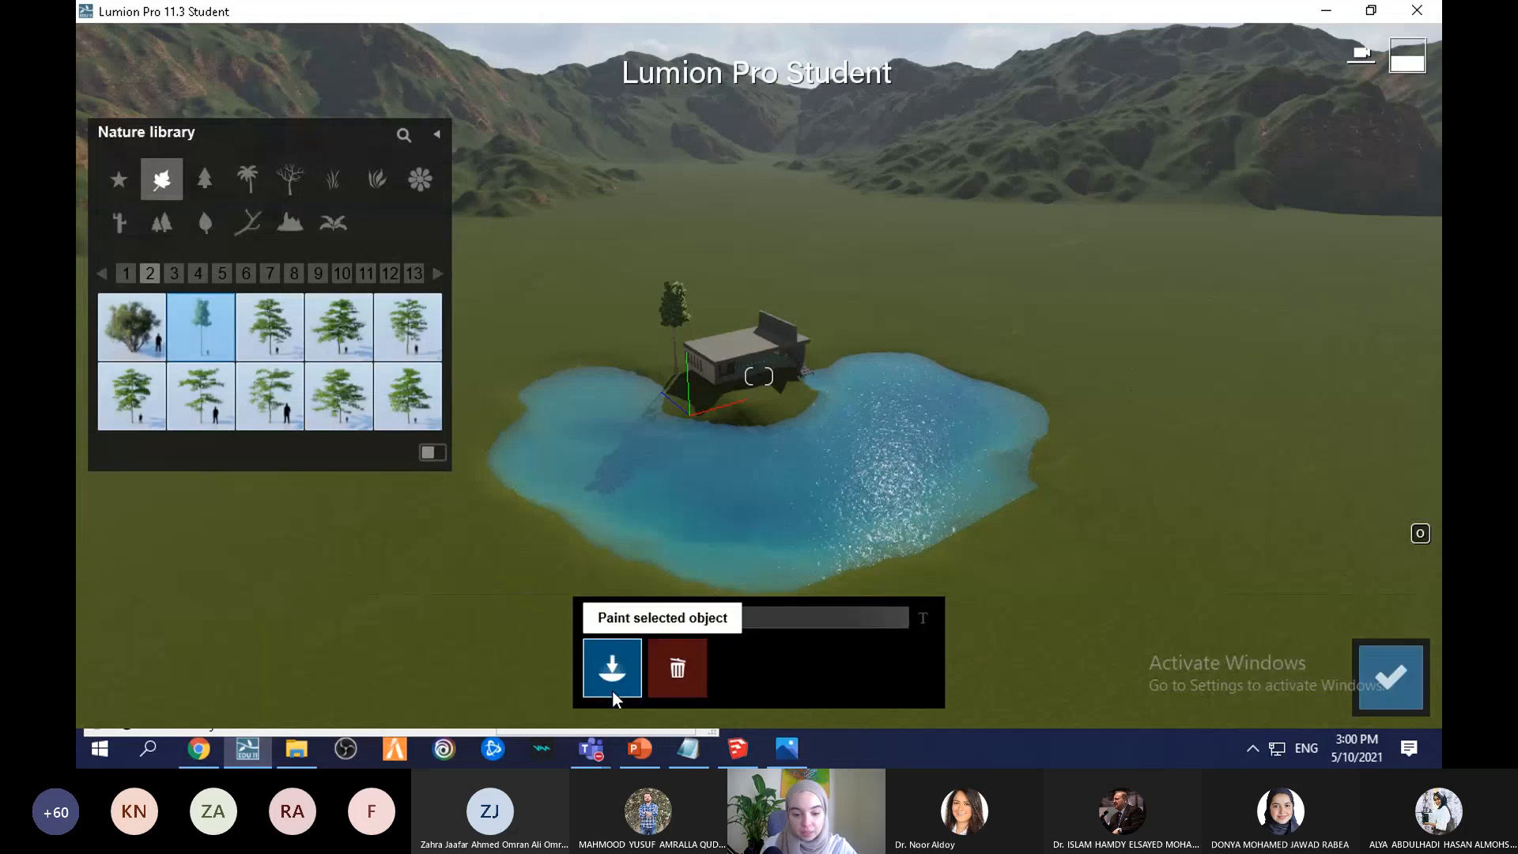
mouse_move(286, 320)
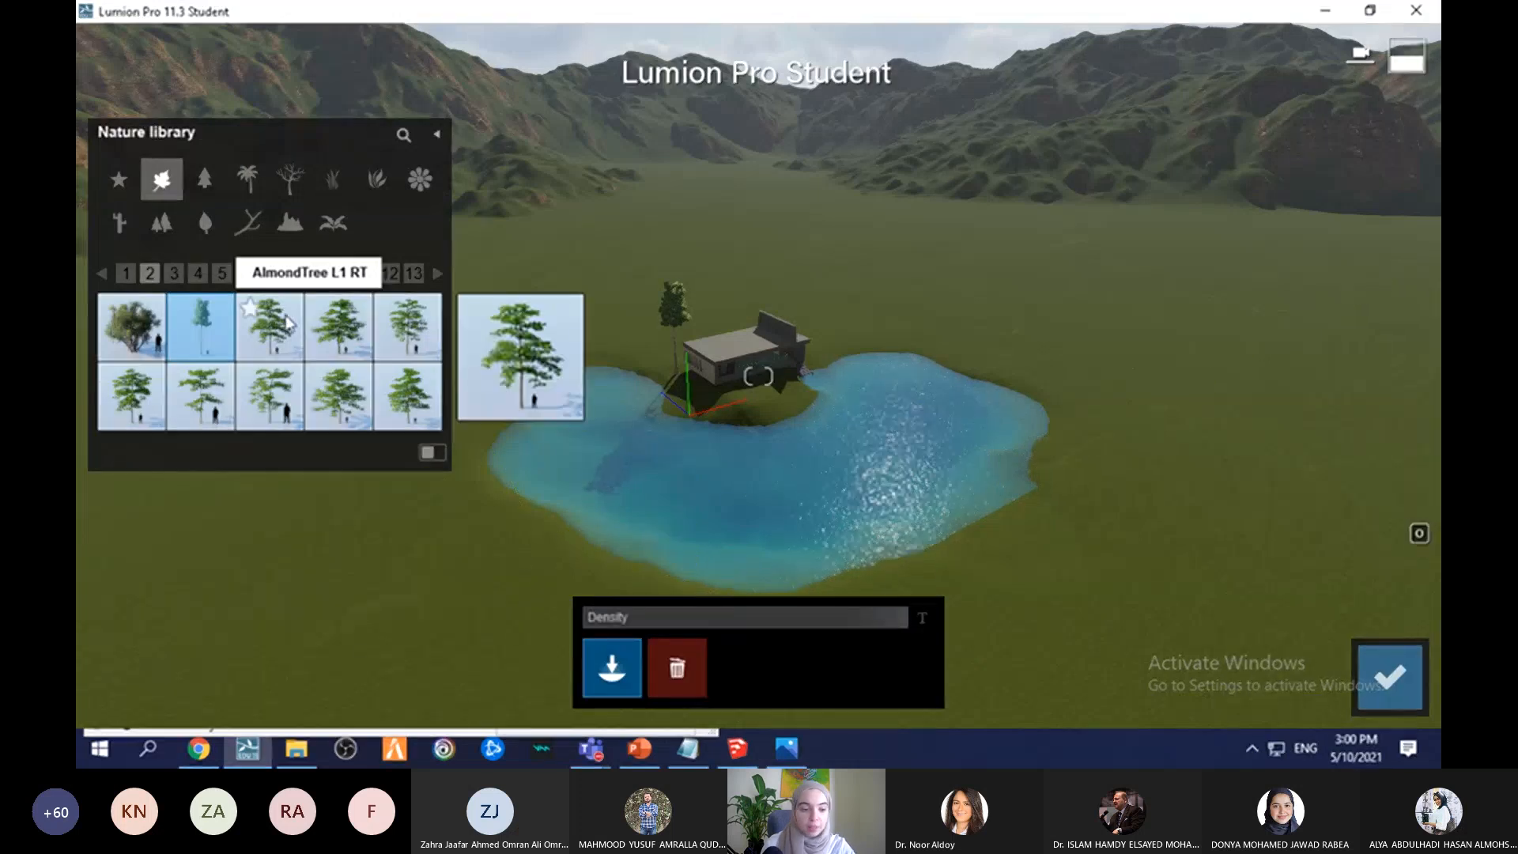
left_click(271, 342)
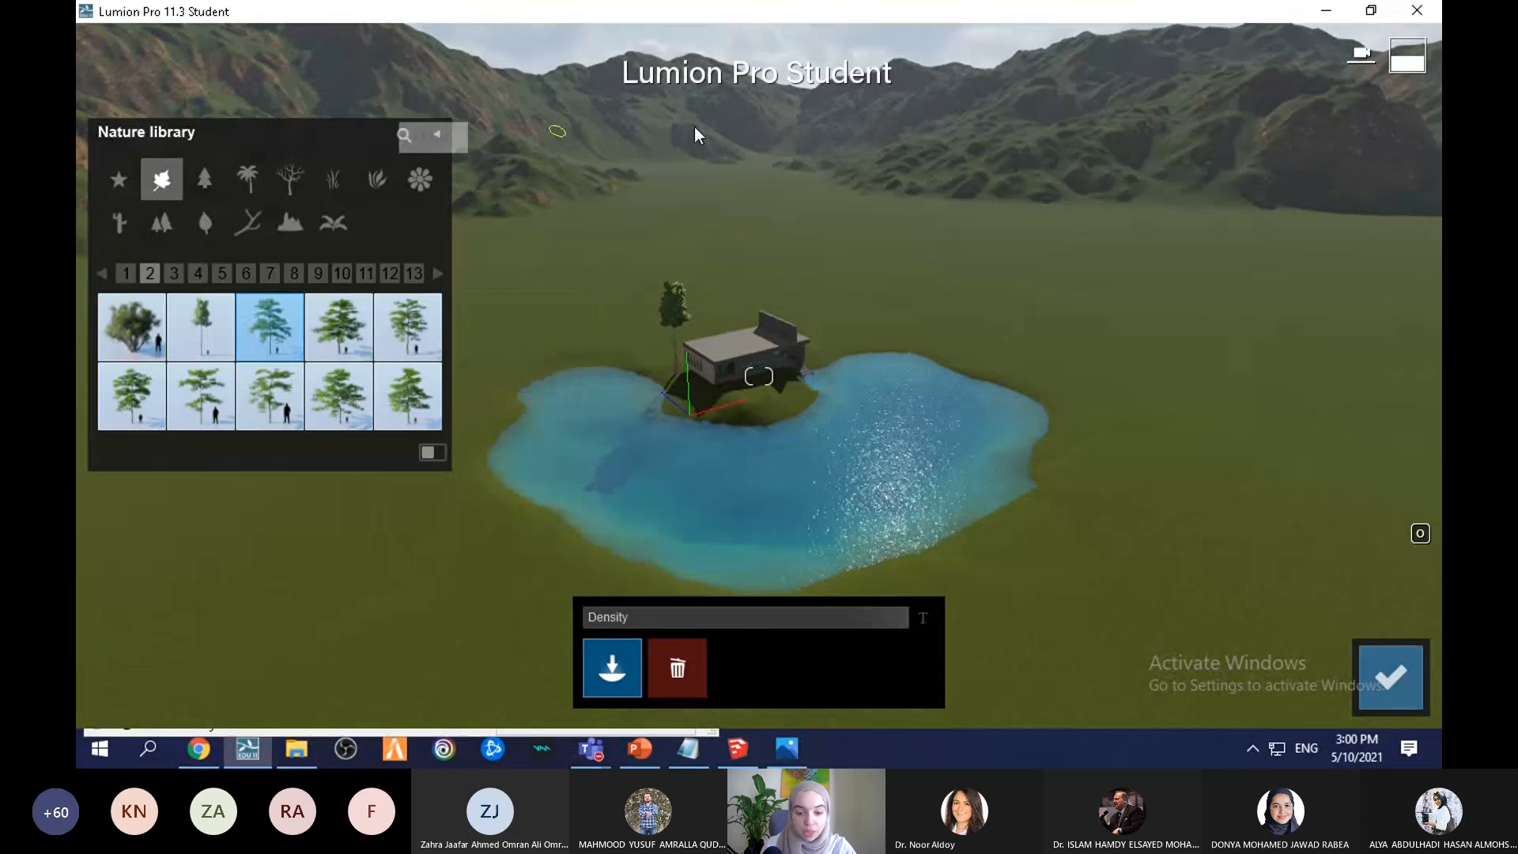
mouse_move(817, 274)
left_mouse_down()
mouse_move(823, 305)
mouse_move(1067, 371)
mouse_move(1217, 539)
mouse_move(1198, 596)
left_mouse_up()
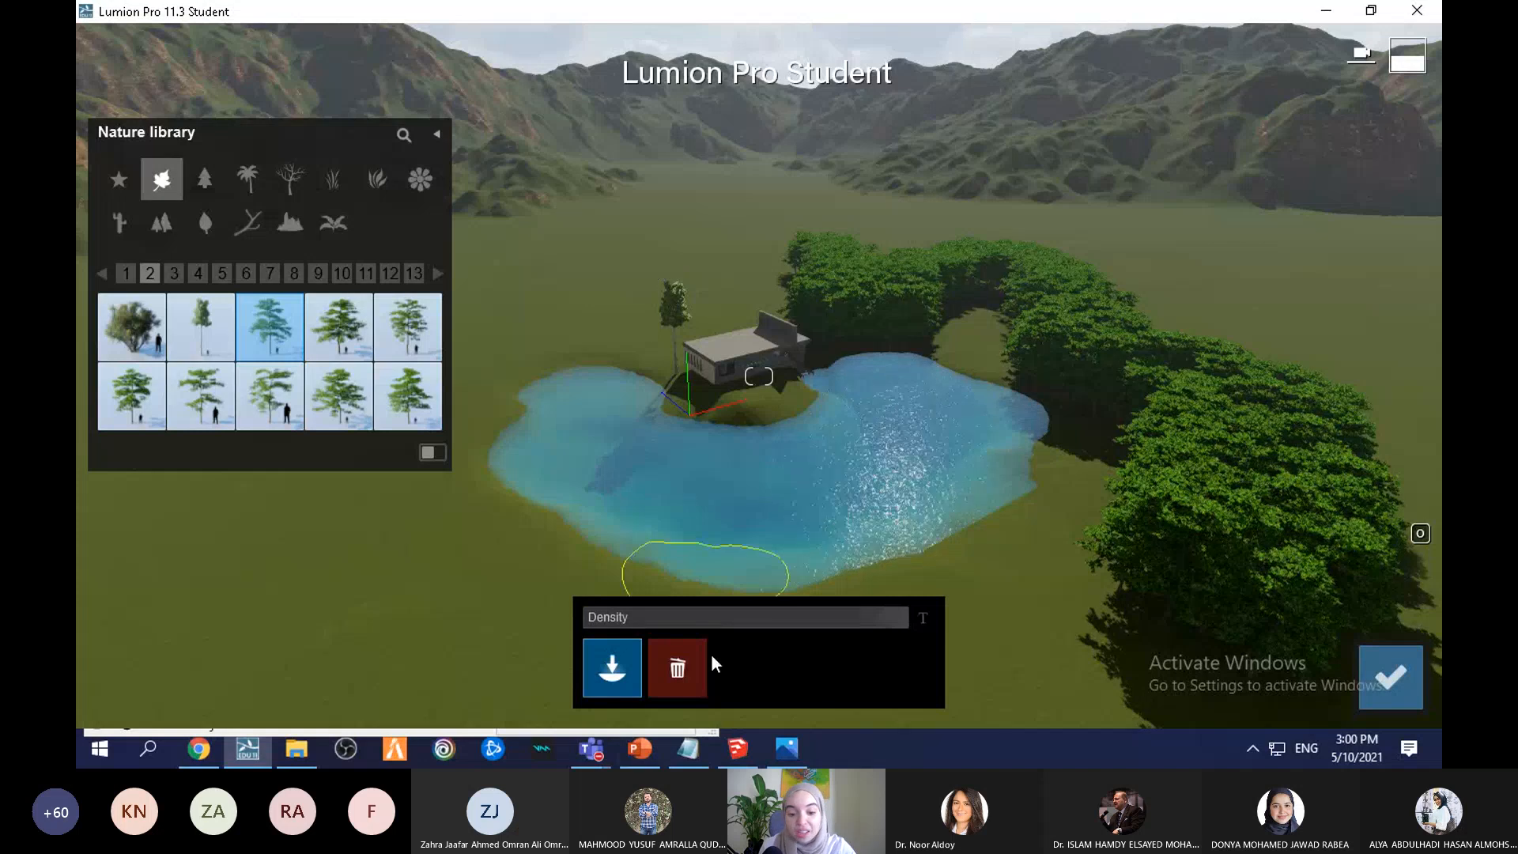
Step: Thin out the painted tree belt with the erasing brush, leaving only a few scattered trees behind the lake
left_click_drag(1181, 626, 1225, 467)
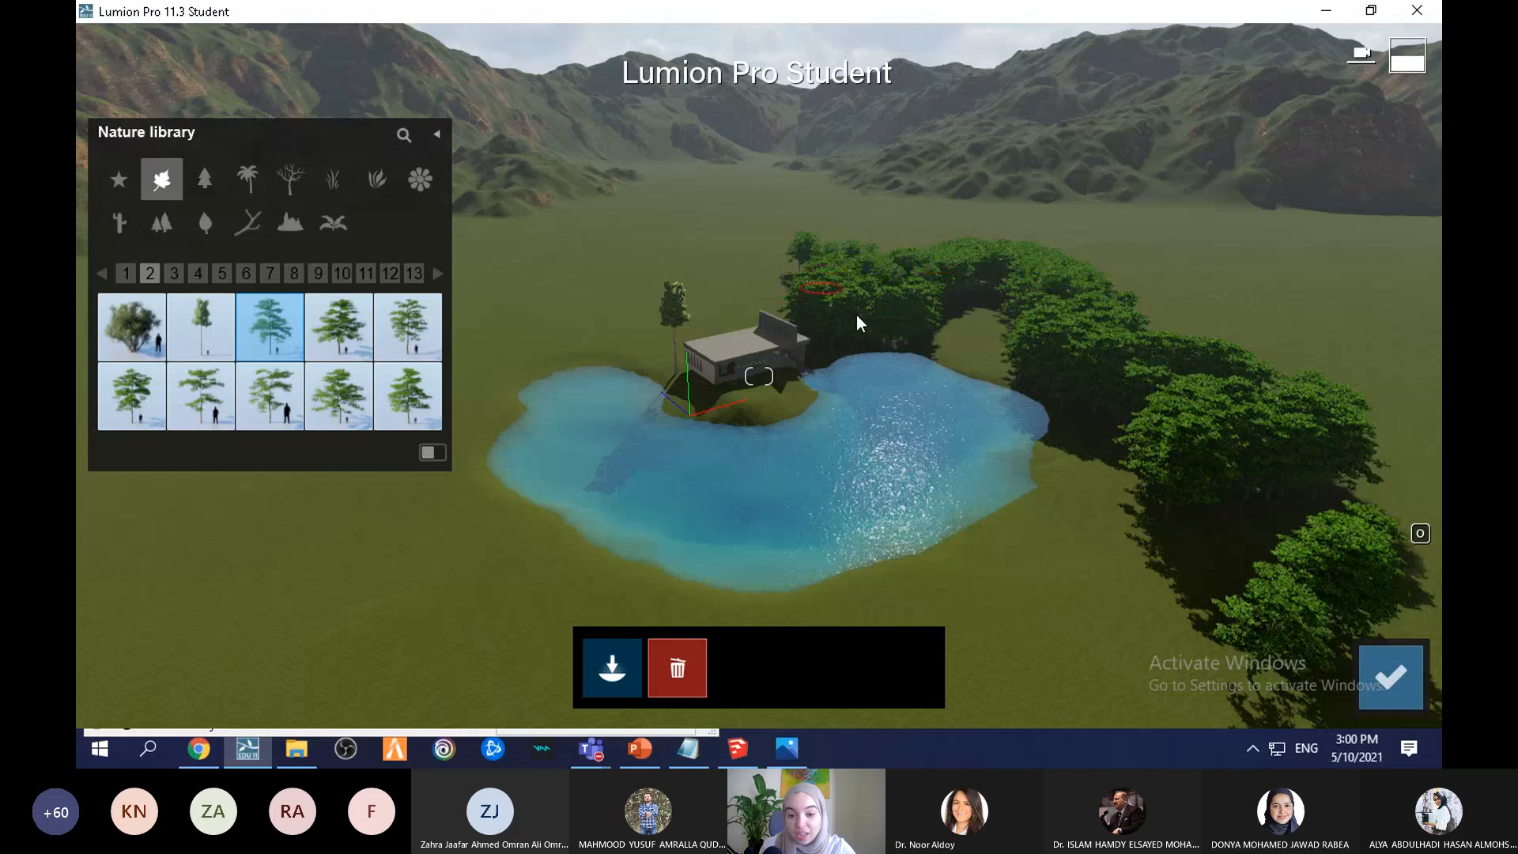
mouse_move(1115, 384)
left_mouse_down()
mouse_move(1268, 604)
mouse_move(1199, 476)
mouse_move(1107, 387)
left_mouse_up()
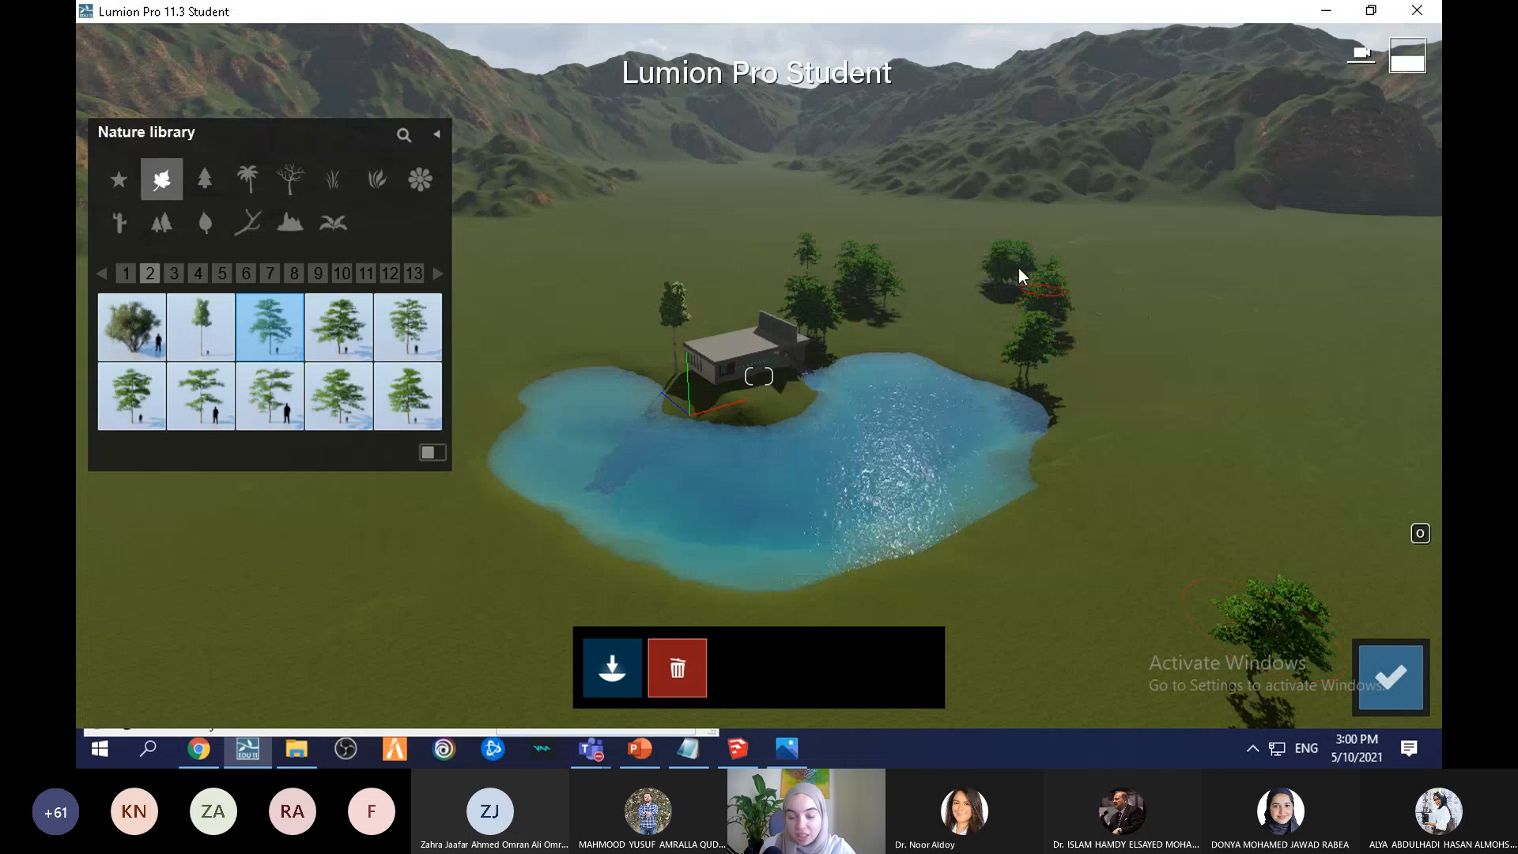
scroll(817, 305, "up", 3)
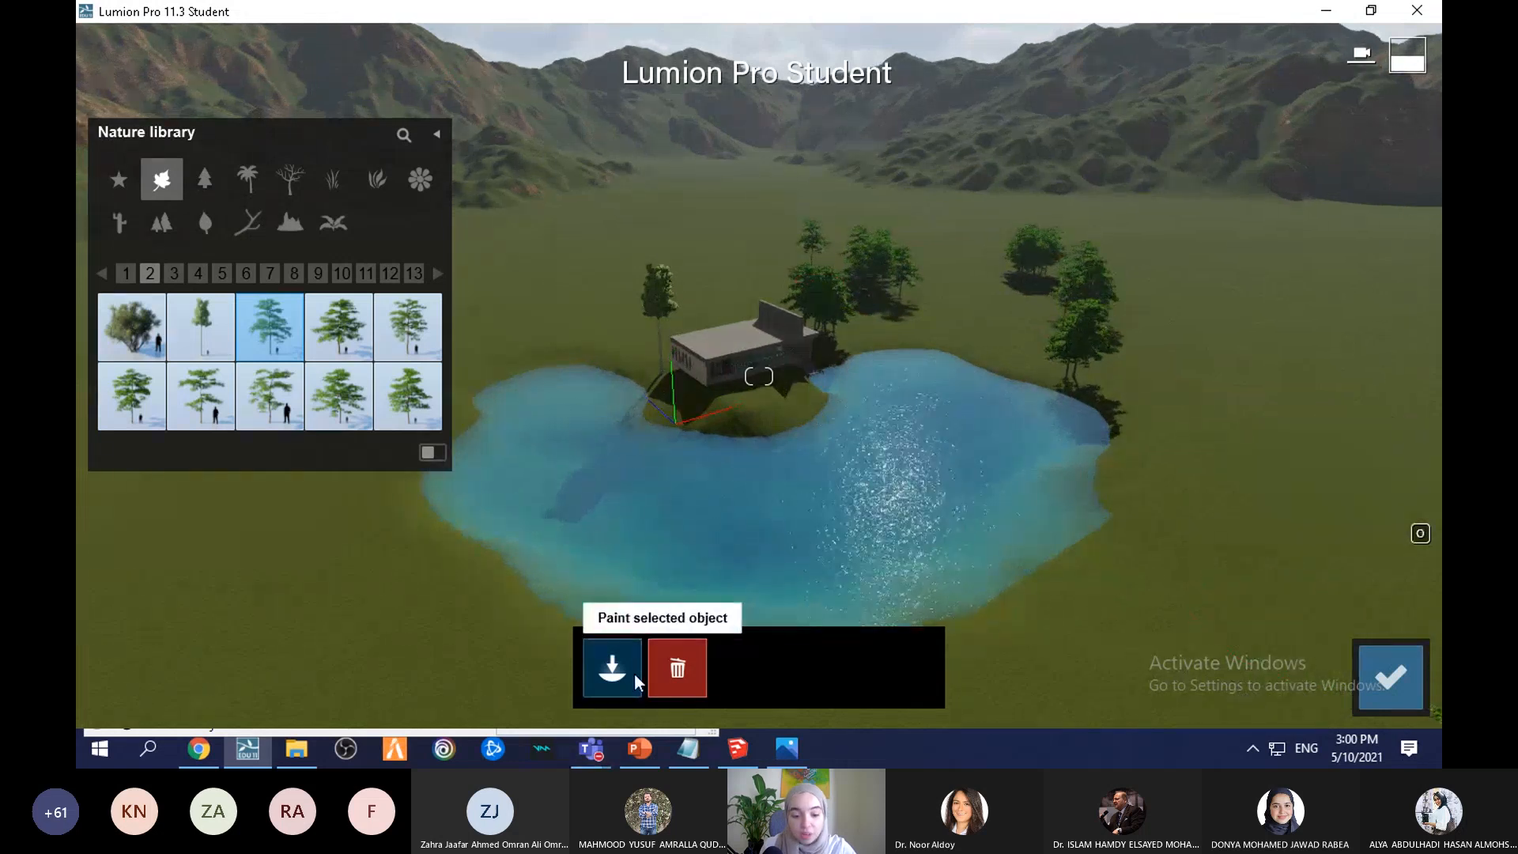
Step: Paint a patch of the small tree from library page 3 at density 0.6 between the trees behind the lake
left_click(611, 671)
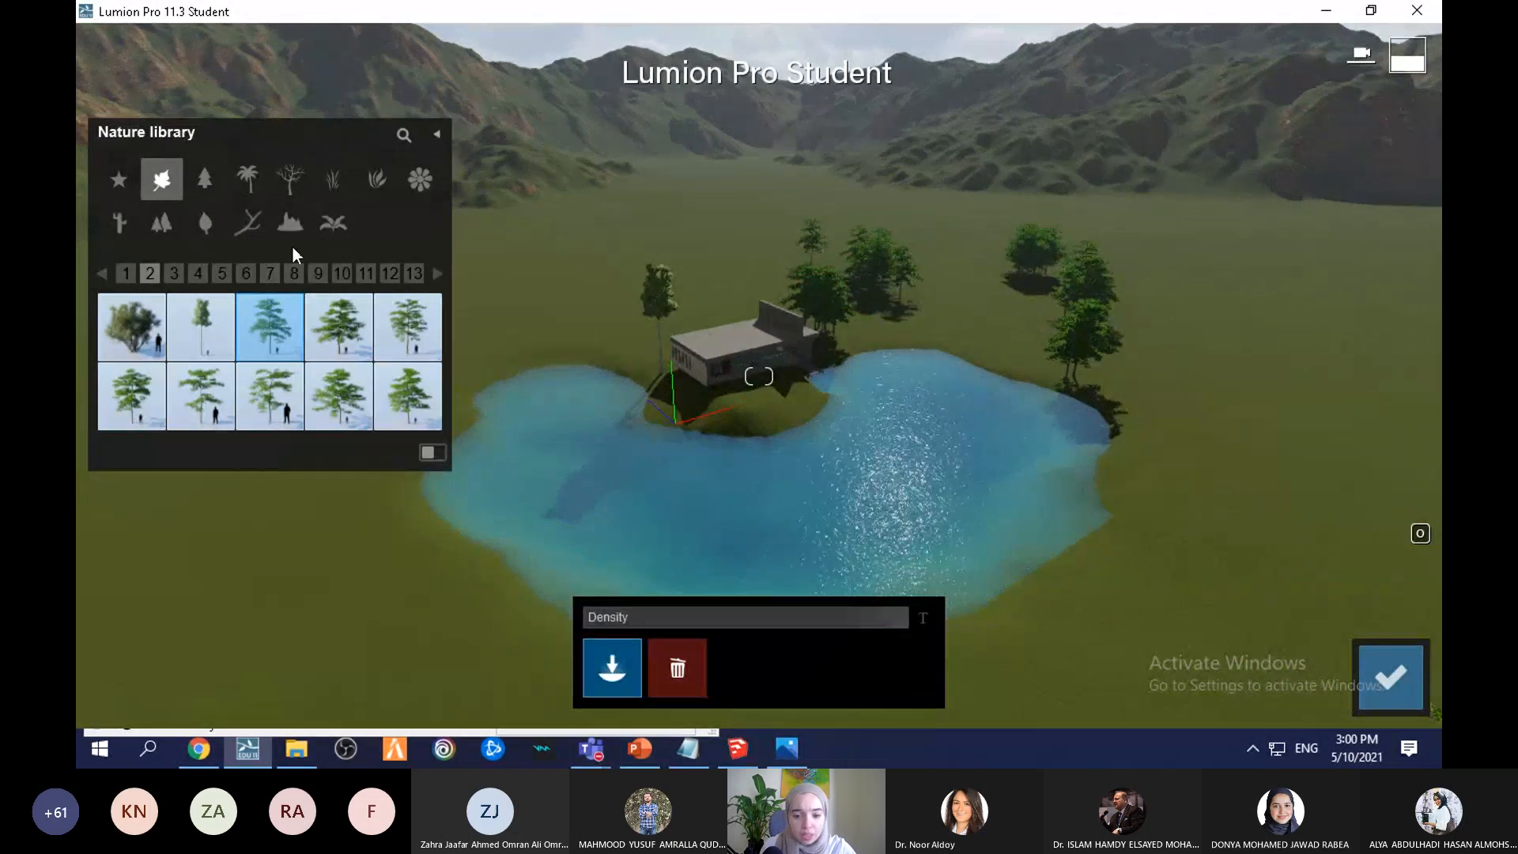
left_click(173, 272)
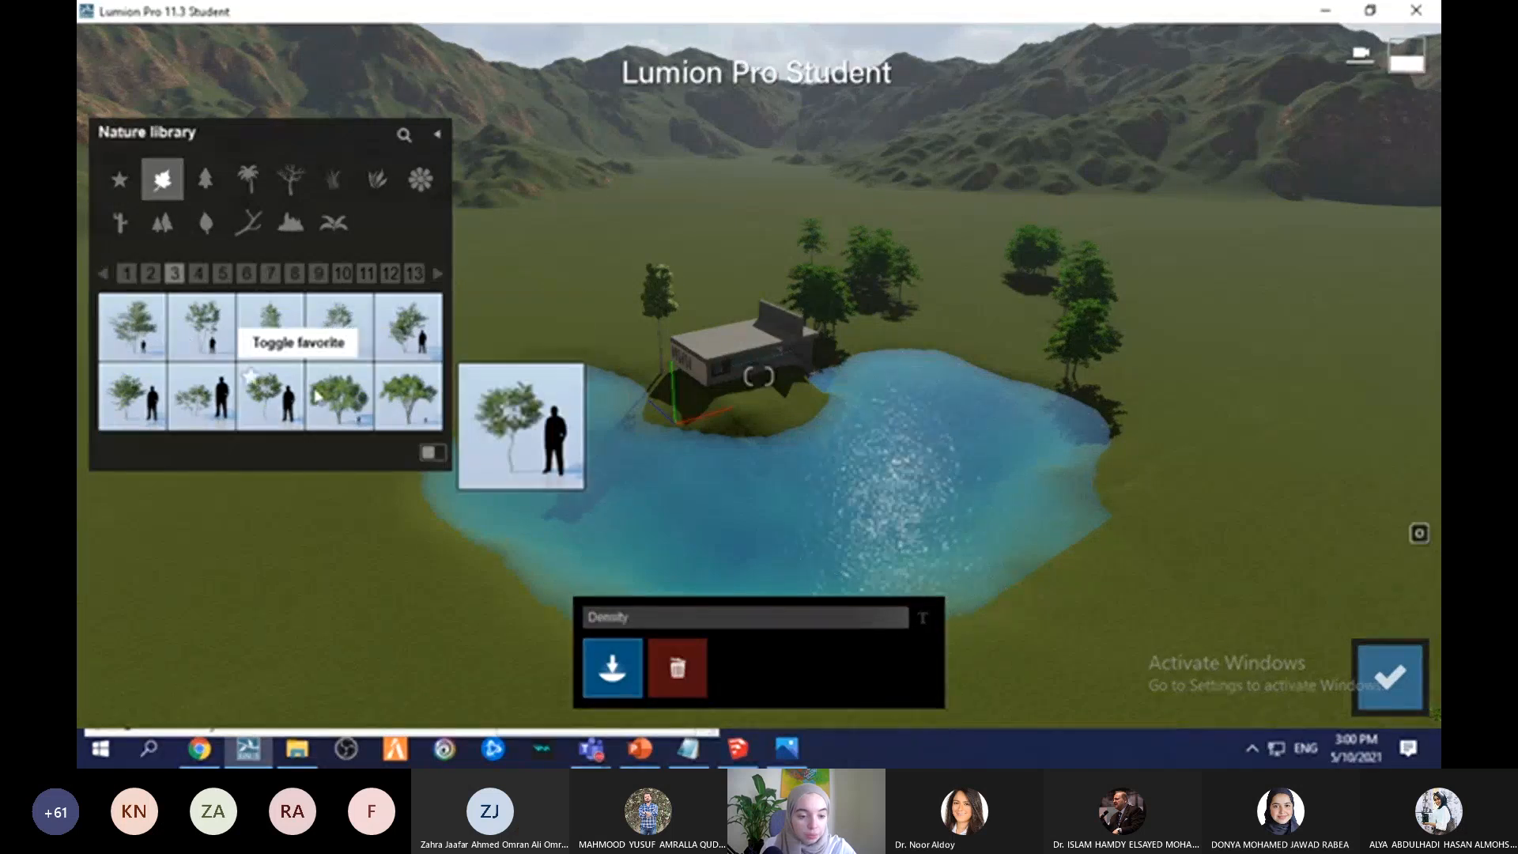
left_click(131, 395)
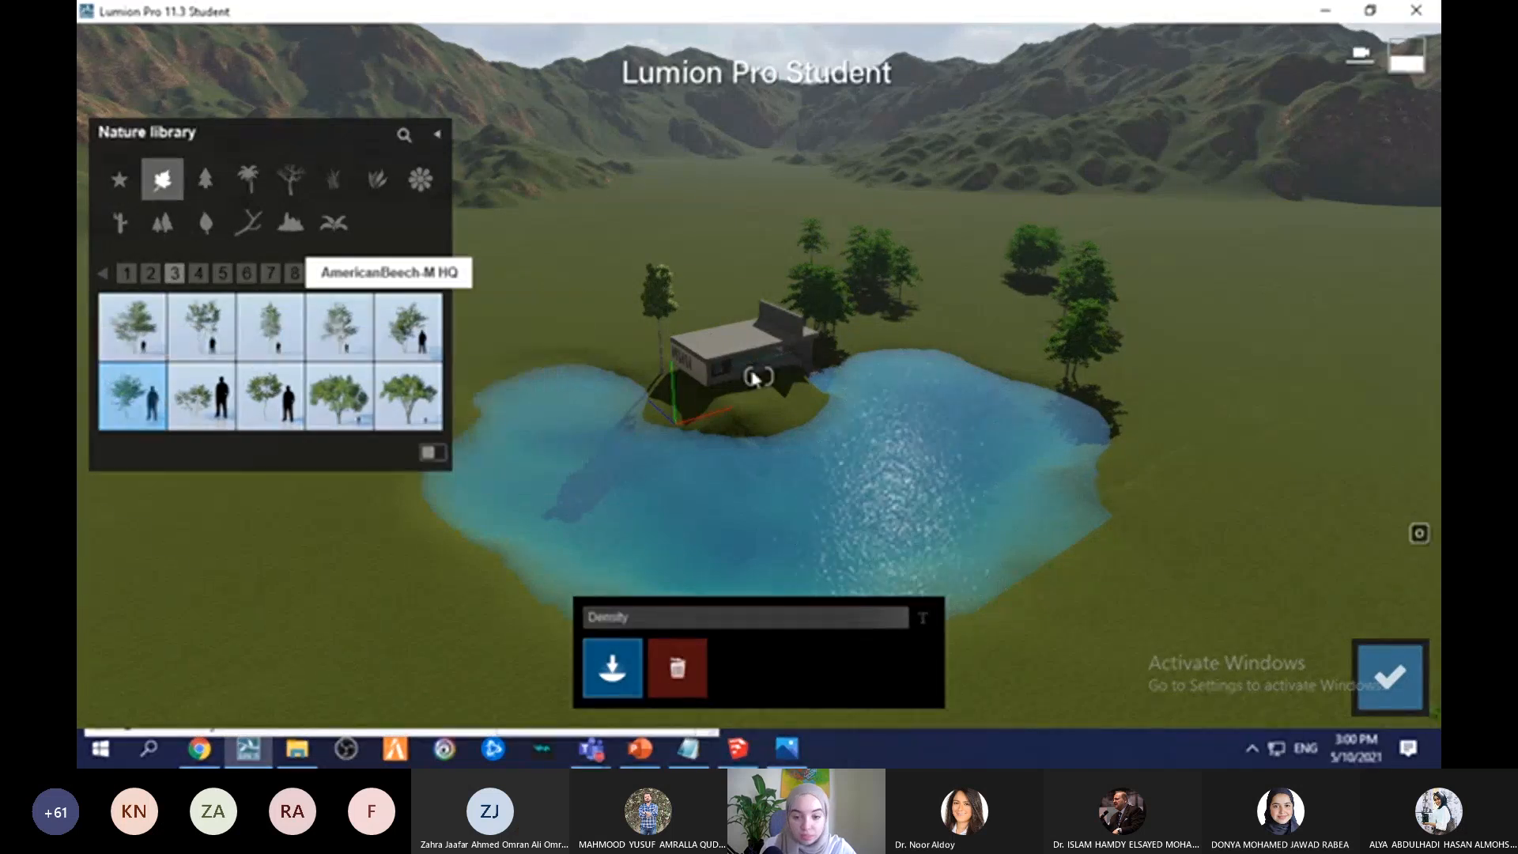
left_click_drag(619, 624, 667, 617)
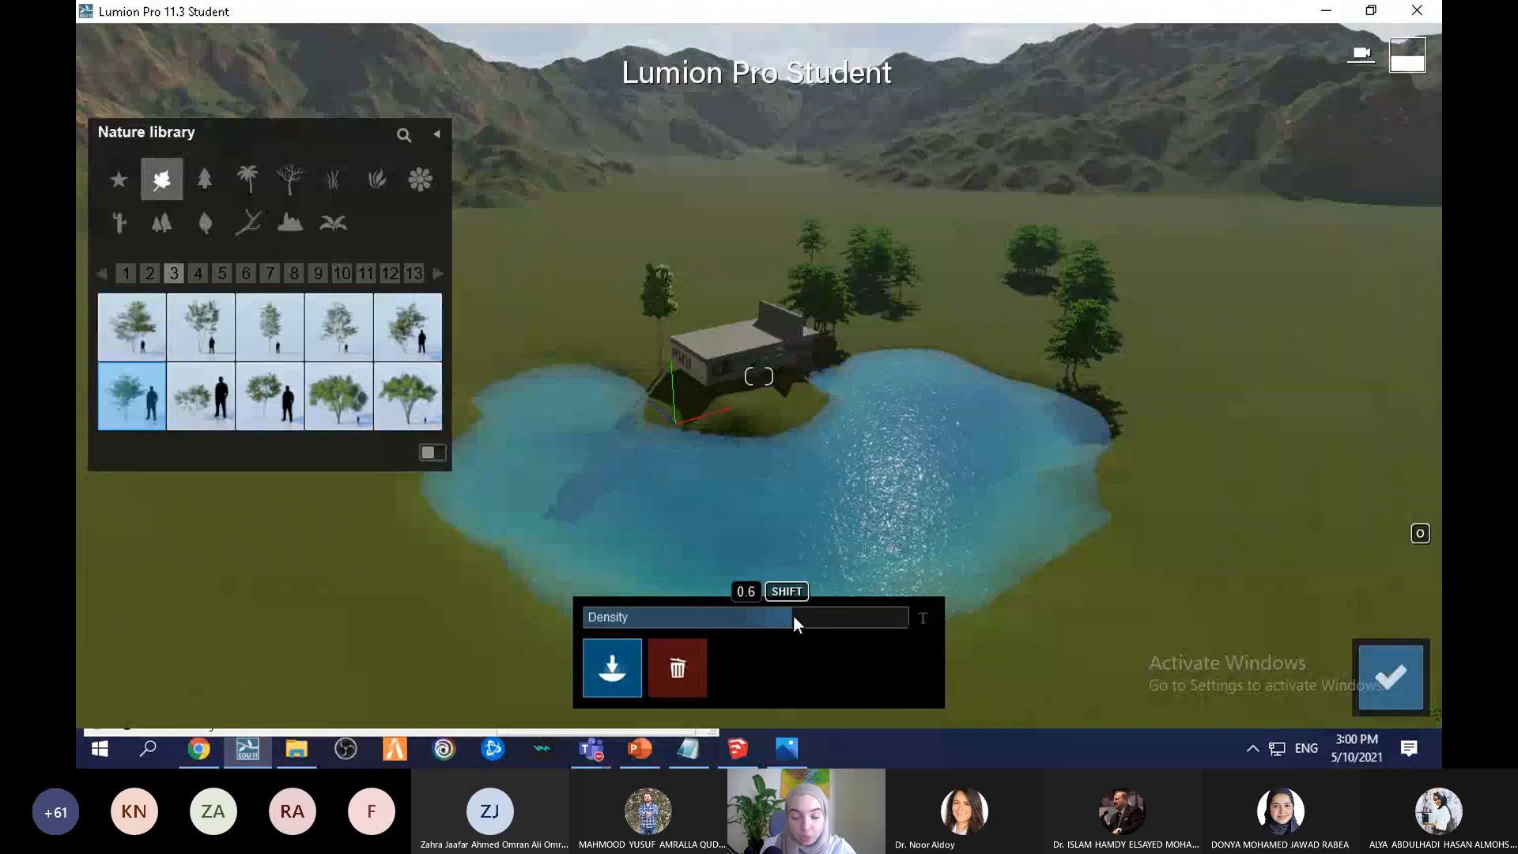
left_click_drag(794, 616, 793, 616)
left_click(998, 325)
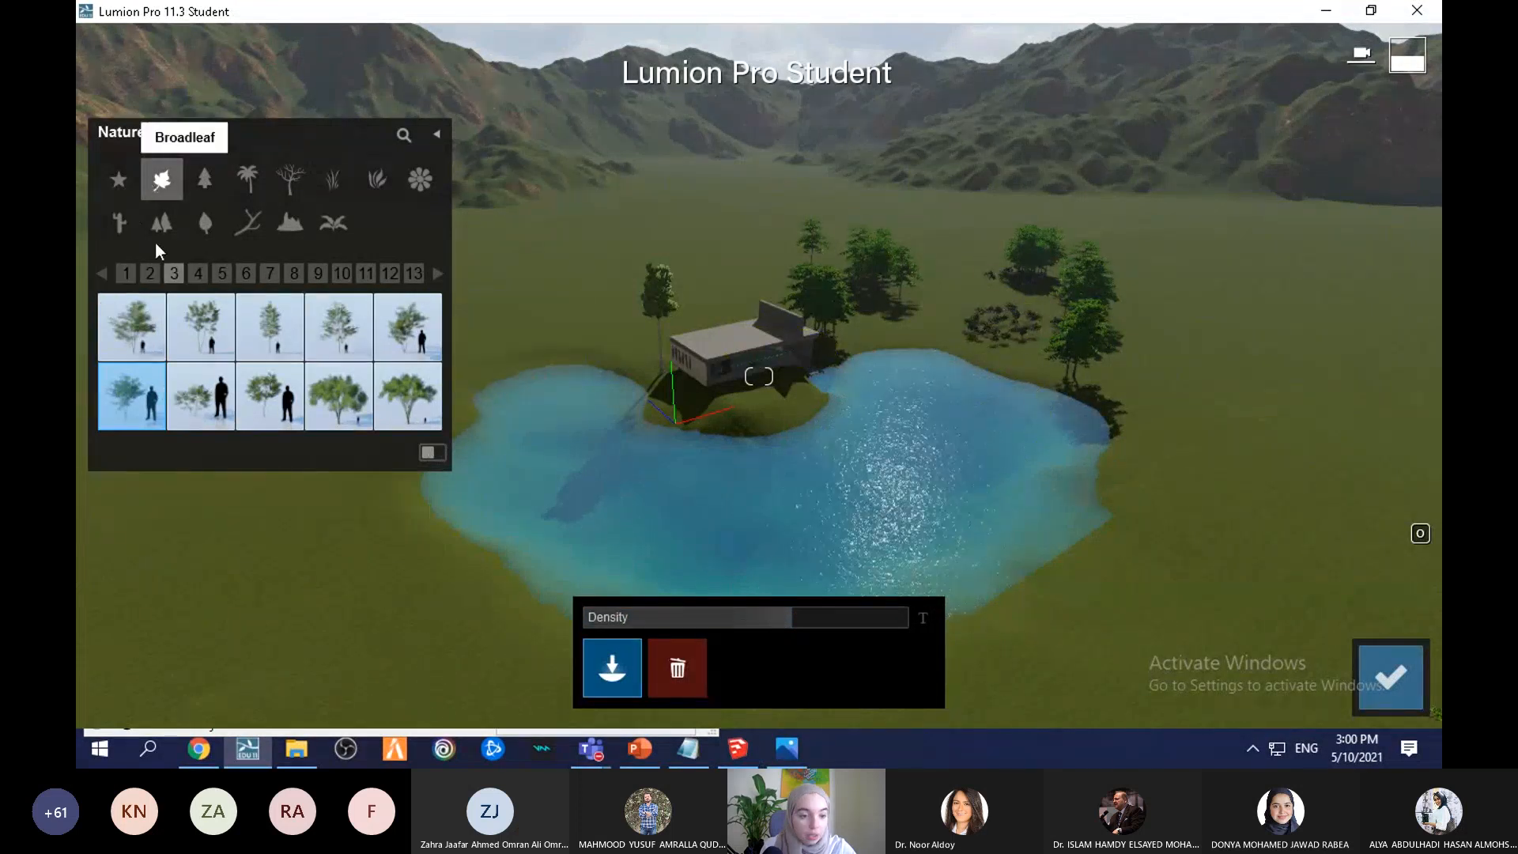
Step: Paint AlmondTree L2 RT trees at a bit under half density along the lake's shore and behind the building
left_click(149, 272)
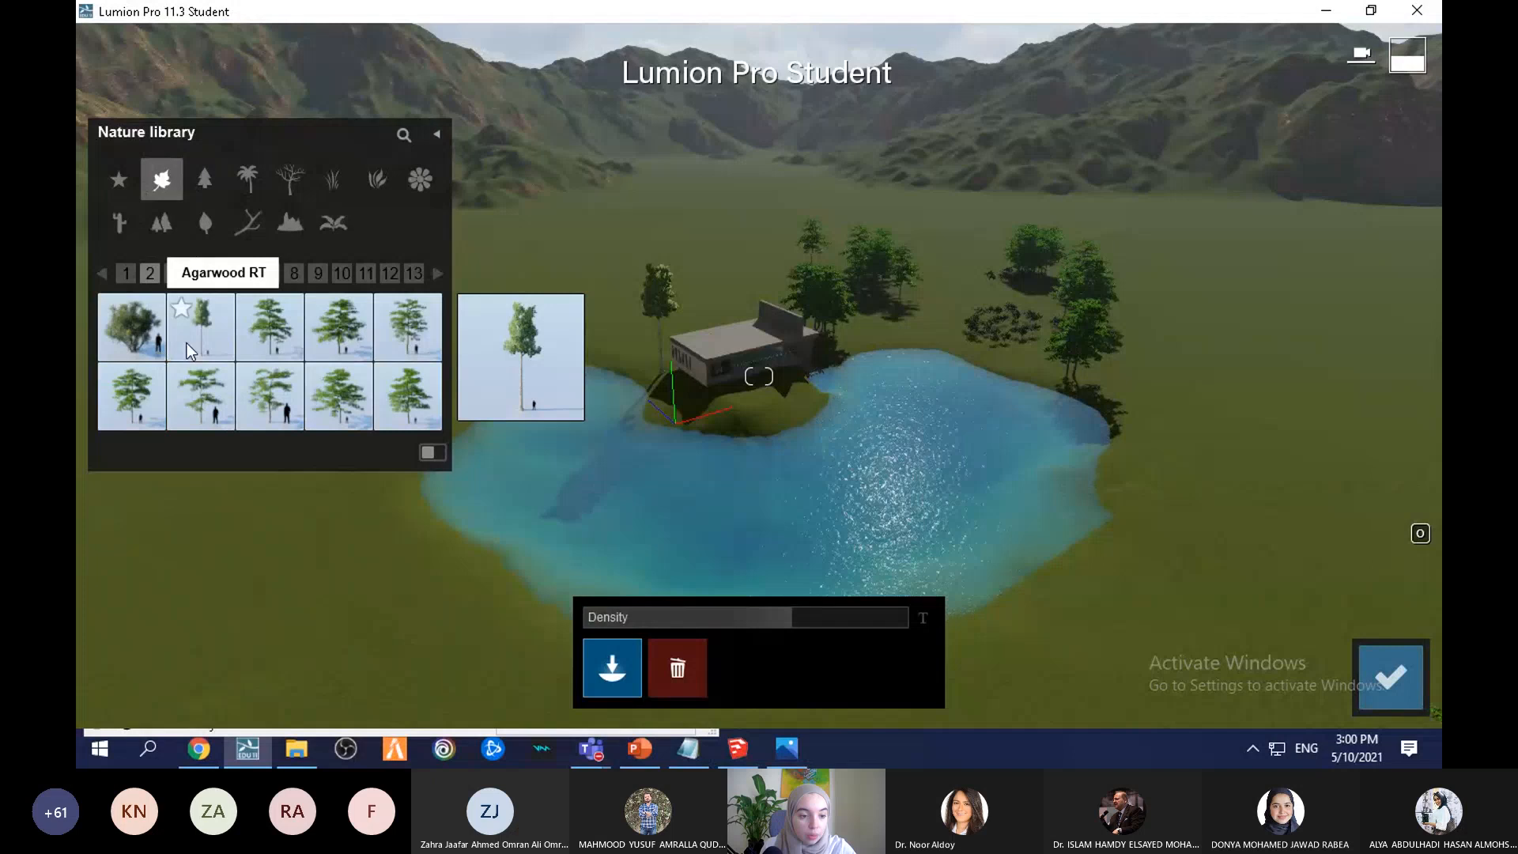
left_click(321, 325)
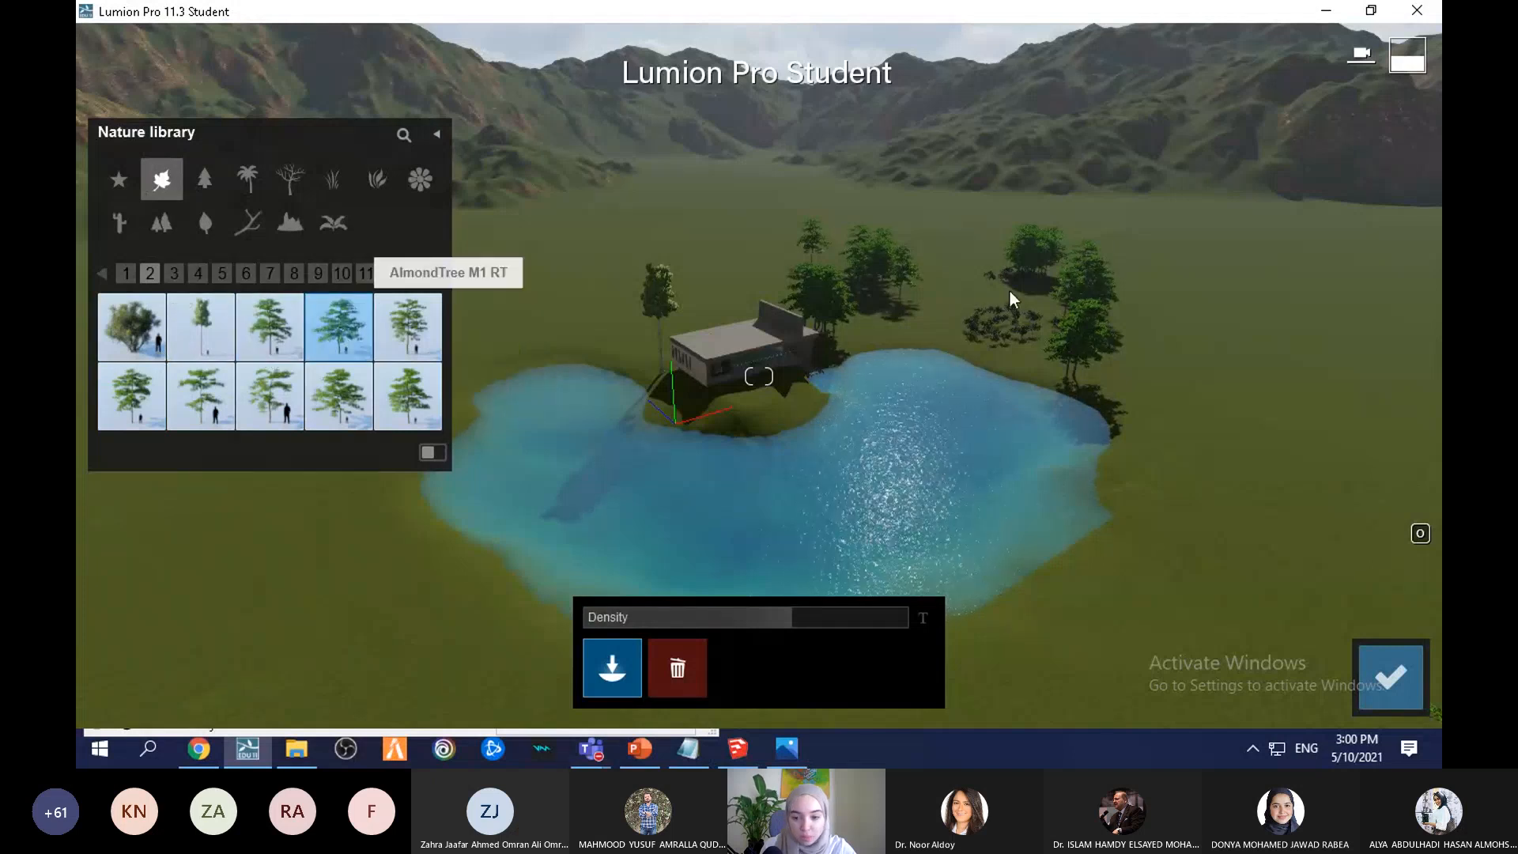
left_click(1251, 452)
left_click(1180, 552)
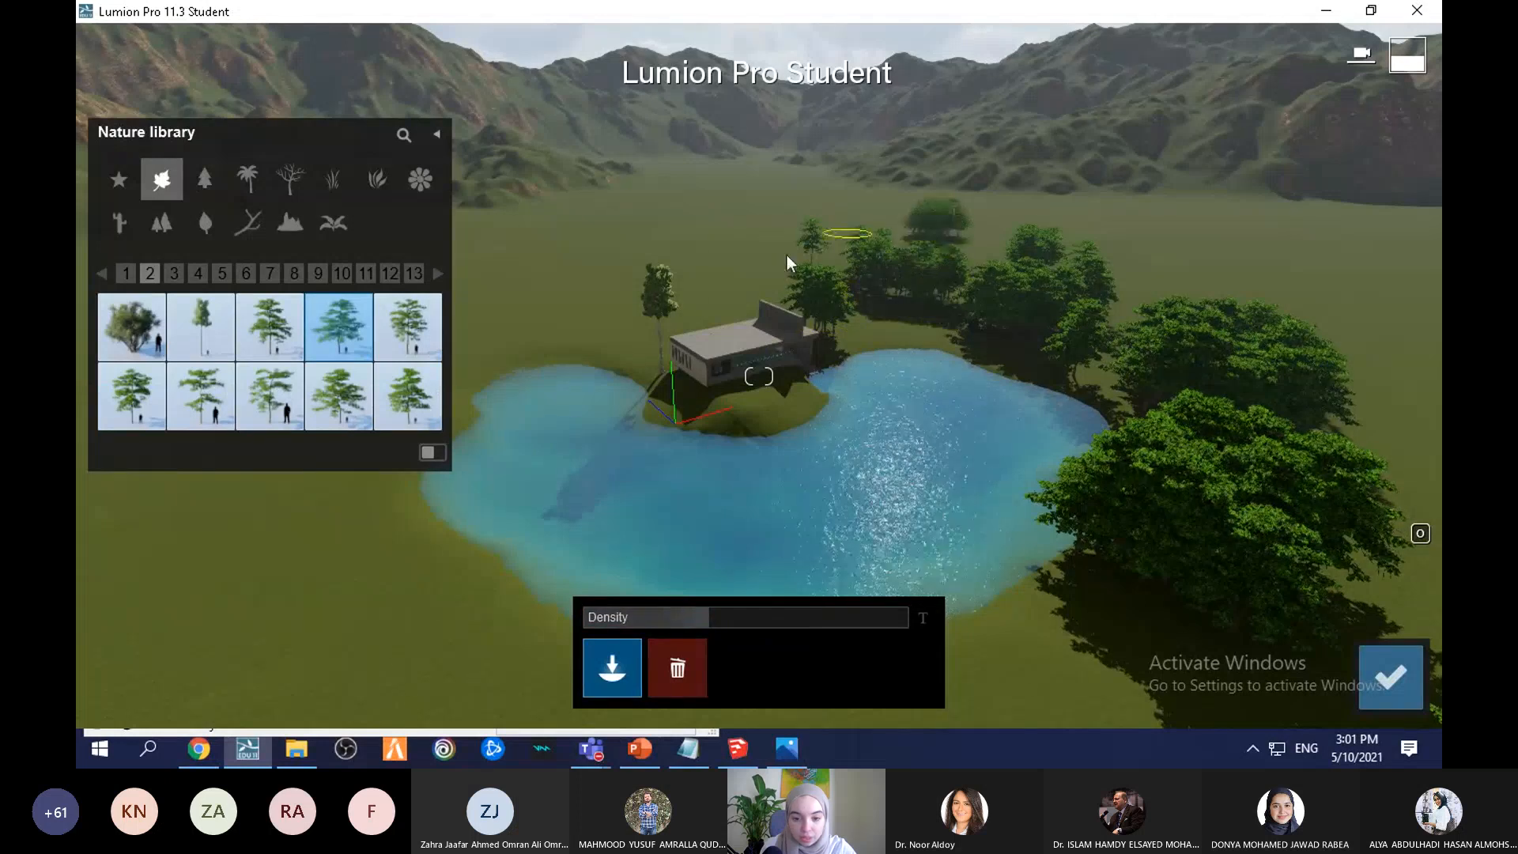
left_click_drag(700, 289, 505, 288)
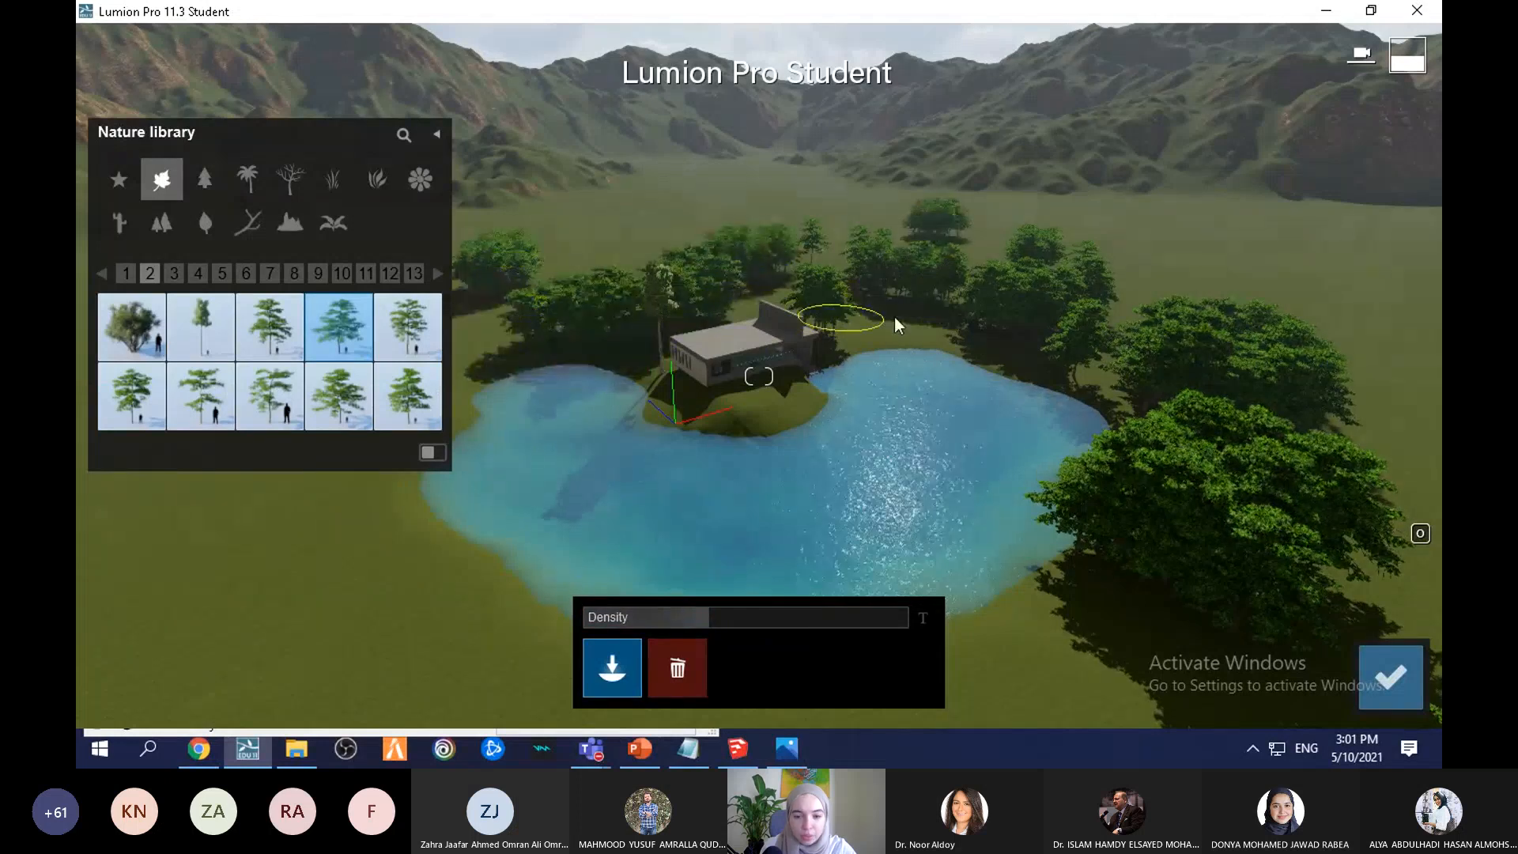
Step: Extend the painted AlmondTree L2 RT belt along the lake's opposite shore, on the grass beyond the single tree, and inspect it
right_click_drag(849, 296, 920, 273)
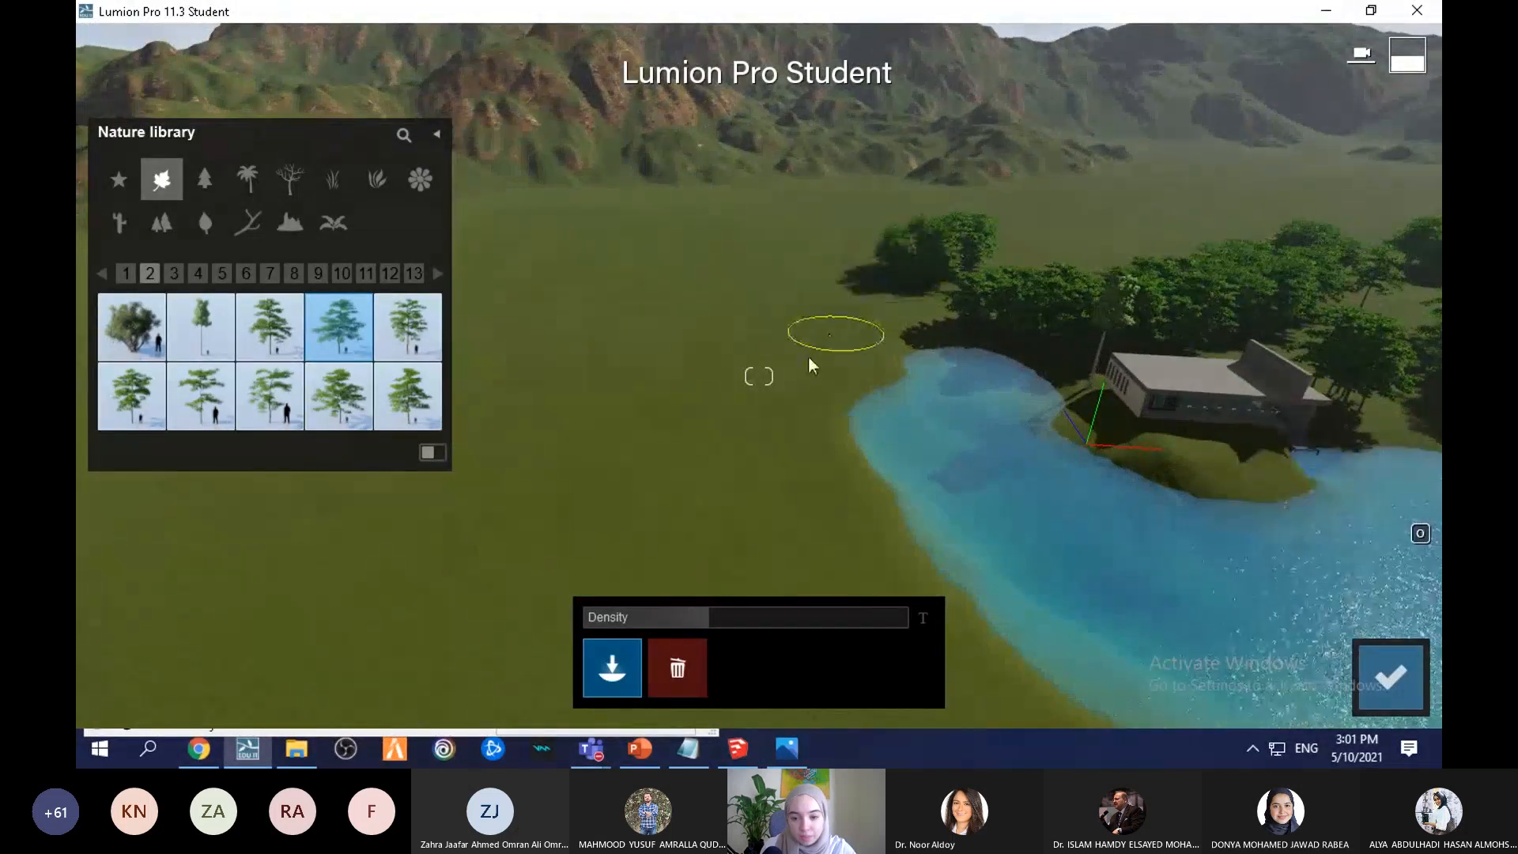
mouse_move(808, 357)
left_mouse_down()
mouse_move(742, 536)
mouse_move(780, 515)
left_mouse_up()
mouse_move(779, 515)
right_mouse_down()
mouse_move(824, 325)
mouse_move(824, 404)
right_mouse_up()
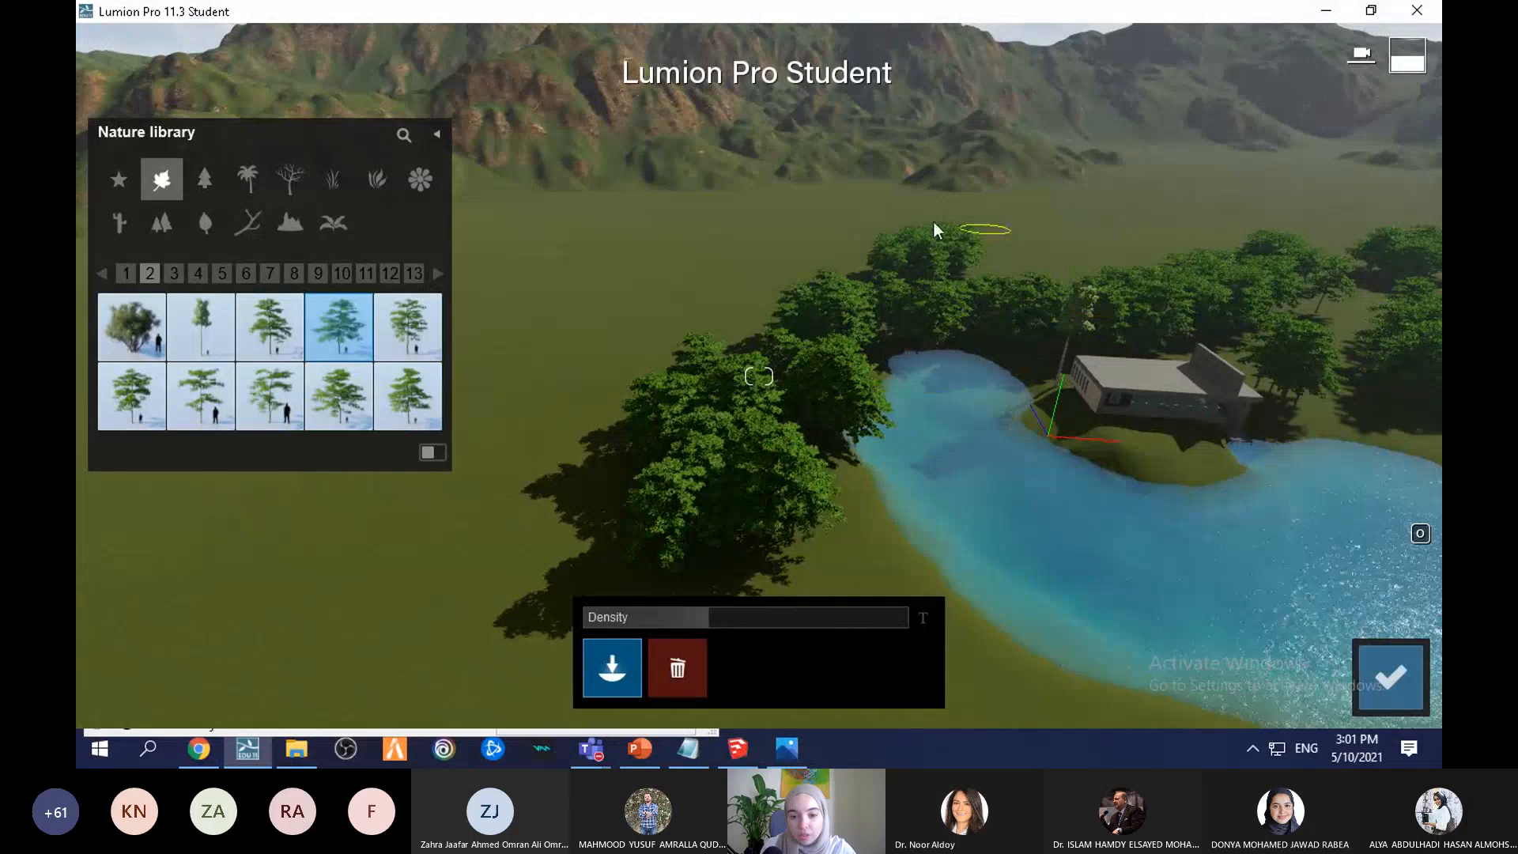
scroll(860, 488, "down", 2)
right_click_drag(860, 488, 980, 537)
scroll(980, 538, "up", 4)
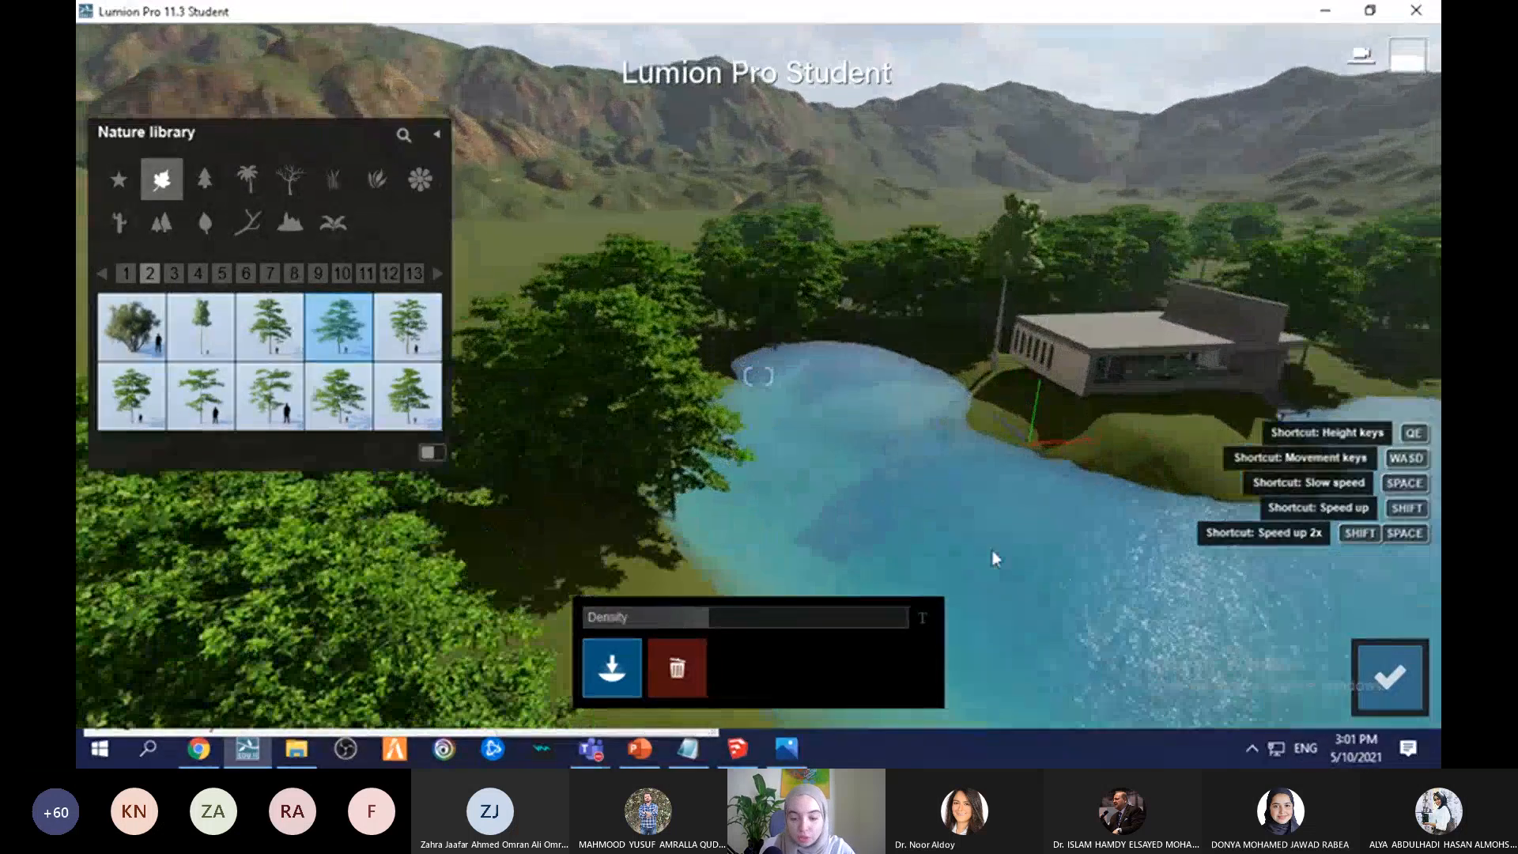
Step: Paint pink flower bushes from the first Flower page at a reduced density on the far shore and the mound in front of the building
right_click_drag(993, 551, 996, 547)
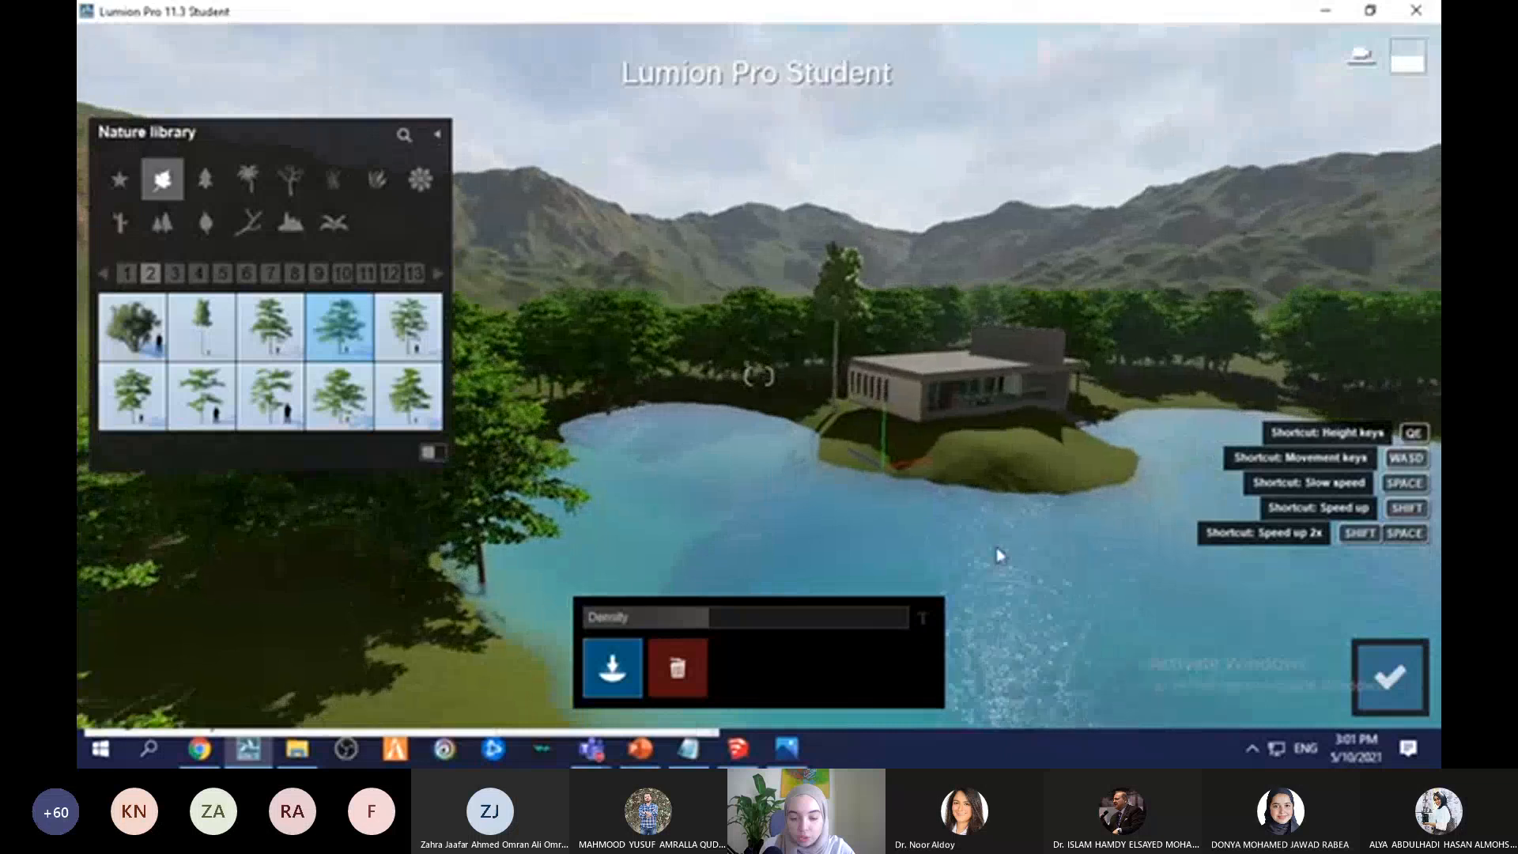
key("e")
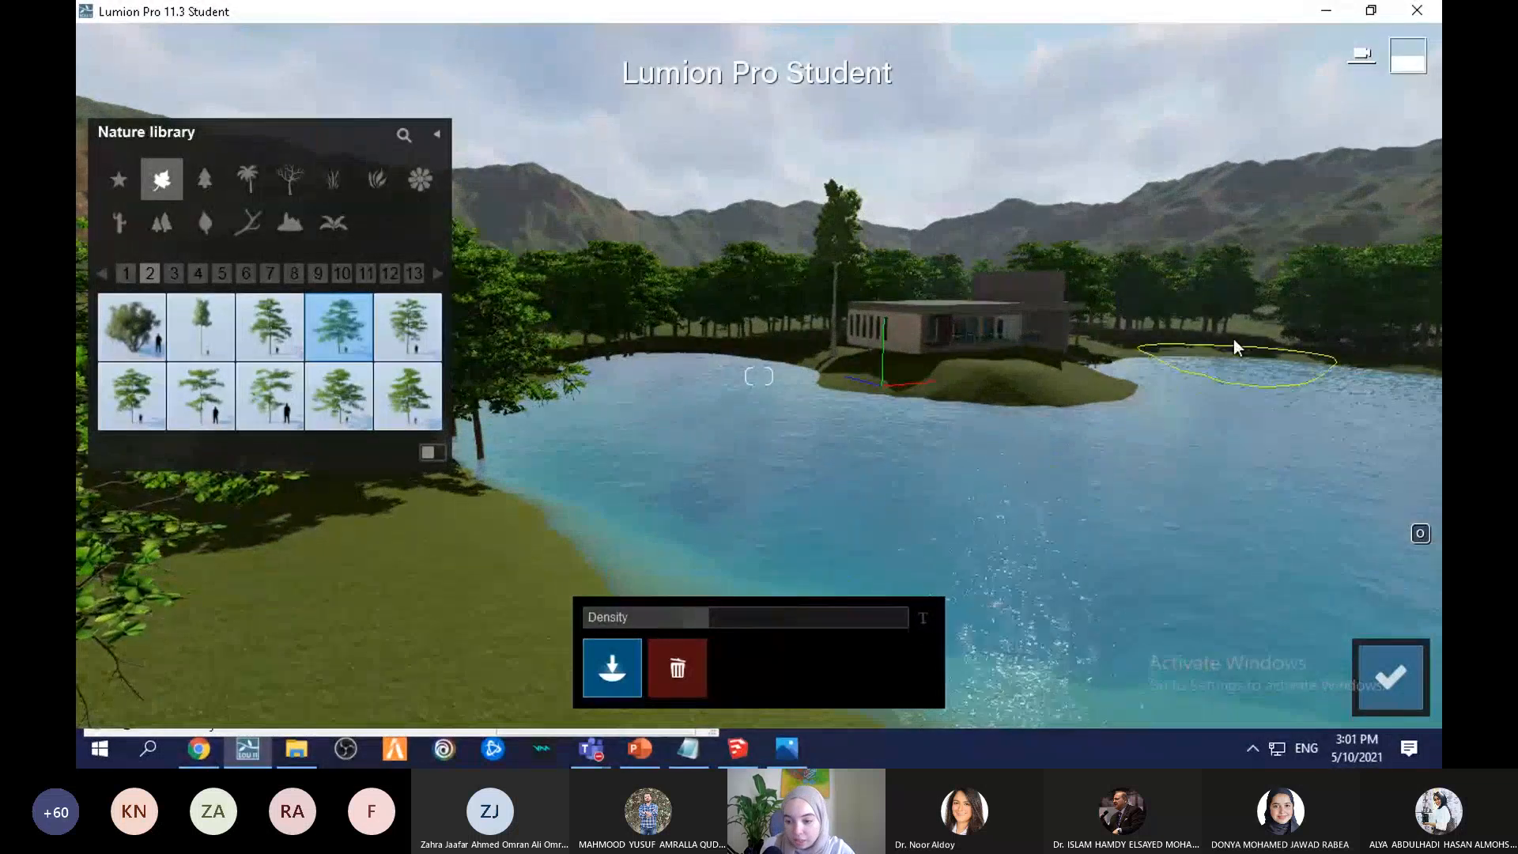
key("w")
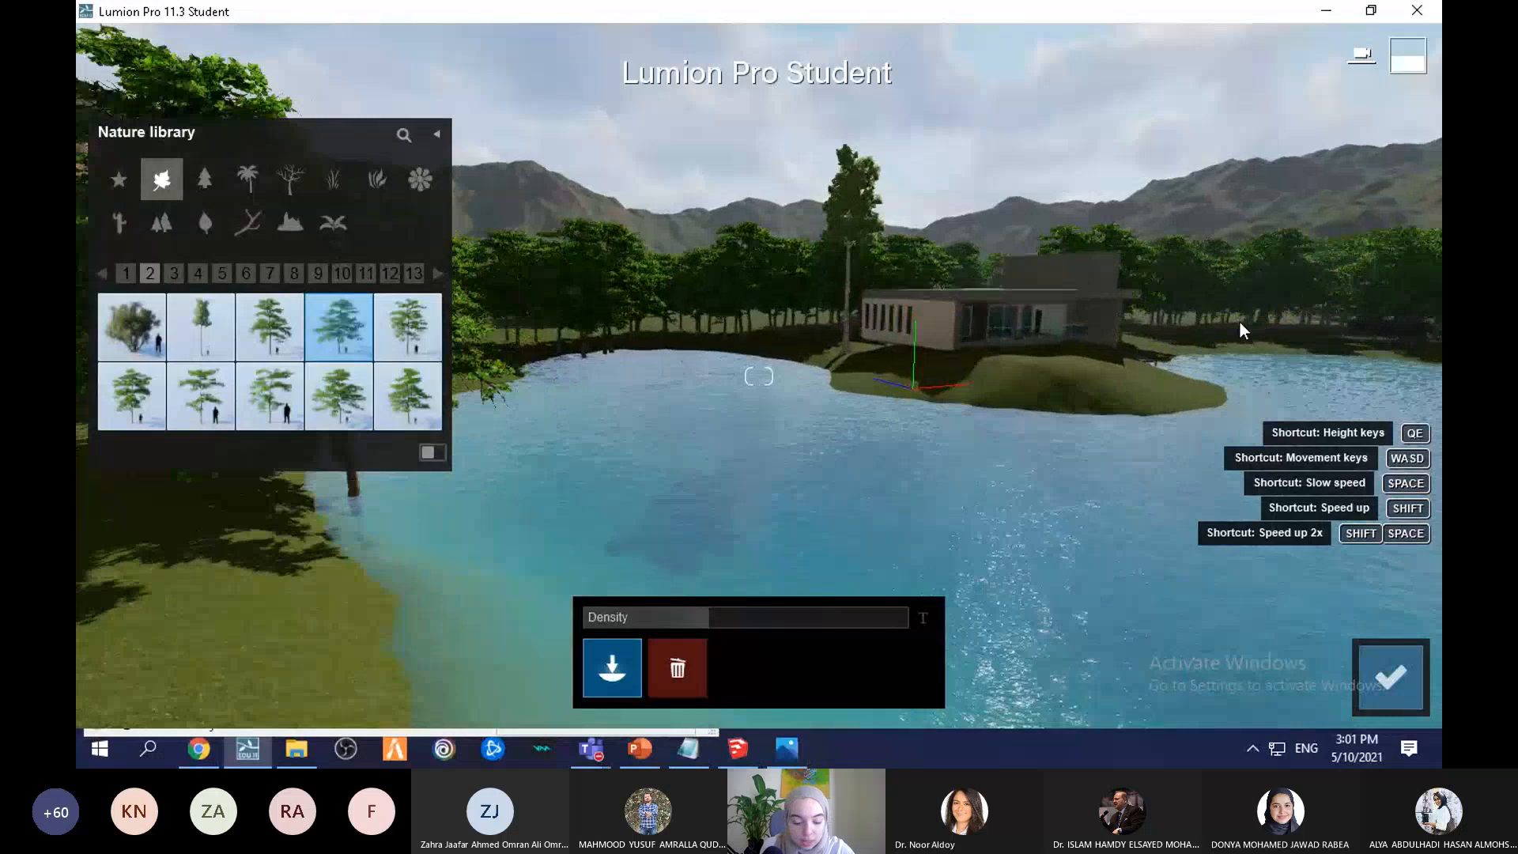
right_click_drag(1226, 325, 1193, 301)
key("d")
key("w")
key("w")
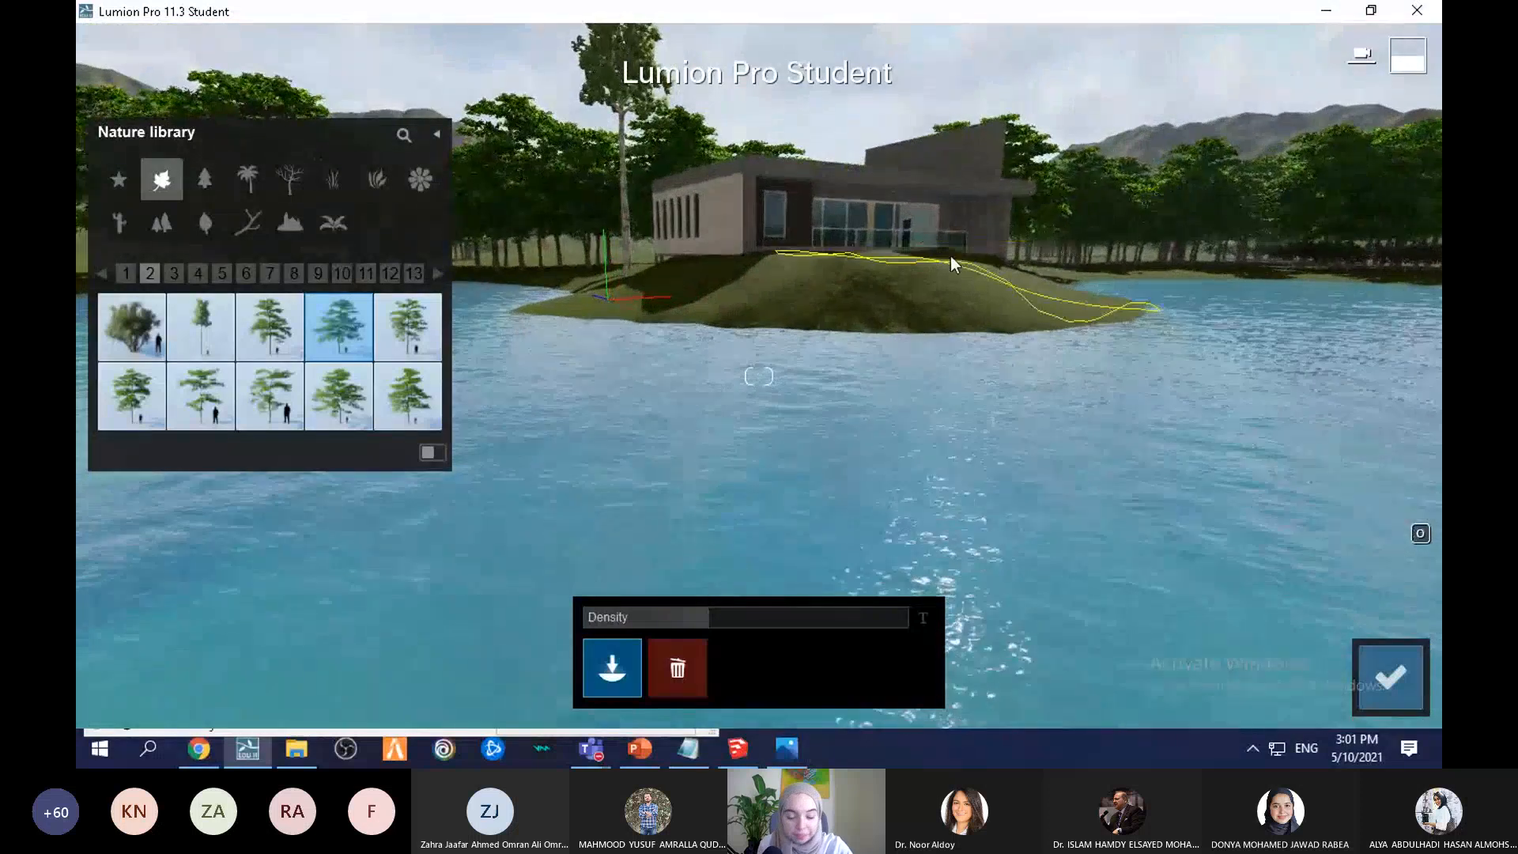
key("w")
key("q")
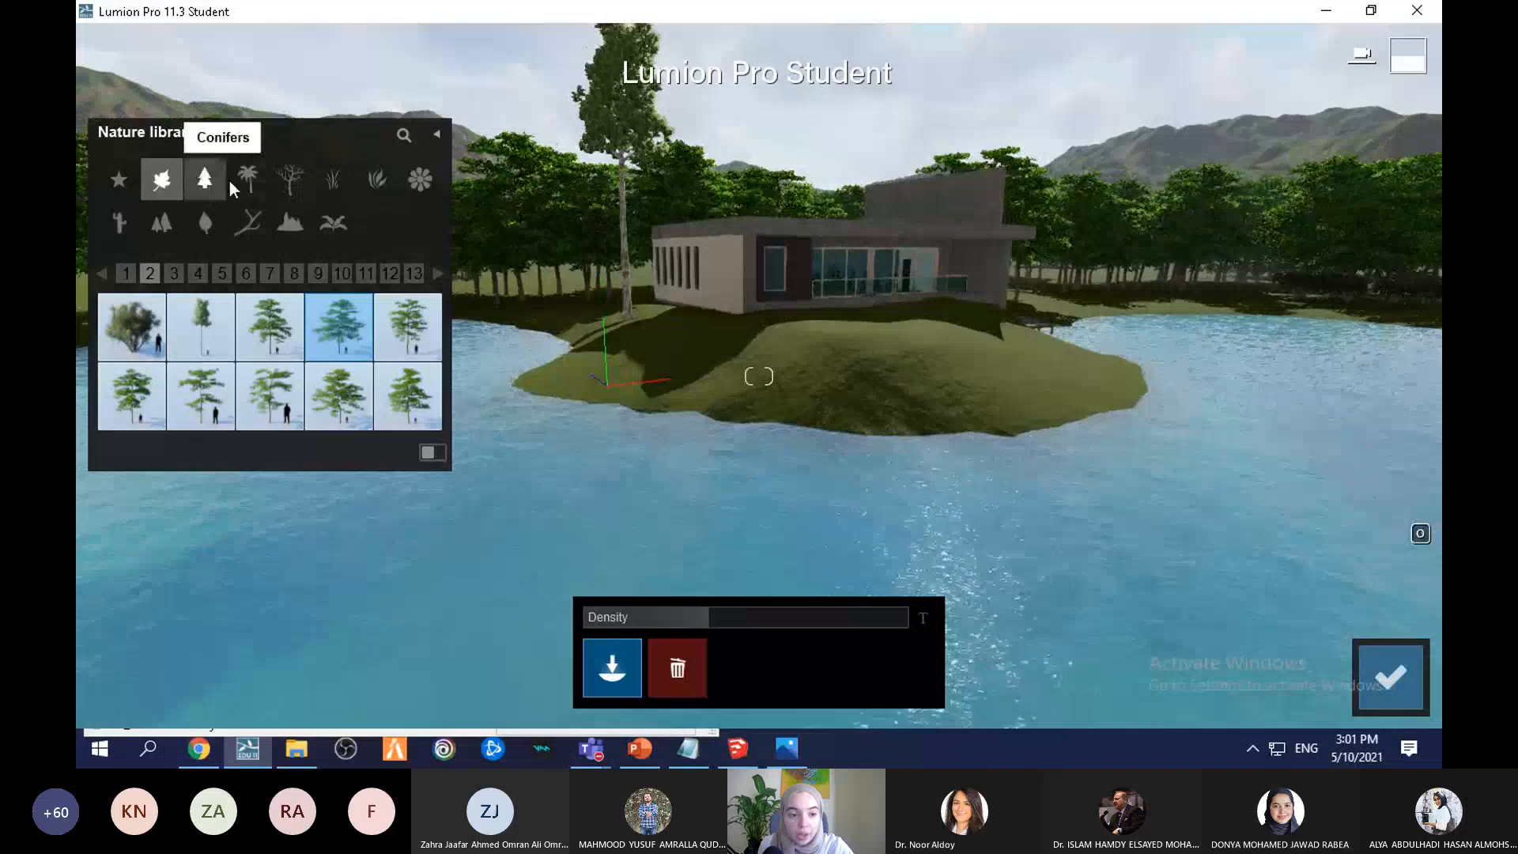
left_click(420, 178)
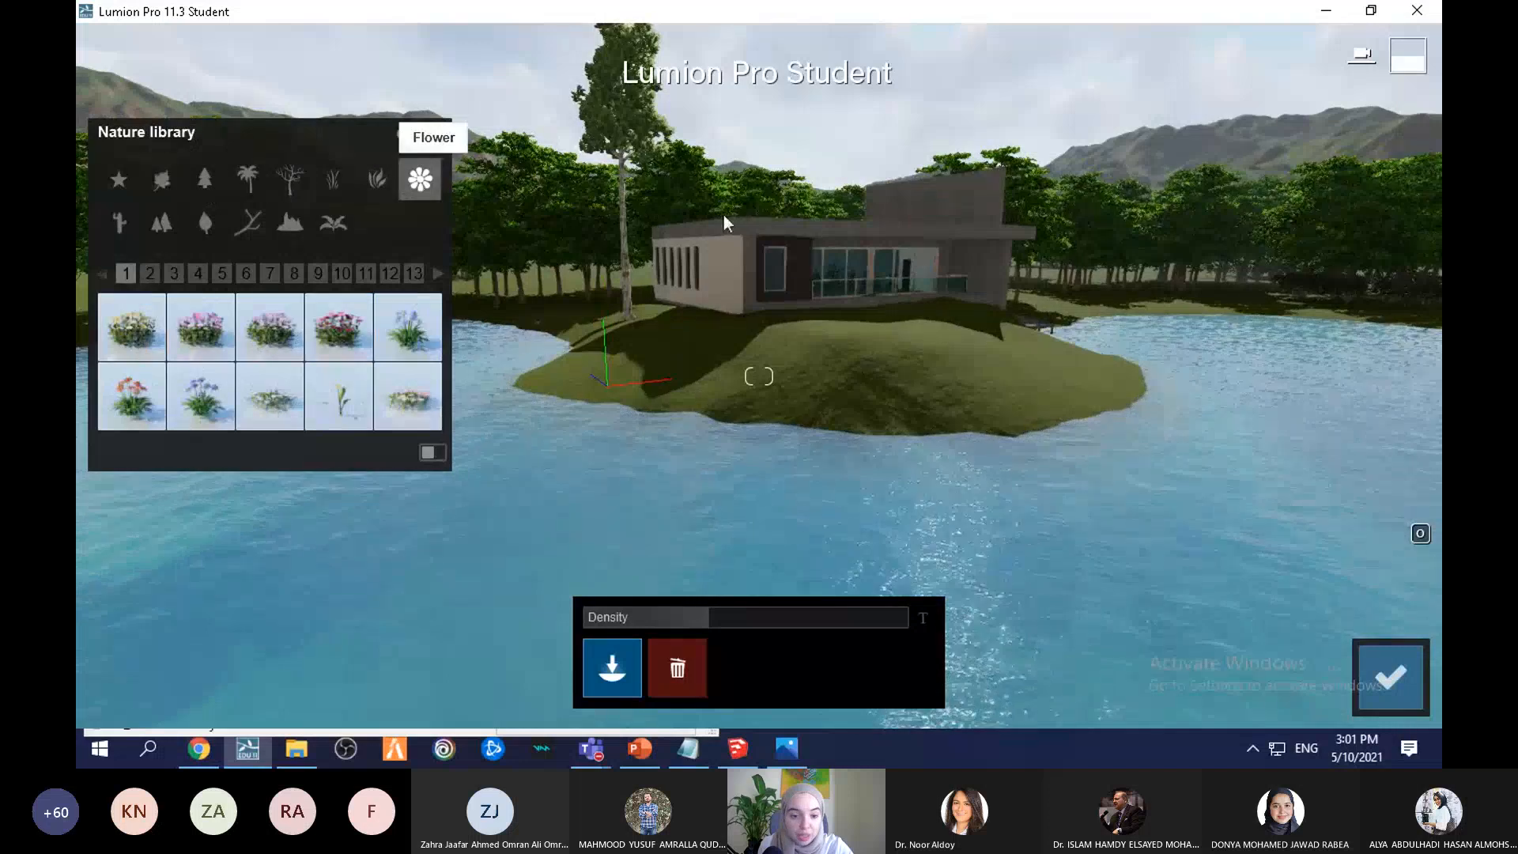
left_click(655, 616)
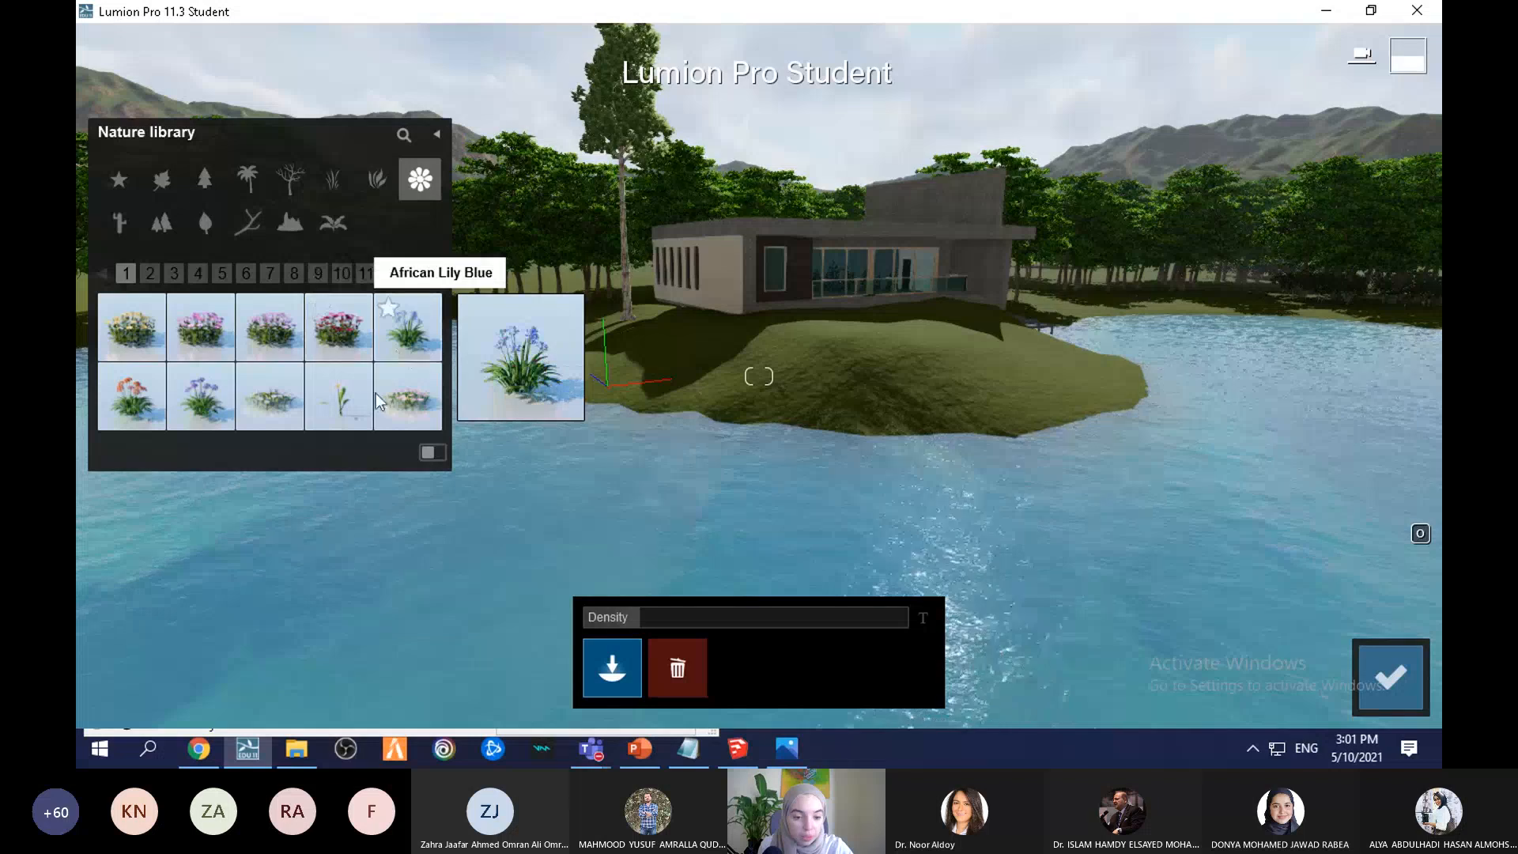
left_click(334, 332)
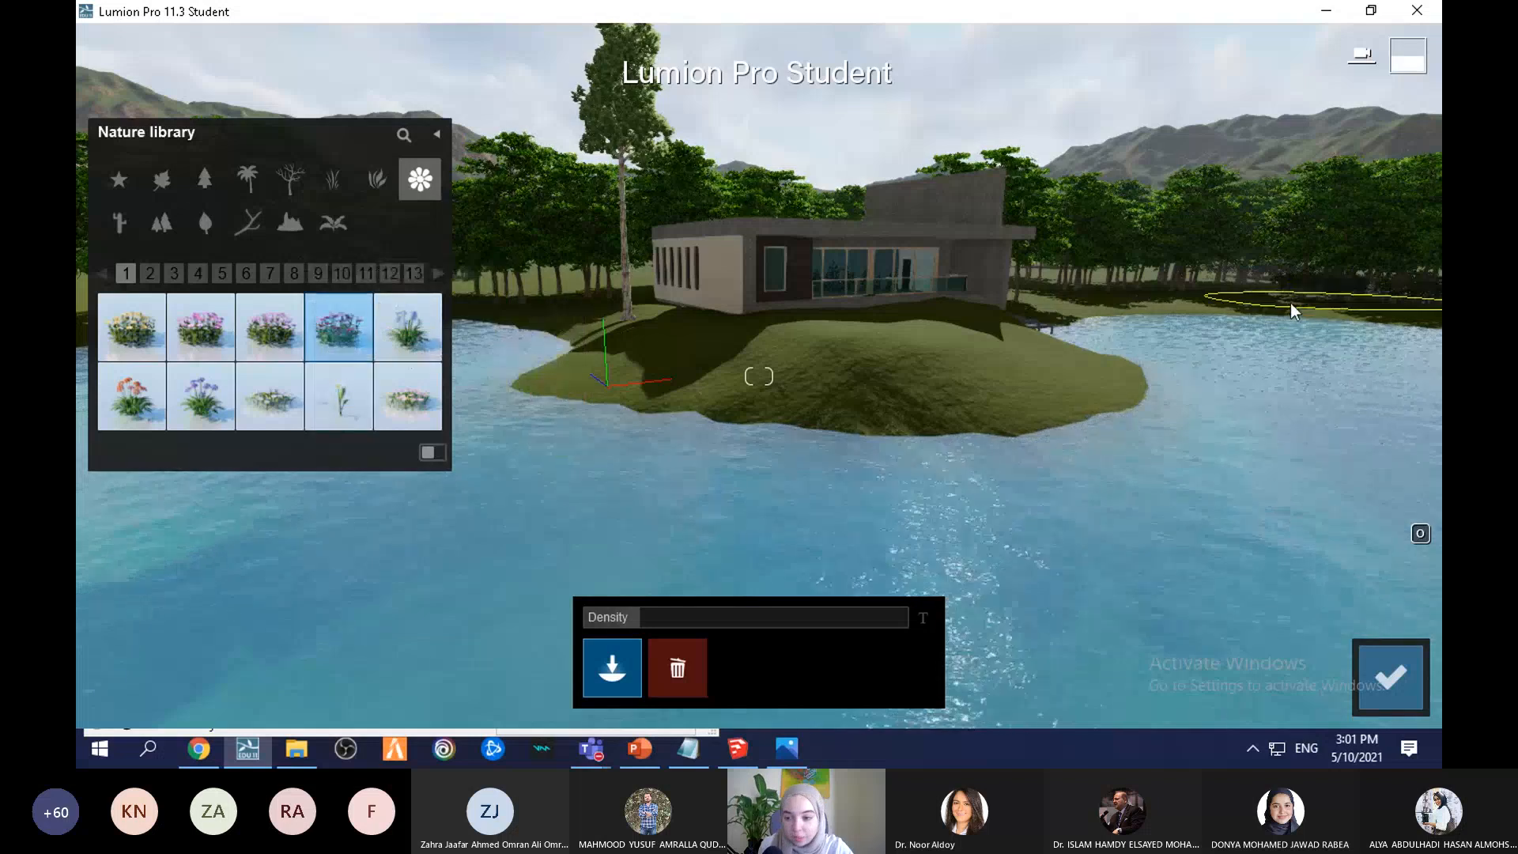
left_click(1081, 296)
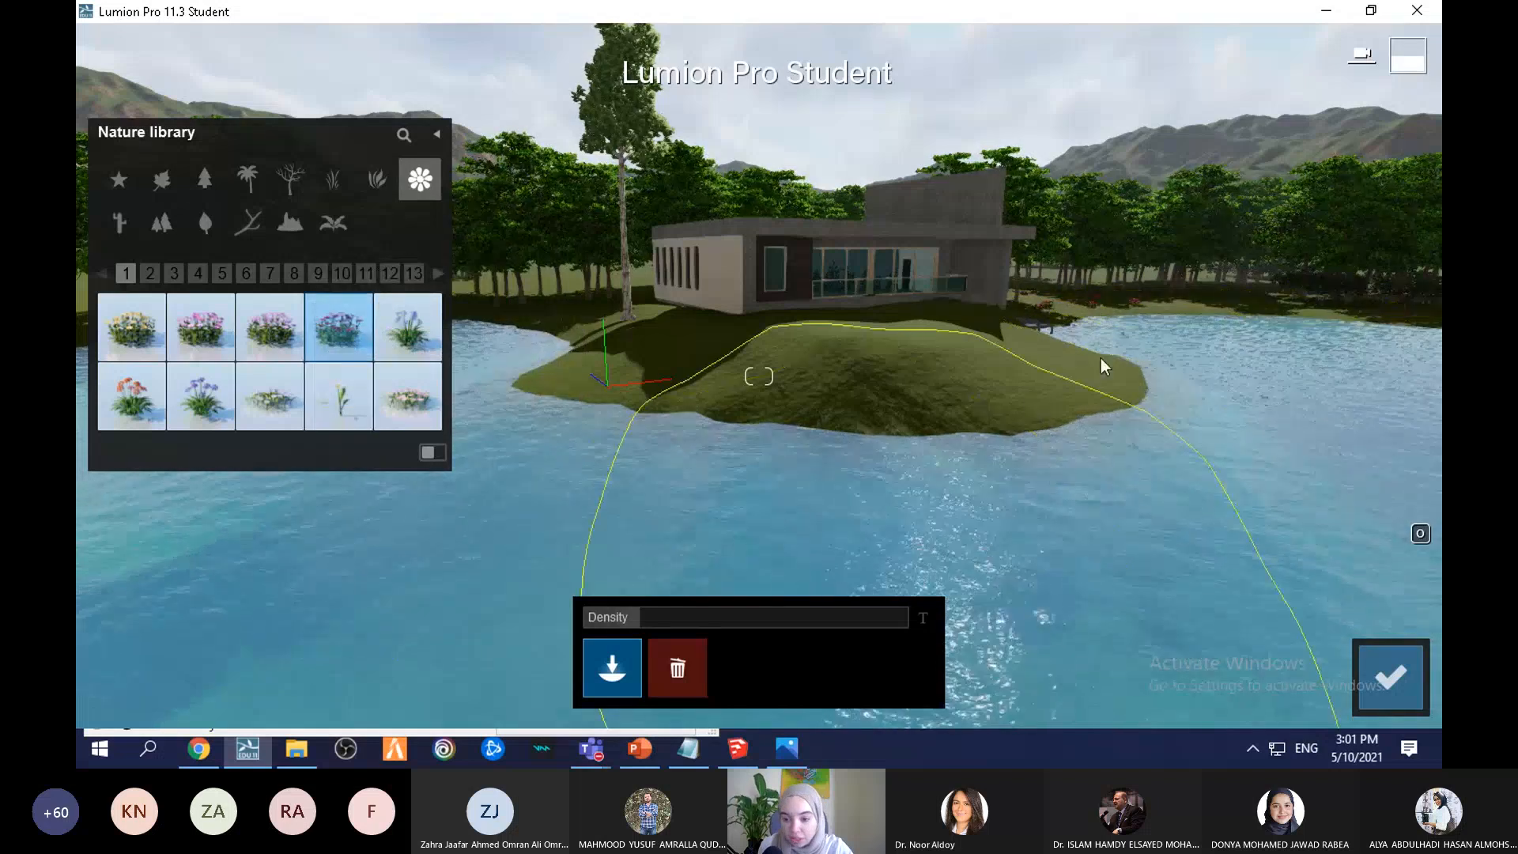
mouse_move(1292, 353)
left_mouse_down()
mouse_move(905, 394)
mouse_move(648, 364)
mouse_move(516, 284)
left_mouse_up()
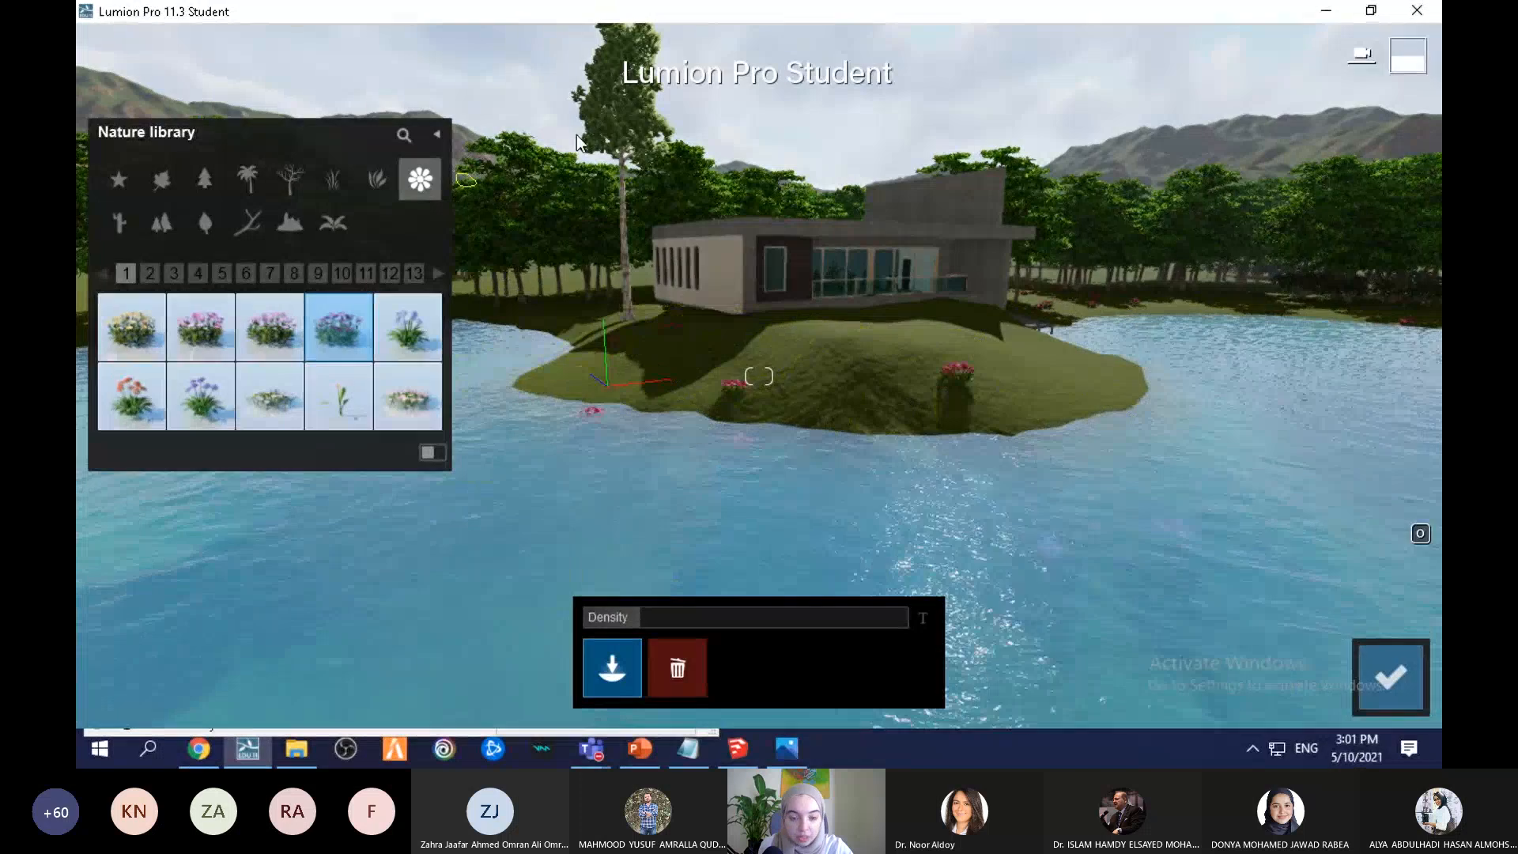
Step: Paint the round boulder from page 2 of the Rocks category around the mound, raising the density to 0.3
left_click(288, 224)
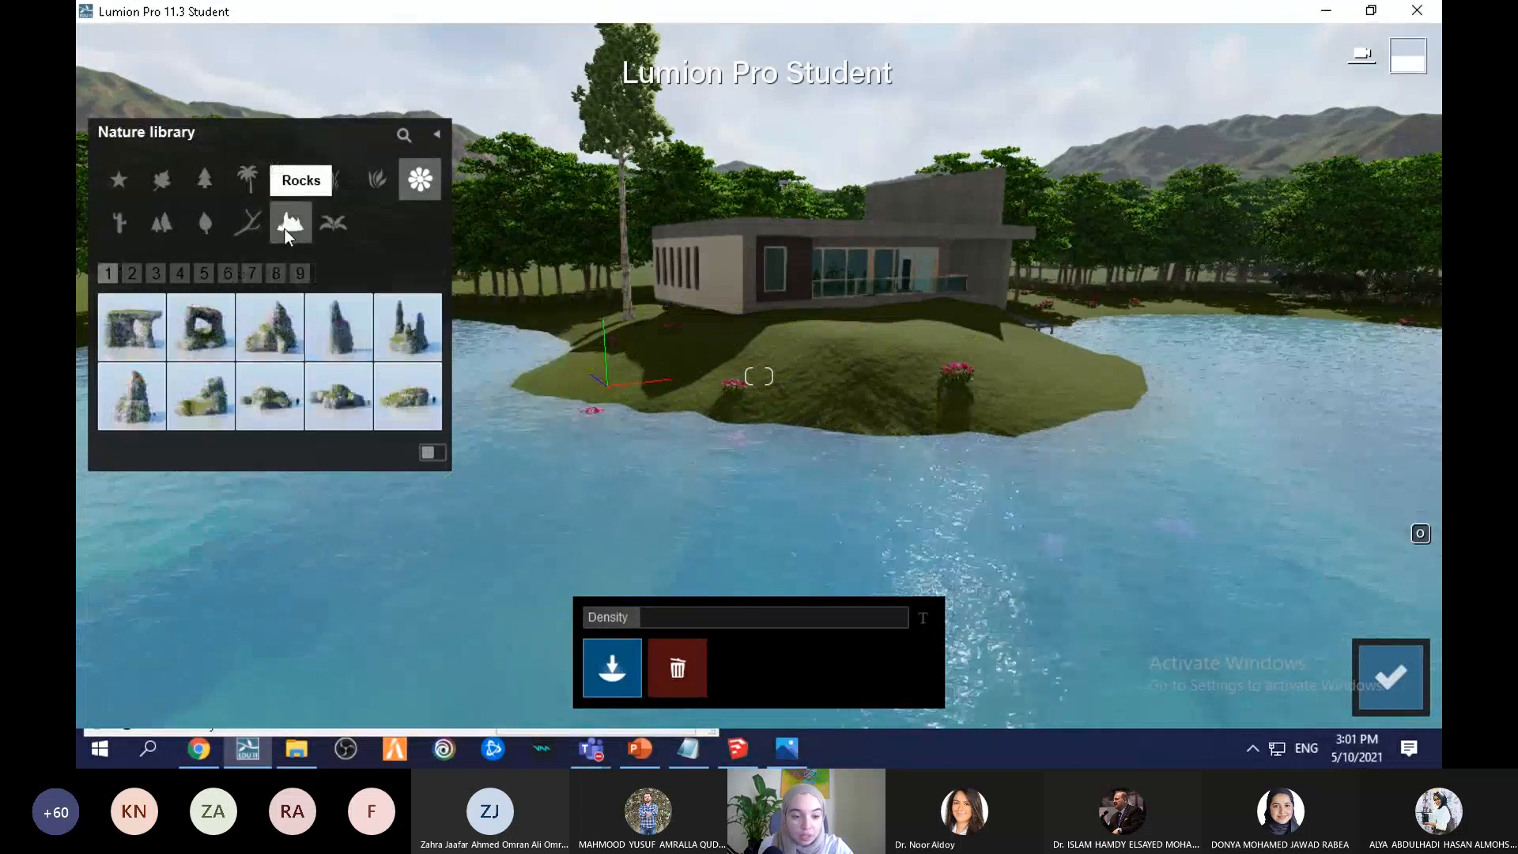
left_click(131, 273)
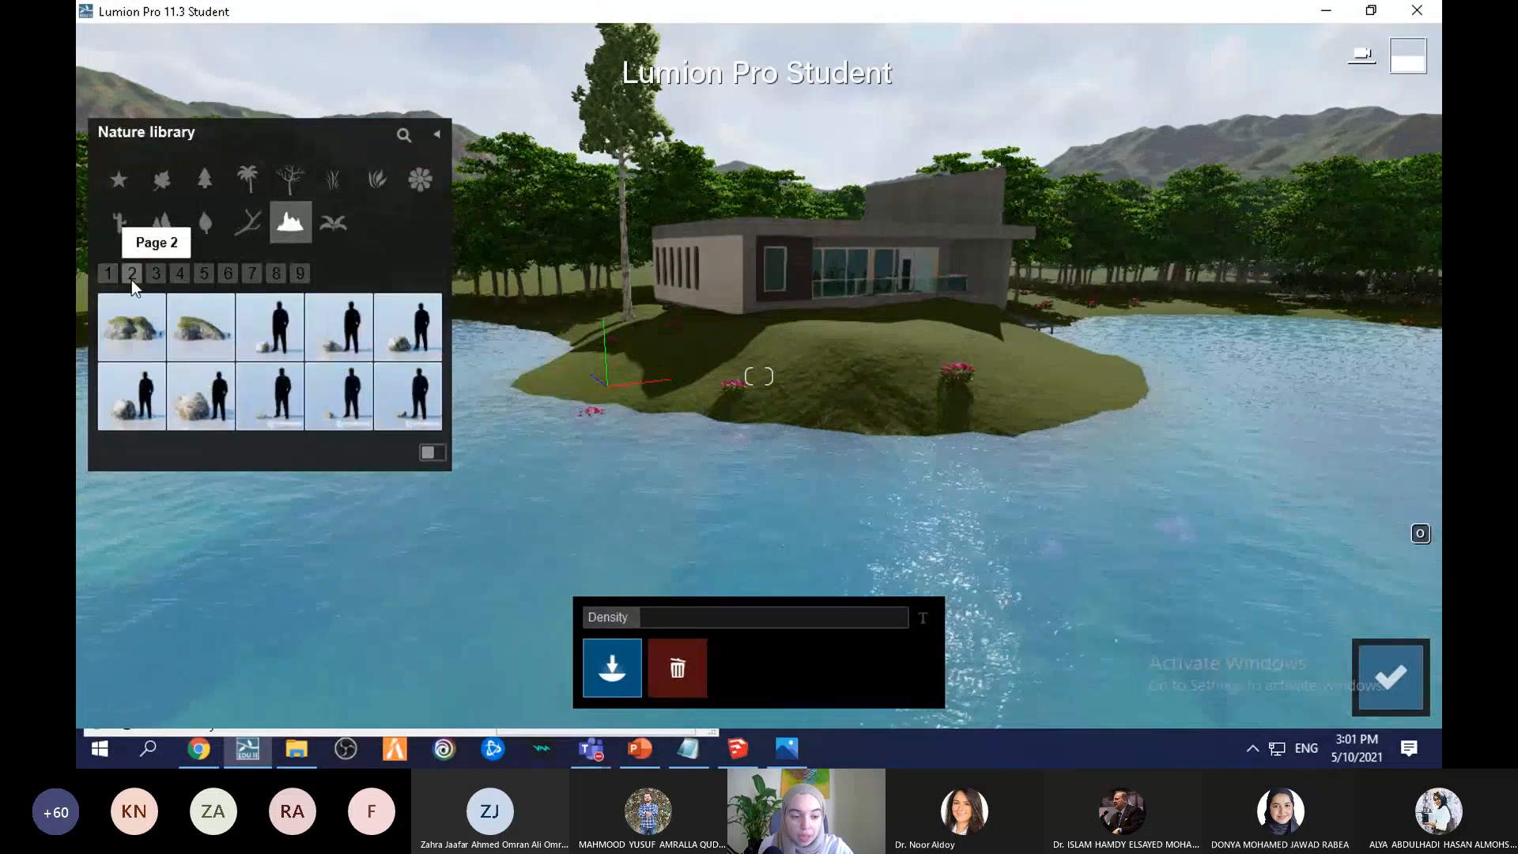
left_click(178, 378)
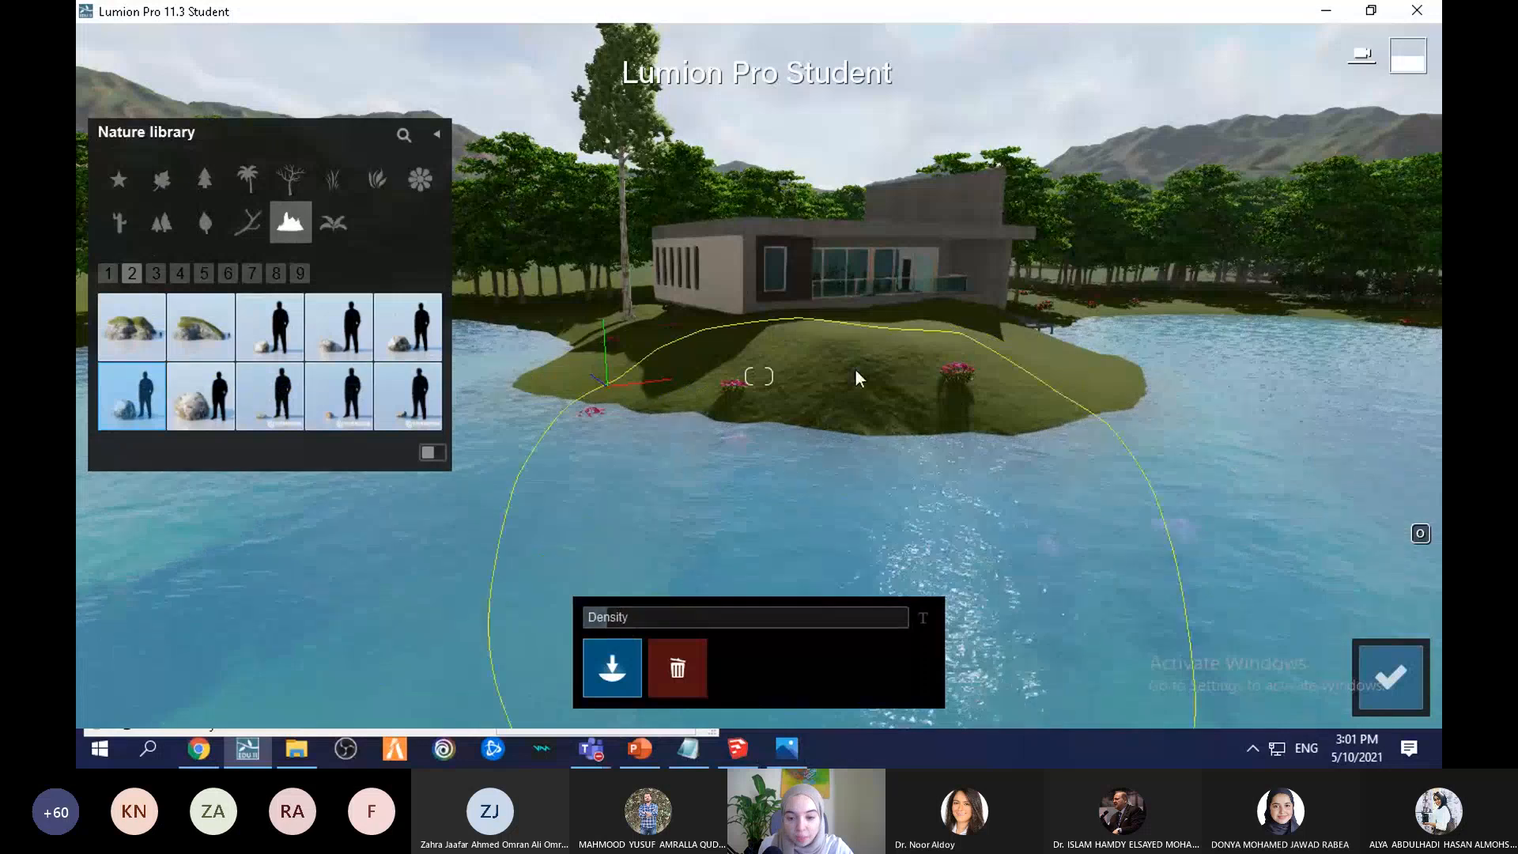
left_click_drag(964, 352, 732, 374)
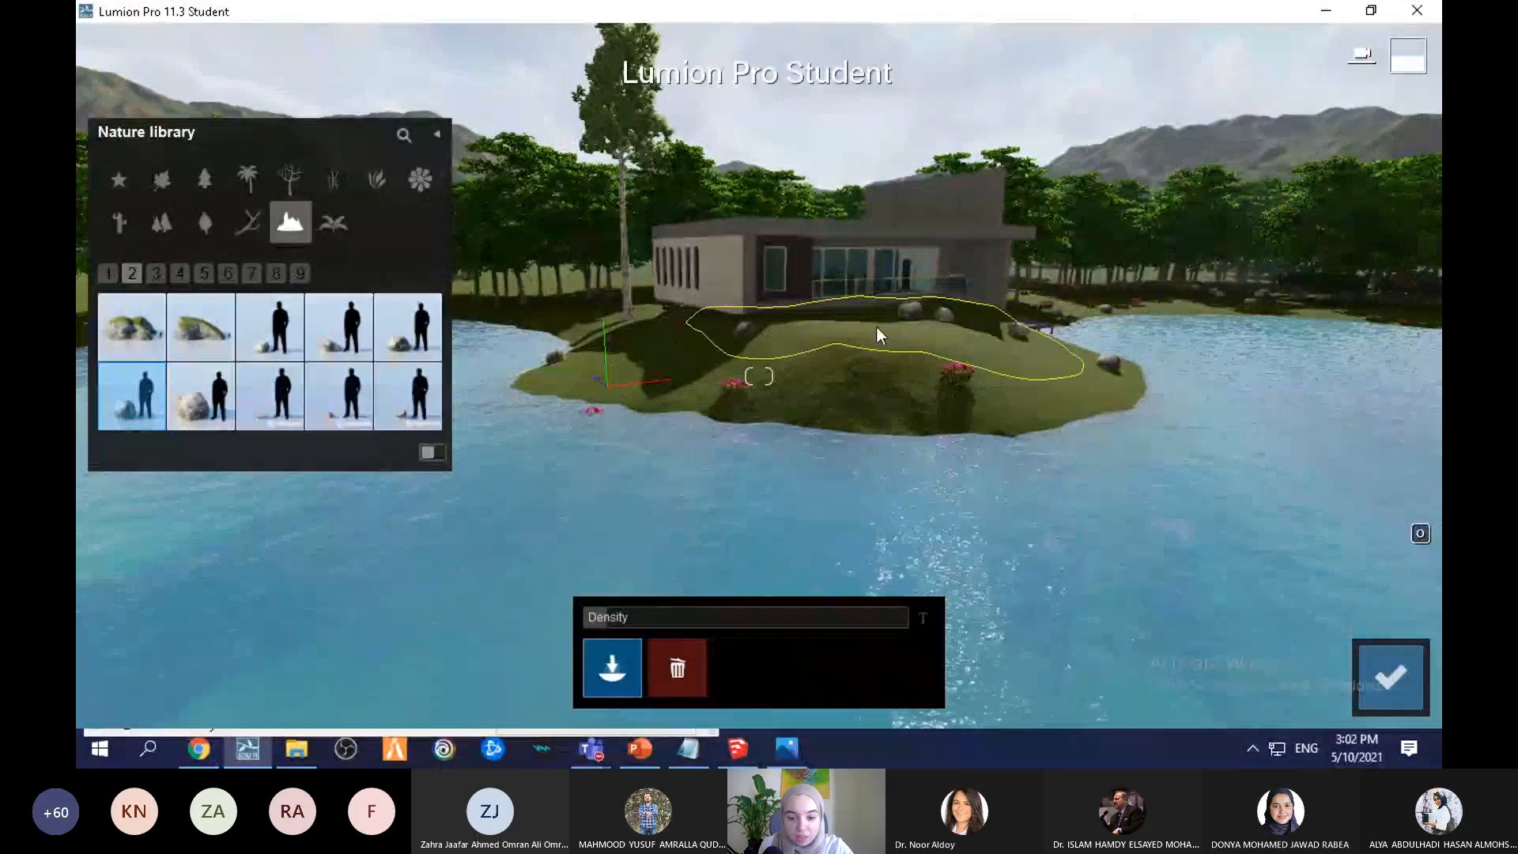
left_click_drag(613, 624, 672, 627)
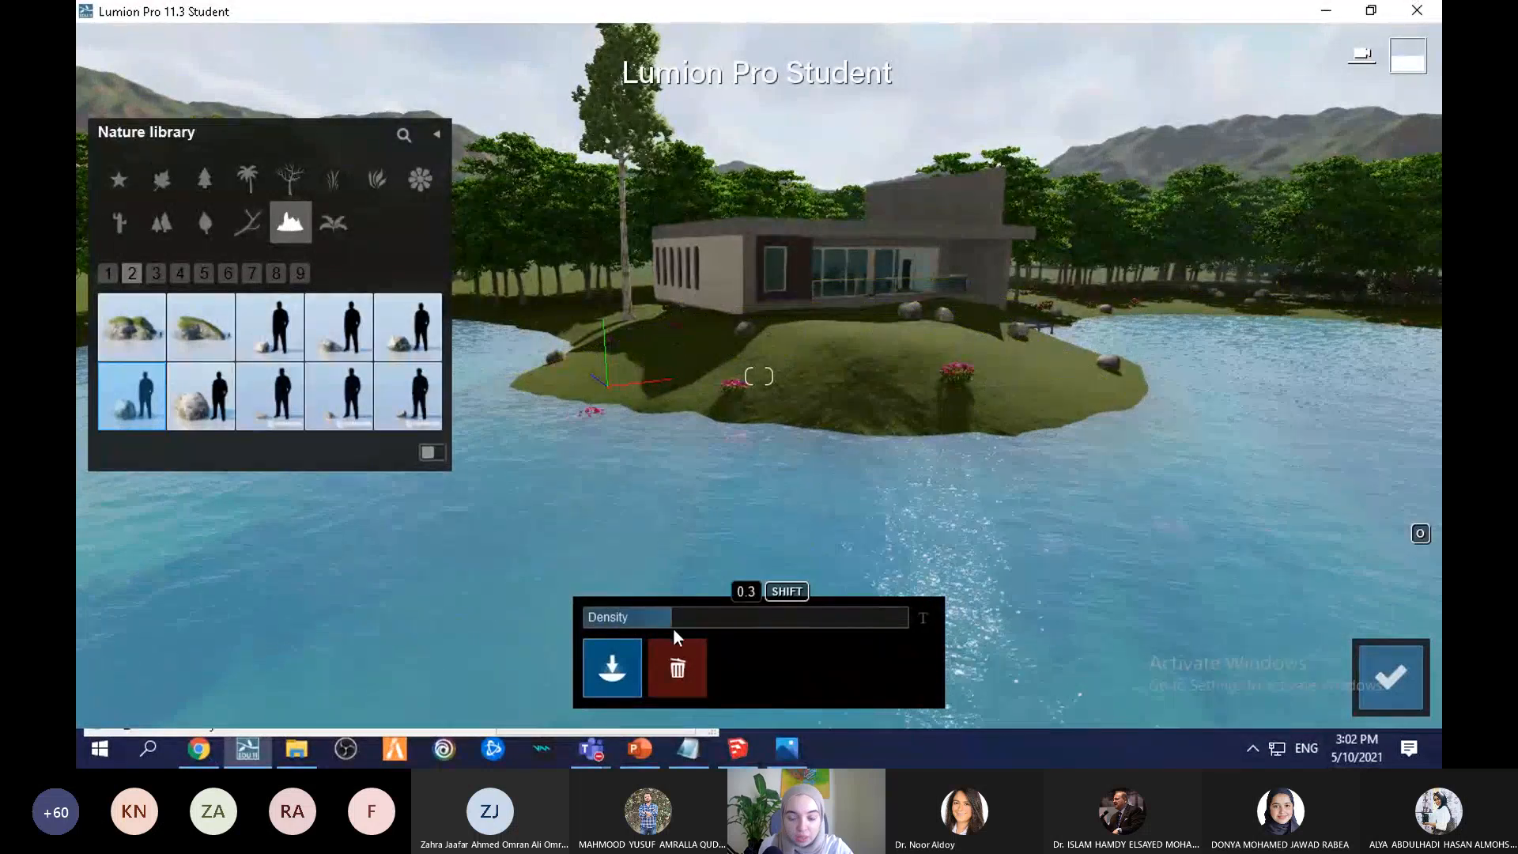
mouse_move(937, 354)
left_mouse_down()
mouse_move(705, 368)
mouse_move(904, 391)
left_mouse_up()
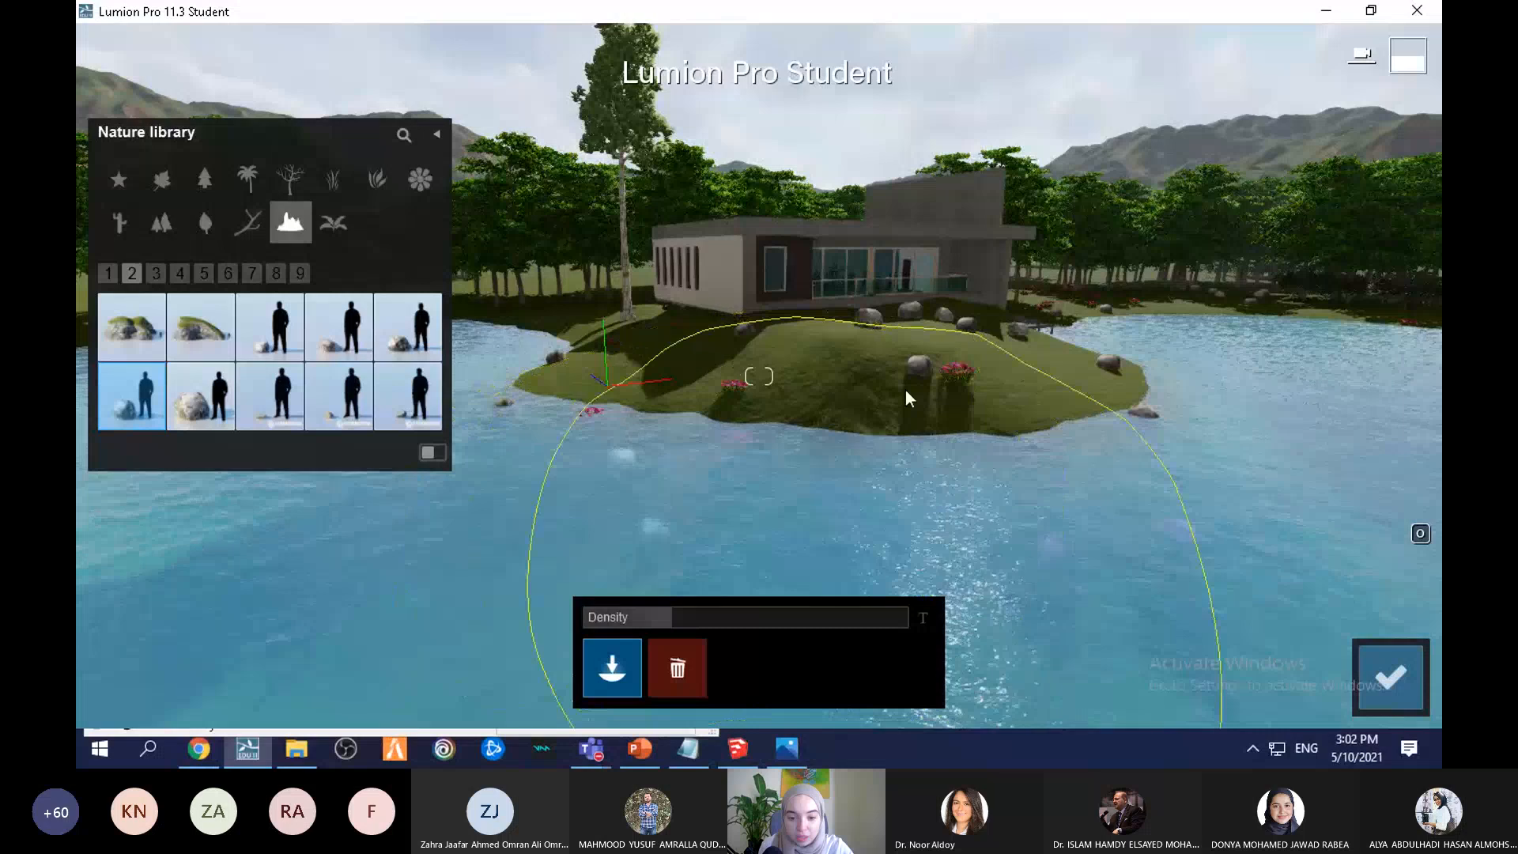
left_click(993, 334)
Step: Paint Eskdale Poa grass between the boulders and flowers on the mound and along its shoreline
left_click(334, 177)
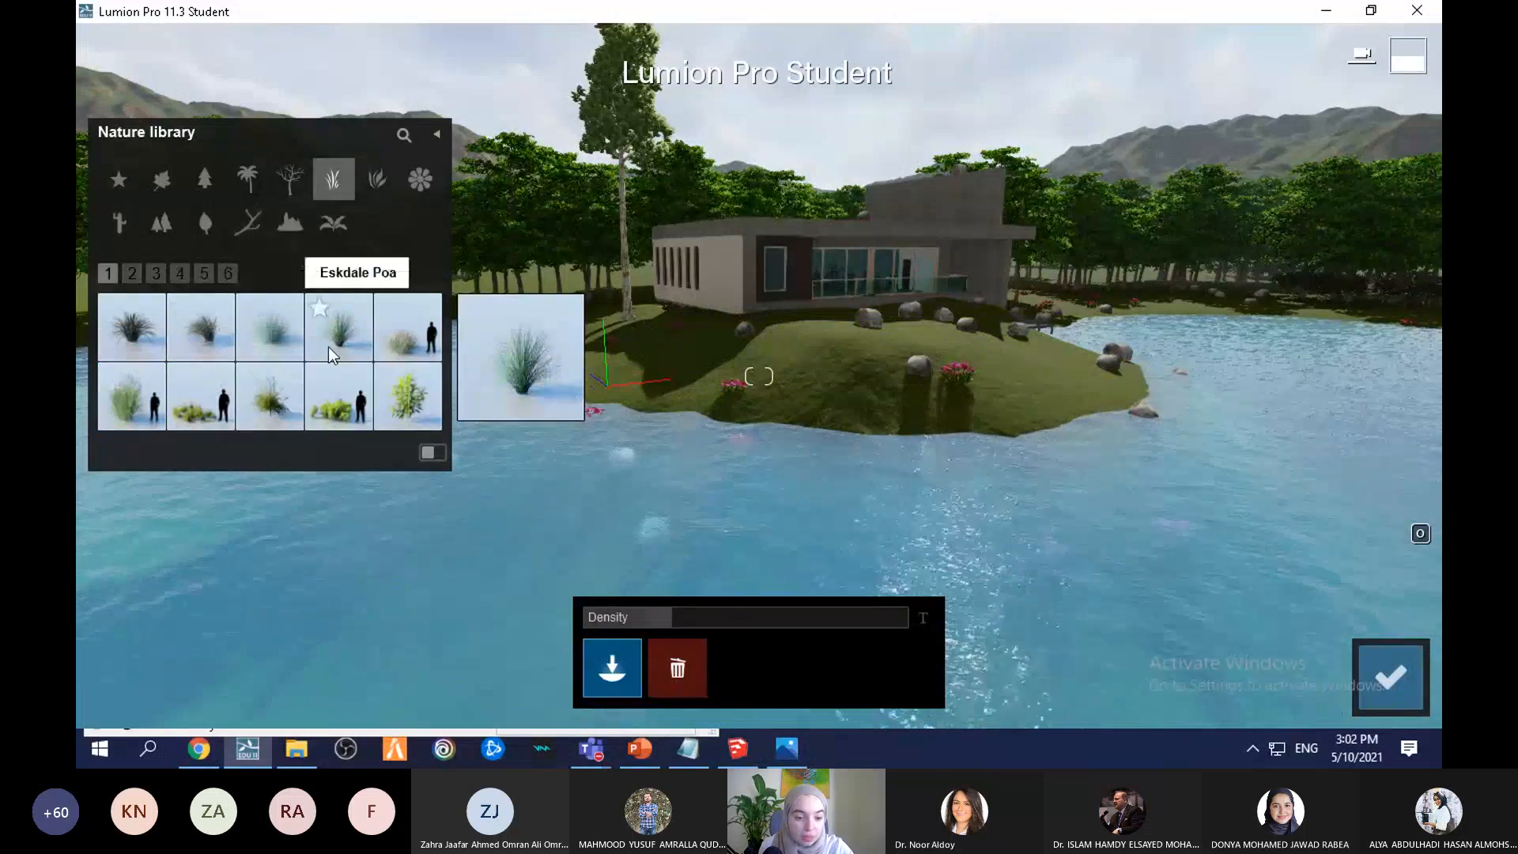
left_click(351, 348)
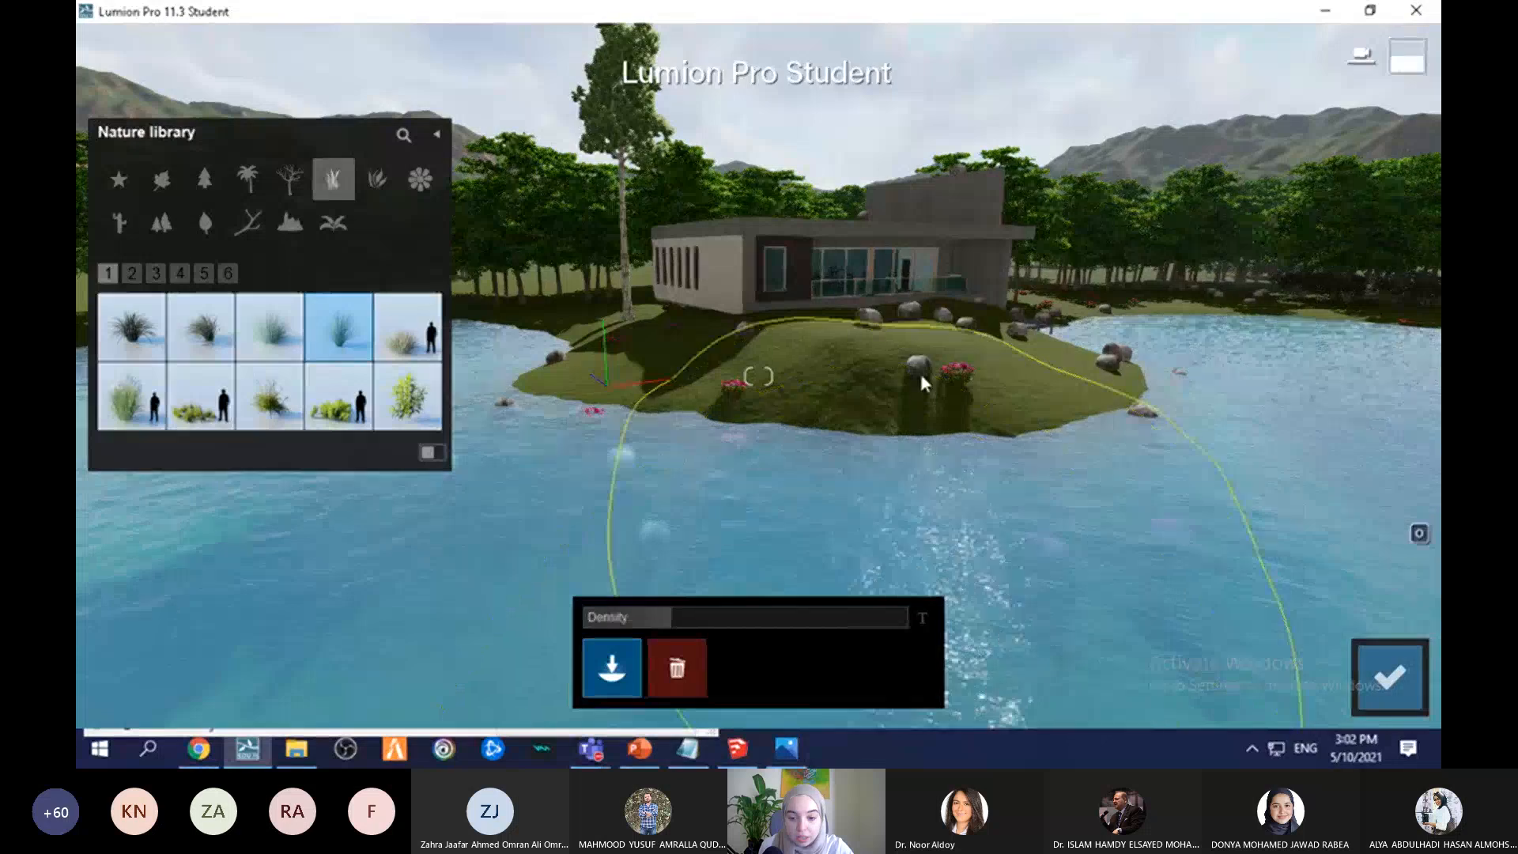
mouse_move(800, 378)
left_mouse_down()
mouse_move(604, 347)
mouse_move(990, 344)
mouse_move(1180, 272)
mouse_move(1154, 297)
left_mouse_up()
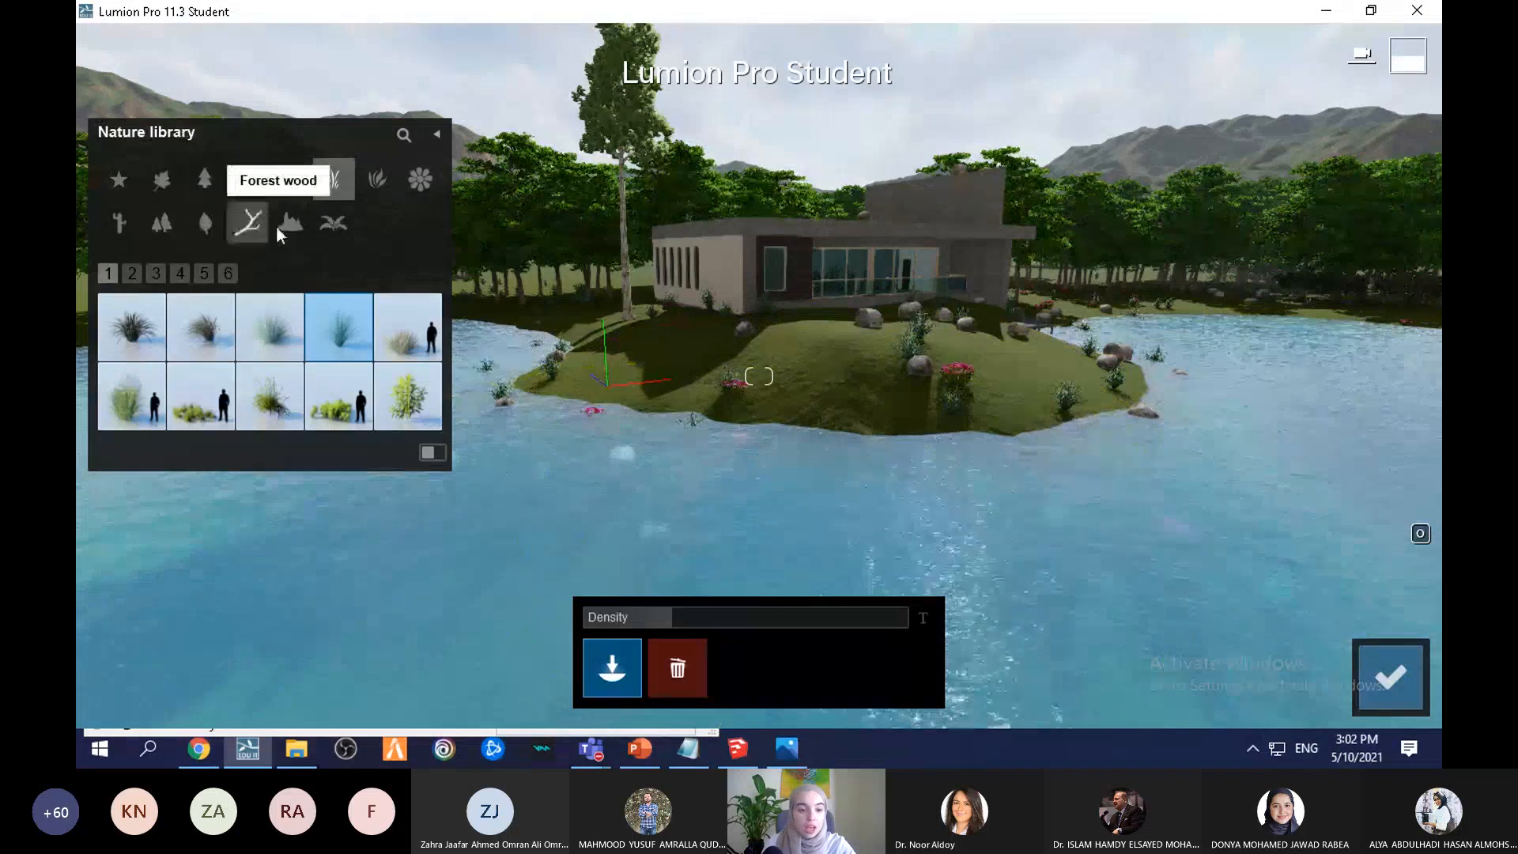
Step: Paint the sixth item from page 1 of the Leaf category over the mound in front of the building and finish painting
left_click(205, 229)
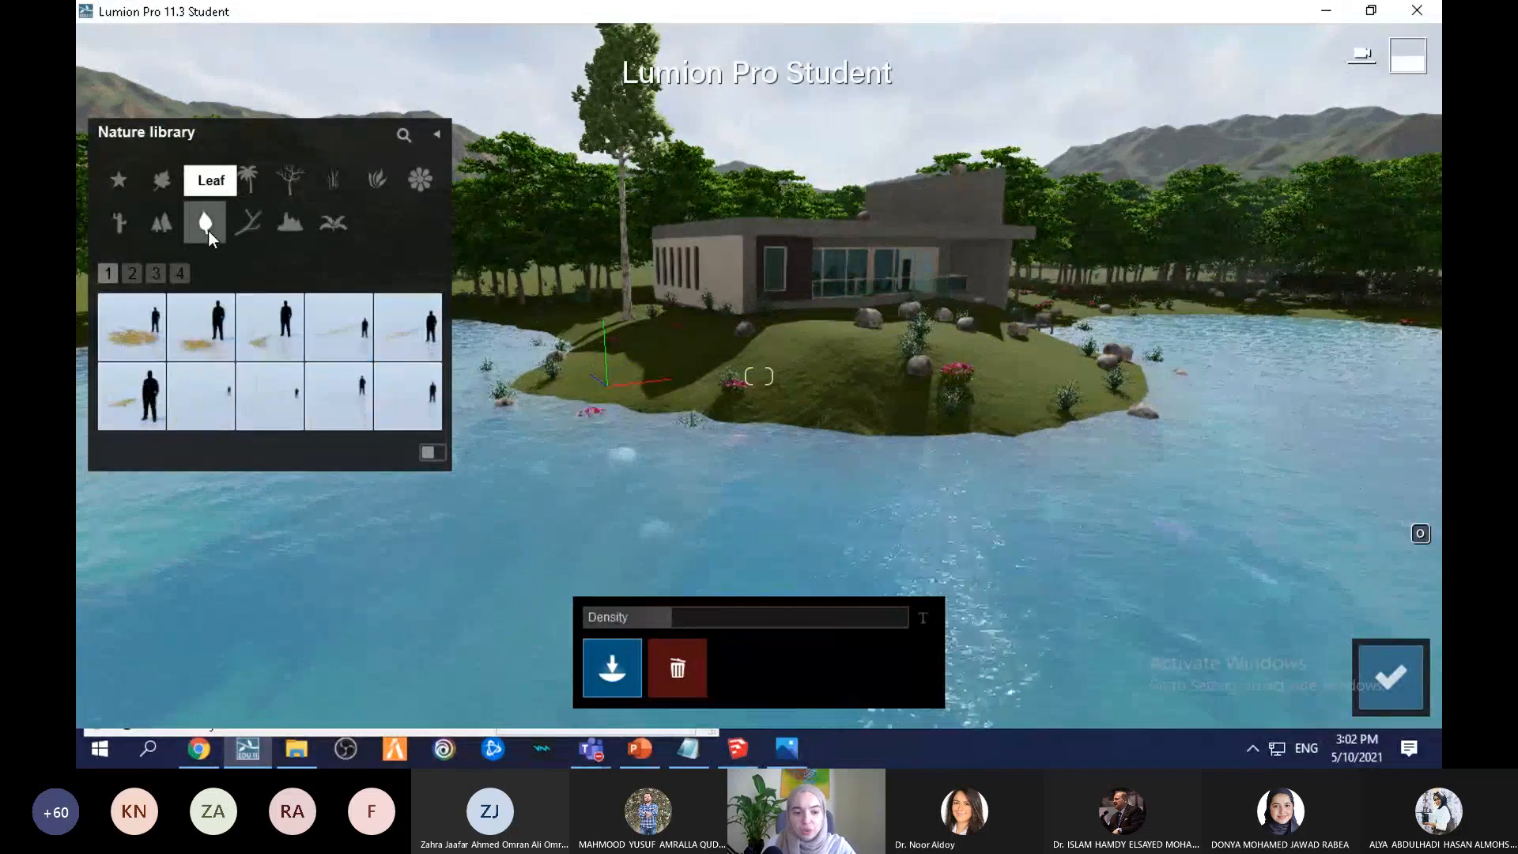
left_click(147, 411)
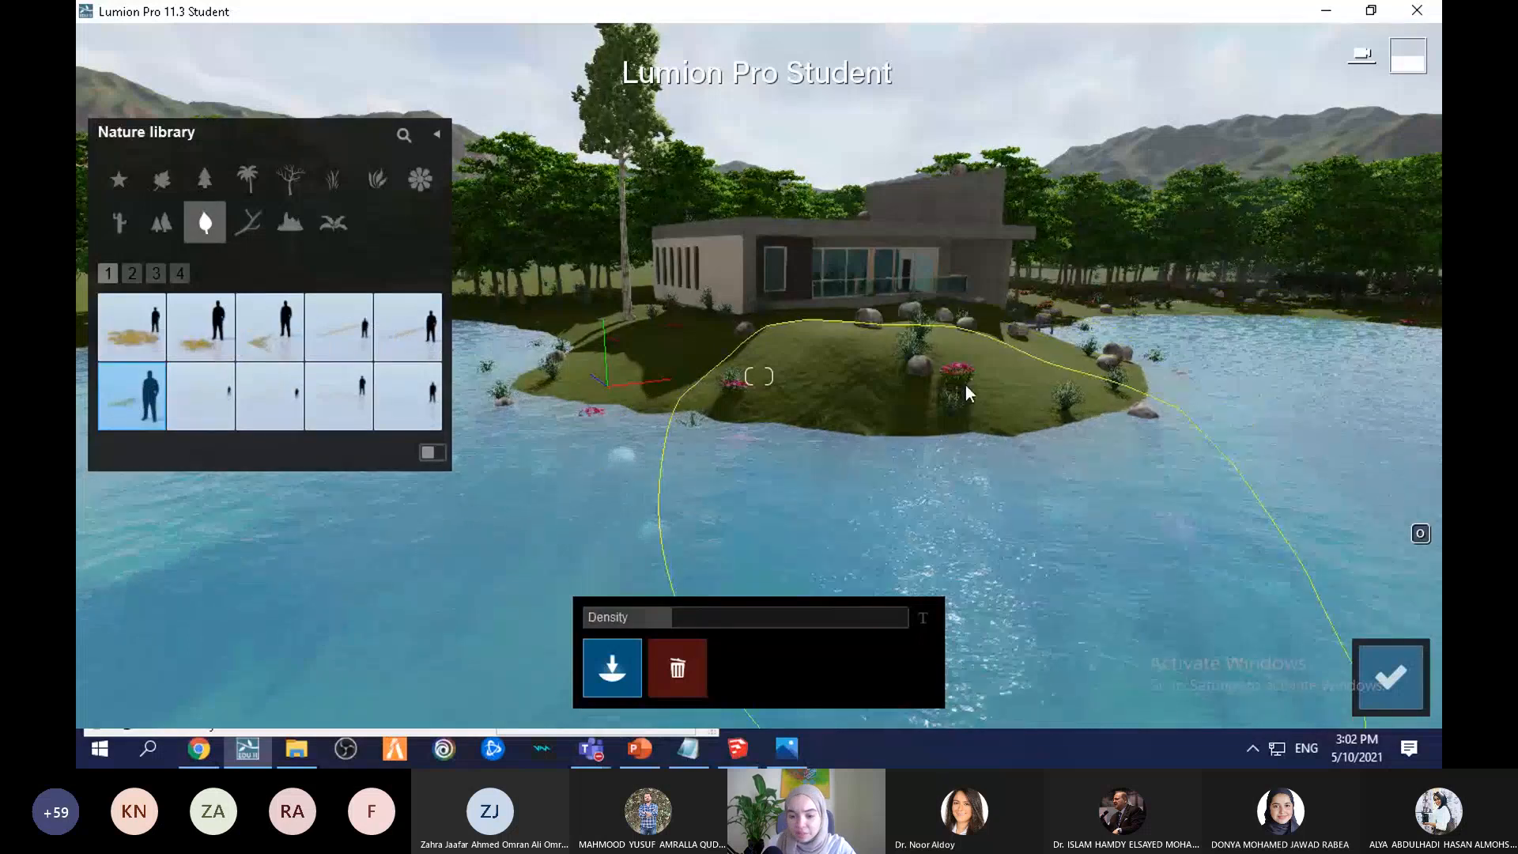
left_click(932, 393)
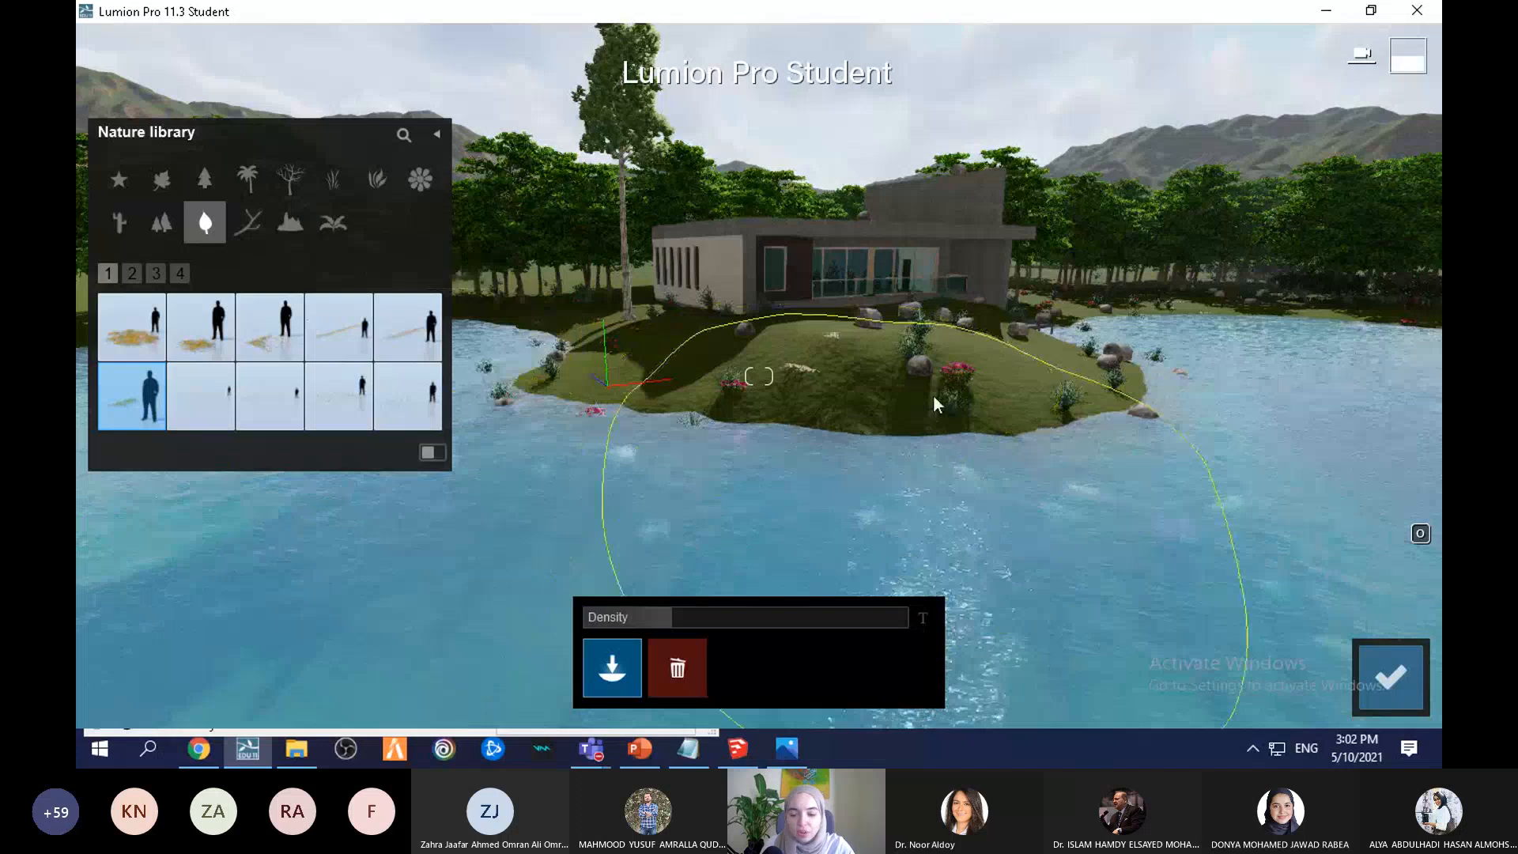
key("w")
right_click_drag(942, 313, 942, 214)
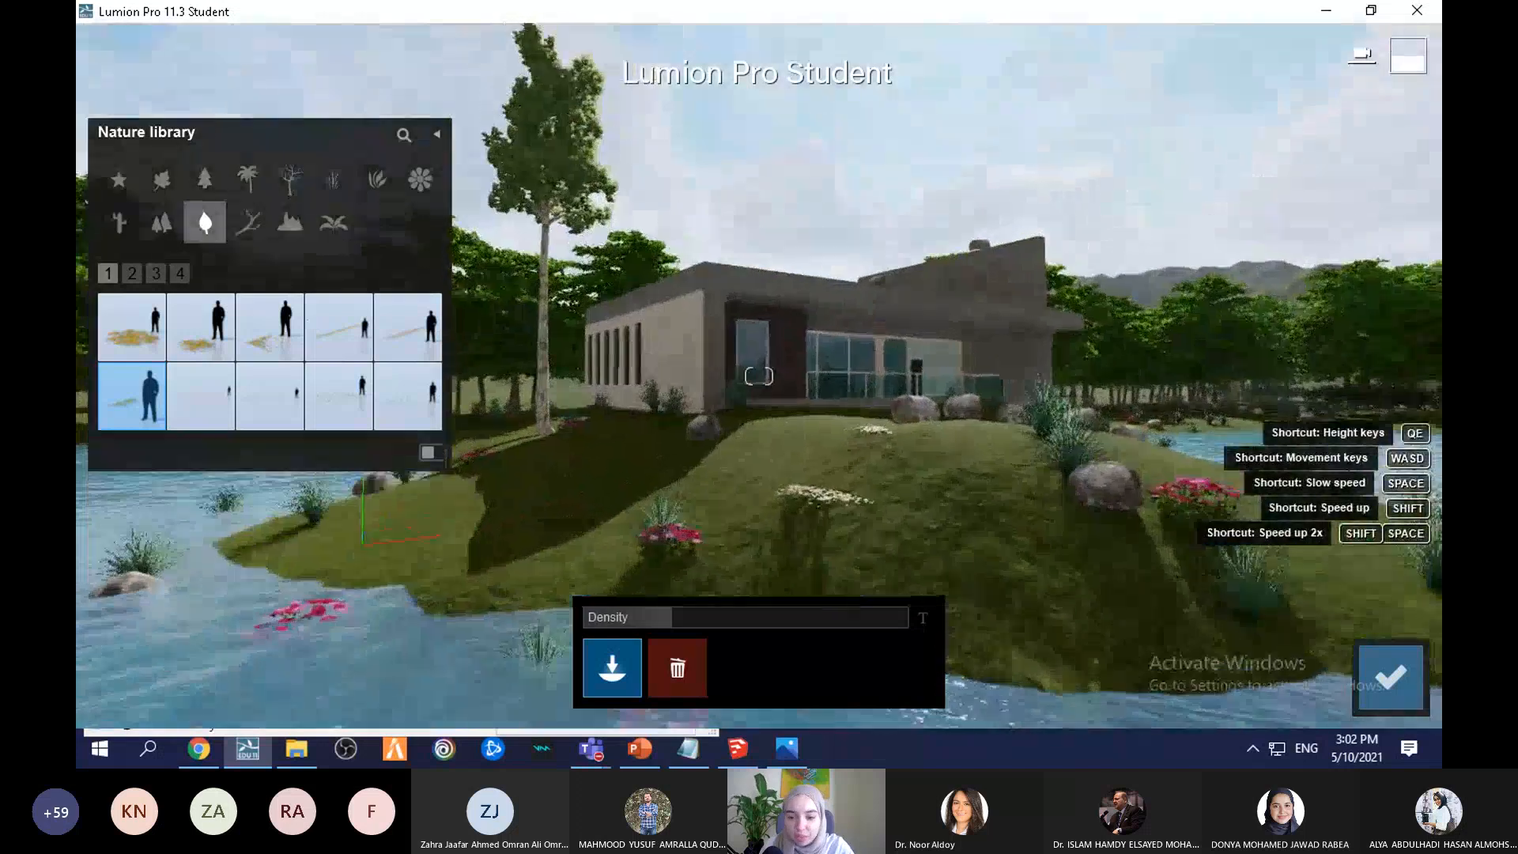
right_click_drag(825, 399, 855, 438)
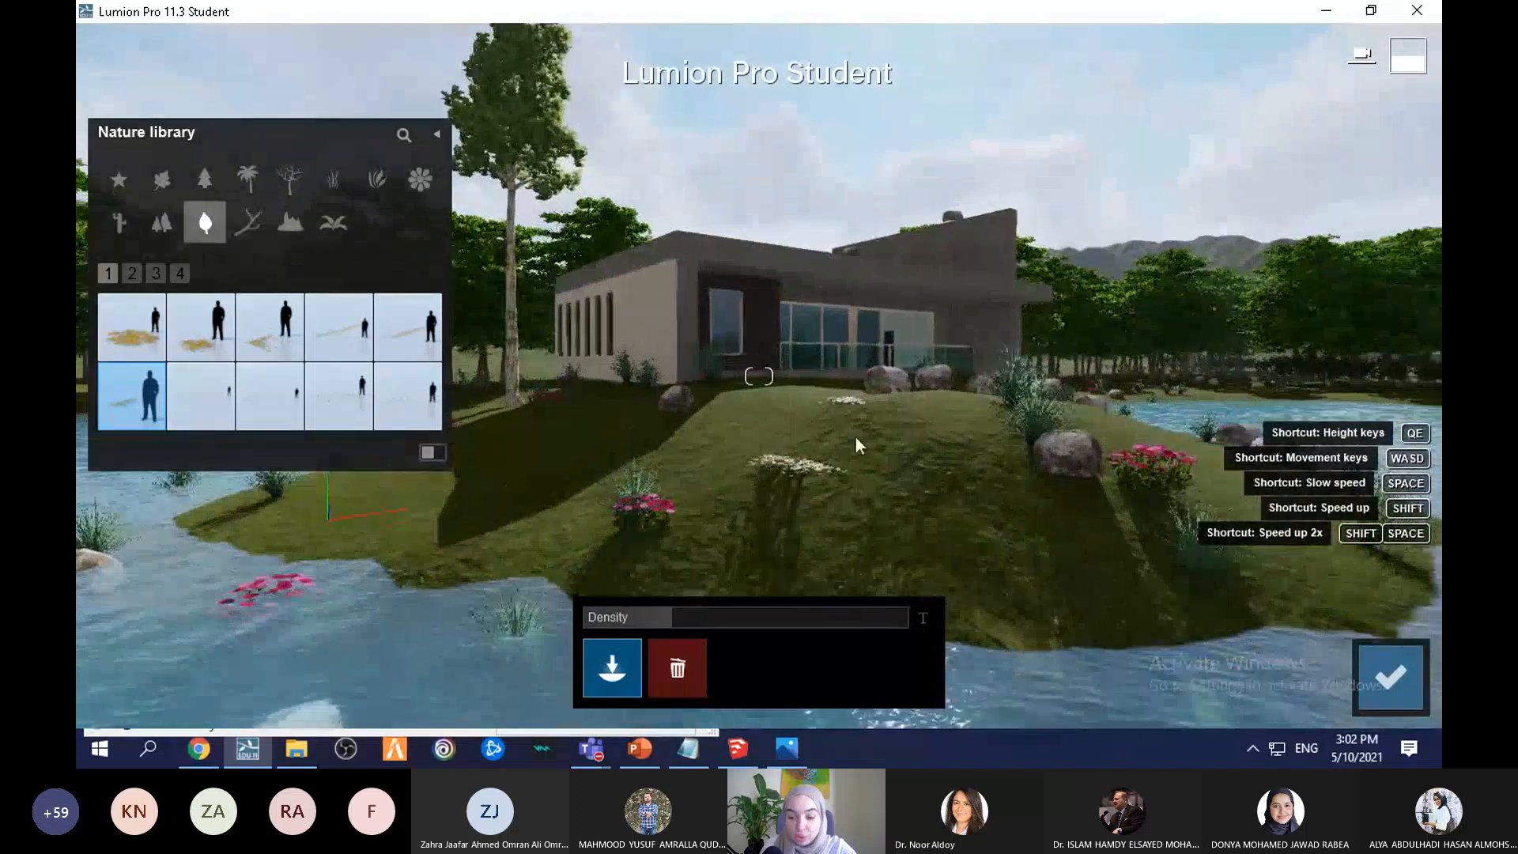
left_click(1399, 668)
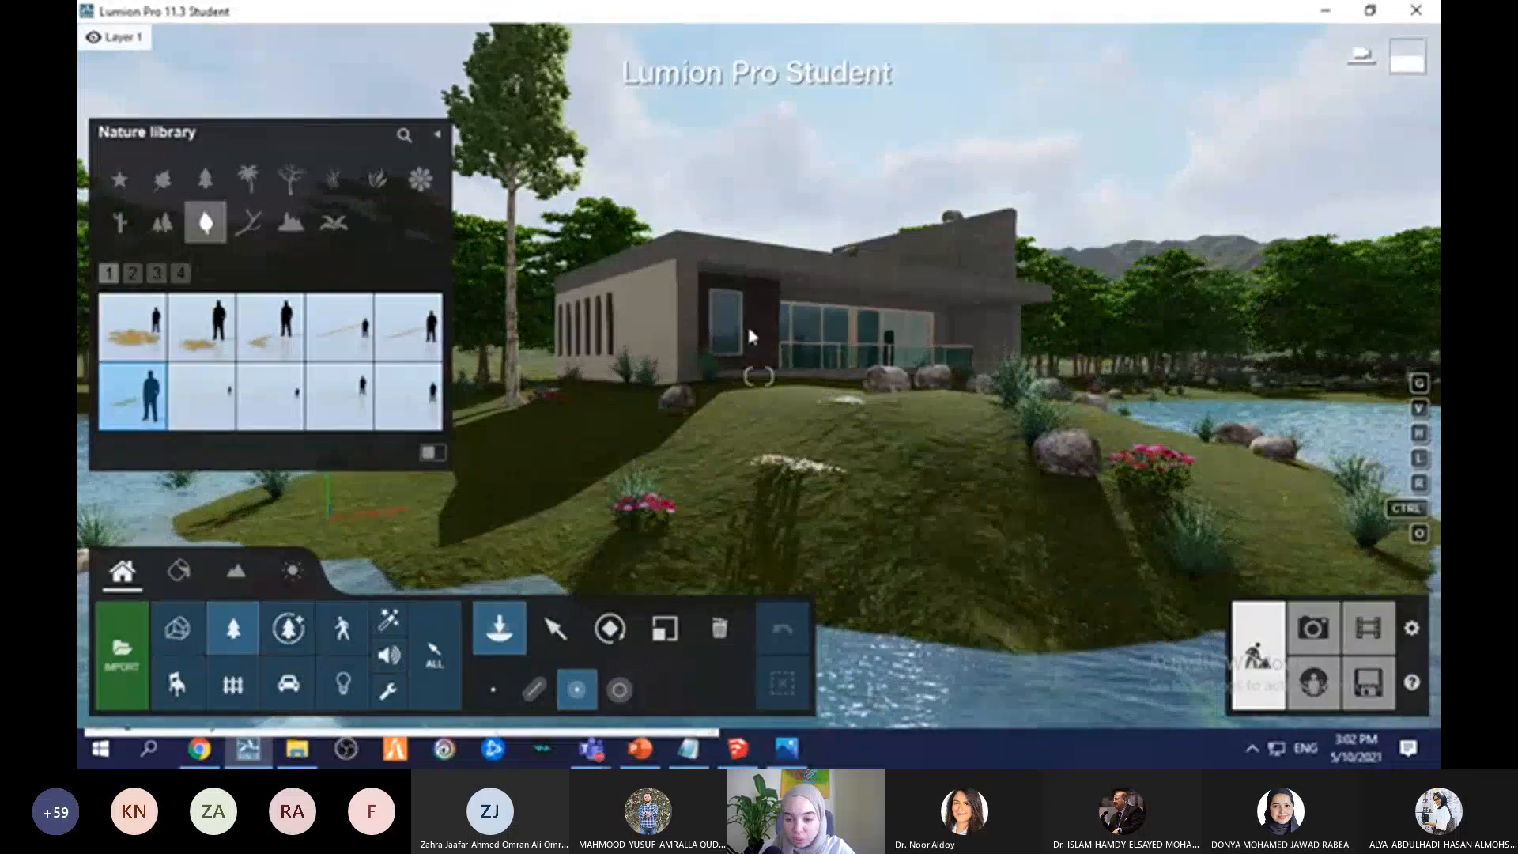
Step: Mark the broadleaf tree AmericanElm2 M RT as a favorite in the nature library
left_click(937, 481)
right_click_drag(937, 480, 985, 537)
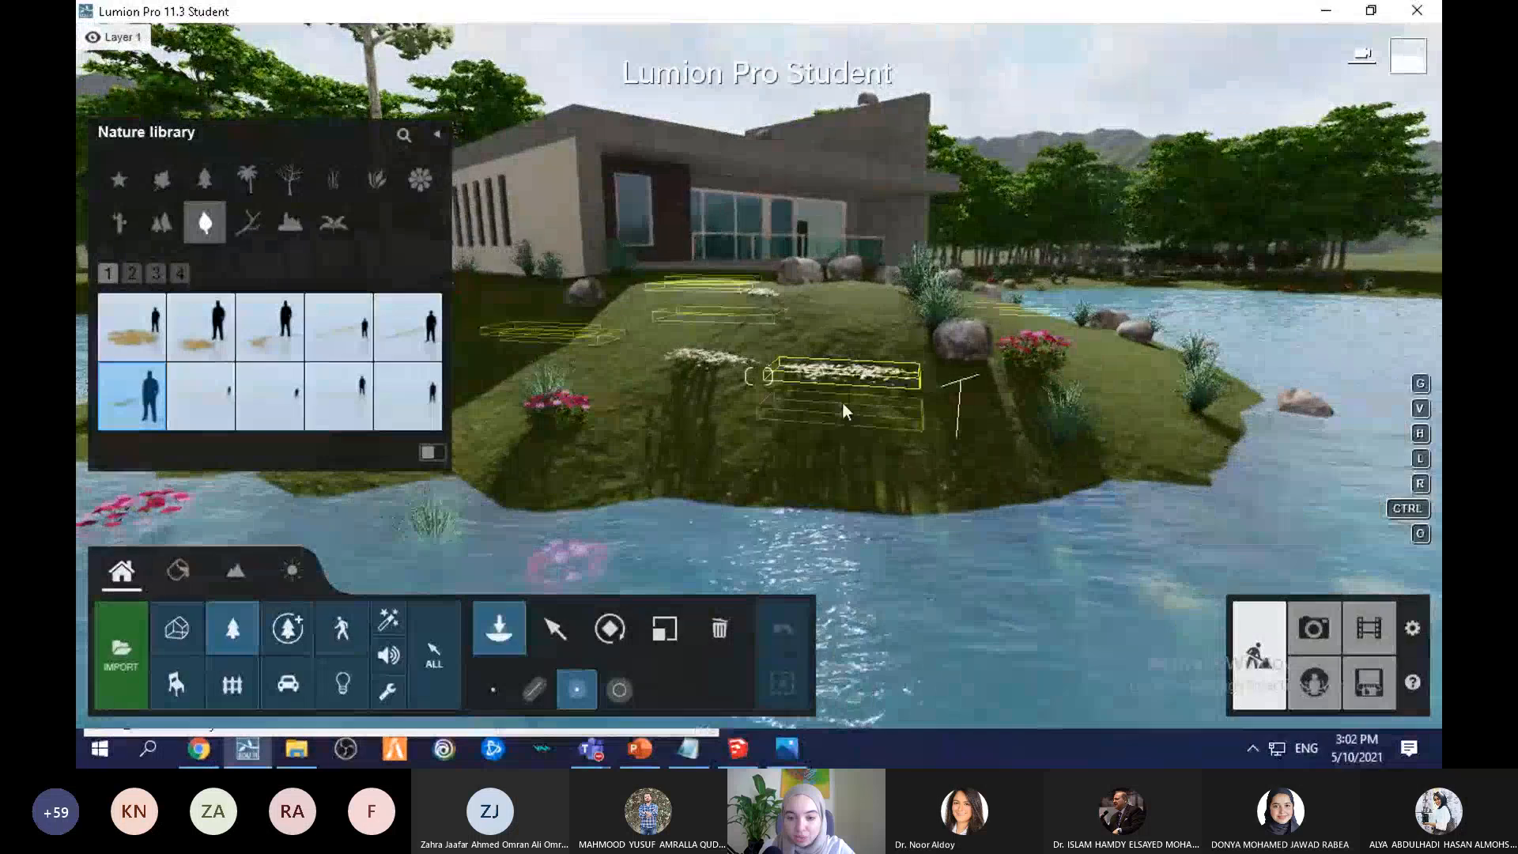
right_click_drag(844, 411, 956, 439)
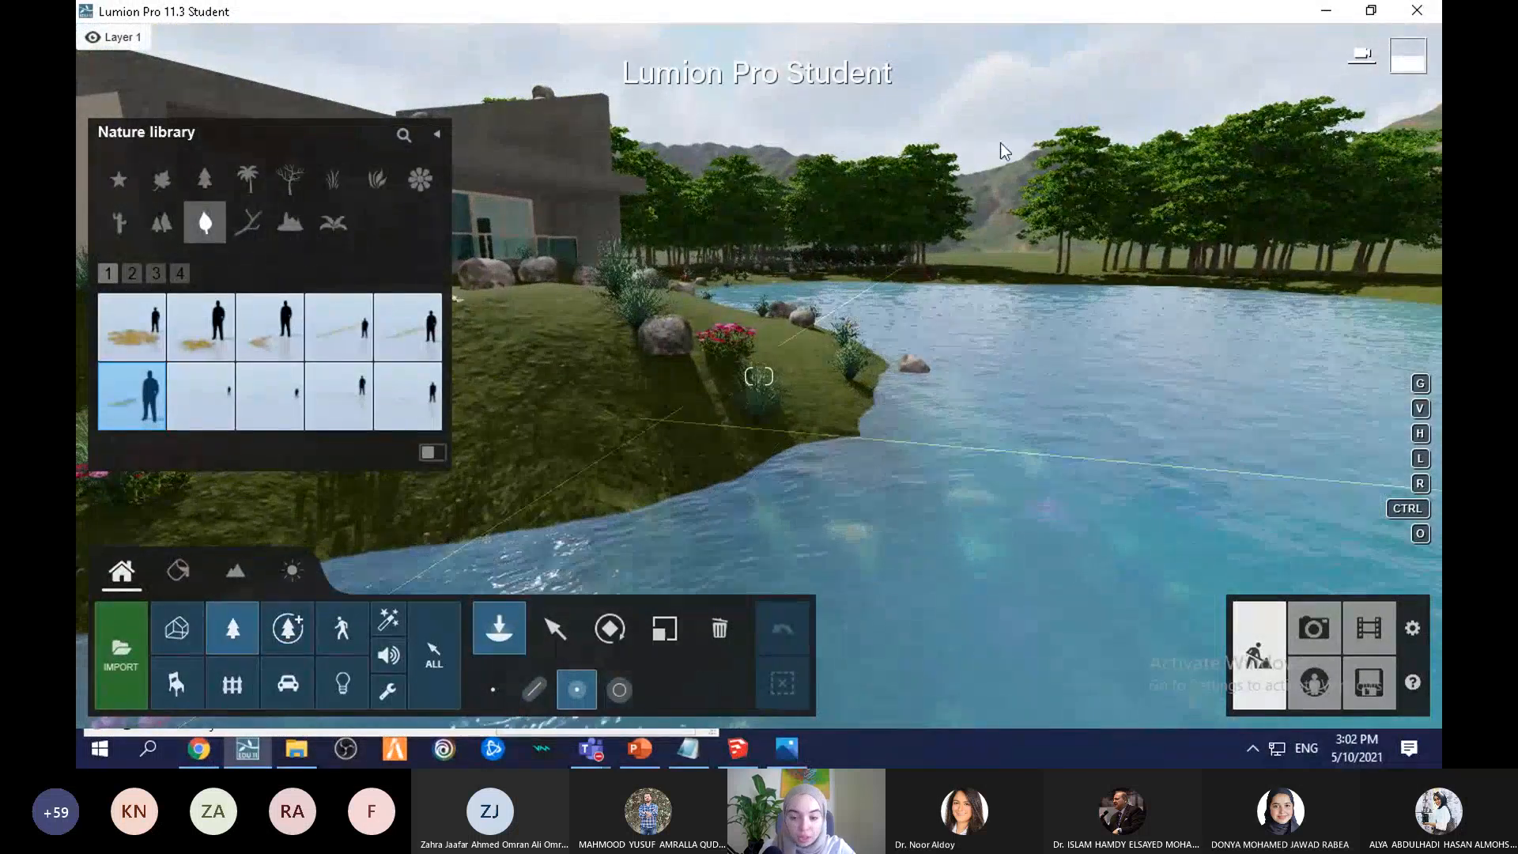
left_click(198, 180)
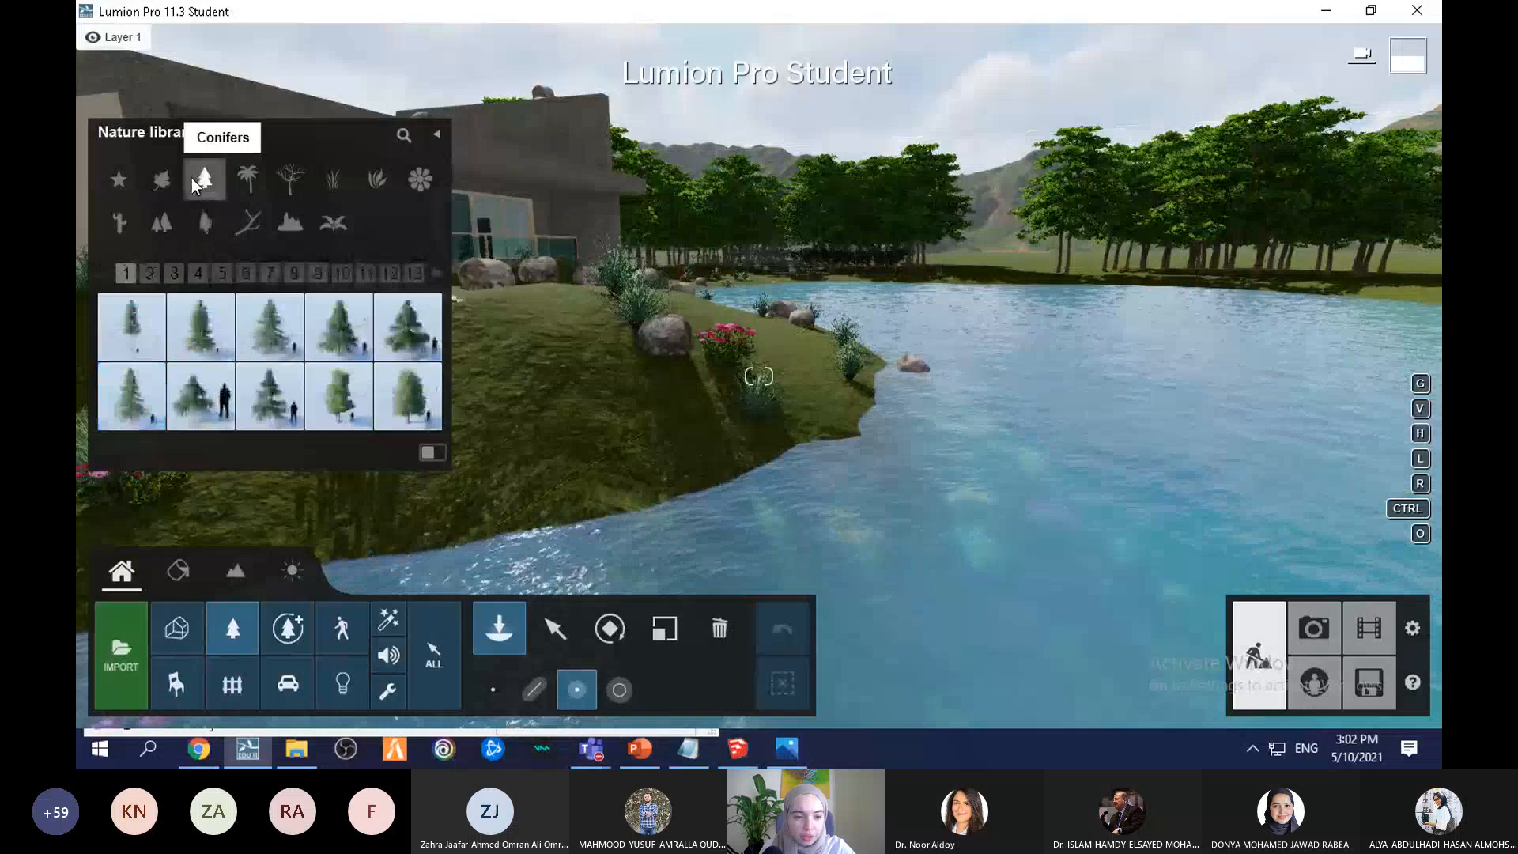
left_click(161, 179)
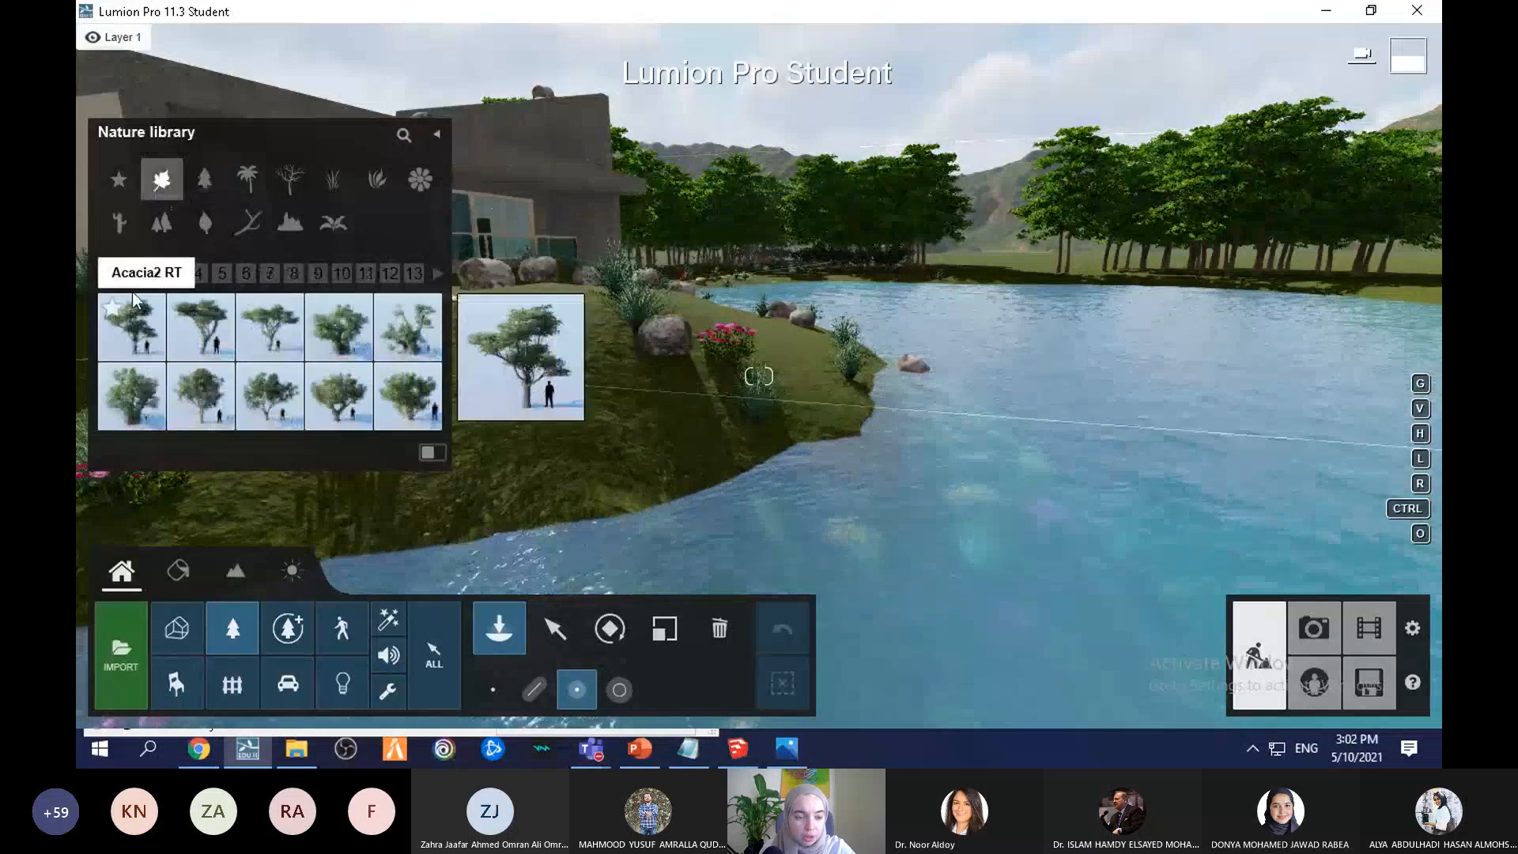
left_click(131, 320)
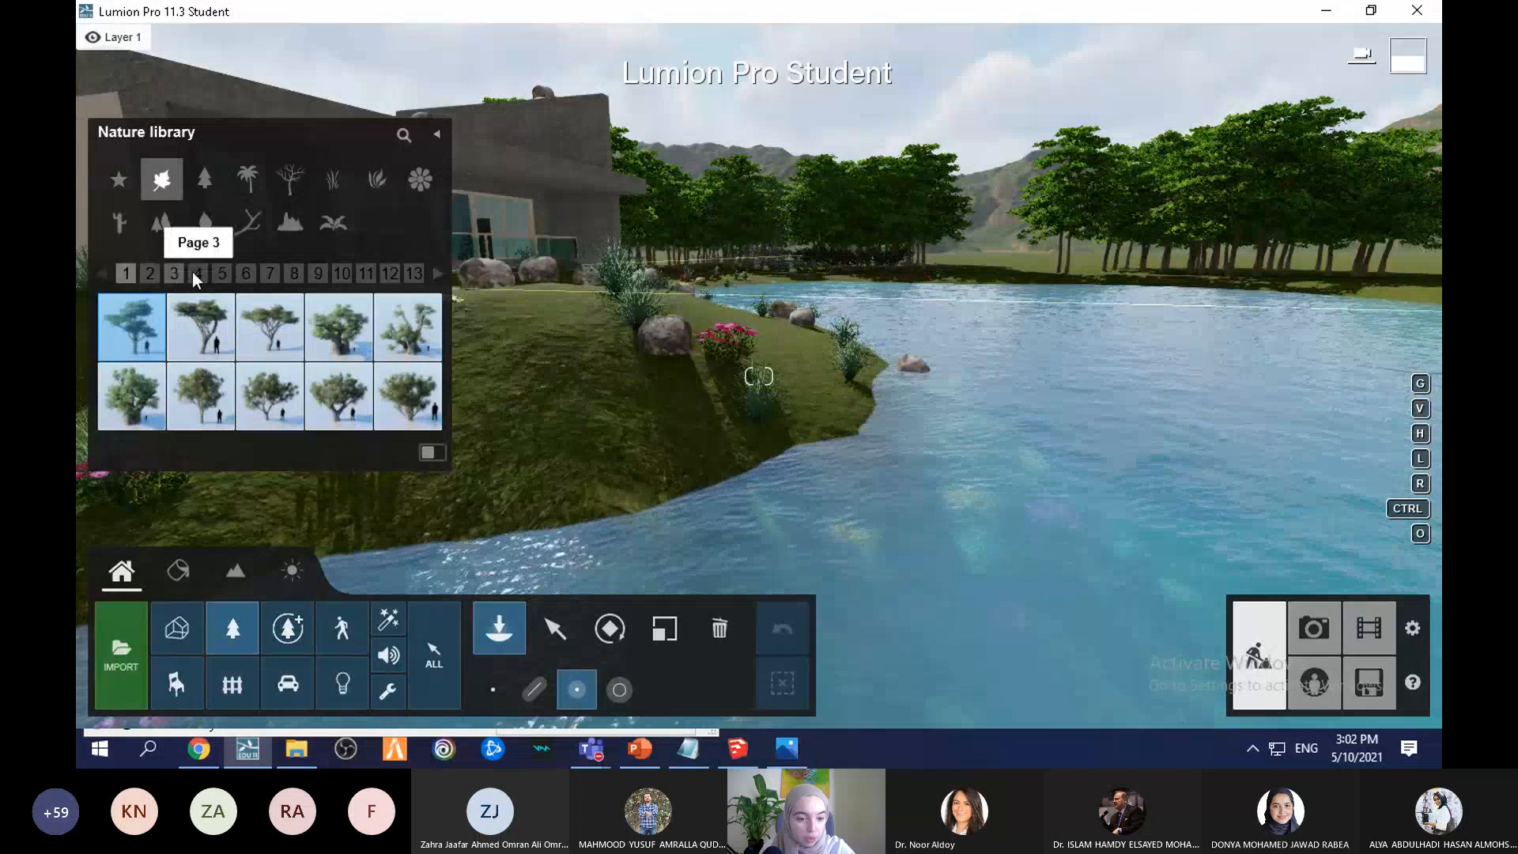
left_click(155, 271)
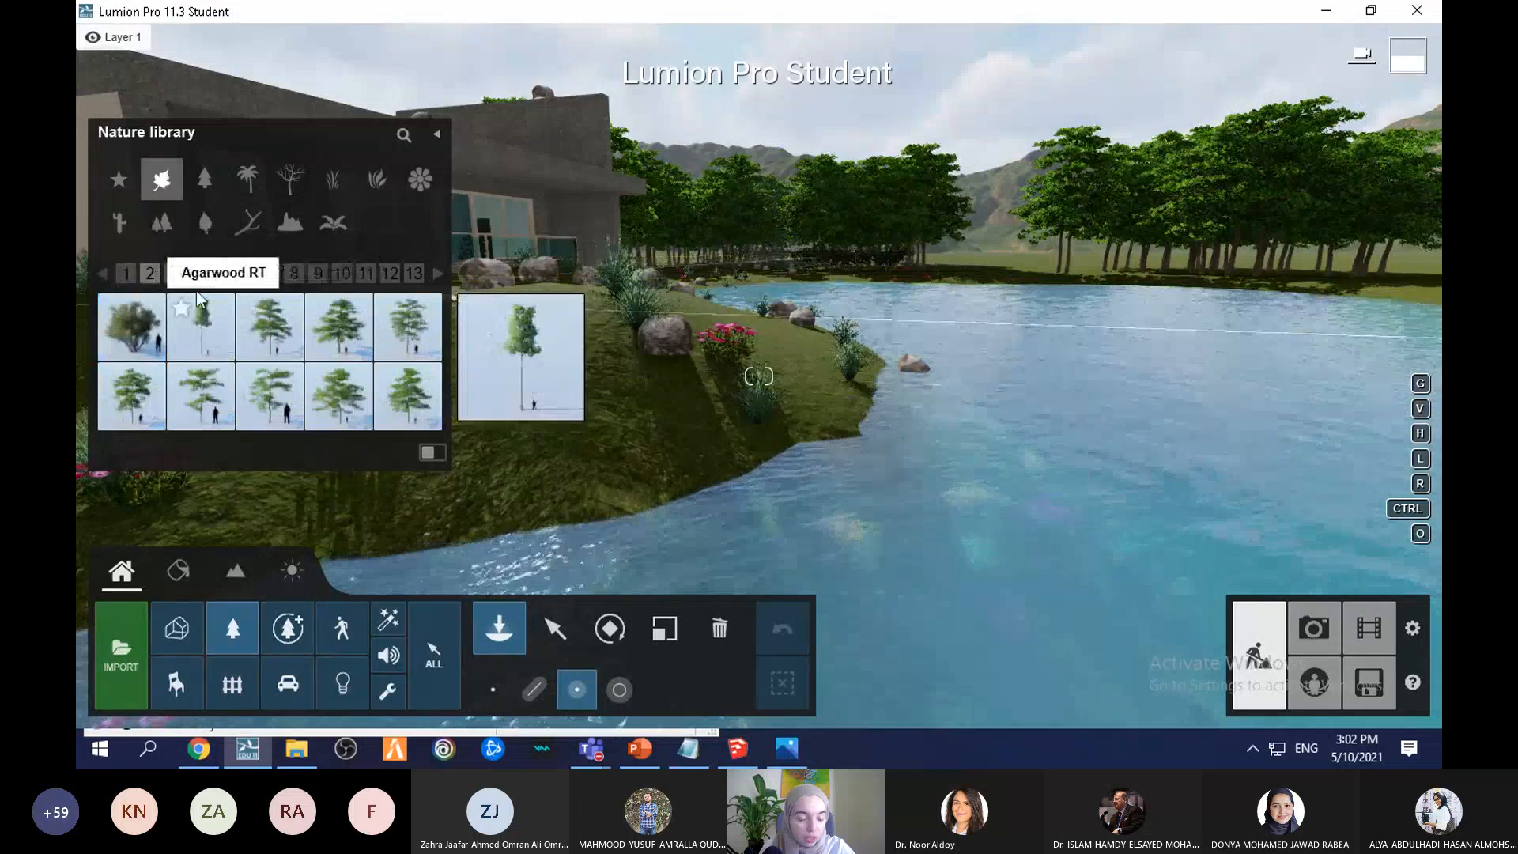
left_click(176, 275)
left_click(193, 274)
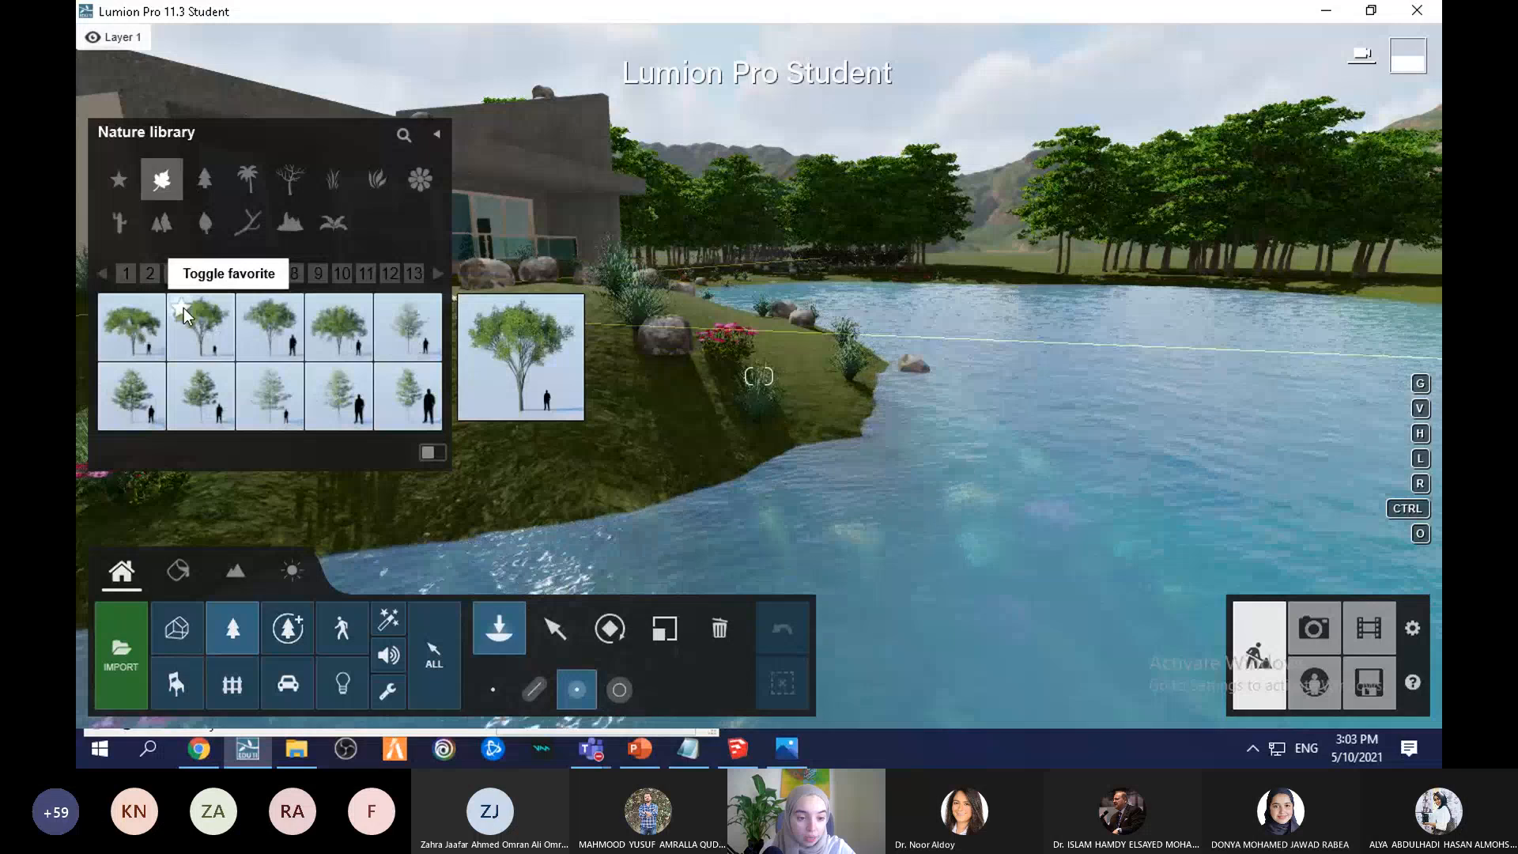
left_click(183, 308)
Step: Place a cluster of the favorite AmericanElm2 M RT tree on the lake's far shore
left_click(113, 182)
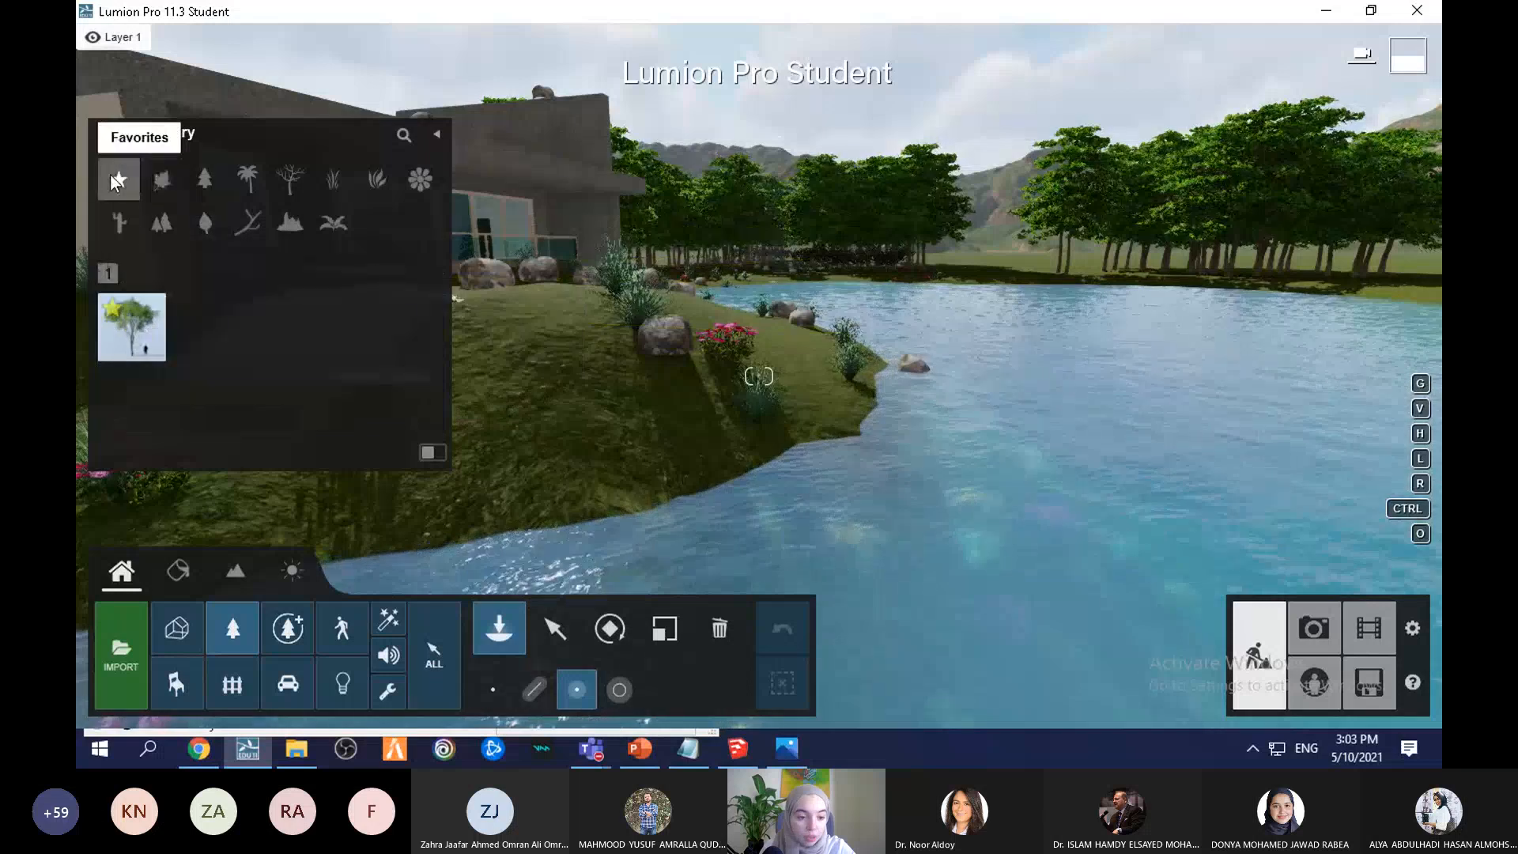
mouse_move(118, 328)
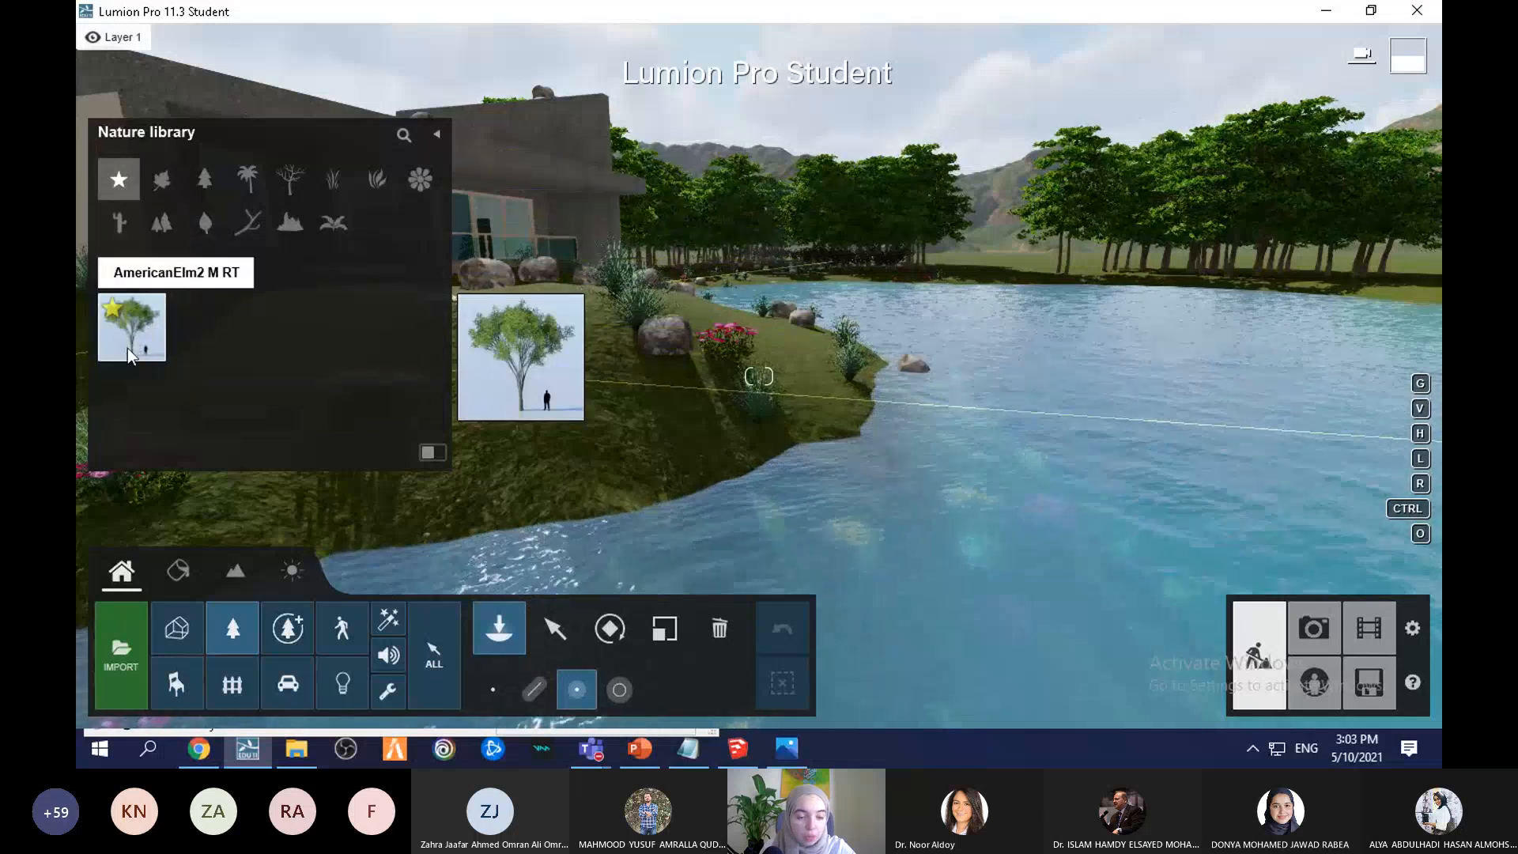
left_click(127, 348)
left_click(999, 278)
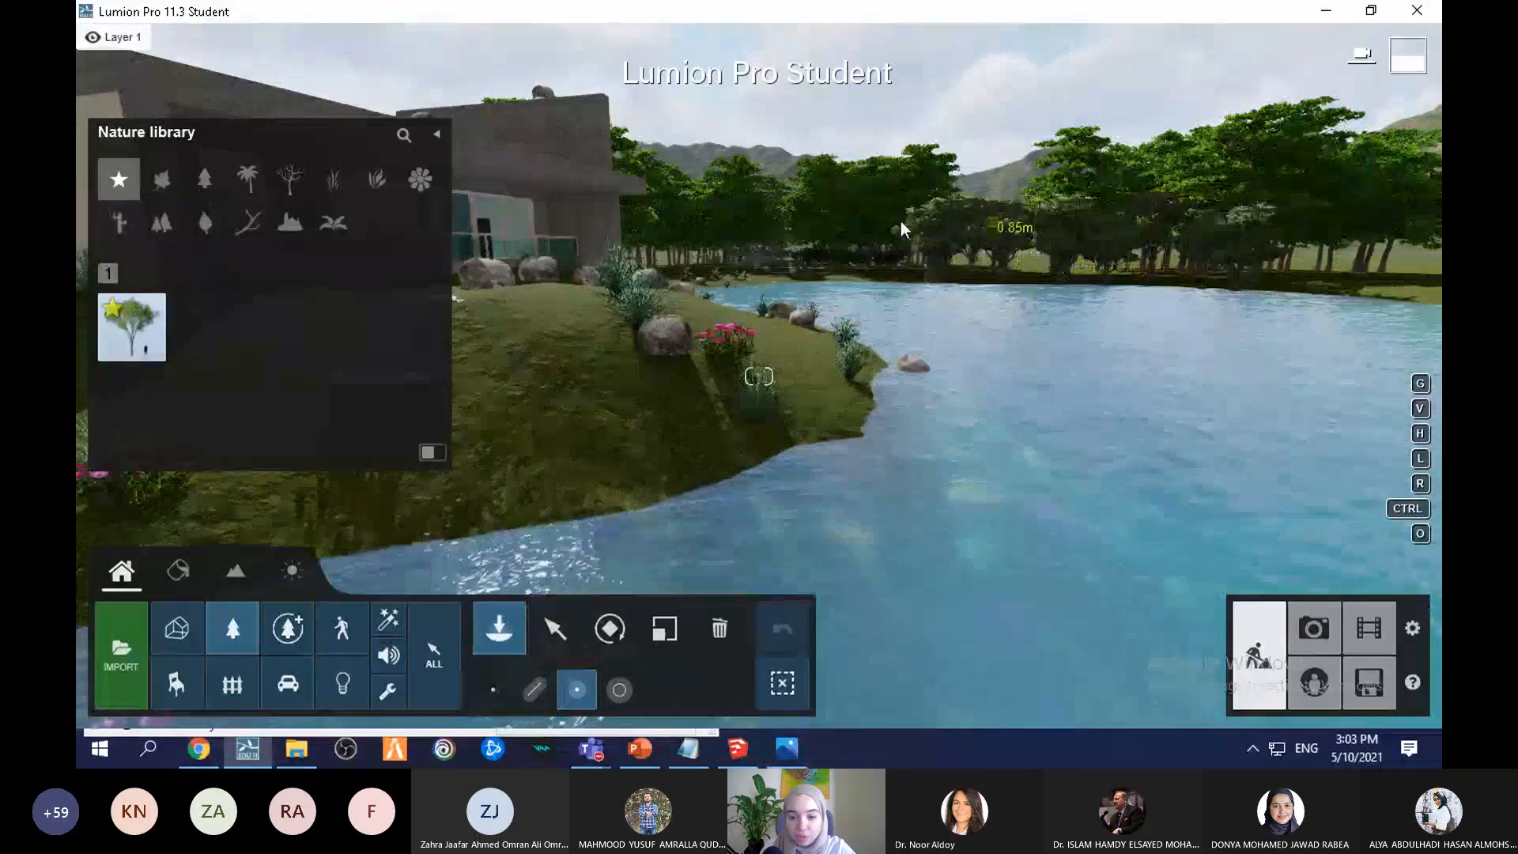
Step: Place another cluster of the favorite AmericanElm2 tree and a cluster of the fifth broadleaf tree from page 6 on the lake's far shore
left_click(1377, 287)
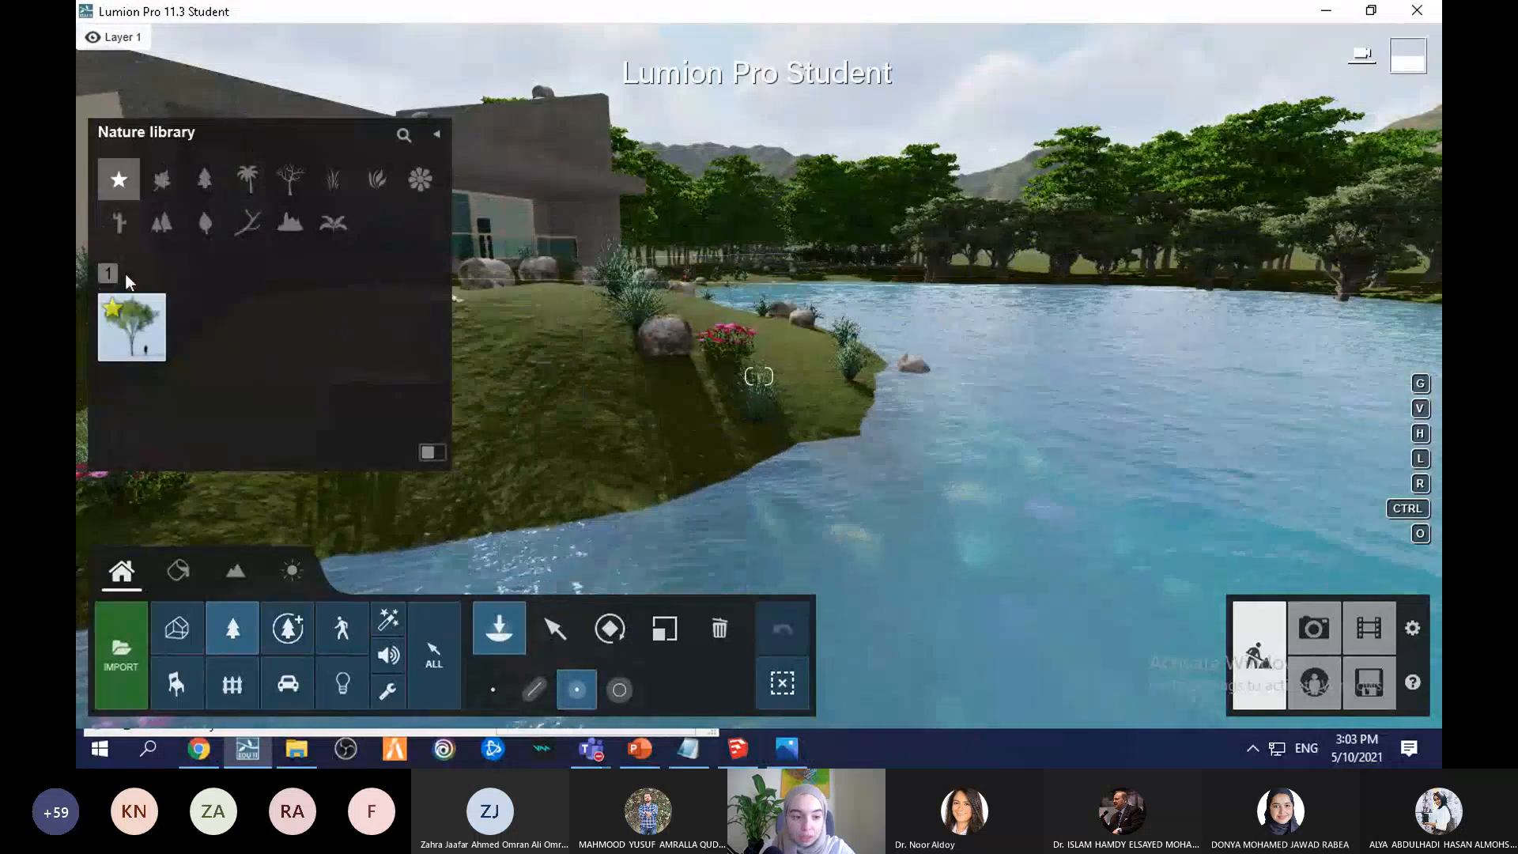
left_click(163, 180)
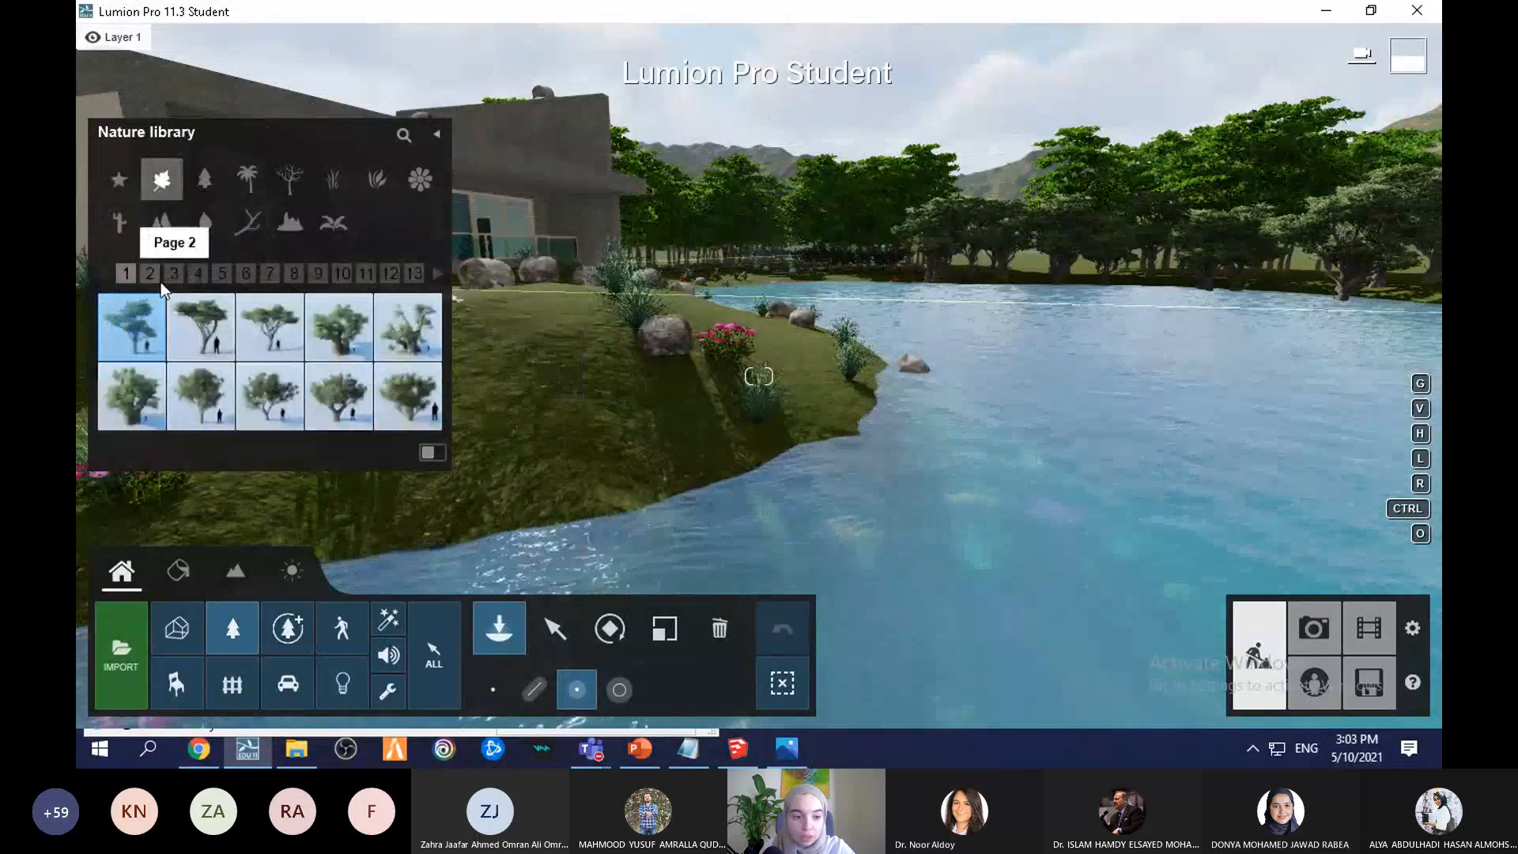
left_click(198, 273)
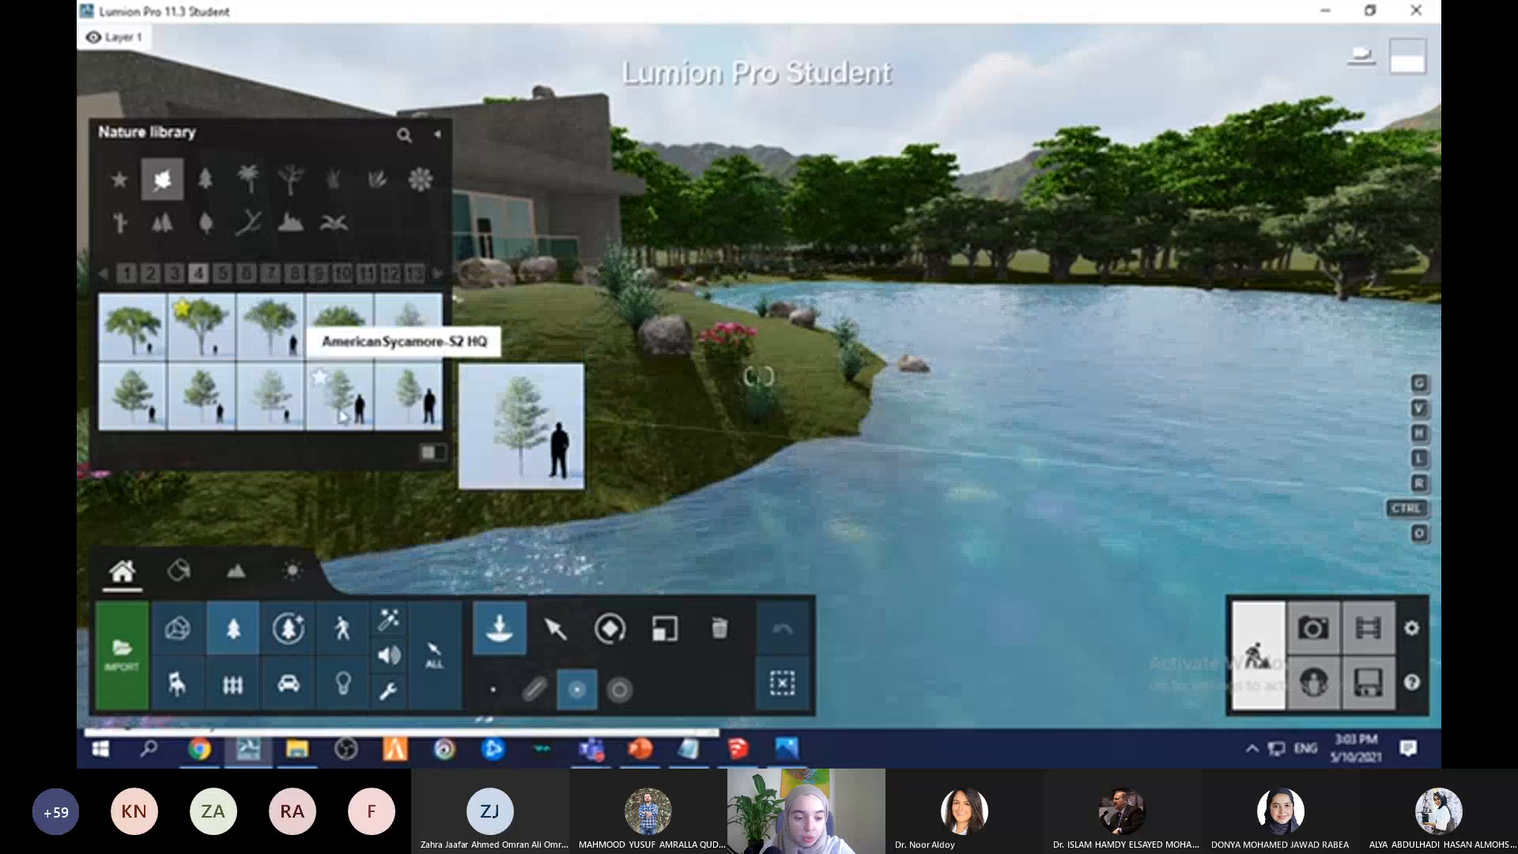
left_click(221, 273)
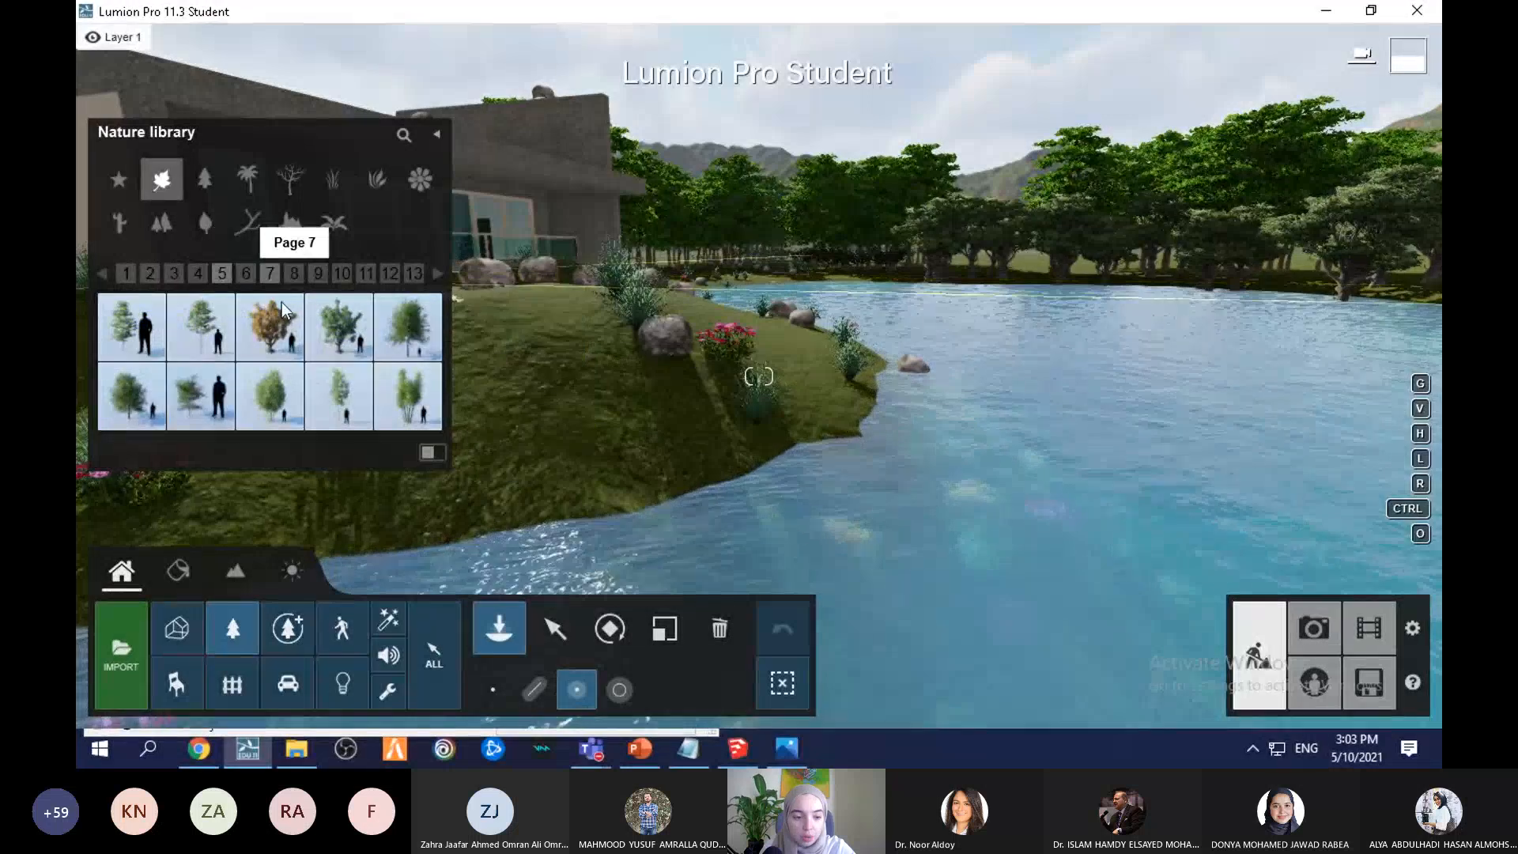
left_click(245, 274)
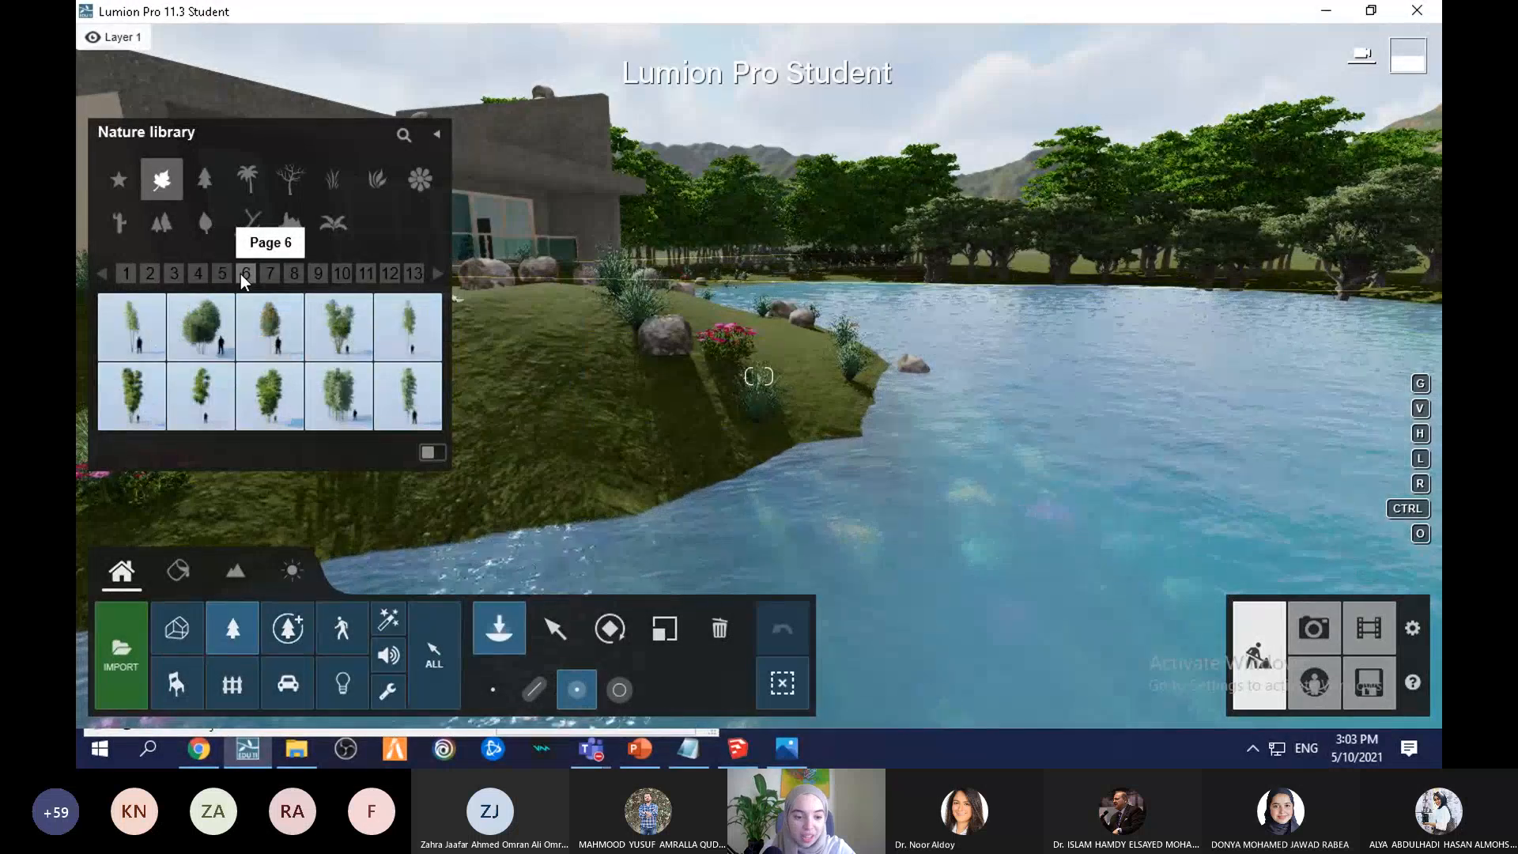
left_click(408, 327)
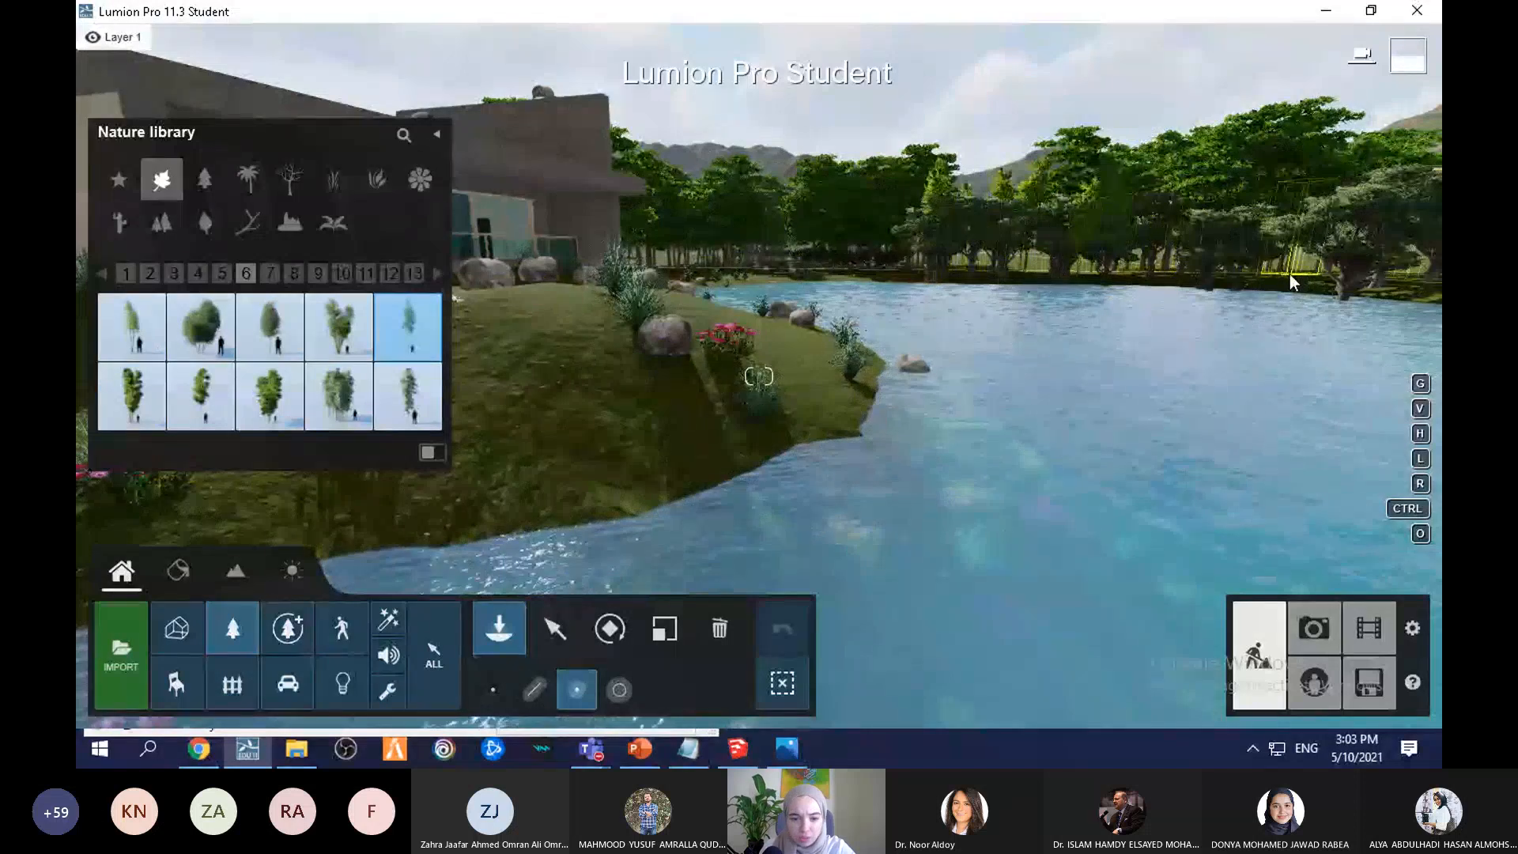
right_click_drag(1289, 274, 747, 306)
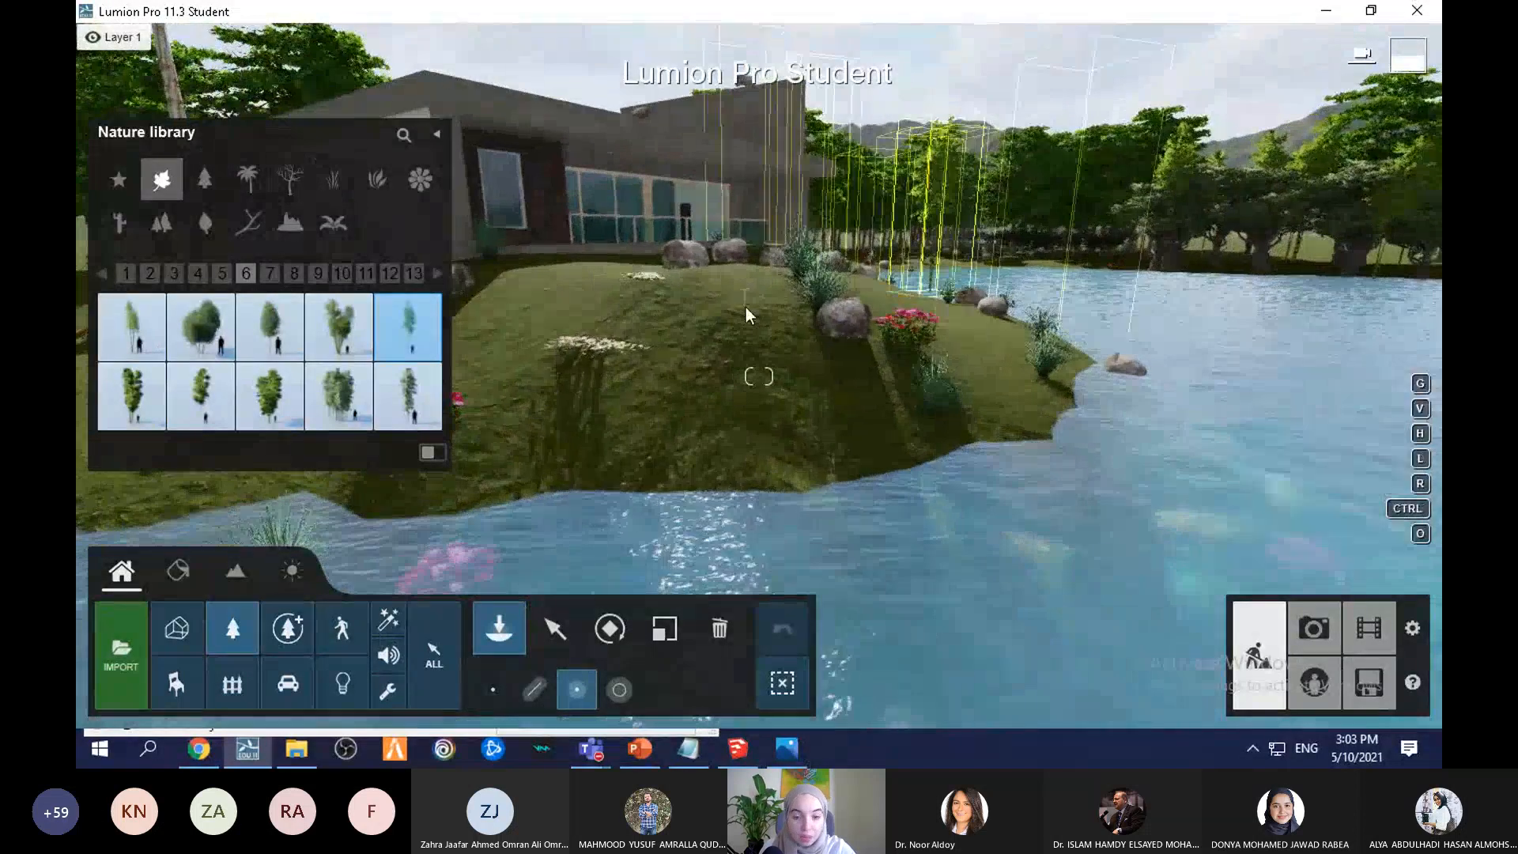
scroll(746, 307, "down", 5)
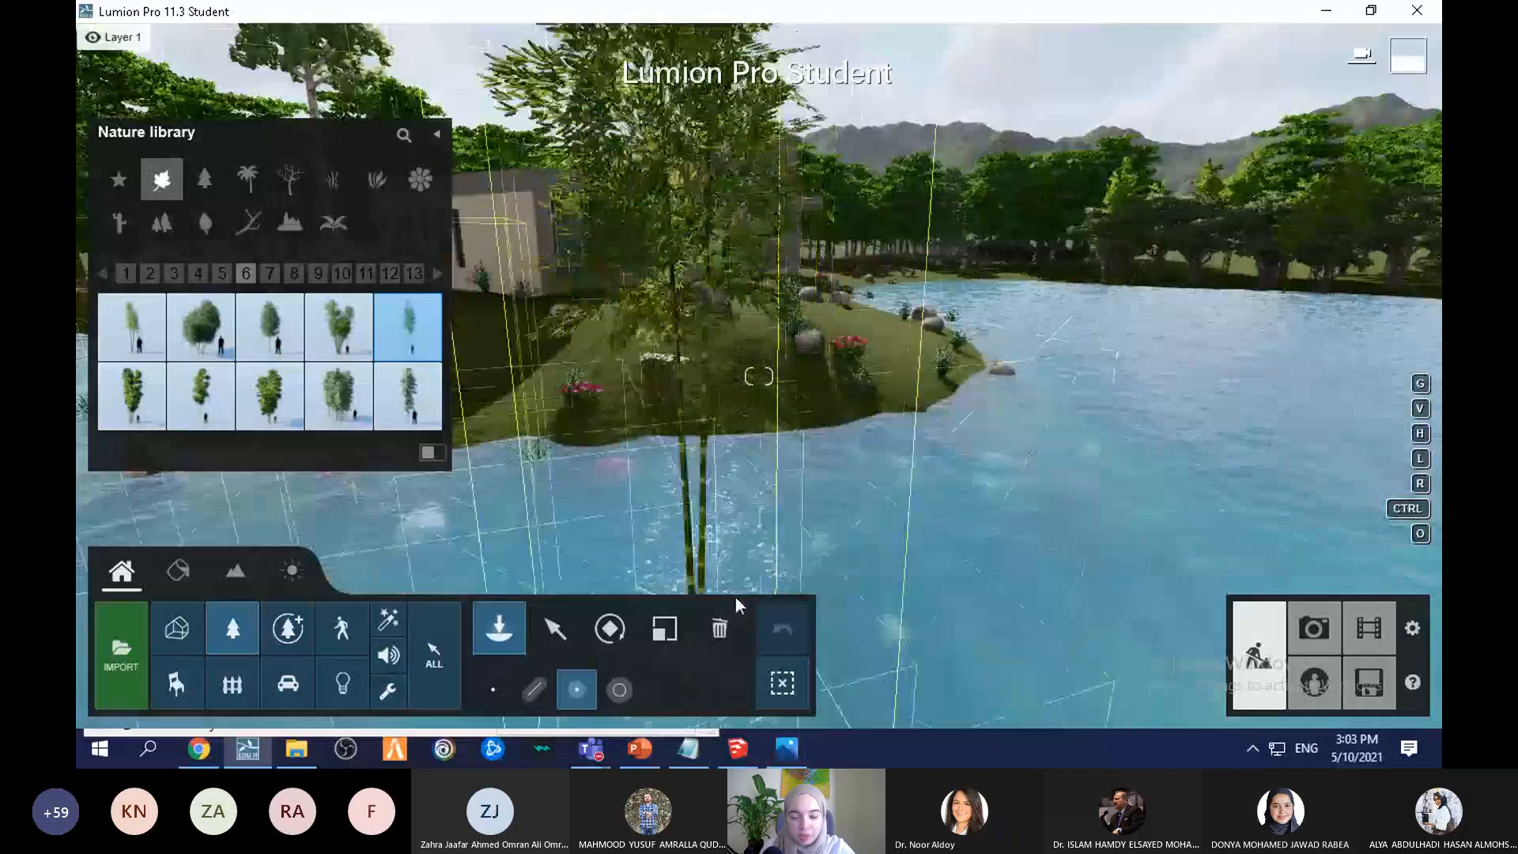
key("e")
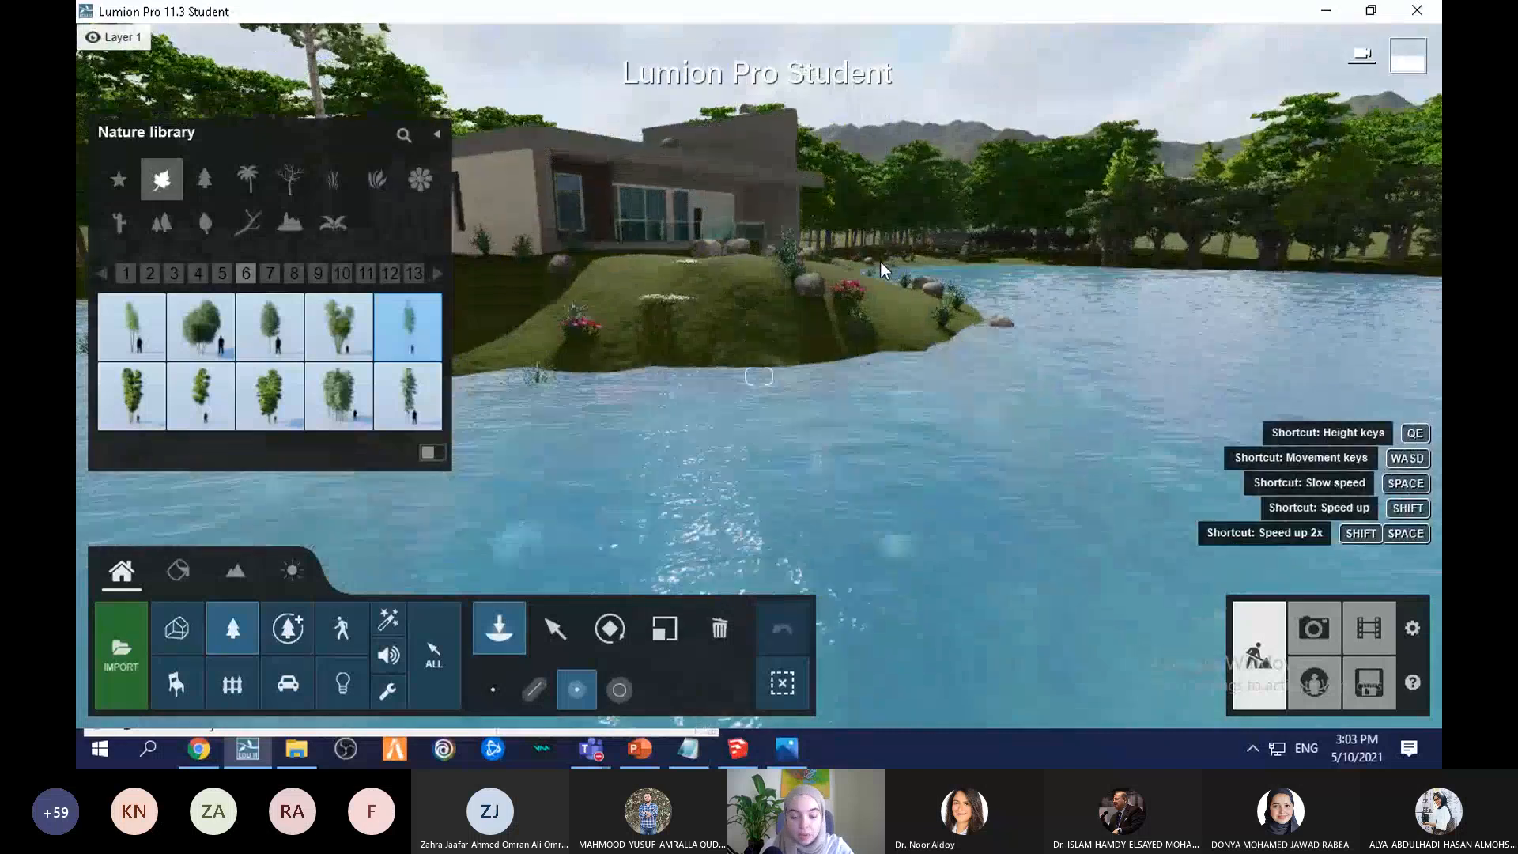
mouse_move(845, 302)
right_mouse_down()
mouse_move(817, 301)
mouse_move(849, 303)
right_mouse_up()
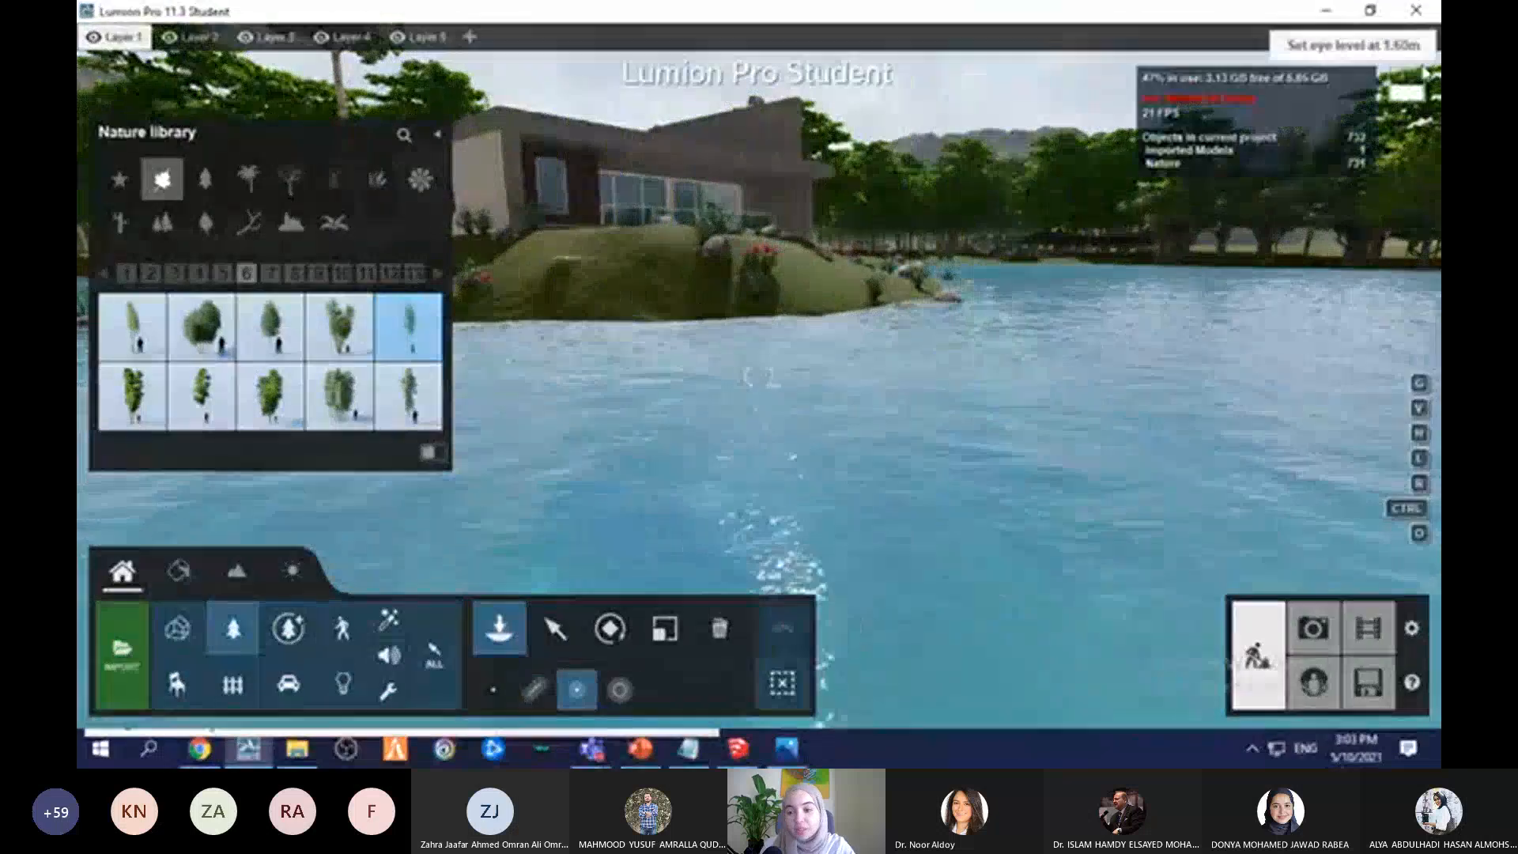
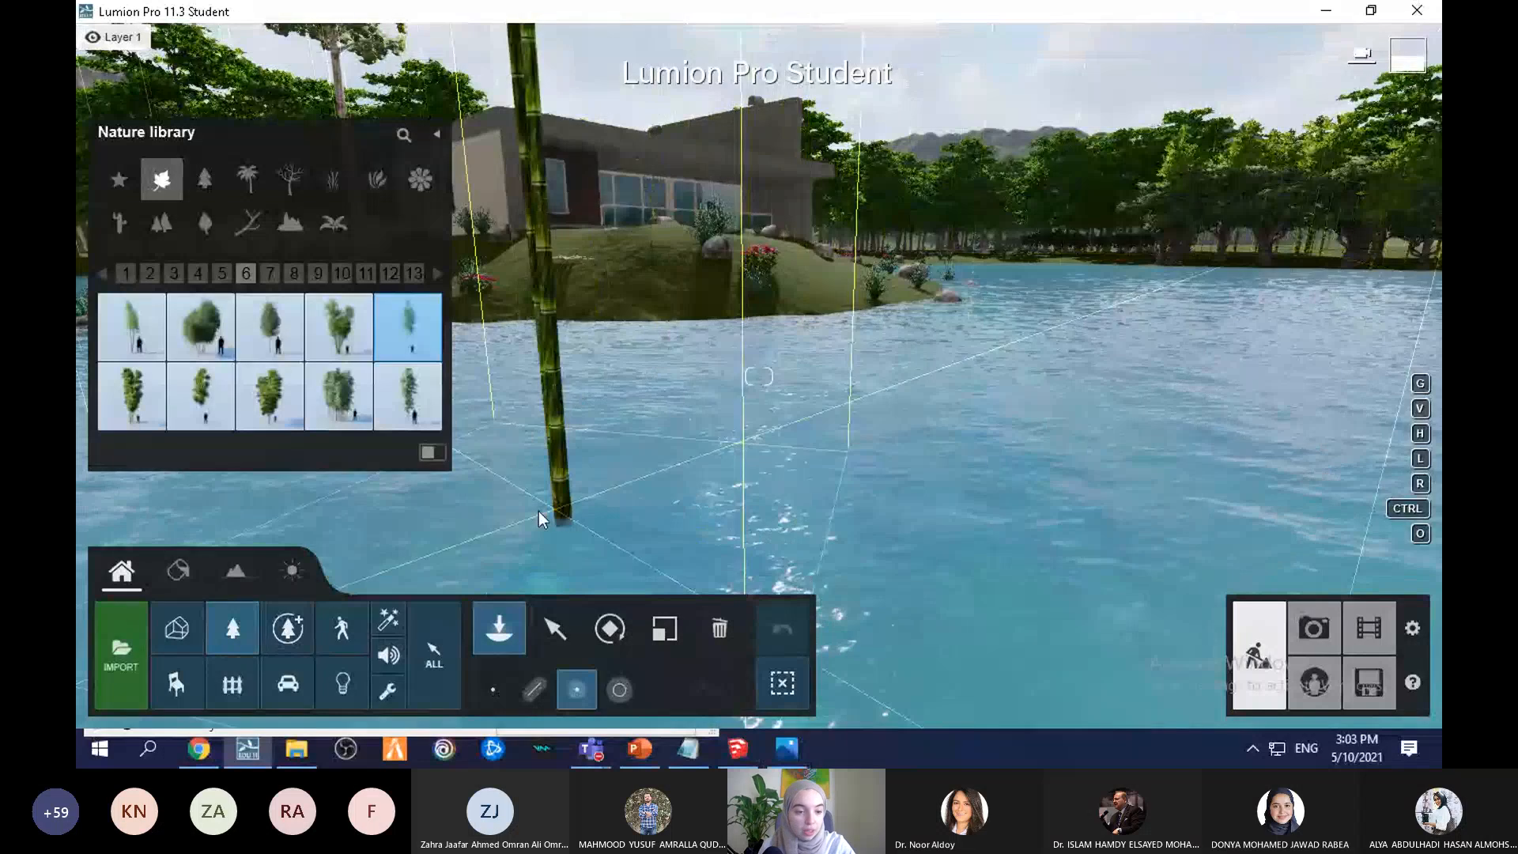
Step: Look through the palm, leafless tree, weeds and fine-detail nature collections, and check the paint placement option for a weed
left_click(247, 180)
left_click(295, 182)
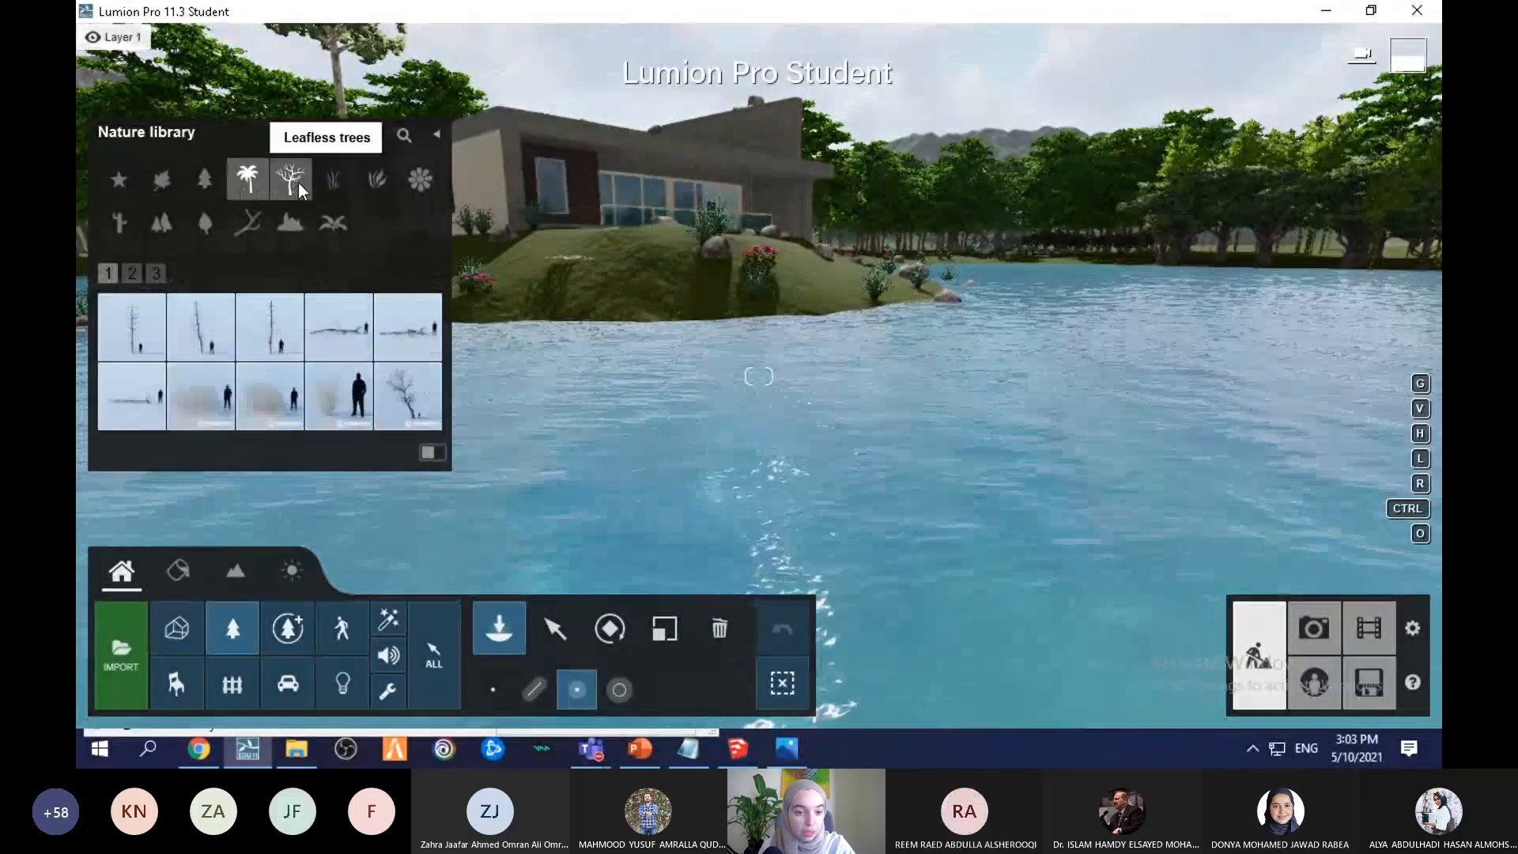
left_click(335, 185)
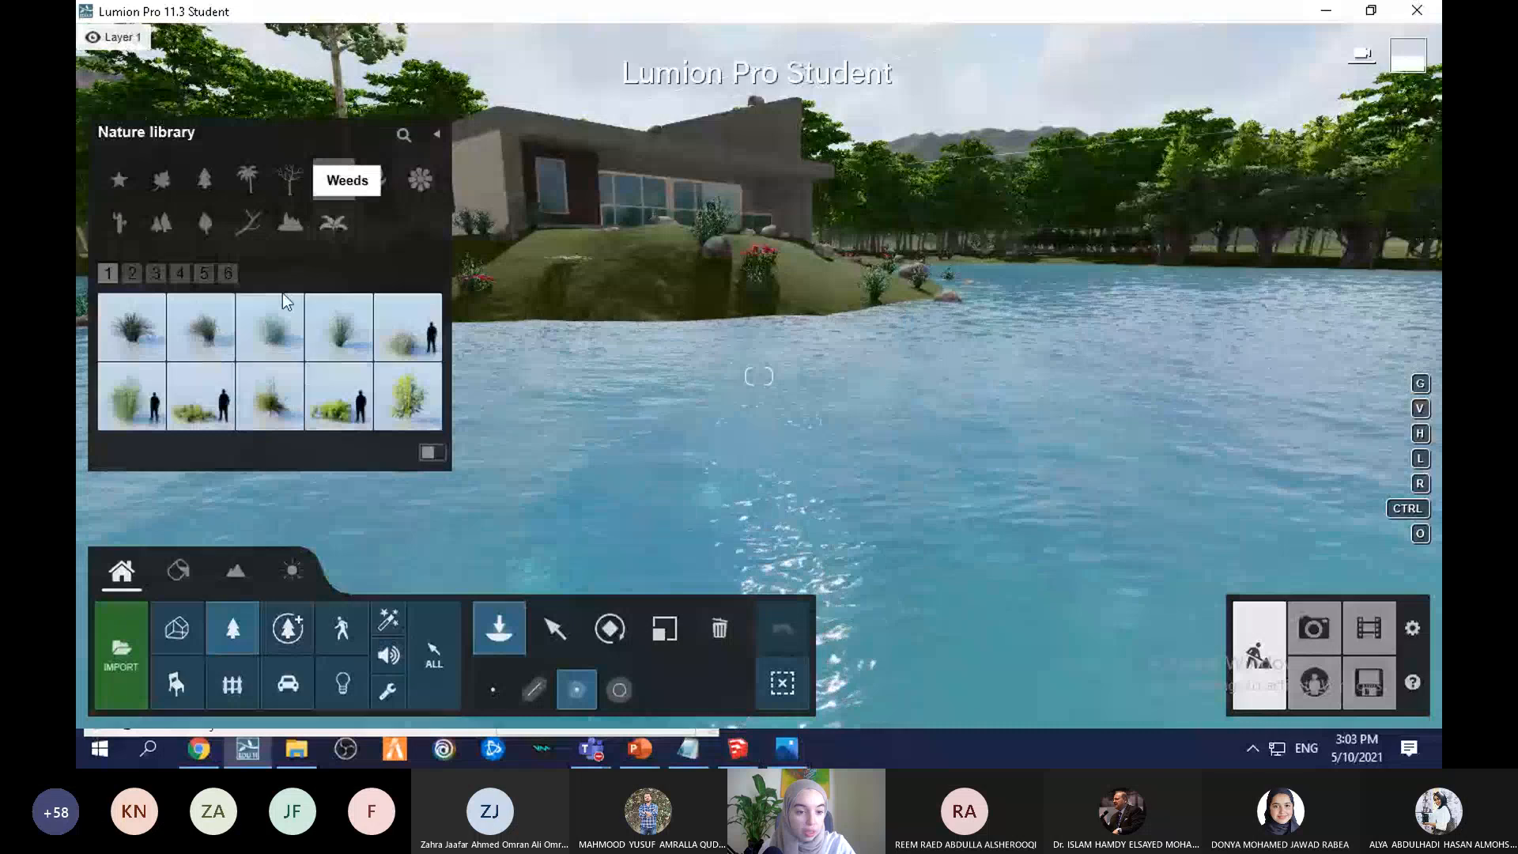
left_click(132, 274)
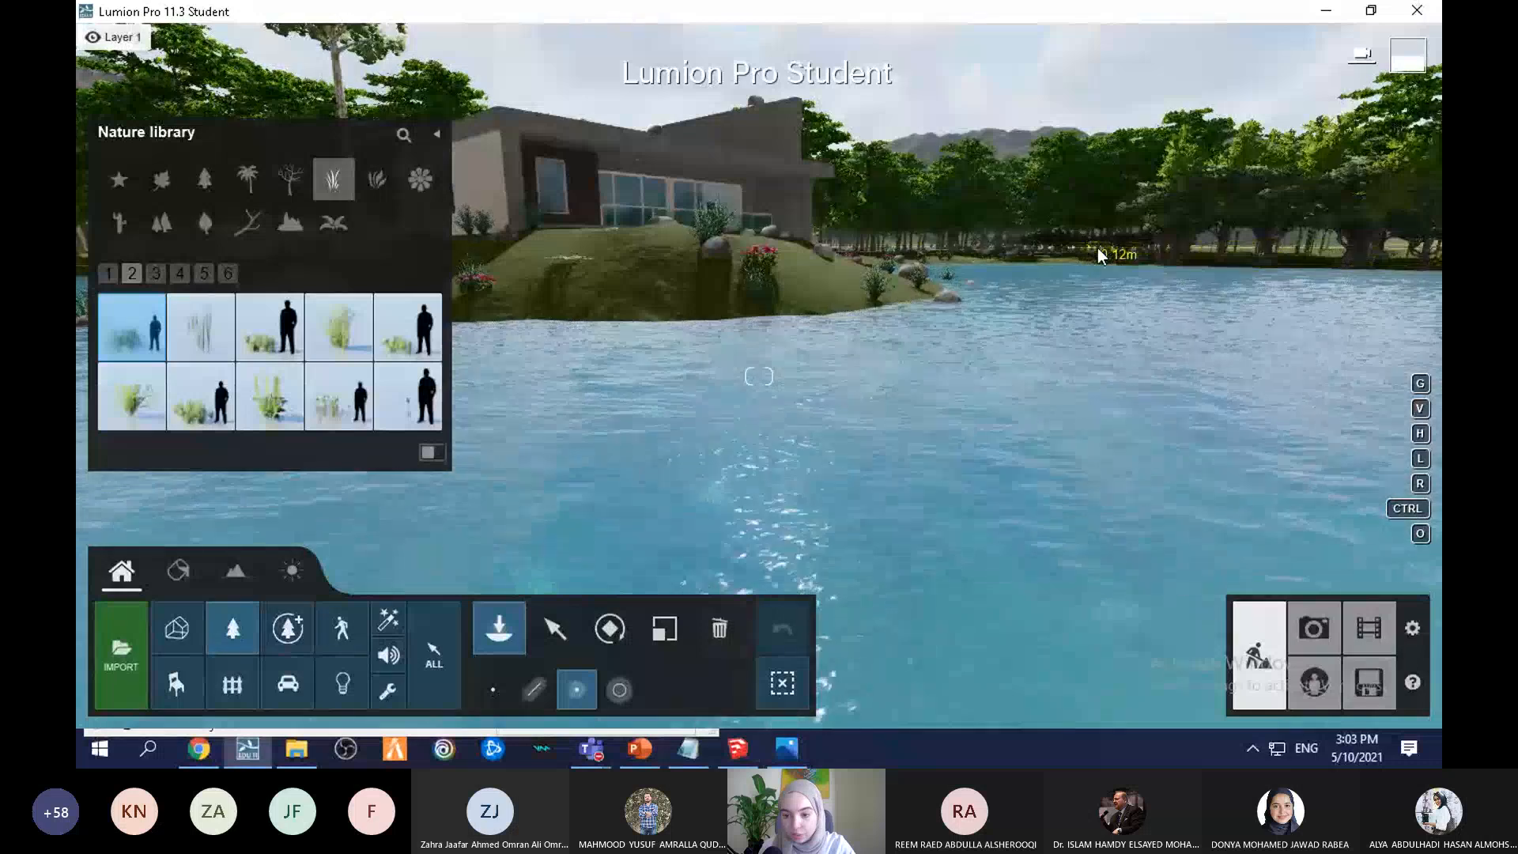
left_click(157, 271)
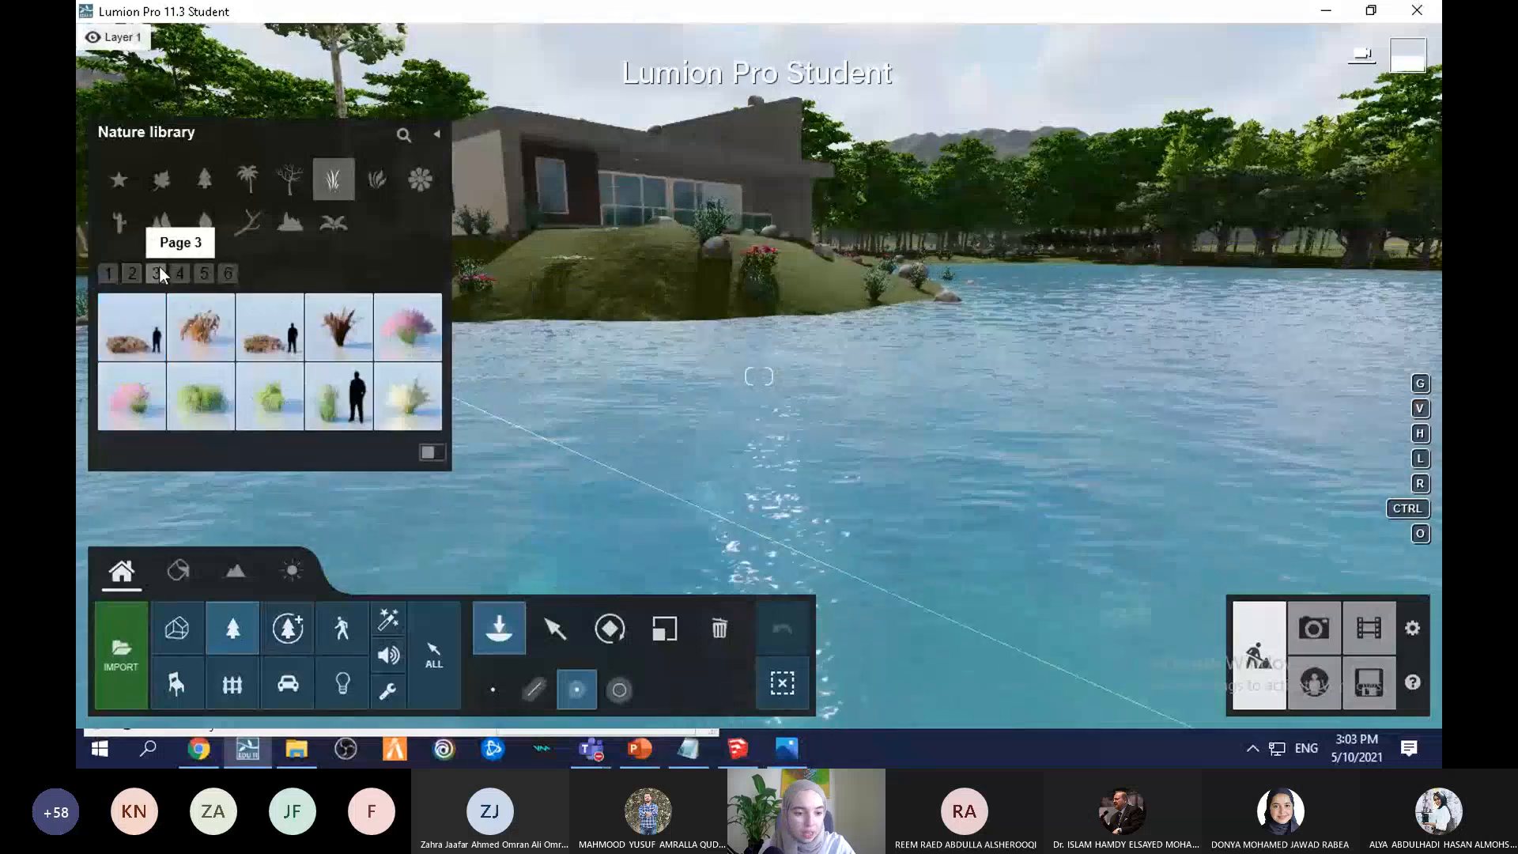
left_click(108, 273)
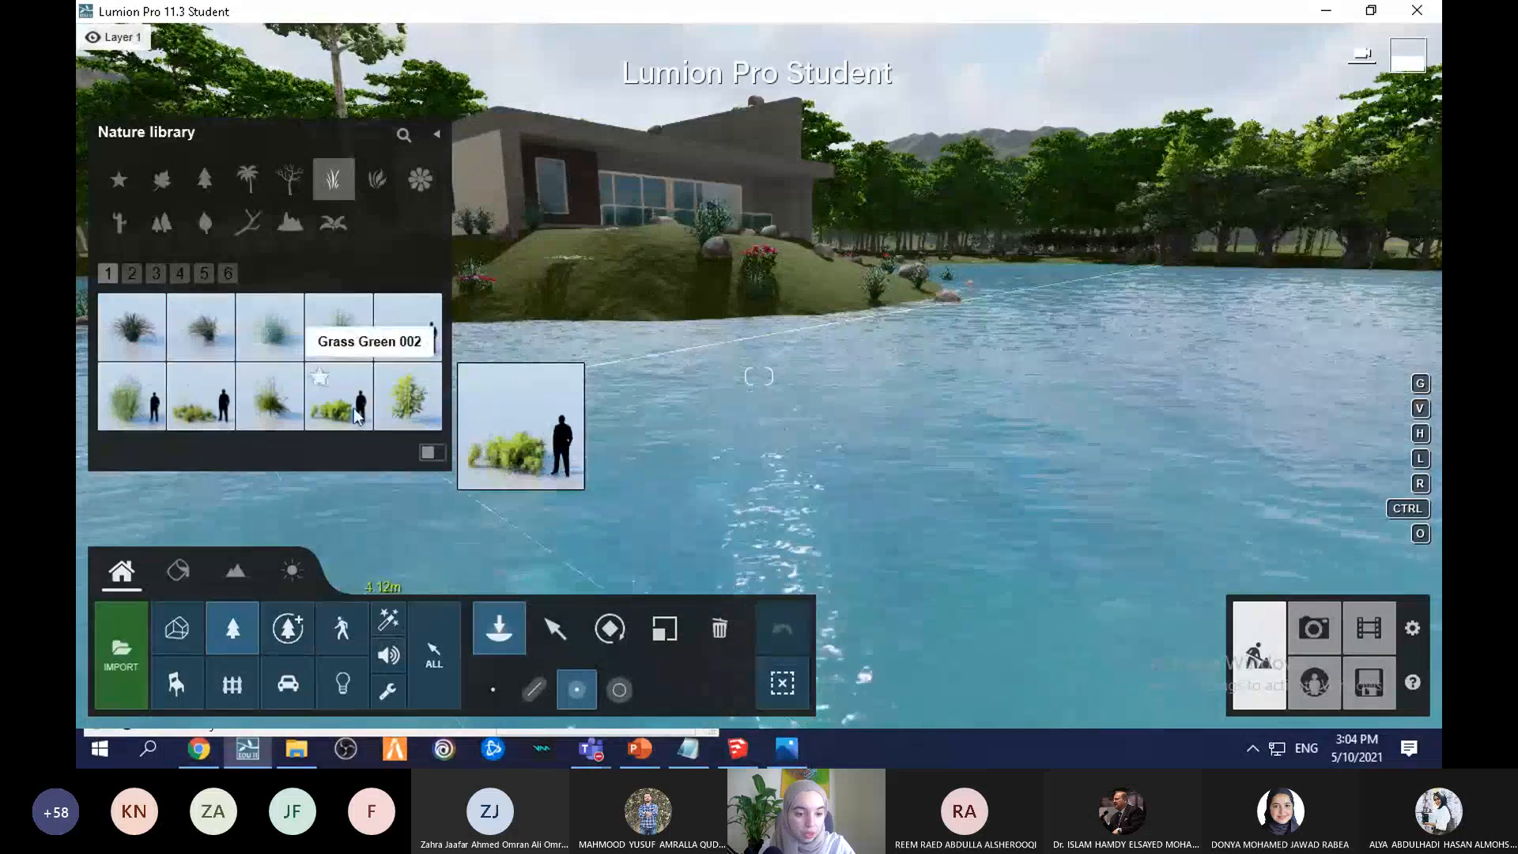
left_click(333, 339)
left_click(619, 689)
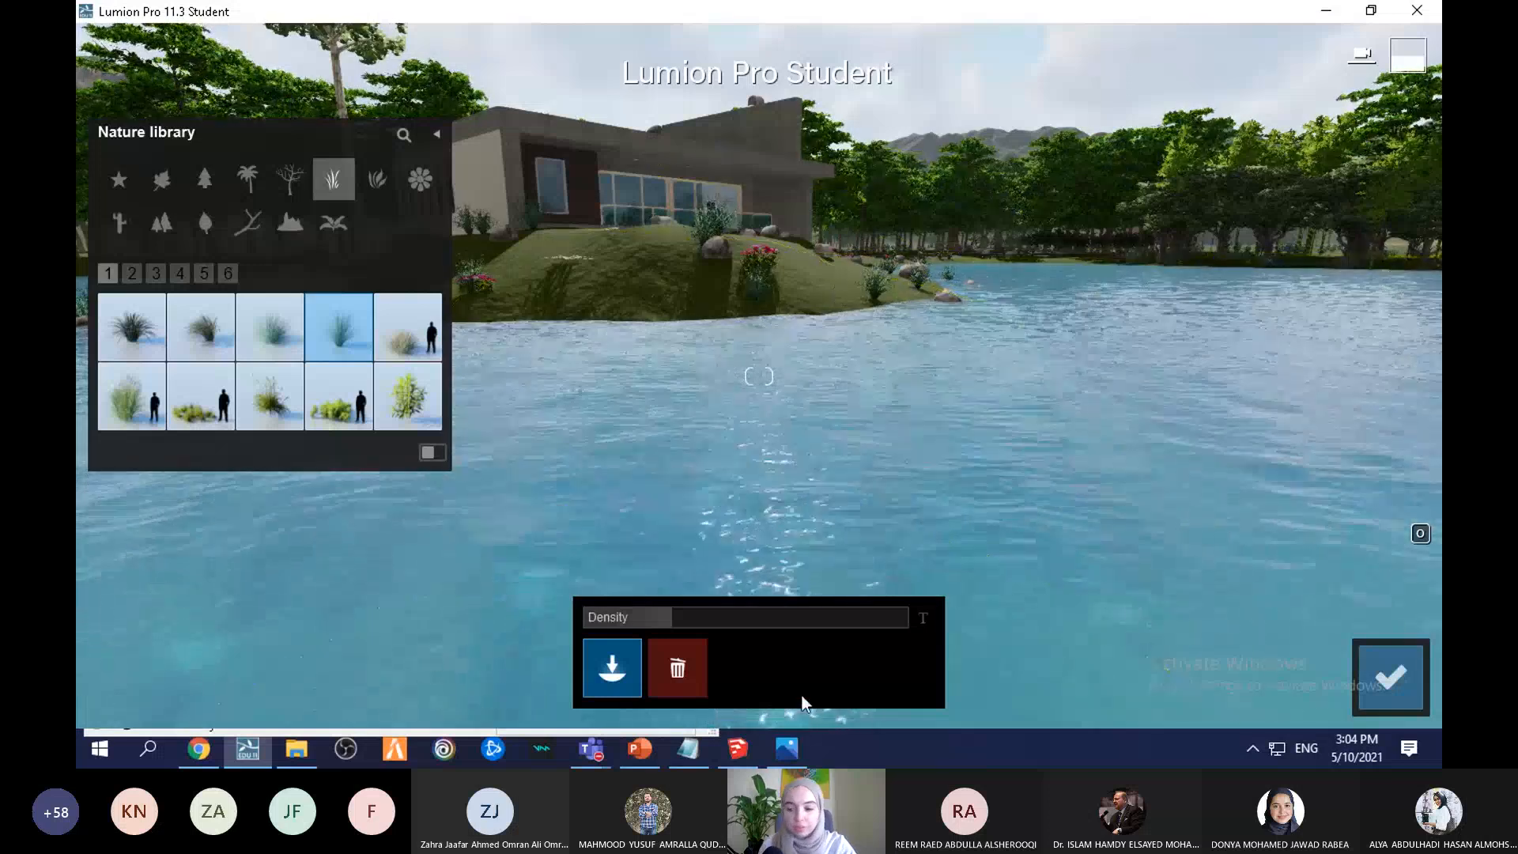
left_click(1382, 678)
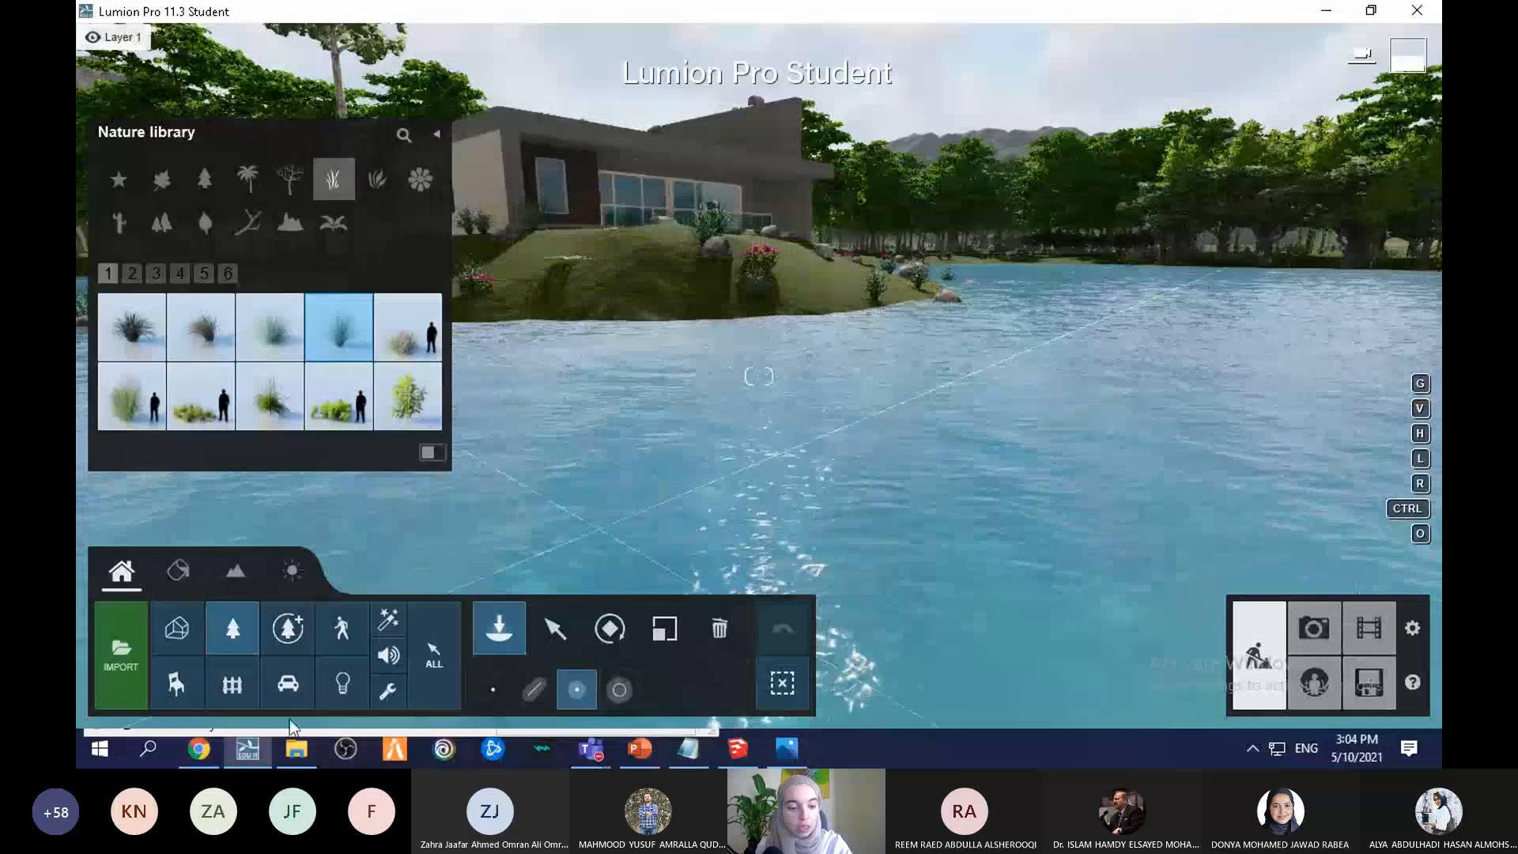
left_click(286, 641)
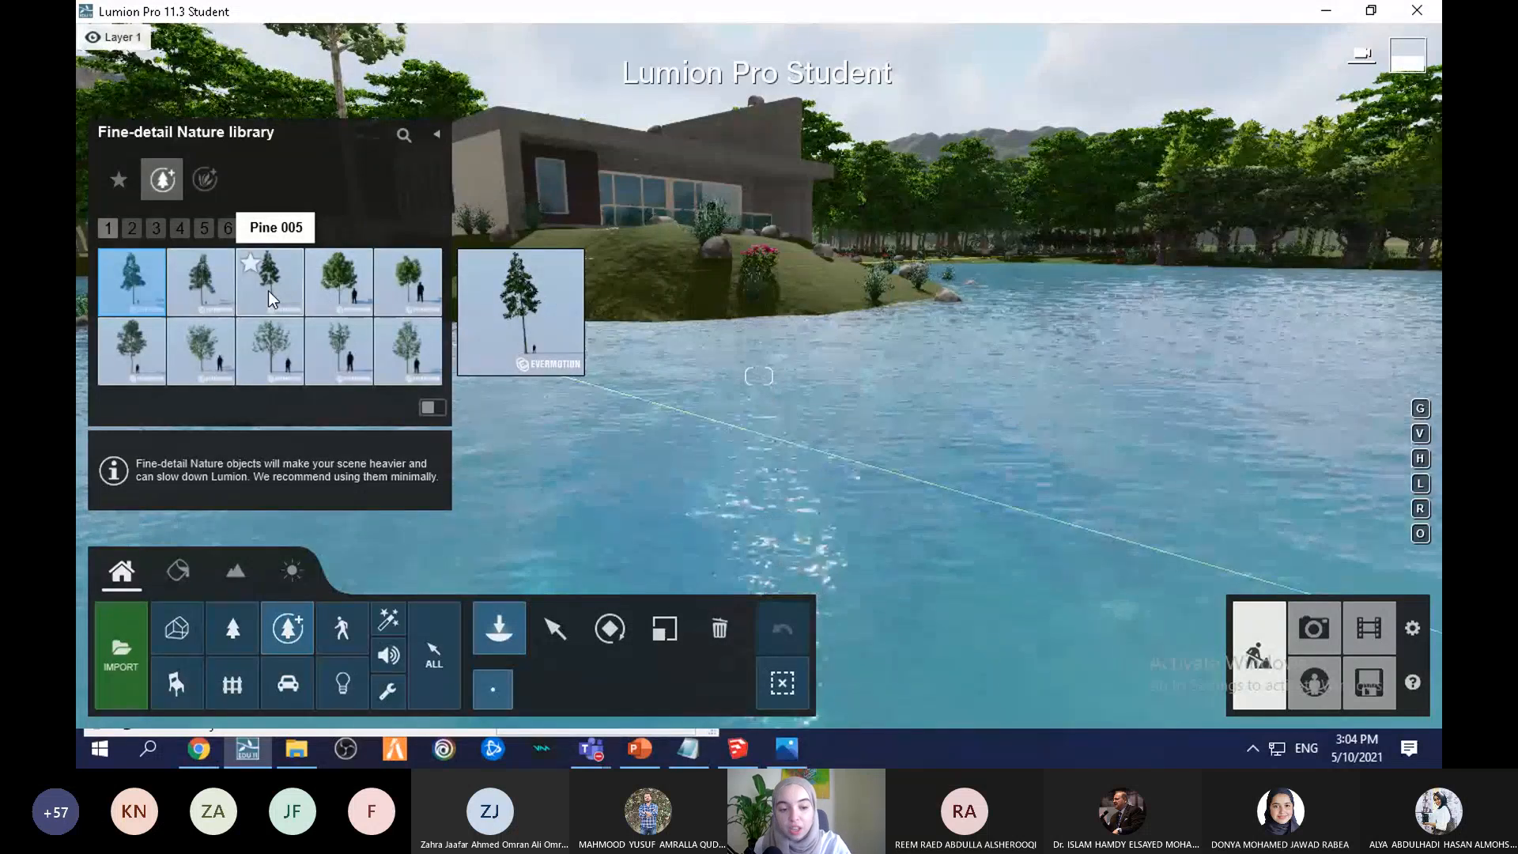
Step: Place Fish 005 Mackerel Circle from the marine life category in the lake in front of the mound
left_click(362, 623)
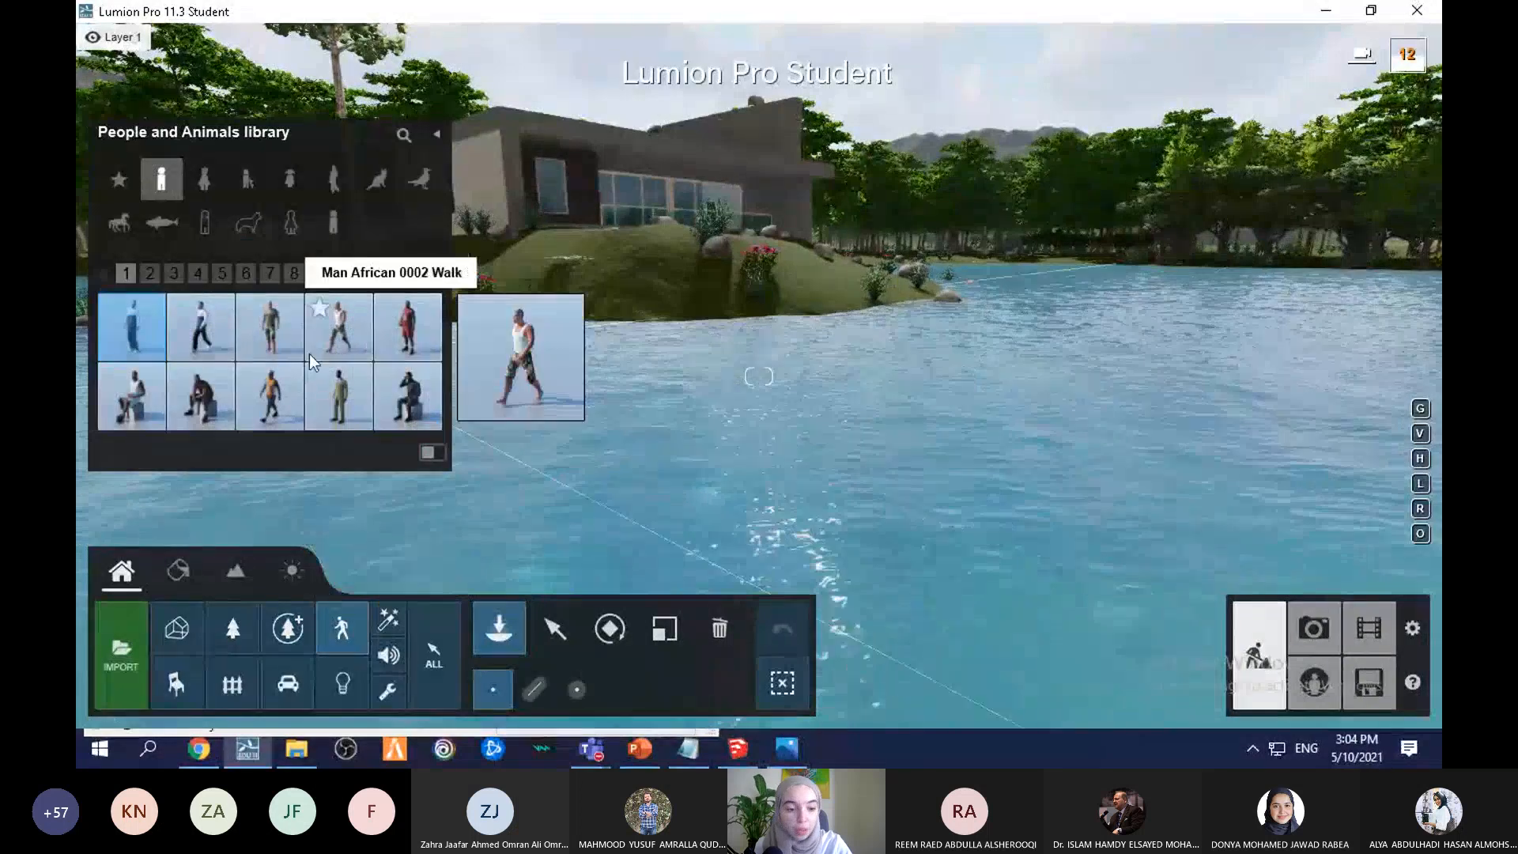
left_click(261, 175)
left_click(333, 180)
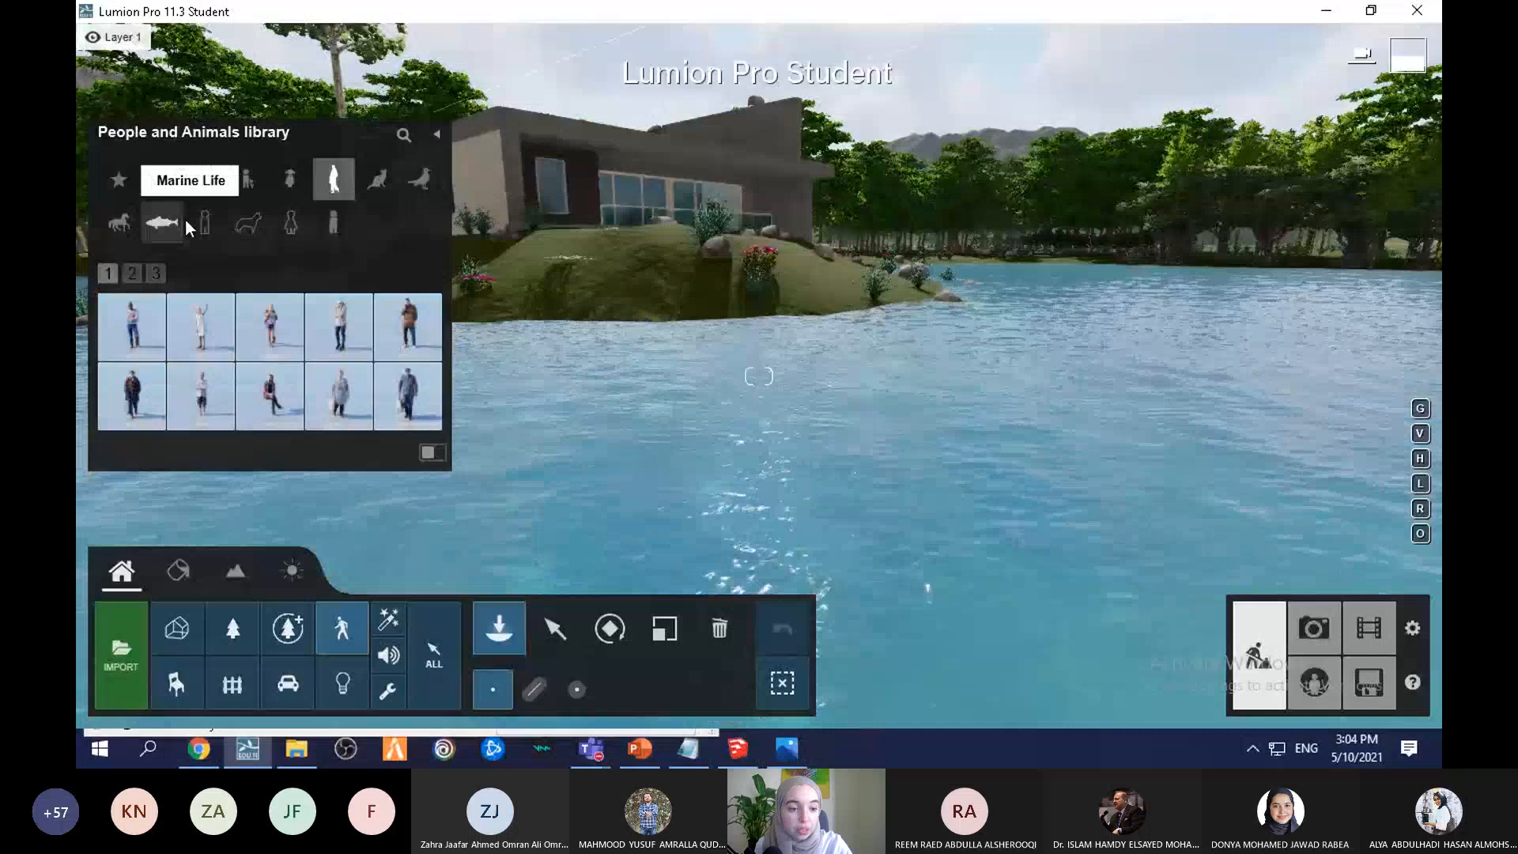
left_click(165, 223)
mouse_move(411, 337)
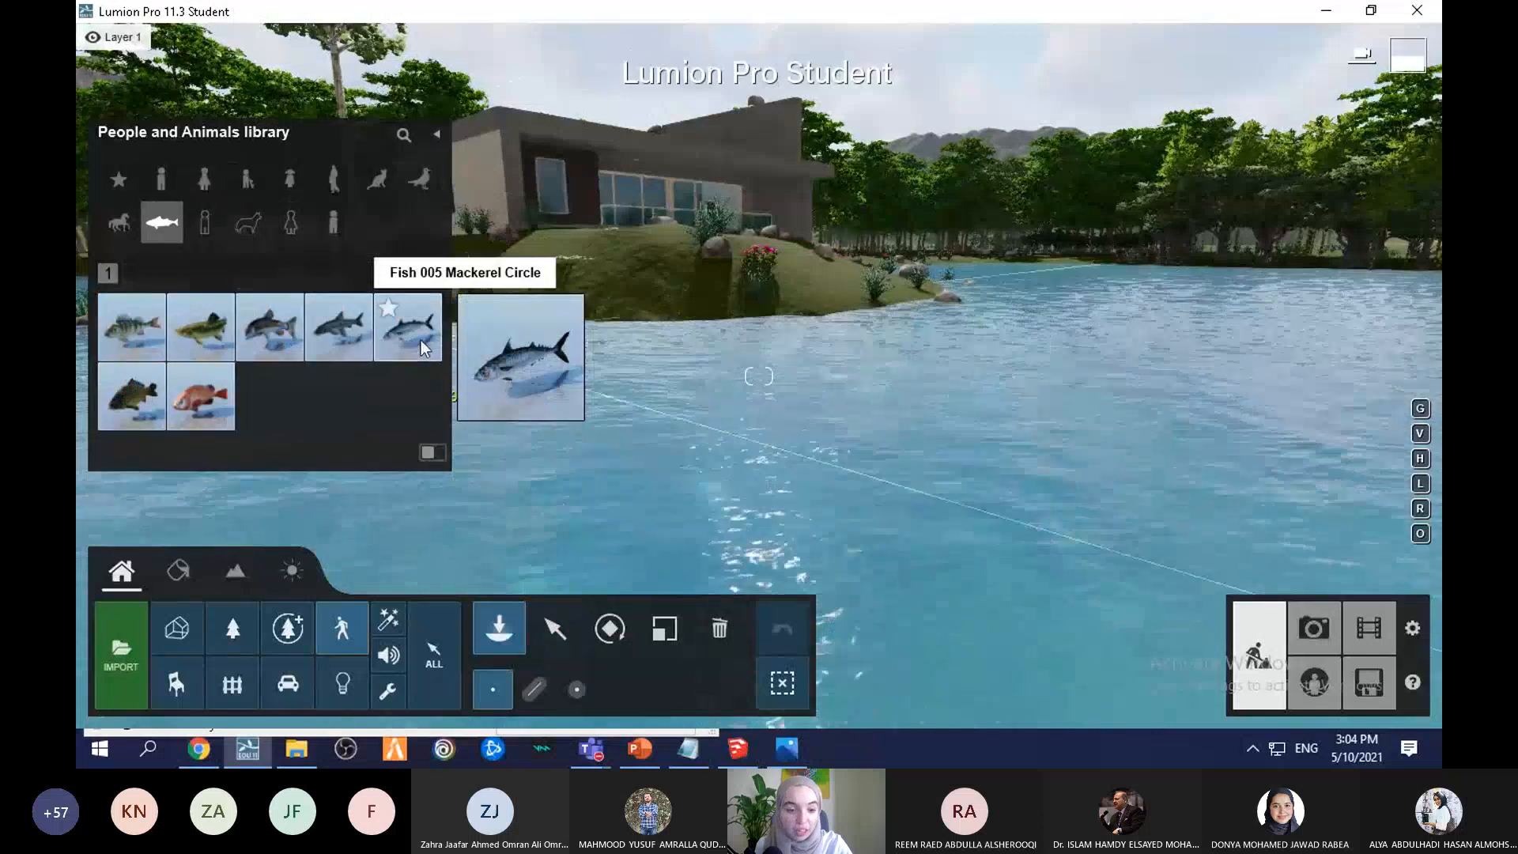
left_click(418, 340)
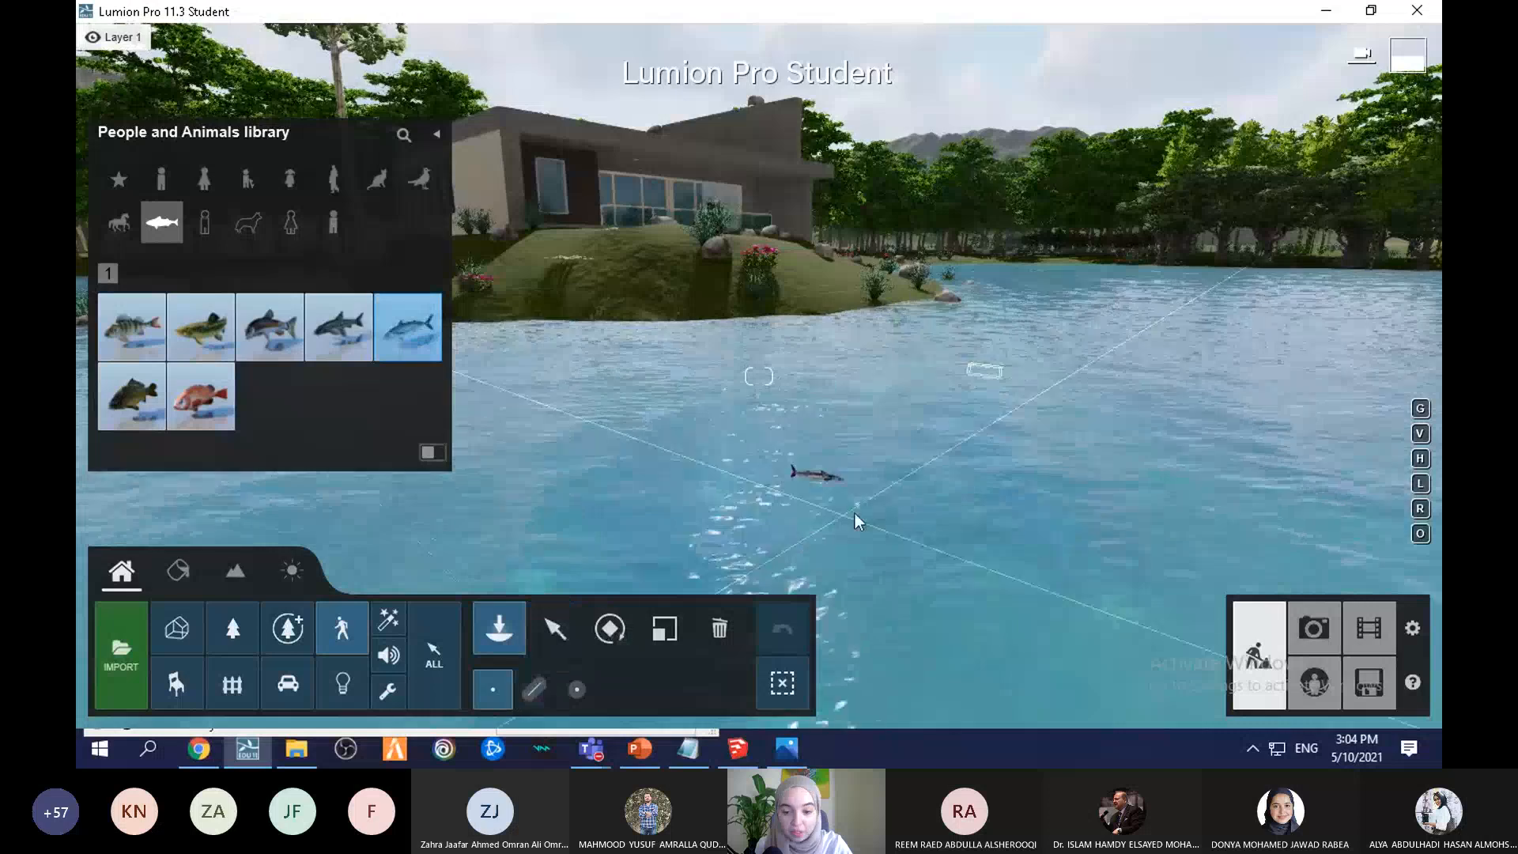
left_click(871, 502)
Step: Move the nearer mackerel vertically down below the water surface
left_click(554, 629)
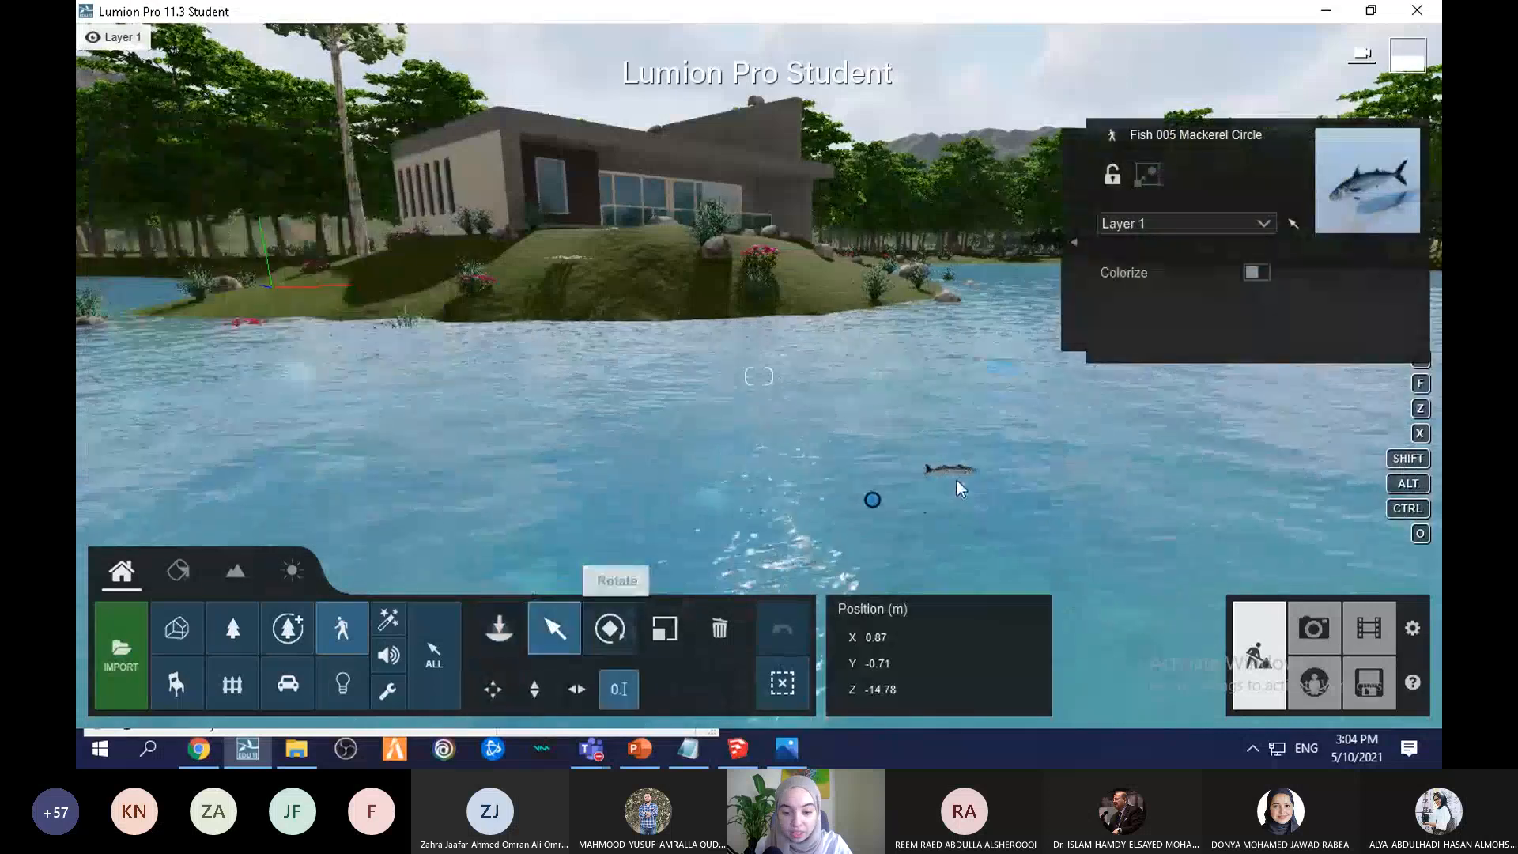
left_click(534, 688)
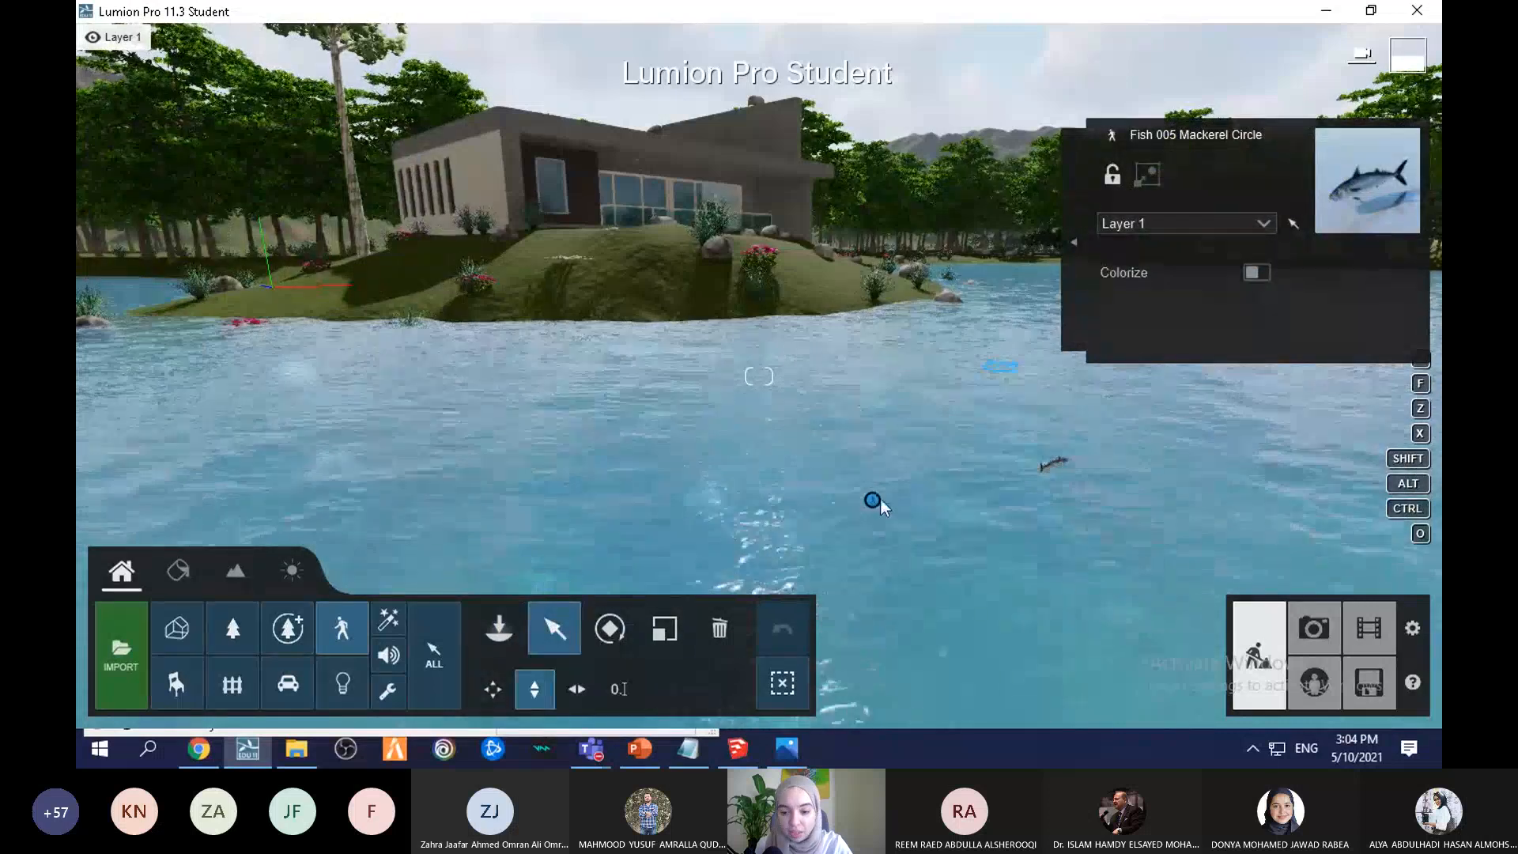
left_click_drag(872, 501, 874, 535)
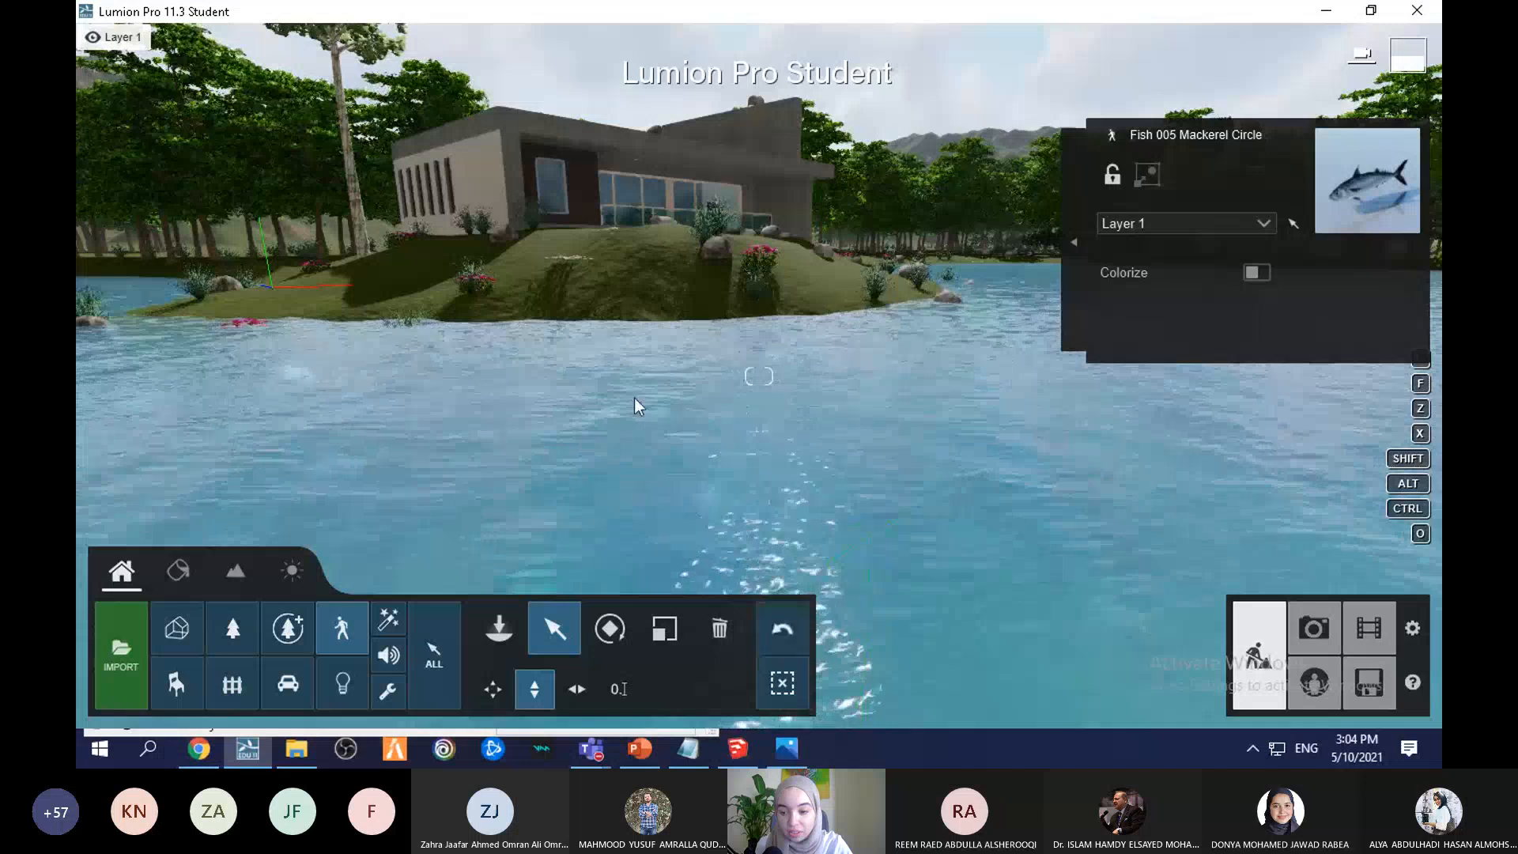
Step: Place the bird Duck 001 Idle on the lake surface in front of the mound
left_click(496, 629)
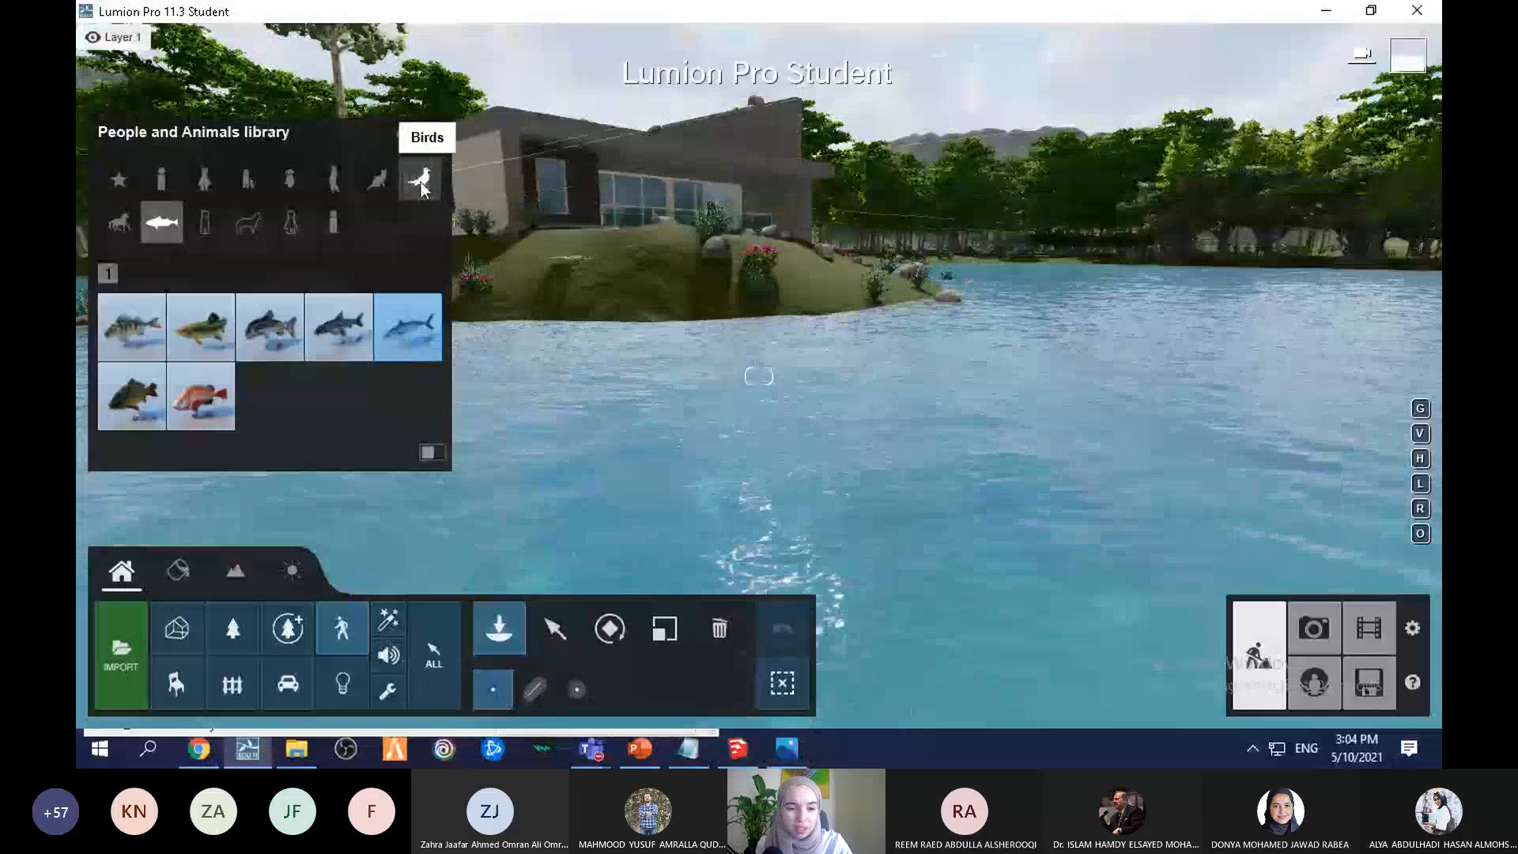
left_click(419, 178)
left_click(199, 338)
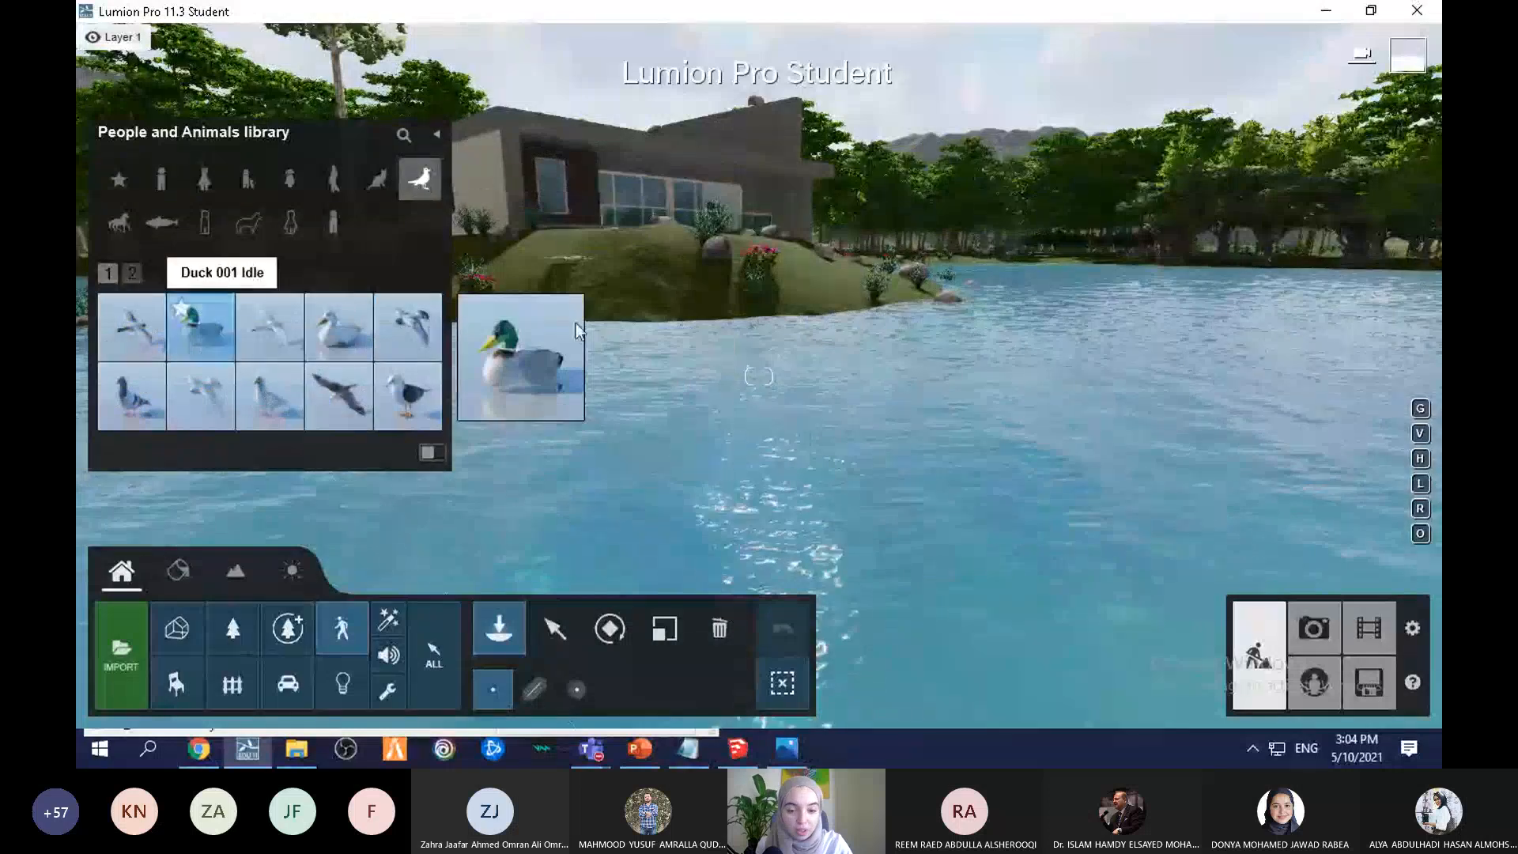
left_click(140, 332)
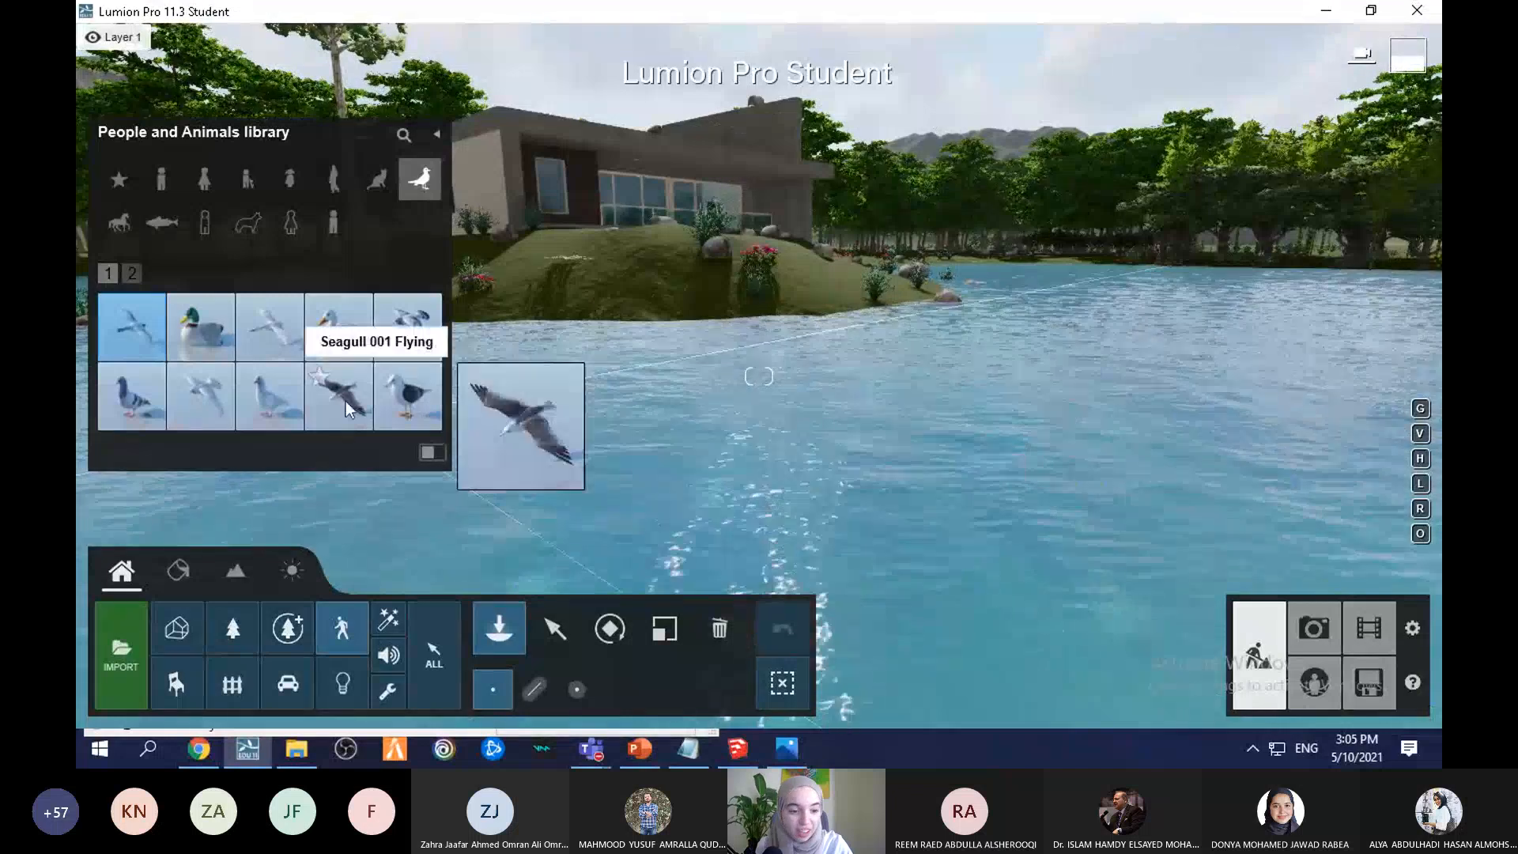
left_click(795, 443)
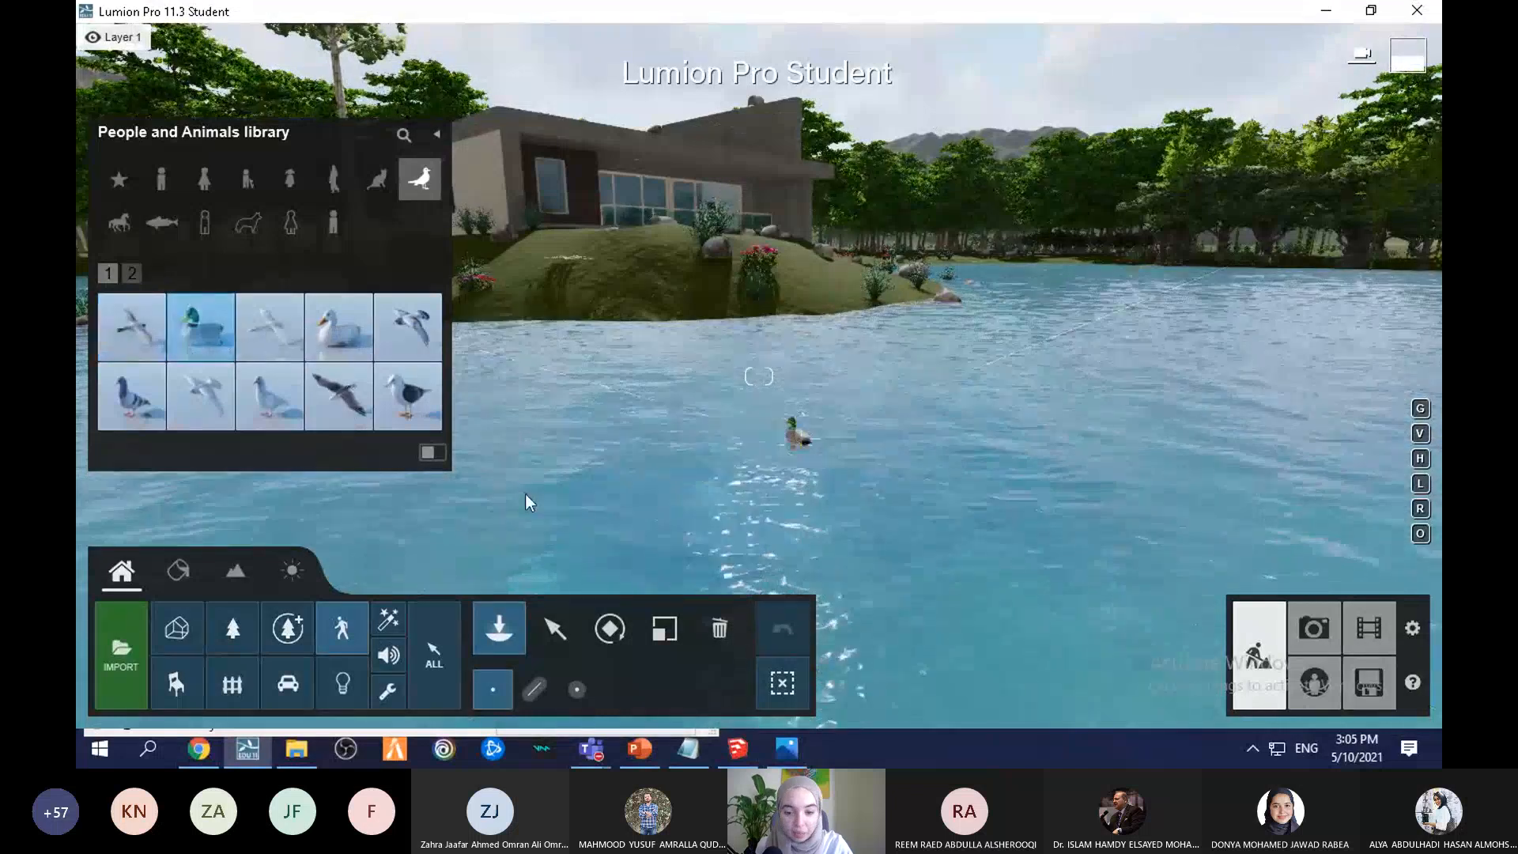
Step: Move the duck horizontally across the lake to the water beside the grassy shore in front of the building
left_click(554, 629)
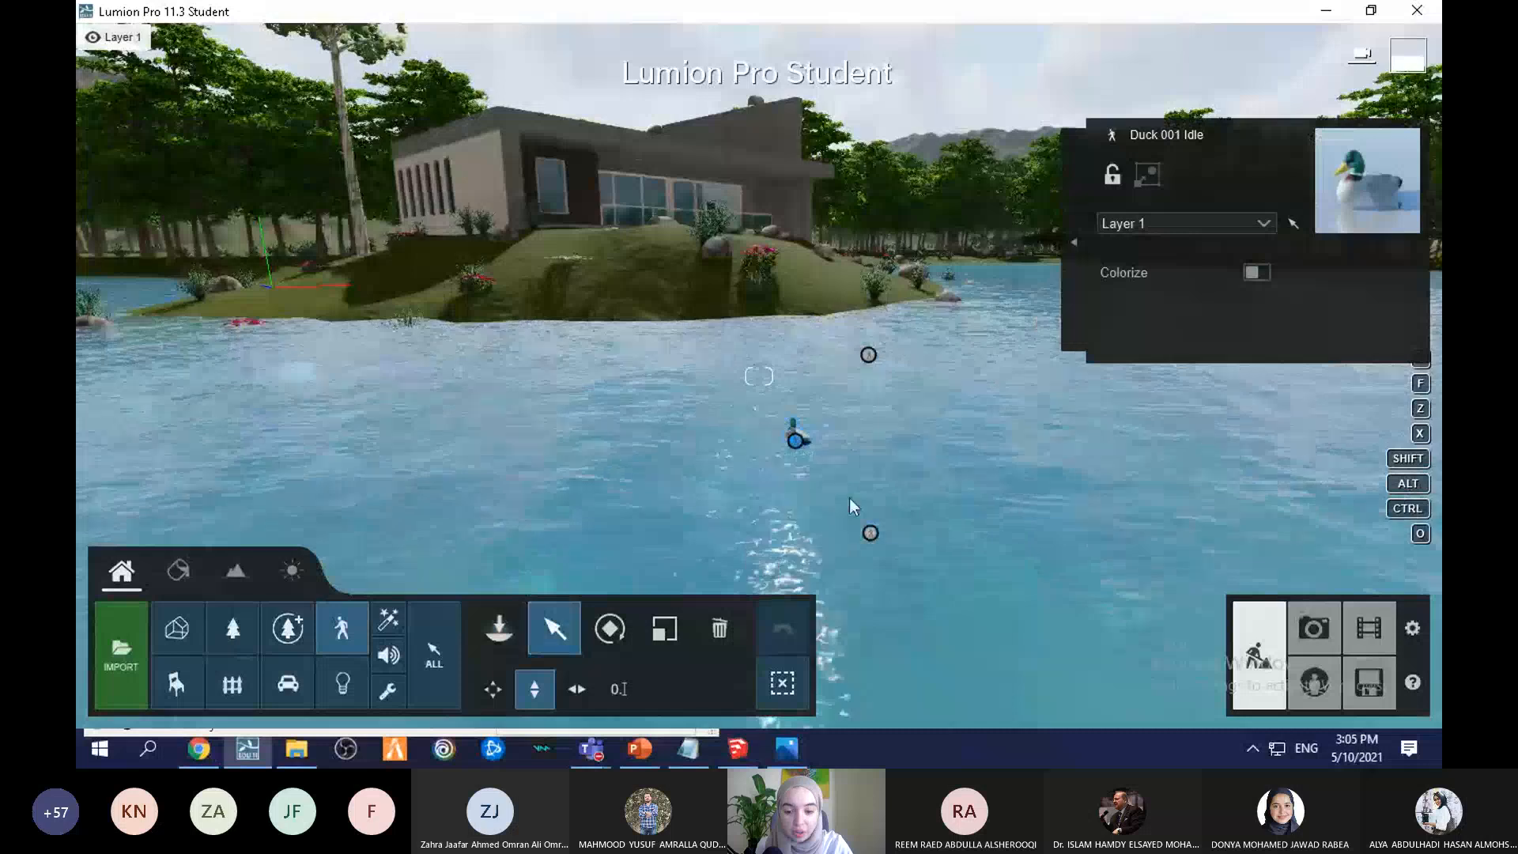
left_click_drag(795, 443, 742, 438)
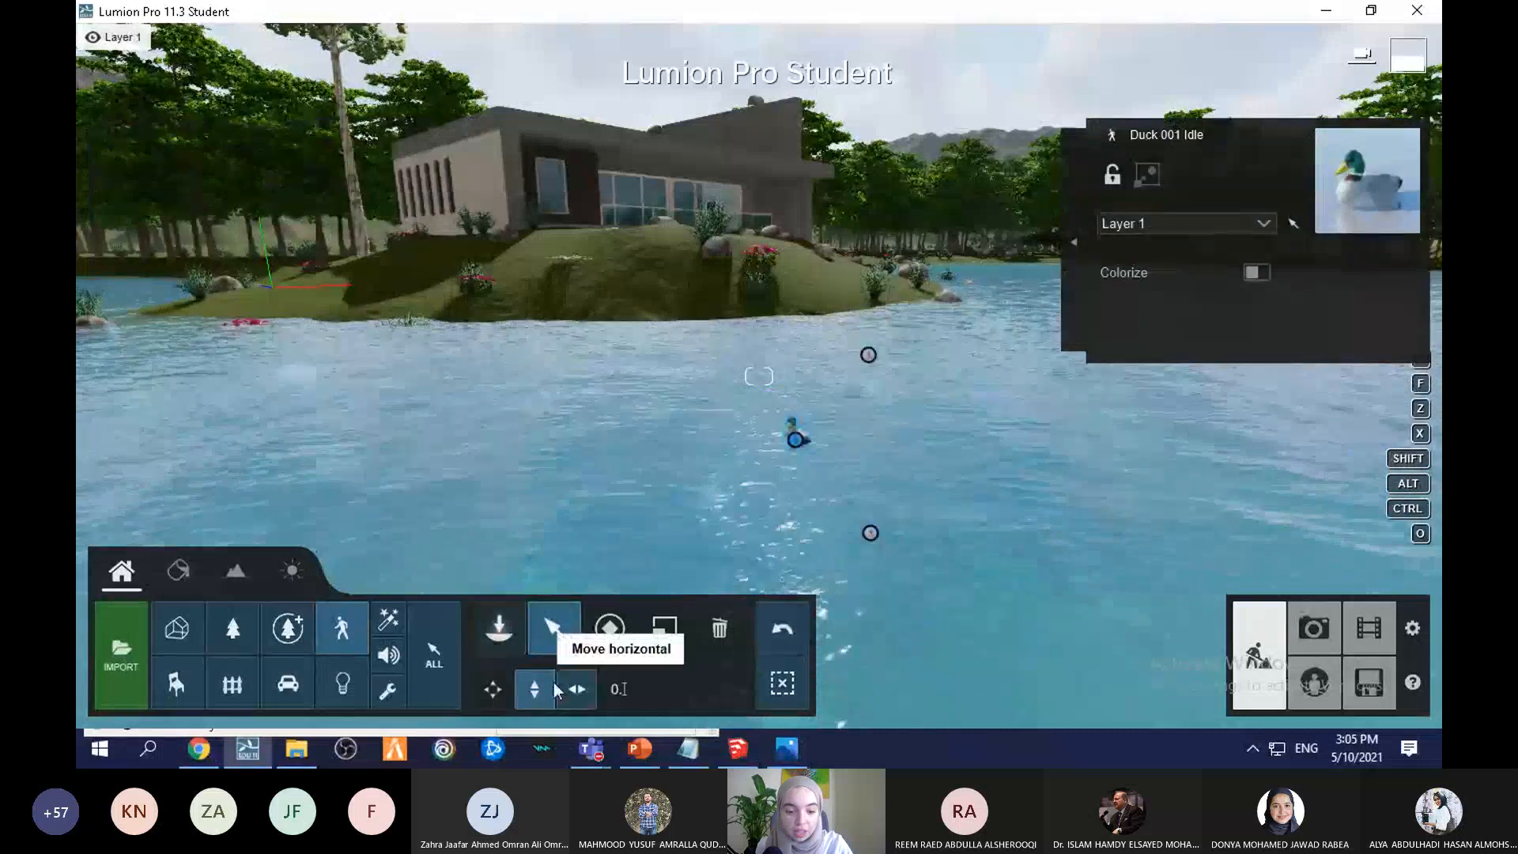
left_click(576, 689)
left_click_drag(795, 439, 324, 349)
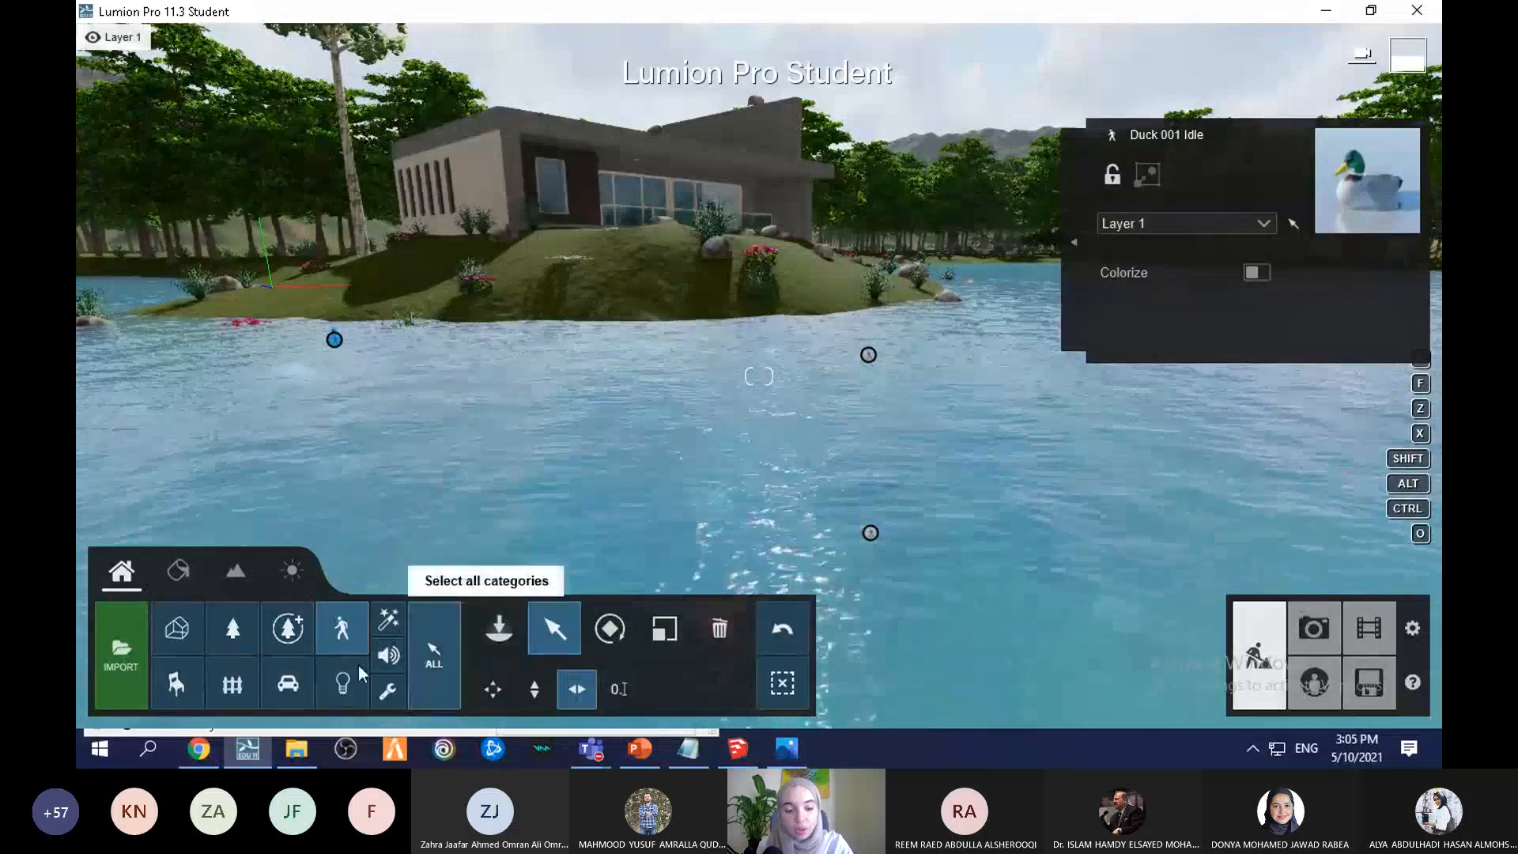
Step: Browse the chairs and seating in the indoor library and the benches in the outdoor library
left_click(182, 681)
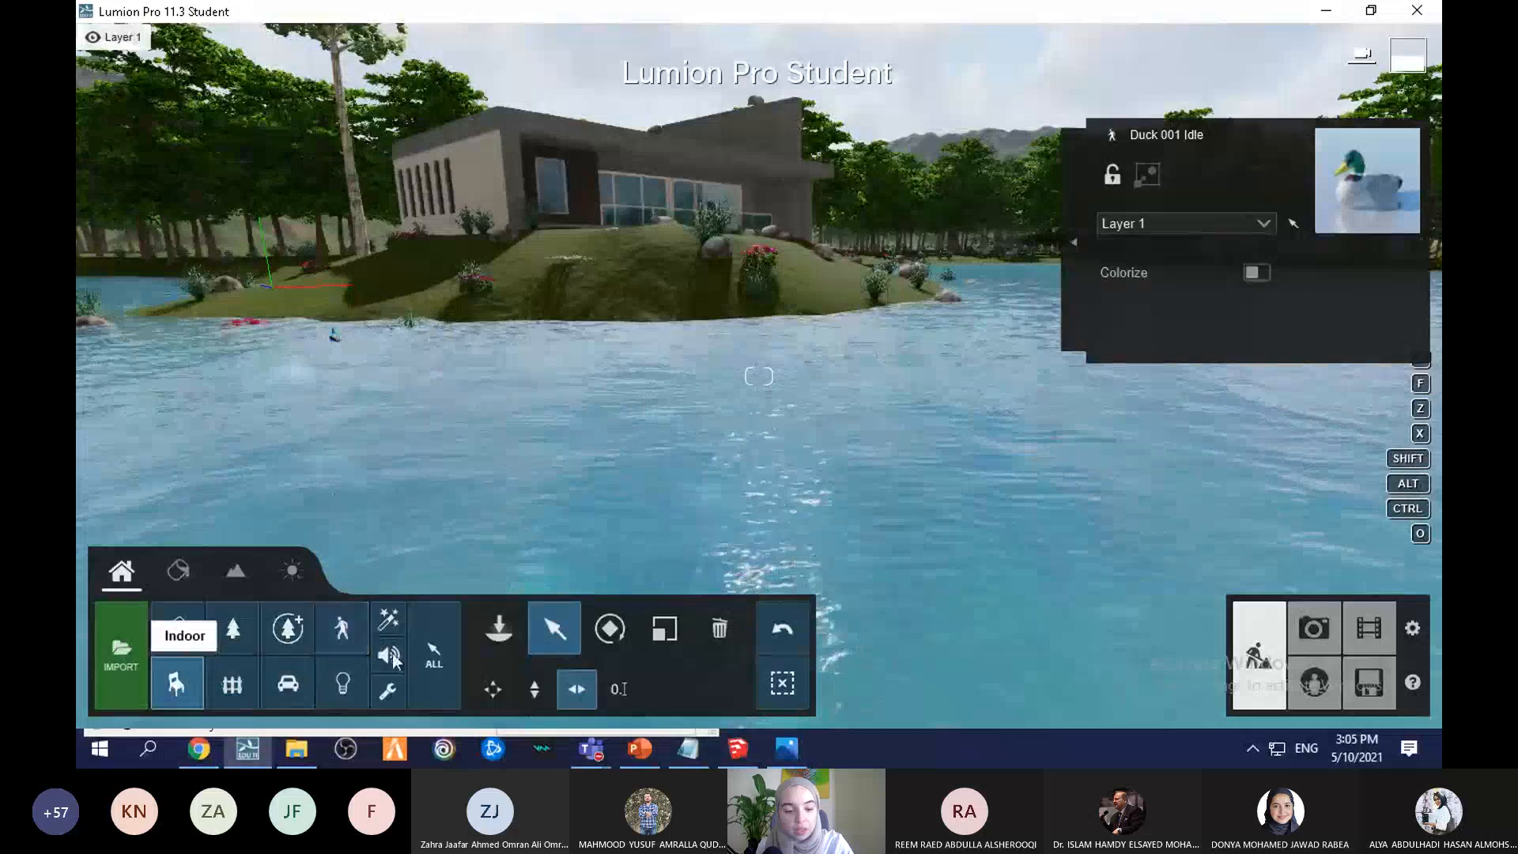
left_click(493, 638)
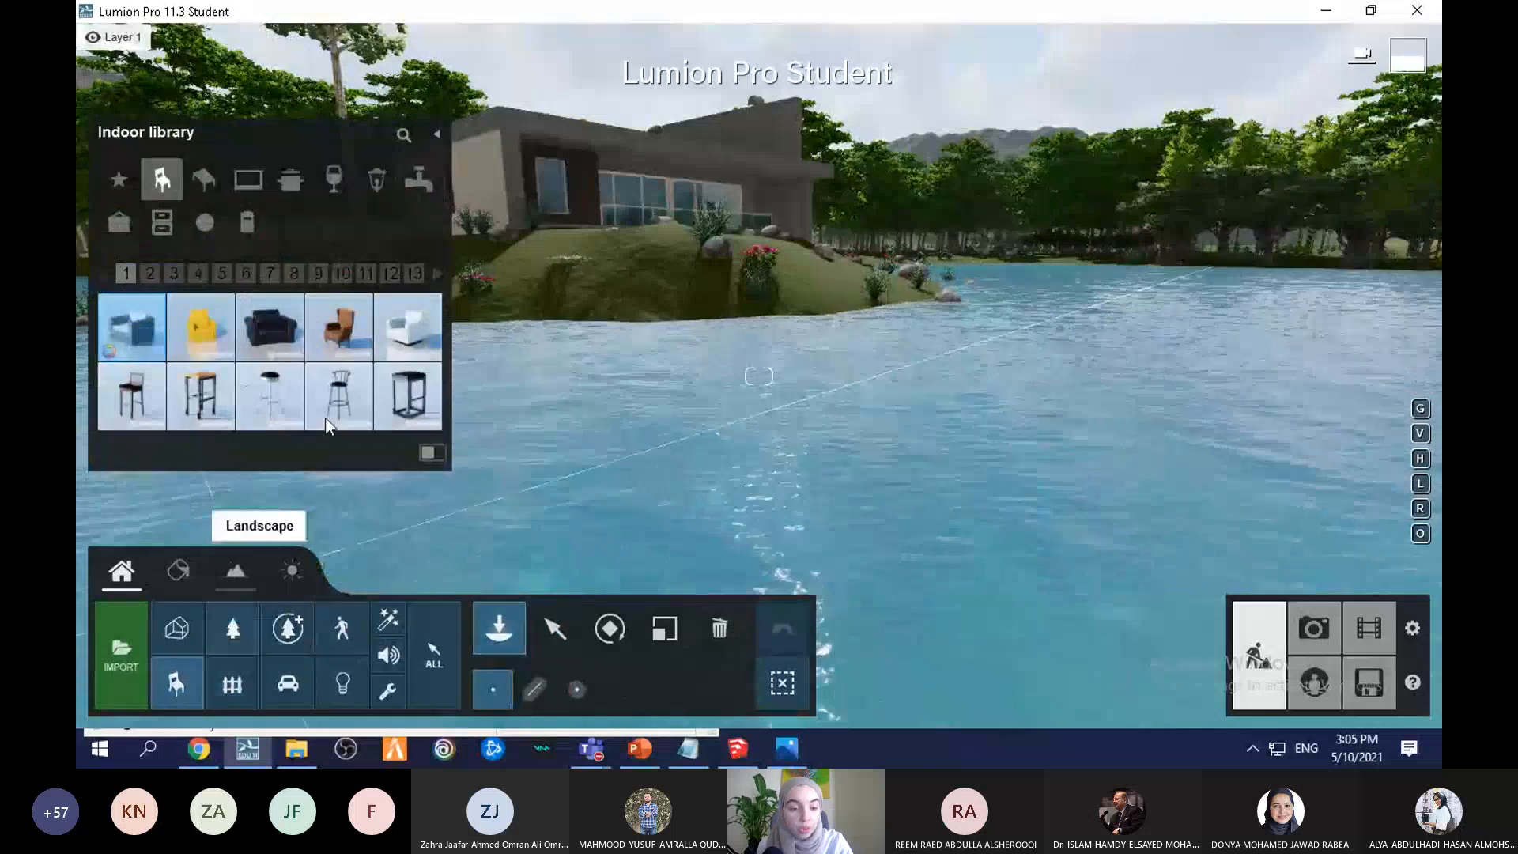
left_click(319, 275)
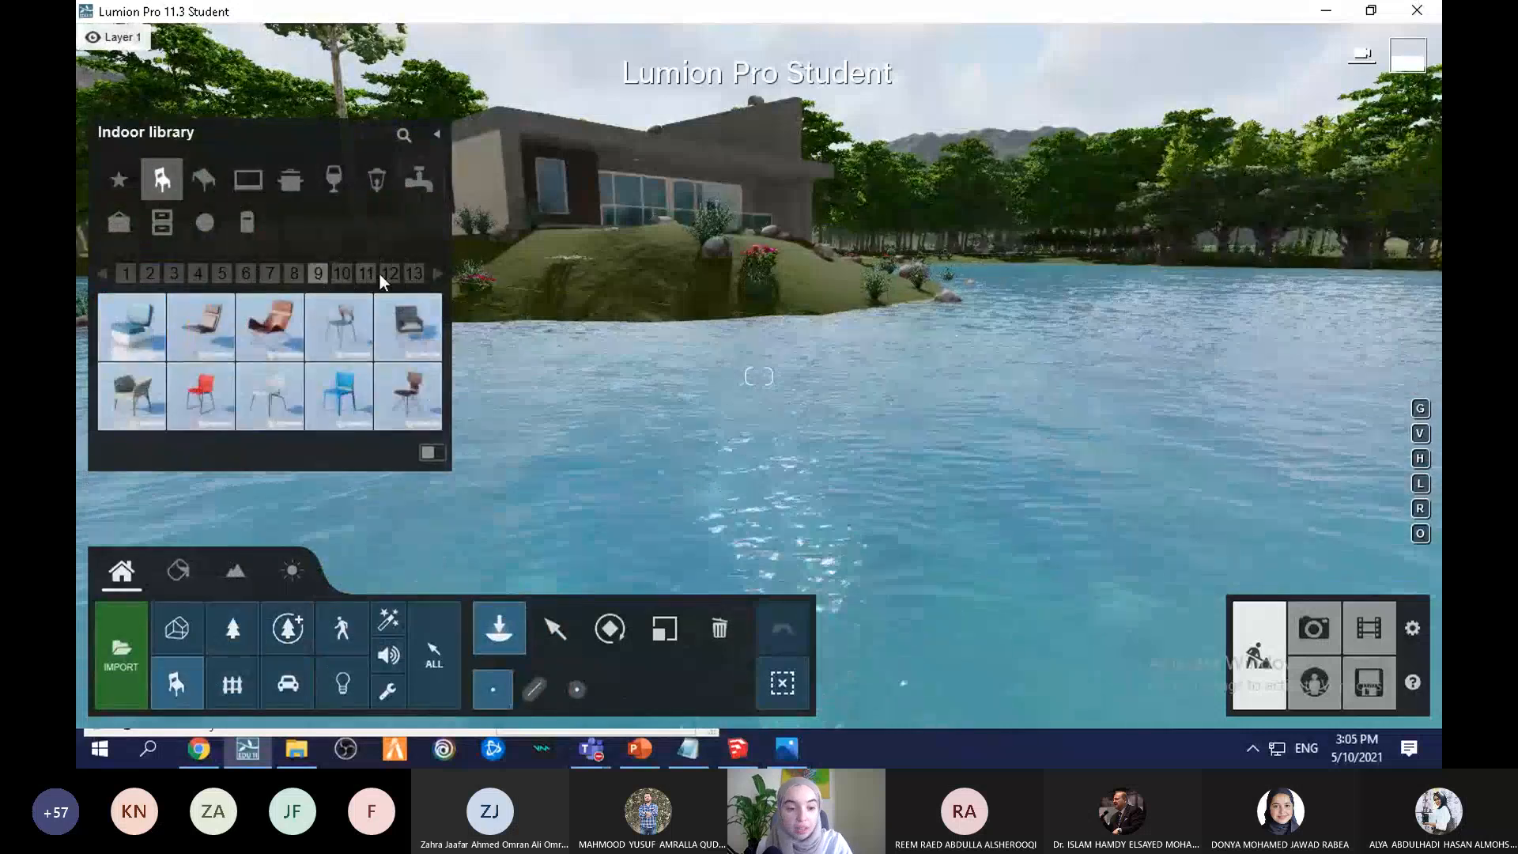
left_click(421, 275)
left_click(407, 328)
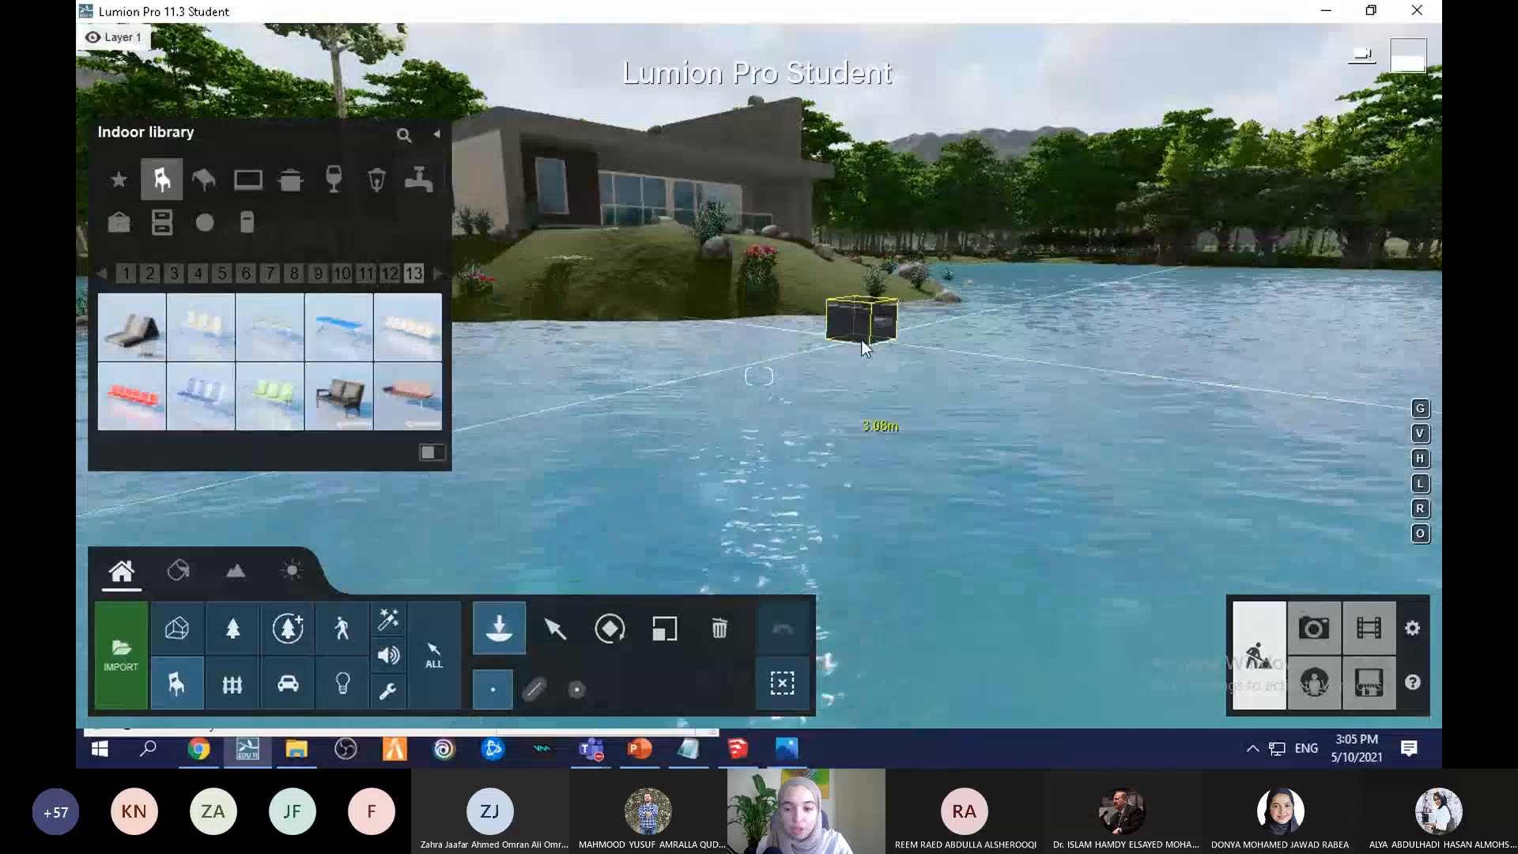
key("q")
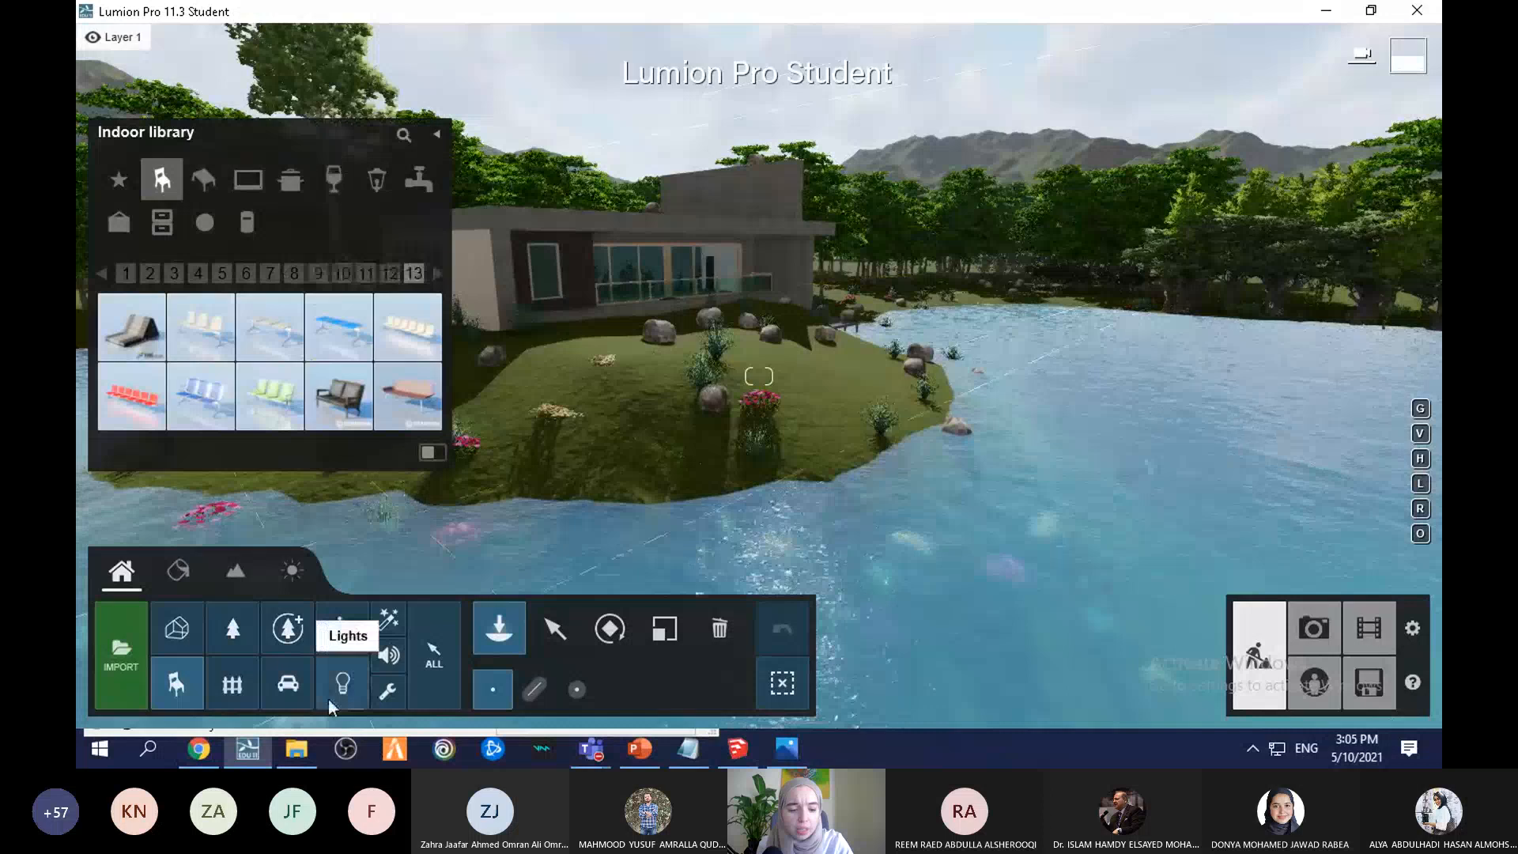
left_click(231, 693)
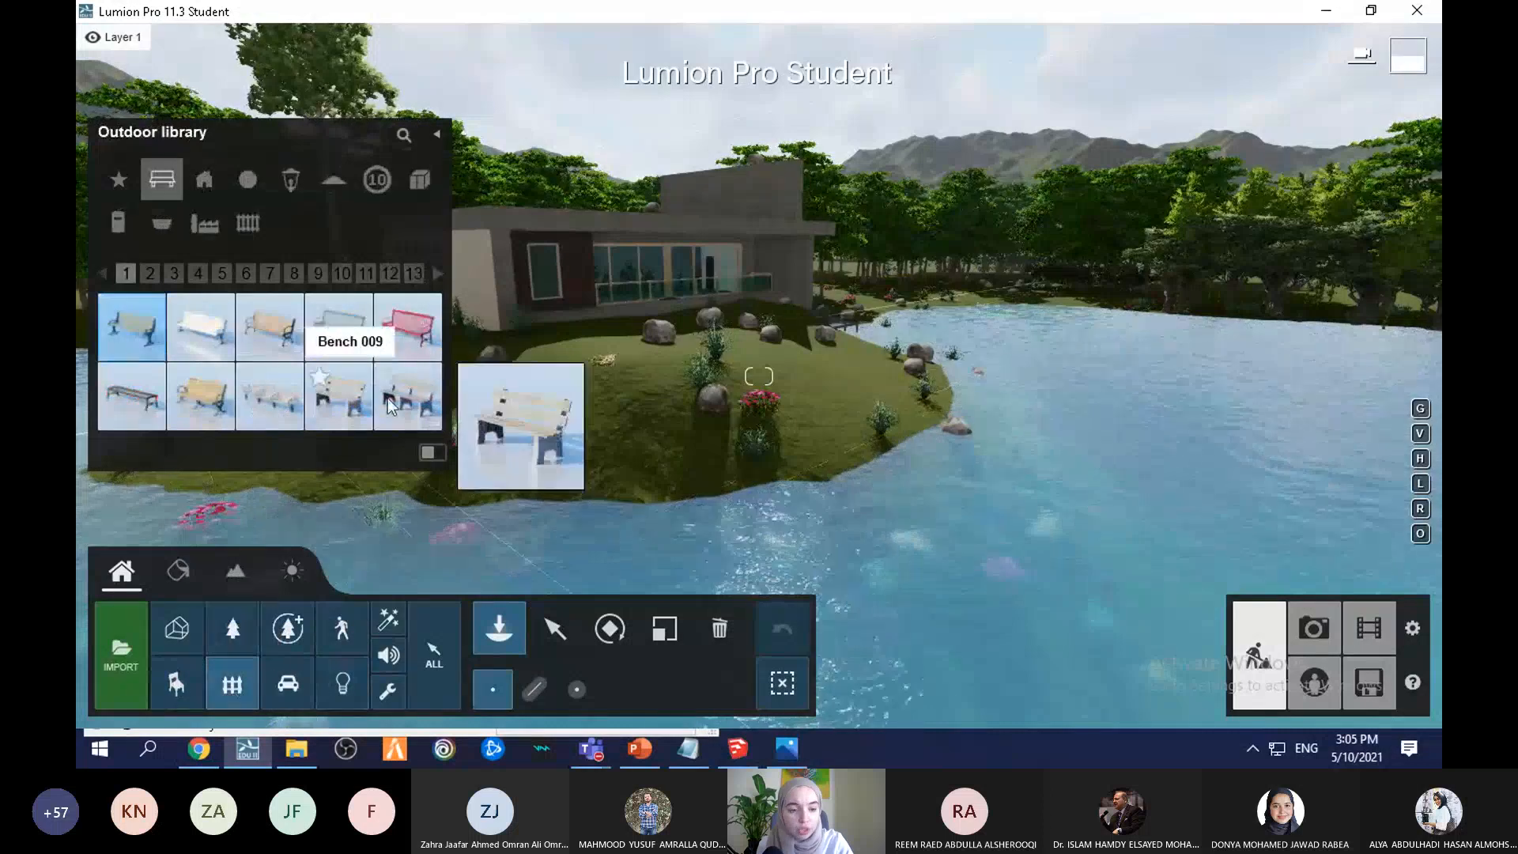
Step: Place Bicycle HD 001 Parked from the assorted transport objects on the grassy mound between the building and the lake
left_click(283, 683)
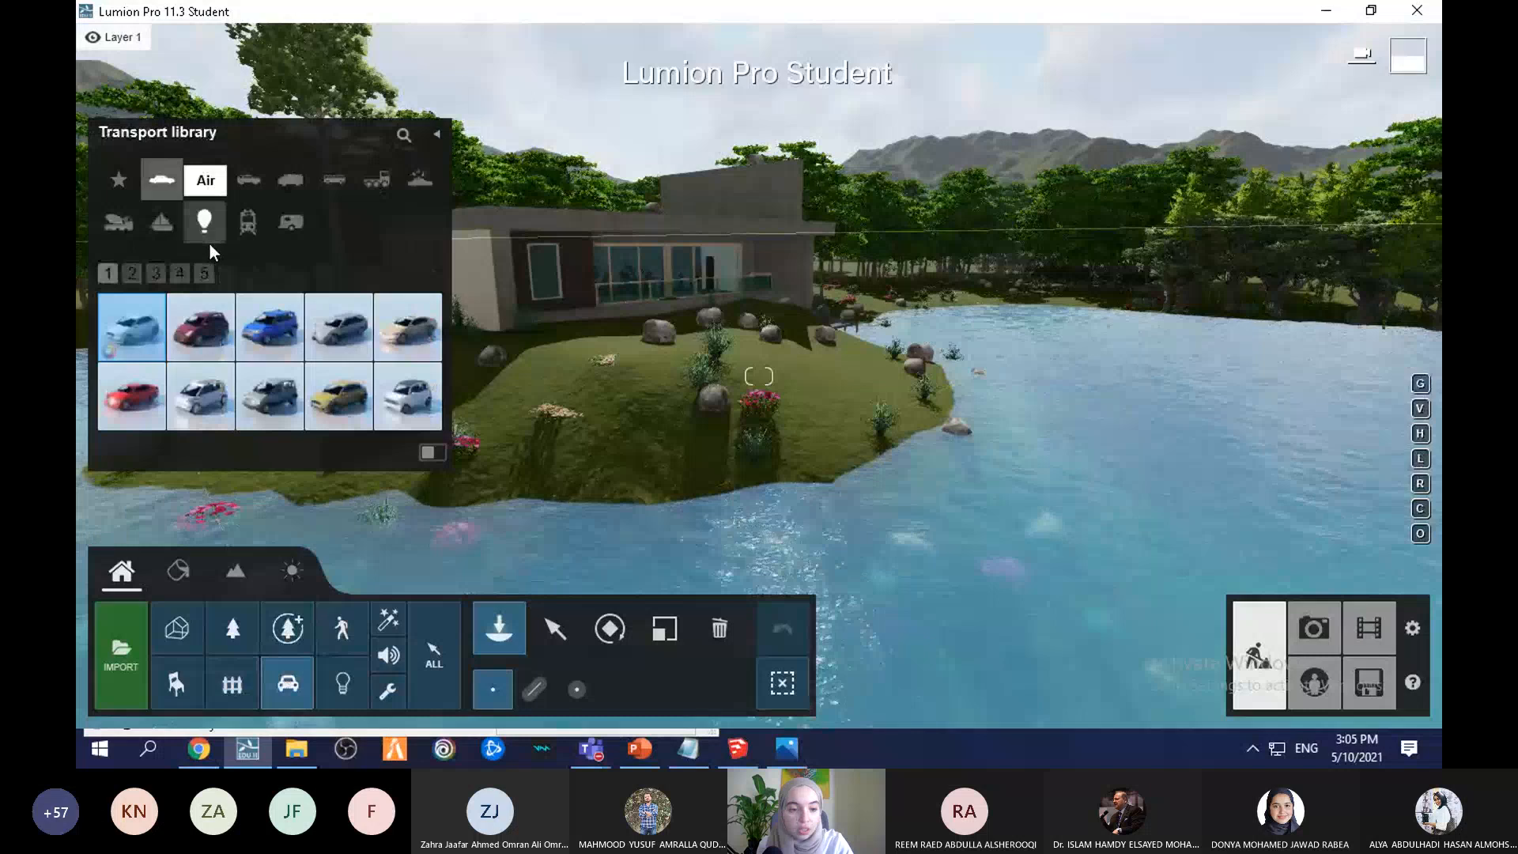
left_click(290, 222)
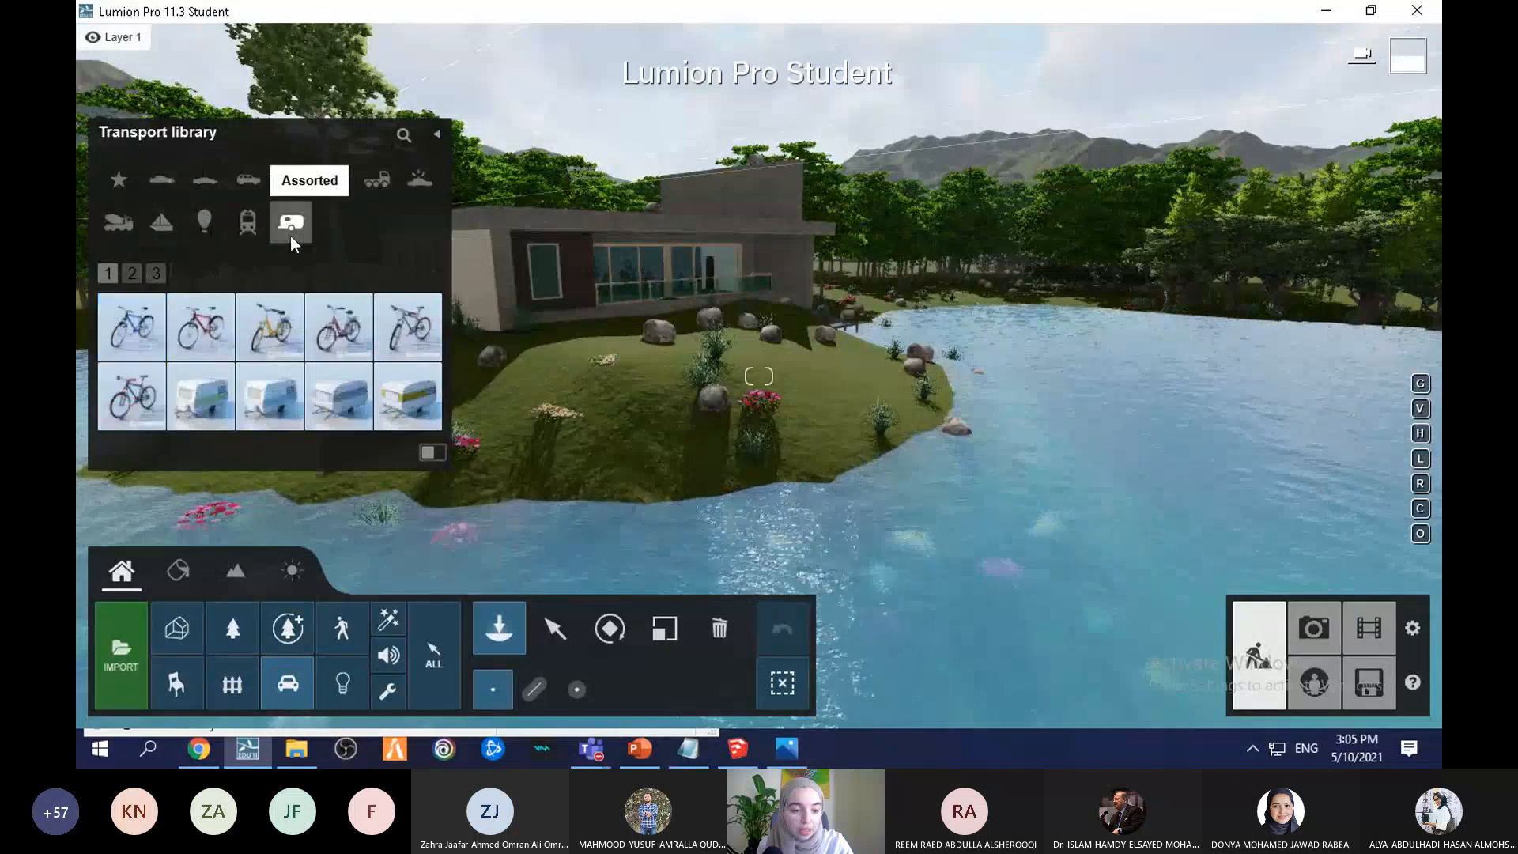
left_click(270, 326)
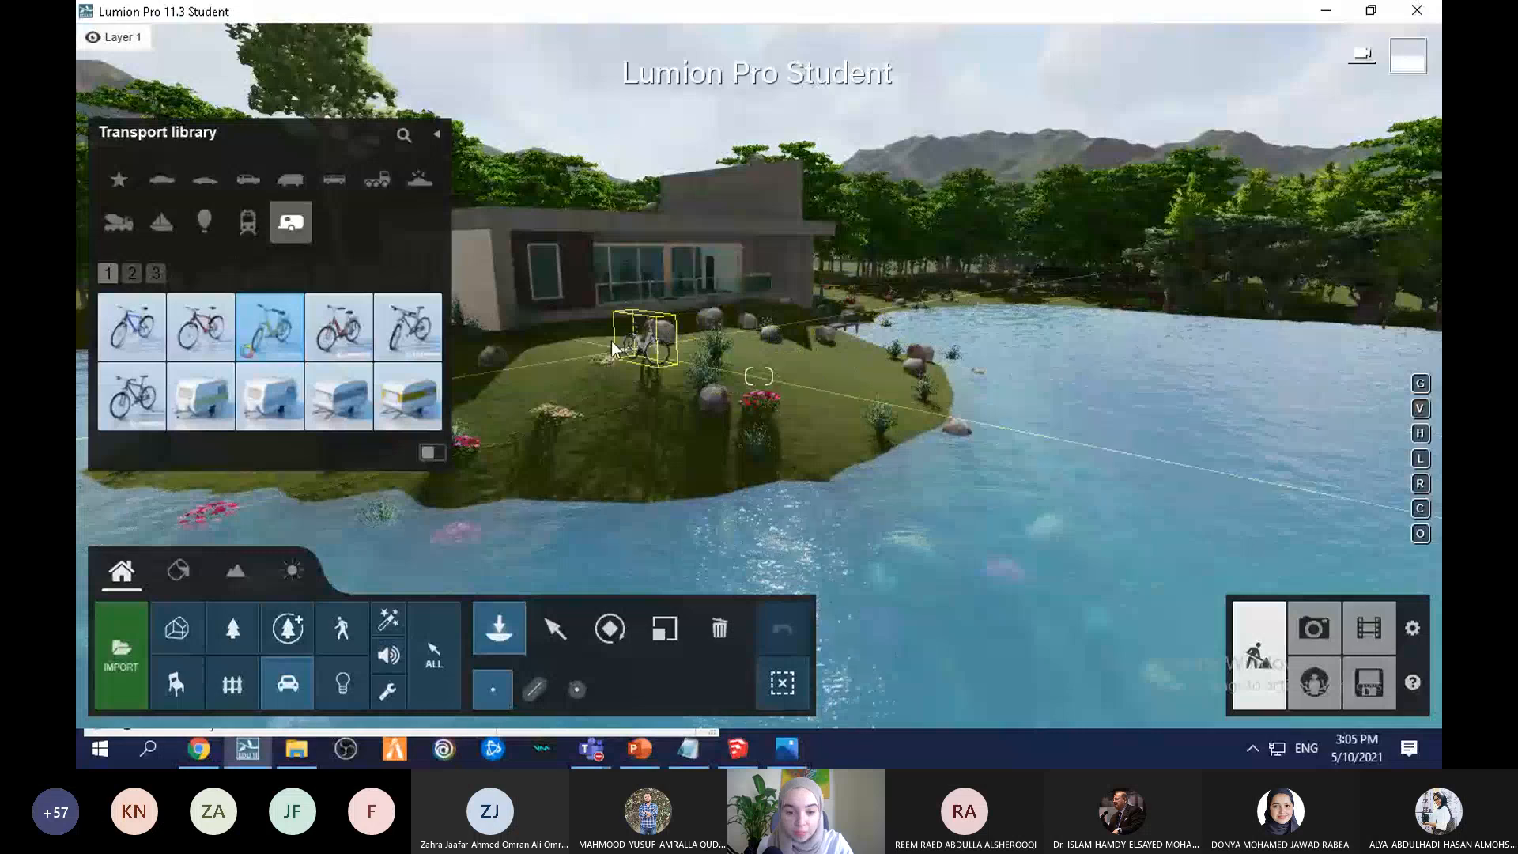
left_click(611, 341)
key("w")
key("w")
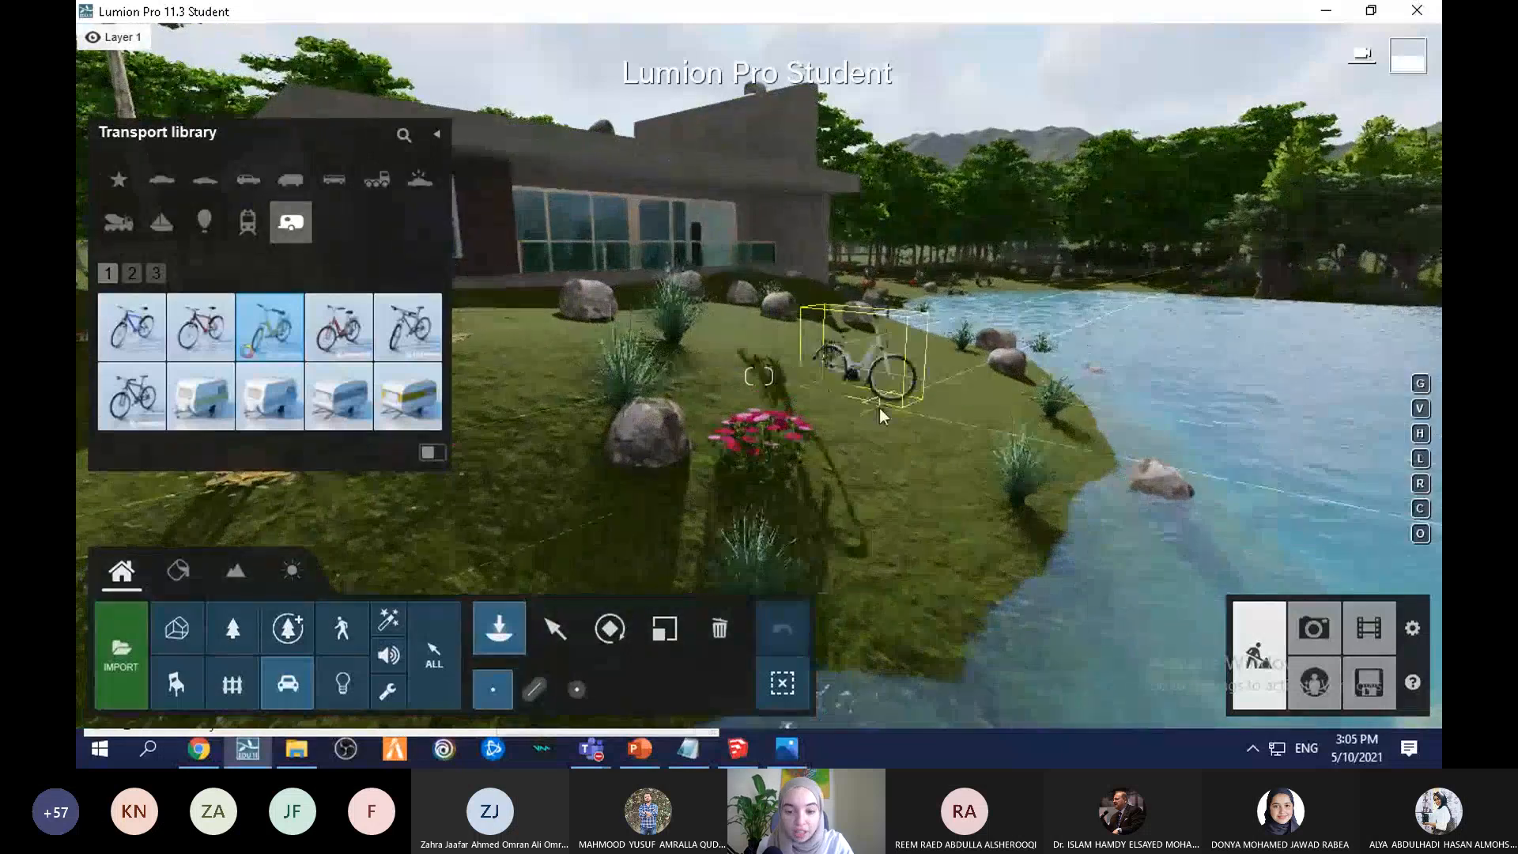
left_click(850, 351)
key("w")
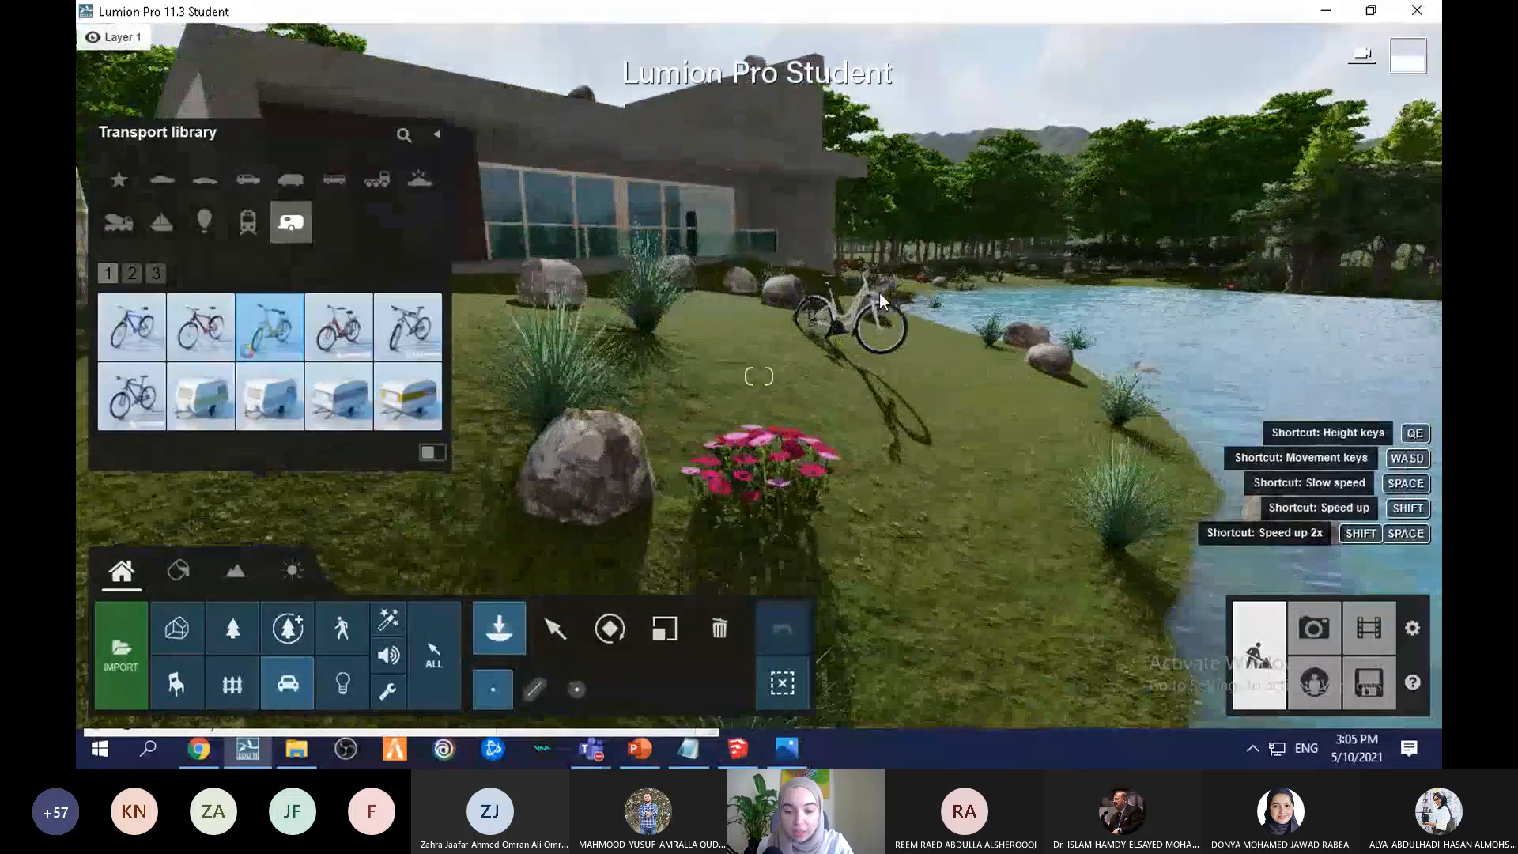
key("d")
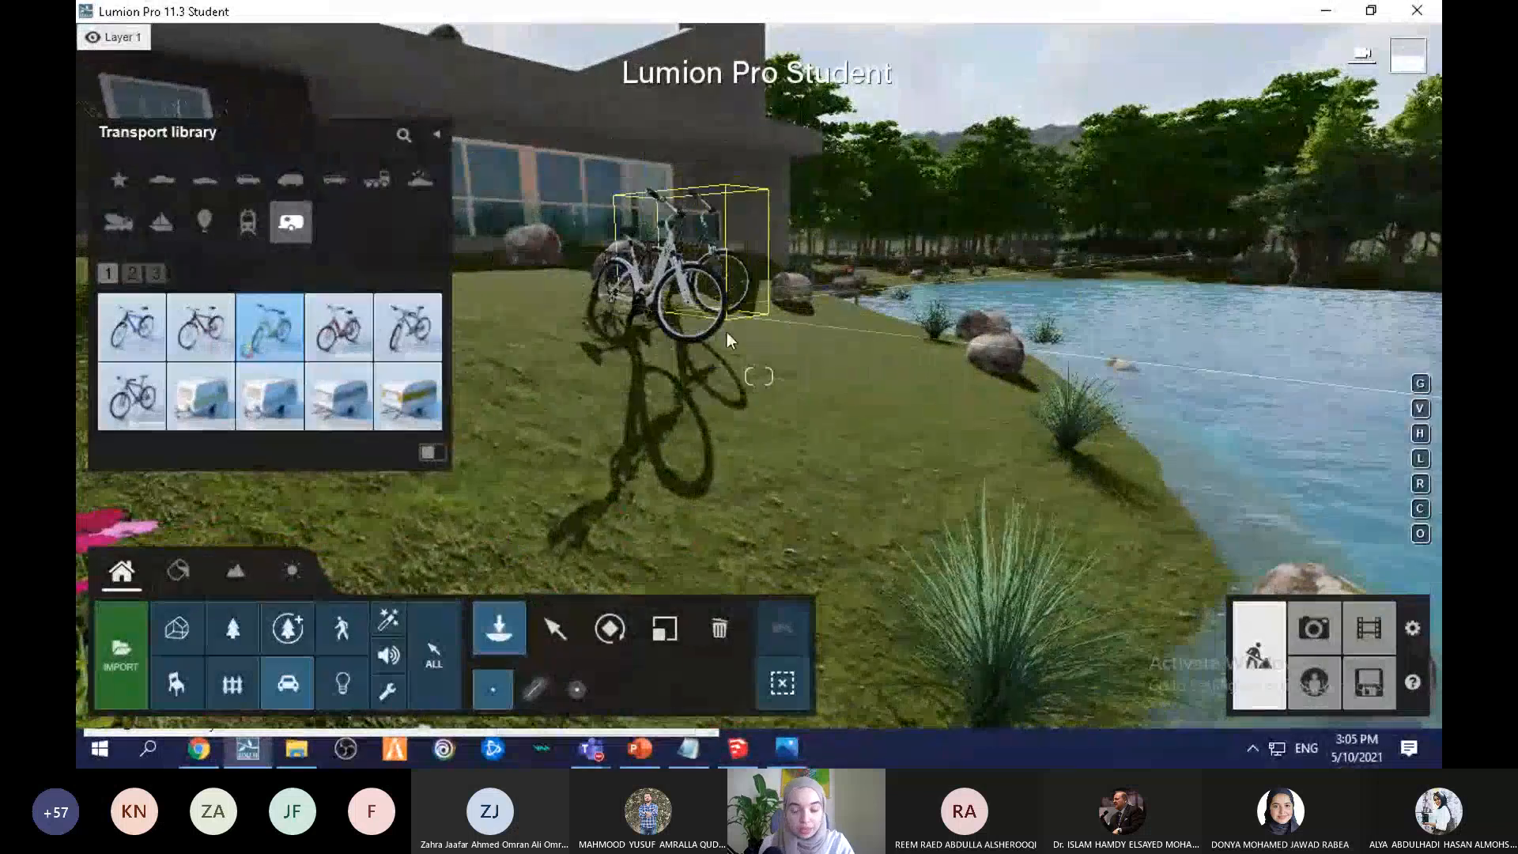
Step: Select the bicycle and apply Conform to landscape so it follows the slope of the mound
left_click(553, 628)
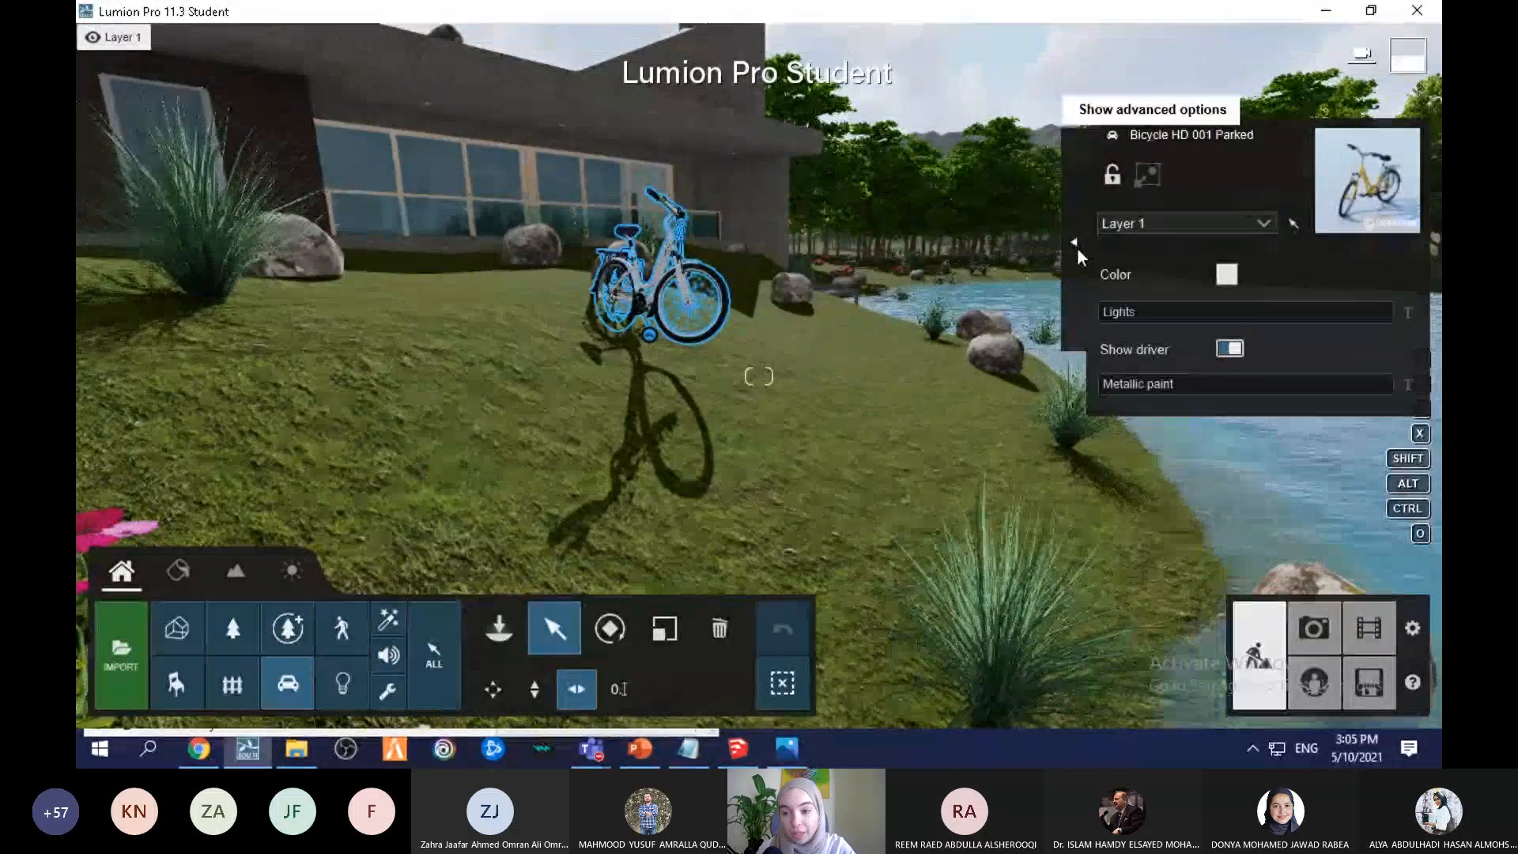
left_click(1077, 248)
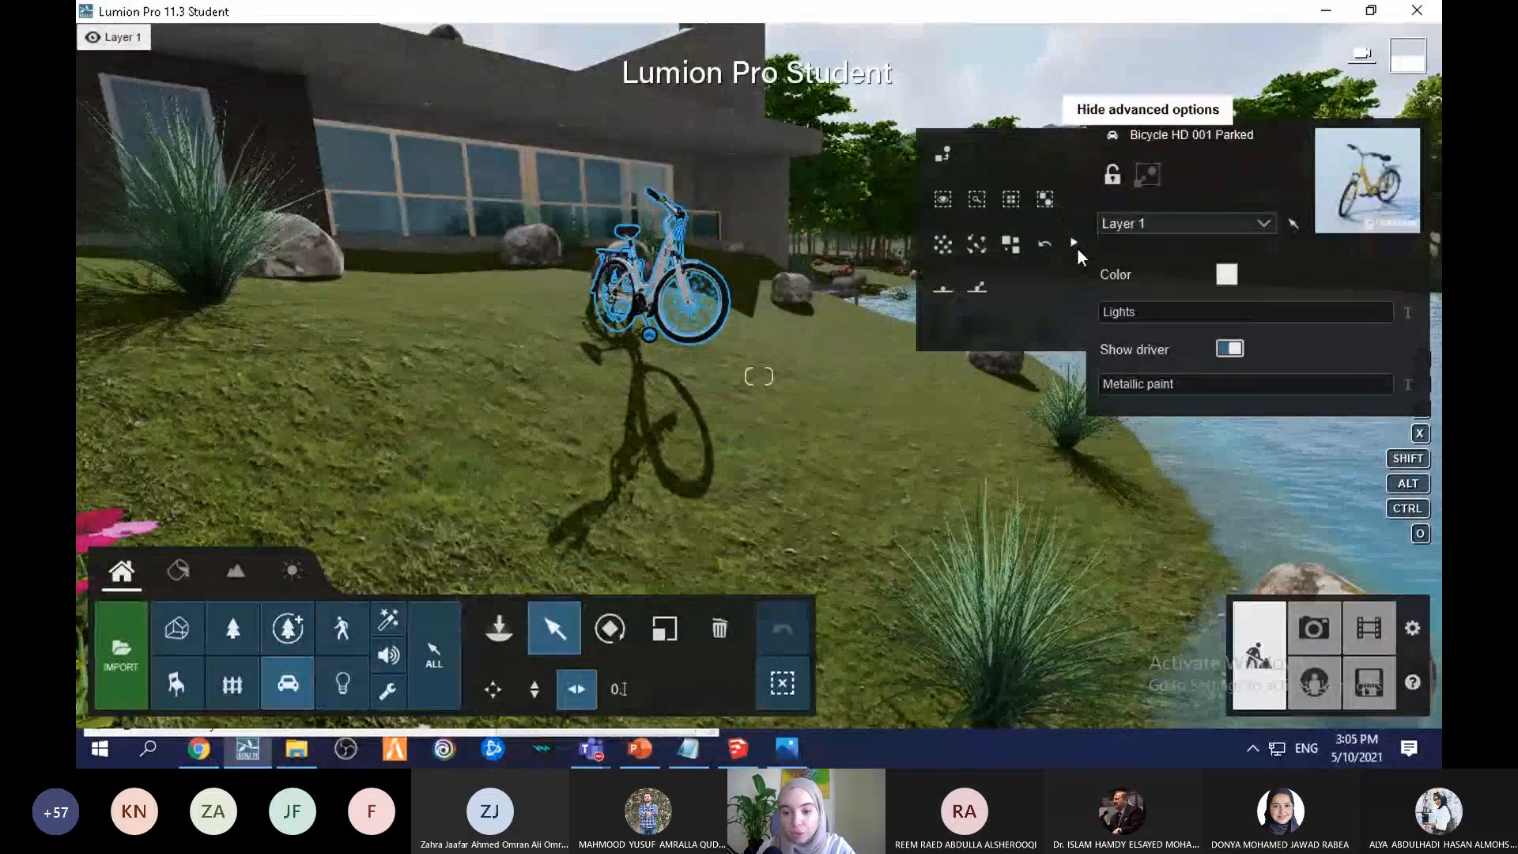
left_click(980, 289)
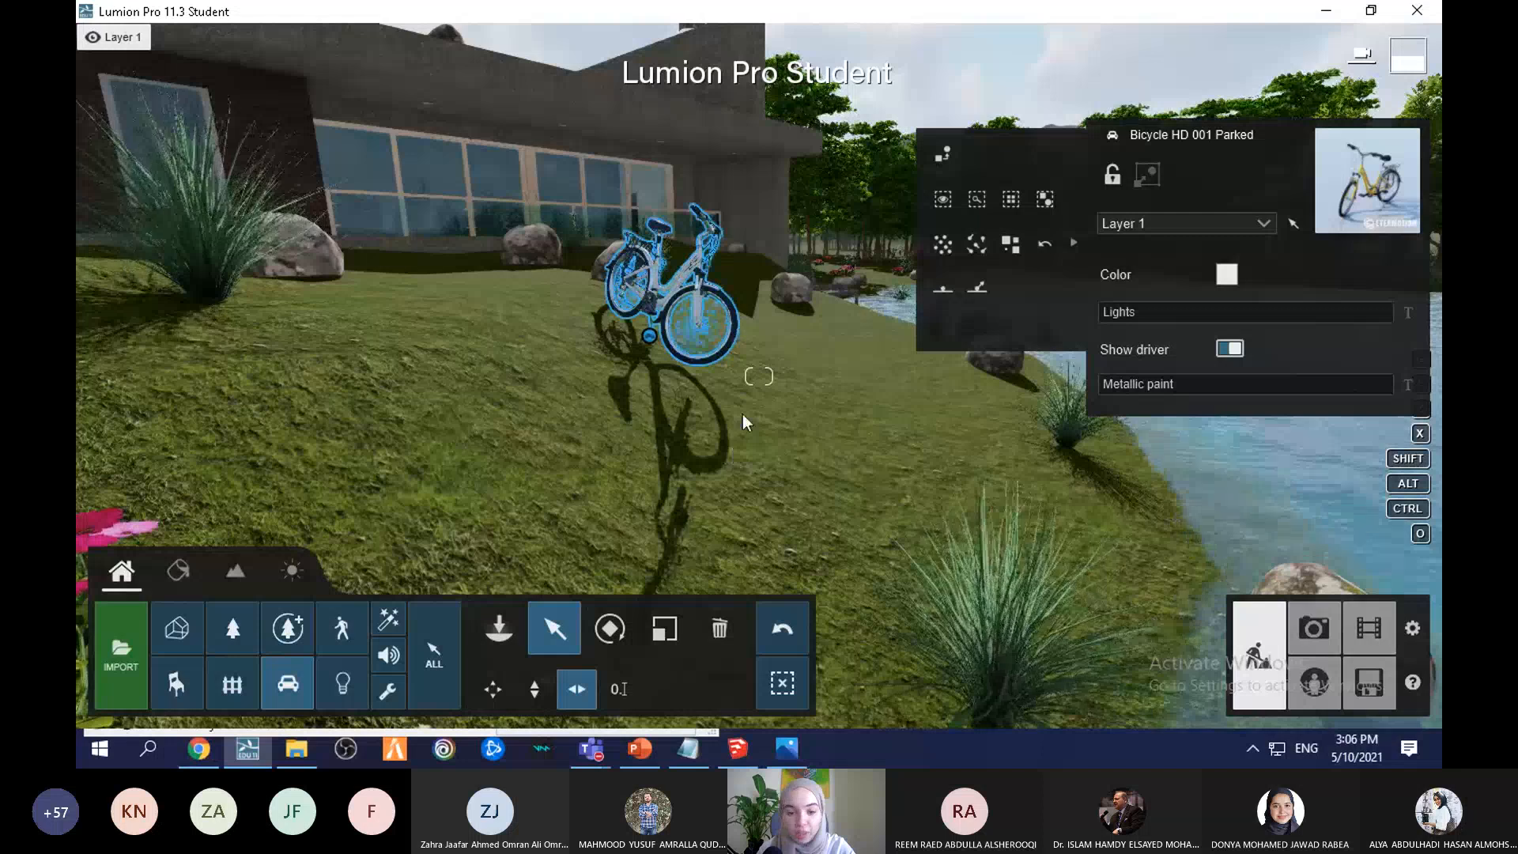
scroll(743, 414, "down", 3)
scroll(743, 414, "down", 3)
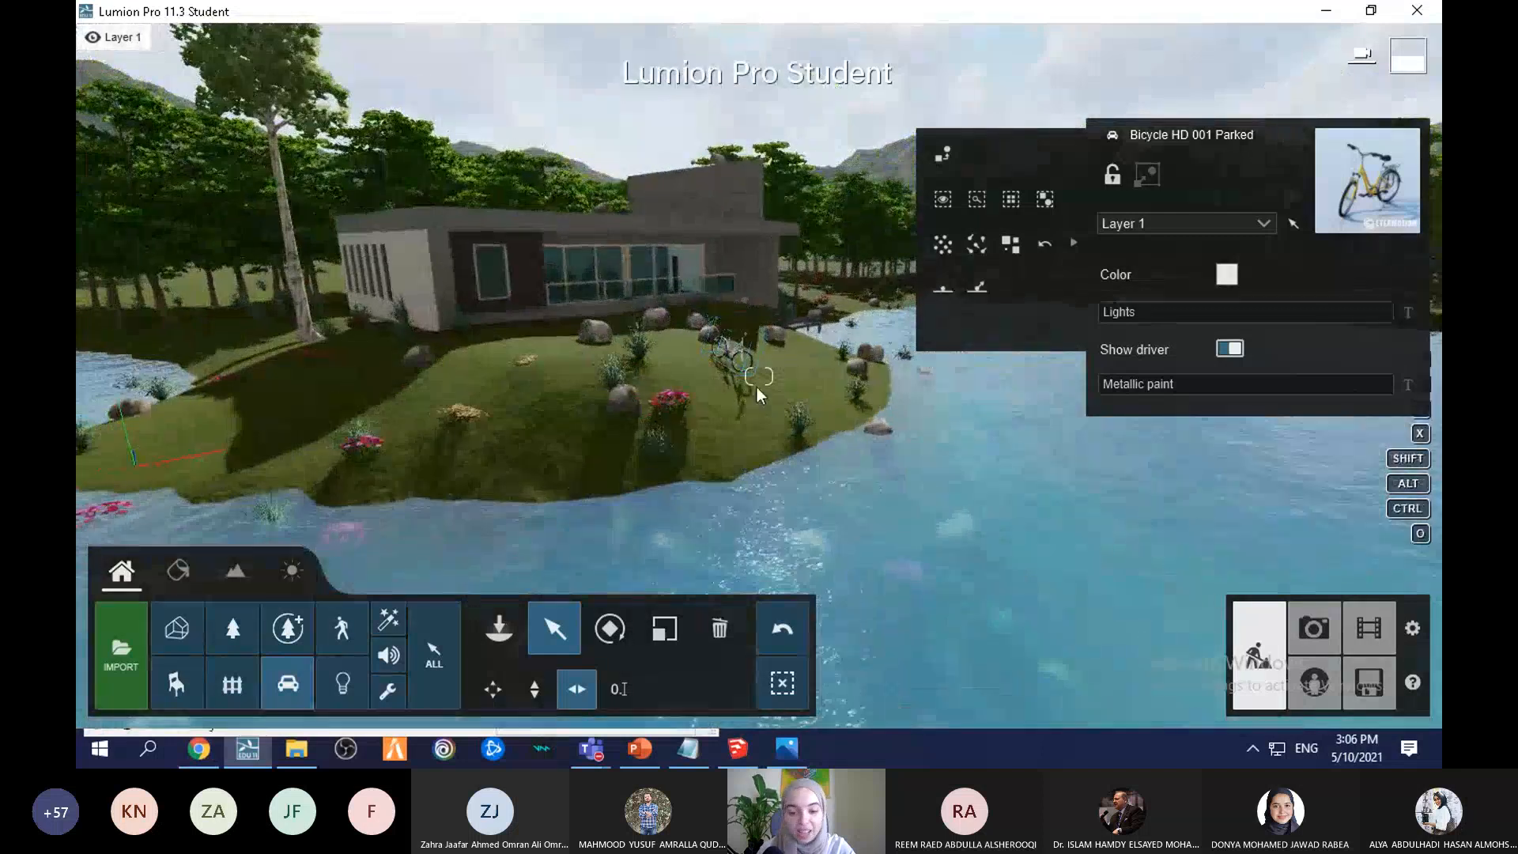
scroll(757, 386, "up", 3)
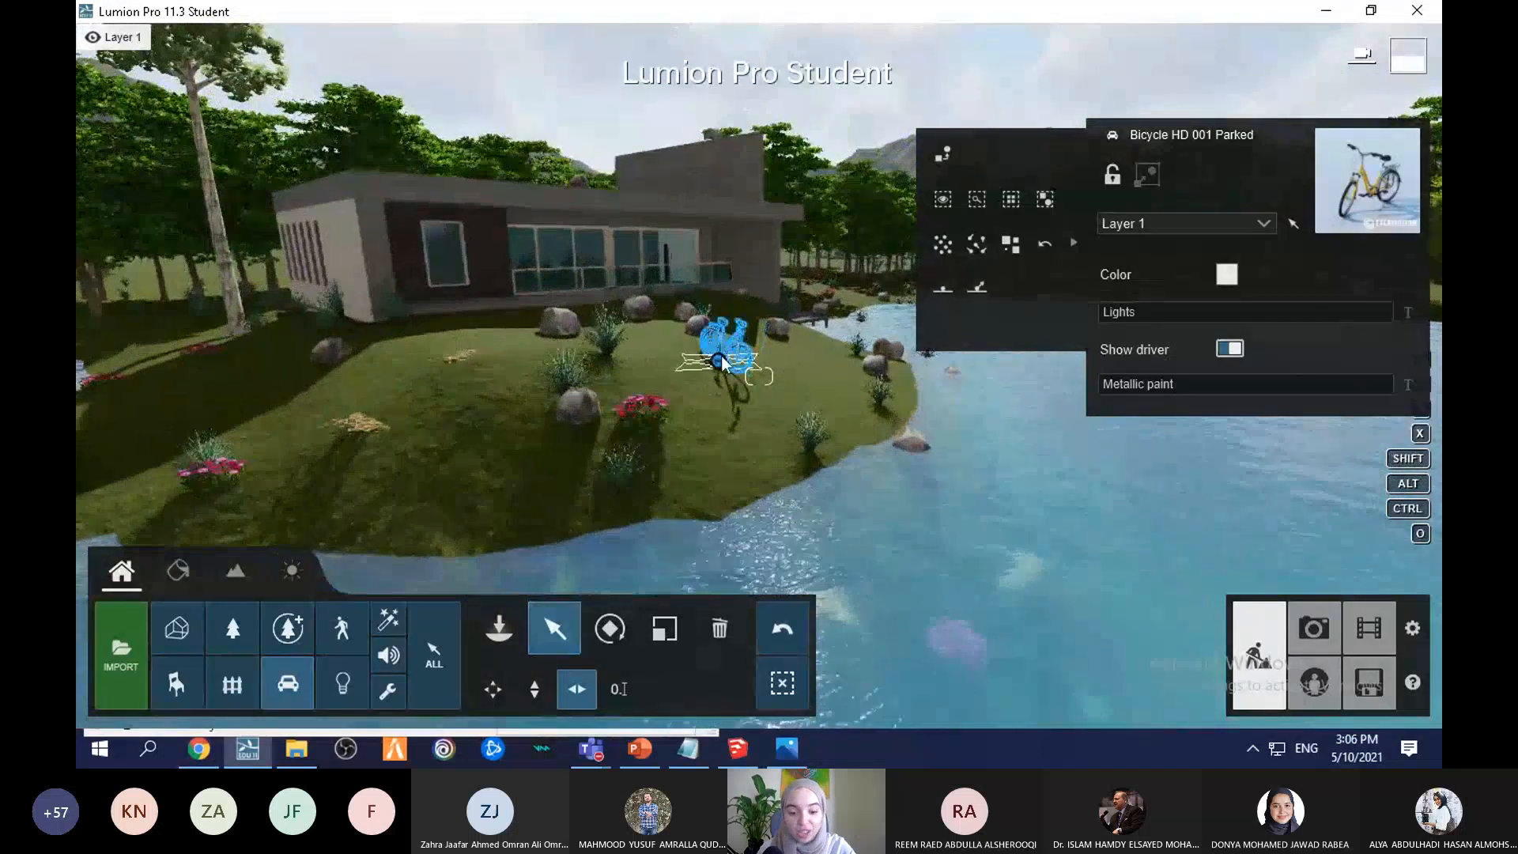
Step: Move the bicycle freely across the mound to the slope beside the rock near the tall tree
left_click(495, 687)
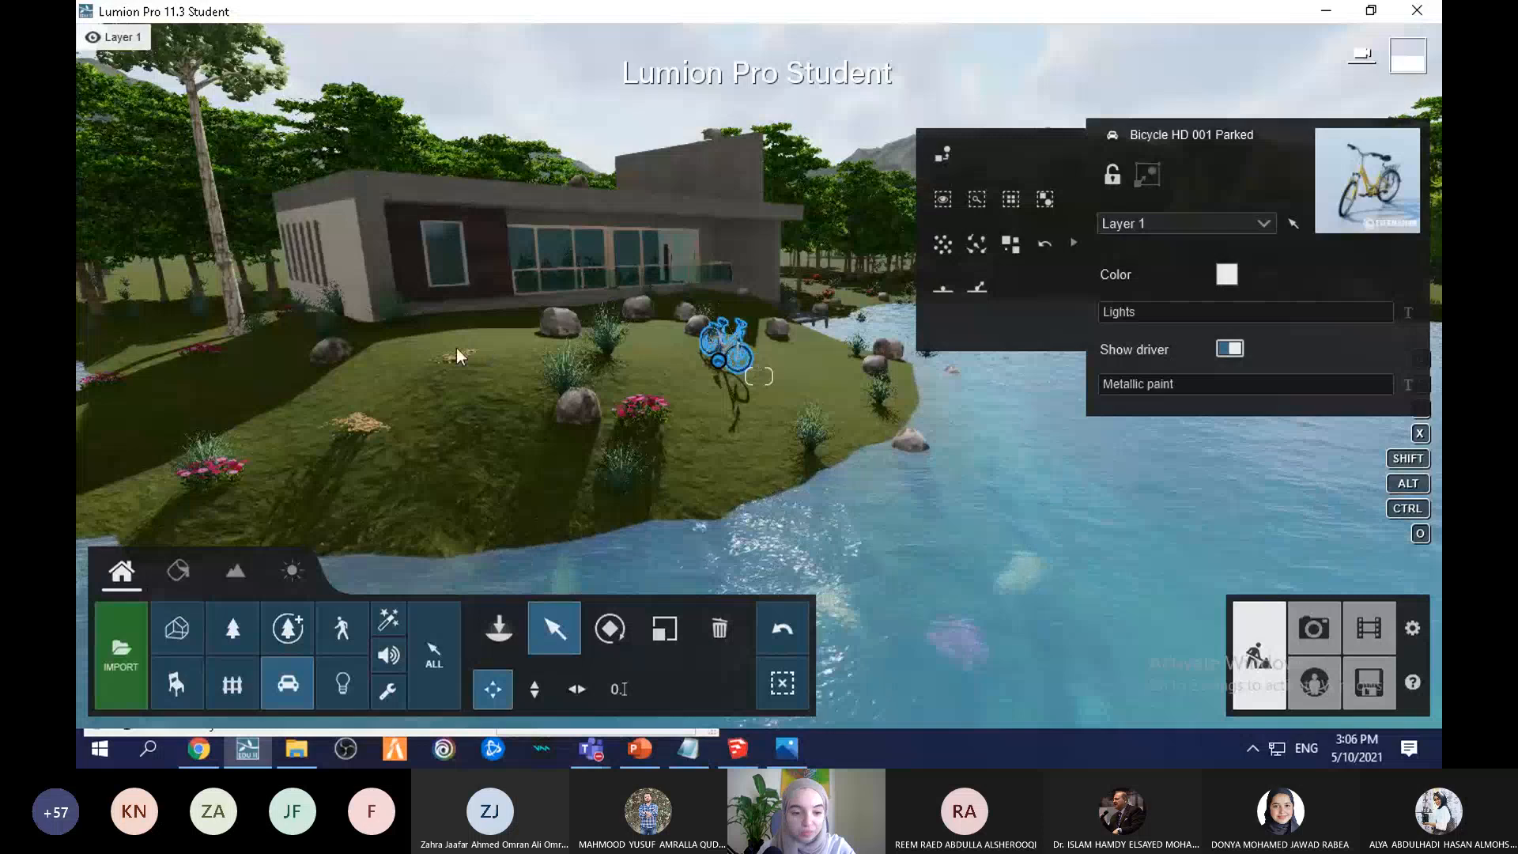
left_click_drag(717, 361, 325, 400)
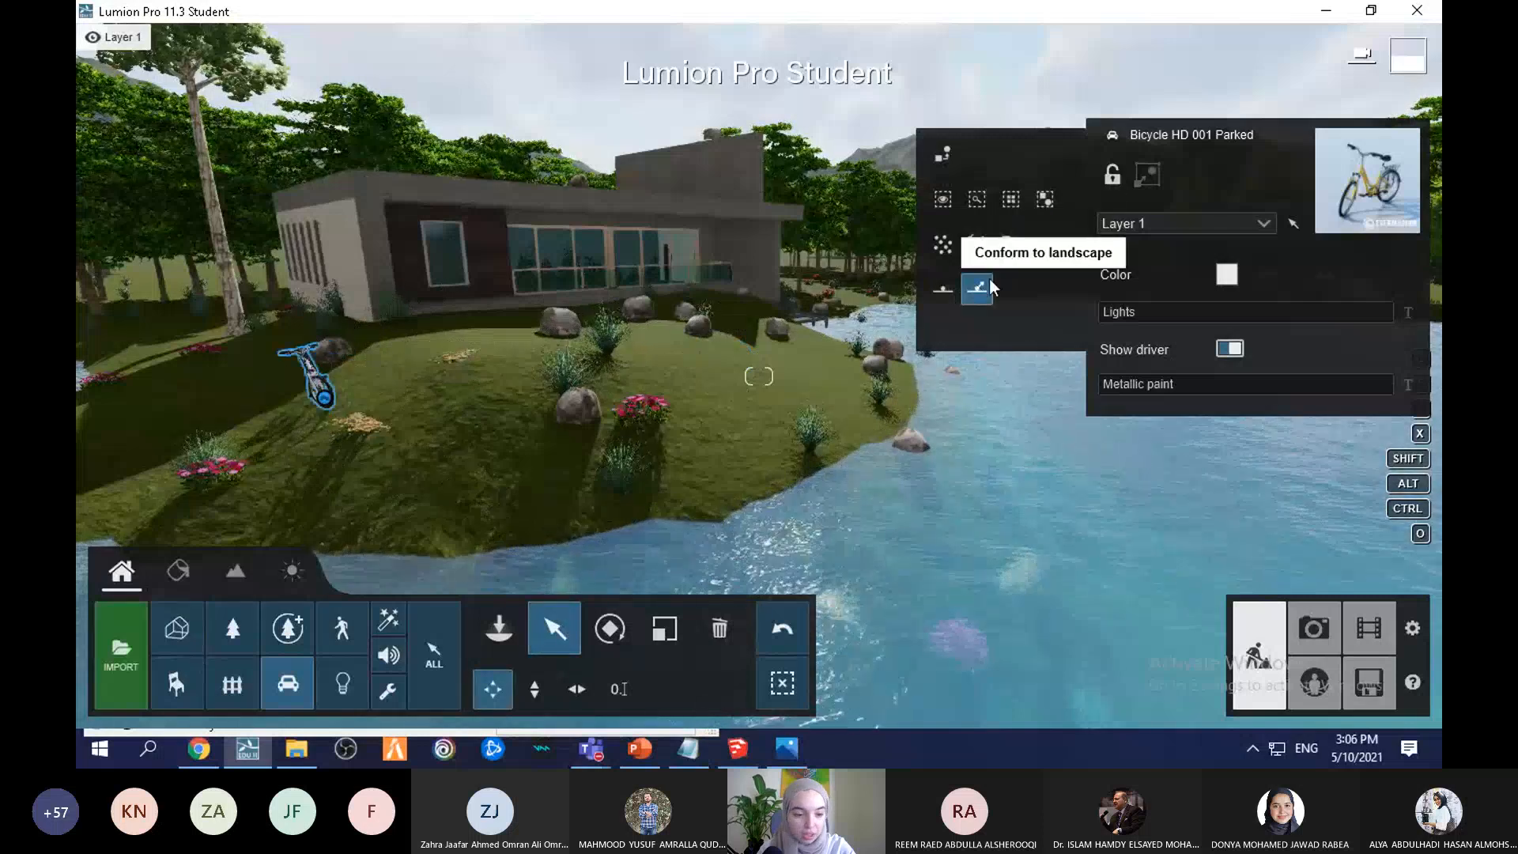
scroll(467, 309, "down", 5)
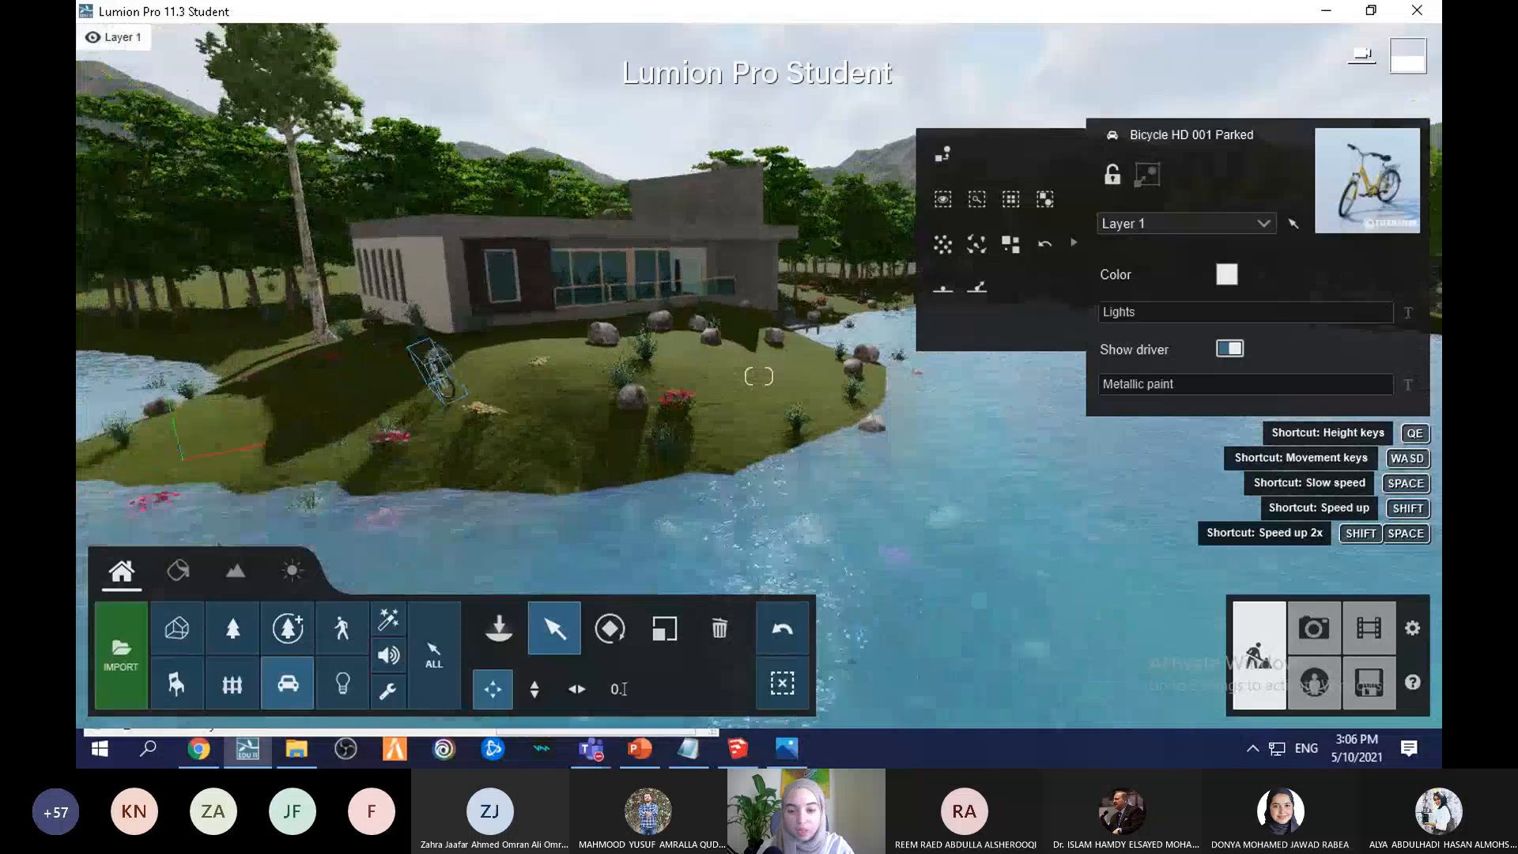
Step: Try out the wide-beam spotlight beneath the roof overhang in front of the building's glazed facade
left_click(326, 686)
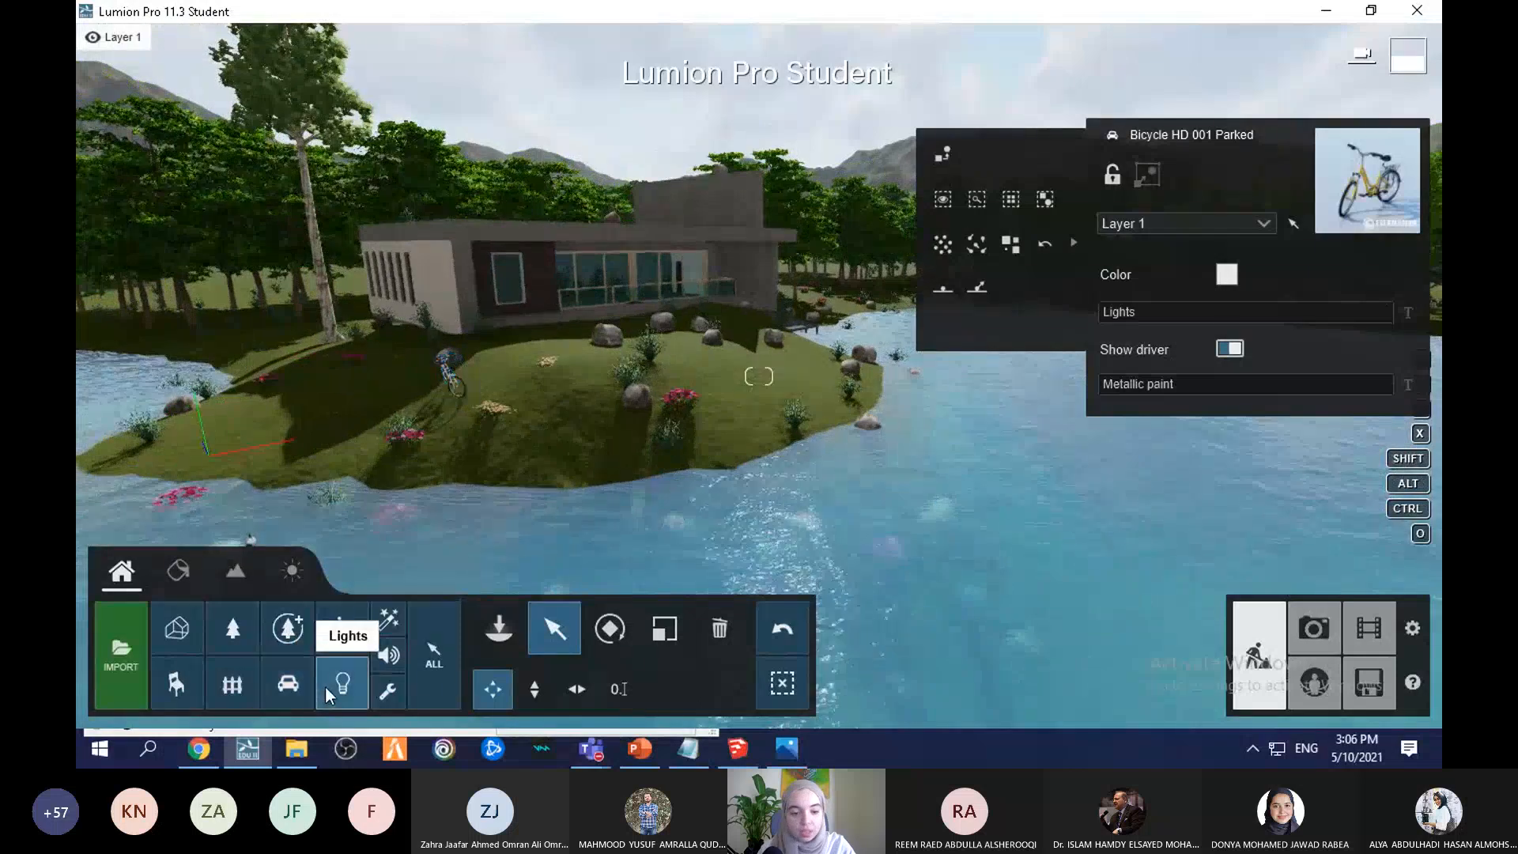
scroll(389, 460, "up", 3)
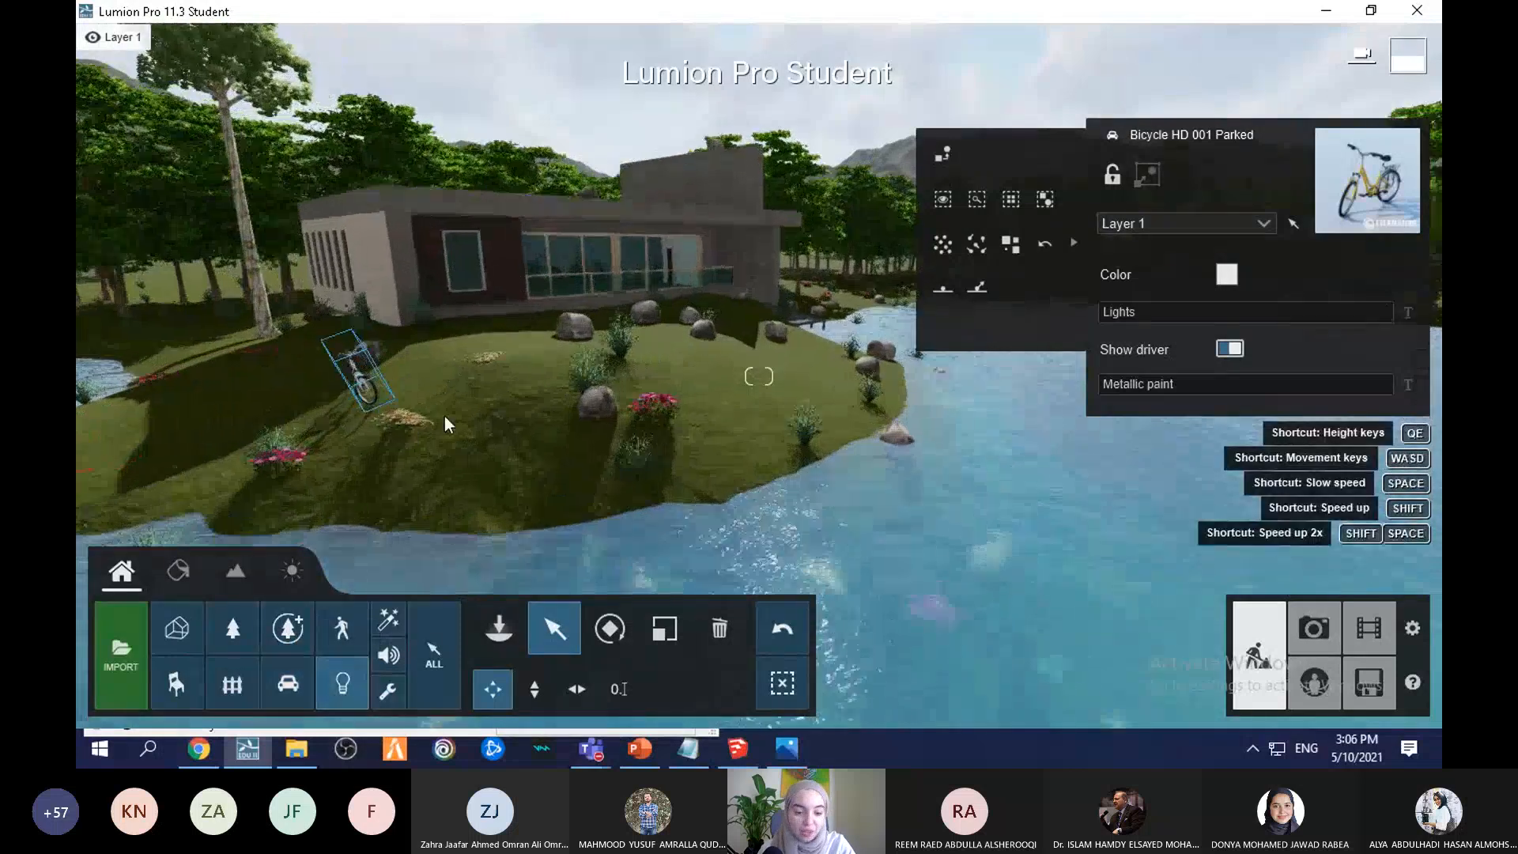
left_click(501, 629)
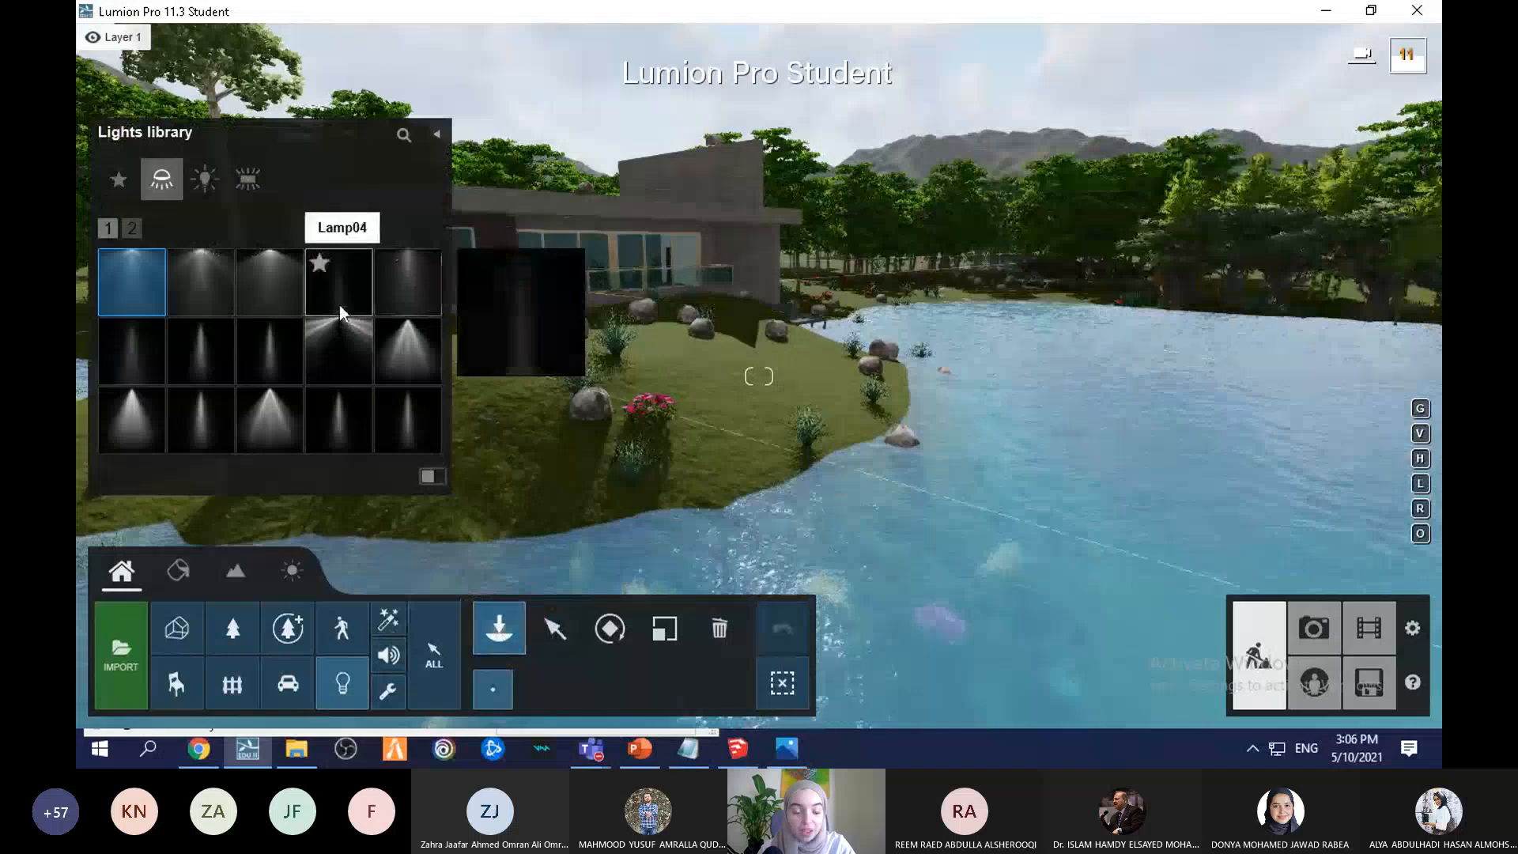
scroll(549, 165, "up", 4)
right_click_drag(610, 124, 681, 187)
scroll(682, 186, "up", 2)
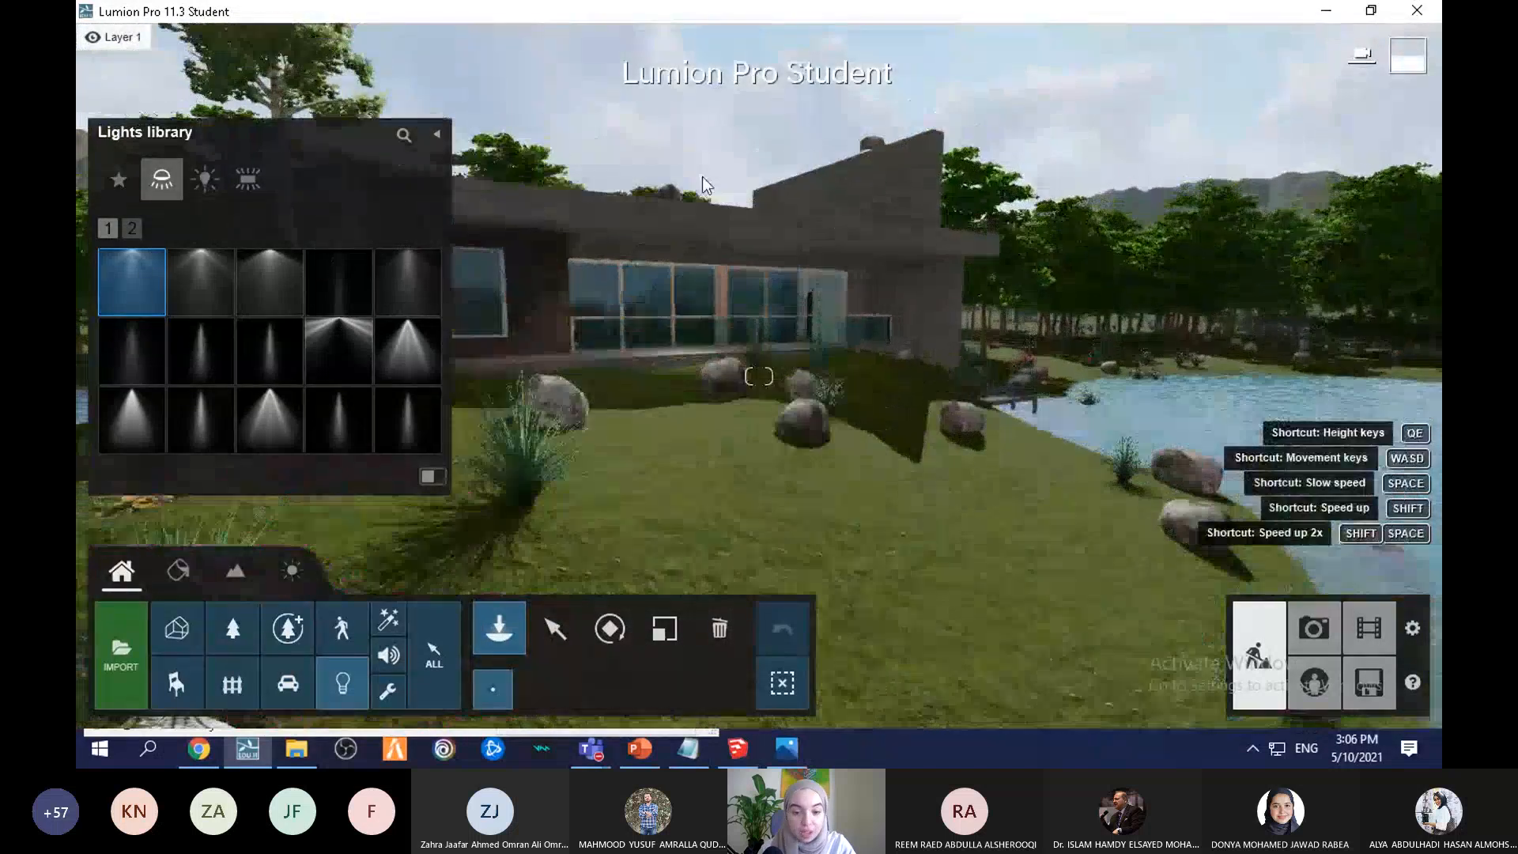
scroll(740, 308, "up", 4)
scroll(747, 290, "up", 5)
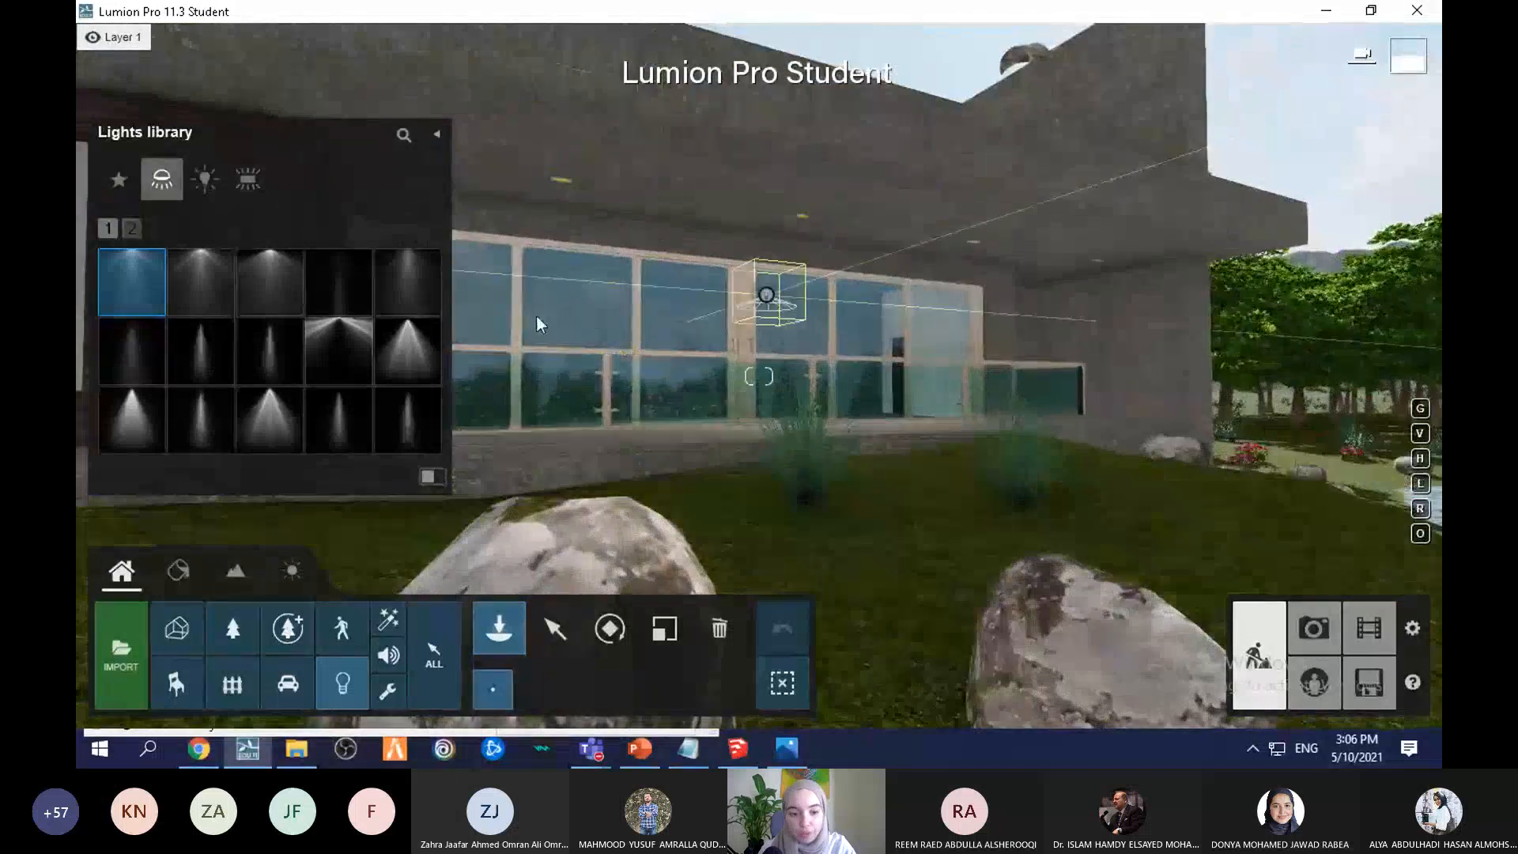
left_click(353, 356)
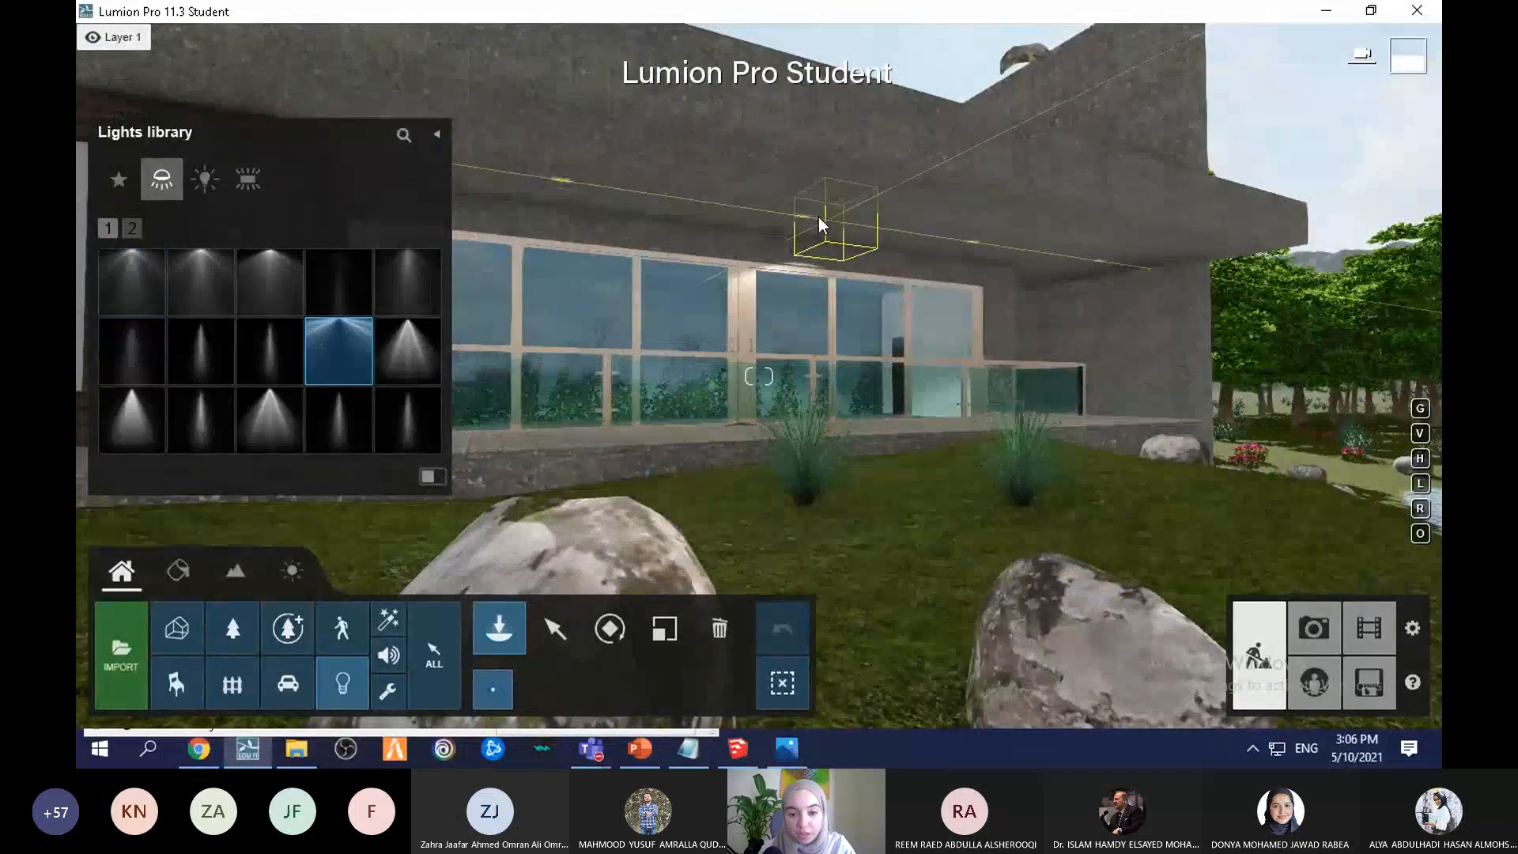
left_click(805, 230)
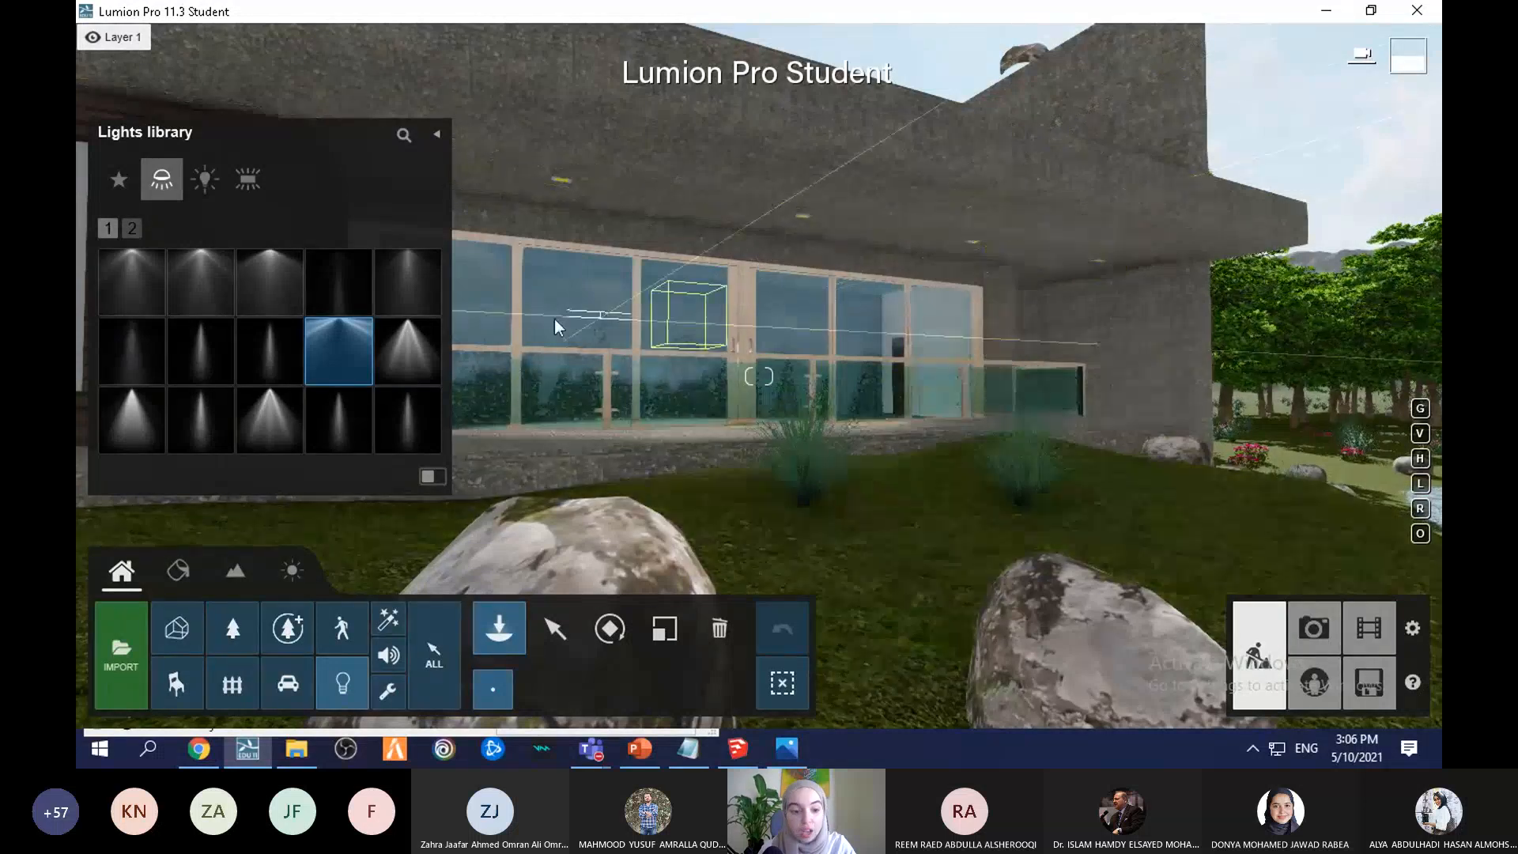
Step: Examine the remaining lights, including another spotlight, the red glow light and the area lights category
left_click(407, 350)
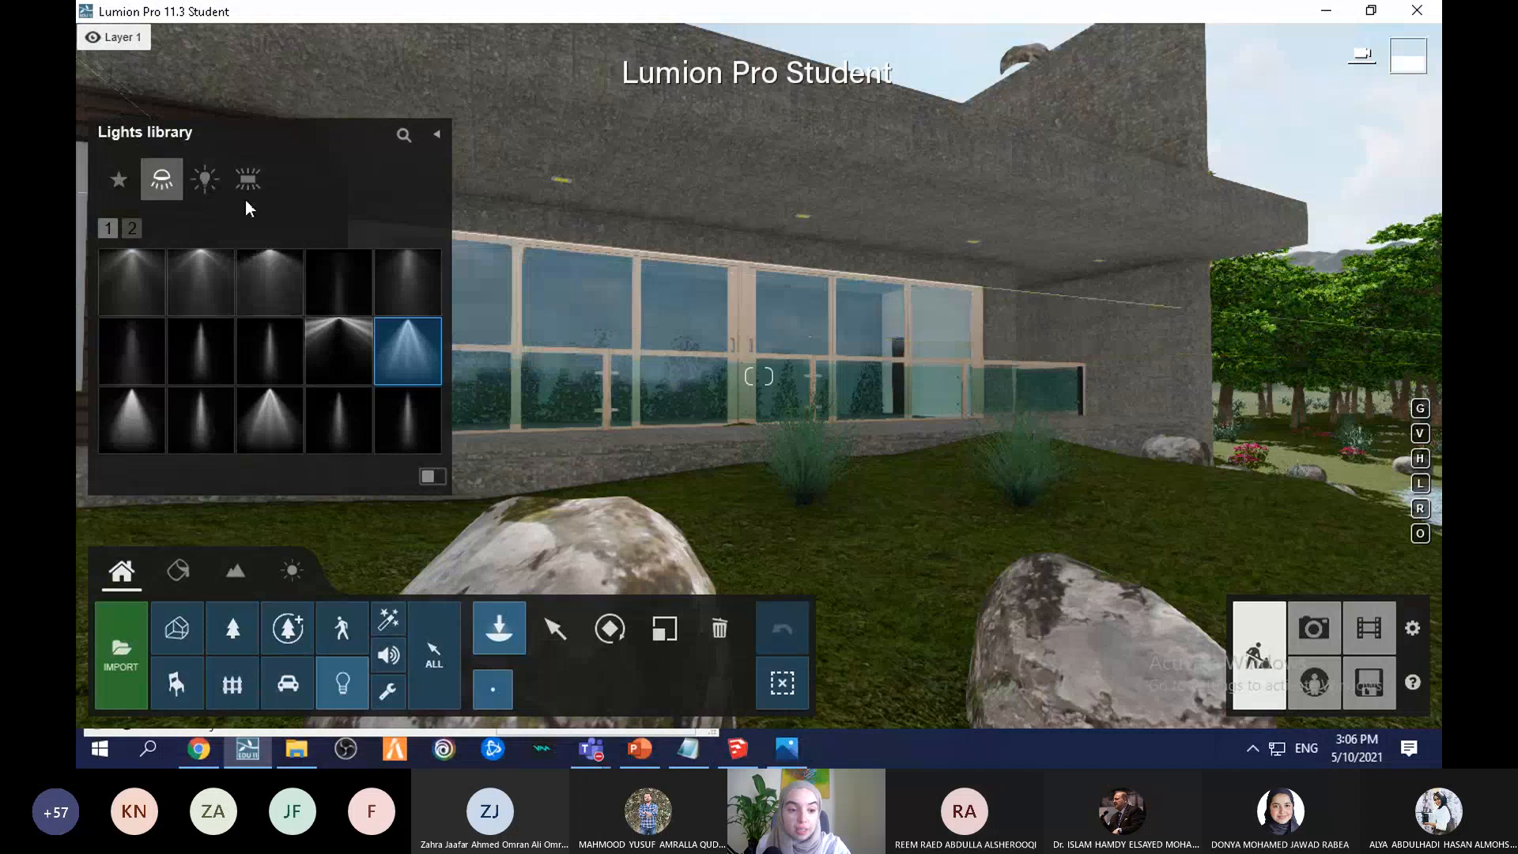
left_click(207, 181)
left_click(338, 282)
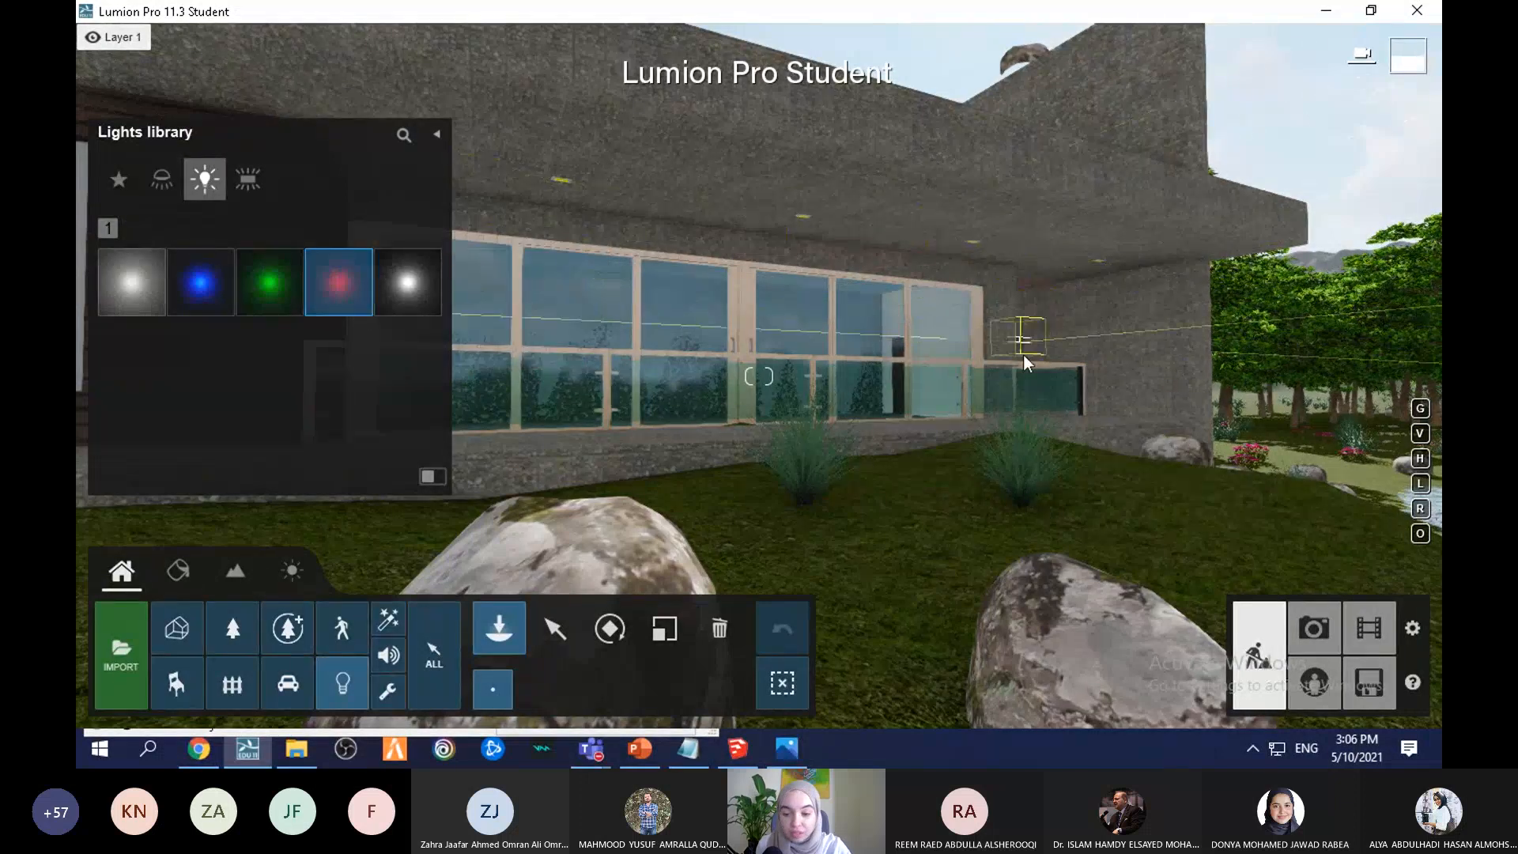
left_click(249, 180)
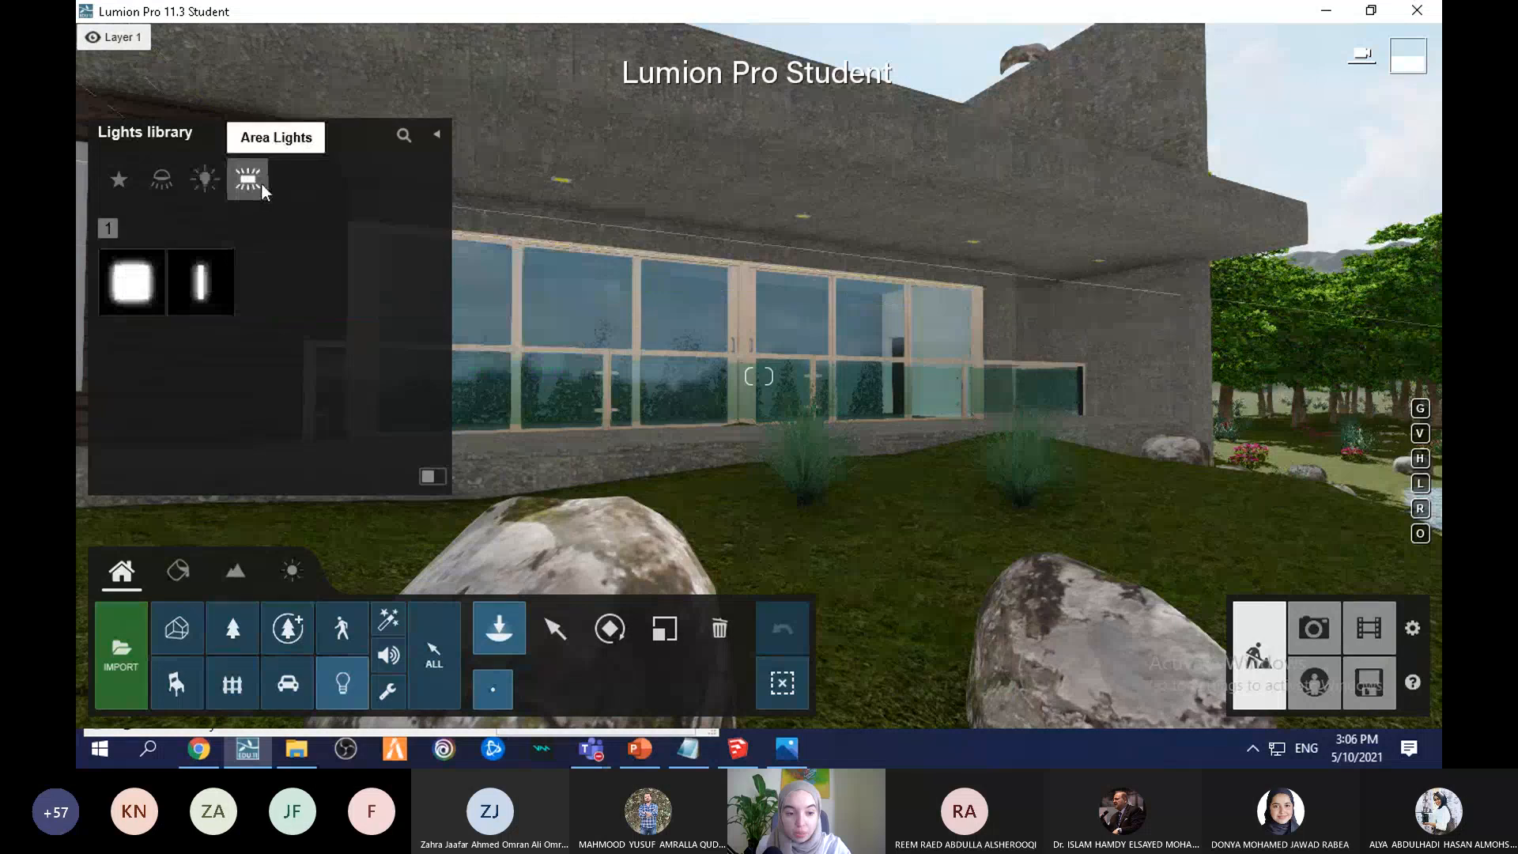
left_click(162, 178)
left_click(264, 296)
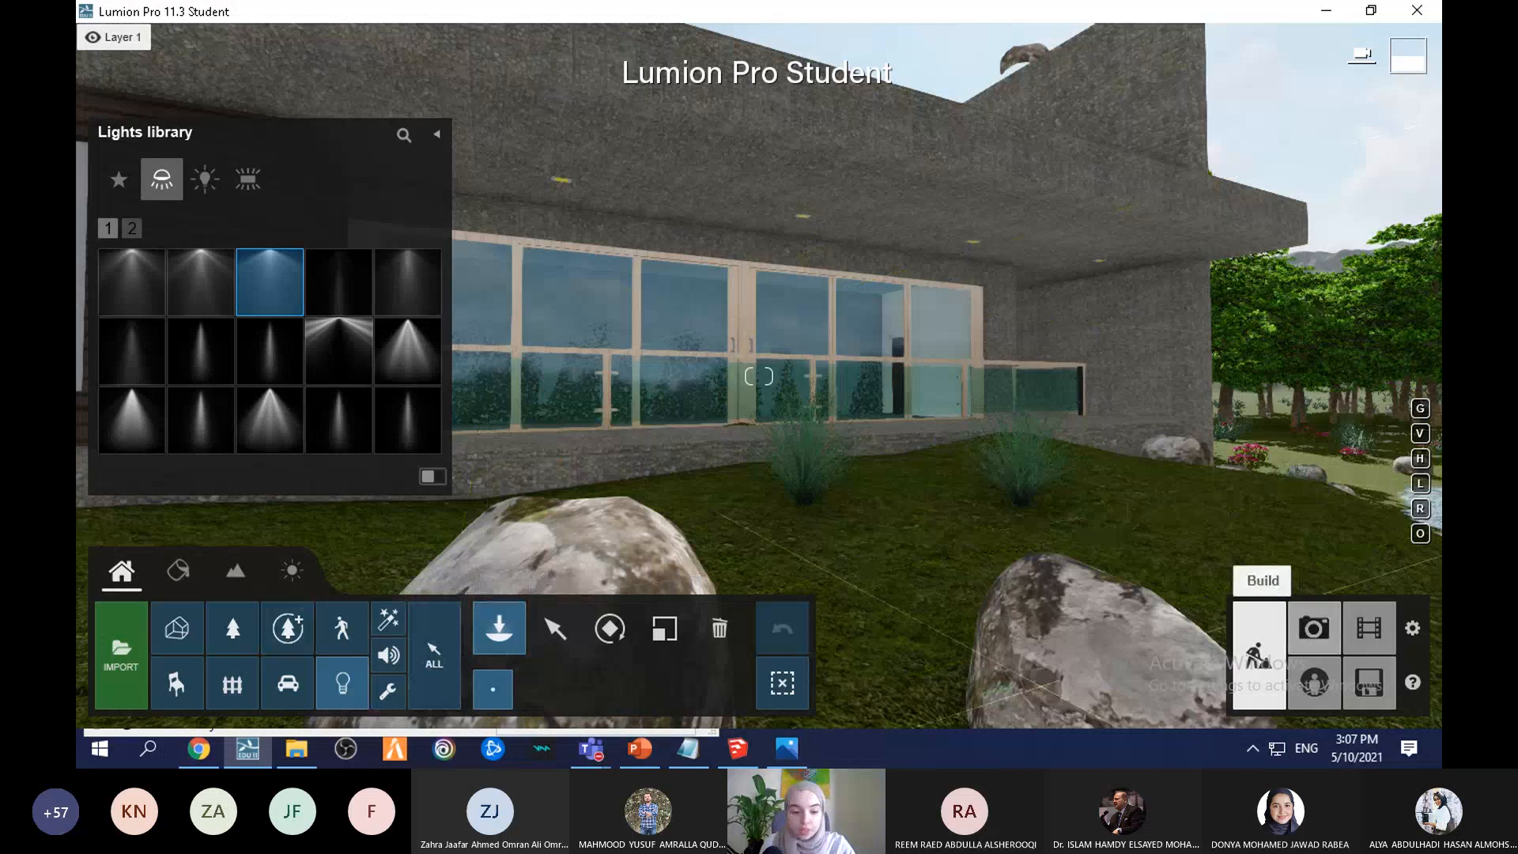
Step: Examine the fountain effects over the lake, including Fountain015, a tall vertical jet and the fountain walls
left_click(388, 622)
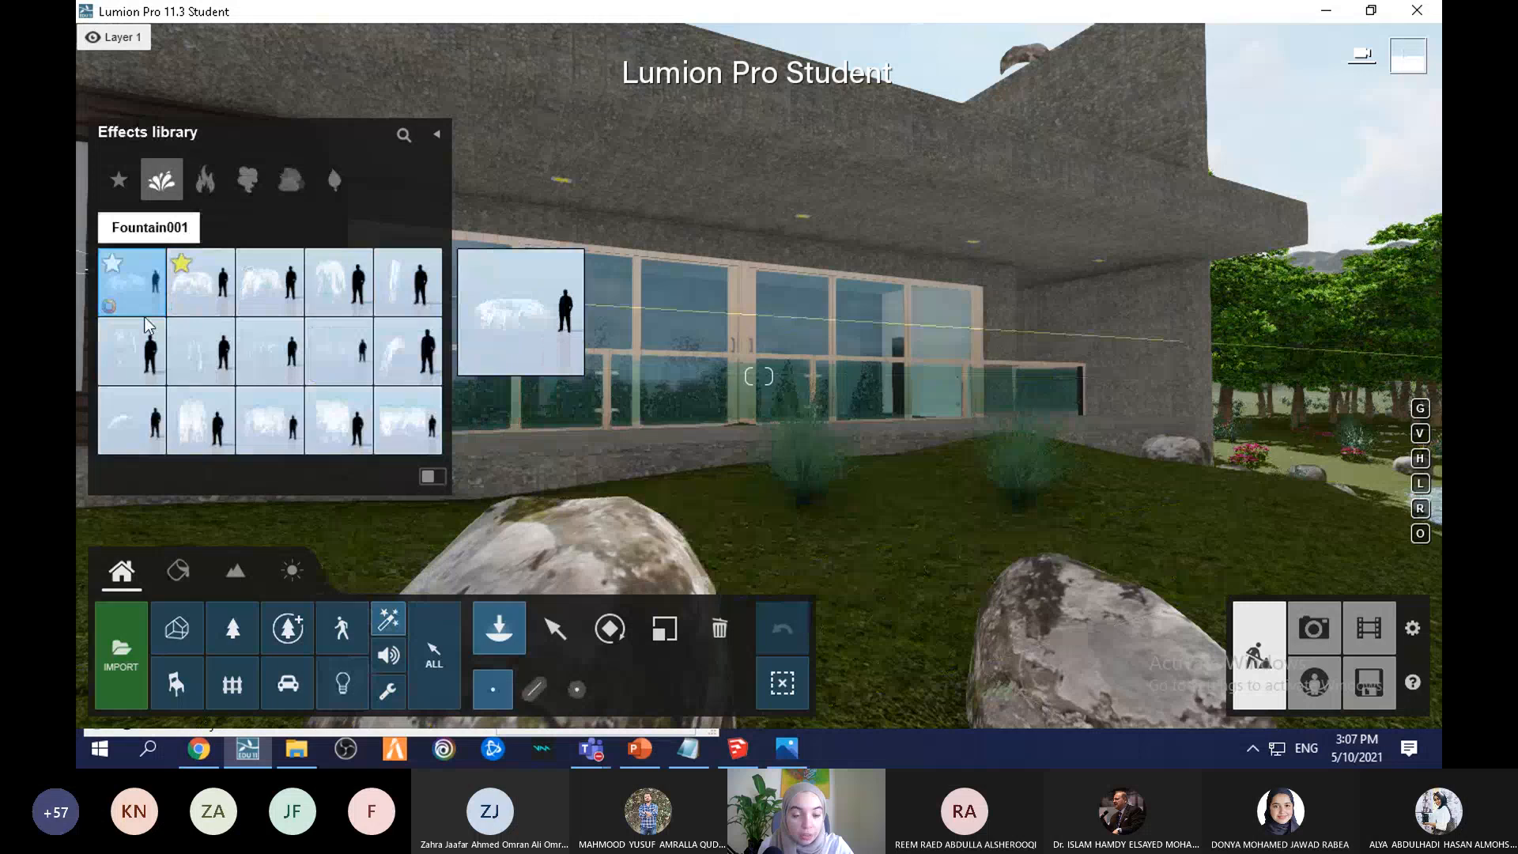
key("s")
key("s")
right_click_drag(741, 310, 986, 465)
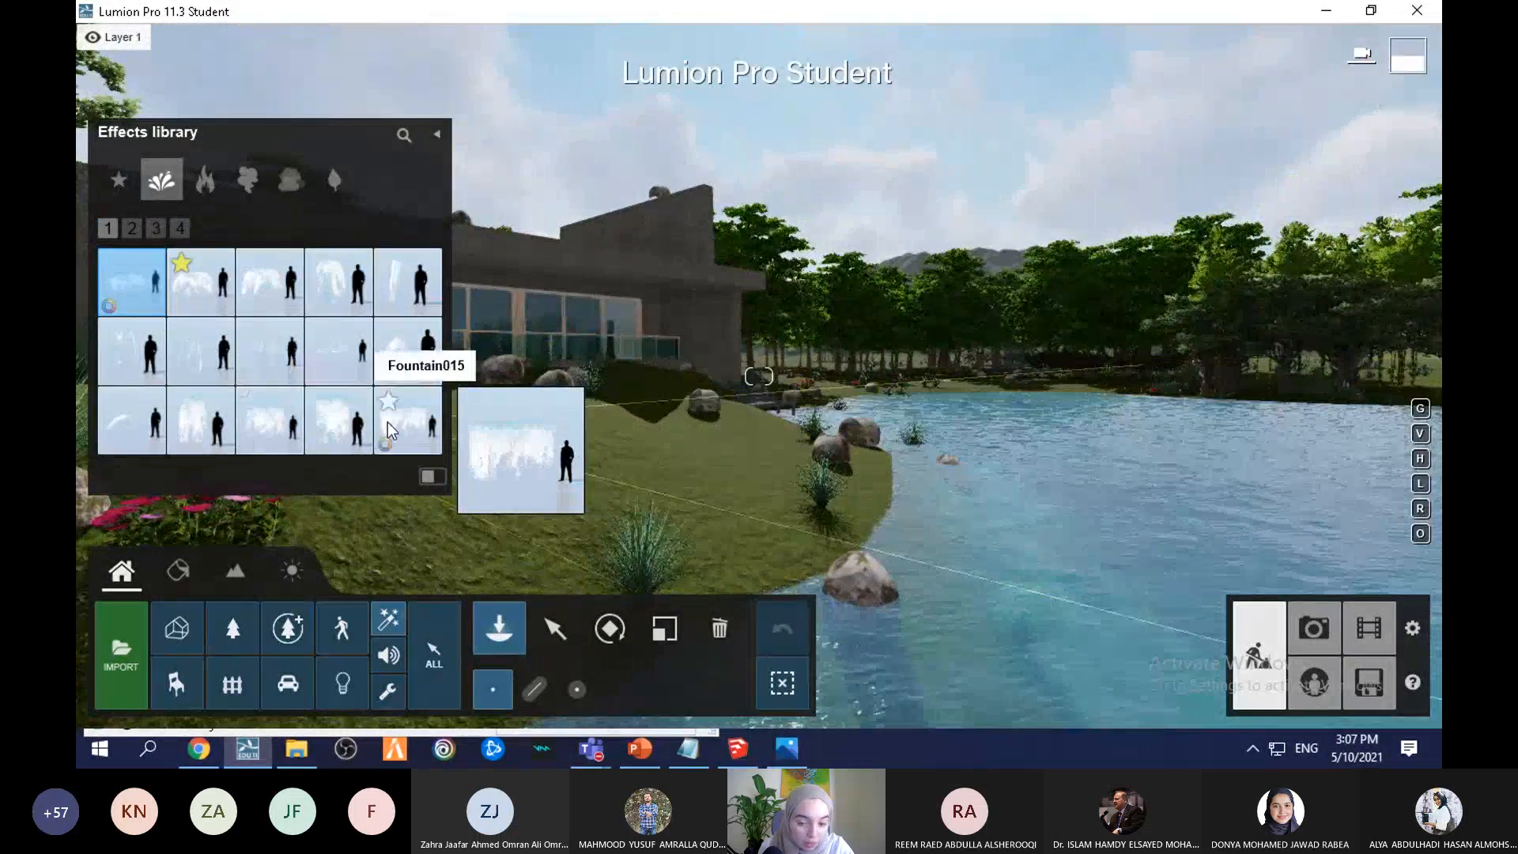
left_click(409, 433)
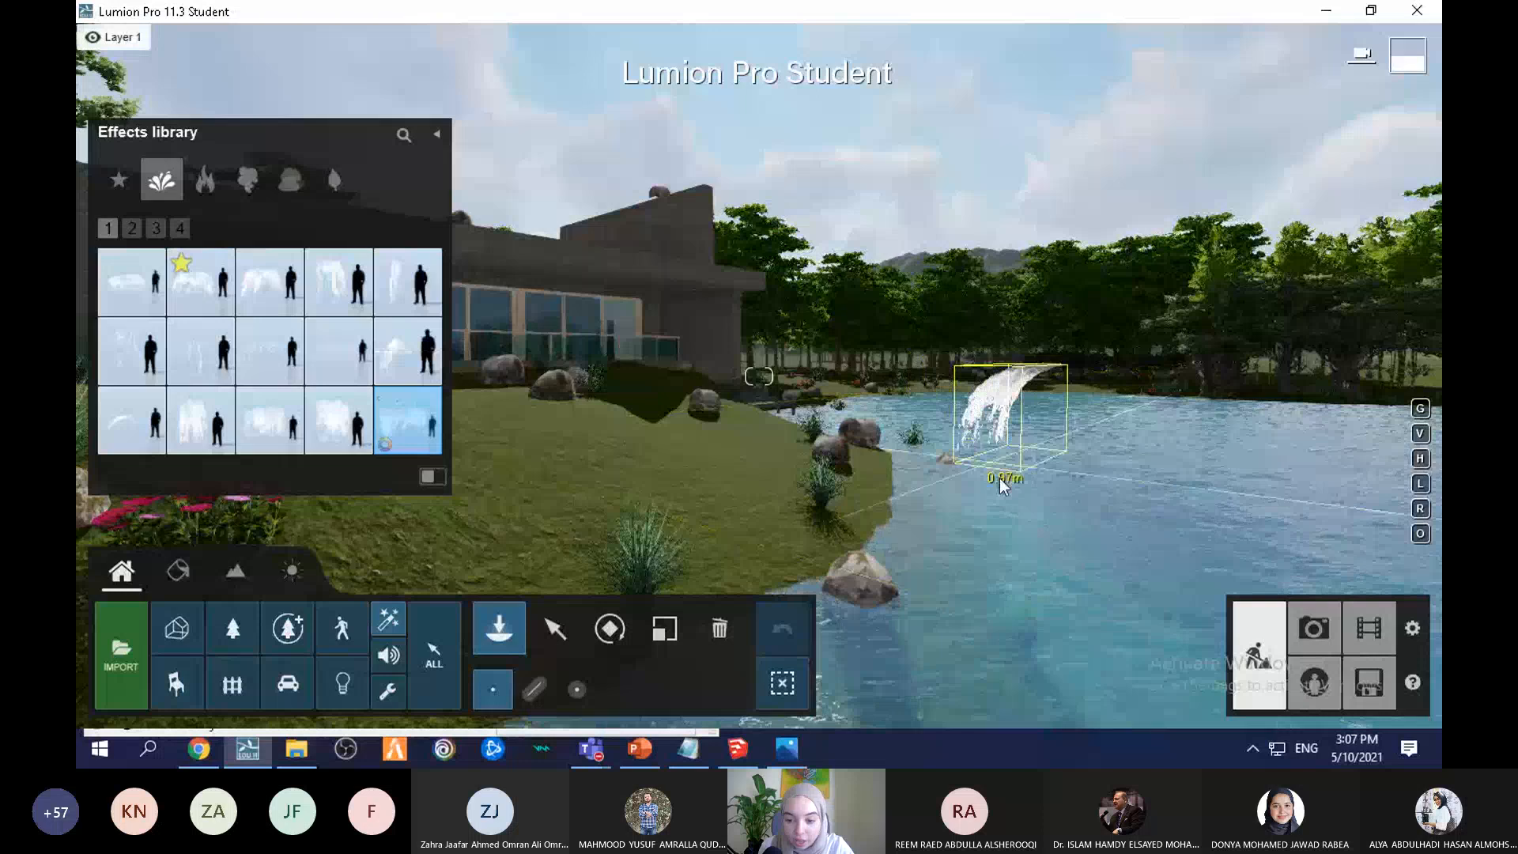
left_click(133, 229)
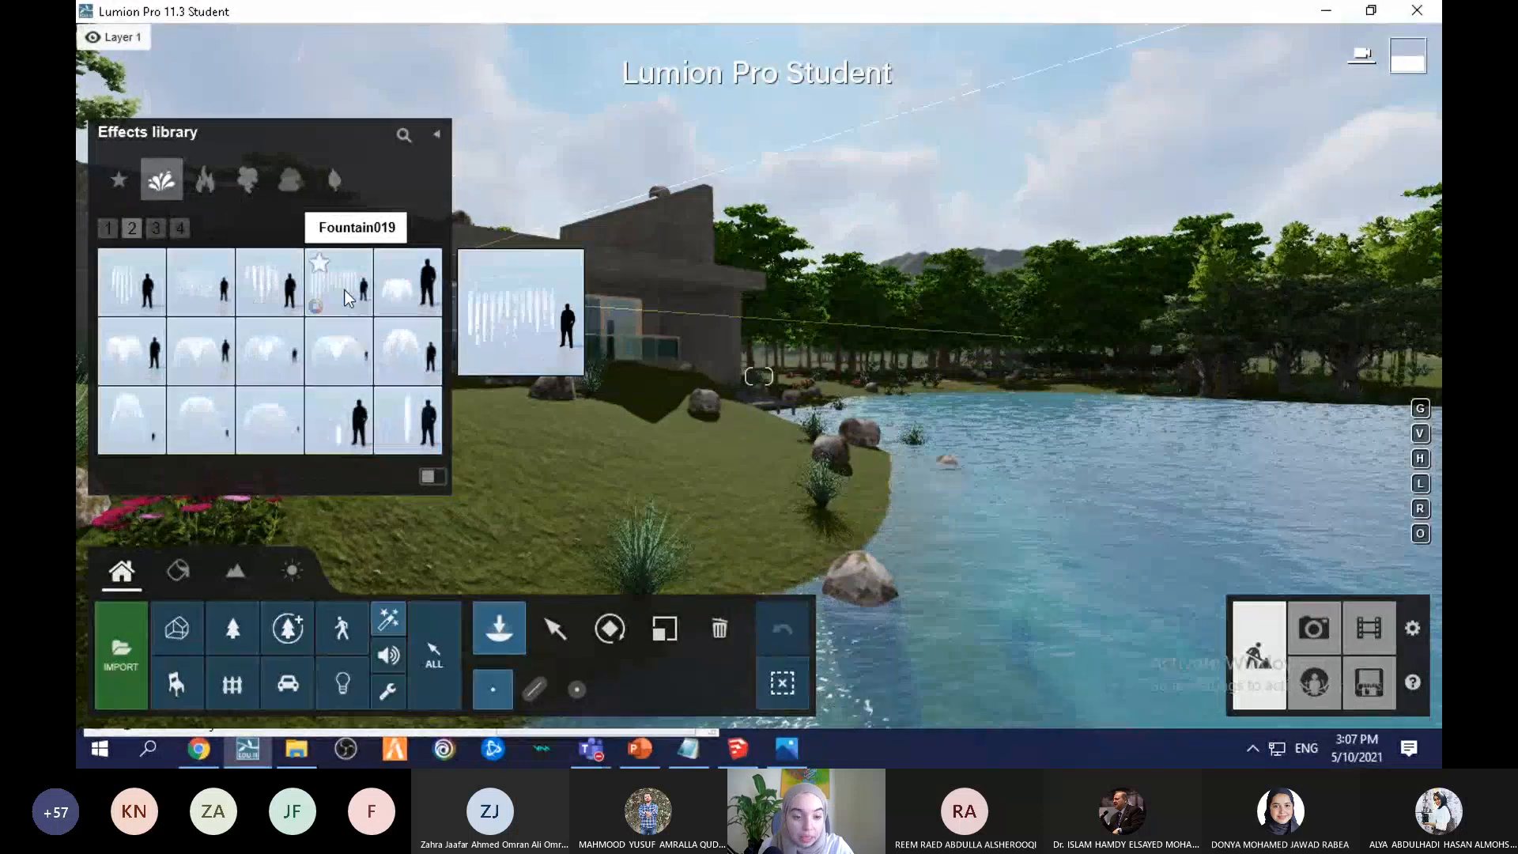
left_click(403, 356)
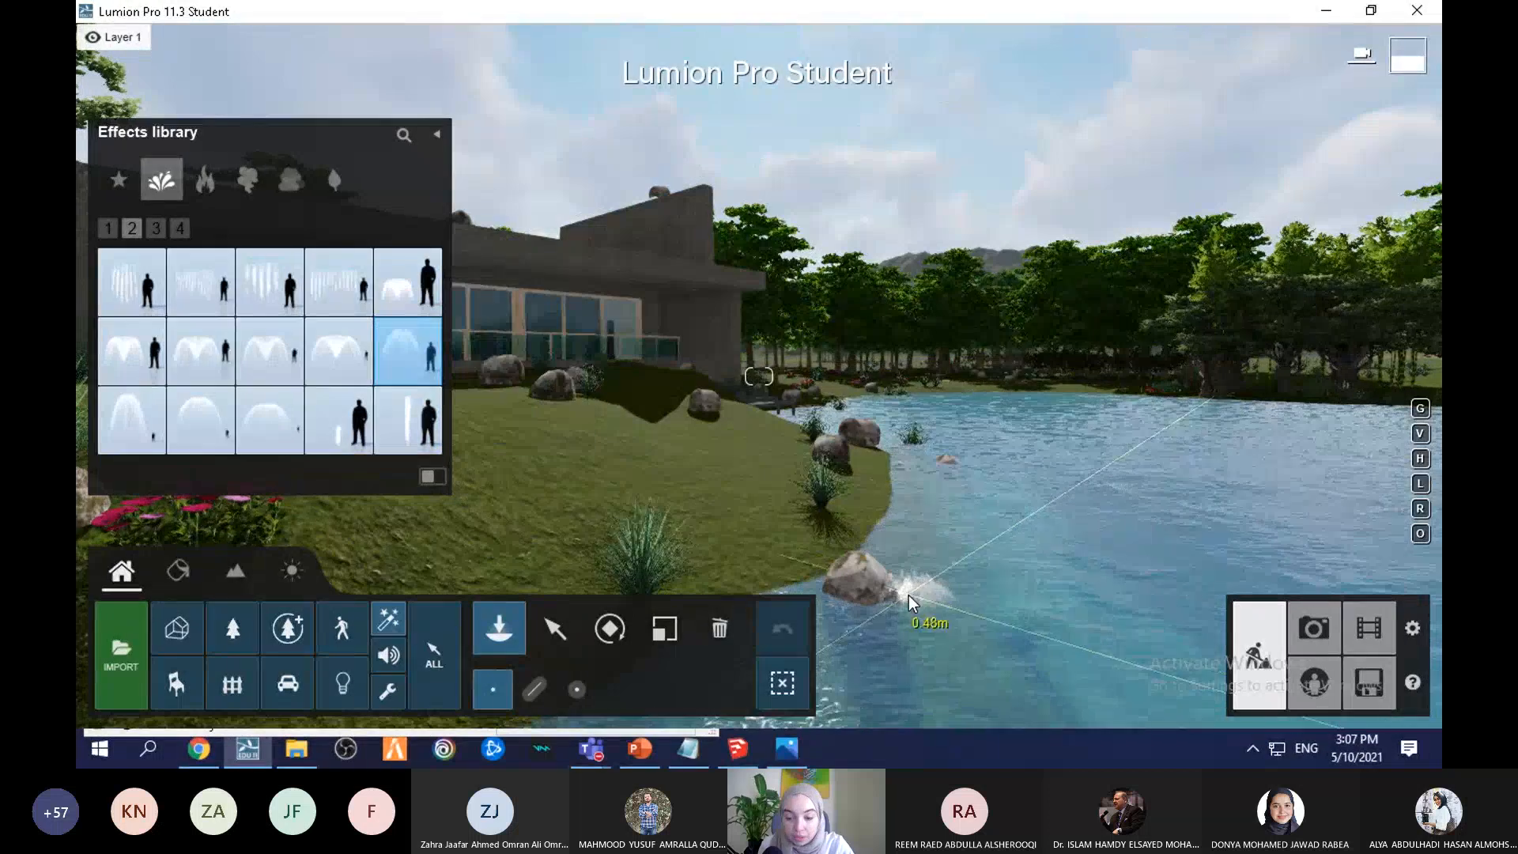
left_click(404, 427)
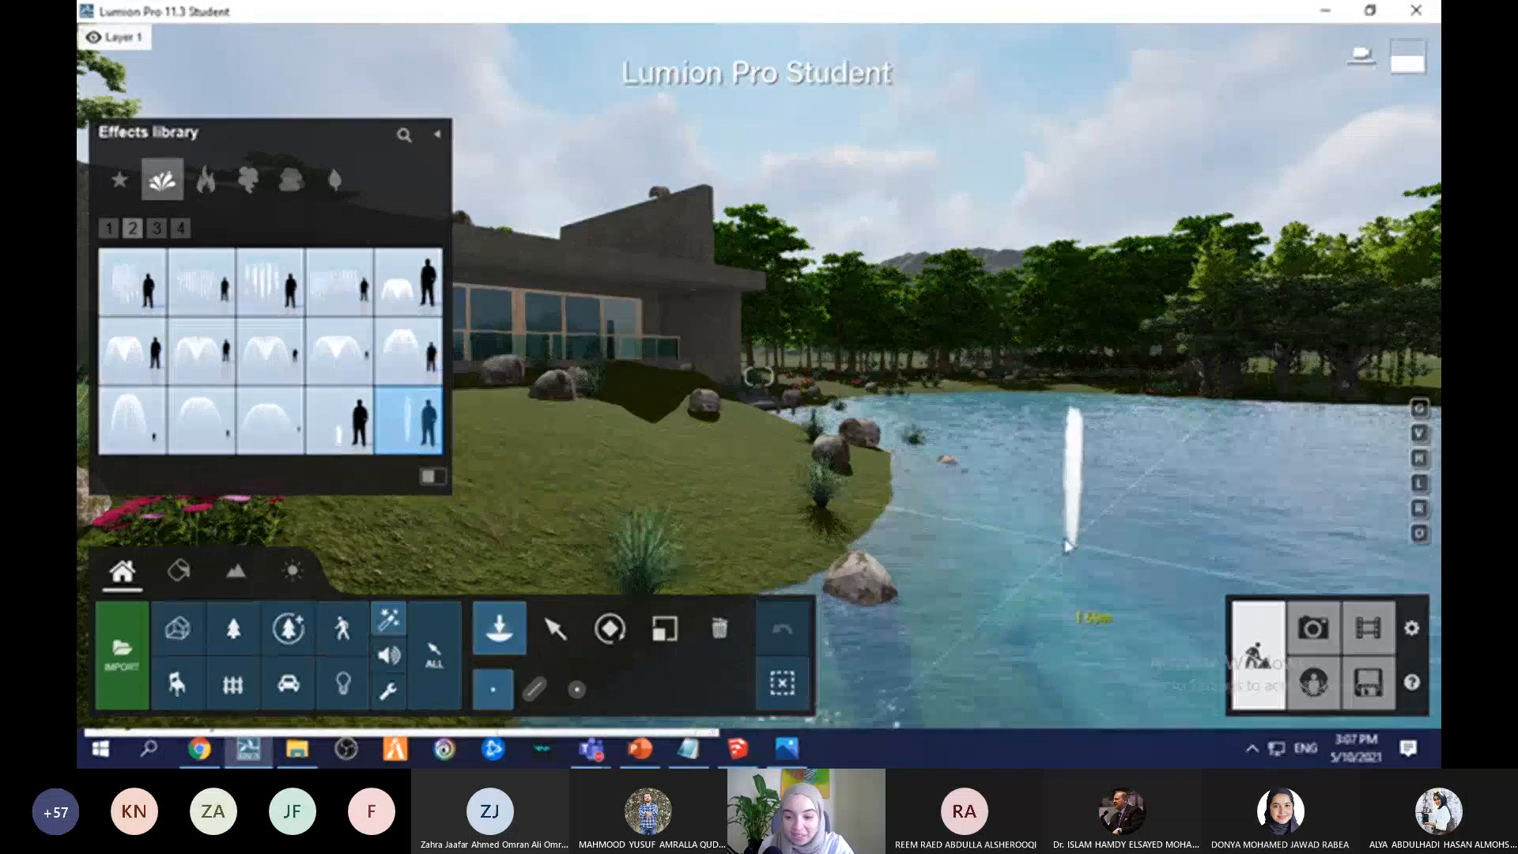
left_click(181, 229)
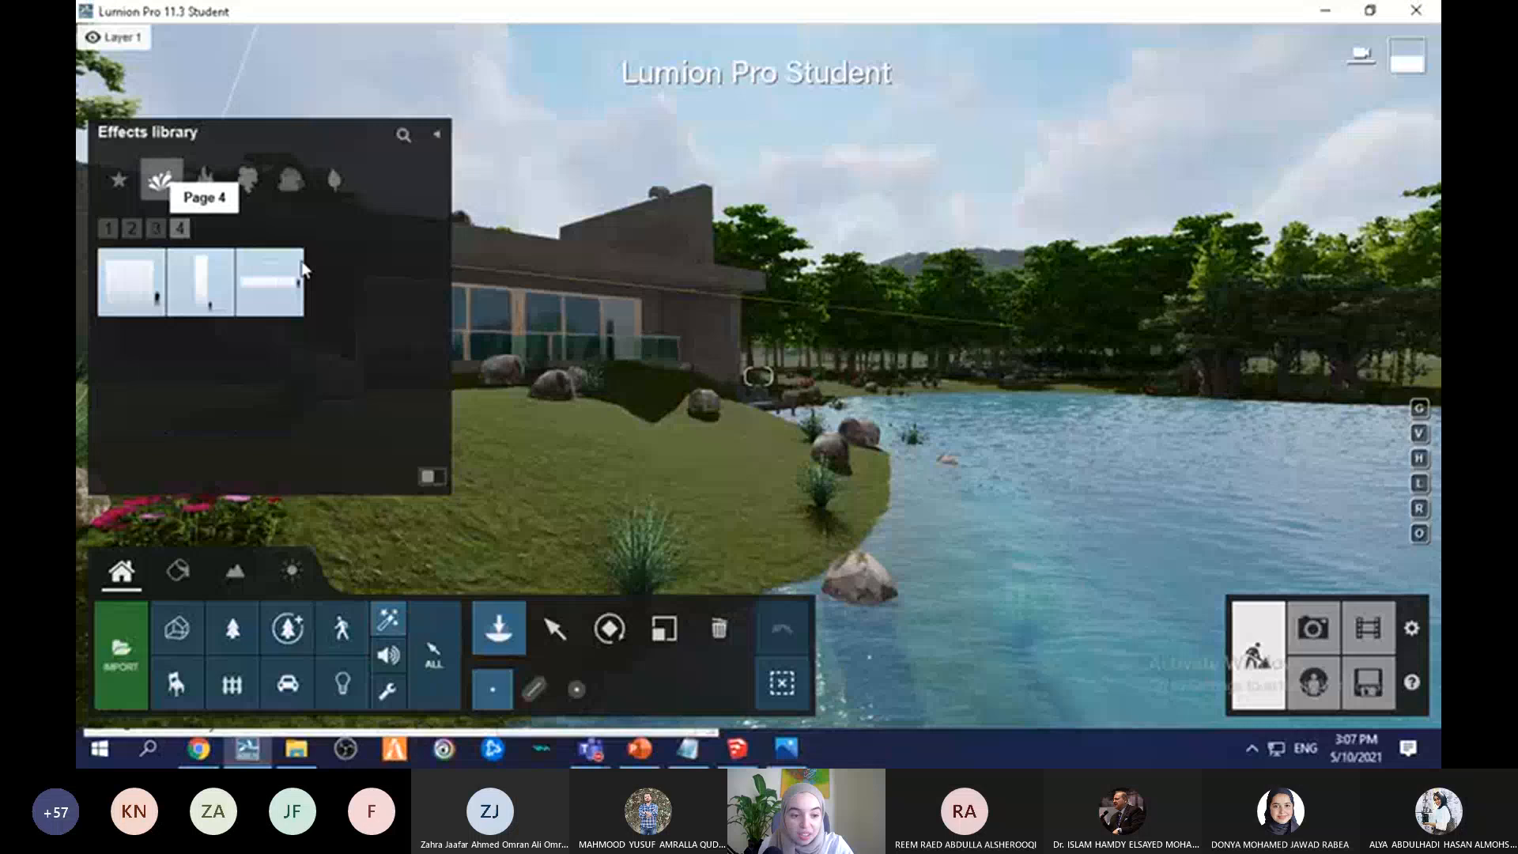
left_click(131, 282)
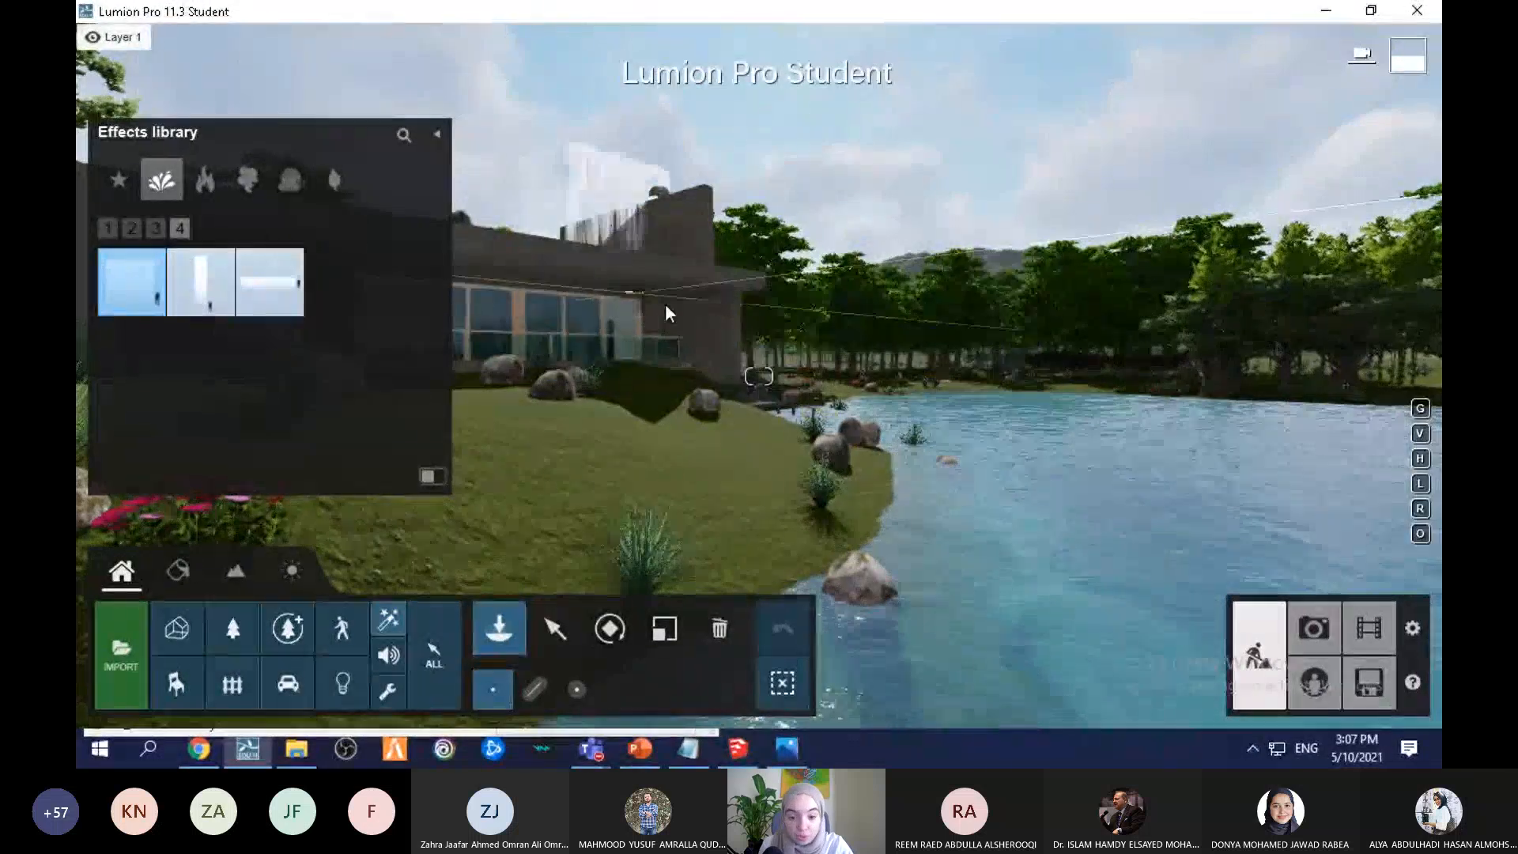
mouse_move(277, 286)
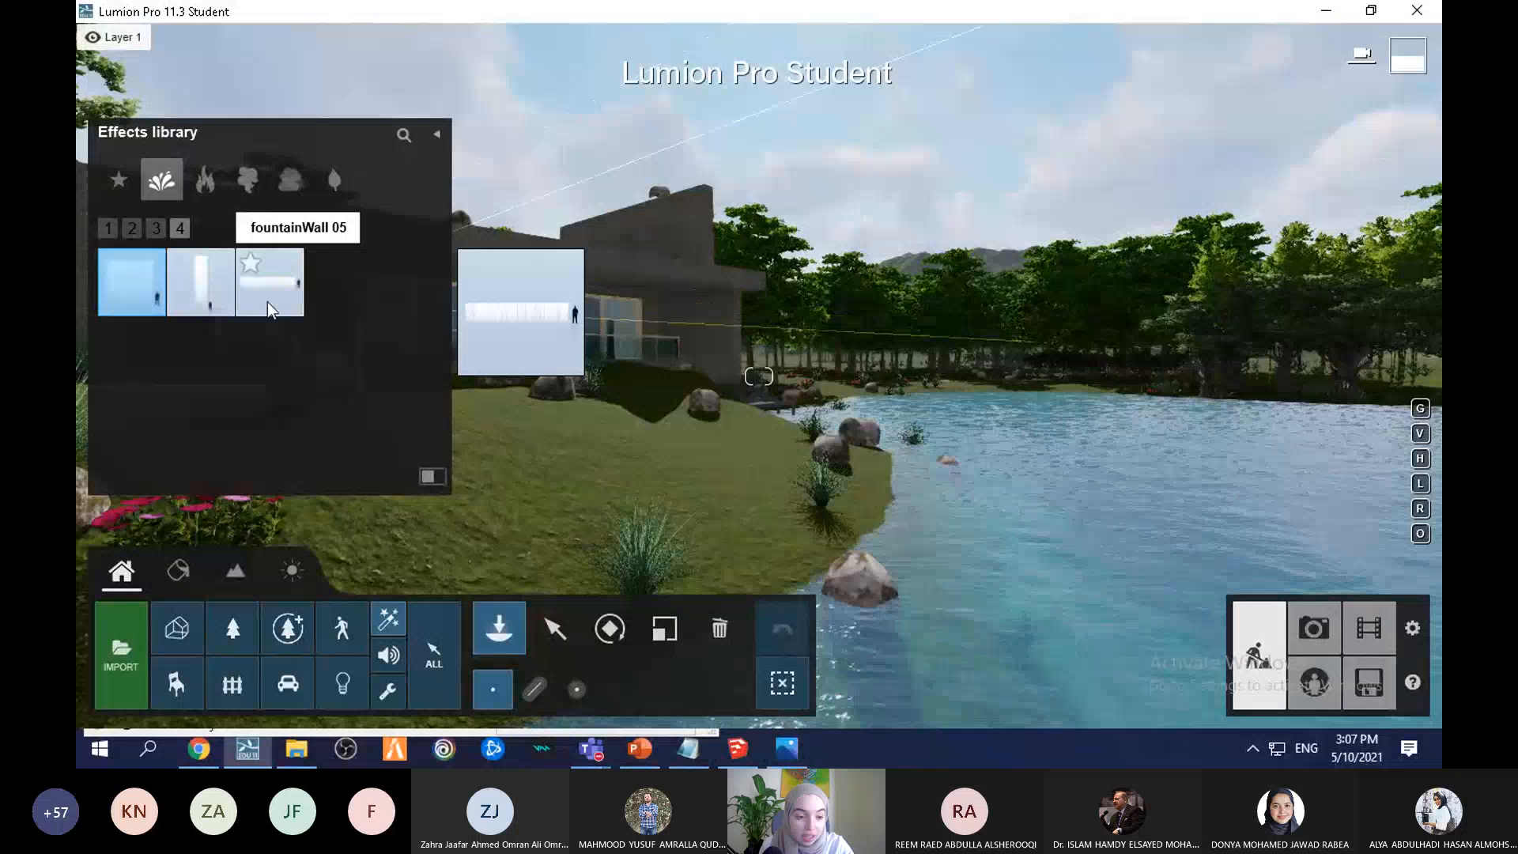
Step: Place the fountainWall 04 effect at the building's lakeside corner near the wooden deck and rotate it to face the water
left_click(204, 288)
key("w")
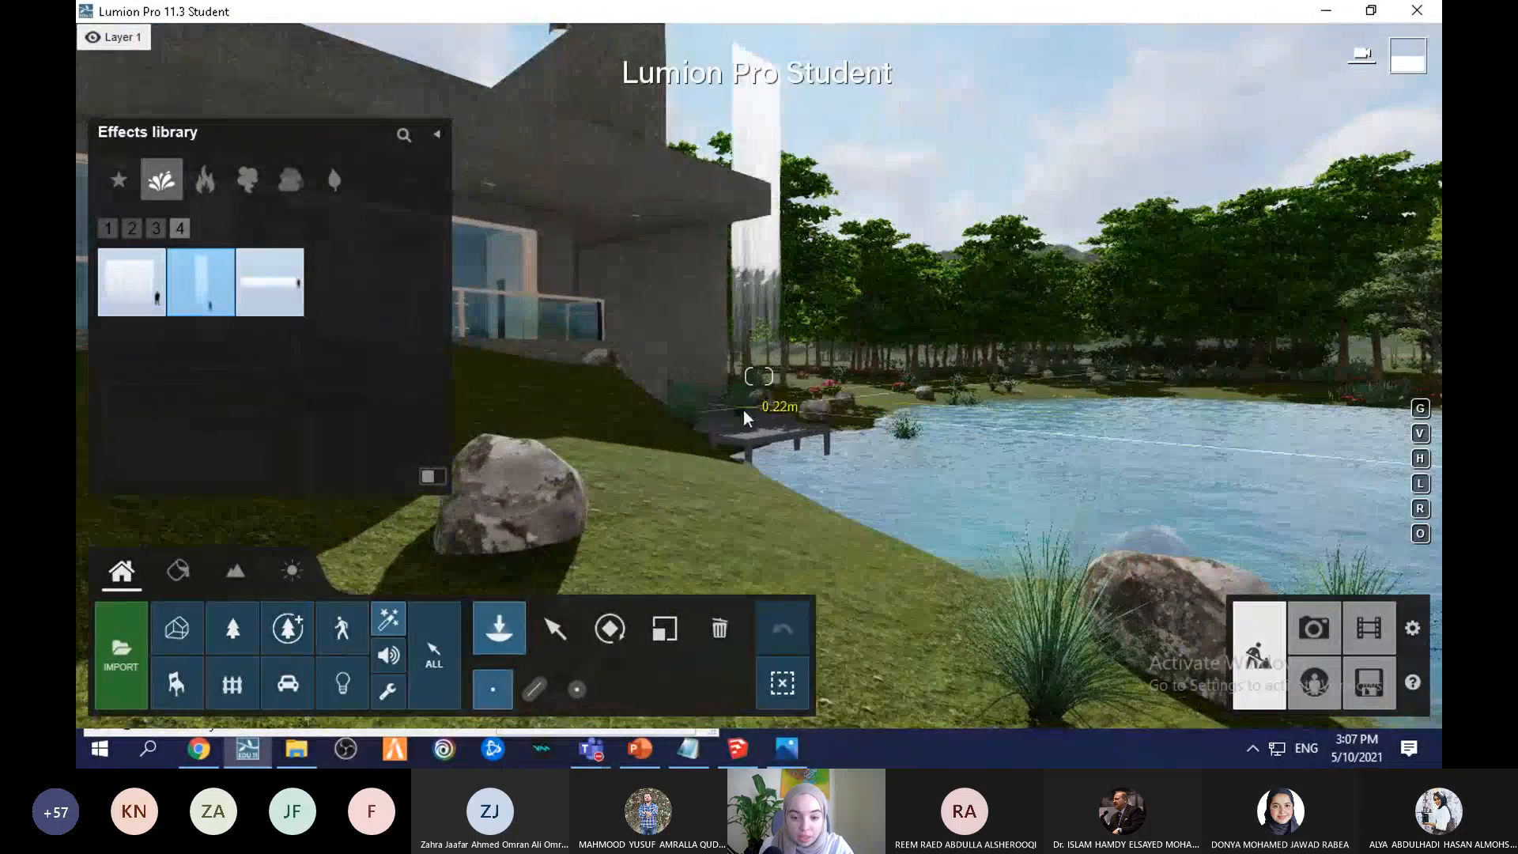
left_click(717, 421)
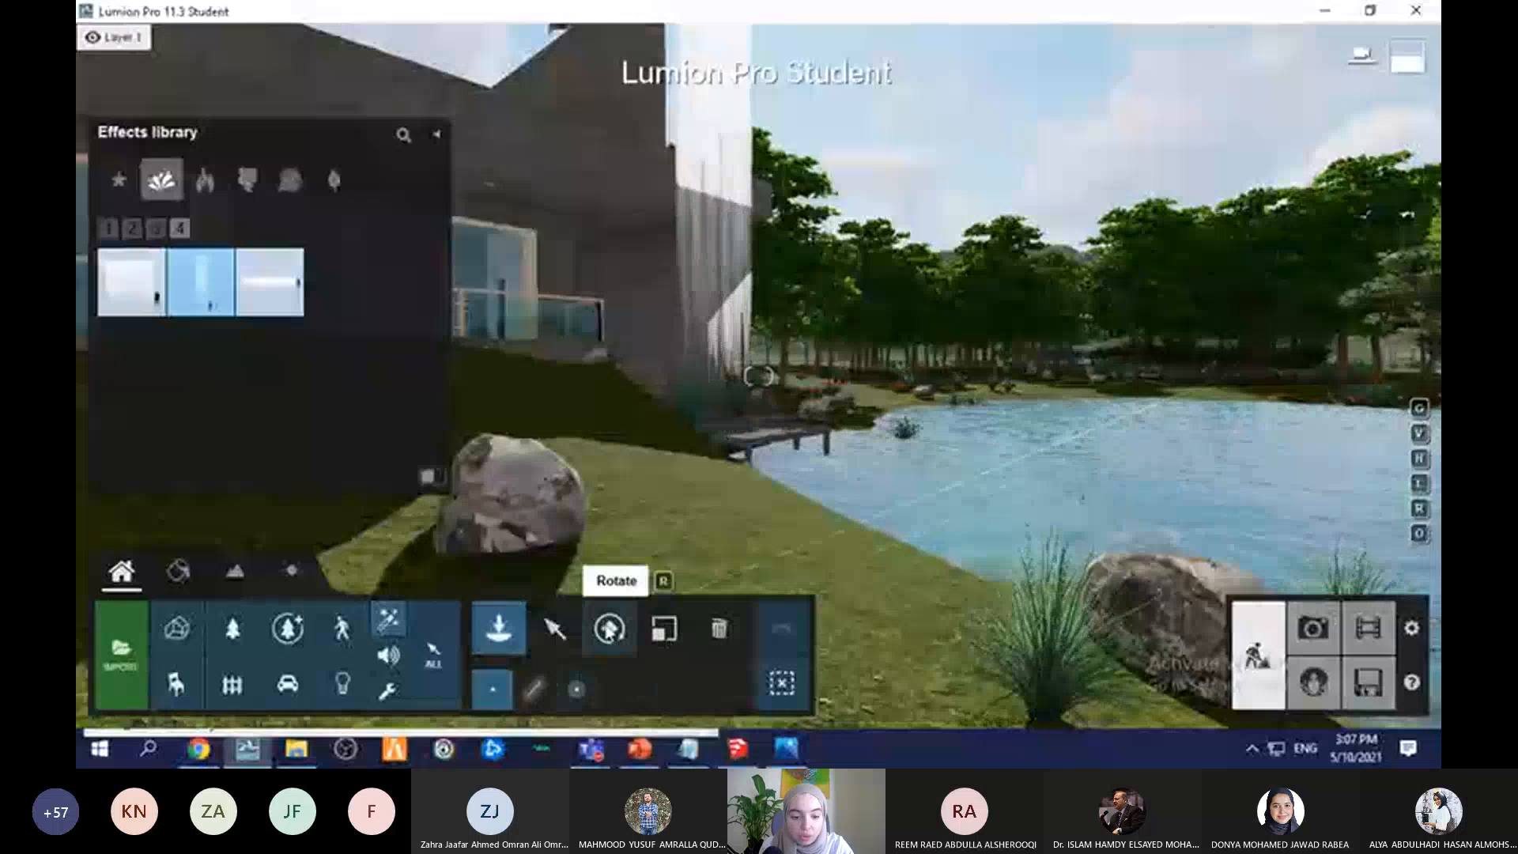
left_click(610, 628)
left_click_drag(941, 640, 907, 639)
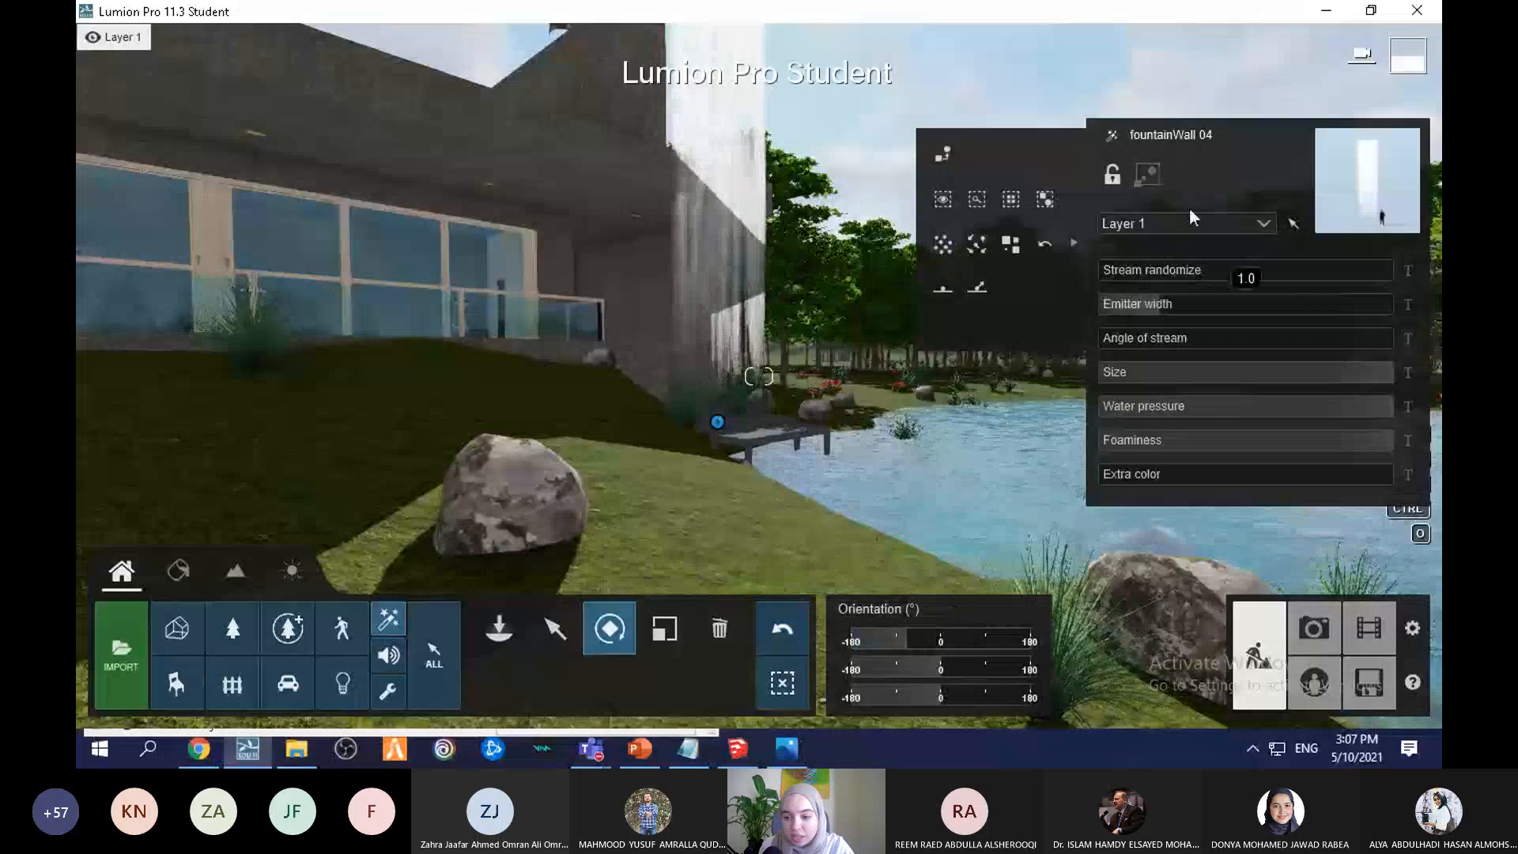
Step: Reduce the fountain wall's size and move it horizontally against the concrete wall beneath the roof overhang
left_click(1246, 367)
left_click_drag(1246, 367, 1205, 371)
left_click(555, 625)
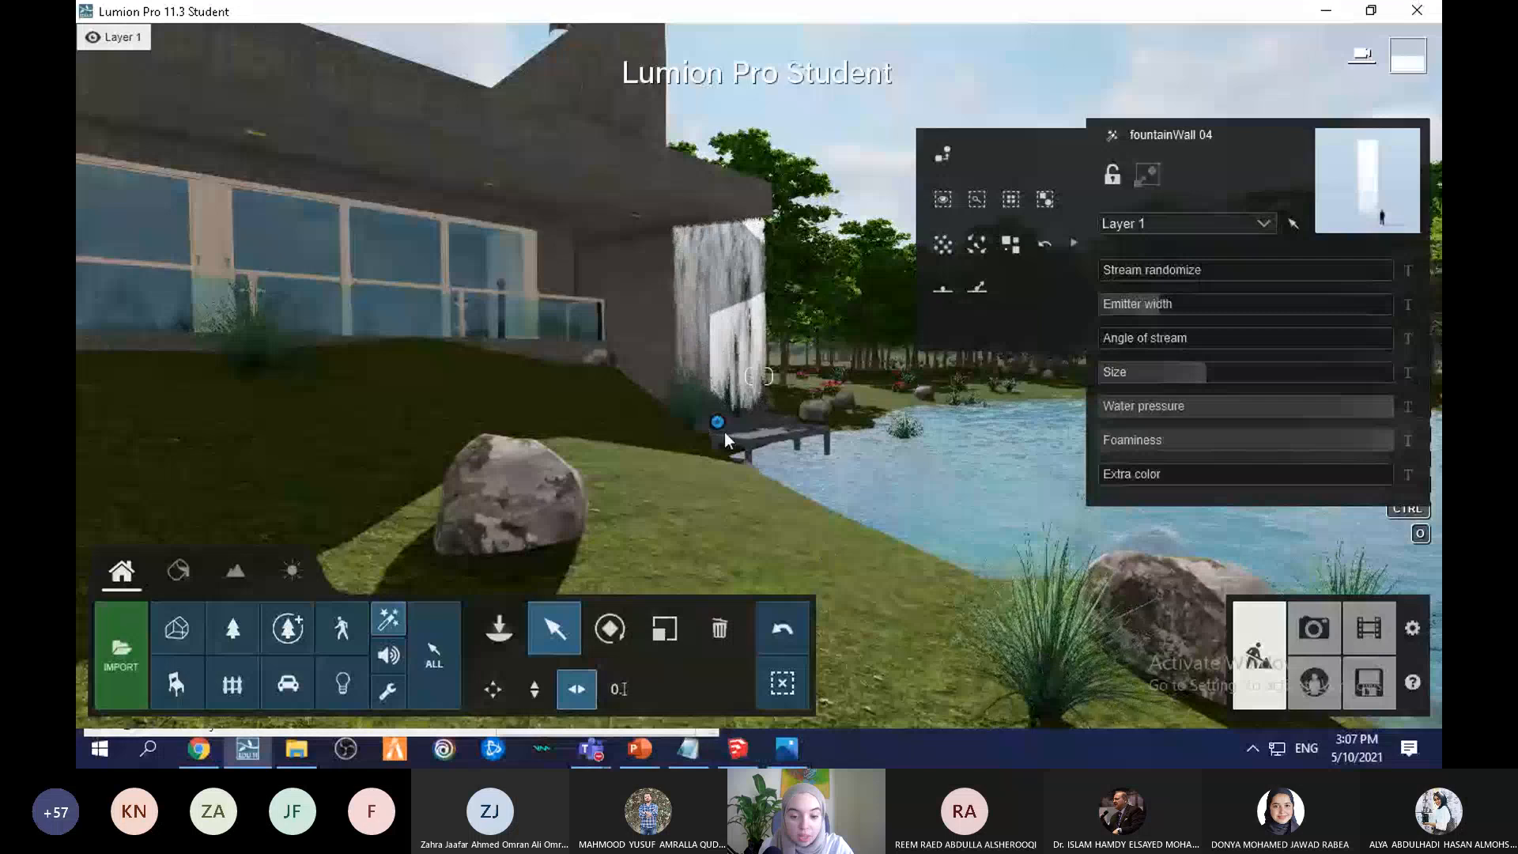
left_click_drag(717, 422, 666, 419)
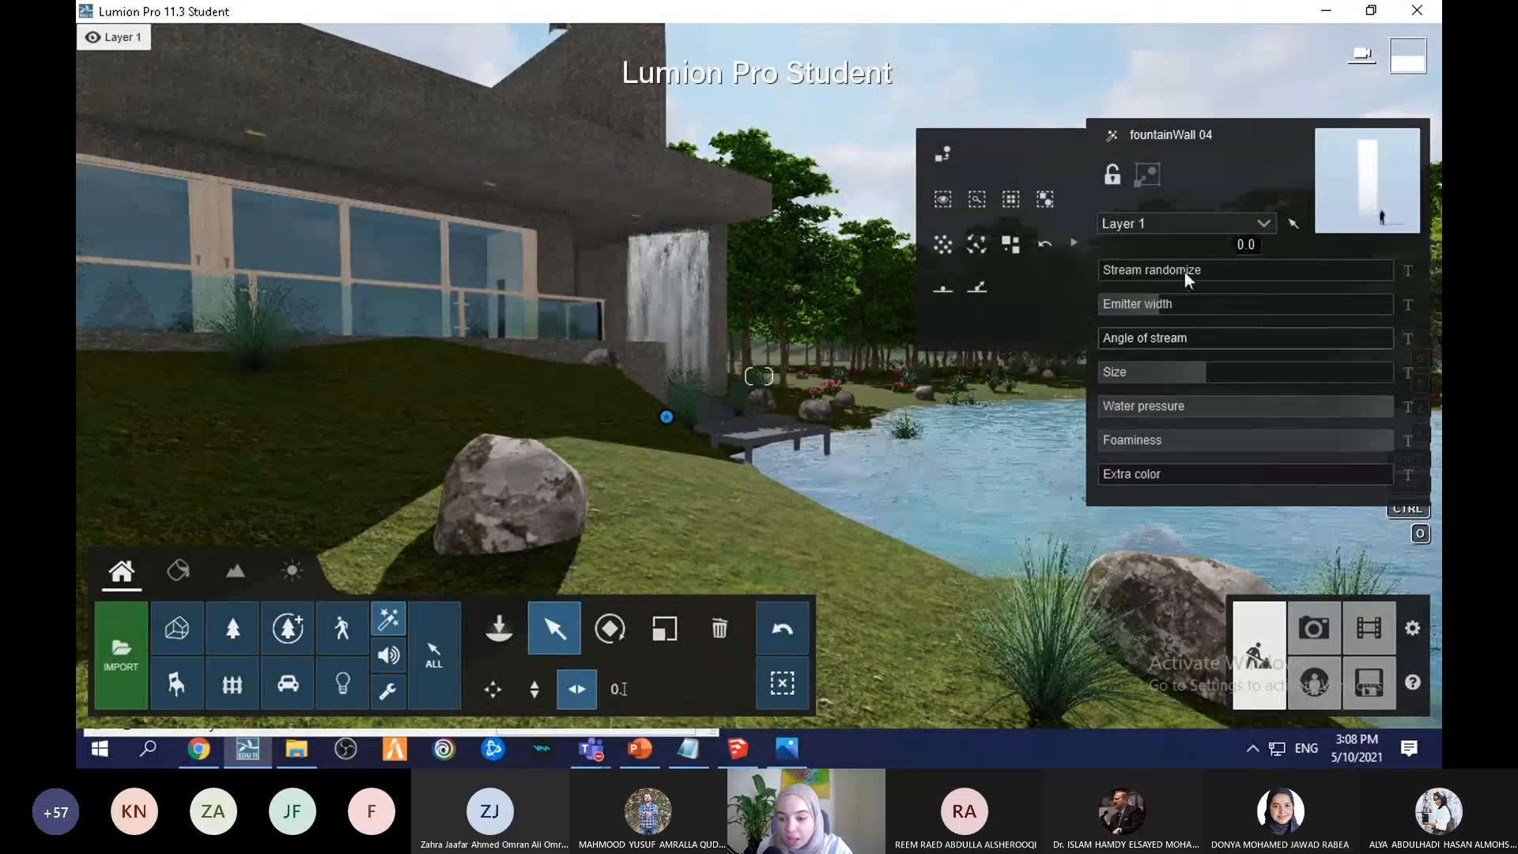
Step: Lower the fountain wall's foaminess to below half and set its water pressure to the maximum
left_click(1228, 441)
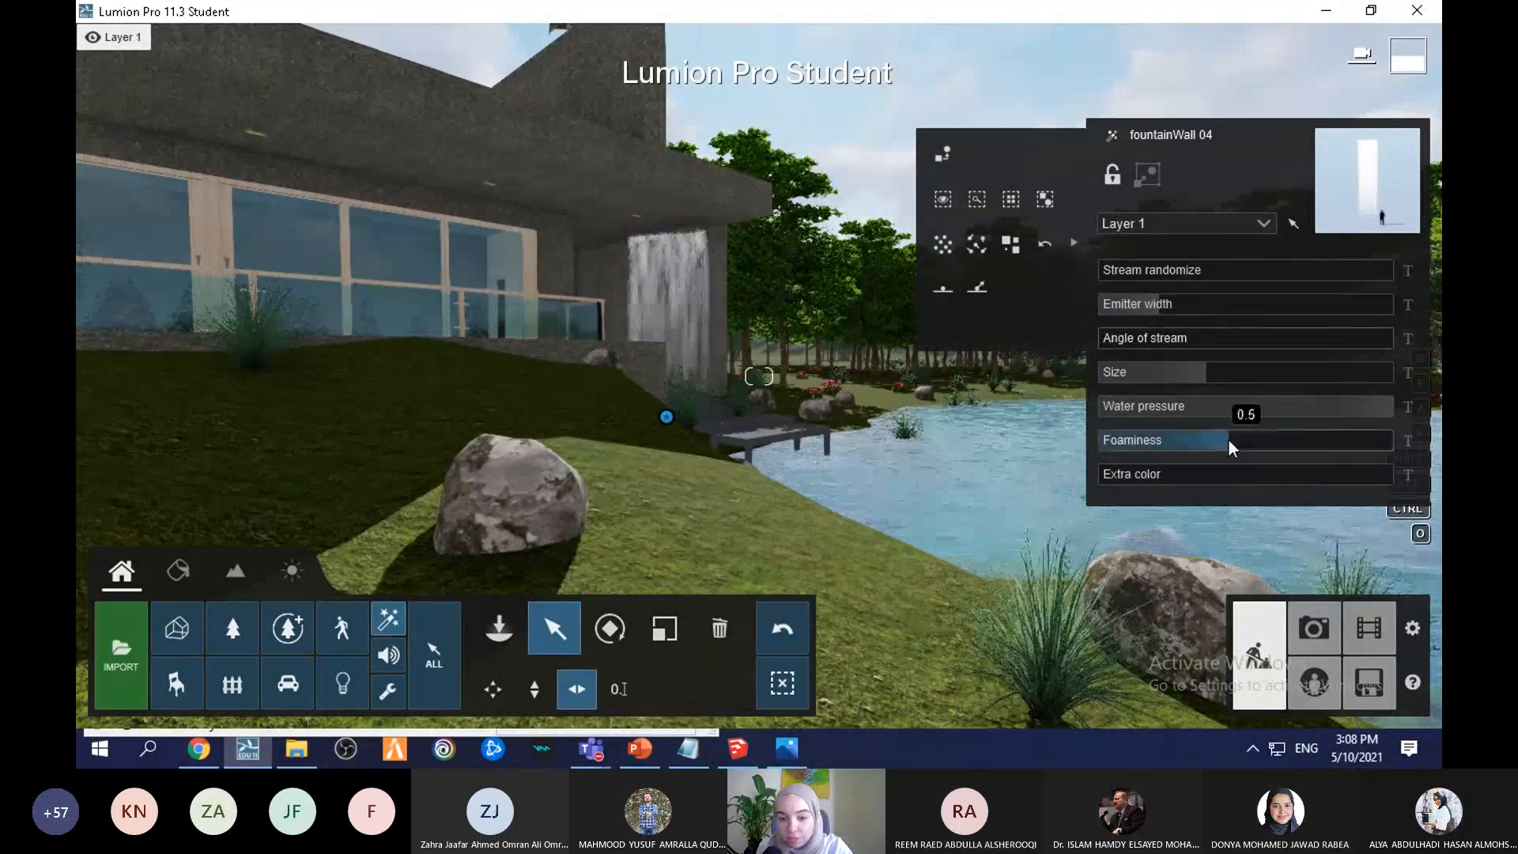
left_click(1194, 406)
left_click_drag(1208, 404, 1392, 421)
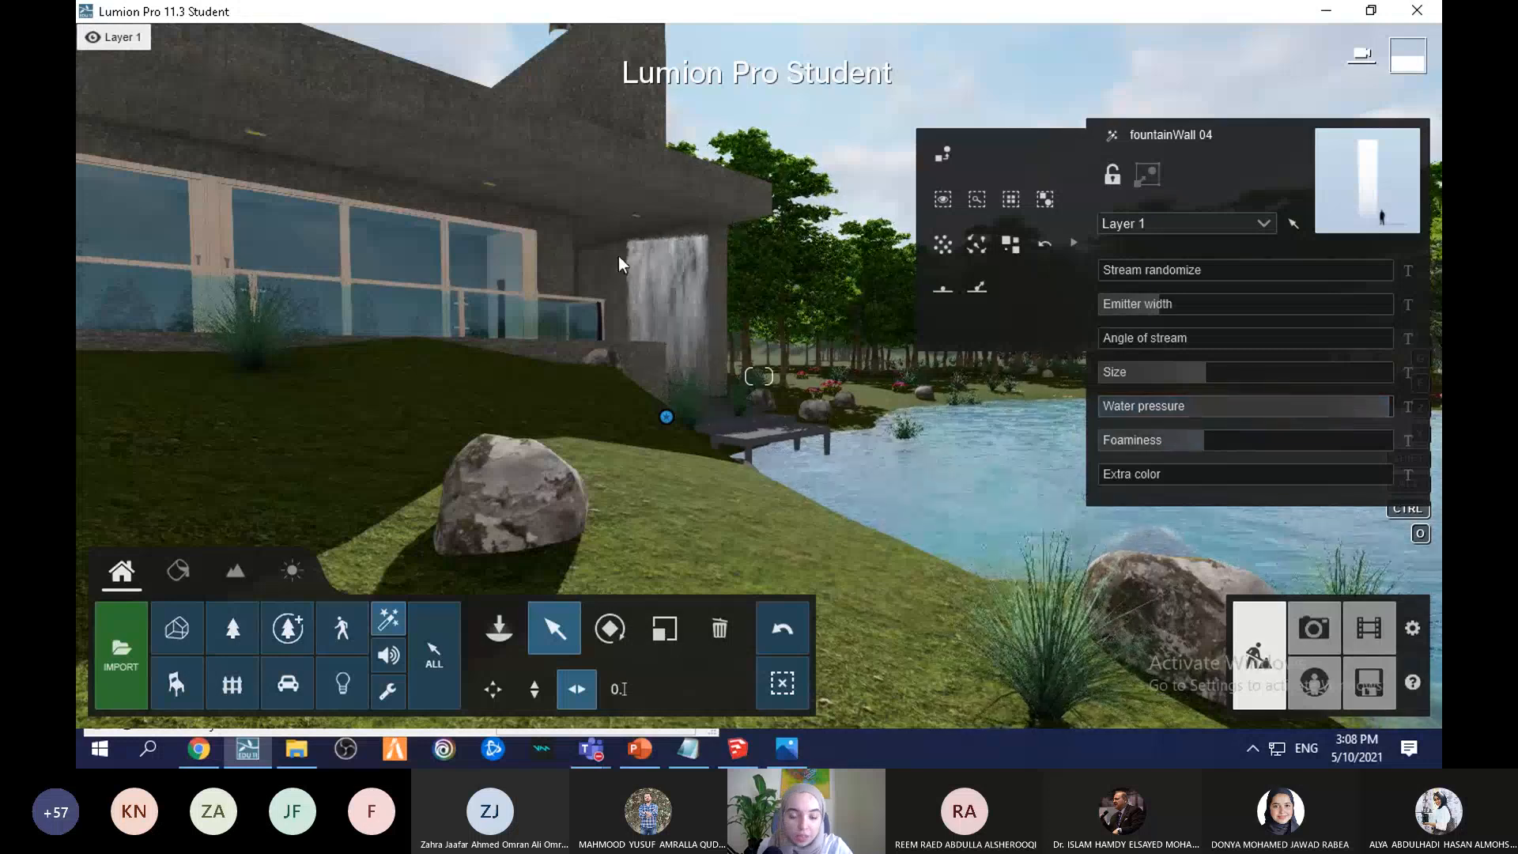
Step: Try out a tall fire effect and the smoke 09 effect on the lawn beside the lake
scroll(848, 491, "down", 5)
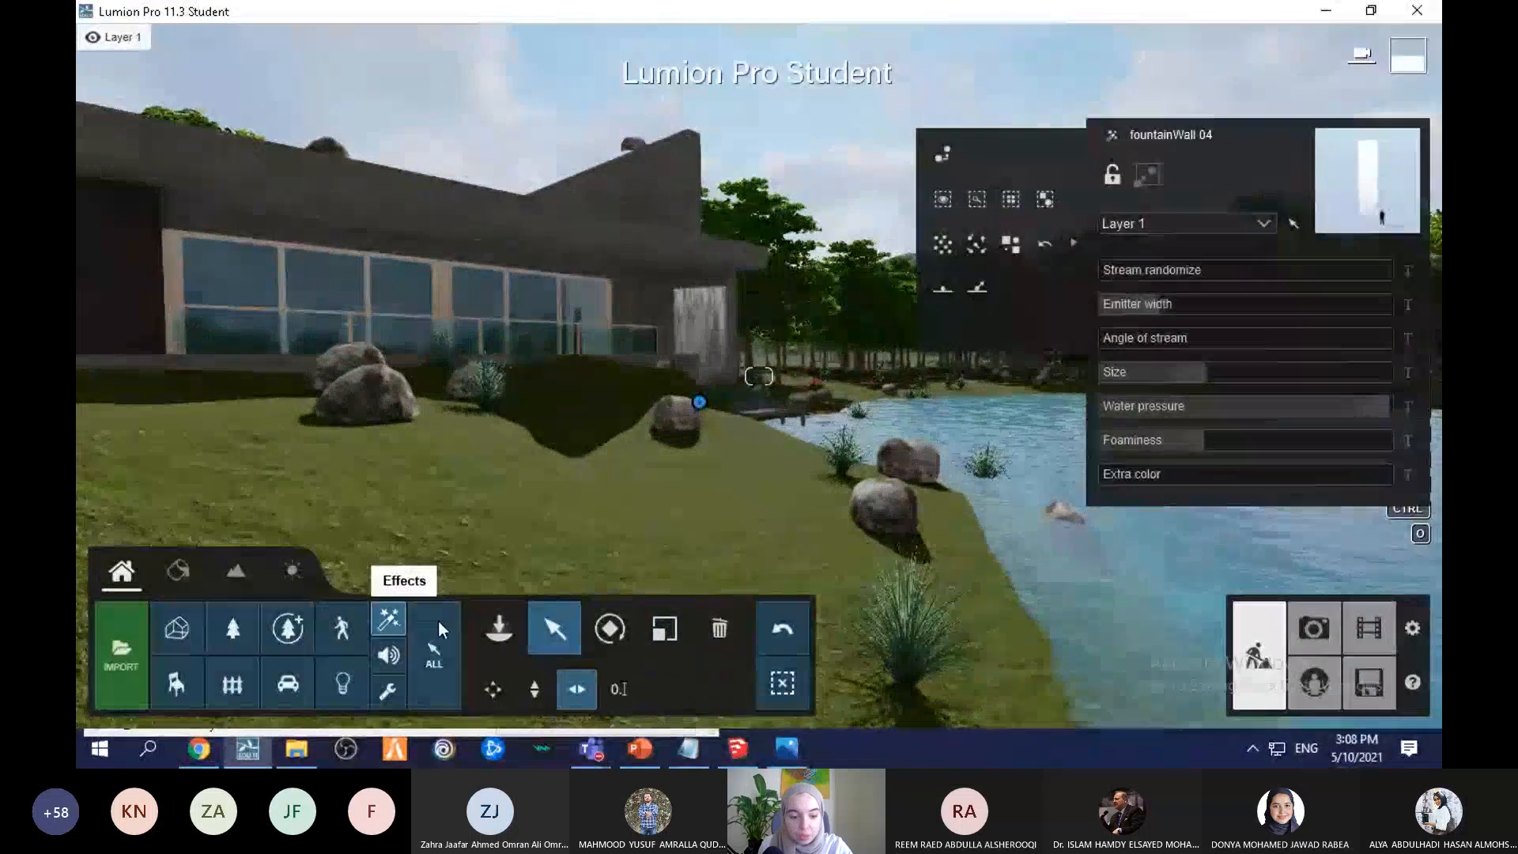
left_click(498, 628)
left_click(210, 177)
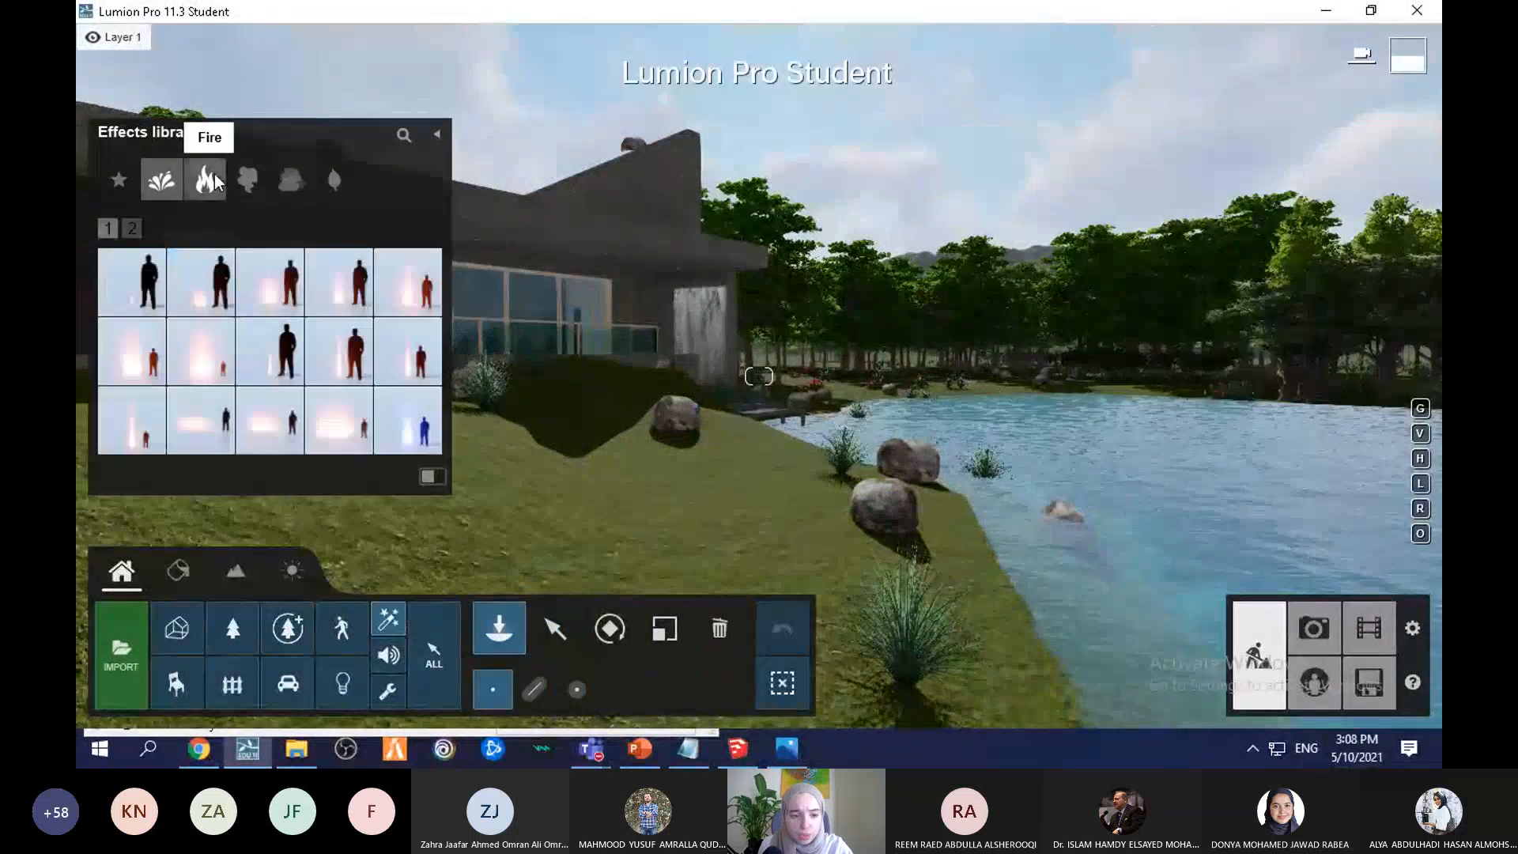
left_click(434, 269)
left_click(700, 547)
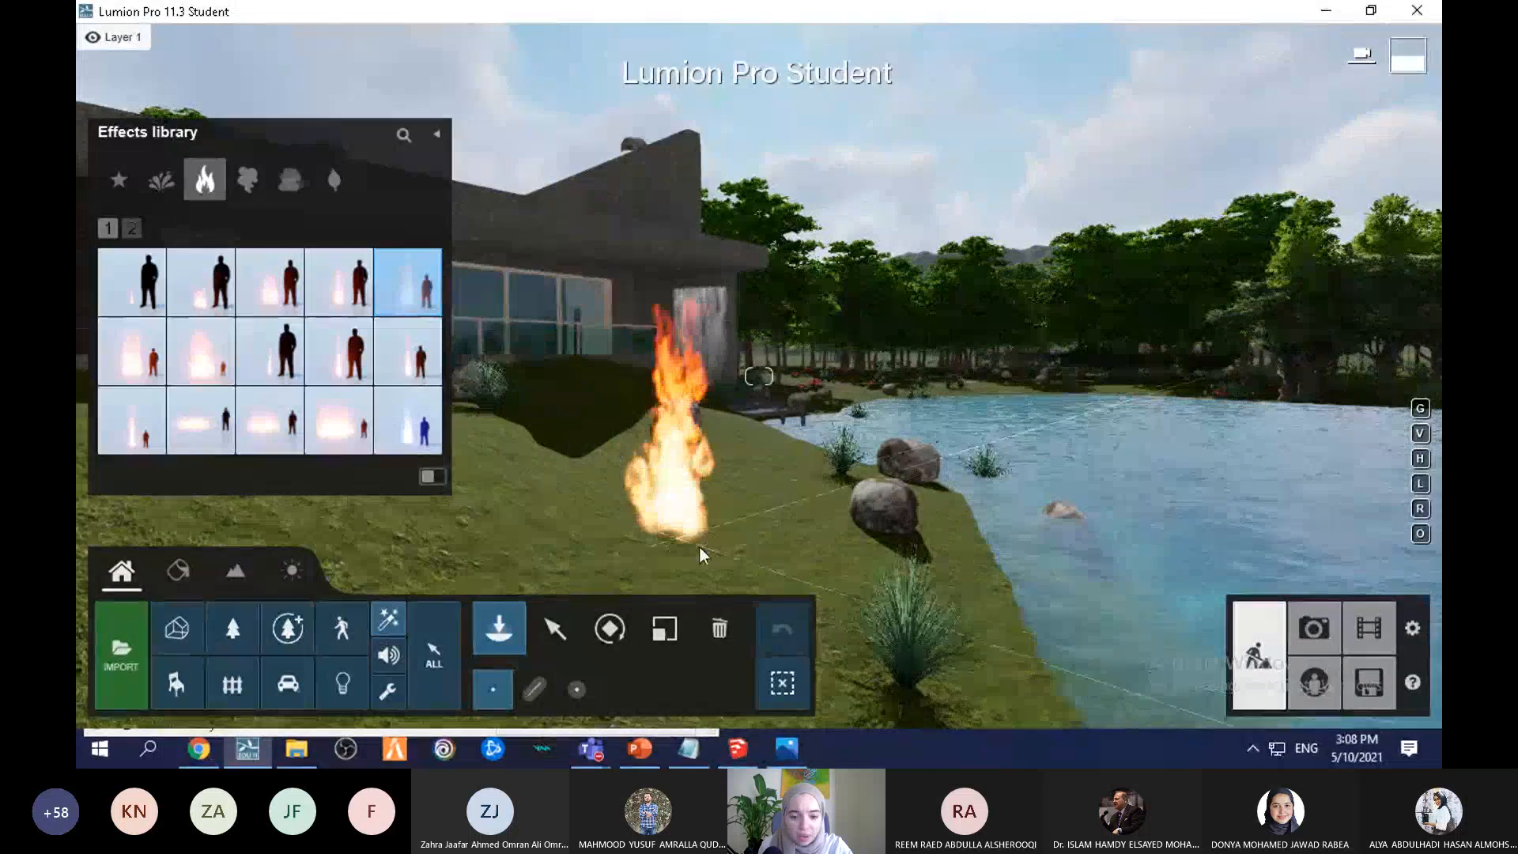
left_click(248, 179)
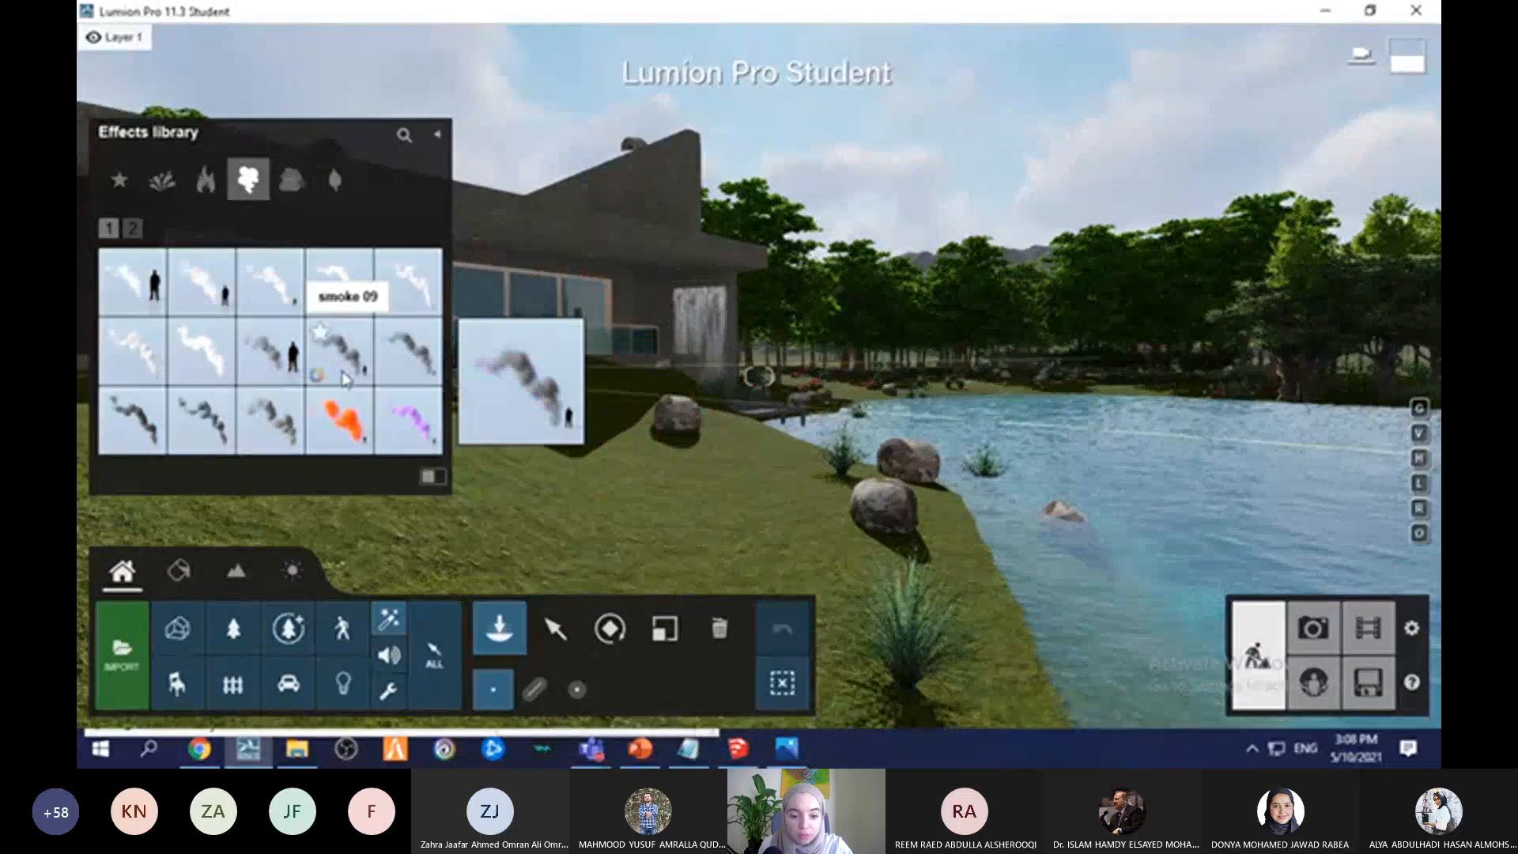
left_click(338, 351)
left_click(769, 541)
Step: Examine the fog and leaves effects and the sound library's categories
left_click(290, 179)
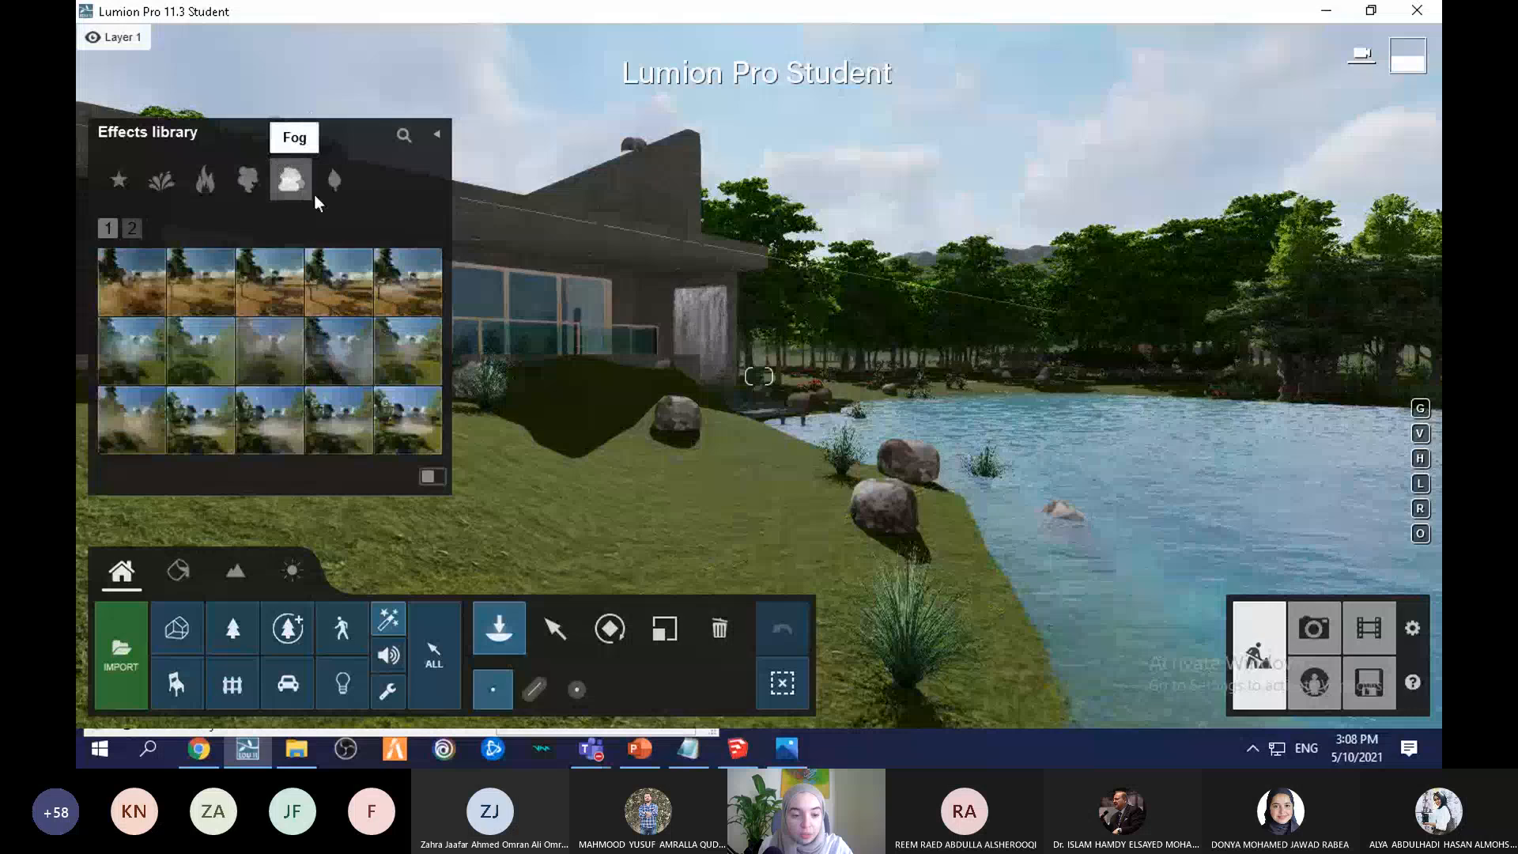
left_click(408, 273)
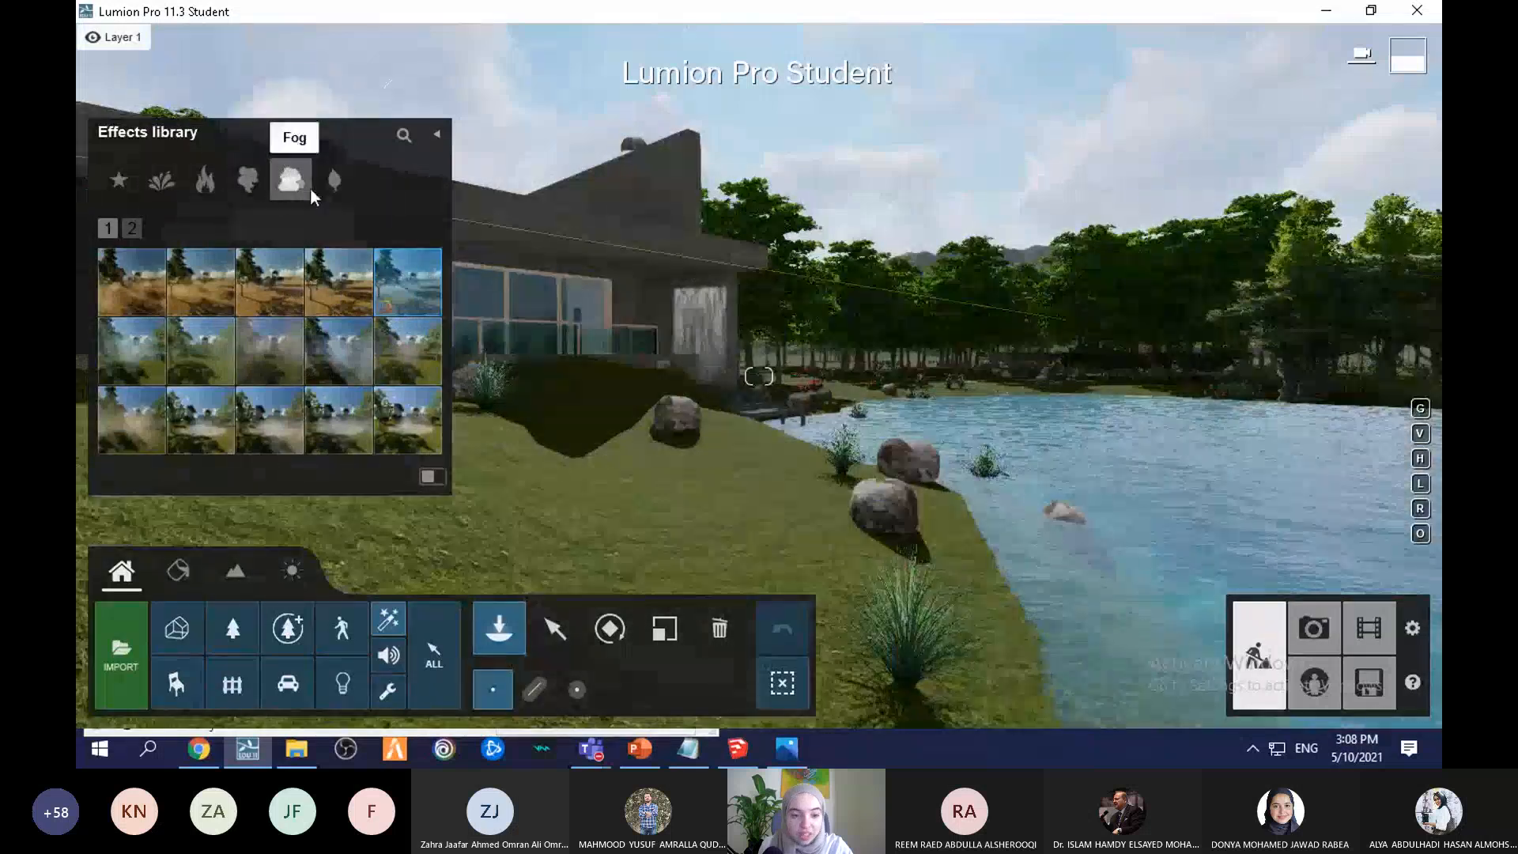
left_click(334, 180)
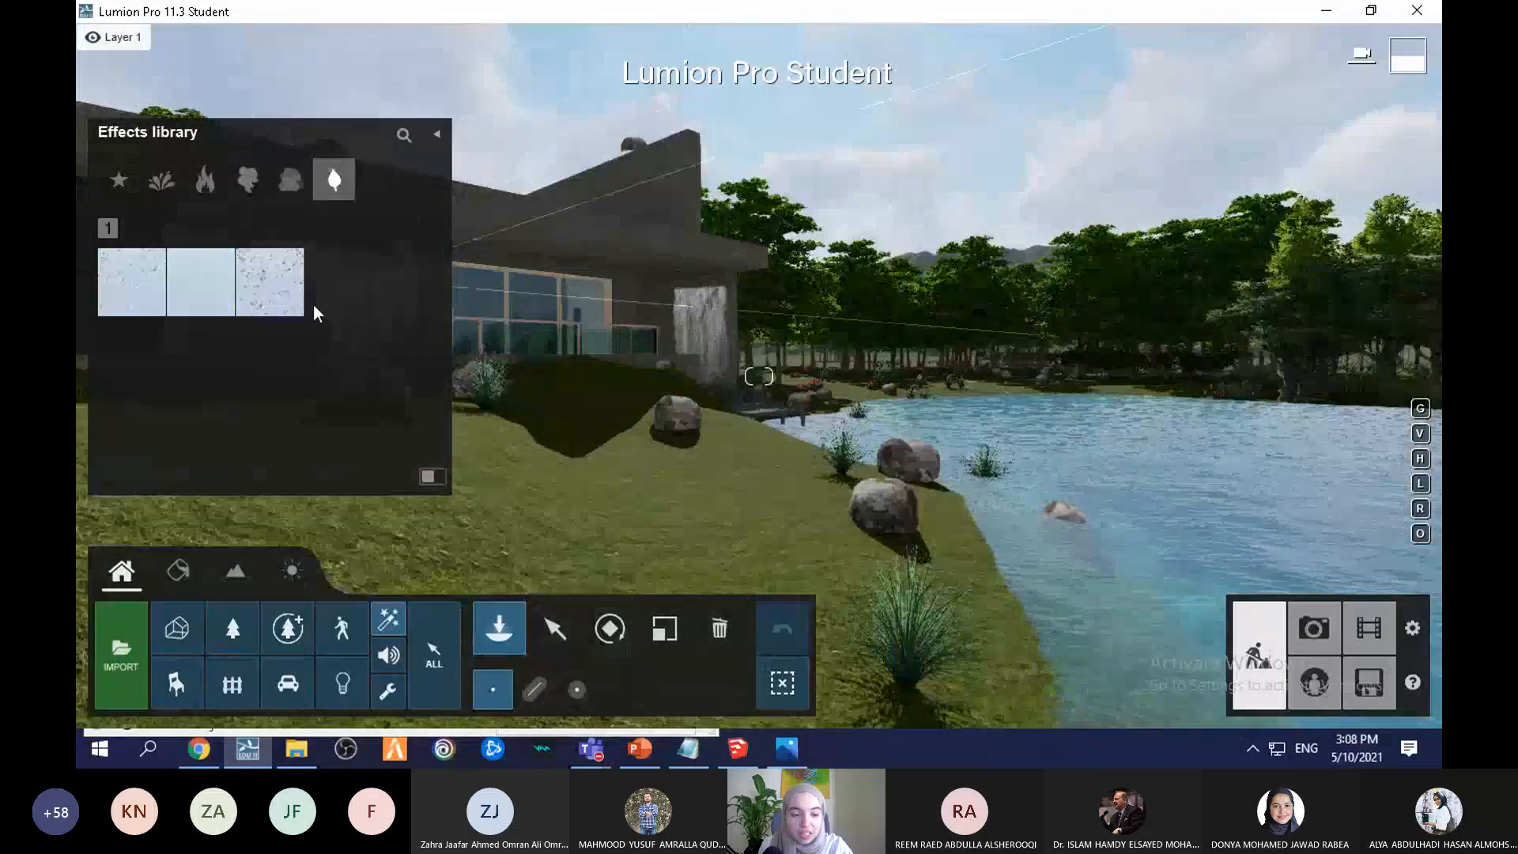
left_click(277, 288)
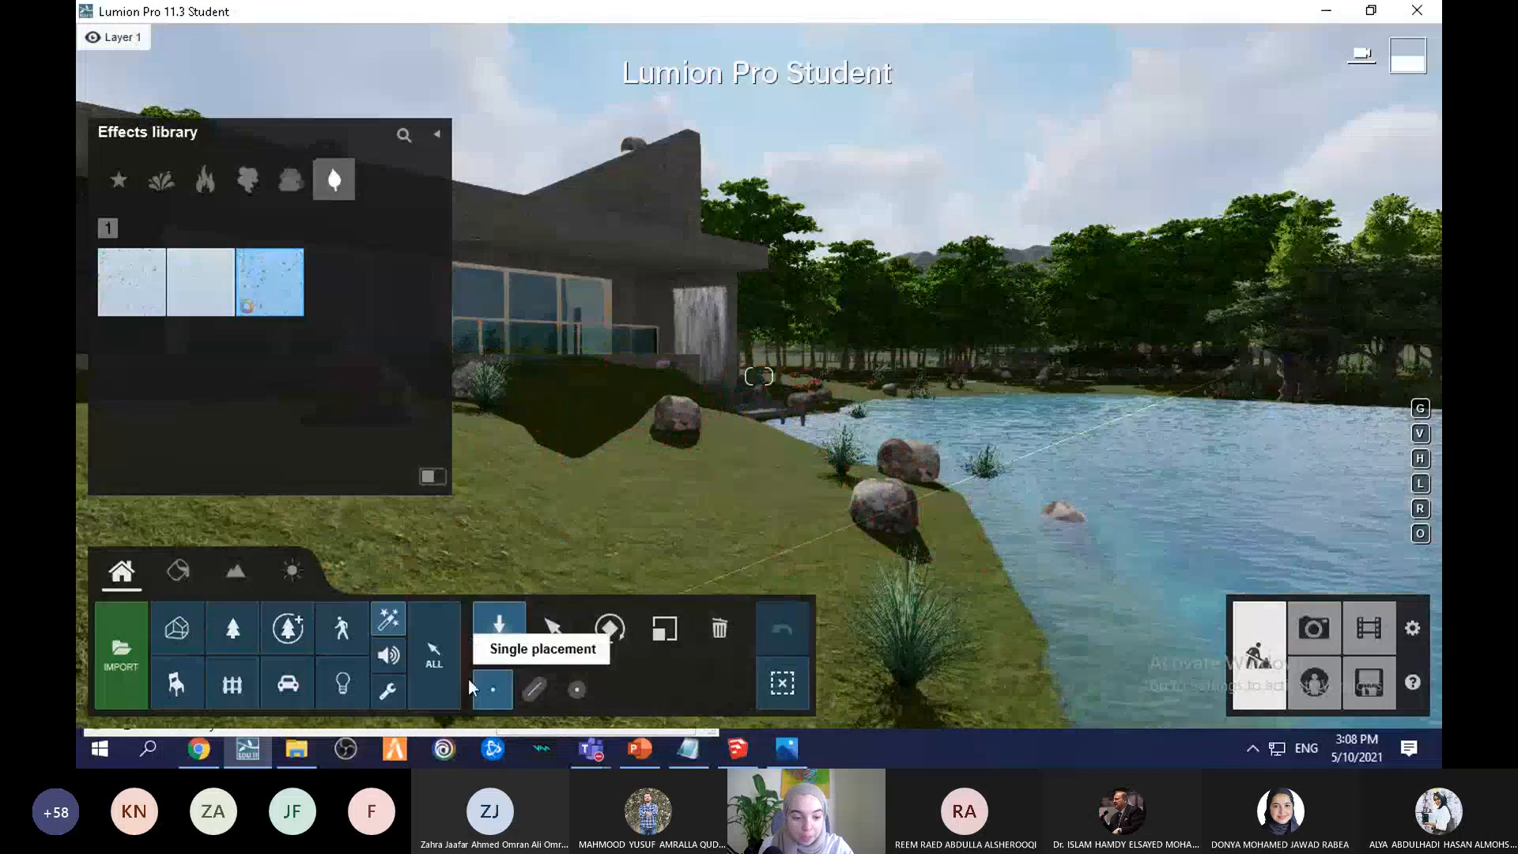
left_click(395, 662)
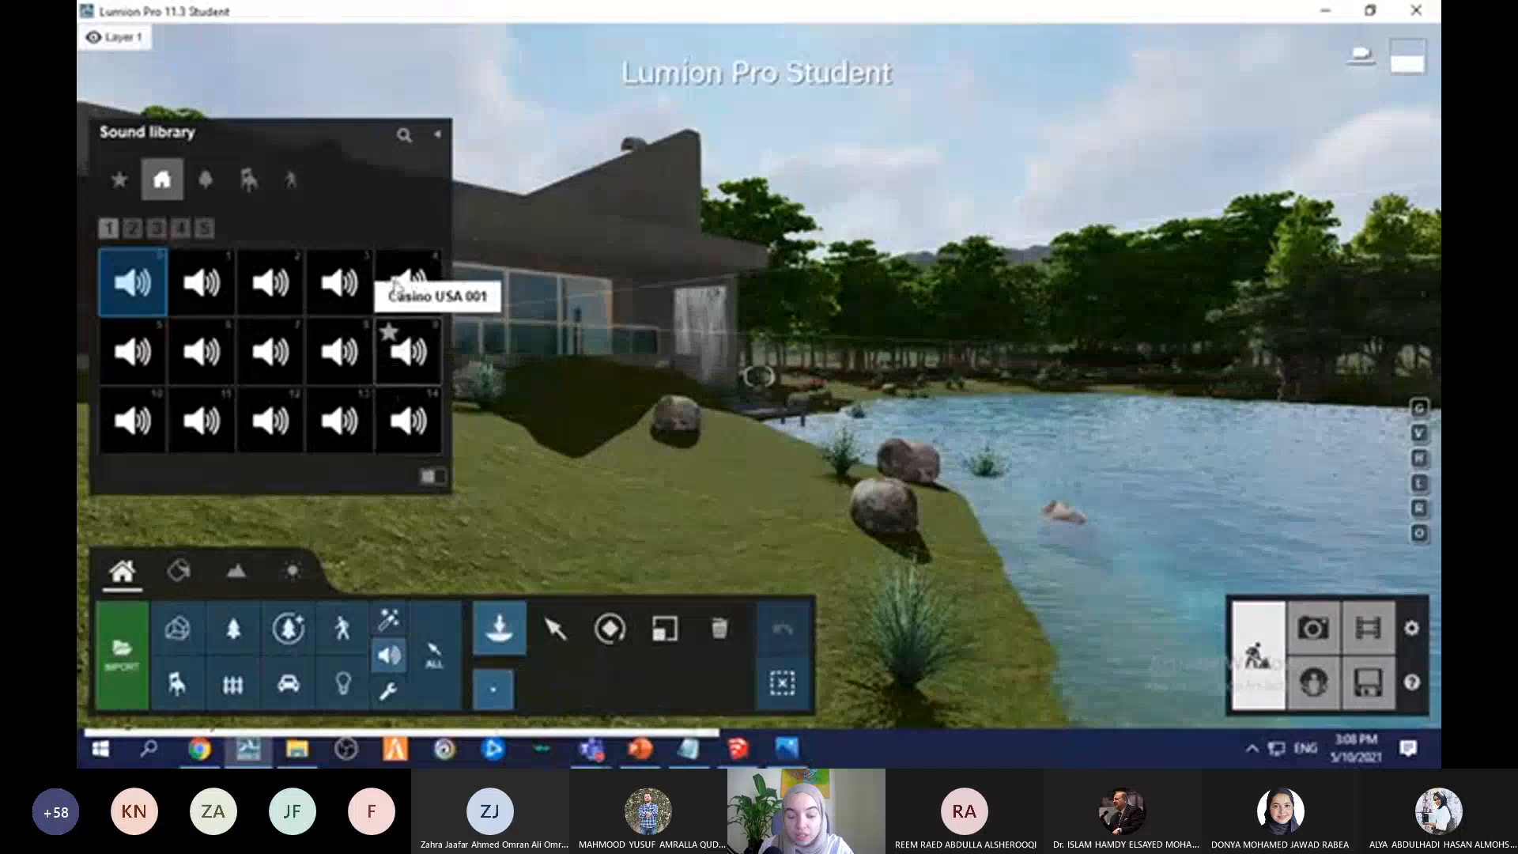
left_click(247, 189)
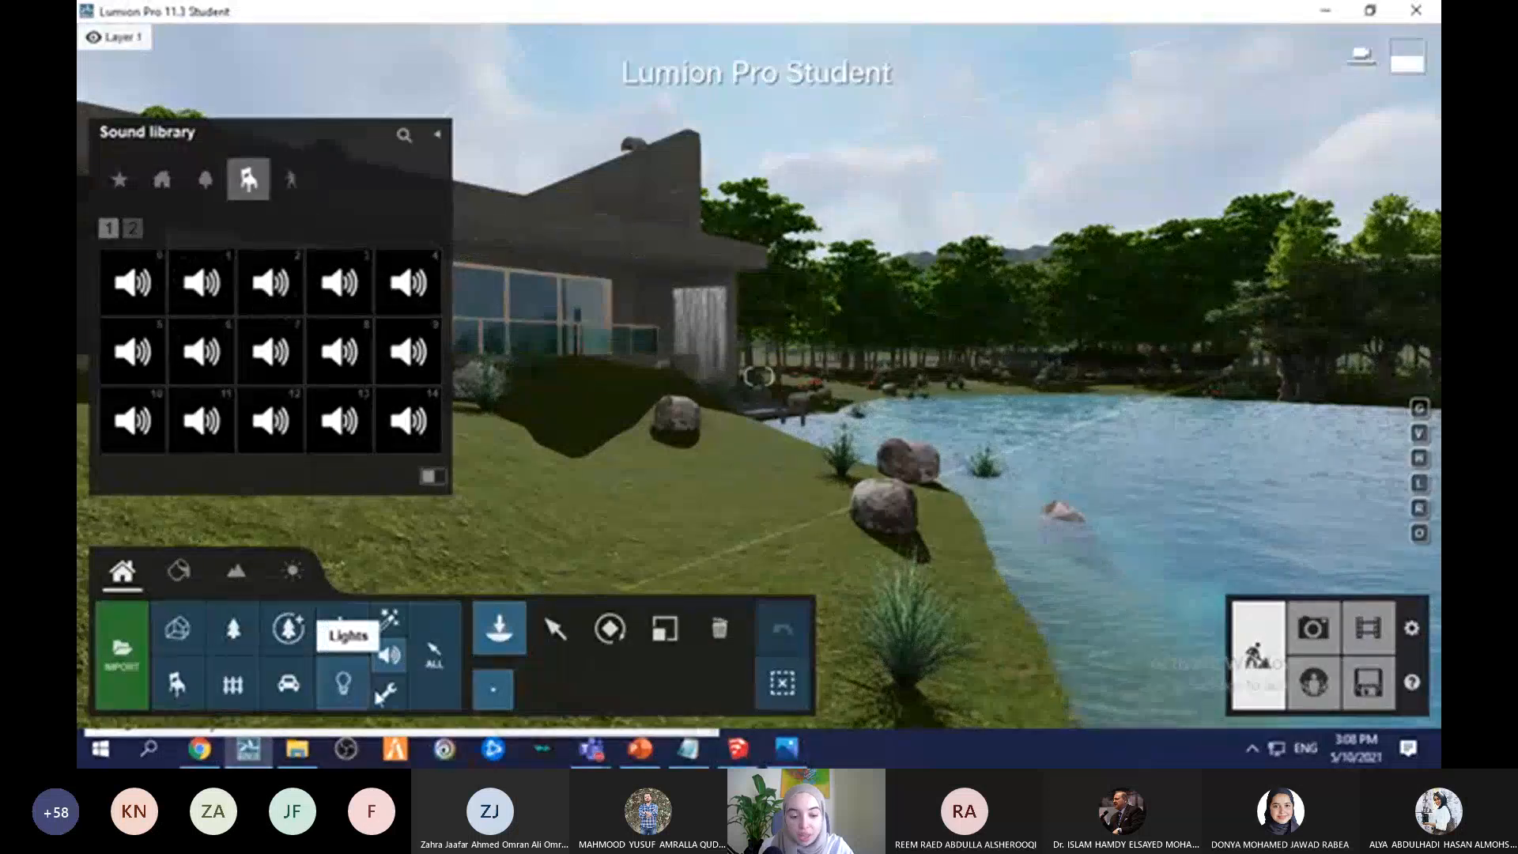
Step: Examine the Clip plane, Grid and Landscape cutter utilities over the building and the surrounding terrain
left_click(388, 693)
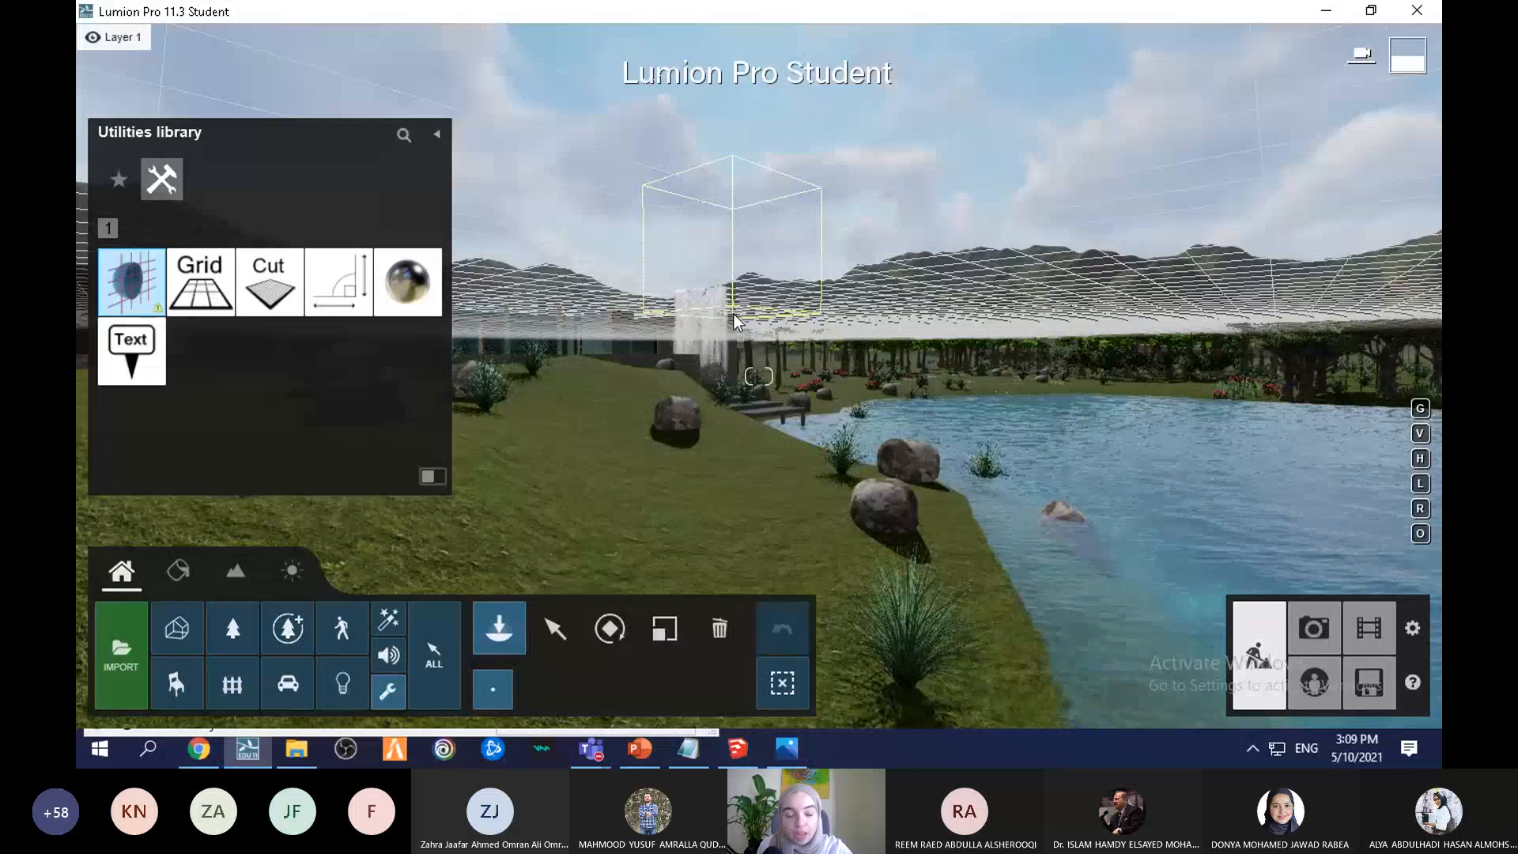
mouse_move(121, 304)
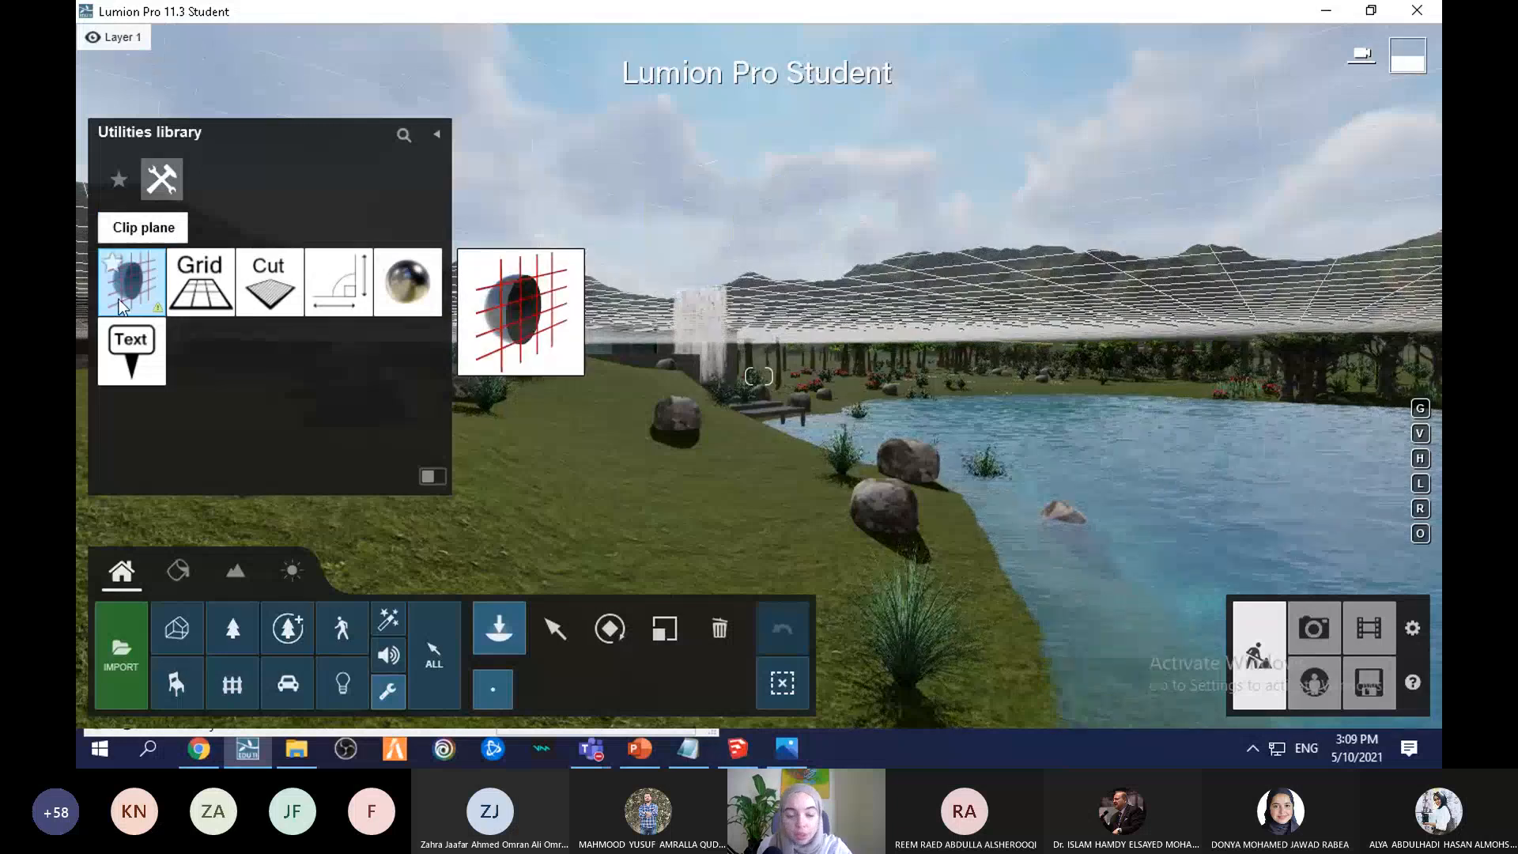
left_click(203, 296)
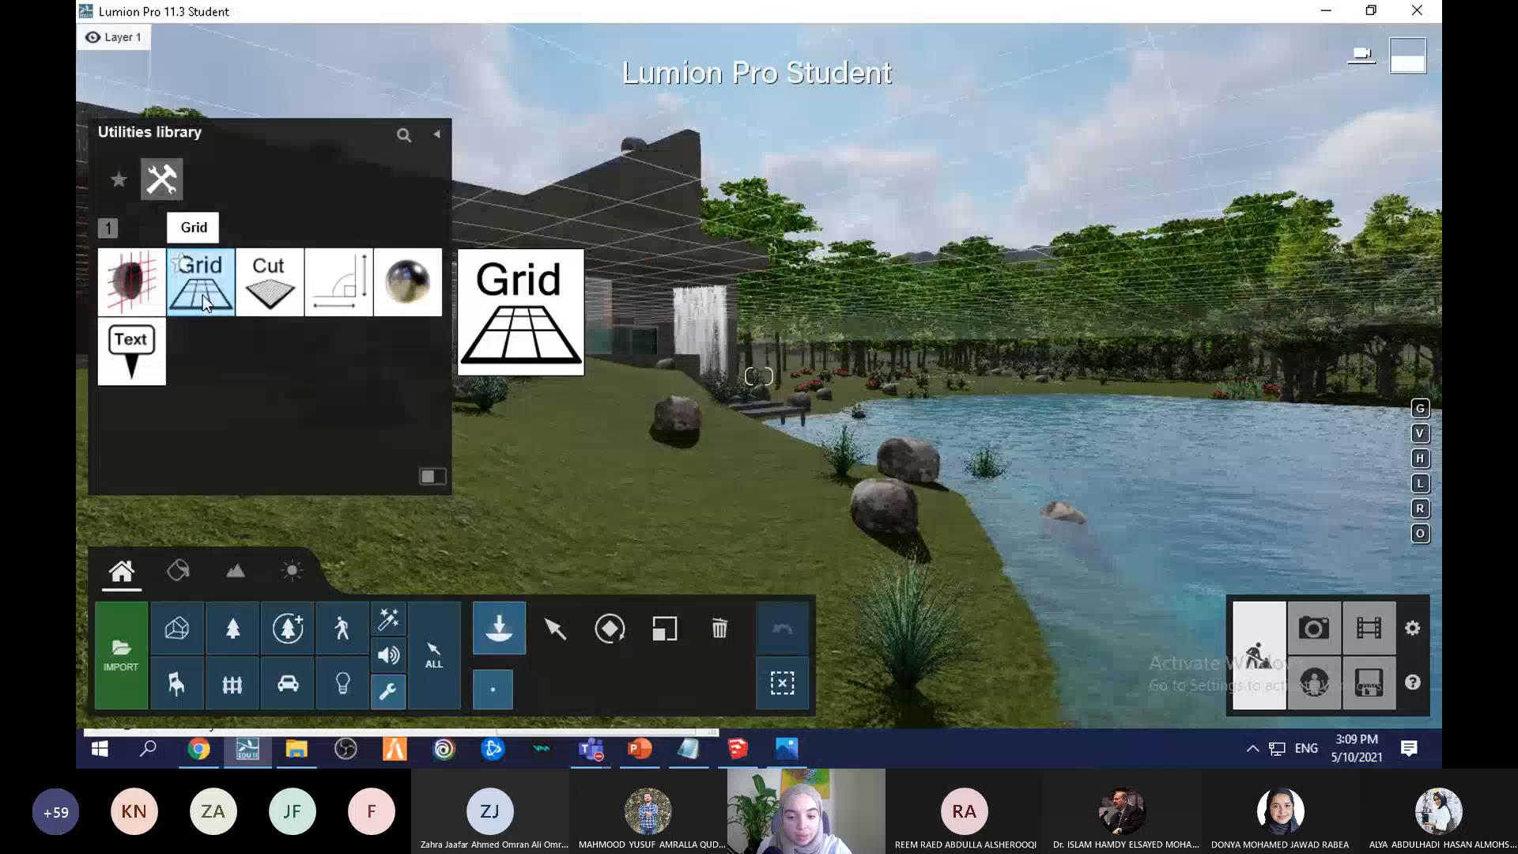
key("q")
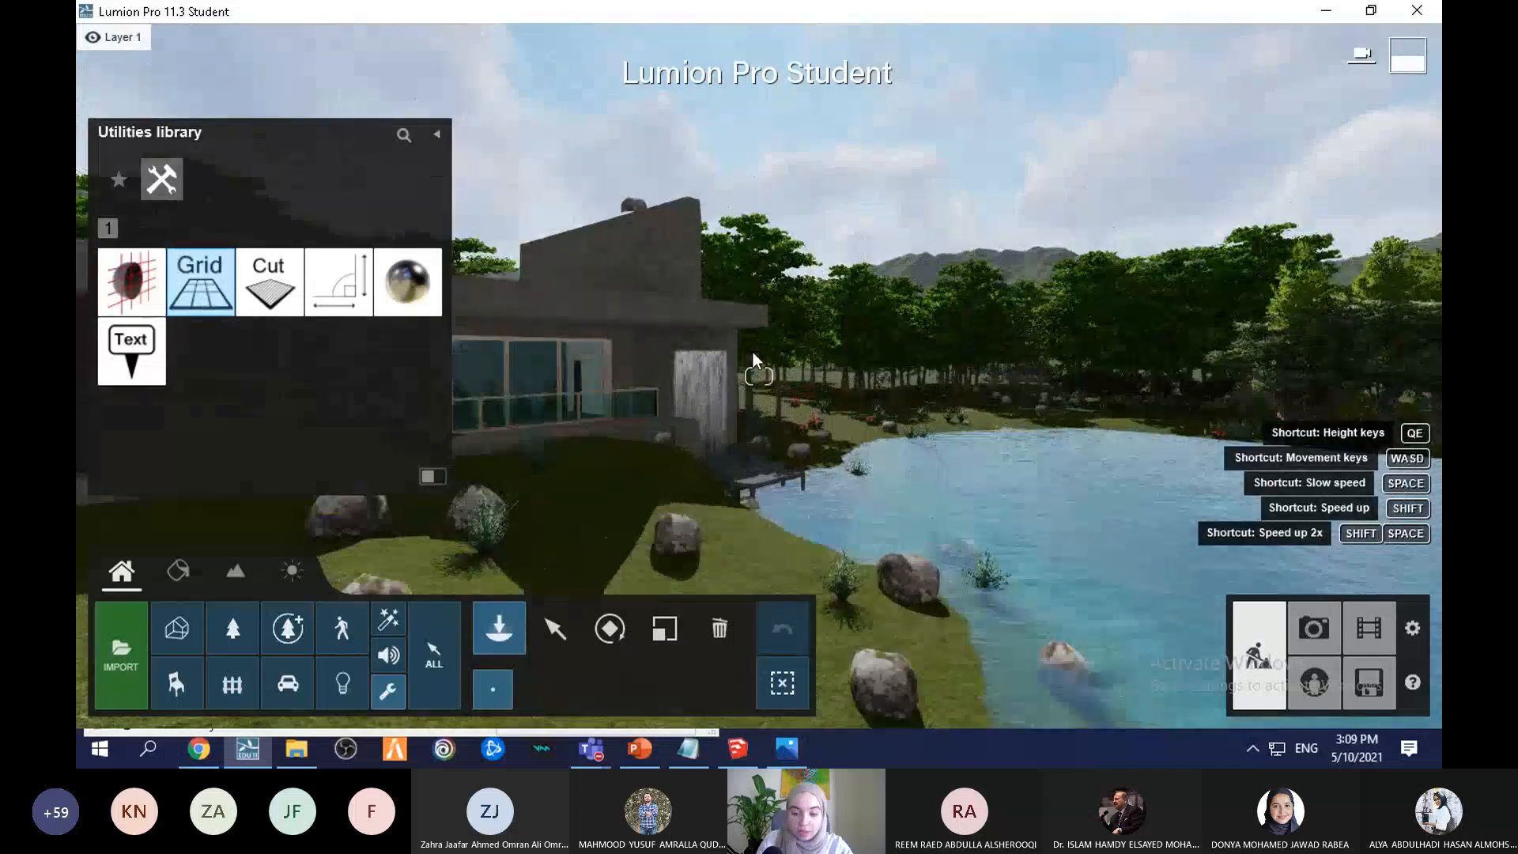
key("w")
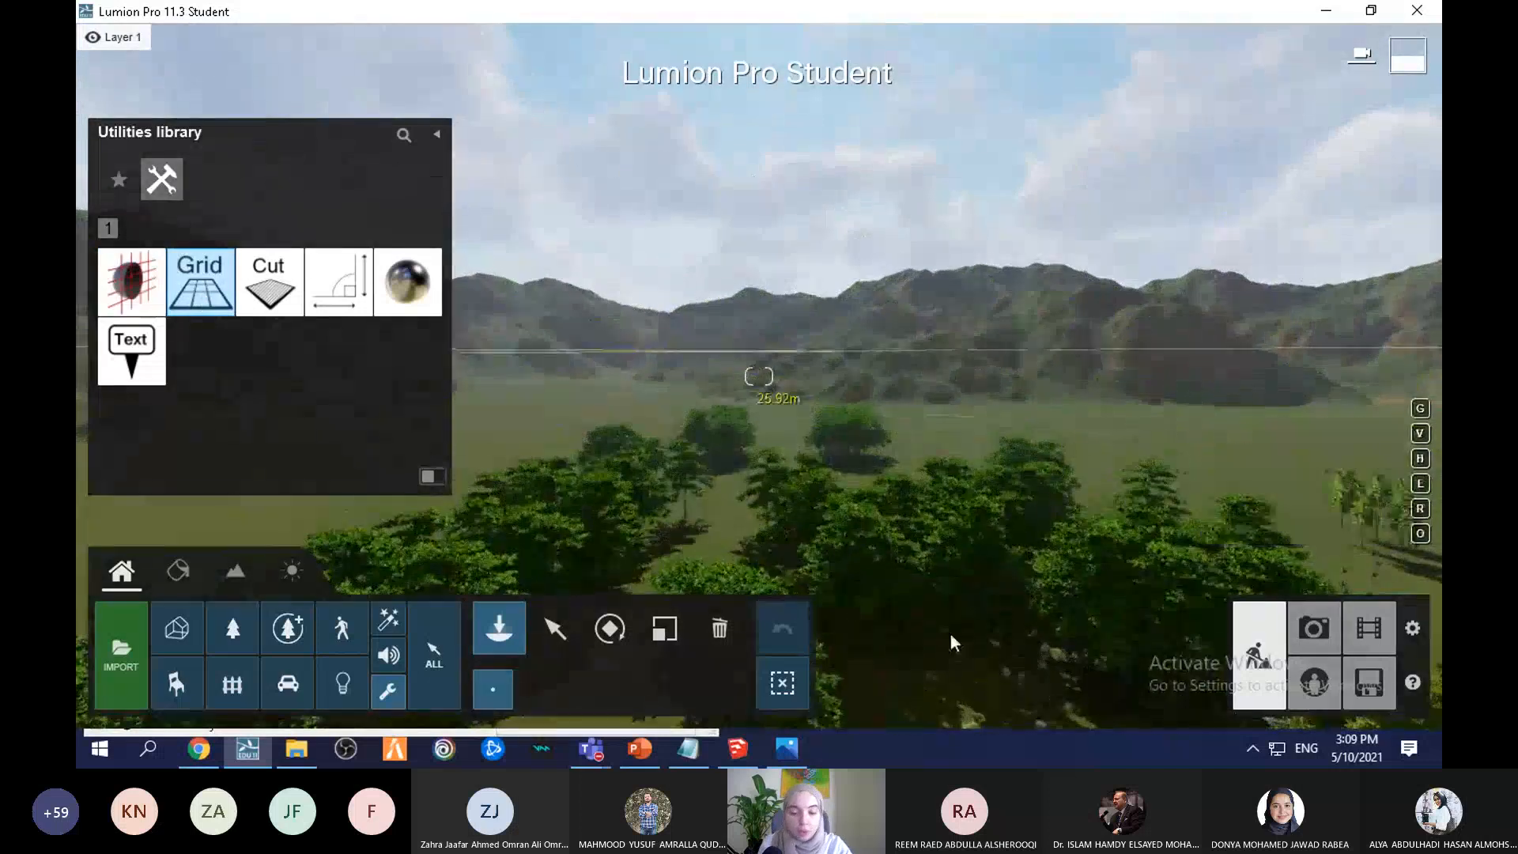
right_click_drag(901, 253, 898, 332)
key("s")
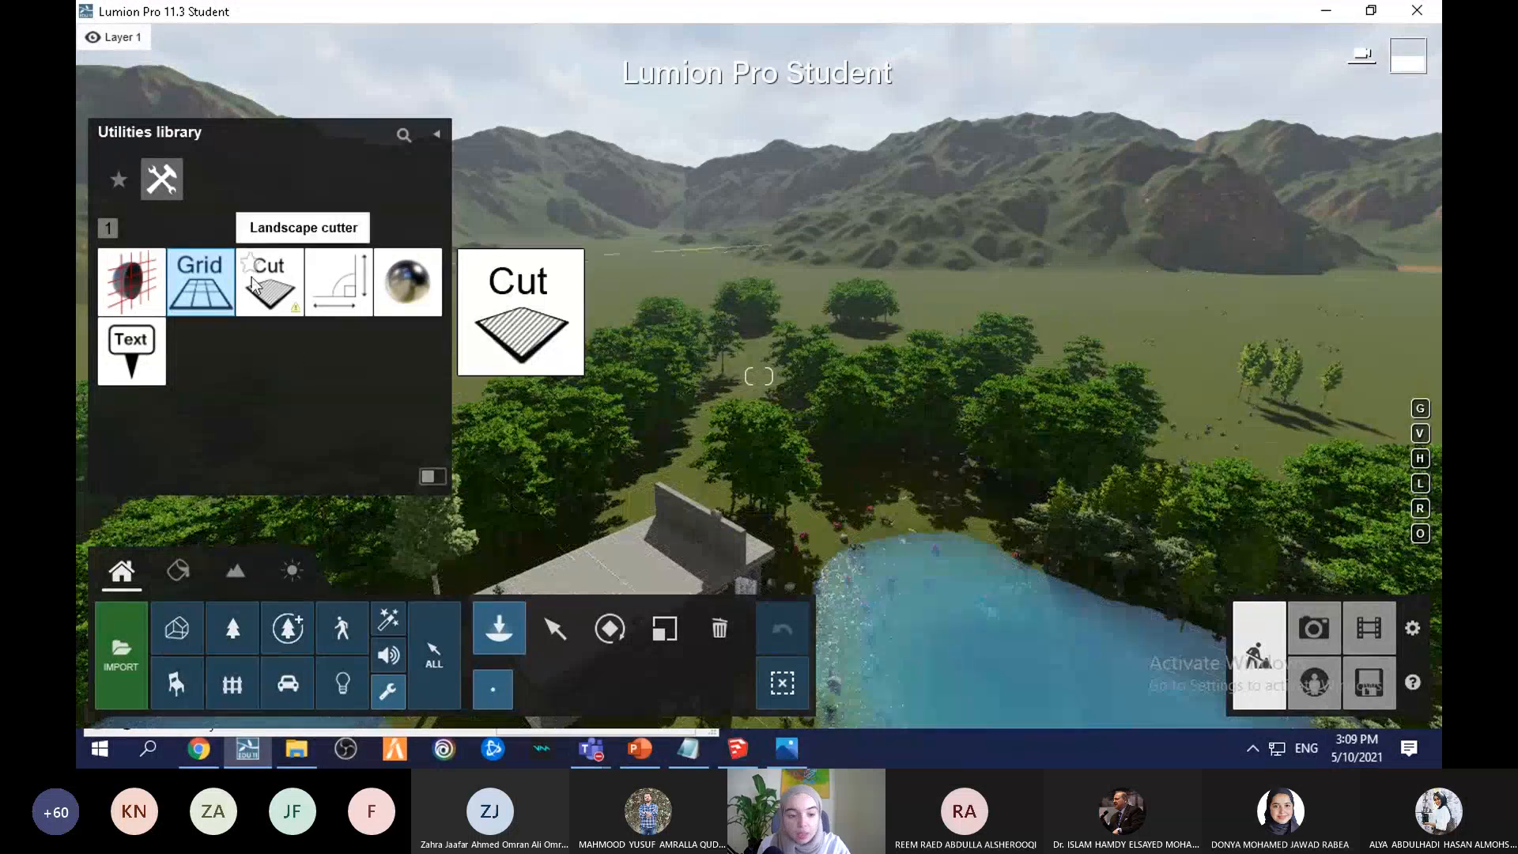
Step: Try out the Measure utility along the front edge of the upright wall on the building's roof
left_click(340, 307)
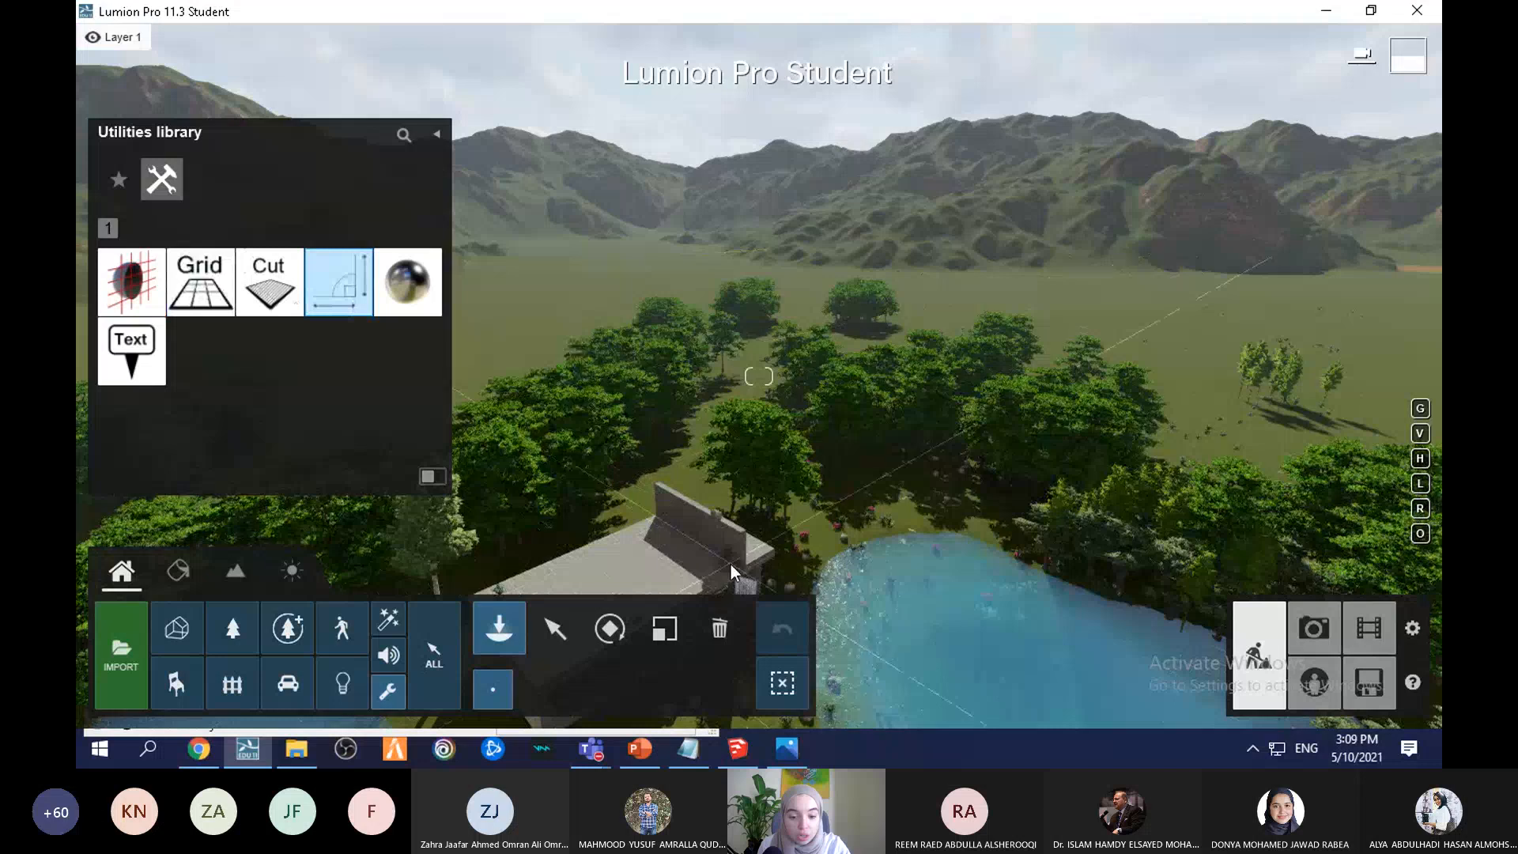
left_click_drag(765, 574, 741, 539)
right_click_drag(741, 539, 764, 485)
key("w")
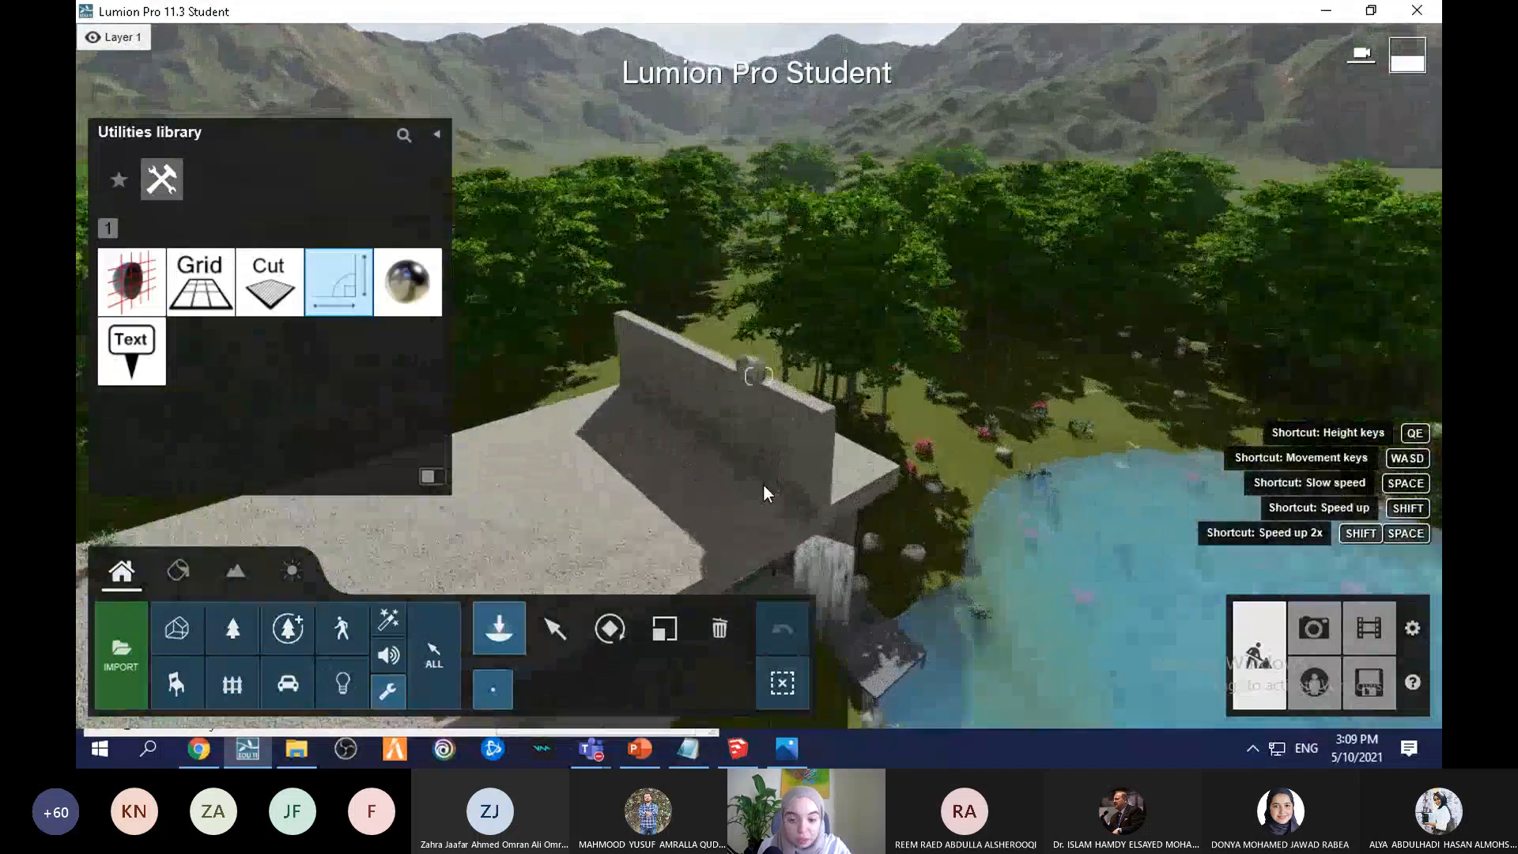
scroll(764, 486, "up", 5)
scroll(771, 376, "down", 5)
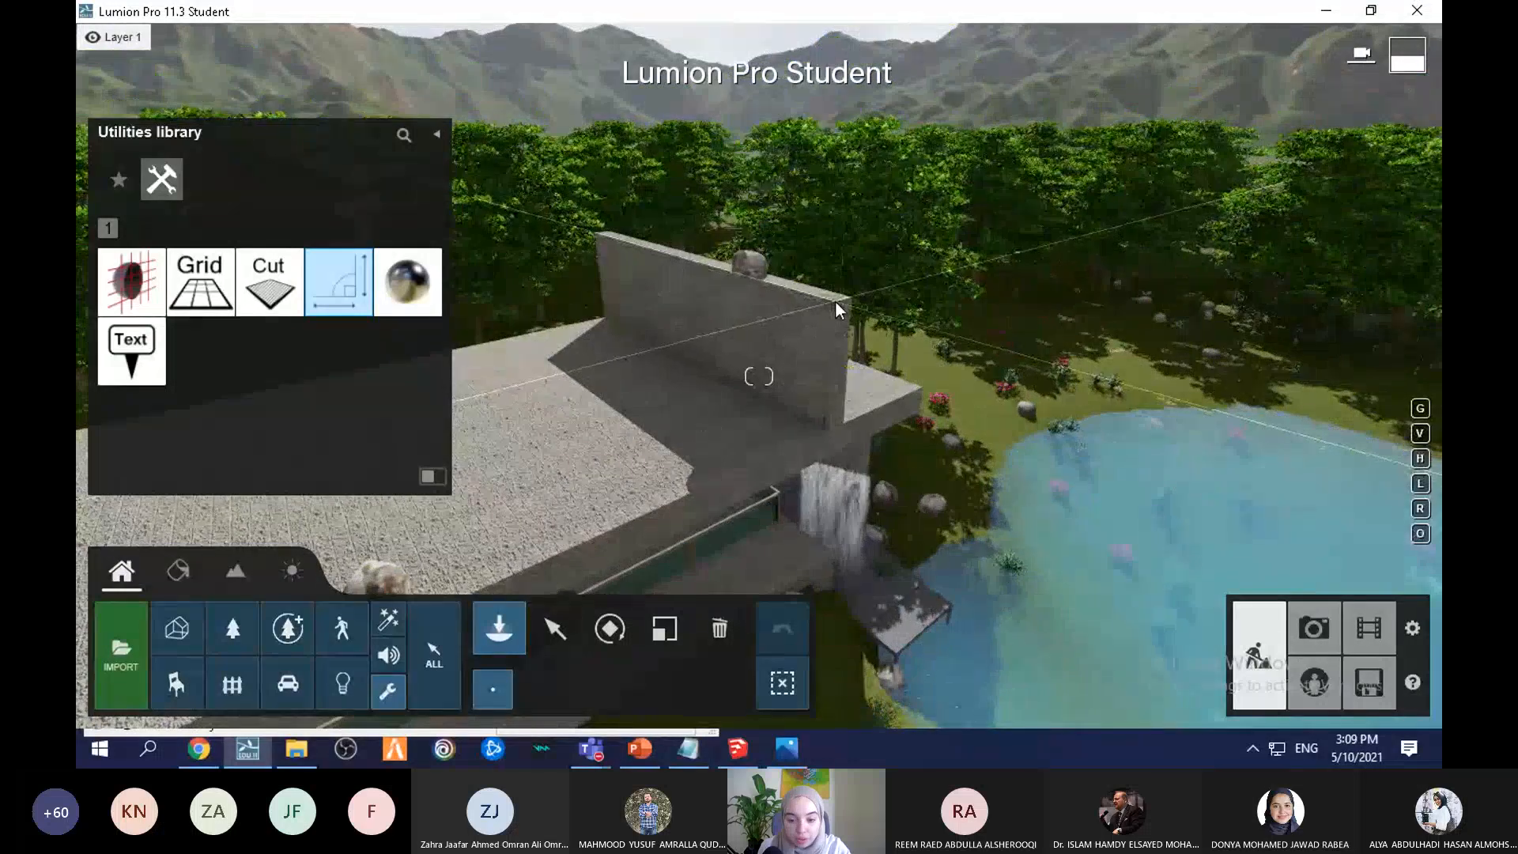
left_click(834, 302)
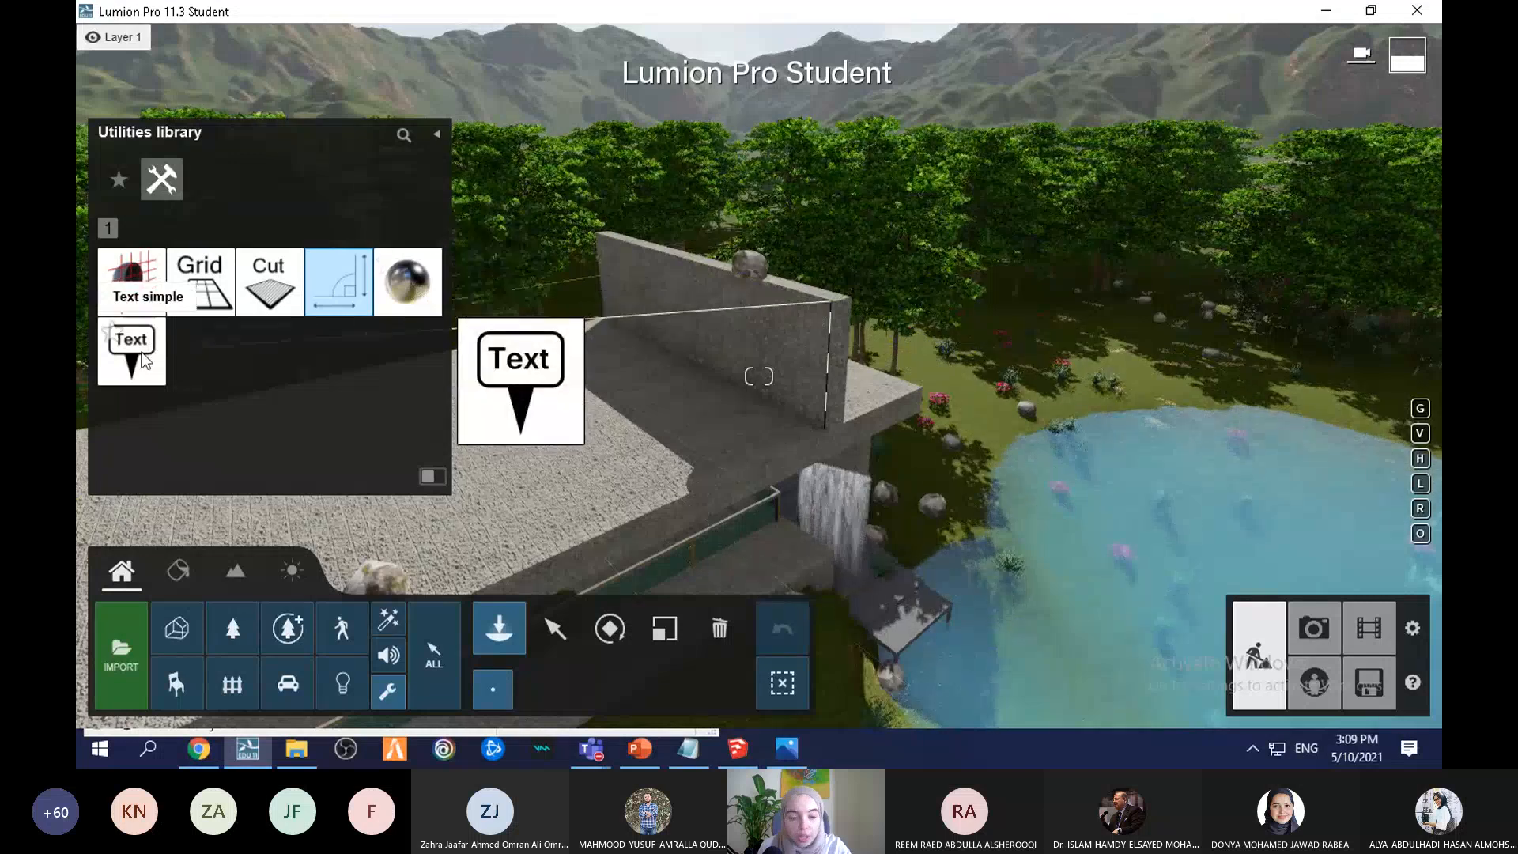
Step: Delete the measurement object from the roof wall
left_click(554, 629)
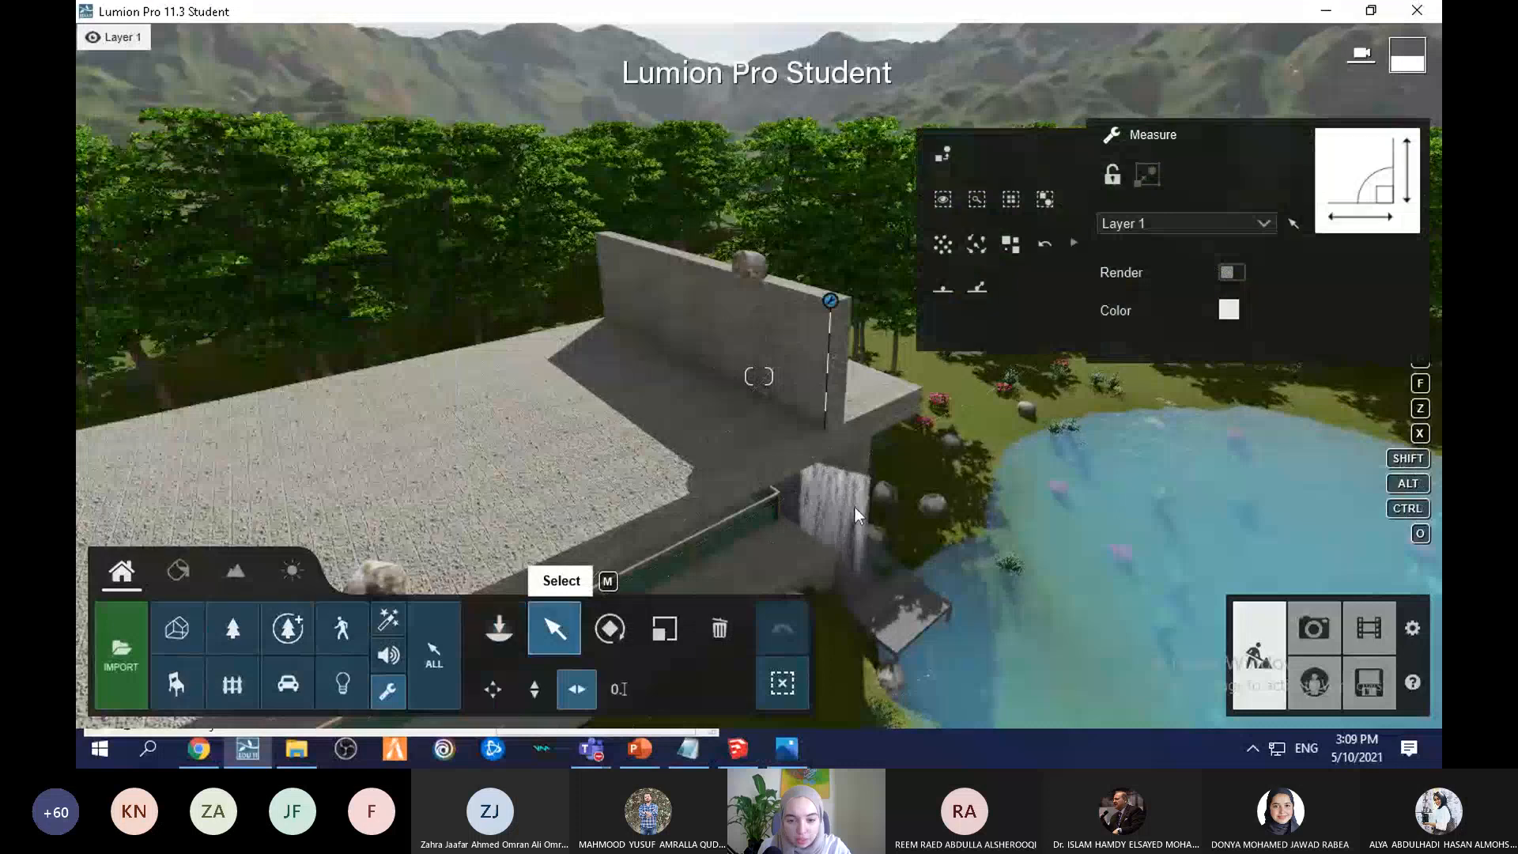
left_click(719, 629)
left_click(843, 300)
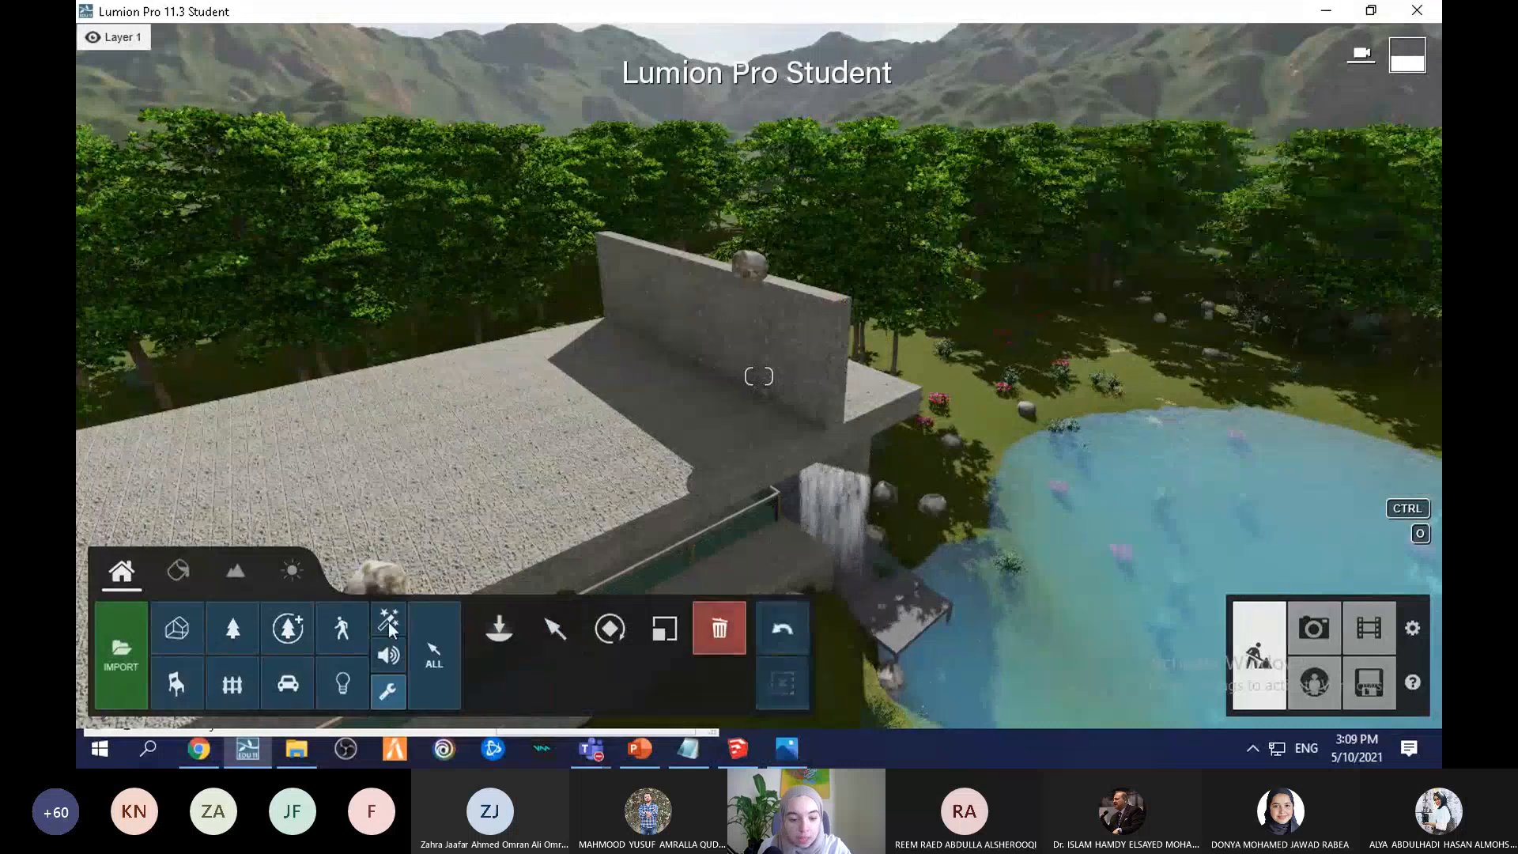
Step: Place a swimming man from the People and Animals library in the lake in front of the building
left_click(247, 629)
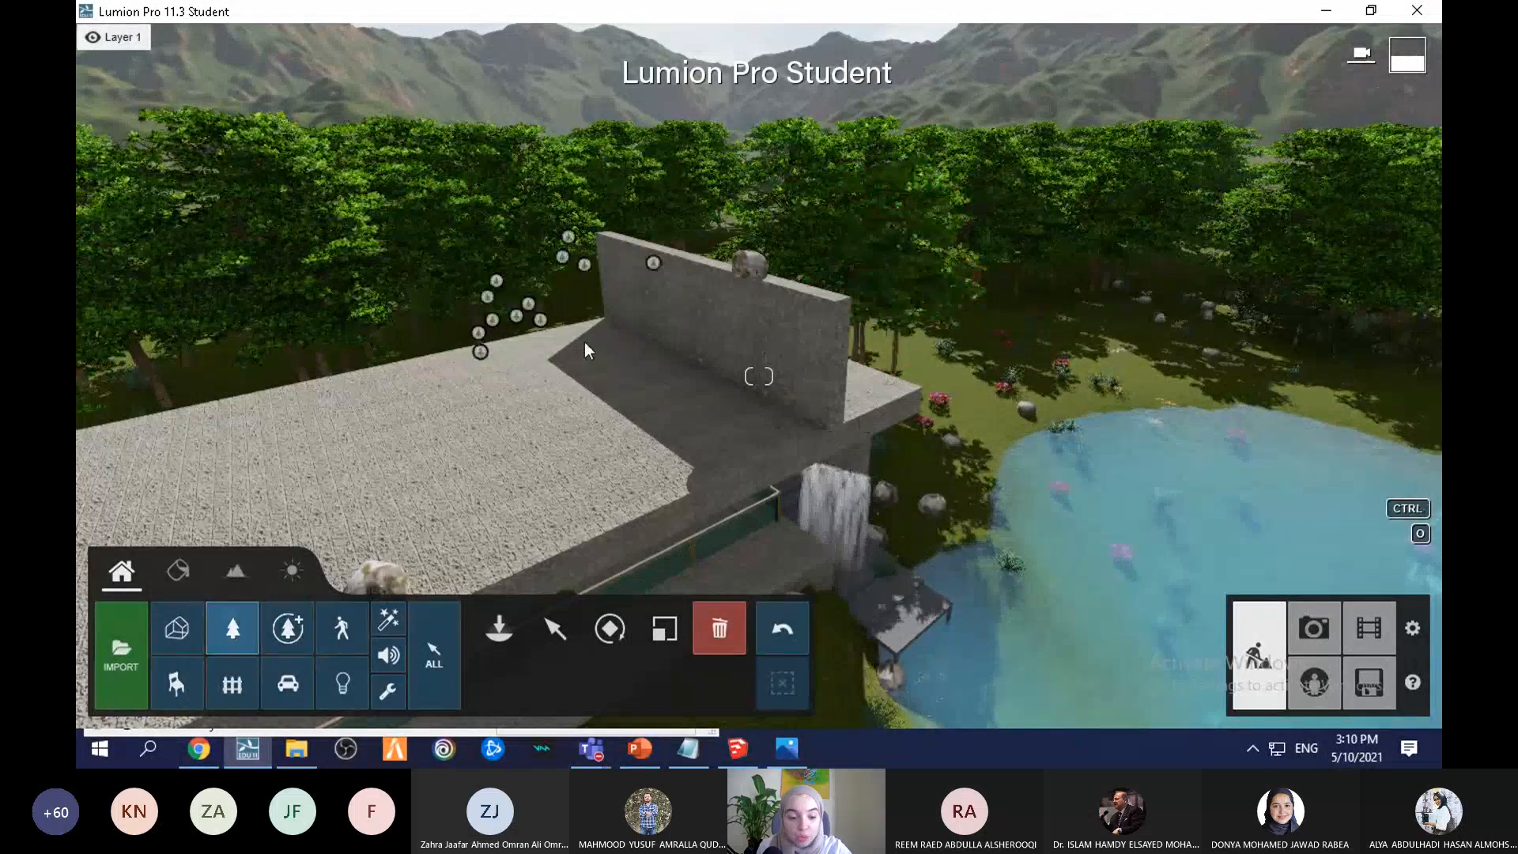
right_click_drag(585, 341, 555, 474)
scroll(555, 475, "down", 5)
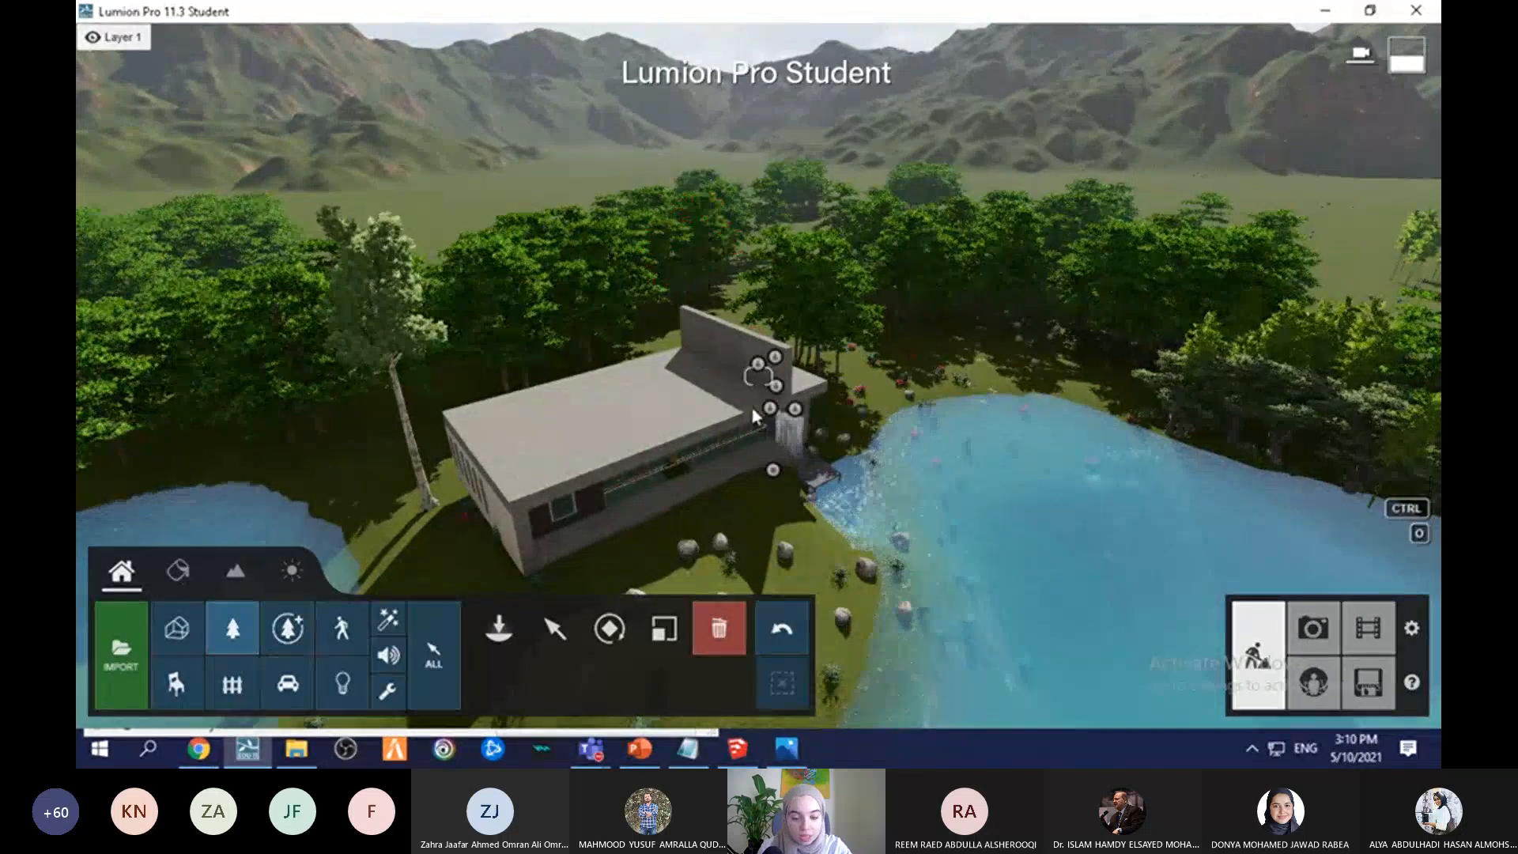
mouse_move(740, 493)
right_mouse_down()
mouse_move(689, 430)
mouse_move(740, 512)
right_mouse_up()
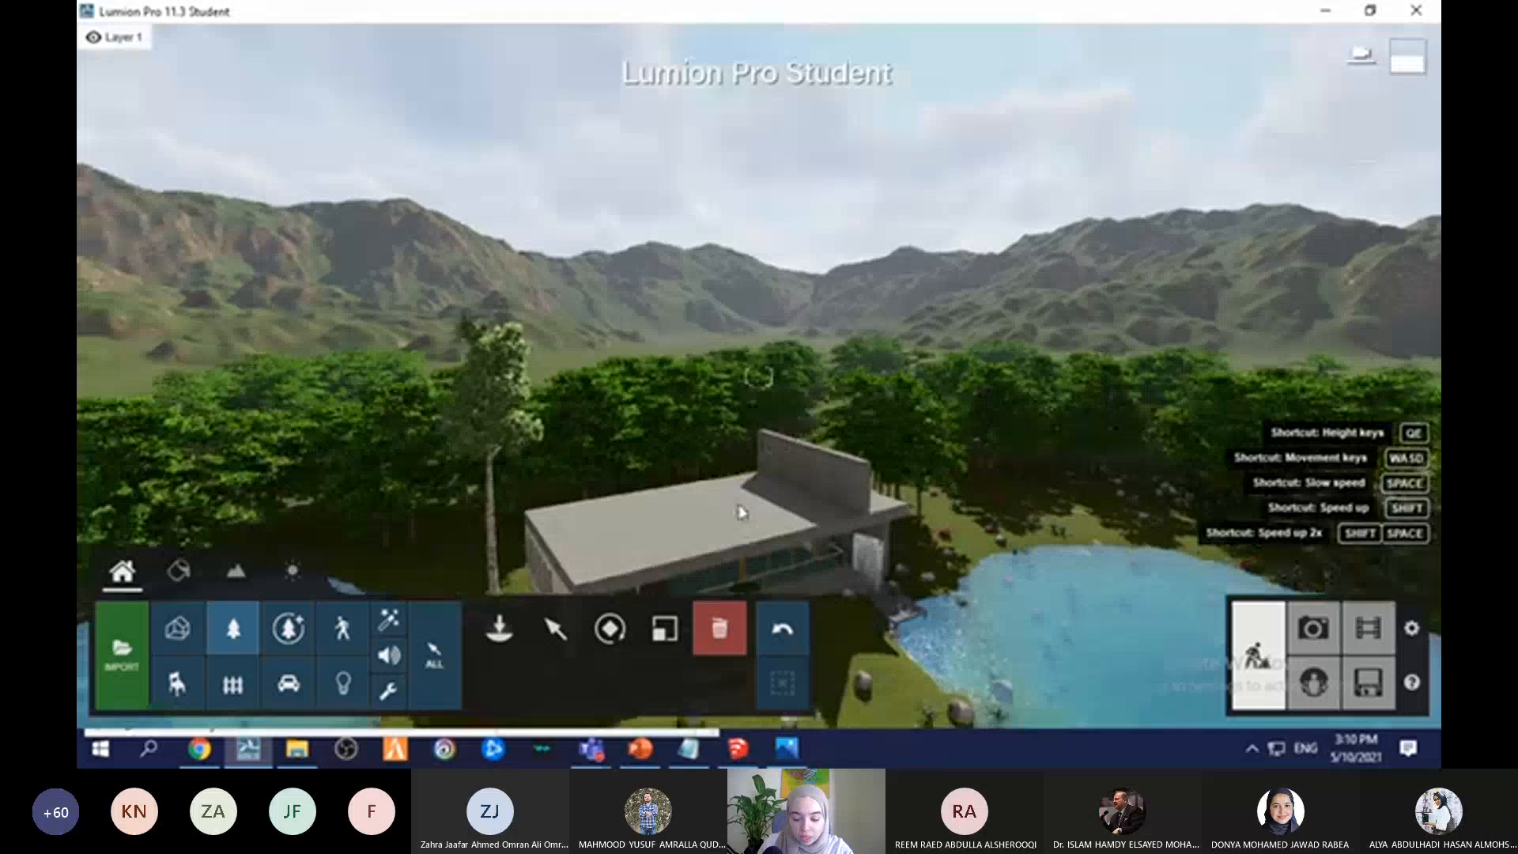
key("e")
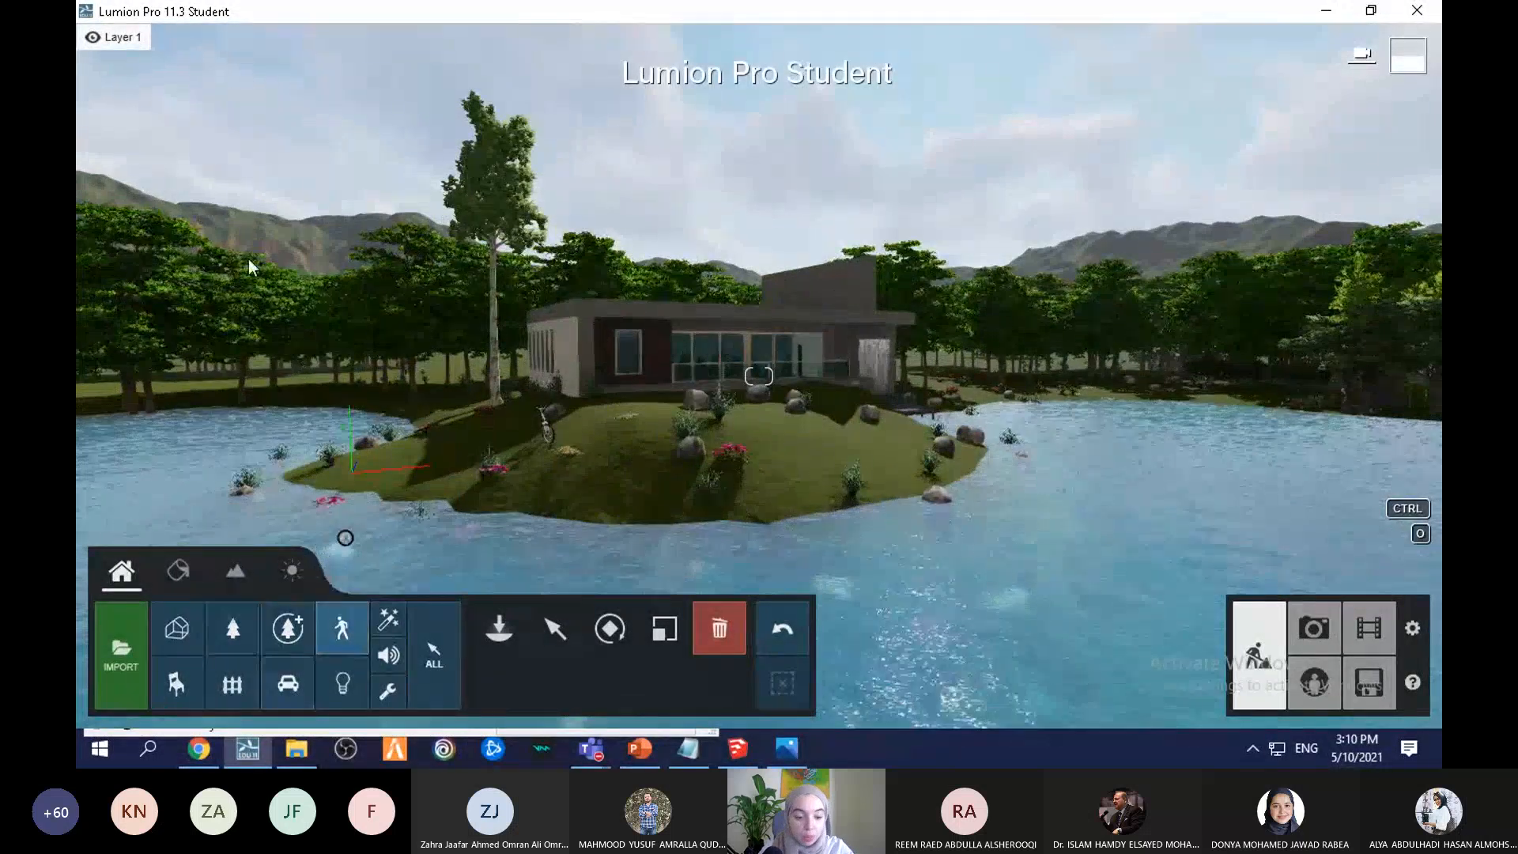
left_click(499, 628)
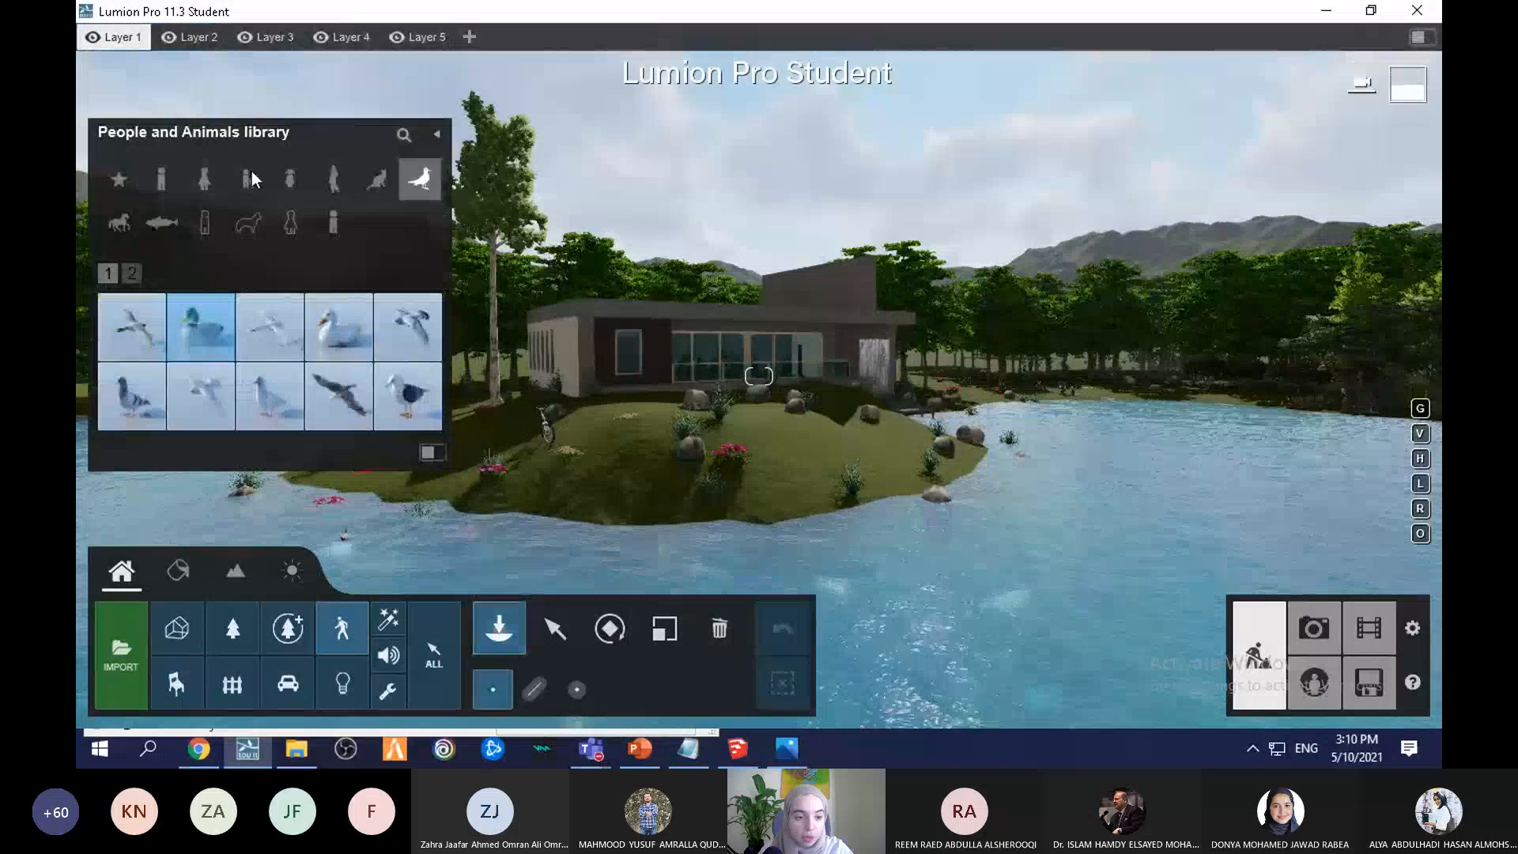
left_click(162, 179)
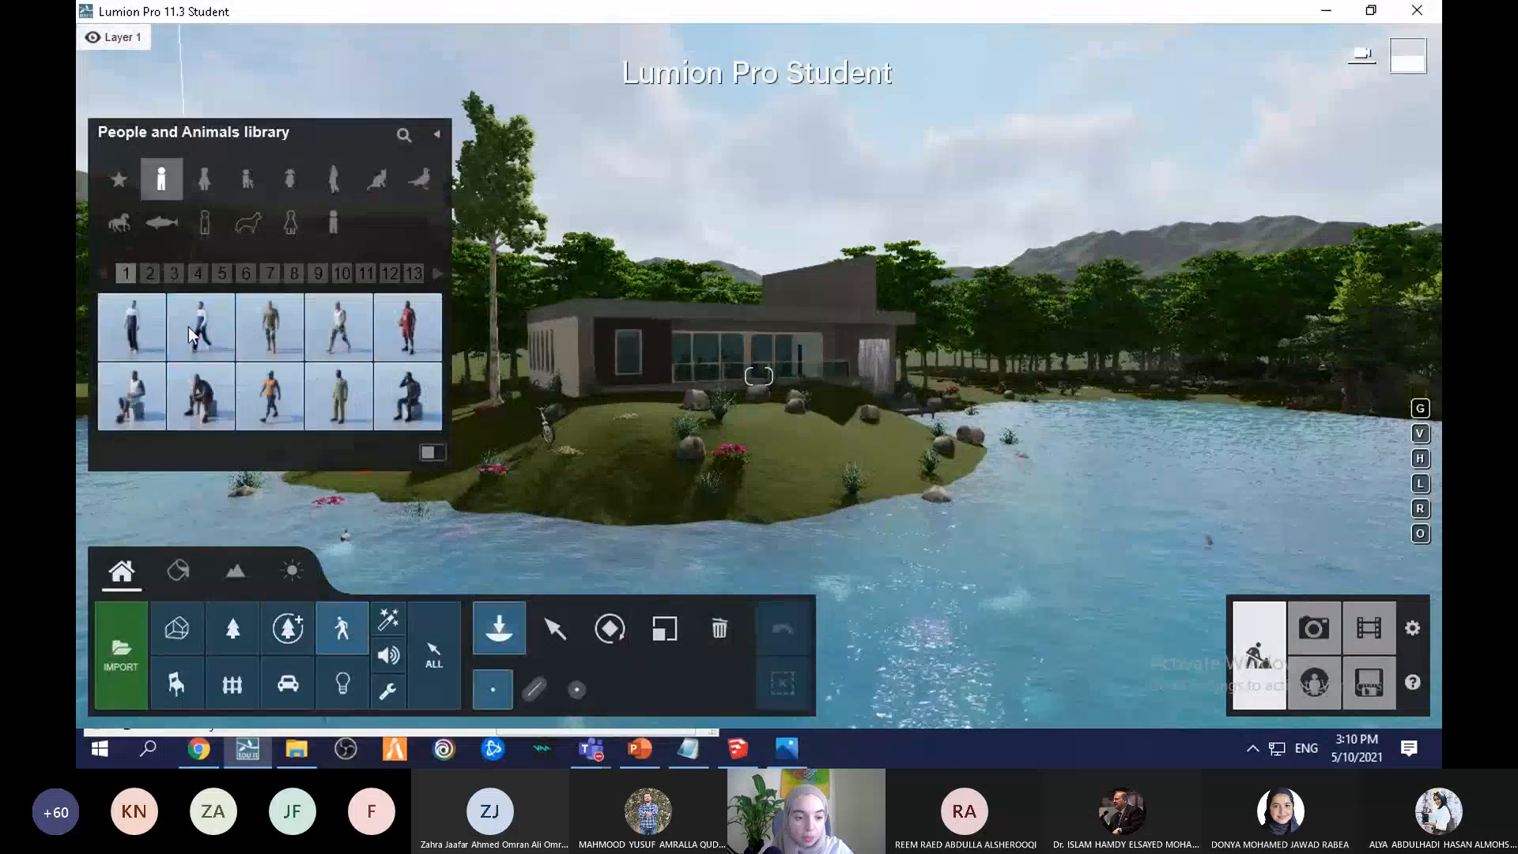
left_click(155, 269)
left_click(172, 274)
left_click(195, 275)
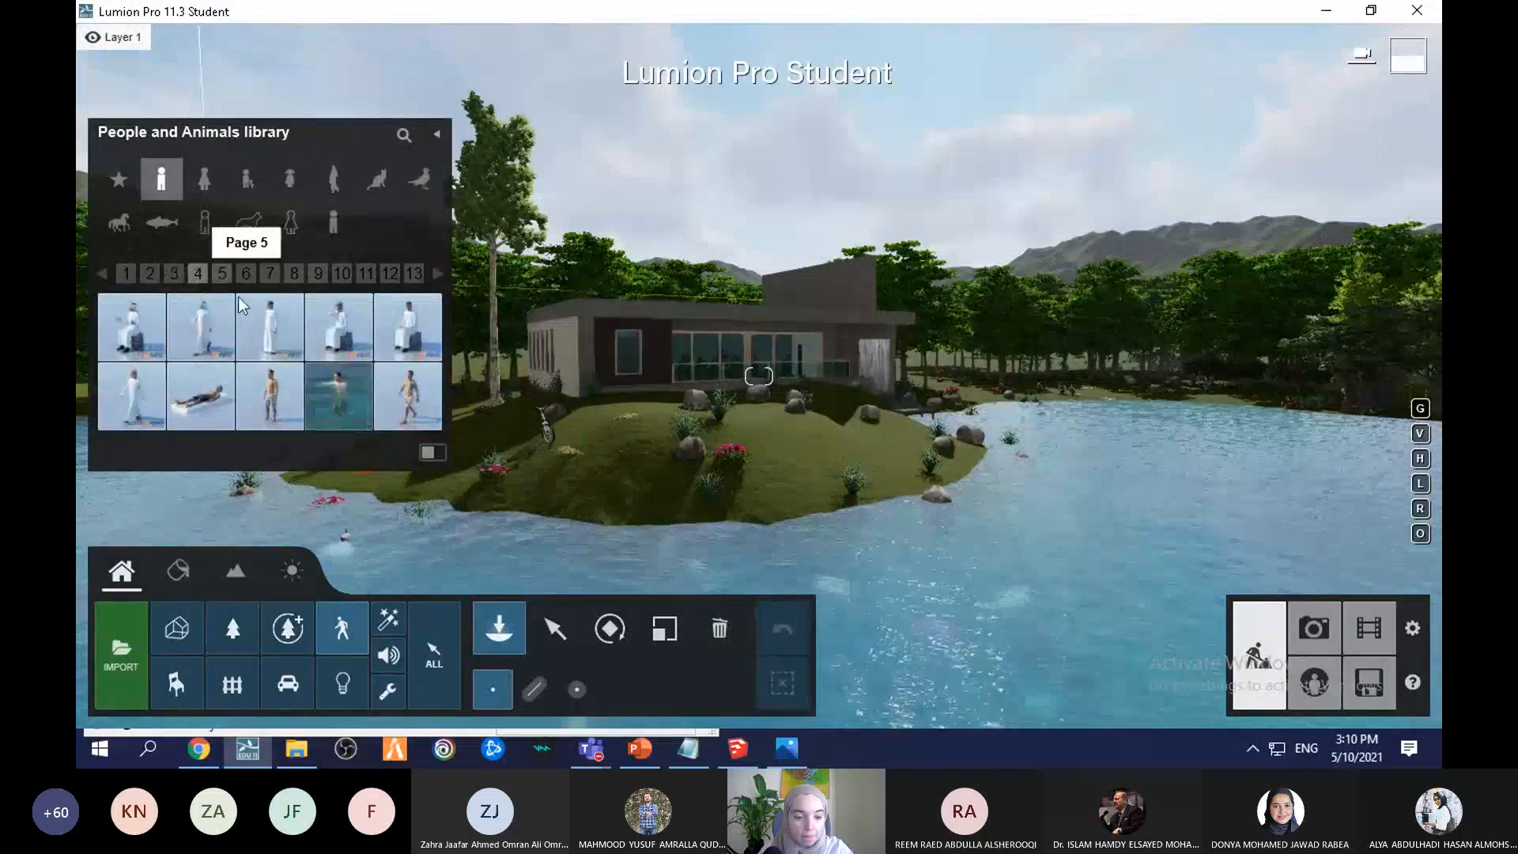
left_click(337, 400)
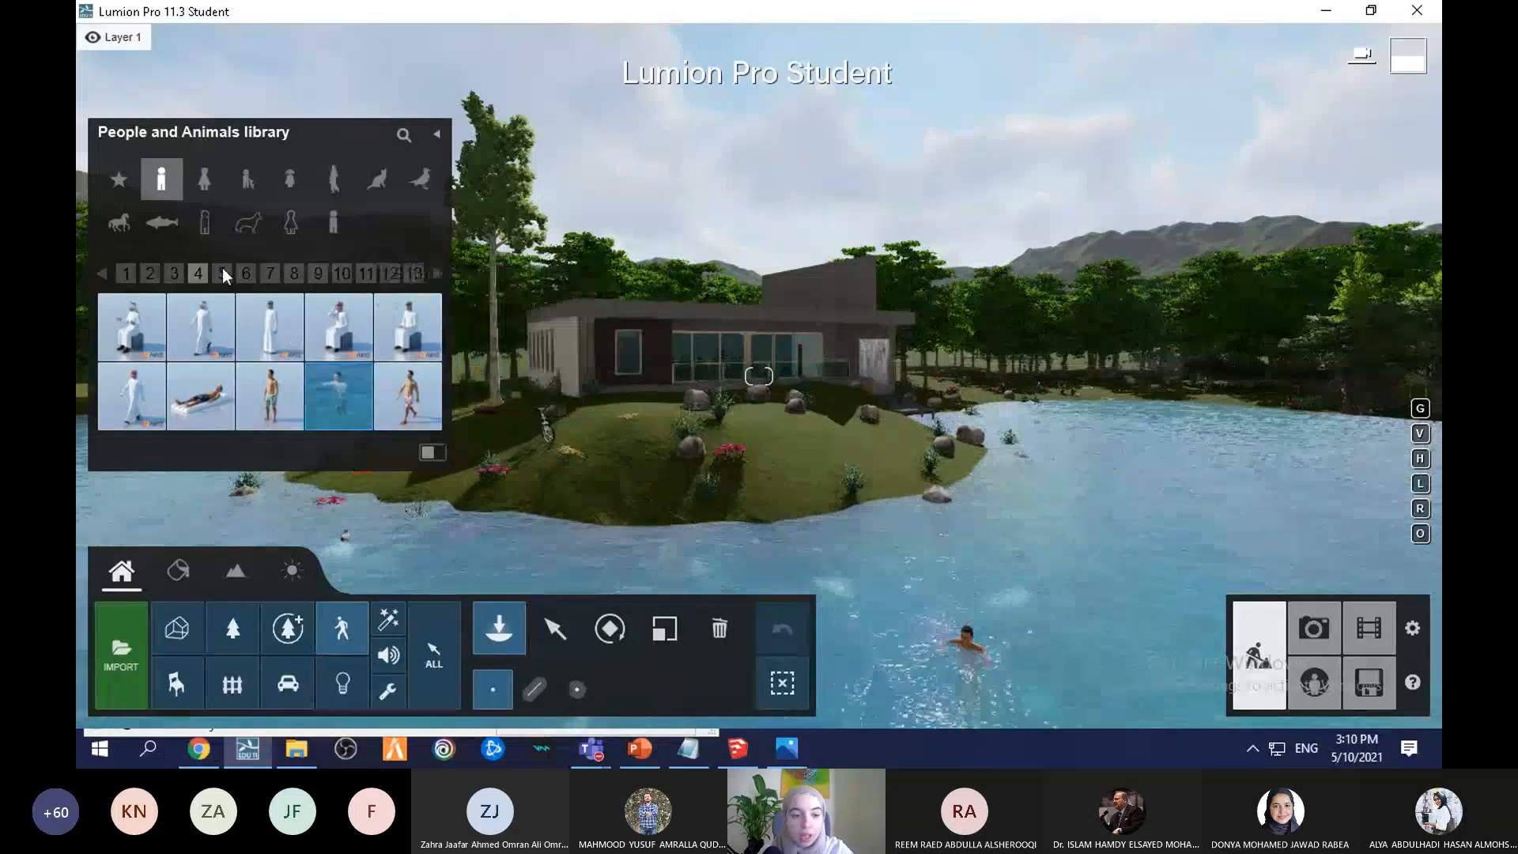
Step: Place the People3D Silhouette 0001 figure on the lawn in front of the building's window
left_click(207, 223)
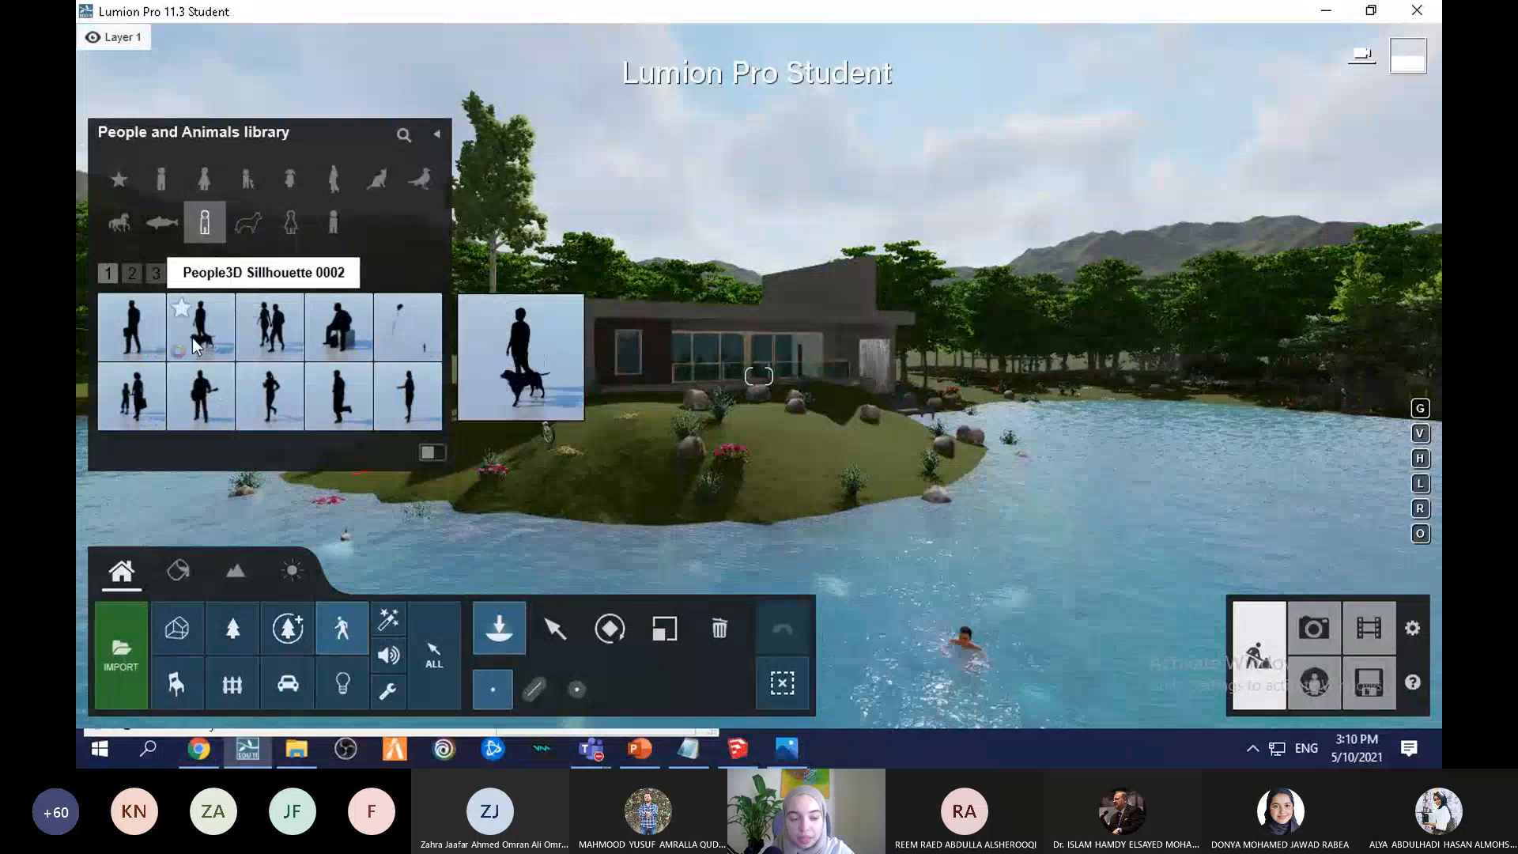
left_click(136, 338)
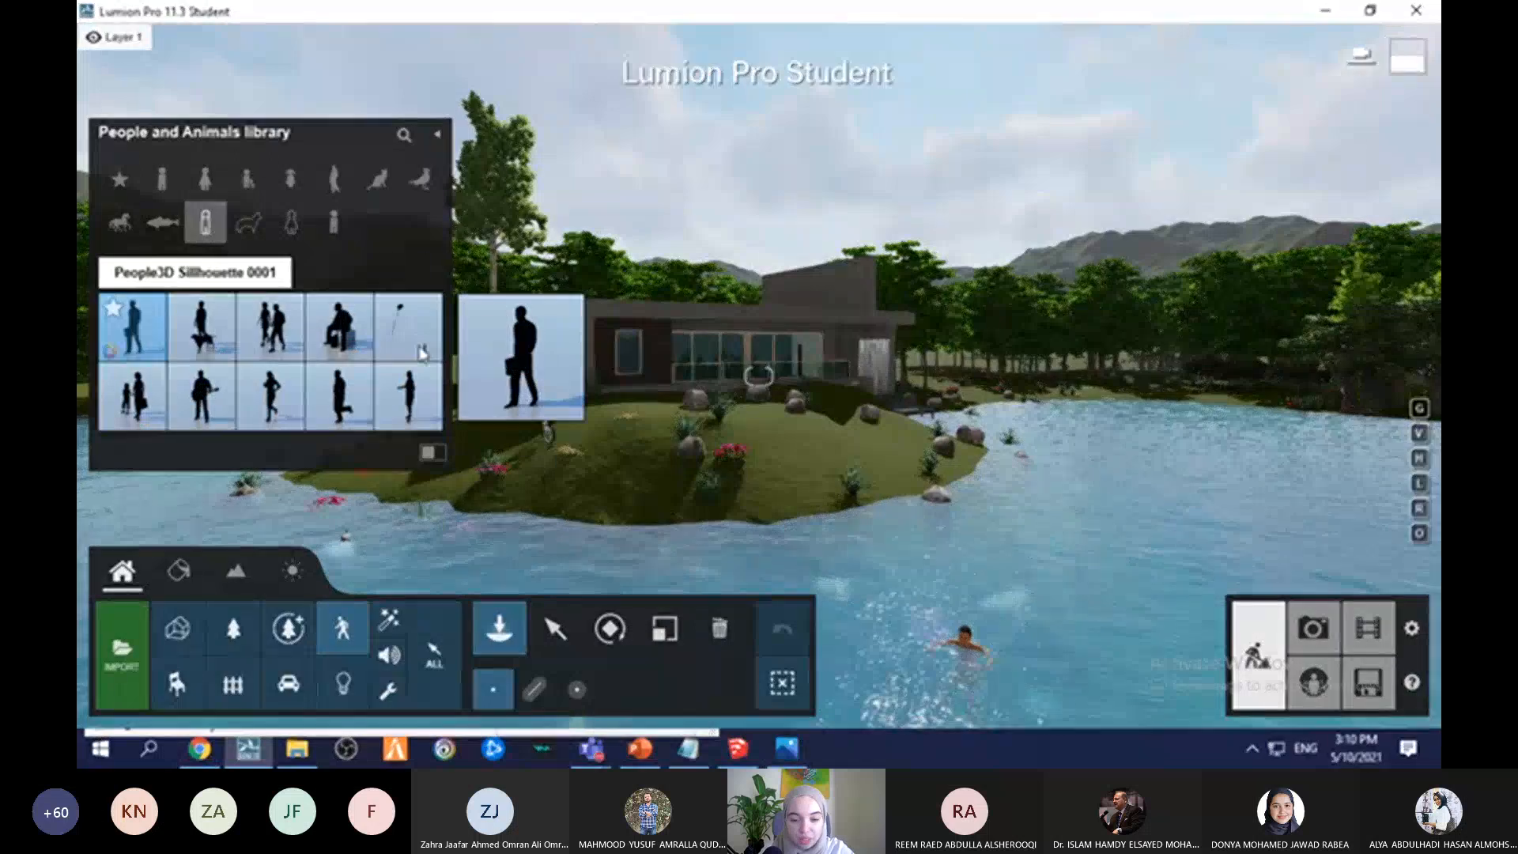
key("w")
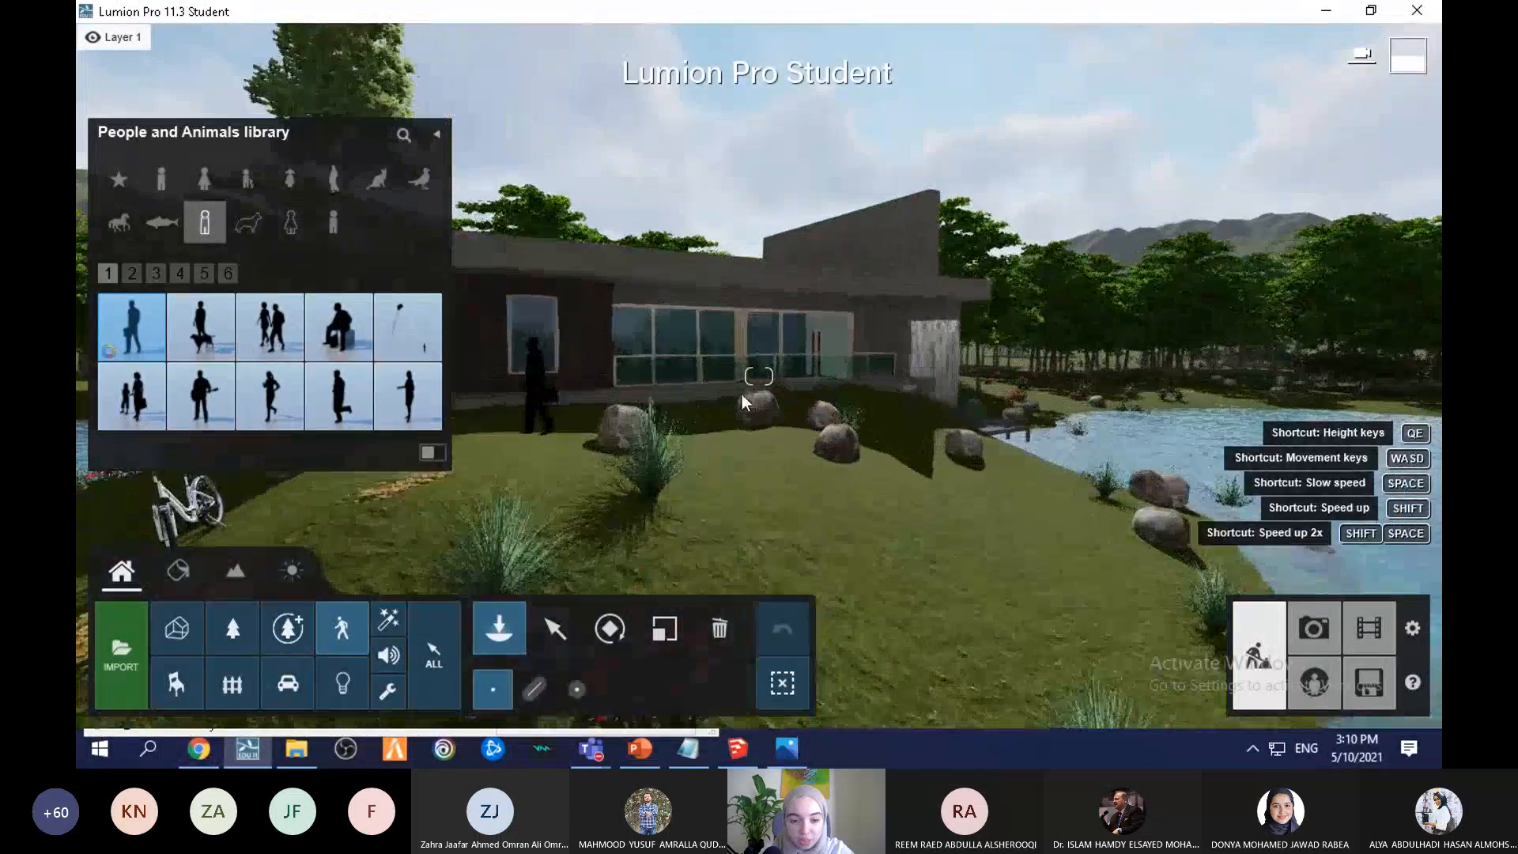
left_click(544, 446)
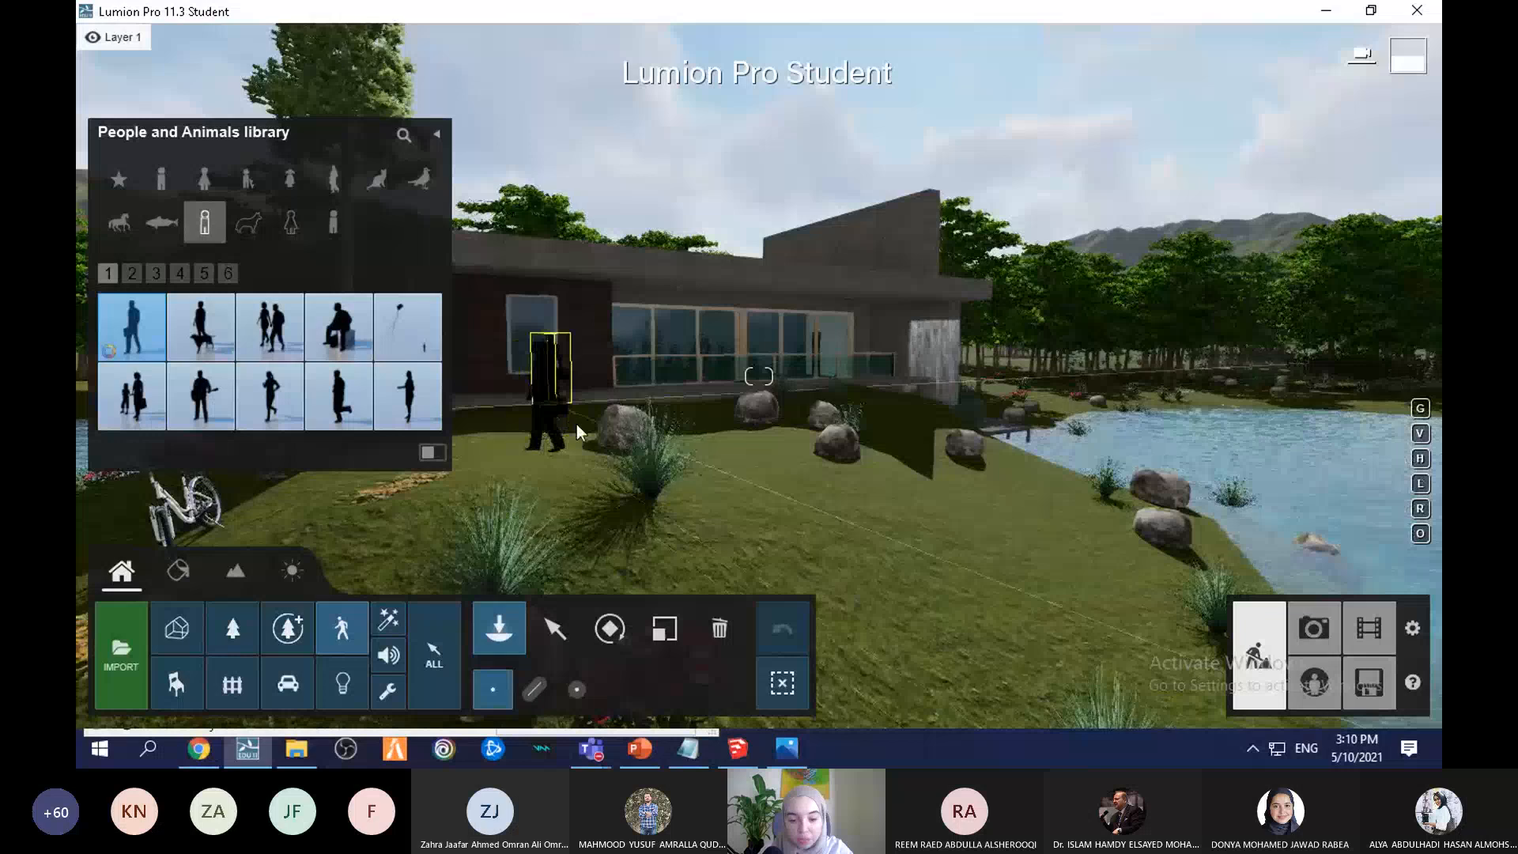
Step: Try red on the silhouette figure and change its color to white
left_click(554, 628)
left_click(538, 405)
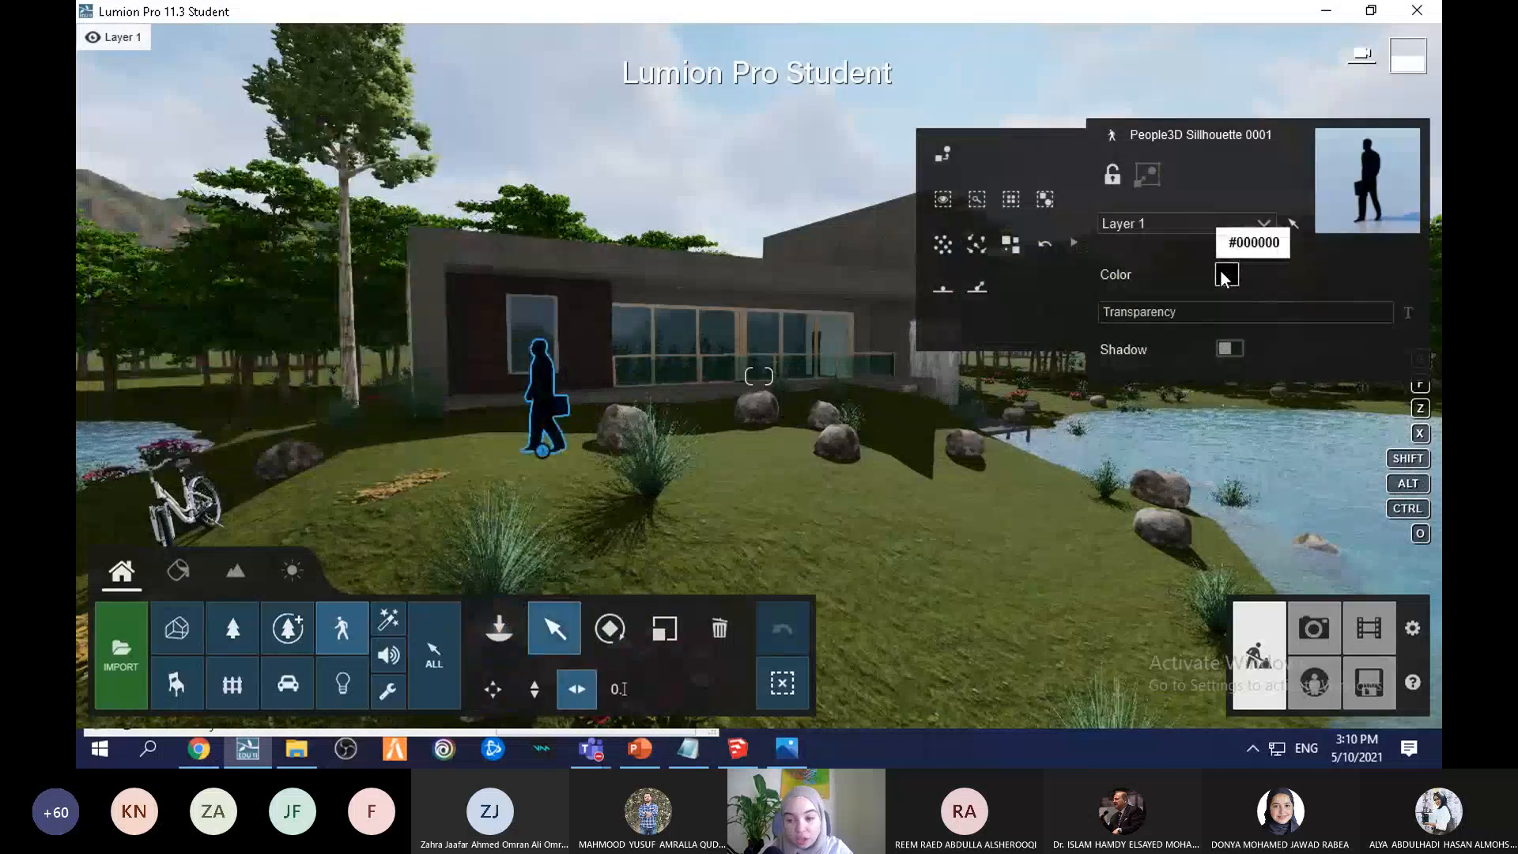
left_click(1226, 274)
left_click(838, 205)
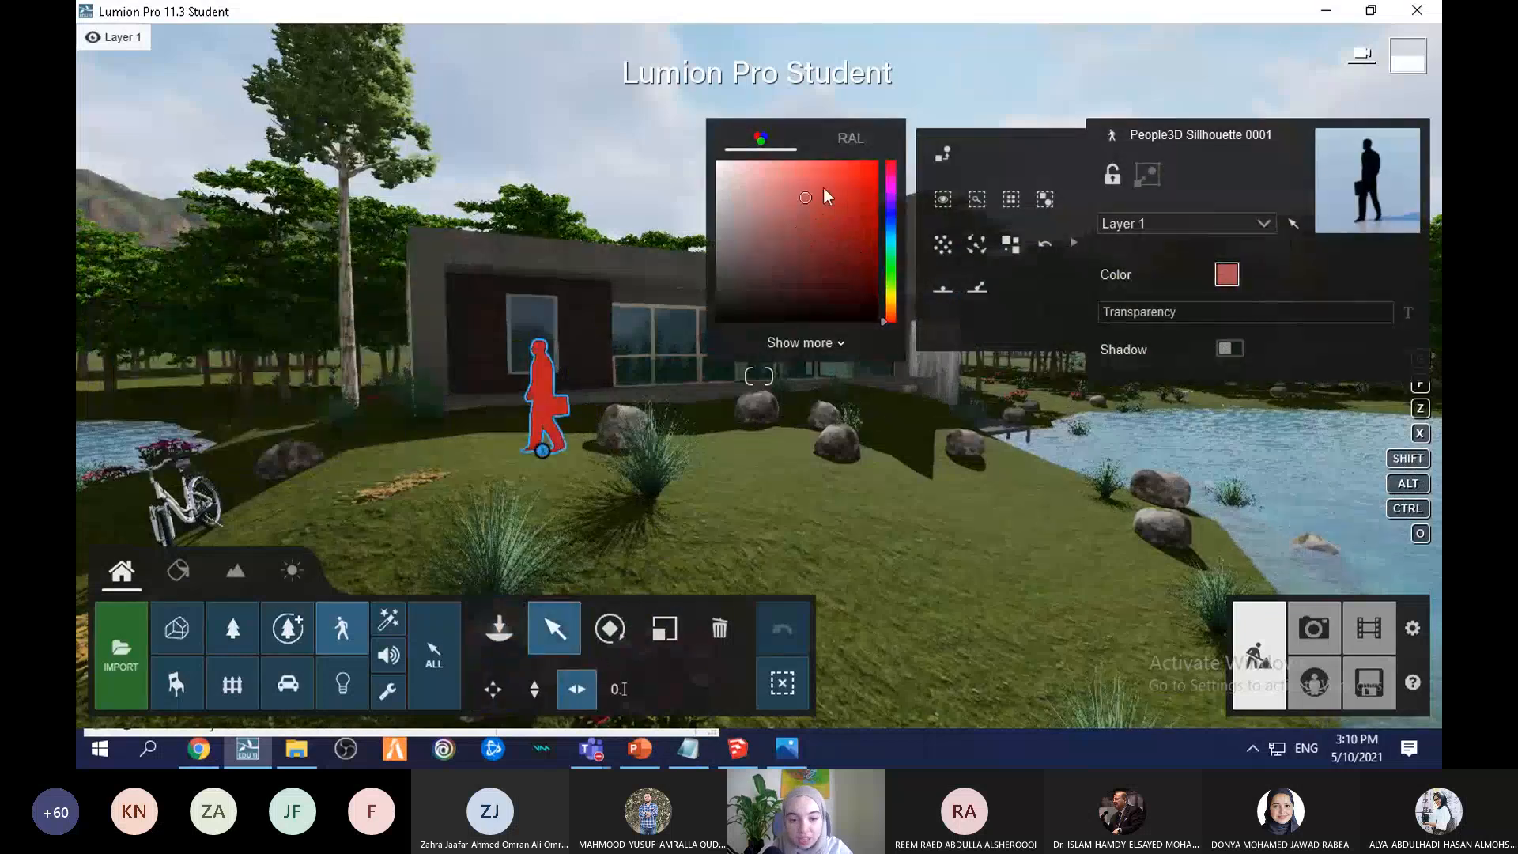
left_click(853, 221)
left_click_drag(810, 272, 717, 161)
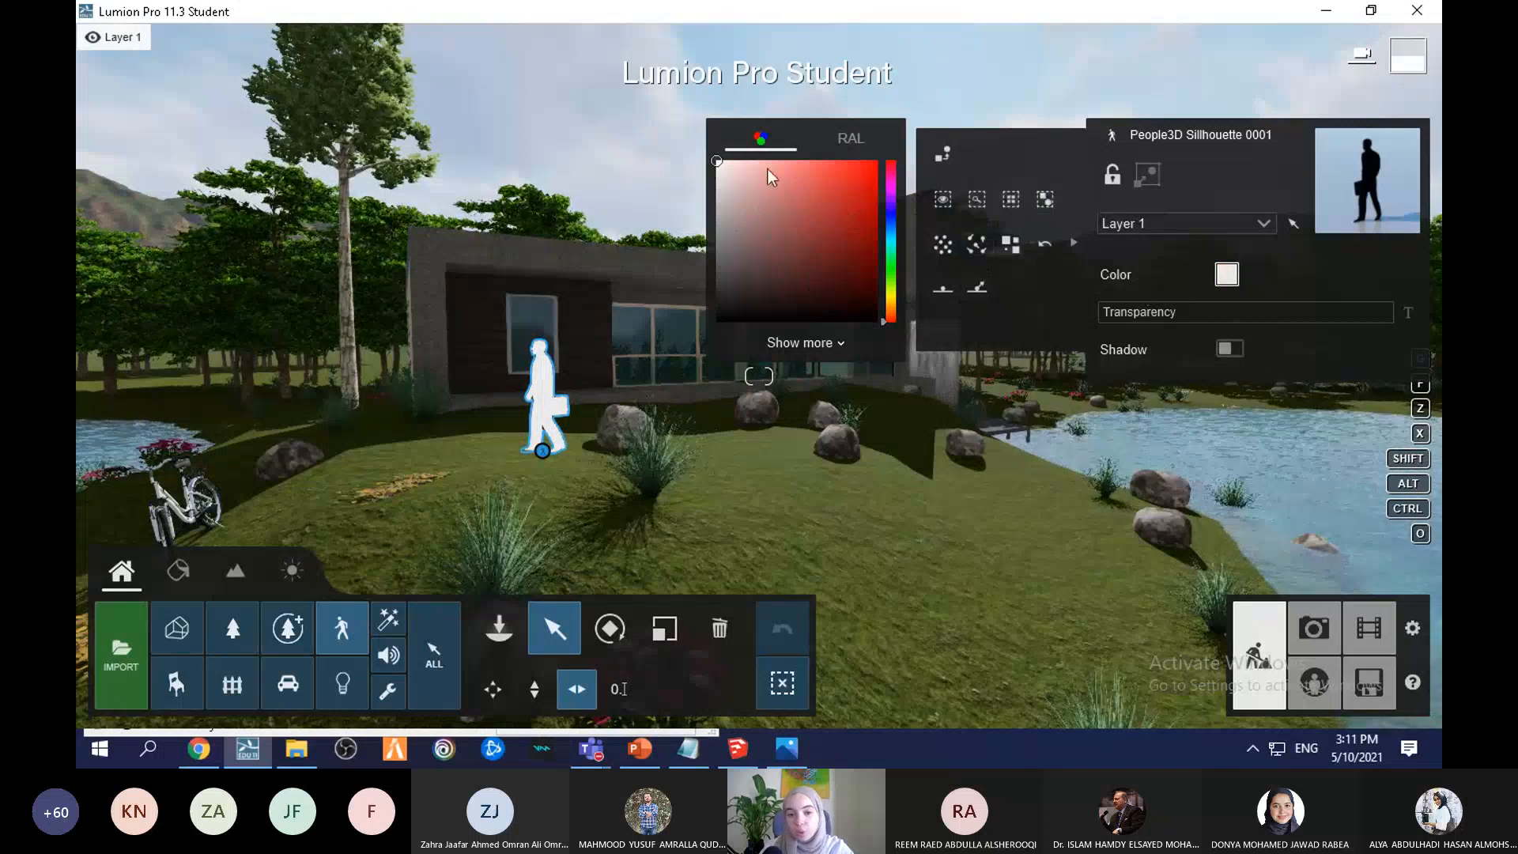
Step: Delete the silhouette figure from the lawn
left_click(719, 628)
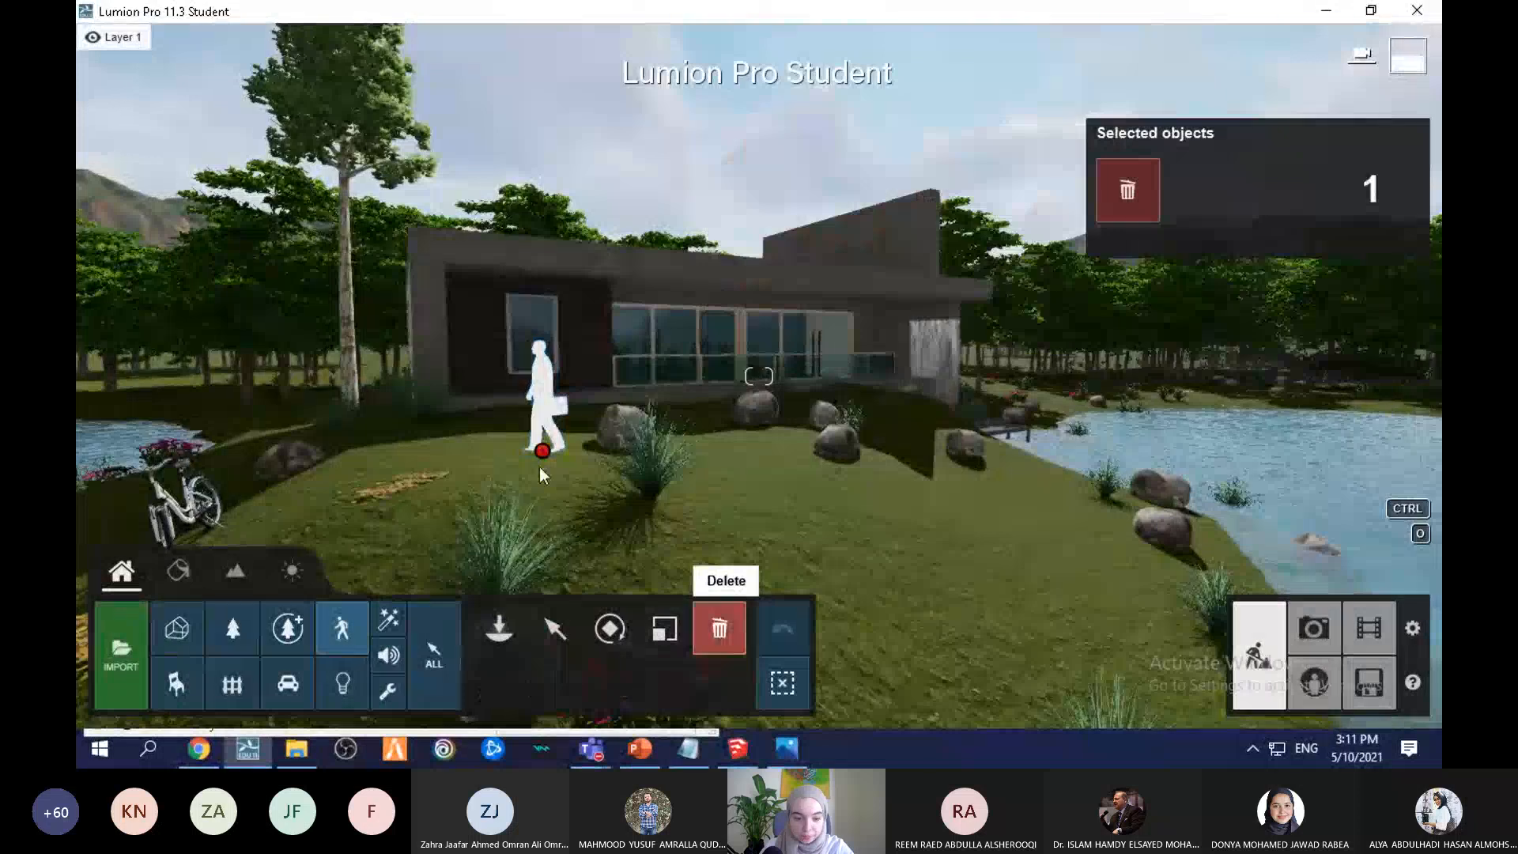
left_click(541, 453)
key("s")
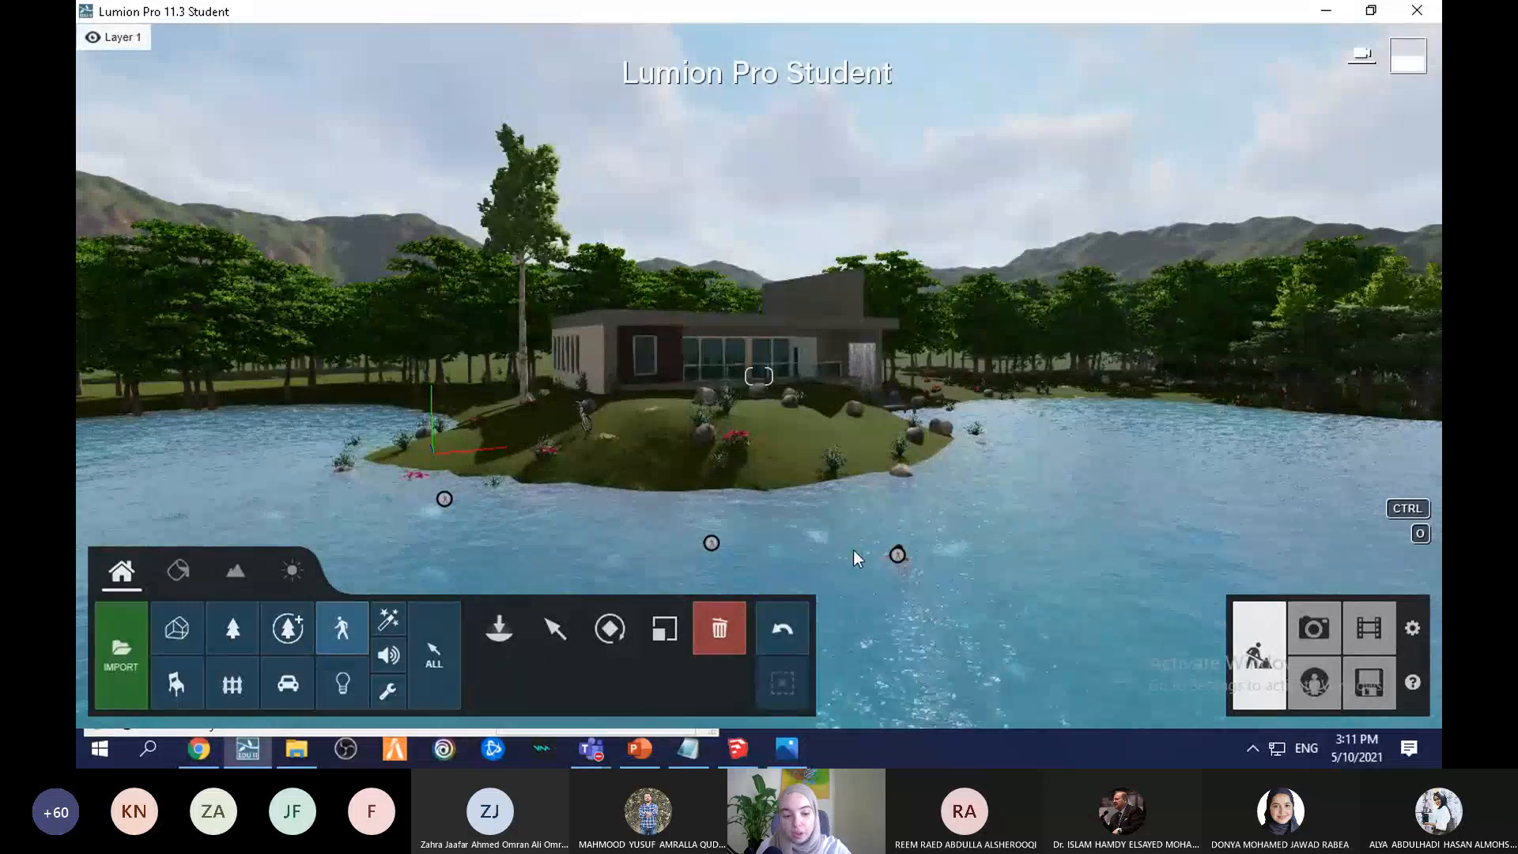
left_click(235, 577)
left_click(159, 571)
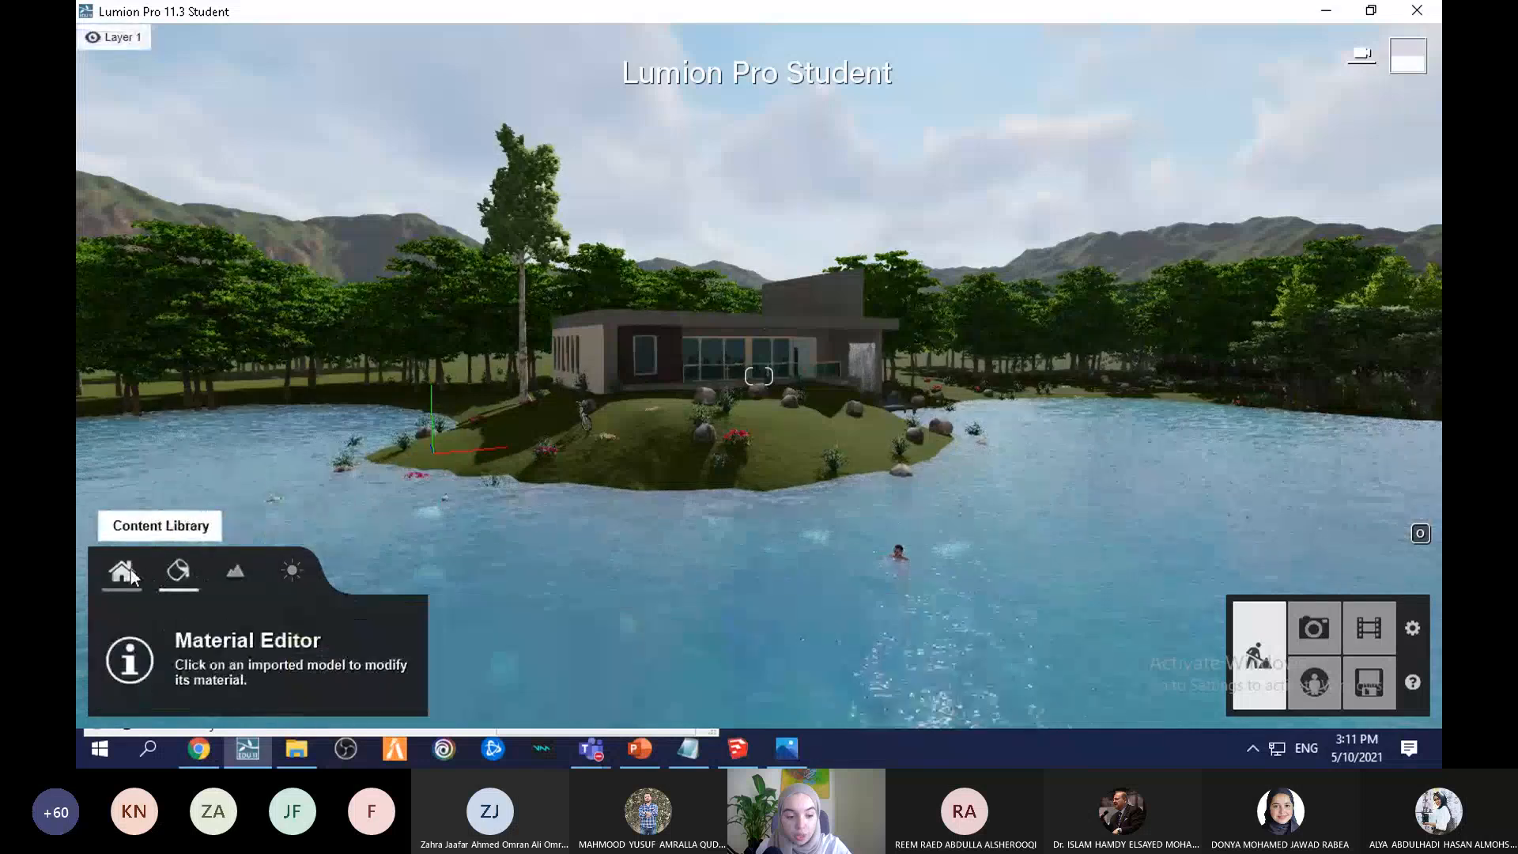
left_click(130, 569)
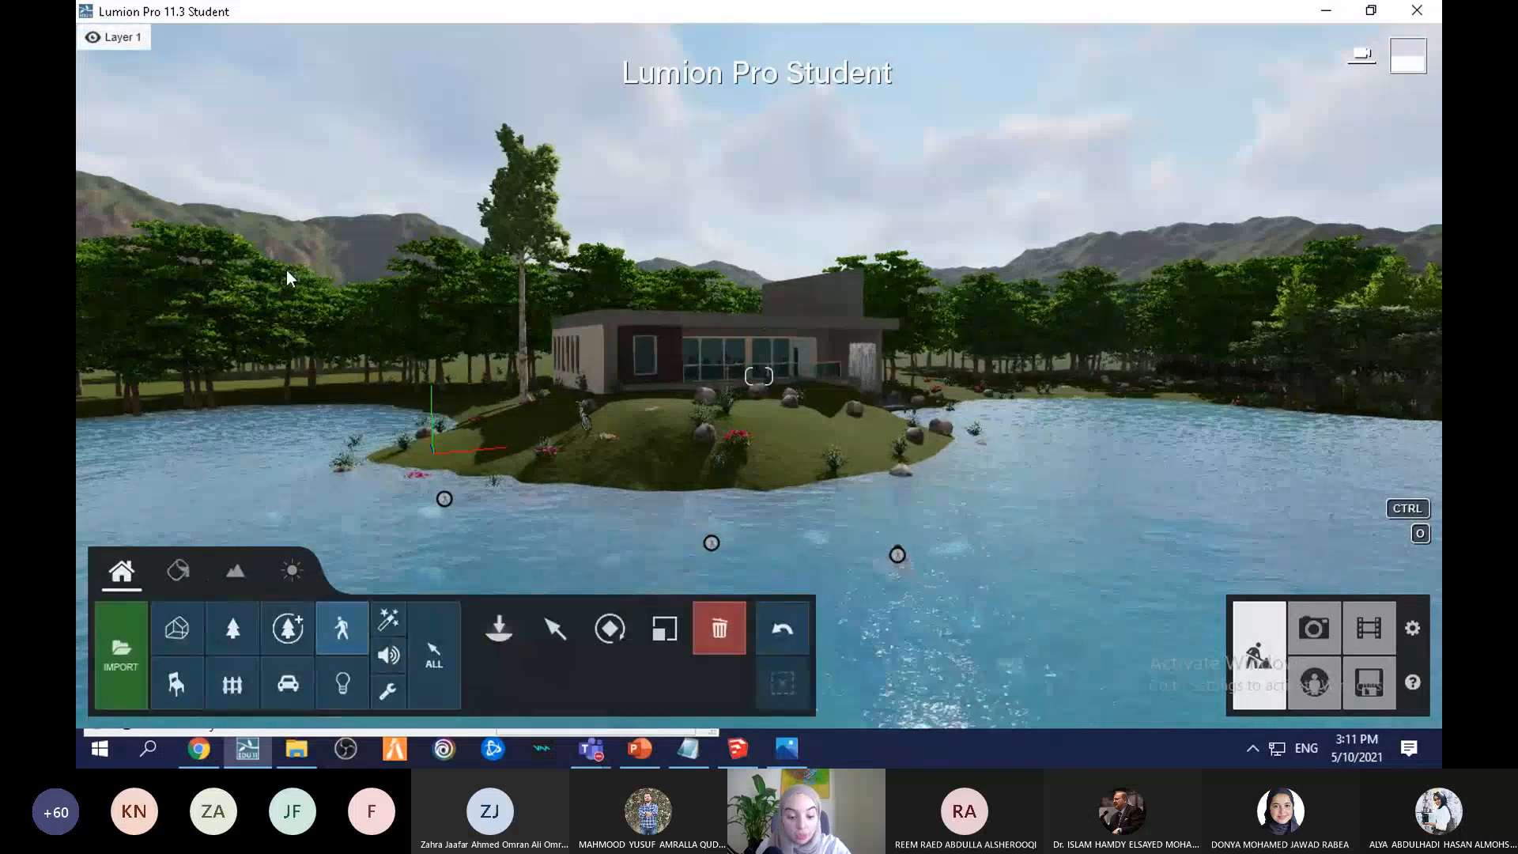
Step: Switch to Photo mode with the building seen from low over the lake and show the photo set from slot 1
key("e")
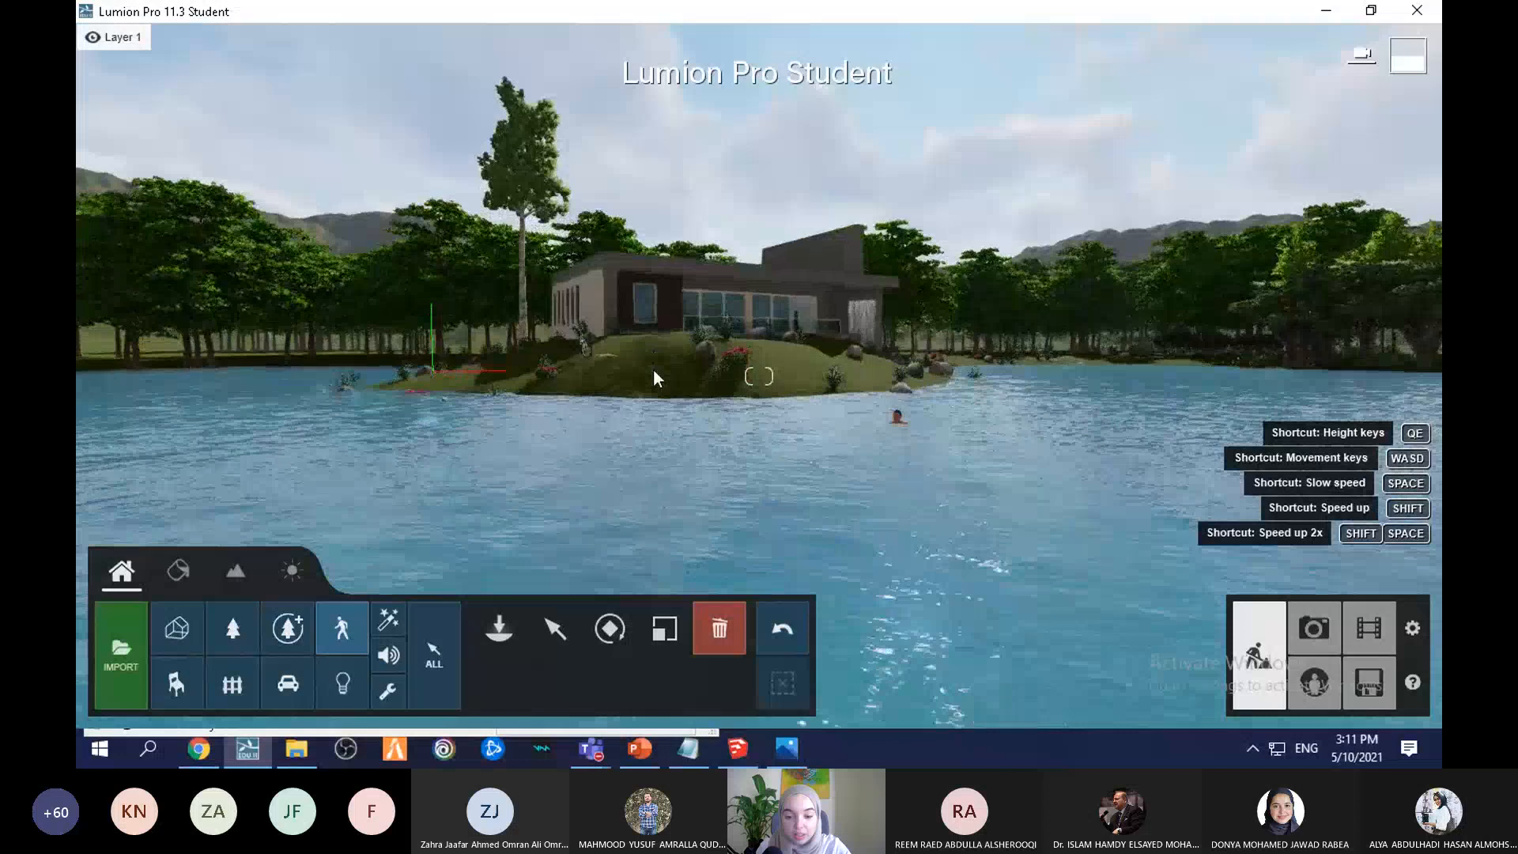
key("w")
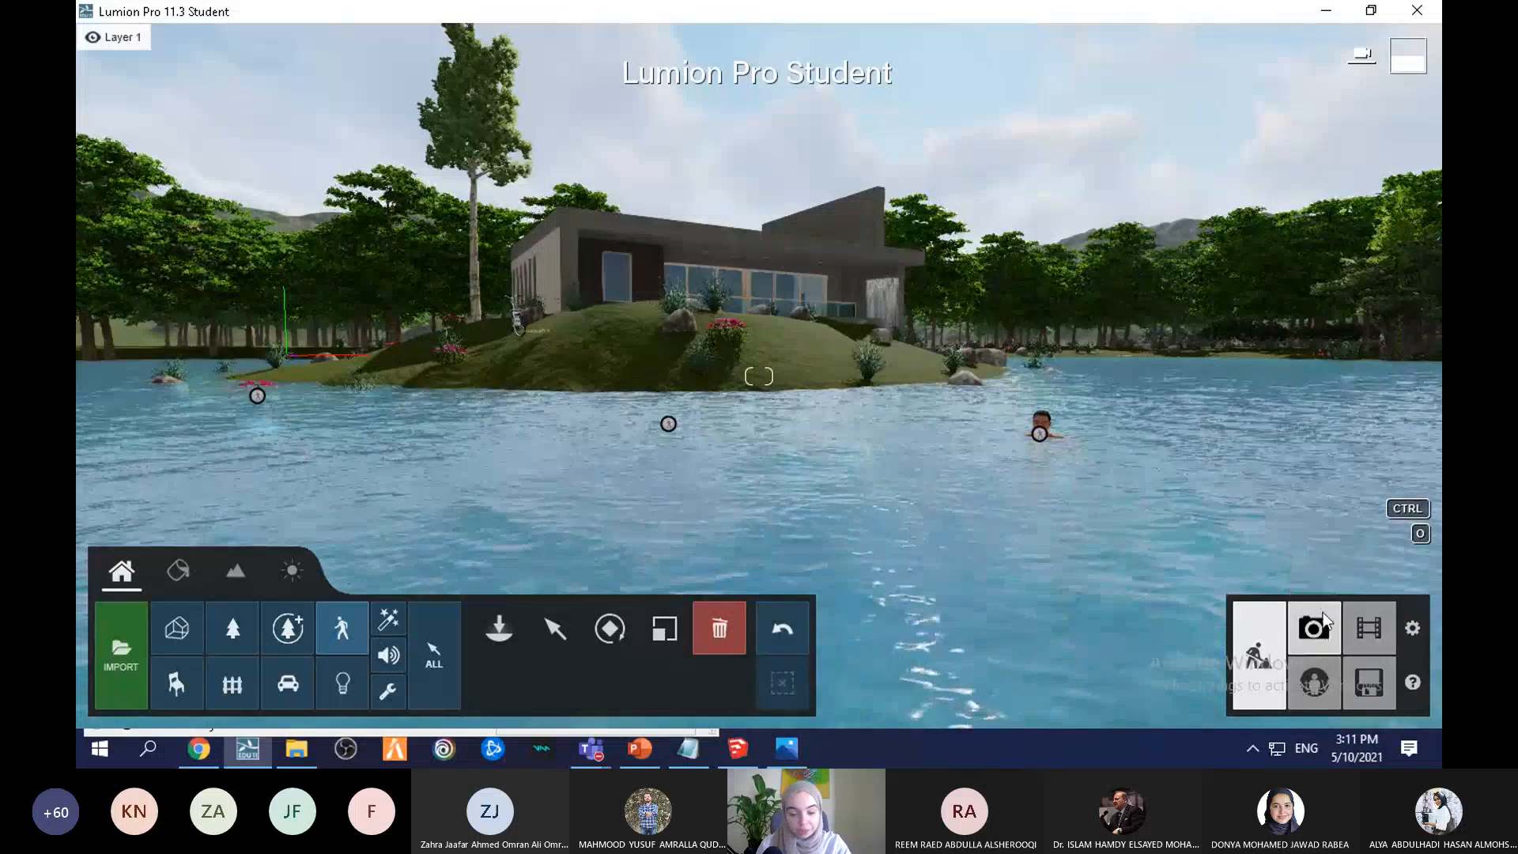
left_click(1324, 620)
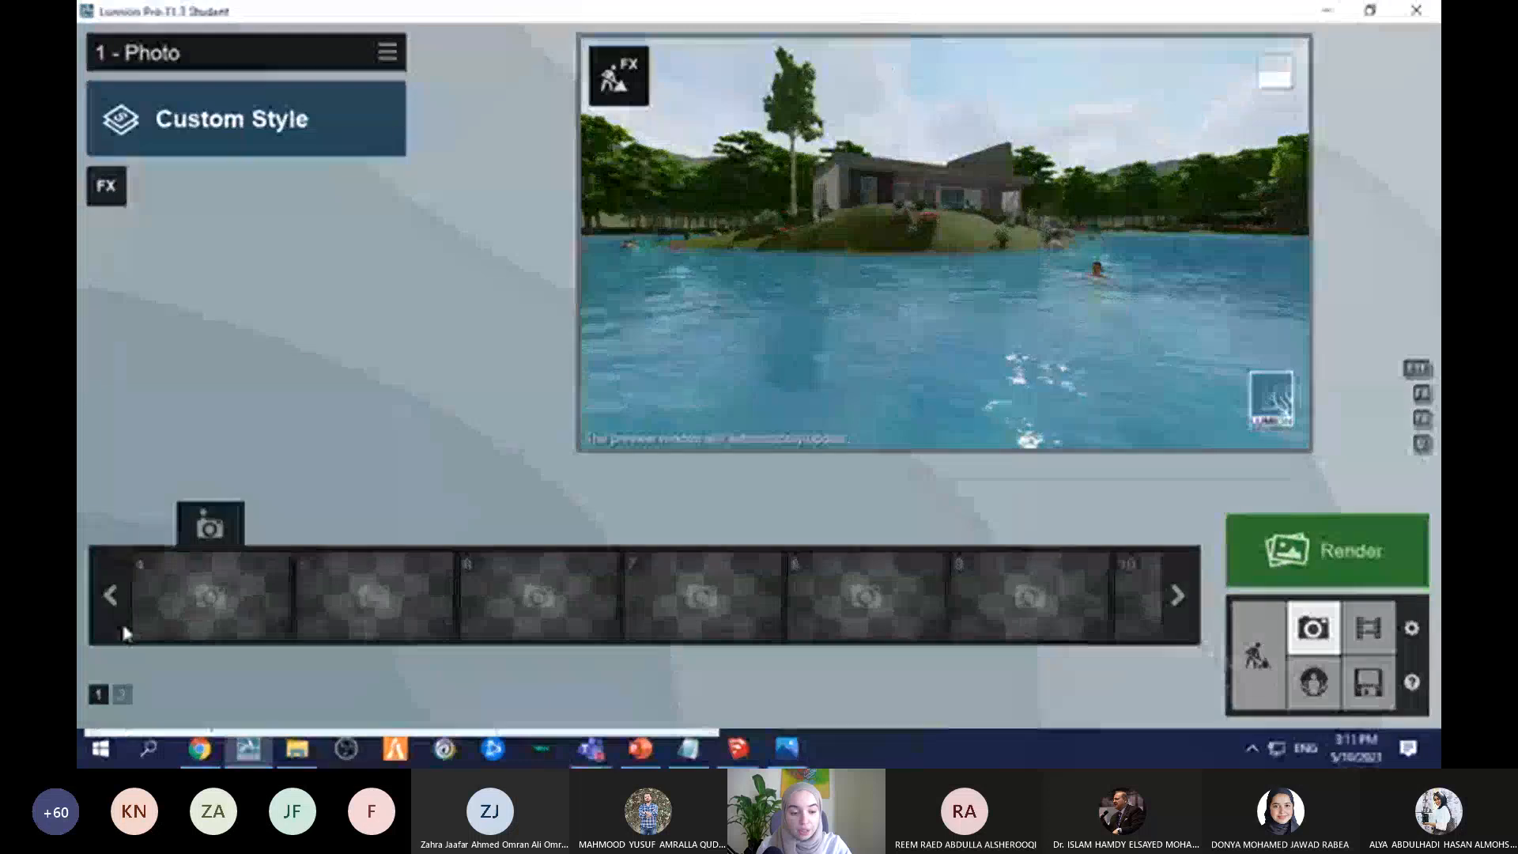
left_click(113, 594)
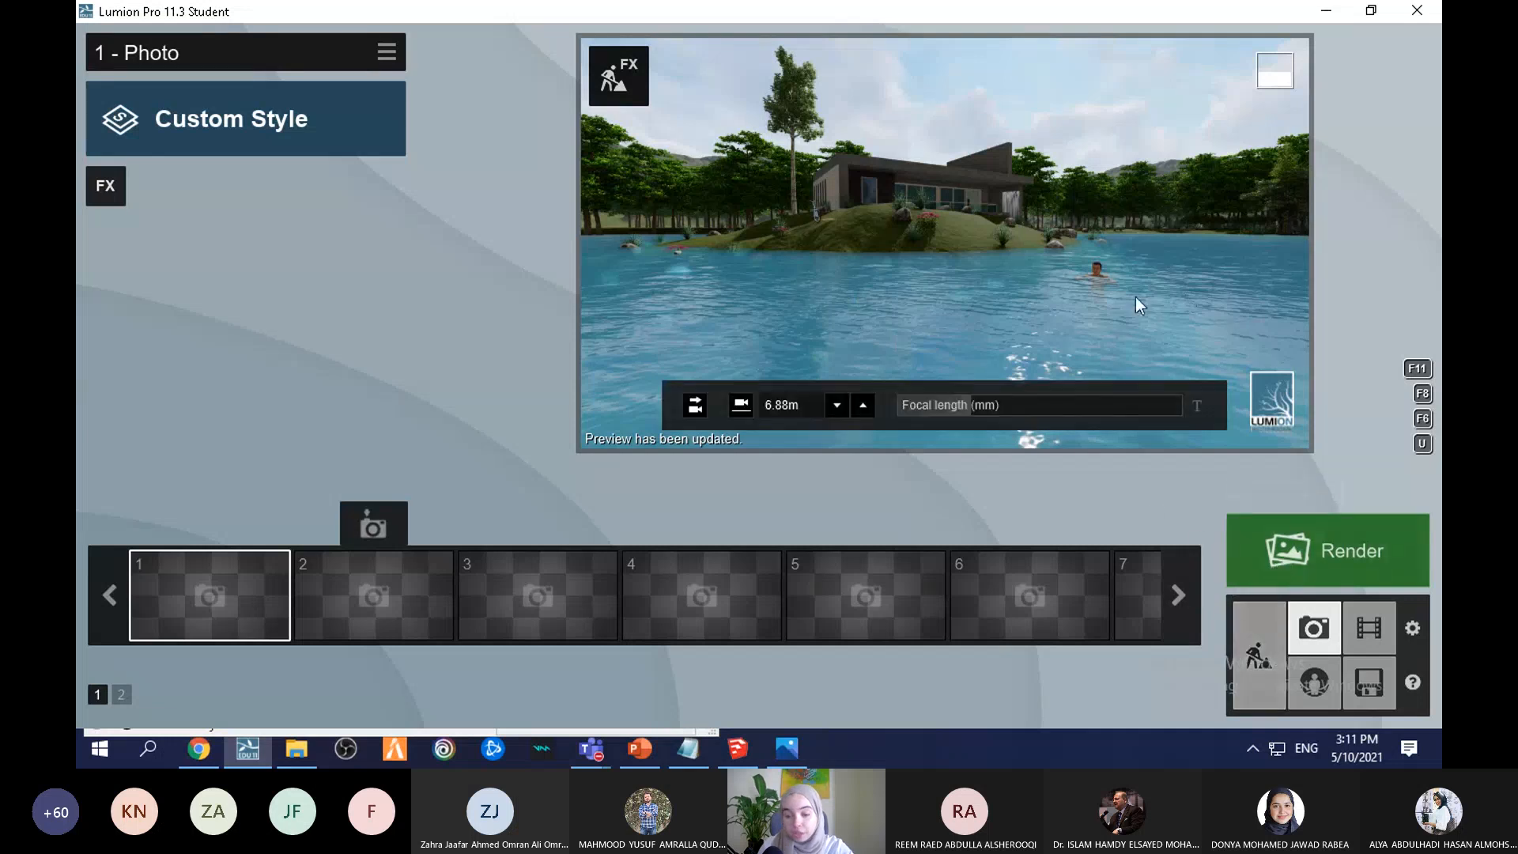
Step: Frame the building and its grassy mound from across the lake and store the view in photo slot 1
scroll(1015, 172, "up", 3)
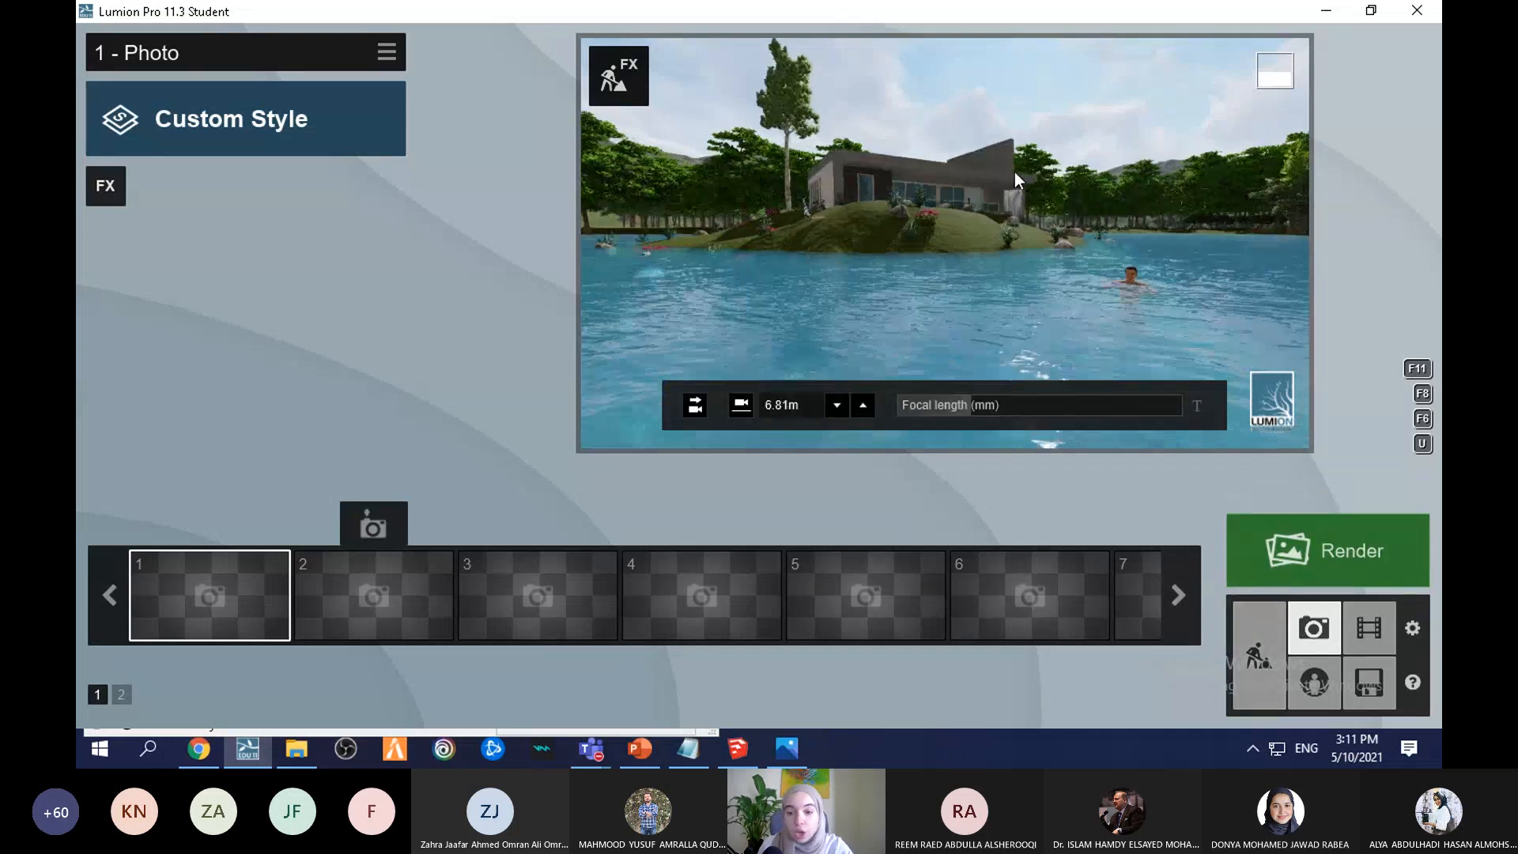
scroll(965, 237, "up", 2)
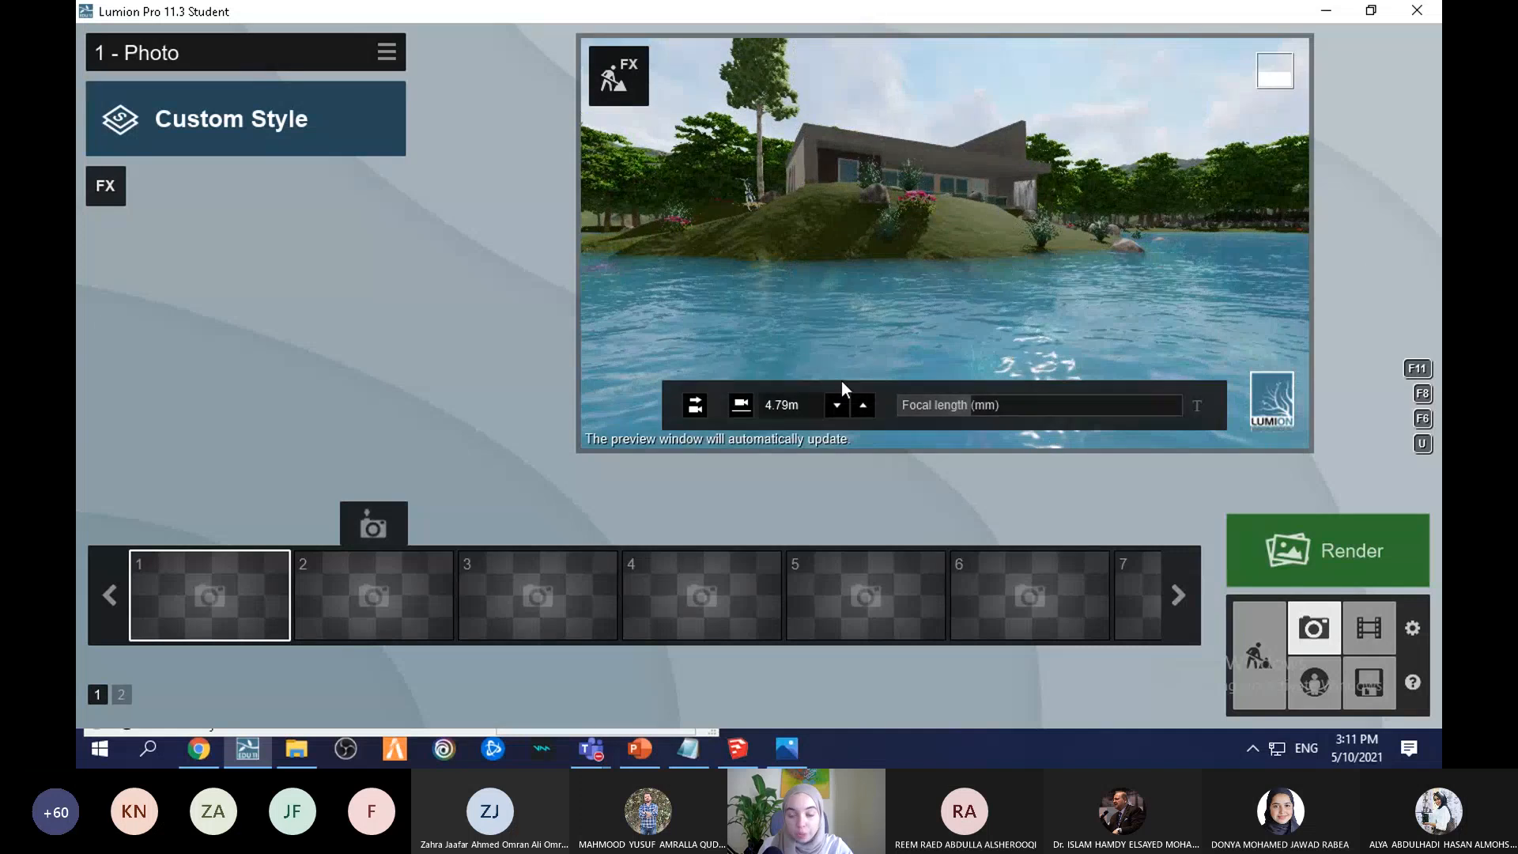
scroll(917, 202, "up", 2)
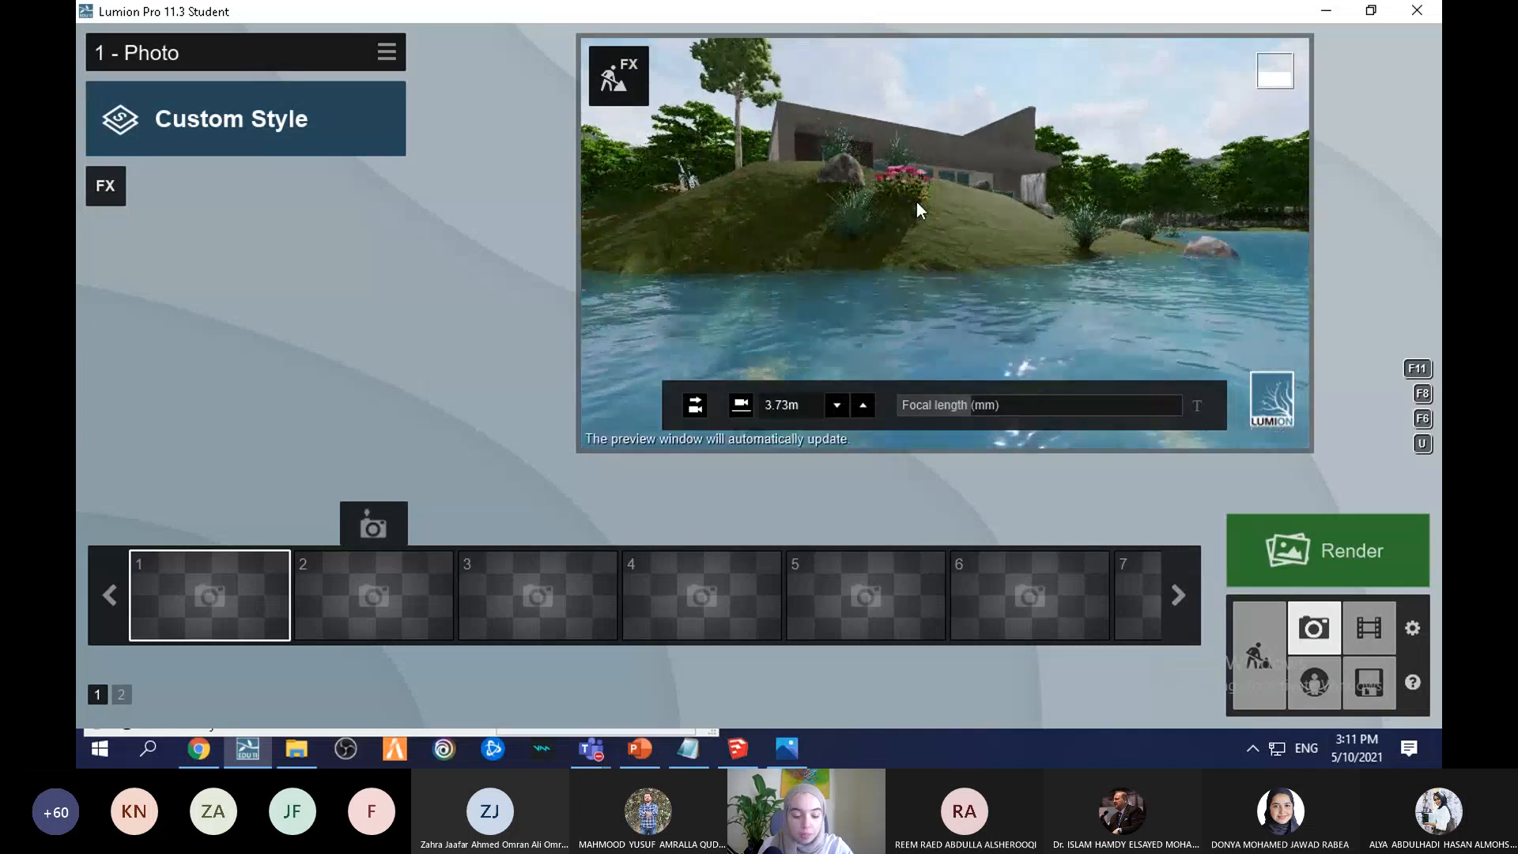
key("a")
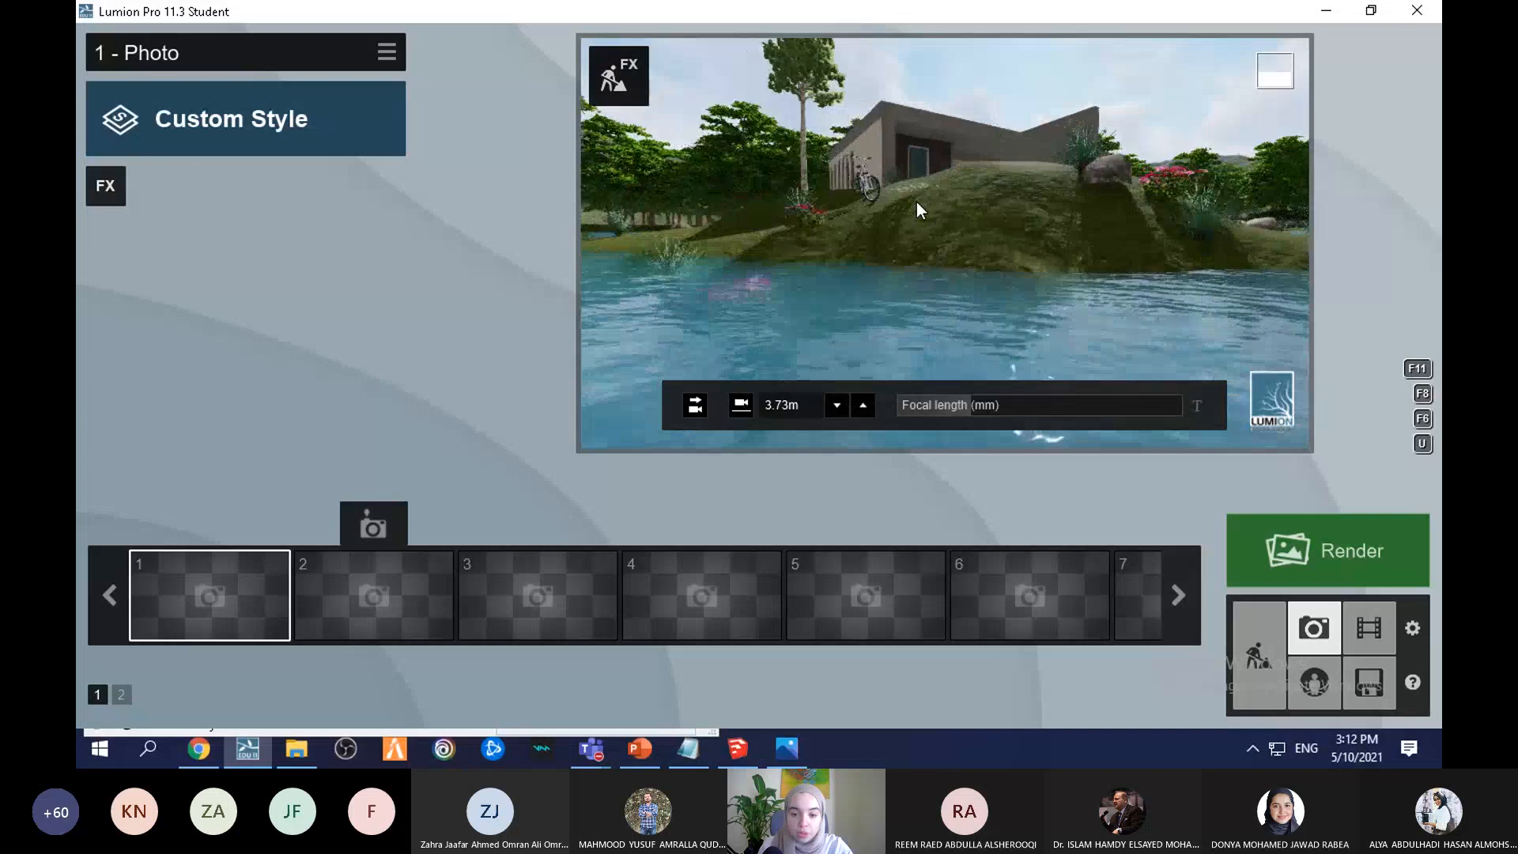
key("w")
key("q")
right_click_drag(917, 201, 1150, 244)
key("d")
key("w")
key("d")
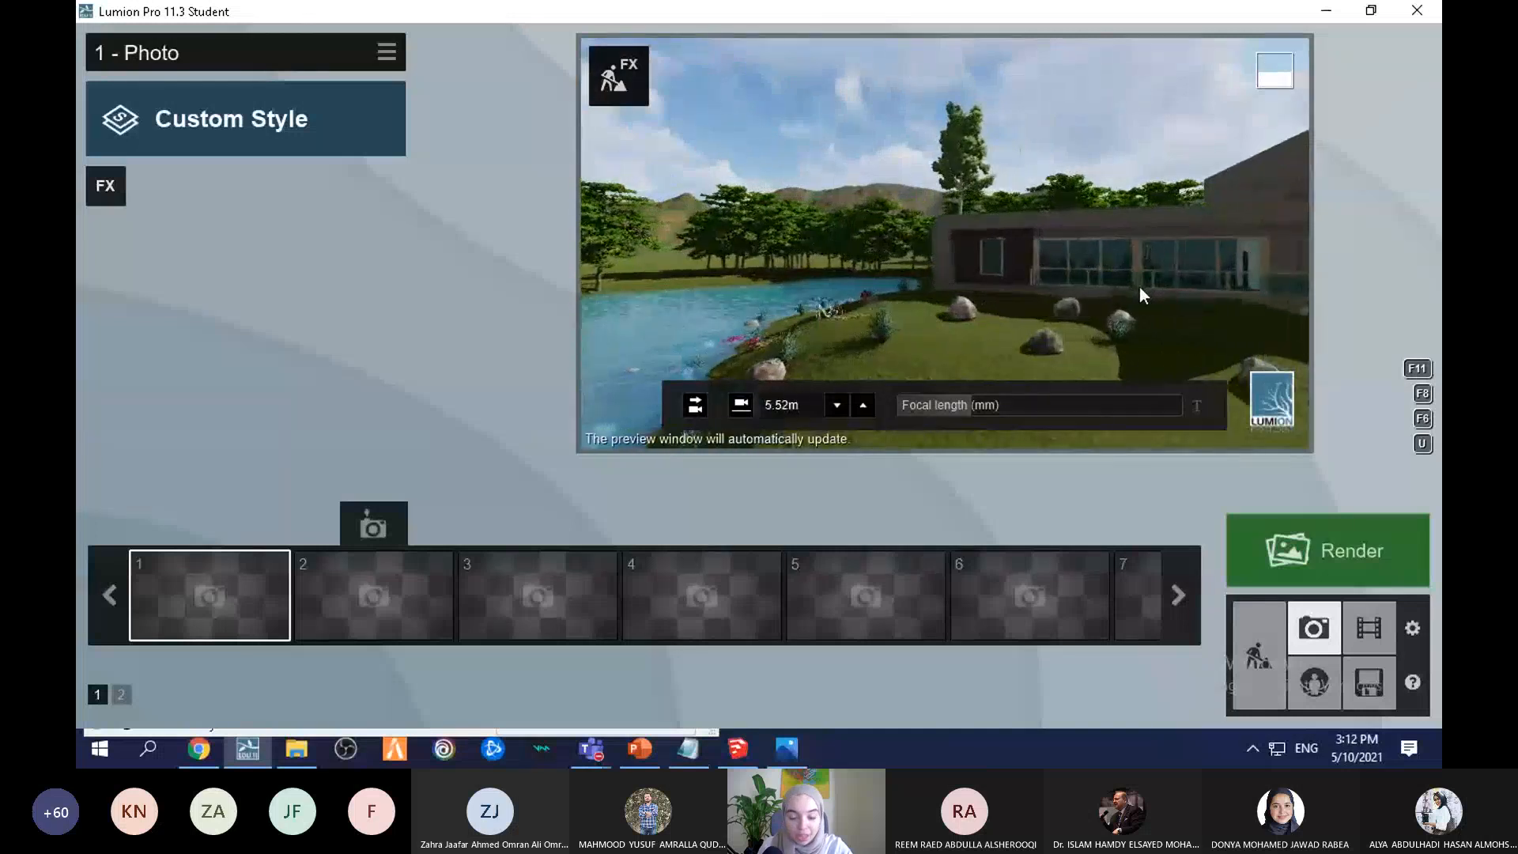
key("w")
right_click_drag(1029, 277, 940, 259)
key("s")
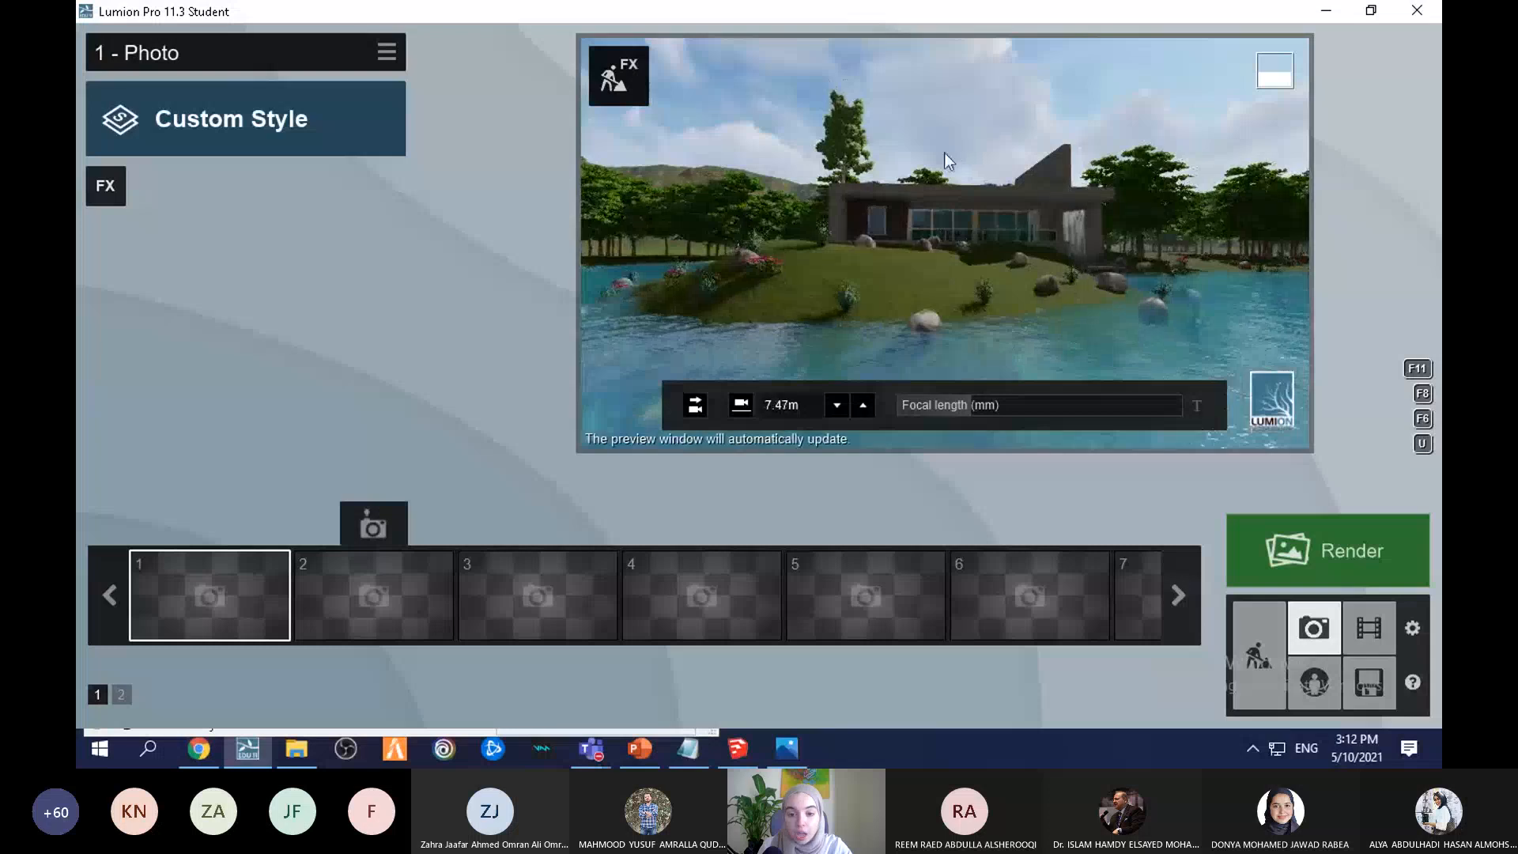
right_click_drag(944, 153, 952, 270)
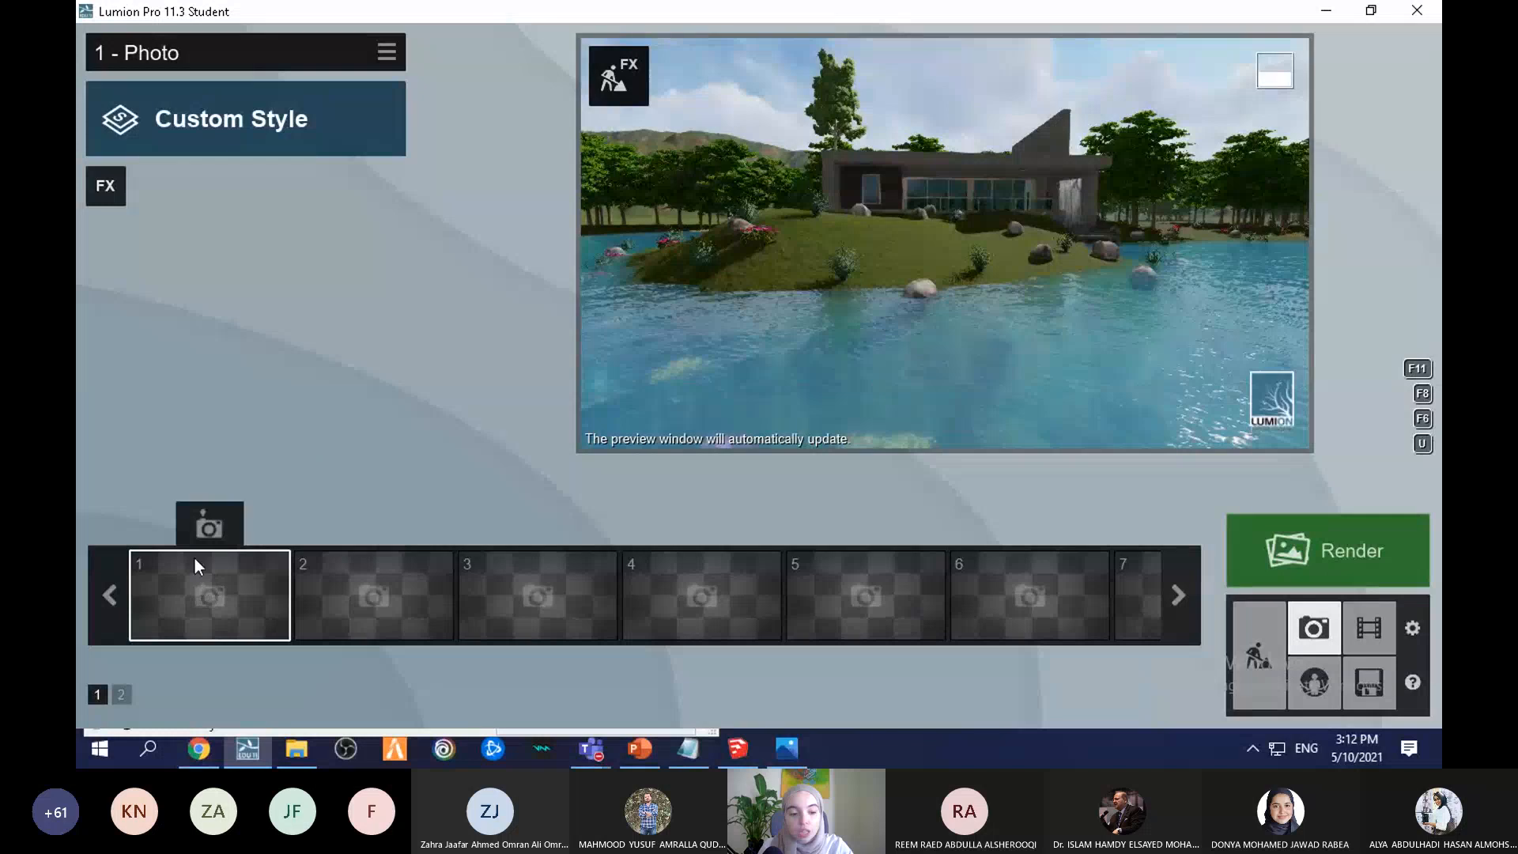
left_click(206, 531)
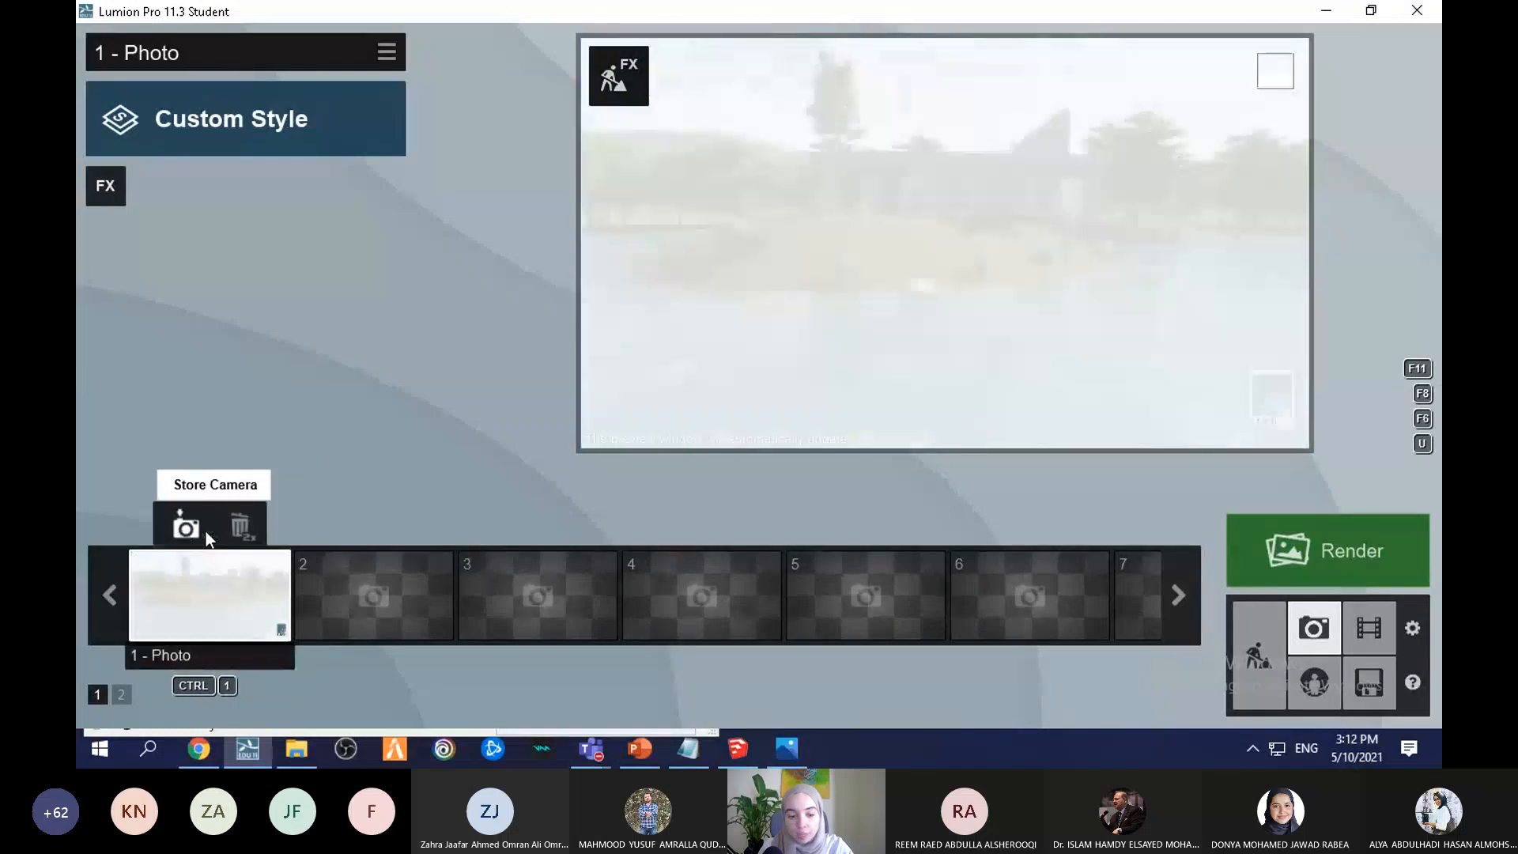
Step: Compose a closer view along the lawn's shoreline with the lake beside it and store it in photo slot 2
left_click(380, 600)
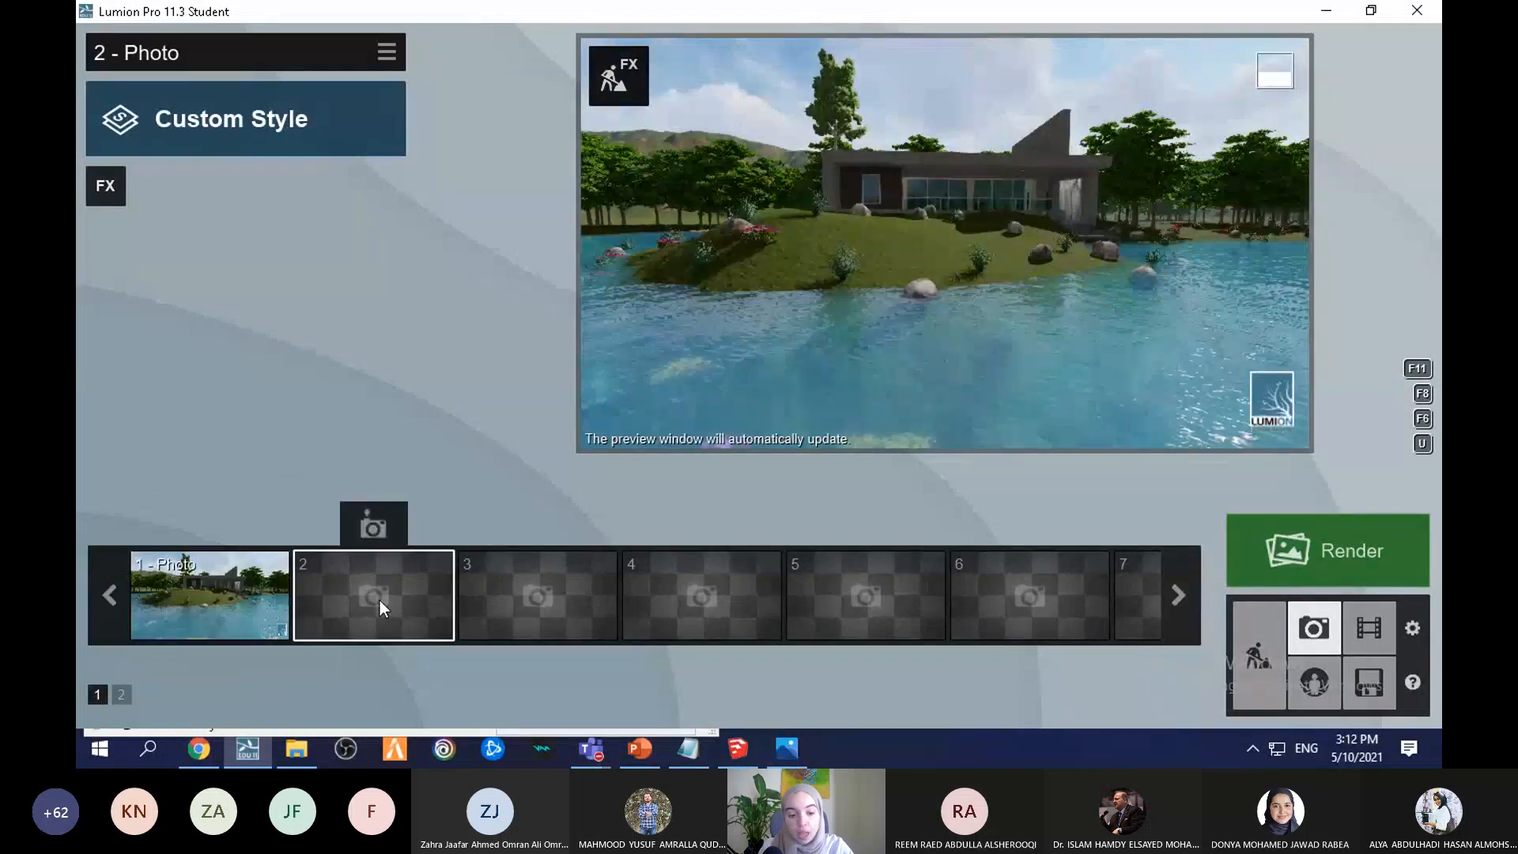
right_click_drag(907, 273, 981, 309)
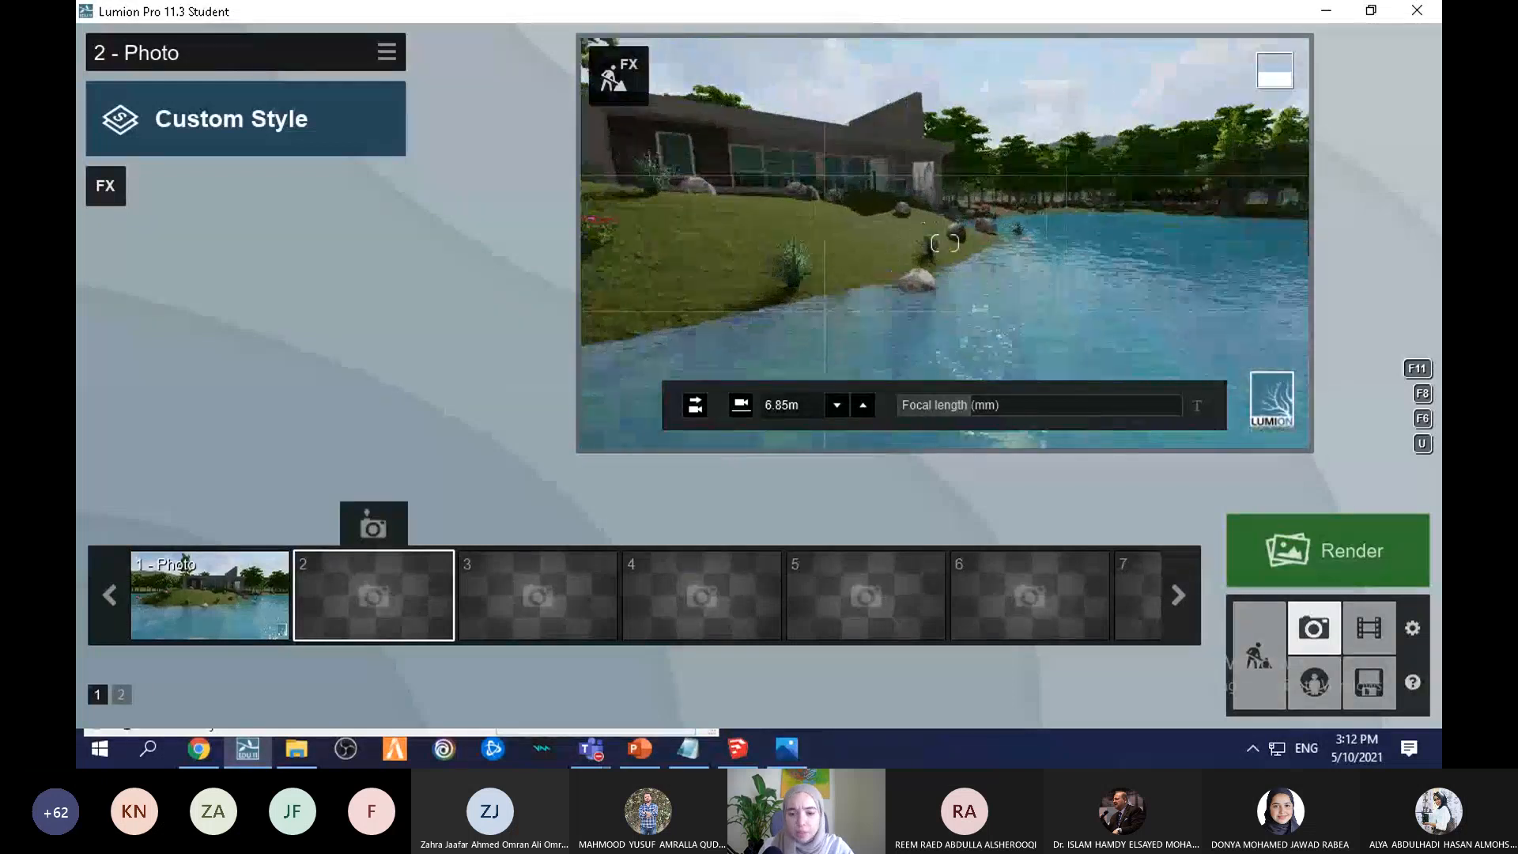
right_click_drag(743, 176, 732, 187)
key("a")
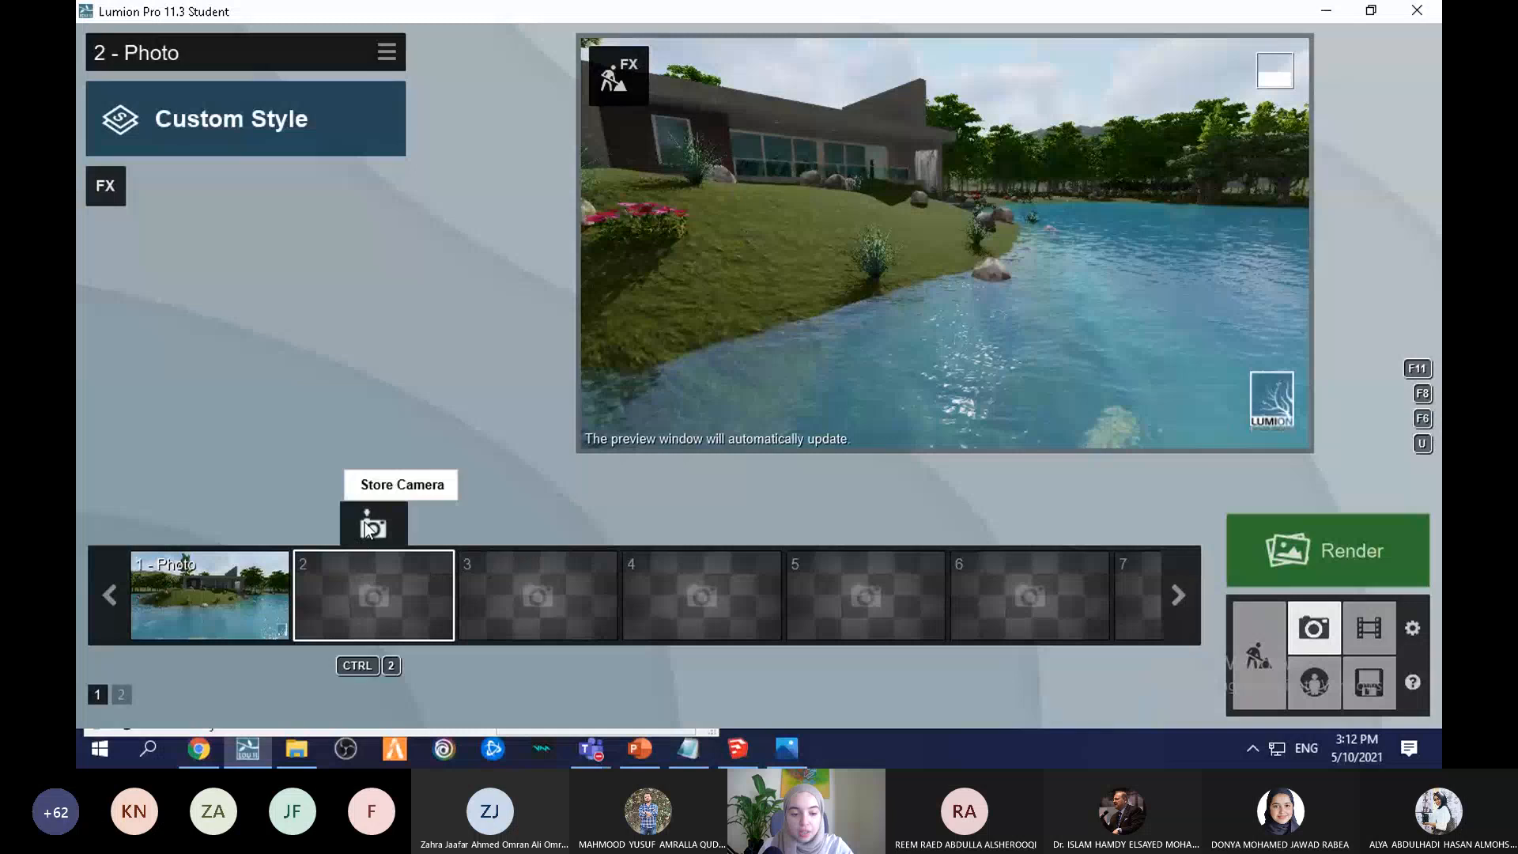
left_click(365, 526)
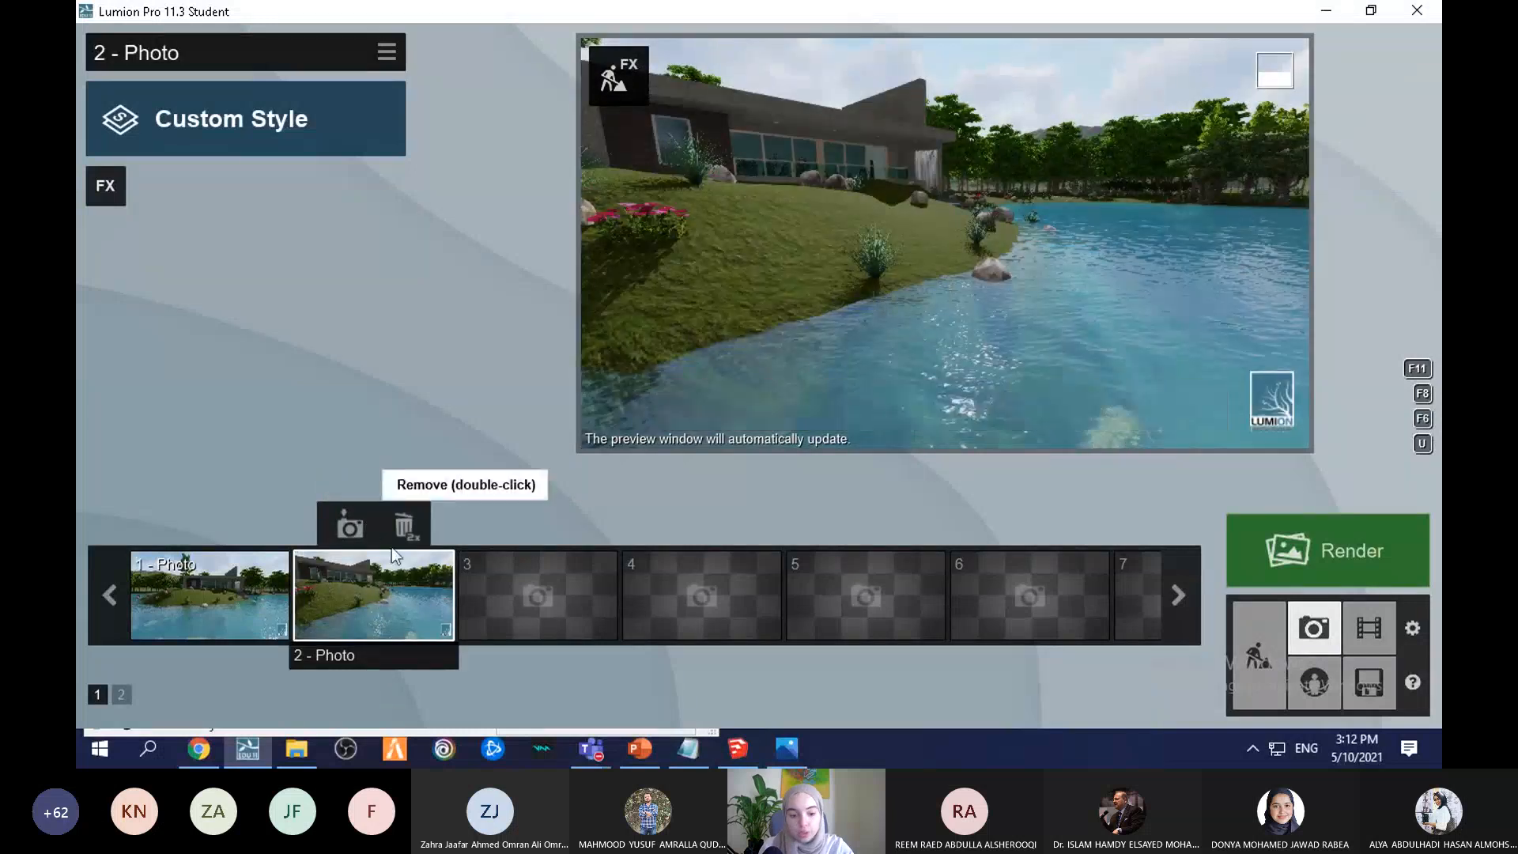
Step: Recall photo 1, level its camera horizontally, and try the 1.60 m eye level raised to 1.80 m
left_click(230, 599)
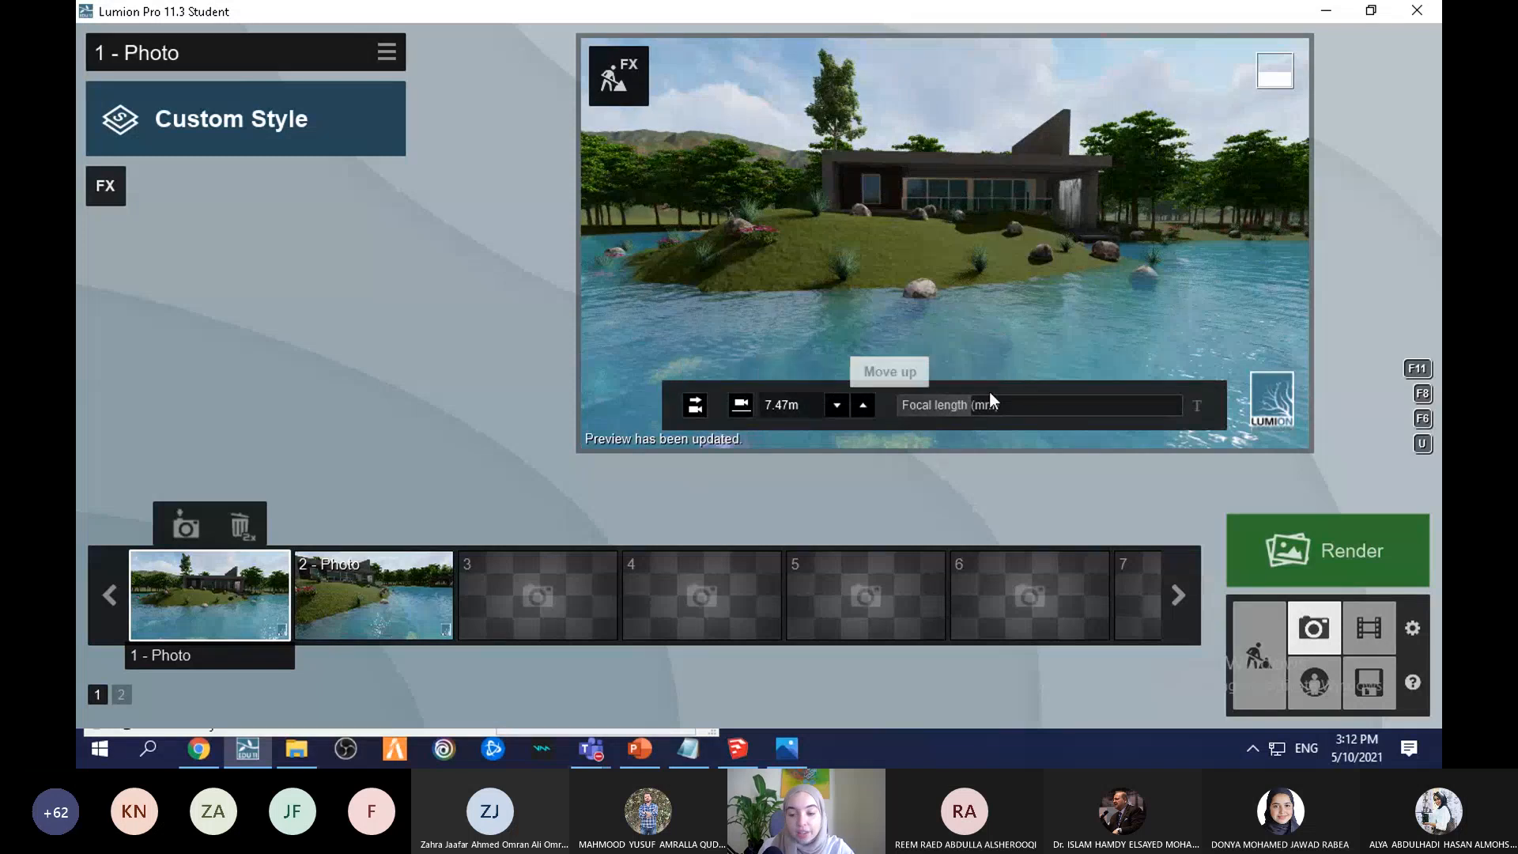
left_click(694, 407)
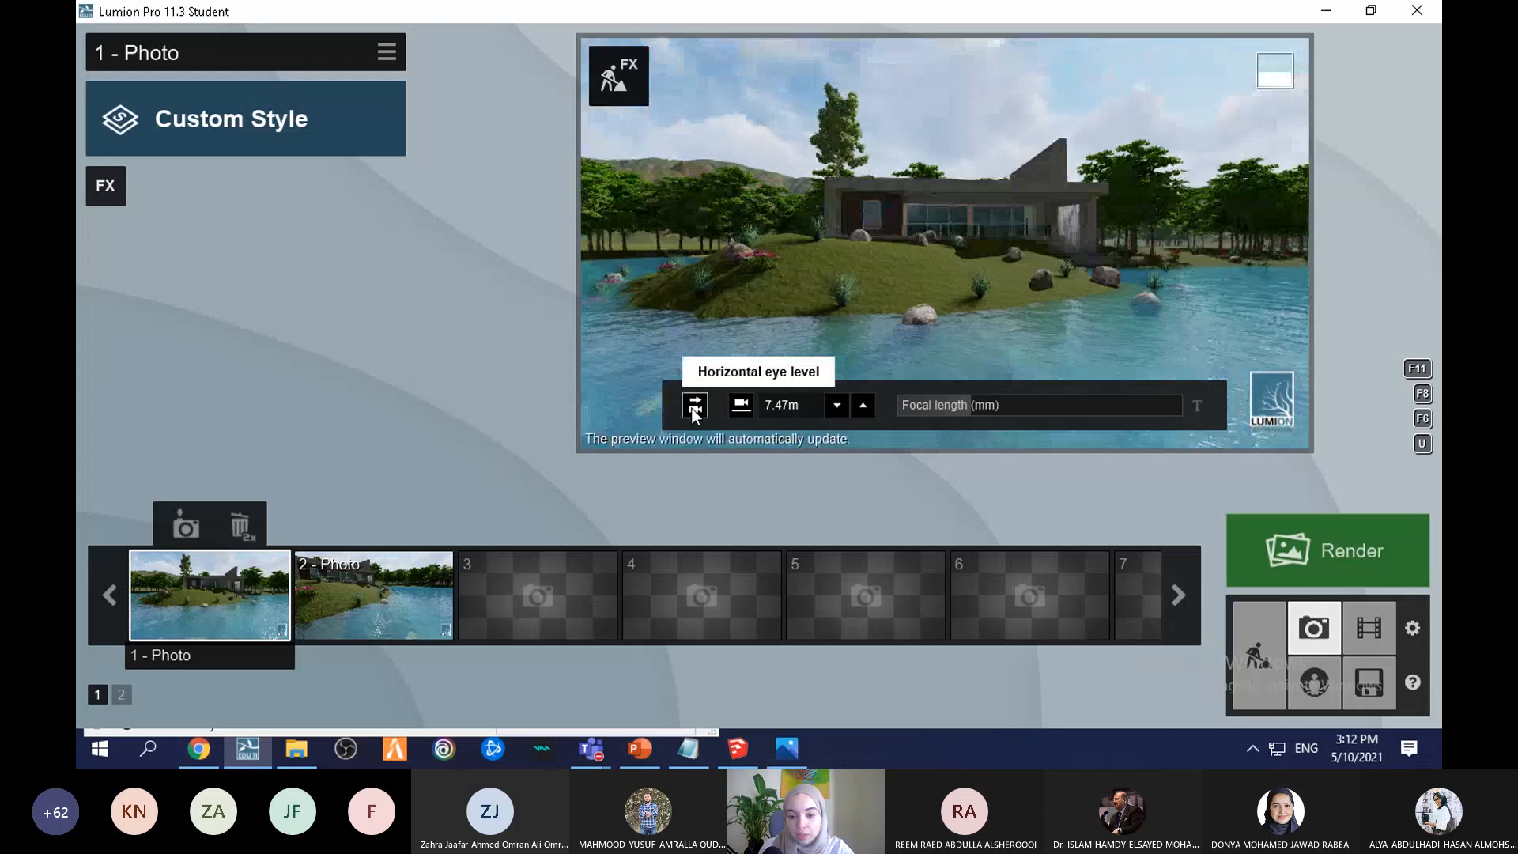
left_click(740, 406)
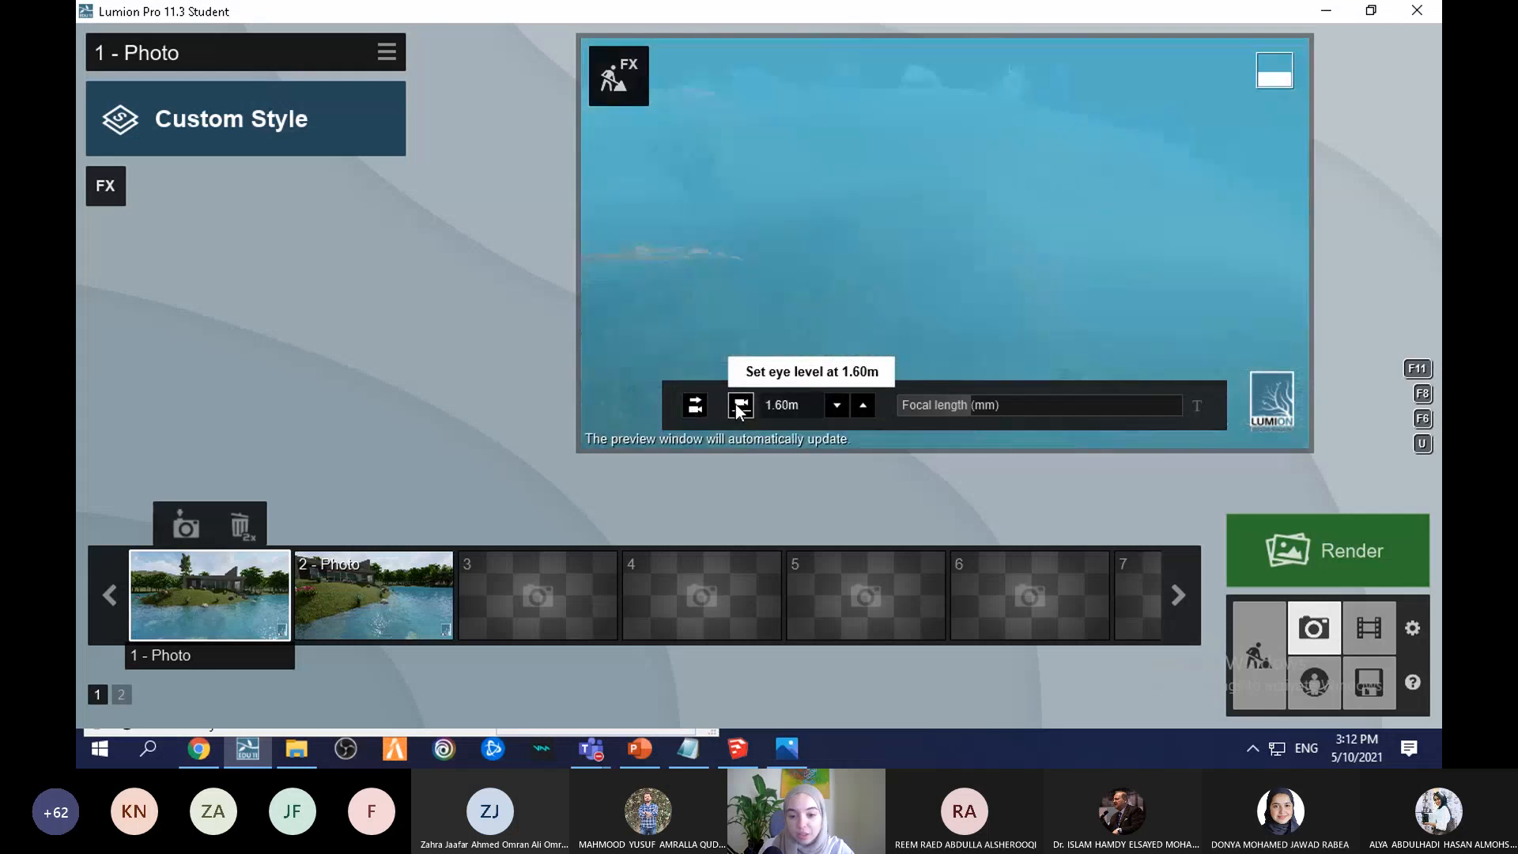
left_click(861, 404)
left_click(862, 406)
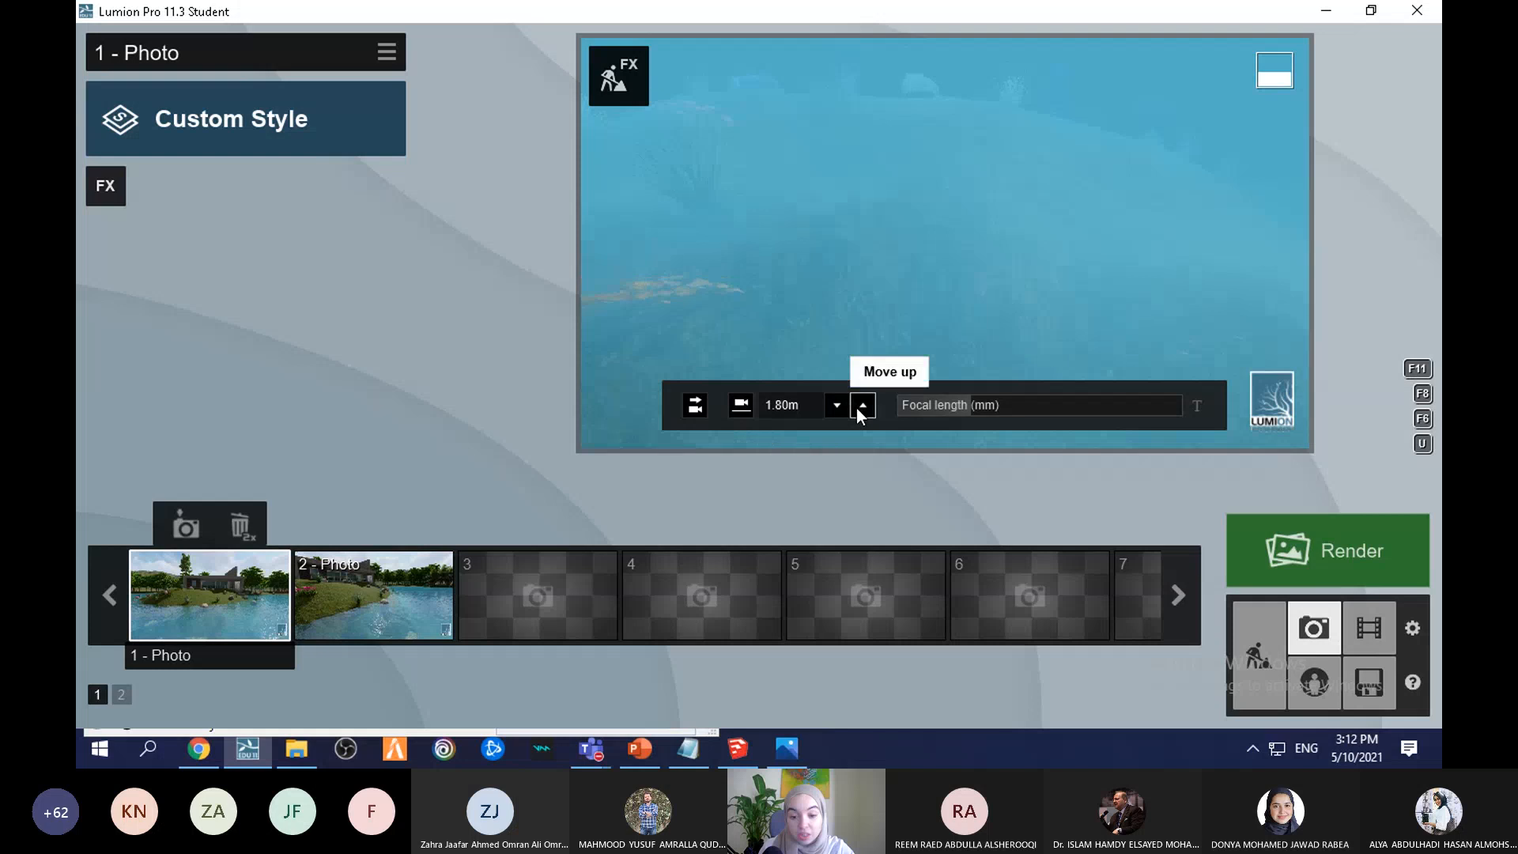
Step: Set the camera height of photo 1 to 7 m
left_click(795, 406)
left_click_drag(775, 405, 697, 405)
left_click_drag(804, 403, 763, 408)
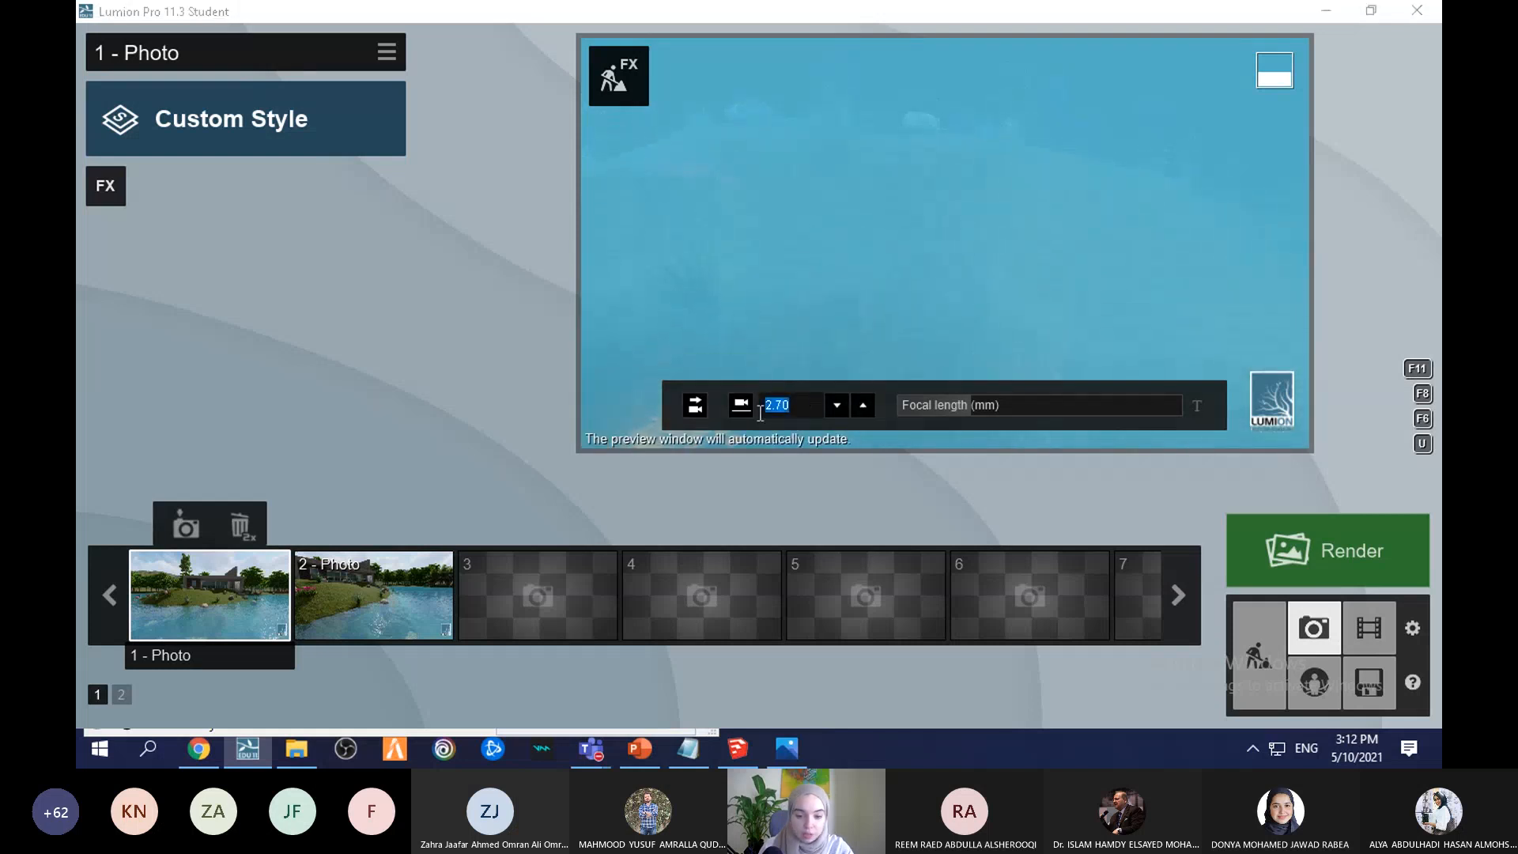
type("7")
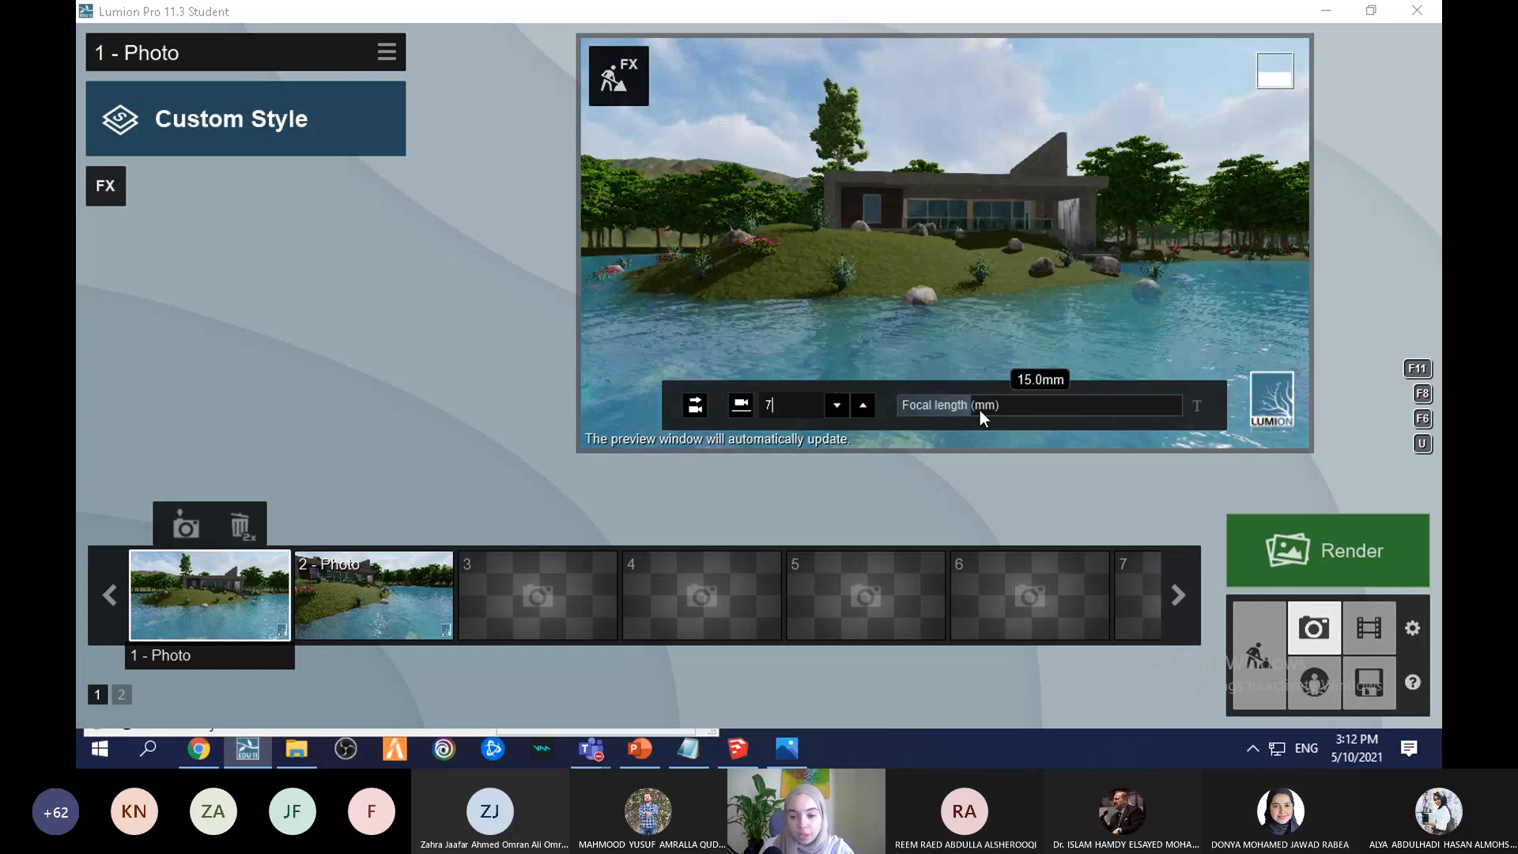
Step: Set the focal length to 19.7 mm and store the adjusted camera in photo slot 1
mouse_move(979, 408)
left_mouse_down()
mouse_move(1018, 405)
mouse_move(990, 407)
left_mouse_up()
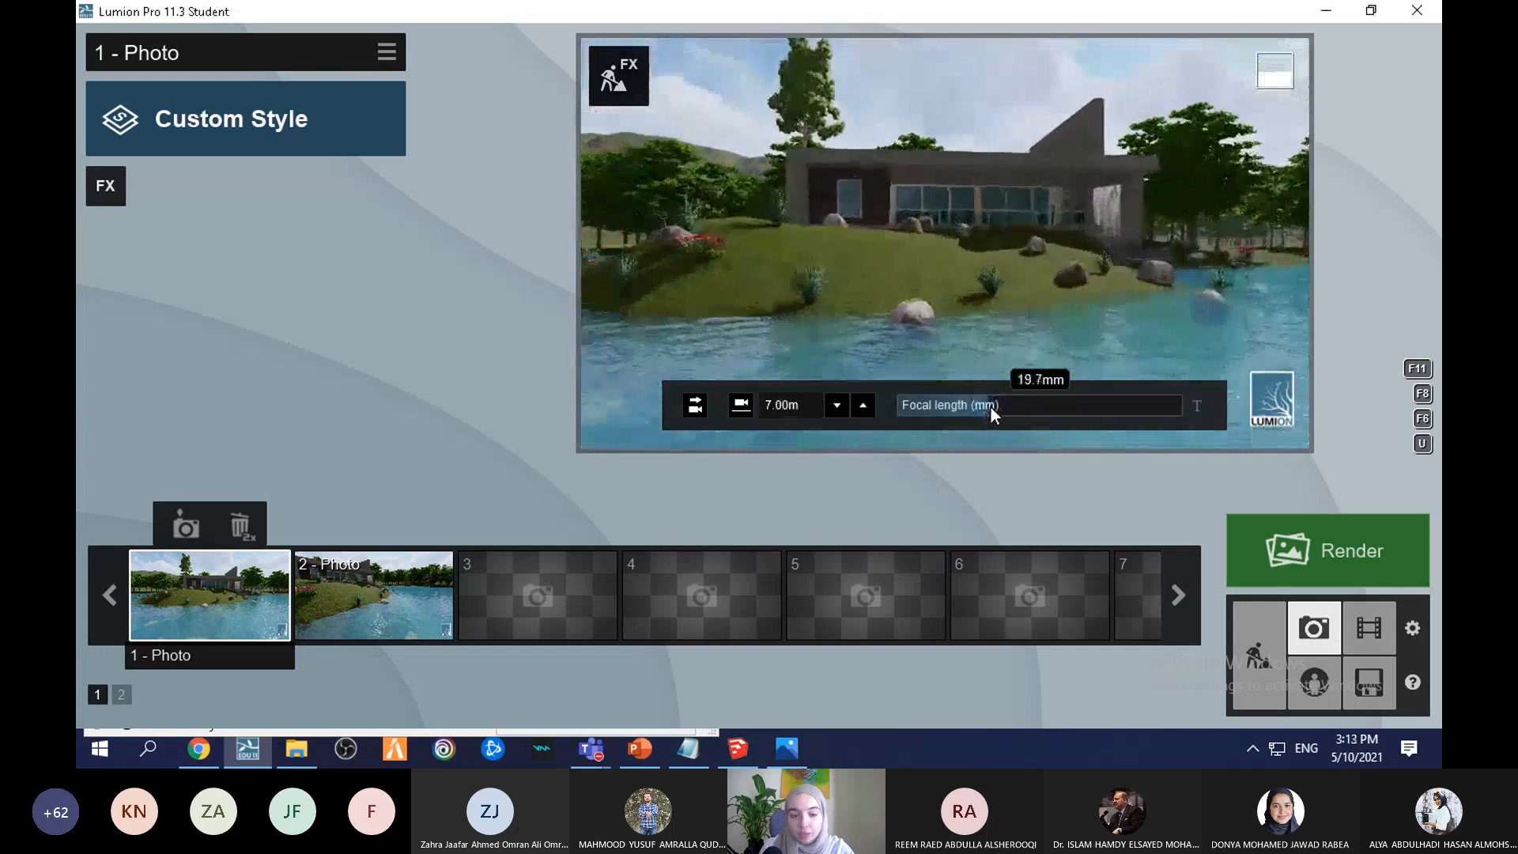
left_click(188, 528)
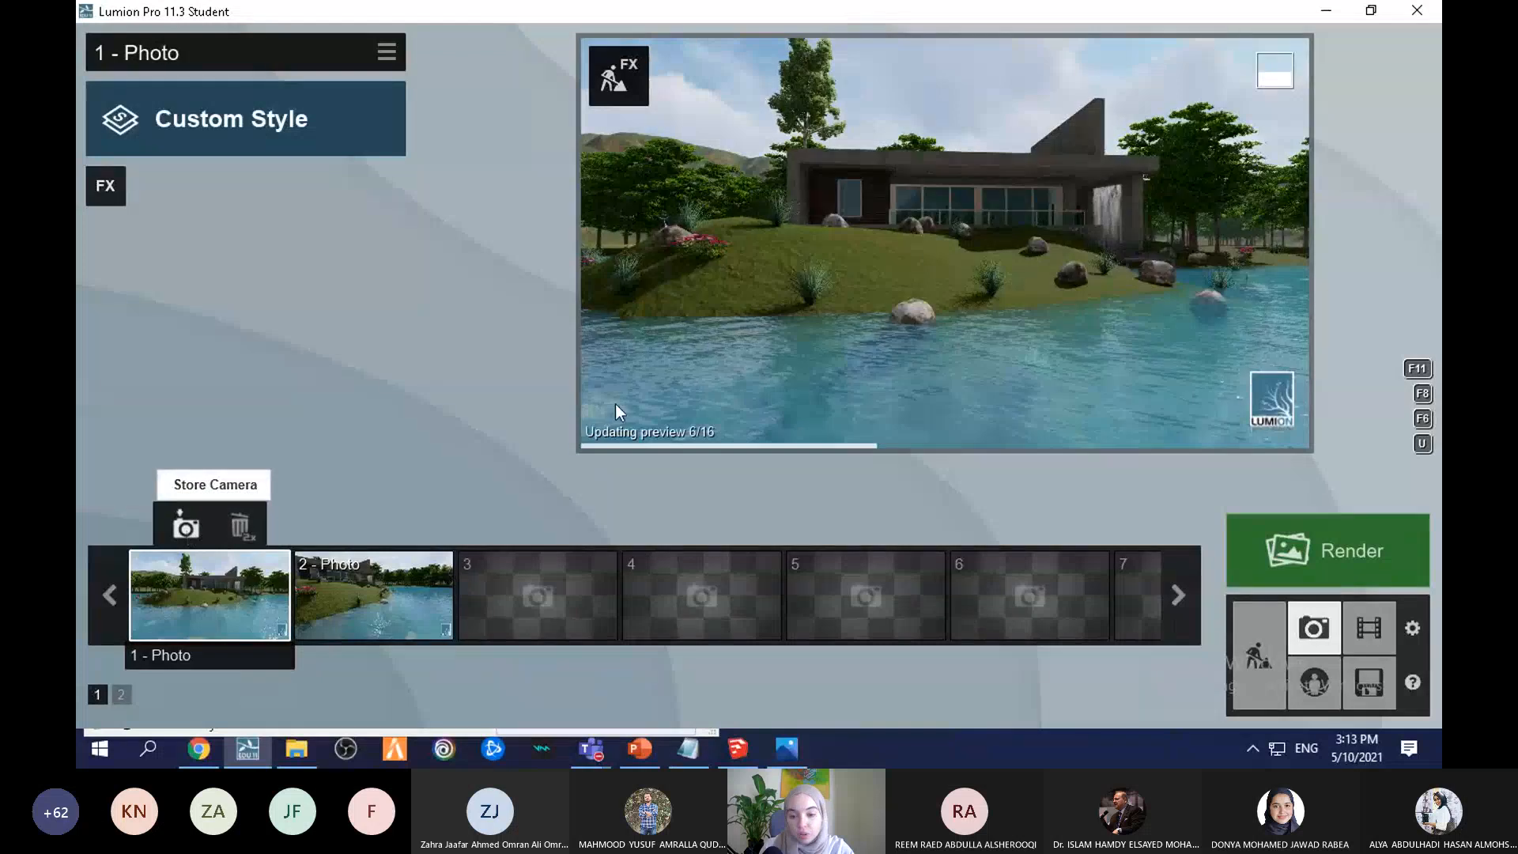
left_click(187, 527)
mouse_move(782, 337)
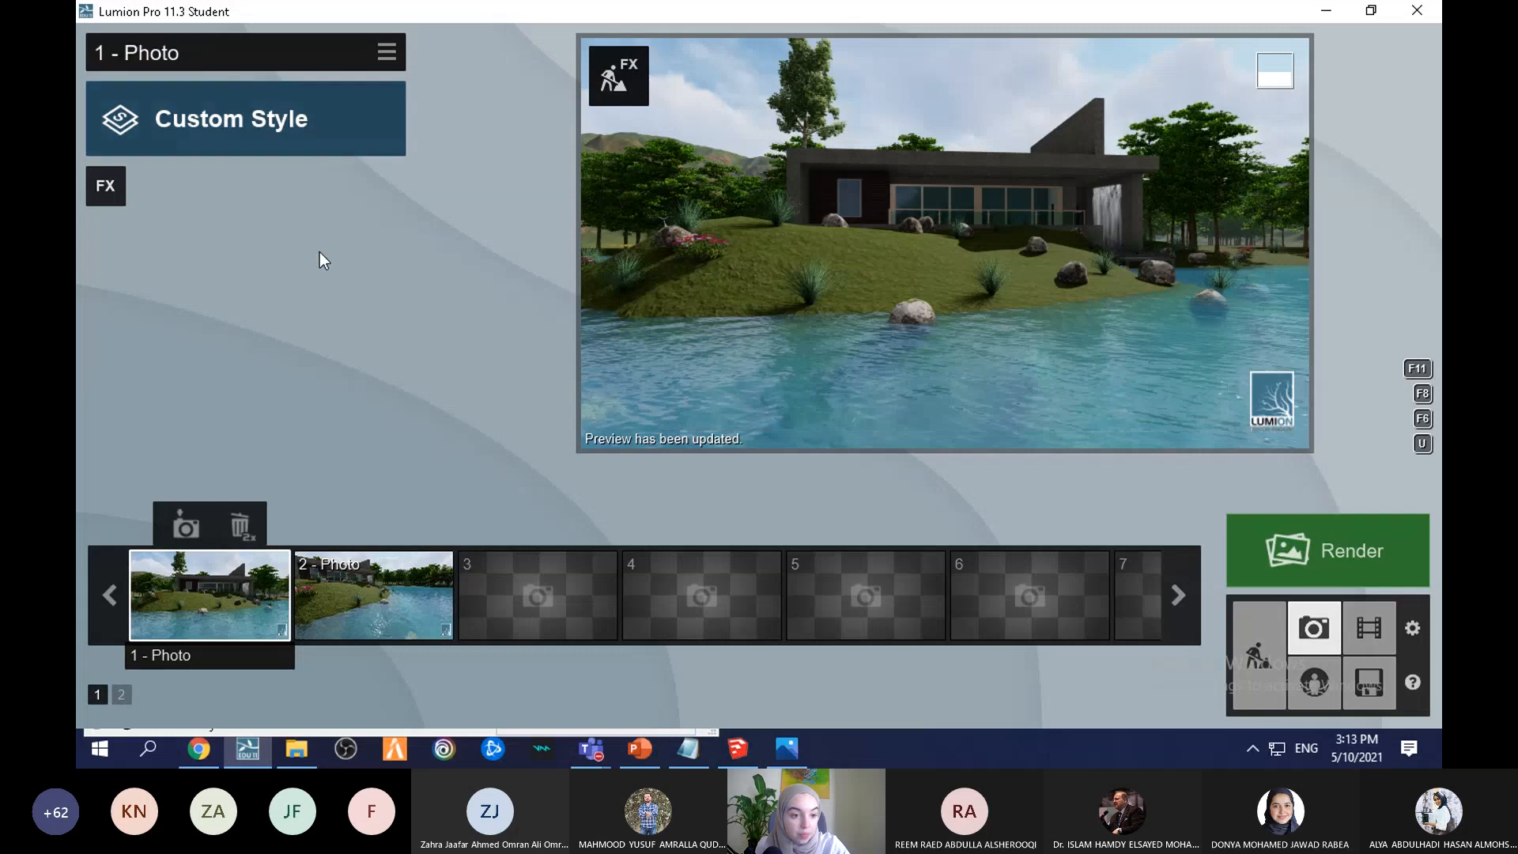
Step: Try the Realistic style on photo 1 and look through both pages of its style effects
left_click(184, 135)
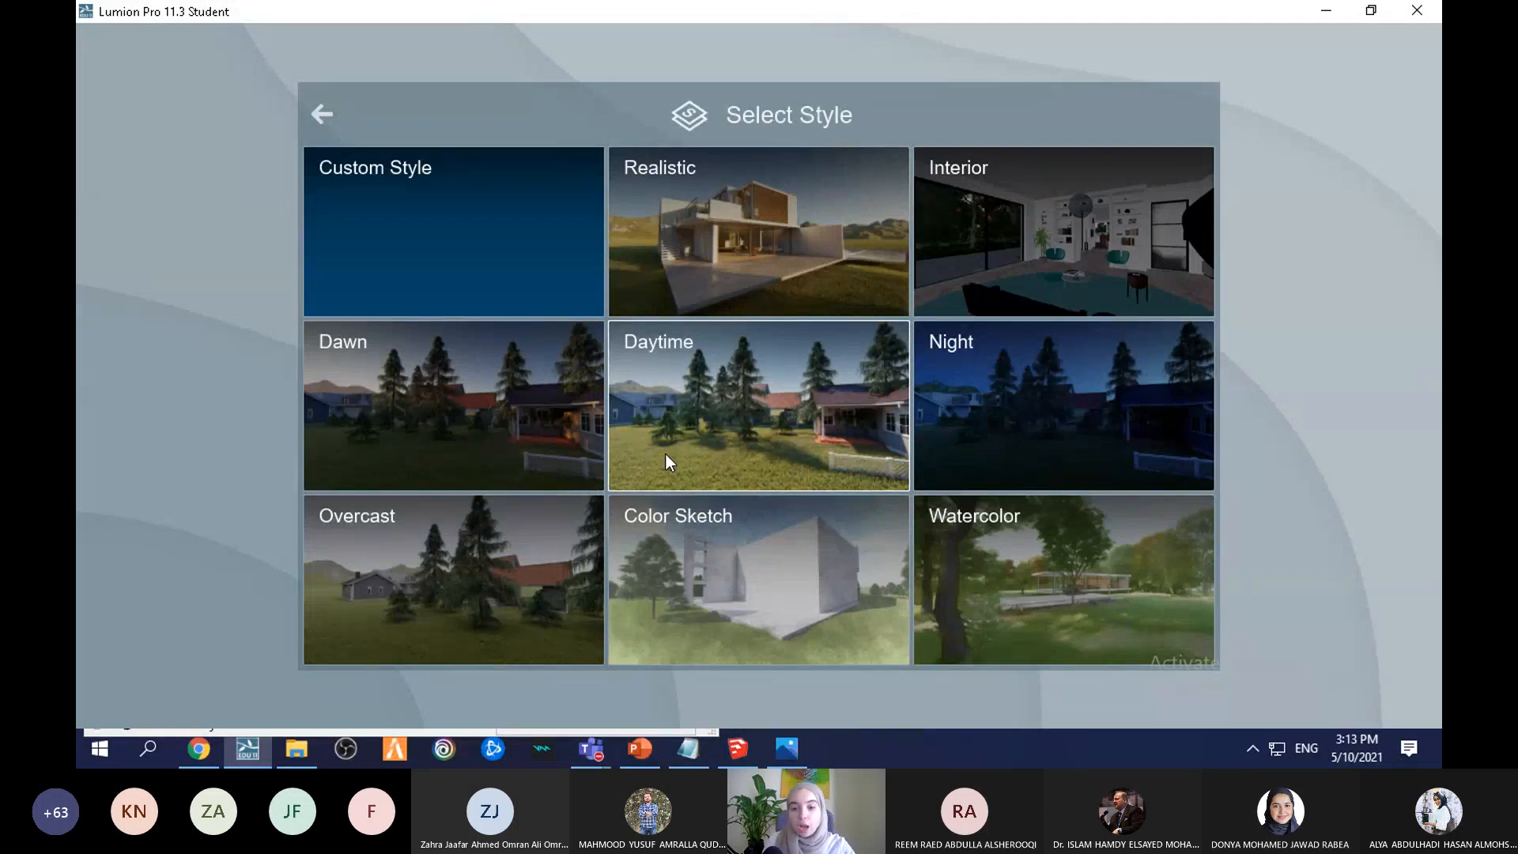
left_click(742, 230)
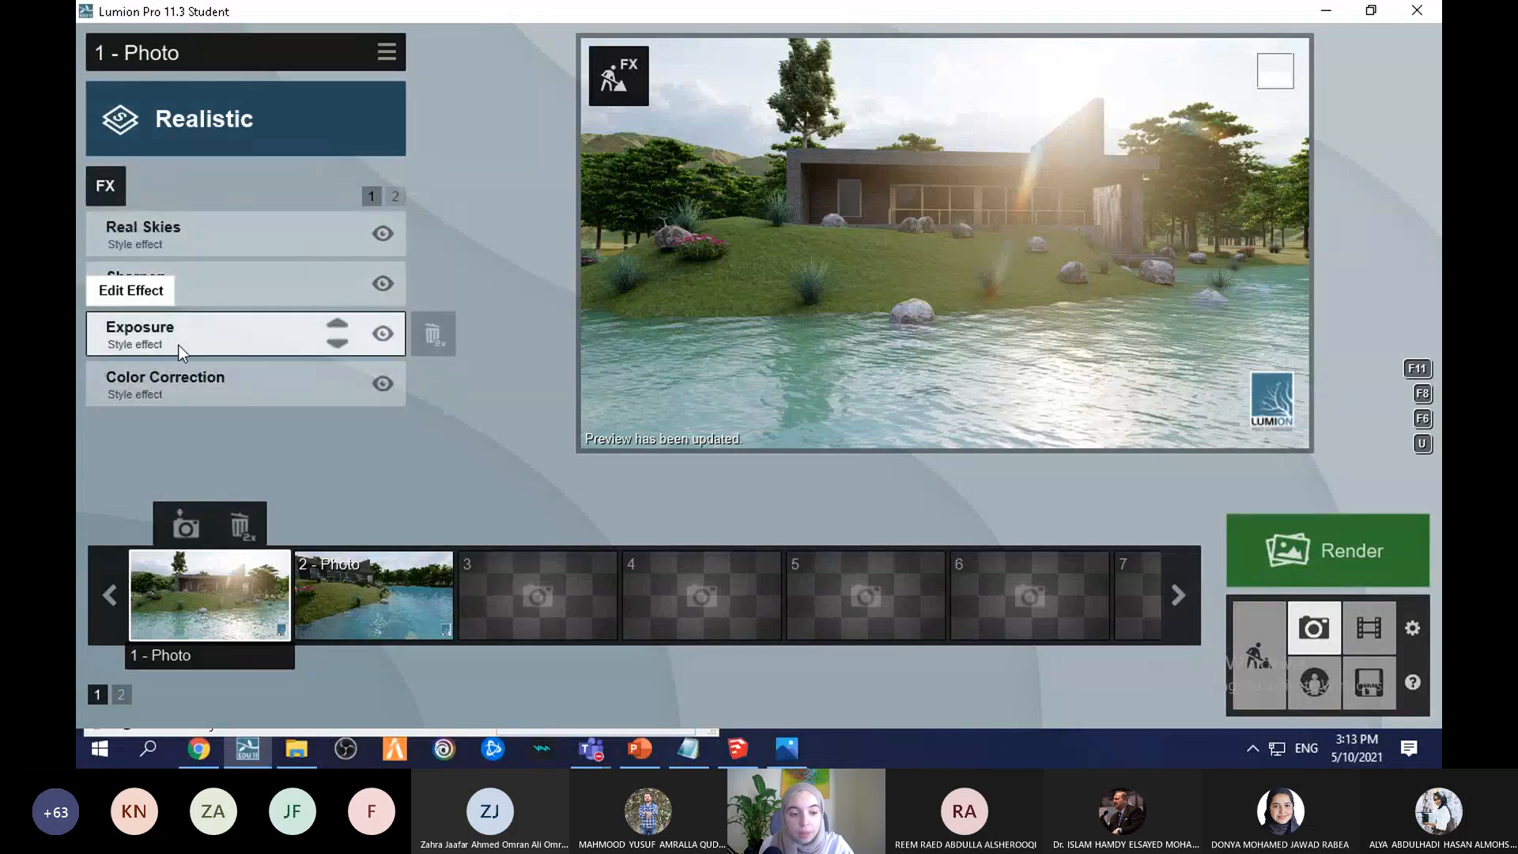
left_click(396, 196)
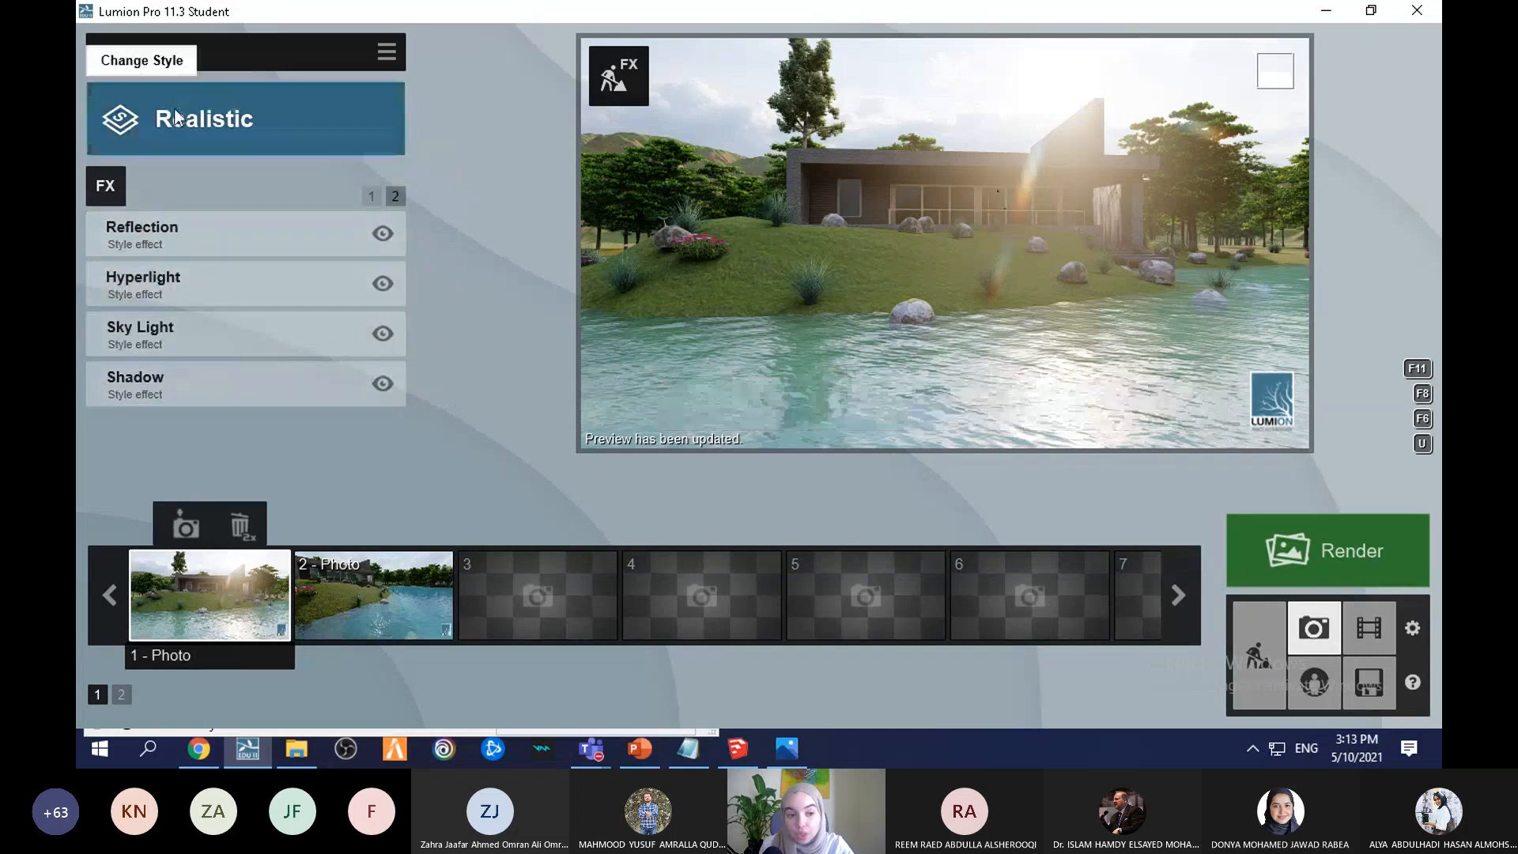
Step: Try the Night style and the Overcast style on photo 1
left_click(335, 106)
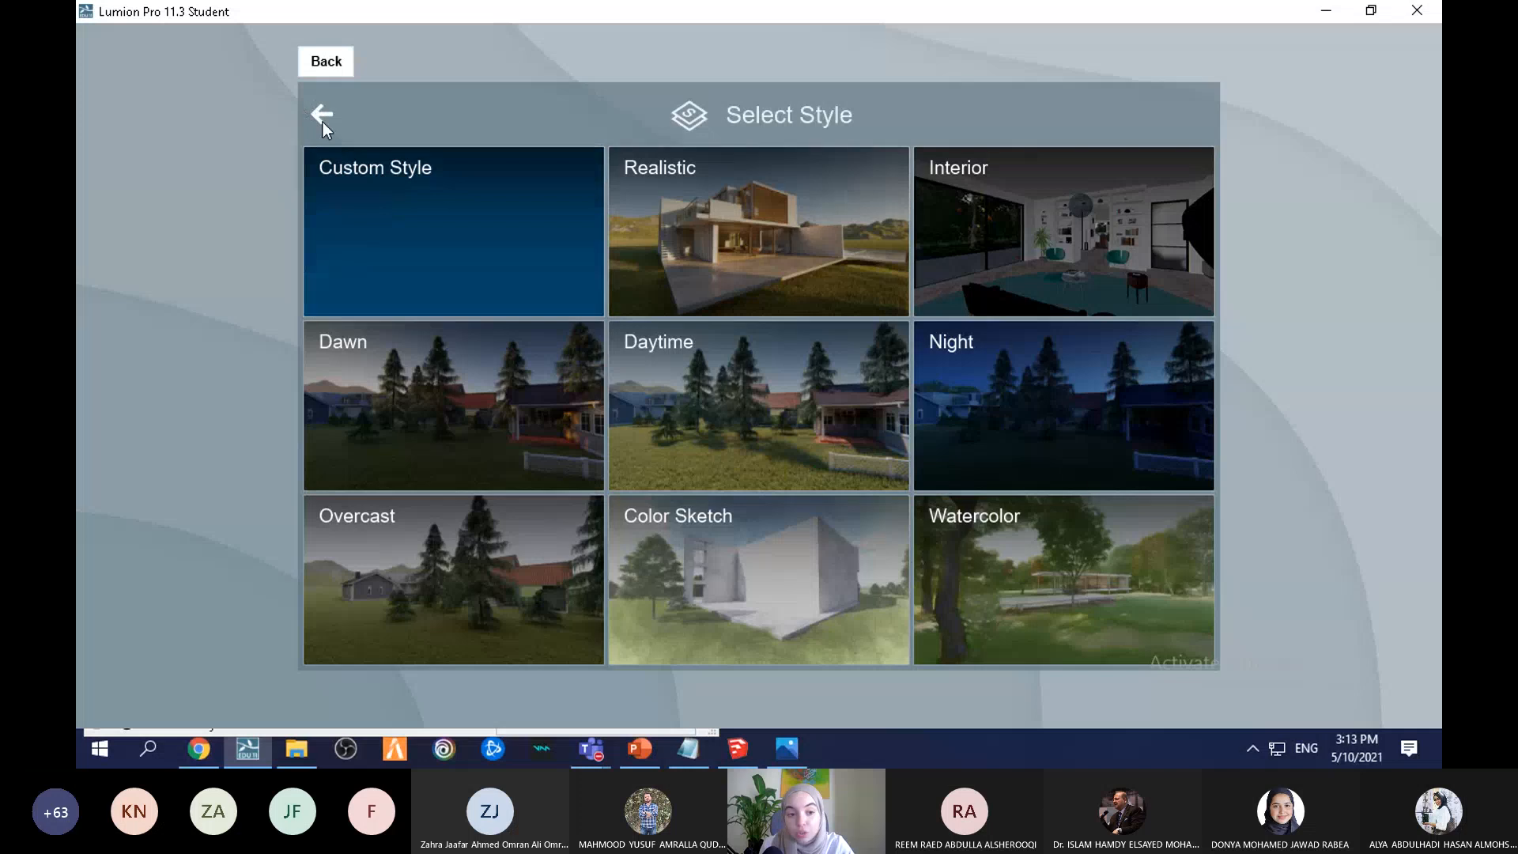
left_click(321, 119)
left_click(196, 118)
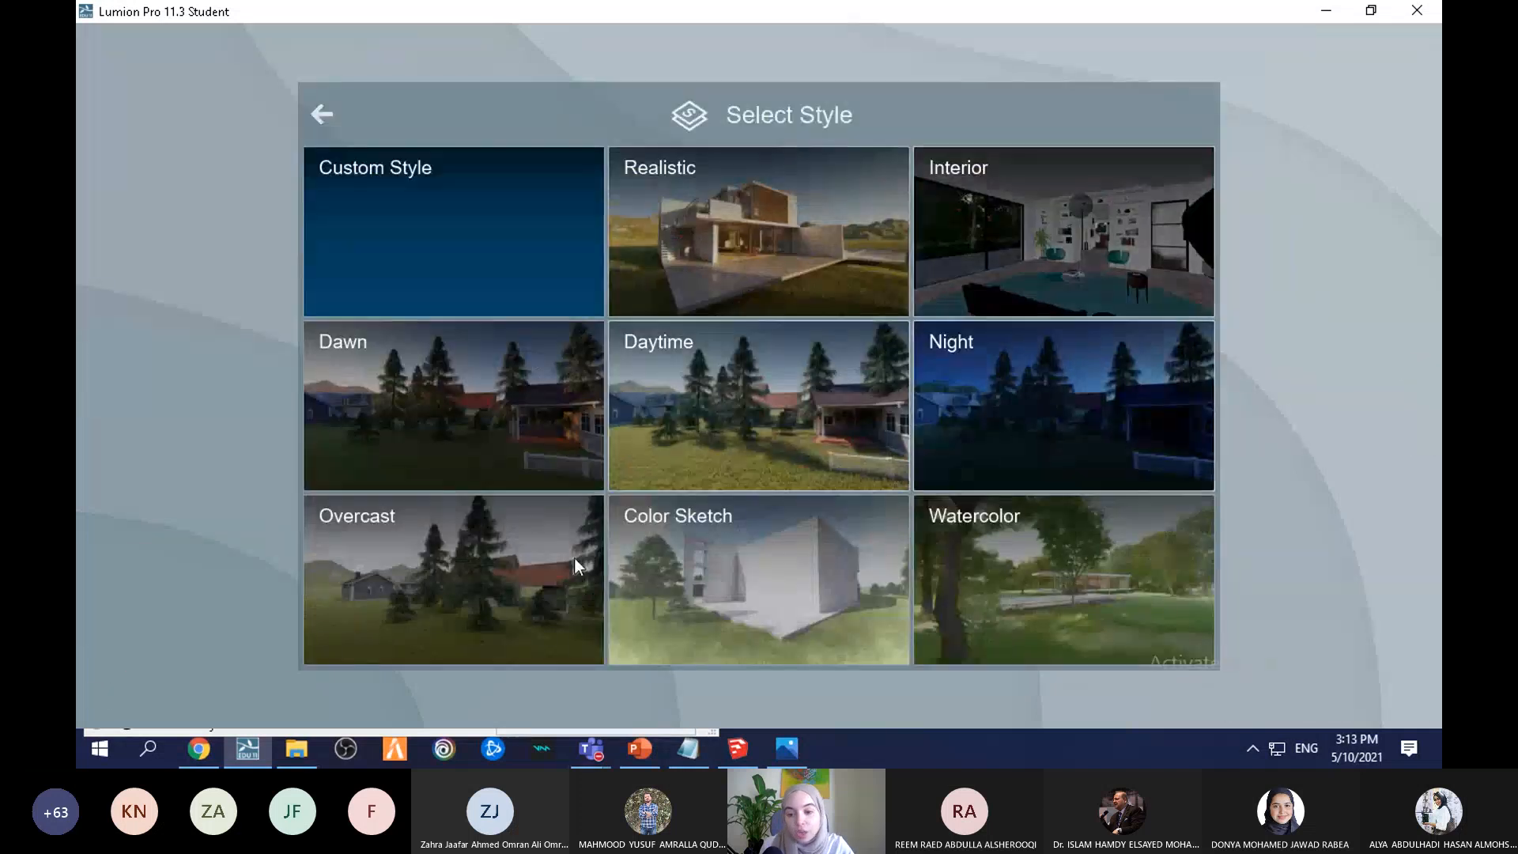
left_click(1056, 406)
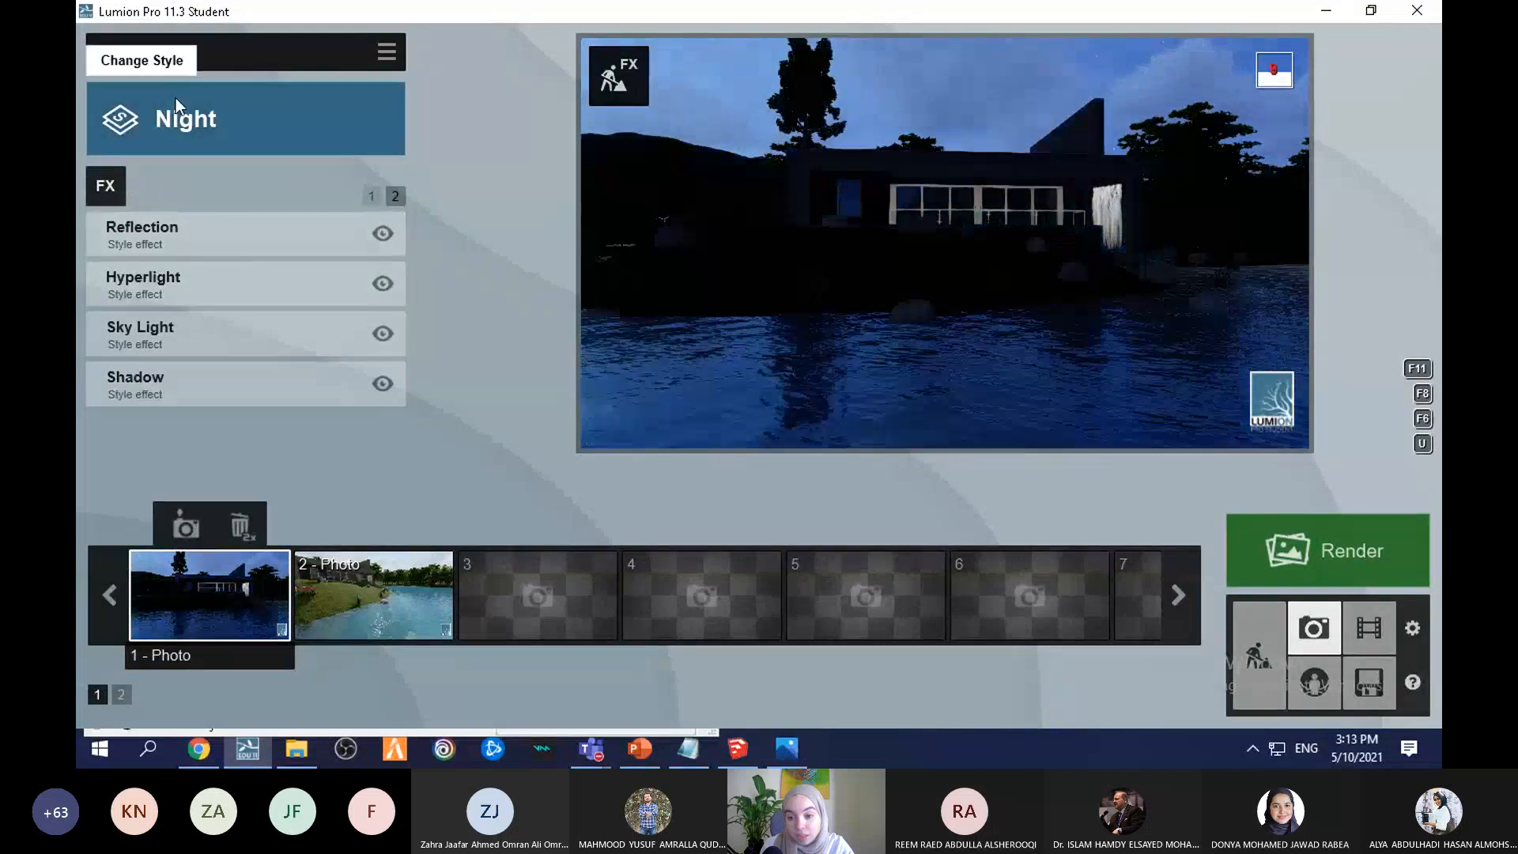
left_click(175, 100)
left_click(415, 574)
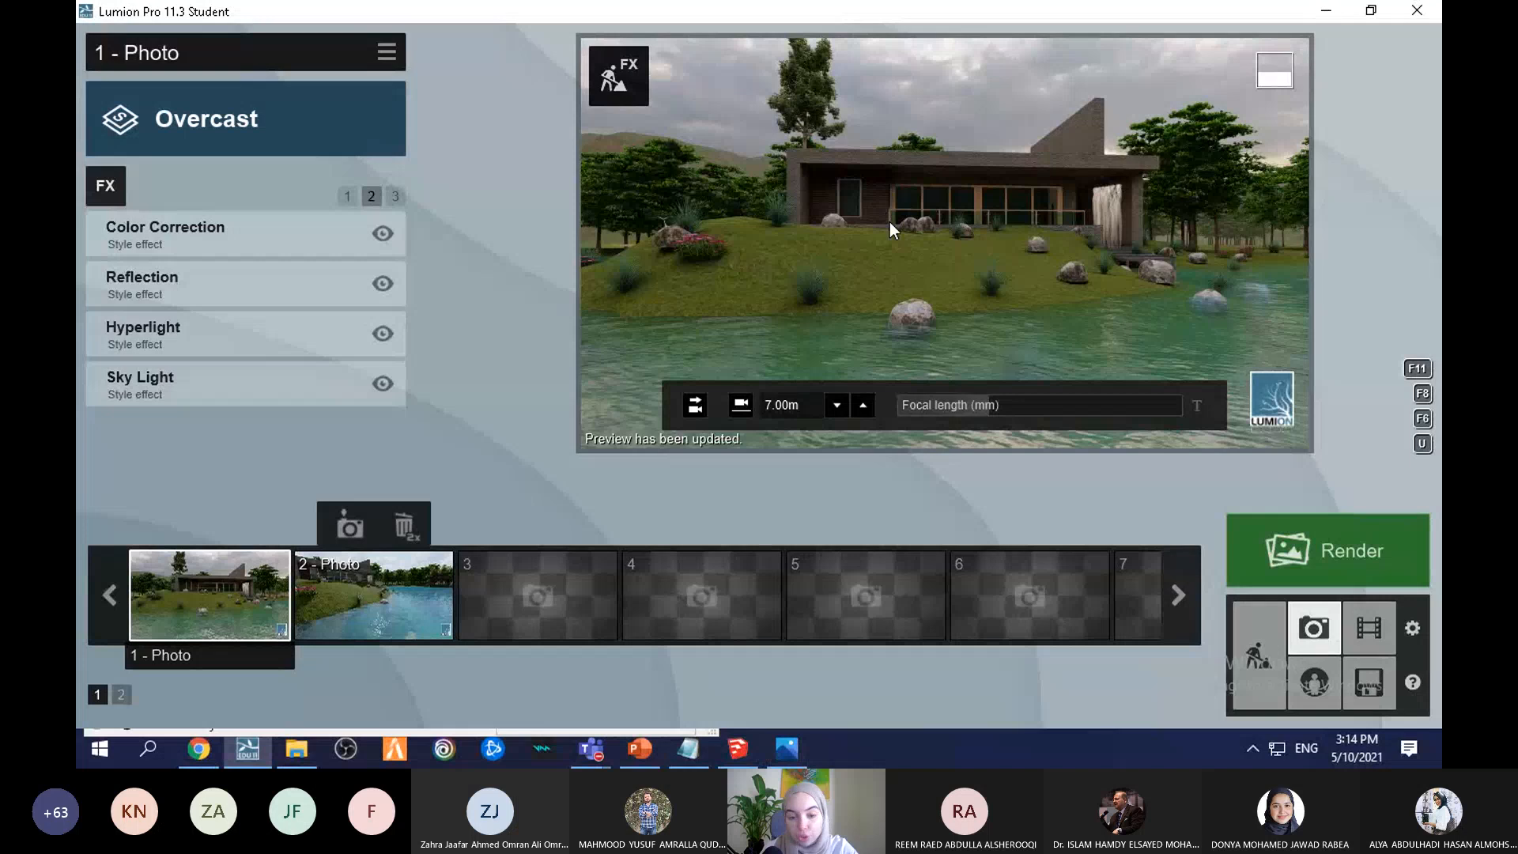
Step: Return photo 1 to Custom Style and open the photo effect selection
left_click(187, 141)
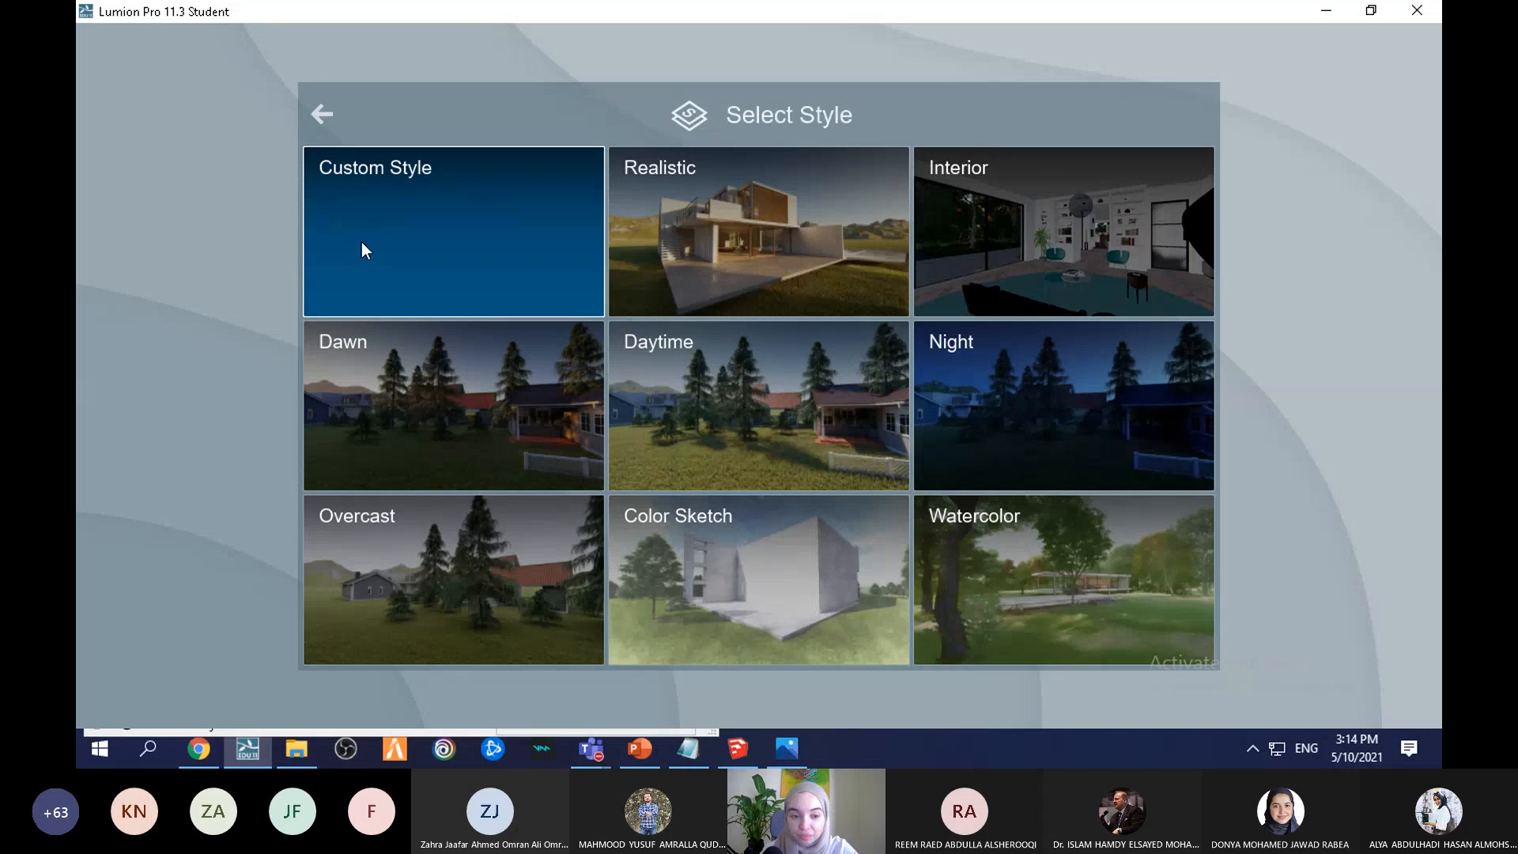
left_click(362, 243)
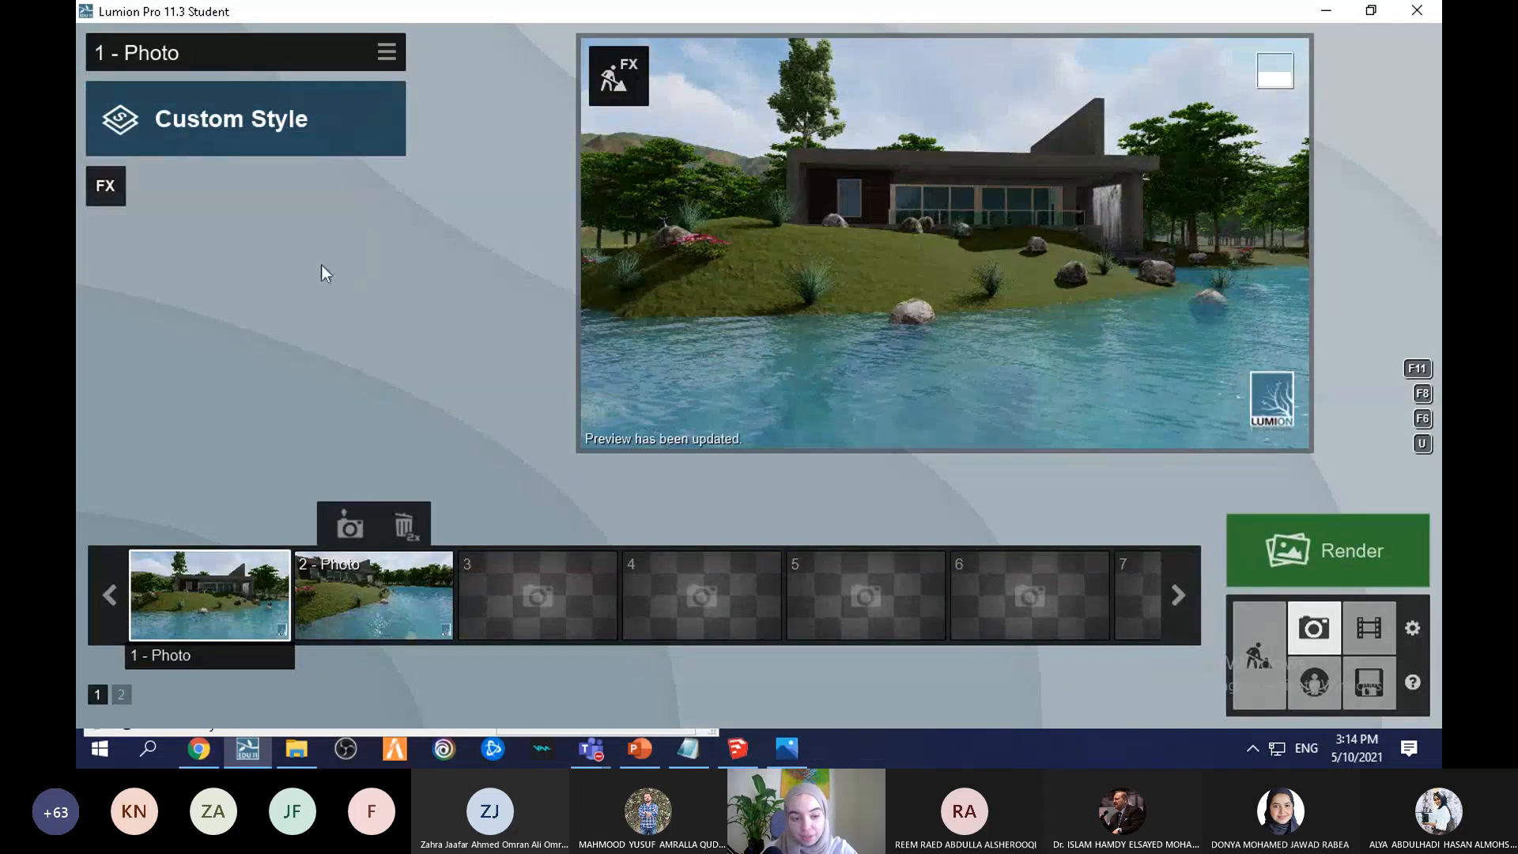
left_click(116, 196)
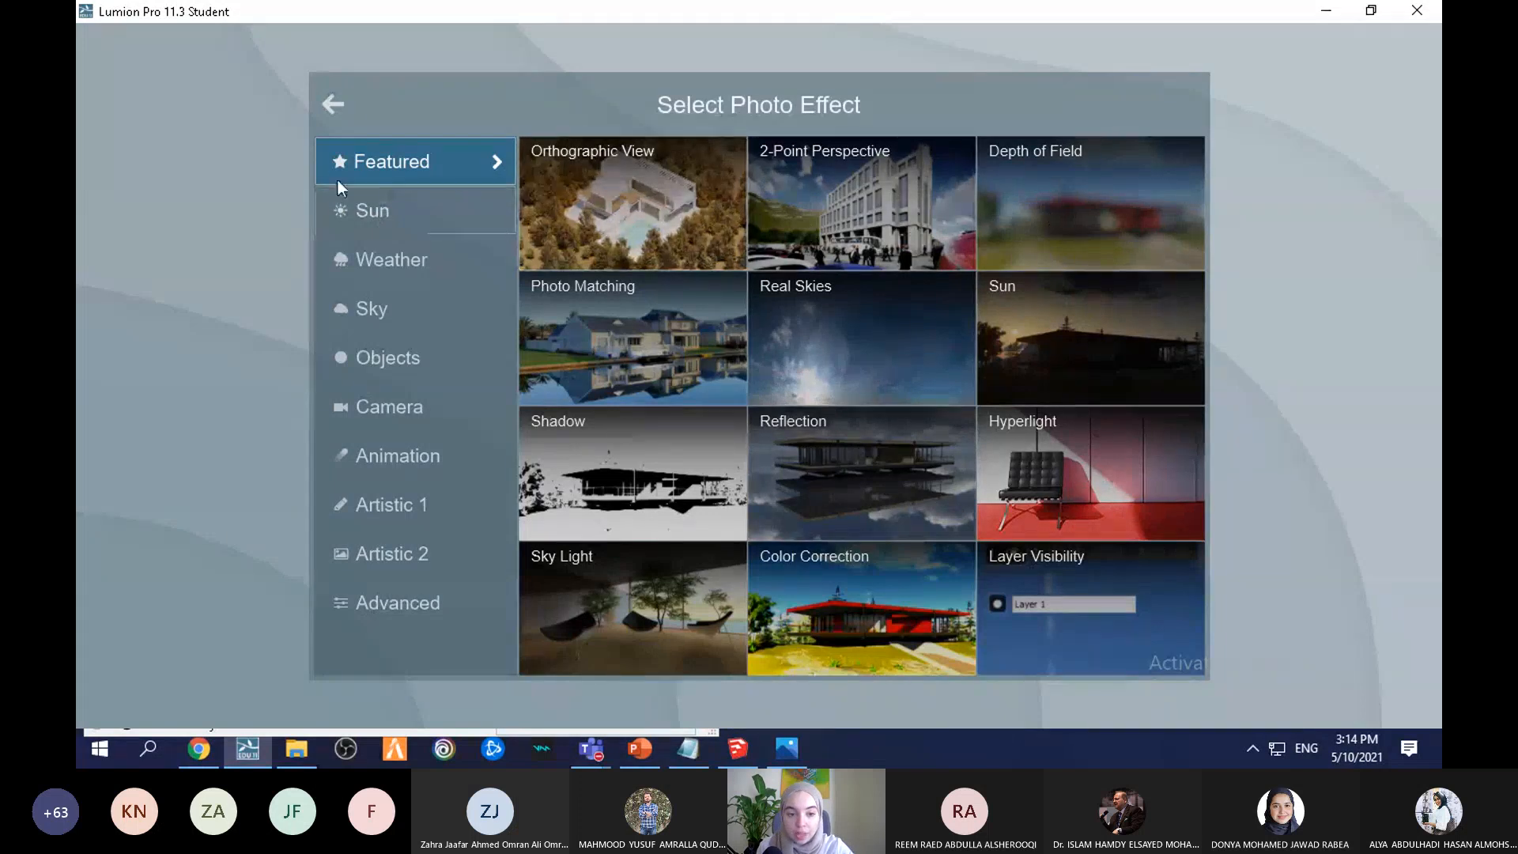
Step: Add the Sun Study effect to photo 1 and set its globe location to Bahrain at 26.36 N / 50.52 E
left_click(395, 222)
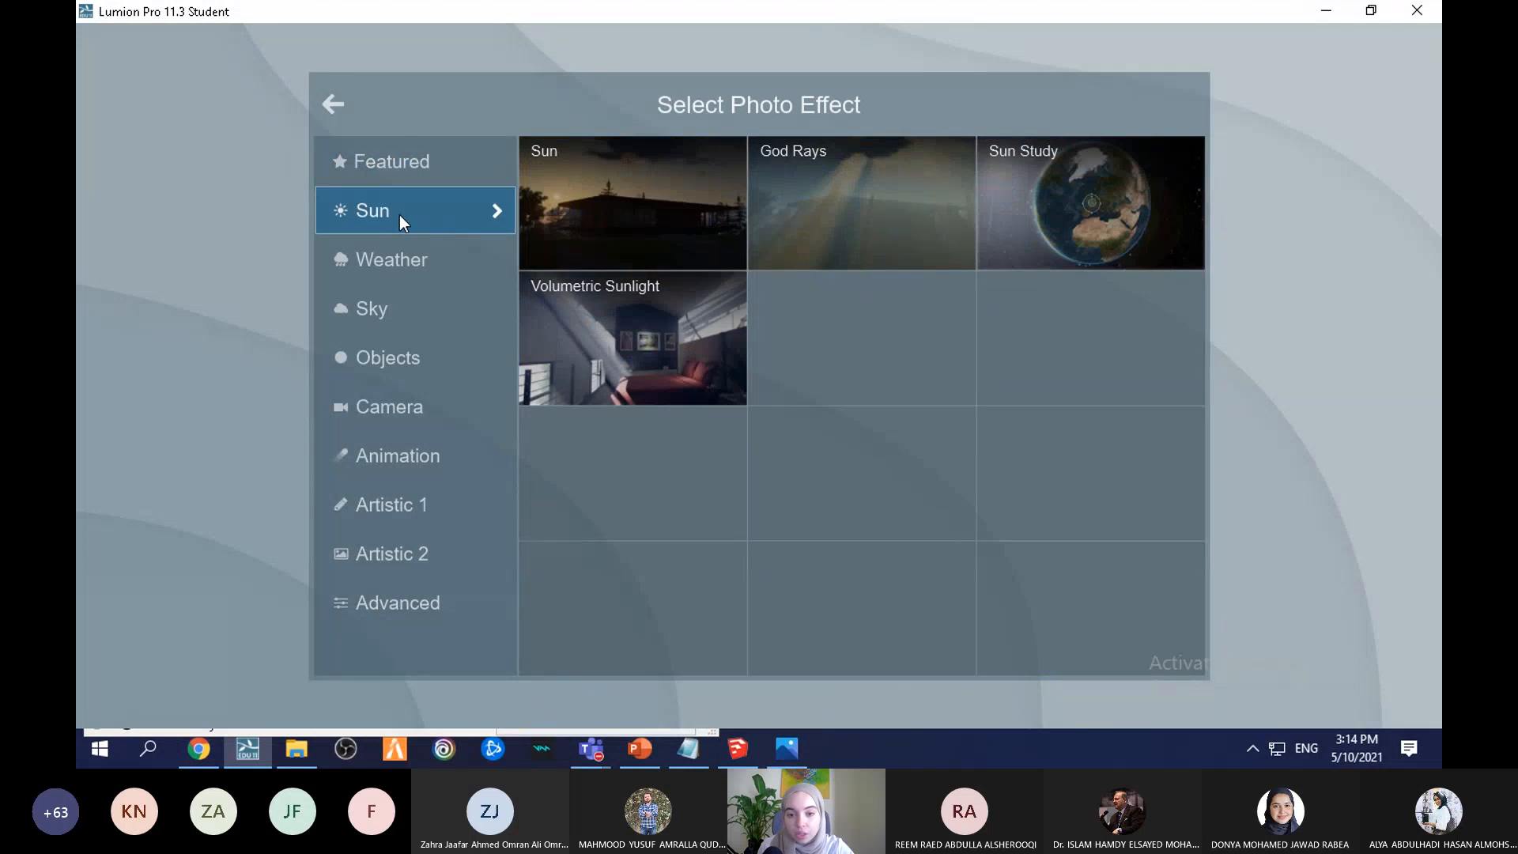
left_click(1067, 204)
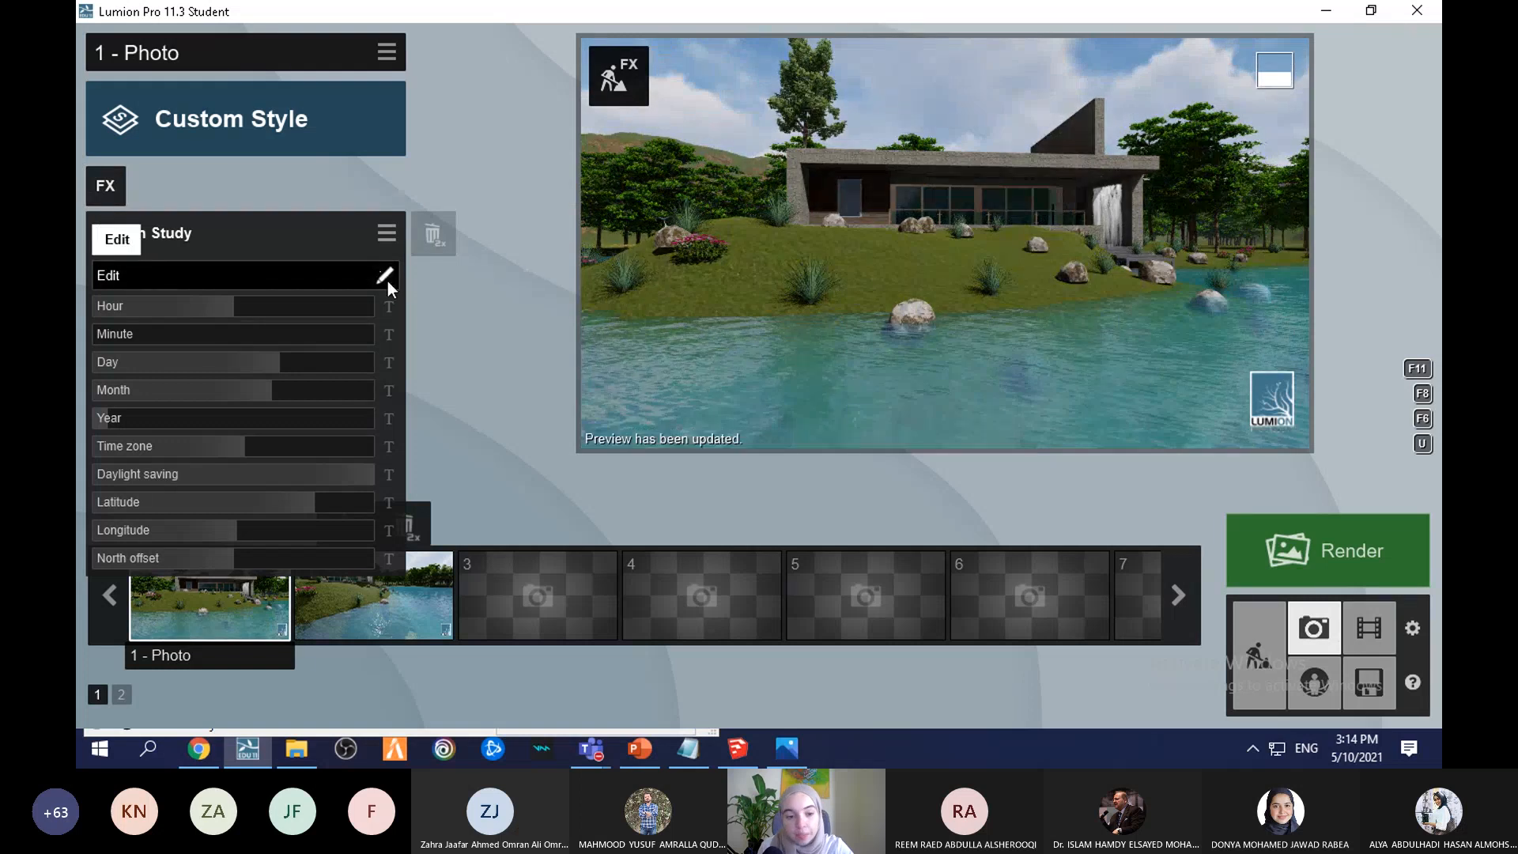
left_click(387, 281)
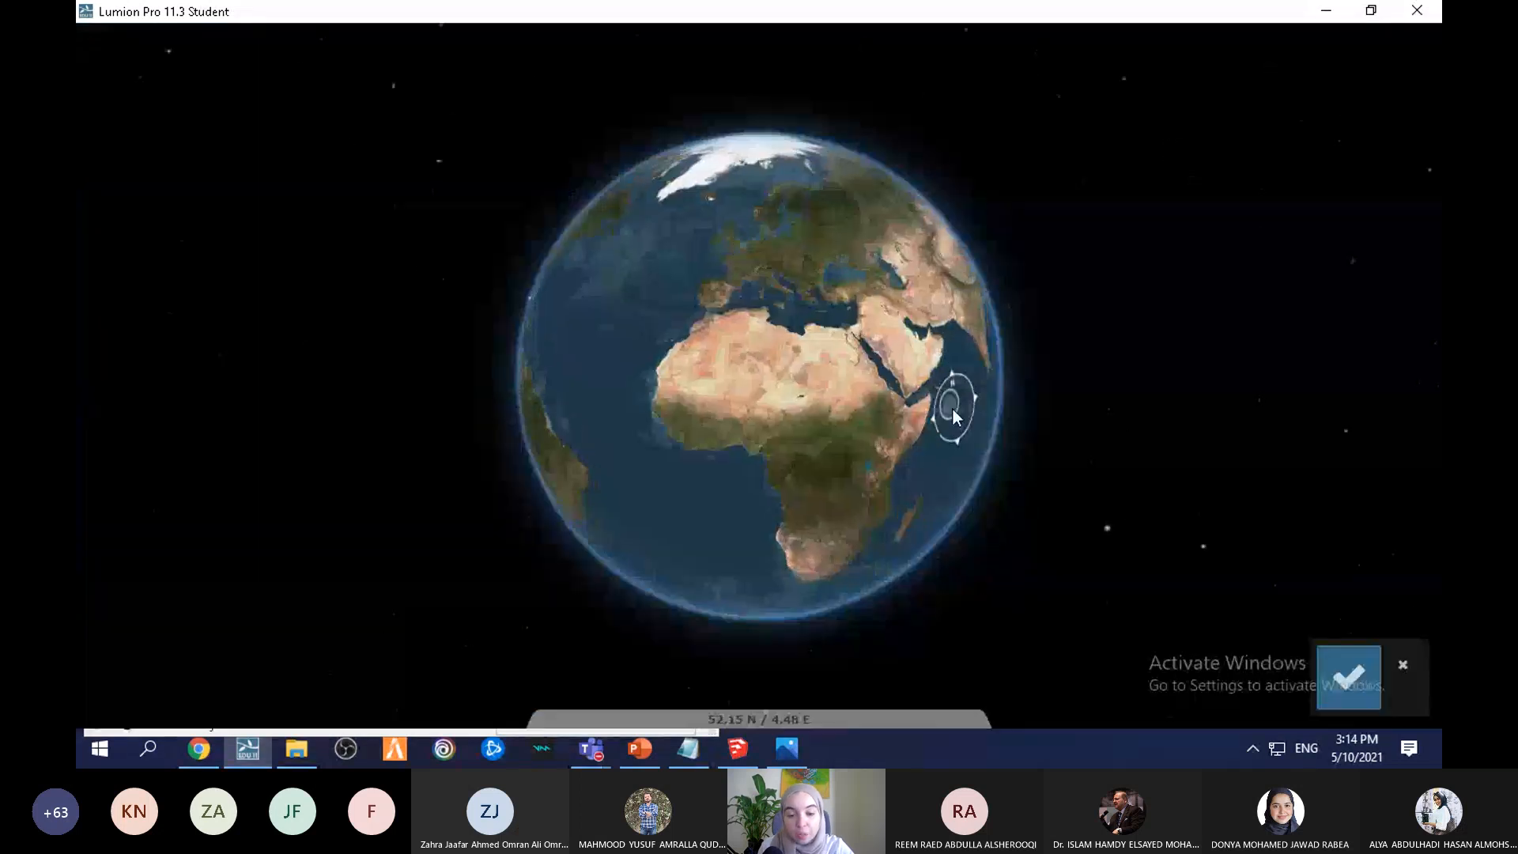
scroll(775, 275, "up", 5)
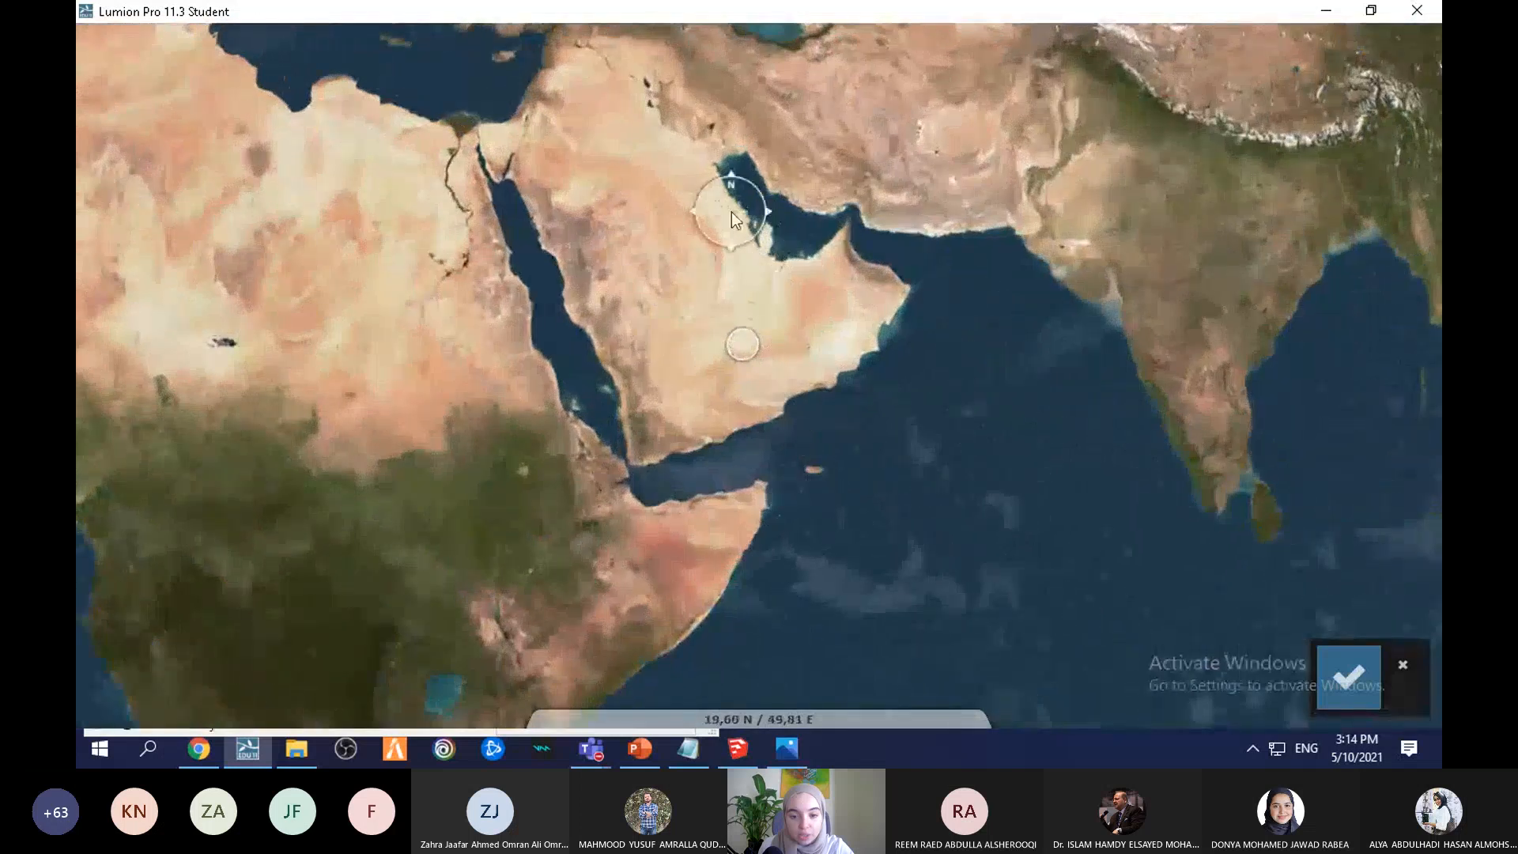
scroll(732, 212, "up", 5)
left_click(763, 254)
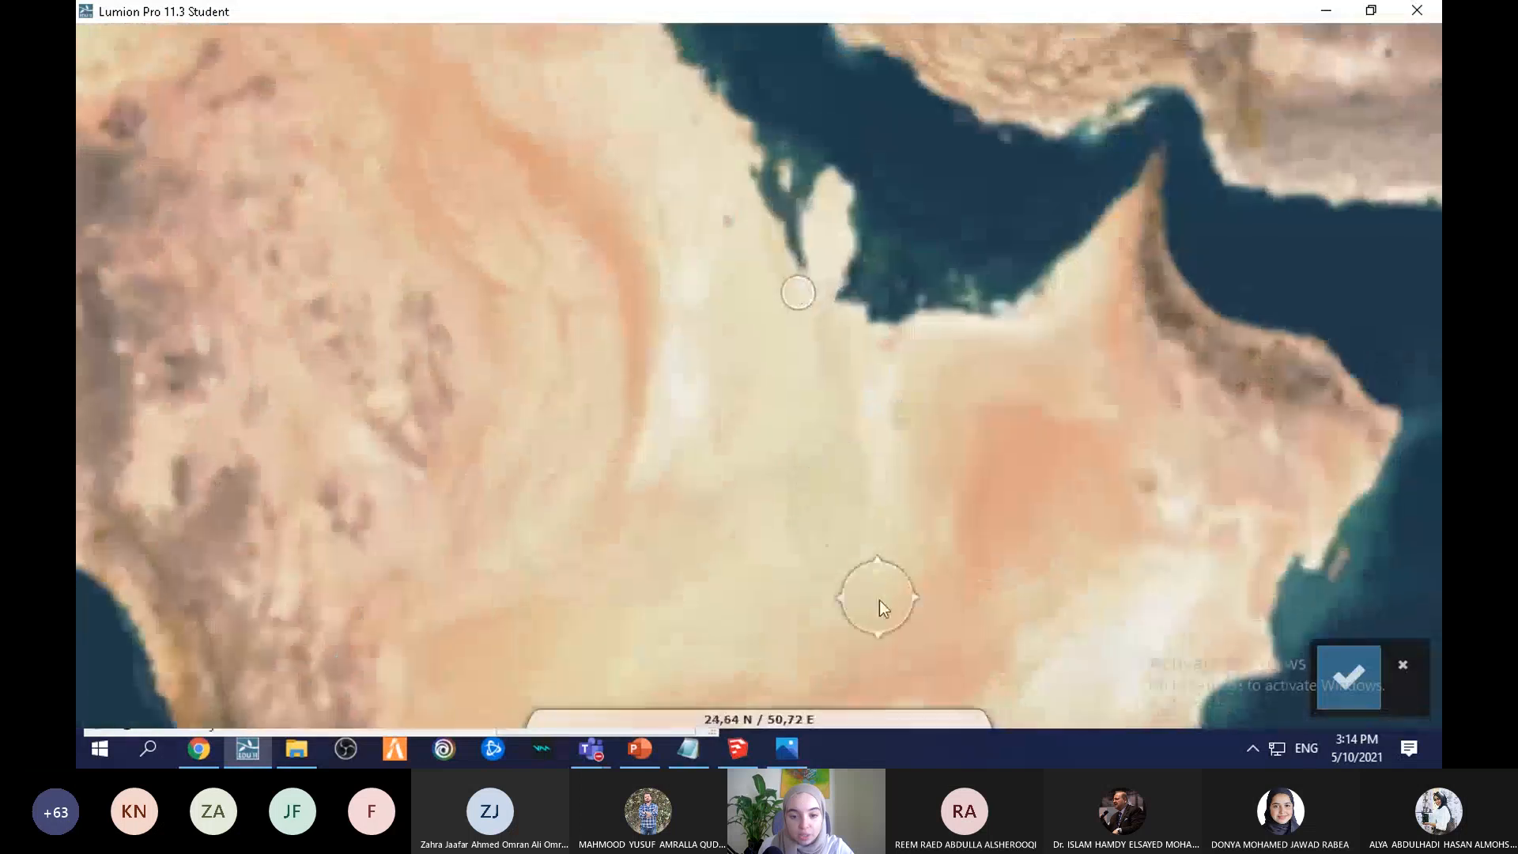
scroll(727, 163, "up", 1)
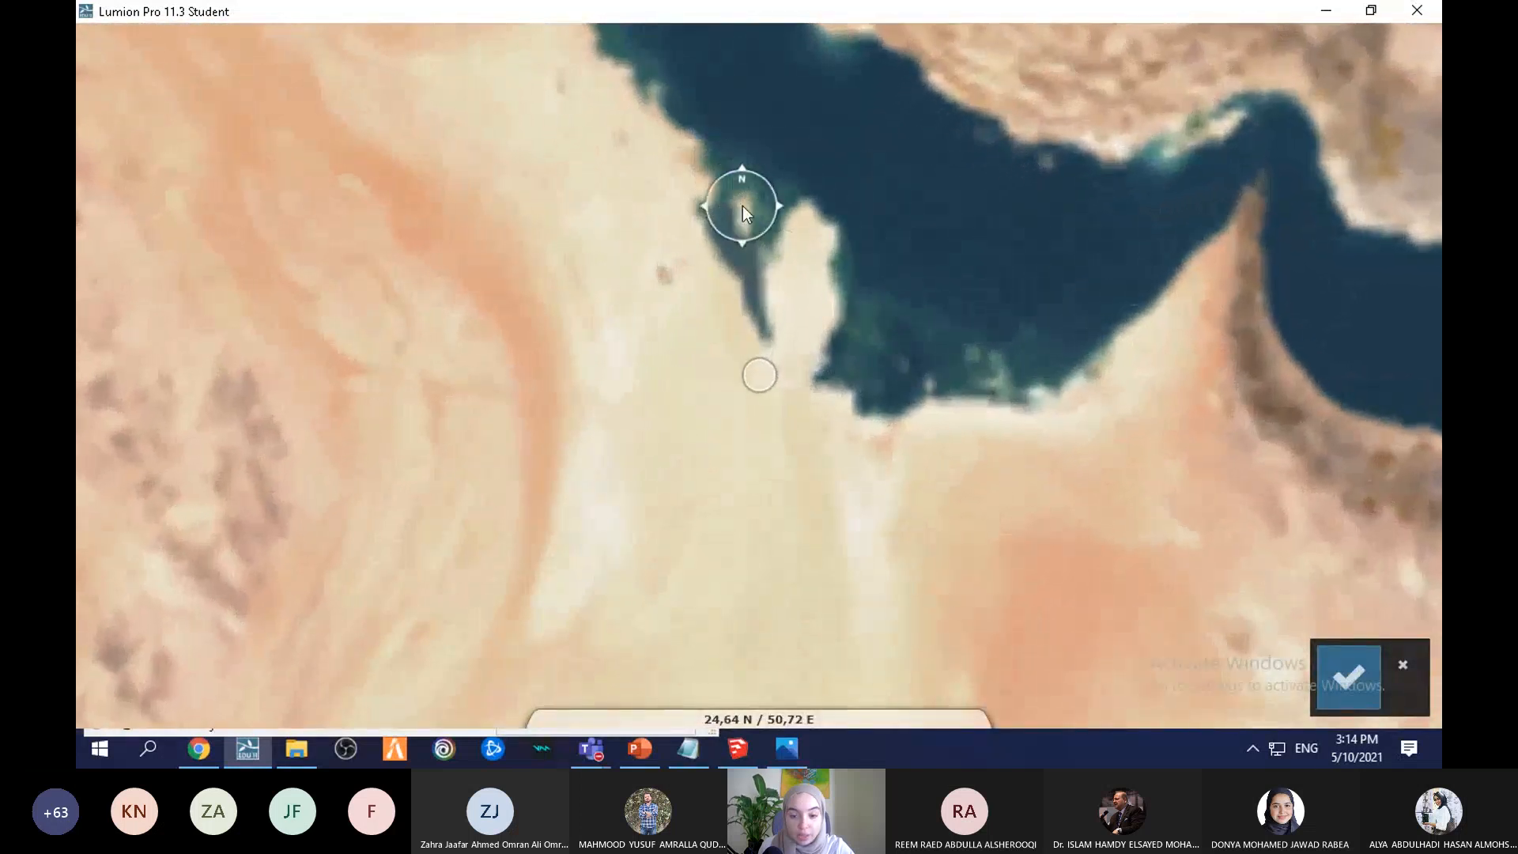
left_click(743, 206)
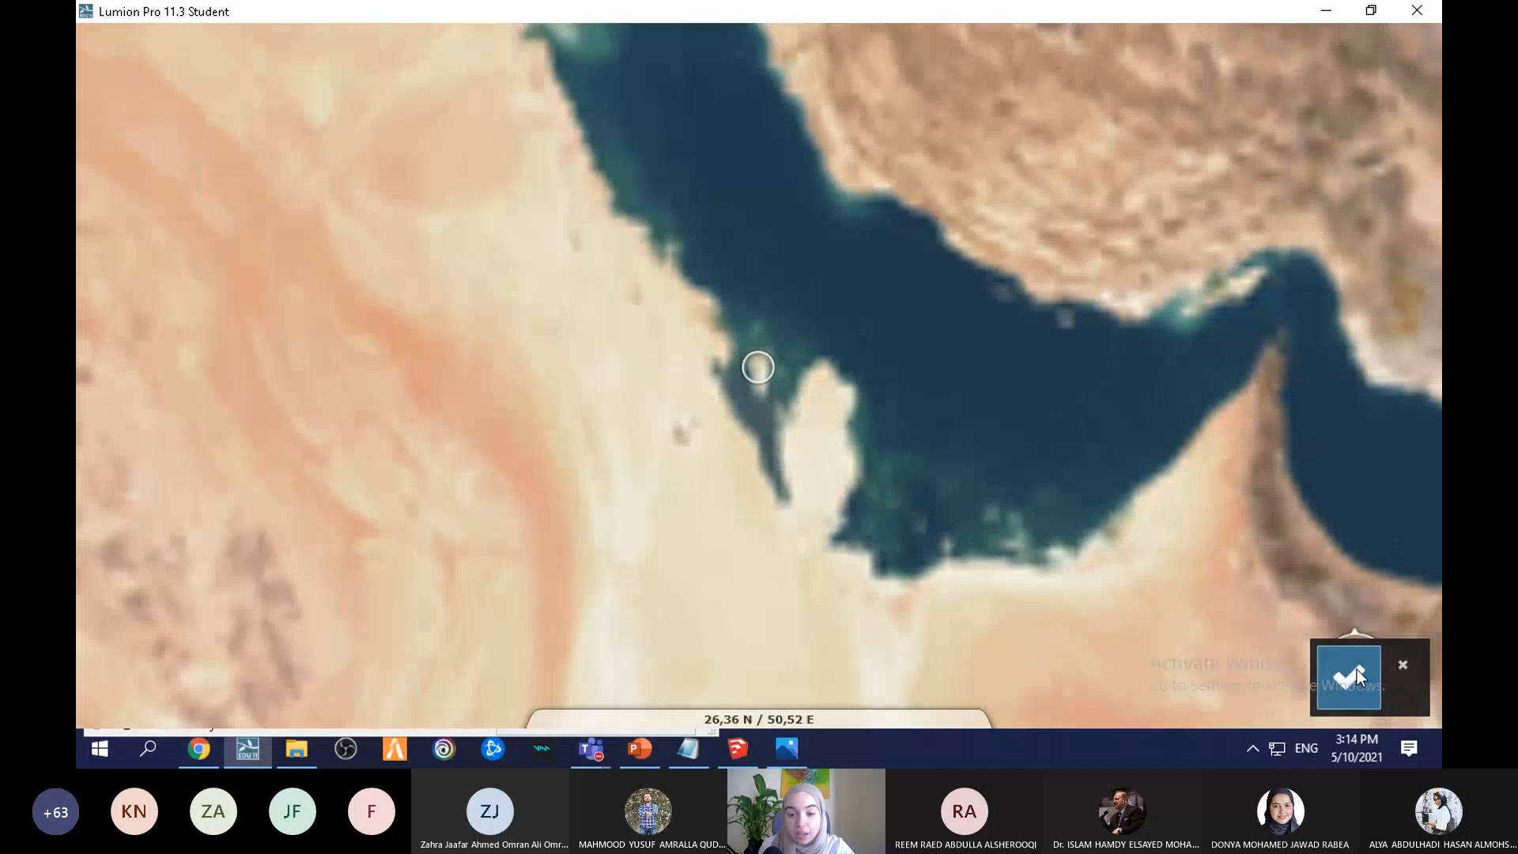
left_click(1357, 668)
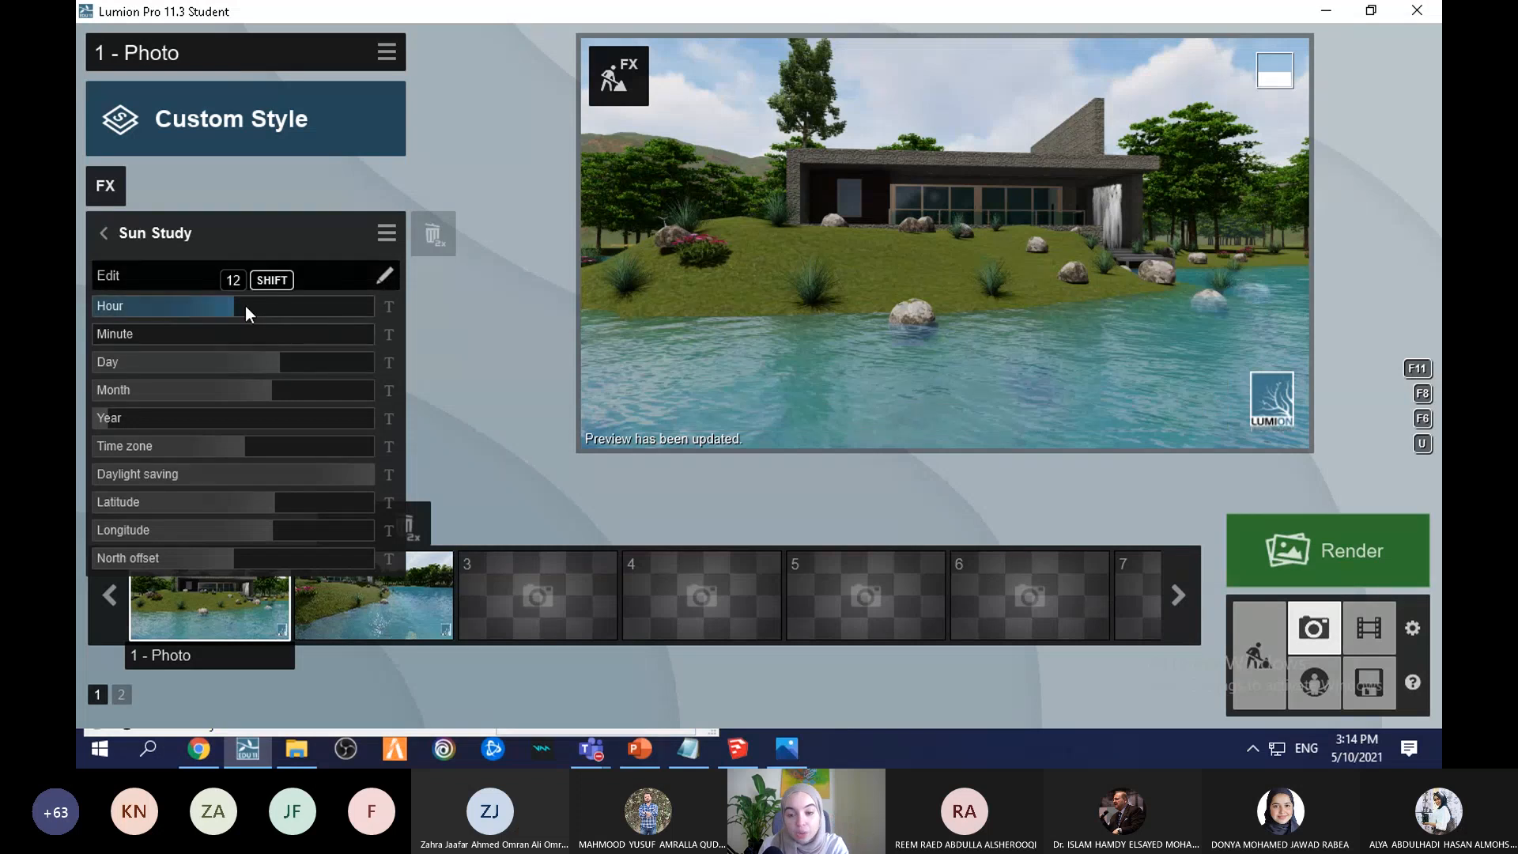
Step: Set the Sun Study minute to about 43 and month to September, and adjust the hour, day, year, latitude and north offset
left_click_drag(245, 306, 218, 308)
left_click(233, 338)
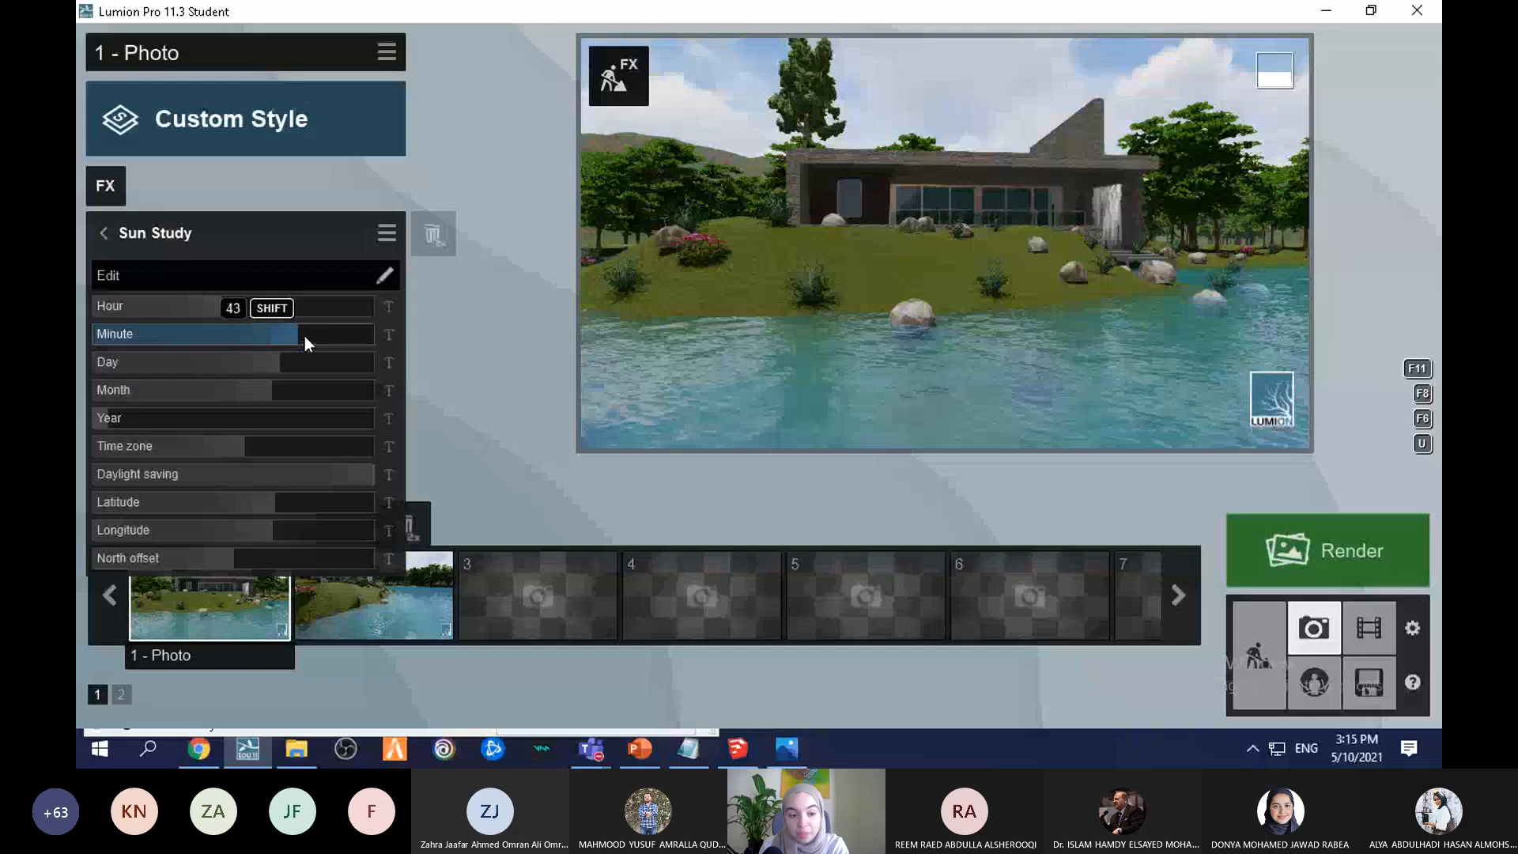
left_click_drag(298, 363, 205, 359)
left_click(301, 390)
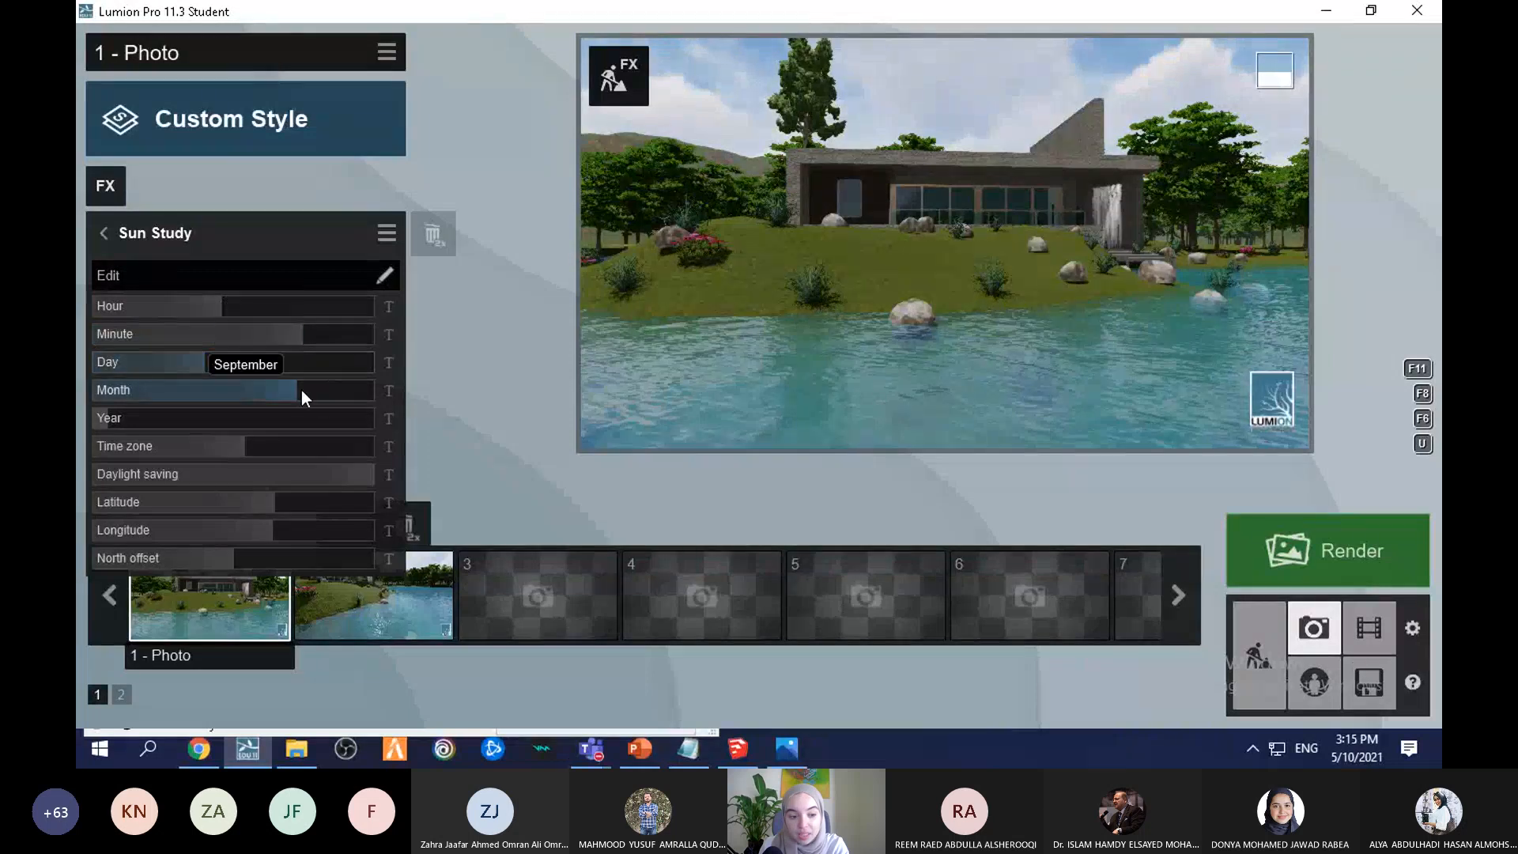
left_click(300, 419)
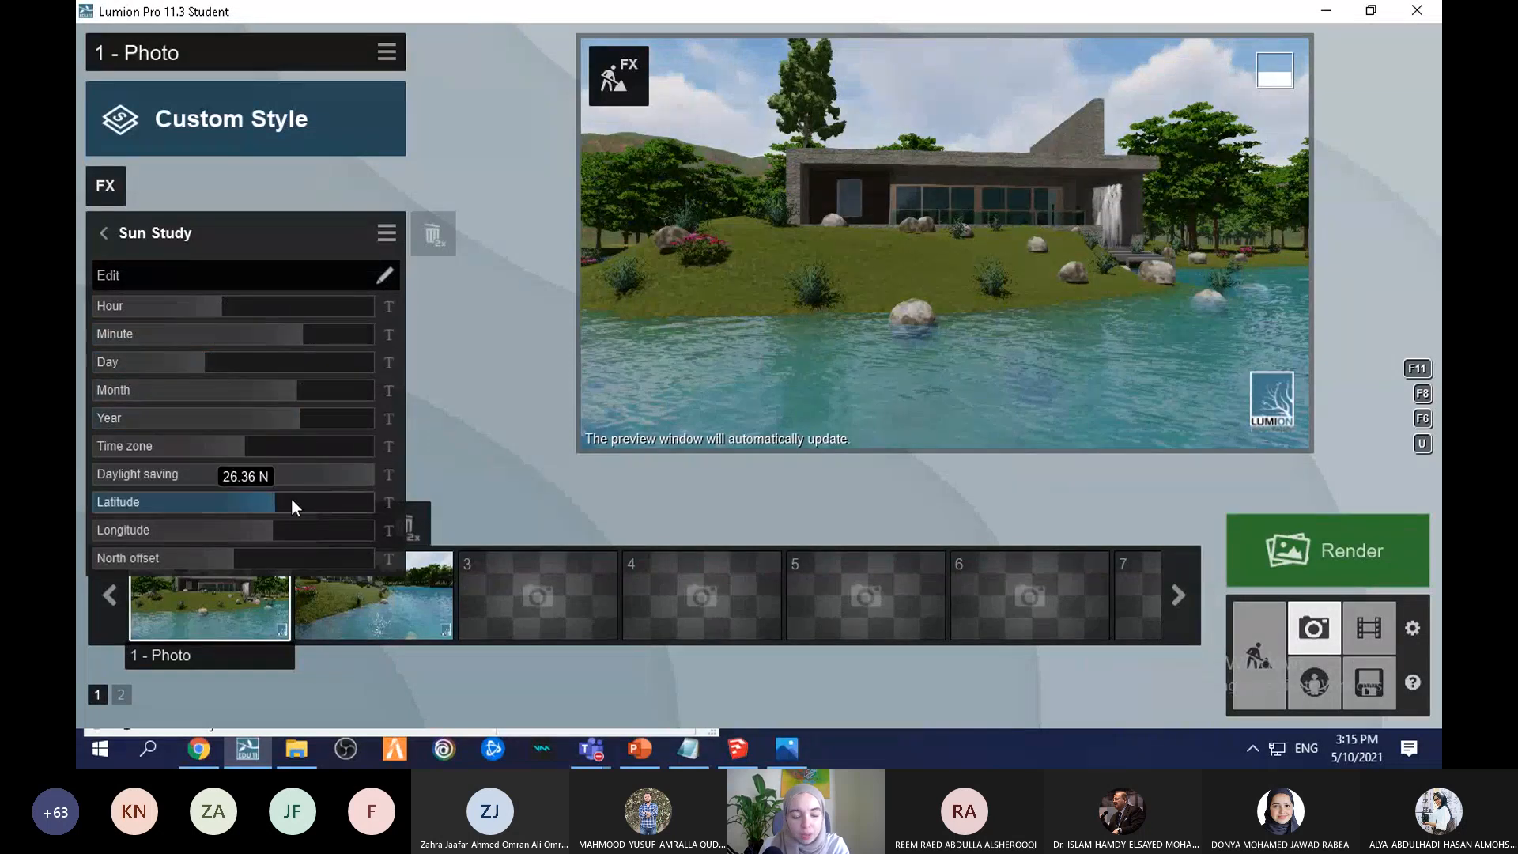
left_click_drag(291, 503, 292, 545)
mouse_move(230, 305)
left_mouse_down()
mouse_move(281, 319)
mouse_move(207, 310)
left_mouse_up()
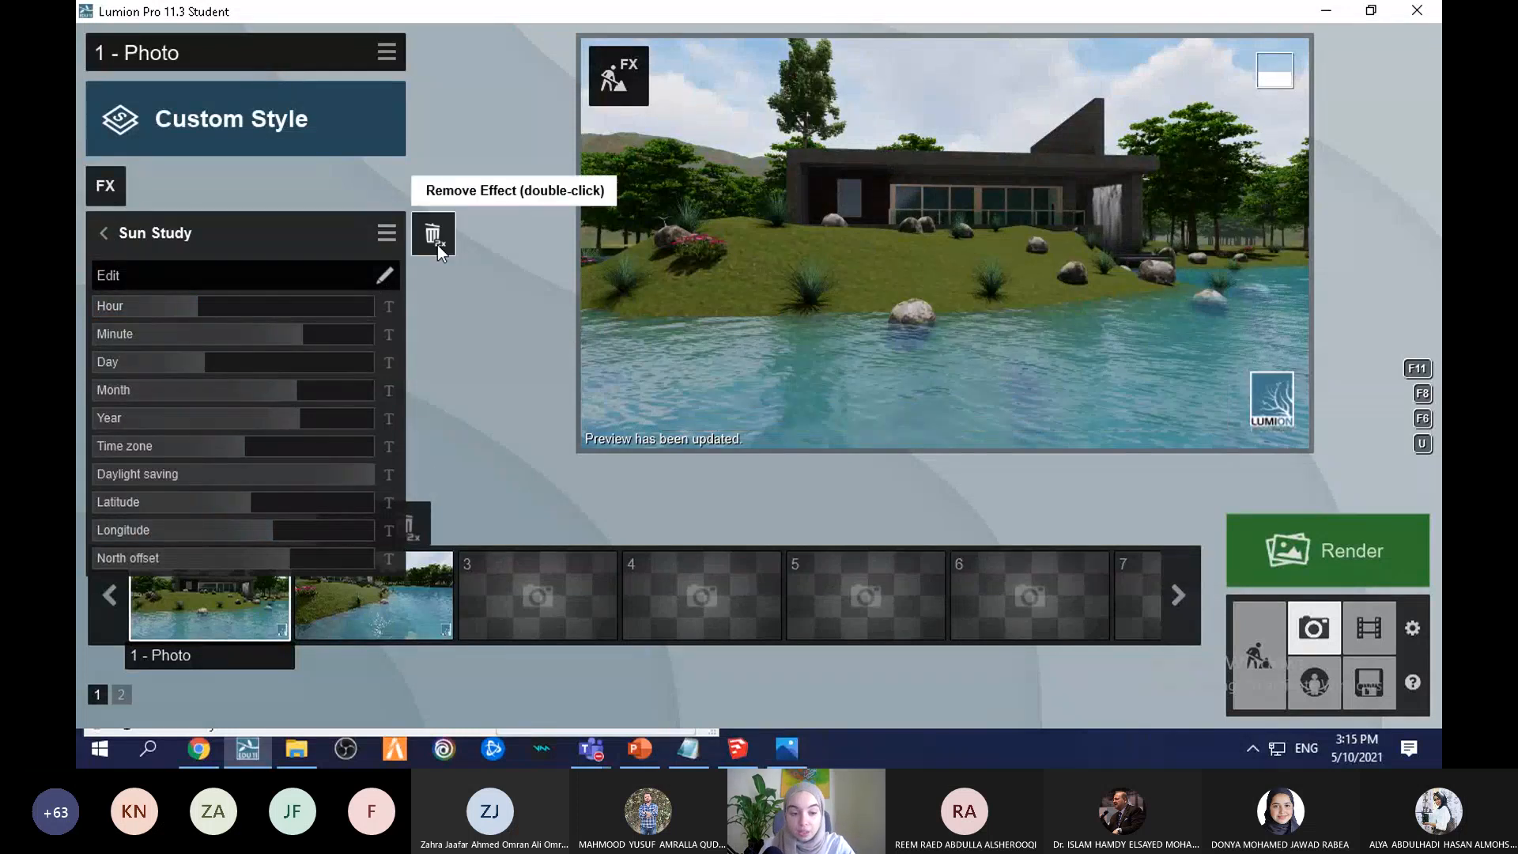
Step: Toggle the Sun Study effect's visibility to compare the preview, and remove the effect from photo 1
left_click(112, 239)
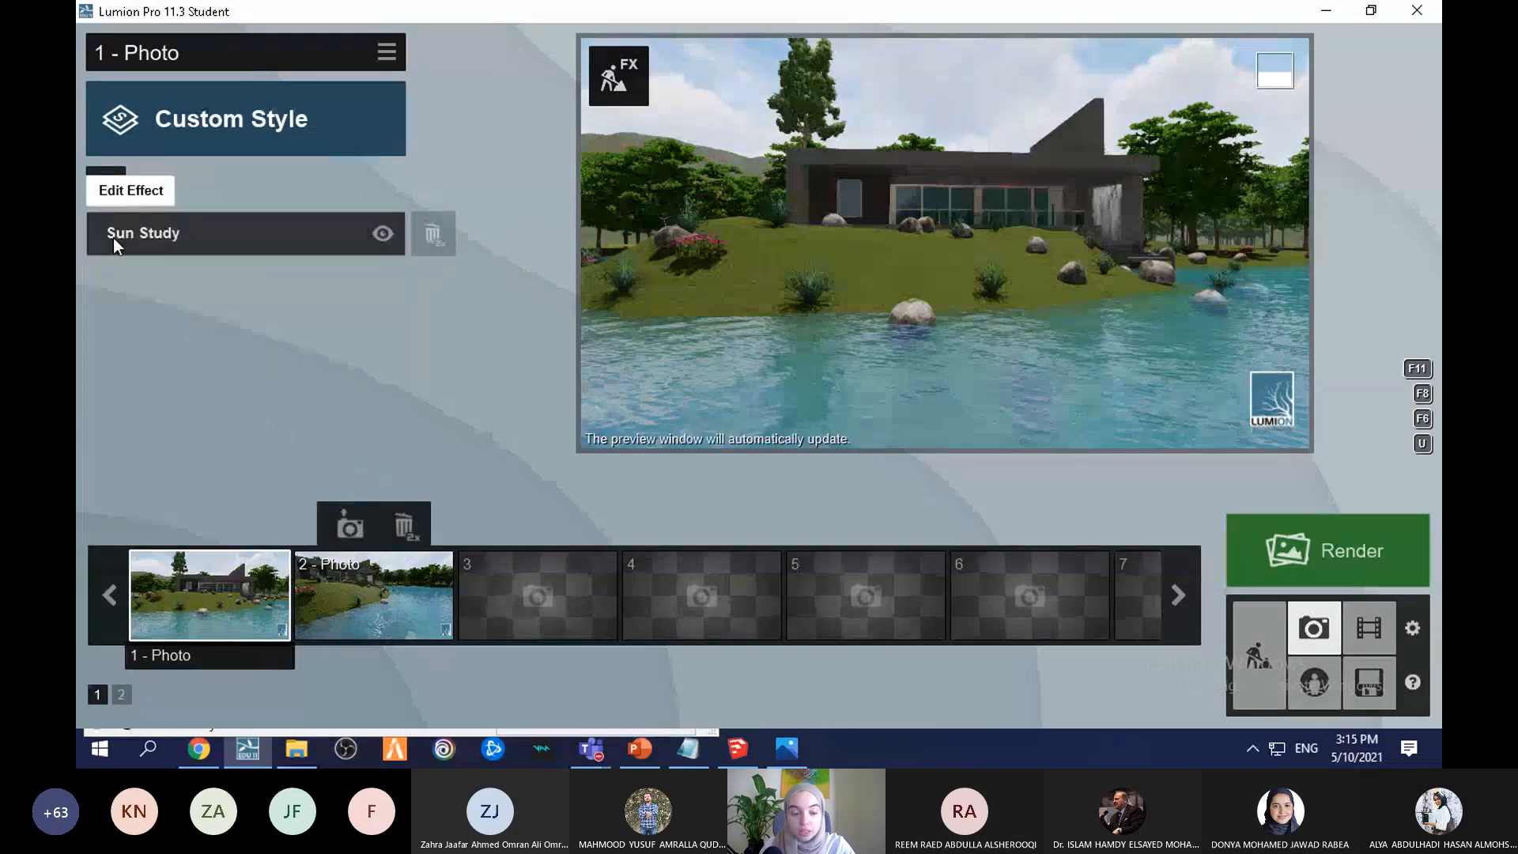
left_click(377, 235)
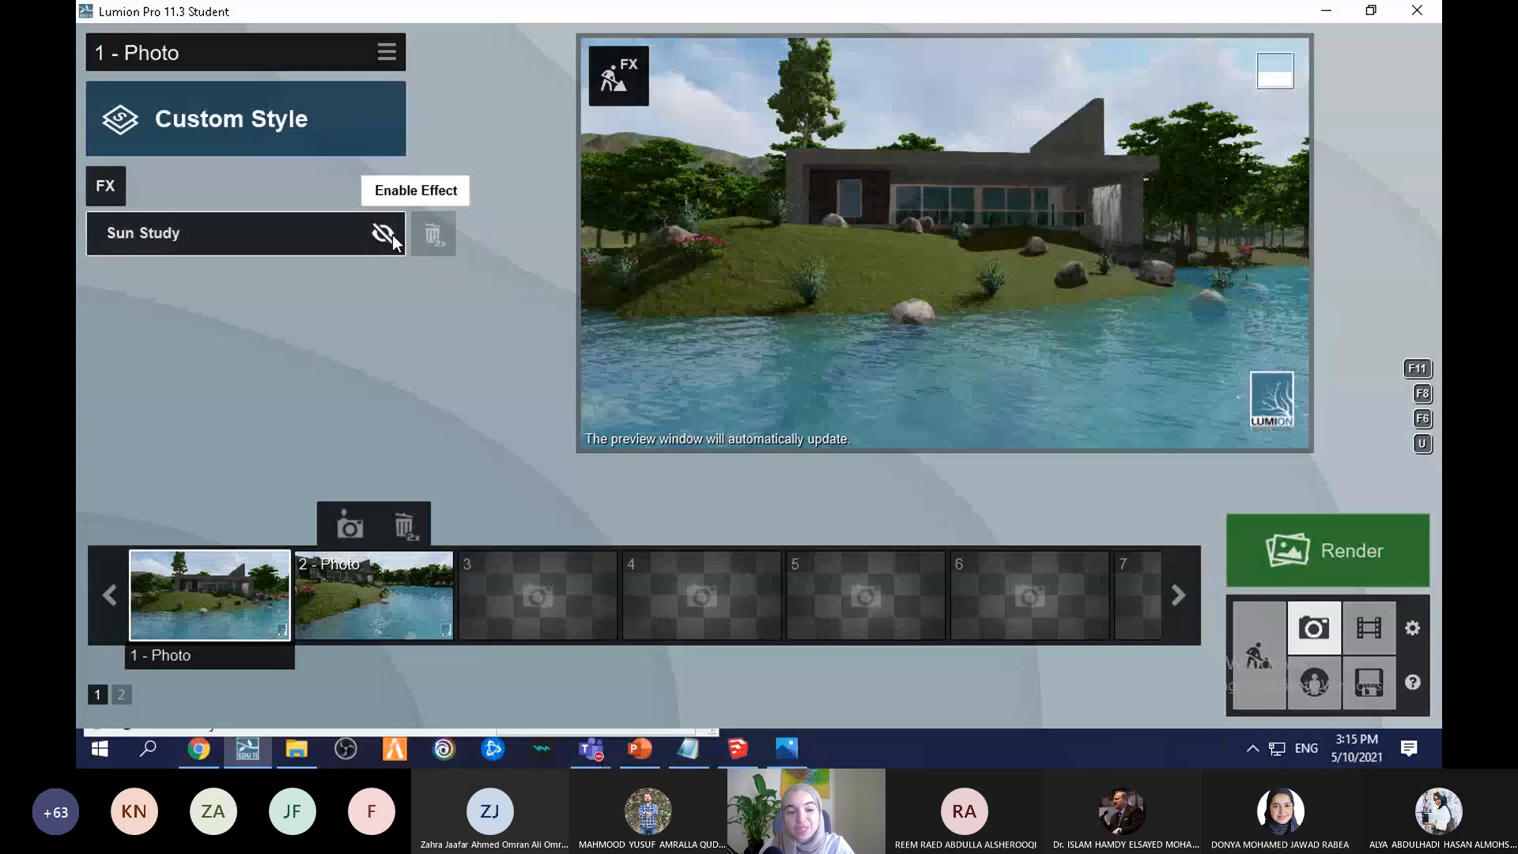
left_click(389, 234)
left_click(383, 235)
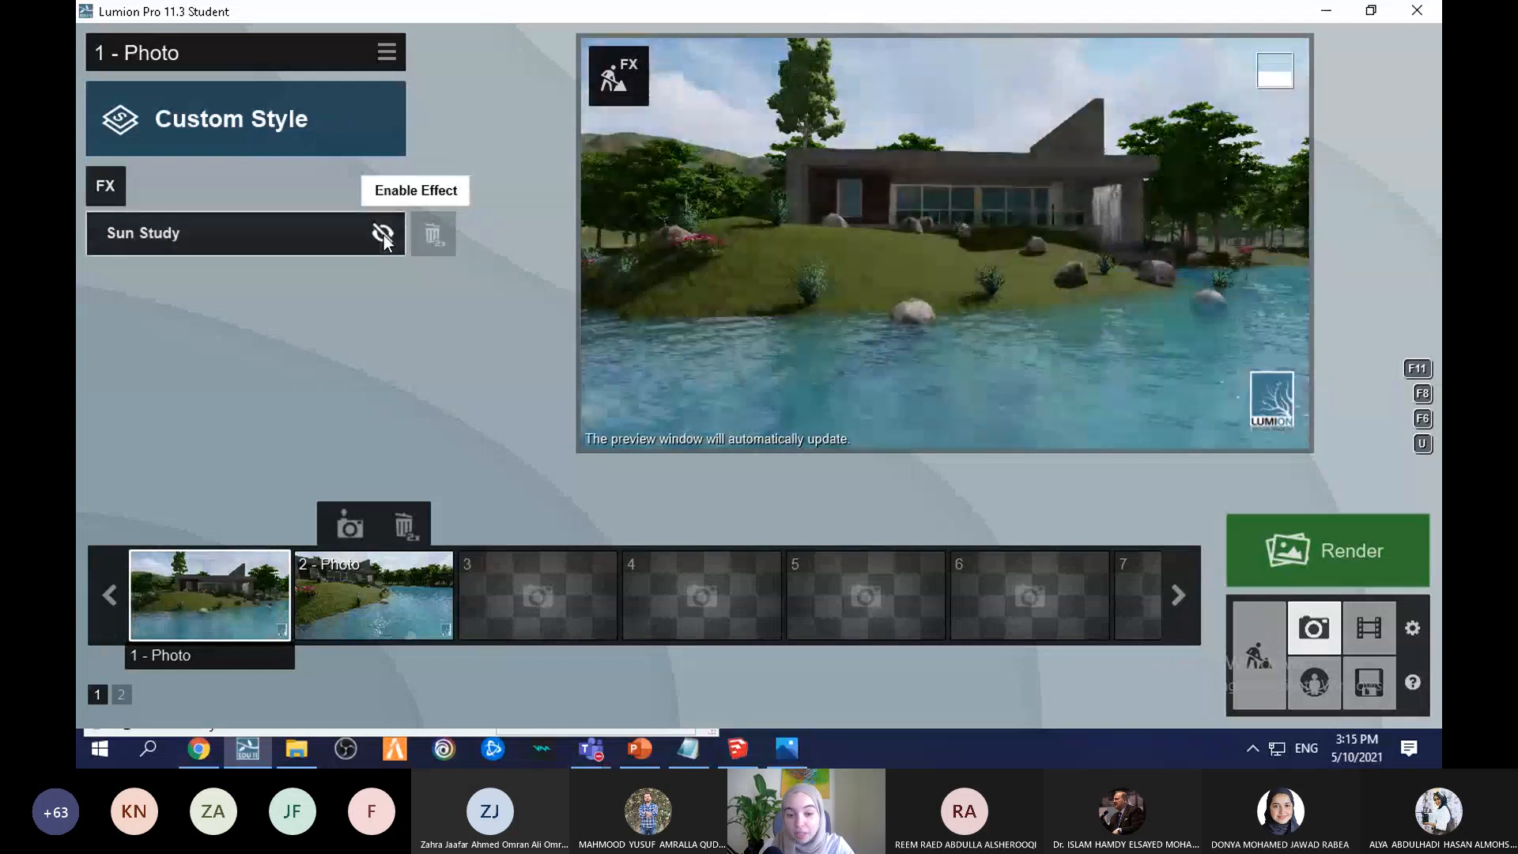
double_click(434, 236)
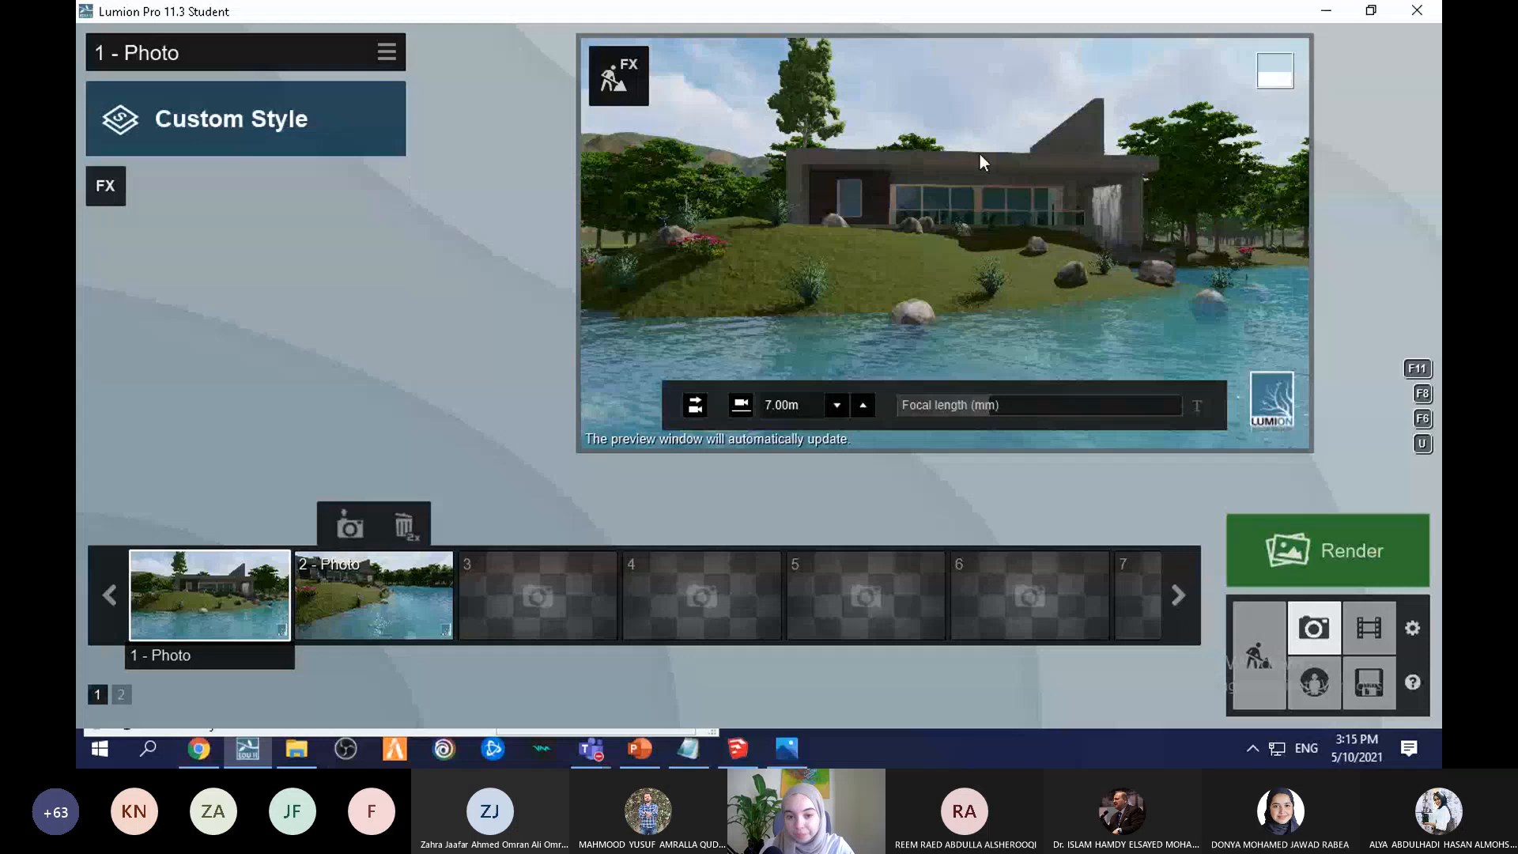
Step: Add the Sky and Clouds effect from the Sky category to photo 1
left_click(95, 194)
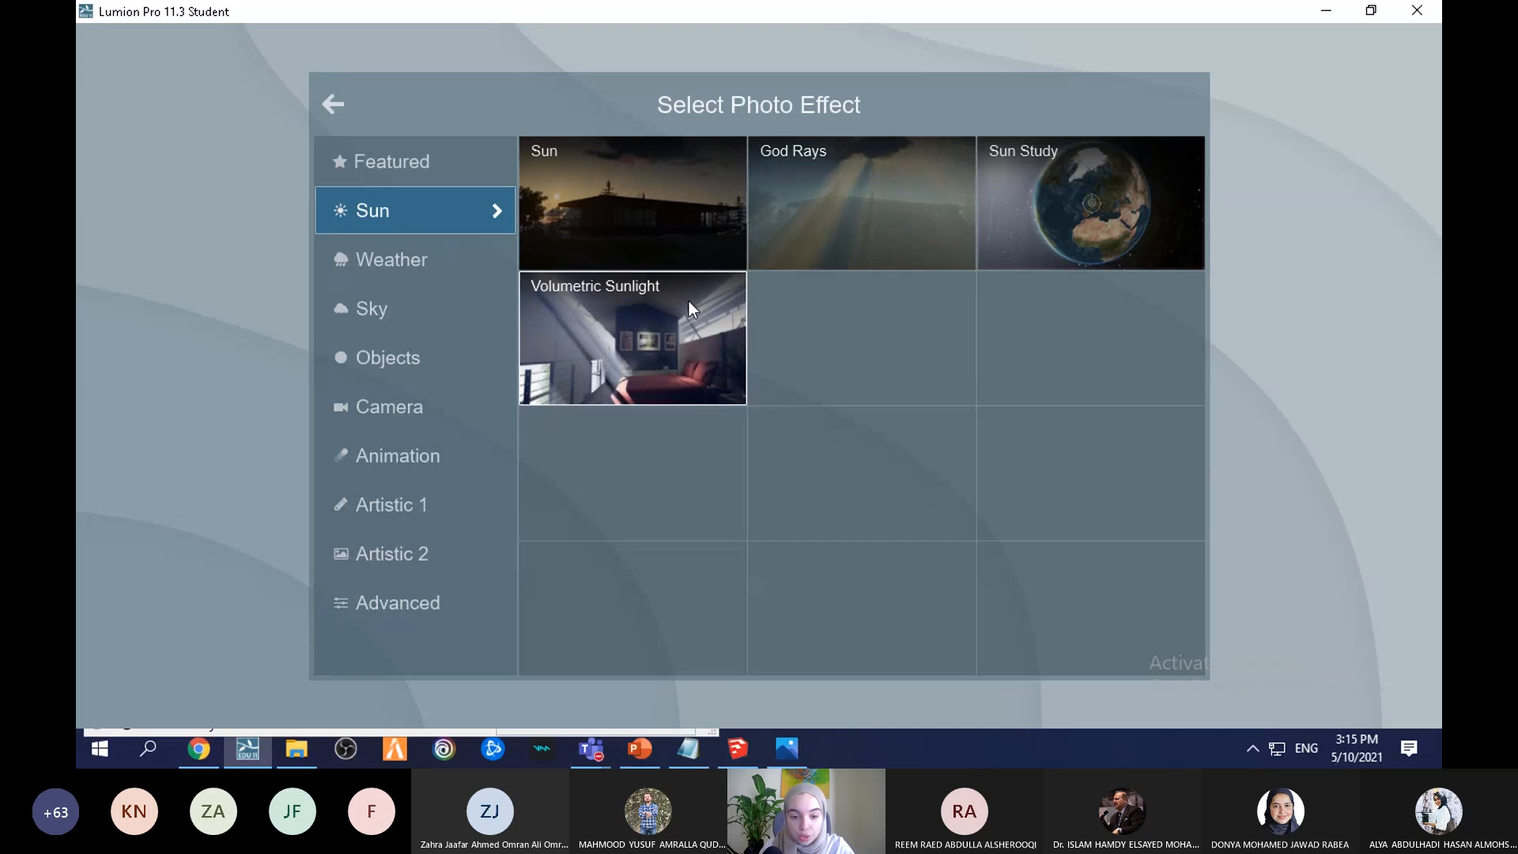
left_click(387, 266)
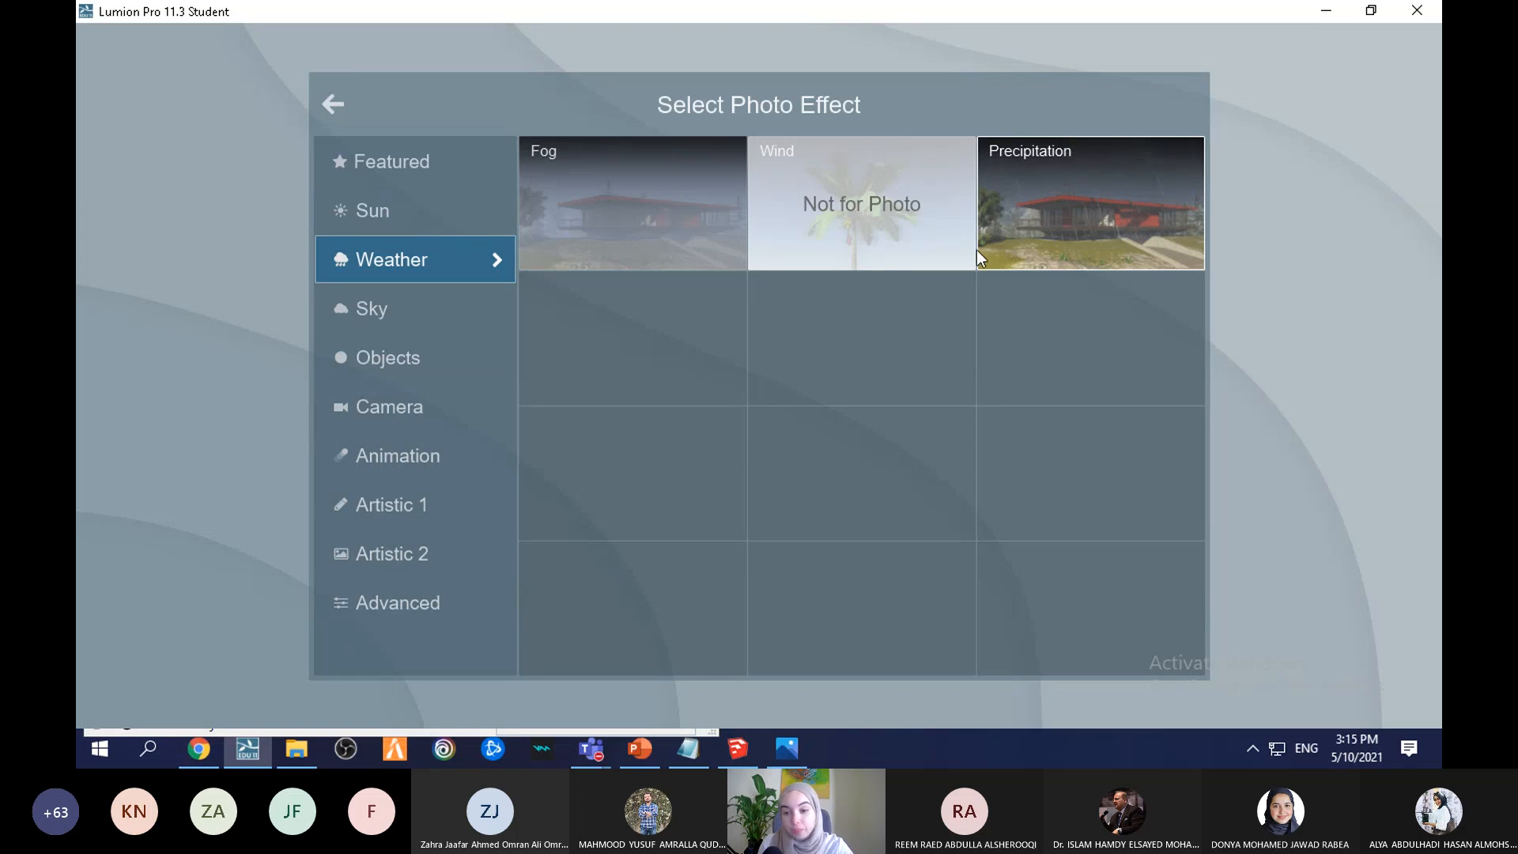
left_click(417, 318)
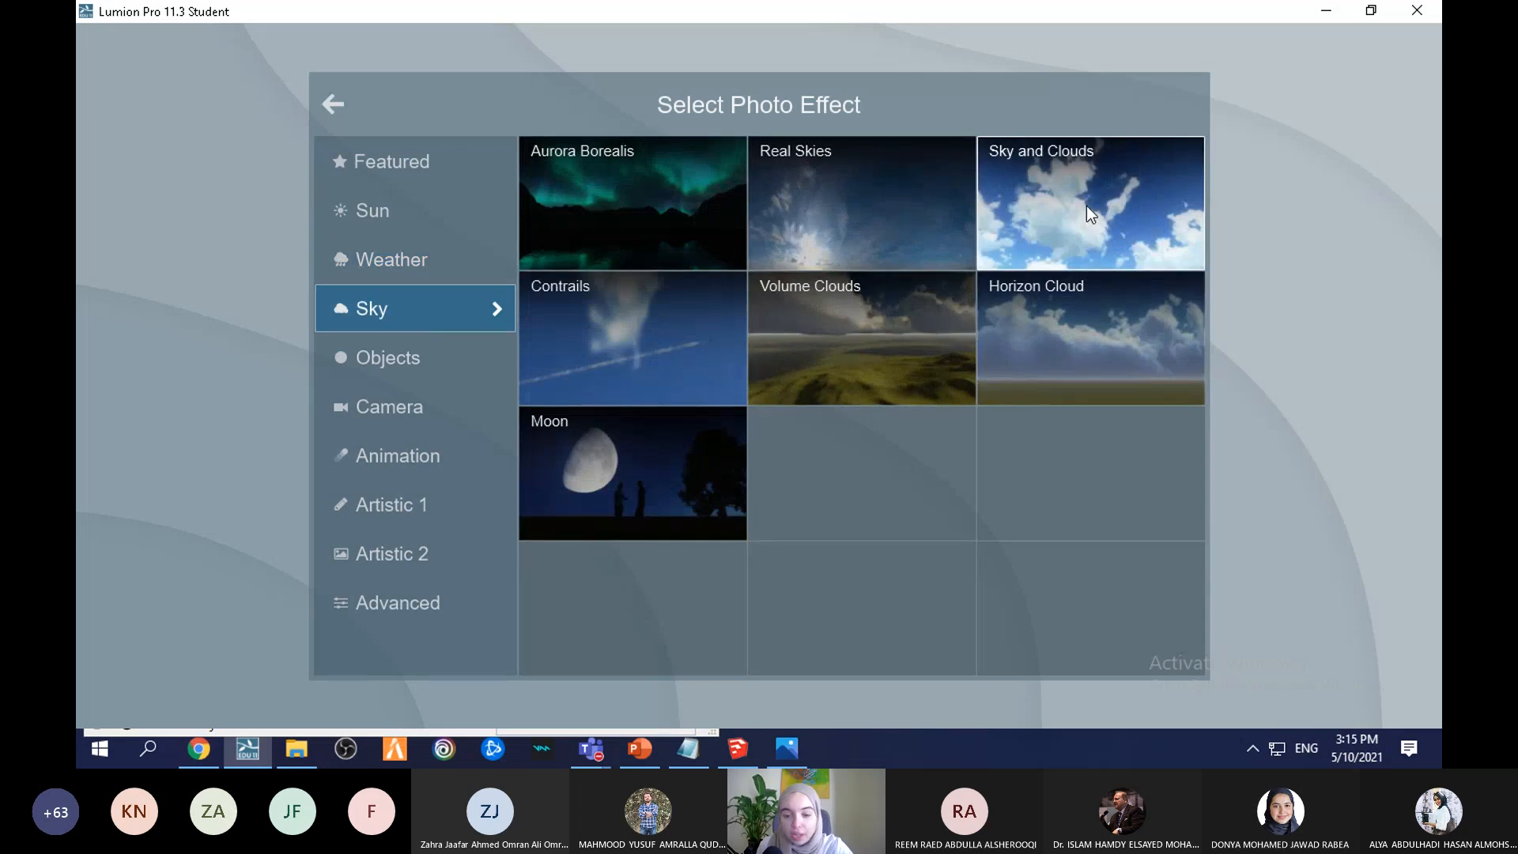
left_click(1066, 226)
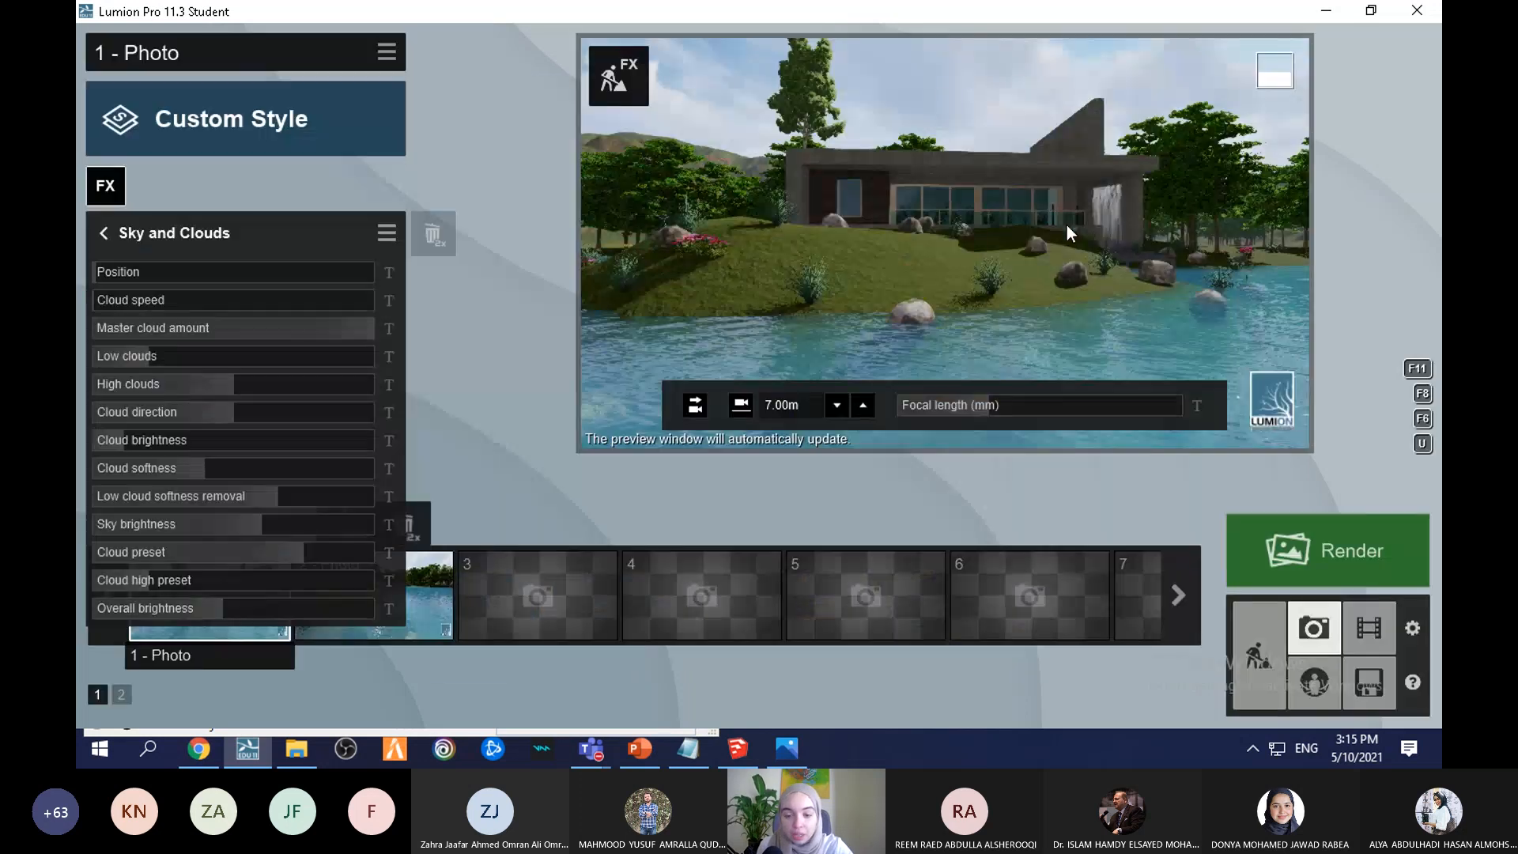
Step: Increase the Sky and Clouds position, cloud speed and high clouds slightly, and set cloud brightness to about 0.3
left_click_drag(141, 278, 169, 277)
left_click(150, 299)
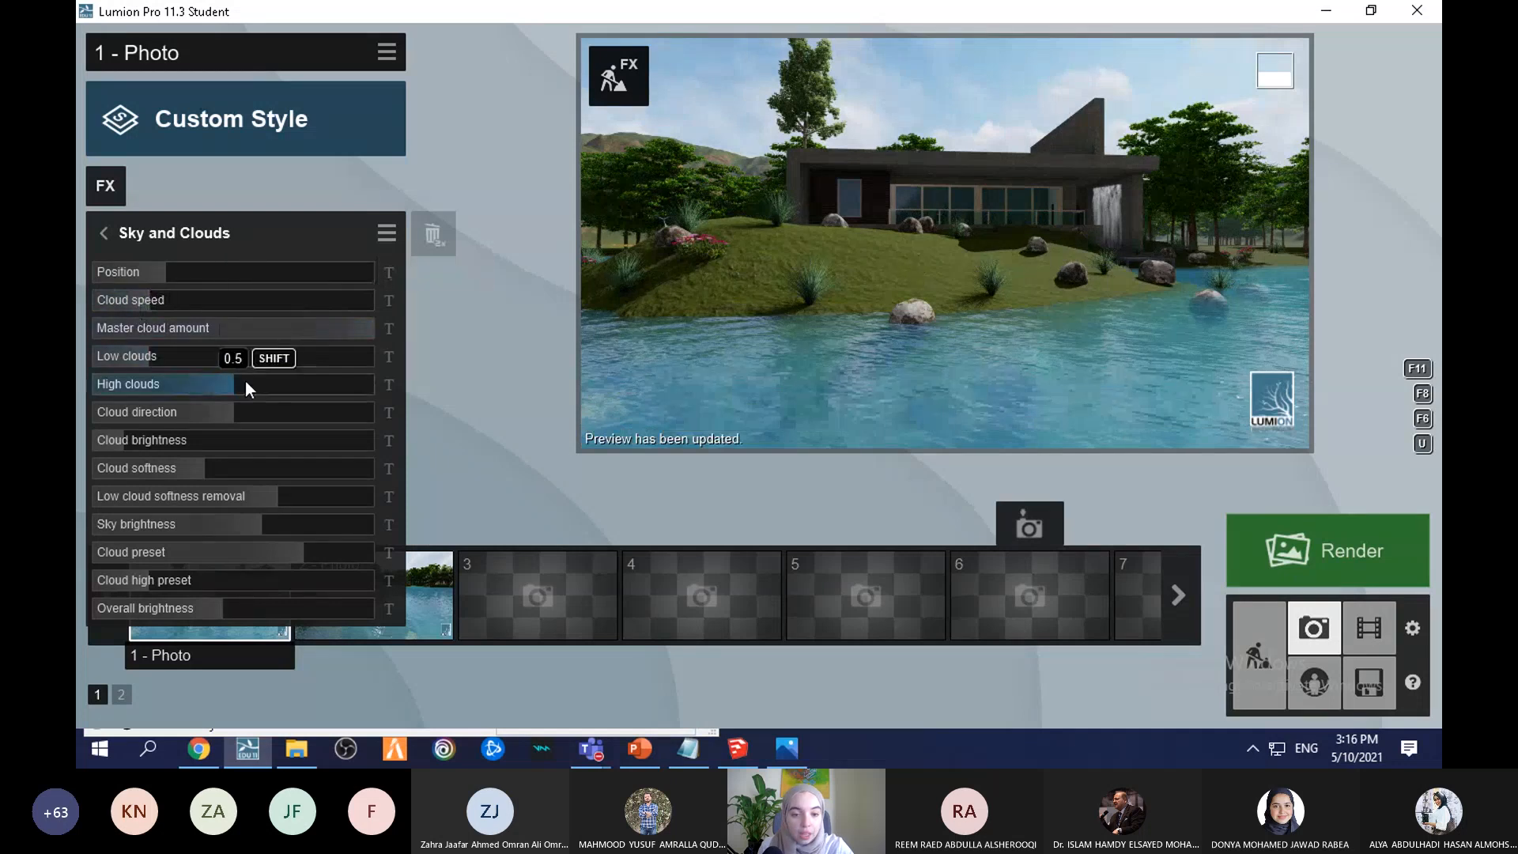
mouse_move(245, 382)
left_mouse_down()
mouse_move(290, 381)
mouse_move(240, 389)
left_mouse_up()
left_click_drag(201, 443, 196, 484)
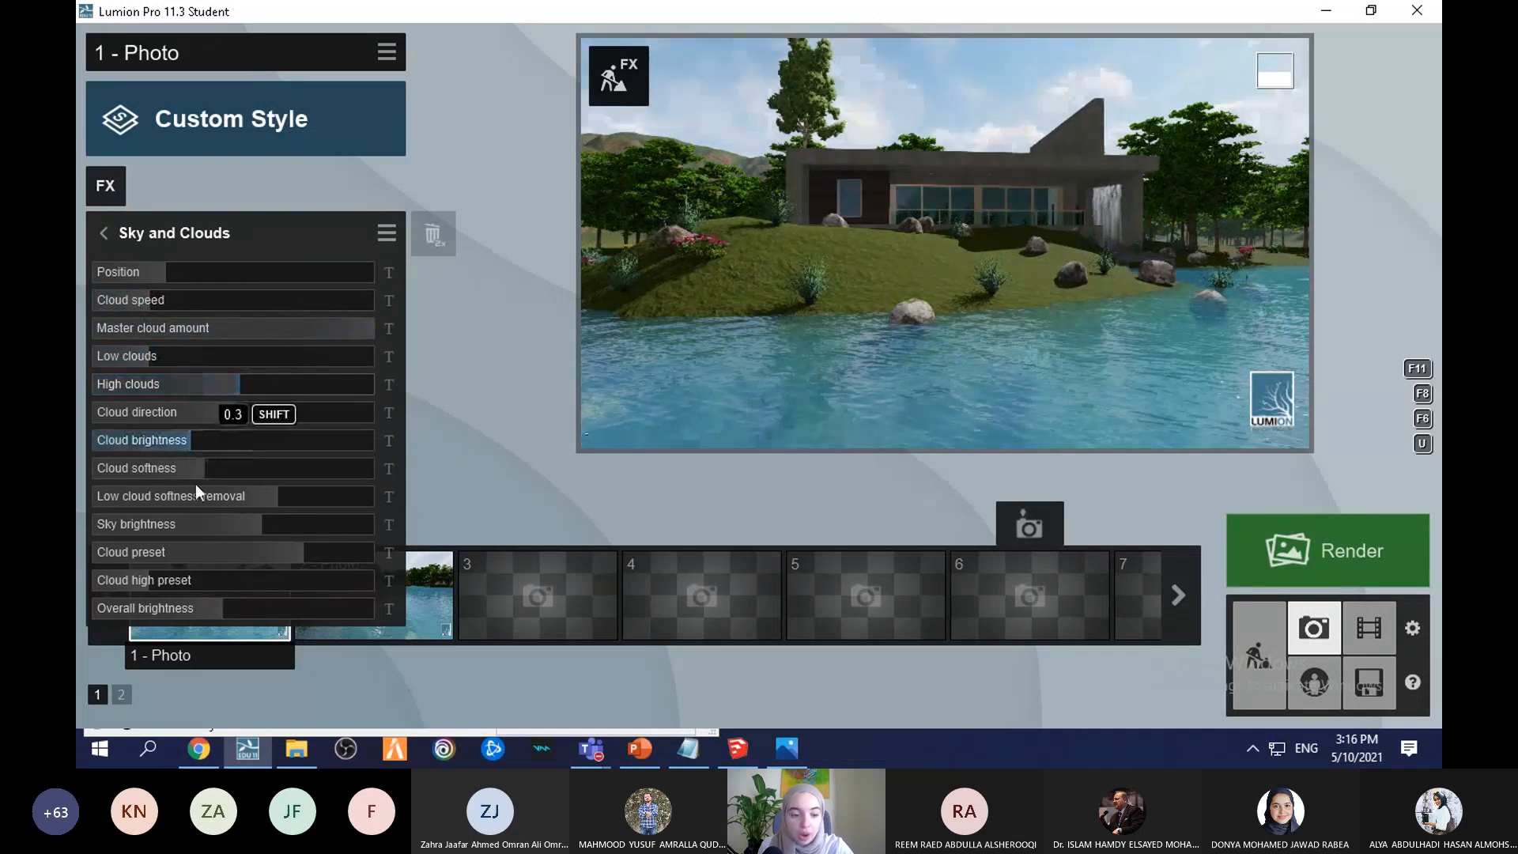
left_click(120, 234)
Step: Add the Sun effect from the Sun category to photo 1
left_click(106, 187)
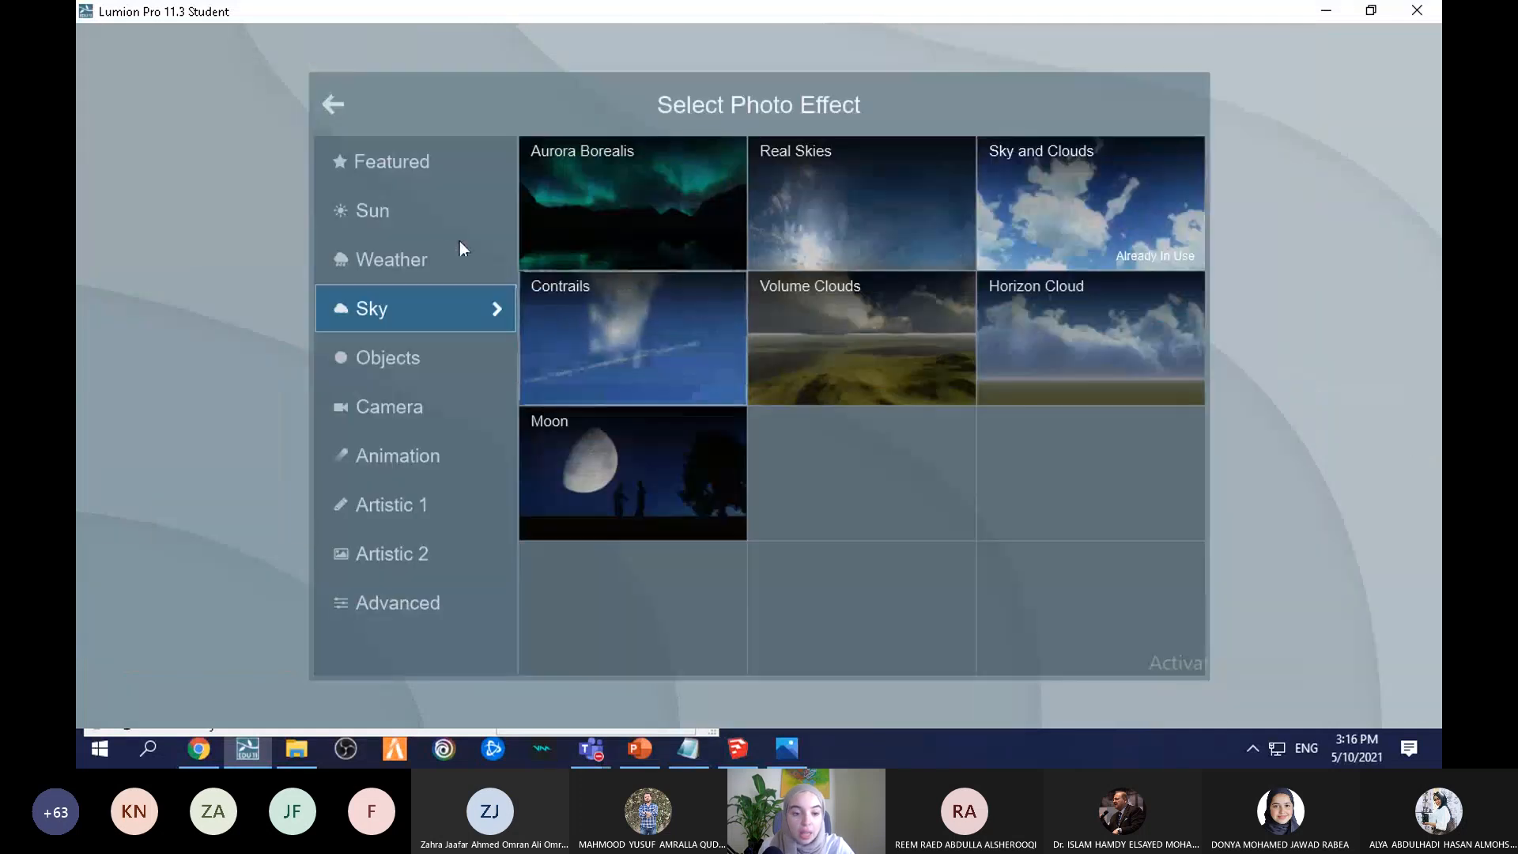
left_click(475, 220)
left_click(637, 202)
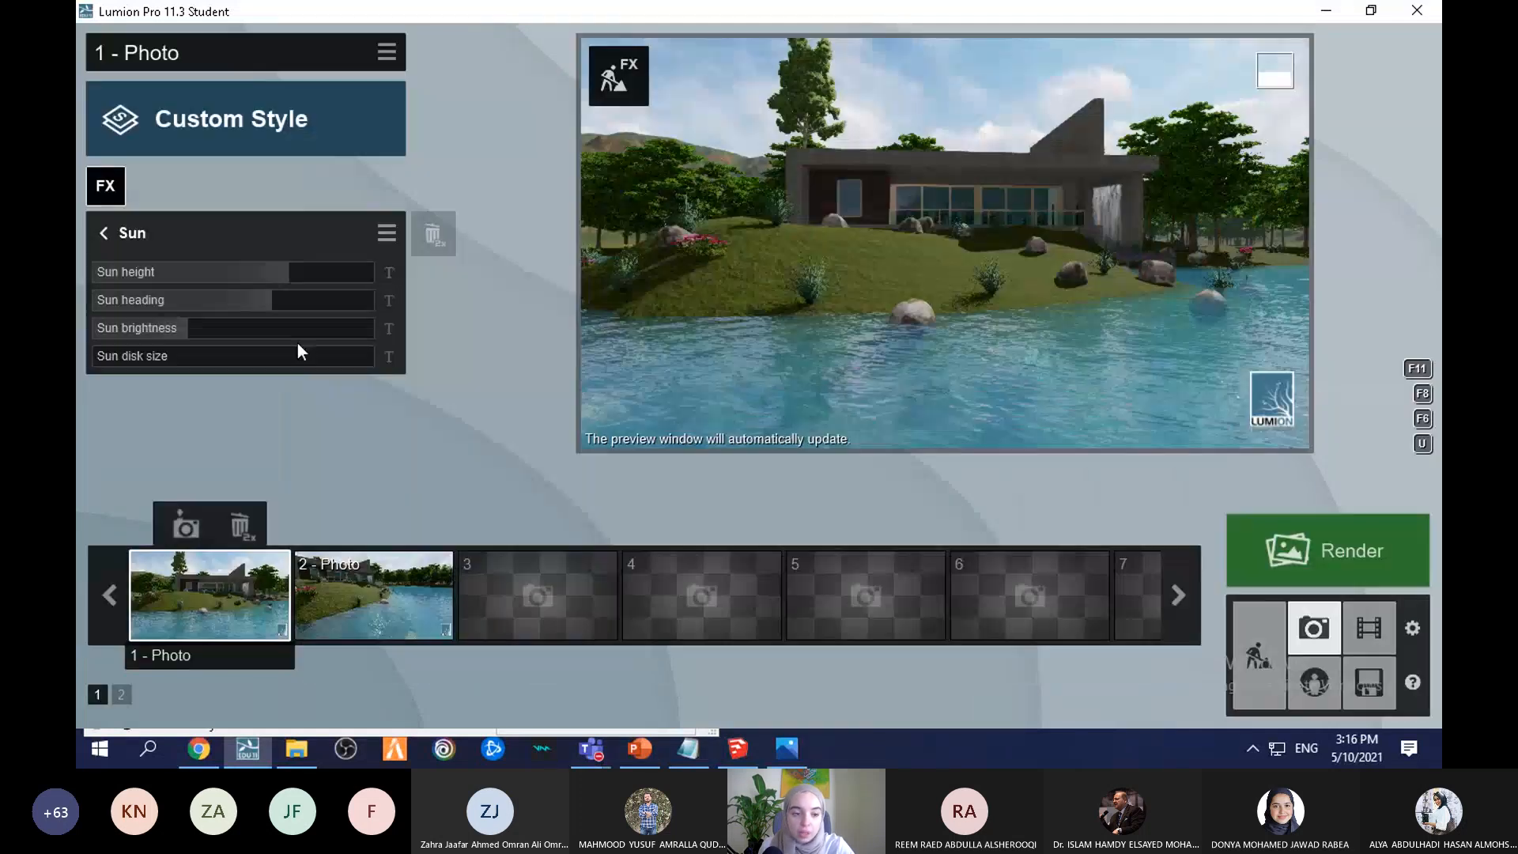
Step: Try a sun height of about 73.5° and brightness of 0.7 with a changed heading and larger disk size, and remove the Sun effect
left_click_drag(307, 283, 290, 359)
left_click_drag(217, 324, 182, 359)
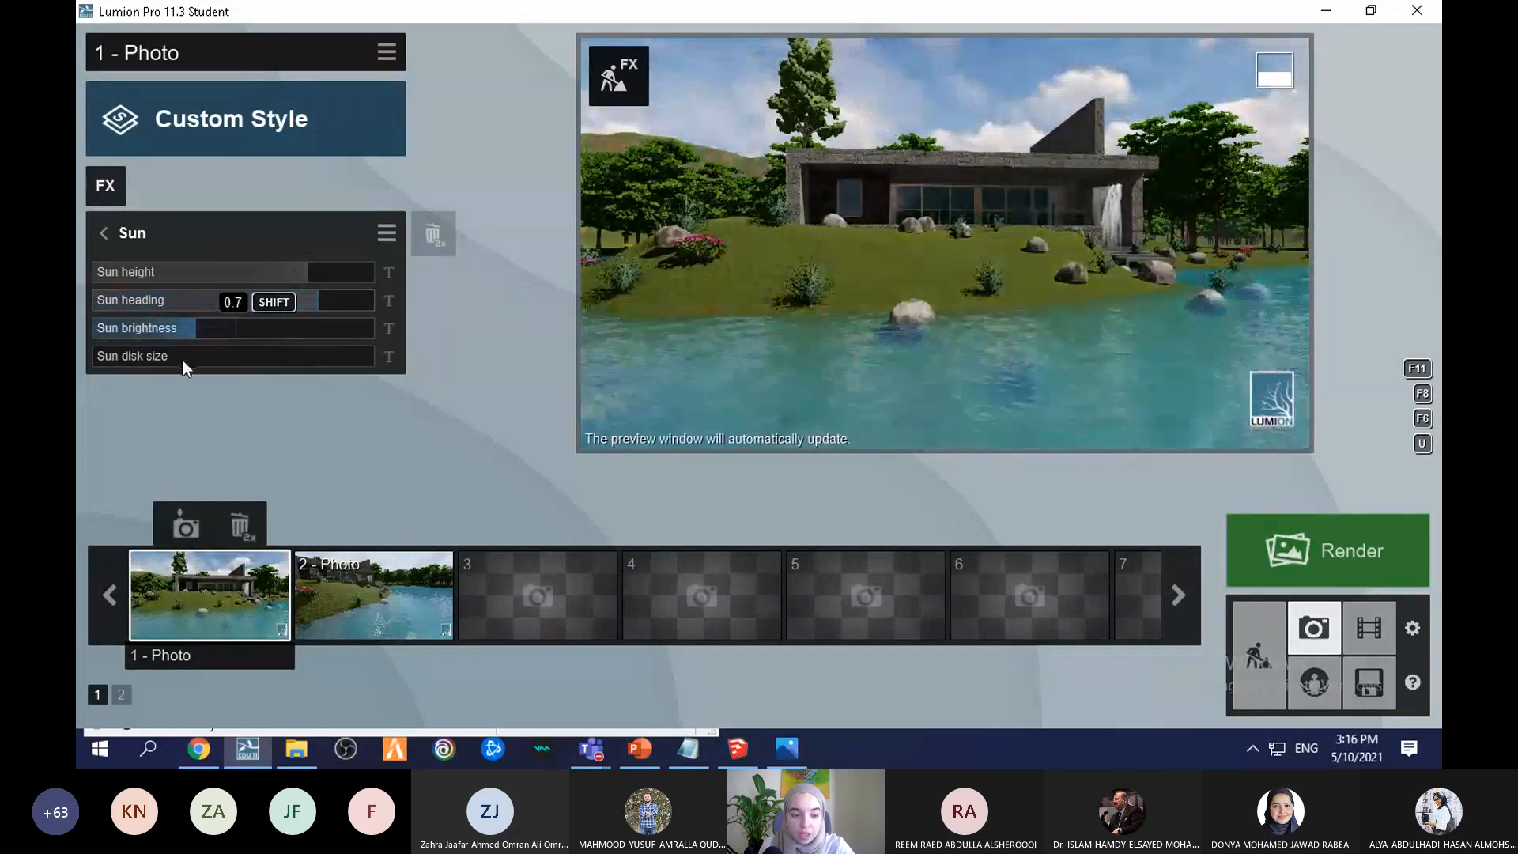
left_click(232, 362)
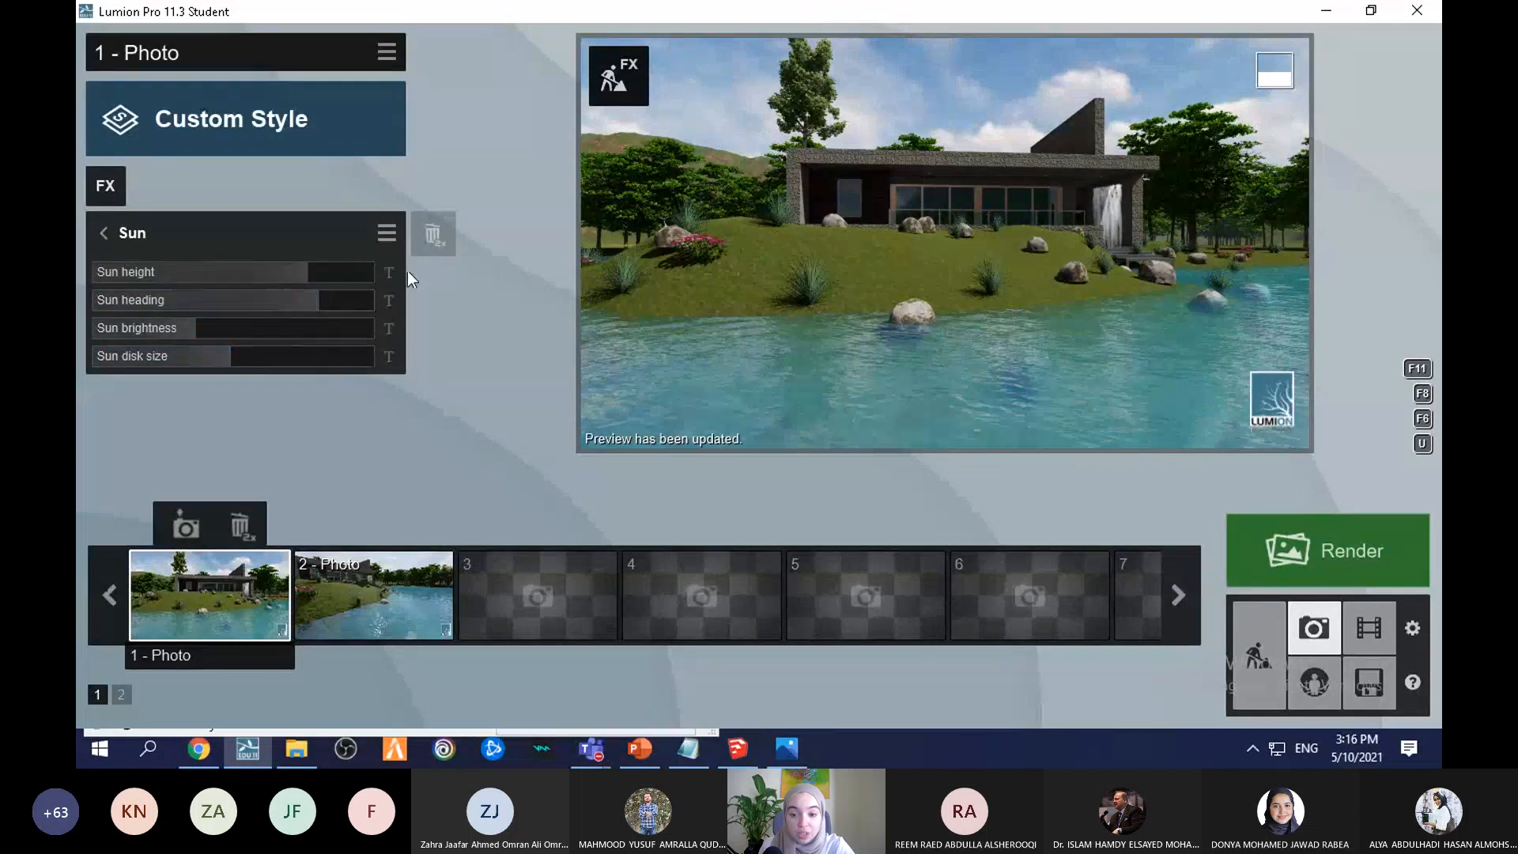
left_click(350, 269)
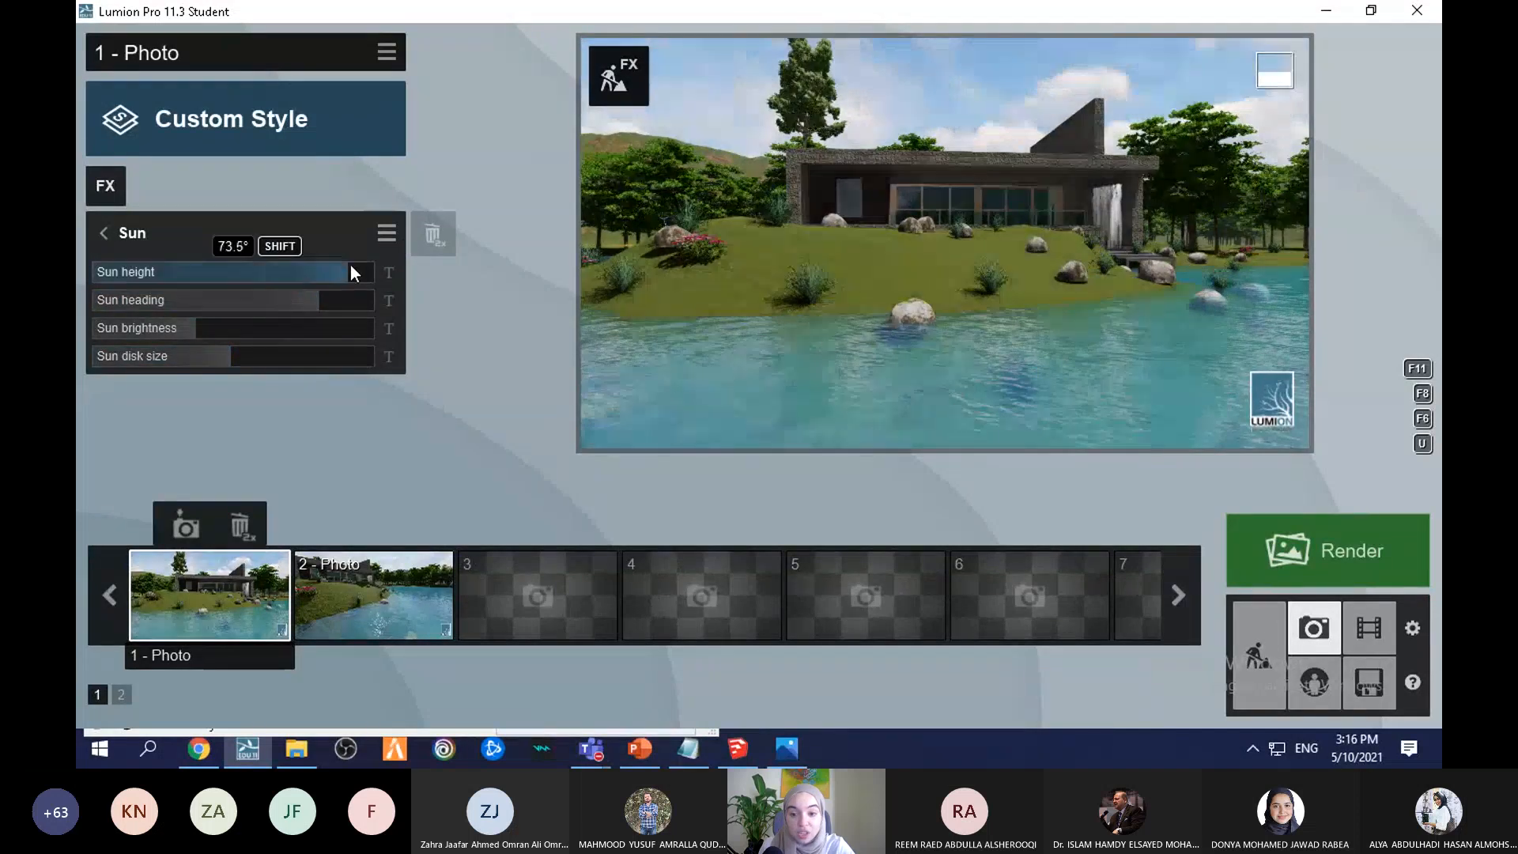
double_click(434, 235)
Step: Browse the Sky, Objects and Camera effect categories and add the 2-Point Perspective effect to photo 1
left_click(98, 190)
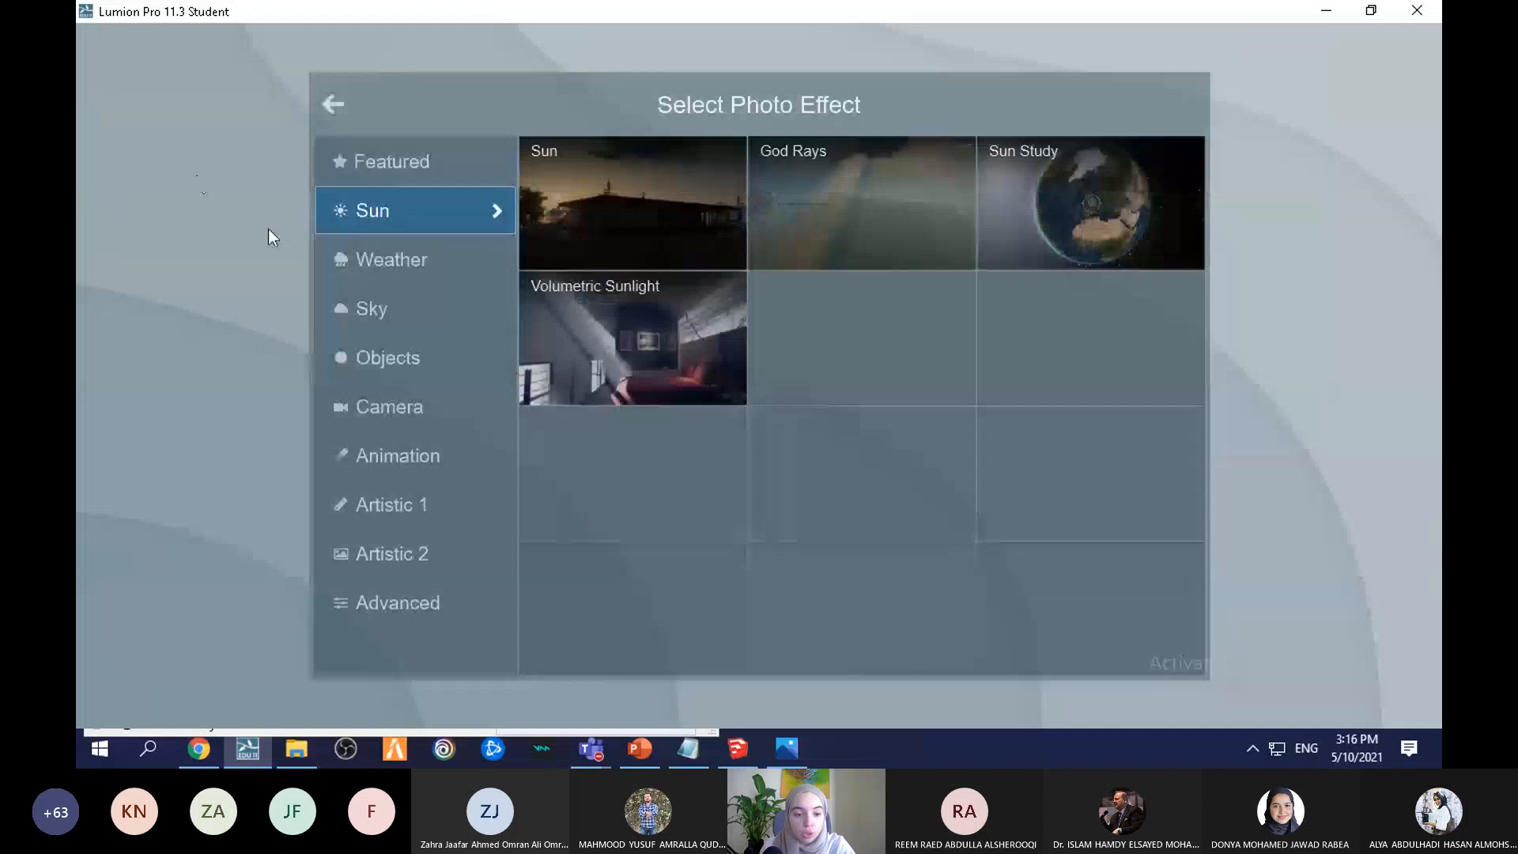
left_click(406, 304)
left_click(409, 376)
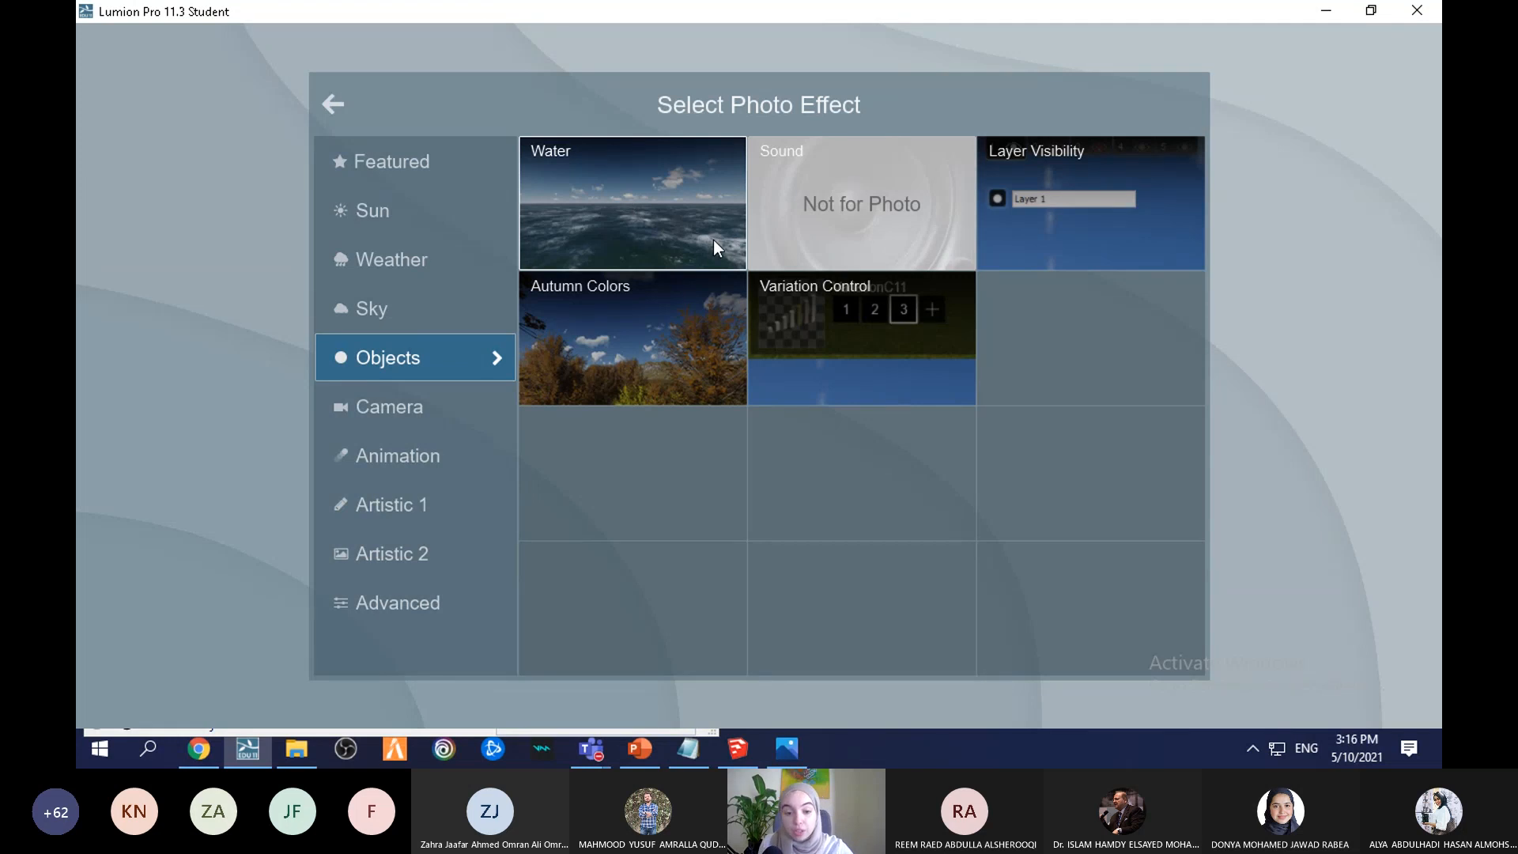
left_click(426, 419)
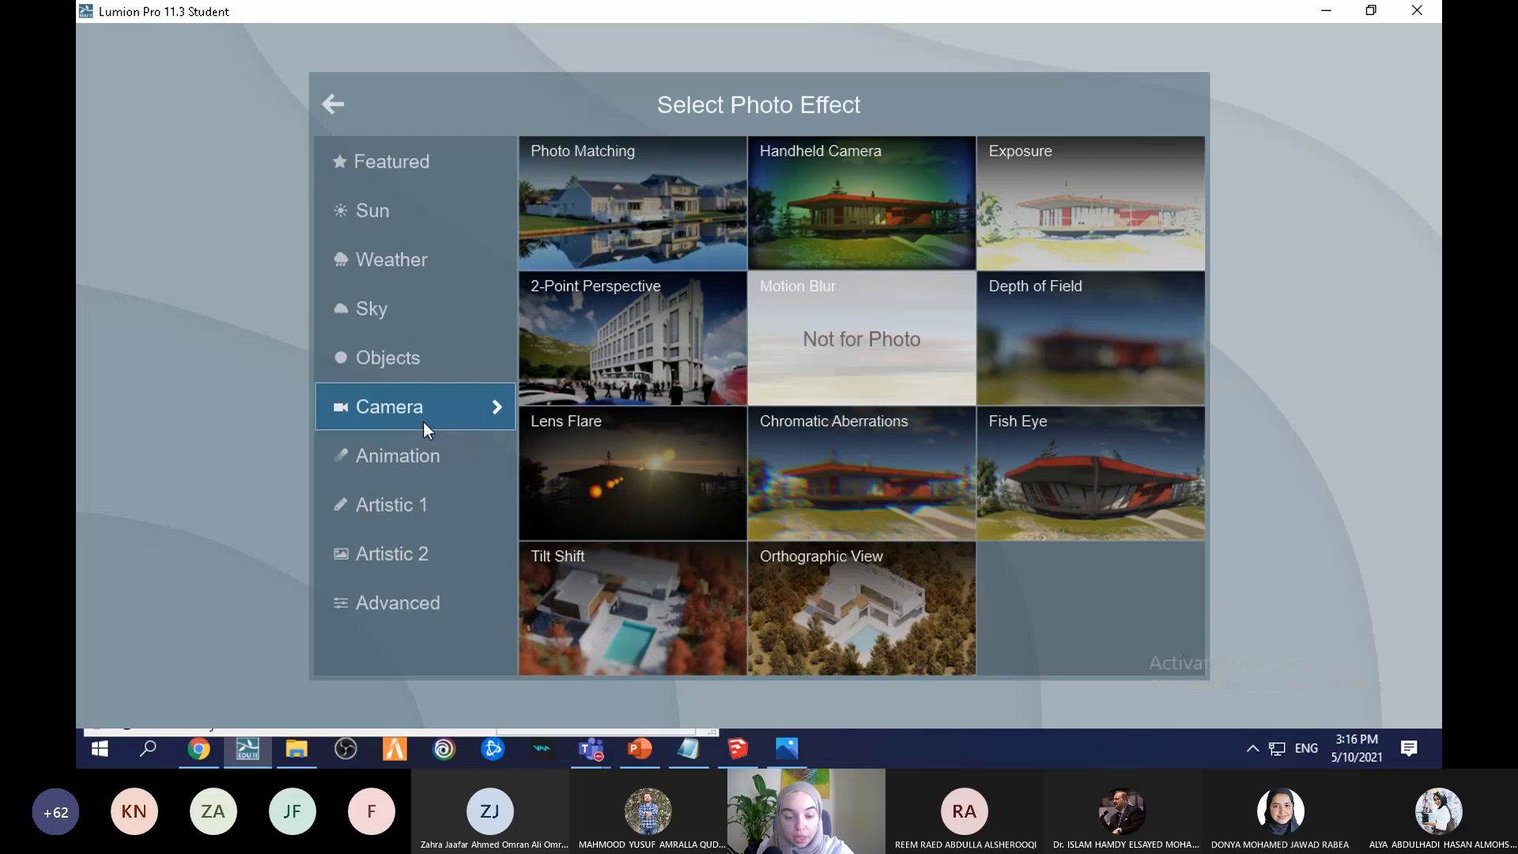
left_click(675, 328)
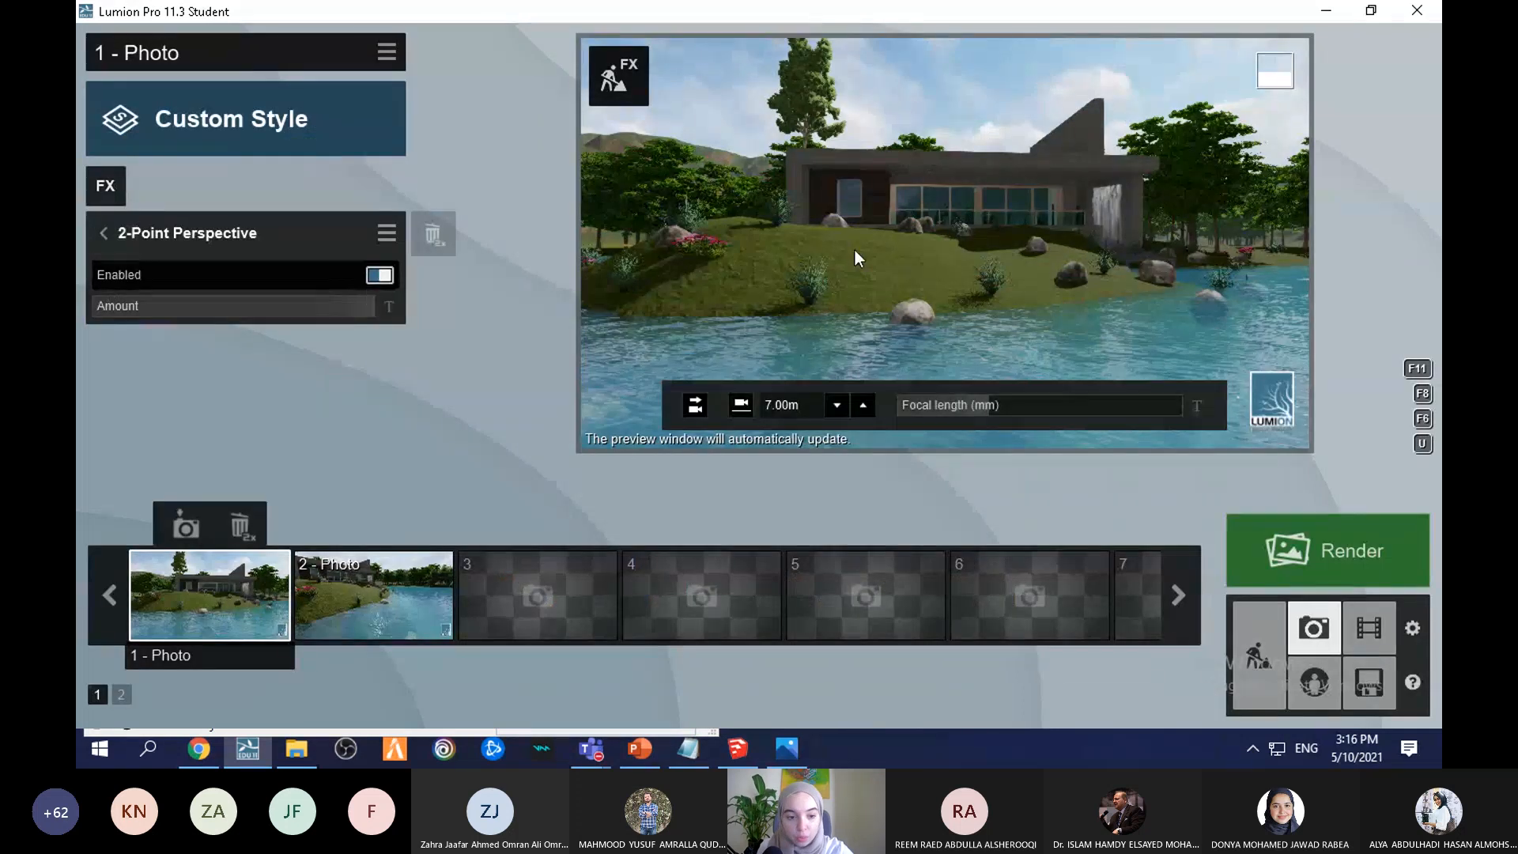
Step: Pull the camera back over the lake to a height of about 10.5 m, and toggle 2-Point Perspective off and on to compare the result
scroll(865, 288, "down", 2)
mouse_move(814, 221)
right_mouse_down()
mouse_move(874, 239)
mouse_move(797, 207)
right_mouse_up()
scroll(791, 195, "down", 2)
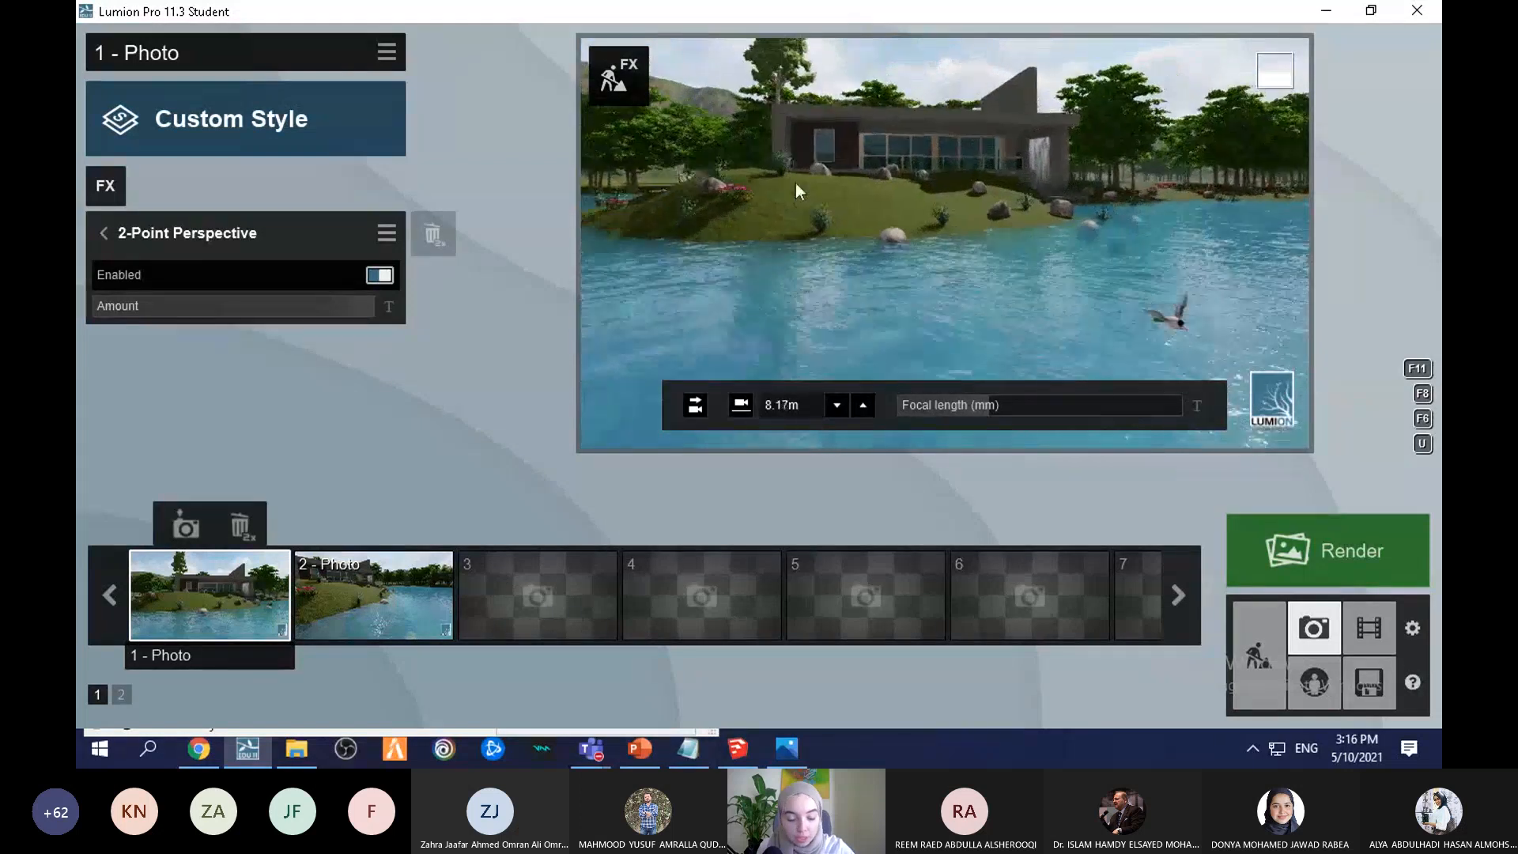
scroll(784, 159, "down", 4)
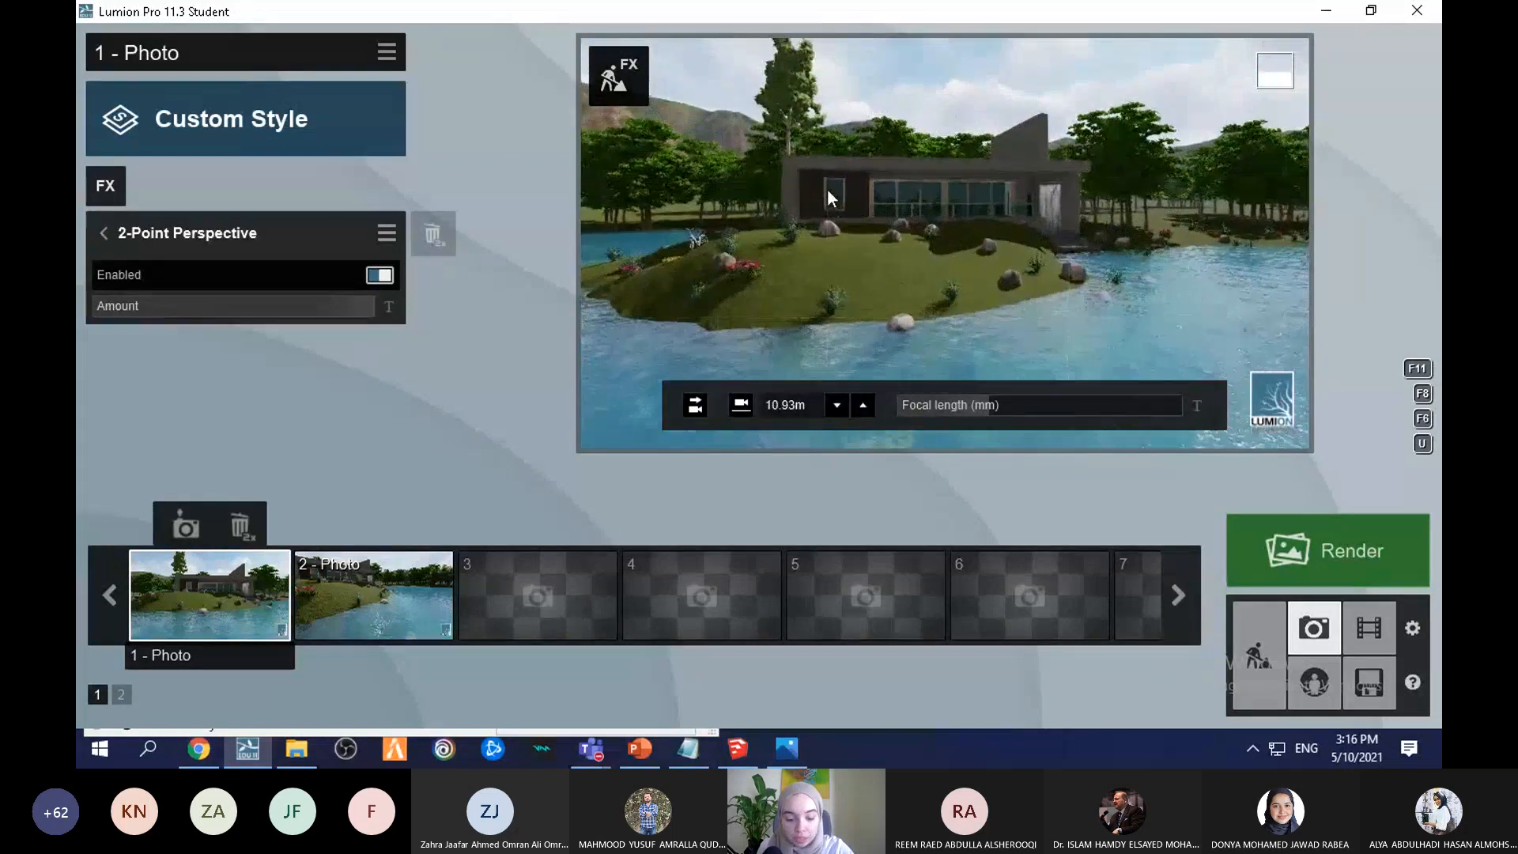
scroll(827, 188, "up", 3)
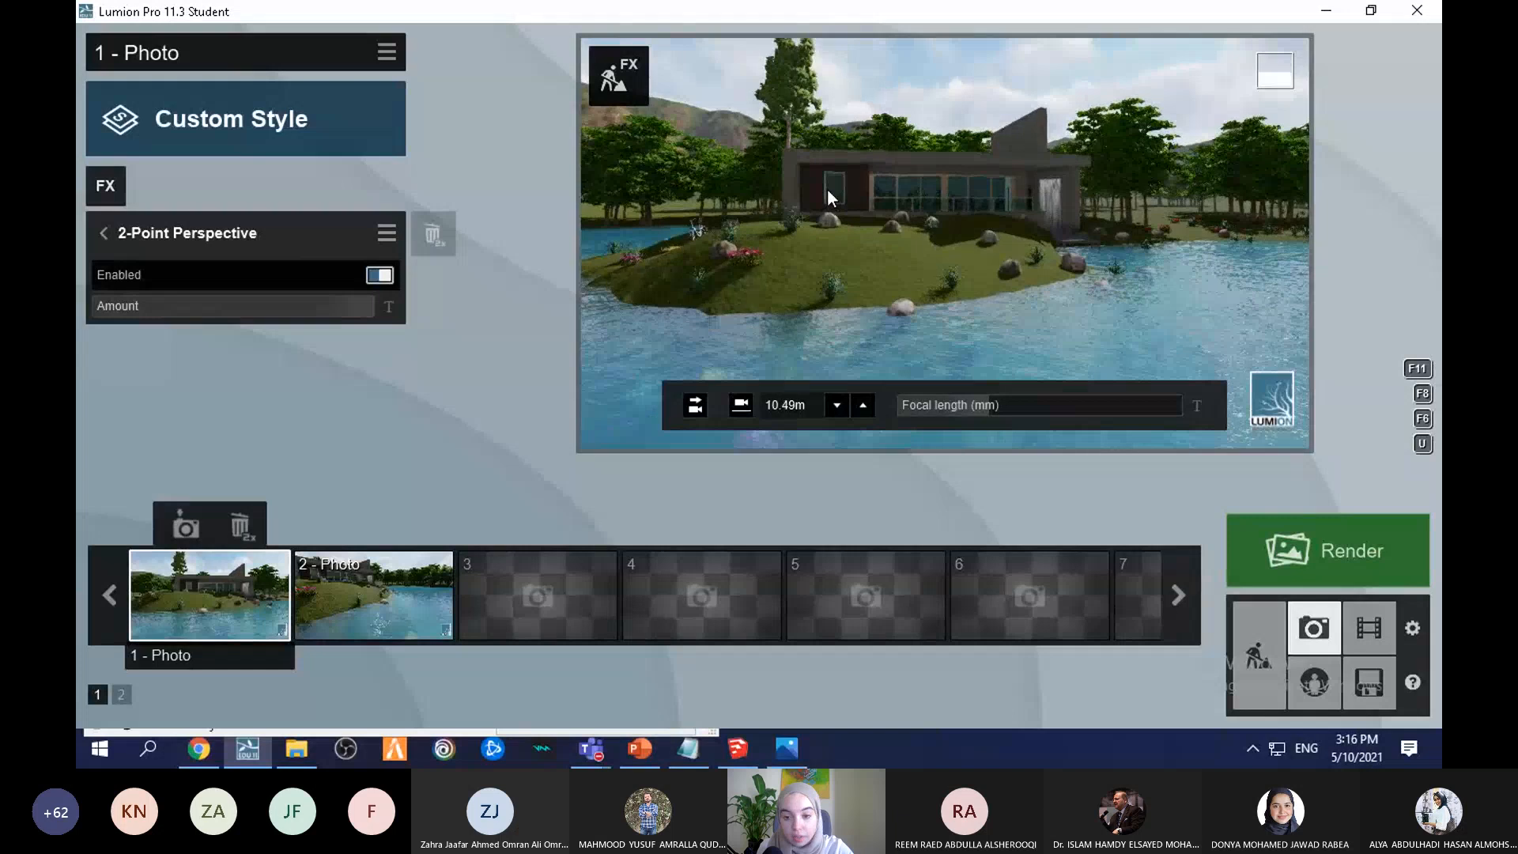
left_click(382, 275)
left_click(388, 277)
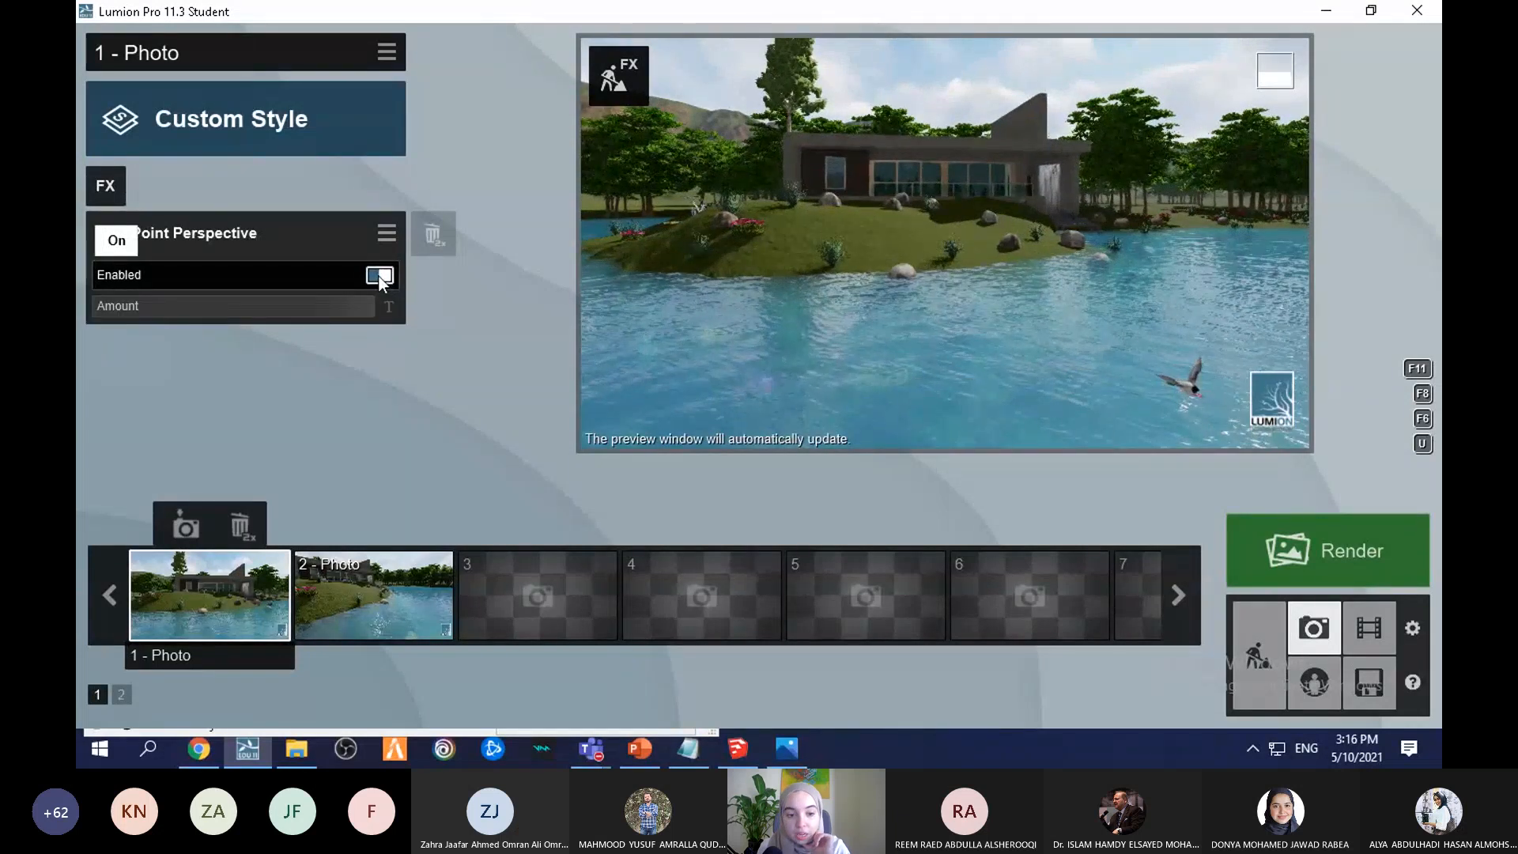
Step: Set the 2-Point Perspective amount to 0.7 and disable the effect to compare the view
left_click(377, 273)
left_click(391, 278)
left_click_drag(362, 304, 294, 300)
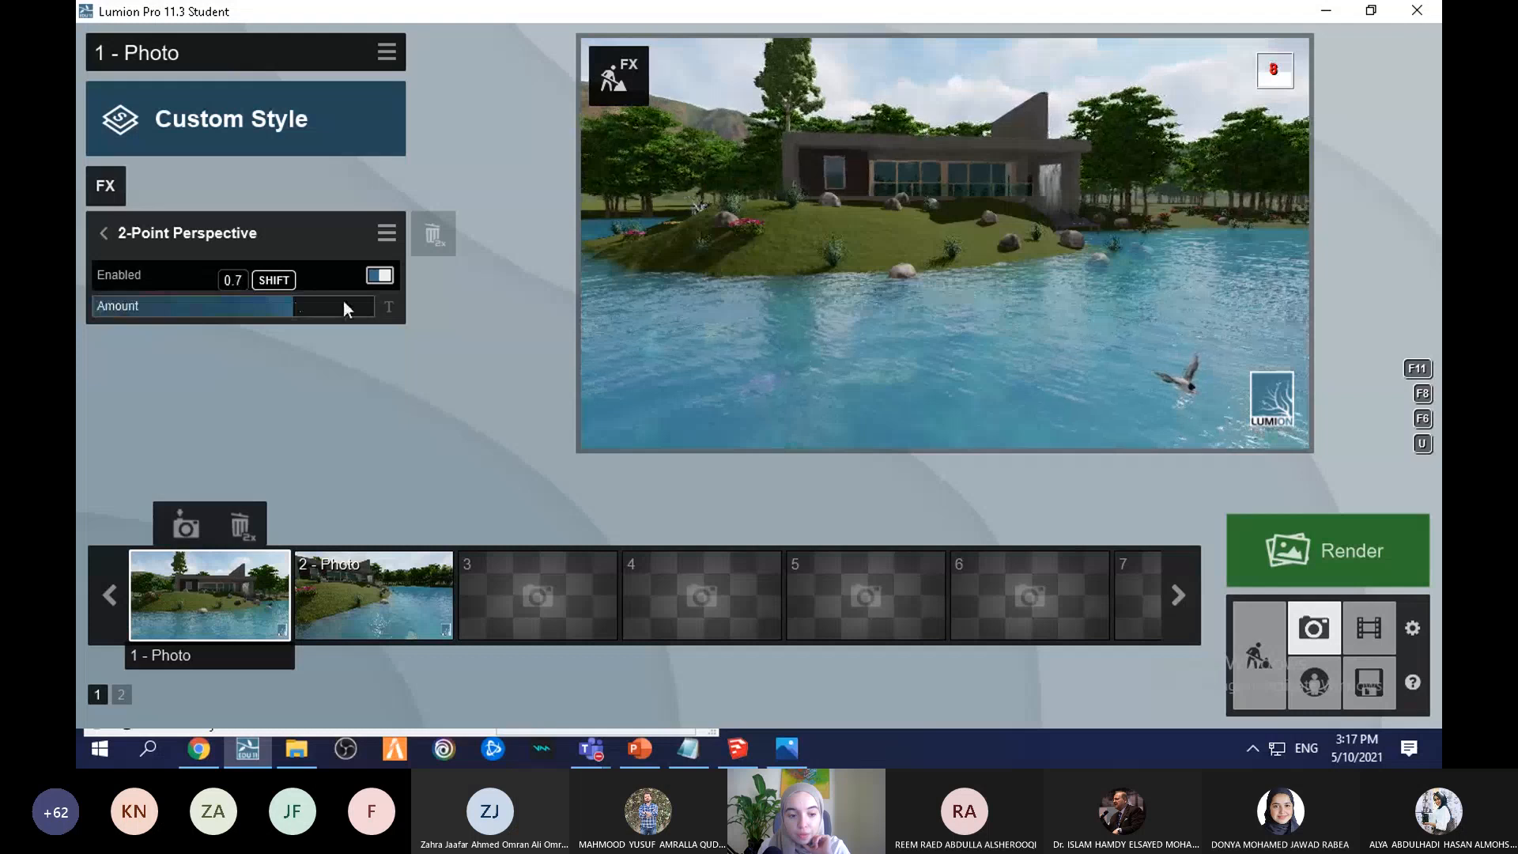
left_click(373, 279)
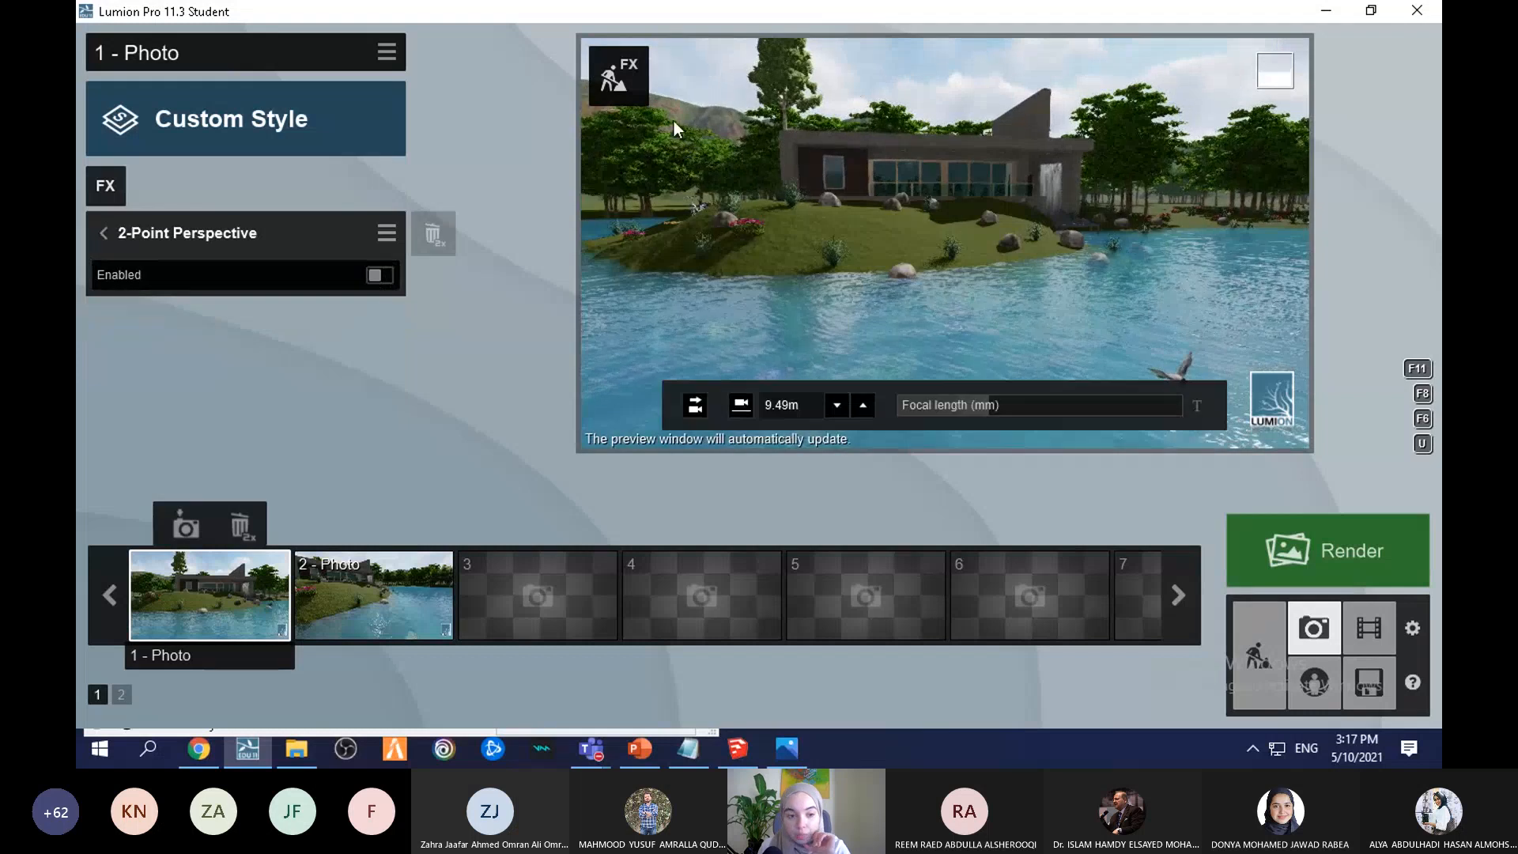
Step: Add the Orthographic View effect from the Camera category to photo 1 and enable it
left_click(103, 185)
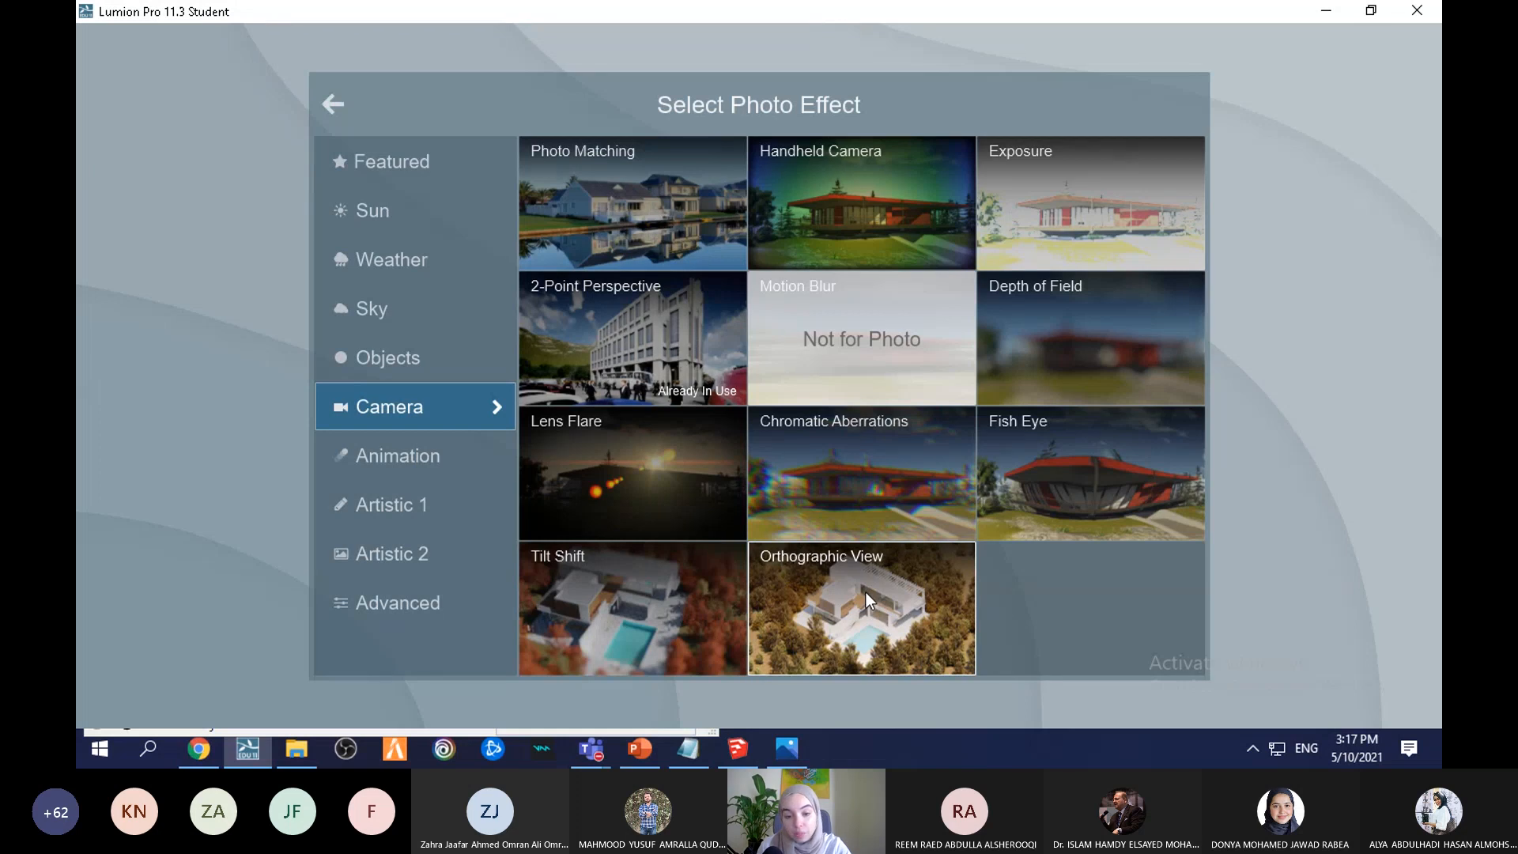
left_click(333, 101)
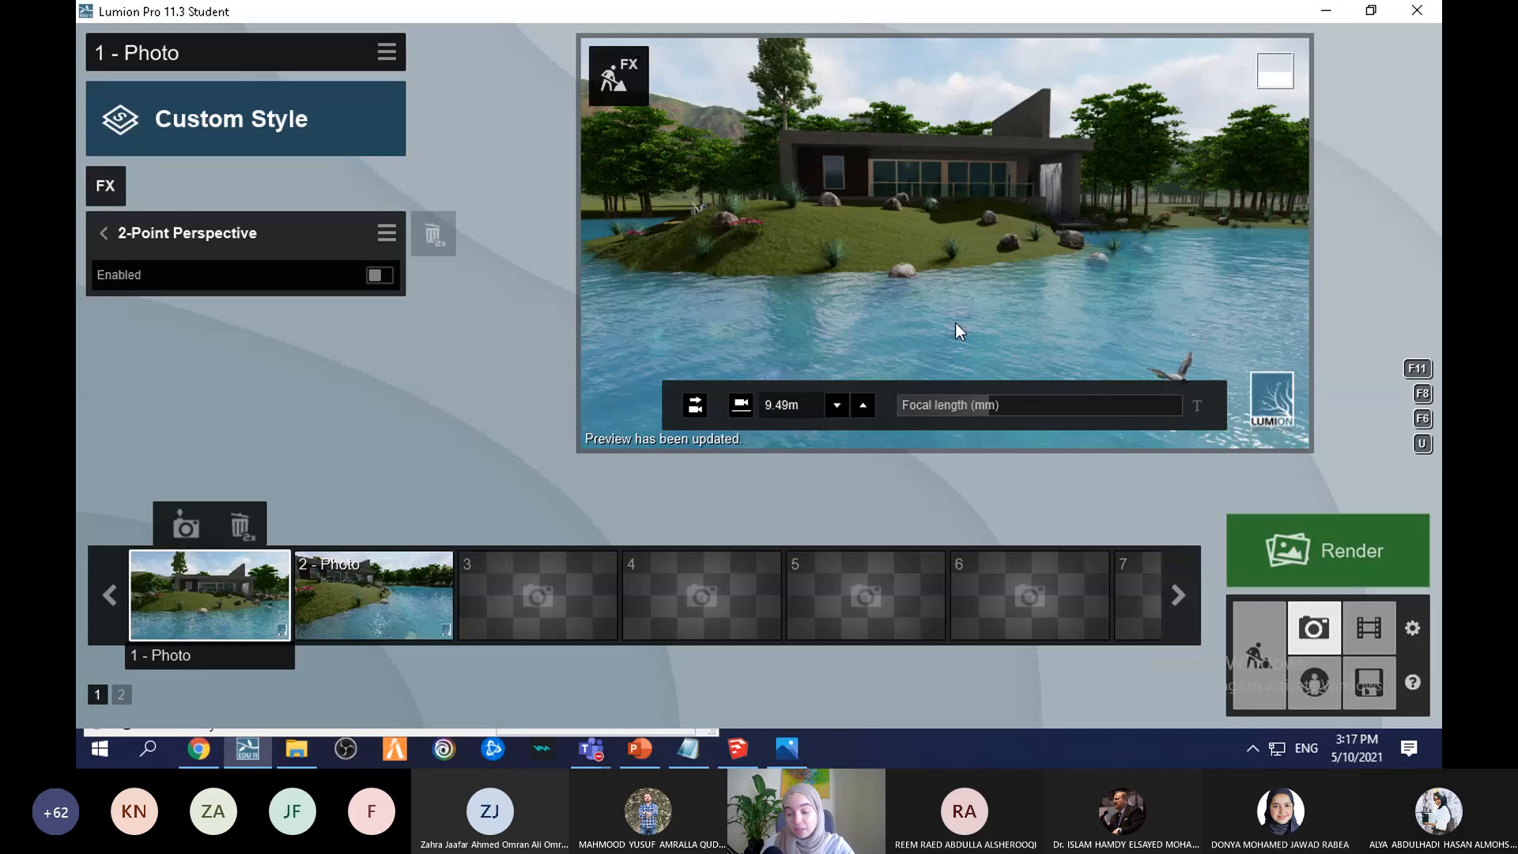
left_click(111, 187)
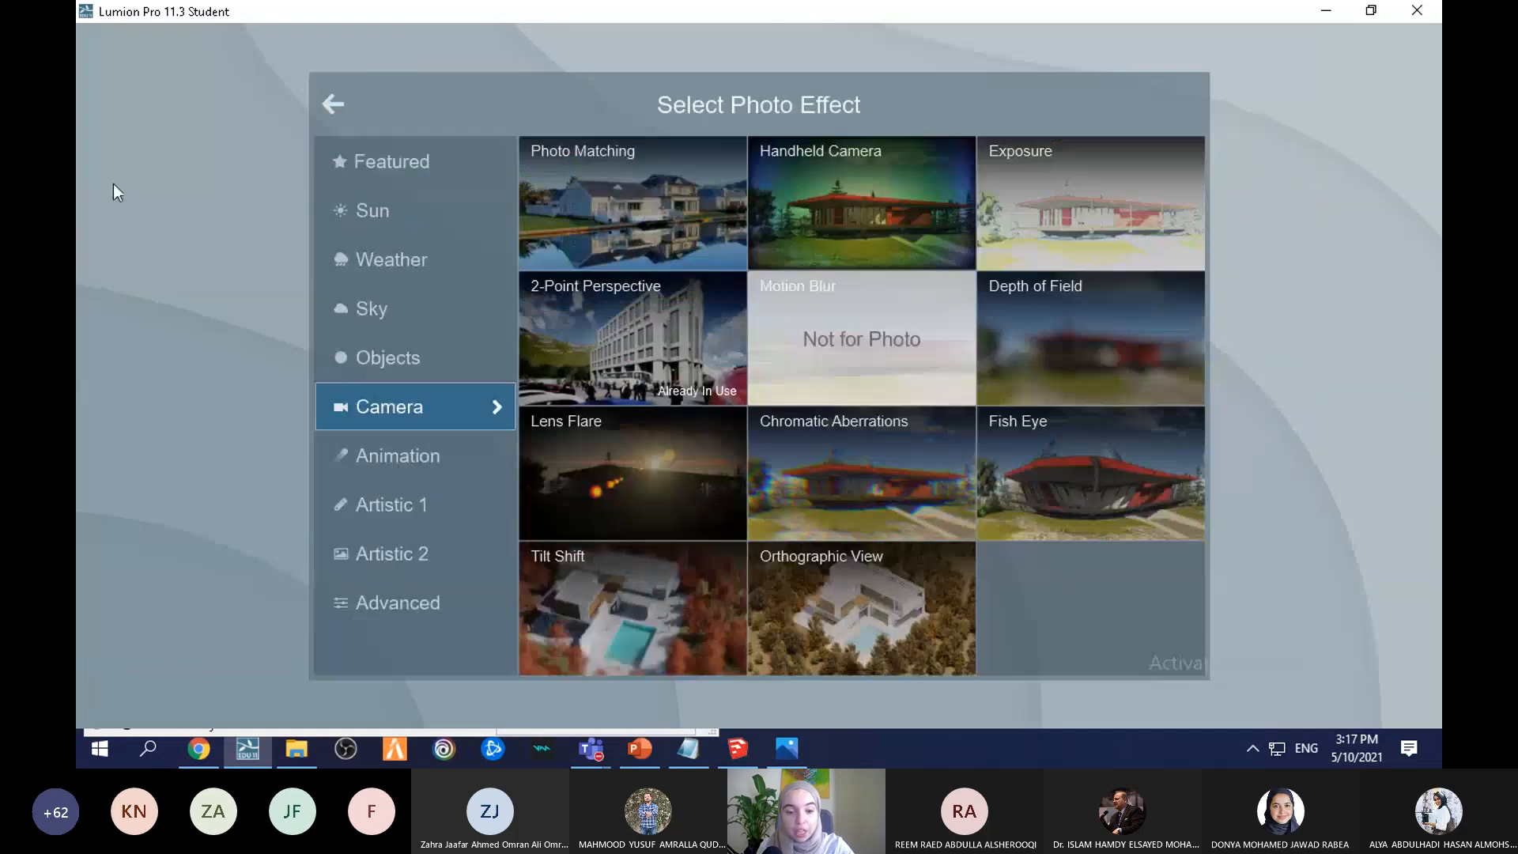
left_click(788, 618)
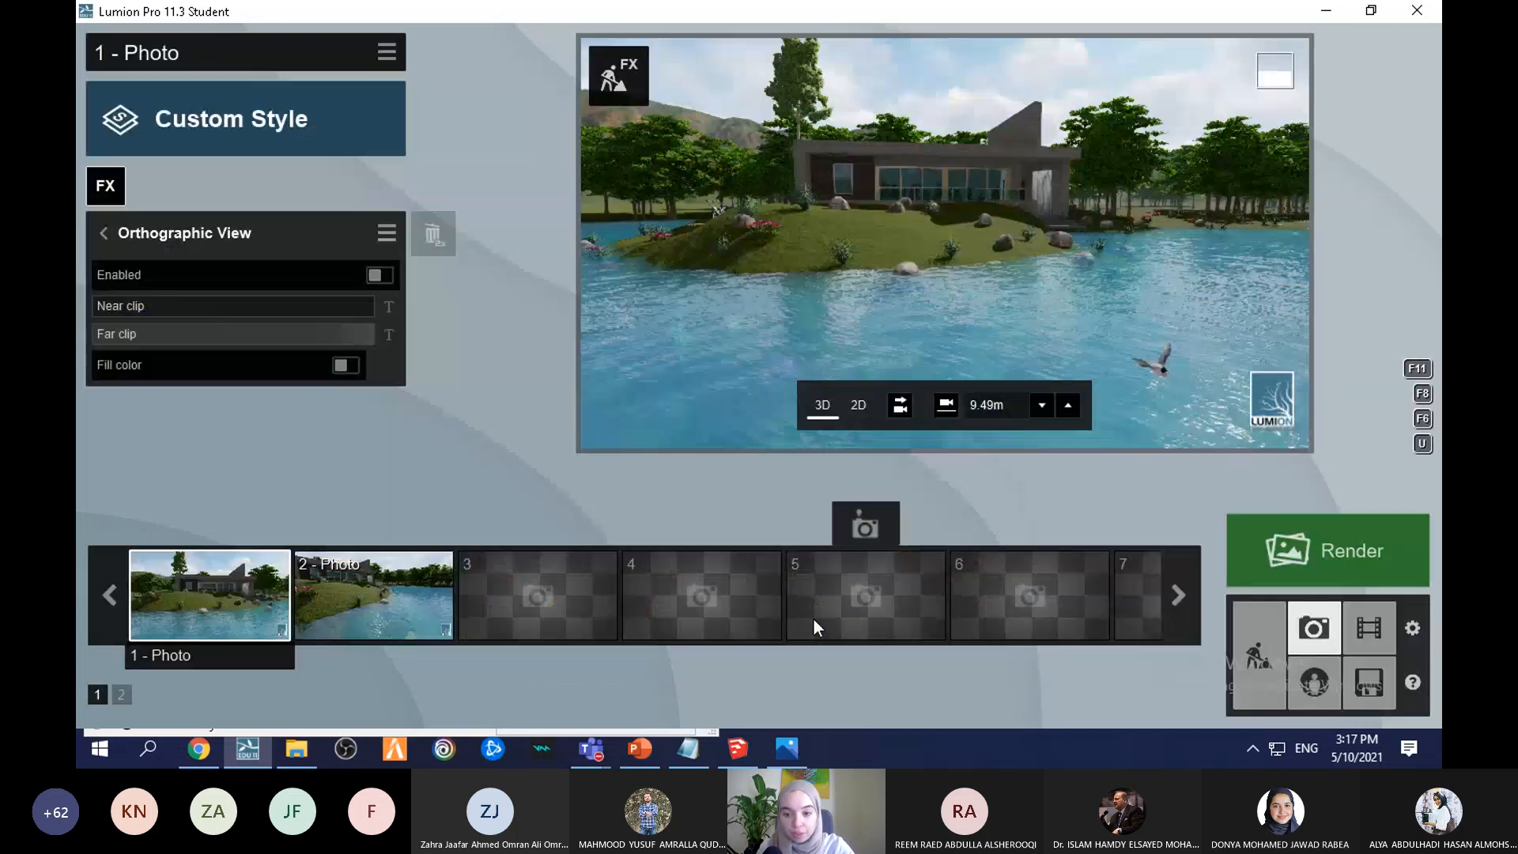
left_click(385, 274)
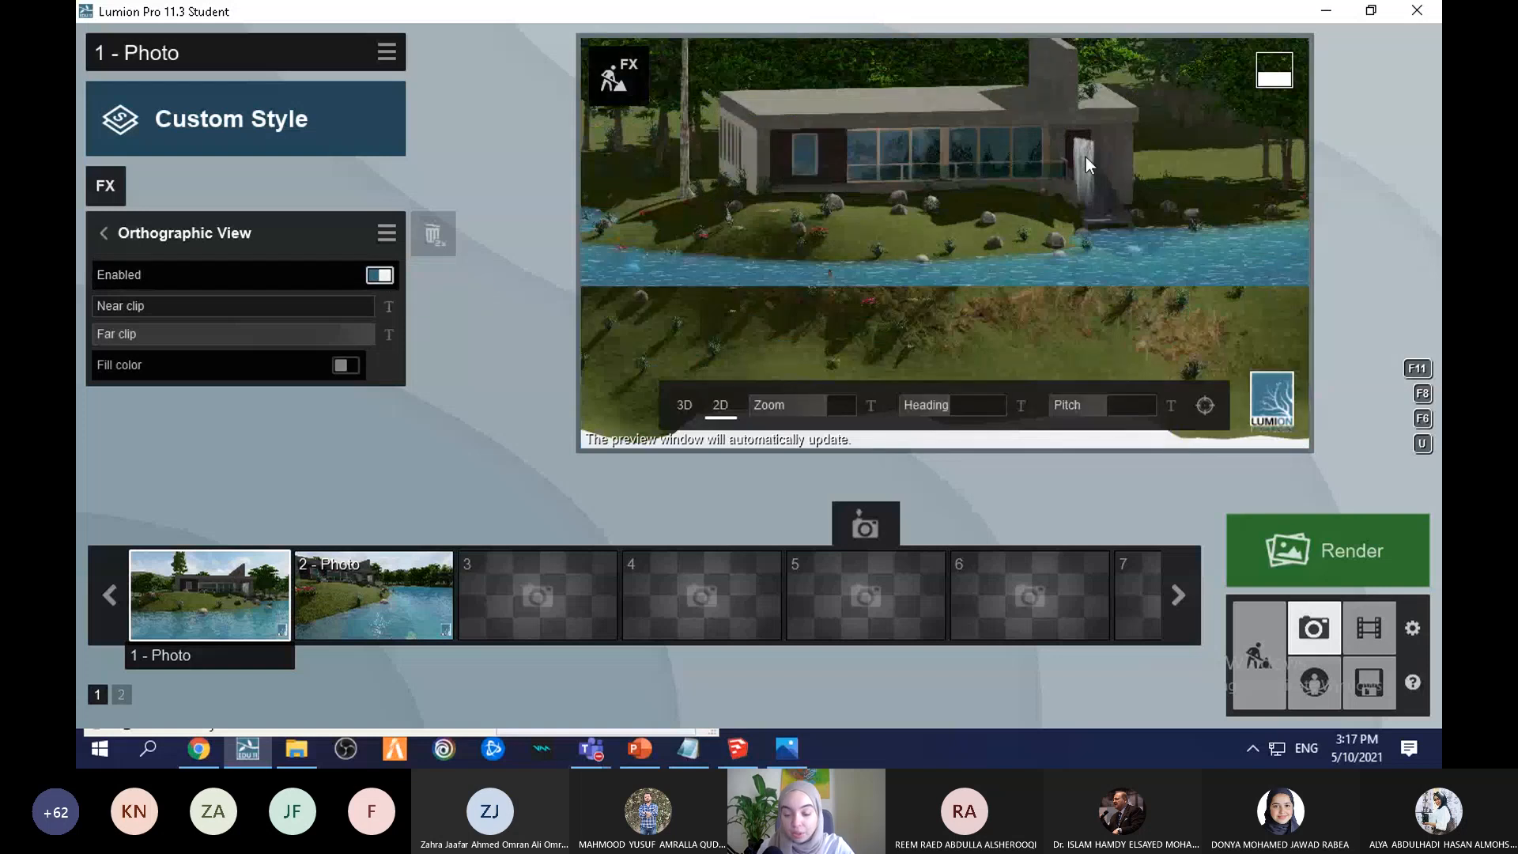
Step: Set the orthographic pitch to 90° for a top view and zoom out to frame the house and lake
left_click(1154, 406)
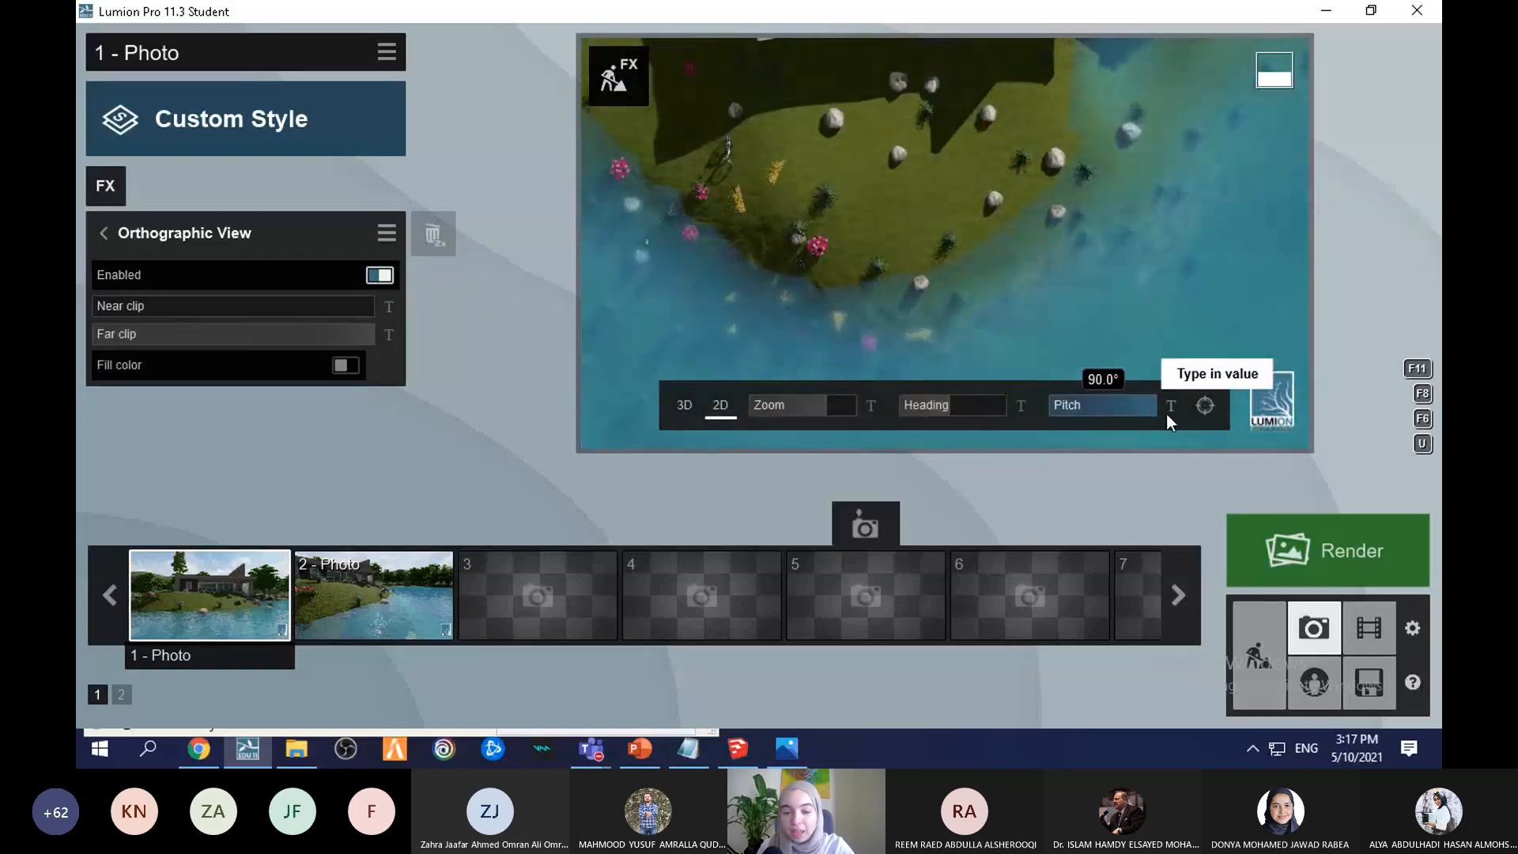
scroll(974, 286, "down", 5)
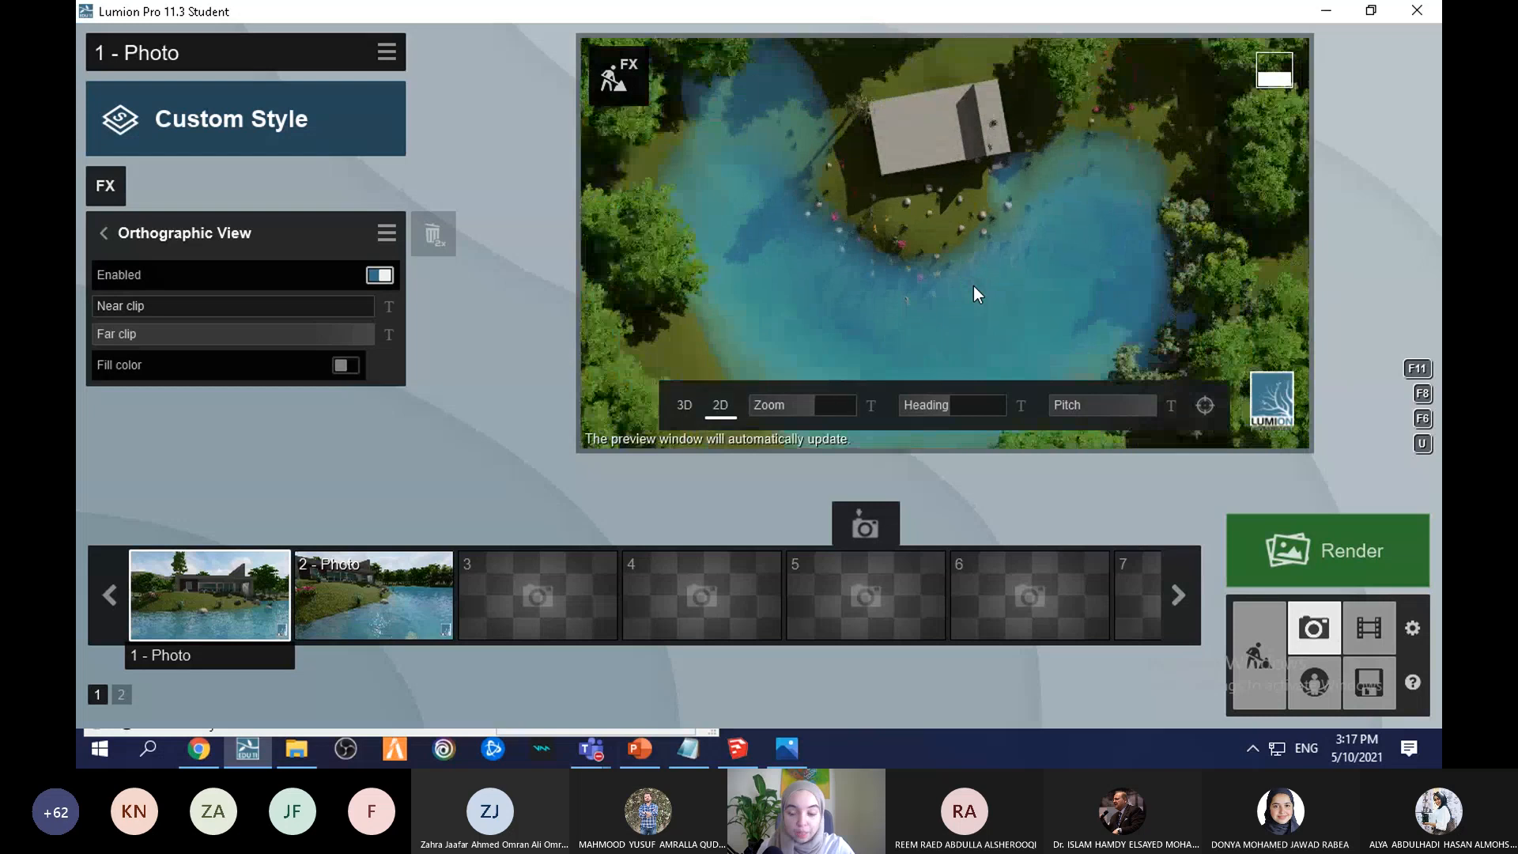
scroll(974, 286, "up", 2)
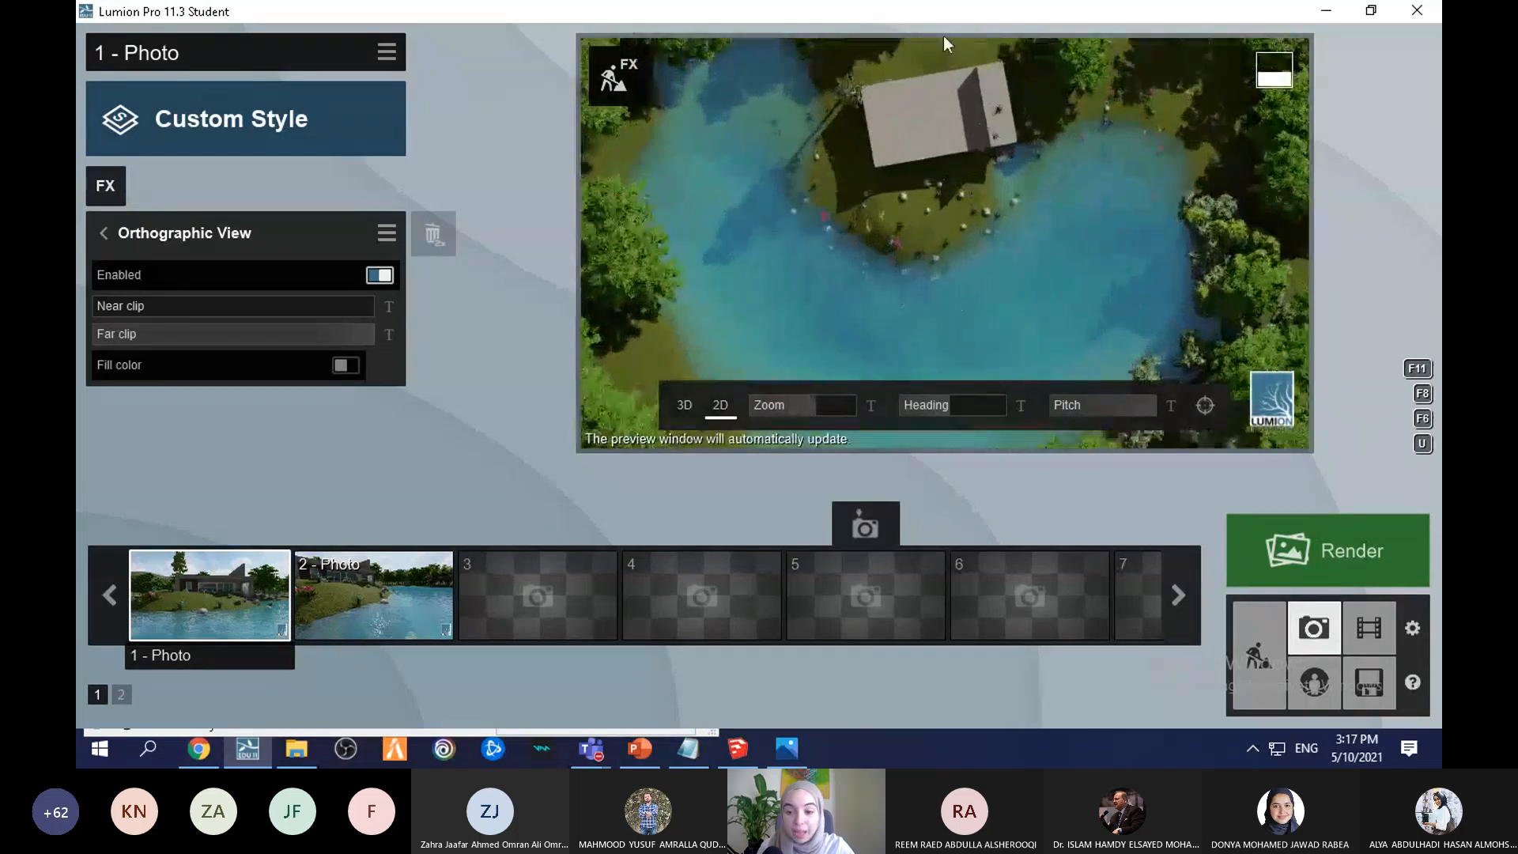
Step: Set the orthographic heading to -45° and the pitch to 0°, and frame the house as a front elevation
mouse_move(965, 405)
left_mouse_down()
mouse_move(989, 415)
mouse_move(936, 406)
left_mouse_up()
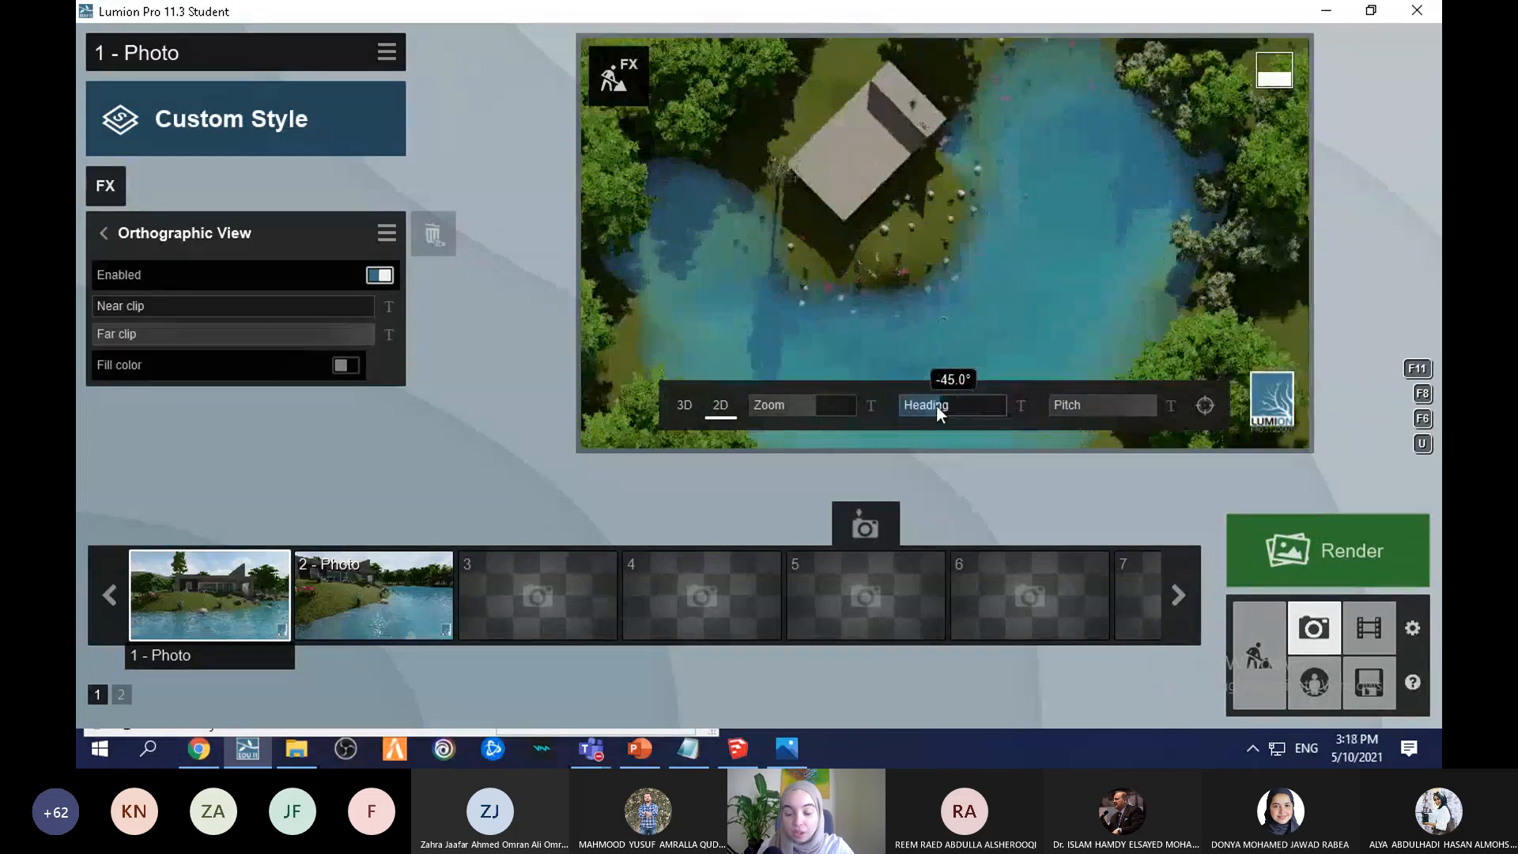
left_click(1110, 408)
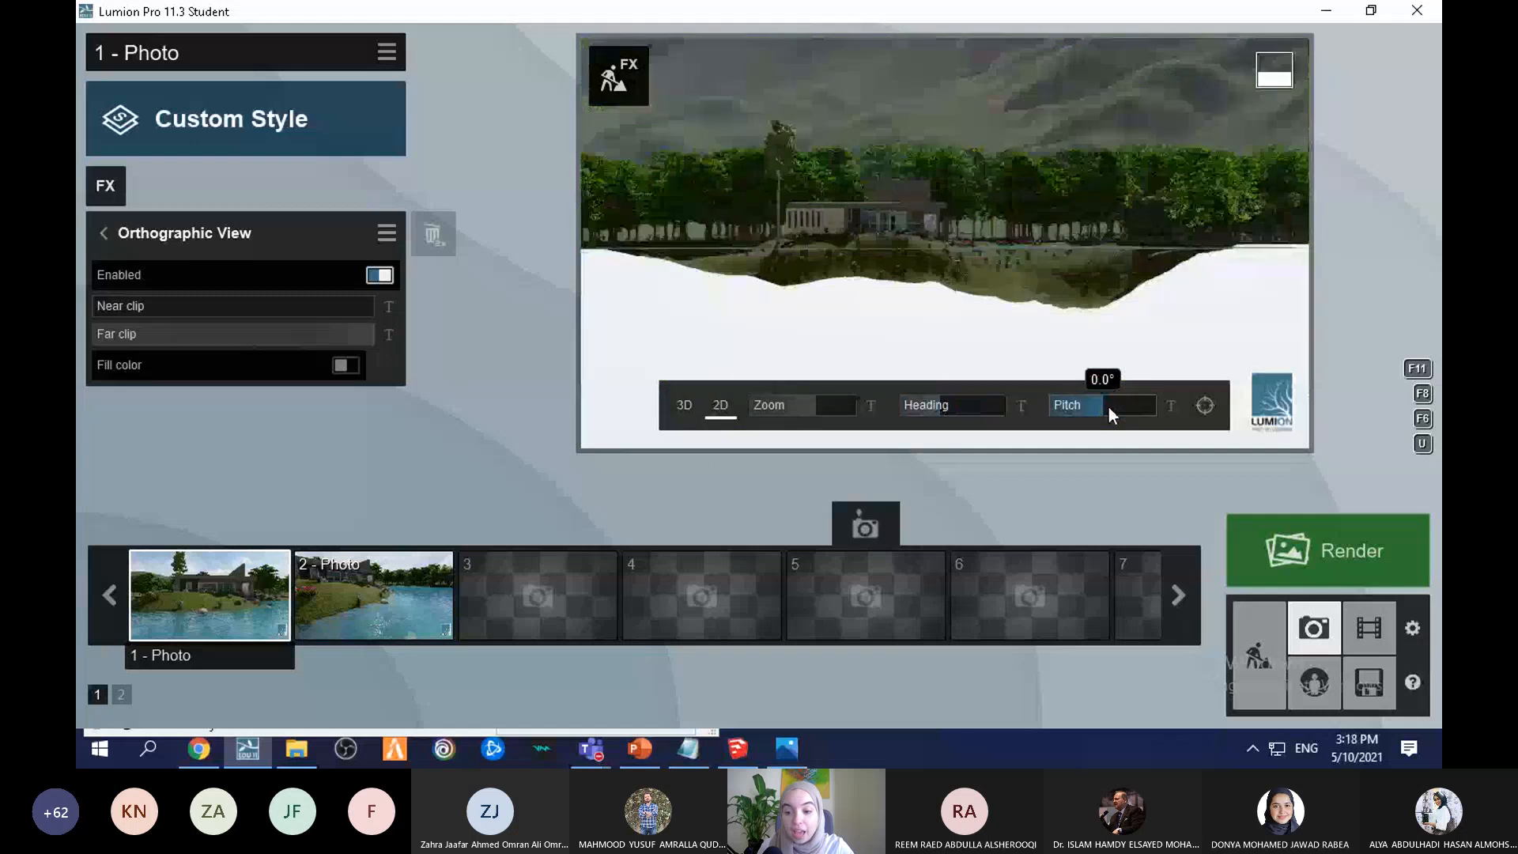
scroll(762, 225, "up", 4)
middle_click_drag(762, 226, 962, 316)
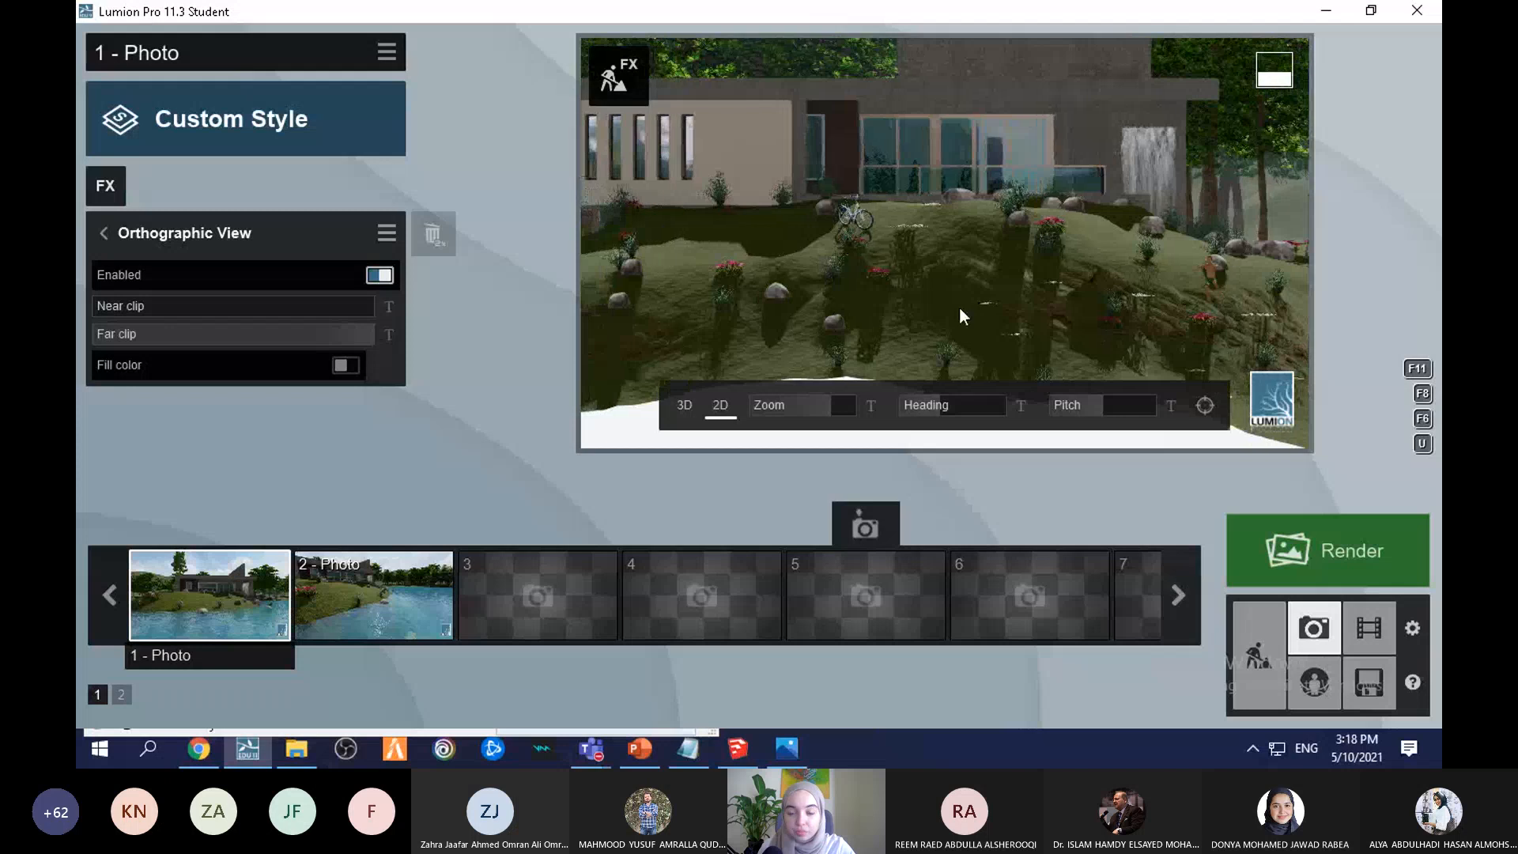
scroll(960, 308, "down", 3)
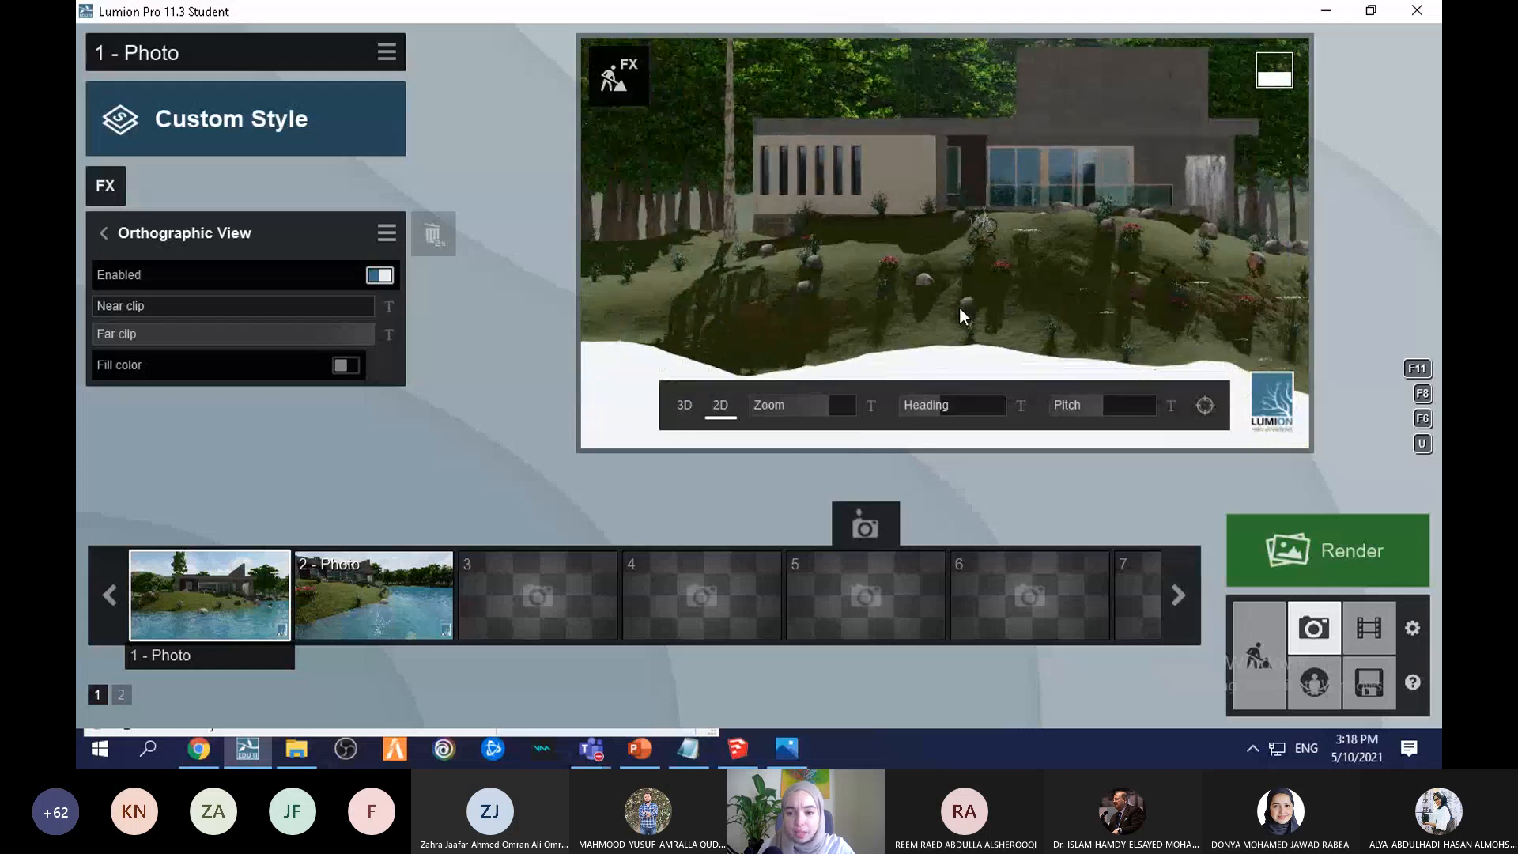
scroll(959, 309, "down", 1)
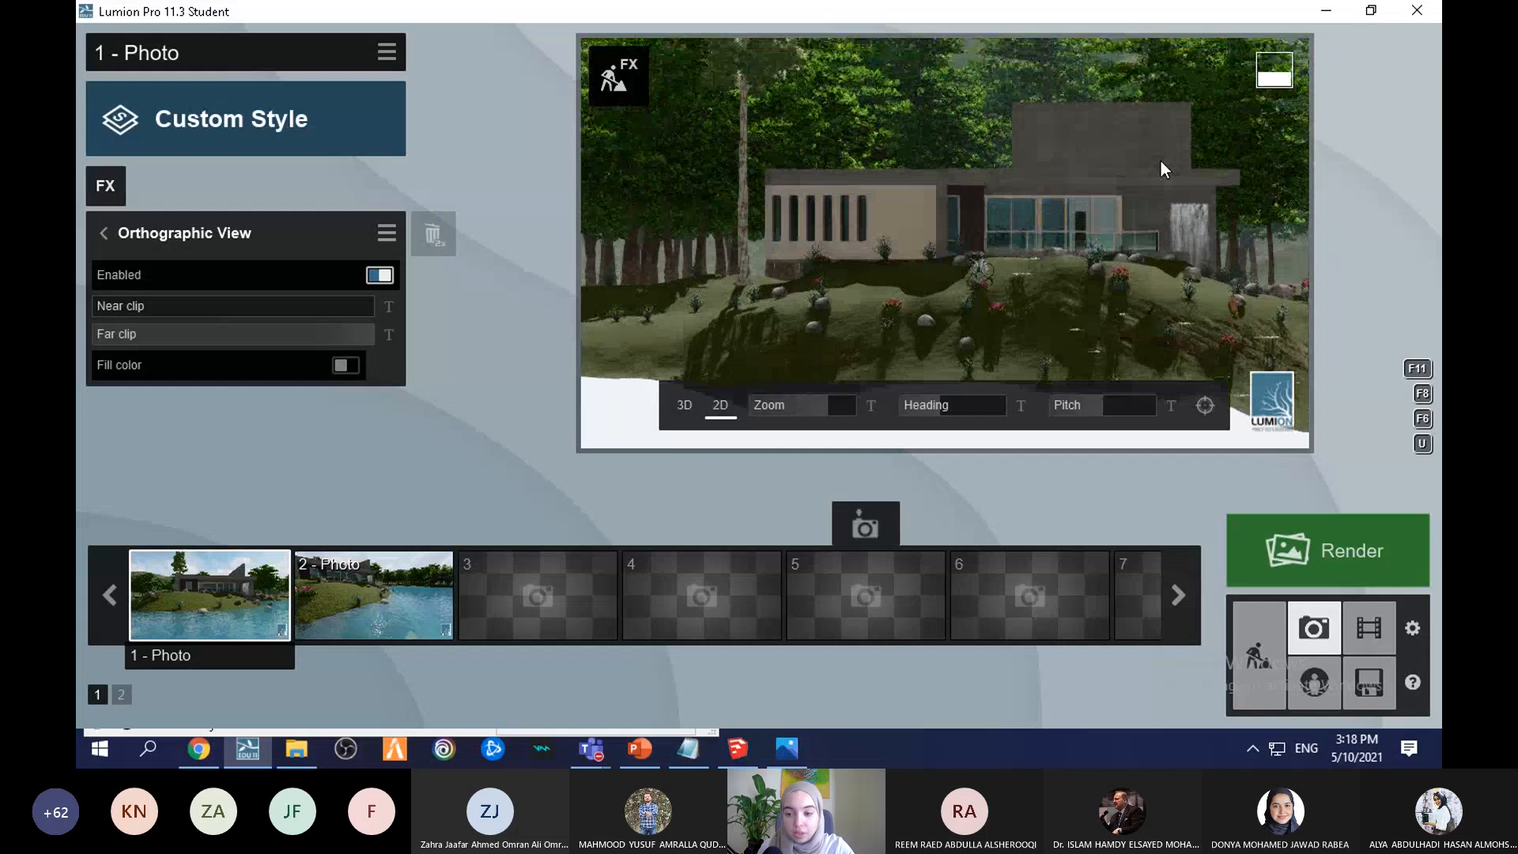
key("q")
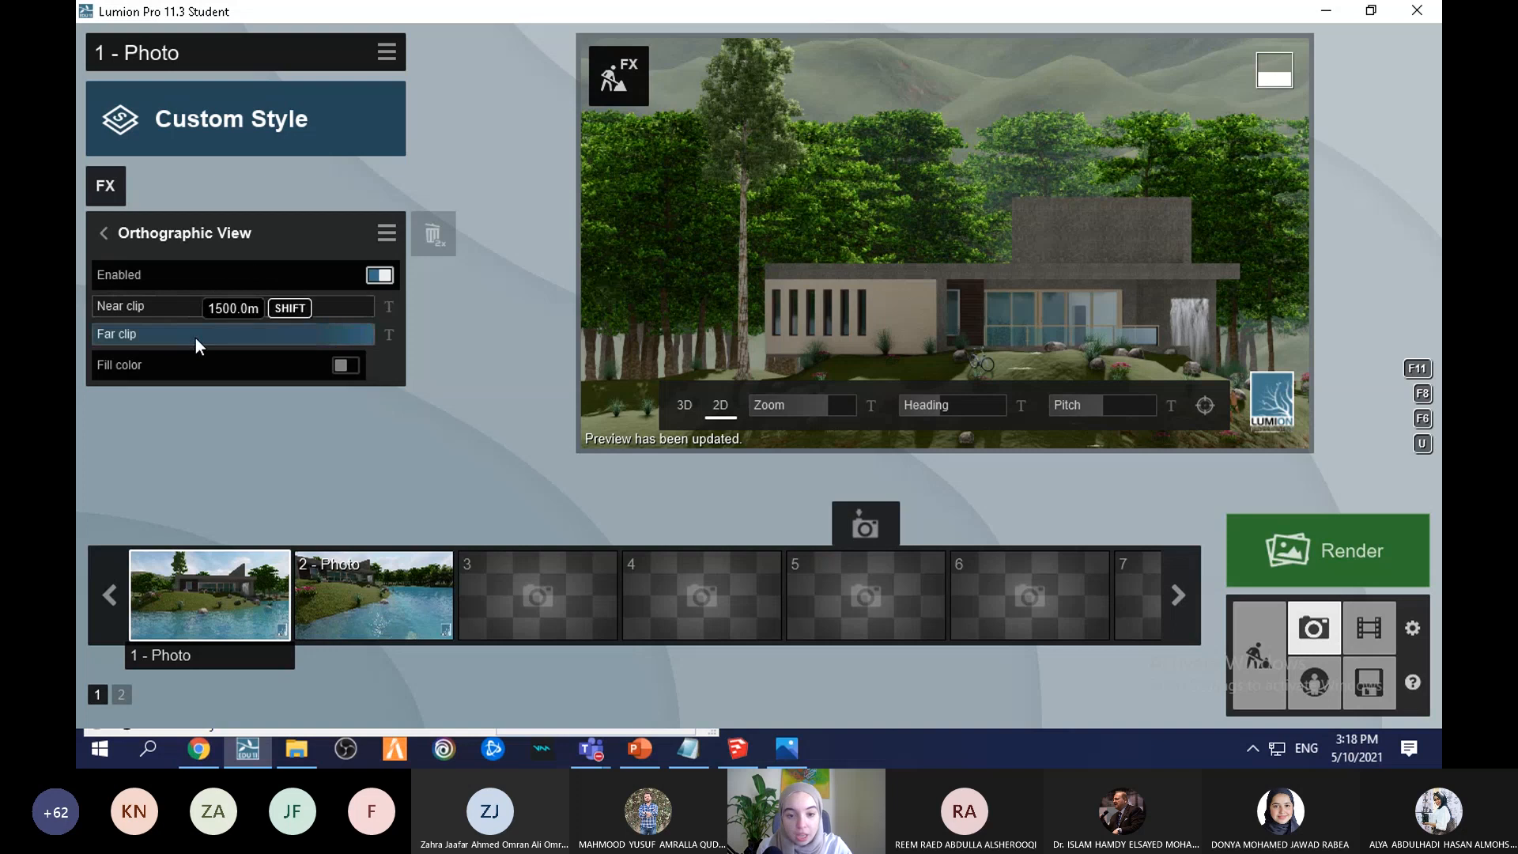
Step: Raise the near clip and shorten the far clip to cut off the mountains and background trees, and zoom in on the house
left_click_drag(196, 339, 260, 334)
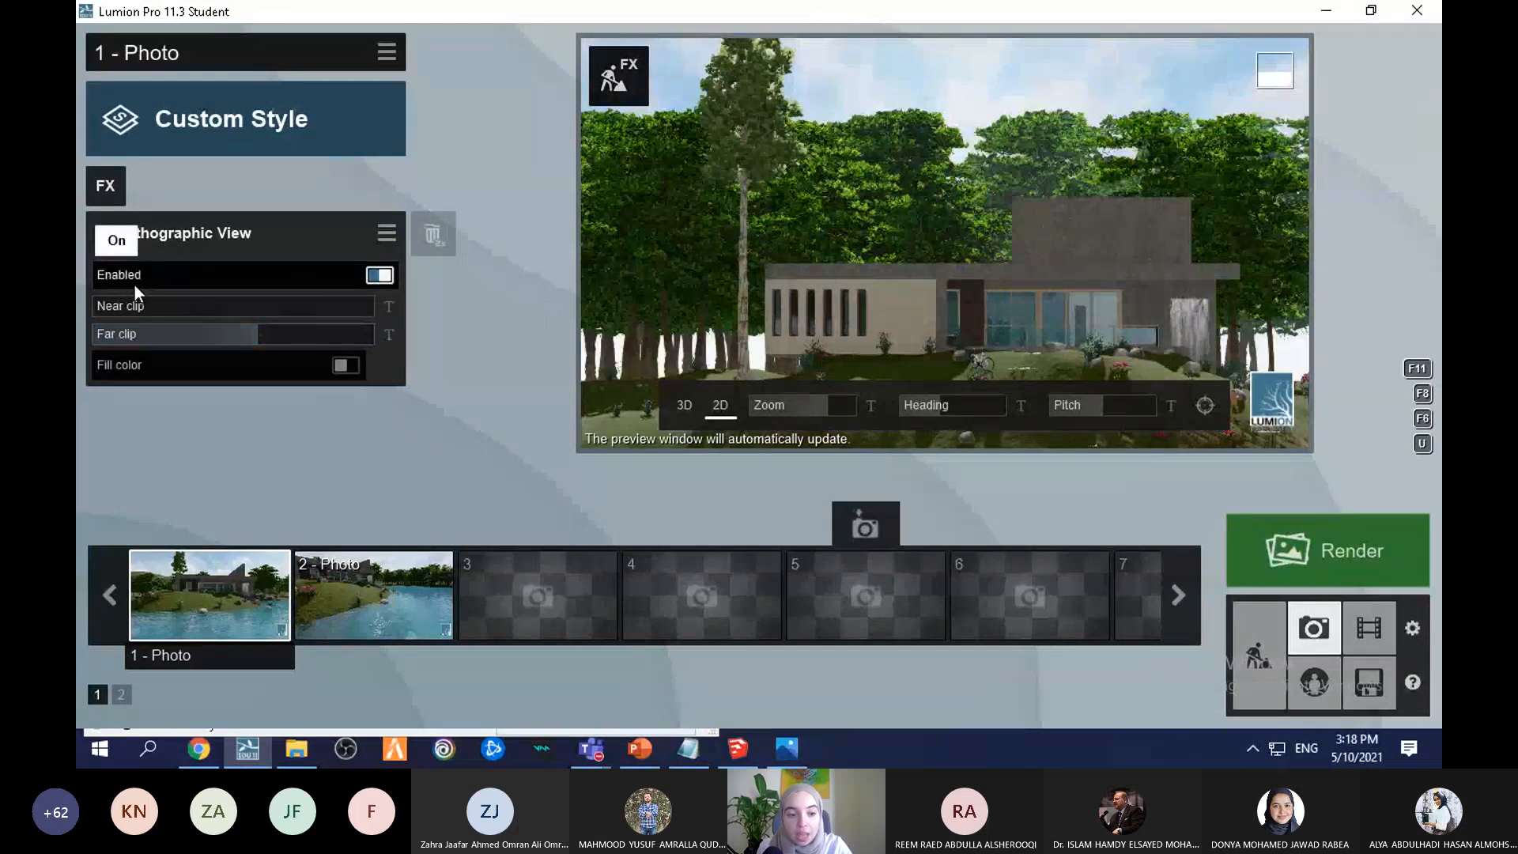
mouse_move(124, 305)
left_mouse_down()
mouse_move(258, 313)
mouse_move(149, 305)
left_mouse_up()
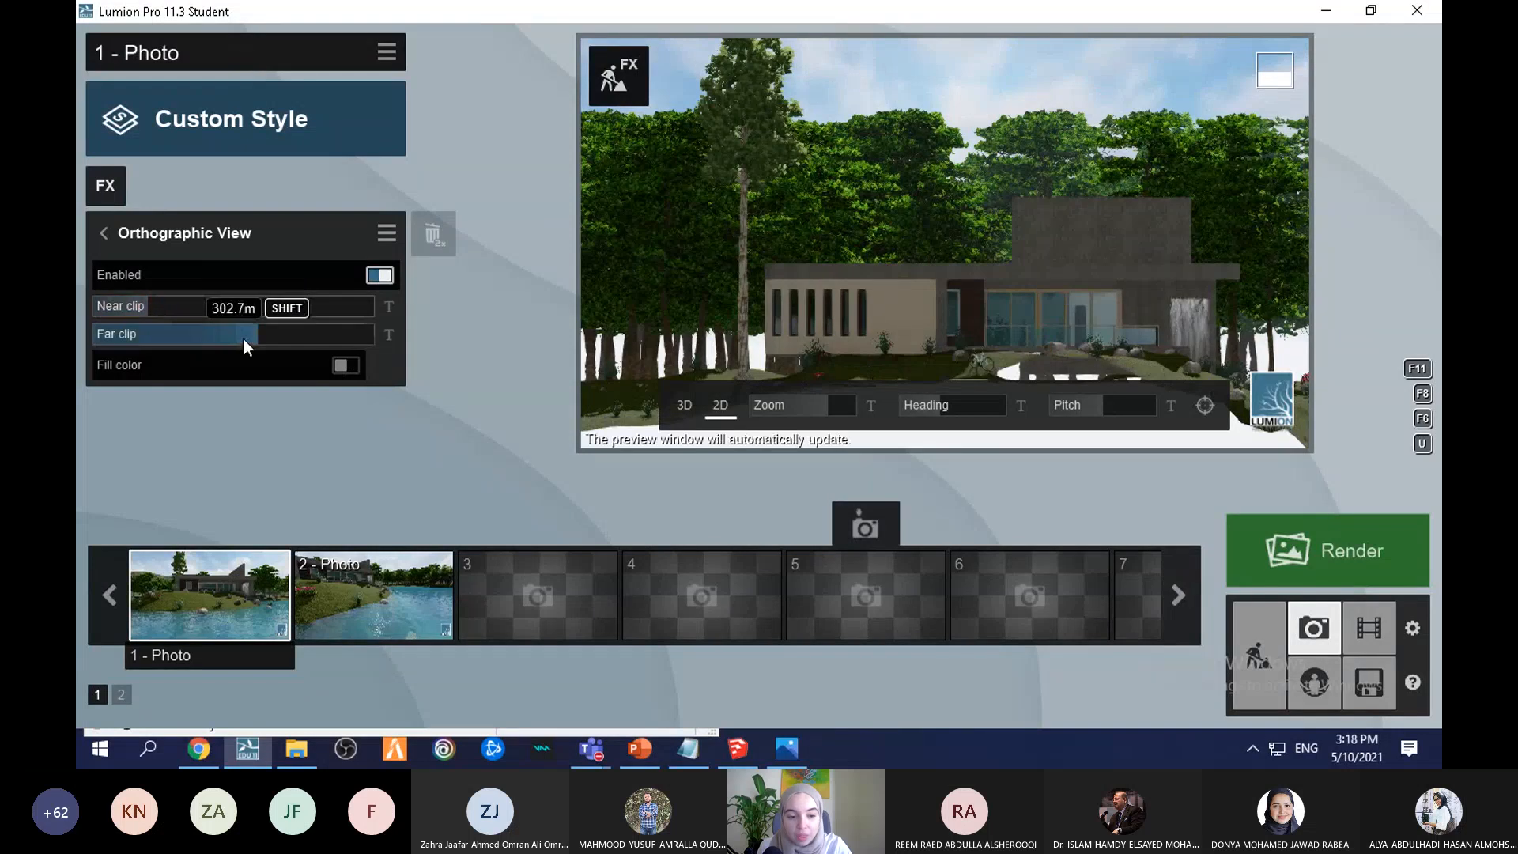
left_click_drag(244, 339, 185, 329)
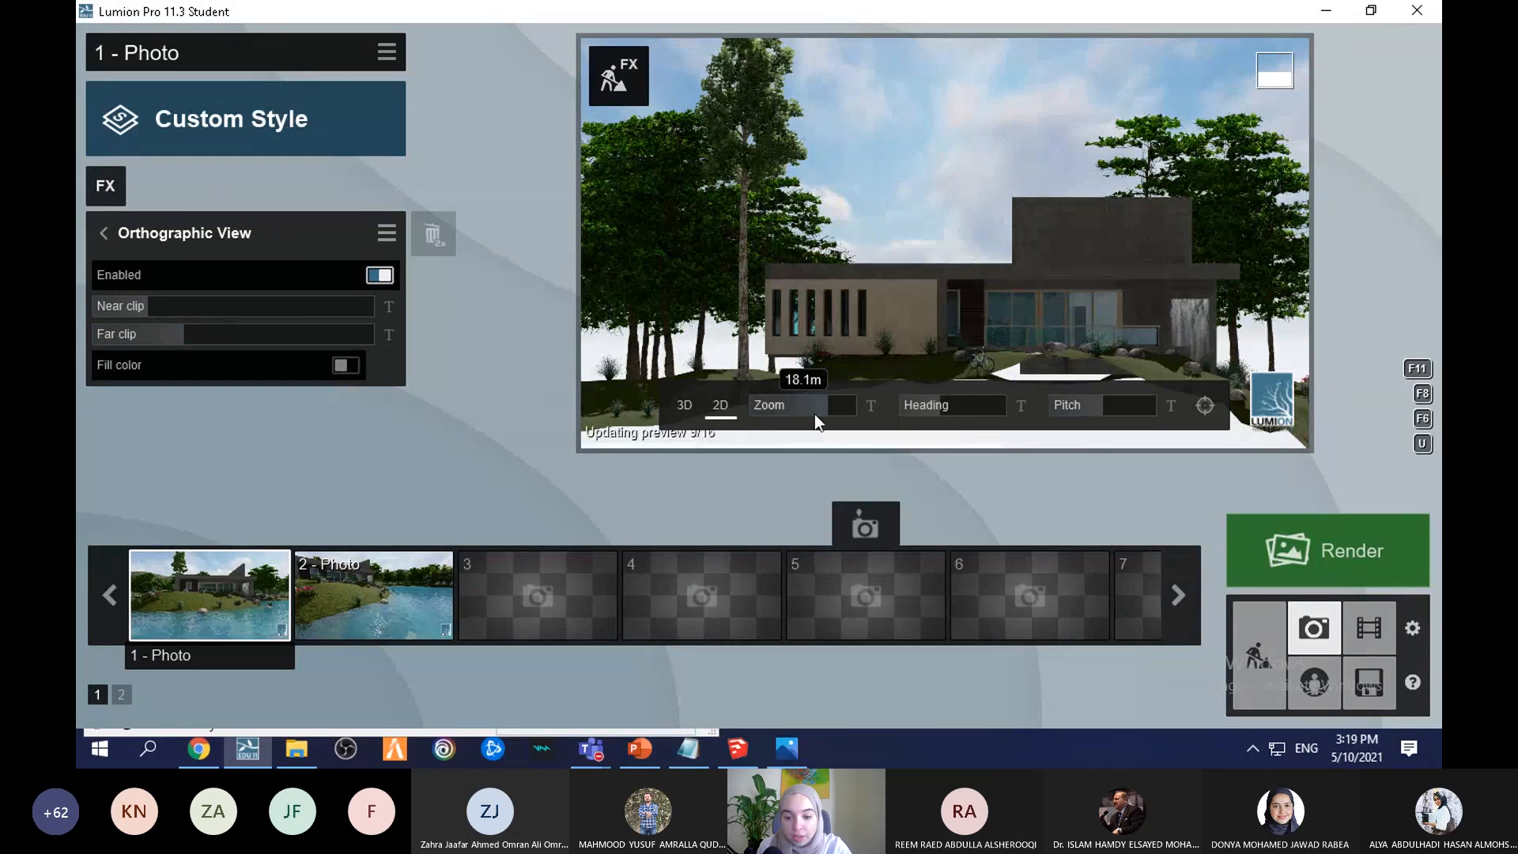
left_click_drag(827, 411, 834, 414)
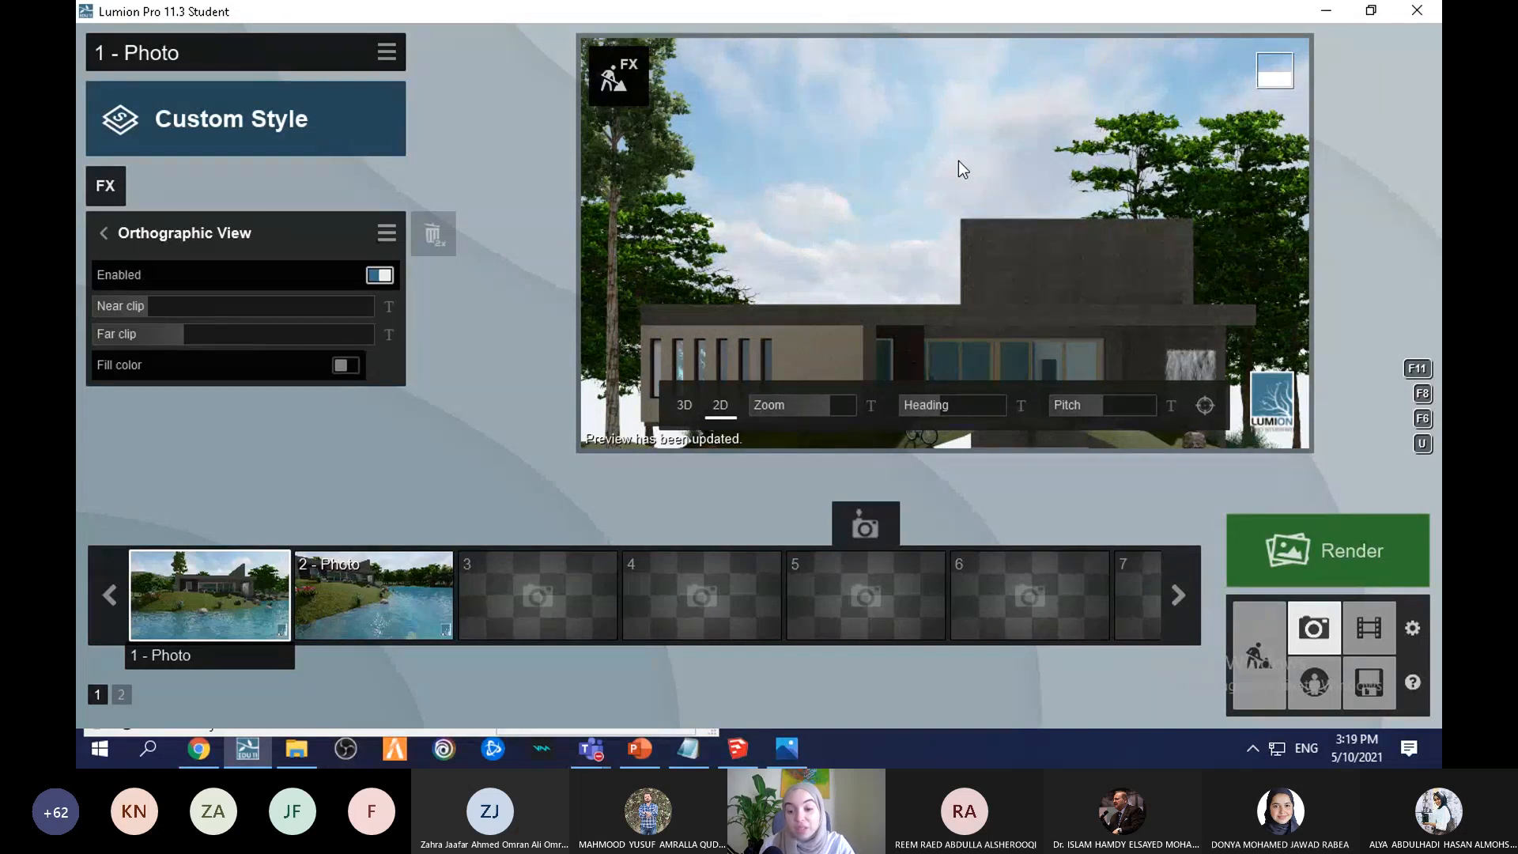
Step: Try the Realistic style on photo 1 and switch back to Custom Style
left_click(278, 133)
left_click(732, 252)
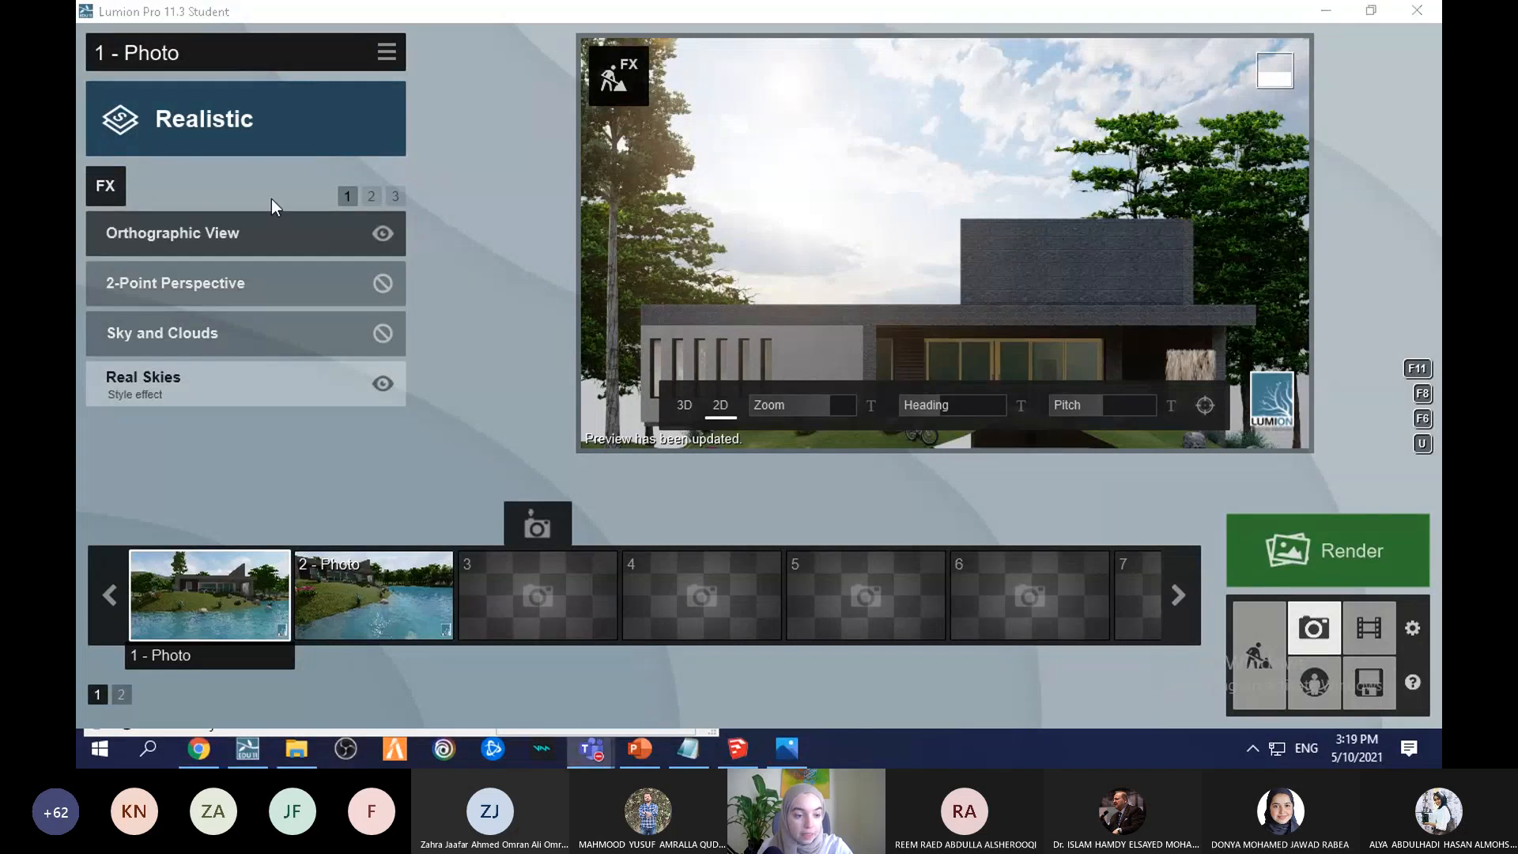
left_click(175, 146)
left_click(427, 245)
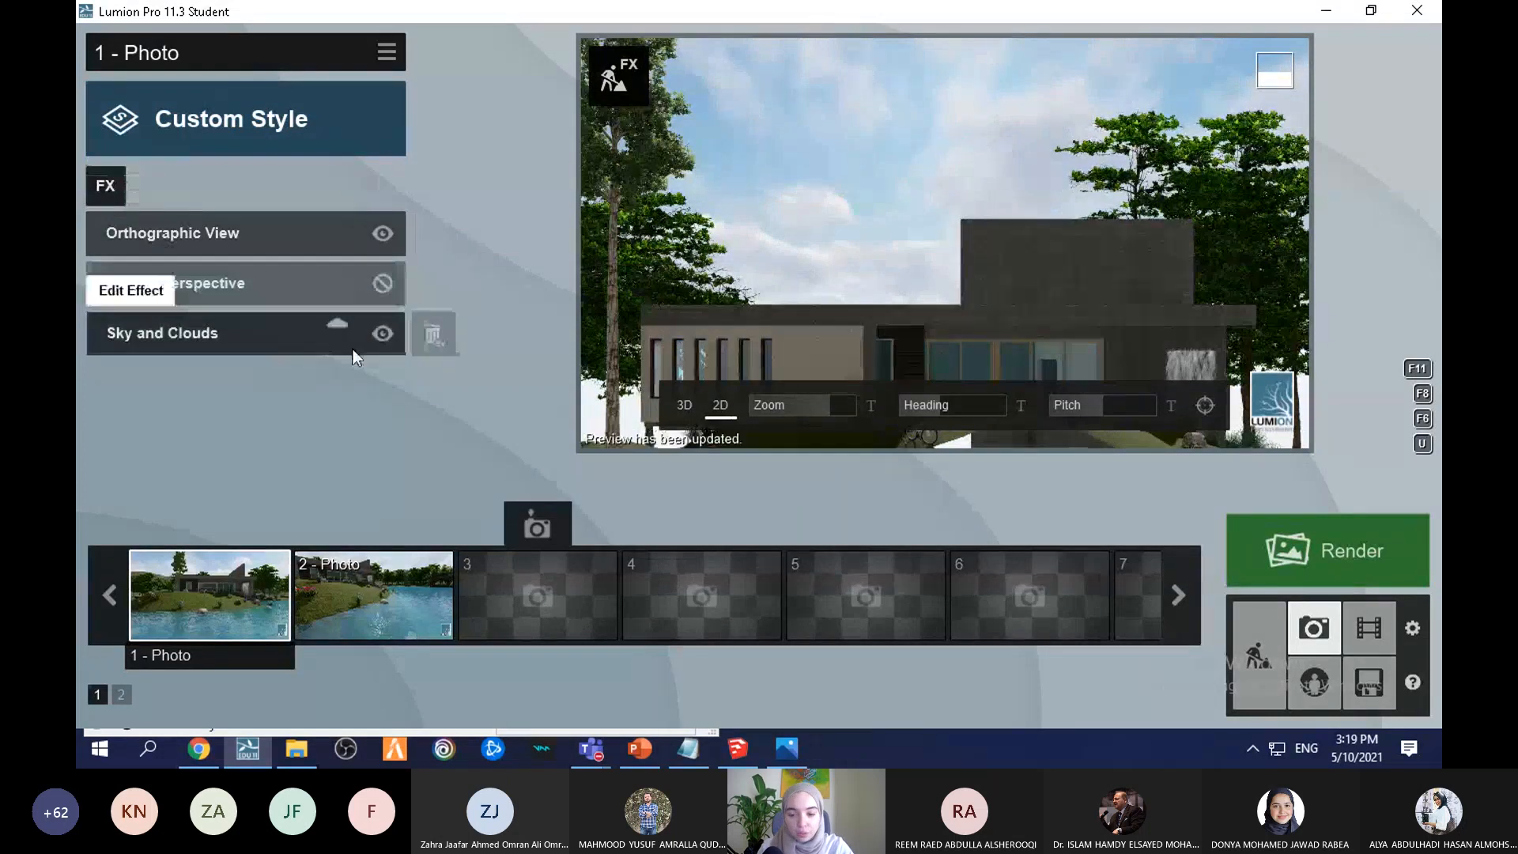
Step: Browse the Animation effects and add the Outlines effect from the Artistic 1 category to photo 1
left_click(106, 190)
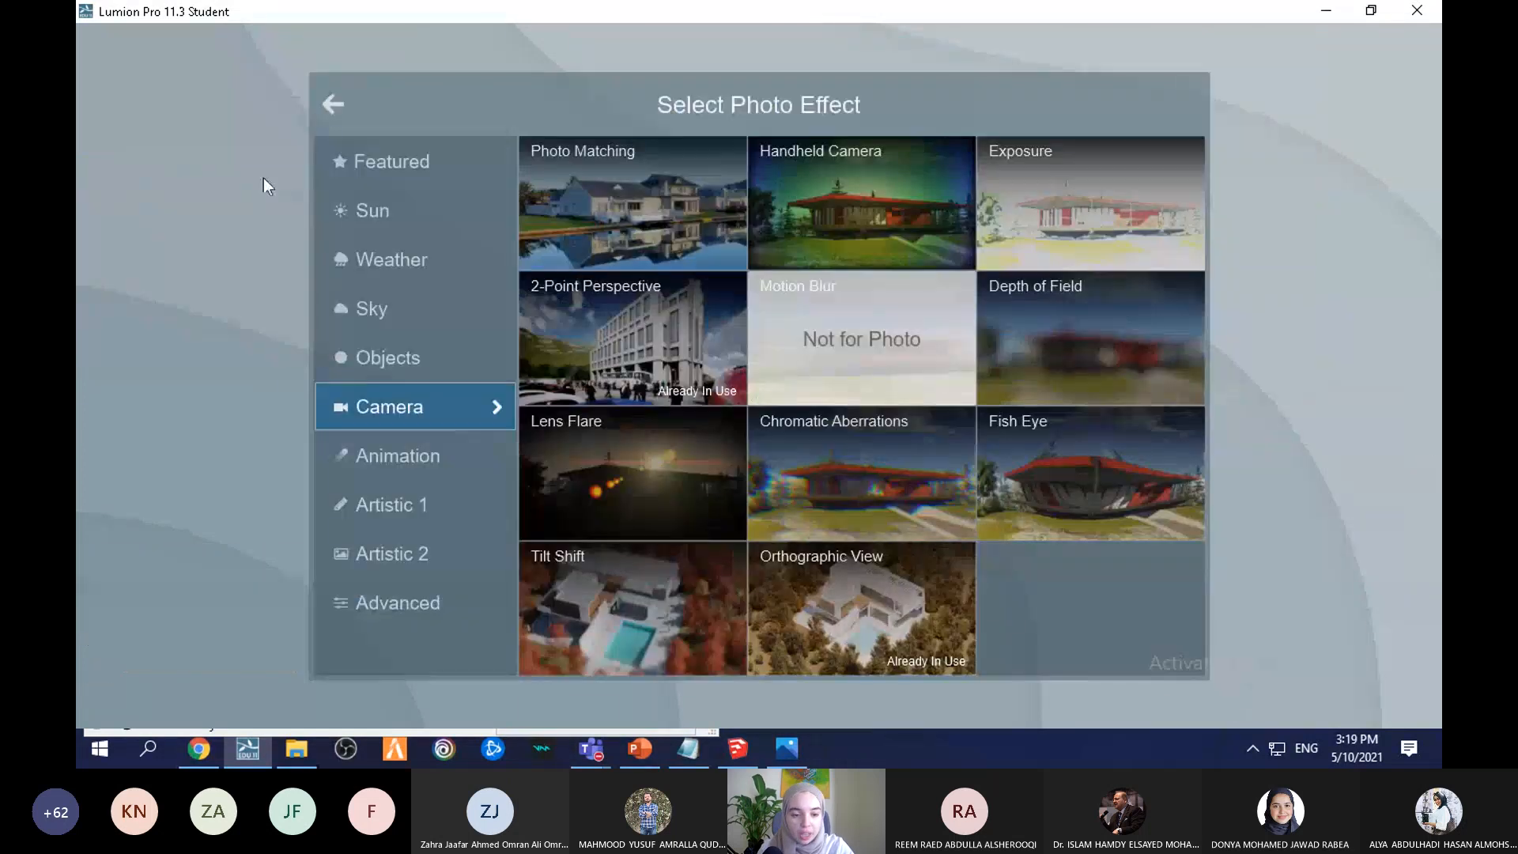
left_click(395, 464)
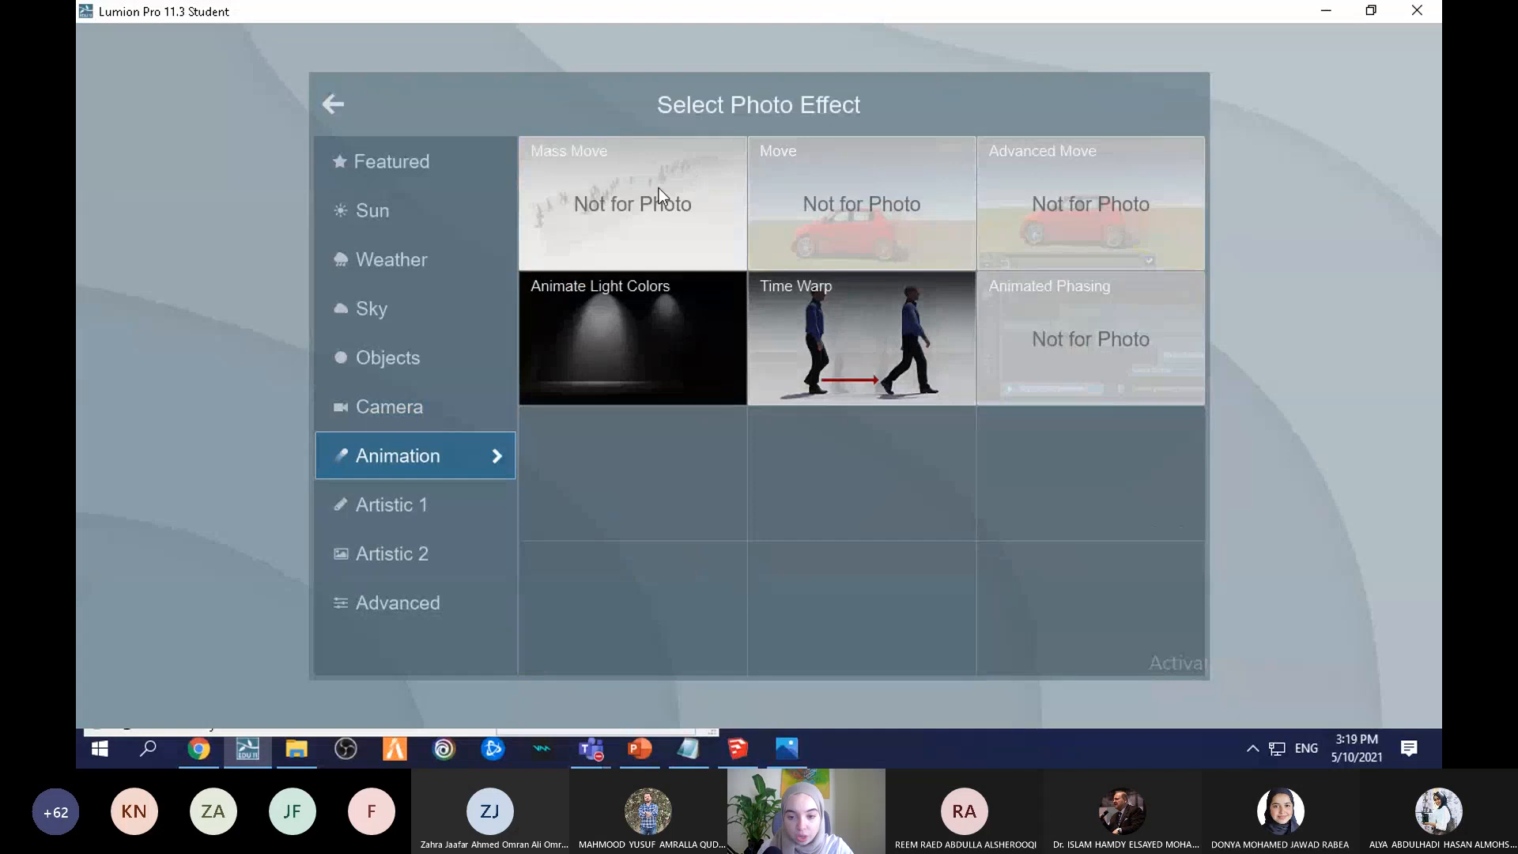
left_click(396, 514)
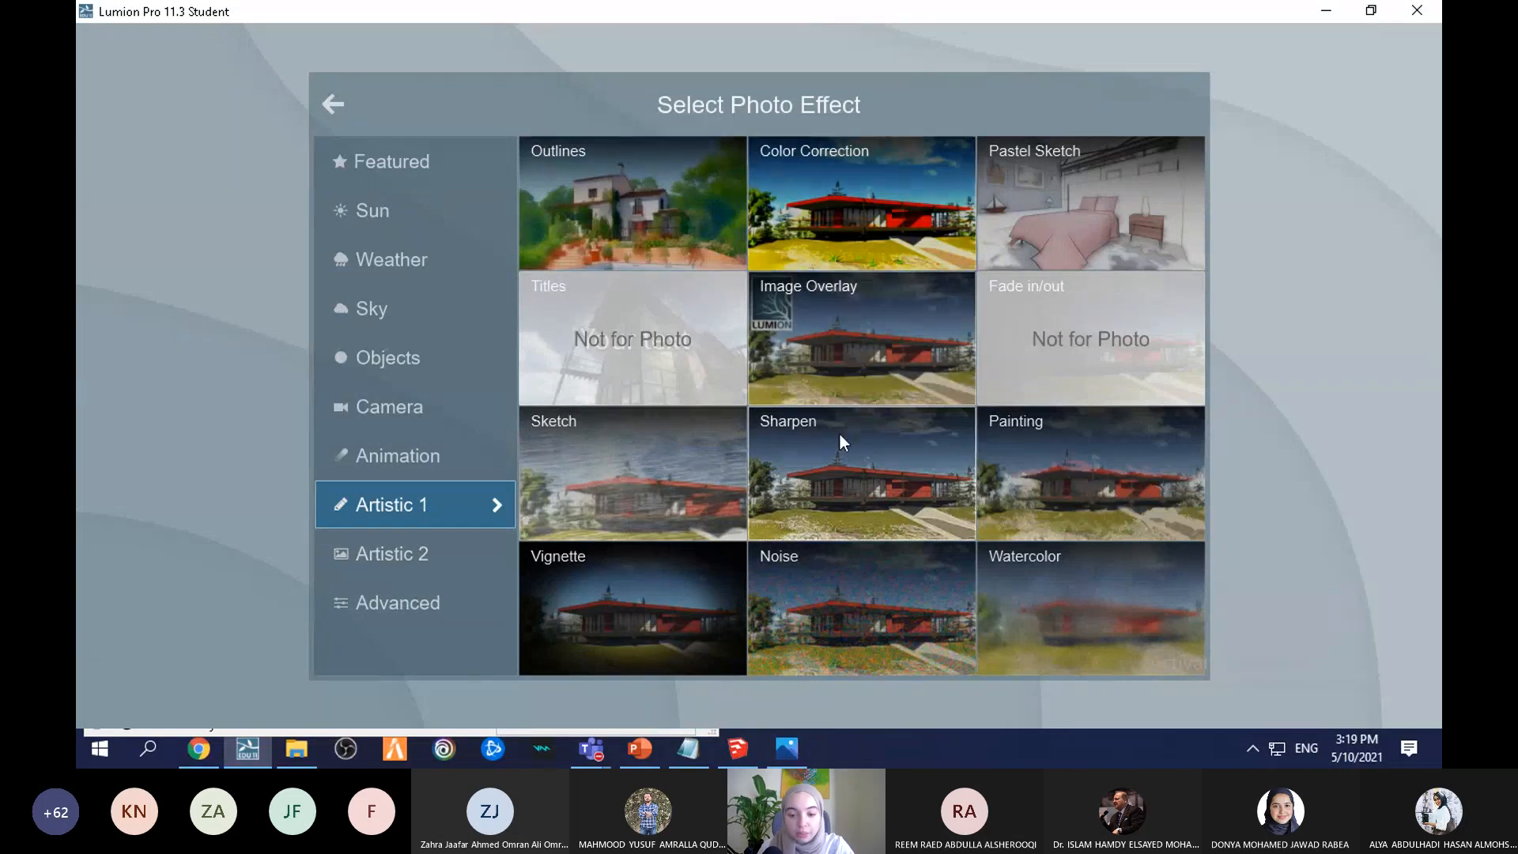
left_click(610, 217)
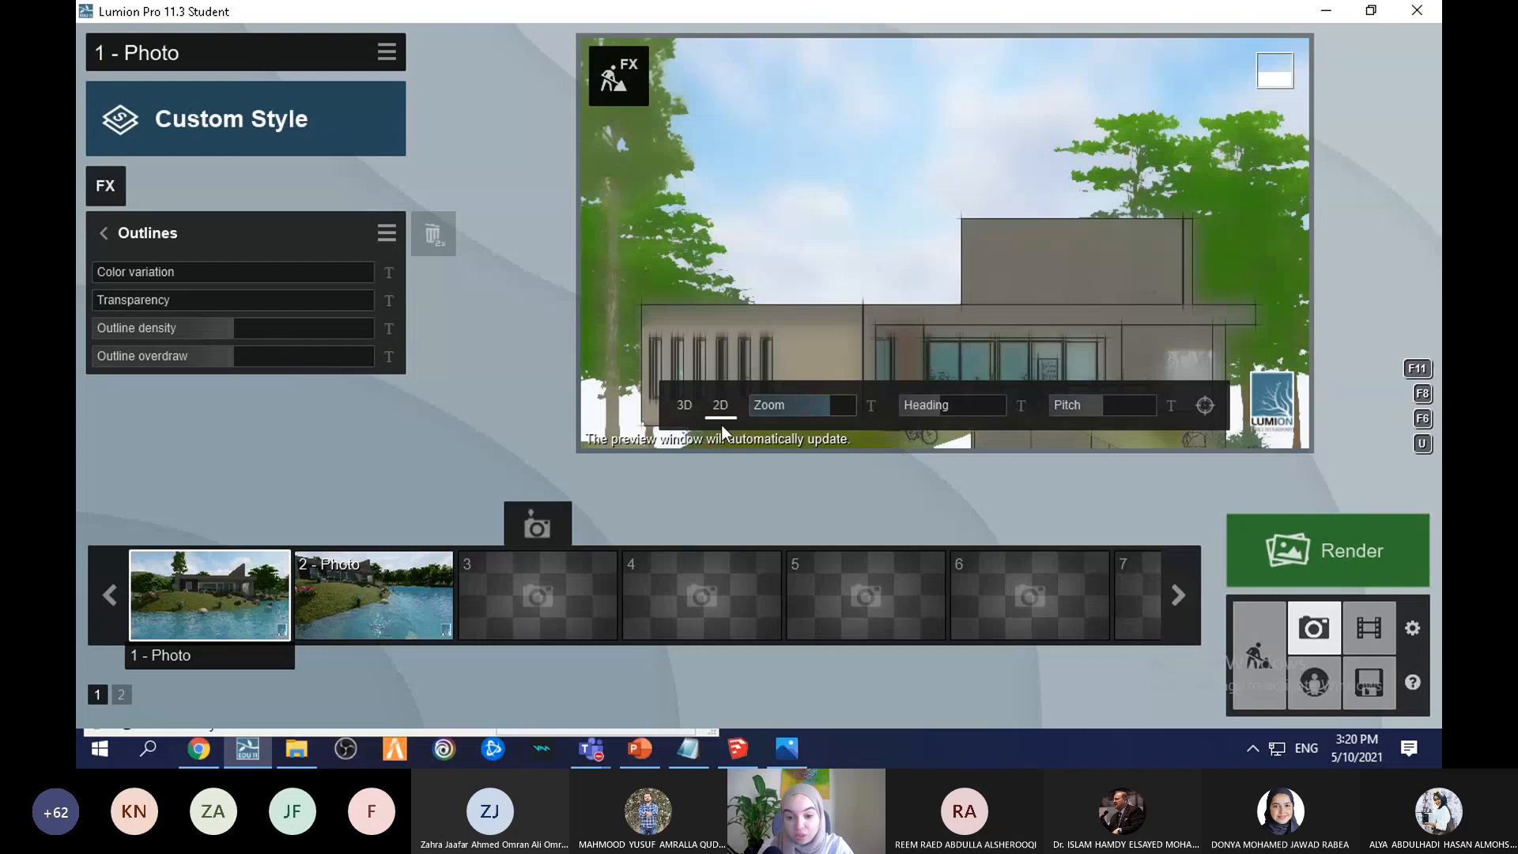
Step: Try an Outlines color variation of 0.8 with higher transparency, outline density and overdraw, and remove the Outlines effect
mouse_move(130, 275)
mouse_move(207, 289)
left_mouse_down()
mouse_move(408, 287)
mouse_move(216, 264)
mouse_move(267, 306)
mouse_move(329, 311)
mouse_move(175, 307)
mouse_move(248, 340)
mouse_move(332, 332)
mouse_move(341, 354)
left_mouse_up()
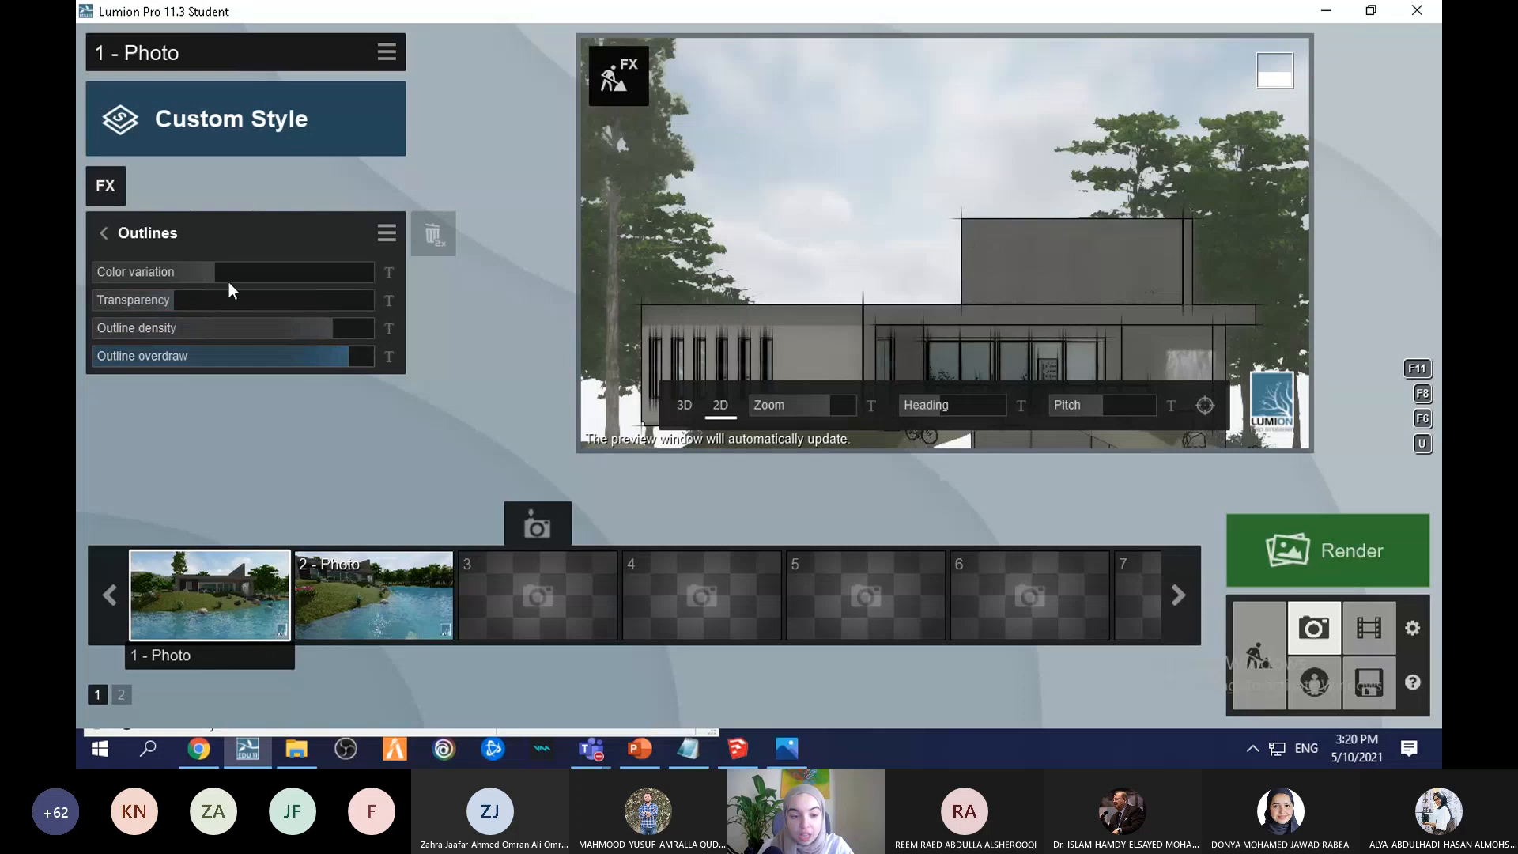
left_click_drag(228, 277, 177, 284)
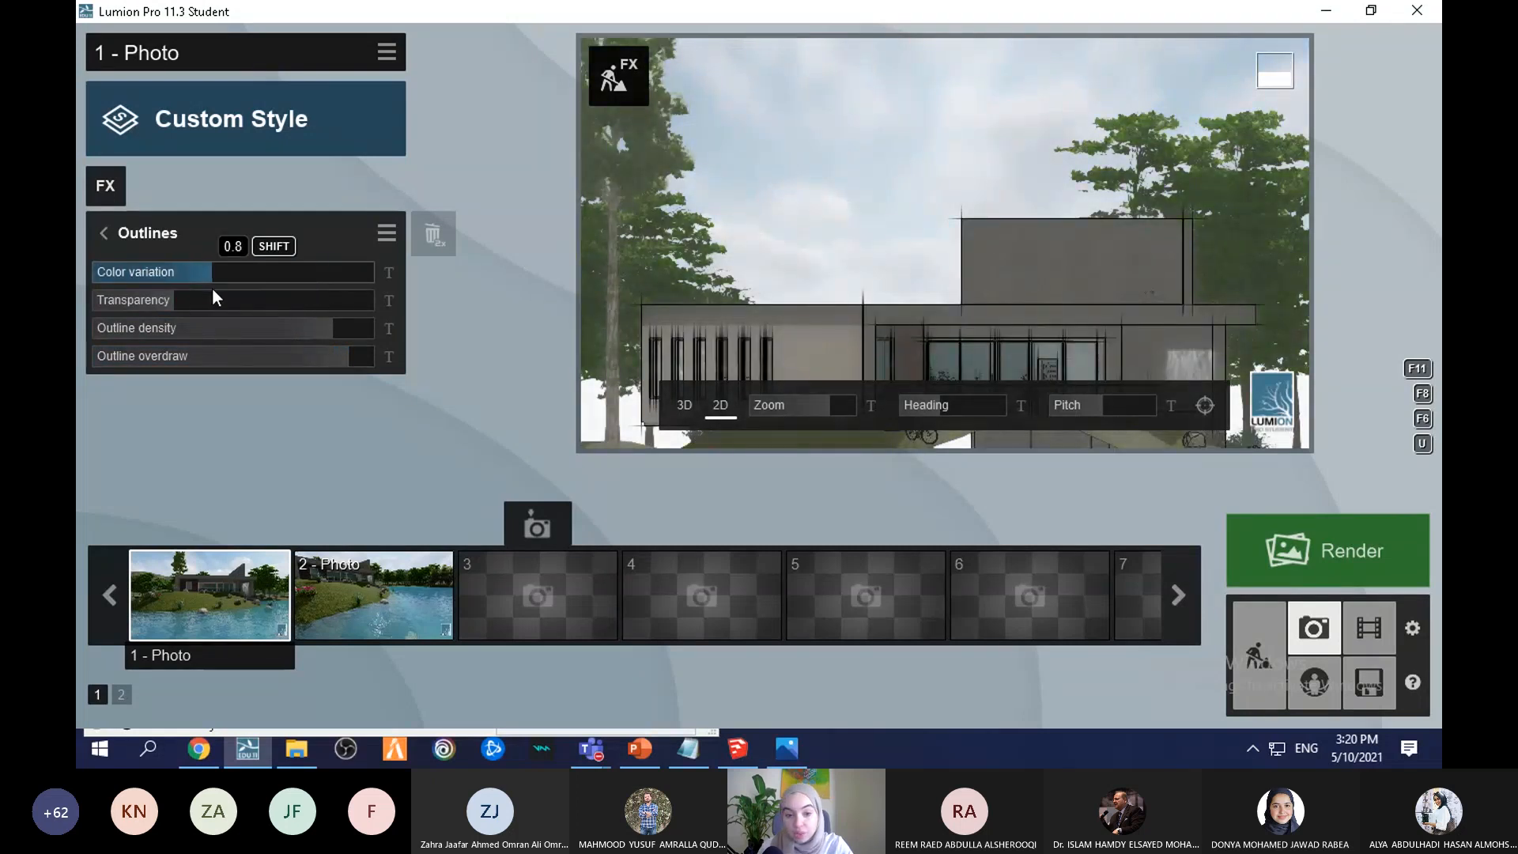
double_click(446, 233)
Step: Browse the Artistic 2 and Advanced effect categories and return to photo 1 without adding an effect
left_click(106, 184)
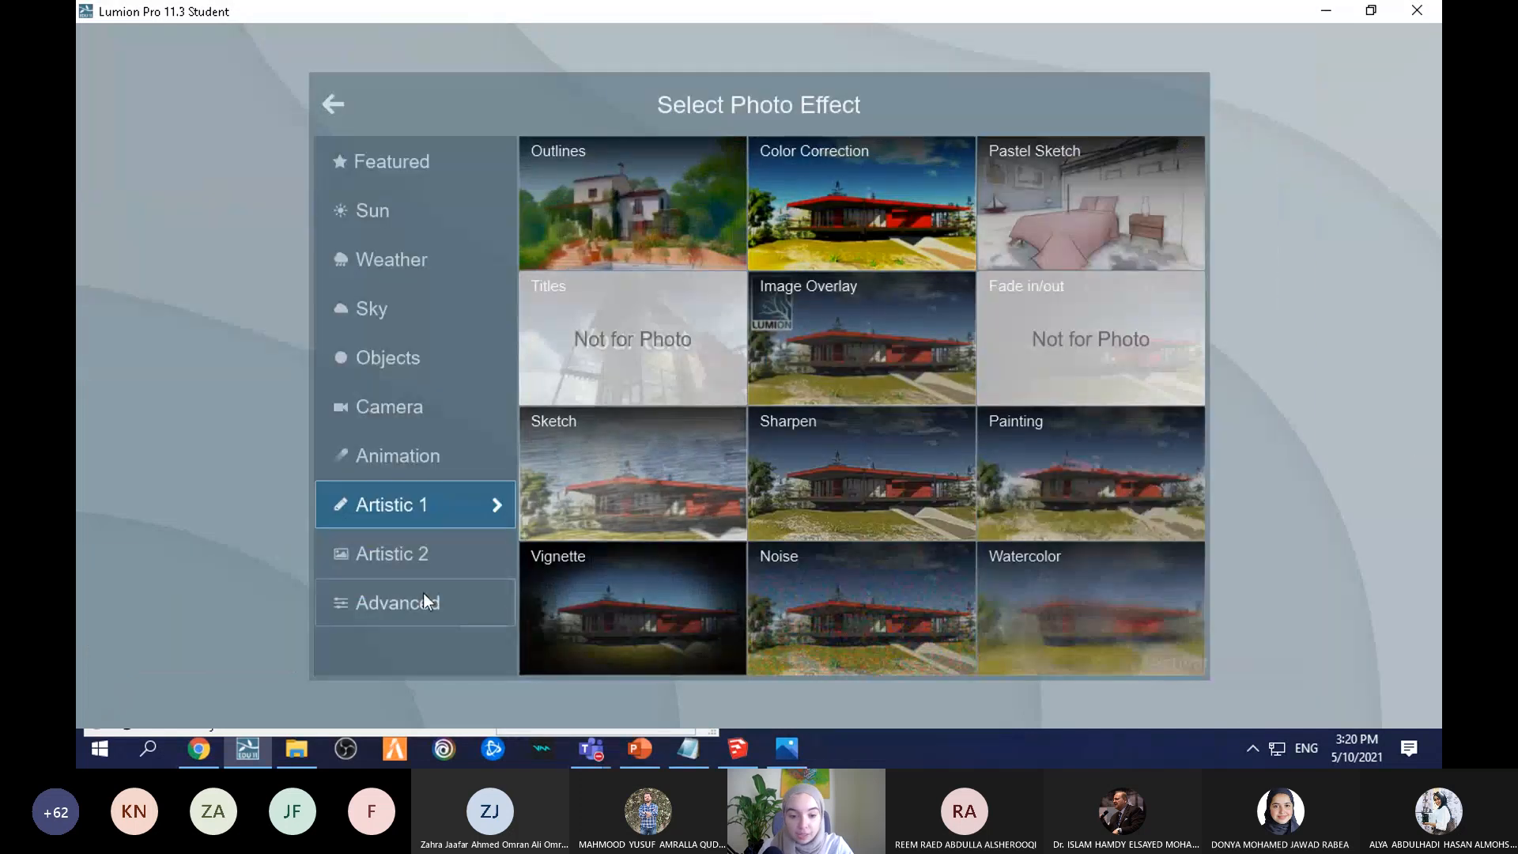
left_click(396, 553)
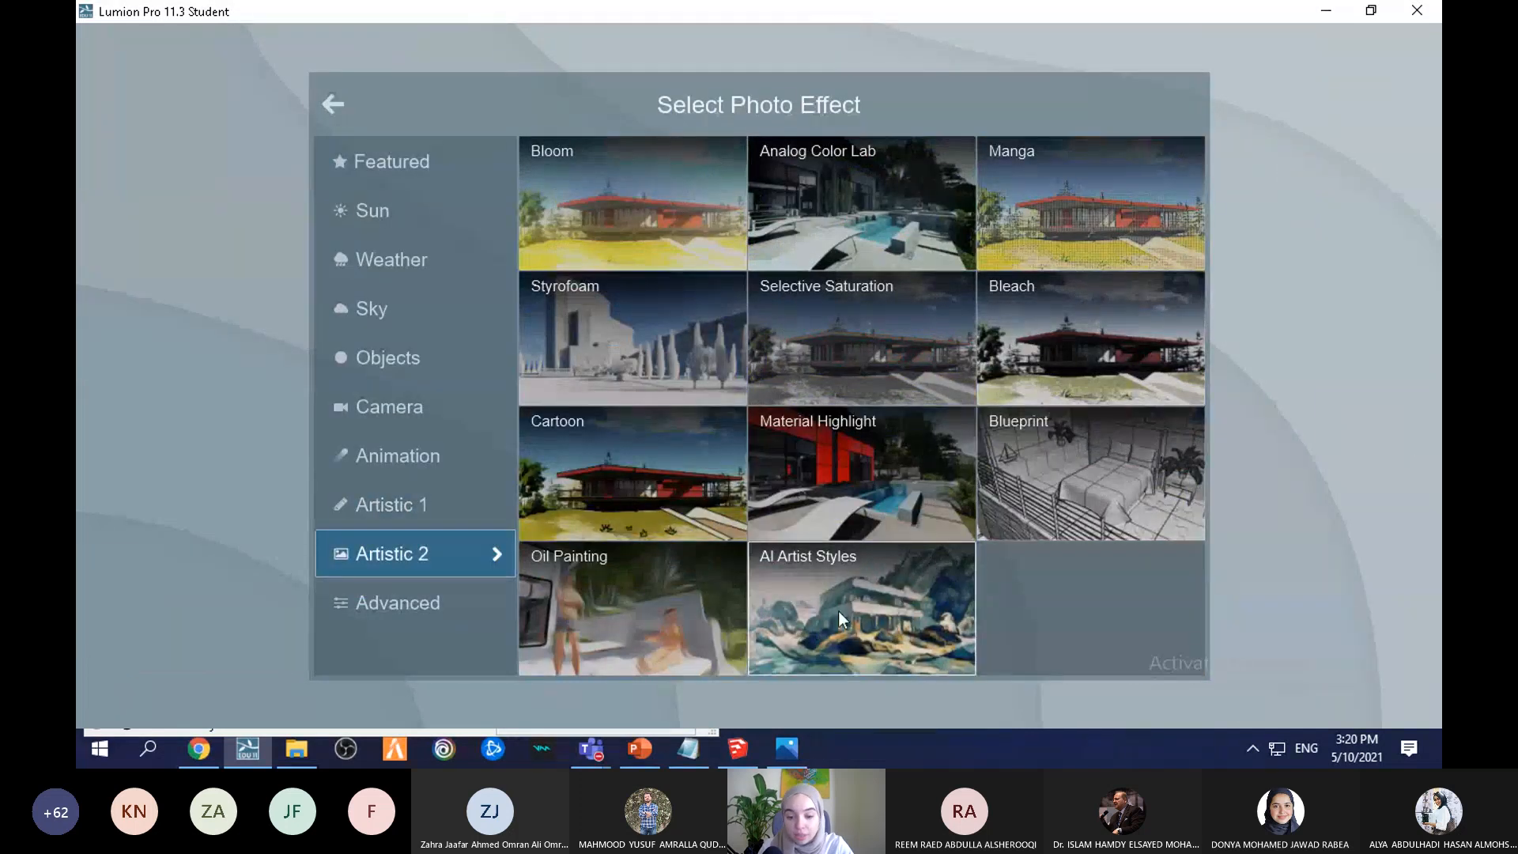
left_click(368, 608)
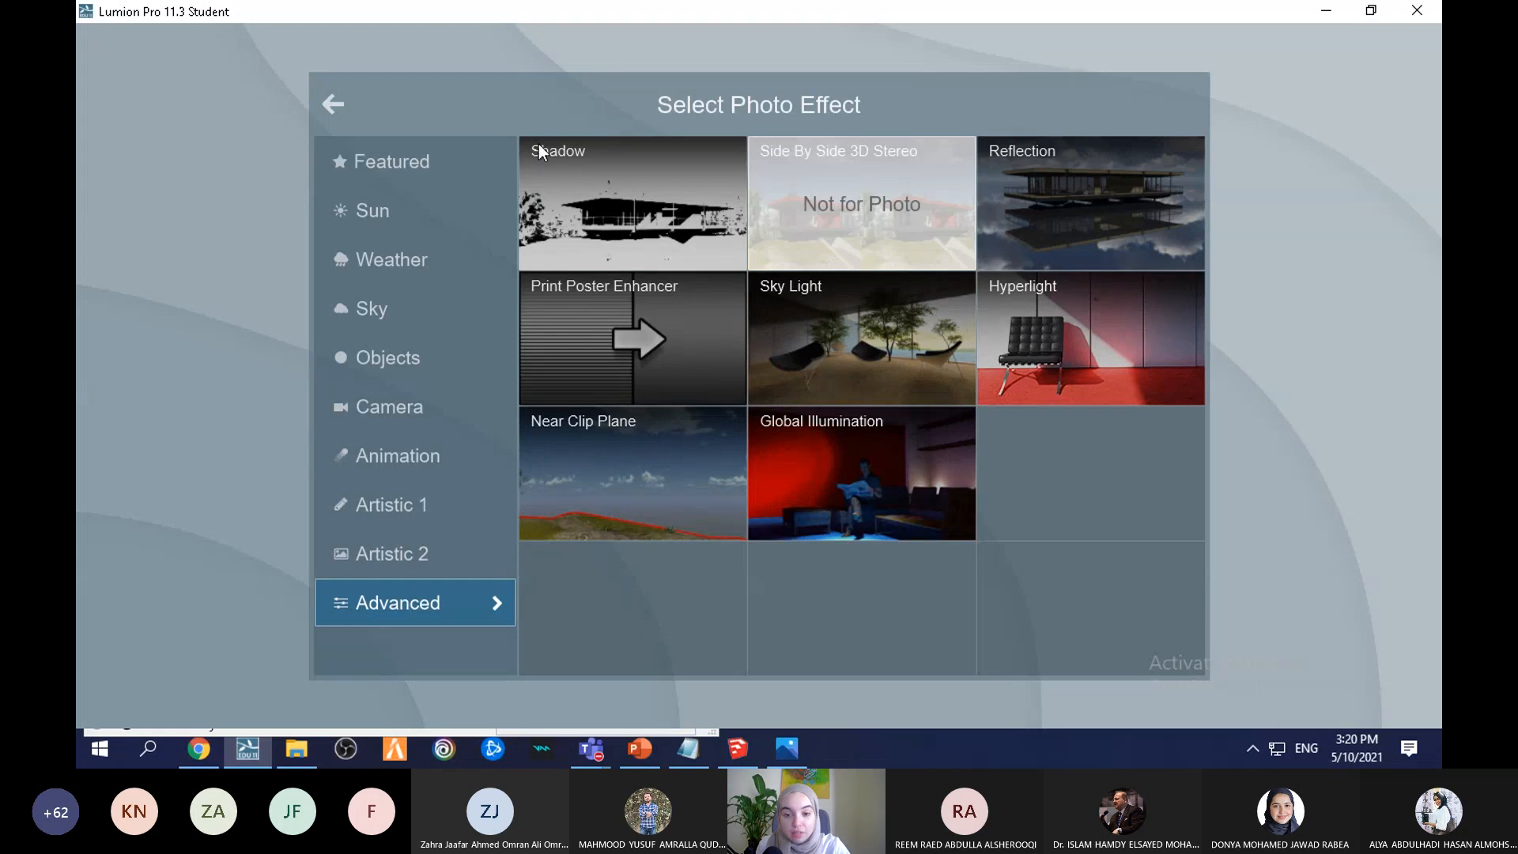
left_click(340, 103)
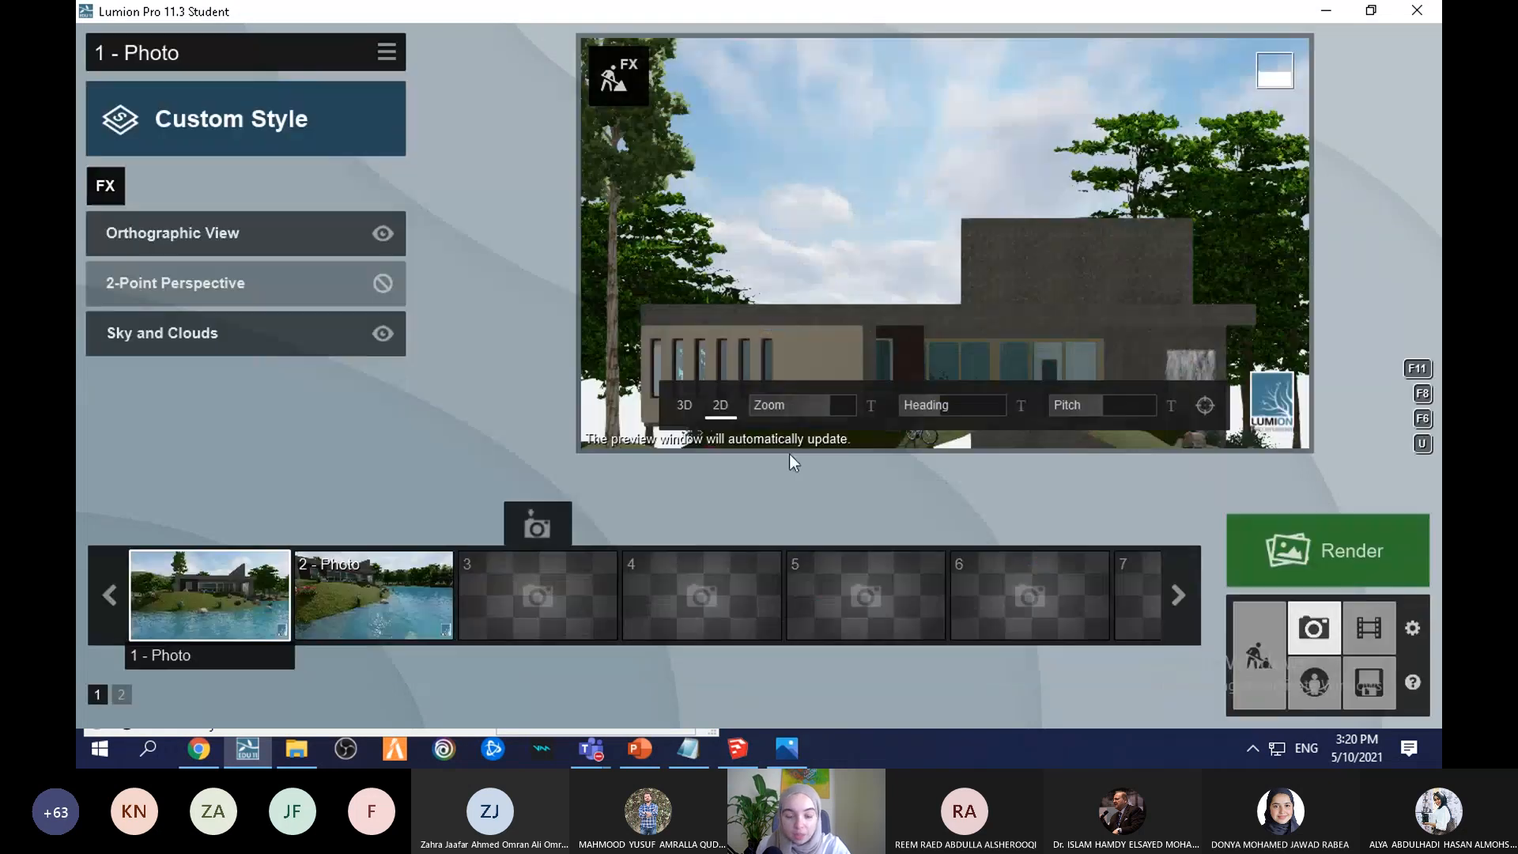
Step: Apply the Realistic style to photo 2 and shift its camera sideways along the lakeshore
left_click(370, 608)
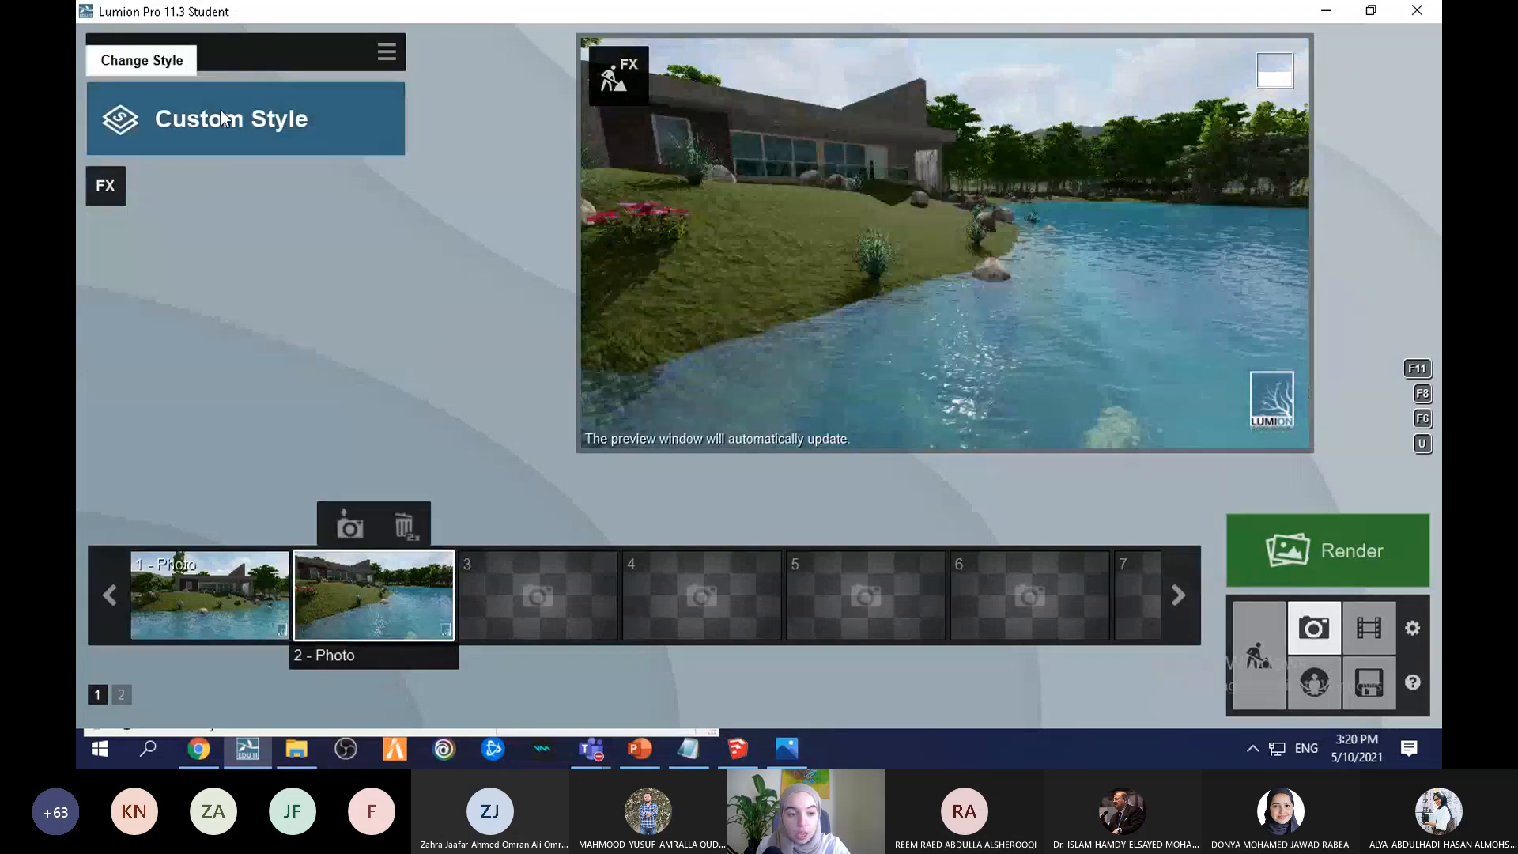
left_click(223, 117)
left_click(711, 249)
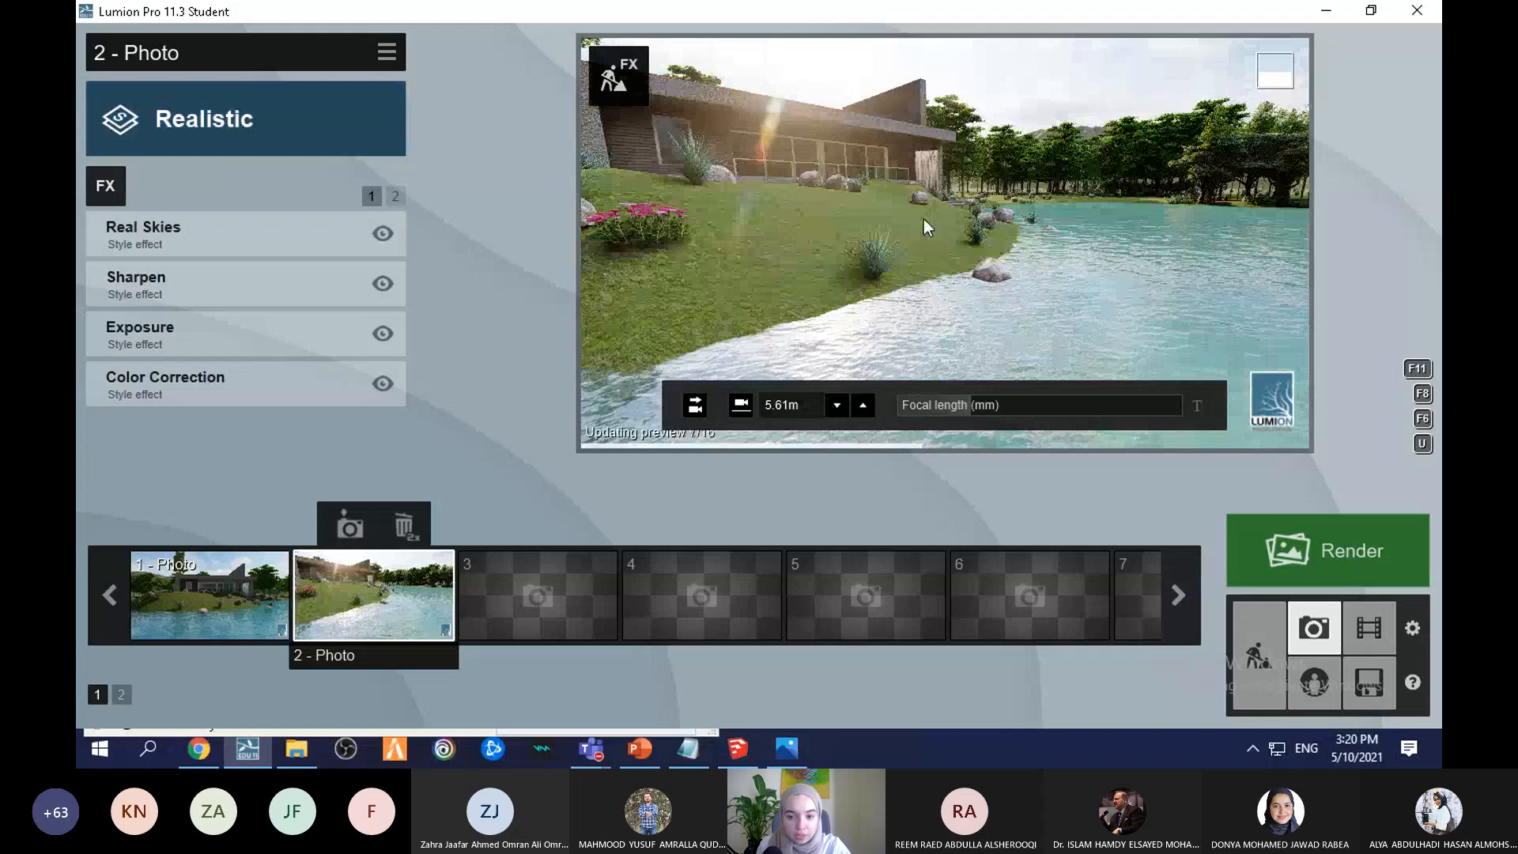
key("a")
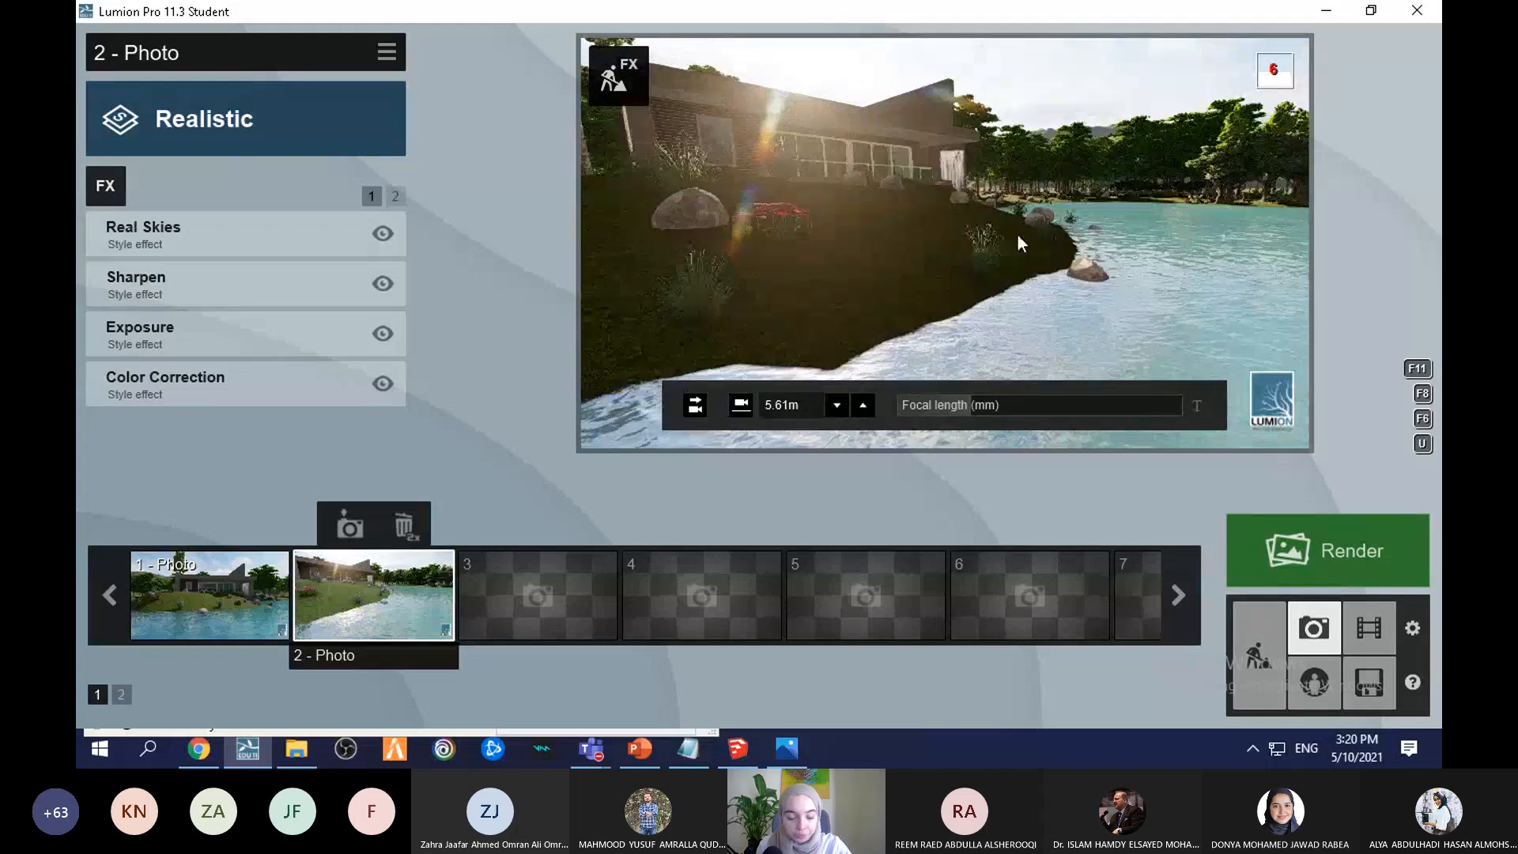
Step: Reframe photo 2's camera from over the water so the house, grassy mound and shoreline fill the view
key("d")
right_click_drag(1018, 235, 1095, 198)
key("d")
key("d")
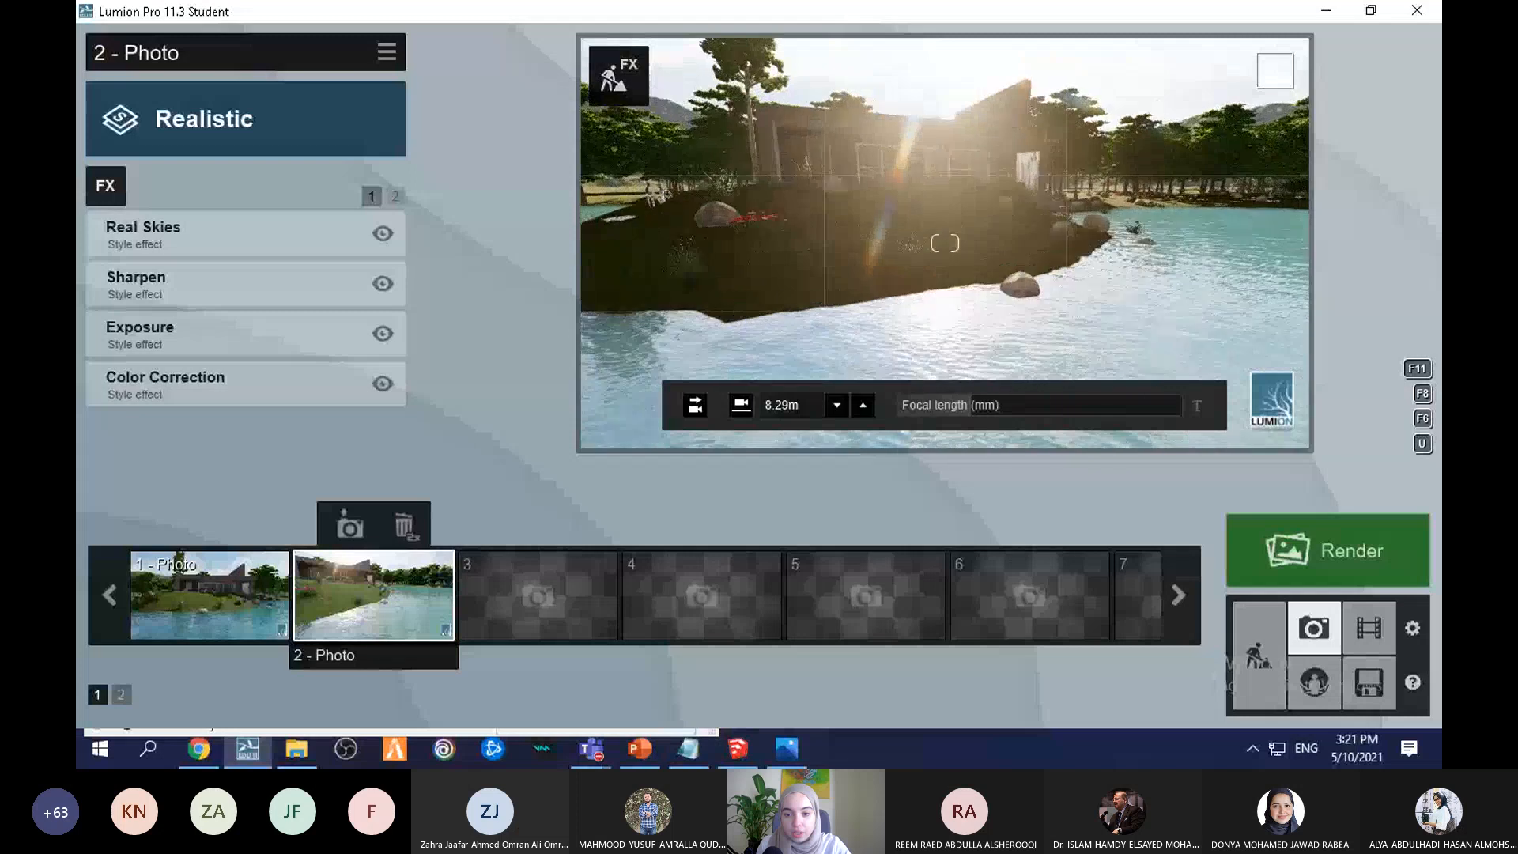
key("a")
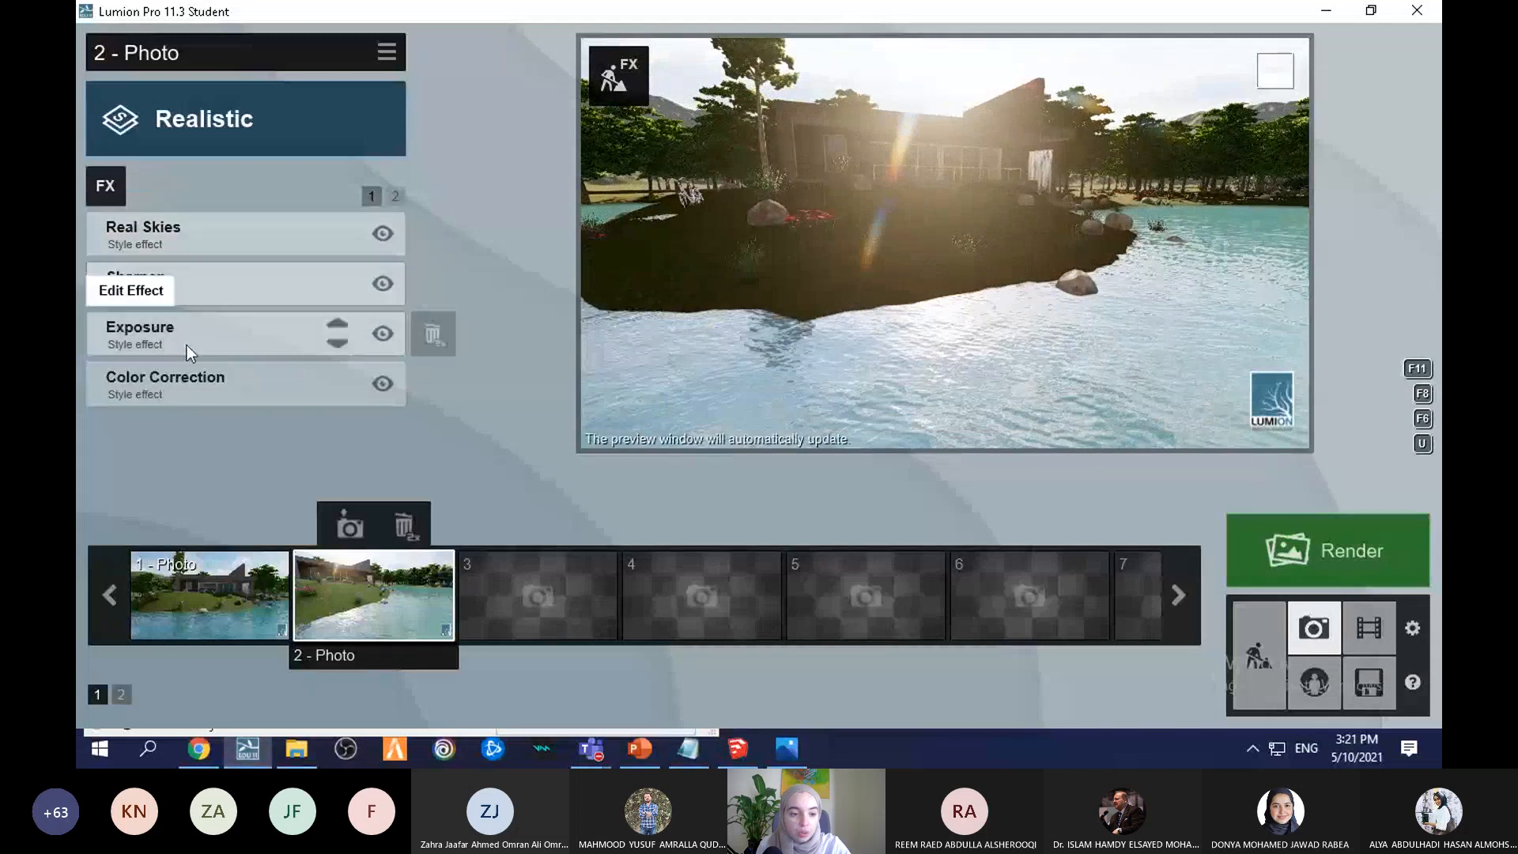
Step: Inspect the Sky Light settings among the Realistic style's second group of effects without changing them
left_click(395, 196)
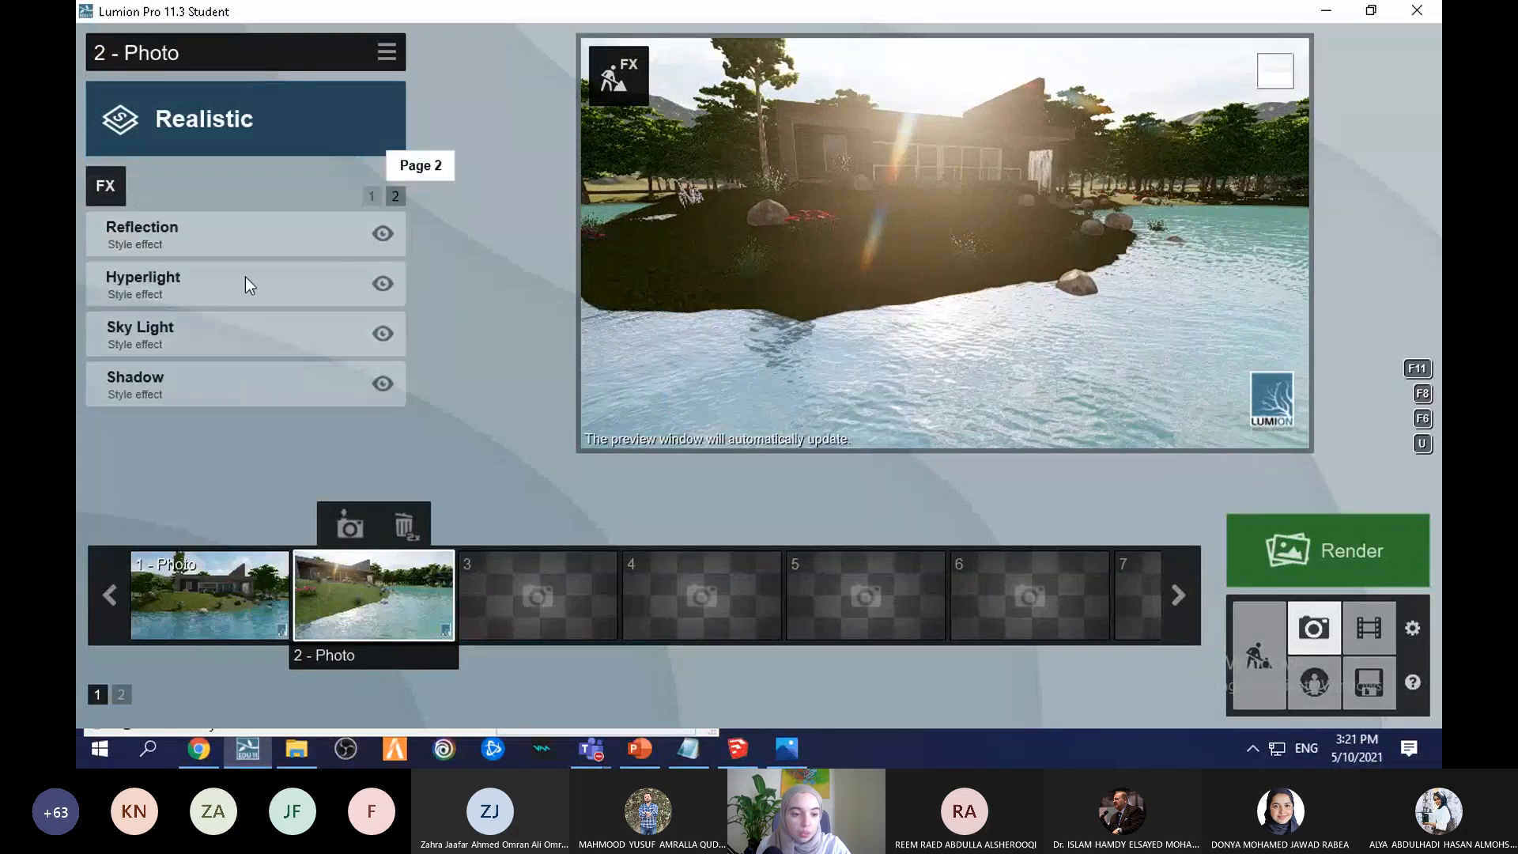
left_click(205, 329)
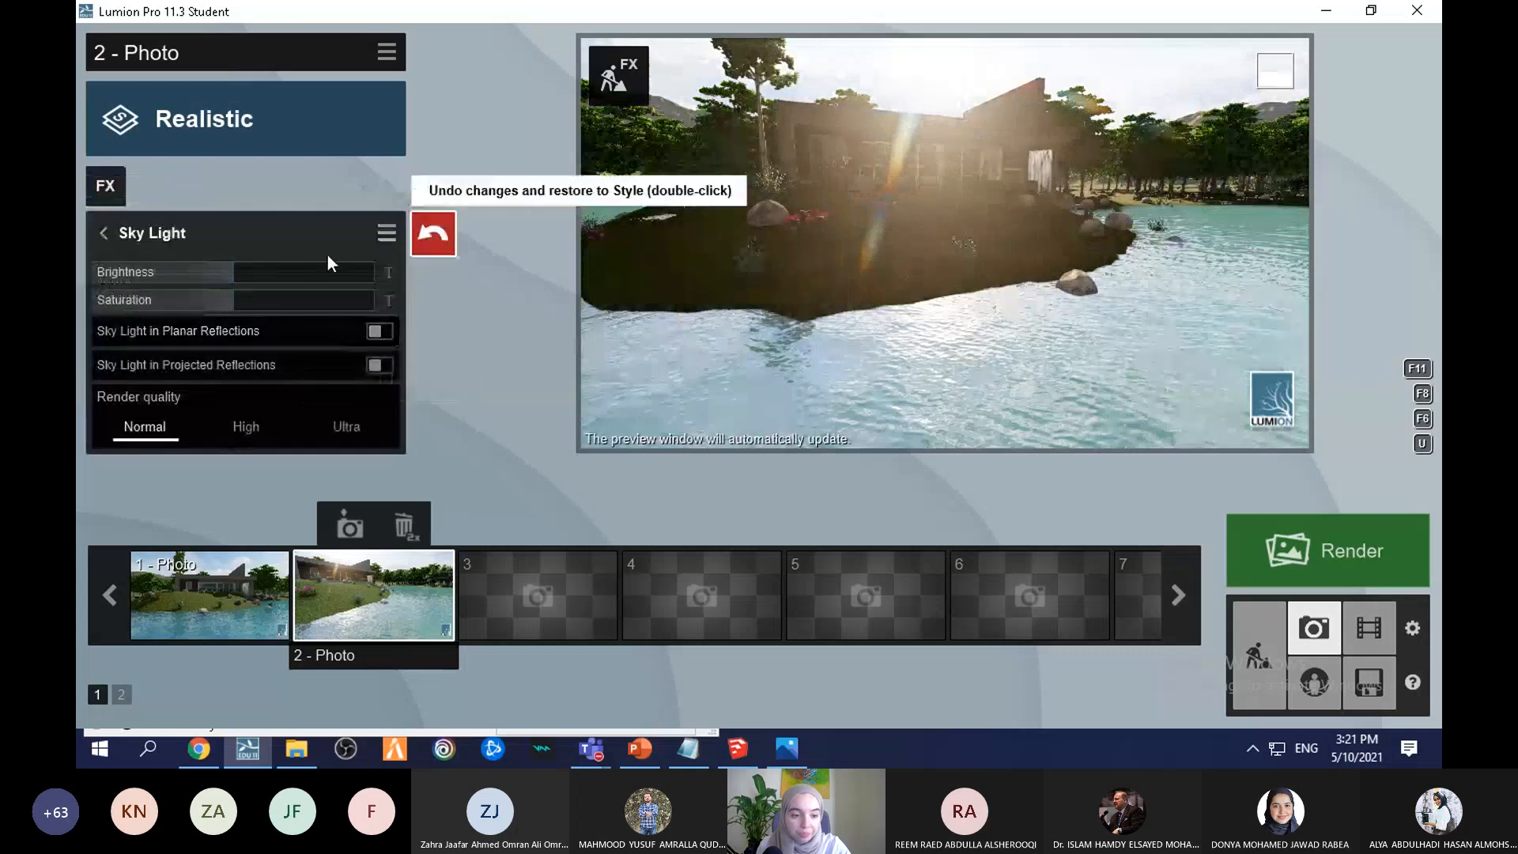
left_click(130, 233)
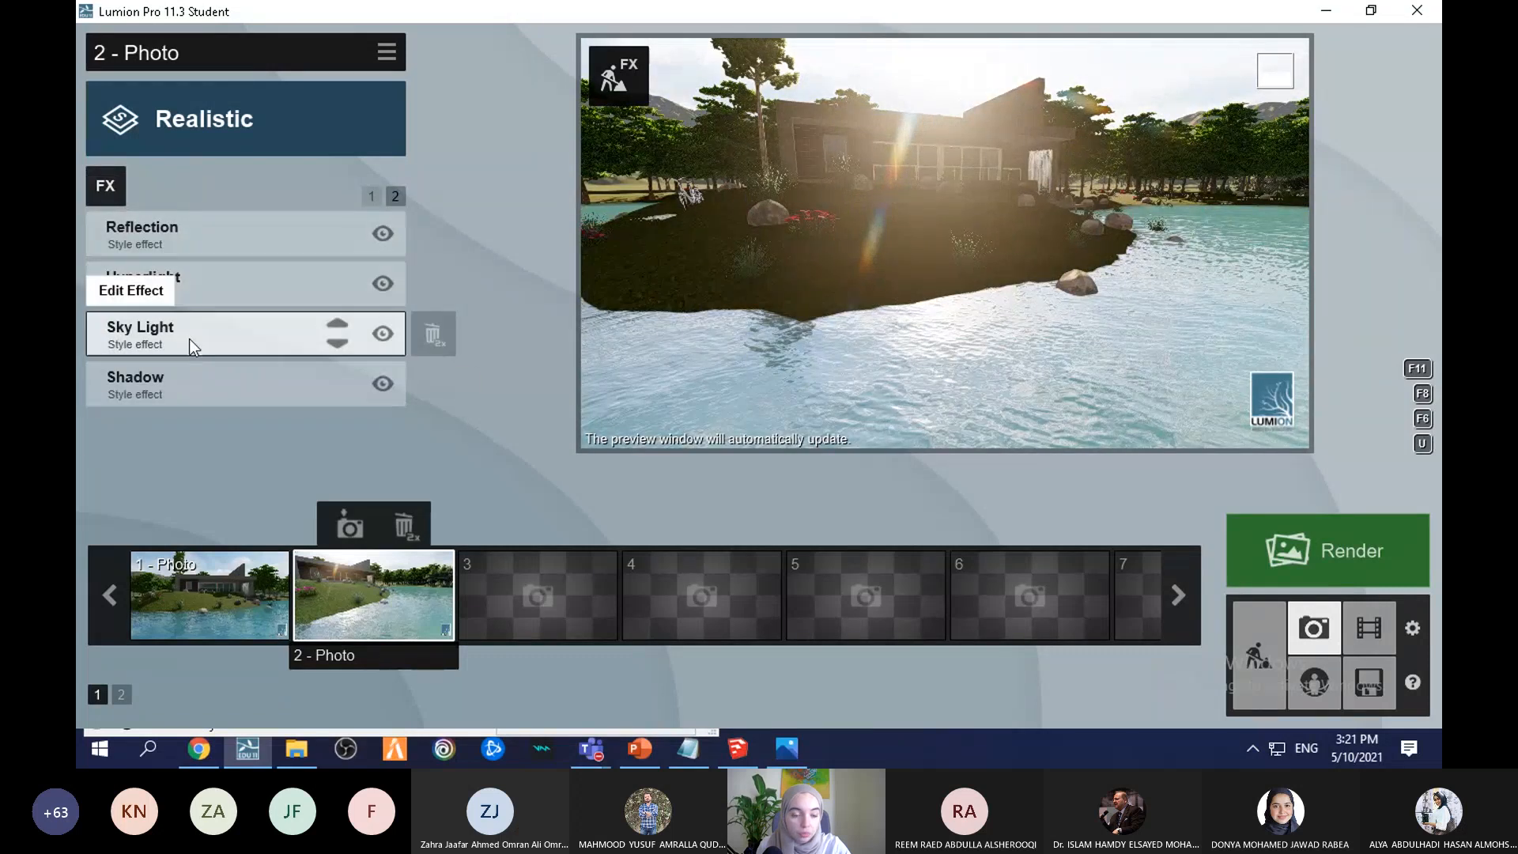
left_click(188, 338)
left_click(126, 230)
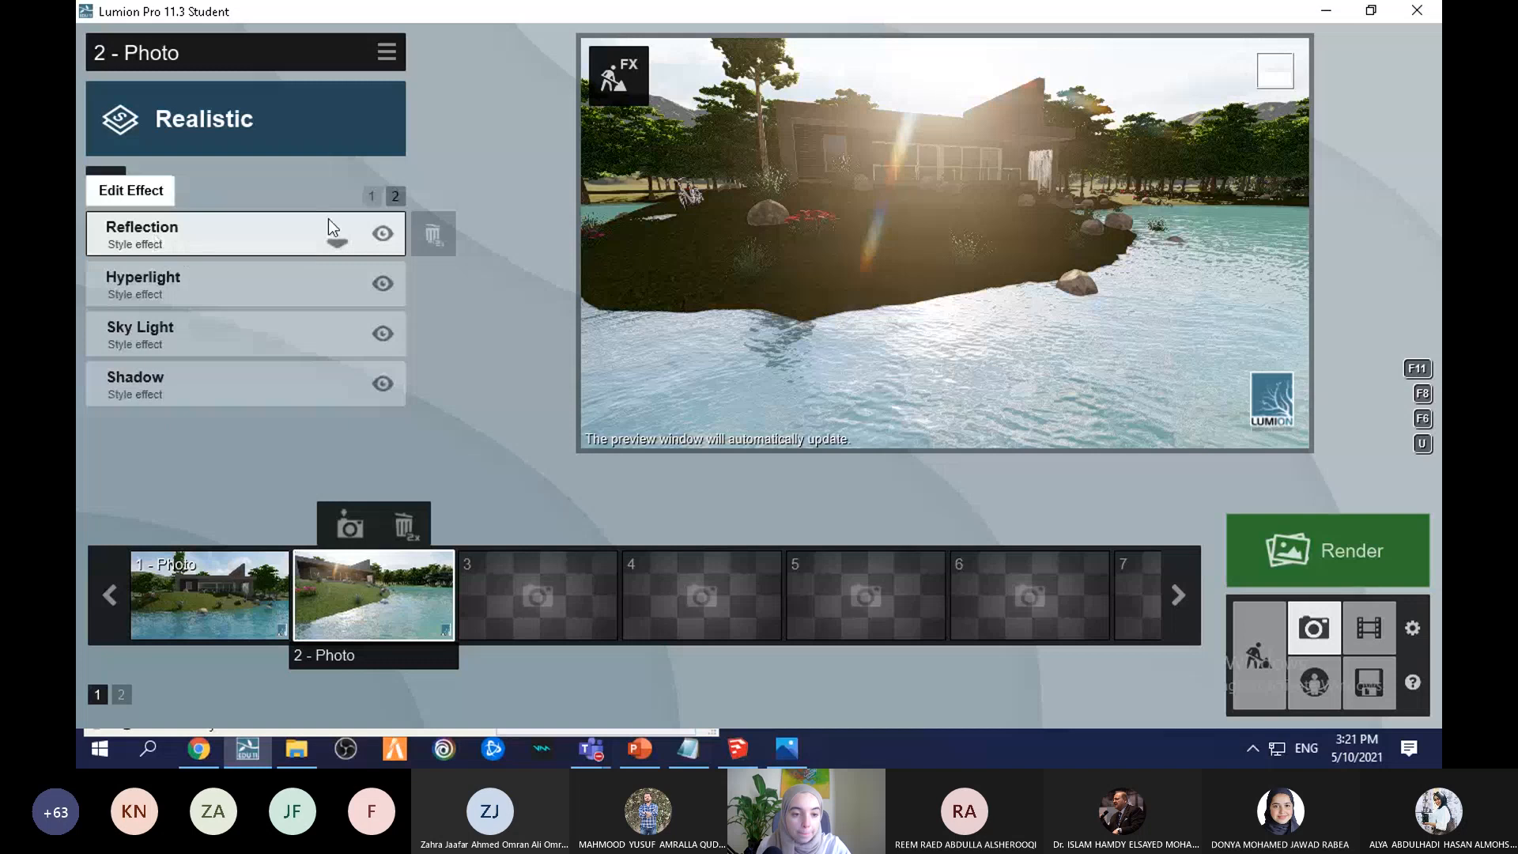
Step: Lower the heading of the Real Skies effect and store the new camera view in photo 2
left_click(368, 195)
left_click(204, 237)
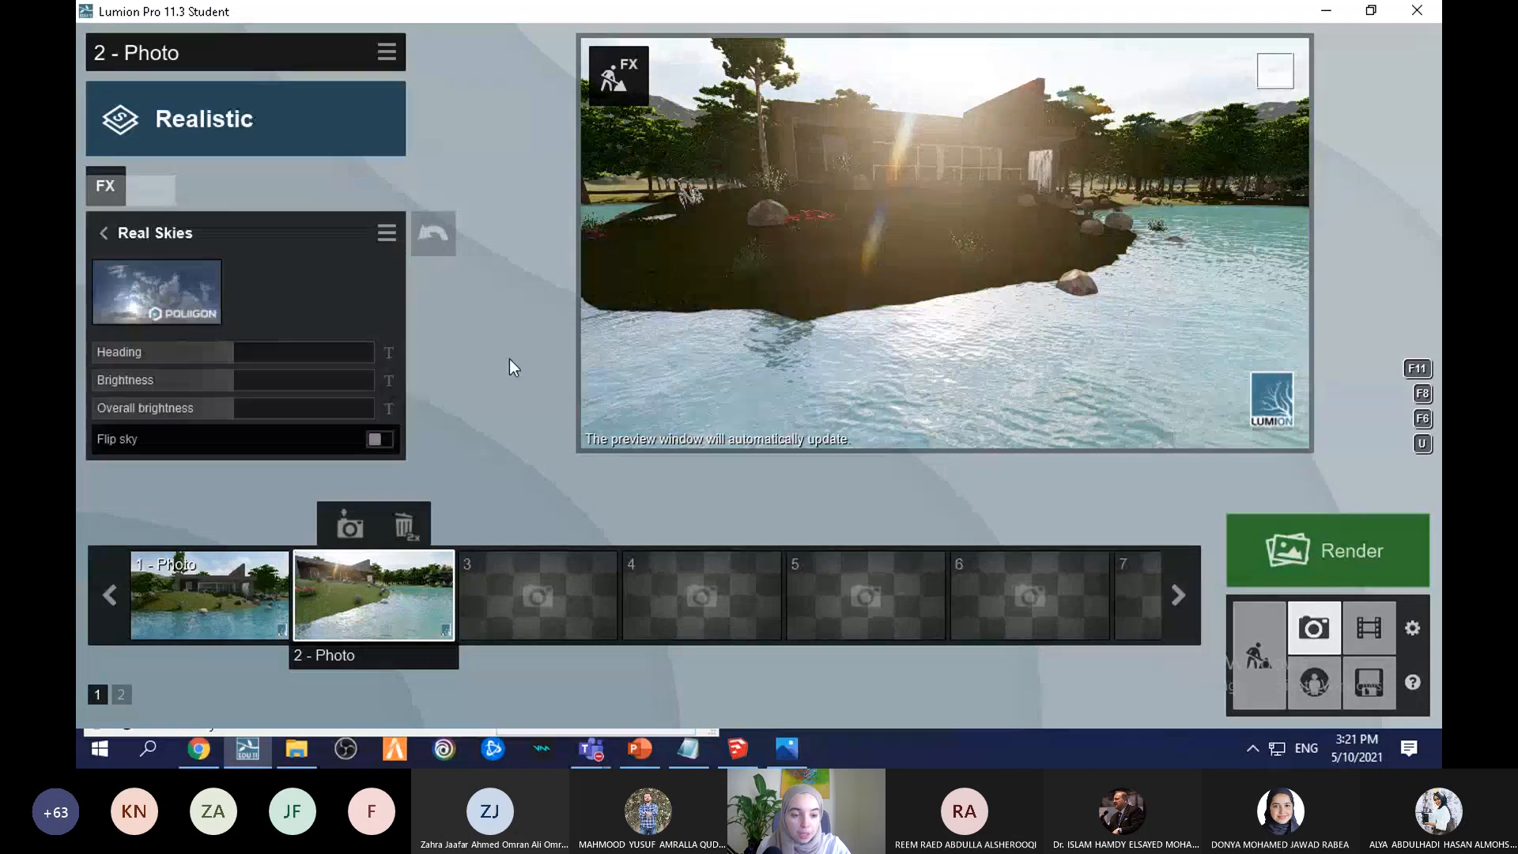
left_click_drag(231, 352, 193, 344)
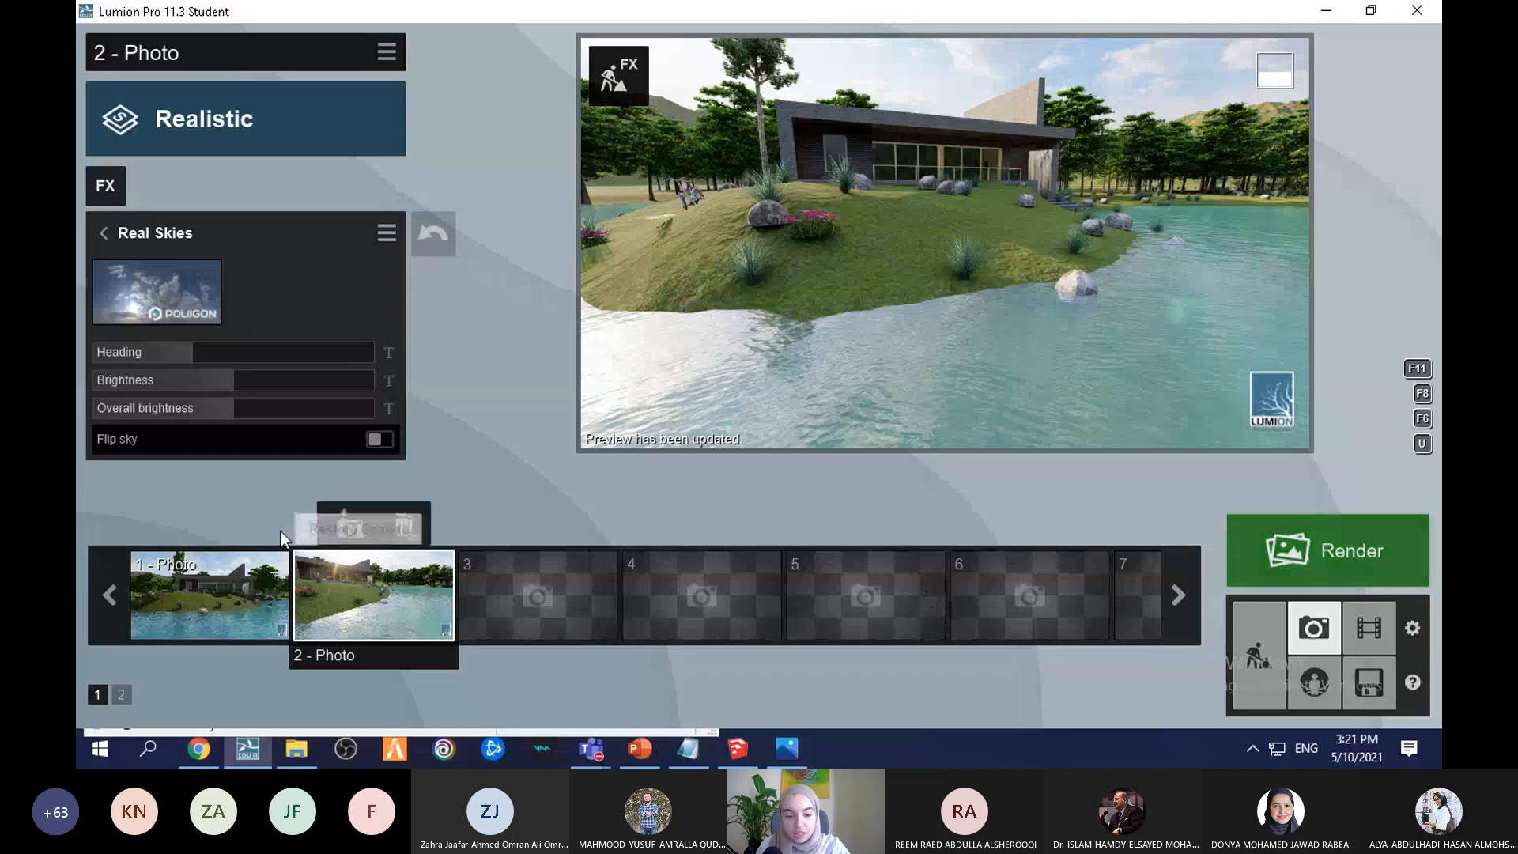
left_click(349, 526)
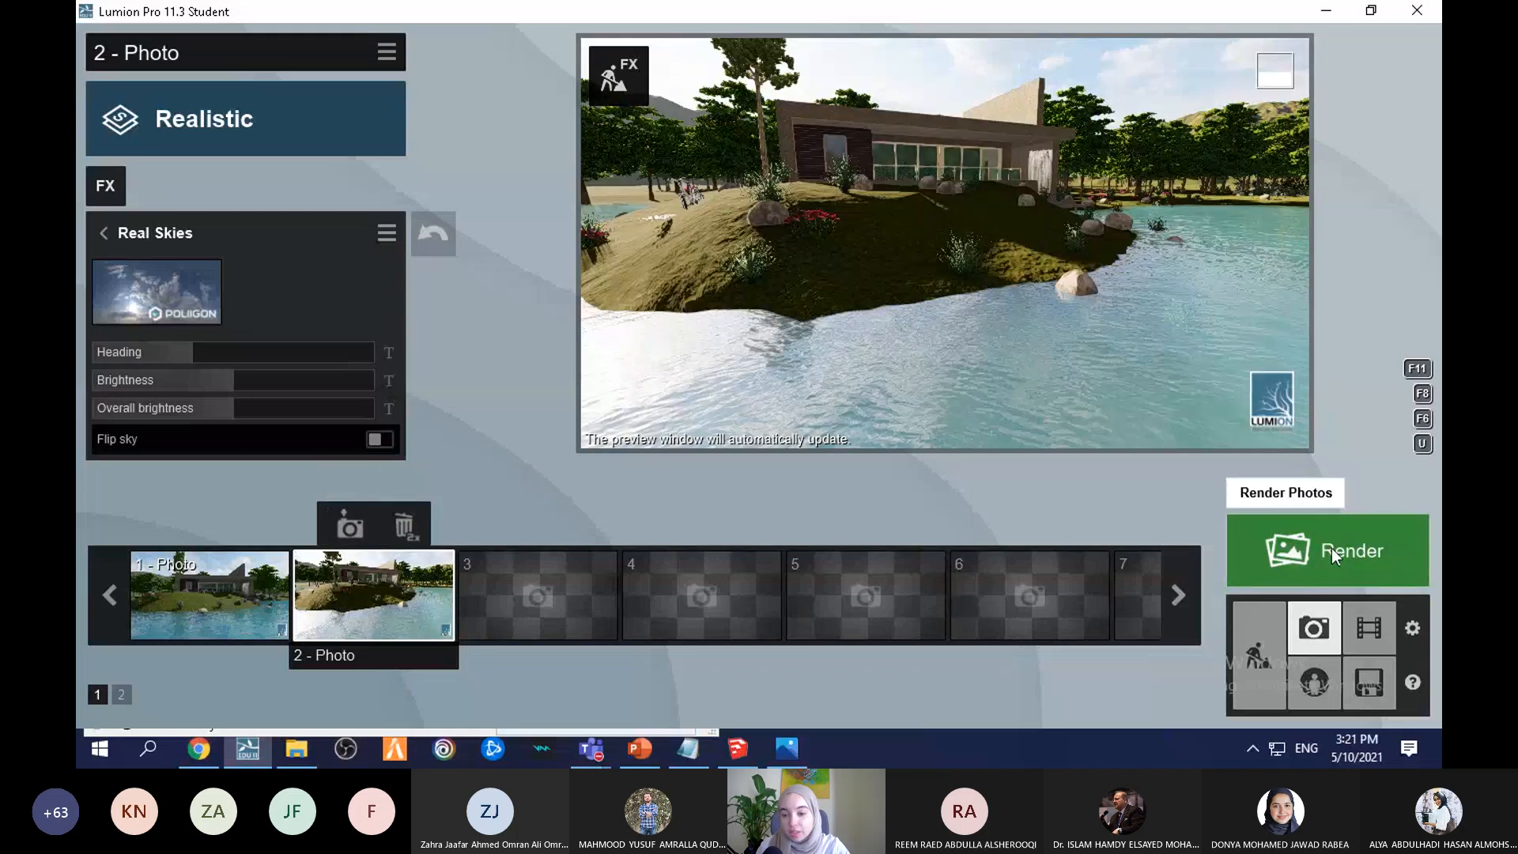
Step: Render photo 2 as the current shot at Desktop 1920x1080 and save it as JPG file 1 in the Lumion Workshop folder
left_click(1331, 550)
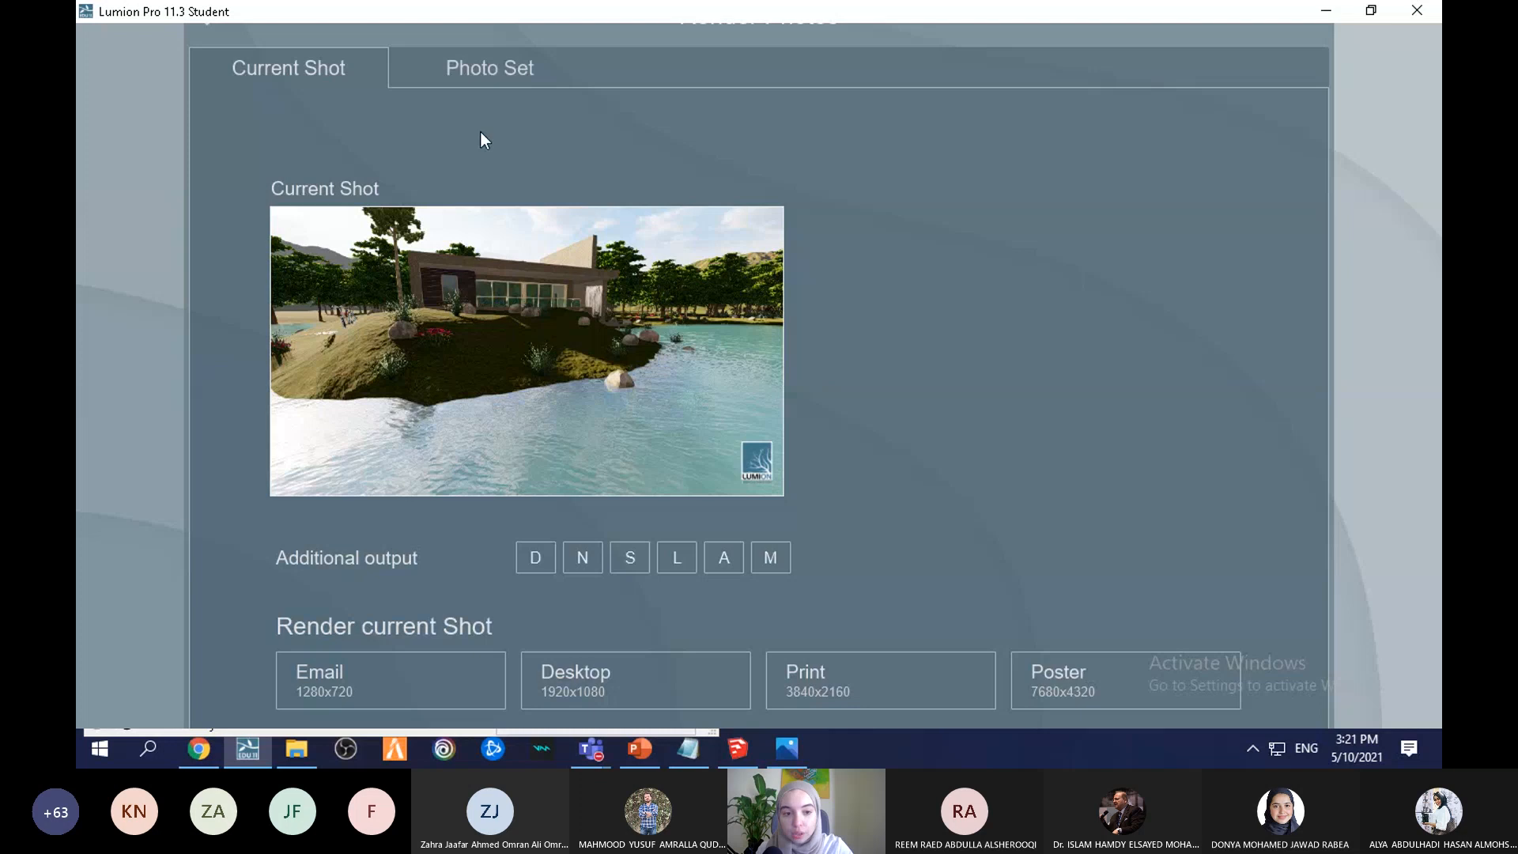
left_click(472, 53)
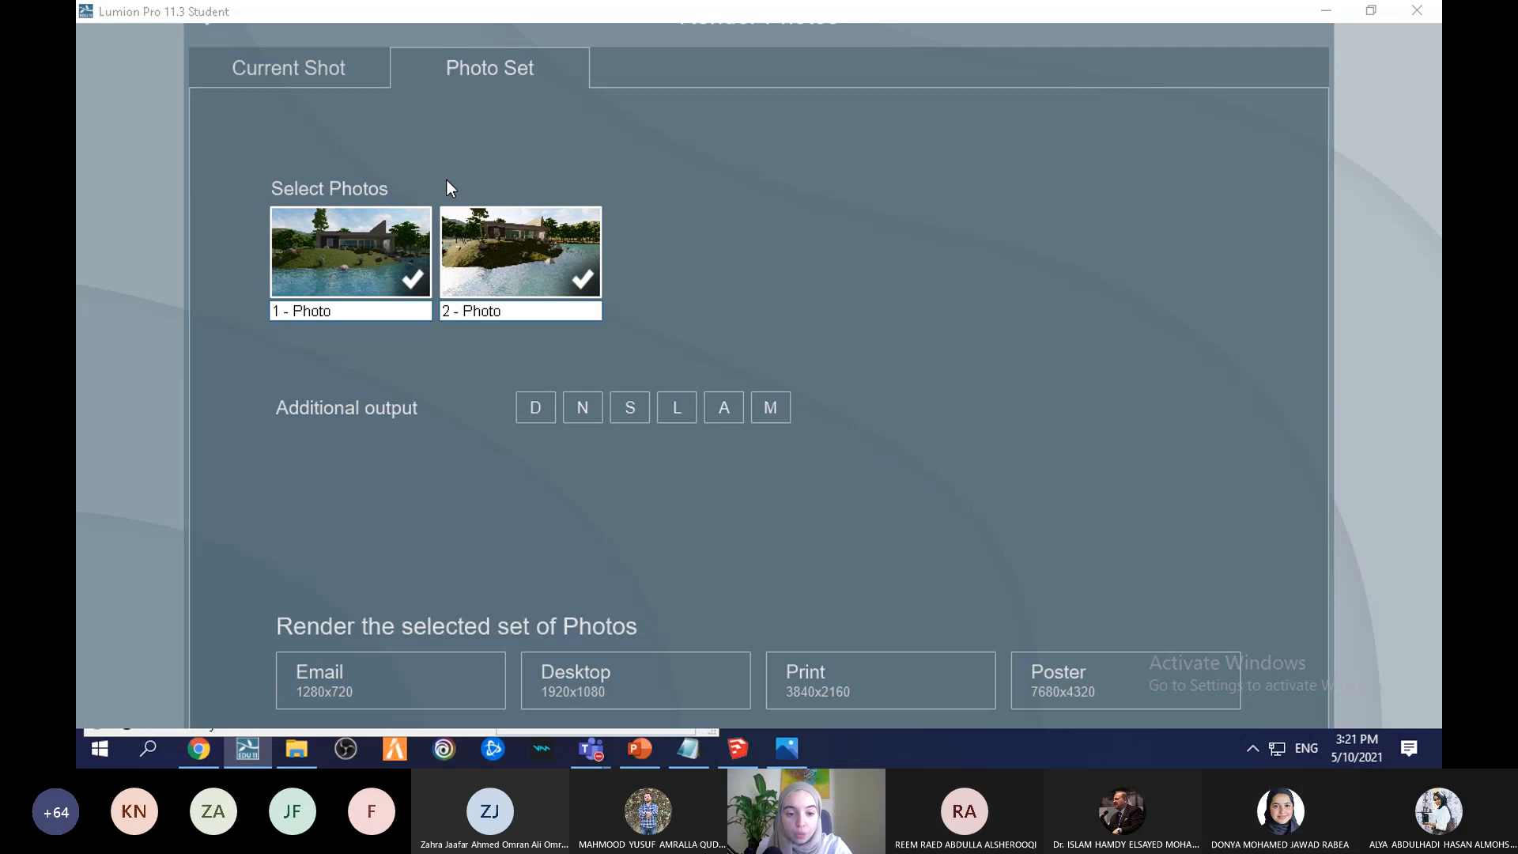
left_click(289, 68)
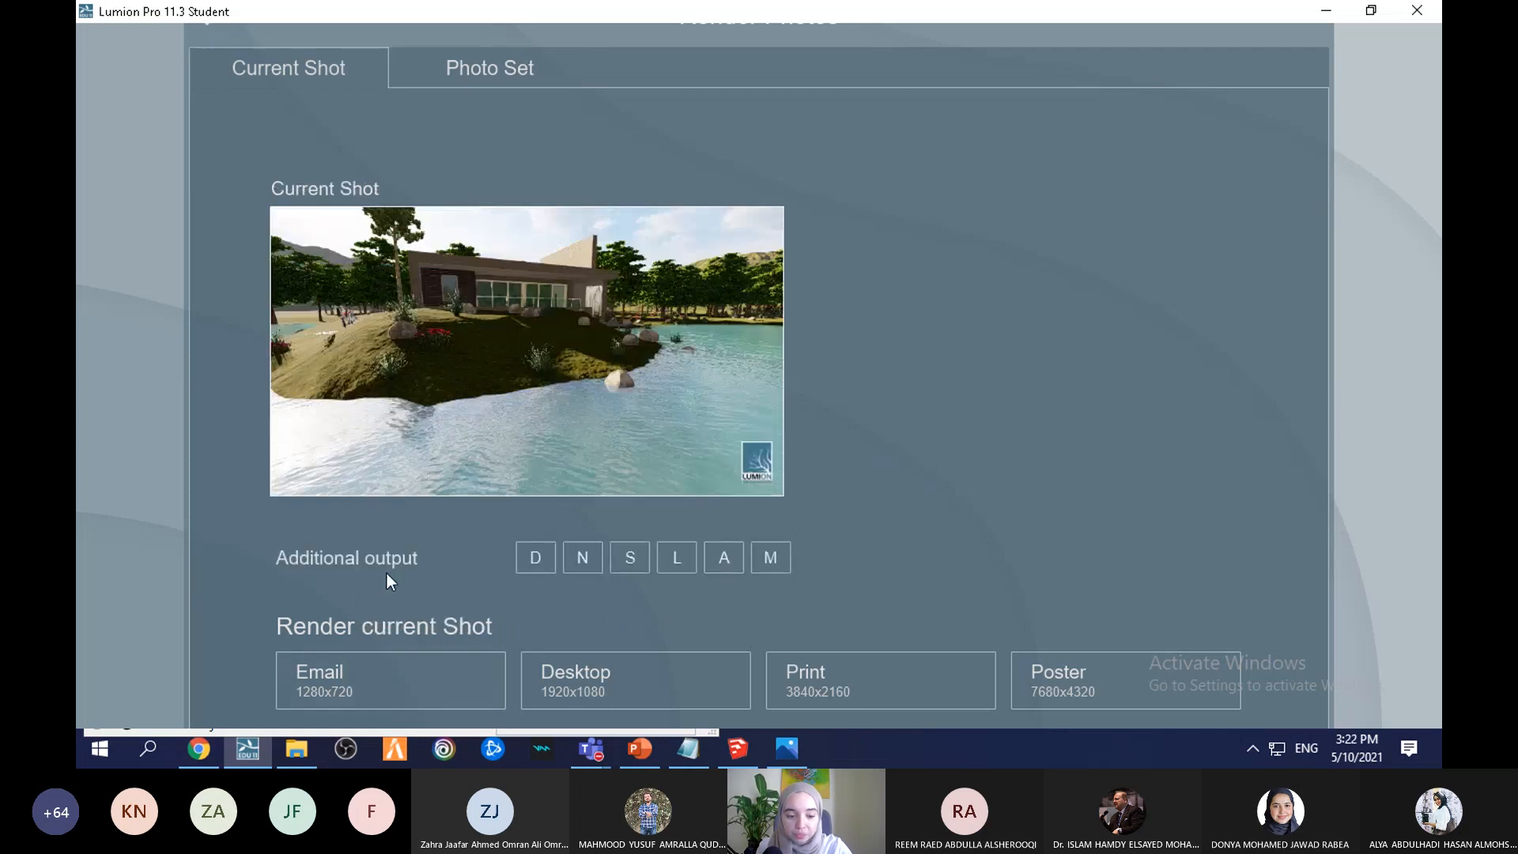
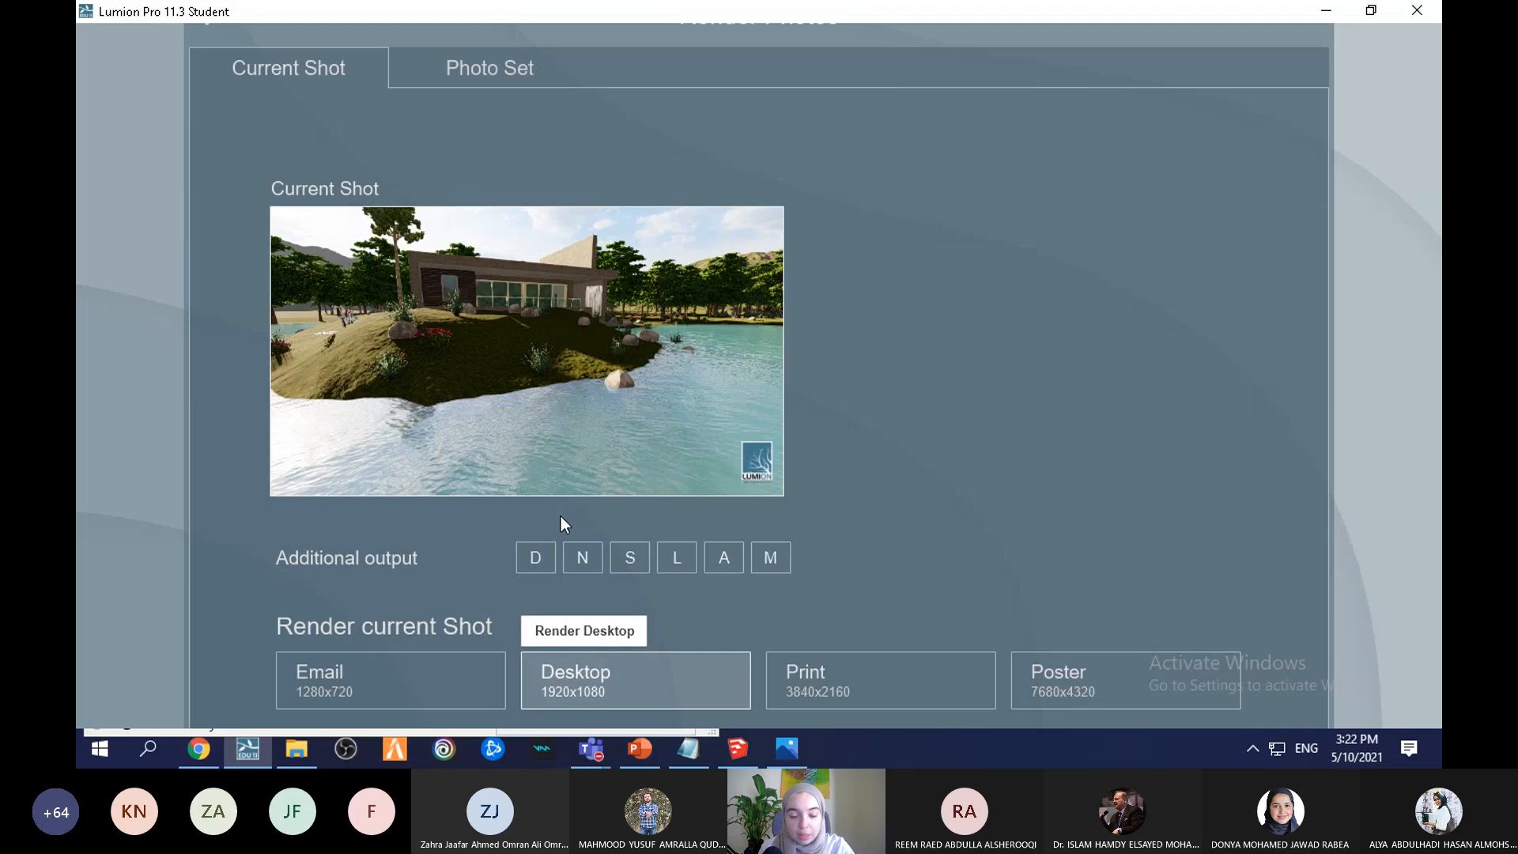
left_click(610, 672)
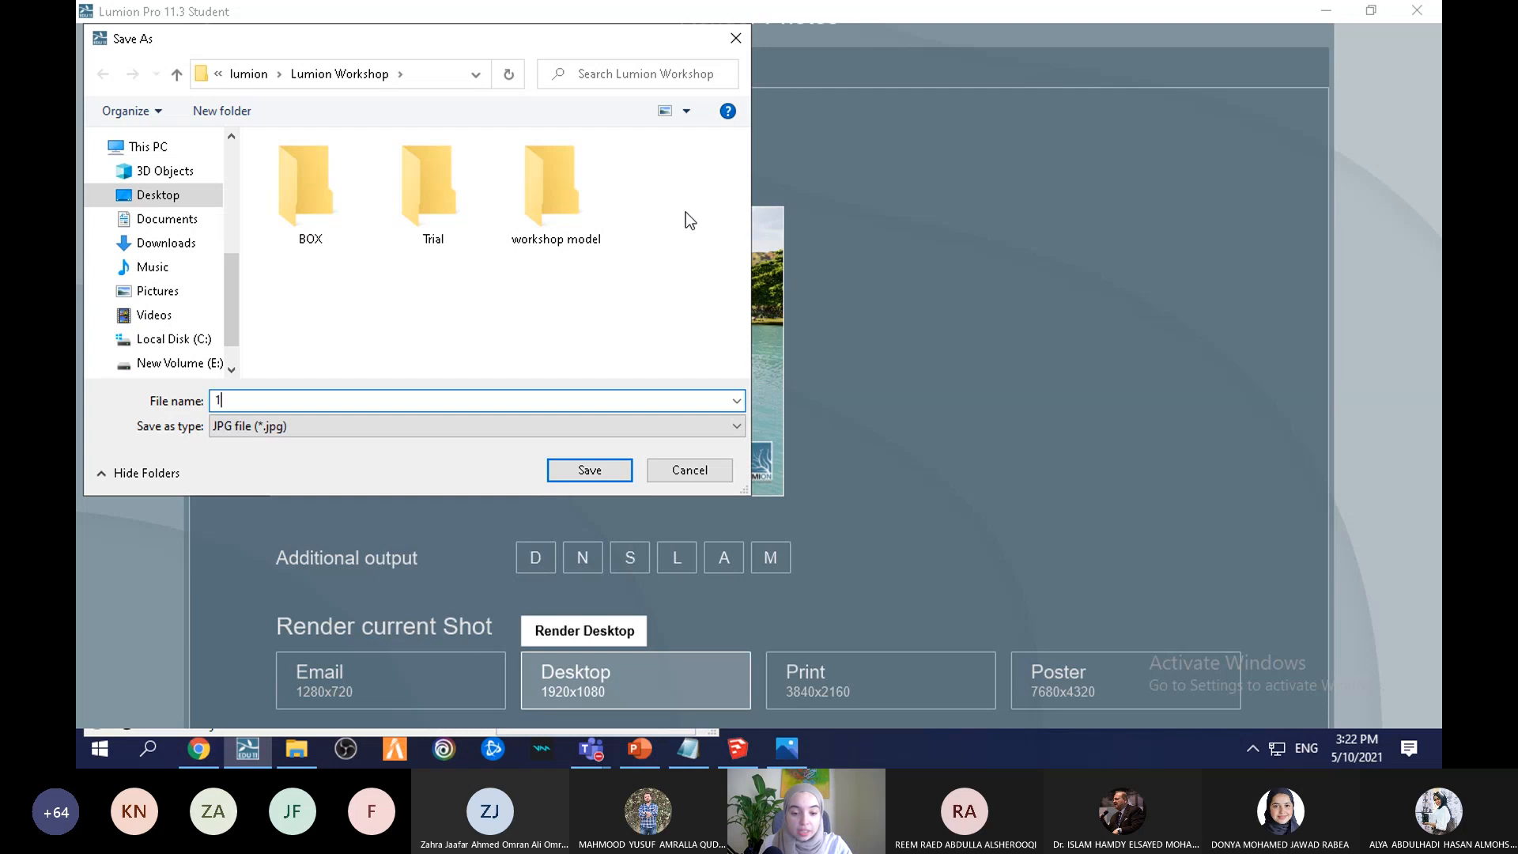
left_click(589, 470)
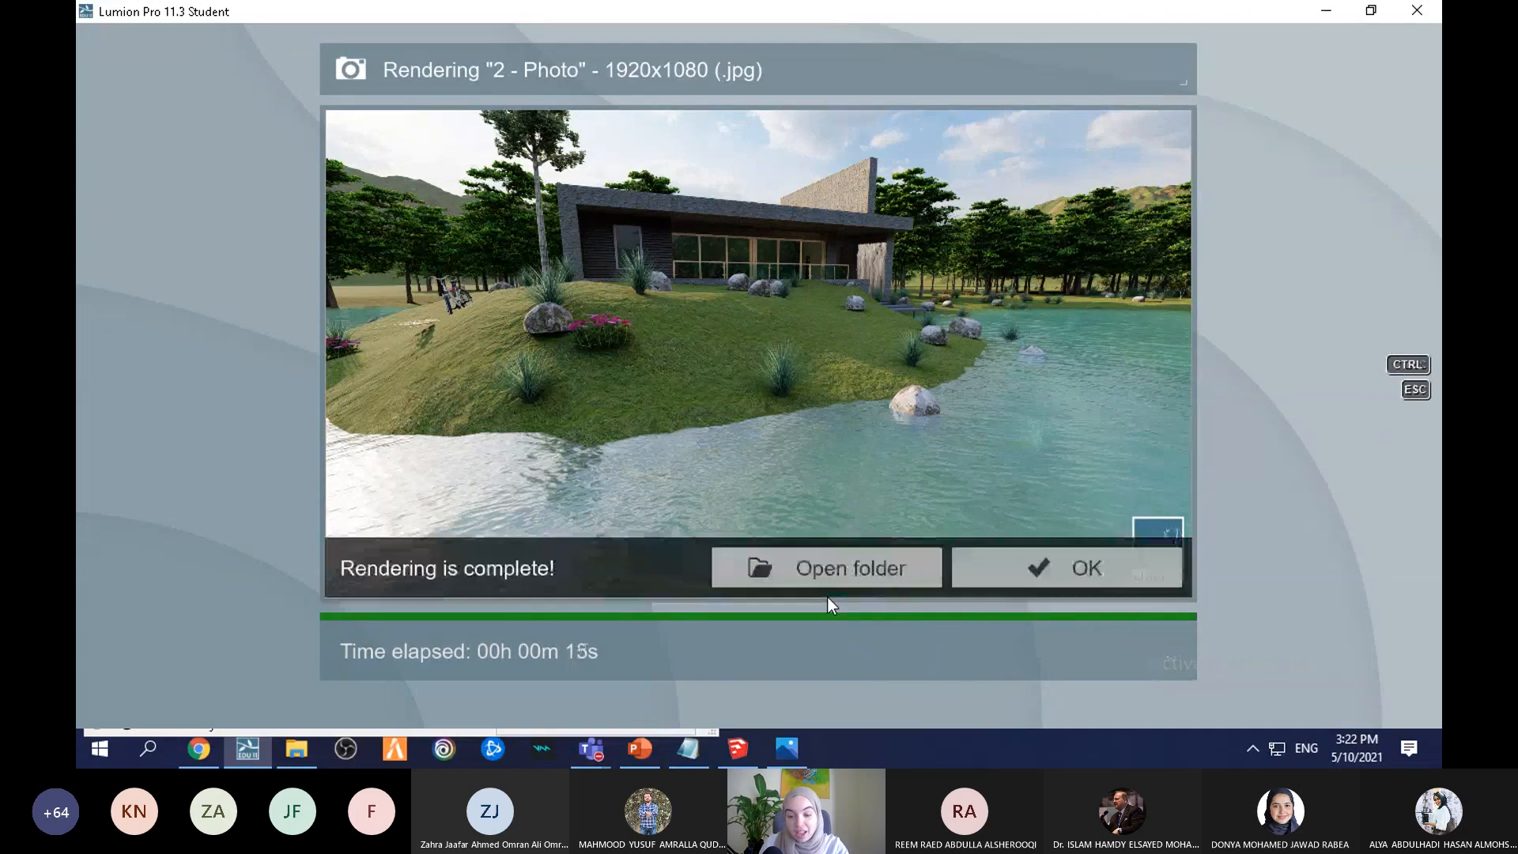
Step: View the rendered image 1 from its output folder, close it, and return to Lumion's photo mode
left_click(832, 563)
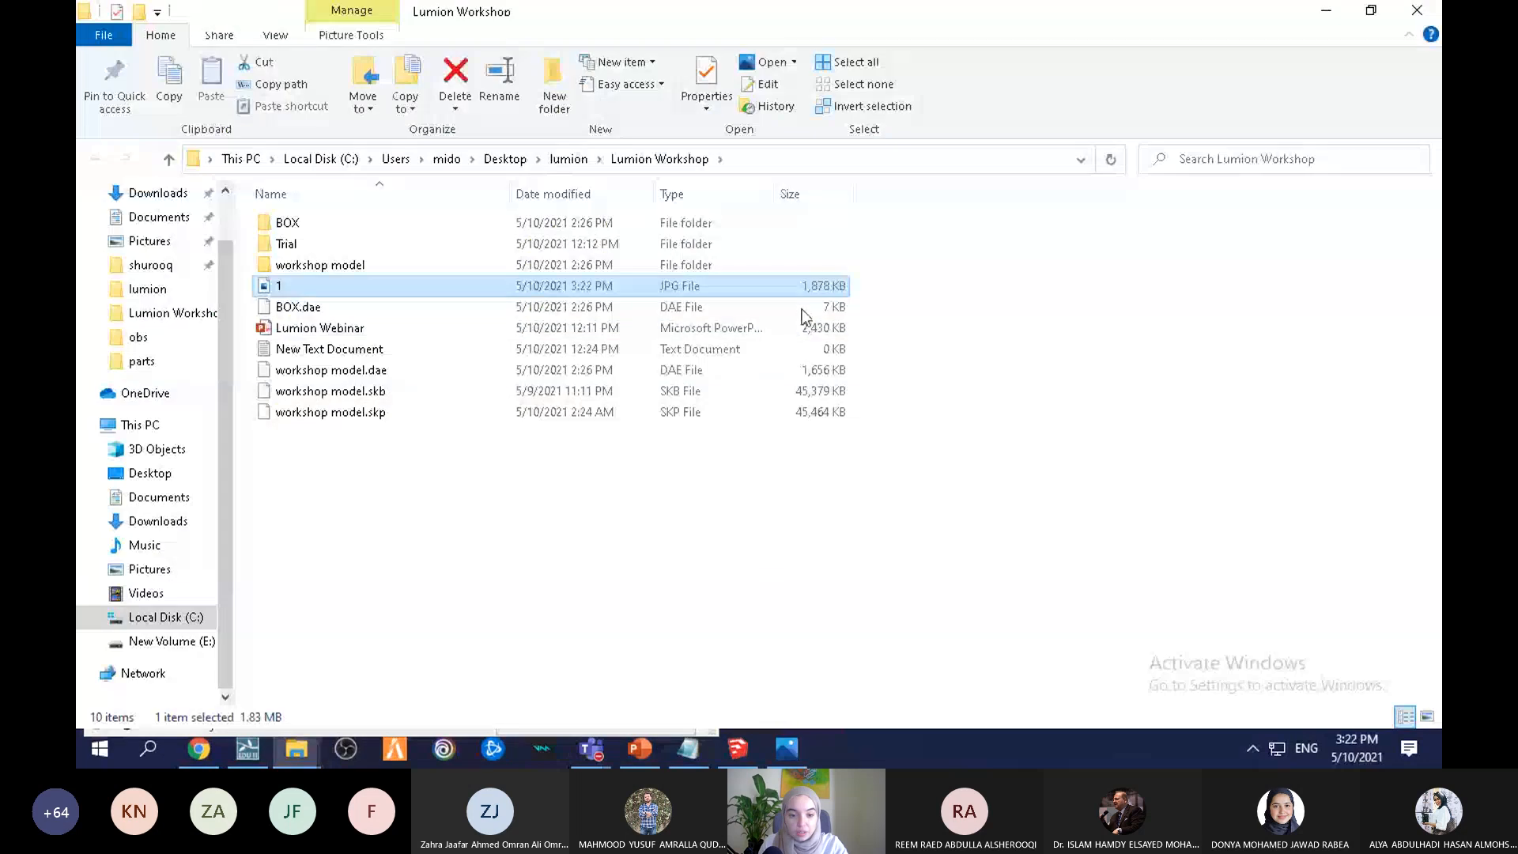
double_click(397, 292)
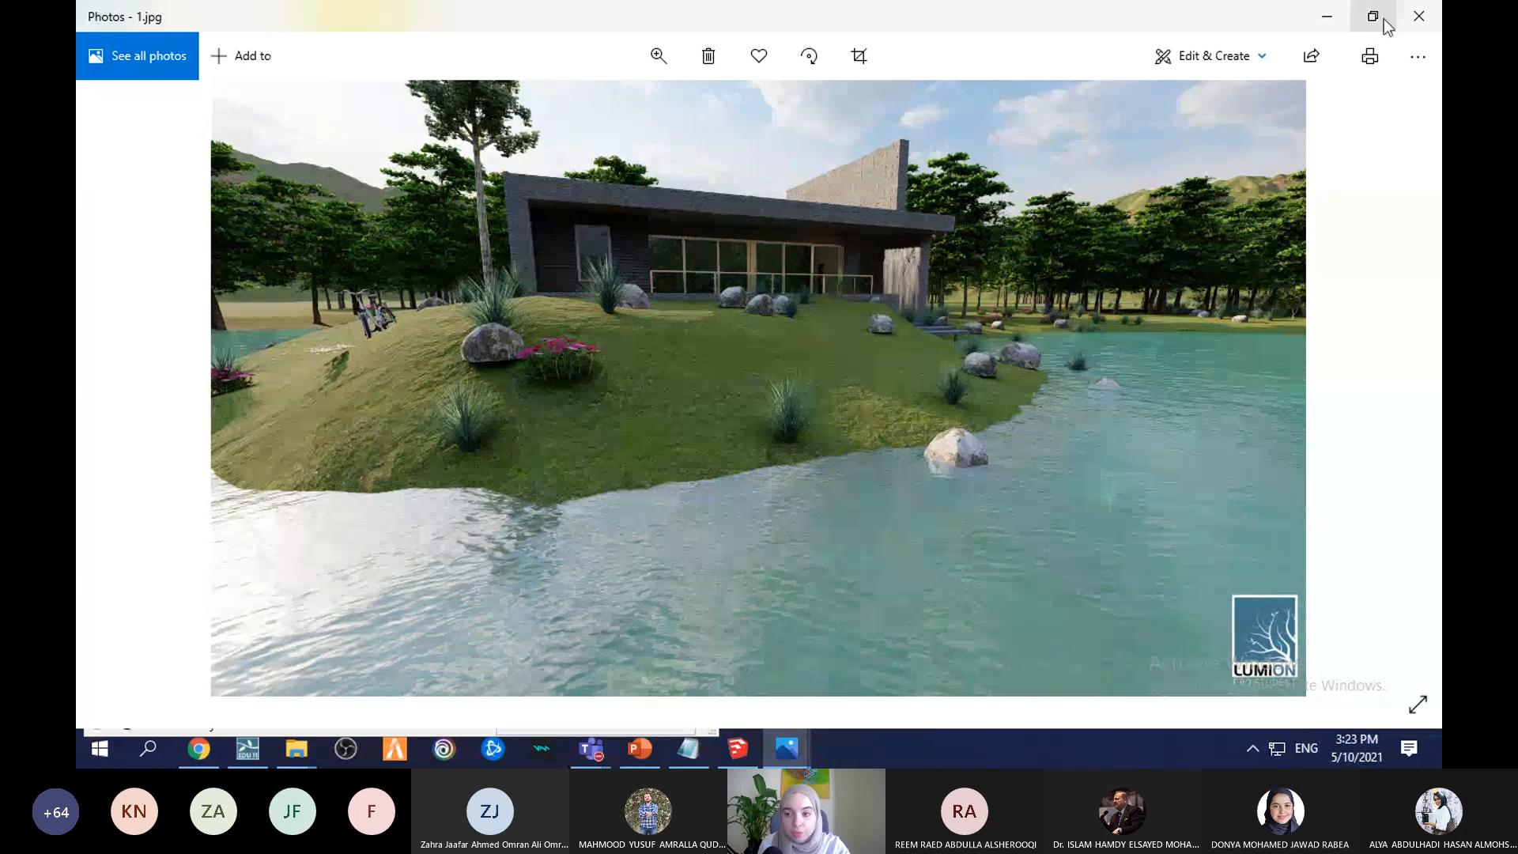
left_click(1419, 16)
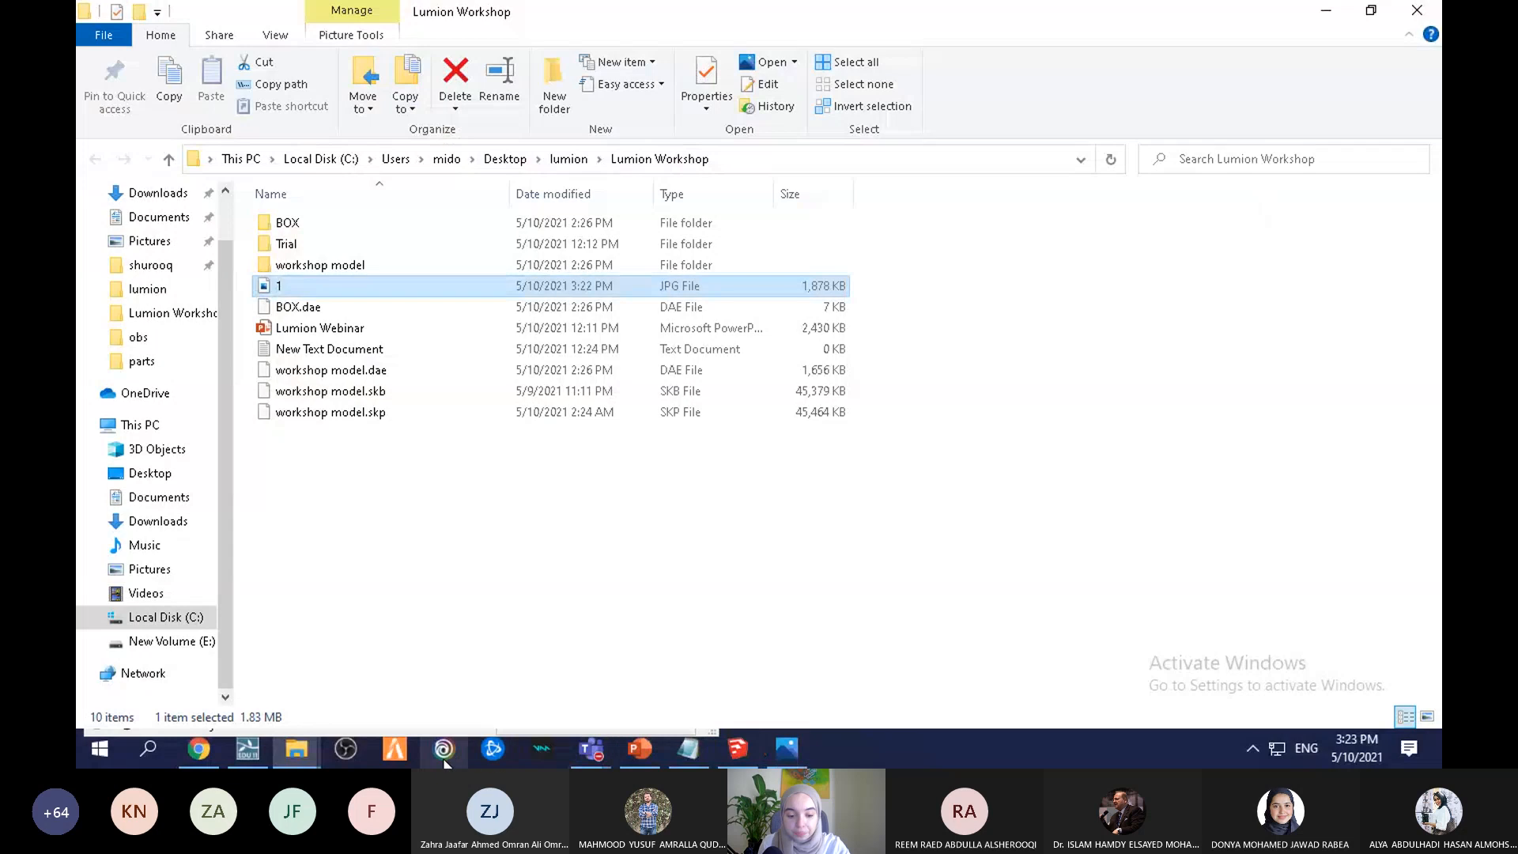
left_click(251, 755)
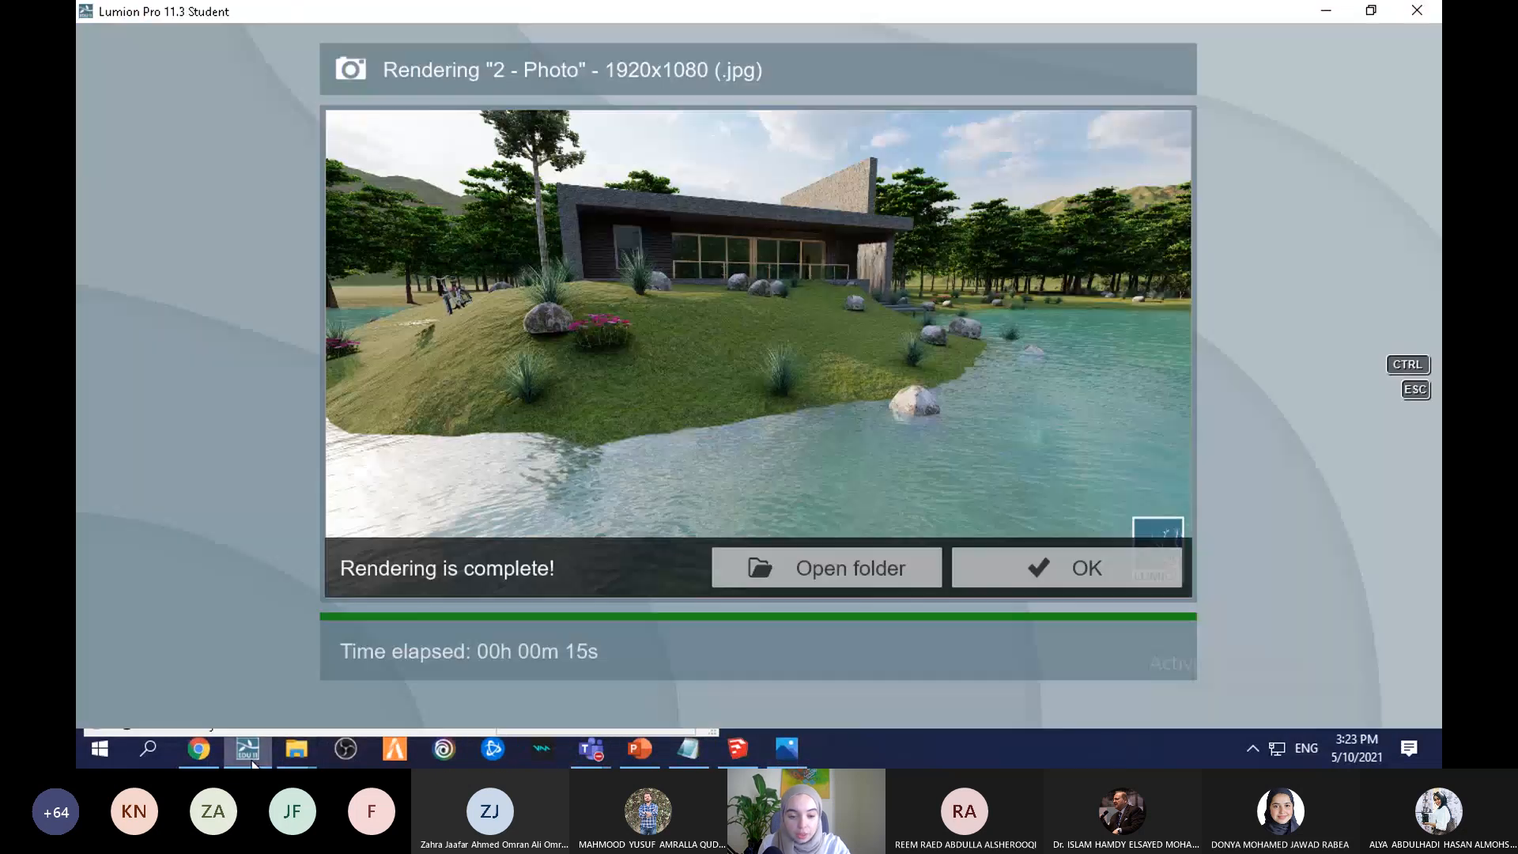
left_click(1060, 582)
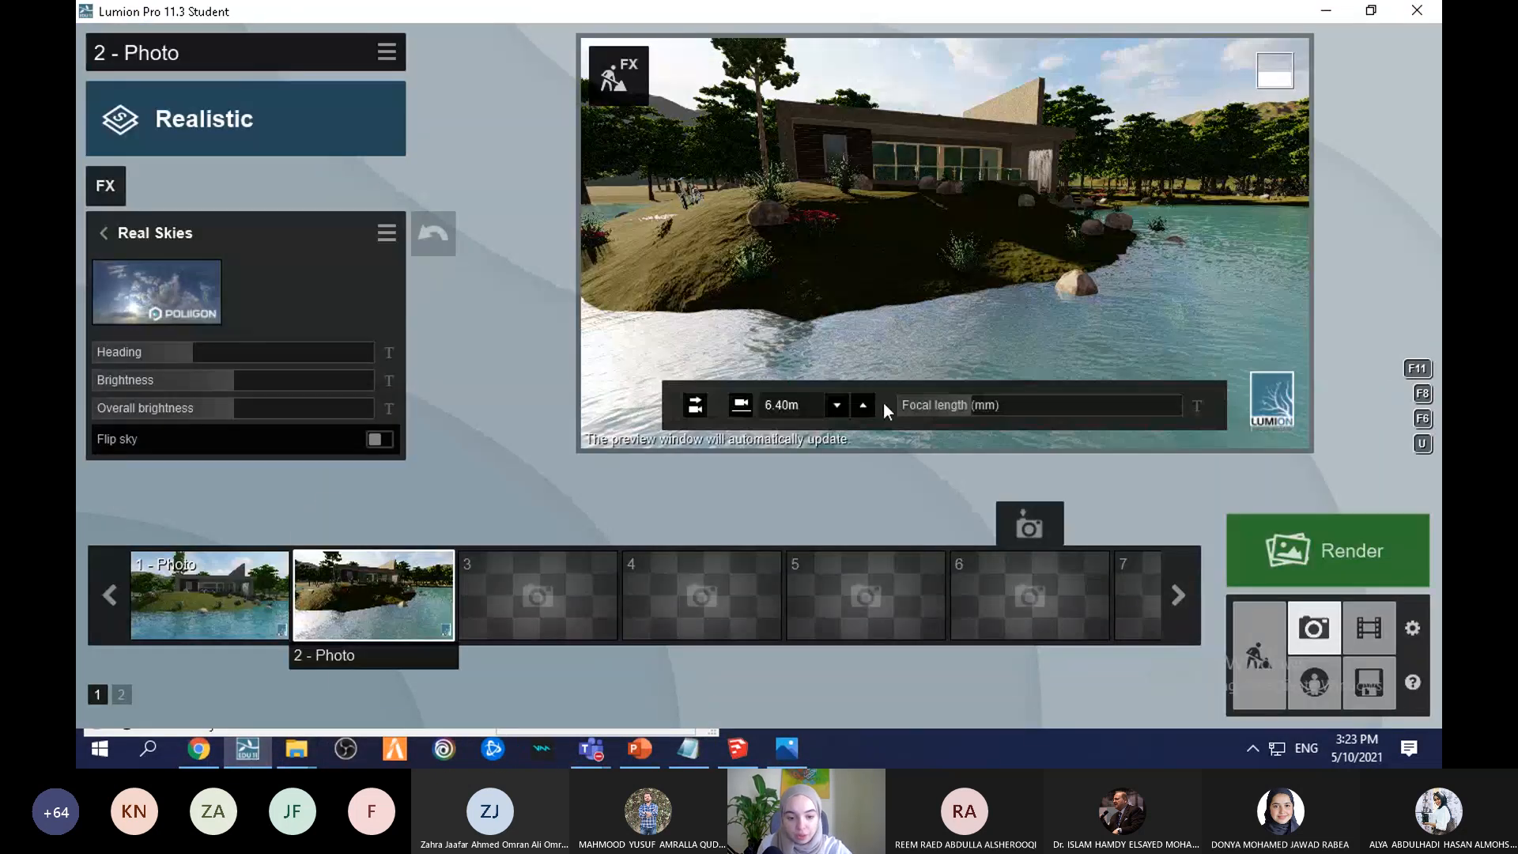
Step: Switch to photo 1 and reduce its Orthographic View near clip to the minimum
right_click_drag(920, 278, 961, 275)
key("d")
left_click(178, 585)
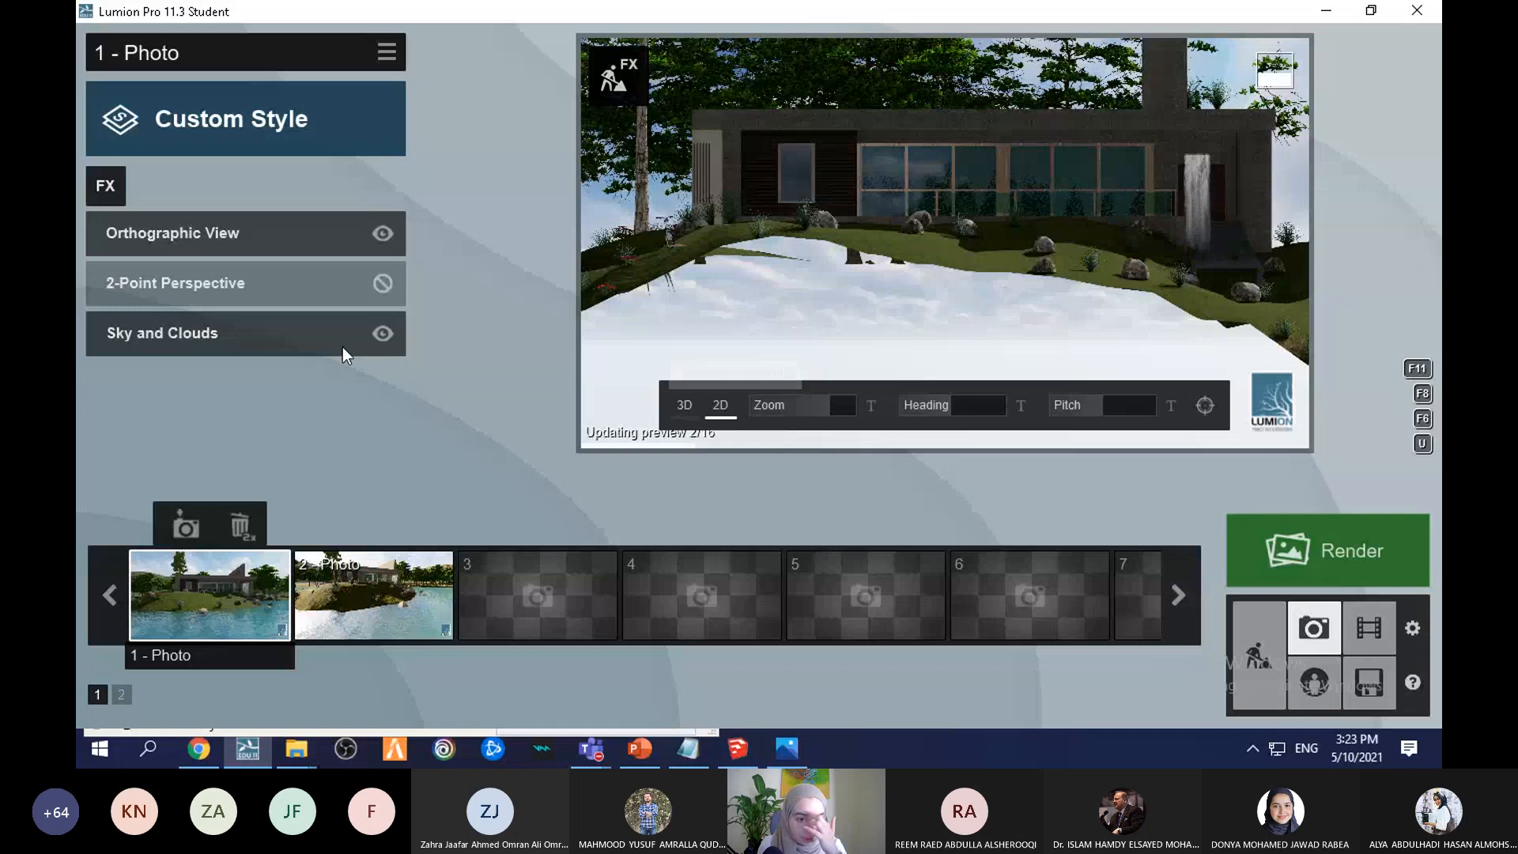
left_click(239, 252)
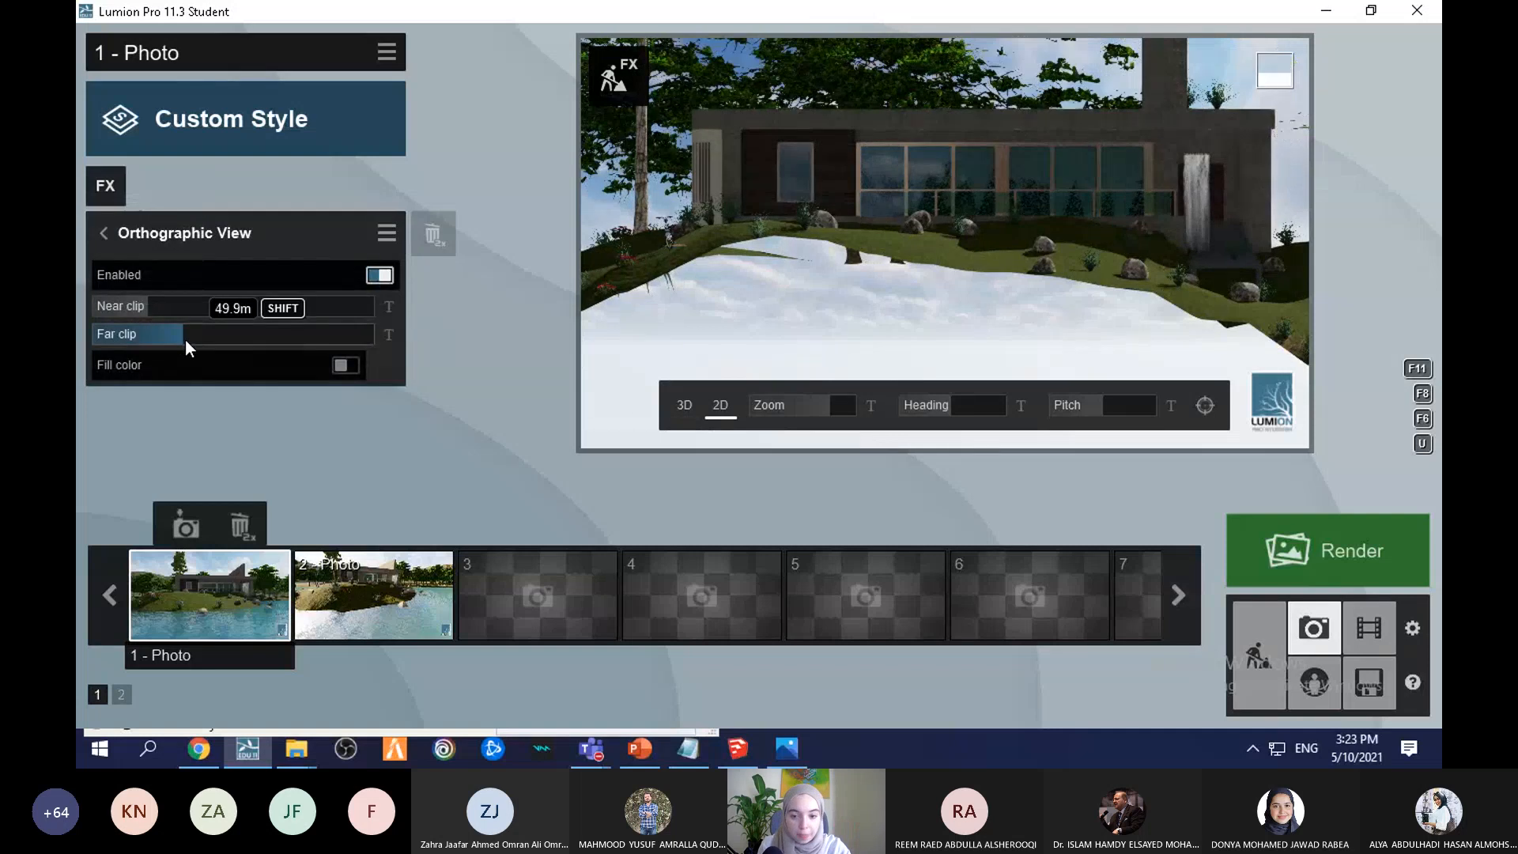
left_click_drag(188, 341, 89, 308)
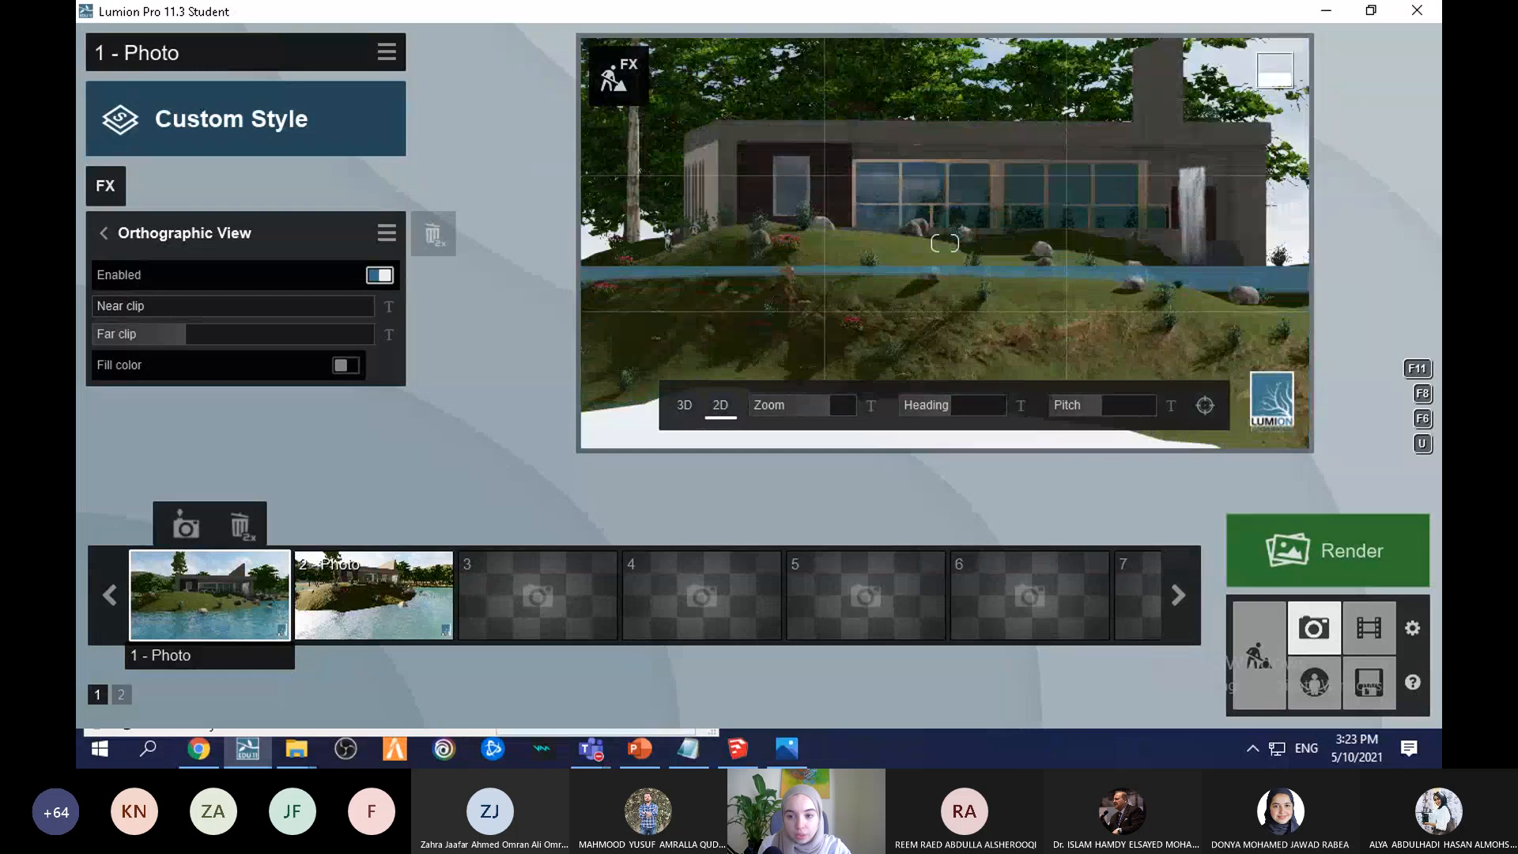
Step: Adjust the pitch of the 2D orthographic view to frame the front elevation and store that view in photo 1
left_click(1110, 415)
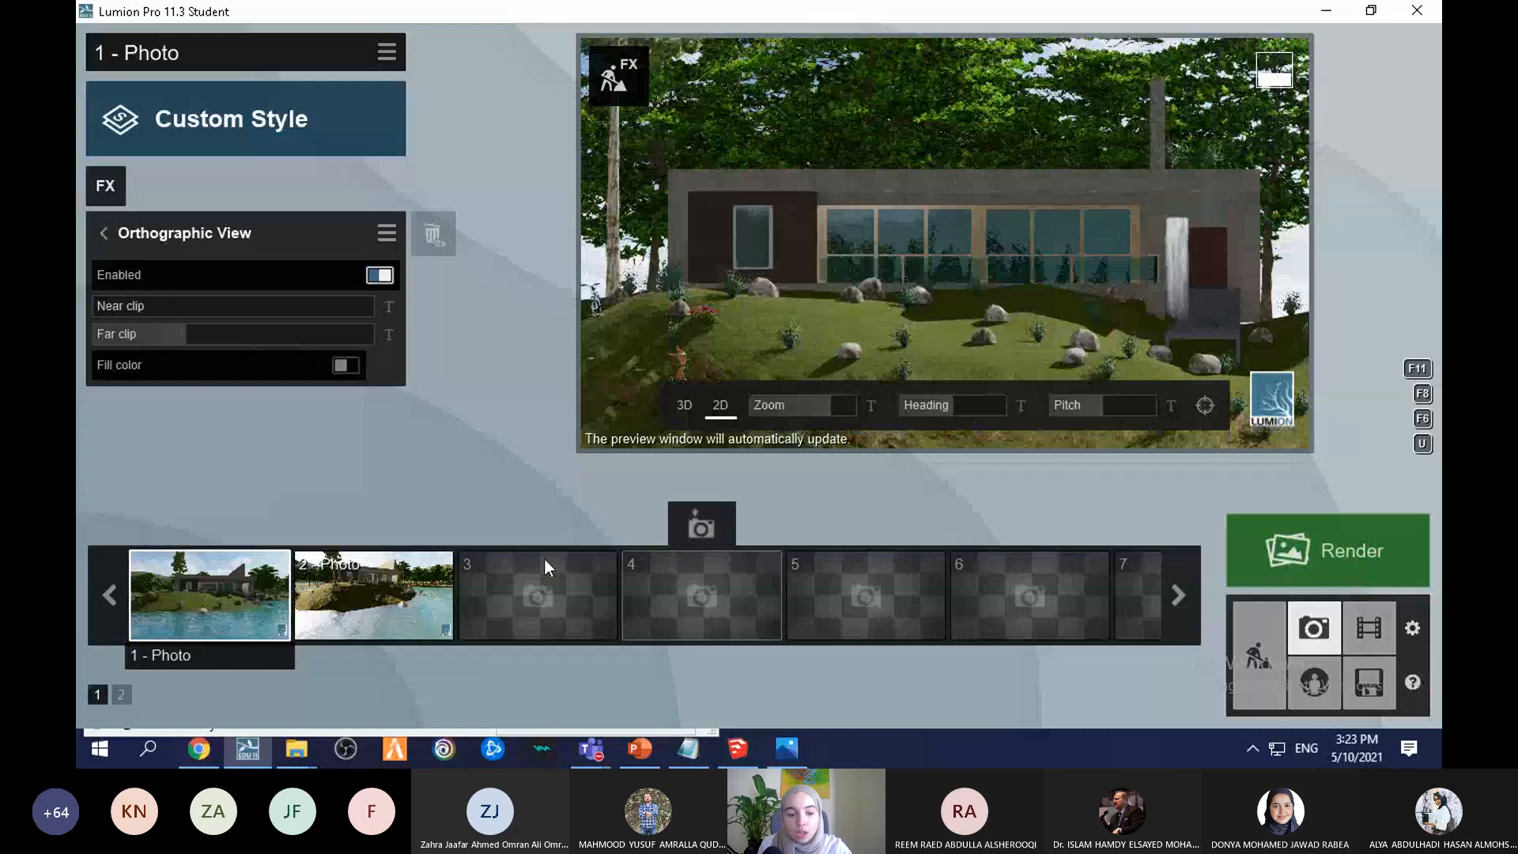
key("shift+1")
left_click(186, 525)
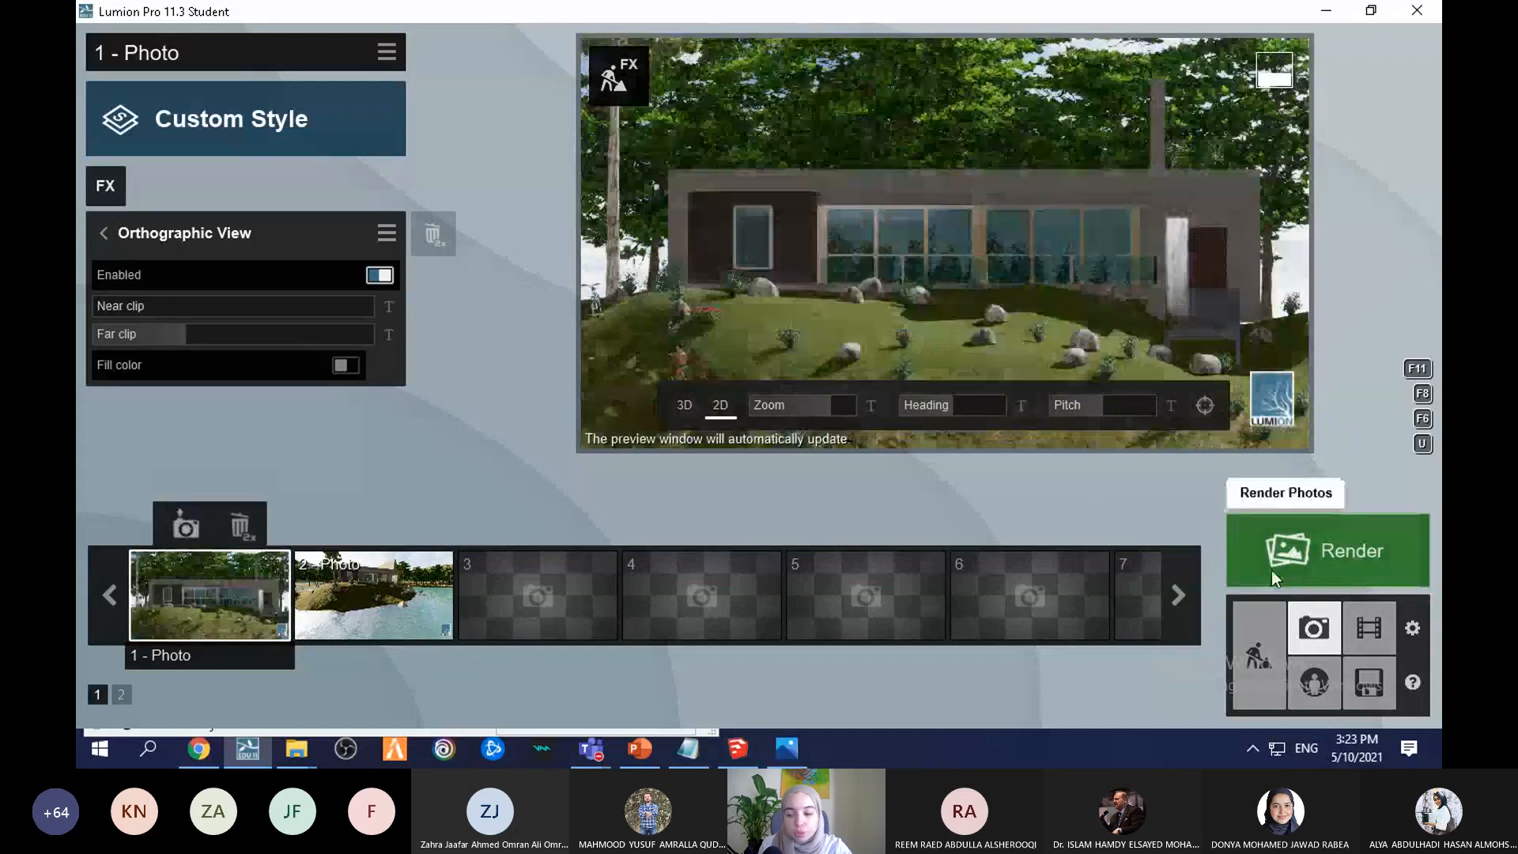
Step: Render photo 1 as the current shot at Desktop 1920x1080, saving it as JPG file 2
left_click(1325, 568)
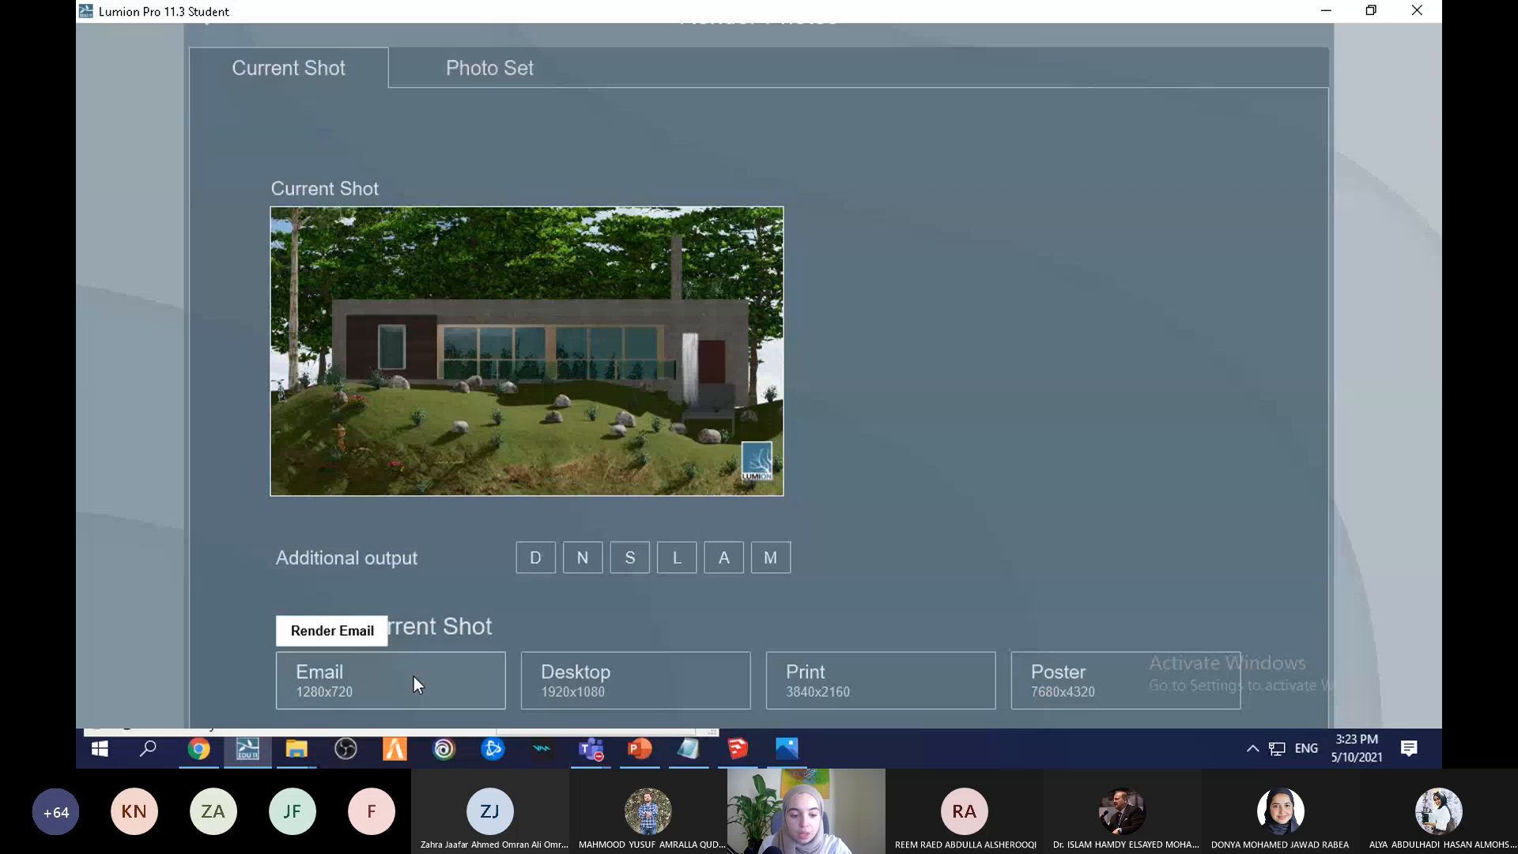
left_click(607, 681)
key("Return")
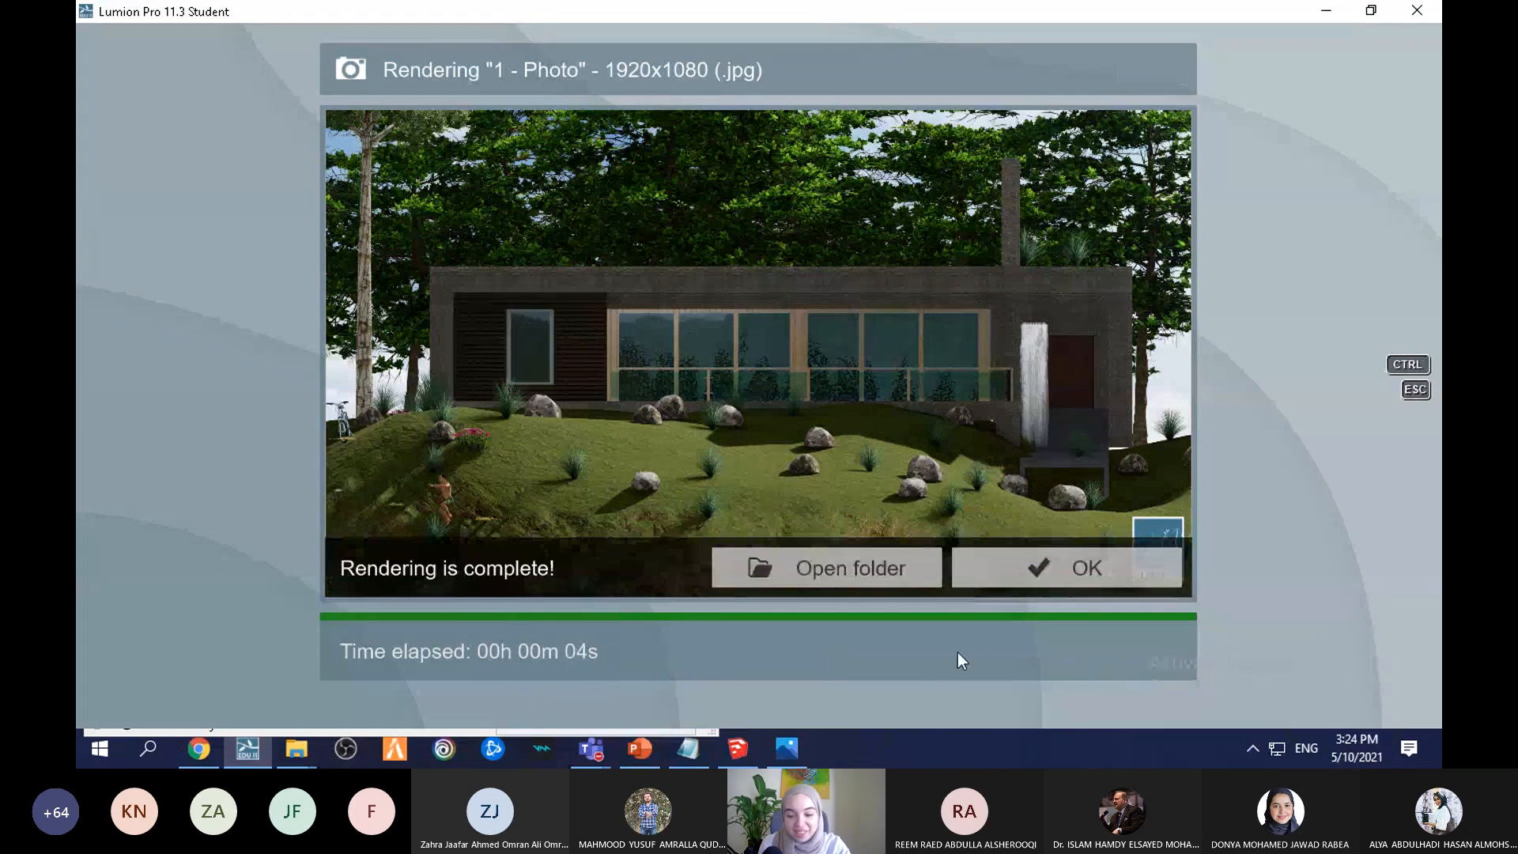
left_click(1053, 570)
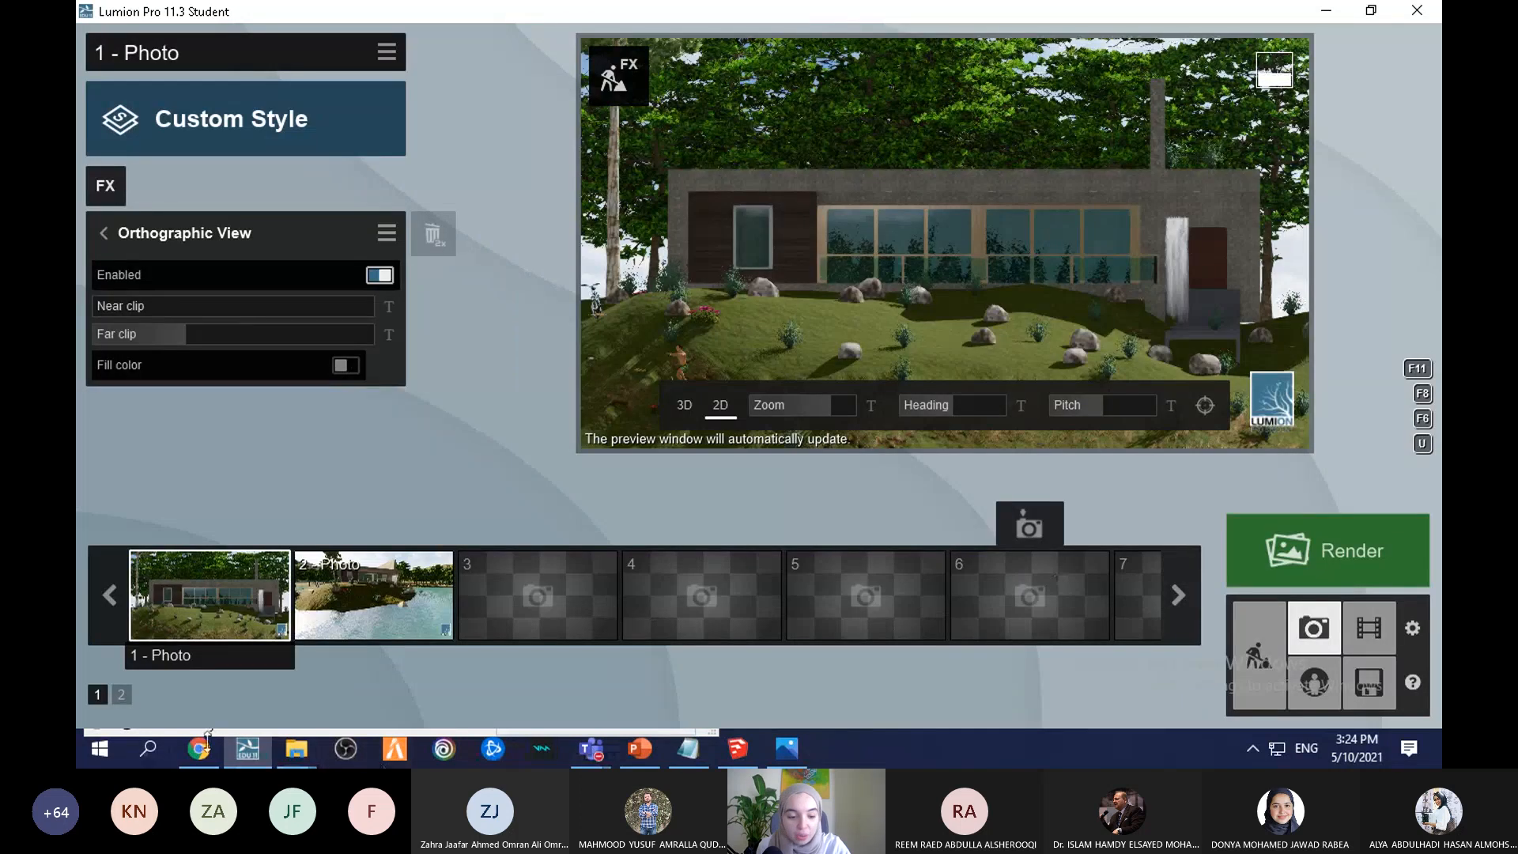
Step: View the rendered image 2 from the Lumion Workshop folder, compare it with the adjacent image, and return to Lumion
mouse_move(296, 749)
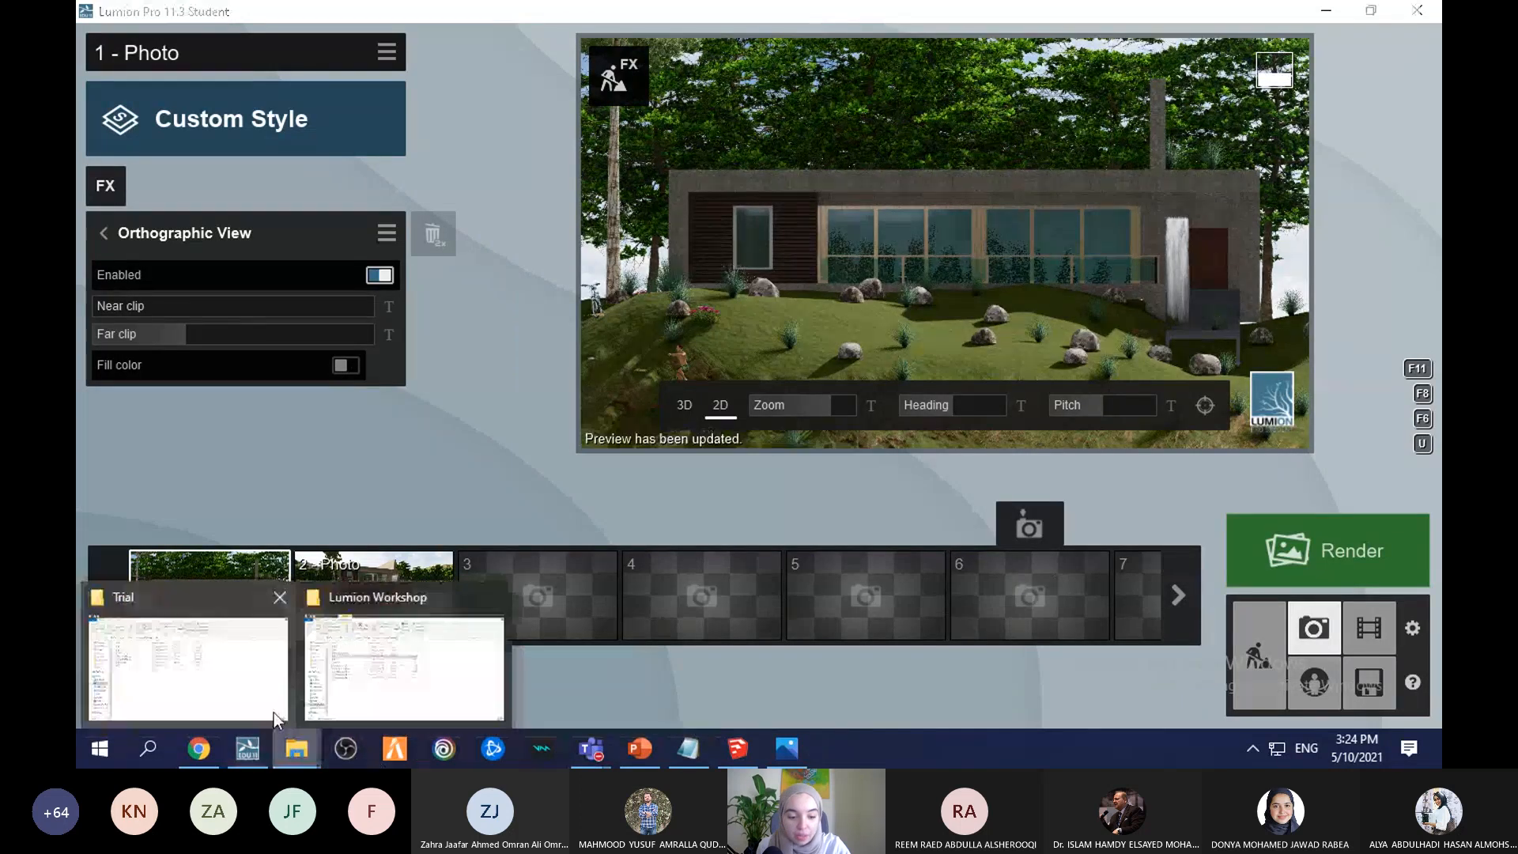
left_click(388, 680)
double_click(353, 306)
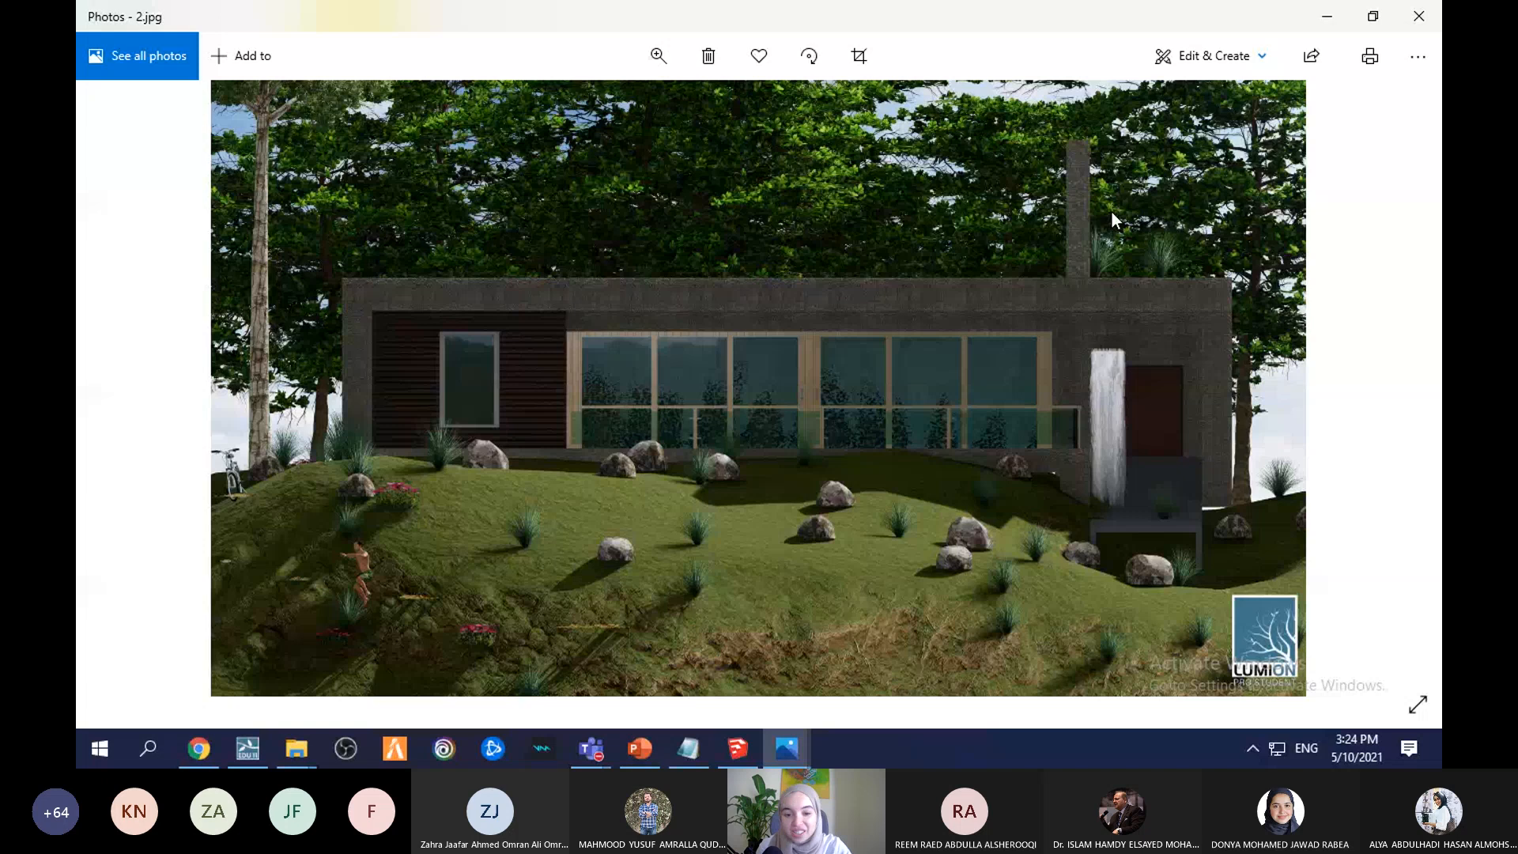
key("Left")
key("Right")
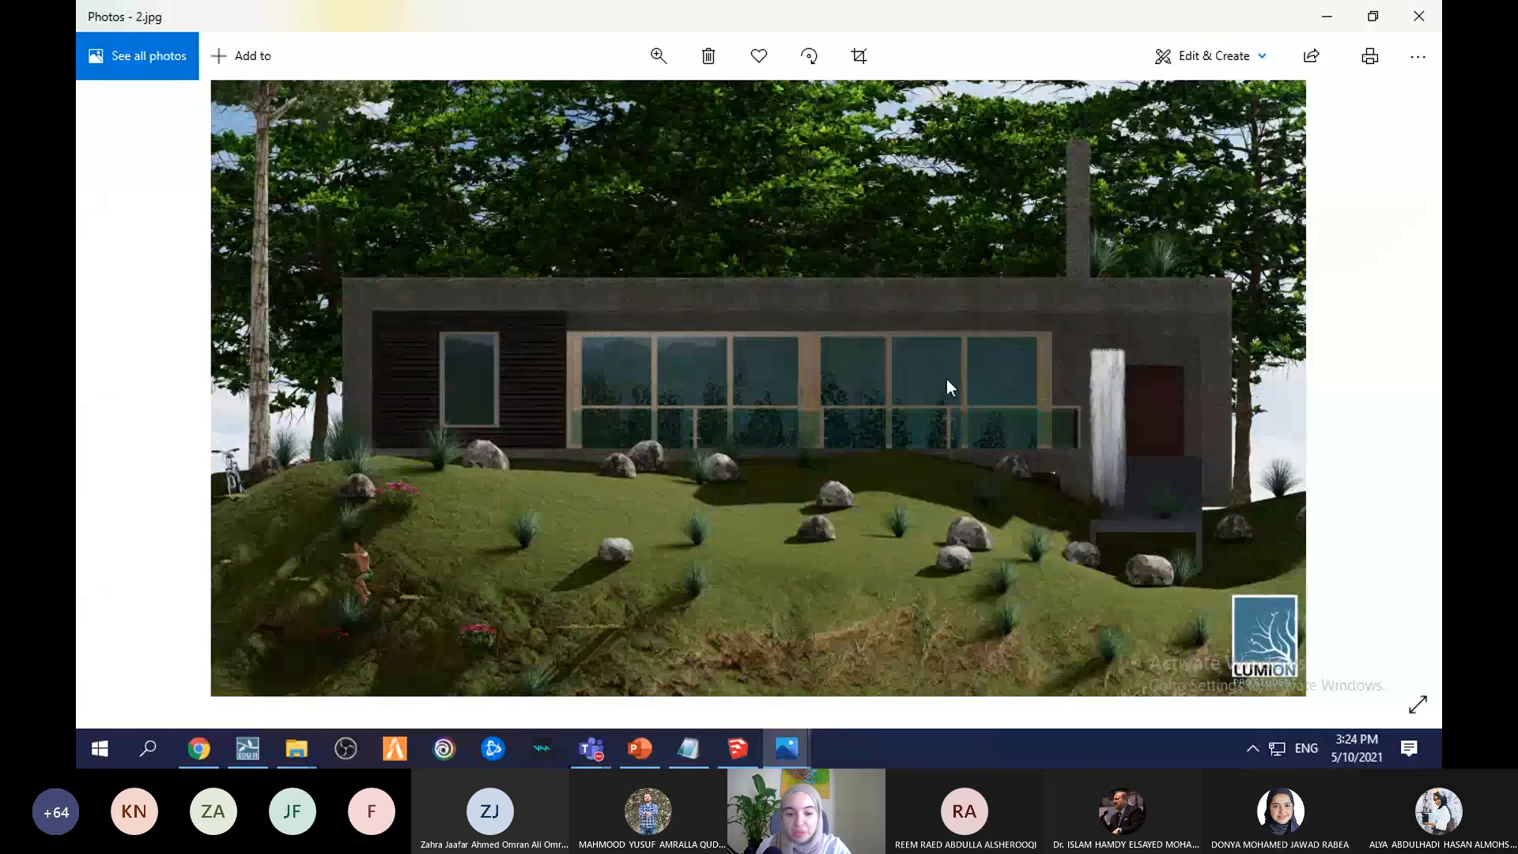
left_click(1419, 15)
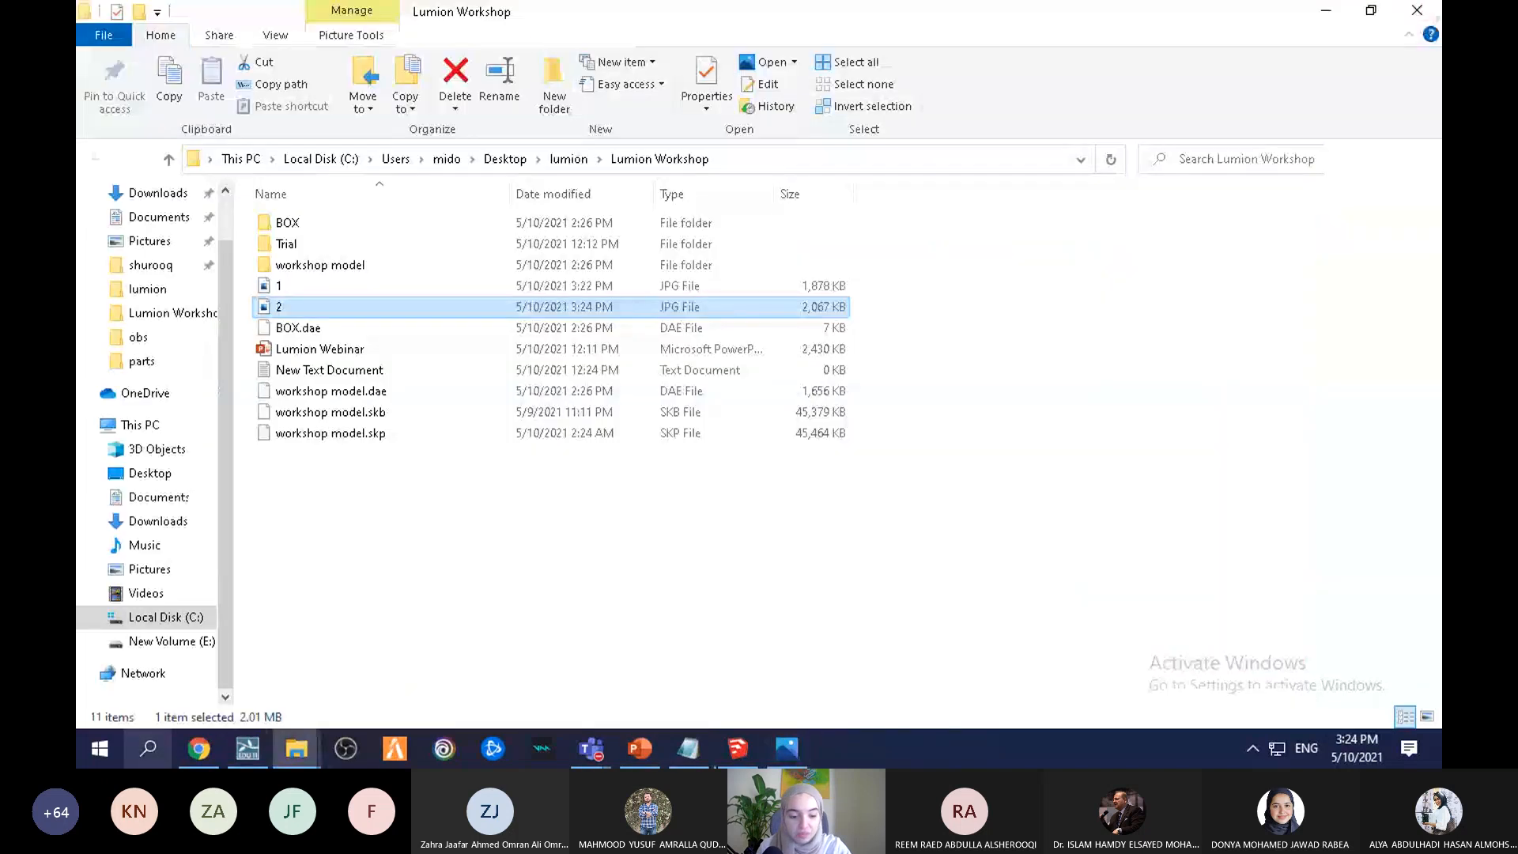
left_click(247, 748)
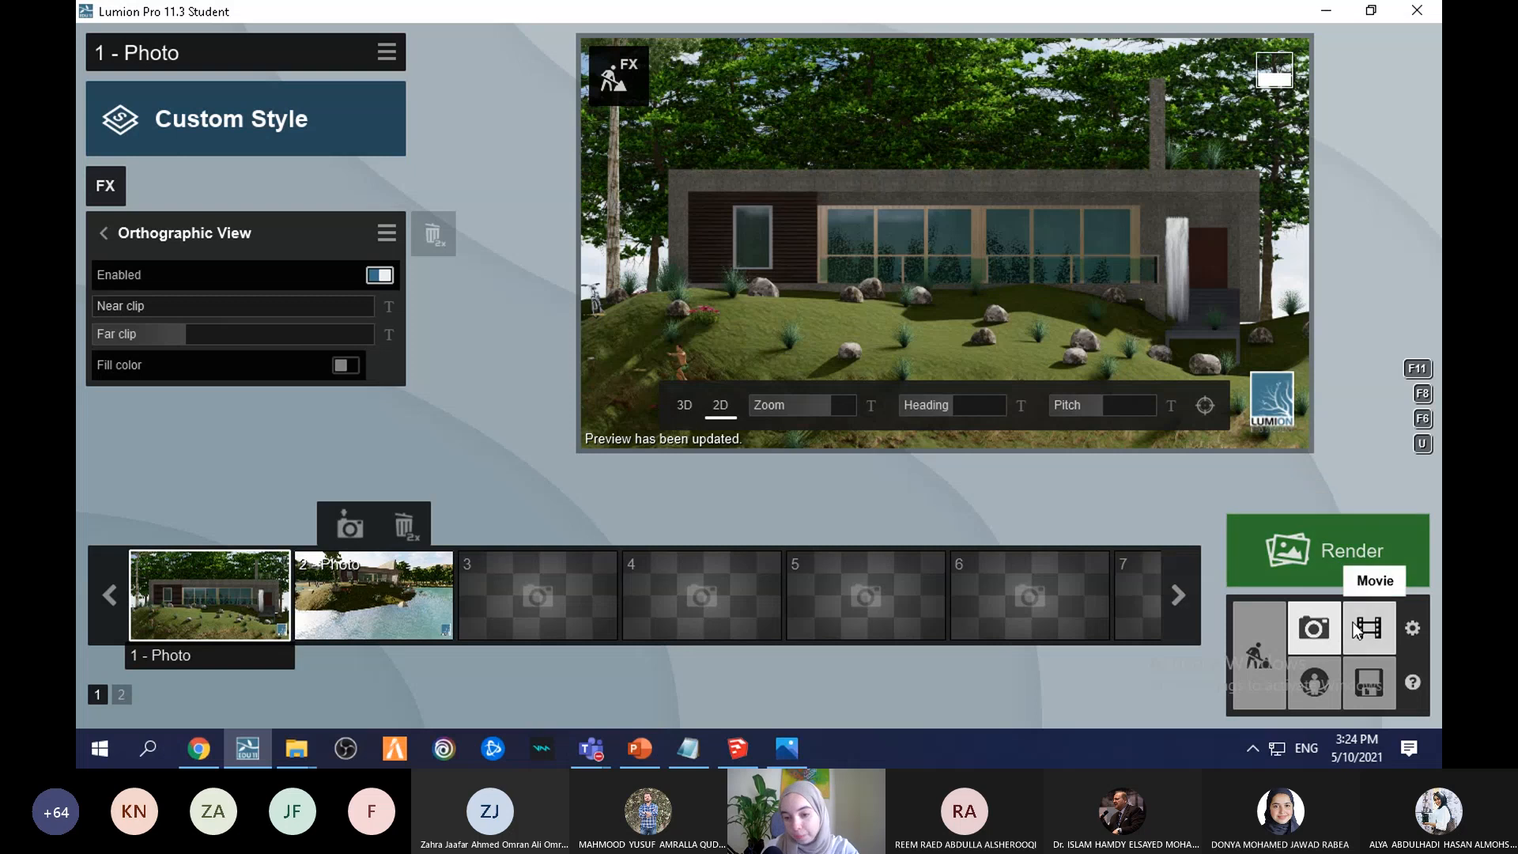
Step: Return to Build mode and reframe the scene view around the front of the lakeside house
left_click(1250, 664)
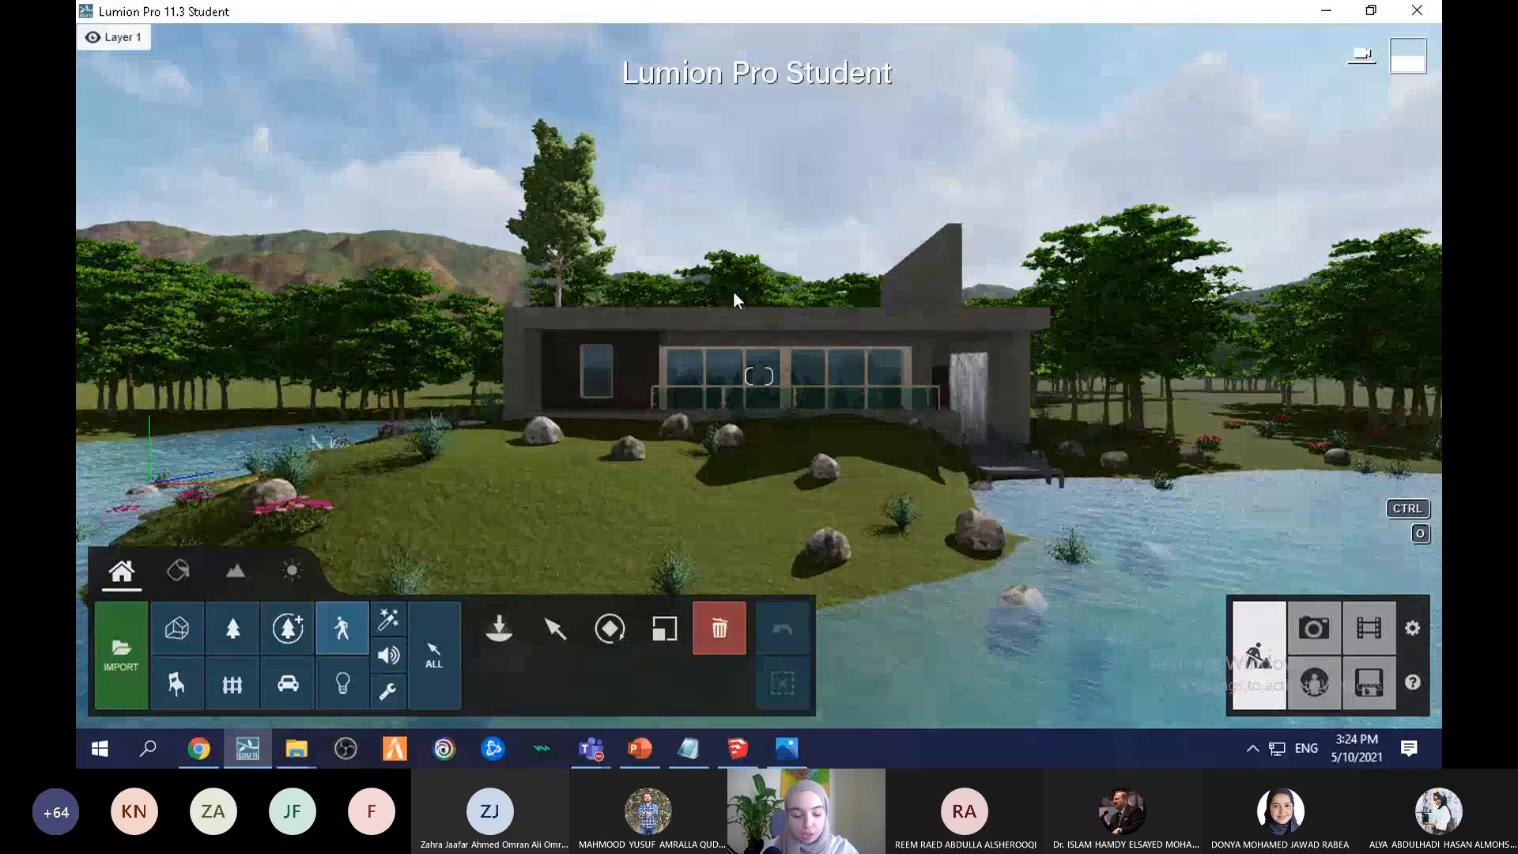
key("a")
right_click_drag(809, 213, 784, 296)
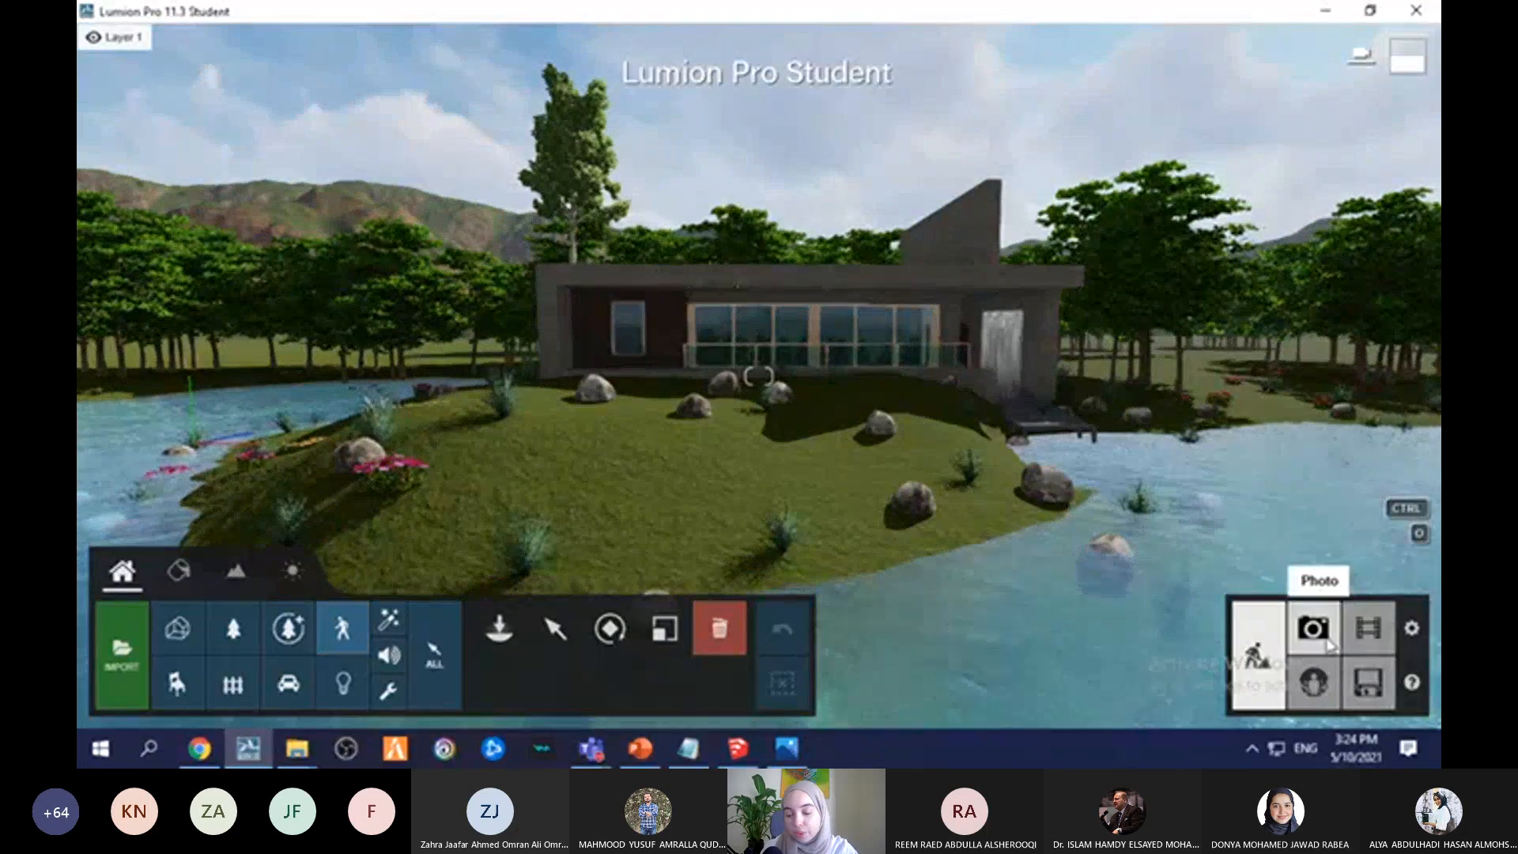
Step: Open Photo mode and turn the 2D orthographic view of photo 1 to a top view centred on the house roof
left_click(1312, 629)
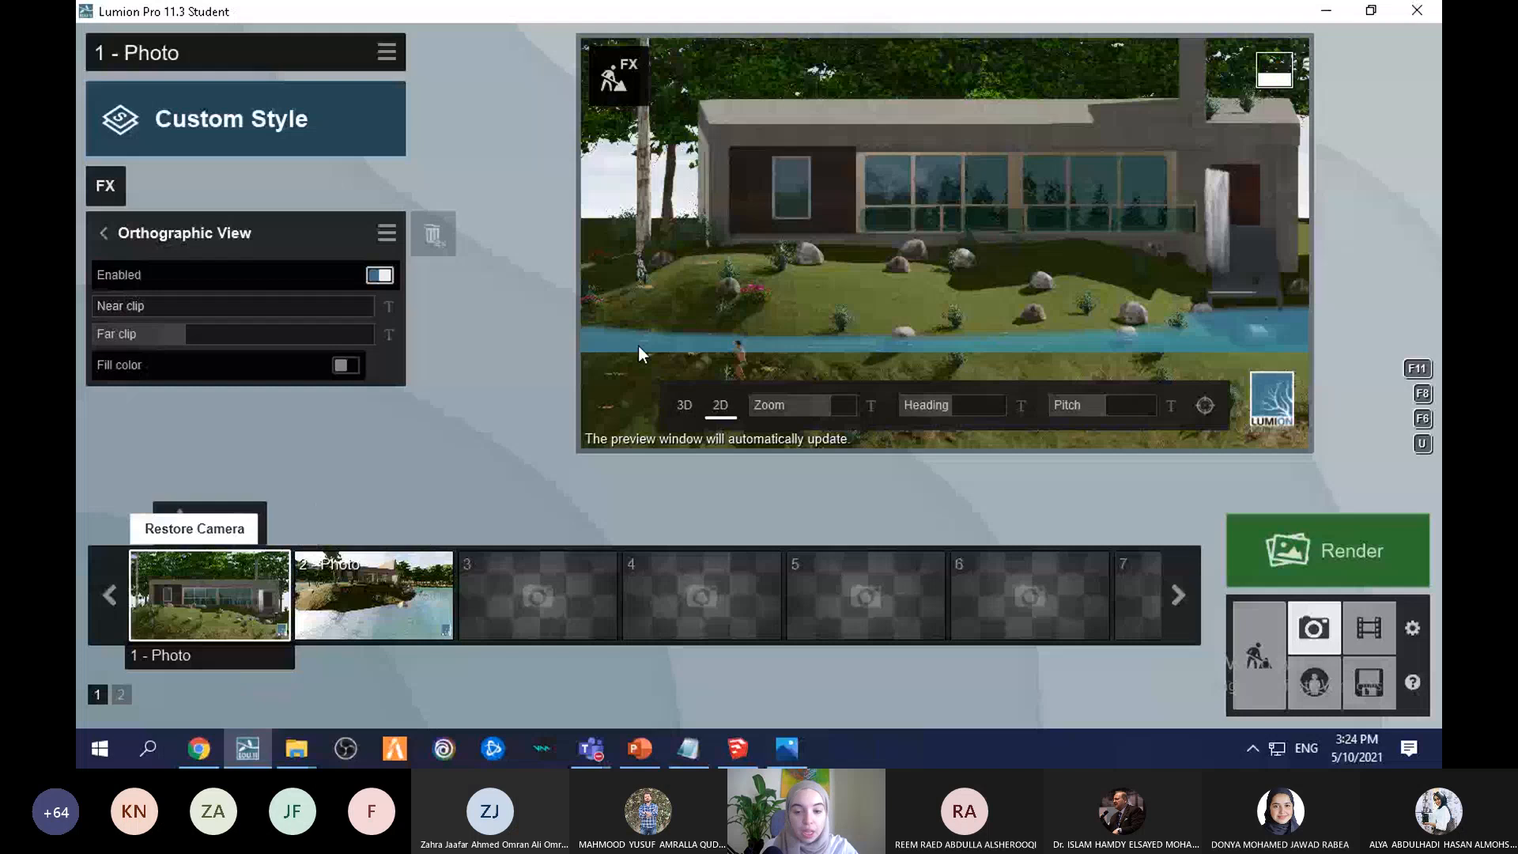
left_click_drag(1093, 419, 1155, 412)
scroll(701, 334, "down", 6)
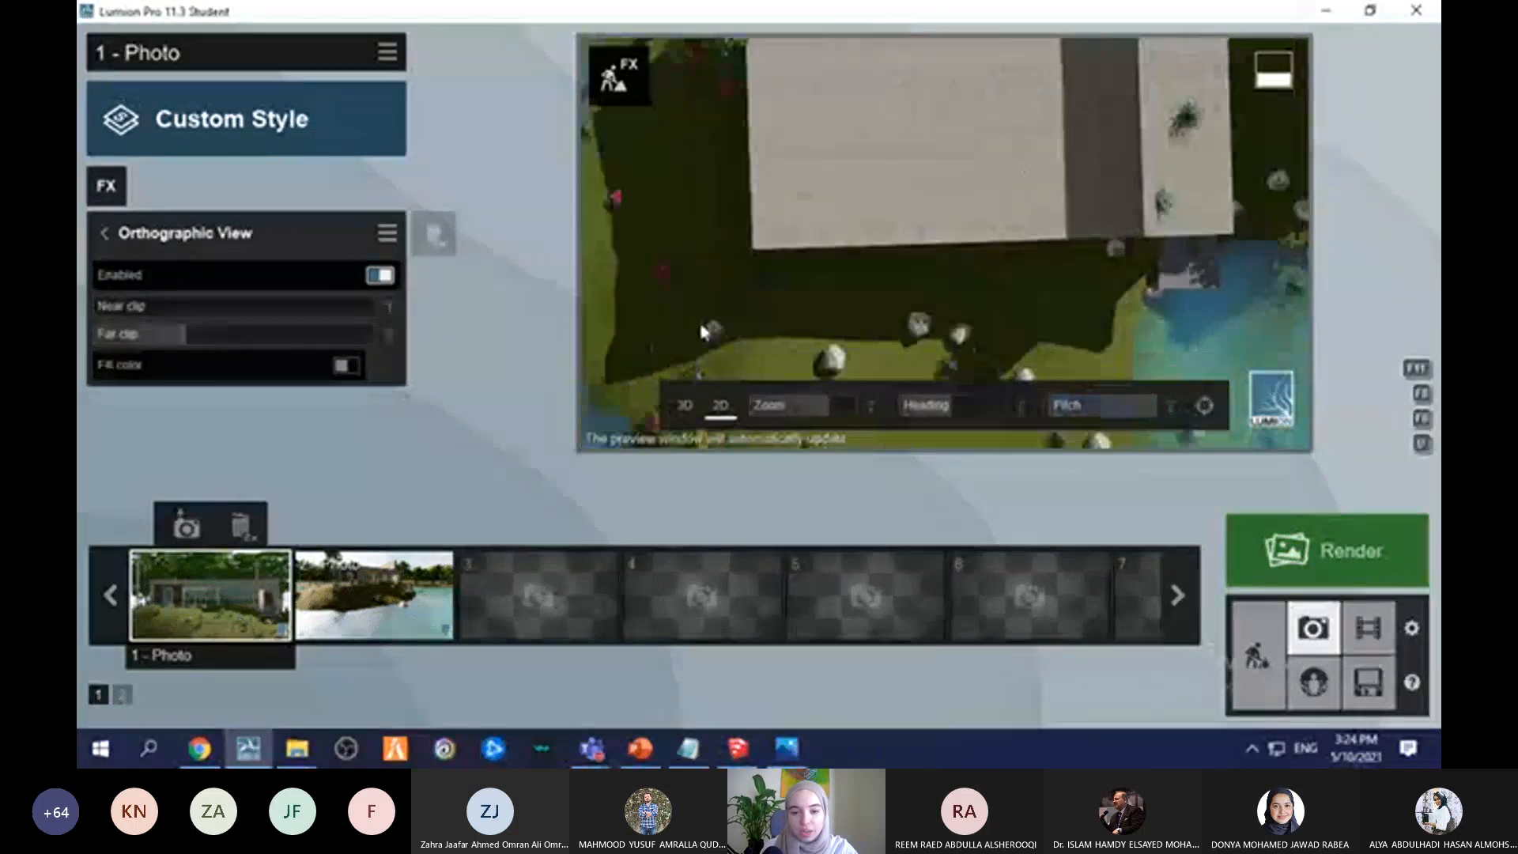
scroll(944, 109, "up", 3)
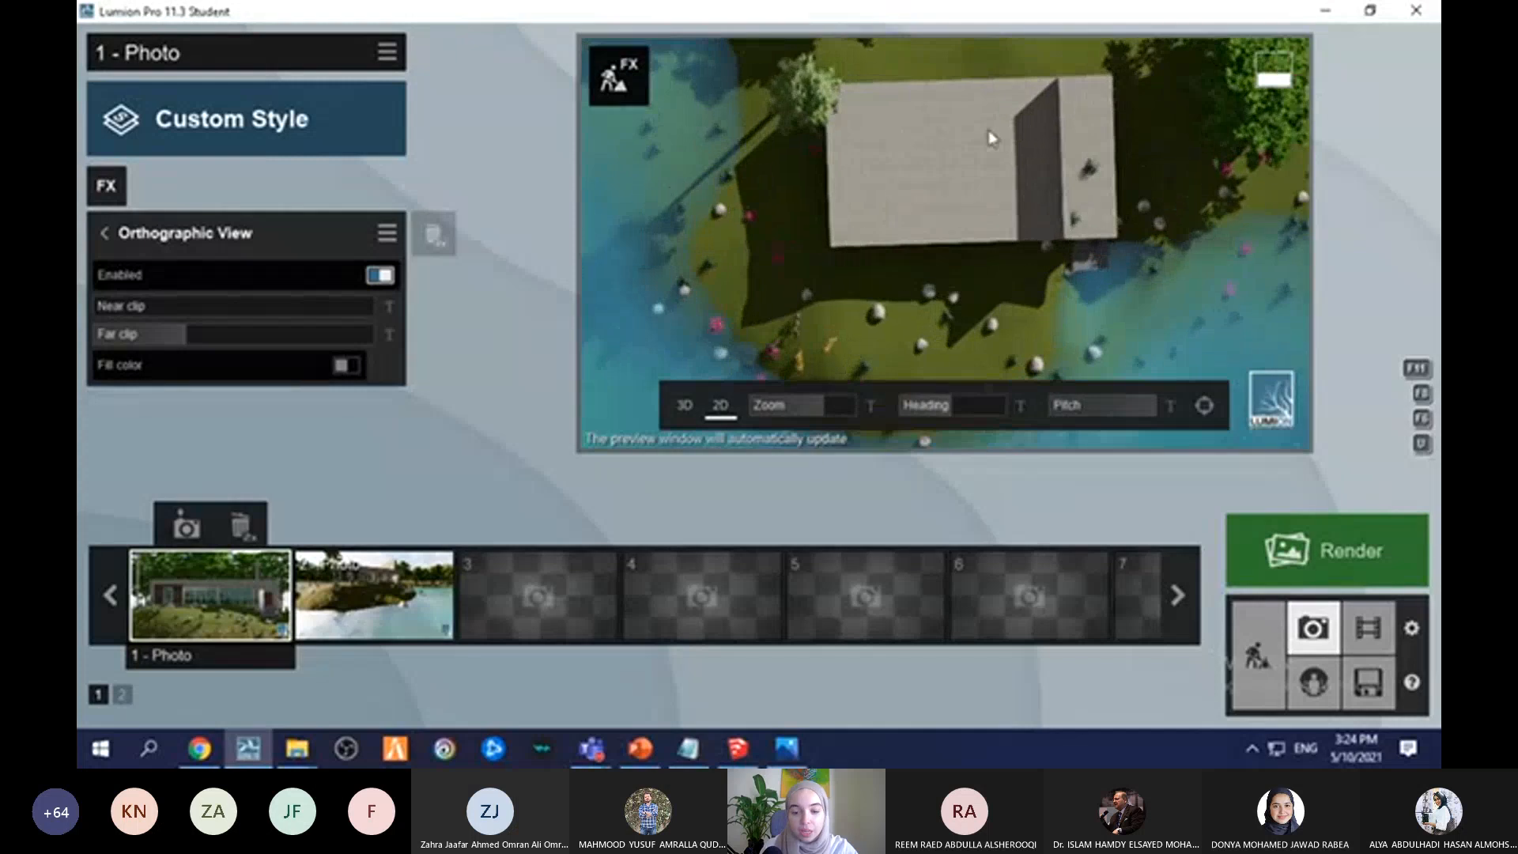
middle_click_drag(923, 365, 909, 405)
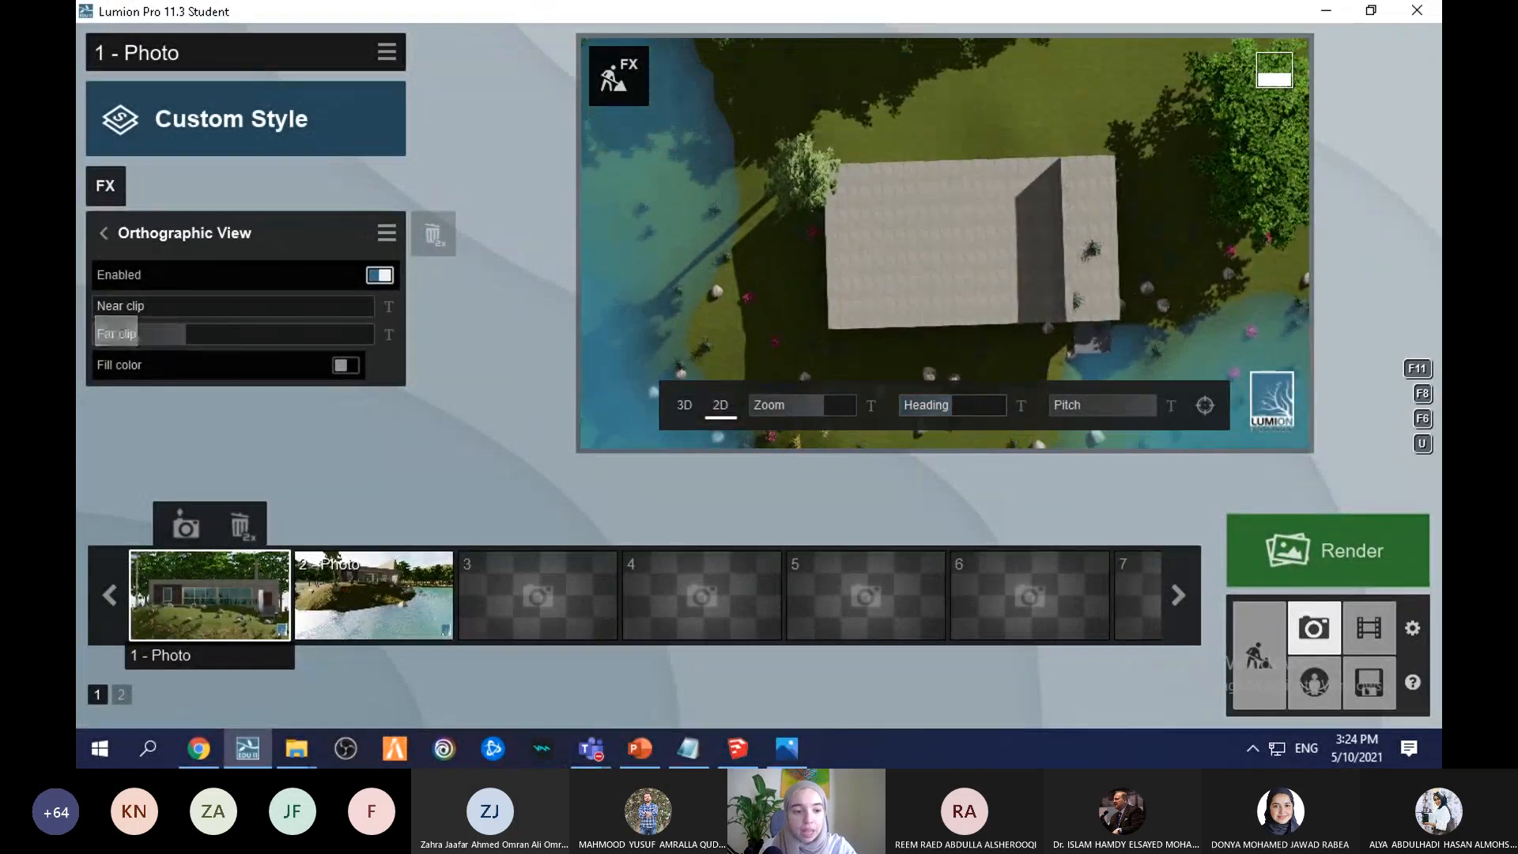
Step: Adjust the Orthographic View near clip of photo 1 to cut away the roof and expose the interior from above
left_click_drag(139, 313, 78, 313)
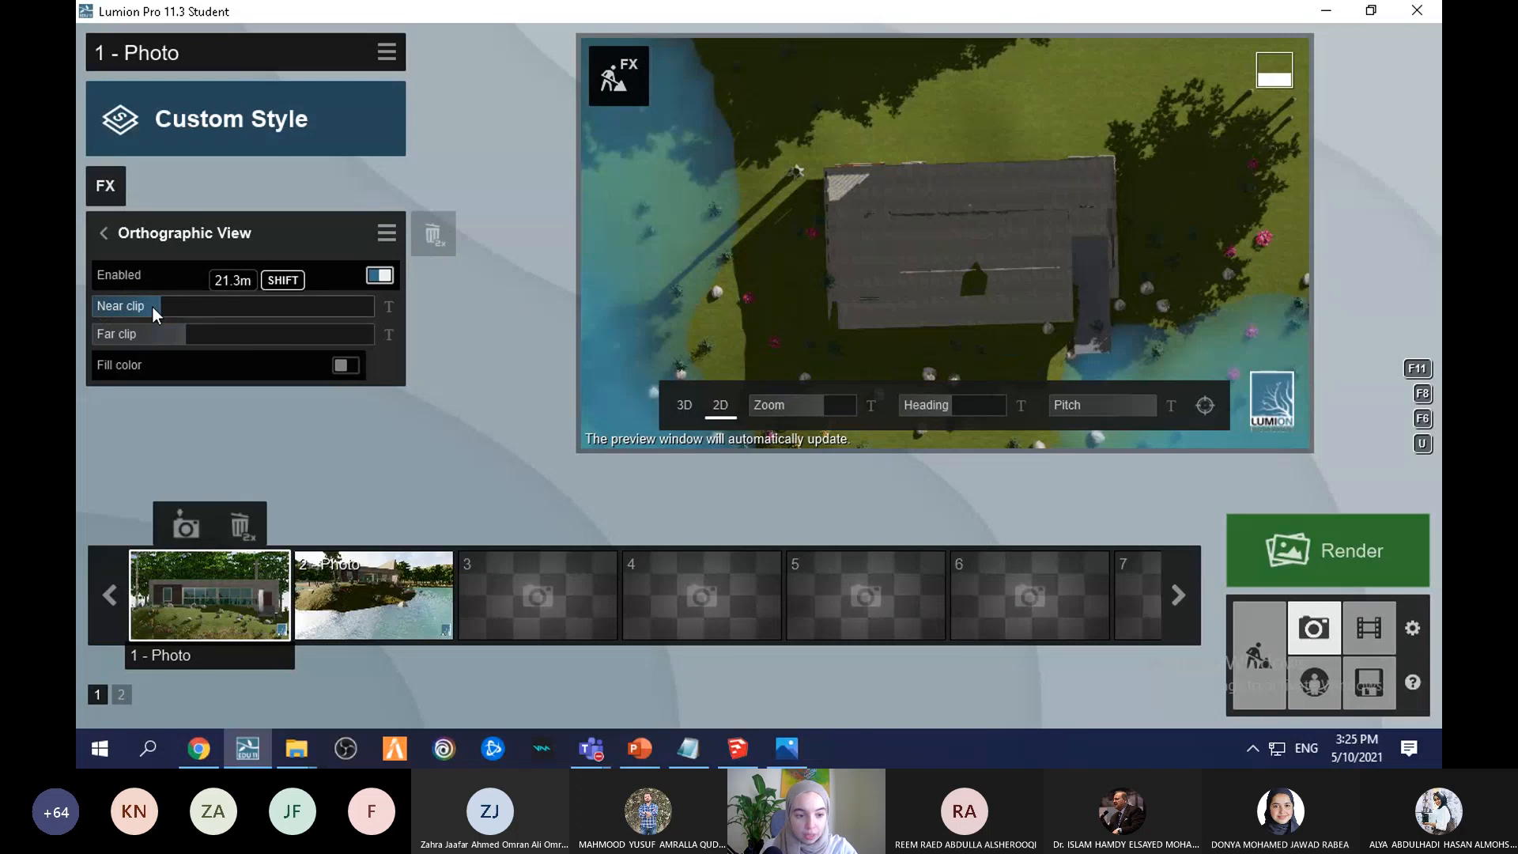
key("shift")
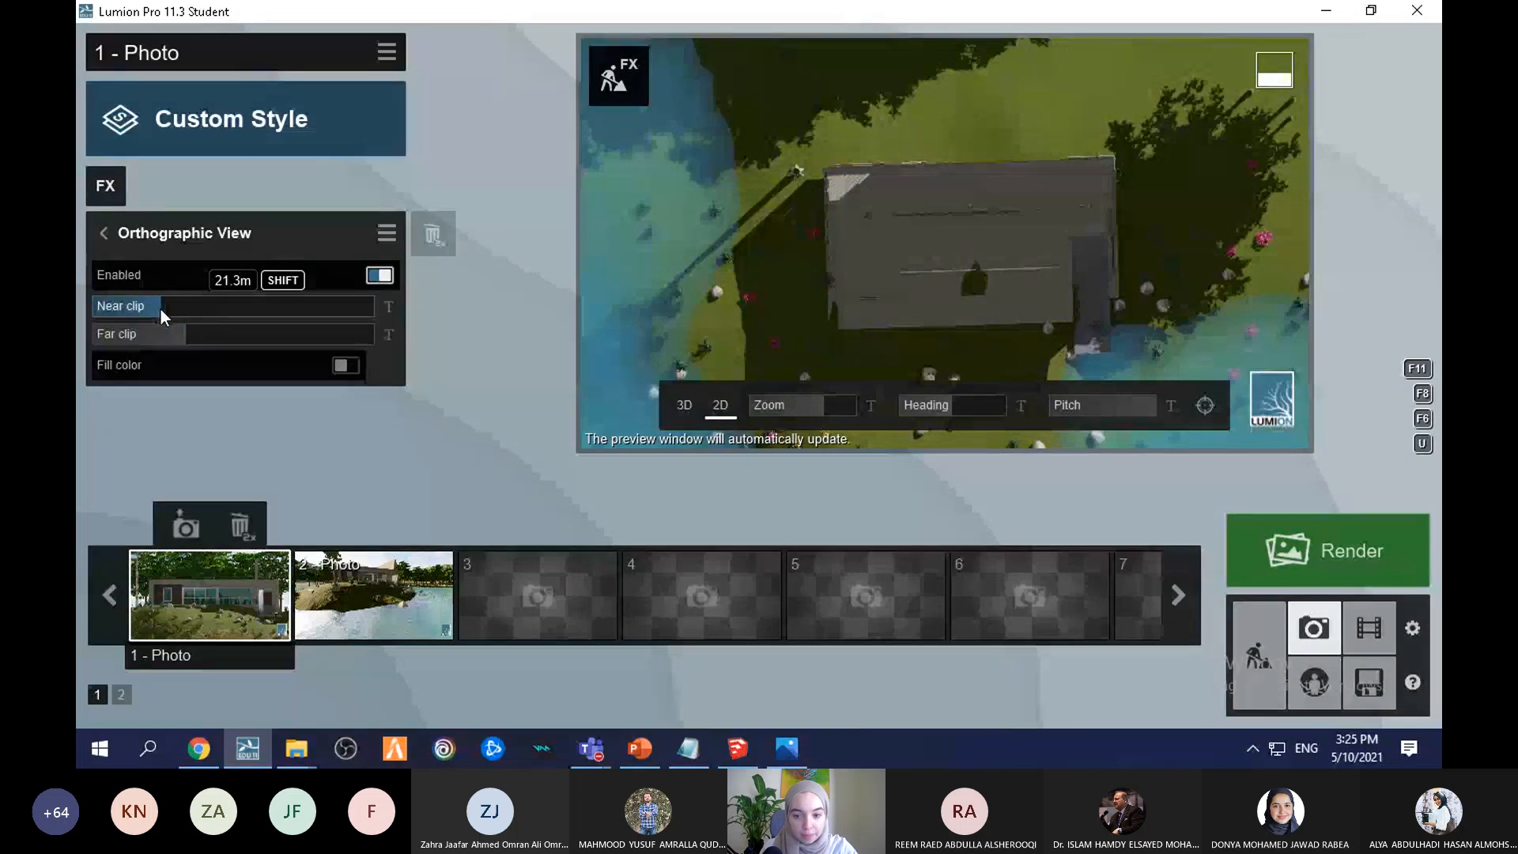
left_click_drag(160, 310, 150, 311)
key("shift")
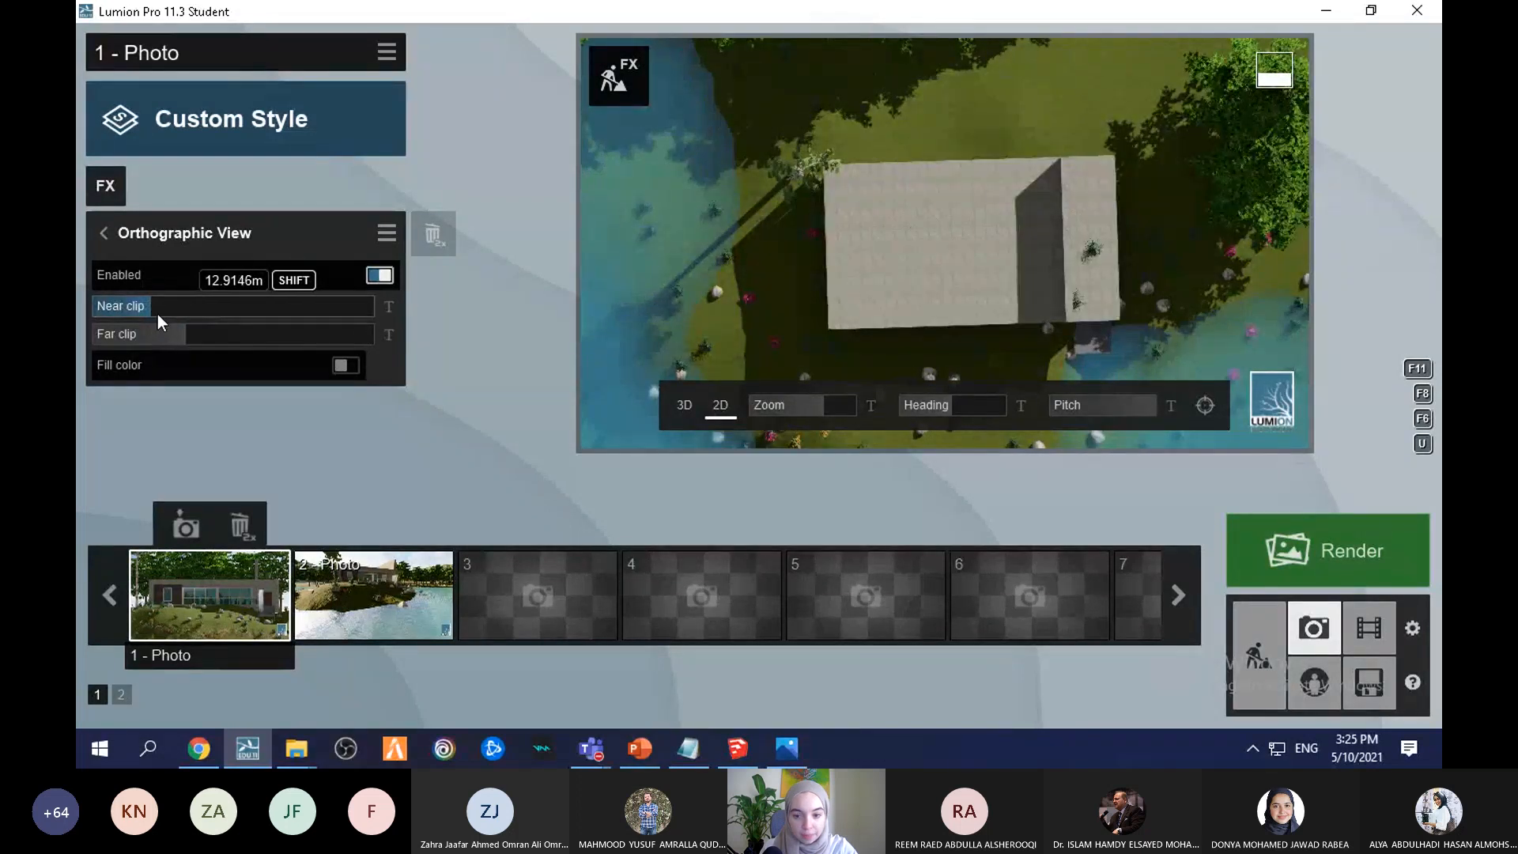
left_click_drag(278, 315, 210, 308, "shift")
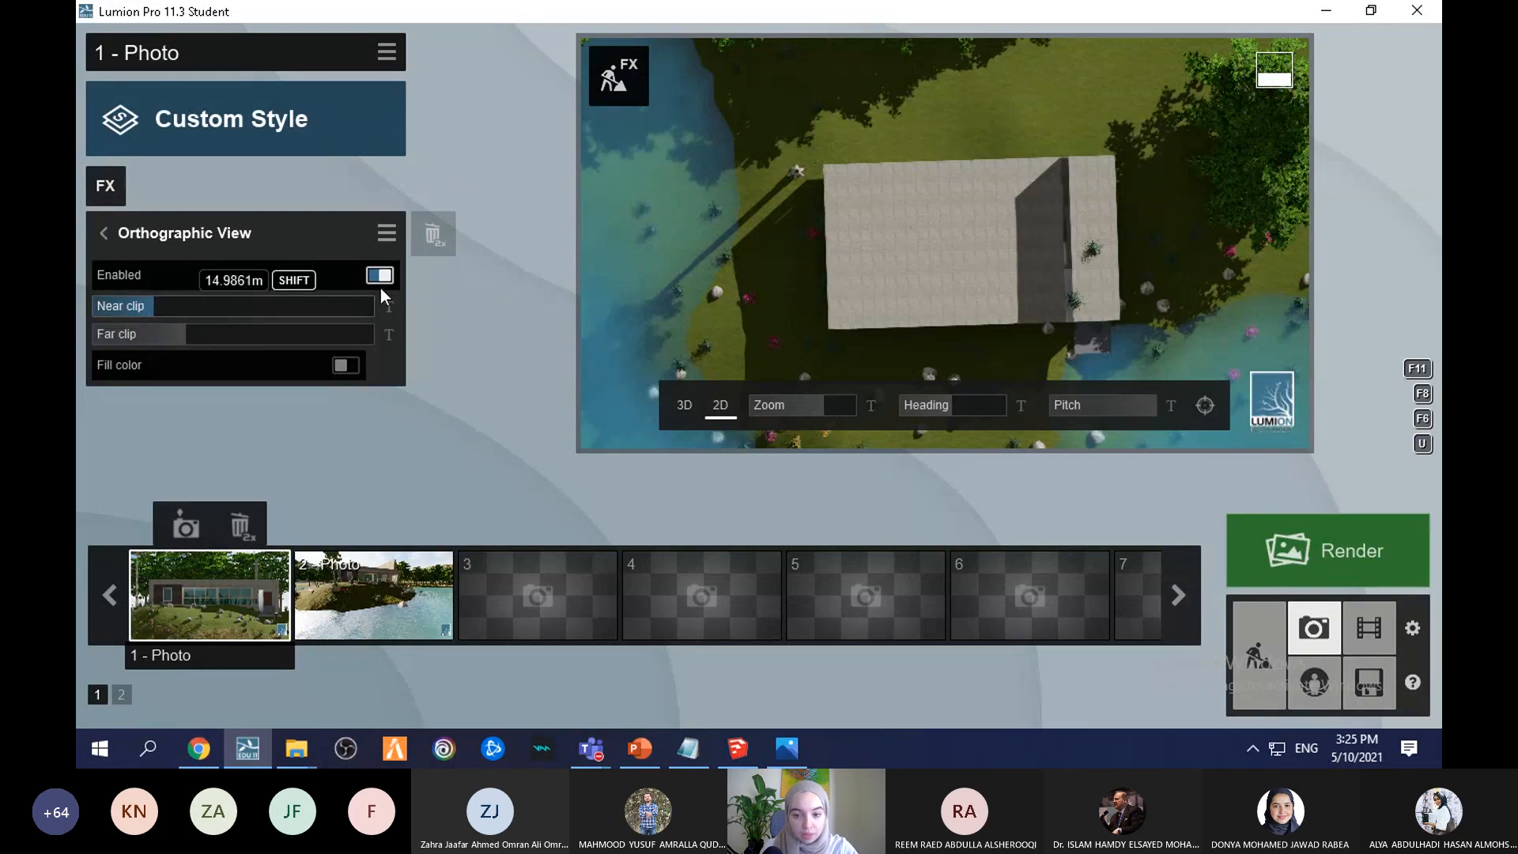
left_click_drag(381, 290, 903, 281, "shift")
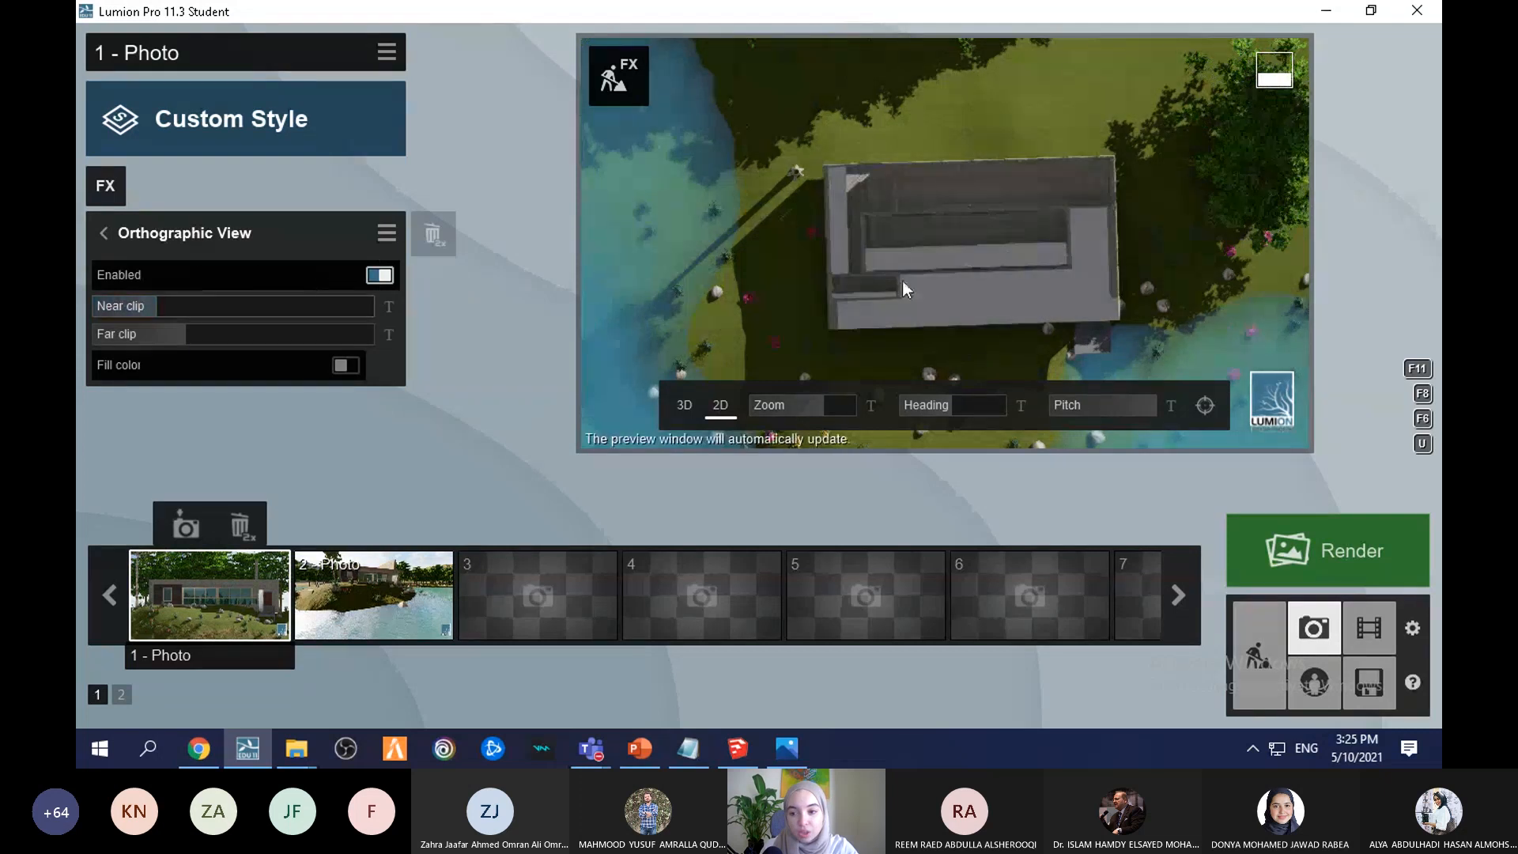
left_click_drag(123, 316, 158, 306, "shift")
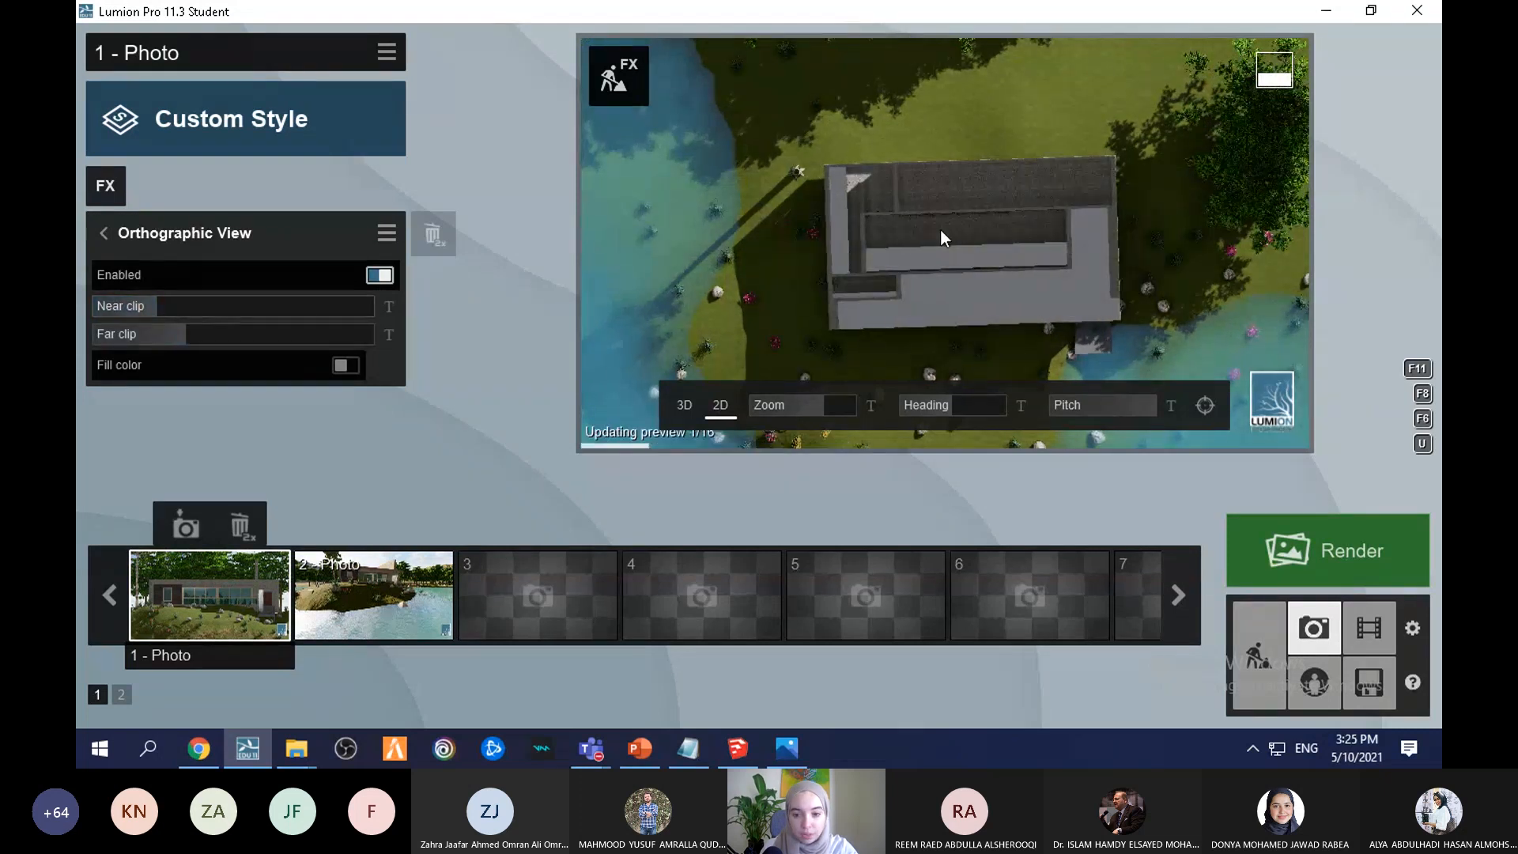
Step: Frame the clipped plan view closer and set its heading to 0.0° to straighten the house
scroll(1116, 202, "up", 3)
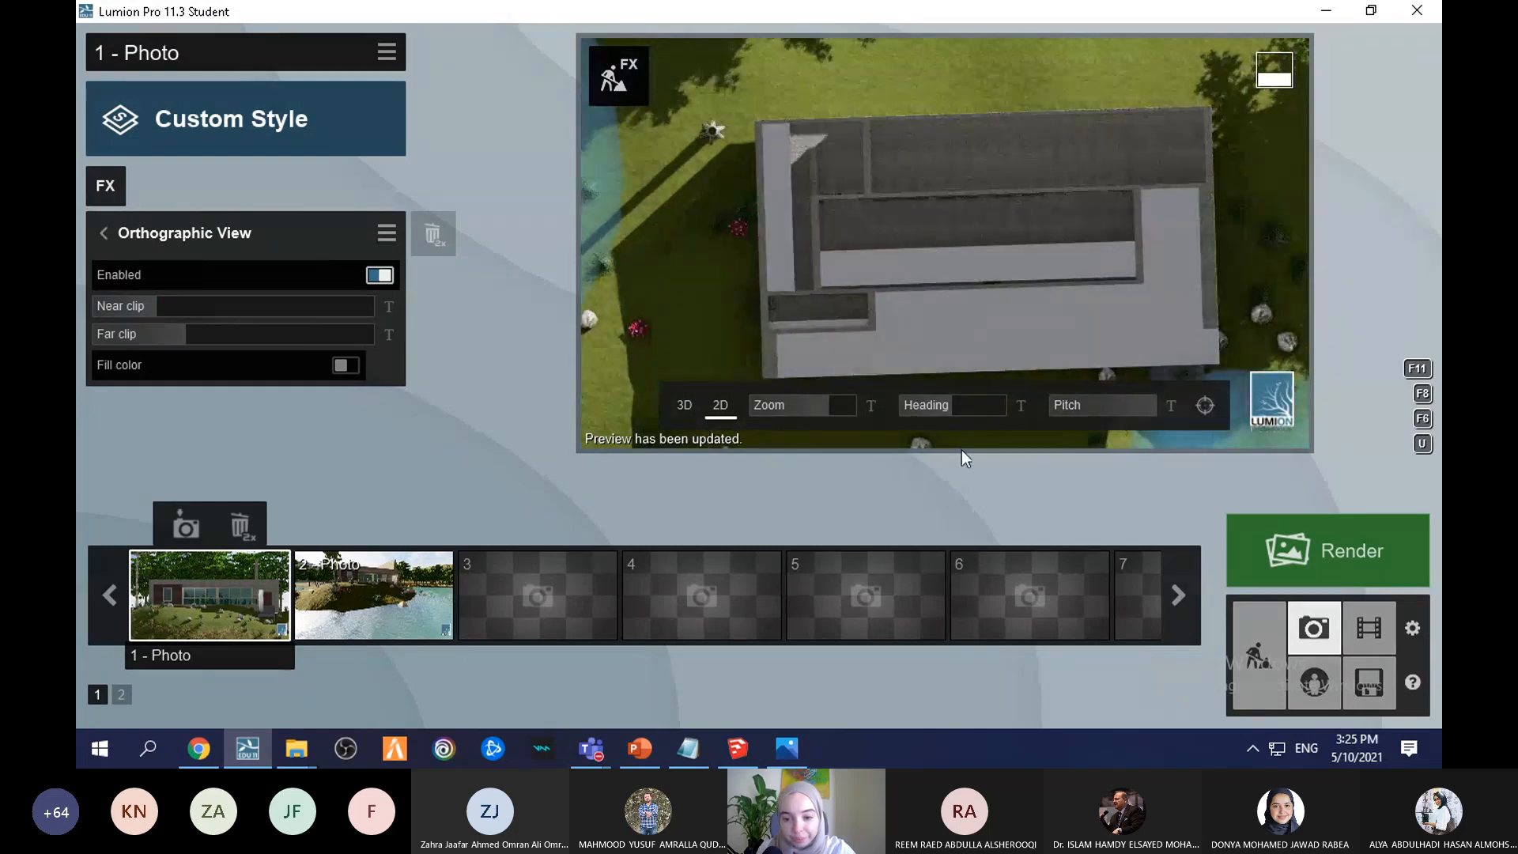
left_click(965, 400)
left_click_drag(963, 397, 959, 396)
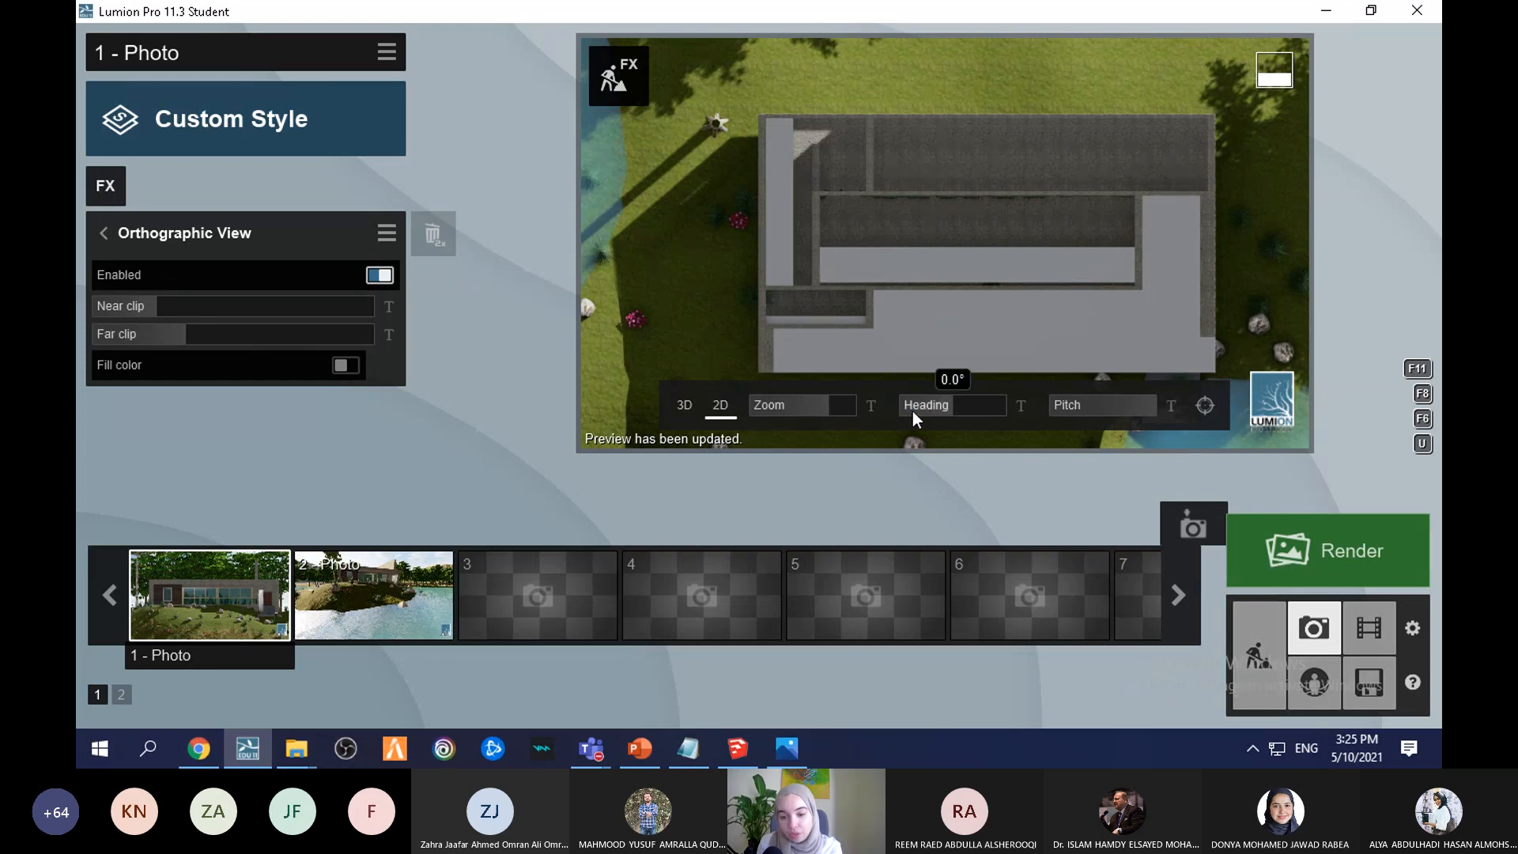
Step: Change the pitch of photo 1 to an elevation view and adjust the near clip to show a section through the house
left_click(1104, 410)
scroll(1141, 275, "up", 3)
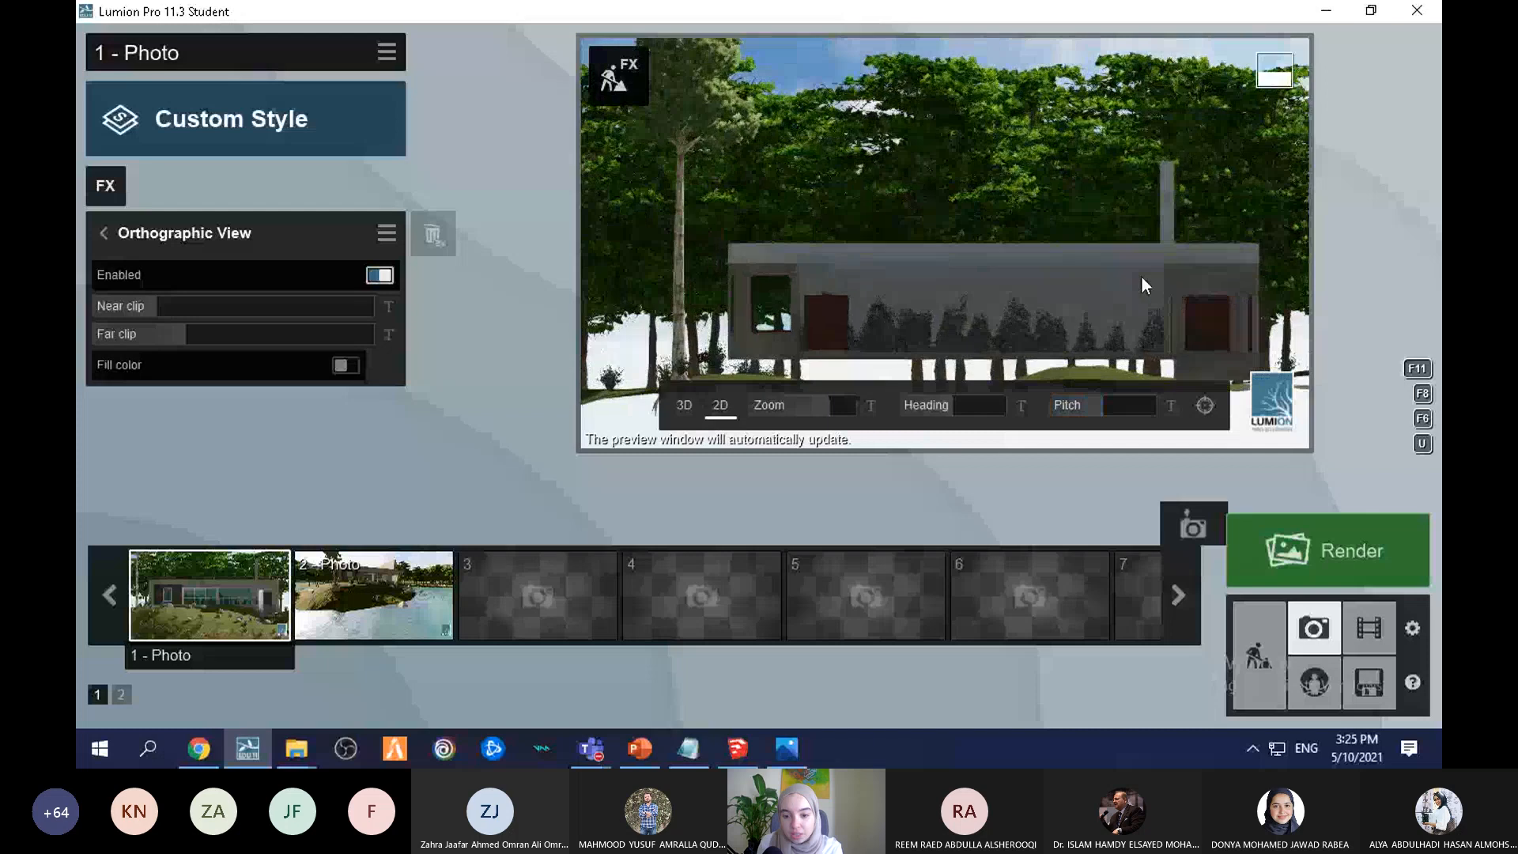
left_click_drag(348, 310, 157, 309)
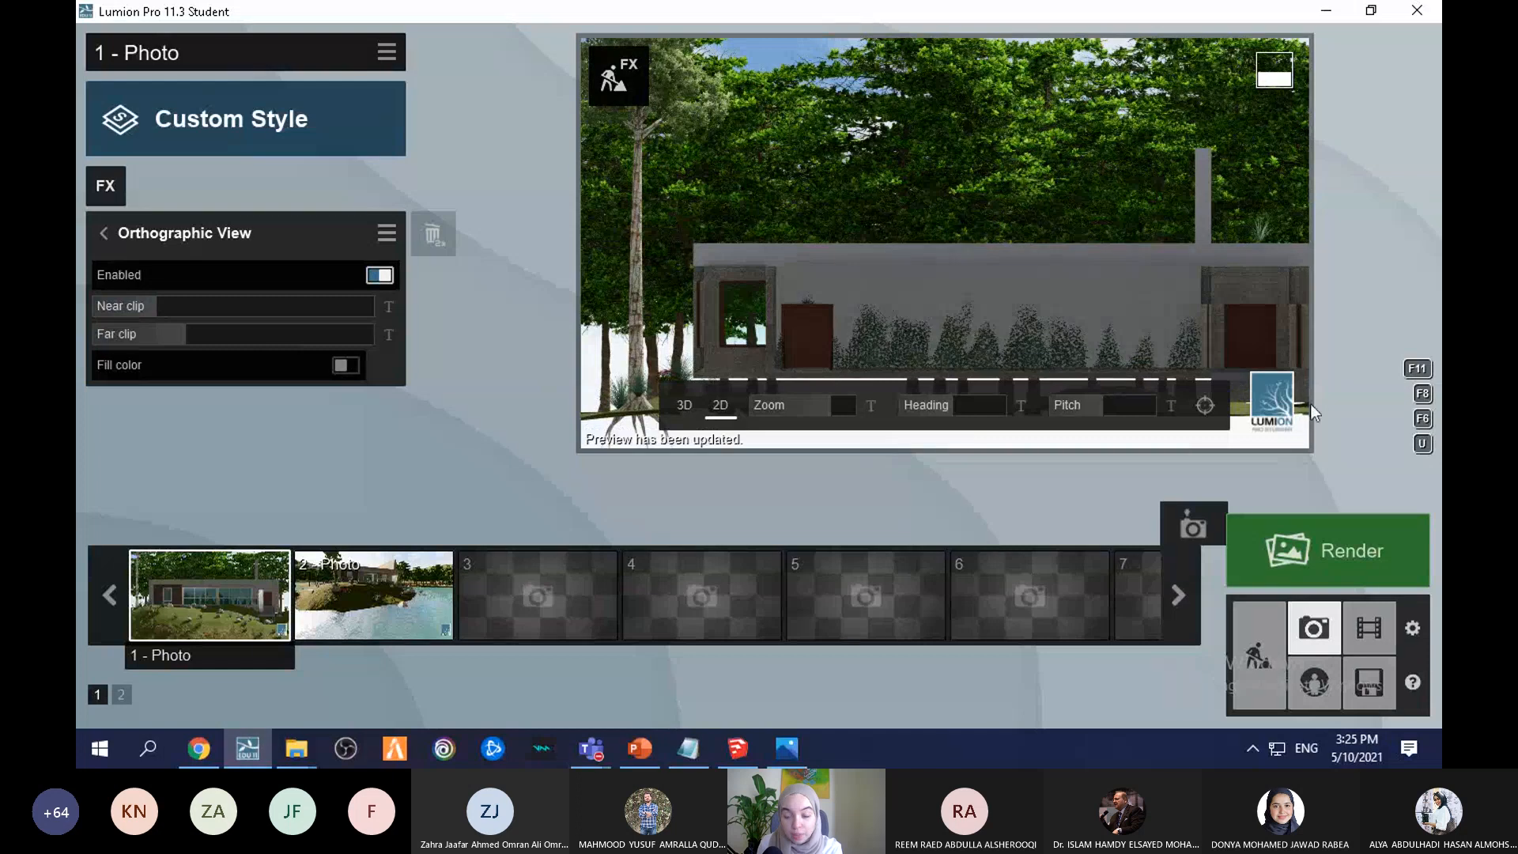
Step: Select empty photo slot 3, return to Build mode and place a Clip plane from the Utilities library over the house
left_click(531, 613)
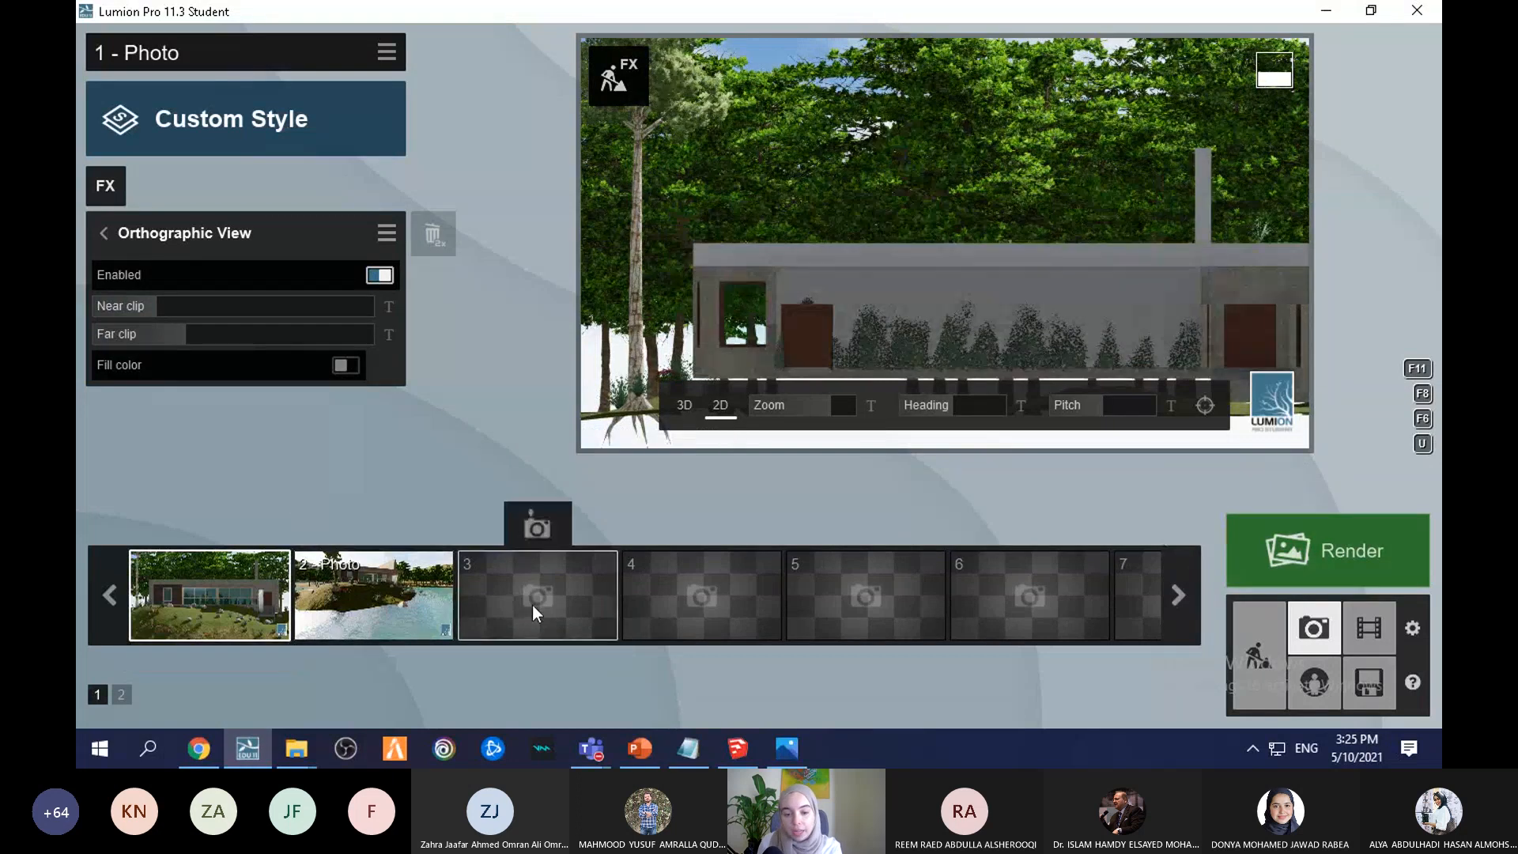
left_click(1253, 642)
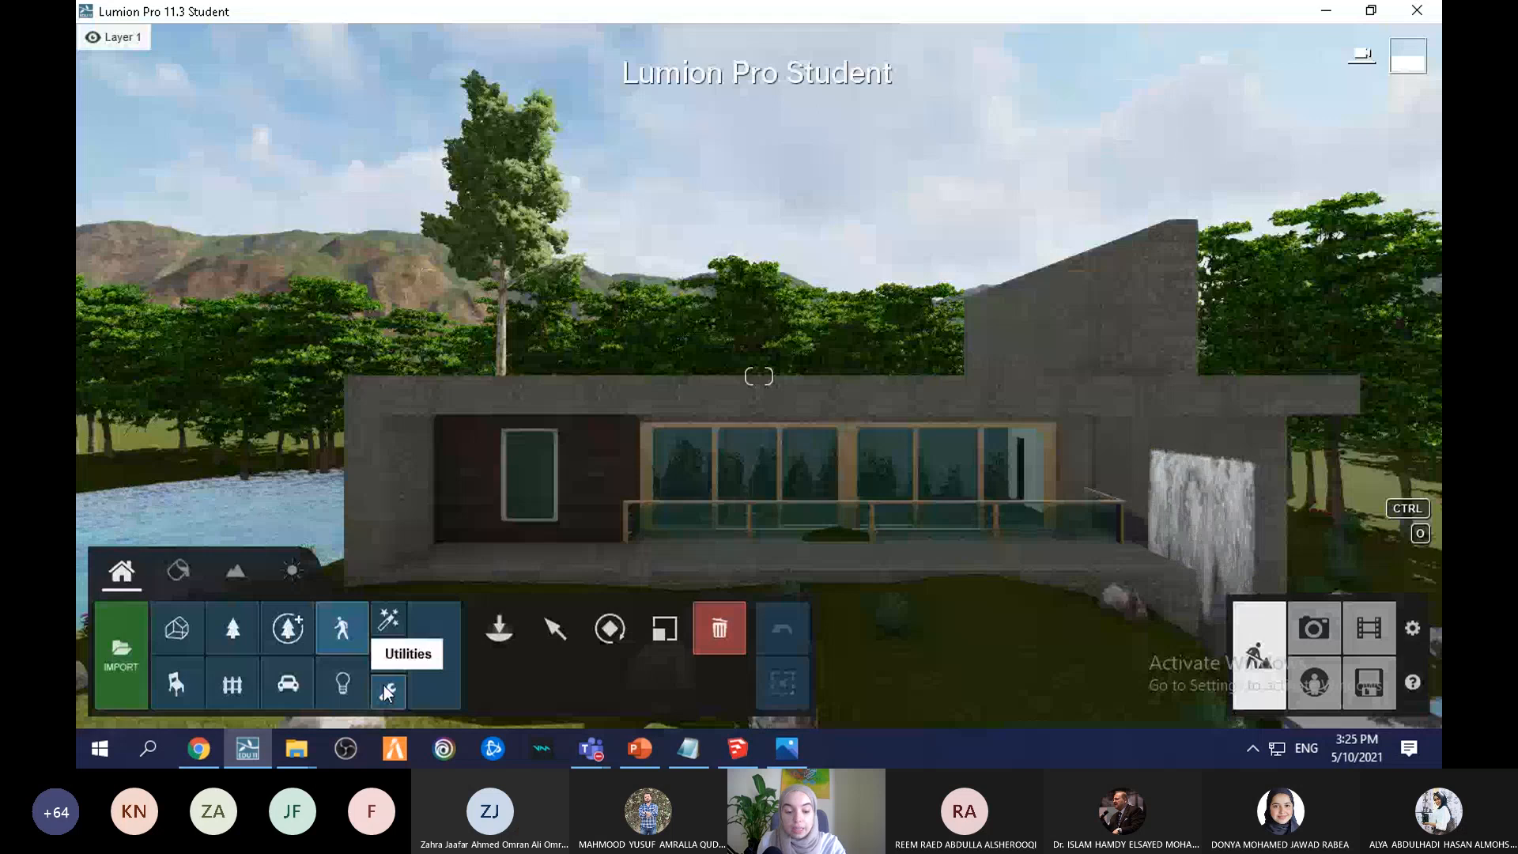
left_click(383, 686)
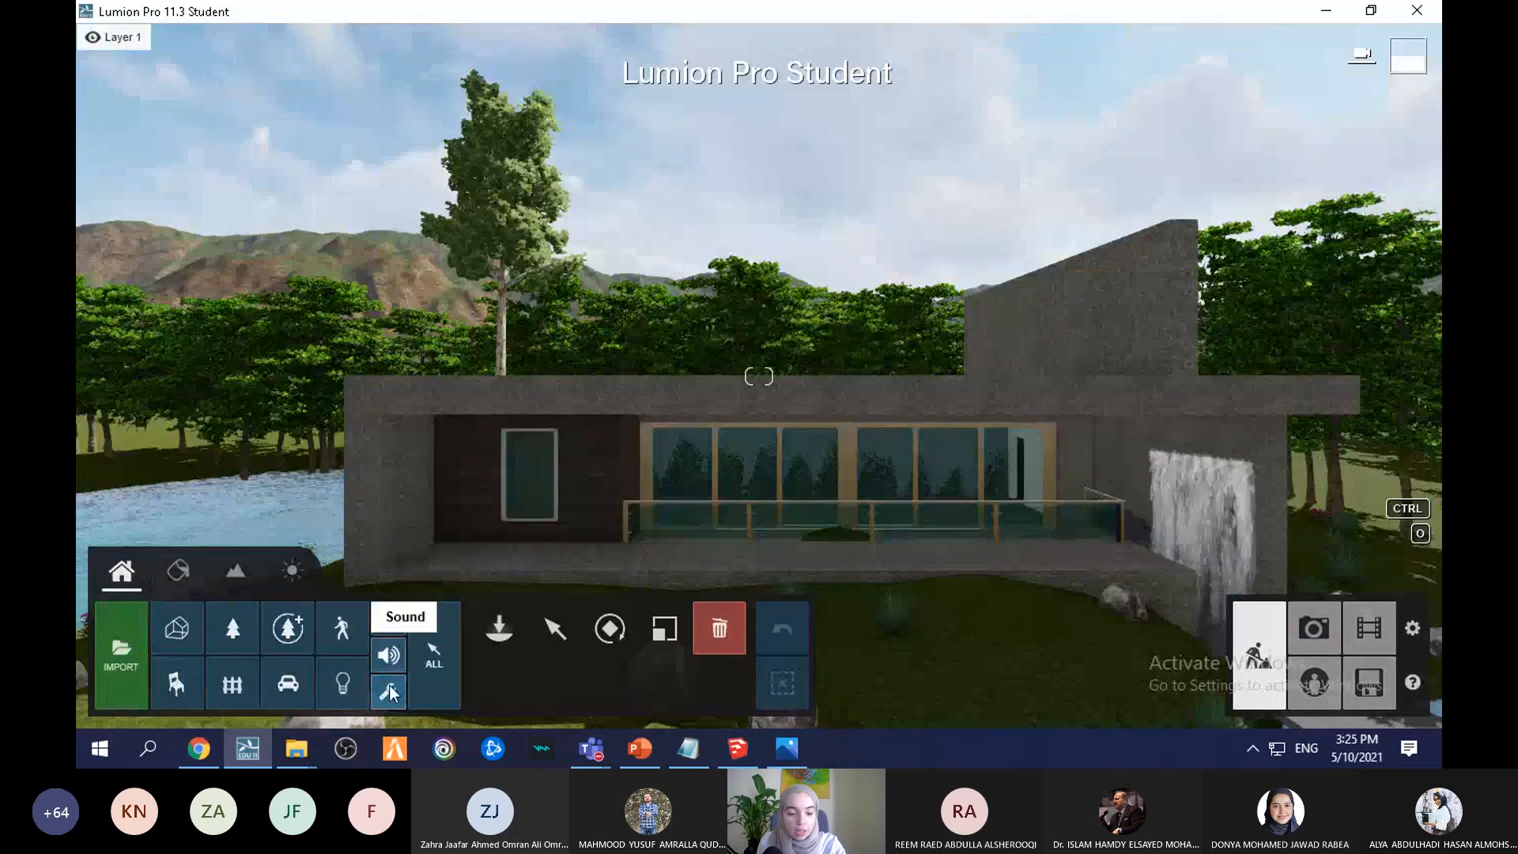
left_click(488, 627)
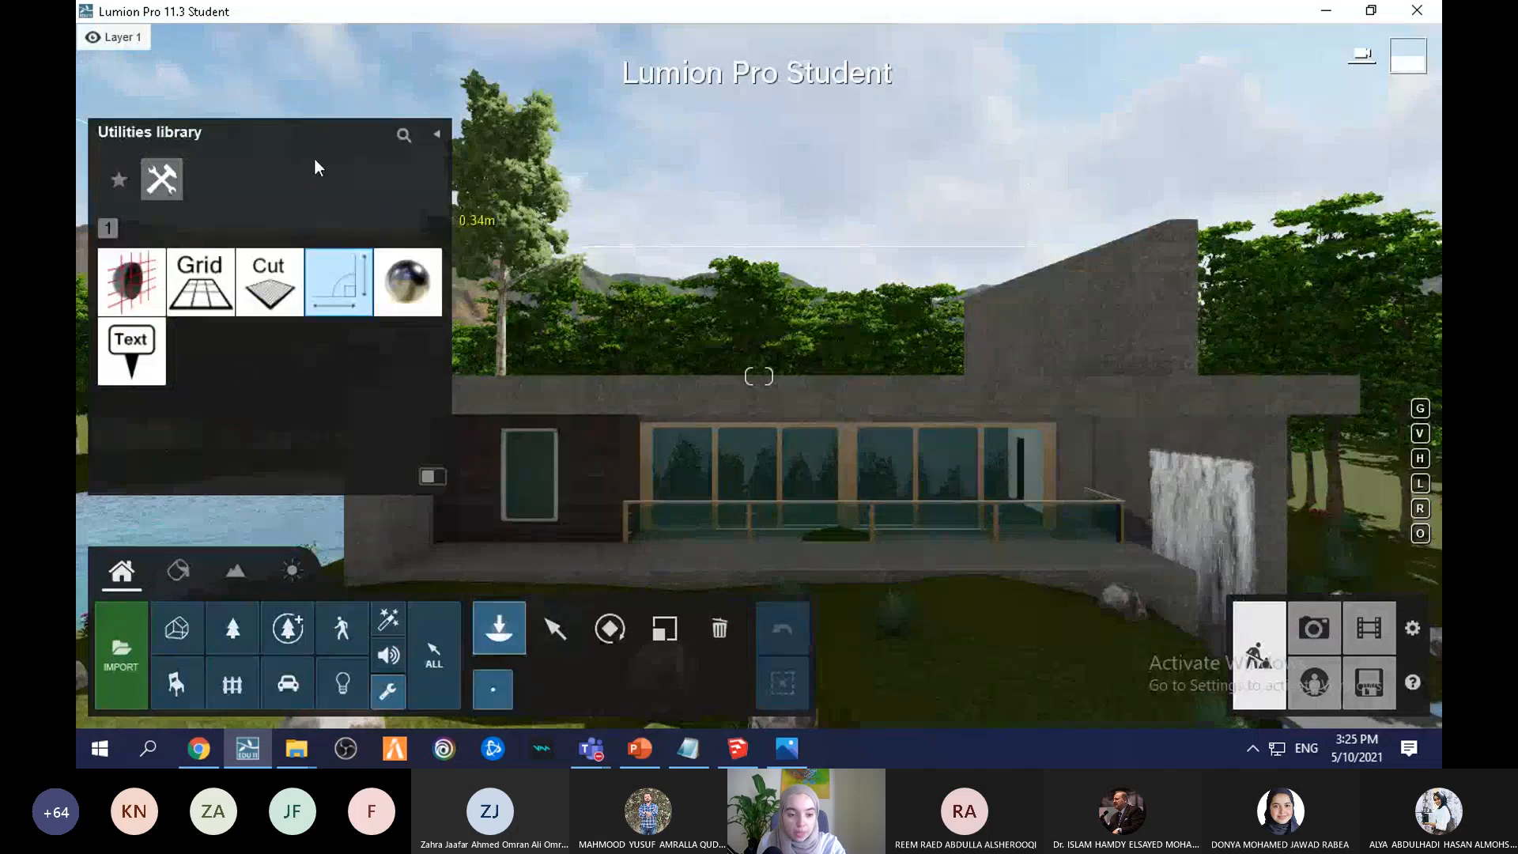
left_click(131, 281)
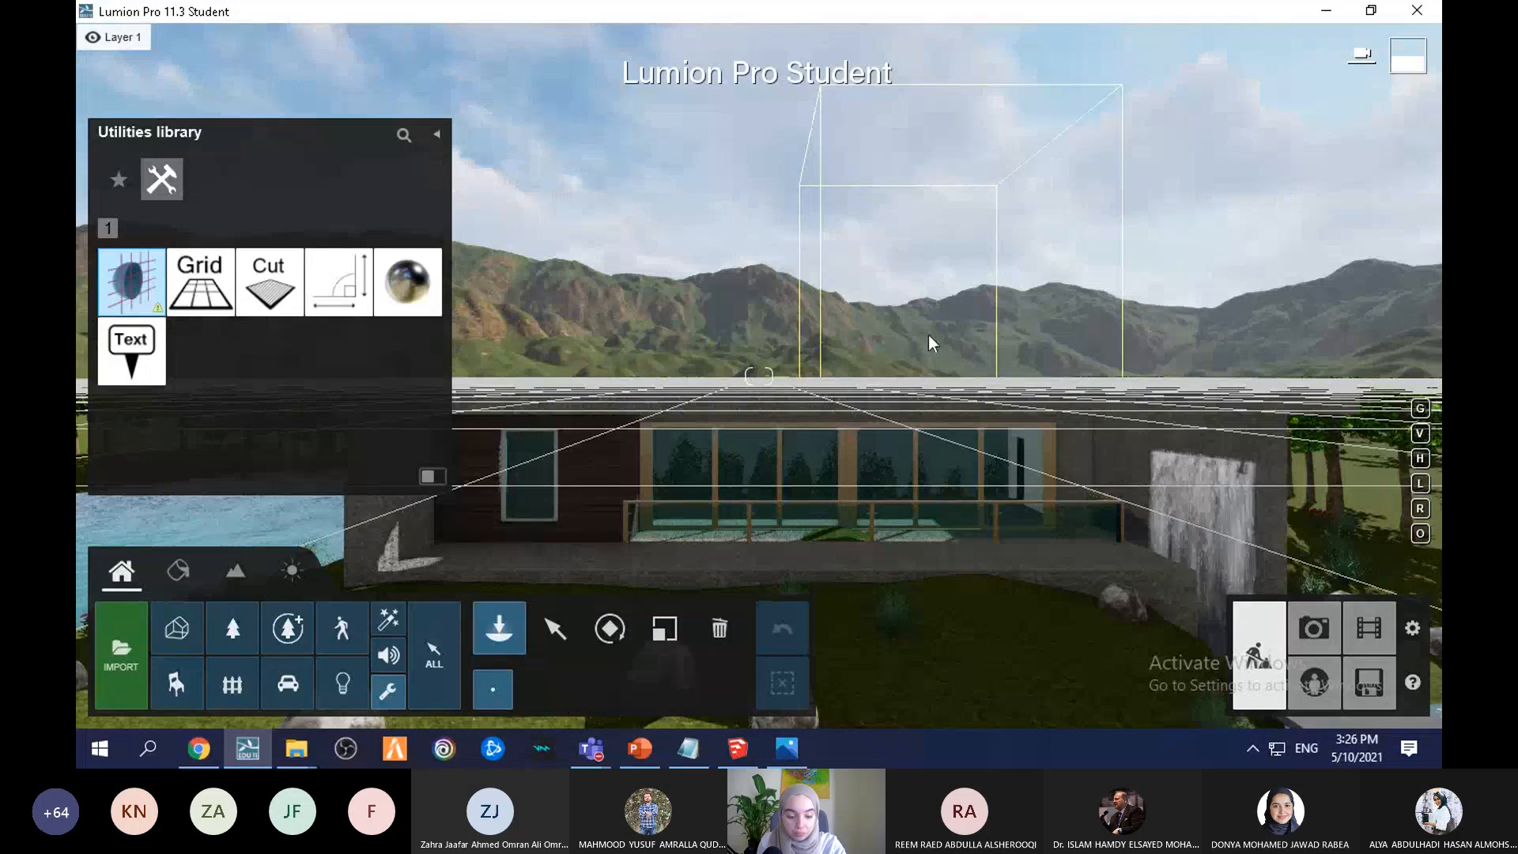
key("w")
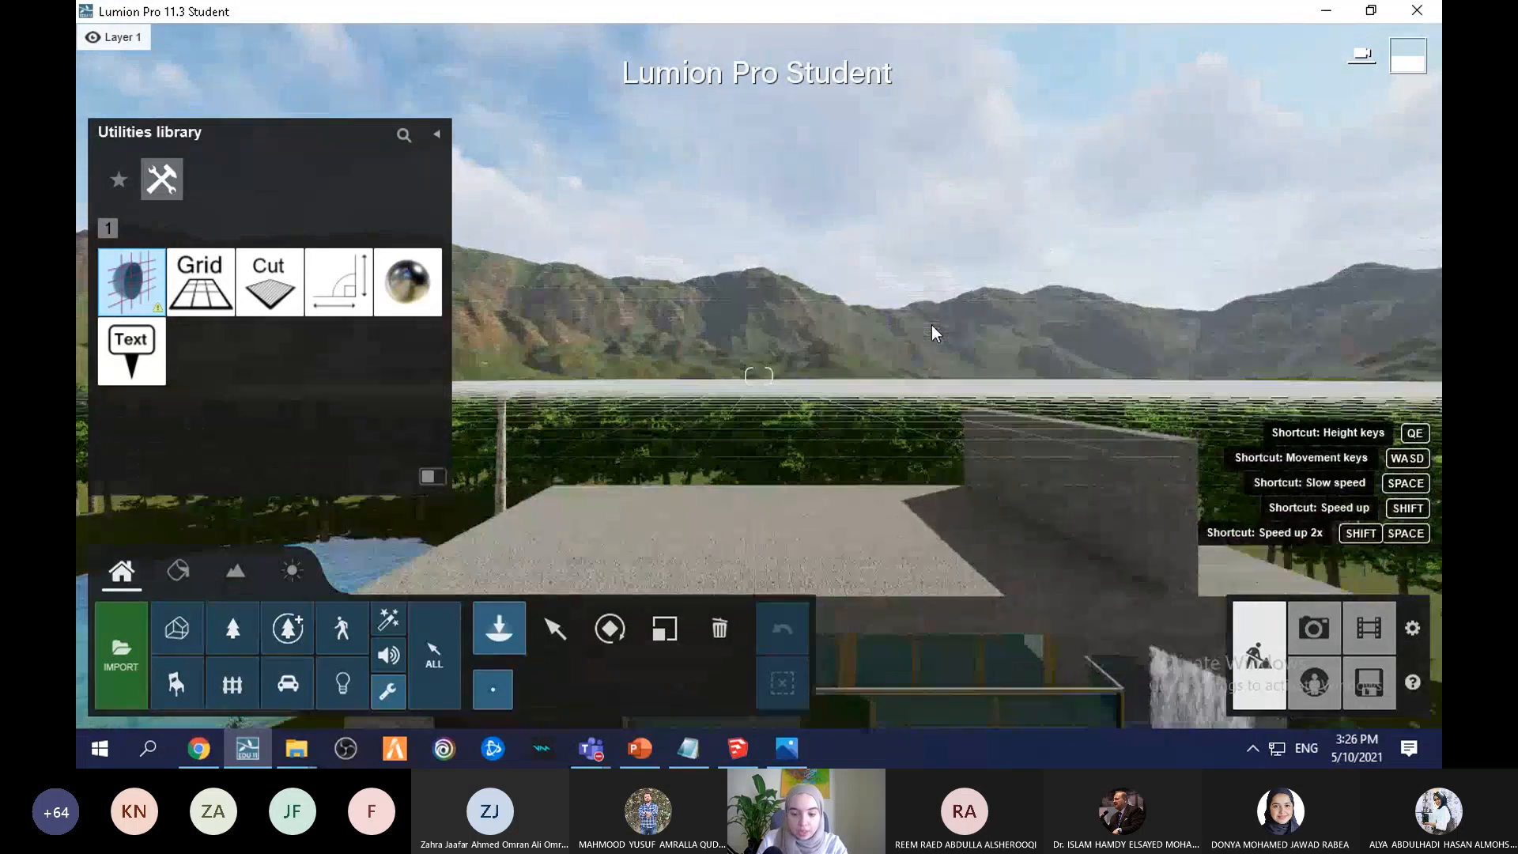
key("s")
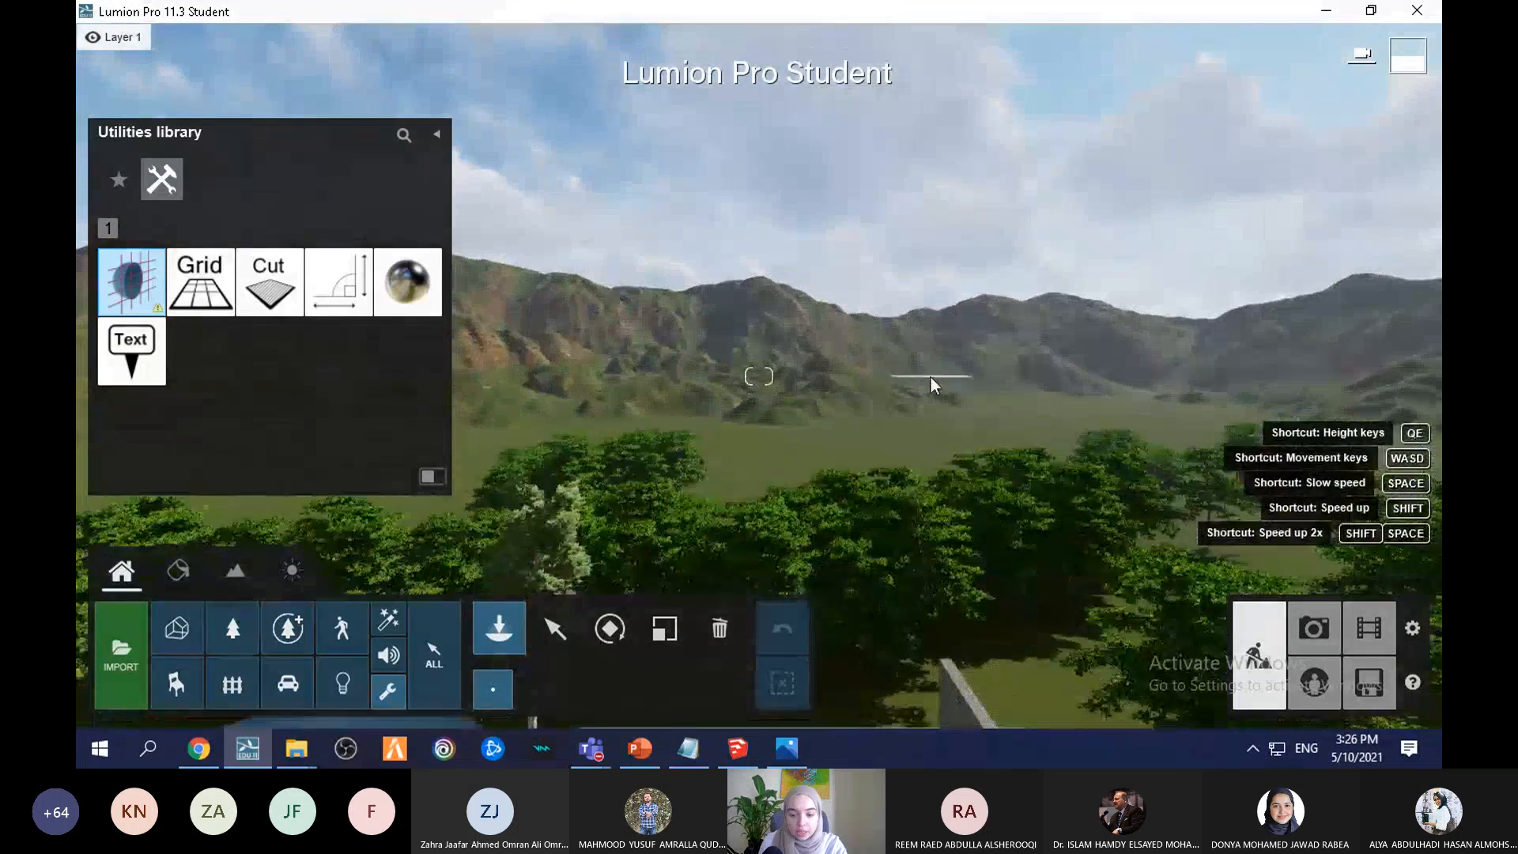
key("s")
right_click_drag(941, 373, 941, 490)
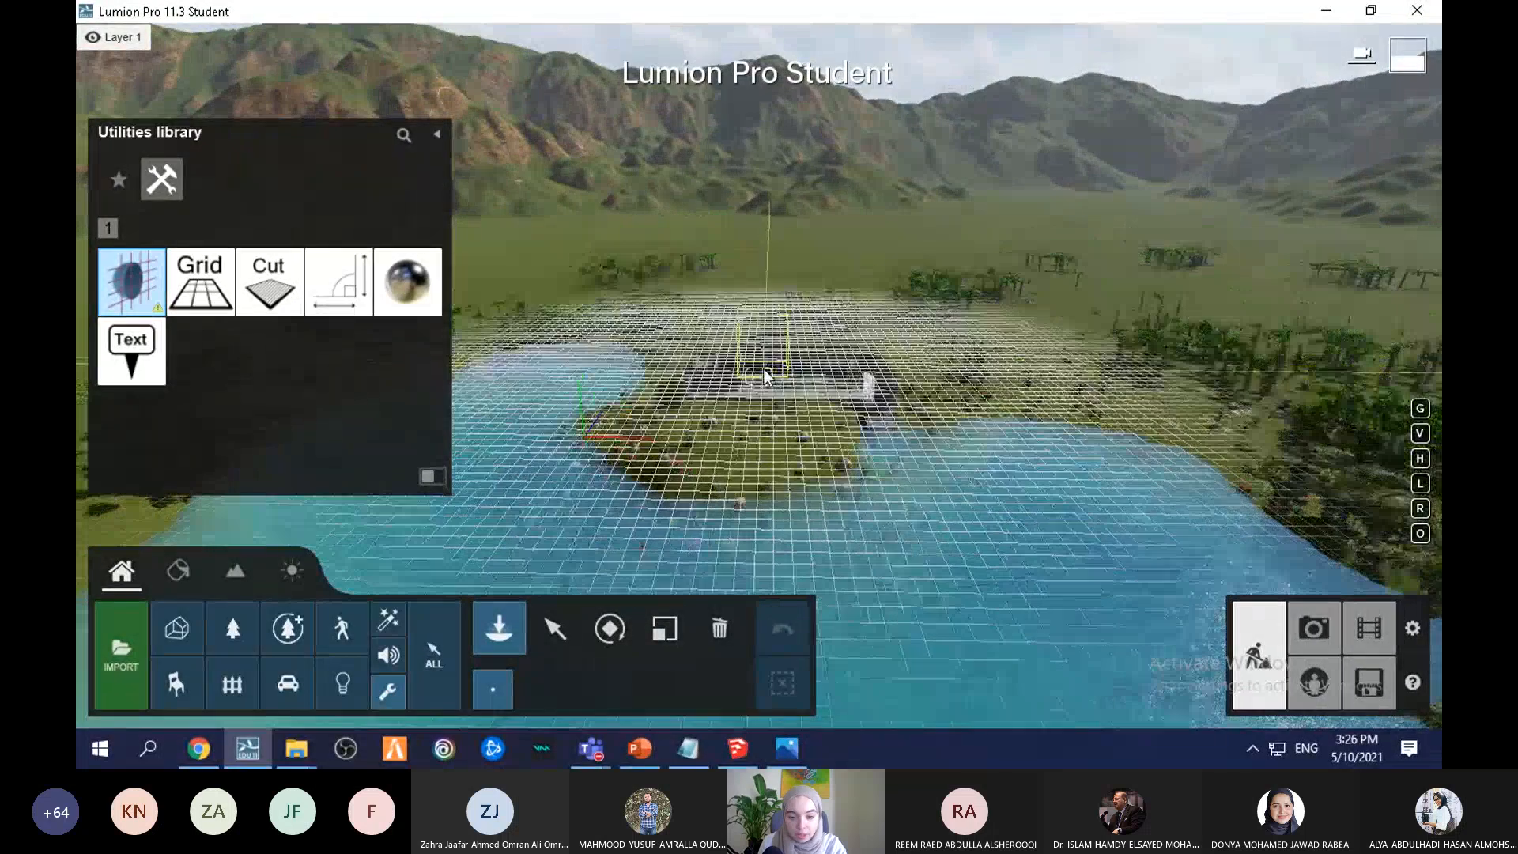
left_click(766, 368)
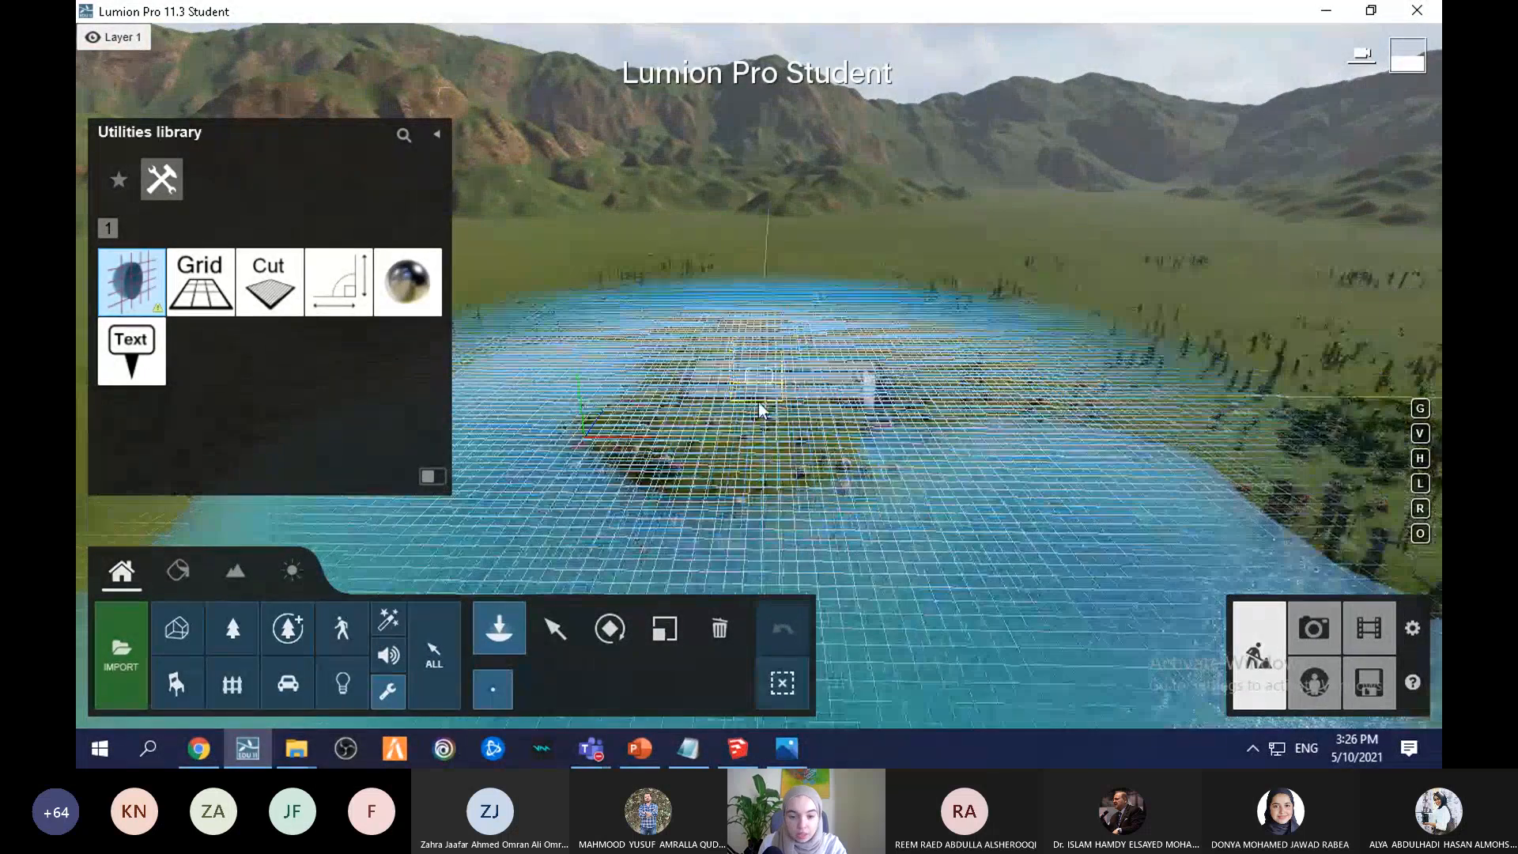
Step: Lower the clip plane vertically until it cuts through the house below the roof
left_click(554, 628)
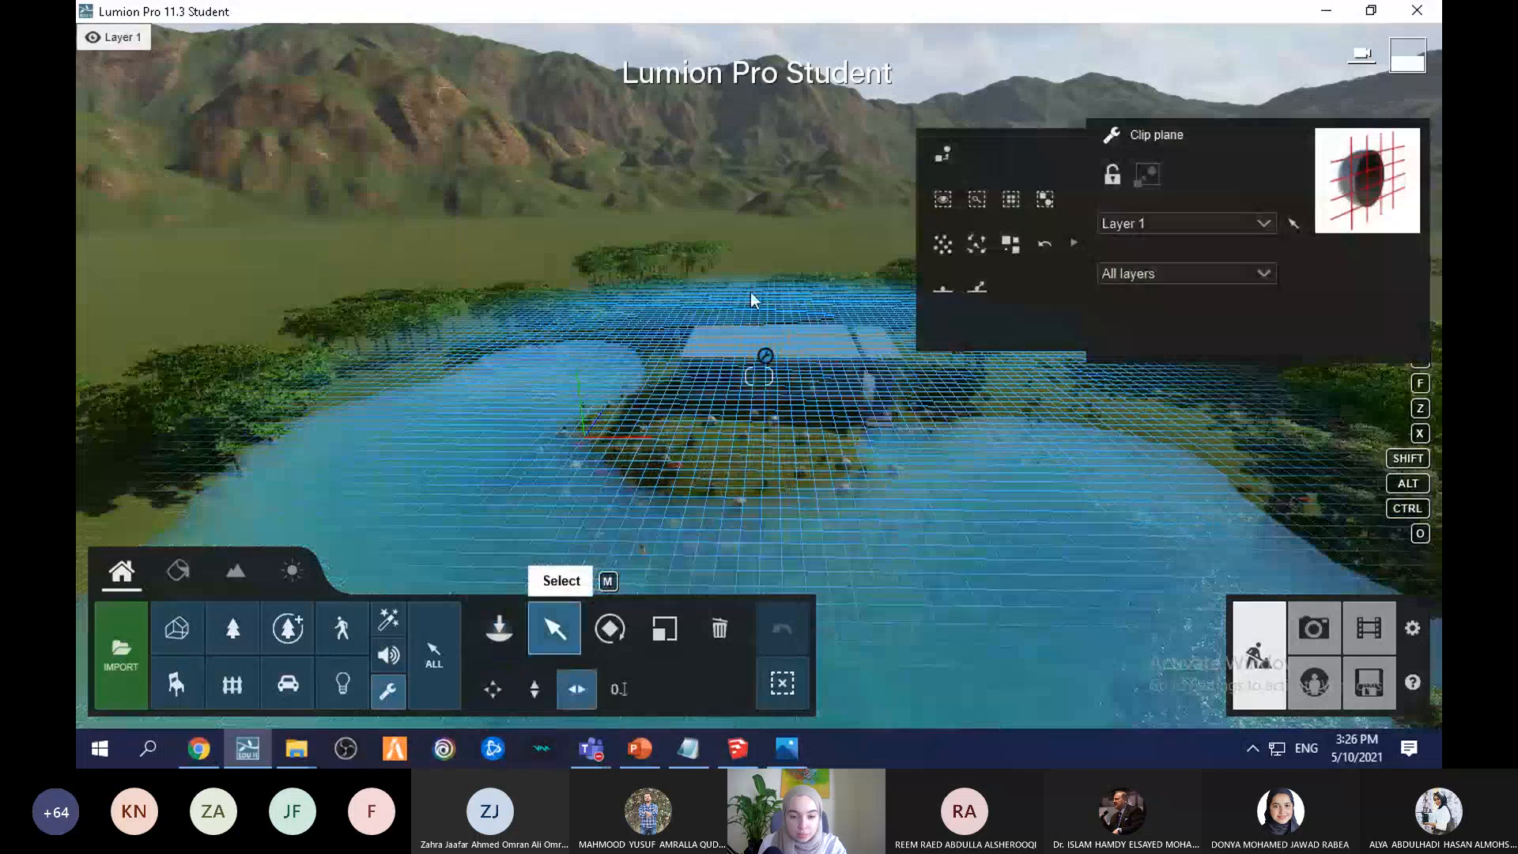
left_click(535, 690)
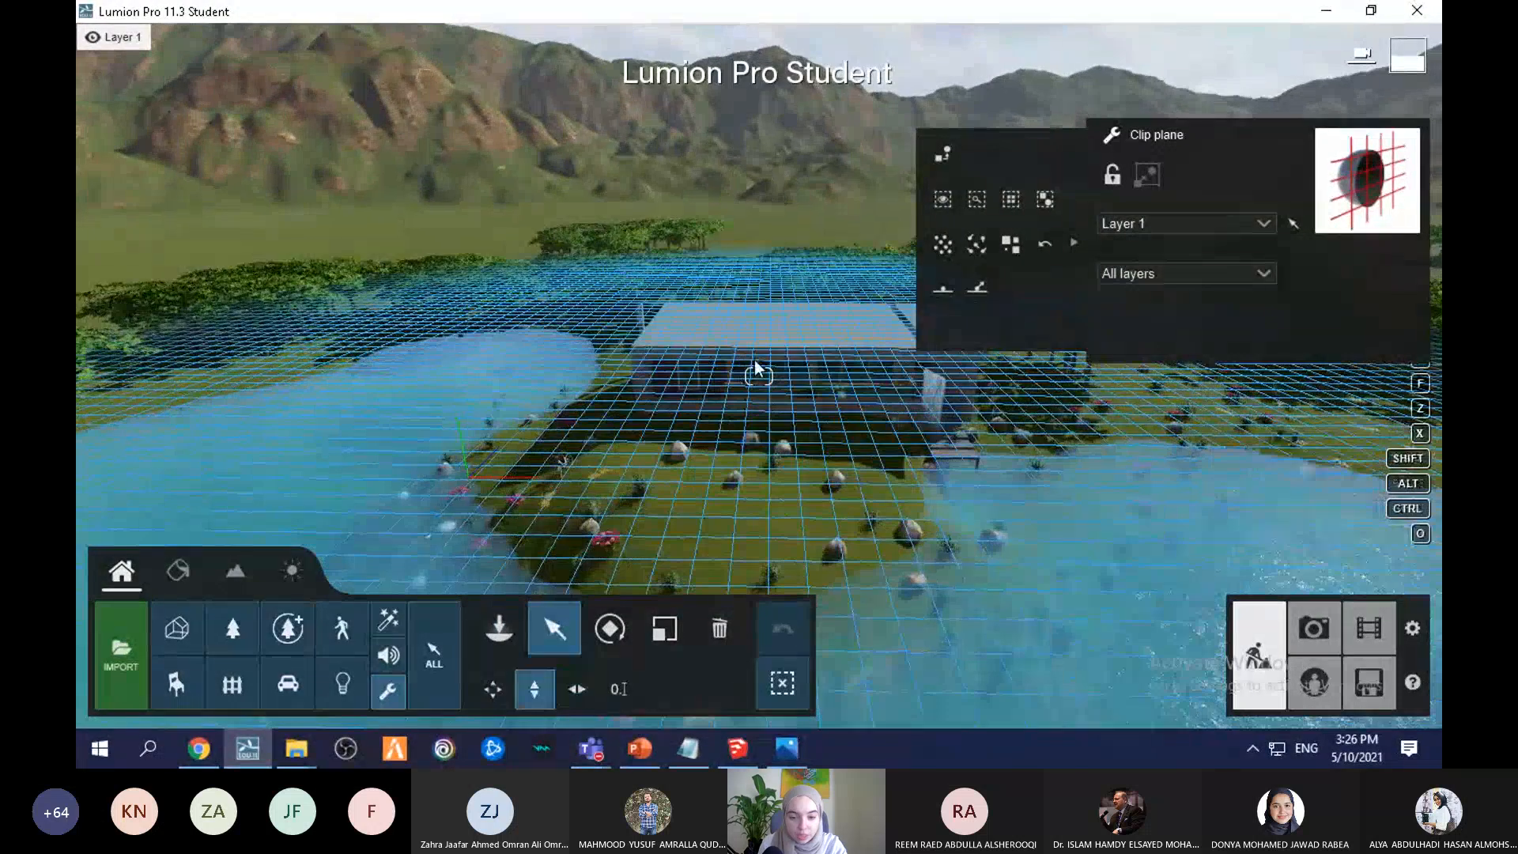
mouse_move(765, 348)
left_mouse_down()
mouse_move(768, 424)
mouse_move(780, 291)
mouse_move(785, 334)
left_mouse_up()
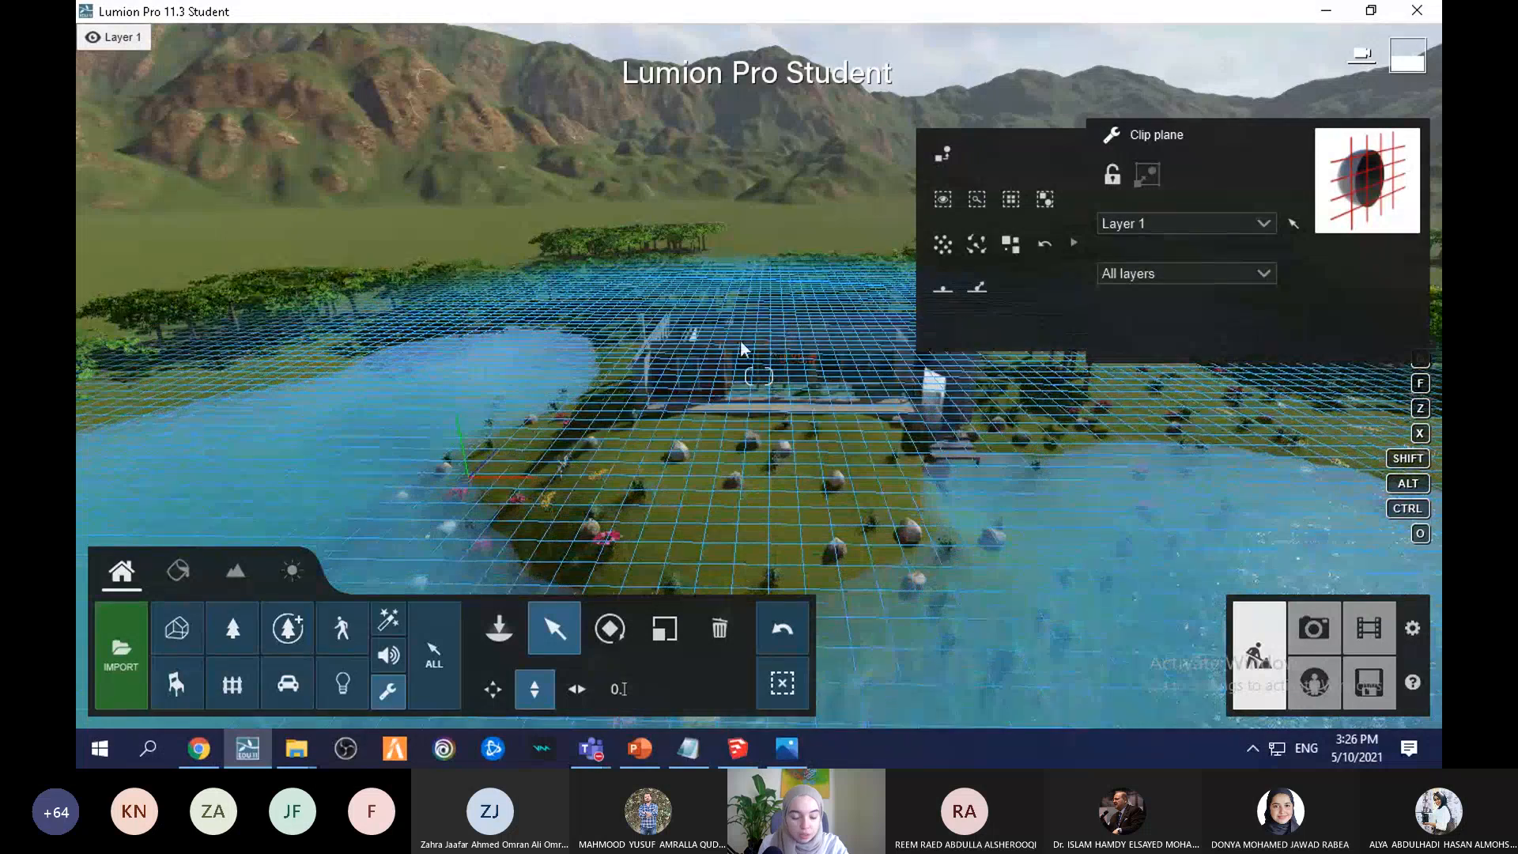
Step: Frame the cut house and lake from above and add the Orthographic View effect to photo 3 in Photo mode
right_click_drag(819, 263, 819, 431)
scroll(776, 345, "down", 8)
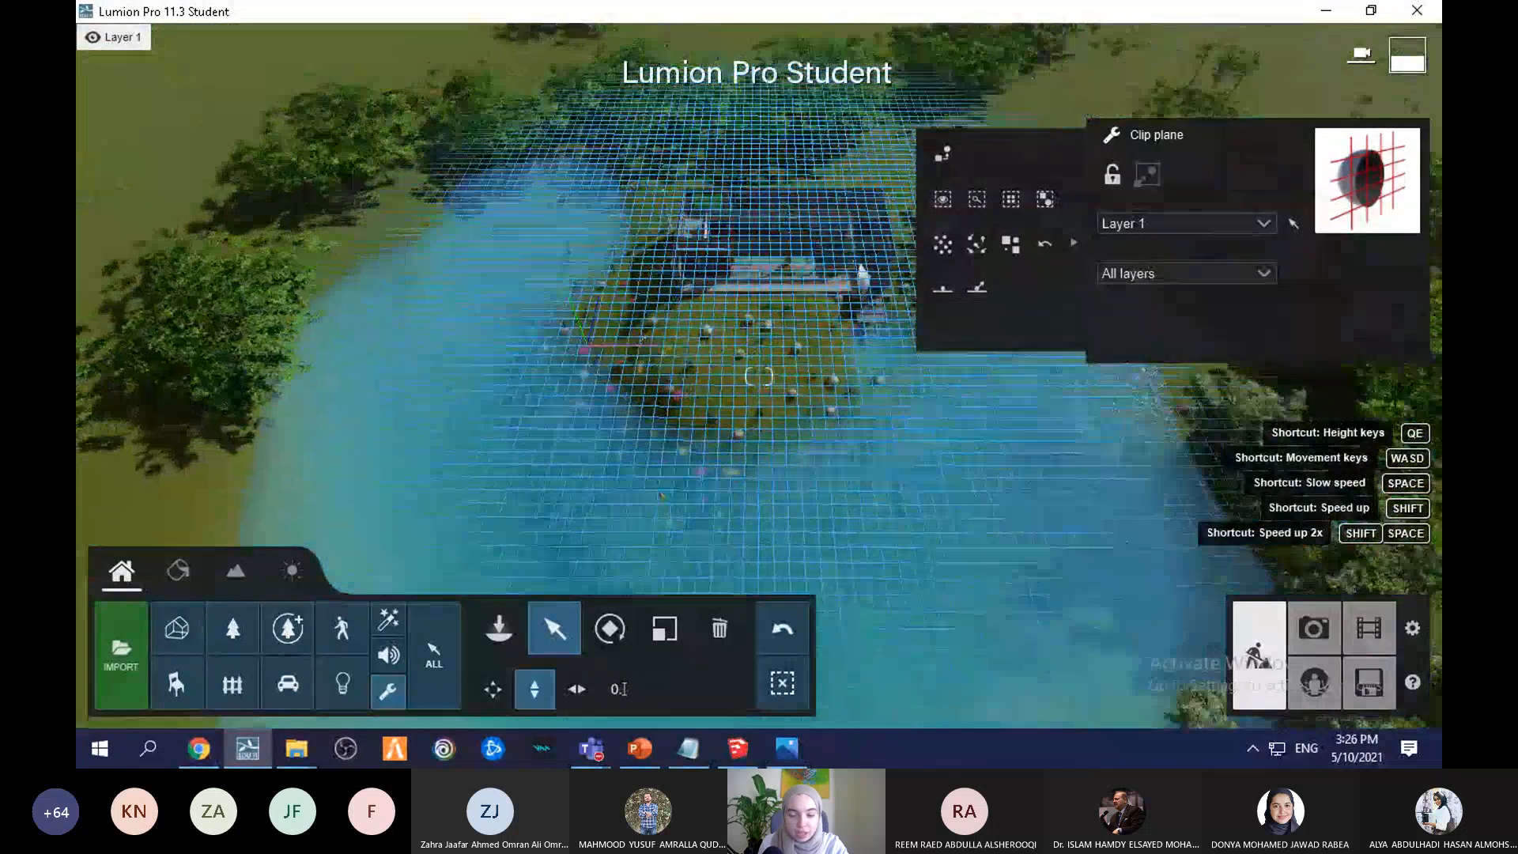
right_click_drag(774, 344, 761, 40)
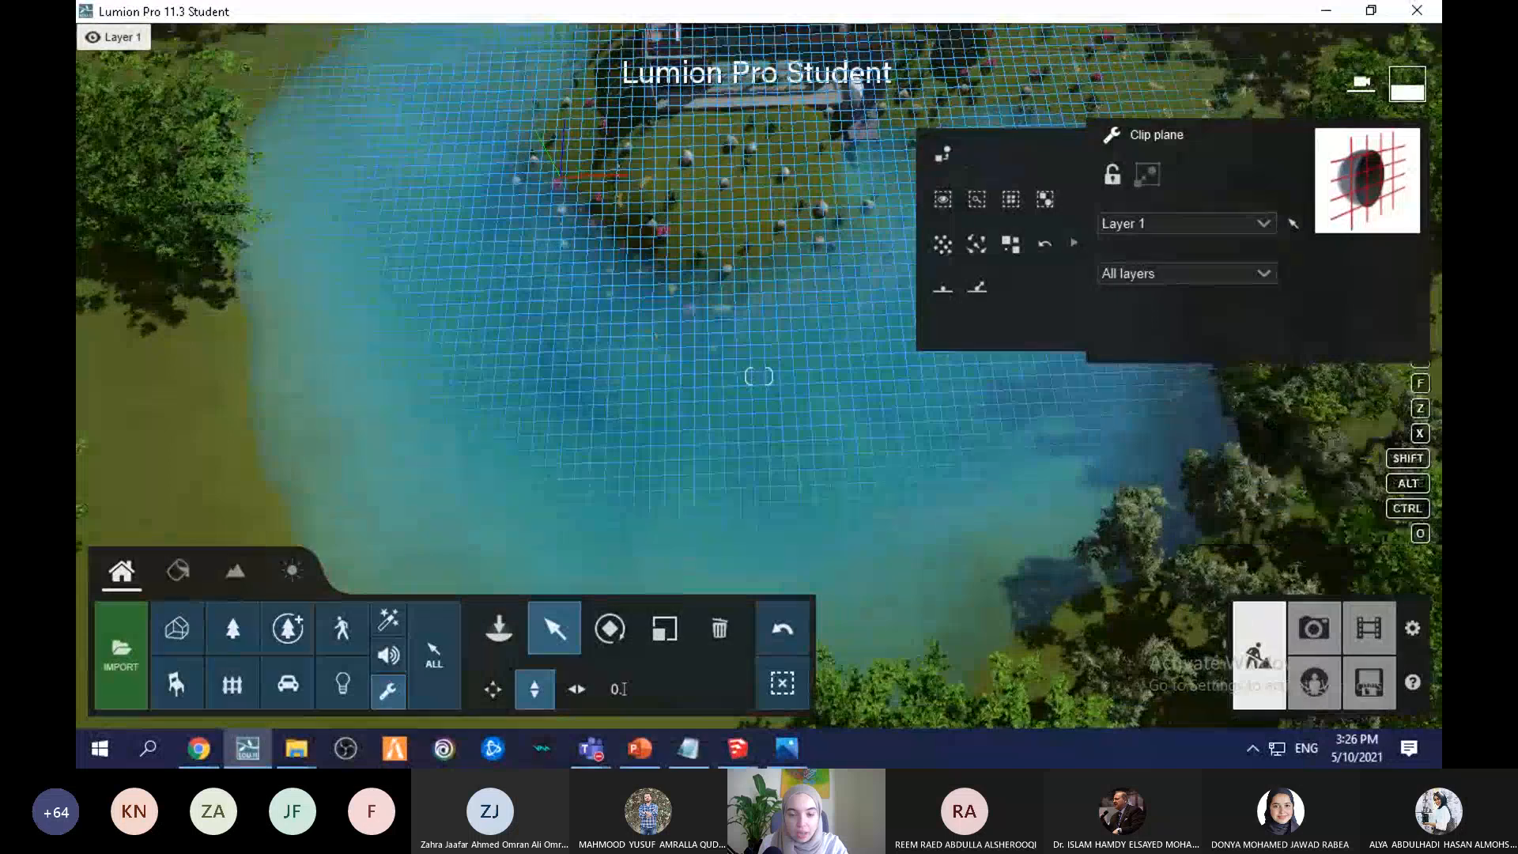
right_click_drag(764, 182, 775, 388)
left_click(1312, 630)
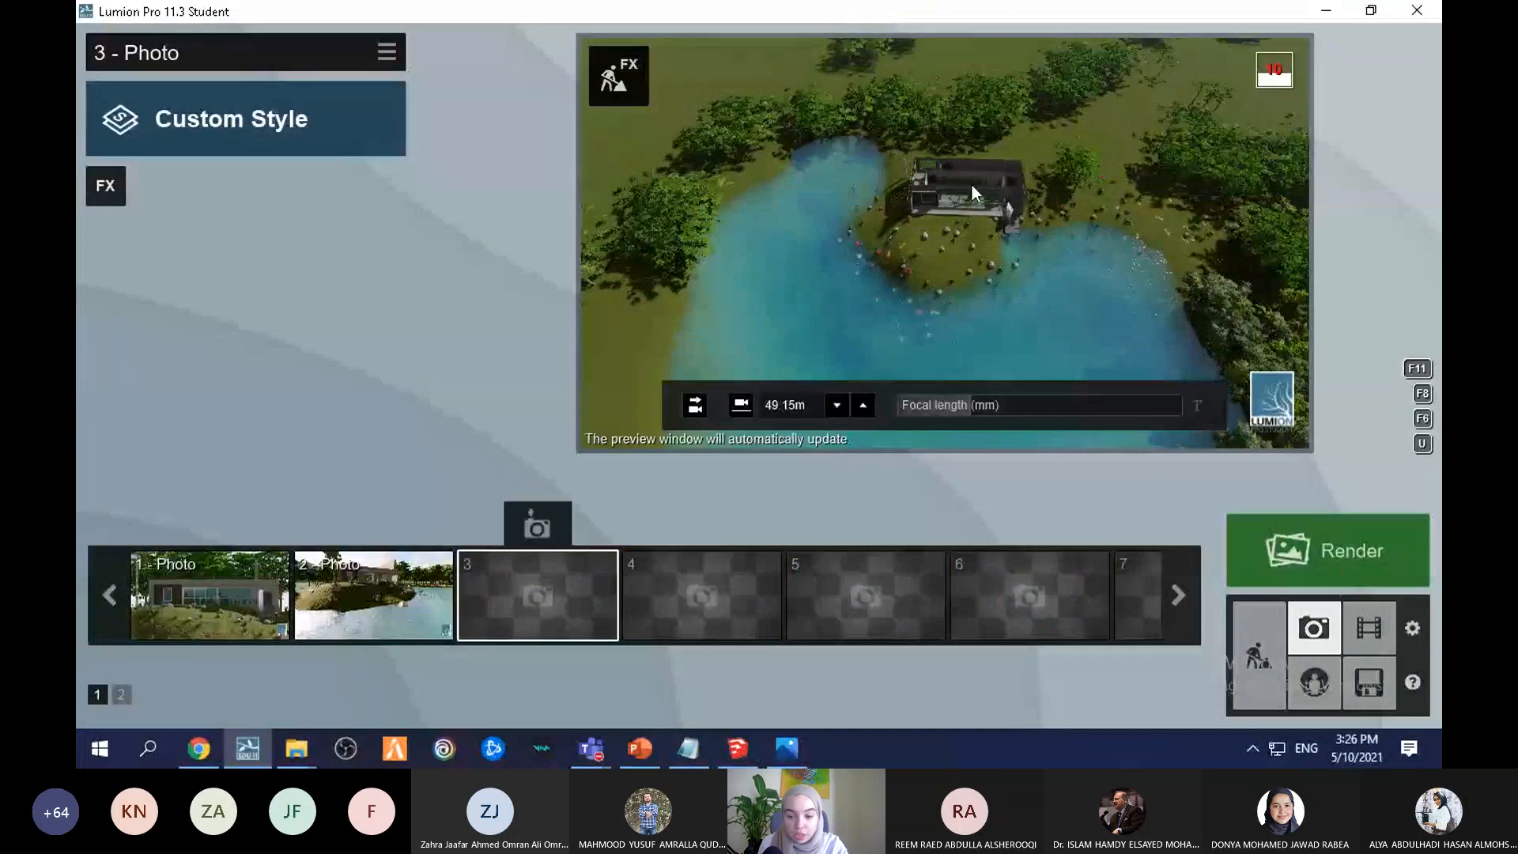
left_click(117, 189)
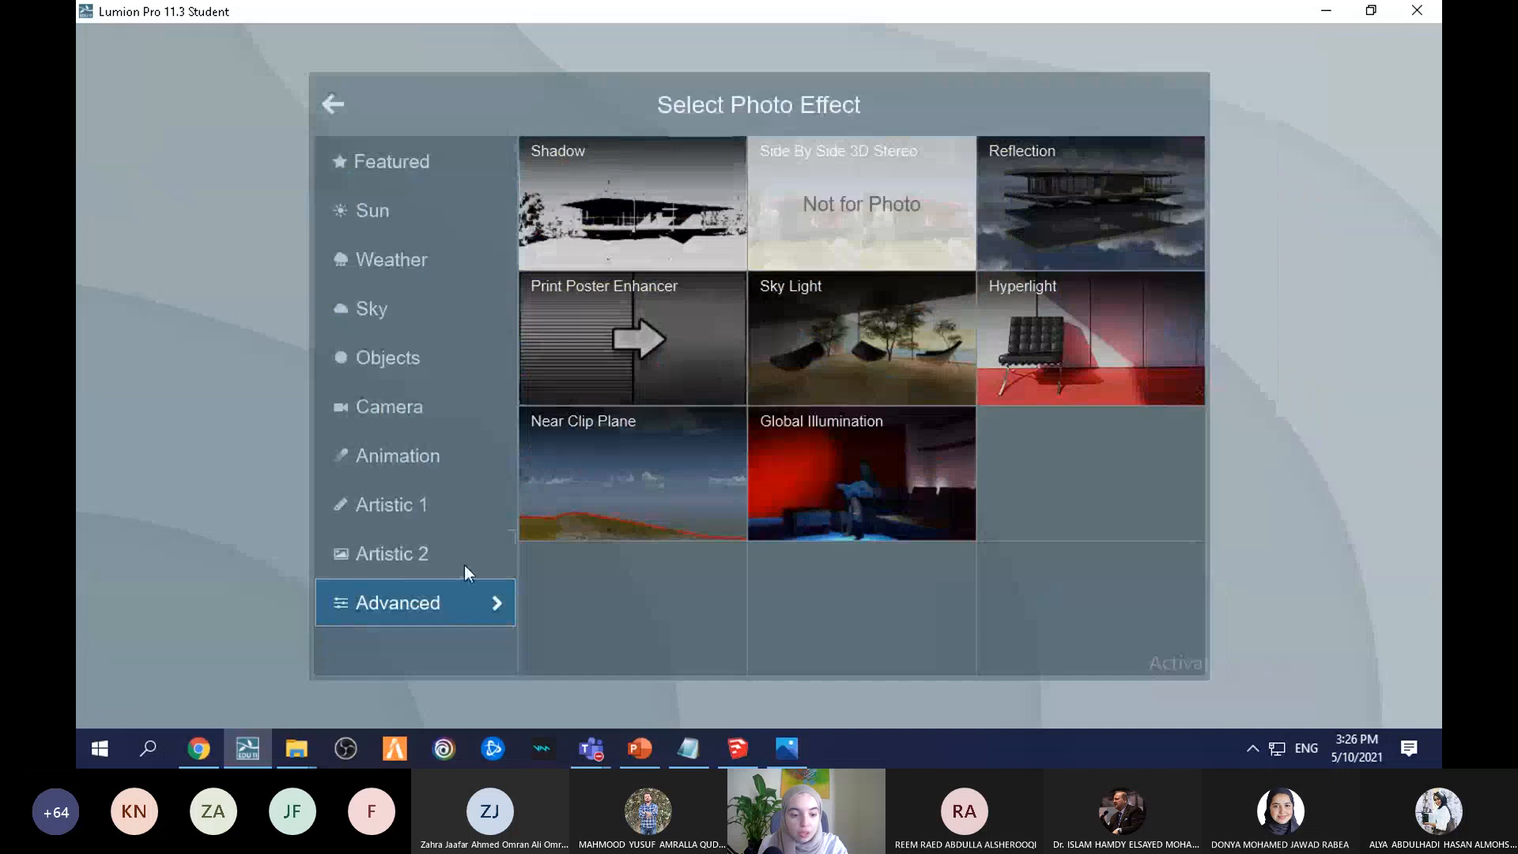
left_click(423, 167)
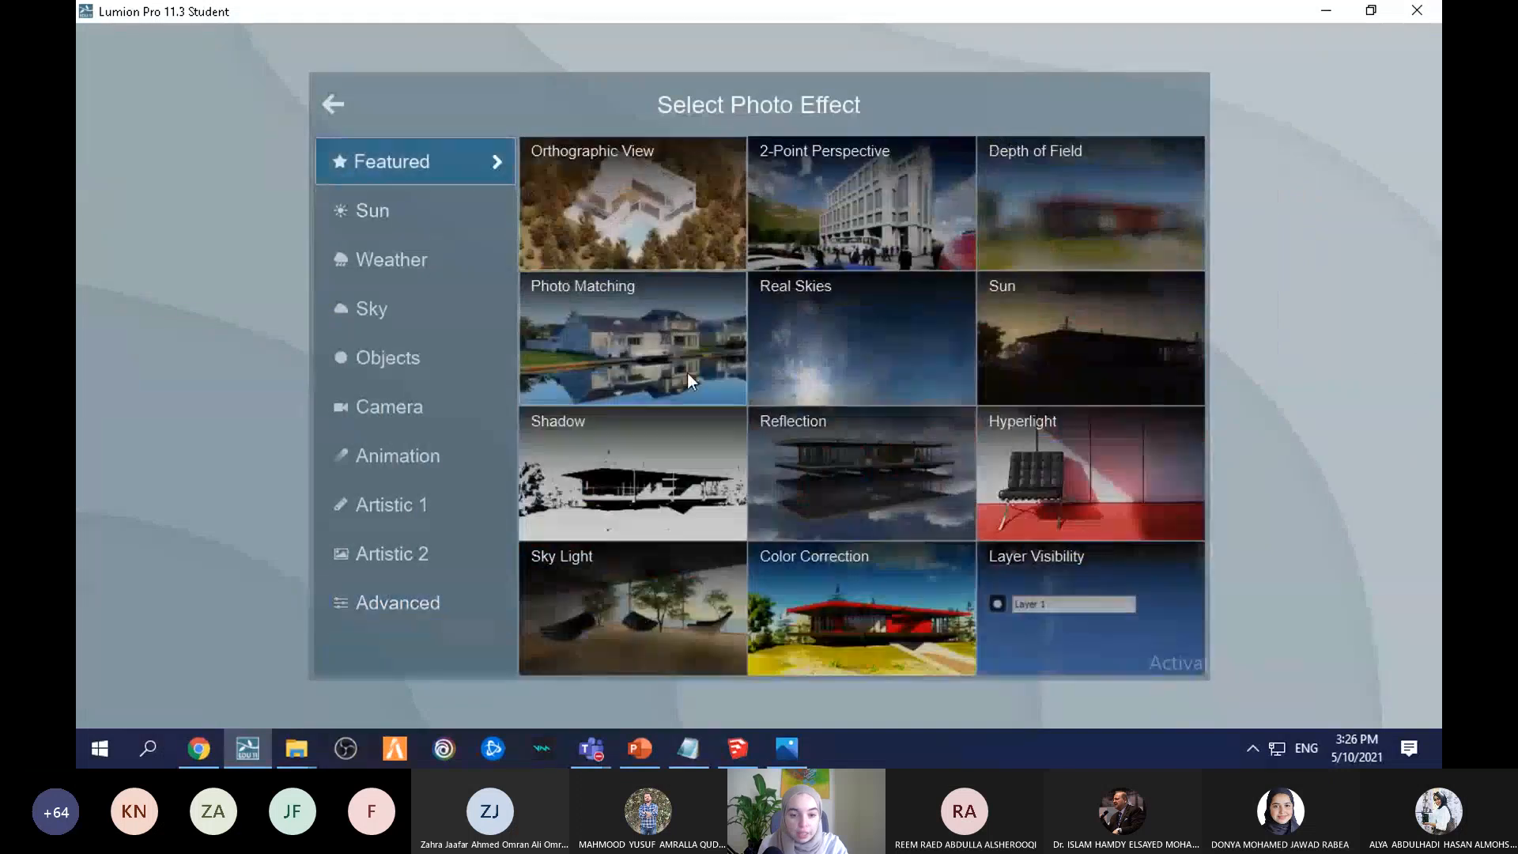
left_click(637, 220)
left_click(379, 274)
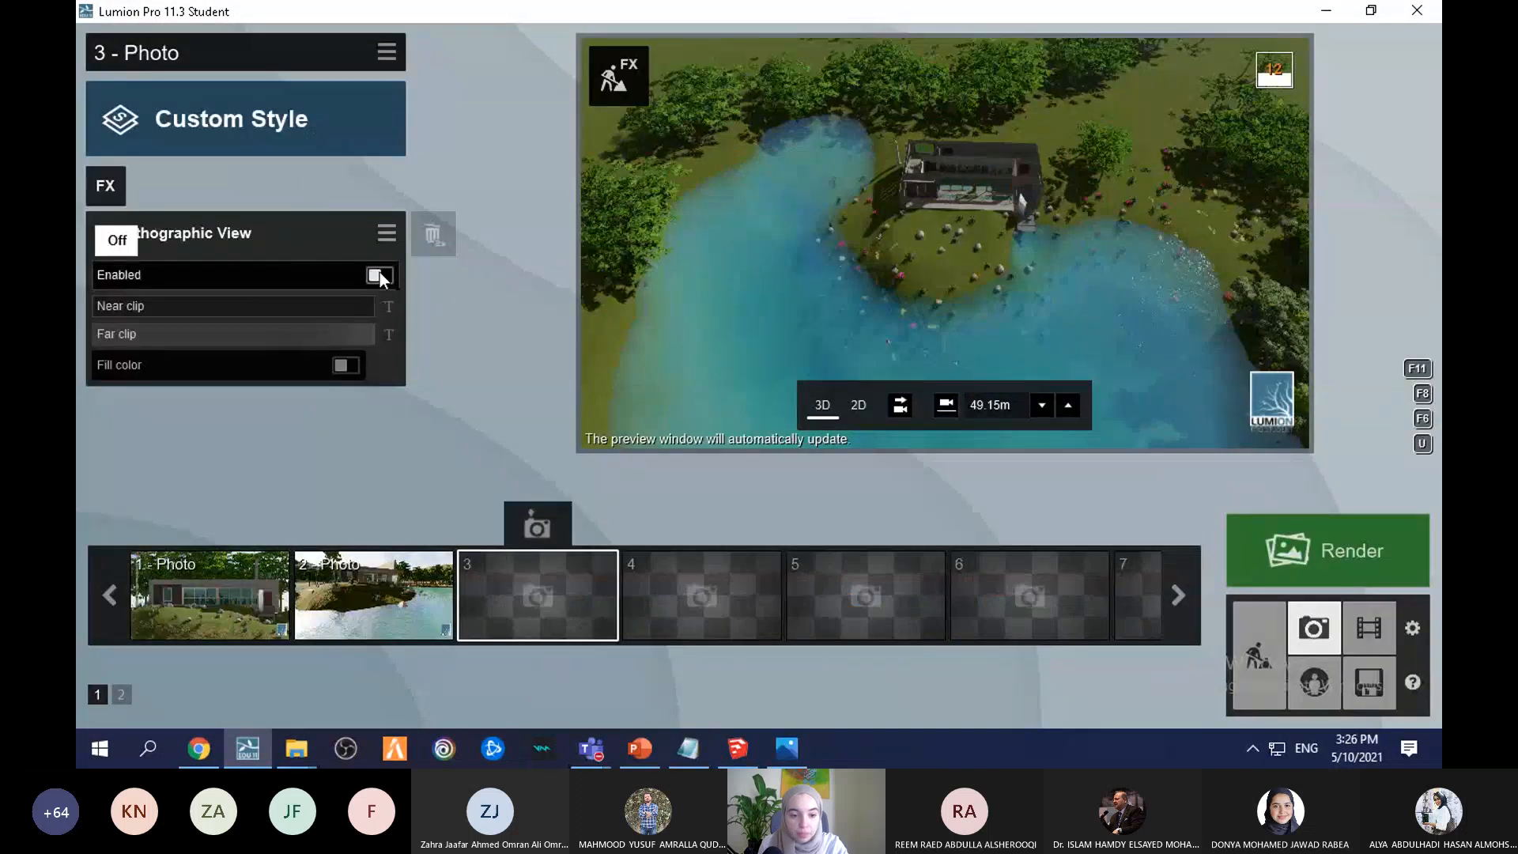
Step: Set the 2D orthographic view of photo 3 to a top-down pitch and centre the cut house with its surroundings
left_click(1140, 406)
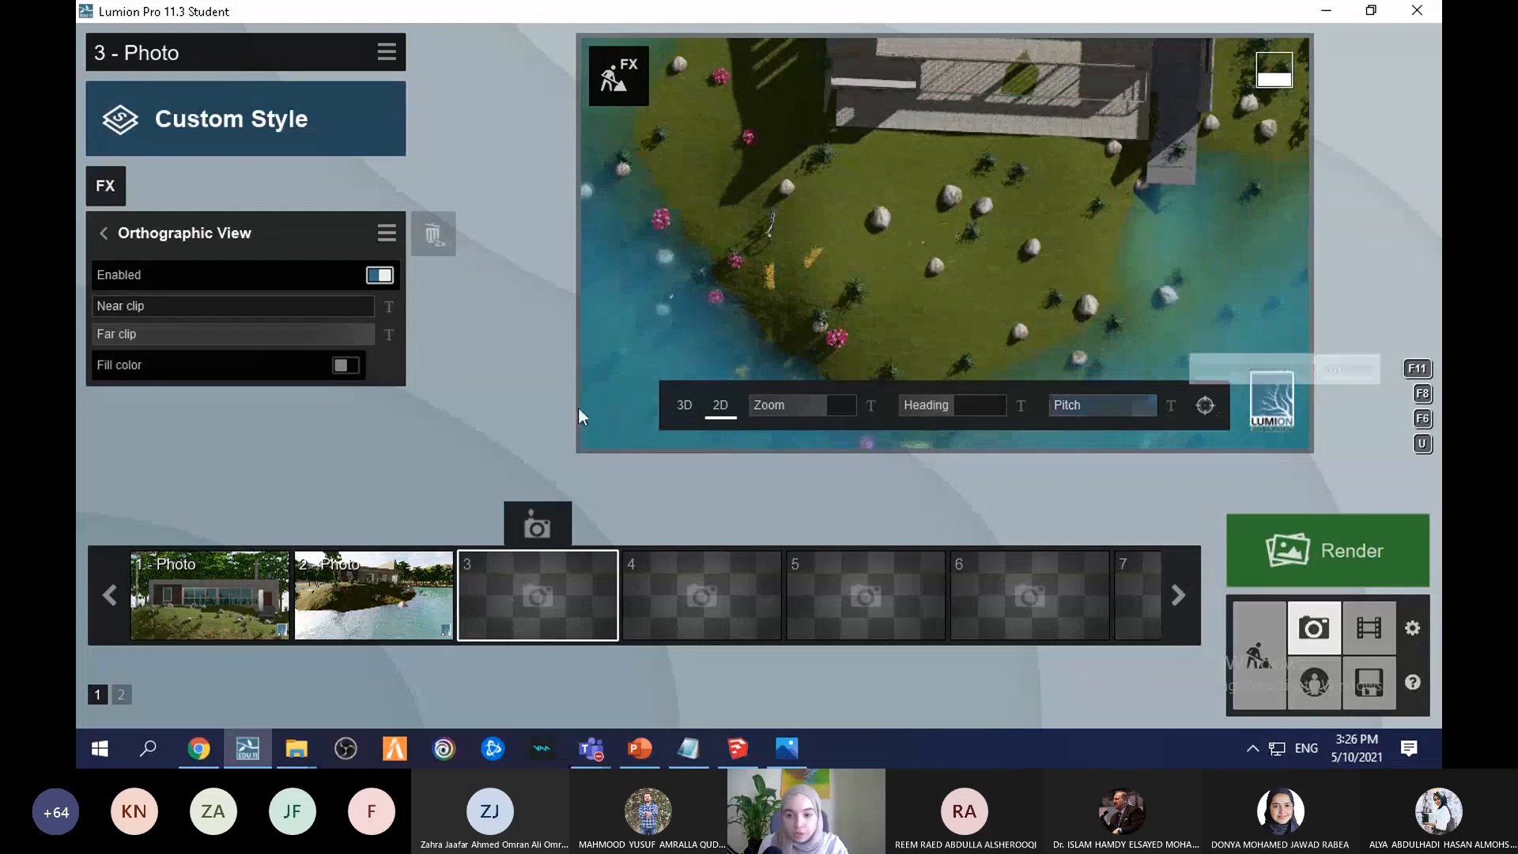
scroll(847, 316, "down", 2)
scroll(881, 392, "down", 2)
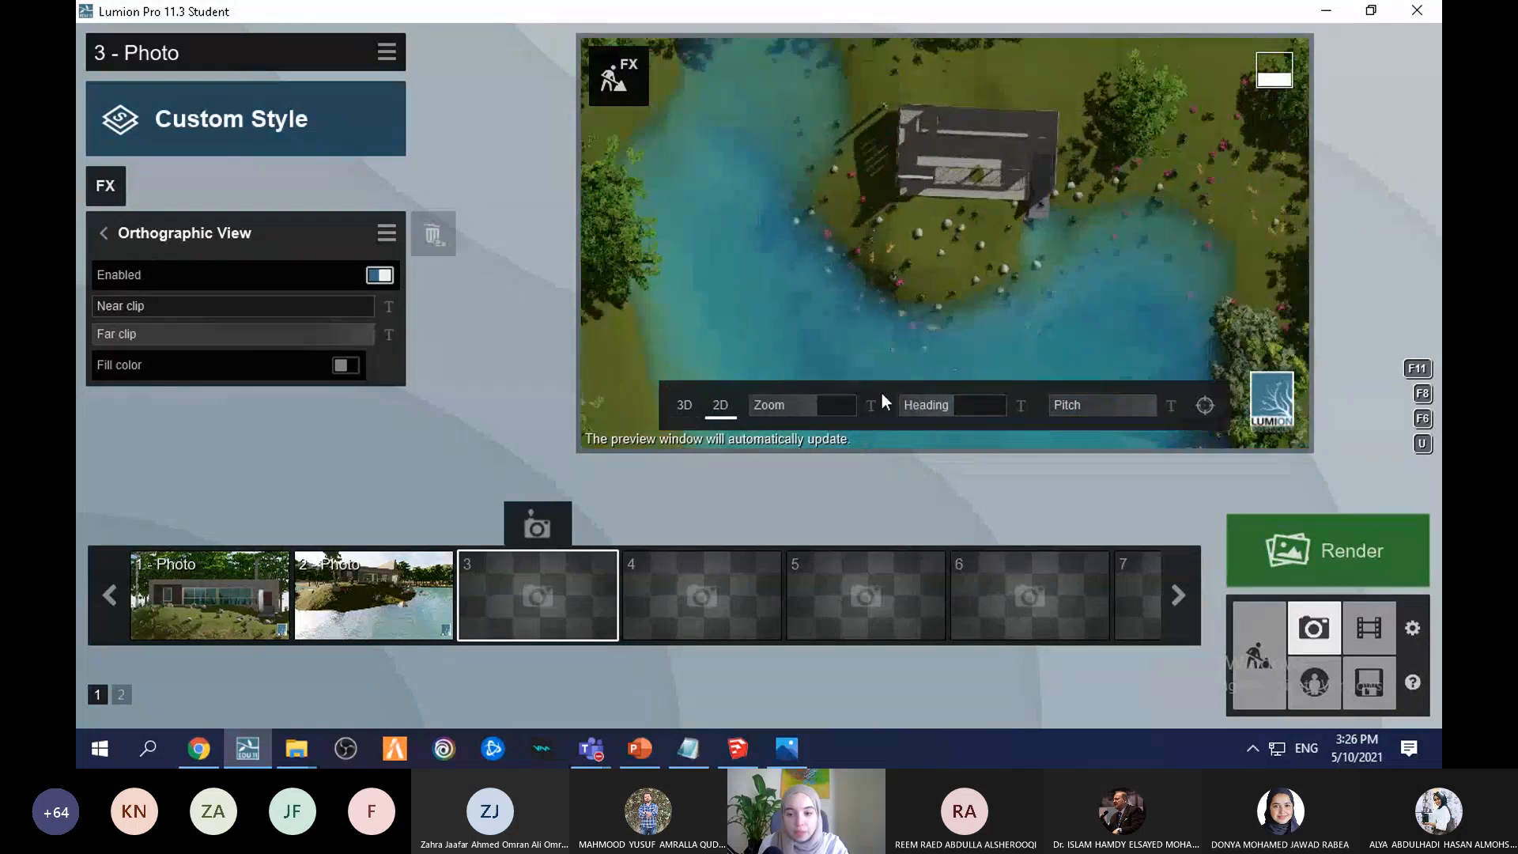
scroll(1041, 88, "up", 2)
key("w")
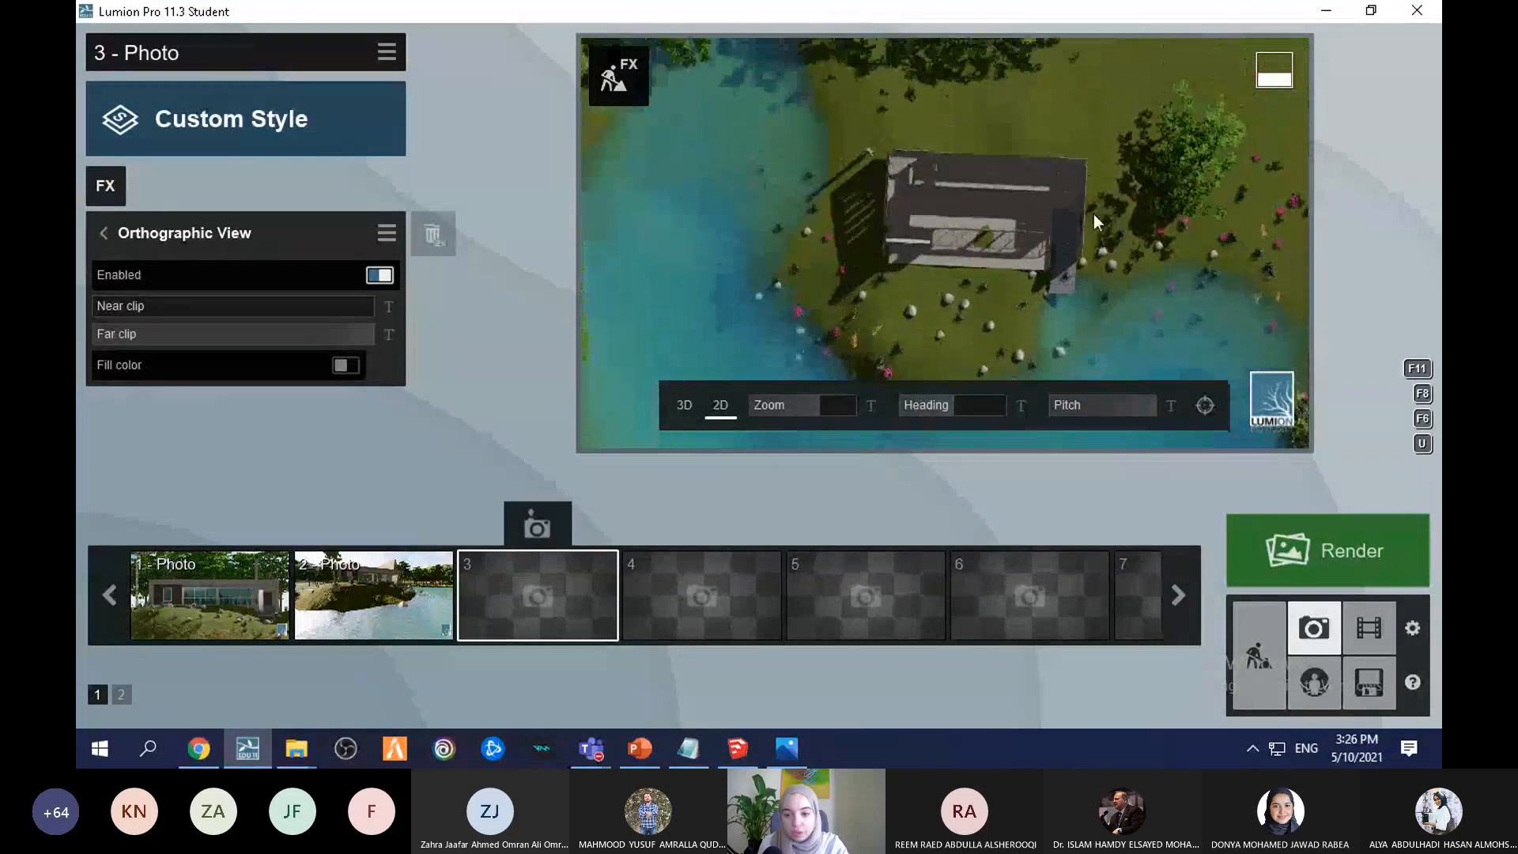
Step: Enlarge the top-down house view, adjust the clip plane's height in Build mode and store the plan as photo 3
scroll(1070, 209, "up", 3)
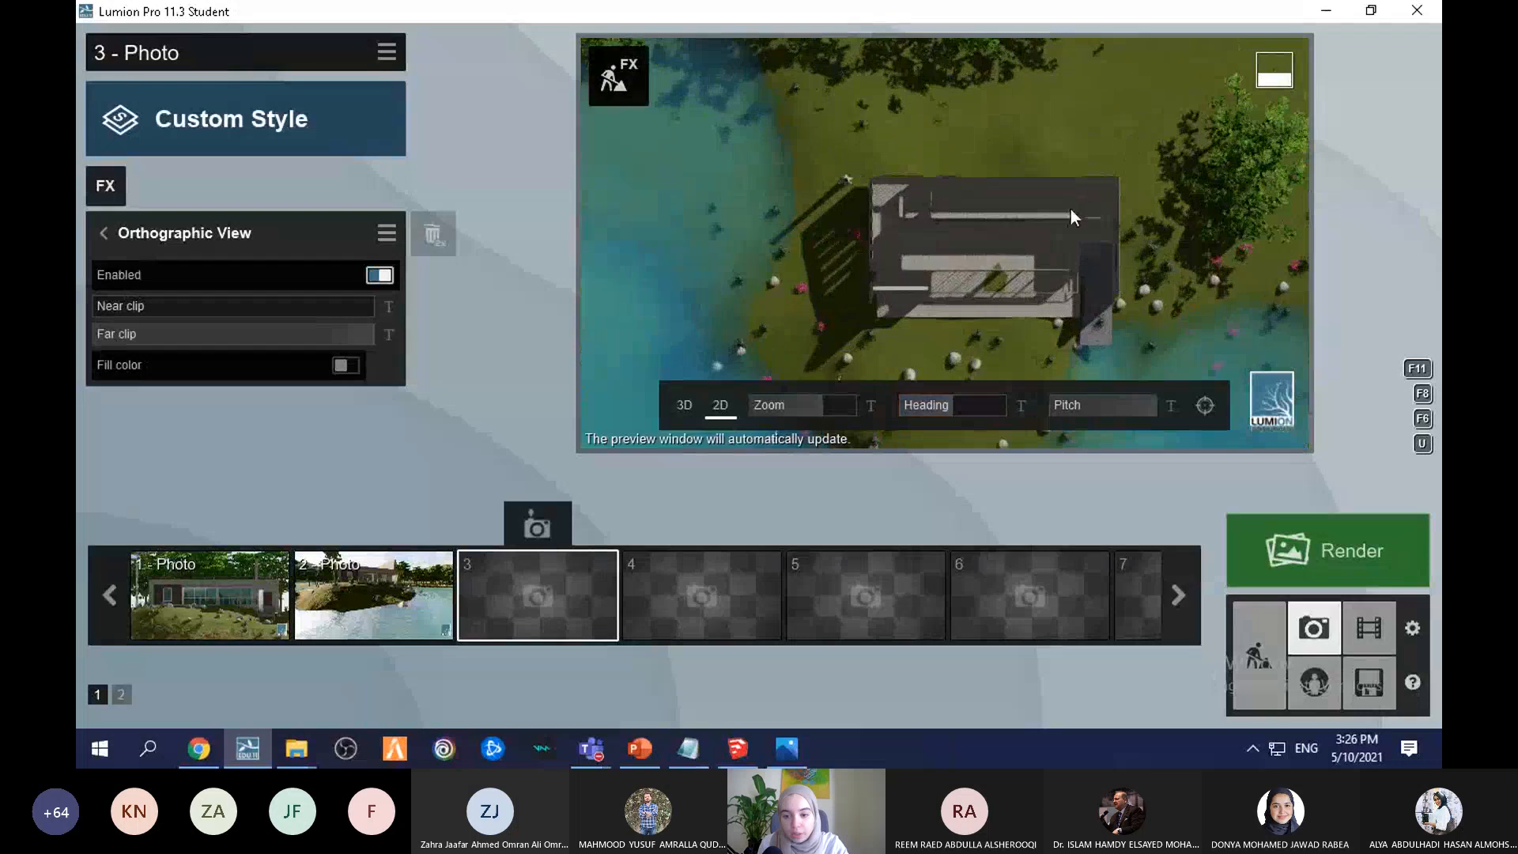
scroll(1070, 208, "up", 1)
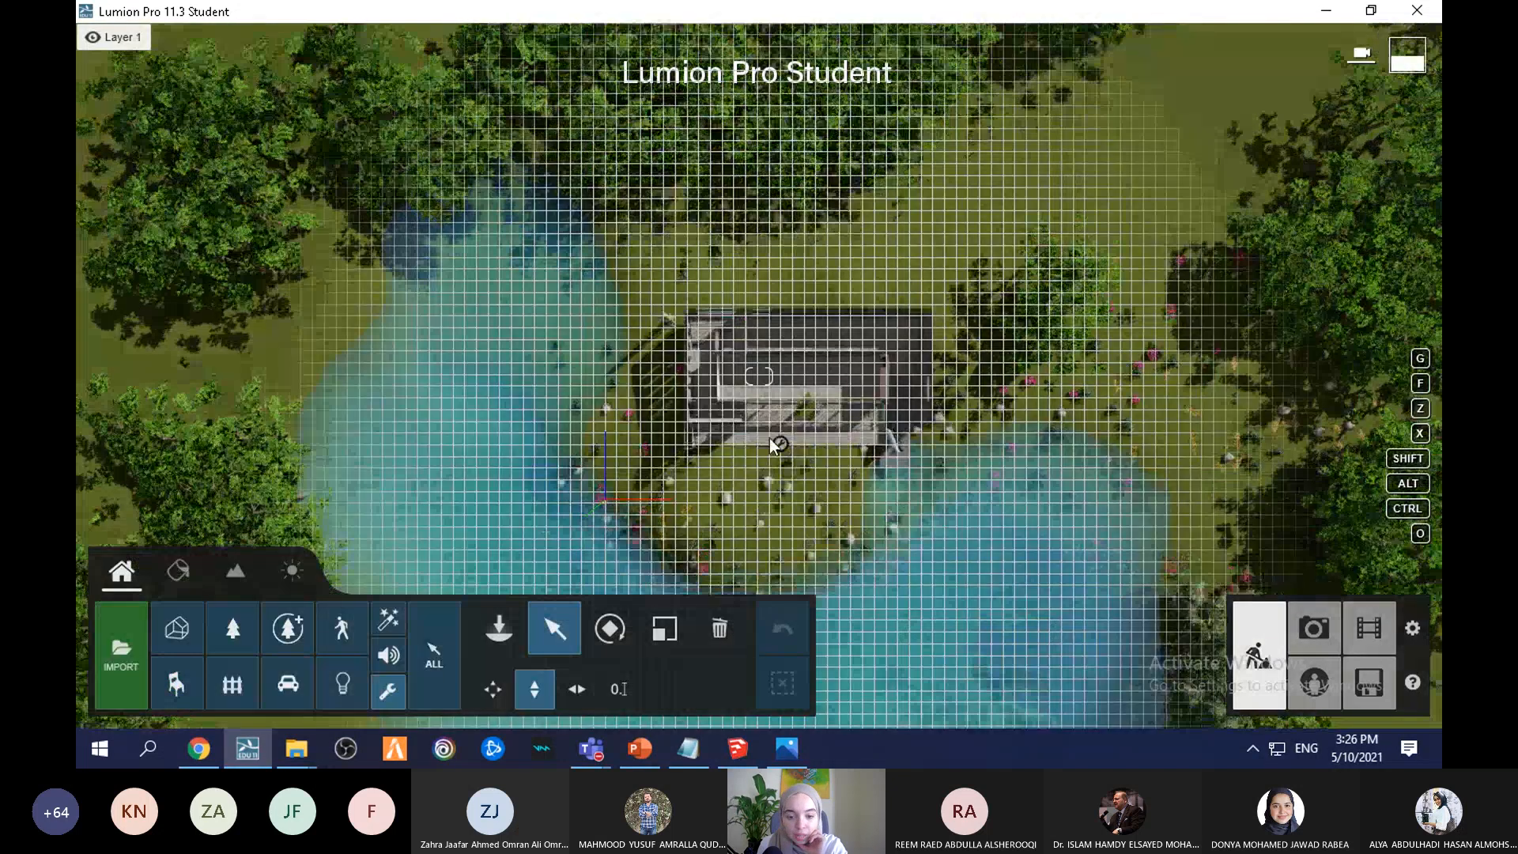
left_click(785, 435)
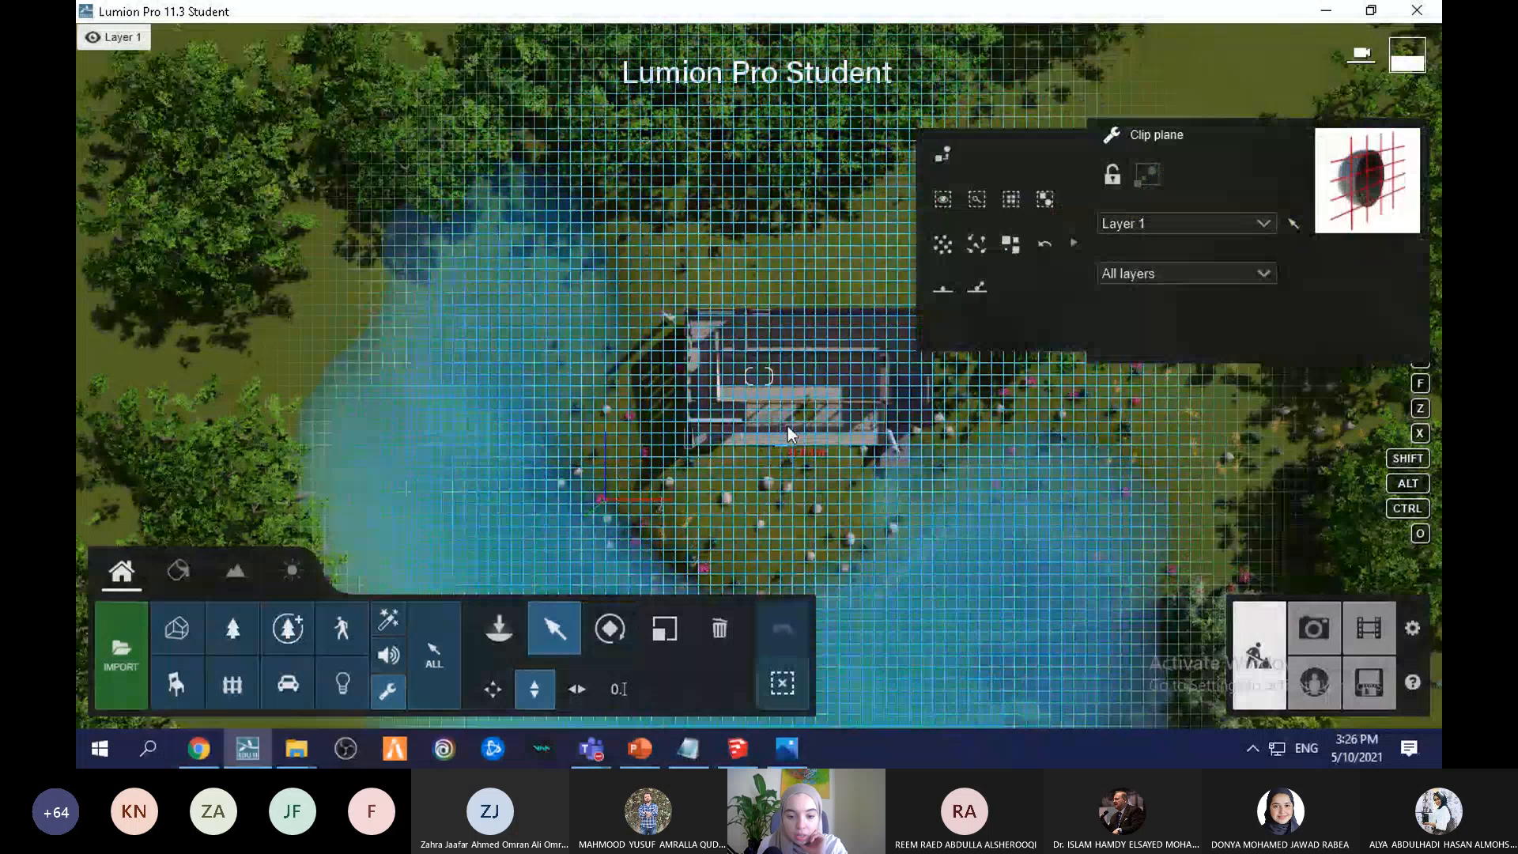
left_click(1314, 628)
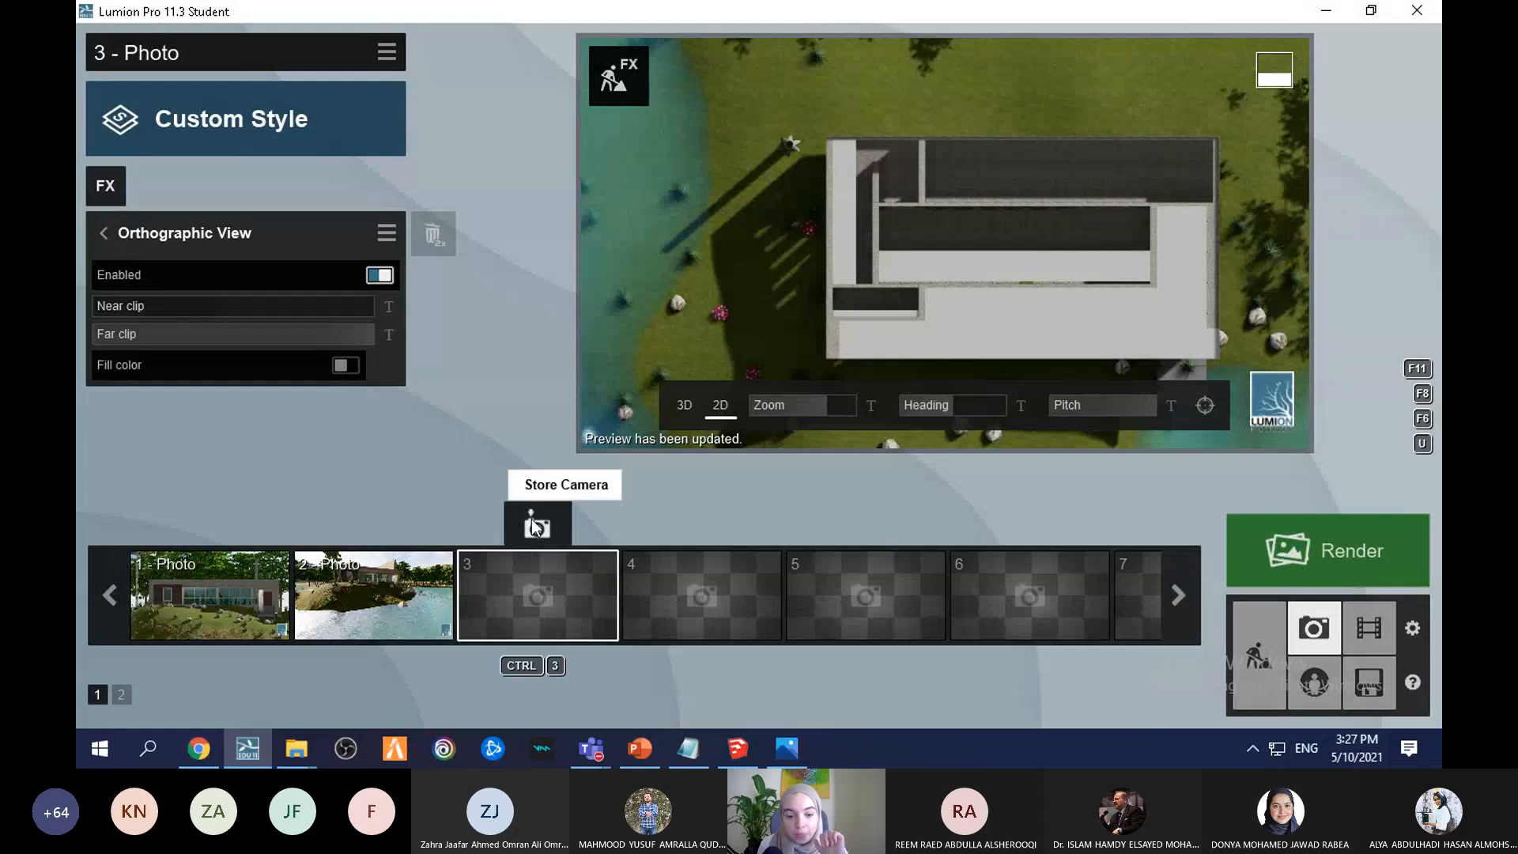
left_click(515, 525)
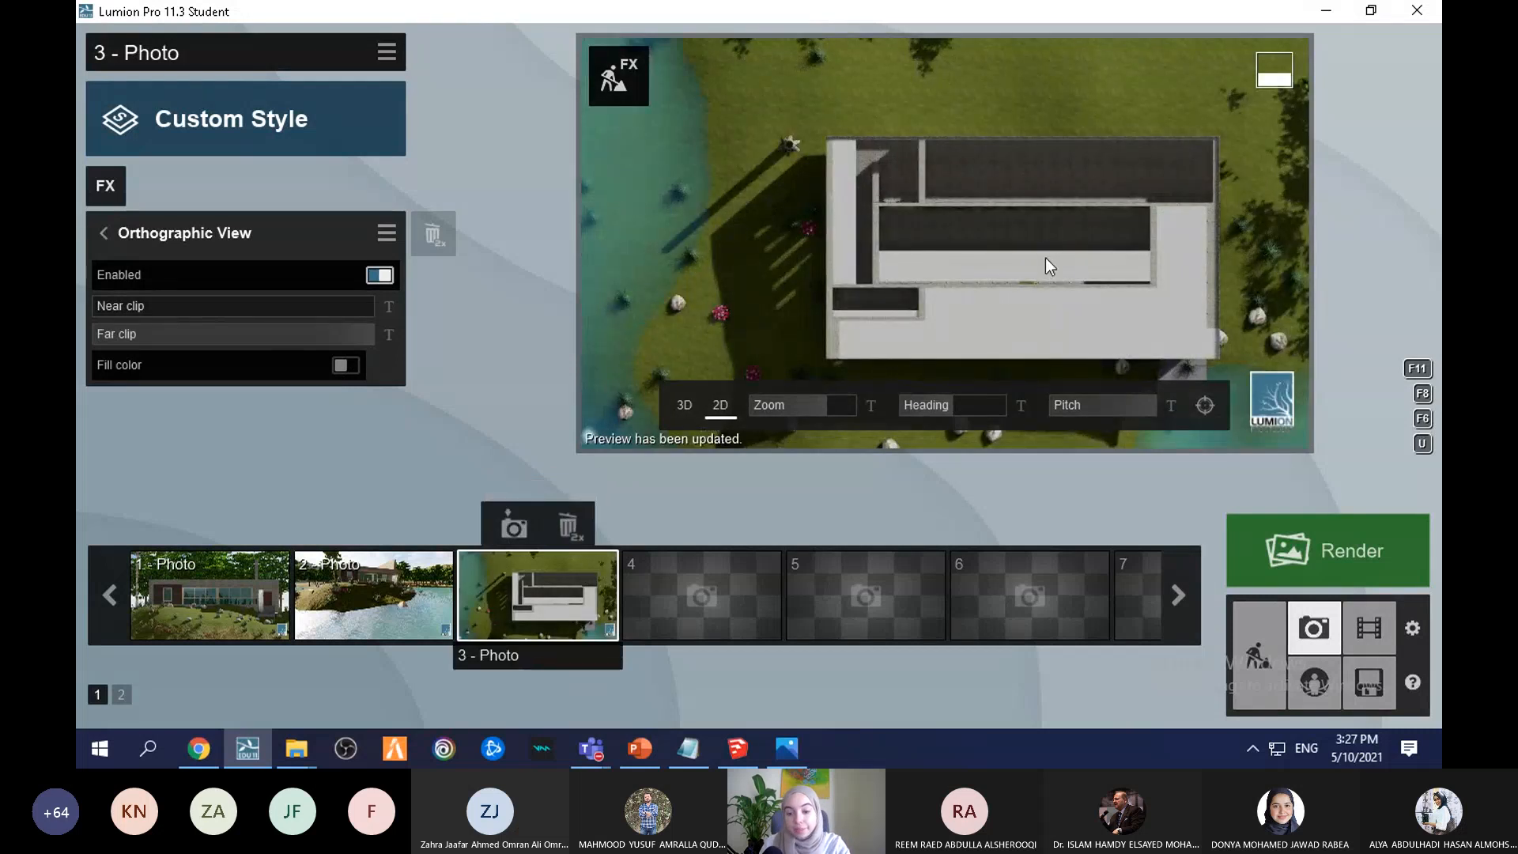
Step: Return to Build mode and rotate the clip plane over the house until it stands vertically
left_click(1271, 643)
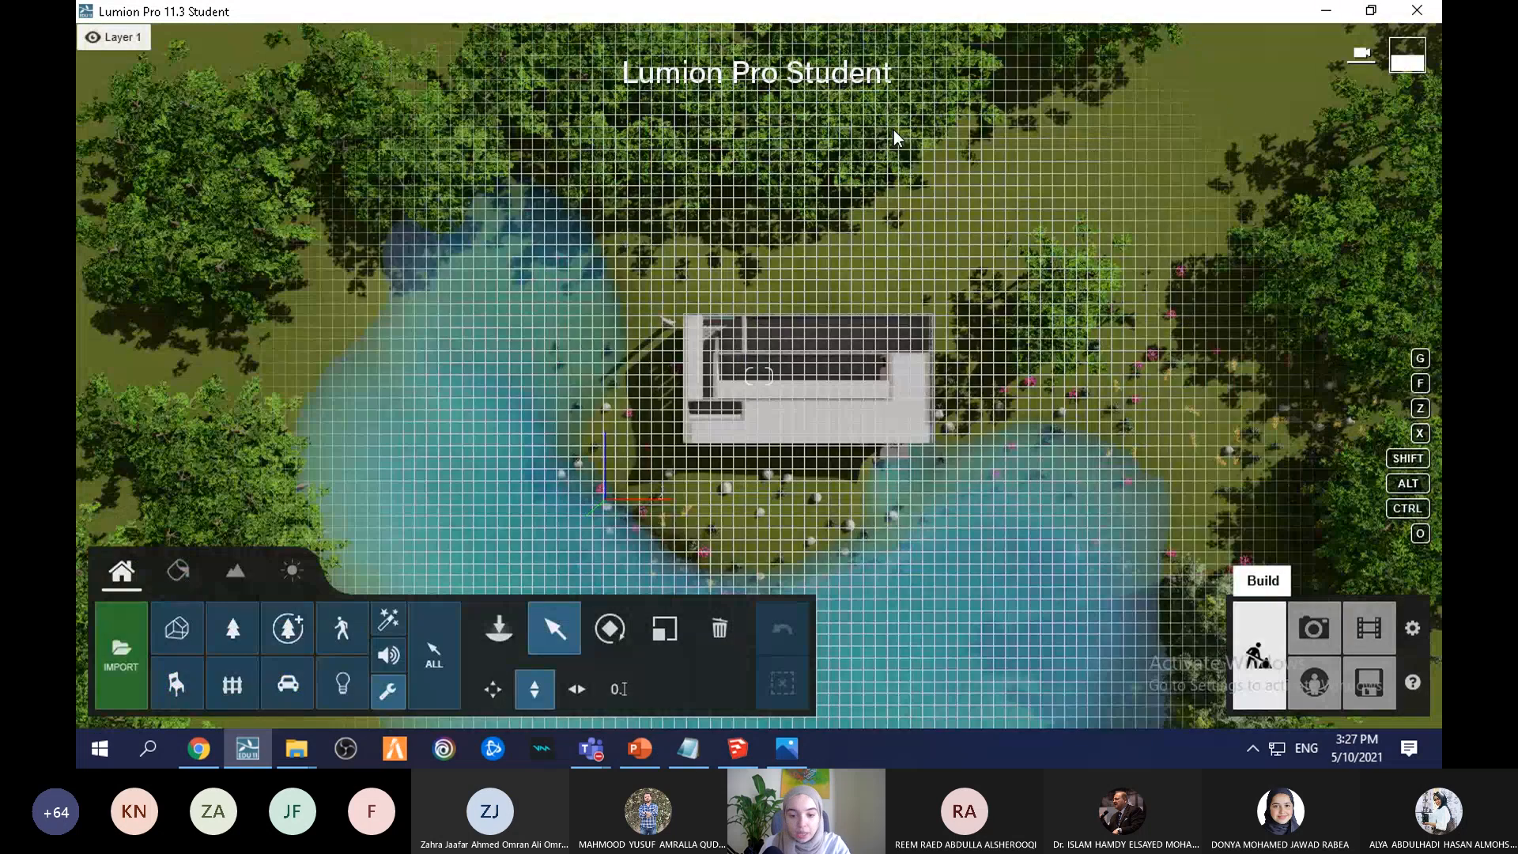
right_click_drag(847, 510, 846, 509)
key("s")
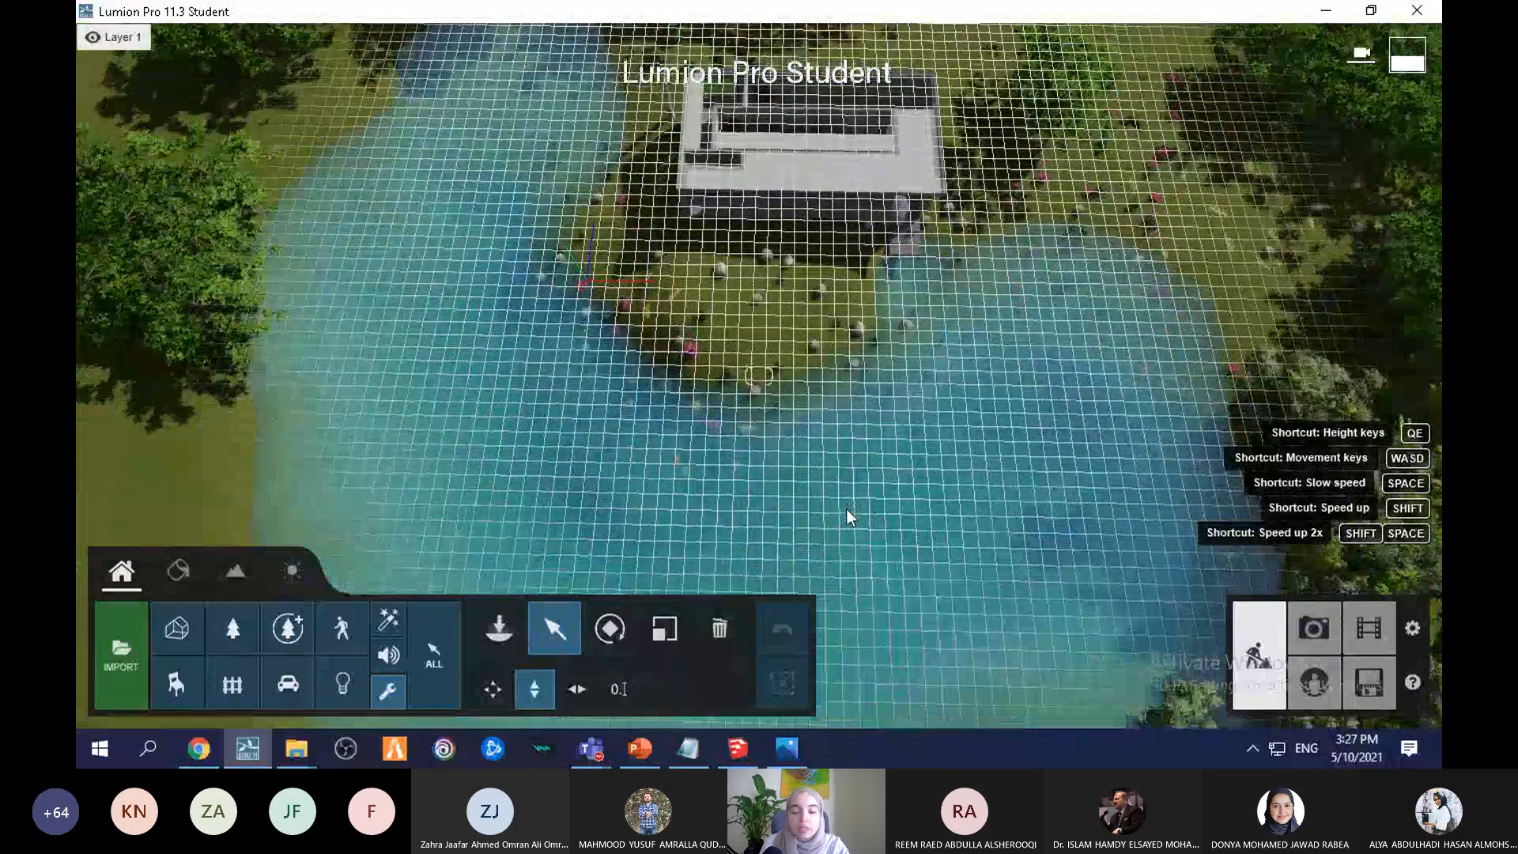
right_click_drag(846, 510, 813, 456)
key("s")
key("s")
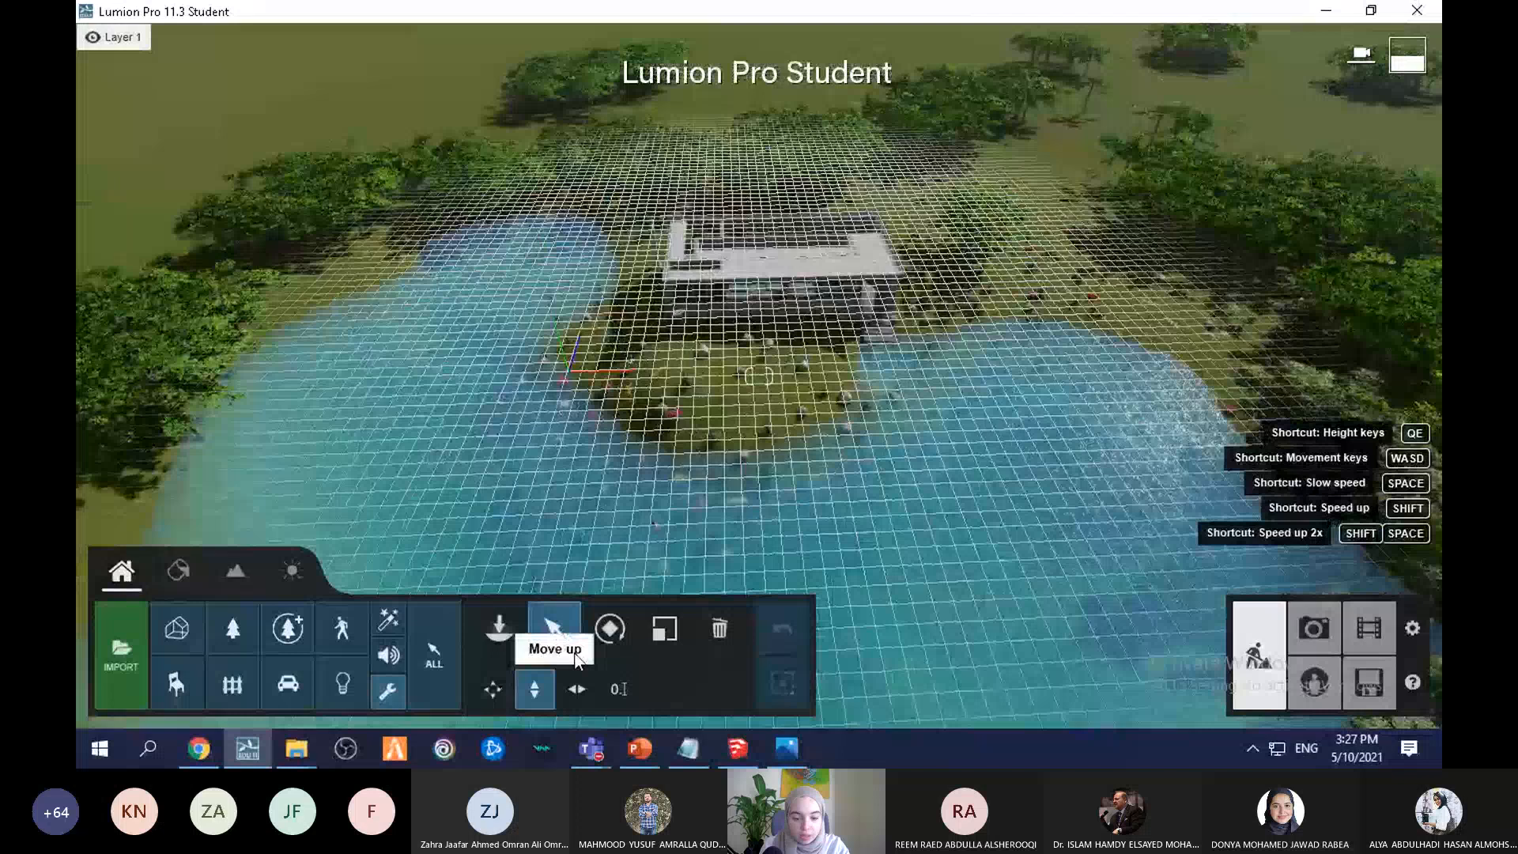
left_click(609, 629)
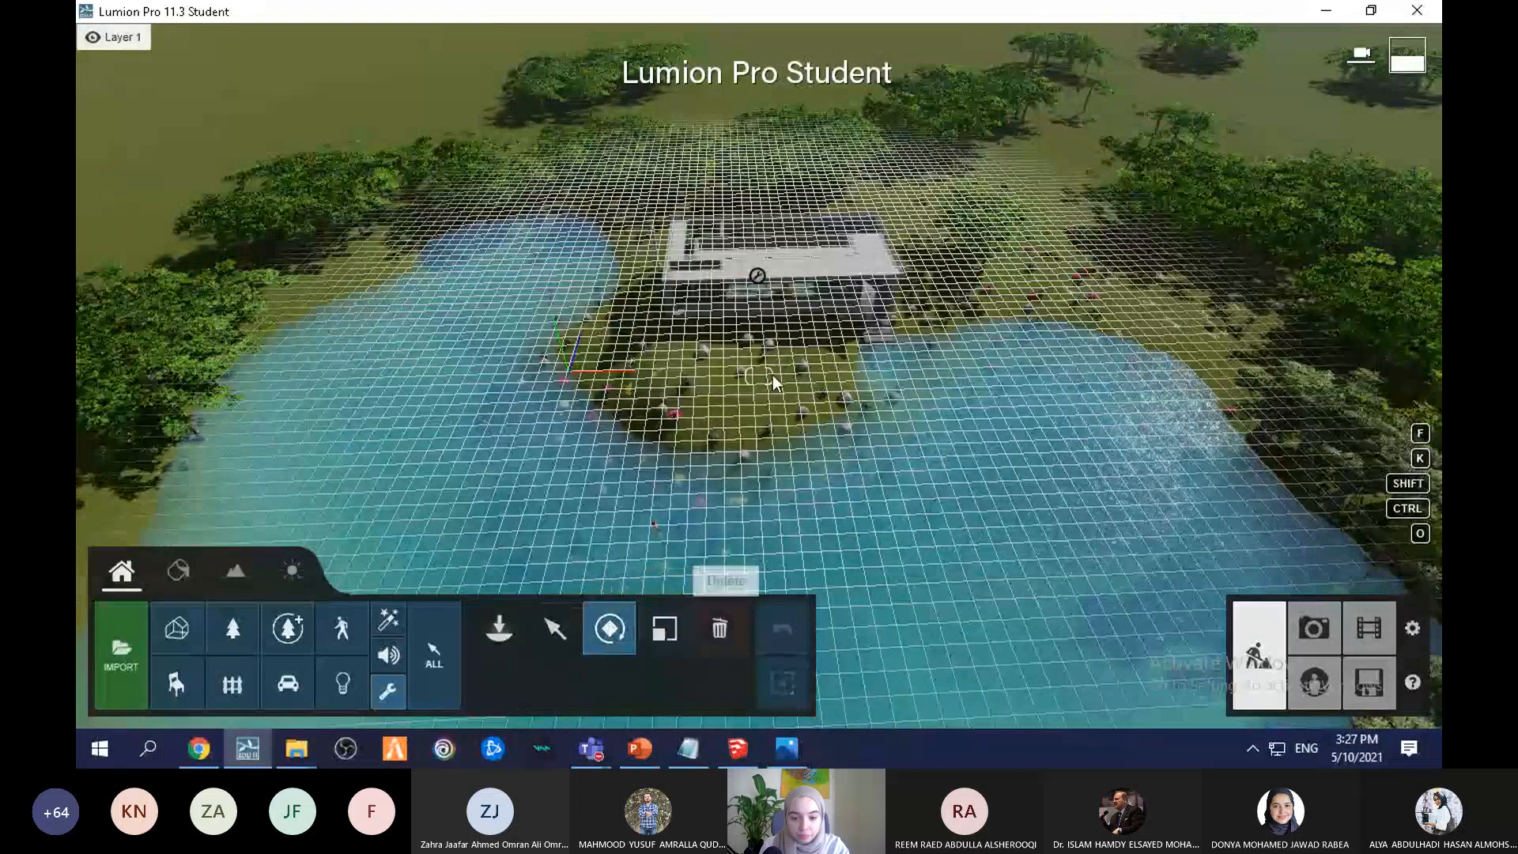
left_click(757, 276)
left_click_drag(947, 691, 985, 657)
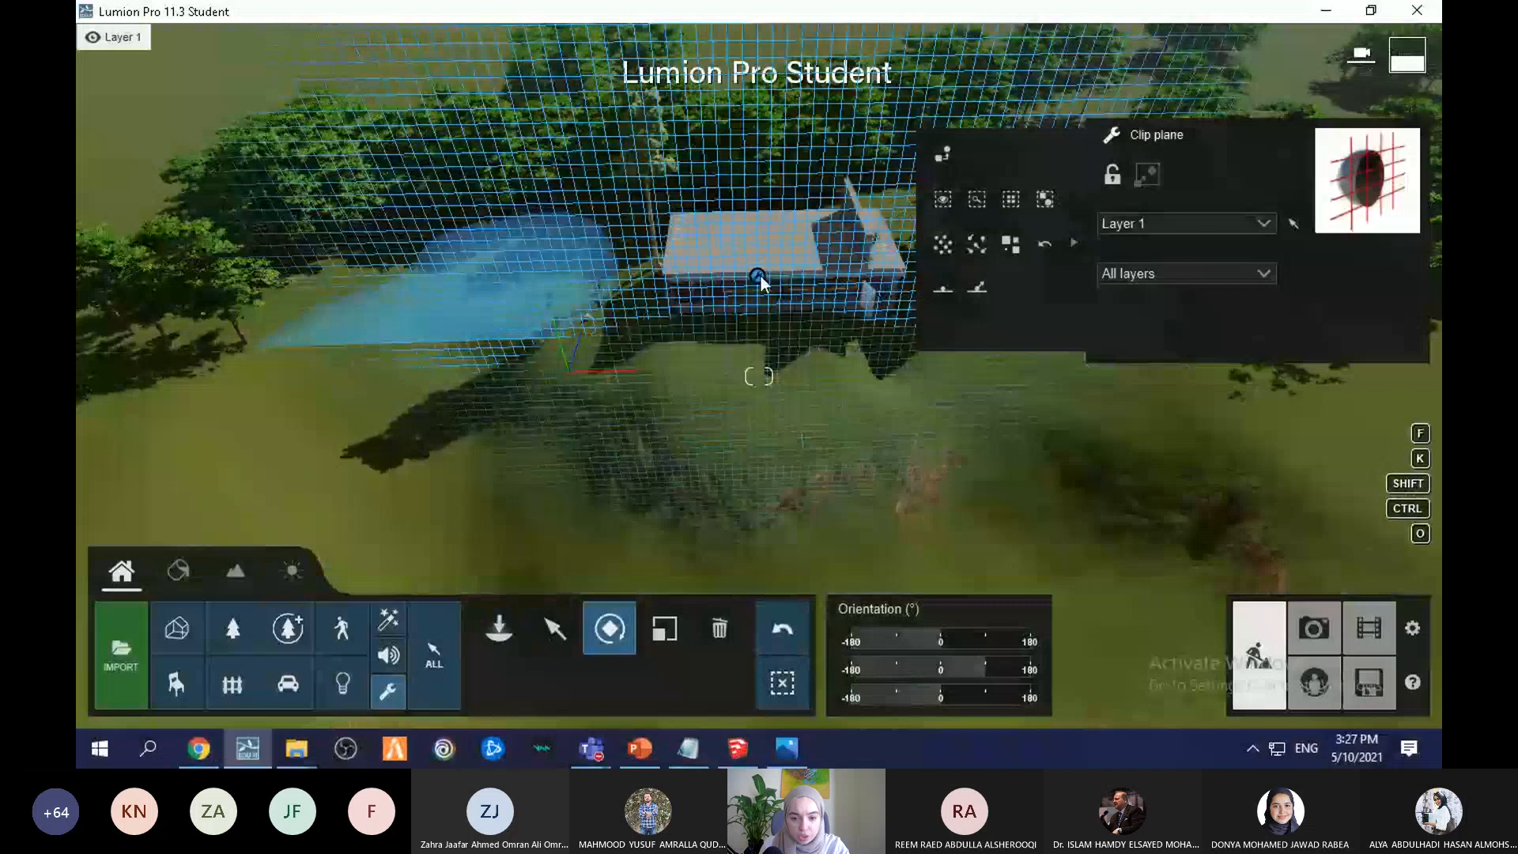
Step: Move the vertical clip plane horizontally until it cuts through the front of the house and exposes its interior
left_click(573, 644)
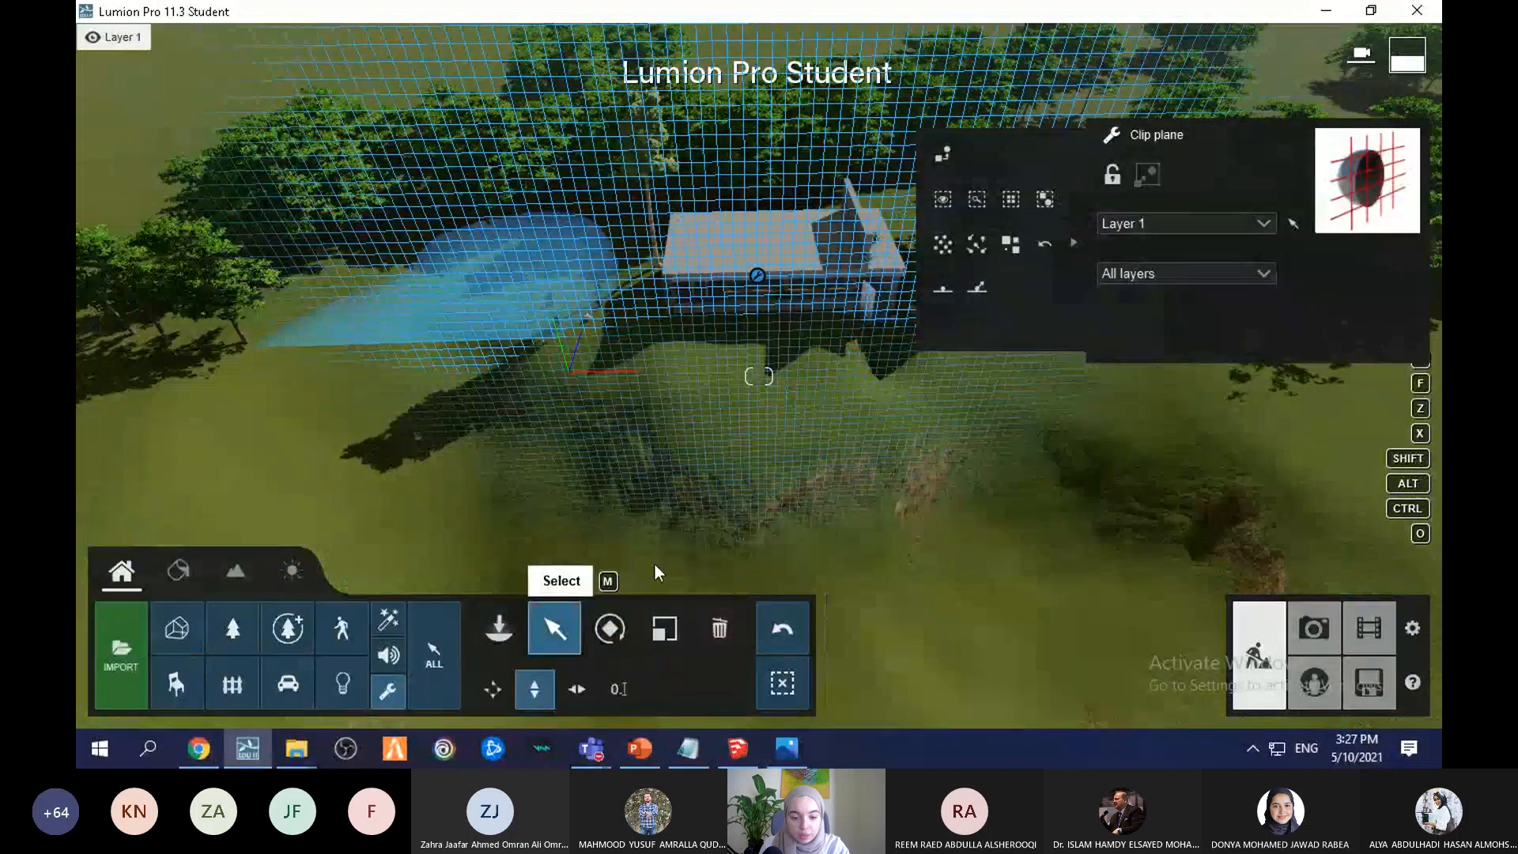
left_click(587, 689)
left_click_drag(757, 275, 758, 258)
key("w")
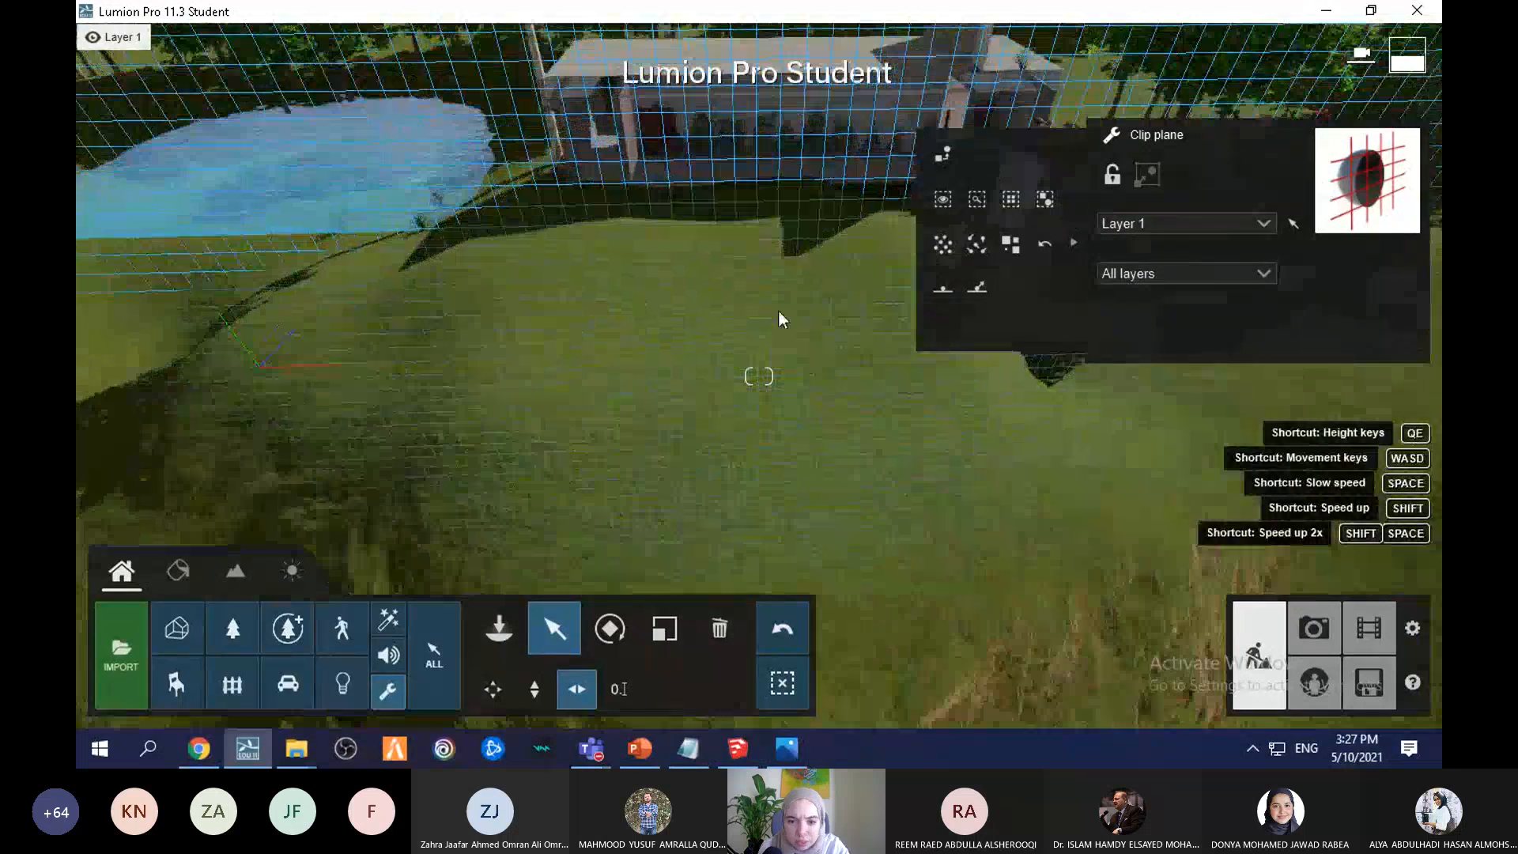
right_click_drag(778, 310, 864, 661)
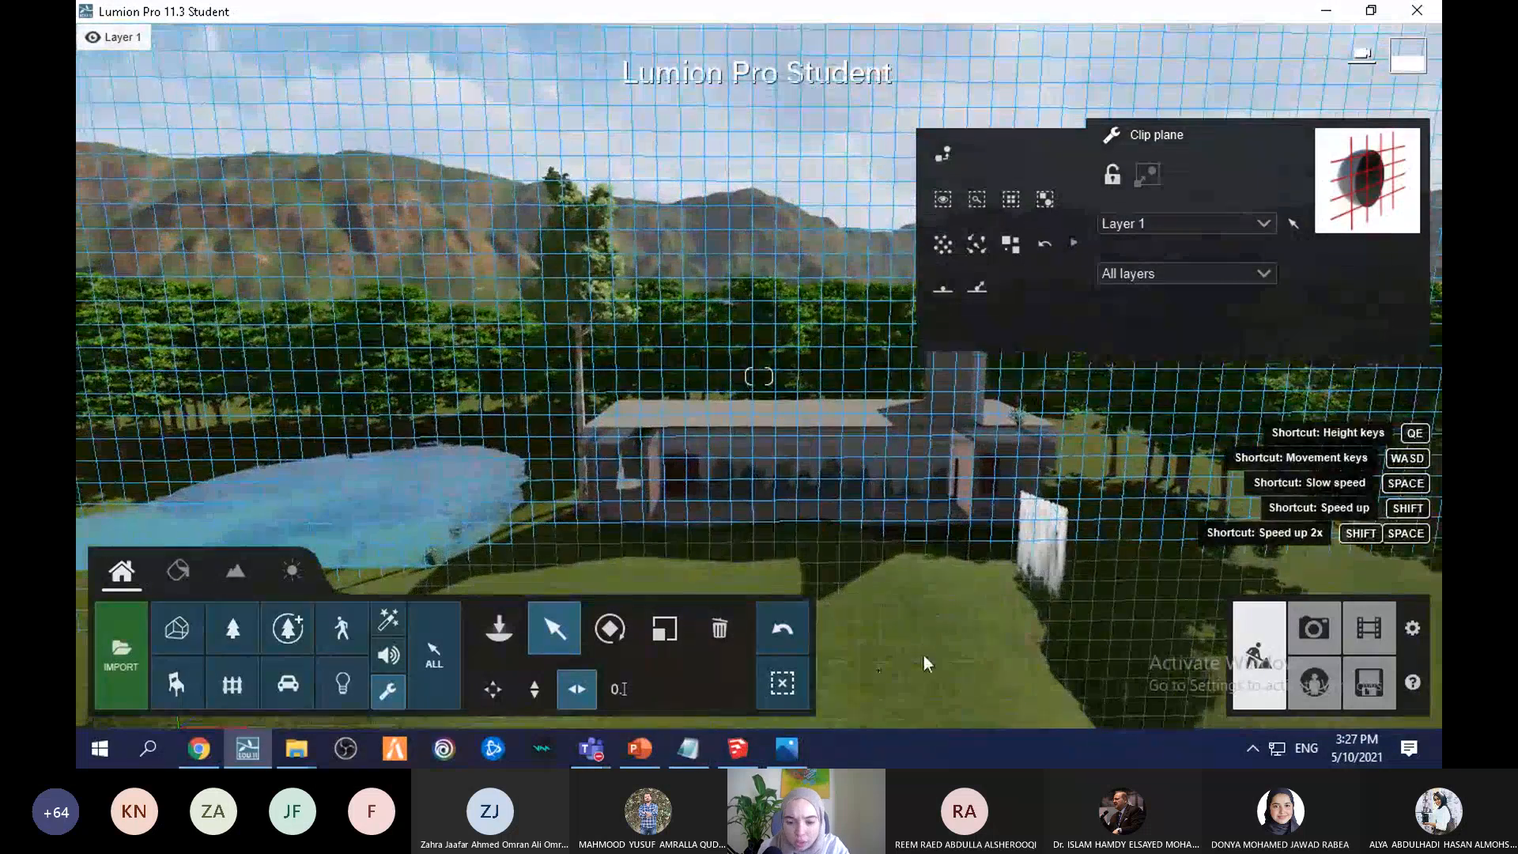
Step: Delete the white water effect standing on the grass beside the cut house
left_click(389, 623)
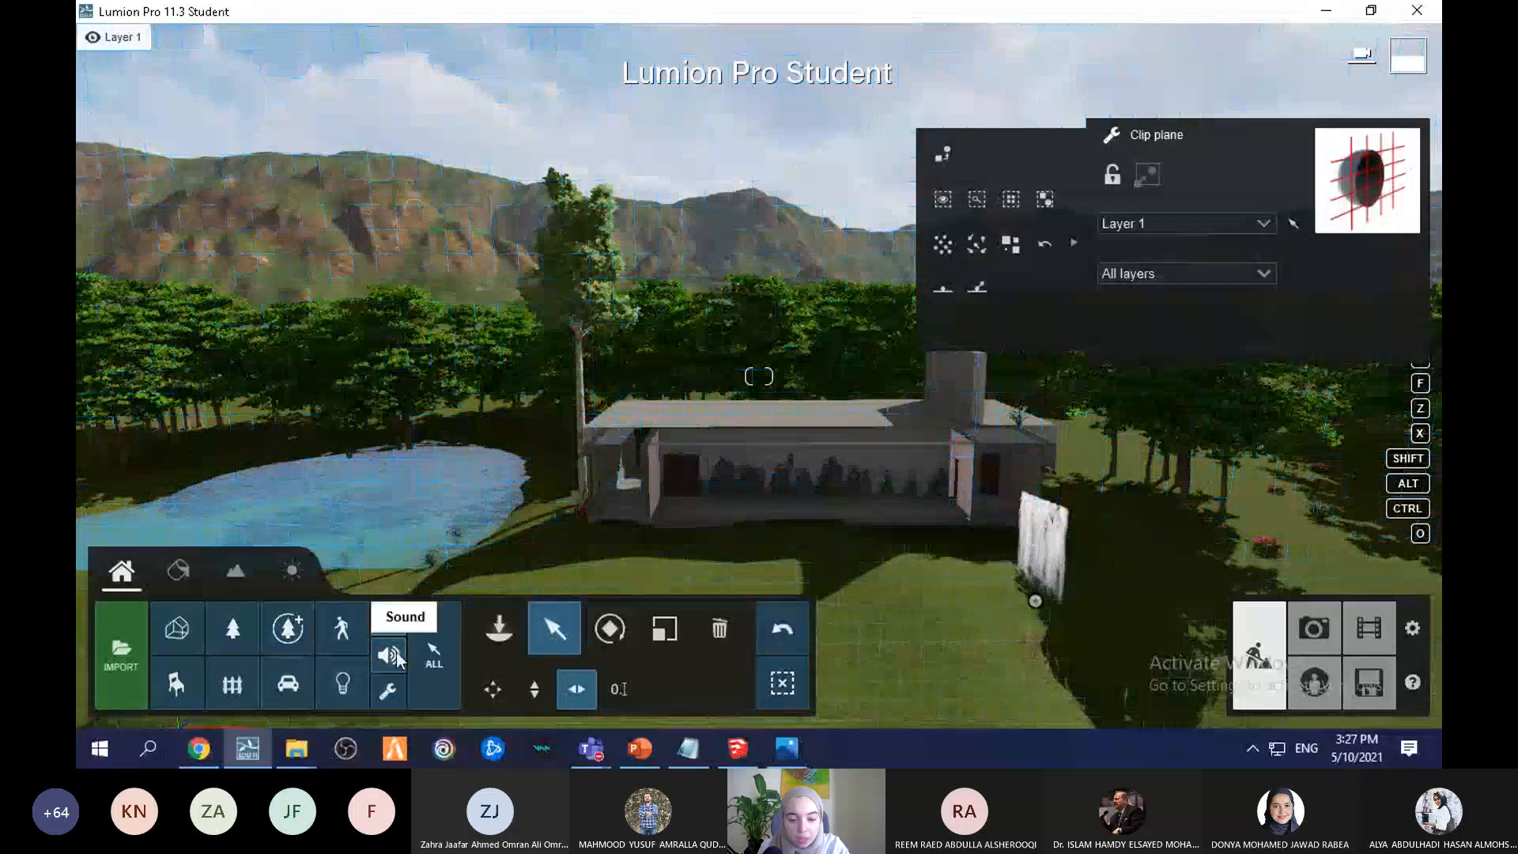
left_click(716, 629)
left_click(1031, 589)
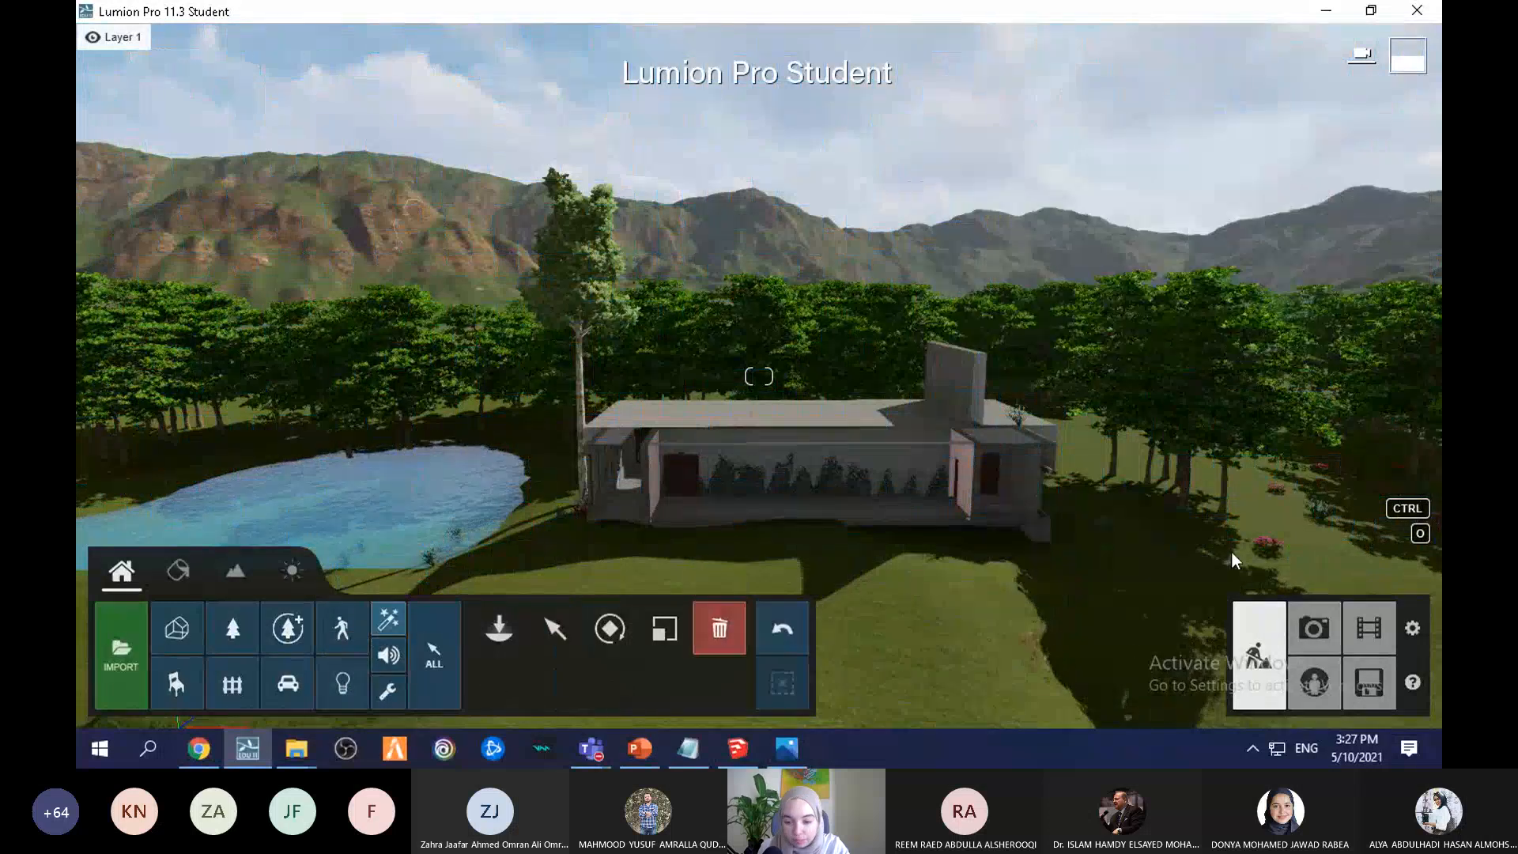
Step: Return to Photo mode and level the pitch of the 2D orthographic view to show the house section straight on
left_click(1315, 628)
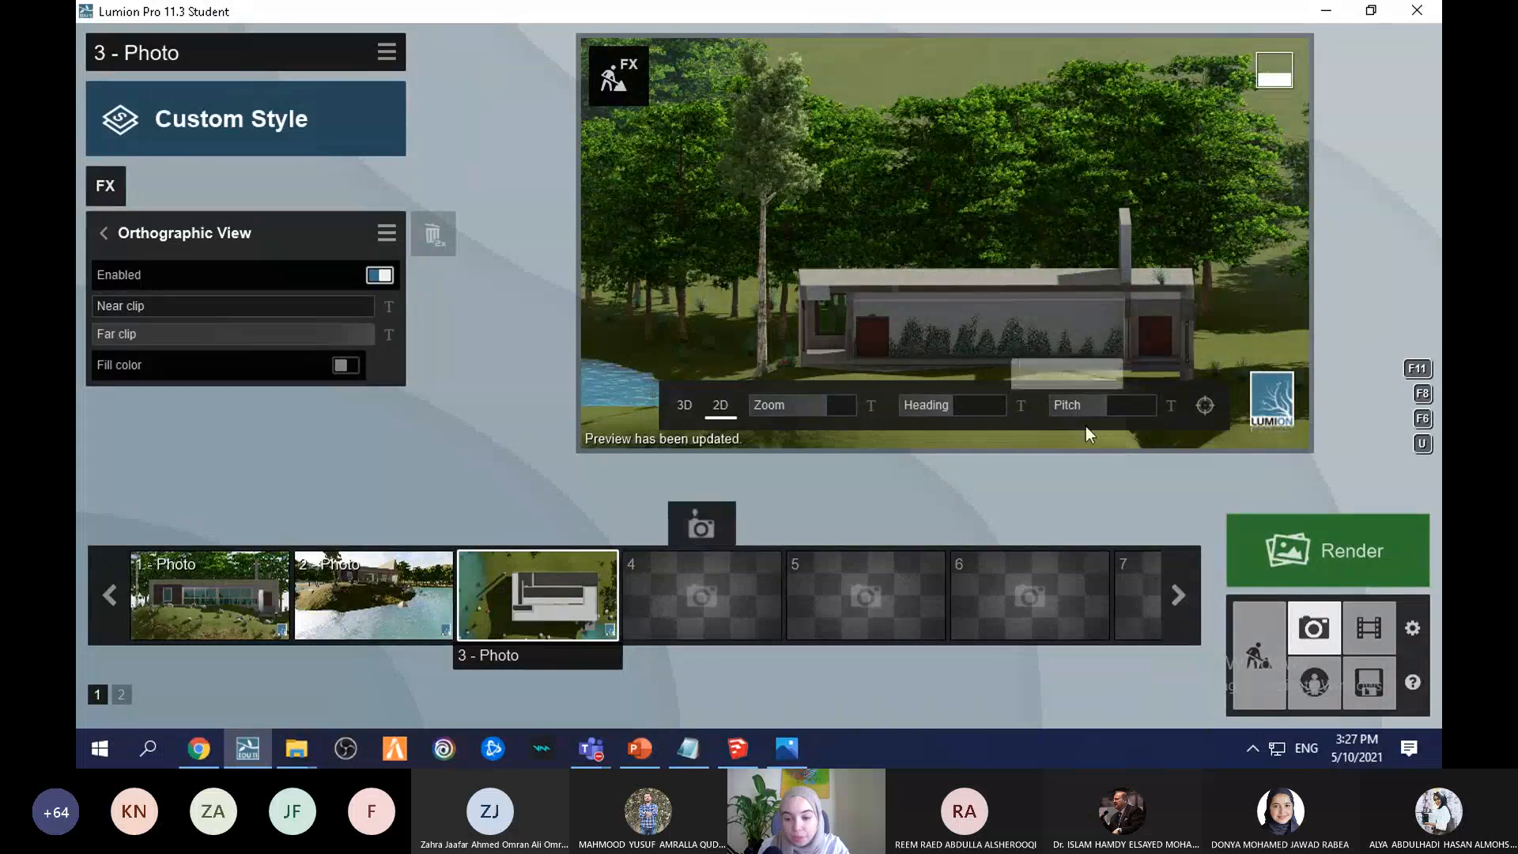
left_click_drag(1112, 404, 1106, 404)
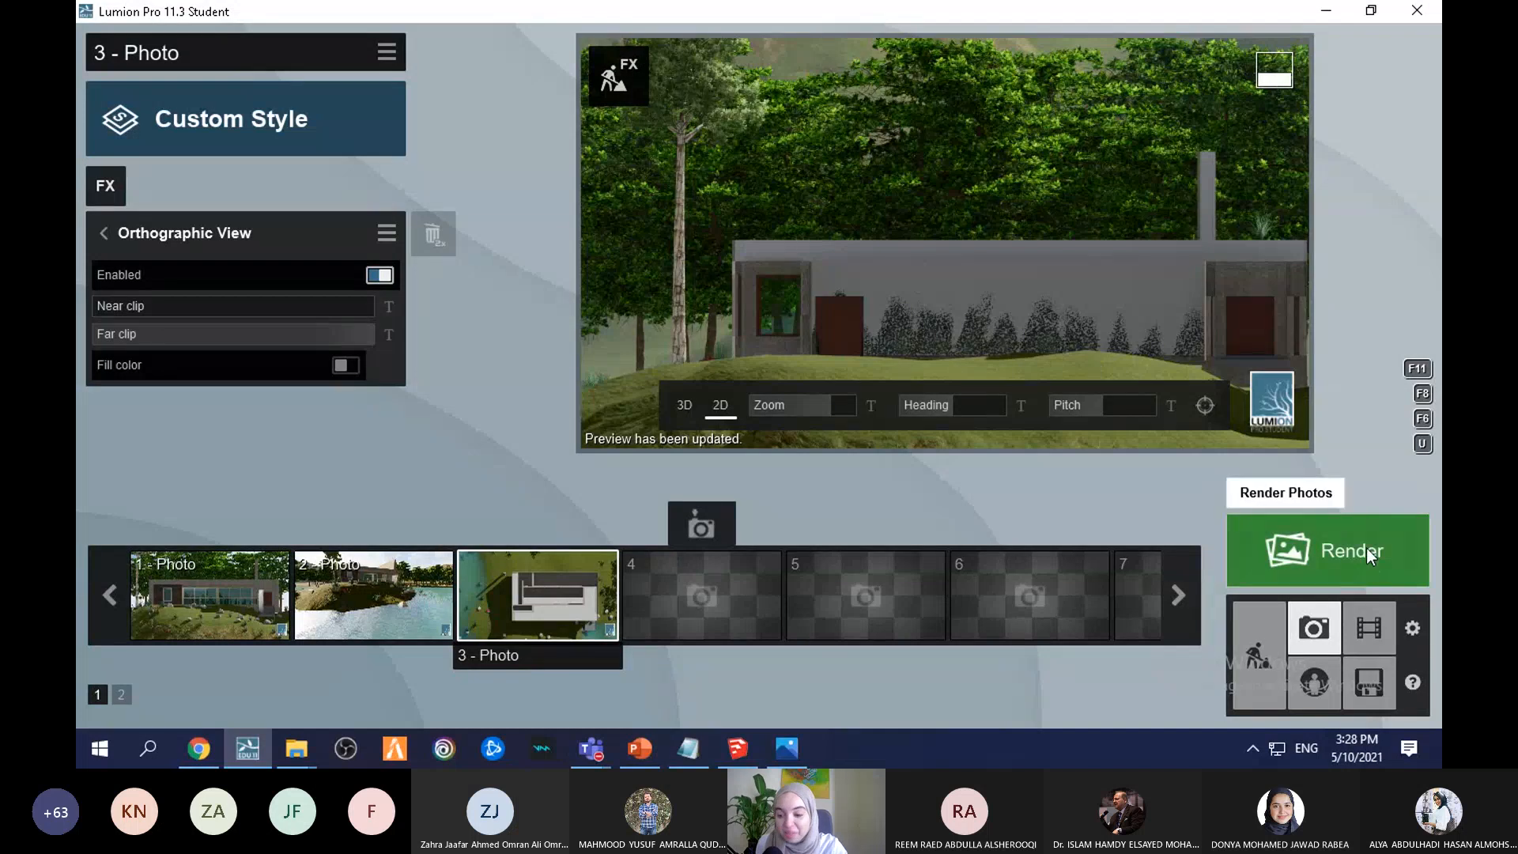
left_click(1379, 633)
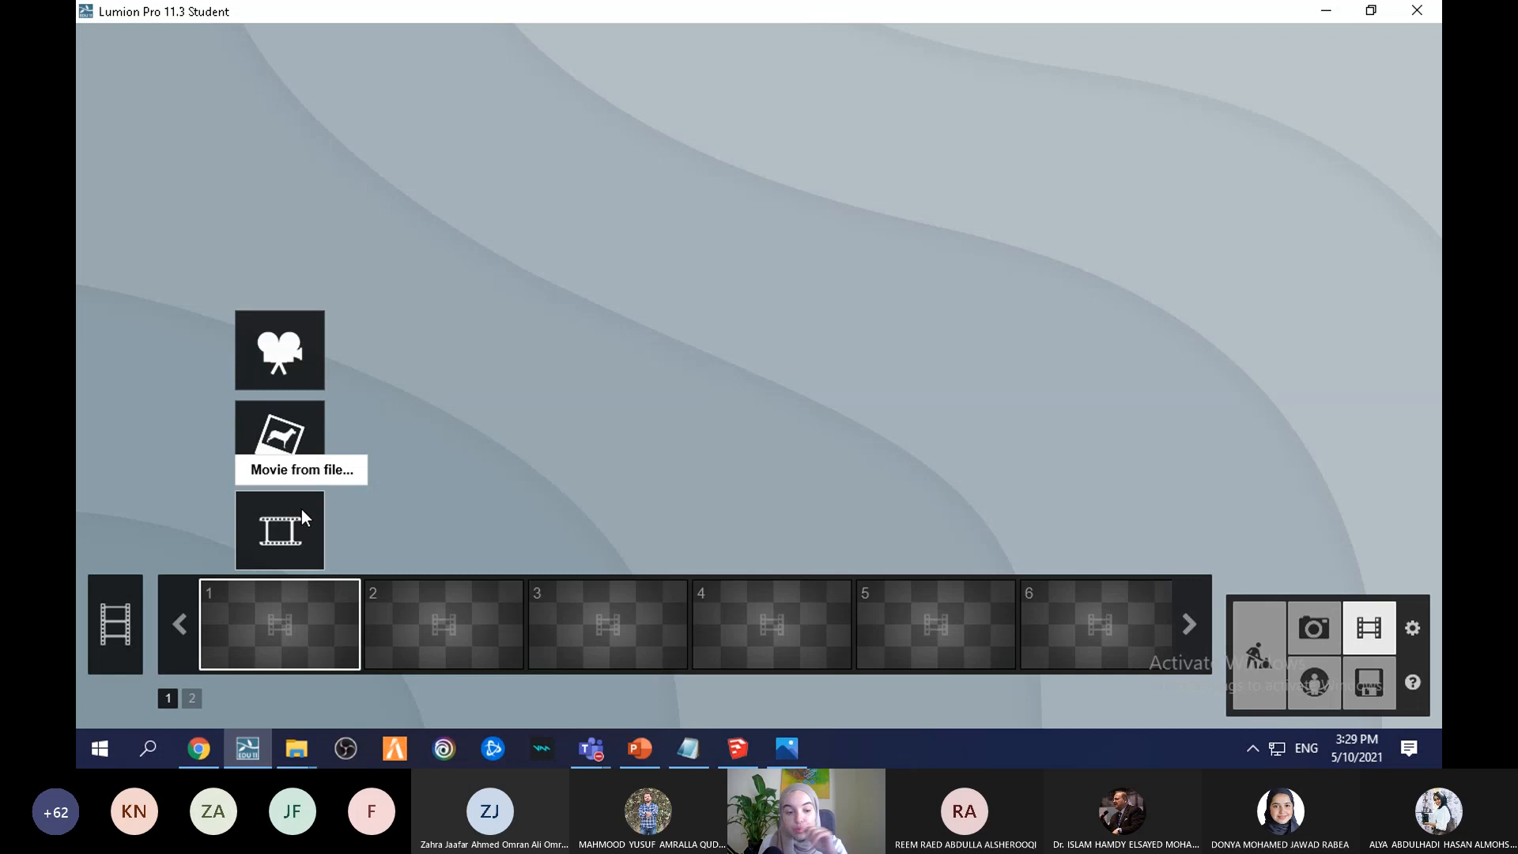
left_click(296, 340)
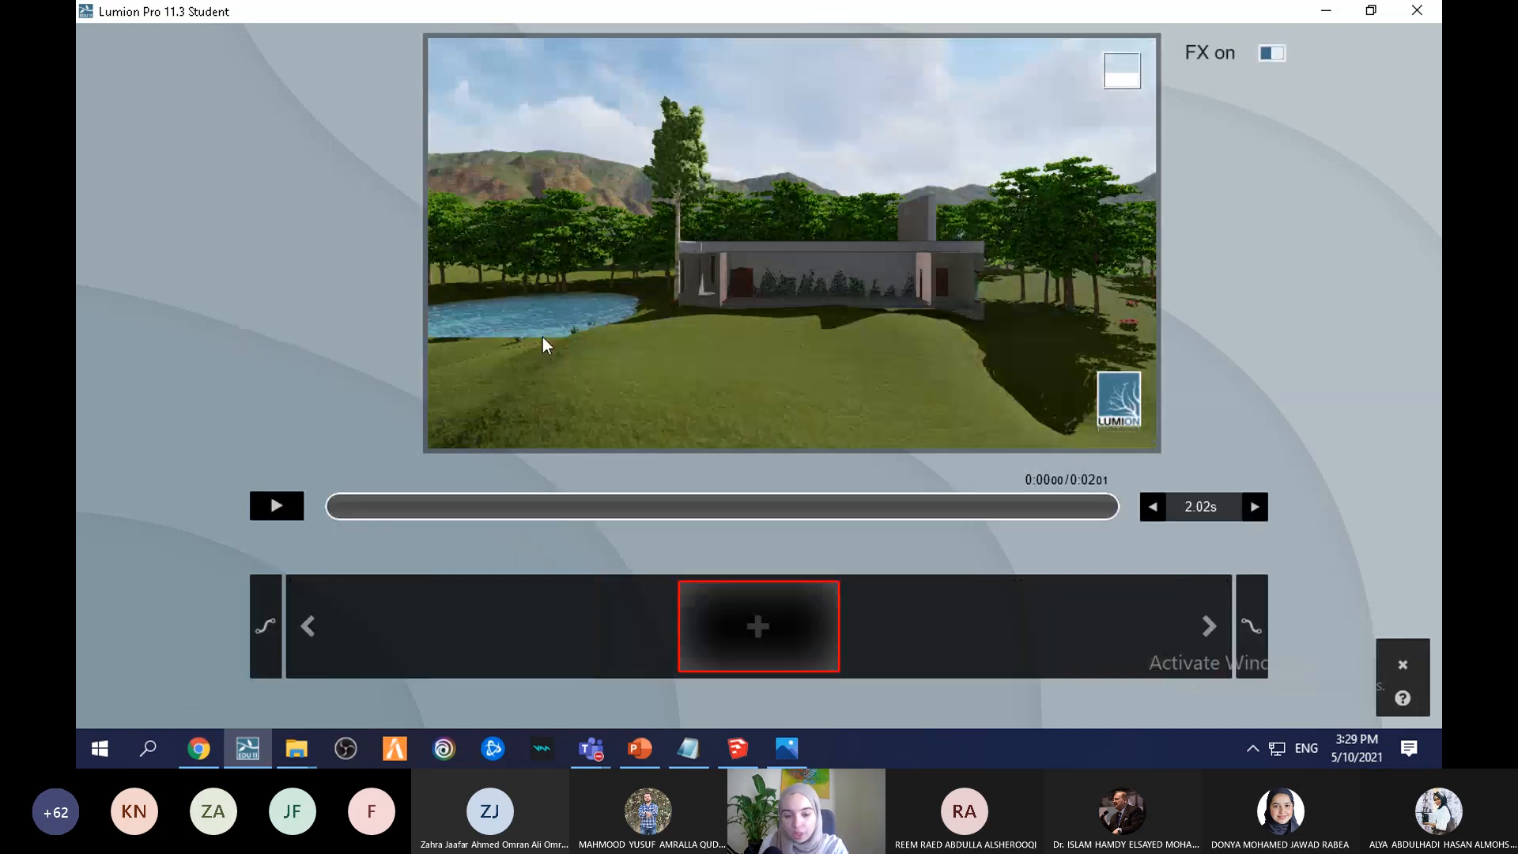
mouse_move(895, 302)
right_mouse_down()
mouse_move(883, 275)
mouse_move(896, 277)
right_mouse_up()
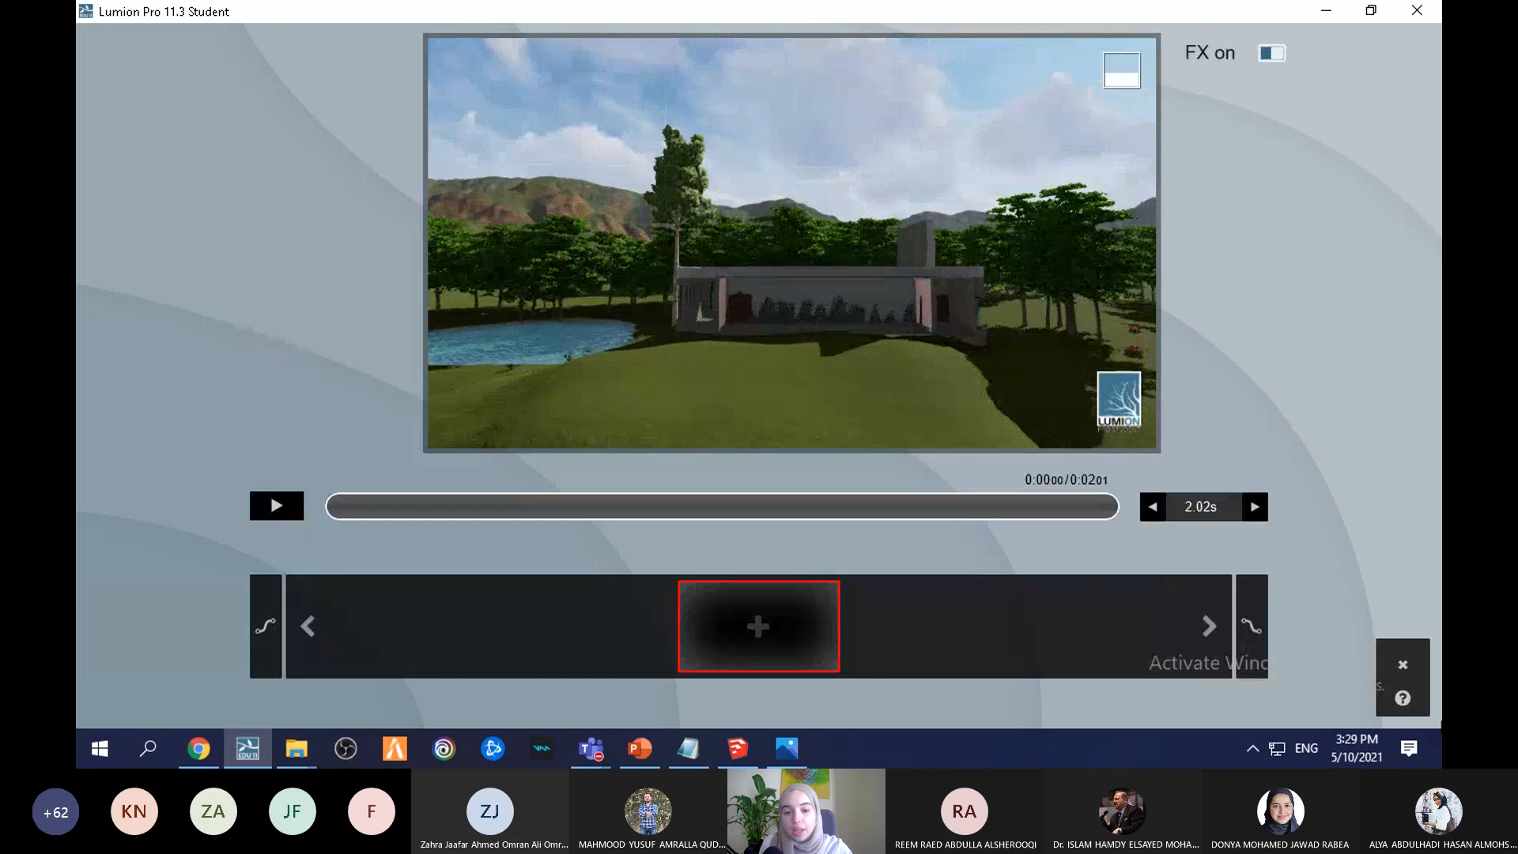
left_click(1402, 664)
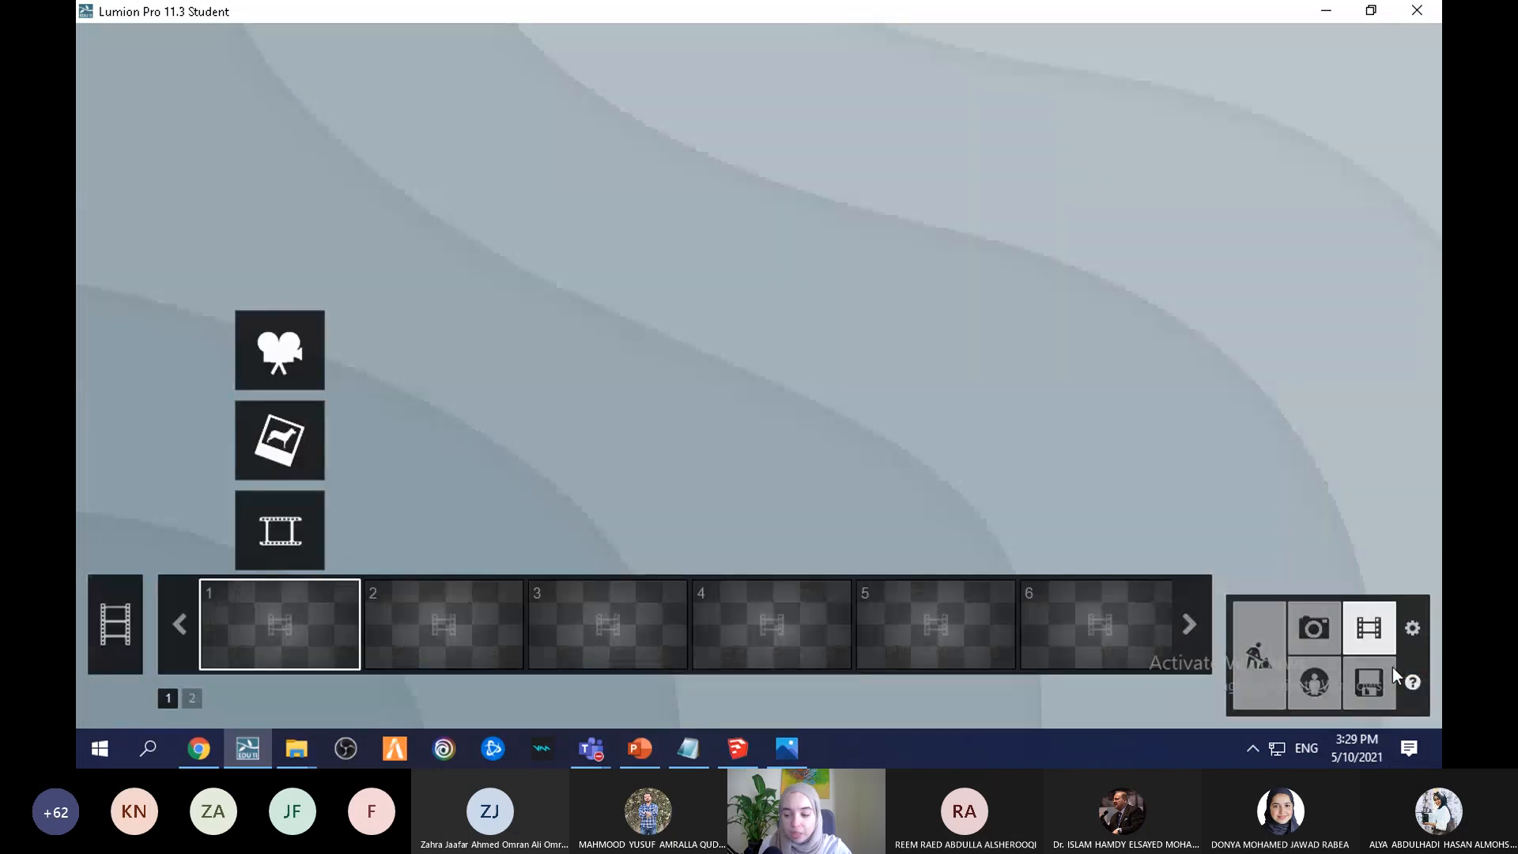
Step: Return to Build mode and, with all object categories selectable, delete the vertical clip plane cutting the house and lake
left_click(1268, 665)
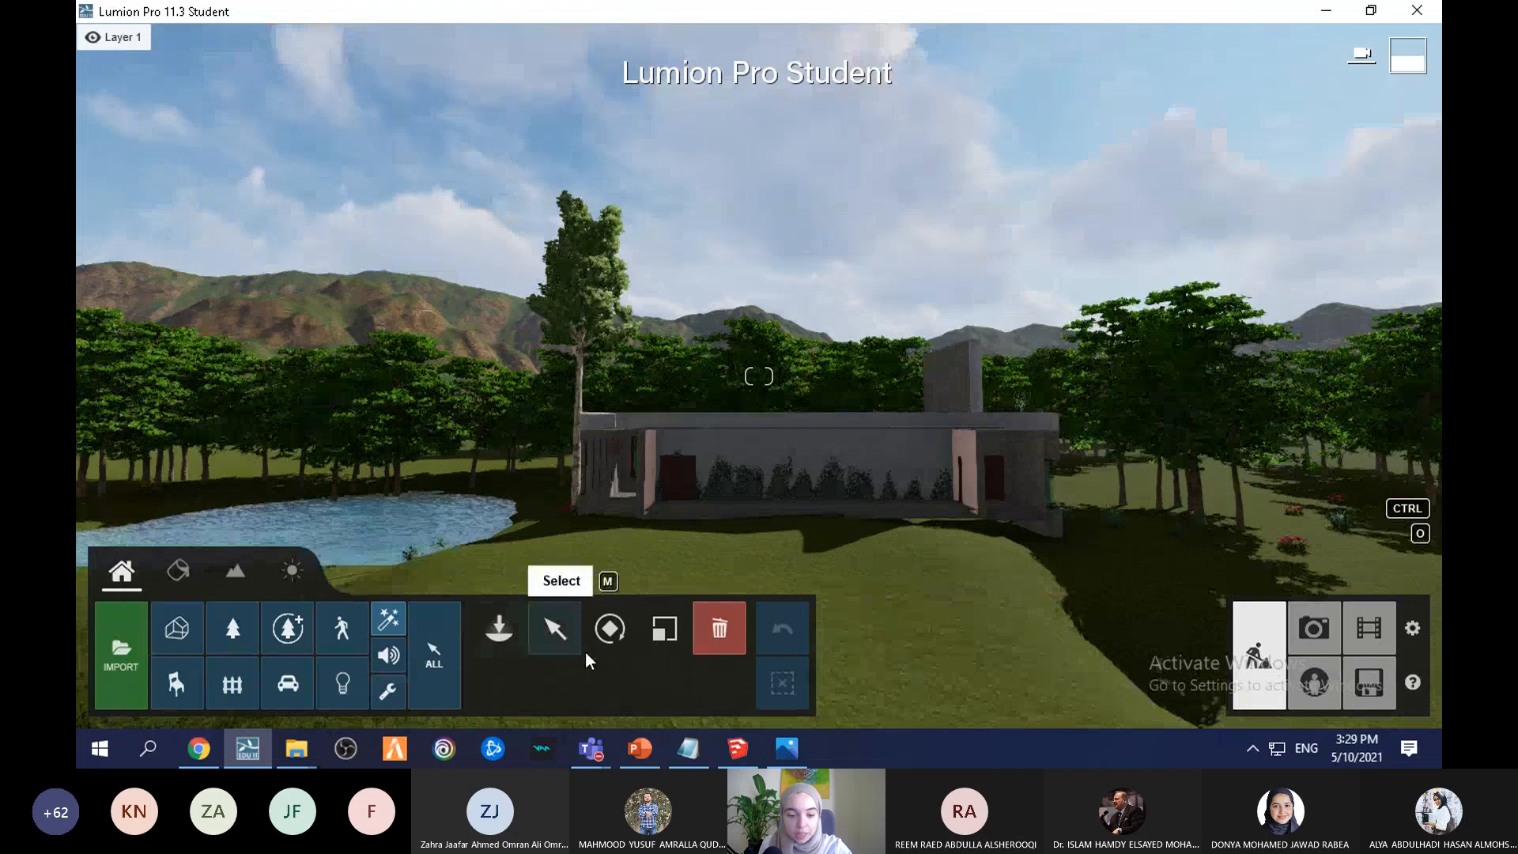
left_click(607, 633)
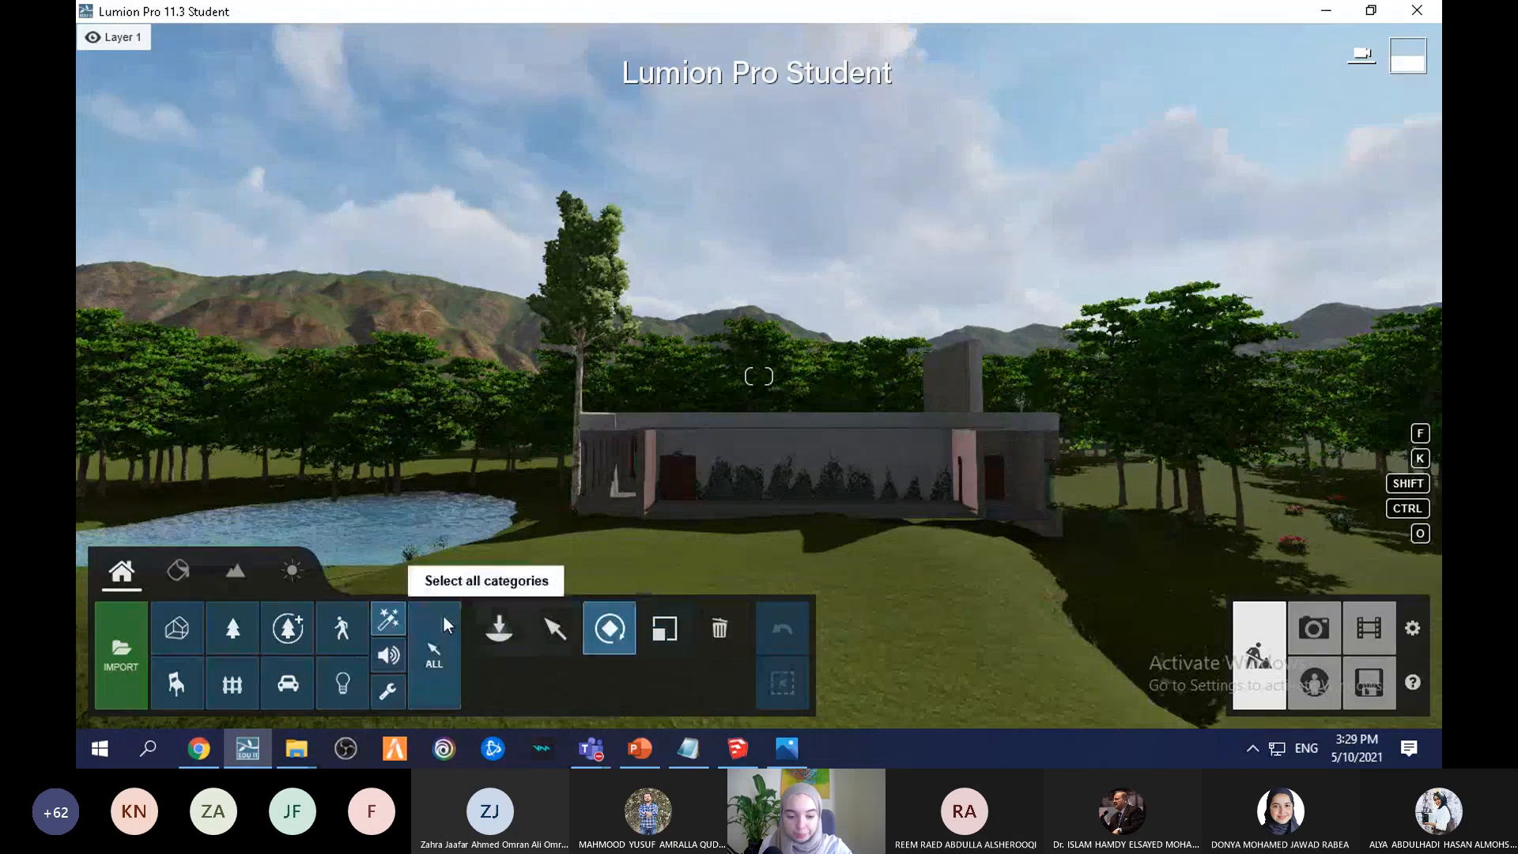
scroll(1070, 420, "down", 2)
scroll(1070, 421, "down", 8)
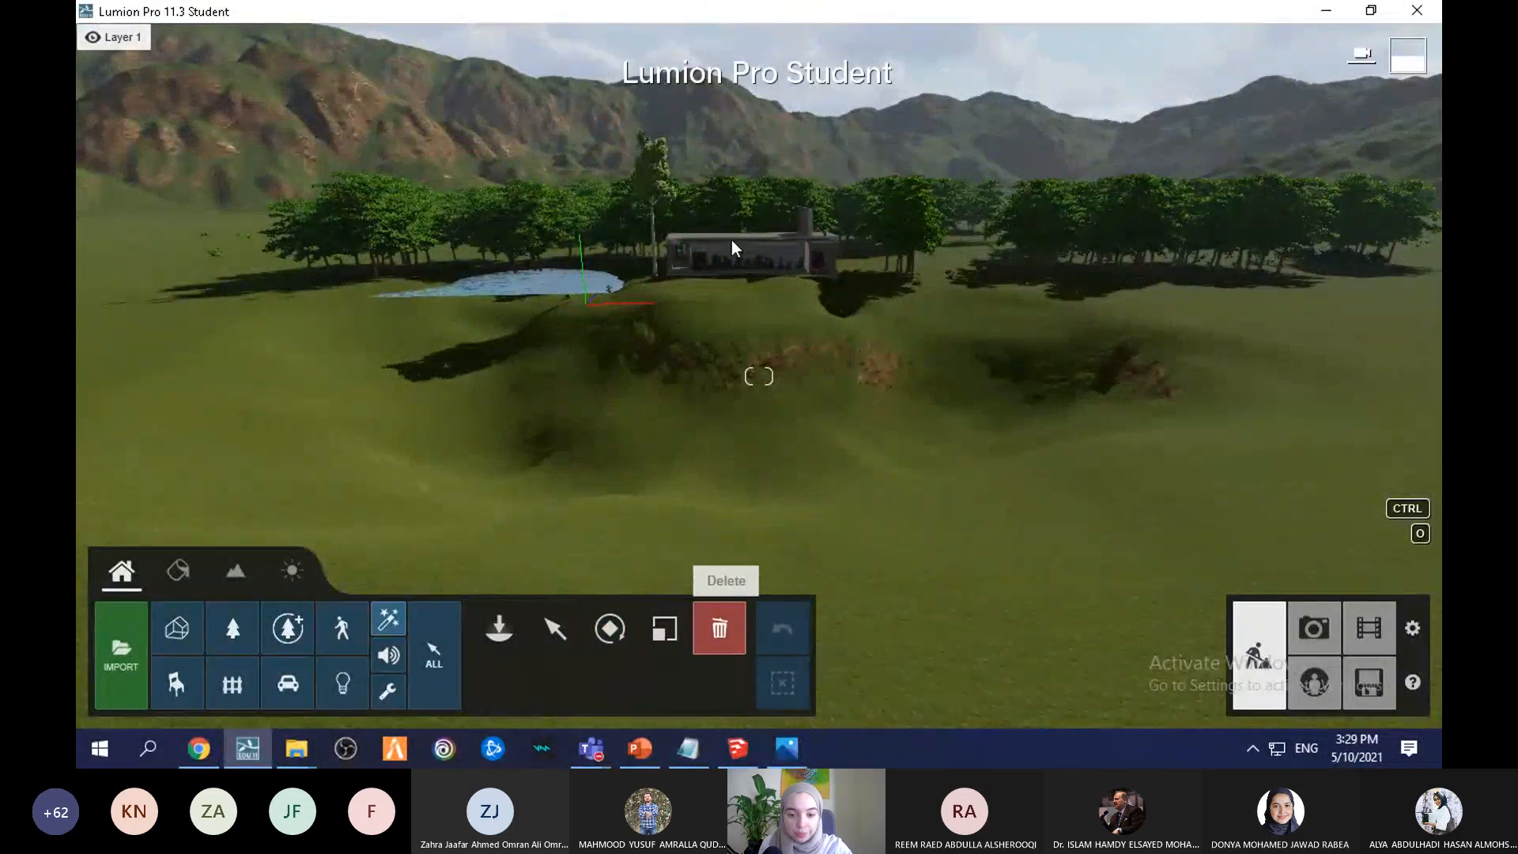
left_click(552, 631)
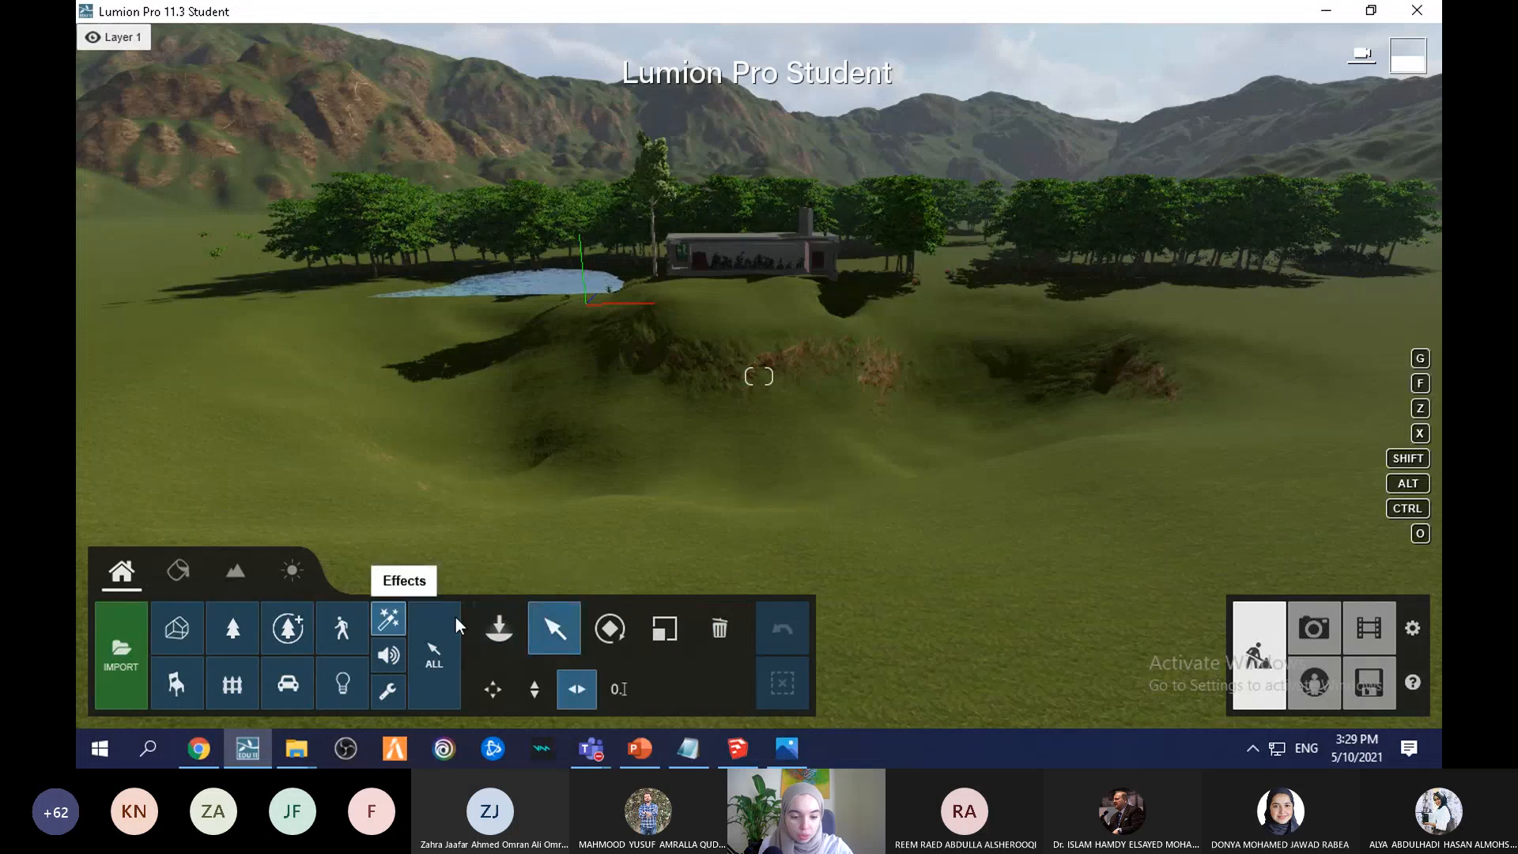
key("a")
key("e")
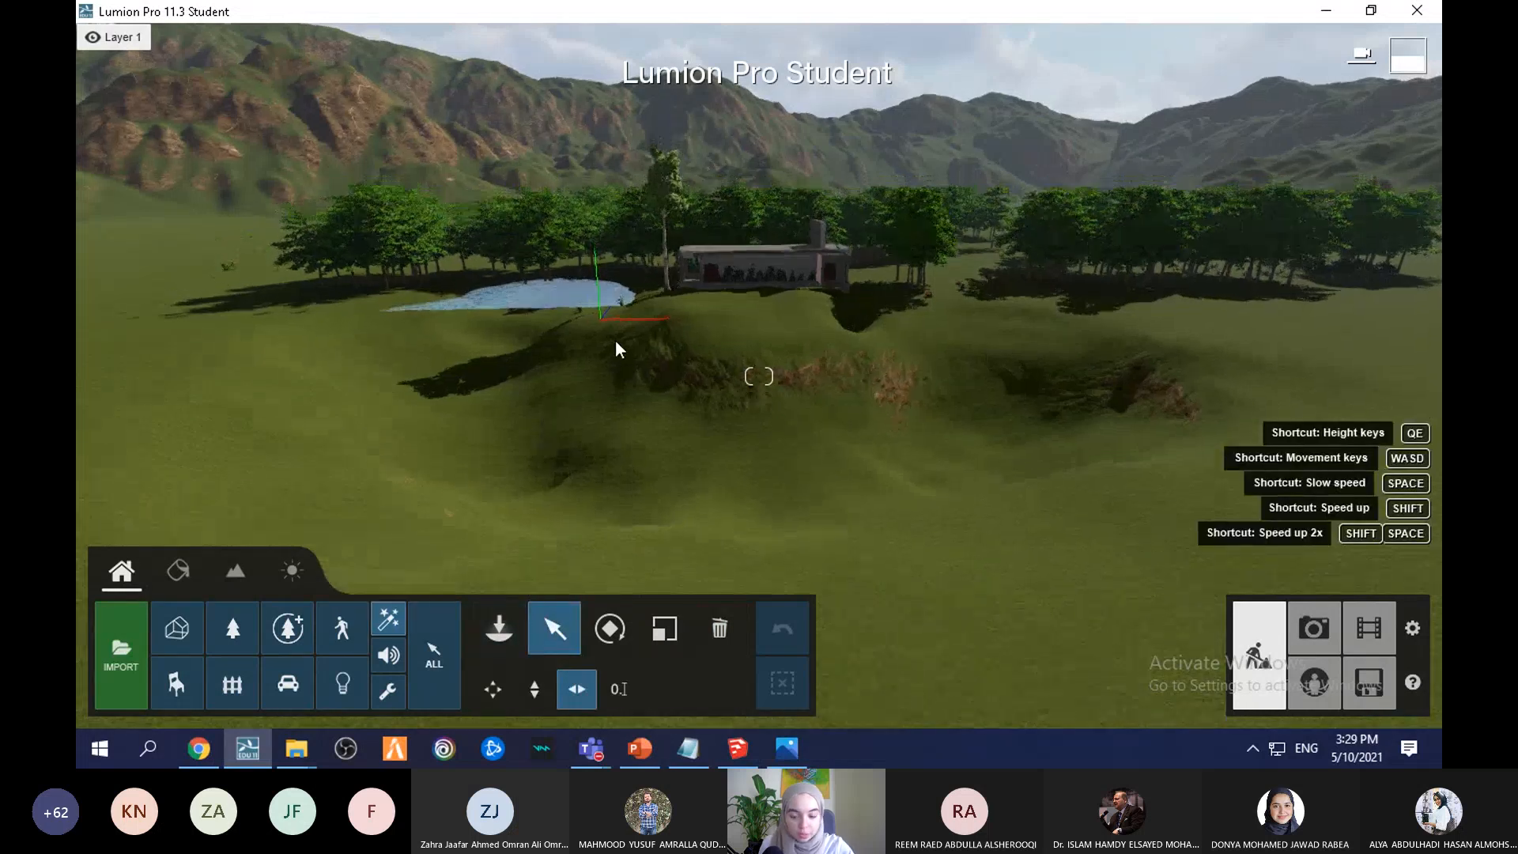
key("q")
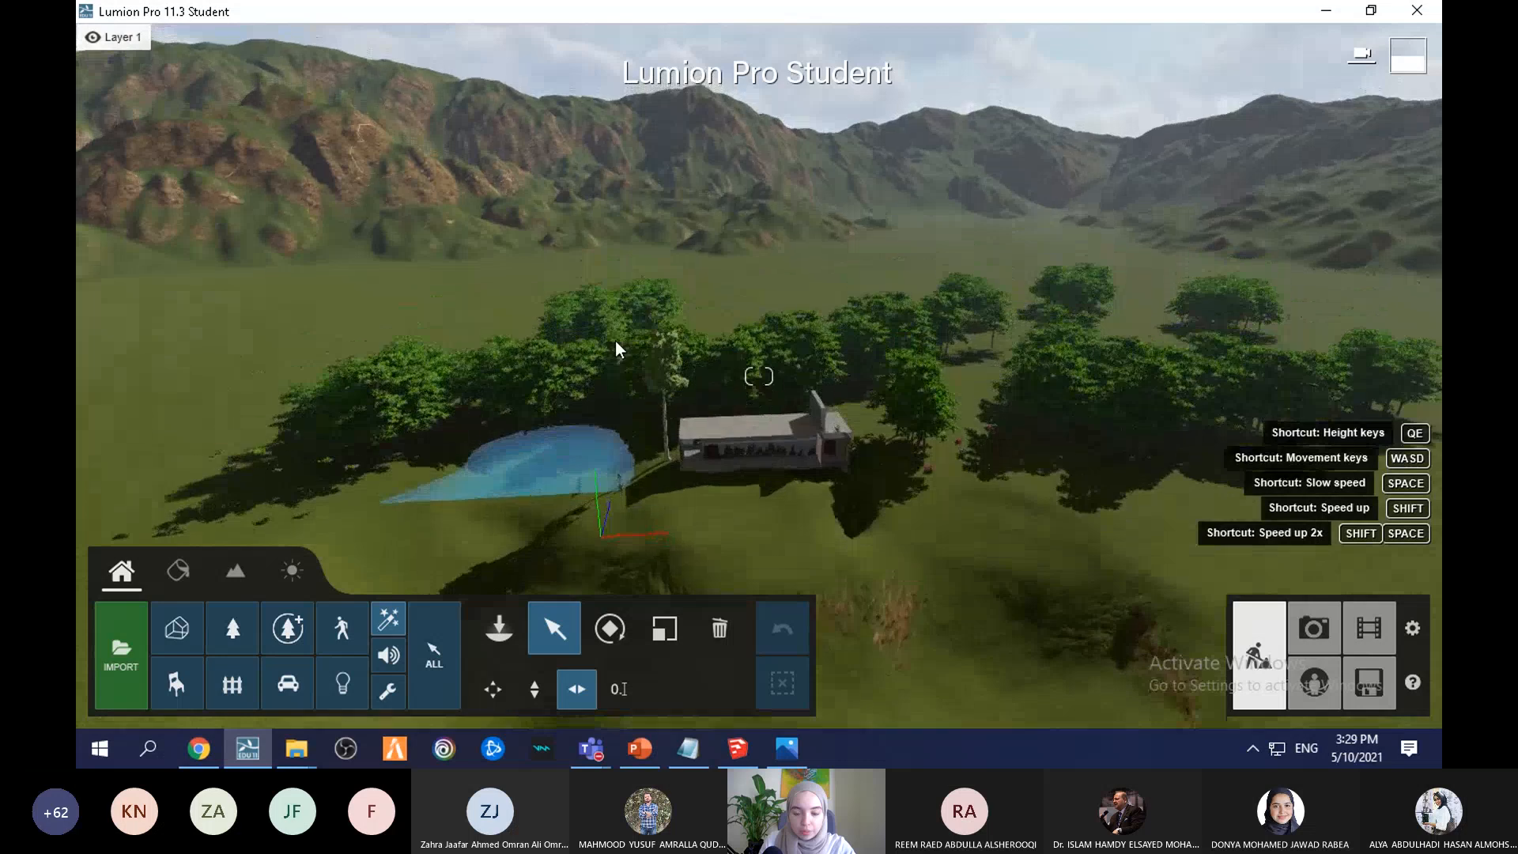
right_click_drag(747, 318, 747, 443)
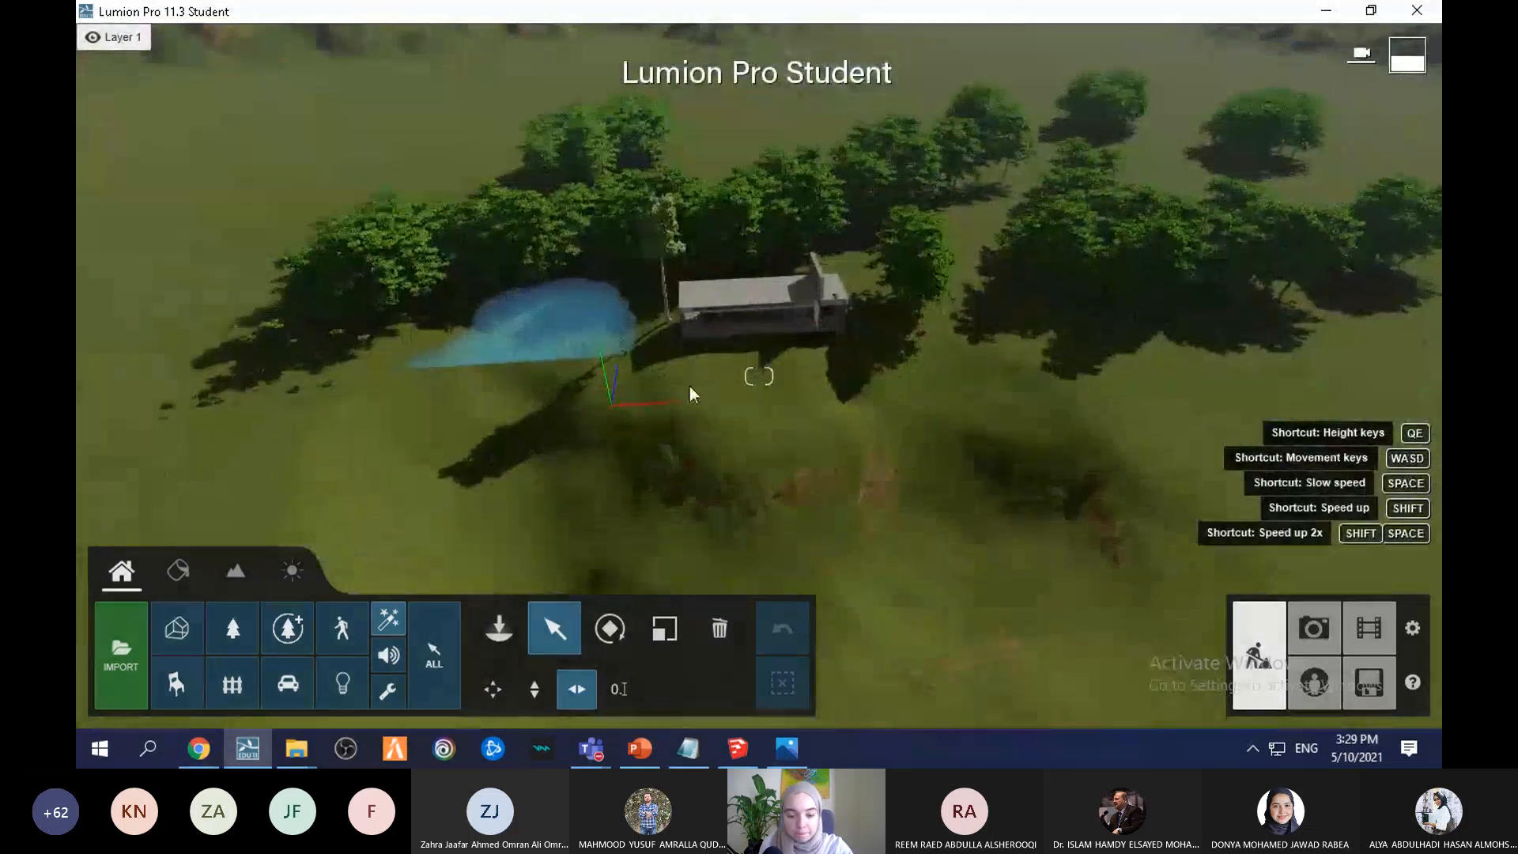
left_click(493, 691)
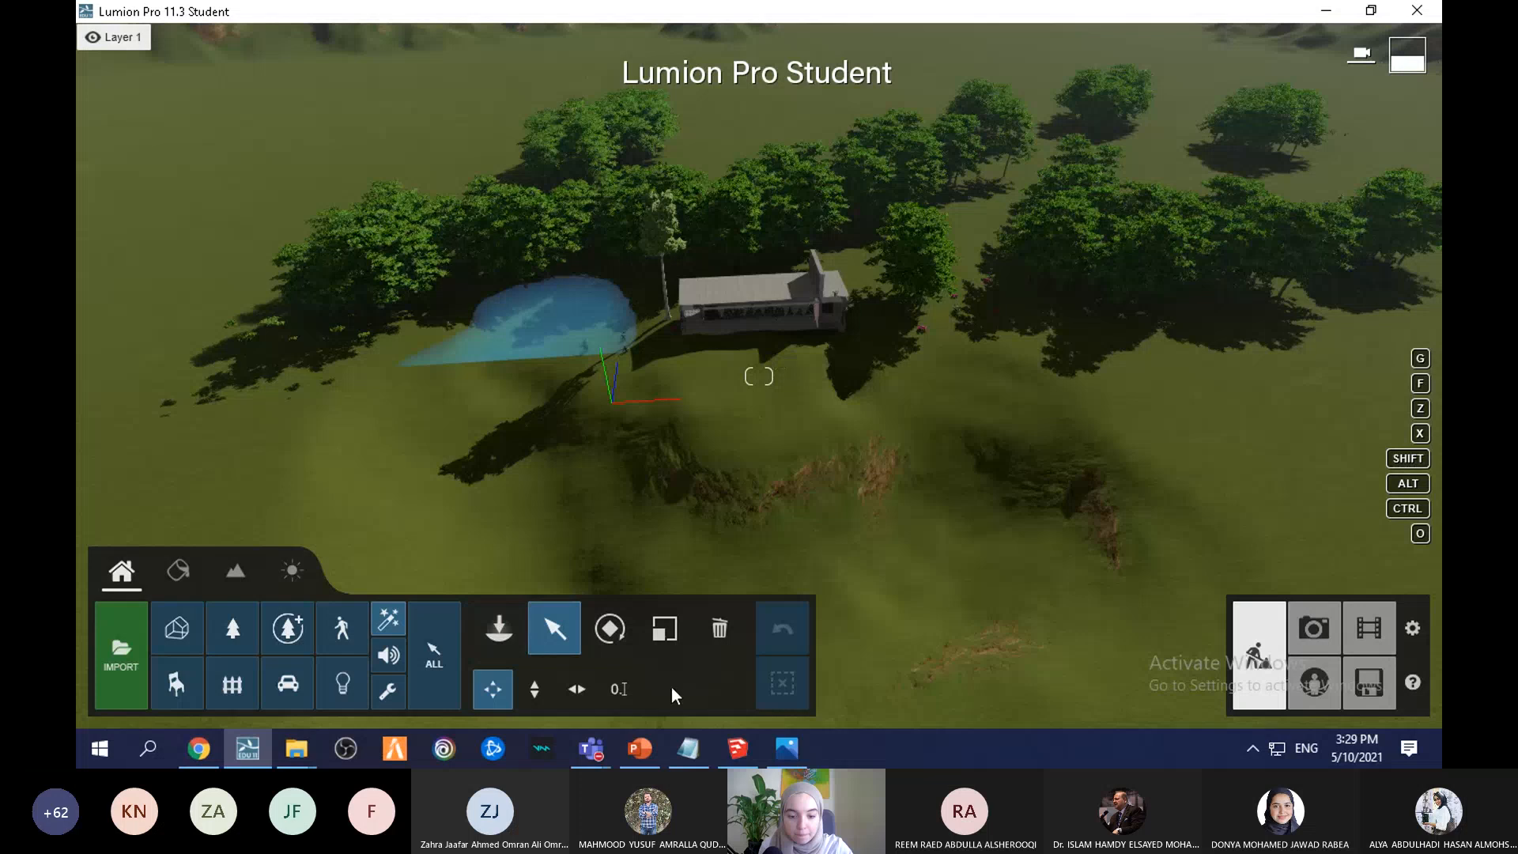
left_click(615, 636)
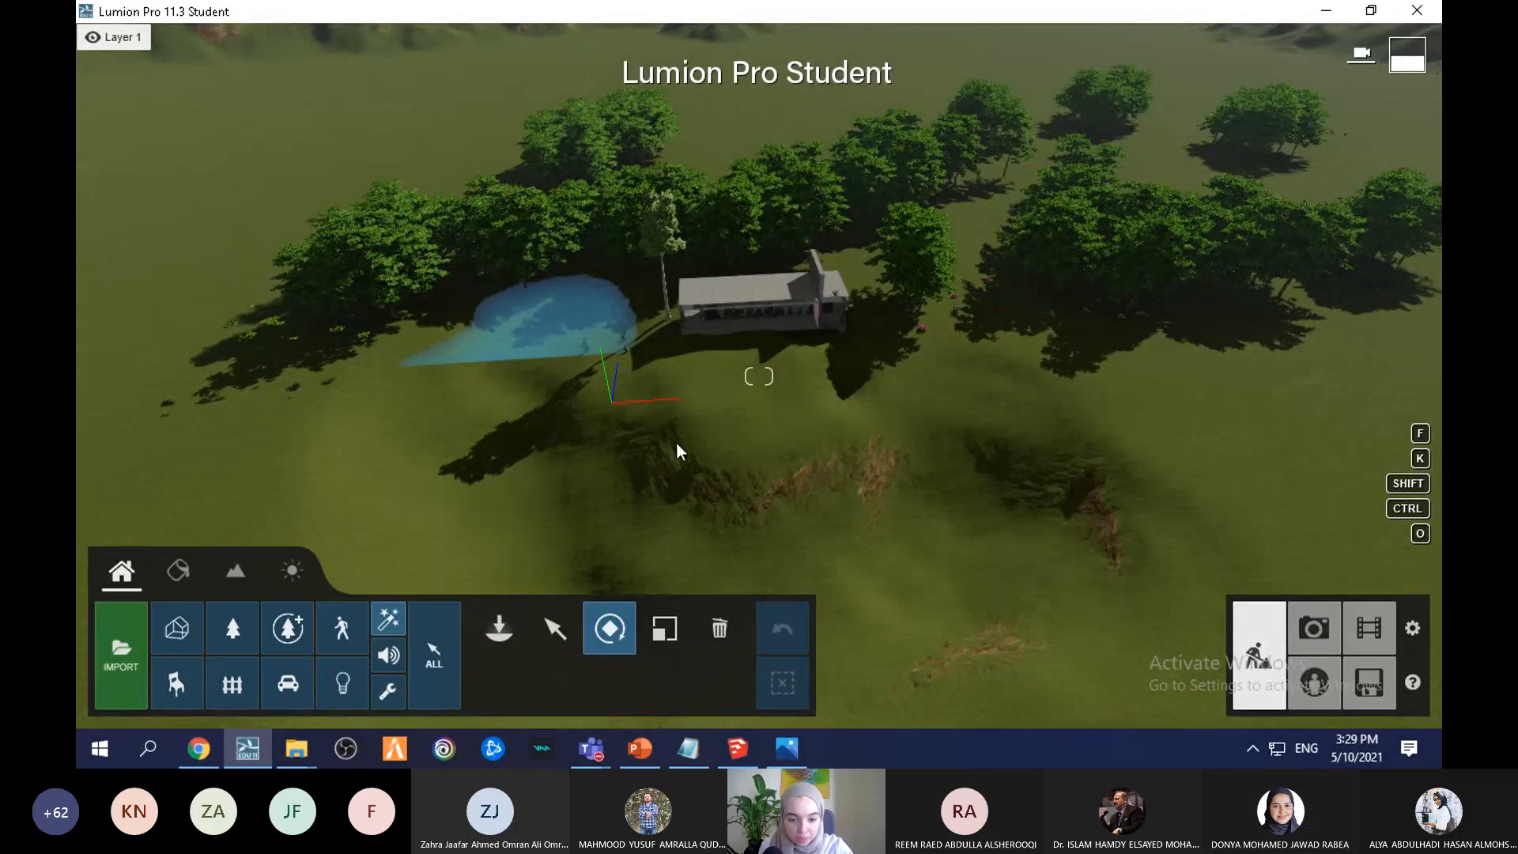
left_click(718, 629)
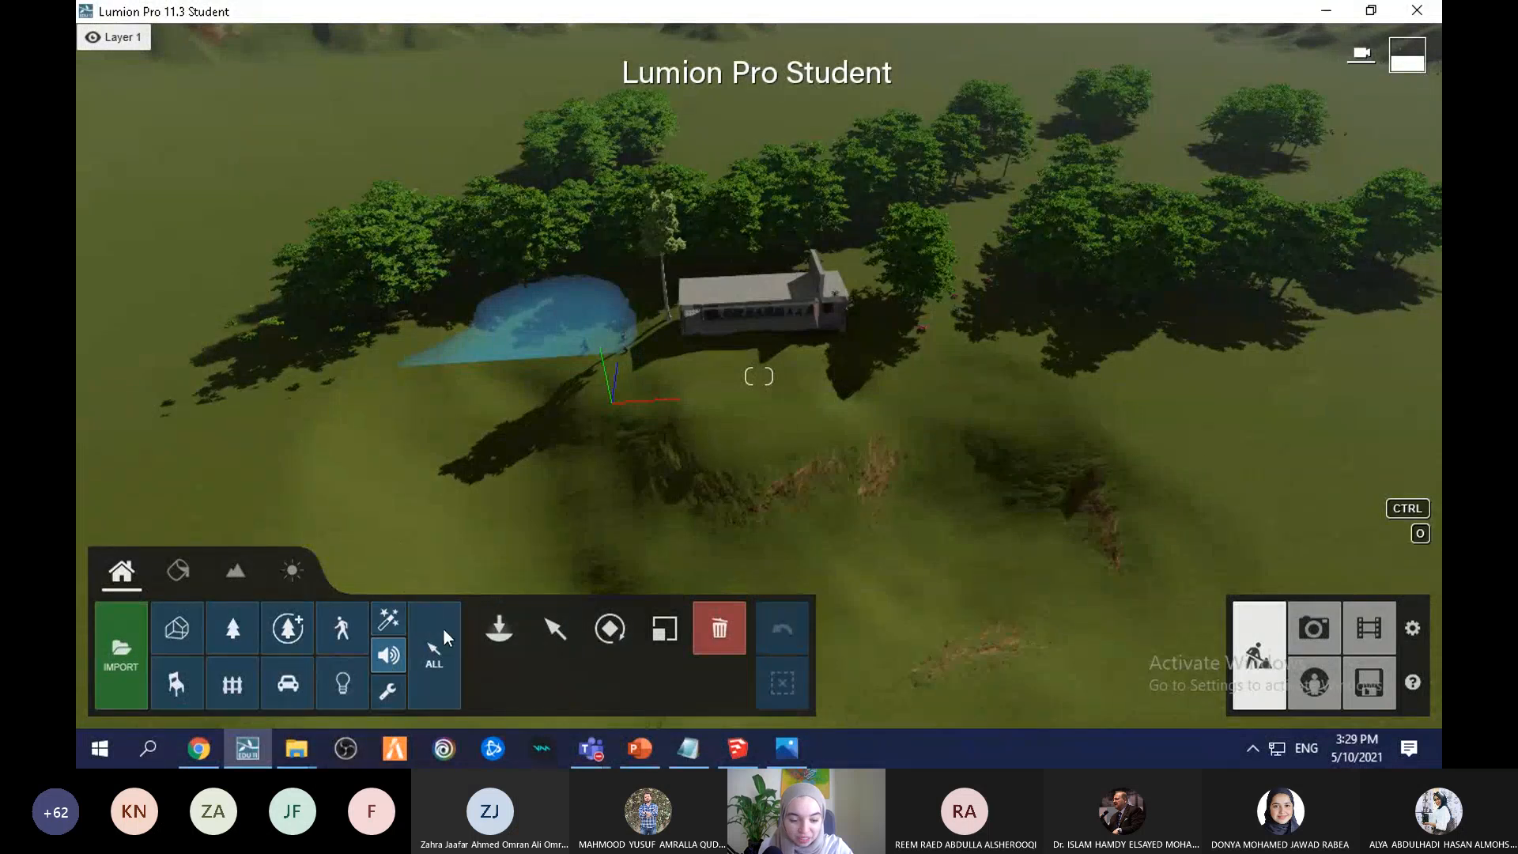
left_click(433, 670)
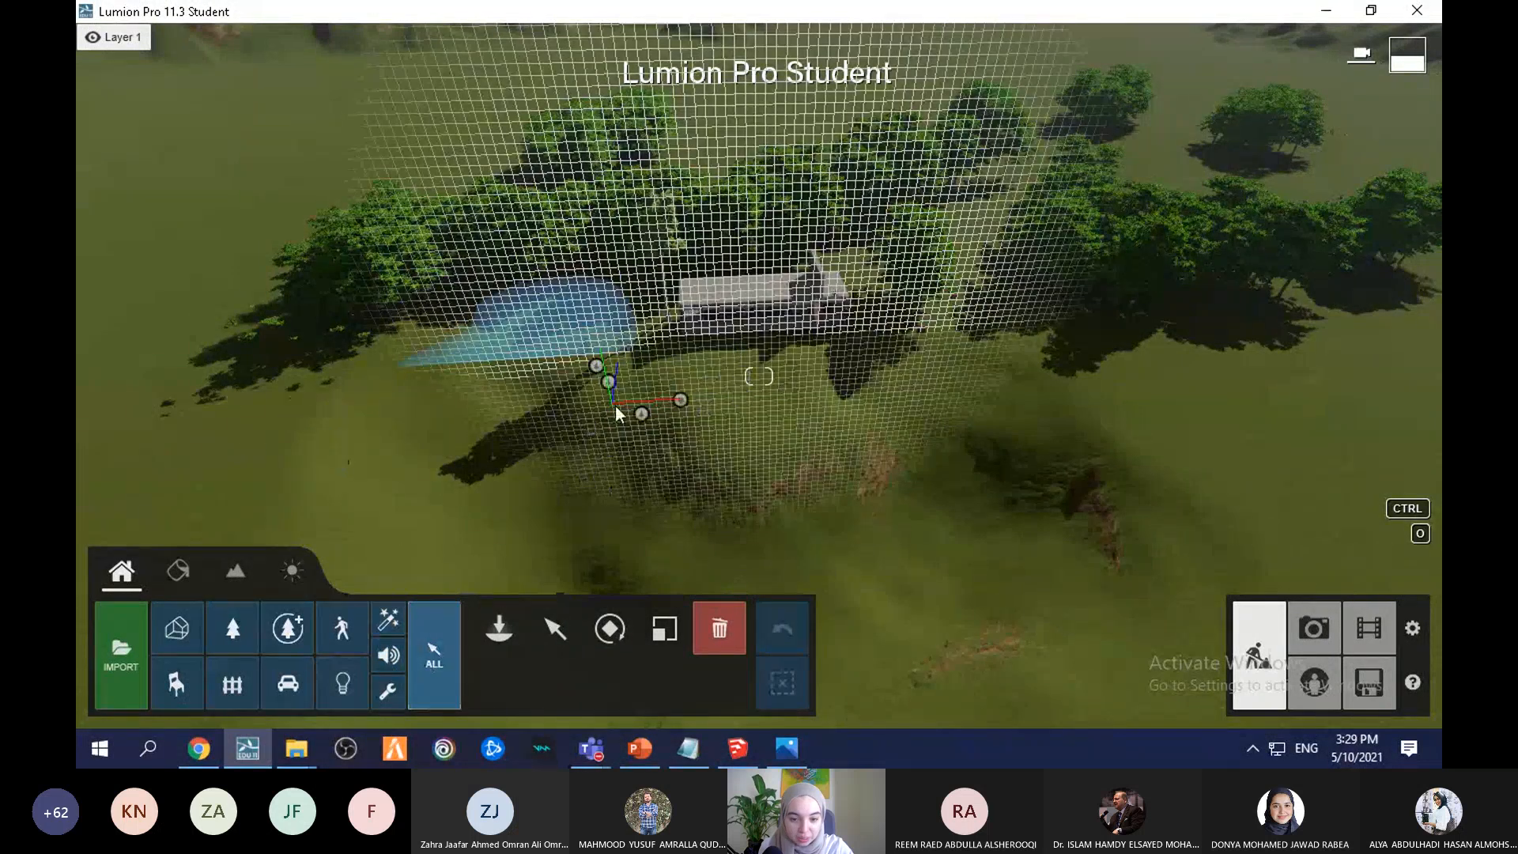
left_click(750, 308)
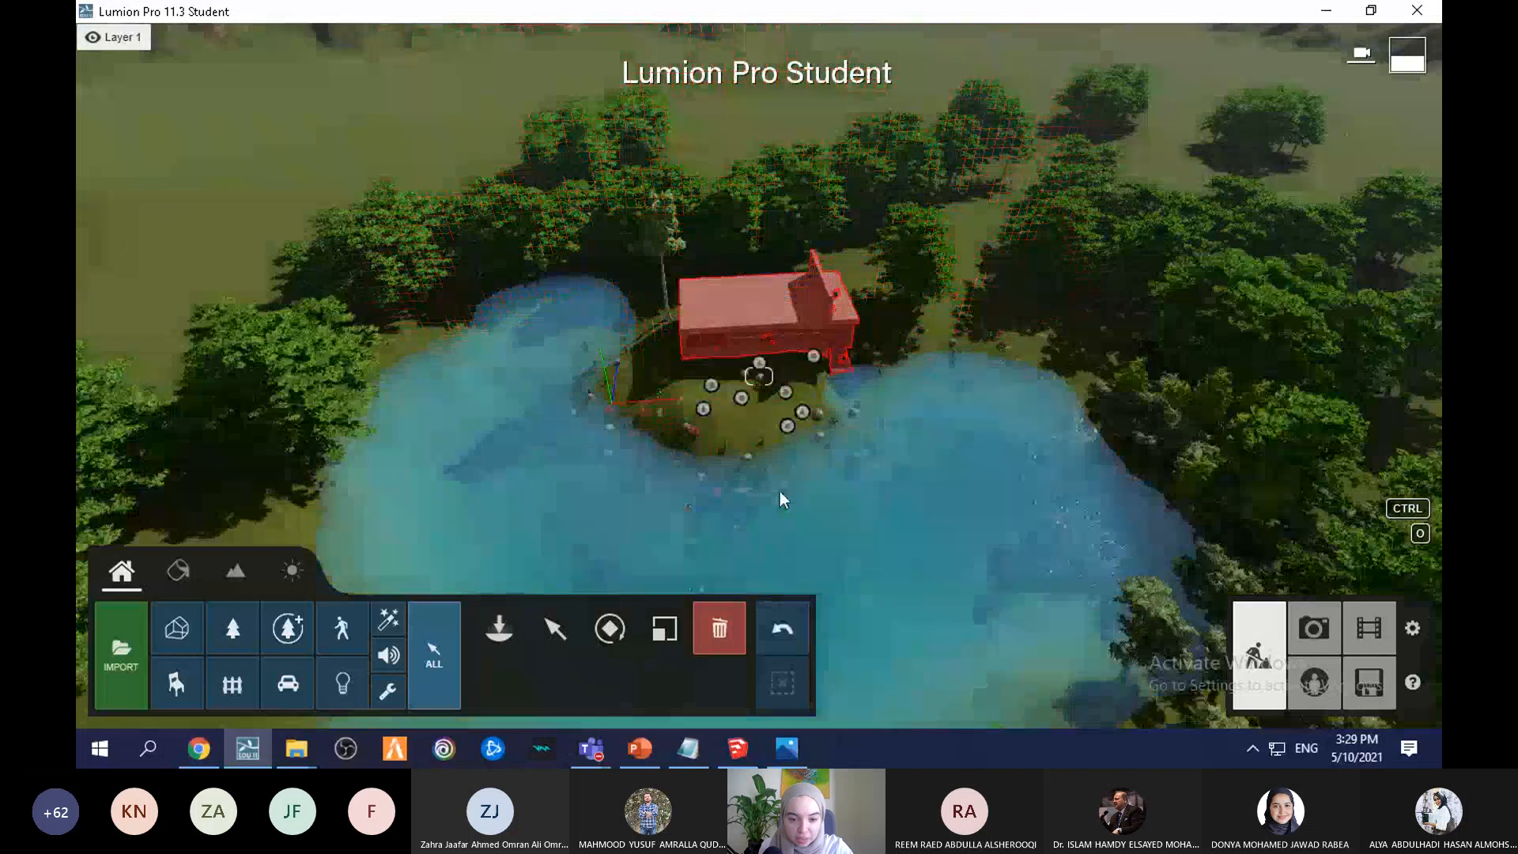
key("w")
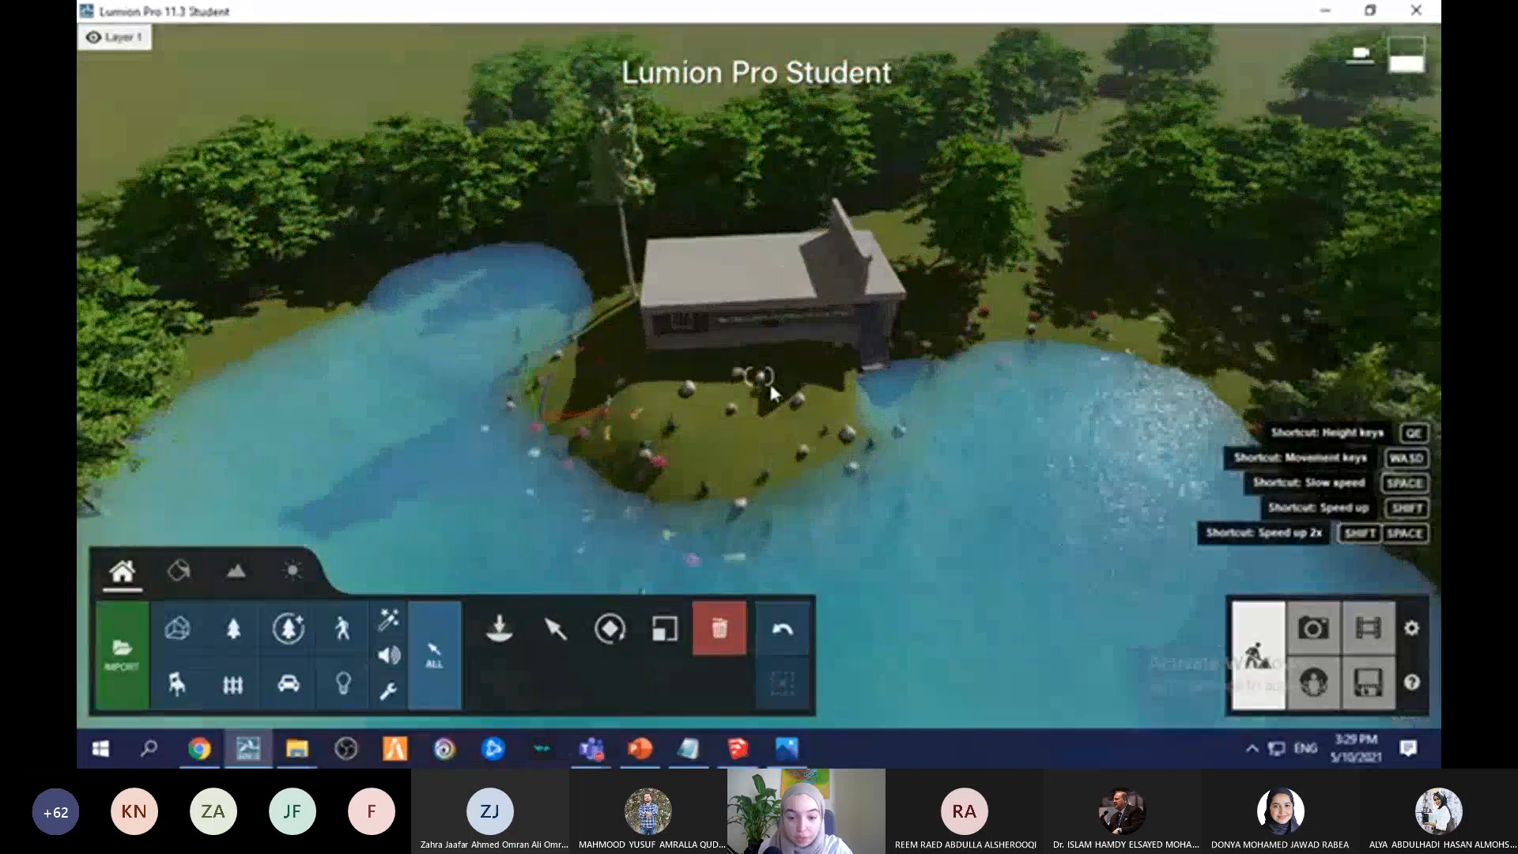
right_click_drag(769, 382, 768, 340)
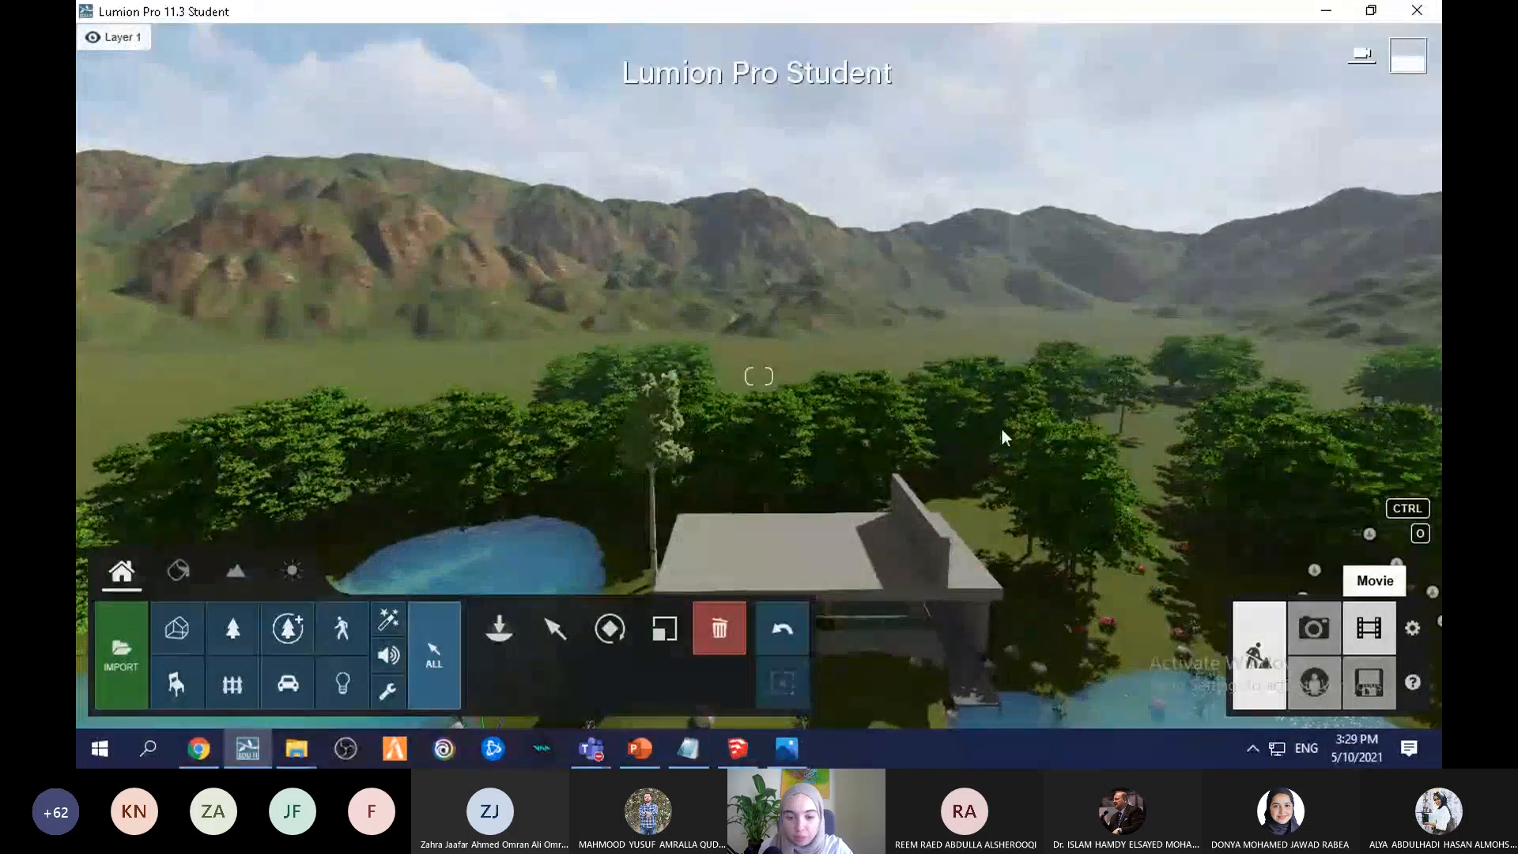
Step: In Movie mode, start recording a clip in the first slot and add a camera keyframe low over the lake facing the house
left_click(1369, 628)
left_click(261, 349)
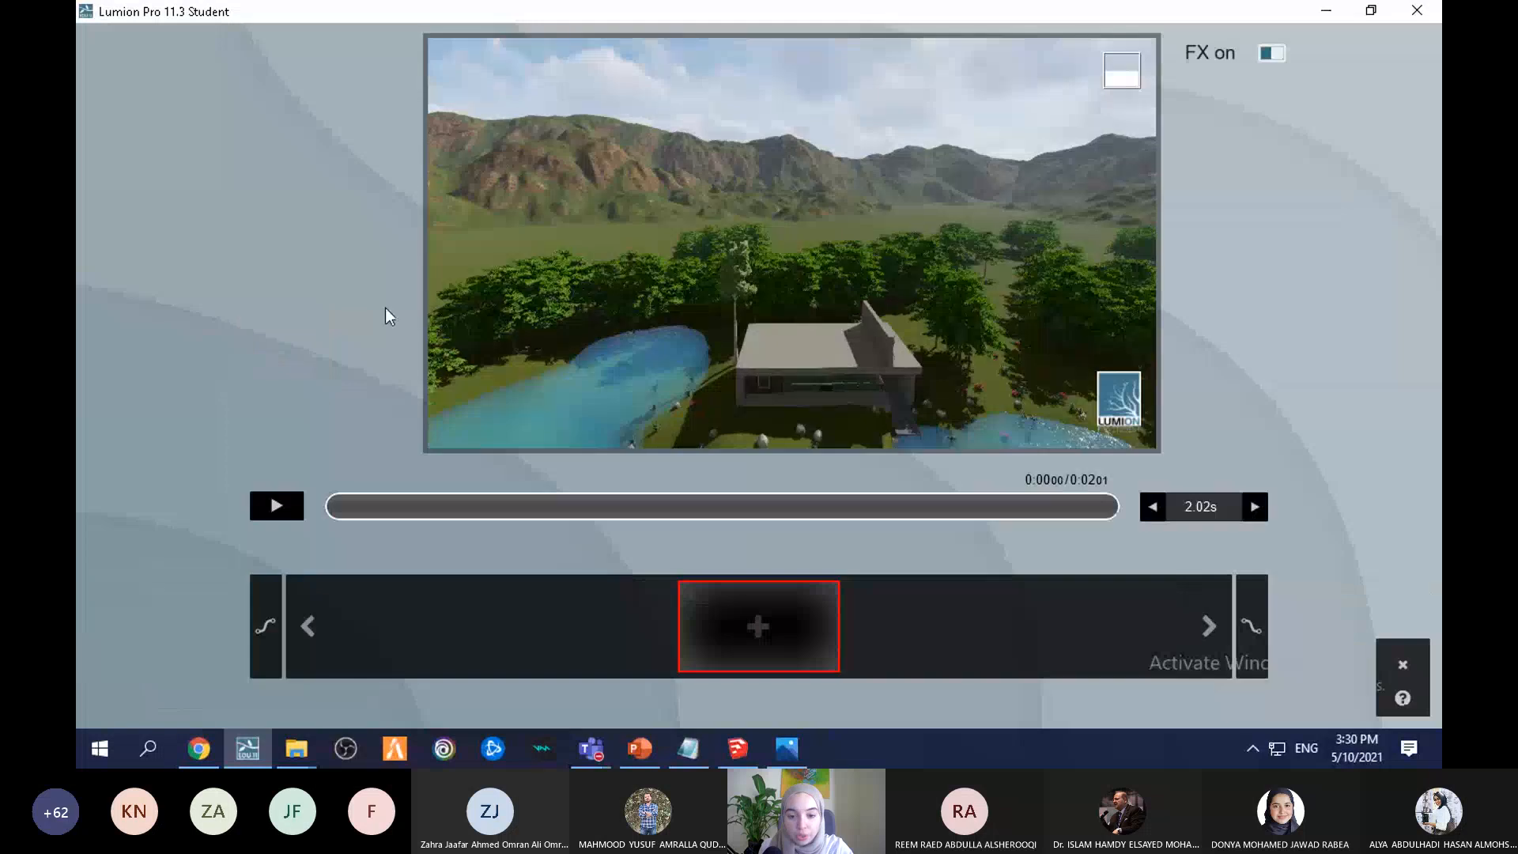
key("e")
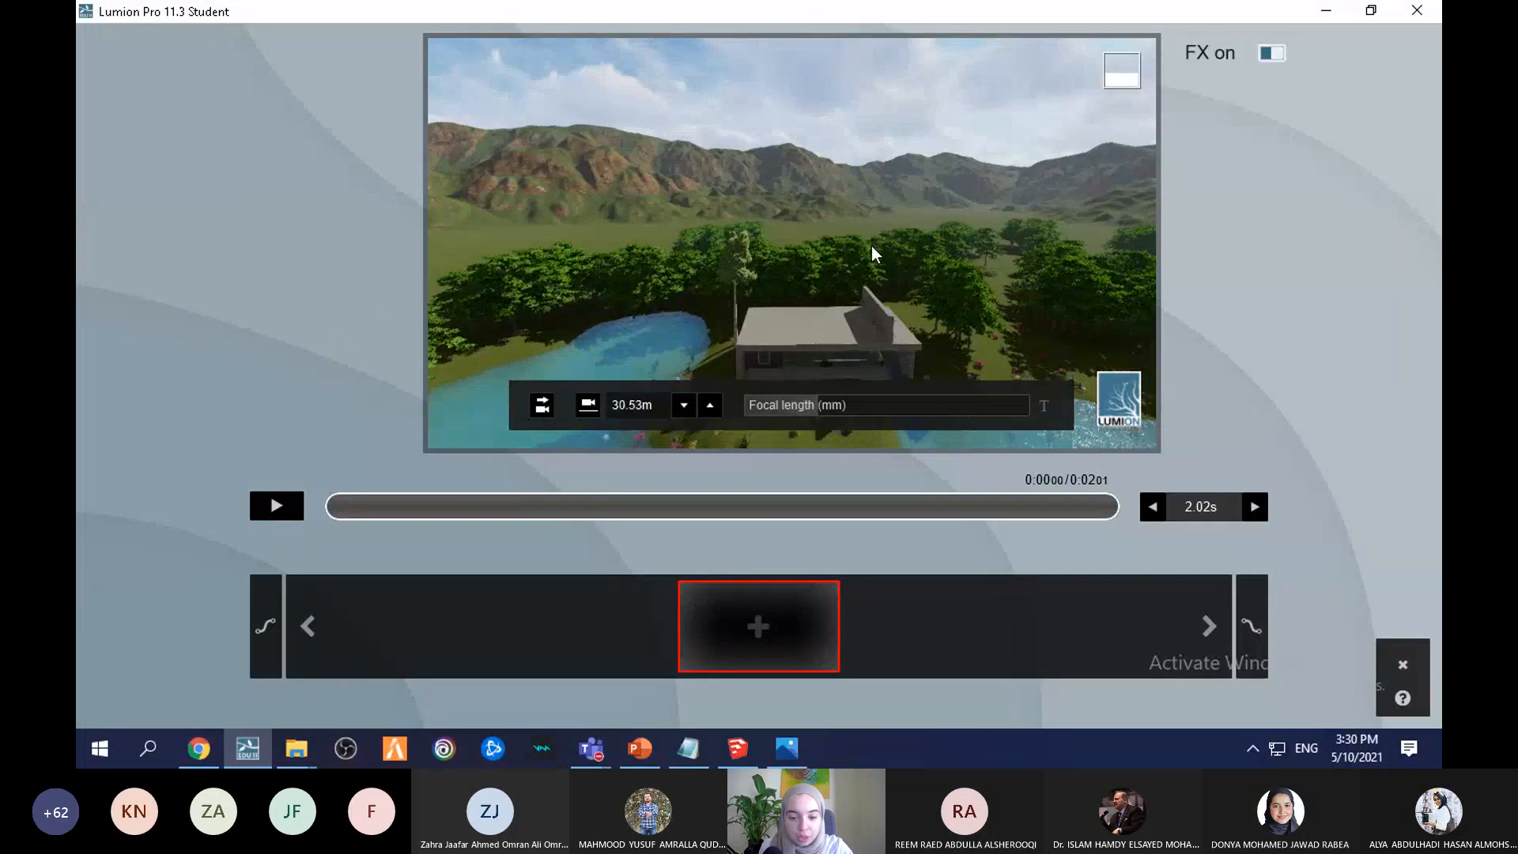
key("e")
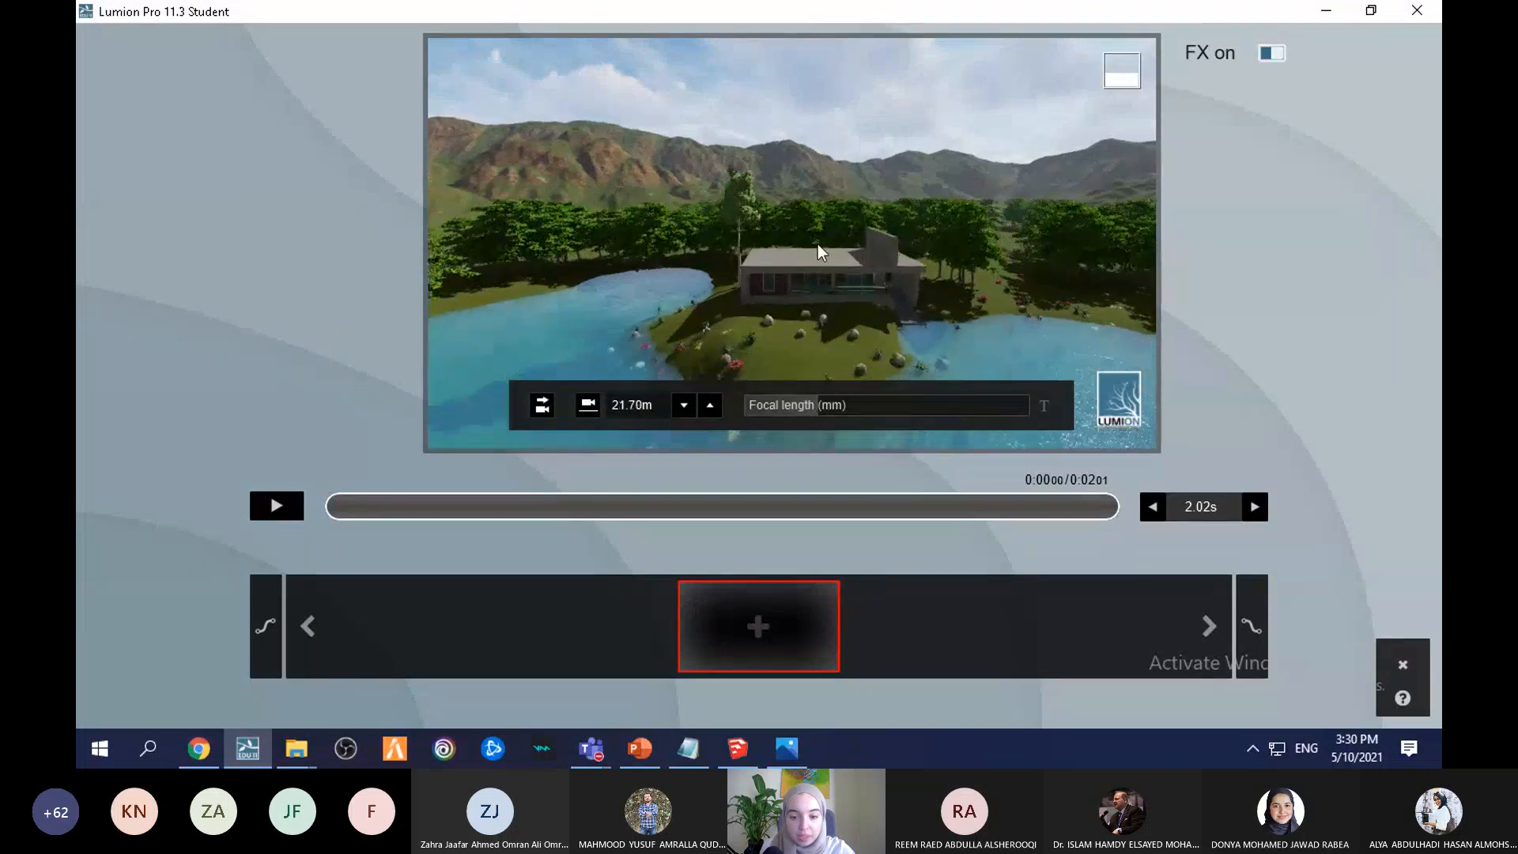
right_click_drag(818, 243, 784, 243)
key("e")
key("e")
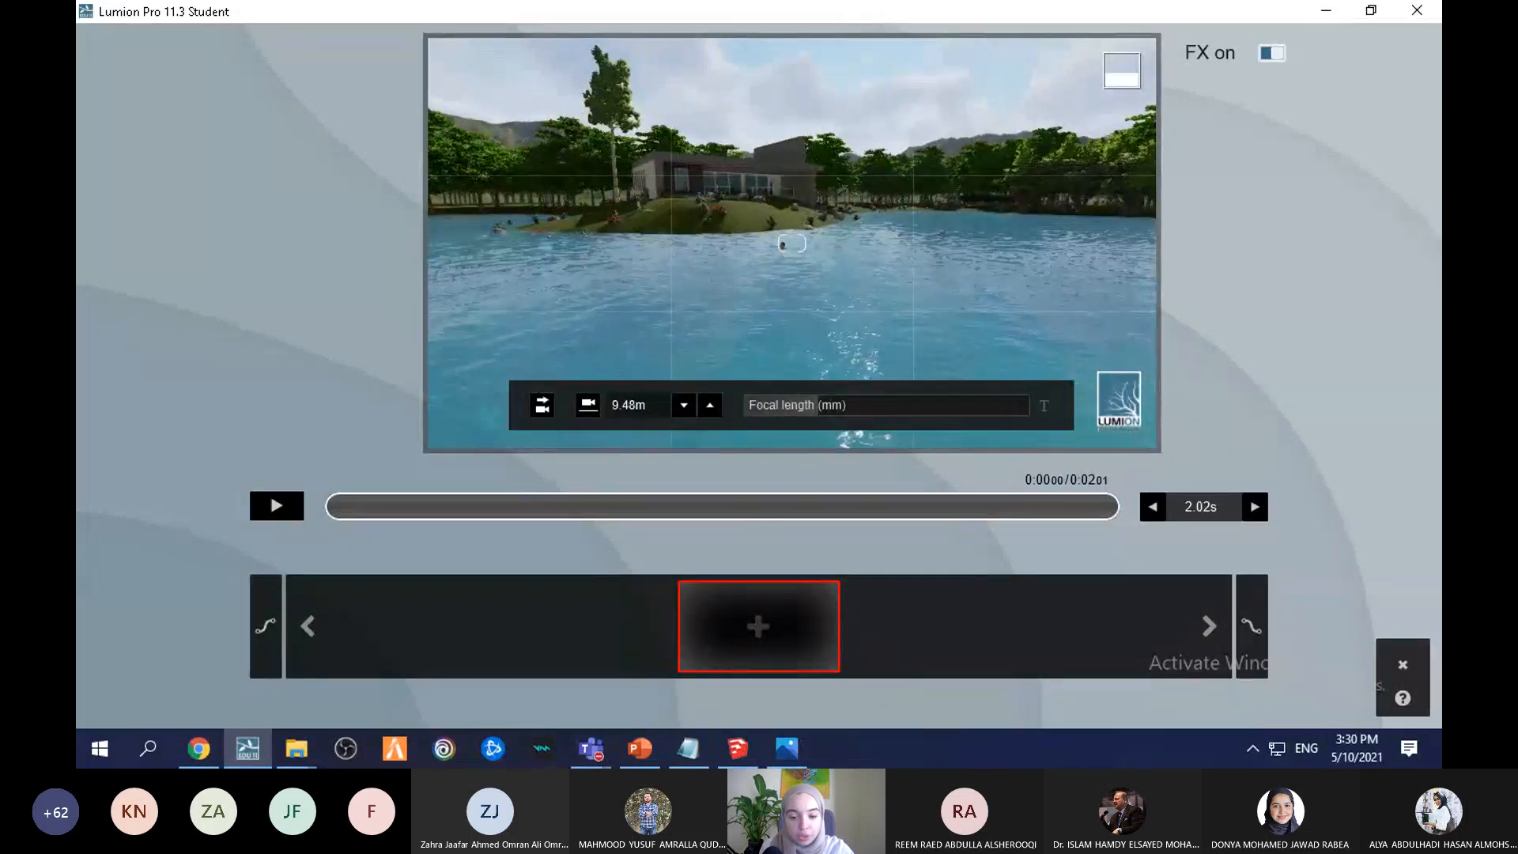
right_click_drag(785, 244, 798, 243)
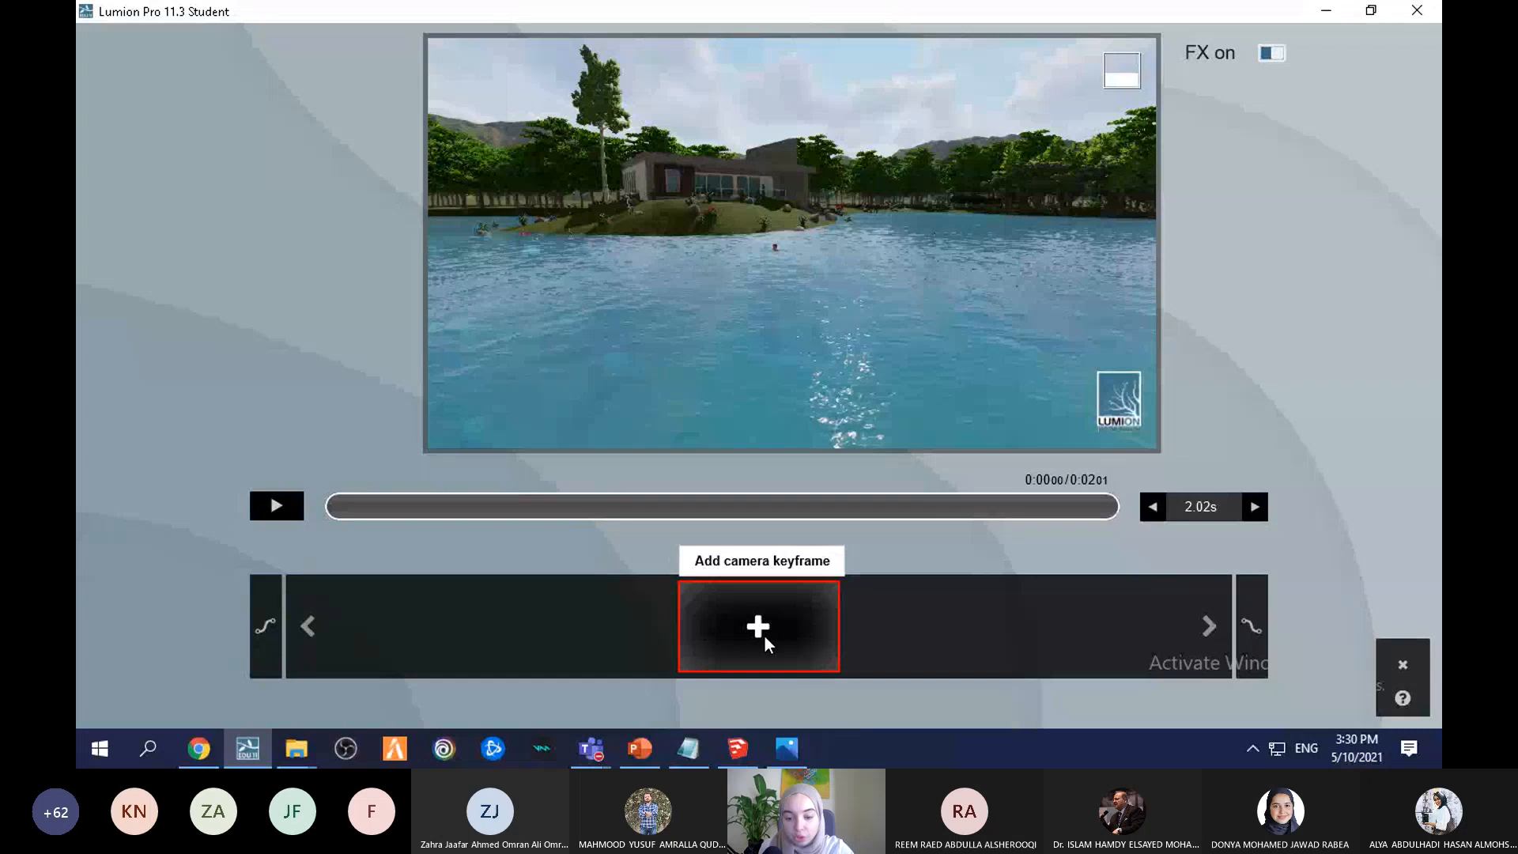
left_click(759, 626)
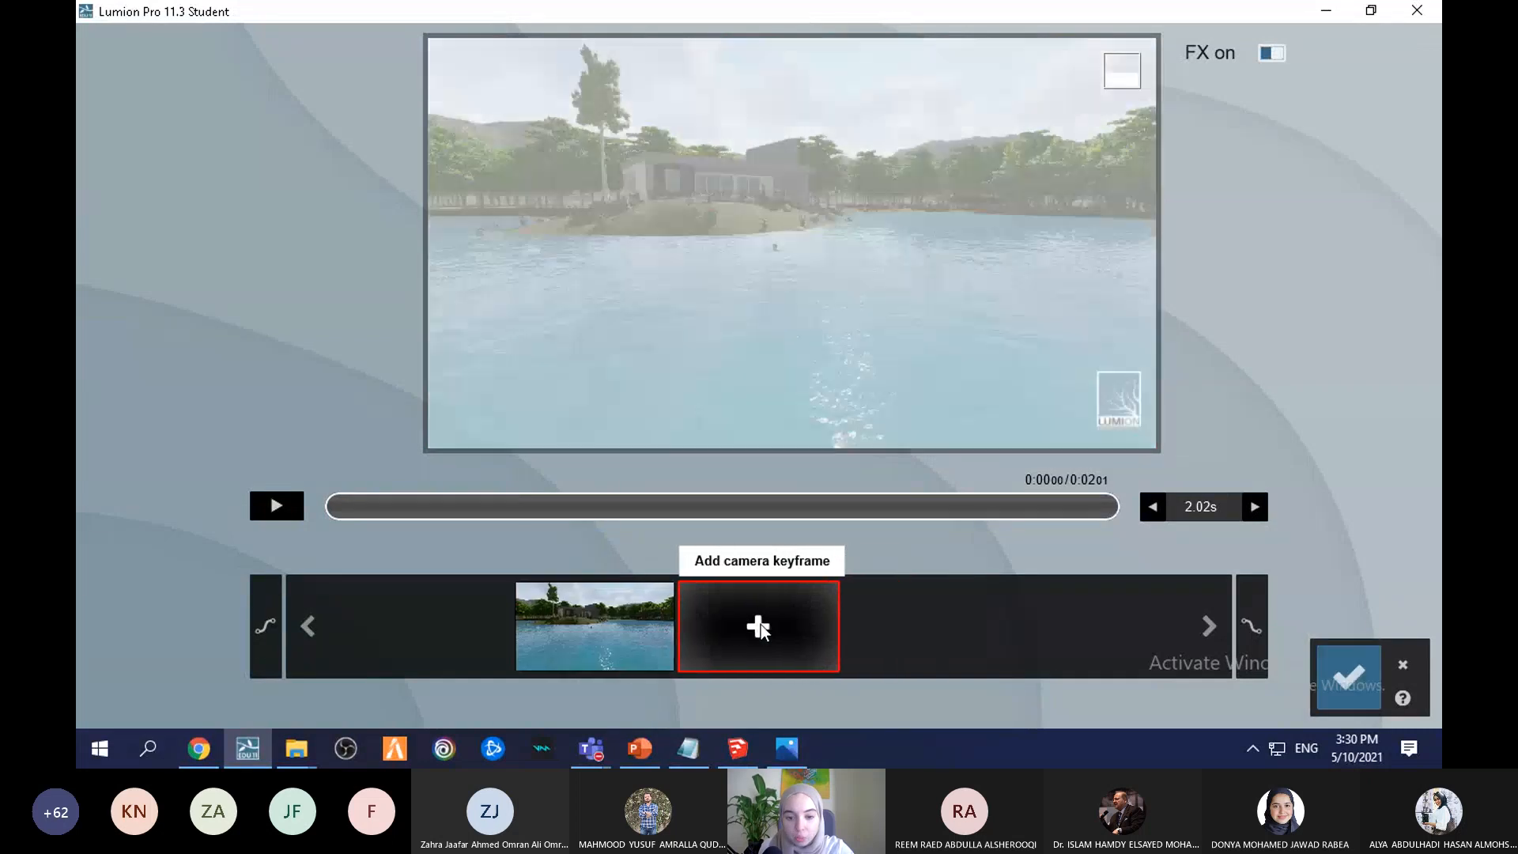
Step: Shift the camera sideways along the lake with the house kept in view and add a second camera keyframe
right_click_drag(893, 243, 803, 243)
key("d")
key("d")
left_click(771, 625)
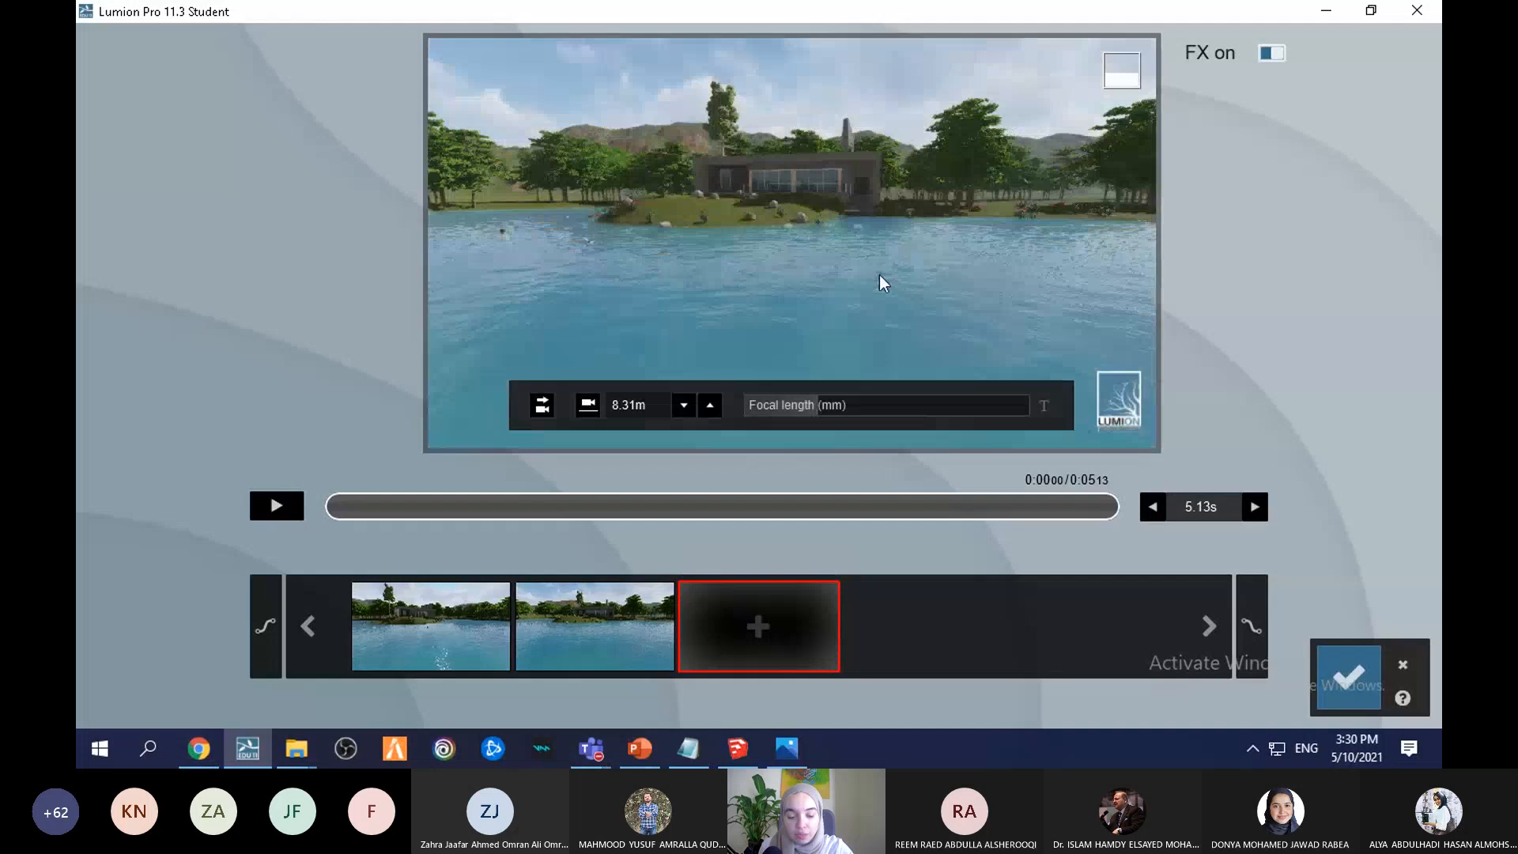
Step: Move the camera further around the lake and raise it to look down on the house, then add a third keyframe
key("d")
right_click_drag(960, 248, 926, 263)
key("d")
key("q")
key("q")
key("w")
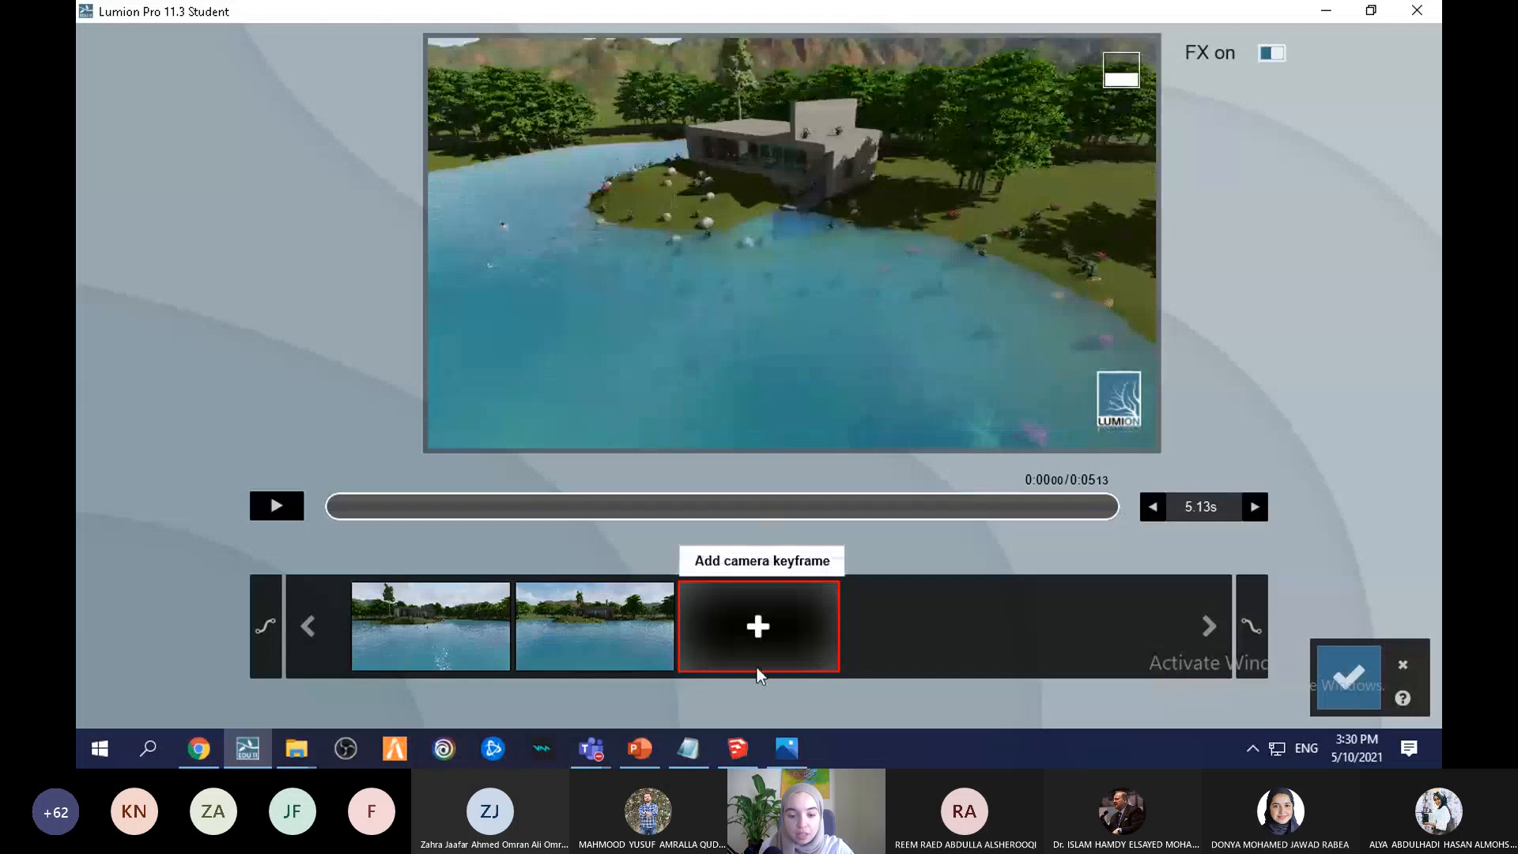
left_click(737, 633)
Step: Bring the camera forward and down near the water, tilt it up to frame the house, and add a fourth keyframe
key("w")
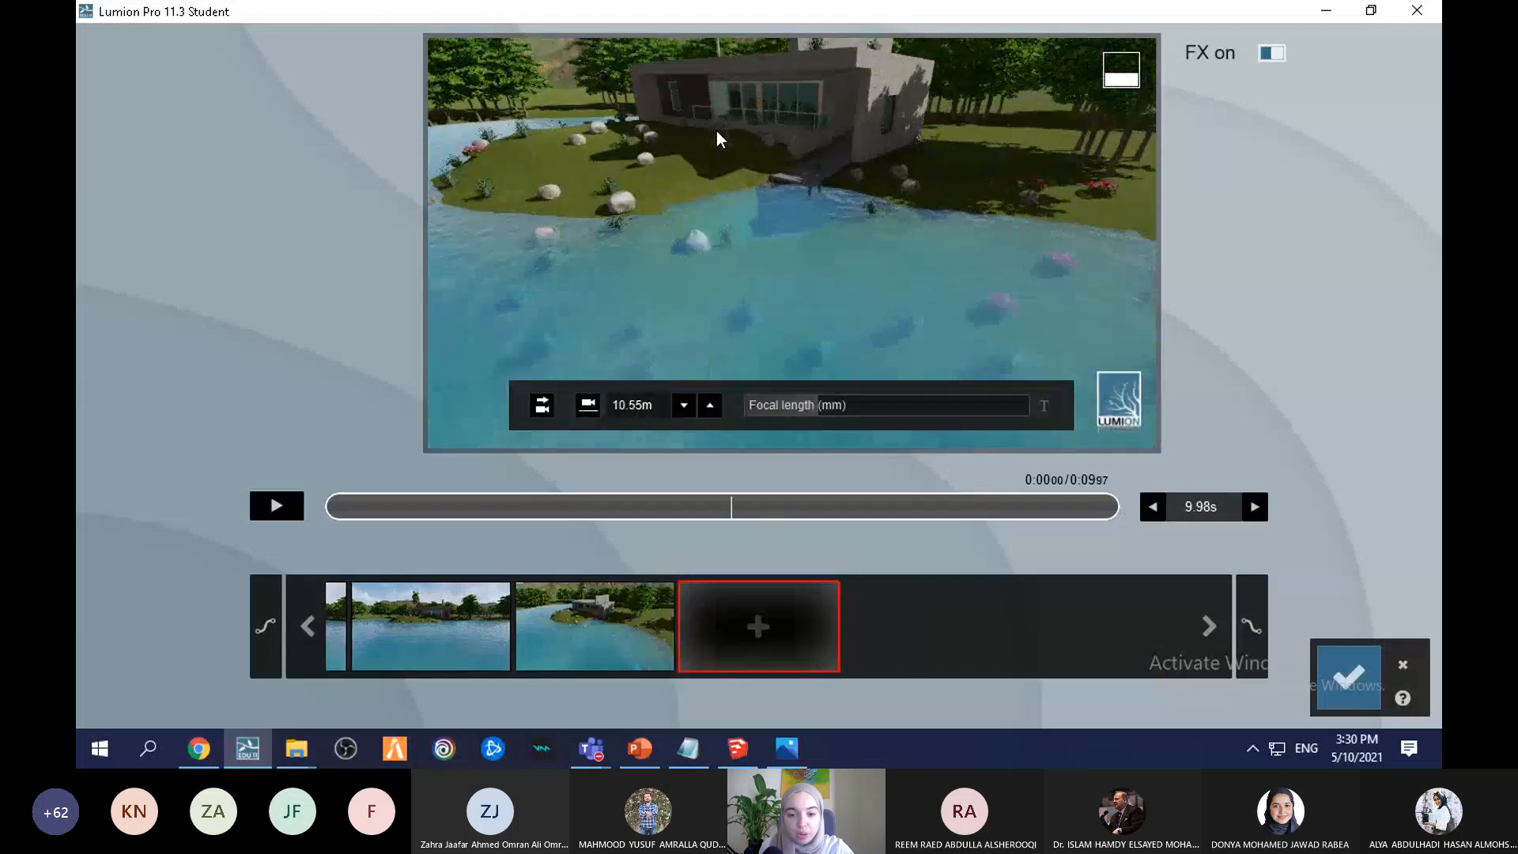
key("w")
right_click_drag(740, 143, 740, 72)
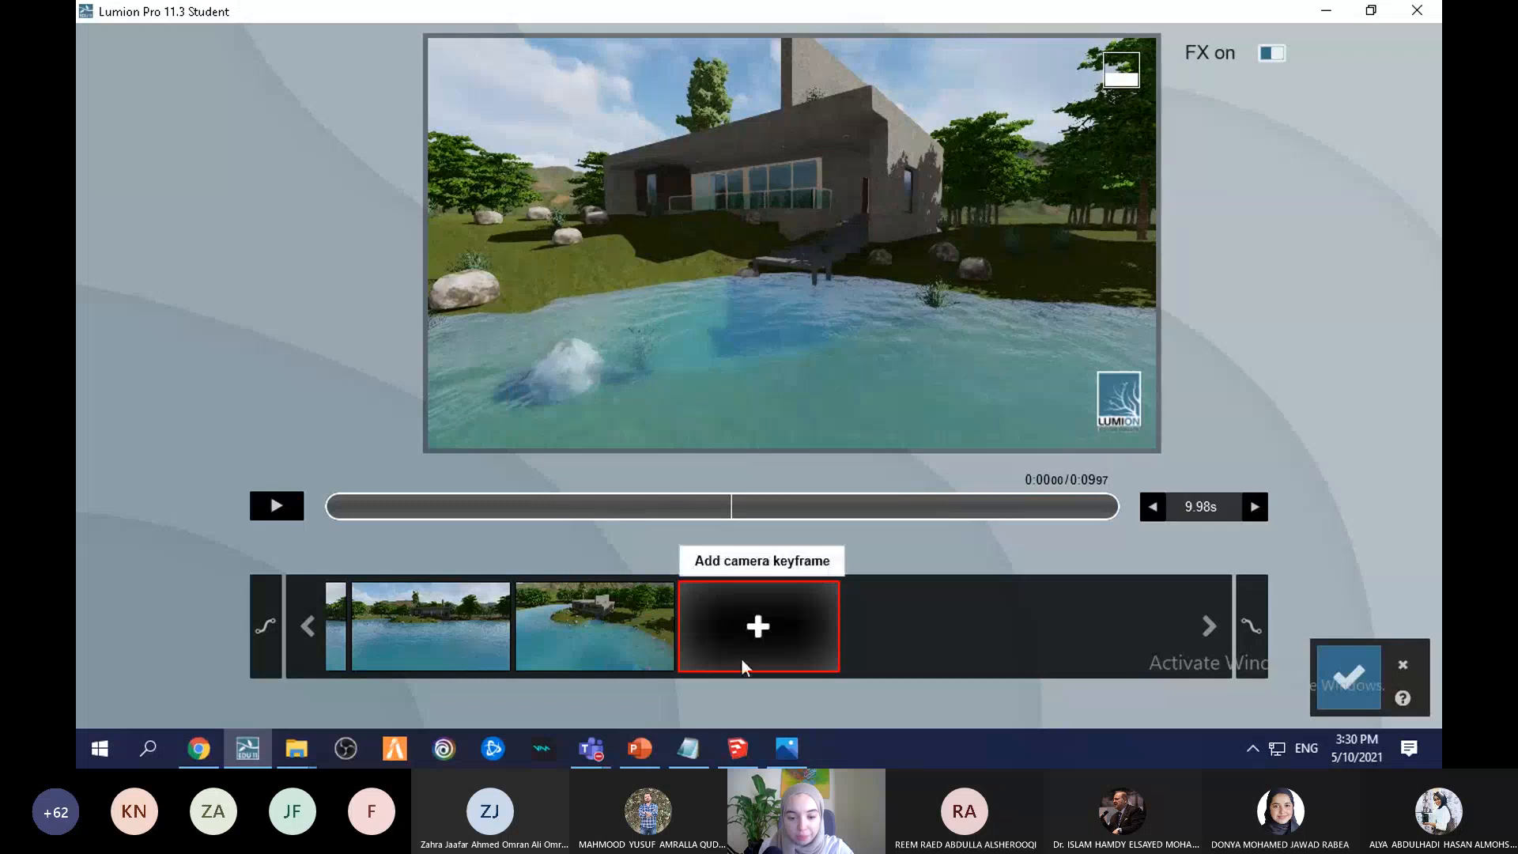
left_click(757, 632)
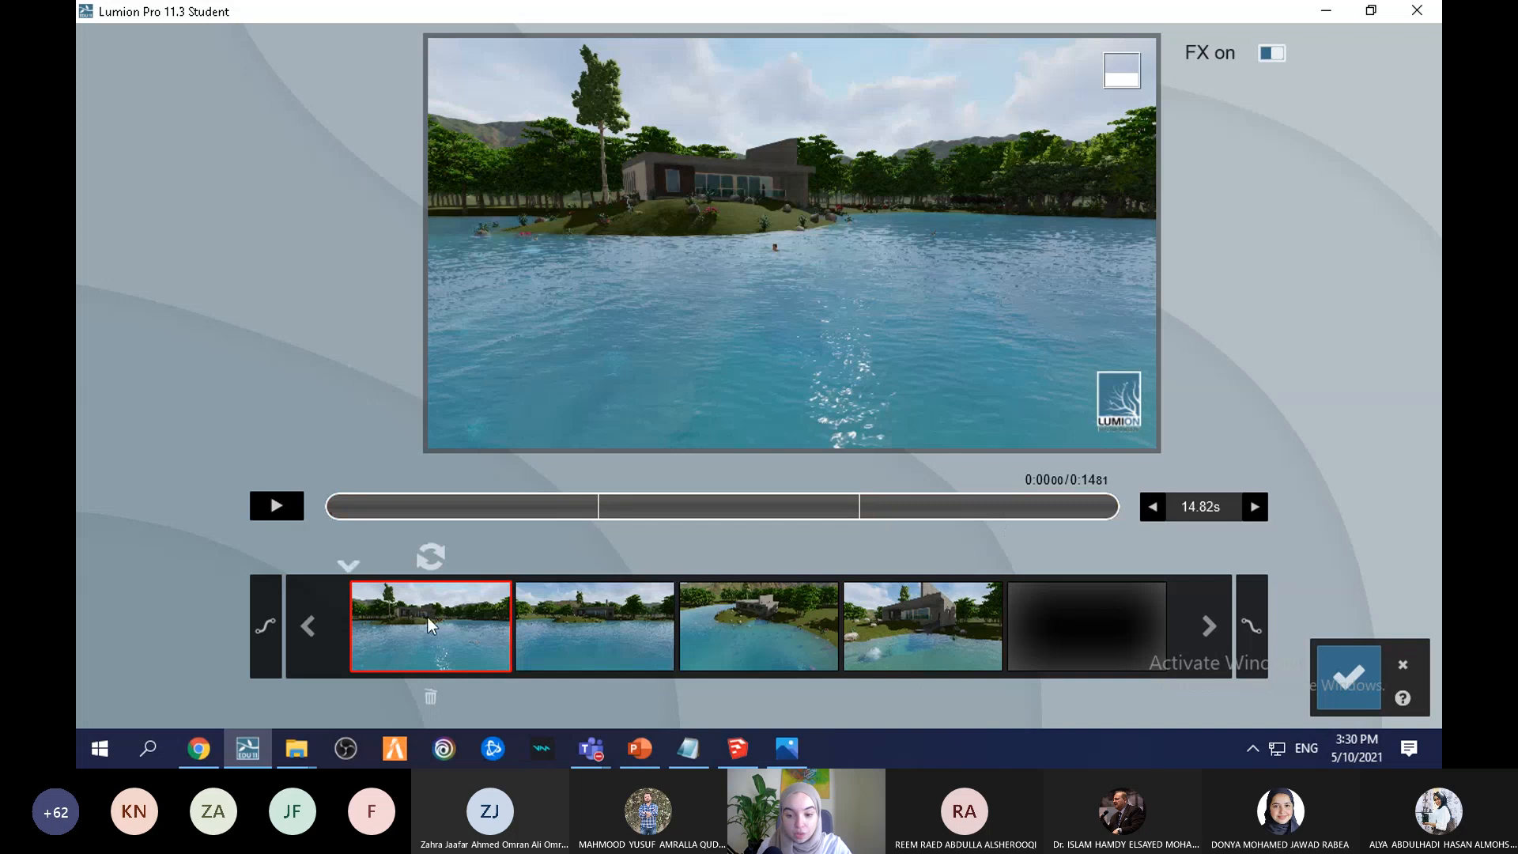
Step: Set the clip's duration to 20 seconds and play it back, pausing near the end
left_click(1217, 512)
left_click_drag(1227, 510, 1174, 509)
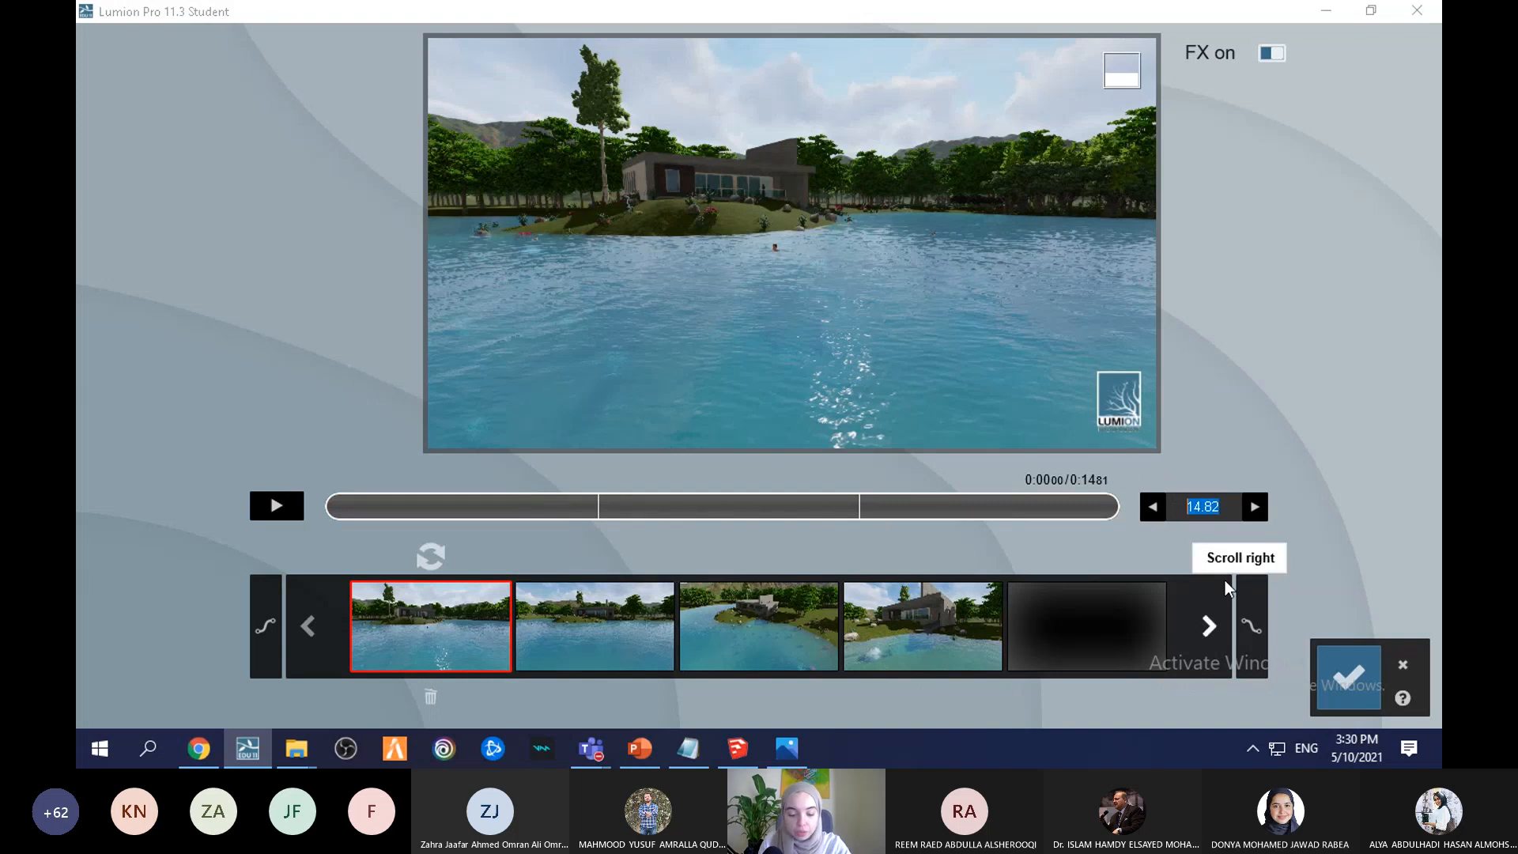
type("2")
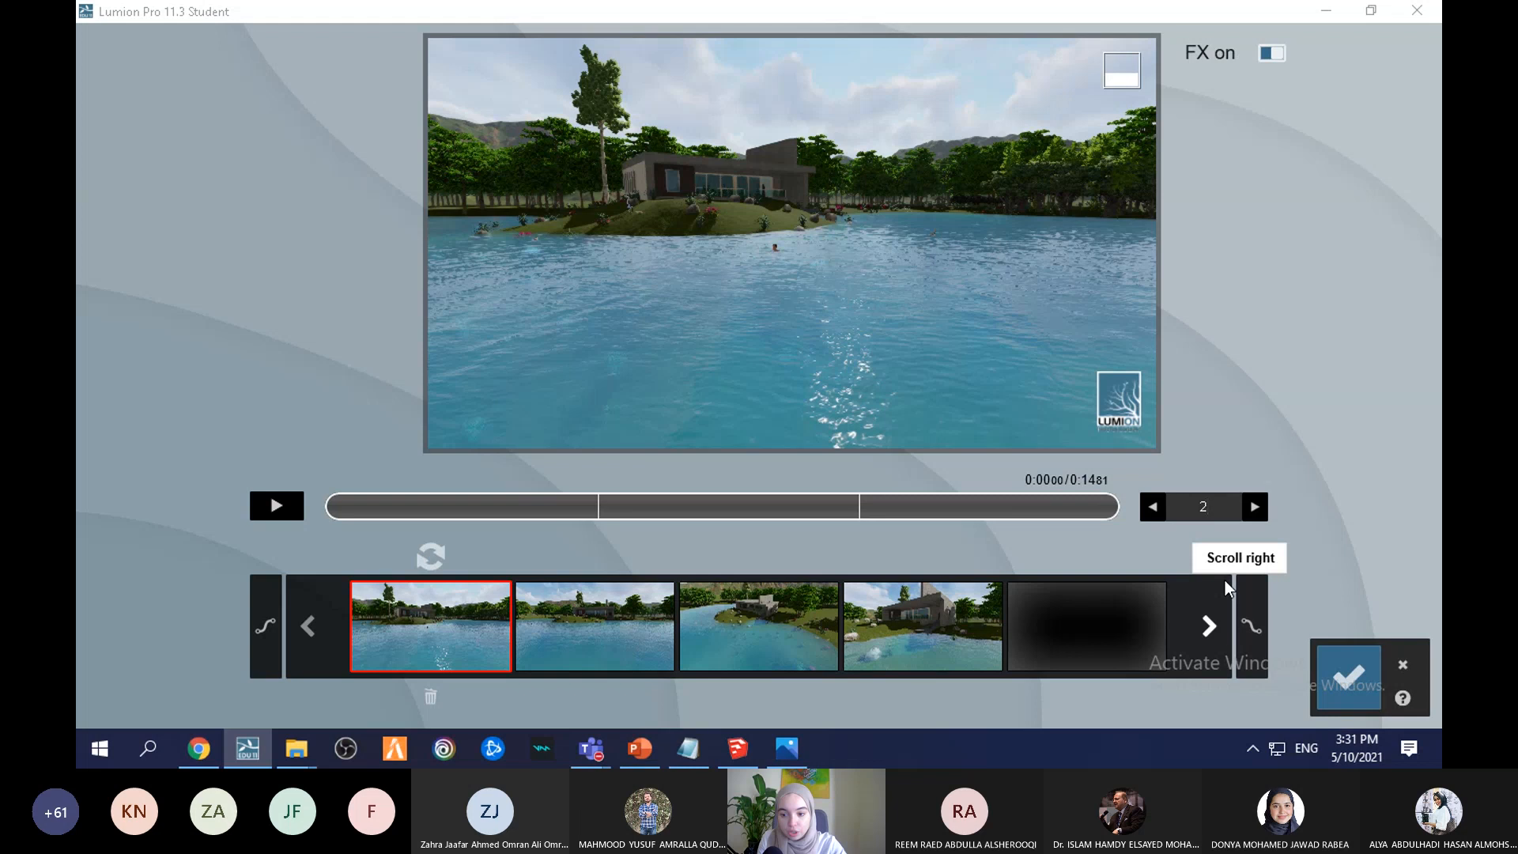
type("0")
key("Return")
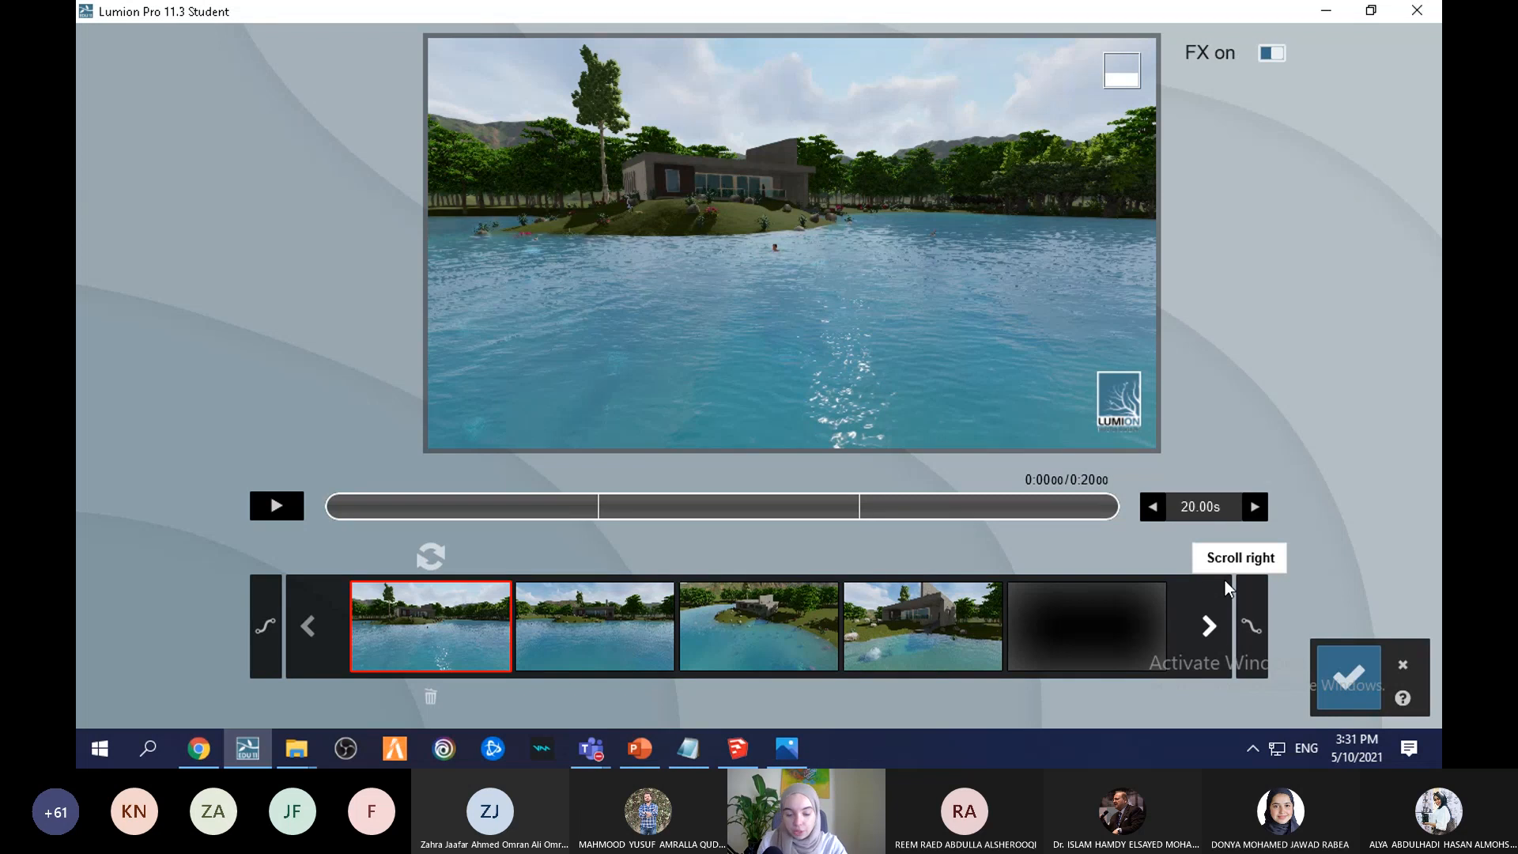
left_click(274, 505)
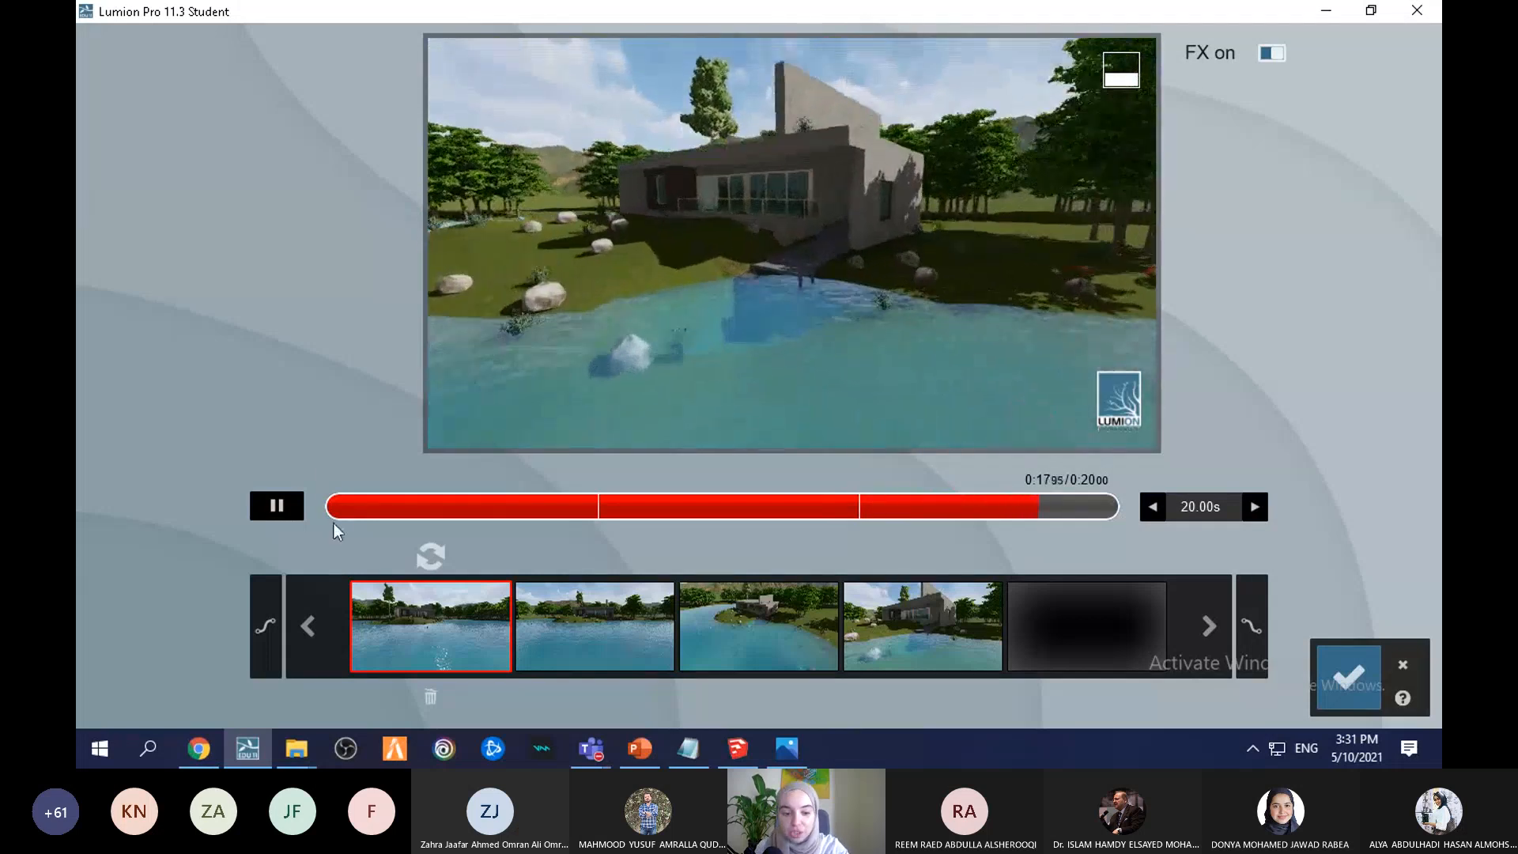
left_click(288, 518)
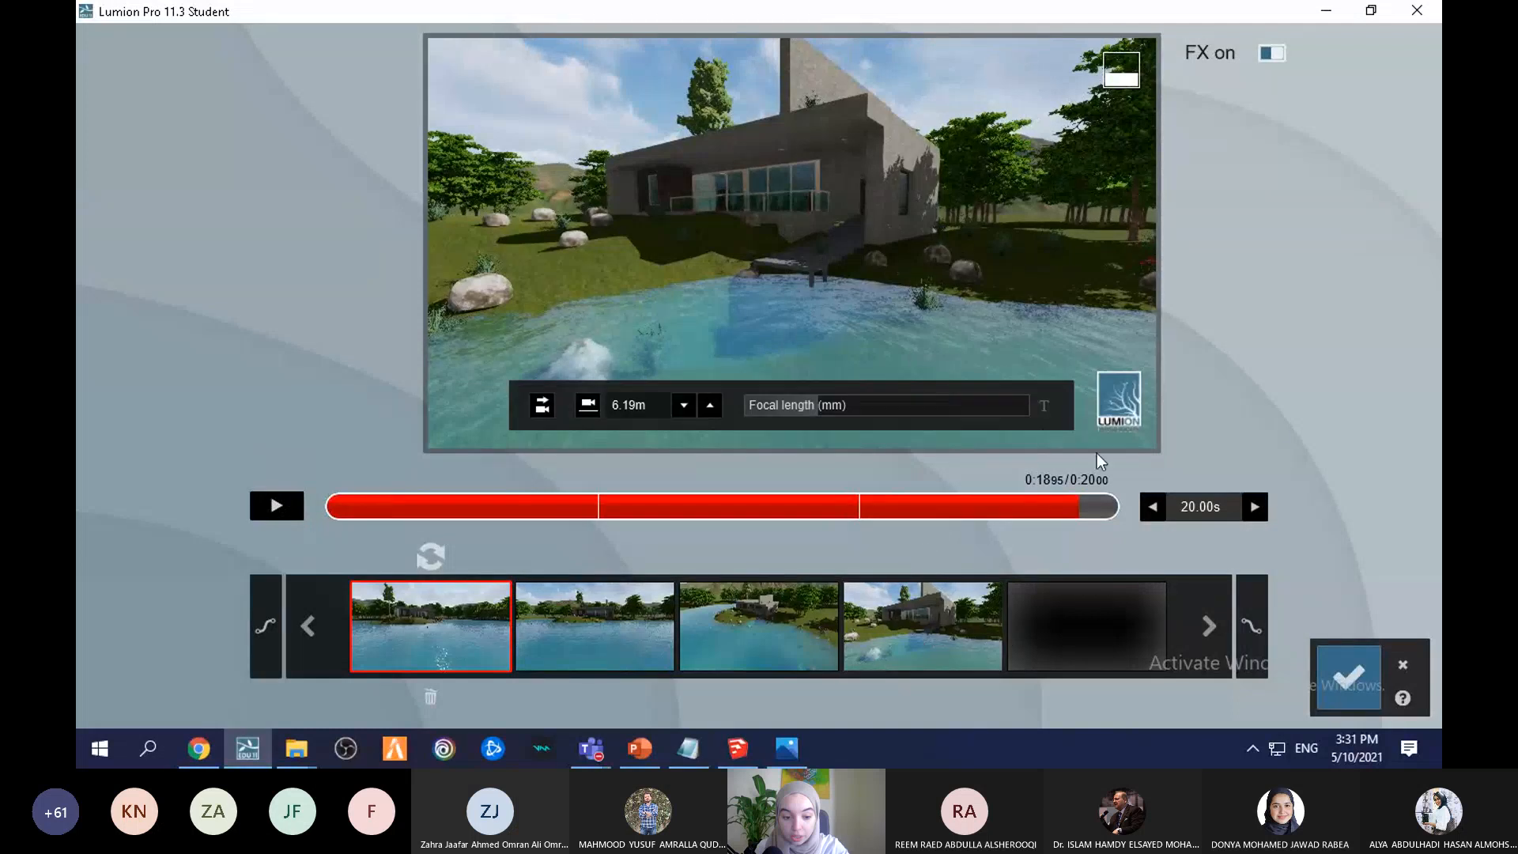
Step: Update the fourth camera keyframe with a closer view of the house entrance and the wooden dock
scroll(831, 165, "up", 4)
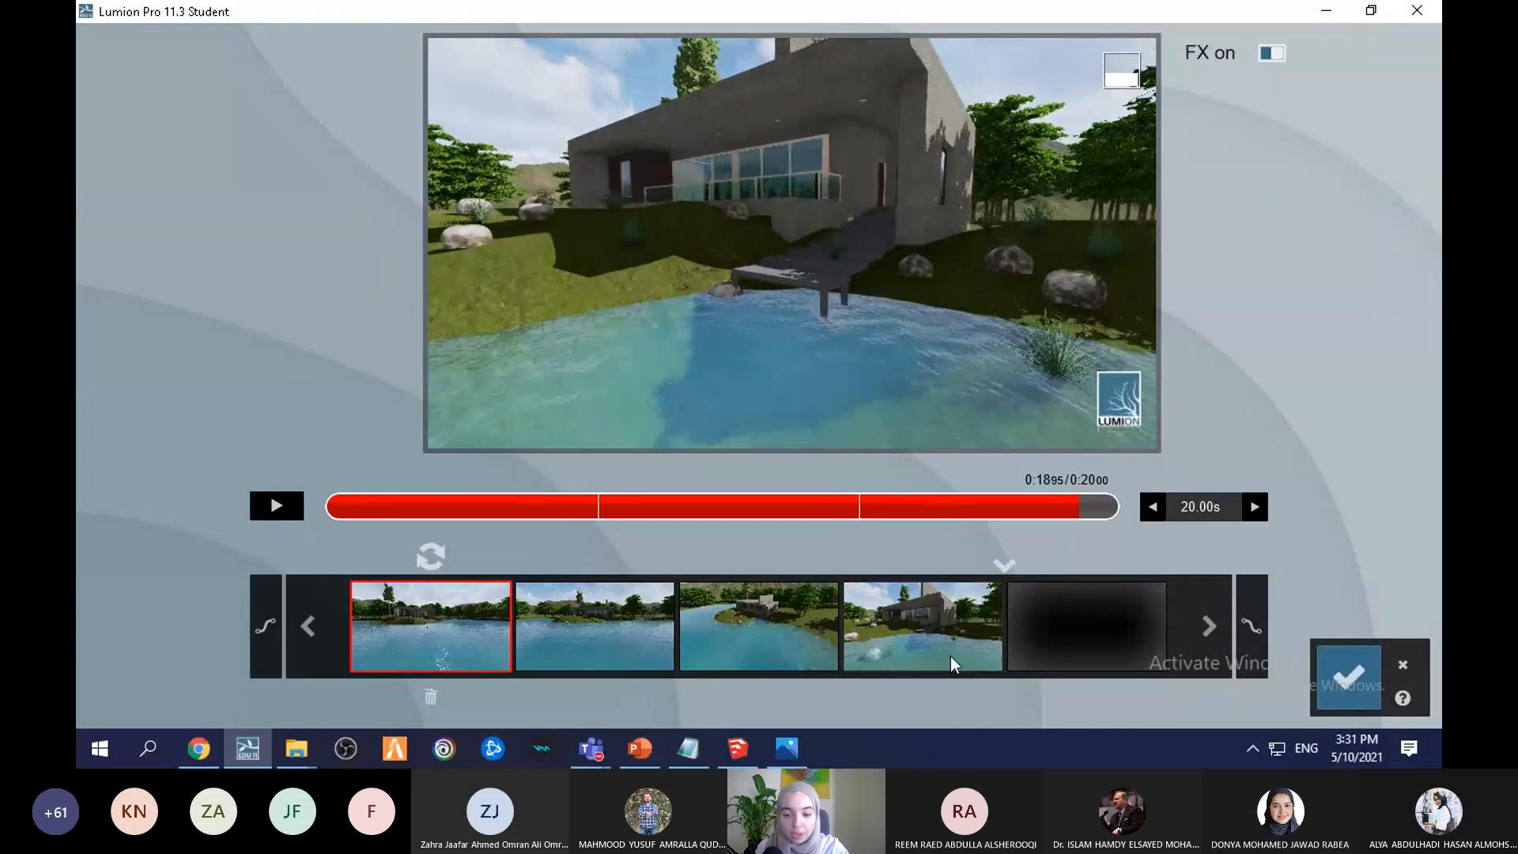
left_click(925, 640)
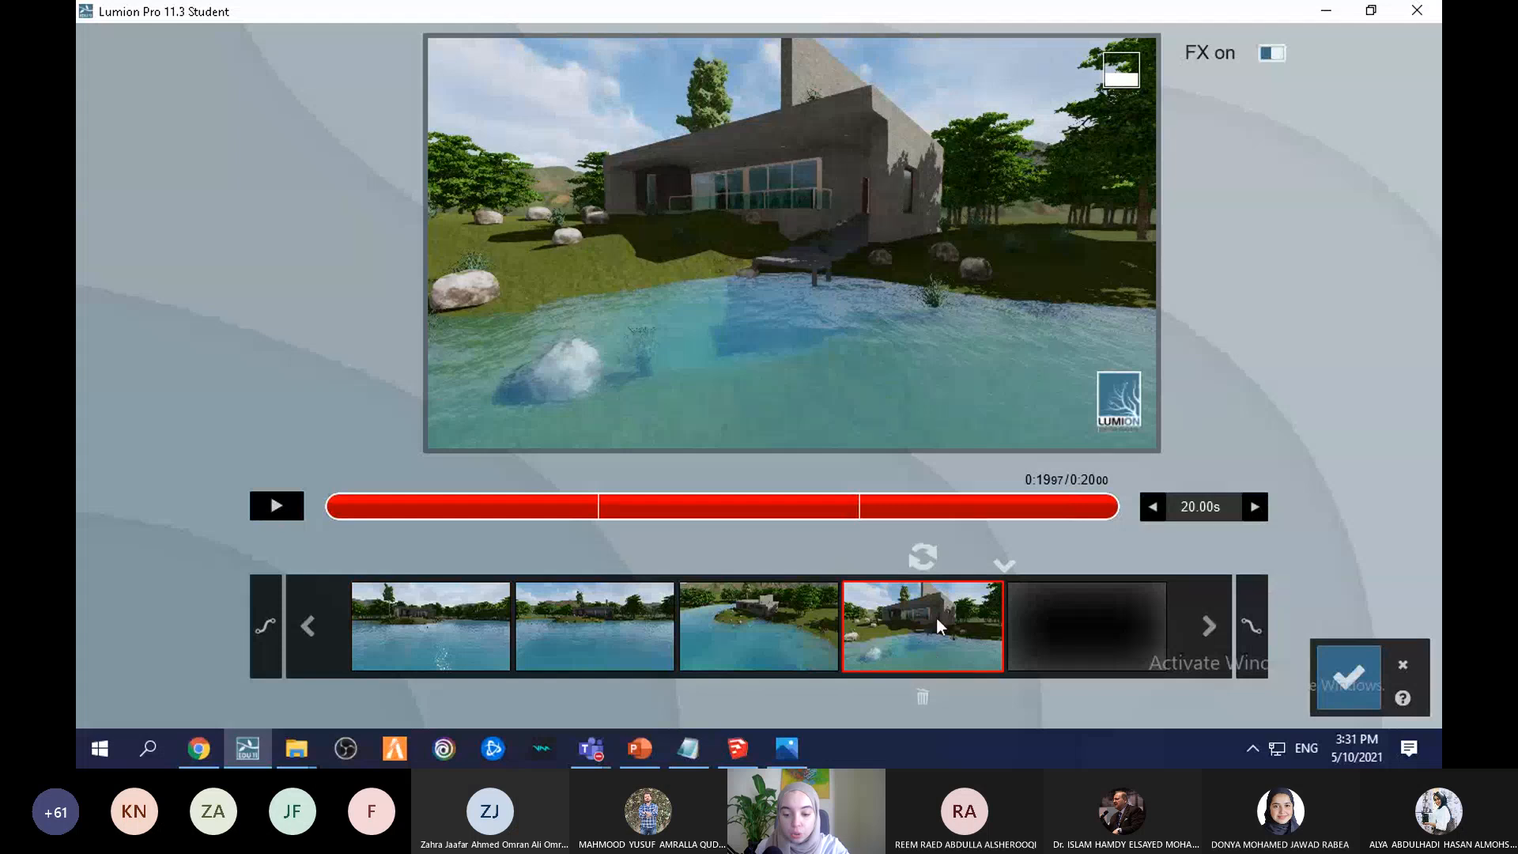
scroll(861, 172, "up", 5)
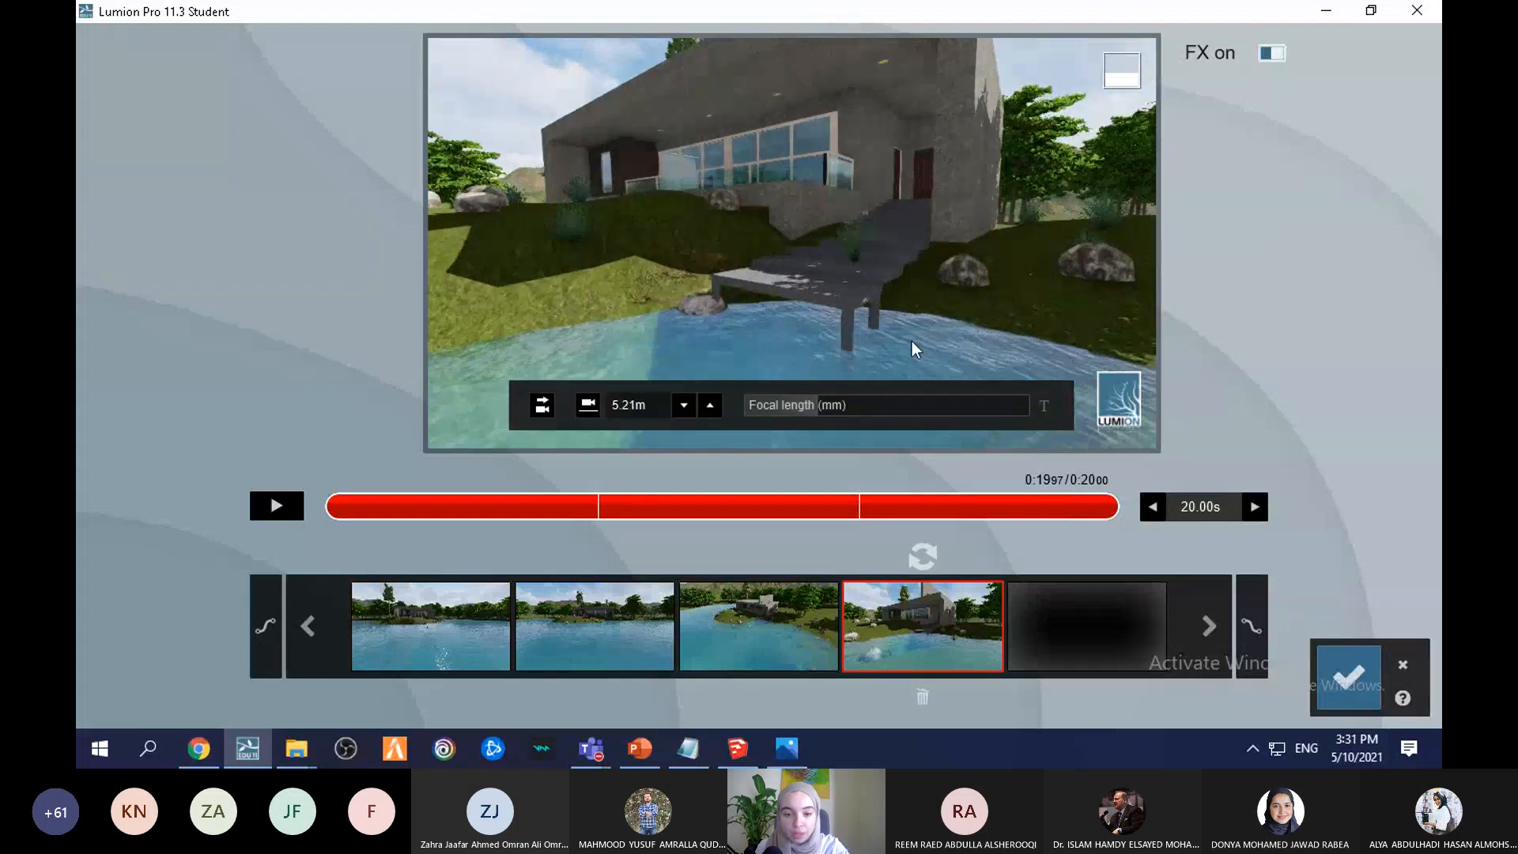
right_click_drag(912, 340, 868, 307)
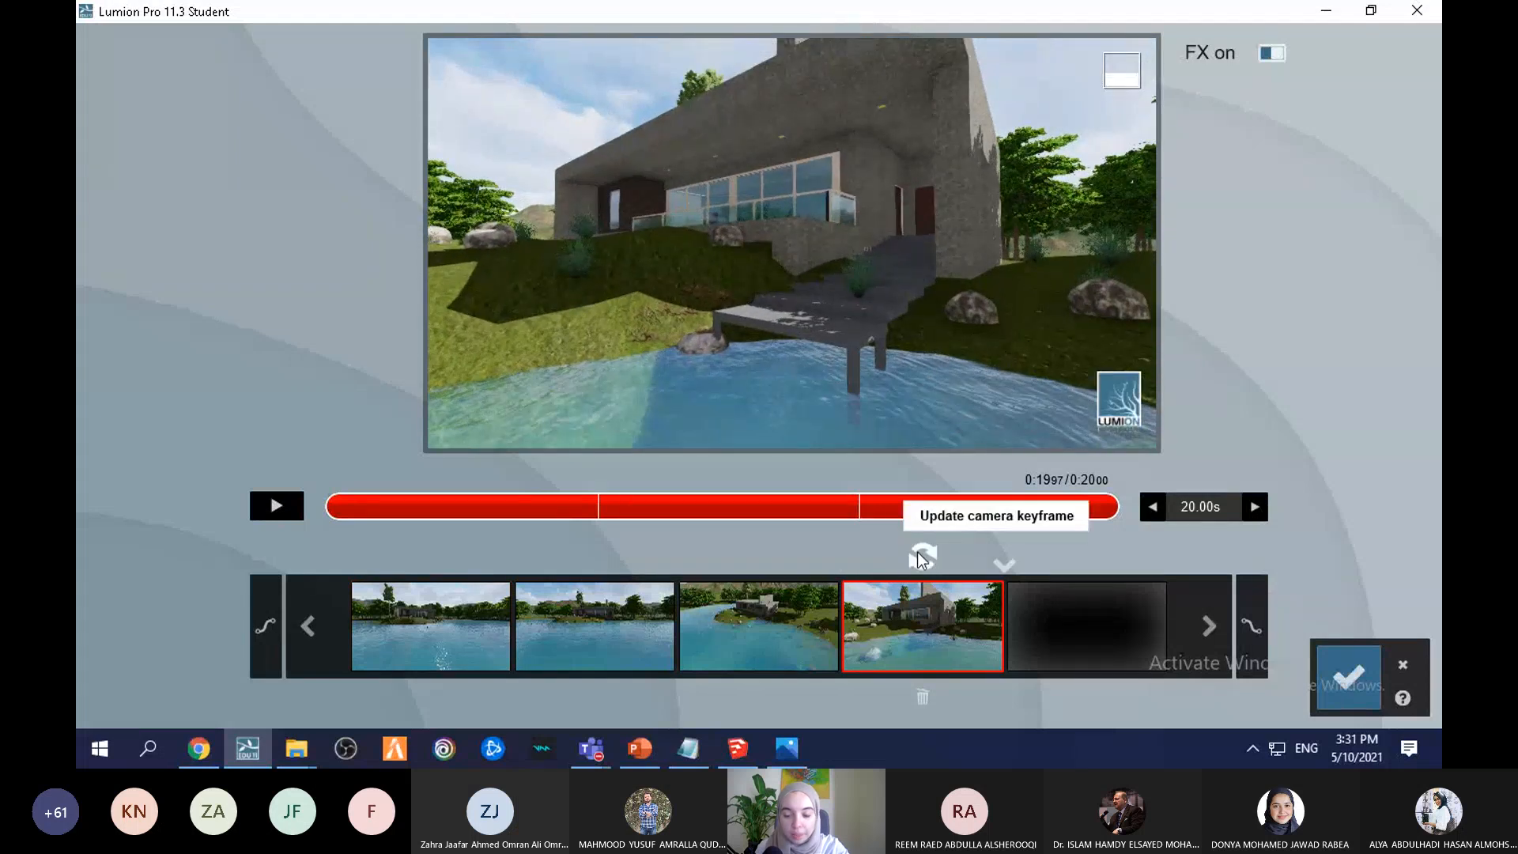
left_click(920, 555)
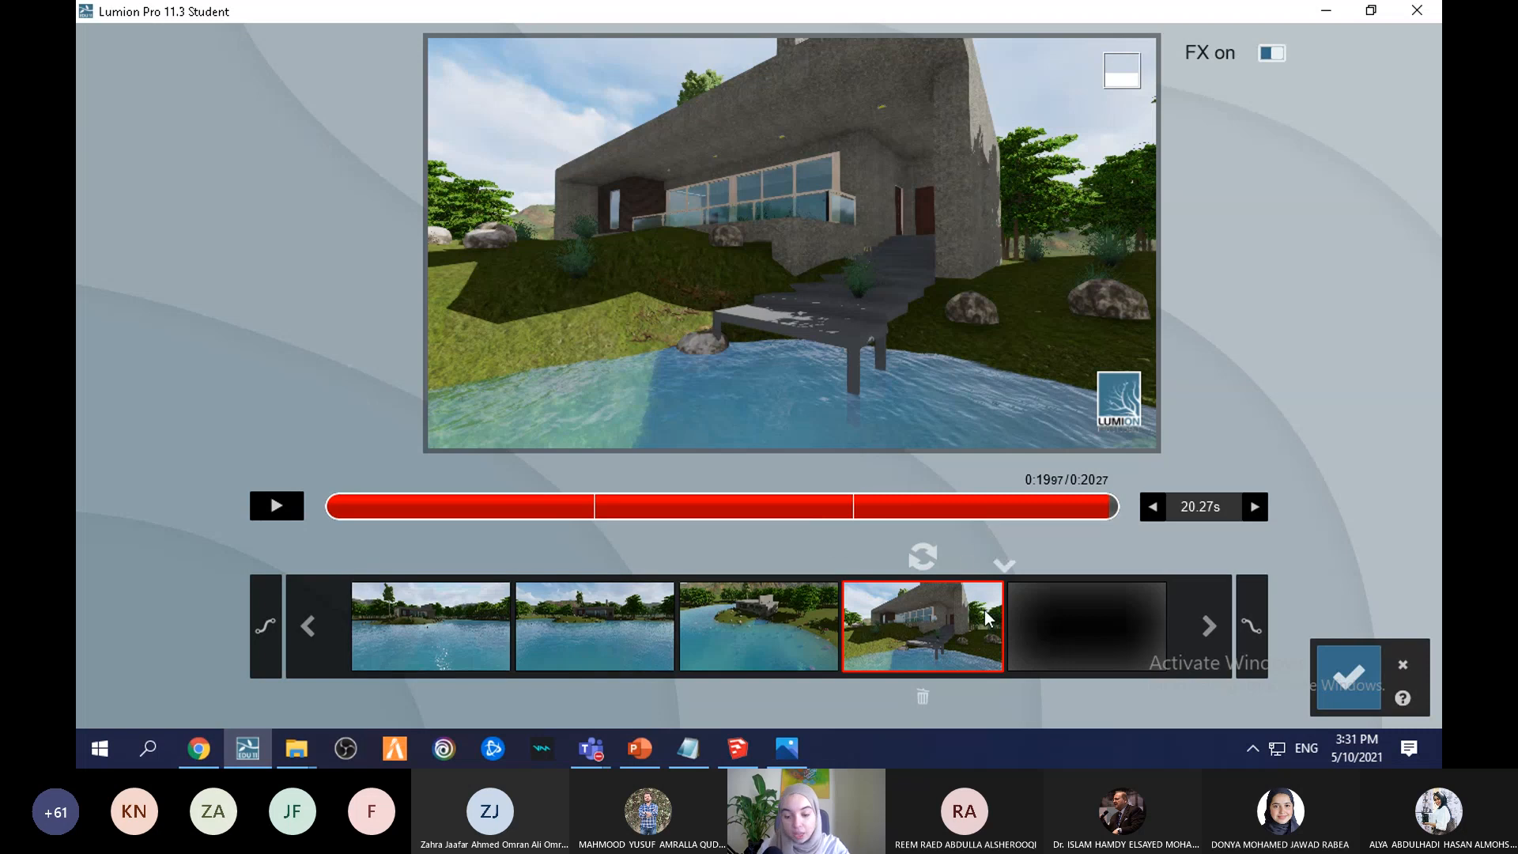
Step: Switch all clip effects off and back on in the clip editor
mouse_move(1038, 275)
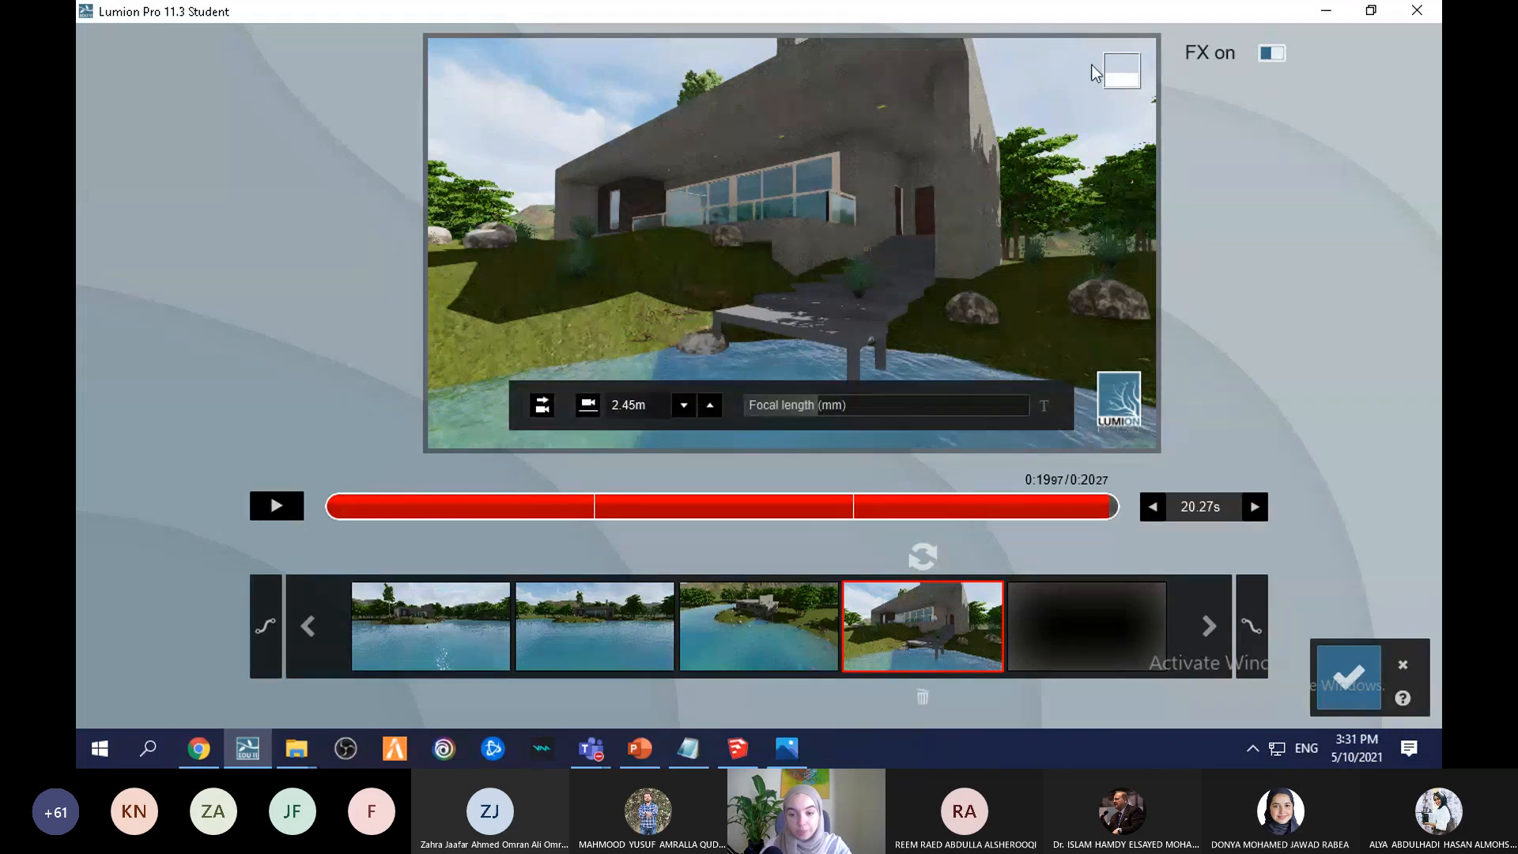
left_click(1267, 54)
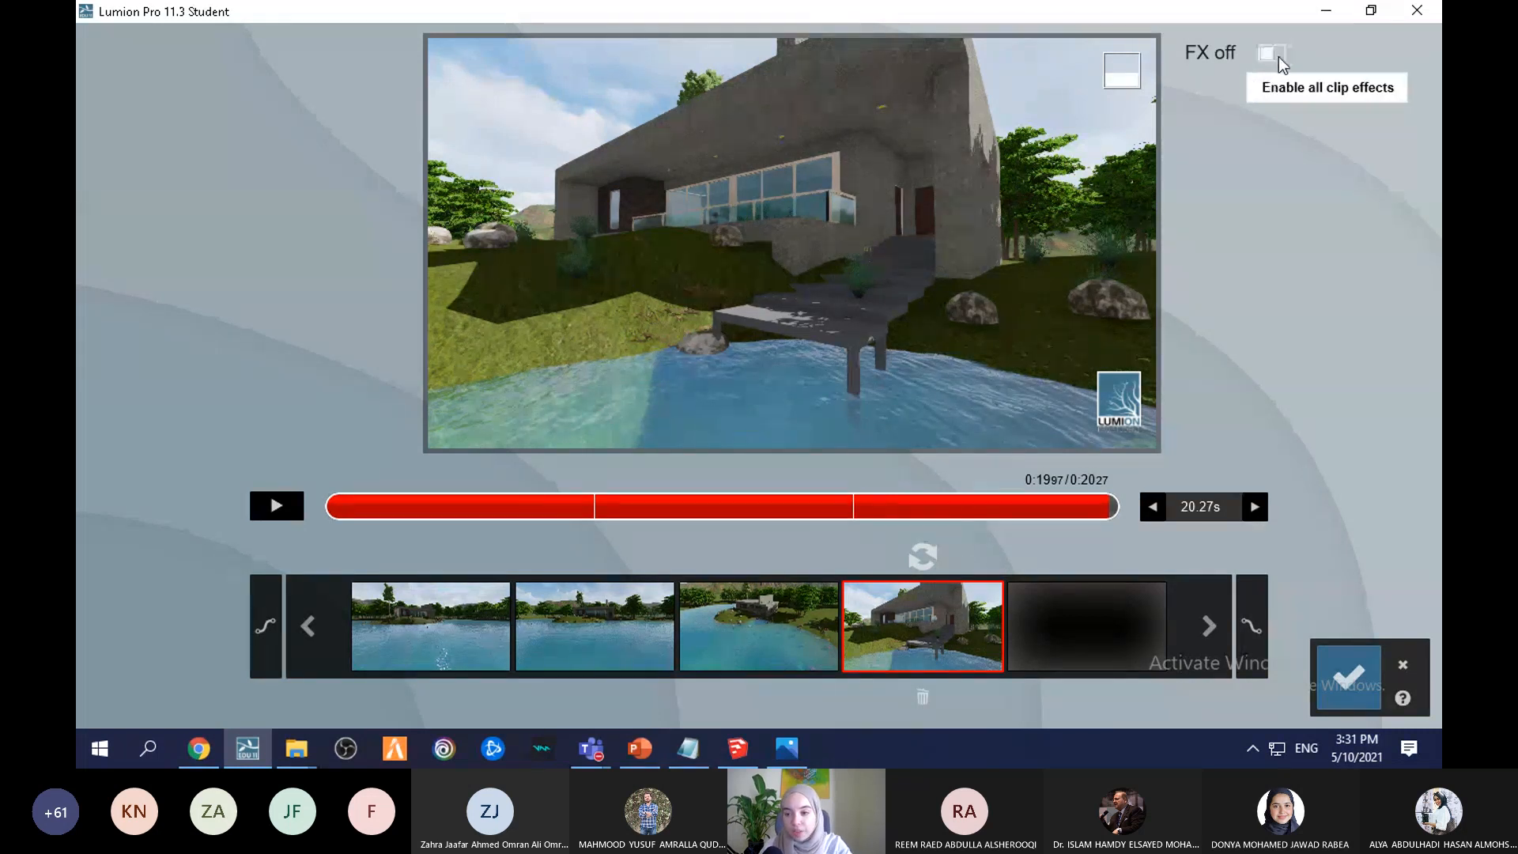
left_click(1268, 54)
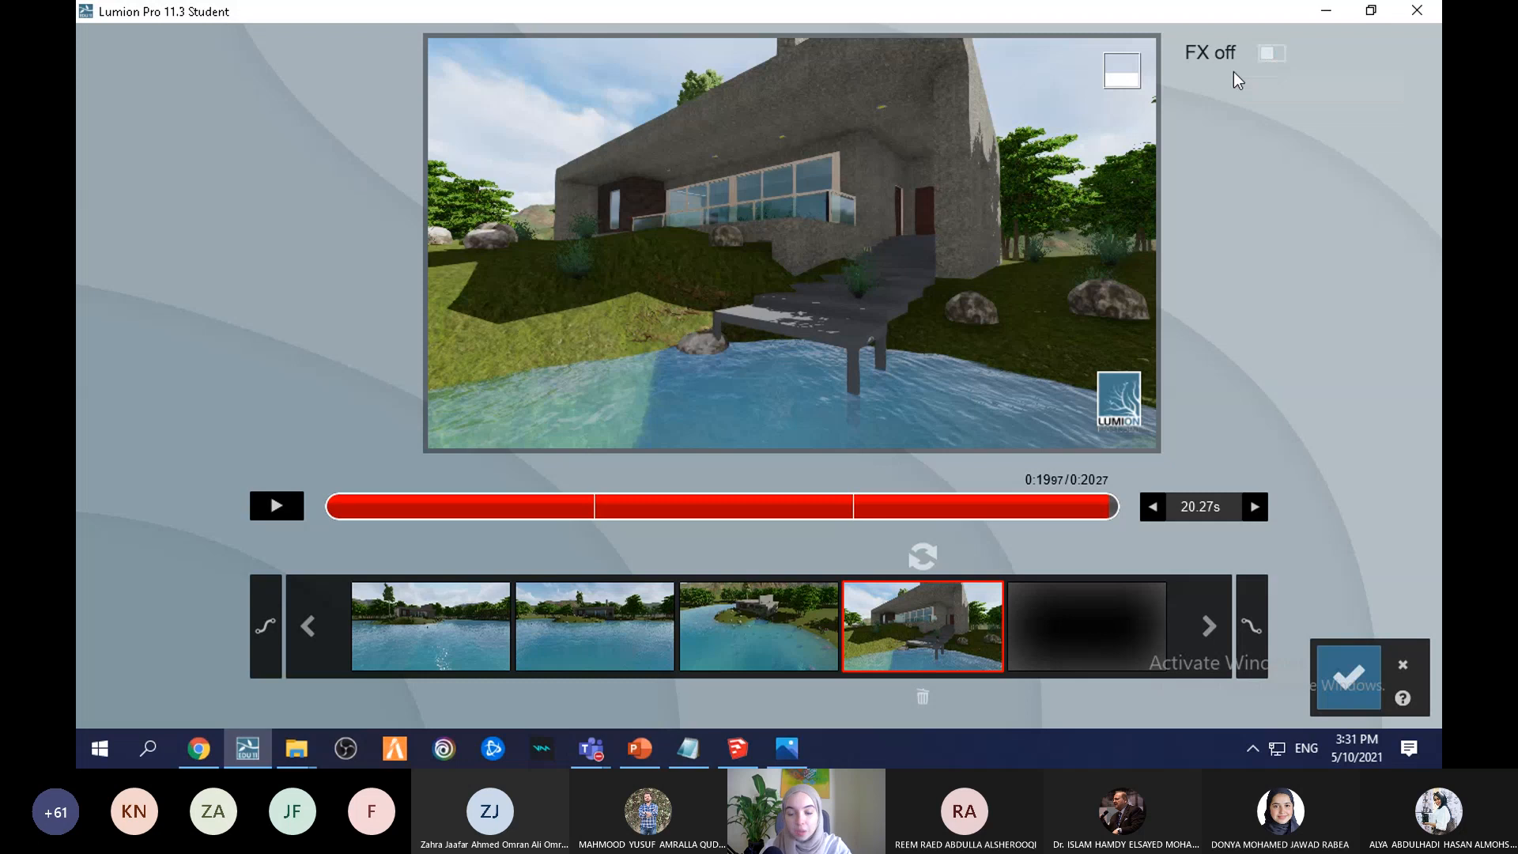
left_click(1274, 53)
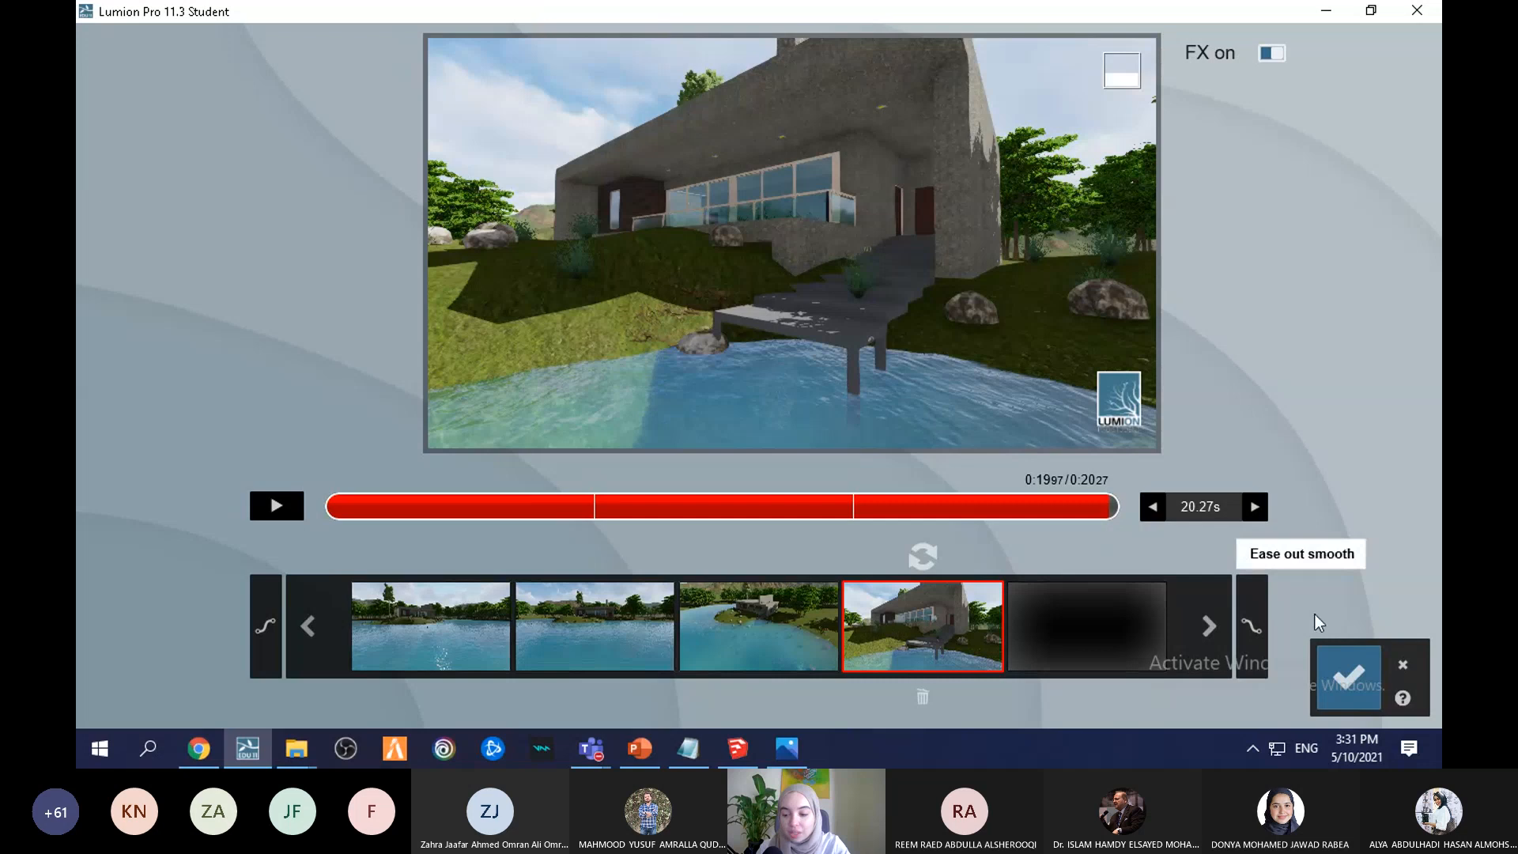
Step: Save the clip back to Movie mode and apply the Realistic style to it
left_click(1343, 676)
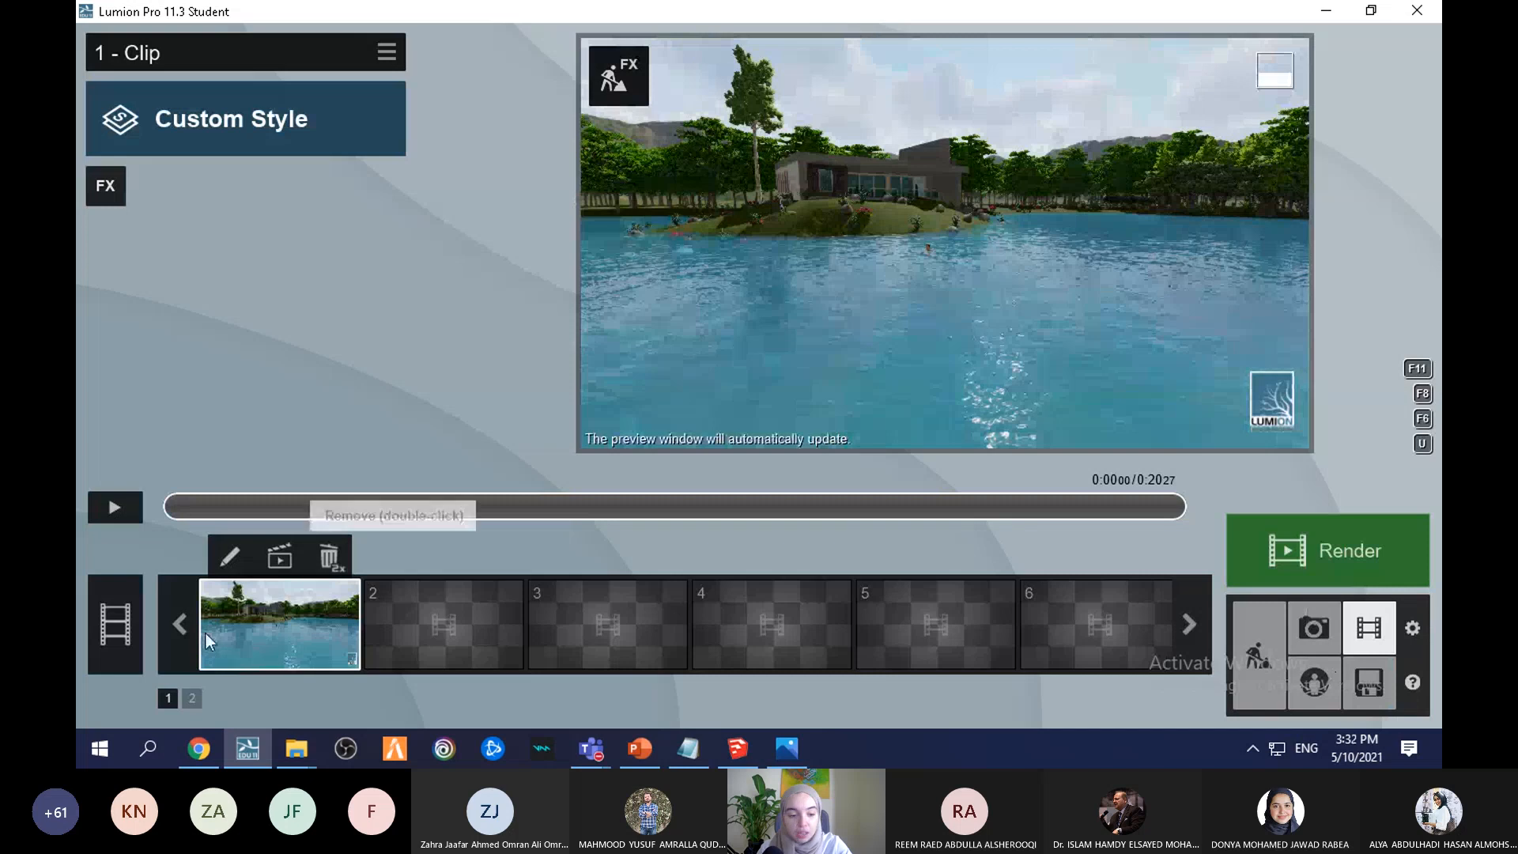
left_click(198, 121)
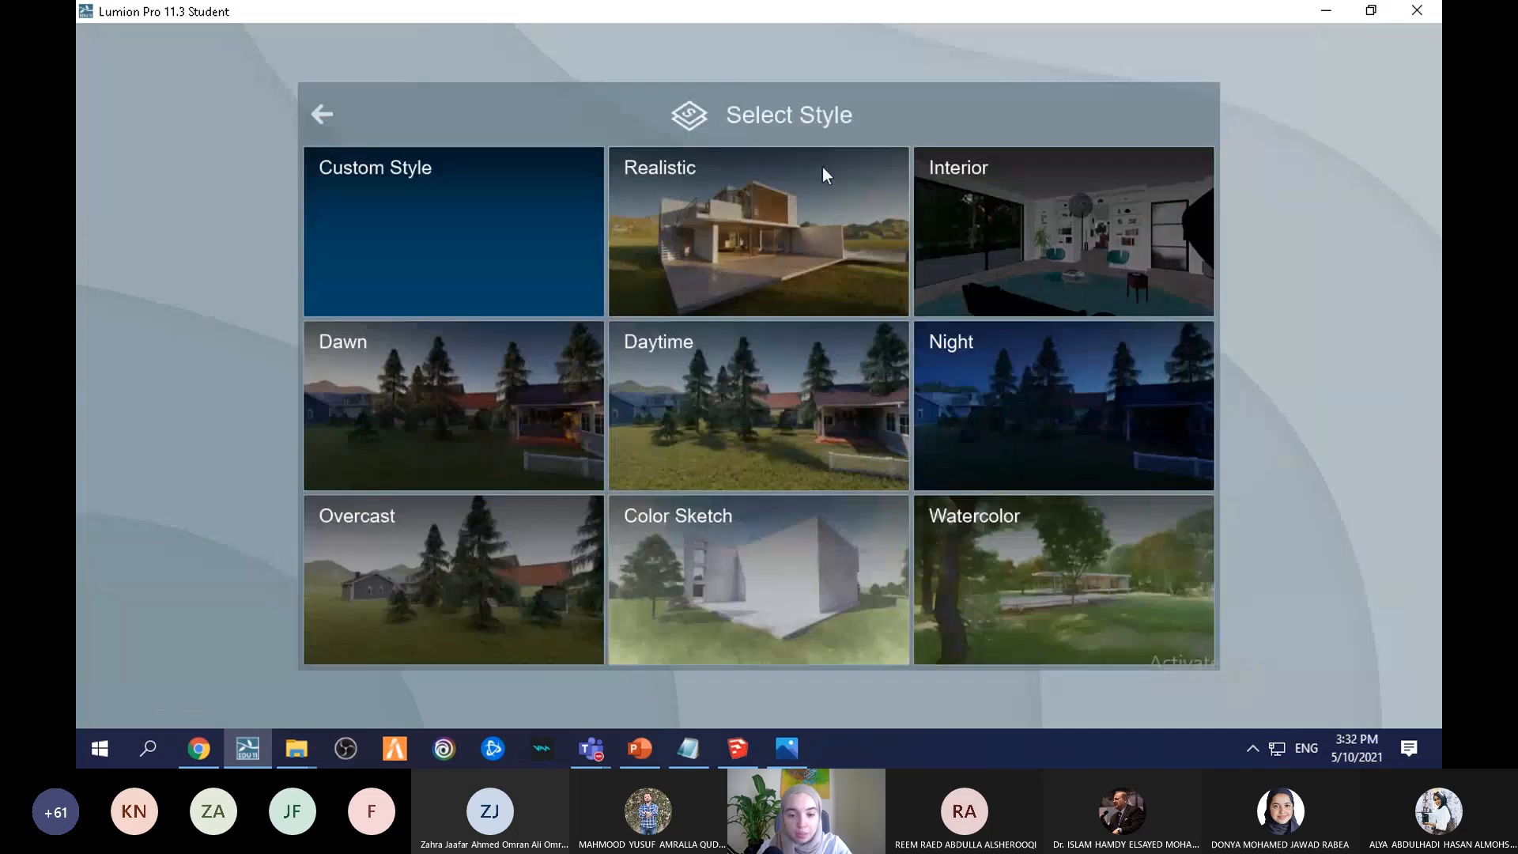
left_click(822, 168)
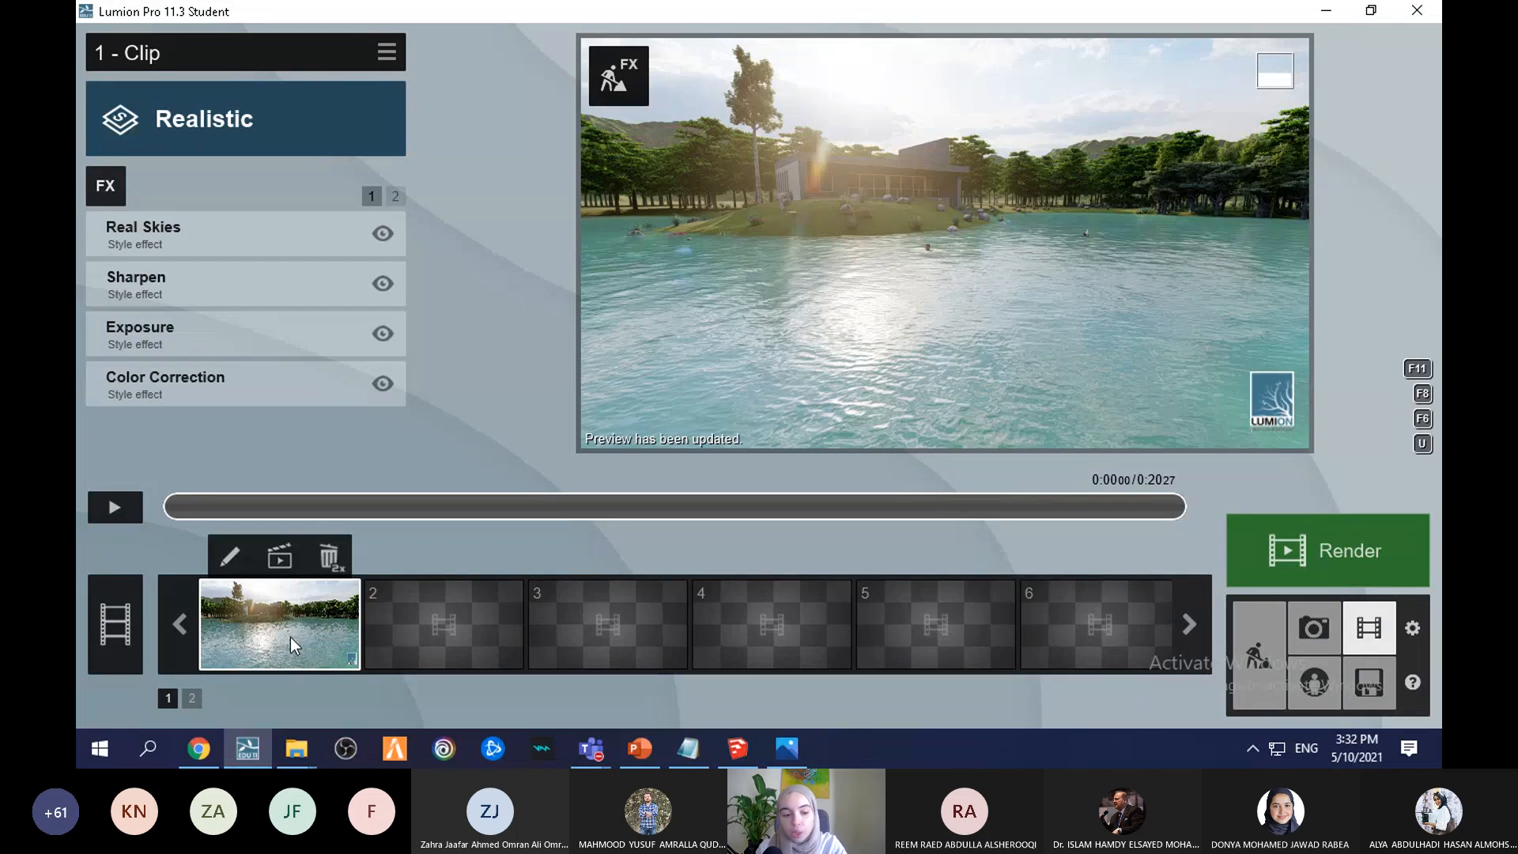
Step: Check the styled clip in the clip editor, return to Movie mode and play it, skipping ahead and pausing near the end
left_click(234, 554)
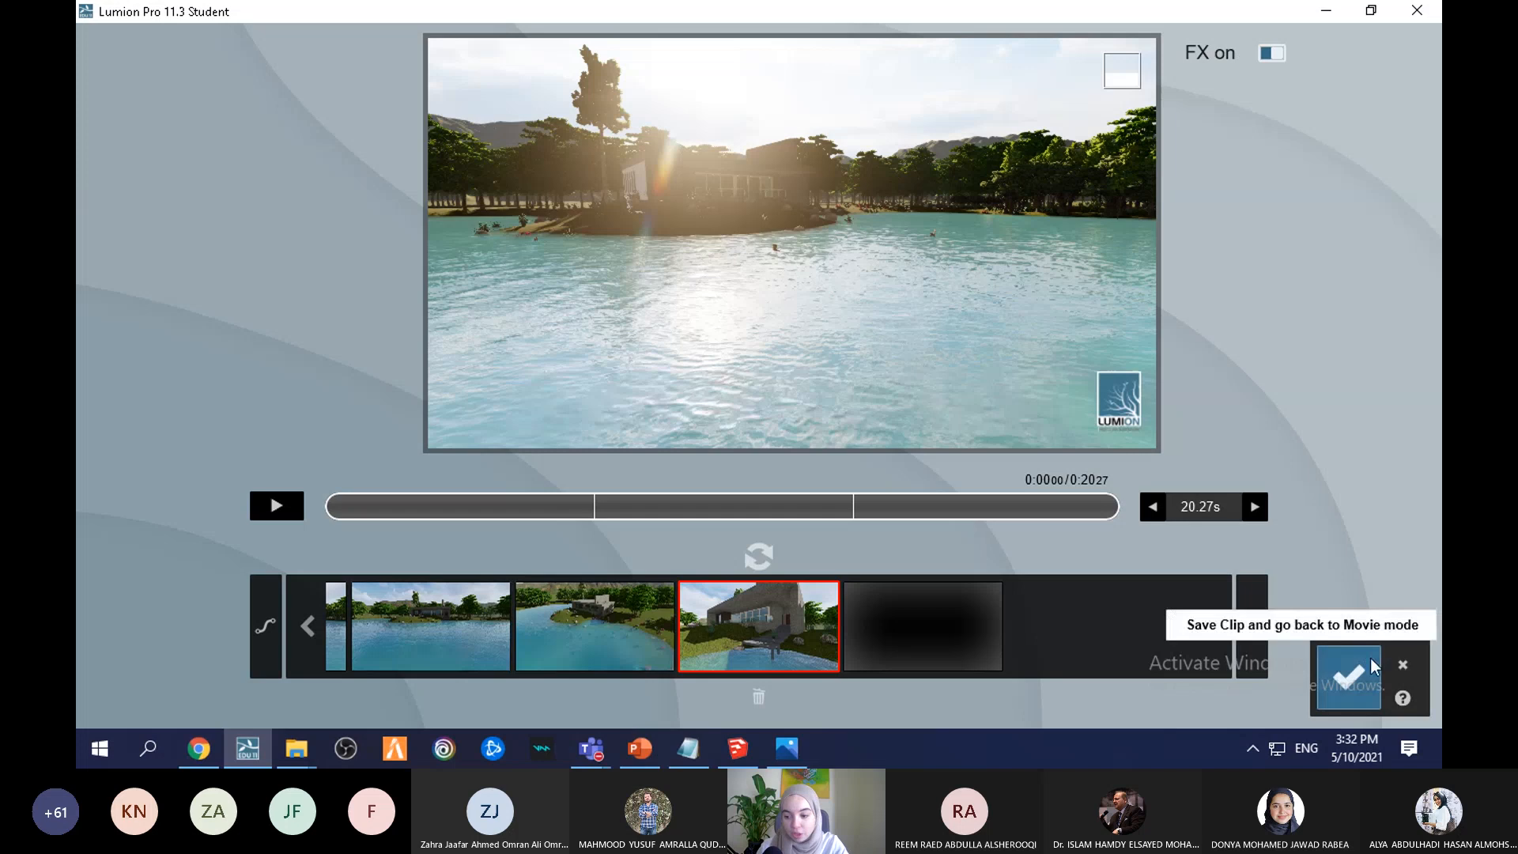
left_click(1347, 676)
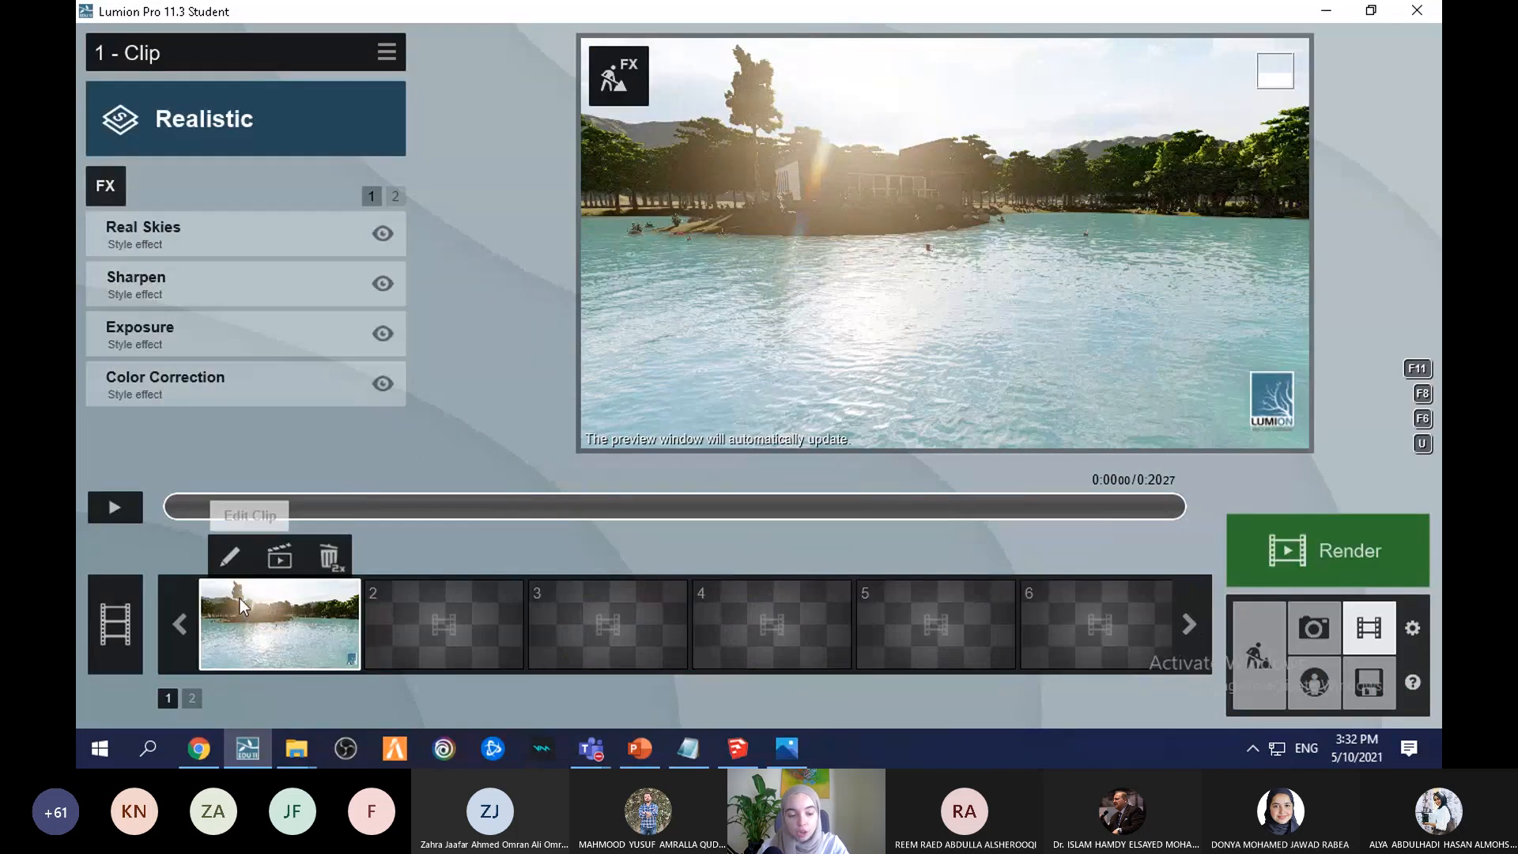
left_click(118, 507)
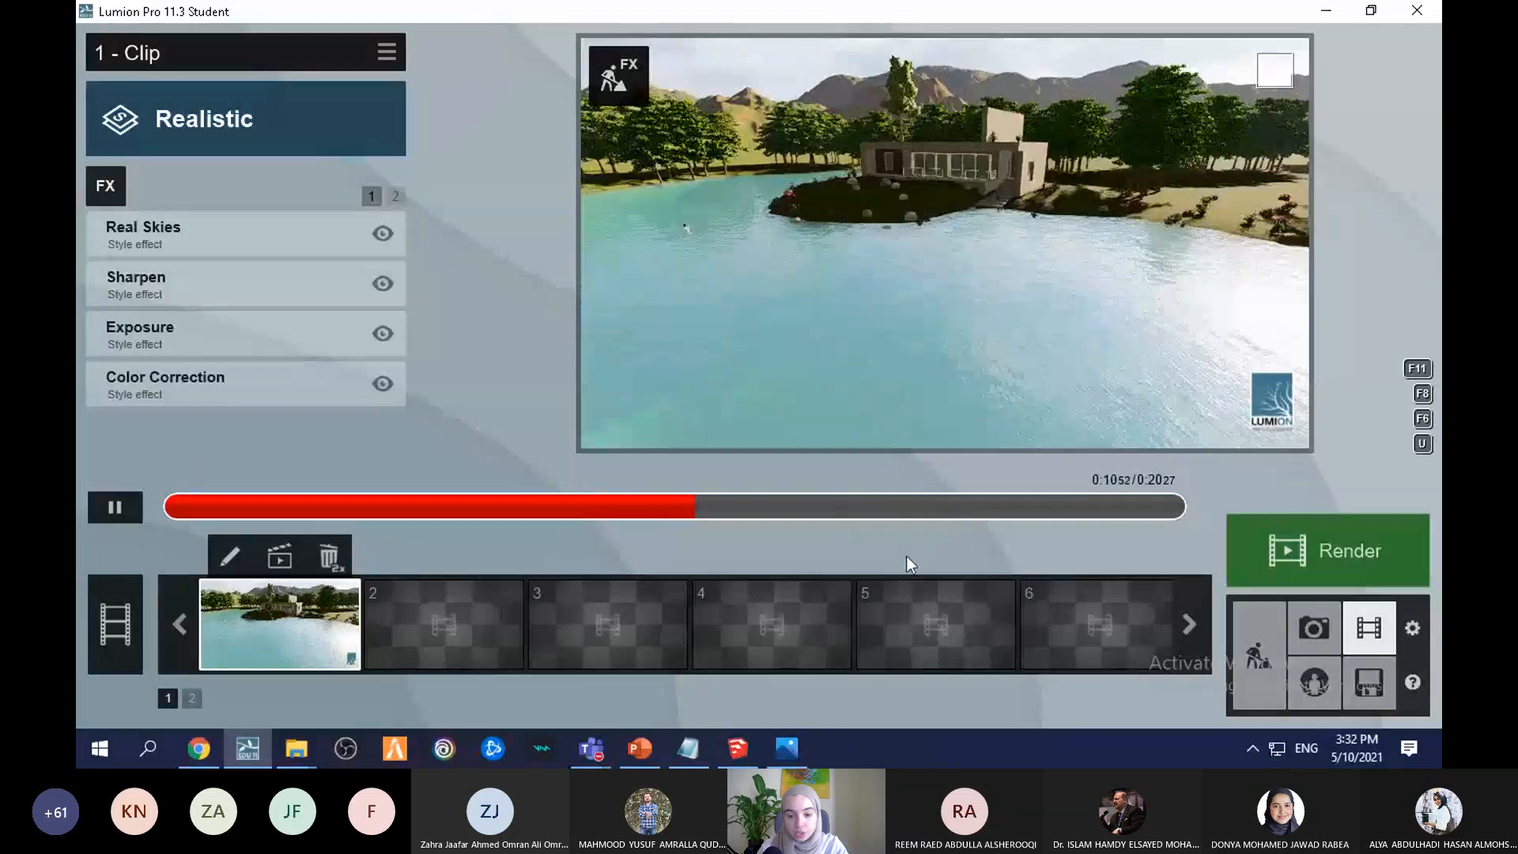
left_click_drag(892, 504, 1112, 505)
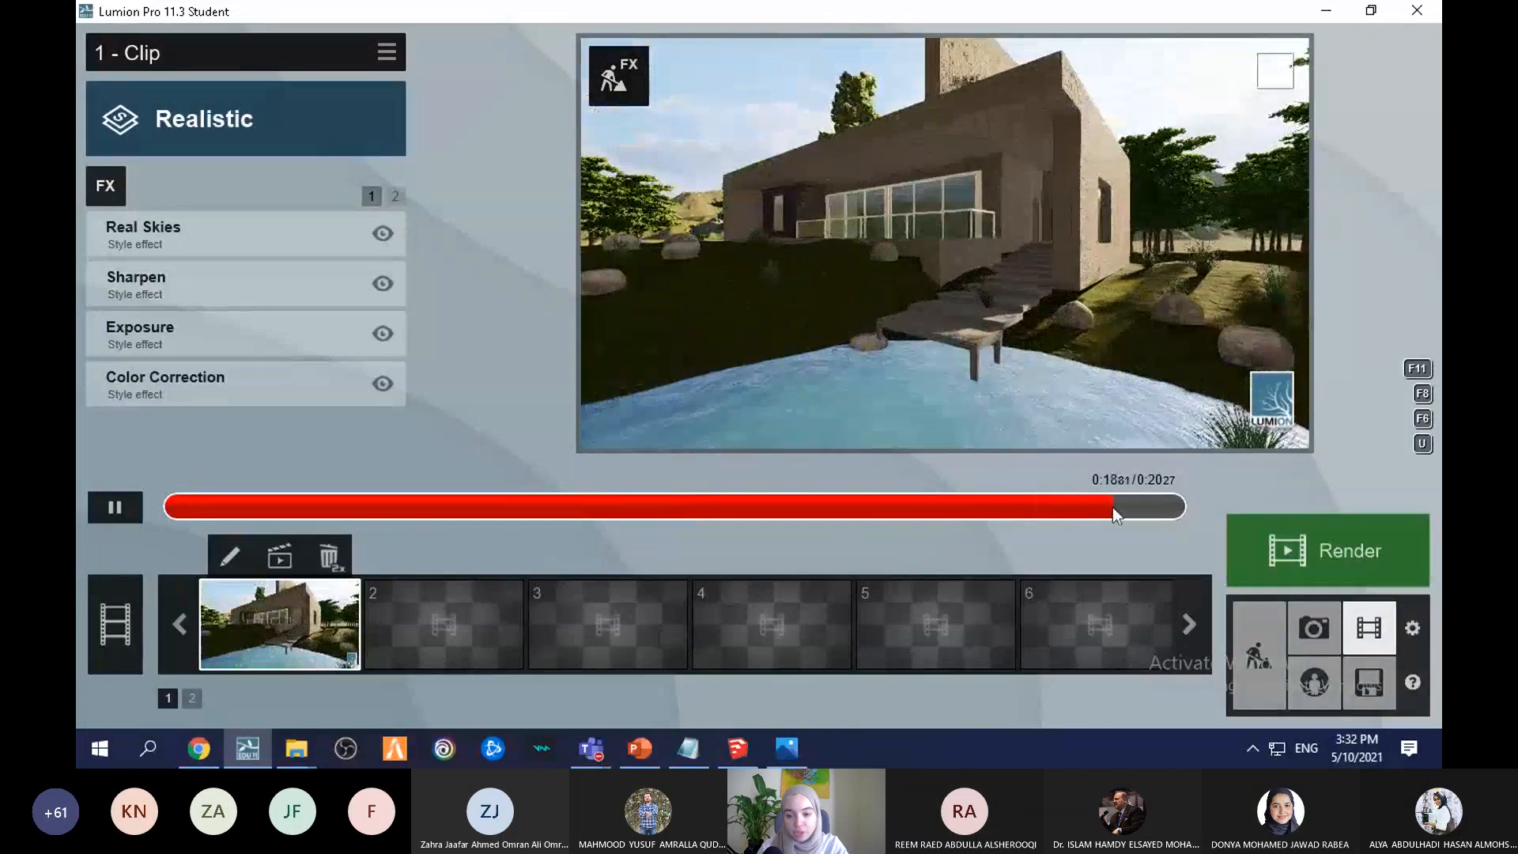
left_click(96, 514)
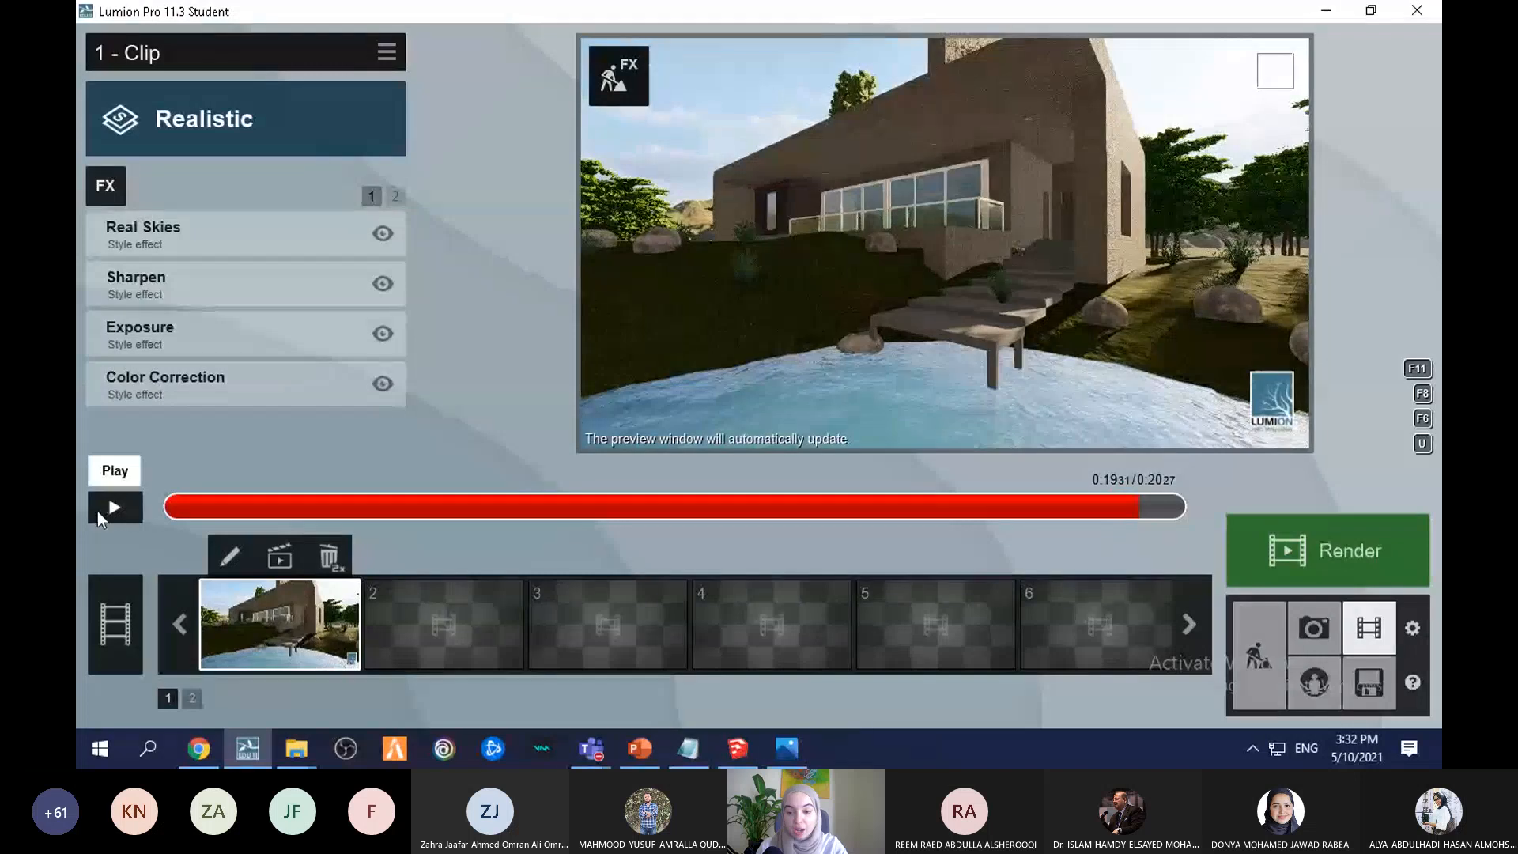
Step: Review the first clip's render options for the current frame and image sequence, ending on those for the entire clip
left_click(278, 558)
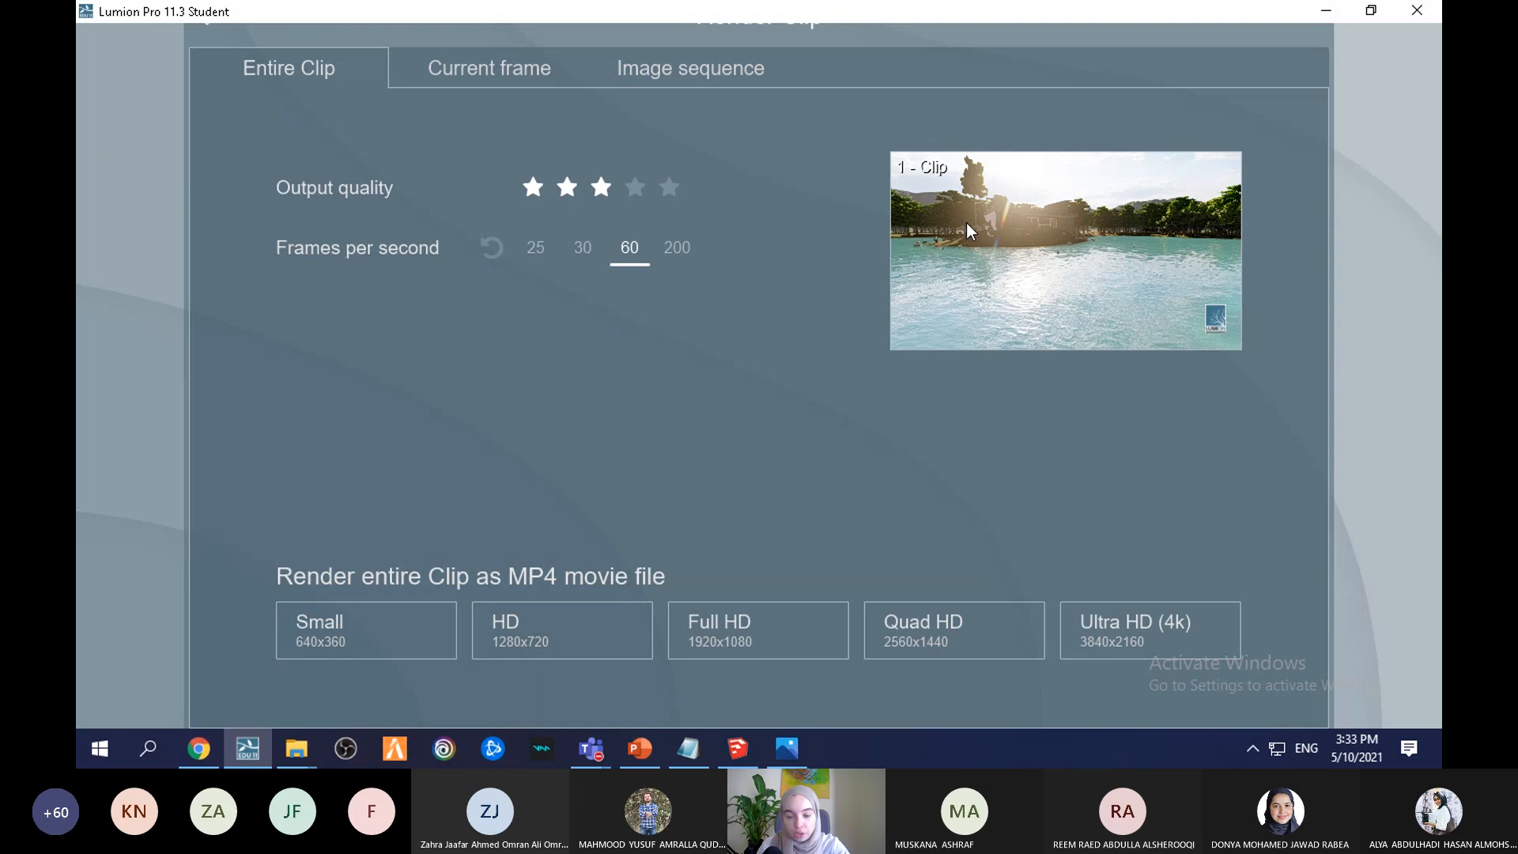
left_click(478, 70)
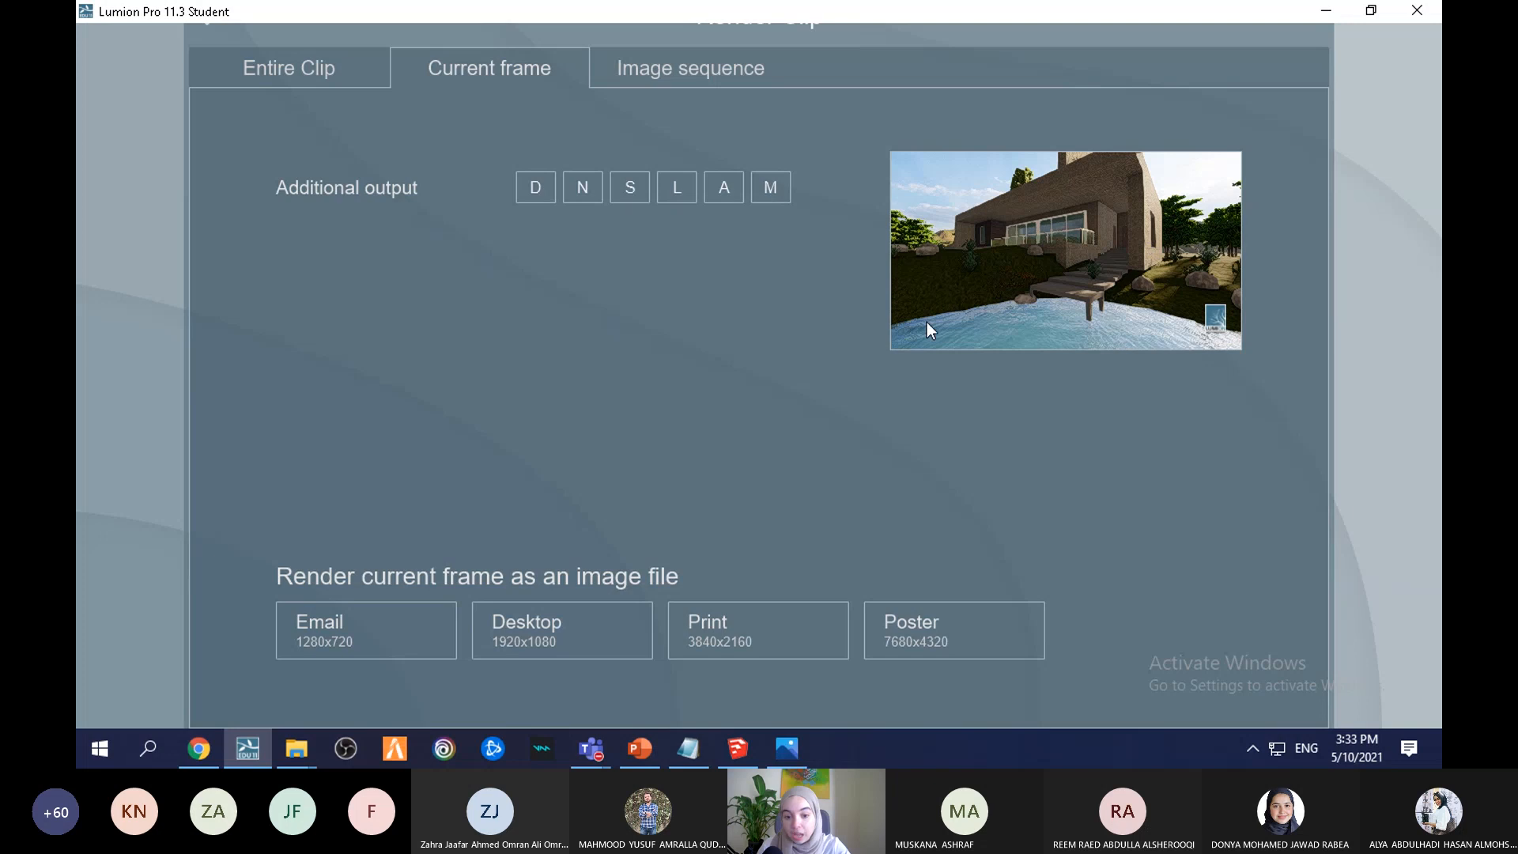
left_click(740, 74)
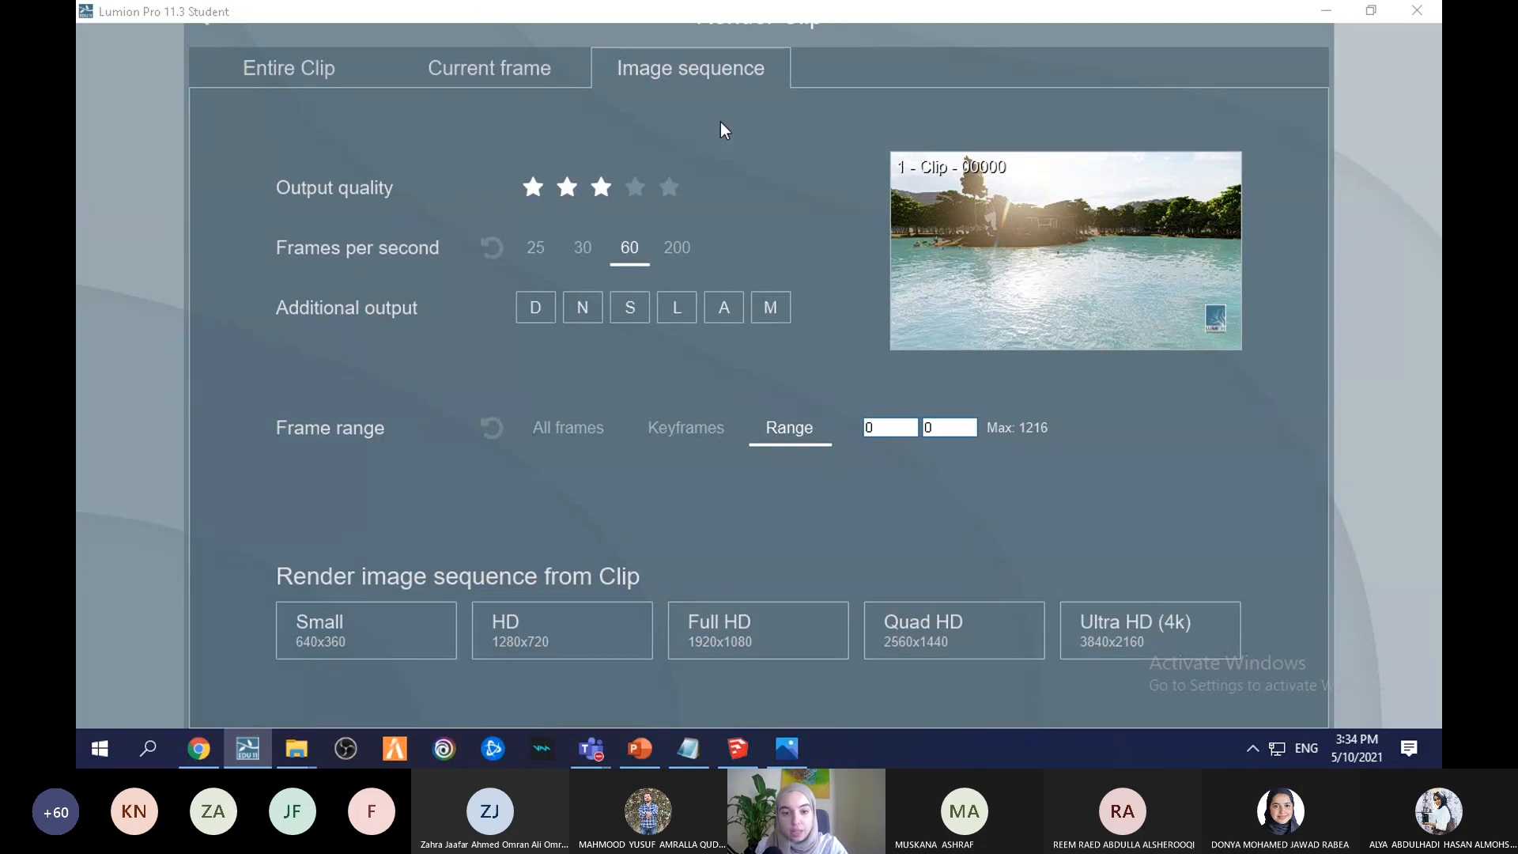
left_click(330, 73)
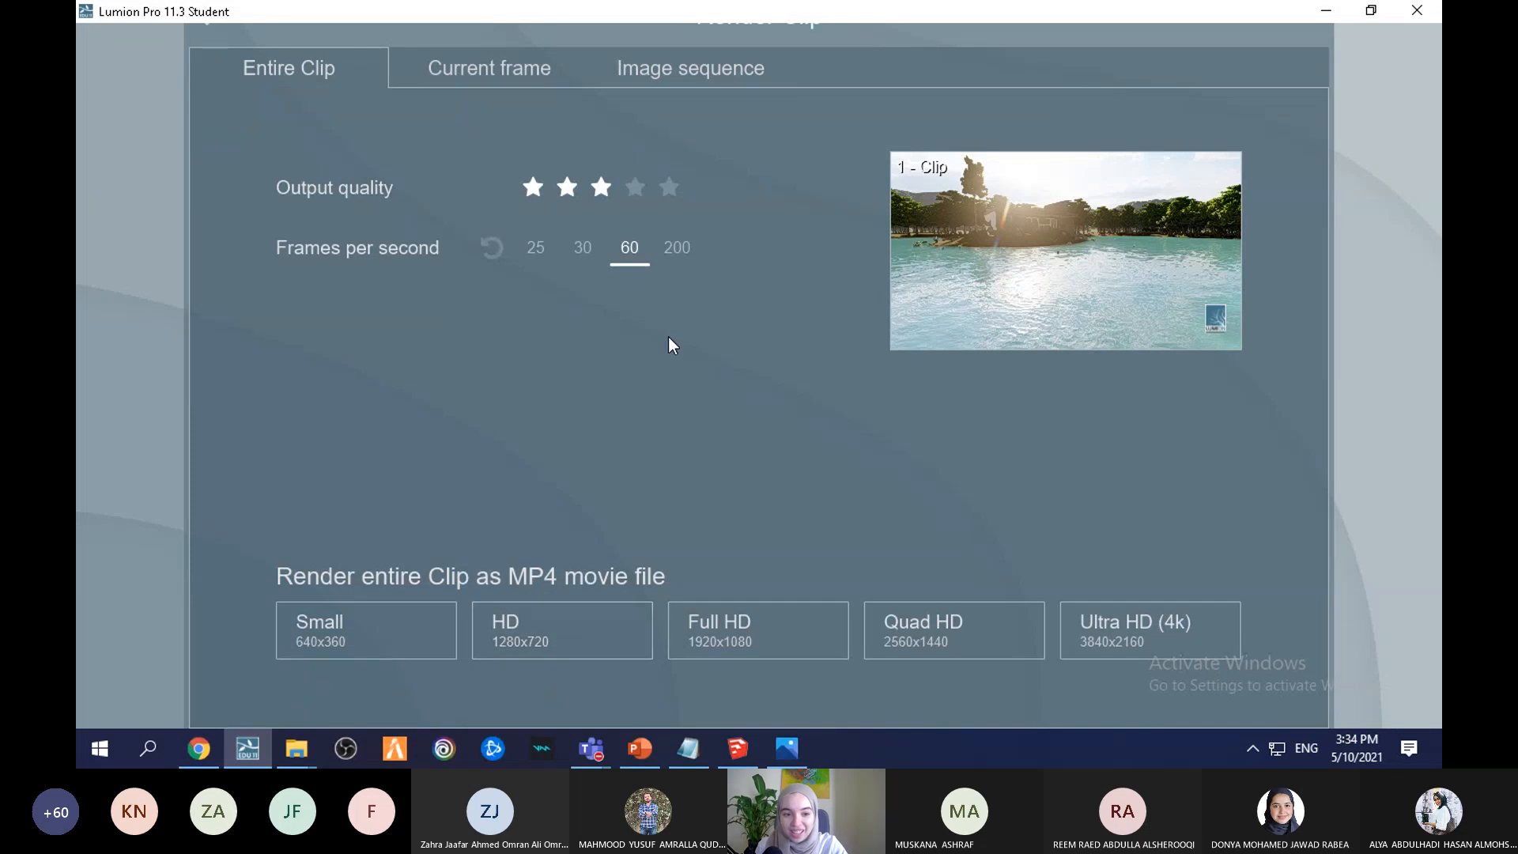
Step: Start rendering the entire clip as a Small 640x360 MP4 file named MOVIE, and cancel the render
left_click(361, 642)
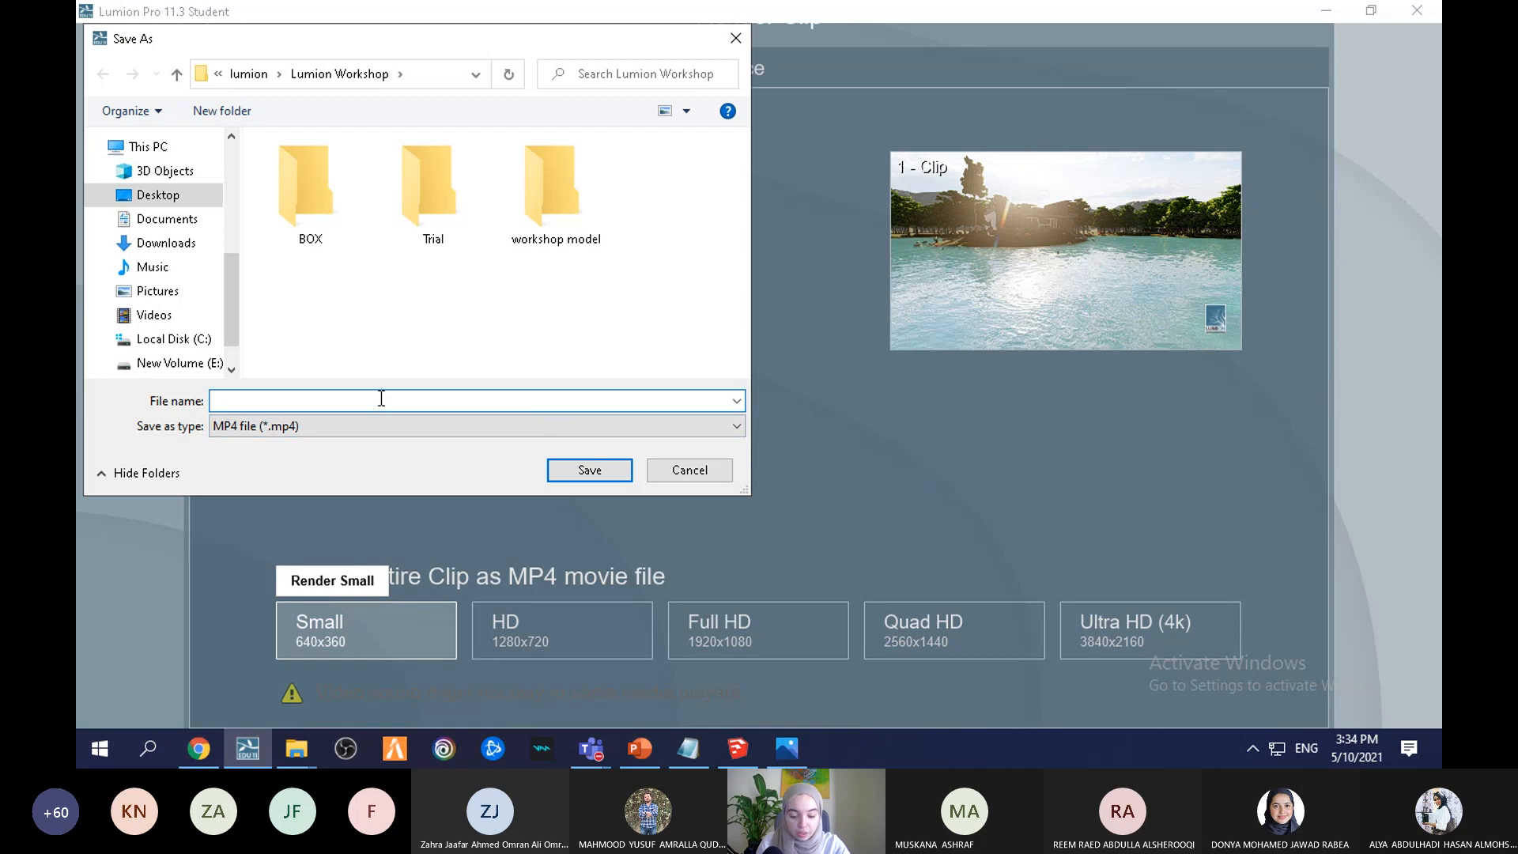
type("MOVIE")
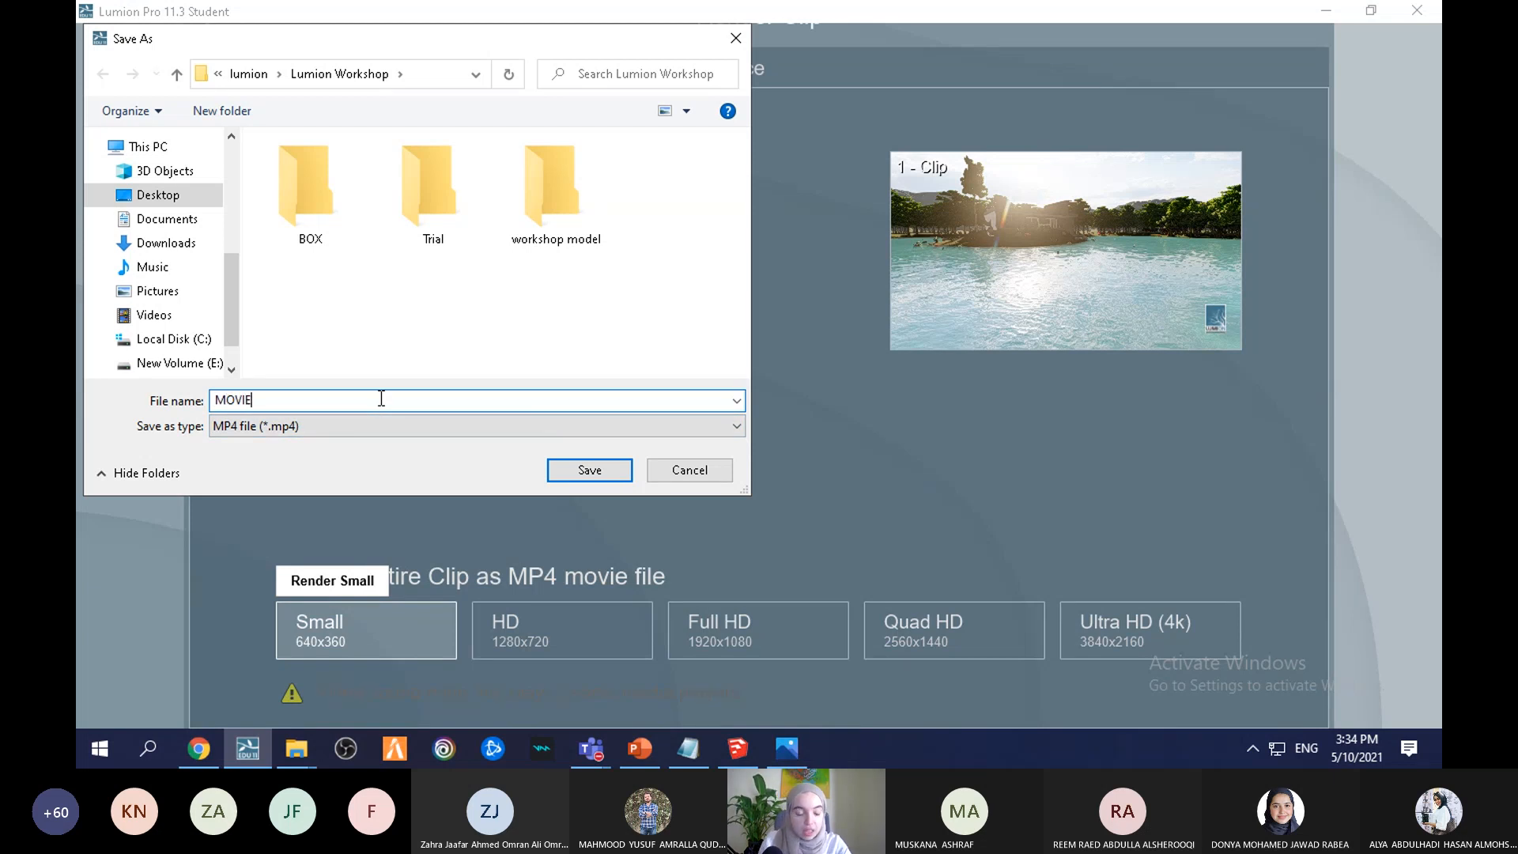
left_click(607, 475)
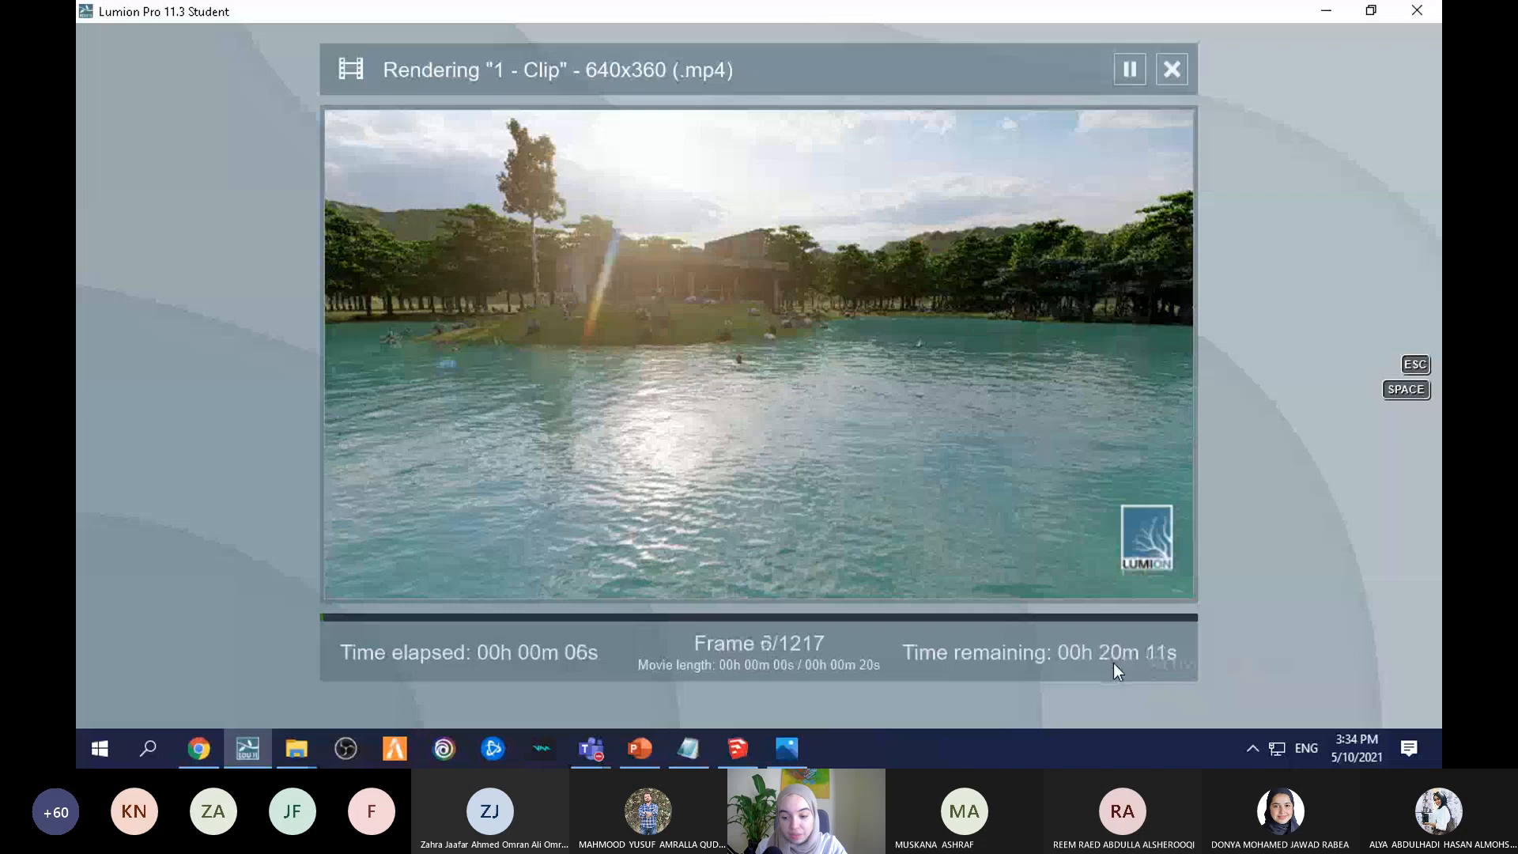
left_click(1171, 69)
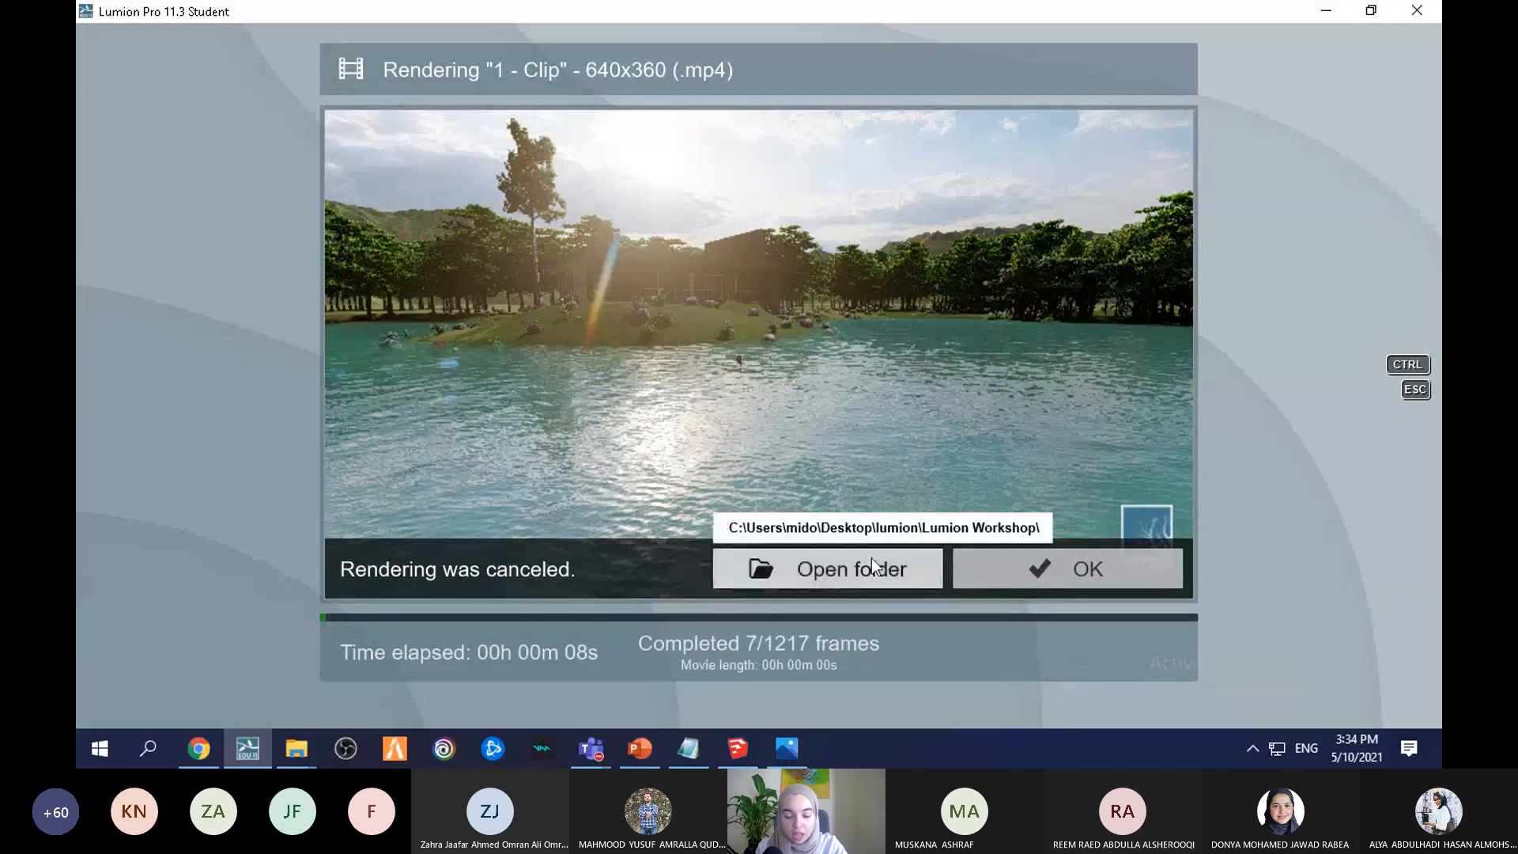
left_click(1016, 567)
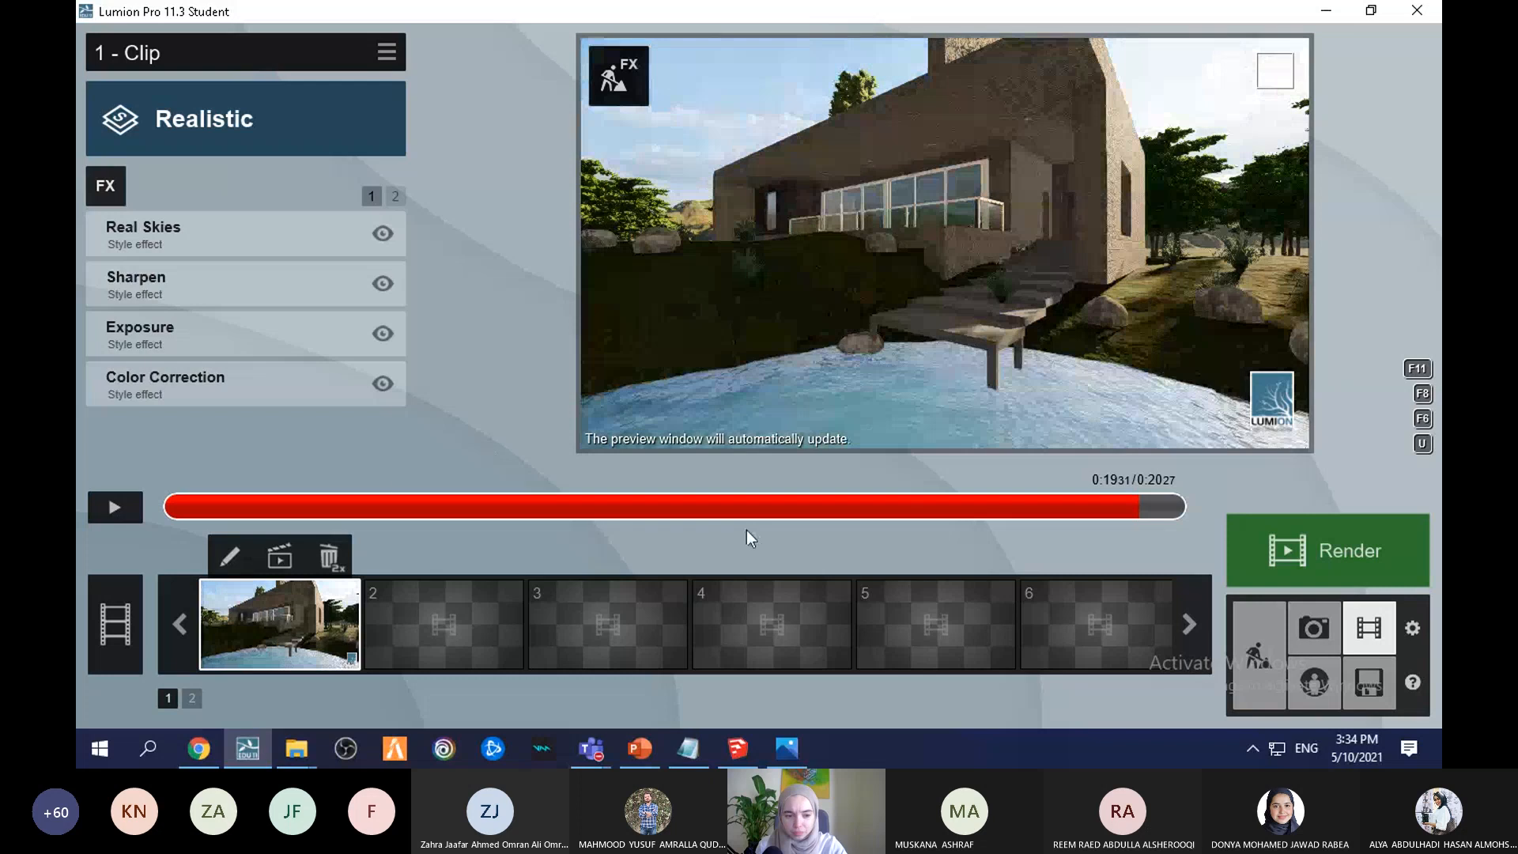
Step: Start recording a second clip in slot 2 and capture one keyframe looking down on the house from above
left_click(399, 624)
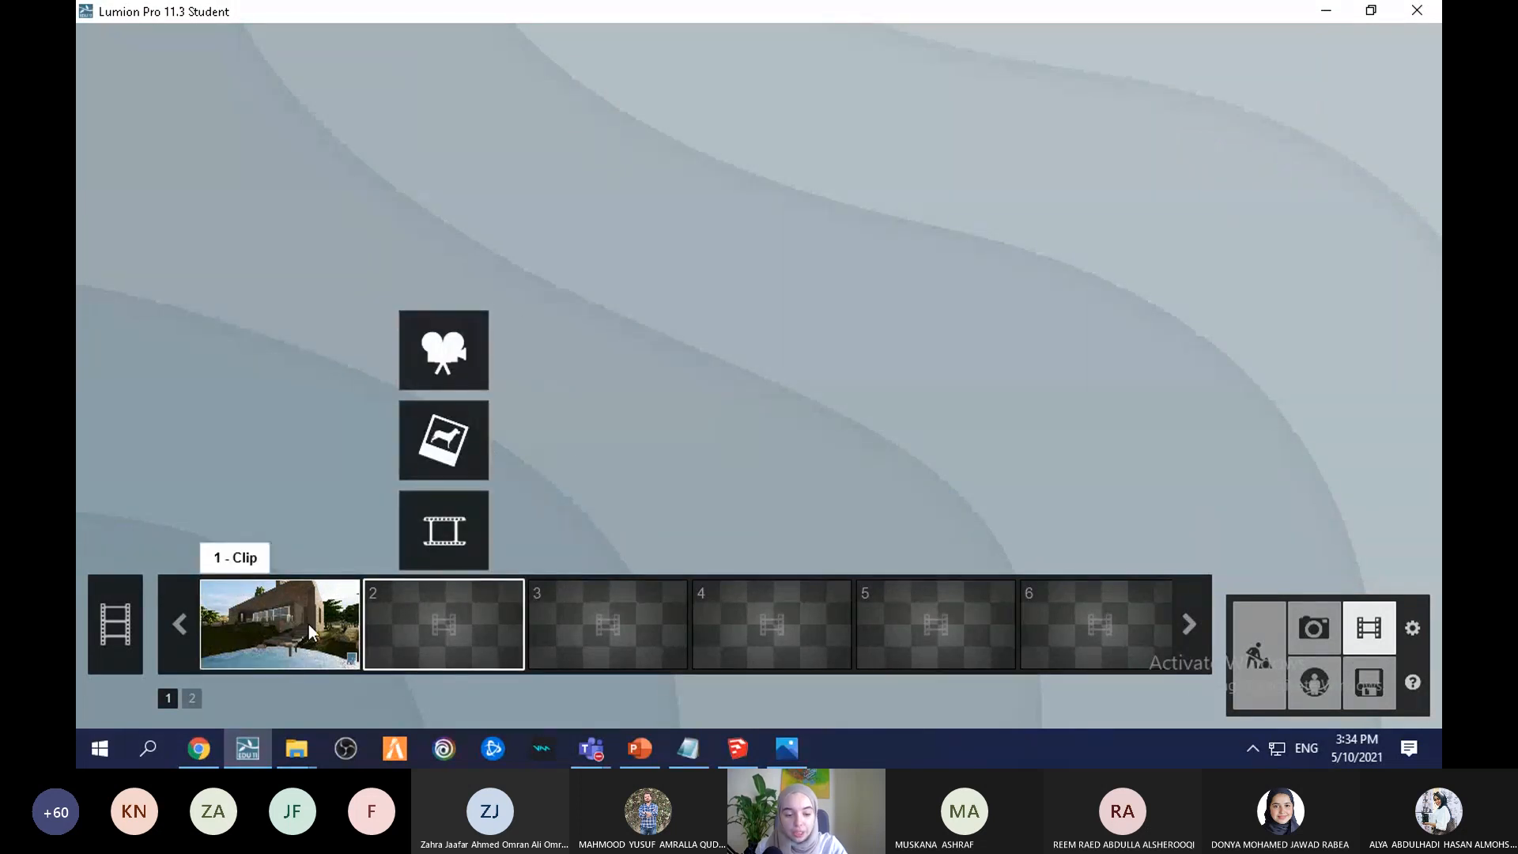
left_click(480, 355)
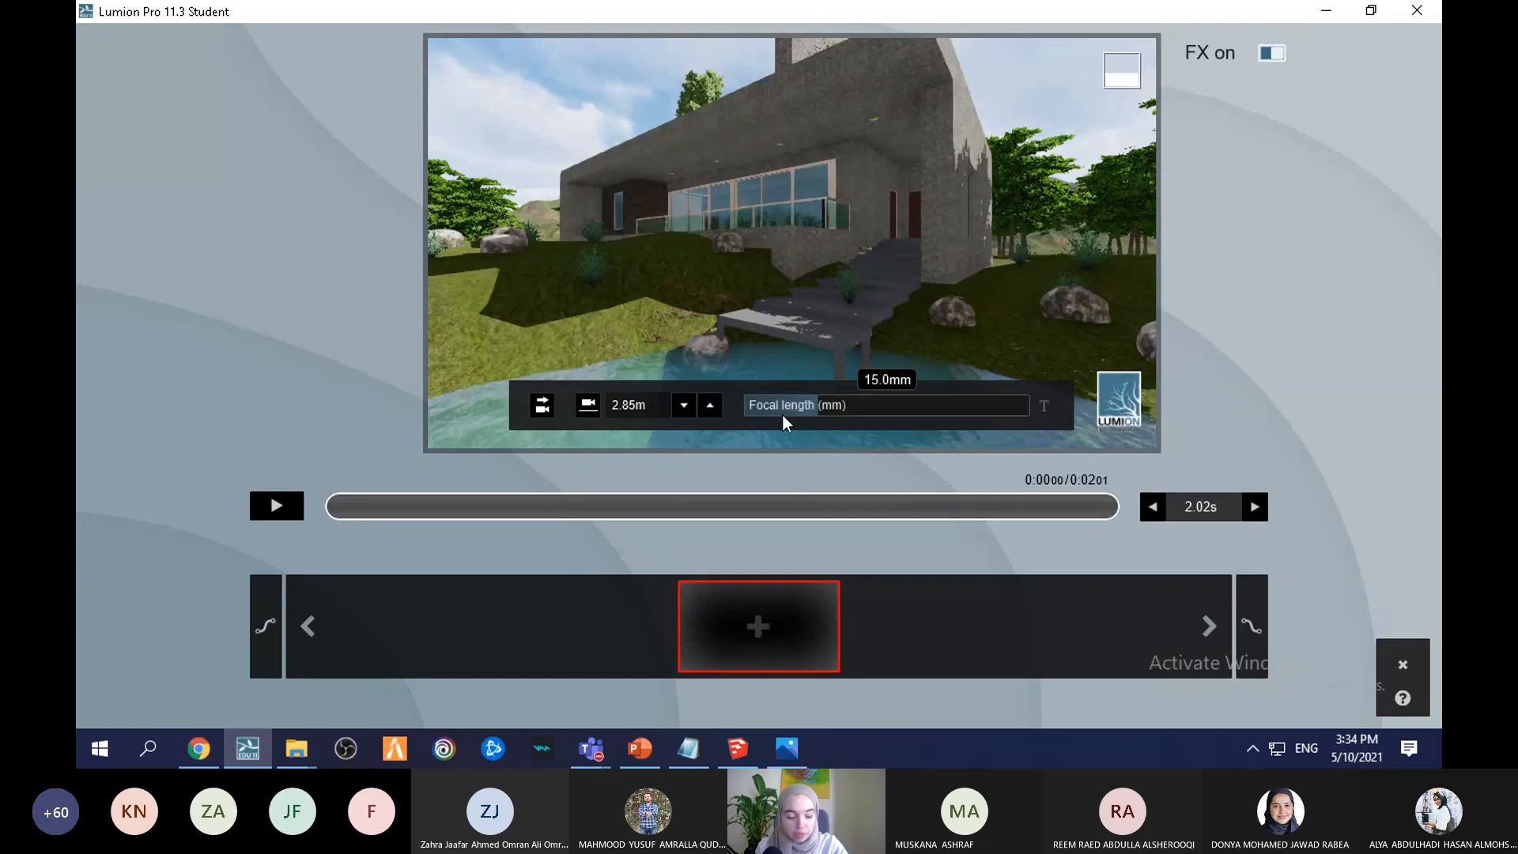
key("q")
right_click_drag(808, 433, 791, 243)
left_click(757, 626)
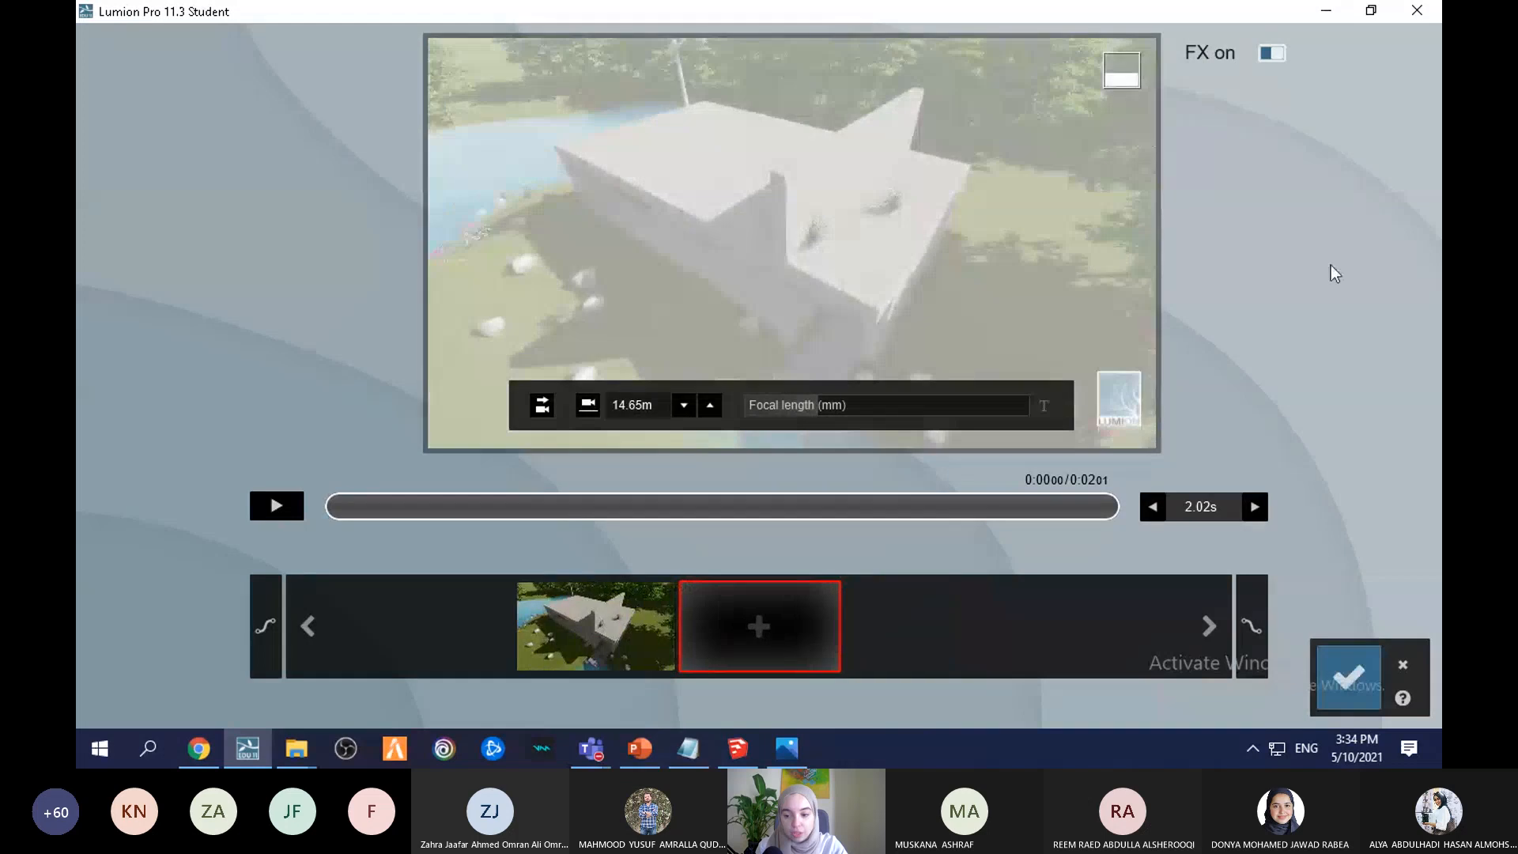
Step: Set the second clip's length to 15 seconds and save it back to Movie mode
left_click(1218, 519)
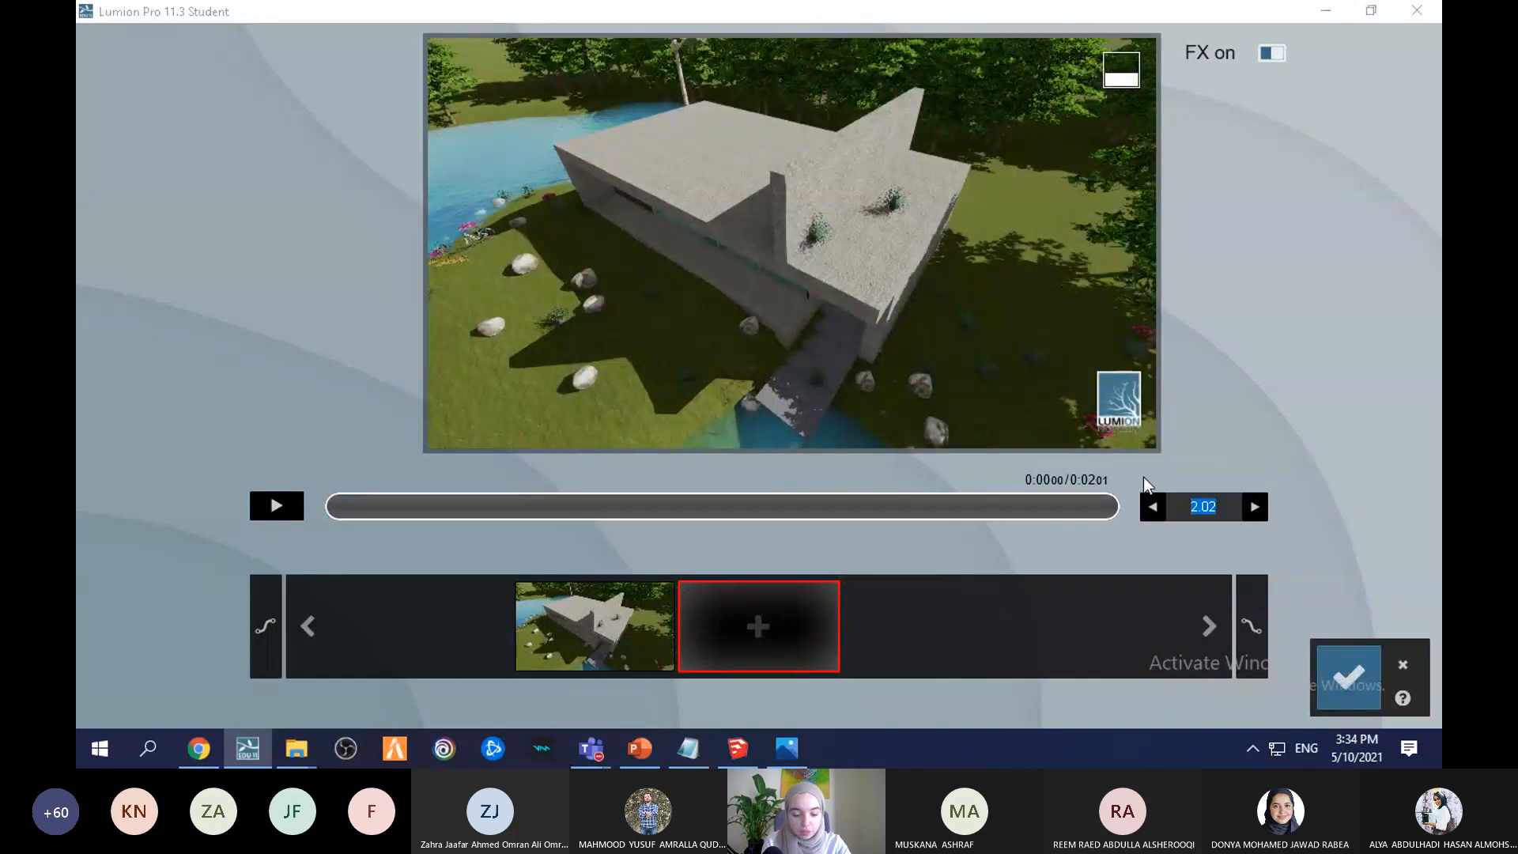
type("15")
key("Return")
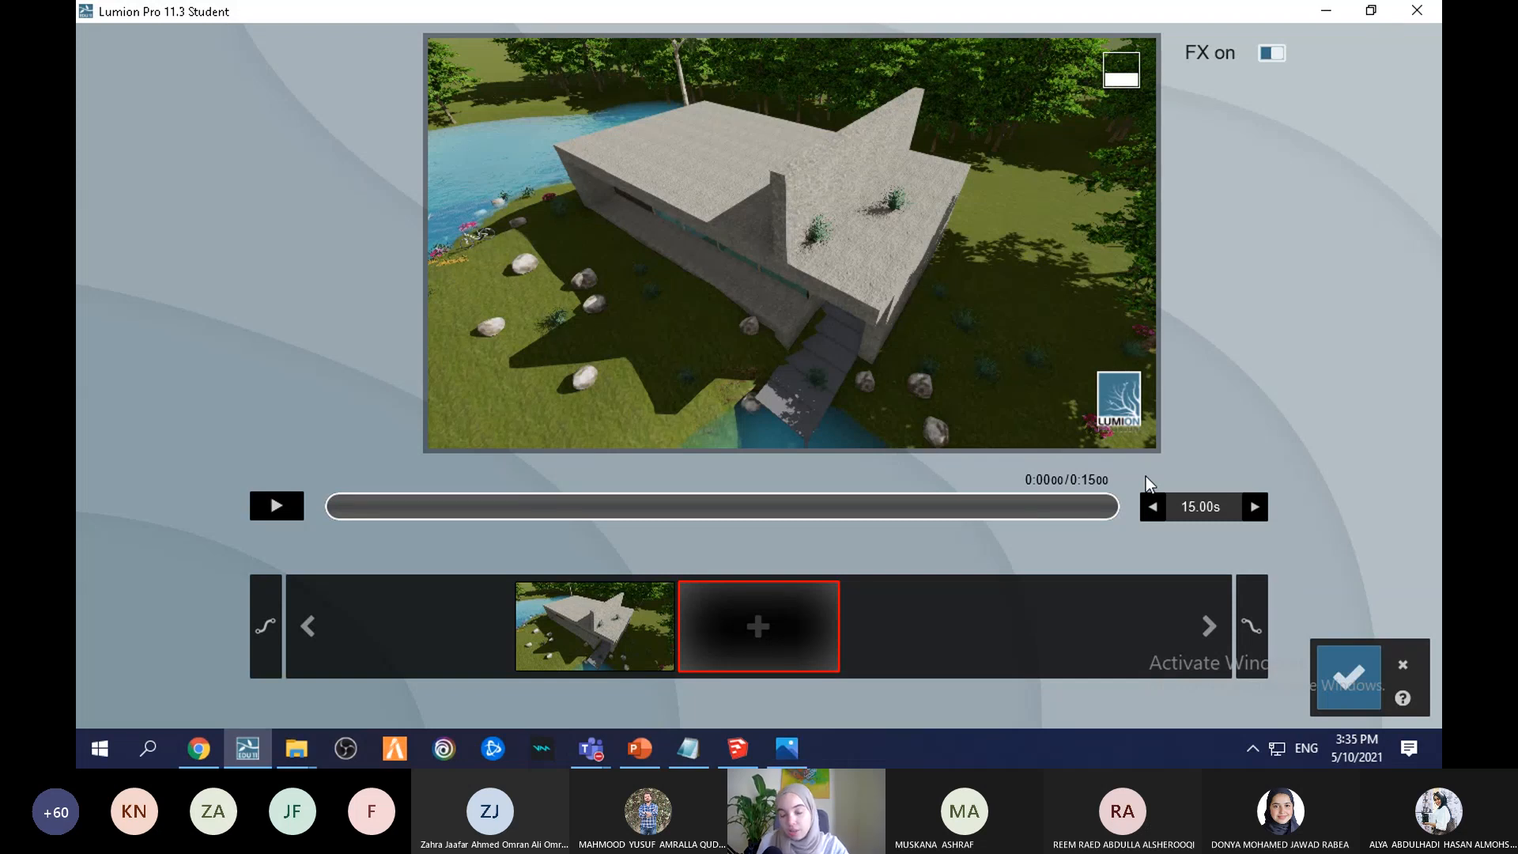
left_click(1346, 682)
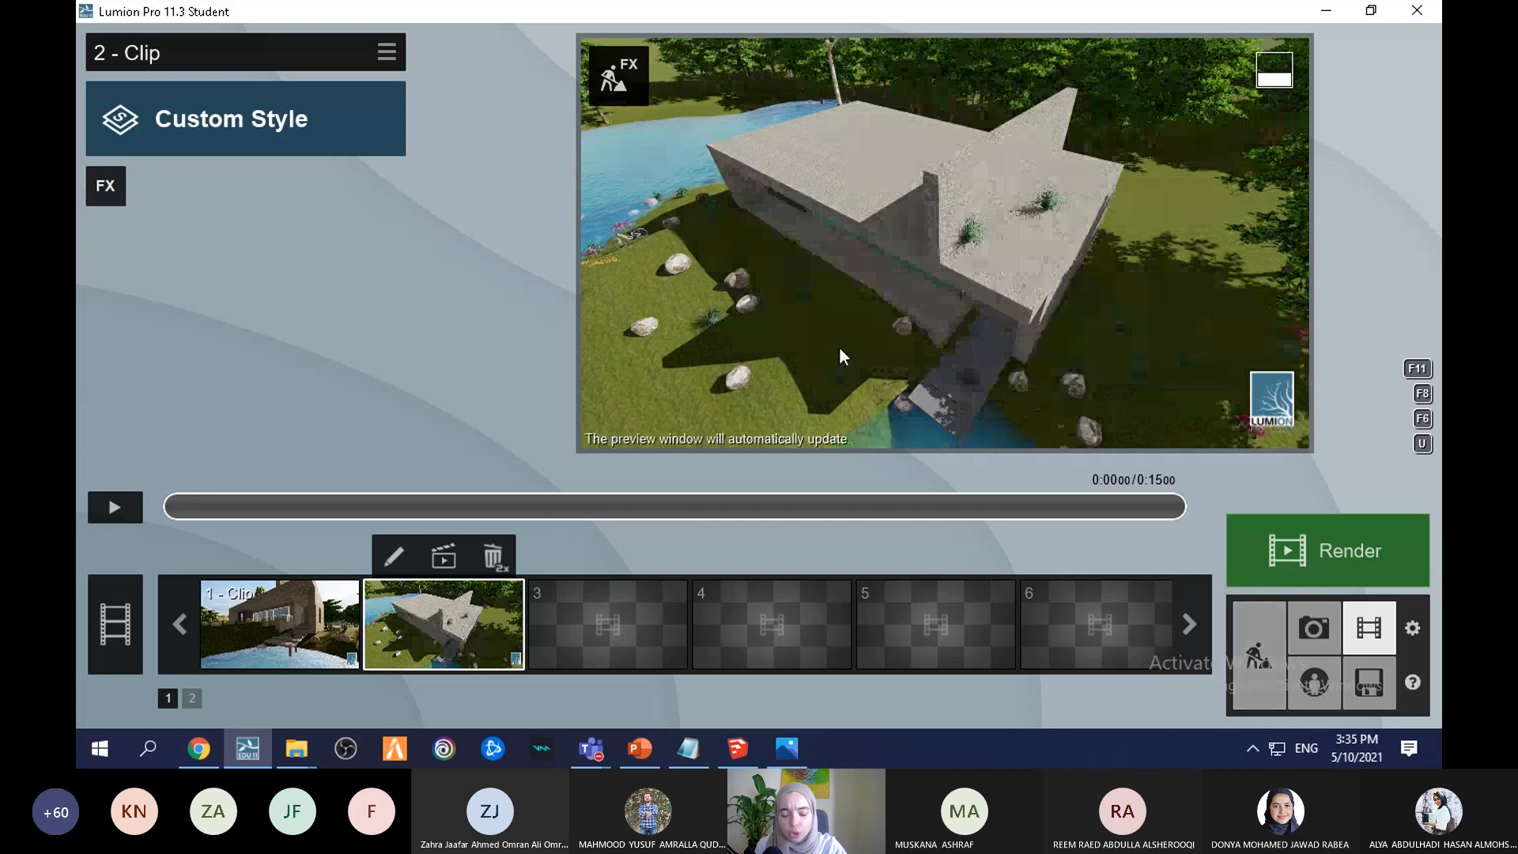
Step: Switch to Build mode and place a clip plane from the Utilities library on the ground beside the house
left_click(1268, 671)
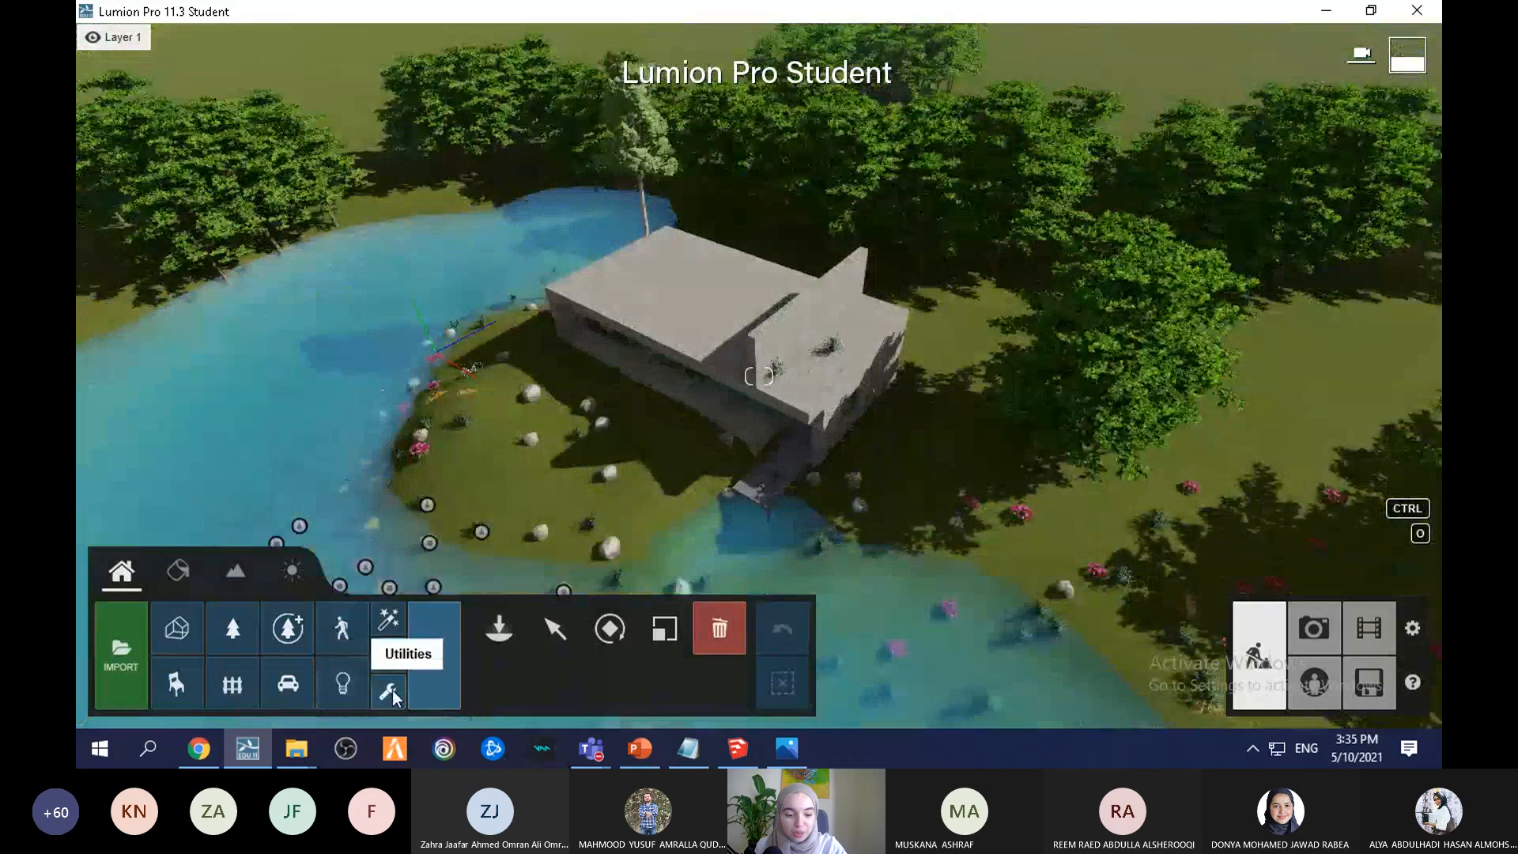
left_click(389, 691)
left_click(498, 628)
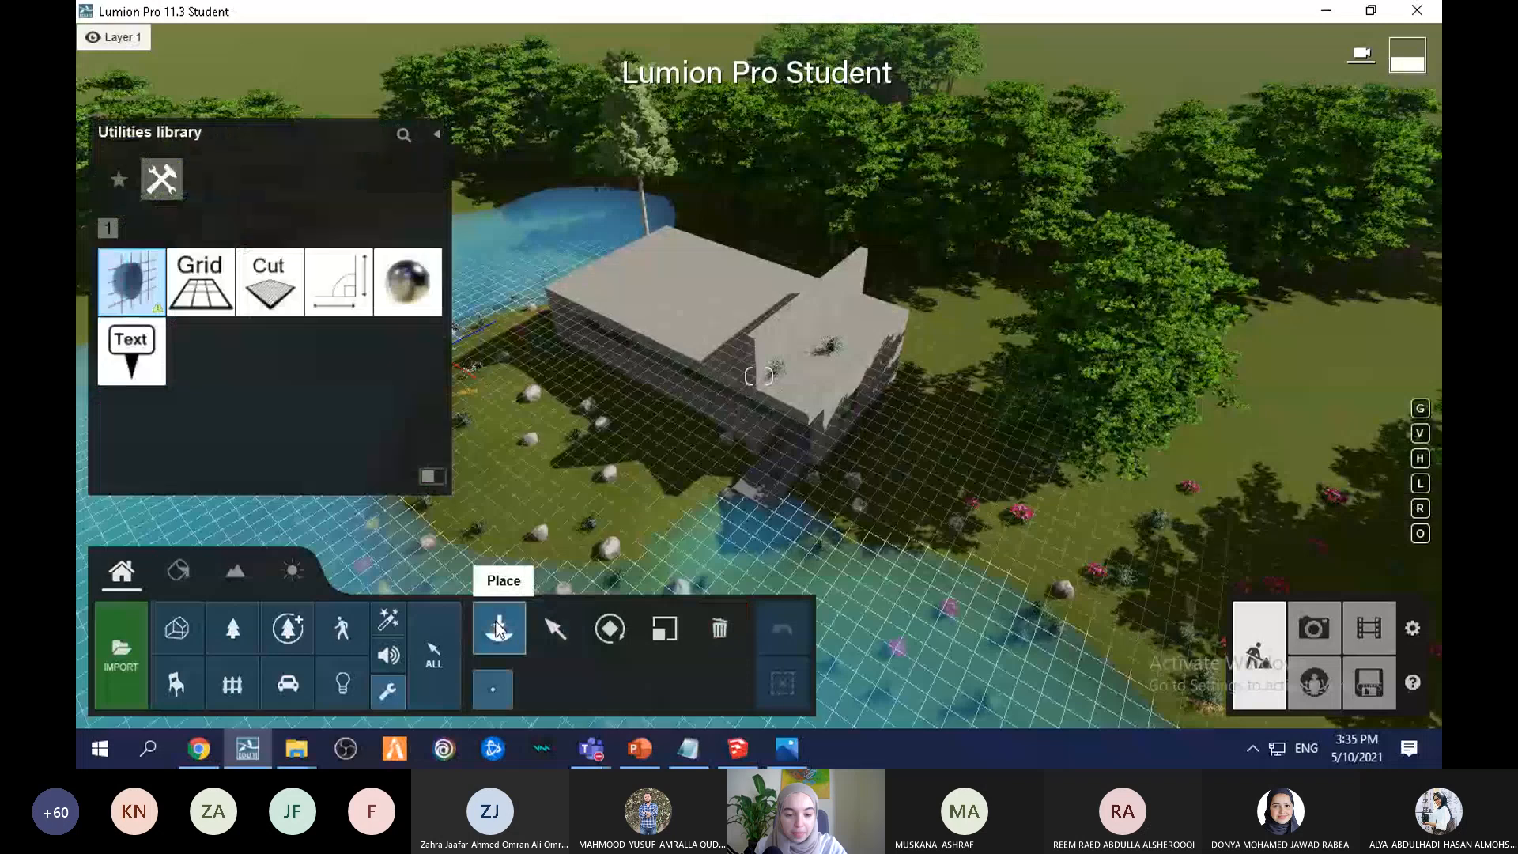
scroll(794, 271, "down", 3)
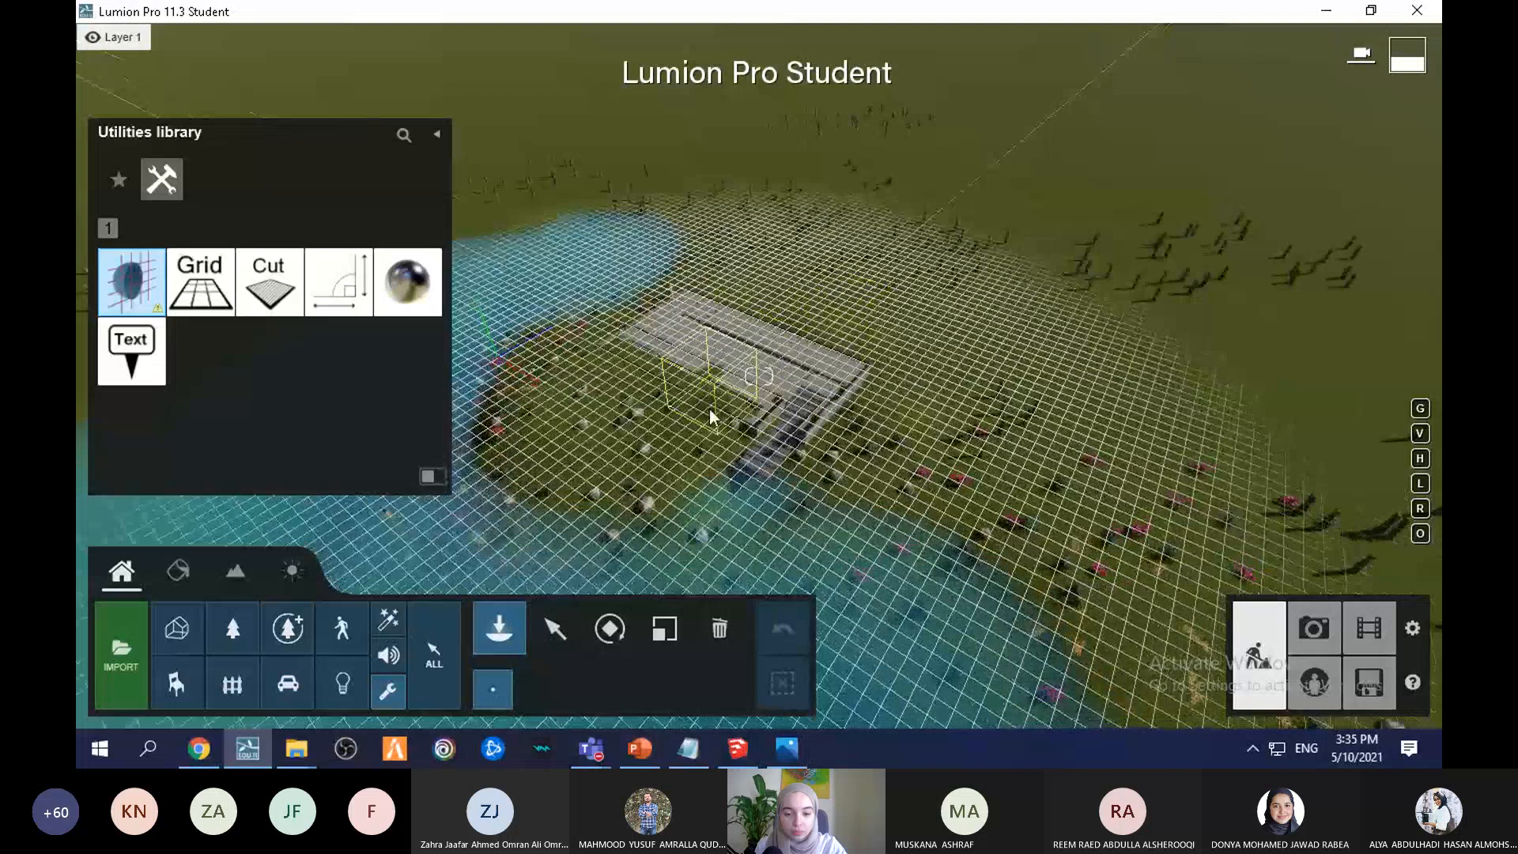
left_click(709, 409)
Step: Raise the clip plane vertically until it sits above the roof of the house, and return to Movie mode
left_click(555, 628)
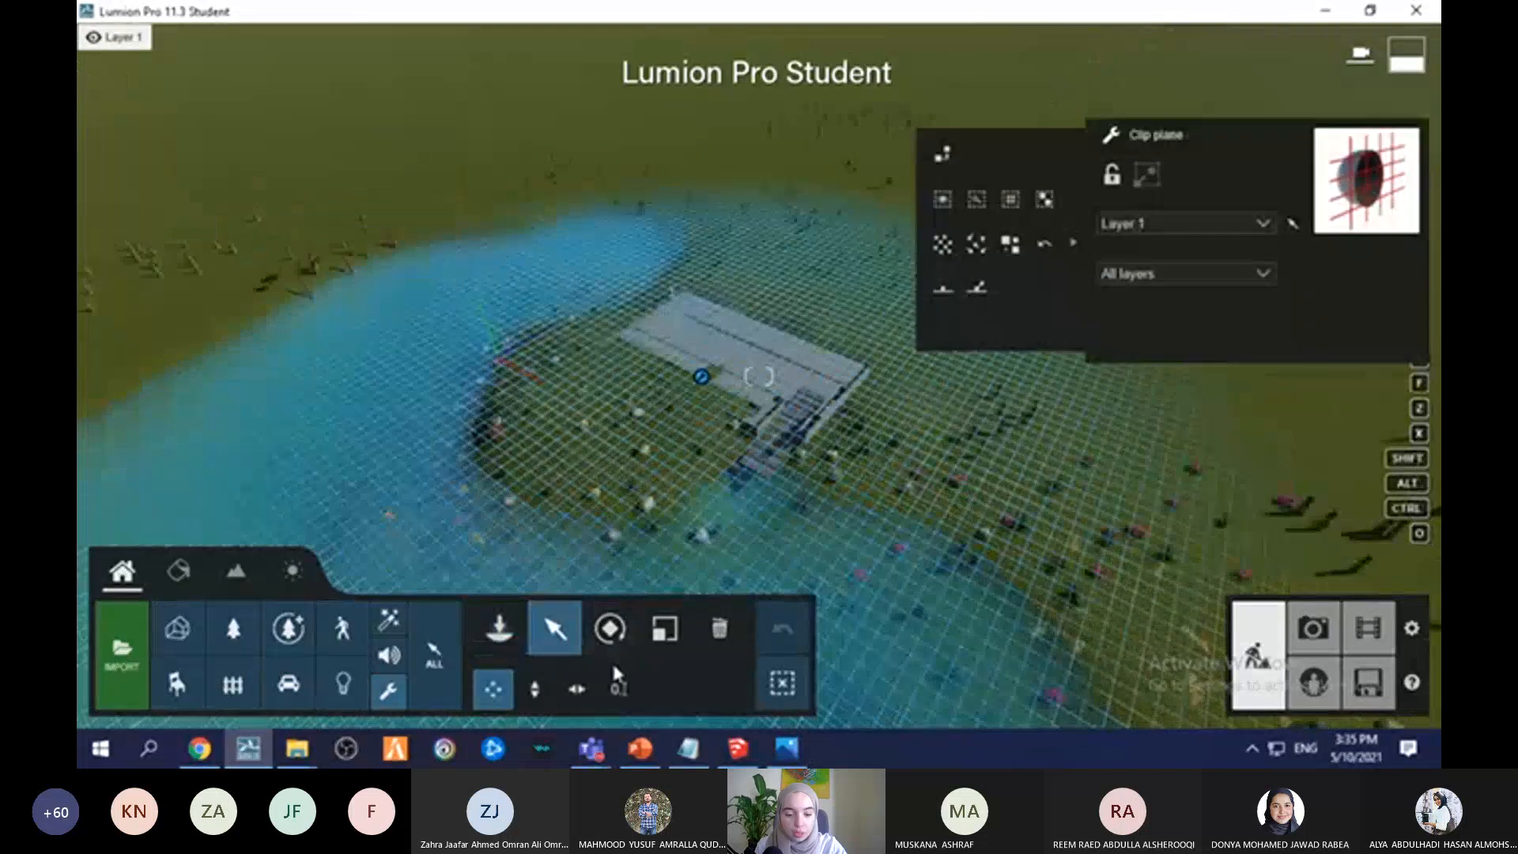
left_click(534, 689)
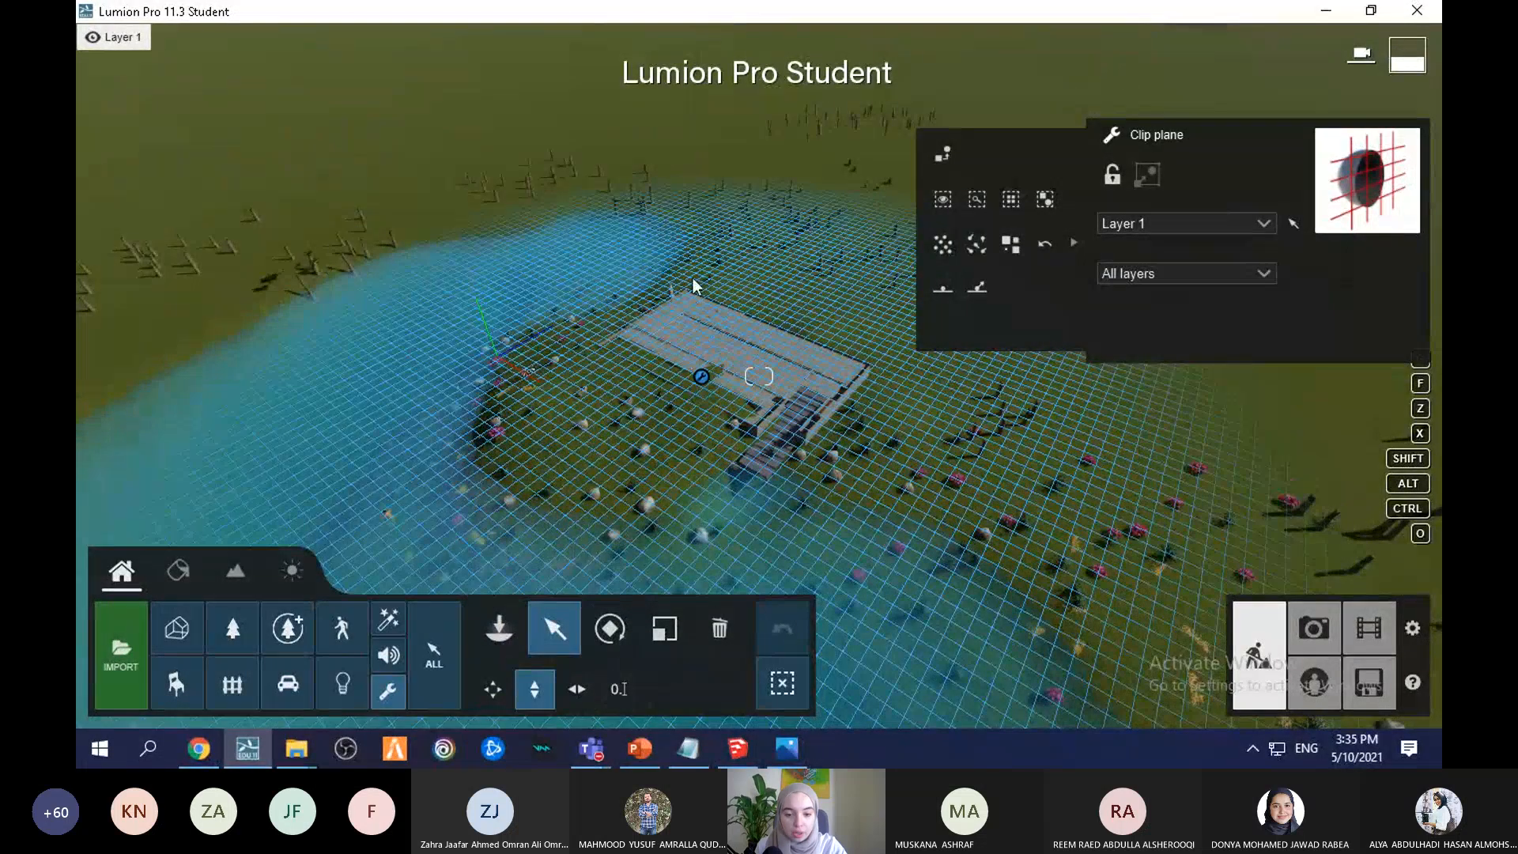
left_click_drag(693, 277, 691, 64)
left_click_drag(699, 359, 731, 11)
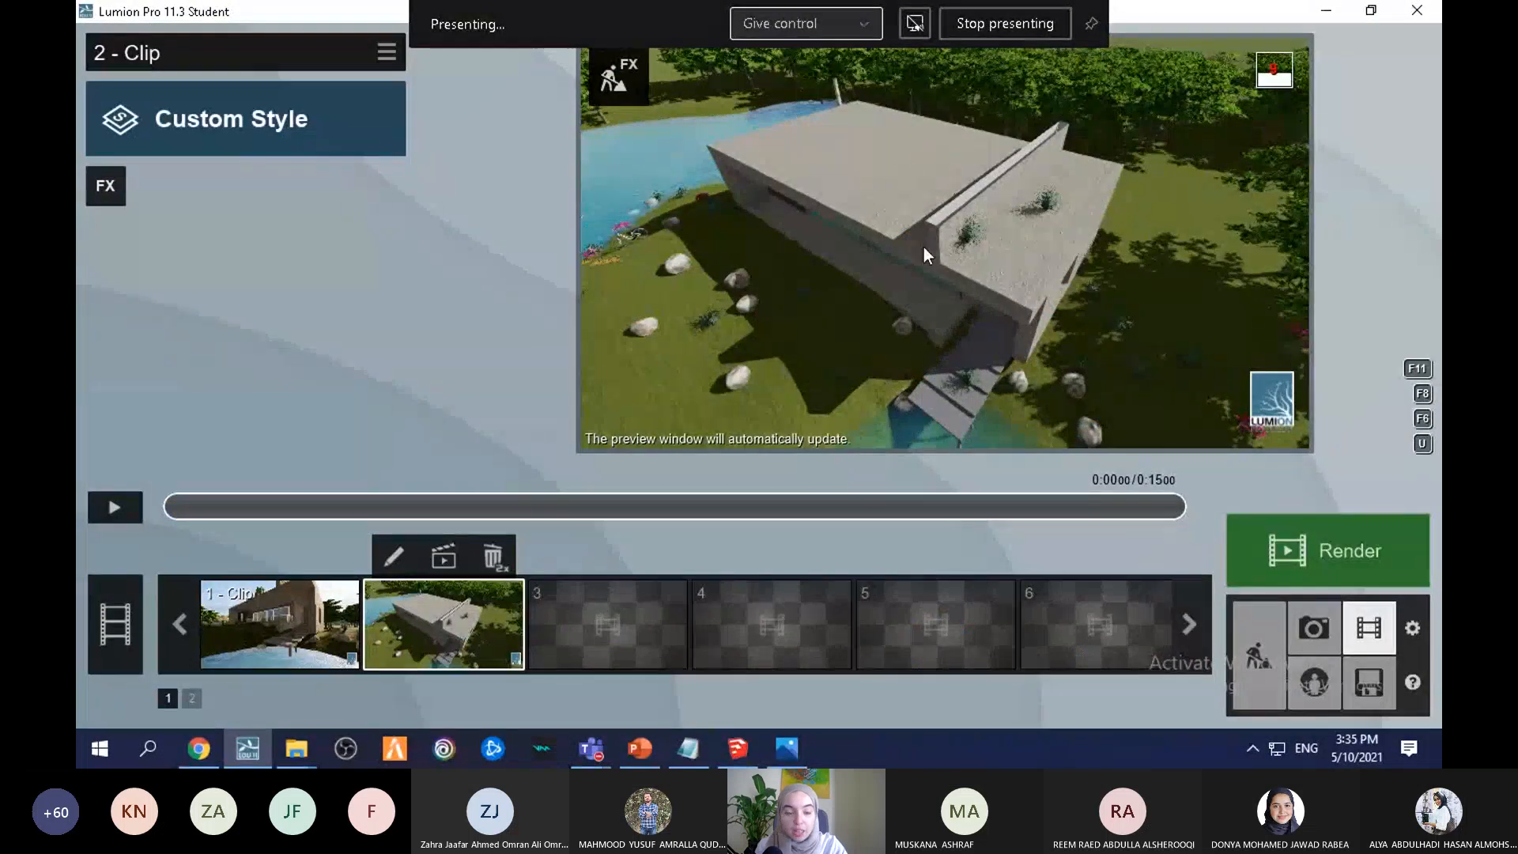
Step: Add the Move animation effect to the second clip
left_click(106, 185)
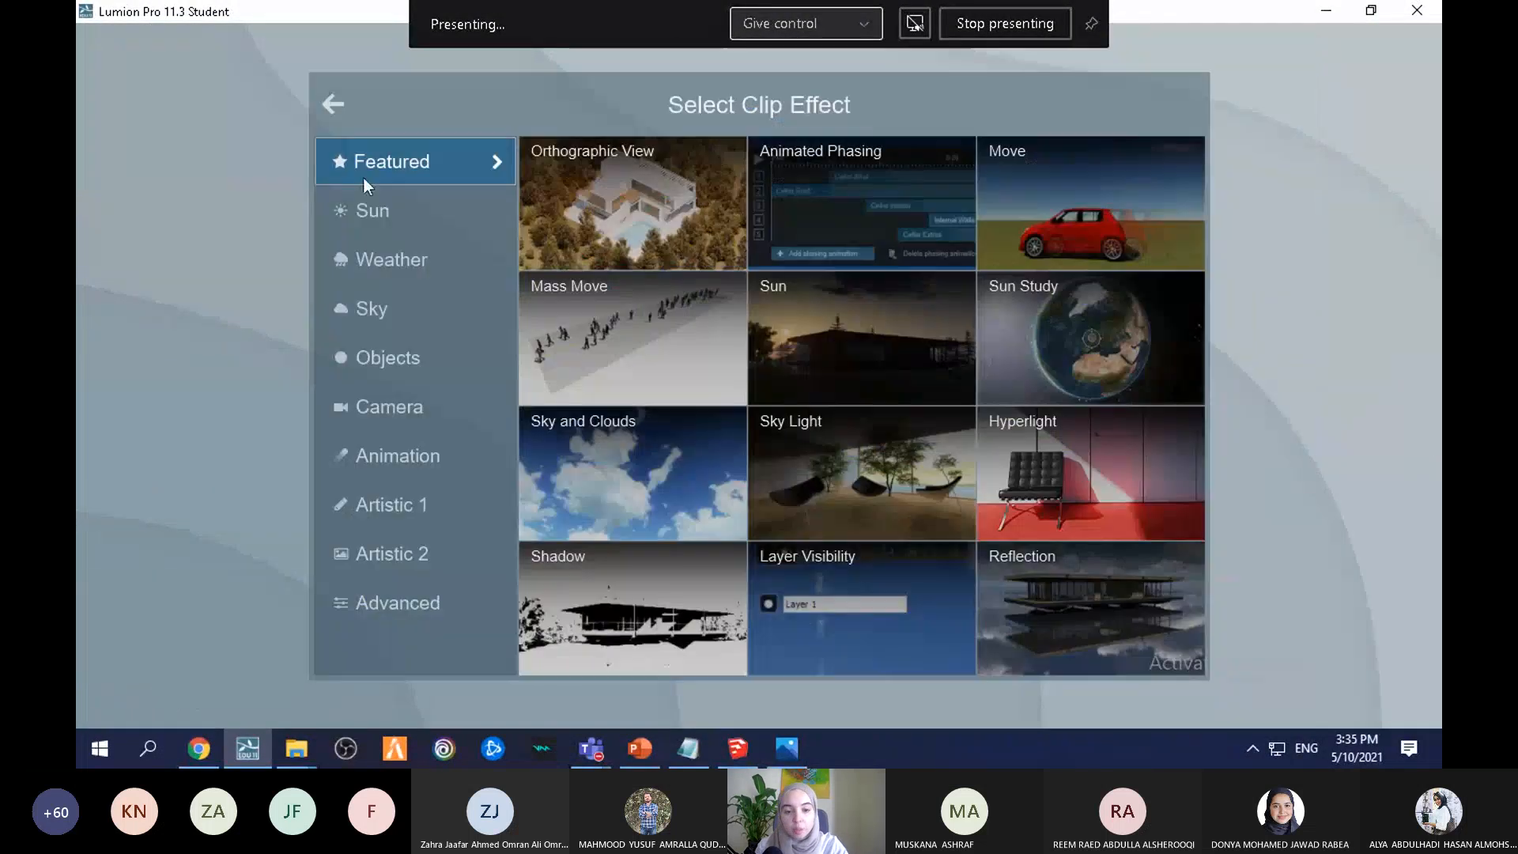
left_click(431, 457)
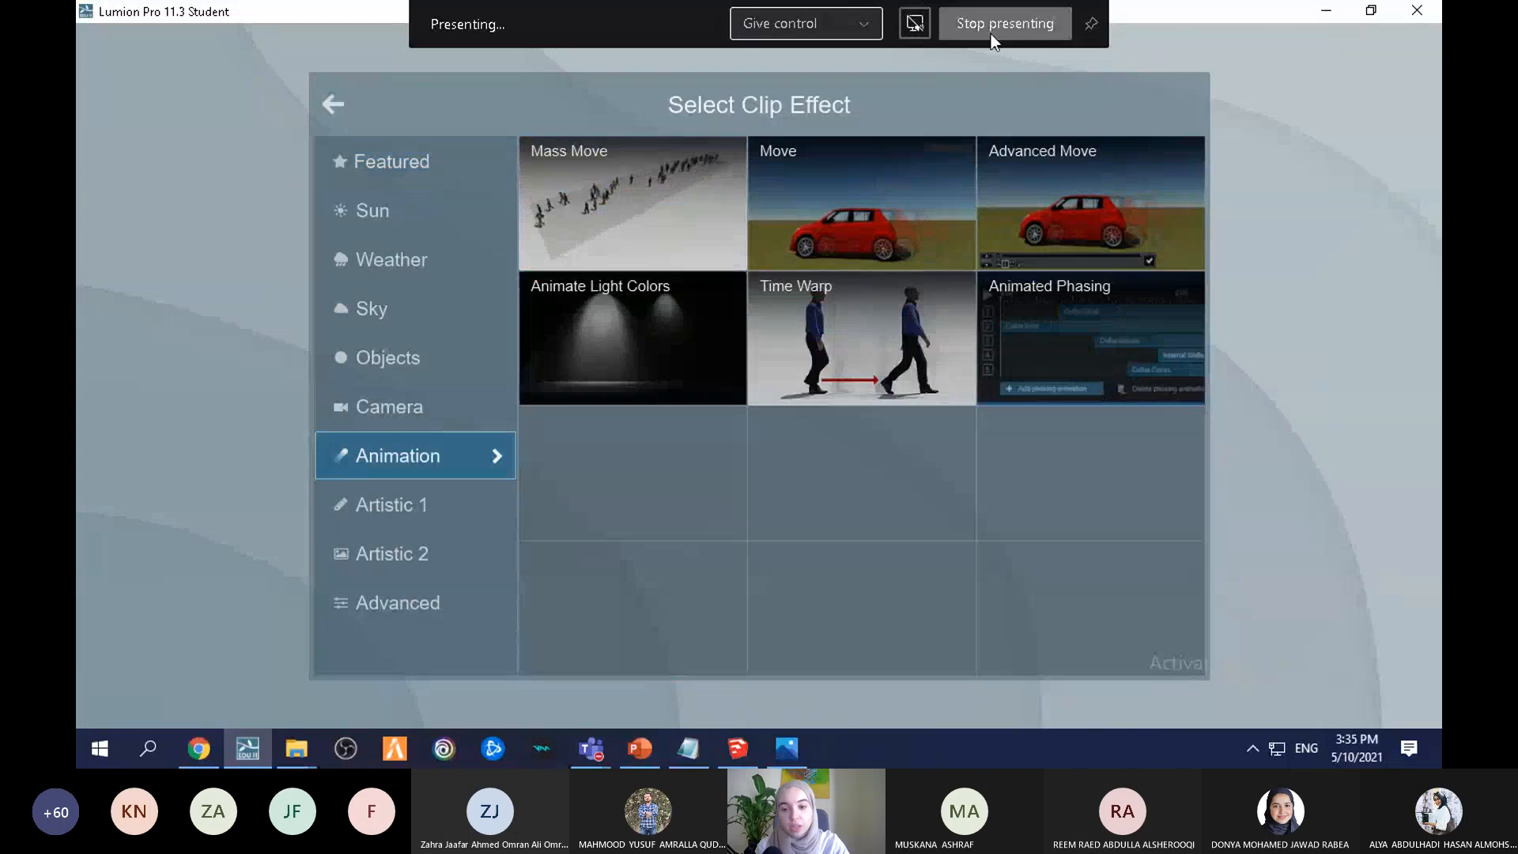
left_click(926, 188)
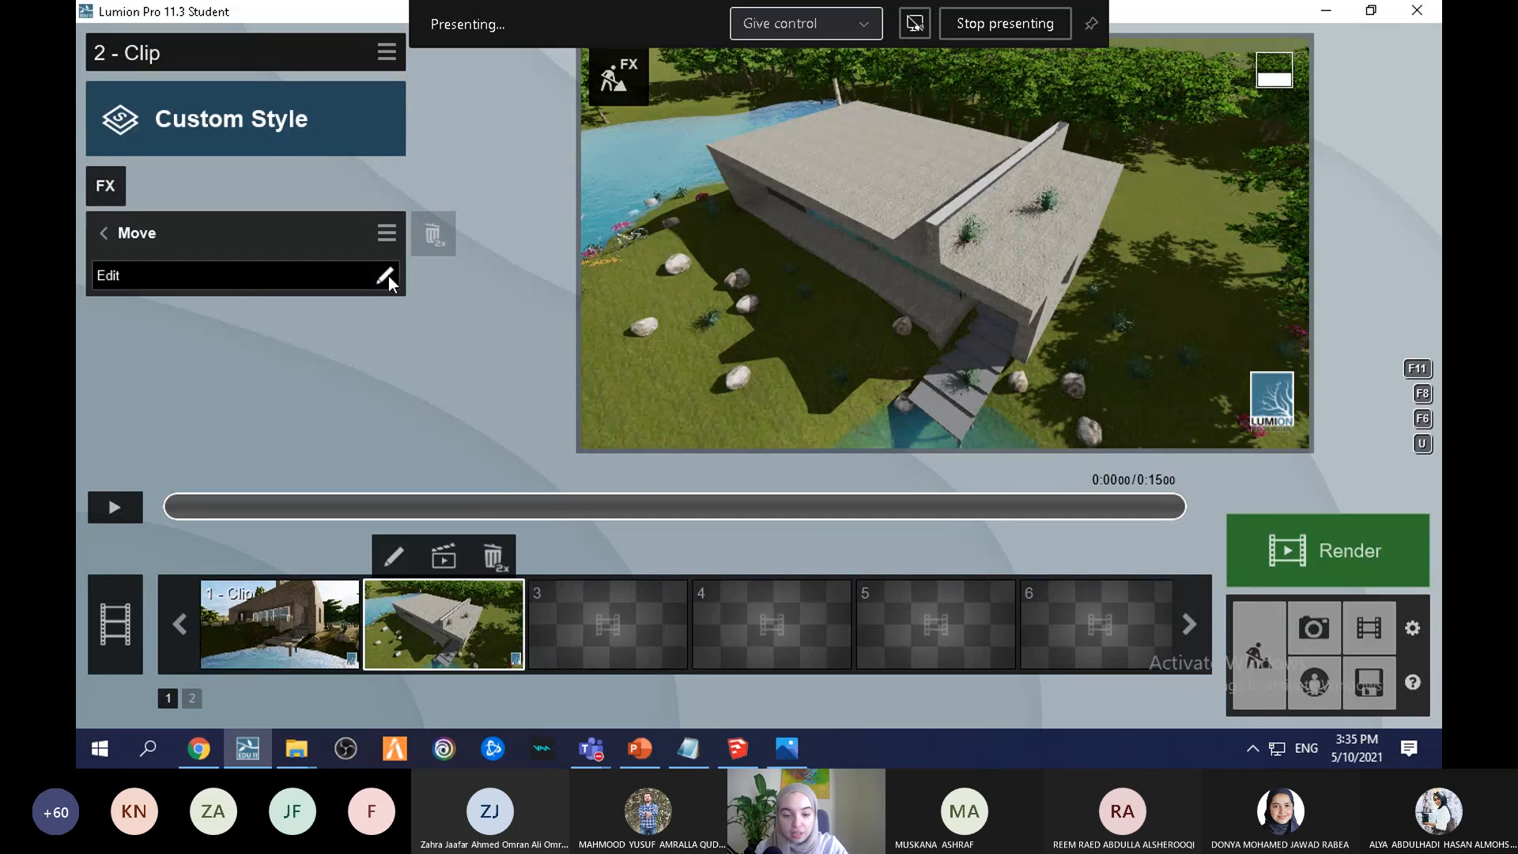
Step: Animate the clip plane by lowering its end position to near ground level, and preview the second clip's section cut
left_click(385, 276)
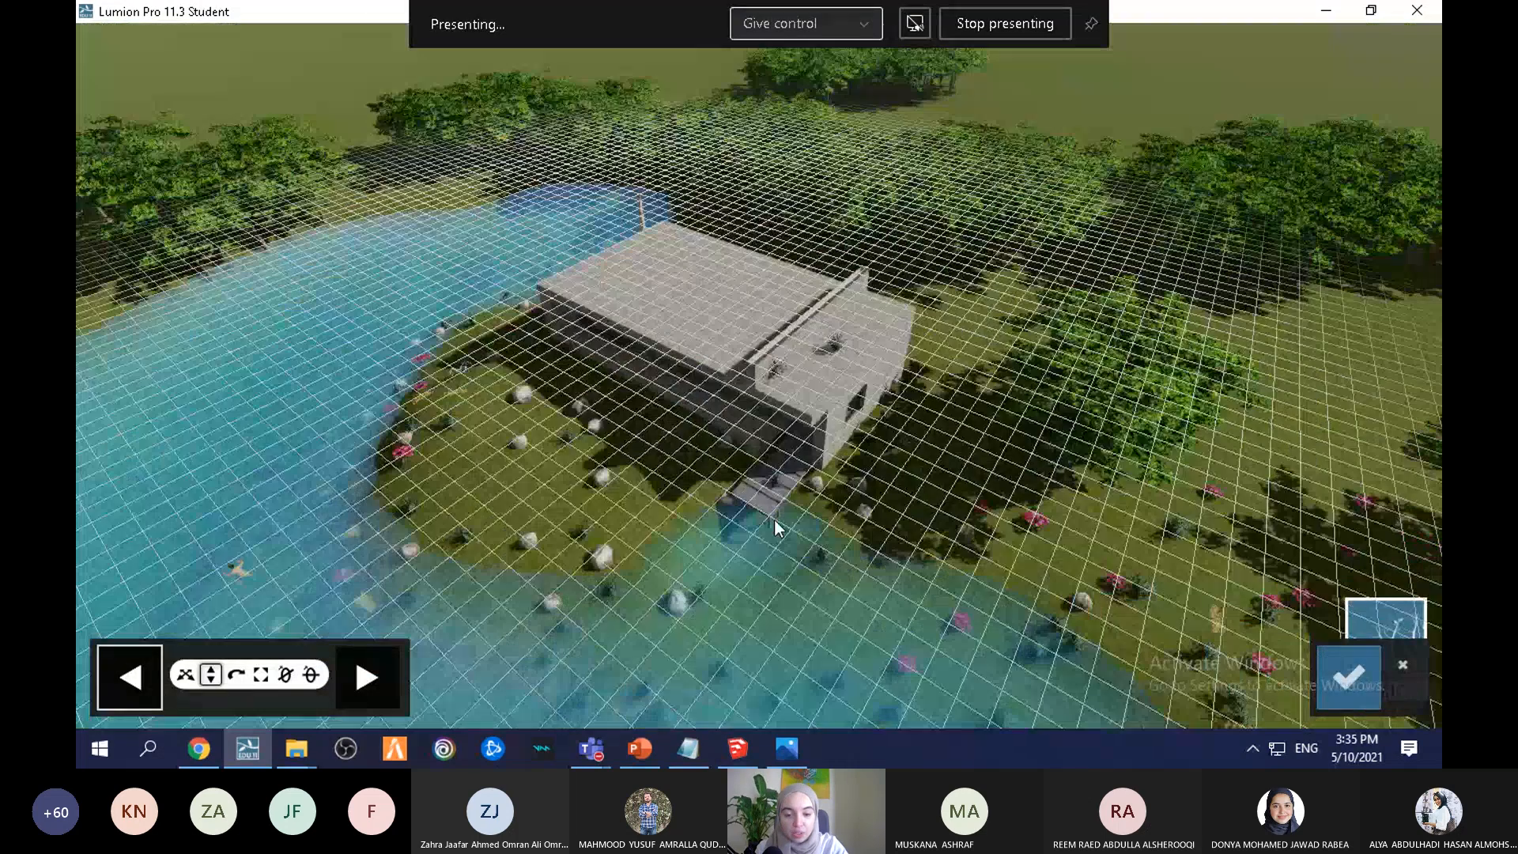
left_click(677, 344)
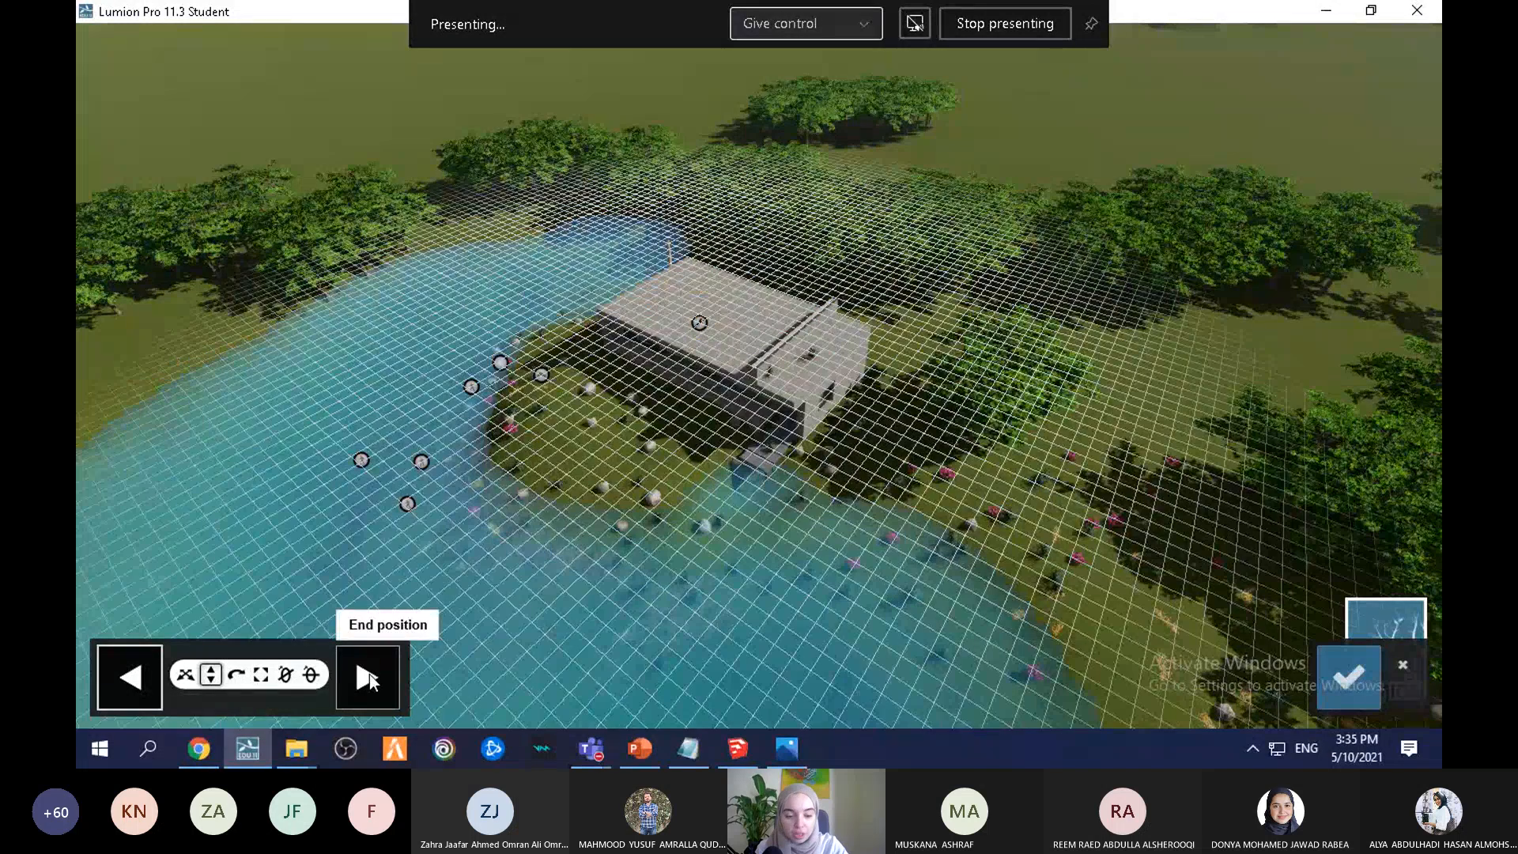
left_click(368, 675)
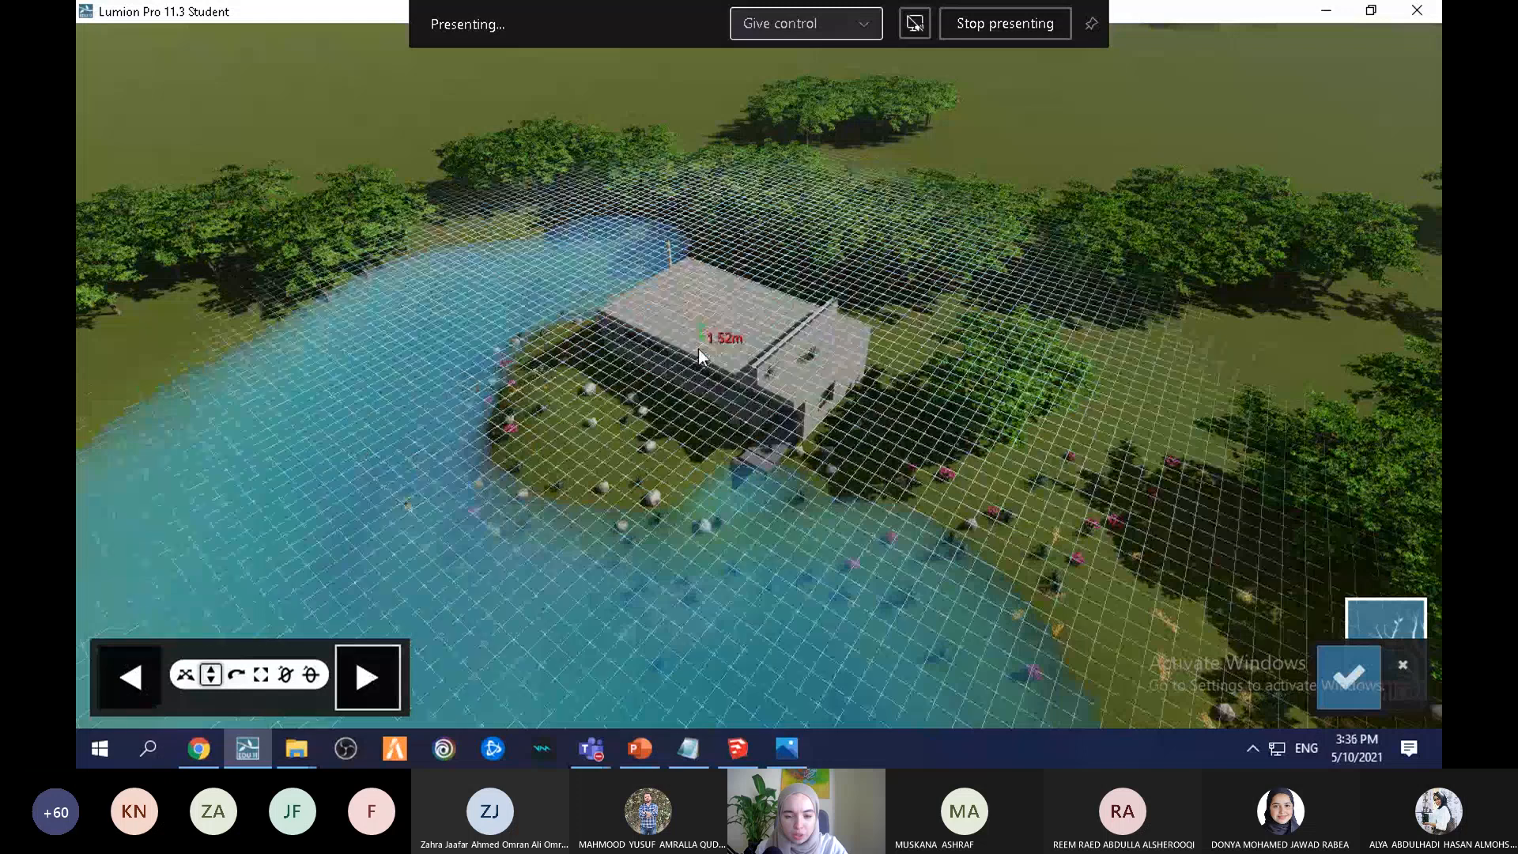
left_click_drag(699, 349, 700, 715)
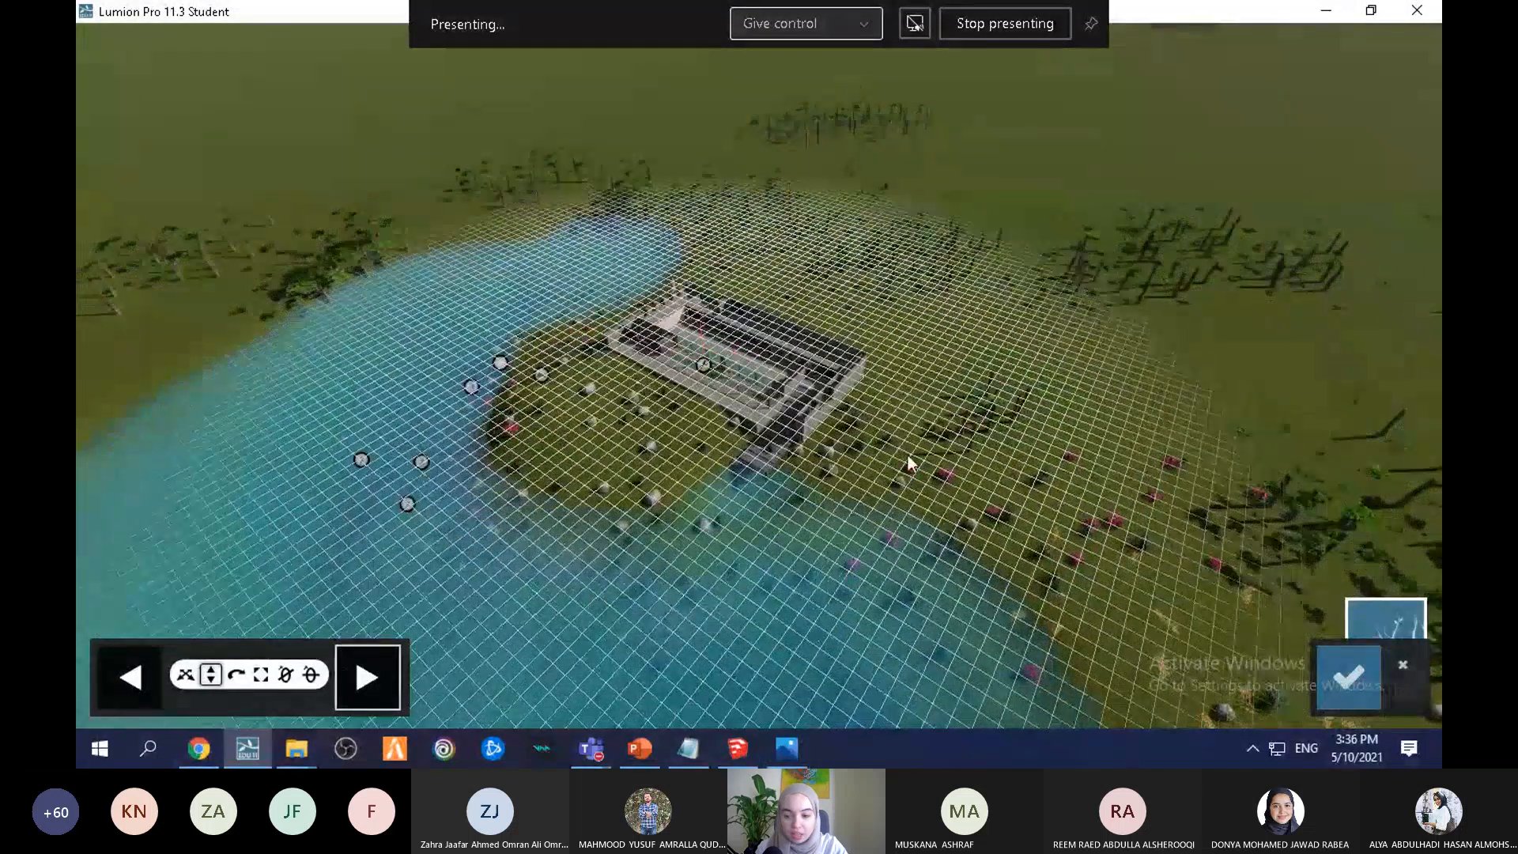
left_click(1348, 676)
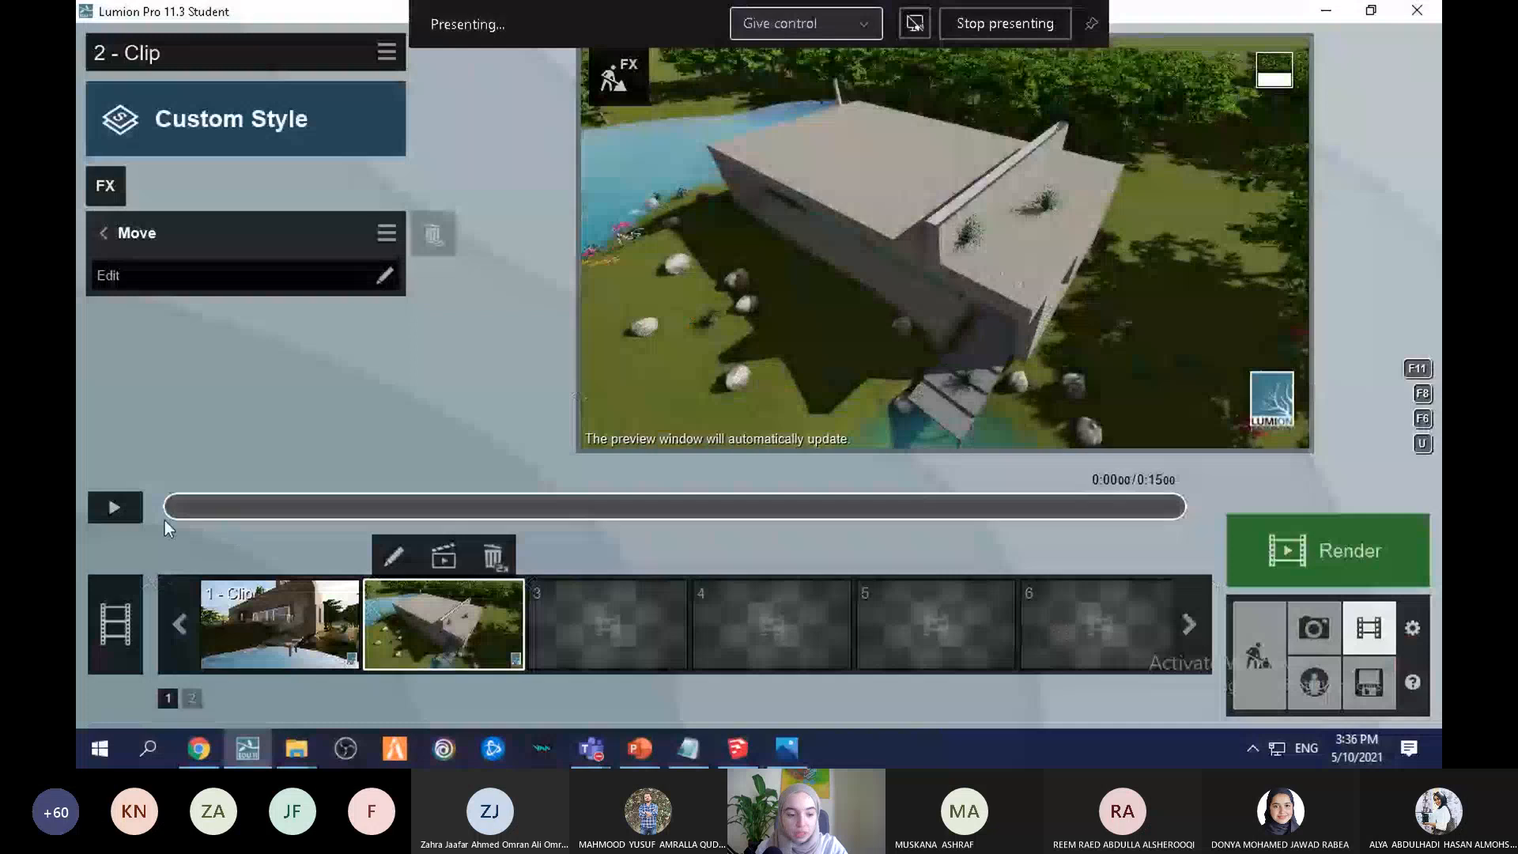
left_click(115, 510)
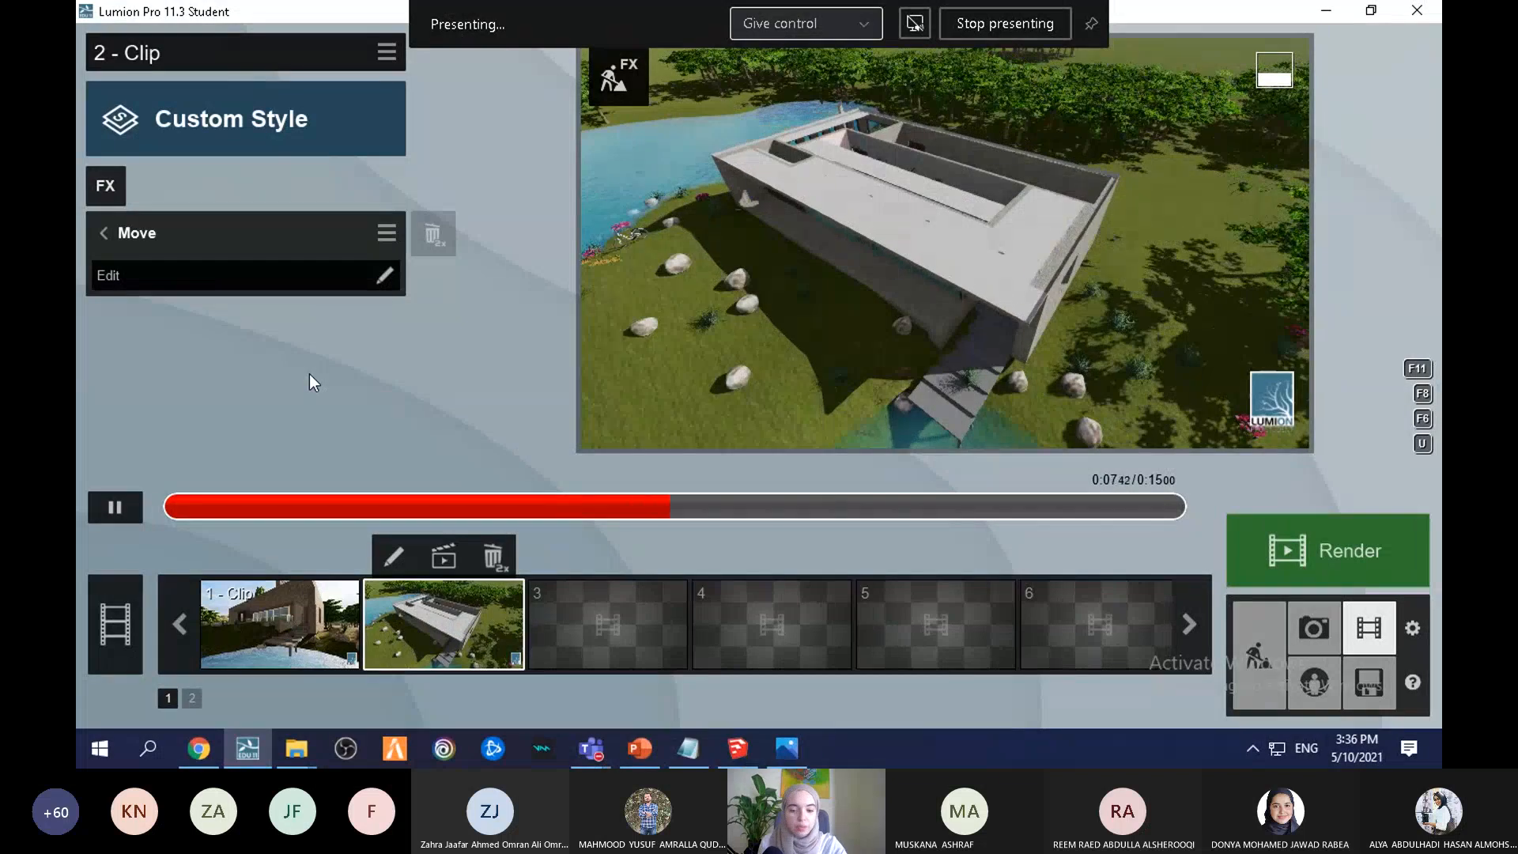
left_click(131, 513)
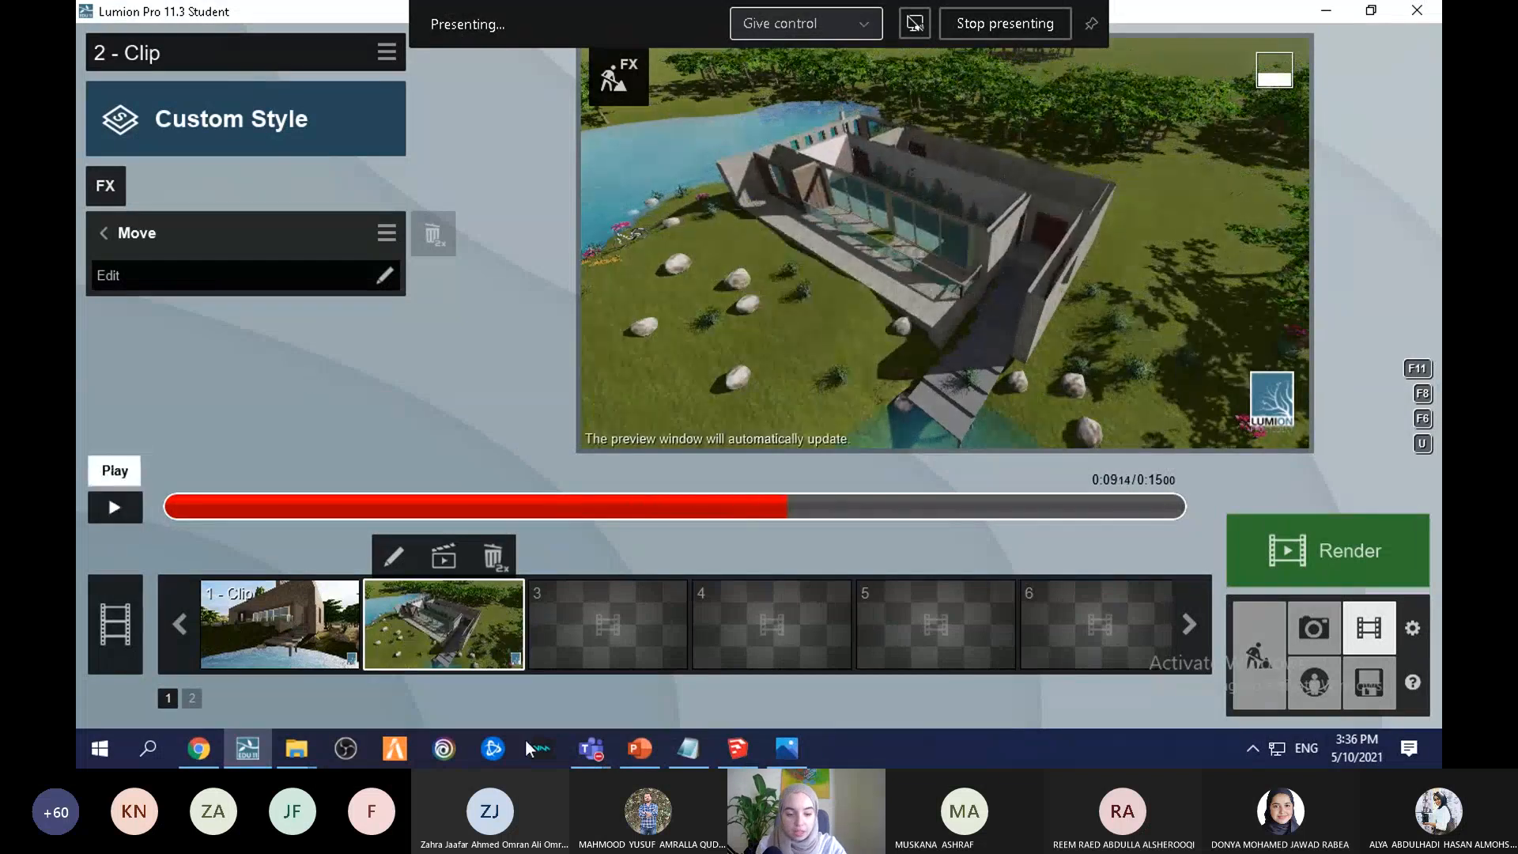
Step: Shorten the second clip's length to 8 seconds in the clip editor and select its keyframe
left_click(394, 557)
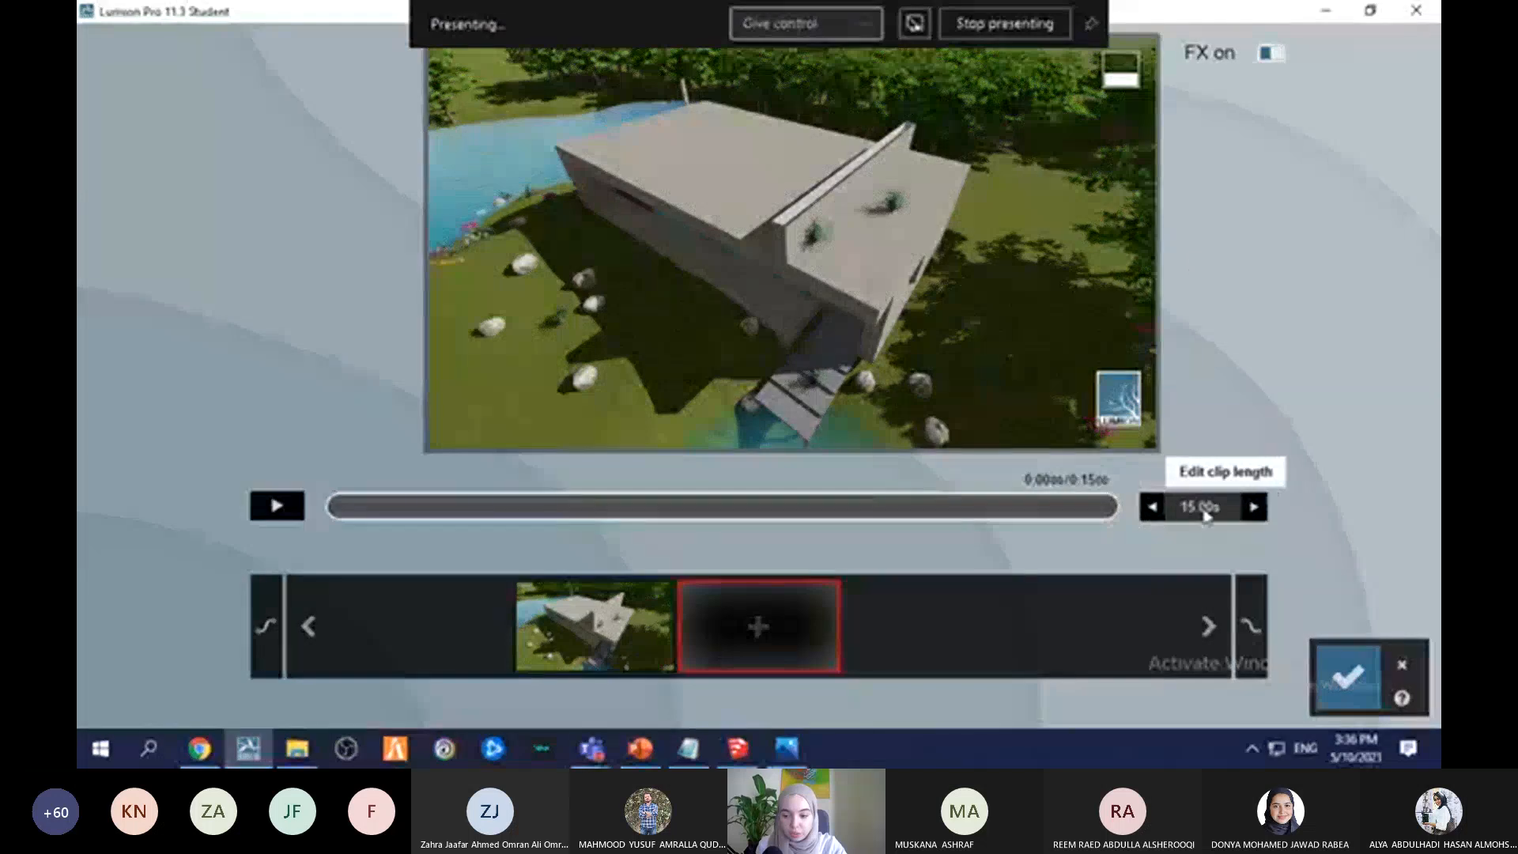
left_click(1202, 510)
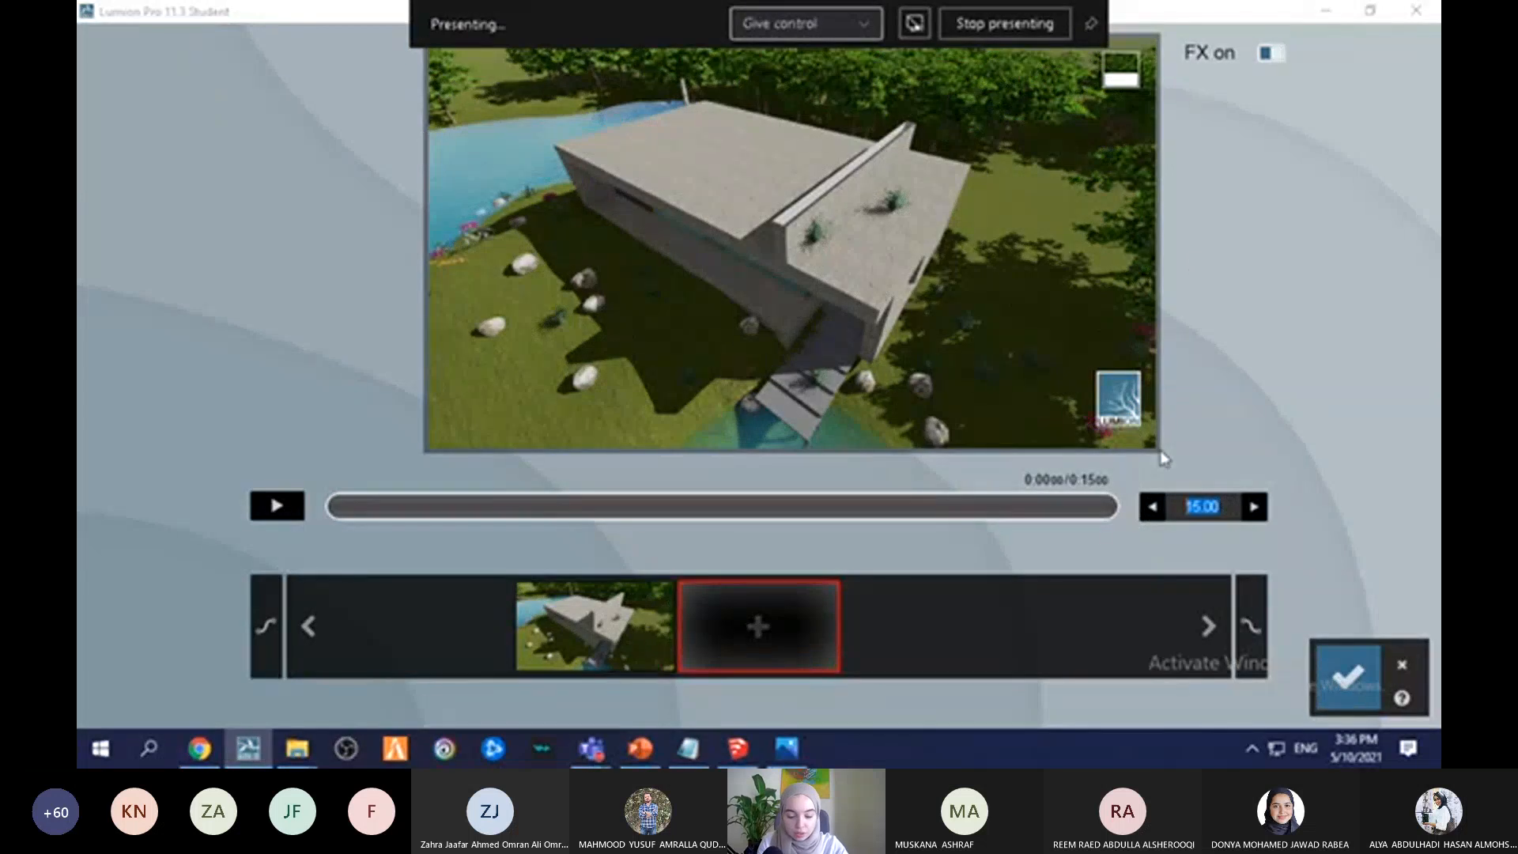
type("6")
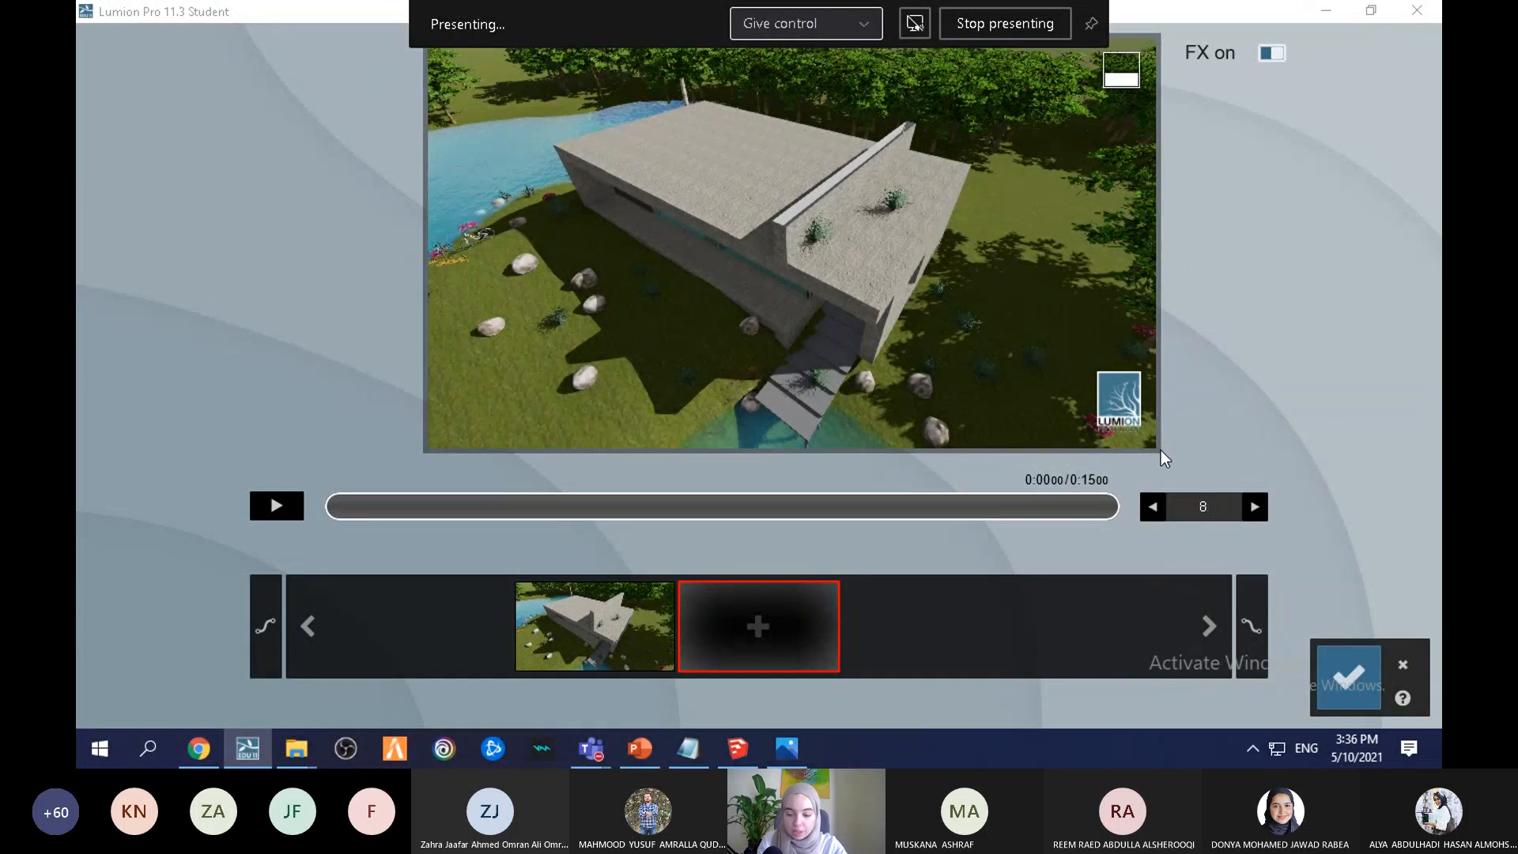
key("Return")
left_click(609, 629)
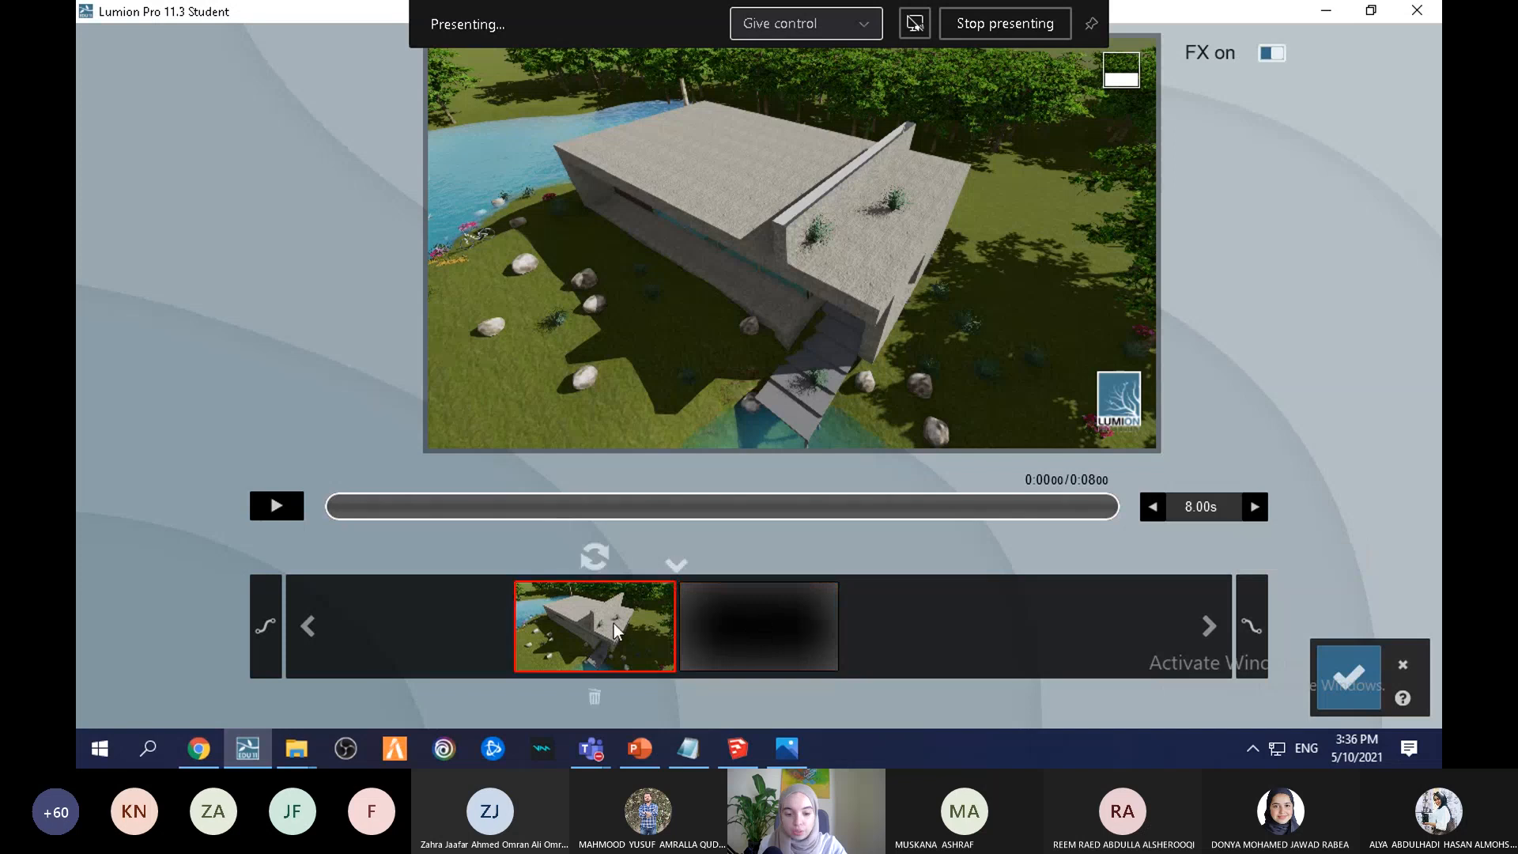
Step: Update the second clip's keyframe with the current camera view, then save the clip and preview it
left_click(595, 555)
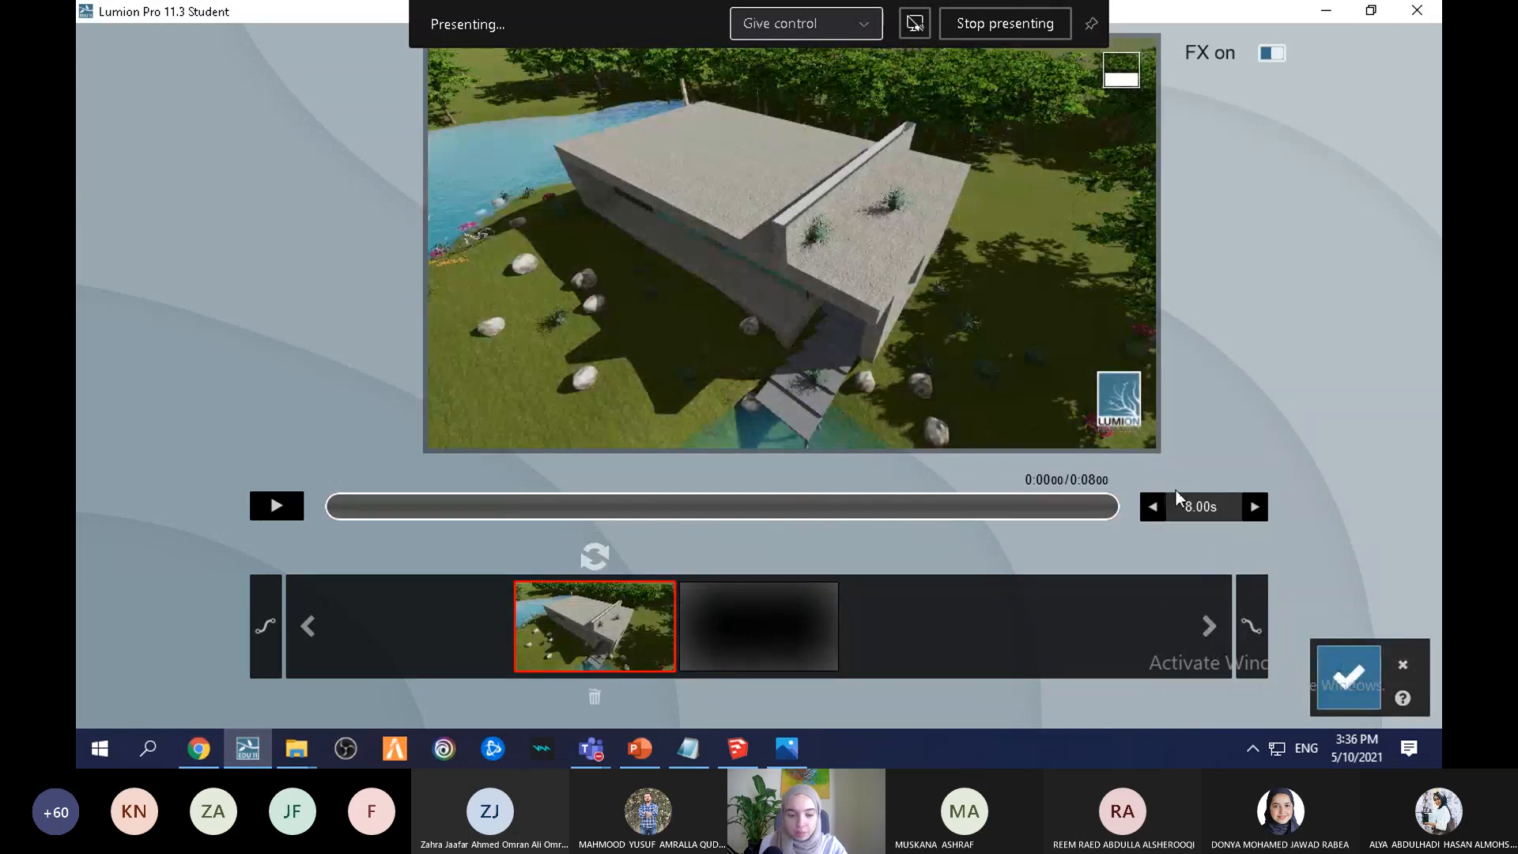
left_click(1349, 677)
left_click(118, 509)
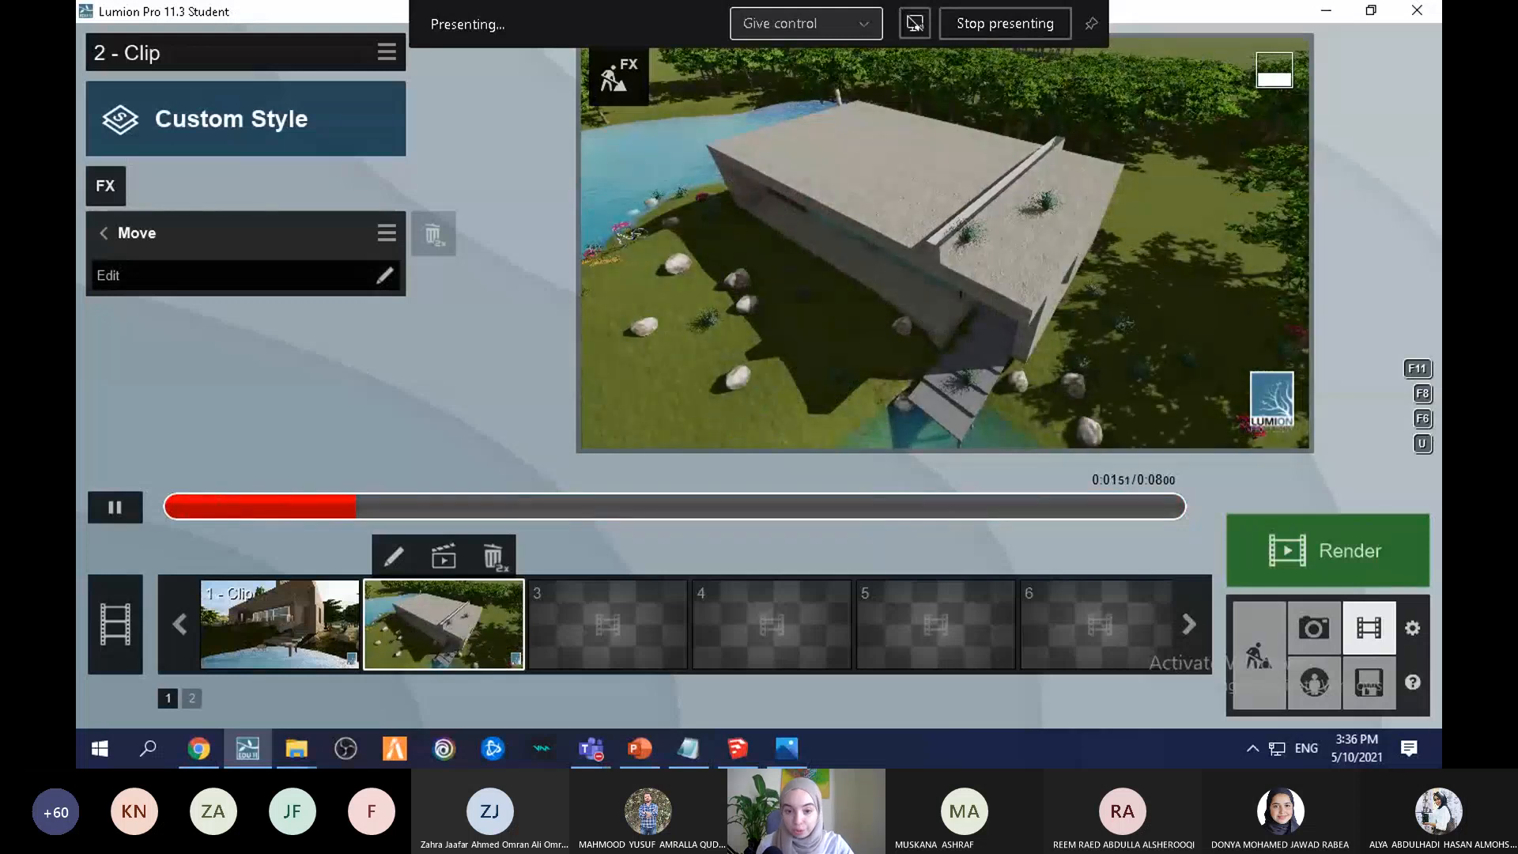
left_click(115, 506)
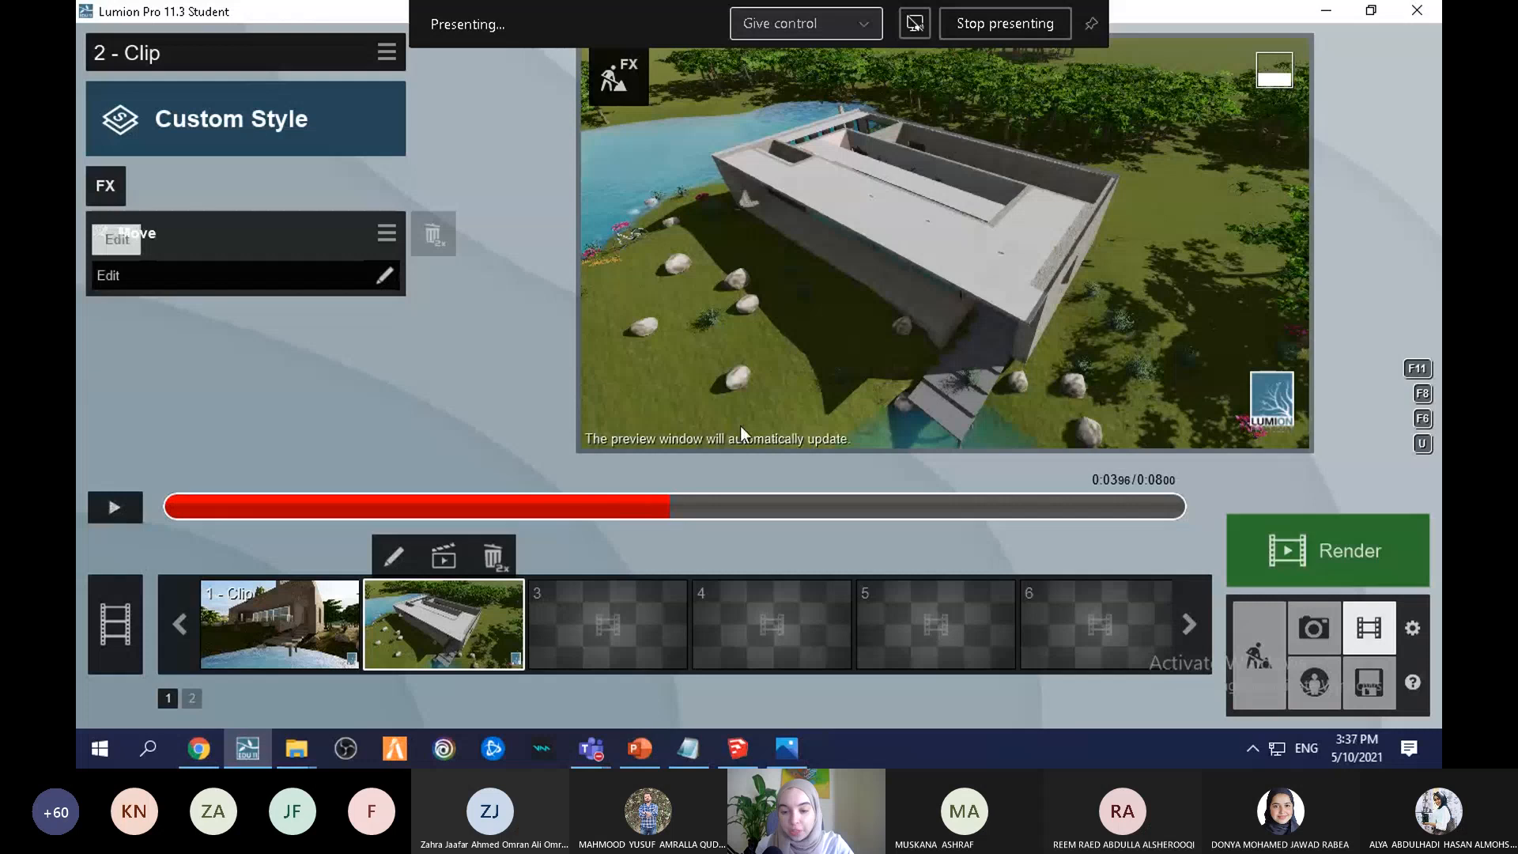
Step: Place a walking man from the men's category in Build mode on the lawn in front of the house, and return to Movie mode
left_click(1259, 655)
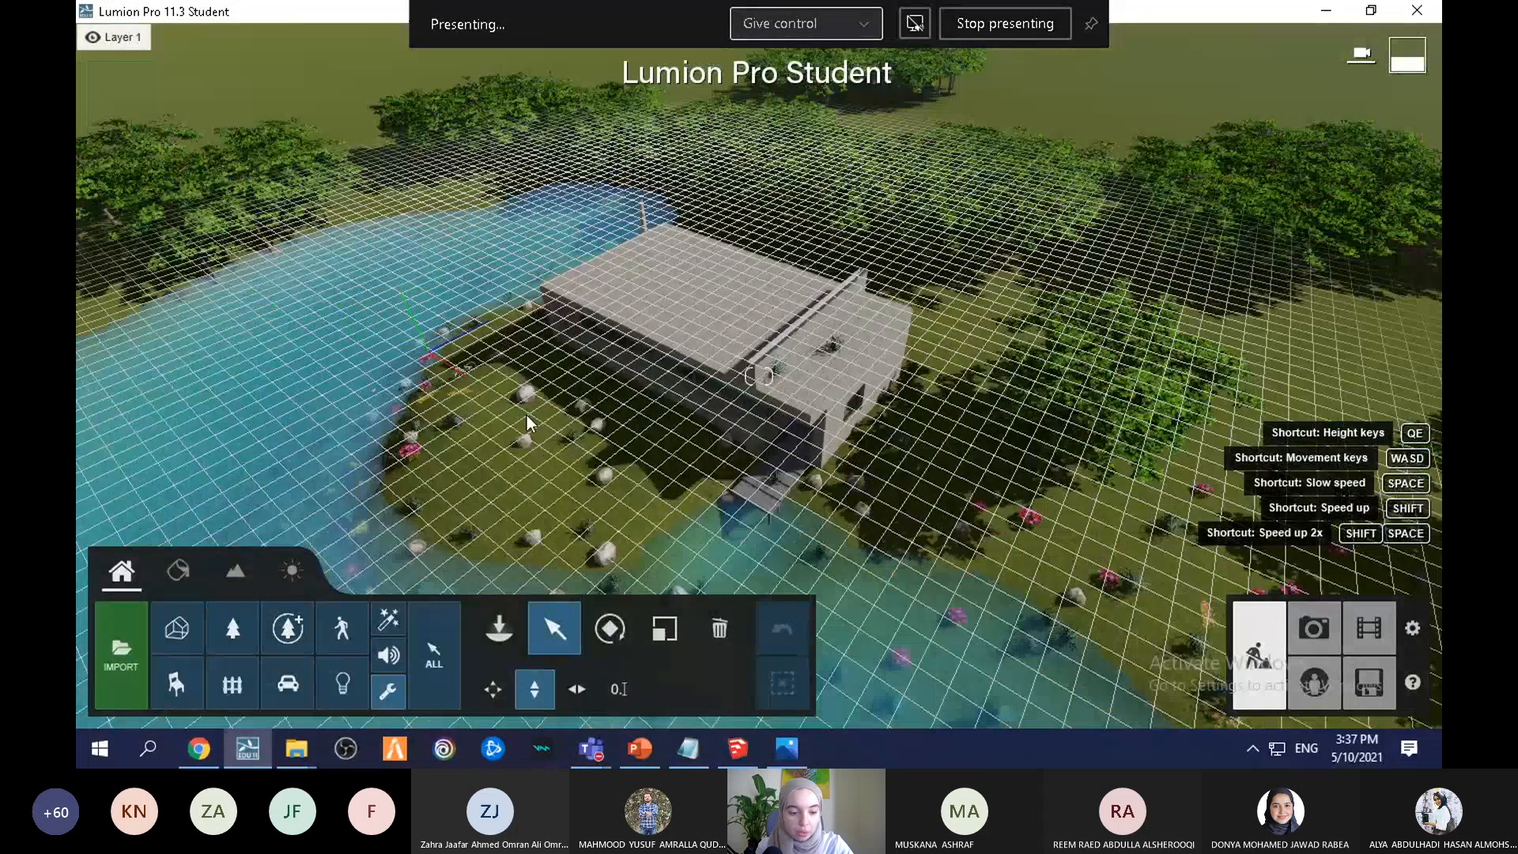
left_click(342, 629)
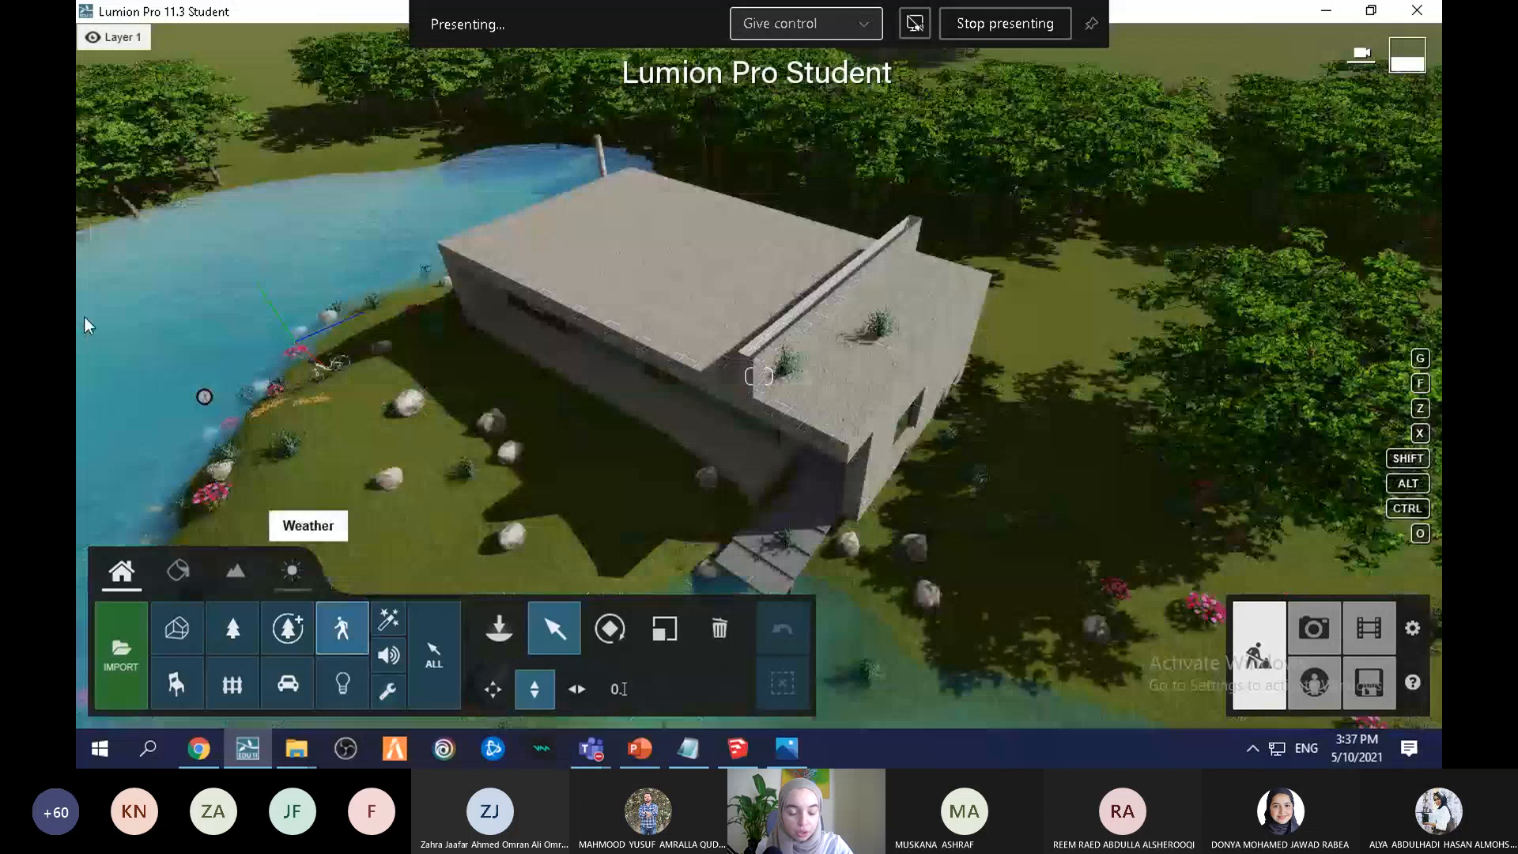
left_click(499, 629)
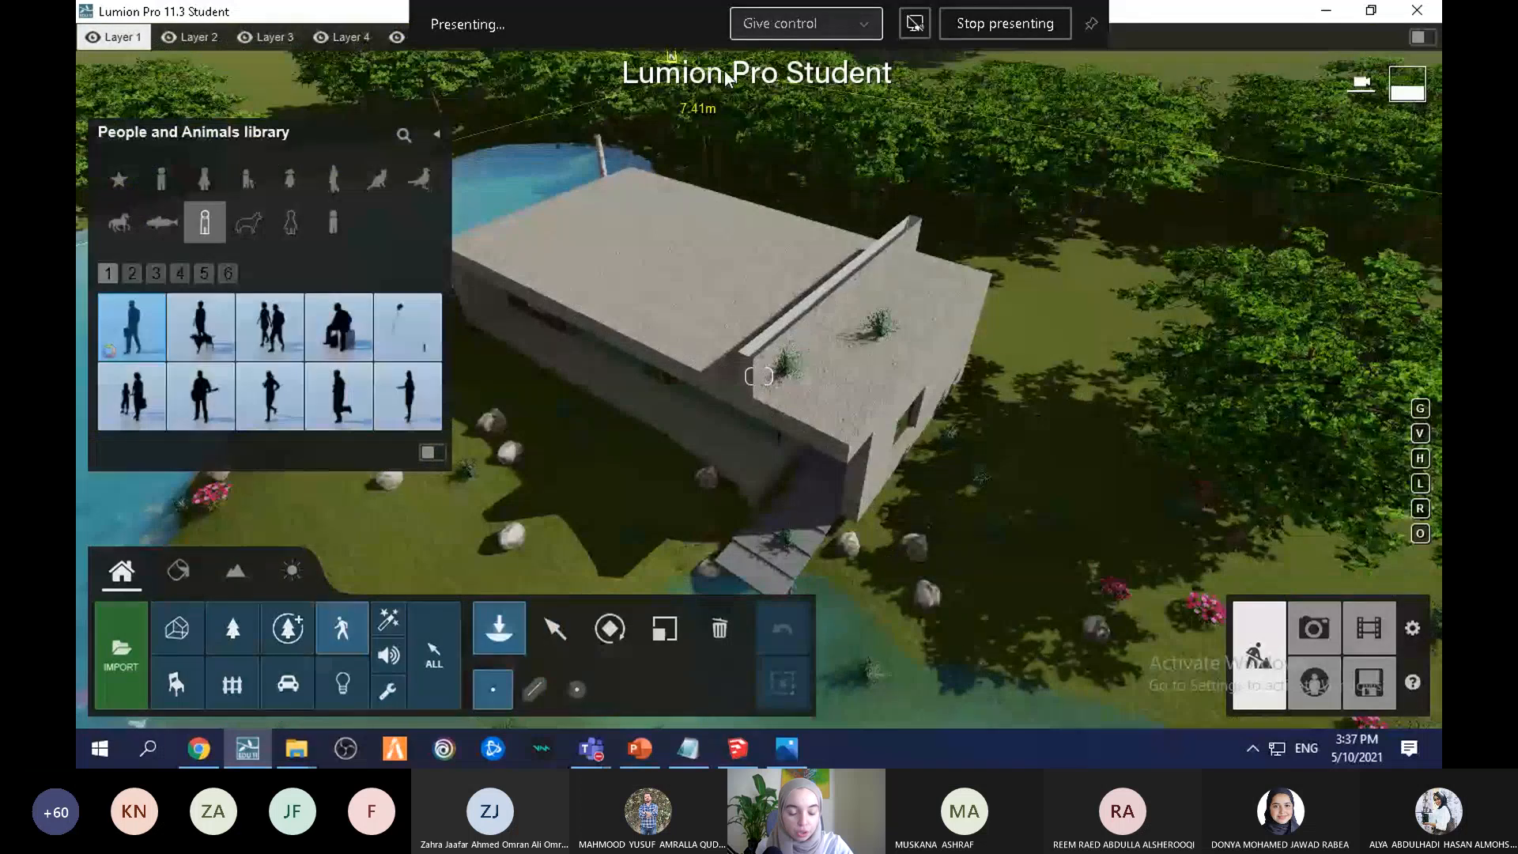
left_click(161, 180)
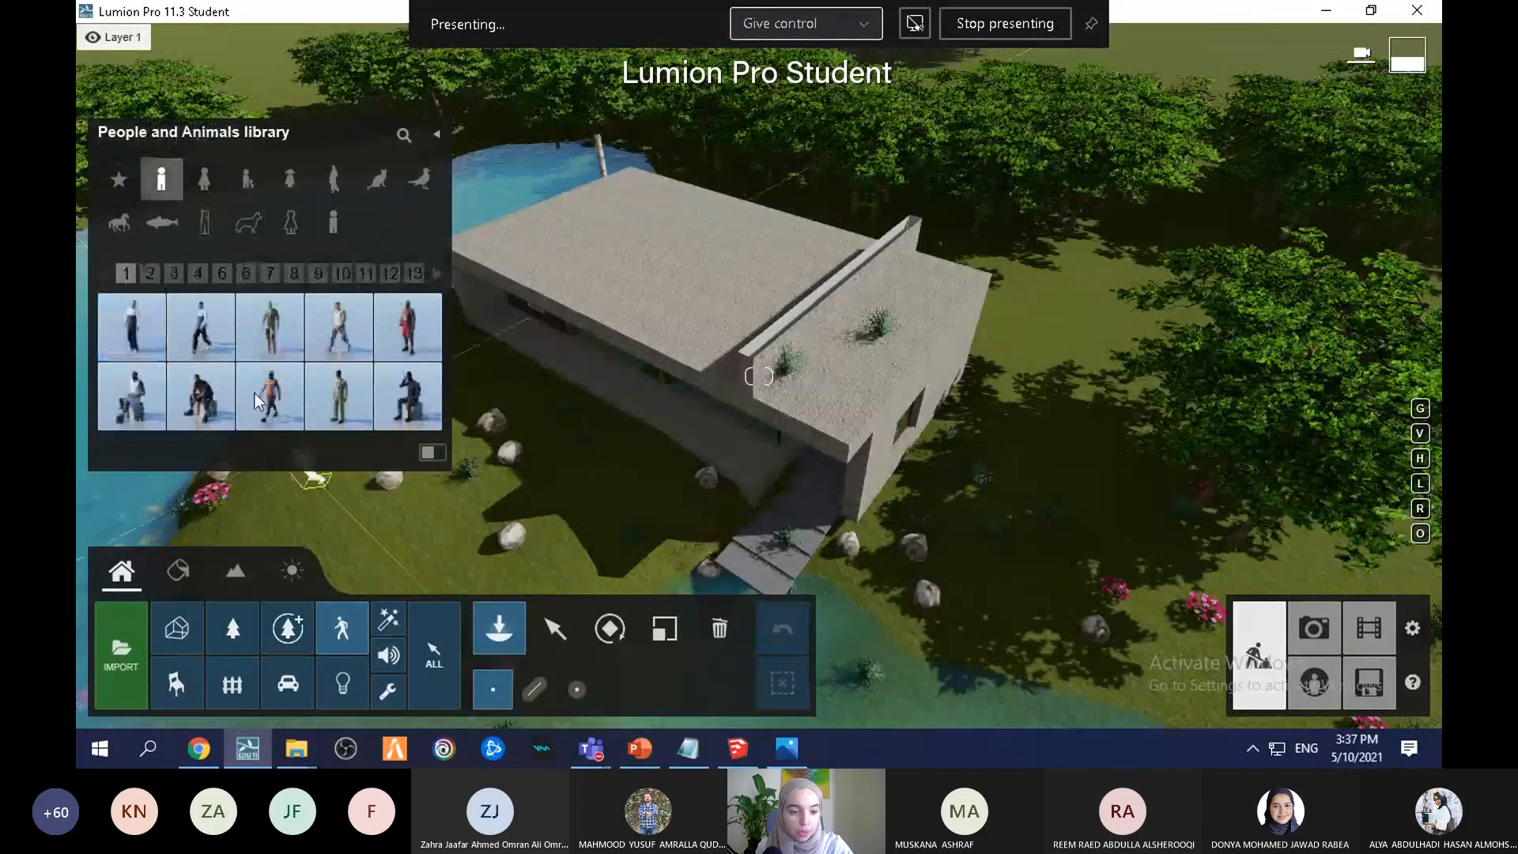
left_click(357, 330)
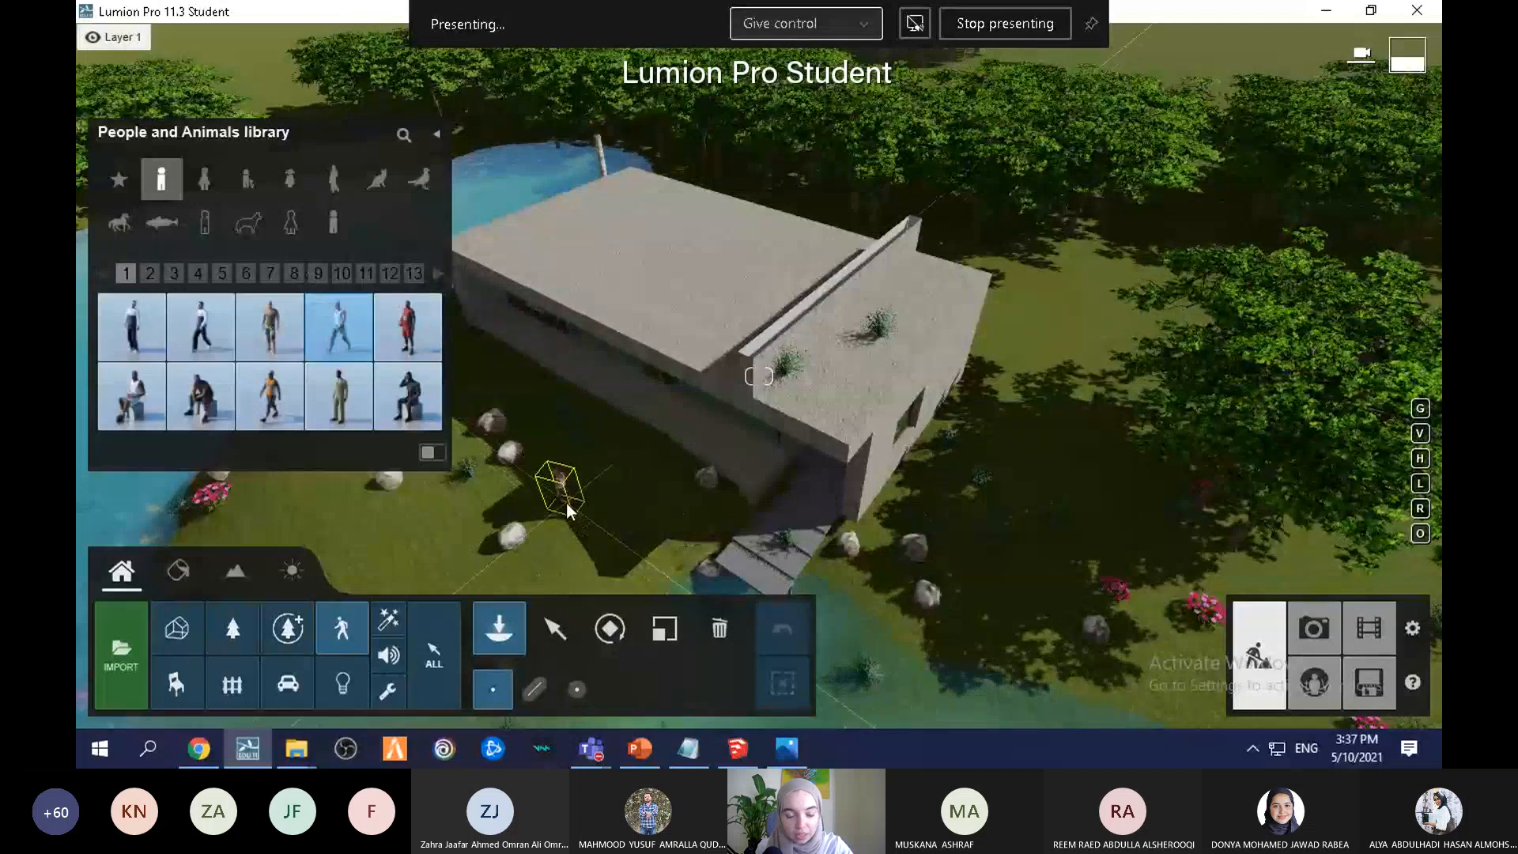
left_click(566, 503)
left_click(476, 479)
scroll(476, 477, "up", 5)
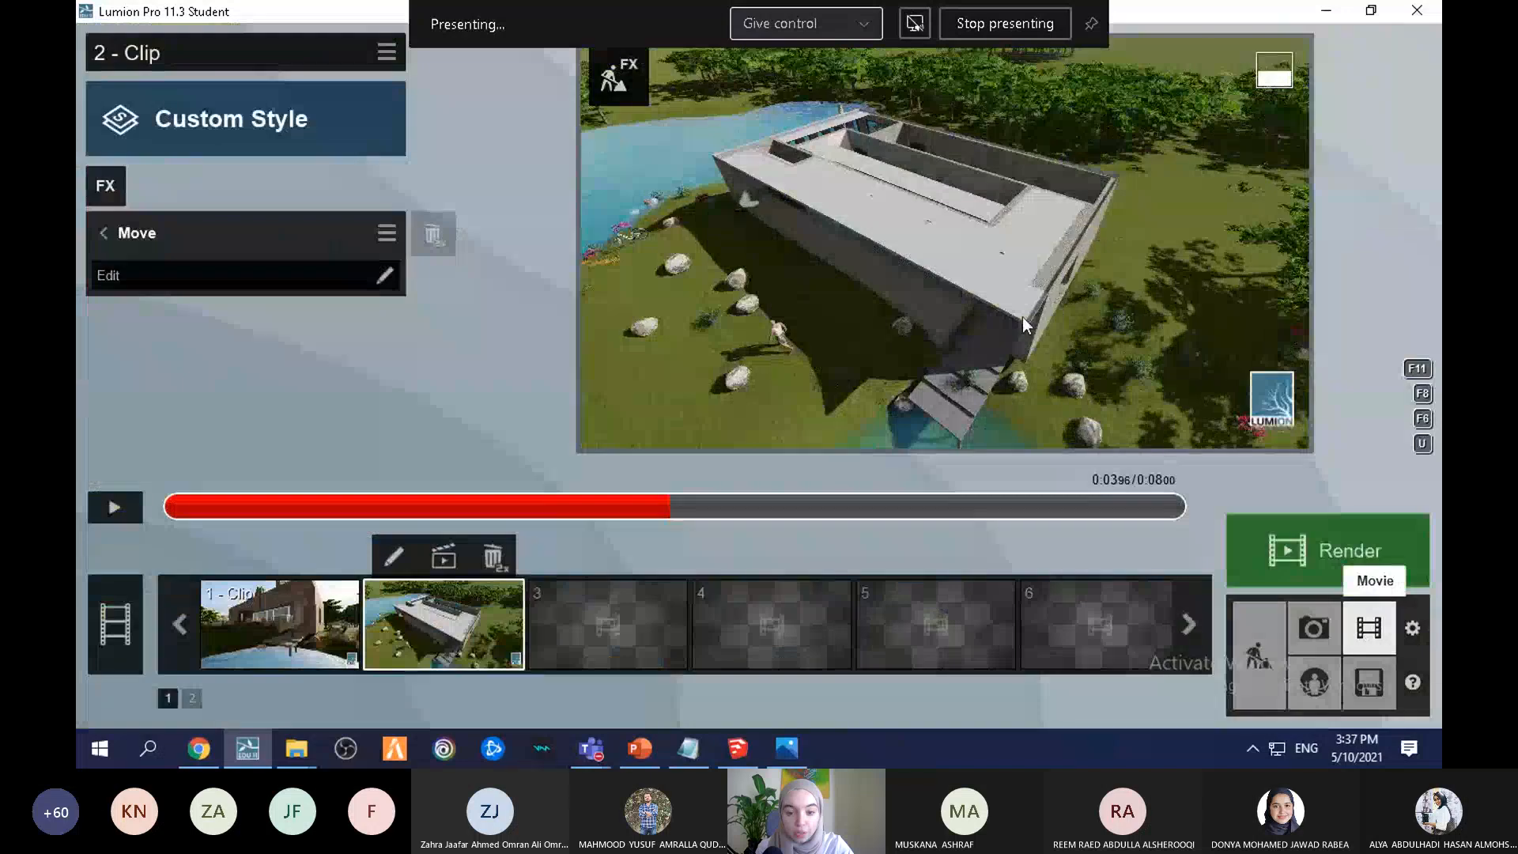
Step: Preview the first clip up to a view of the house and add the Move animation effect to it
left_click(301, 650)
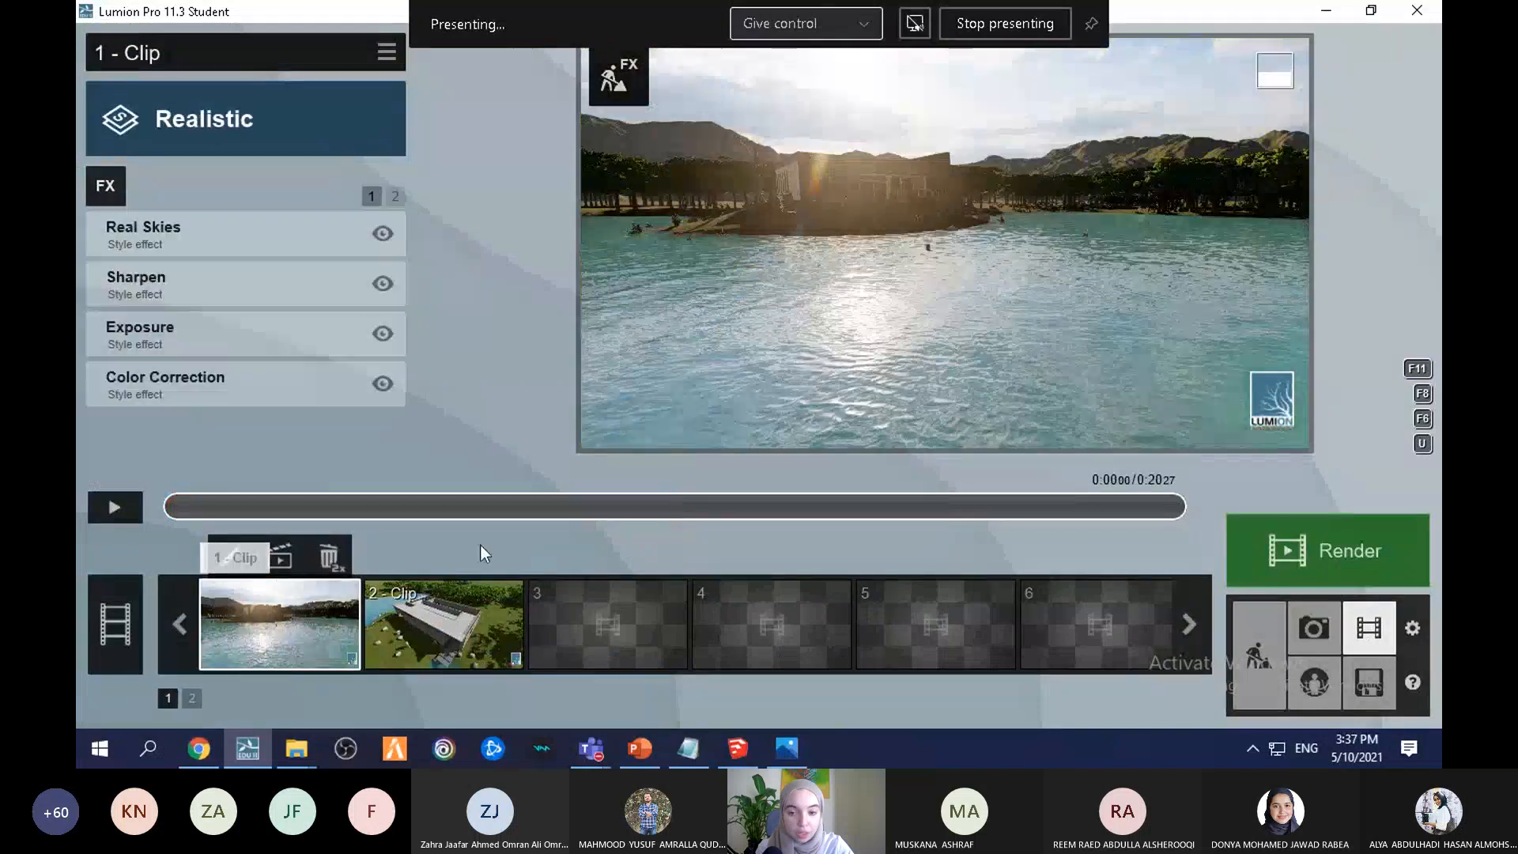
left_click(117, 510)
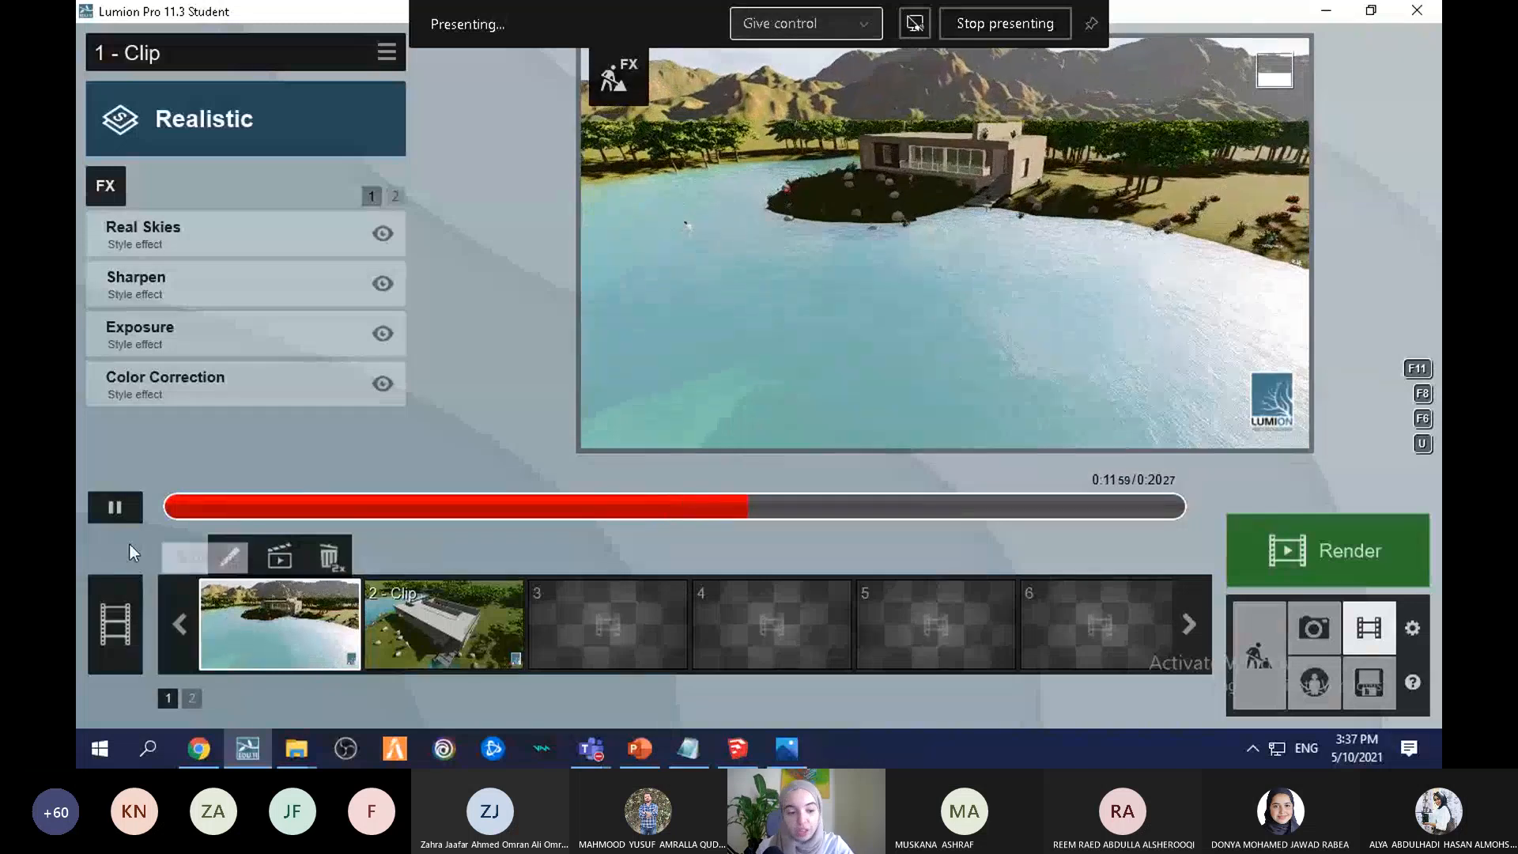
left_click(139, 511)
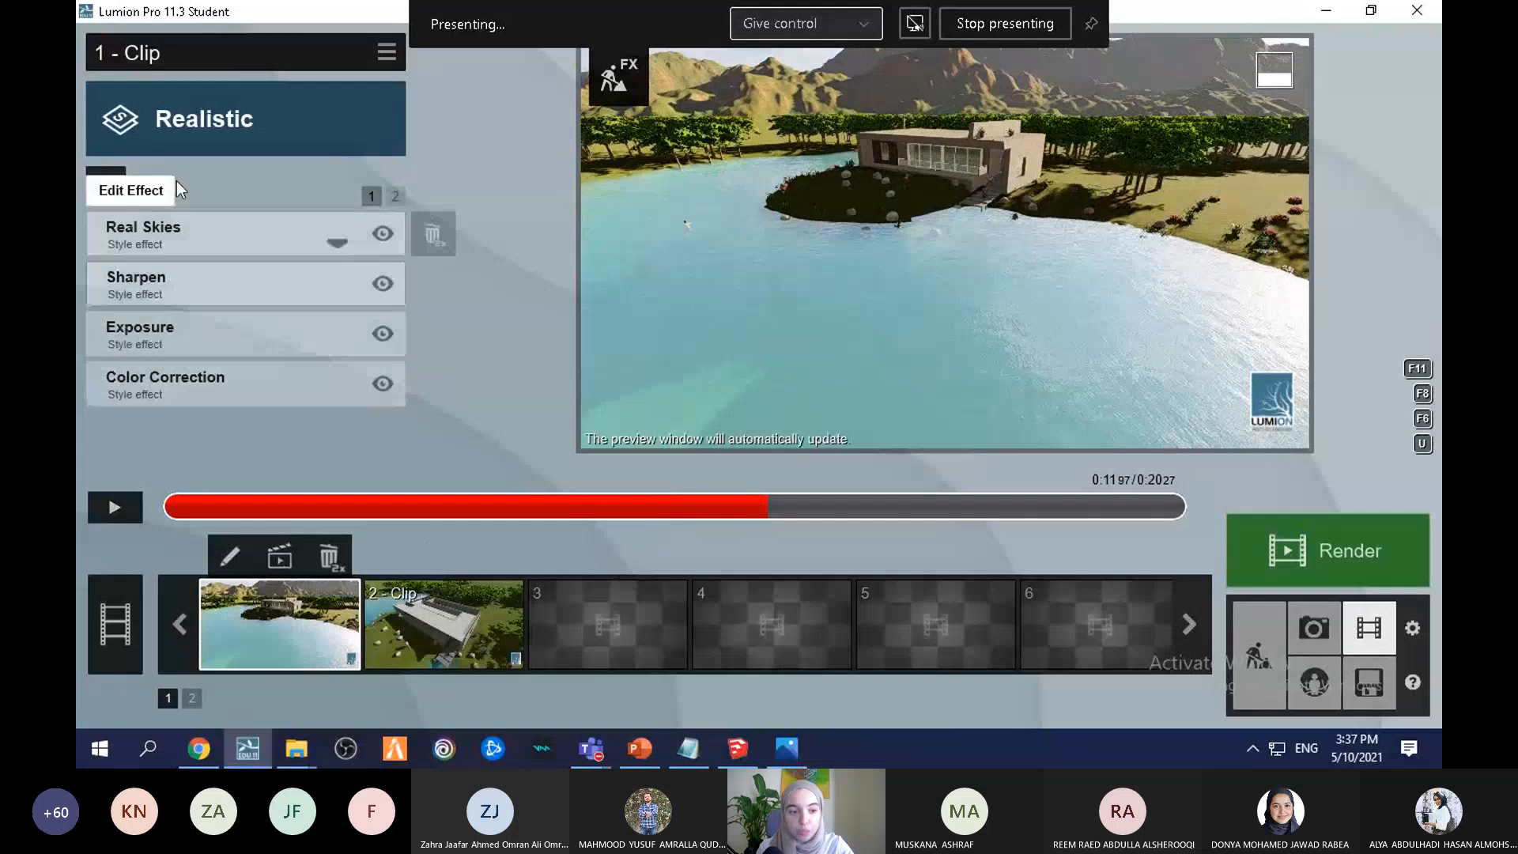
left_click(100, 197)
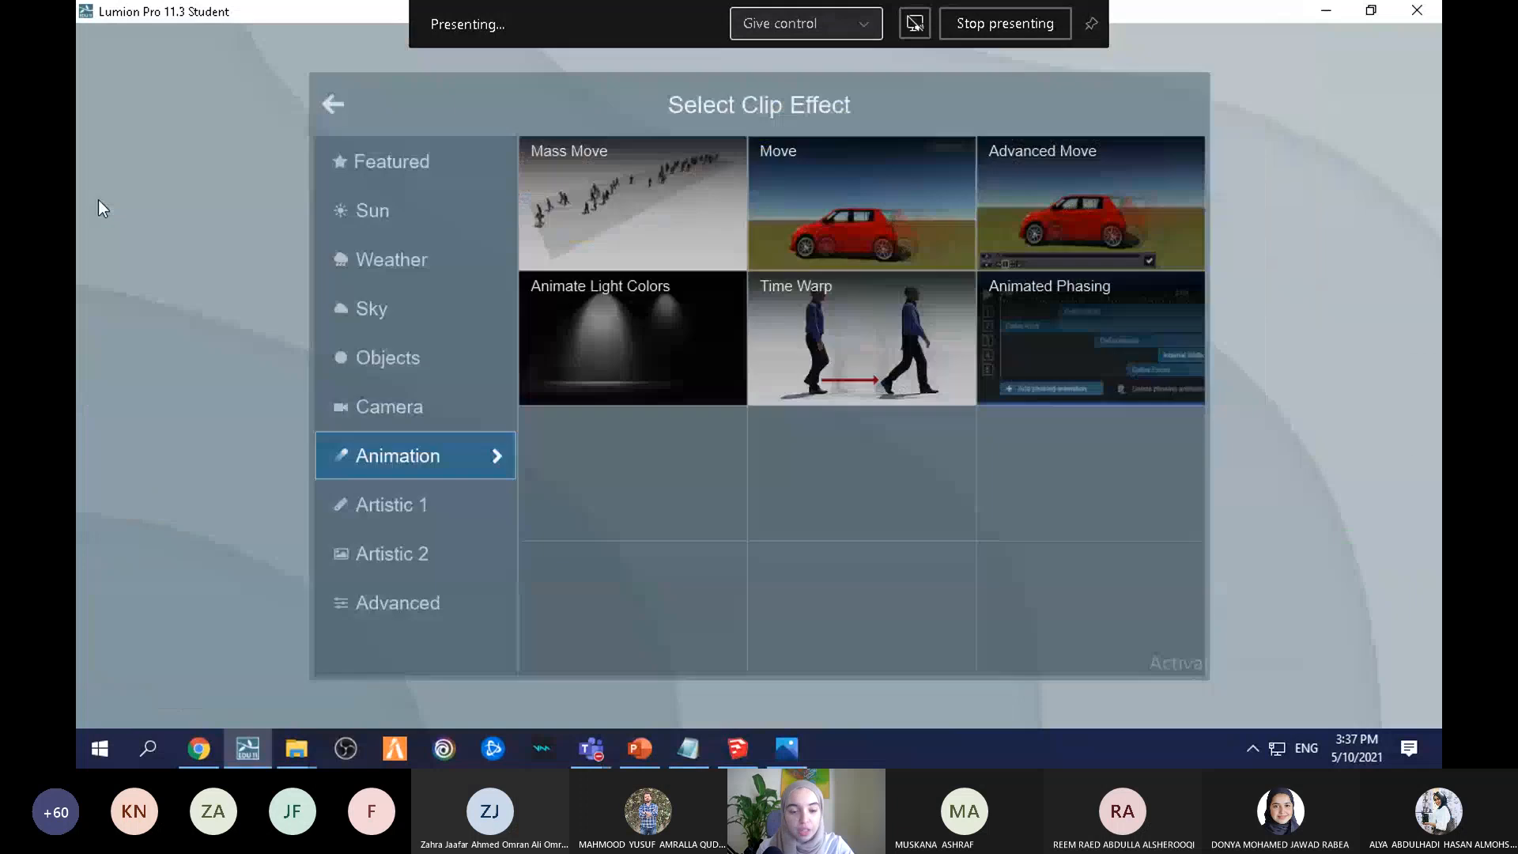
left_click(915, 182)
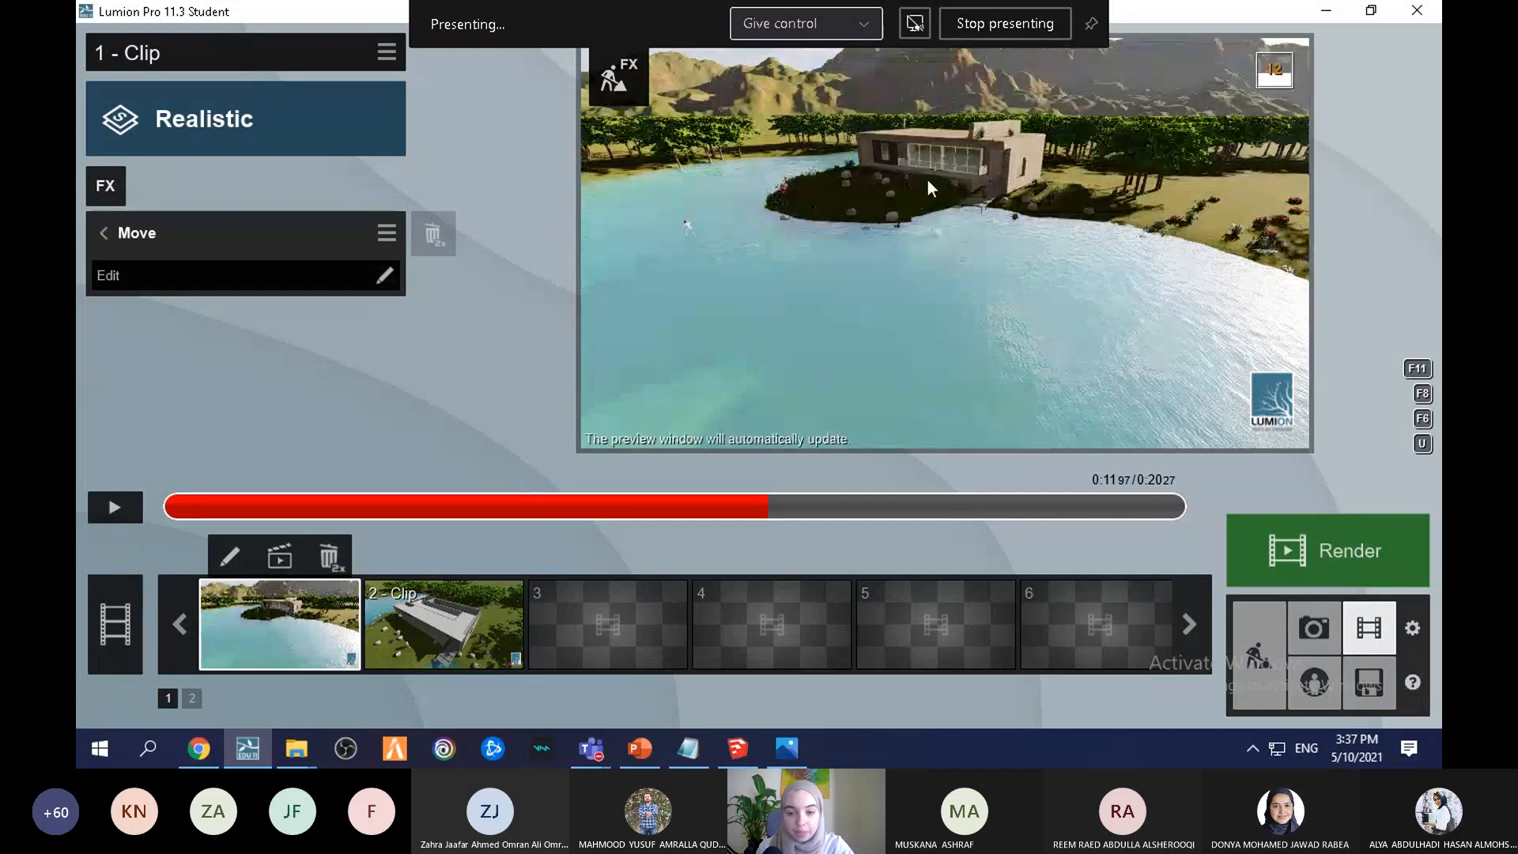
Step: Animate the man in the first clip by moving his end position horizontally across the lawn toward the lakeshore
left_click(386, 274)
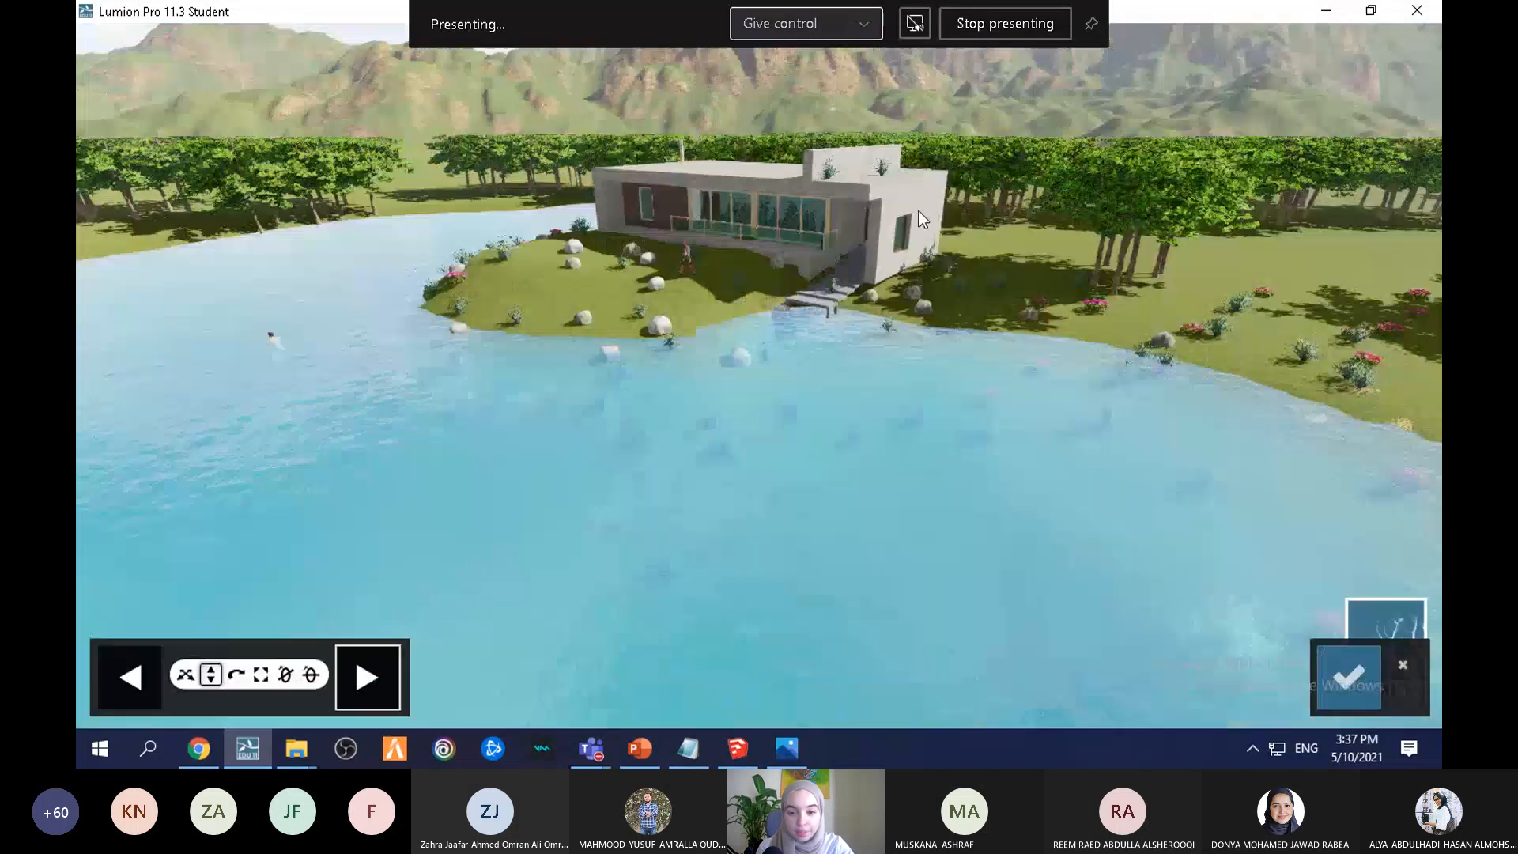
key("w")
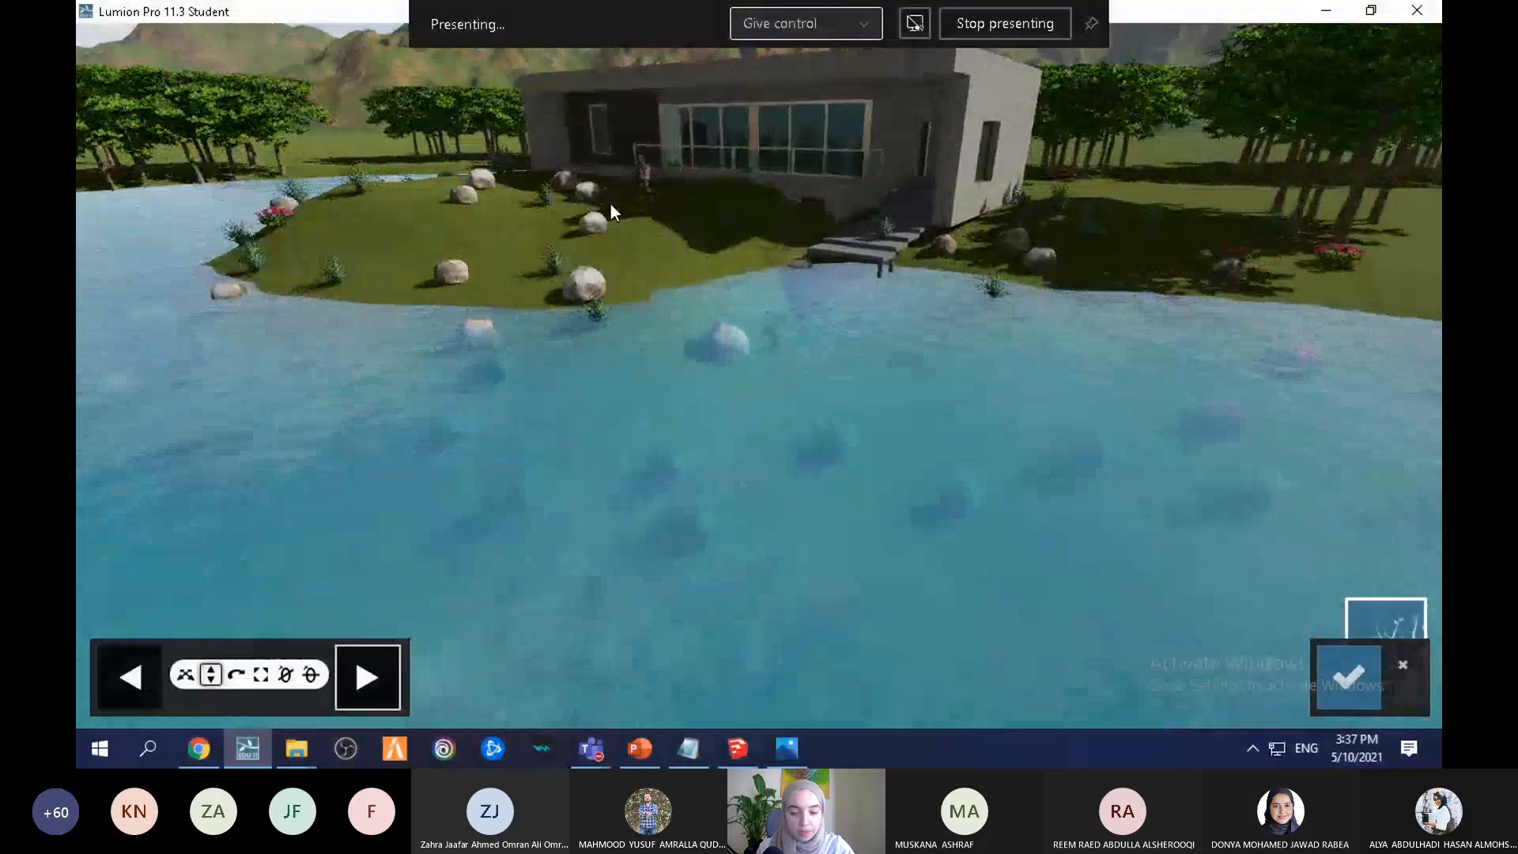
key("a")
key("q")
key("w")
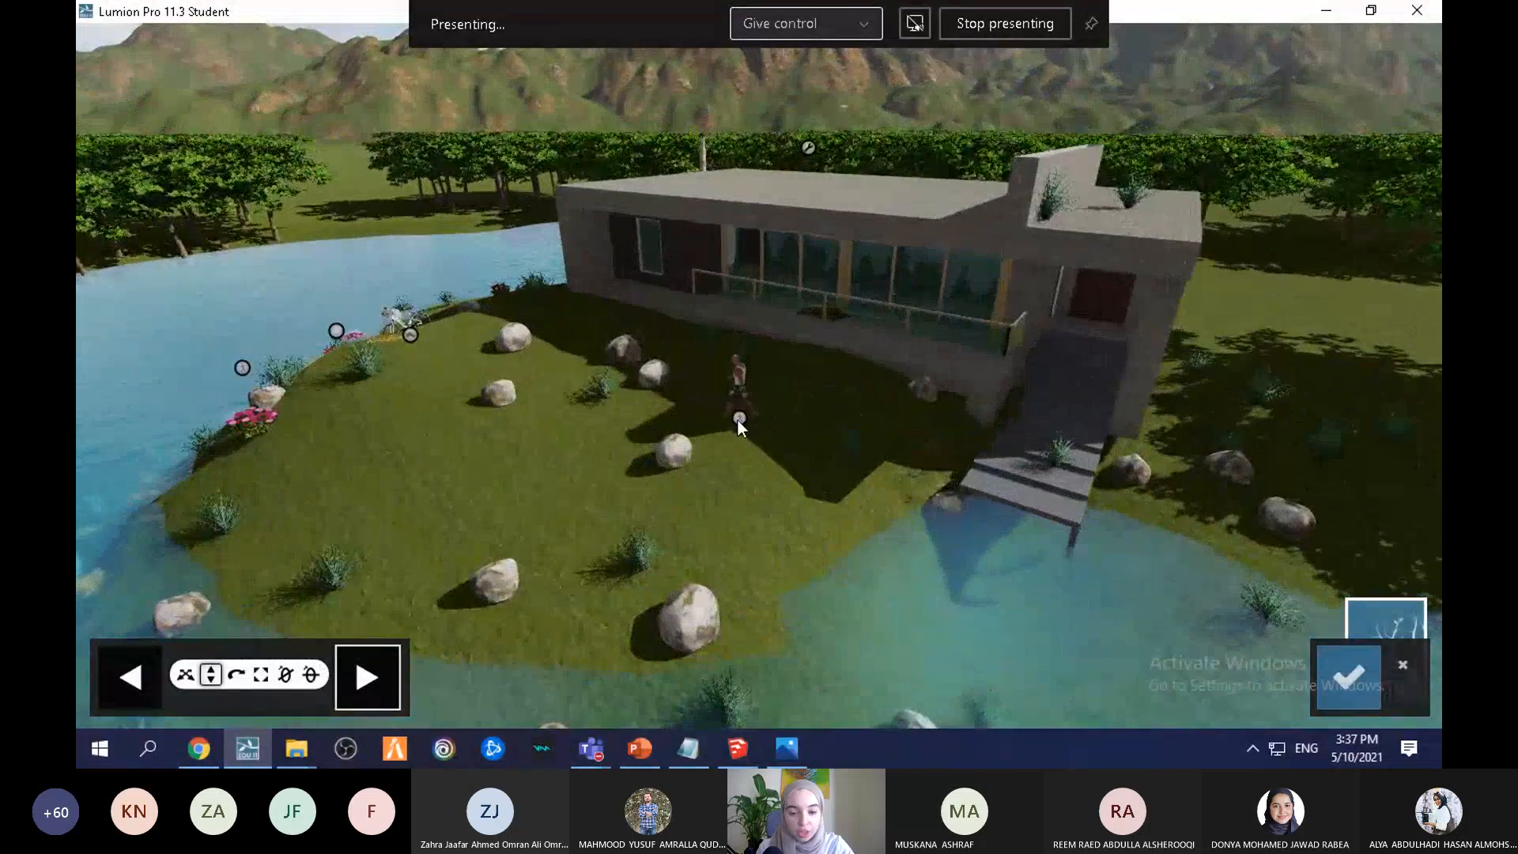
left_click_drag(739, 419, 498, 408)
left_click(178, 678)
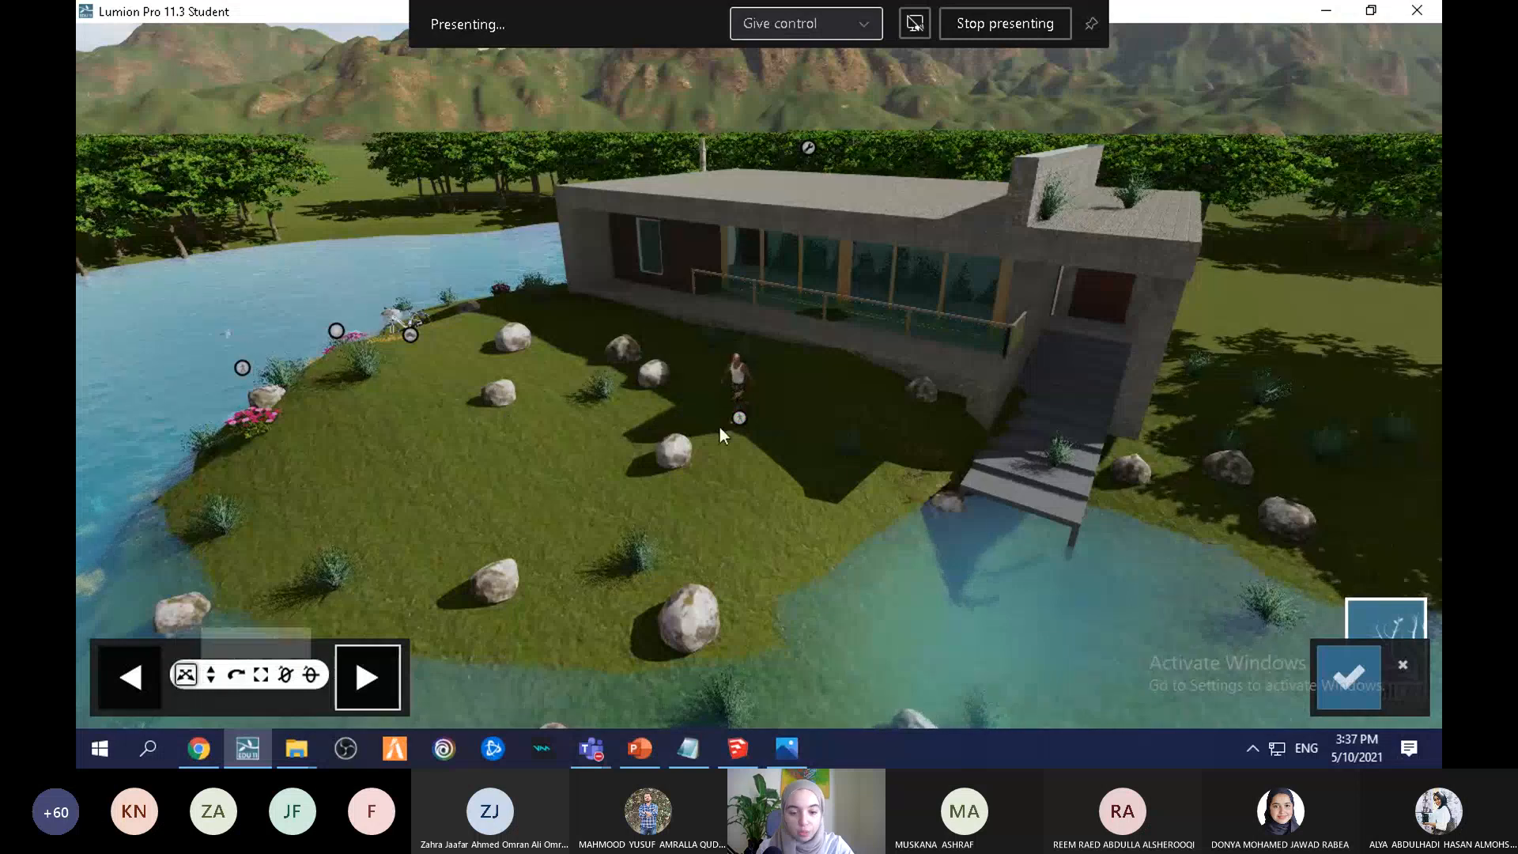
left_click_drag(739, 417, 334, 364)
left_click(1333, 674)
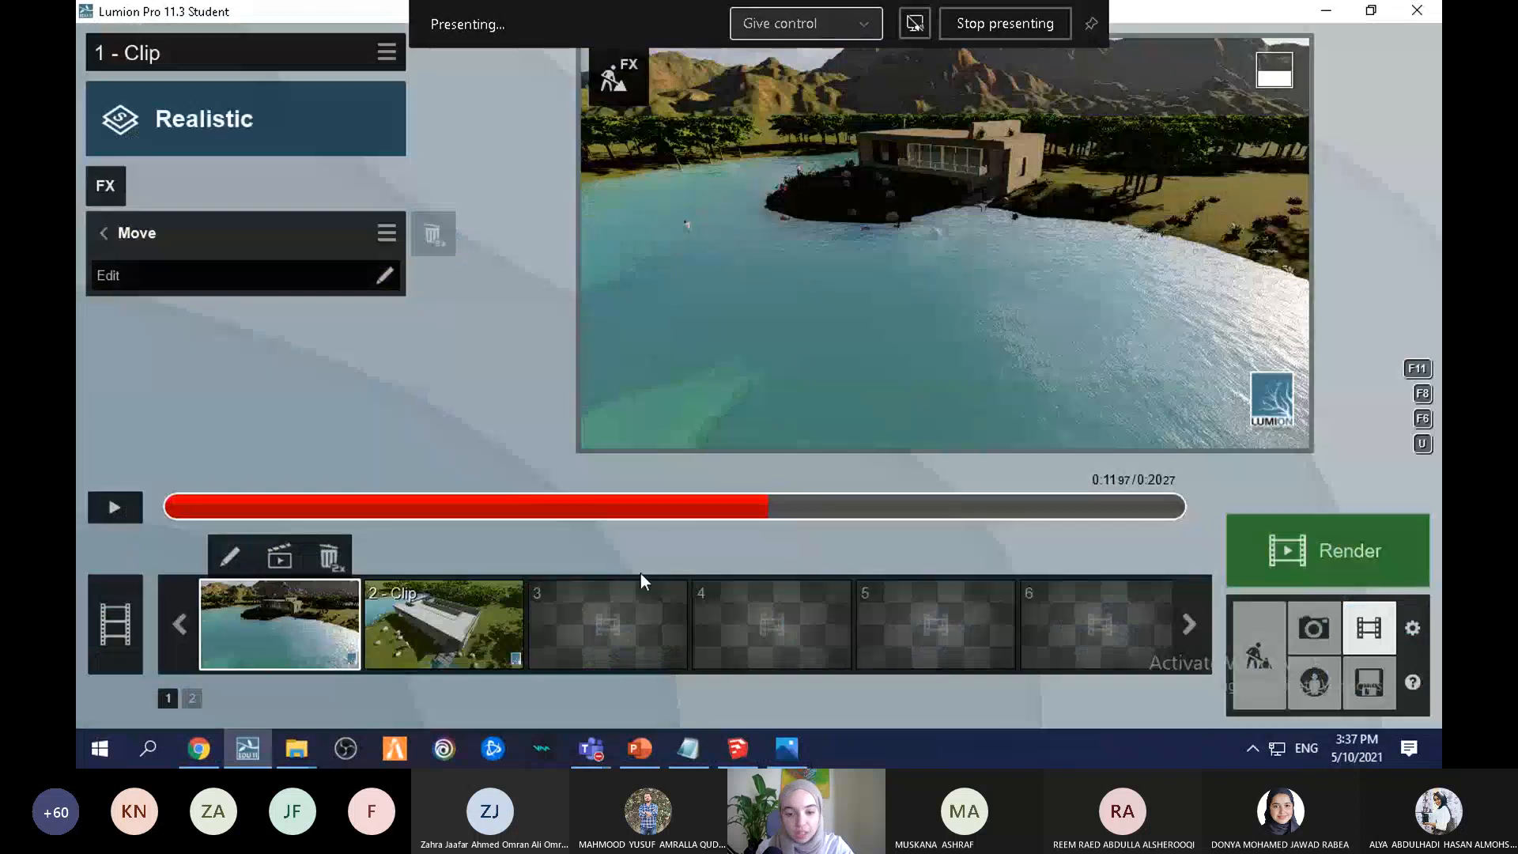
Step: Preview the first clip with the moving man, and start playback of the entire movie
left_click(116, 506)
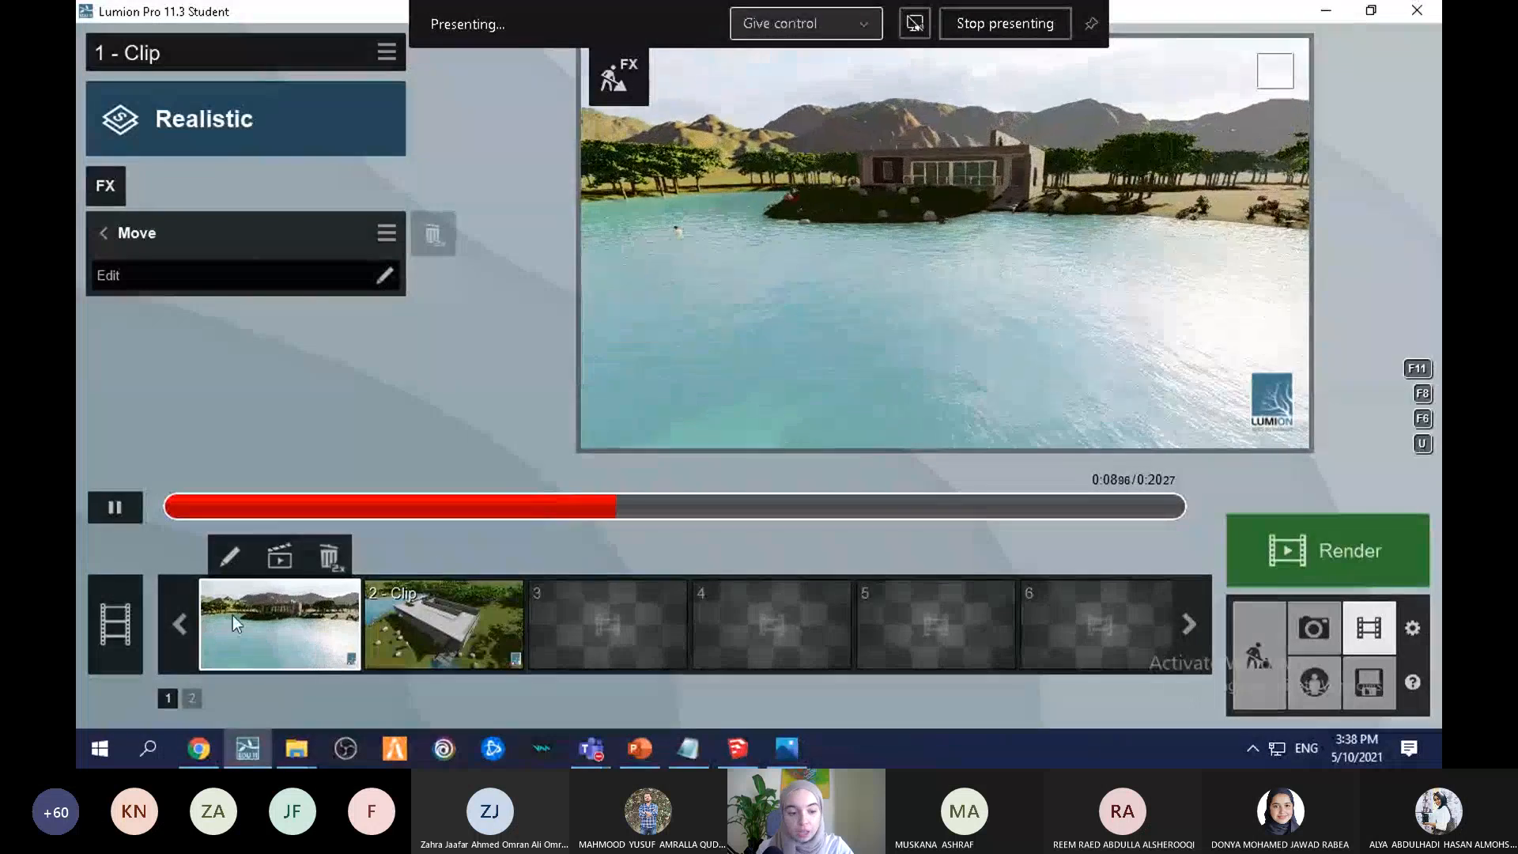
left_click(121, 507)
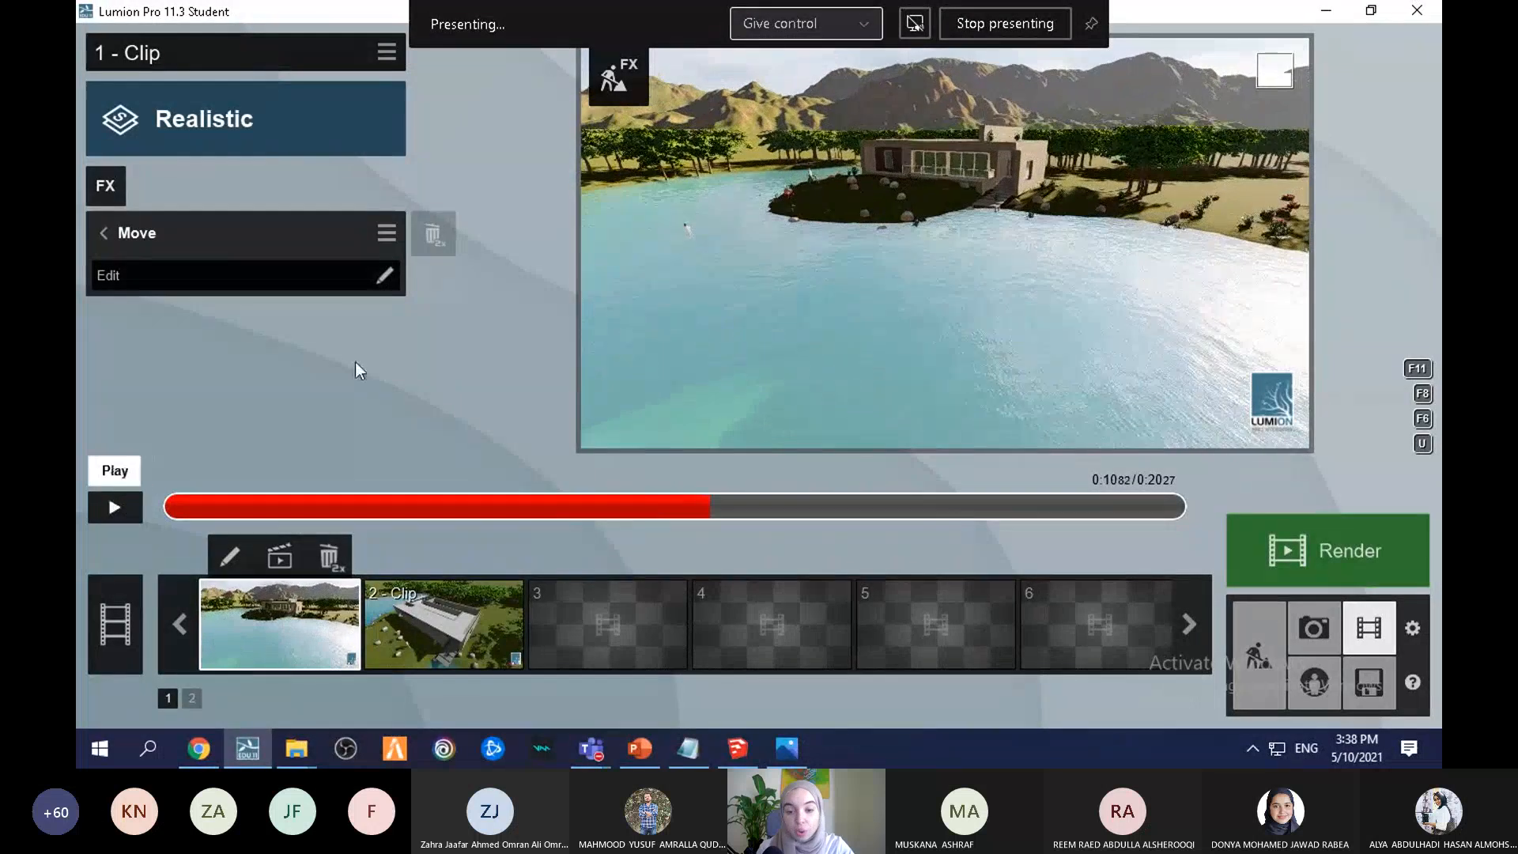
left_click(126, 640)
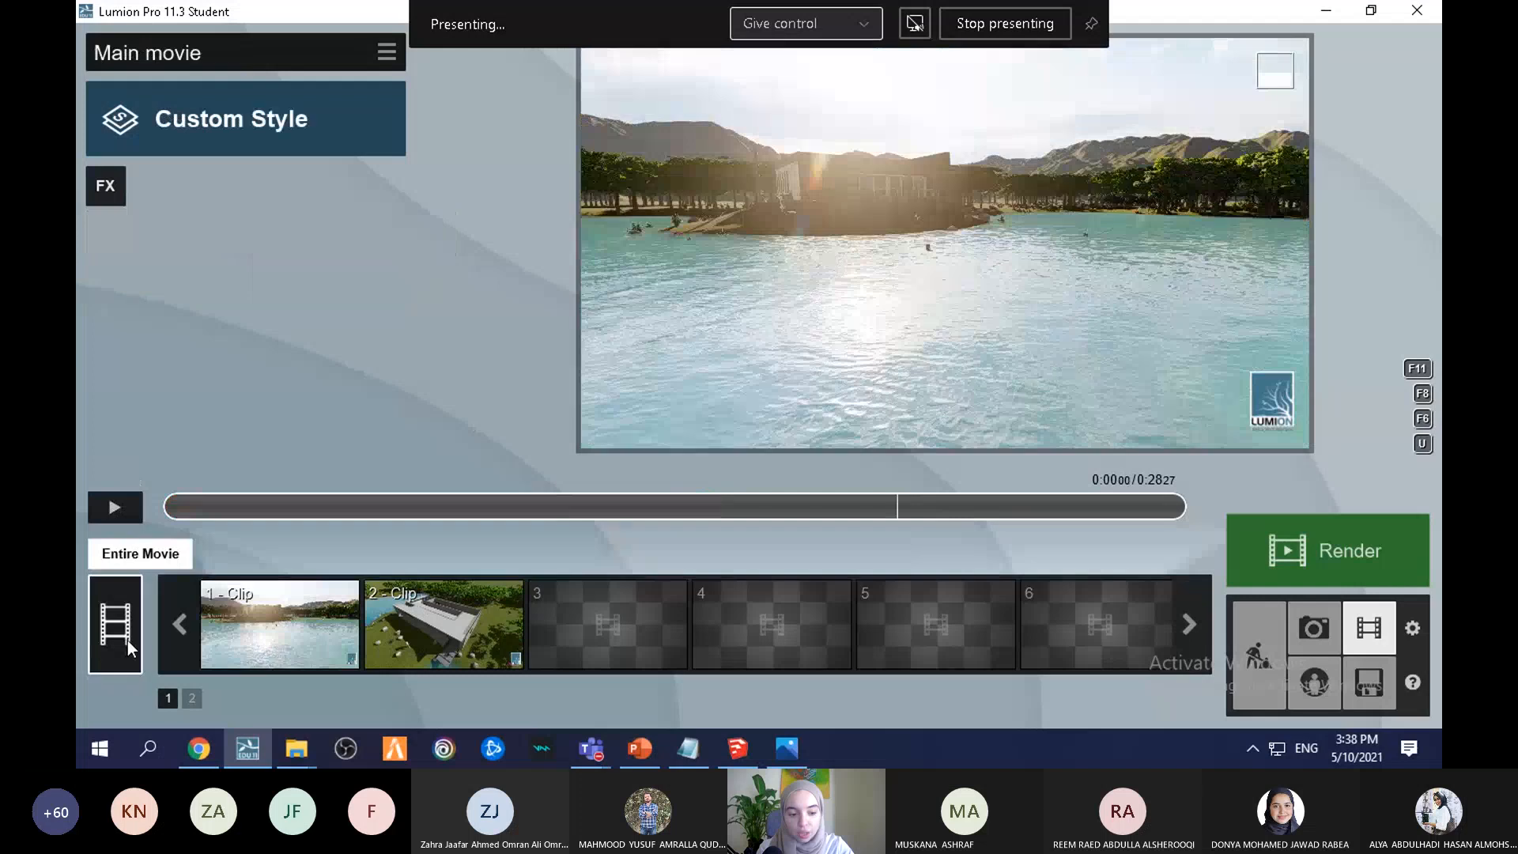
left_click(135, 505)
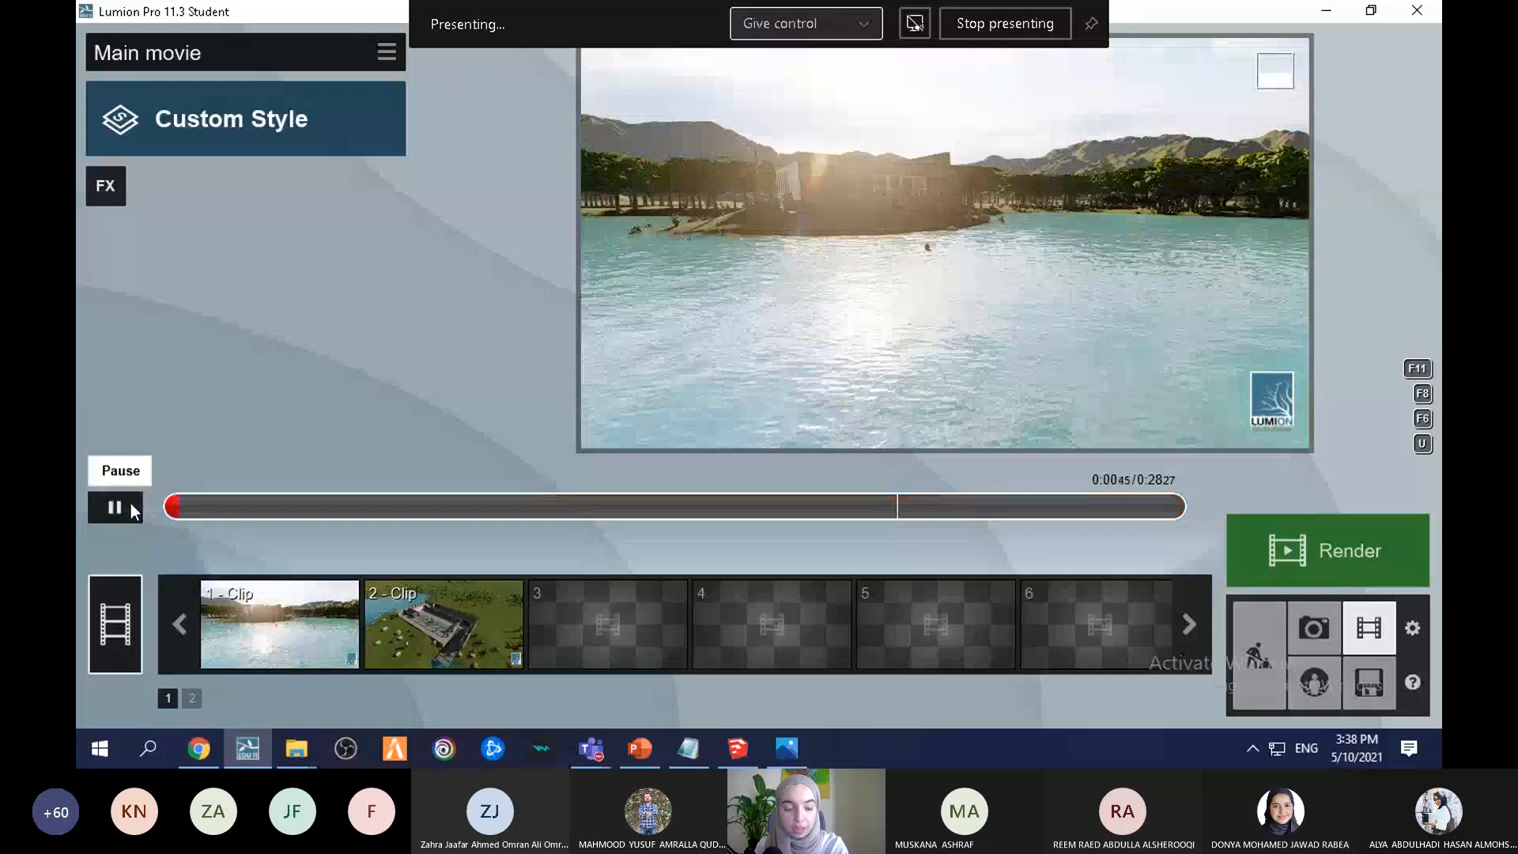
left_click(130, 503)
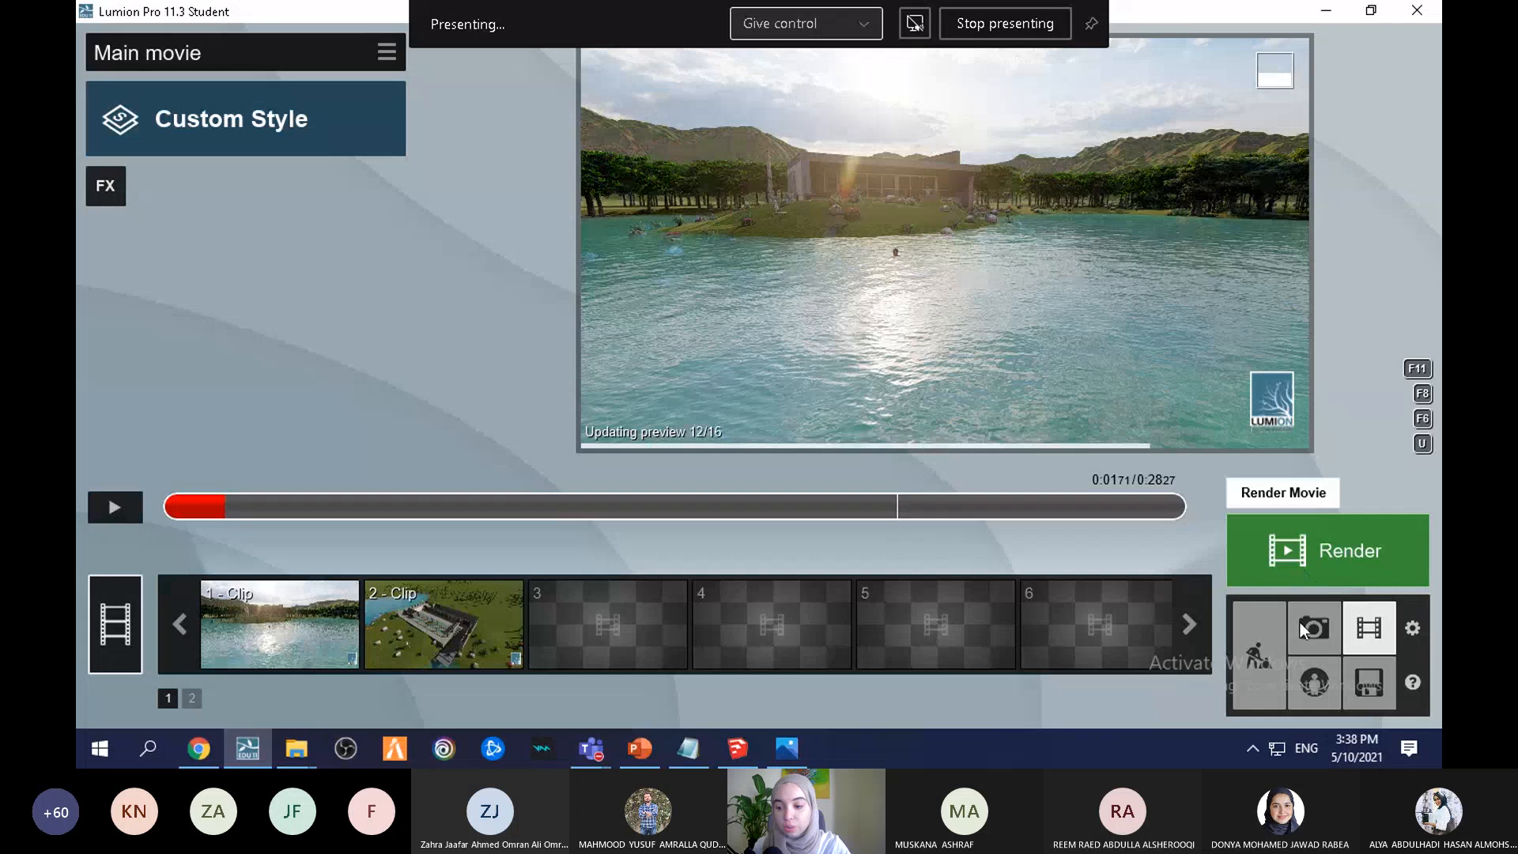
Step: Return to Build mode, look over the scene's layers and make Layer 2 the active layer
left_click(1278, 636)
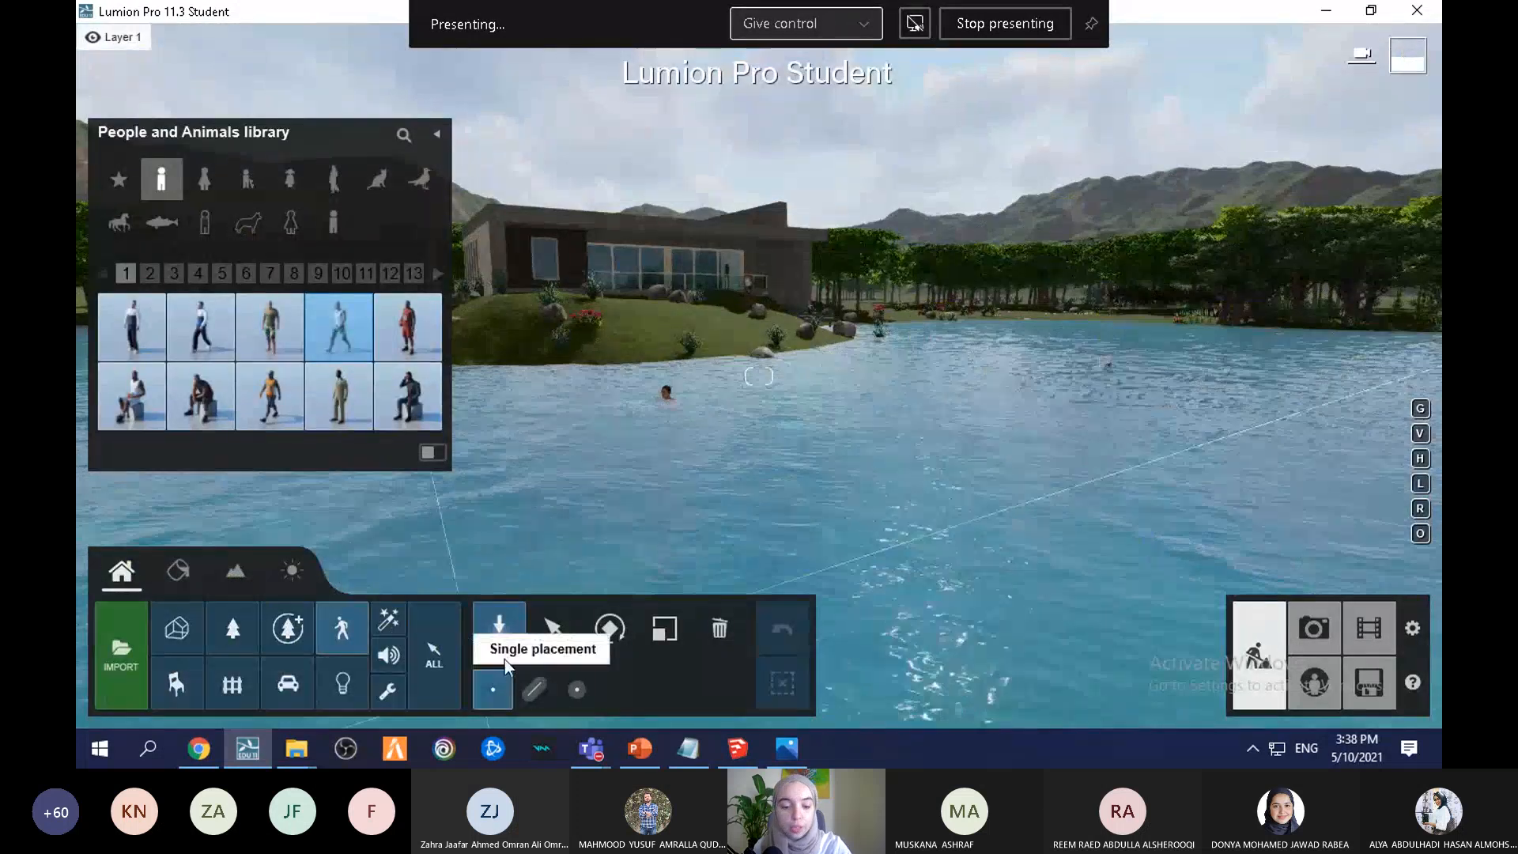
left_click(555, 628)
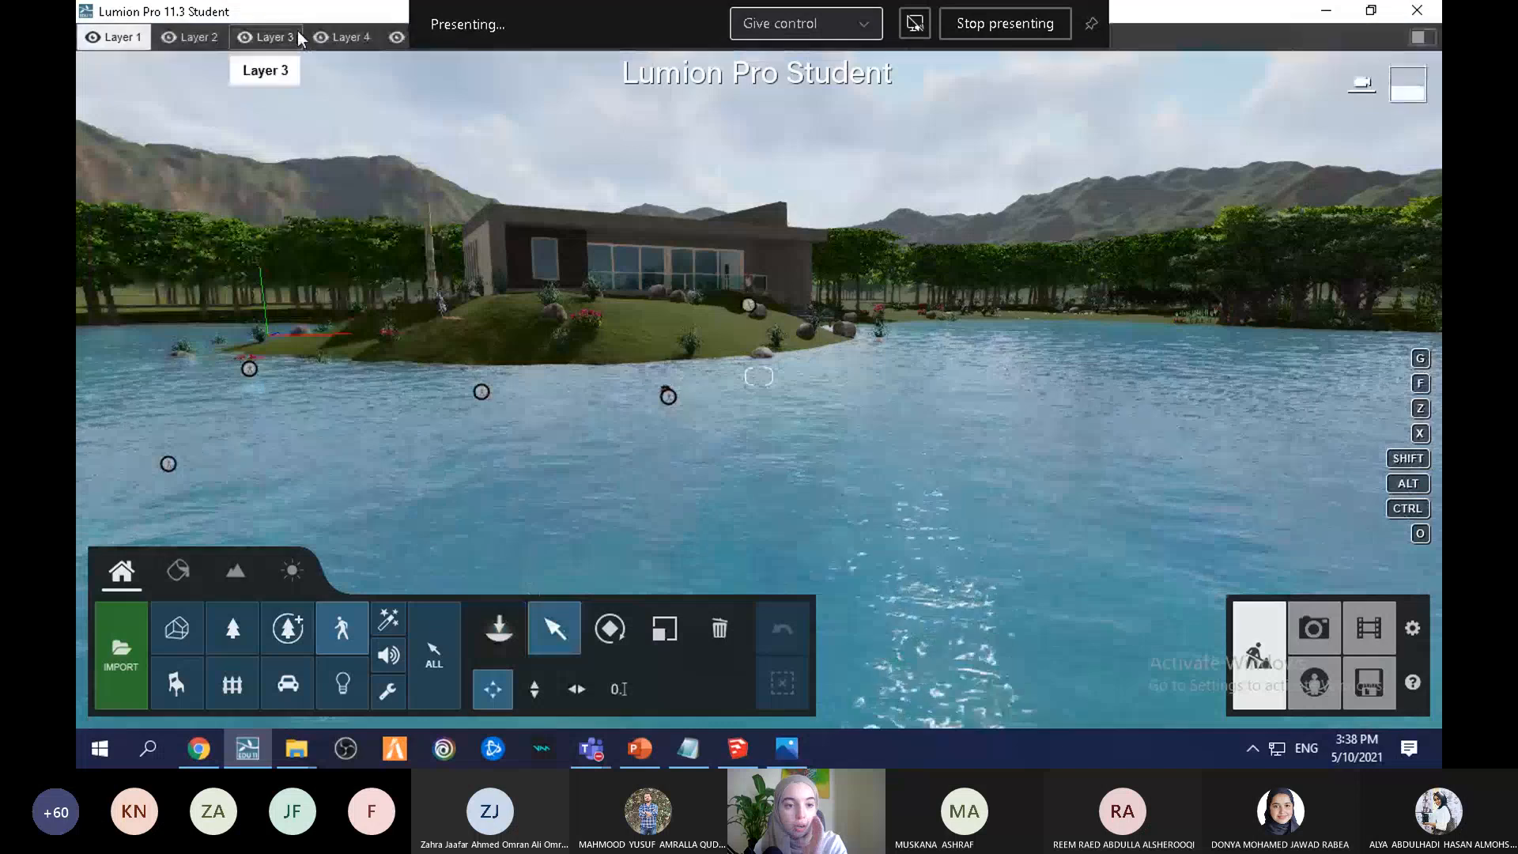
mouse_move(349, 40)
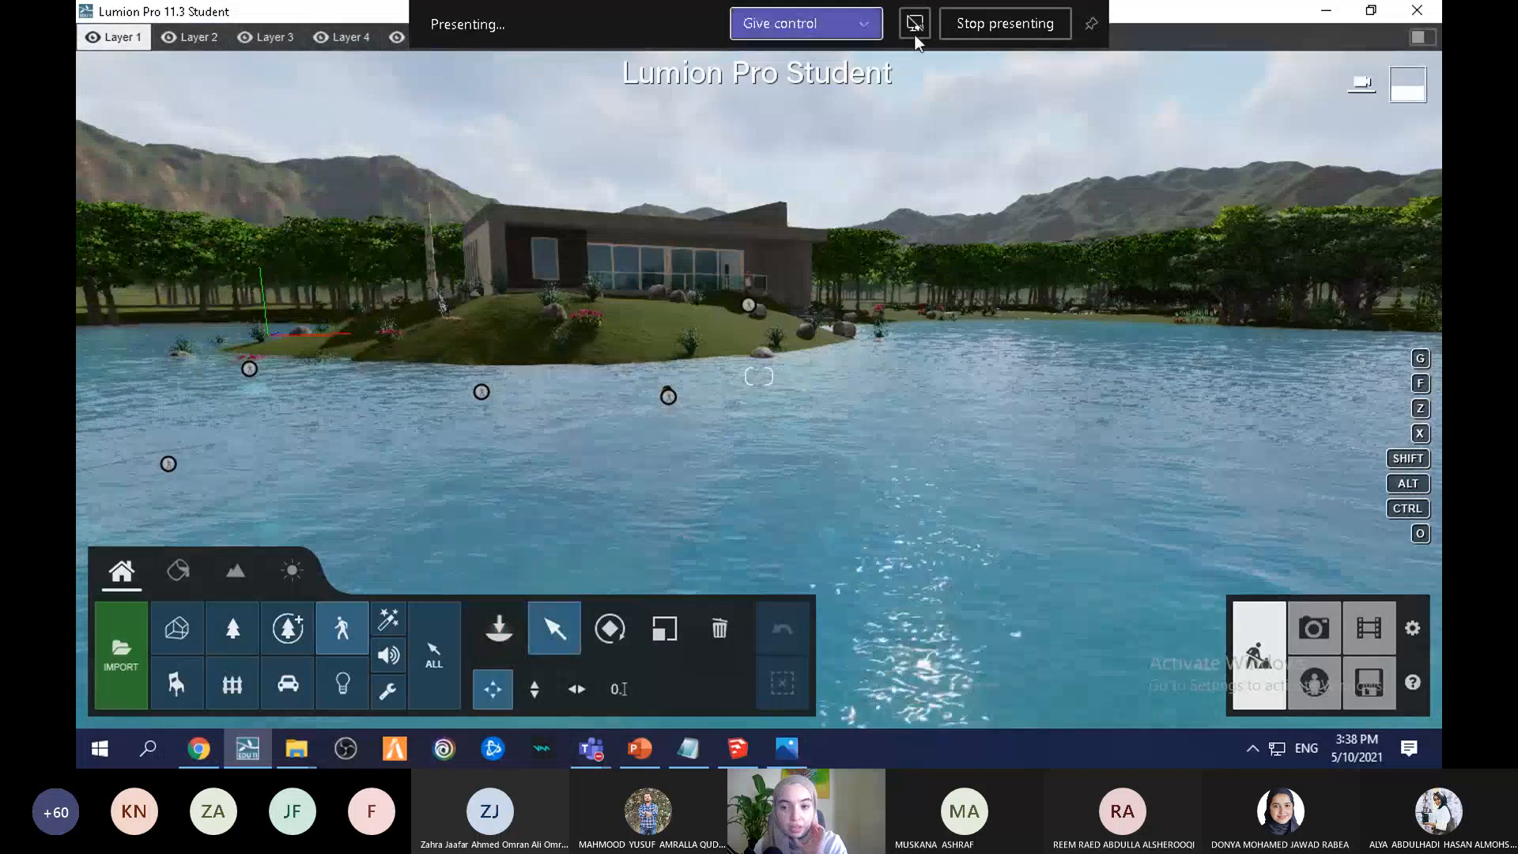
left_click(531, 37)
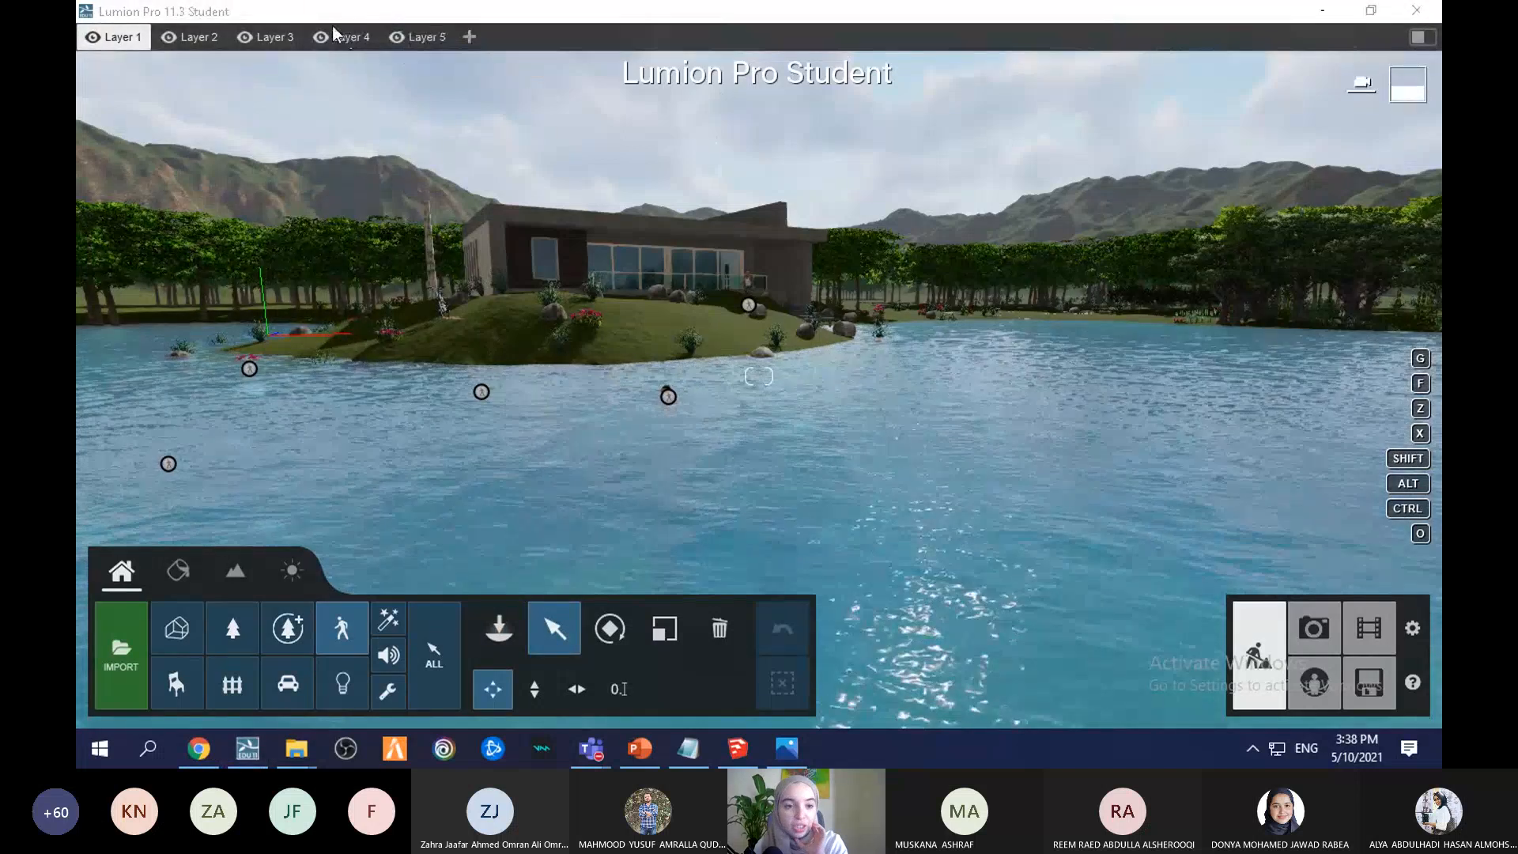
left_click(612, 251)
right_click_drag(612, 250, 526, 251)
right_click_drag(655, 229, 667, 257)
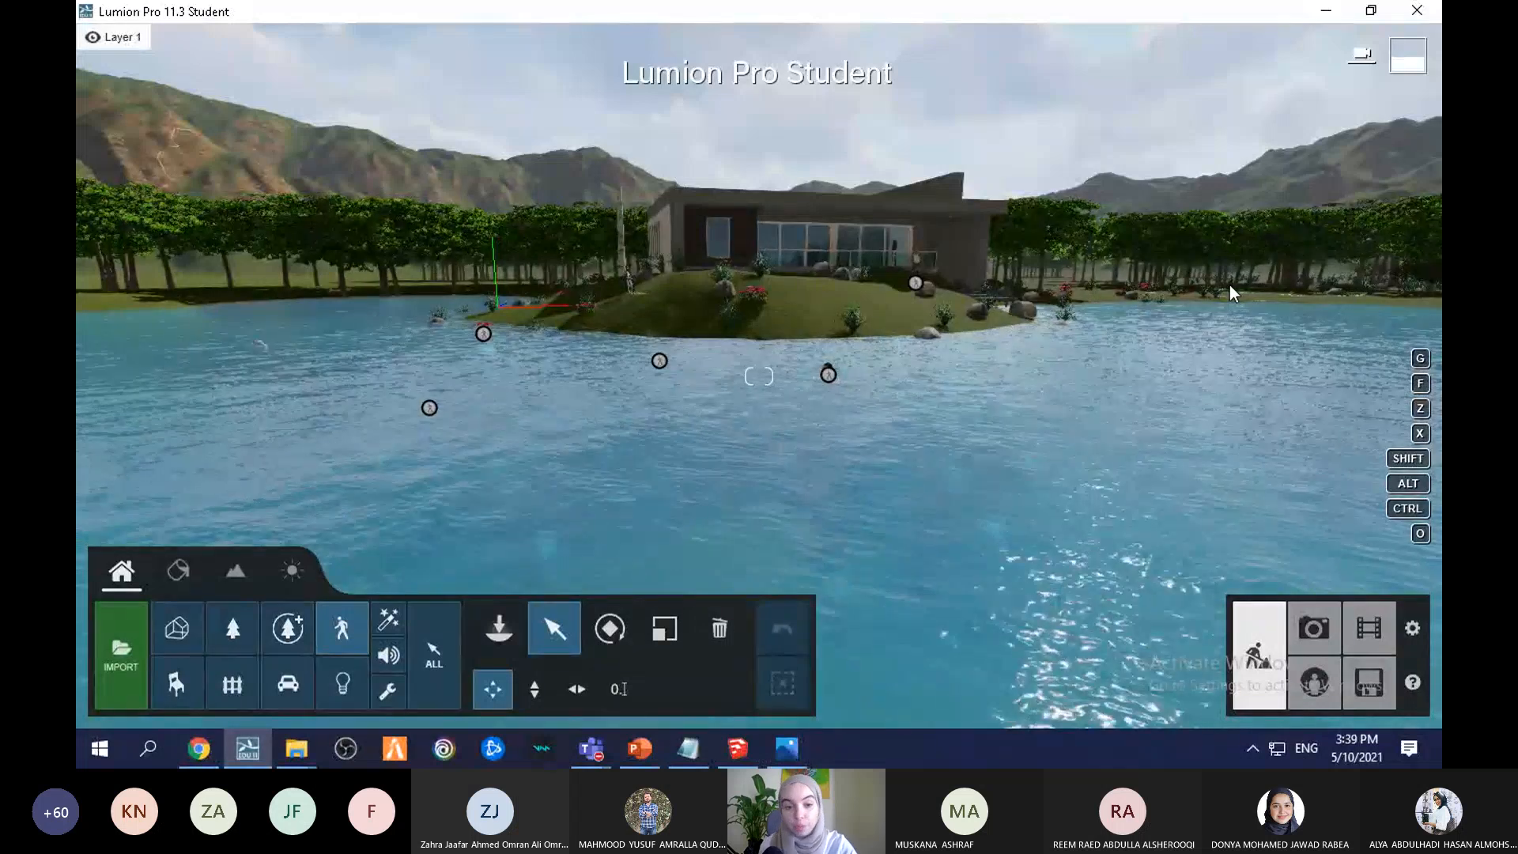
mouse_move(245, 49)
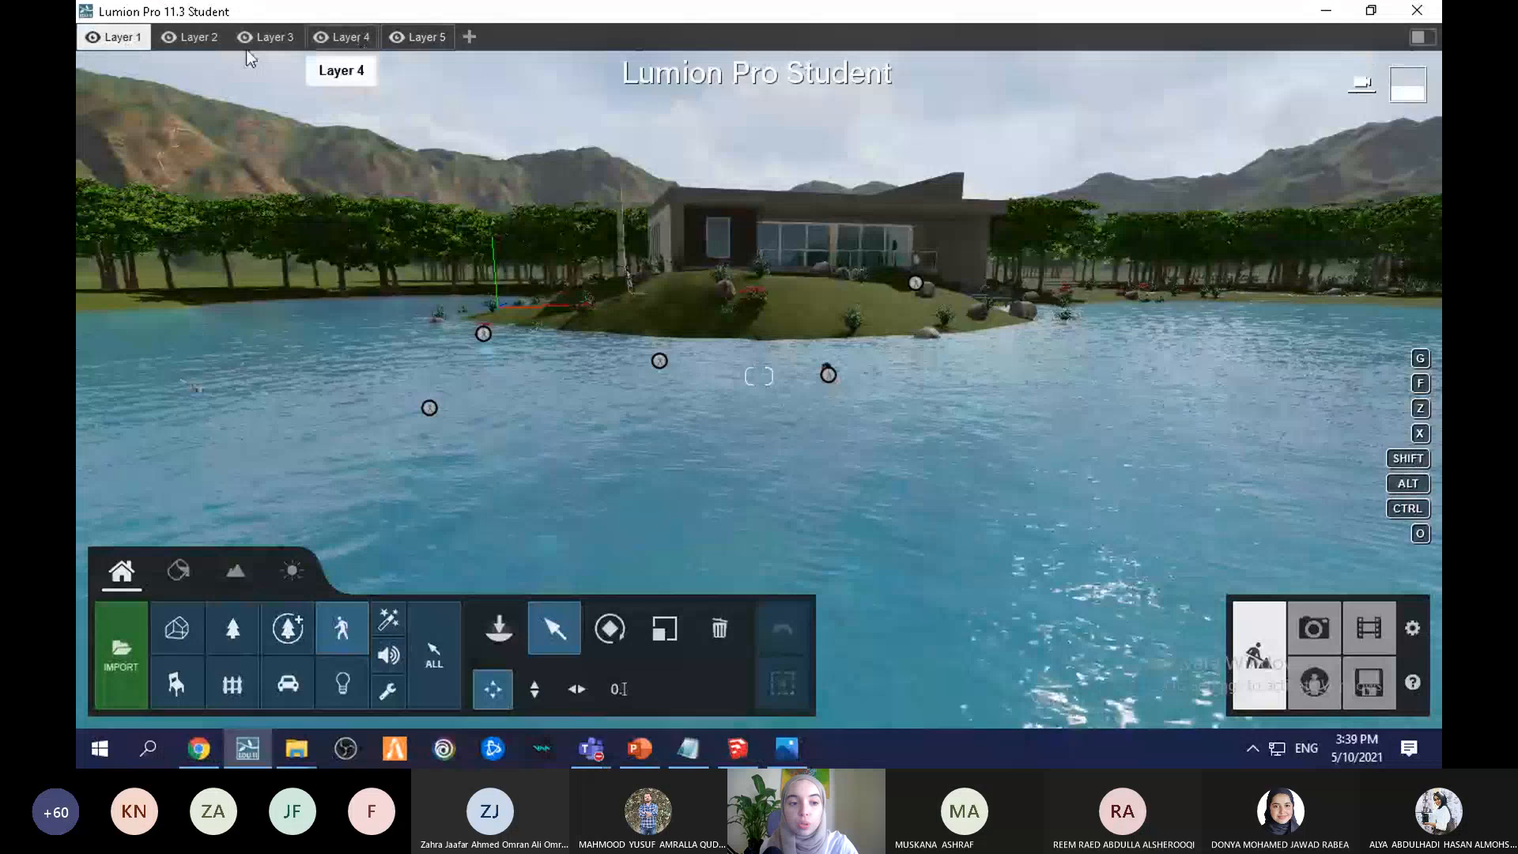
left_click(192, 48)
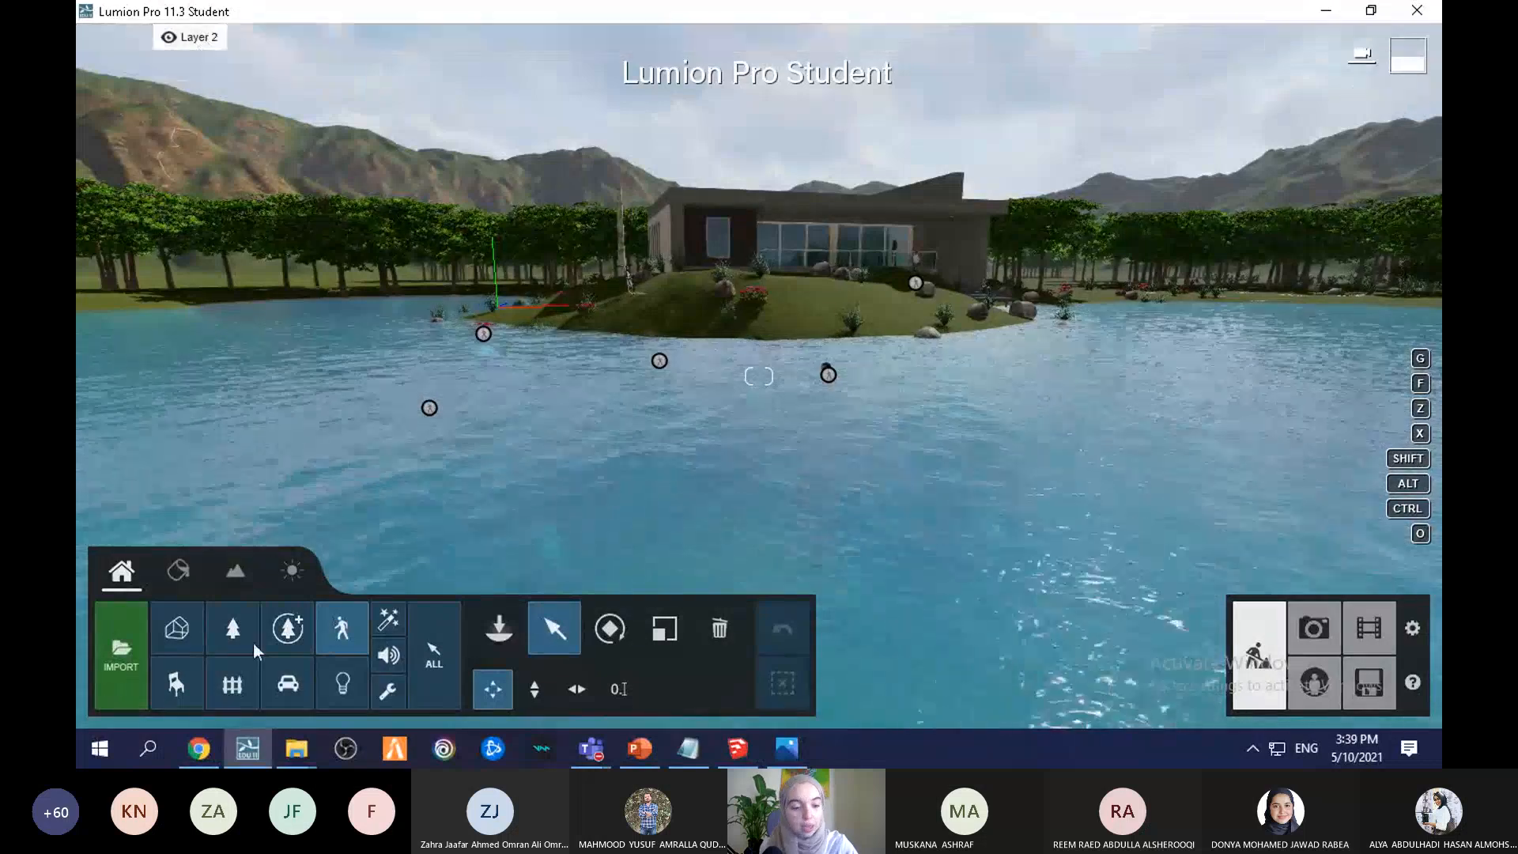
Step: Place a broadleaf tree from the Nature library on the lawn in front of the house
left_click(234, 630)
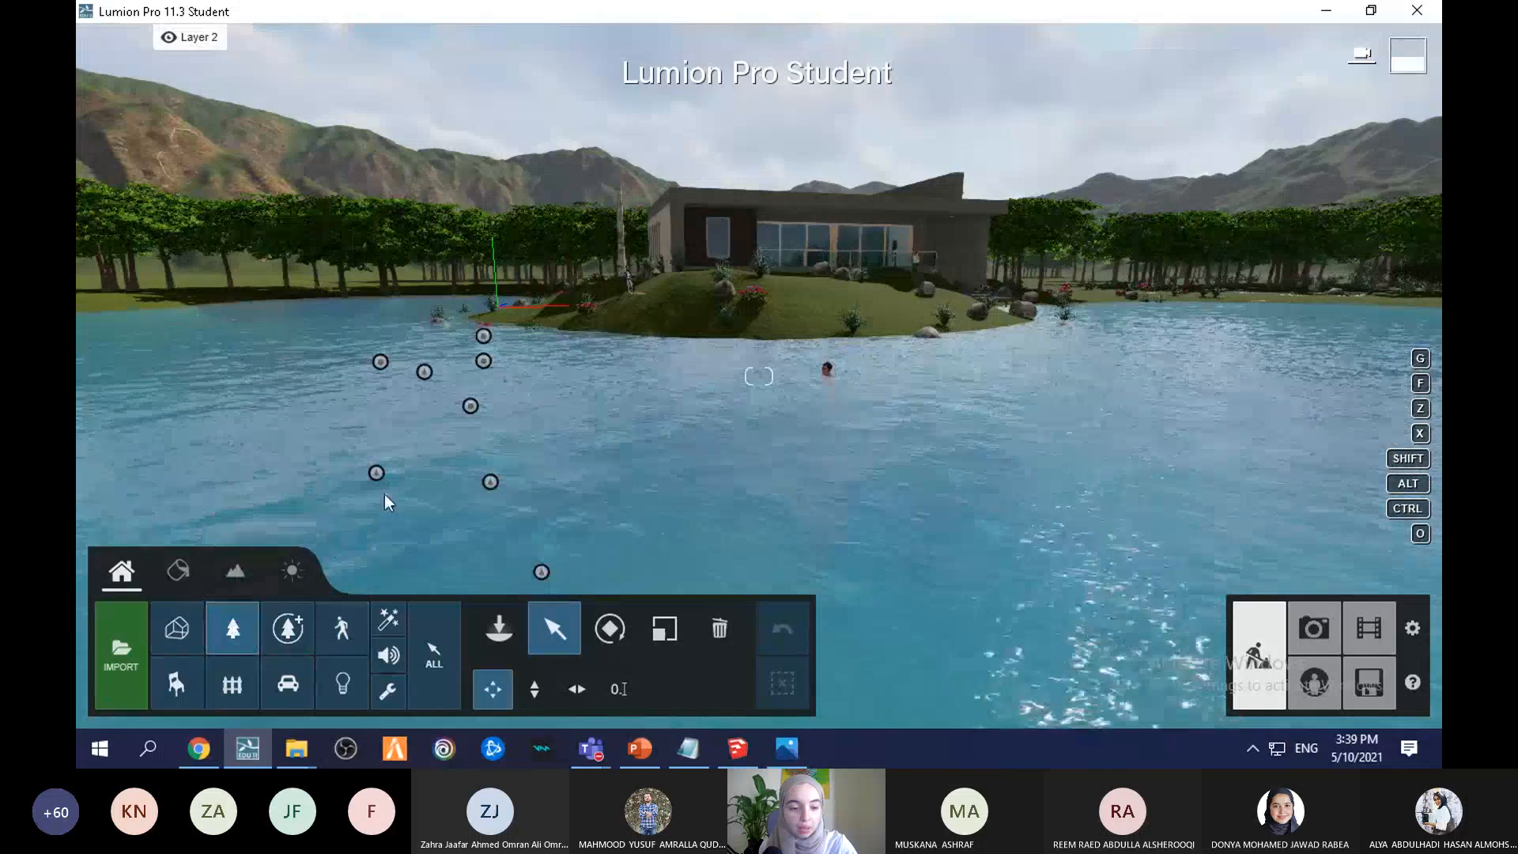
left_click(499, 628)
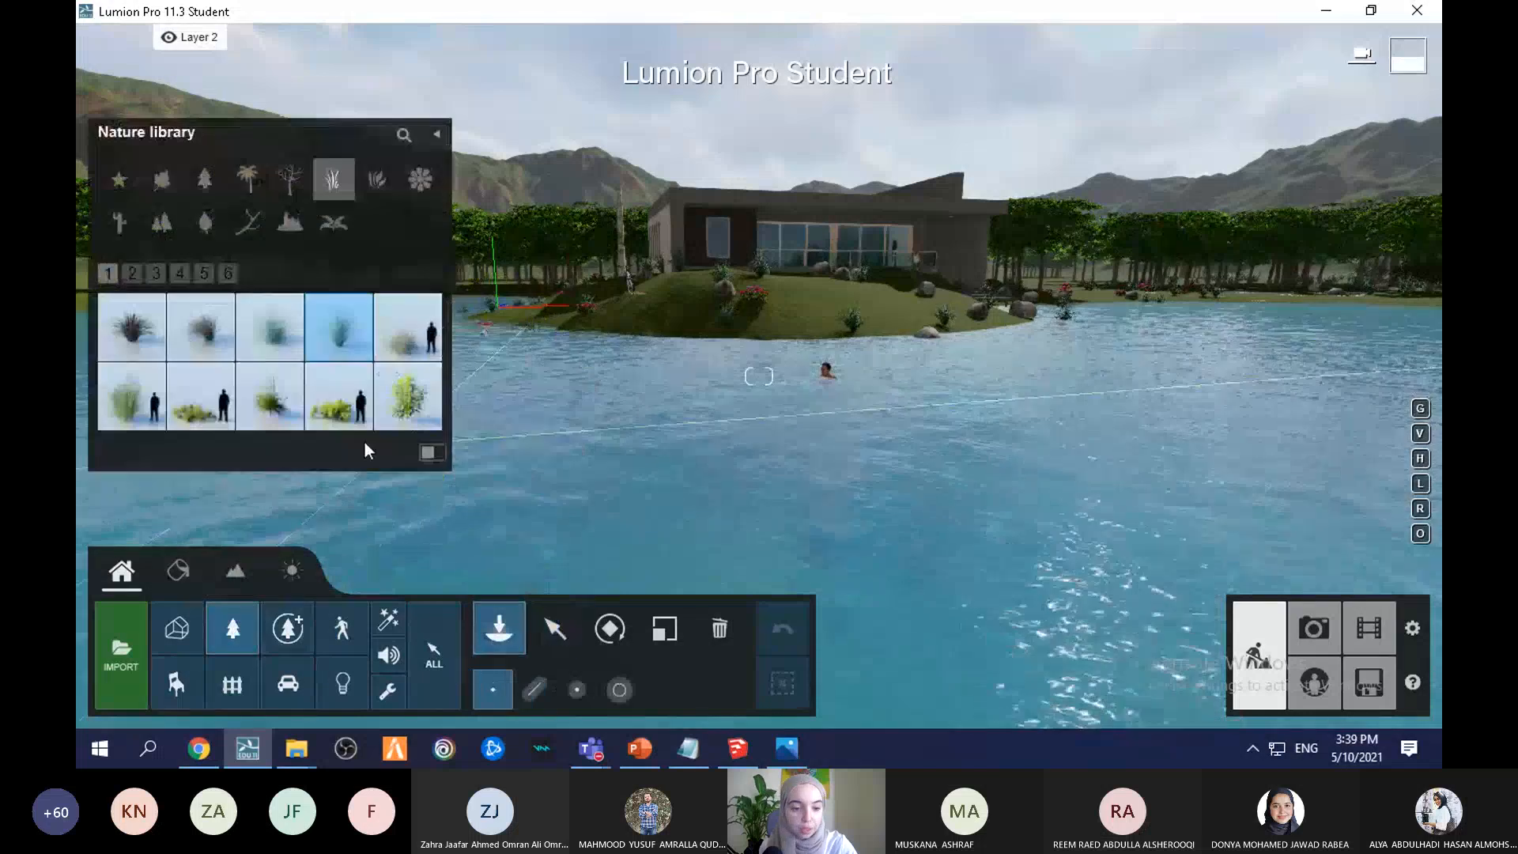
left_click(161, 180)
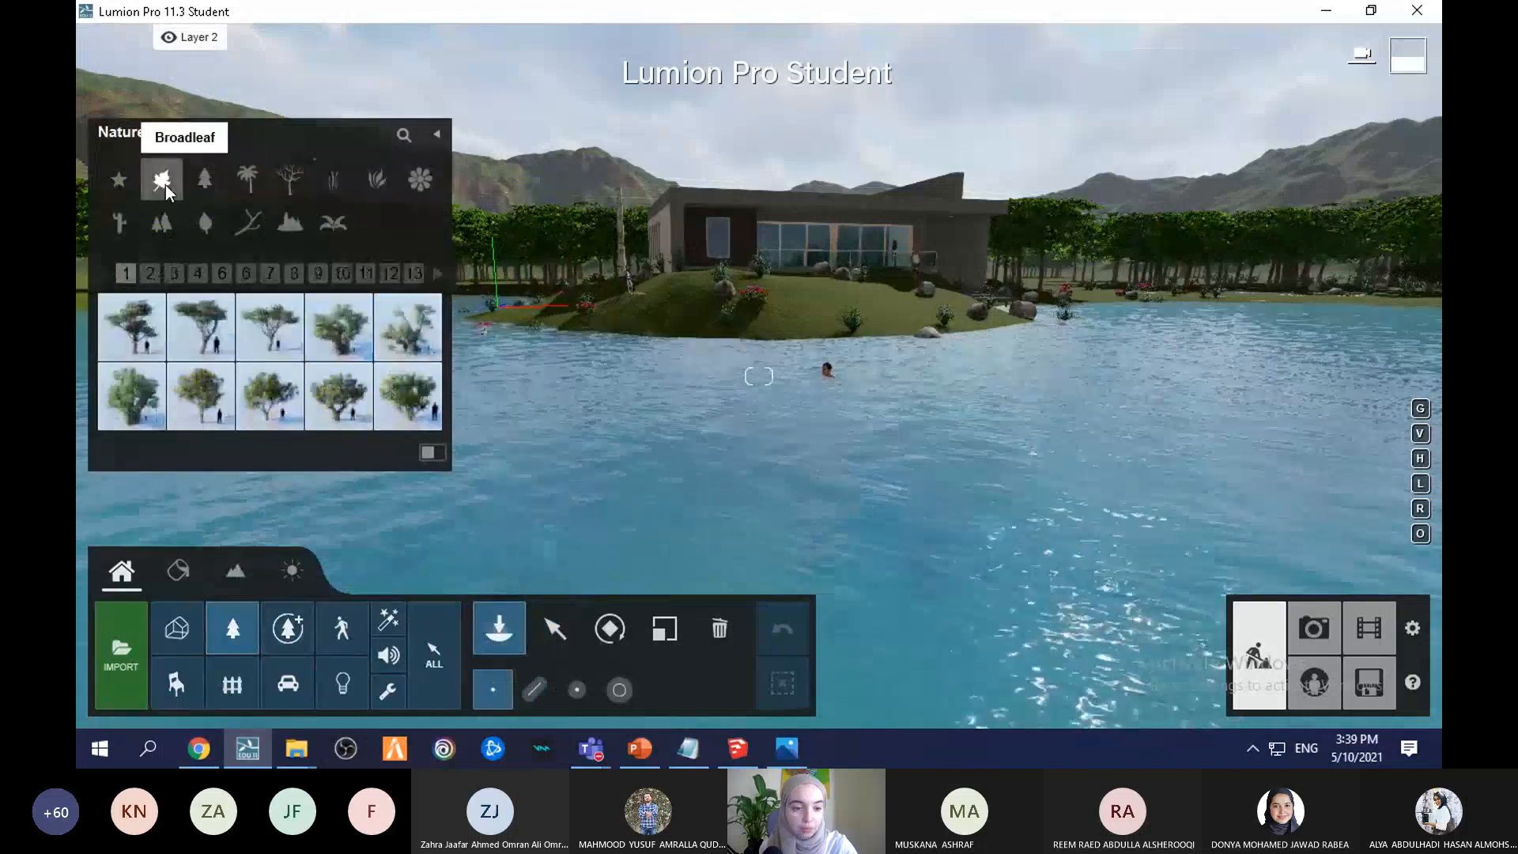
left_click(118, 181)
left_click(161, 181)
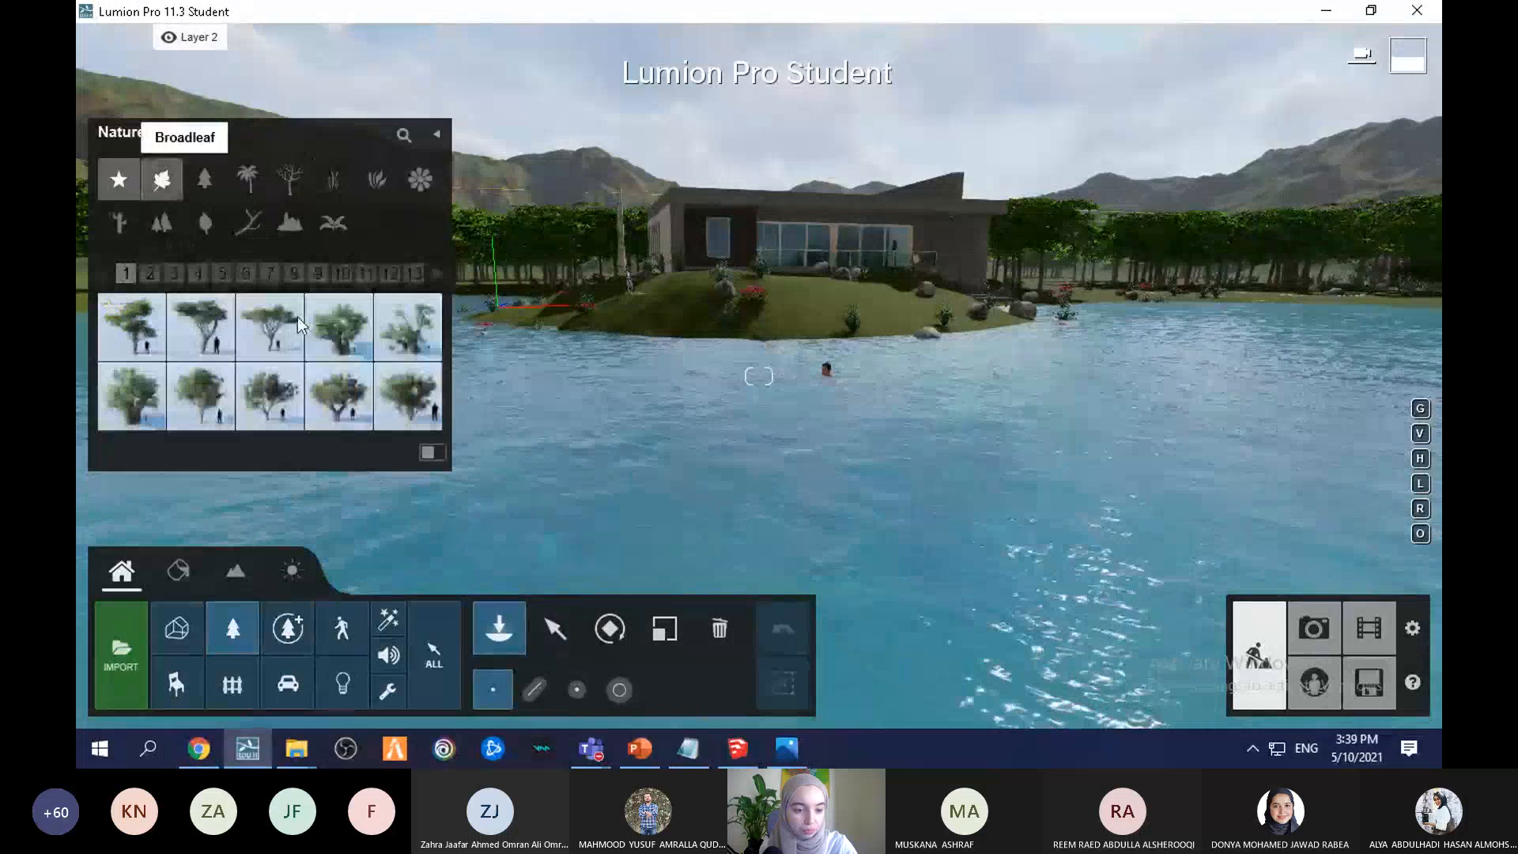
left_click(408, 395)
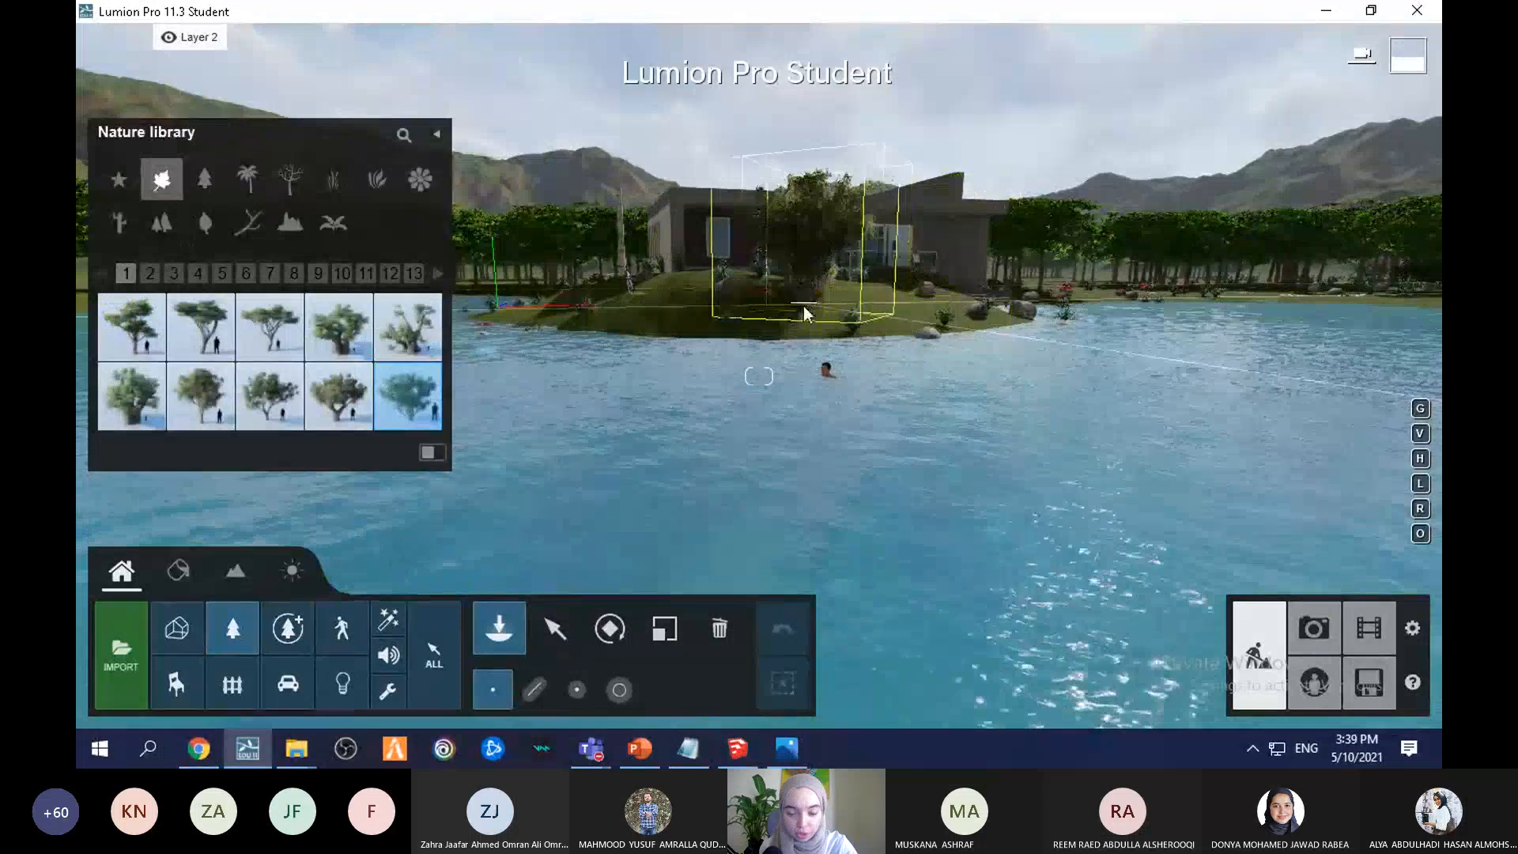
left_click(803, 314)
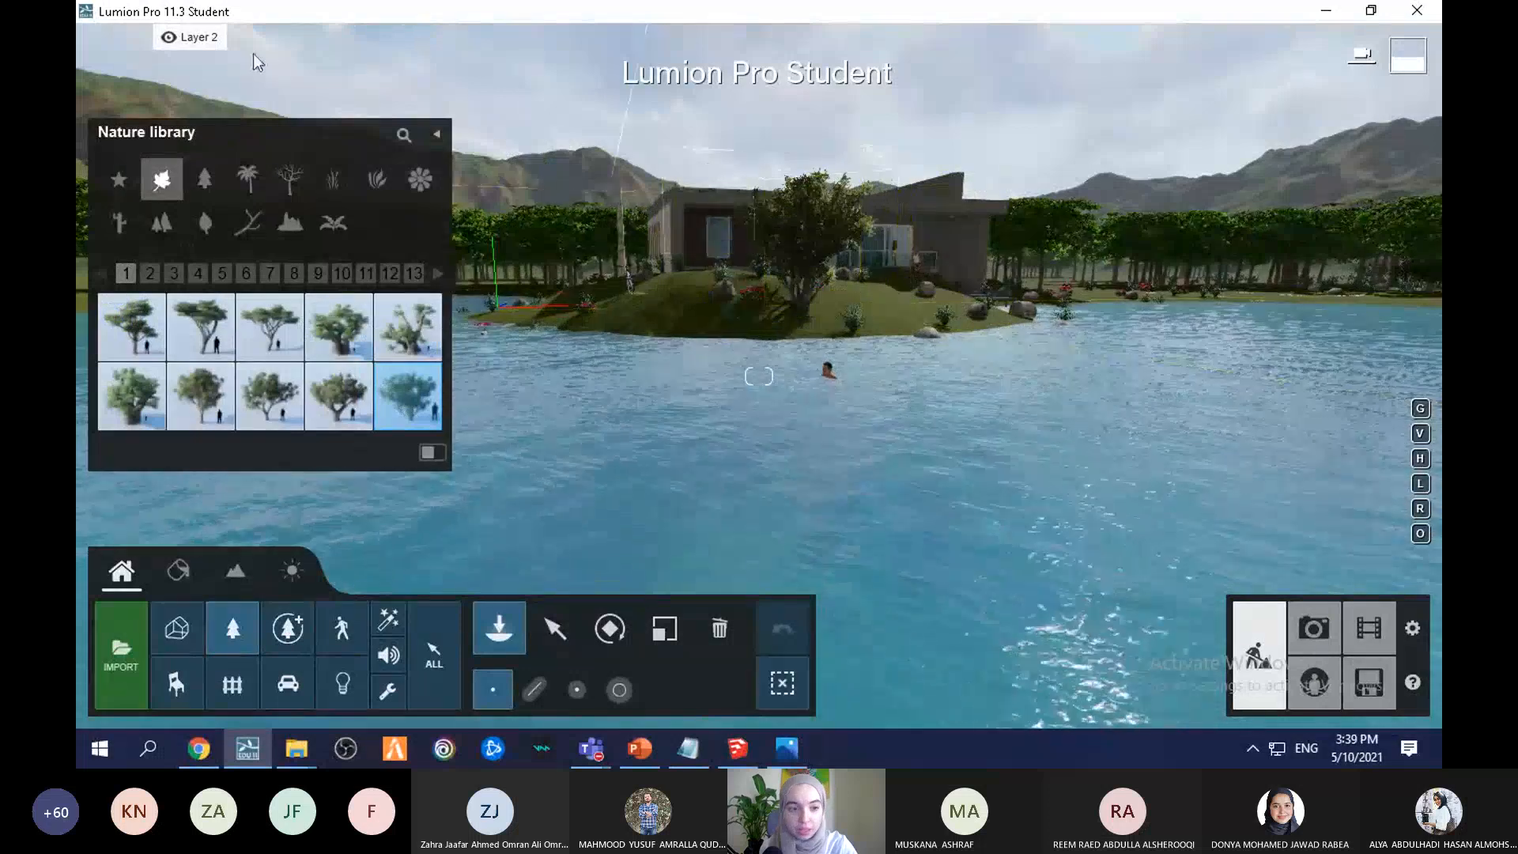
Step: Make Layer 1 the active layer, toggle the visibility of Layer 2 and leave it hidden
mouse_move(190, 45)
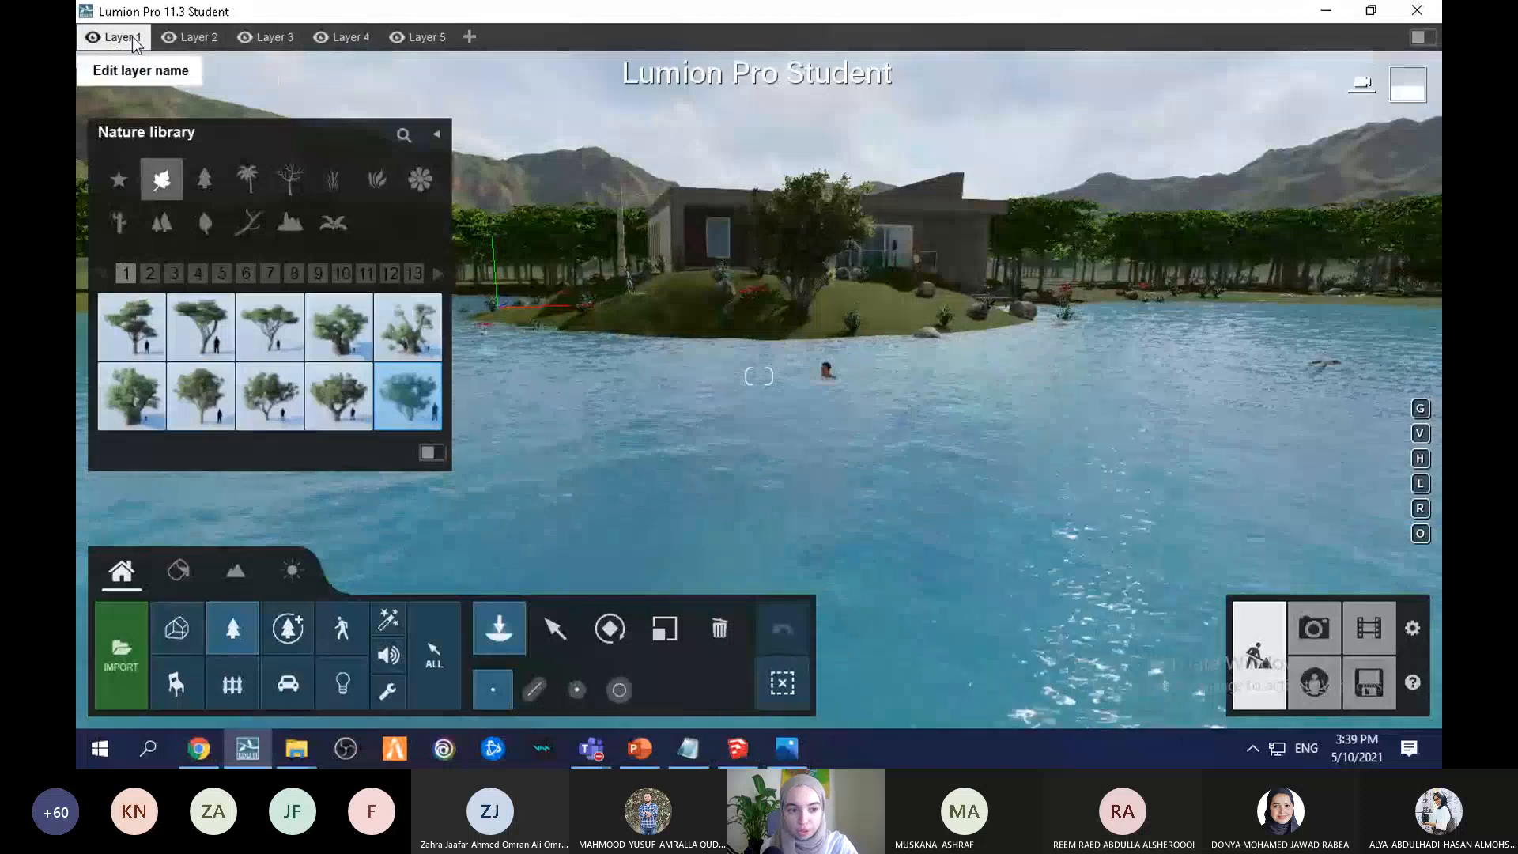
left_click(168, 40)
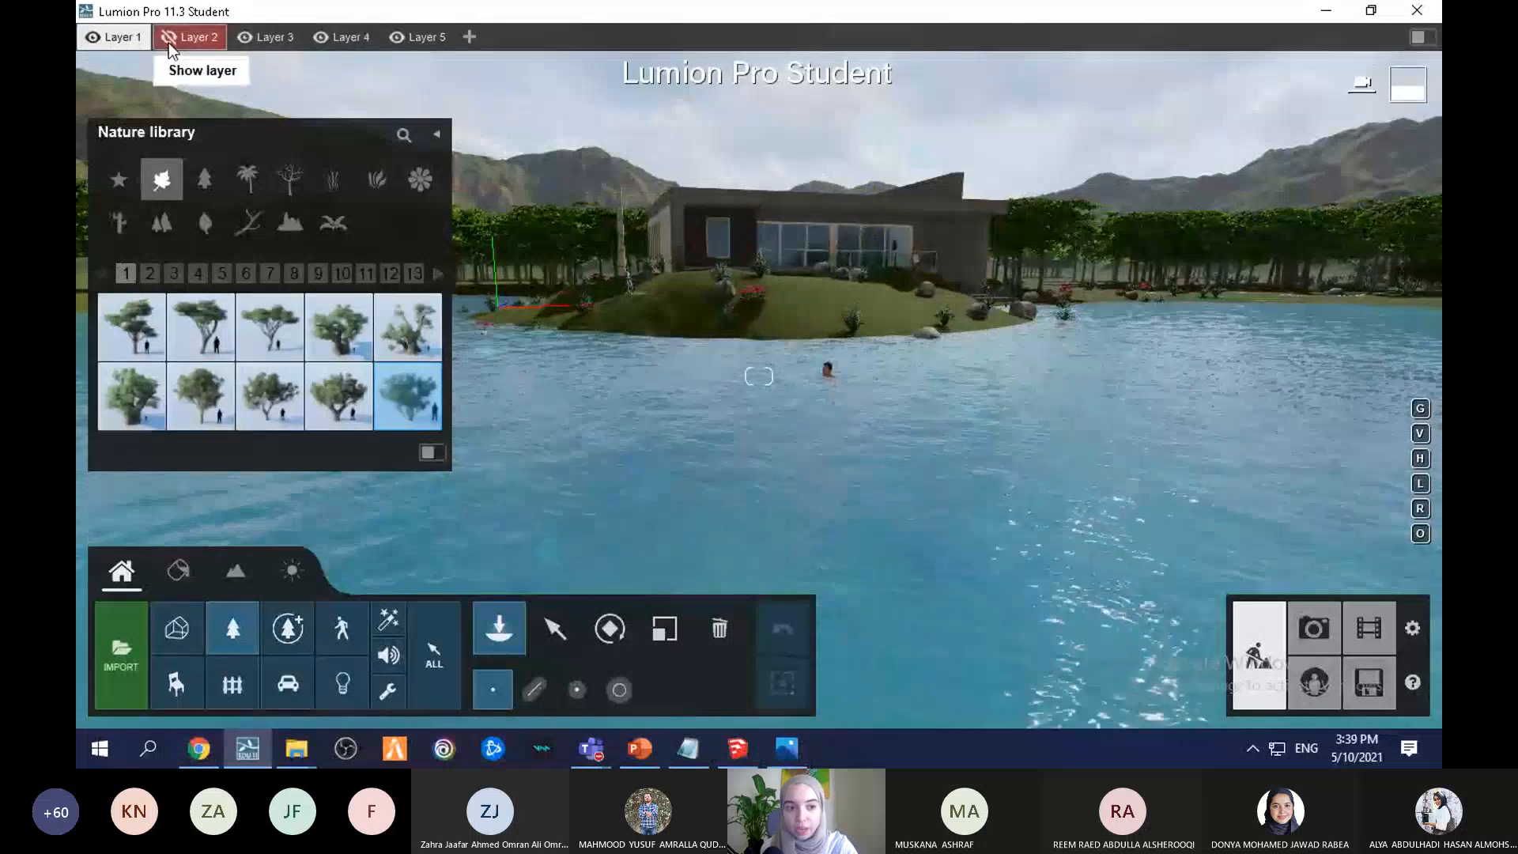
left_click(172, 37)
left_click(173, 36)
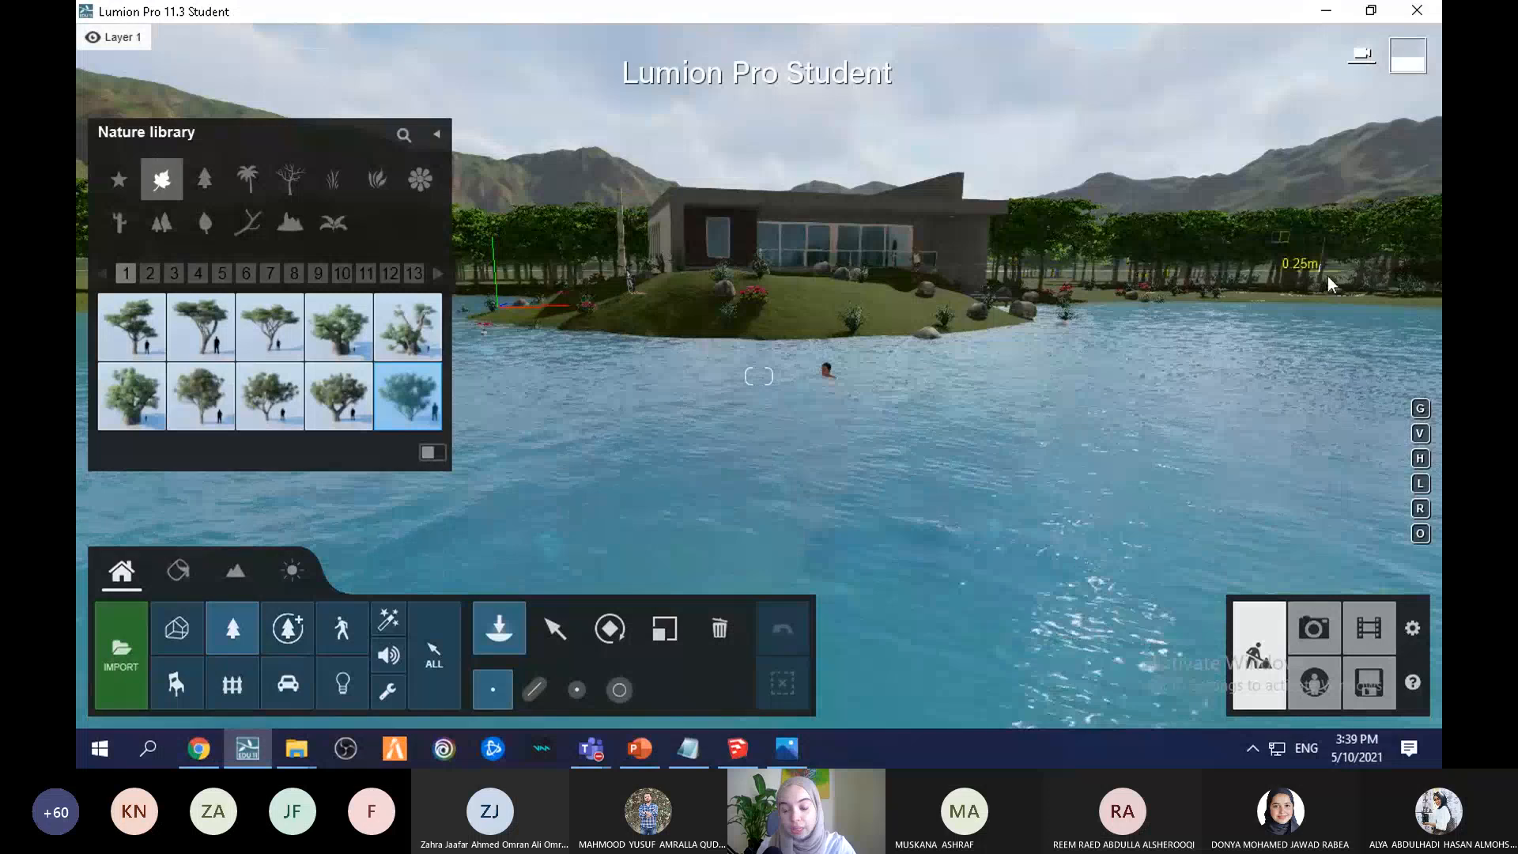
Step: Make Layer 3 the active layer and rename it TREE
key("q")
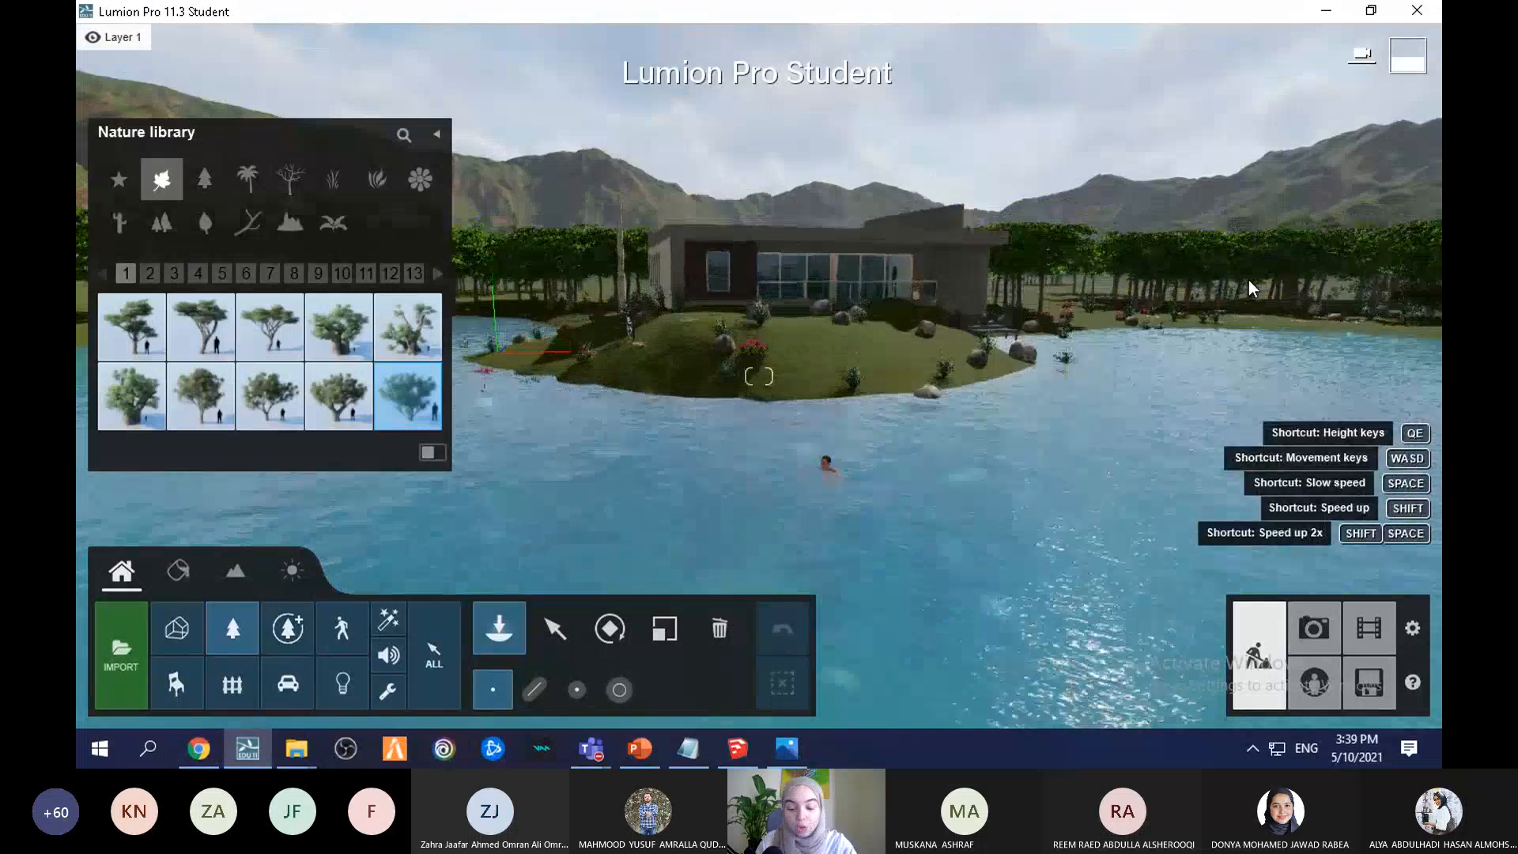
right_click_drag(1249, 280, 1213, 159)
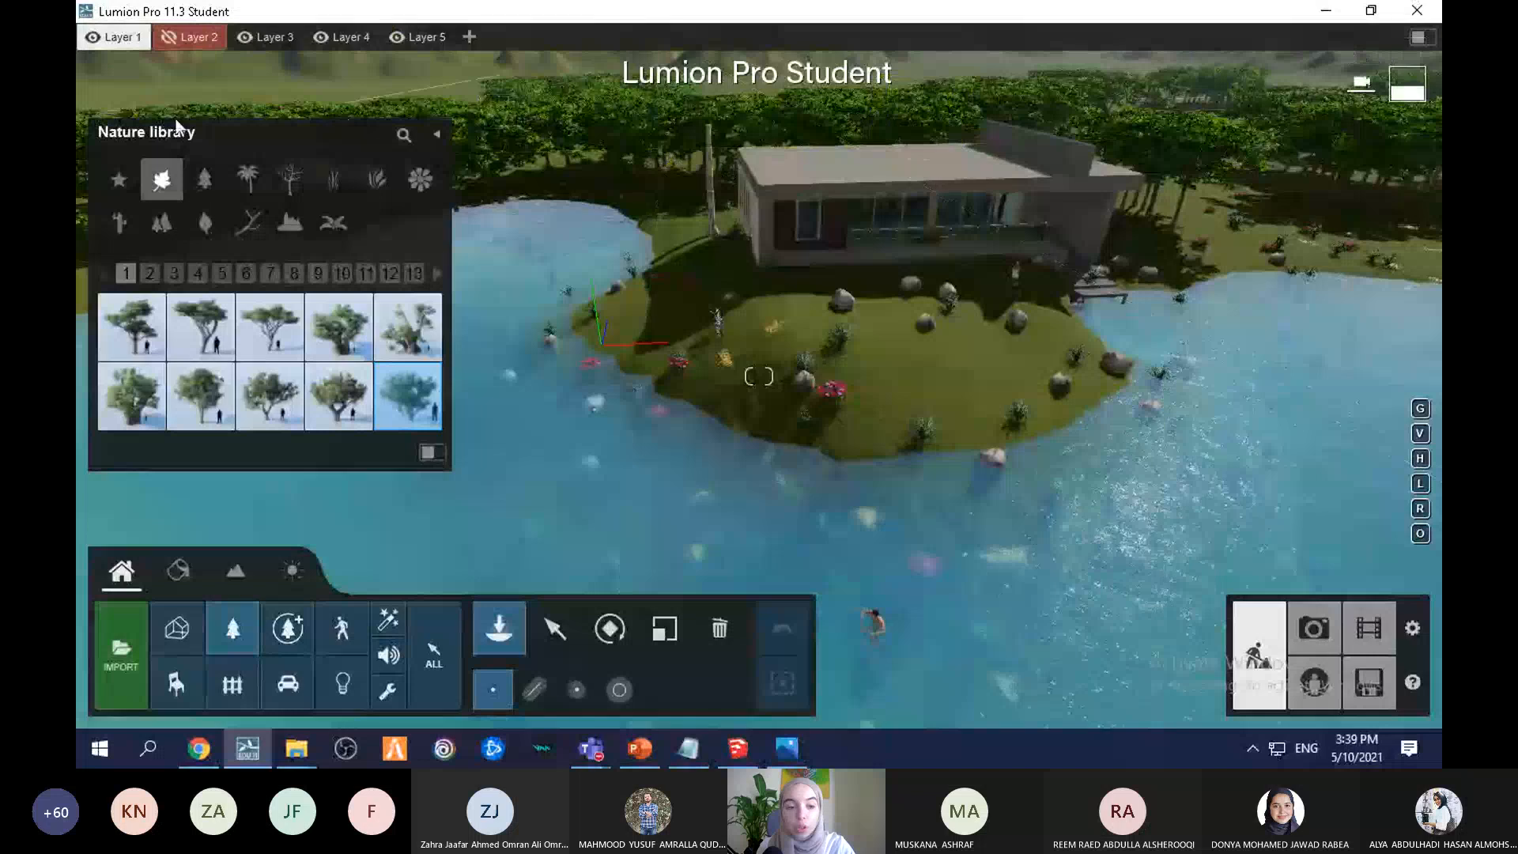
right_click_drag(1178, 265, 1118, 308)
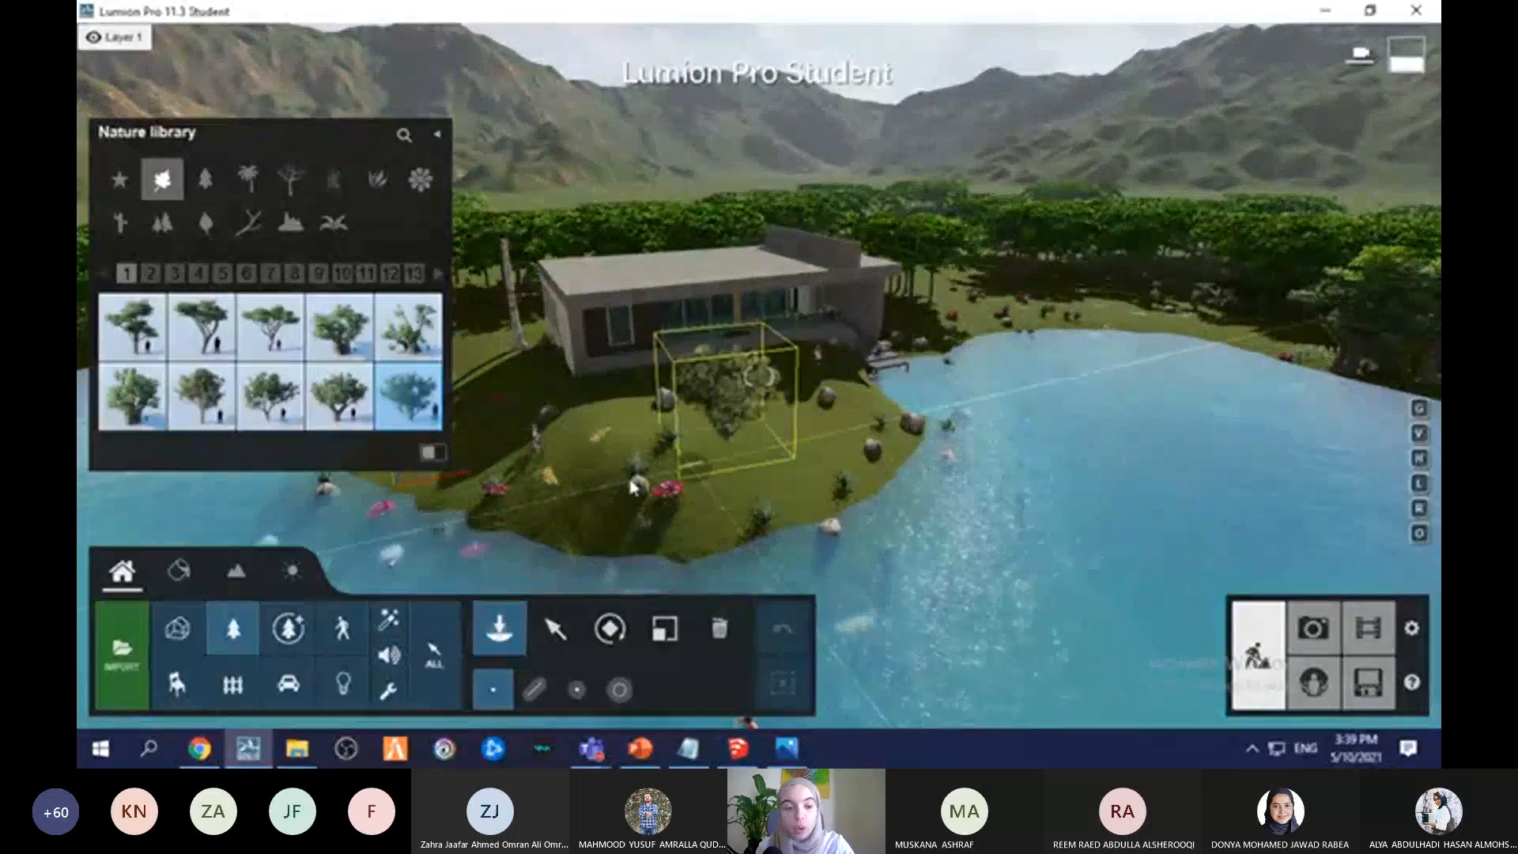
mouse_move(210, 43)
left_click(264, 39)
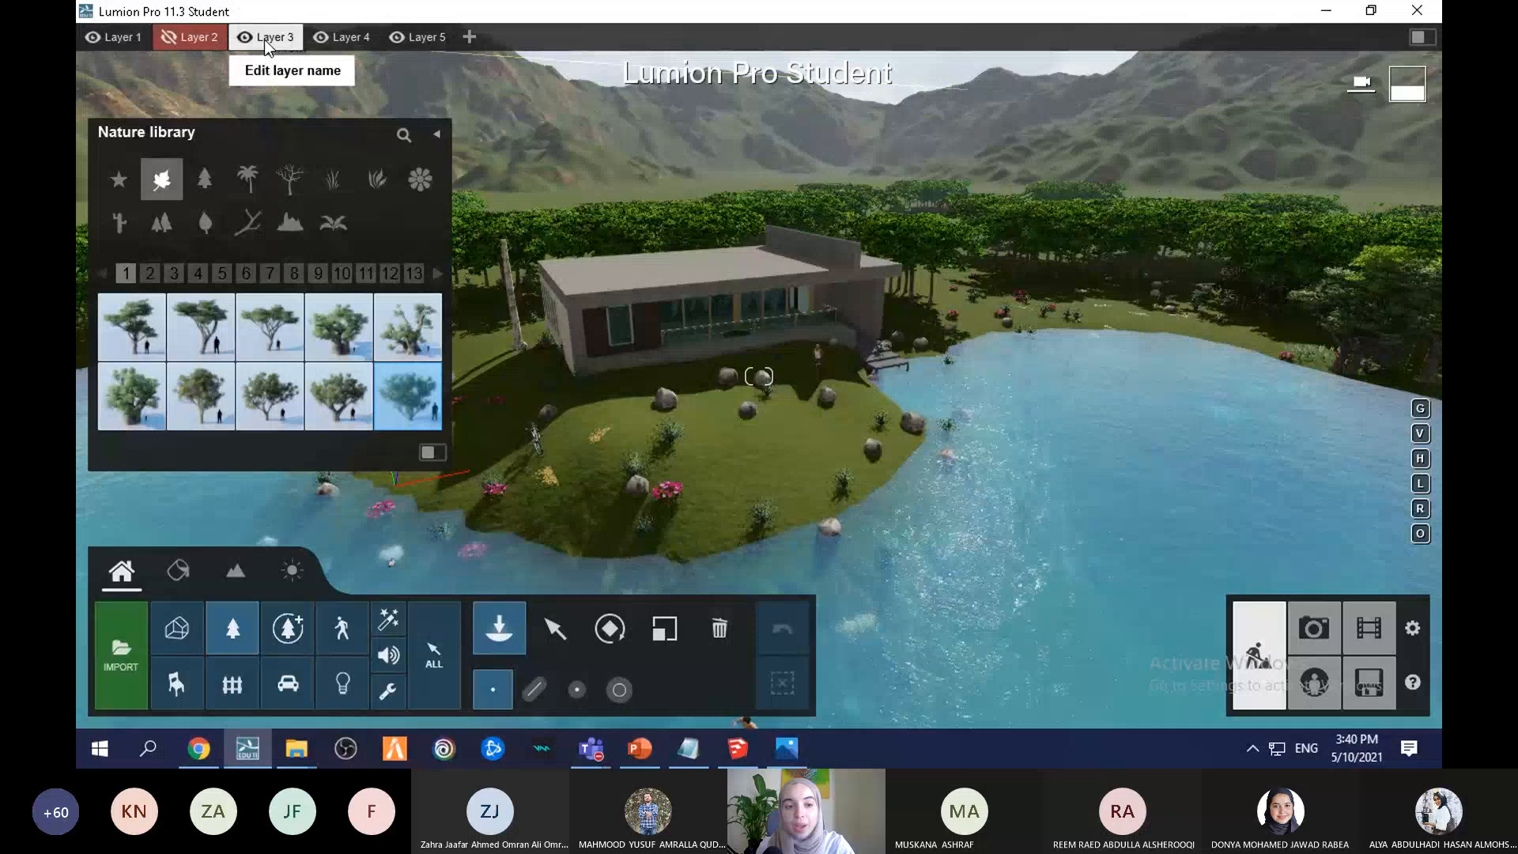
left_click(264, 40)
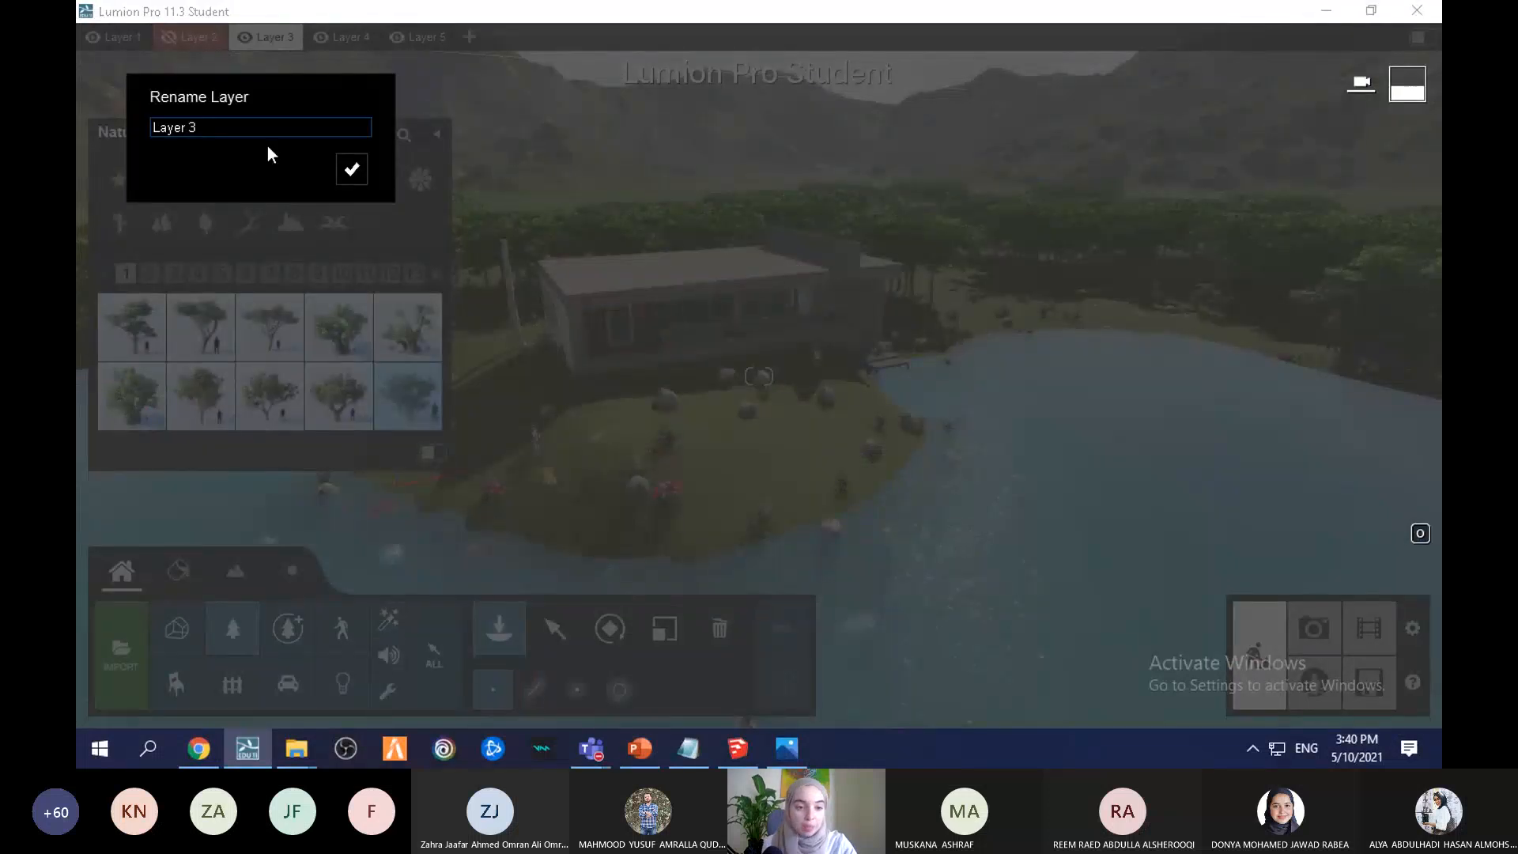
key("ctrl+a")
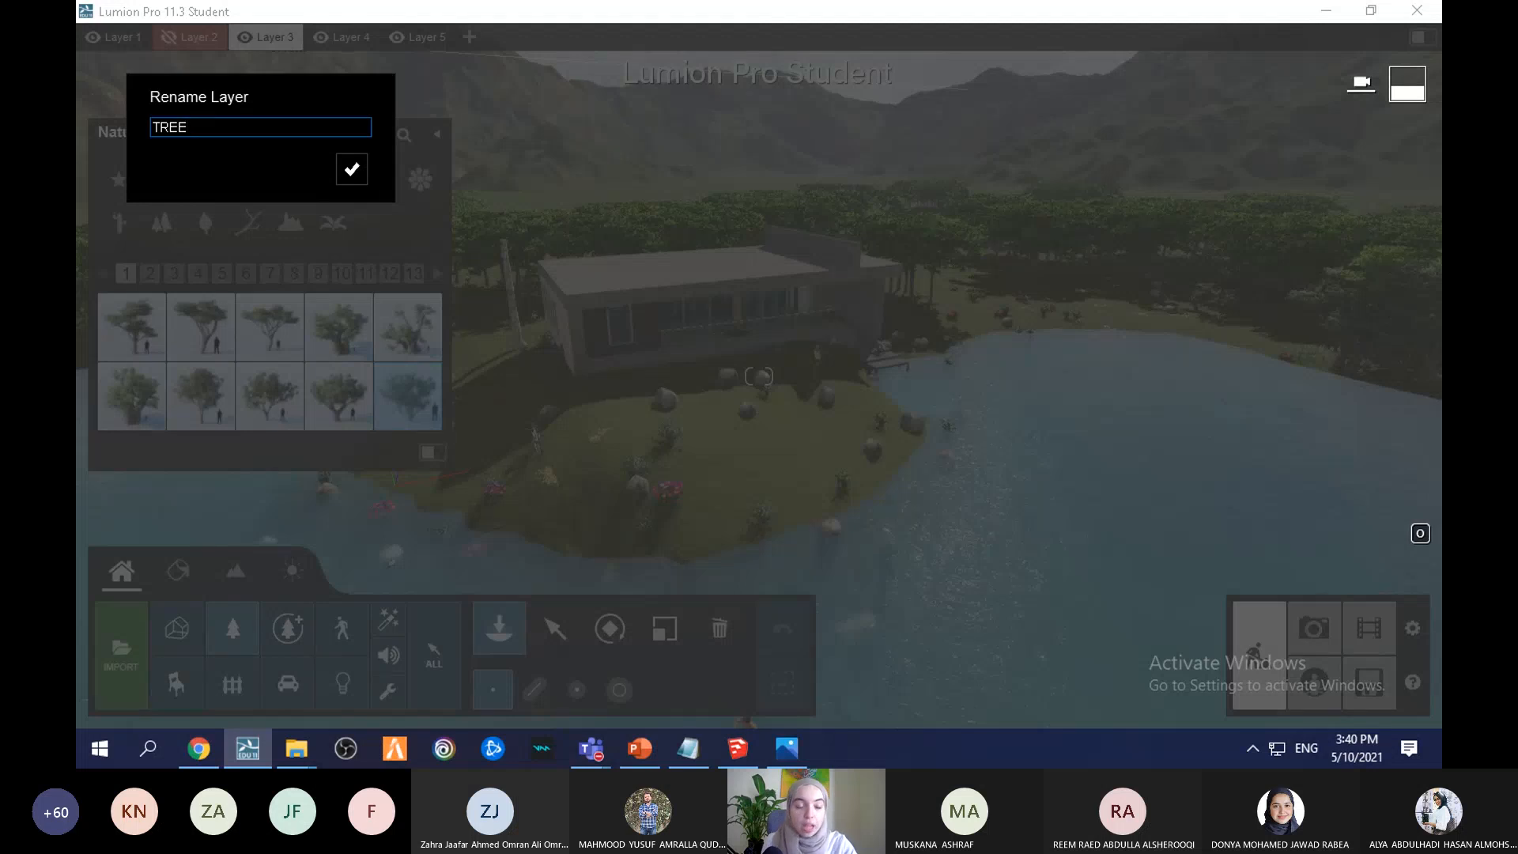
left_click(352, 169)
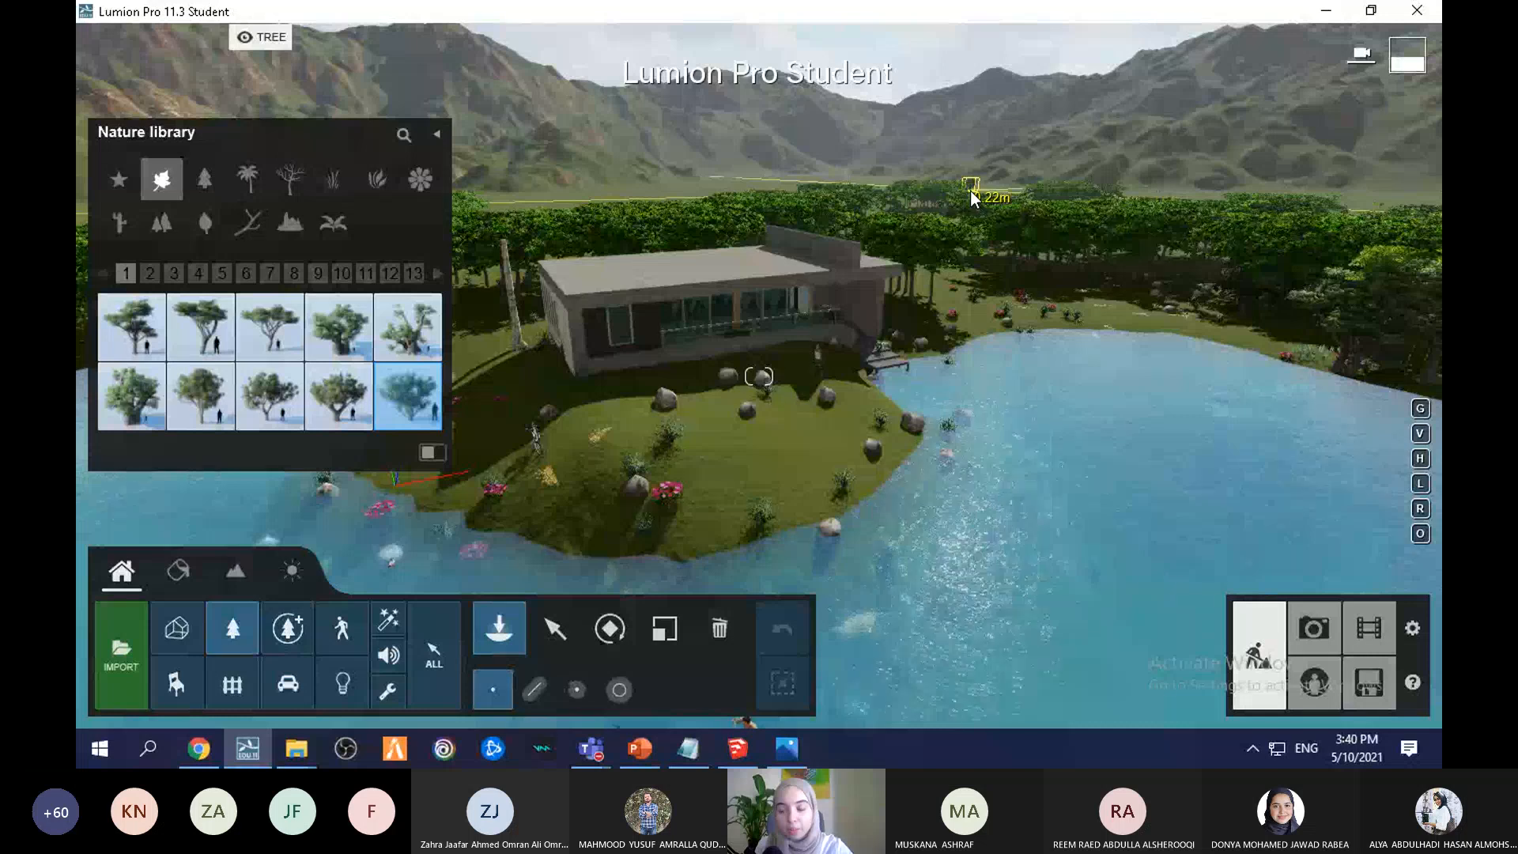
Step: Make Layer 1 the active layer again and toggle the visibility of the TREE layer
mouse_move(254, 64)
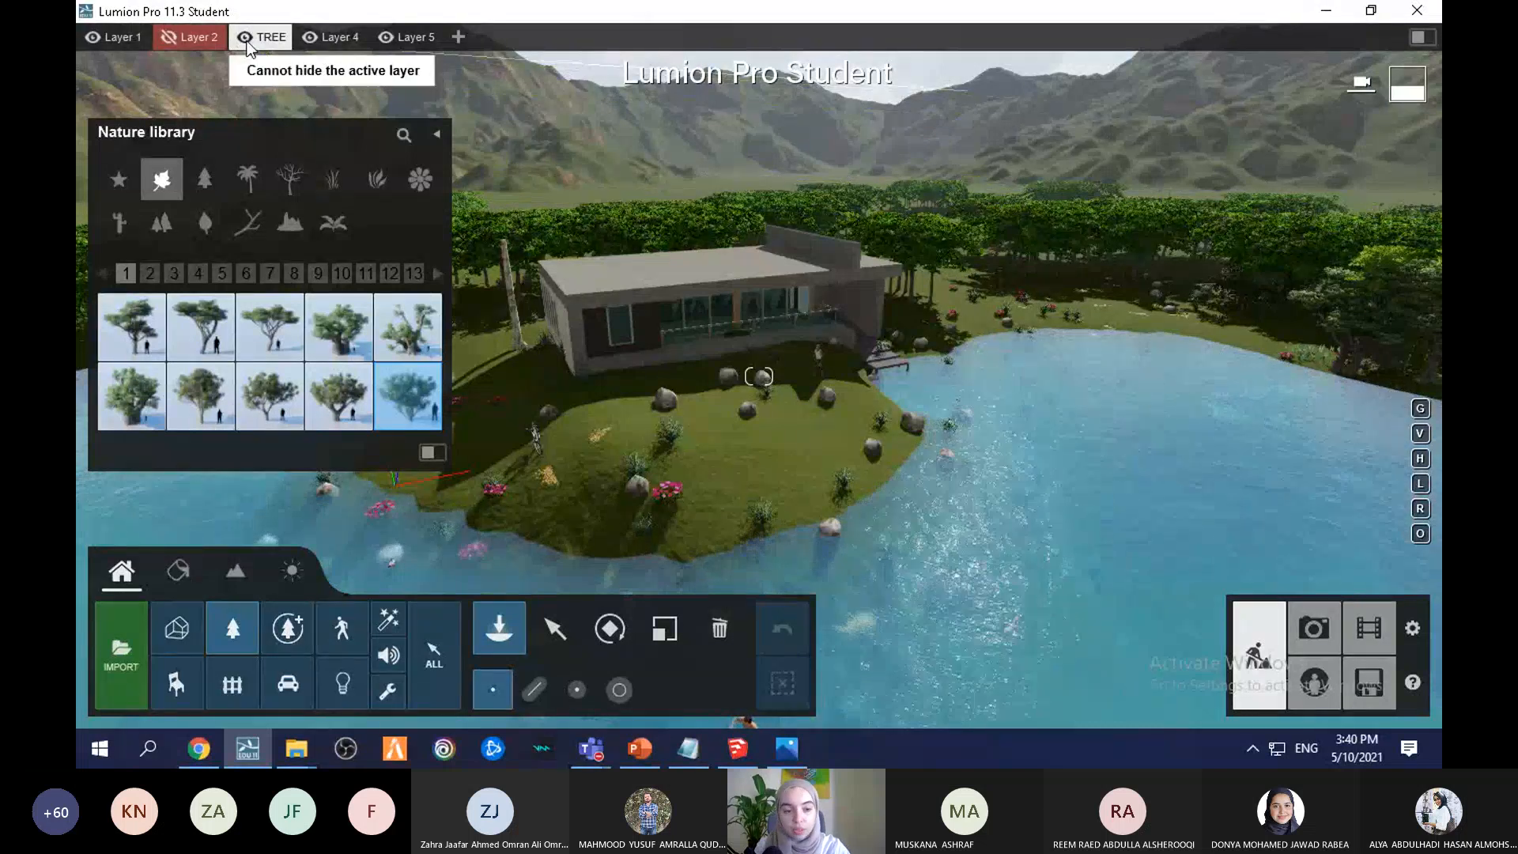
left_click(113, 37)
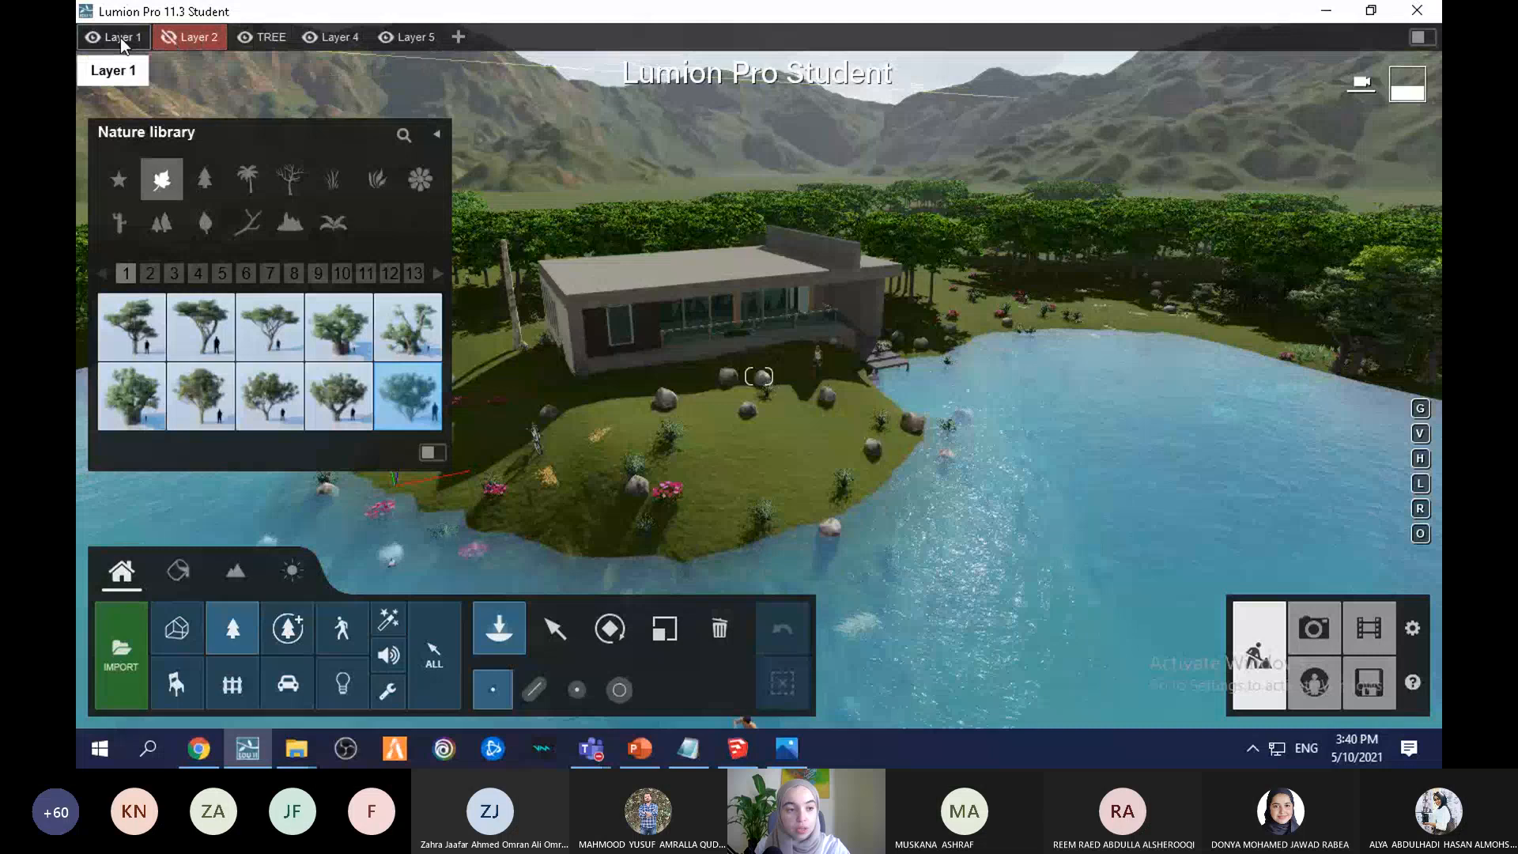
left_click(245, 38)
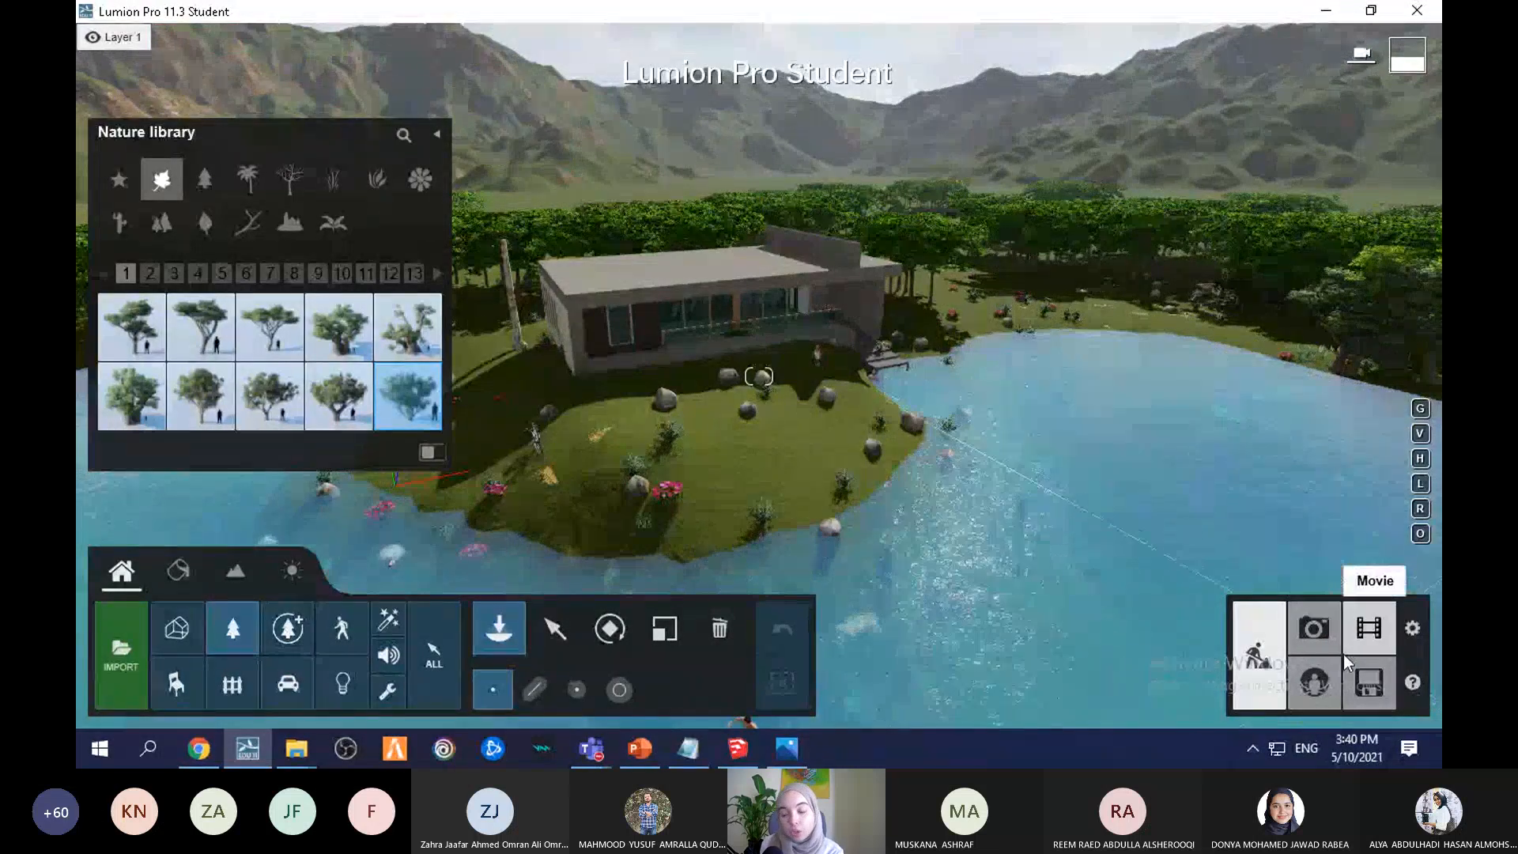
Step: Look at the third photo in Photo mode, return to Build mode and view the house up close across the lake
left_click(1313, 628)
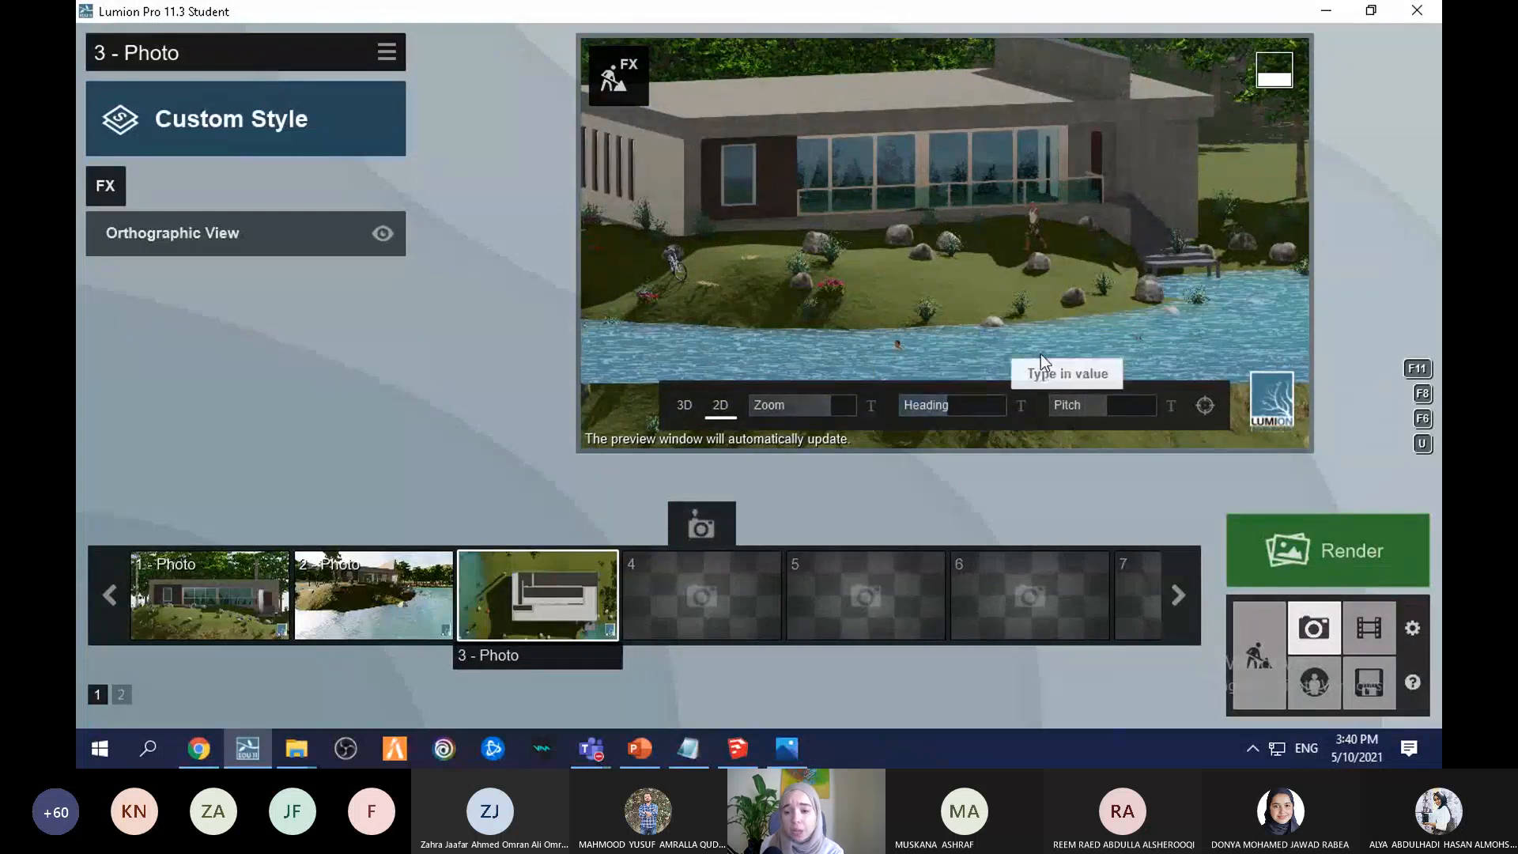
left_click(1240, 665)
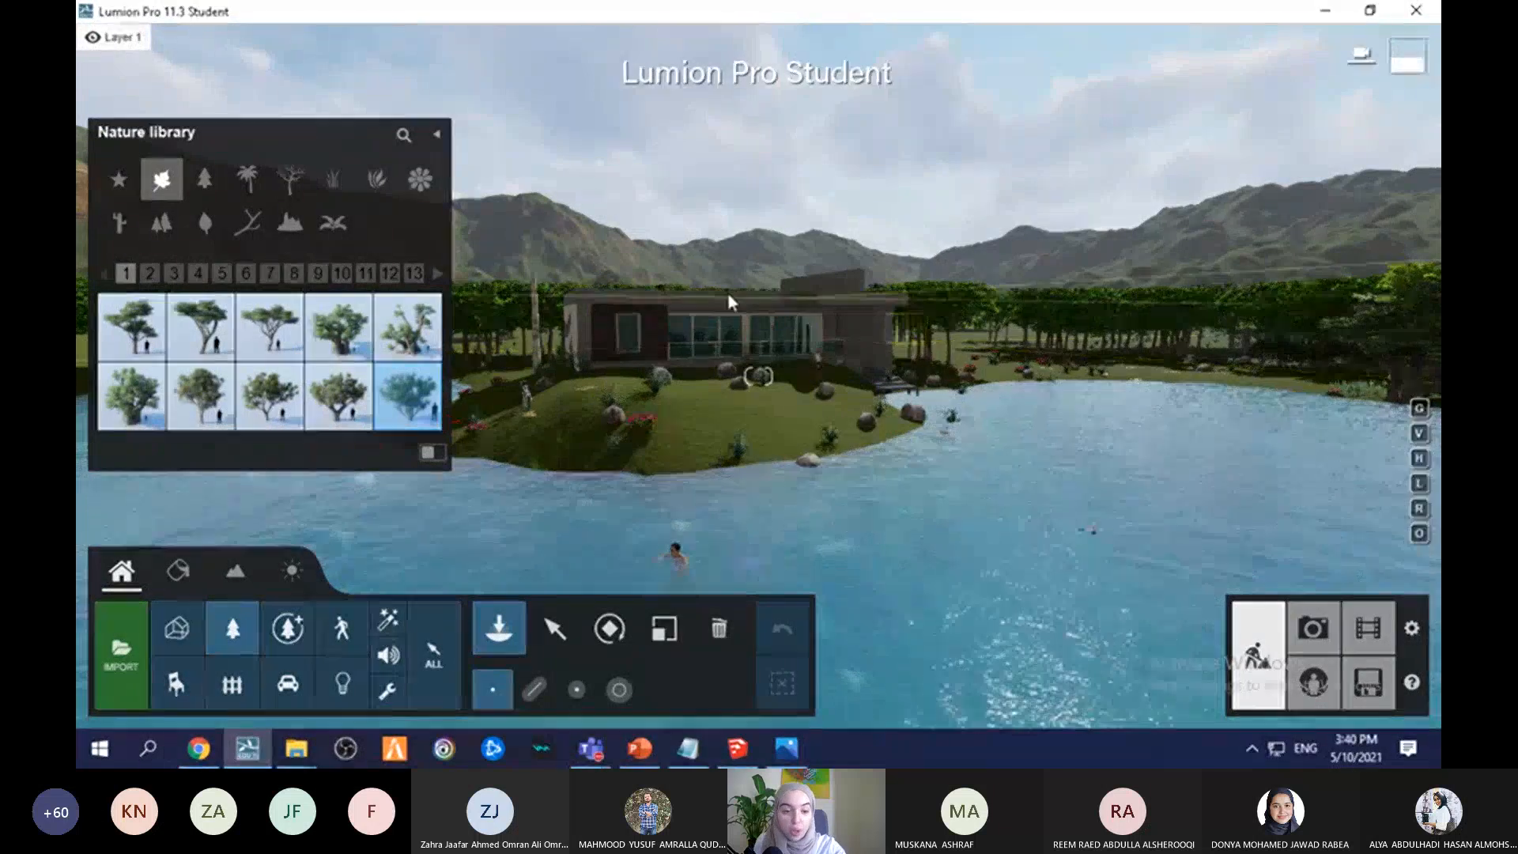
left_click(556, 629)
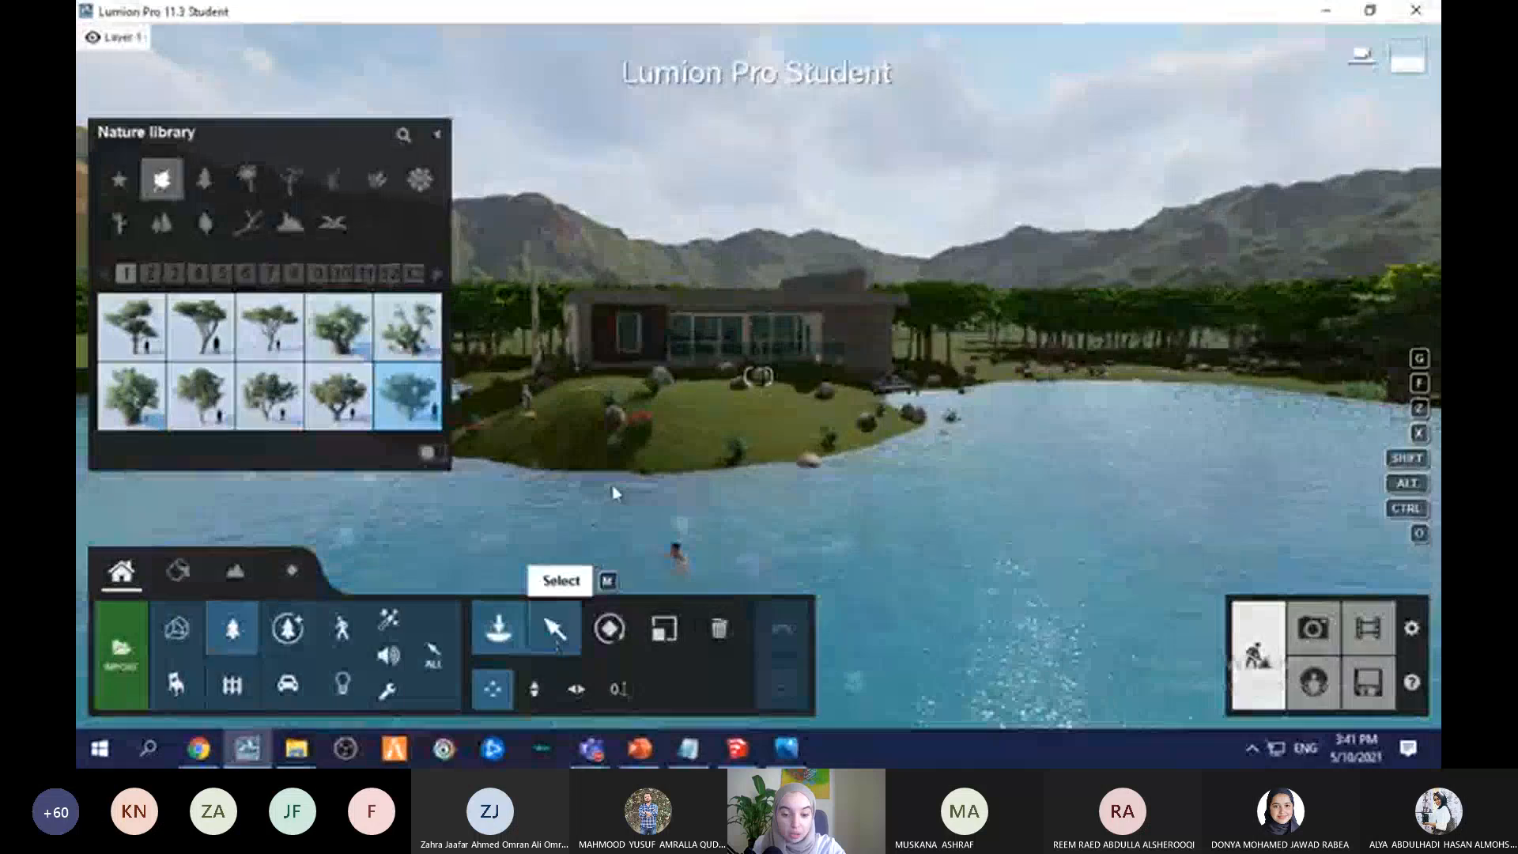
right_click_drag(1077, 409, 1028, 428)
key("d")
key("w")
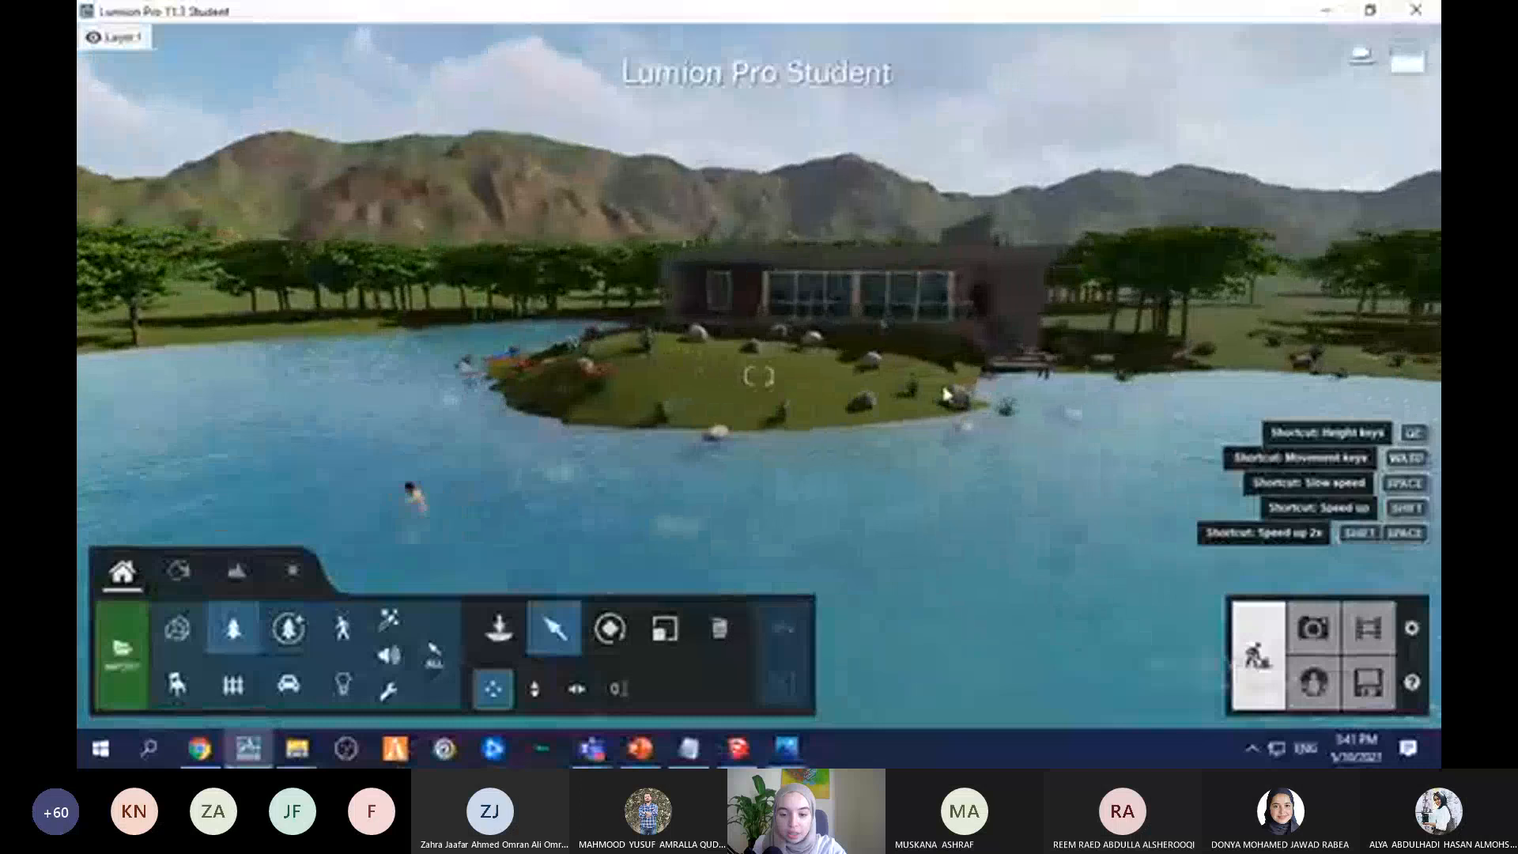
key("w")
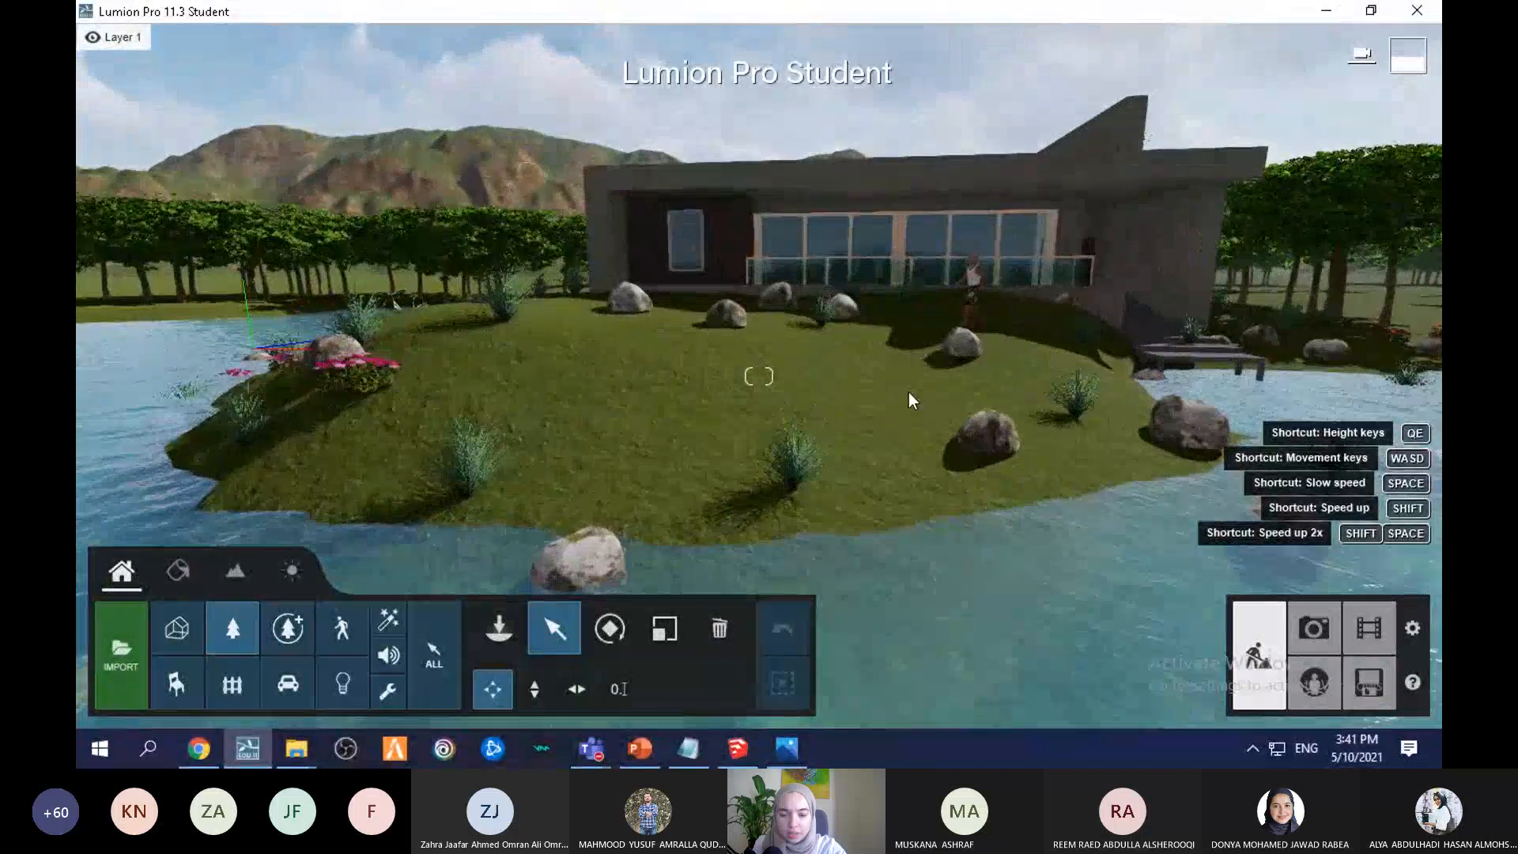
Step: Shrink the Lumion window, switch to SketchUp beside it and orbit the workshop model to a front view of the house
left_click(1371, 11)
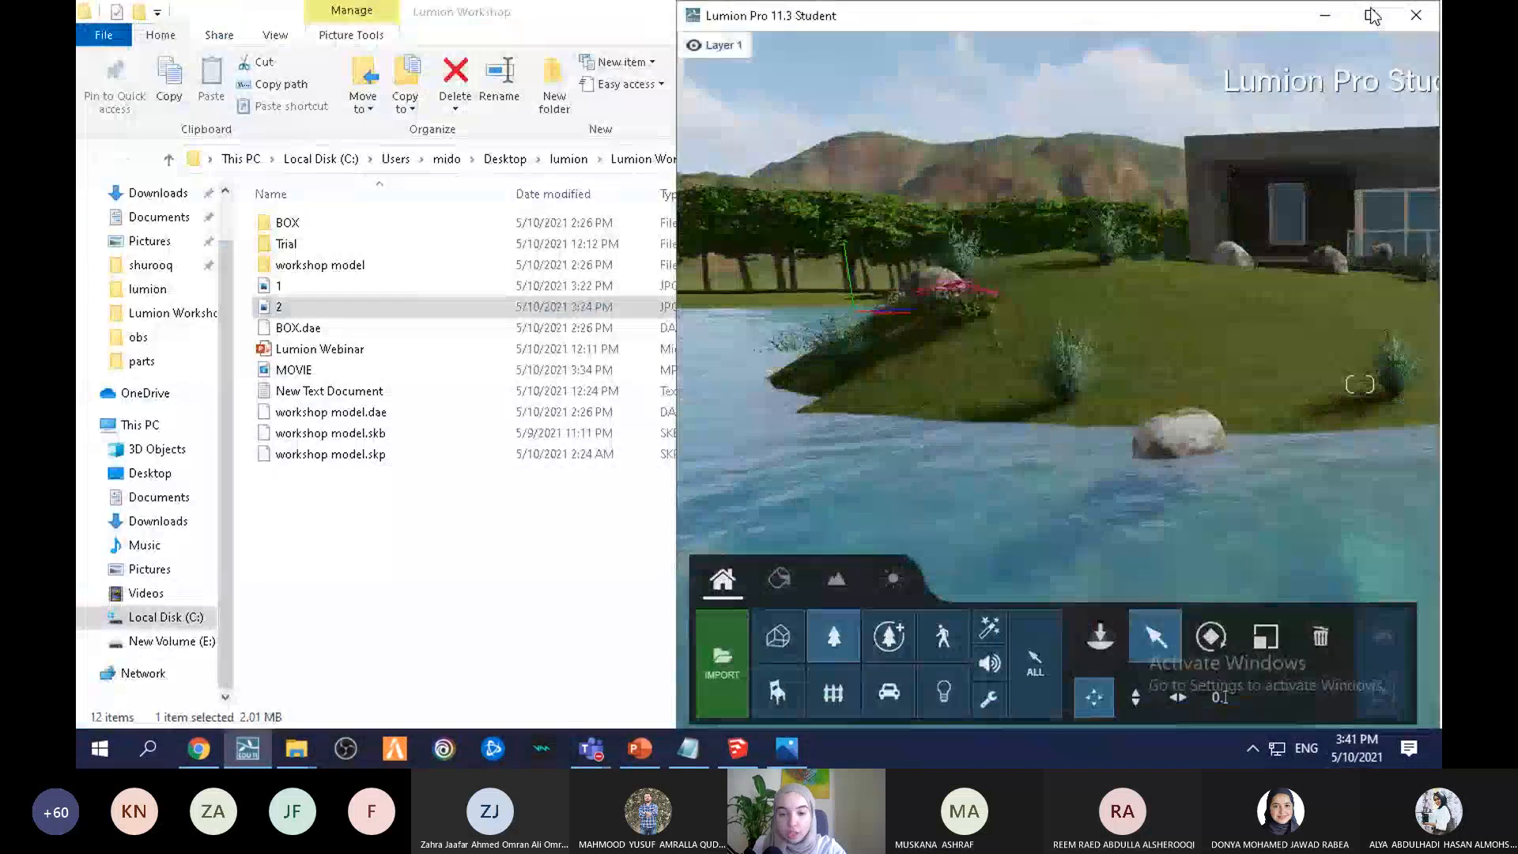
left_click(731, 753)
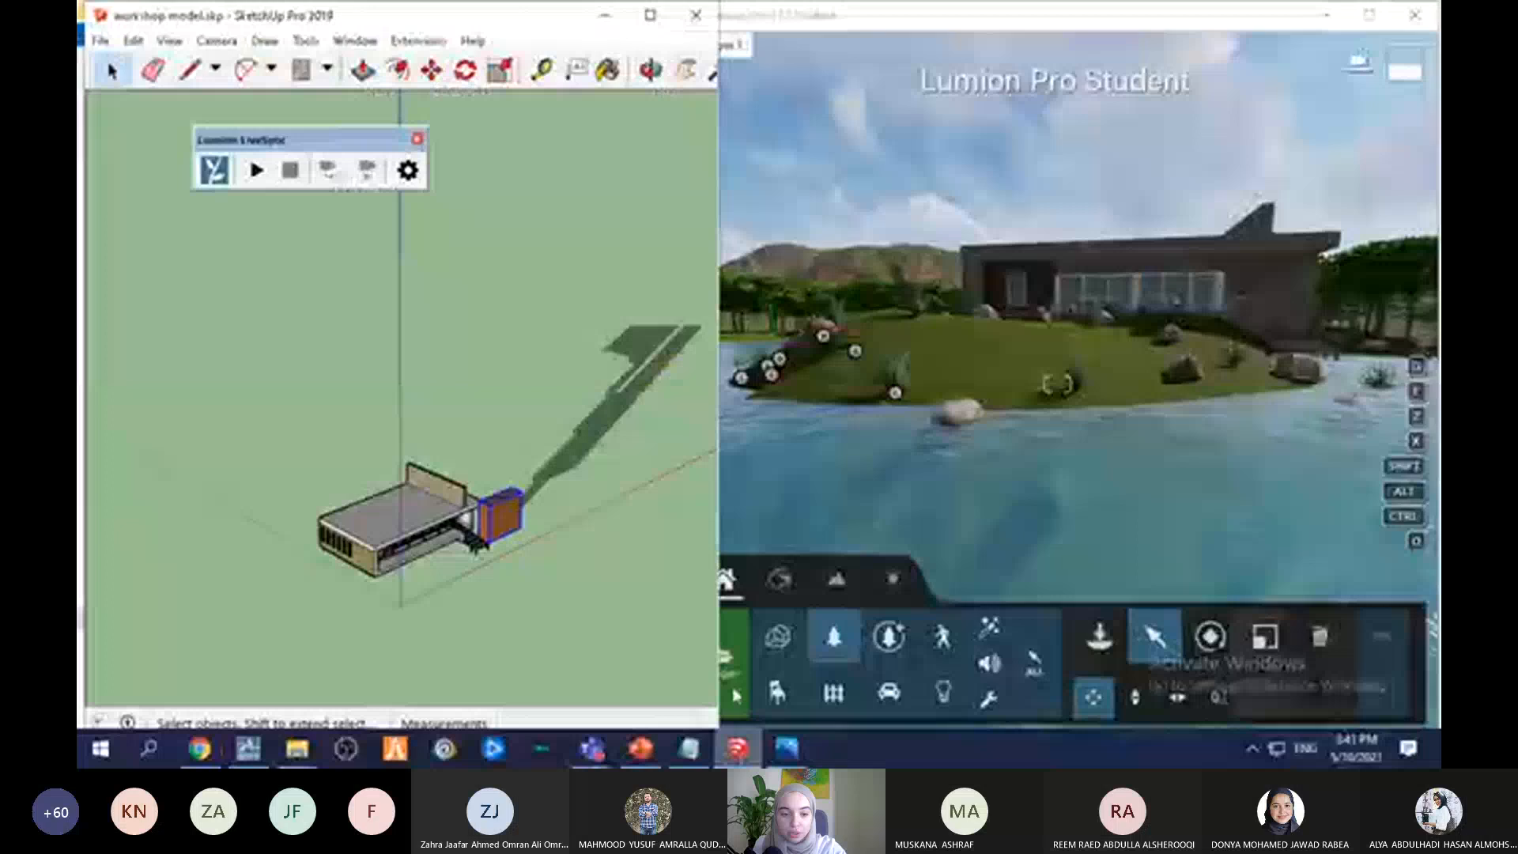
left_click(492, 617)
mouse_move(480, 588)
middle_mouse_down()
mouse_move(413, 577)
mouse_move(386, 551)
middle_mouse_up()
scroll(427, 565, "up", 5)
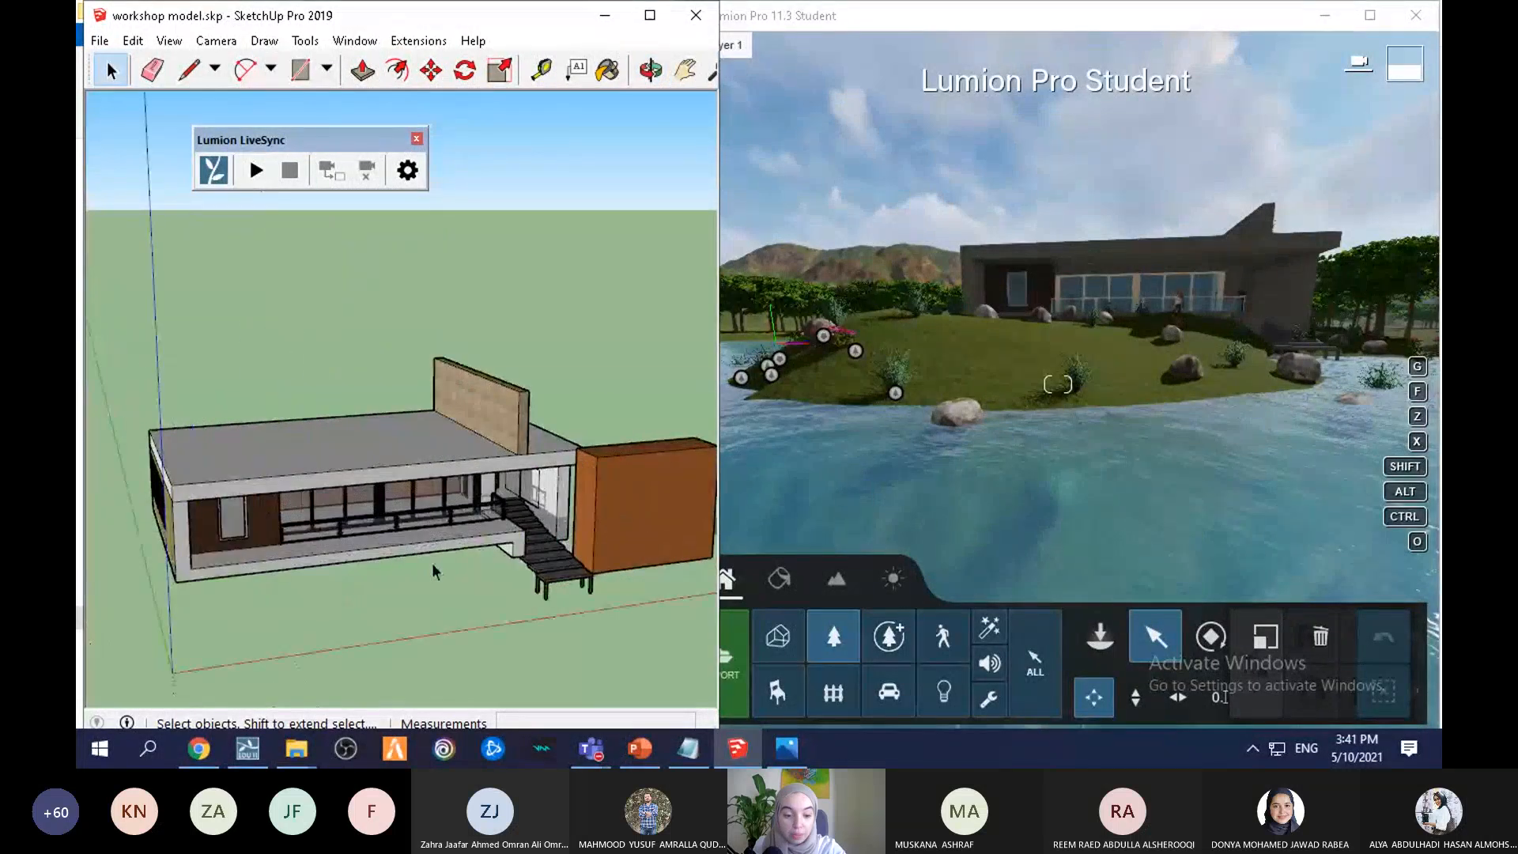
middle_click_drag(433, 570, 378, 532)
Step: Switch back to Lumion and adjust the camera to a low front view of the house from across the water
left_click(1213, 452)
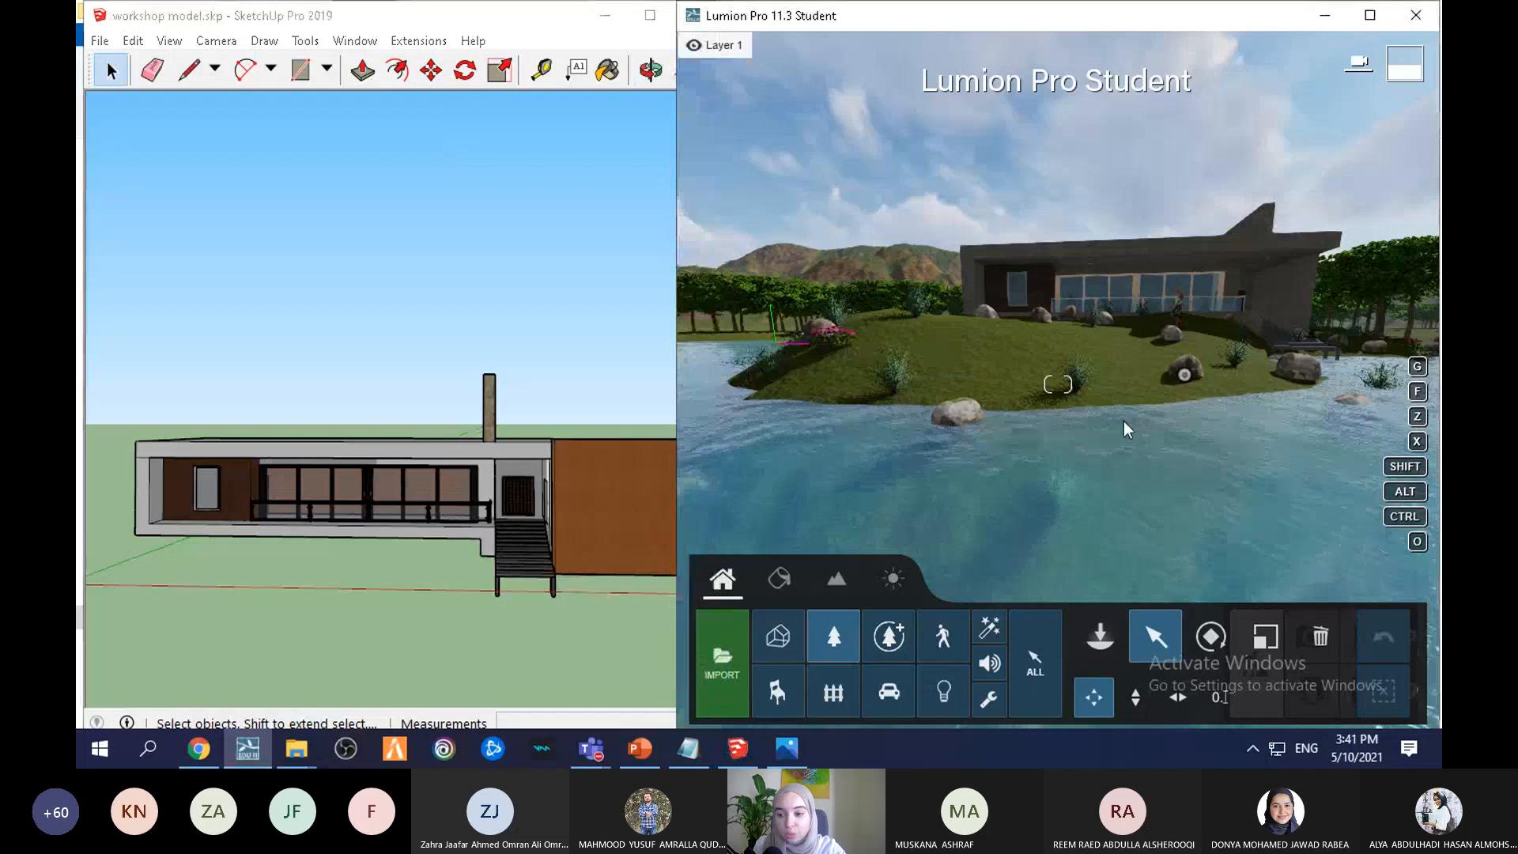
key("d")
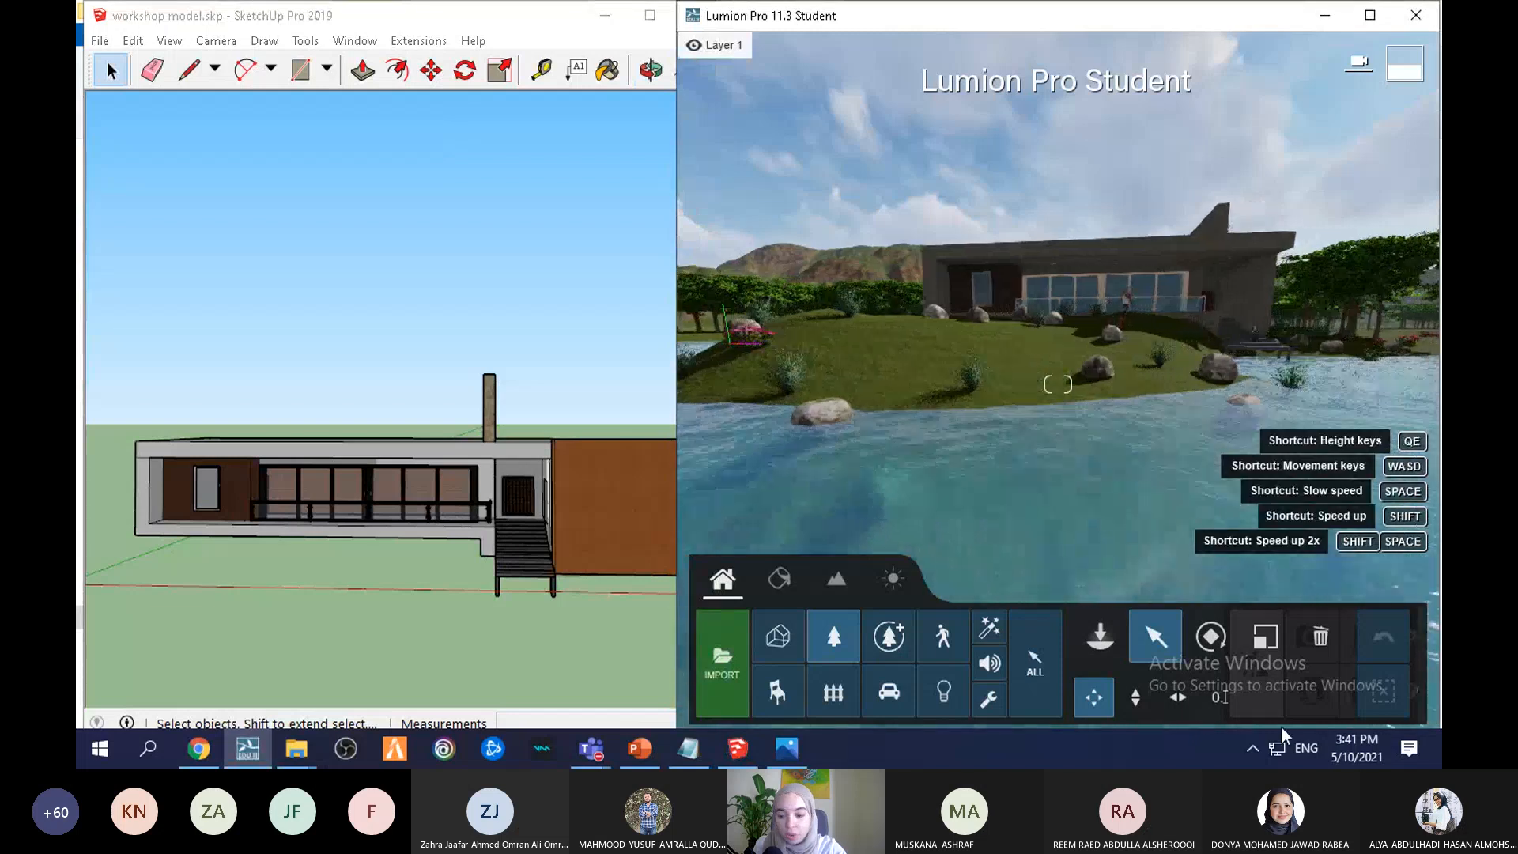
key("d")
right_click_drag(1226, 576, 1222, 533)
right_click_drag(1224, 696, 1230, 678)
left_click(1306, 655)
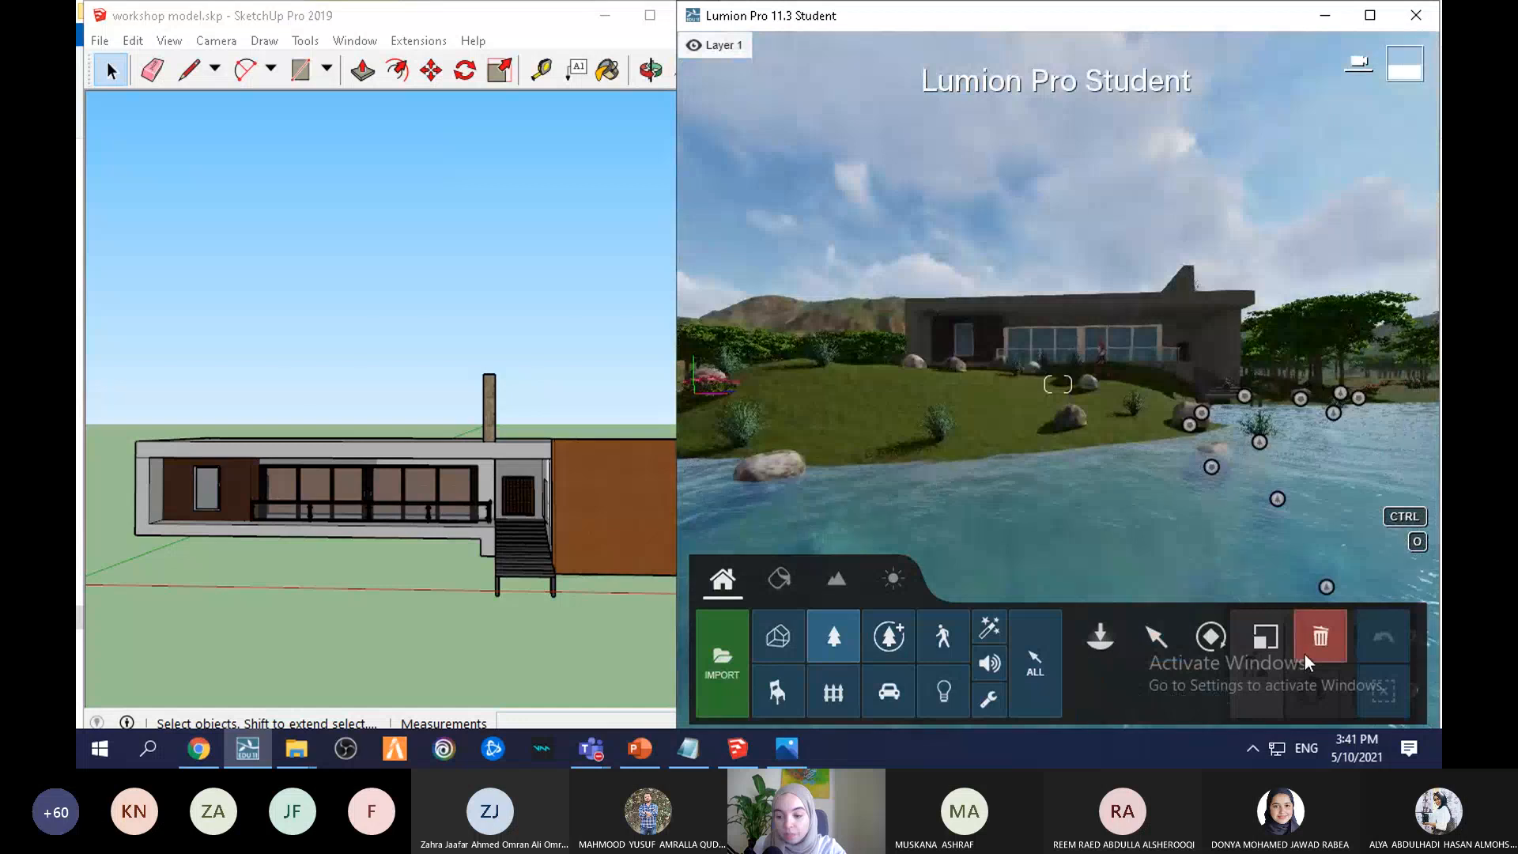
Step: Enlarge Lumion, look at photos 1 and 2 in Photo mode, and show photo 2 side by side with the SketchUp model
left_click(1369, 15)
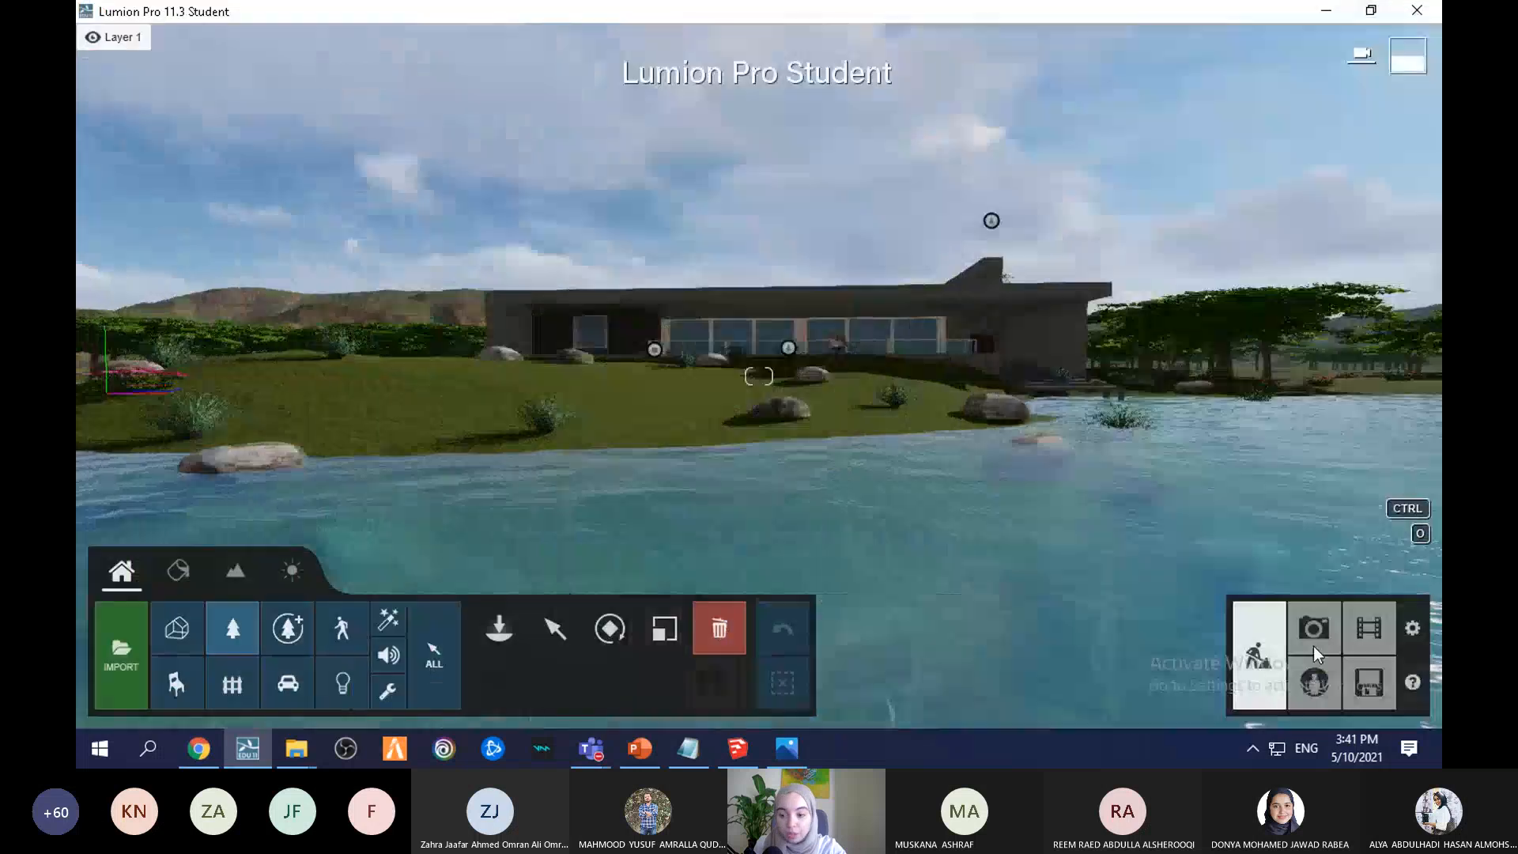
left_click(1312, 632)
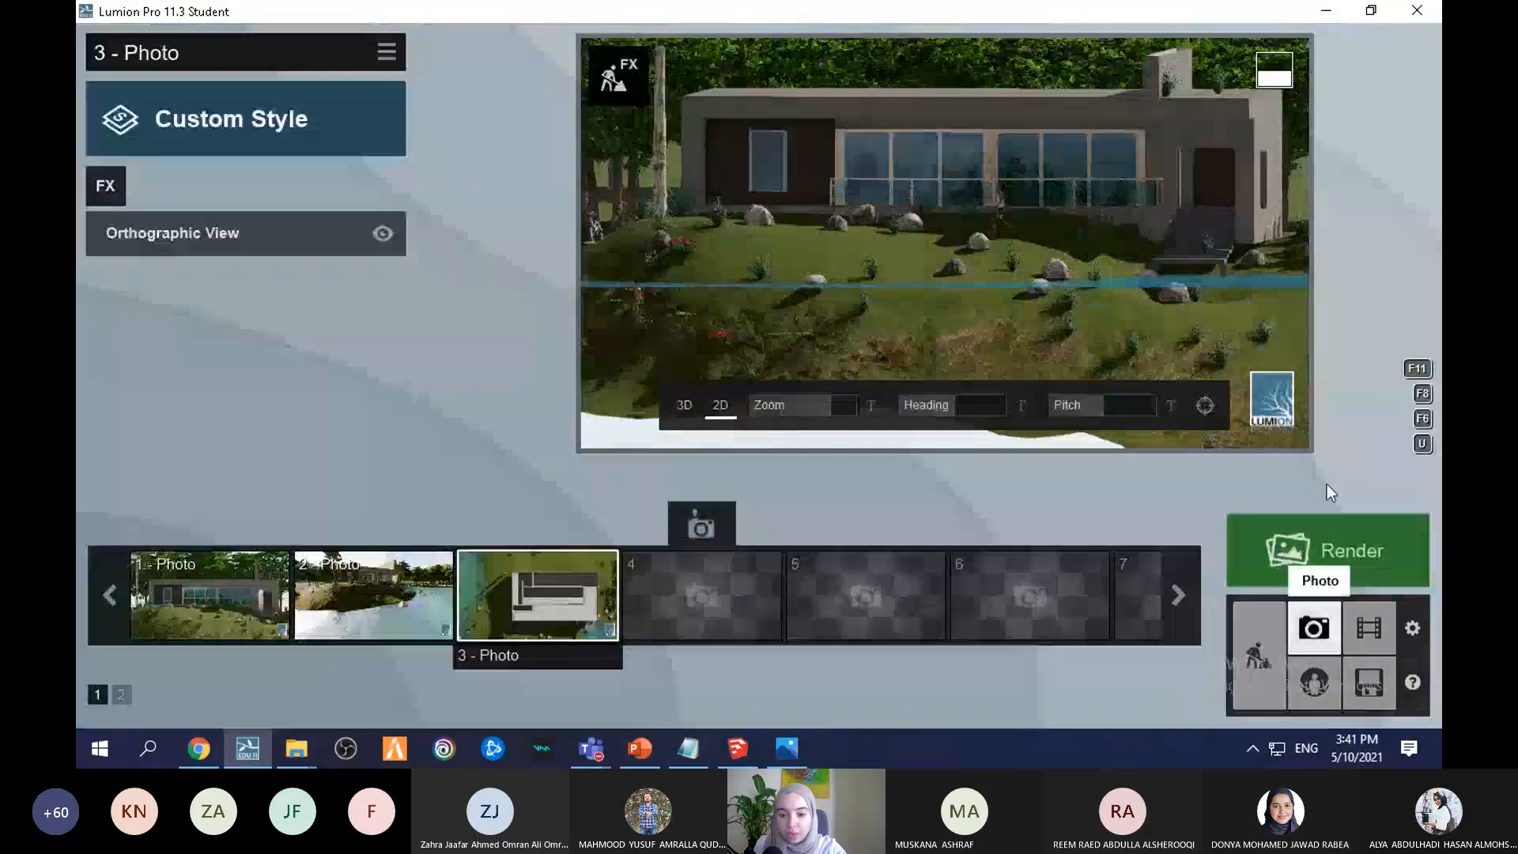
left_click(239, 614)
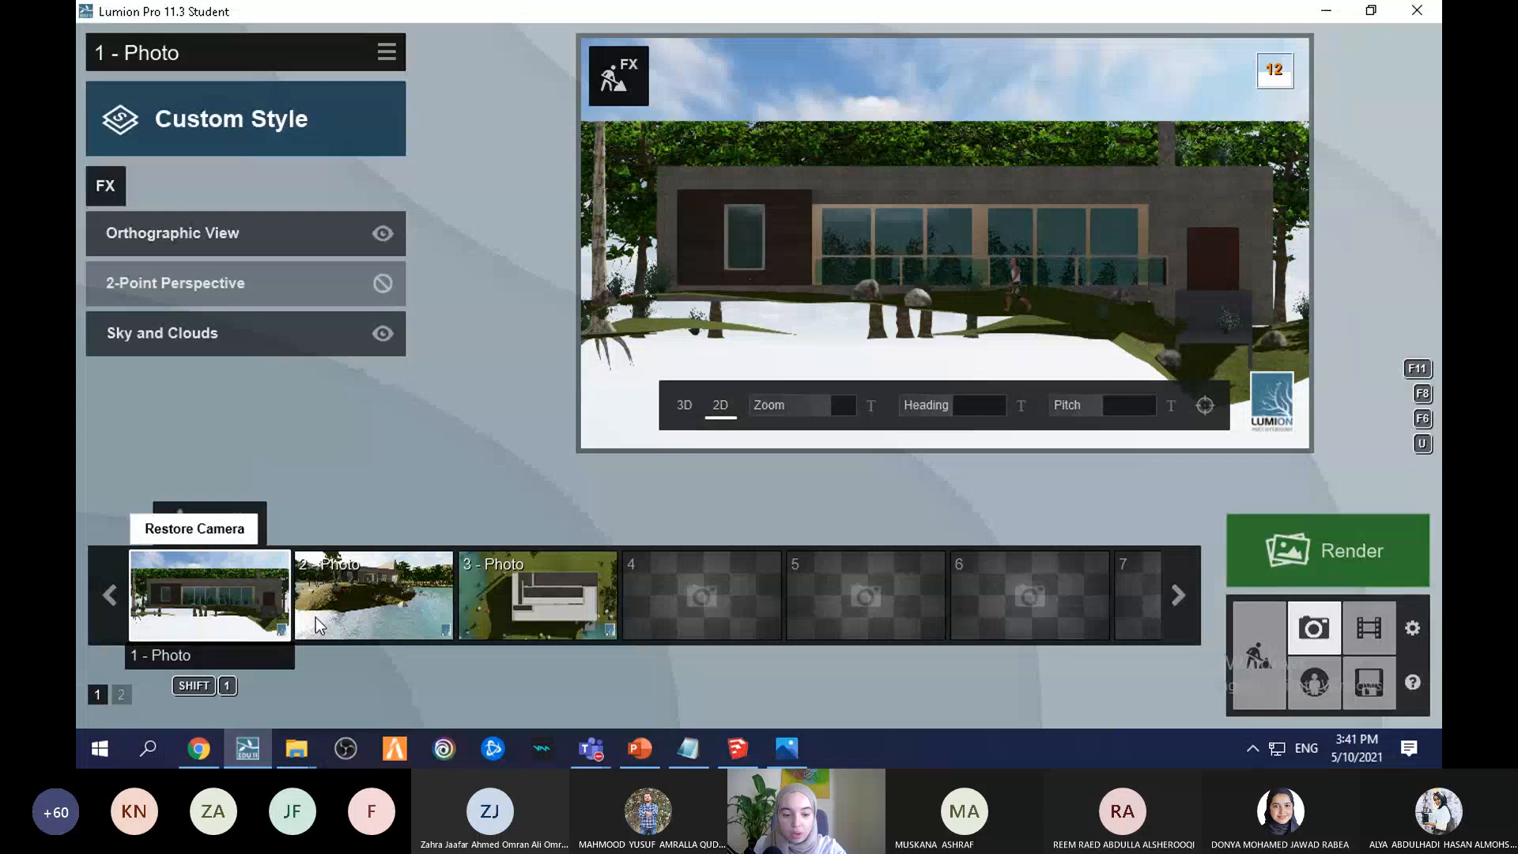
left_click(358, 620)
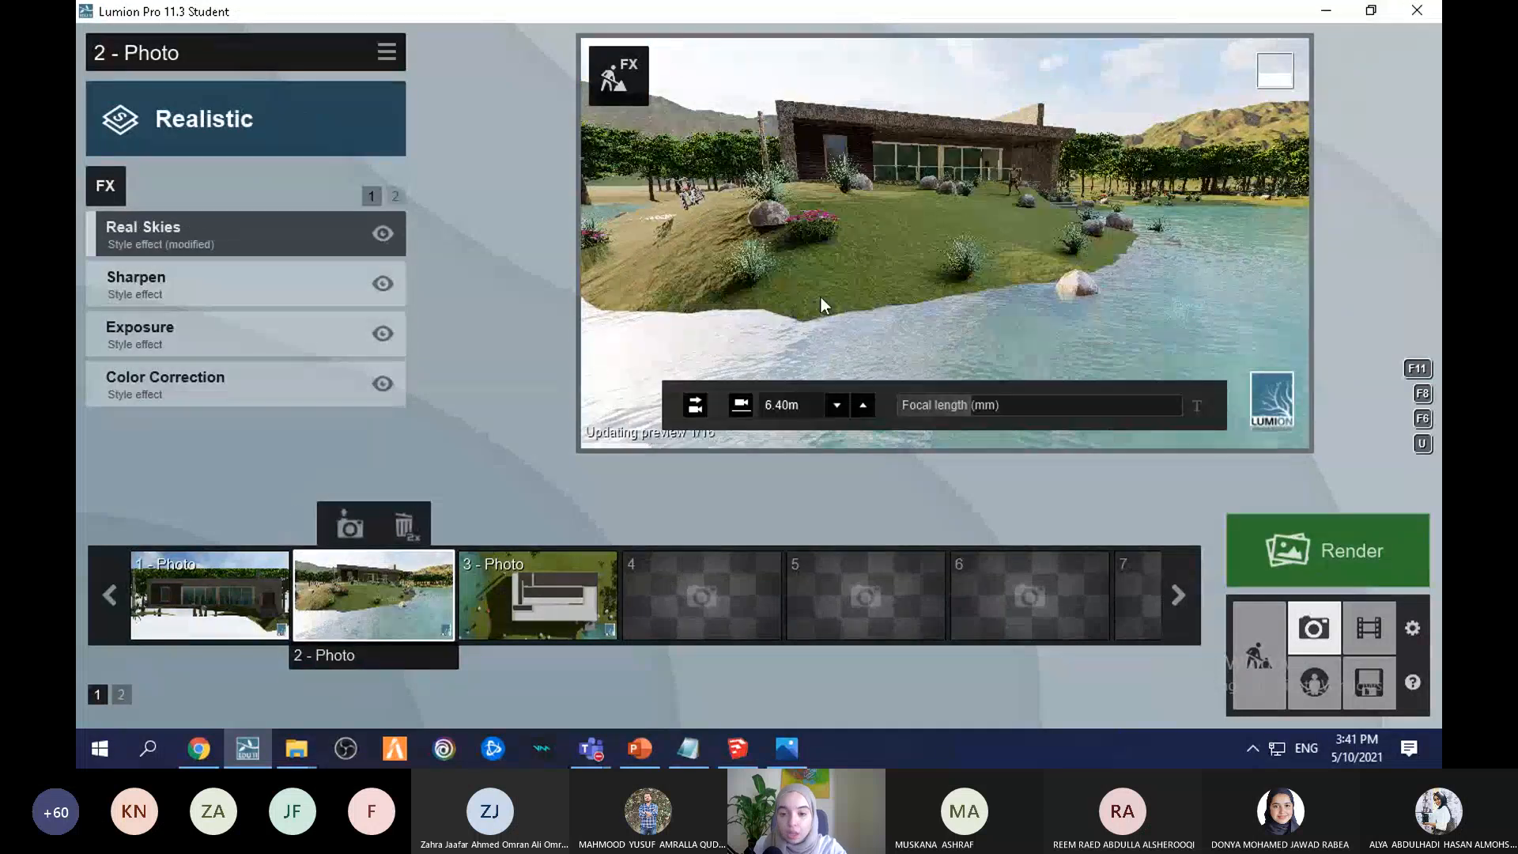
left_click(1369, 11)
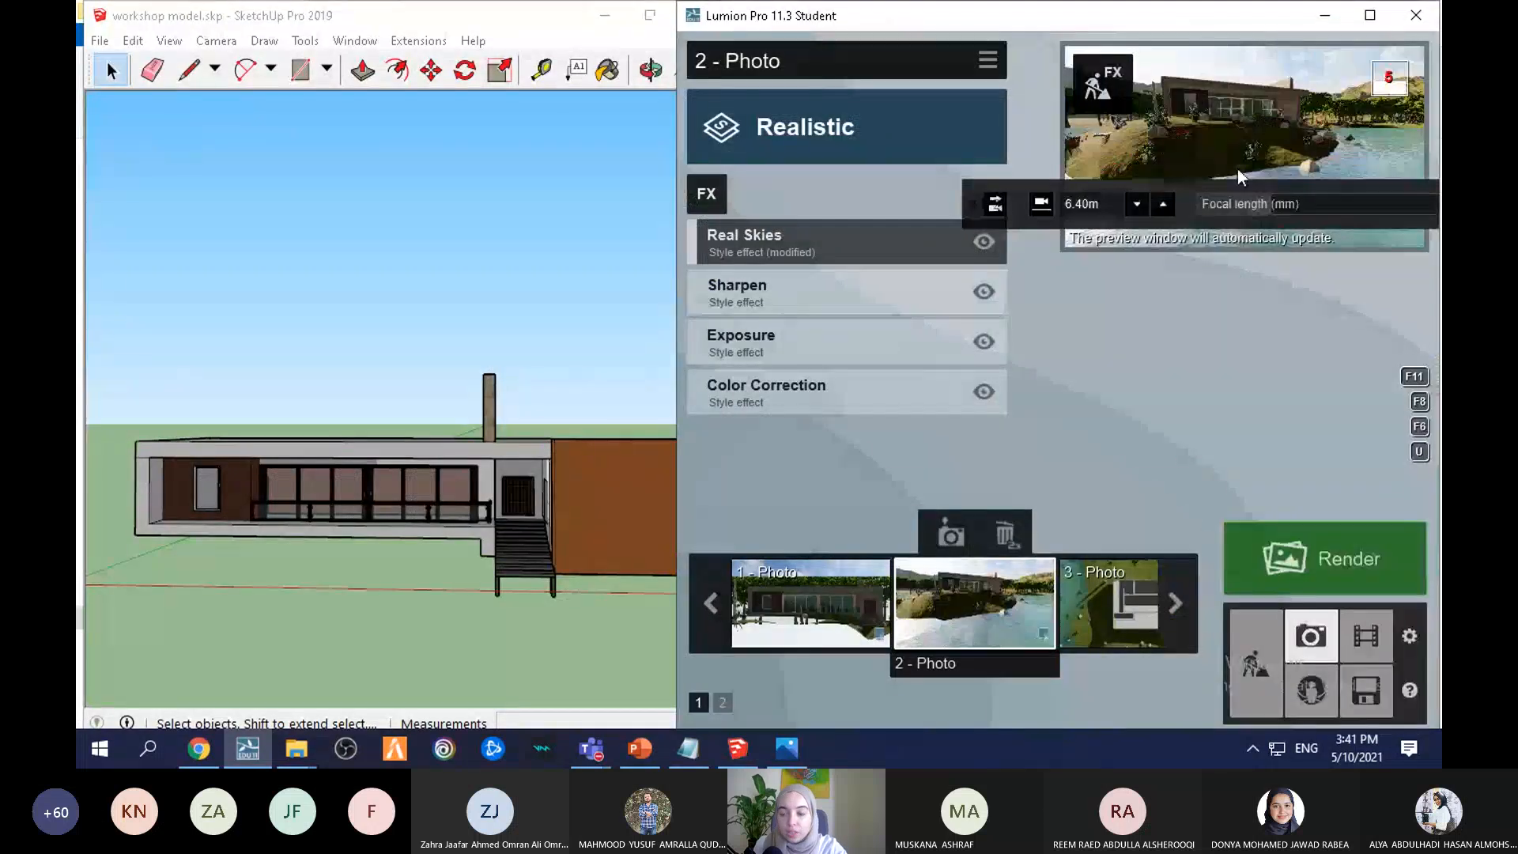
Step: Open the rendered image 1.jpg from the Lumion Workshop folder and show it beside the SketchUp model
left_click(522, 329)
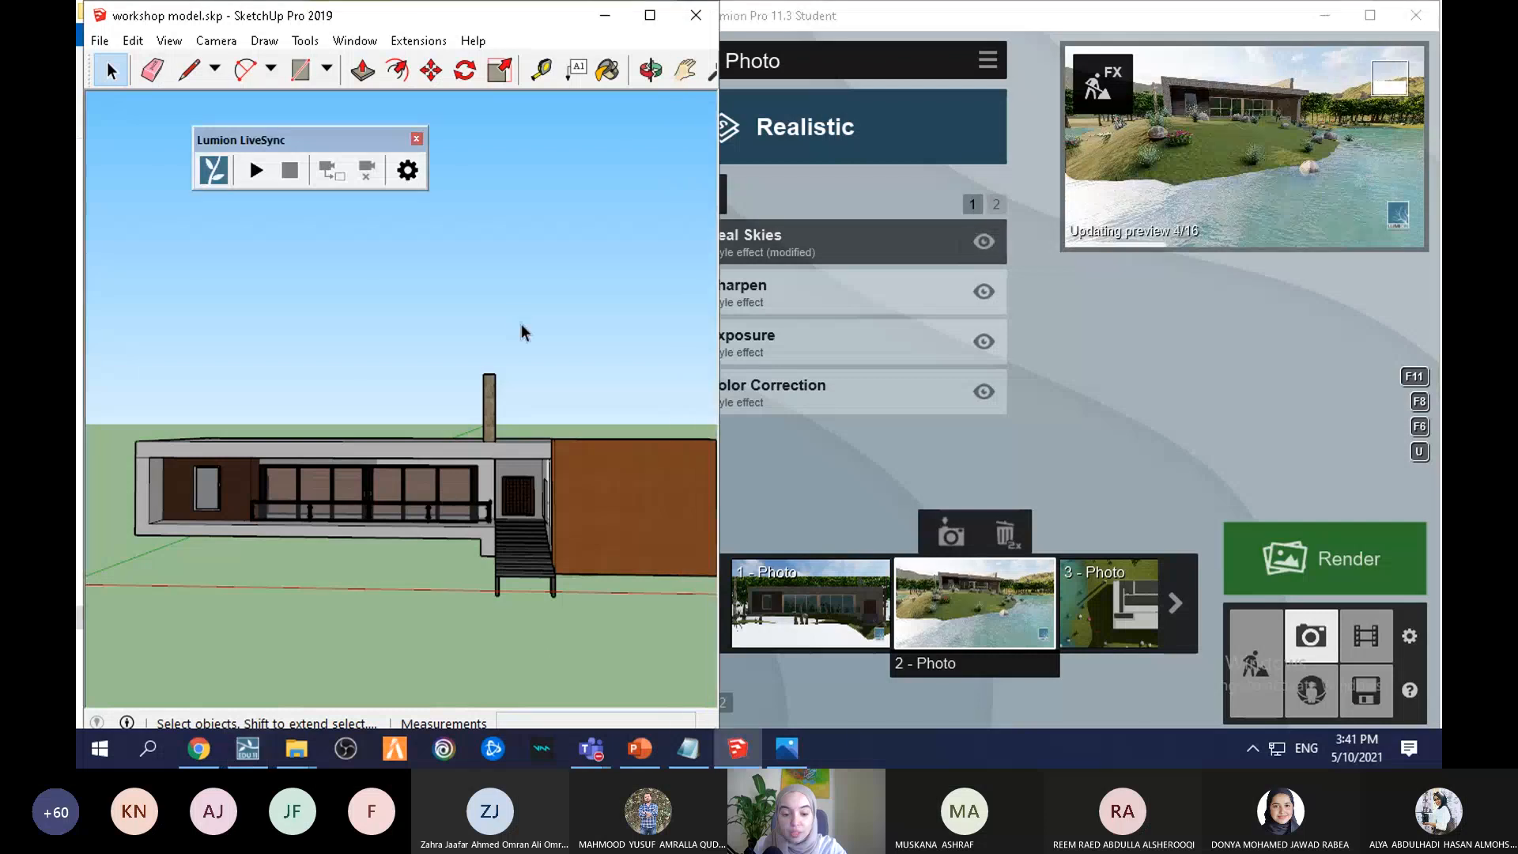
mouse_move(296, 748)
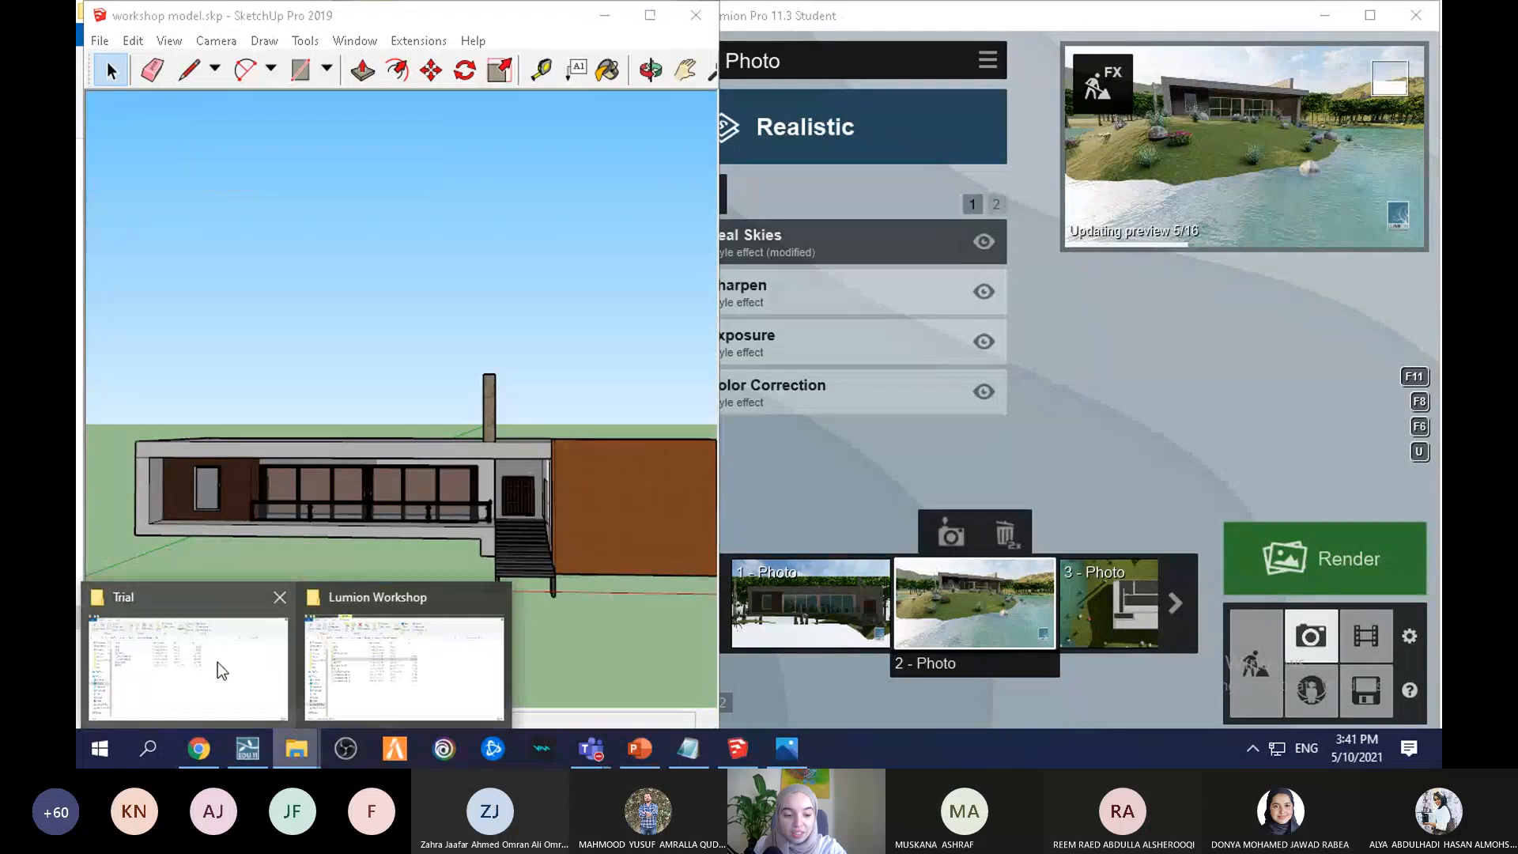
left_click(372, 671)
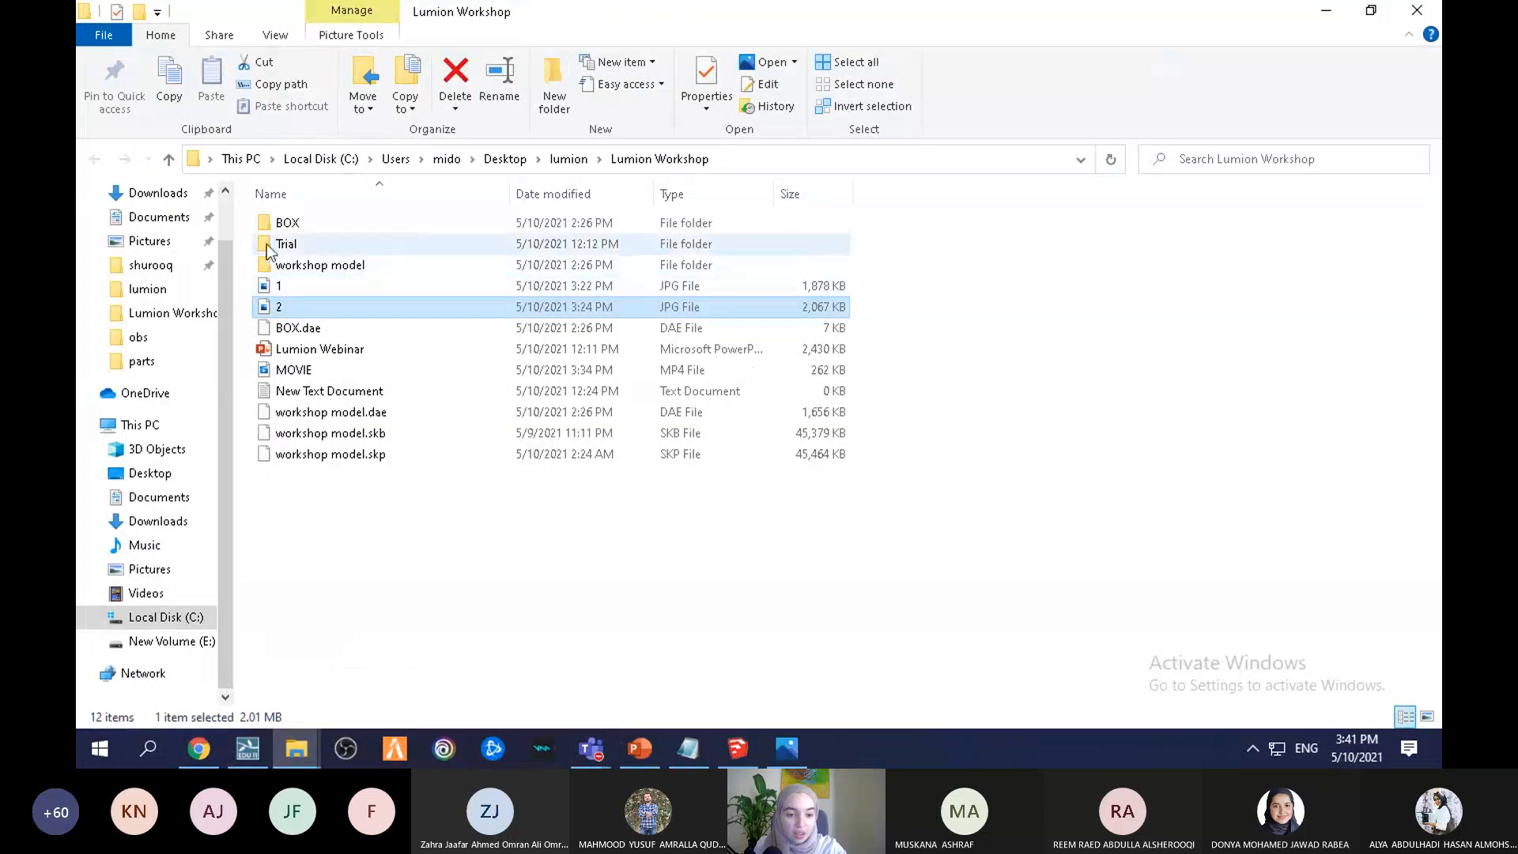
double_click(283, 285)
left_click(731, 751)
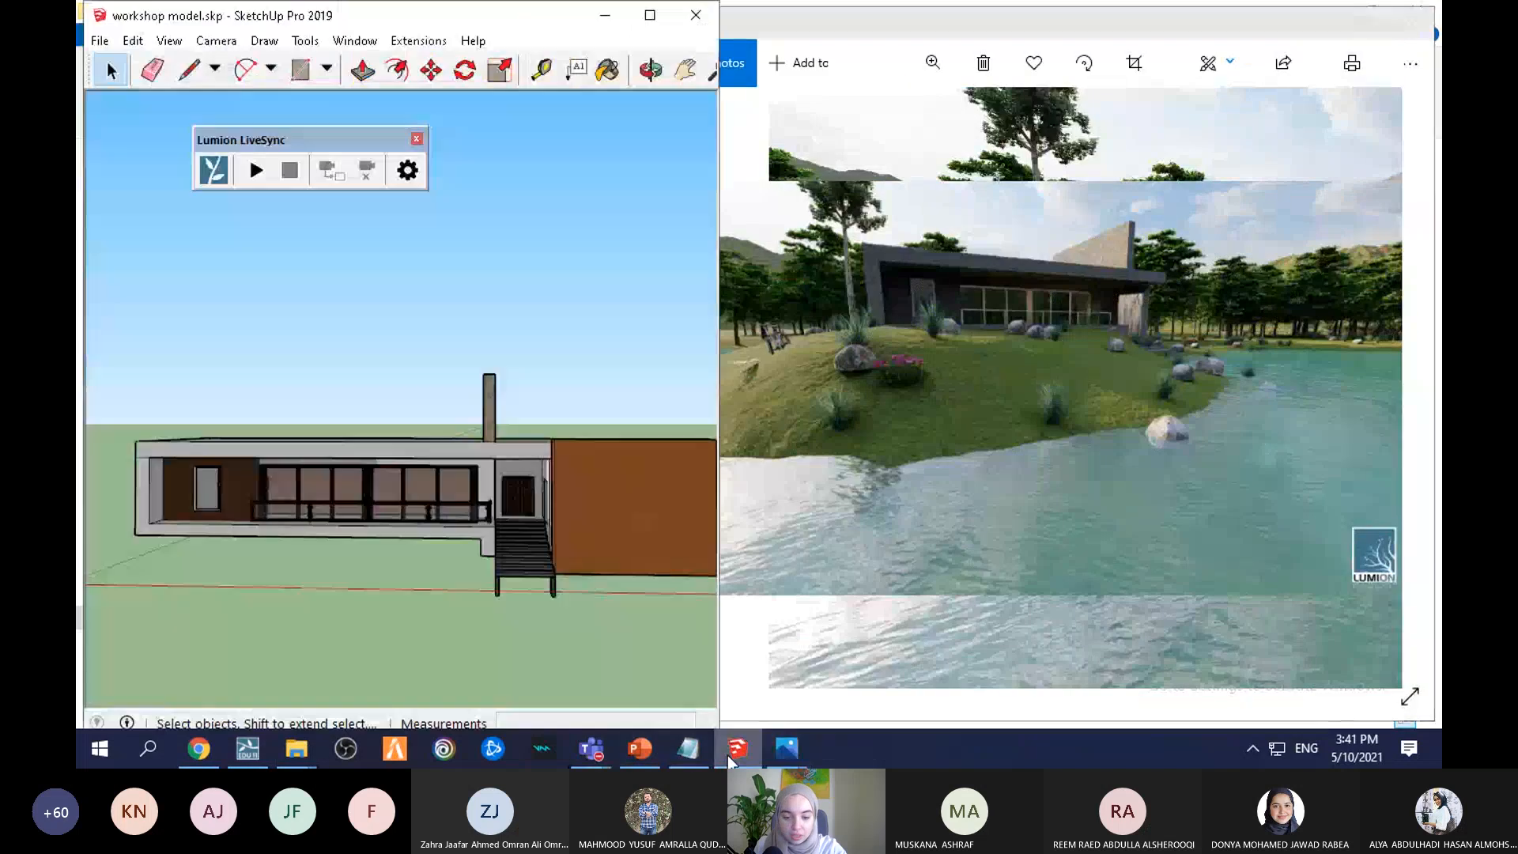
scroll(189, 411, "down", 1)
left_click(897, 333)
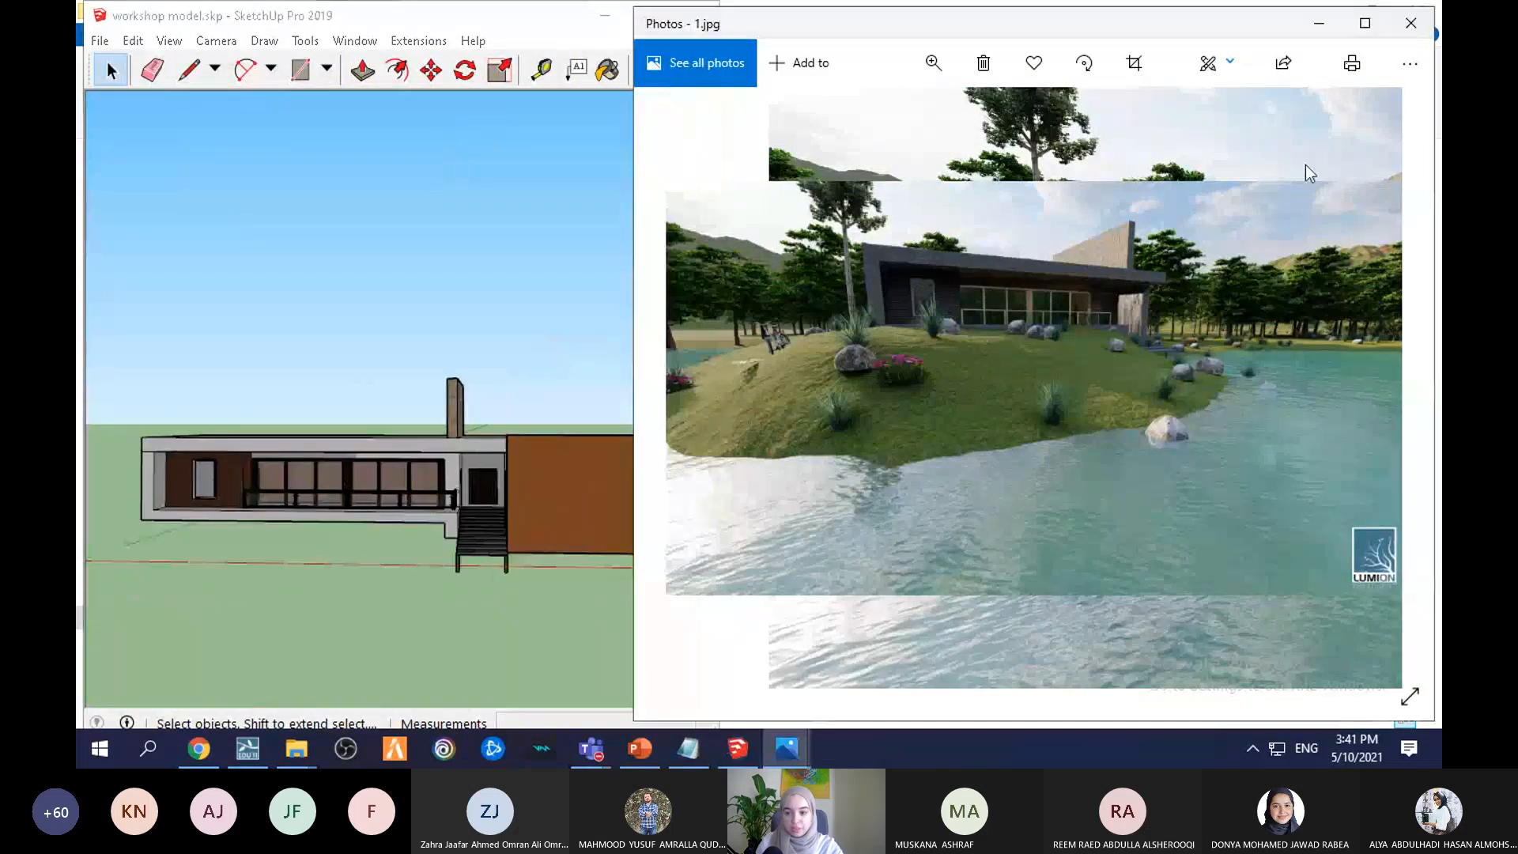
Step: Browse the renders 2.jpg and 1.jpg and the video MOVIE.mp4 beside the SketchUp model, and close the viewer
left_click(1376, 387)
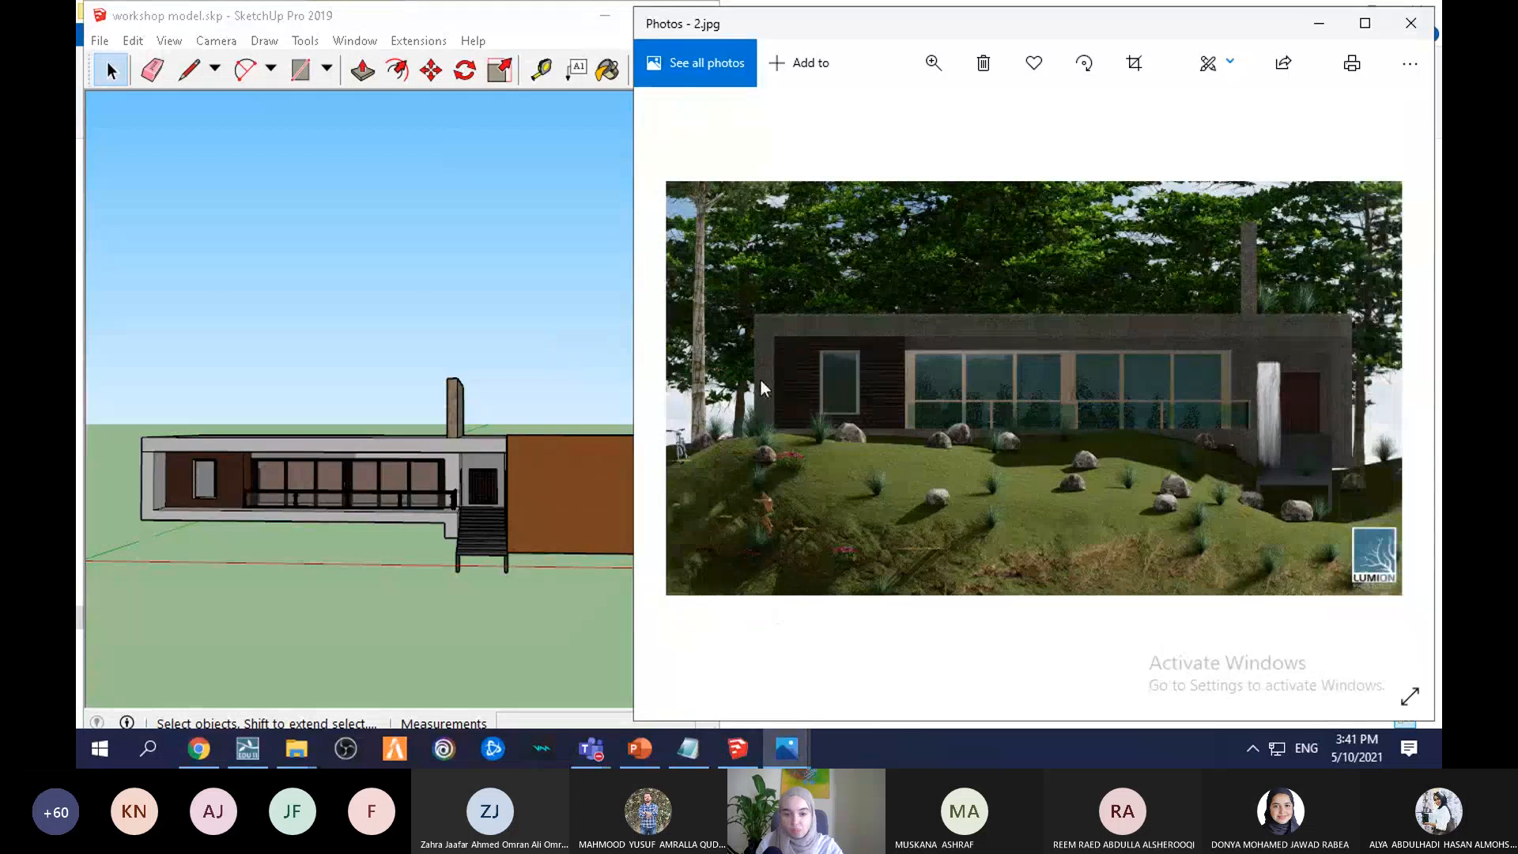
left_click(670, 398)
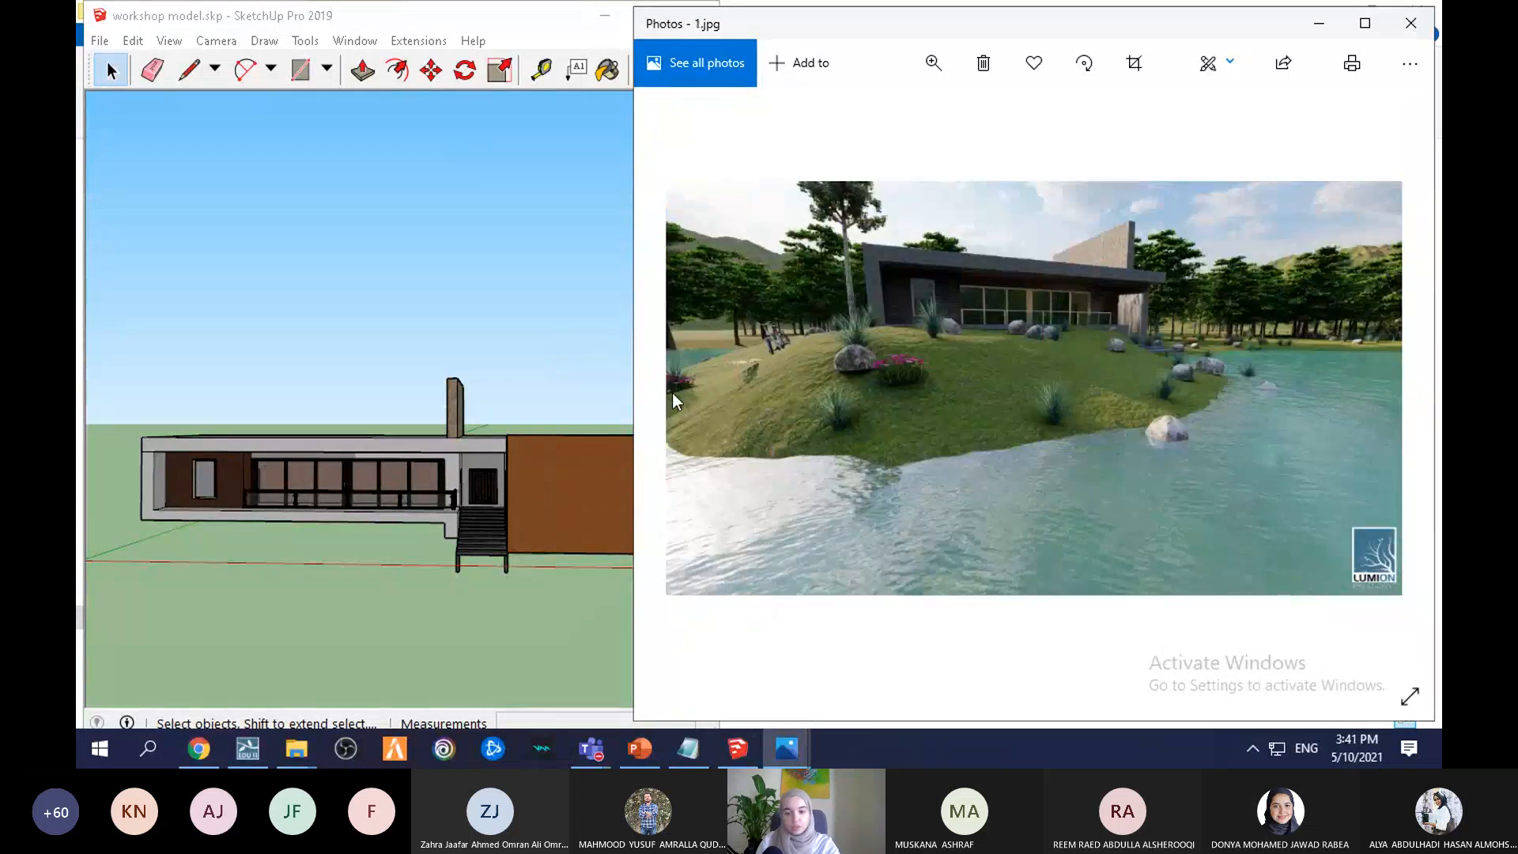
left_click(1396, 390)
left_click(1396, 391)
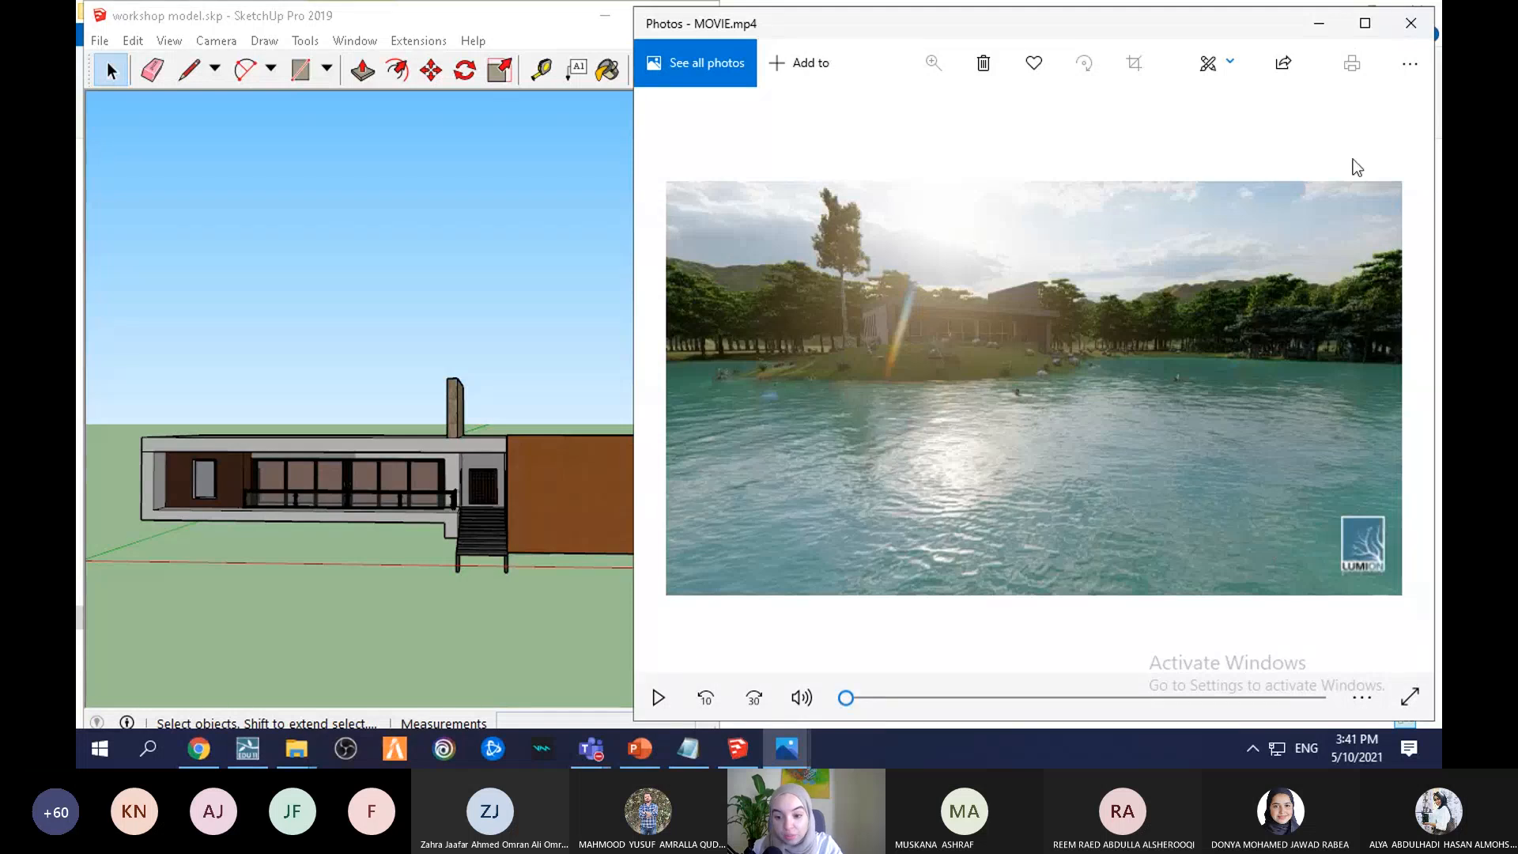
left_click(1411, 25)
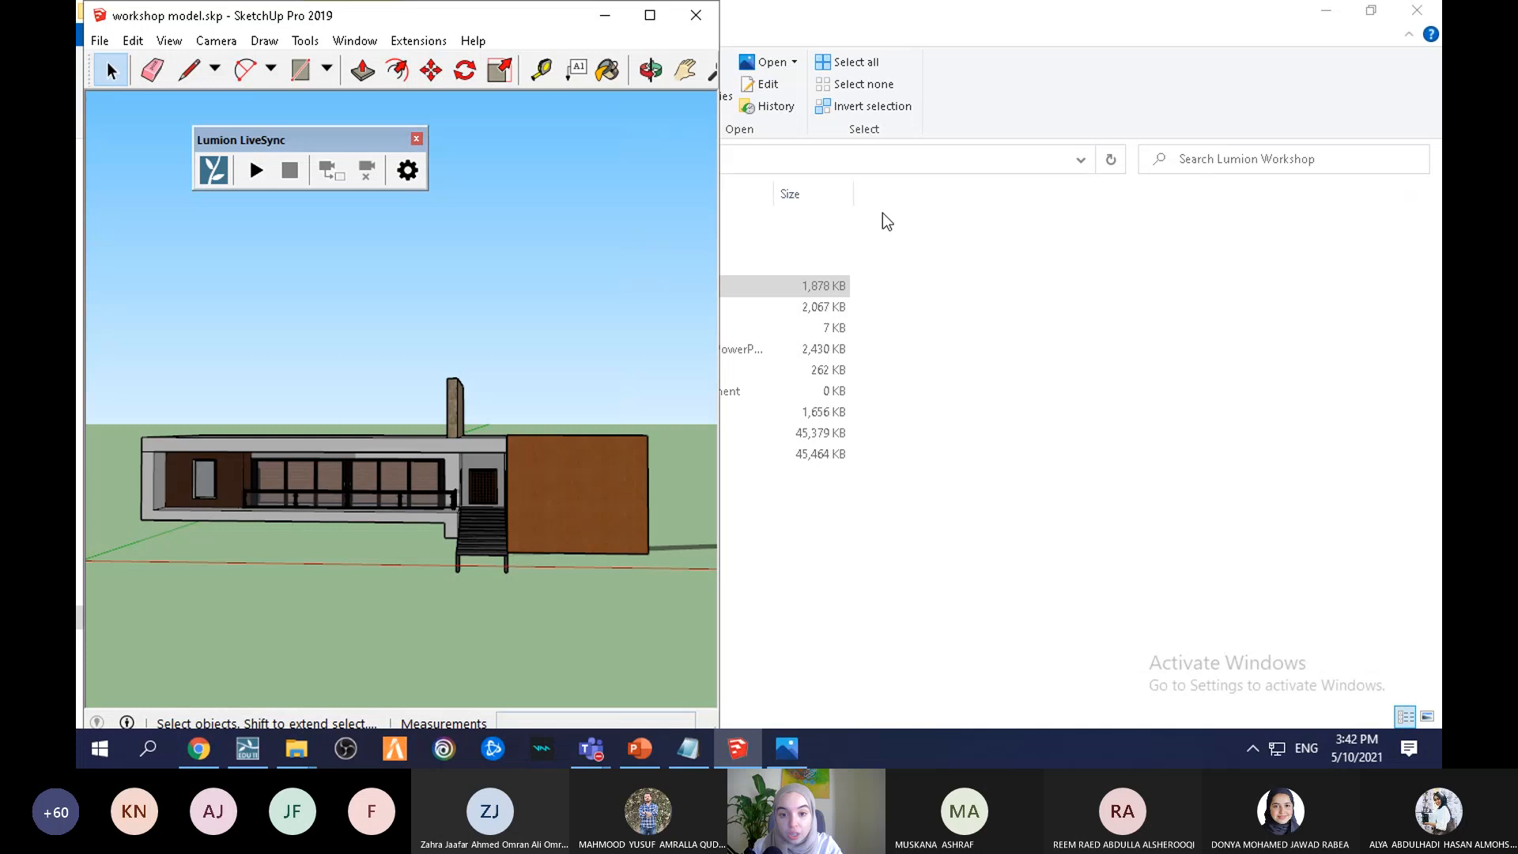
Step: Maximize the SketchUp window and switch to the Teams meeting
left_click(650, 17)
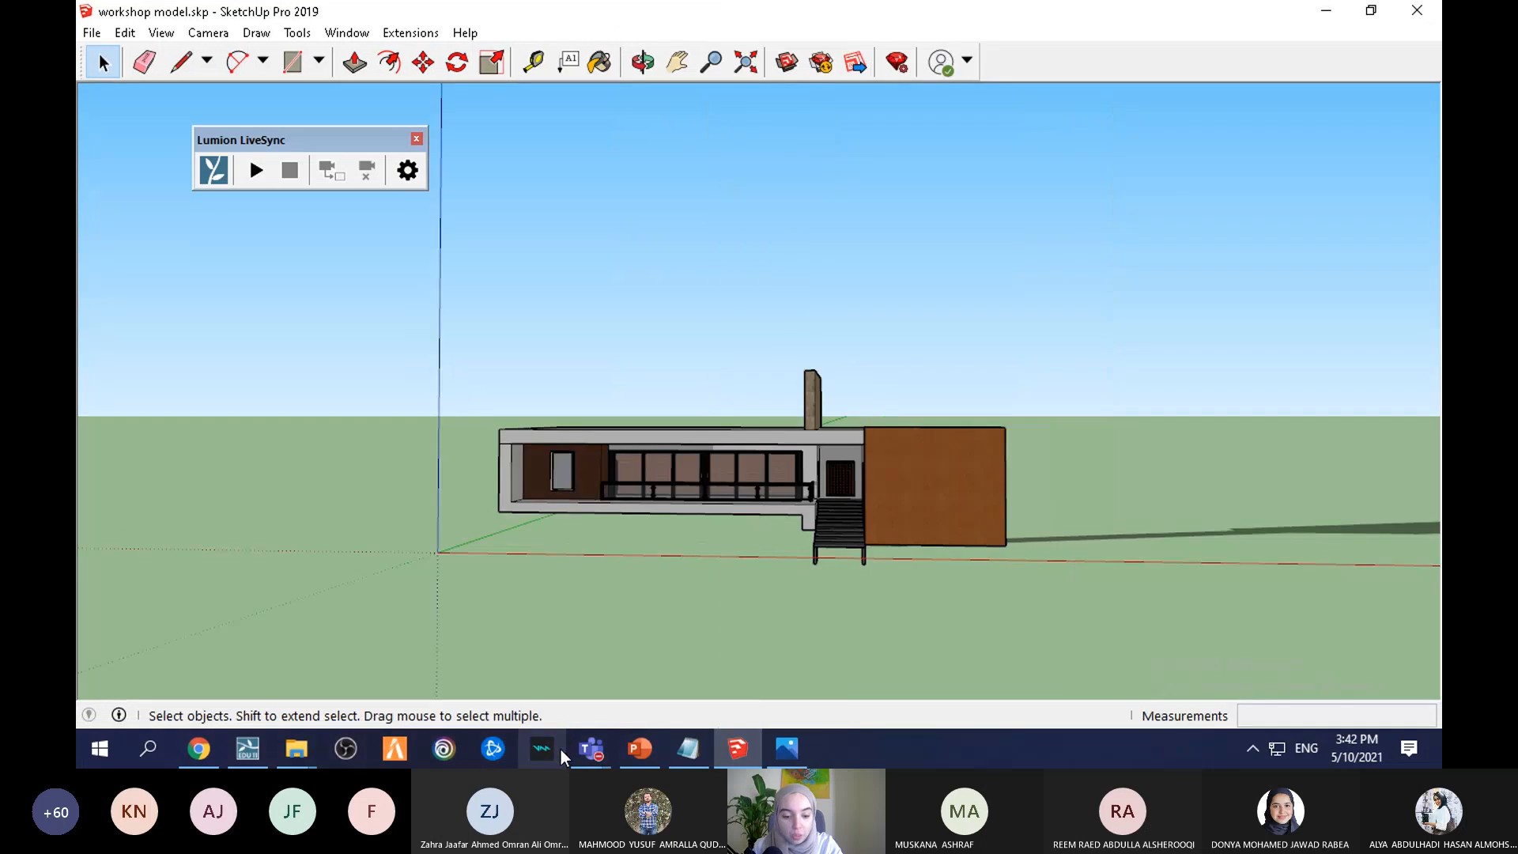
mouse_move(578, 760)
left_click(685, 626)
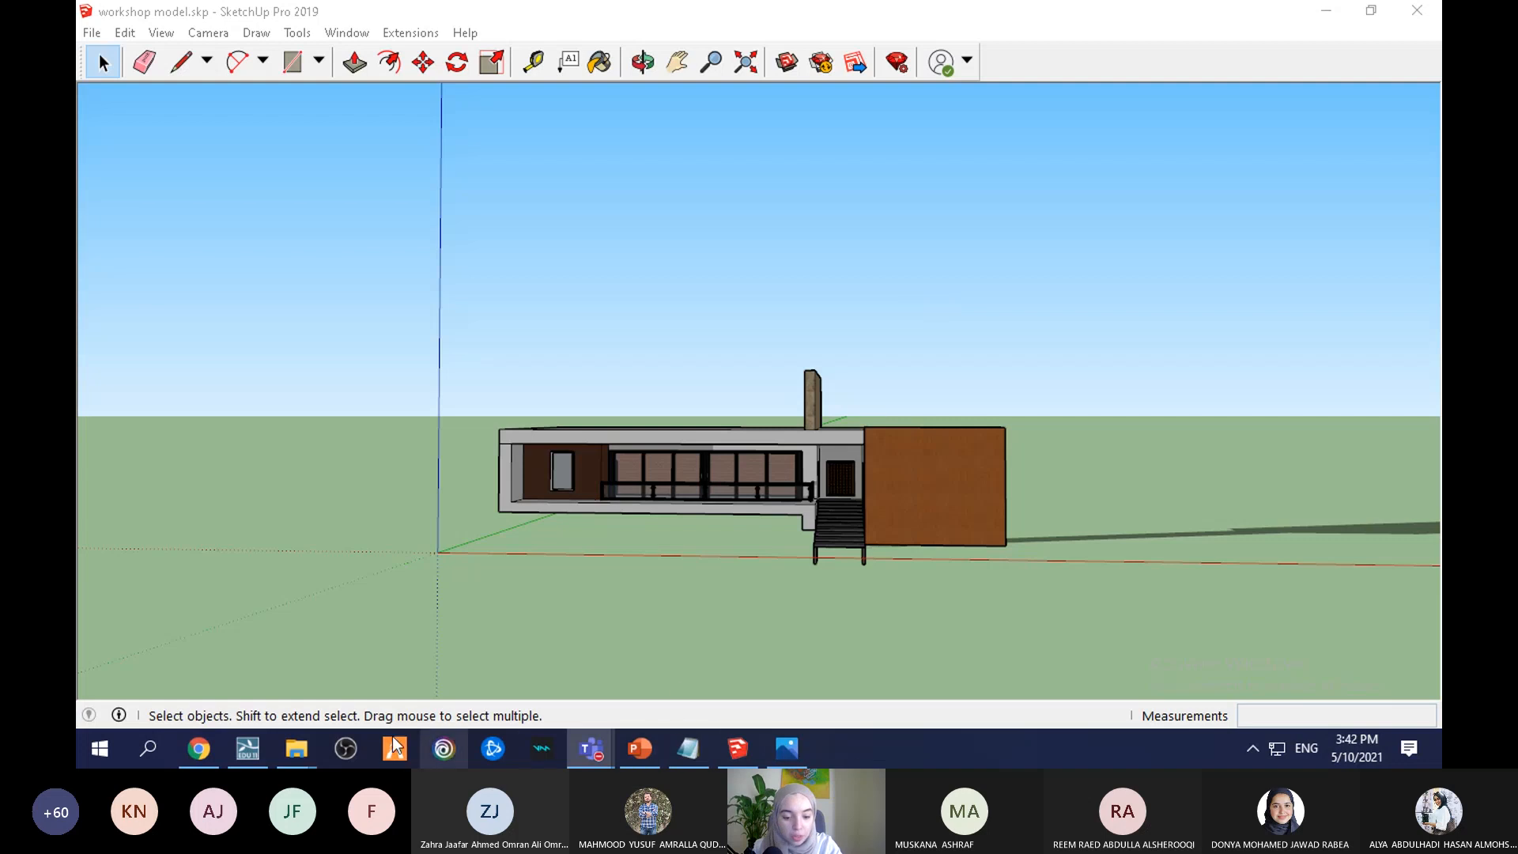
Step: Switch to Lumion, return to Build mode and view the house from a raised position over the front lawn
left_click(246, 749)
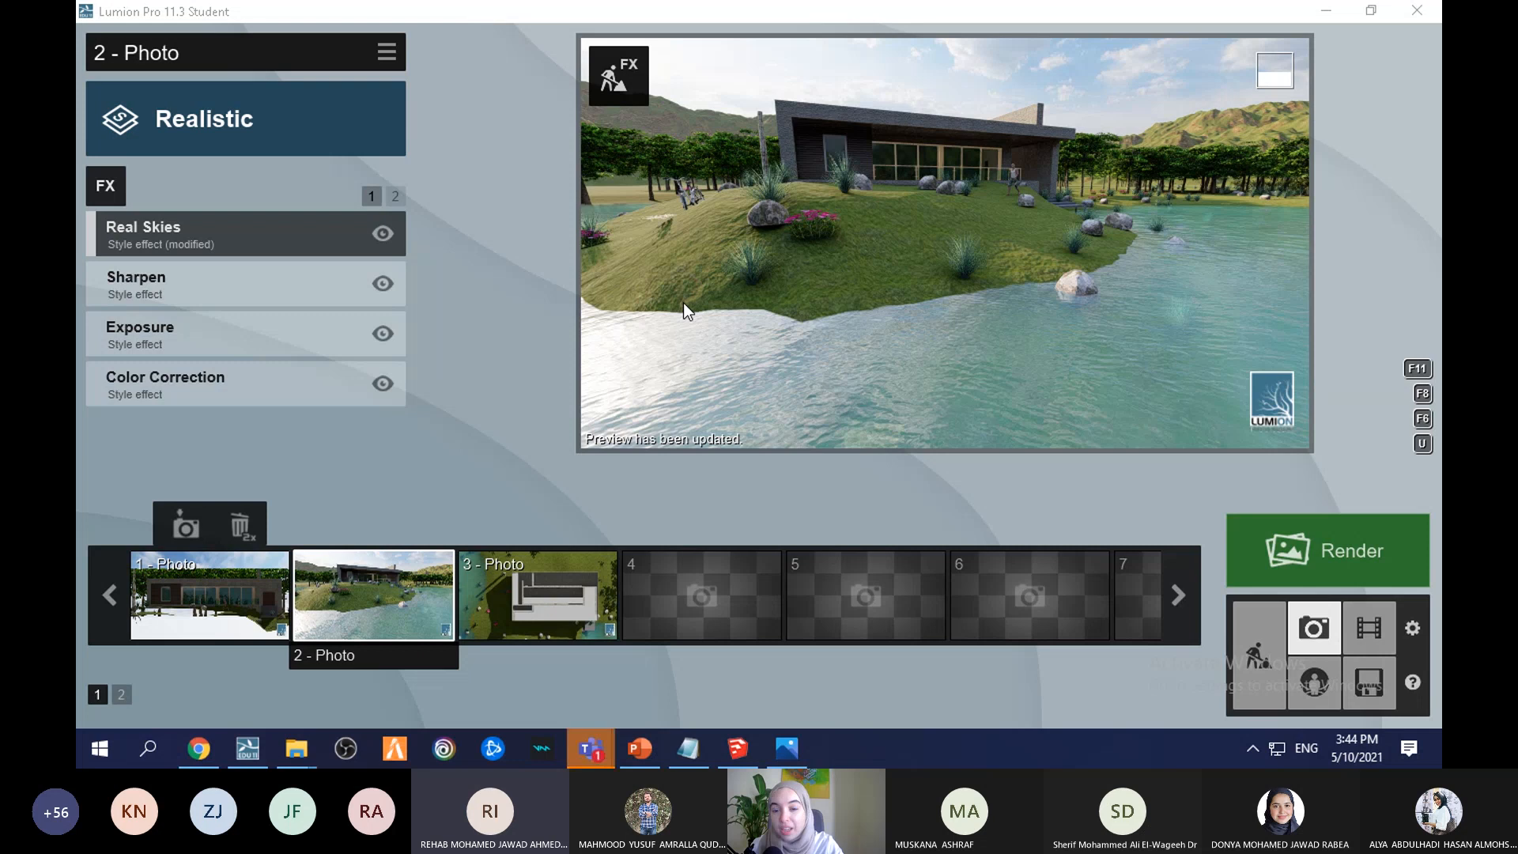
mouse_move(942, 412)
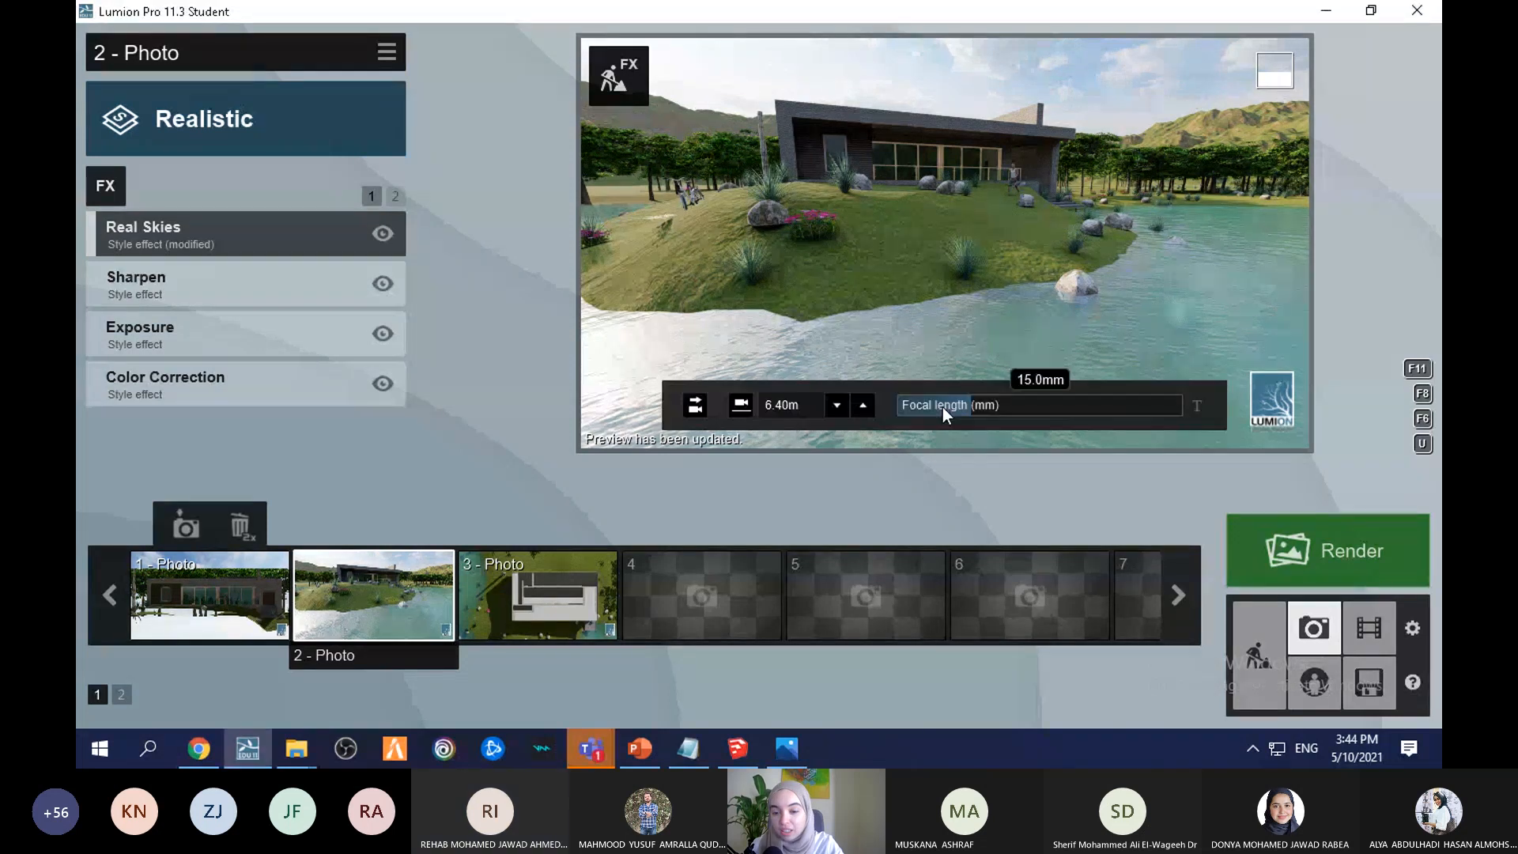
left_click(1258, 655)
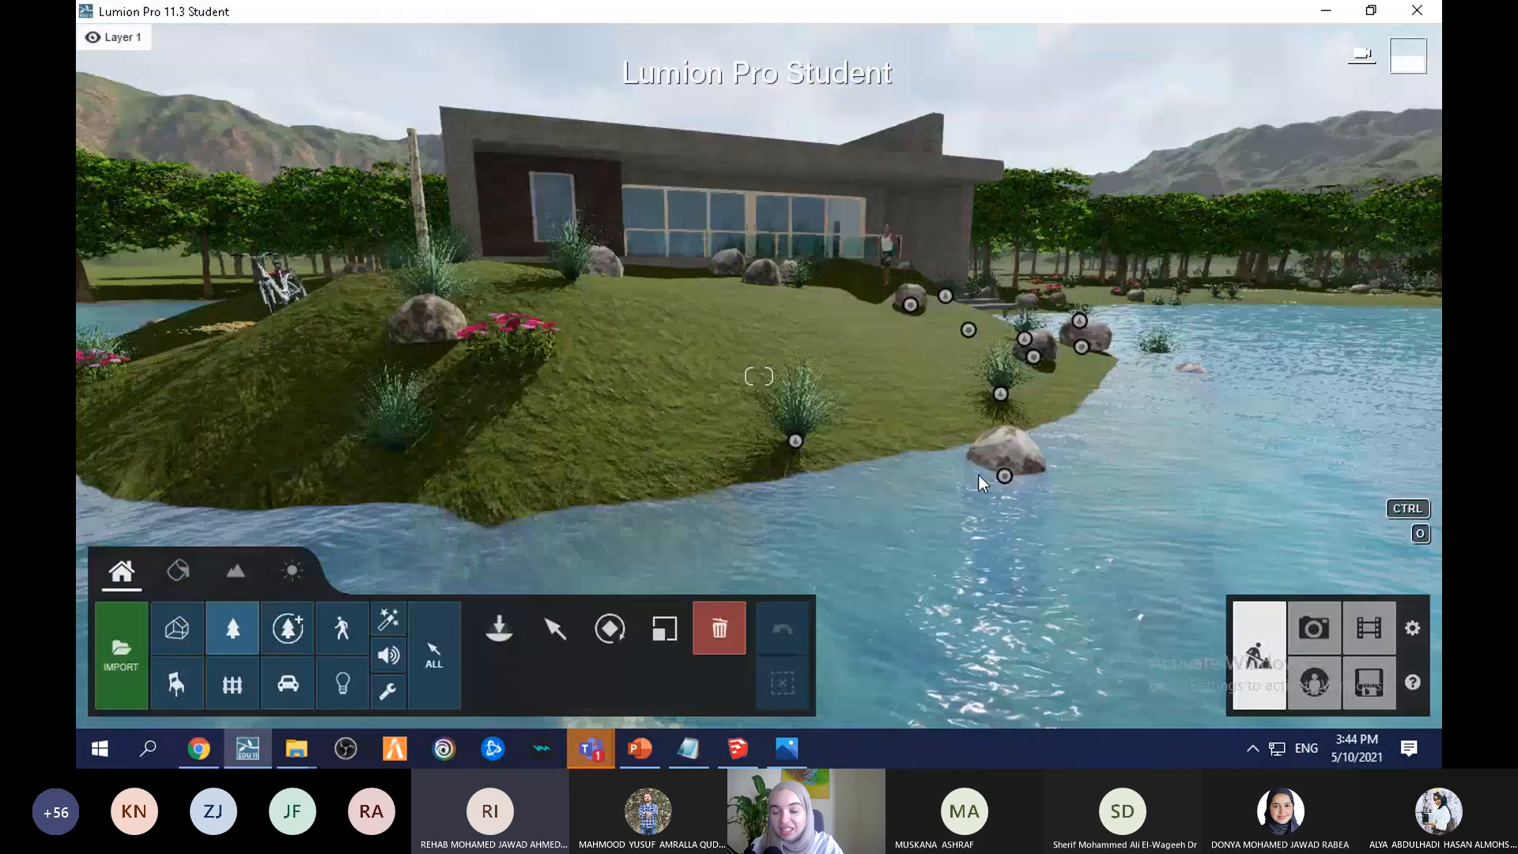
key("s")
key("q")
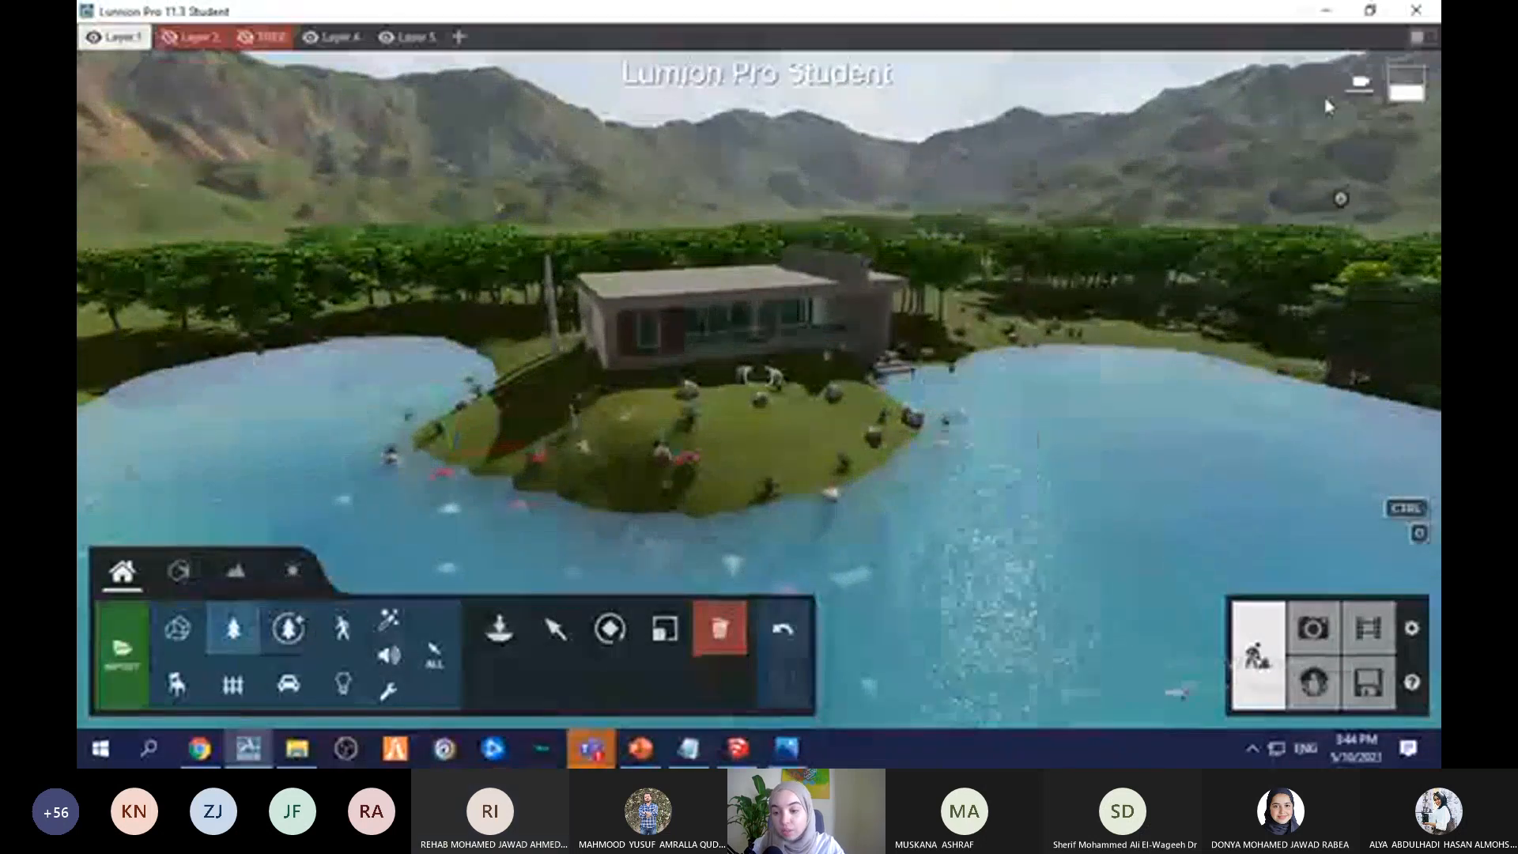
key("w")
key("w")
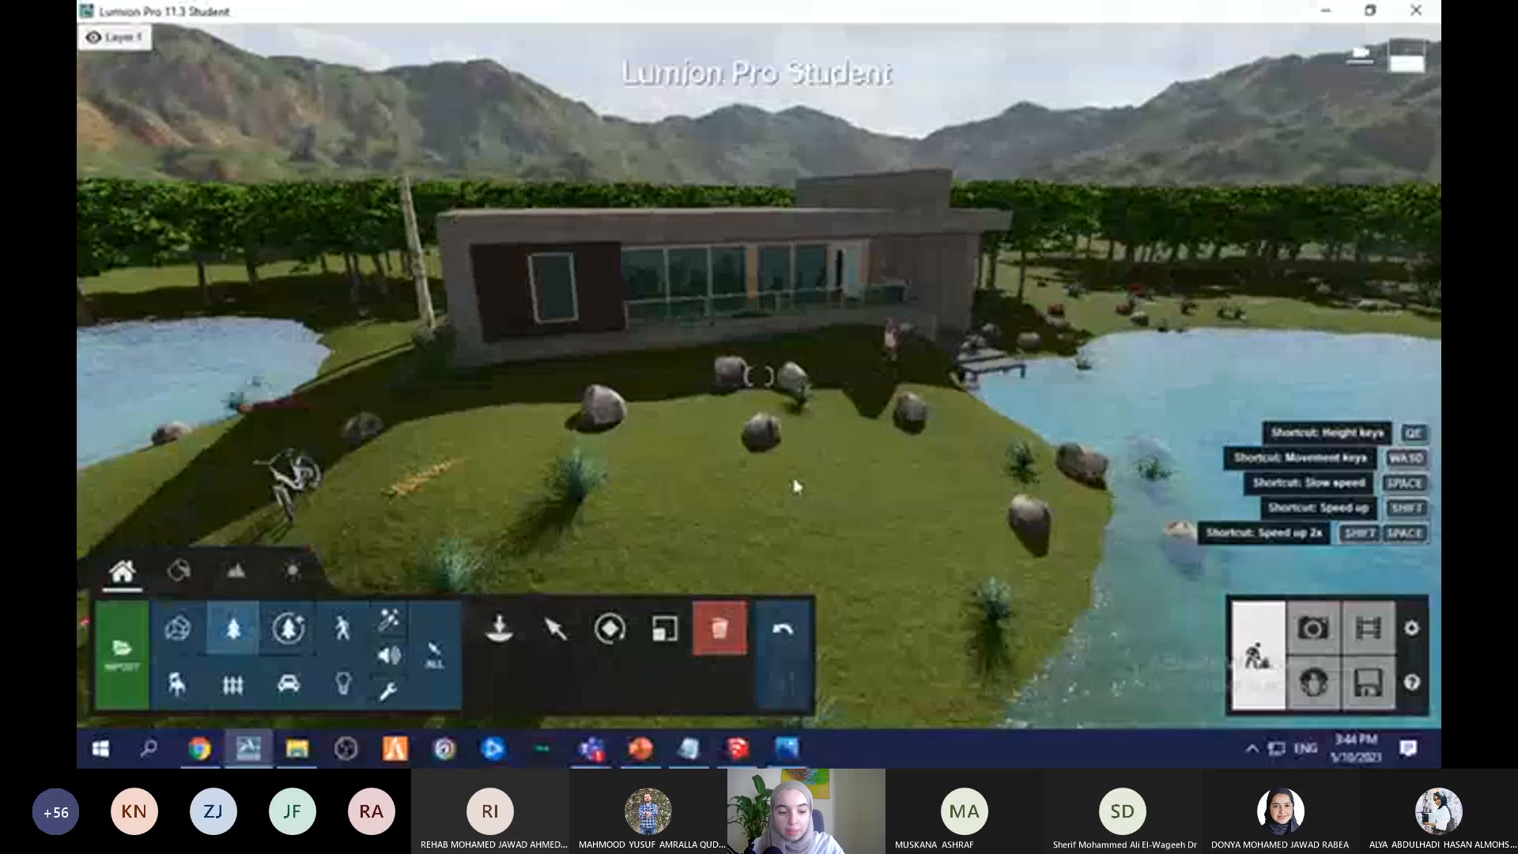
Step: Roughen the distant valley floor behind the trees with the Jitter landscape height brush
left_click(235, 571)
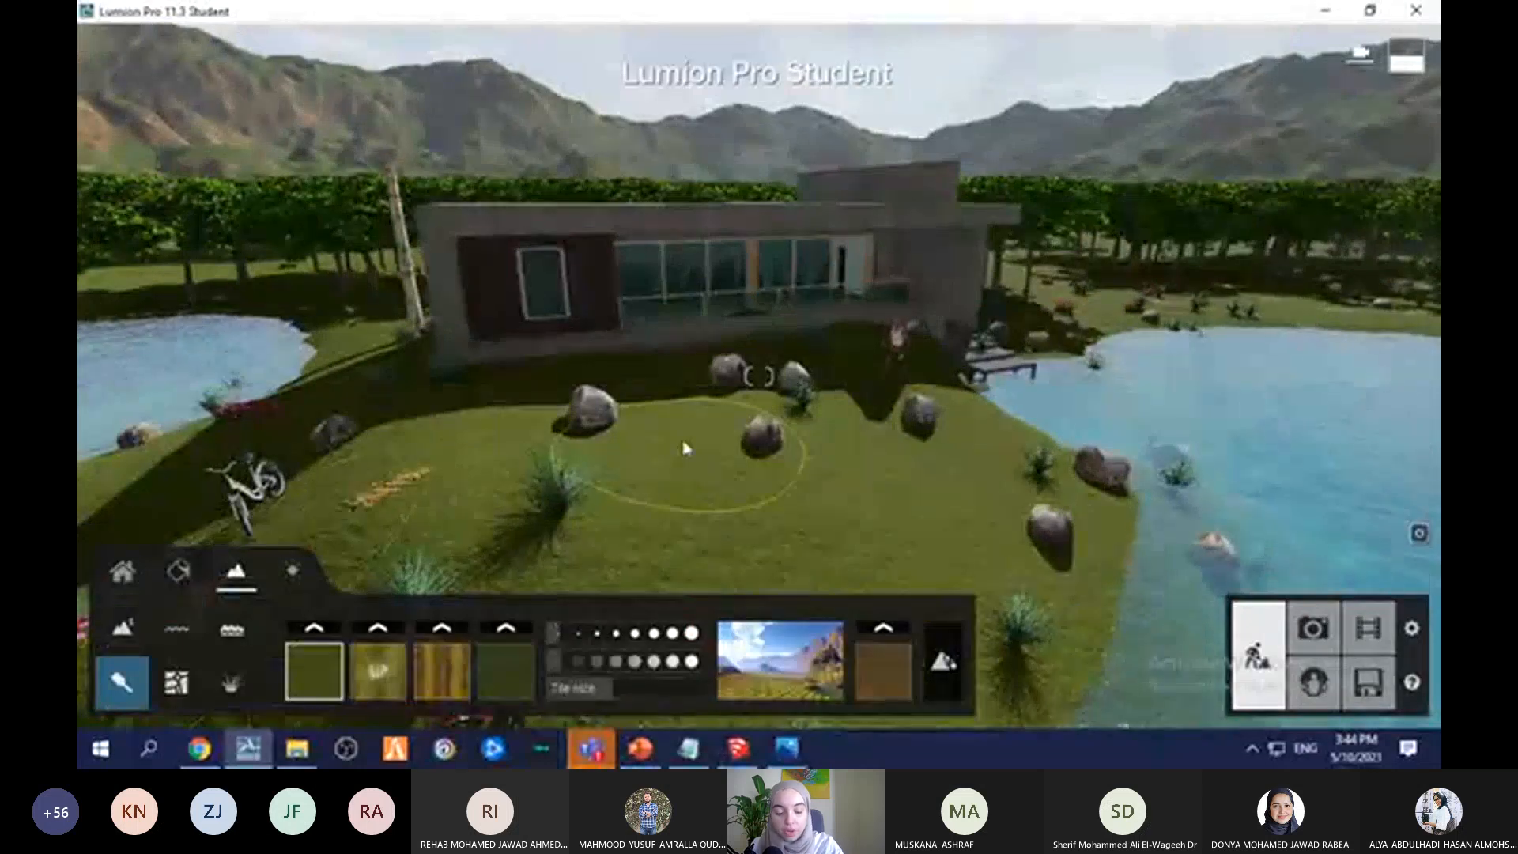
key("d")
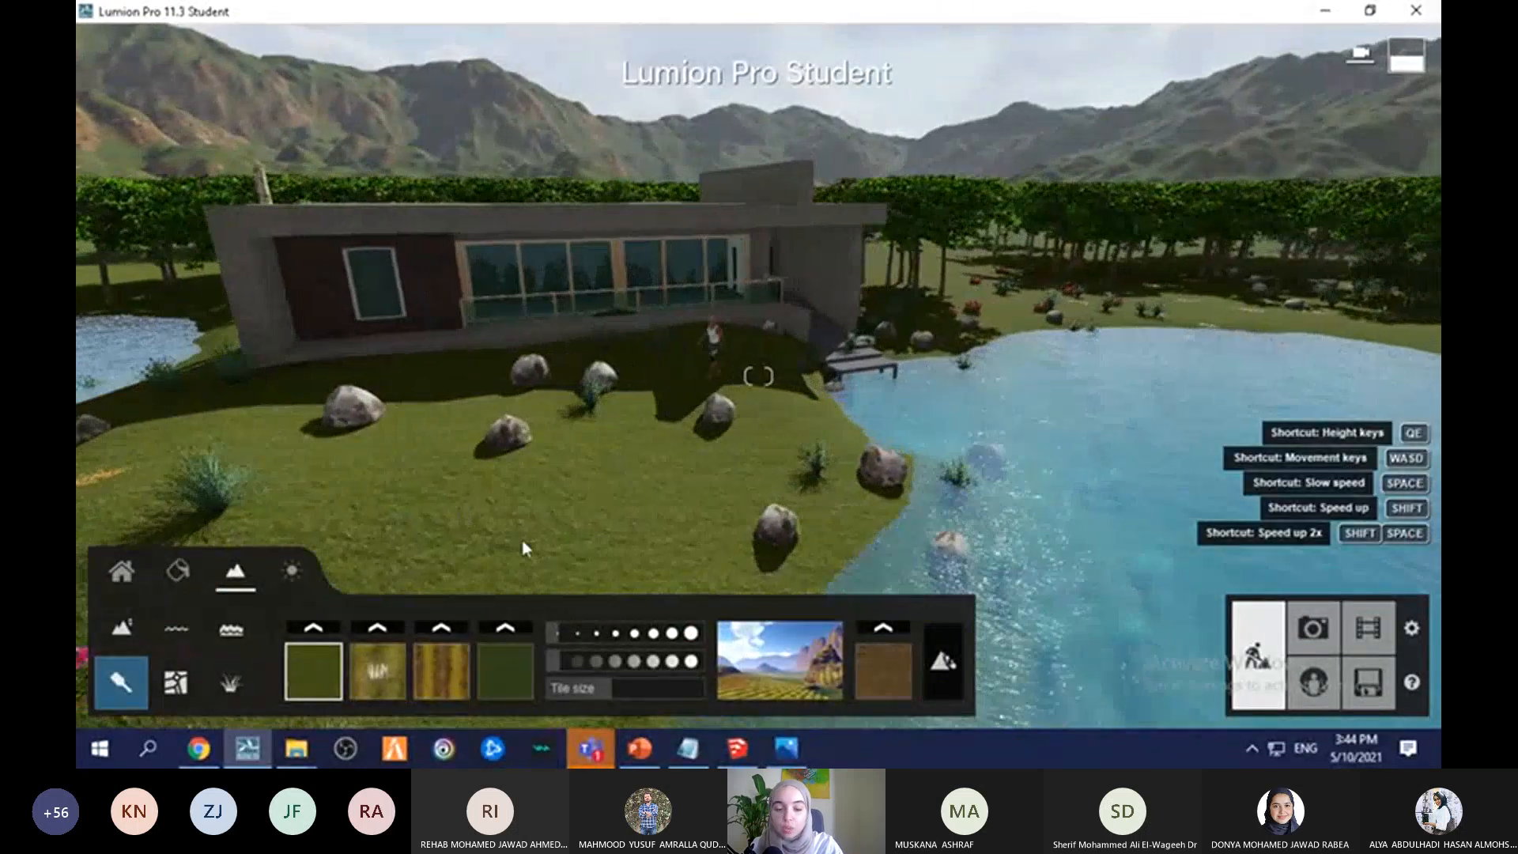
left_click(121, 627)
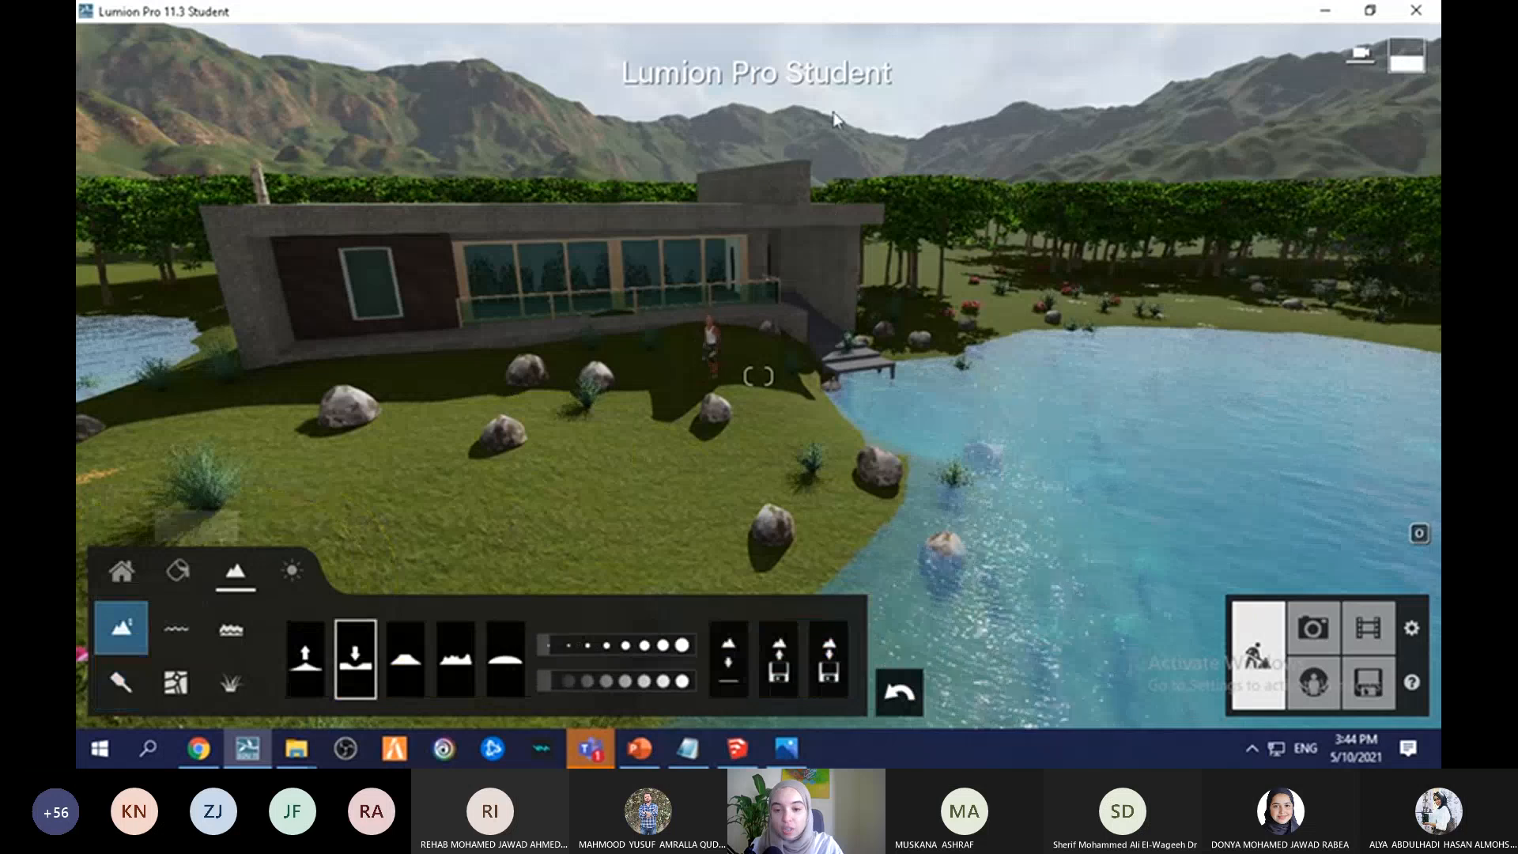
key("q")
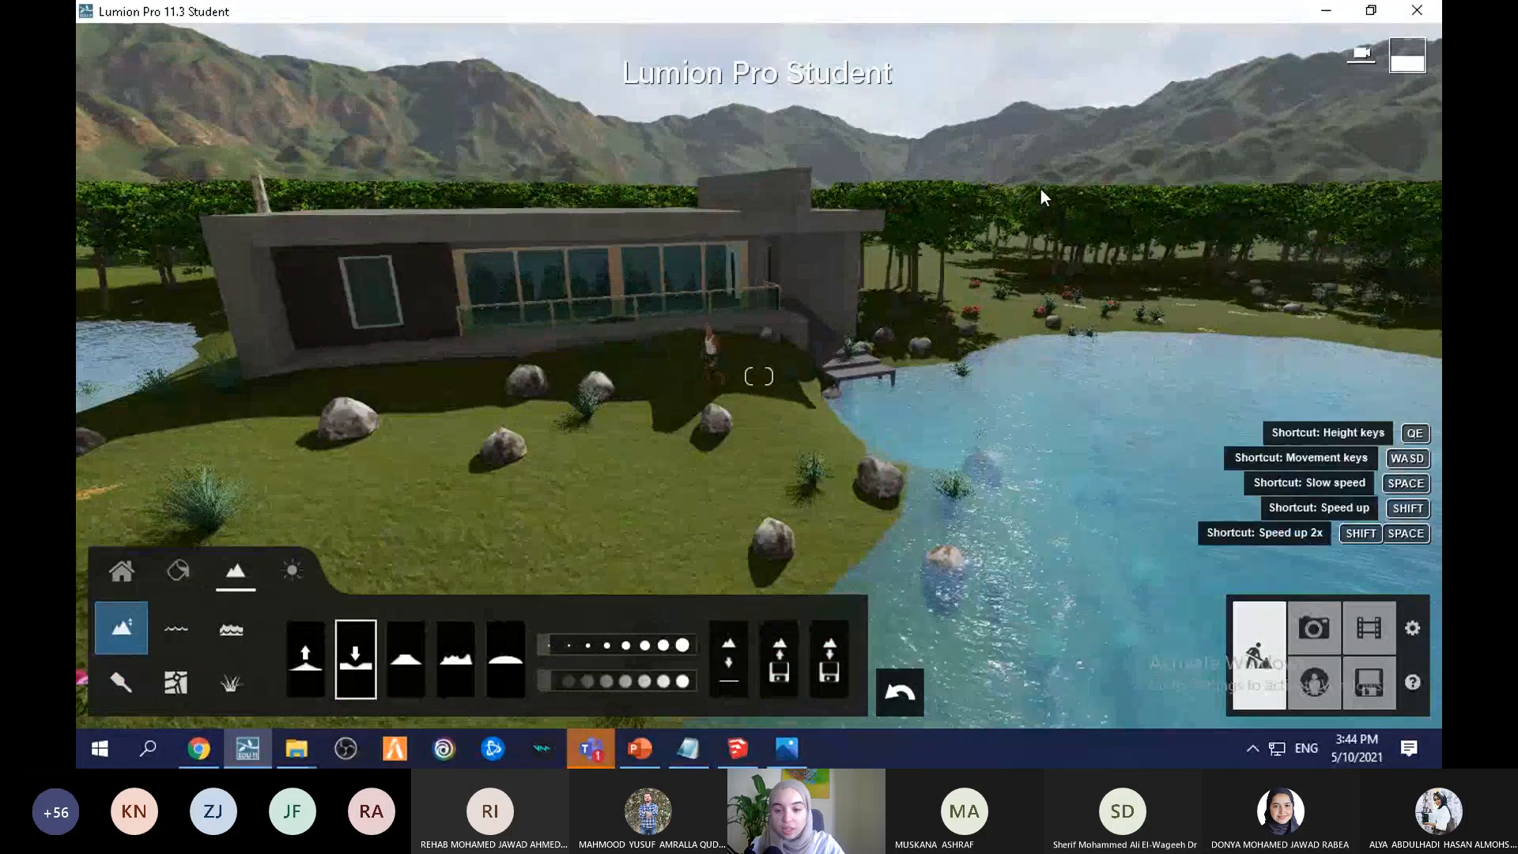
key("q")
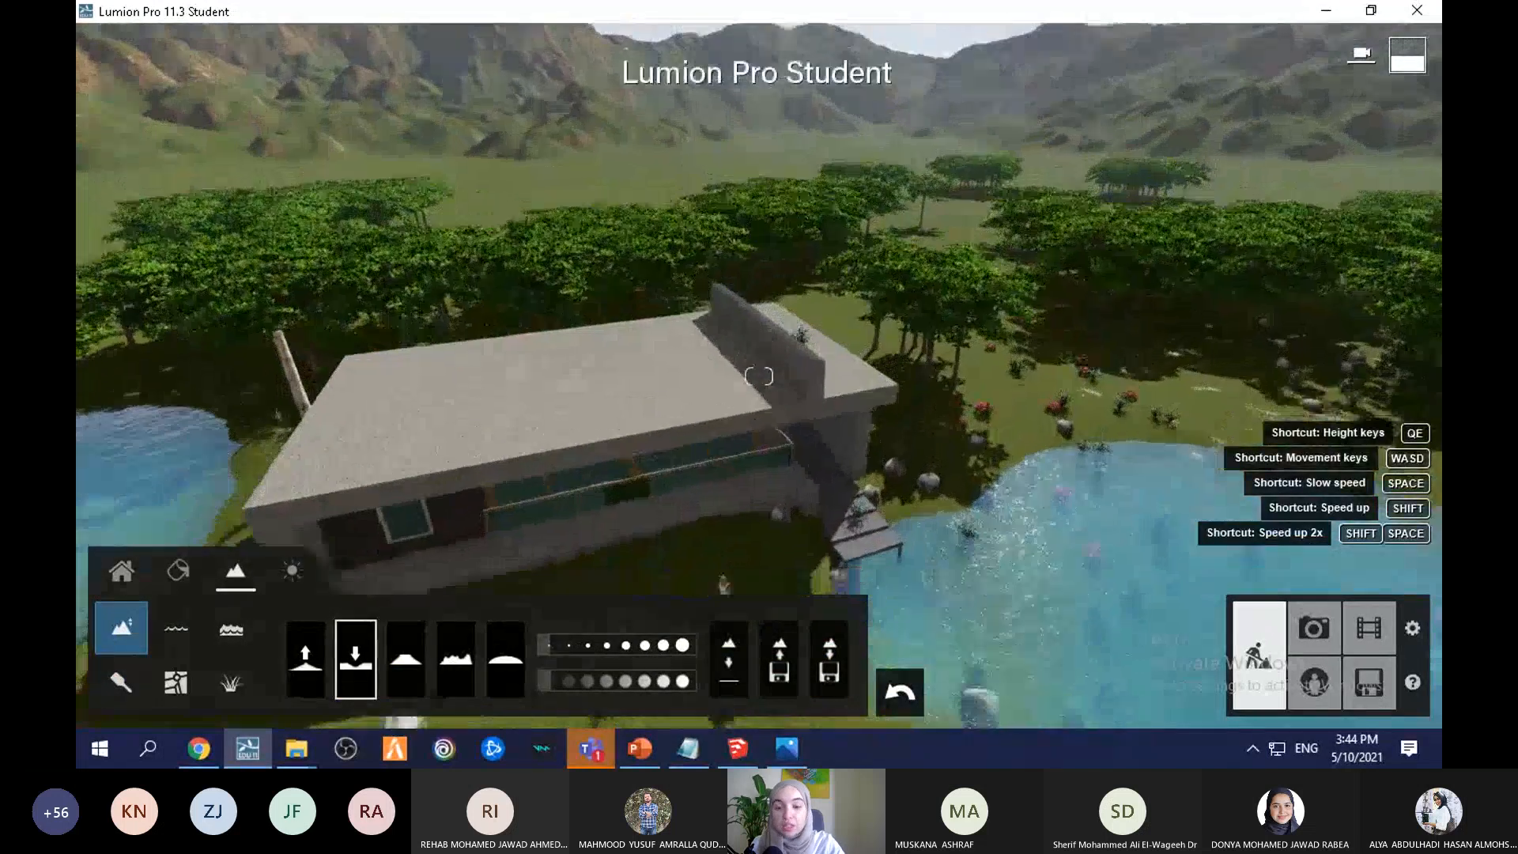
key("q")
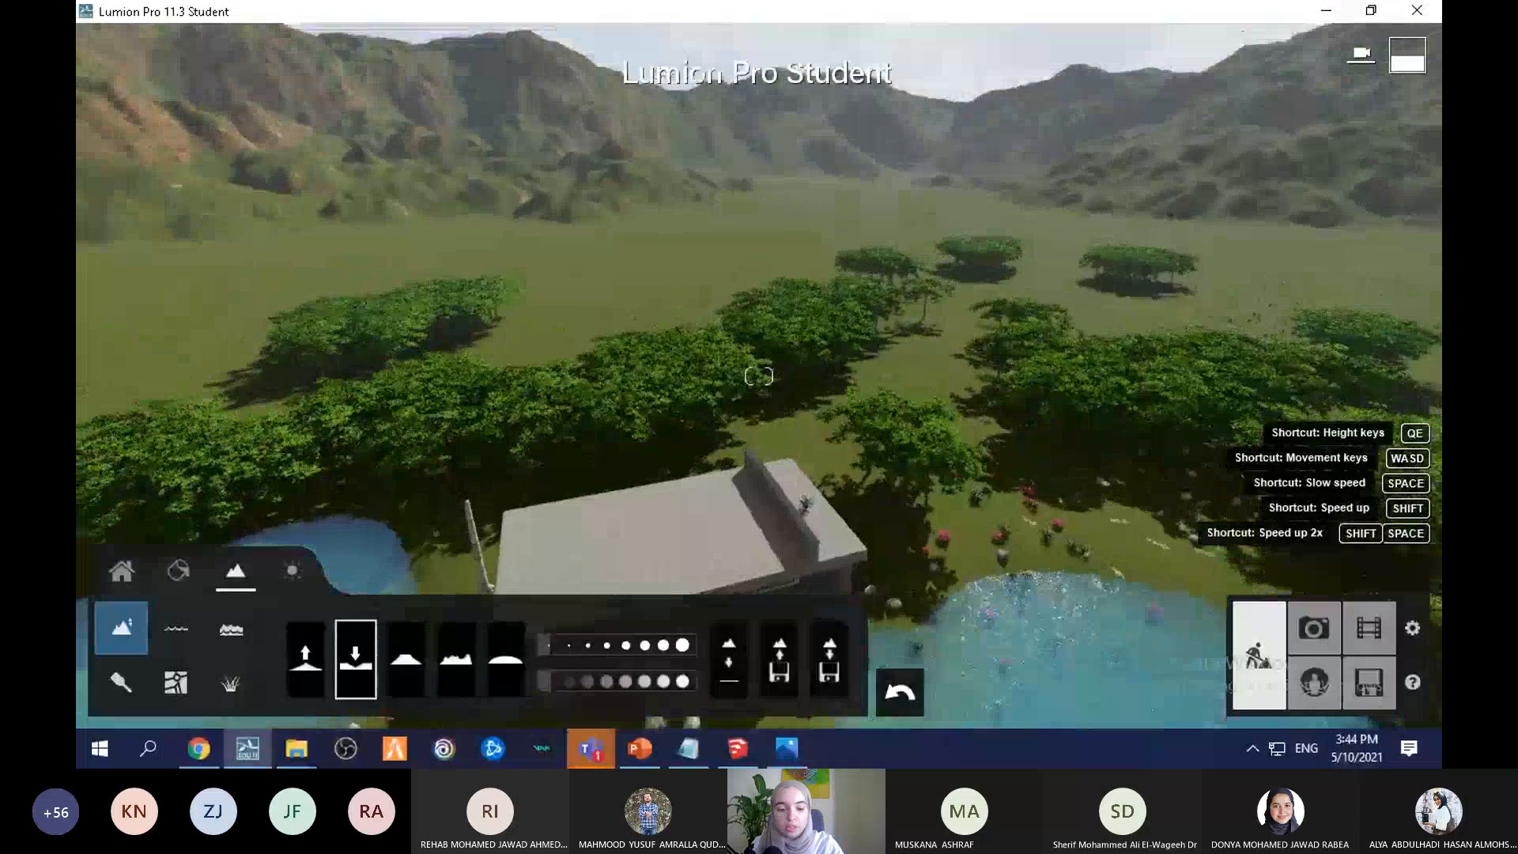
key("q")
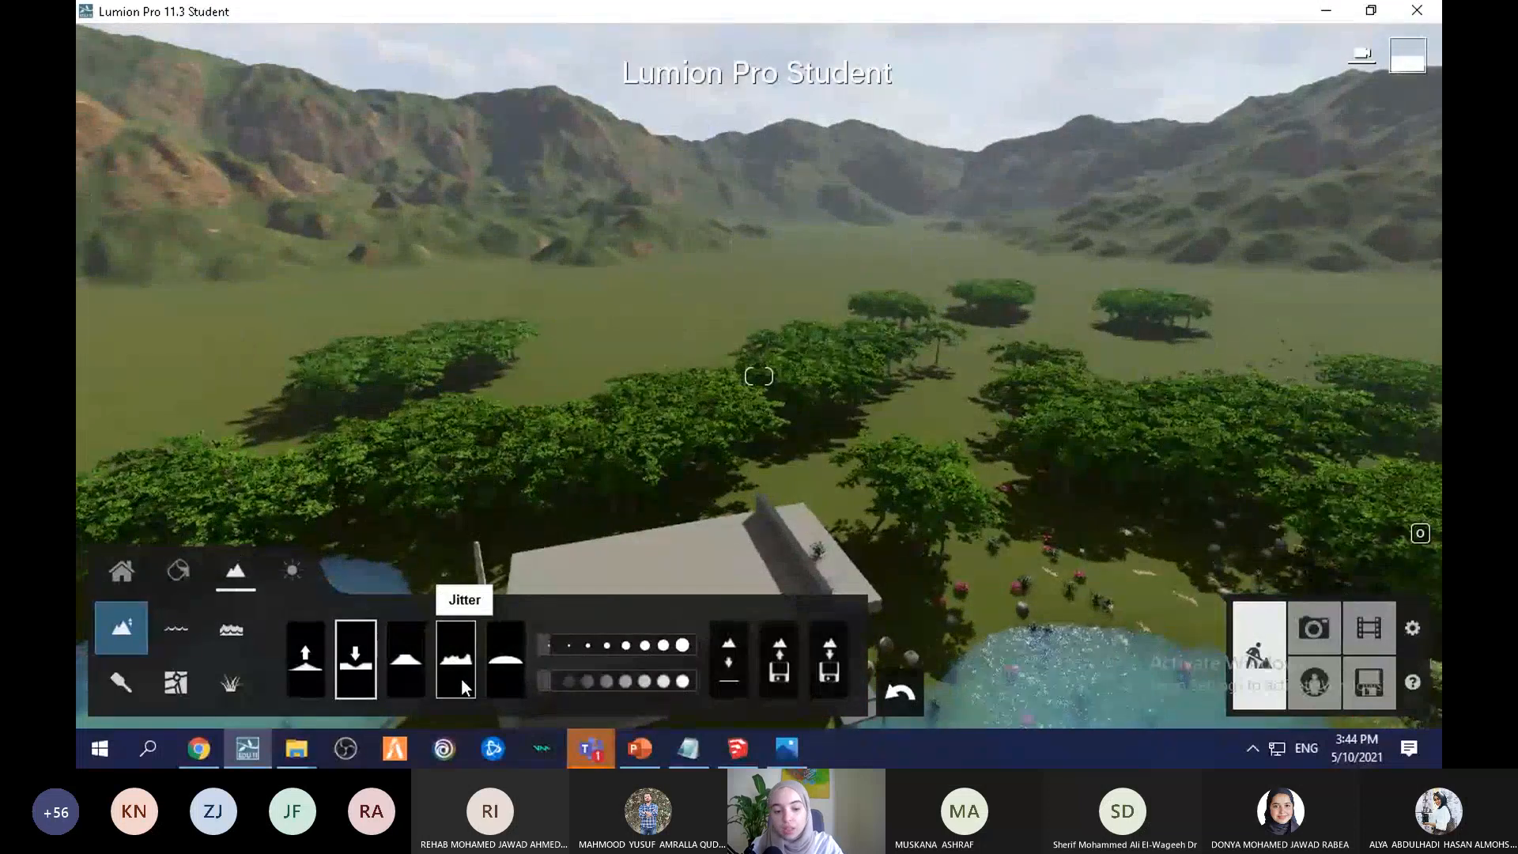
left_click(448, 672)
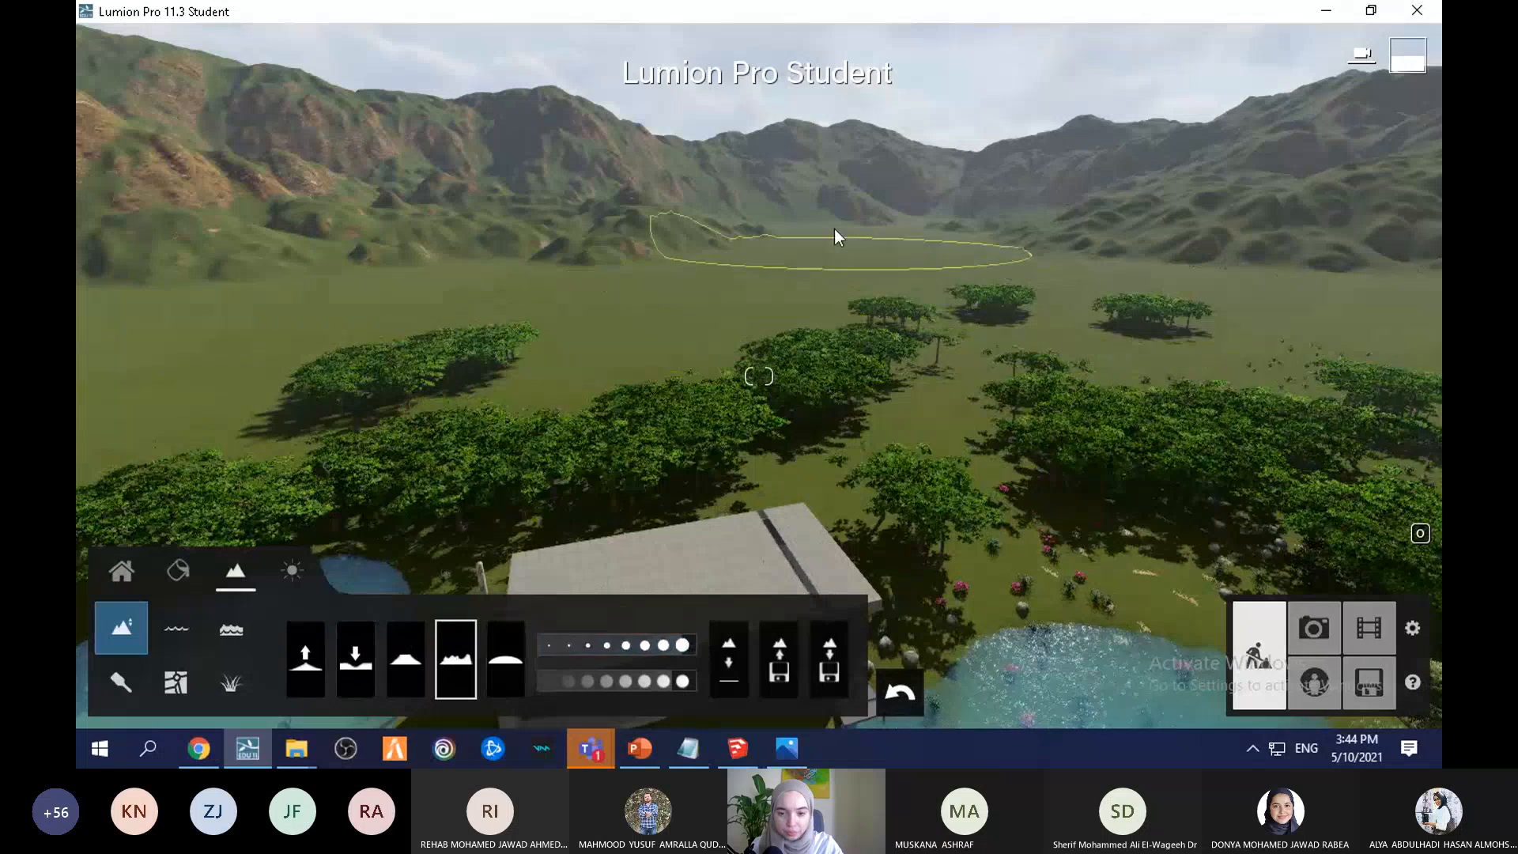
mouse_move(838, 237)
left_mouse_down()
mouse_move(803, 250)
mouse_move(836, 259)
mouse_move(941, 238)
mouse_move(957, 260)
mouse_move(957, 241)
left_mouse_up()
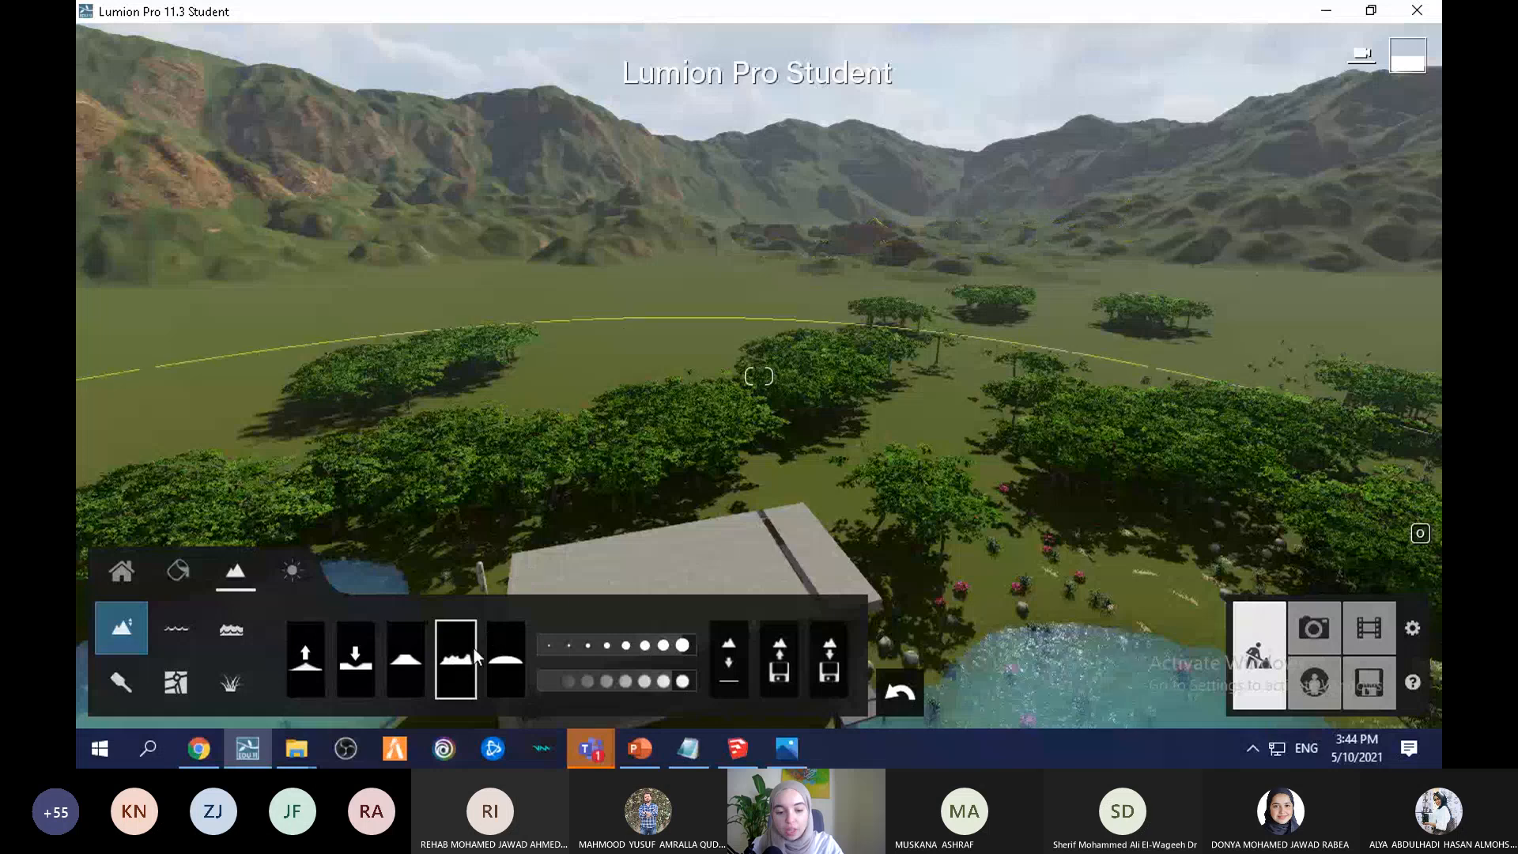
Step: Level the bumps in the distant valley and the mountain slopes behind the house with the Flatten brush
left_click(507, 660)
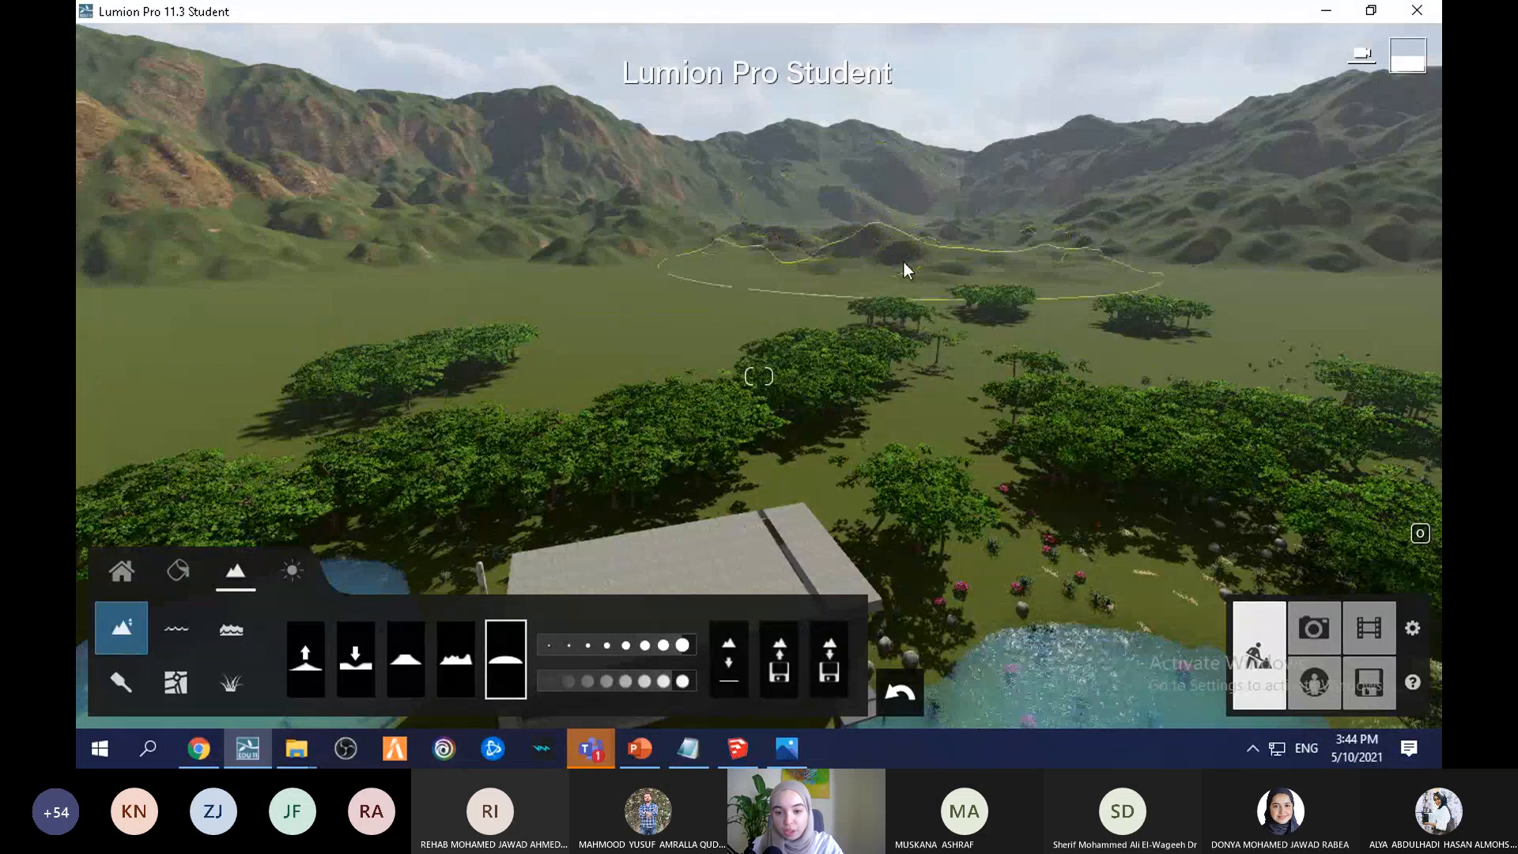
left_click(403, 660)
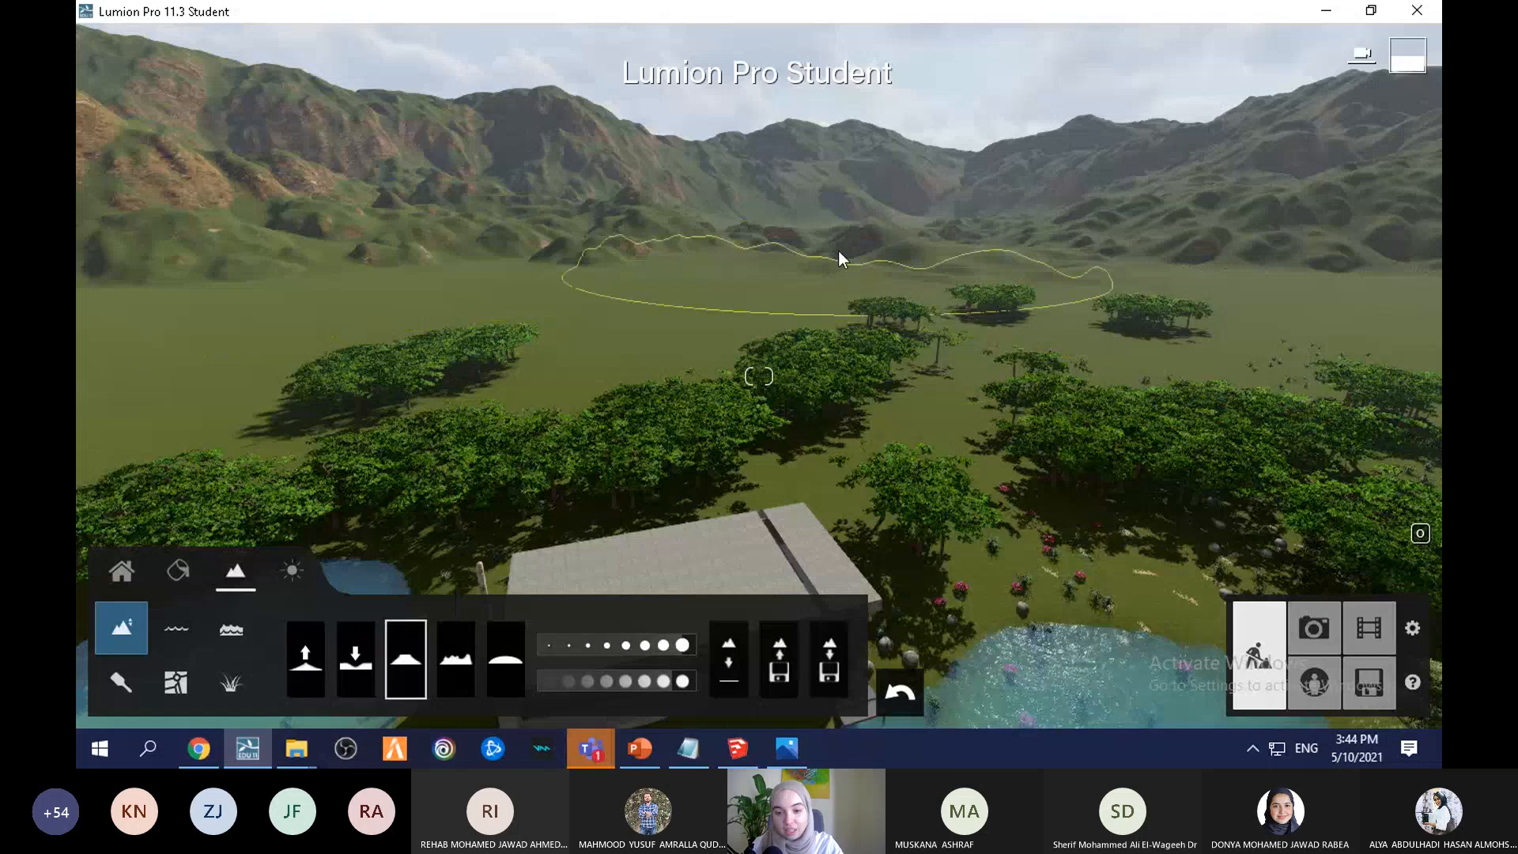
mouse_move(840, 256)
left_mouse_down()
mouse_move(838, 231)
mouse_move(1021, 168)
mouse_move(1082, 246)
mouse_move(1160, 264)
mouse_move(704, 215)
mouse_move(457, 267)
mouse_move(390, 178)
mouse_move(686, 215)
mouse_move(991, 209)
mouse_move(1078, 286)
mouse_move(1083, 262)
mouse_move(959, 222)
left_mouse_up()
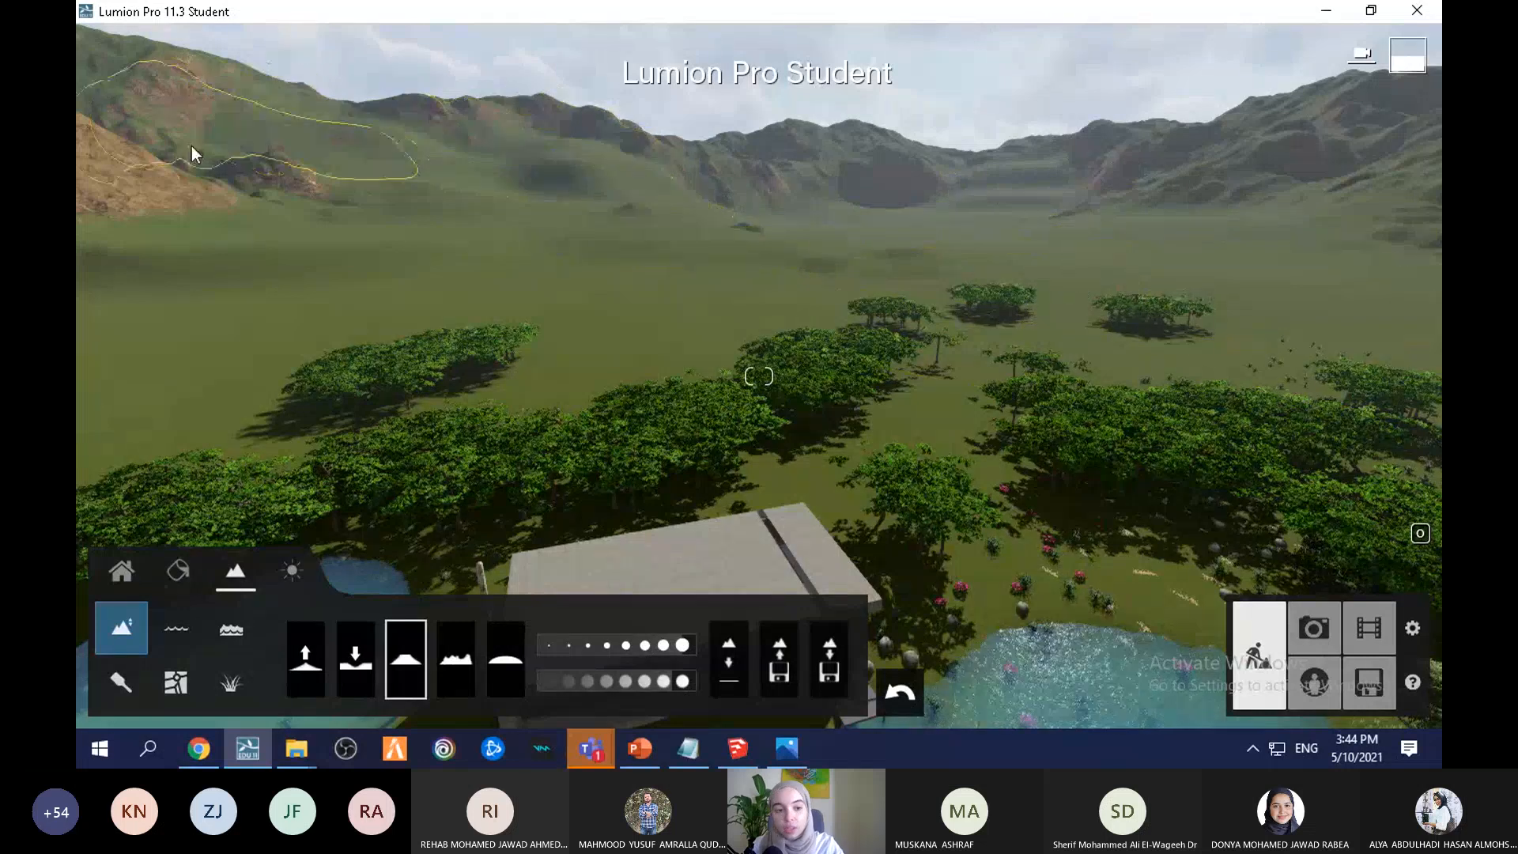
mouse_move(191, 145)
left_mouse_down()
mouse_move(273, 216)
mouse_move(651, 193)
left_mouse_up()
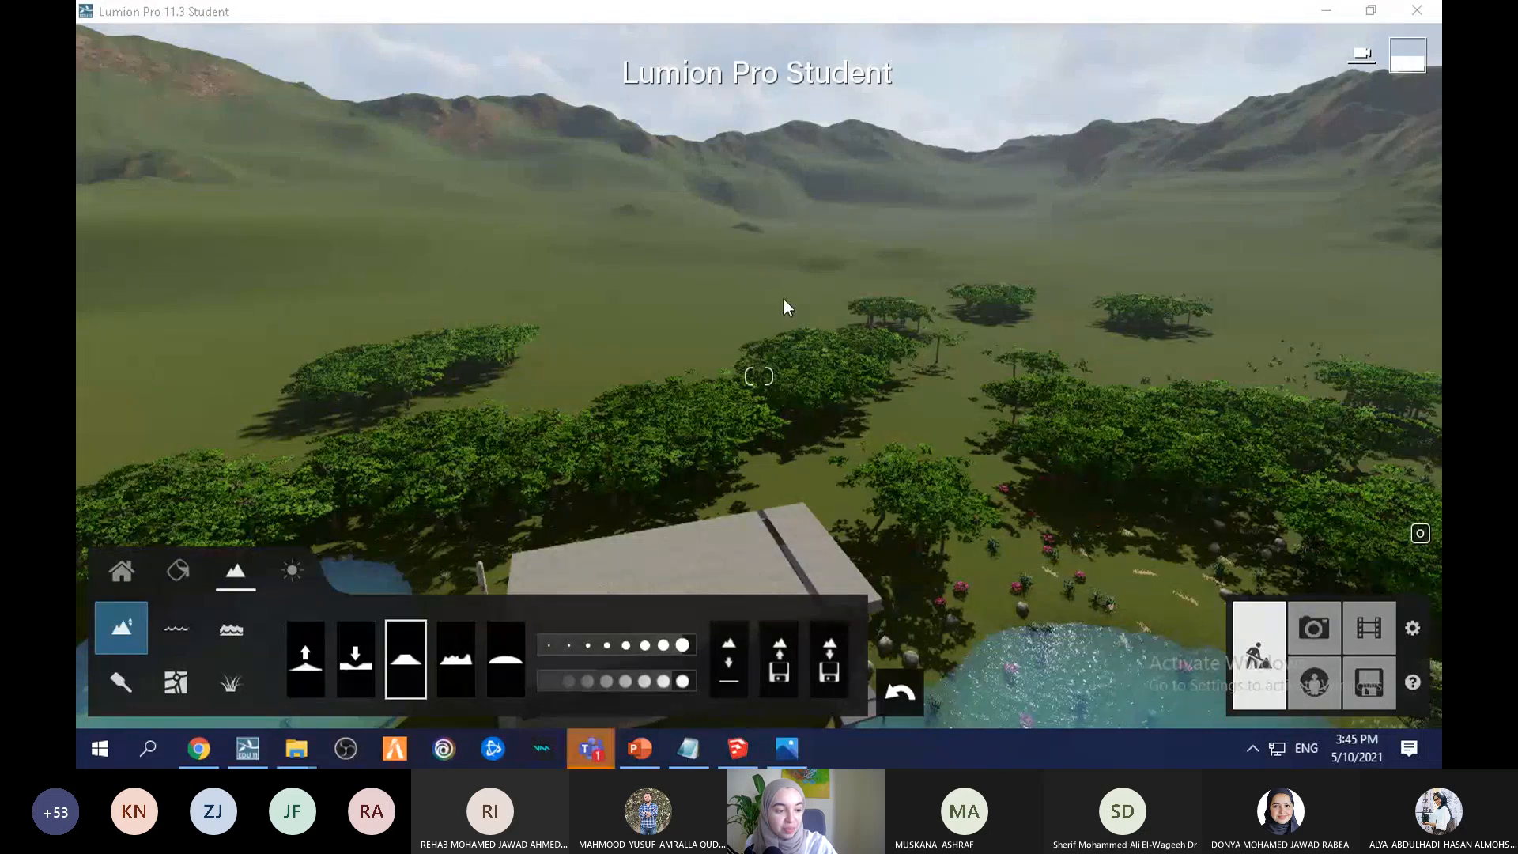
Step: Bring the camera back and down to a front view of the house from across the lake
left_click(843, 402)
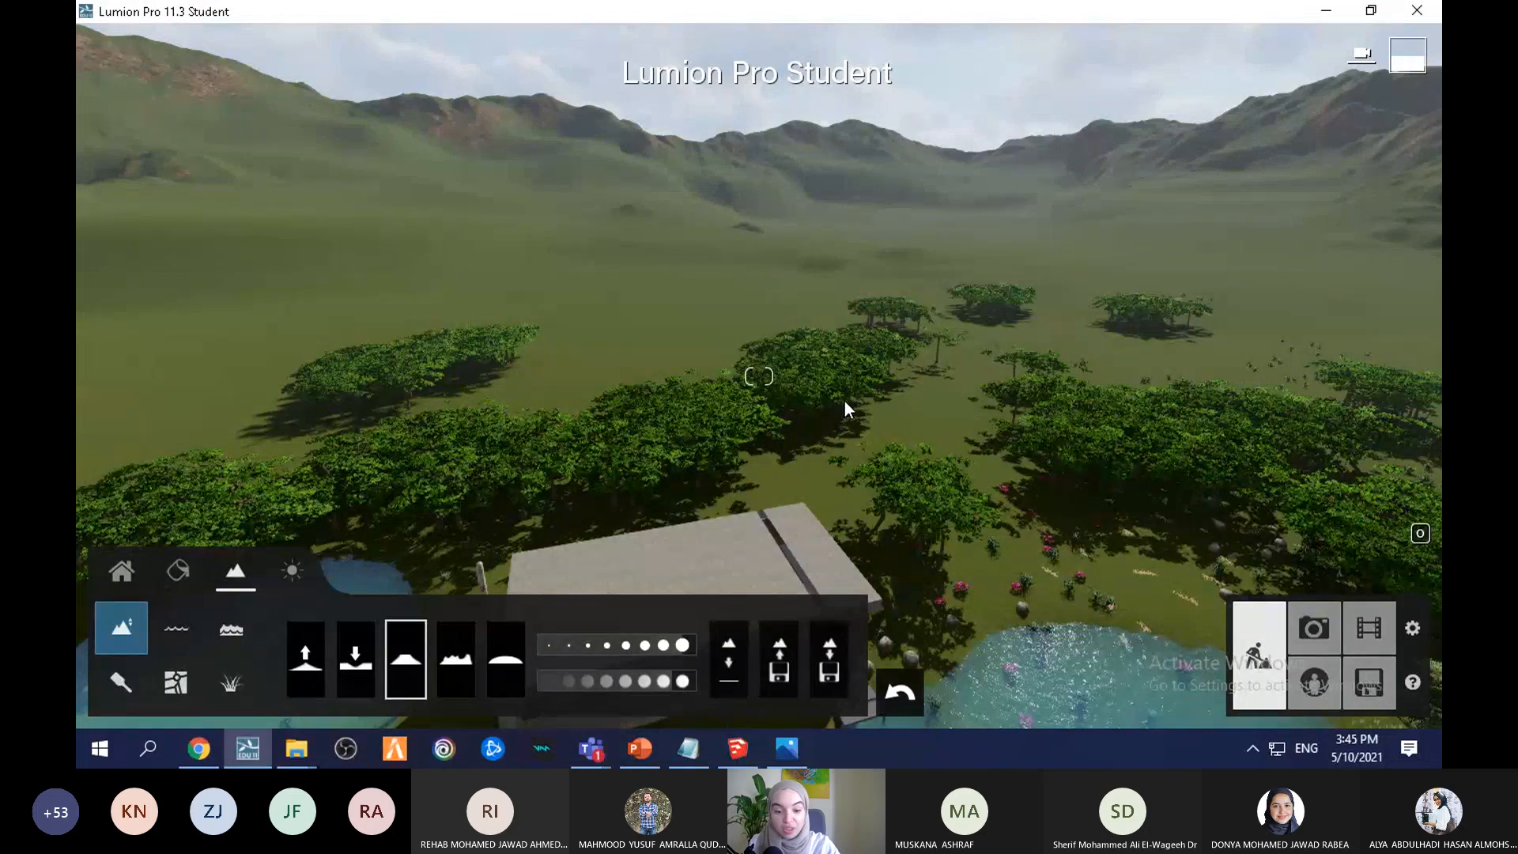
key("s")
key("e")
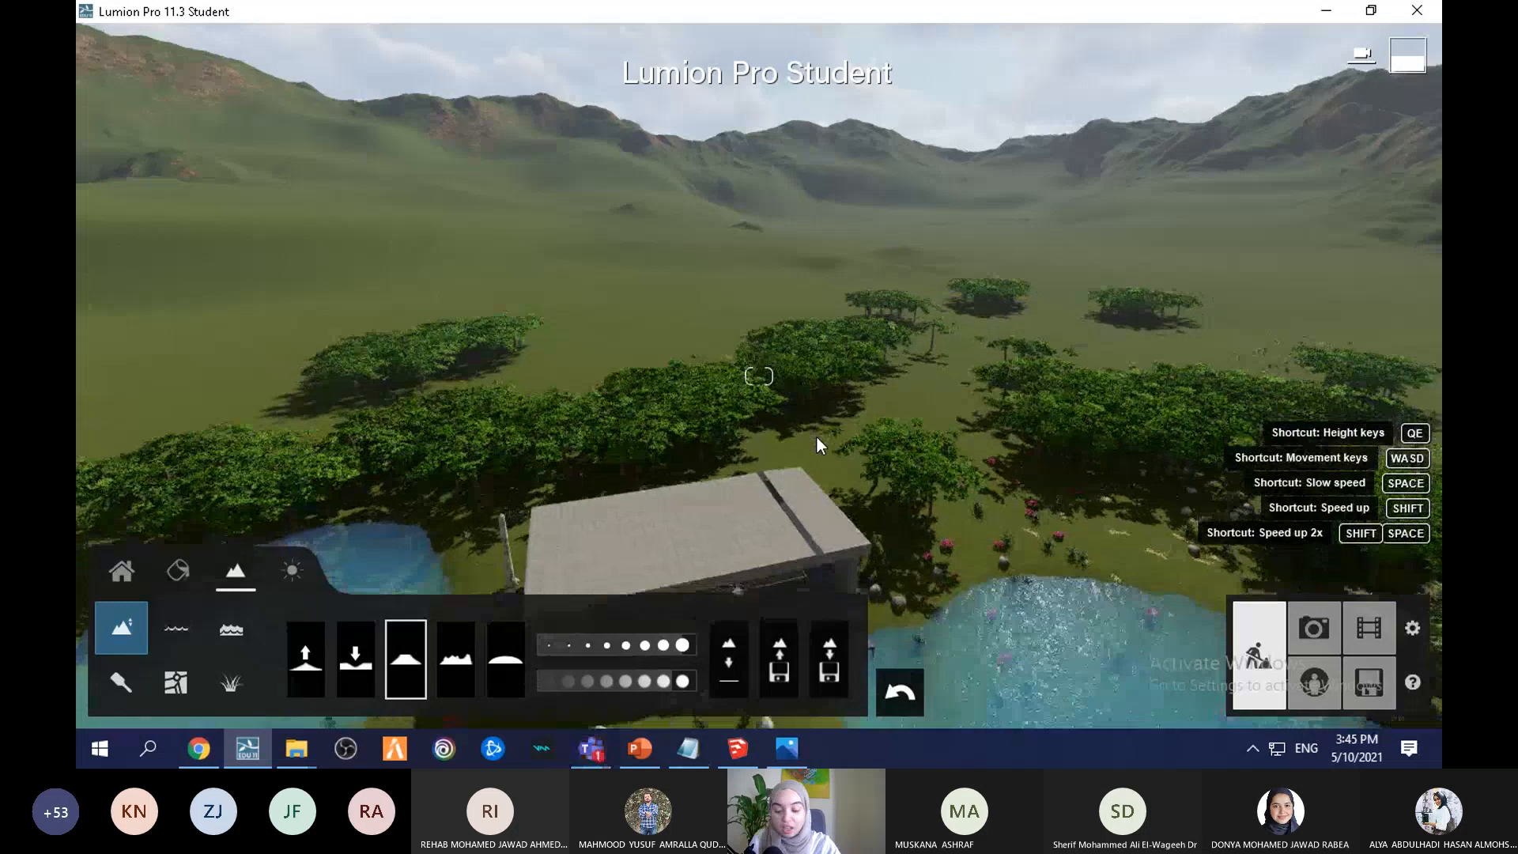
key("e")
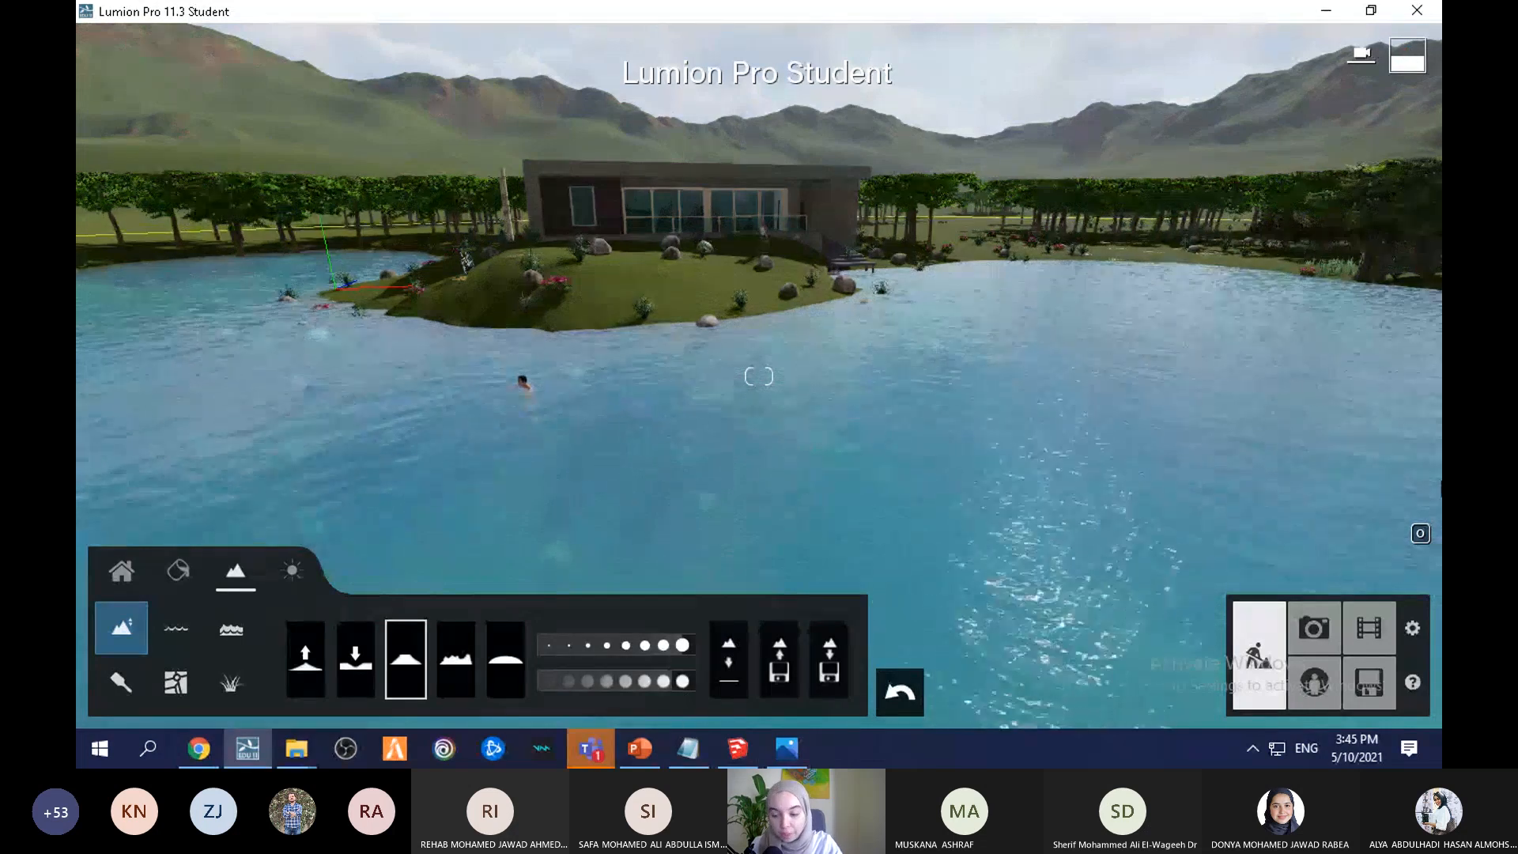
Step: Lower the editor quality to one star and the editor resolution to 50% in Lumion's image settings
left_click(1414, 630)
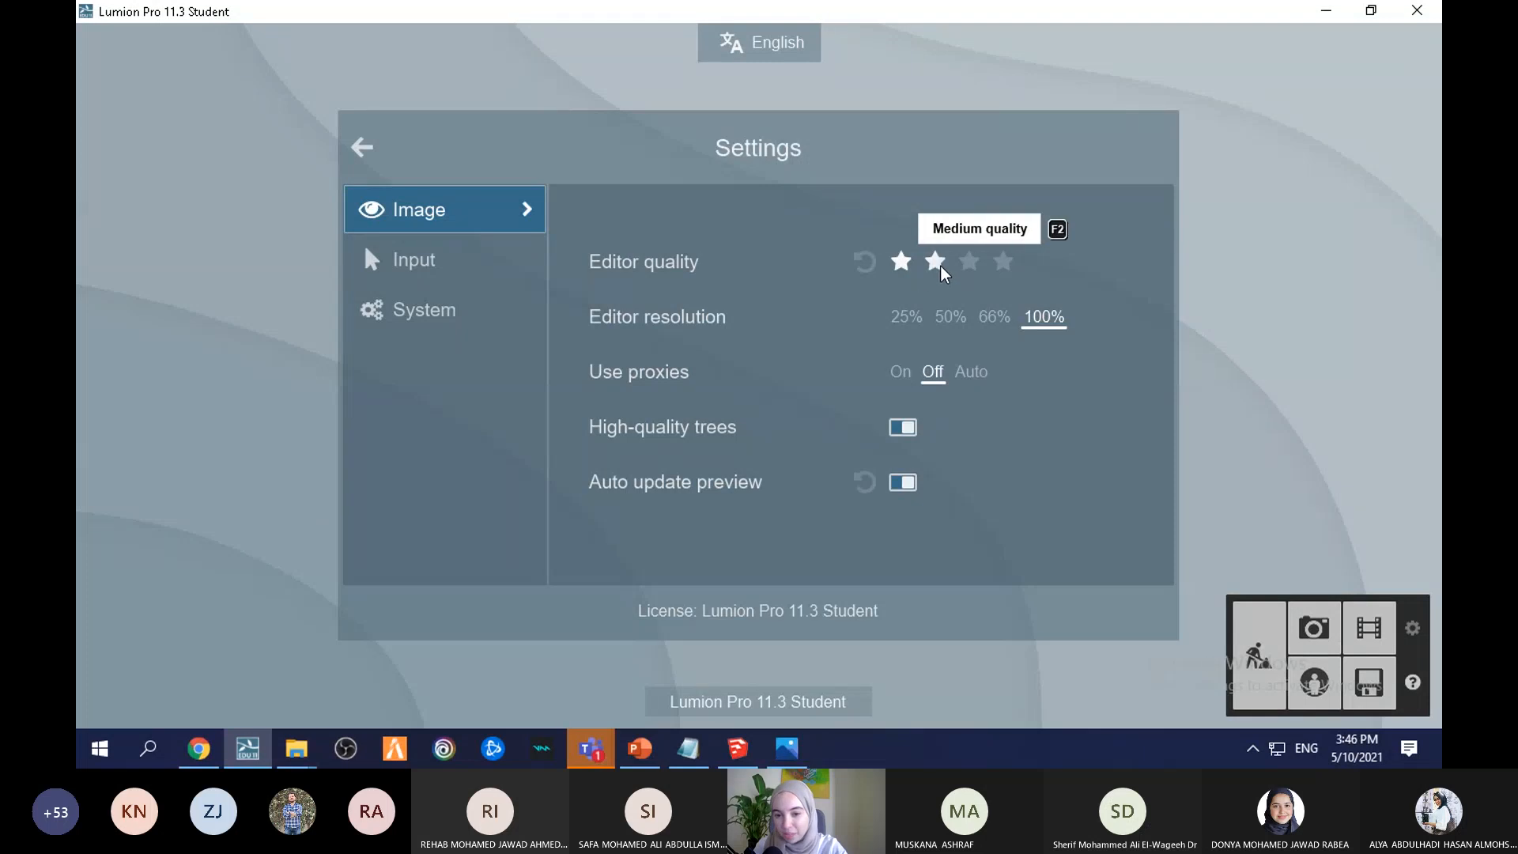
left_click(989, 318)
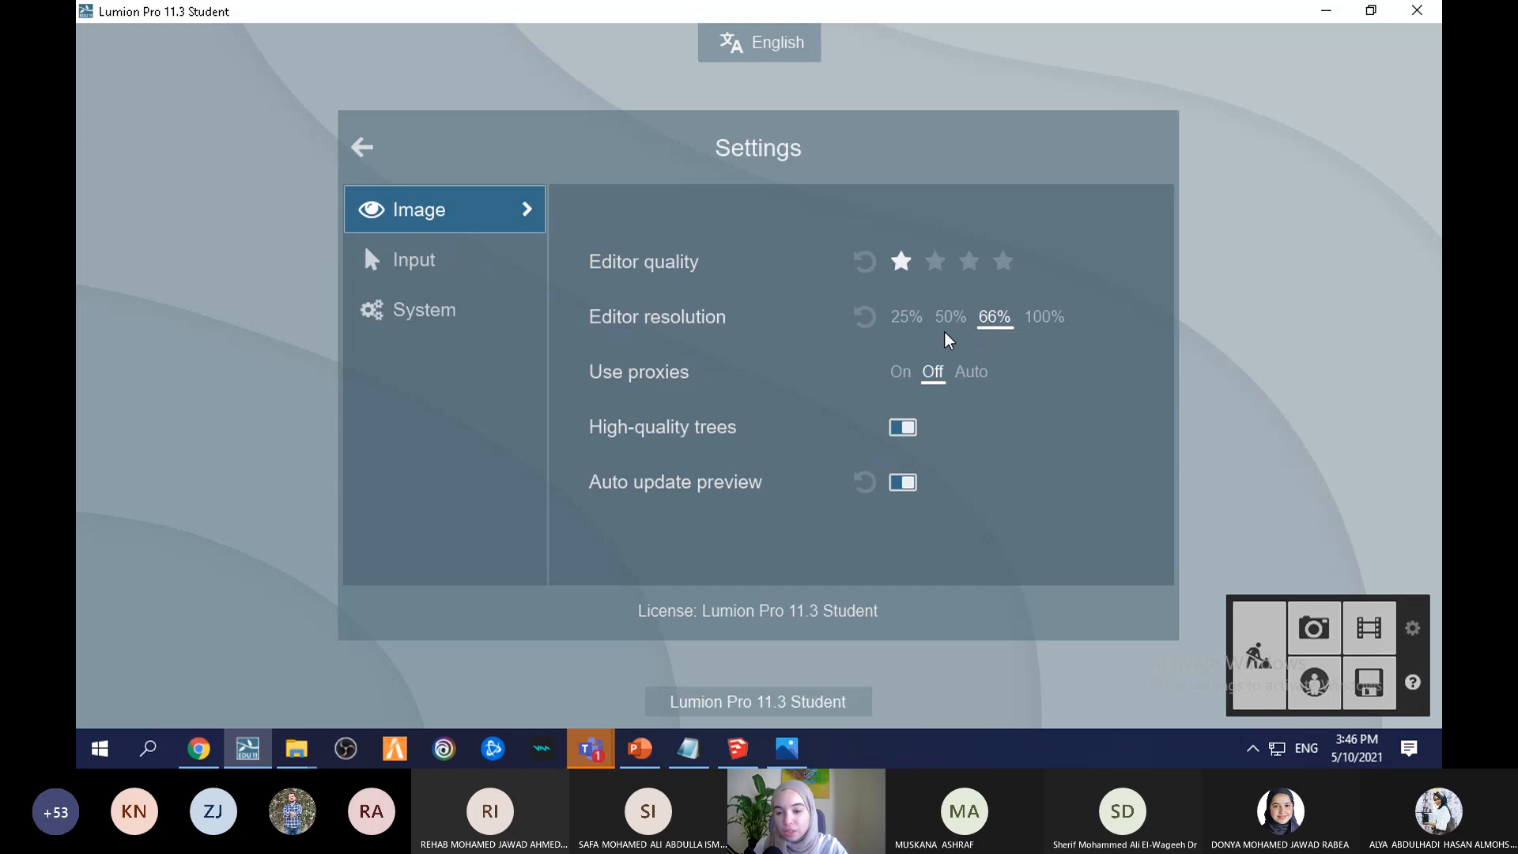
left_click(949, 319)
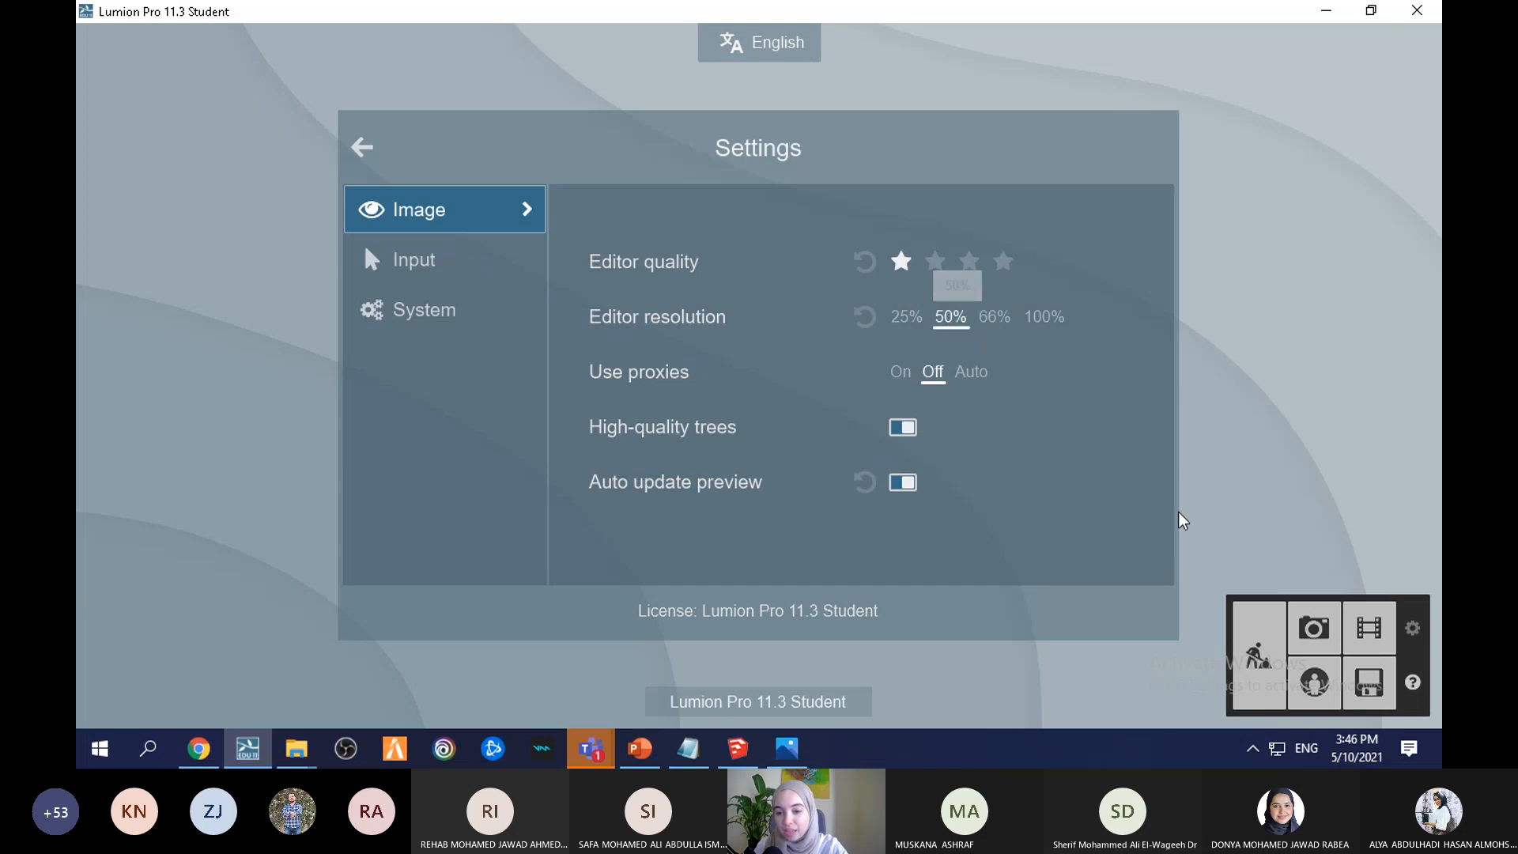
Step: Check the scene in Build and Photo modes, set the editor quality to two stars, and return to Build mode
left_click(1259, 655)
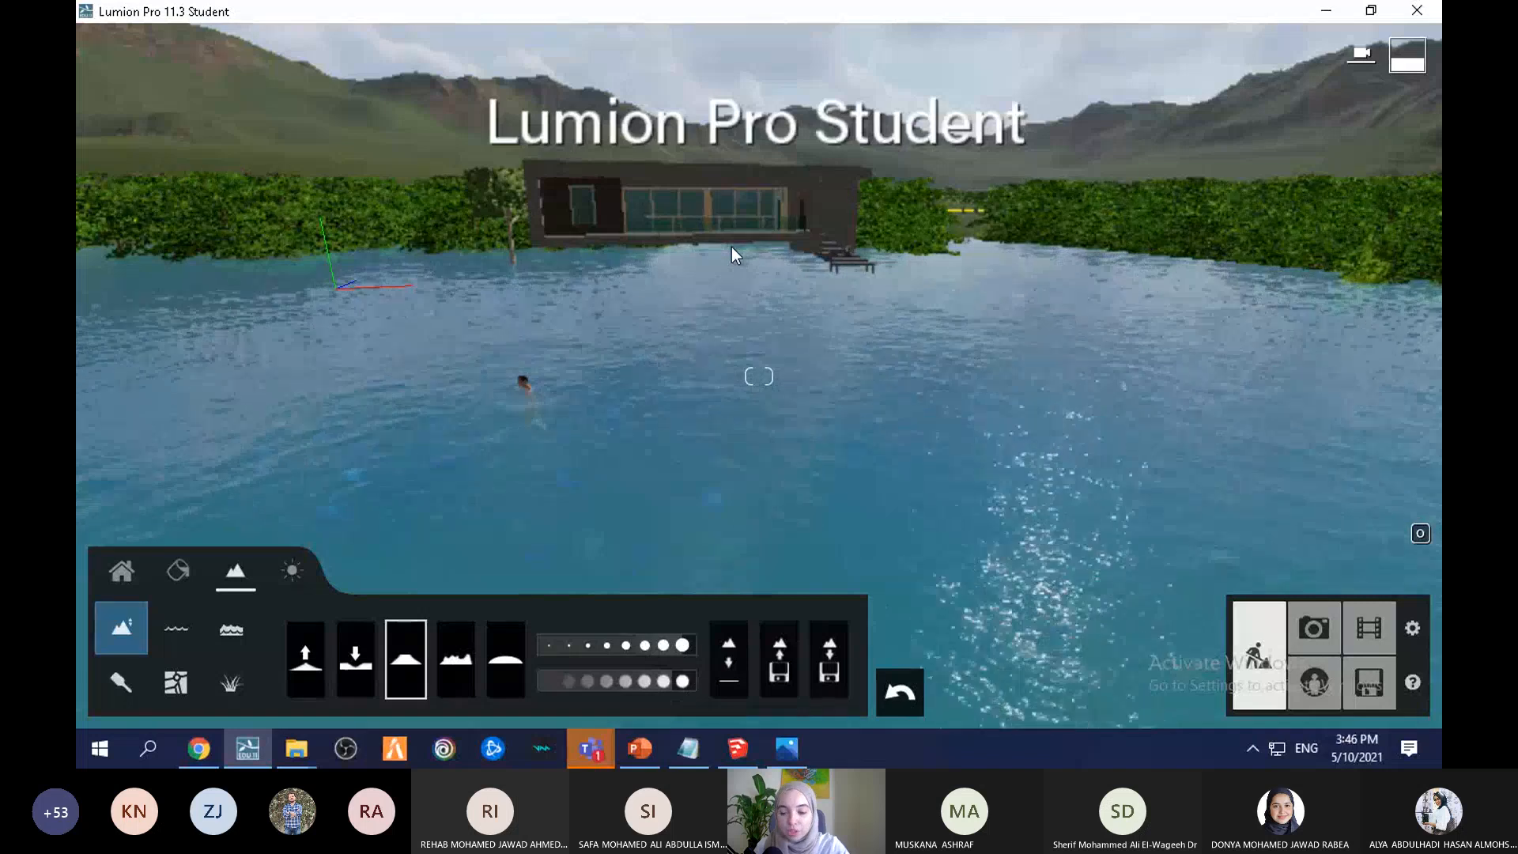
left_click(1314, 627)
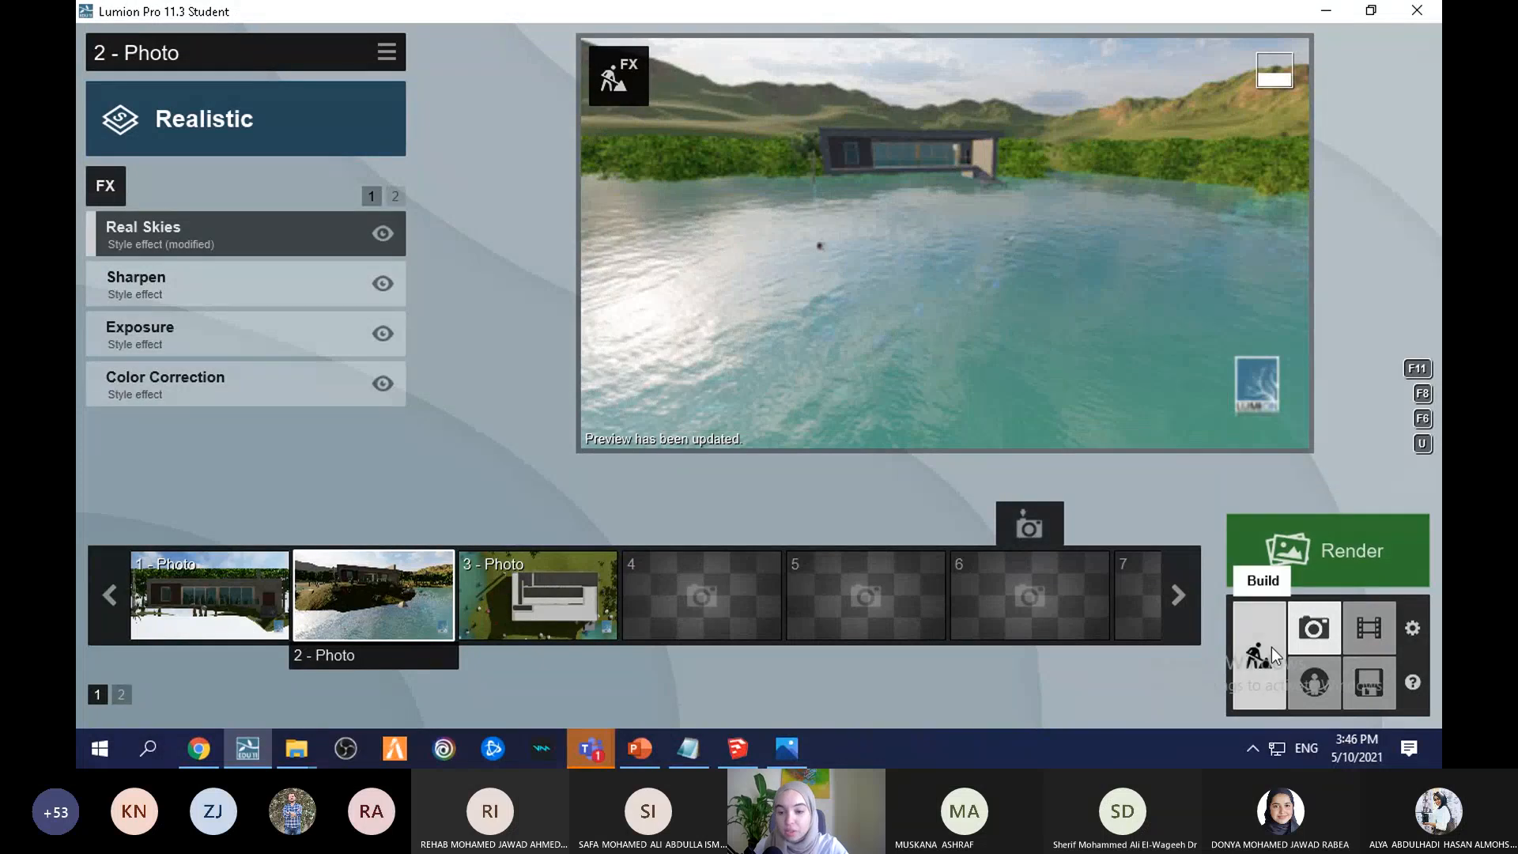
left_click(1413, 631)
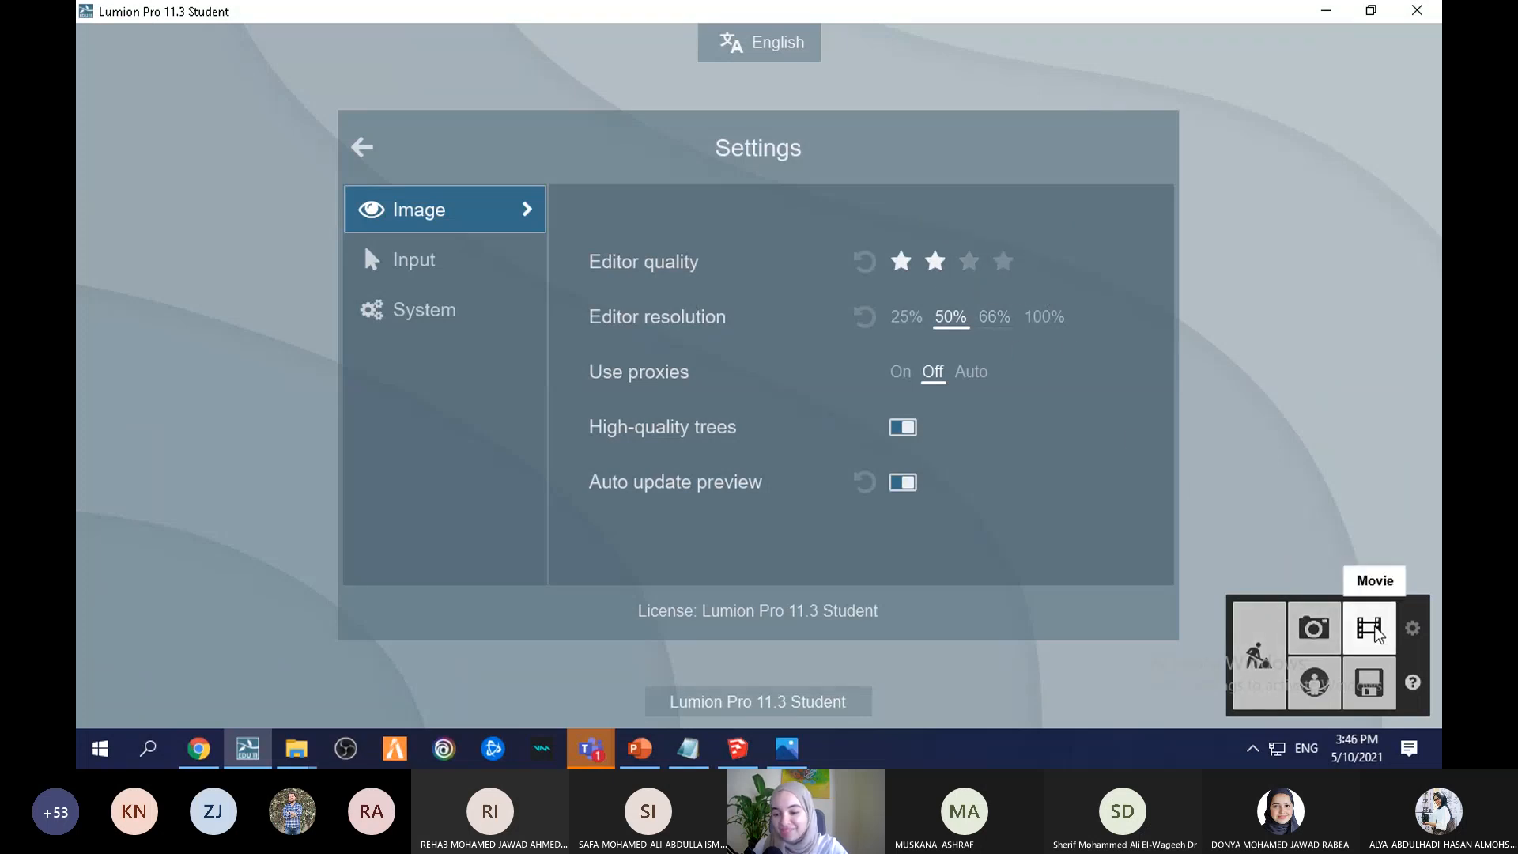
left_click(1269, 645)
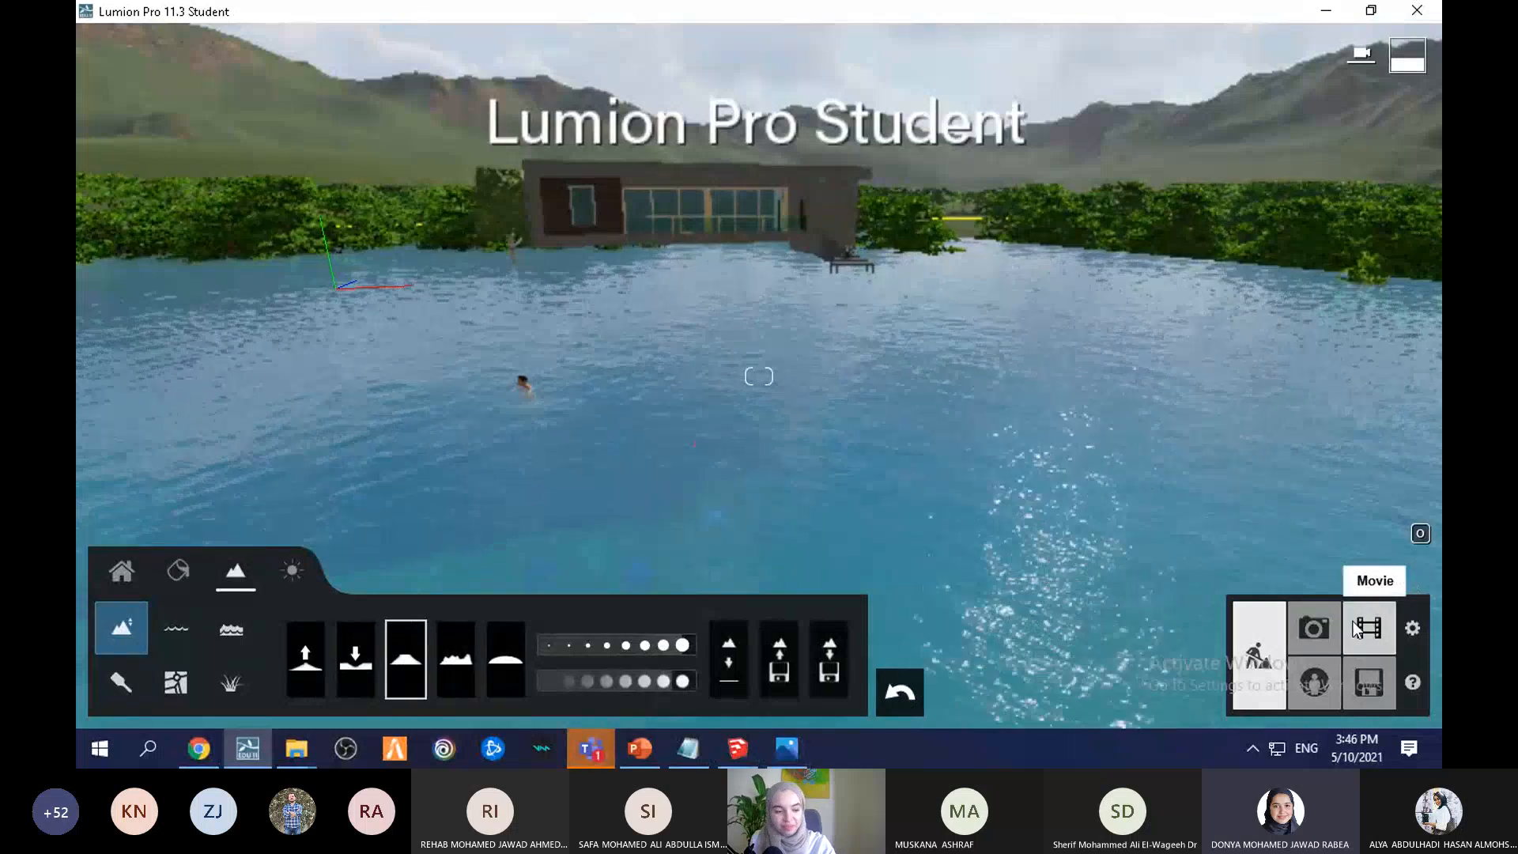
Step: Raise the editor quality to four stars and the editor resolution to 100%, and return to Build mode
left_click(1412, 628)
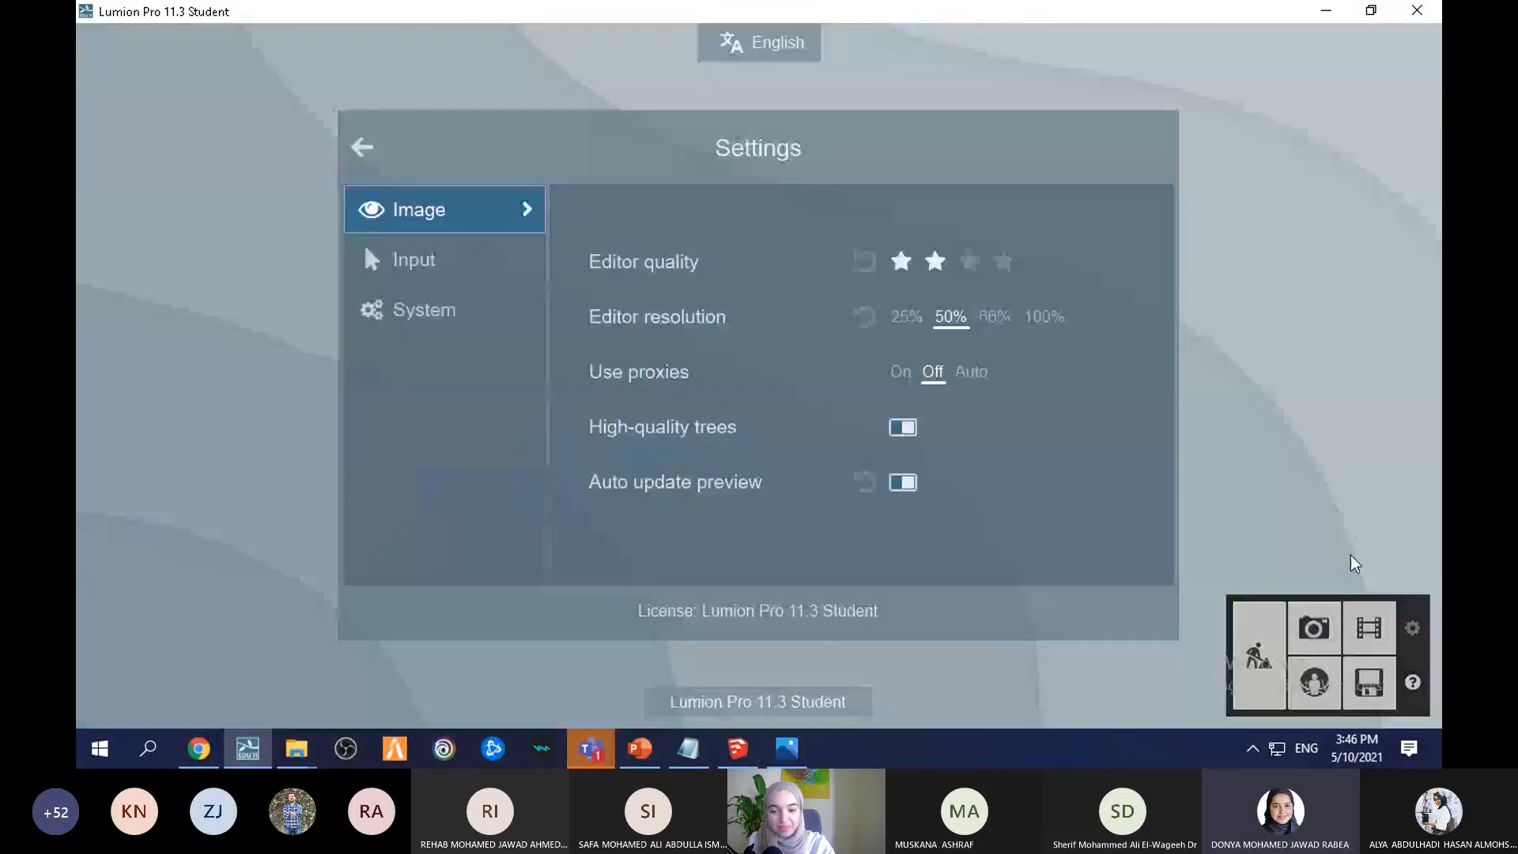
left_click(1002, 261)
left_click(1044, 317)
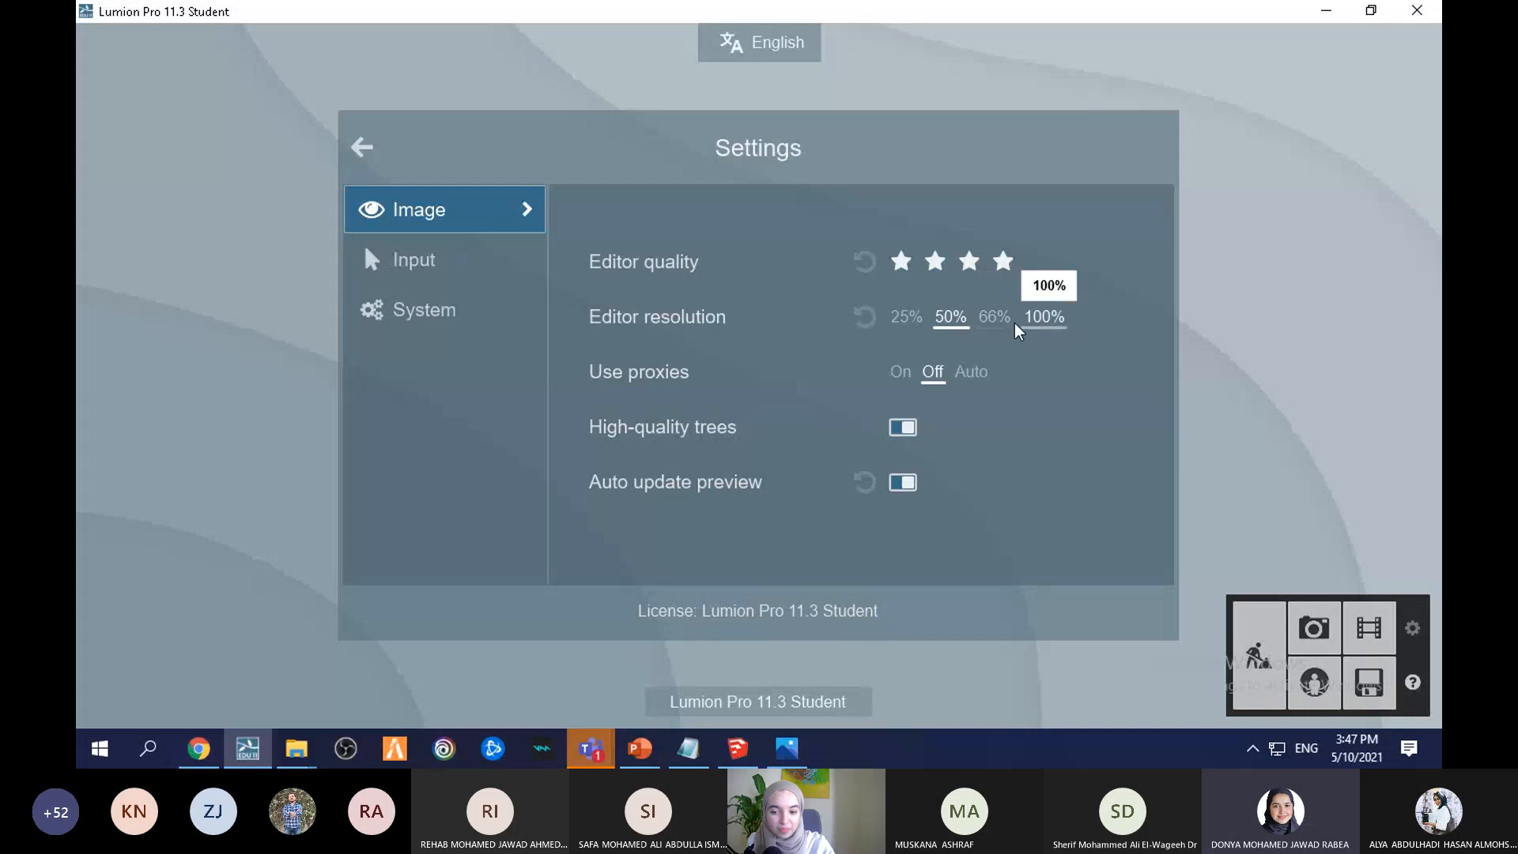
left_click(1252, 630)
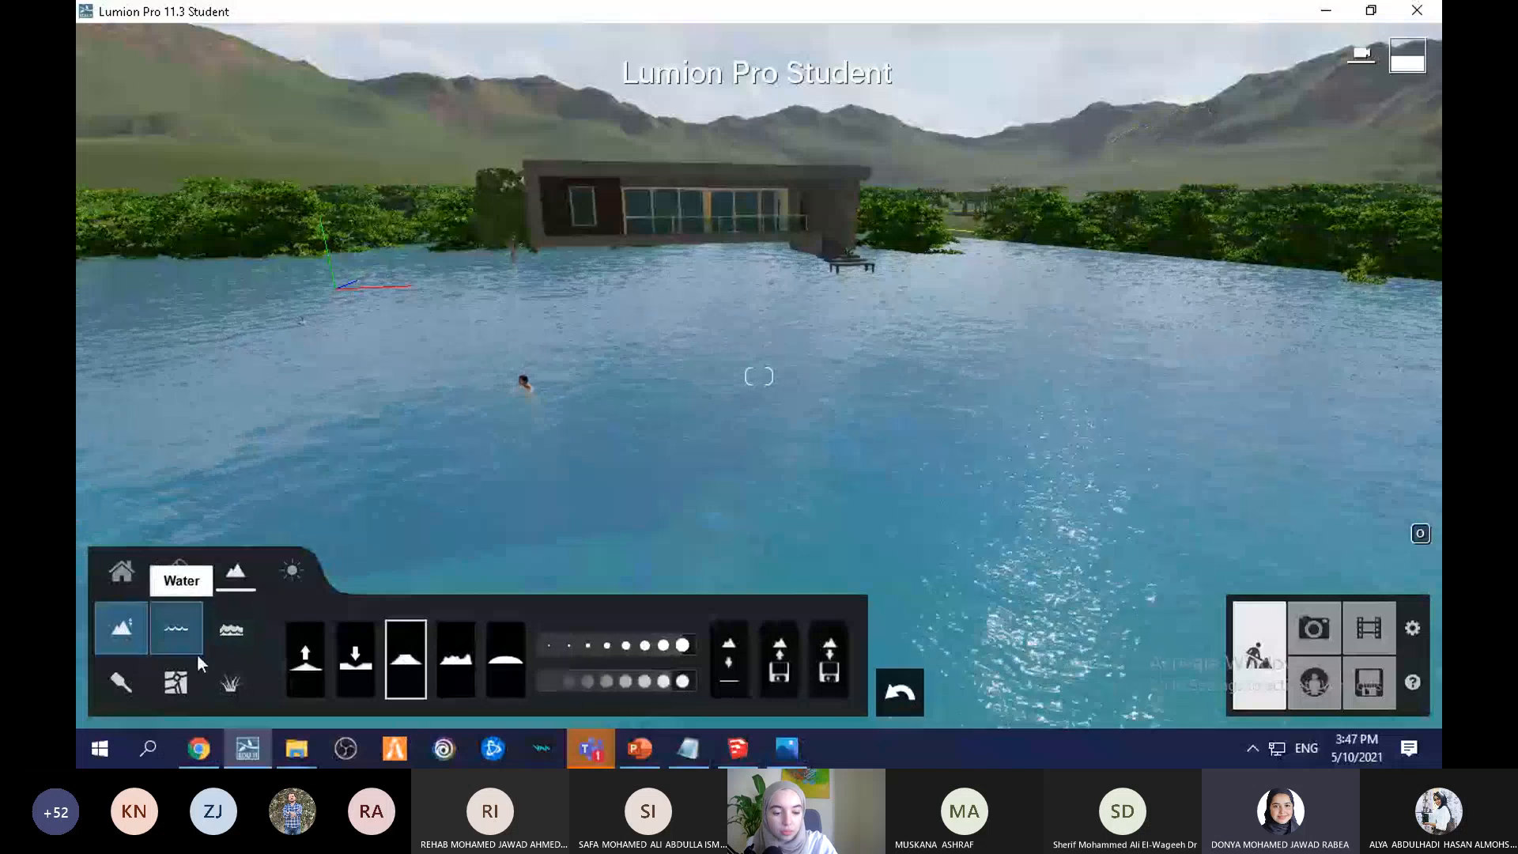
Step: Show the OpenStreetMap option, and lower the lake's water surface with the water Move object tool
left_click(177, 683)
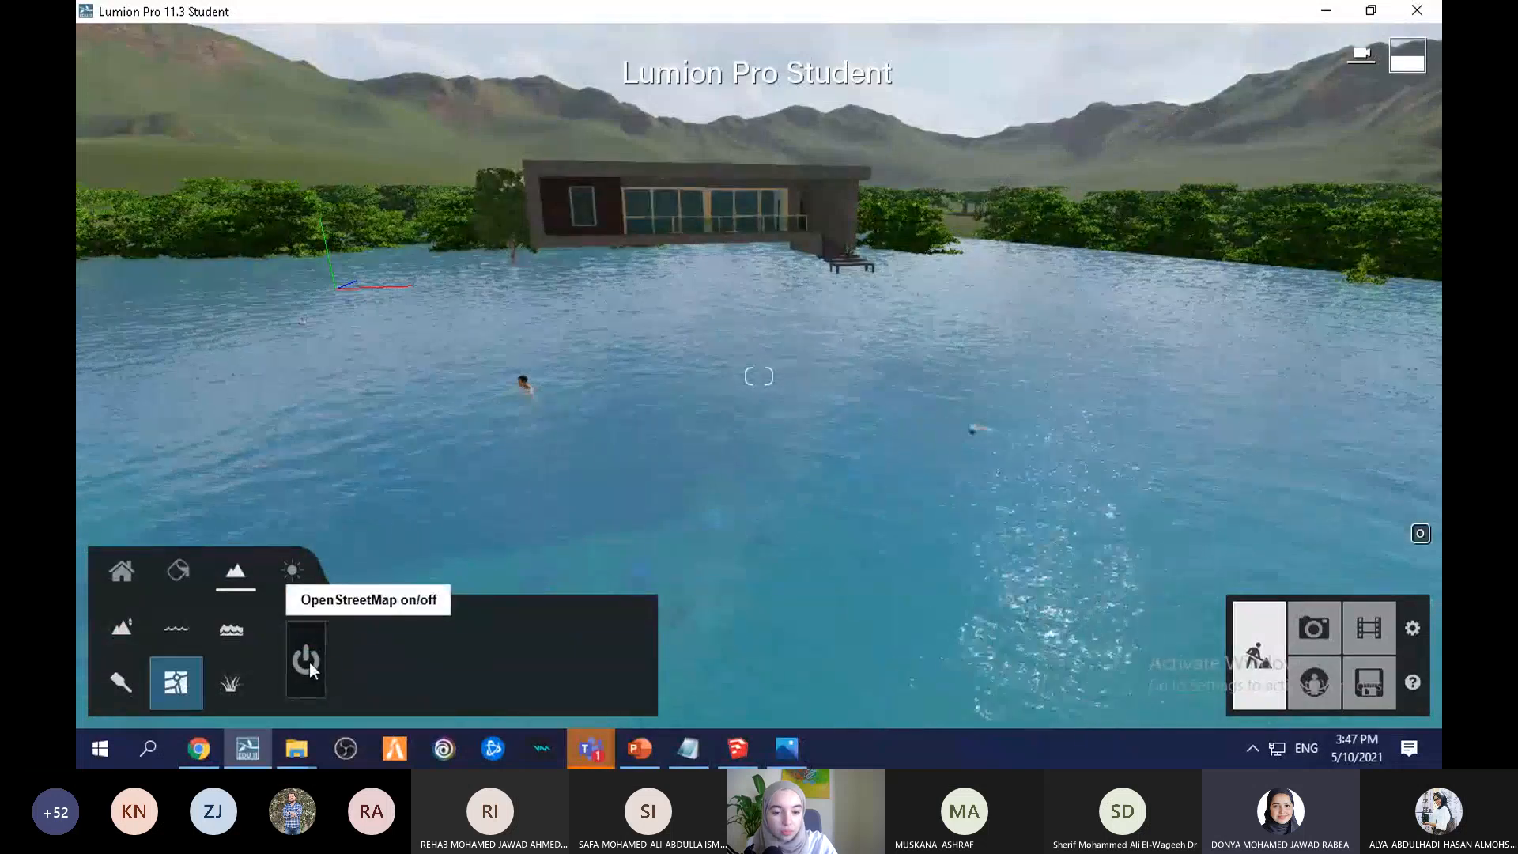
scroll(758, 381, "down", 3)
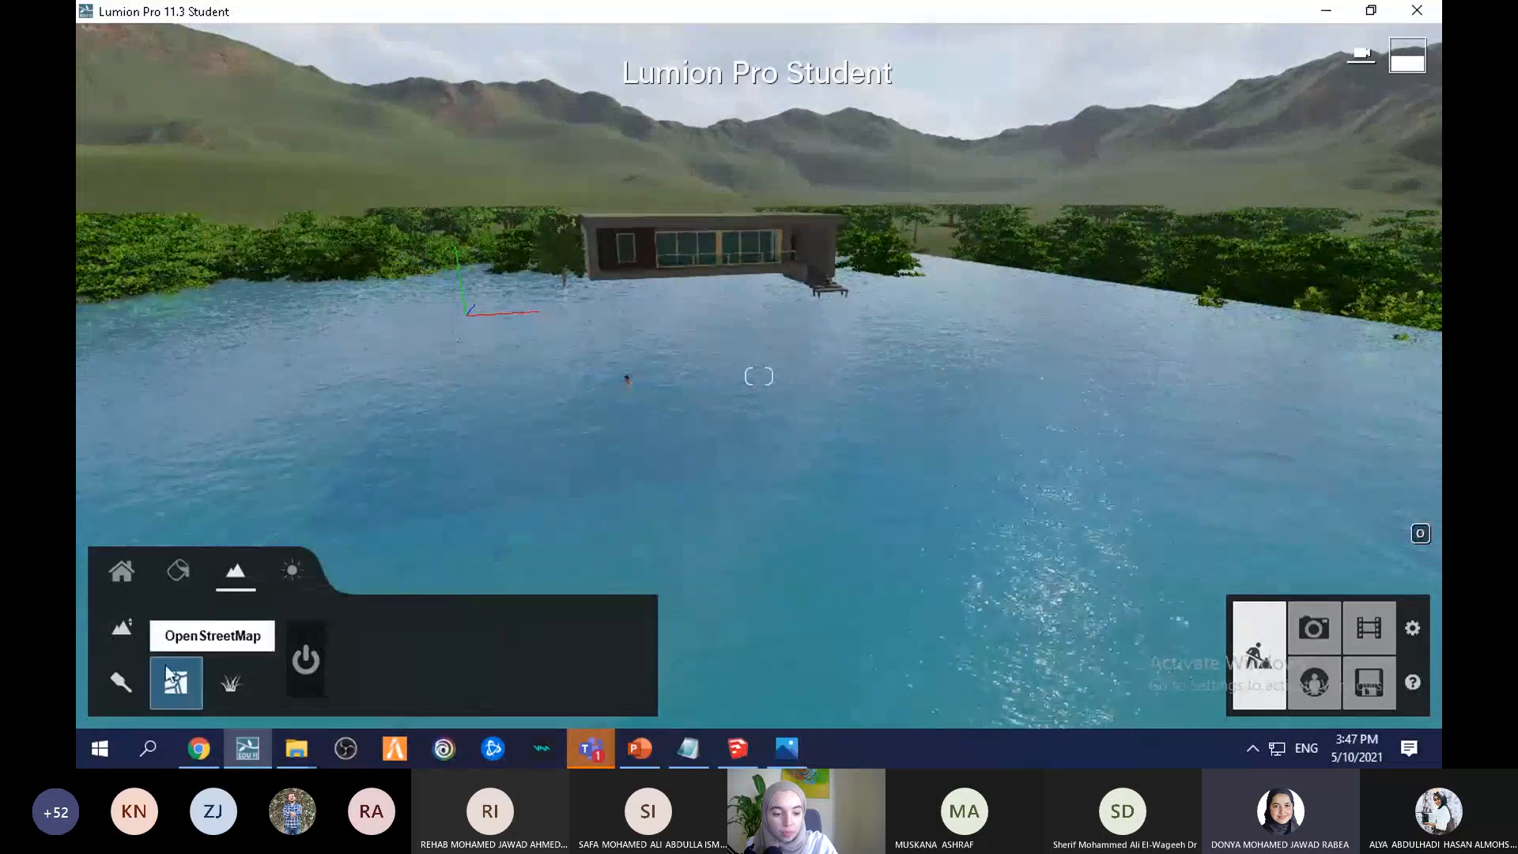
left_click(186, 628)
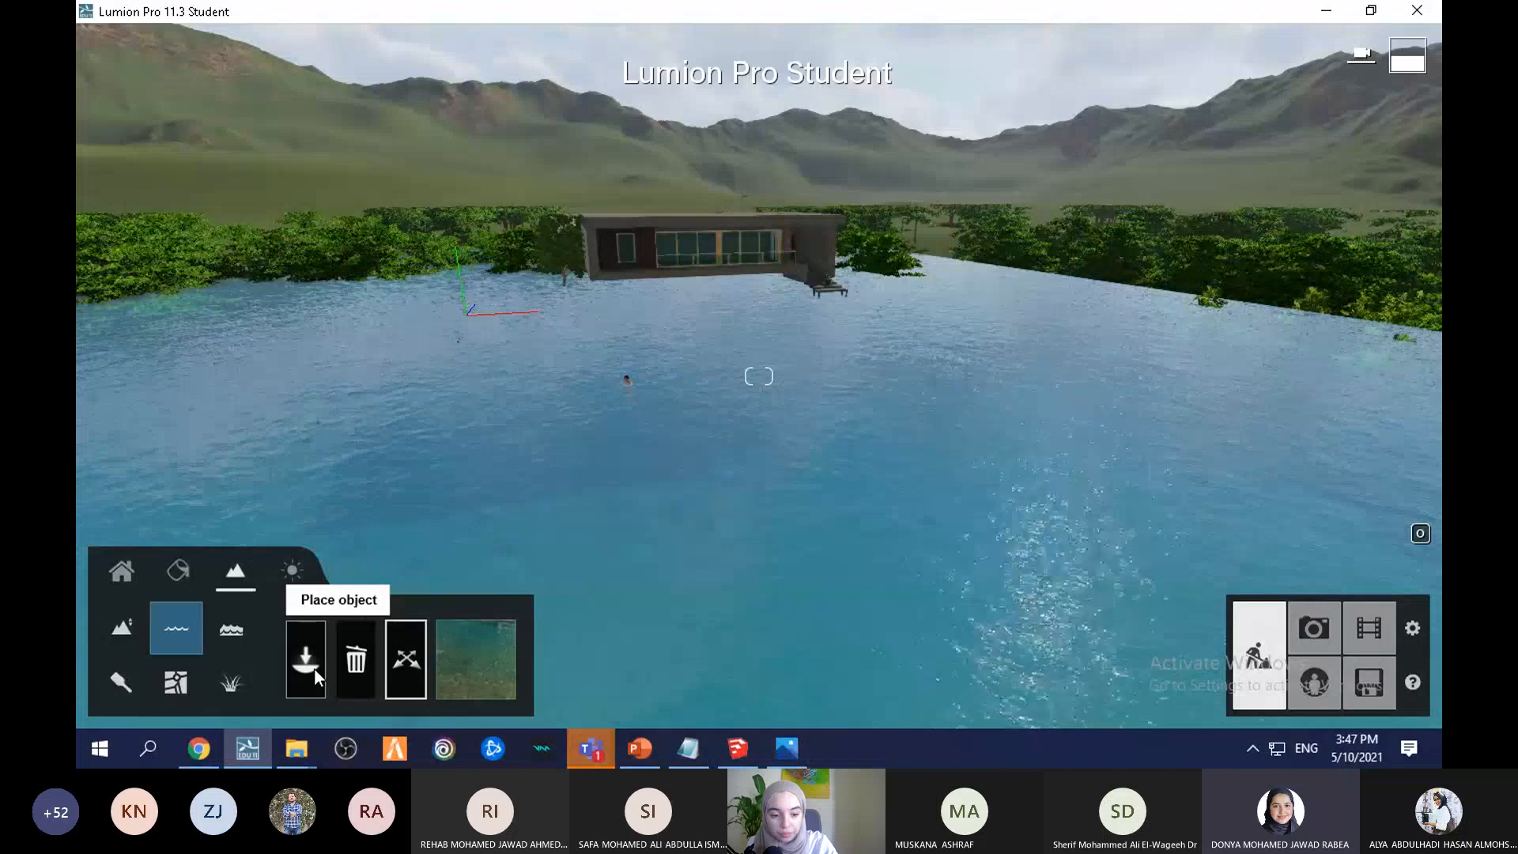
left_click(403, 664)
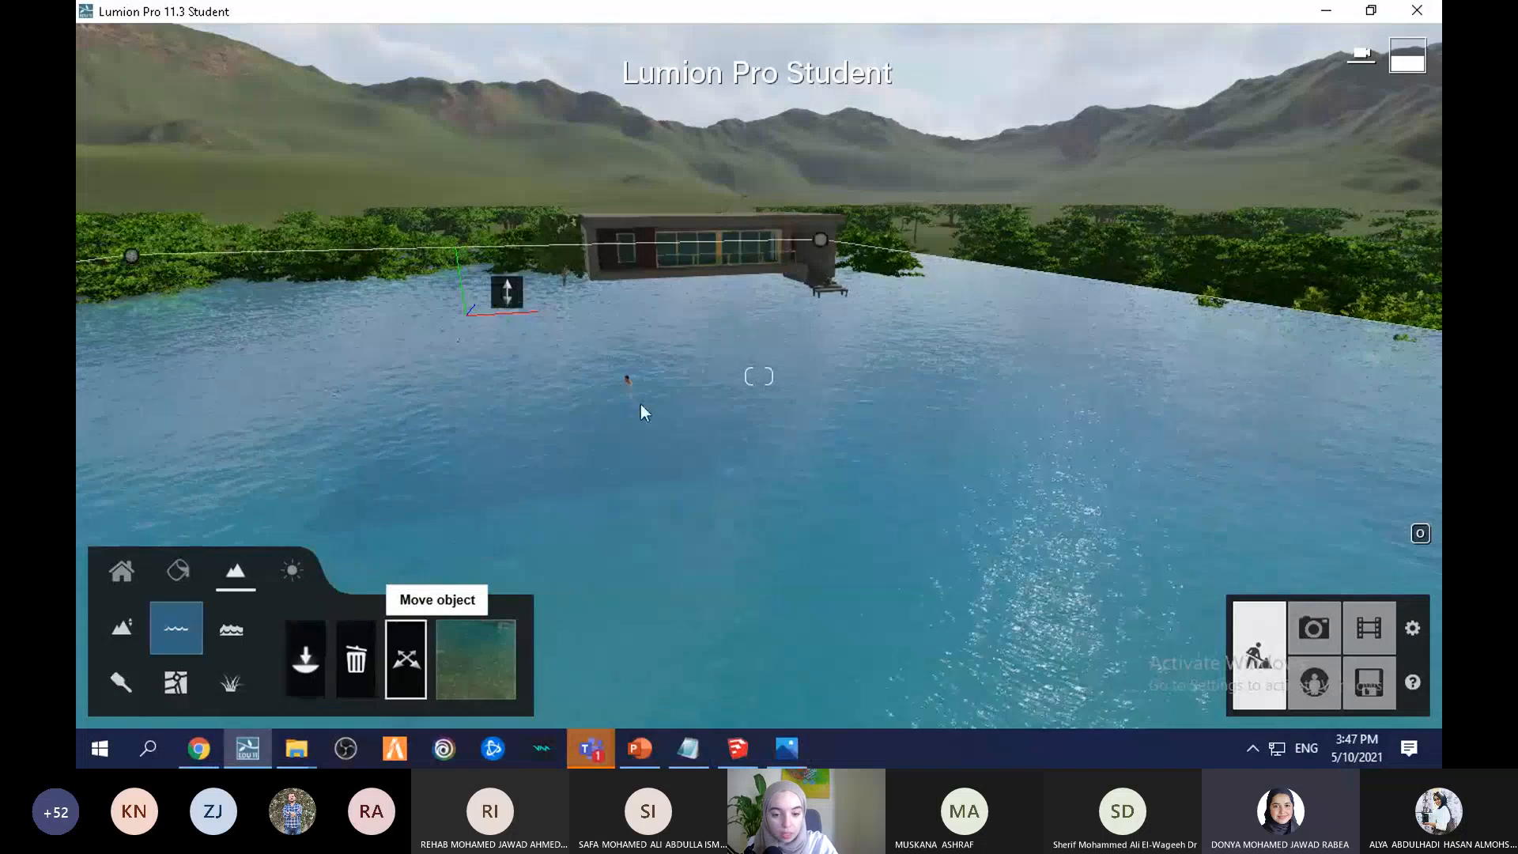
left_click_drag(506, 291, 509, 379)
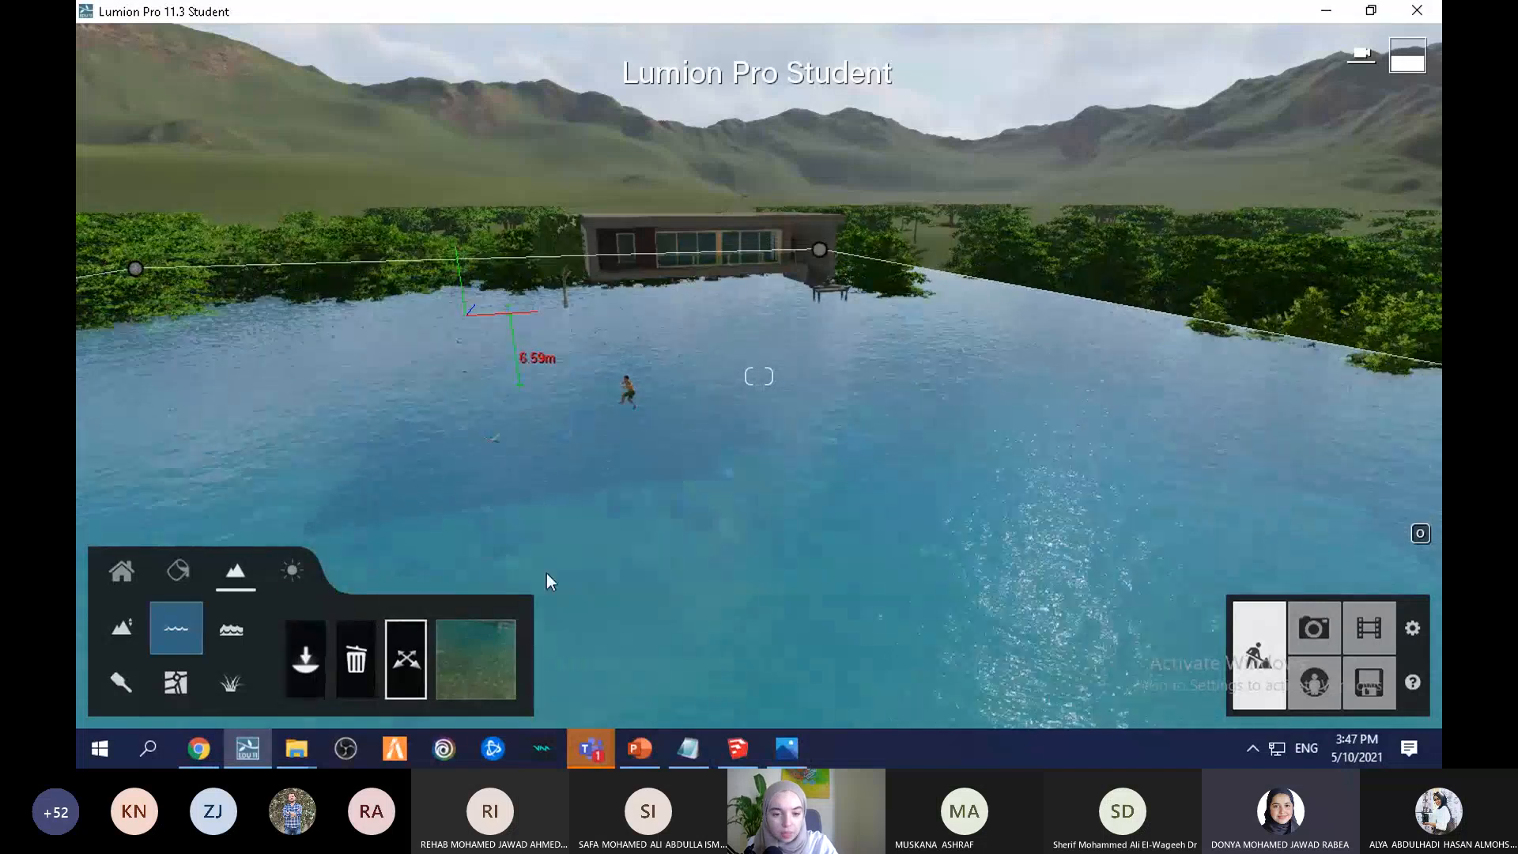
left_click_drag(547, 572, 551, 636)
right_click_drag(536, 448, 529, 473)
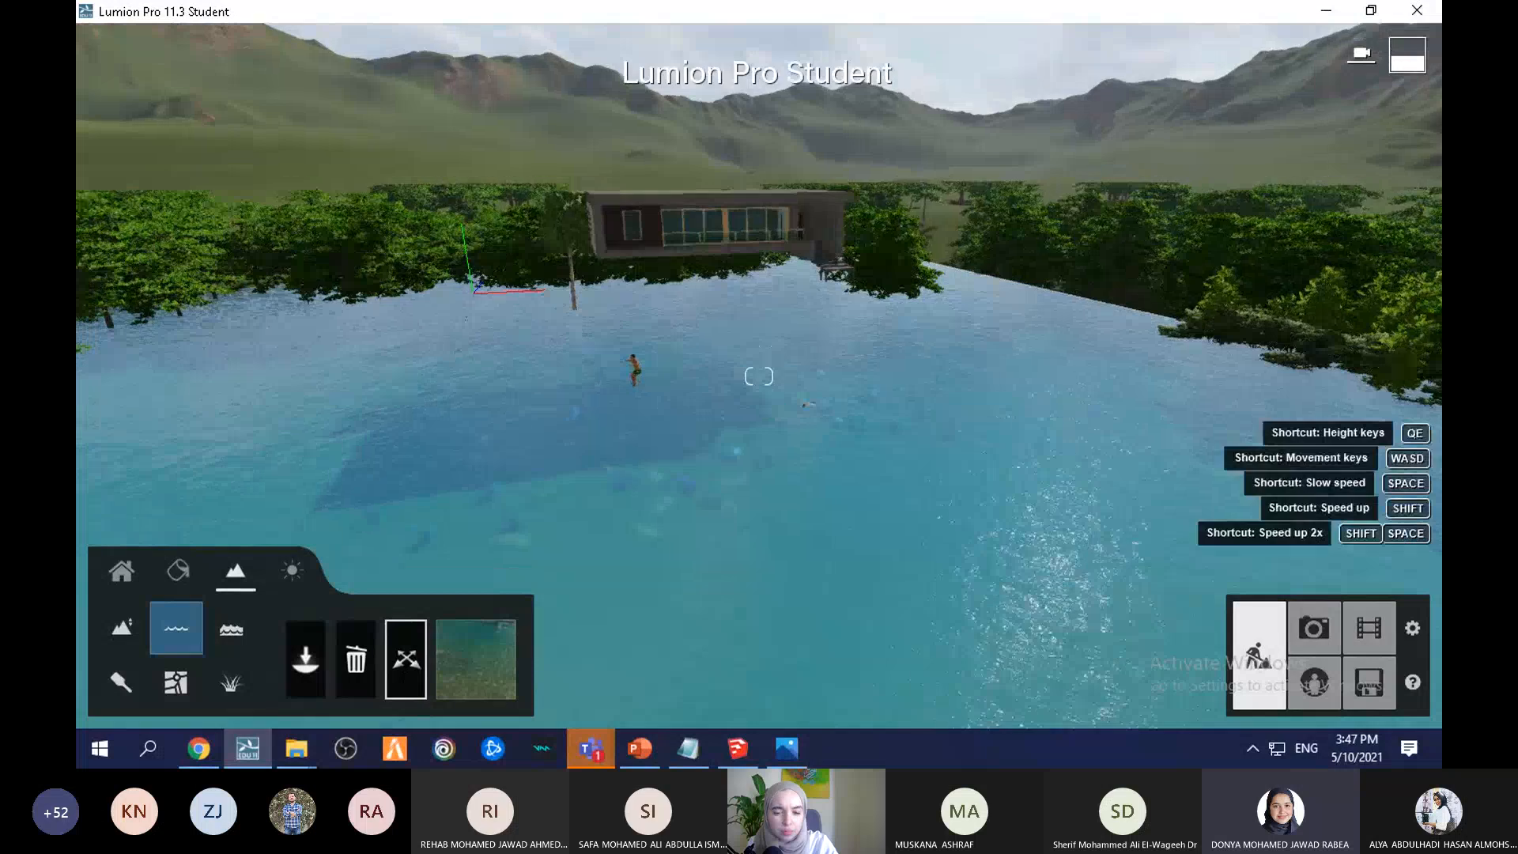
right_click_drag(695, 356, 703, 407)
scroll(704, 406, "down", 5)
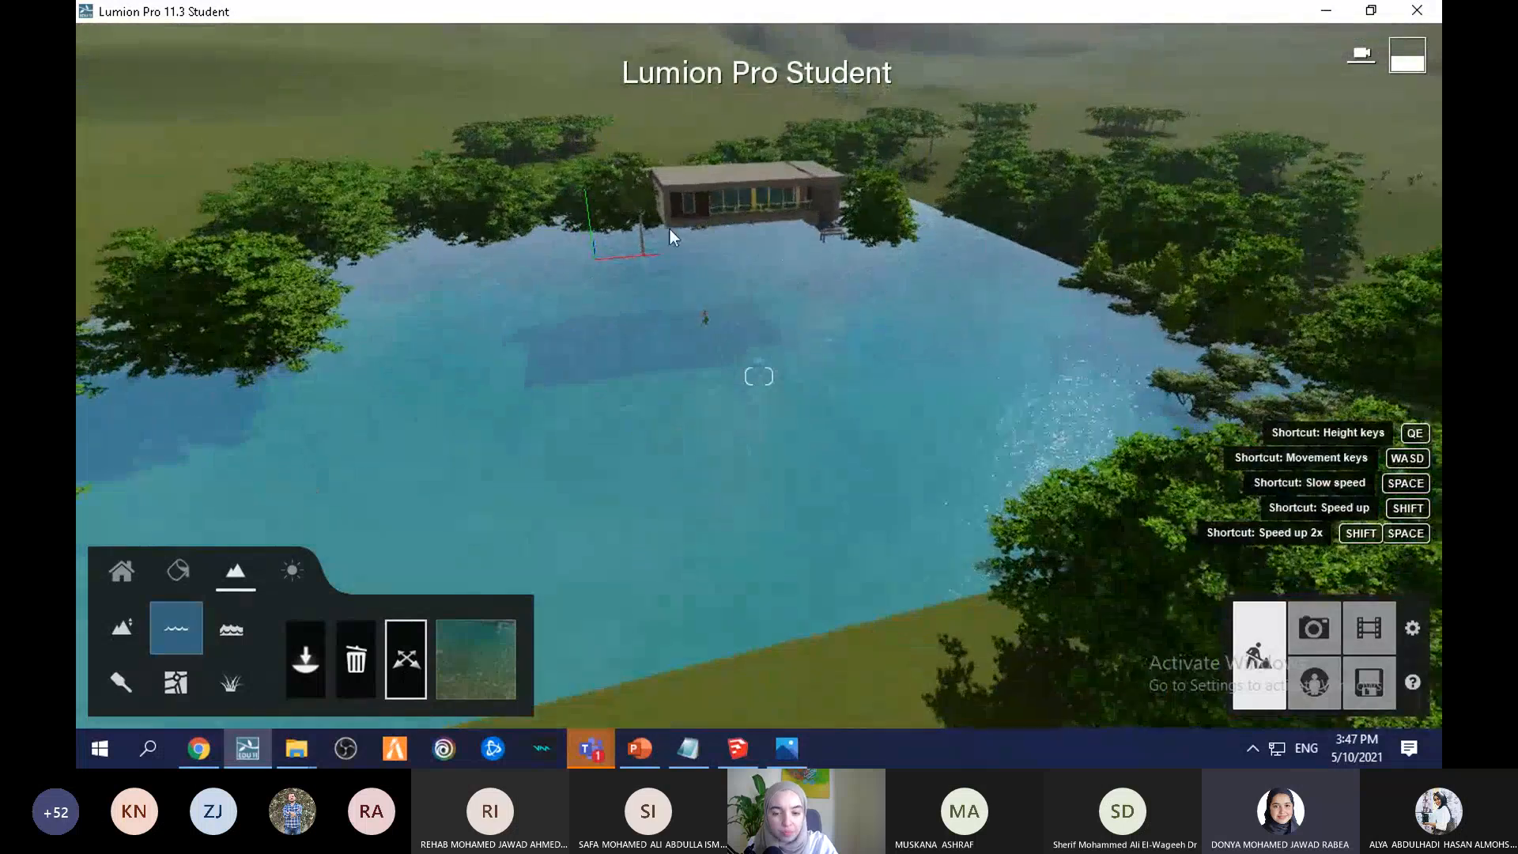
Step: Drop the lake's water surface further so that more of the shoreline in front of the trees is exposed
scroll(671, 237, "up", 5)
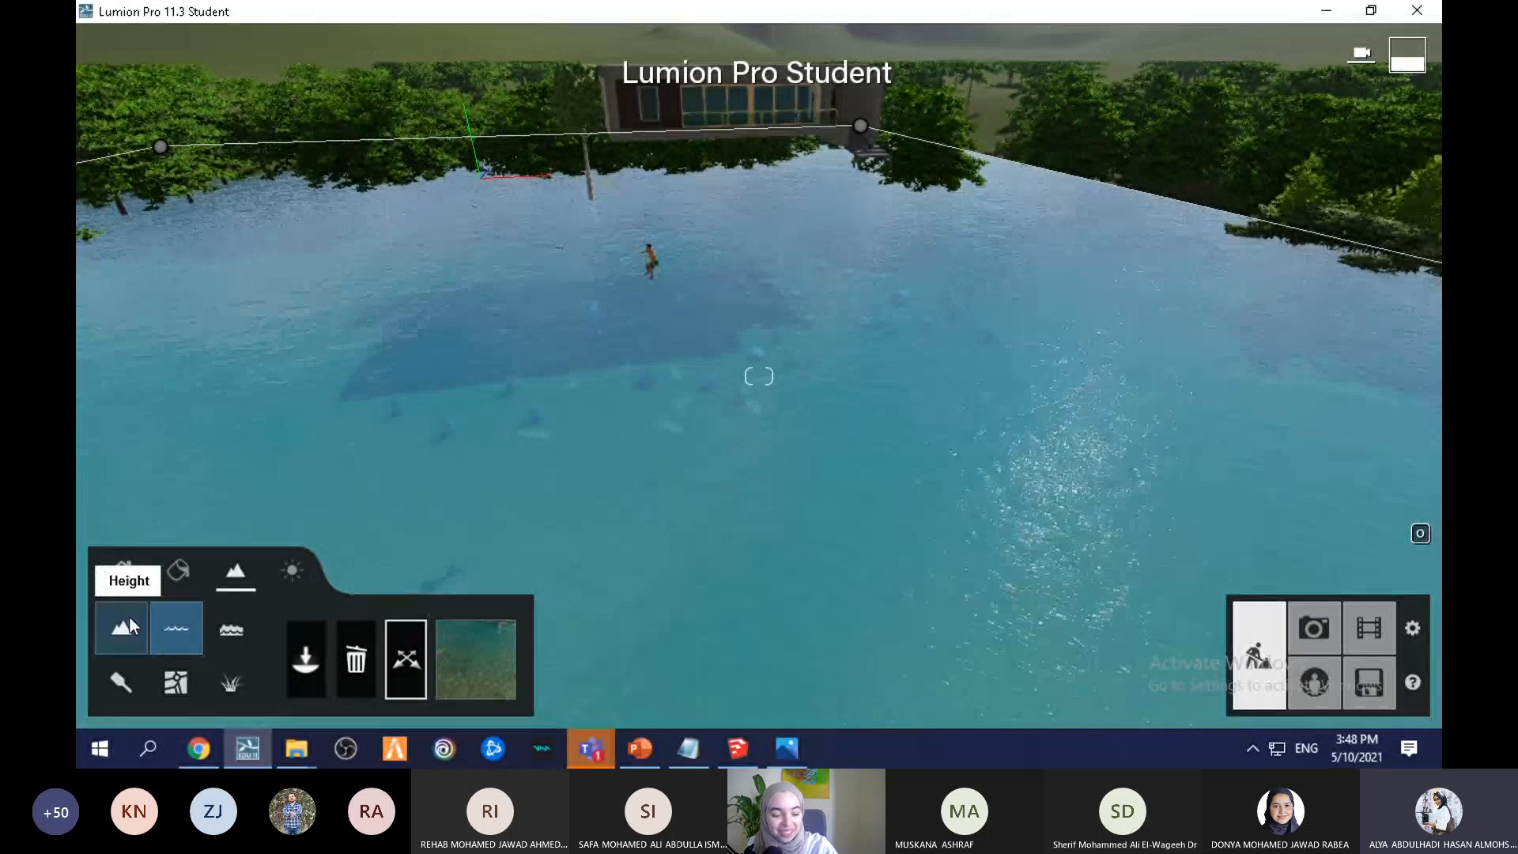
left_click(309, 666)
left_click(406, 659)
right_click_drag(890, 443, 804, 199)
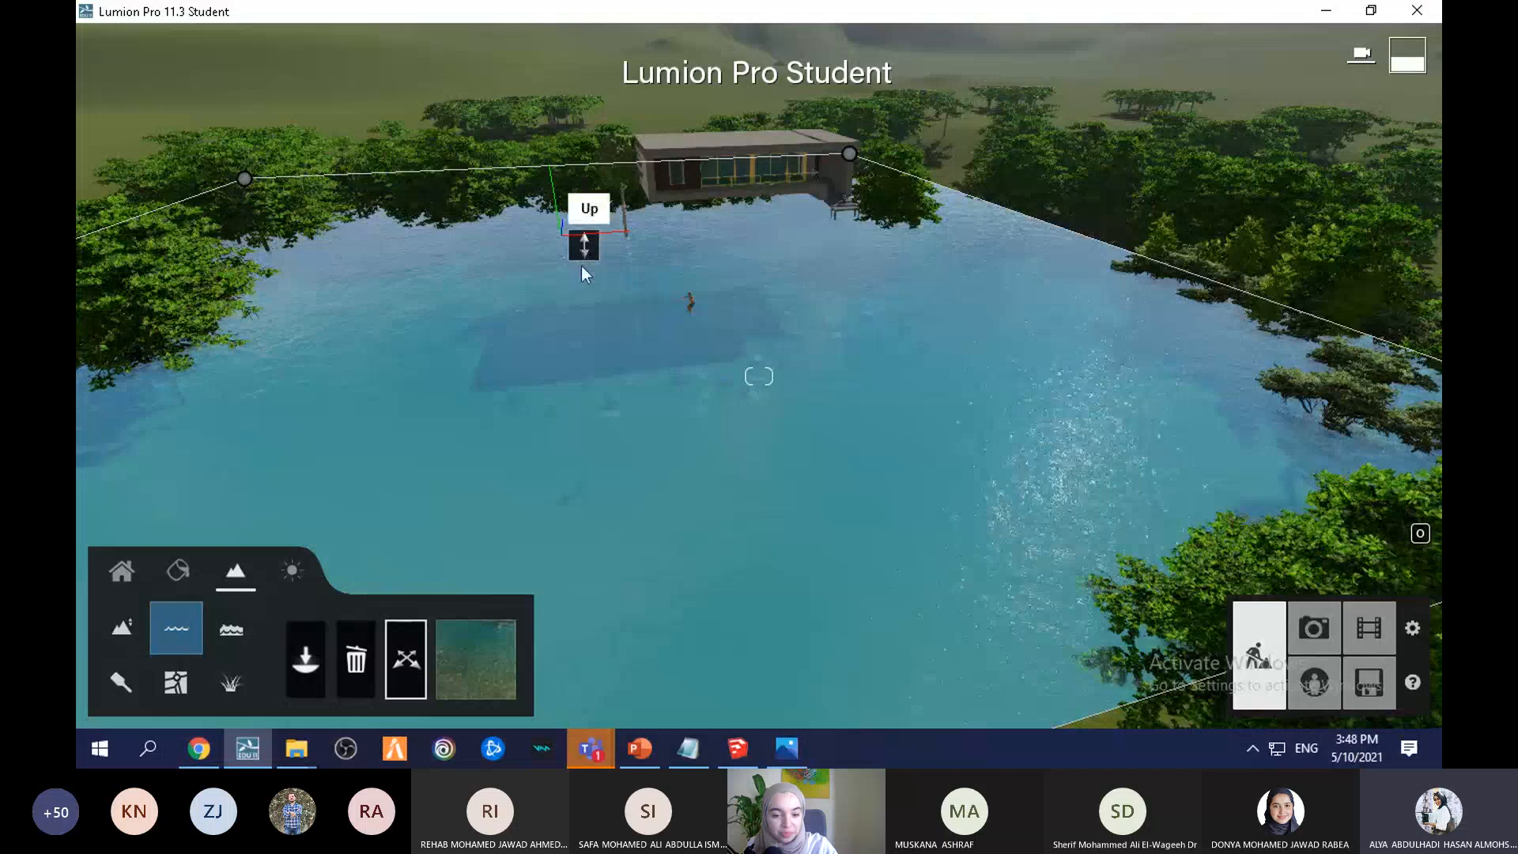
left_click_drag(582, 261, 594, 536)
left_click_drag(588, 275, 615, 298)
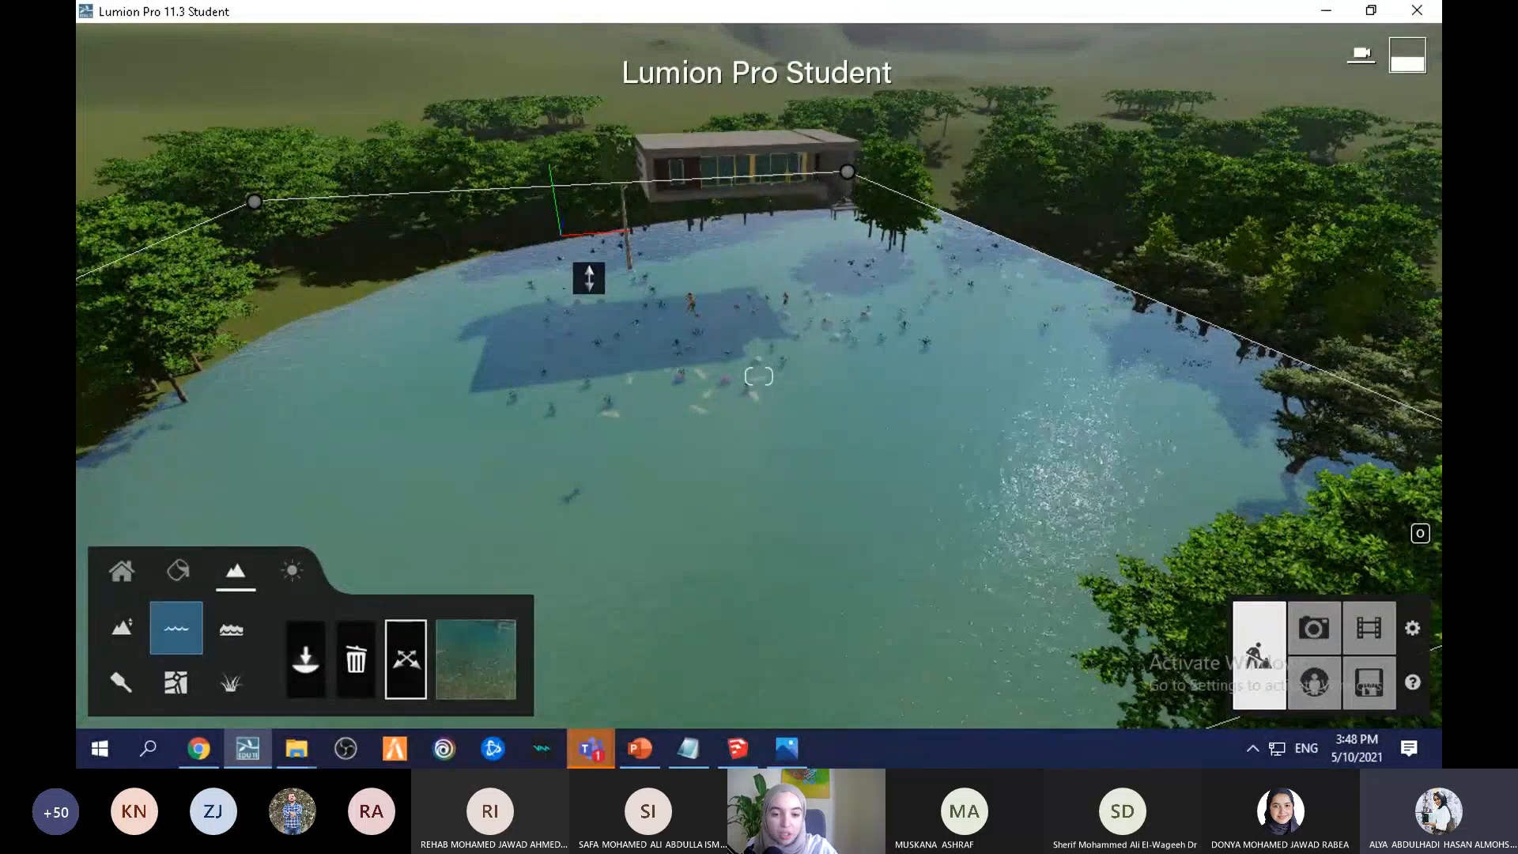
Step: Preview the lowered lake in Photo mode, and restore the third photo's orthographic top view, zoomed out to the whole roof
right_click_drag(556, 273, 533, 172)
left_click(1317, 632)
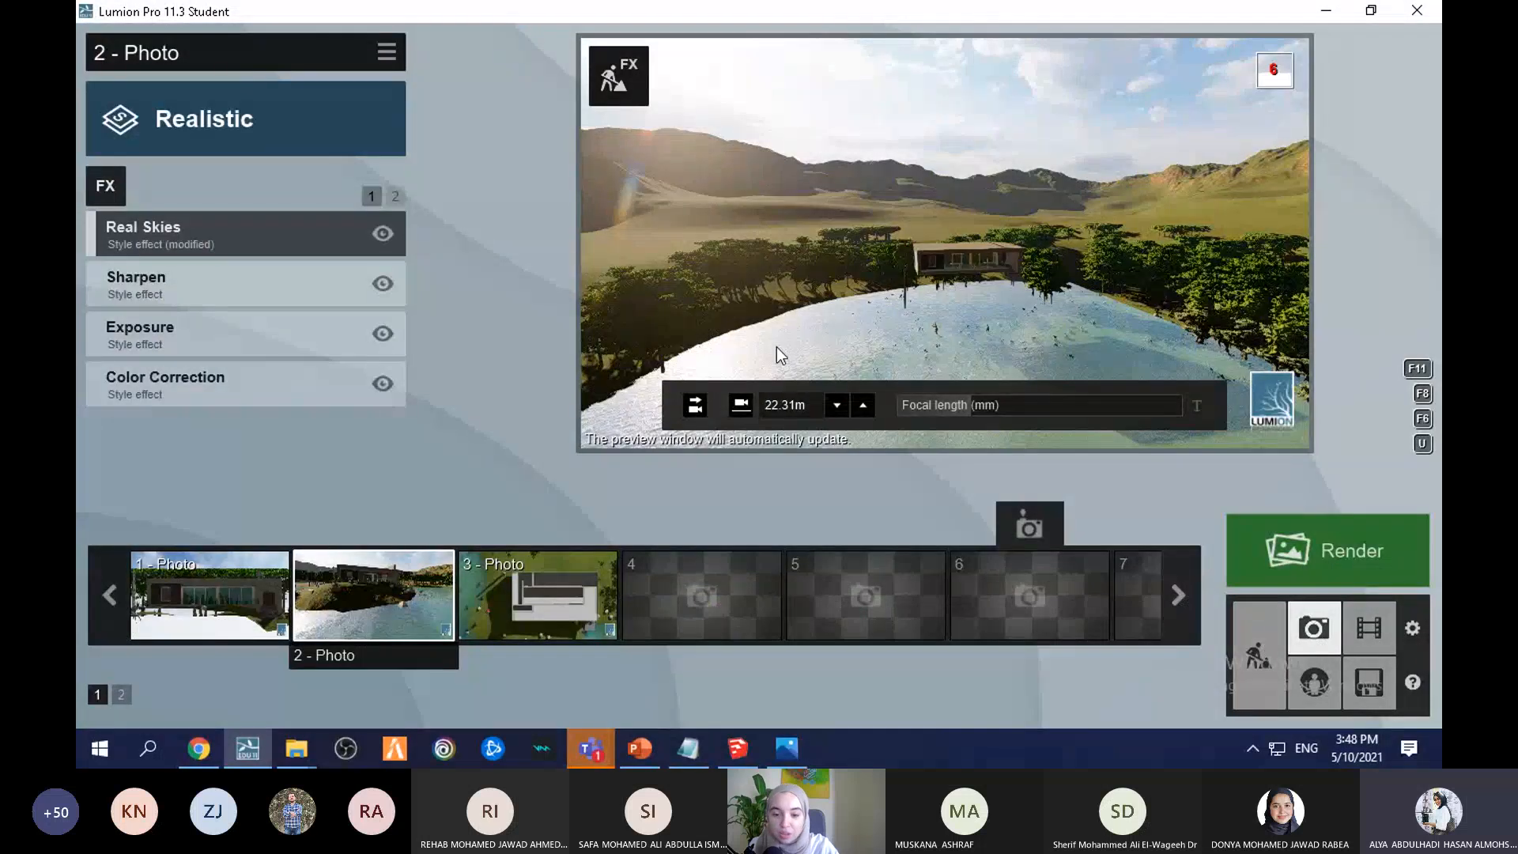
left_click(566, 590)
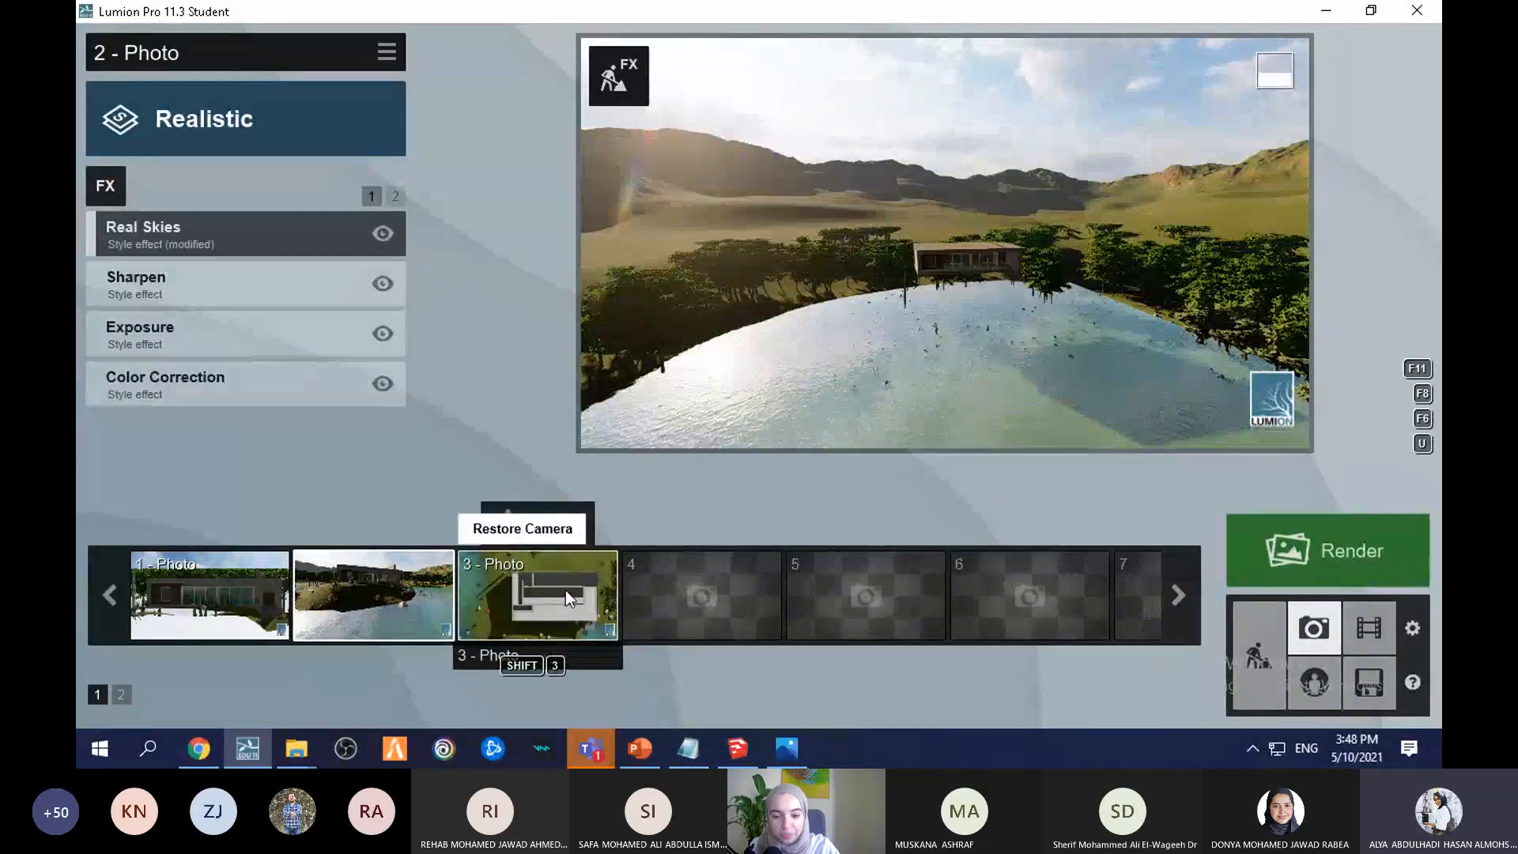
scroll(725, 321, "down", 3)
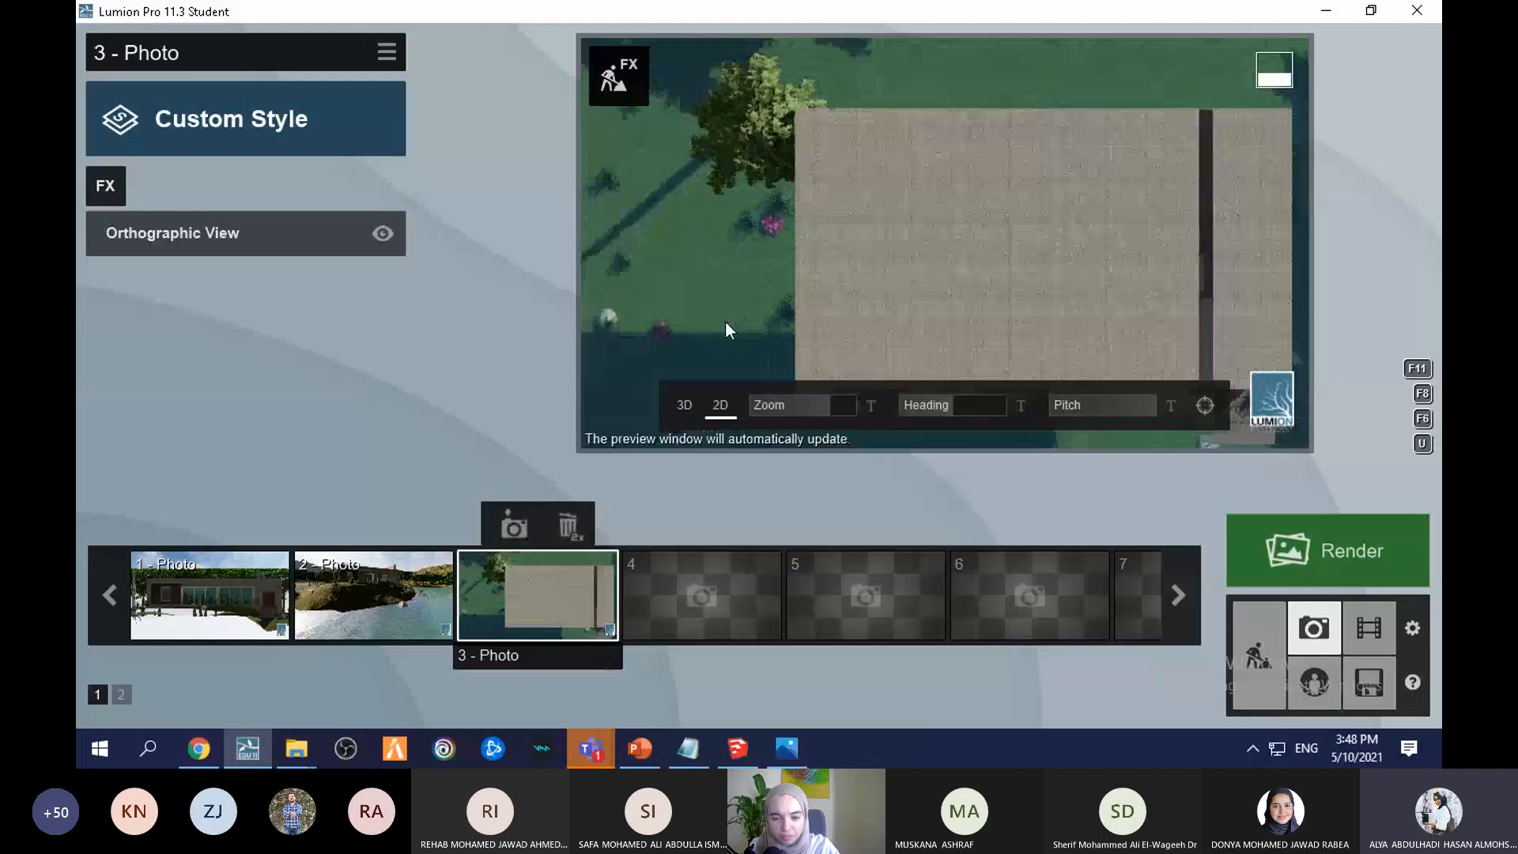
scroll(726, 329, "down", 1)
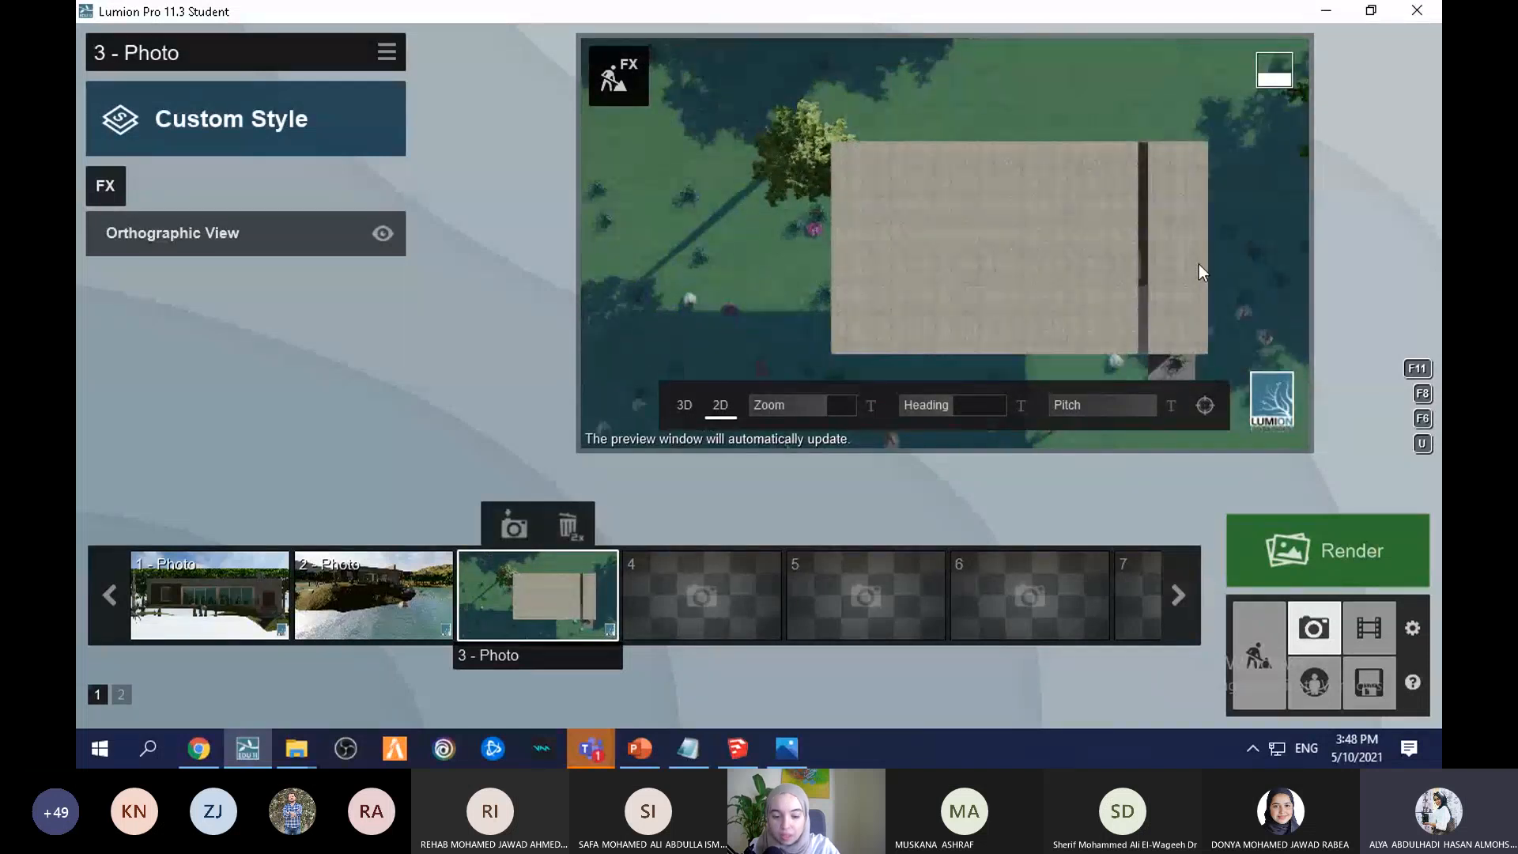